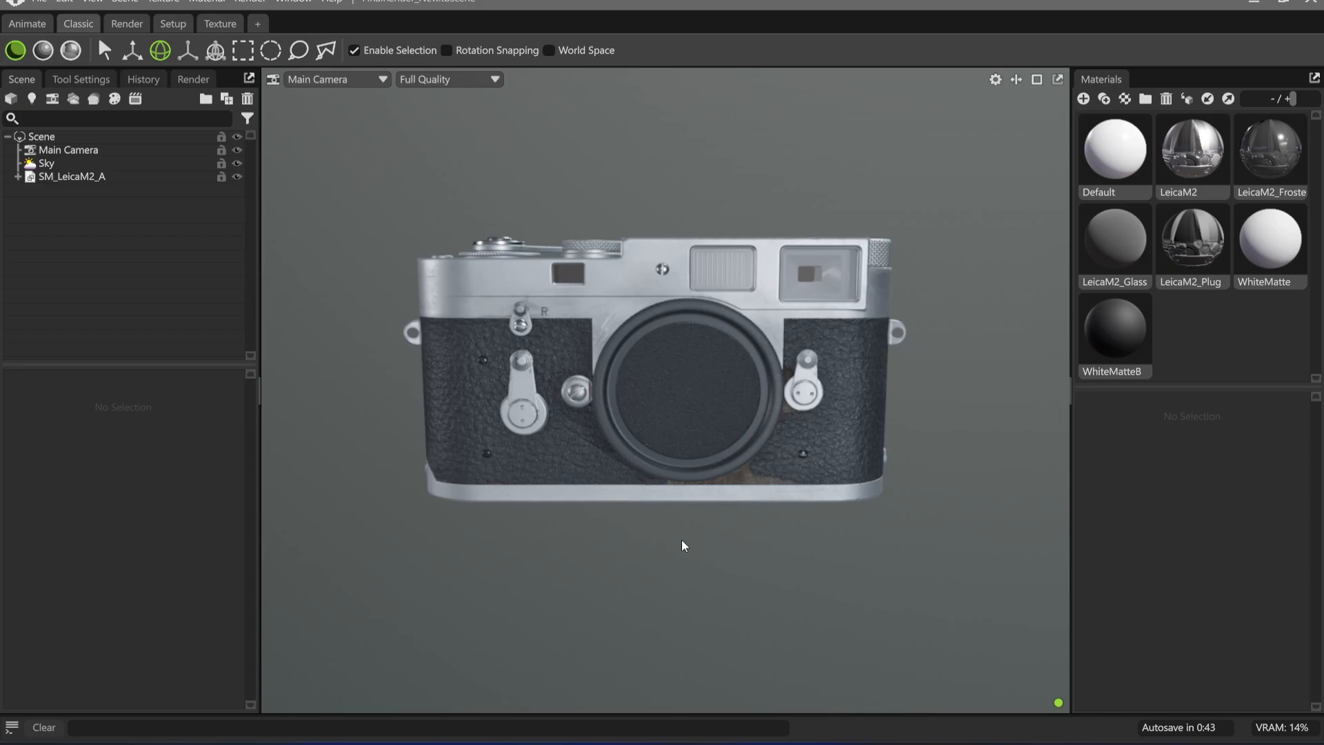
Examine the front of the Leica camera model from several angles and up close
mouse_move(733, 541)
mouse_down()
mouse_move(736, 579)
mouse_move(830, 635)
mouse_move(773, 597)
mouse_move(759, 542)
mouse_up()
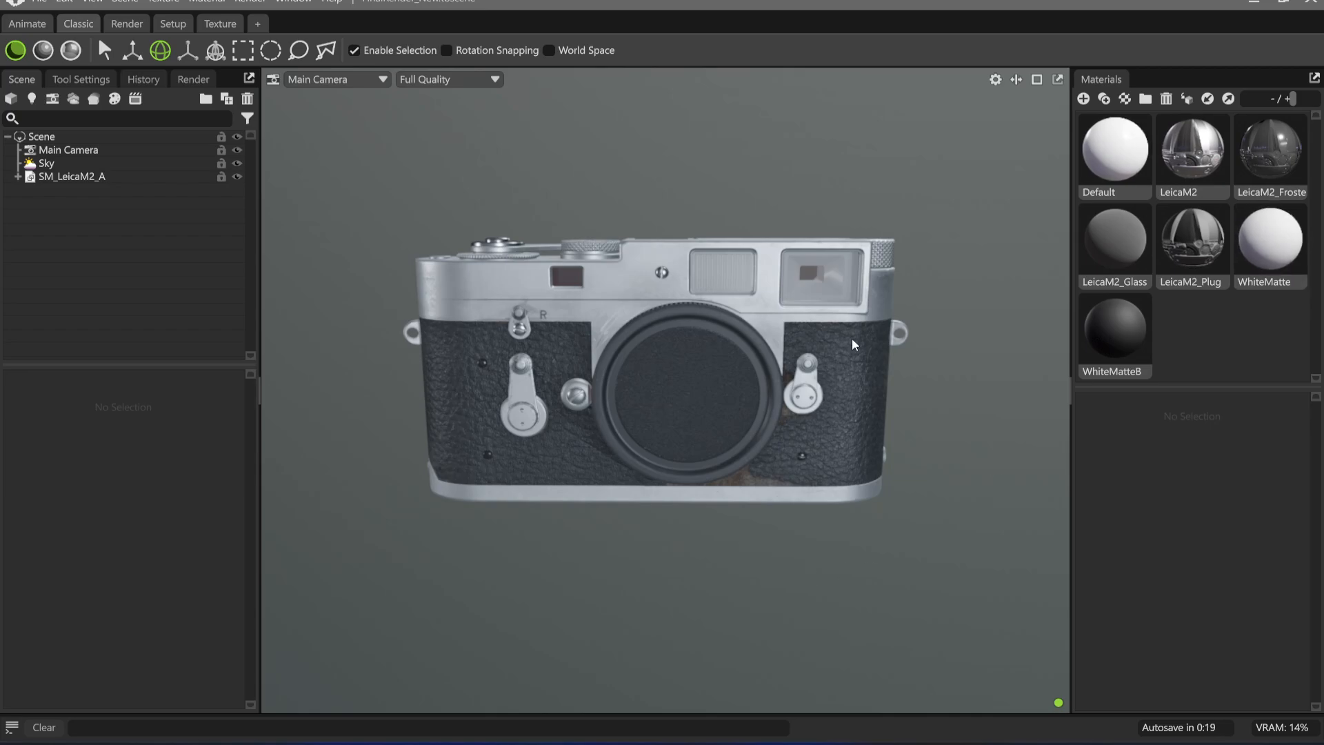
middle_drag(723, 326, 643, 407)
right_drag(643, 408, 710, 489)
drag(710, 489, 645, 456)
right_drag(644, 457, 565, 422)
middle_drag(566, 422, 644, 400)
drag(644, 399, 647, 424)
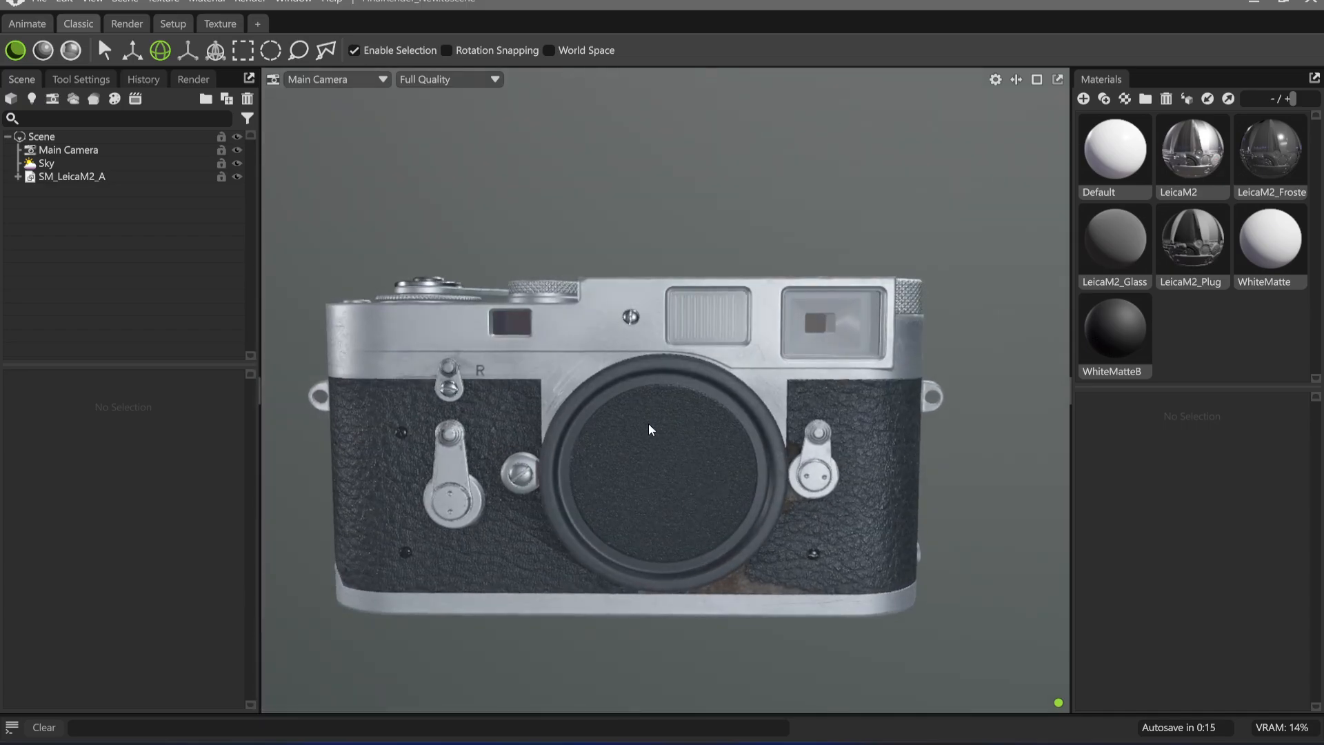
Review the LeicaM2 material's normal, albedo, microsurface, metalness and occlusion settings
click(1198, 149)
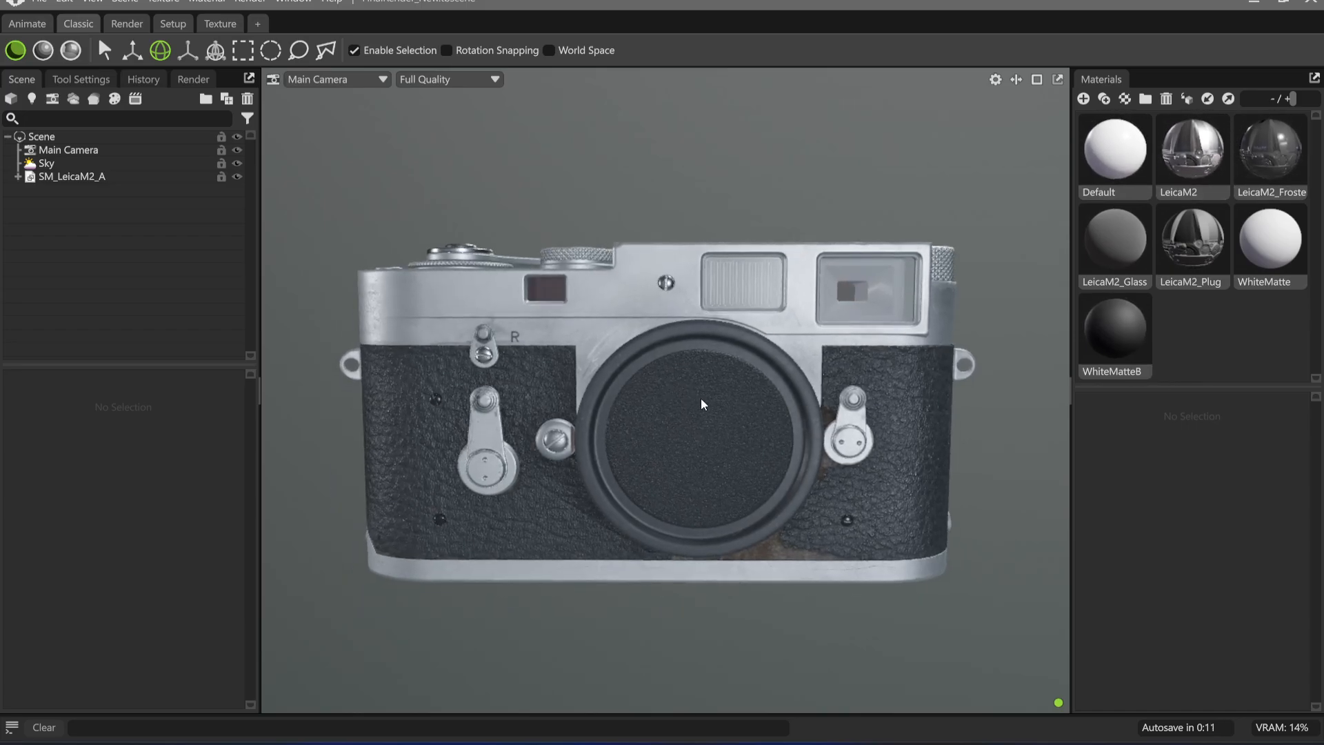
scroll(1131, 496, down, 1)
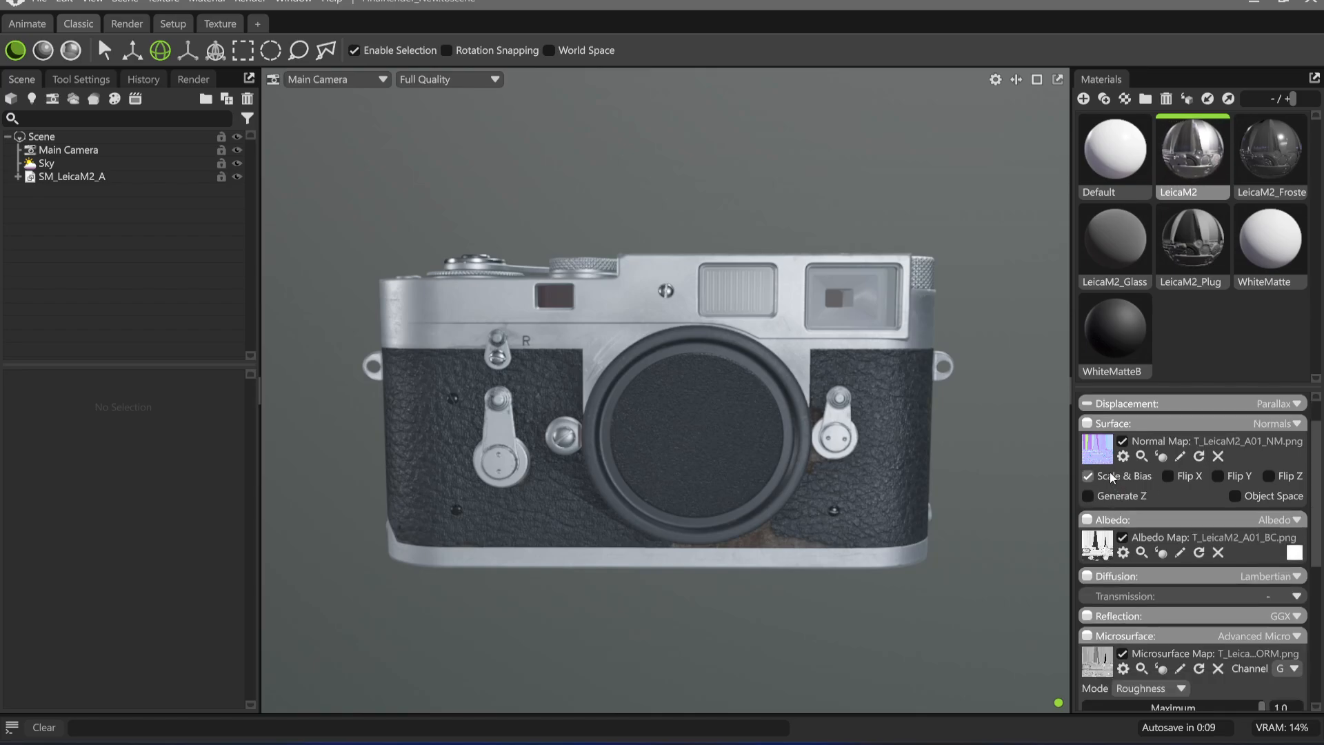
scroll(1114, 482, down, 1)
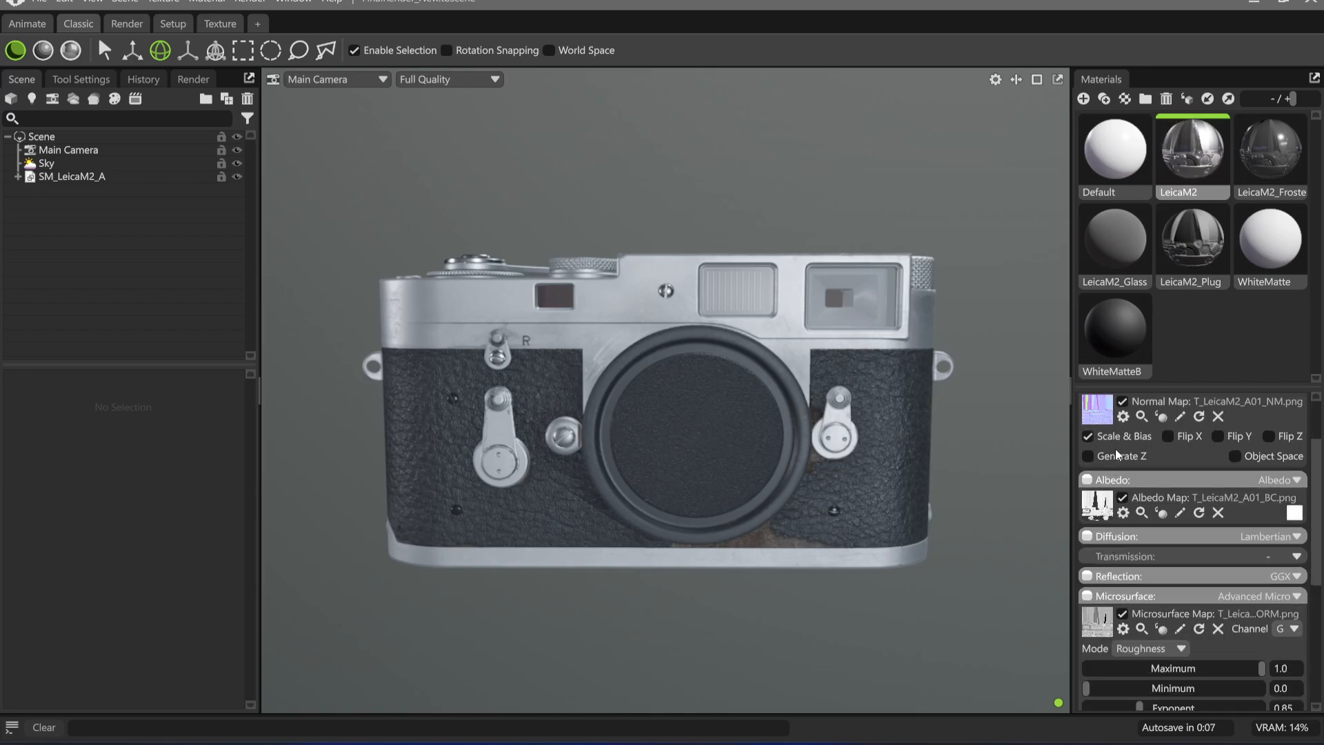
scroll(1106, 584, down, 3)
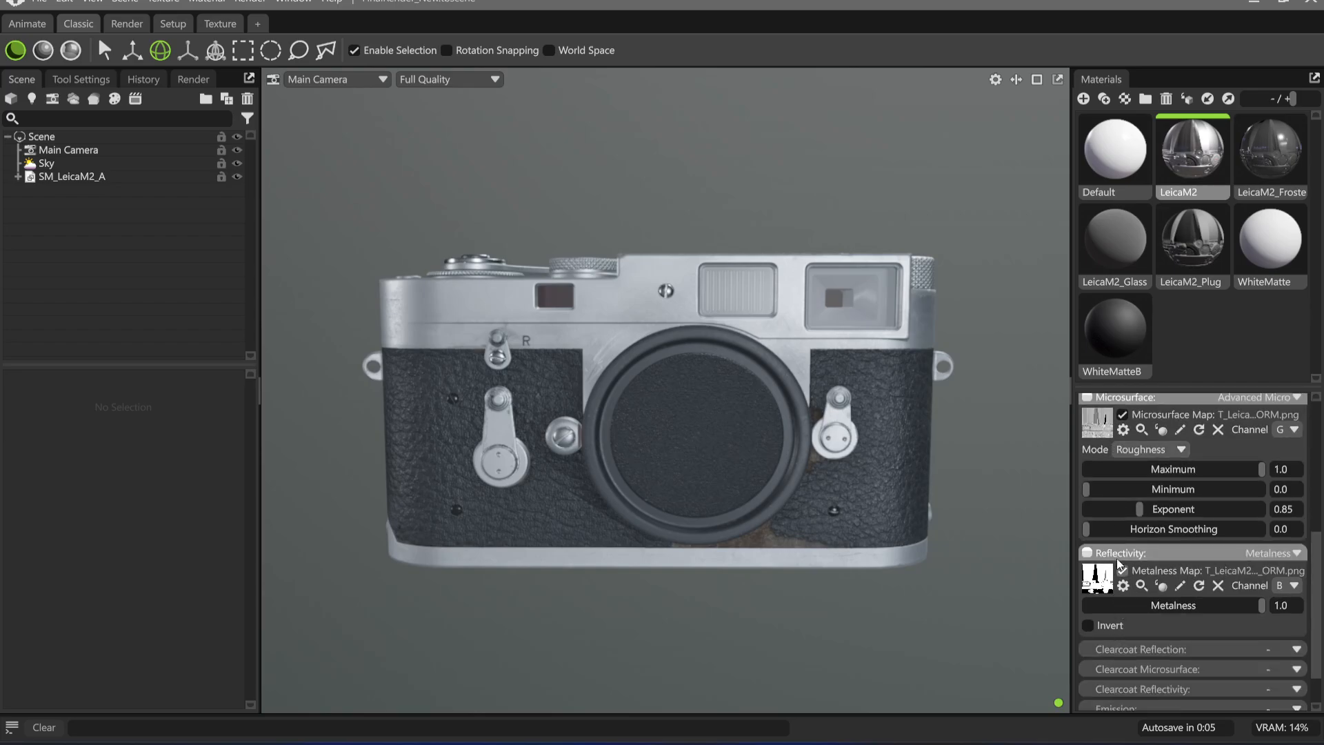
scroll(1113, 560, up, 3)
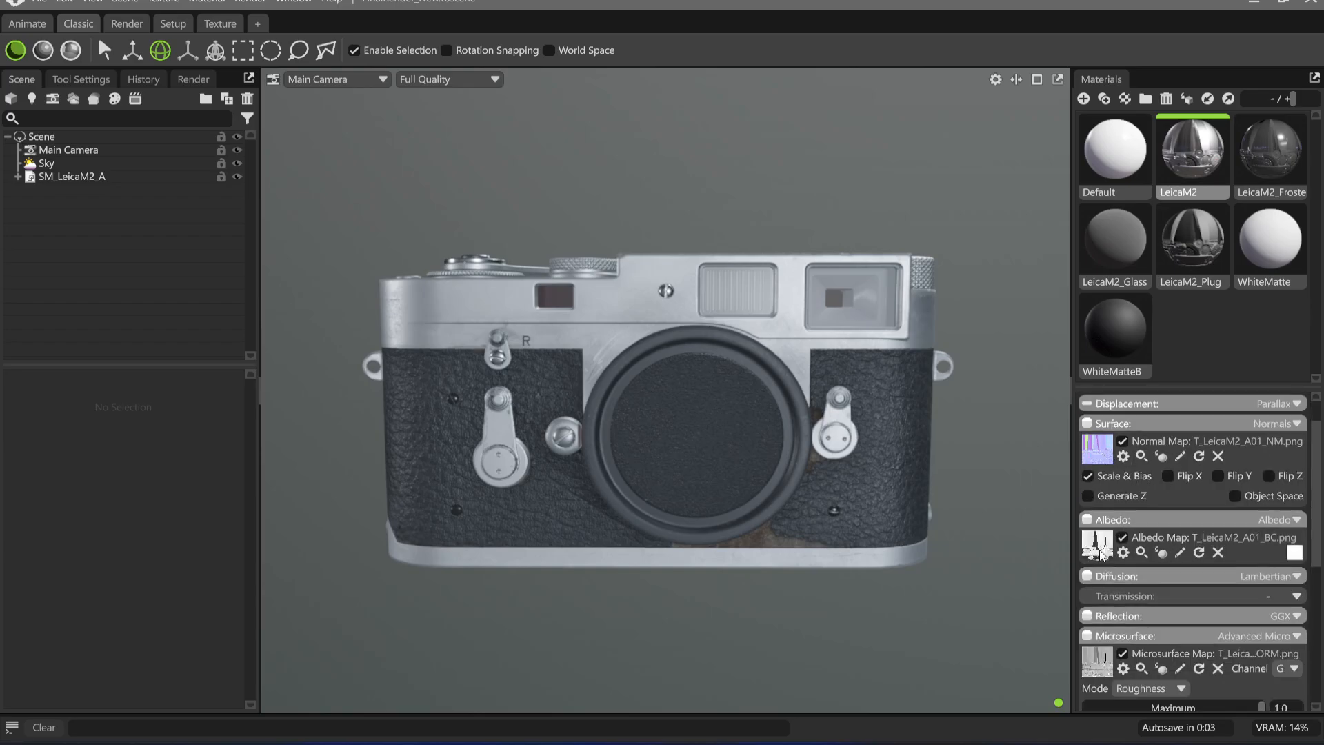
scroll(1103, 557, down, 1)
scroll(1102, 562, down, 3)
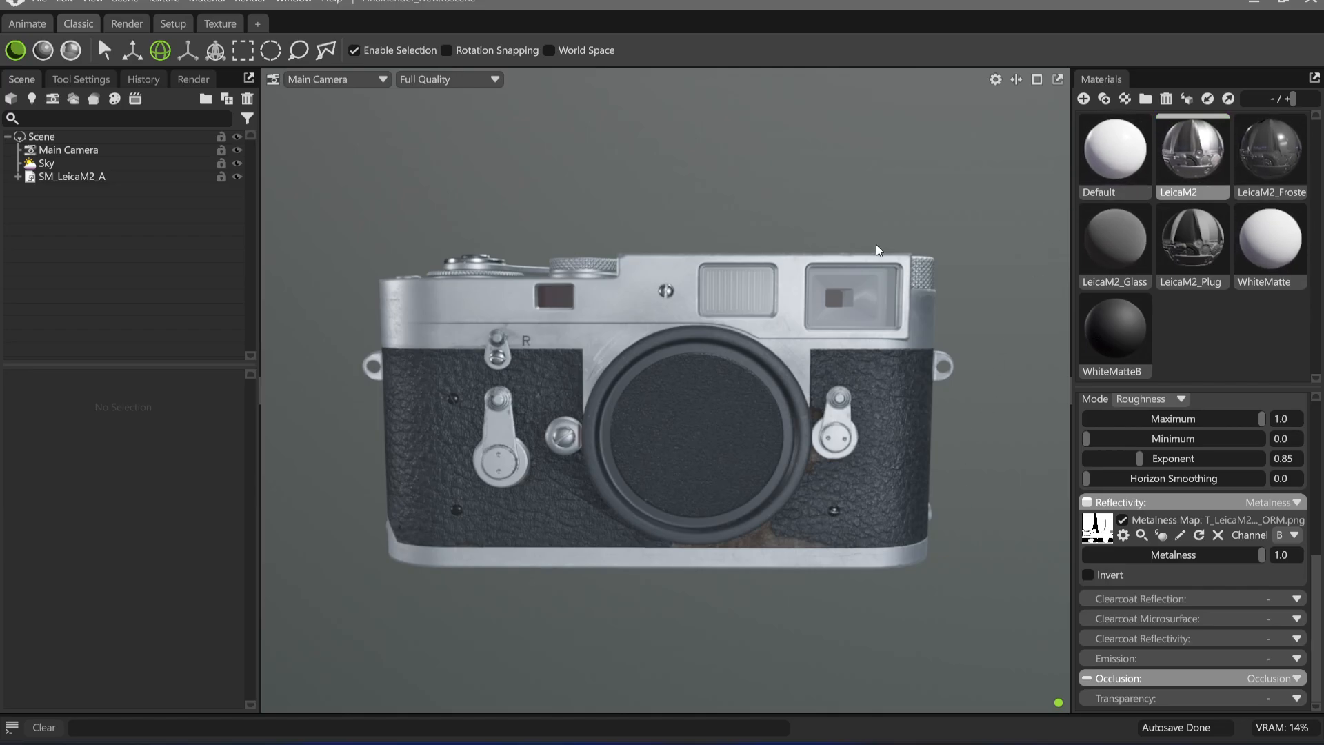
Select the LeicaM2_Glass material and inspect the glass windows along the top front of the camera up close
mouse_move(875, 244)
mouse_down()
mouse_move(876, 262)
mouse_move(869, 246)
mouse_up()
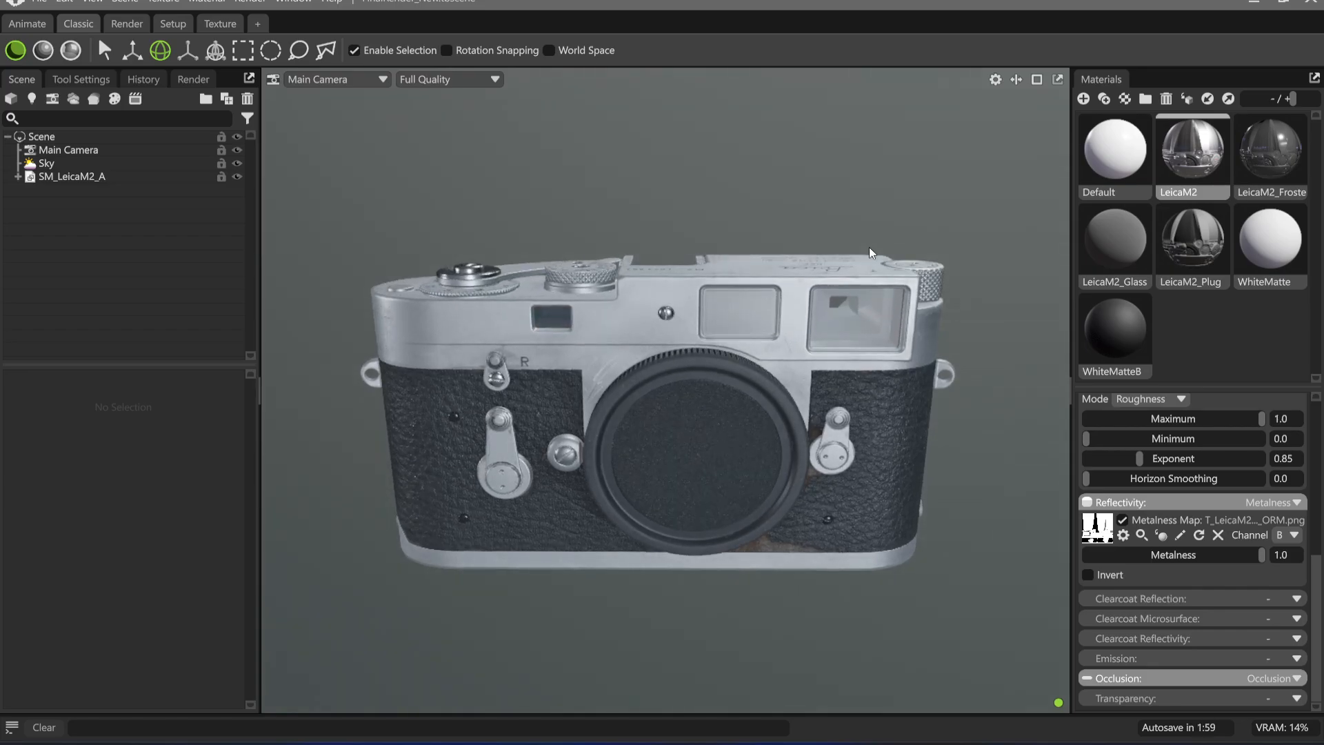
drag(763, 351, 734, 404)
scroll(737, 428, down, 5)
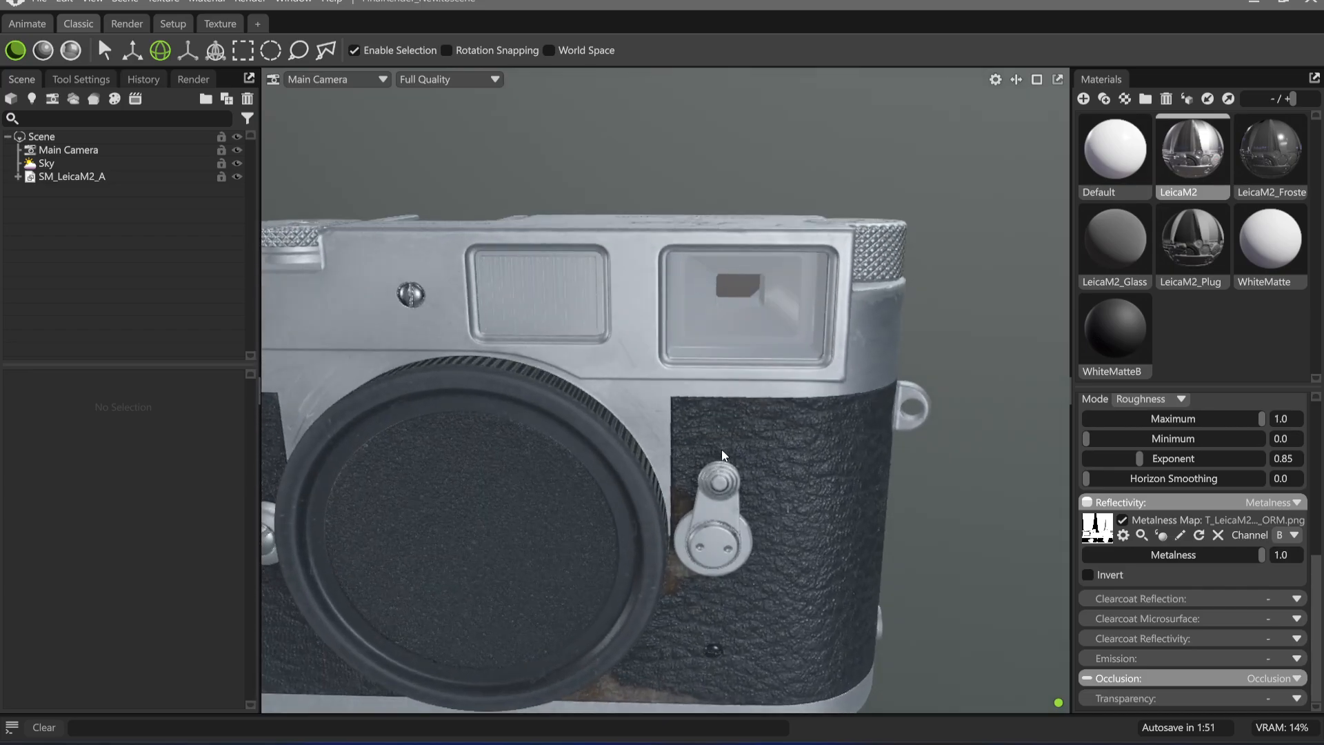
click(1124, 241)
drag(749, 323, 780, 259)
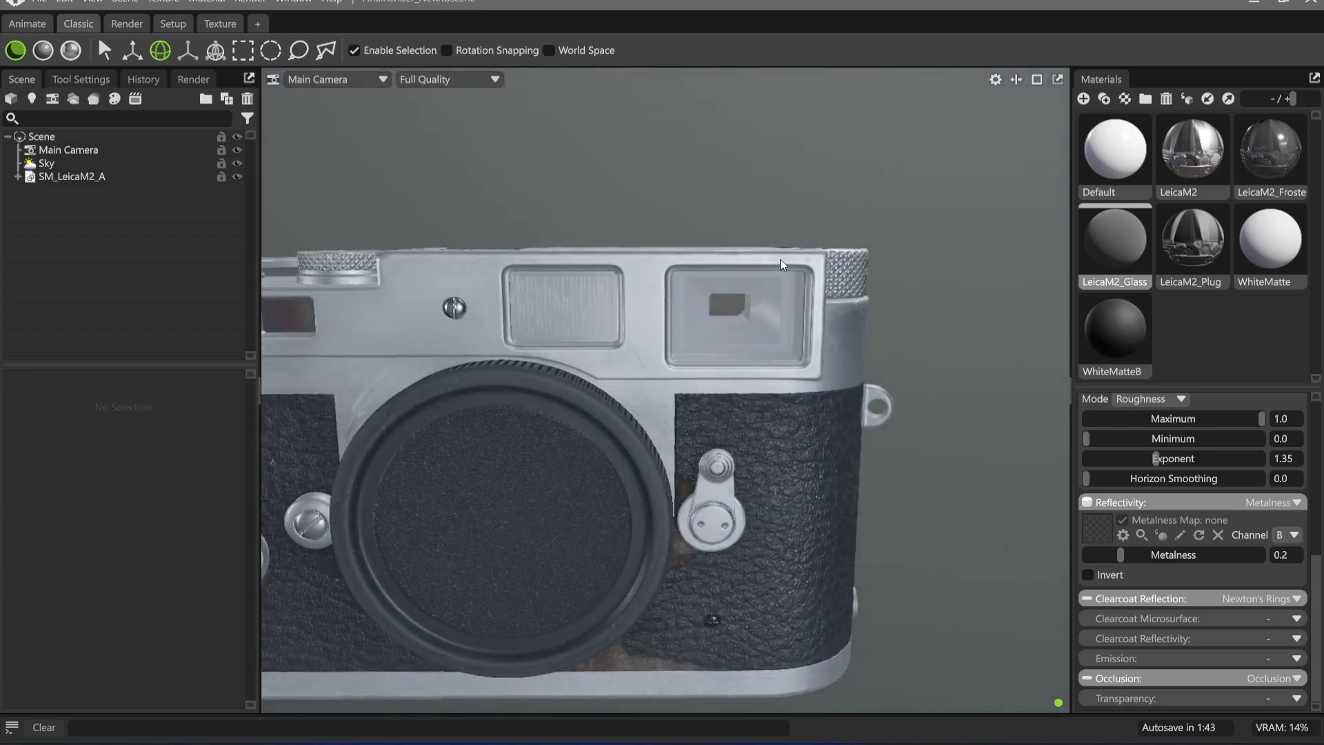
middle_drag(532, 314, 831, 324)
scroll(647, 374, up, 4)
drag(646, 374, 688, 371)
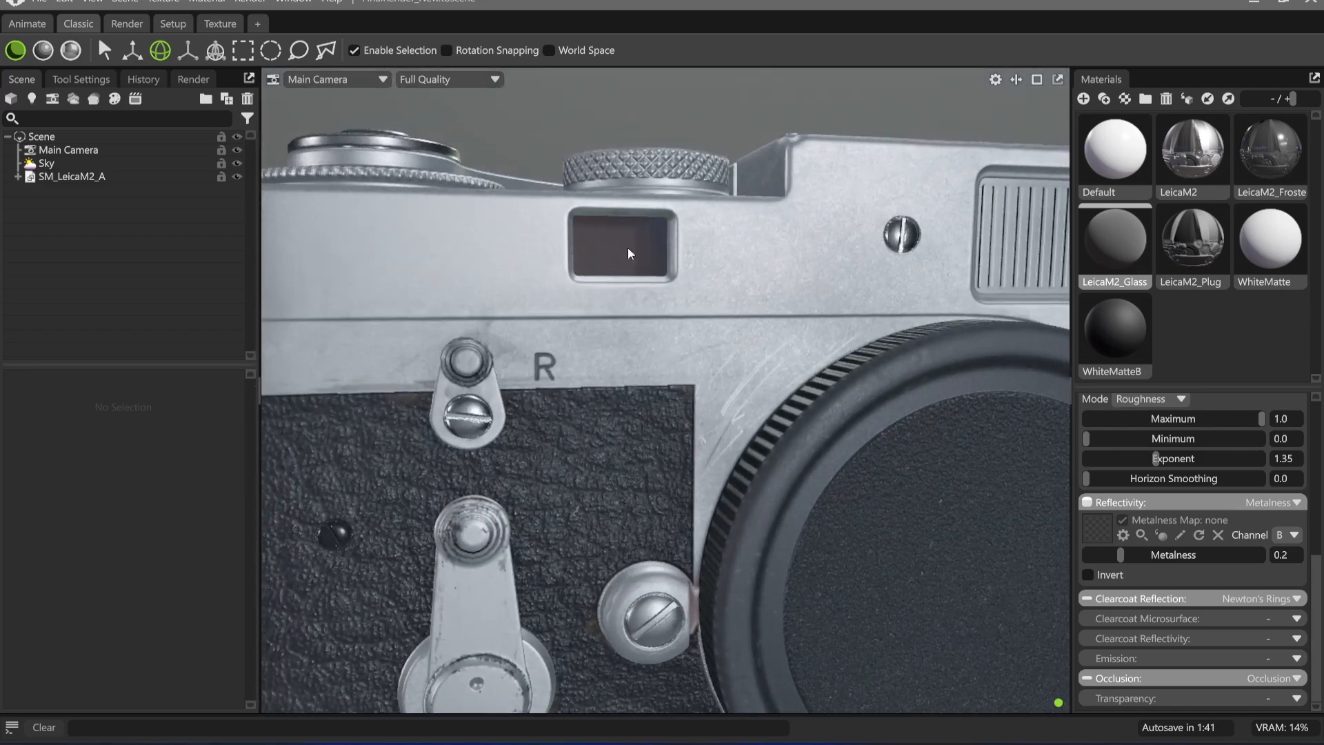
middle_drag(1028, 317, 662, 381)
drag(658, 379, 557, 371)
scroll(648, 337, down, 4)
scroll(643, 342, up, 5)
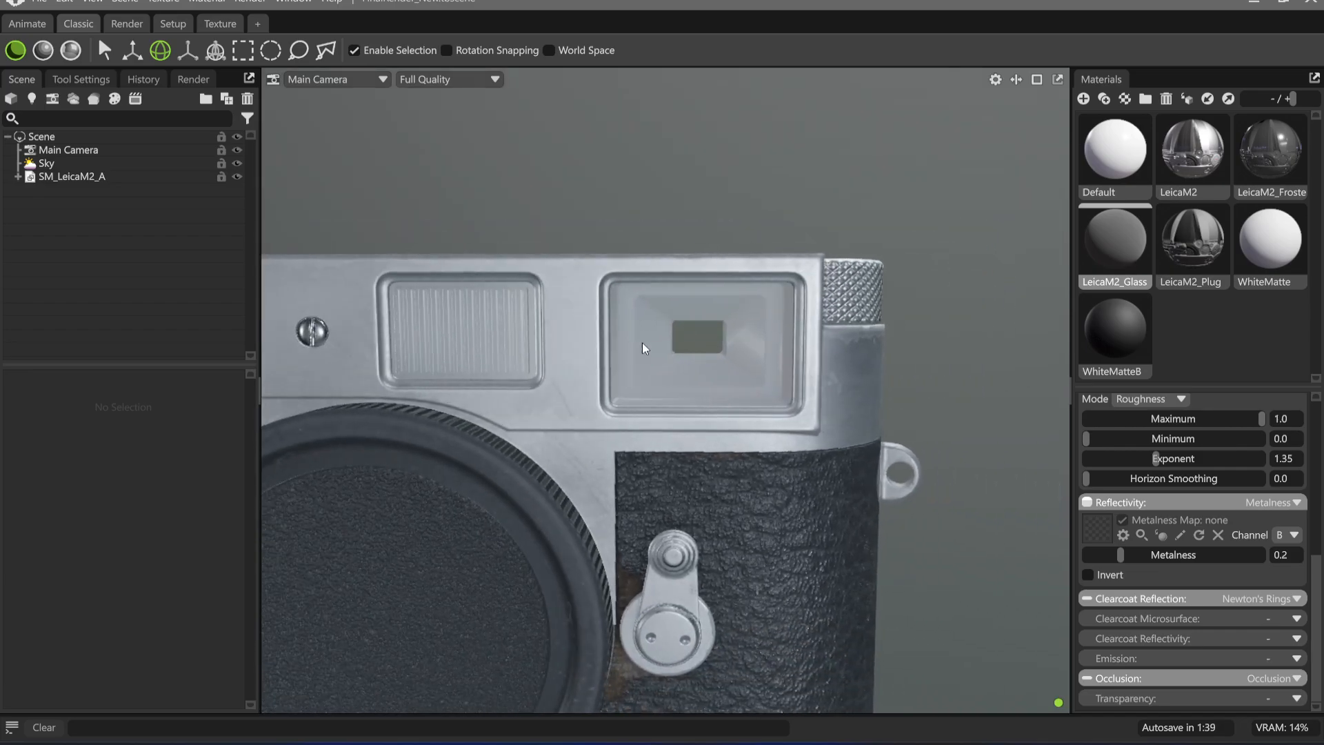
scroll(1235, 557, up, 3)
scroll(1235, 558, up, 3)
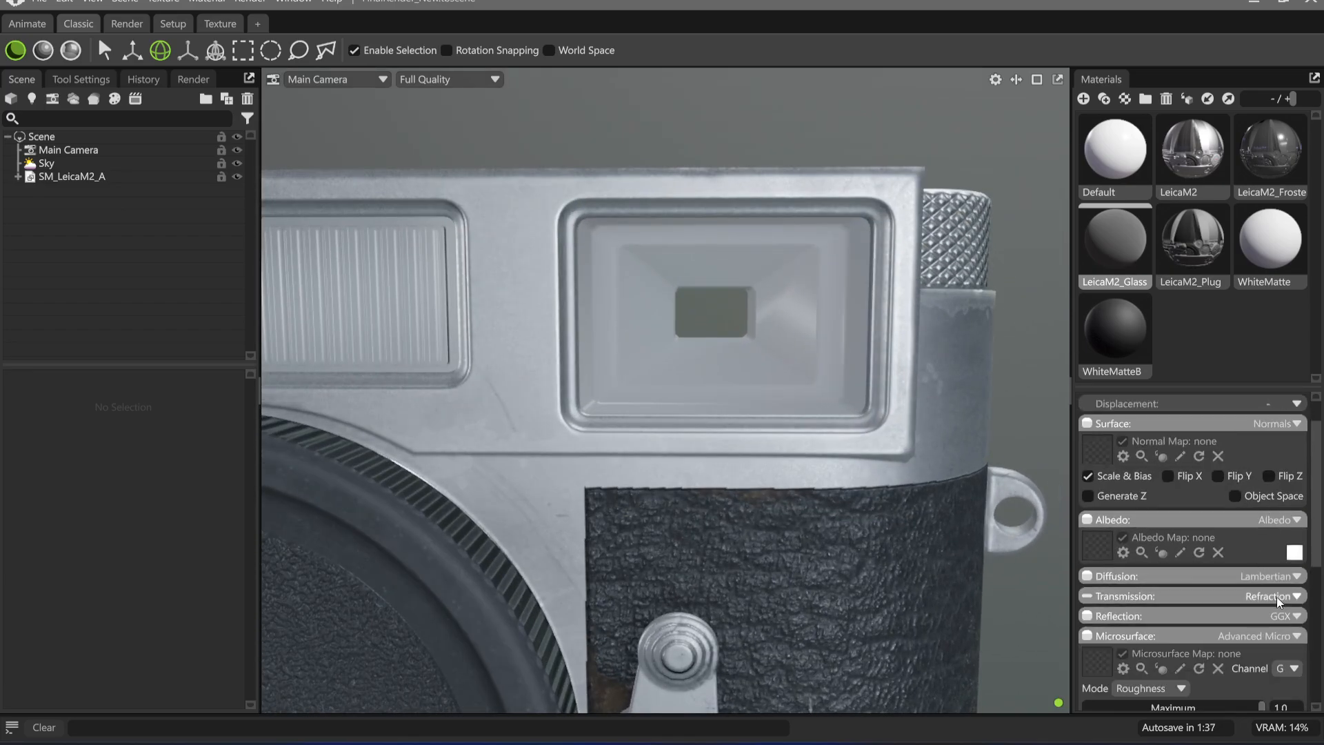
Expand the Refraction transmission settings of the LeicaM2_Glass material and review them against the viewfinder window
click(1177, 595)
scroll(1177, 594, down, 3)
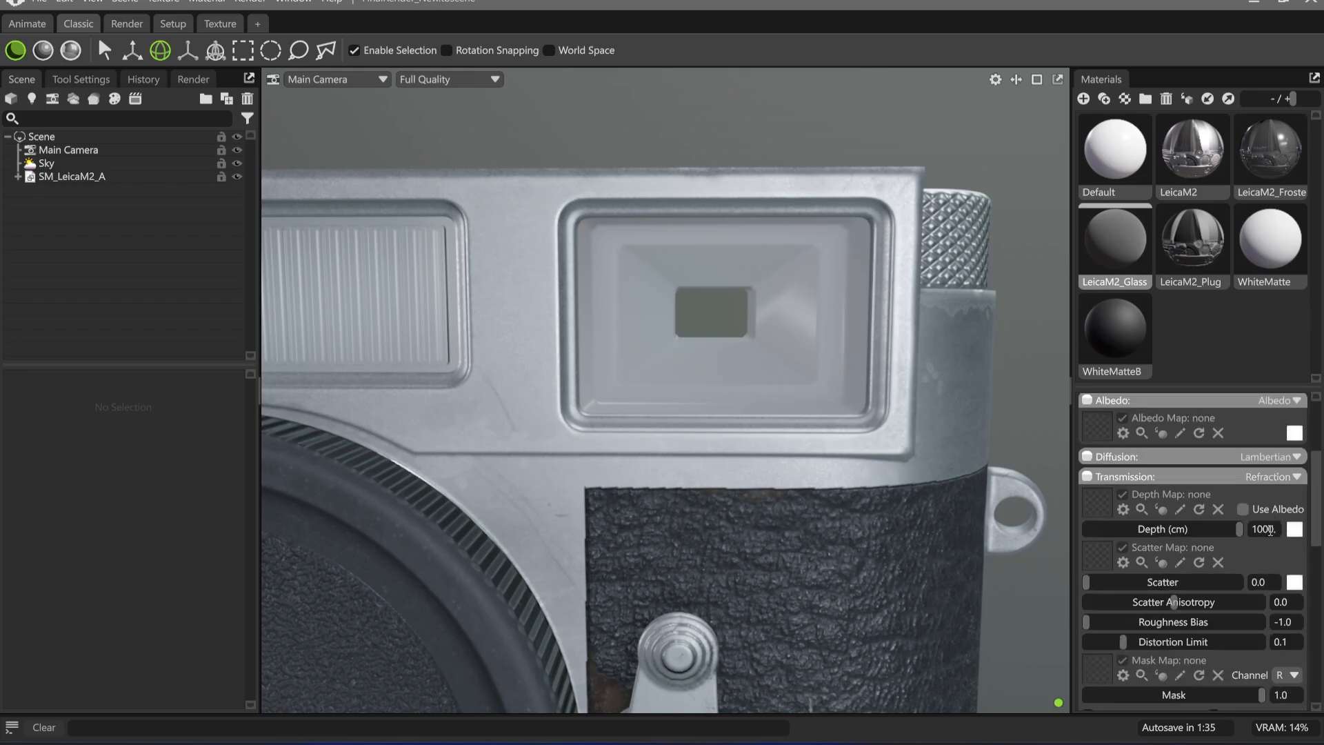
scroll(916, 415, up, 2)
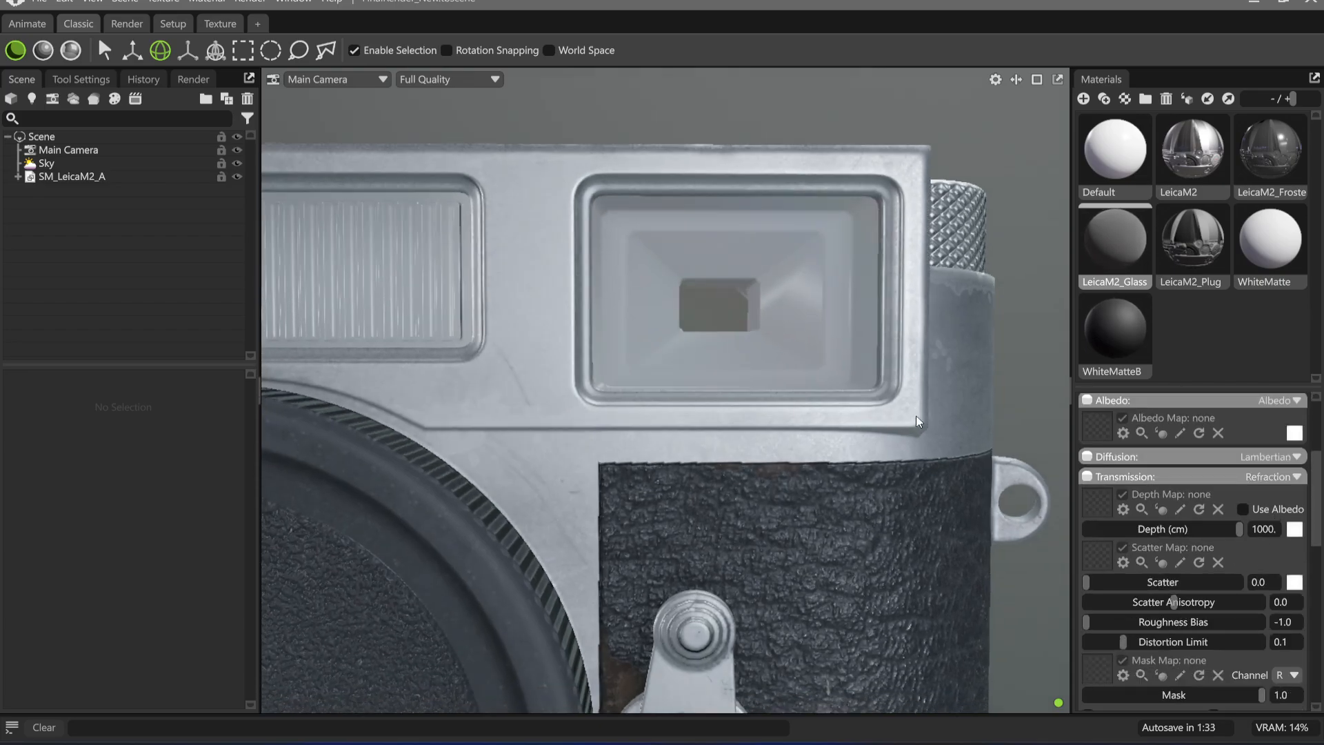
shift+drag(895, 418, 821, 416)
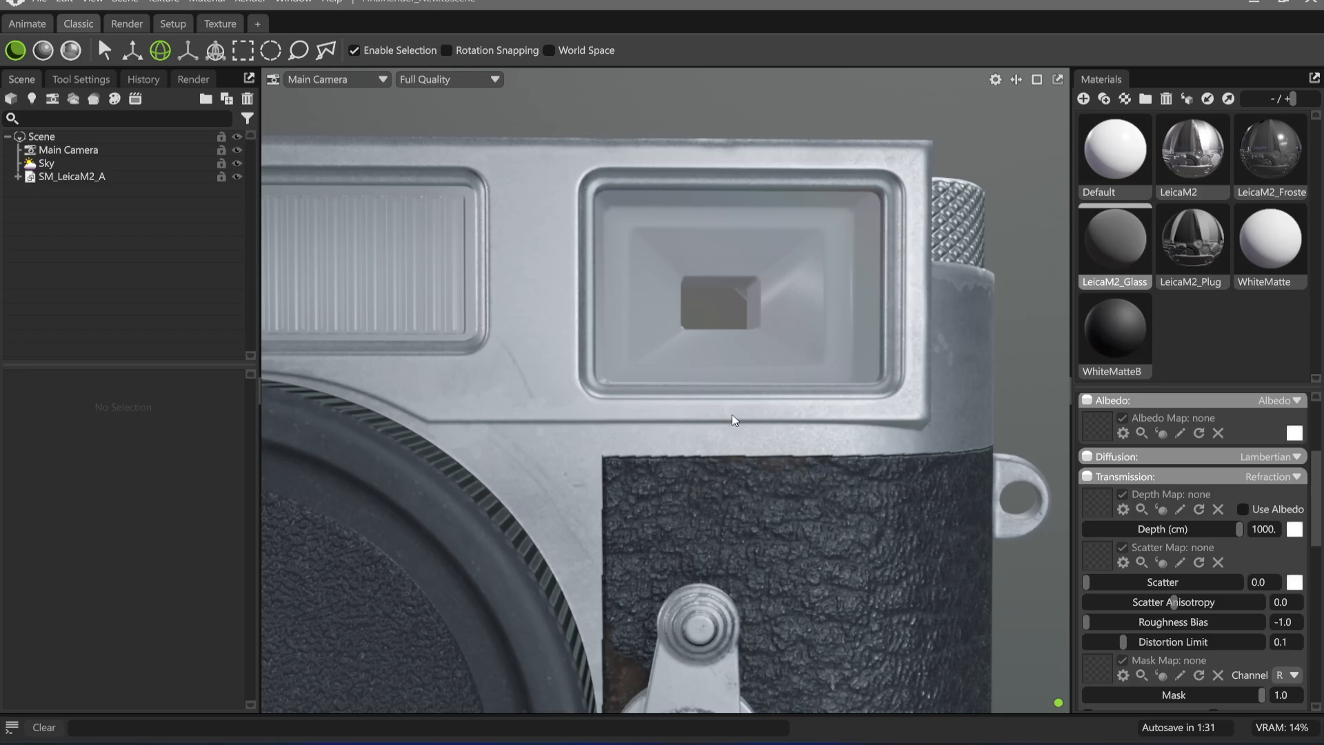
Switch the viewport to ray-traced rendering and examine how the viewfinder glass refracts
alt+drag(732, 414, 862, 516)
key(shift+r)
alt+drag(911, 467, 820, 500)
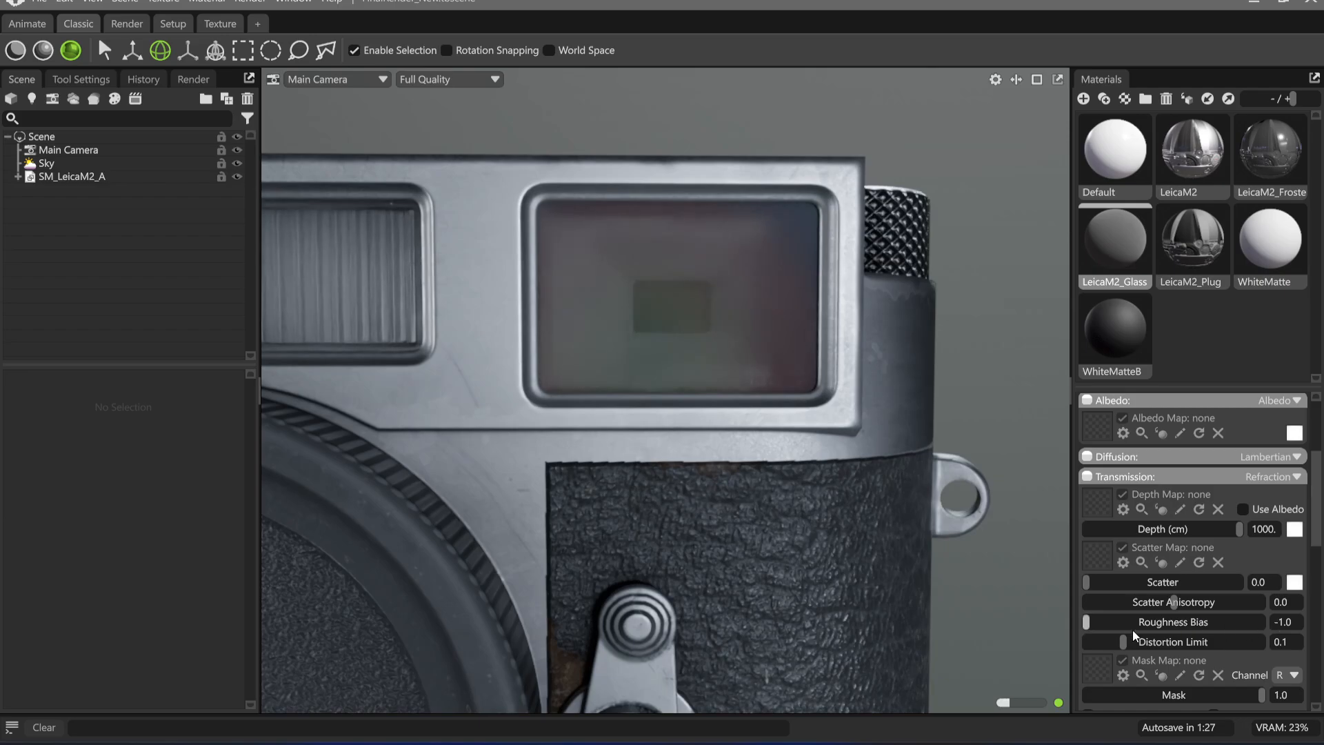
scroll(1174, 524, down, 1)
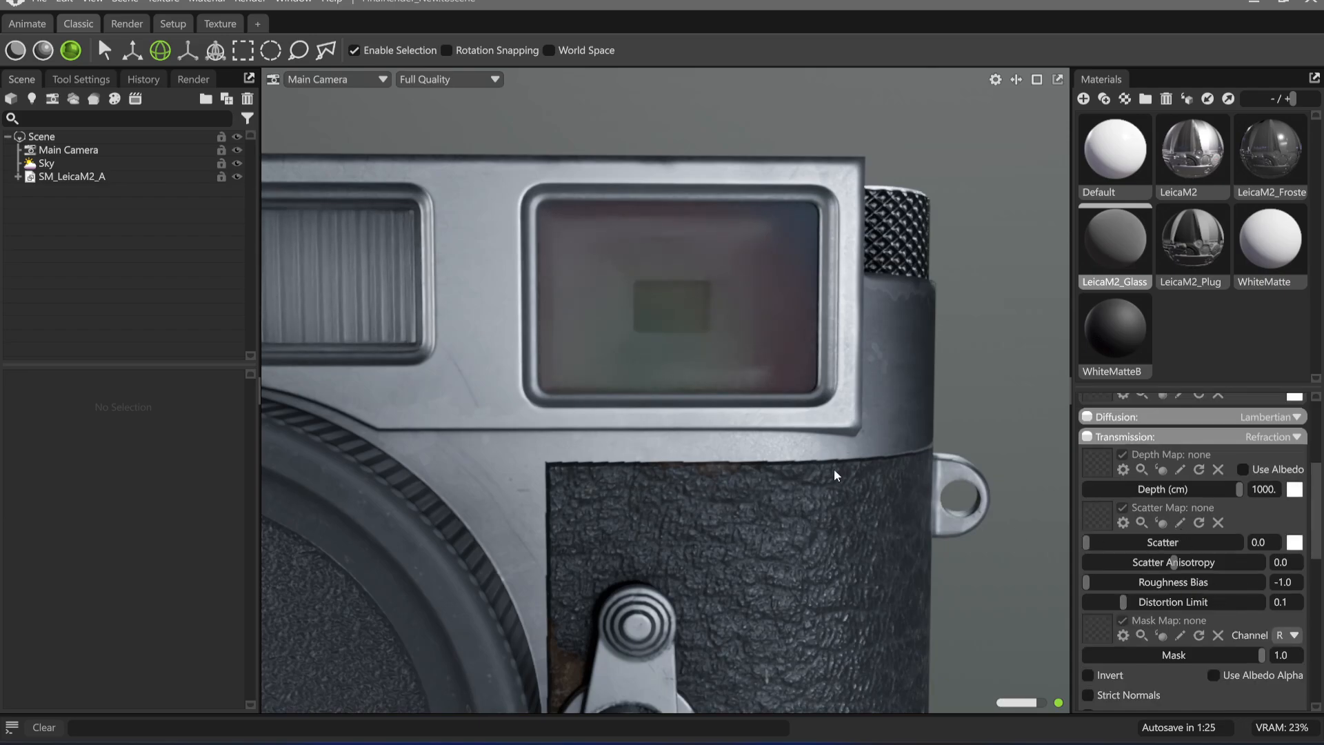
mouse_move(834, 469)
alt+mouse_down()
mouse_move(882, 498)
mouse_move(808, 486)
mouse_move(820, 483)
alt+mouse_up()
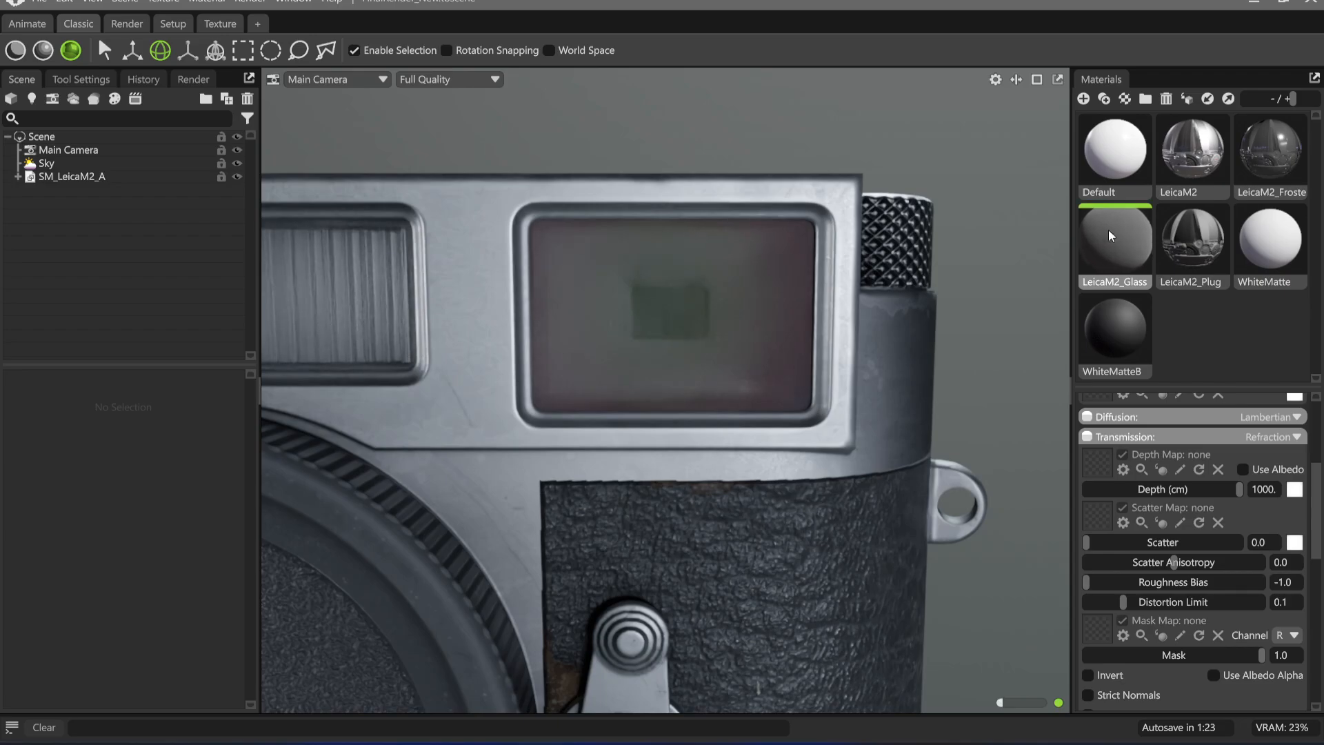
Check the glass material's Newton's Rings clearcoat section, and set its microsurface type to Roughness
scroll(1173, 620, down, 10)
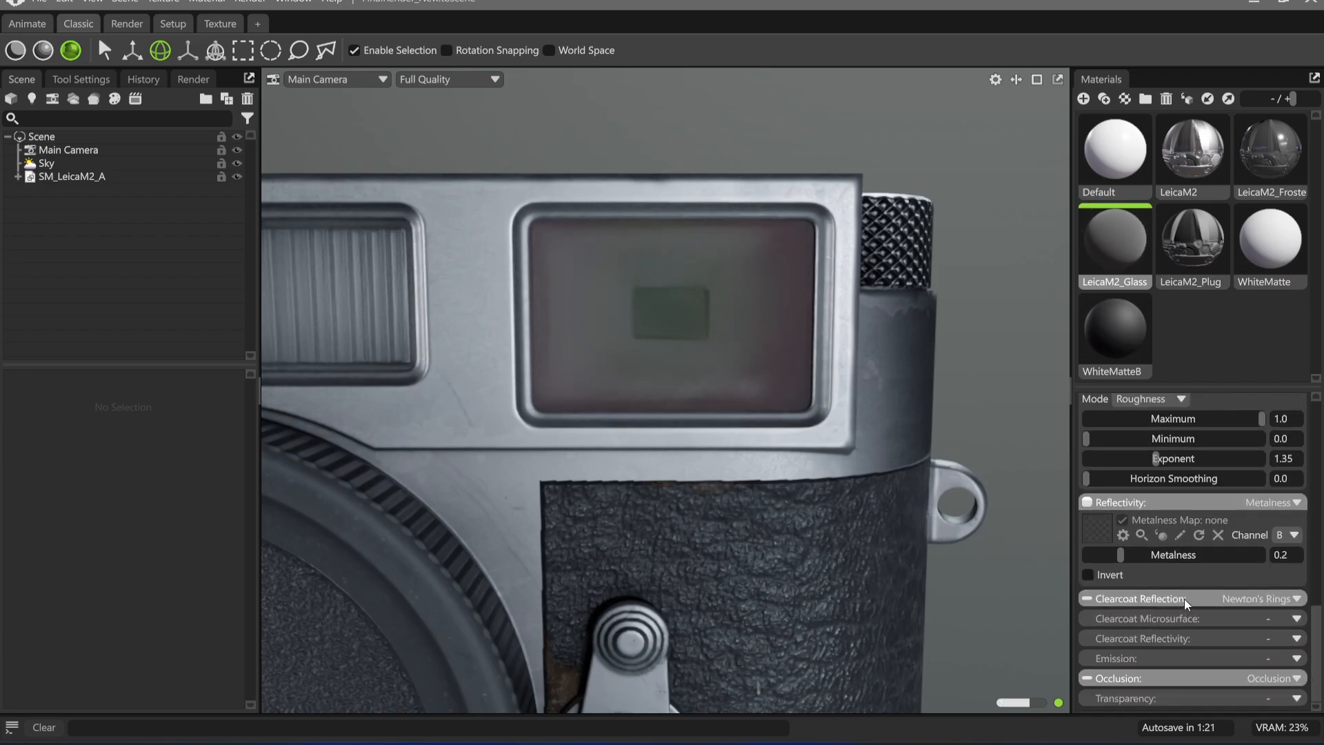
click(1184, 599)
click(1184, 599)
scroll(1276, 584, up, 2)
scroll(1166, 466, up, 1)
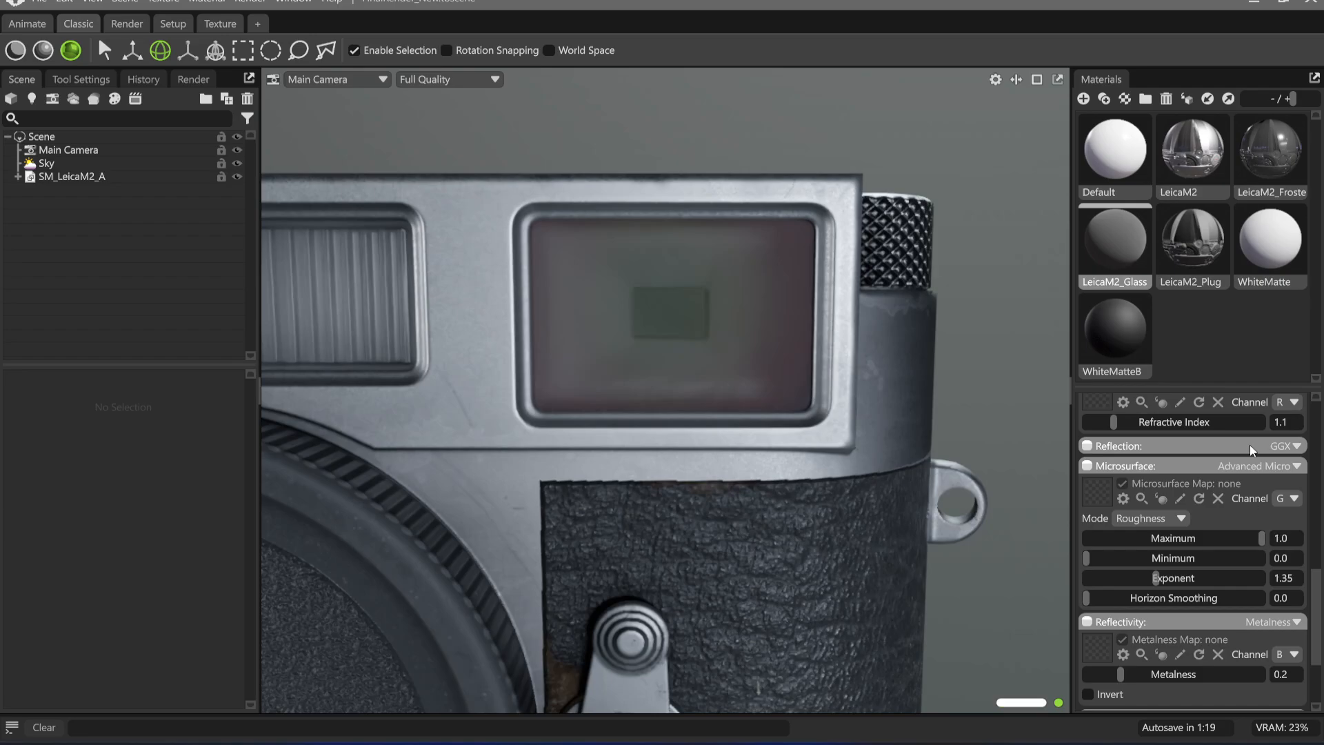
click(1259, 466)
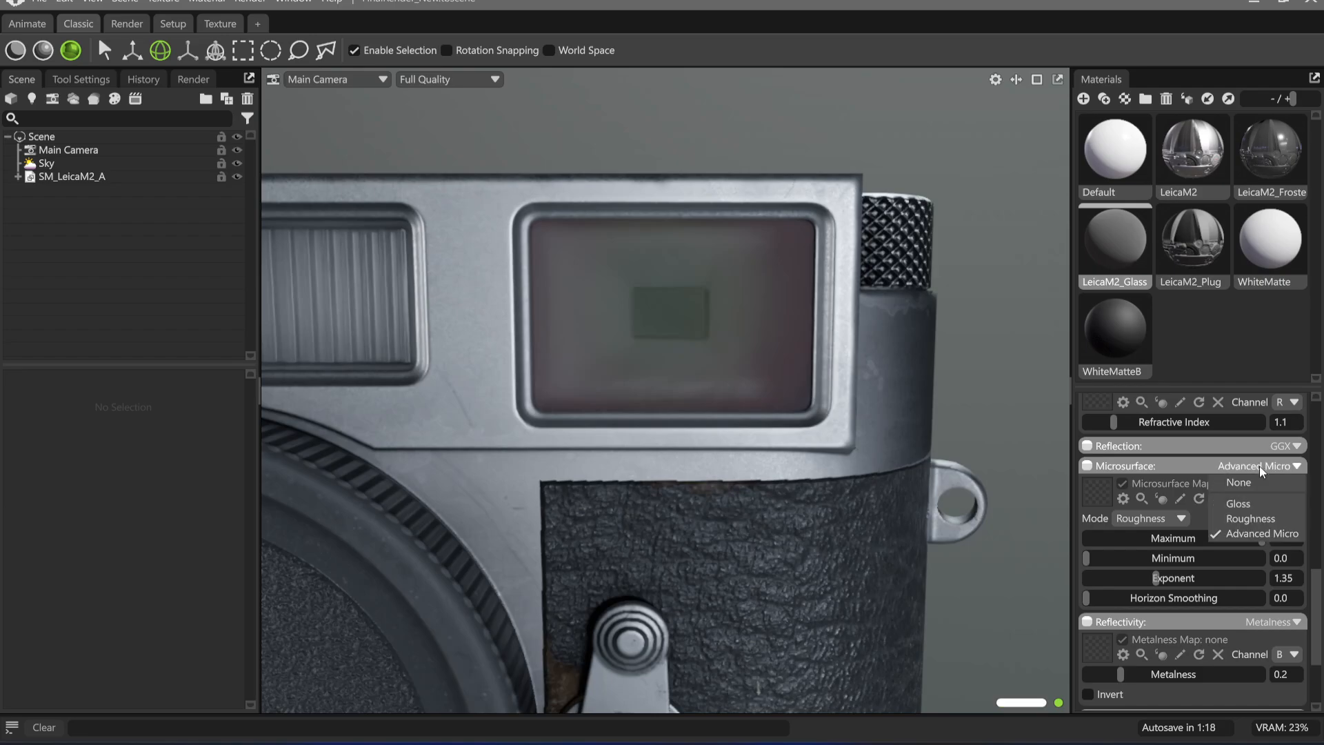
click(1250, 518)
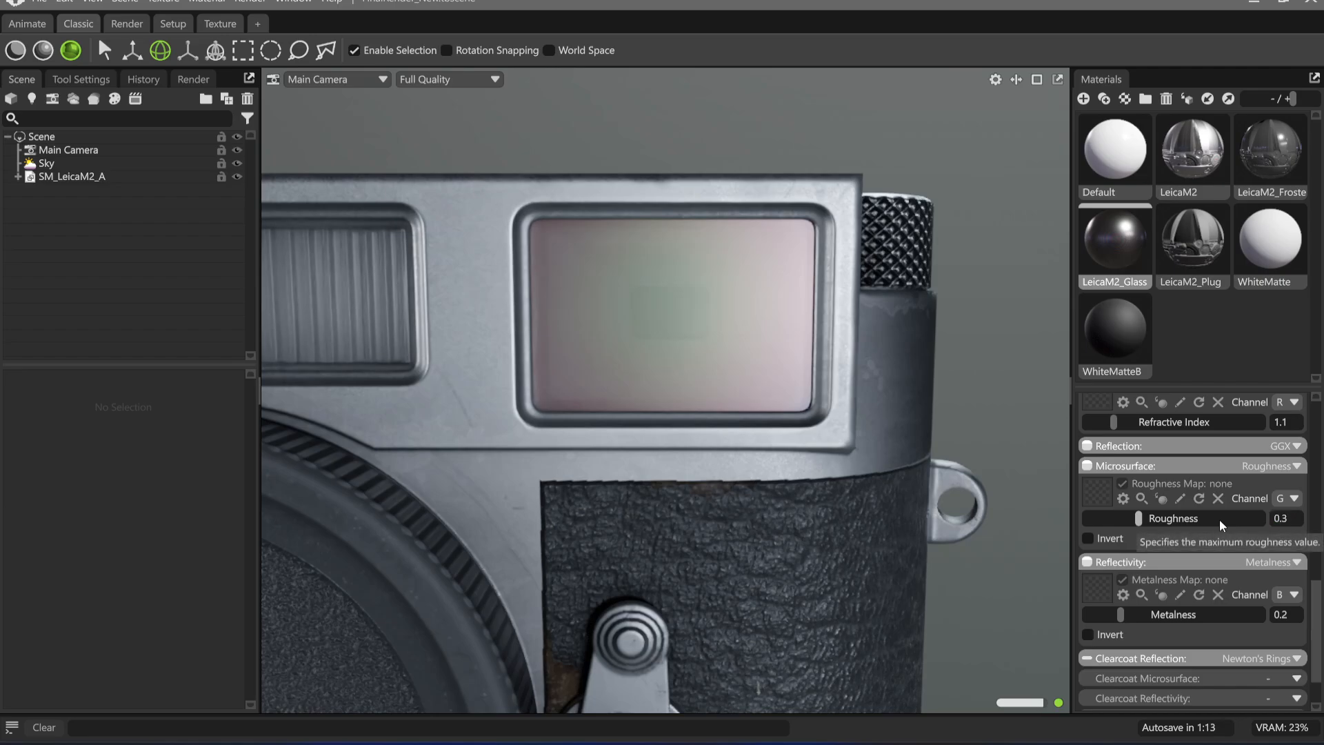
Set the glass material's roughness to 0.05 and return the viewport to raster rendering
click(1289, 517)
key(BackSpace)
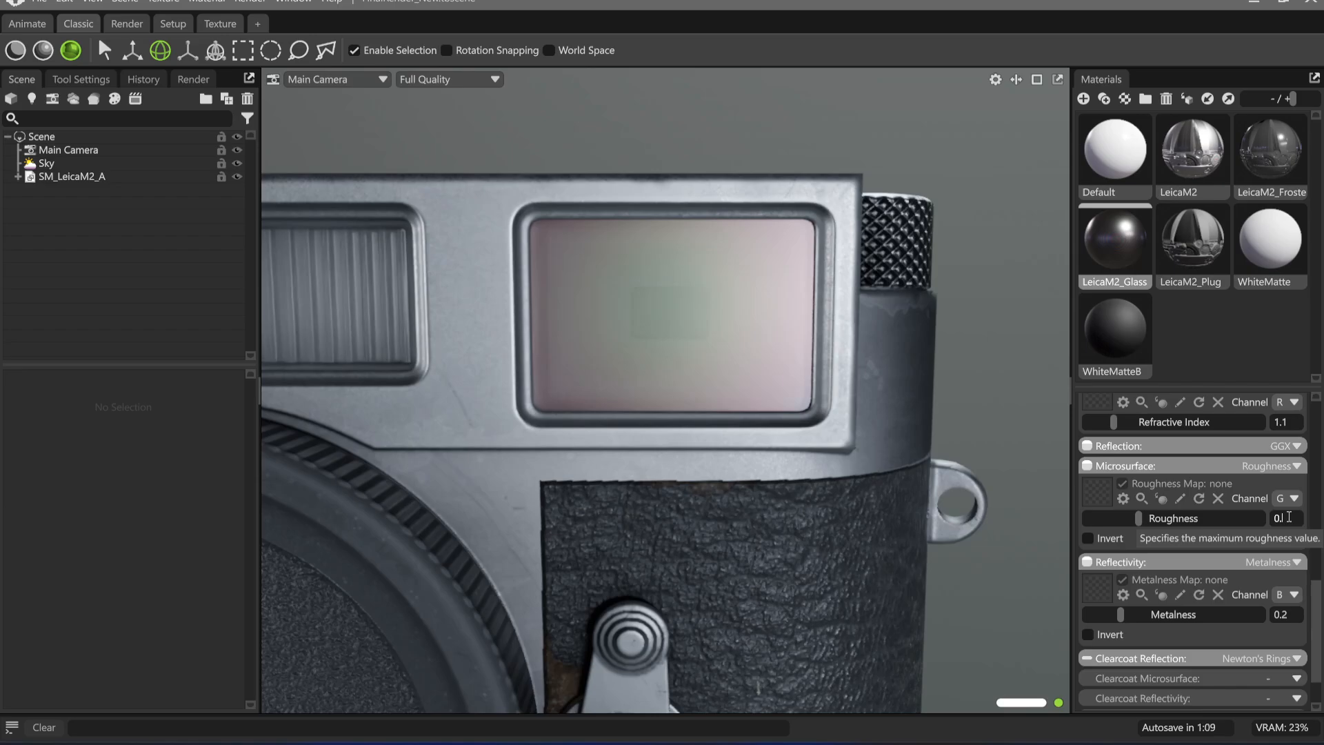
text(05)
key(Return)
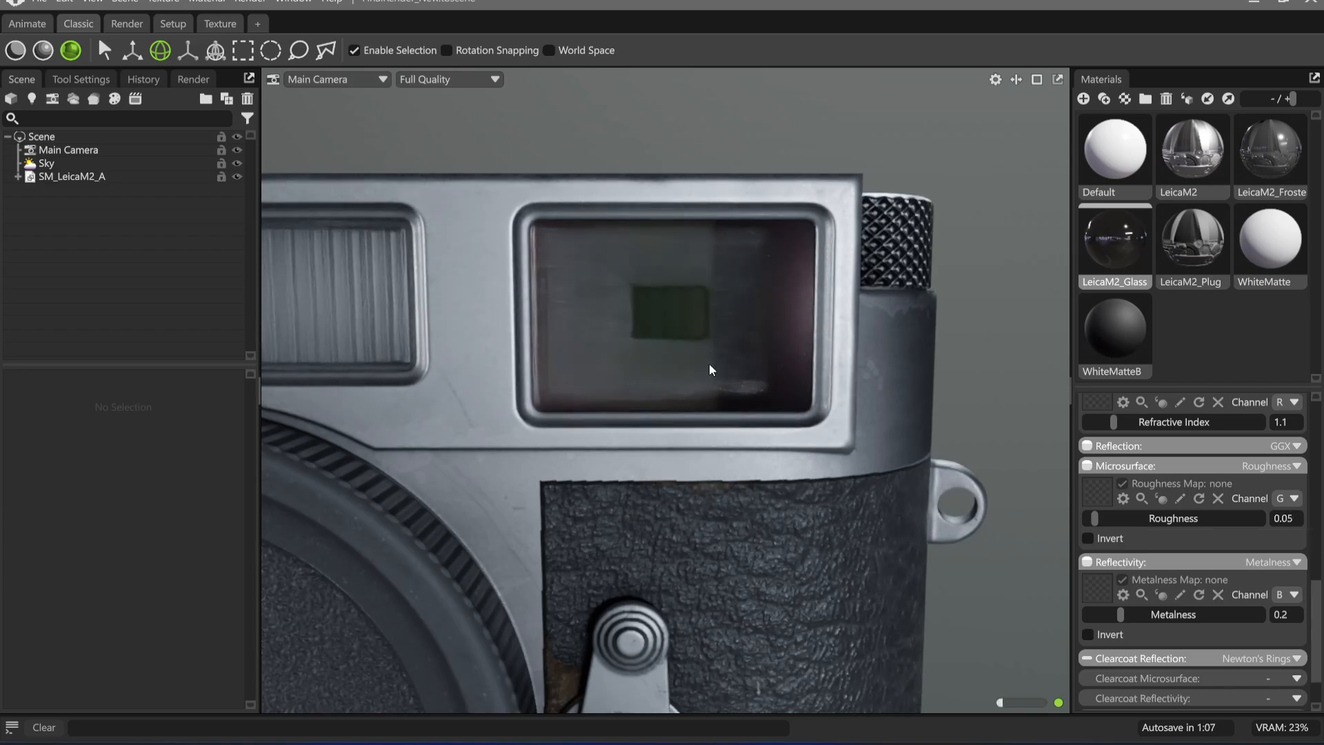
mouse_move(709, 363)
mouse_down()
mouse_move(727, 349)
mouse_move(743, 361)
mouse_move(759, 338)
mouse_move(731, 341)
mouse_move(715, 349)
mouse_move(768, 344)
mouse_move(754, 345)
mouse_up()
key(ctrl+e)
Try a transmission roughness bias of 0.0 on the glass material
scroll(1160, 514, up, 3)
scroll(1157, 507, up, 3)
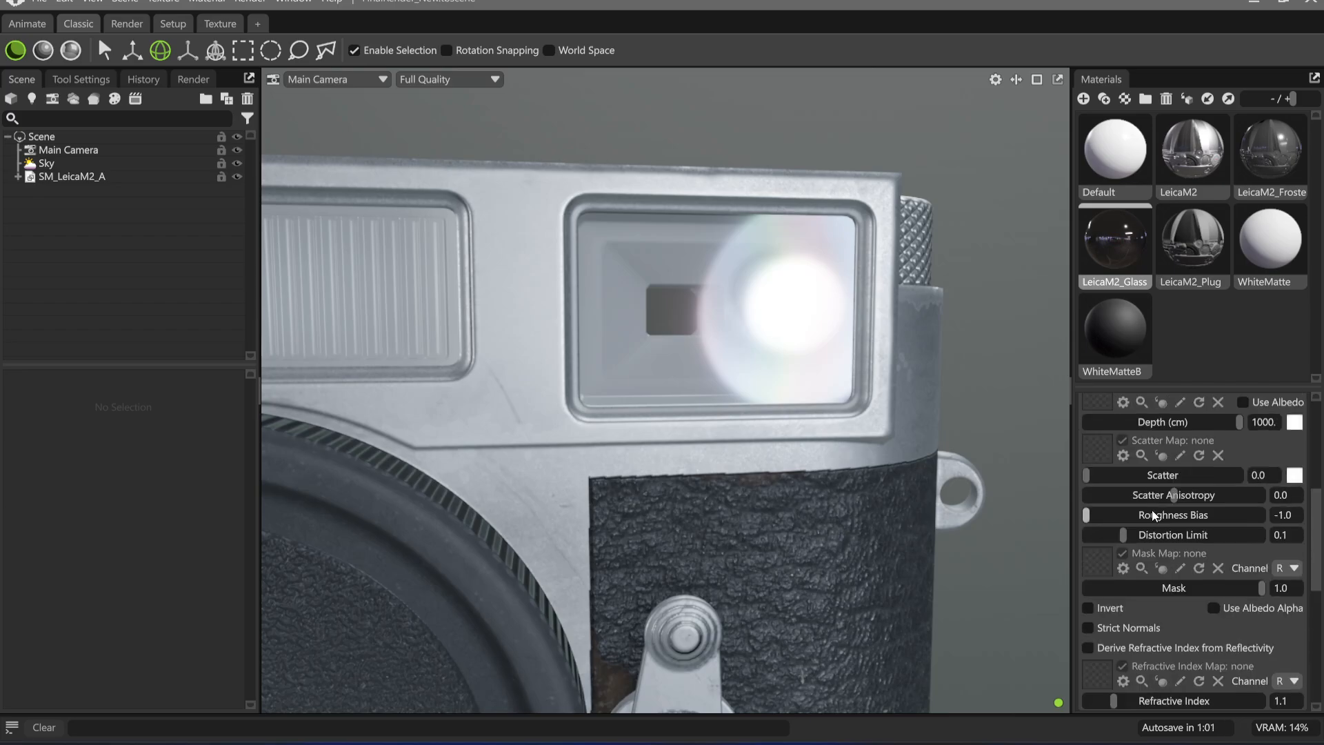
drag(1099, 519, 1241, 512)
drag(784, 361, 782, 358)
Try raising the glass material's microsurface roughness to about 0.078
scroll(1166, 549, down, 3)
scroll(1166, 548, down, 3)
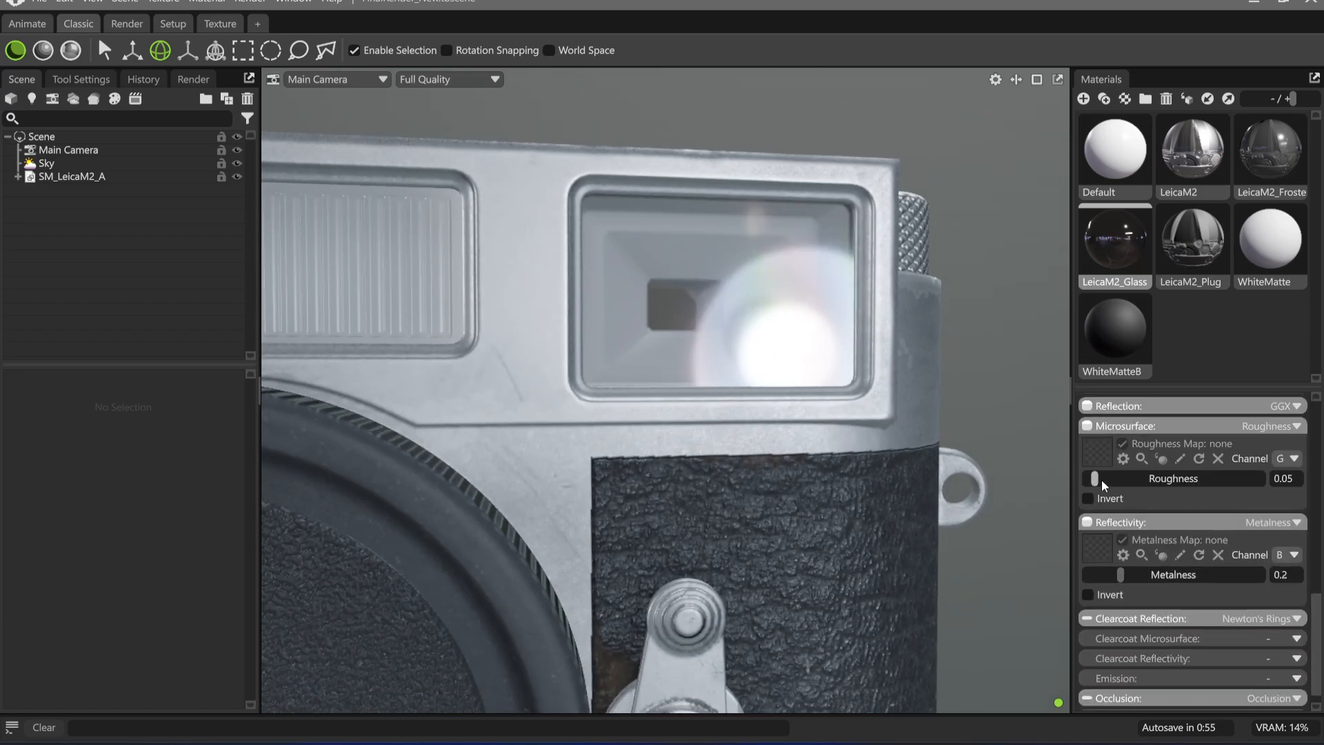
mouse_move(1102, 479)
mouse_down()
mouse_move(1142, 479)
mouse_move(1106, 481)
mouse_up()
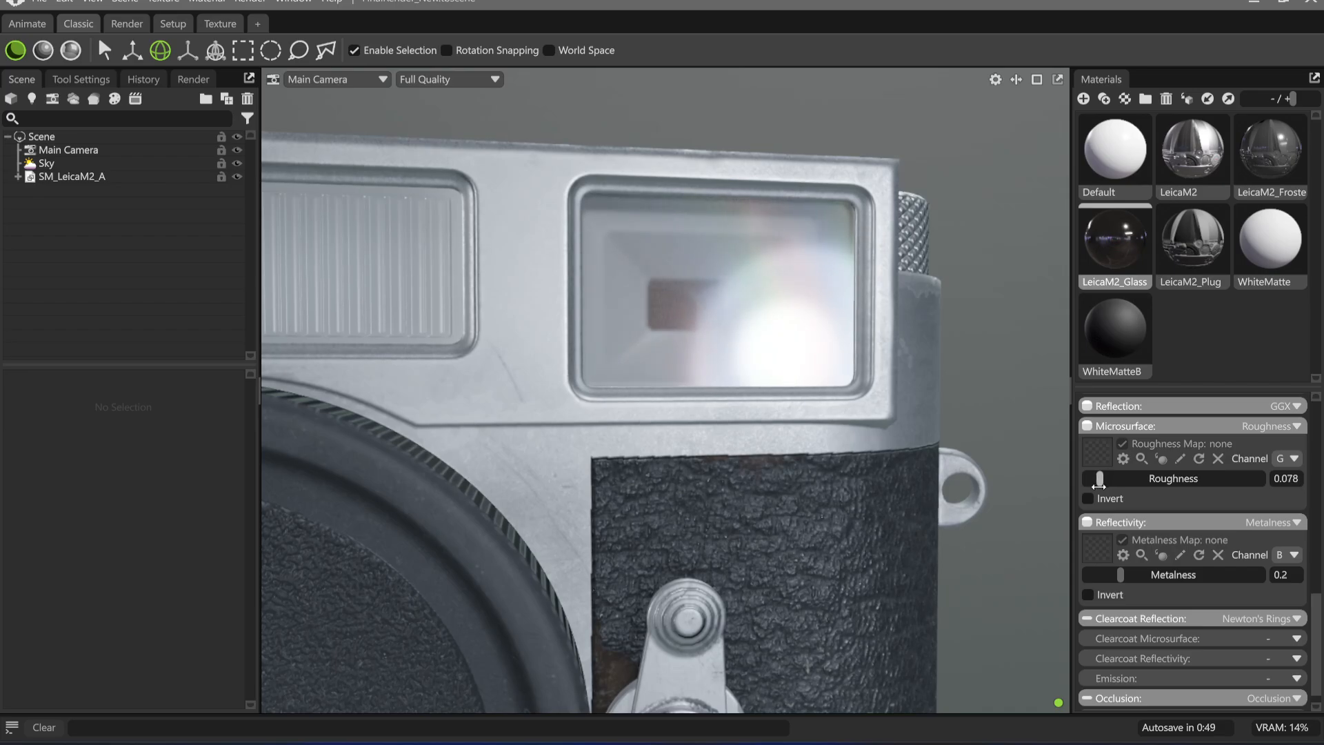
Try a roughness of about 0.289 on the glass with the transmission roughness bias set back to -1.0
scroll(1275, 531, up, 8)
scroll(1219, 551, down, 8)
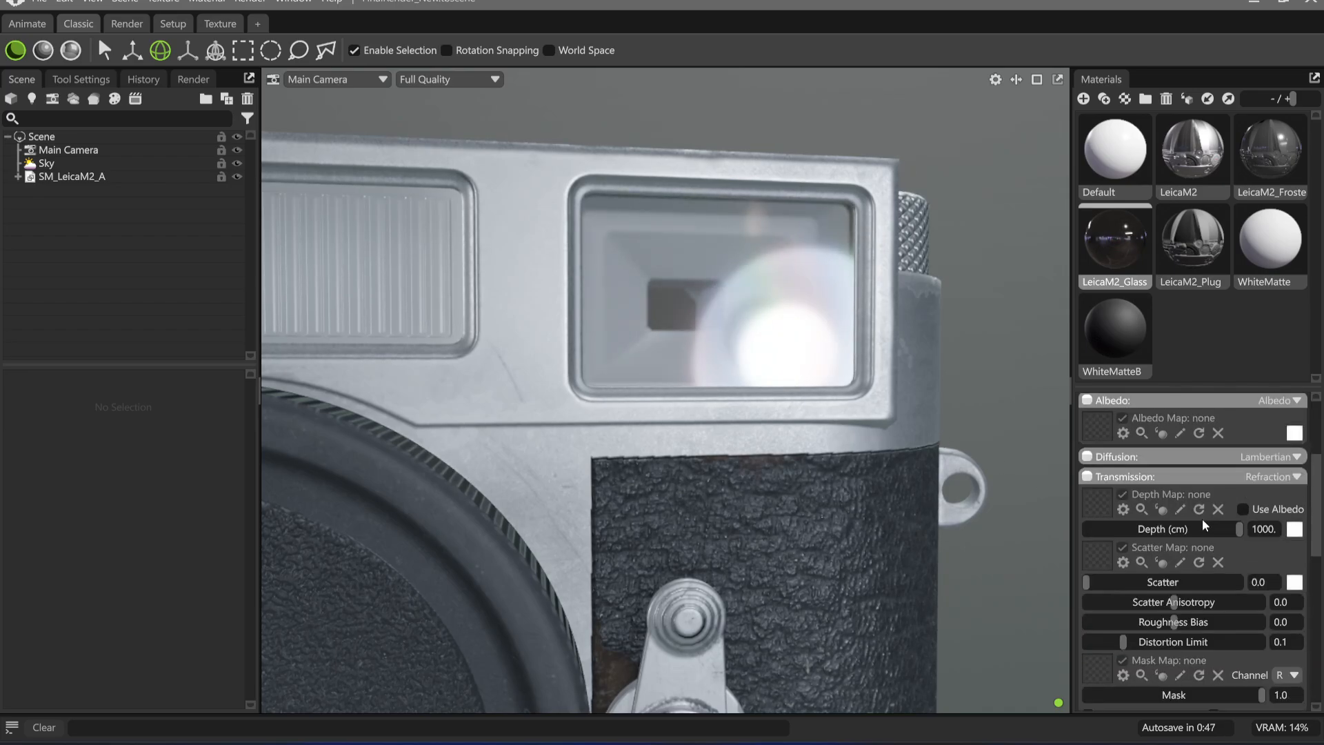
scroll(1185, 552, down, 1)
drag(1102, 555, 1072, 585)
scroll(1206, 594, up, 4)
scroll(1206, 594, up, 4)
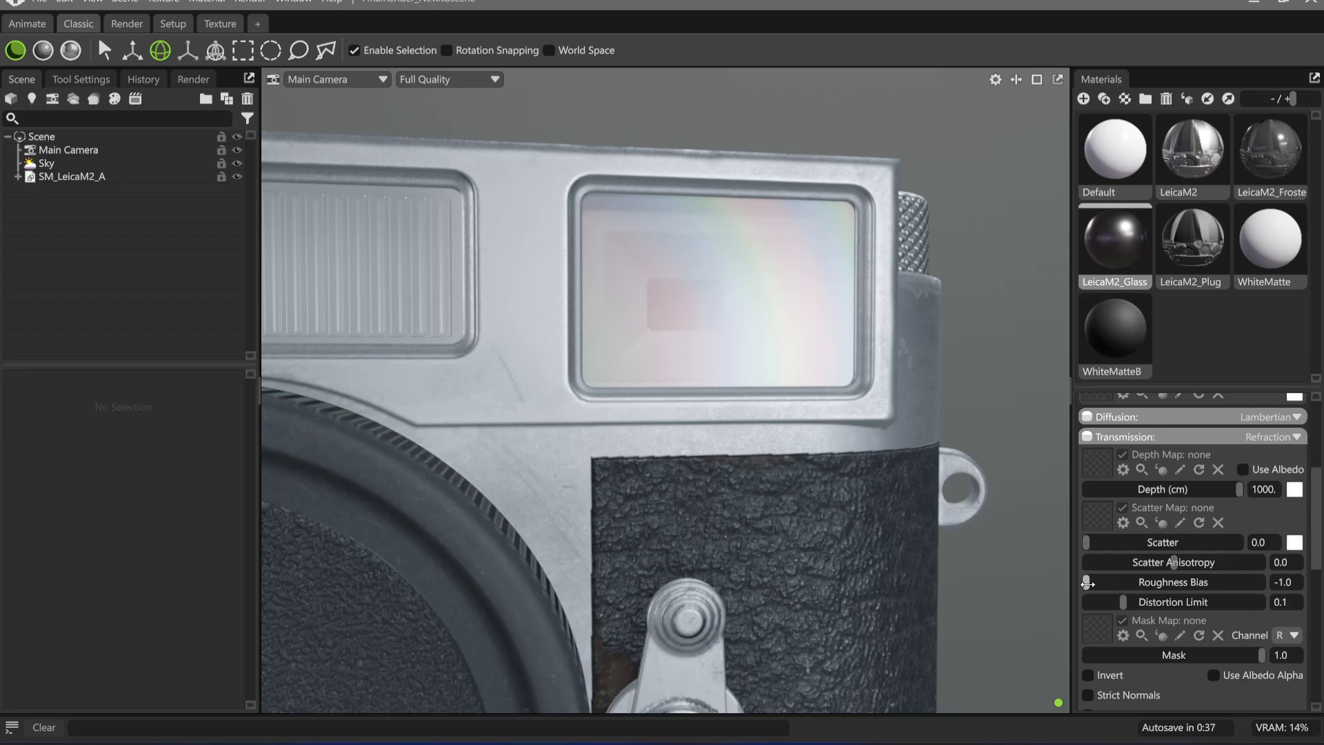
Set the glass material's microsurface roughness to 0.05 and check the reflection on the viewfinder window
scroll(1140, 548, down, 5)
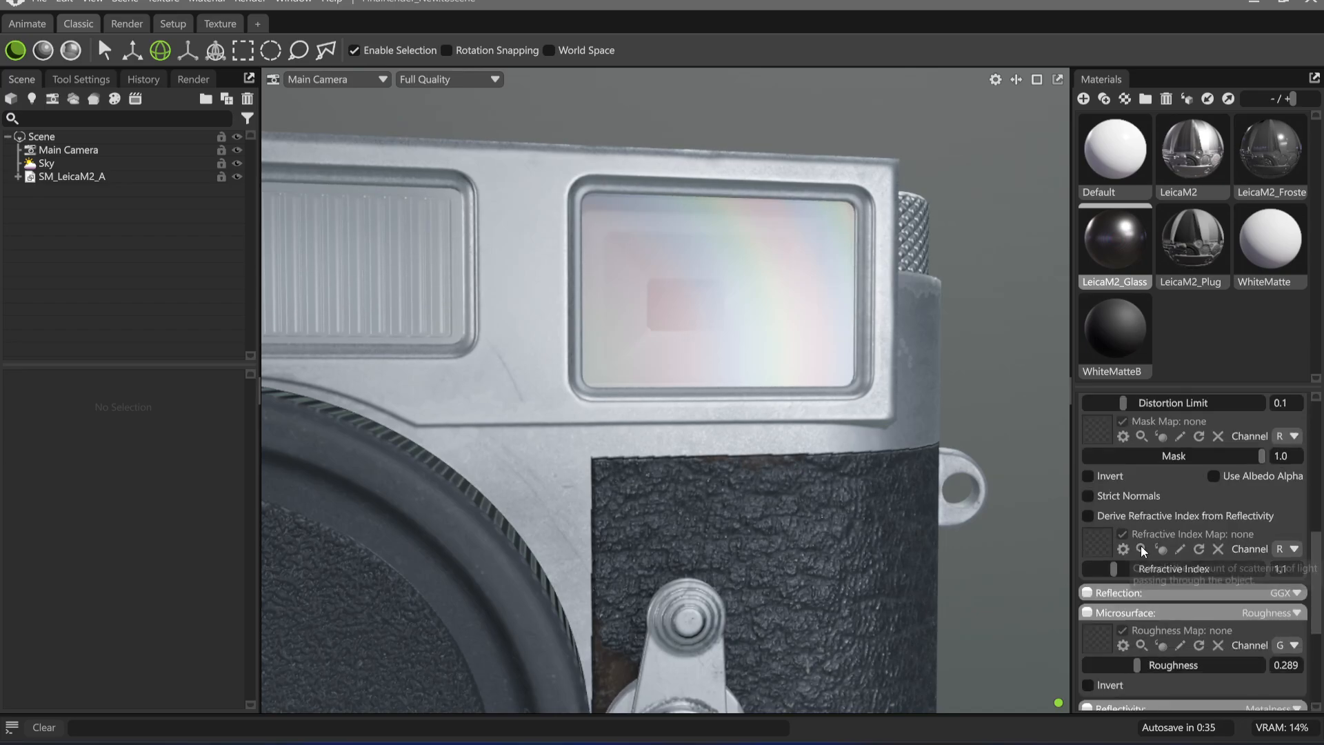
scroll(1141, 544, down, 3)
double_click(1287, 546)
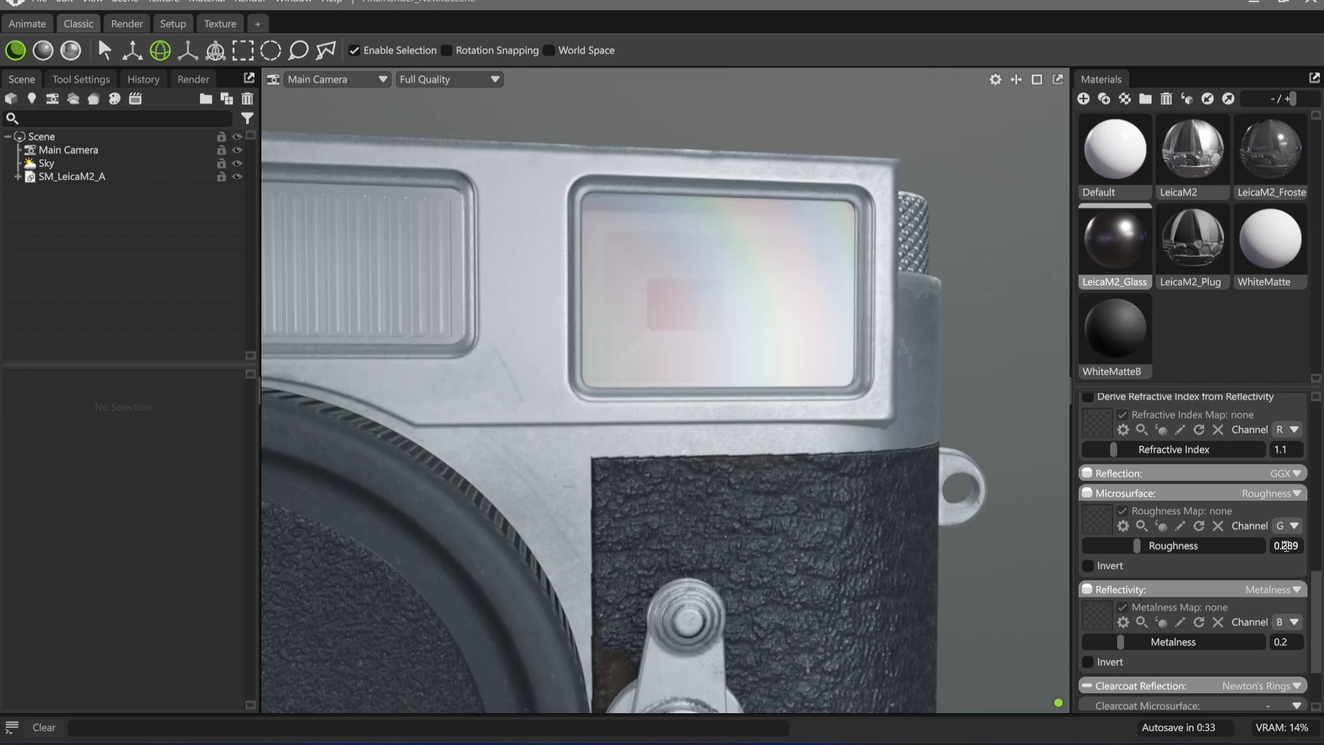
text(0.05)
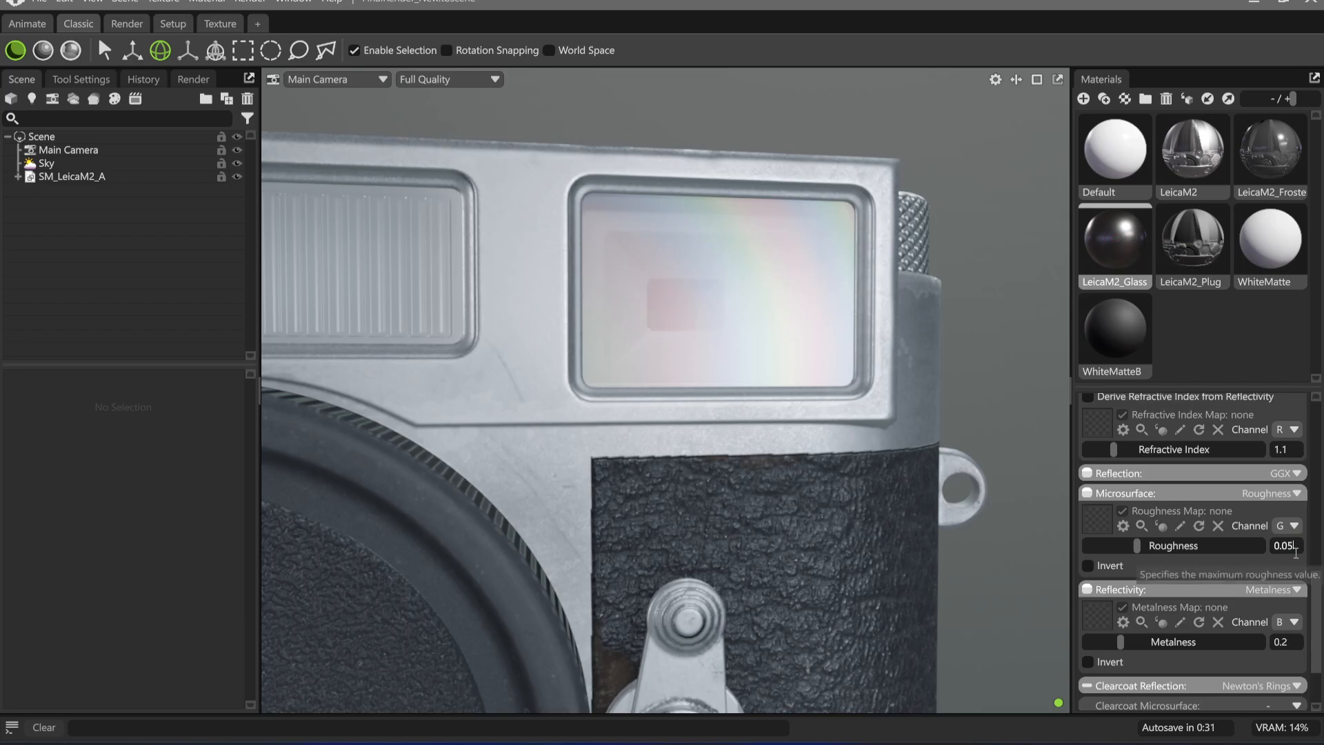
key(Return)
drag(957, 441, 817, 424)
scroll(1242, 531, up, 5)
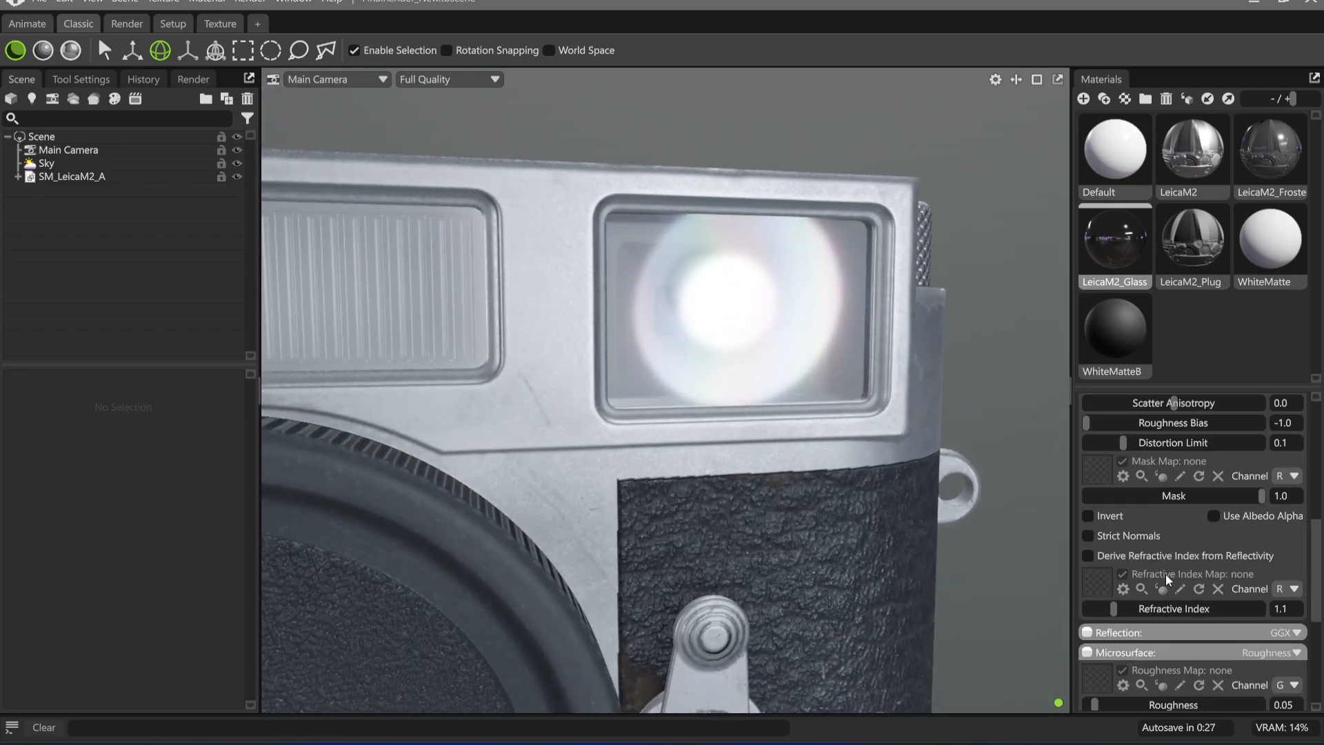
Set the glass material's transmission roughness bias to 0.0 and view the viewfinder window from the front
double_click(1274, 541)
text(0)
key(Return)
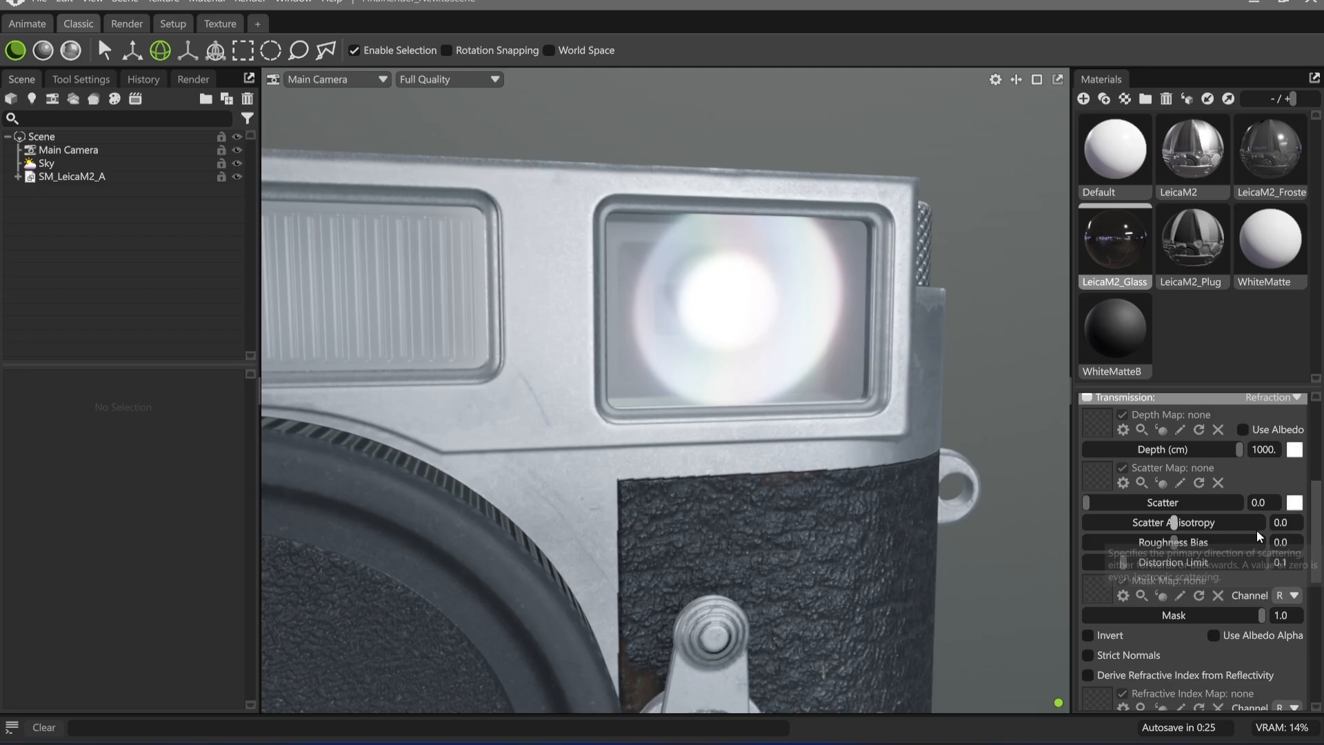
drag(960, 482, 938, 476)
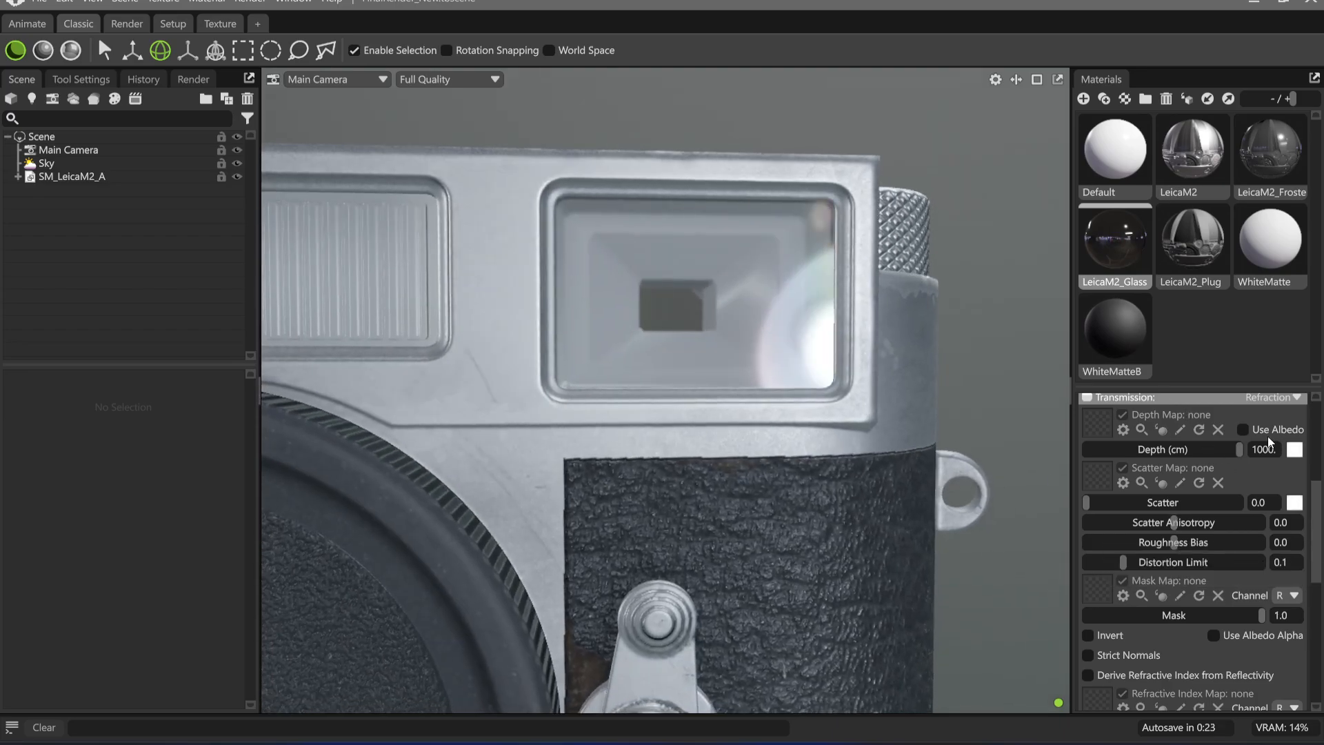
Lower the glass material's transmission depth to 0.0 cm and check the camera's windows from several angles
drag(1239, 450, 1085, 447)
drag(775, 468, 801, 403)
drag(658, 299, 734, 355)
drag(898, 391, 705, 450)
drag(797, 476, 869, 555)
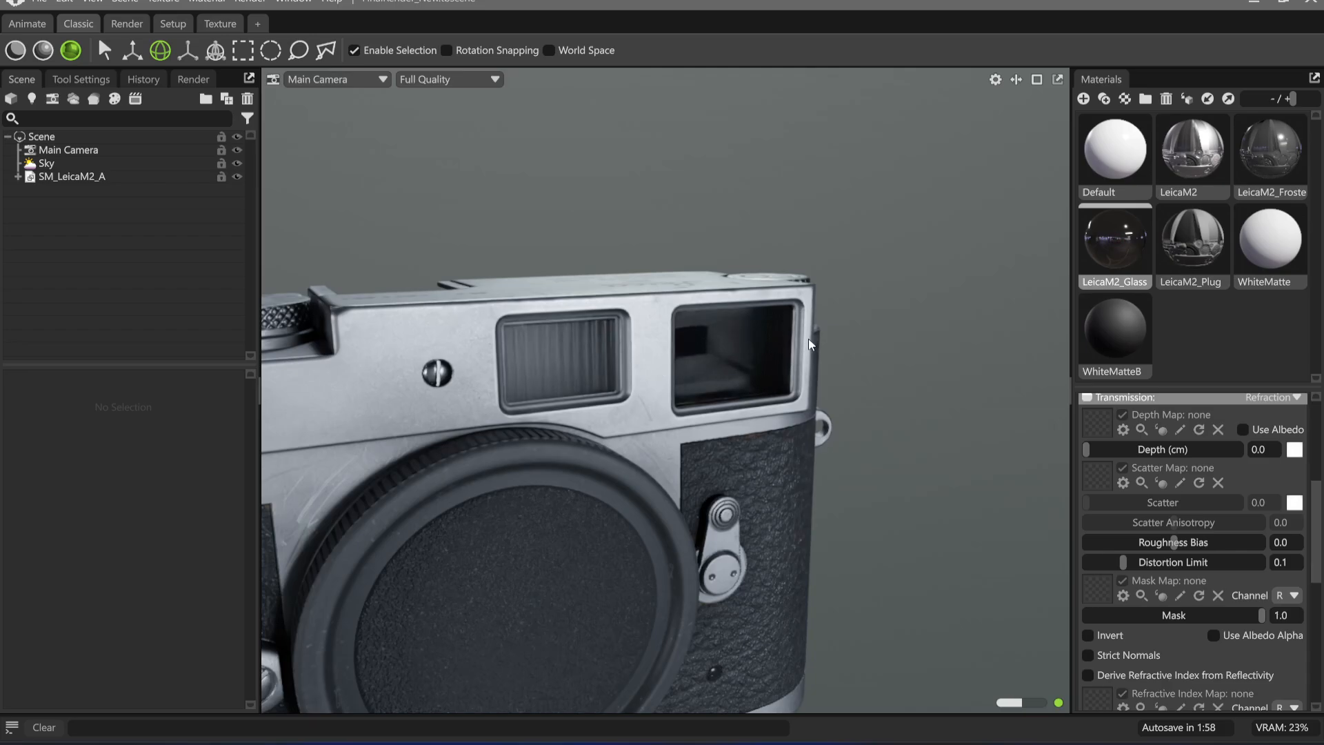
drag(810, 344, 782, 420)
middle_drag(511, 314, 638, 314)
Select the ribbed AmbientLight mesh in the window beside the viewfinder and hide it
scroll(621, 345, up, 5)
middle_drag(593, 364, 767, 426)
click(757, 360)
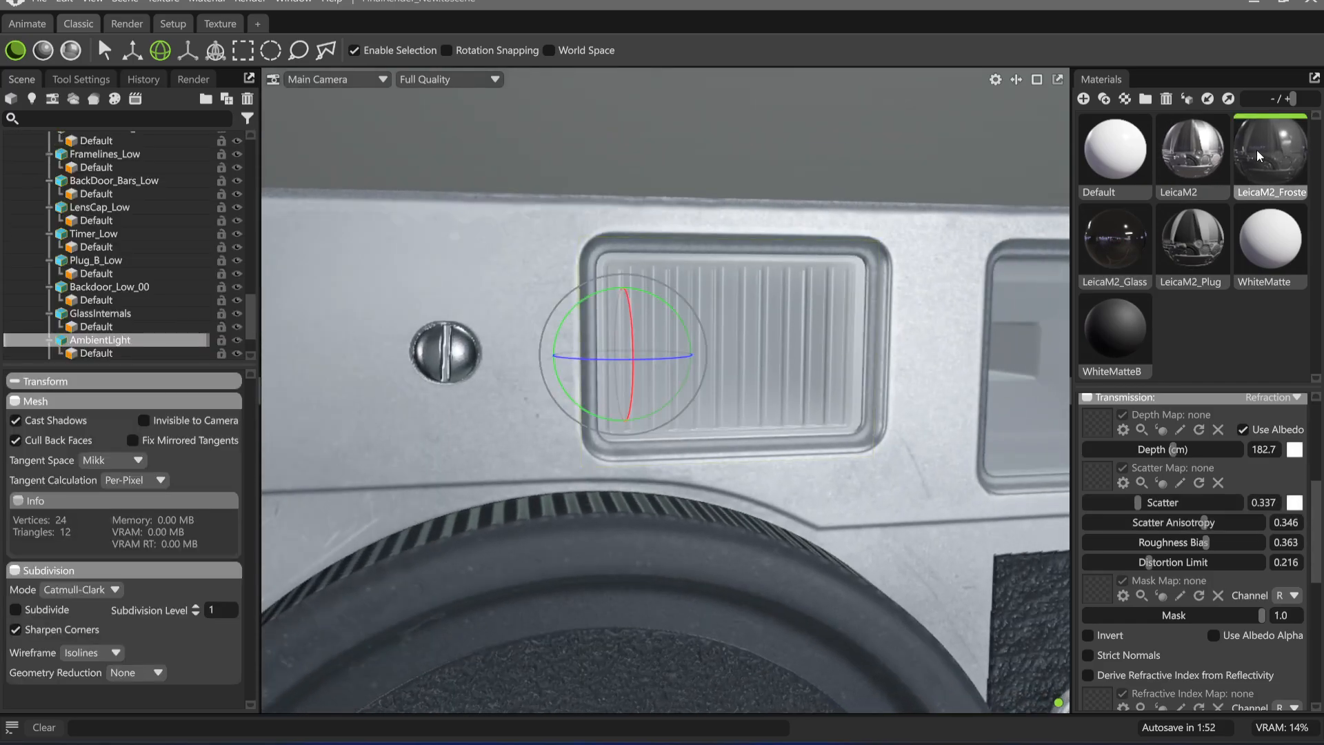
drag(847, 363, 844, 365)
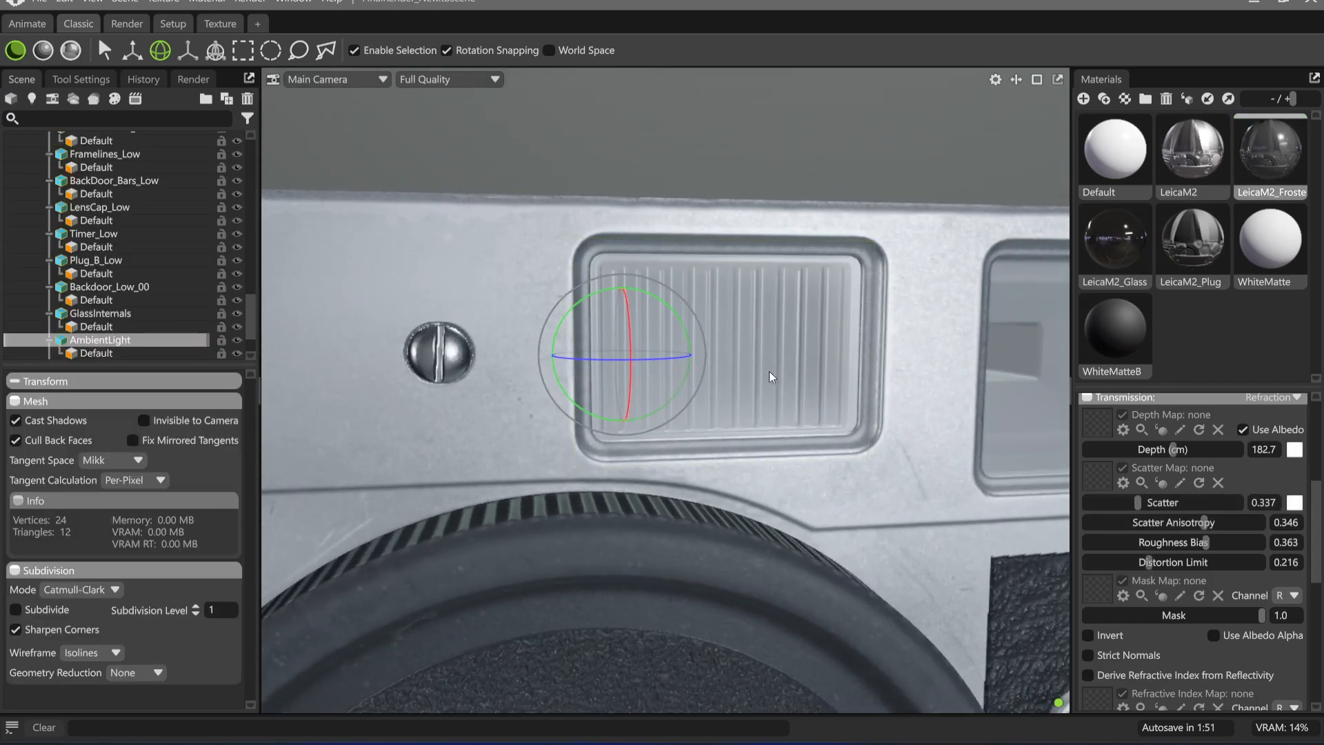
click(236, 341)
Examine the exposed window recess and review the frosted material's transmission, roughness and metalness settings
drag(898, 430, 779, 397)
click(793, 465)
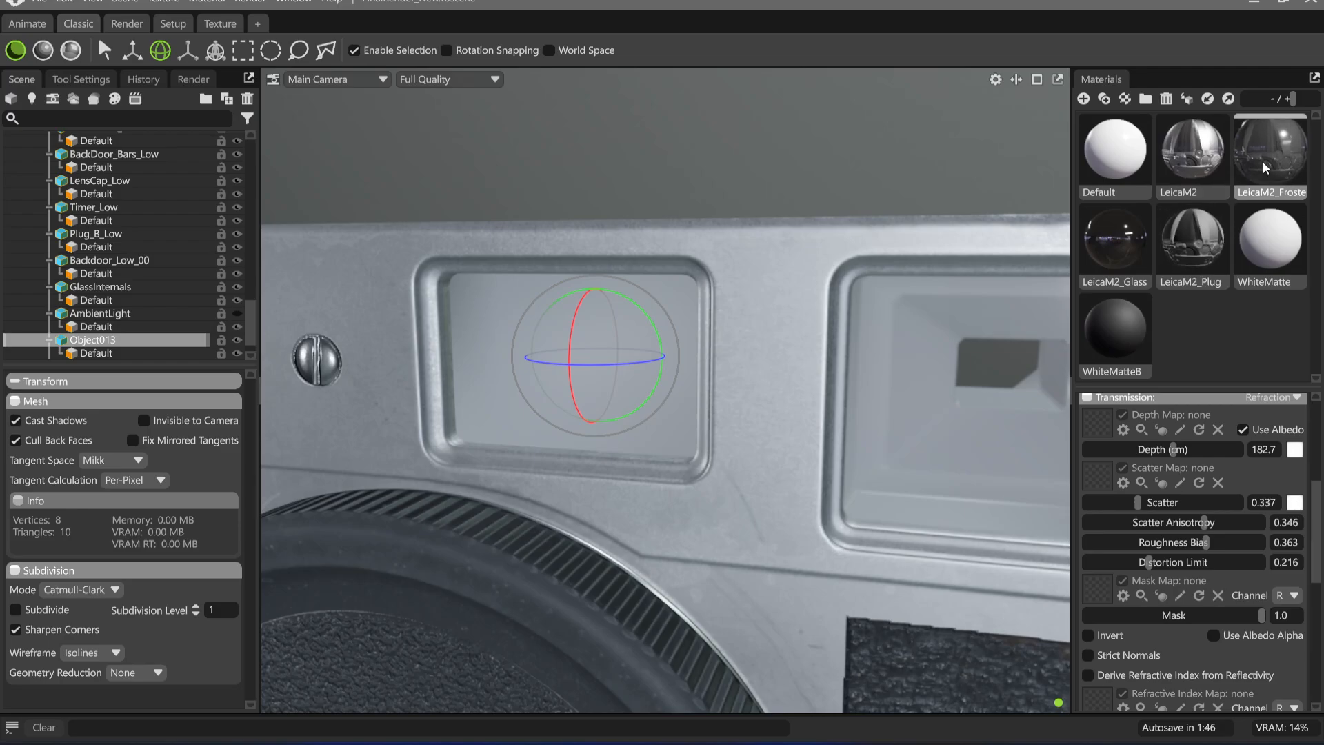
scroll(1121, 484, up, 2)
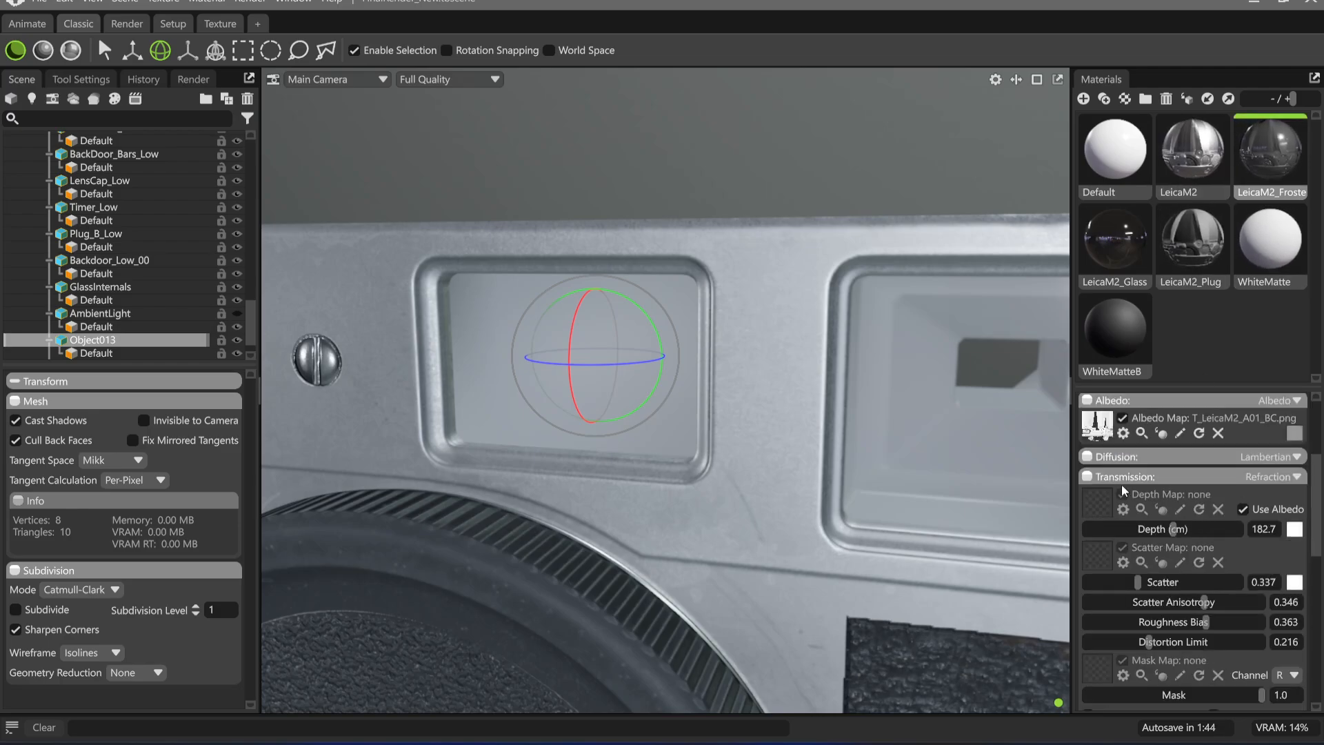
scroll(1242, 524, down, 8)
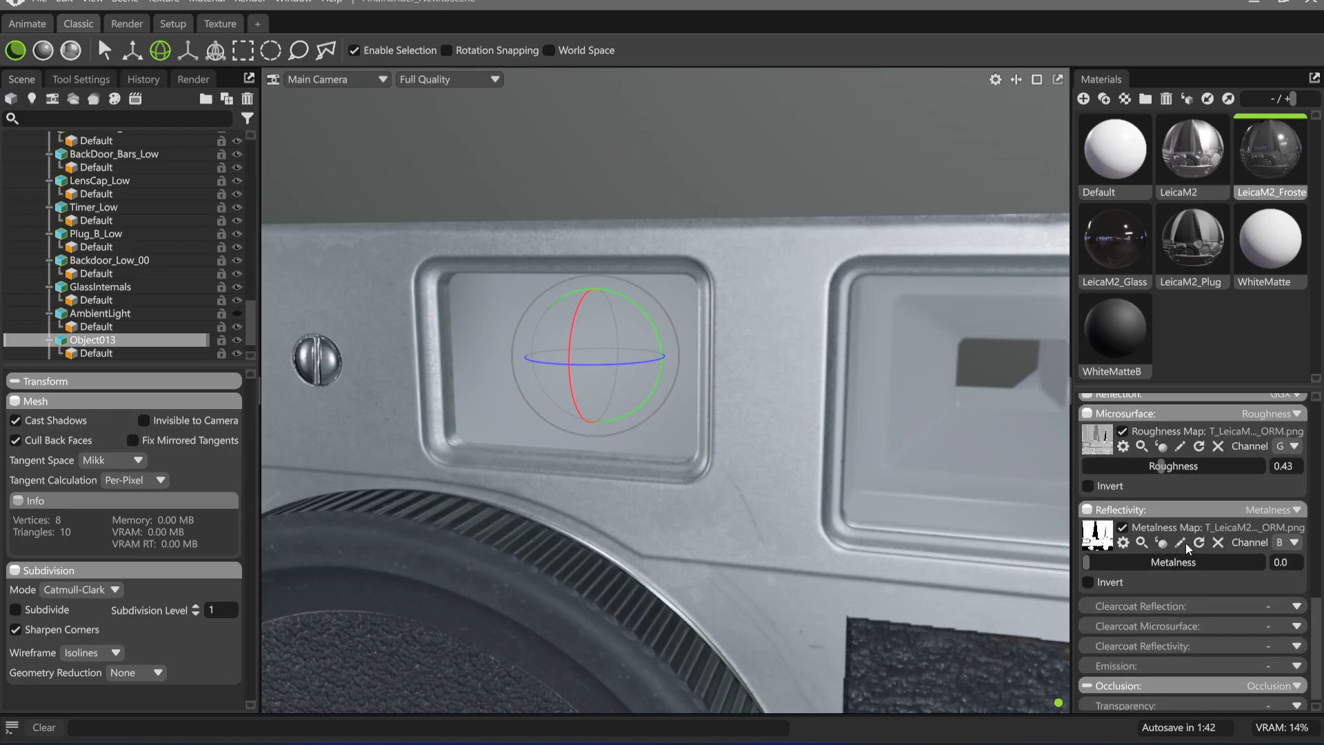
scroll(1200, 586, up, 5)
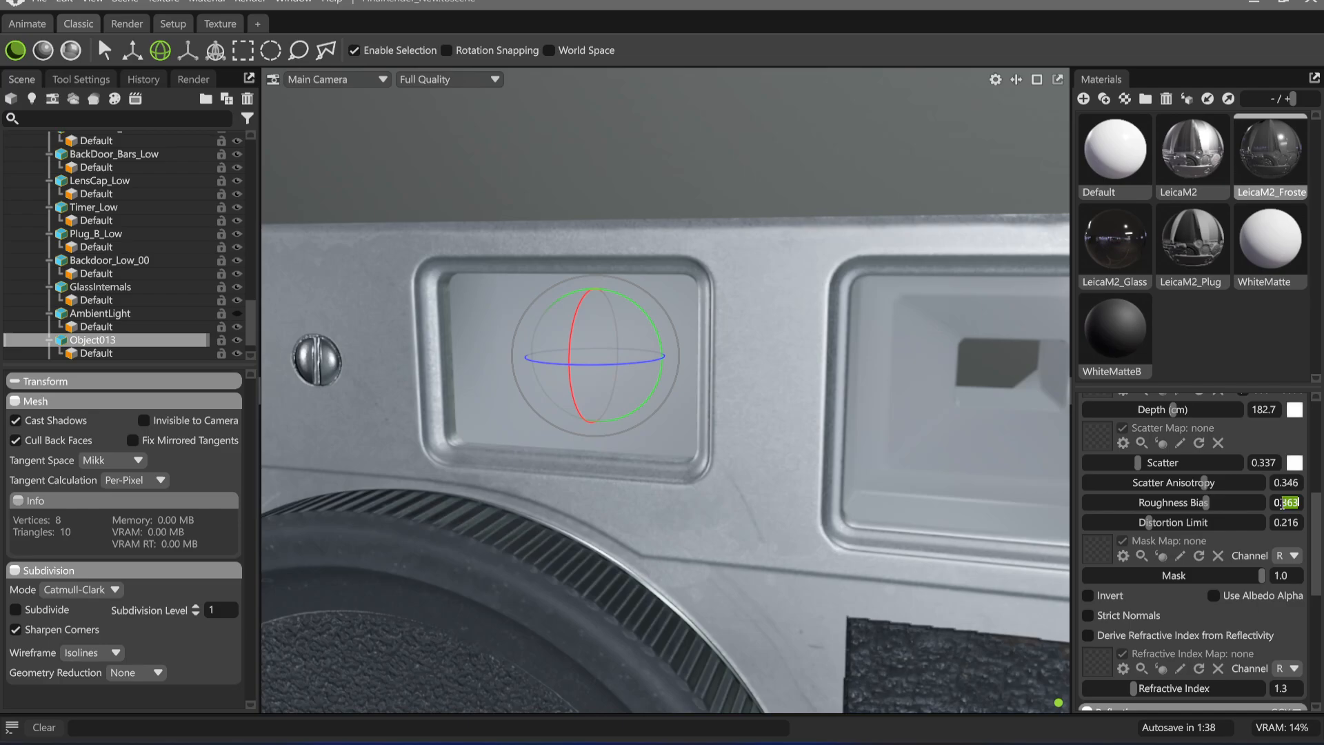
drag(1285, 503, 1299, 502)
click(855, 483)
alt+drag(701, 481, 734, 466)
scroll(1252, 551, up, 1)
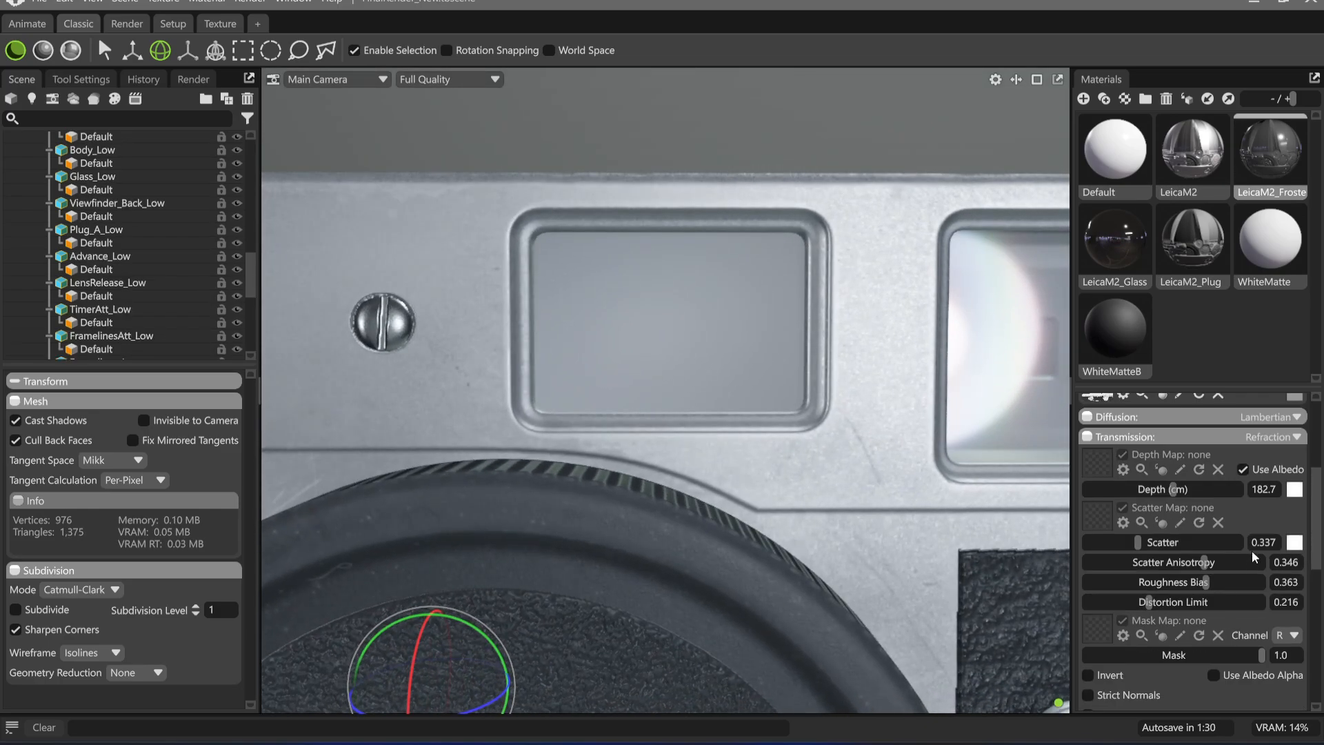
scroll(1183, 517, down, 4)
scroll(1184, 518, down, 1)
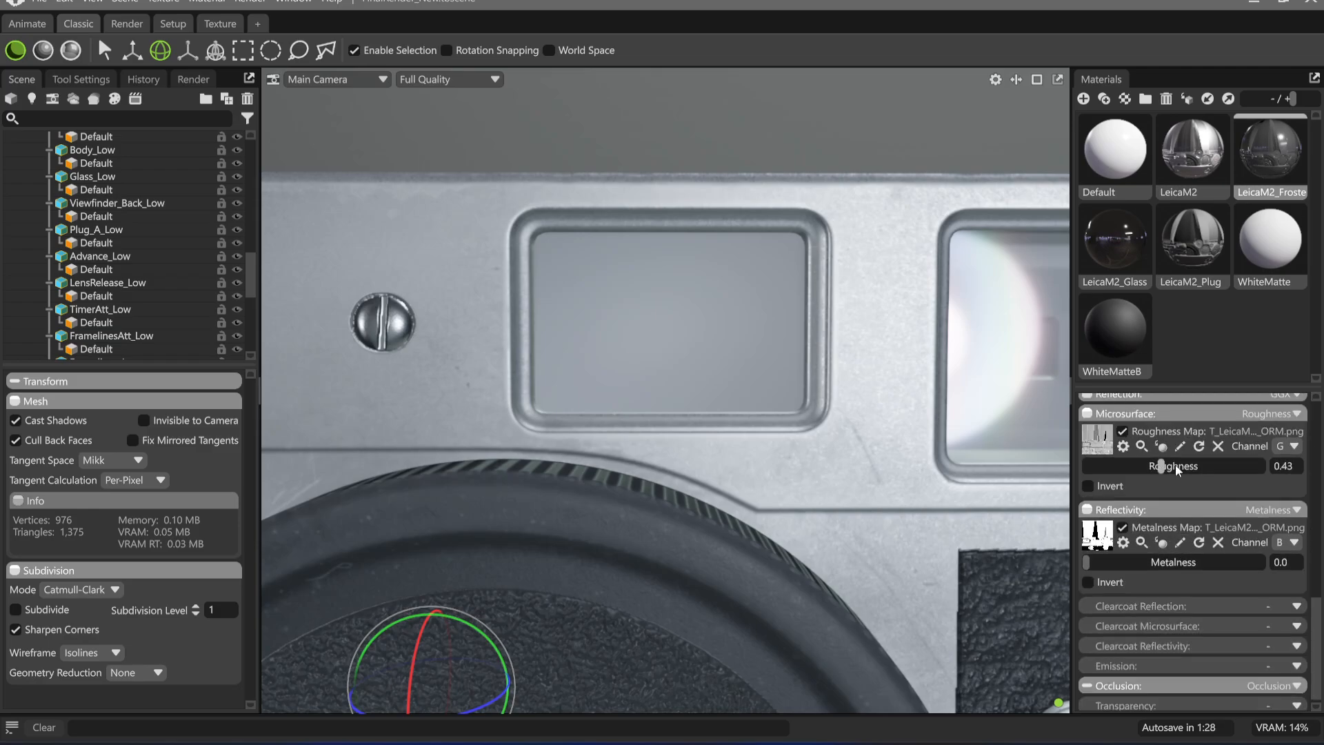
scroll(1161, 556, up, 1)
scroll(1189, 601, up, 5)
Select the Object013 mesh inside the exposed window recess and view it from different angles
alt+drag(665, 283, 799, 330)
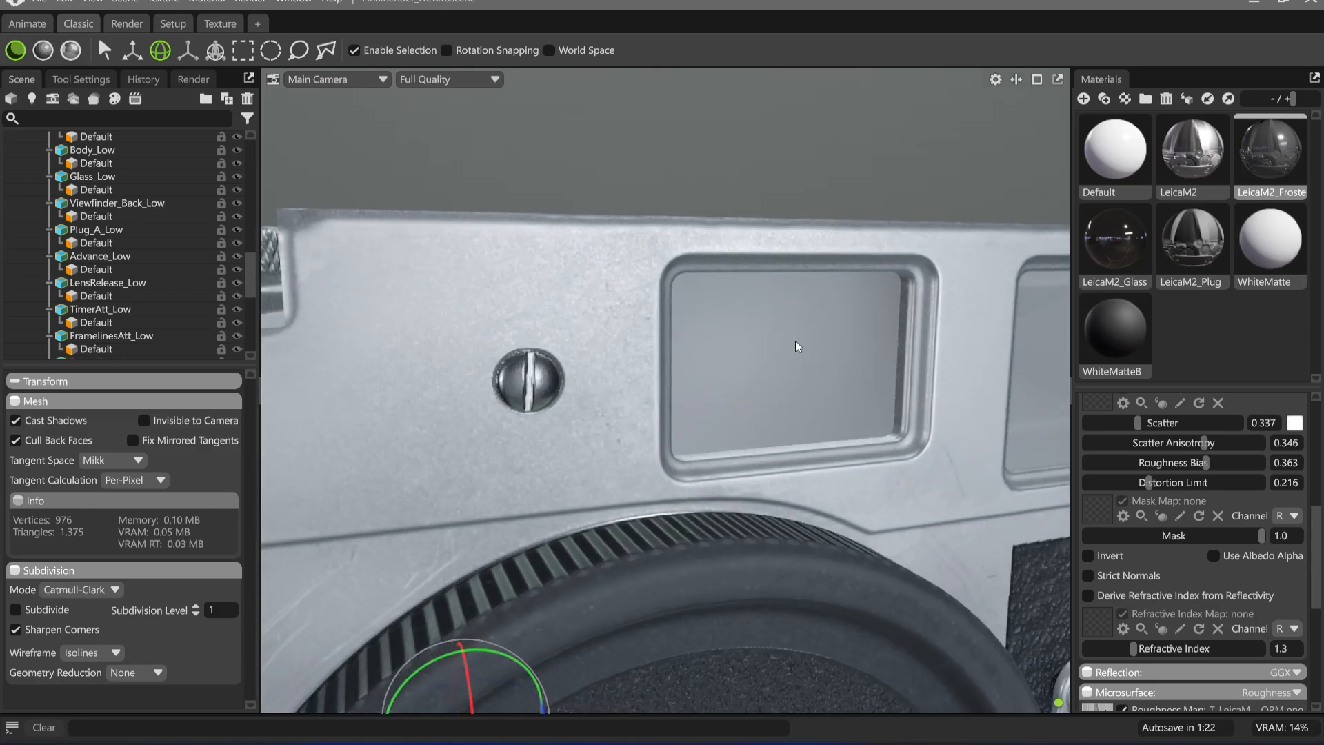
alt+drag(833, 406, 572, 341)
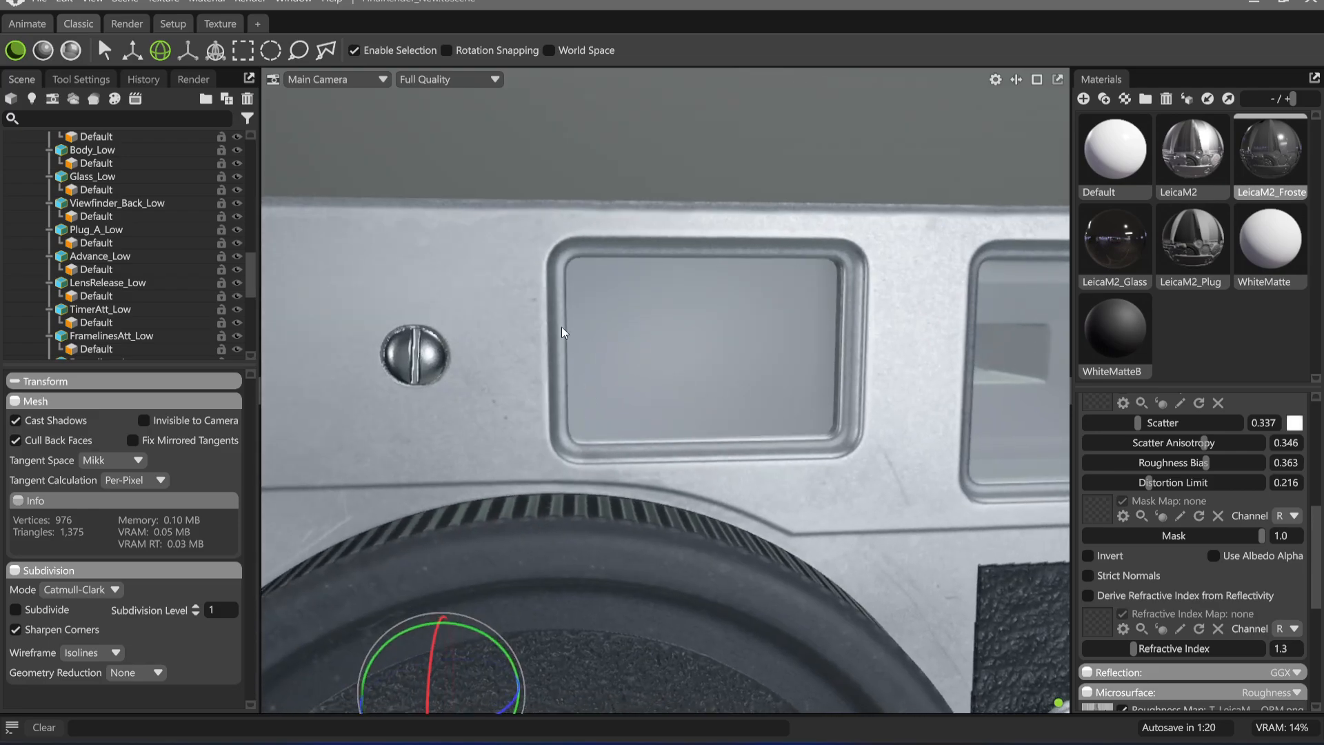
scroll(122, 294, down, 5)
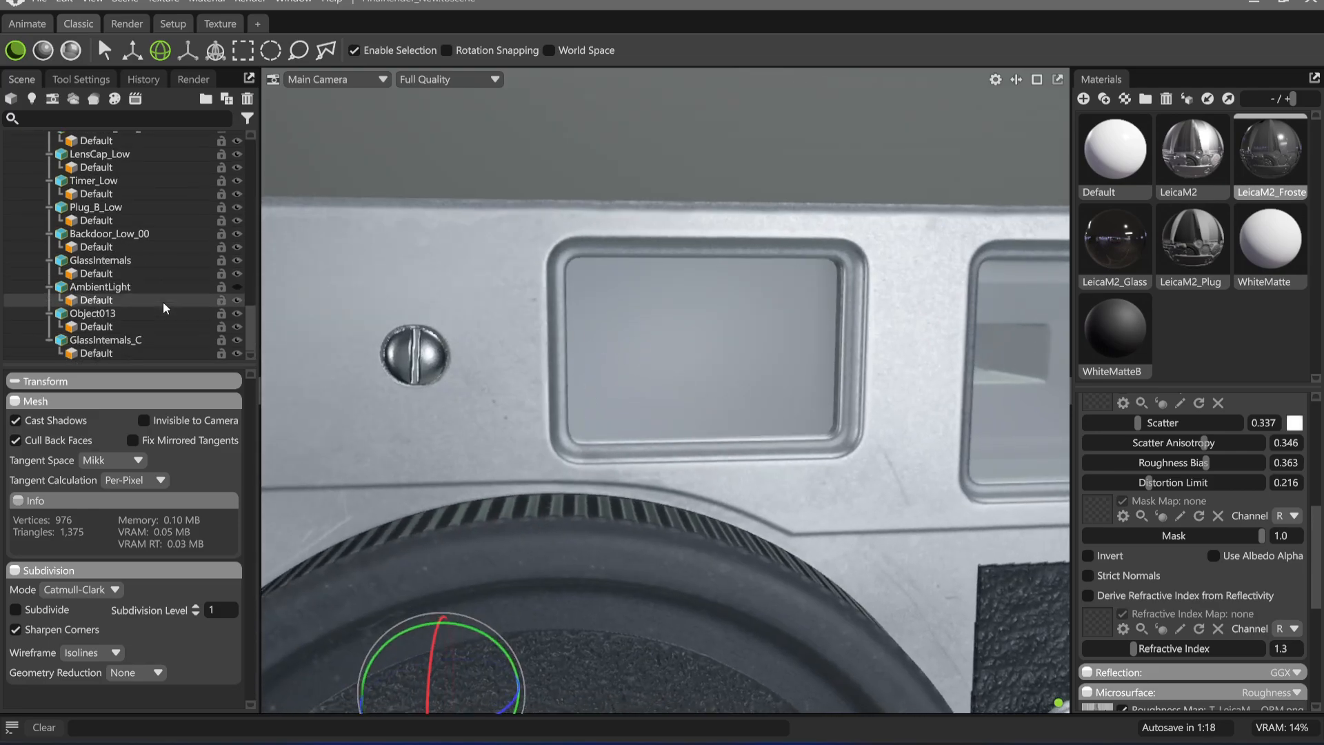
click(739, 345)
alt+drag(676, 365, 754, 324)
Show the viewport wireframe to examine the Object013 geometry in the recess, and switch the wireframe off again
click(995, 79)
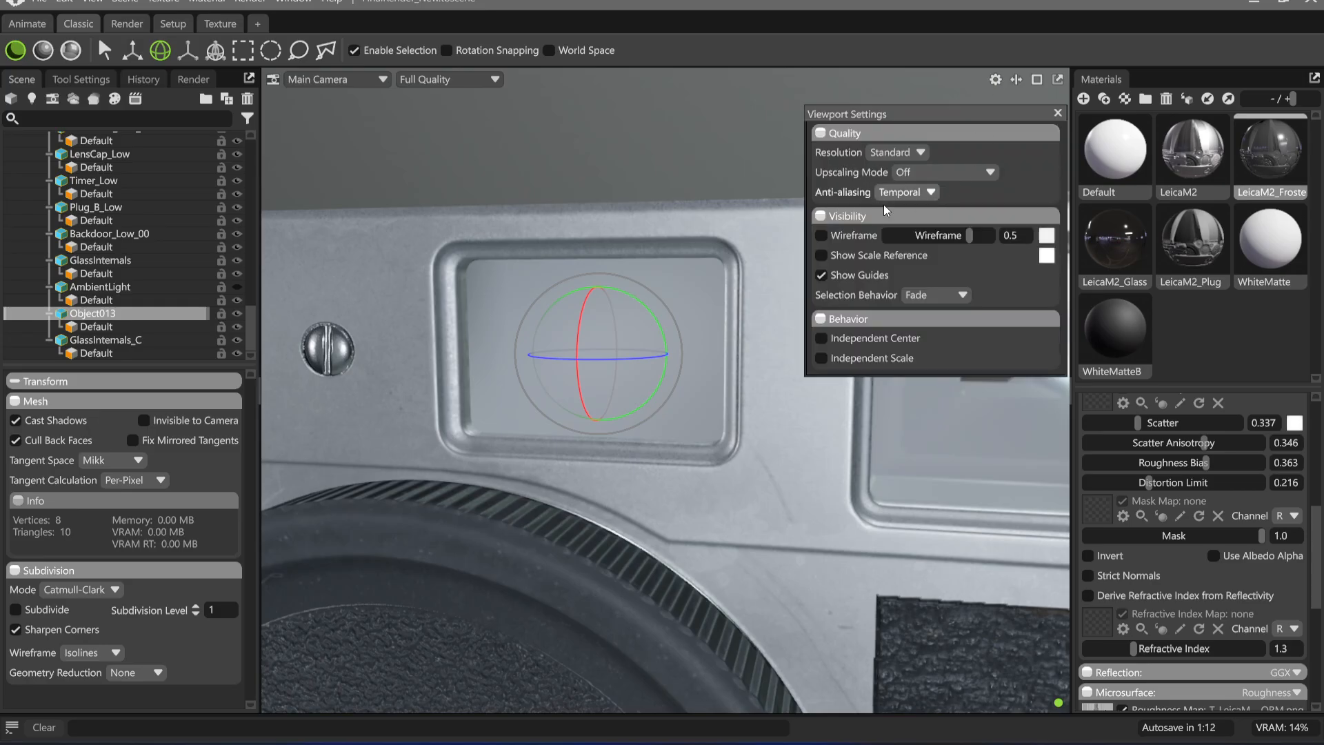
click(821, 235)
alt+drag(643, 393, 766, 324)
click(821, 235)
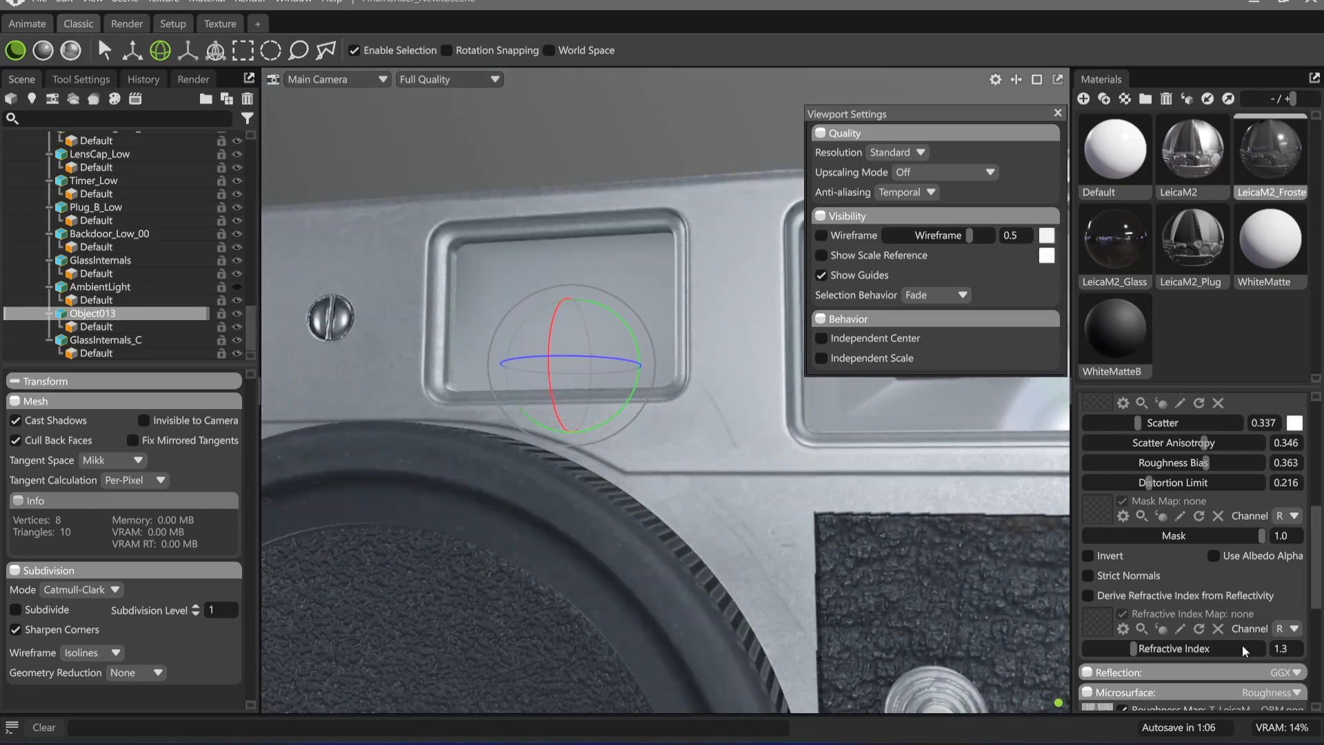
alt+drag(680, 502, 759, 469)
alt+drag(721, 391, 723, 358)
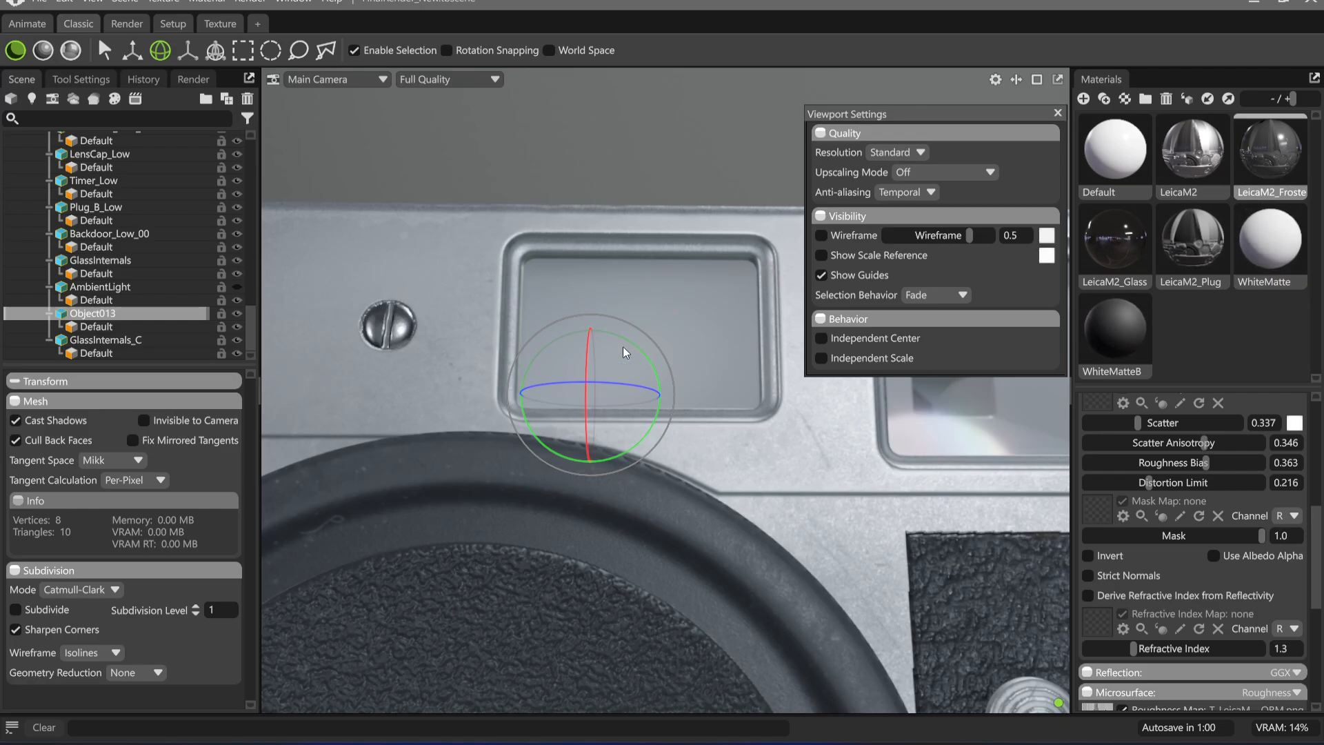
Expand the emission settings of the WhiteMatte material and raise the emissive intensity to about 2.588
click(1284, 284)
scroll(1210, 484, up, 6)
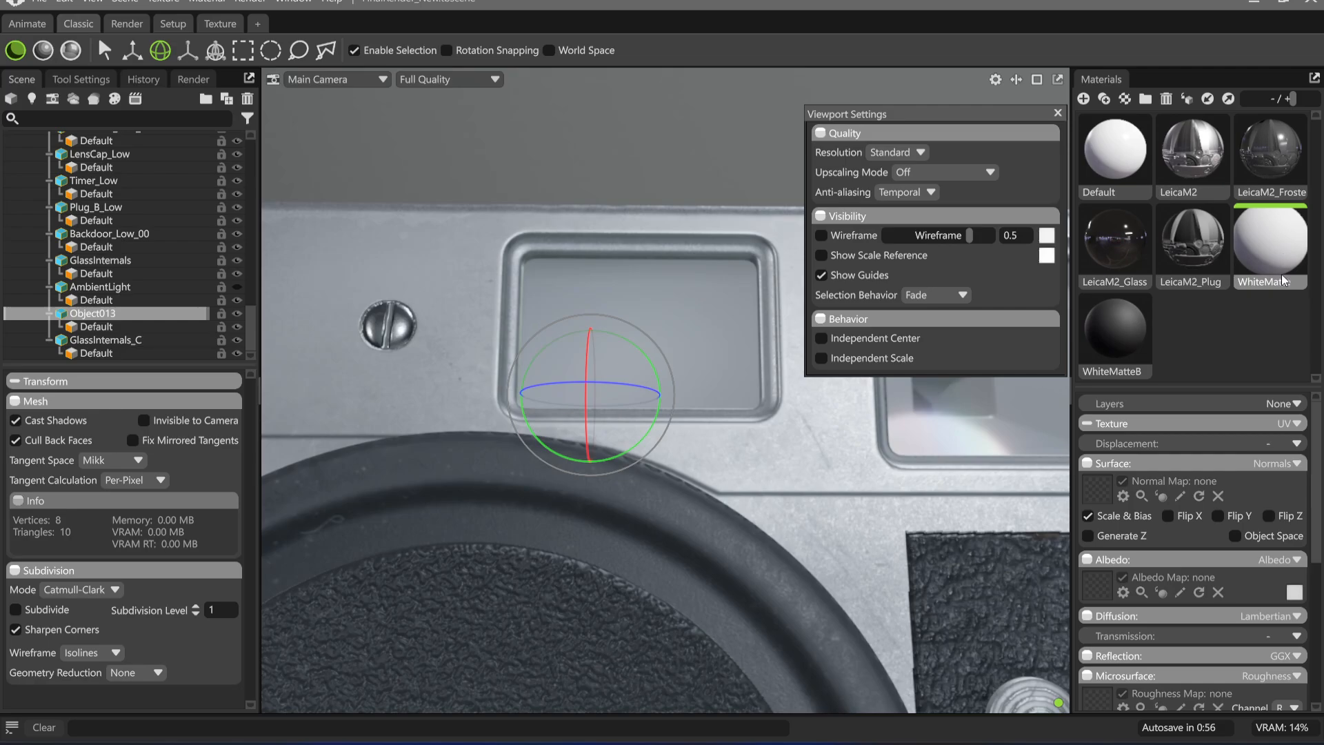
drag(784, 442, 747, 424)
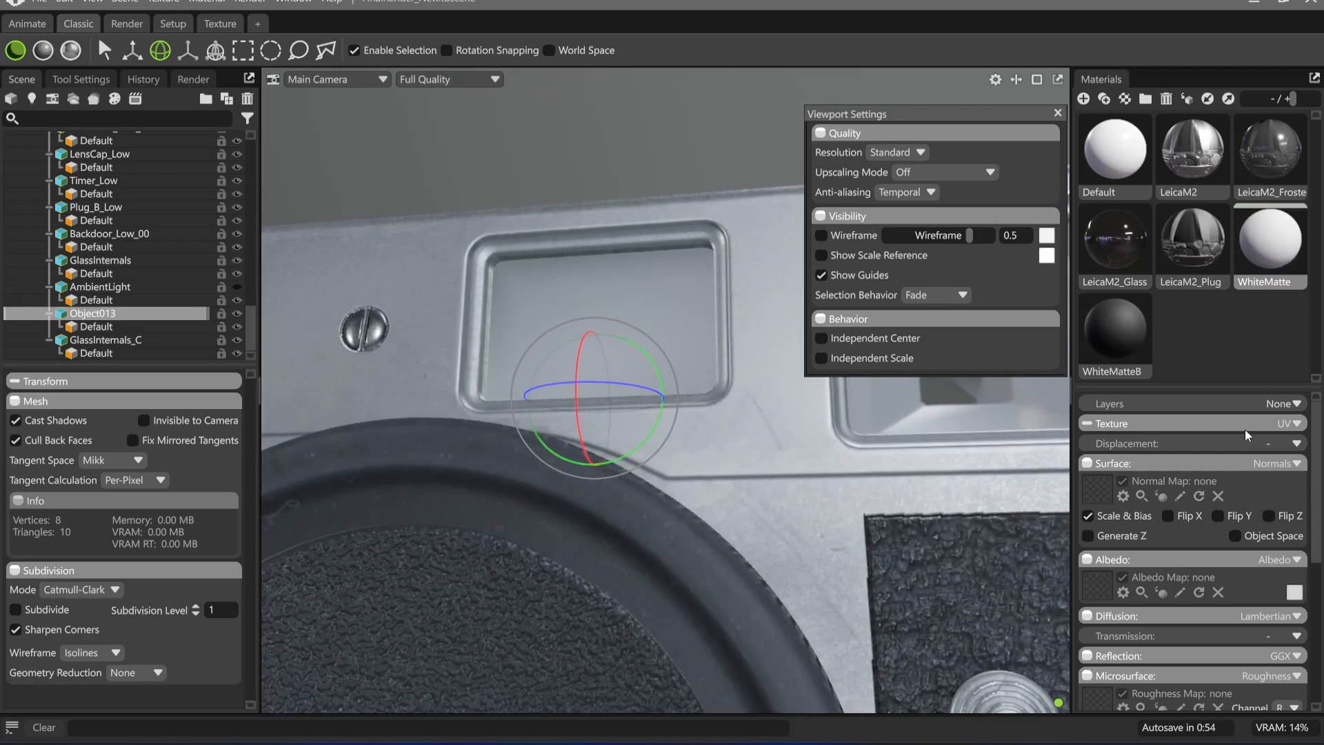
scroll(1246, 483, down, 4)
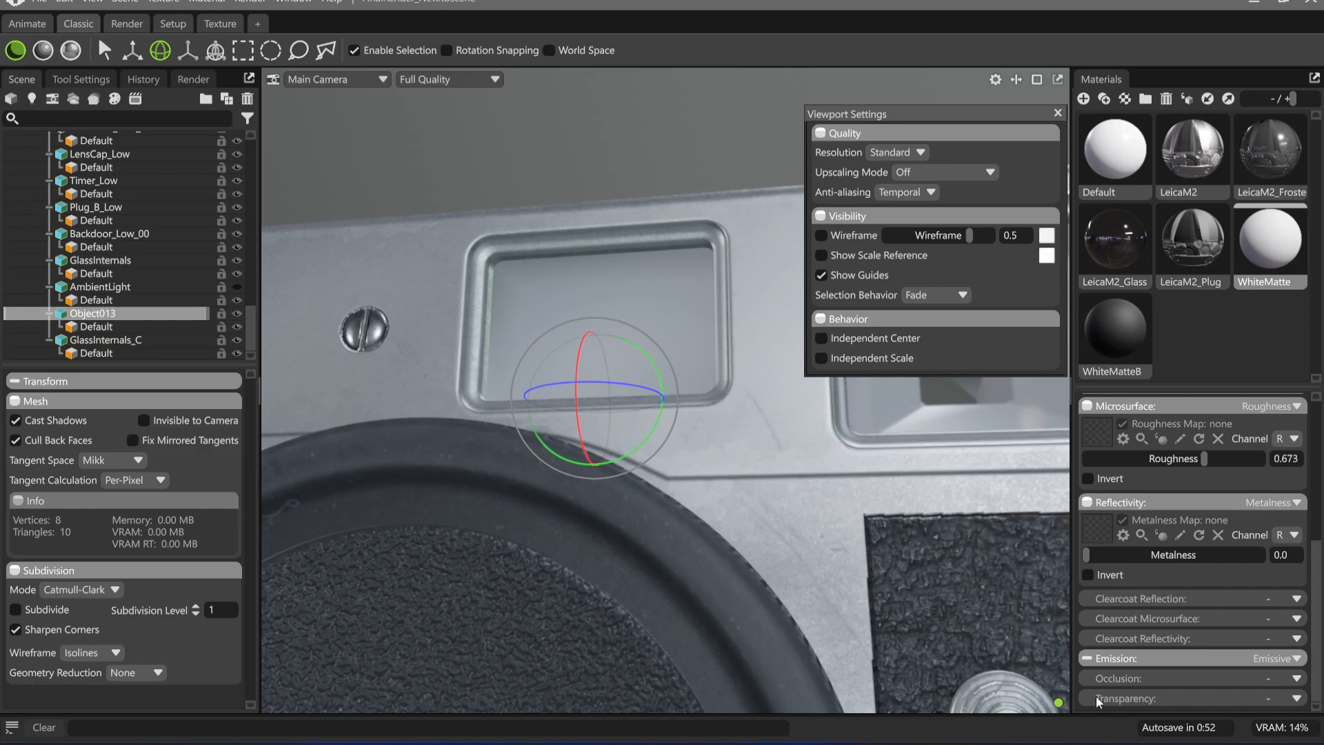
click(1117, 658)
scroll(1165, 614, down, 2)
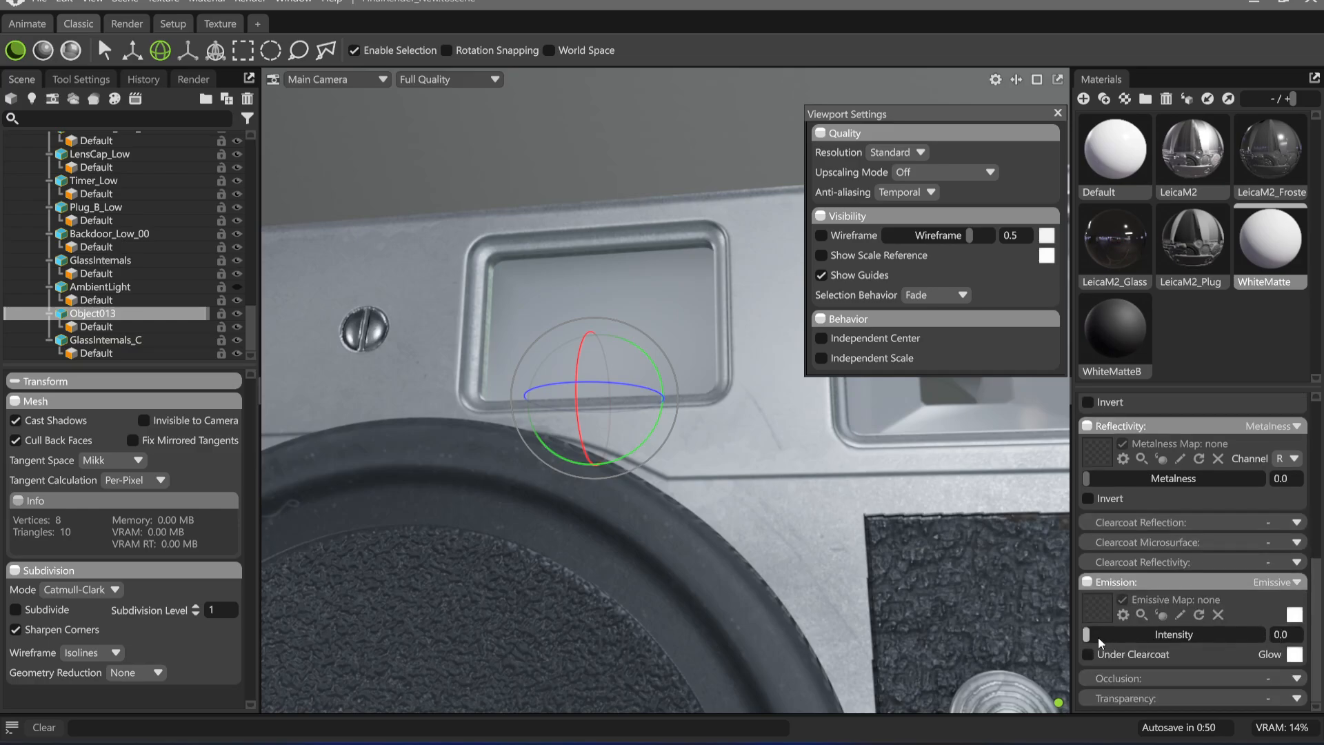
drag(1087, 634, 1199, 634)
drag(738, 460, 726, 453)
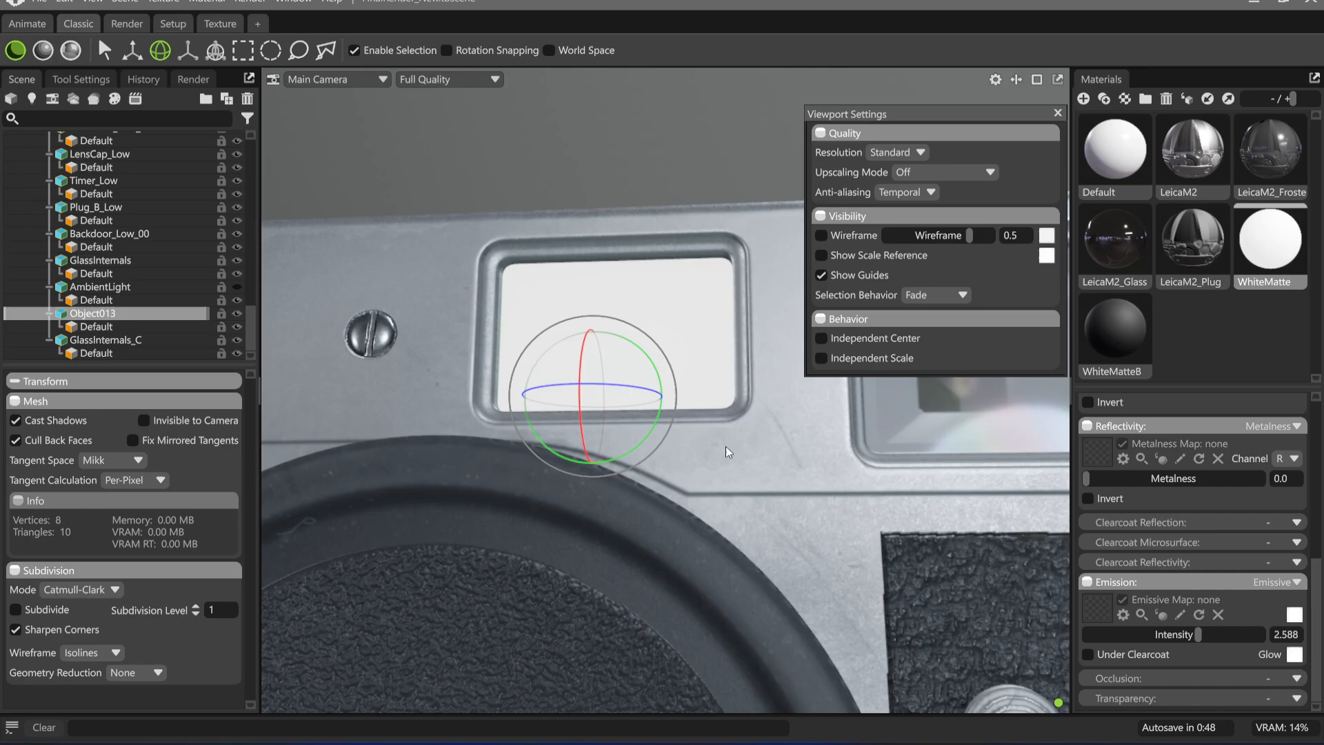
Unhide the AmbientLight mesh with ray tracing on, and reduce the WhiteMatte emission intensity to about 0.075
key(ctrl+r)
drag(750, 495, 755, 505)
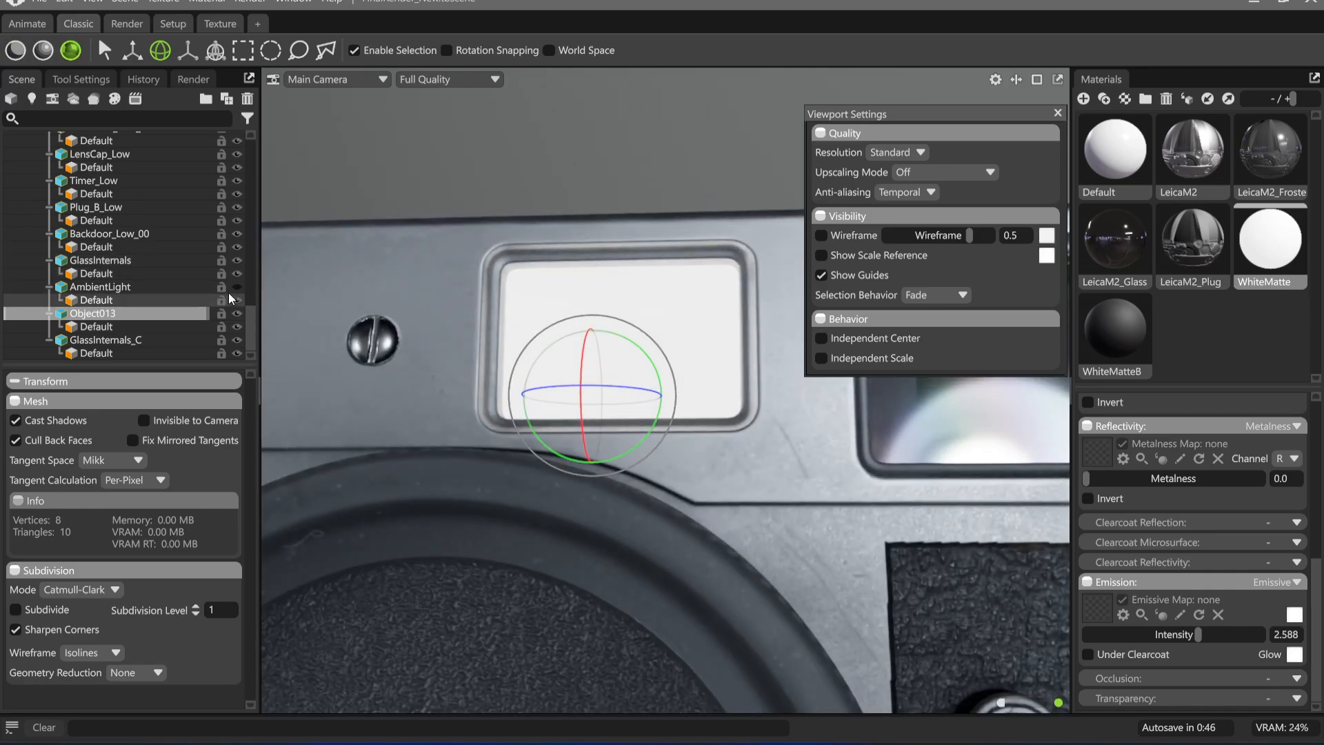
scroll(724, 481, down, 5)
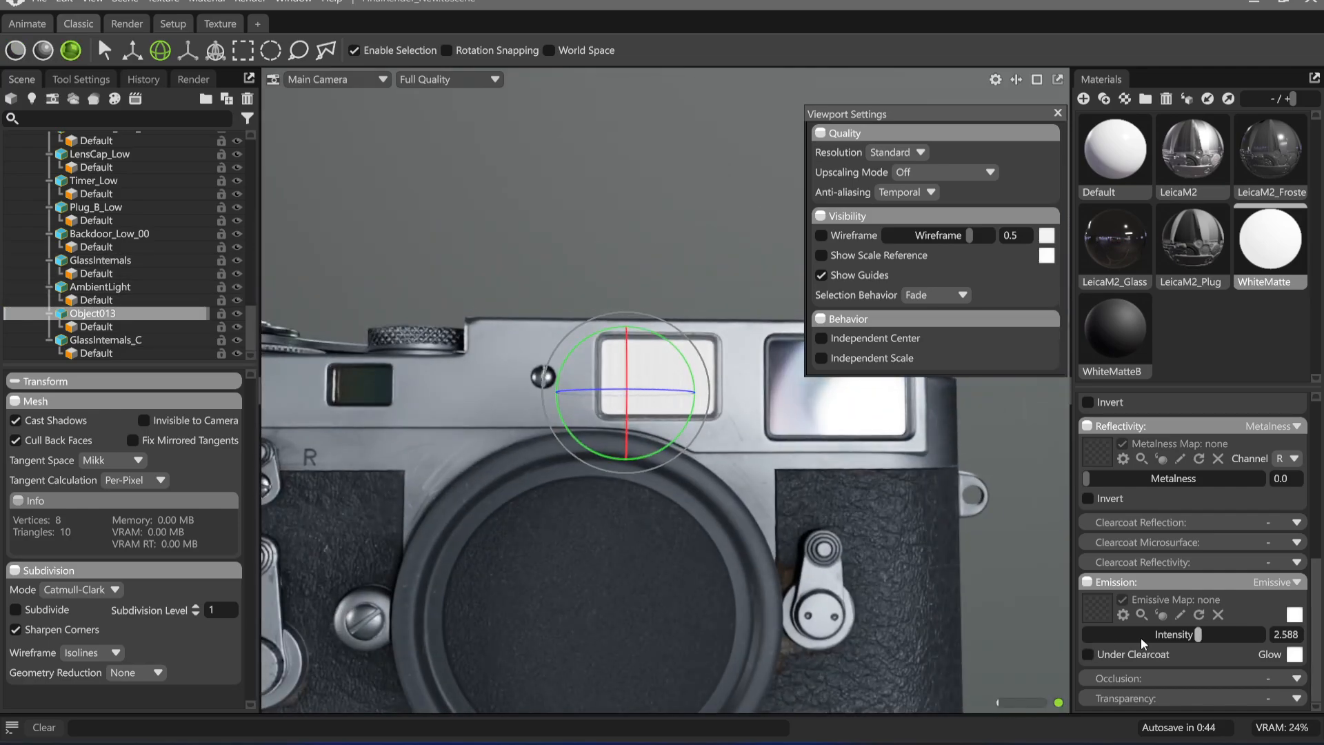
mouse_move(1141, 638)
mouse_down()
mouse_move(1093, 635)
mouse_move(1119, 635)
mouse_up()
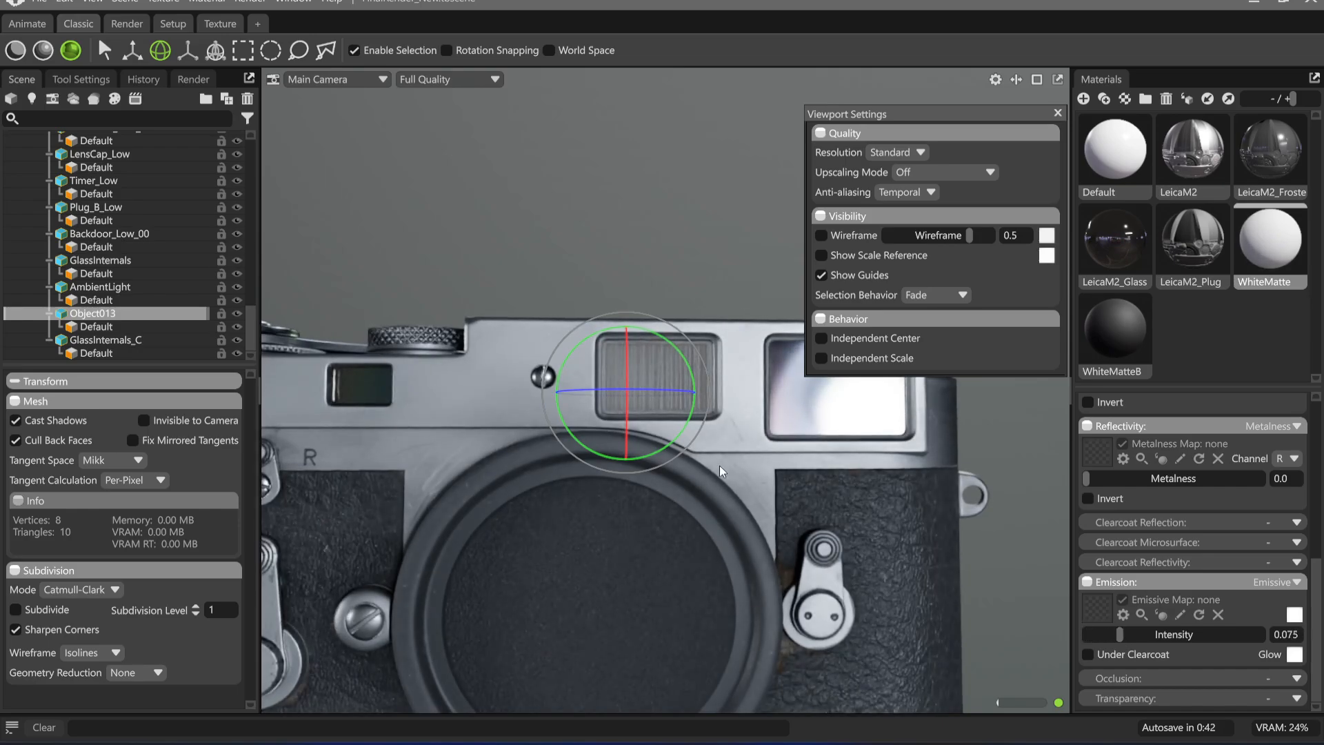
scroll(718, 466, down, 3)
click(687, 280)
scroll(730, 453, up, 6)
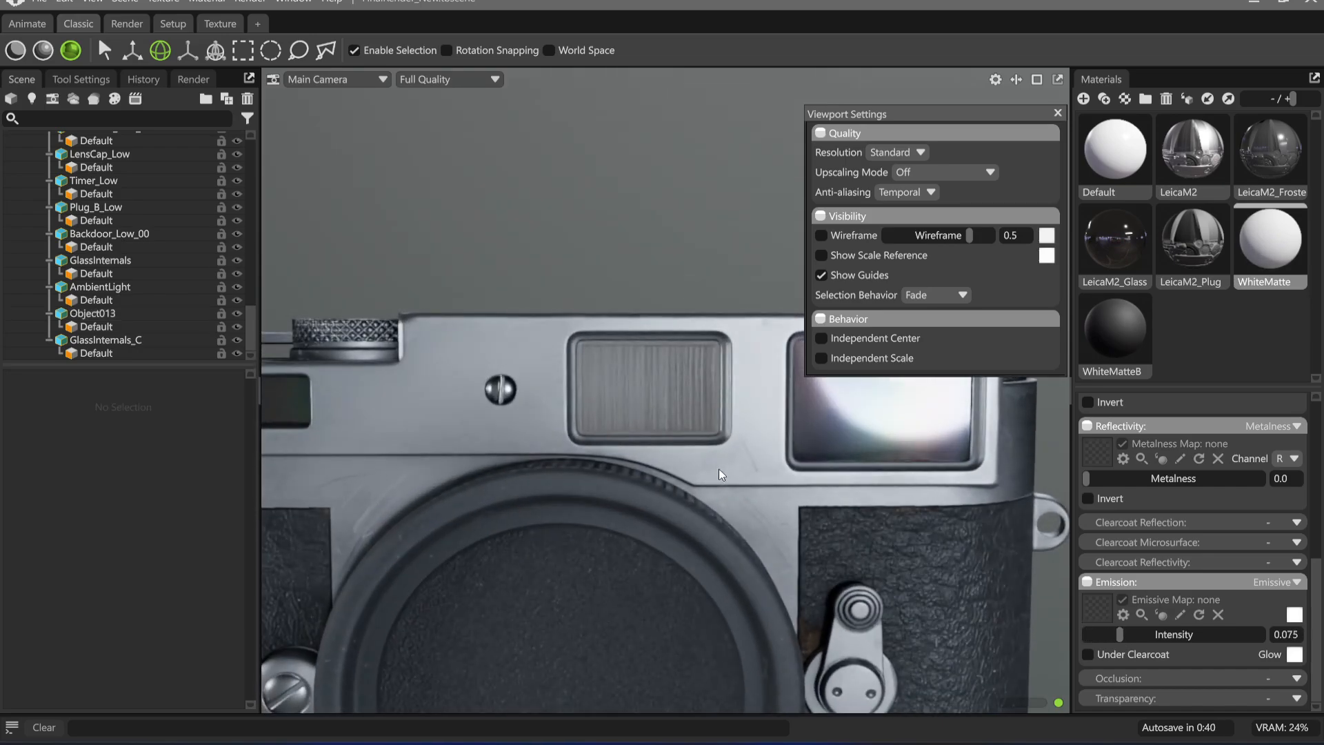
scroll(607, 382, down, 3)
Launch PureRef, open the recent Chrome_B.pur reference board and enlarge its window
key(super)
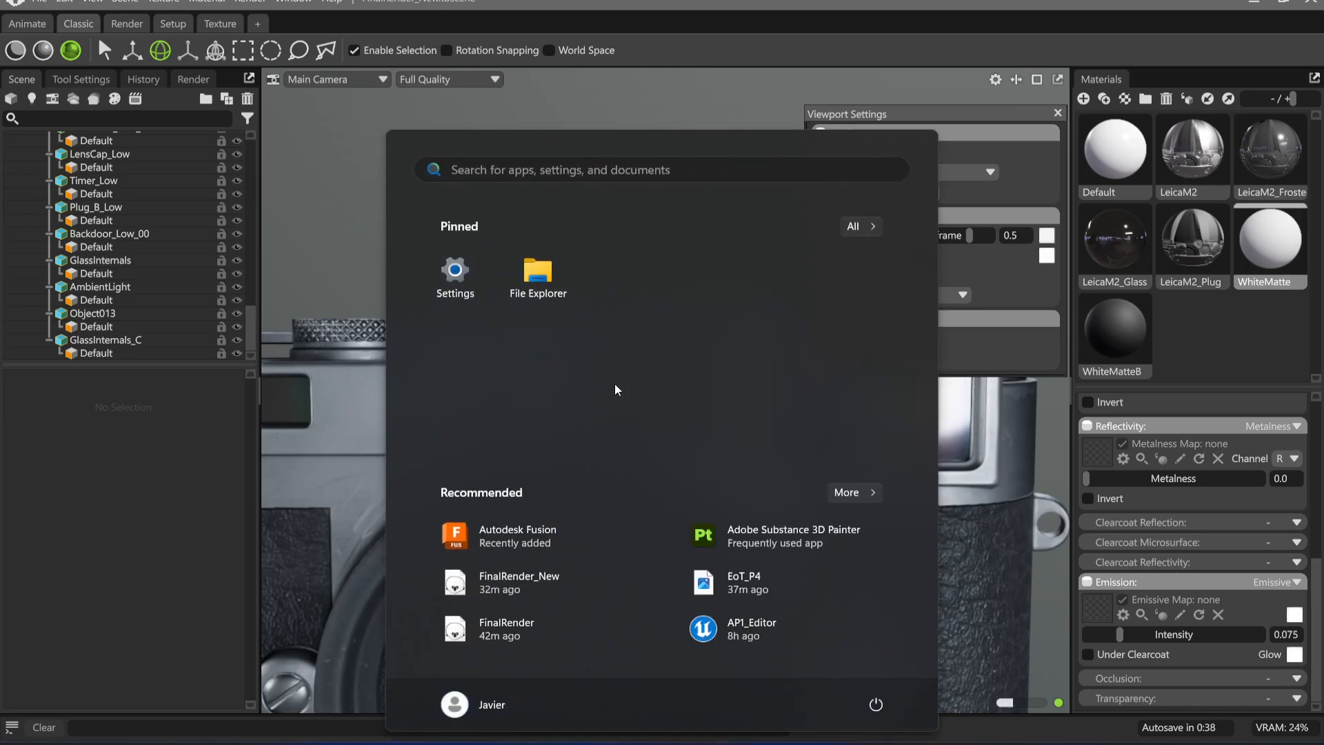
text(pureref)
key(Return)
right_click(395, 183)
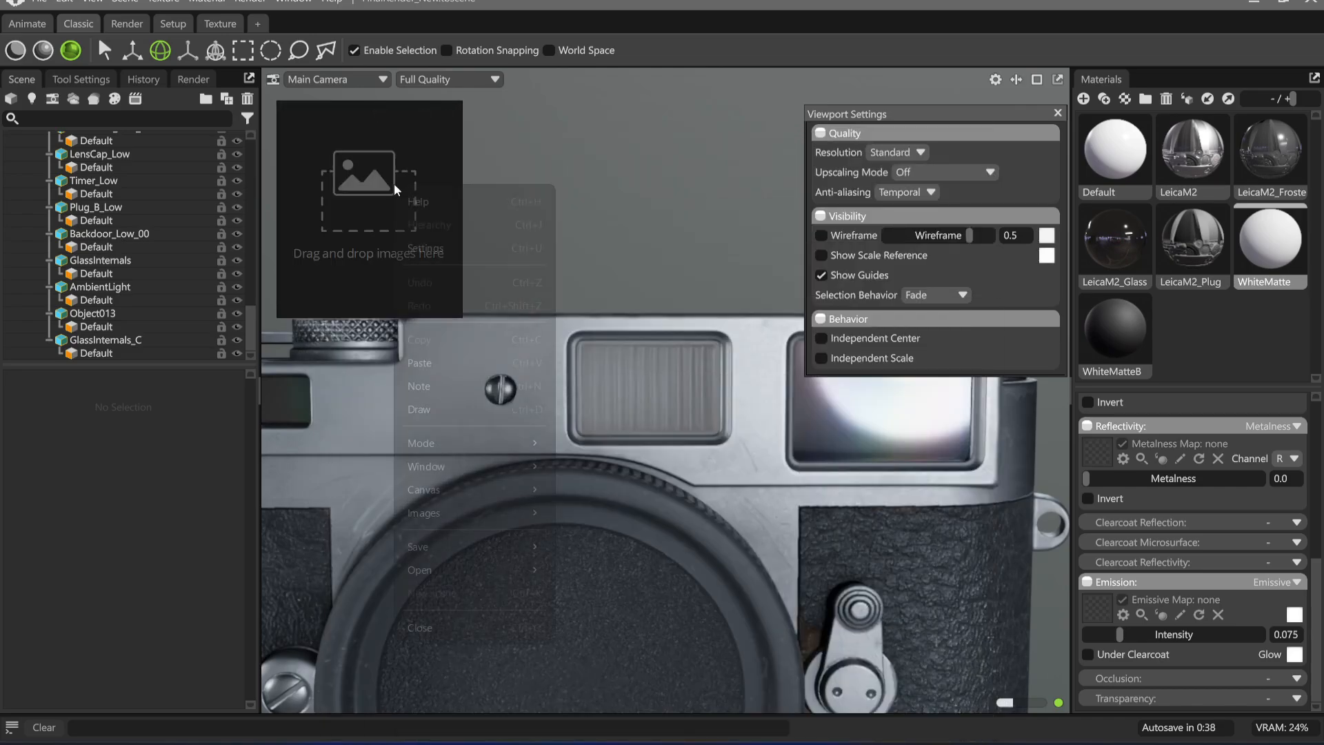
mouse_move(519, 569)
mouse_move(636, 595)
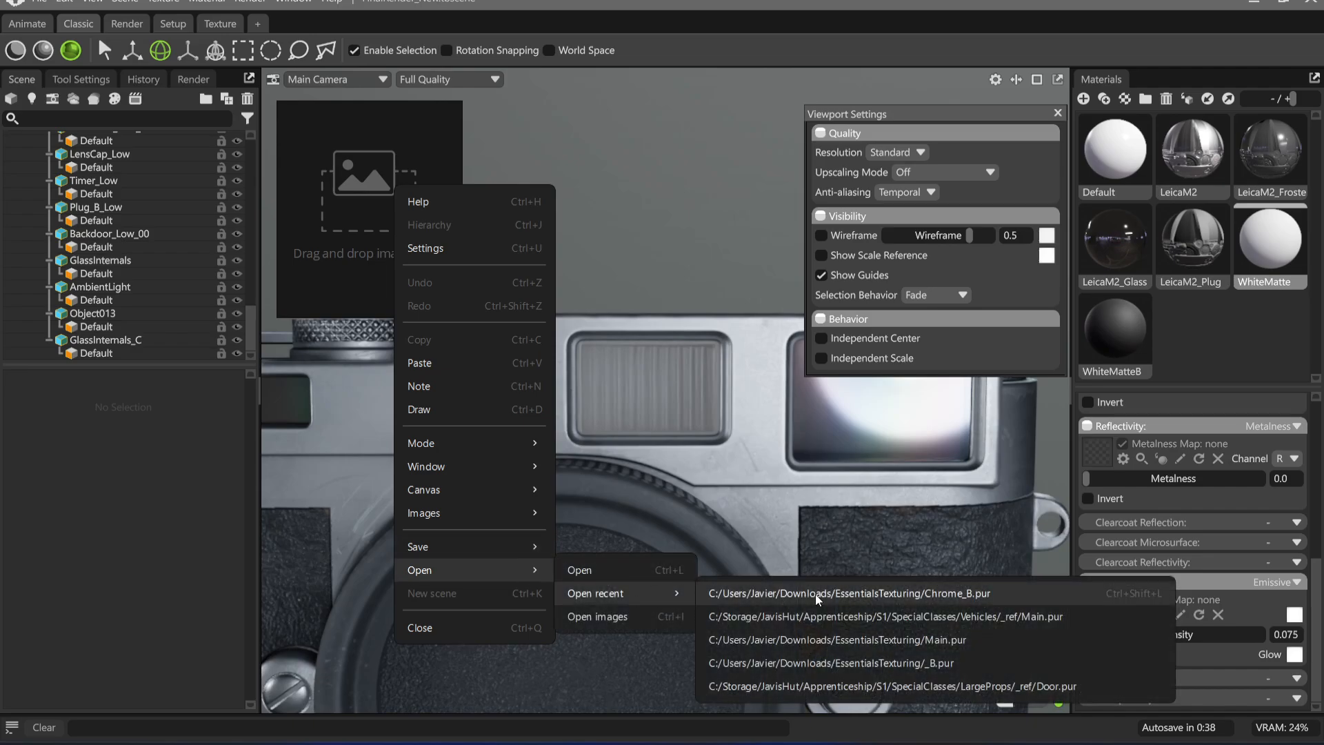
click(815, 593)
drag(462, 318, 877, 636)
Examine the ribbed window and viewfinder in the three-quarter reference photo of the Leica M2
middle_drag(332, 524, 467, 423)
scroll(469, 422, down, 5)
scroll(565, 334, up, 6)
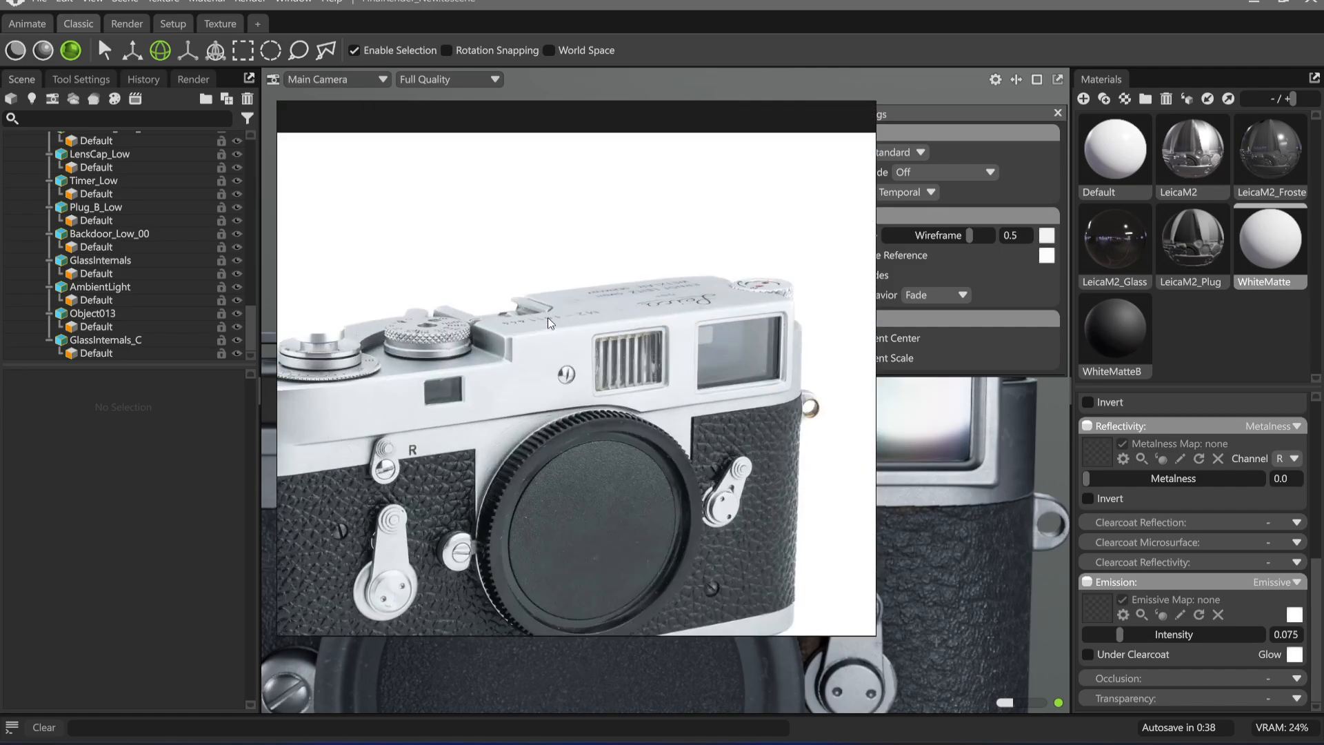
scroll(690, 394, up, 3)
scroll(540, 321, up, 5)
scroll(640, 337, down, 7)
scroll(640, 337, down, 5)
Examine the ribbed window up close in the front reference photo of the camera with the Summicron lens
middle_drag(744, 330, 541, 516)
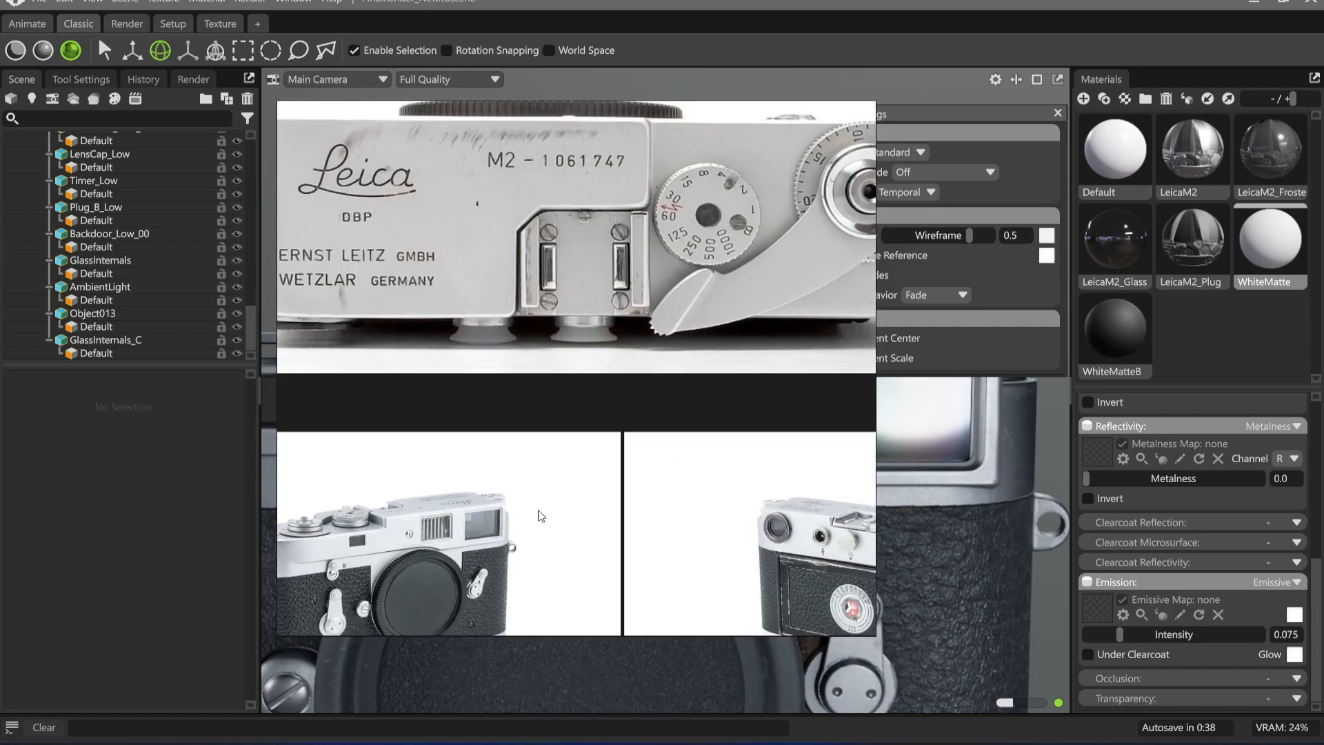
scroll(542, 424, down, 3)
middle_drag(809, 286, 634, 350)
scroll(636, 317, up, 8)
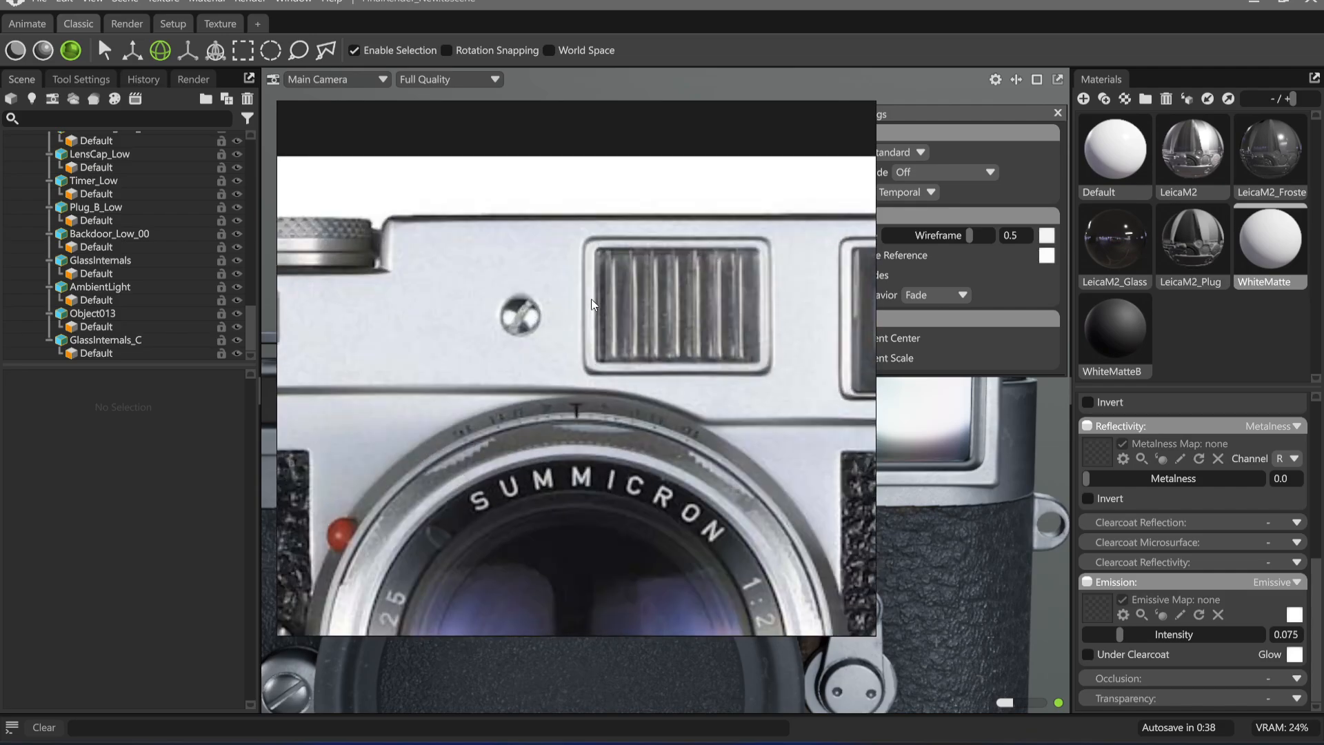
scroll(590, 300, up, 1)
middle_drag(735, 321, 672, 336)
scroll(596, 279, down, 4)
scroll(596, 278, down, 4)
scroll(609, 457, down, 3)
Examine the ribbed window in the angled reference photo of the camera body with its lens mount open
middle_drag(588, 618, 634, 403)
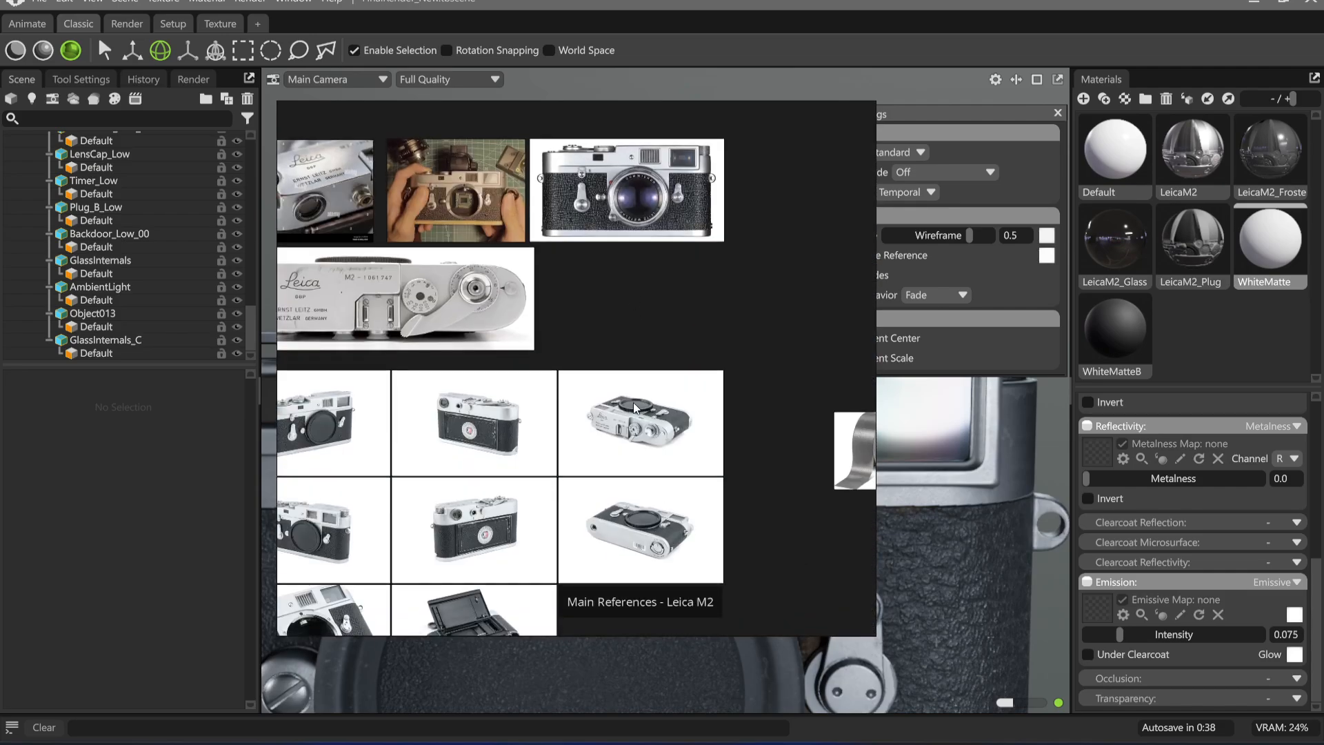
middle_drag(633, 500, 663, 298)
middle_drag(459, 364, 589, 426)
scroll(420, 378, up, 5)
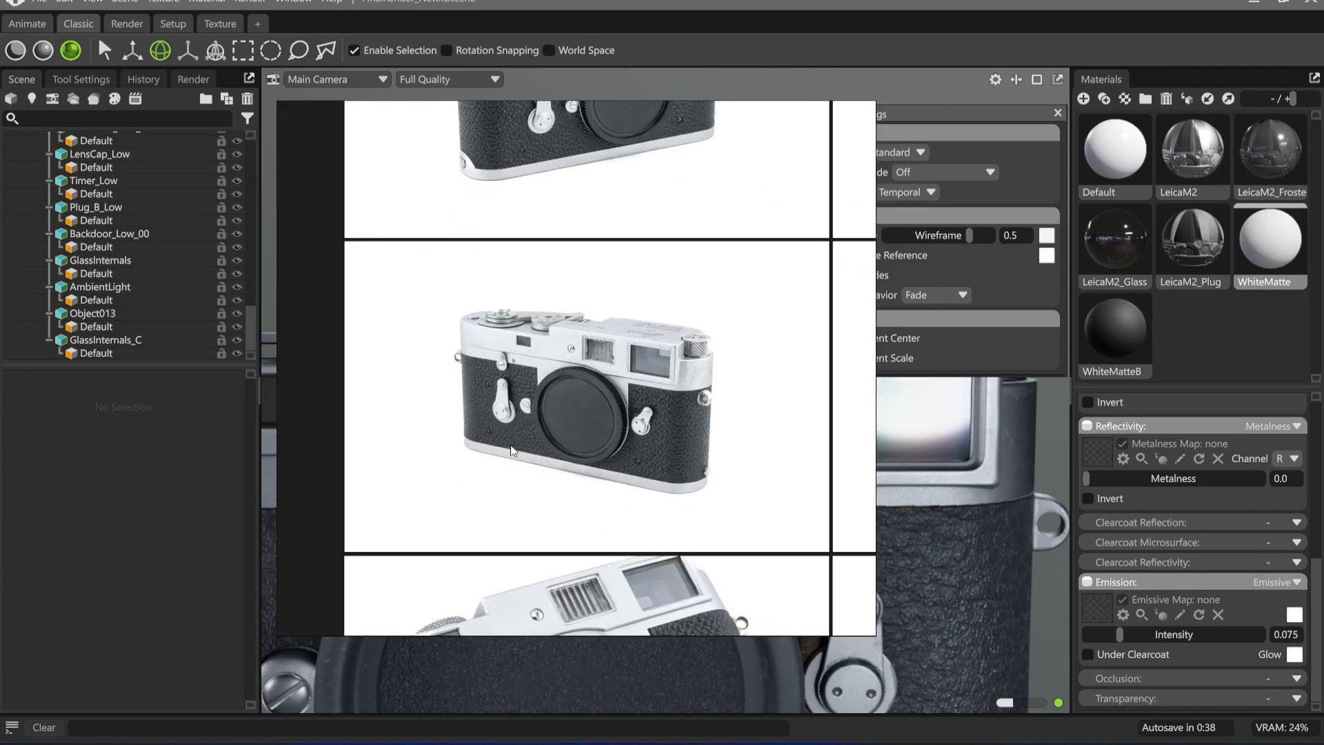
middle_drag(606, 607, 648, 424)
scroll(649, 424, up, 5)
scroll(558, 344, up, 3)
scroll(542, 353, down, 6)
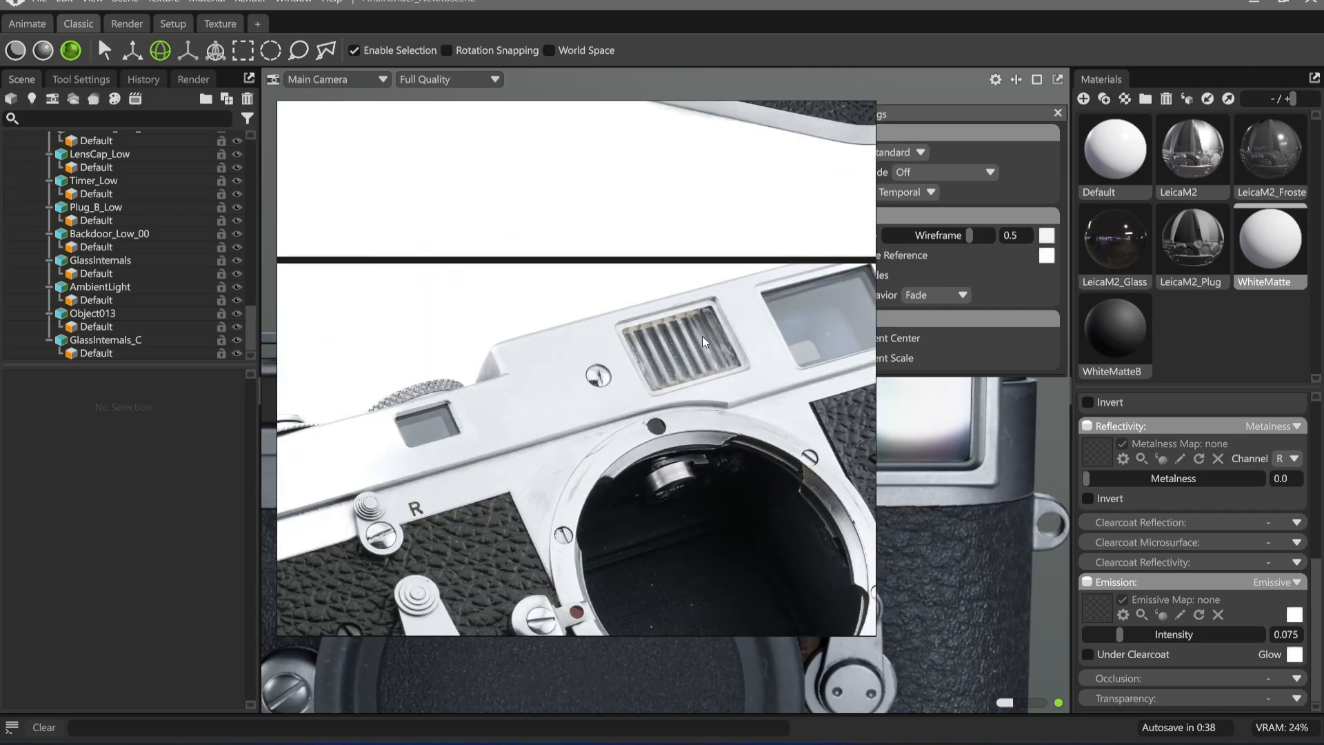
Examine the ribbed window in the reference photo of the silver camera with its body cap fitted
scroll(573, 382, up, 1)
scroll(574, 382, up, 2)
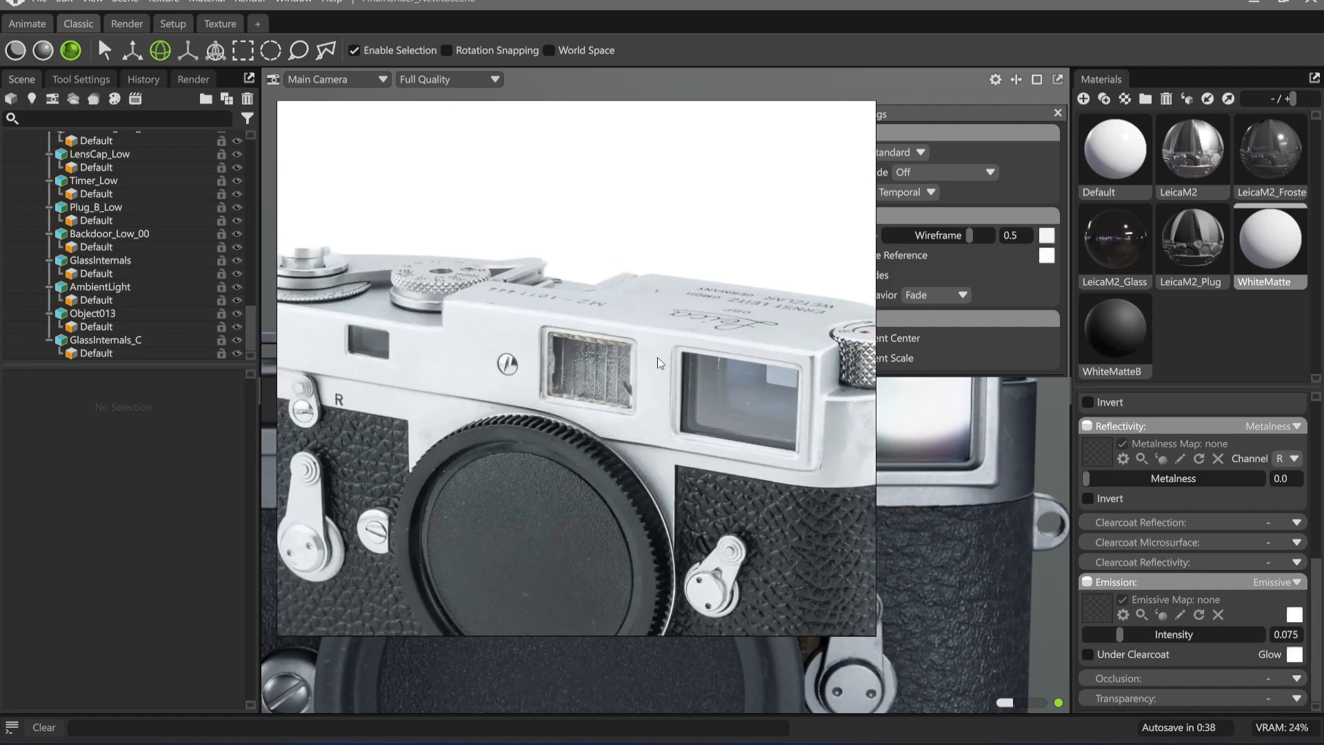
scroll(590, 366, down, 3)
middle_drag(590, 366, 586, 636)
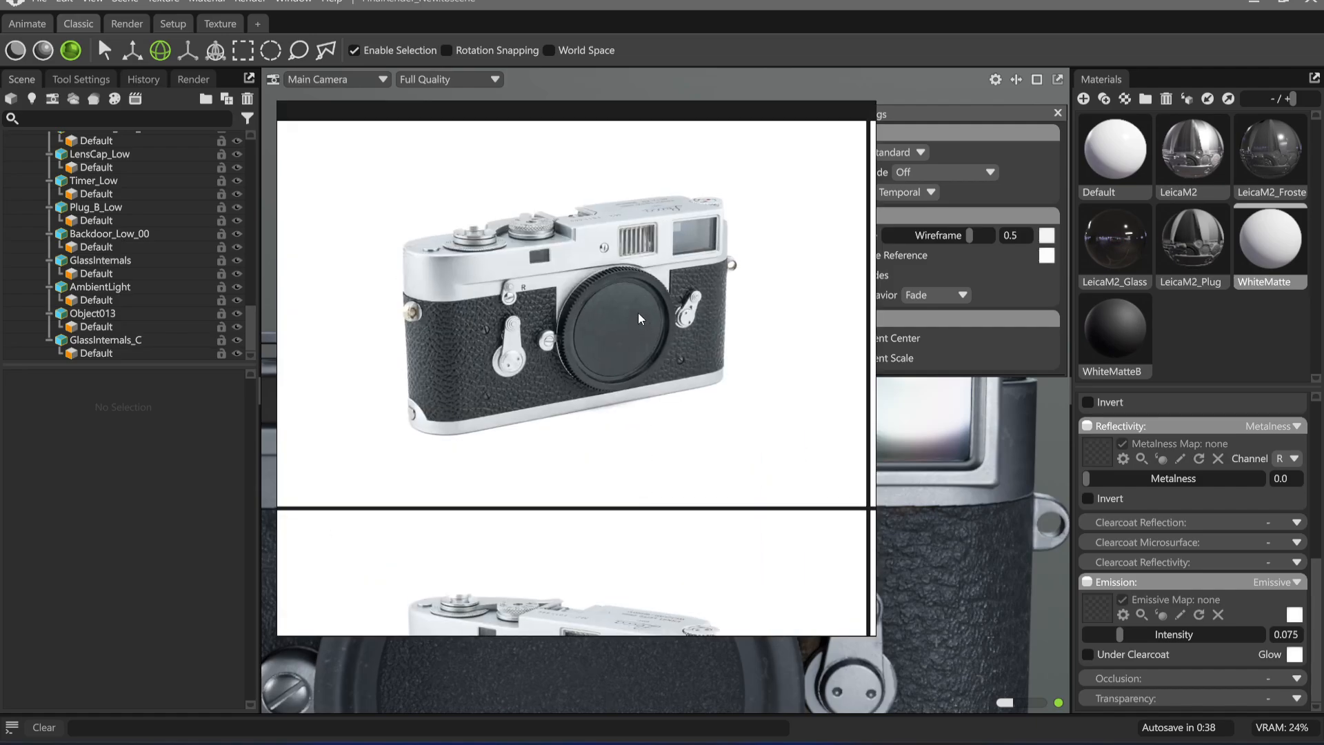
Survey the remaining Leica M2 references, including the workbench photo of the hand-held camera with its lens mount open
middle_drag(638, 314, 627, 485)
scroll(617, 445, down, 4)
middle_drag(720, 259, 520, 332)
middle_drag(623, 185, 616, 326)
scroll(626, 305, up, 5)
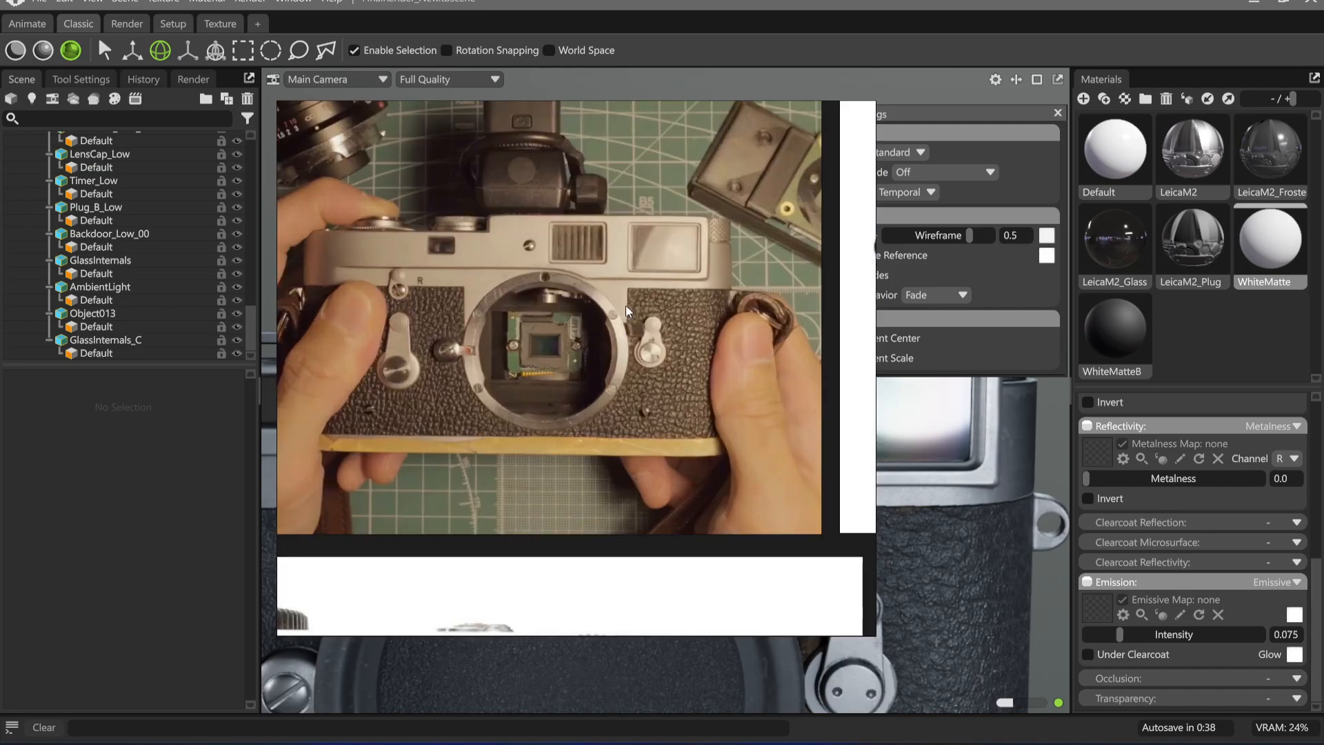
scroll(571, 260, down, 5)
scroll(573, 259, up, 3)
scroll(573, 260, down, 6)
middle_drag(702, 313, 398, 305)
scroll(398, 305, down, 1)
Open the recent Main.pur reference board from the EssentialsTexturing folder
right_click(589, 335)
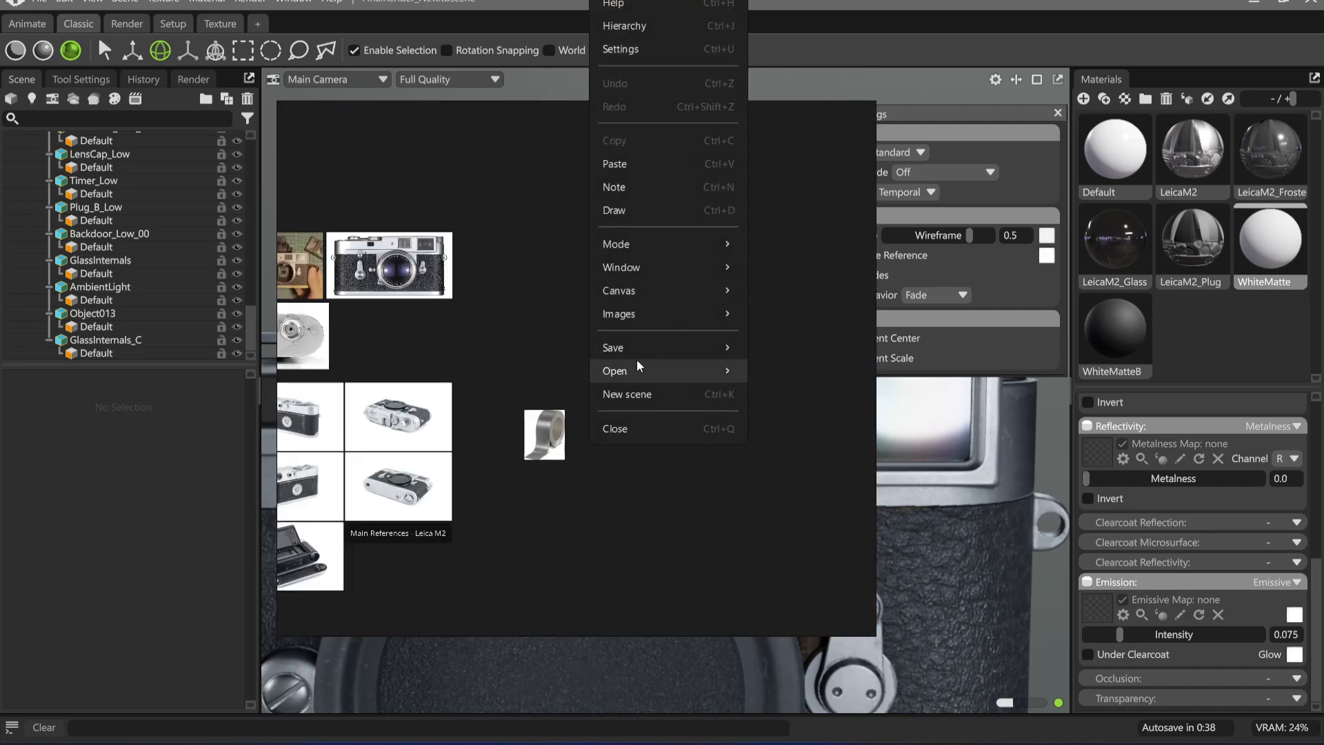
mouse_move(664, 373)
mouse_move(836, 399)
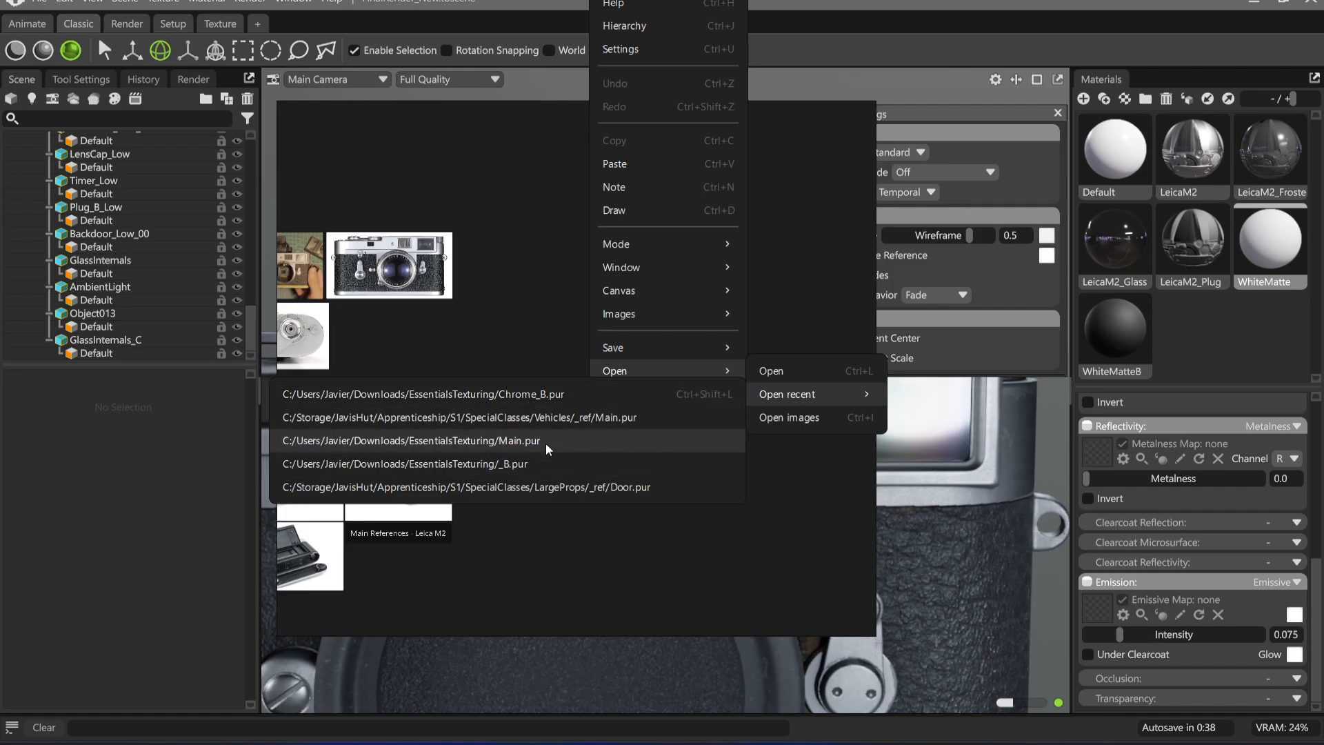
click(545, 441)
Examine the ribbed windows and viewfinders in the worn black-paint camera photos, including the picture showing four cameras
scroll(730, 222, up, 14)
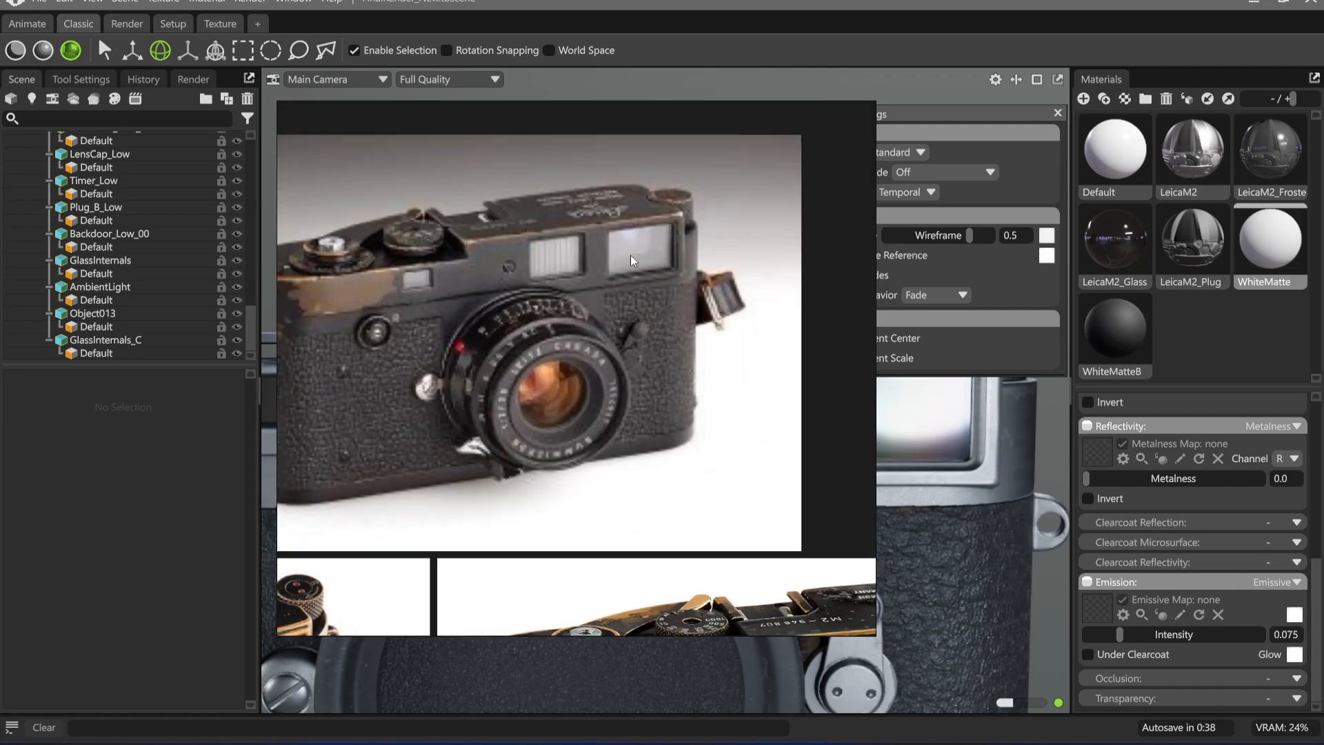
scroll(448, 255, down, 7)
middle_drag(324, 378, 648, 323)
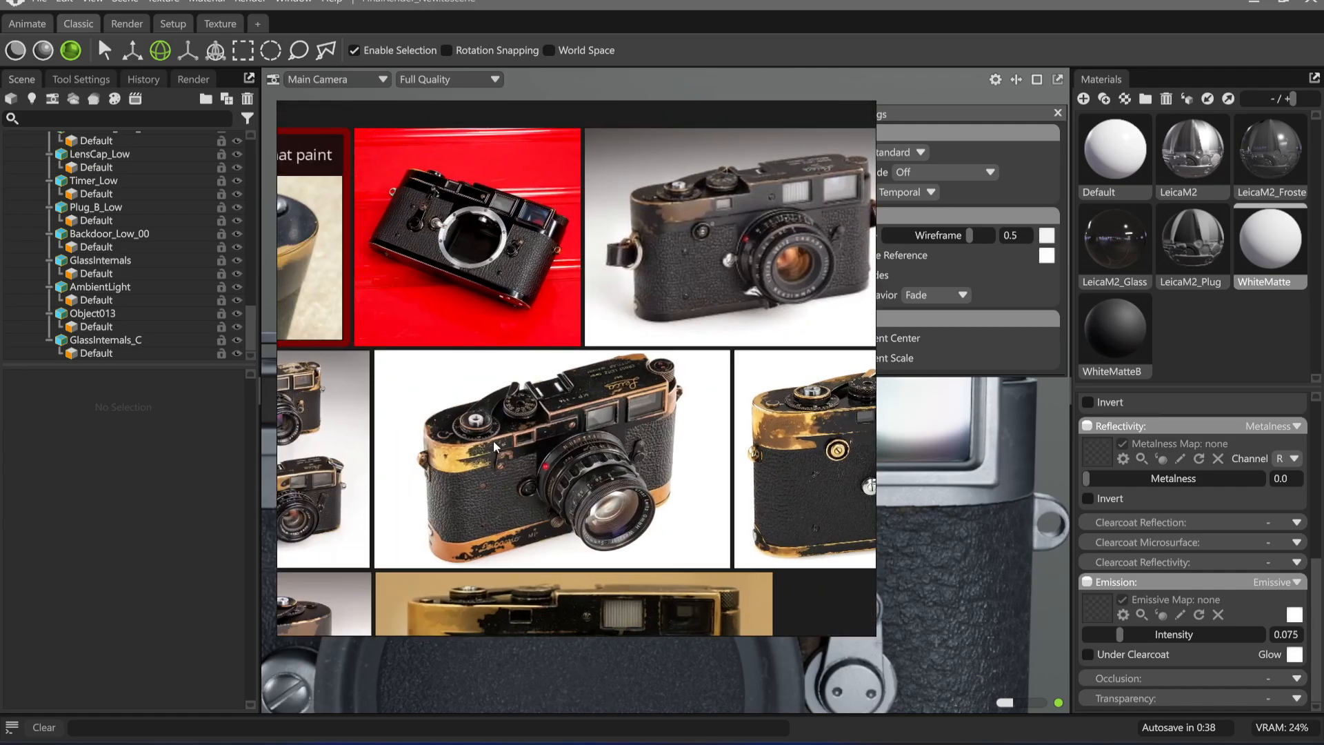
middle_drag(494, 440, 751, 391)
scroll(479, 366, up, 6)
middle_drag(292, 477, 561, 374)
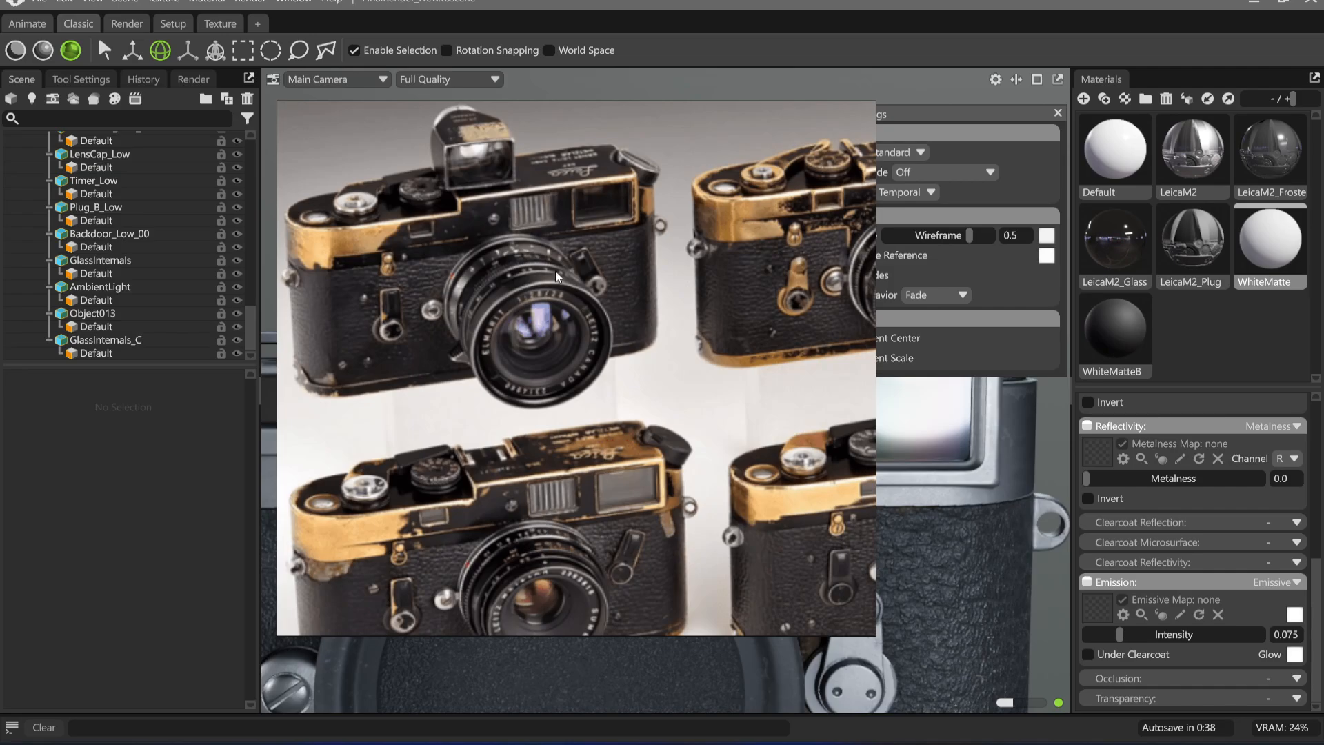
Examine the ribbed window up close in the brassed black M2 photo with its body cap on
scroll(556, 271, down, 6)
middle_drag(288, 179, 573, 269)
middle_drag(468, 391, 744, 407)
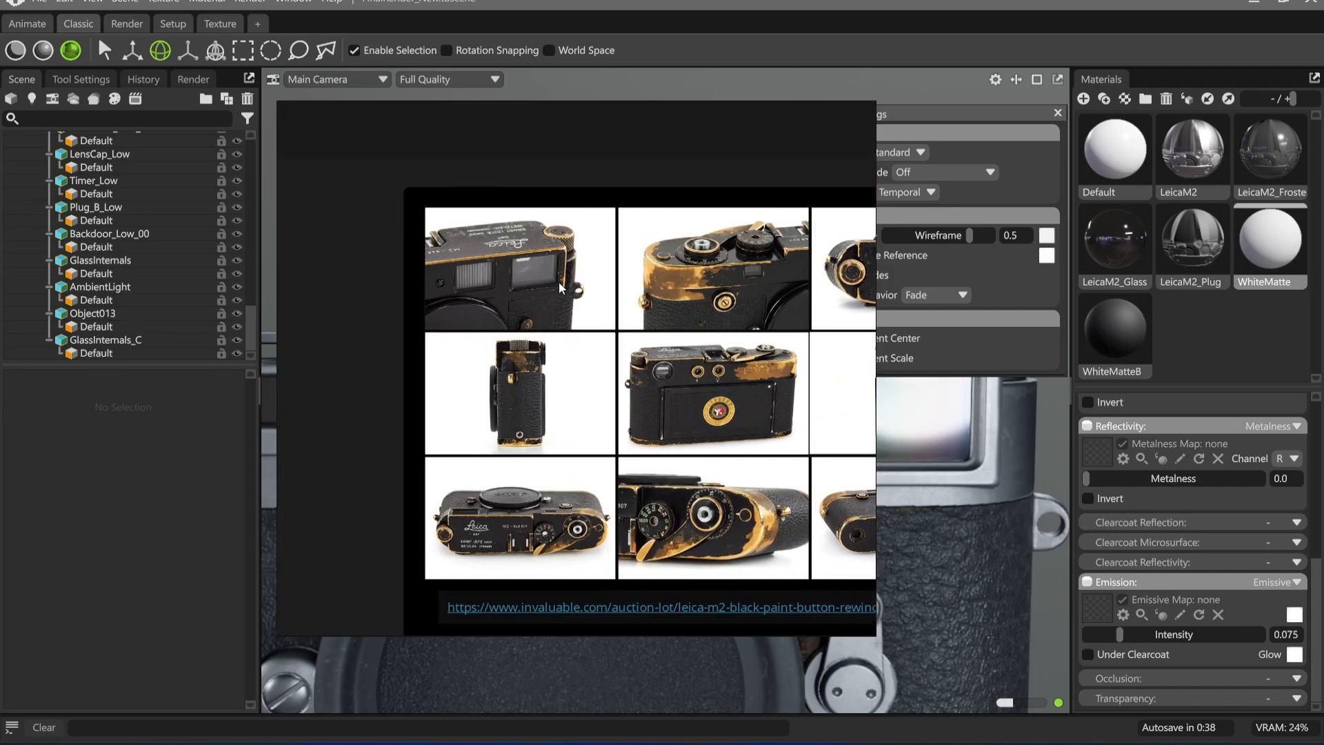
scroll(562, 293, up, 5)
scroll(560, 266, up, 4)
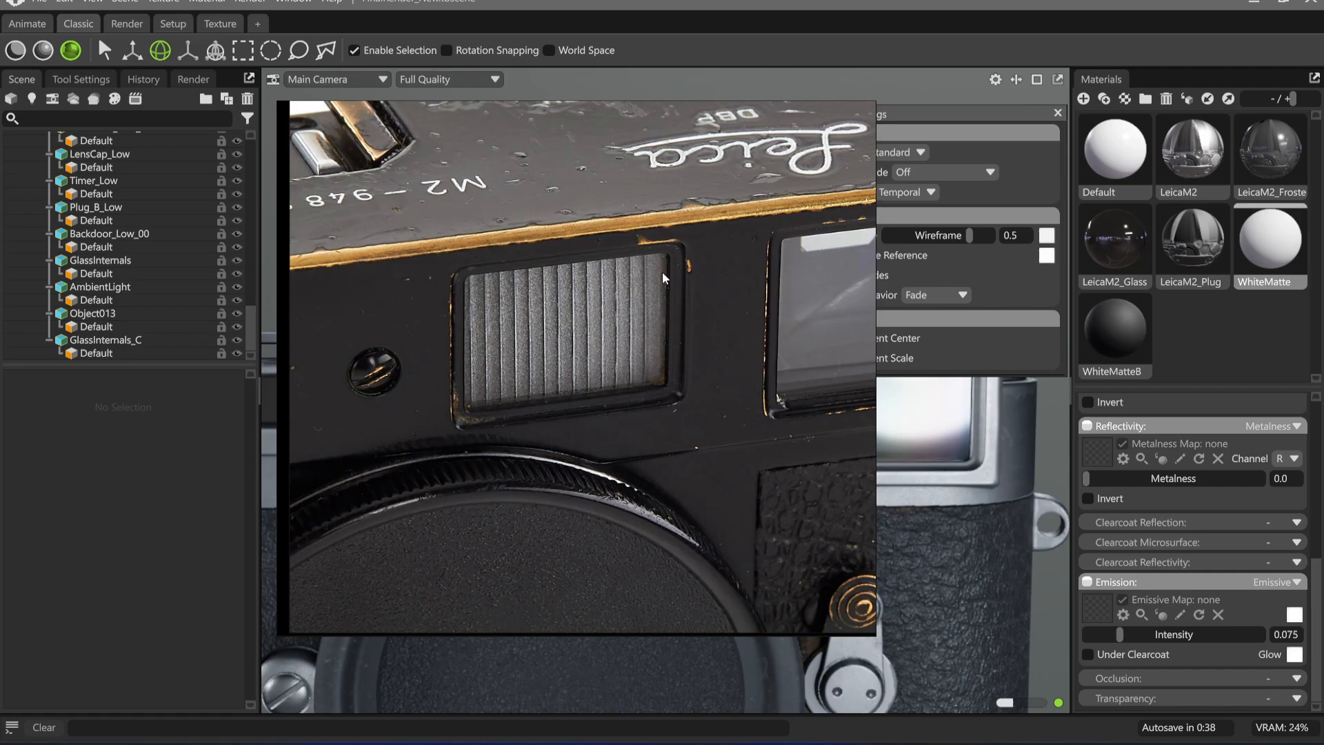
Review the bright windows in the worn black camera photo with a lens fitted, and return to the Marmoset Toolbag scene
scroll(663, 274, down, 6)
scroll(663, 347, up, 6)
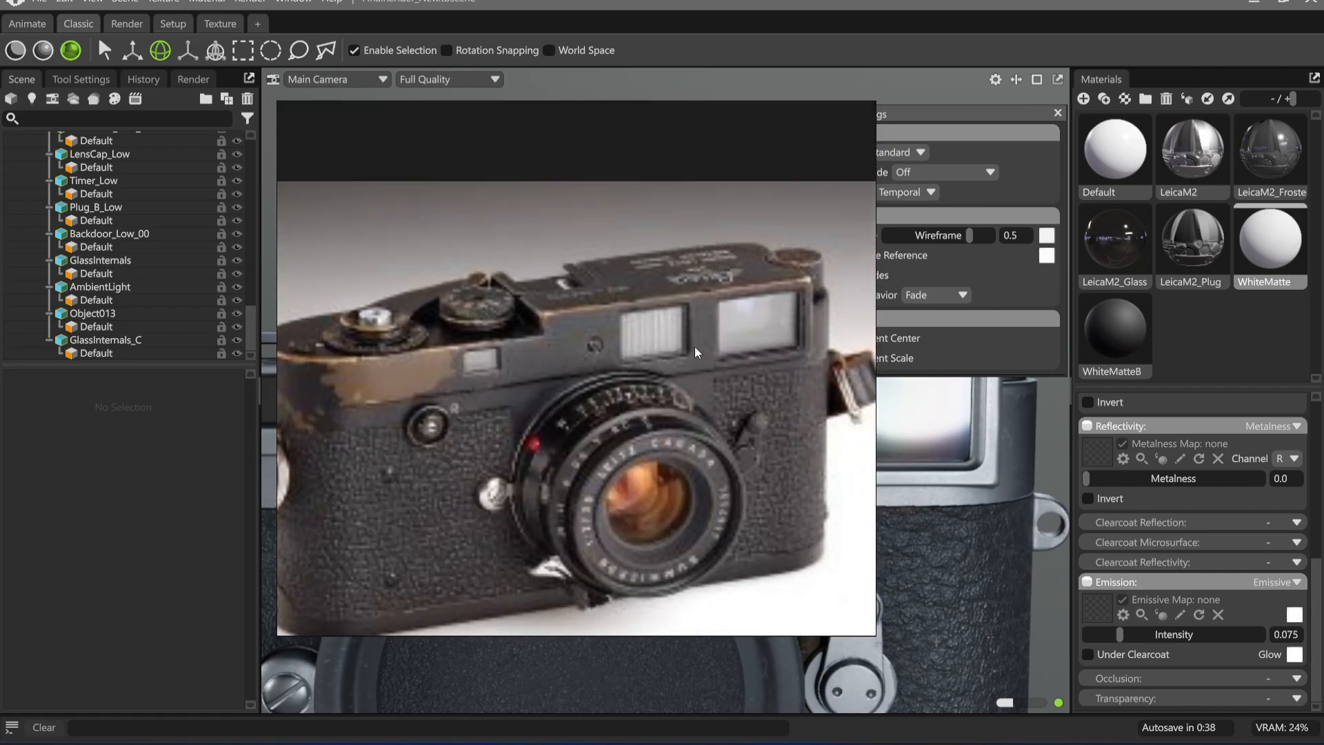
scroll(630, 314, down, 6)
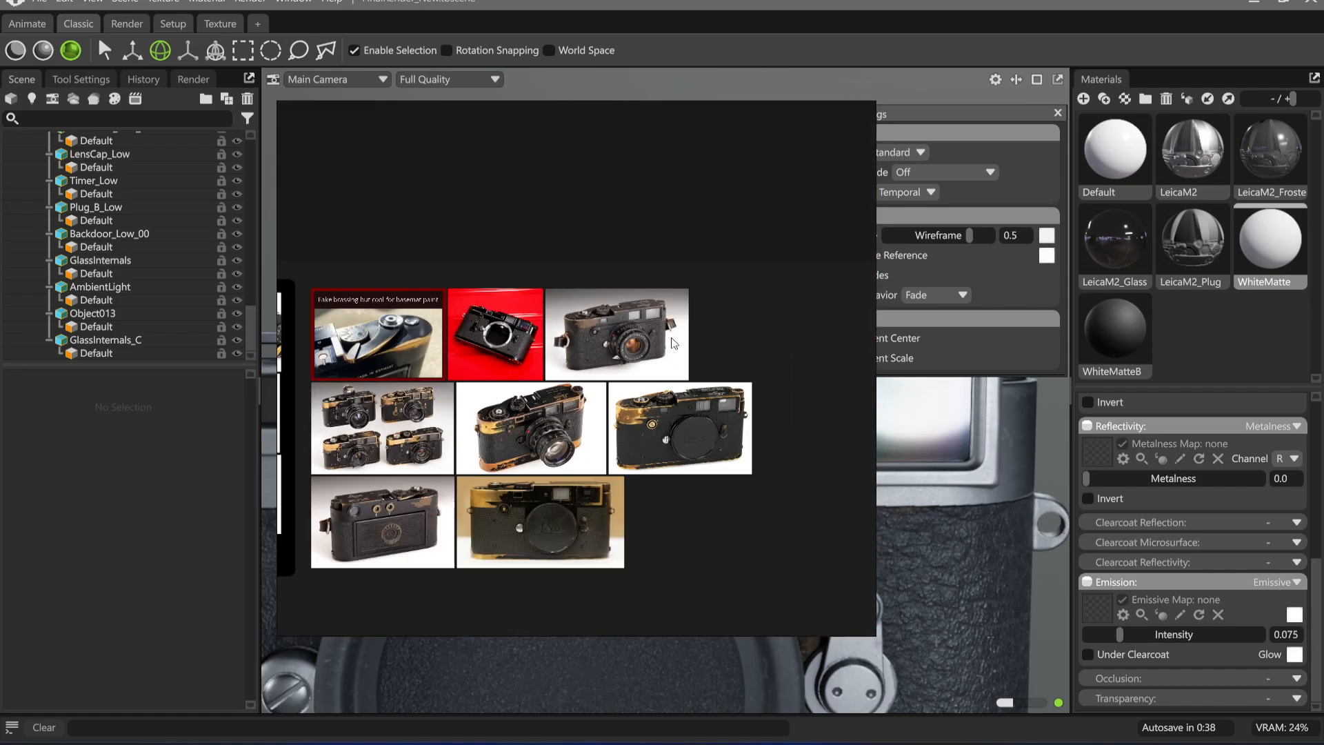
right_drag(743, 333, 594, 457)
click(717, 149)
Bring the round plug on the camera's back into close view and open the LeicaM2_Plug material's transmission settings
alt+drag(594, 457, 476, 411)
alt+middle_drag(719, 420, 555, 407)
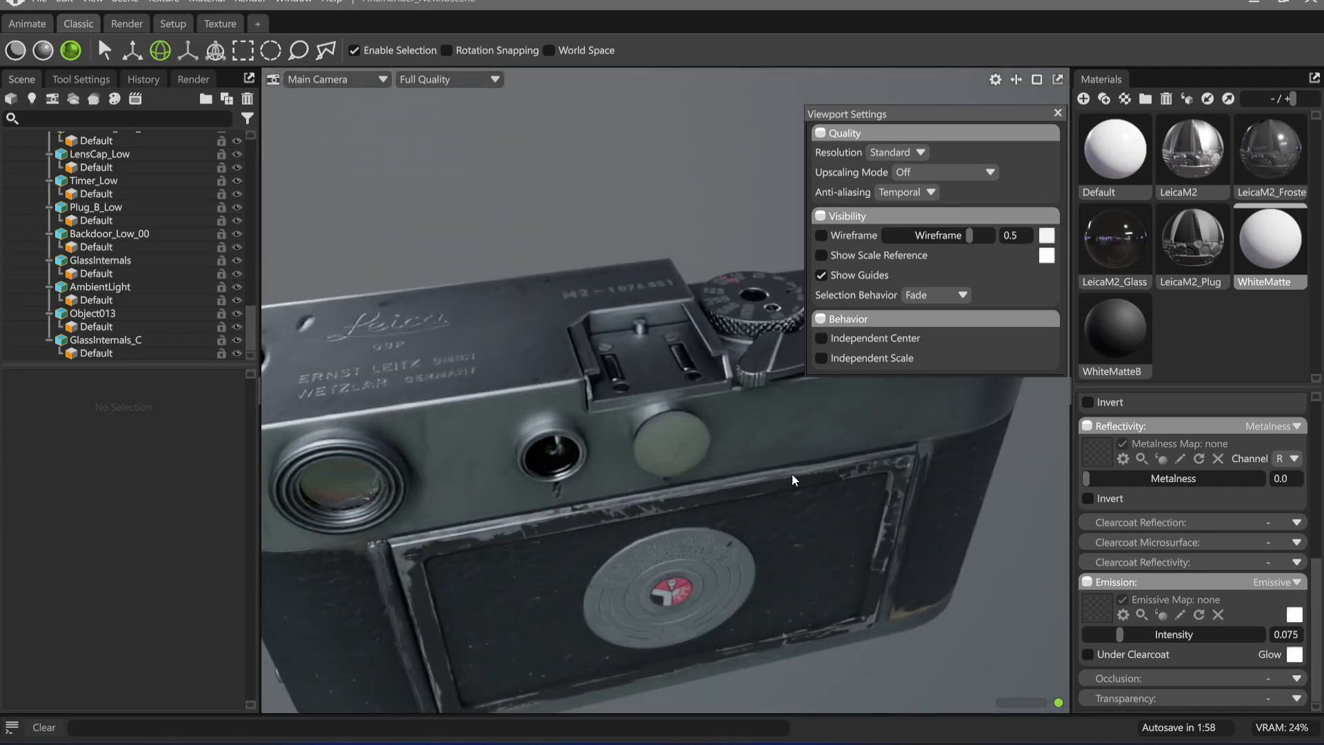
alt+right_drag(792, 473, 722, 484)
alt+middle_drag(722, 484, 658, 429)
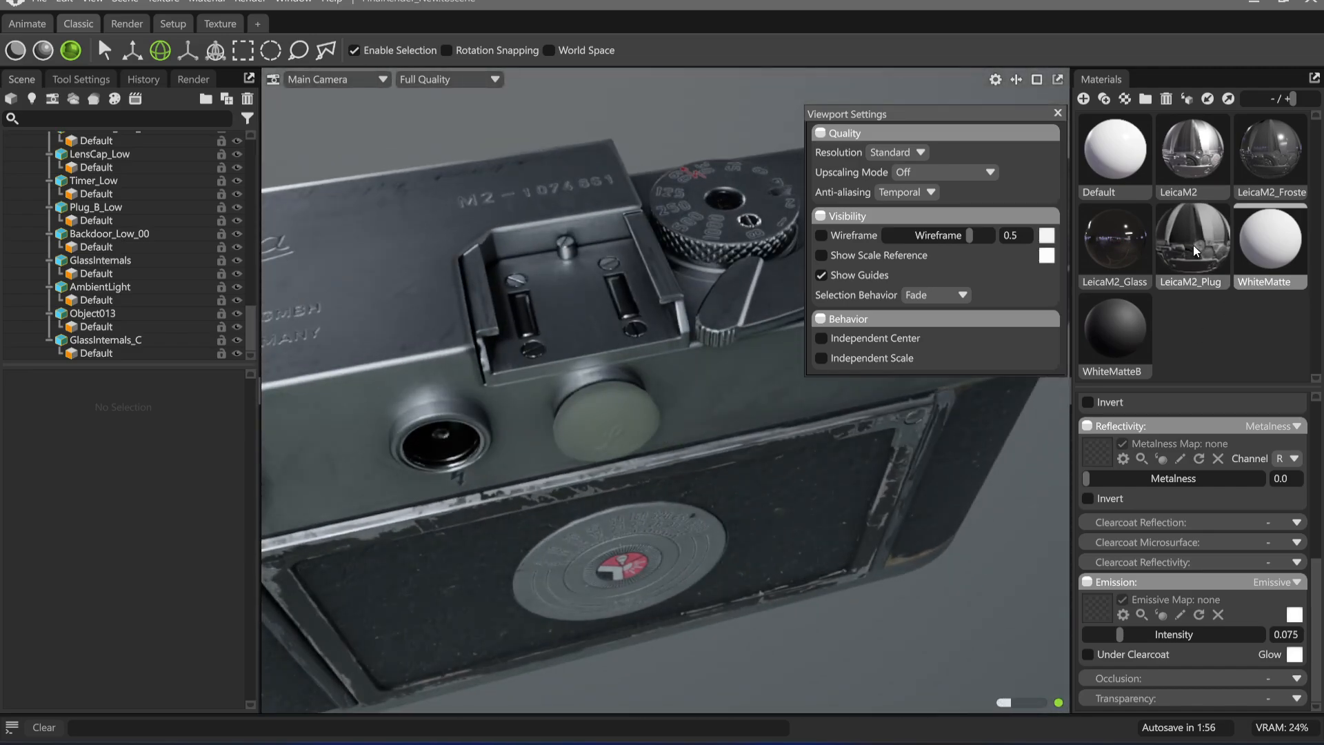
alt+right_drag(566, 441, 666, 458)
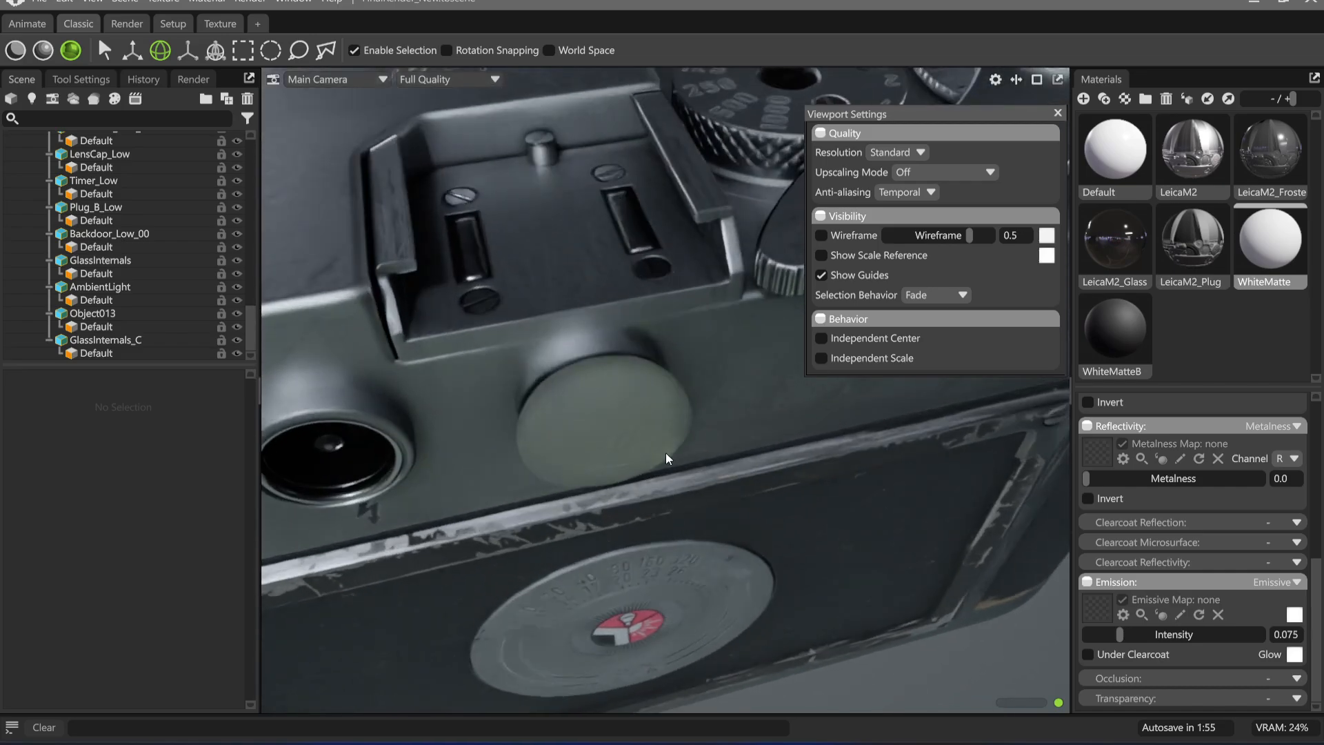
alt+drag(664, 452, 628, 195)
click(1199, 246)
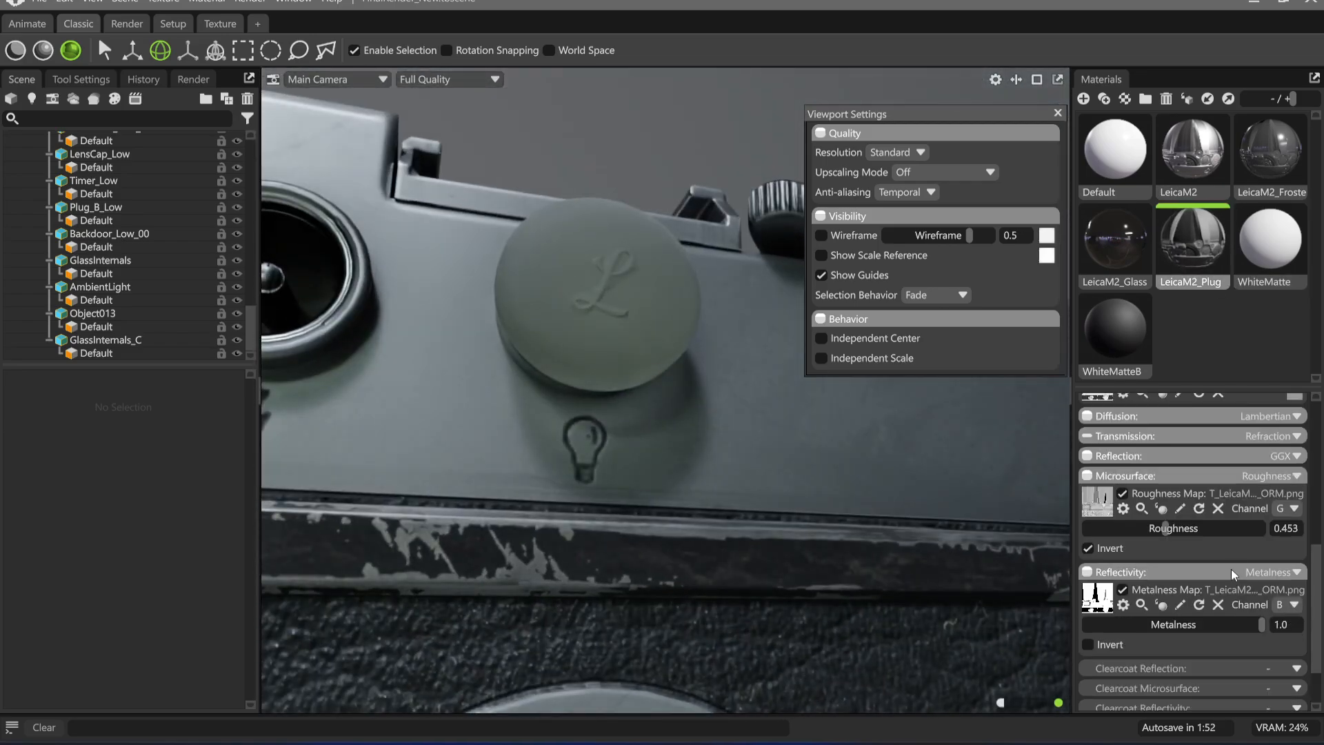
click(1150, 435)
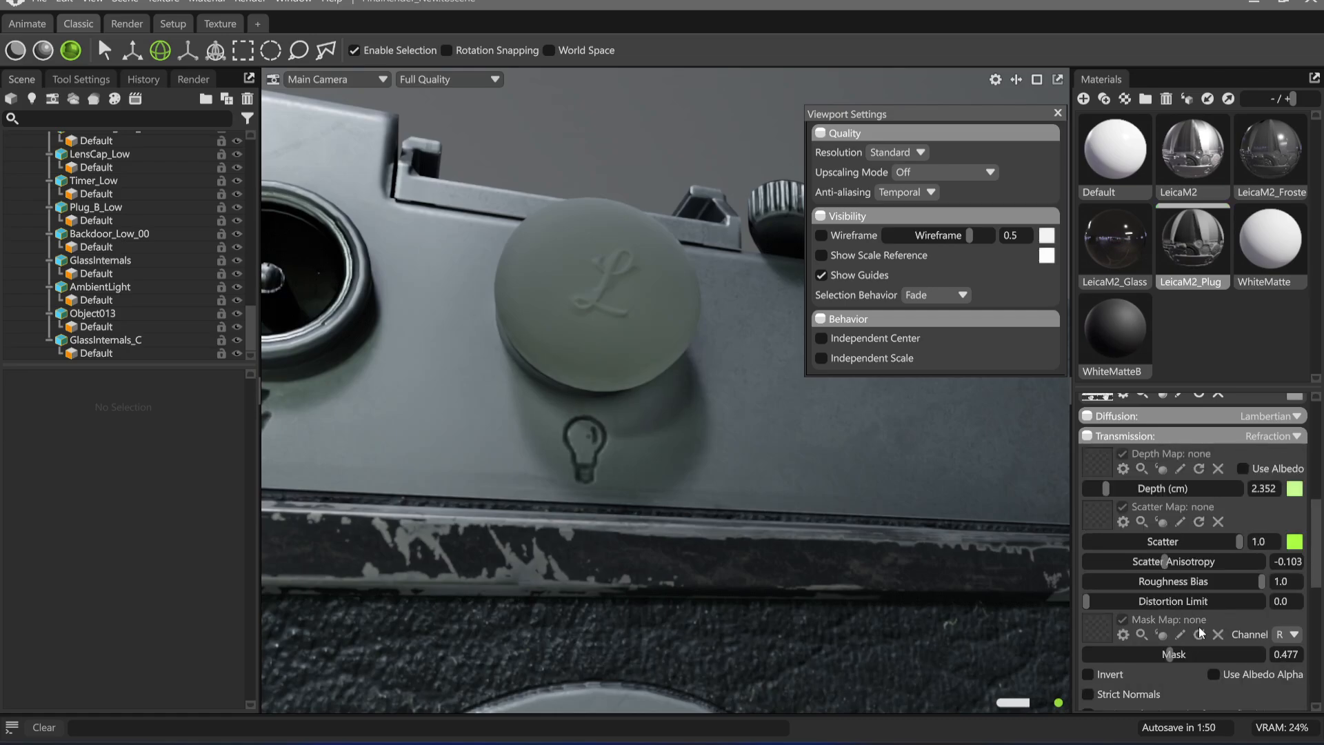
scroll(1173, 545, down, 1)
Try transmission mask values of 1.0 and 0.3 on the plug material and inspect the round plug
alt+drag(628, 281, 635, 553)
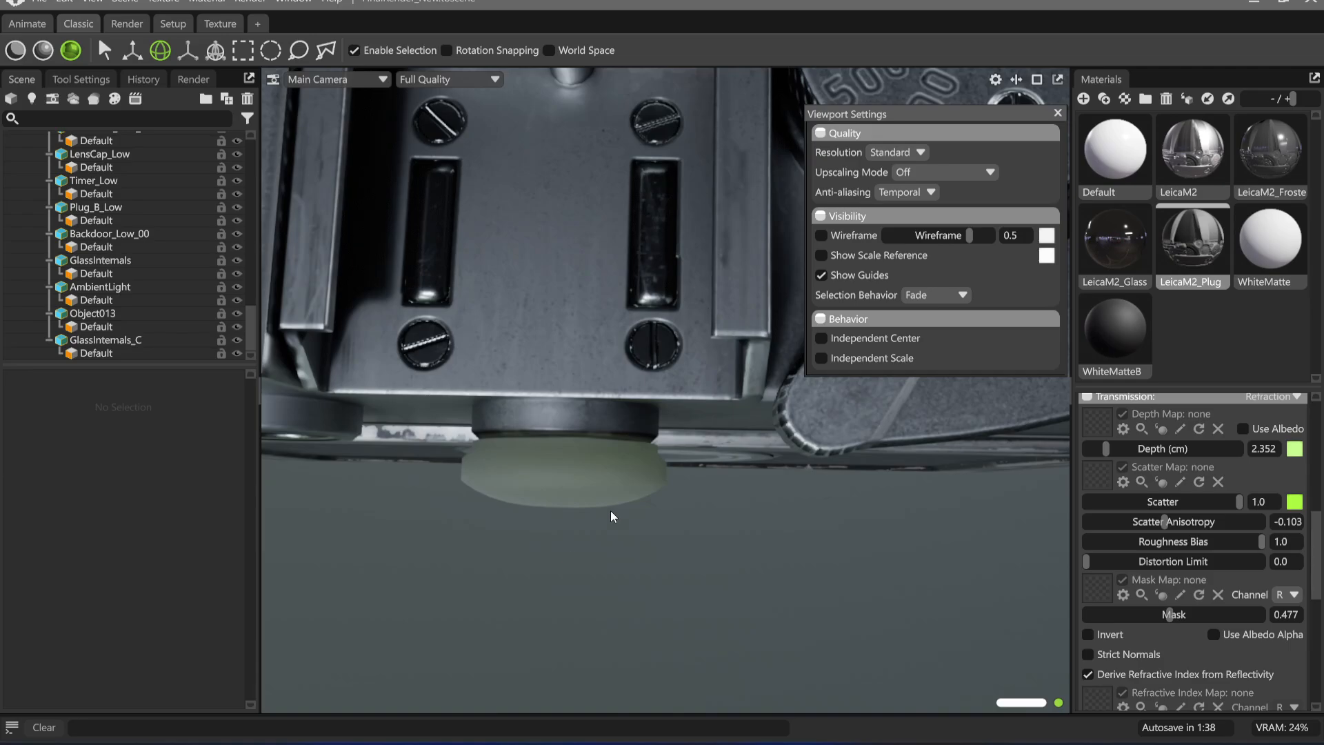
mouse_move(674, 594)
mouse_down()
mouse_move(771, 510)
mouse_move(816, 555)
mouse_move(788, 585)
mouse_move(756, 424)
mouse_move(705, 421)
mouse_move(575, 257)
mouse_move(589, 417)
mouse_move(662, 416)
mouse_up()
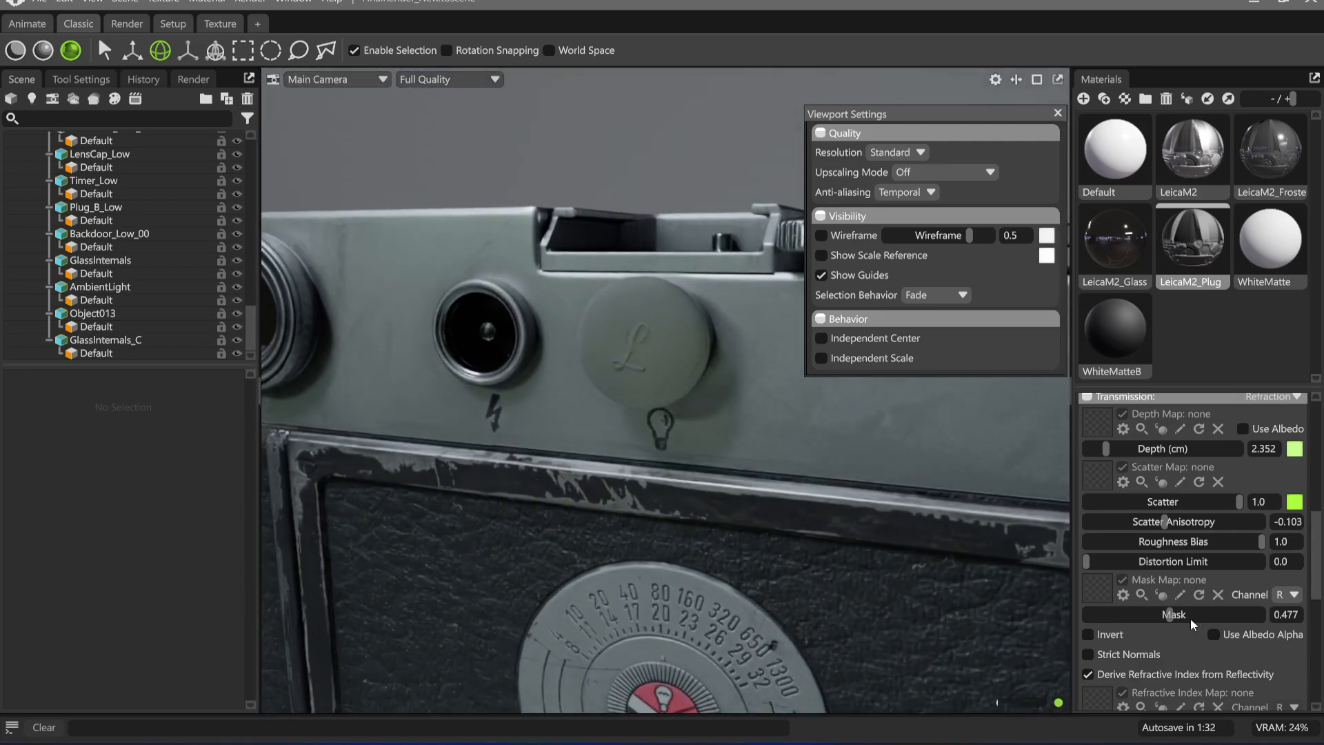
drag(1170, 614, 1305, 619)
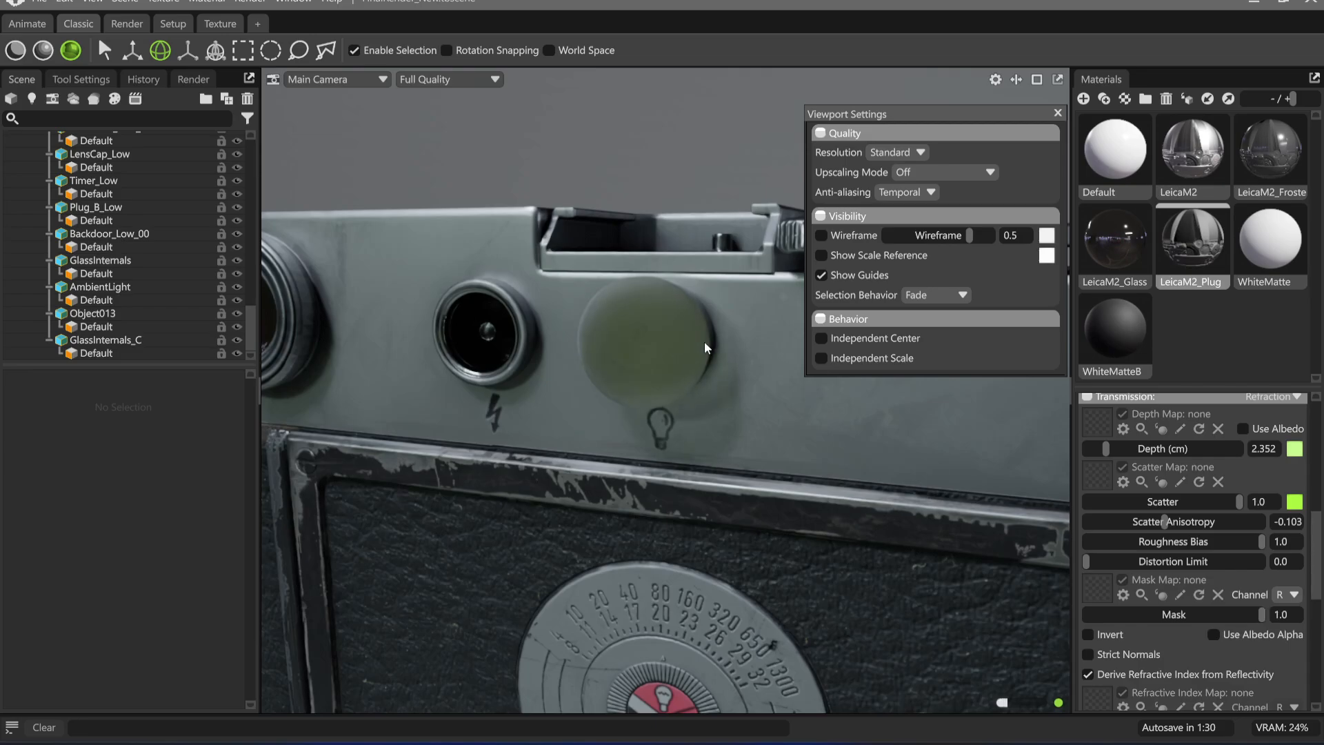
drag(705, 342, 618, 371)
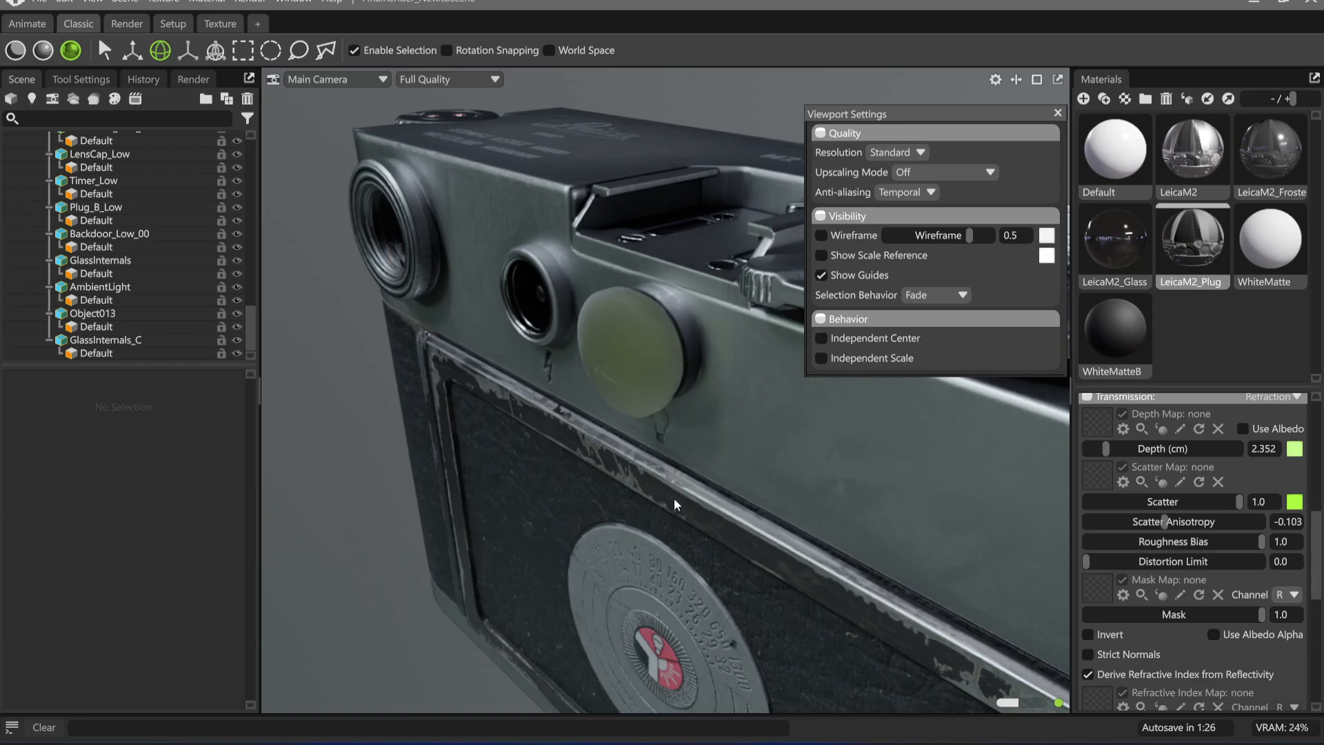
click(1283, 613)
text(0.3)
key(Return)
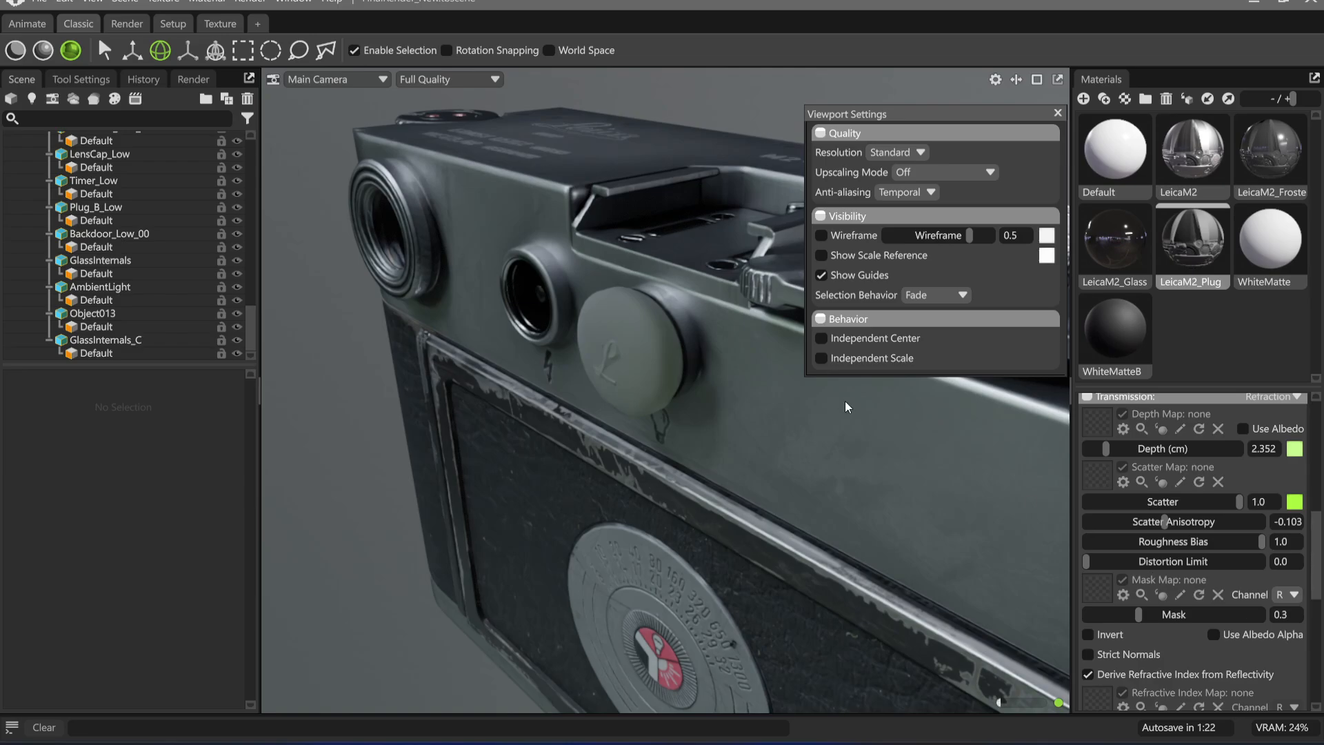
Set the plug material's transmission mask to 0.5 and check the engraved plug on the camera's back
click(1284, 618)
text(0.5)
key(Return)
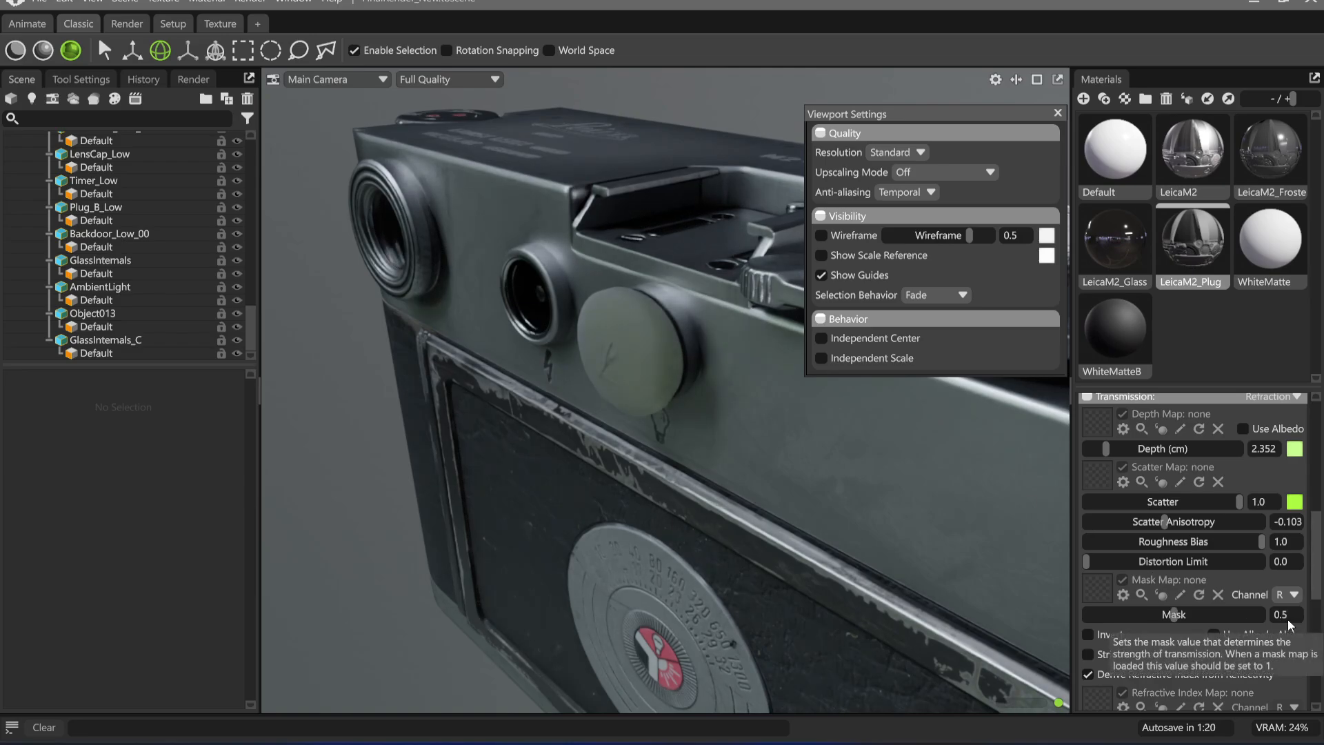
drag(964, 514, 545, 303)
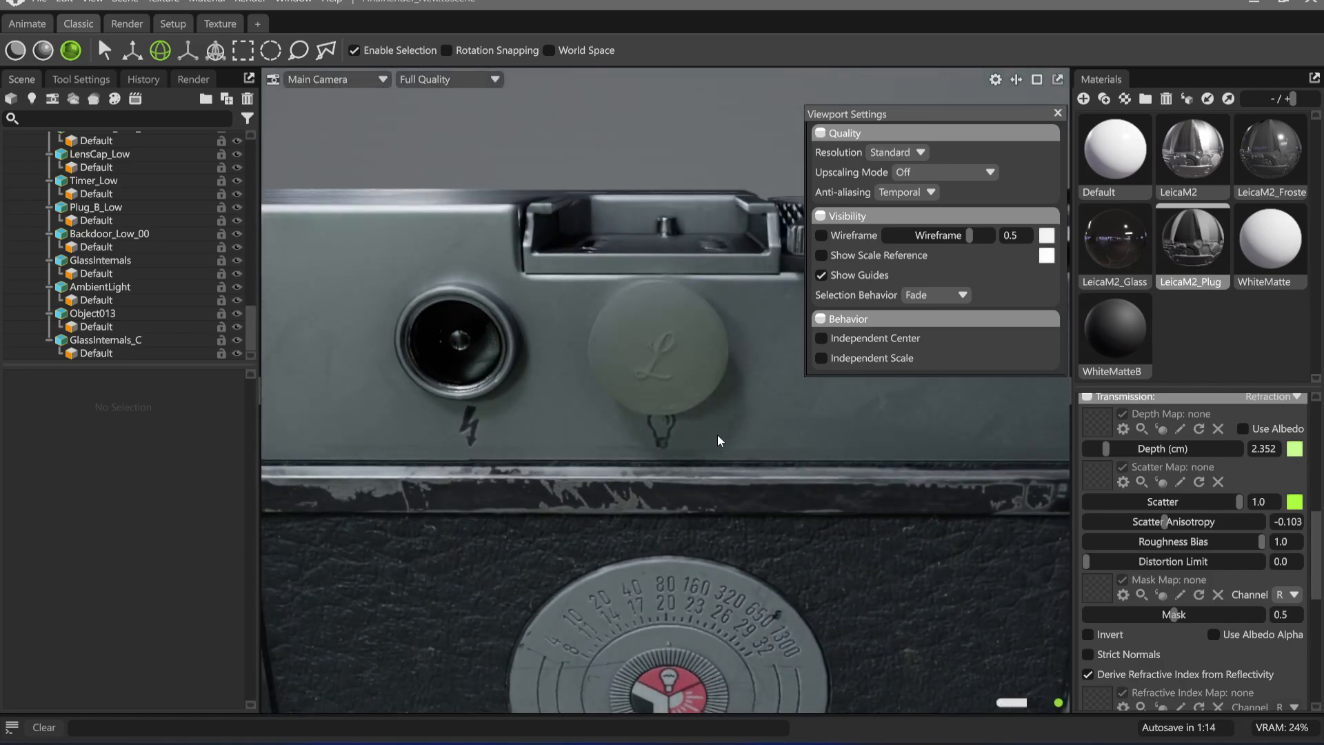
drag(623, 390, 578, 469)
Switch the viewport from ray tracing to raster rendering and close the viewport settings
key(ctrl+r)
middle_drag(601, 519, 642, 518)
scroll(630, 469, down, 2)
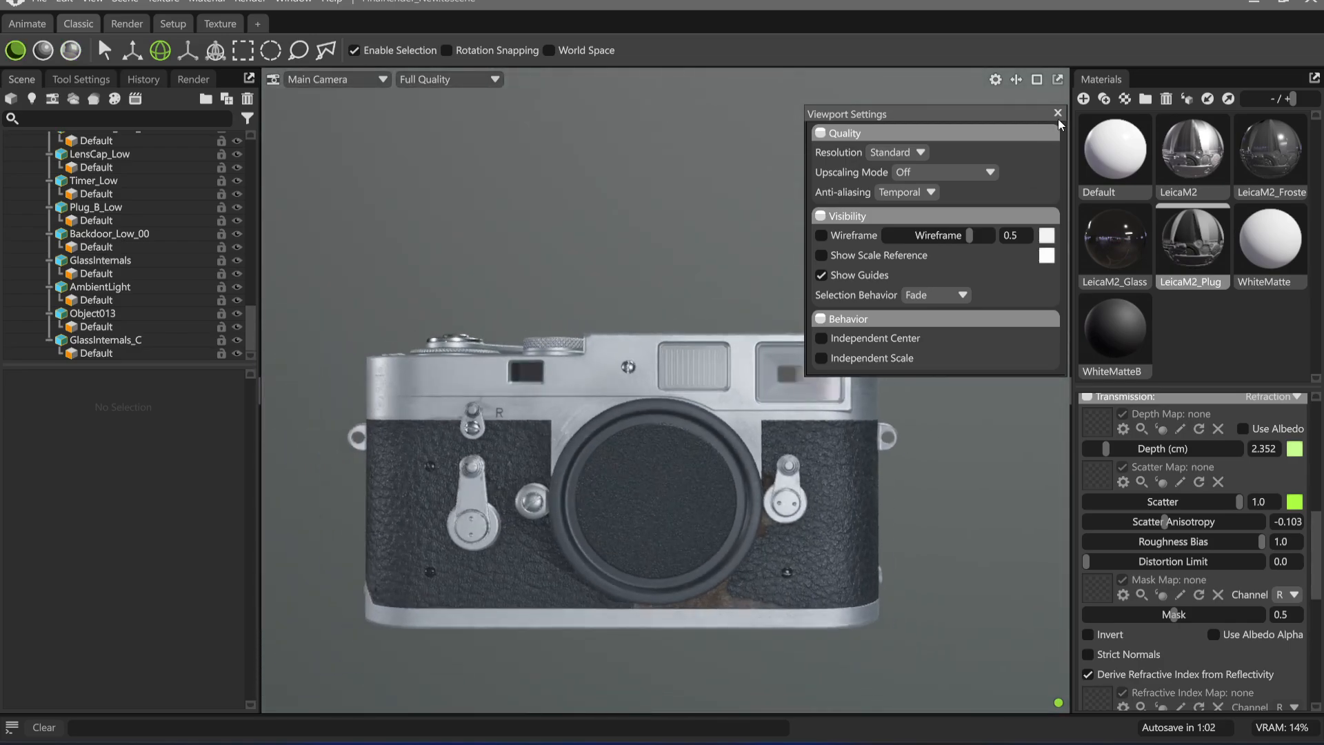
click(1058, 113)
Compare the camera's front windows with ray tracing toggled on and off, finishing in raster rendering
scroll(665, 485, up, 2)
drag(672, 511, 740, 515)
middle_drag(740, 515, 684, 534)
scroll(684, 533, up, 1)
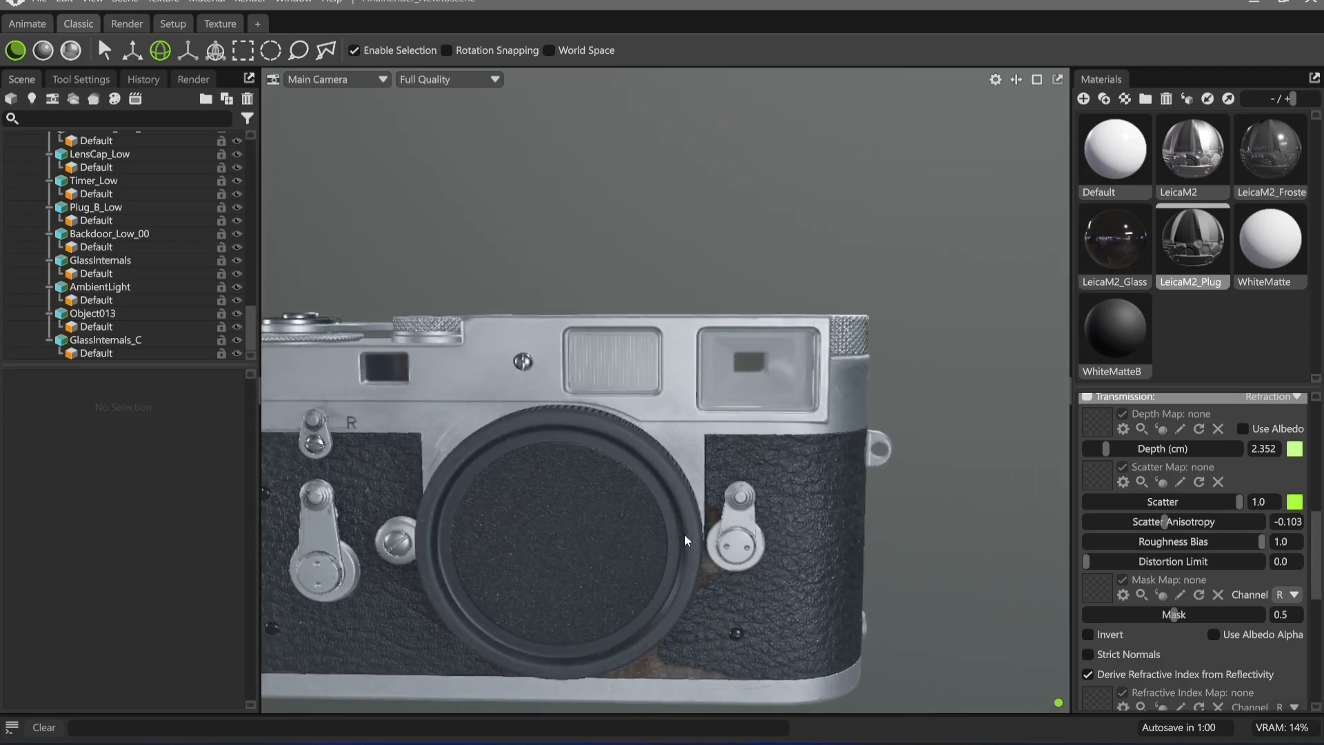
drag(685, 533, 705, 504)
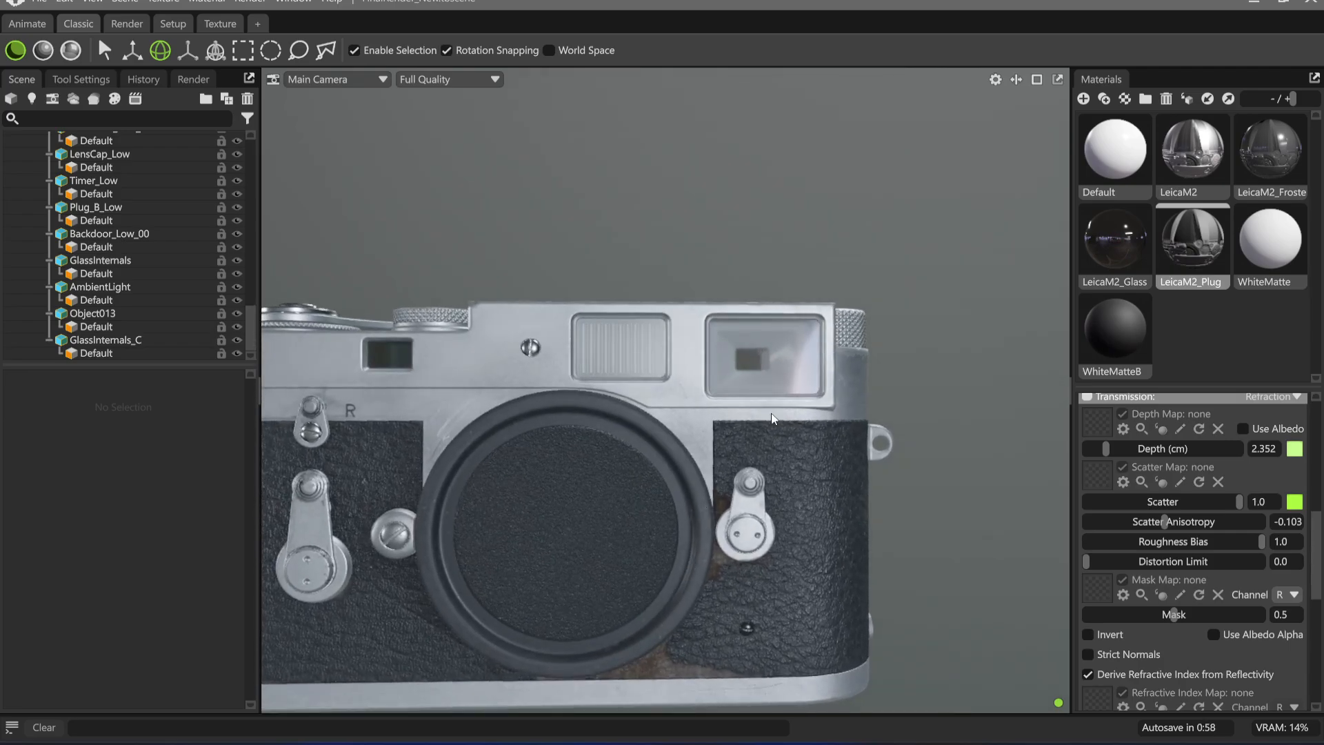
key(ctrl+r)
mouse_move(702, 504)
mouse_down()
mouse_move(767, 506)
mouse_move(664, 511)
mouse_move(608, 460)
mouse_move(635, 495)
mouse_move(669, 457)
mouse_move(680, 483)
mouse_up()
key(ctrl+r)
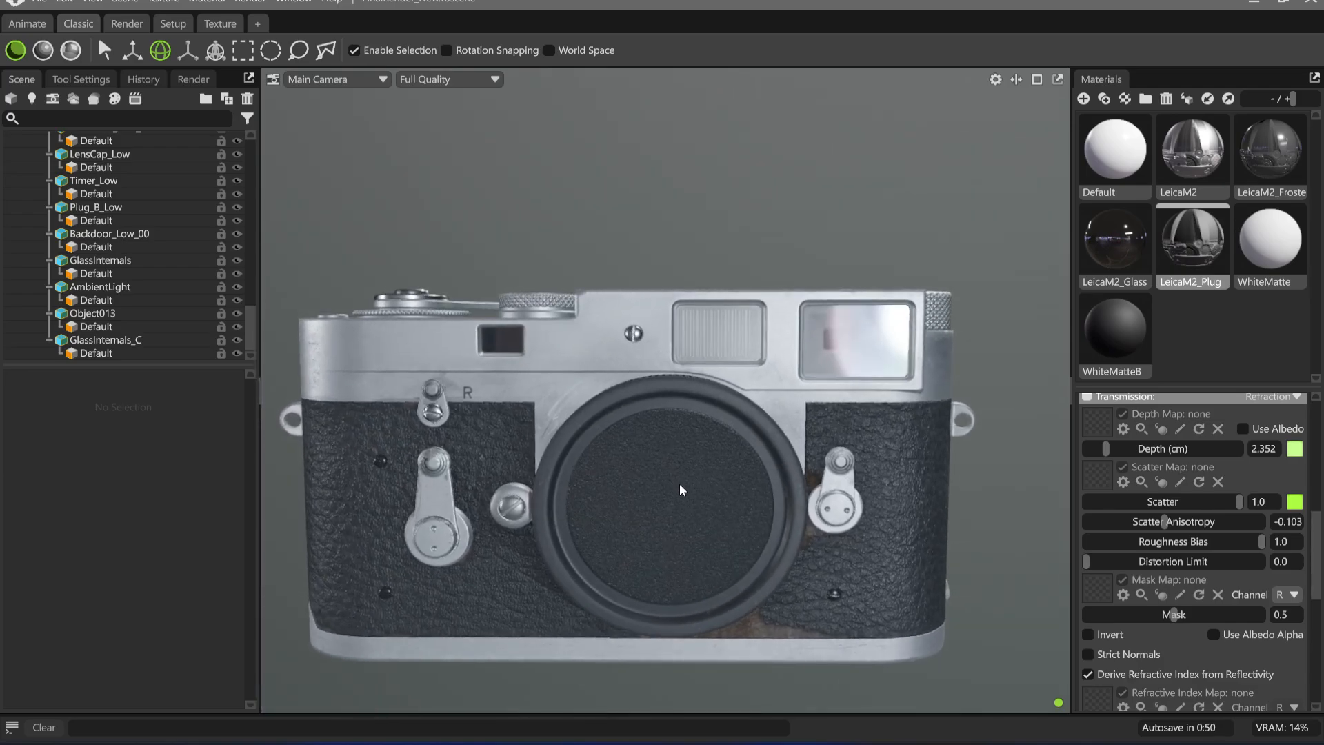
Inspect the plug on the back and the ribbed and viewfinder windows on the front in raster rendering
drag(567, 398, 717, 534)
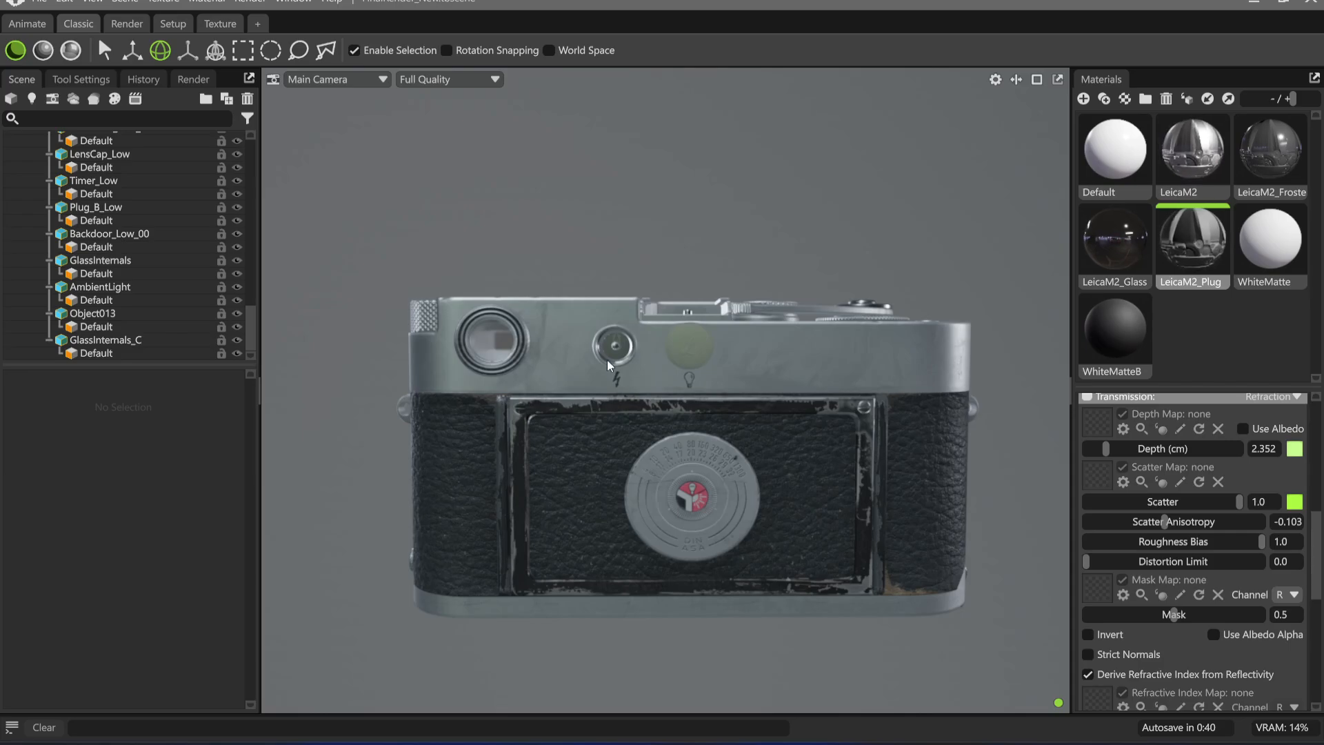
drag(606, 359, 818, 324)
scroll(770, 421, up, 4)
drag(768, 420, 579, 411)
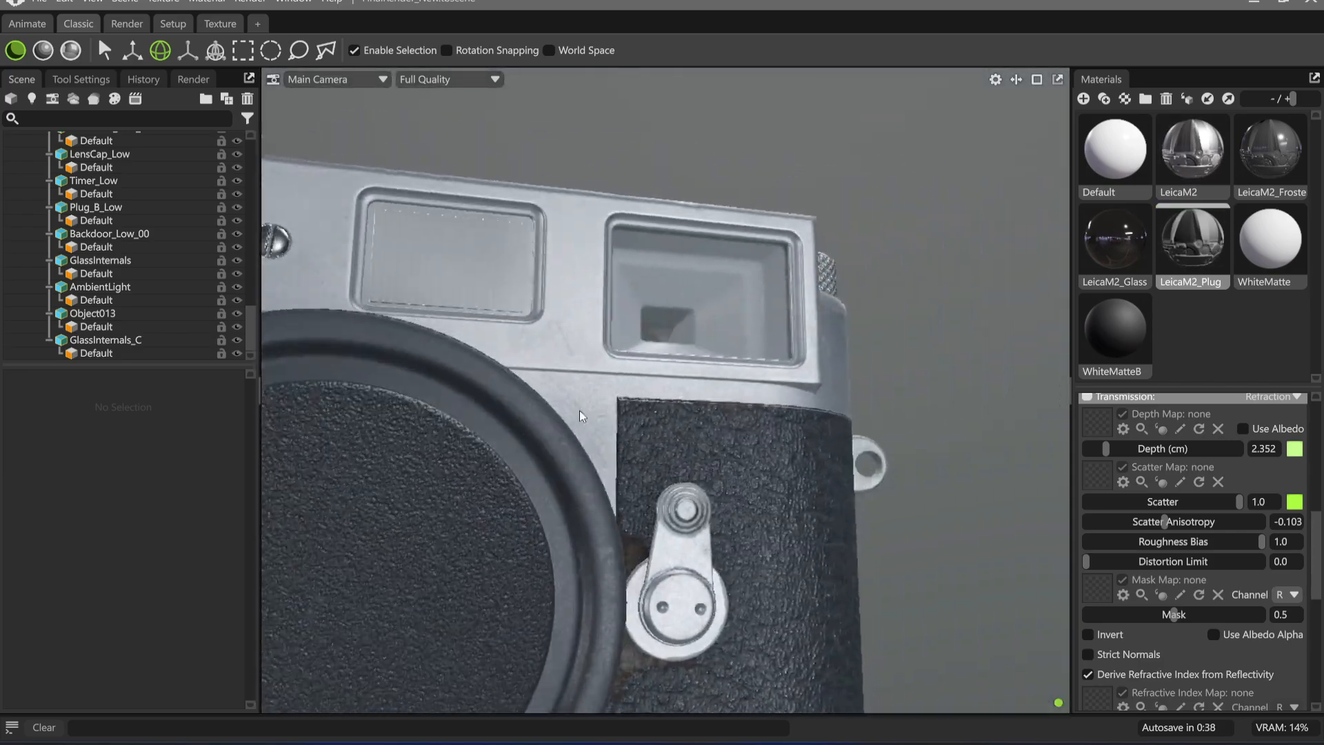
scroll(696, 460, up, 4)
middle_drag(696, 461, 689, 497)
Set the Newton's Rings clearcoat reflection strength of the LeicaM2_Glass material to 1.0
scroll(1185, 607, down, 10)
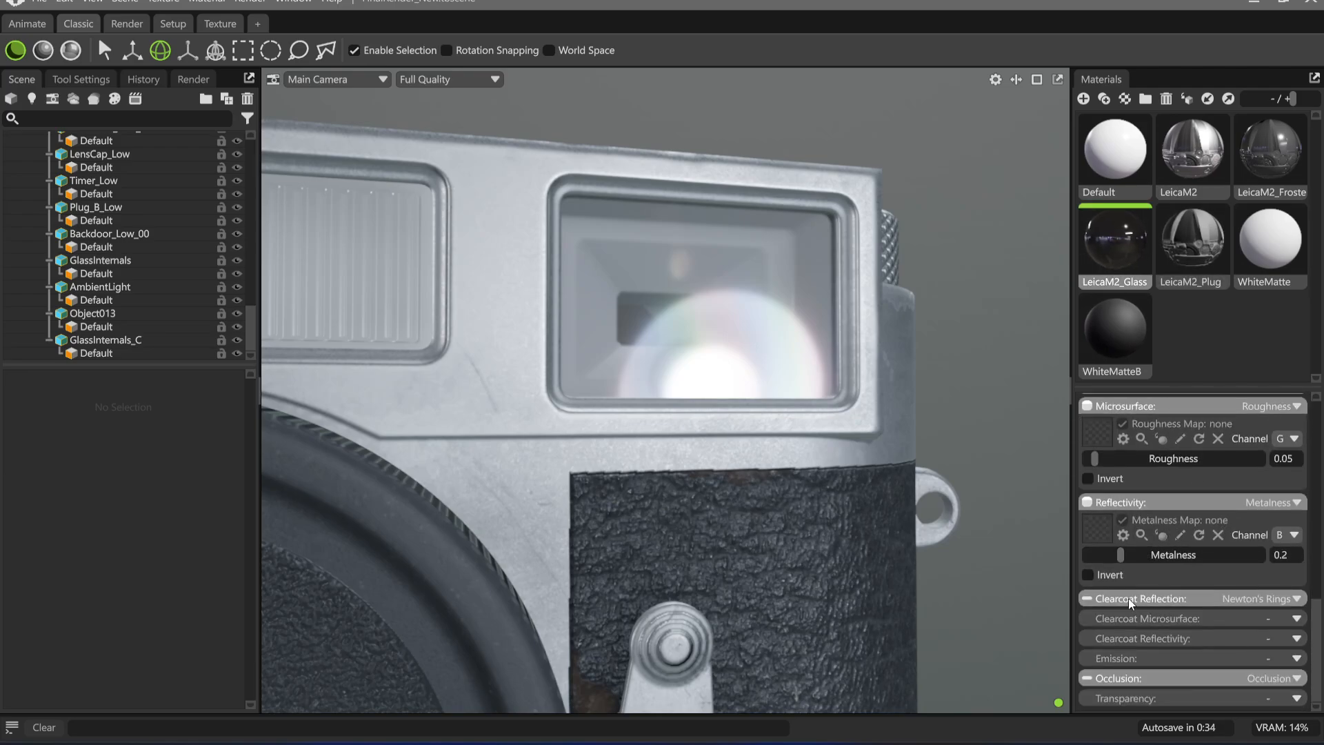
click(1128, 597)
scroll(1181, 626, down, 1)
drag(1165, 612, 1268, 613)
drag(715, 453, 709, 458)
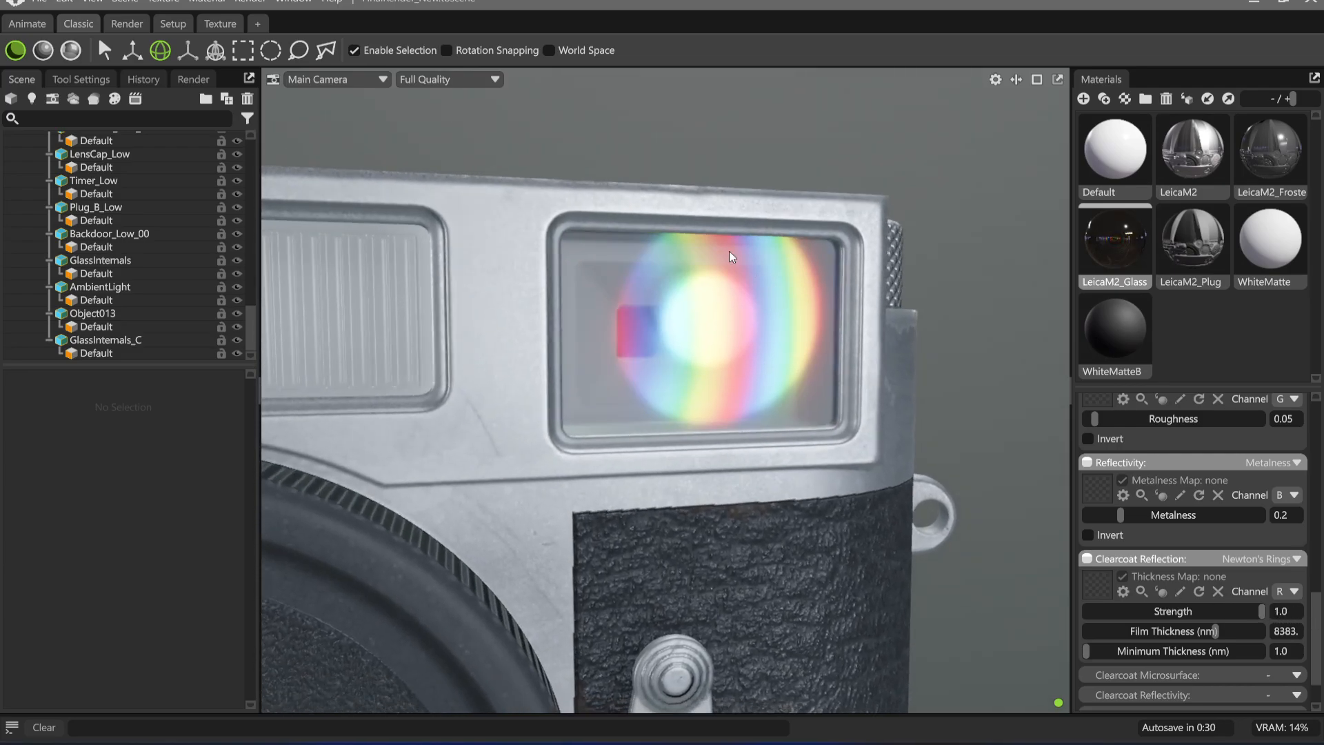
Try a Newton's Rings film thickness of 768.9 nm on the glass and check the viewfinder reflection near and far
drag(1217, 631, 1166, 630)
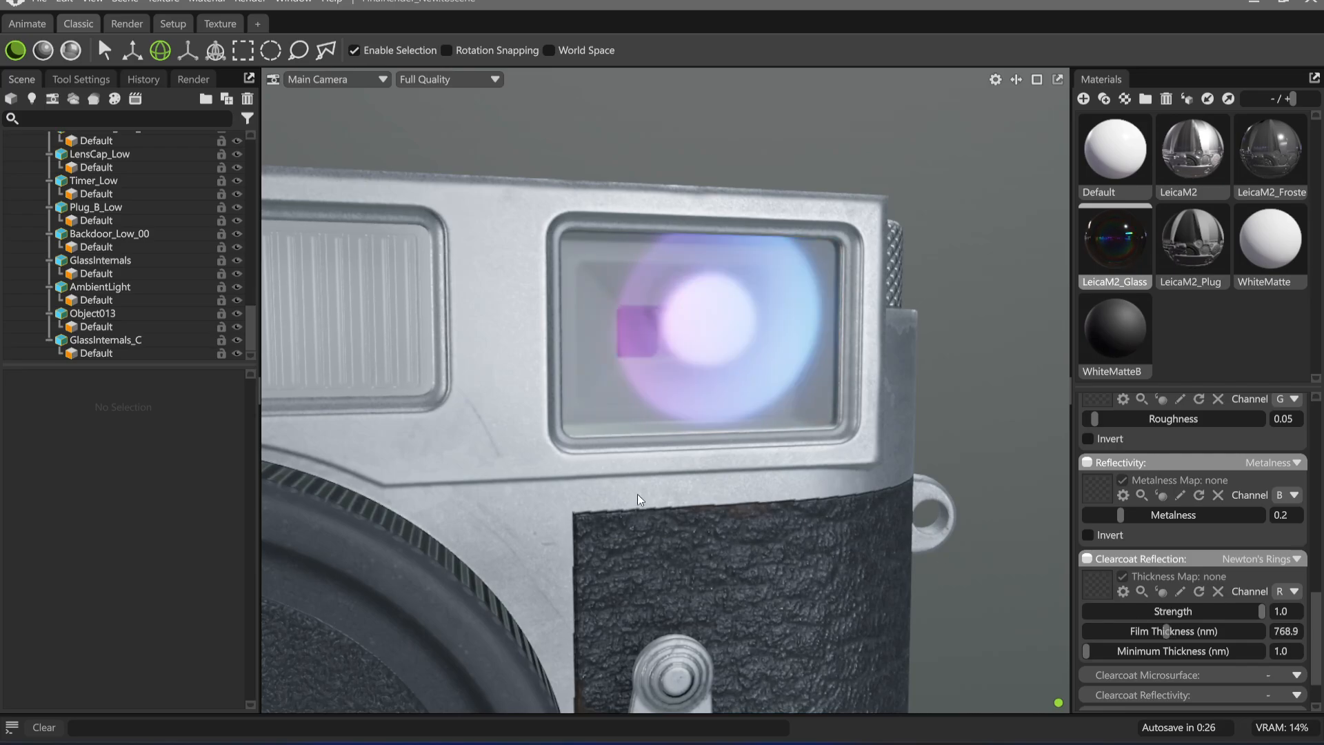
drag(637, 493, 733, 531)
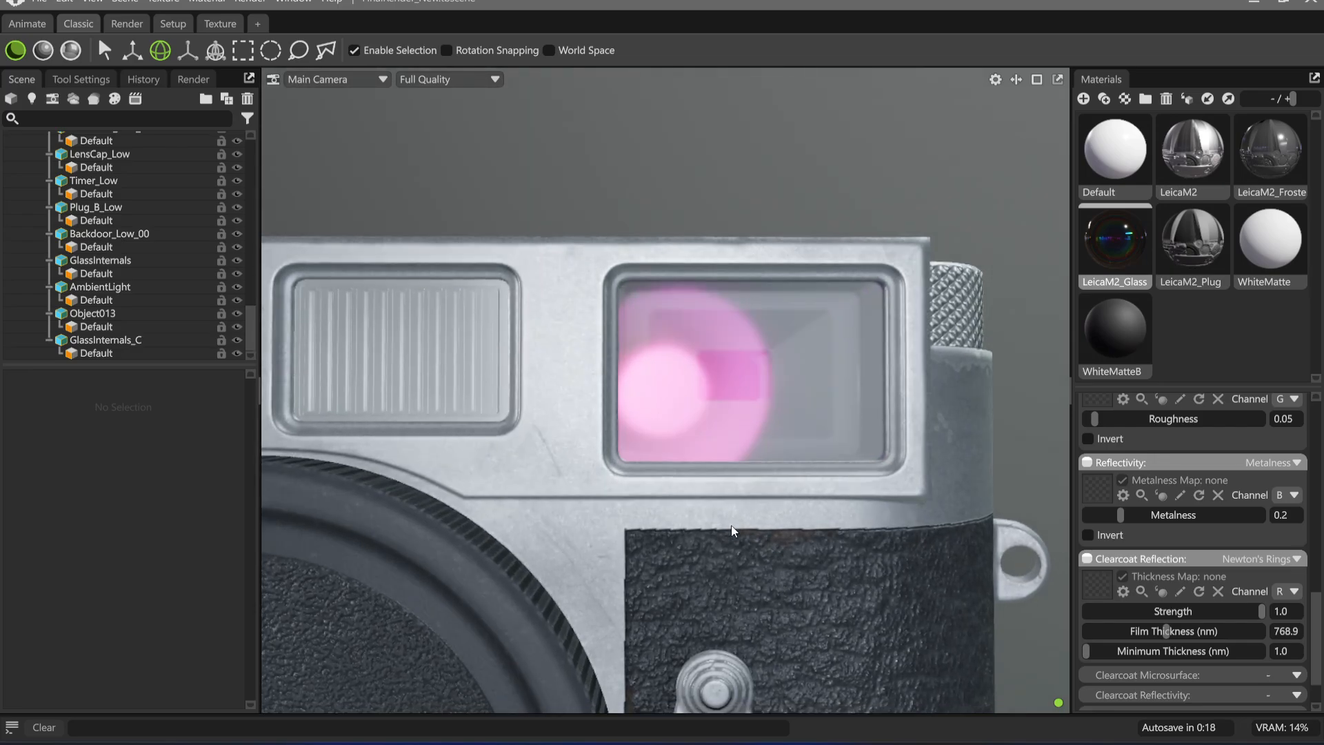
scroll(731, 531, down, 10)
scroll(643, 462, up, 3)
drag(643, 461, 739, 476)
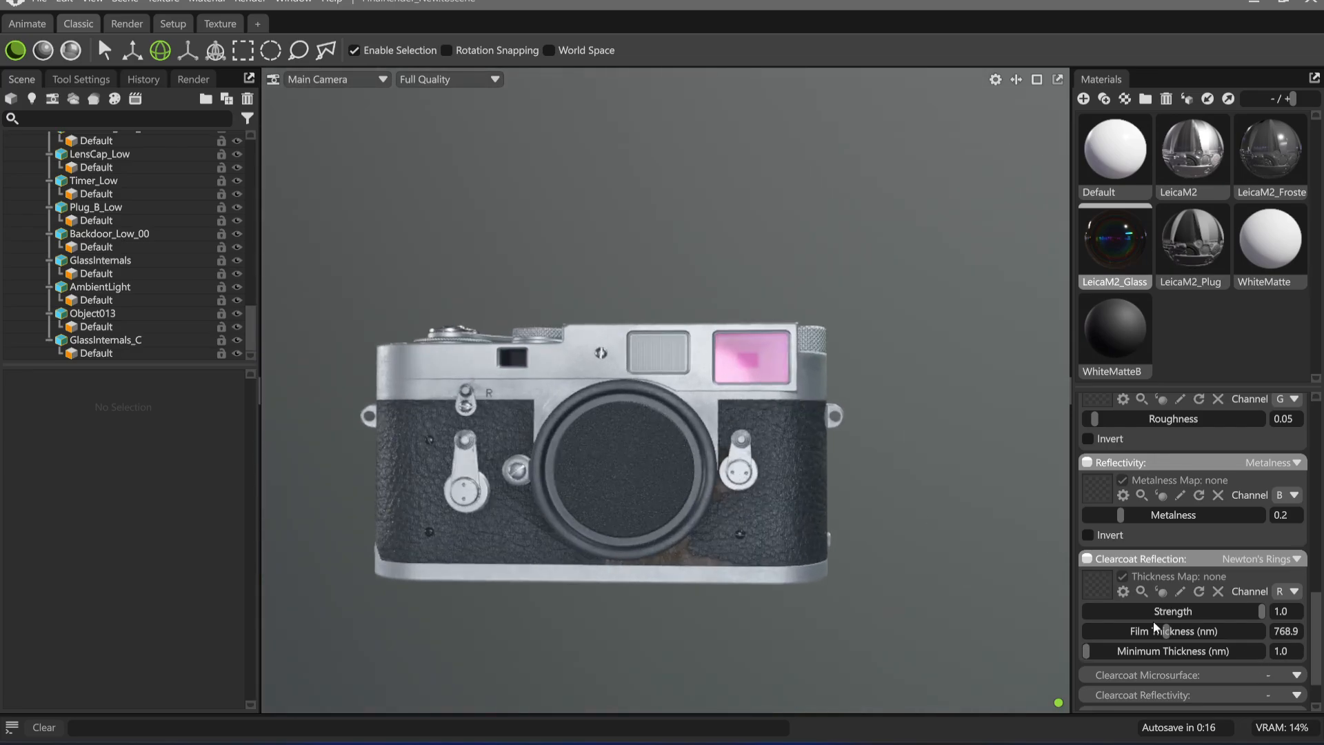
Set the glass material's Newton's Rings film thickness to 39000 nm
drag(1166, 630, 1268, 631)
alt+drag(765, 453, 765, 453)
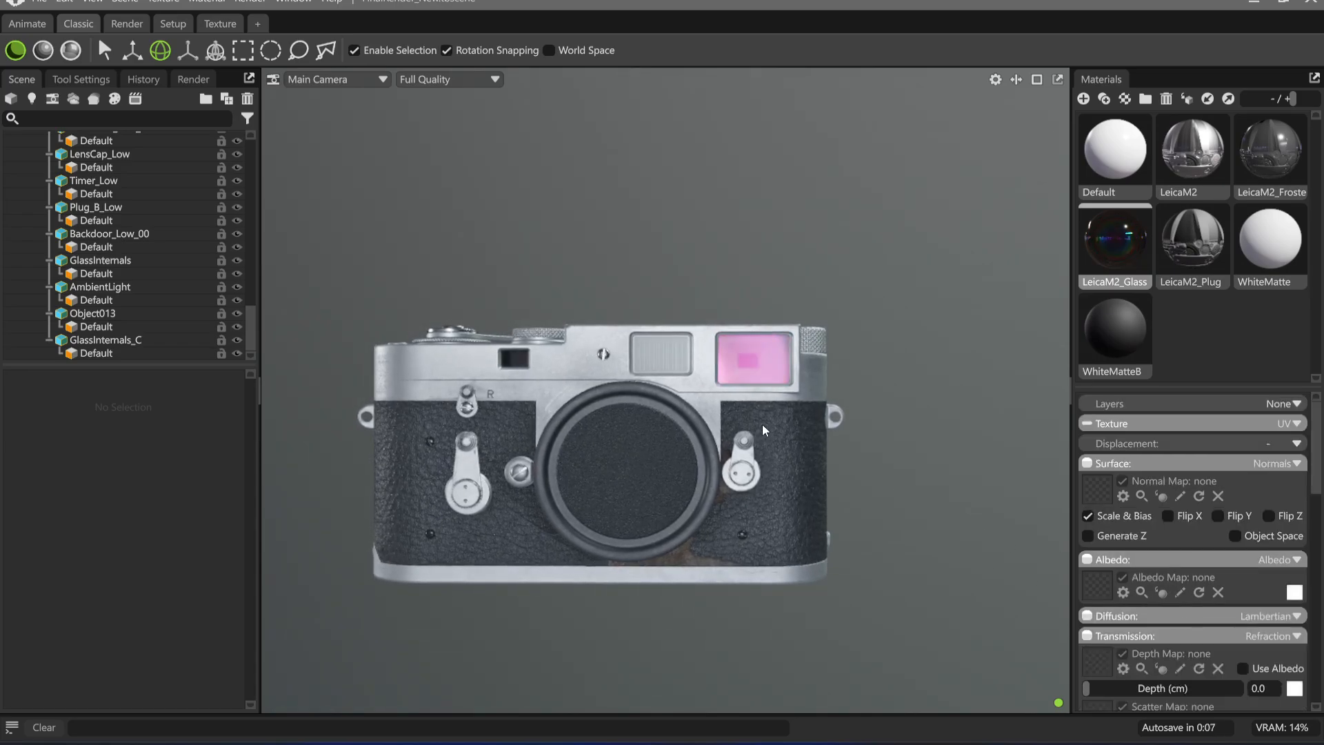
Return the glass material's Newton's Rings film thickness to 768.9 nm and try a clearcoat reflection strength of 0.5
alt+drag(763, 423, 820, 488)
scroll(1203, 623, down, 10)
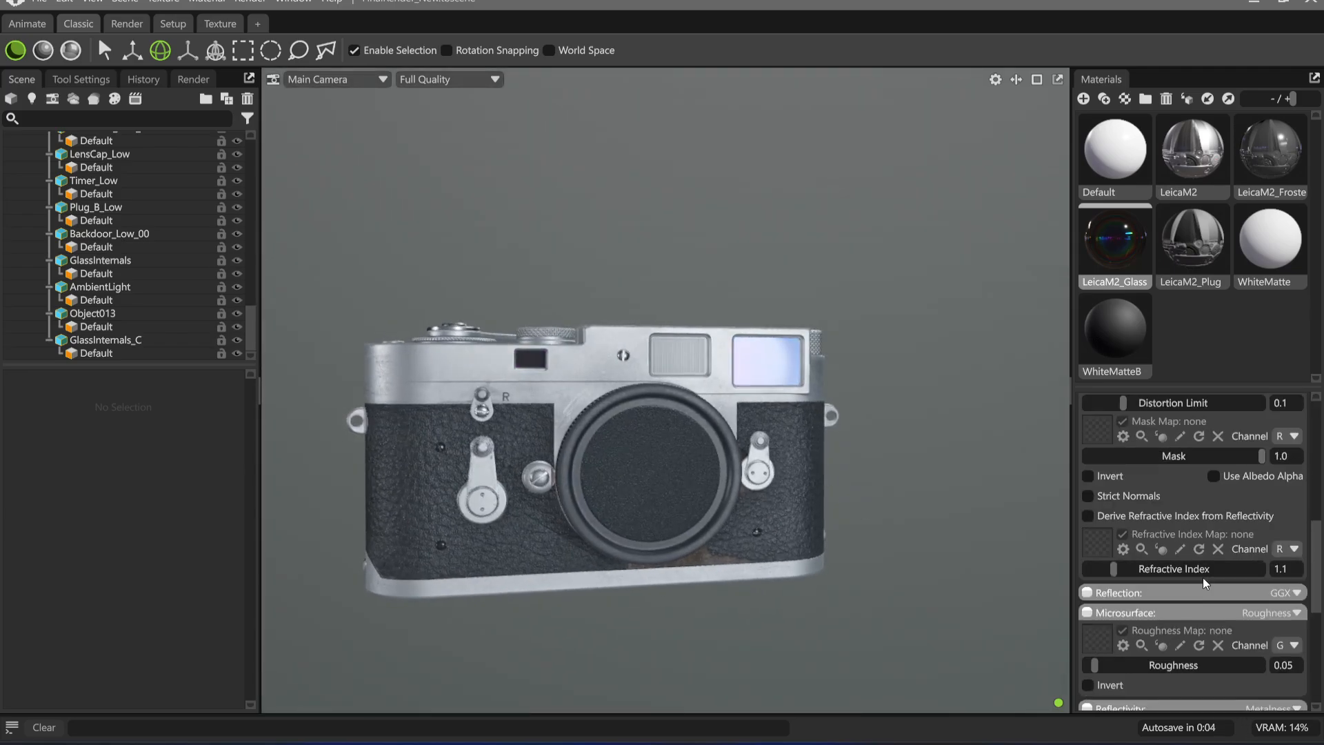
drag(1296, 553, 1239, 549)
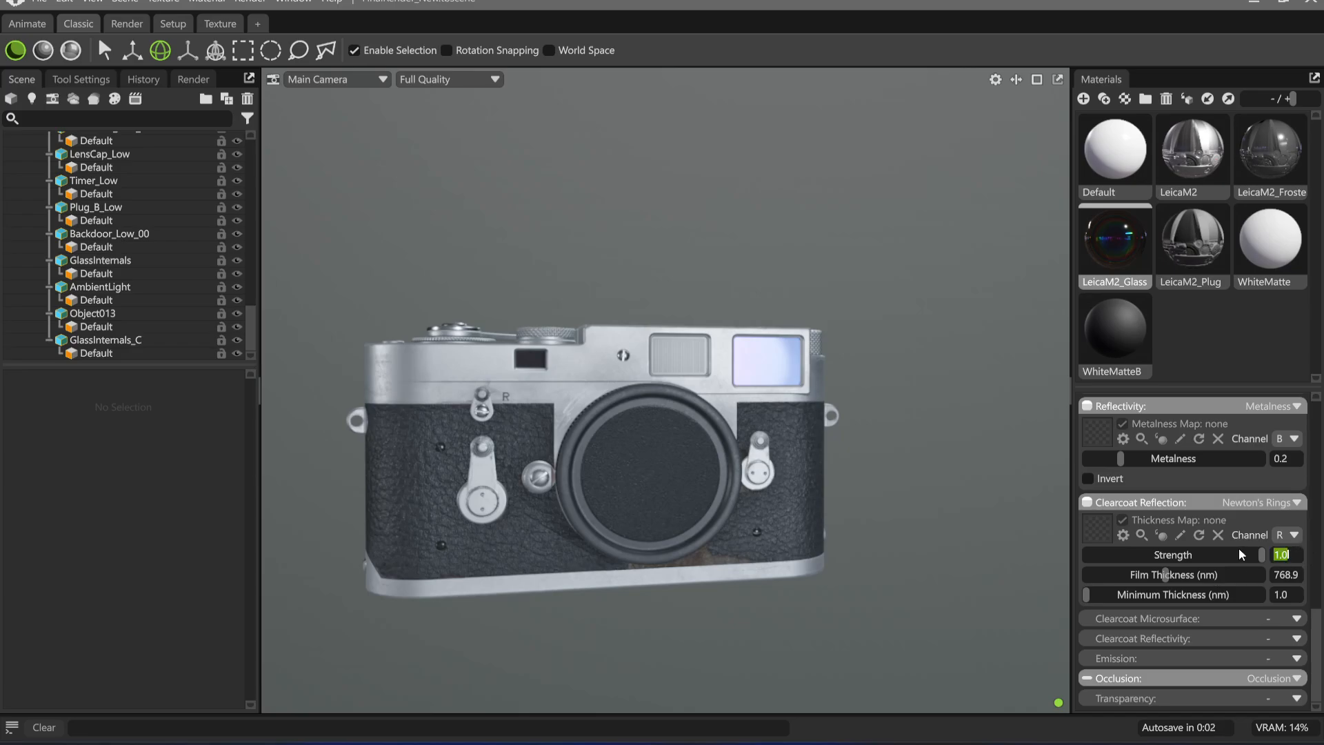
text(.5)
key(Return)
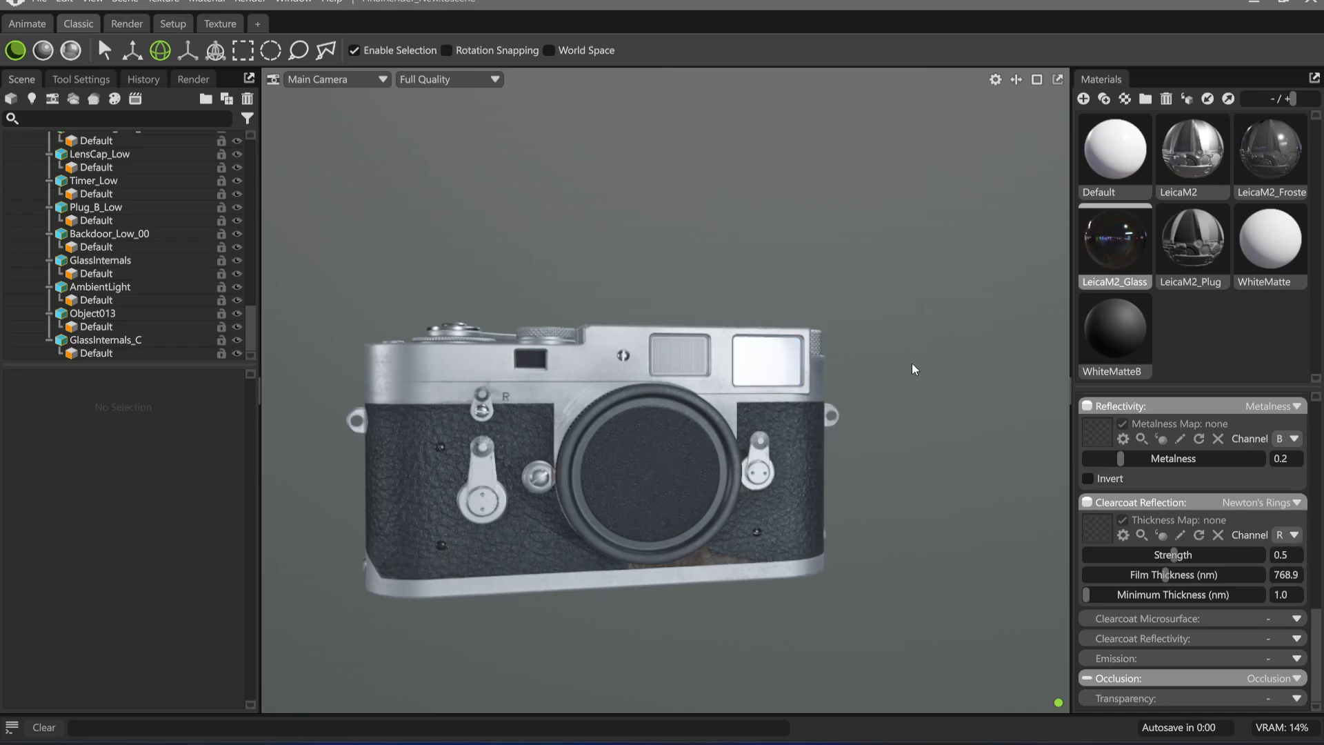
mouse_move(707, 460)
mouse_down()
mouse_move(671, 455)
mouse_move(716, 419)
mouse_move(704, 452)
mouse_up()
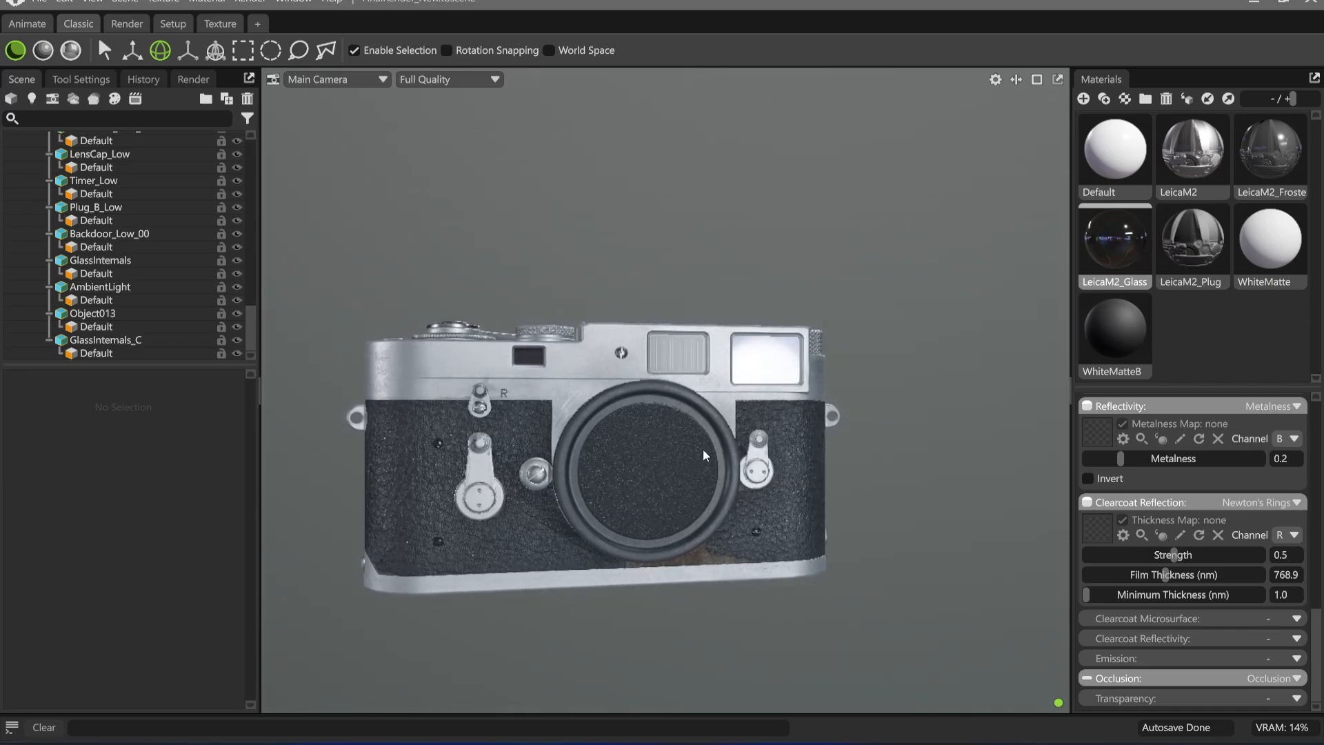
Set the Newton's Rings clearcoat reflection strength of the LeicaM2_Glass material to 0.75
key(BackSpace)
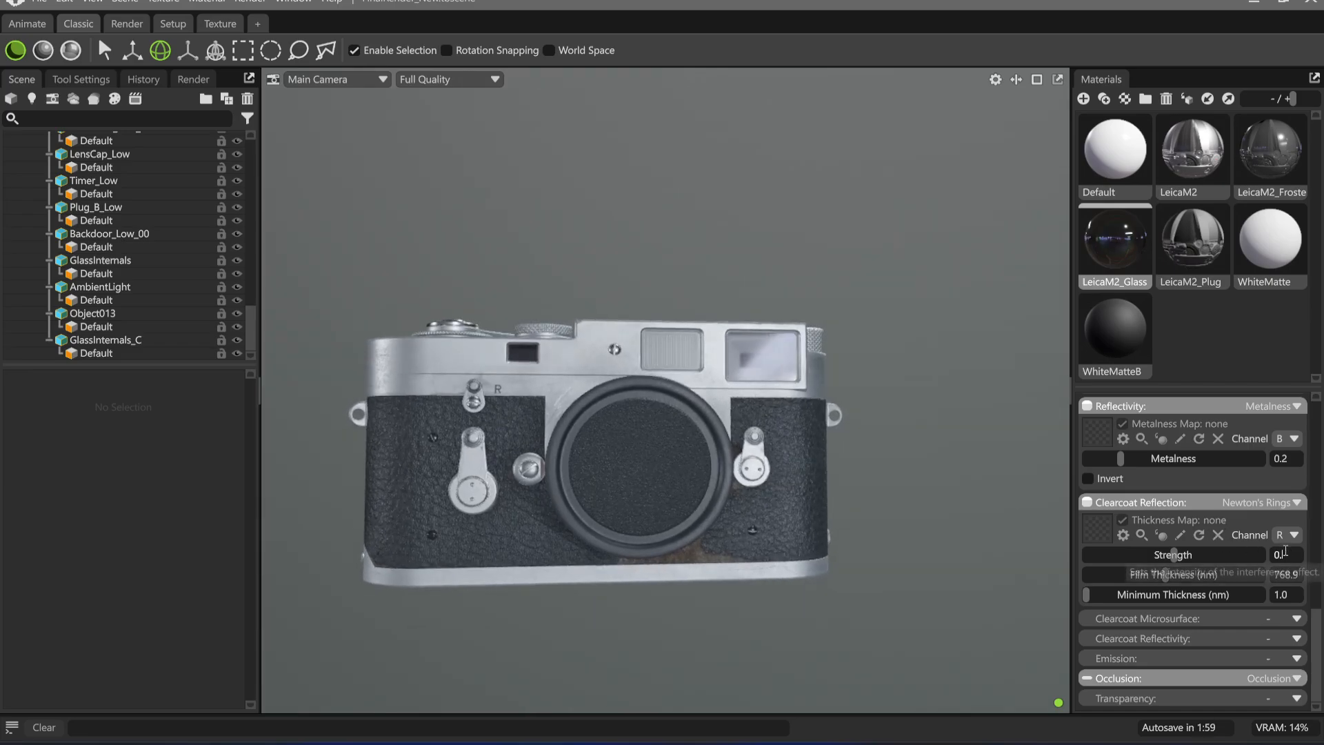
text(75)
key(Return)
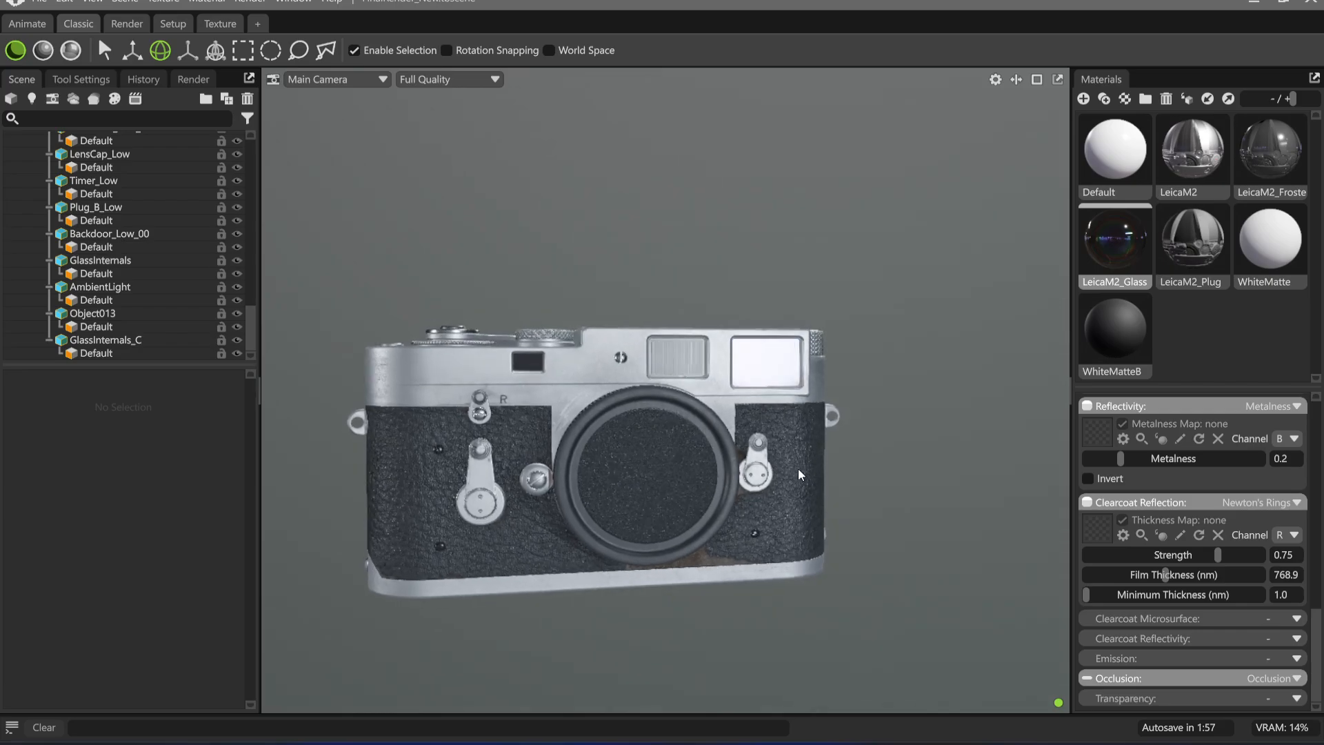
Examine the viewfinder window's iridescent reflection from several angles, both far away and close up
scroll(793, 442, up, 3)
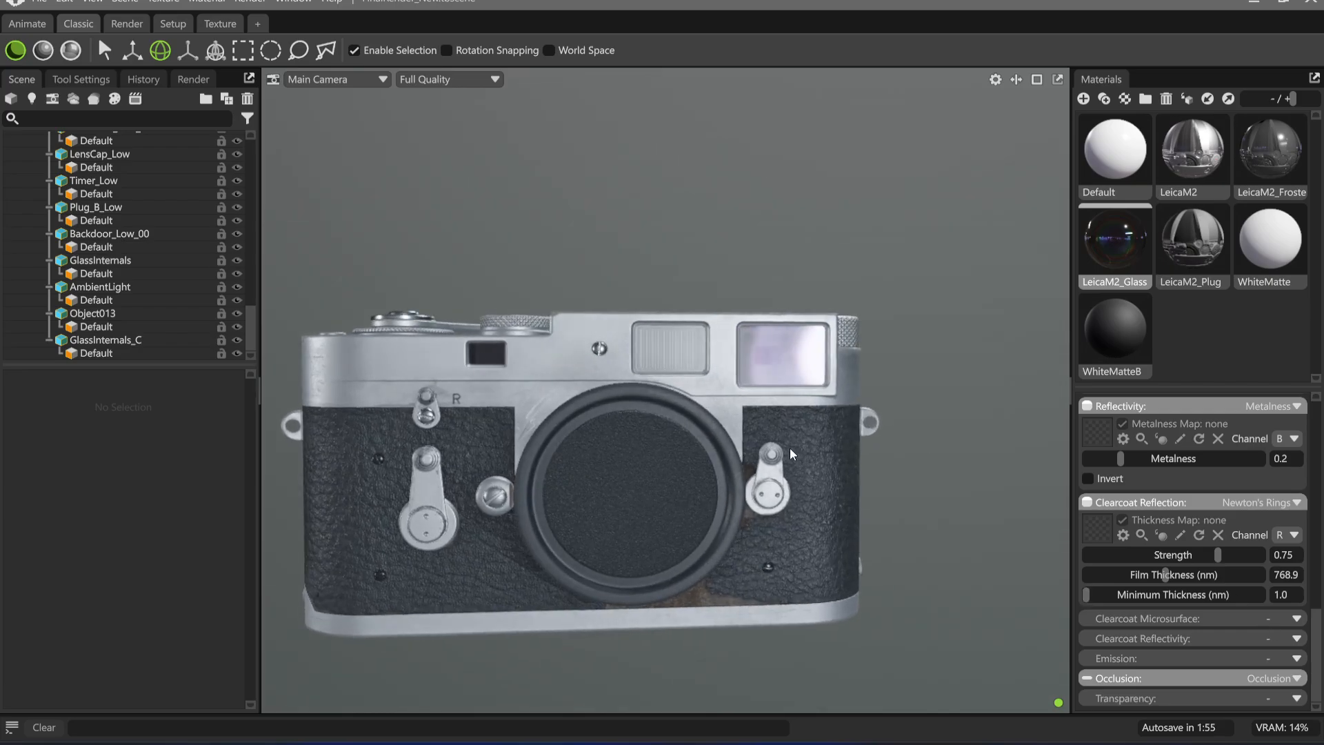
drag(692, 422, 670, 402)
middle_drag(615, 484, 676, 465)
drag(676, 464, 734, 479)
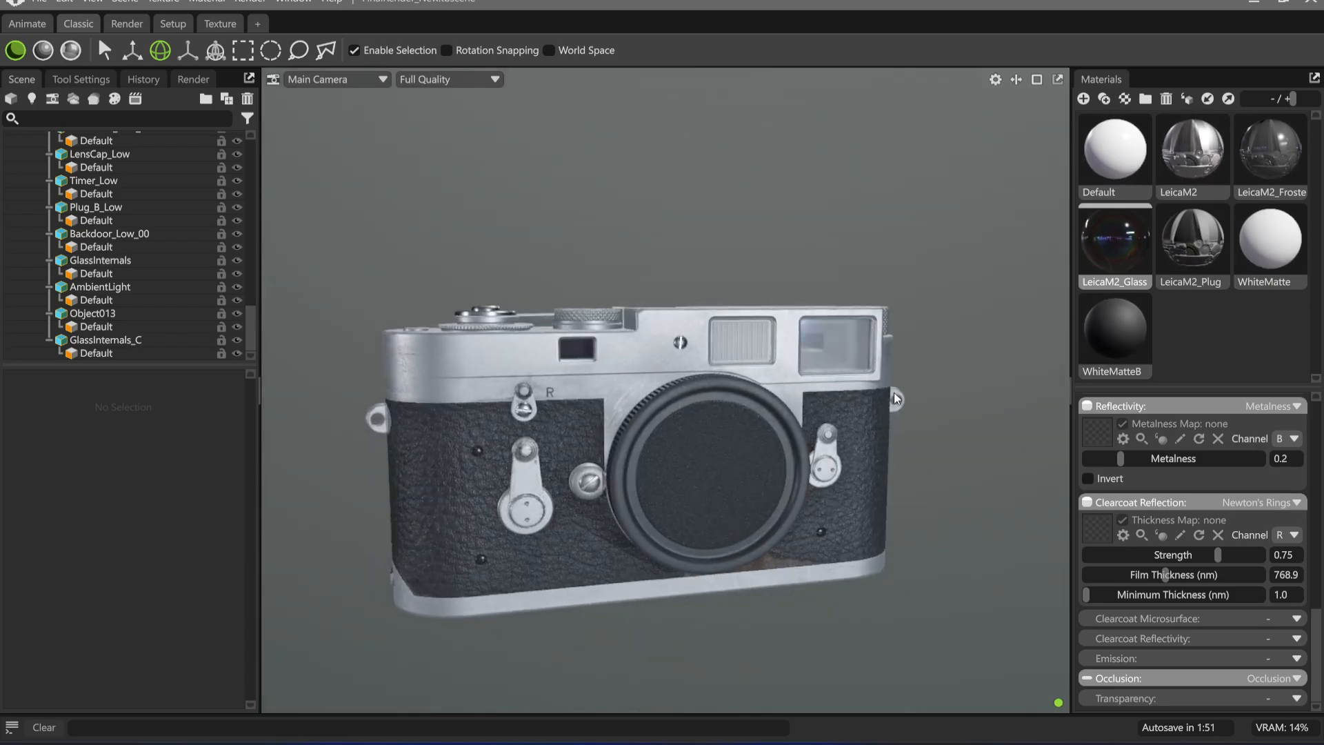
drag(855, 476, 717, 448)
scroll(711, 430, up, 4)
middle_drag(711, 430, 414, 486)
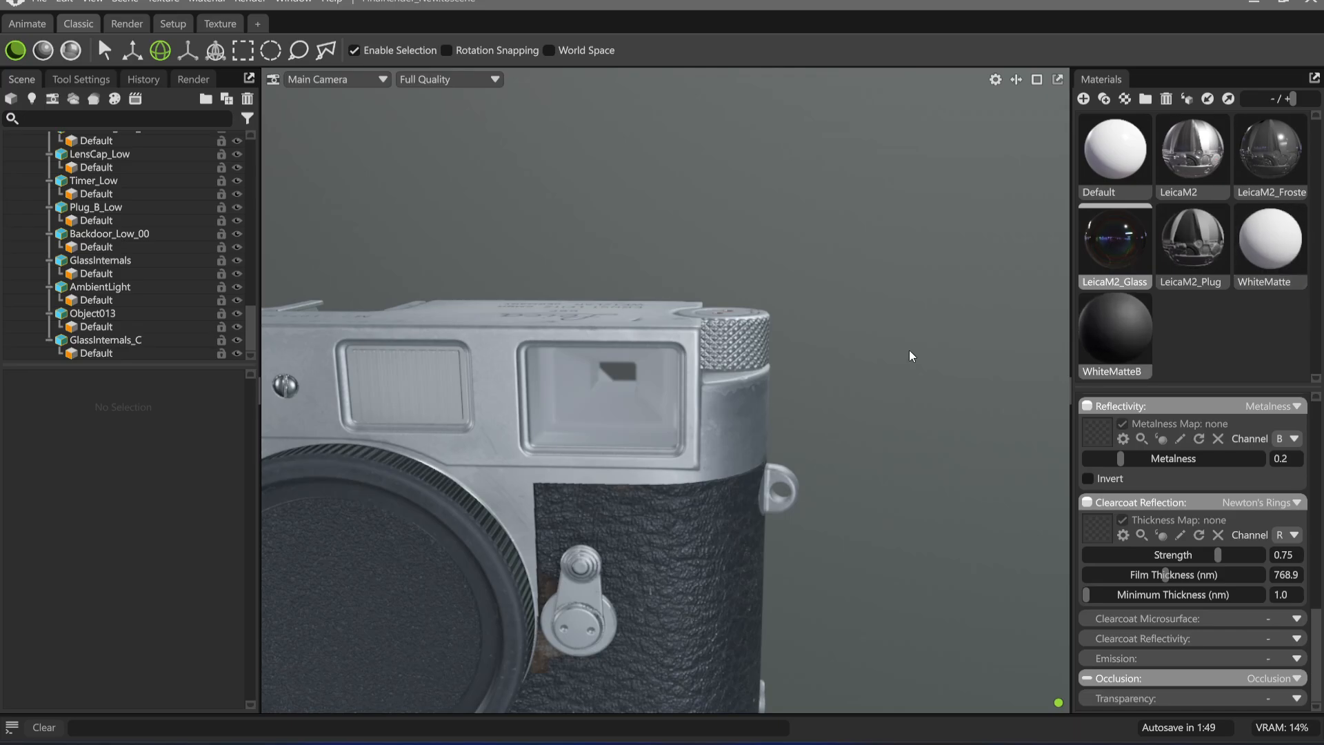
scroll(694, 432, up, 4)
click(512, 329)
scroll(138, 276, up, 8)
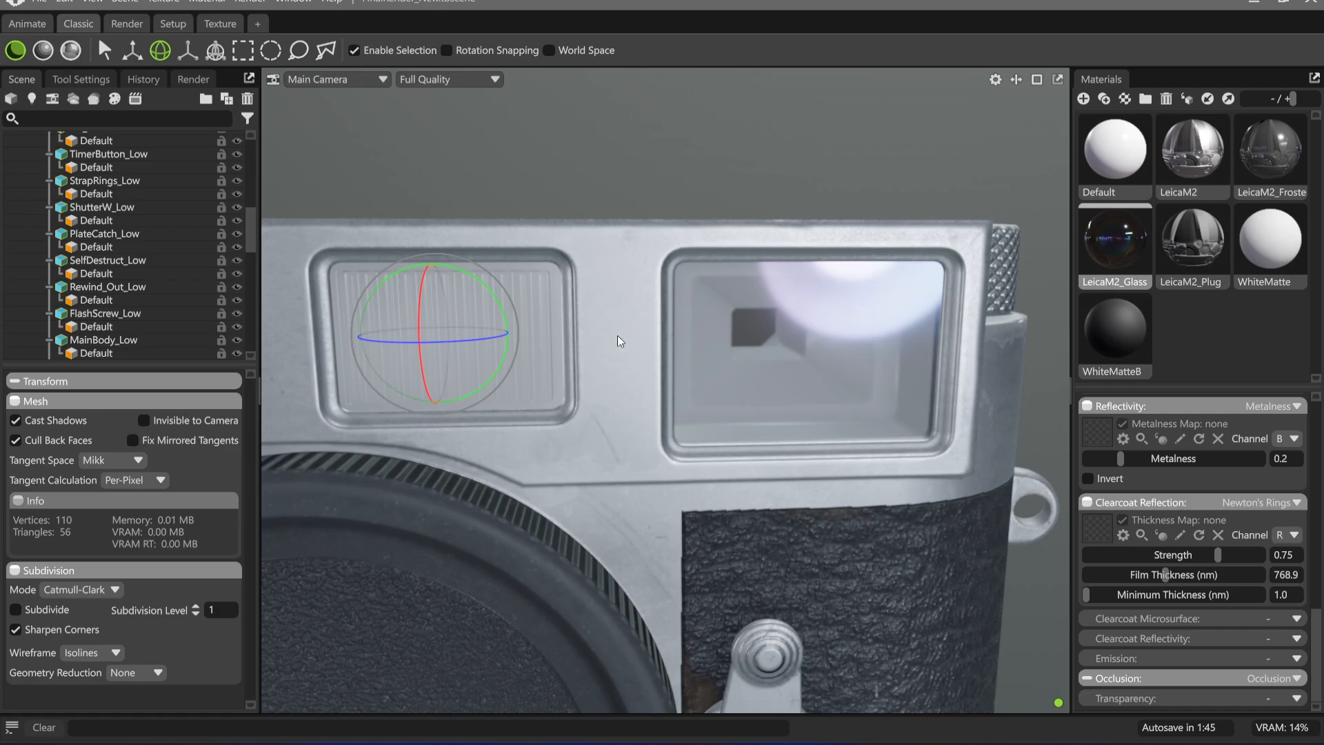
Examine the small rangefinder window and the ribbed frosted window close up
middle_drag(619, 341, 865, 325)
middle_drag(483, 313, 665, 310)
middle_drag(387, 345, 507, 336)
drag(461, 328, 606, 336)
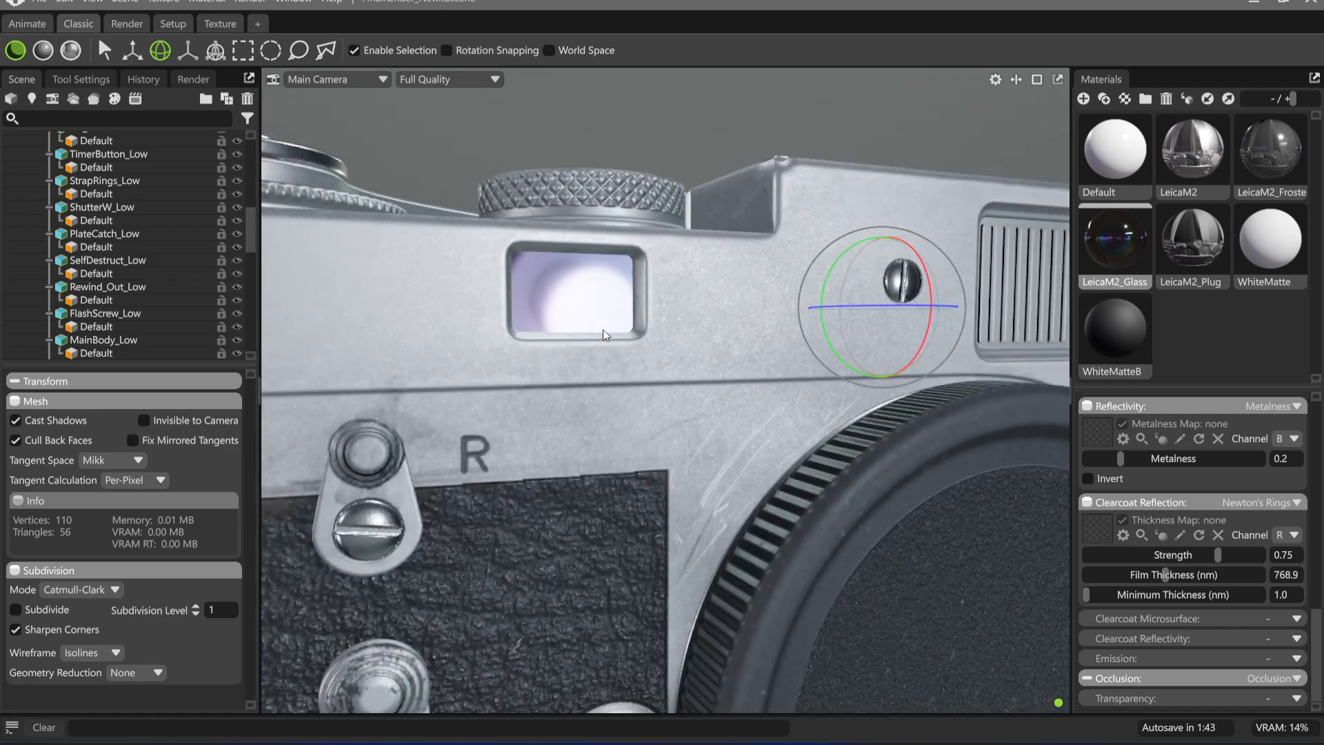
middle_drag(902, 338, 537, 388)
scroll(831, 387, up, 4)
drag(831, 387, 724, 388)
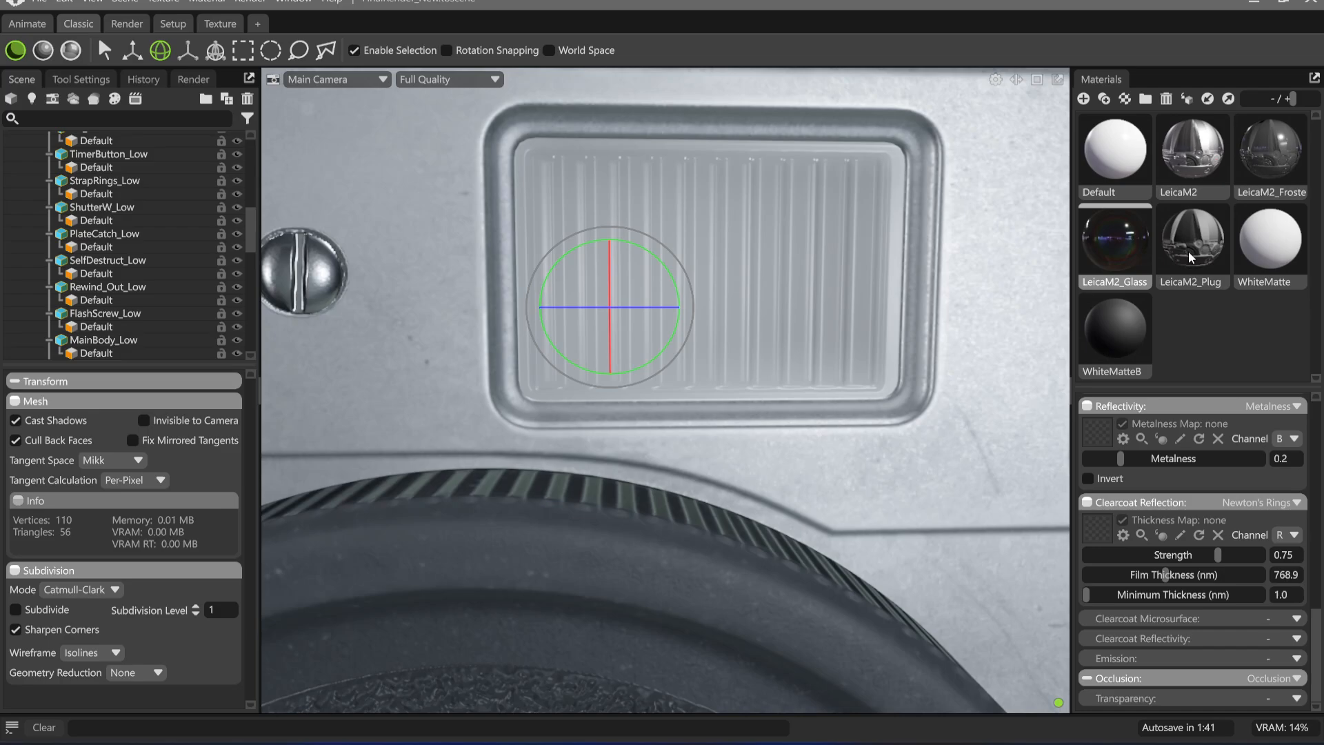
Rename the dark WhiteMatteB material as BlackMatteB
click(1269, 241)
middle_drag(700, 313, 290, 326)
drag(713, 397, 610, 396)
click(1135, 342)
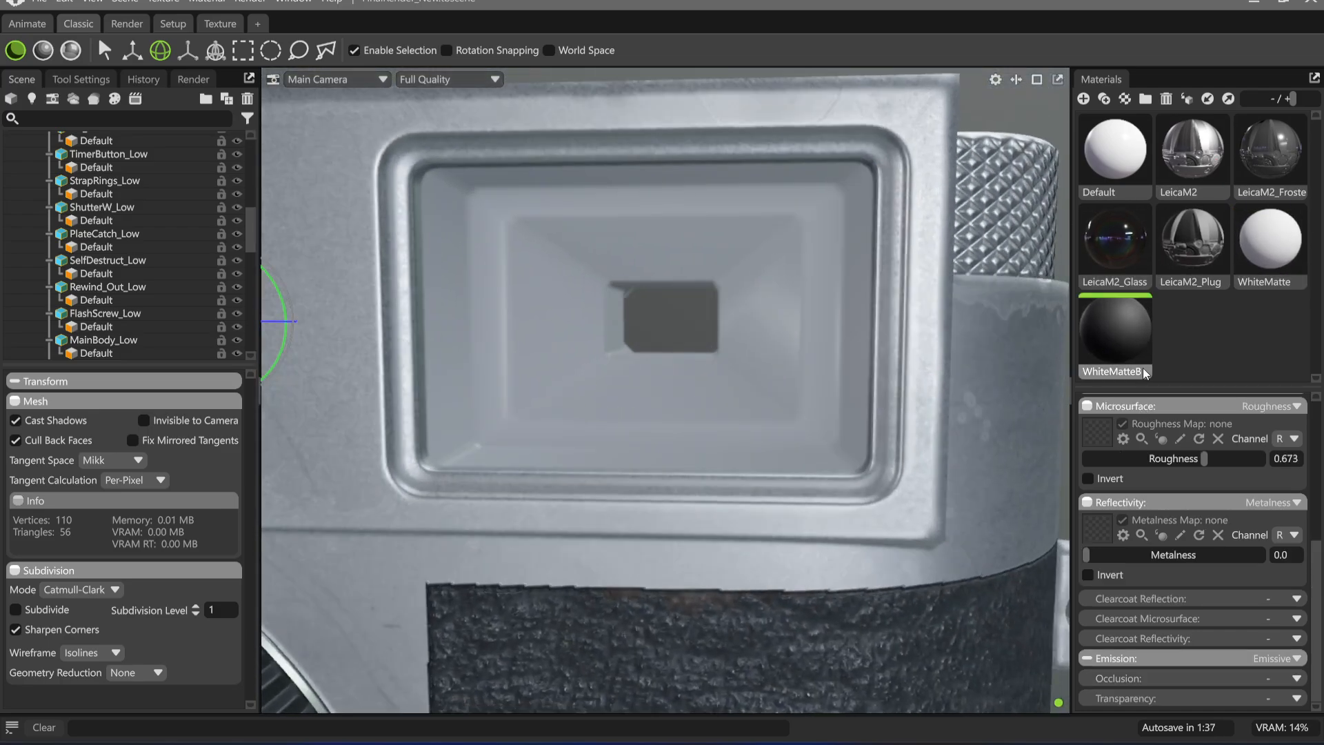
double_click(1143, 369)
drag(1109, 372, 1040, 367)
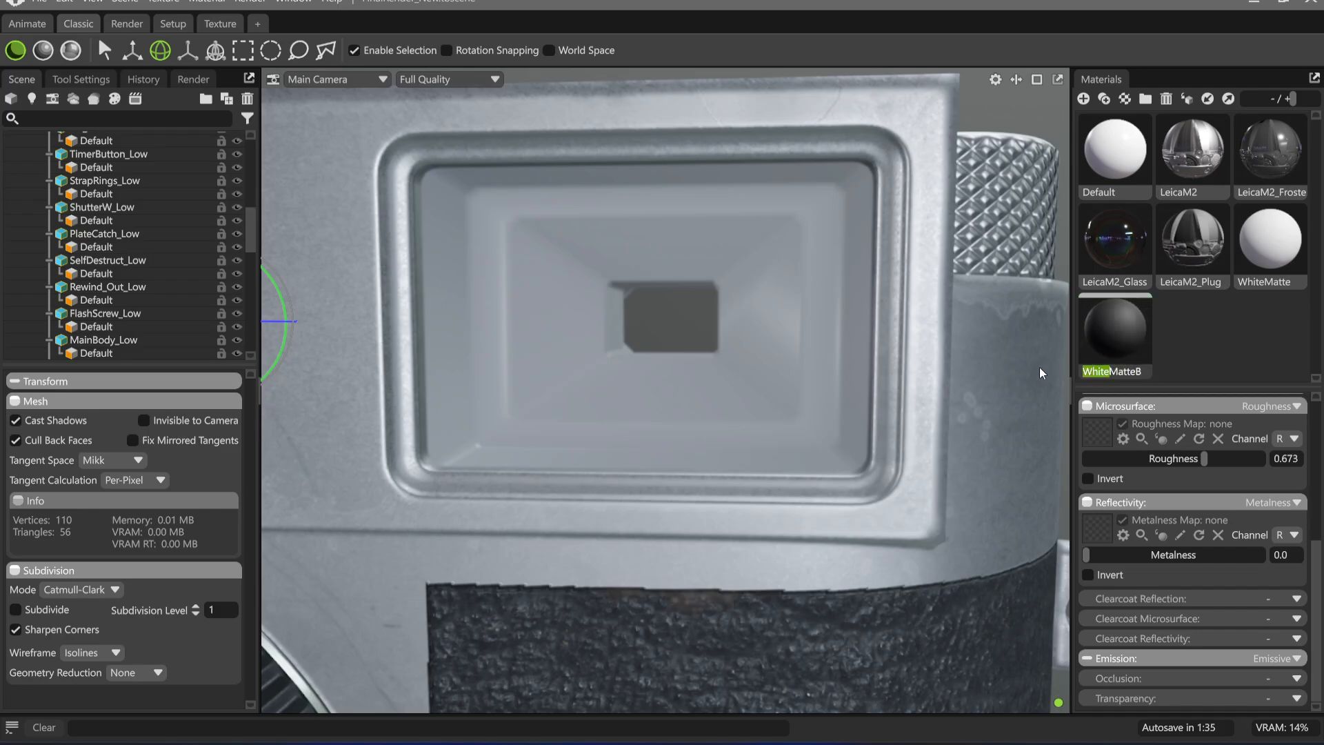
text(Black)
key(Return)
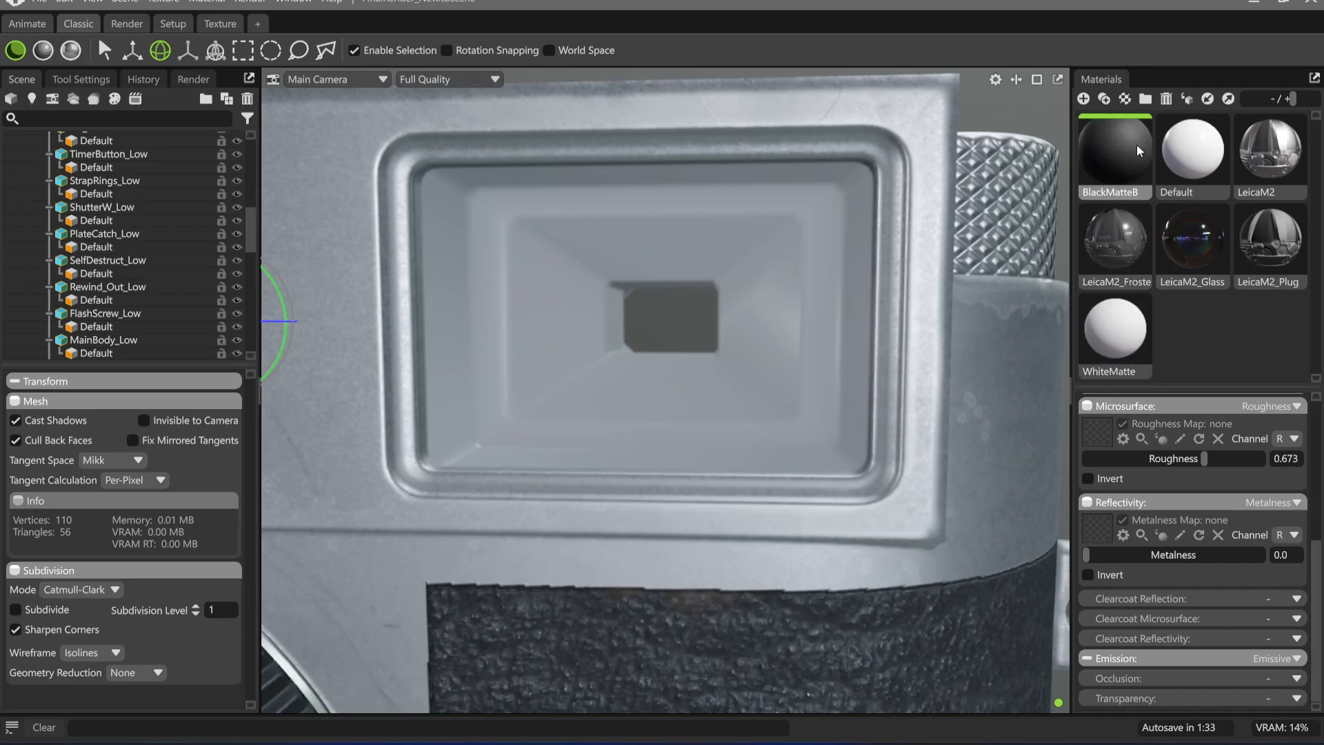
Check the albedo colour of the BlackMatteB material
drag(622, 278, 675, 254)
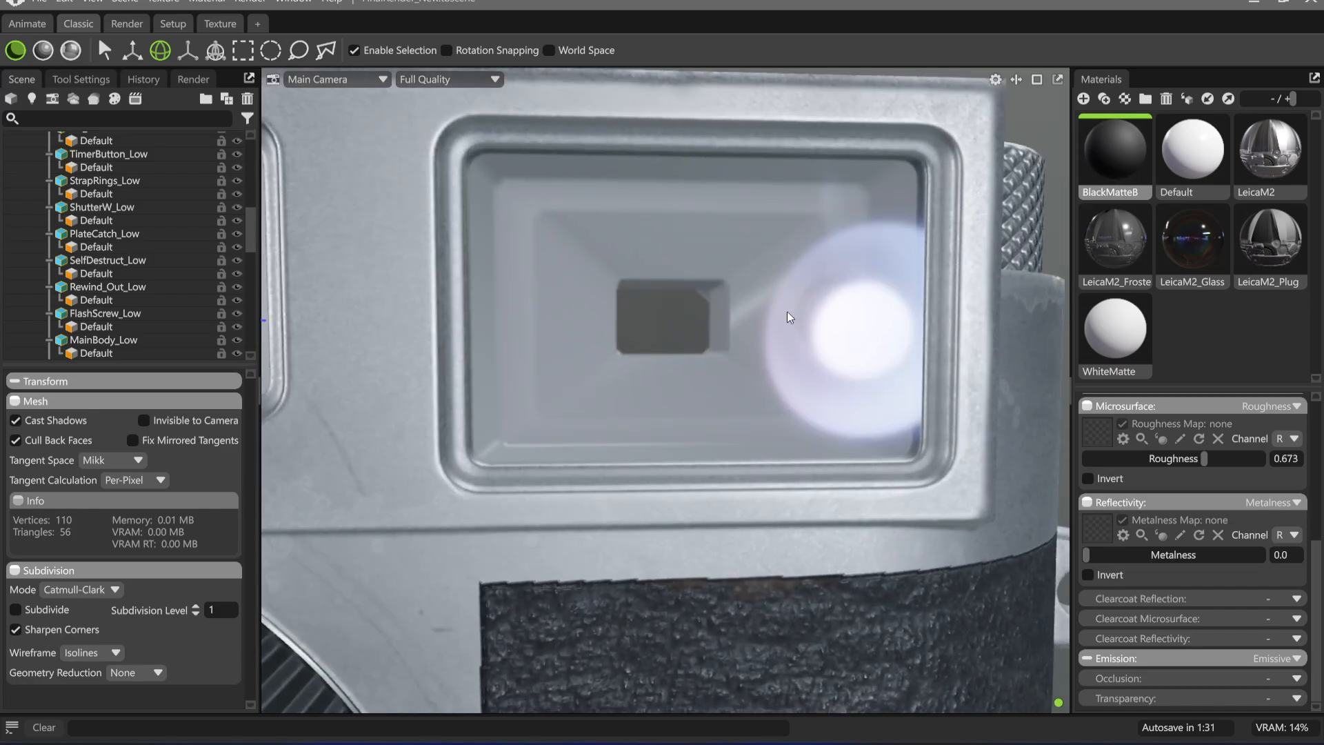
scroll(1272, 586, up, 5)
click(1295, 563)
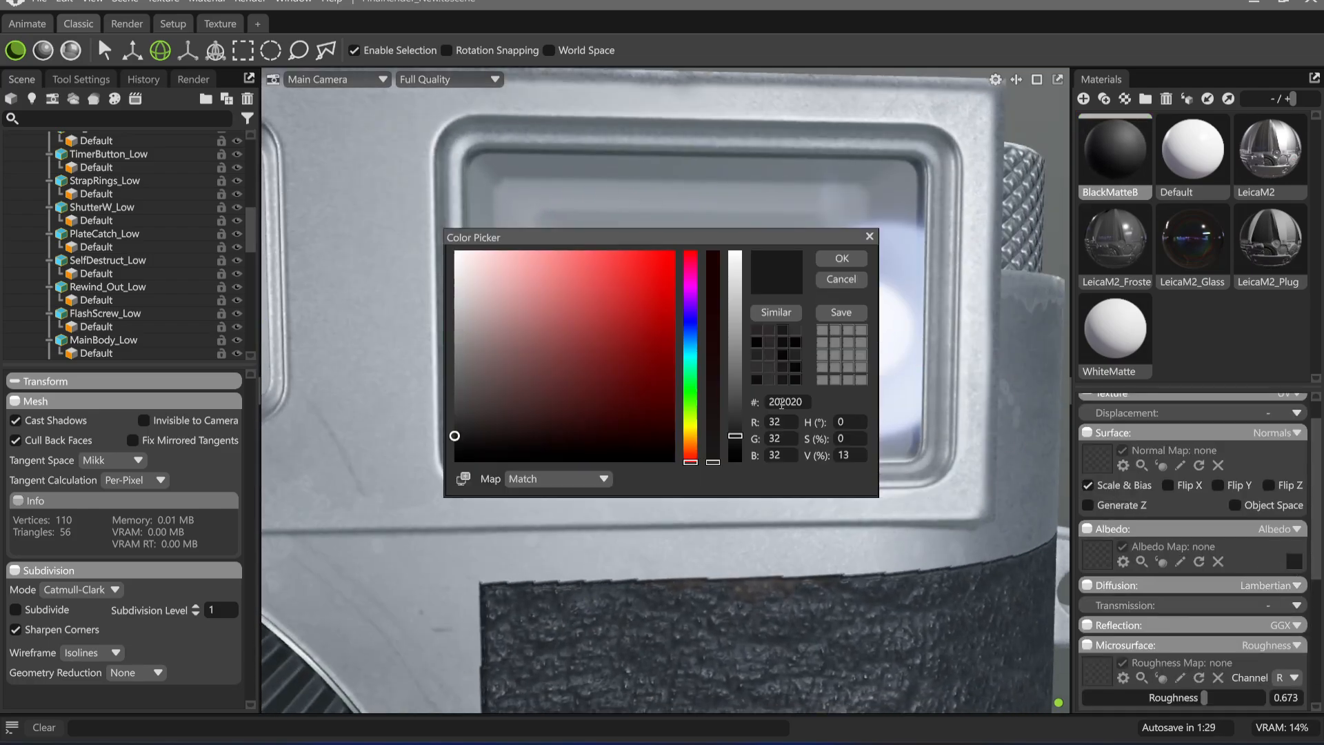
drag(709, 240, 625, 284)
click(770, 308)
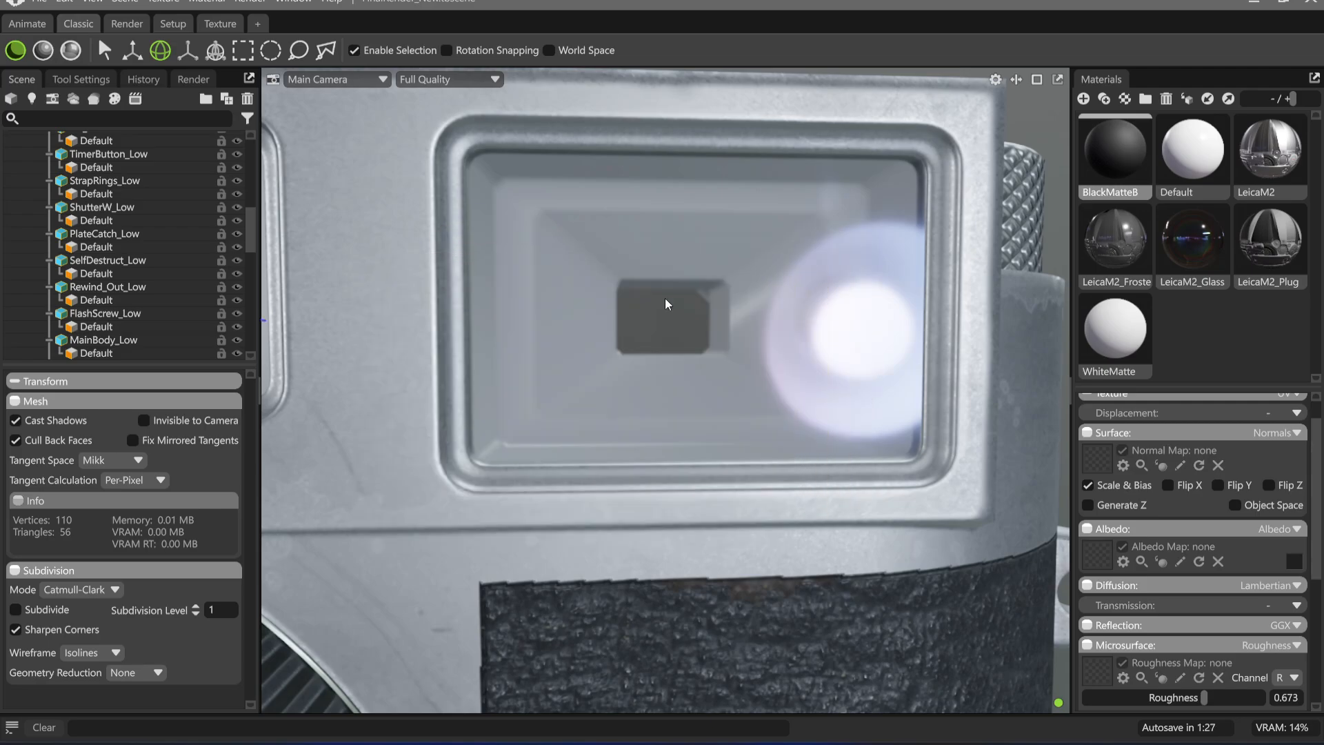
Hide the Glass_Low mesh and assign the BlackMatteB material to the viewfinder's internal housing behind it
click(665, 298)
click(1162, 163)
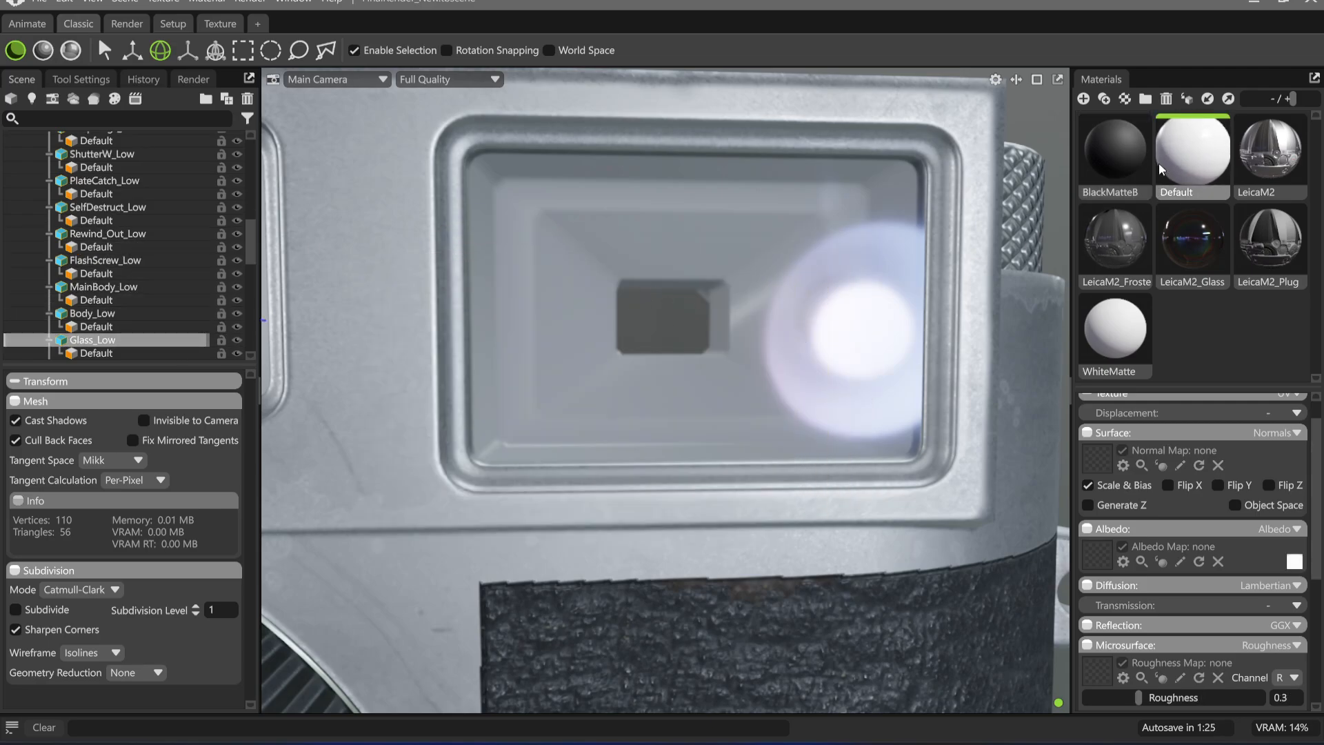
click(1123, 162)
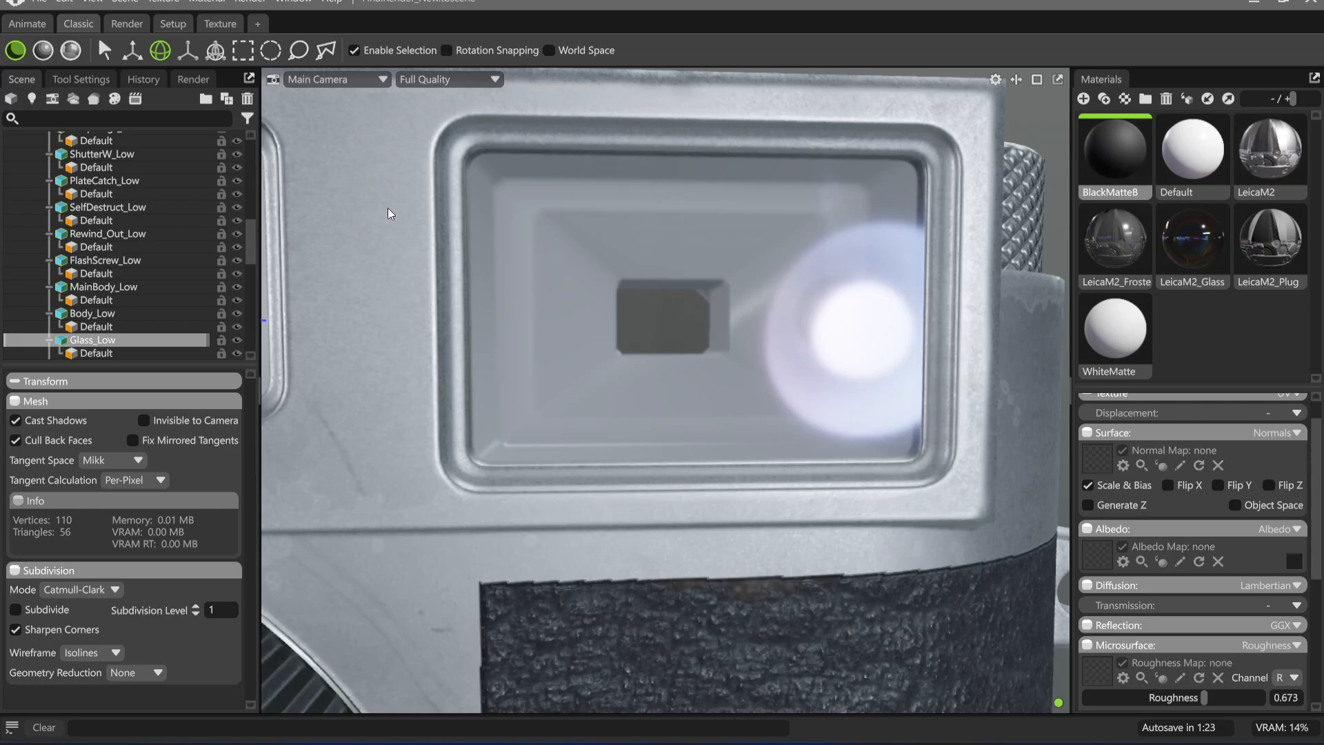
click(236, 340)
drag(1107, 179, 759, 271)
middle_drag(635, 262, 883, 260)
scroll(502, 178, down, 3)
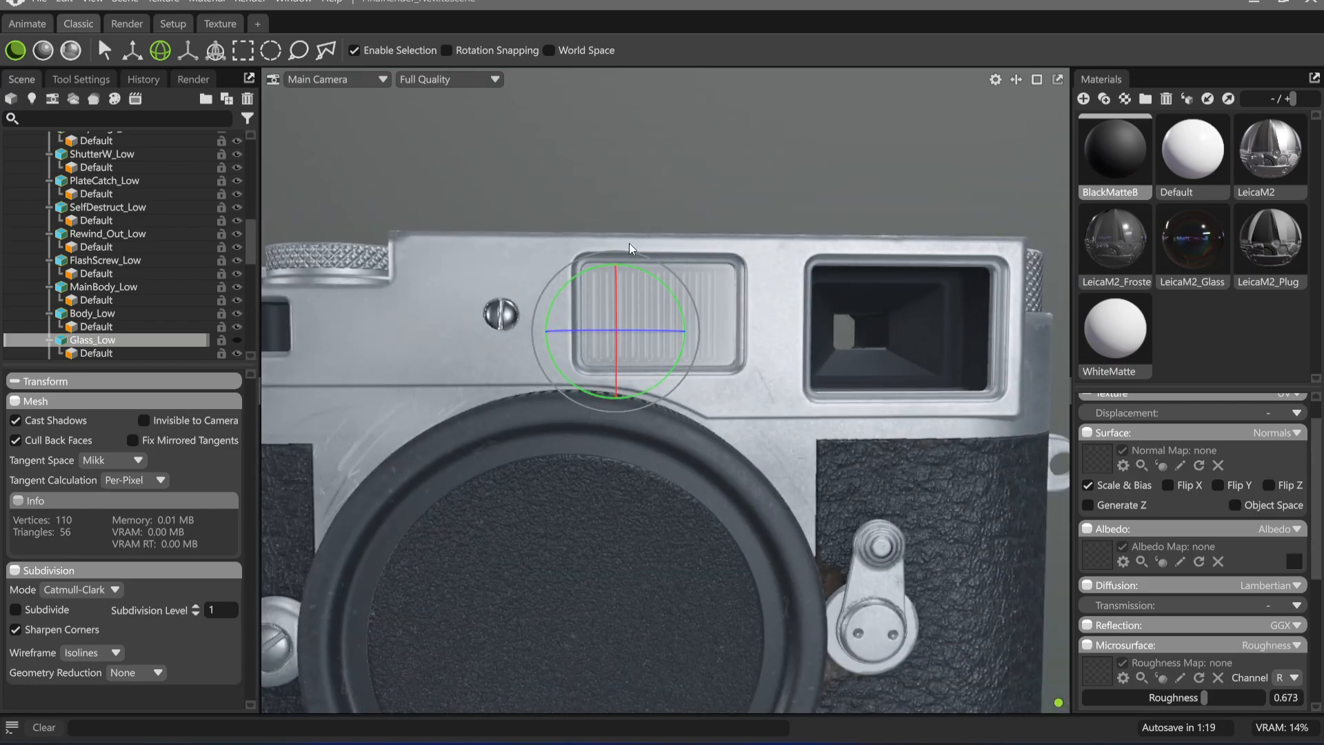
Show the Glass_Low mesh again and check the dark viewfinder interior through the glass in ray-traced rendering
click(236, 340)
scroll(842, 296, down, 5)
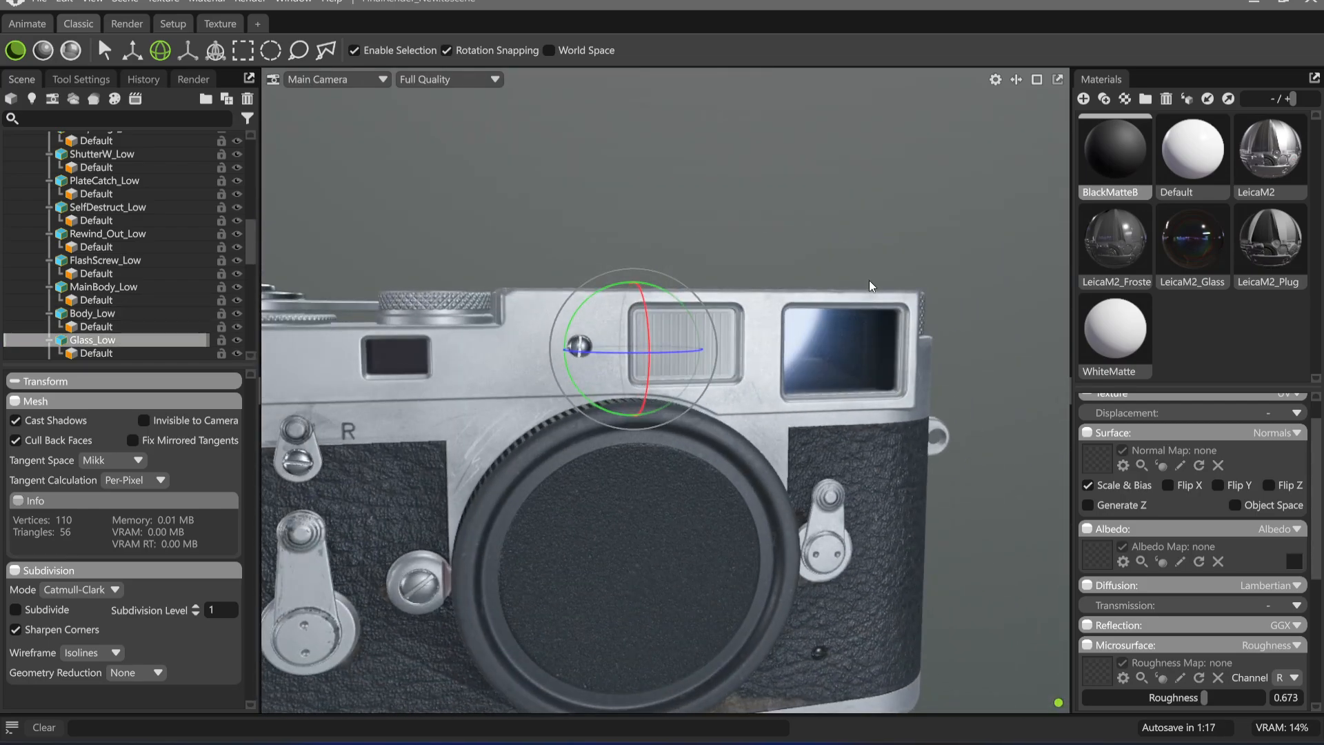
drag(790, 251, 706, 258)
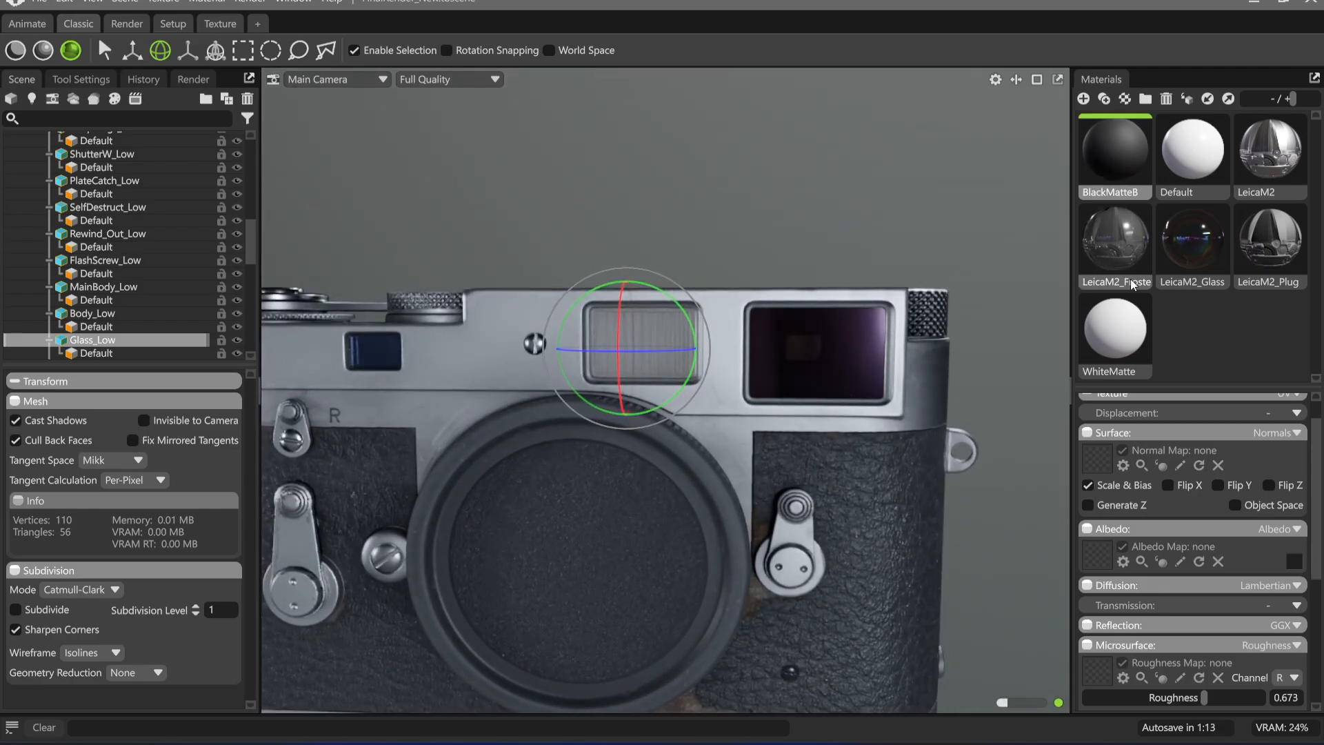
Lighten the albedo colour of the BlackMatteB material to a mid grey and check the viewfinder in raster rendering
click(1295, 560)
drag(650, 440, 650, 388)
click(748, 308)
scroll(706, 311, down, 4)
drag(706, 312, 628, 416)
scroll(724, 366, up, 5)
scroll(517, 385, down, 3)
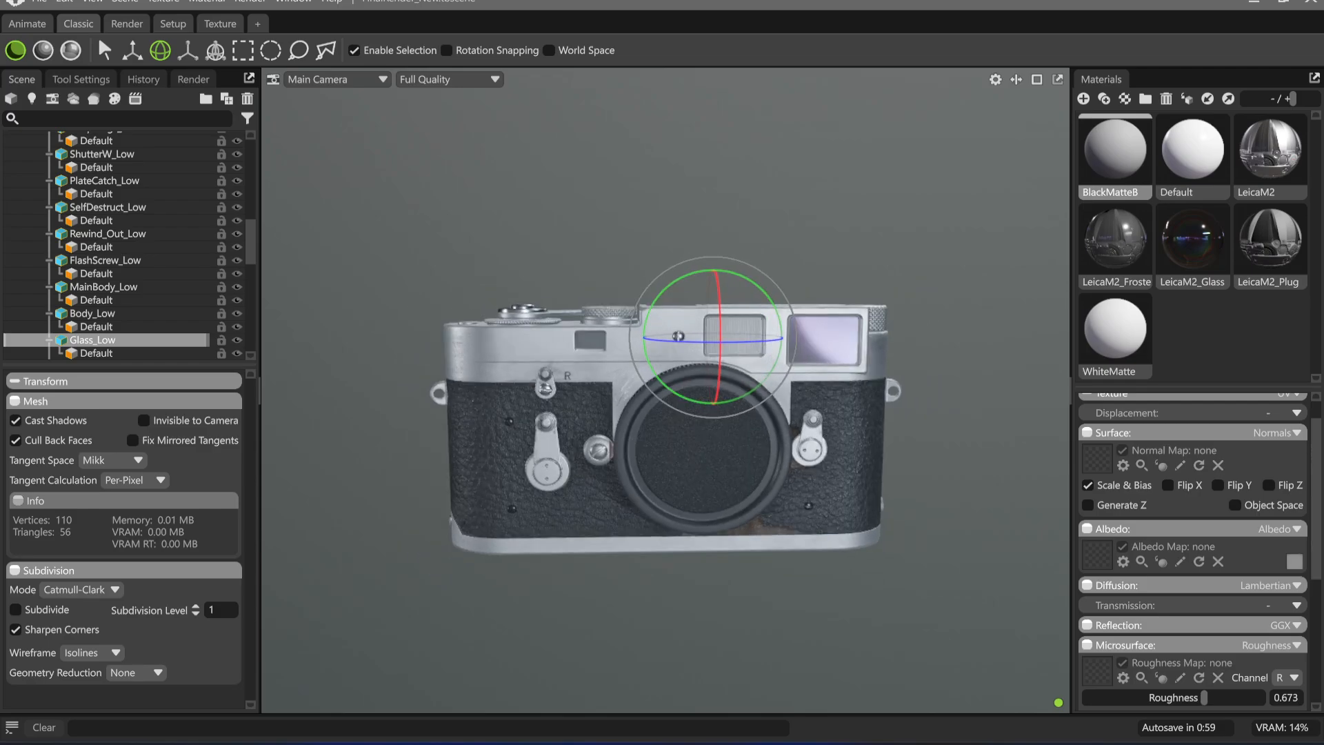
Switch to the Excalidraw whiteboard and move the frame with two staggered rectangles up, closer to the diagonal-line frame
key(alt+Tab)
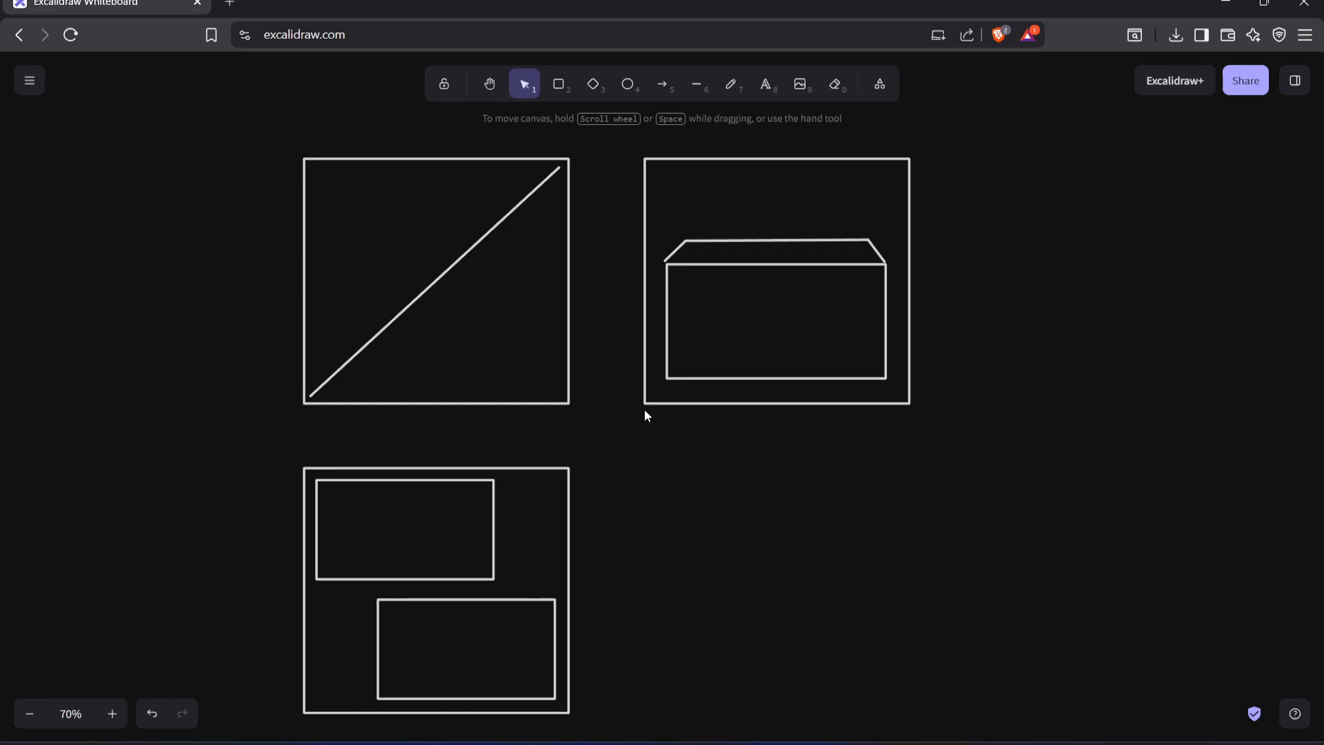
middle_drag(530, 272, 681, 363)
ctrl+scroll(630, 330, up, 2)
middle_drag(768, 370, 541, 252)
middle_drag(600, 484, 674, 386)
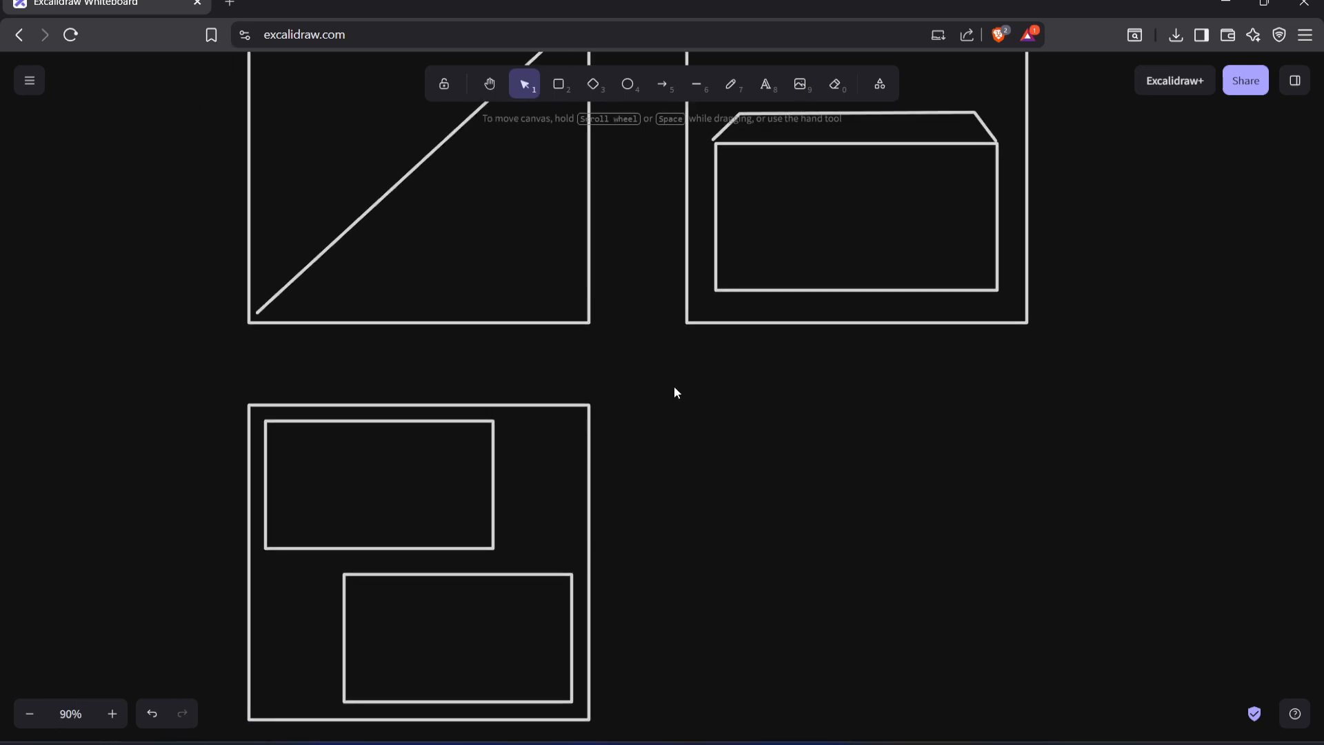
drag(674, 381, 124, 741)
drag(420, 616, 420, 576)
middle_drag(739, 506, 724, 631)
click(708, 560)
Move the frame containing the lidded rectangle, with its contents, closer to the diagonal-line frame
middle_drag(1070, 179, 992, 296)
drag(1008, 202, 554, 634)
drag(738, 484, 710, 478)
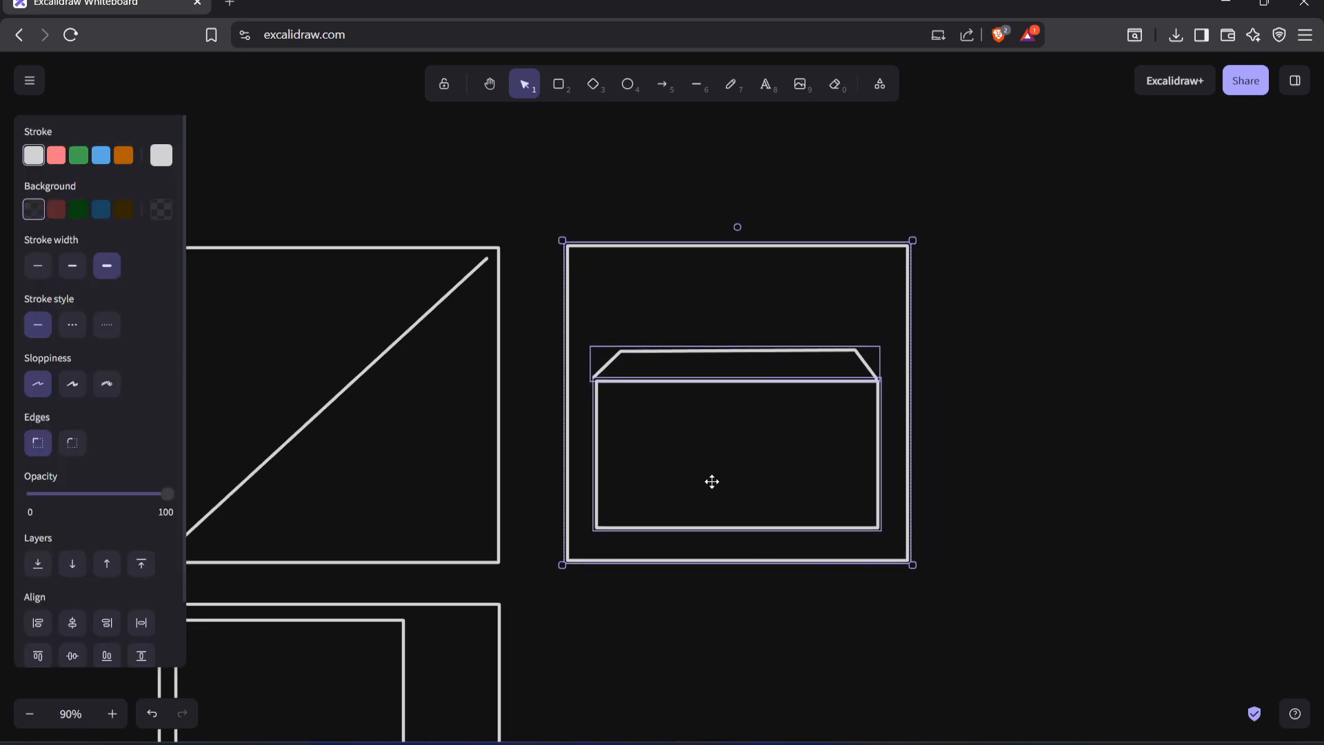
click(561, 570)
middle_drag(561, 571, 718, 390)
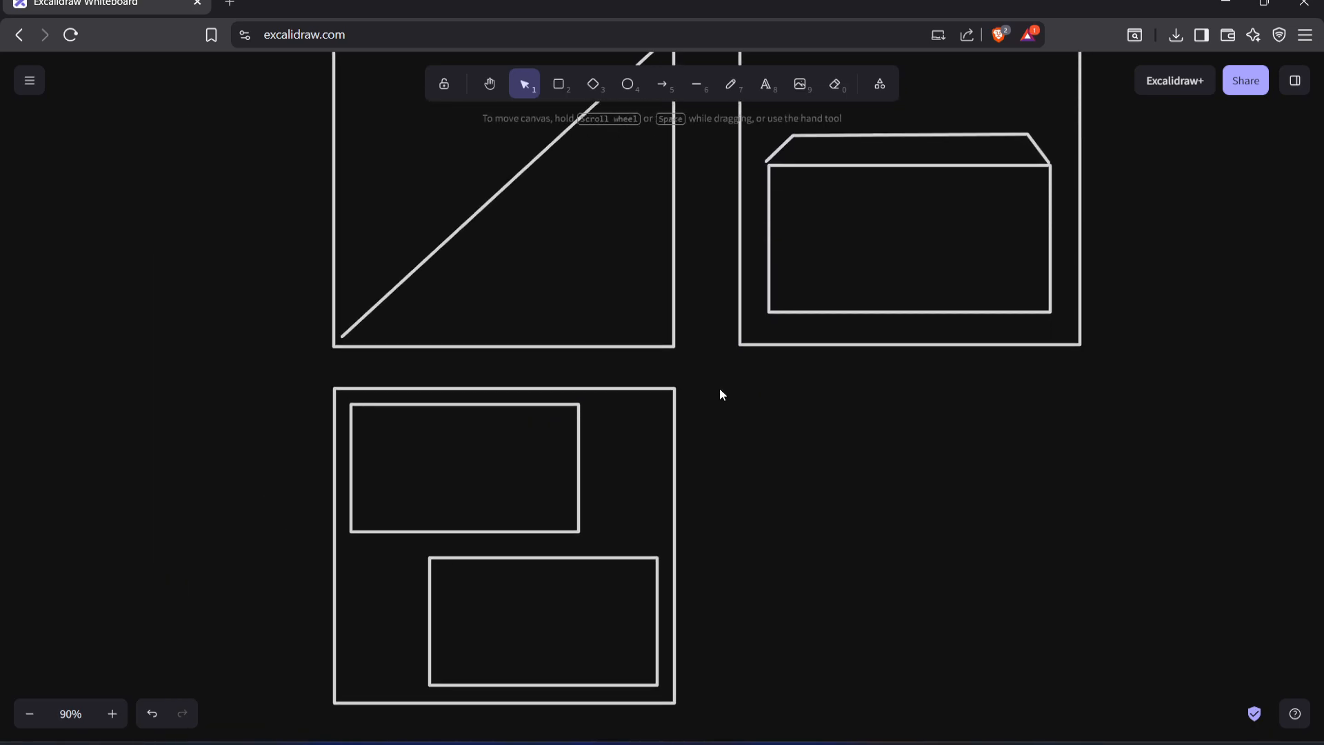
Nudge the frame with two staggered rectangles slightly up and to the left beneath the diagonal-line frame
drag(718, 381, 310, 712)
drag(476, 625, 473, 623)
click(712, 525)
middle_drag(713, 525, 694, 639)
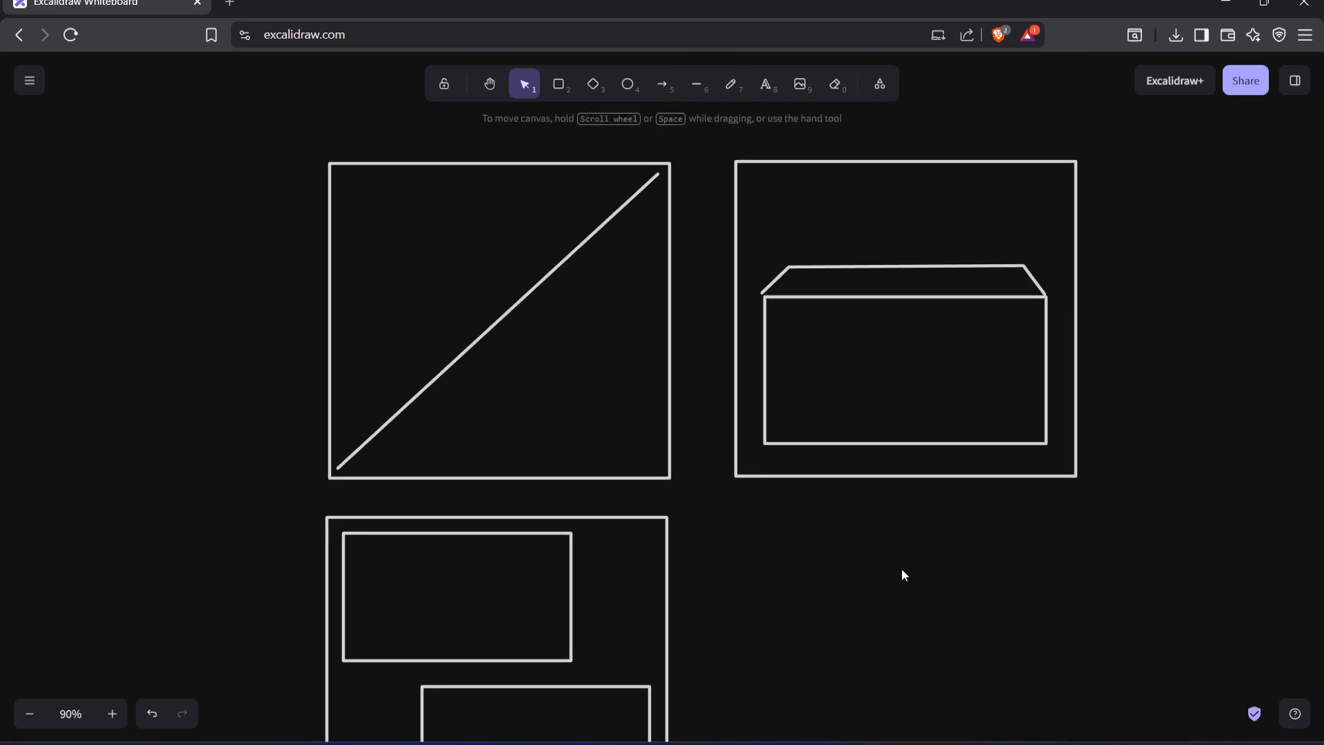
middle_drag(729, 470, 690, 519)
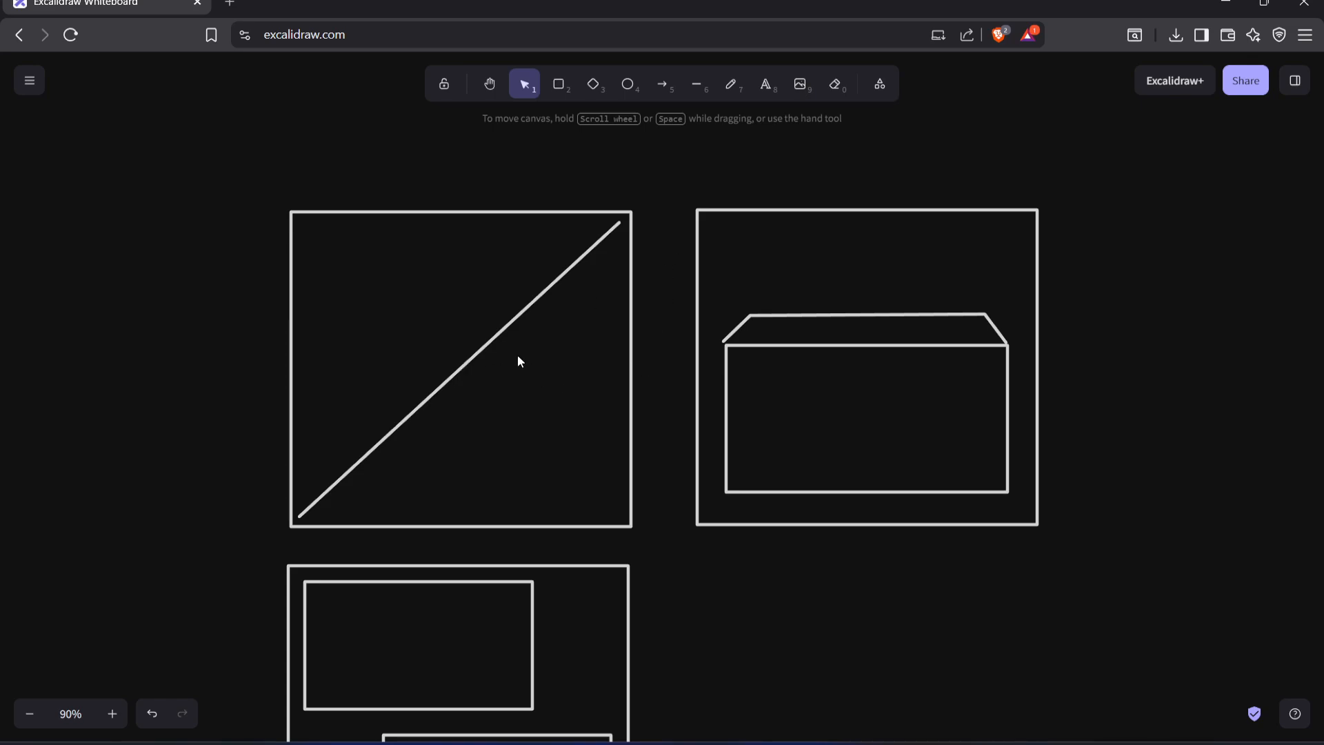
Delete the slanted lid outline above the rectangle in the second frame and move the rectangle up to the frame's vertical centre
scroll(451, 412, right, 2)
click(405, 363)
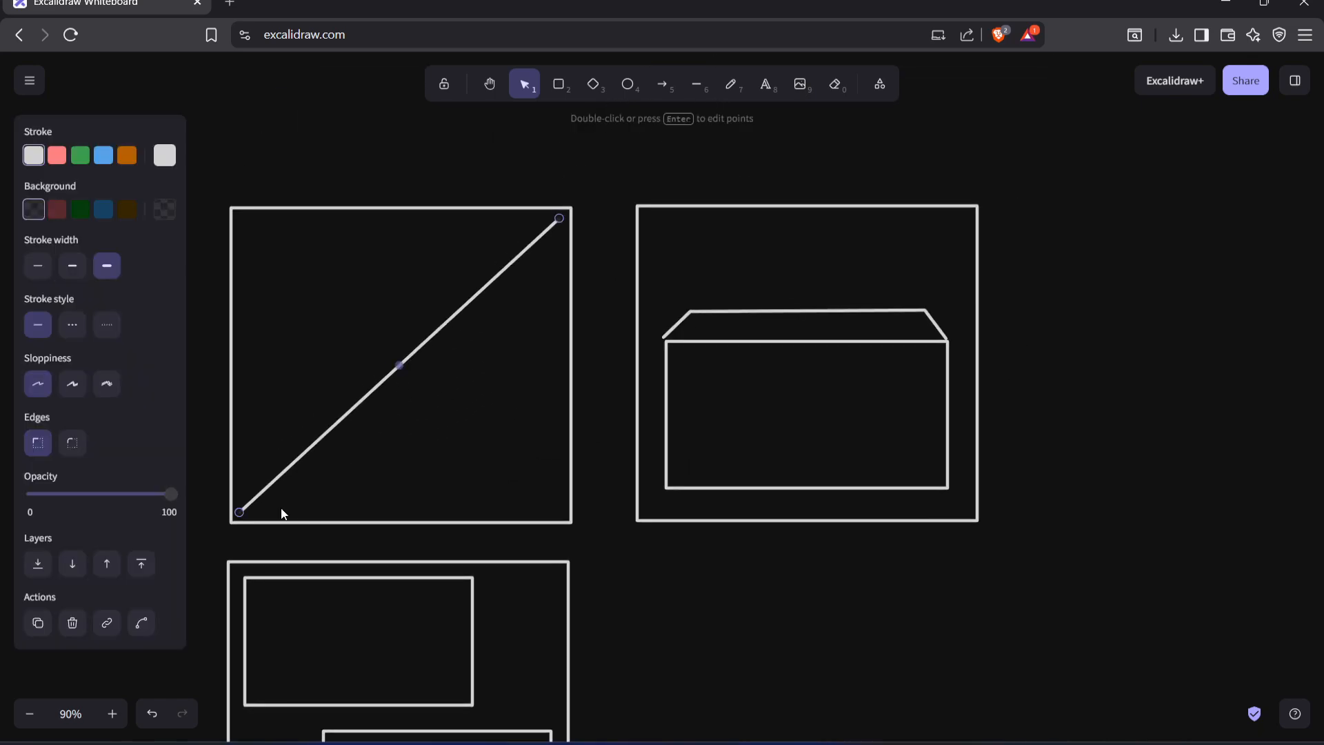
scroll(905, 340, right, 2)
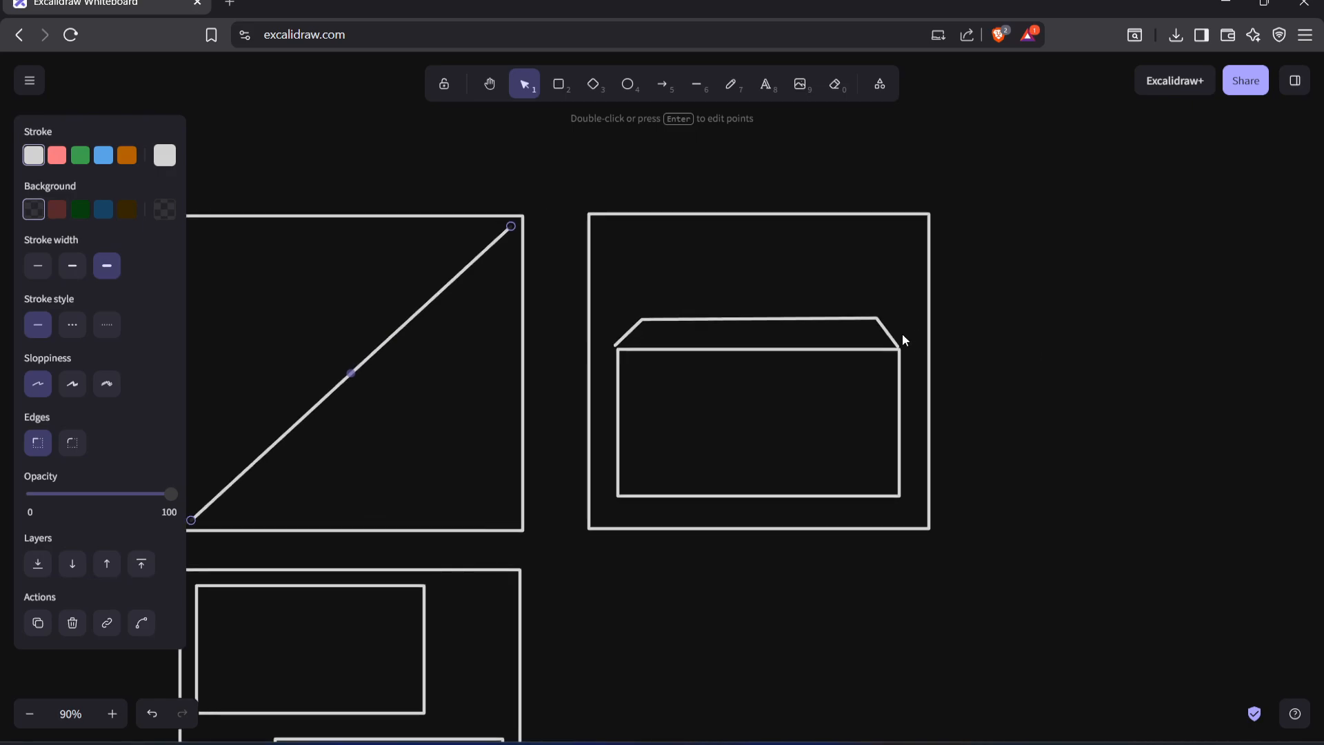
key(Delete)
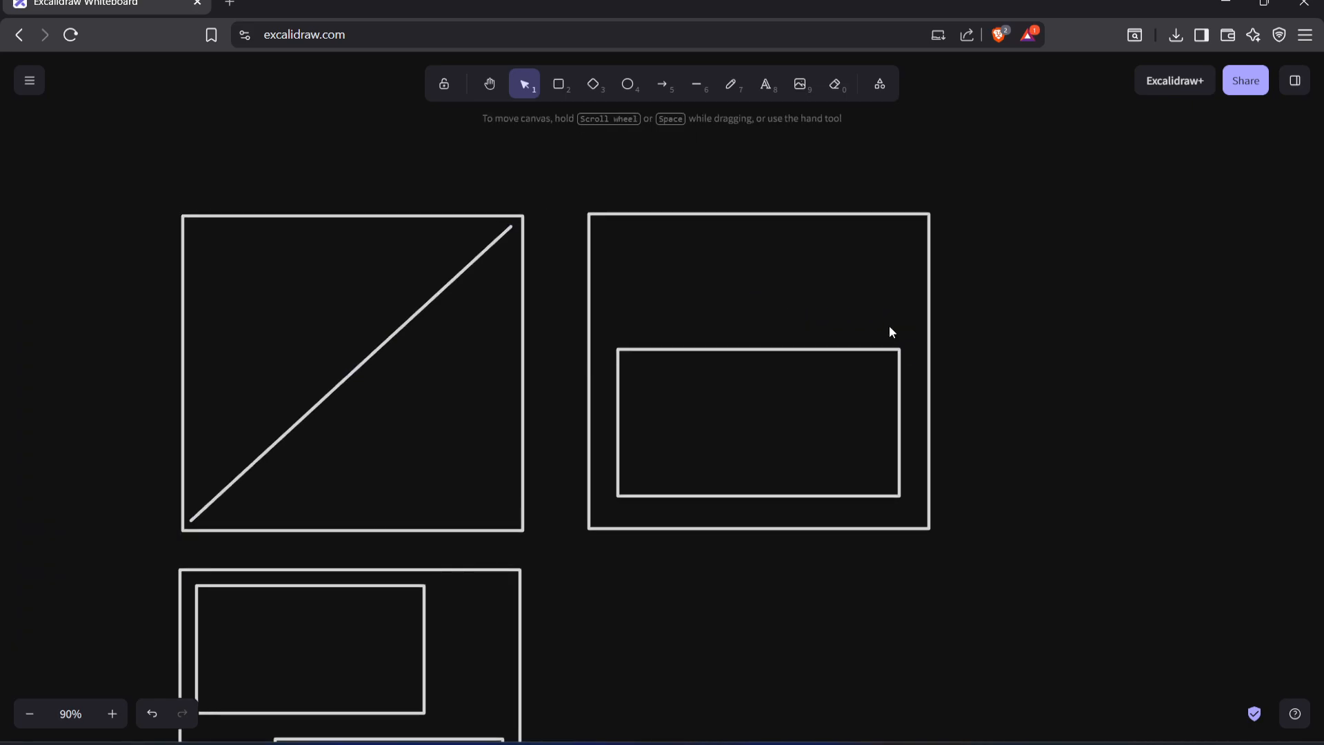
click(852, 350)
drag(837, 410, 838, 357)
Draw a straight horizontal line across the full width of the second frame, through the inner rectangle, at about mid-height
click(702, 91)
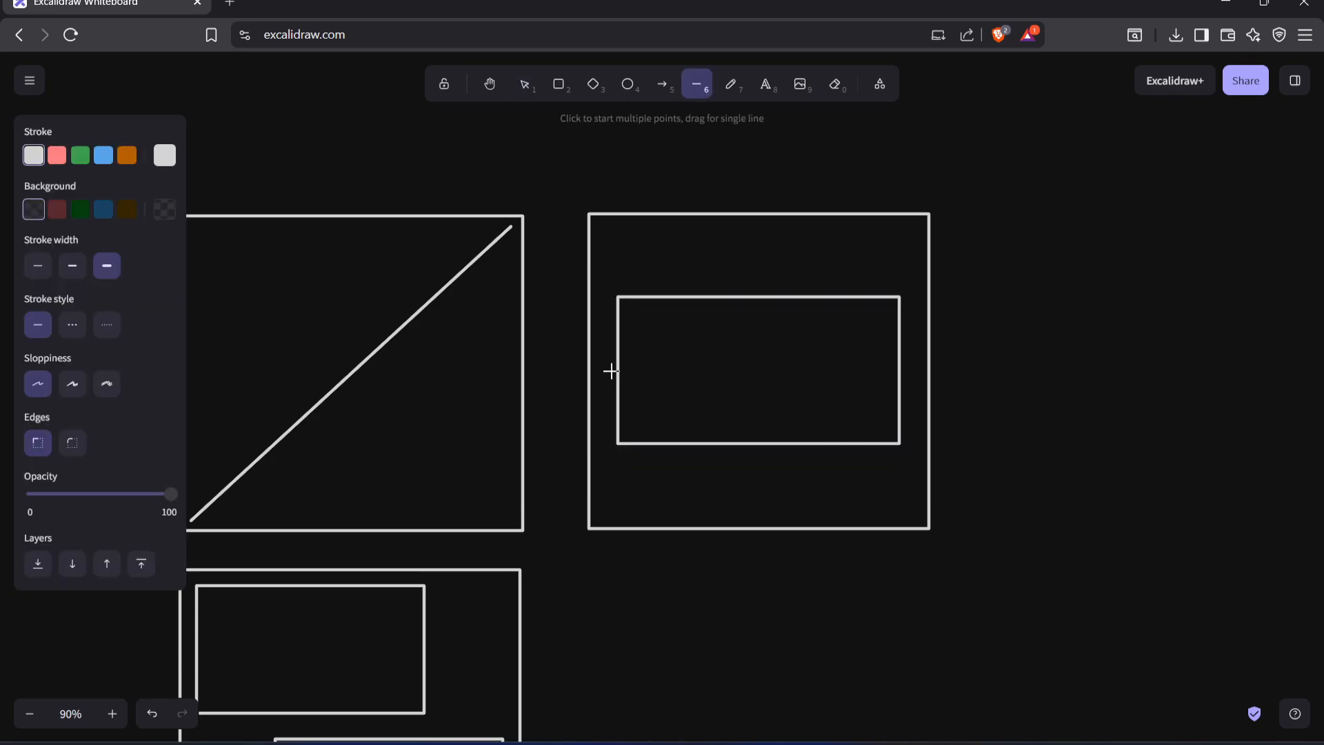
click(589, 376)
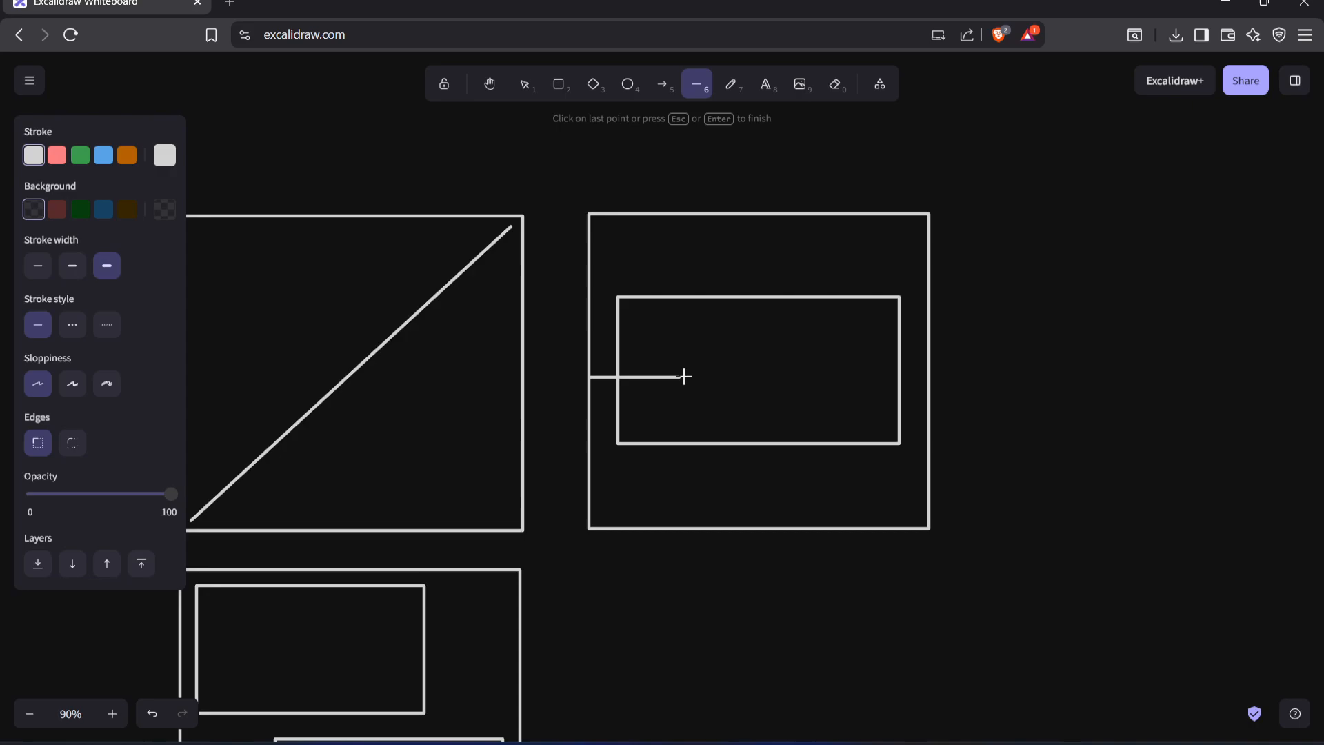
double_click(926, 378)
Shift the second frame's inner rectangle slightly down and to the right and give it a solid black background fill
click(895, 364)
click(900, 364)
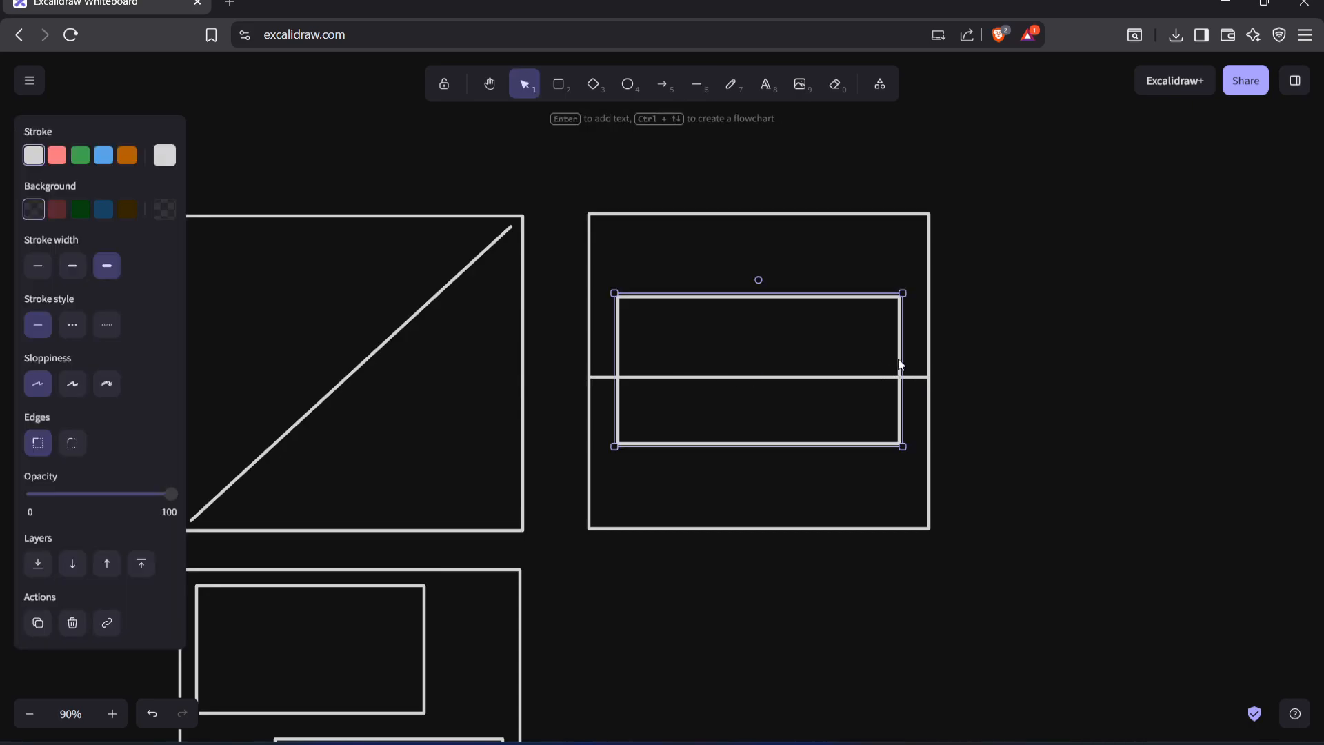
drag(899, 352, 904, 359)
click(165, 210)
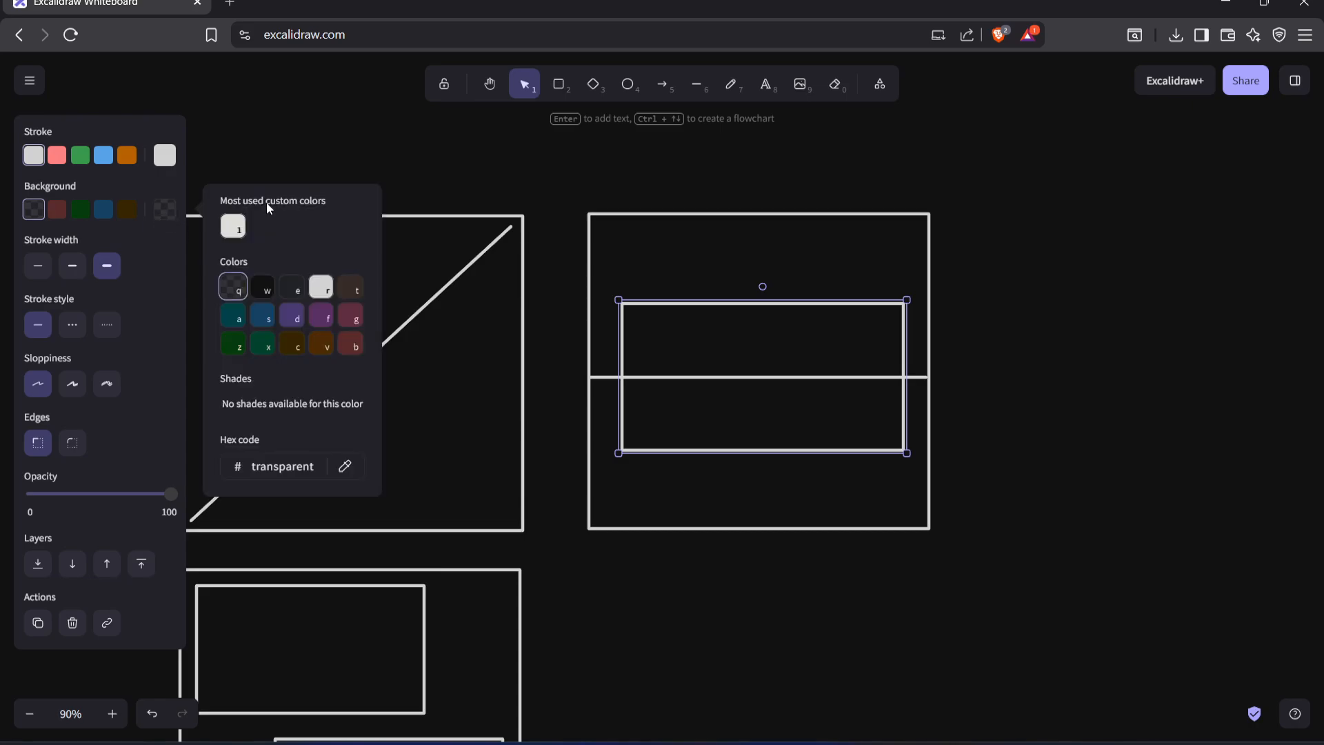
click(280, 291)
click(268, 296)
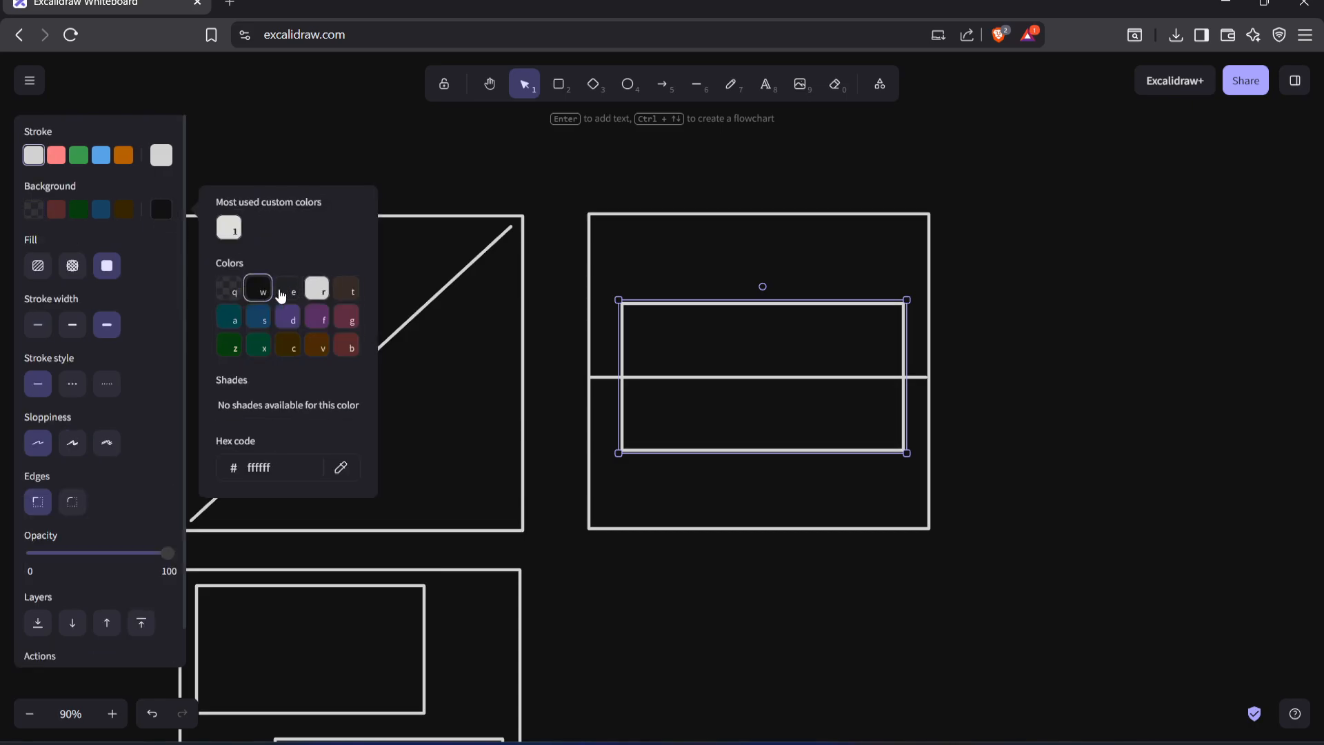
Bring the filled rectangle to the front so it covers the horizontal line
click(765, 339)
right_click(800, 299)
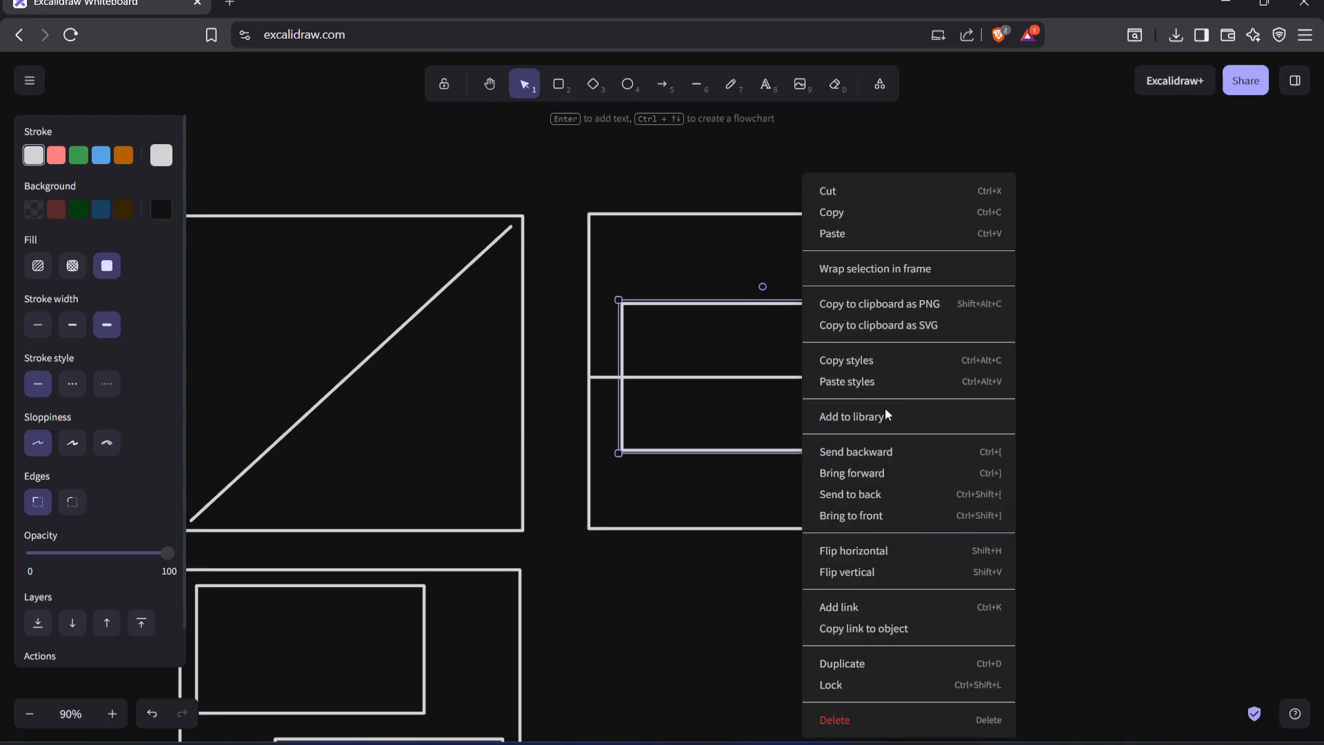
click(903, 472)
right_click(903, 470)
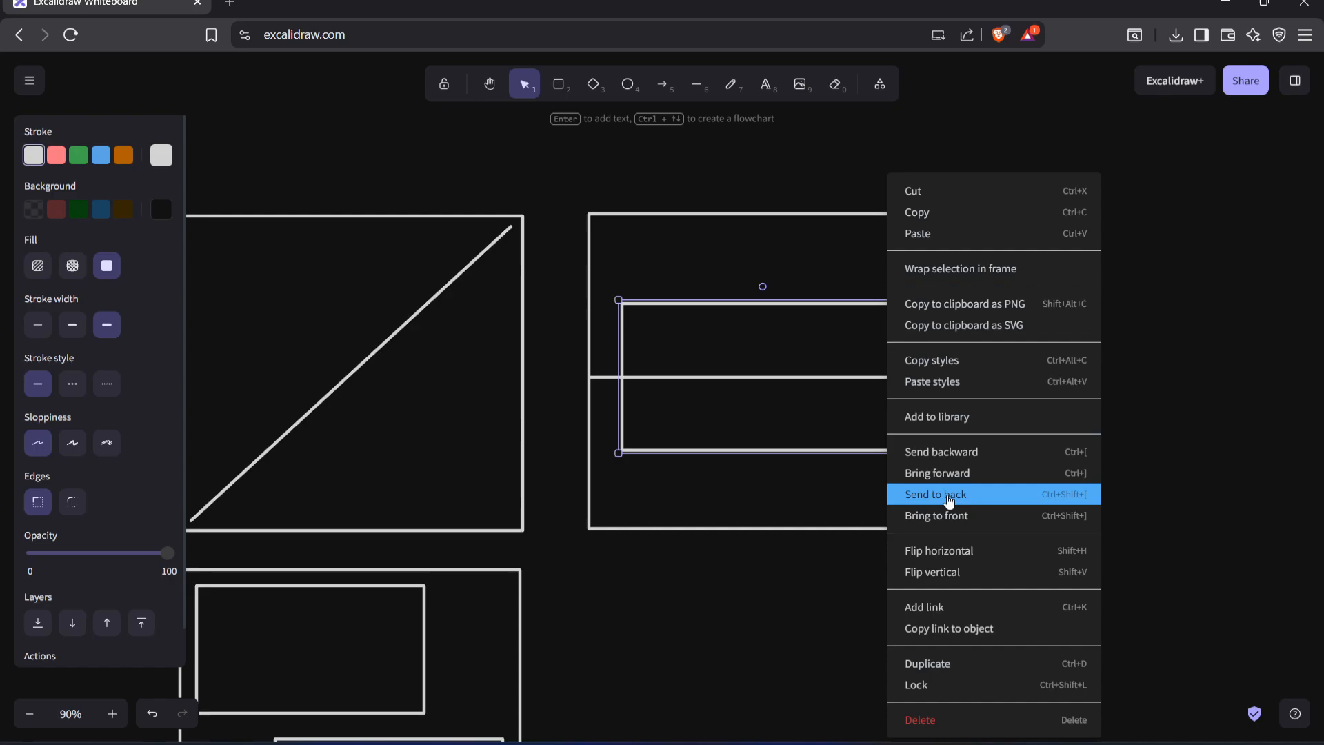
click(995, 517)
click(1048, 504)
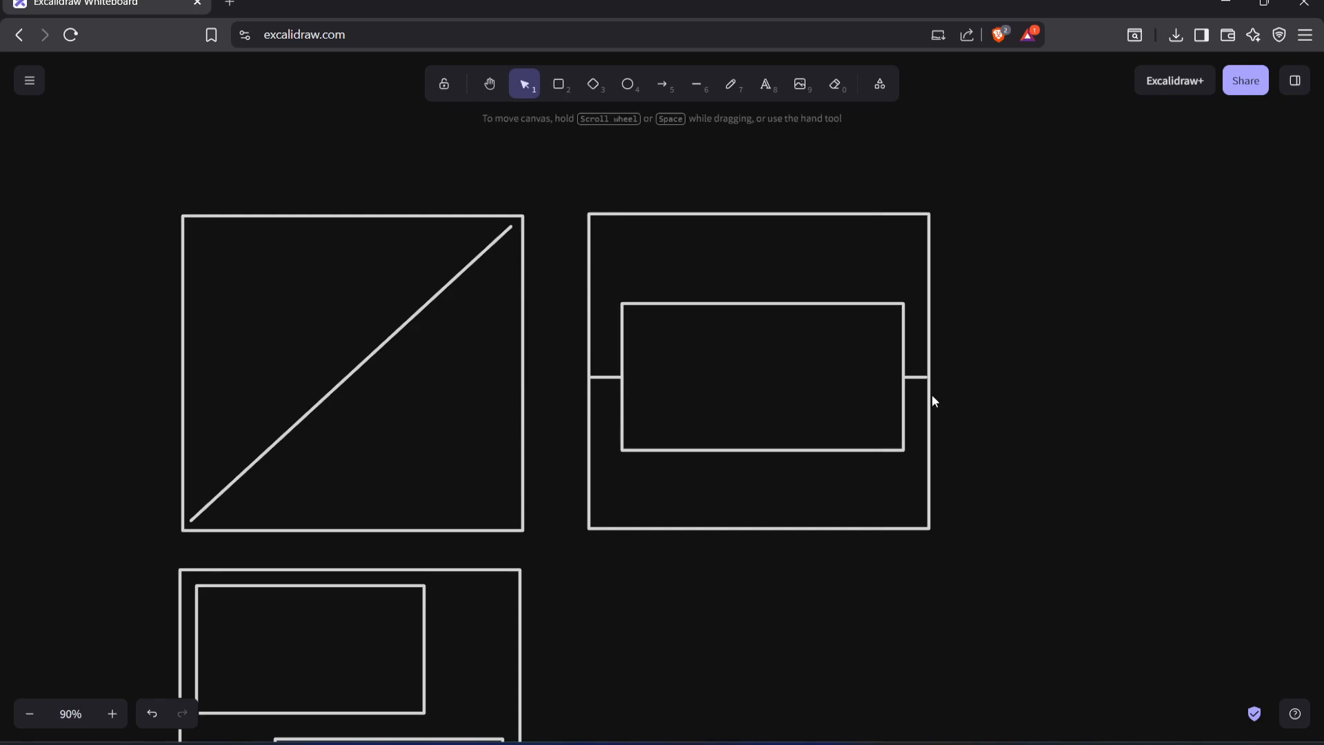
Move the filled rectangle down so that it sits mostly below the horizontal line in the second frame
shift+drag(824, 413, 794, 429)
shift+click(833, 432)
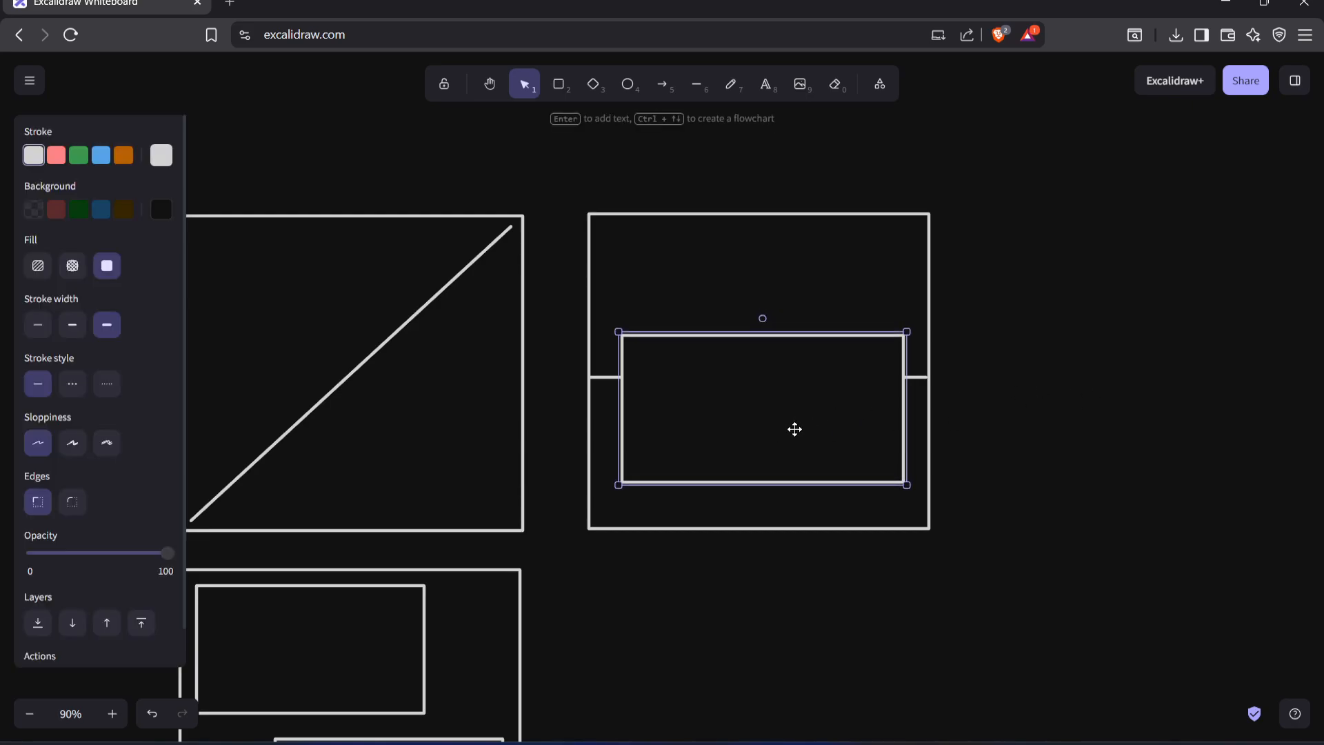
click(1174, 353)
Look over the three composition frames: the diagonal line, the rectangle on the horizon line and the two staggered rectangles
scroll(778, 355, left, 2)
scroll(778, 355, down, 2)
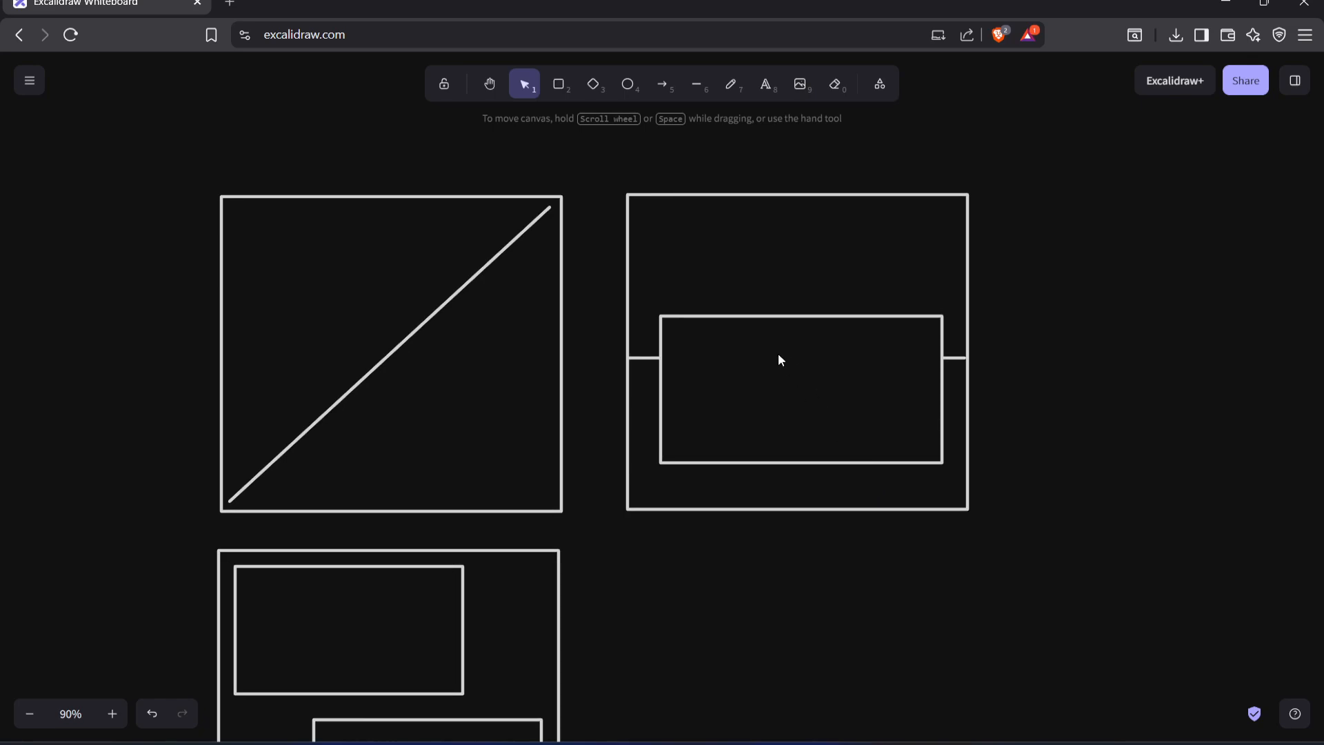
click(790, 378)
click(797, 593)
right_click(755, 483)
scroll(761, 433, down, 2)
click(706, 473)
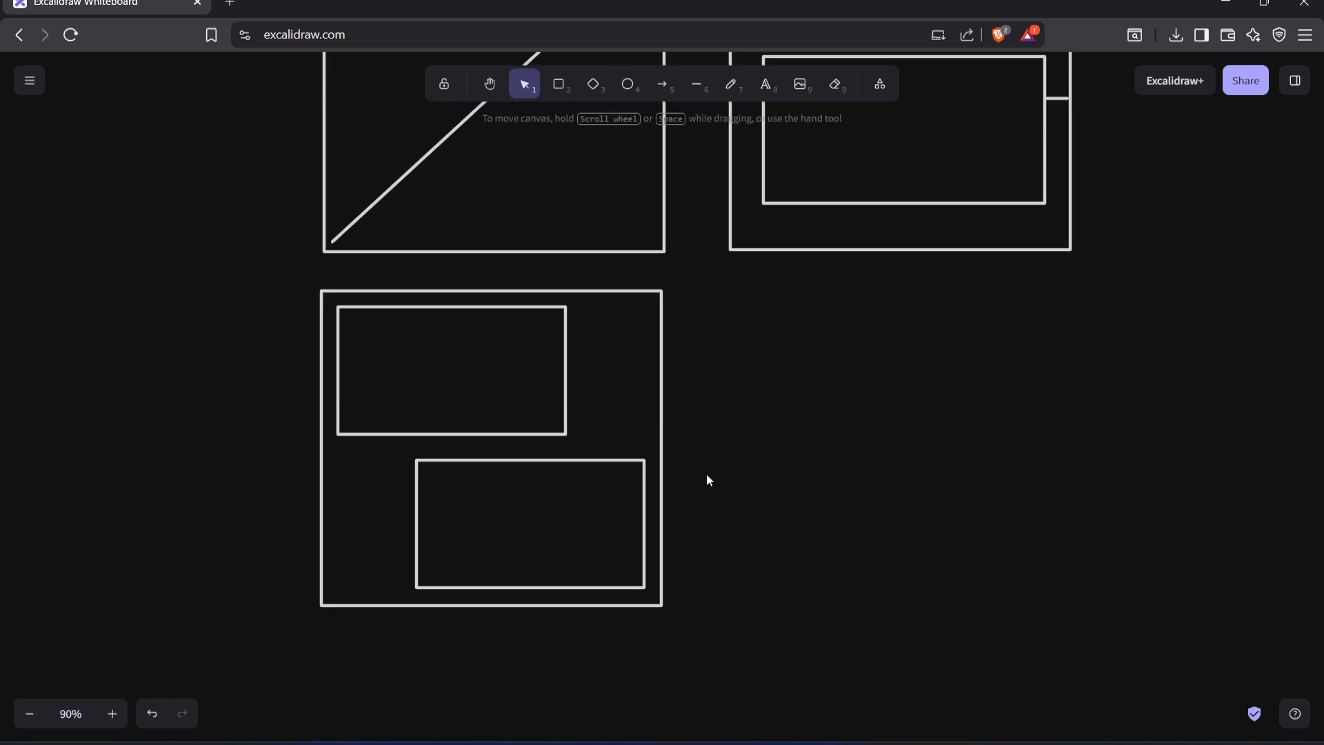
scroll(706, 473, up, 1)
scroll(706, 473, right, 1)
click(422, 514)
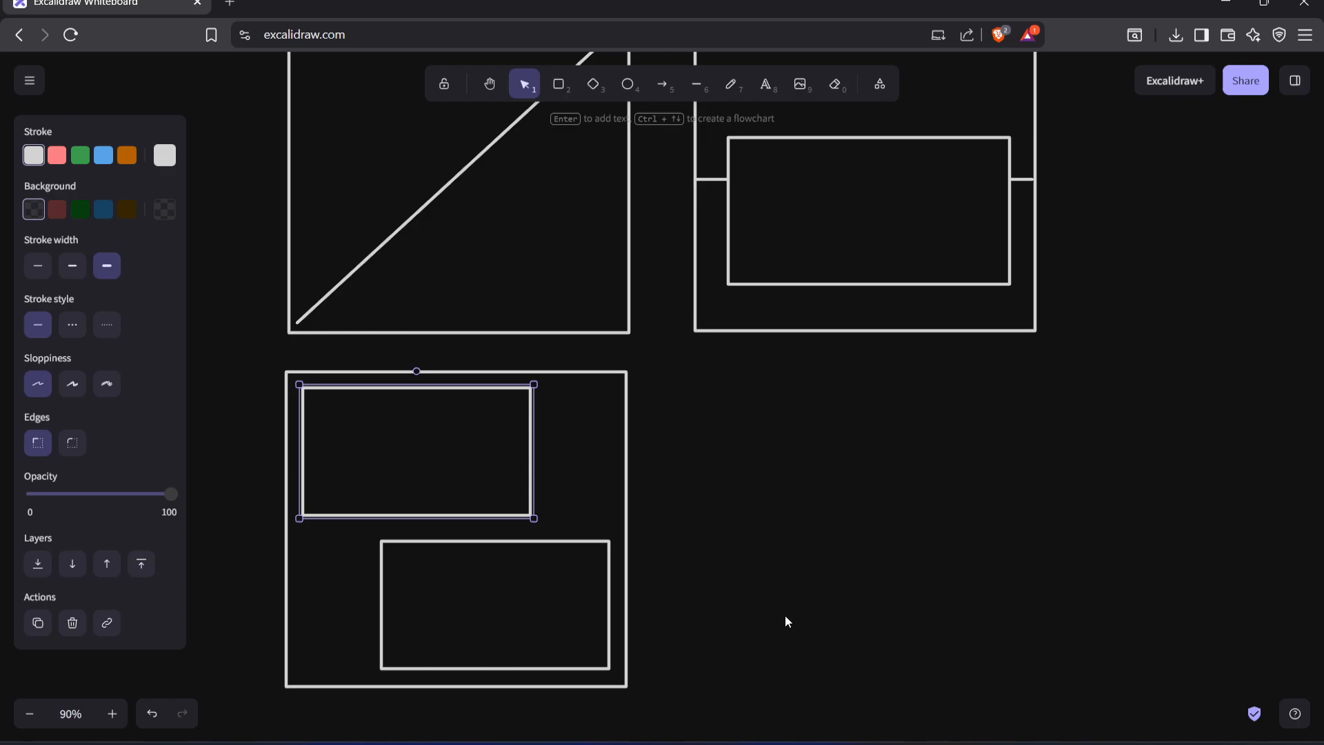
scroll(731, 564, up, 3)
scroll(731, 563, right, 1)
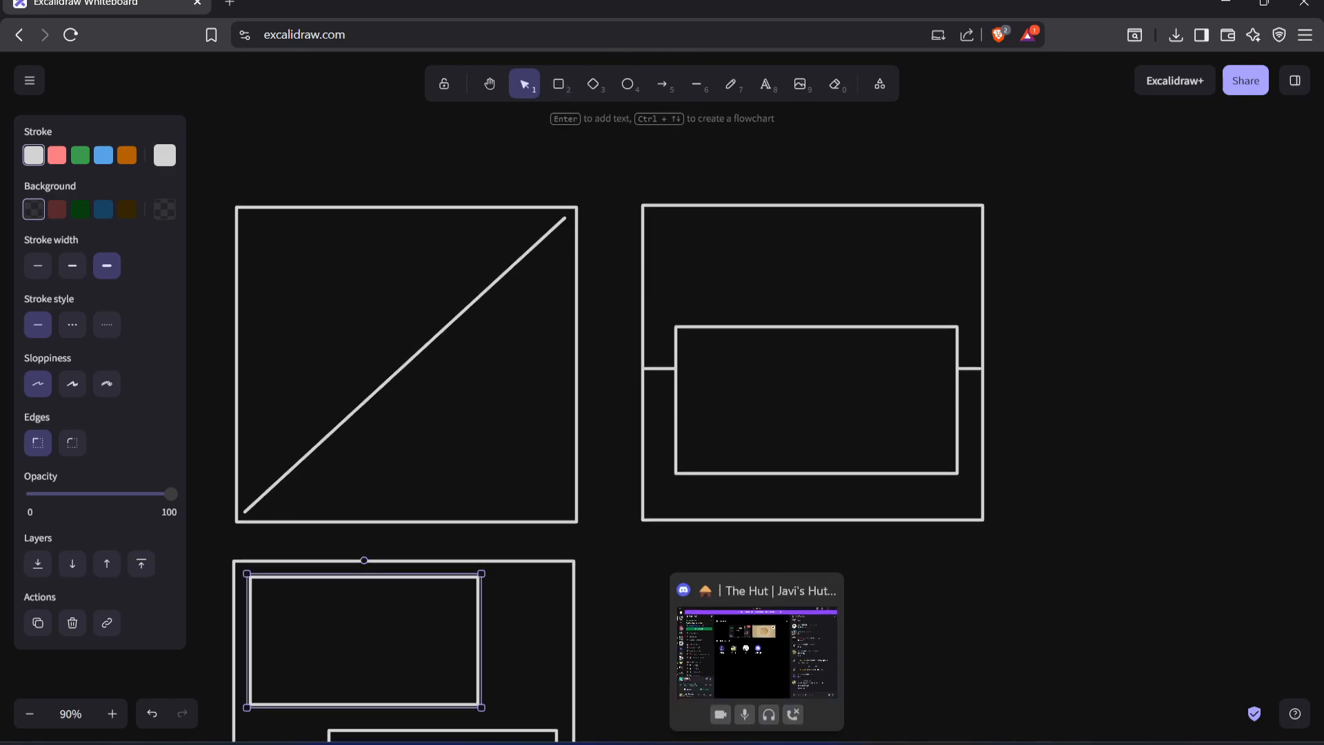
Switch to Marmoset Toolbag and collapse the SM_LeicaM2_A model hierarchy in the scene tree
click(718, 744)
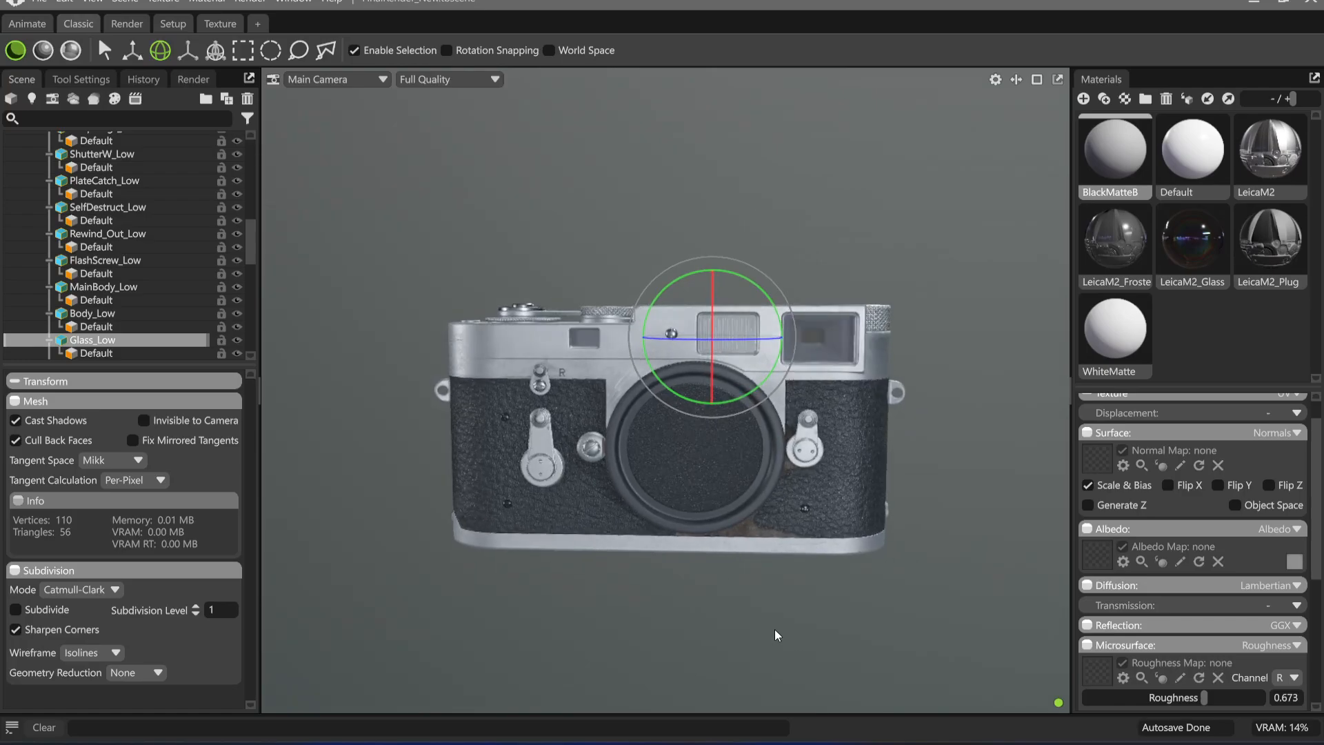
scroll(123, 263, up, 10)
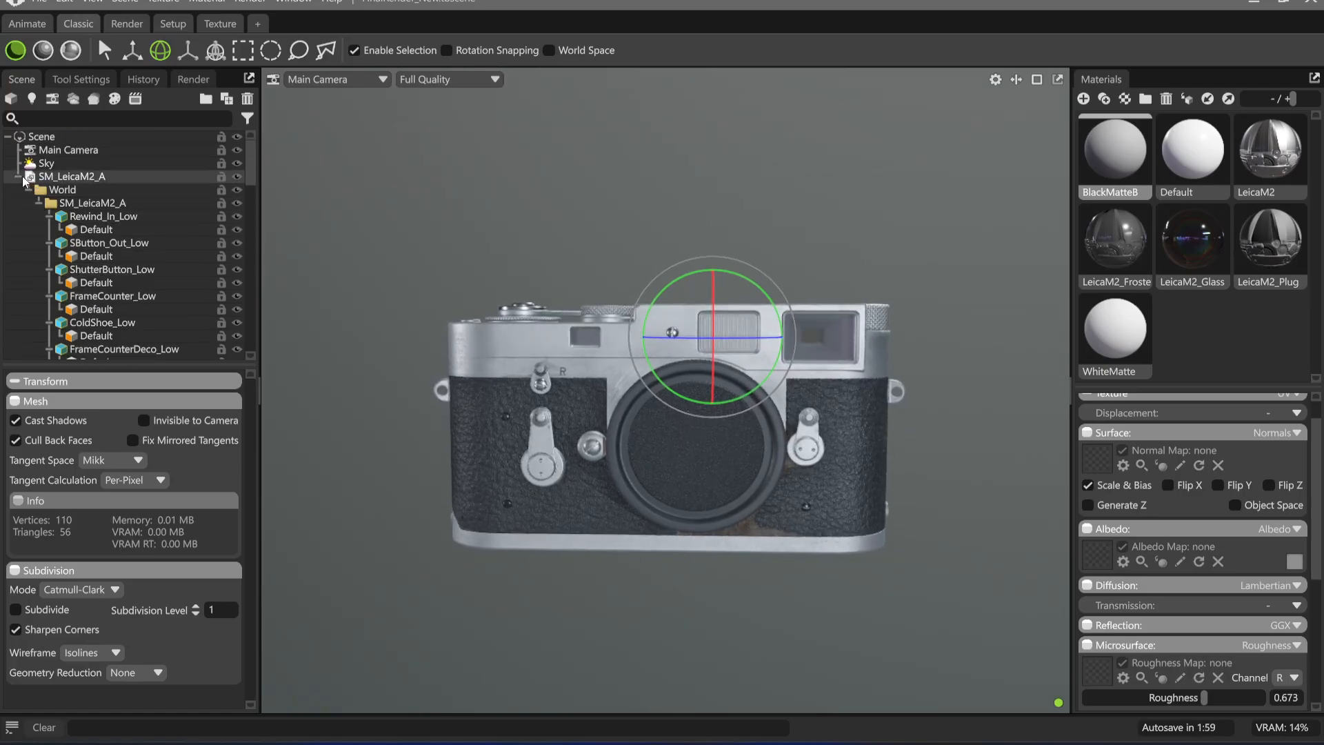
click(18, 176)
Enable the Main Camera's safe frame and set its frame opacity to 1.0
click(192, 79)
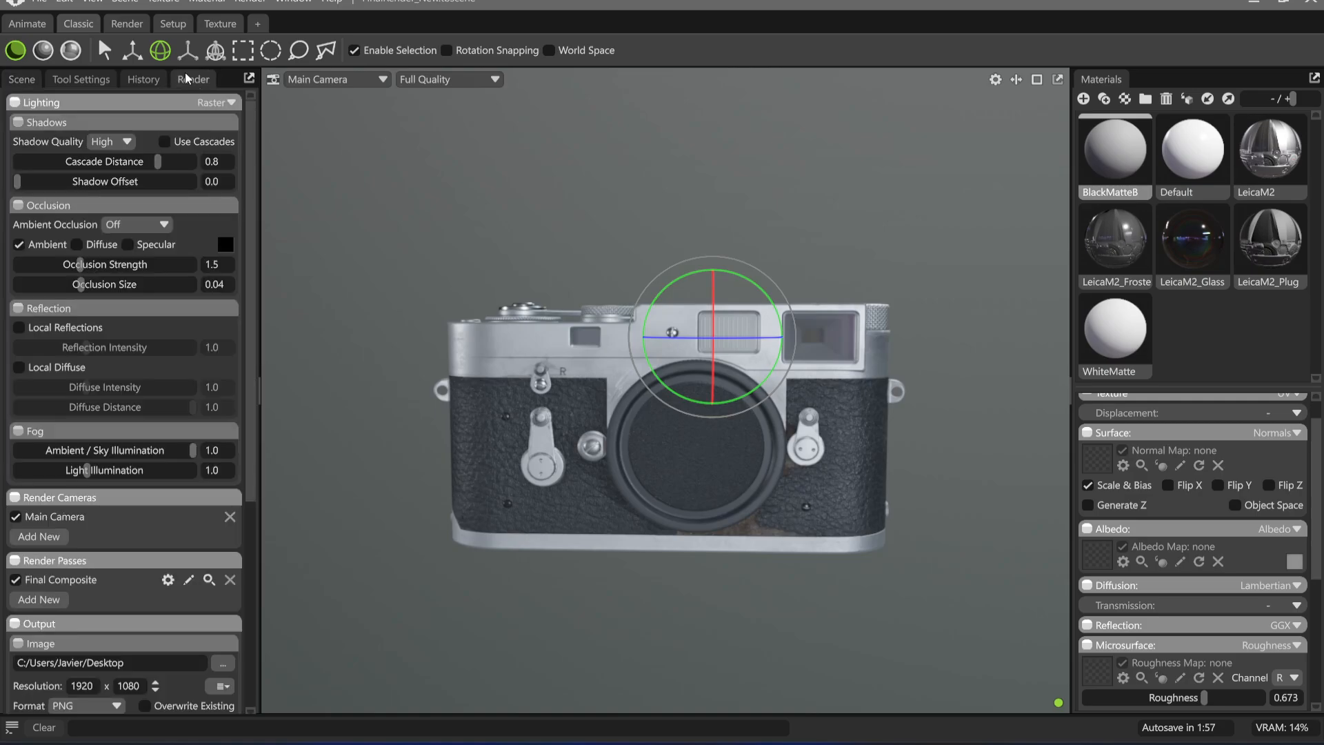
scroll(125, 548, down, 5)
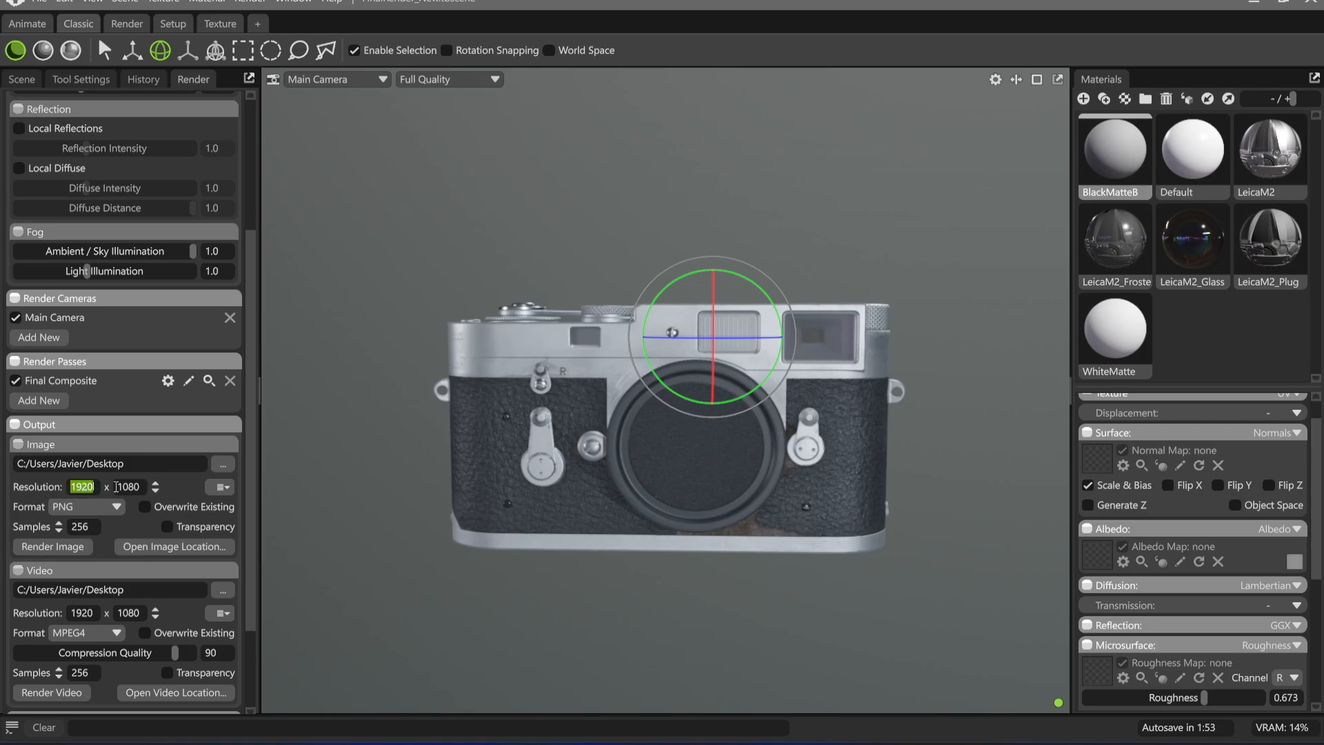
click(33, 75)
click(67, 151)
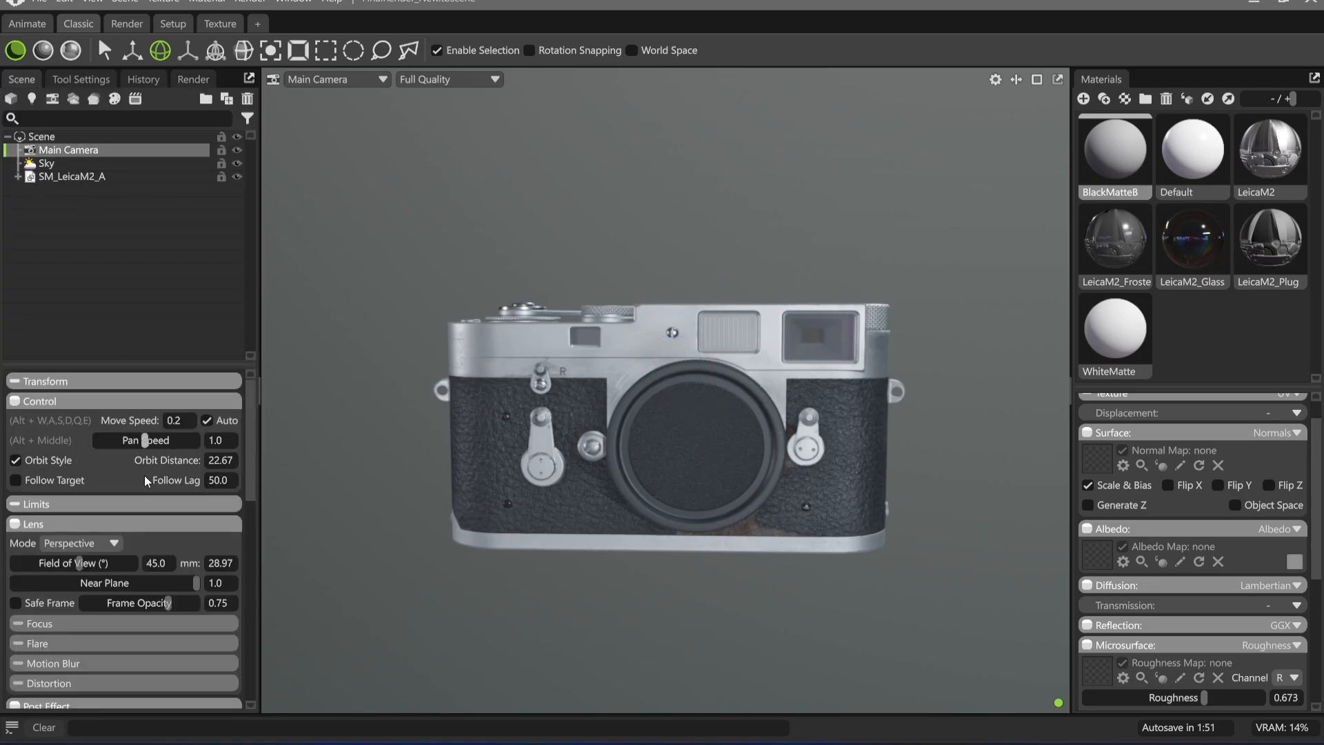
scroll(144, 537, down, 2)
click(52, 562)
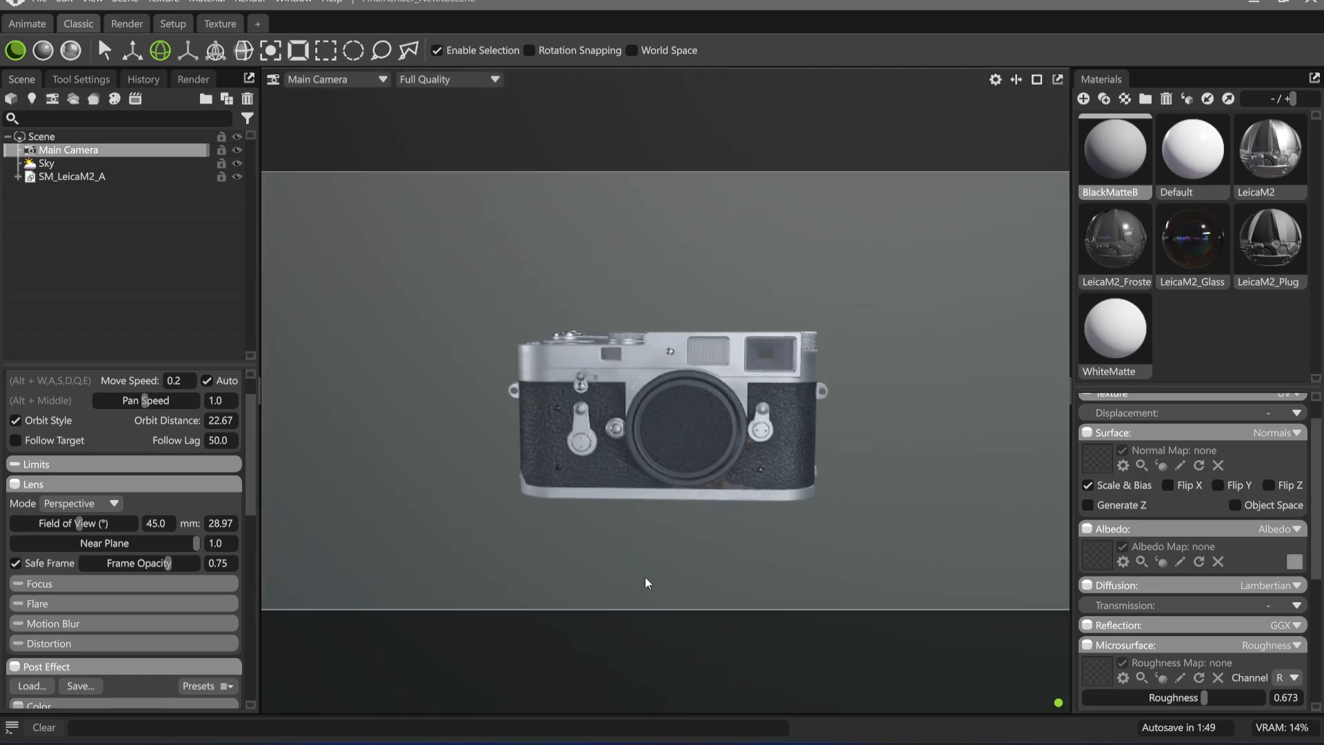
scroll(615, 531, up, 1)
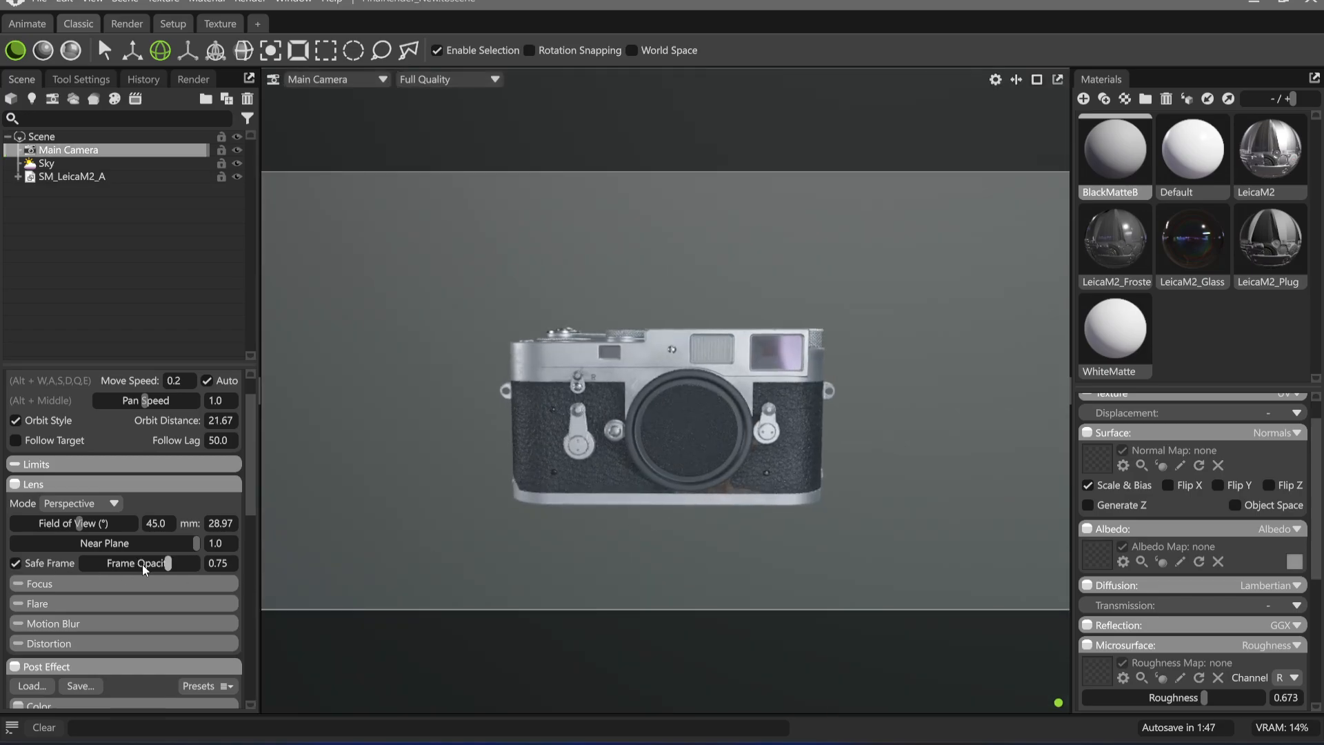
drag(142, 564, 197, 564)
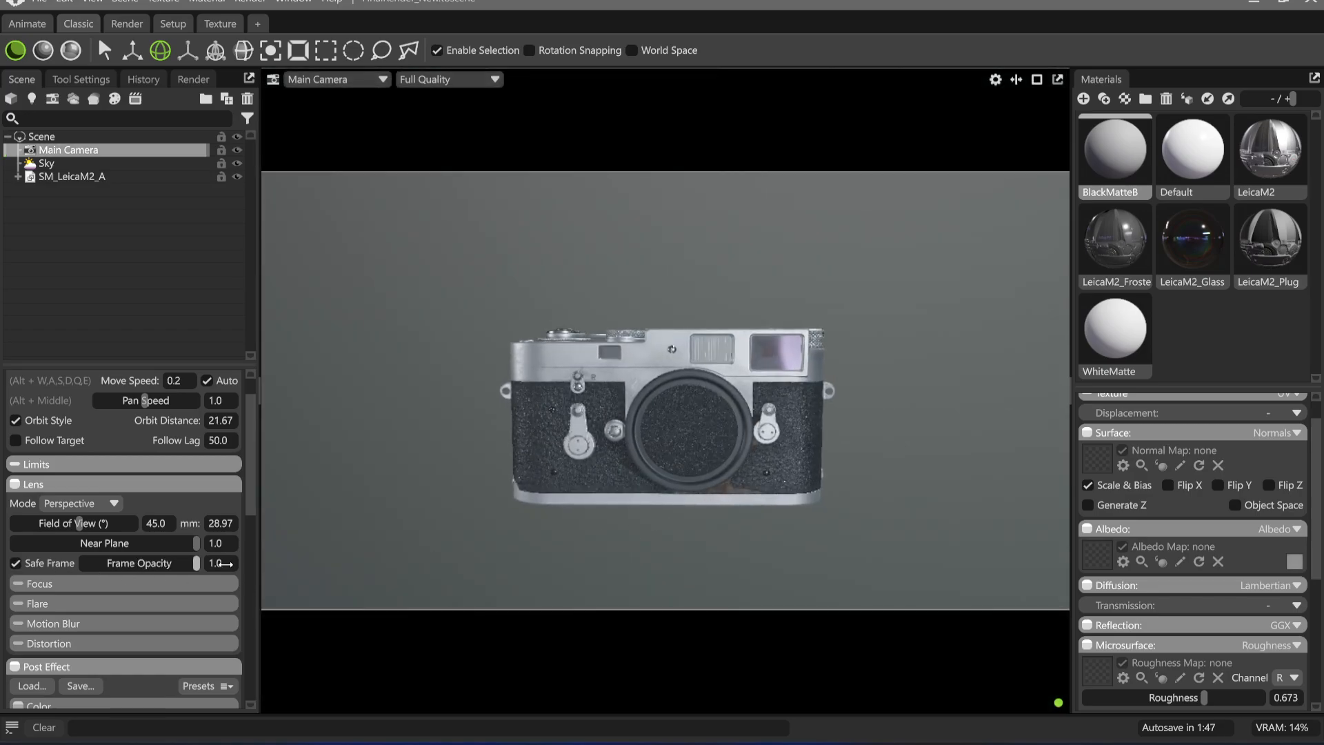
Set the image output resolution to a square 1920 x 1920
click(193, 79)
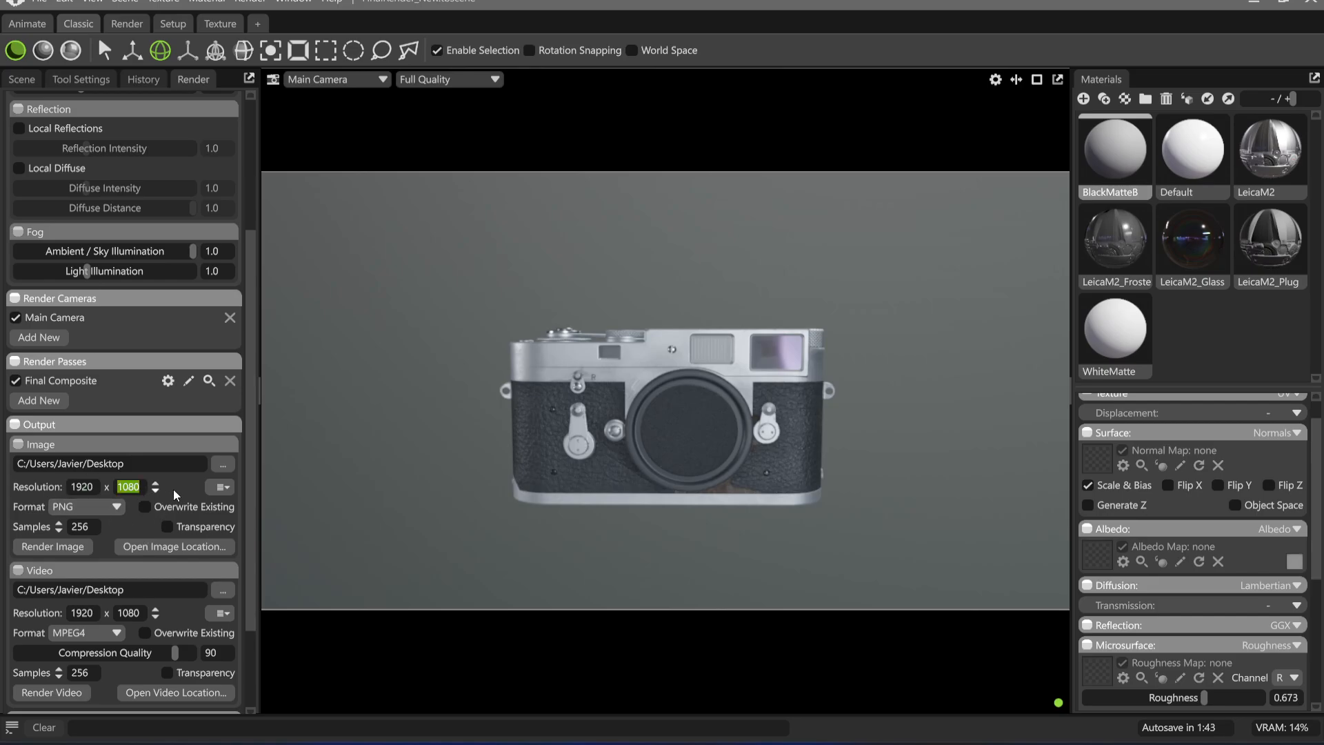
text(1920)
key(Return)
mouse_move(694, 448)
mouse_down()
mouse_move(726, 477)
mouse_move(688, 466)
mouse_up()
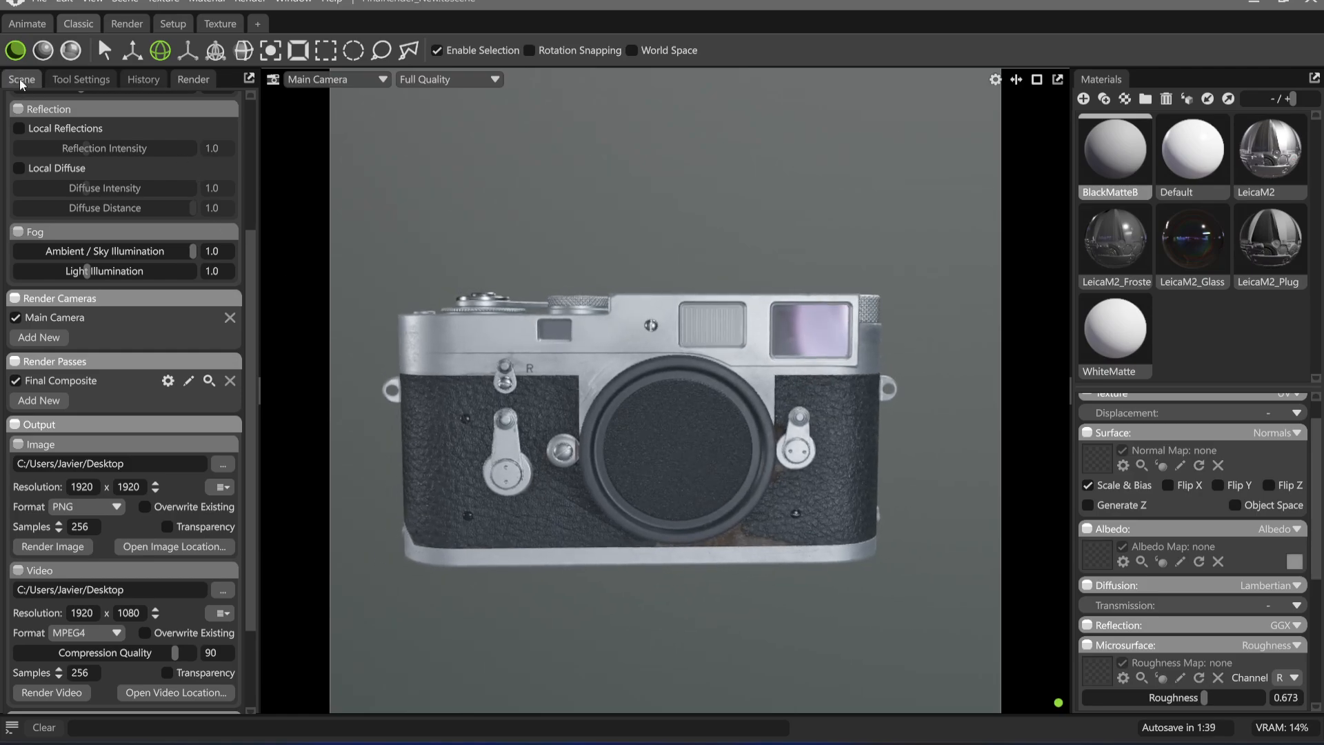
Move the inner SM_LeicaM2_A group out of the imported model to the scene root and collapse it
click(22, 81)
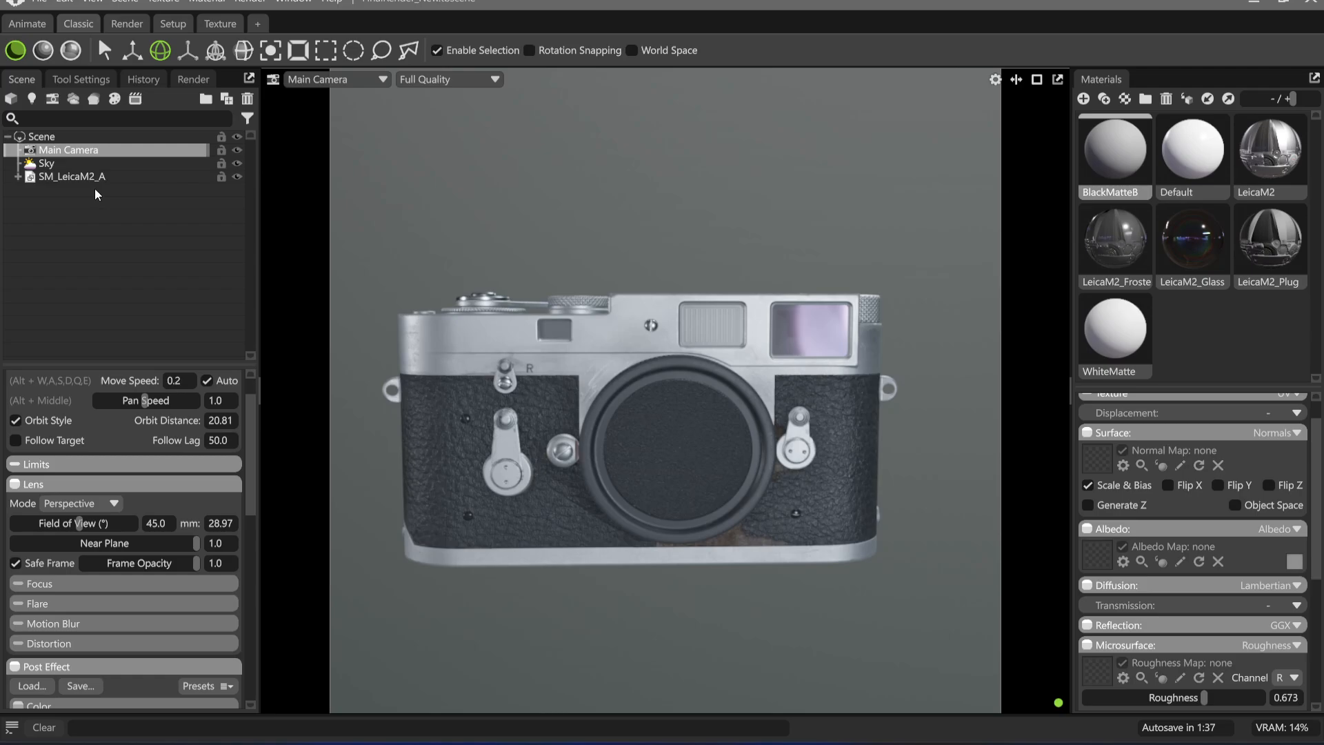
click(72, 177)
drag(755, 293, 607, 298)
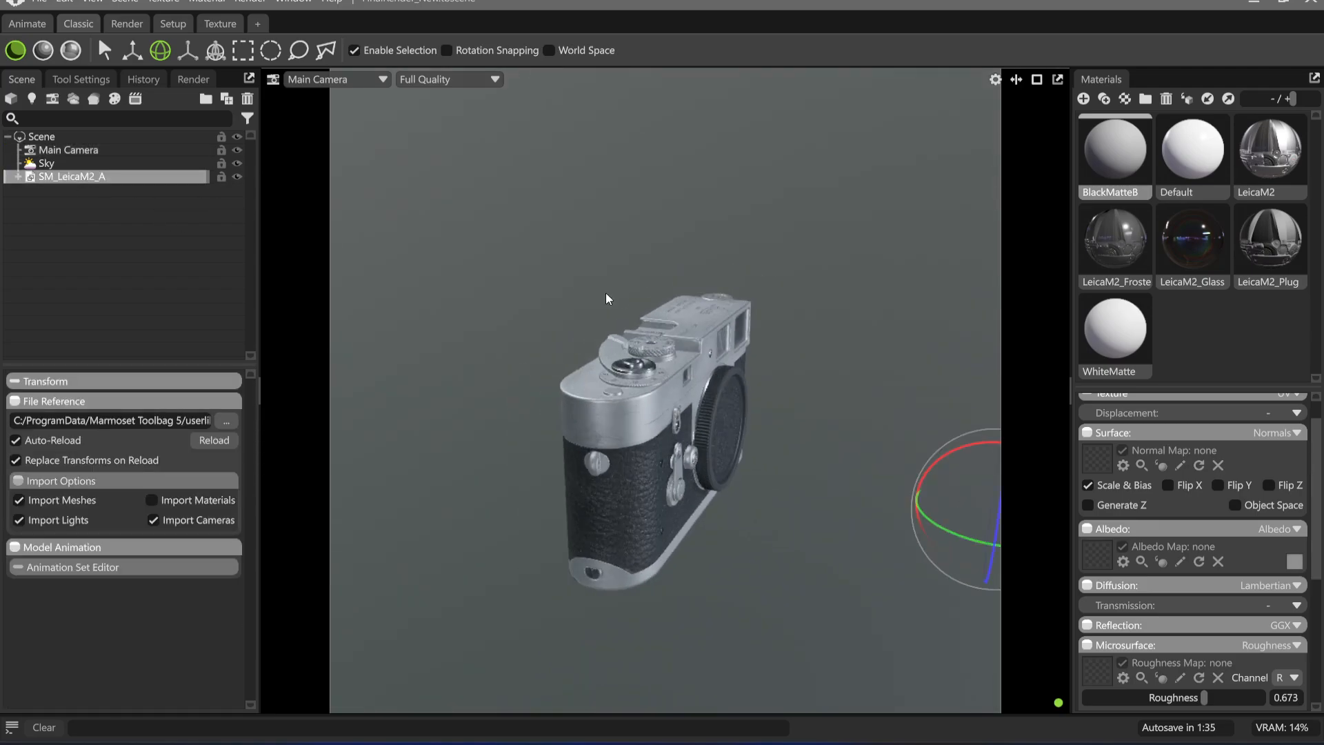
click(18, 177)
click(89, 204)
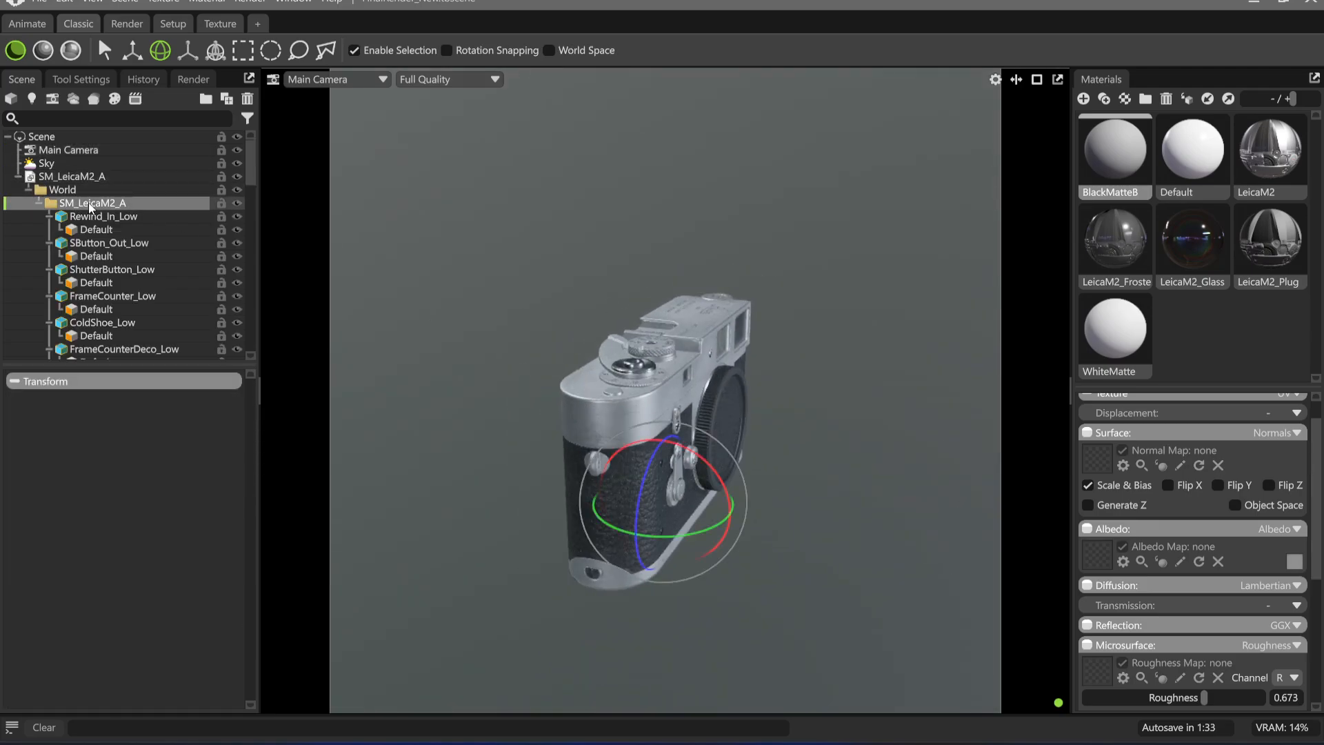
drag(48, 138, 48, 139)
click(20, 150)
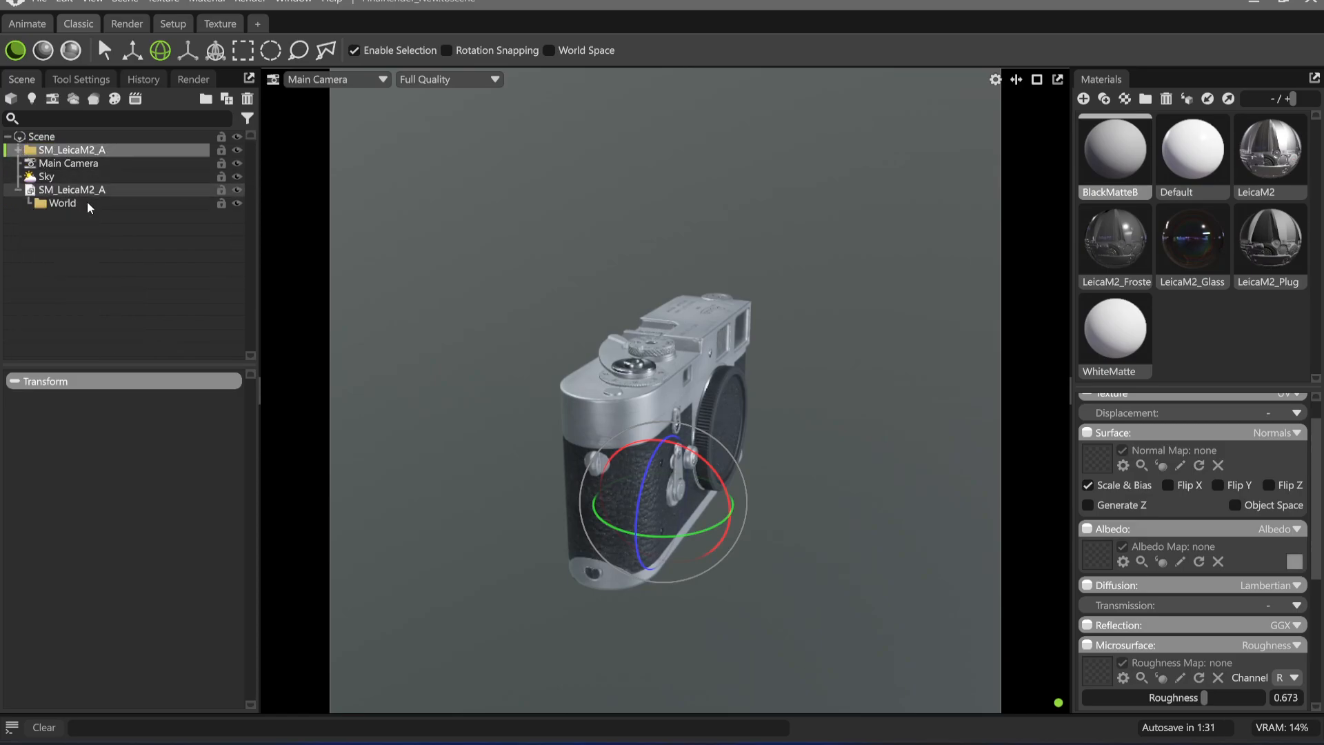
Delete the leftover SM_LeicaM2_A import object that holds only the World group
click(97, 191)
key(Delete)
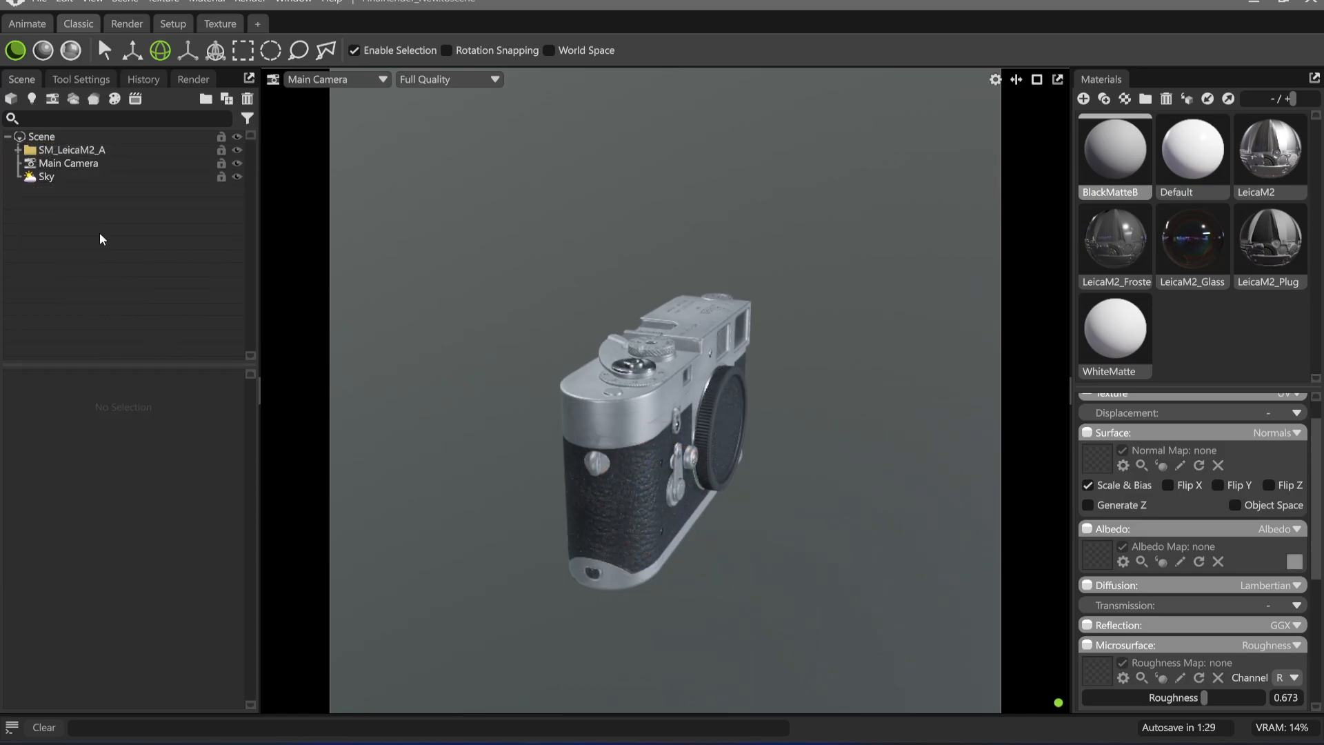
click(90, 178)
Move the SM_LeicaM2_A group so the Leica sits front-on around the middle of the square safe frame
click(79, 152)
key(f)
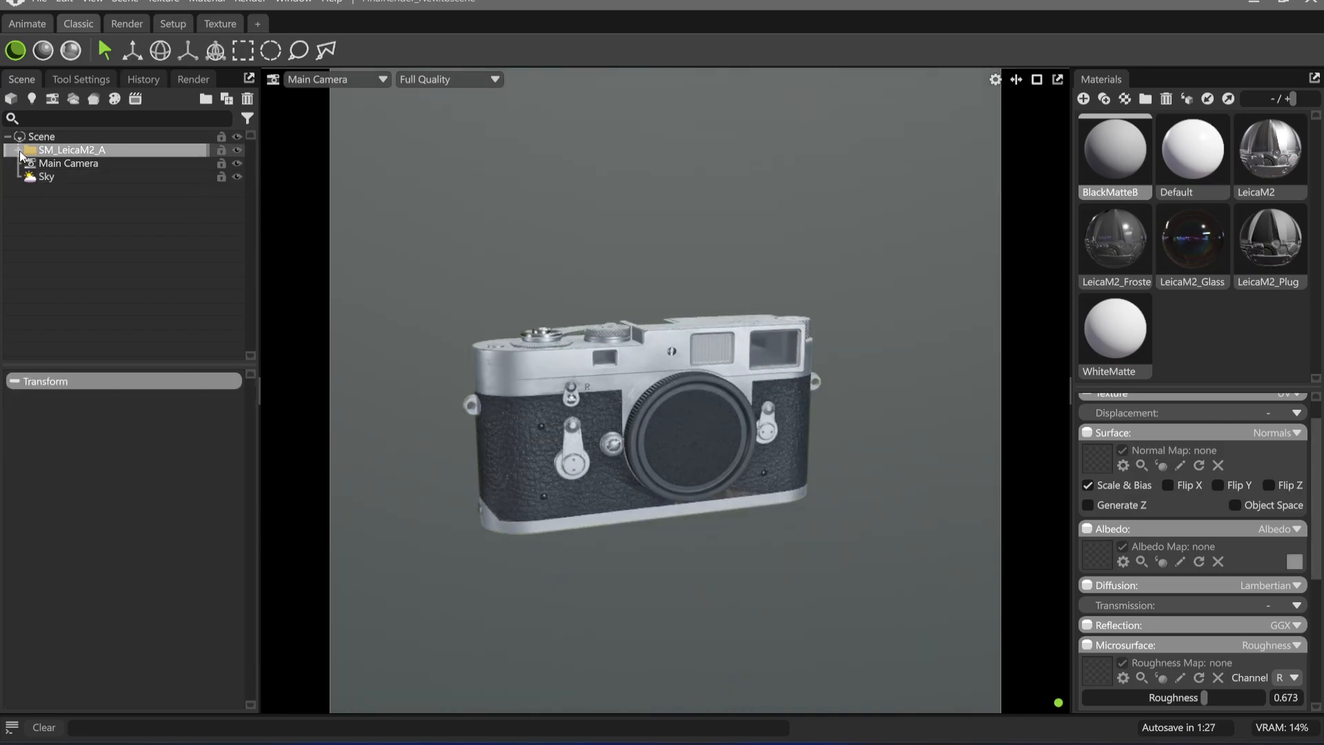
key(w)
scroll(673, 431, up, 3)
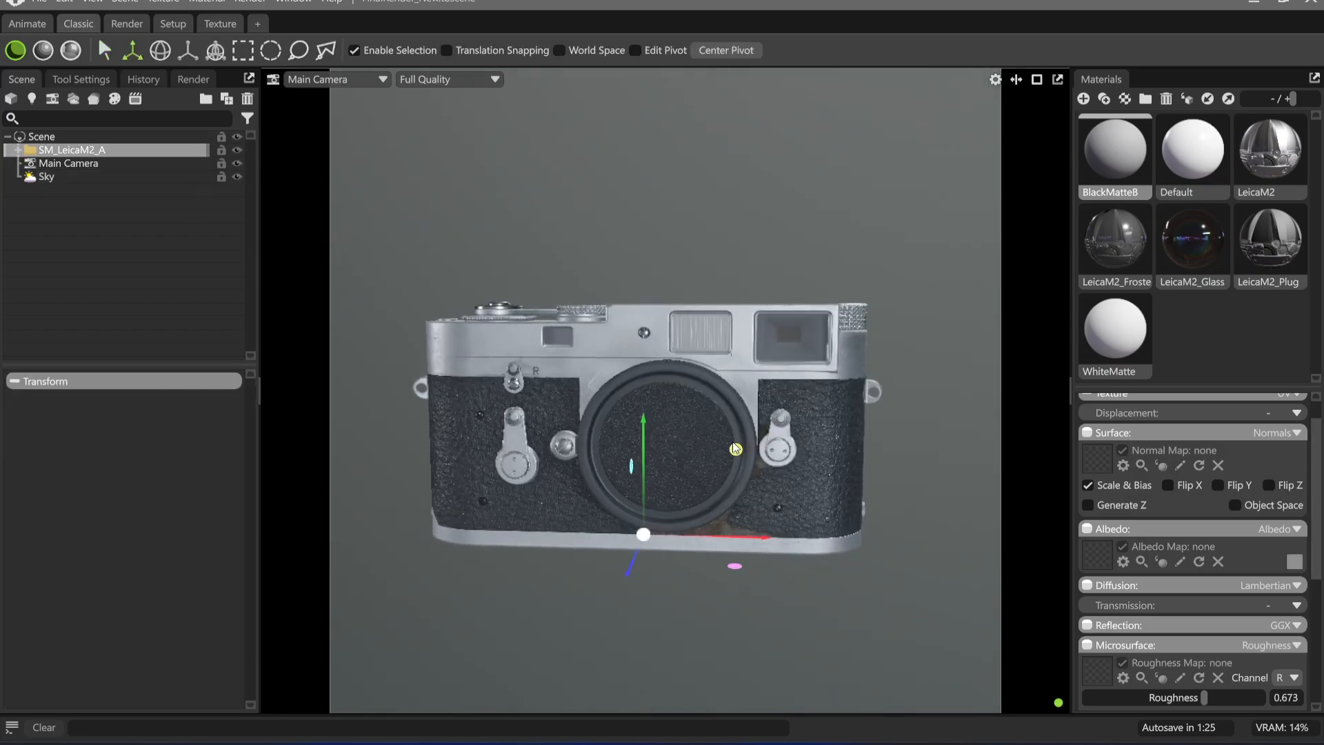
alt+drag(629, 462, 765, 462)
alt+middle_drag(732, 461, 760, 451)
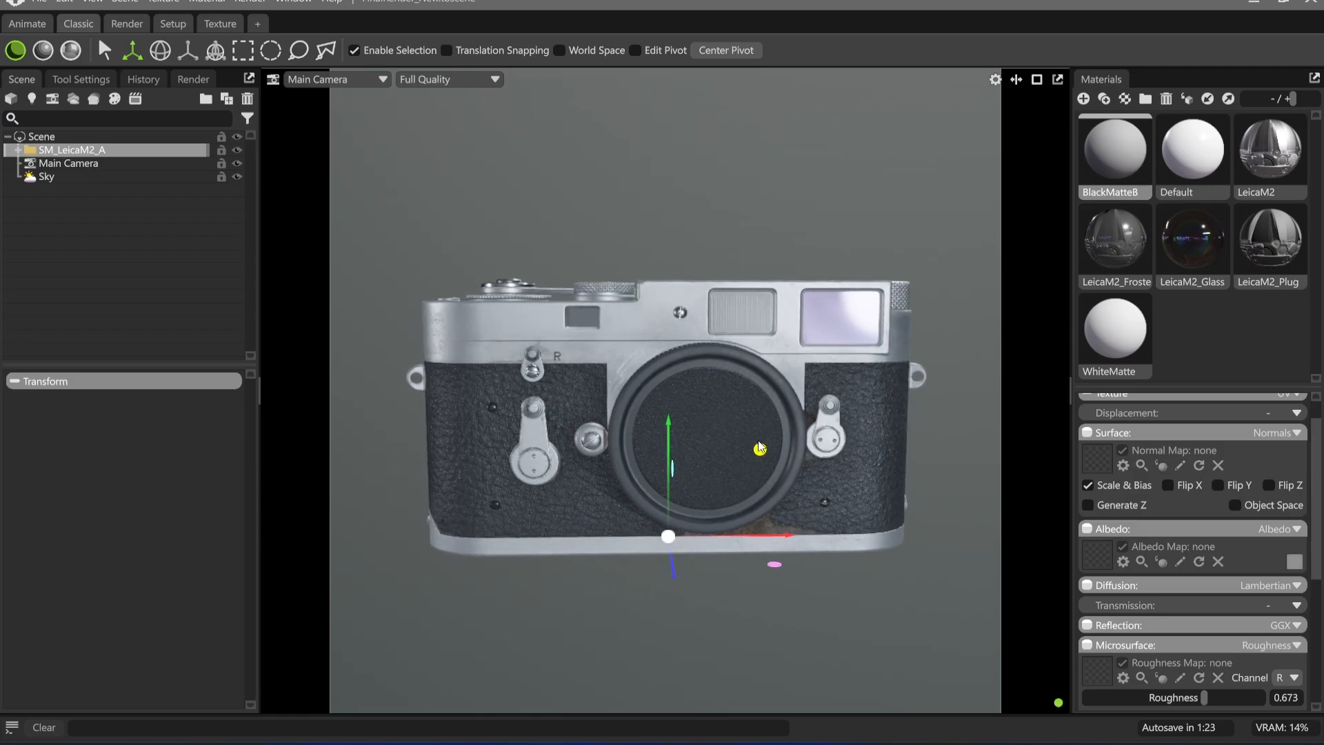
scroll(772, 460, up, 3)
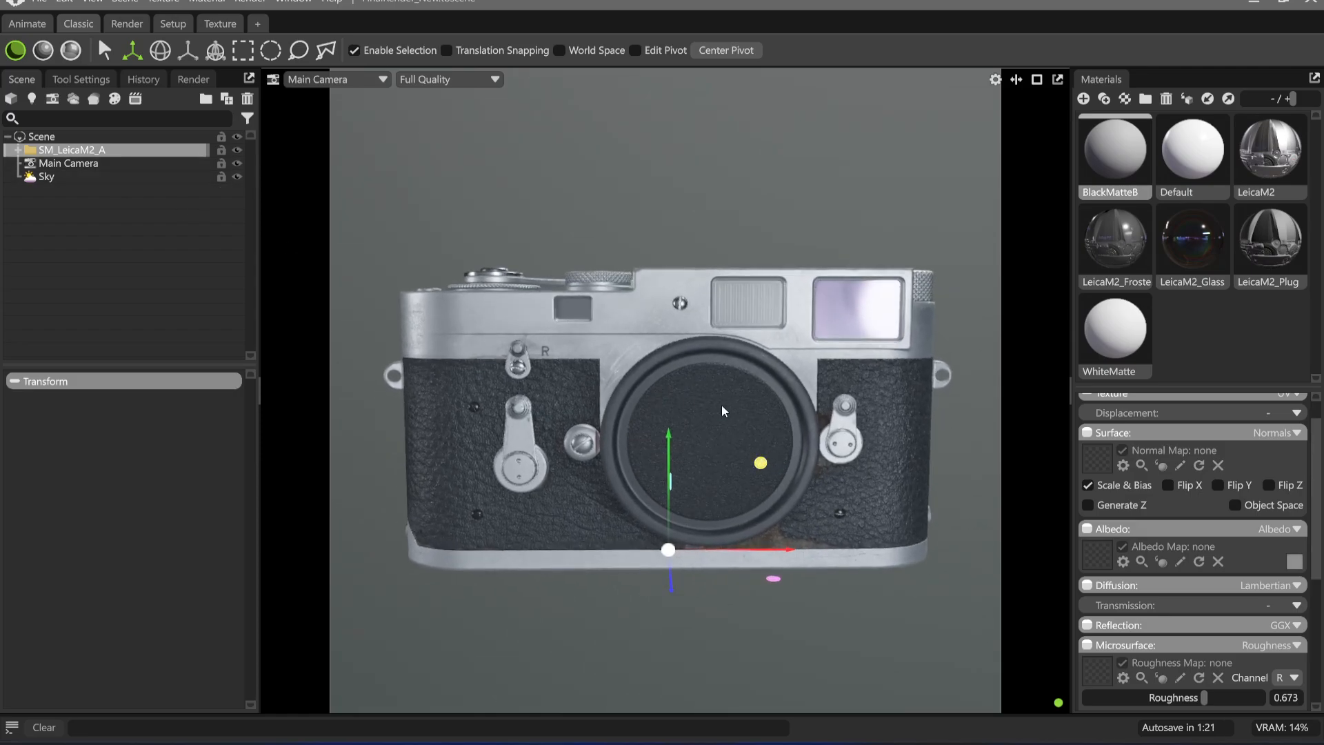
Rotate the SM_LeicaM2_A group into a lower-left to upper-right diagonal pose showing its top plate, and deselect it
key(e)
drag(720, 511, 780, 472)
alt+middle_drag(779, 472, 843, 412)
drag(762, 496, 771, 446)
alt+middle_drag(770, 441, 785, 446)
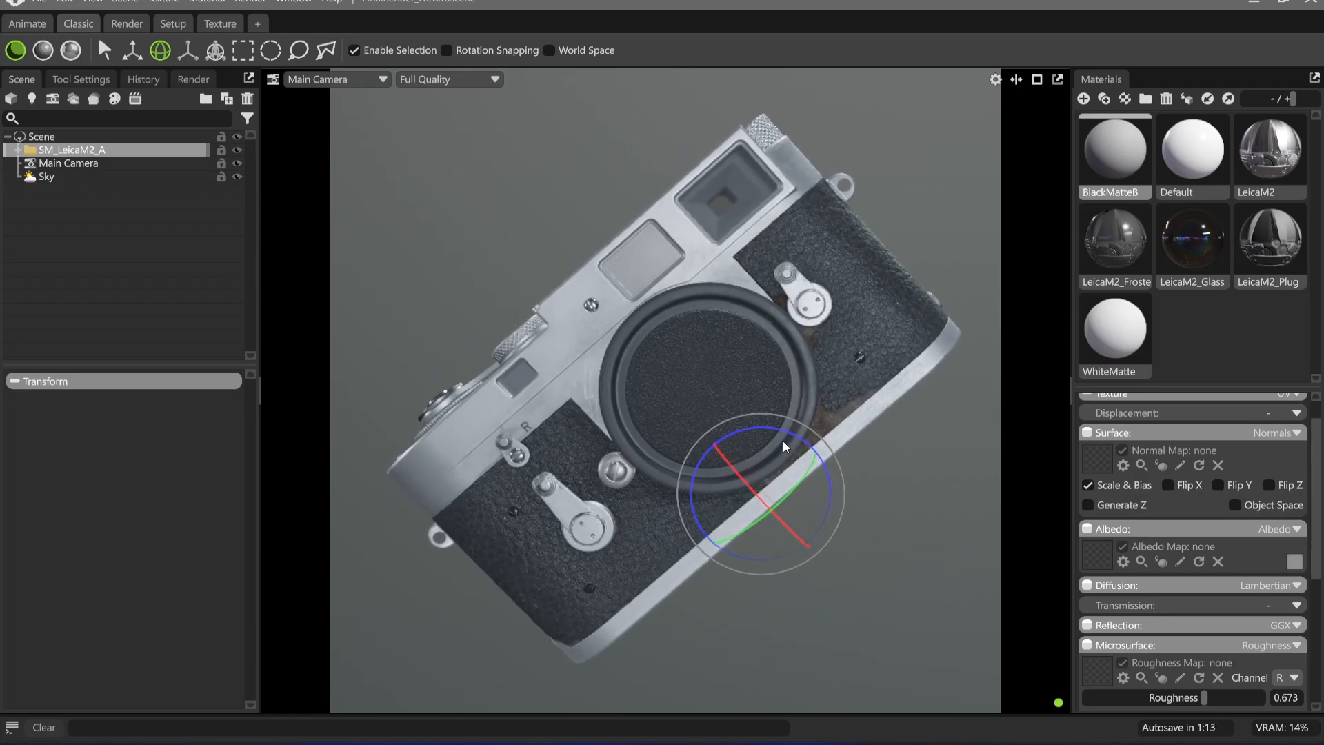
alt+right_drag(784, 446, 783, 510)
alt+drag(783, 557, 731, 638)
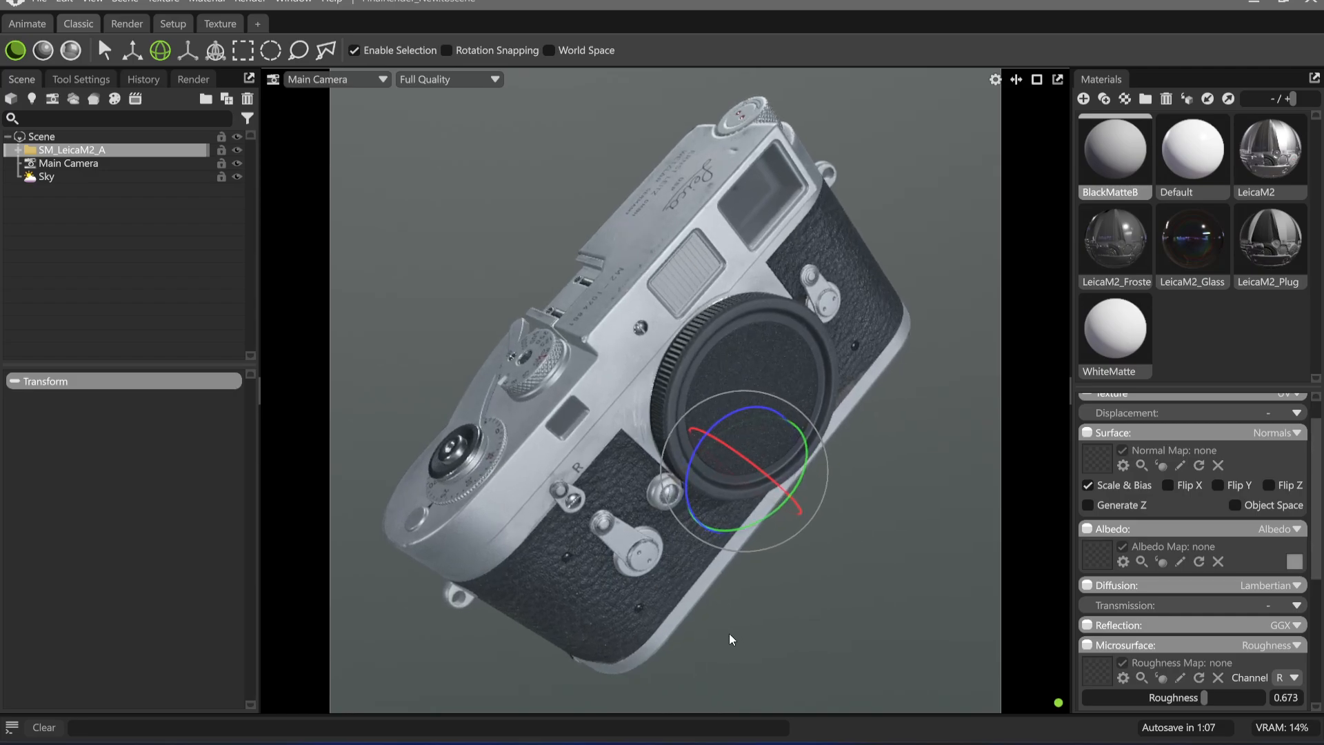
click(745, 640)
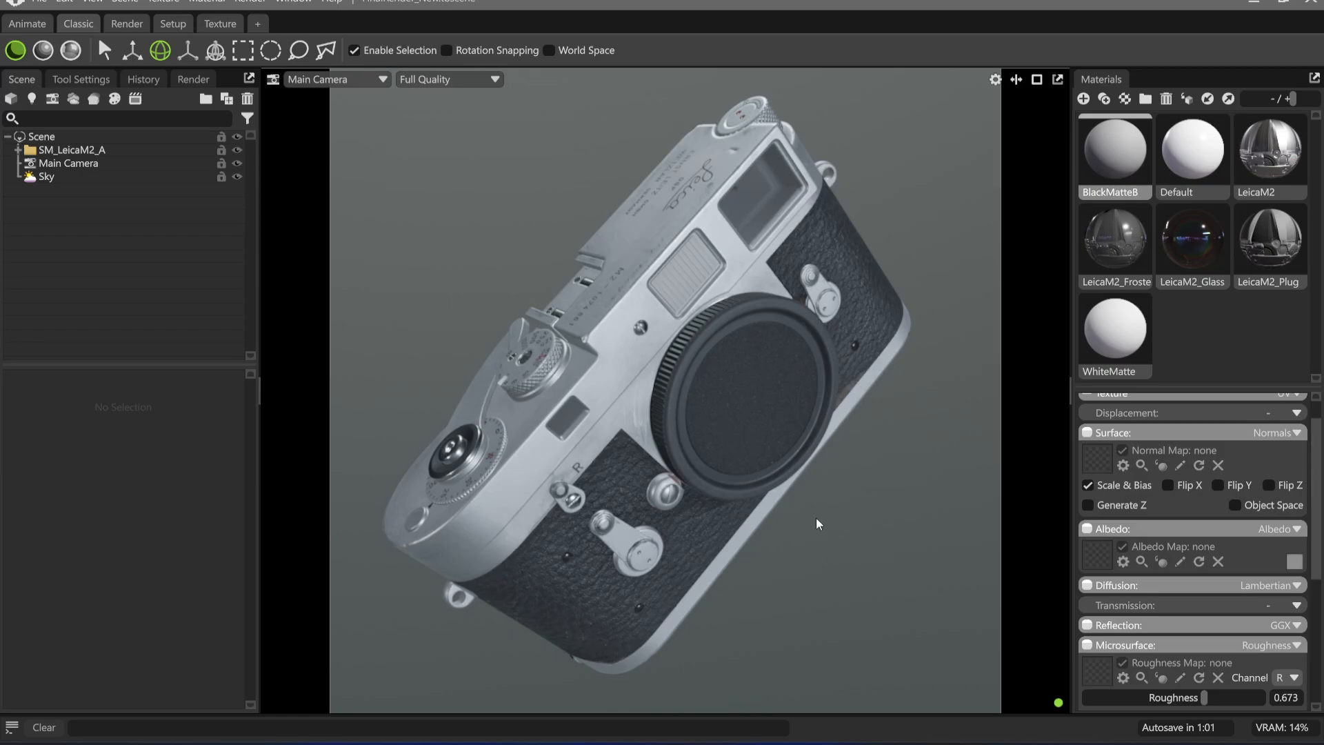
alt+drag(817, 524, 815, 566)
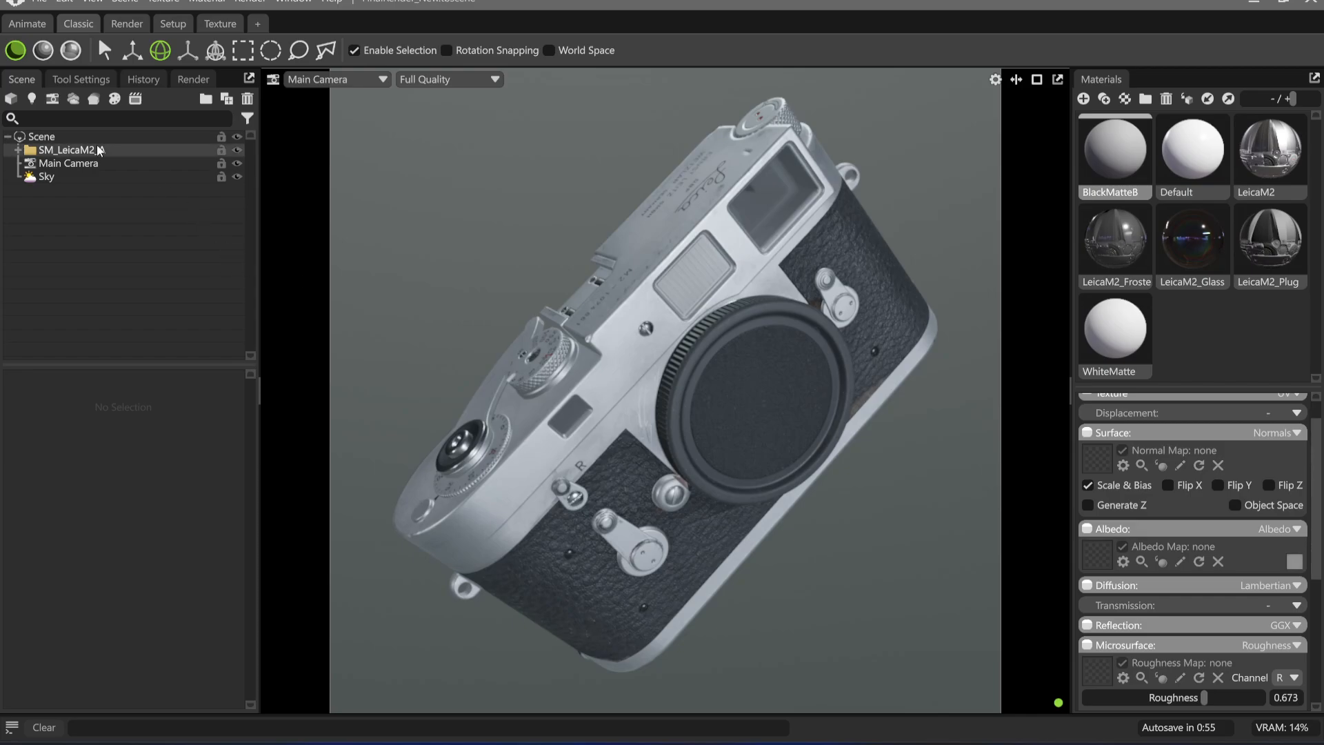
Compare the ACES and Hejl tone mapping on the Main Camera and settle on Hejl
click(89, 168)
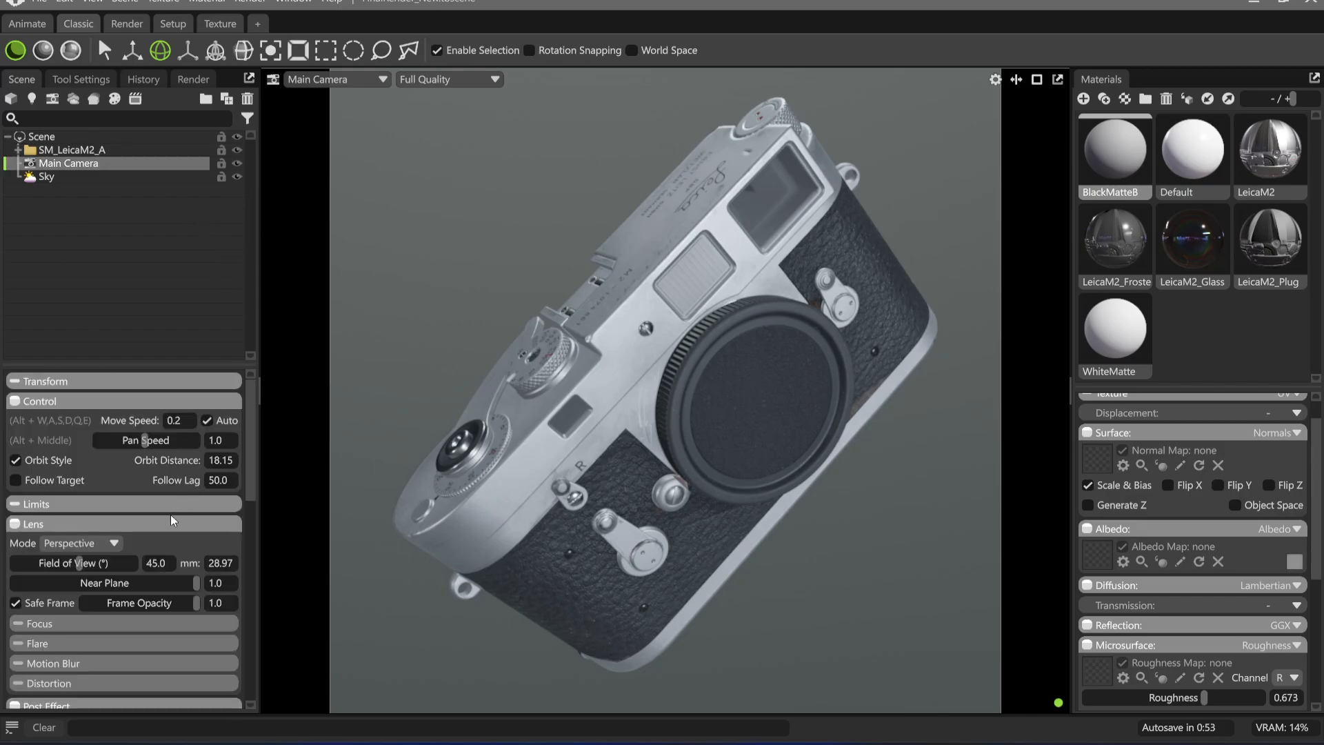
scroll(148, 541, down, 4)
scroll(172, 537, up, 2)
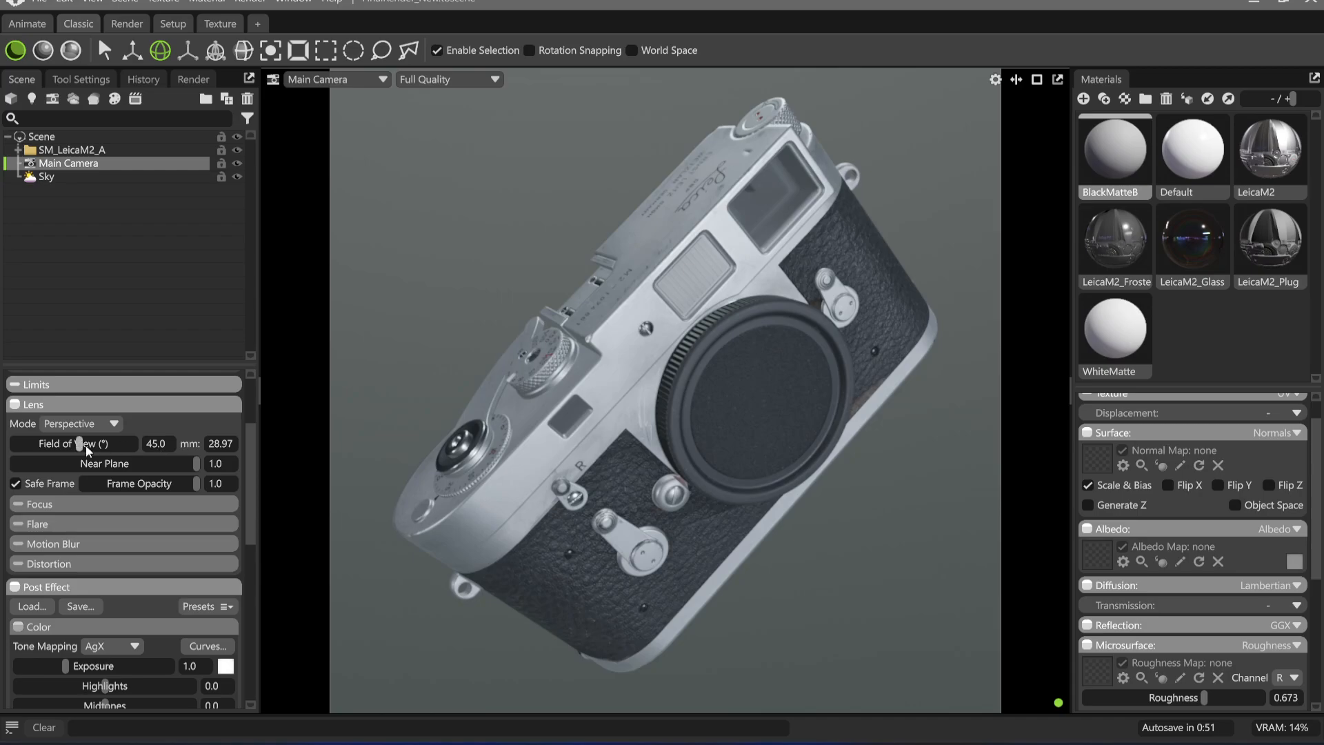
scroll(96, 525, down, 2)
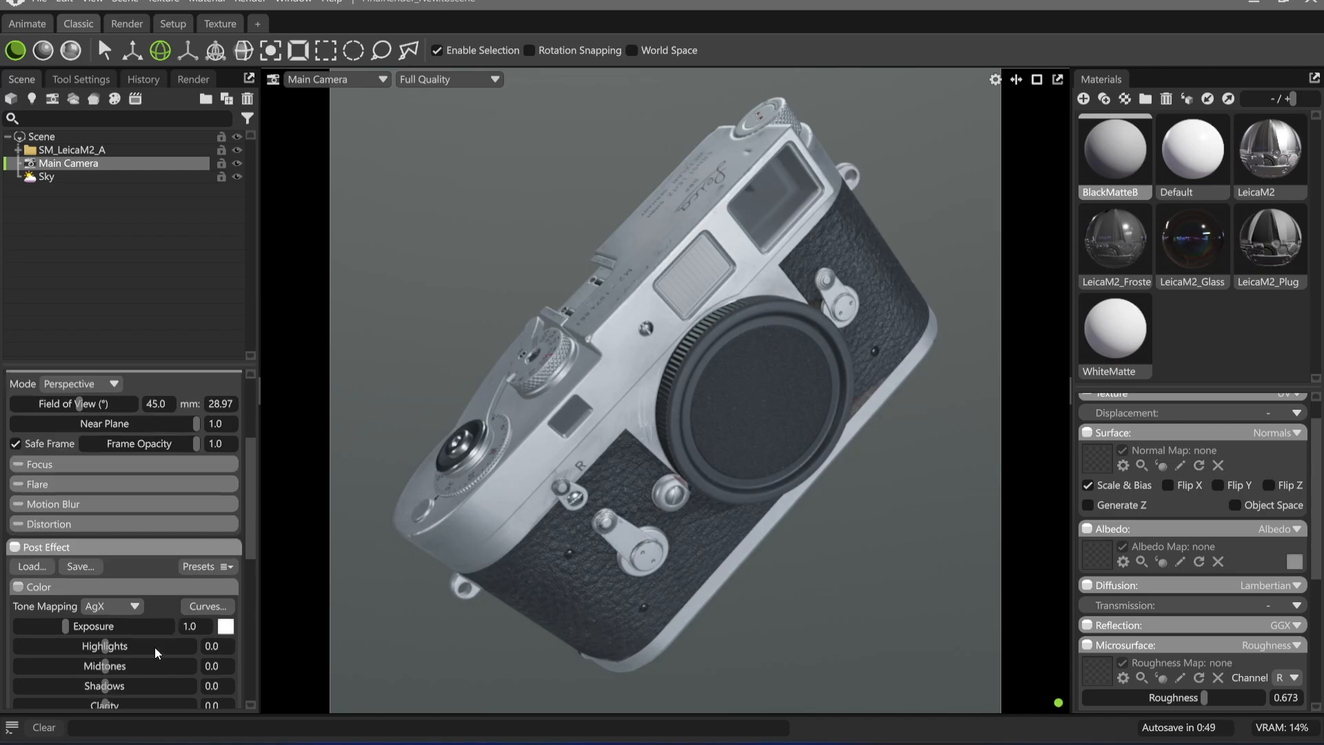
click(122, 570)
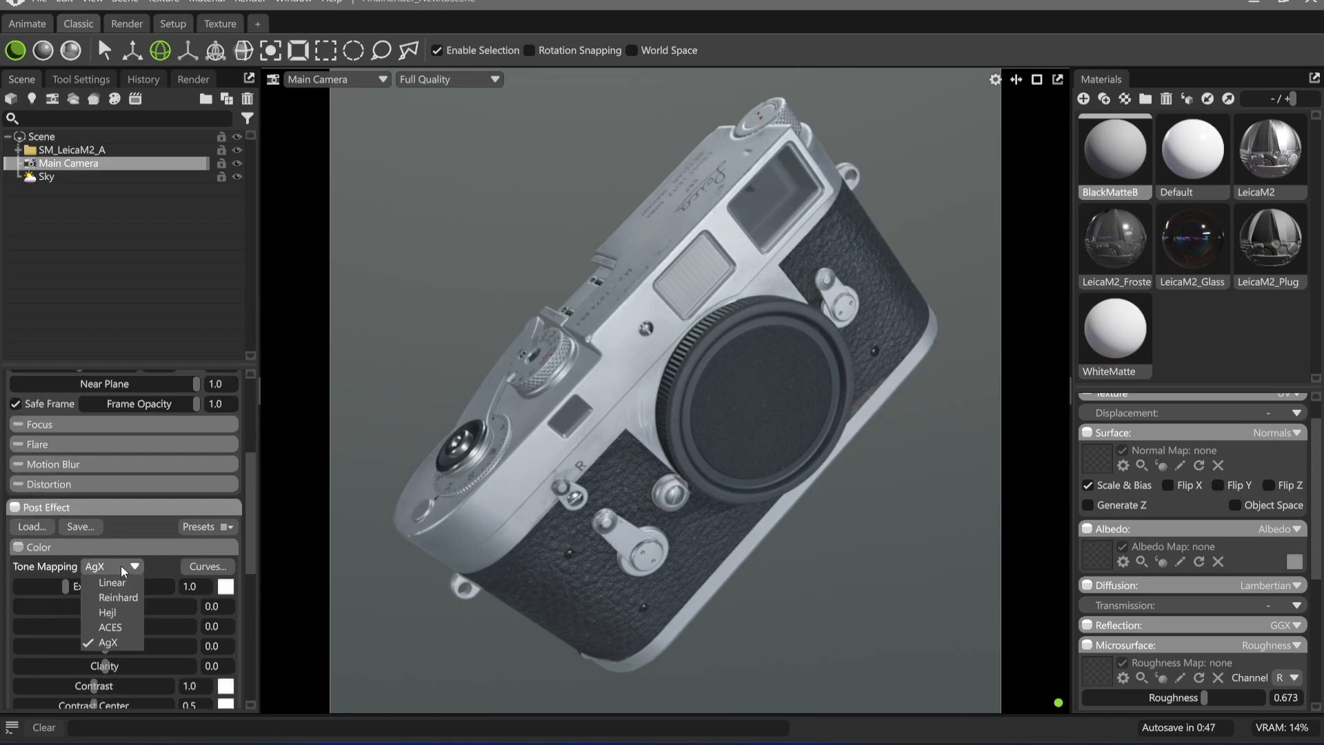
click(117, 629)
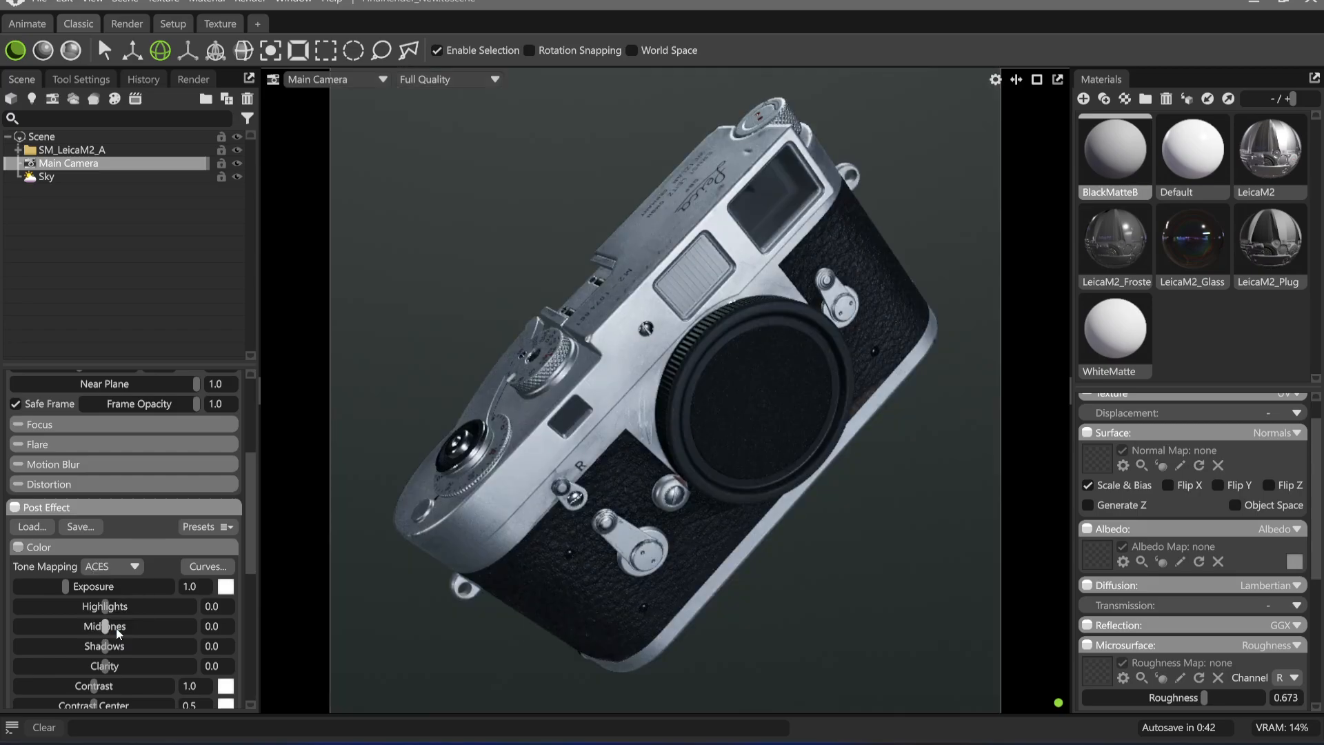
click(134, 567)
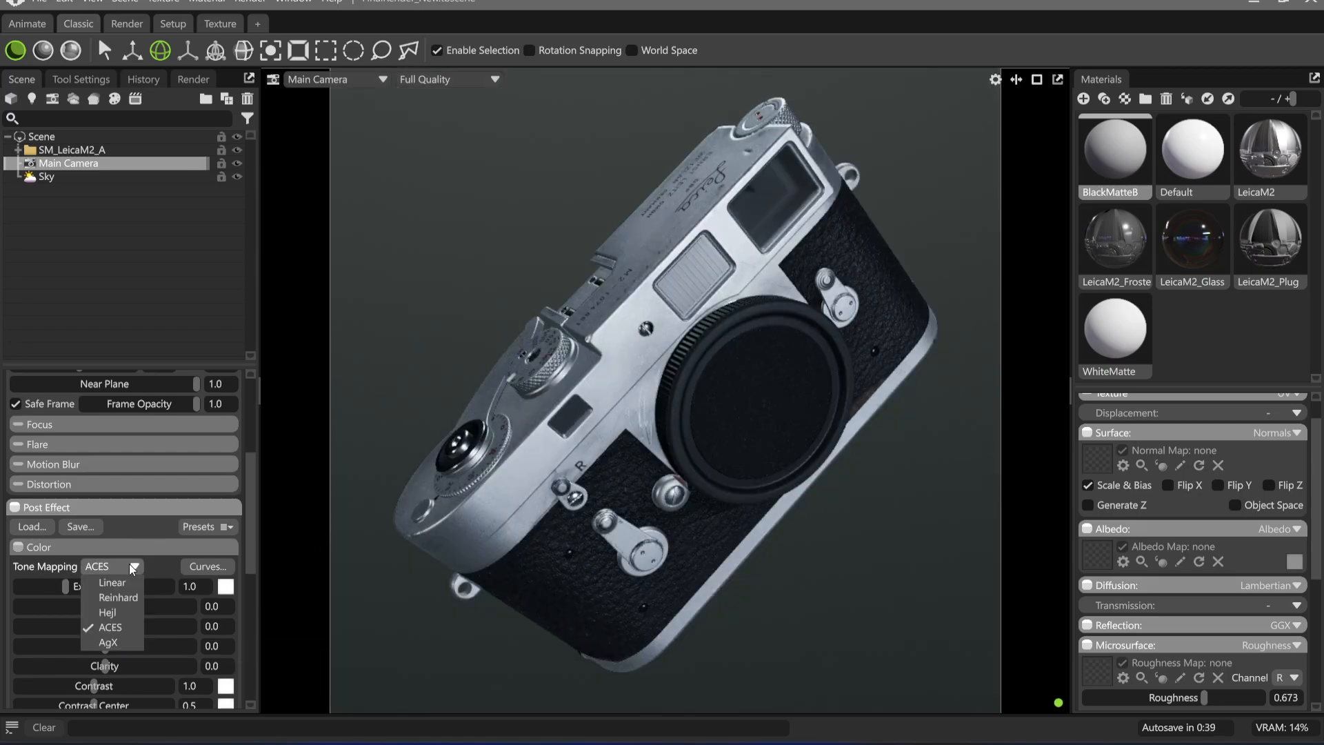
click(107, 613)
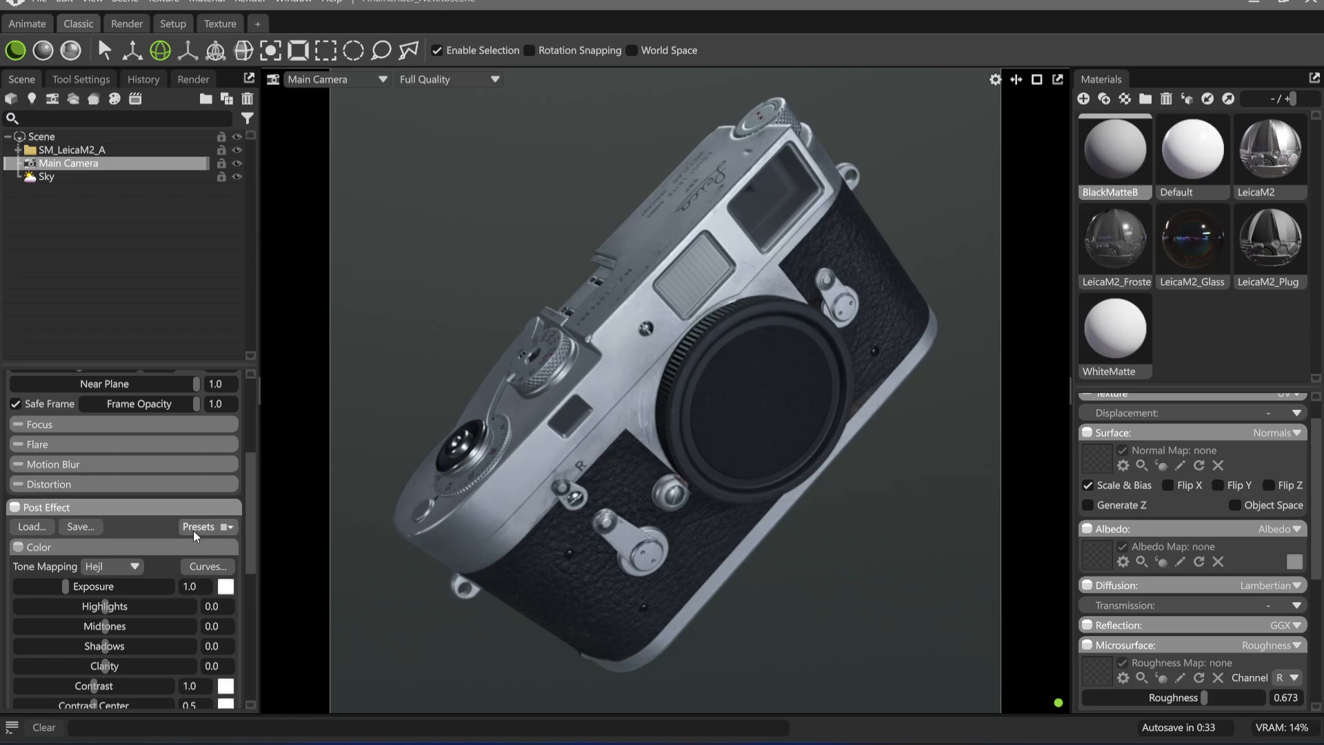
click(110, 567)
click(109, 633)
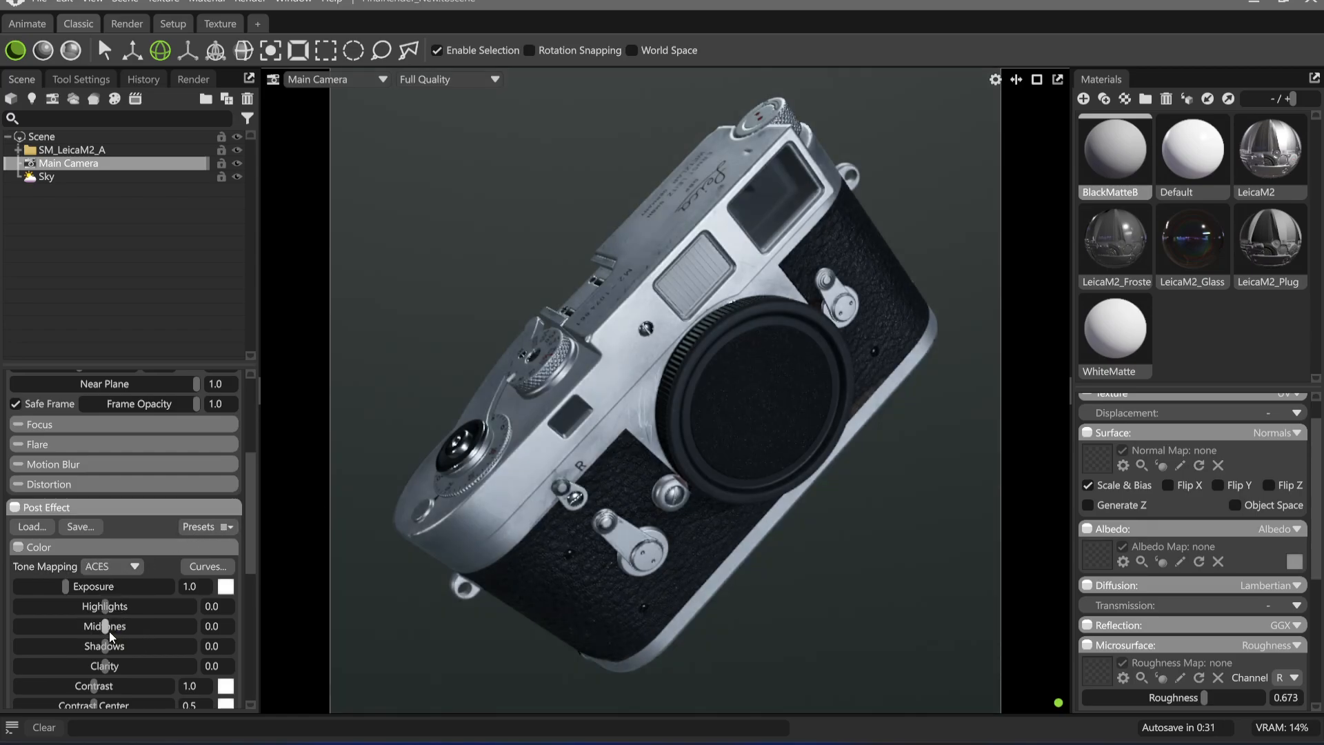
click(133, 566)
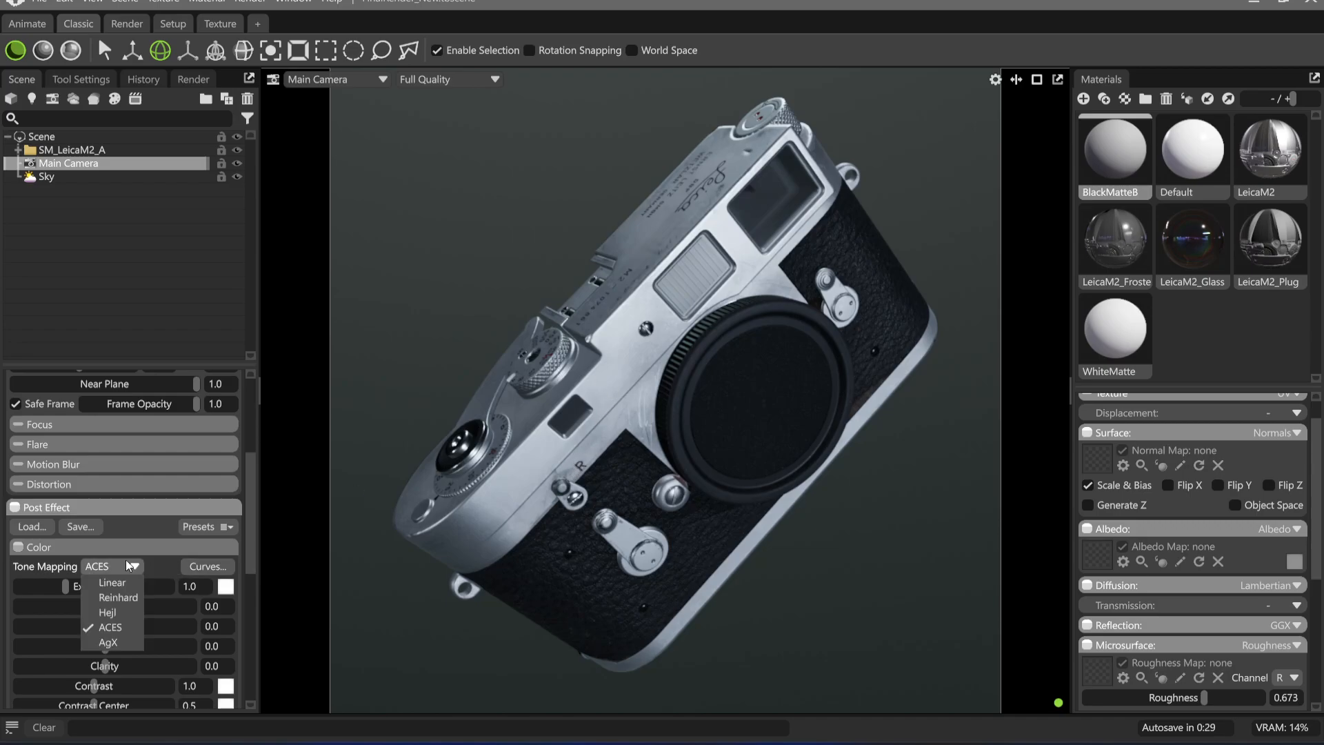
click(131, 617)
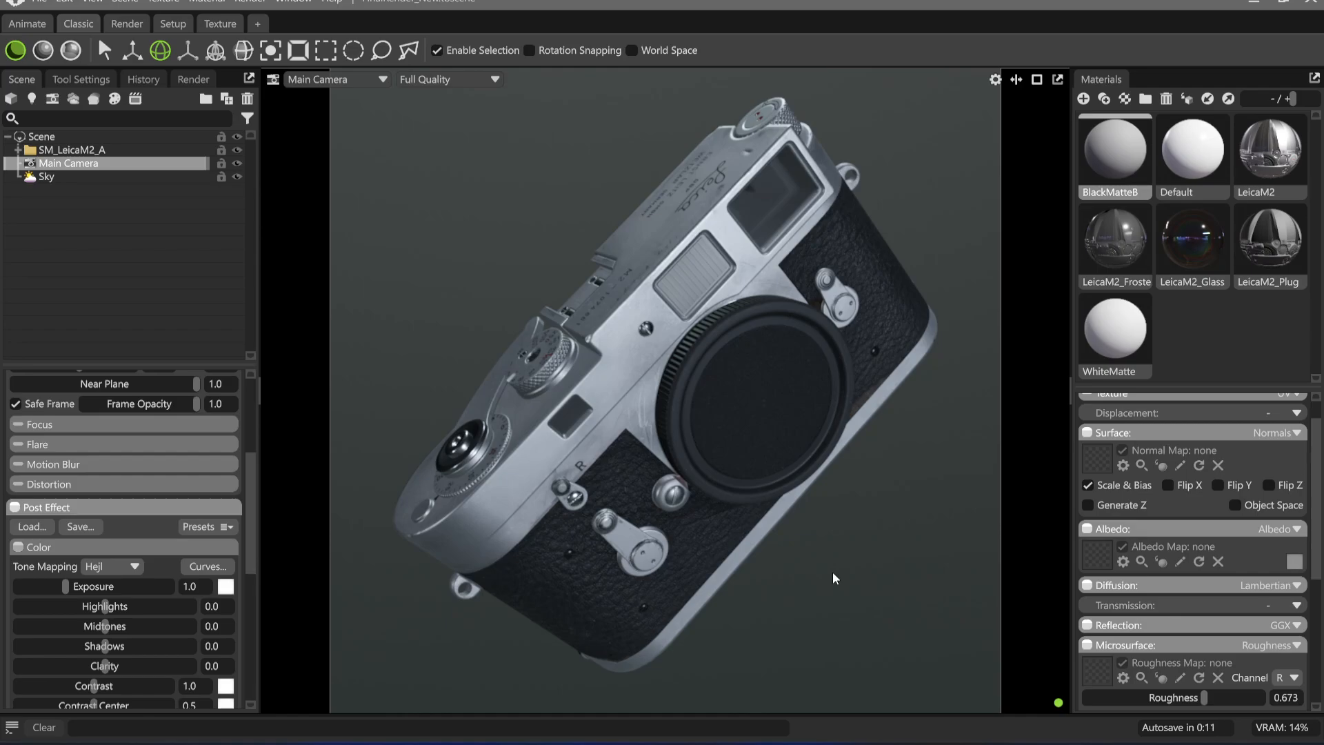
Start loading a custom image for the Sky light and browse to the C: drive's Program Files folder
click(66, 177)
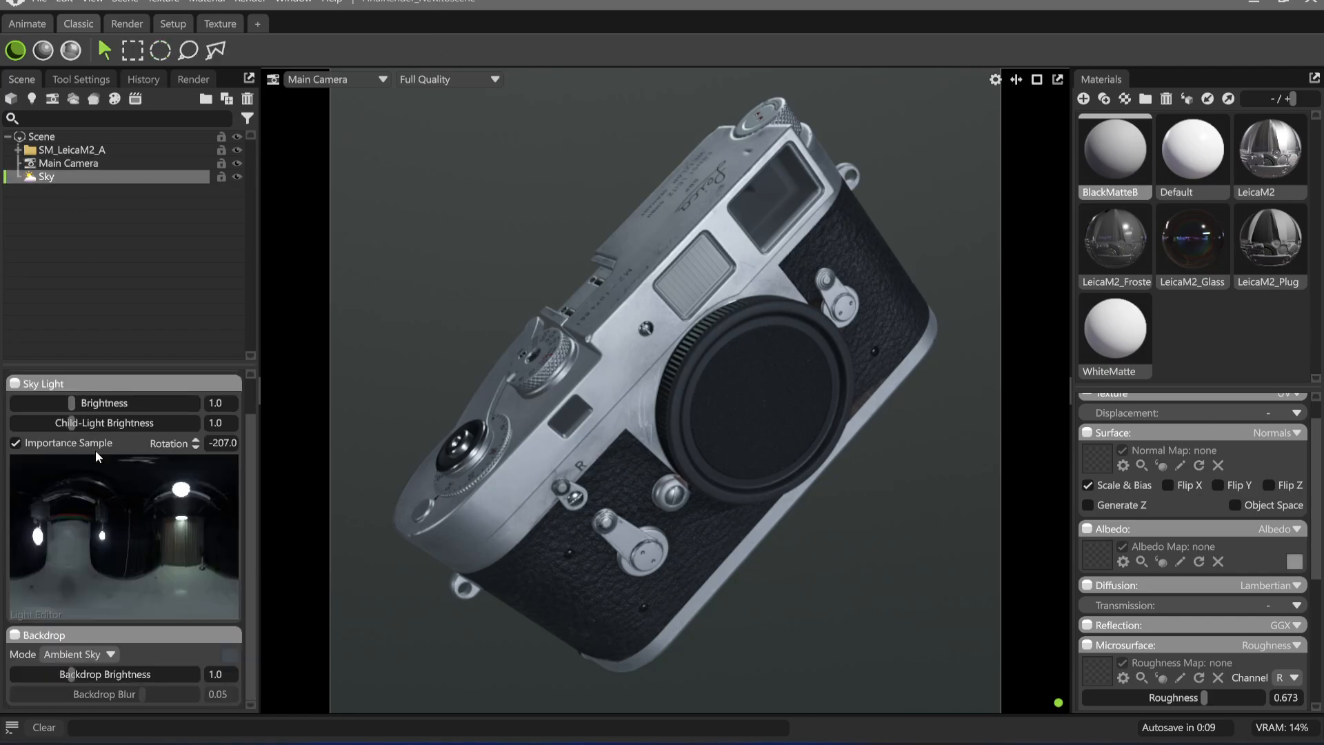
scroll(179, 607, up, 1)
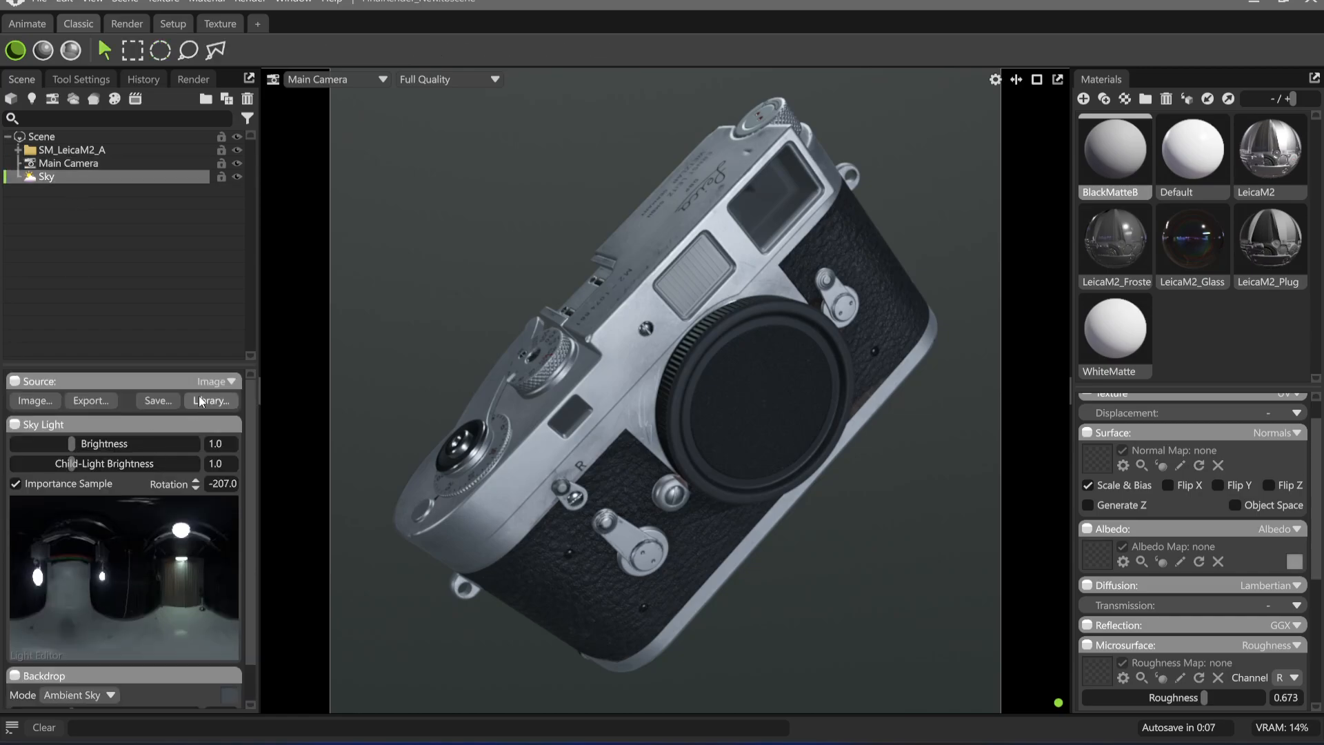
click(44, 400)
scroll(414, 379, down, 5)
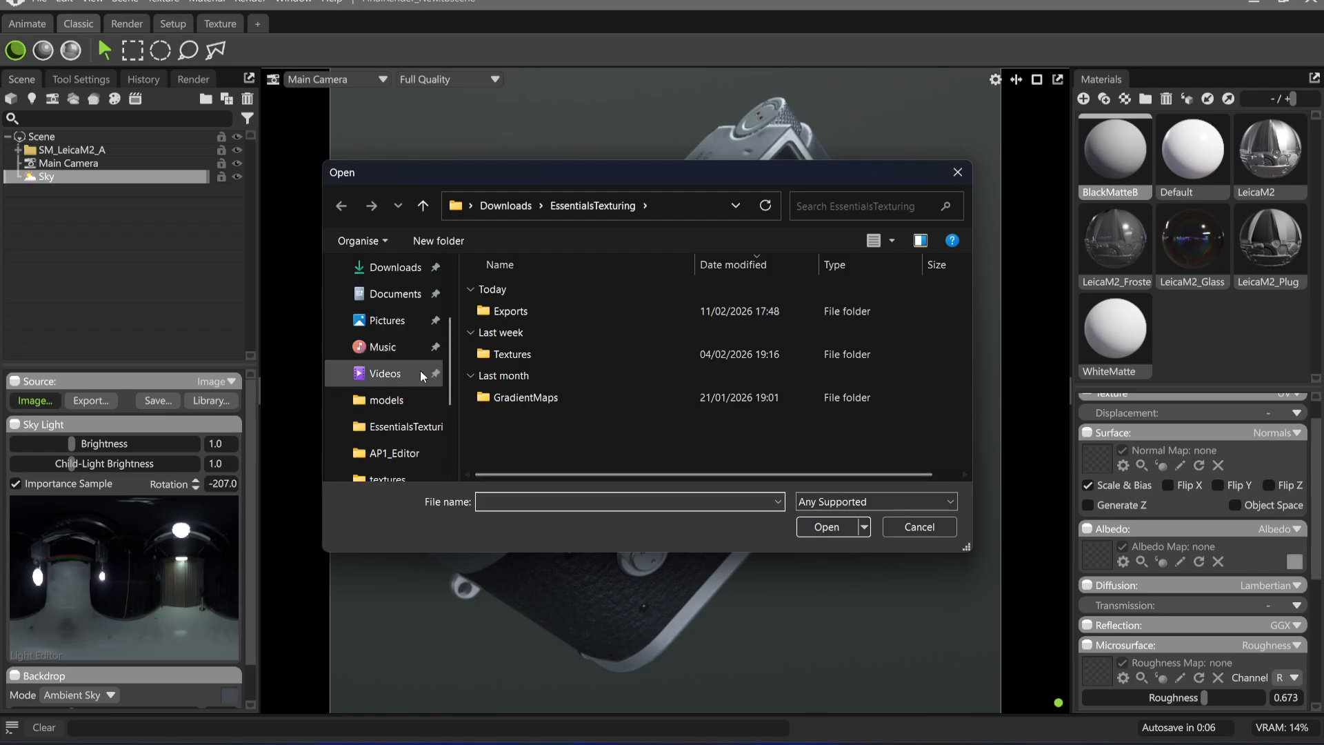
click(404, 426)
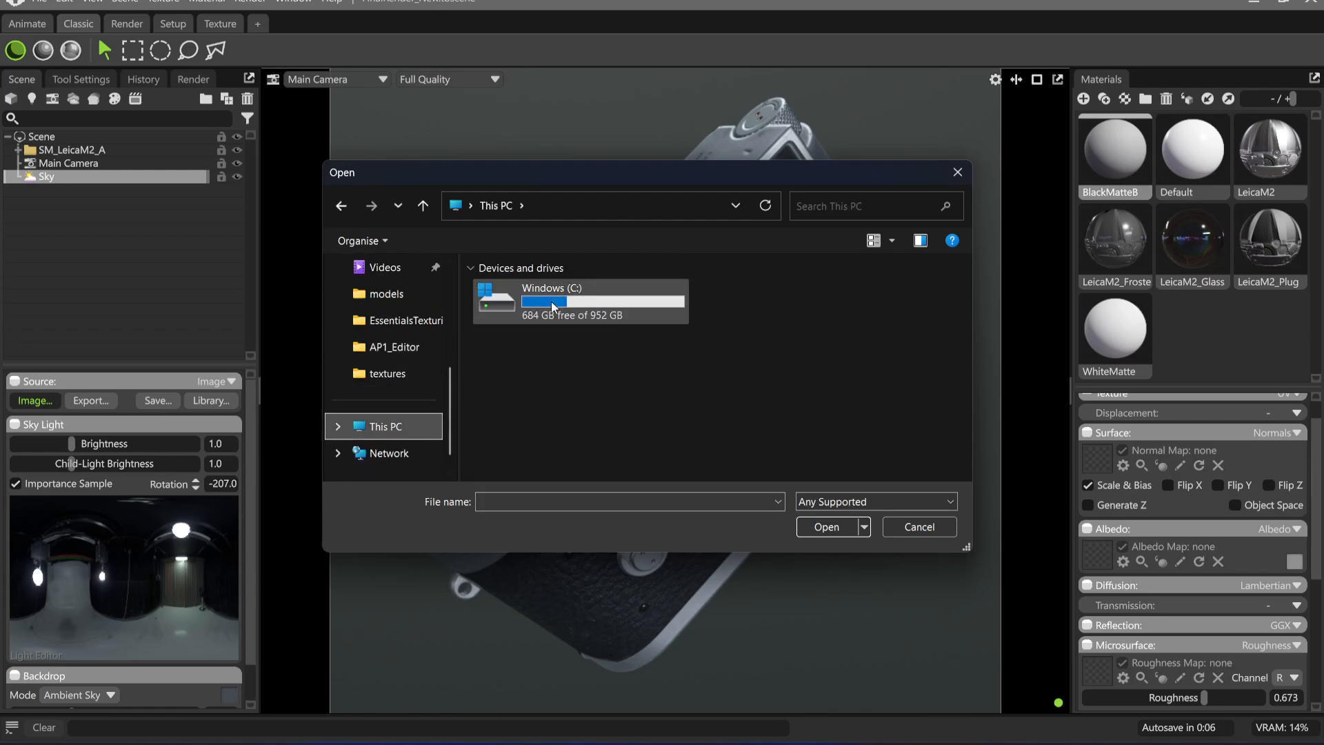
double_click(552, 301)
double_click(551, 364)
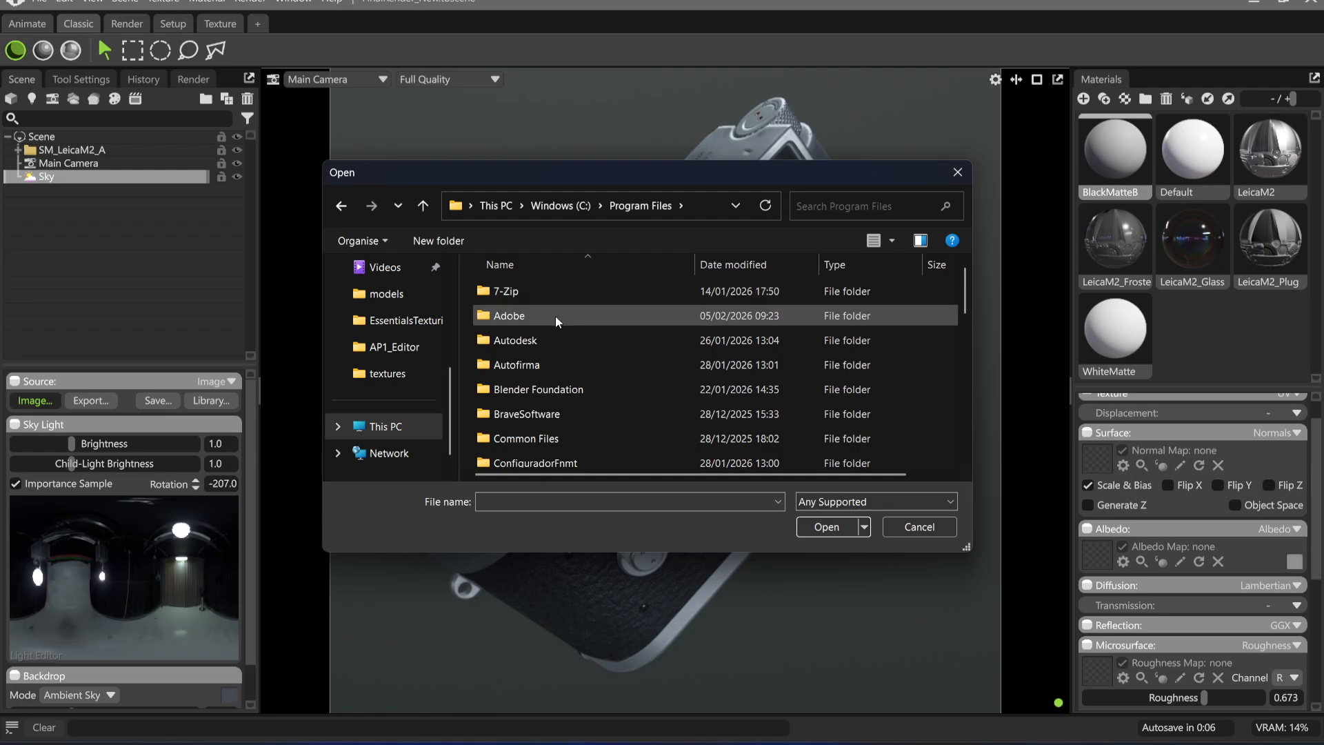
double_click(558, 338)
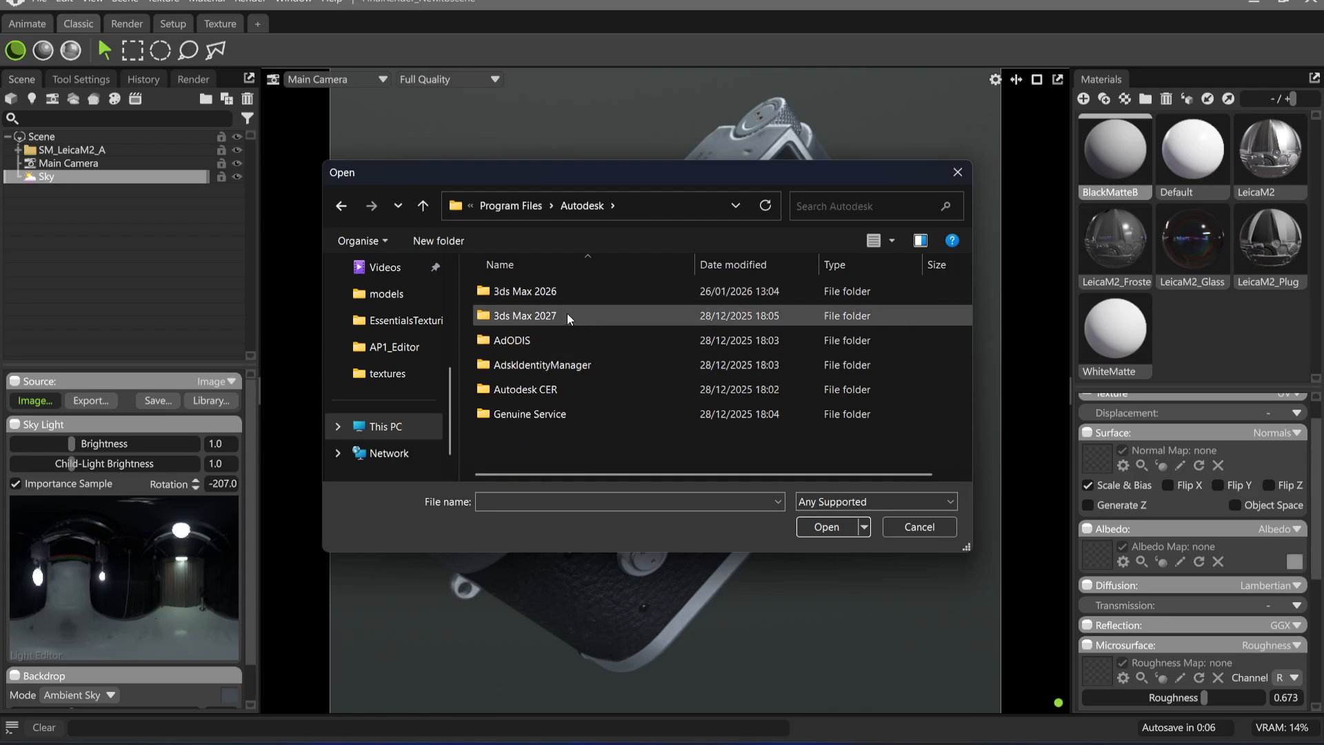
click(521, 207)
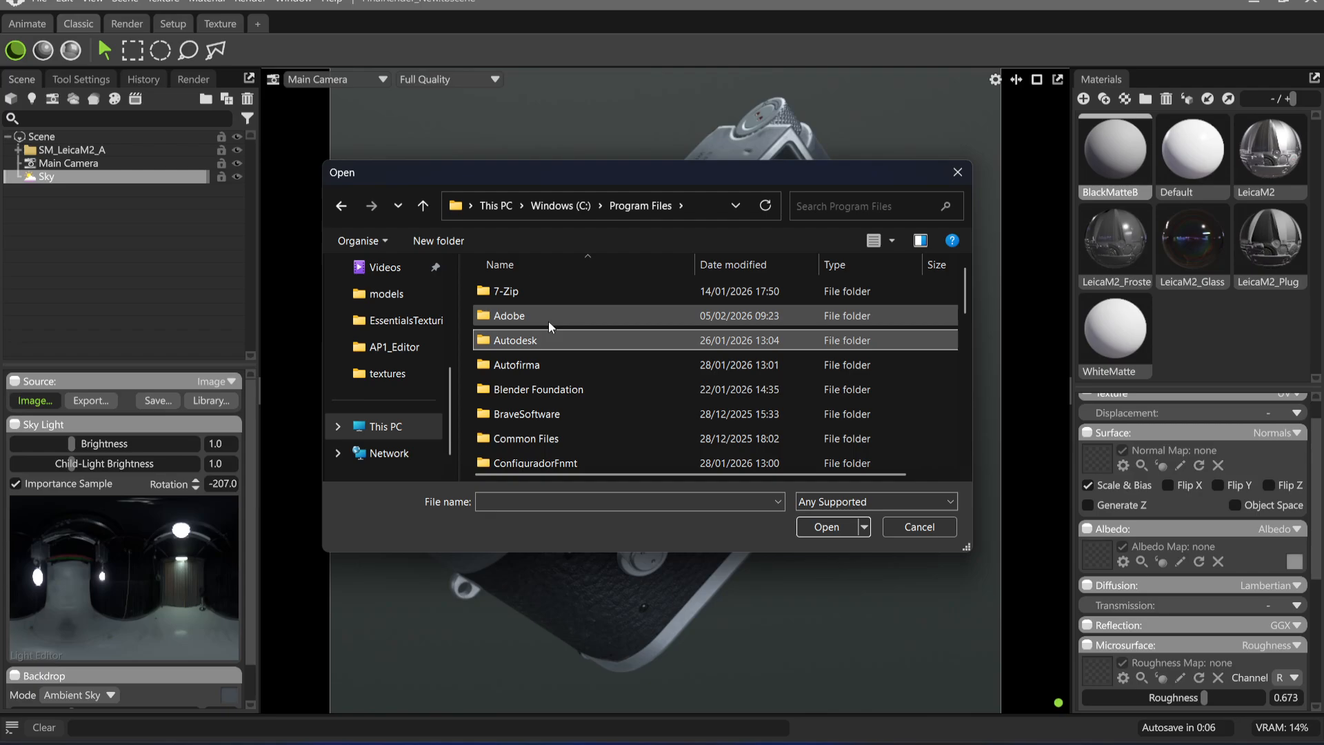
Load a studio EXR panorama from Adobe Substance 3D Designer's resources\view3d\maps folder as the sky image
double_click(548, 317)
double_click(574, 338)
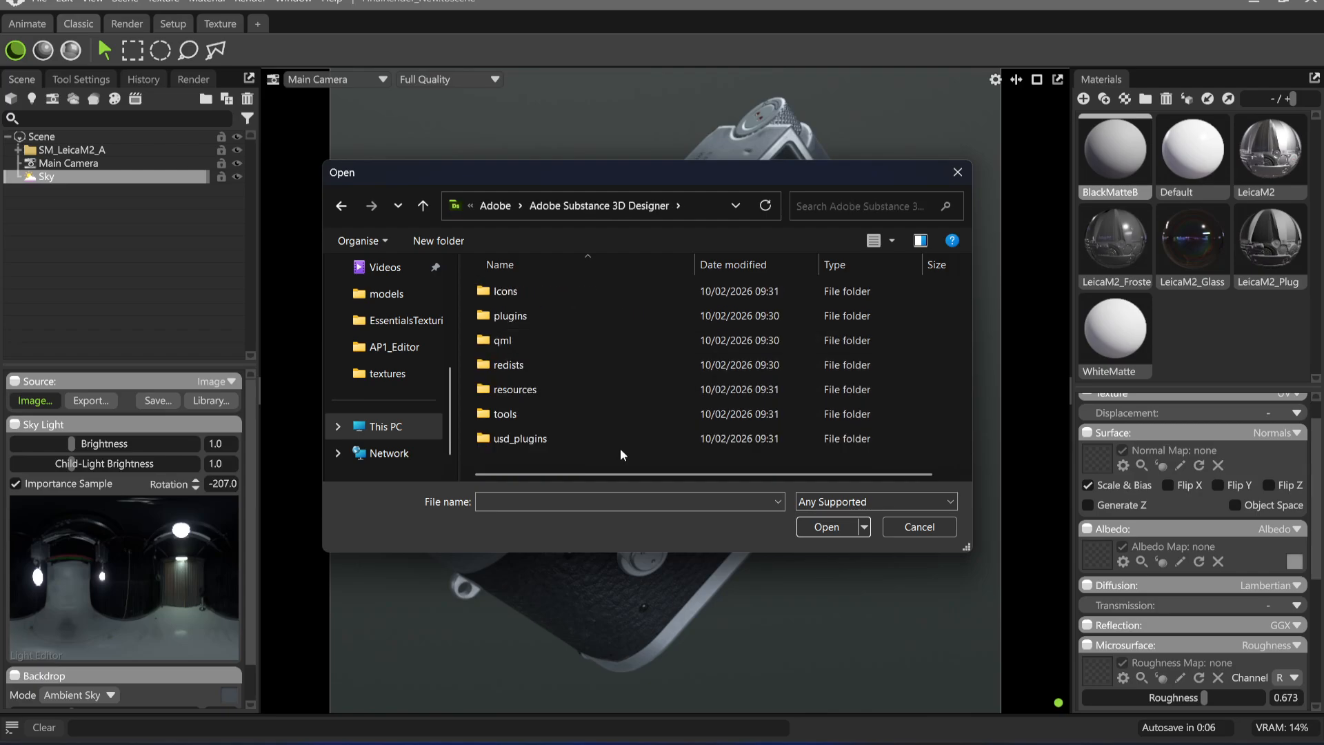
double_click(559, 389)
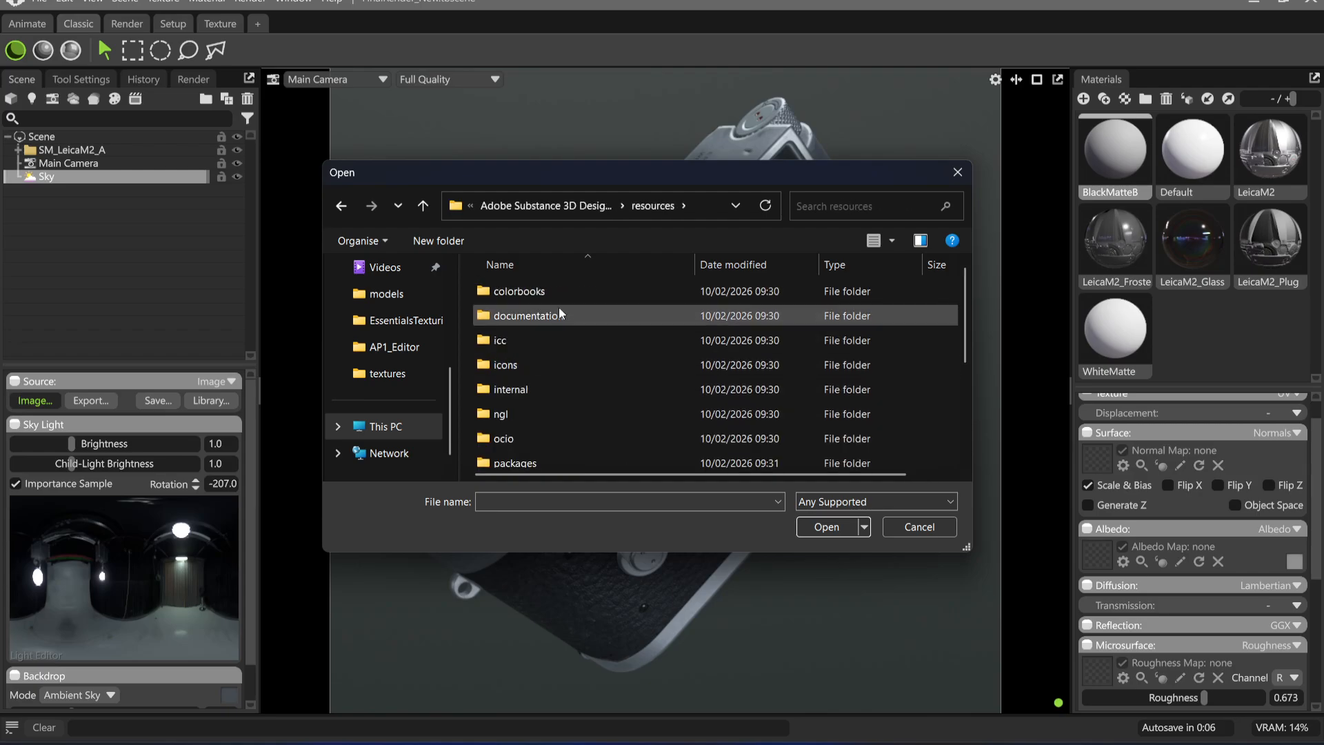
scroll(560, 345, down, 1)
scroll(562, 427, down, 2)
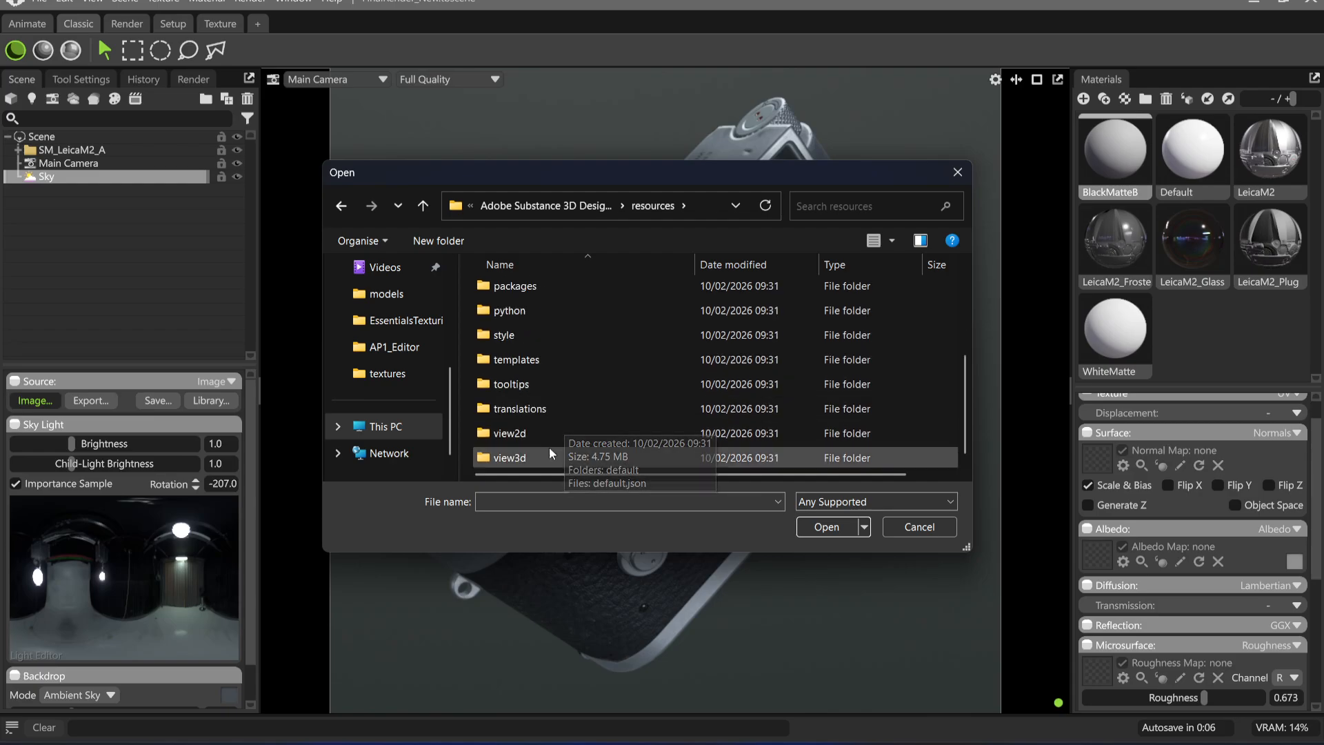
double_click(549, 450)
double_click(549, 312)
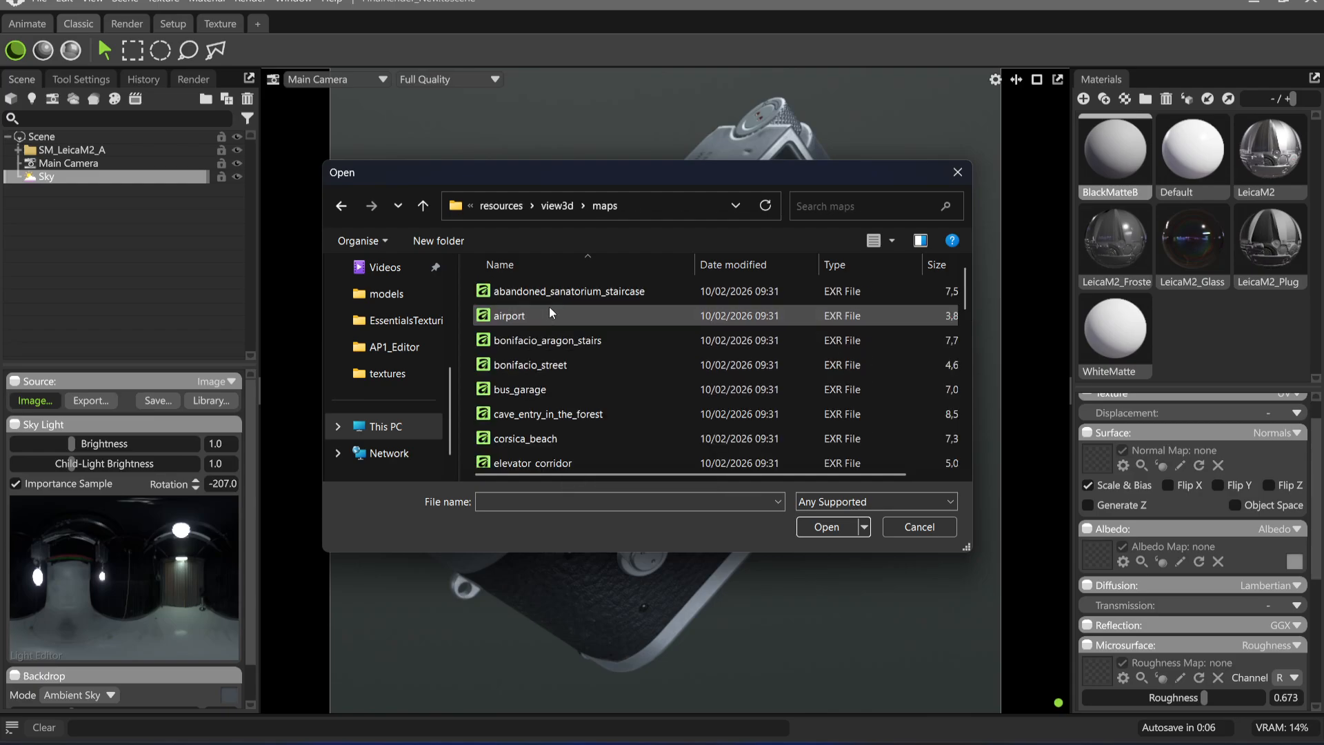
scroll(589, 306, down, 10)
double_click(585, 431)
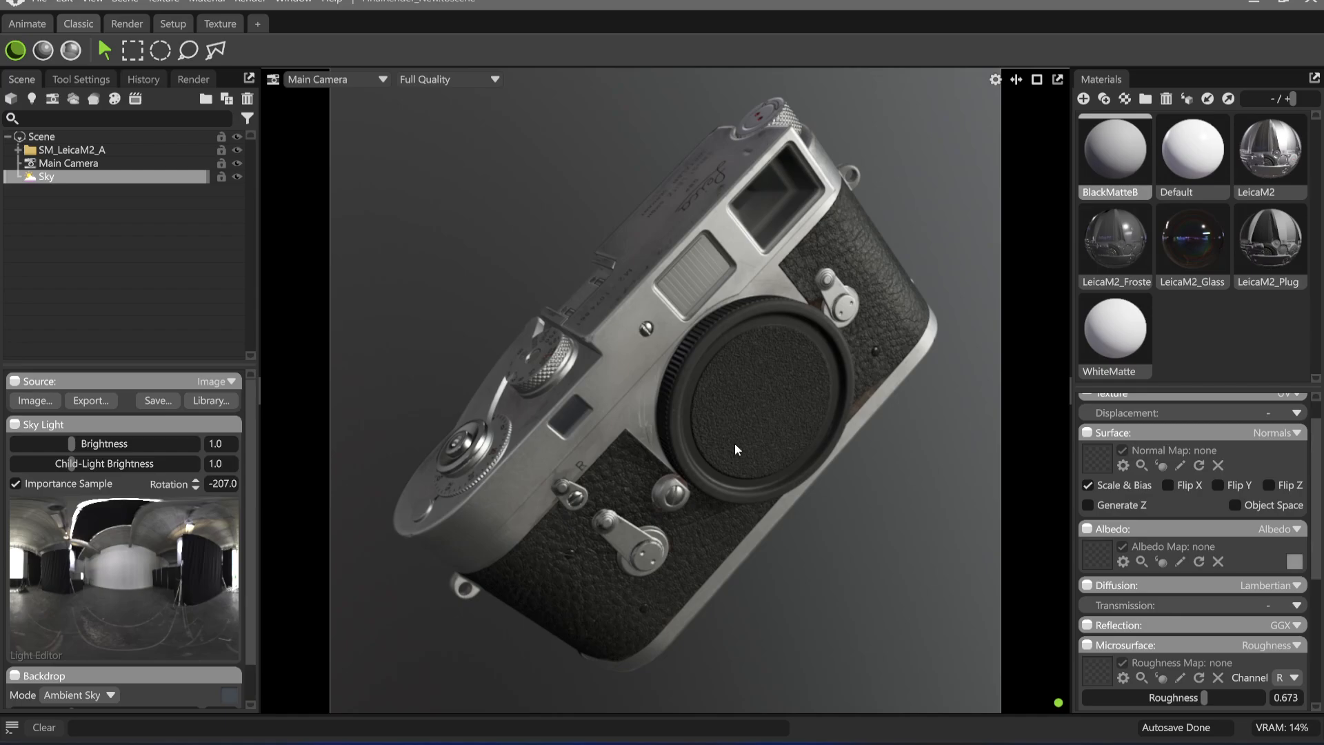
Look through the other EXR environment maps available for the Sky without loading one
click(35, 400)
scroll(552, 305, down, 6)
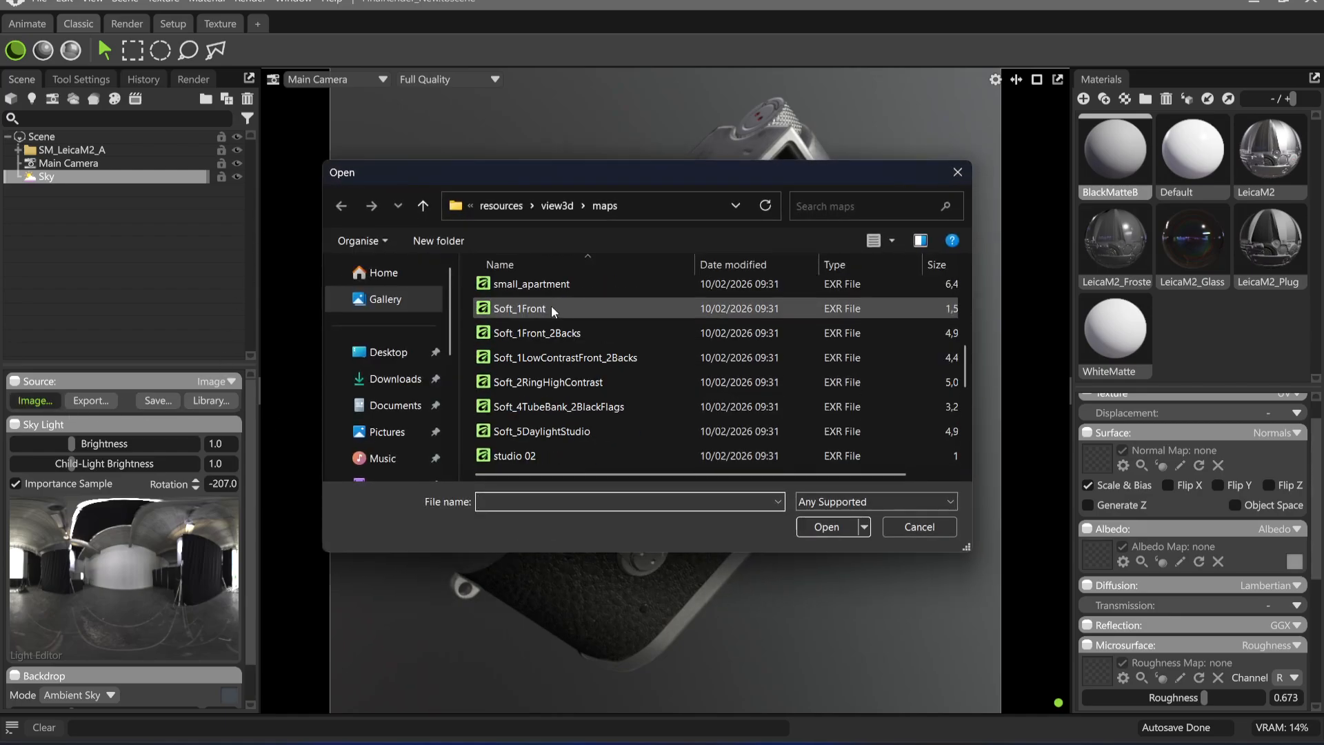
scroll(551, 305, down, 3)
scroll(545, 325, up, 10)
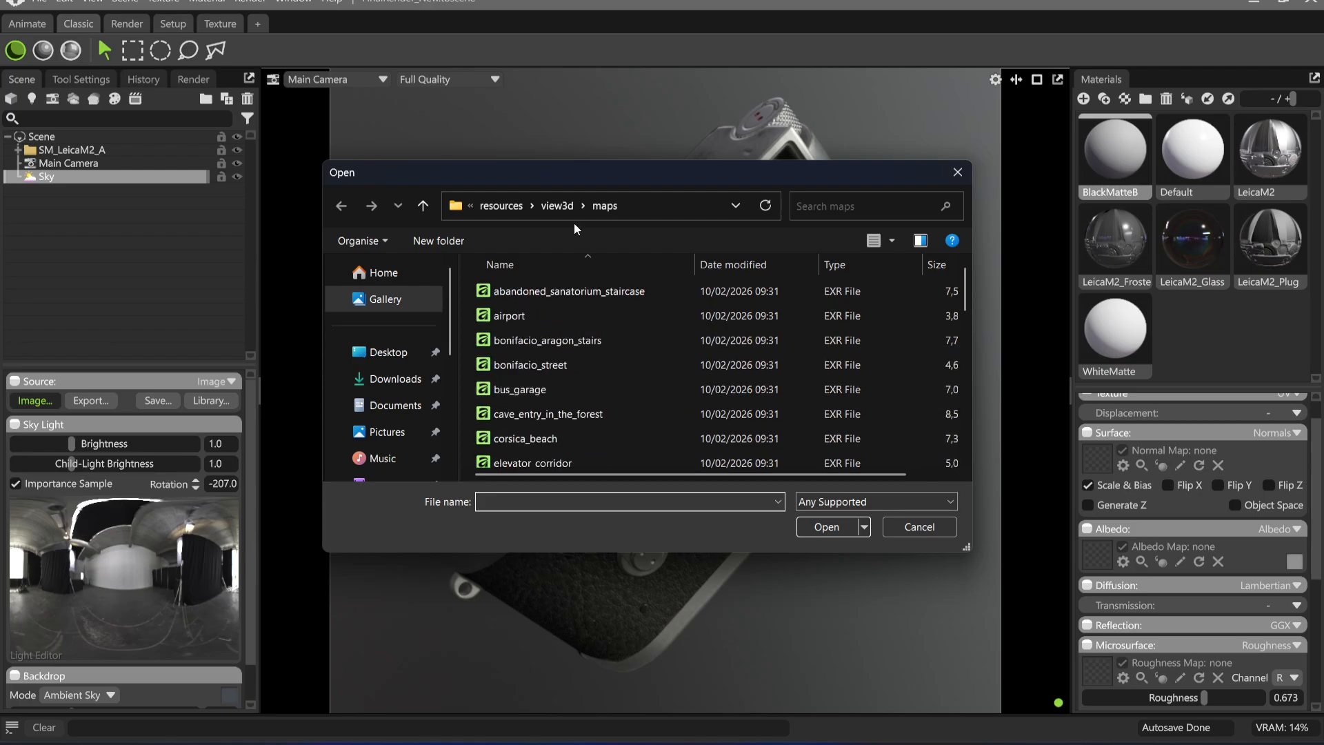
click(919, 526)
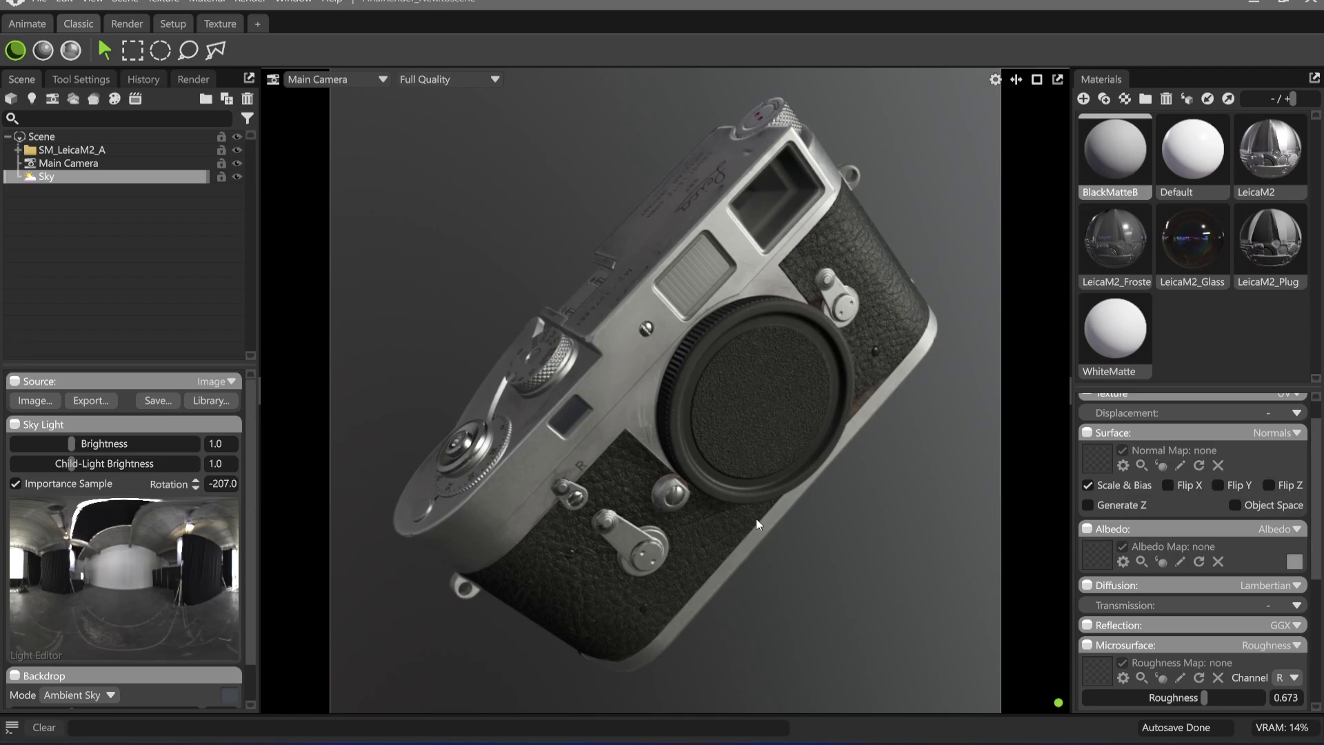
Show the Main Camera's colour settings, and briefly switch to OBS Studio to check the recording before returning to Marmoset Toolbag
click(68, 162)
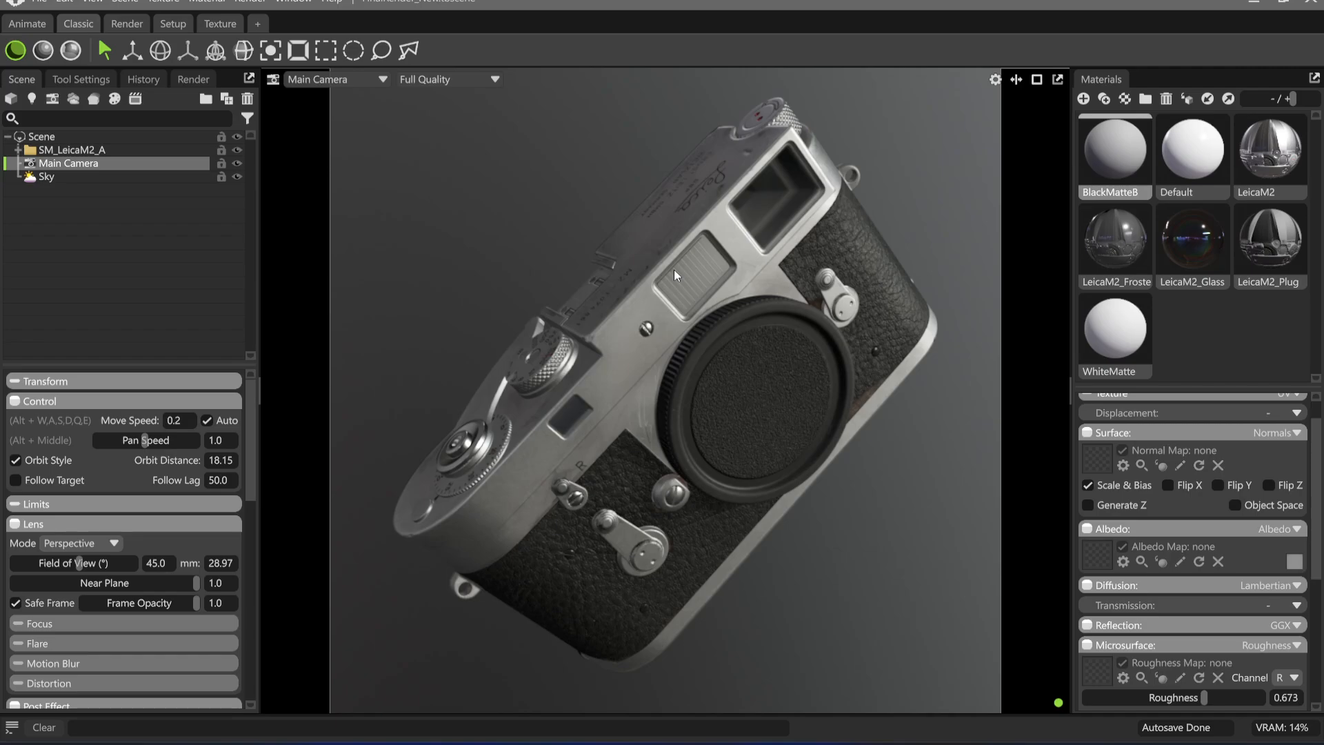
scroll(138, 577, down, 5)
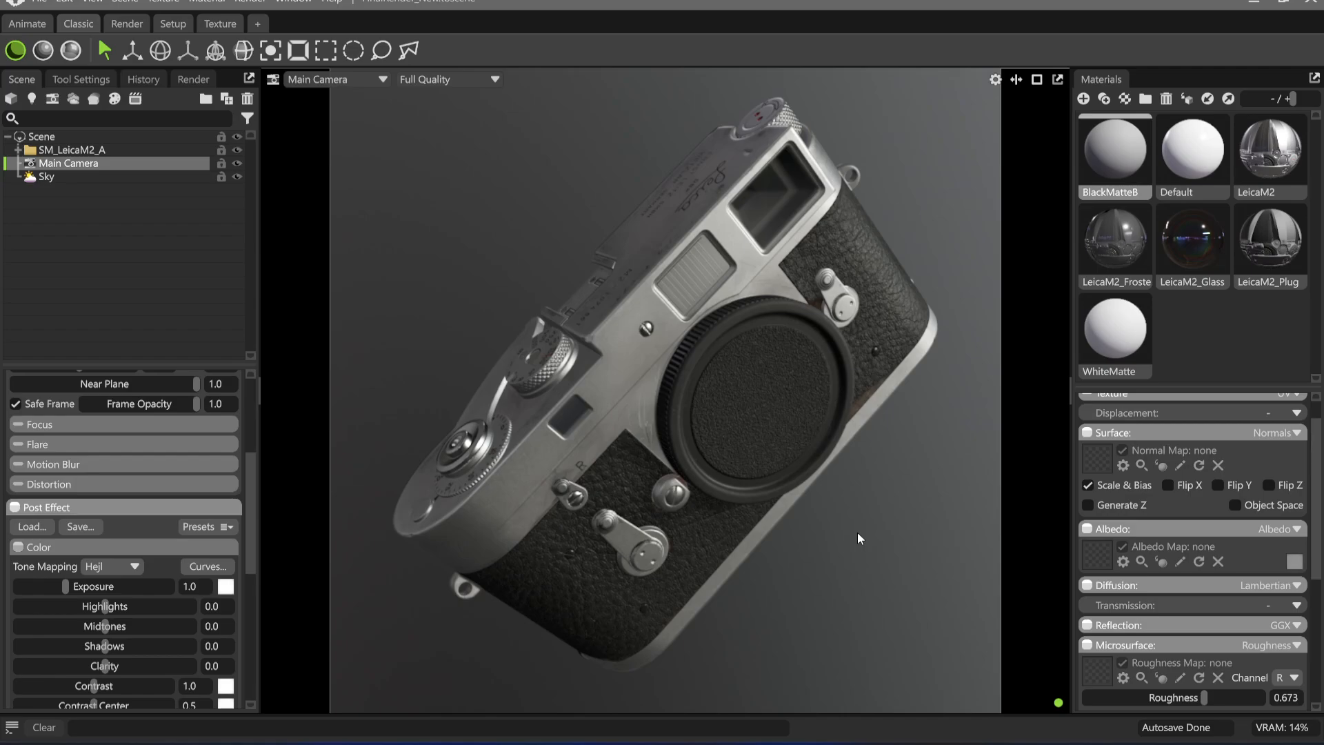
click(704, 743)
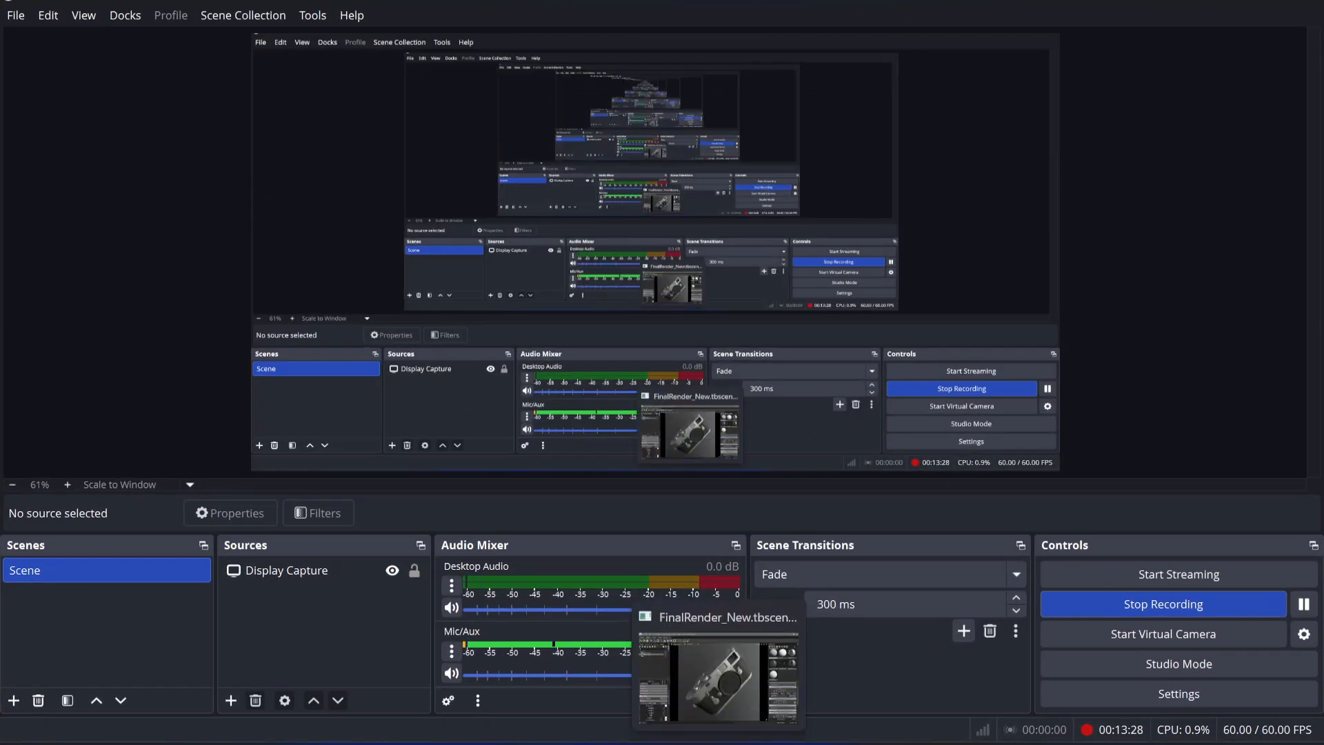
click(719, 744)
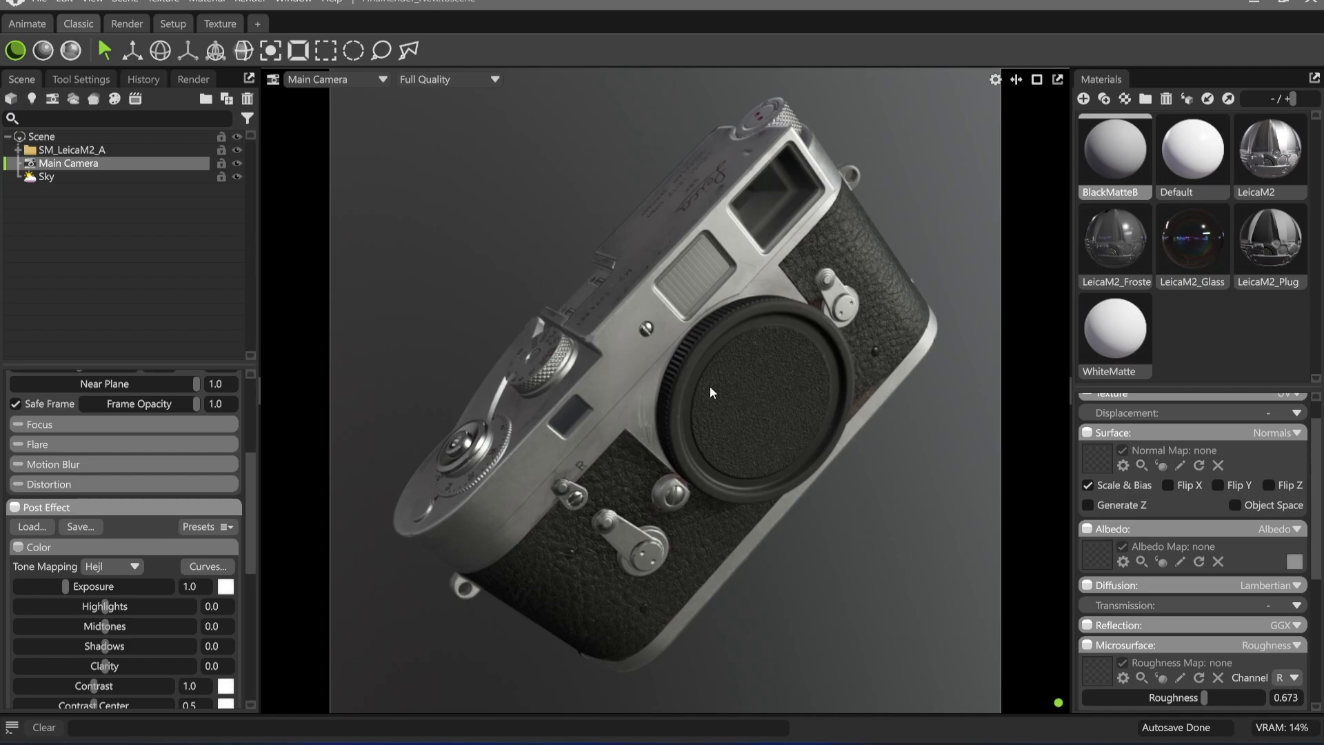
Set the Main Camera's focal length to 75 mm and reframe the Leica to fill the safe frame
scroll(134, 536, up, 2)
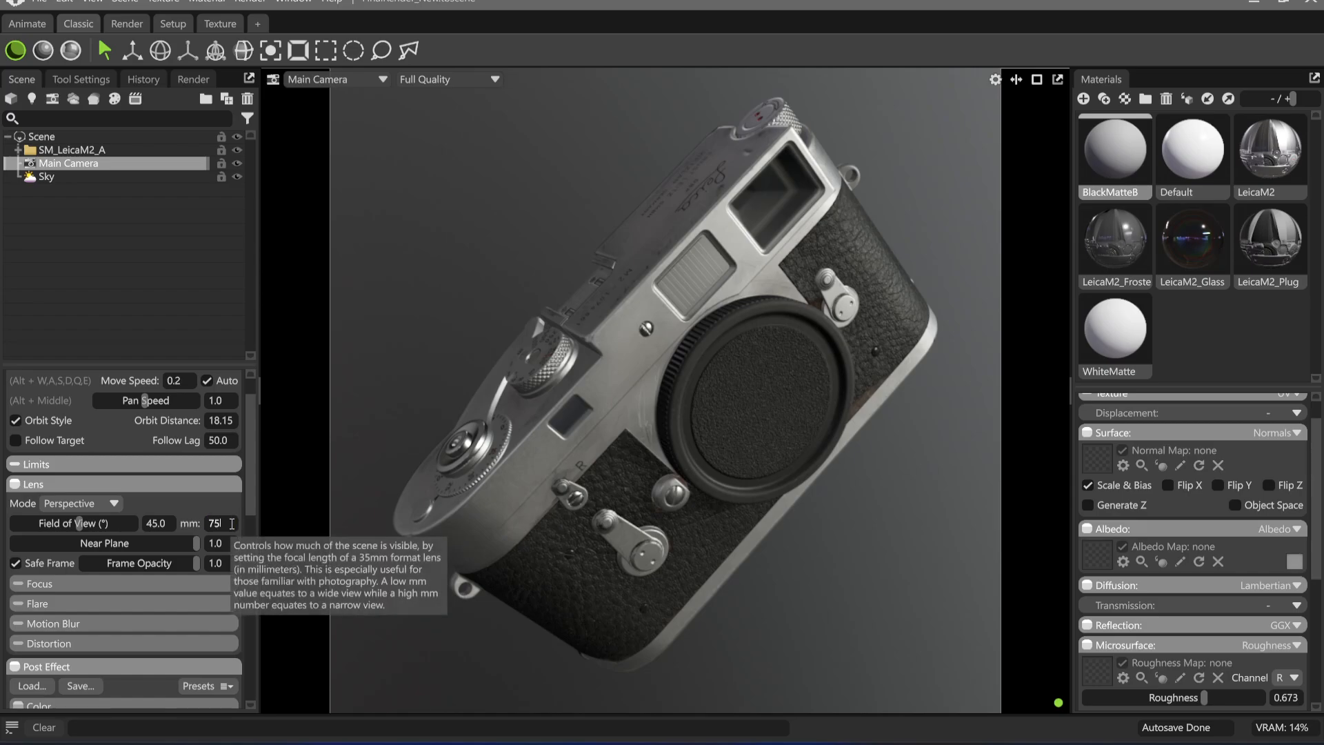
text(75)
key(Return)
alt+right_drag(729, 439, 668, 301)
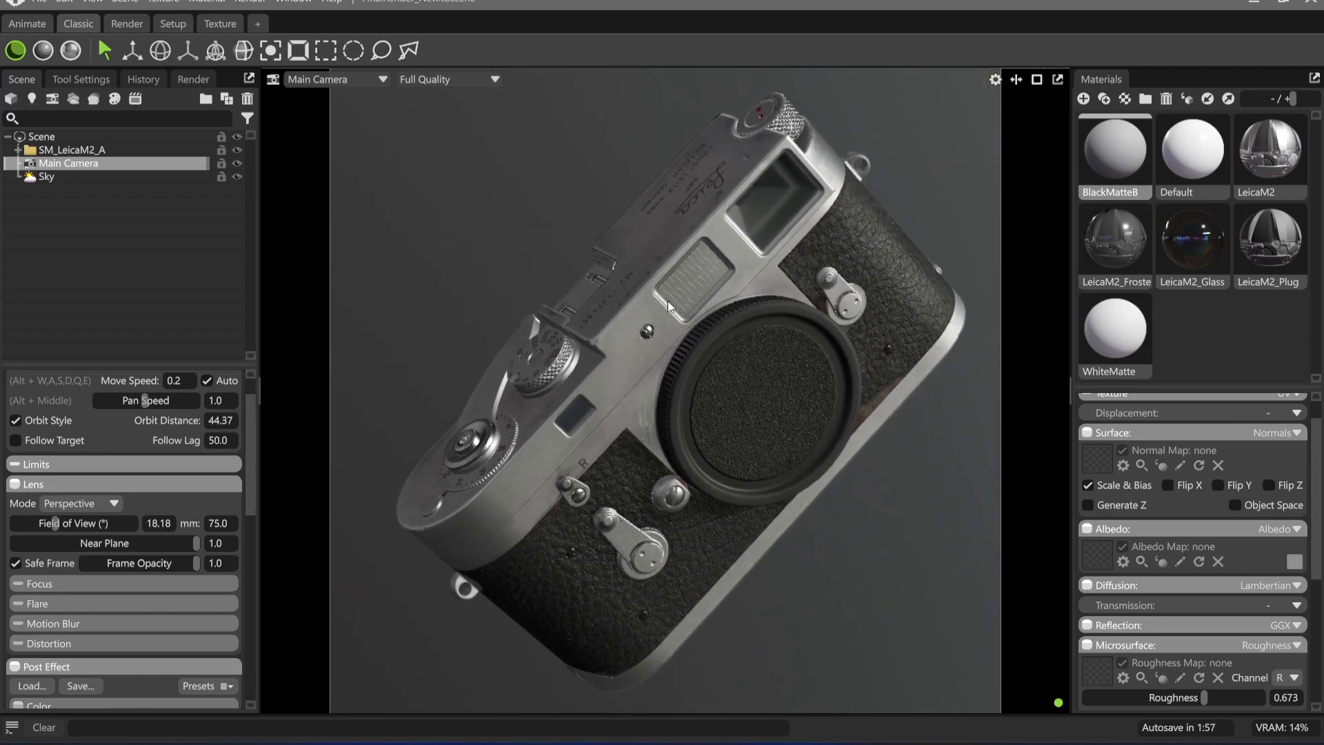
alt+middle_drag(775, 297, 767, 292)
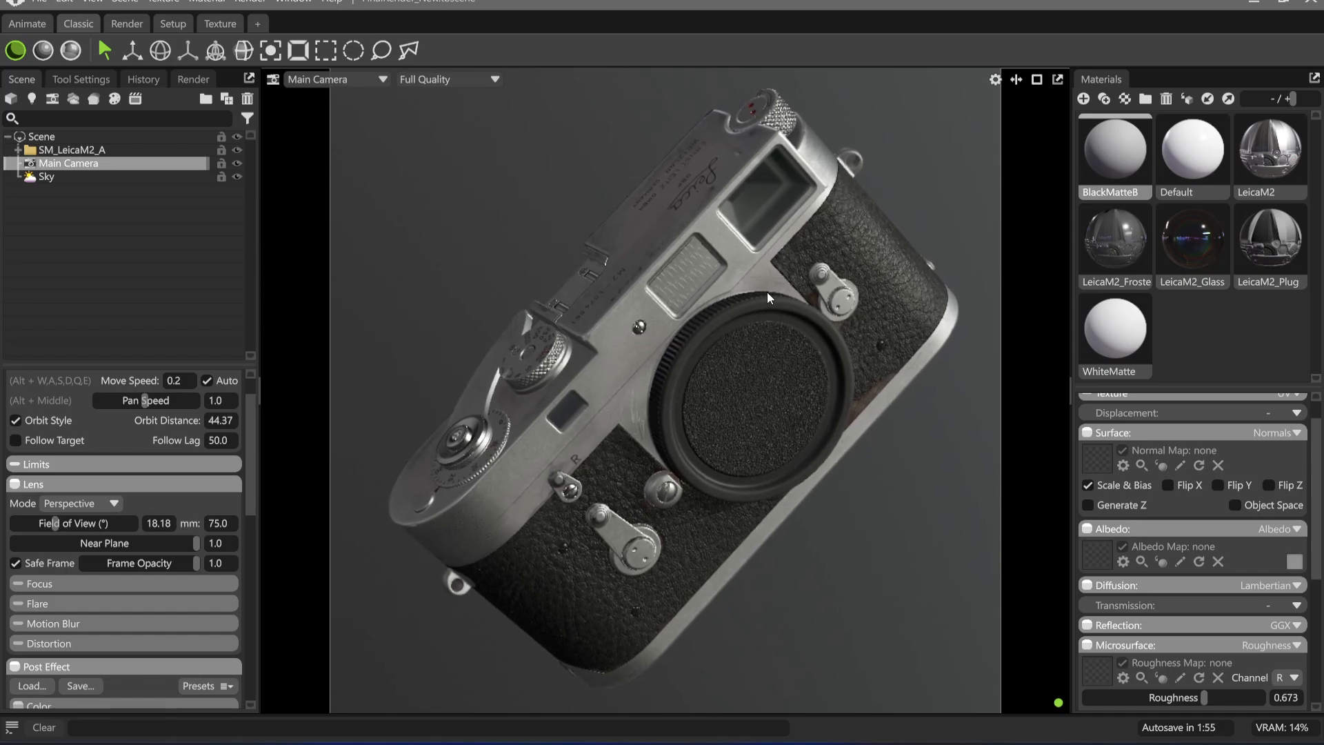
Set the Main Camera's focal length to 28 mm and move in until the Leica fills the safe frame again
click(231, 522)
text(28)
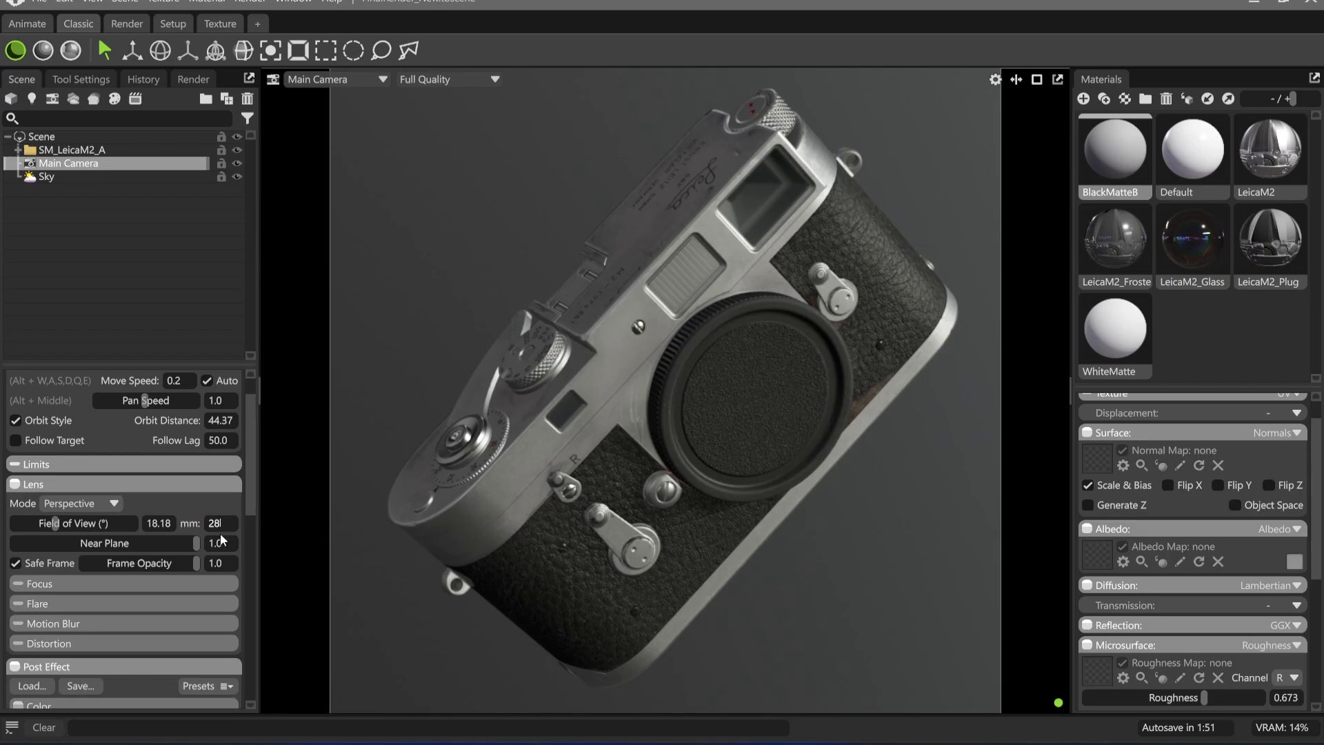
key(Return)
scroll(697, 349, up, 5)
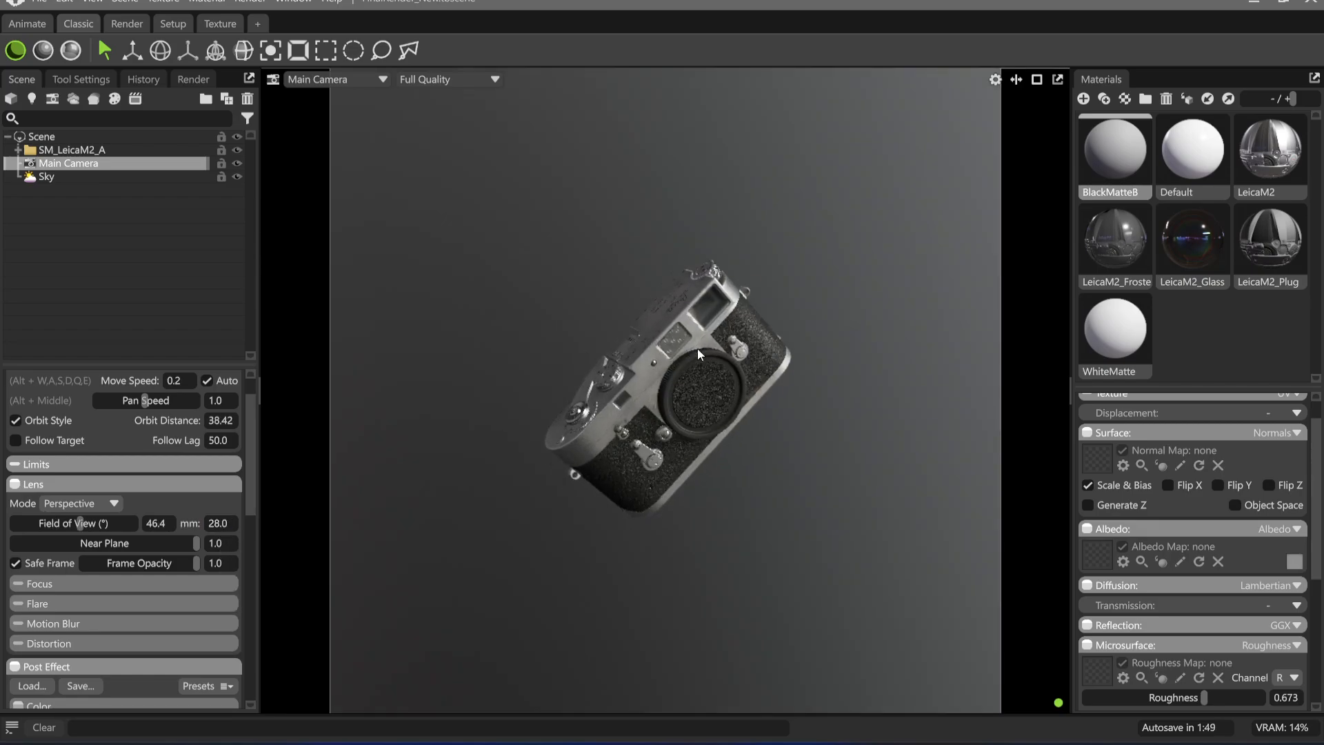
scroll(737, 445, up, 1)
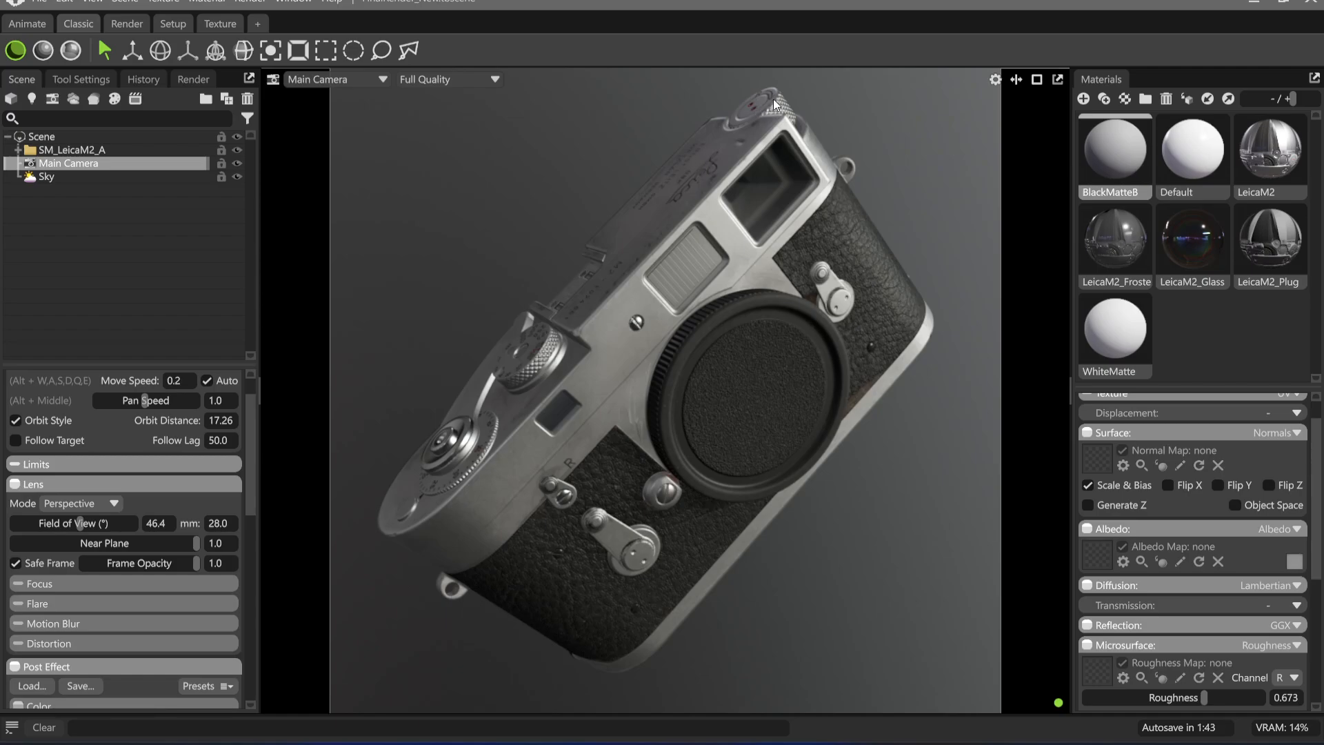
drag(766, 198, 788, 193)
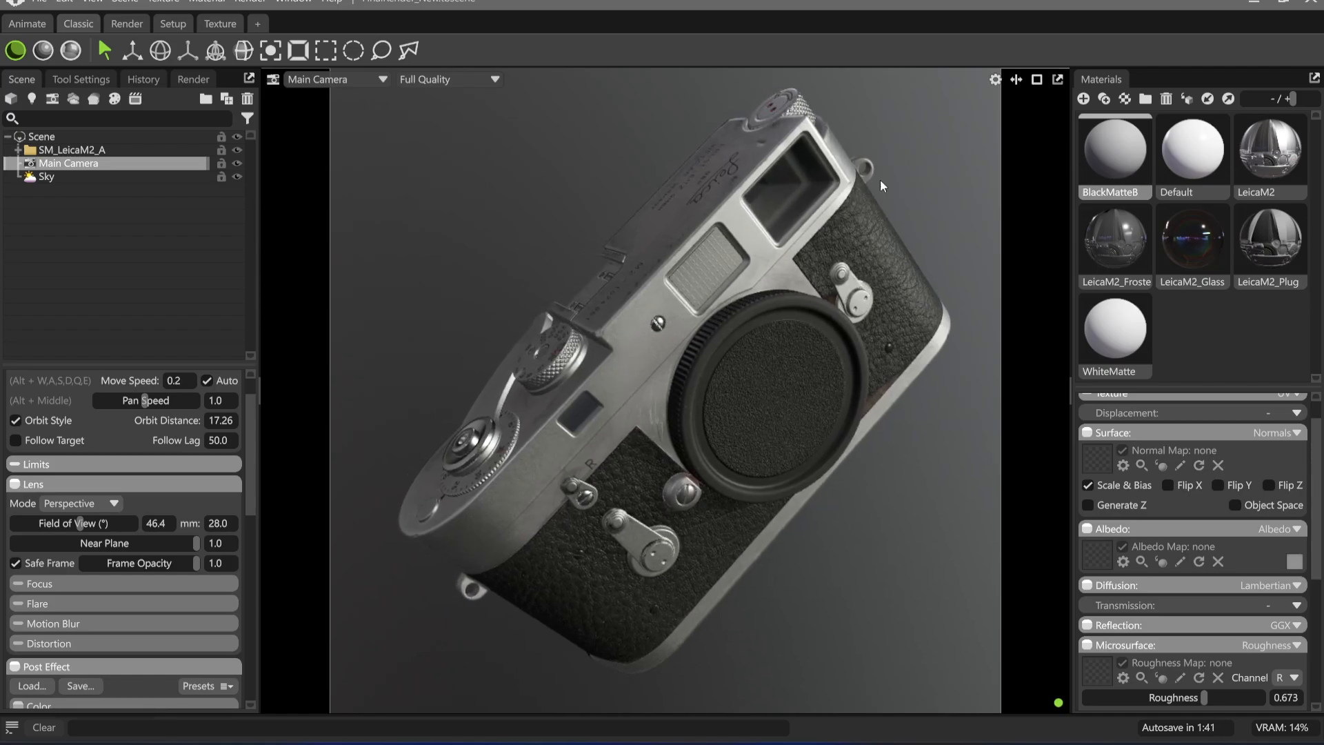
Set the Main Camera's focal length to 75 mm and reframe the Leica so it fills the safe frame
click(232, 522)
text(75)
key(Return)
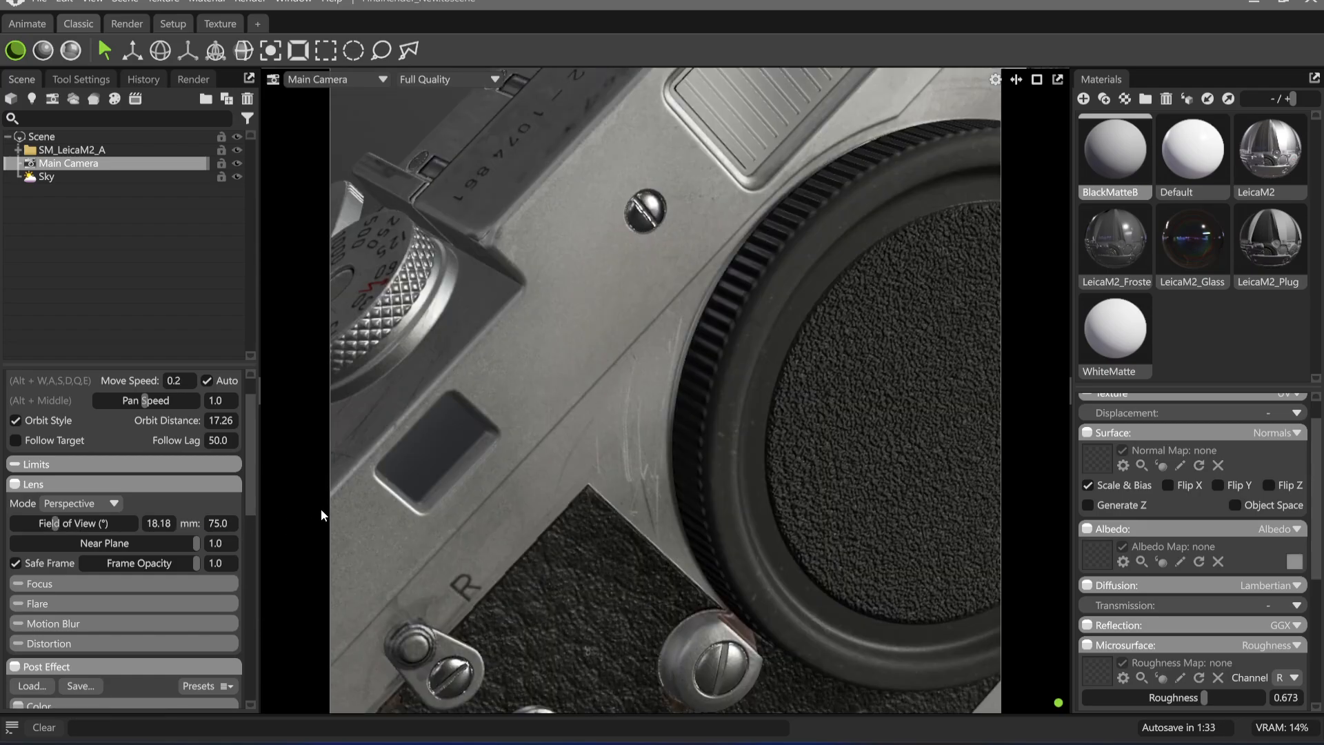
scroll(773, 257, down, 5)
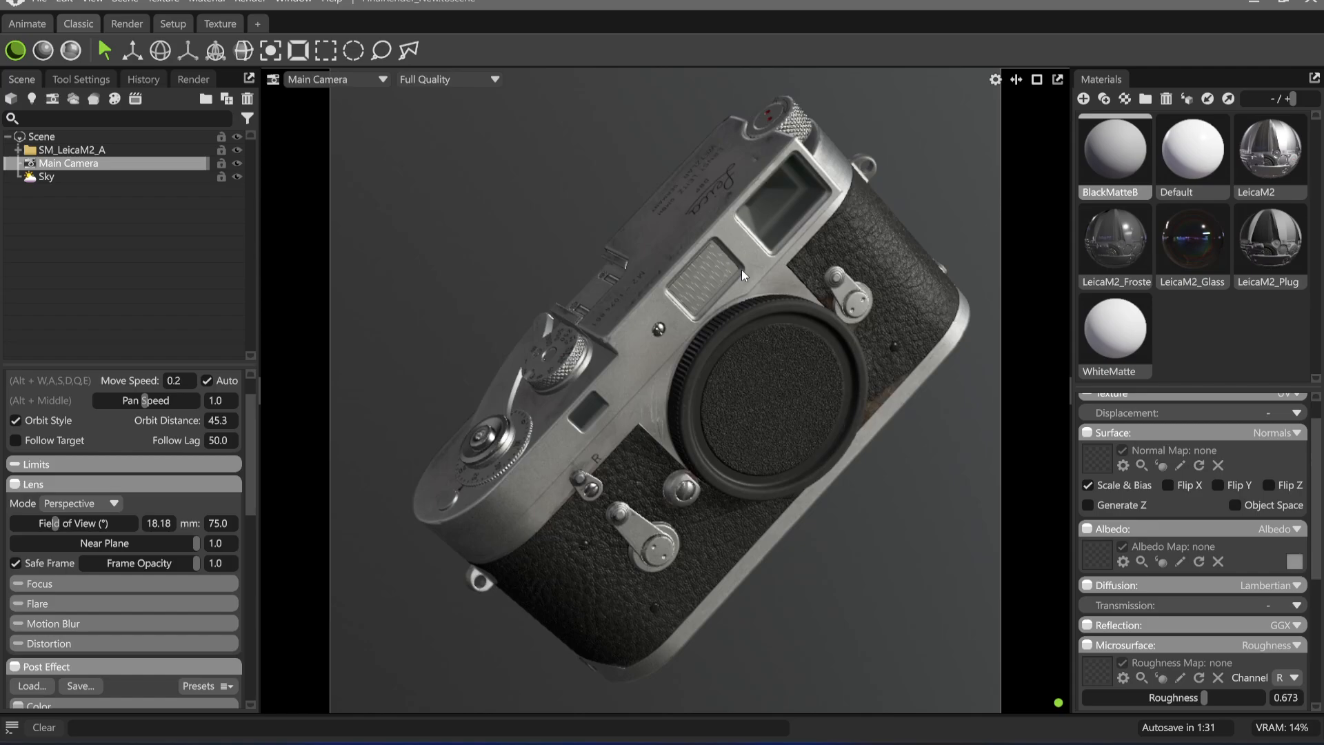
alt+drag(753, 284, 730, 342)
mouse_move(753, 338)
alt+right_down()
mouse_move(718, 351)
mouse_move(756, 362)
alt+right_up()
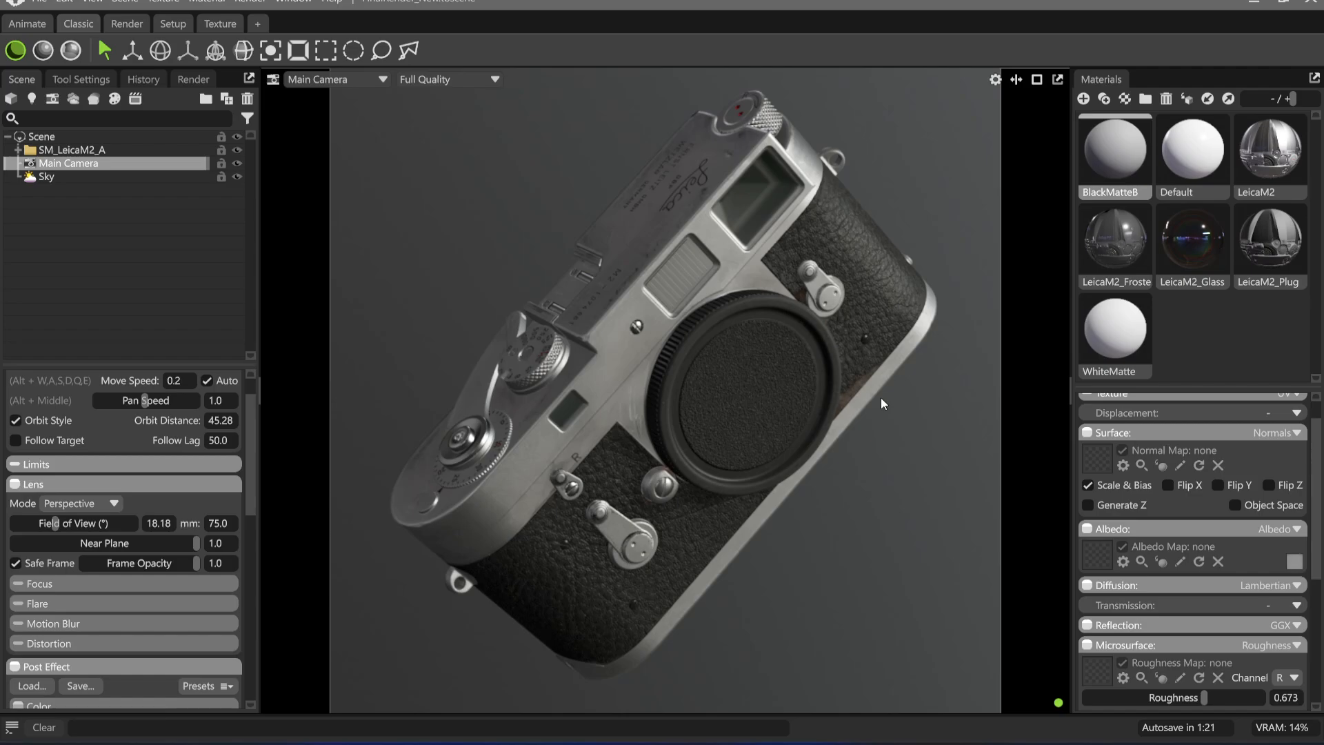
alt+drag(912, 550, 904, 551)
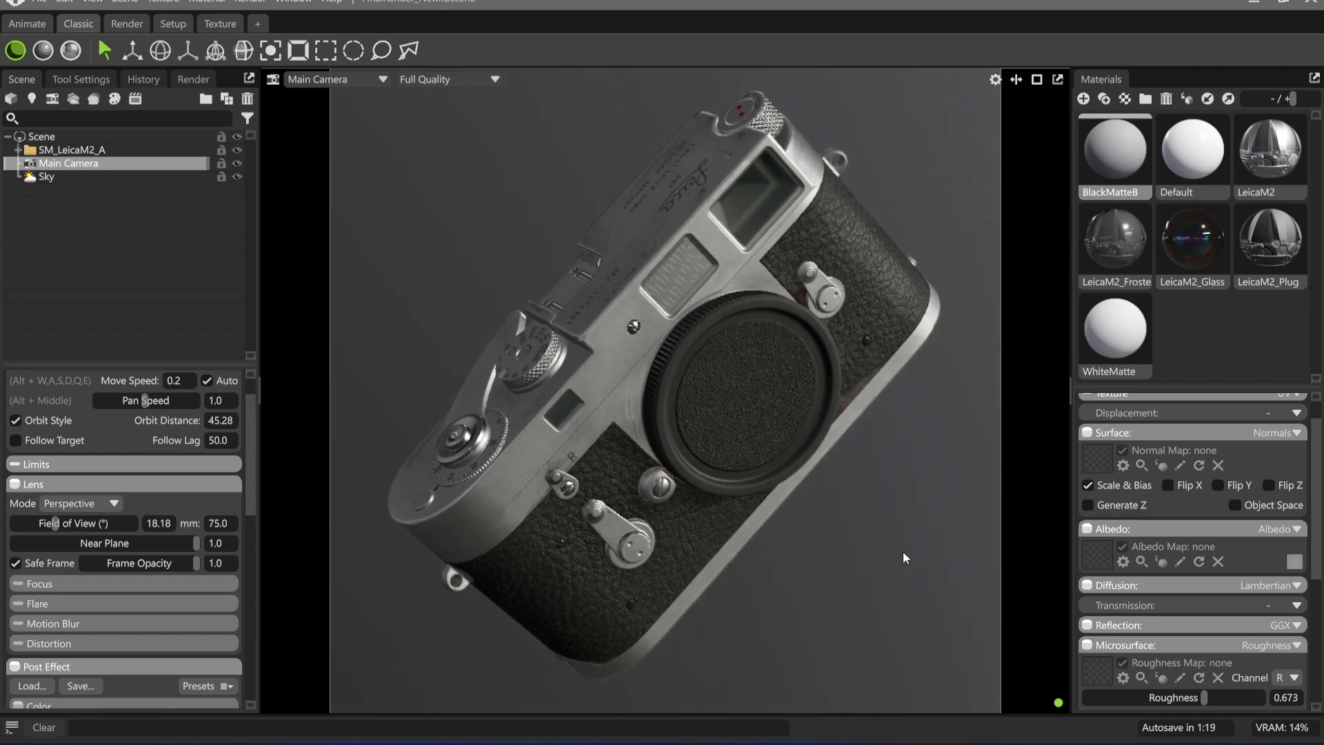
alt+drag(728, 553, 740, 553)
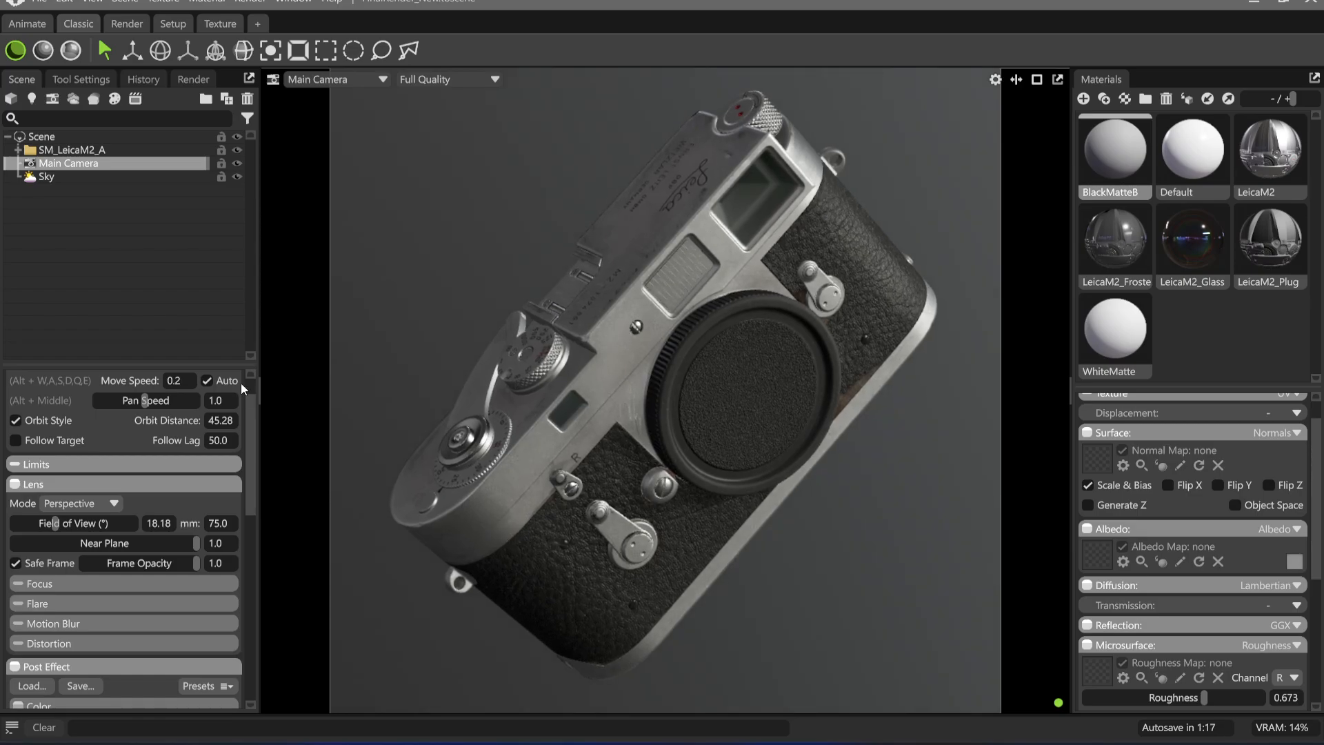
alt+drag(617, 473, 780, 576)
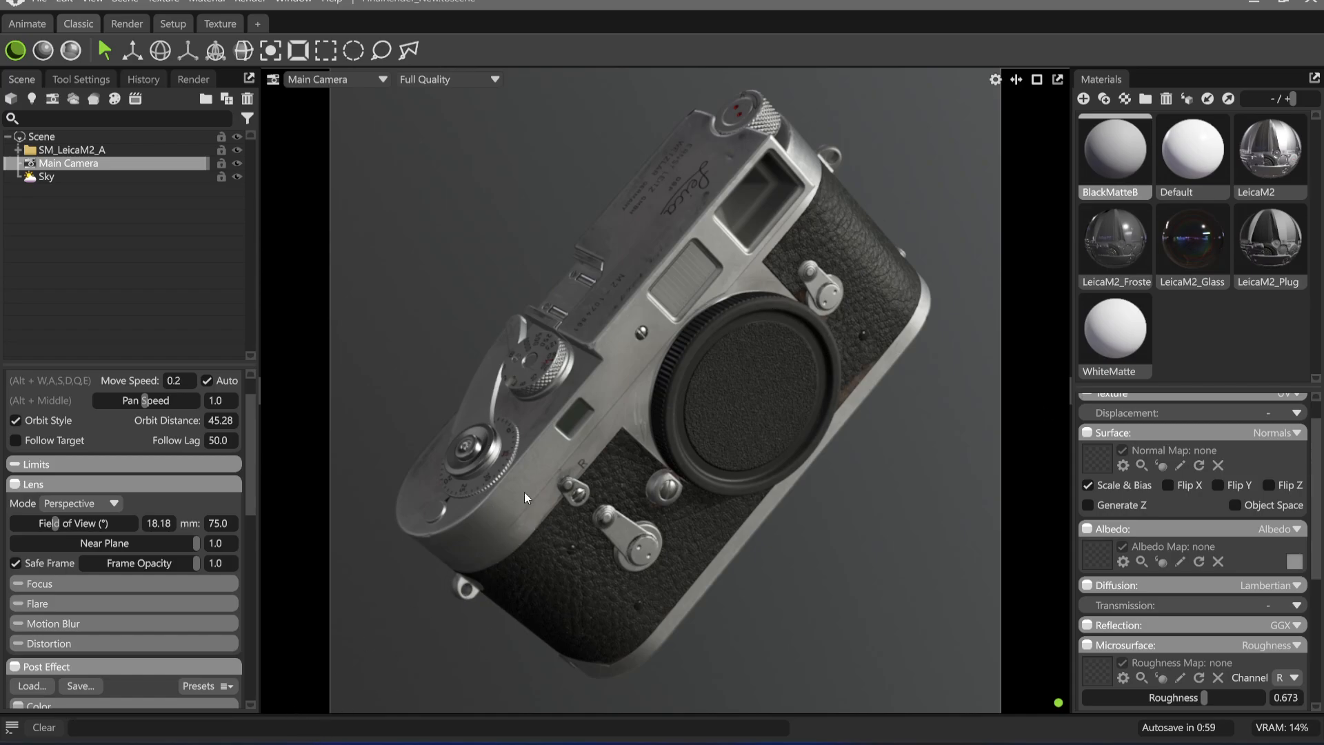
Rotate the SM_LeicaM2_A model slightly and adjust the camera view to refine the diagonal pose within the safe frame
click(119, 151)
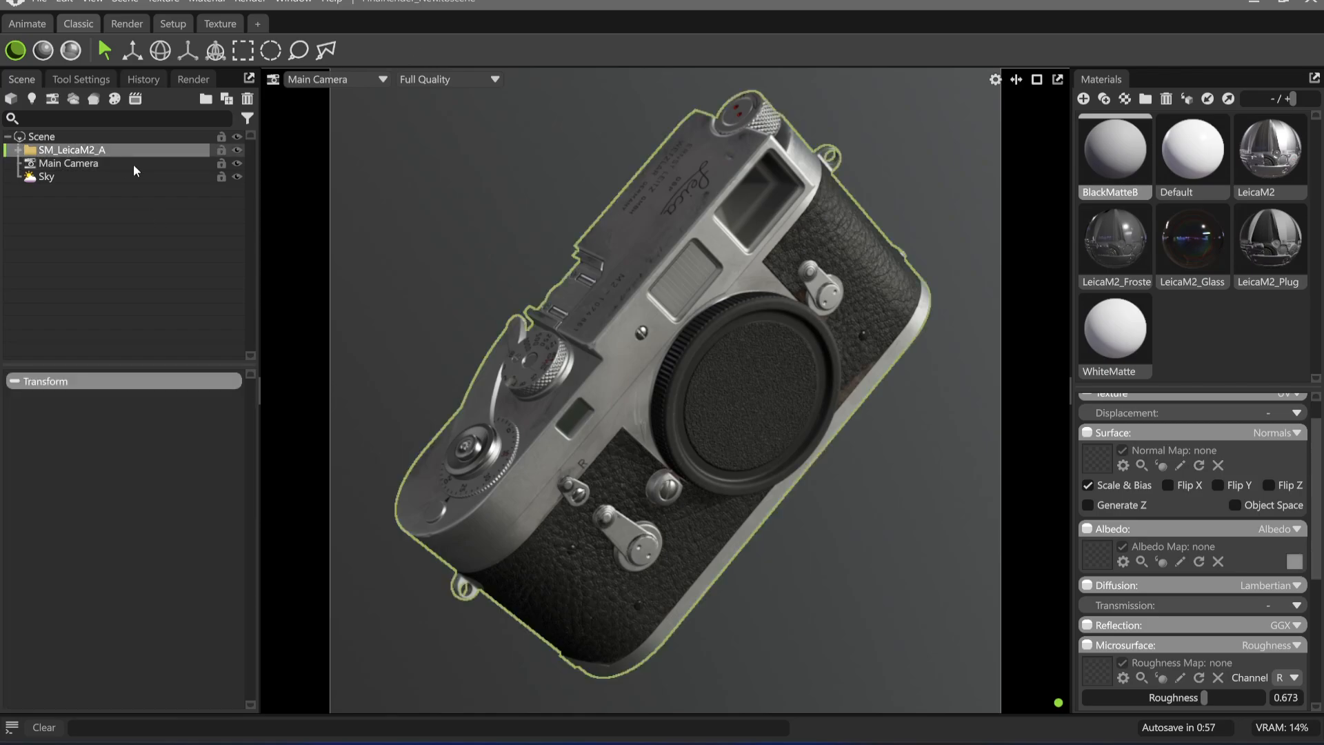
key(w)
key(e)
drag(712, 462, 860, 463)
scroll(857, 469, up, 1)
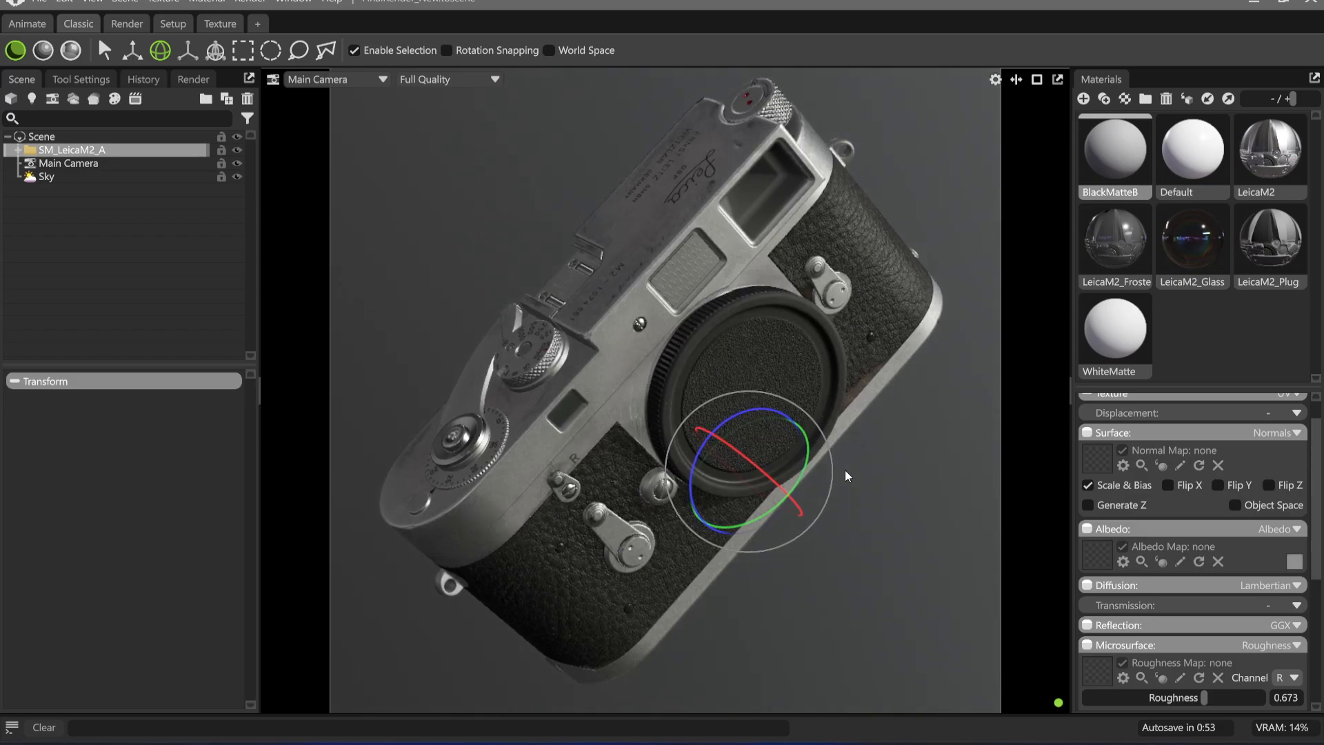
middle_drag(848, 471, 855, 503)
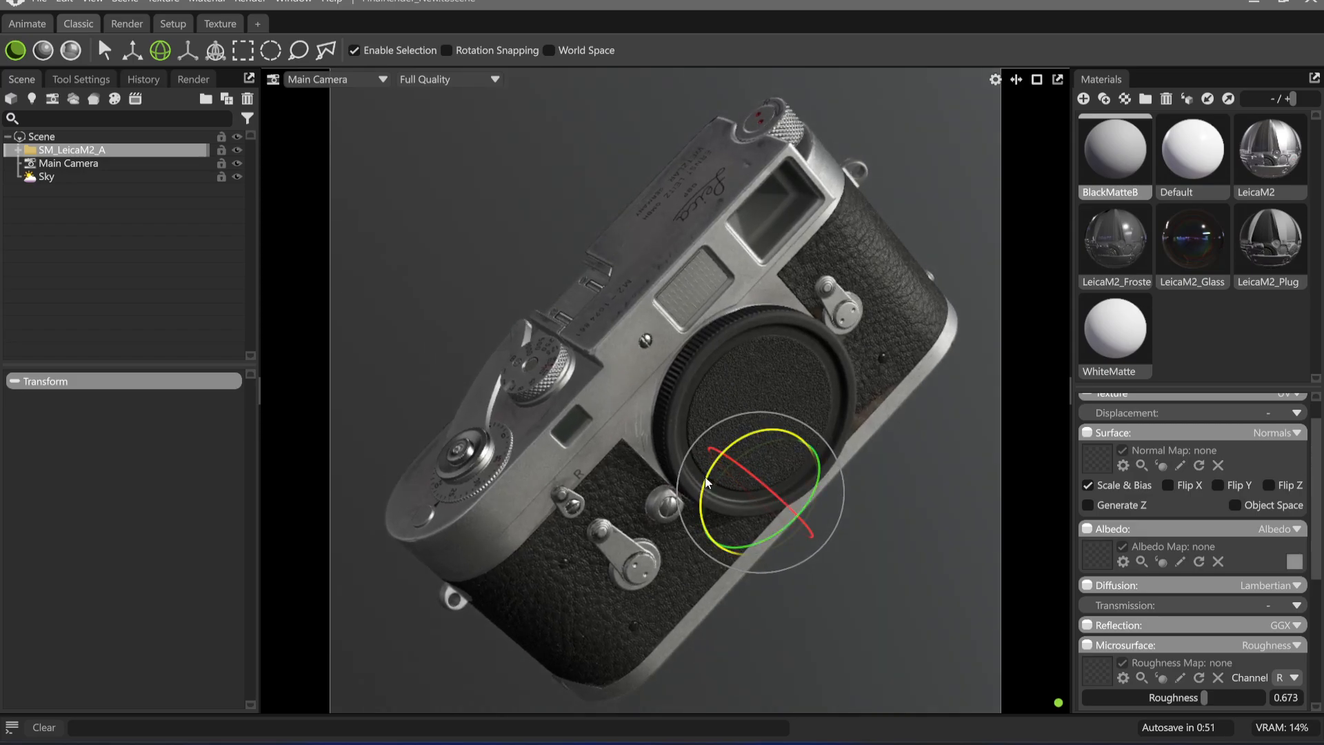
drag(762, 431, 766, 432)
middle_drag(854, 451, 835, 438)
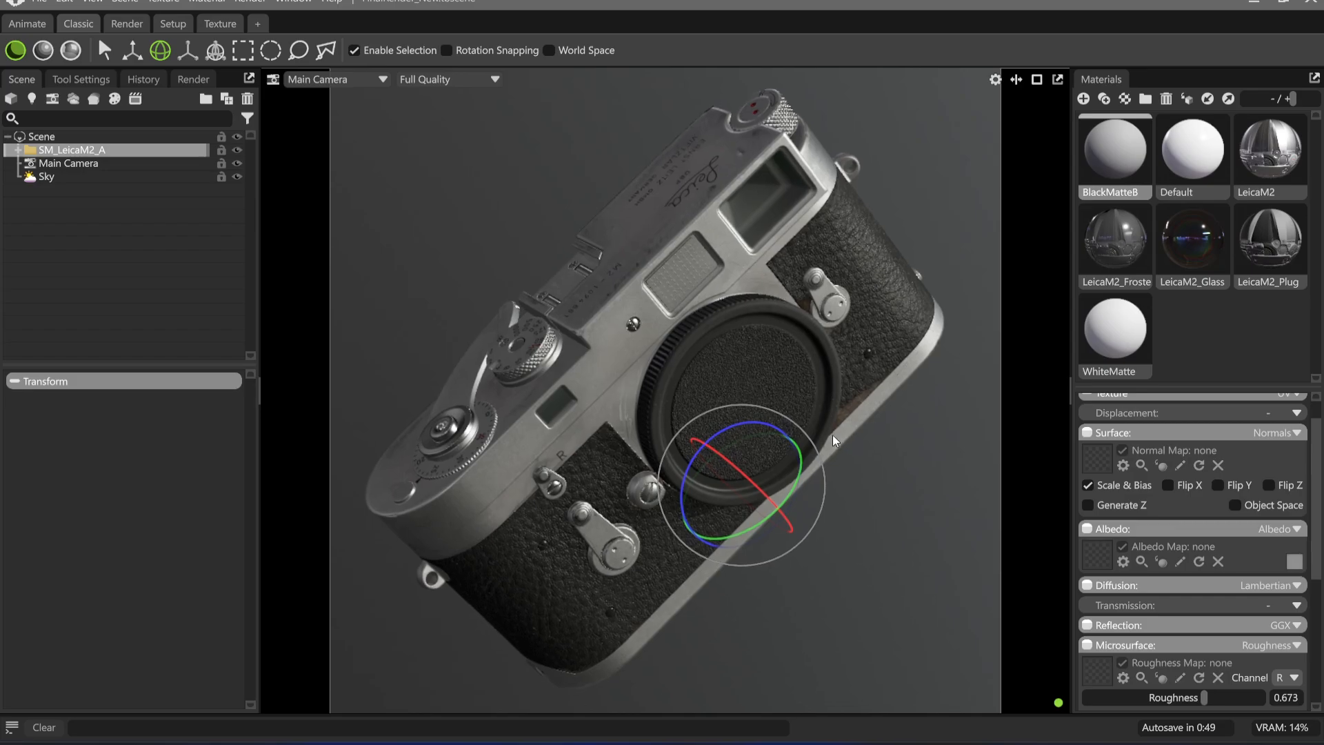
click(921, 508)
drag(921, 508, 864, 494)
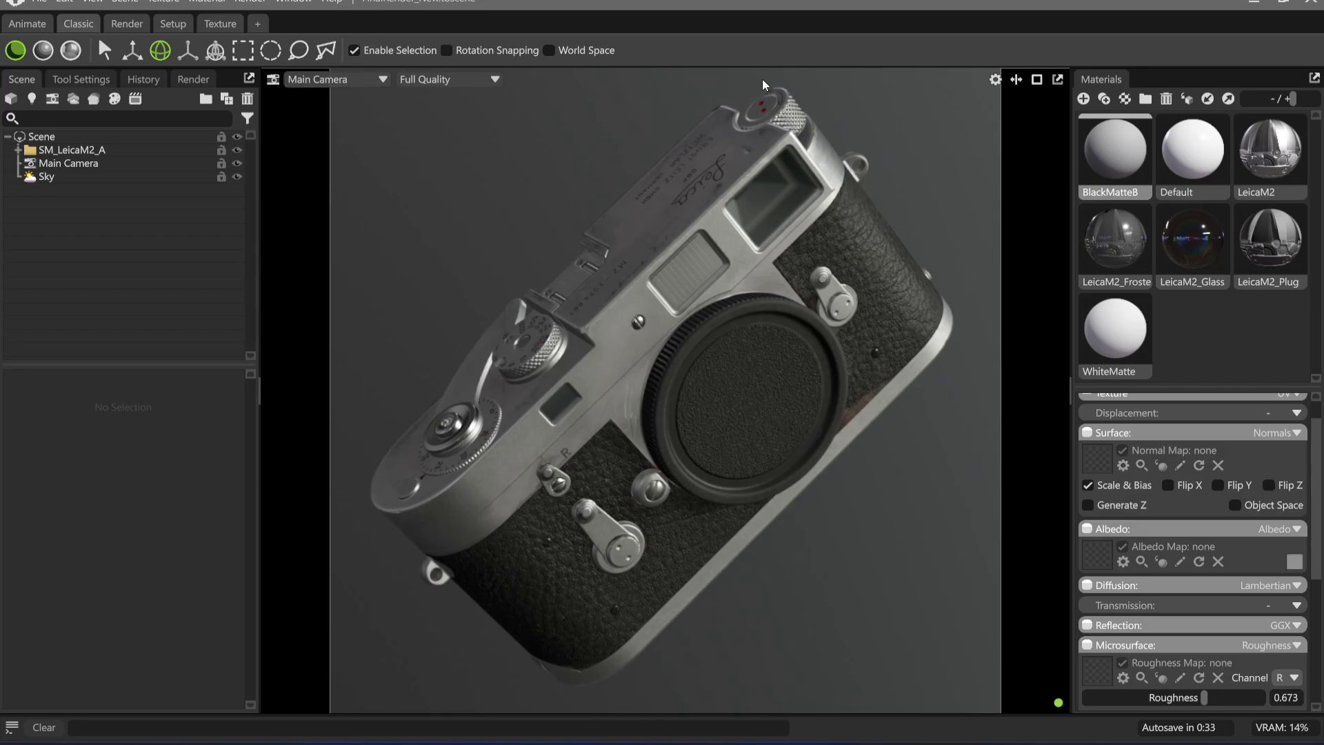
Try the Color and Blurred Sky backdrop modes on the Sky and return it to Ambient Sky
click(96, 164)
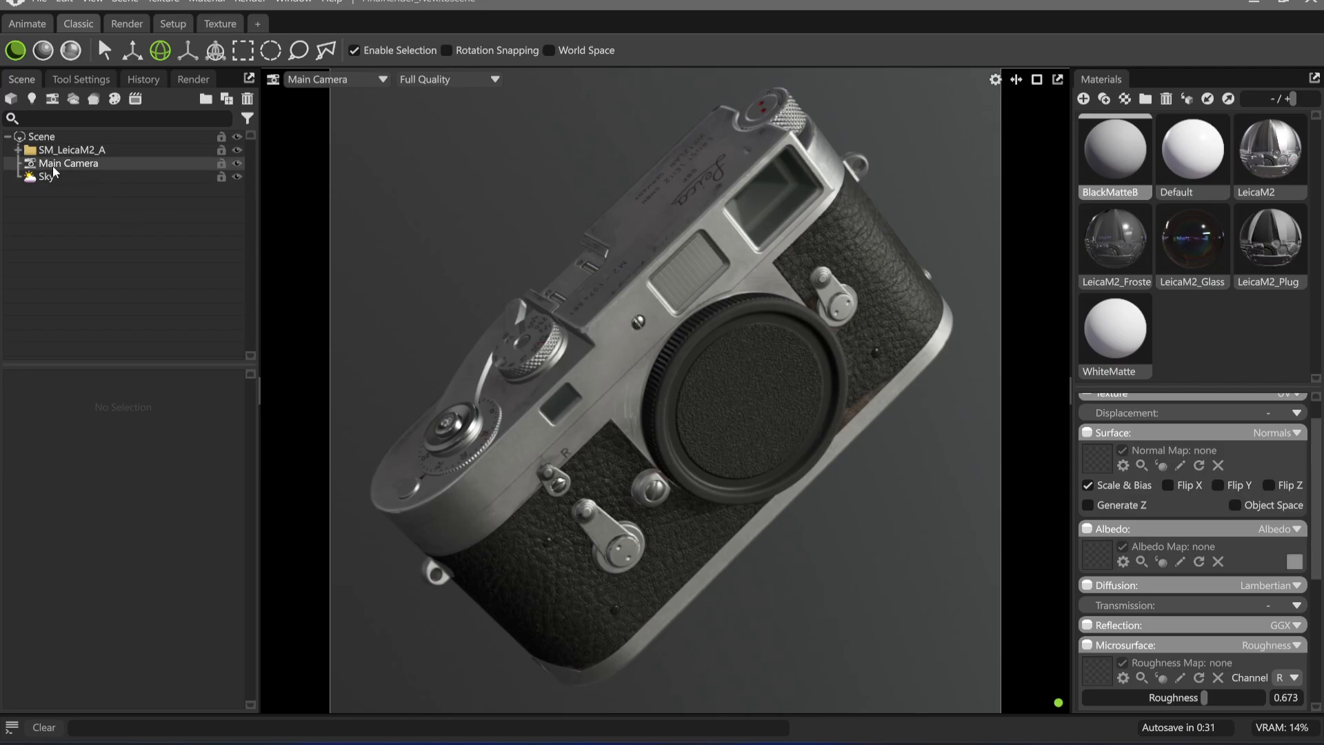
click(84, 176)
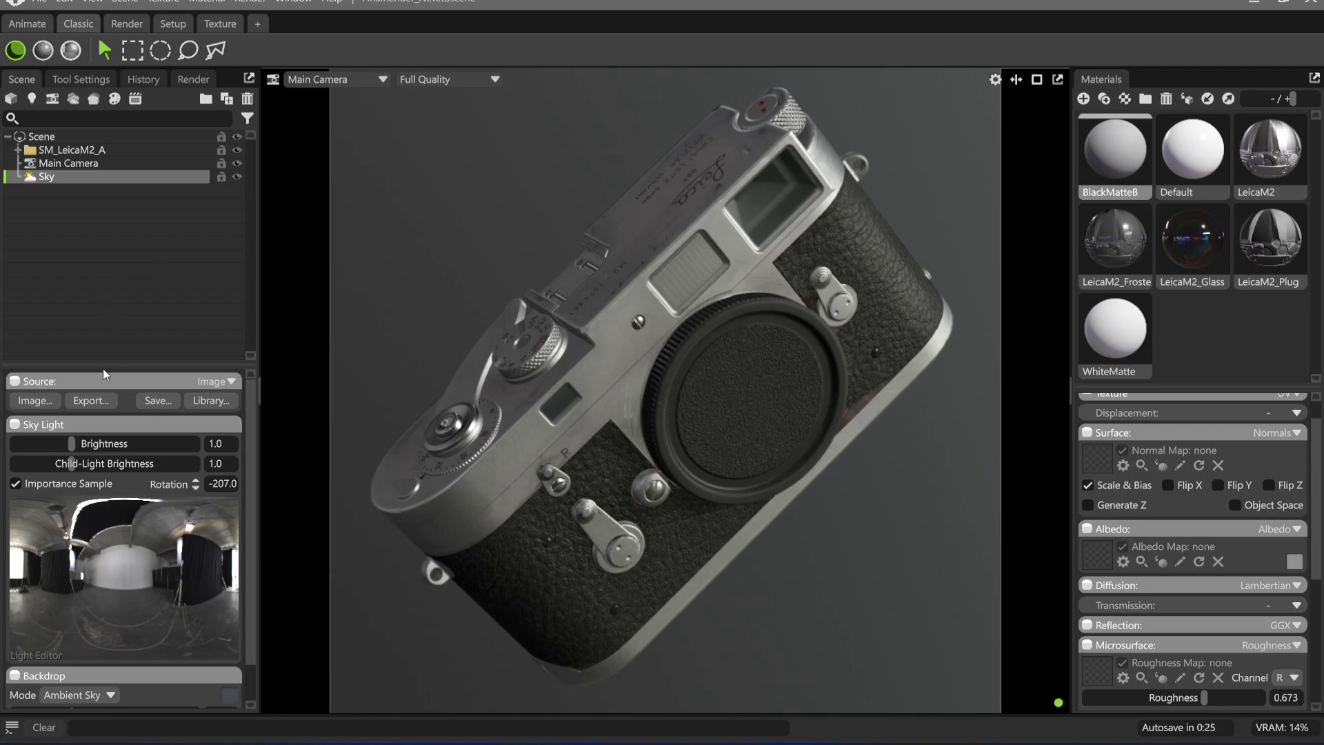
scroll(97, 506, down, 2)
click(76, 655)
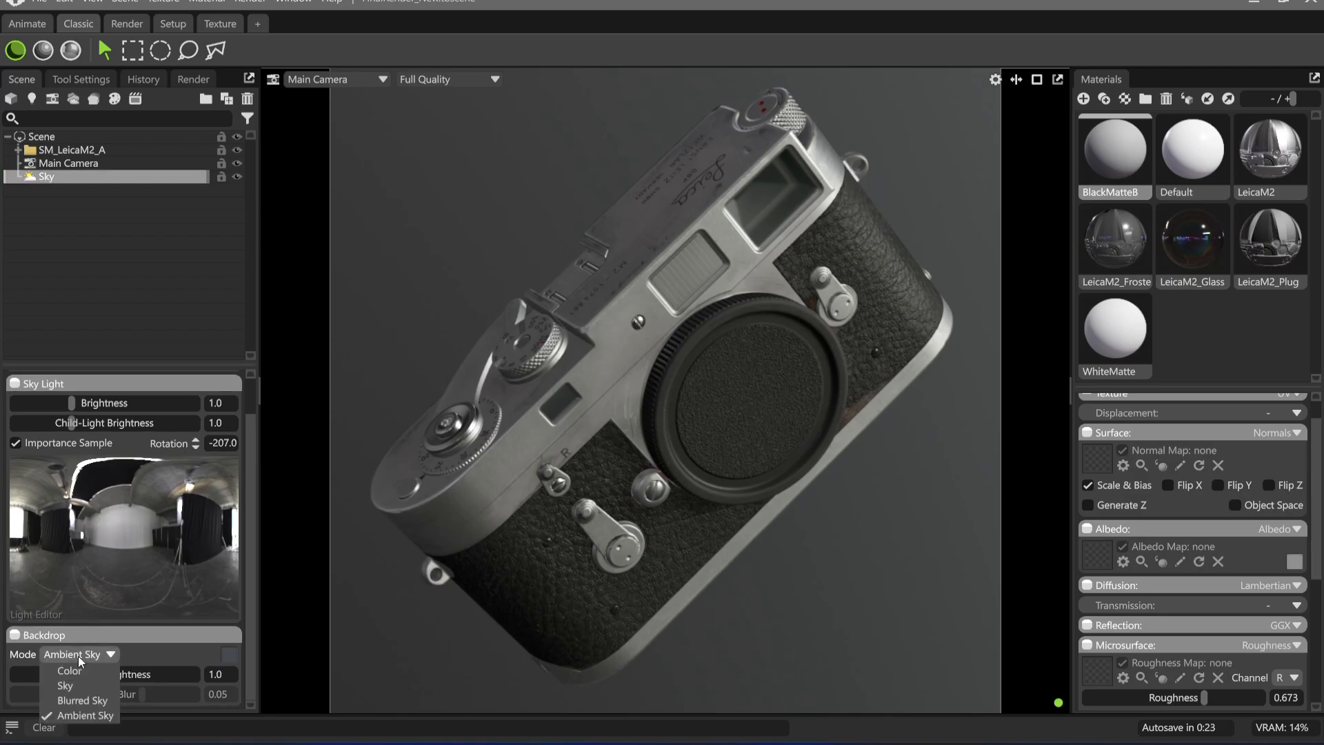
click(86, 672)
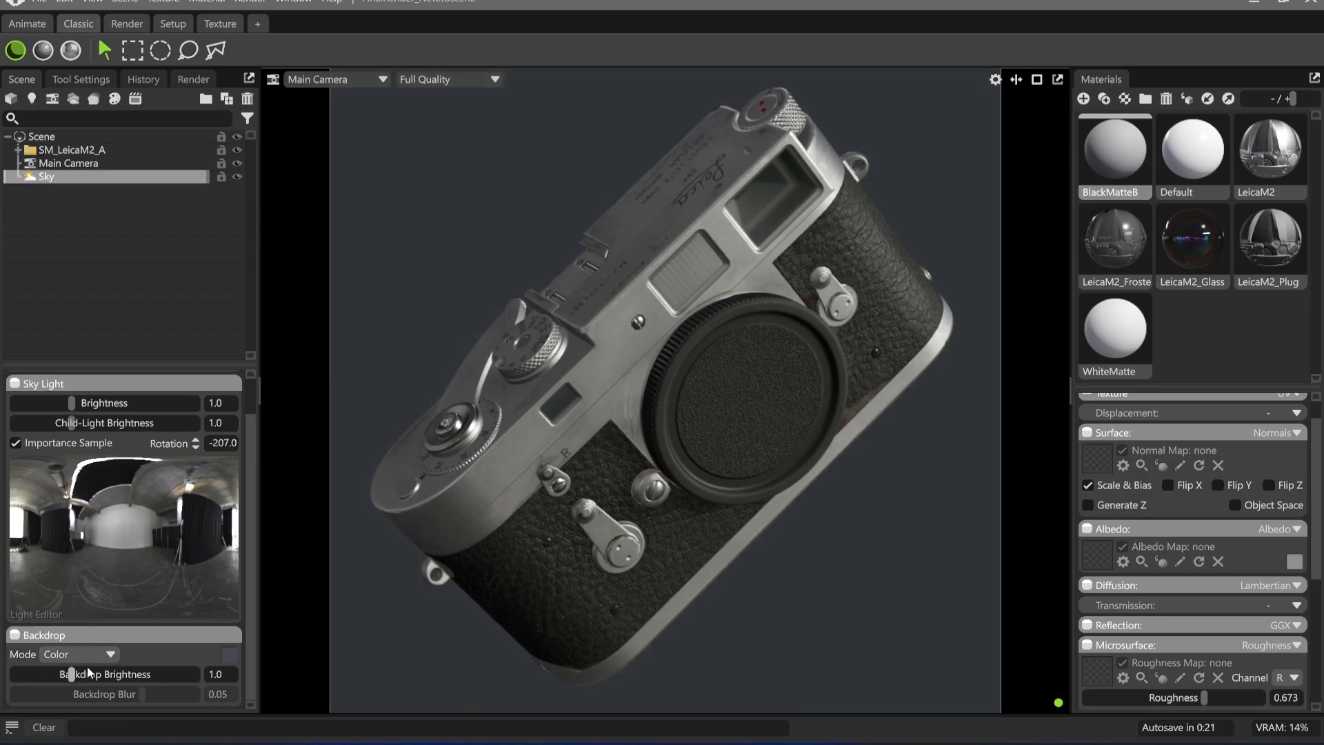
click(89, 652)
click(90, 695)
click(102, 655)
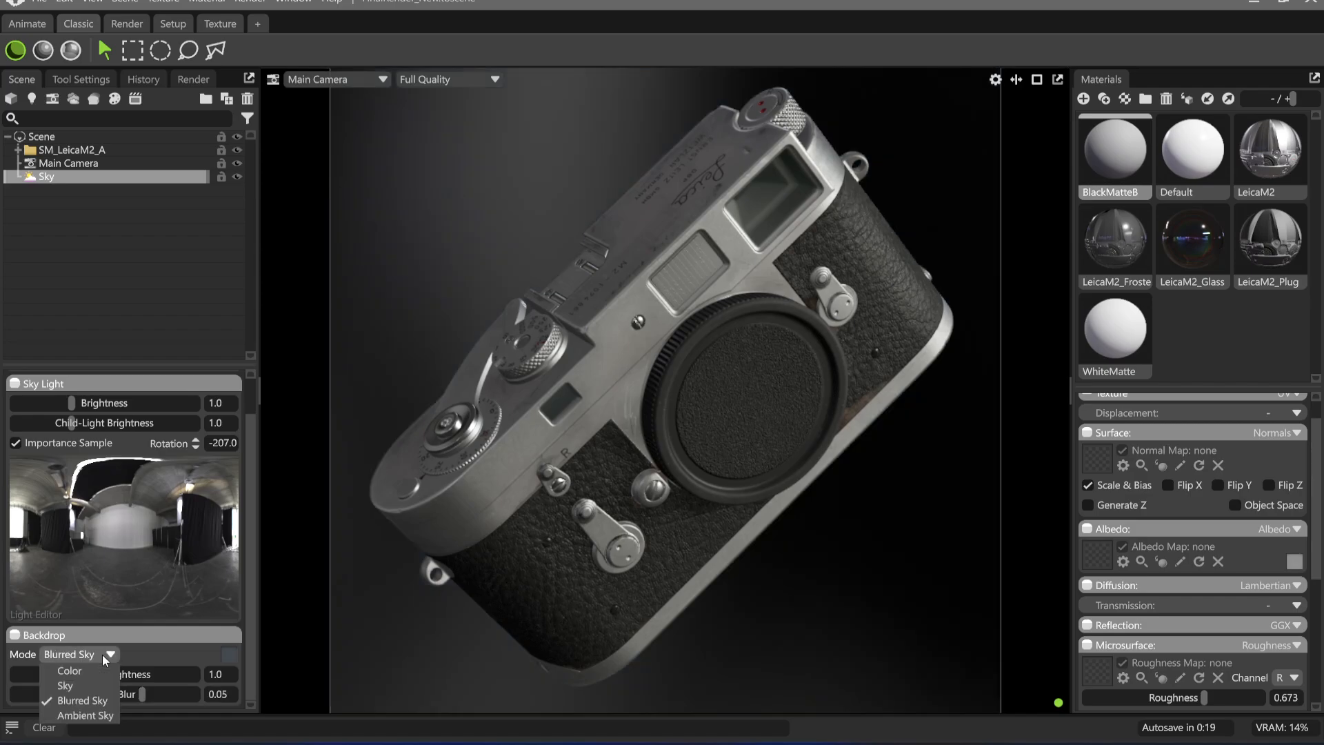
click(76, 707)
Lower the Sky's backdrop brightness to 0.005 and its light brightness to 0.003
drag(72, 677, 29, 680)
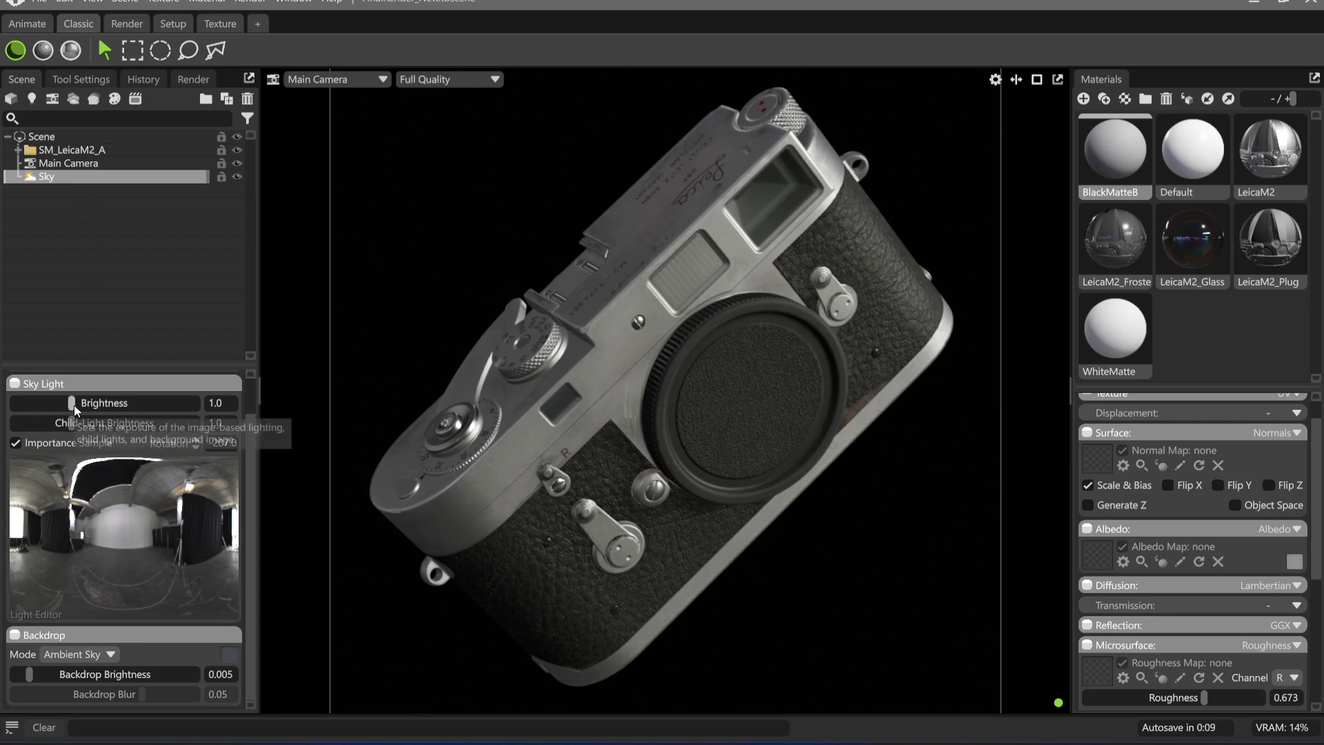
drag(73, 404, 26, 413)
click(780, 626)
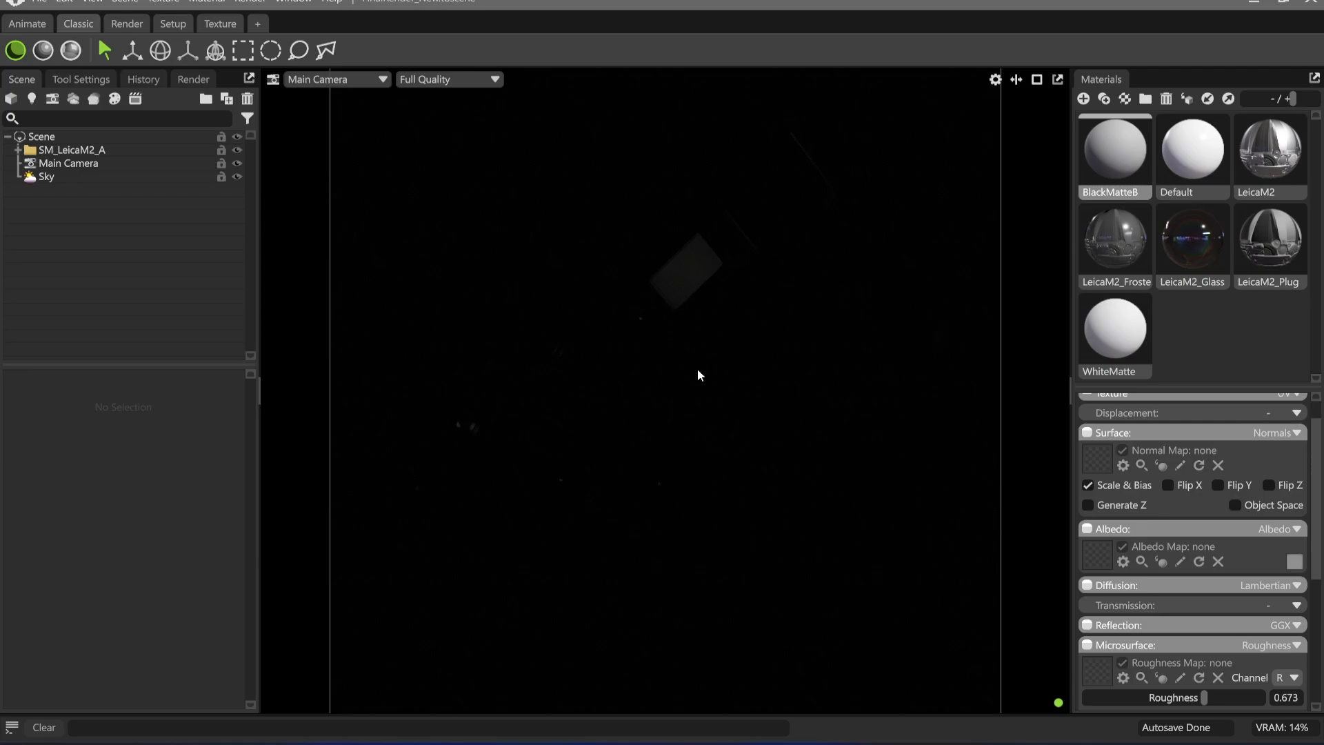
Try a child light near the top of the Sky's environment image, shift it, and delete it
click(84, 177)
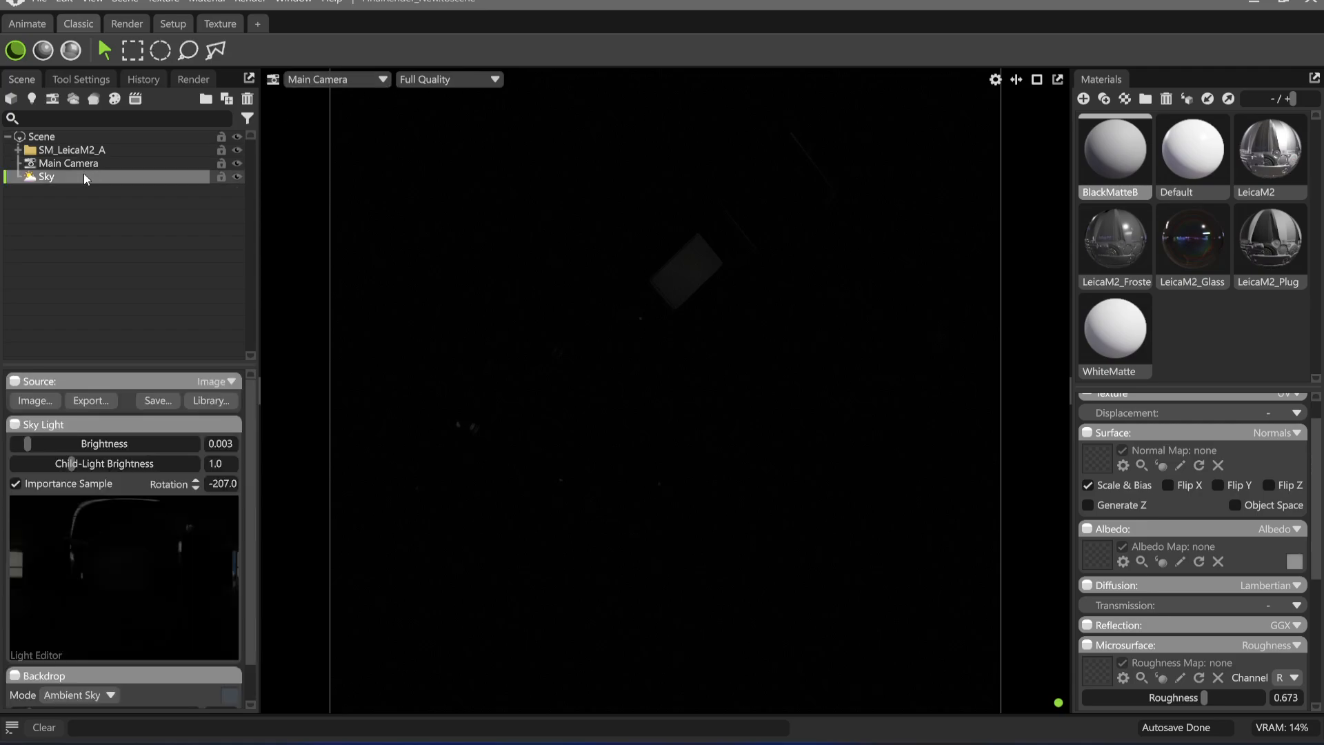
click(96, 499)
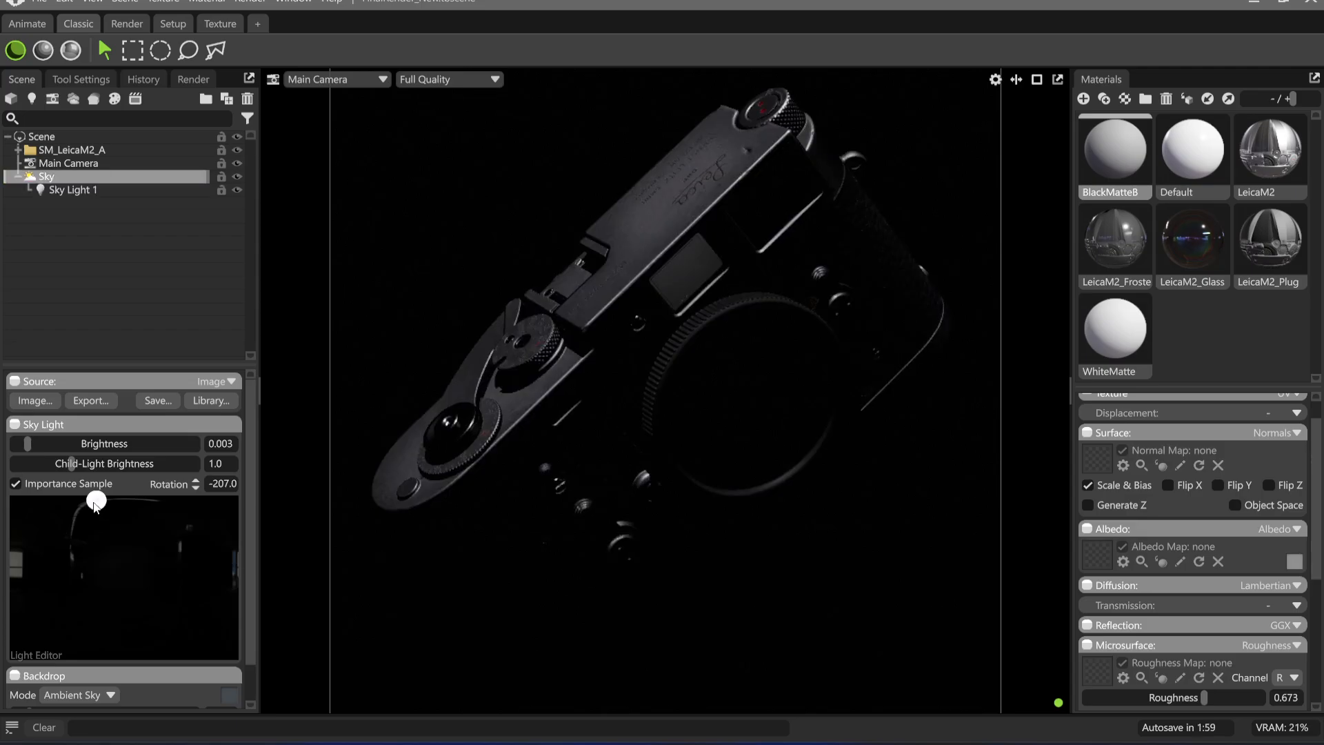
drag(96, 503, 123, 506)
click(97, 191)
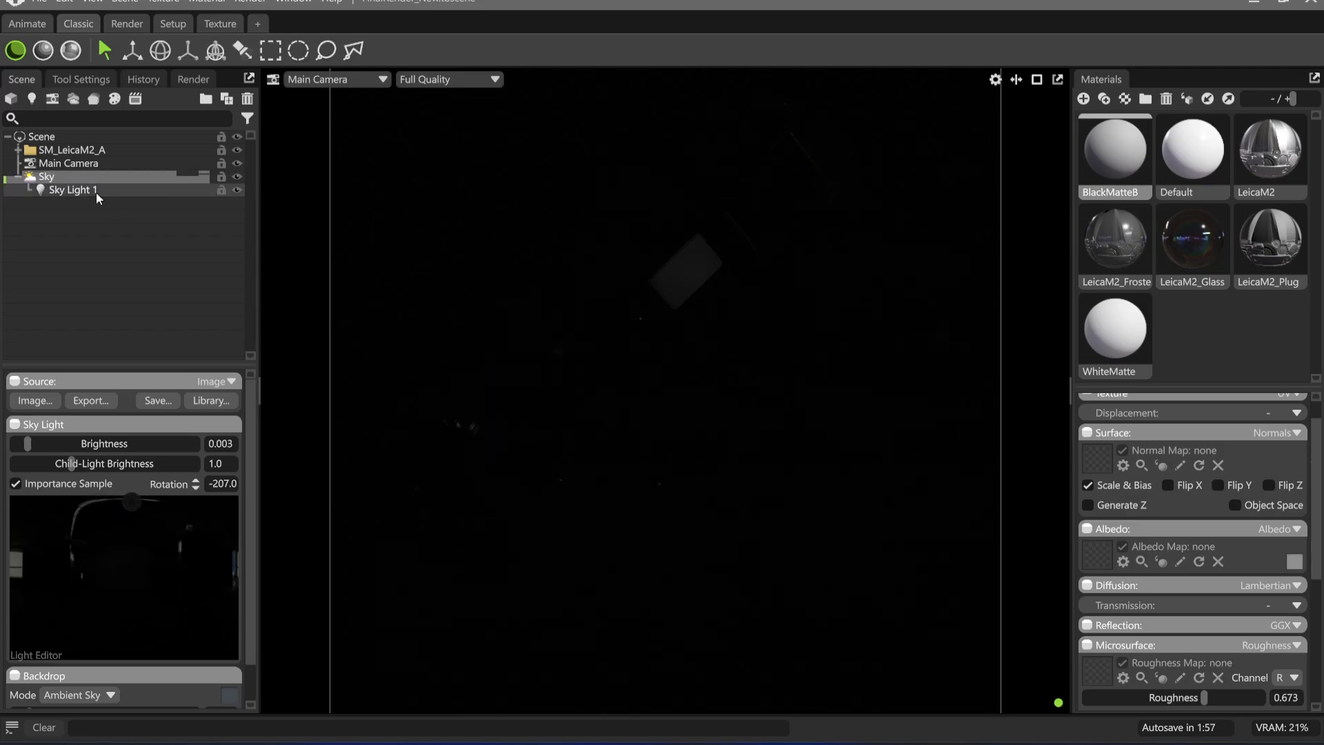
key(e)
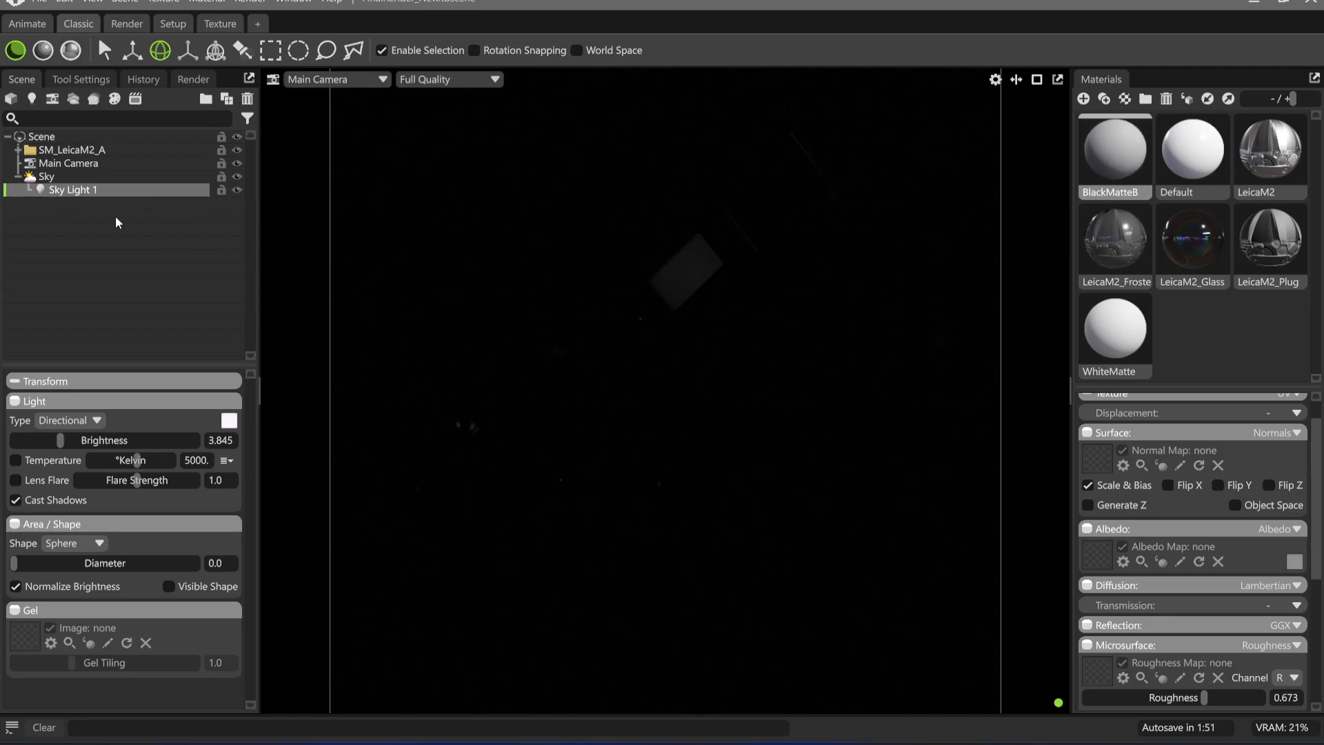
key(Delete)
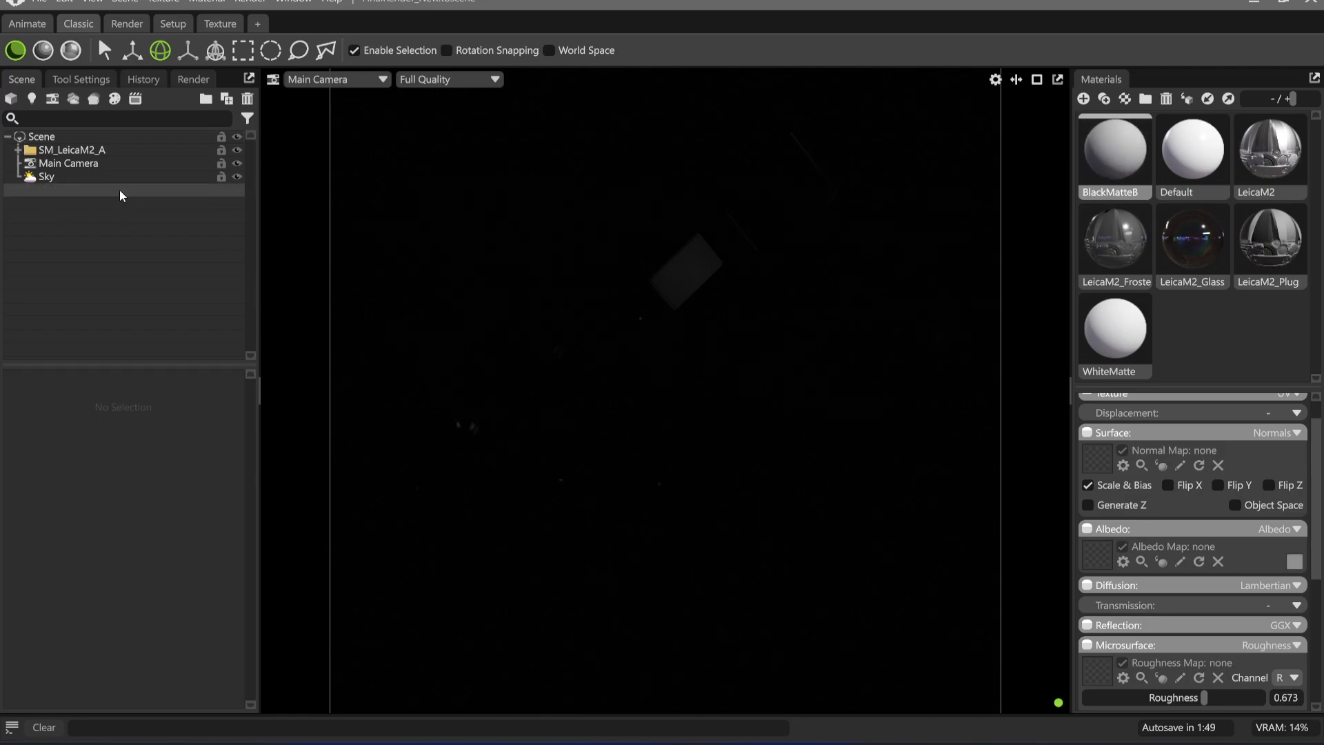
Split the viewport into two side-by-side views and add a spot light to the scene
click(1038, 80)
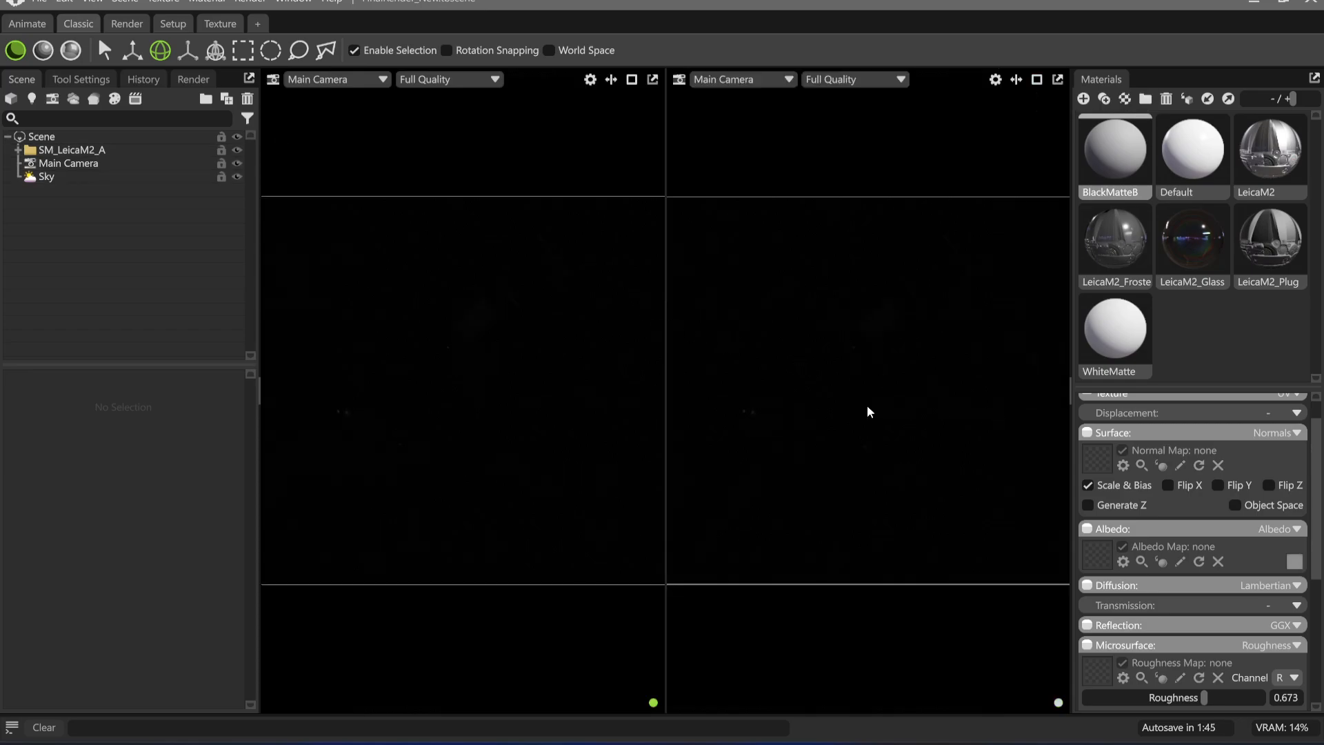
click(68, 163)
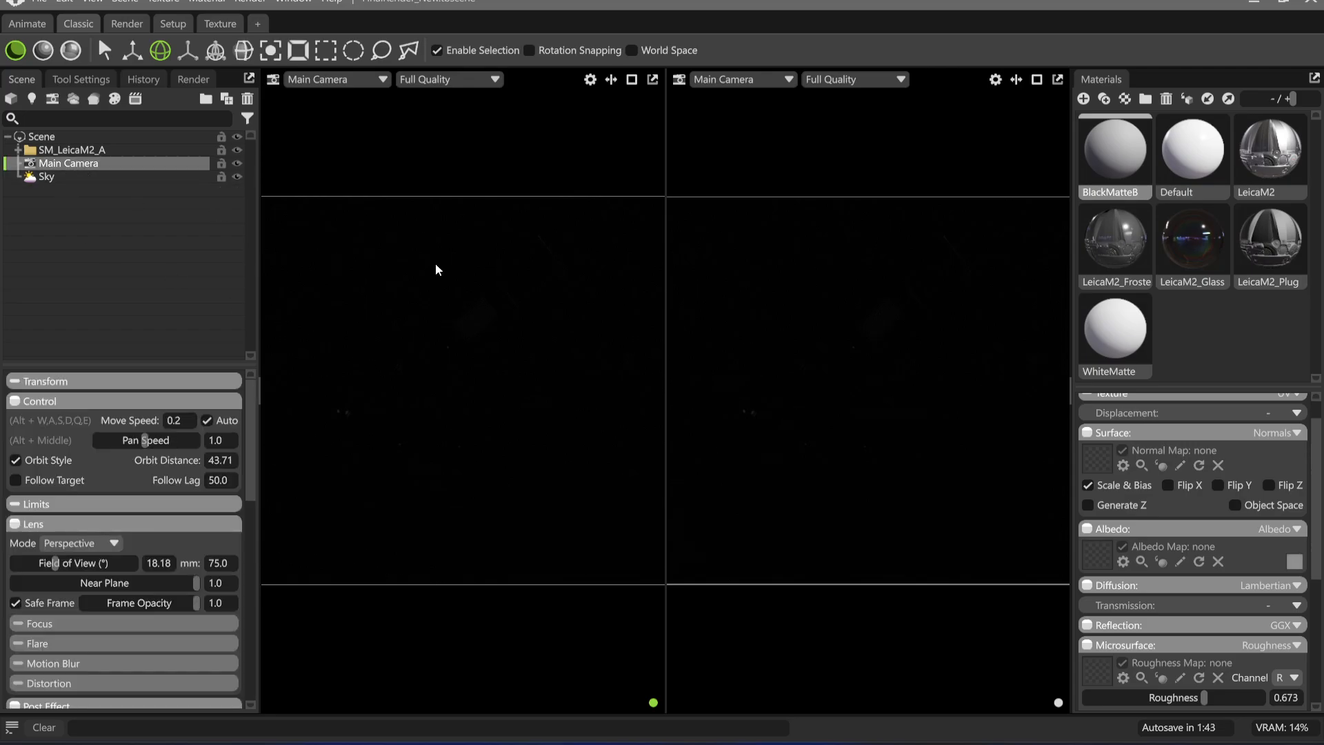
click(435, 269)
click(407, 216)
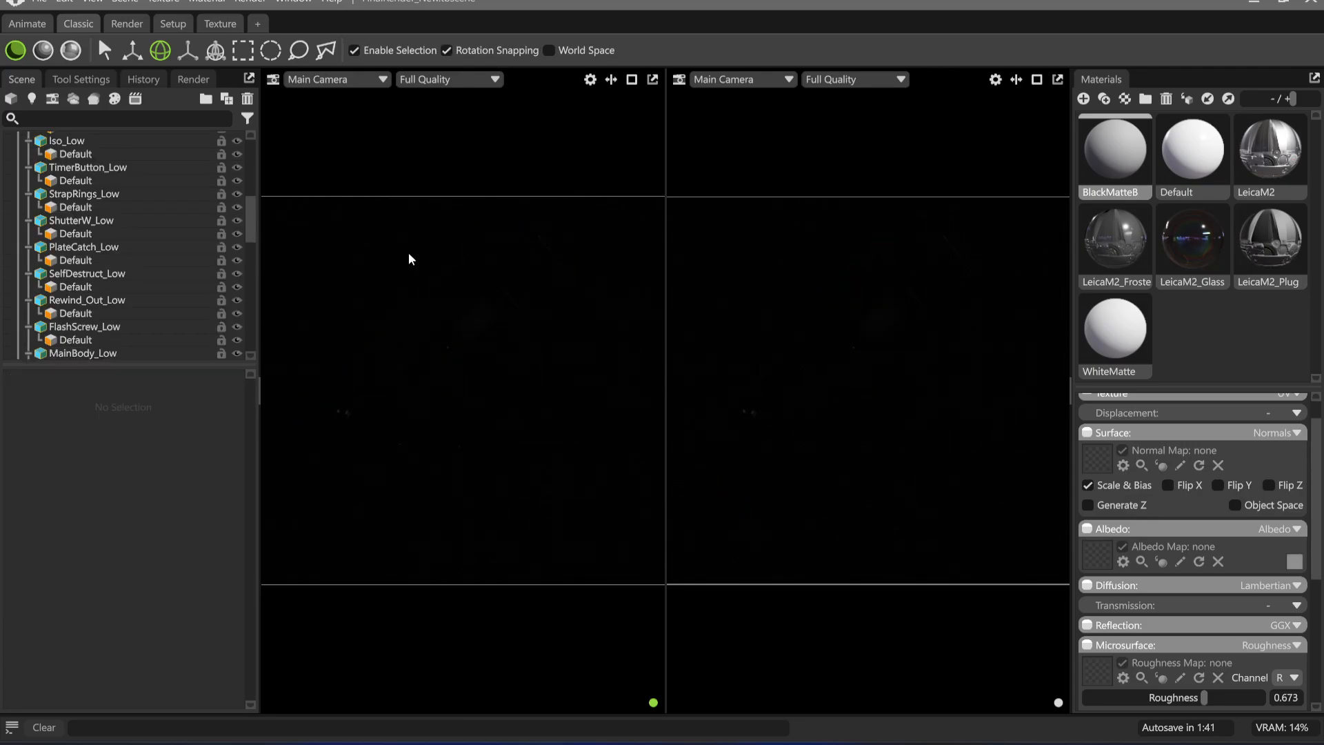
key(ctrl+l)
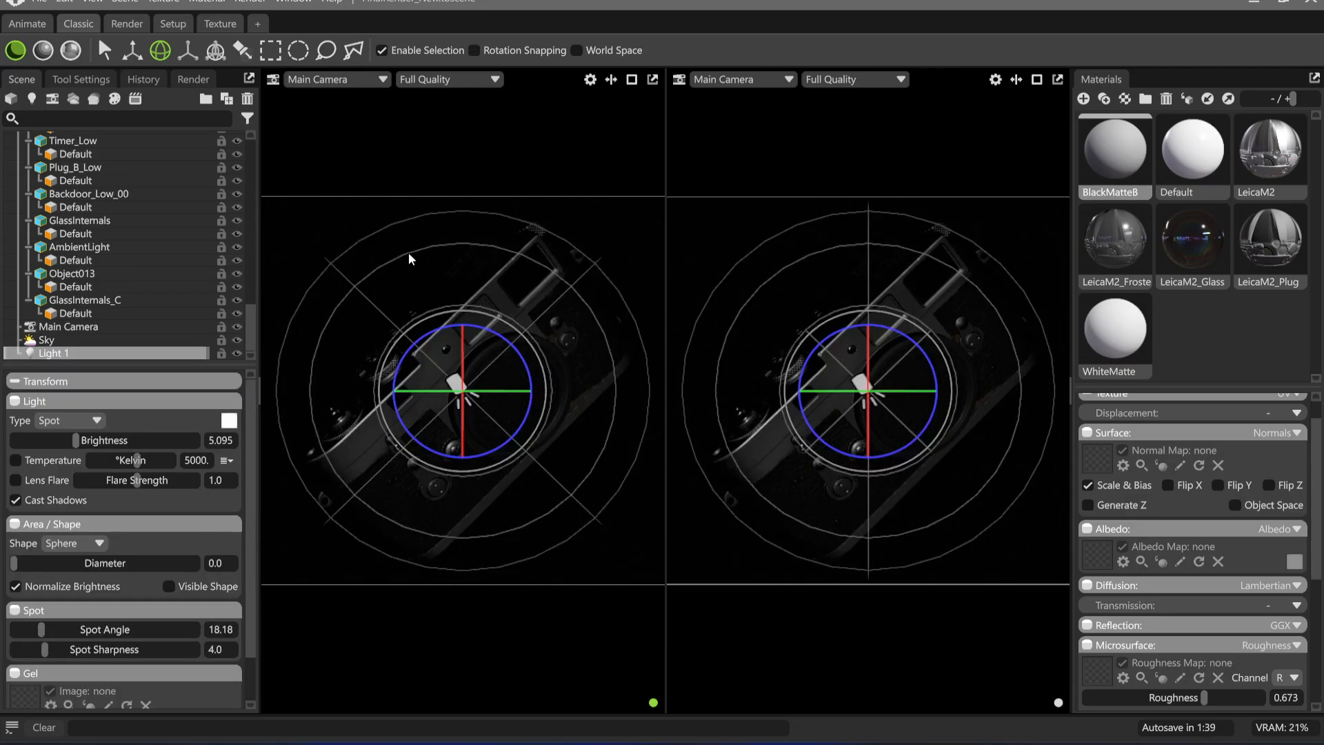
Look through Light 1 in the second viewport and orbit it to light the Leica from its end
click(728, 201)
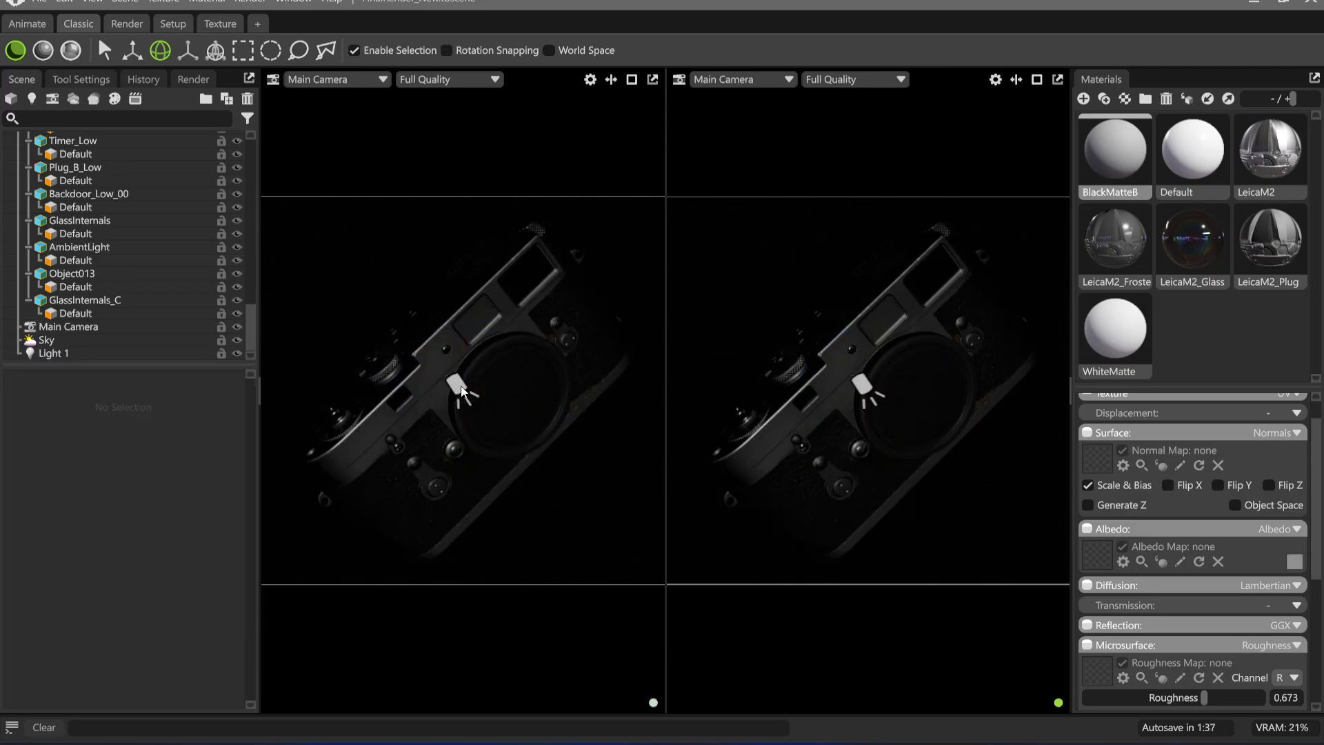
click(743, 82)
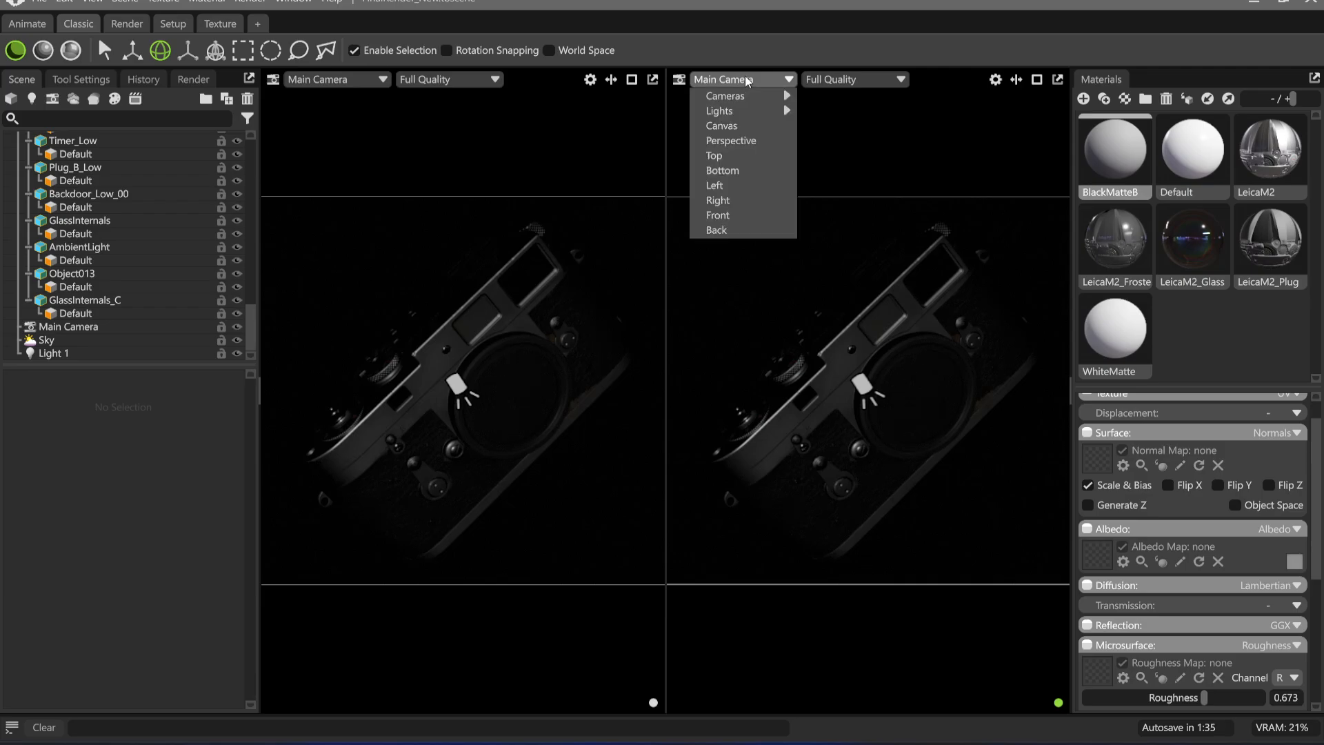
mouse_move(731, 111)
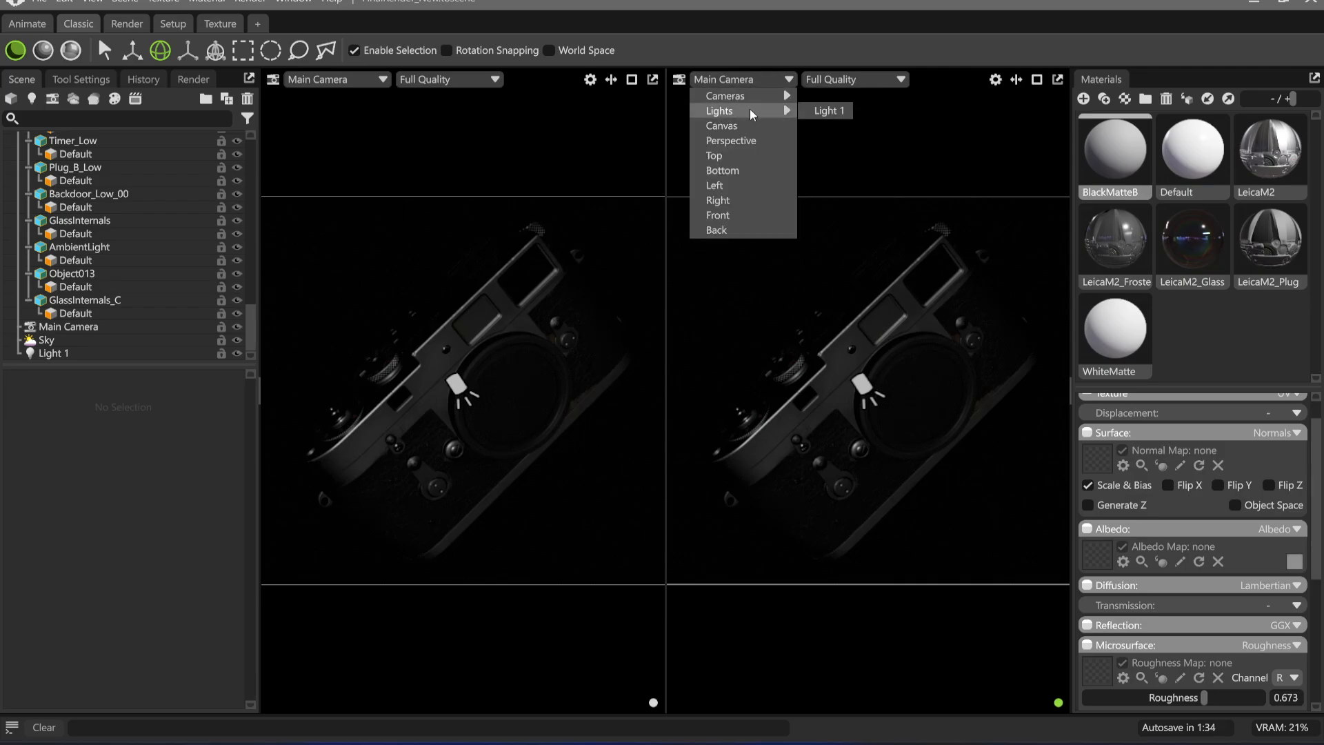
click(842, 111)
drag(894, 400, 859, 418)
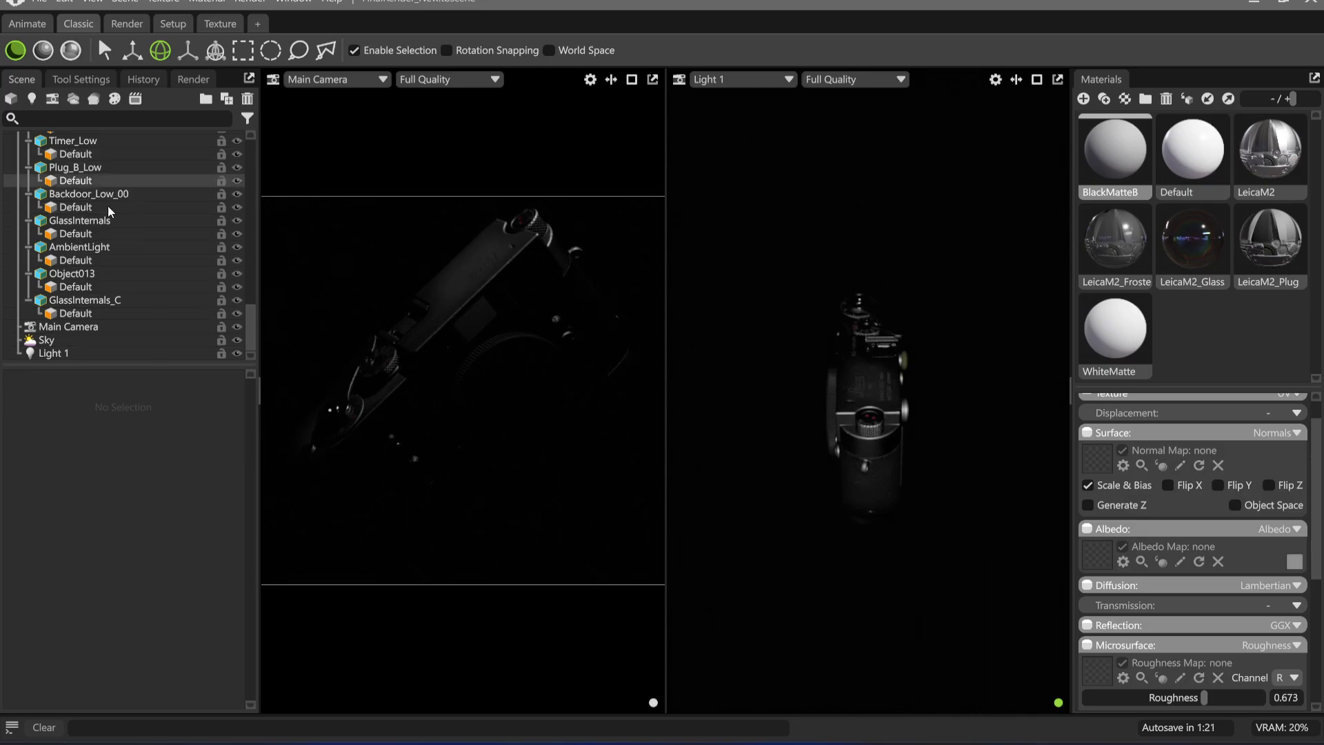
Collapse the SM_LeicaM2_A hierarchy and select only Light 1 to show its light settings
scroll(108, 211, up, 15)
click(26, 149)
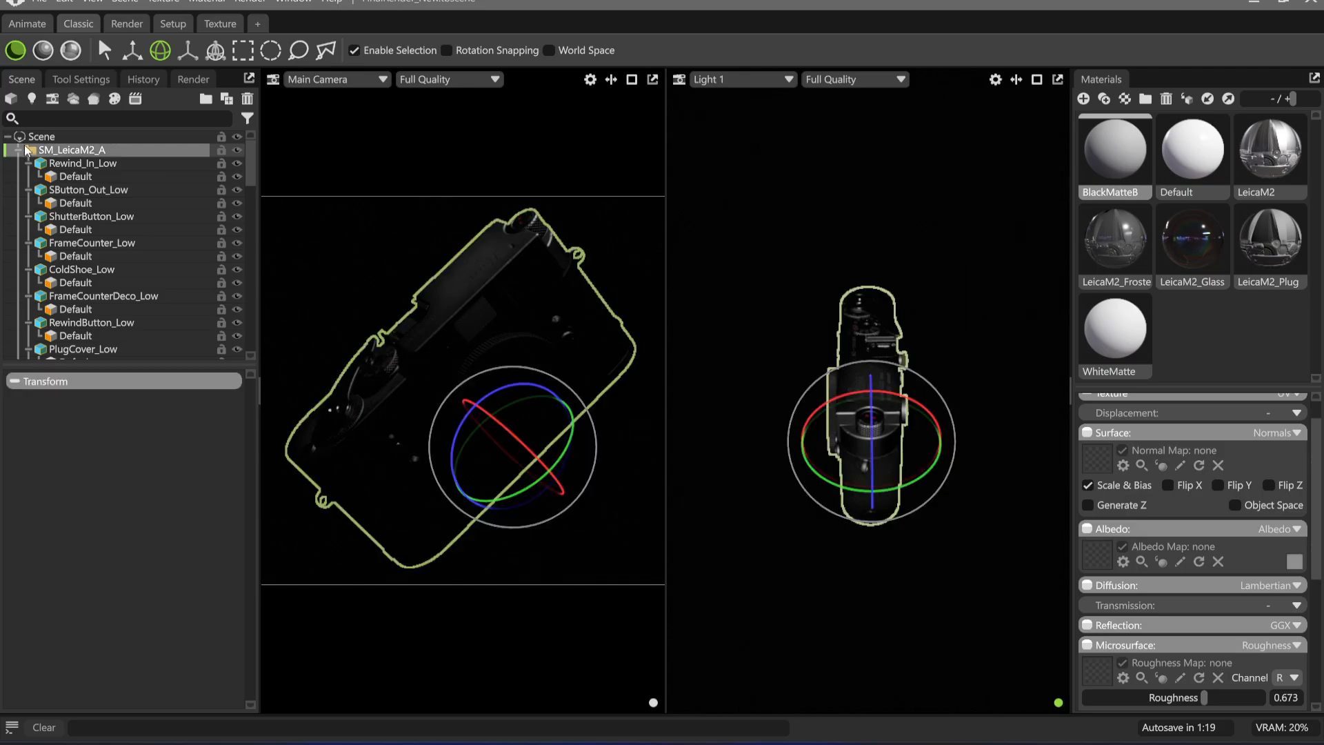
click(26, 149)
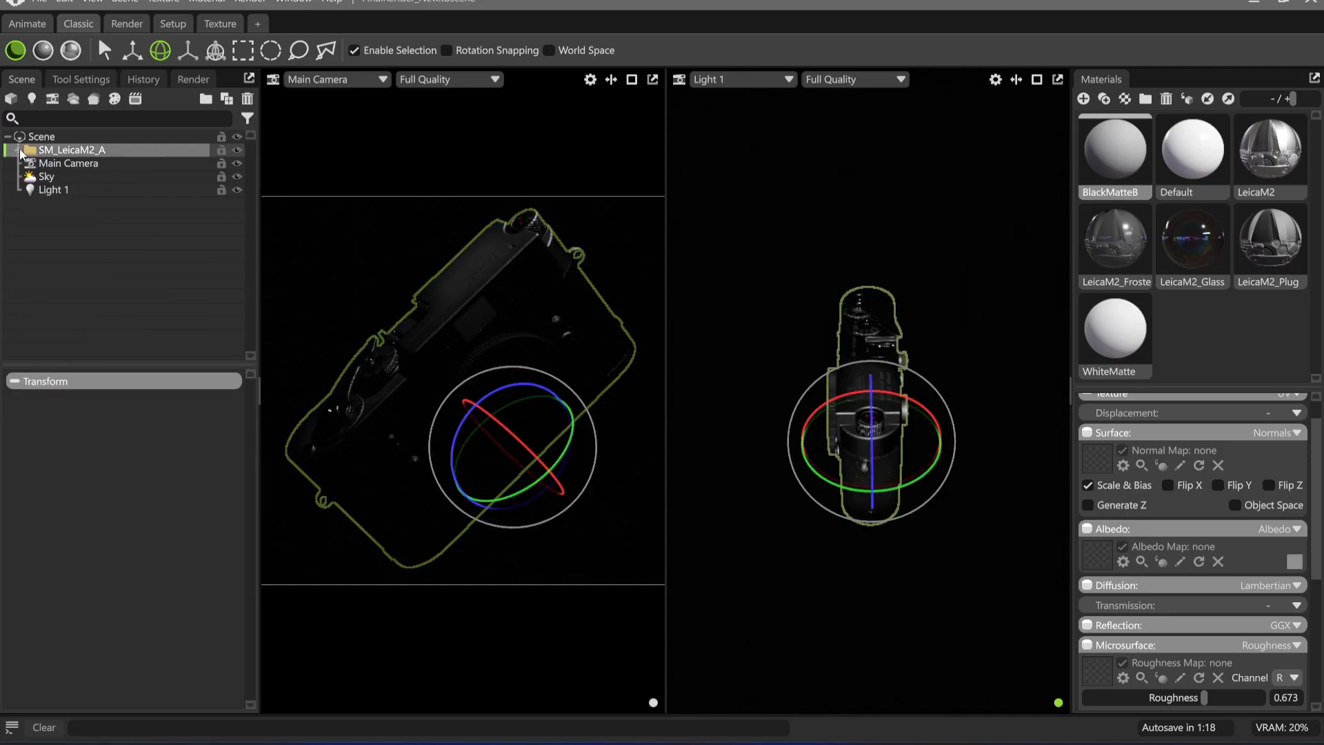
click(68, 188)
shift+click(64, 178)
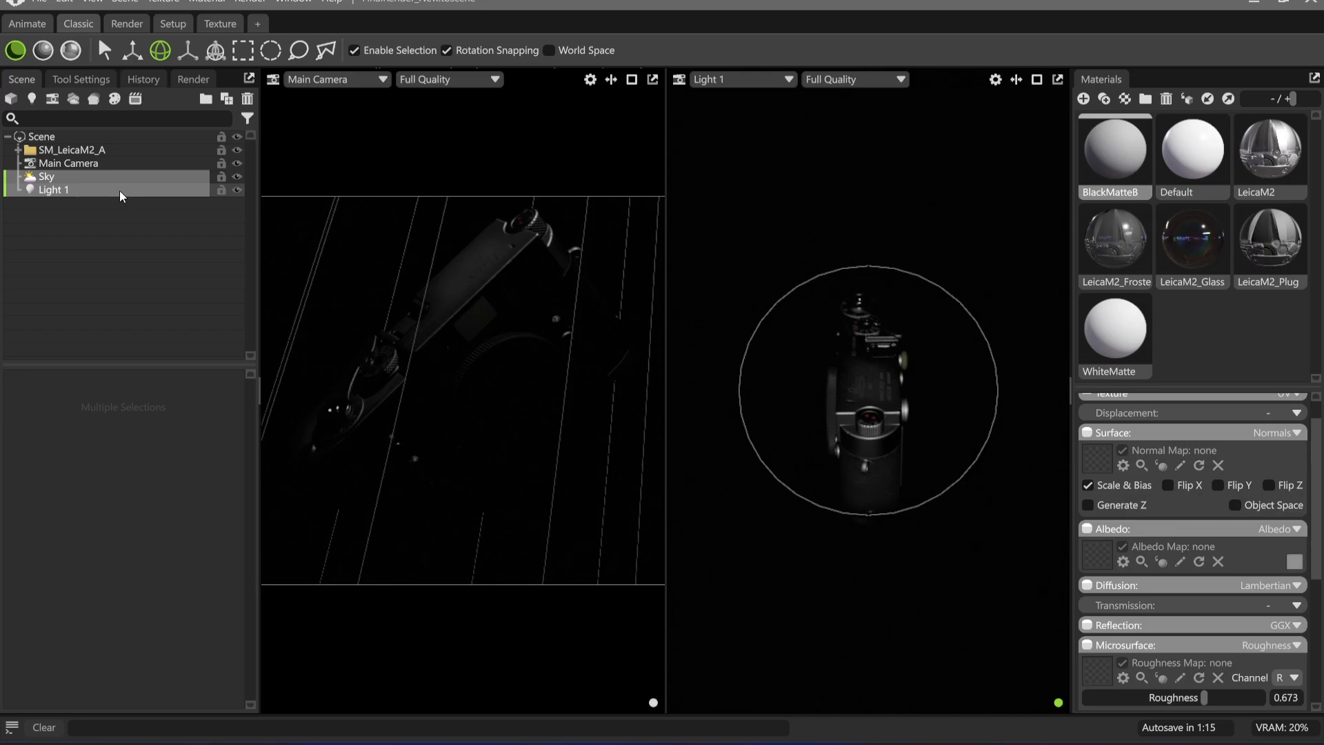
click(69, 193)
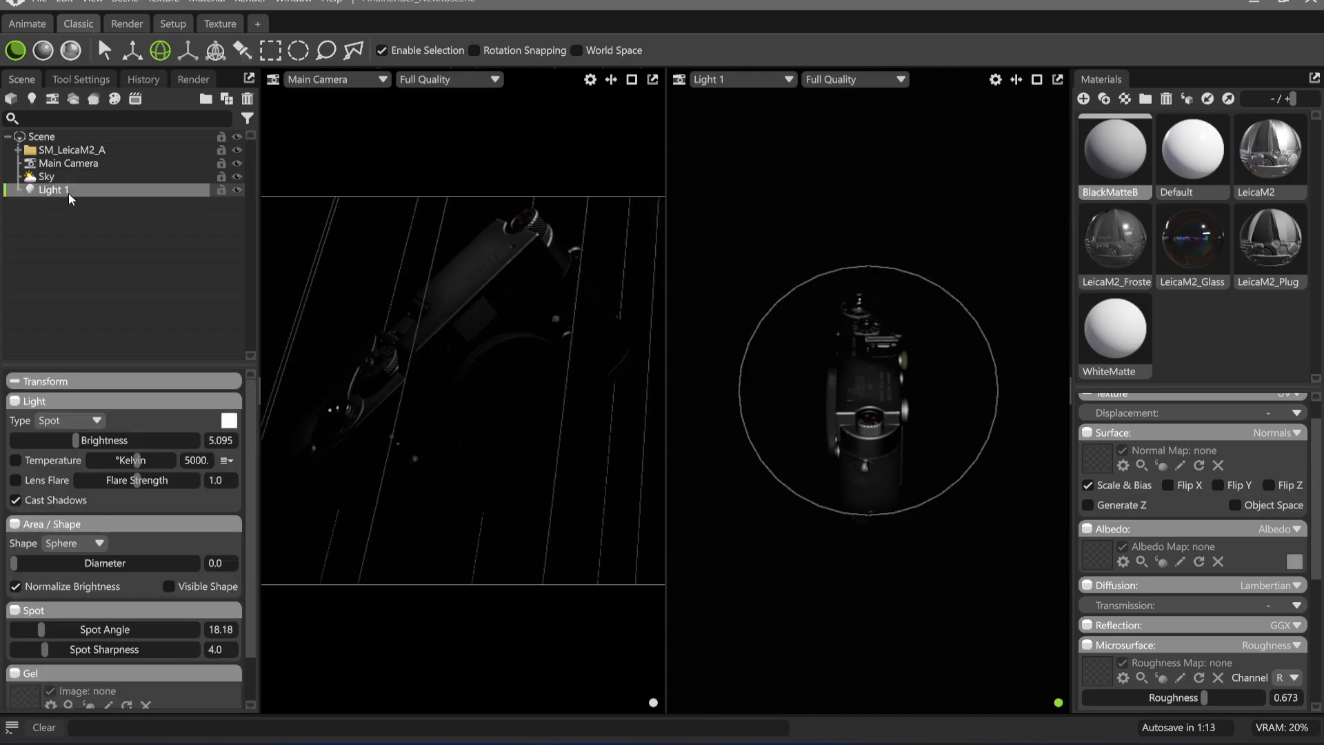
Group Light 1 in the scene hierarchy and name the group Lights
key(ctrl+g)
double_click(78, 190)
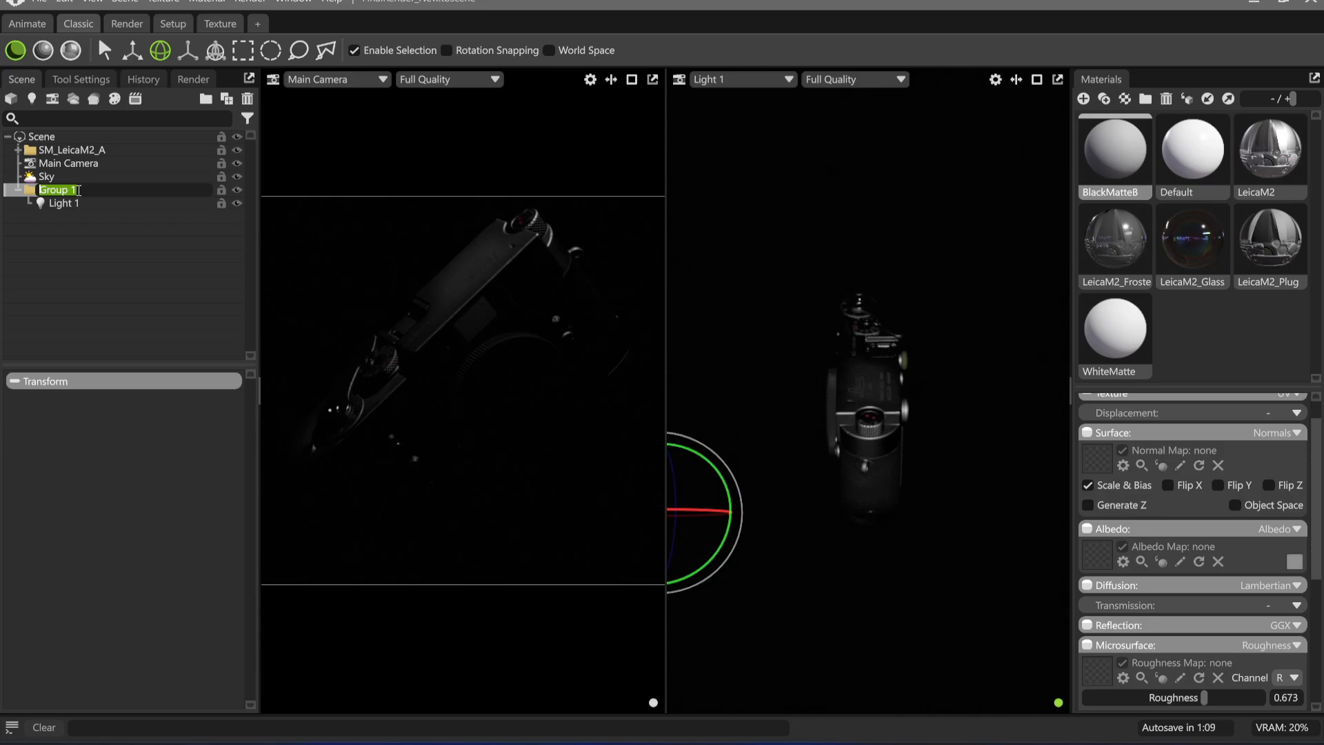
text(Lights)
key(Return)
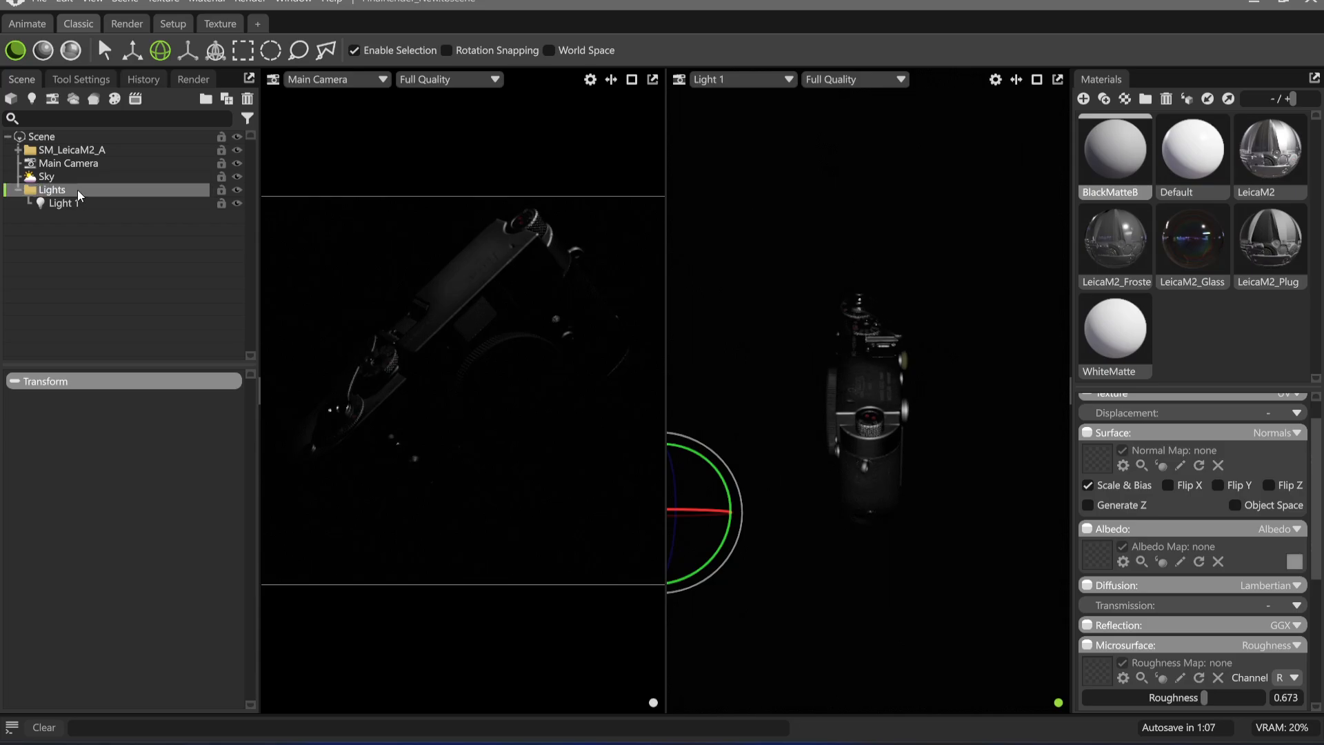
Rename Light 1 inside the Lights group as Top
double_click(104, 203)
key(End)
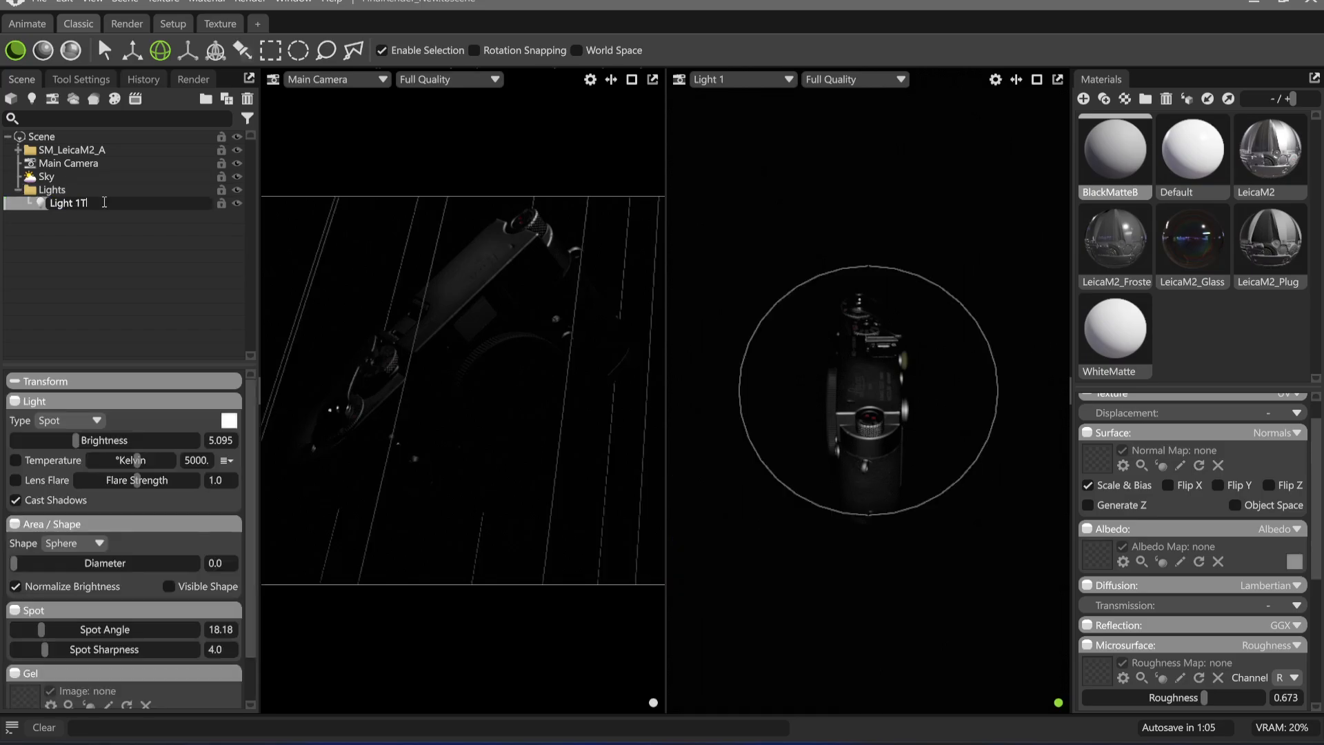
text(Top)
key(Return)
double_click(103, 203)
key(BackSpace)
key(BackSpace)
key(BackSpace)
key(BackSpace)
key(BackSpace)
key(BackSpace)
key(BackSpace)
key(BackSpace)
key(BackSpace)
text(Top)
key(Return)
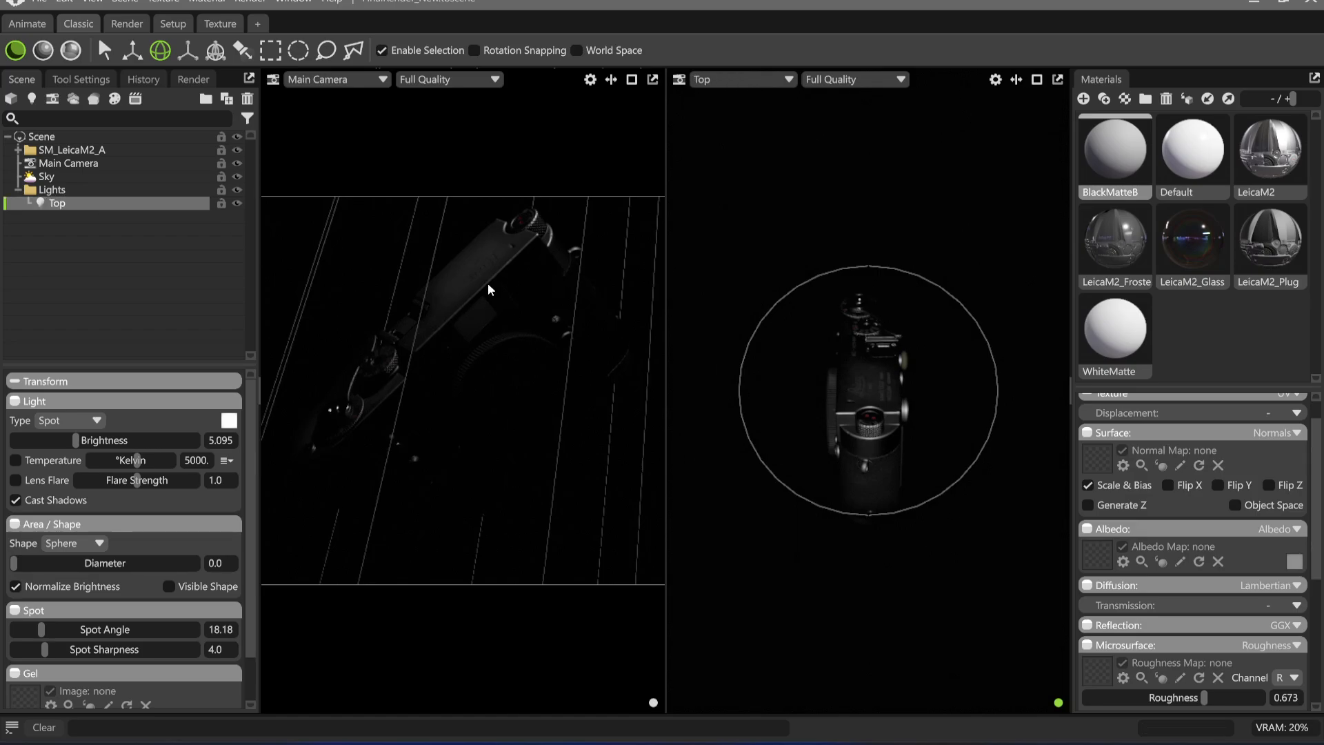
Set the Top light's brightness to 5.66 and spot angle to 22.64, and orbit it to shine onto the Leica's top plate
drag(75, 440, 82, 440)
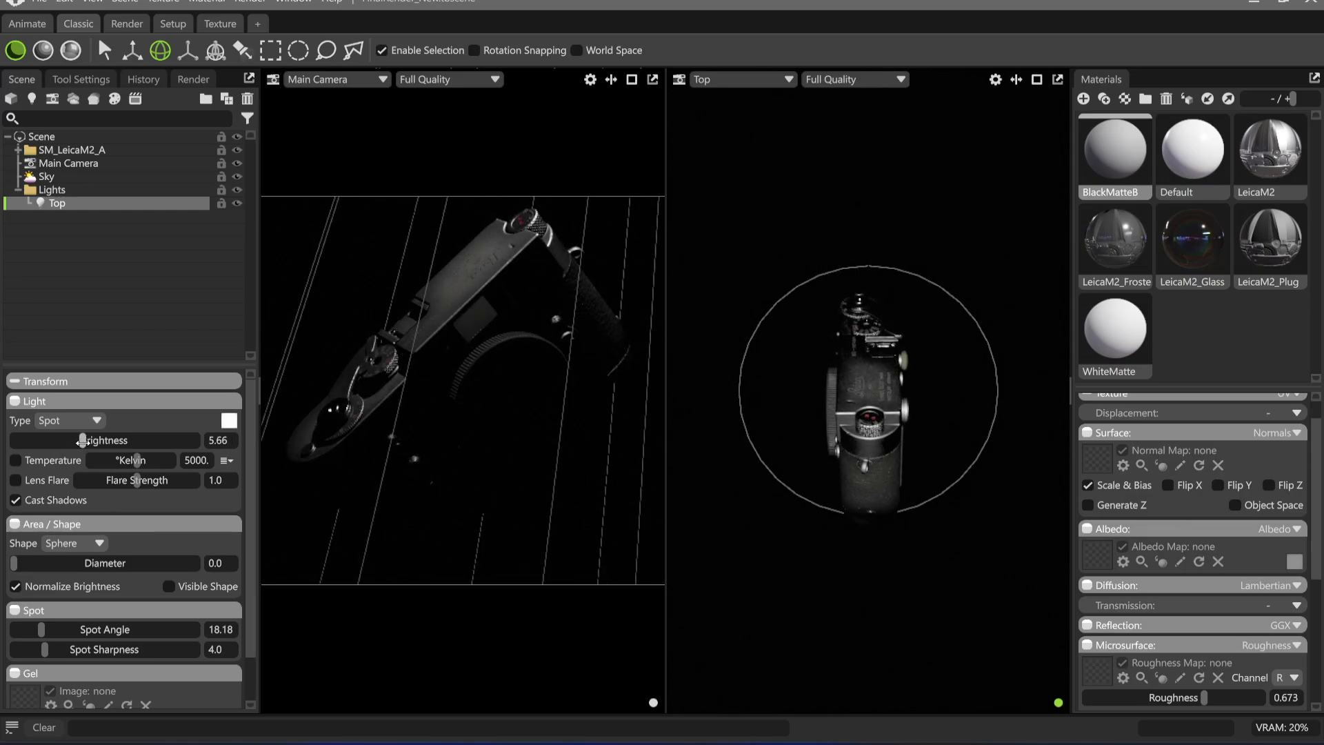
drag(42, 629, 47, 629)
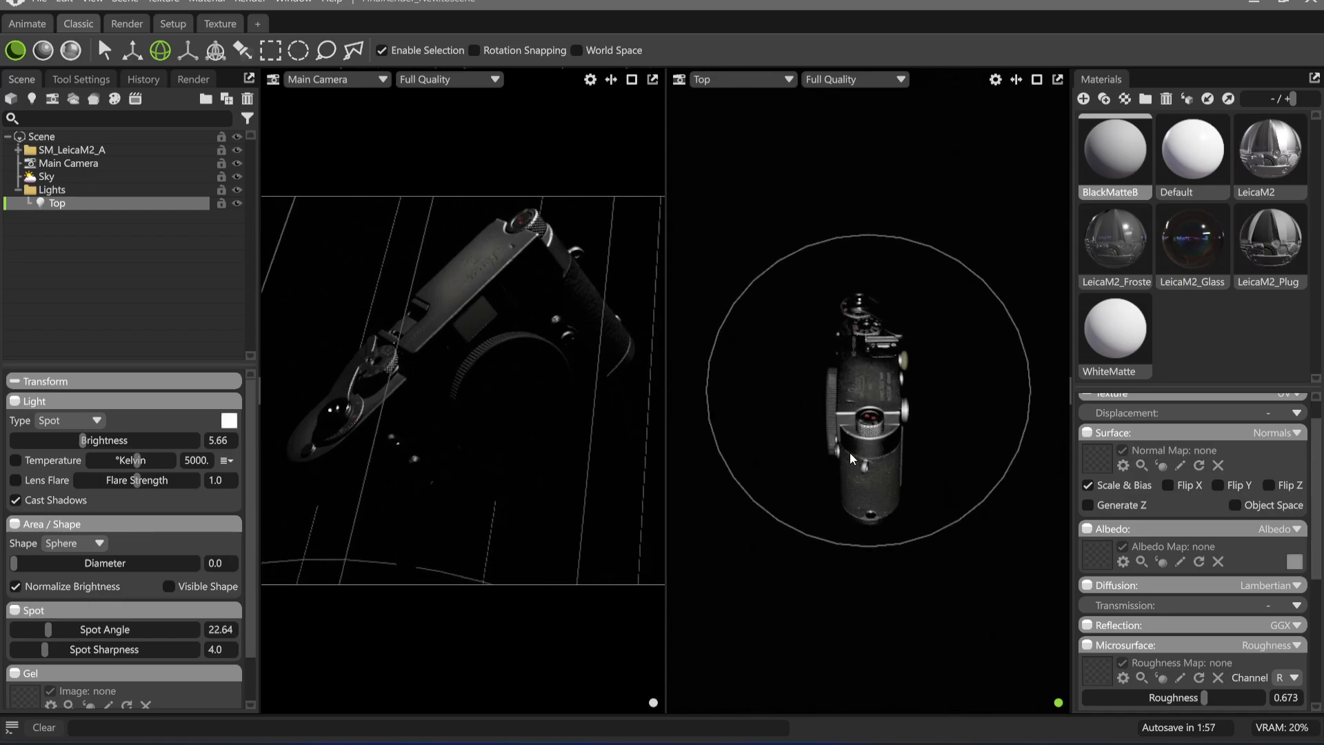
drag(849, 452, 858, 531)
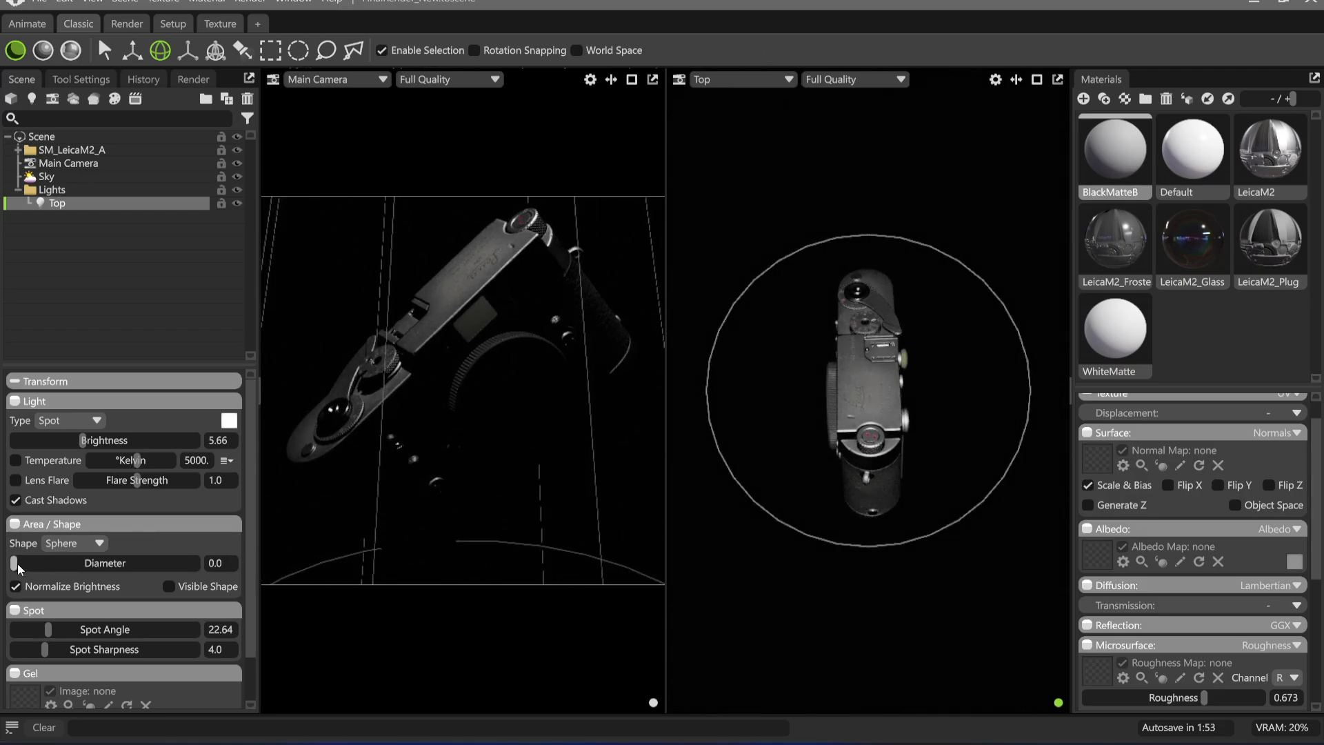
Widen the Main Camera viewport, soften the Top light with a sphere diameter of 24.9, and clear the selection
drag(667, 276, 860, 324)
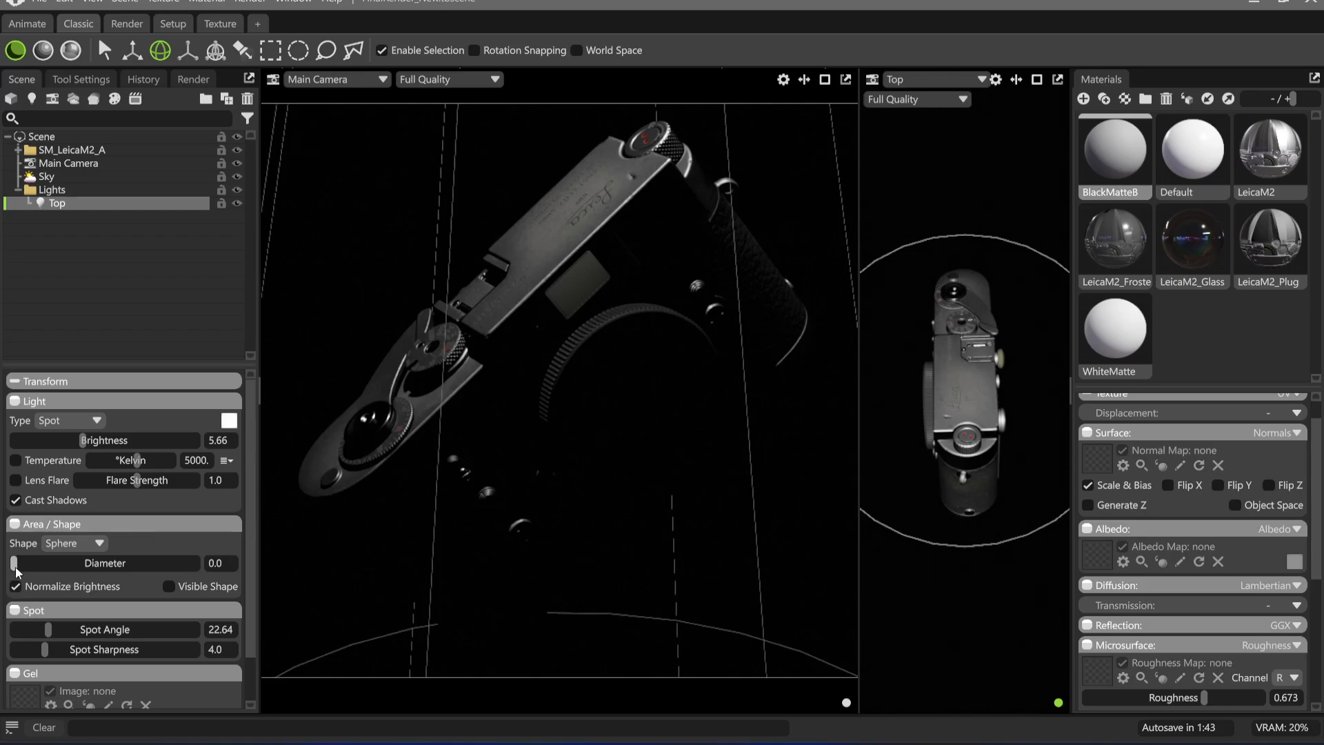
drag(14, 563, 81, 574)
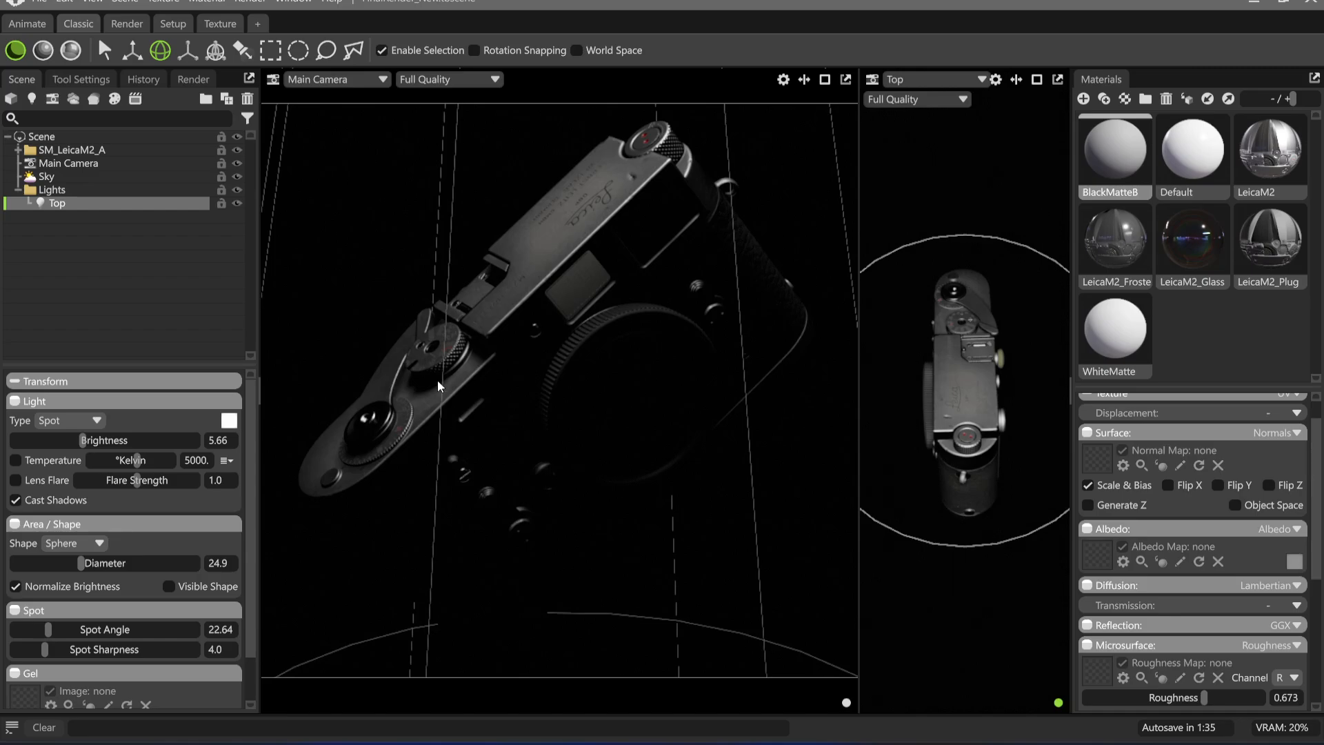
click(724, 495)
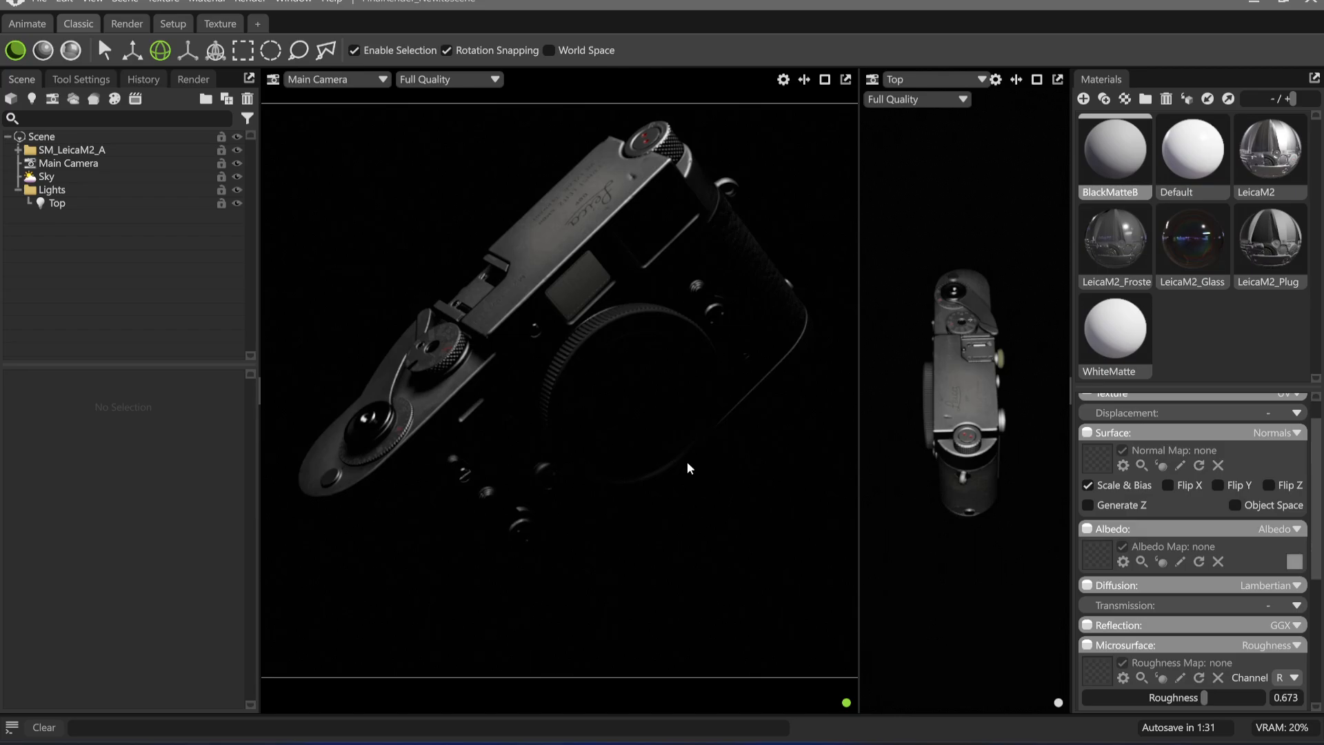
Switch the viewports to ray-traced rendering and raise the Top light's brightness to 6.297
key(ctrl+e)
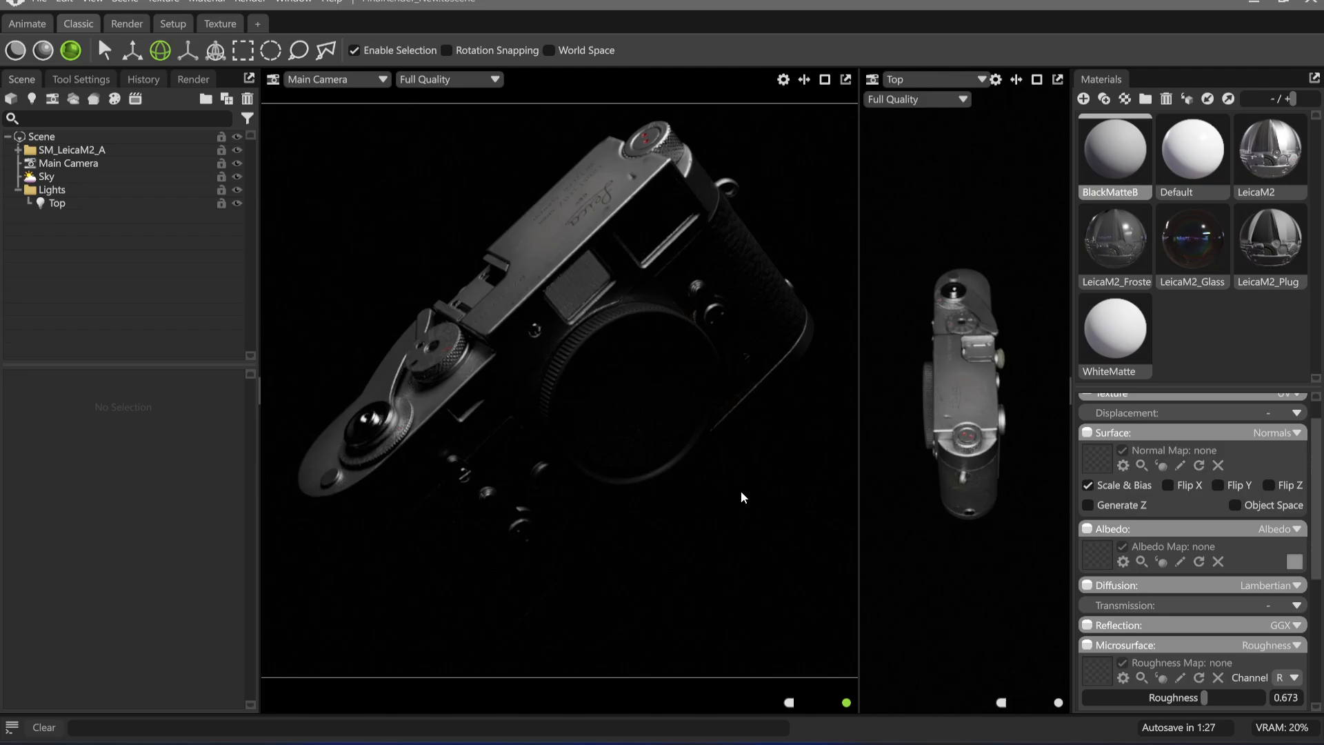
click(83, 202)
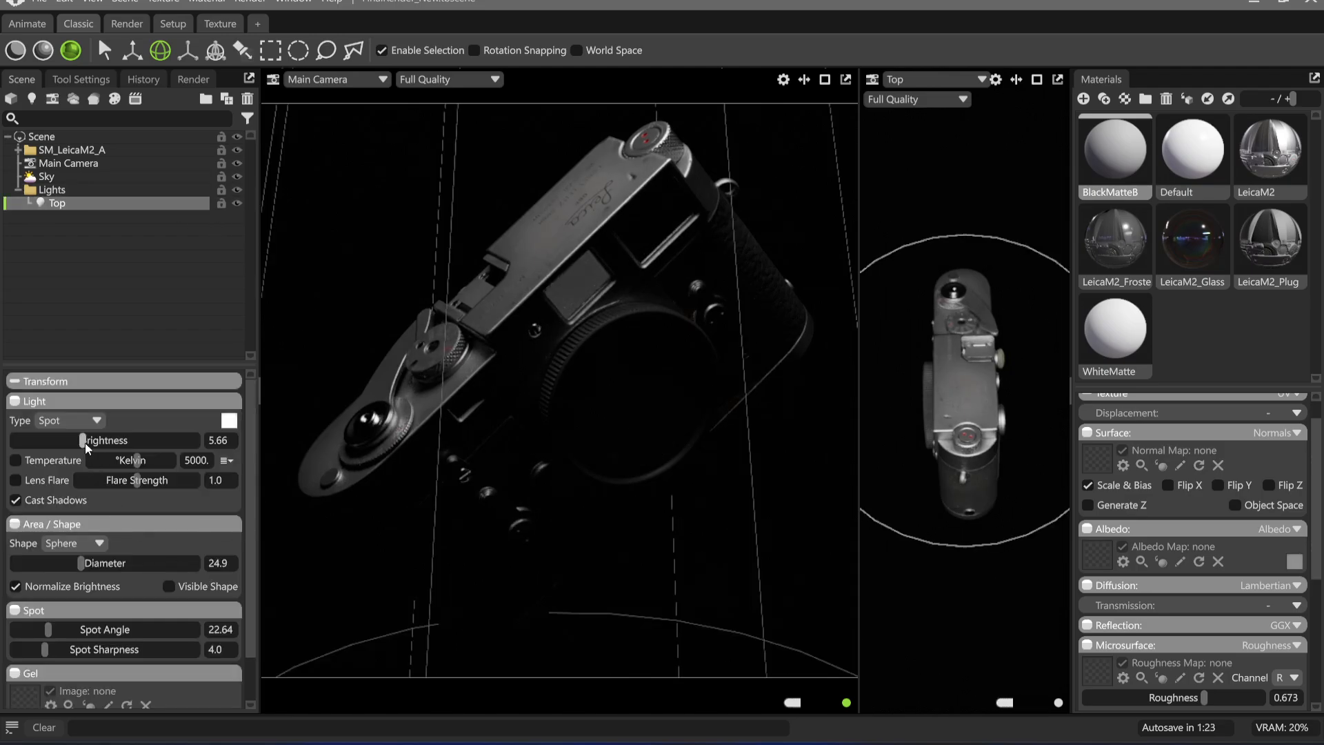
drag(85, 442, 90, 441)
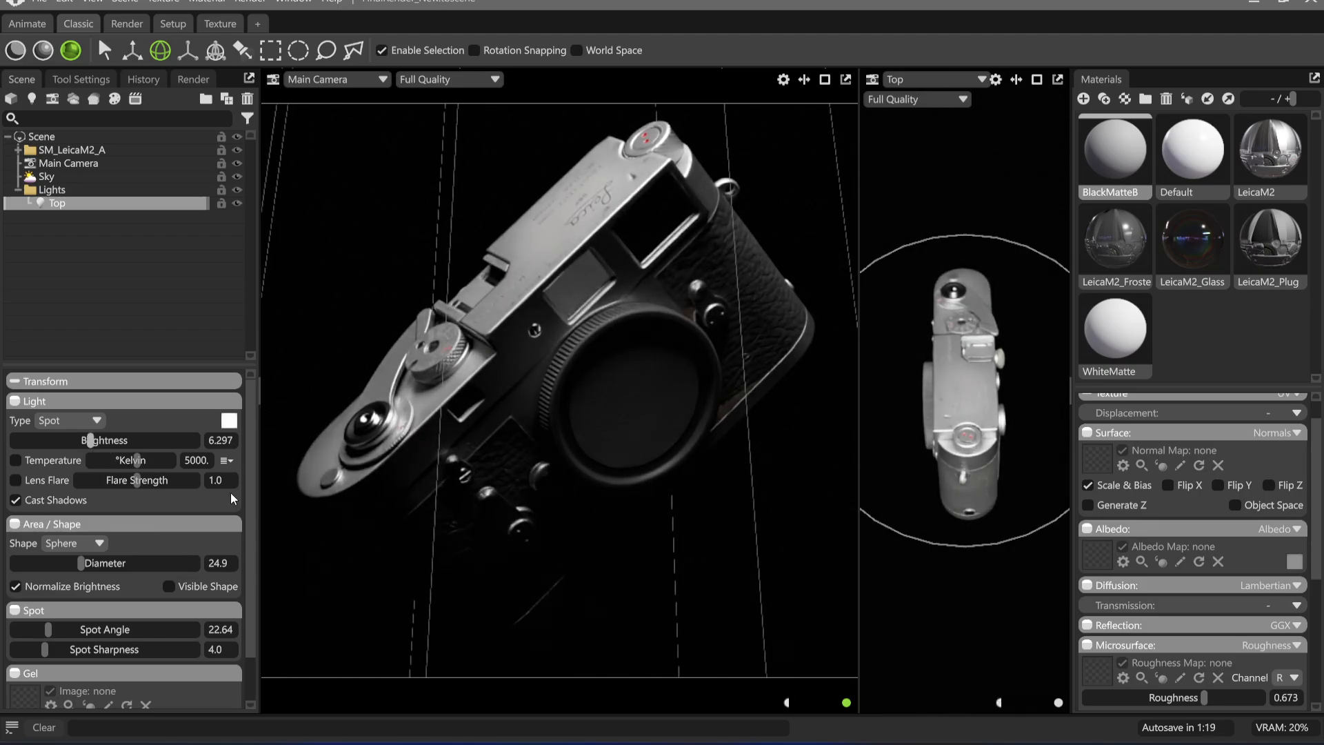
click(796, 527)
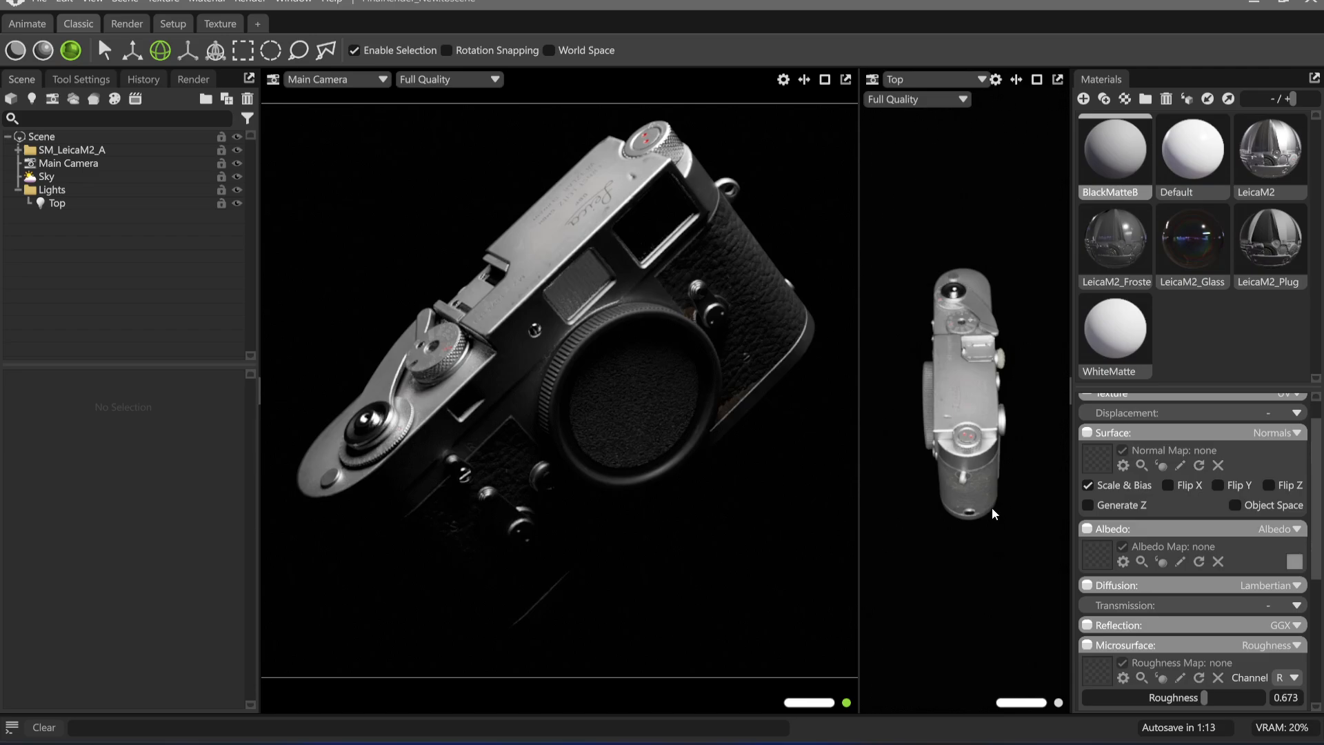
Orbit the Top light behind the Leica and nudge the framing of the Main Camera view
drag(1015, 562, 755, 373)
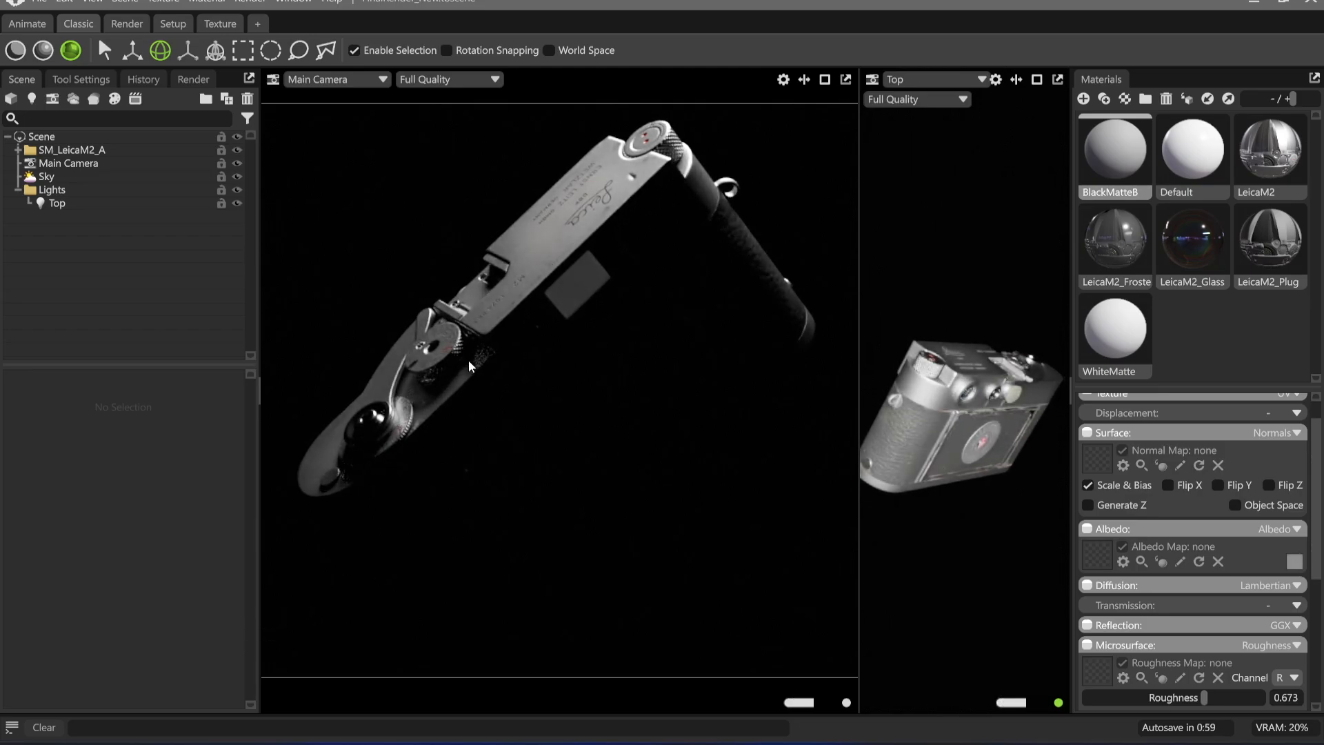
drag(469, 360, 507, 366)
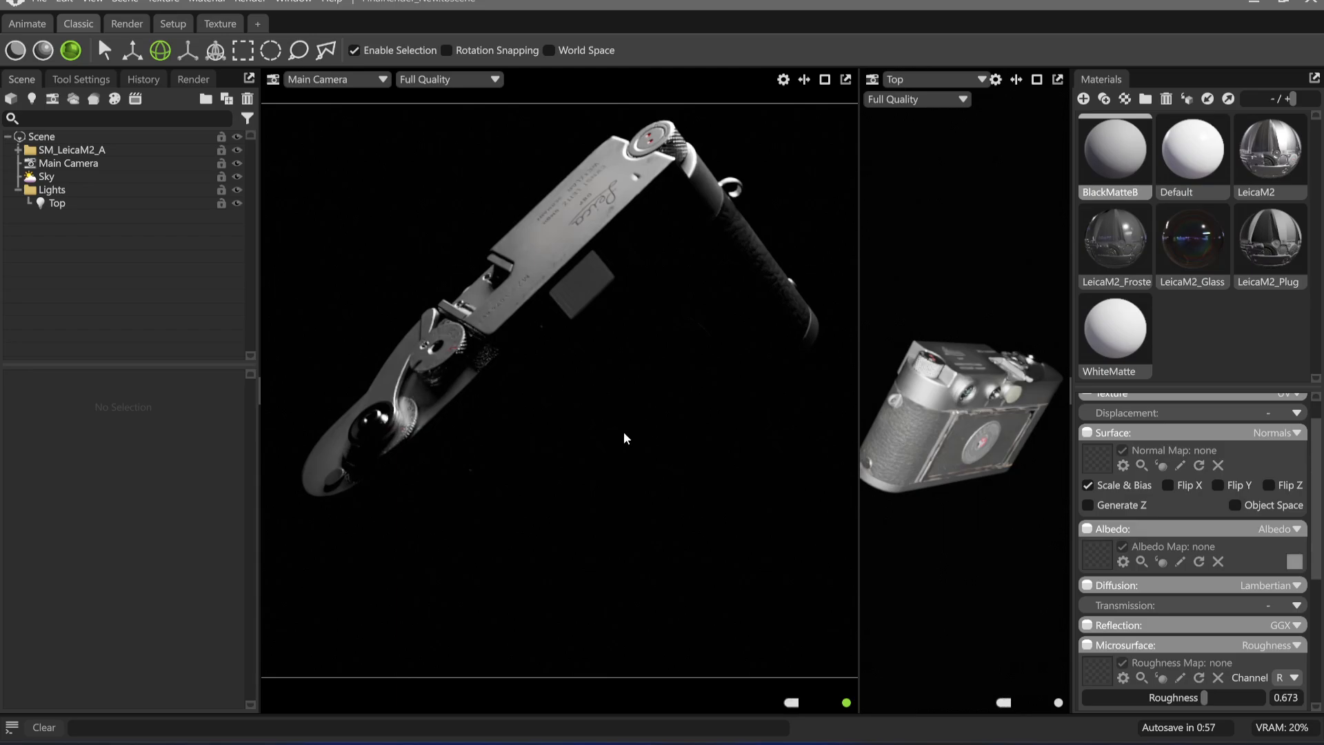
drag(623, 432, 605, 417)
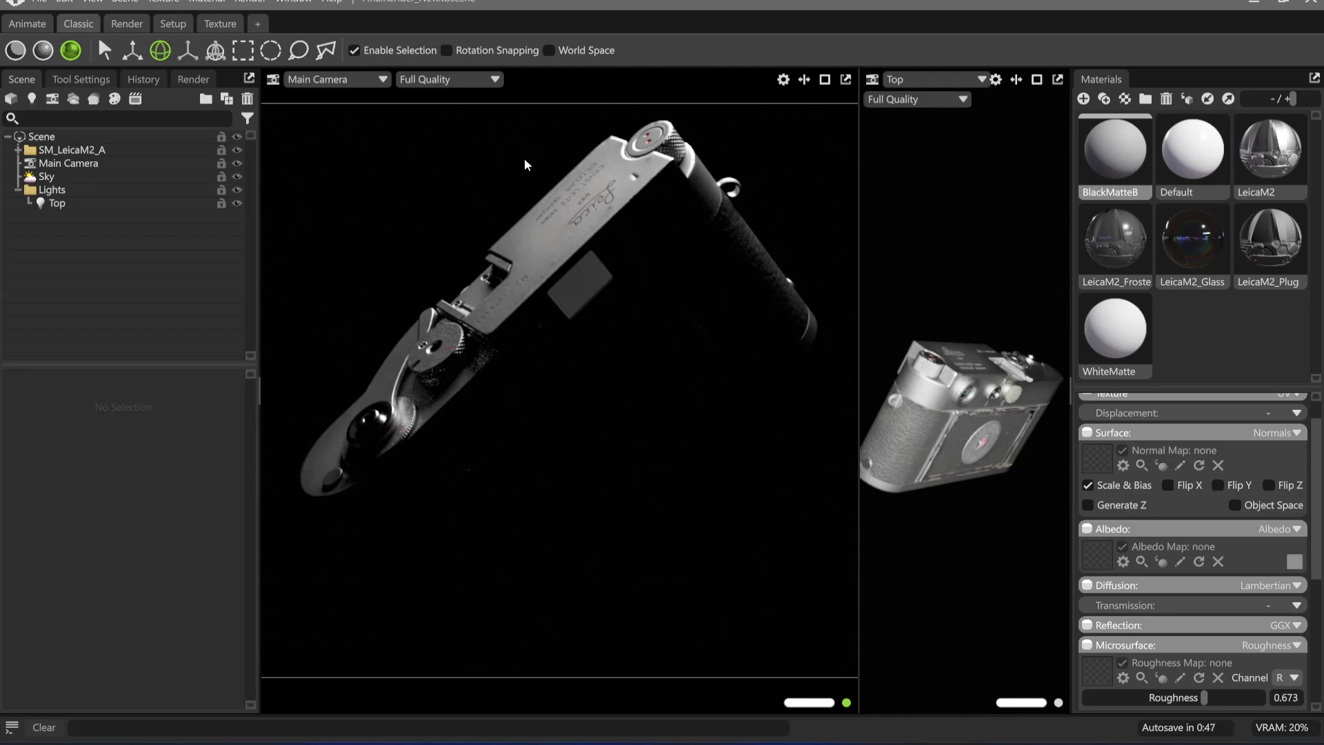
mouse_move(587, 336)
mouse_down()
mouse_move(663, 365)
mouse_move(573, 324)
mouse_move(596, 333)
mouse_up()
middle_drag(595, 328, 599, 335)
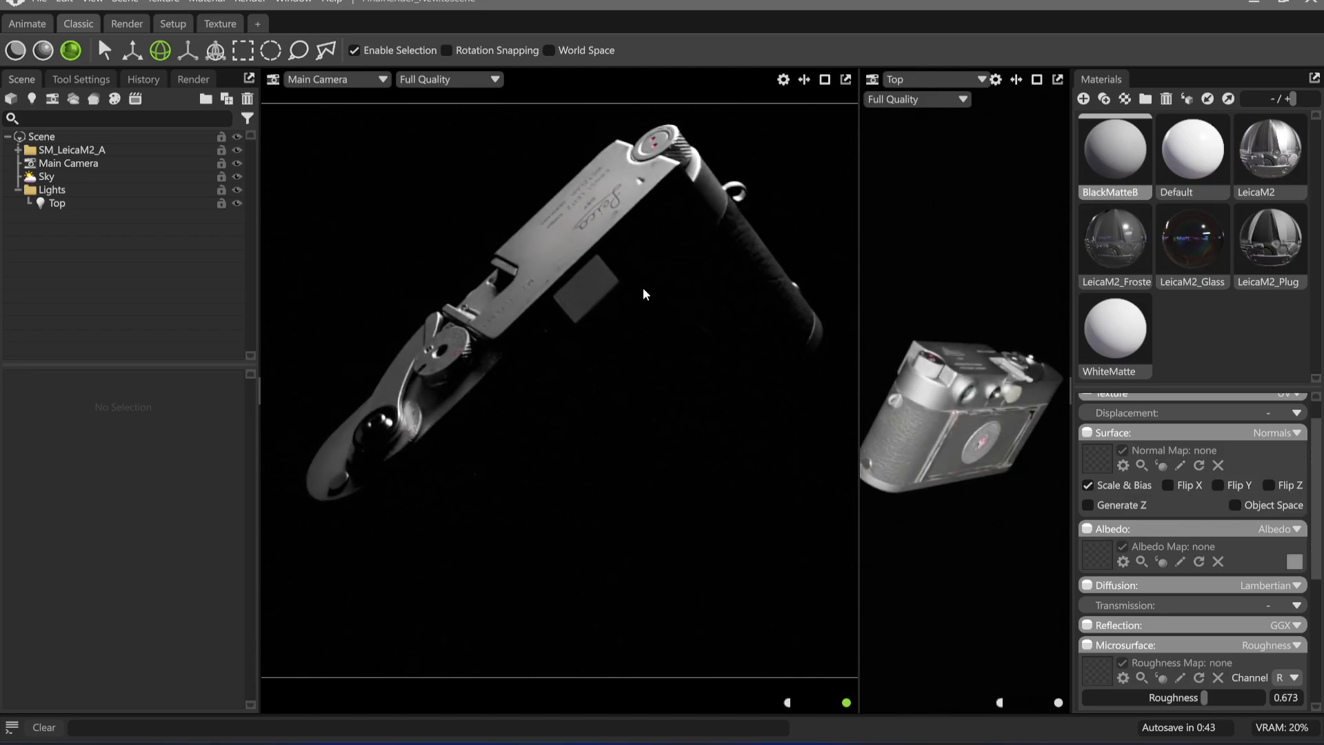
Orbit the Top light toward the Leica's end and move it closer to the body
drag(969, 478, 1058, 522)
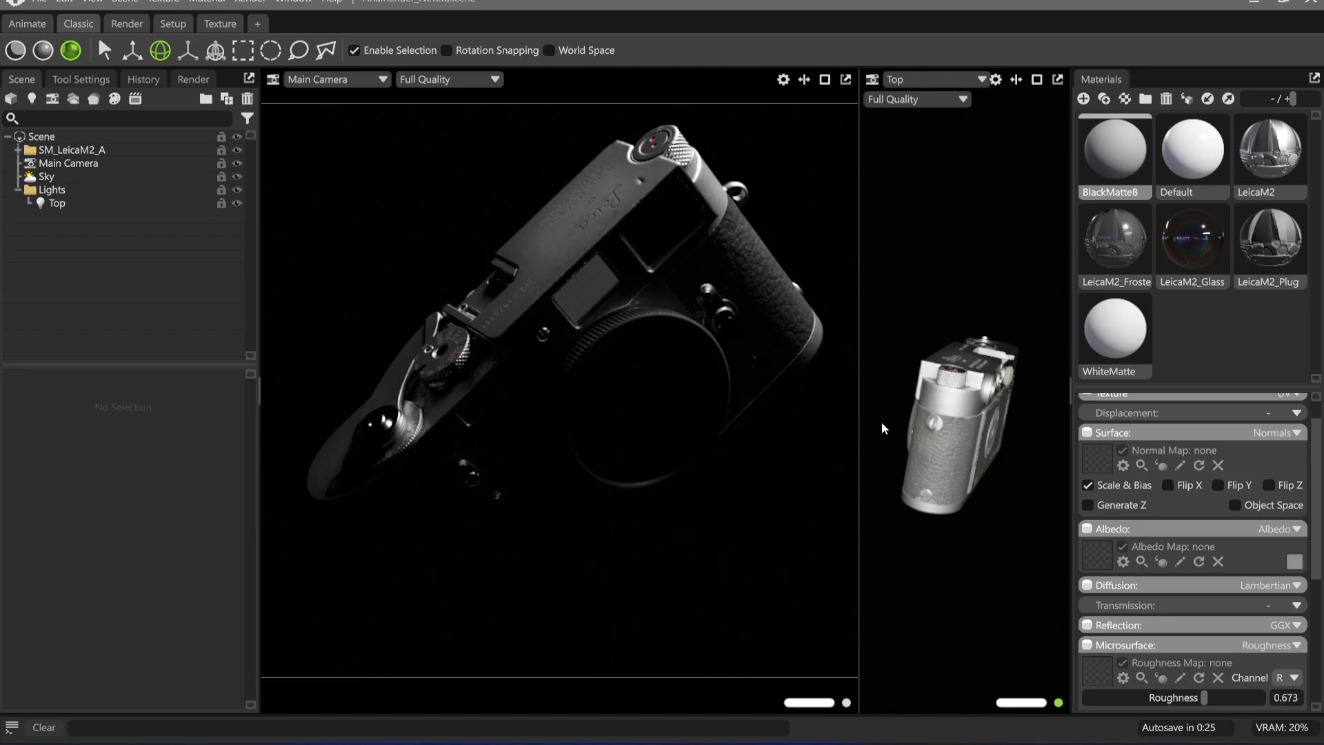
scroll(974, 446, up, 2)
alt+right_drag(983, 462, 1021, 508)
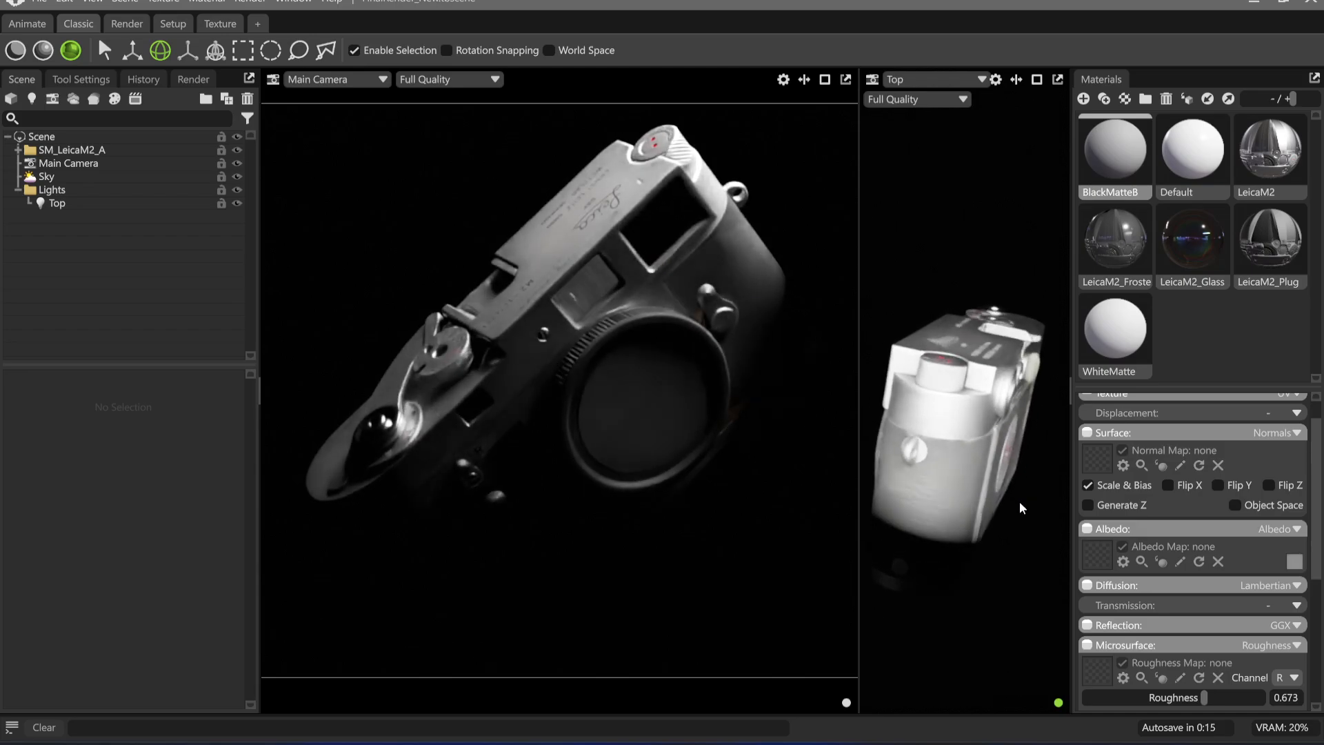
Soften the edge of the Top light's cone by setting its spot sharpness to 0.1
click(155, 203)
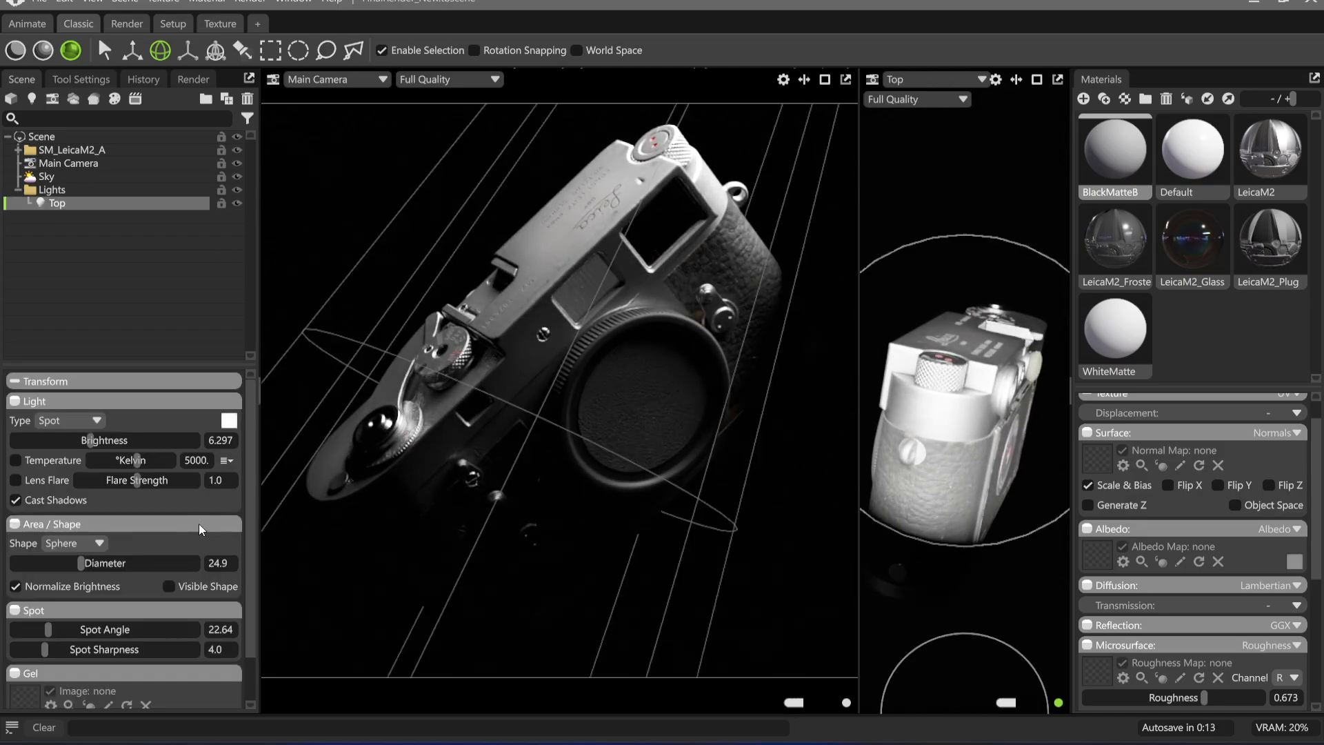
drag(46, 652, 14, 651)
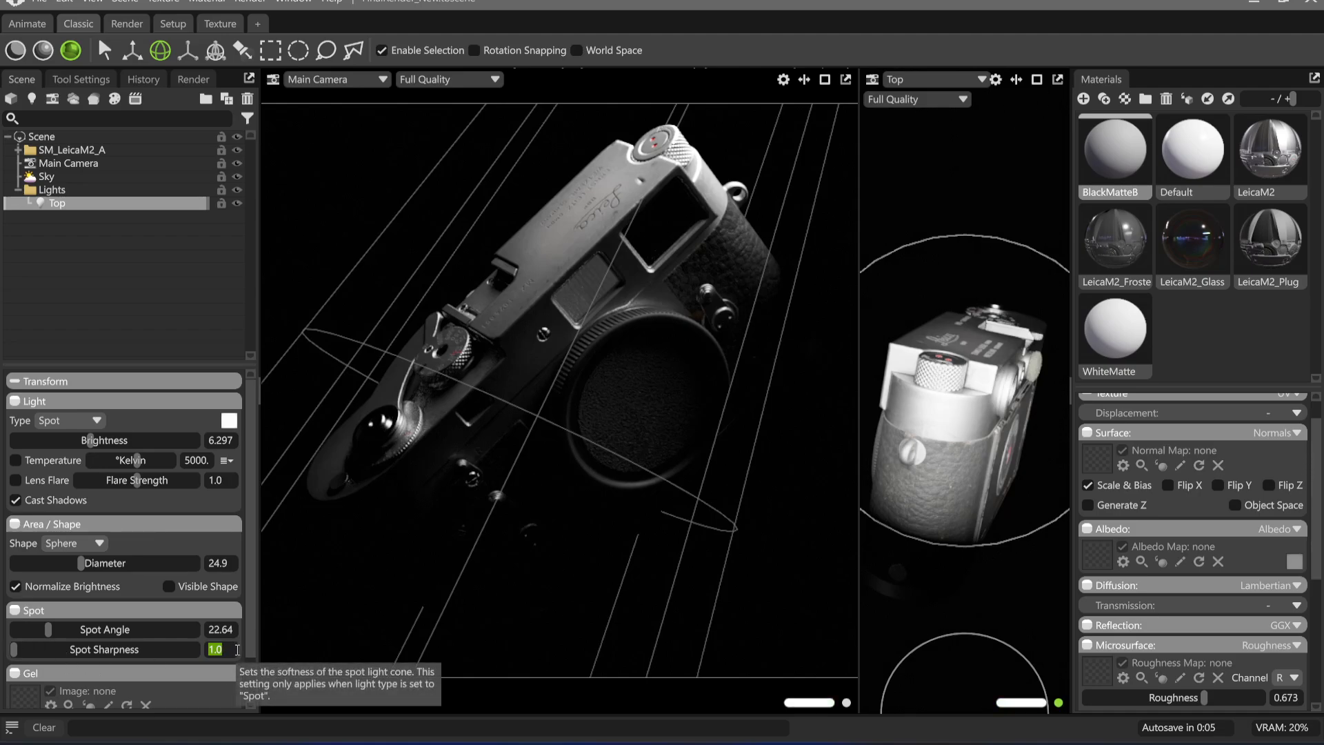
text(0.1)
key(Return)
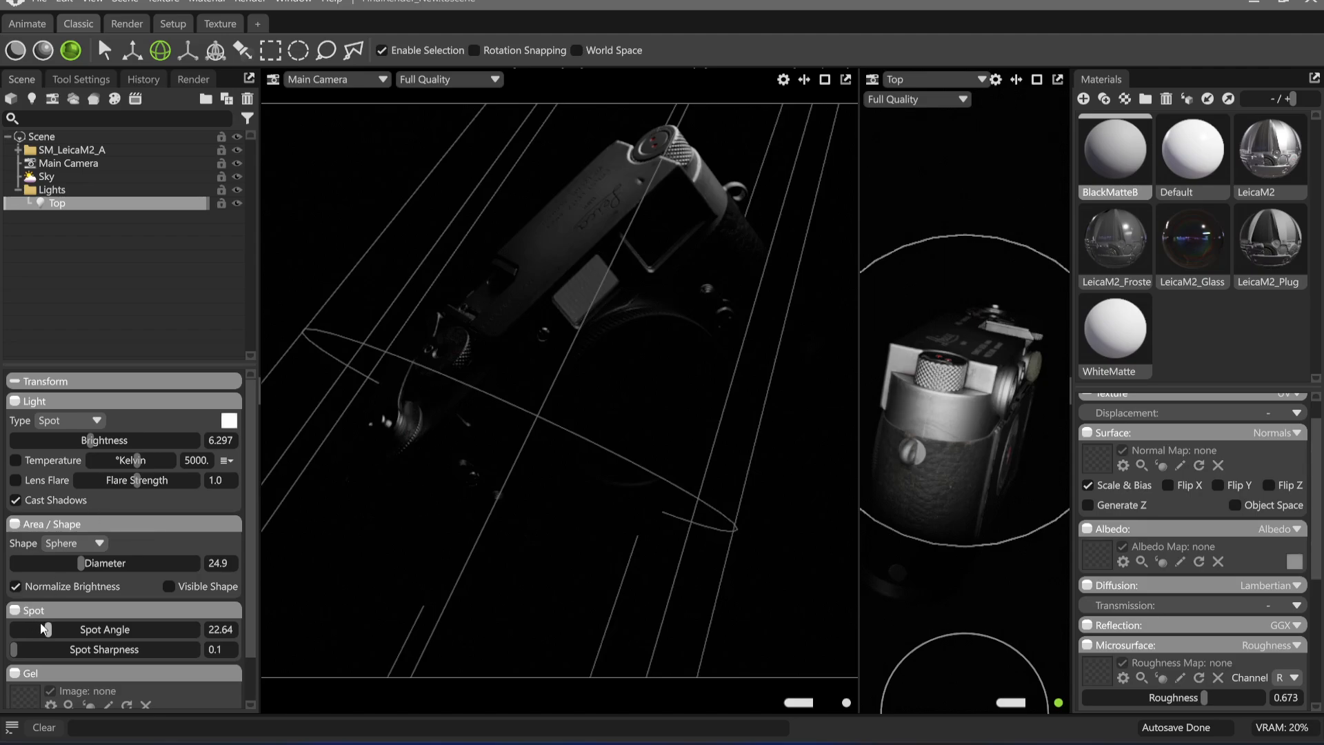
Set the Top light's spot angle to 28.3 and its brightness to 7.146
drag(48, 629, 60, 629)
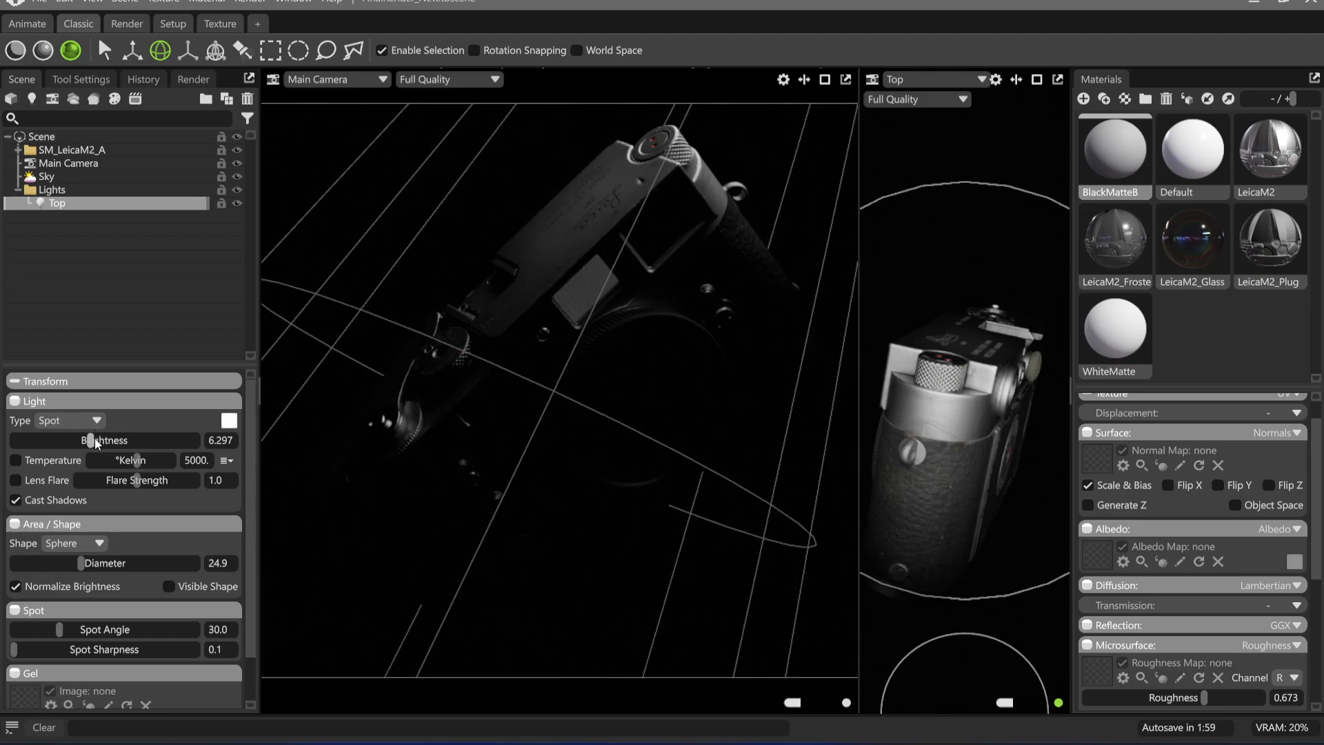
drag(94, 439, 102, 439)
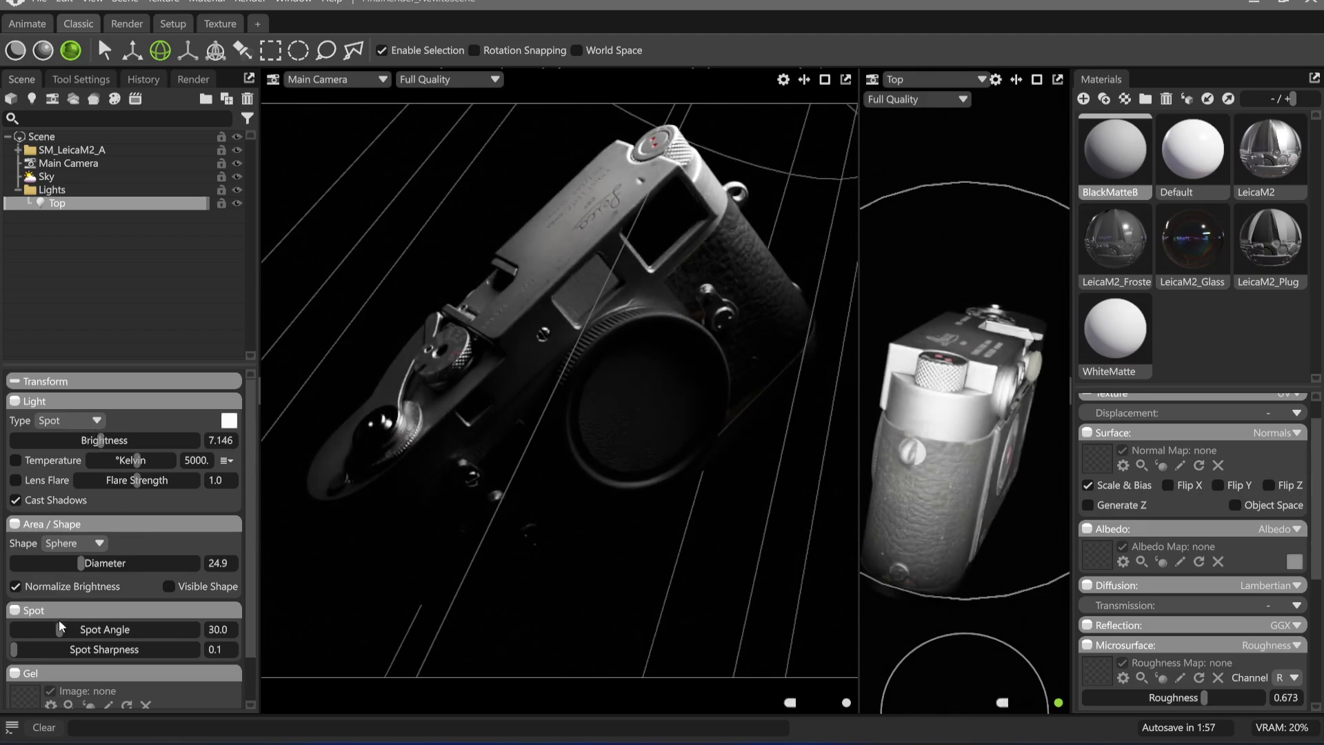
drag(60, 627, 58, 629)
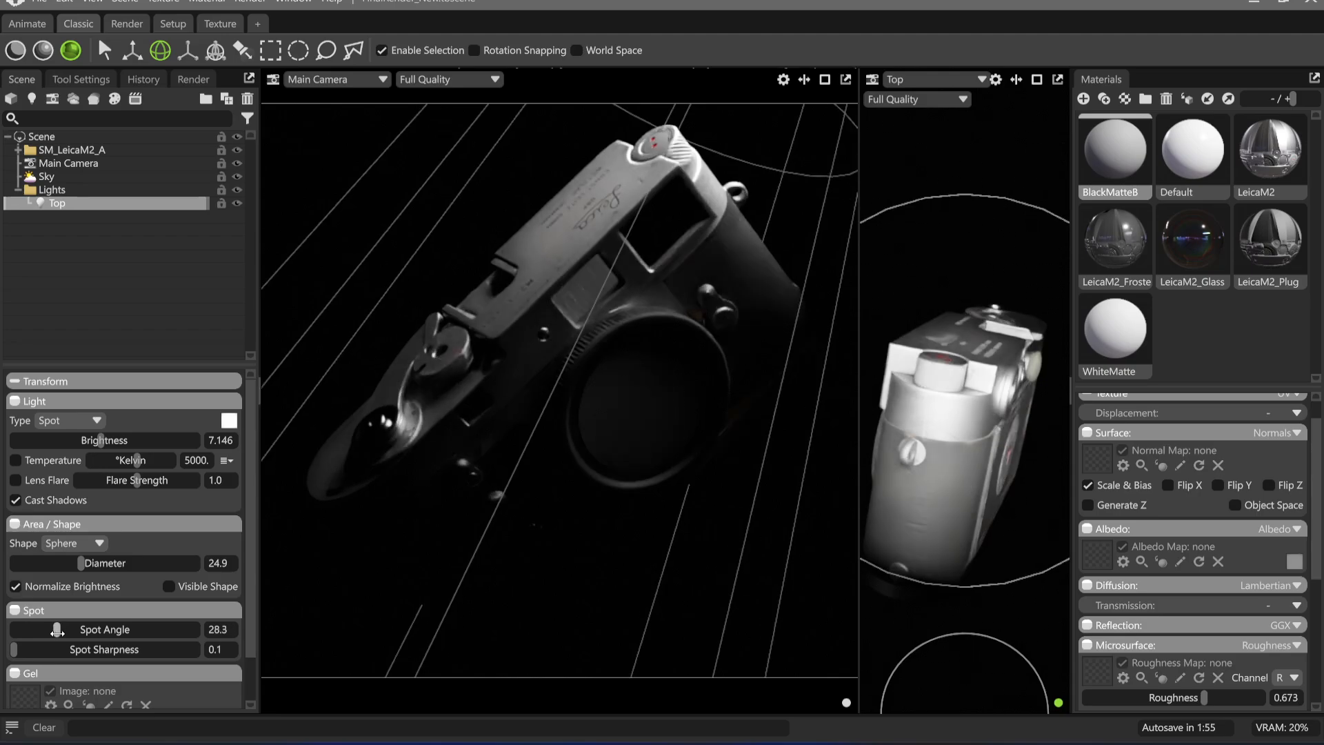
click(768, 526)
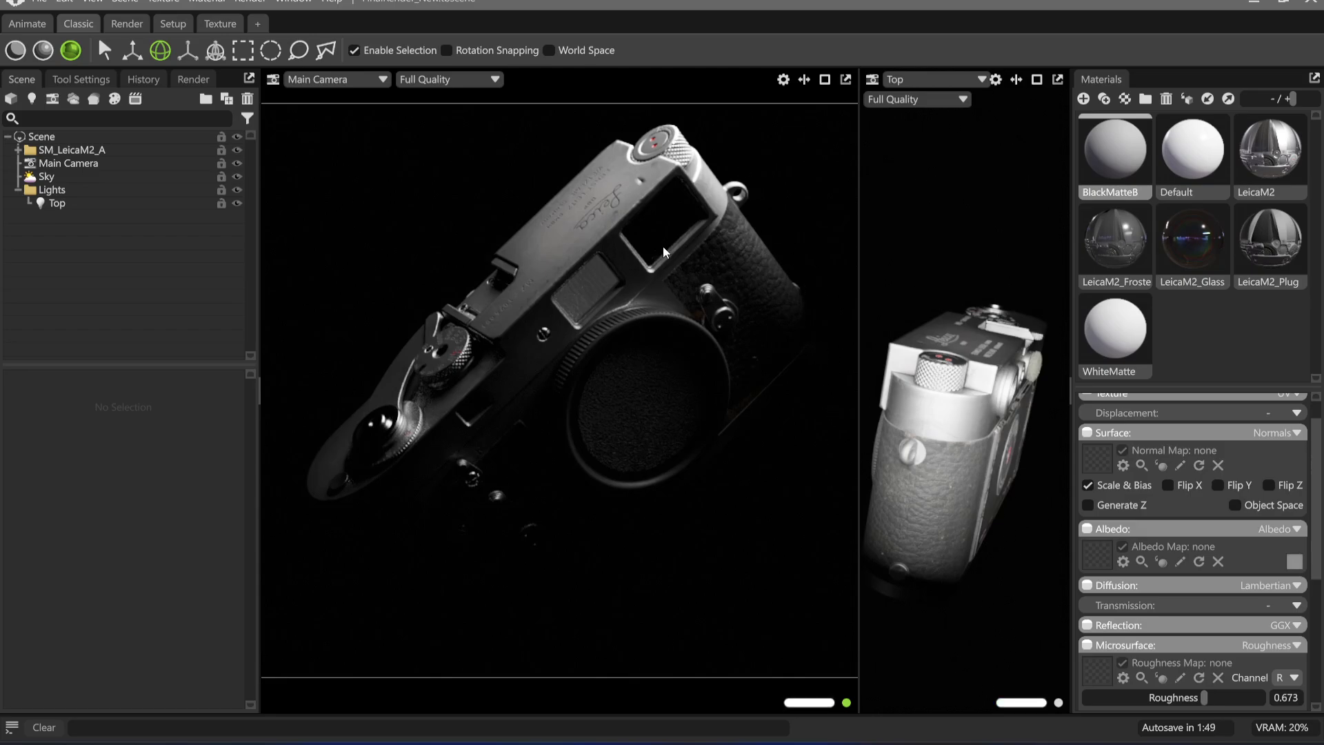
Orbit the Top light farther behind the Leica so it rakes across the top plate, and clear the selection
click(69, 201)
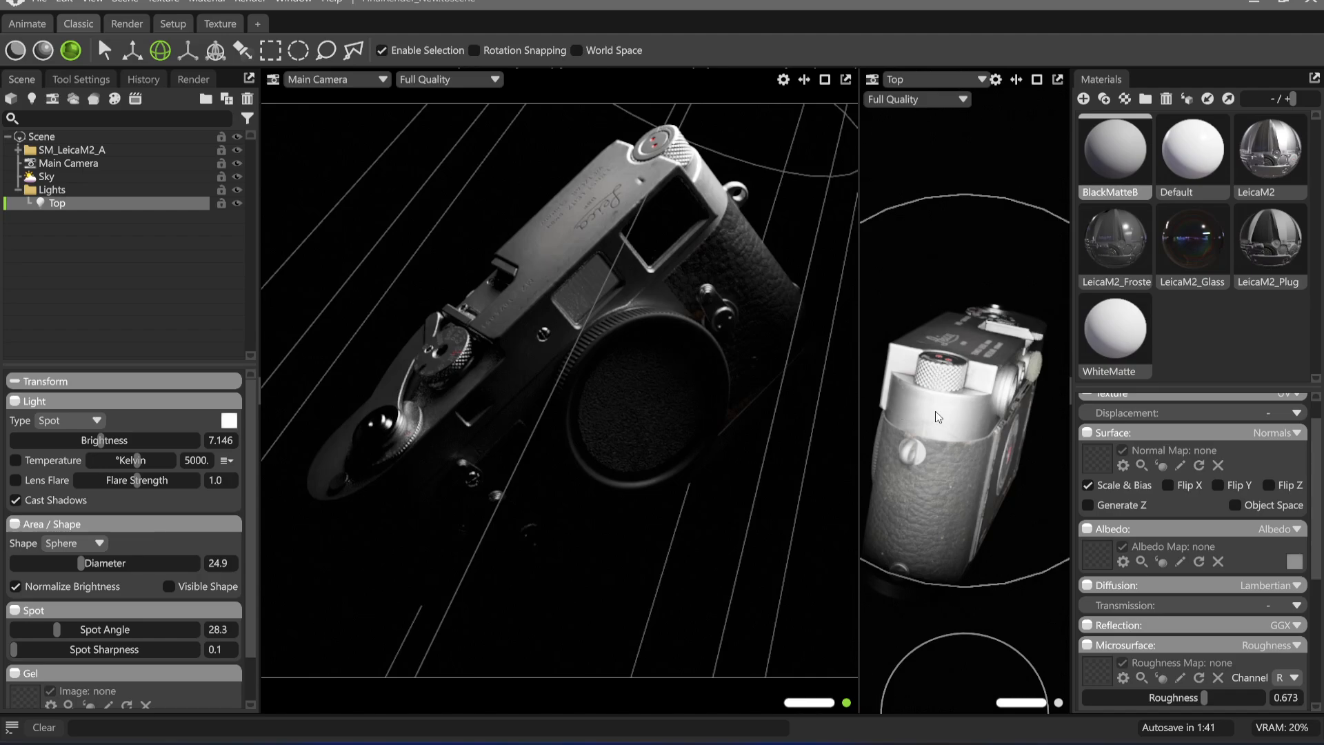
mouse_move(935, 411)
alt+right_down()
mouse_move(949, 429)
mouse_move(935, 335)
mouse_move(971, 412)
mouse_move(956, 461)
mouse_move(963, 420)
alt+right_up()
alt+drag(962, 421, 924, 458)
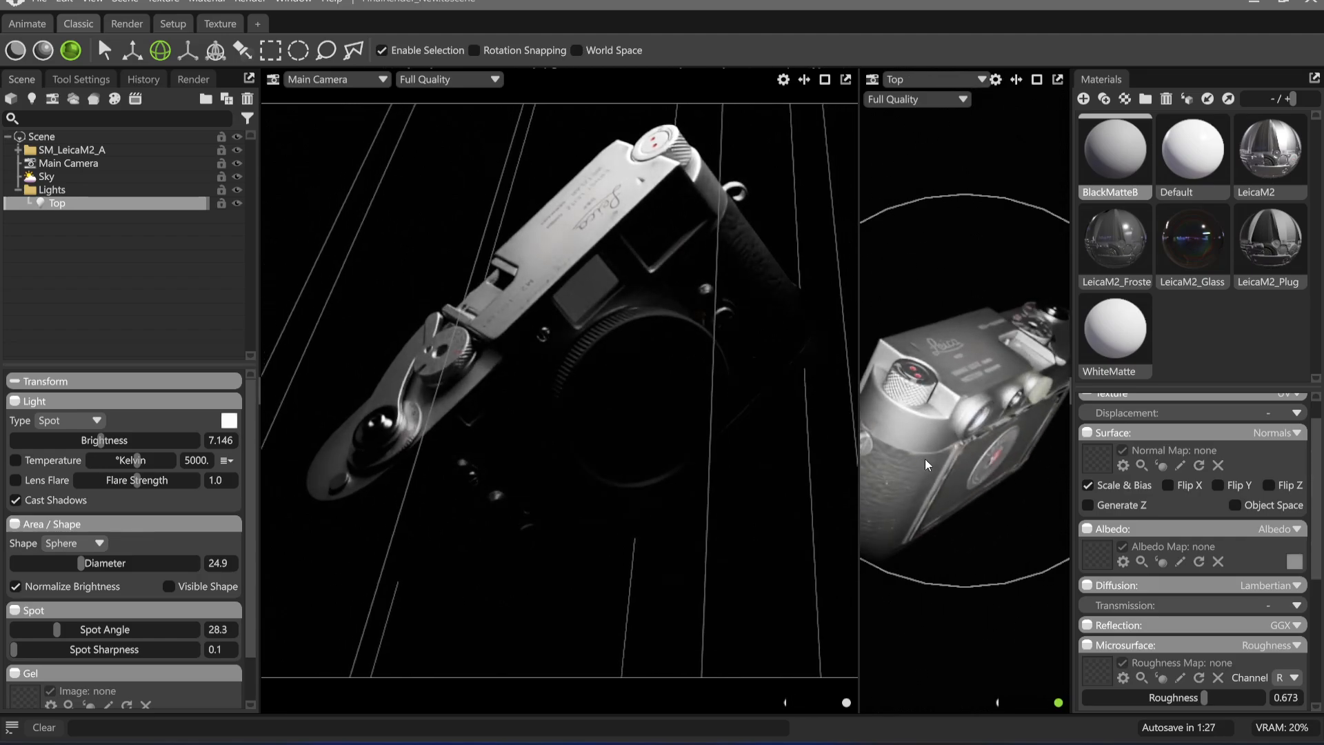
click(733, 620)
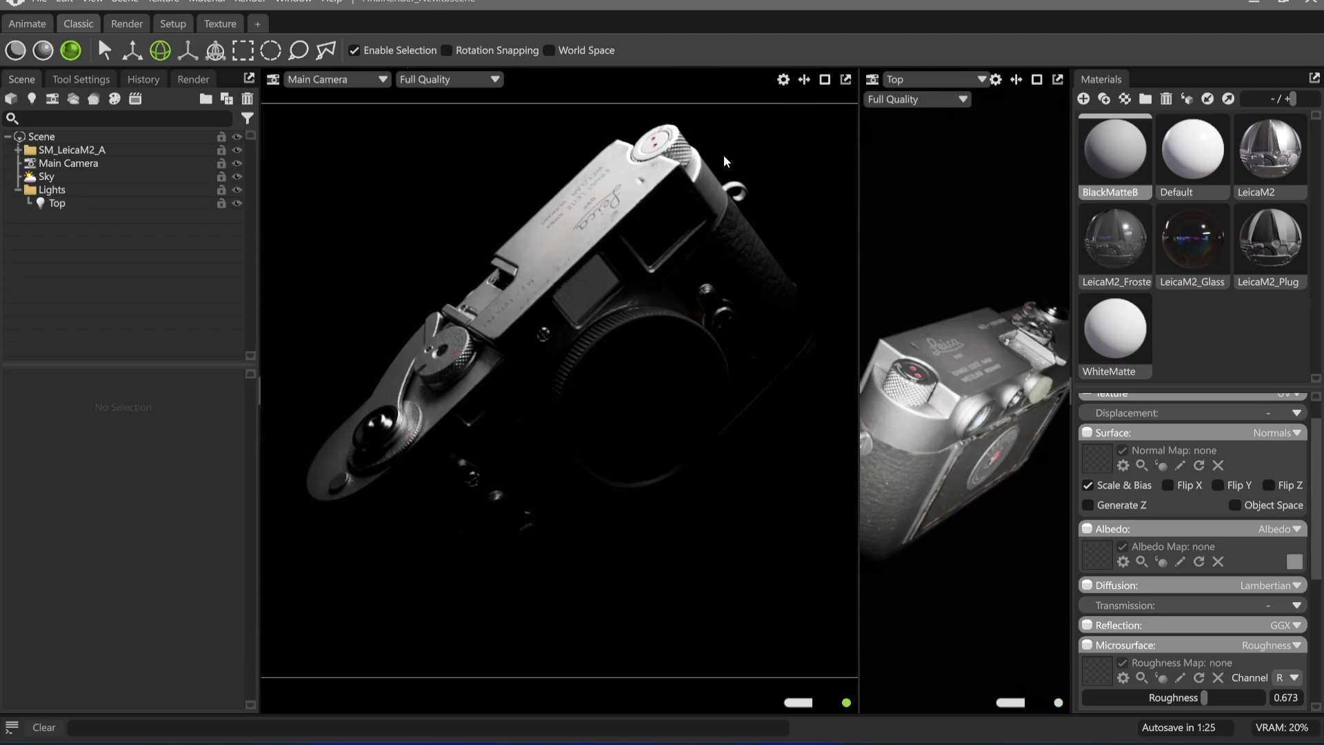
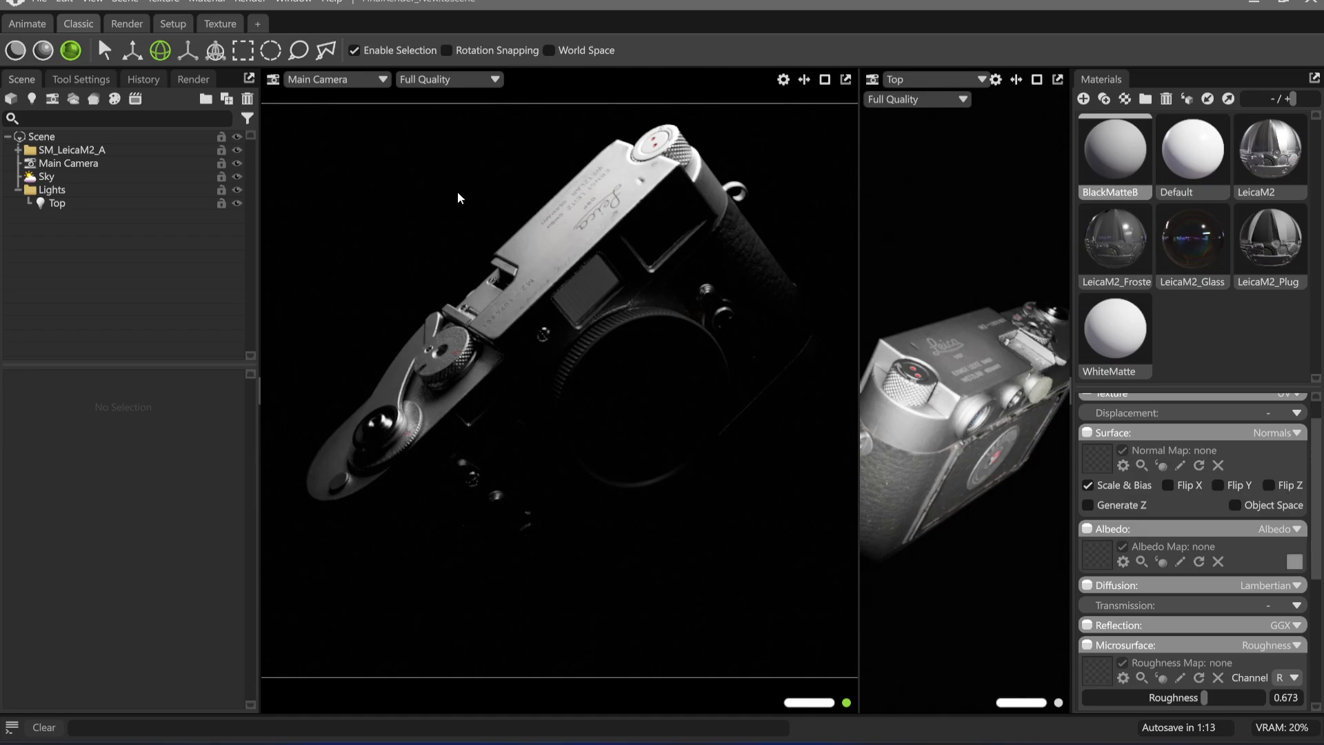
Add a new spot light, set its brightness to 5.377, and look through it in the secondary viewport
key(ctrl+l)
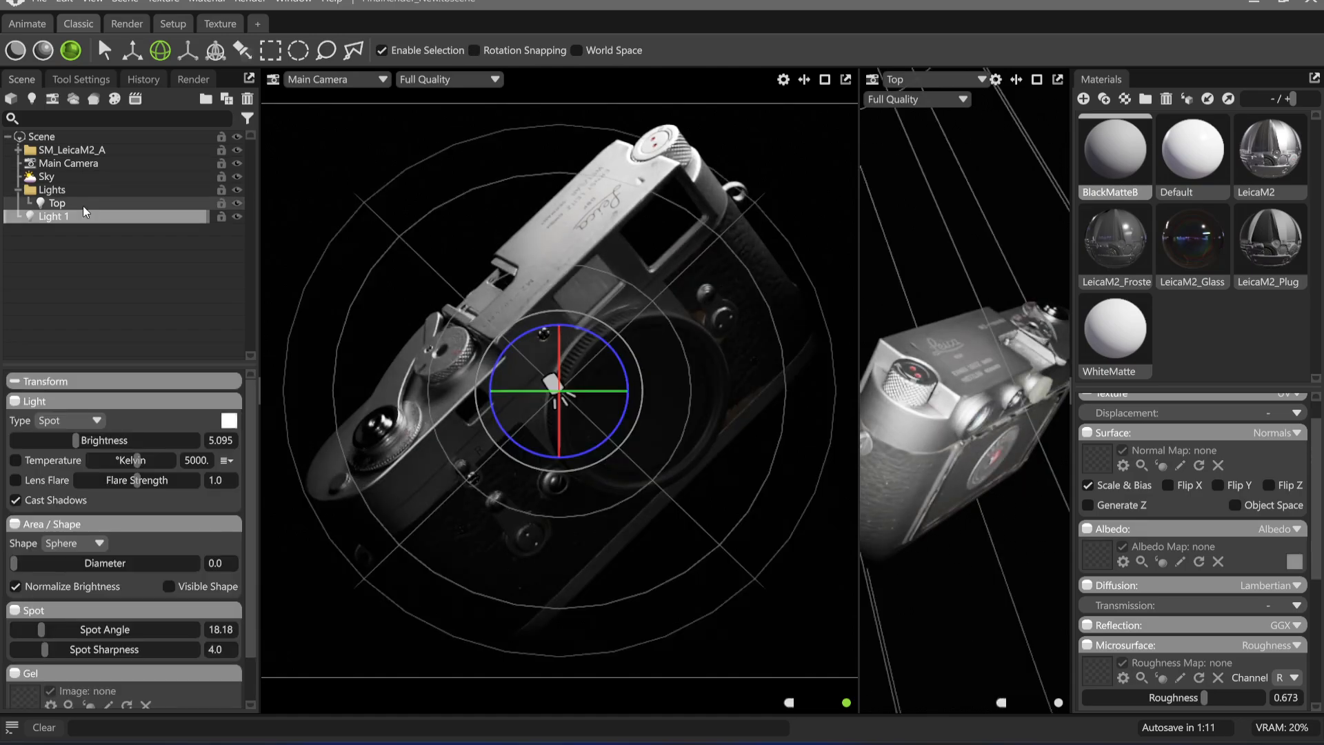
drag(75, 442, 78, 442)
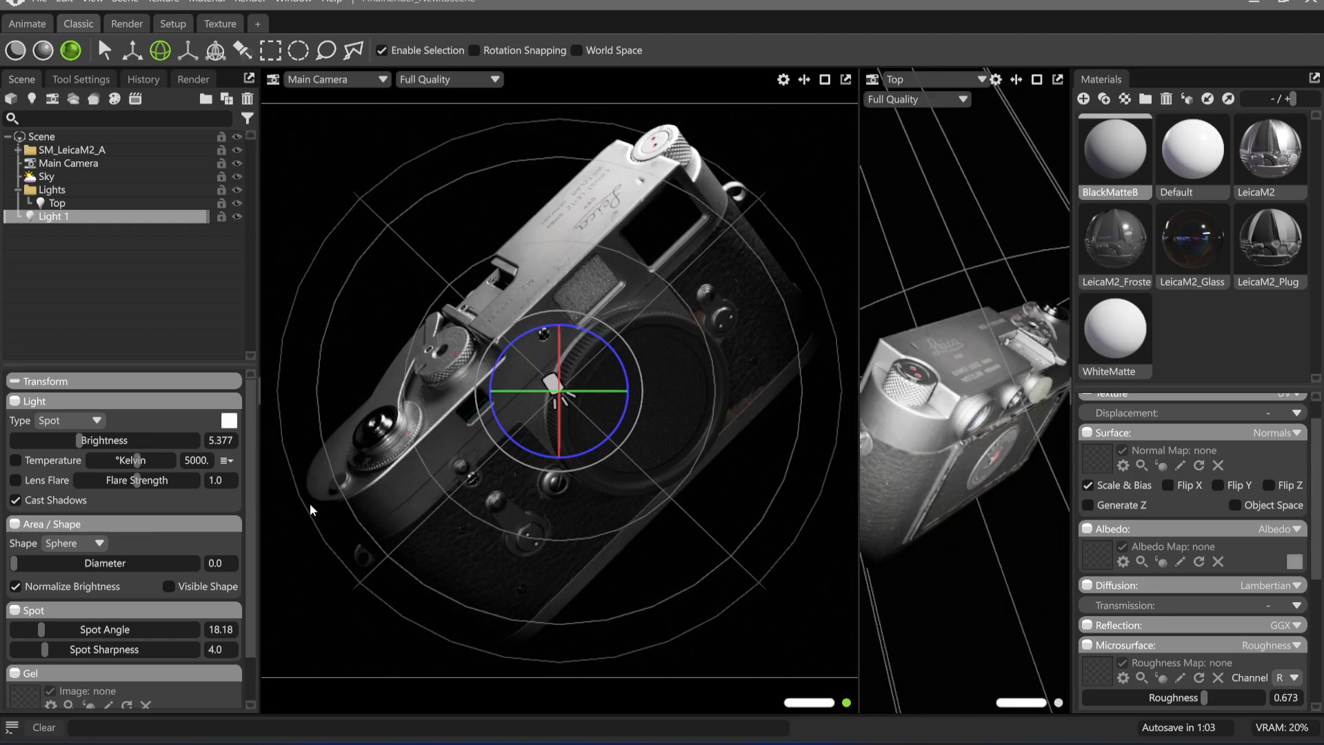
click(935, 80)
mouse_move(937, 112)
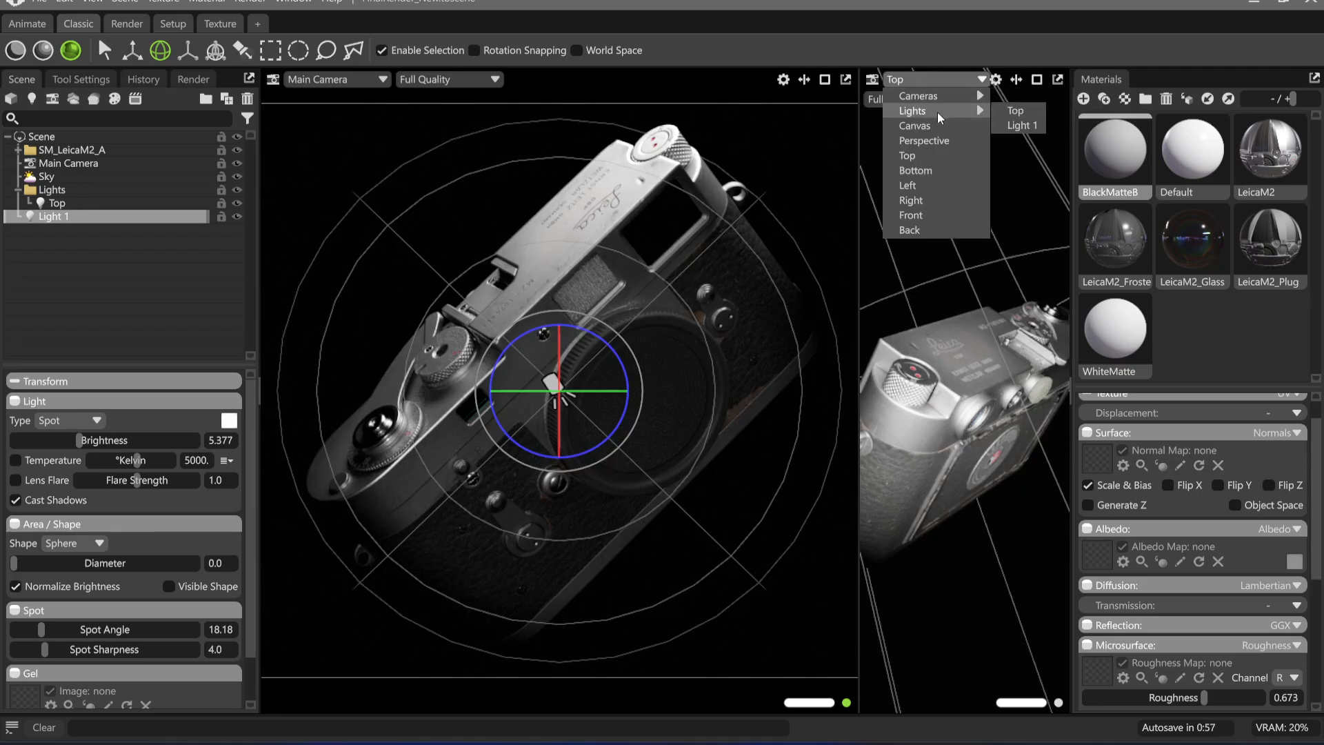
click(1032, 124)
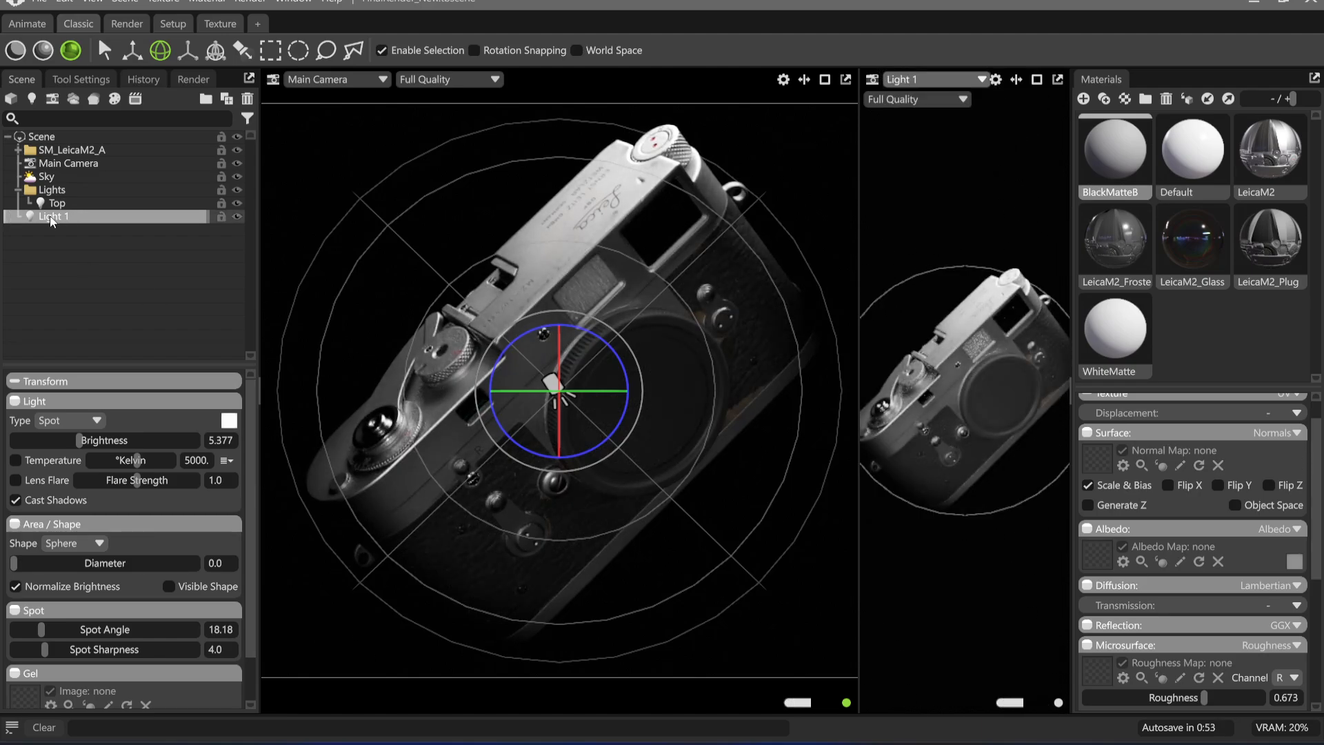
Move the new light into the Lights group, rename it Rim, and clear the selection
drag(70, 220, 82, 202)
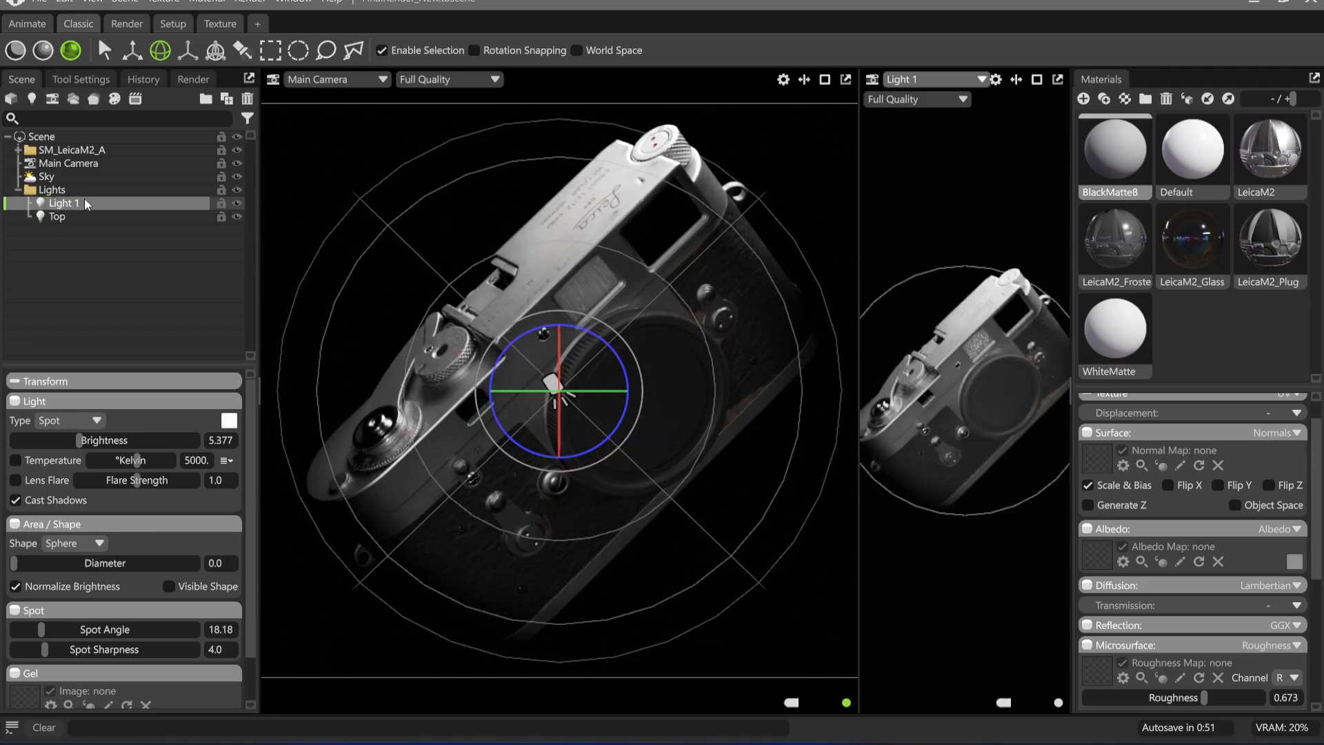
double_click(77, 201)
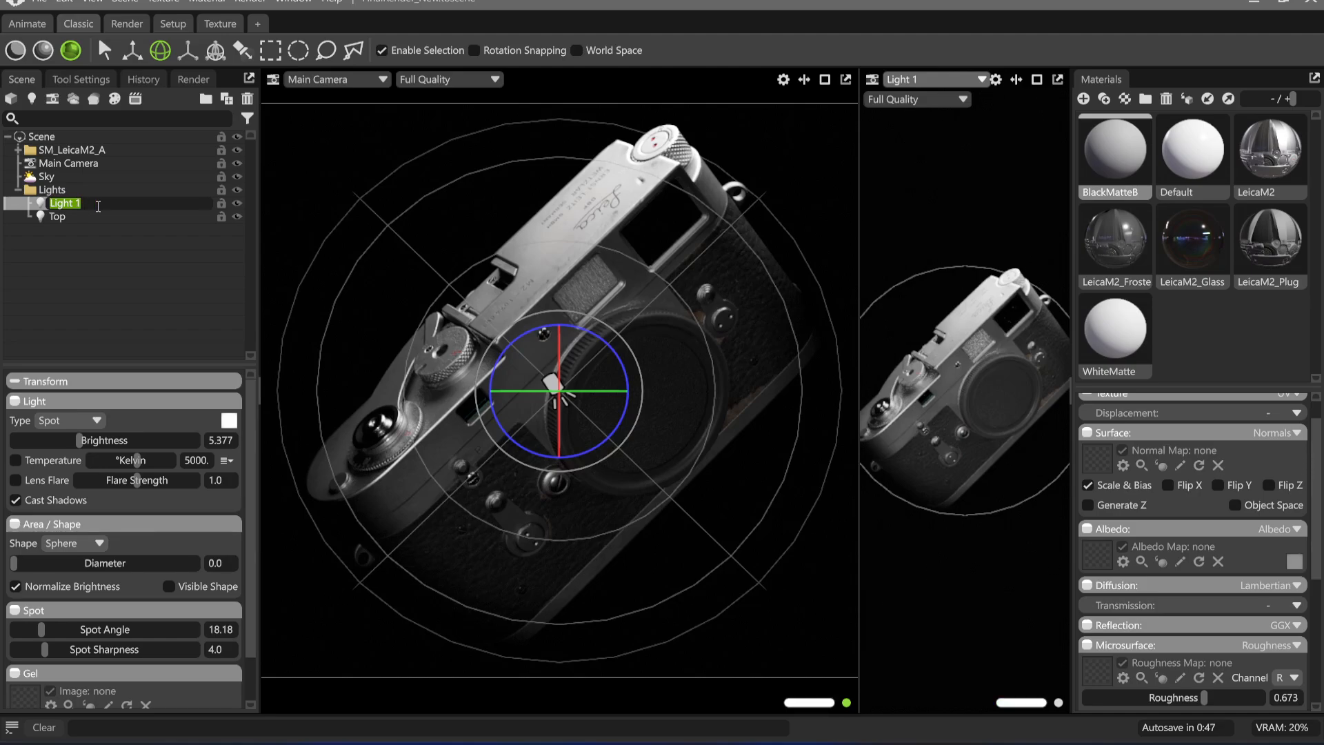
text(Rim)
key(Return)
click(907, 124)
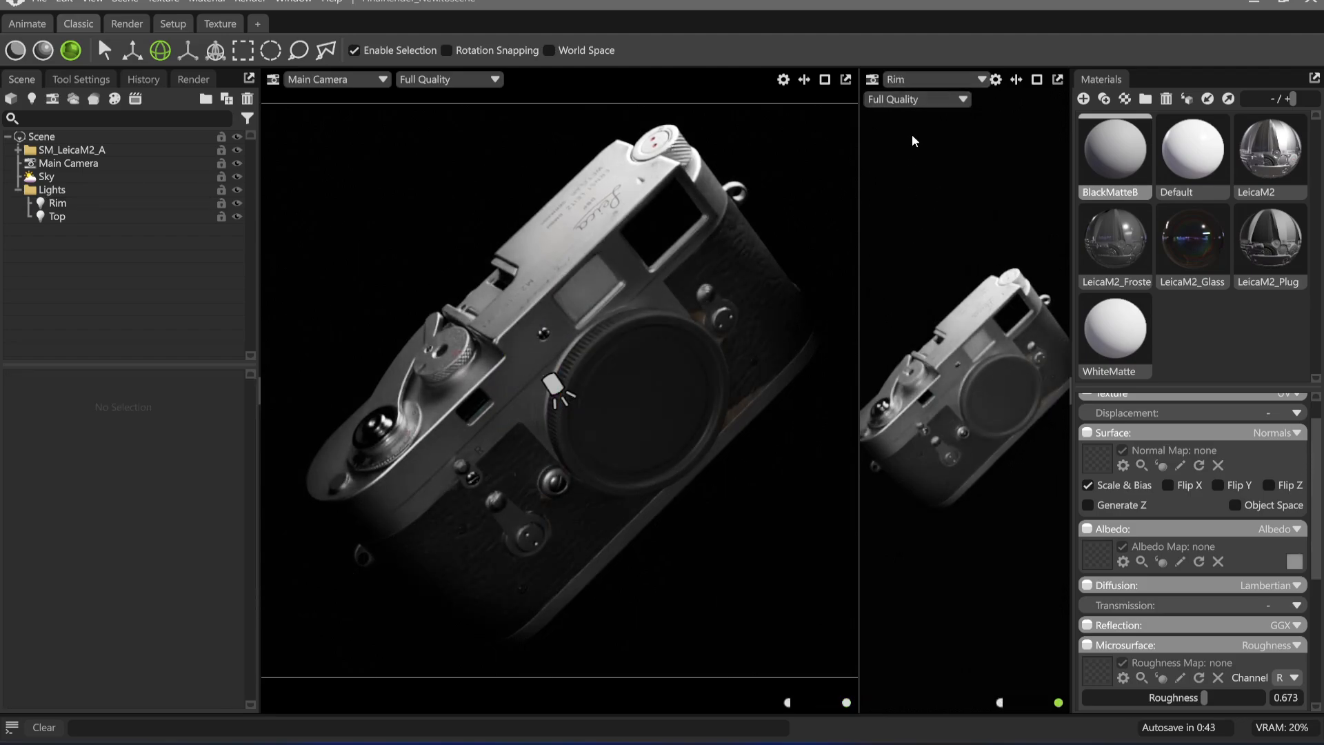
Orbit the Rim light behind the Leica so it grazes the body's end, toggling its visibility to compare the effect
drag(929, 396, 909, 366)
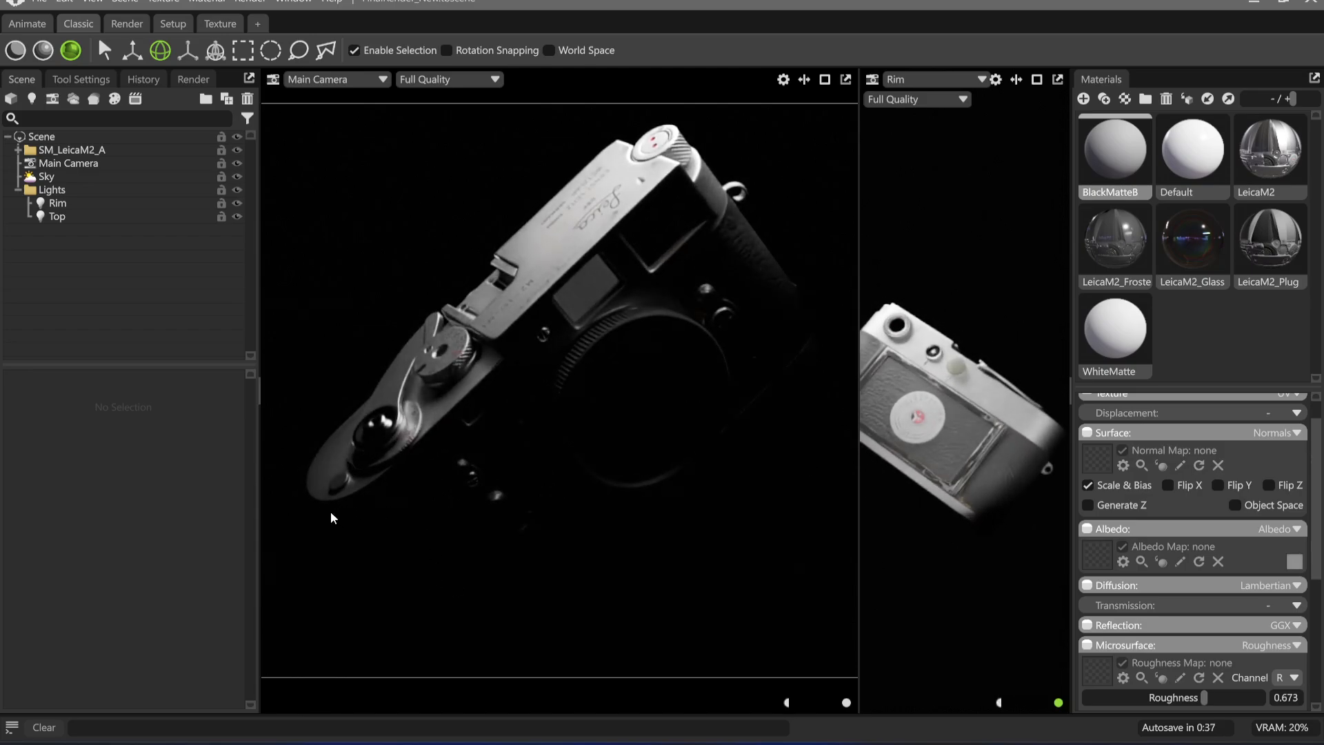
drag(1017, 475, 861, 450)
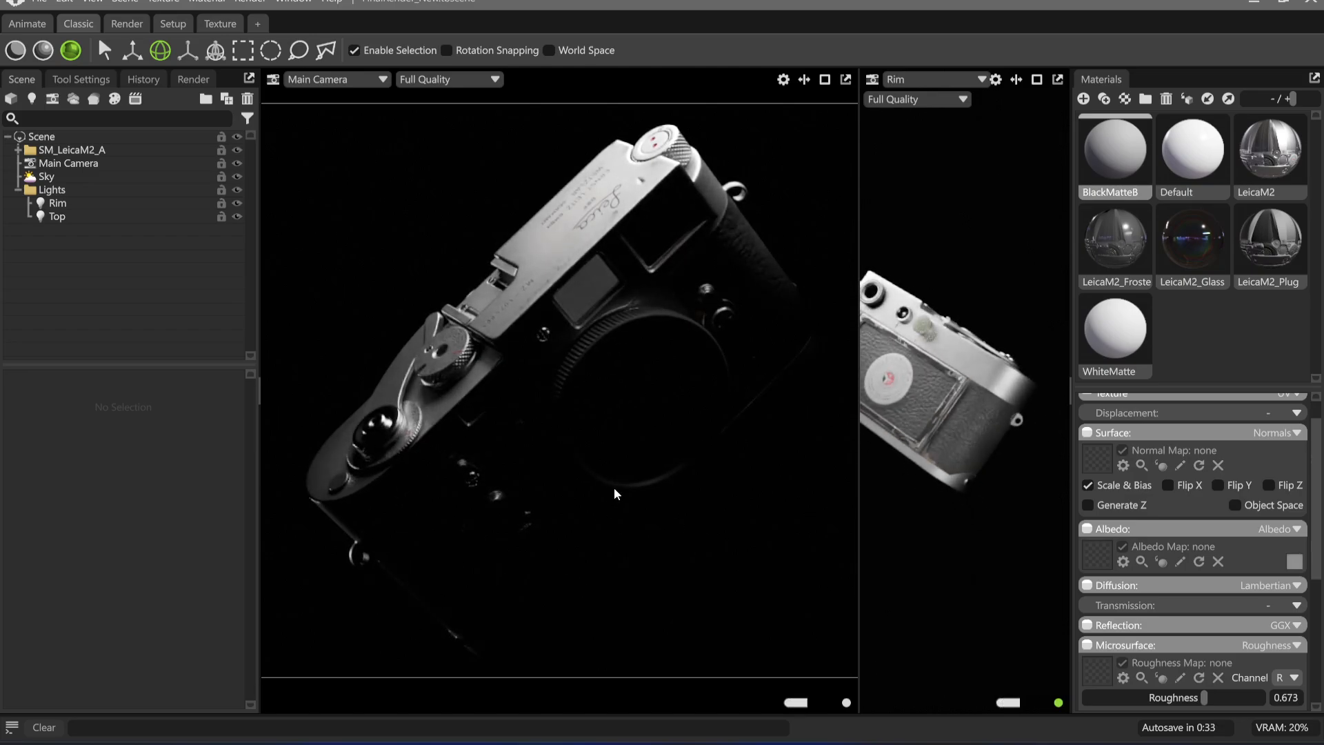
click(236, 202)
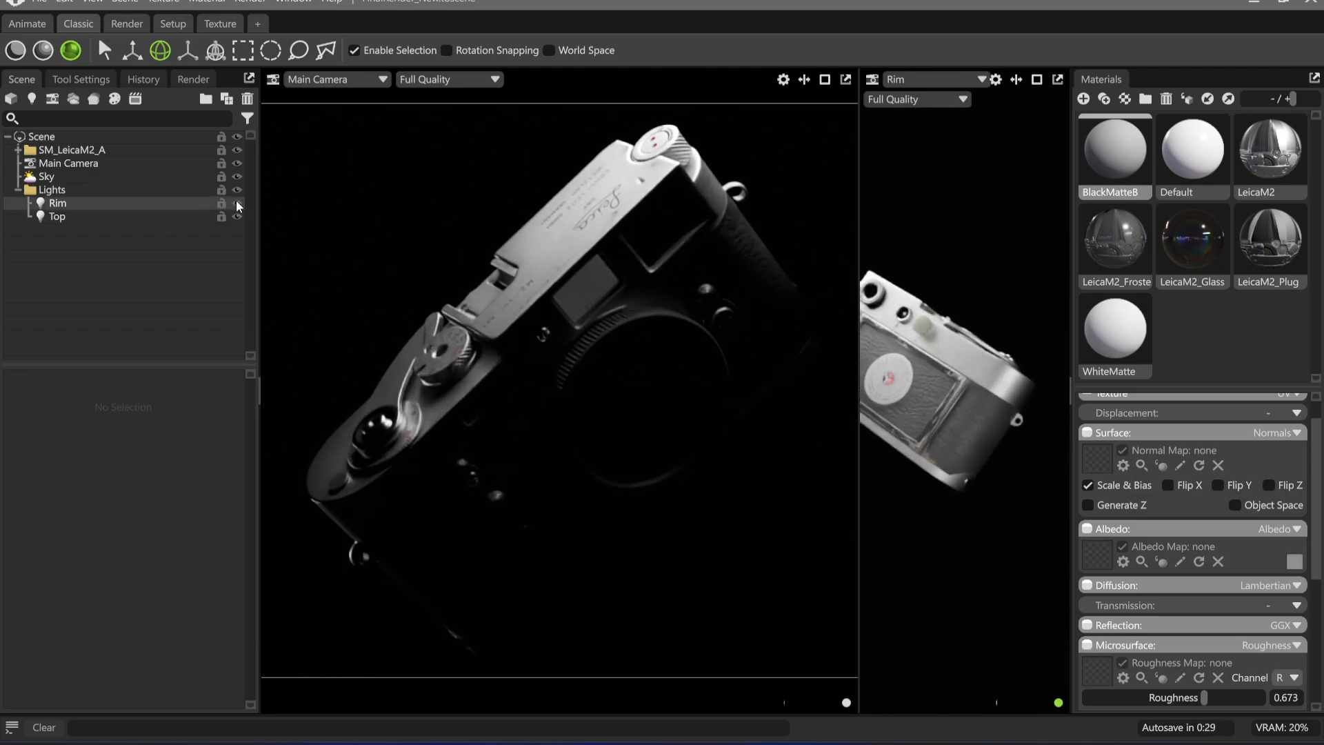
click(236, 202)
click(236, 202)
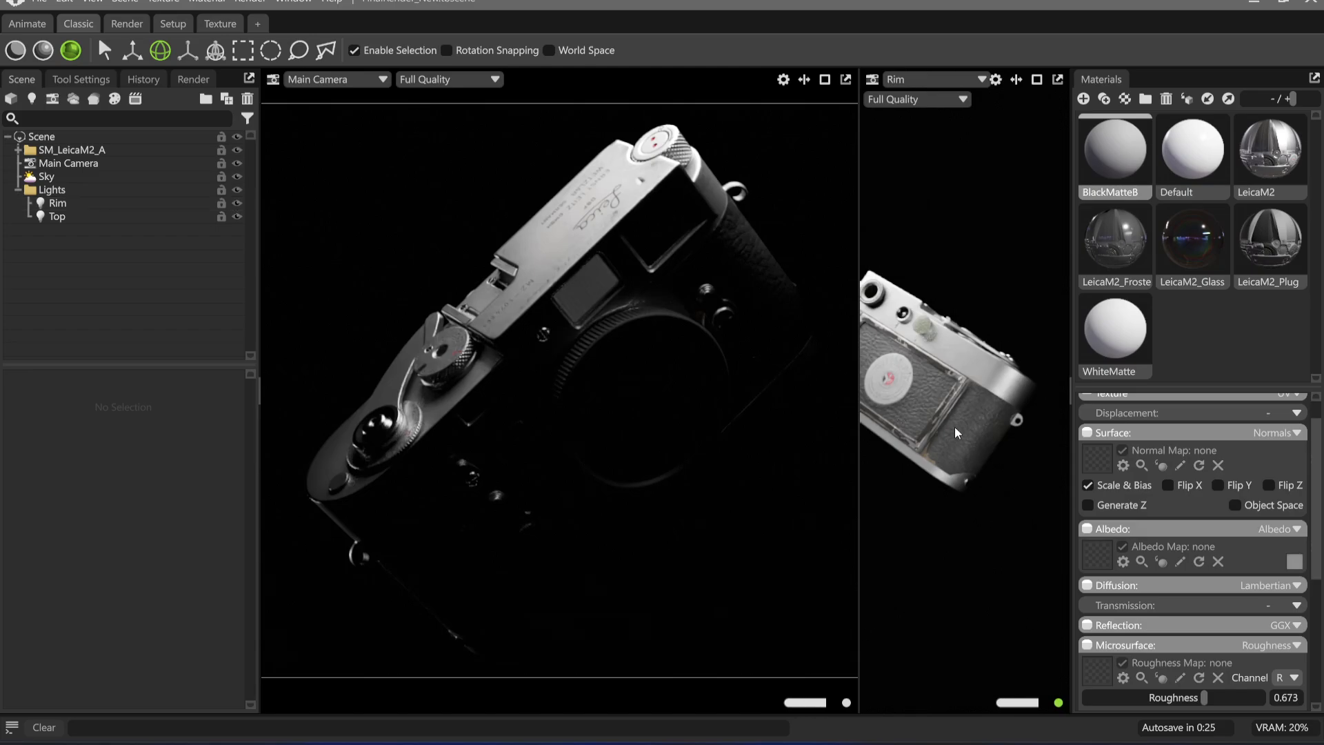
drag(954, 429, 955, 422)
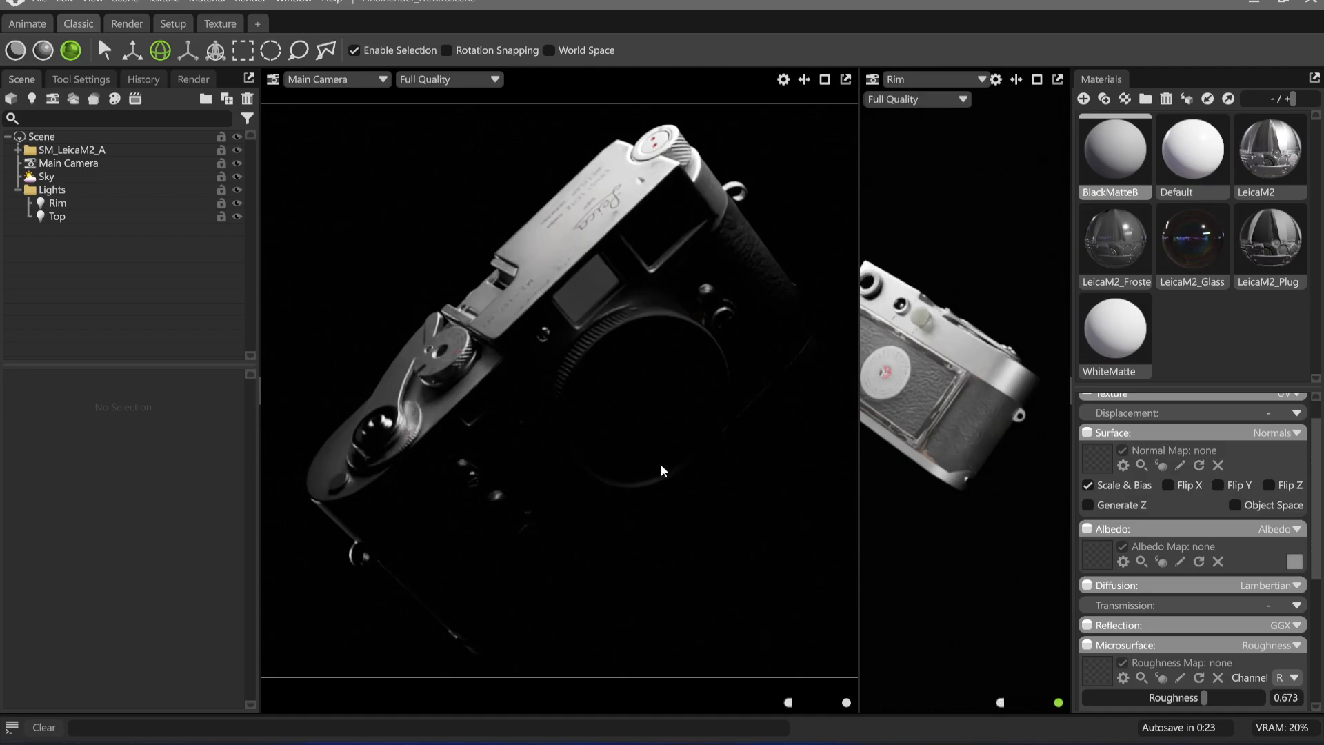
Reframe the Leica slightly in the Main Camera view and rotate the SM_LeicaM2_A group a little
middle_drag(653, 465, 646, 458)
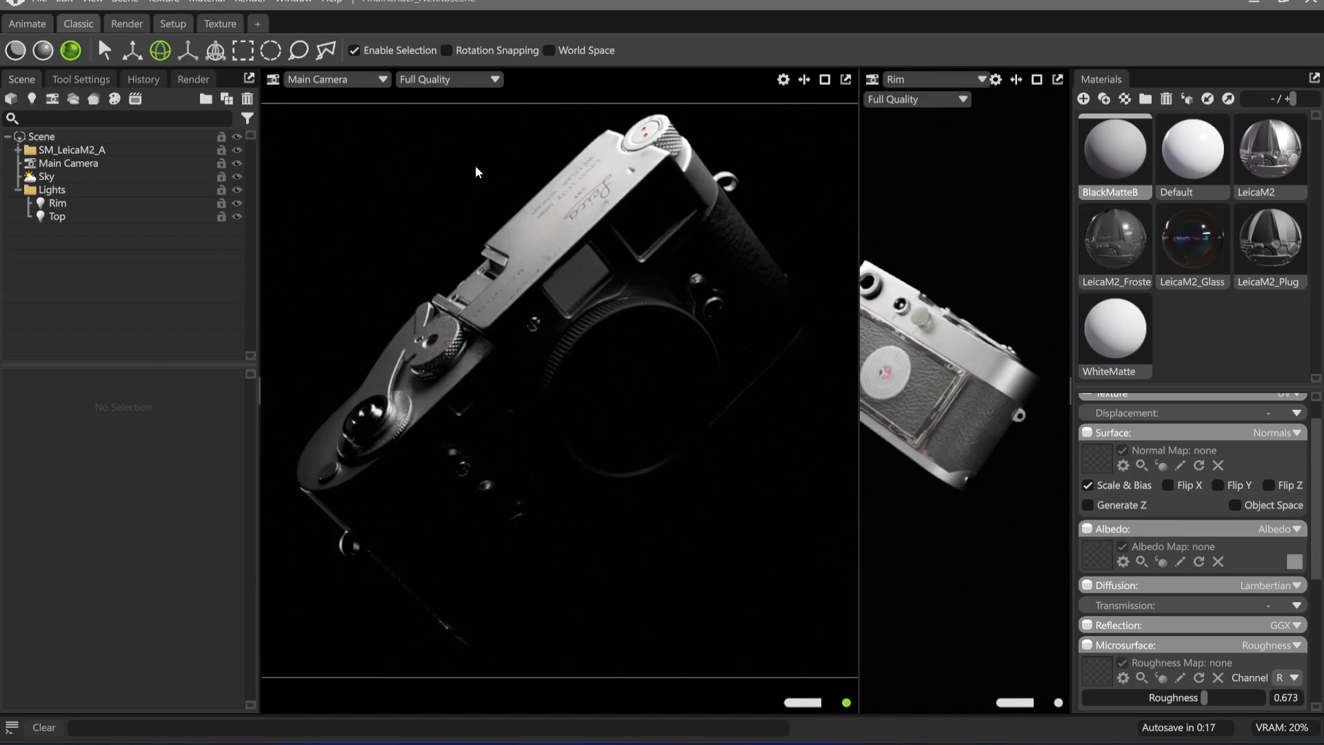
middle_drag(667, 433, 653, 458)
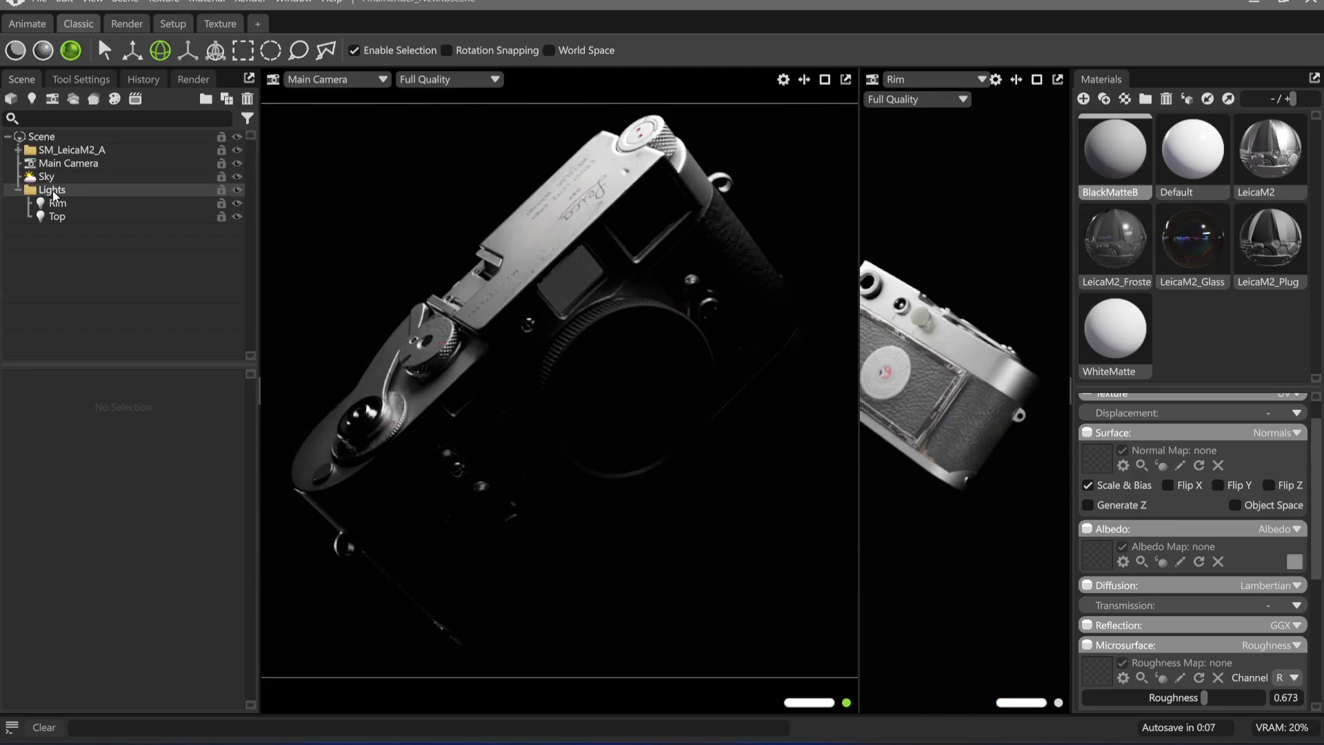
click(69, 149)
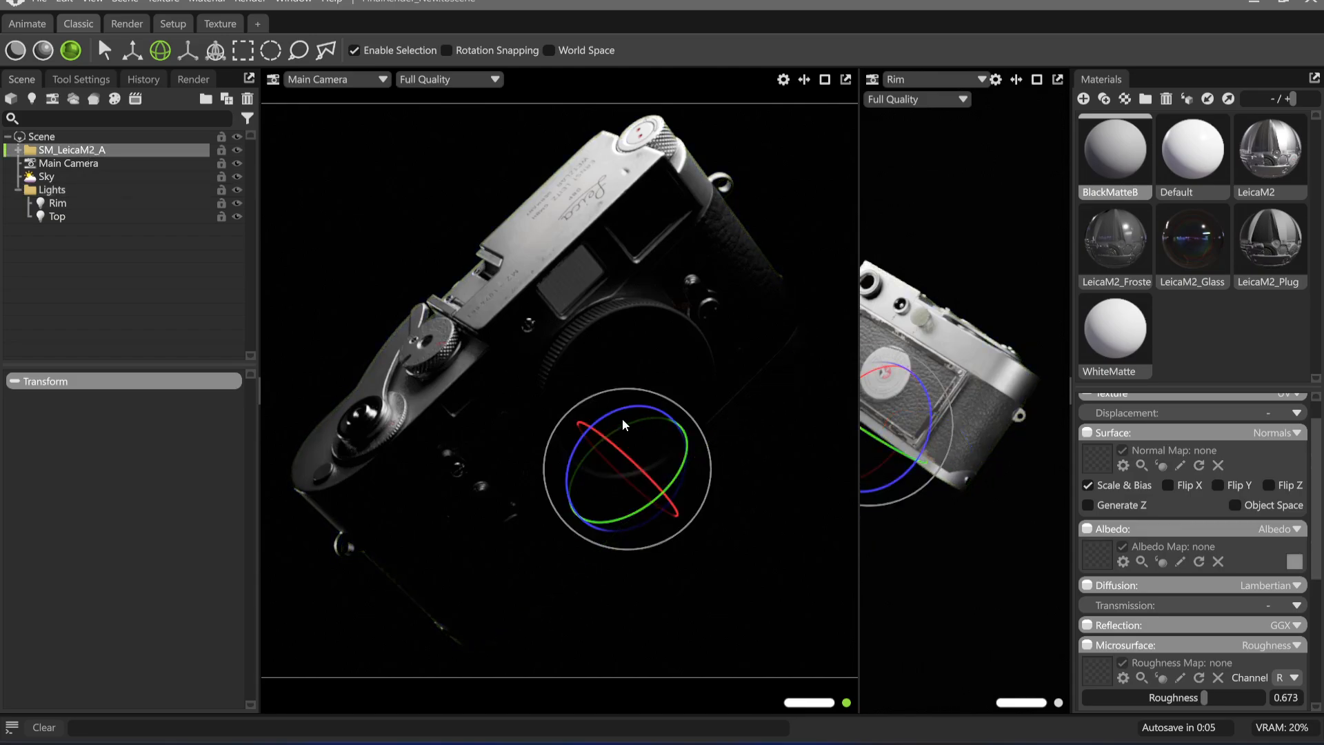
mouse_move(610, 420)
mouse_down()
mouse_move(665, 393)
mouse_move(609, 415)
mouse_up()
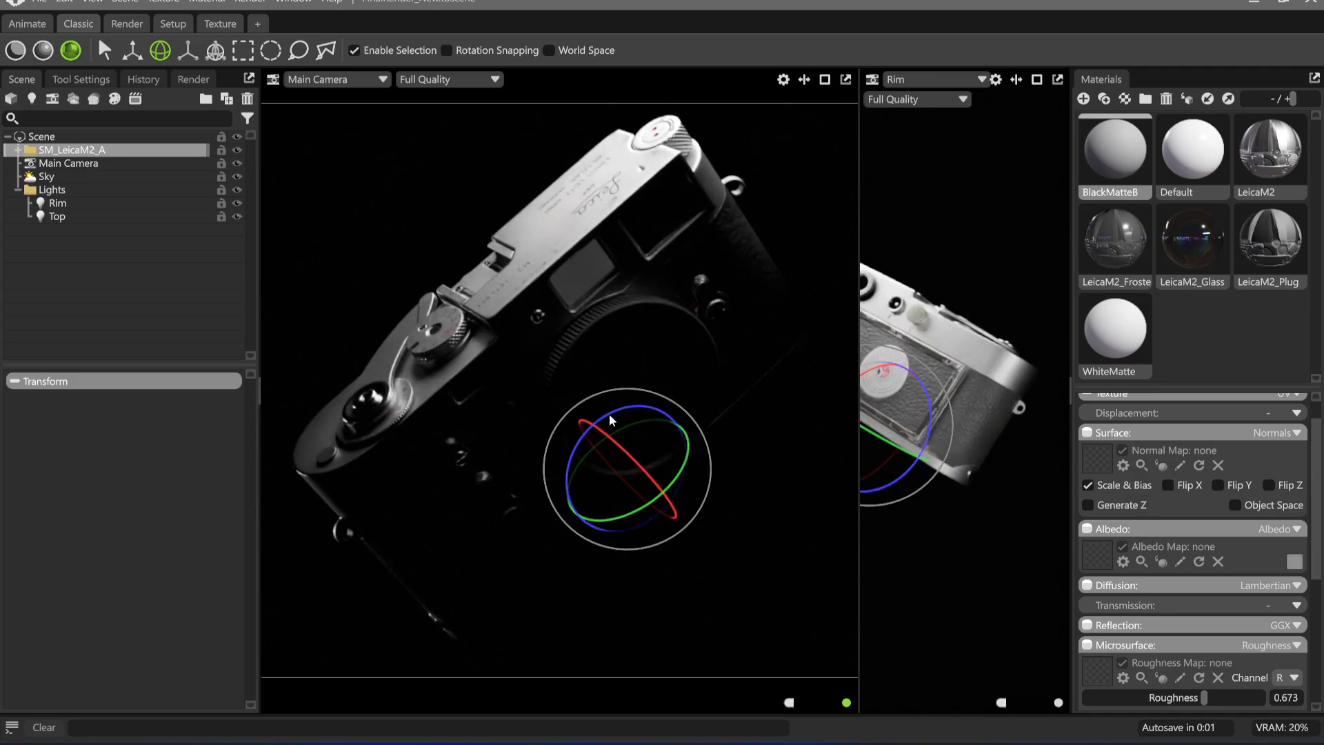
middle_drag(523, 313, 528, 316)
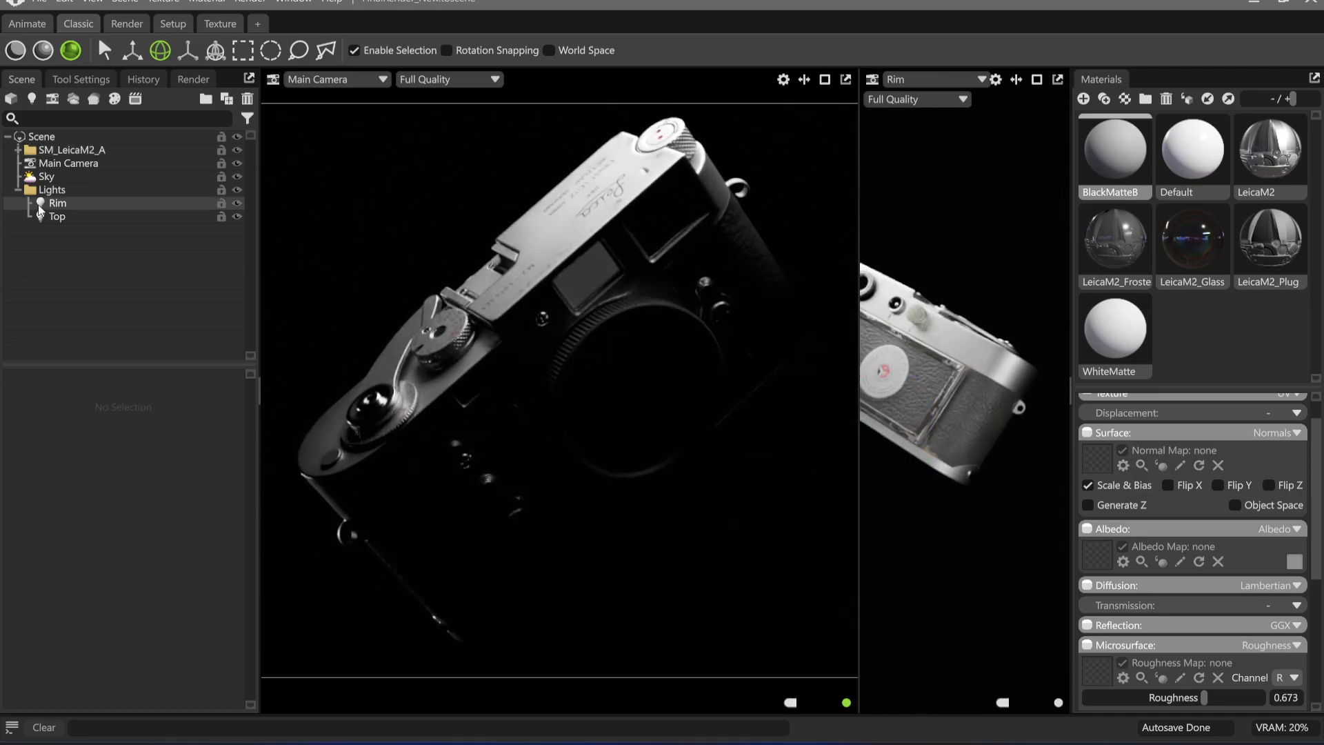
Set the Rim light's brightness to 5.66 and its sphere diameter to 31.1 for a broader edge highlight
click(43, 215)
click(1001, 278)
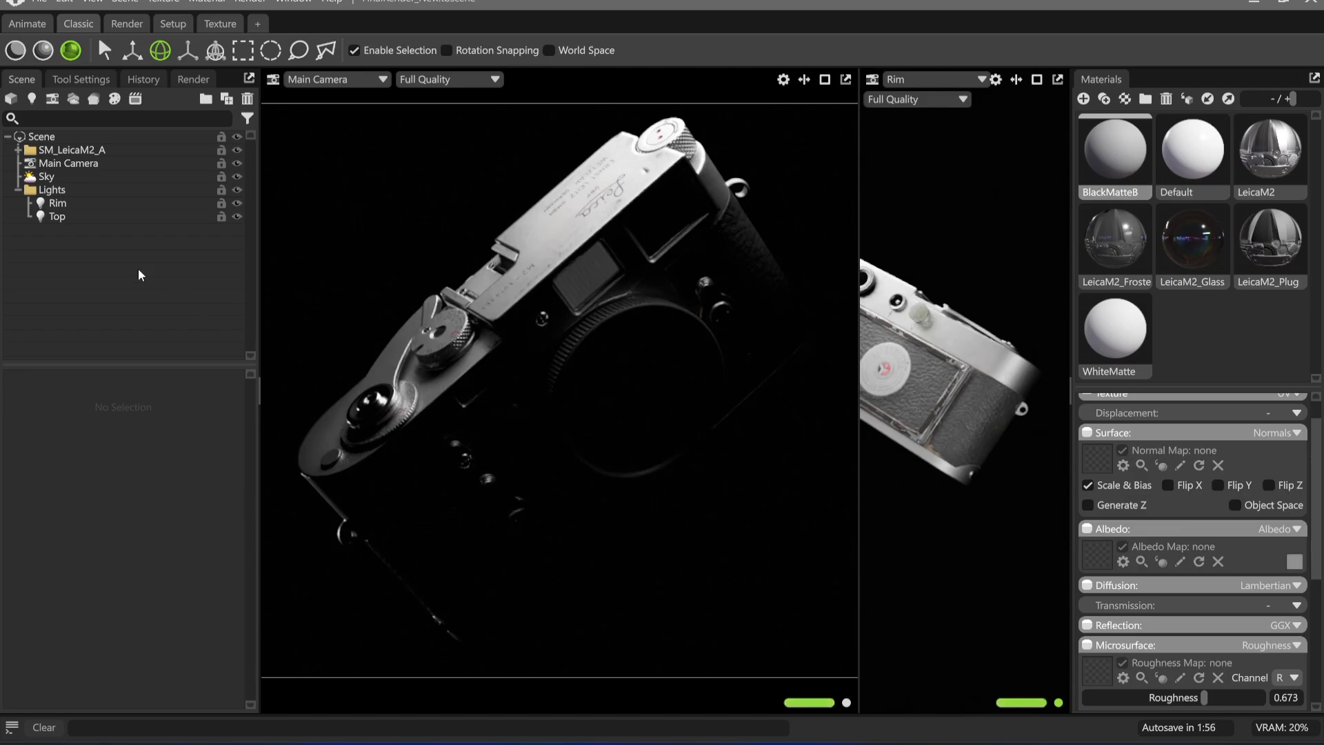
click(54, 204)
drag(79, 440, 83, 441)
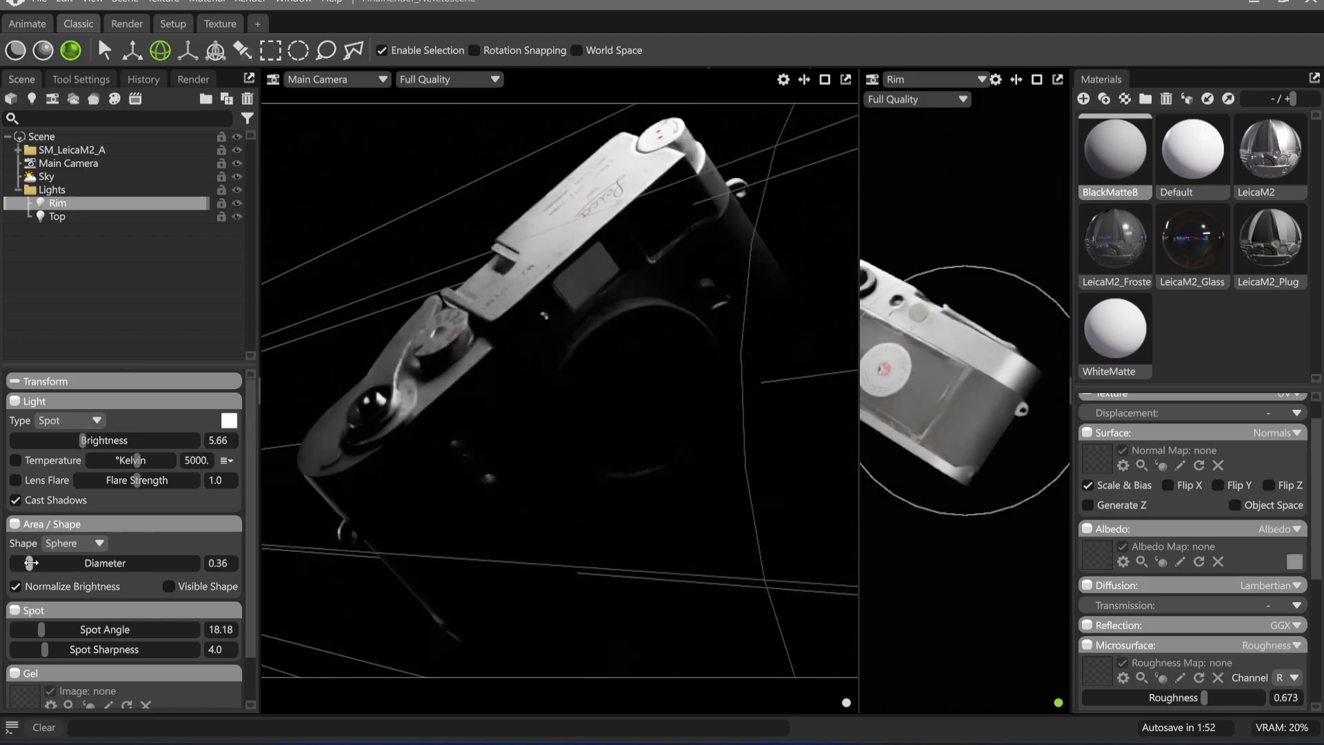
drag(14, 563, 78, 567)
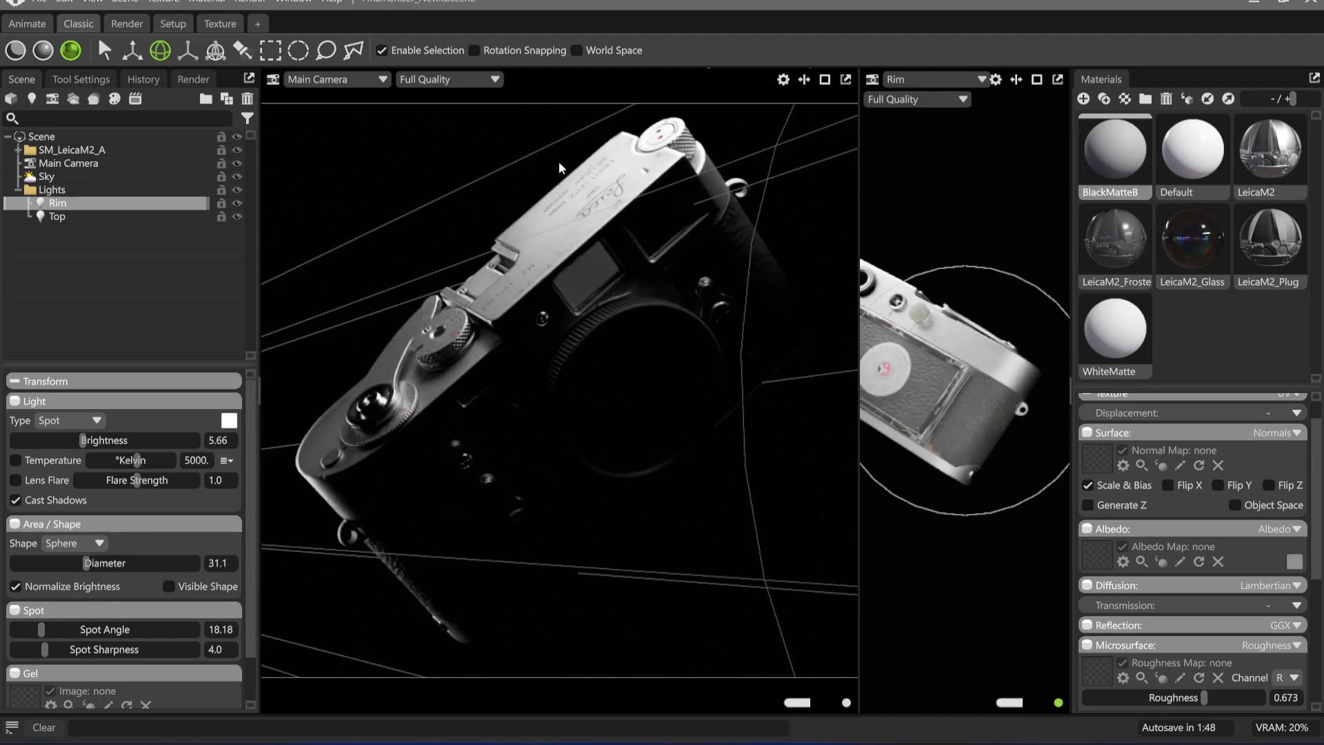
click(491, 182)
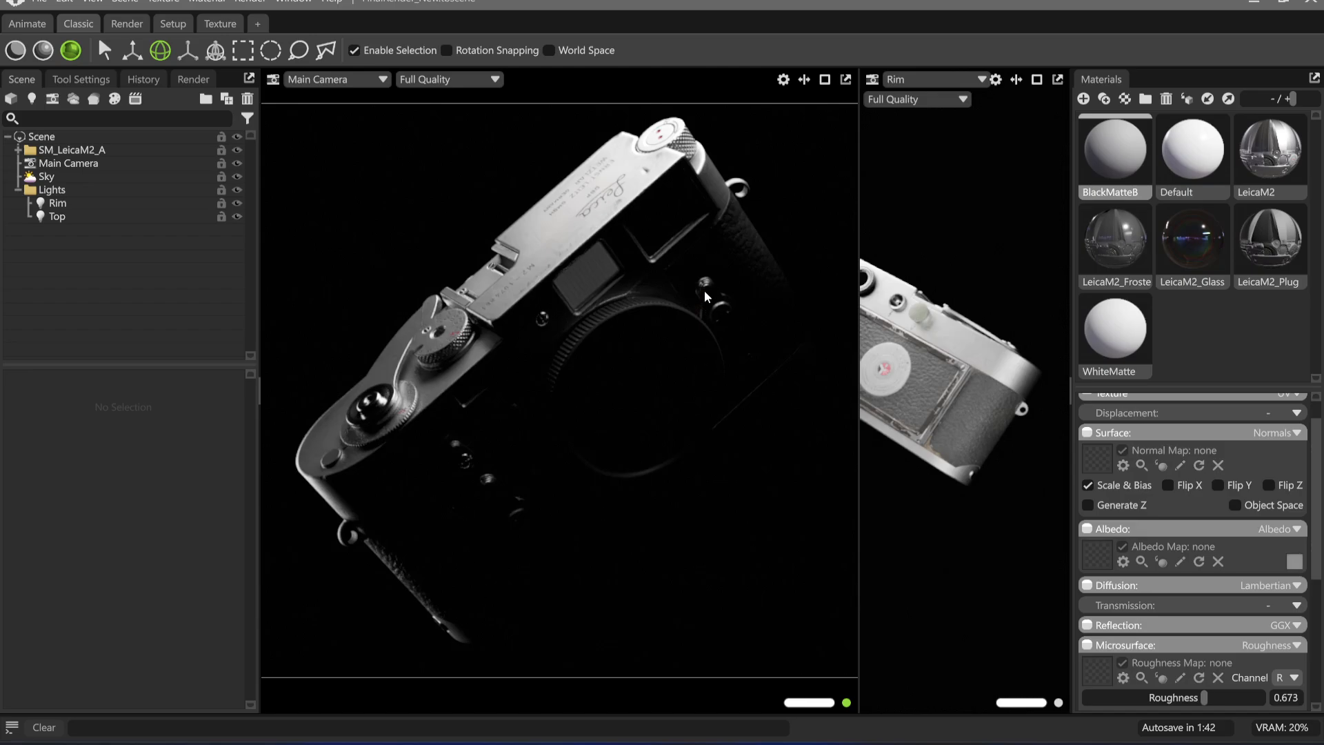
Try raising the sky light's brightness to 0.066, and lower it back to a near-black level
click(46, 176)
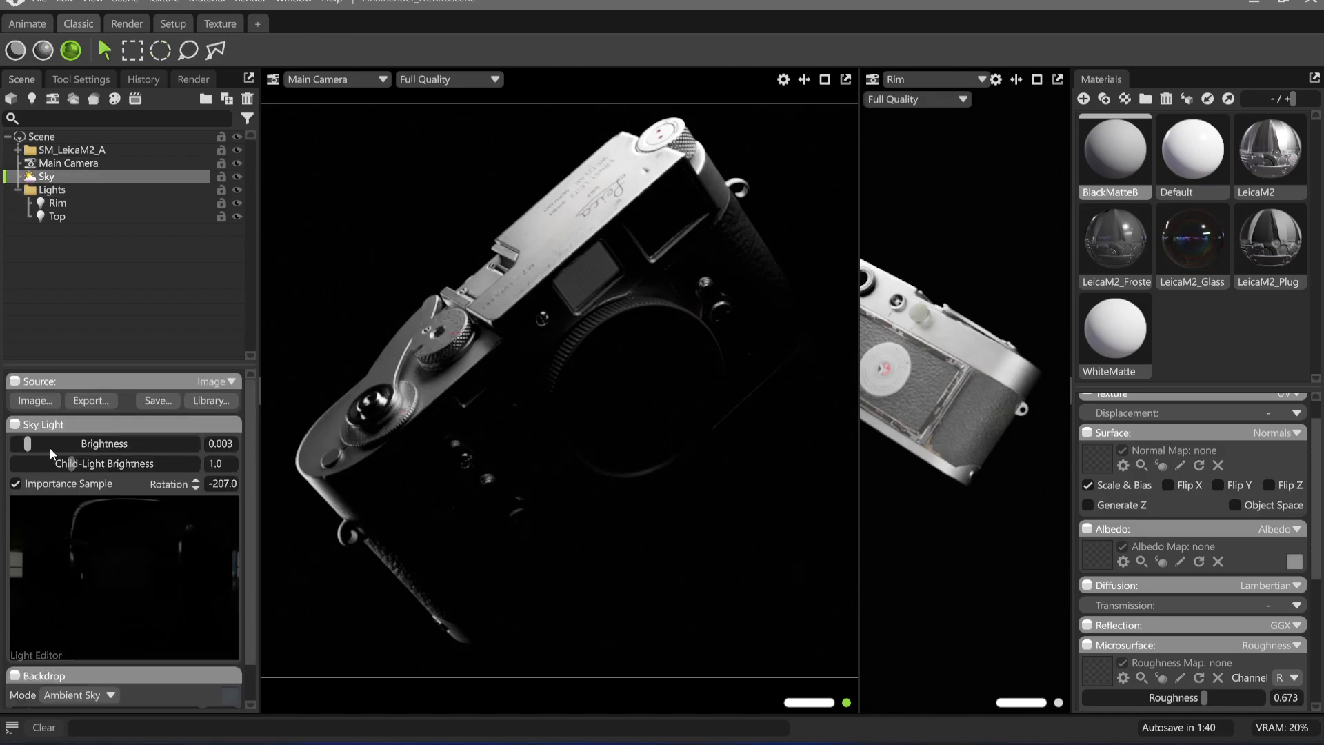
drag(32, 445, 43, 445)
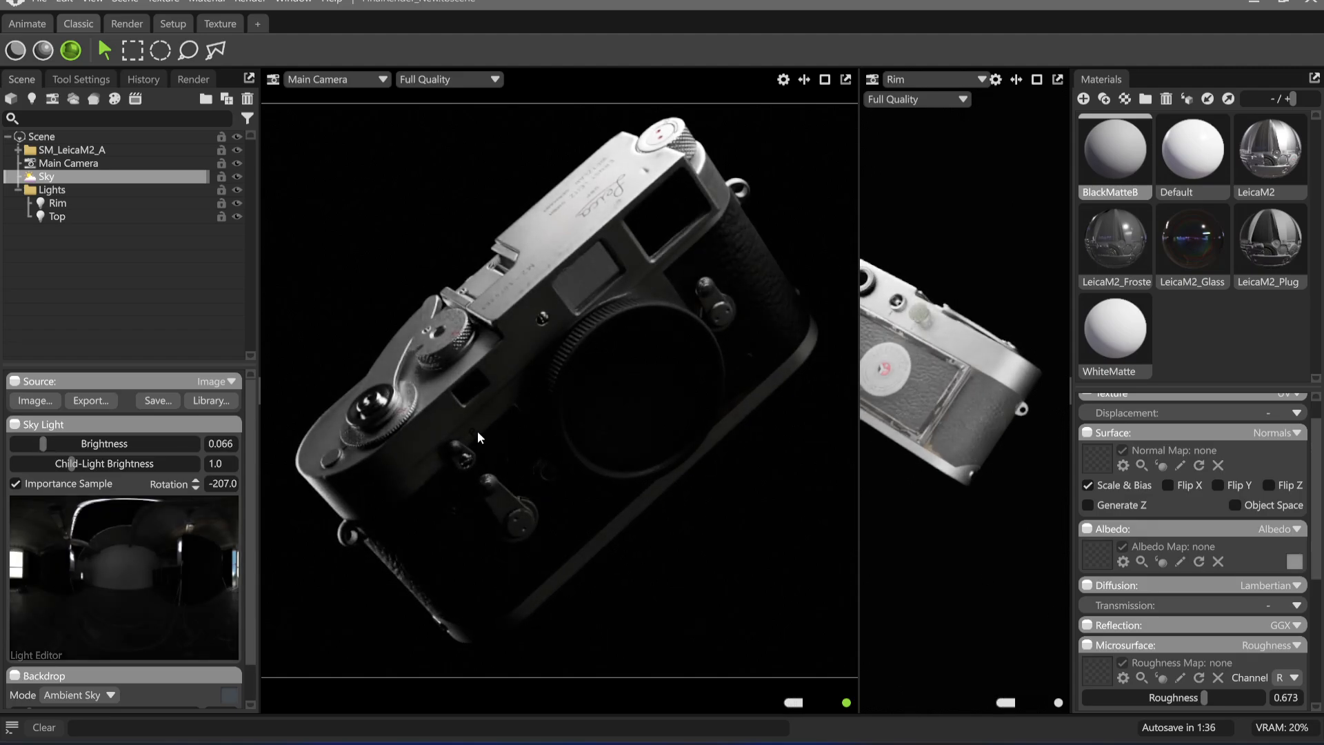
drag(43, 444, 29, 444)
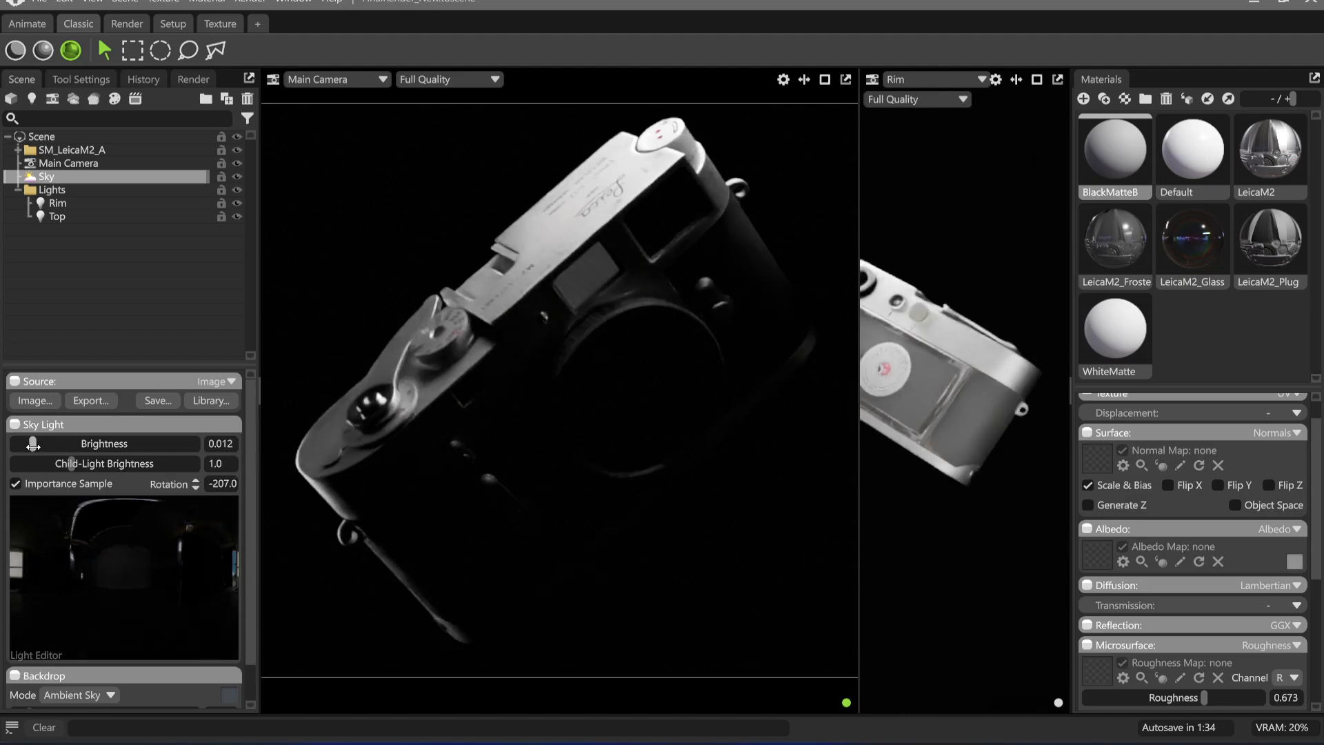
click(451, 165)
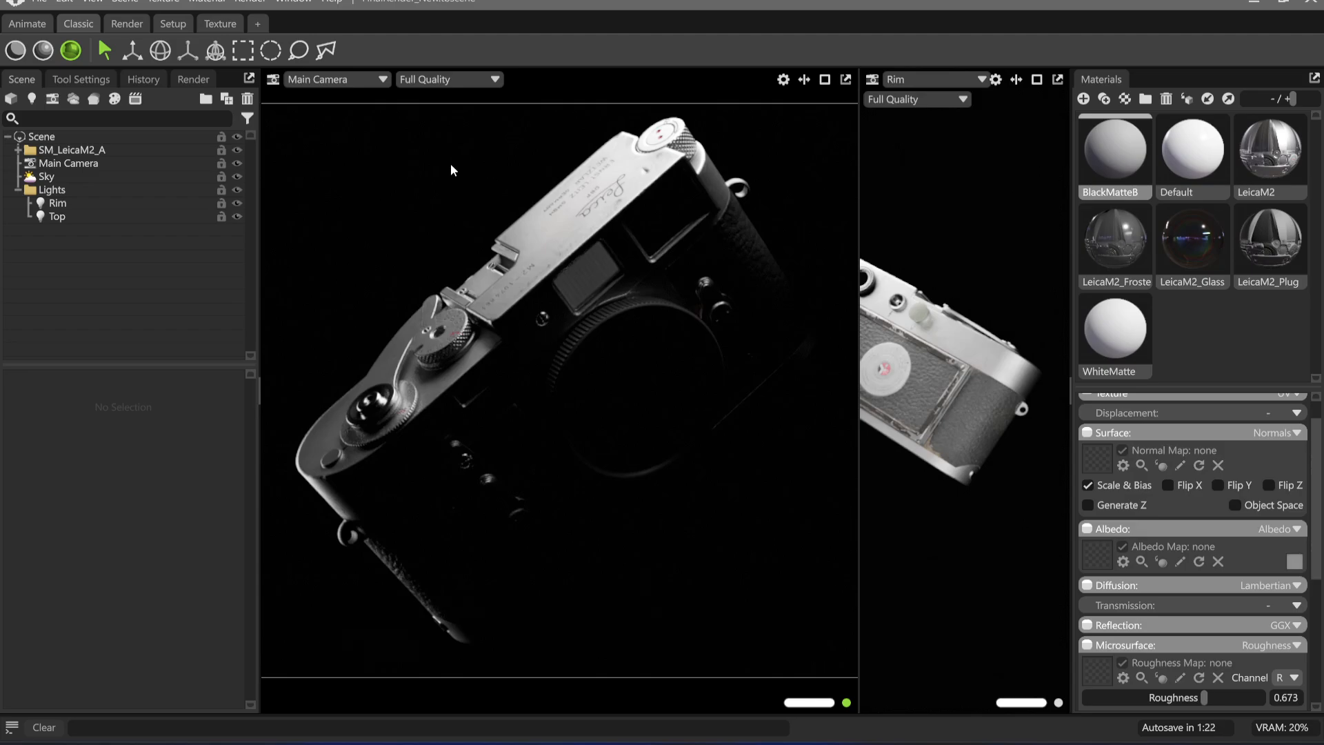
click(114, 214)
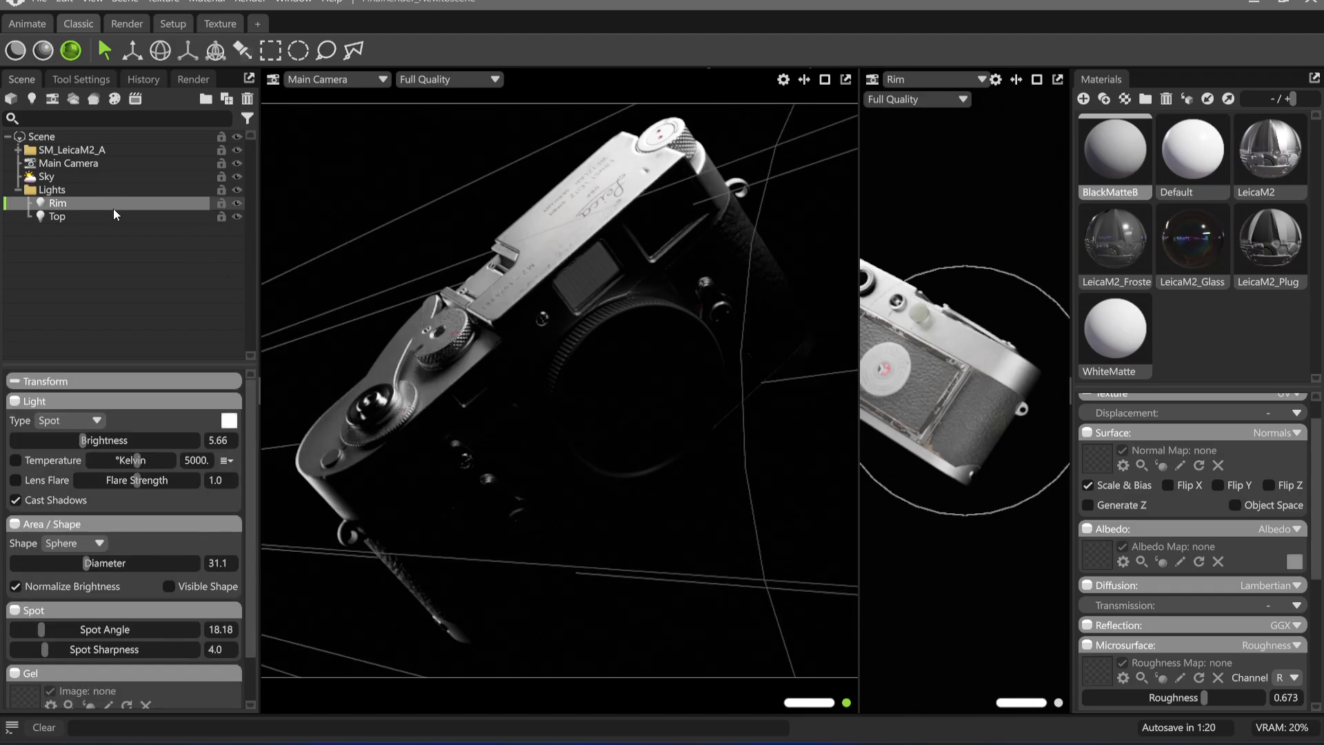
click(585, 134)
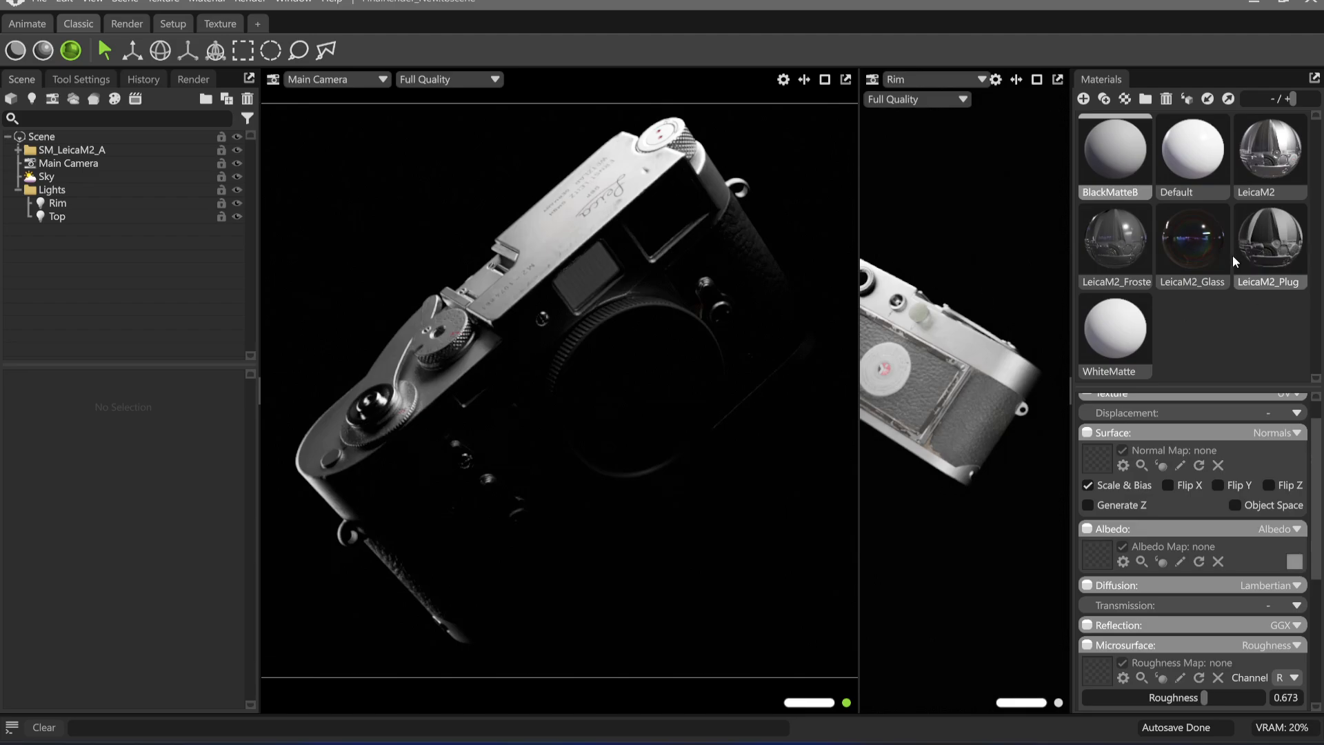
Try the LeicaM2 material's roughness with exponent 1.084, minimum 0.431 and maximum 0.392
click(1269, 155)
scroll(1200, 529, down, 3)
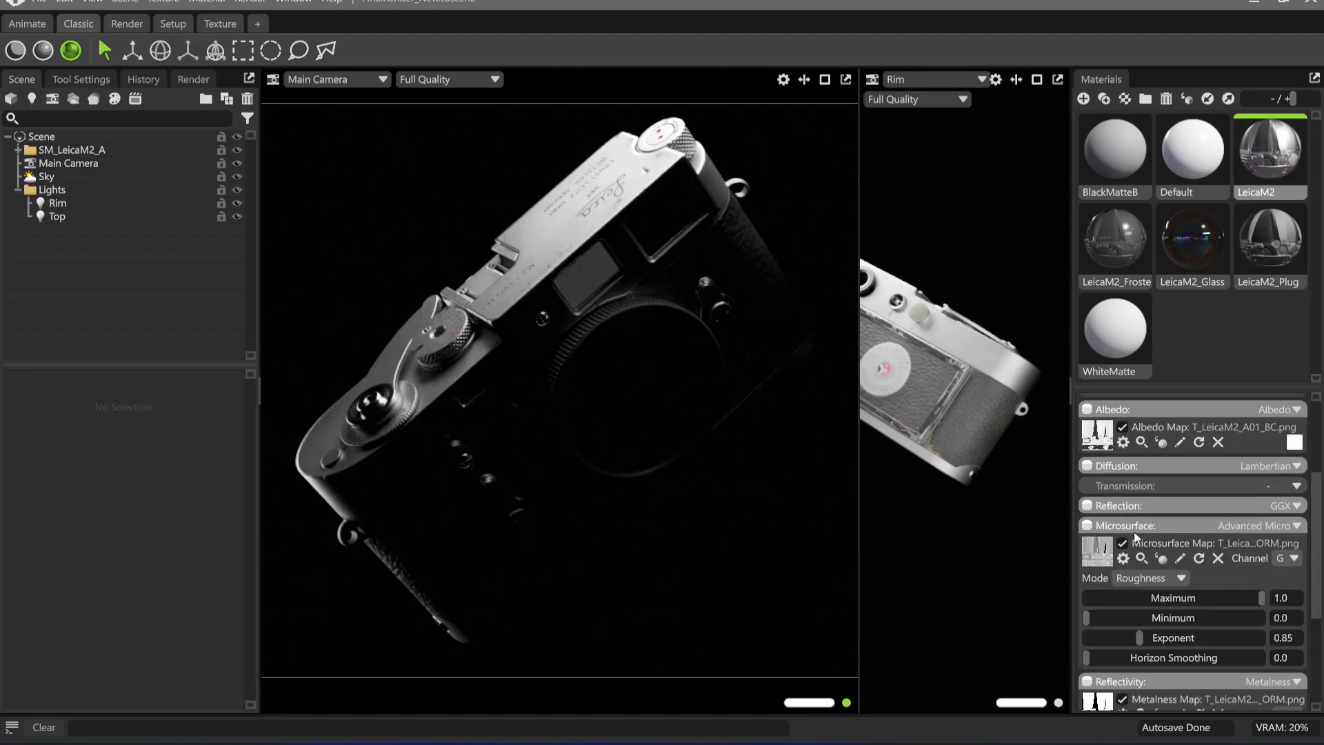
drag(1137, 639, 1166, 617)
drag(1237, 598, 1176, 617)
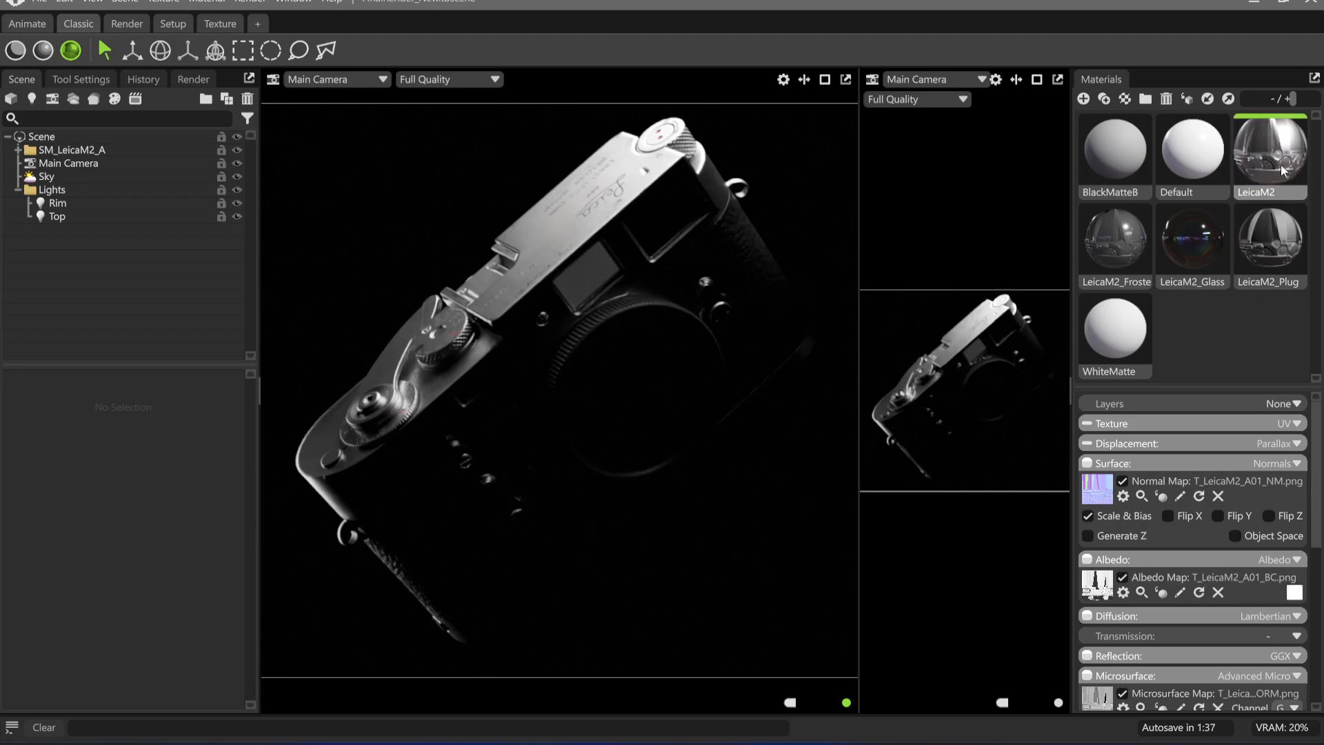
Reset the LeicaM2 material's roughness to maximum 1.0, minimum 0.0 and exponent 1.0
scroll(1165, 543, down, 5)
scroll(1178, 569, up, 1)
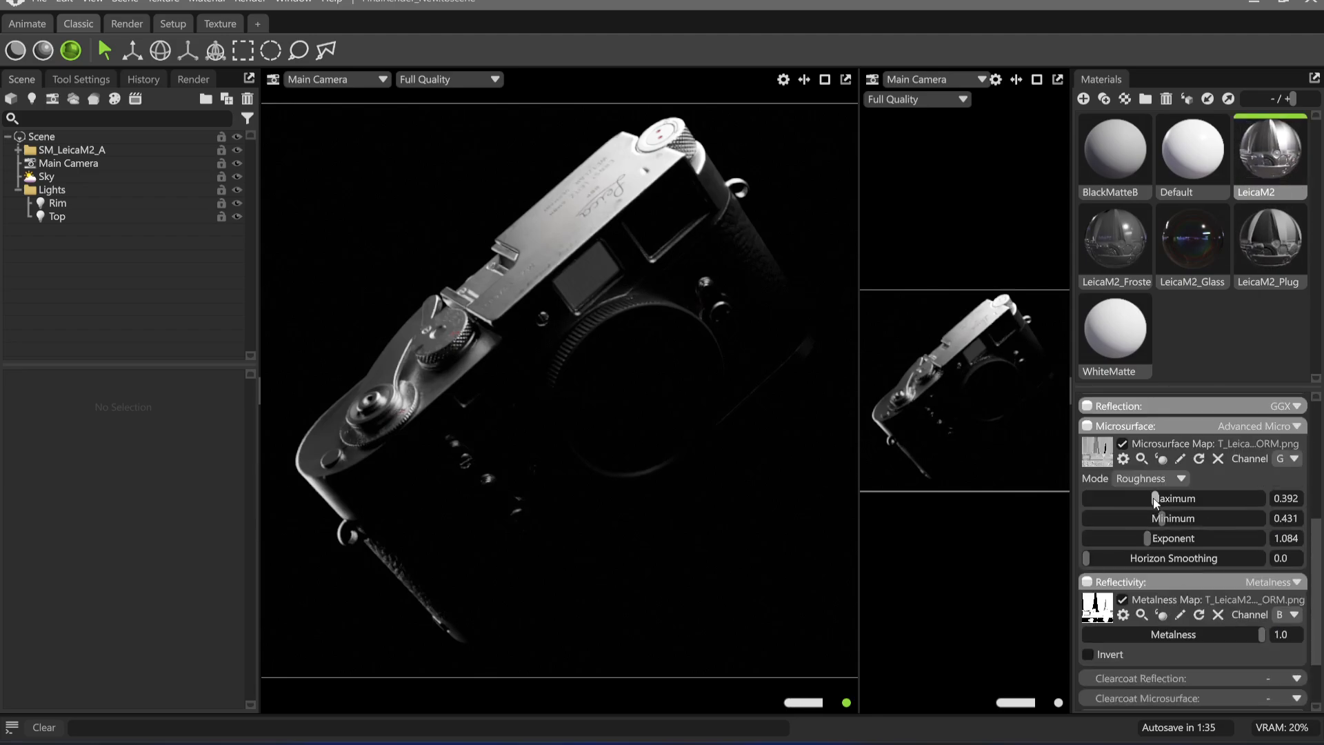
drag(1155, 500, 949, 515)
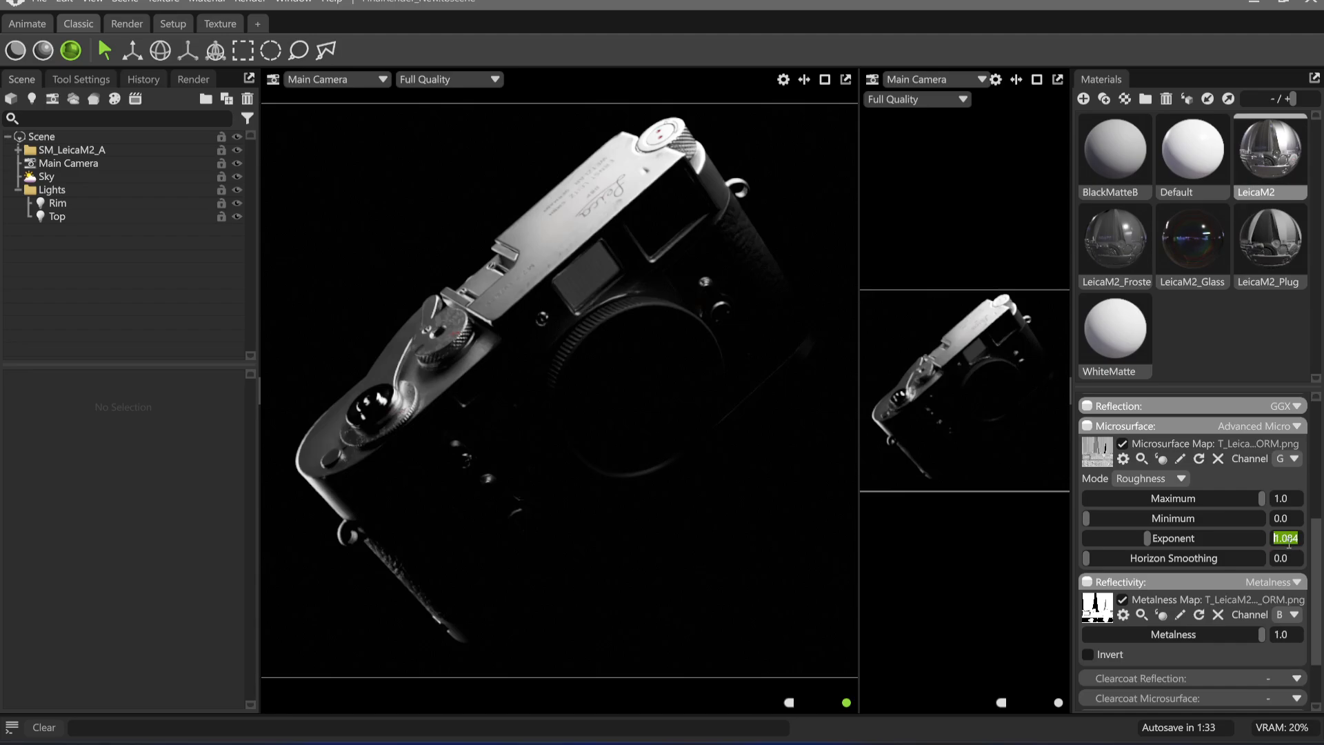
key(Return)
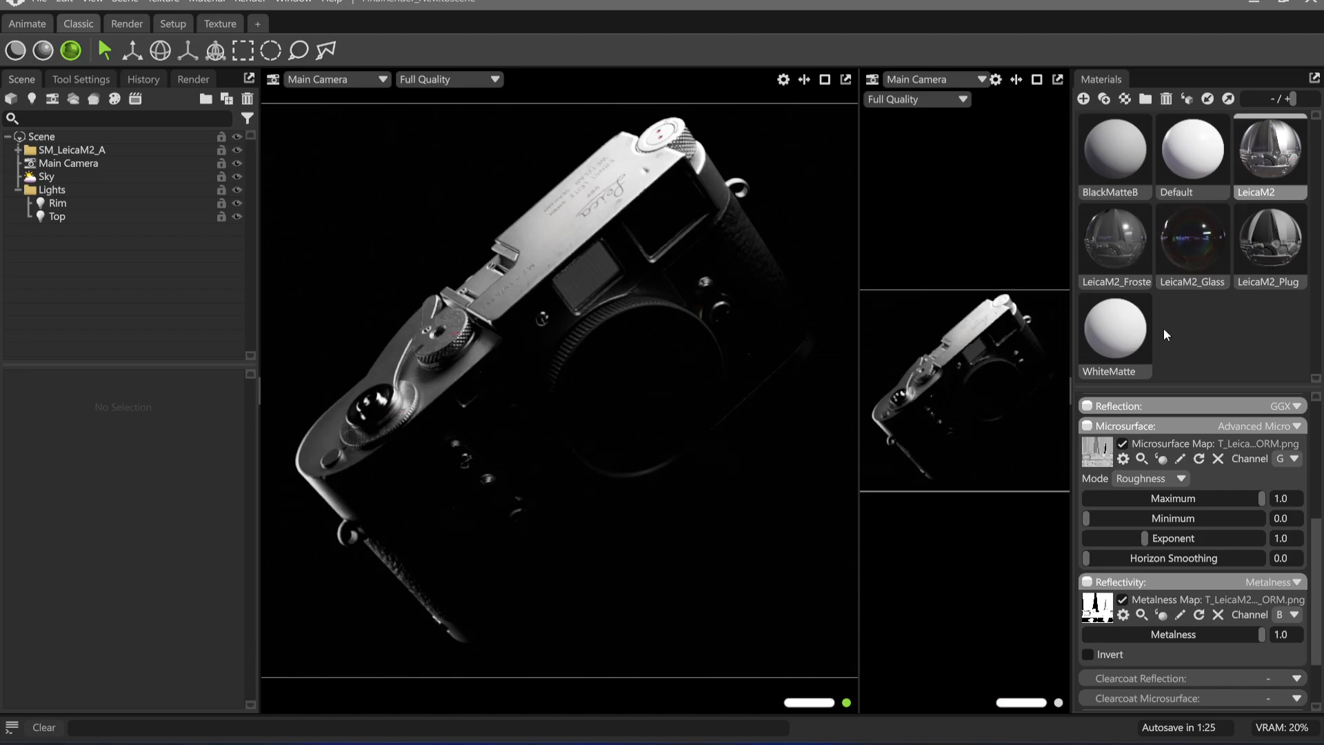
Lower the WhiteMatte material's emission intensity to 0.018
click(1115, 329)
scroll(1144, 621, down, 5)
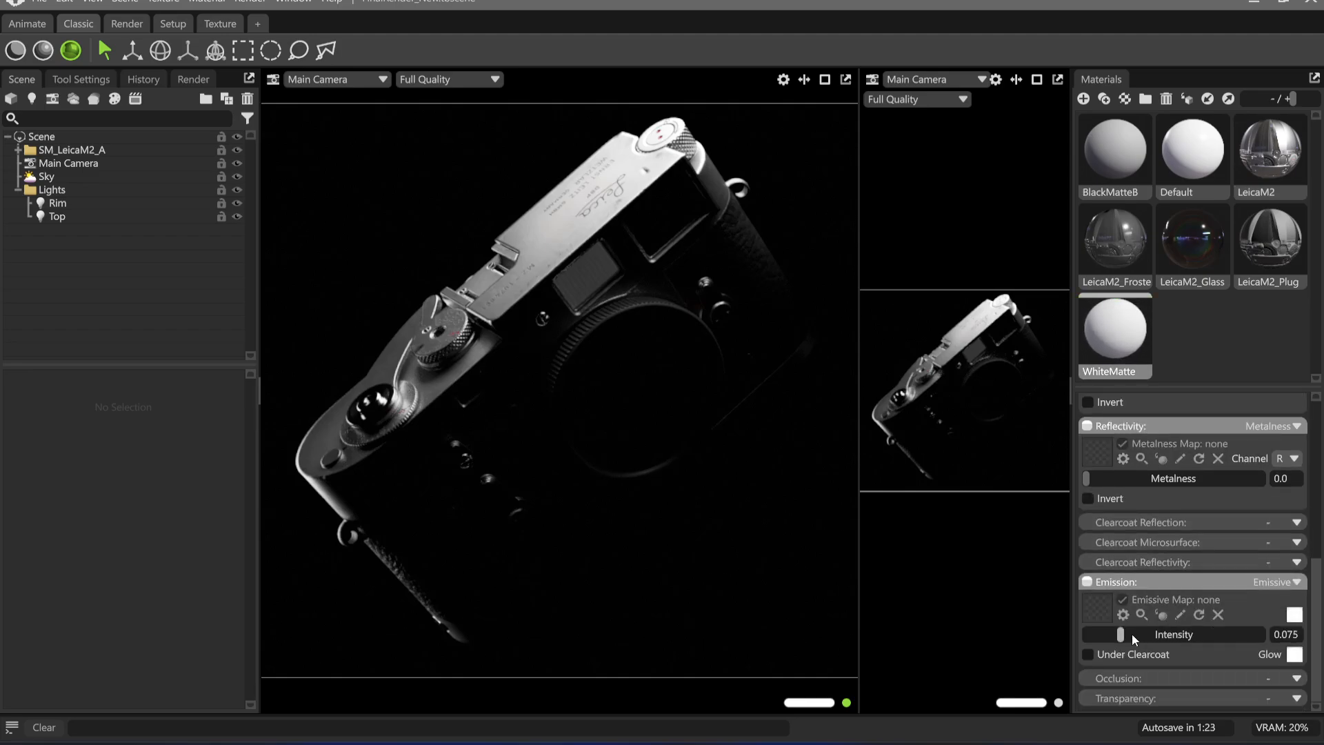
drag(1121, 635, 1108, 639)
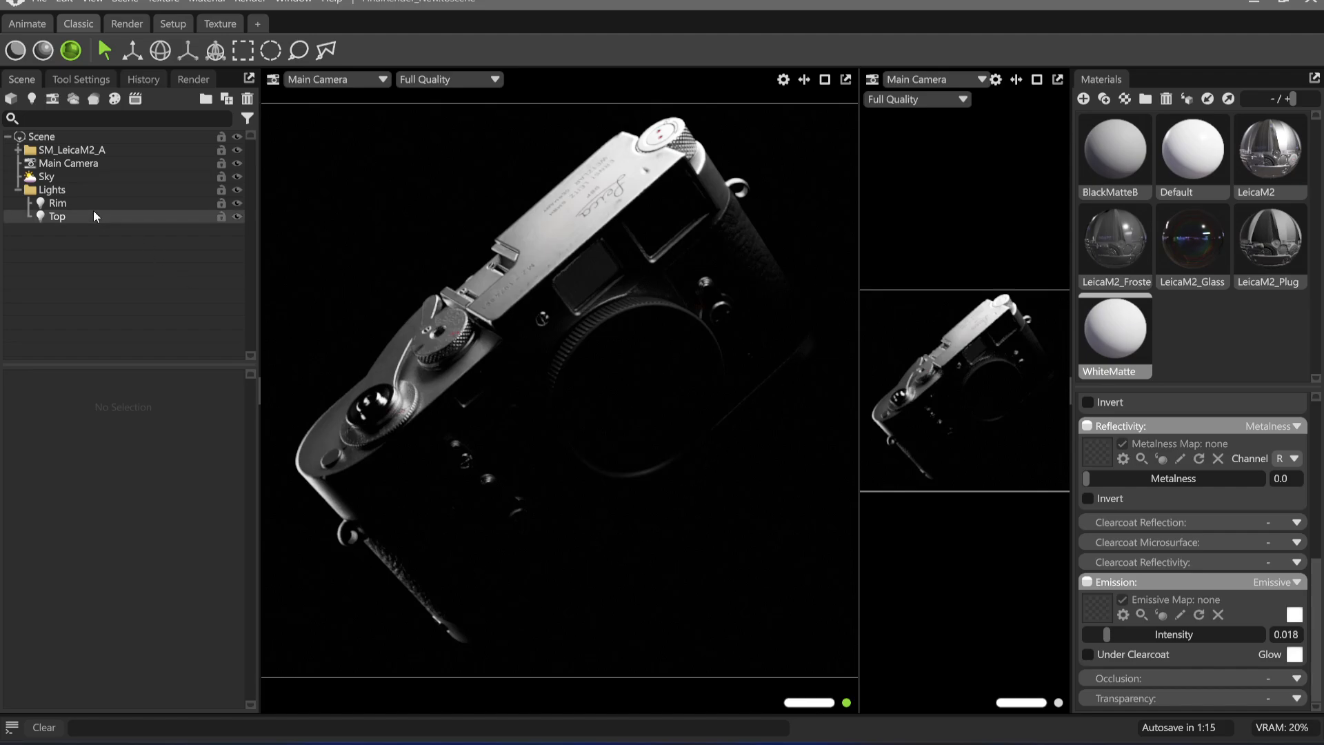
Duplicate the Rim light and look through the copy in the second viewport
click(58, 203)
key(ctrl+d)
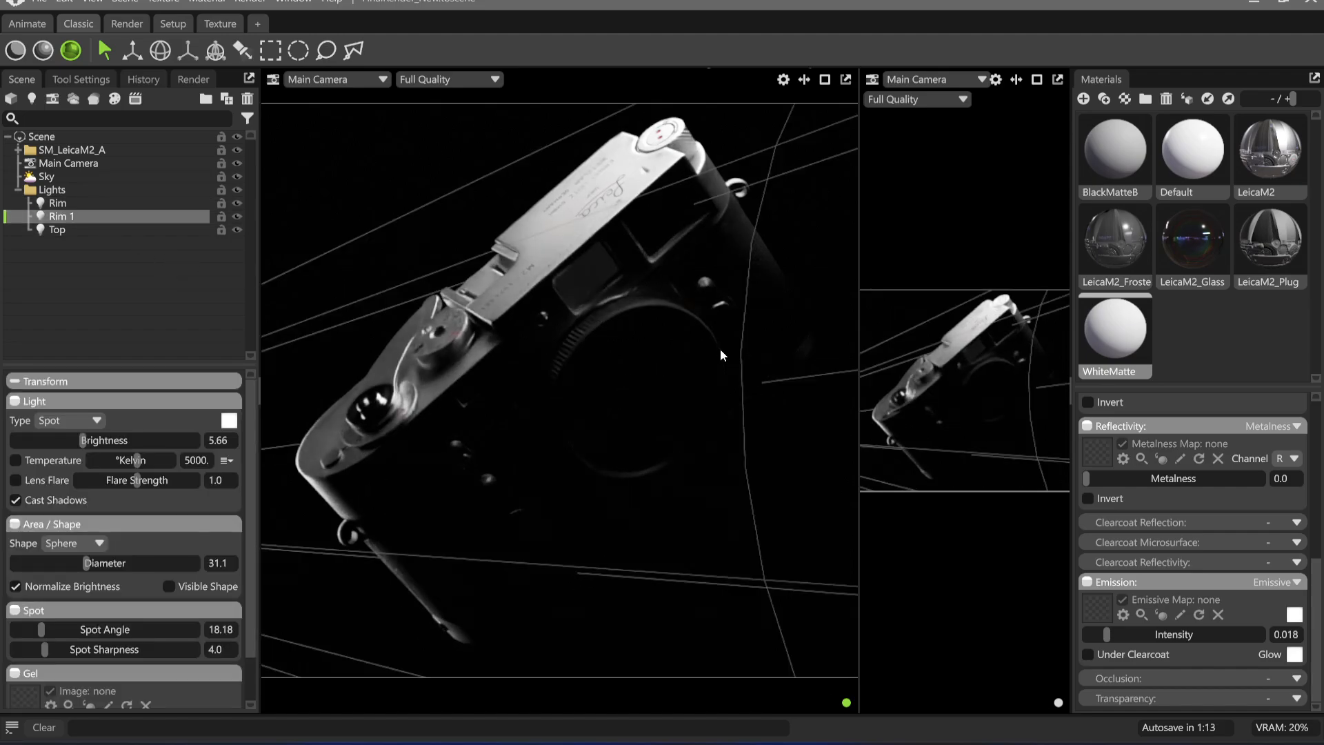
click(946, 78)
mouse_move(947, 111)
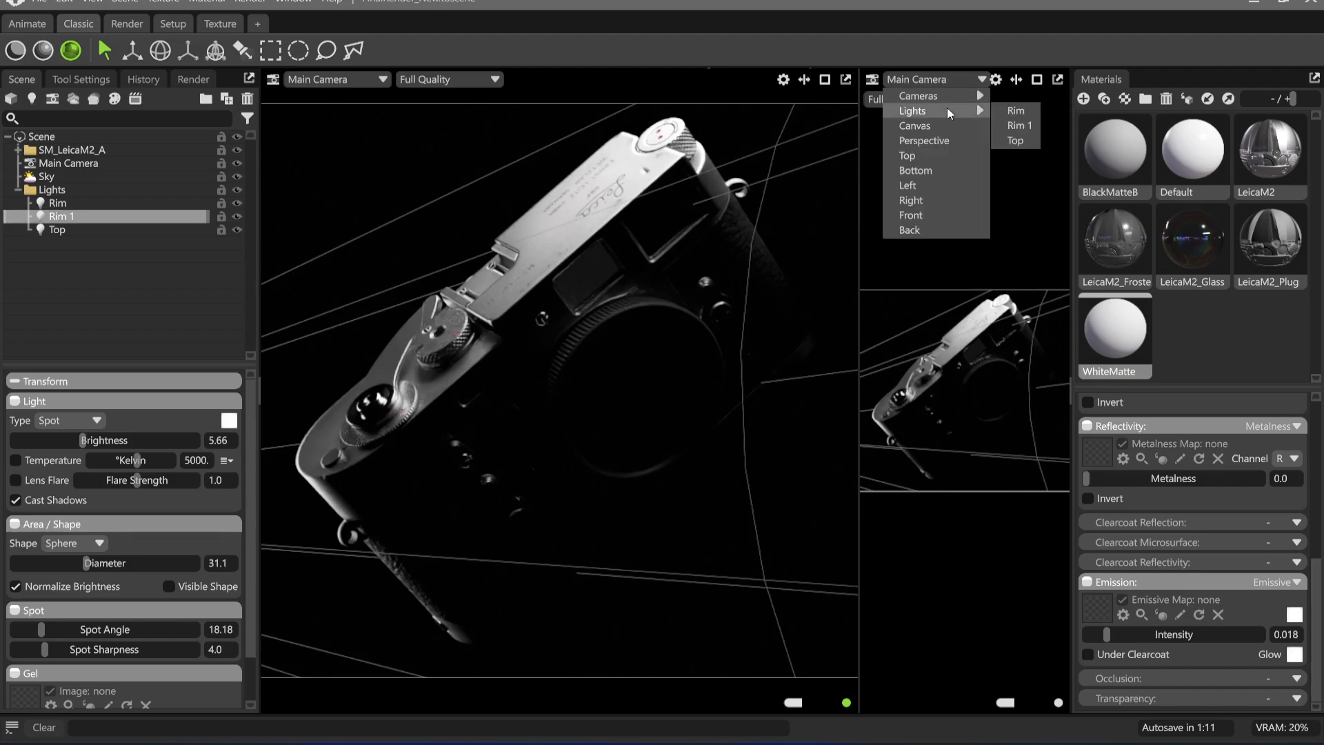
click(1019, 124)
Aim the duplicated rim light at the Leica's lower end, with spot angle 30.57 and spot sharpness 1.0
drag(934, 481, 906, 437)
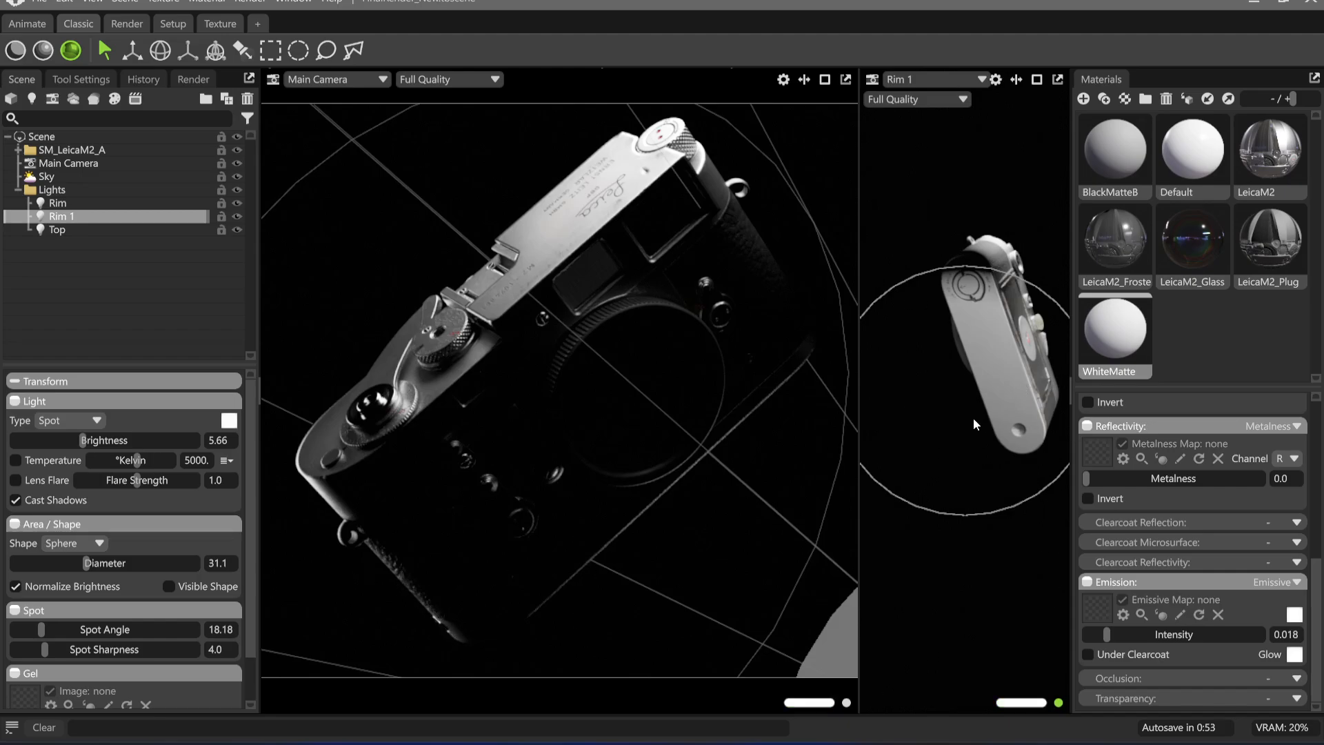
drag(974, 416, 945, 399)
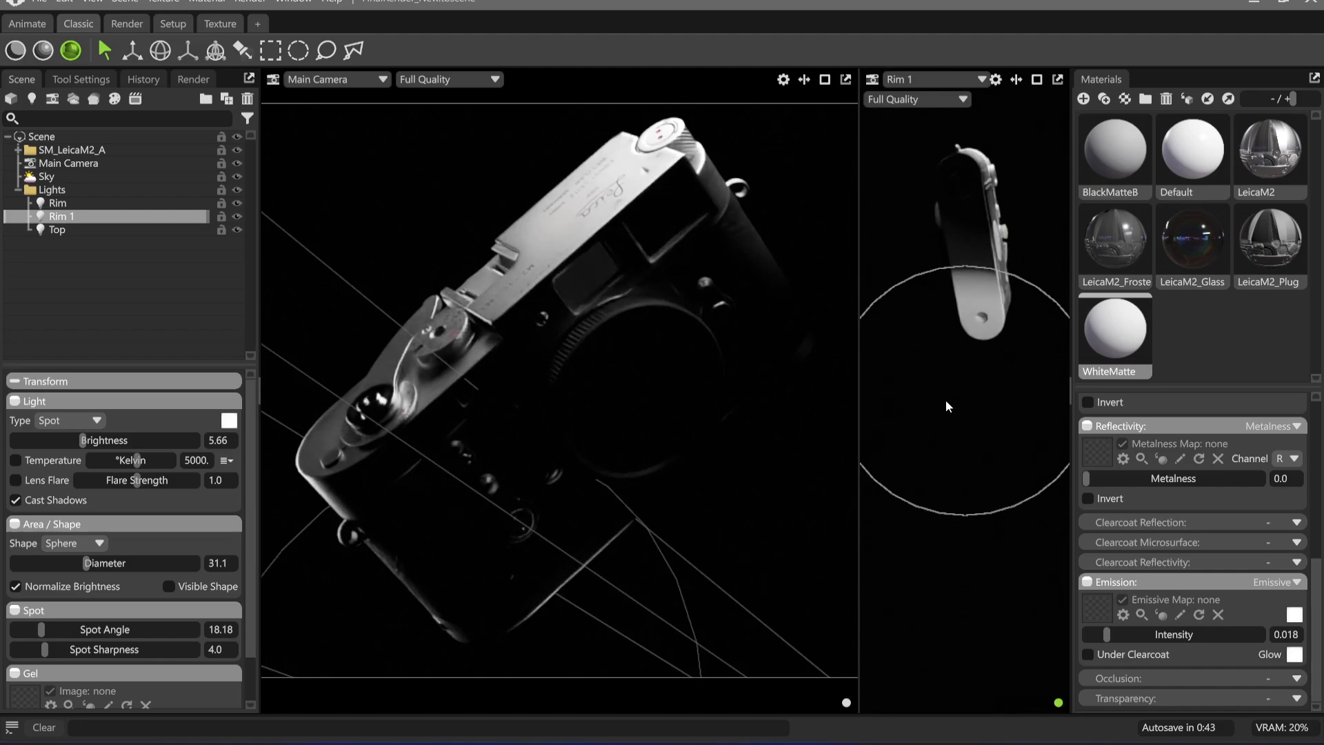
drag(41, 629, 3, 651)
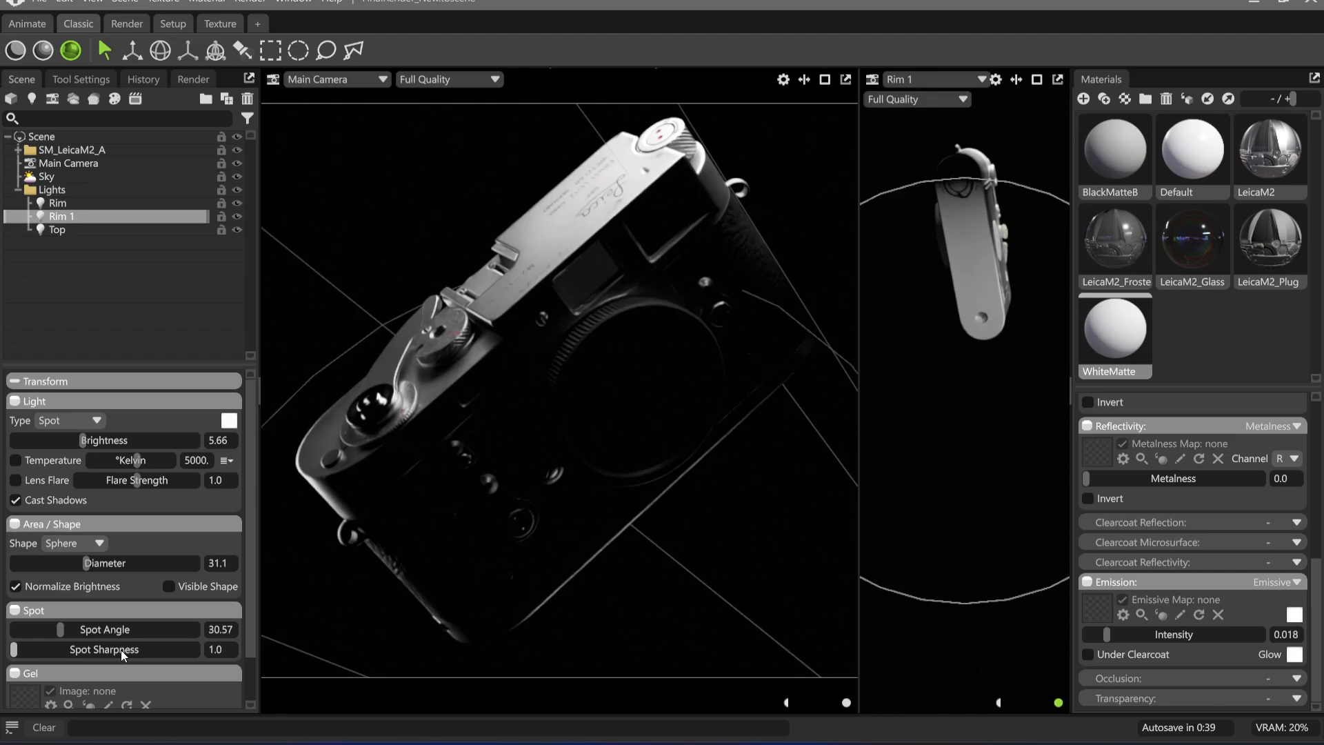
drag(941, 338, 964, 307)
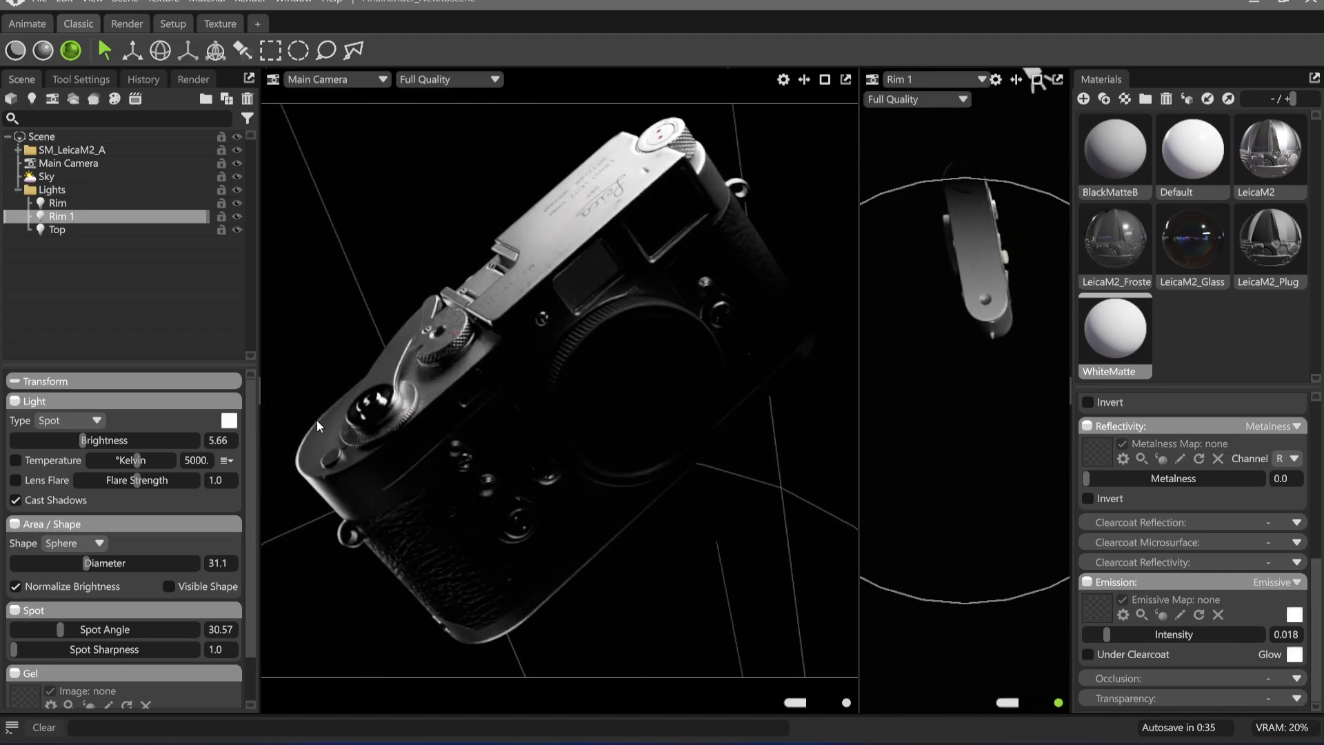
click(810, 258)
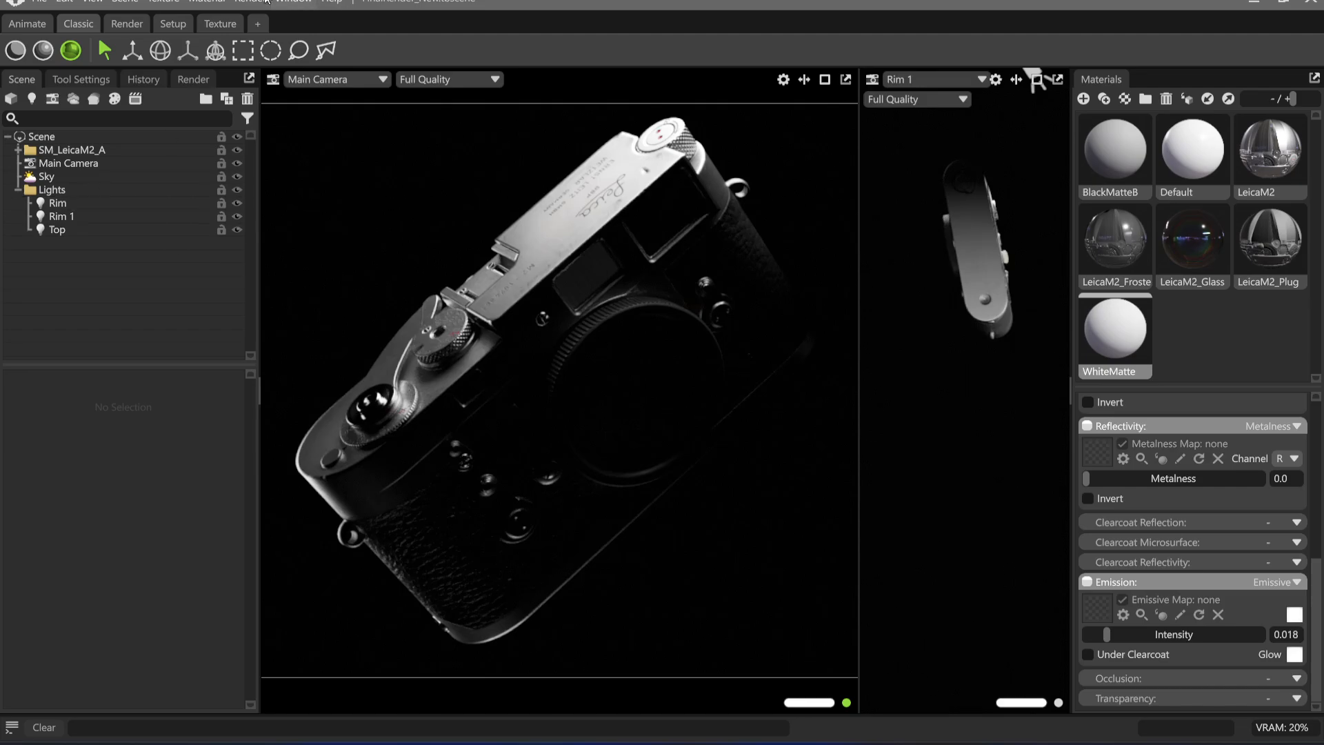
Add the Plane object from the library's Objects folder to the scene
click(302, 3)
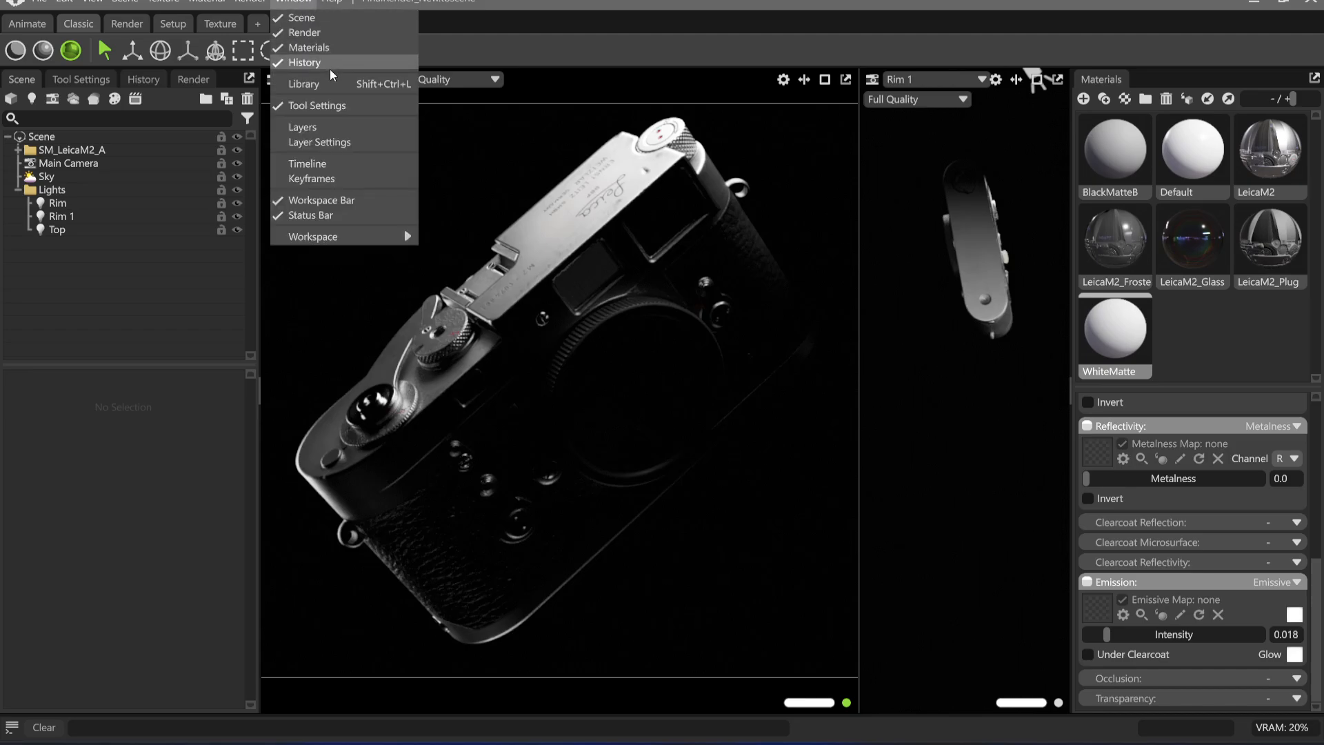
click(324, 92)
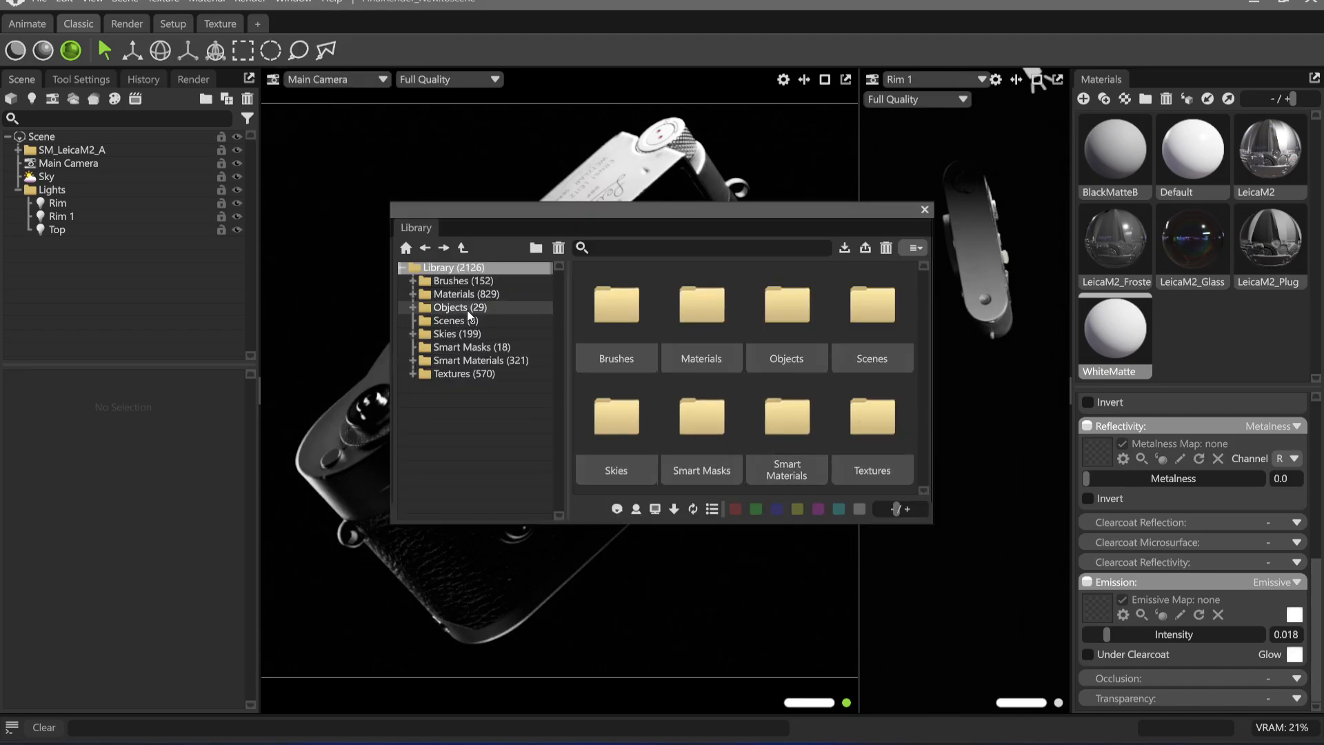
click(457, 307)
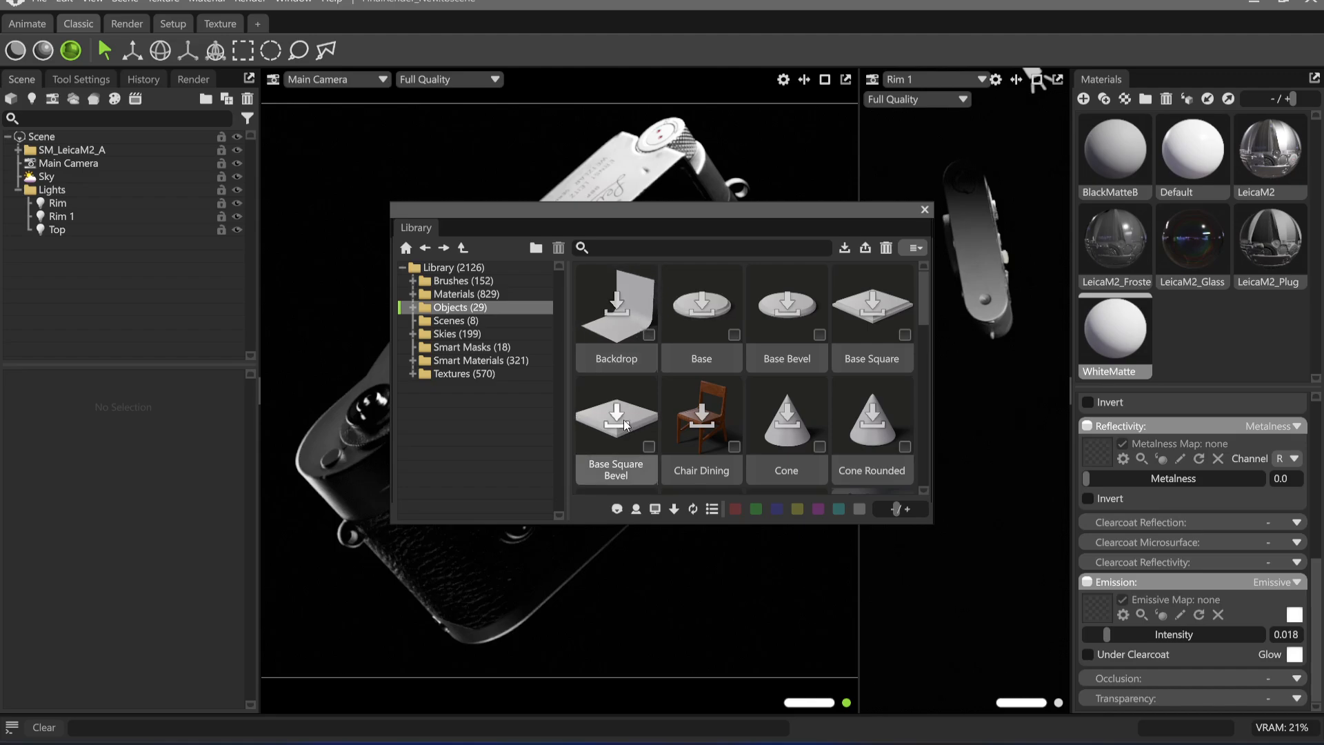
scroll(759, 333, down, 2)
scroll(759, 332, down, 5)
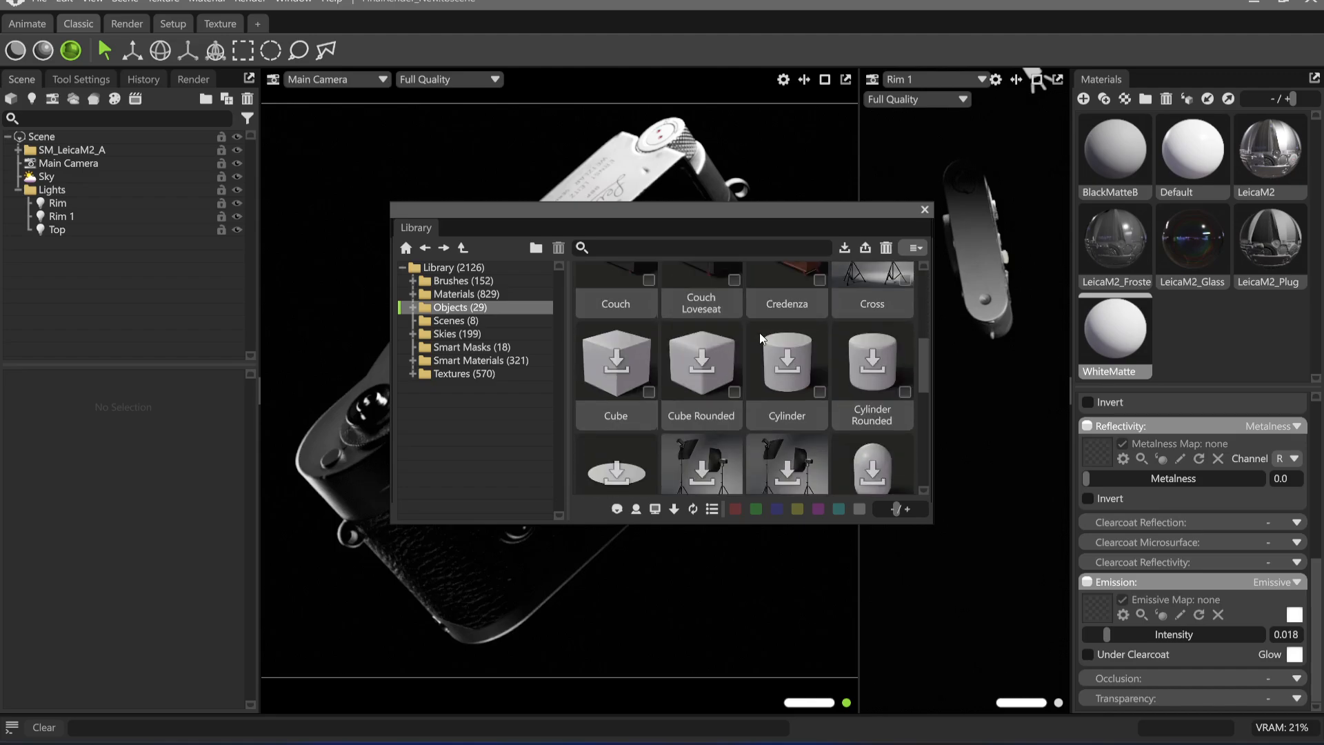
double_click(621, 347)
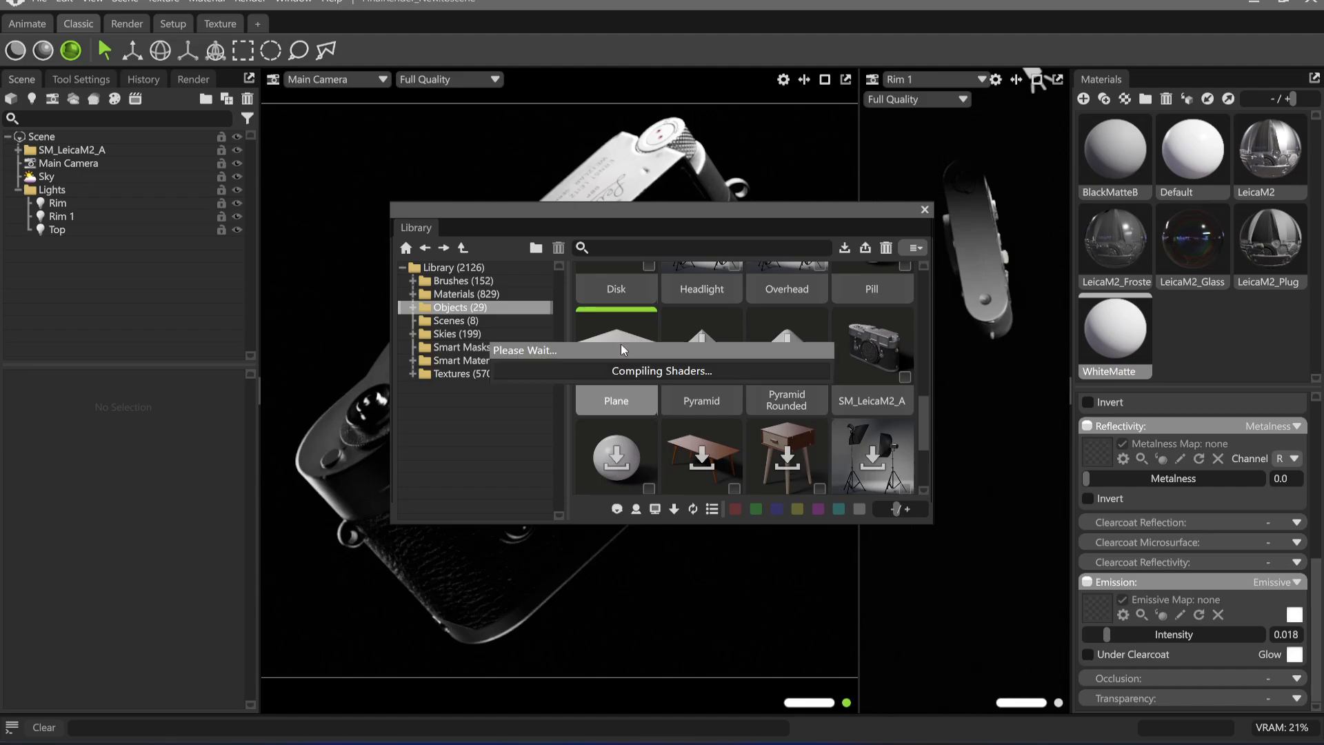
click(925, 209)
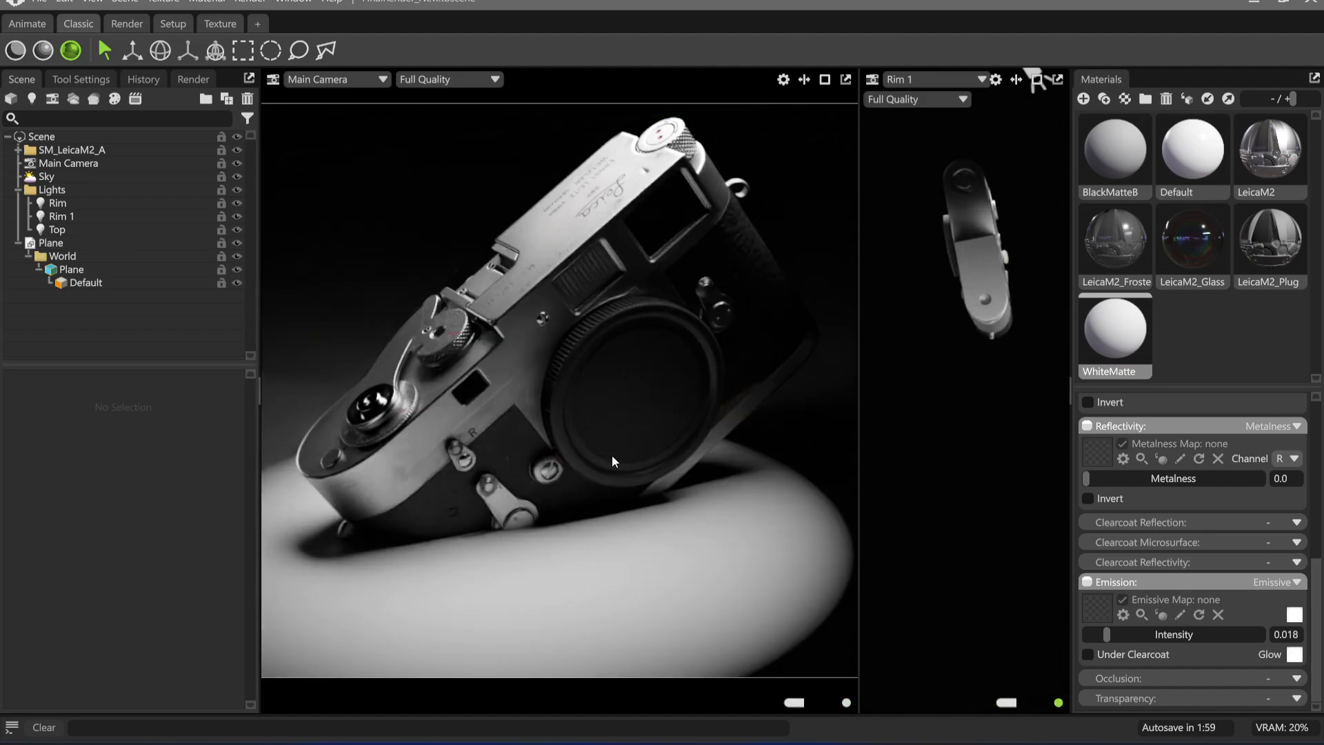
Try the WhiteMatte material on the plane, and apply the Default material to it instead
drag(1123, 328, 666, 587)
drag(1193, 150, 753, 569)
click(711, 560)
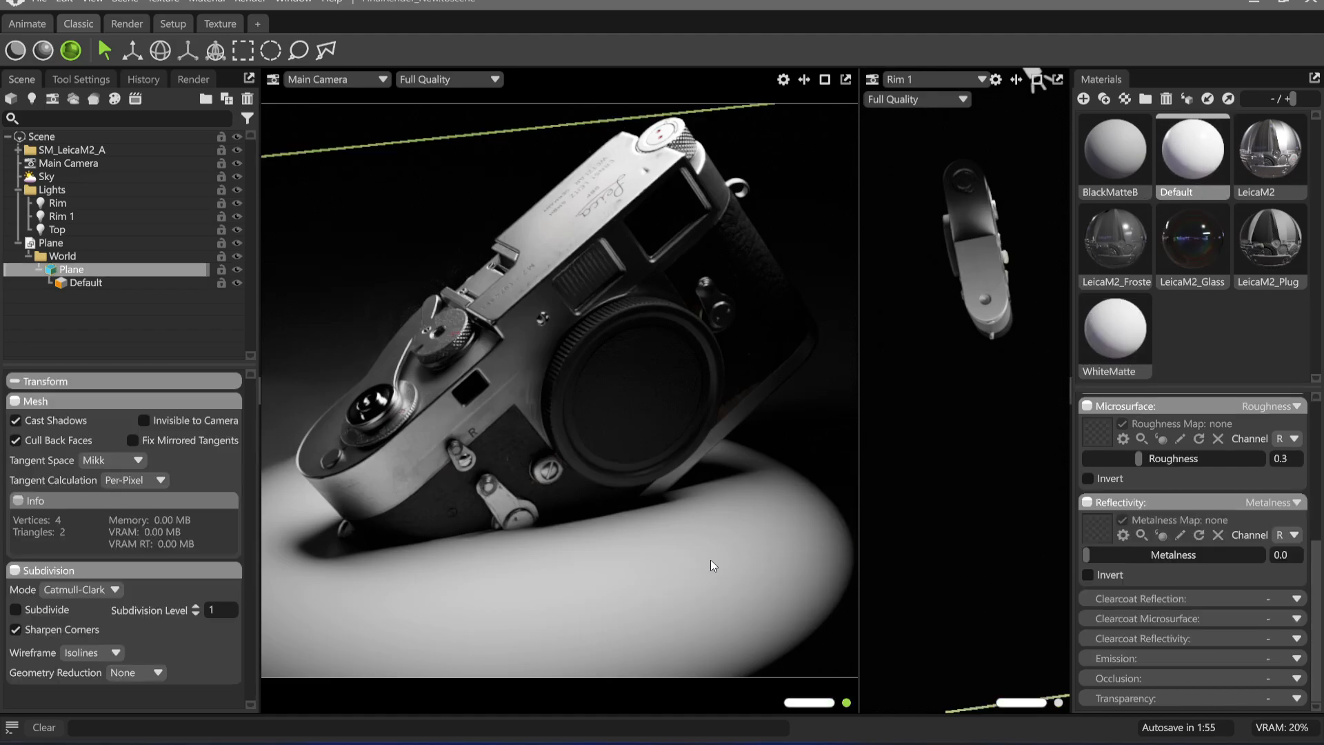
Give the second viewport its own new camera and frame the Leica, the plane and the lights in it
right_drag(715, 511, 675, 342)
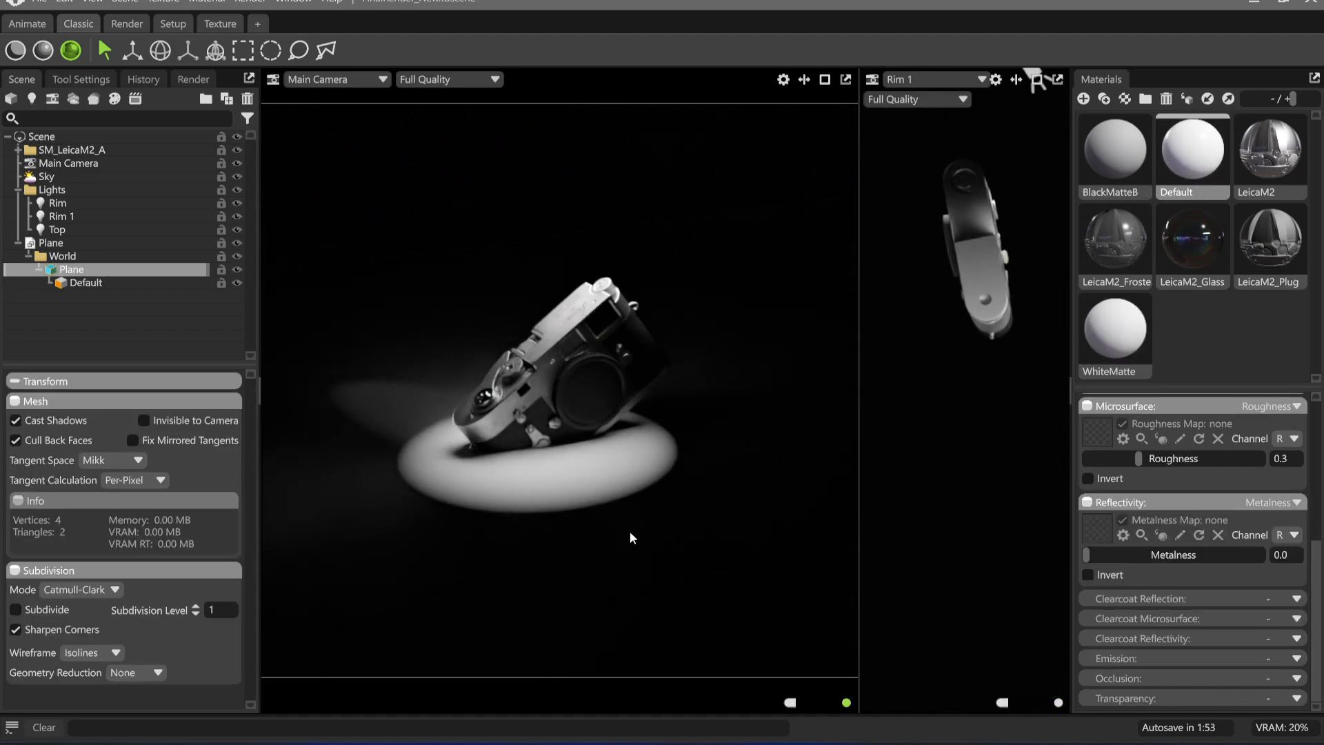
drag(630, 533, 663, 491)
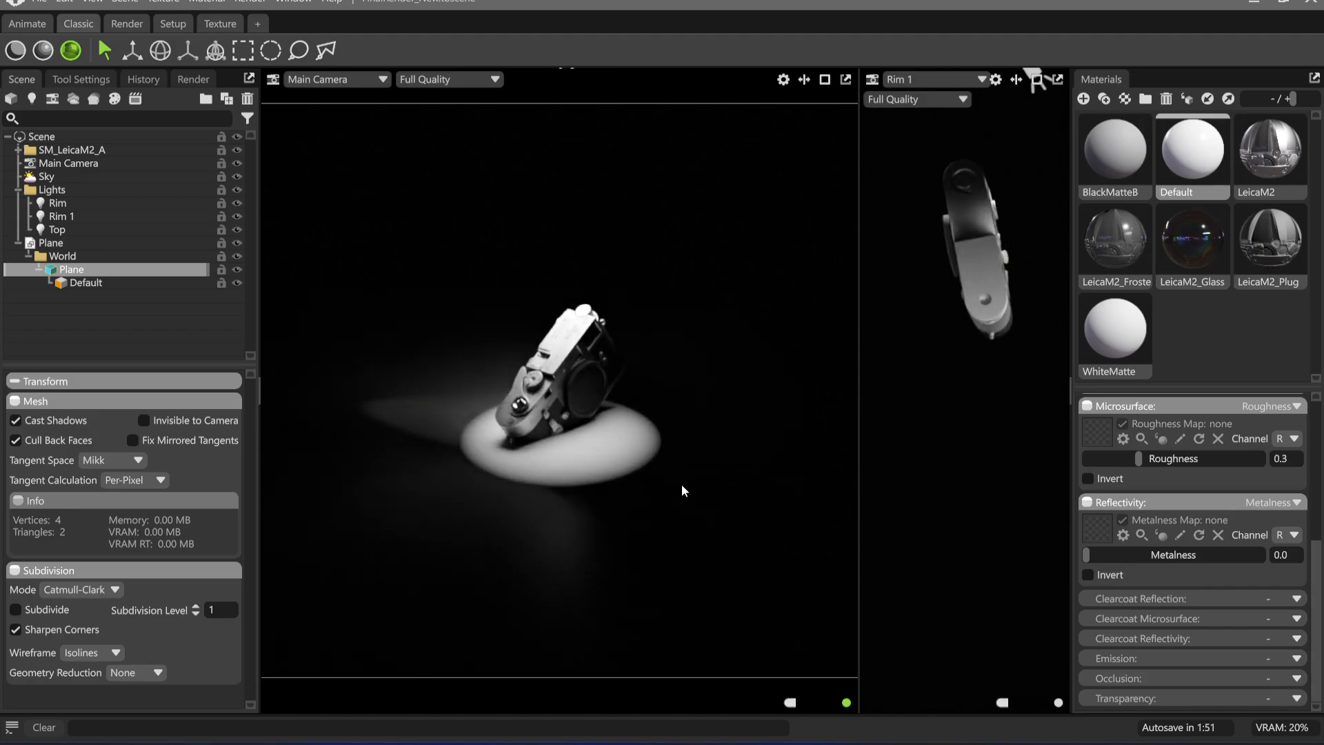
scroll(672, 476, up, 10)
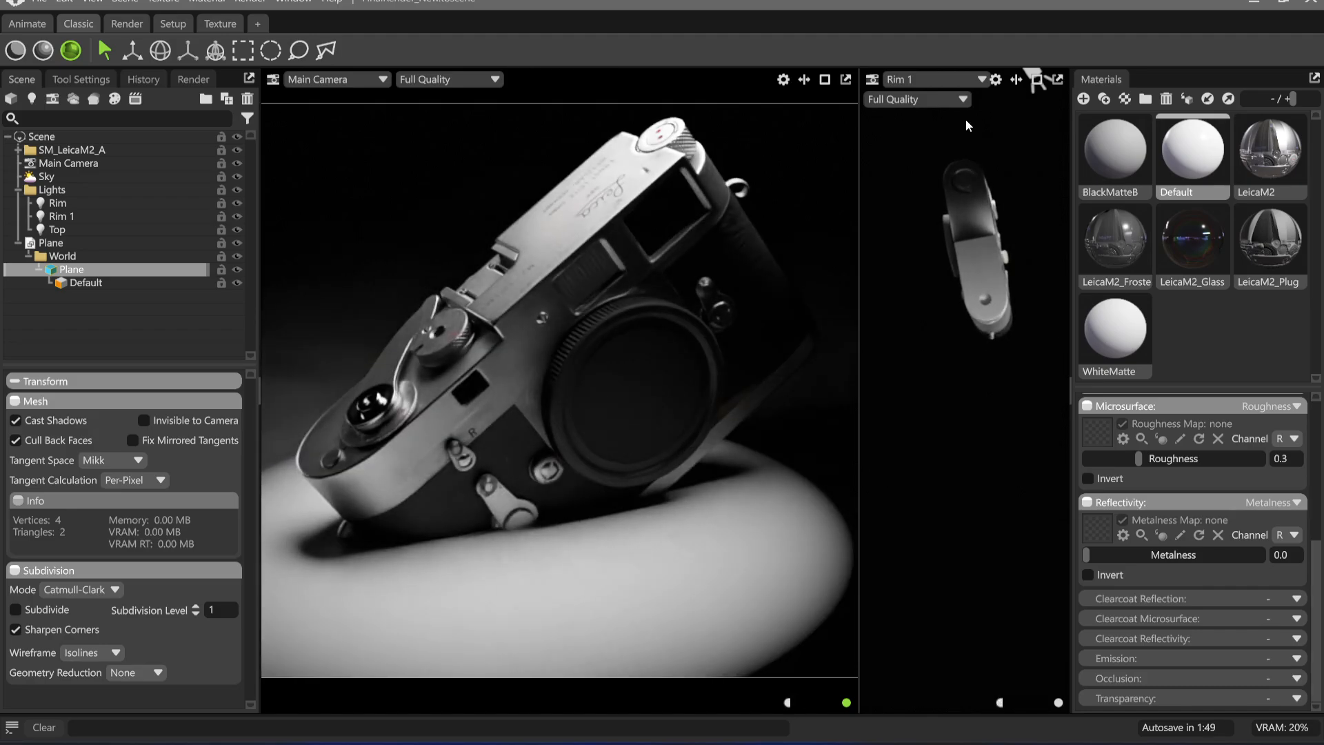
click(960, 83)
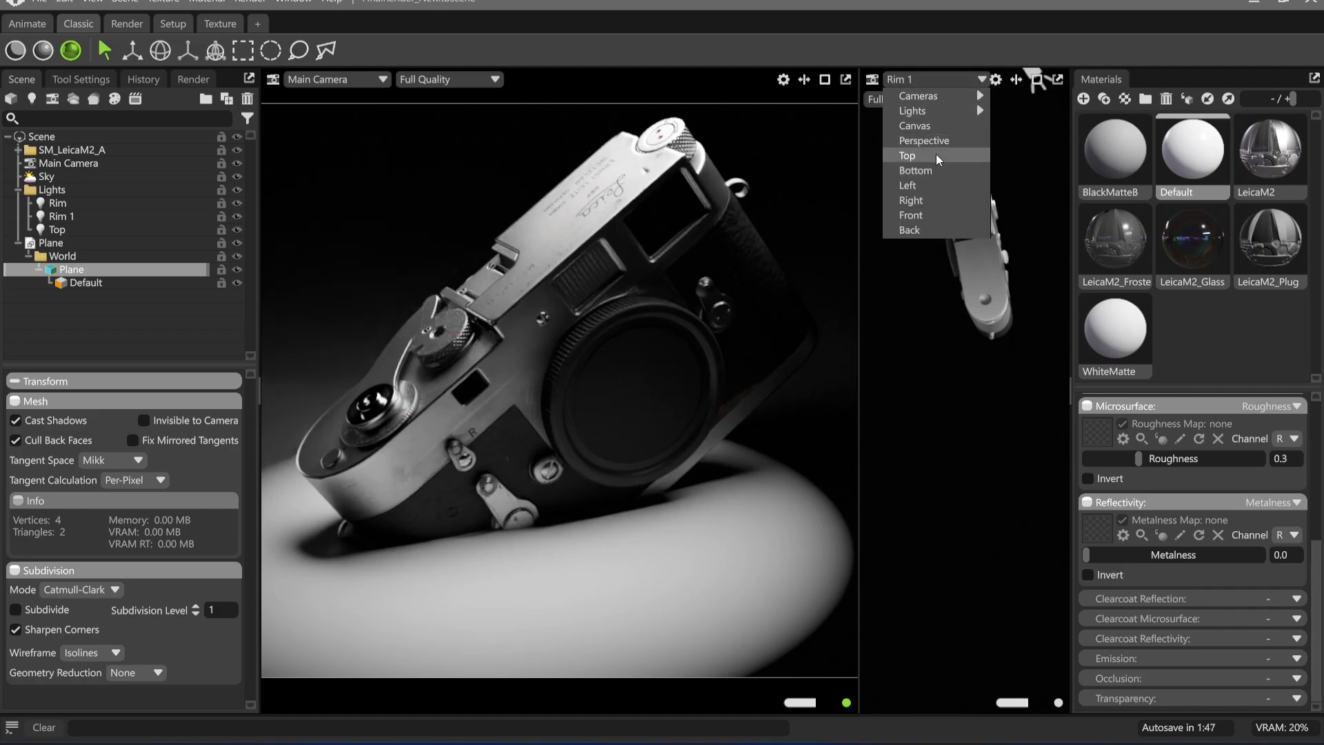
mouse_move(951, 111)
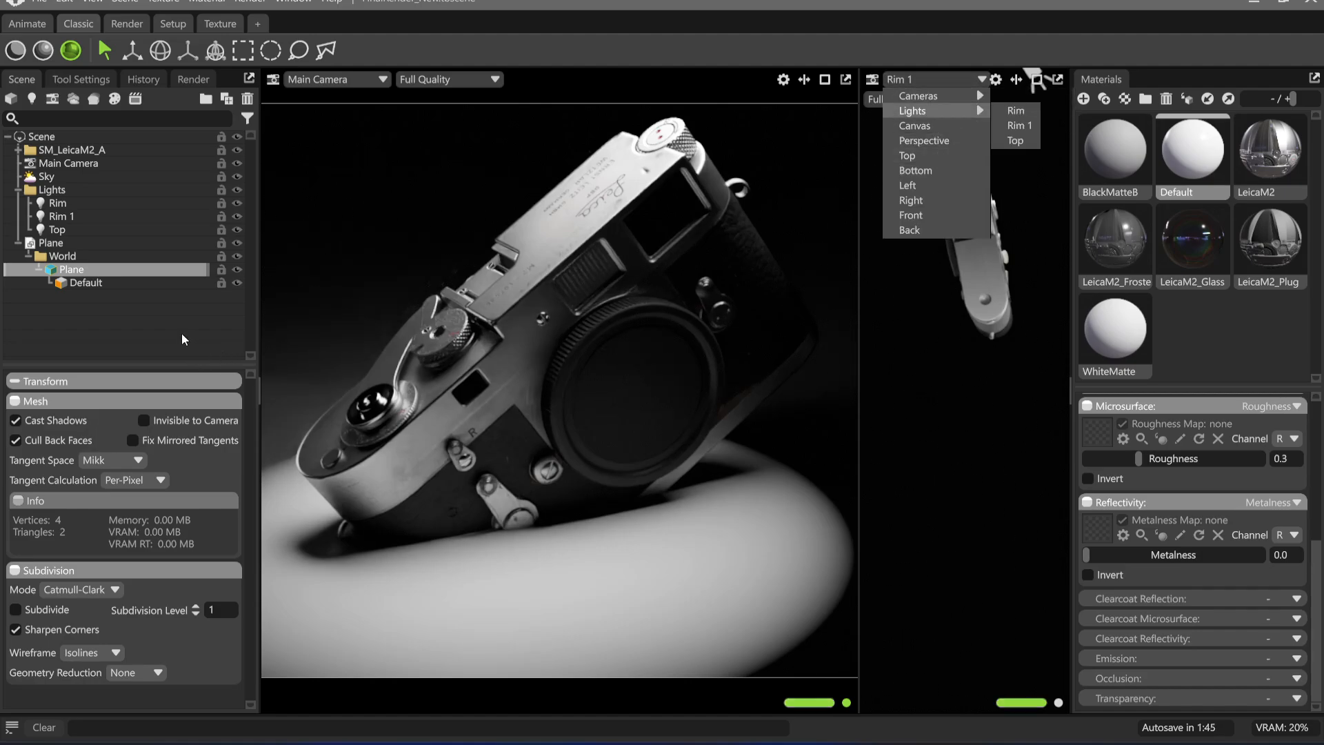
click(1028, 112)
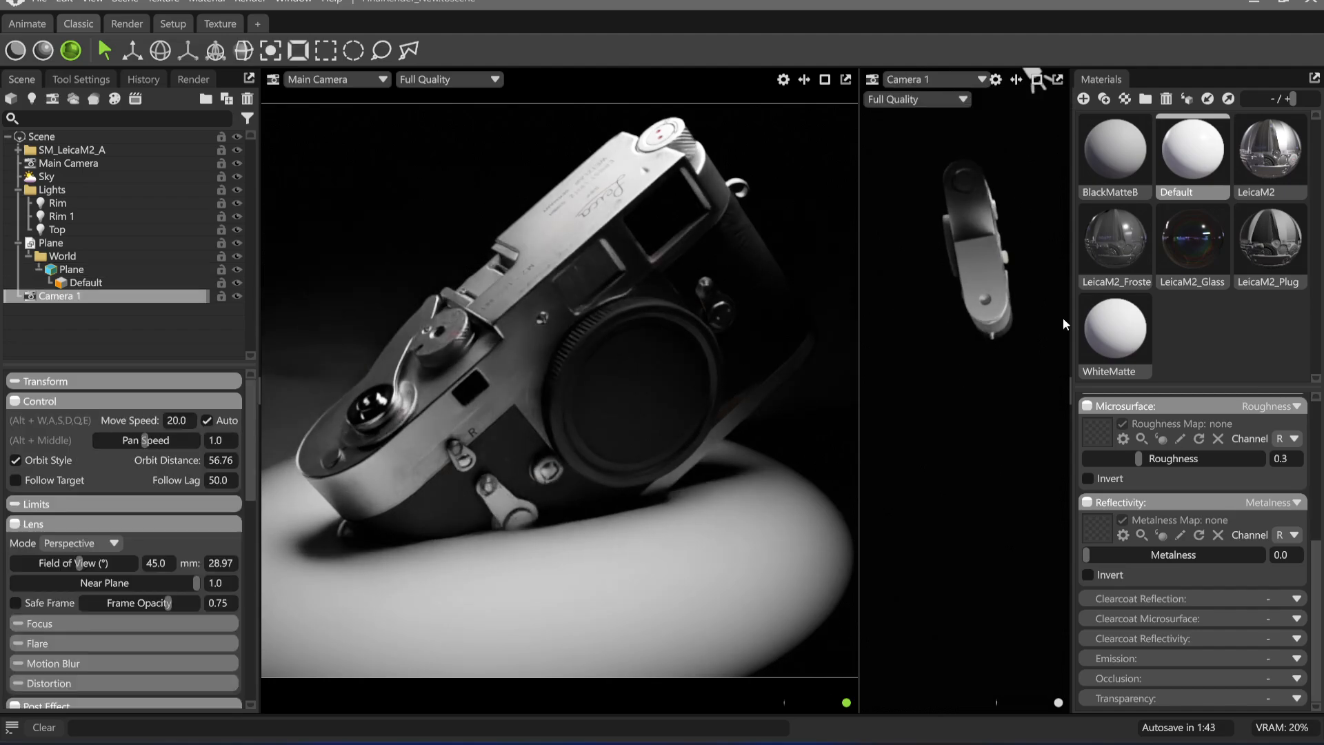
scroll(964, 384, down, 5)
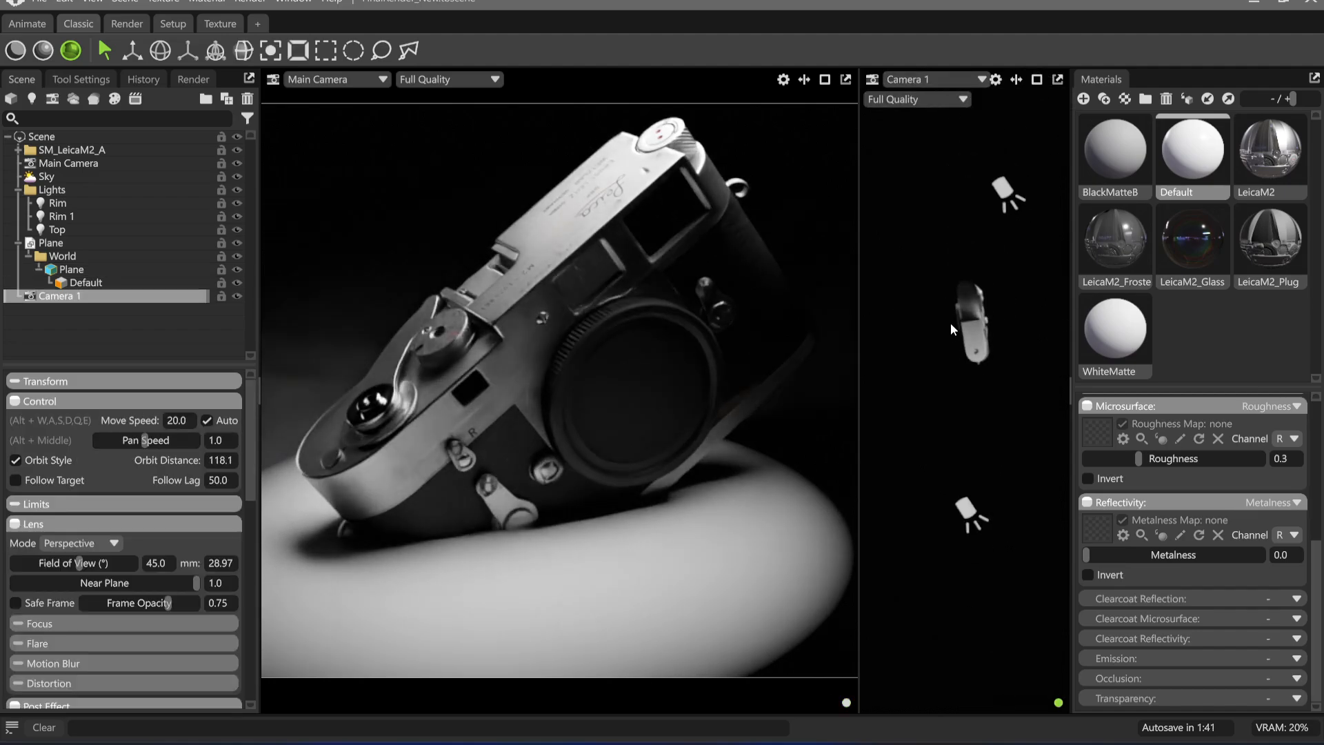
alt+drag(951, 323, 964, 413)
Move the plane from beneath the Leica to above it and tilt it as a bounce surface
click(1004, 415)
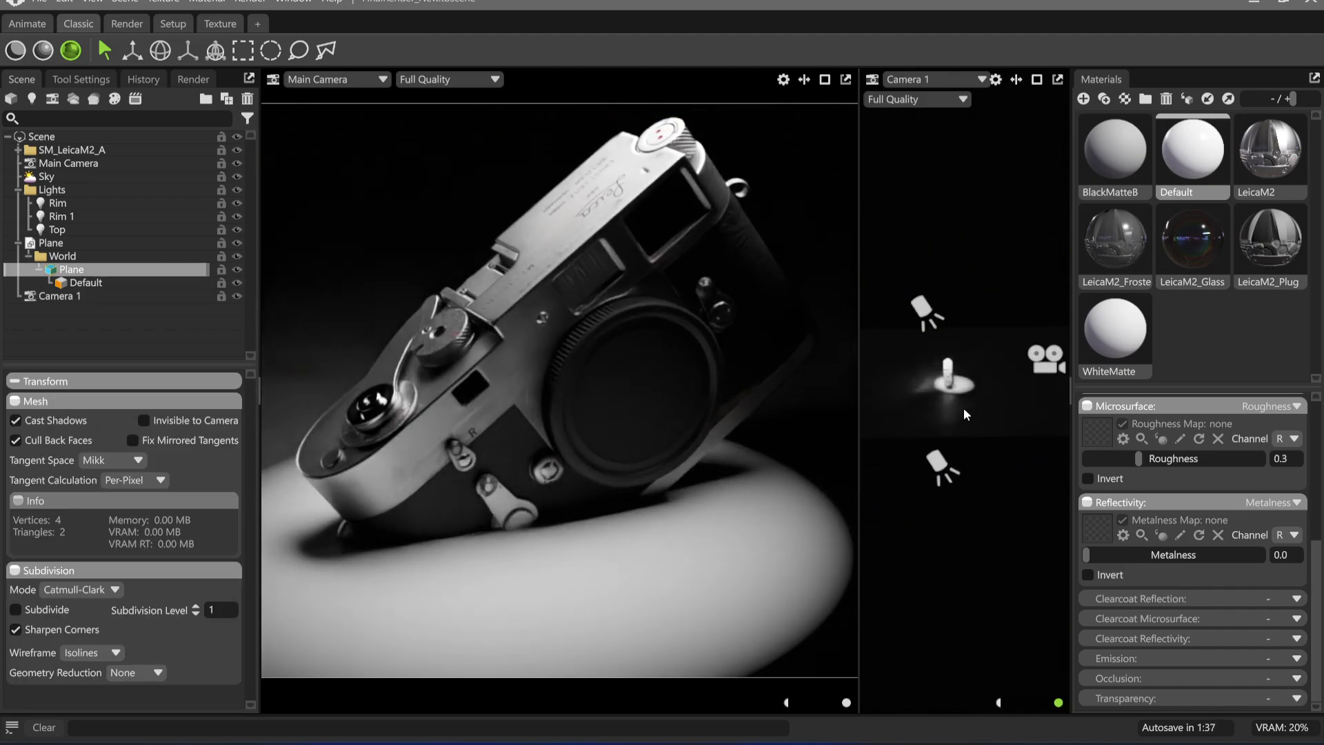
key(r)
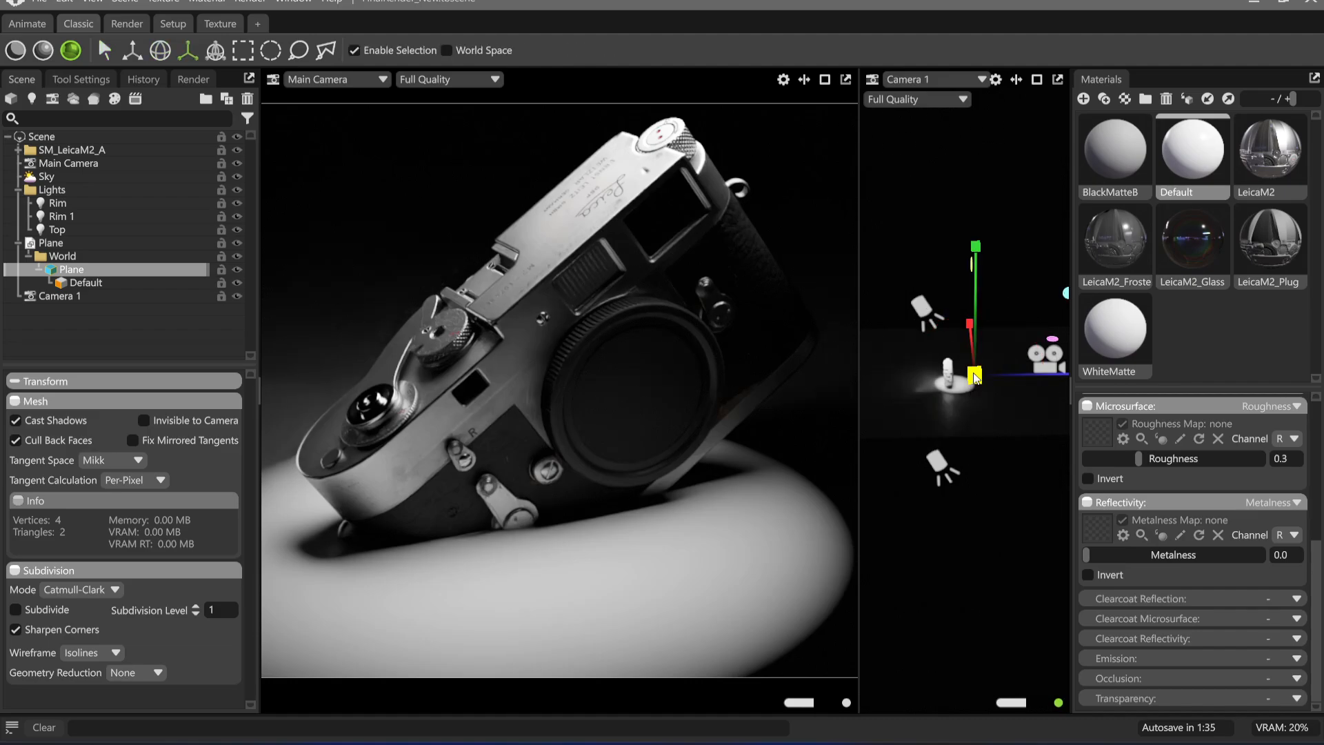
key(w)
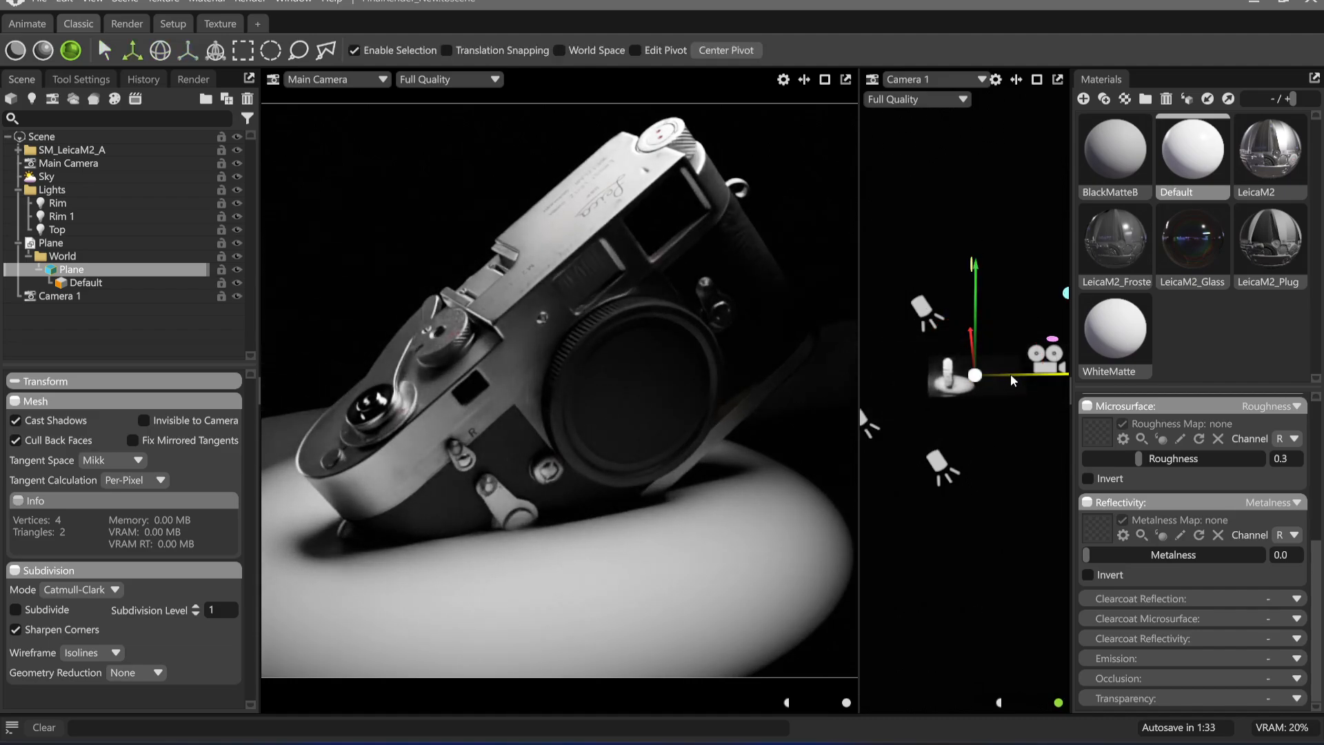
drag(1006, 376, 975, 380)
alt+right_drag(979, 390, 1055, 576)
alt+drag(994, 386, 879, 377)
drag(1028, 366, 985, 447)
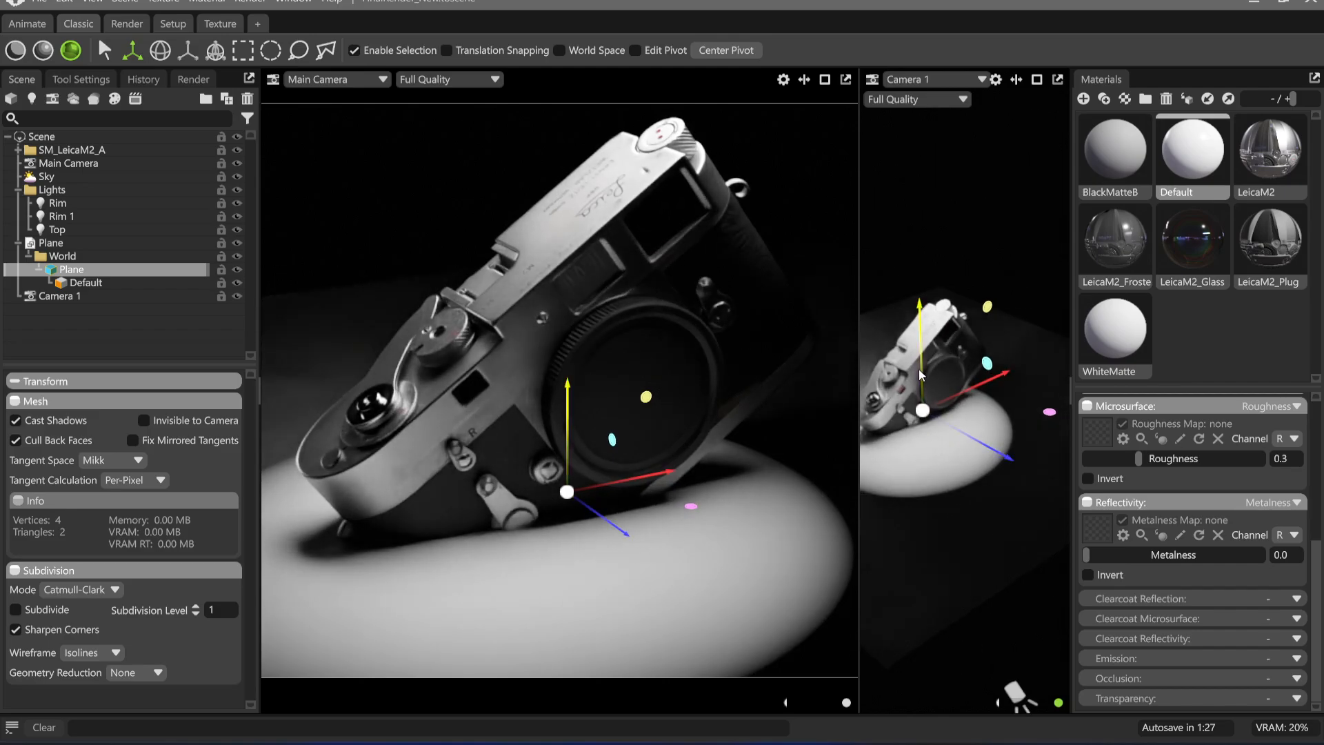
mouse_move(919, 357)
mouse_down()
mouse_move(916, 238)
mouse_move(903, 255)
mouse_move(935, 298)
mouse_move(888, 233)
mouse_move(960, 276)
mouse_move(960, 334)
mouse_move(943, 348)
mouse_up()
key(e)
key(ctrl+z)
Try the plane without cast shadows, turn them back on, and make the plane invisible to the camera
click(15, 420)
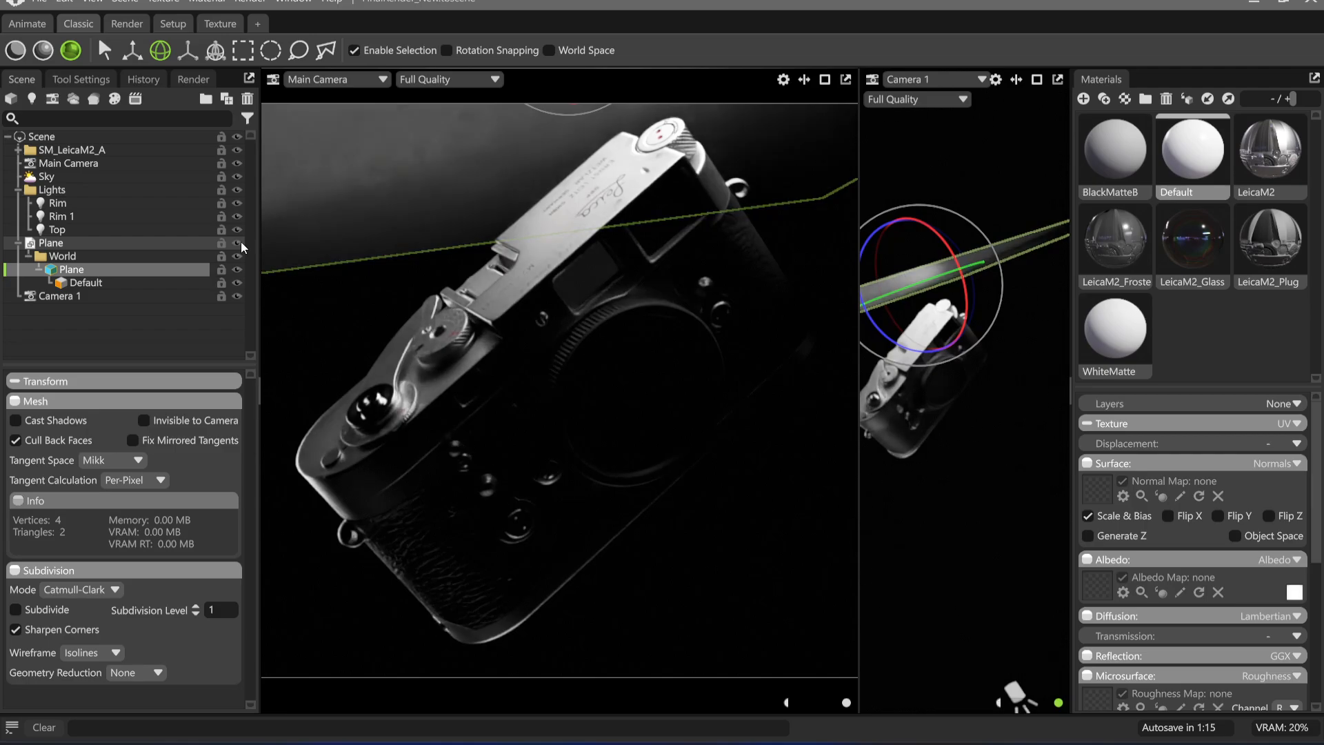
click(58, 422)
click(165, 422)
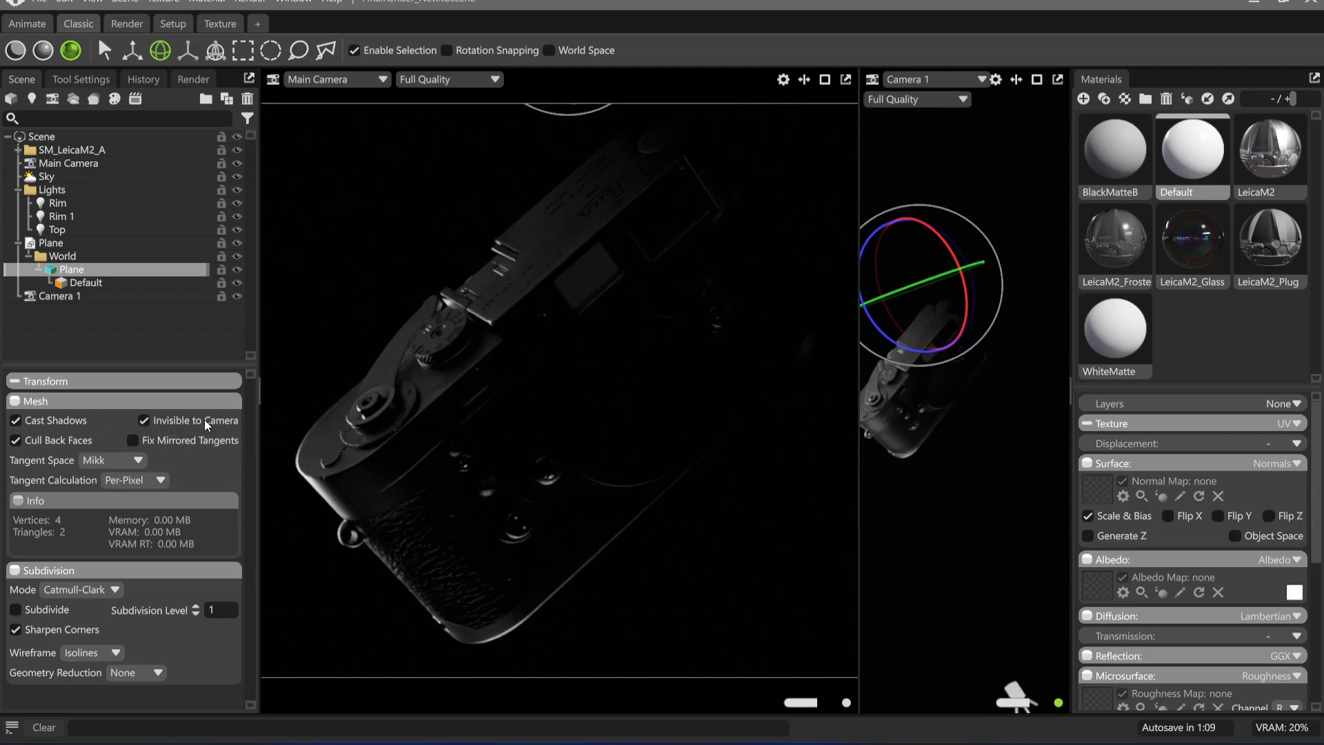
Rotate the plane to bounce light onto the Leica and shift it beside the top plate
mouse_move(963, 271)
mouse_down()
mouse_move(945, 220)
mouse_move(941, 277)
mouse_move(987, 301)
mouse_move(958, 324)
mouse_move(958, 302)
mouse_move(988, 289)
mouse_up()
key(w)
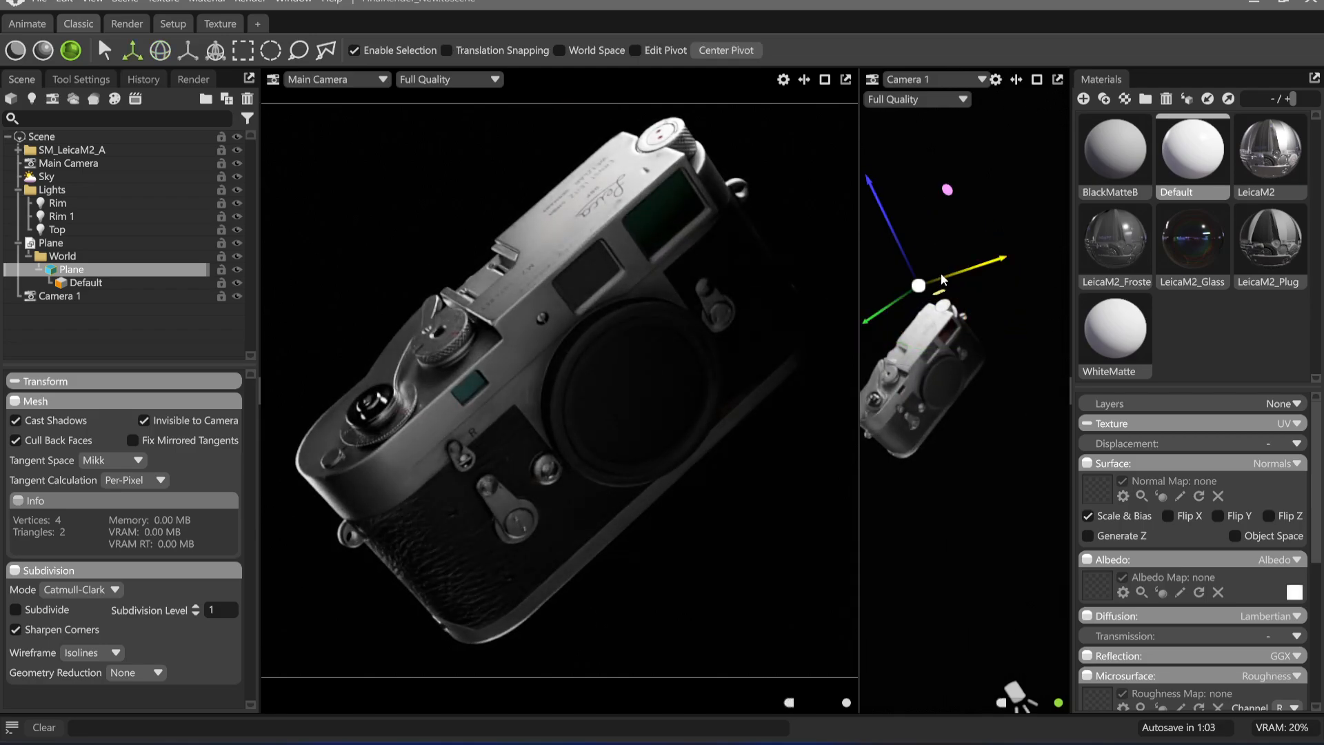
mouse_move(898, 311)
mouse_down()
mouse_move(855, 328)
mouse_move(979, 423)
mouse_up()
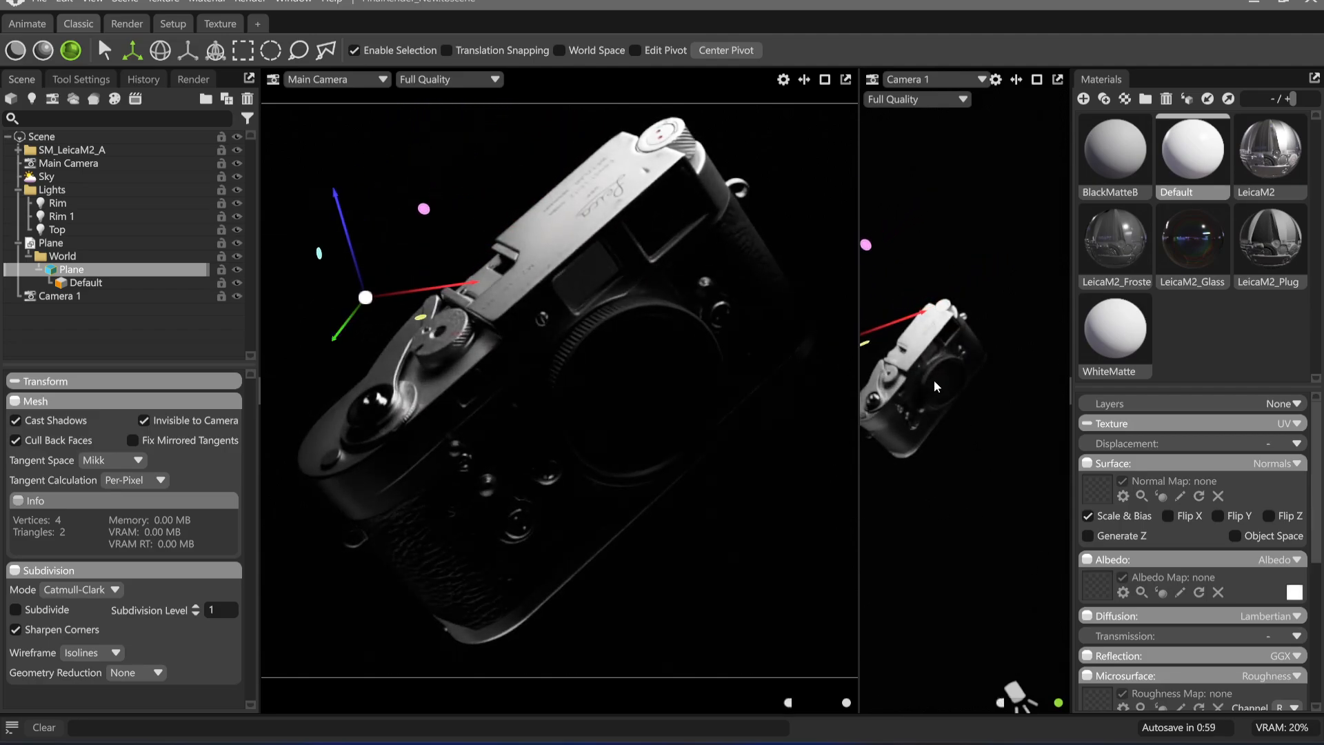
Reposition the invisible plane beyond the Leica's top plate, outside the main camera's frame
middle_drag(935, 387, 993, 376)
drag(993, 376, 993, 348)
scroll(924, 353, down, 3)
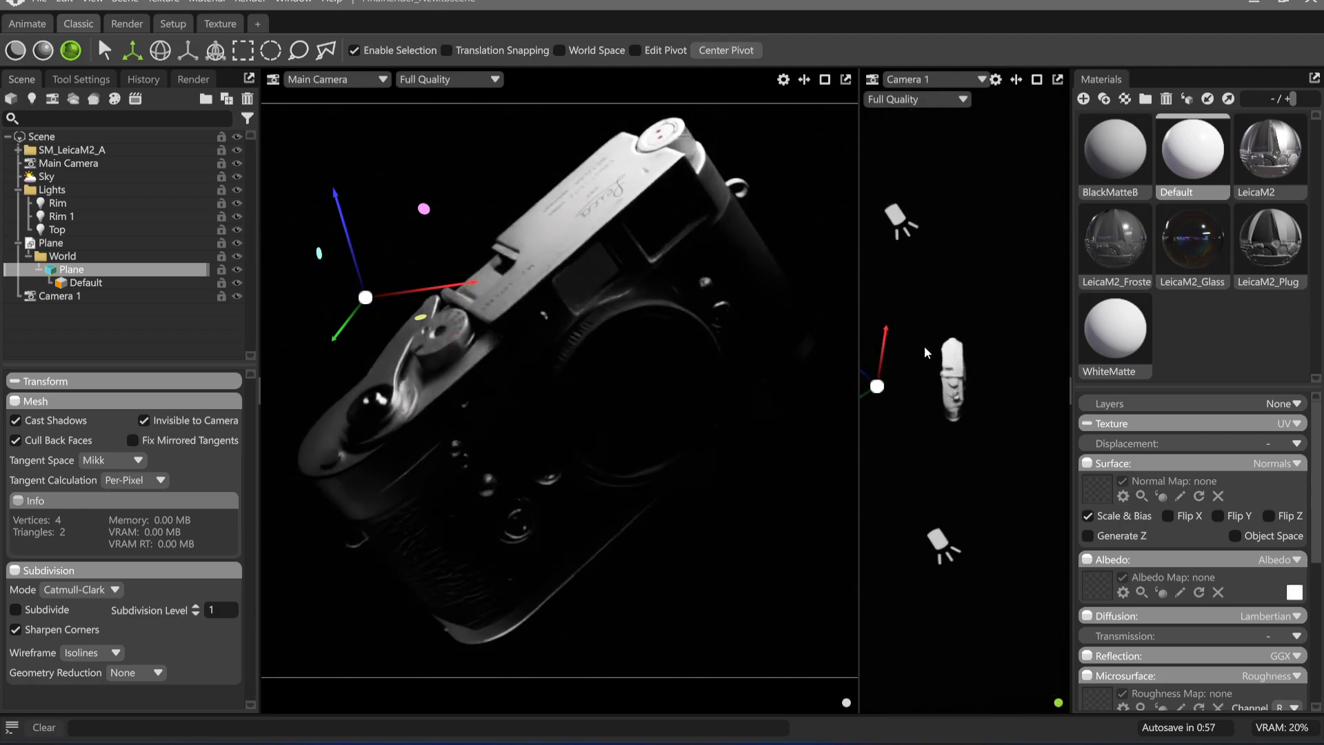
middle_drag(925, 353, 961, 354)
scroll(919, 360, down, 2)
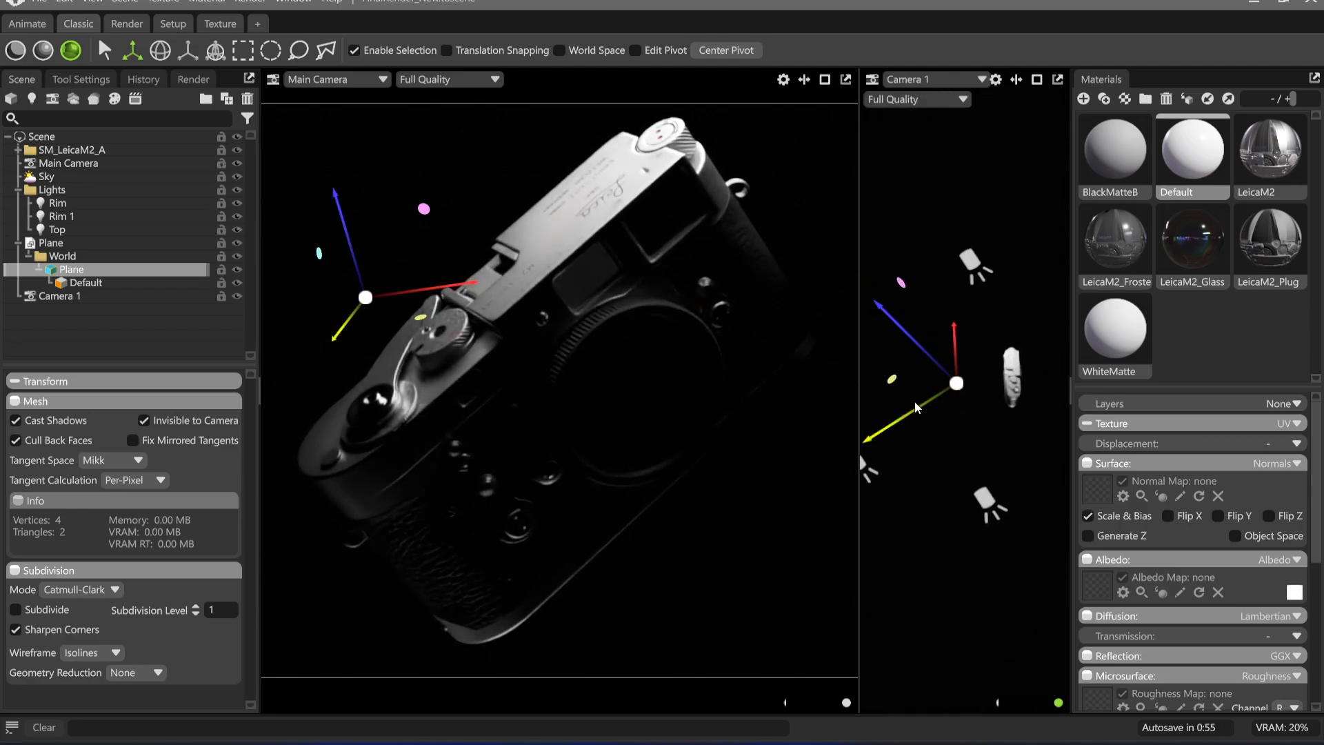
drag(914, 400, 1023, 369)
scroll(1018, 378, up, 3)
middle_drag(1028, 317, 956, 341)
drag(956, 339, 850, 425)
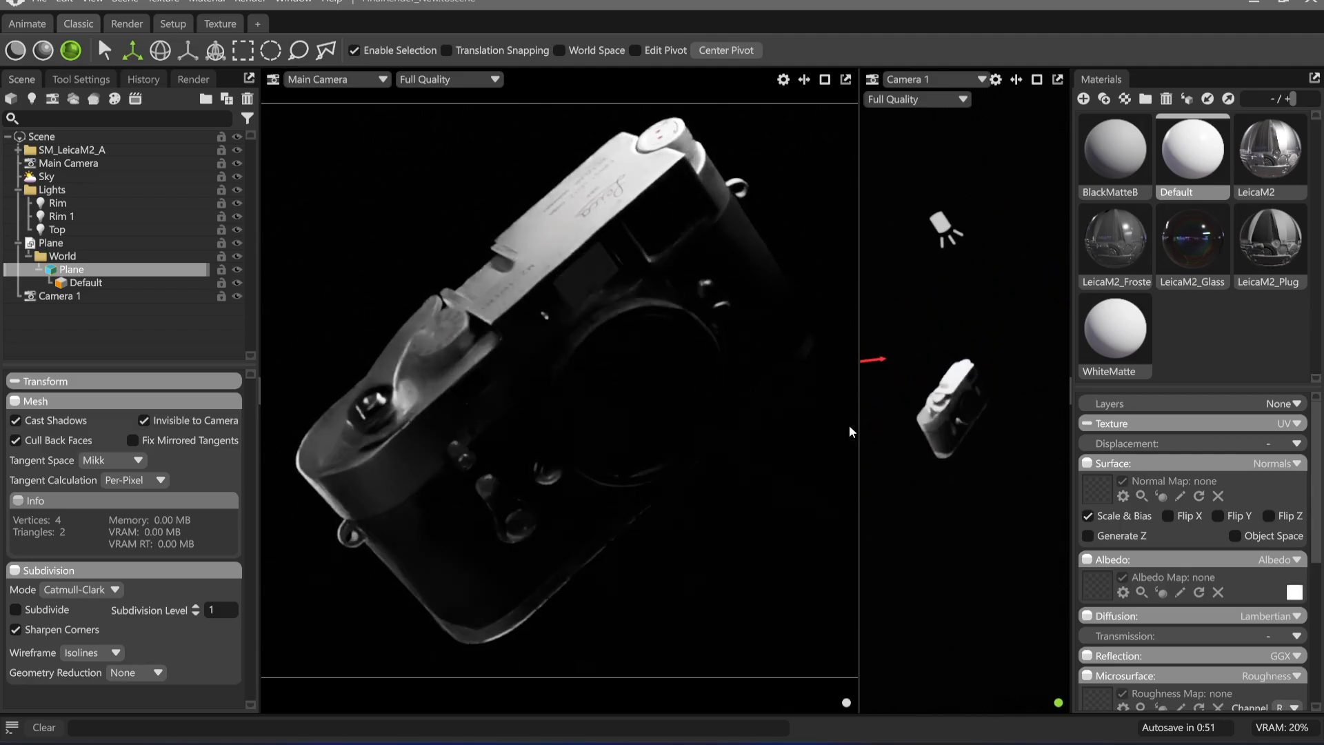
middle_drag(862, 391, 928, 400)
drag(929, 400, 1054, 447)
middle_drag(1053, 447, 980, 429)
drag(981, 429, 870, 407)
Turn off ray tracing and move the plane beside the shutter-release end of the Leica
key(ctrl+r)
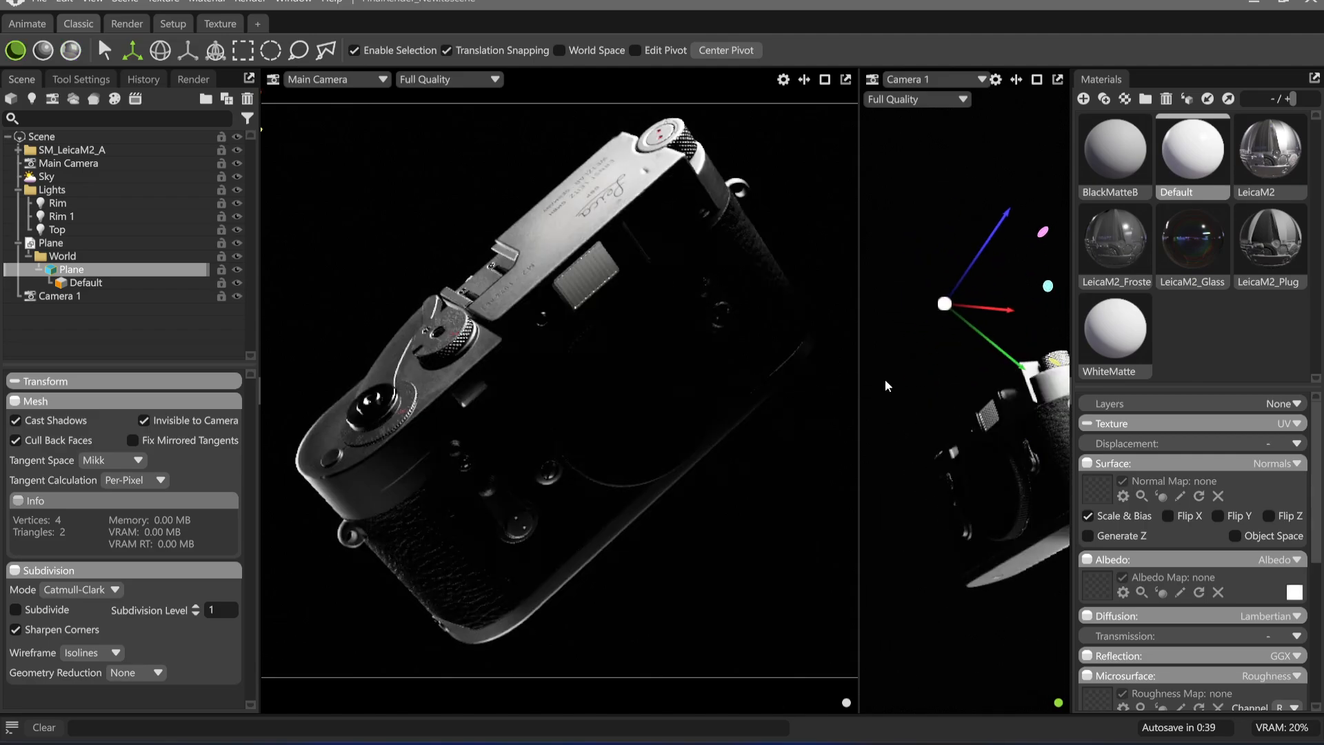
drag(923, 373, 1060, 335)
drag(1019, 391, 848, 431)
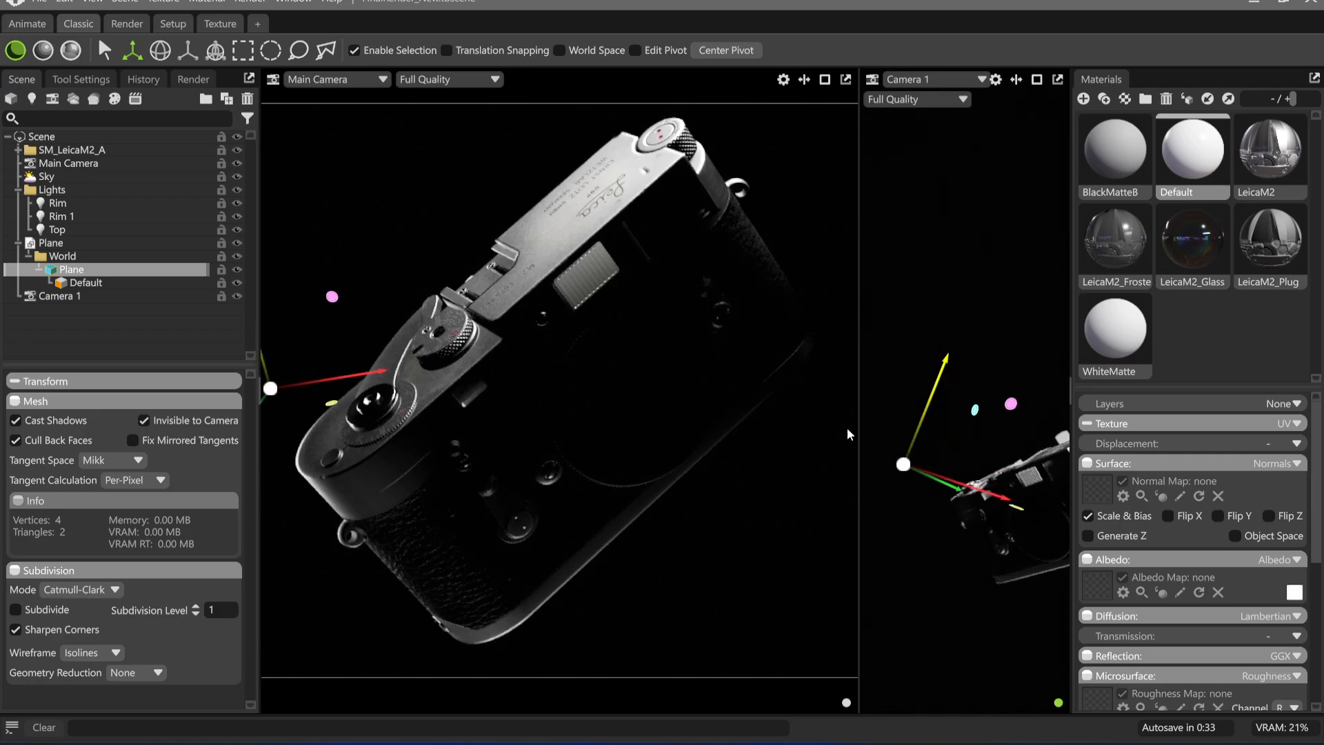
drag(989, 469, 965, 441)
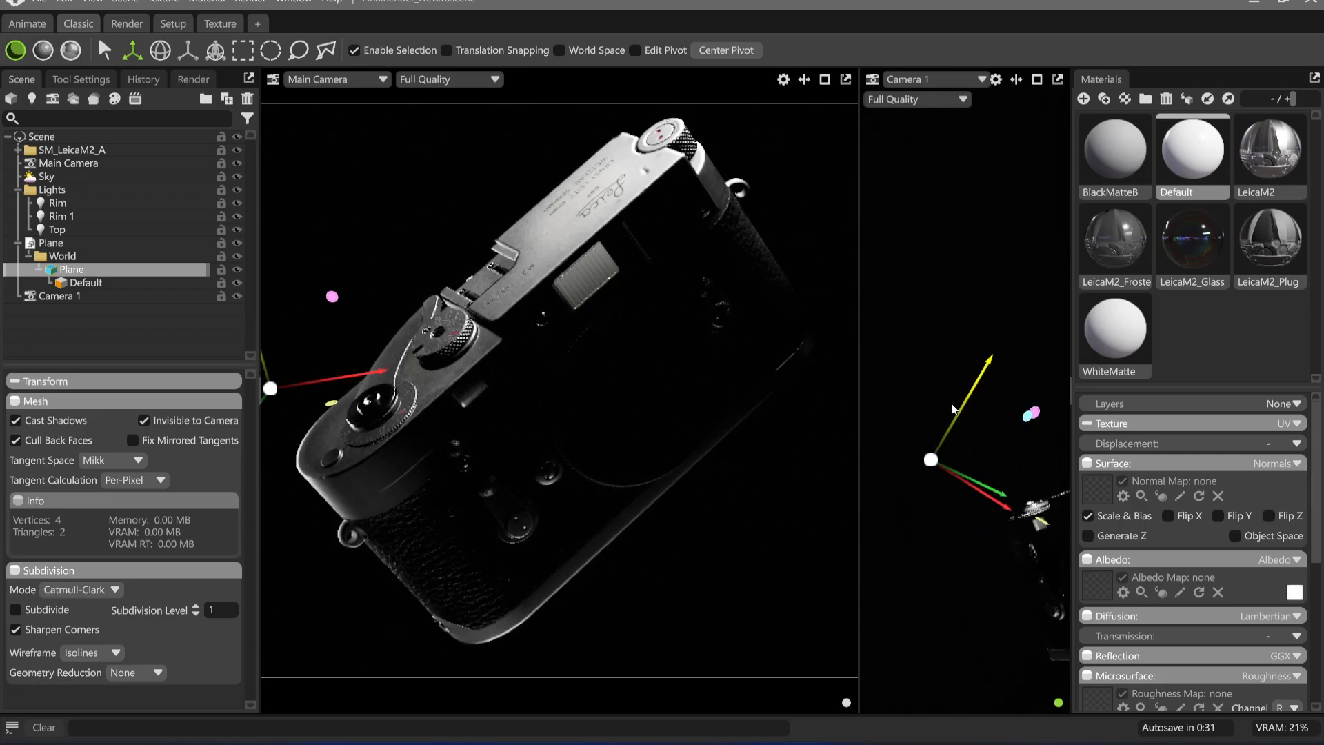
Make the Default material emissive with an intensity of 10 and a white glow colour (ffffff)
click(1208, 156)
scroll(1158, 644, down, 4)
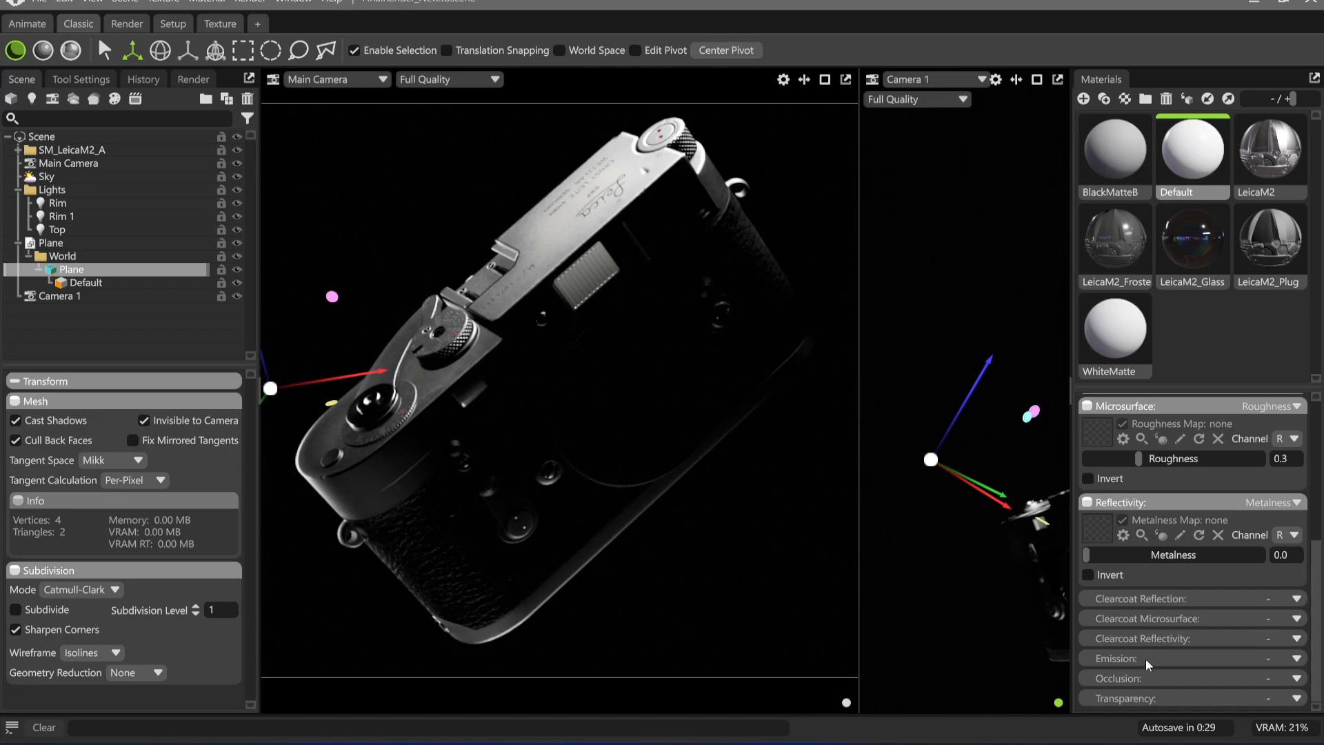
click(1289, 660)
scroll(1283, 672, down, 2)
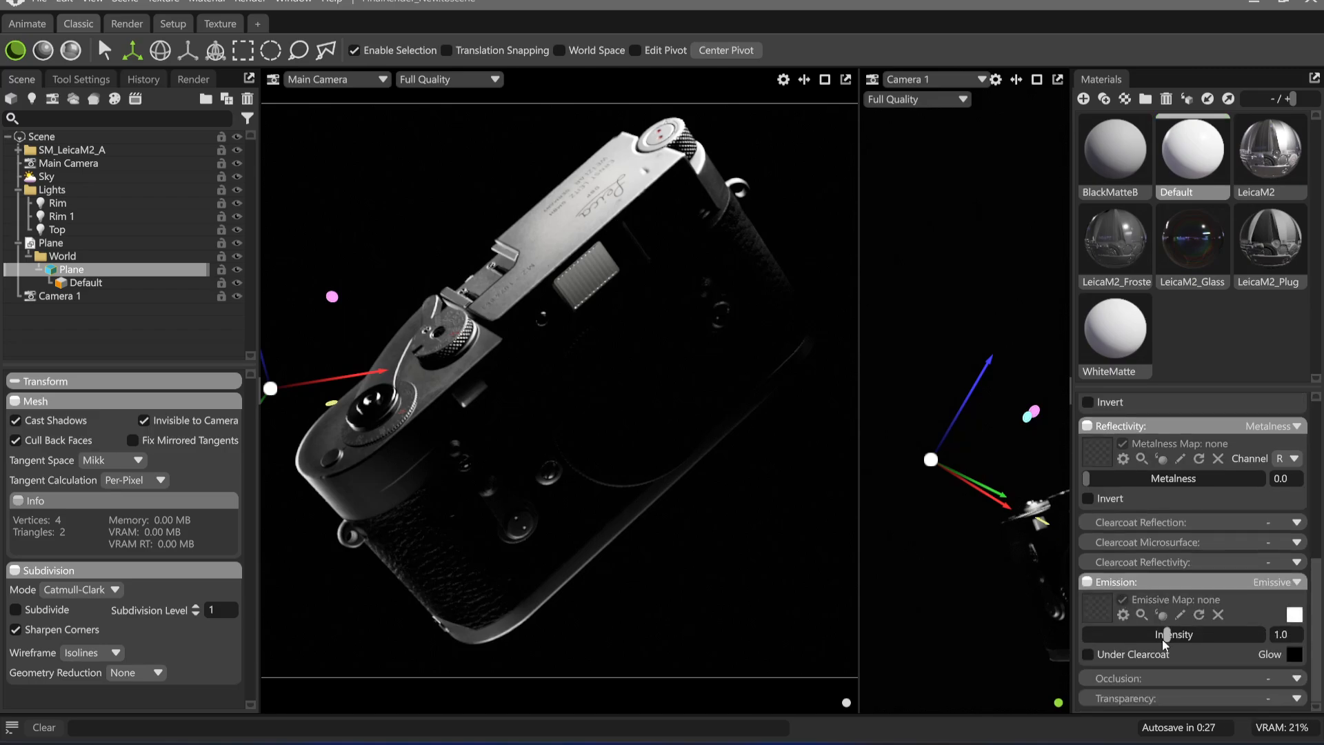
click(1296, 659)
drag(651, 396, 644, 233)
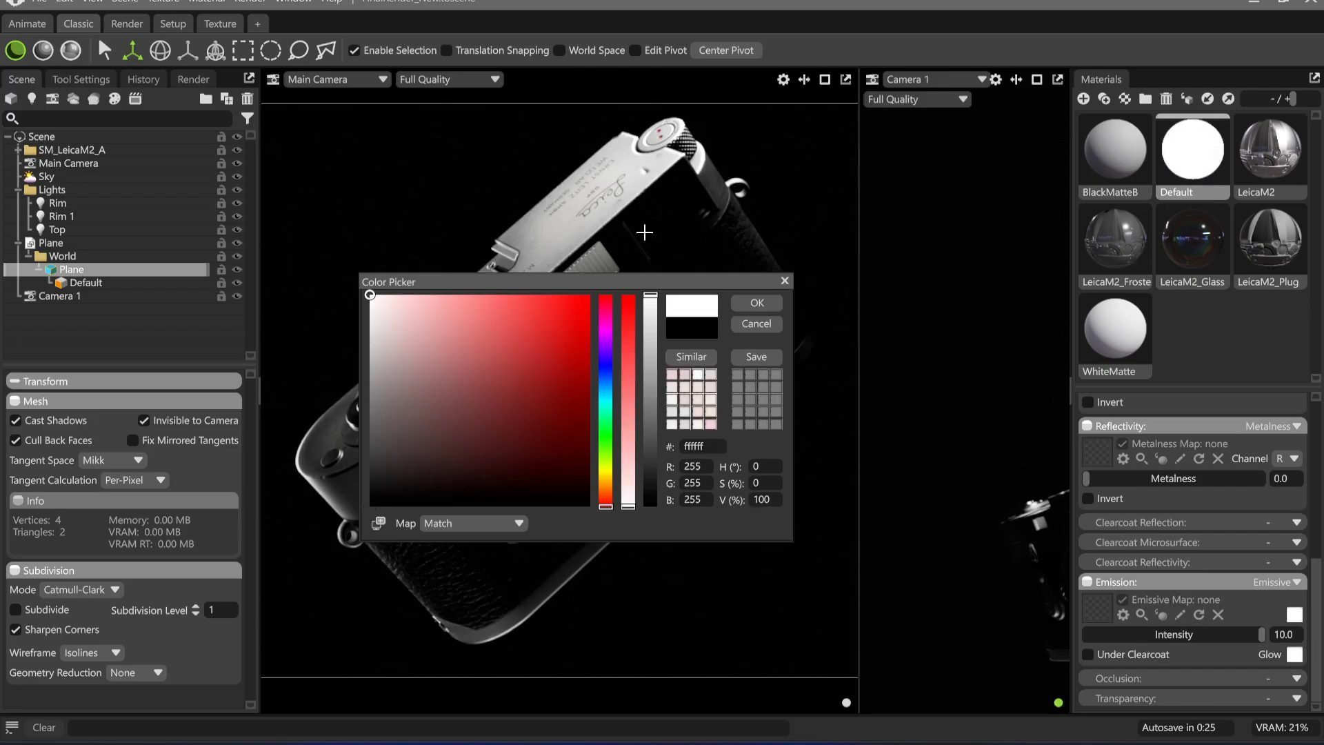
click(758, 303)
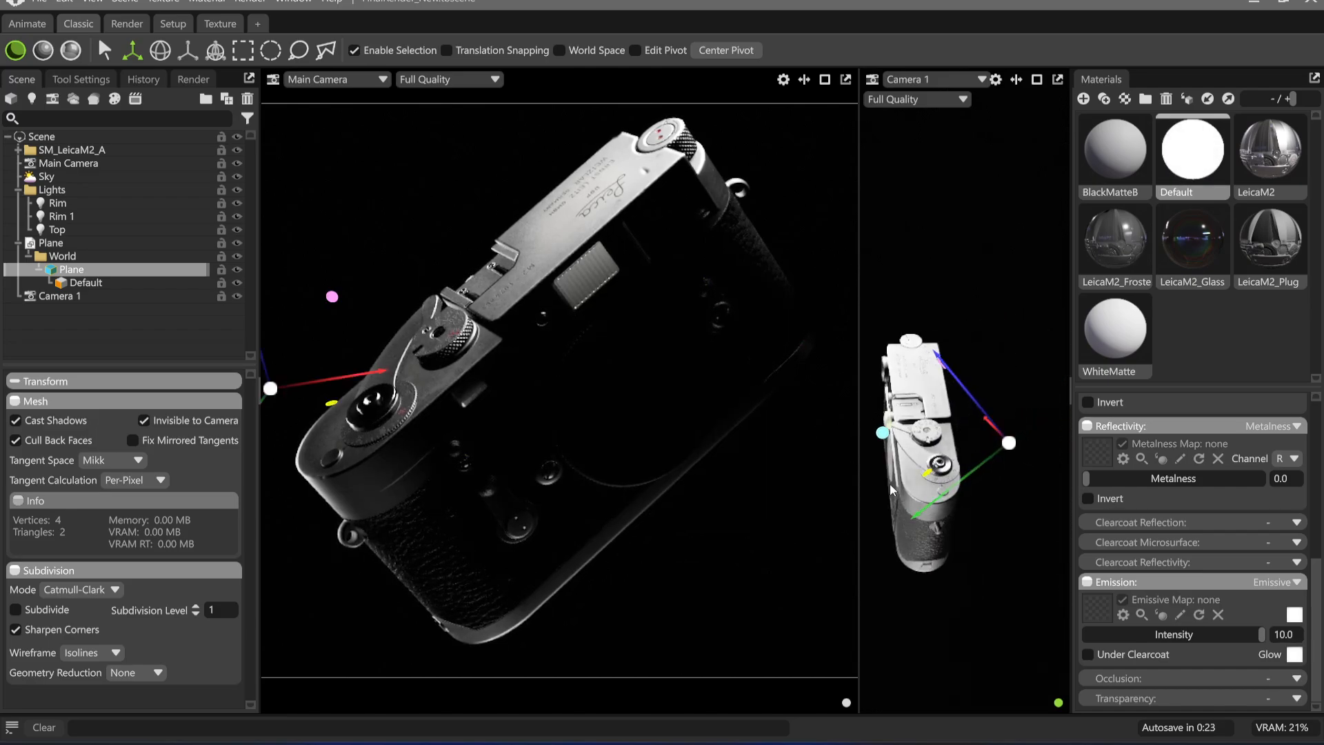
Make the plane visible to the camera to check its placement, hide it again, and shift it slightly beside the Leica
click(144, 420)
alt+drag(879, 474, 1040, 403)
key(e)
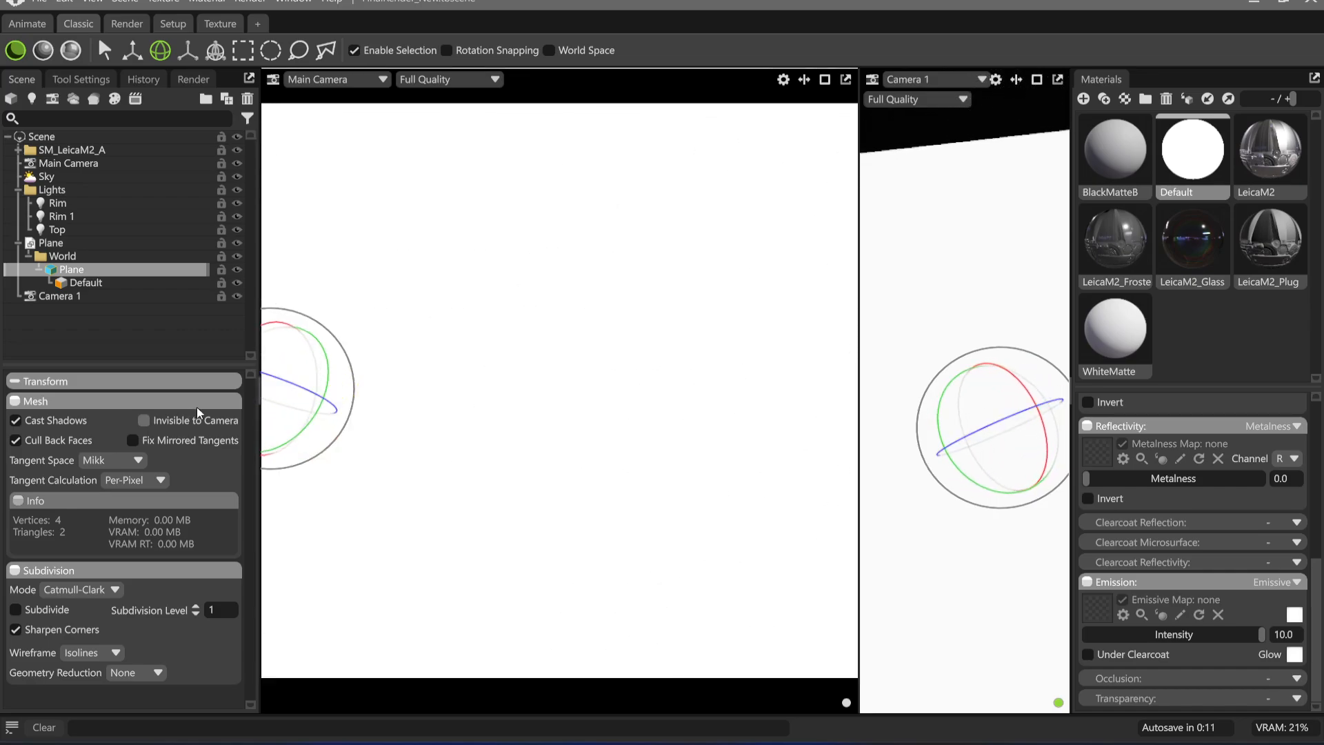
click(148, 422)
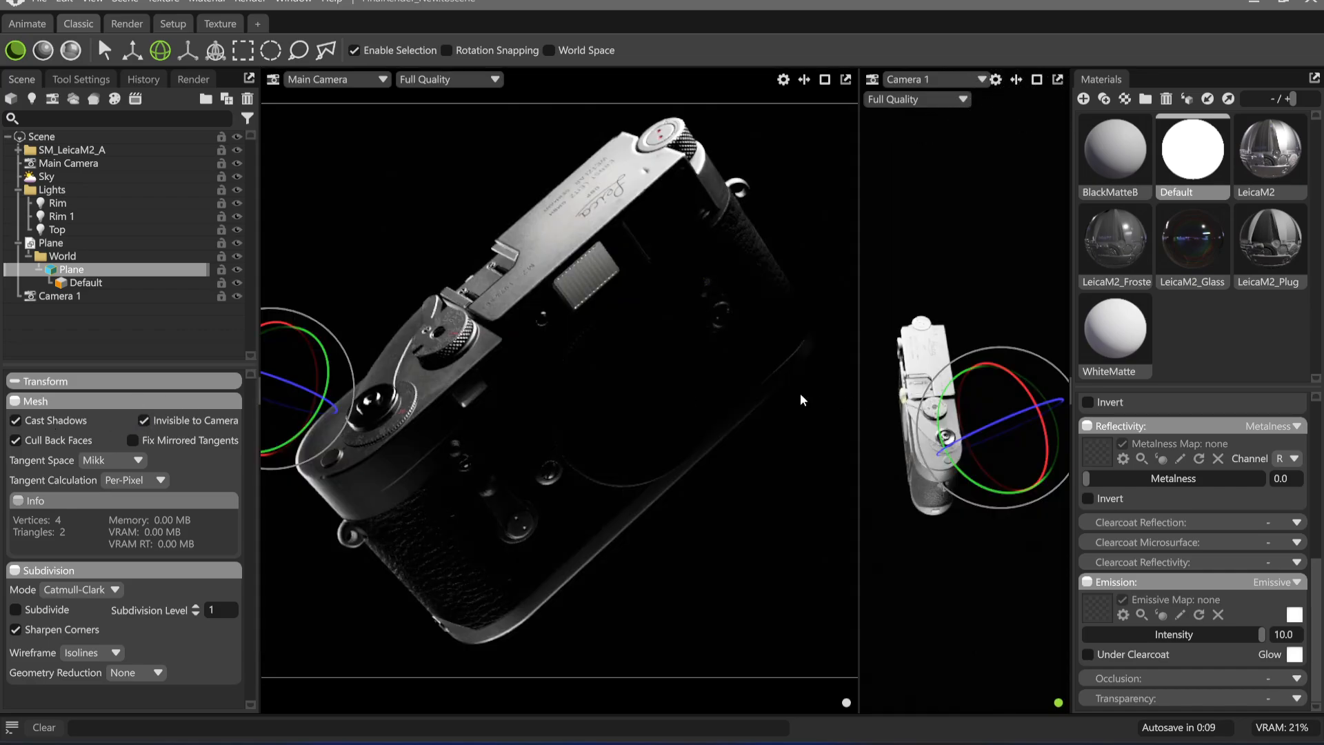
key(w)
mouse_move(978, 376)
mouse_down()
mouse_move(940, 295)
mouse_move(976, 373)
mouse_up()
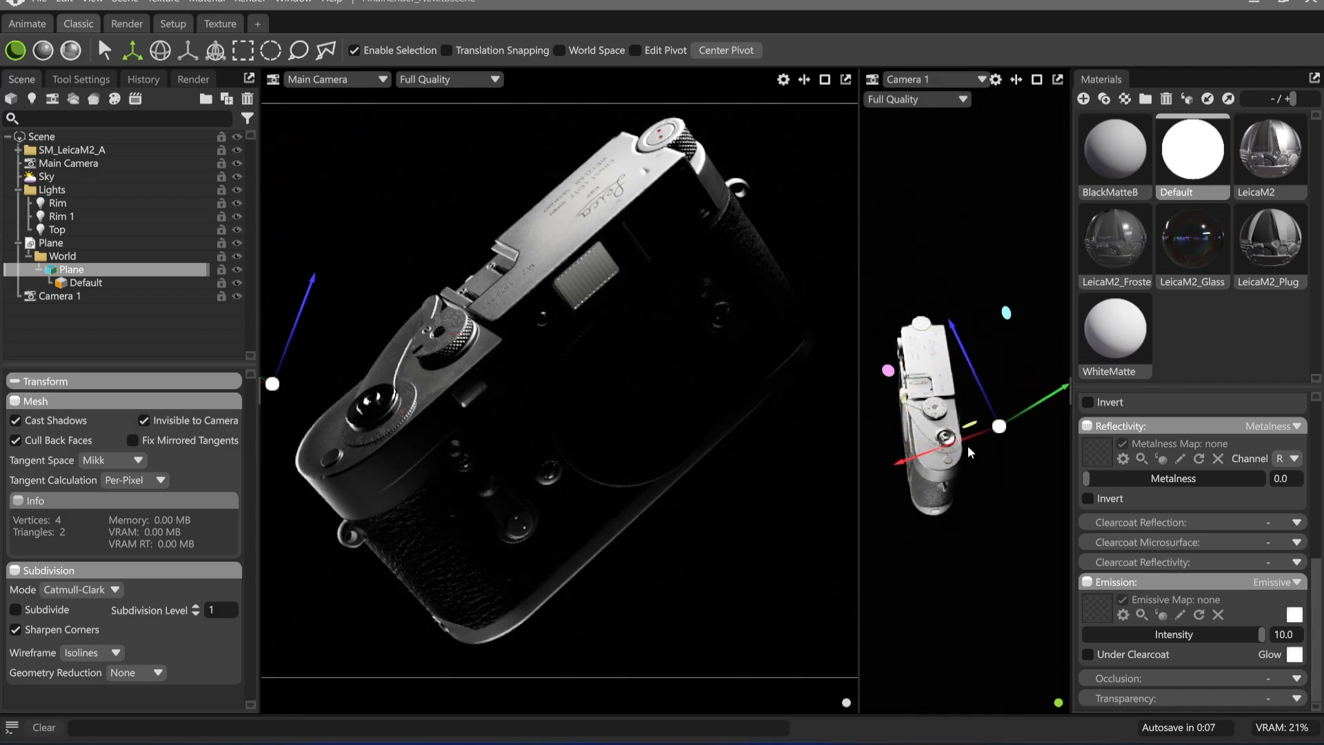
mouse_move(962, 444)
mouse_down()
mouse_move(921, 457)
mouse_move(955, 456)
mouse_up()
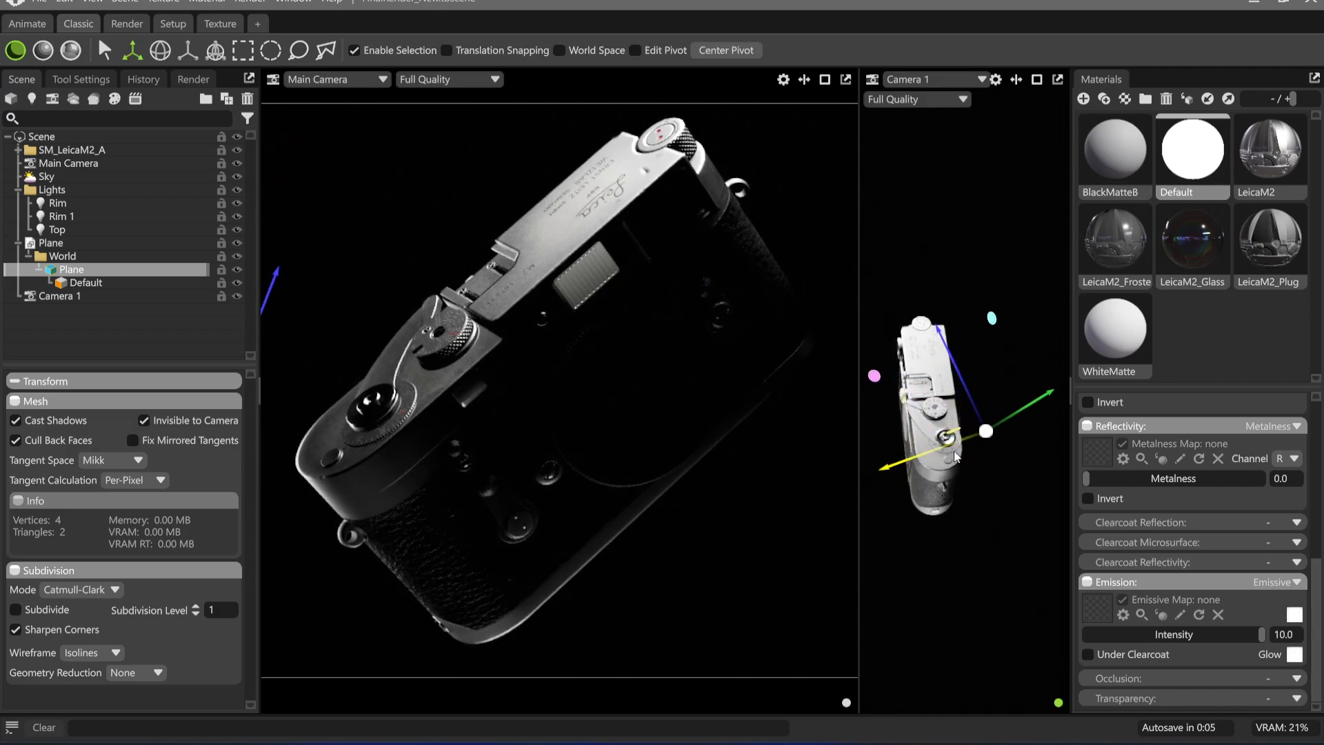
Make the plane visible to the camera, try it without back-face culling, and rotate it to face the Leica
click(146, 418)
click(59, 440)
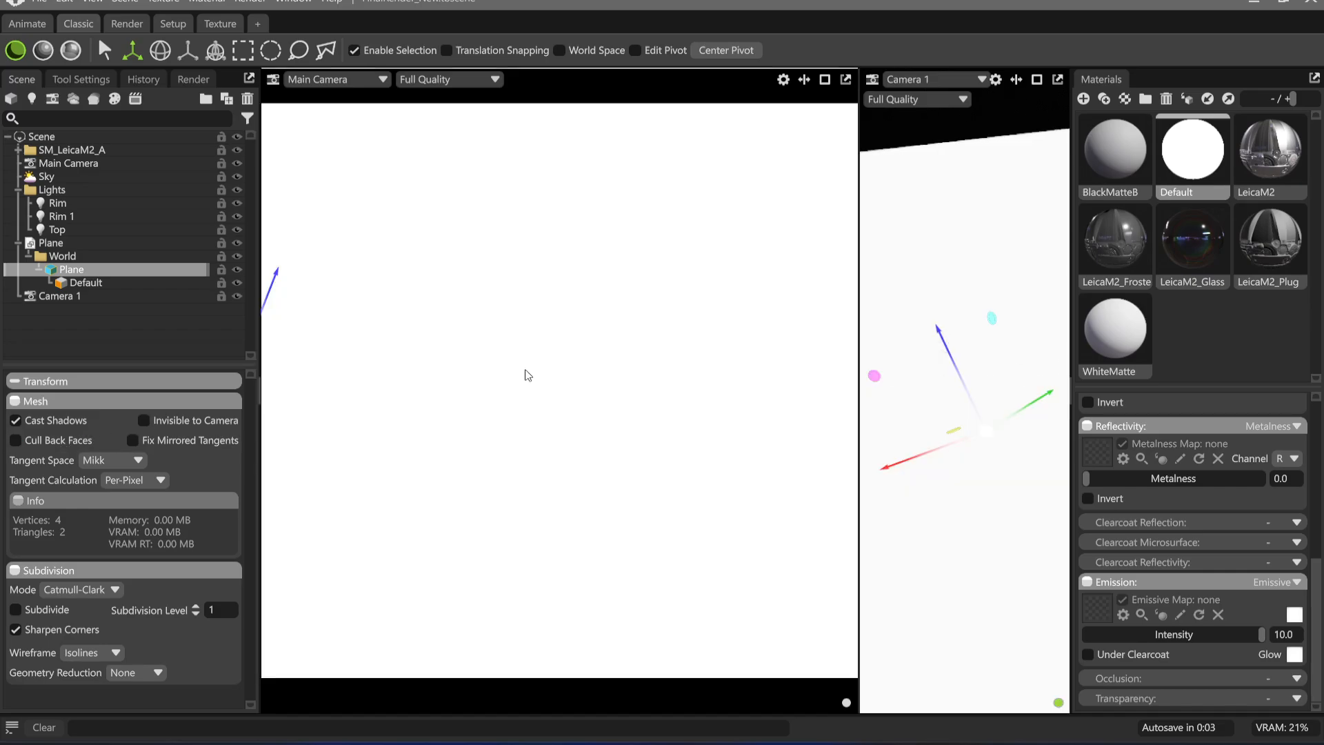
key(e)
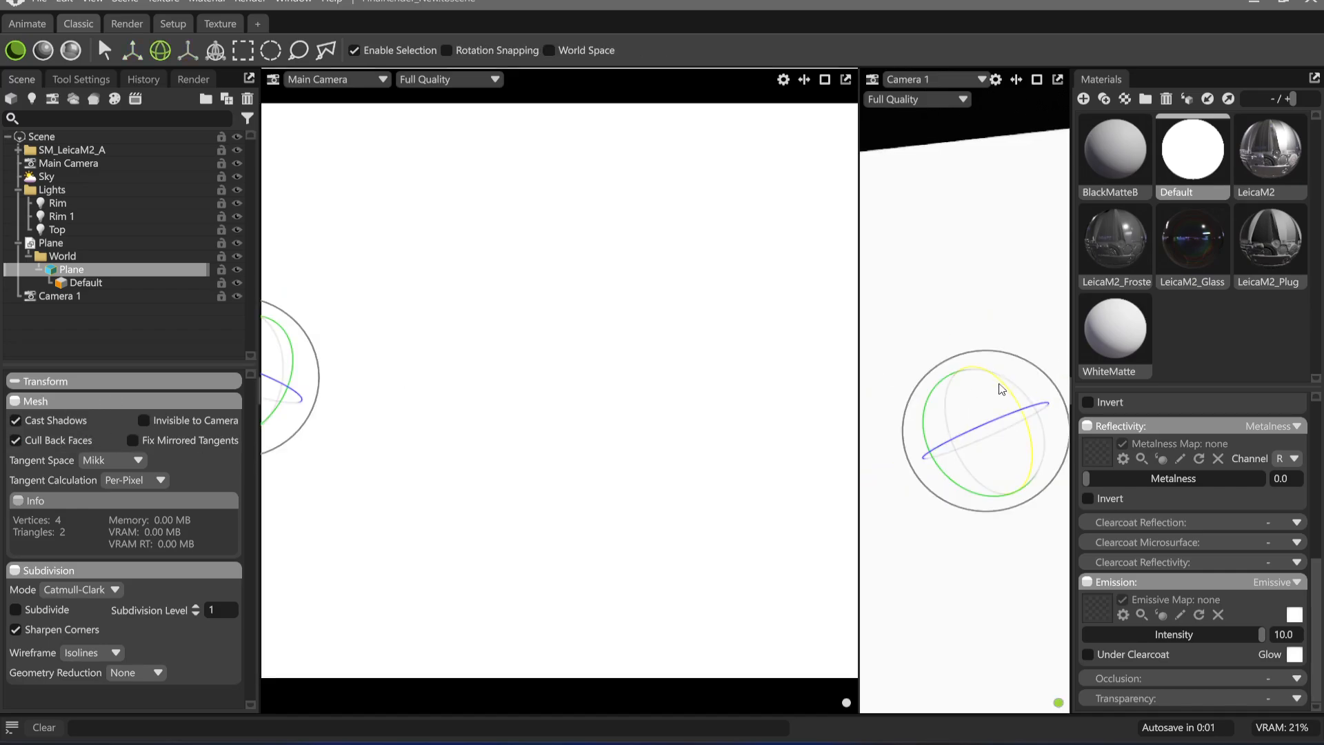
drag(1001, 388, 1000, 441)
key(w)
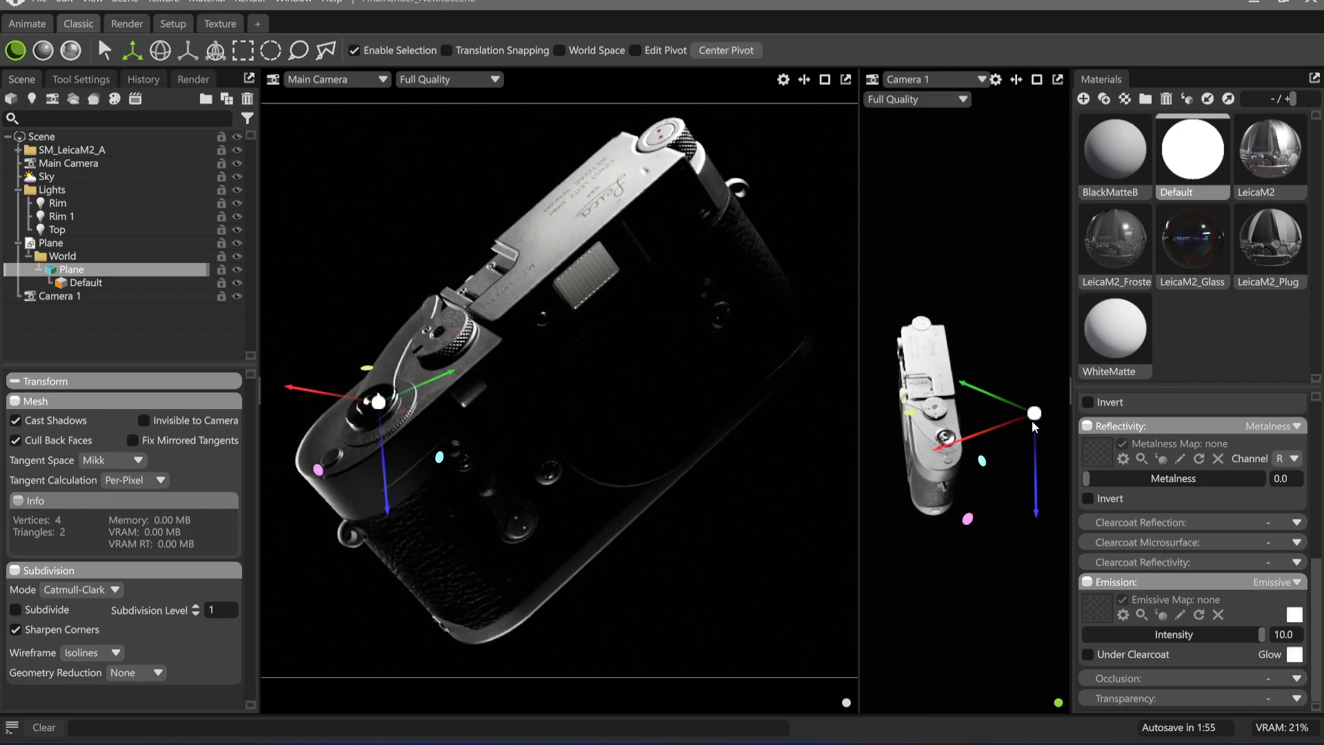
Move and tilt the emissive plane around the Leica's shutter-release end to try different bounce angles
drag(982, 440, 865, 532)
key(r)
key(e)
drag(1016, 395, 840, 426)
key(w)
key(f)
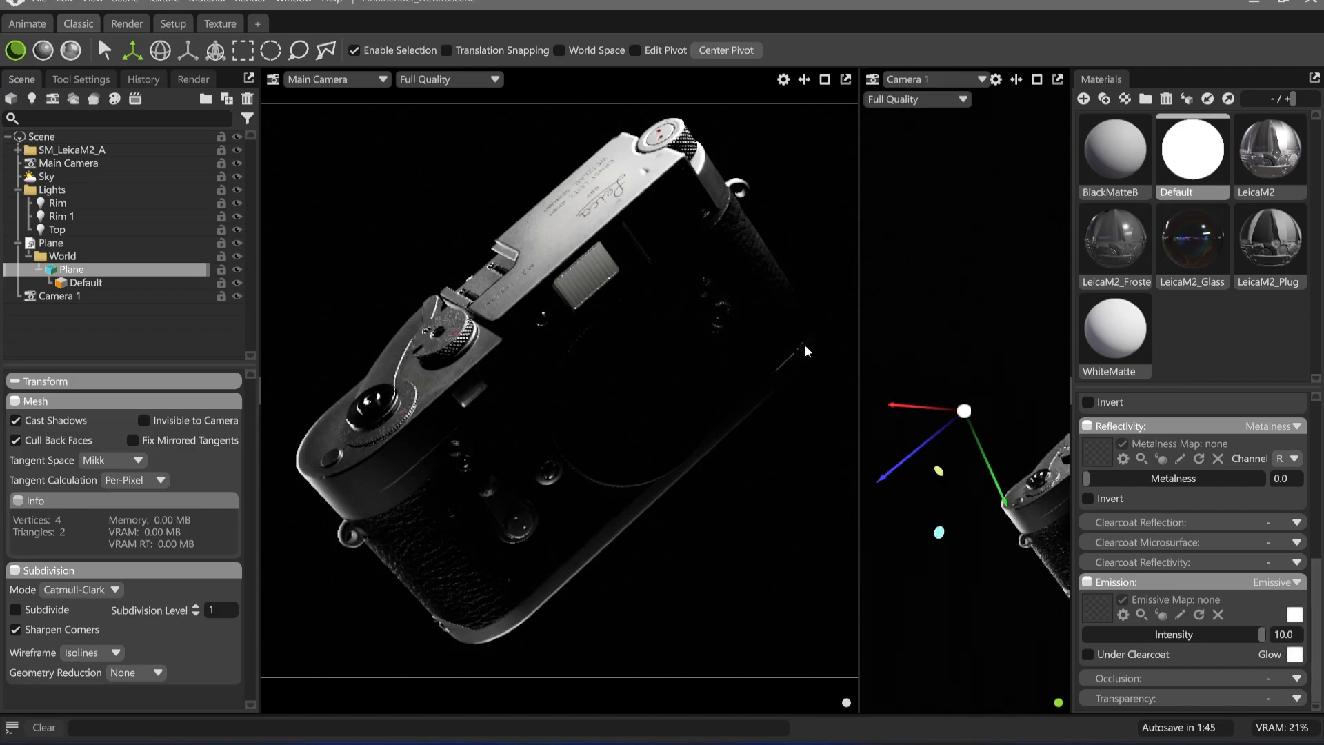
key(e)
drag(1004, 407, 982, 456)
key(w)
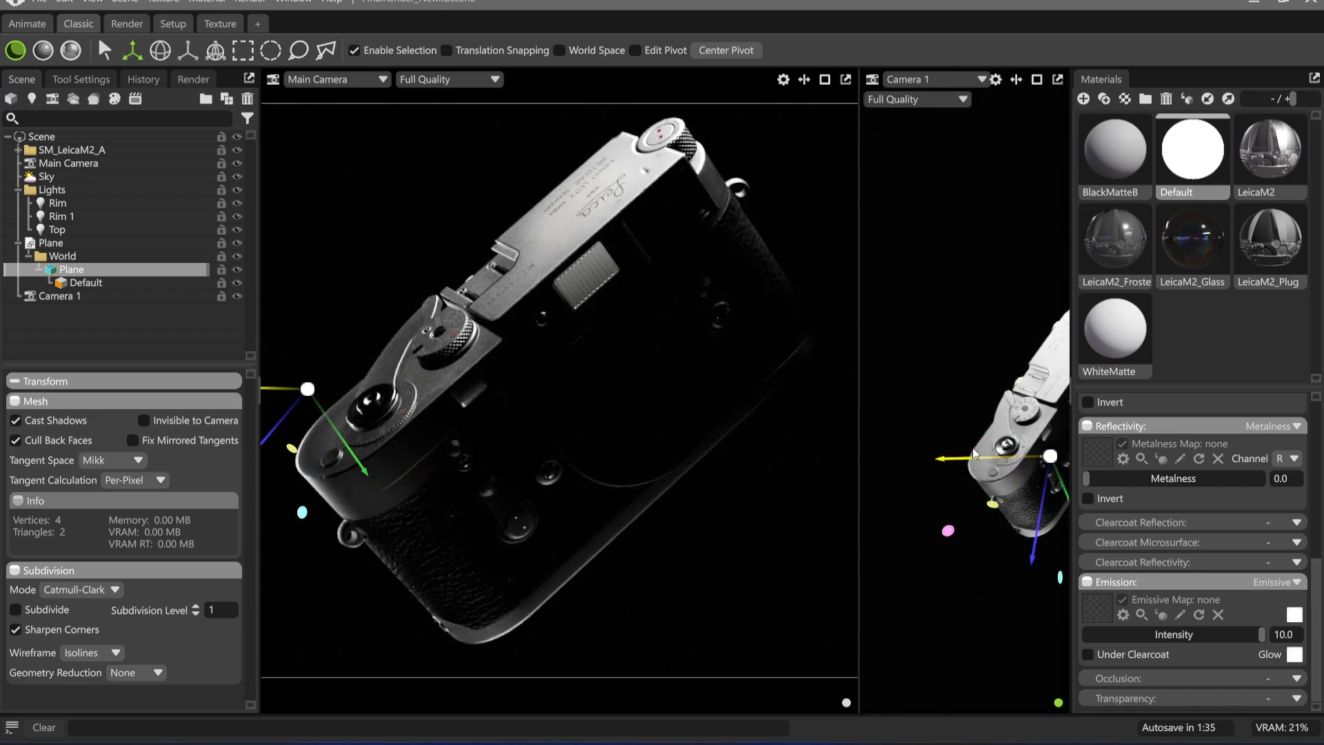
Delete the plane mesh and rename the Rim 1 light as RimBot
key(Delete)
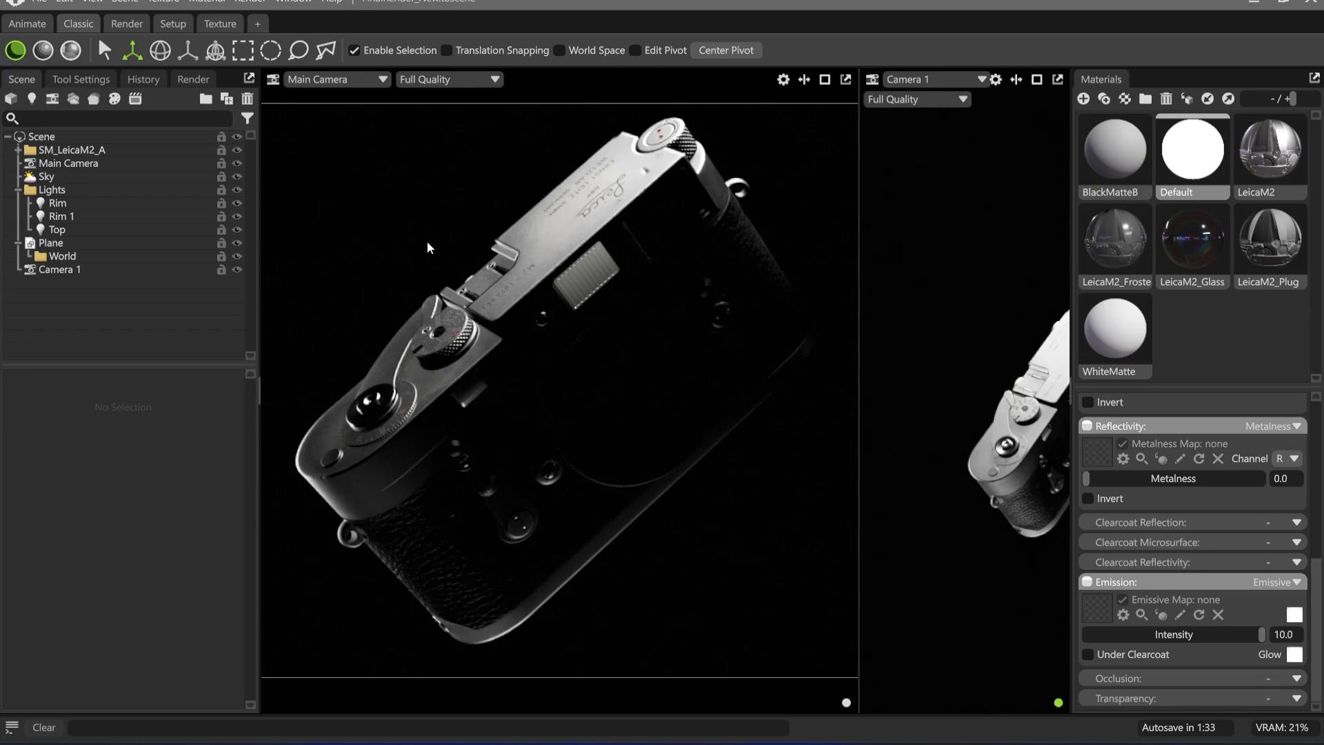
double_click(80, 216)
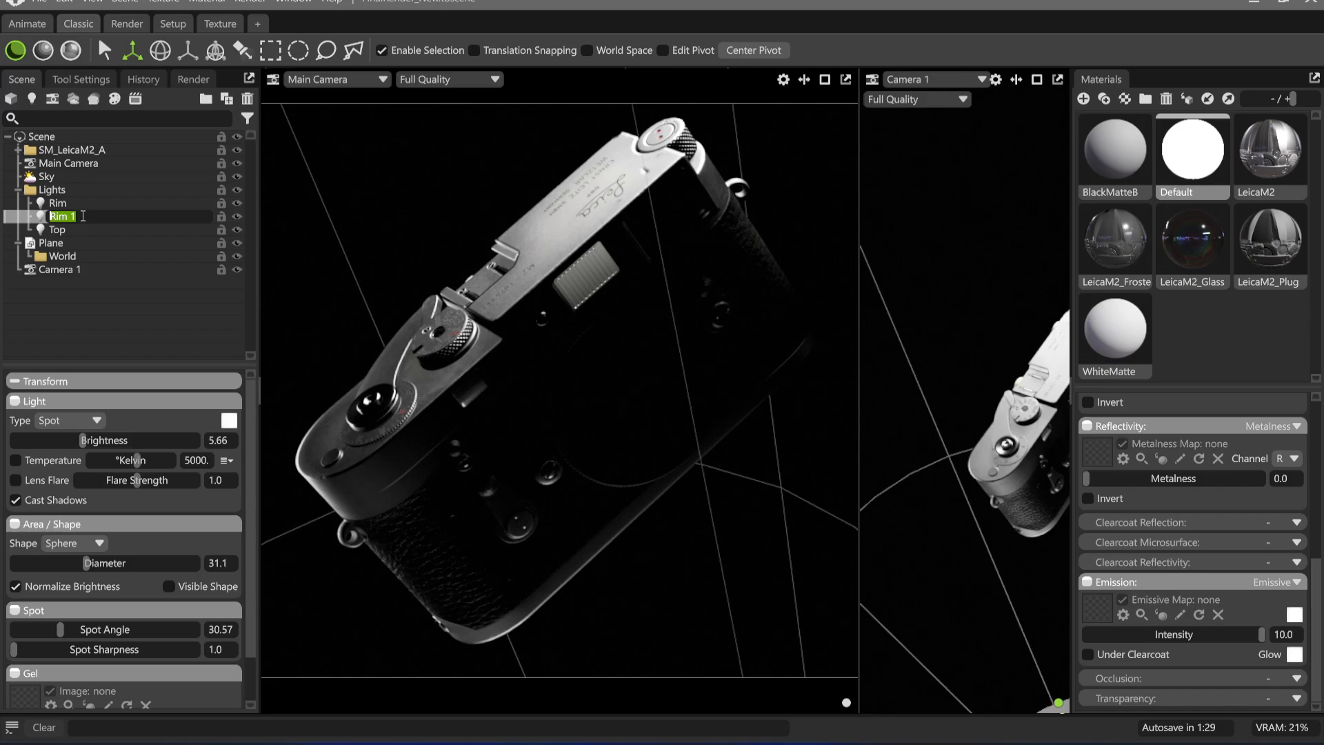
text(RimBot)
key(Return)
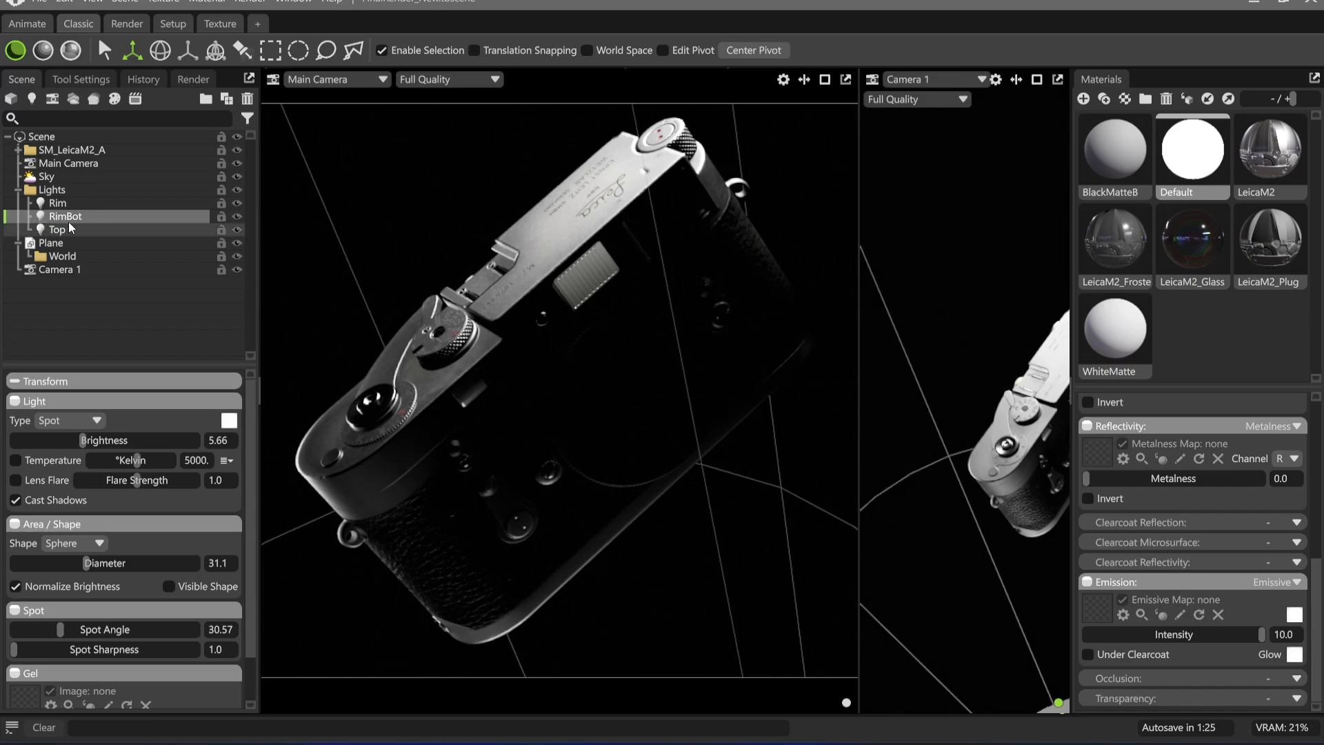
double_click(110, 217)
ctrl+click(102, 227)
double_click(111, 220)
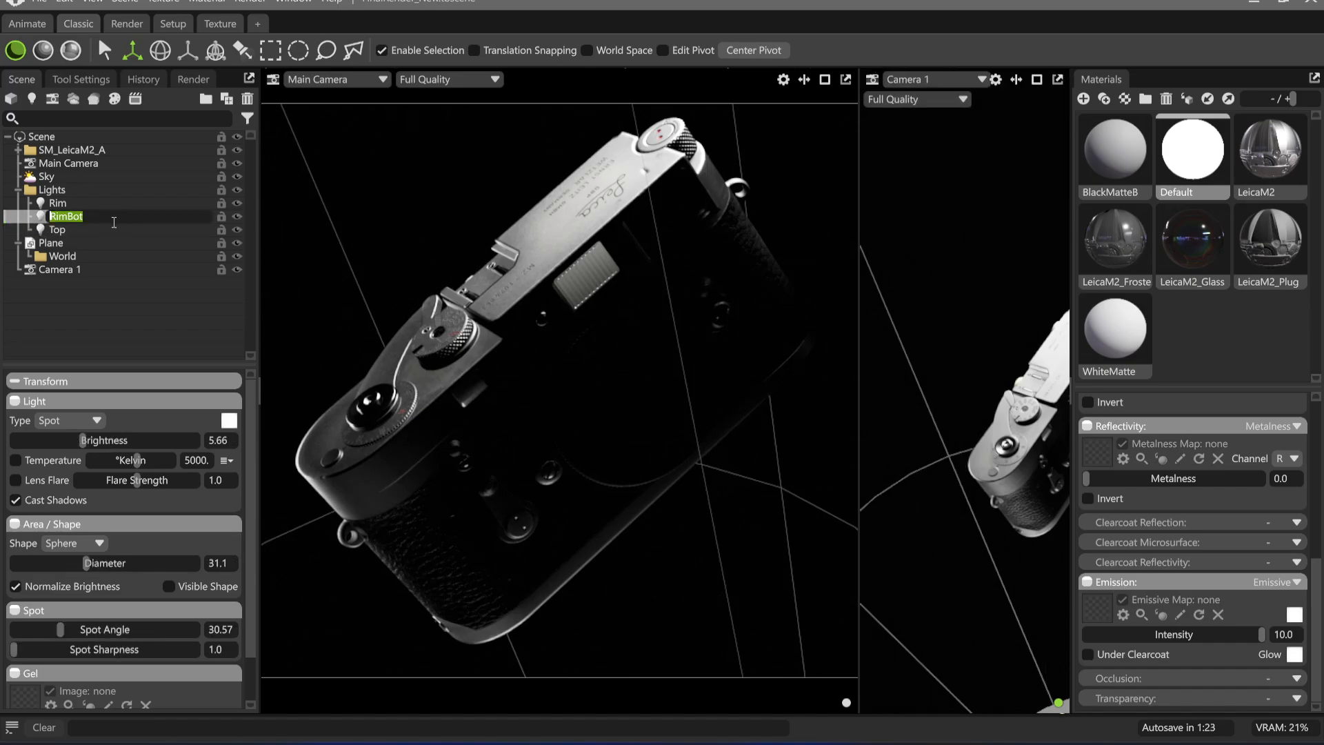
click(100, 228)
Duplicate the RimBot light and name the copy Reflector
click(103, 216)
key(ctrl+d)
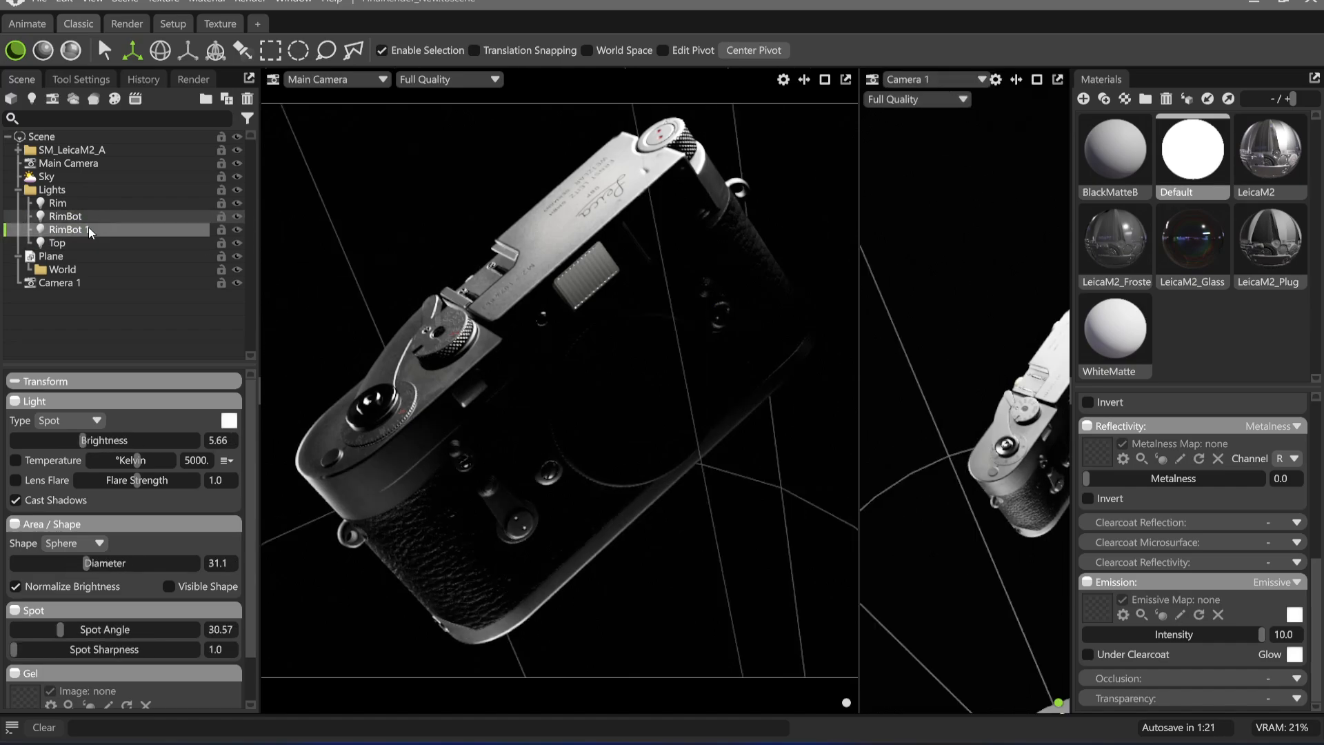
double_click(121, 231)
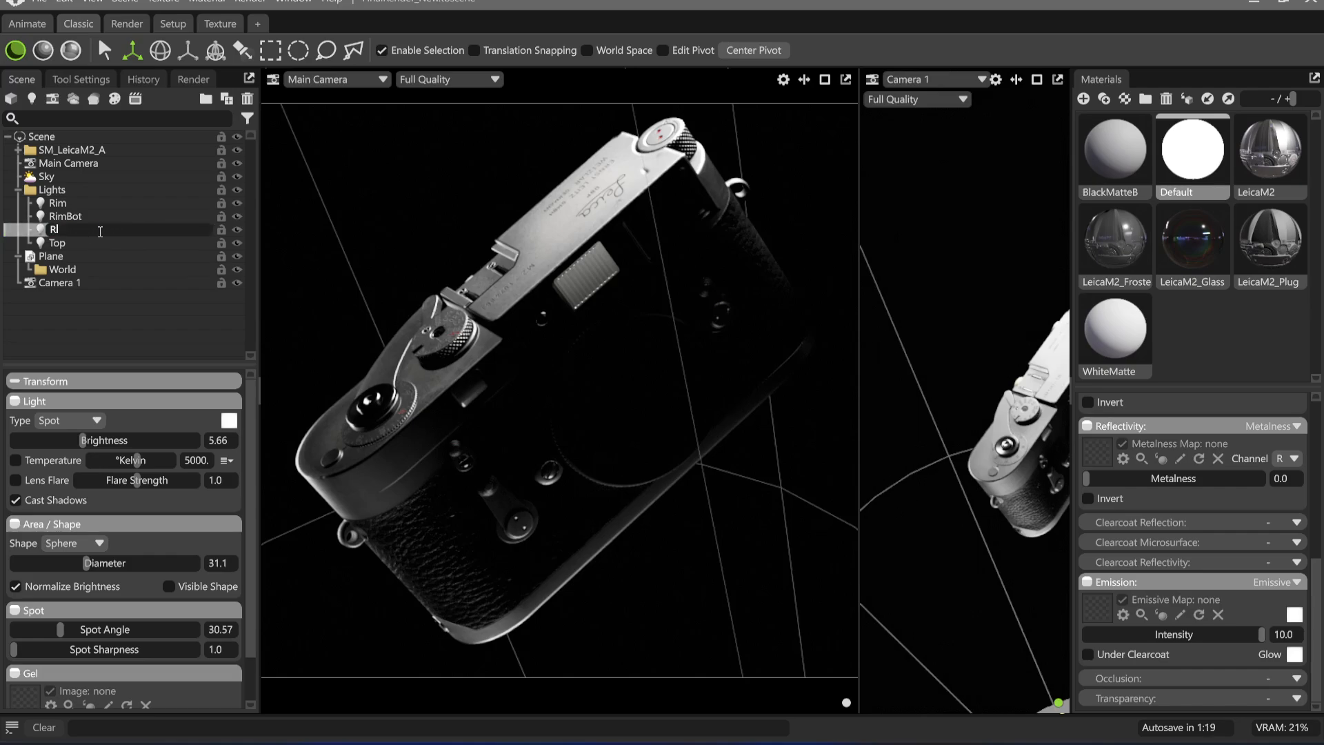
text(Reflector)
key(Return)
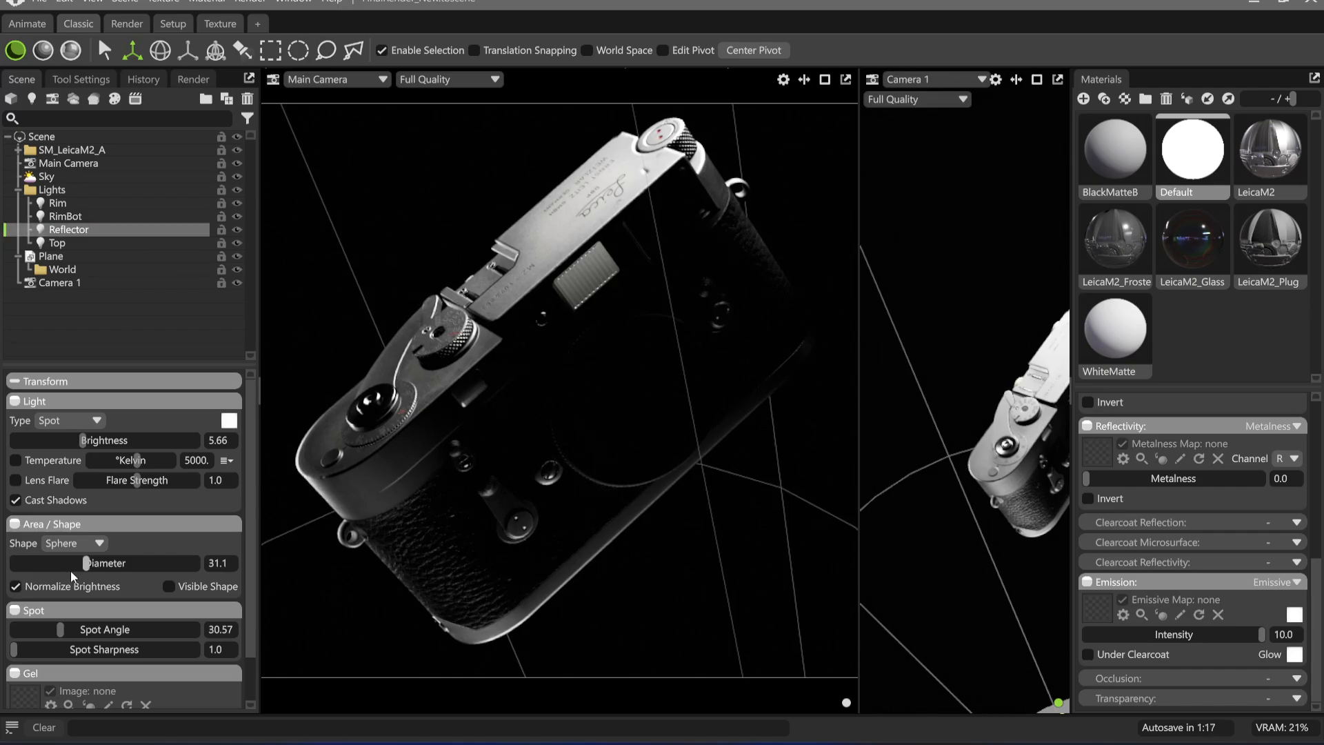
Give the Reflector light a Rectangle shape and reposition it so its highlight falls on the shutter release
click(82, 541)
click(78, 574)
click(243, 50)
drag(385, 396, 390, 396)
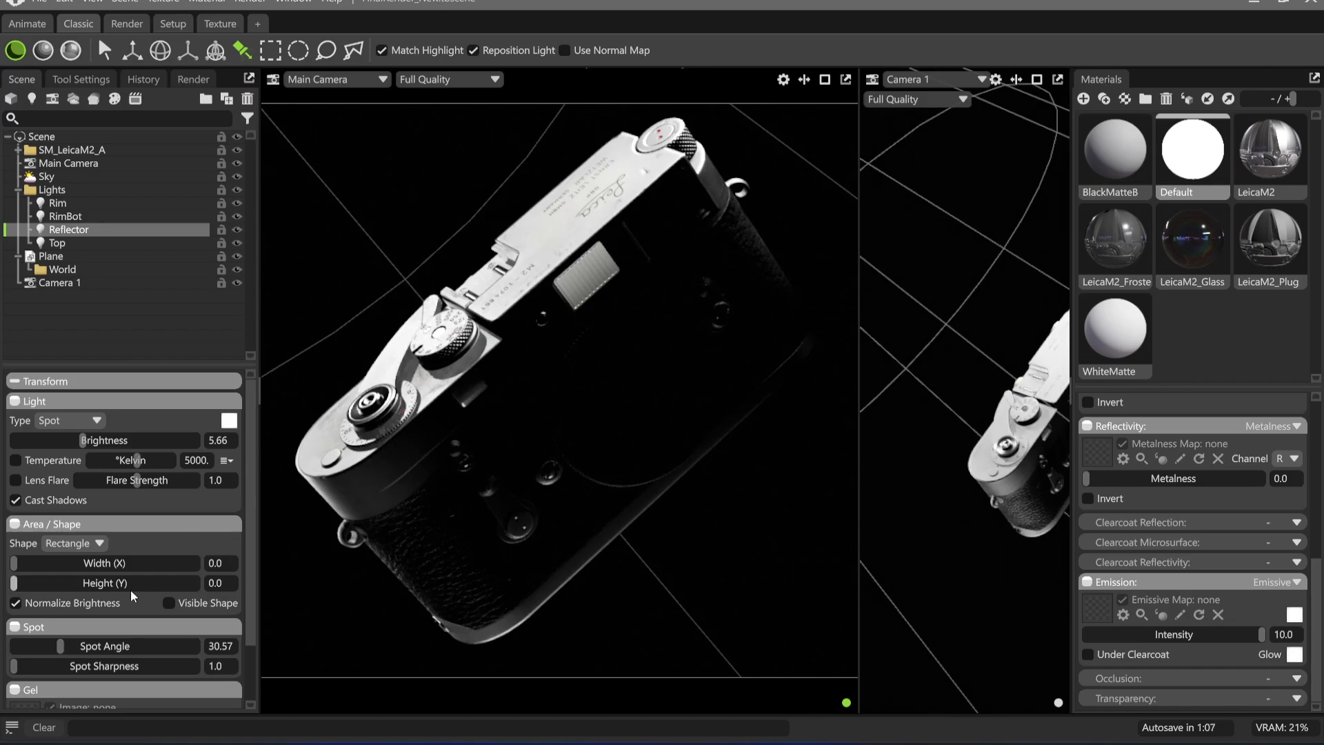
Set the Reflector's brightness to 4.528, its rectangle to 23.49 by 75.15 and its spot angle to 1.698, and compare with the light hidden
drag(82, 441, 69, 445)
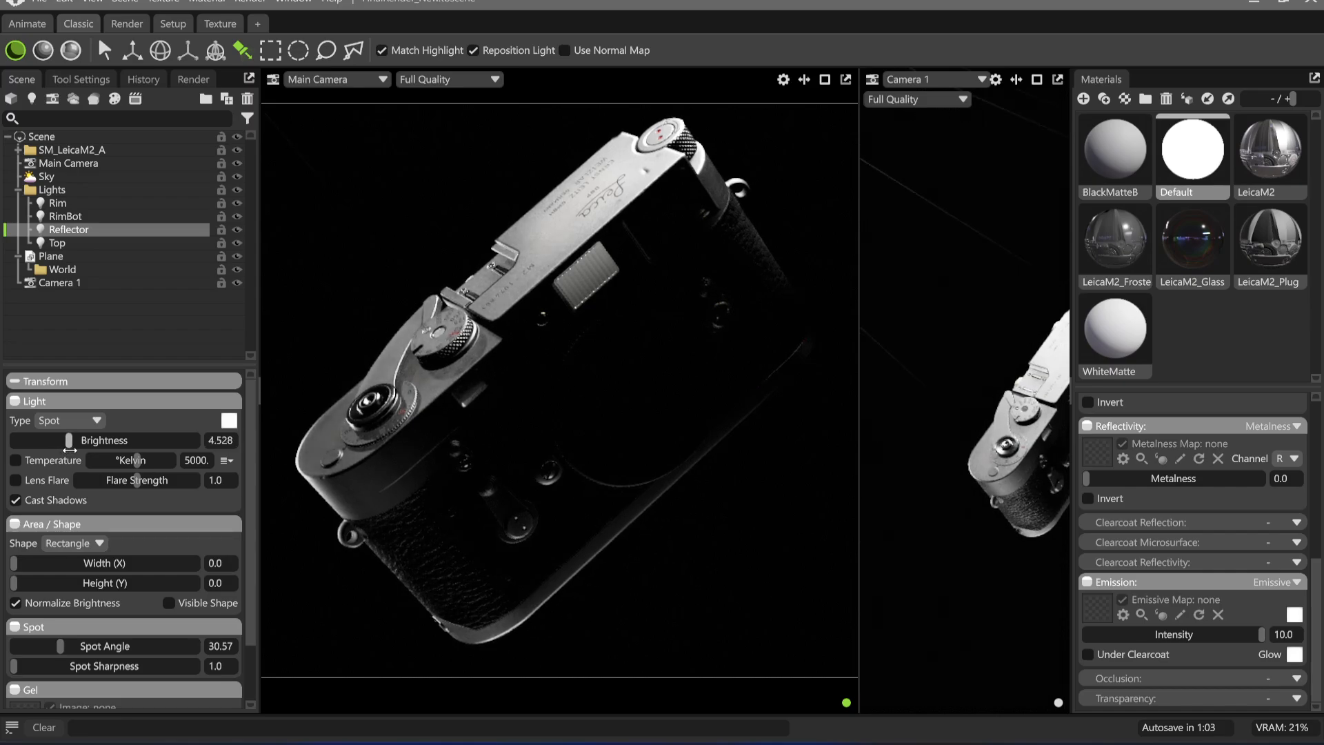
scroll(70, 576, down, 1)
drag(14, 500, 124, 519)
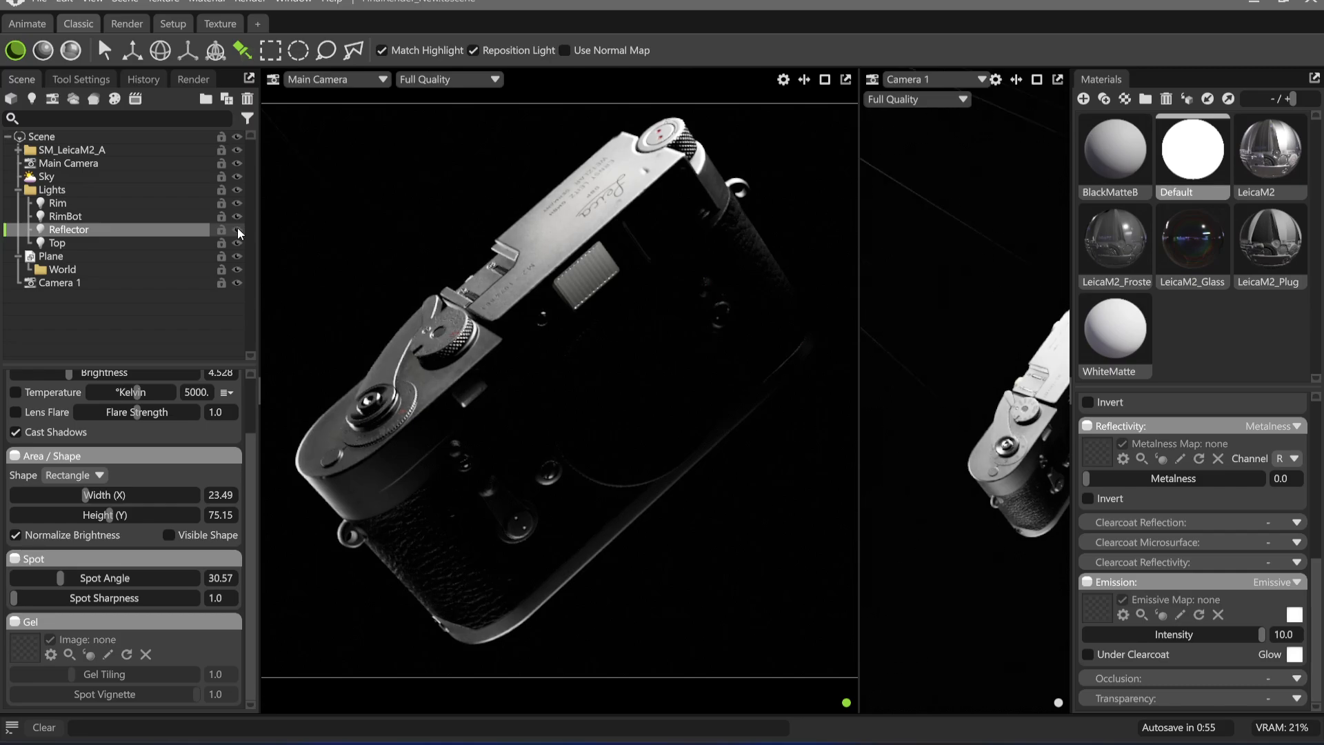
scroll(110, 411, up, 1)
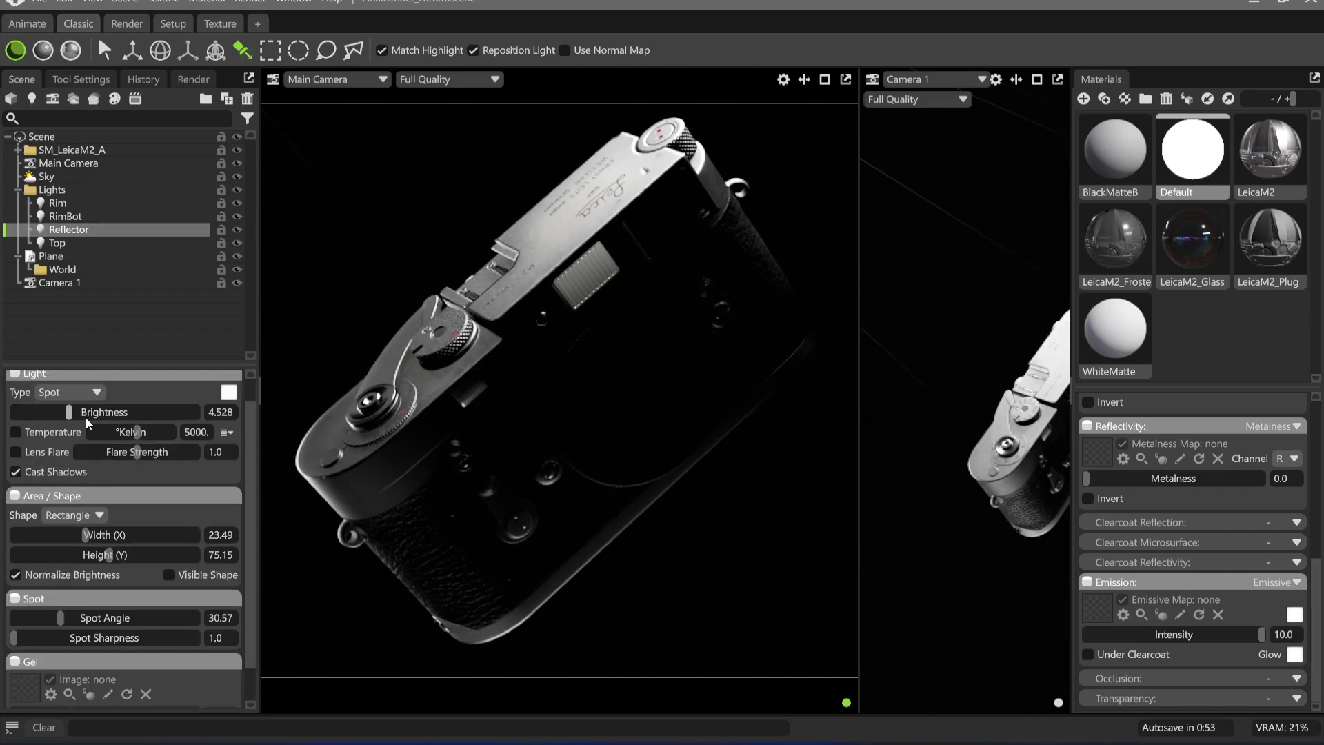
drag(61, 617, 16, 620)
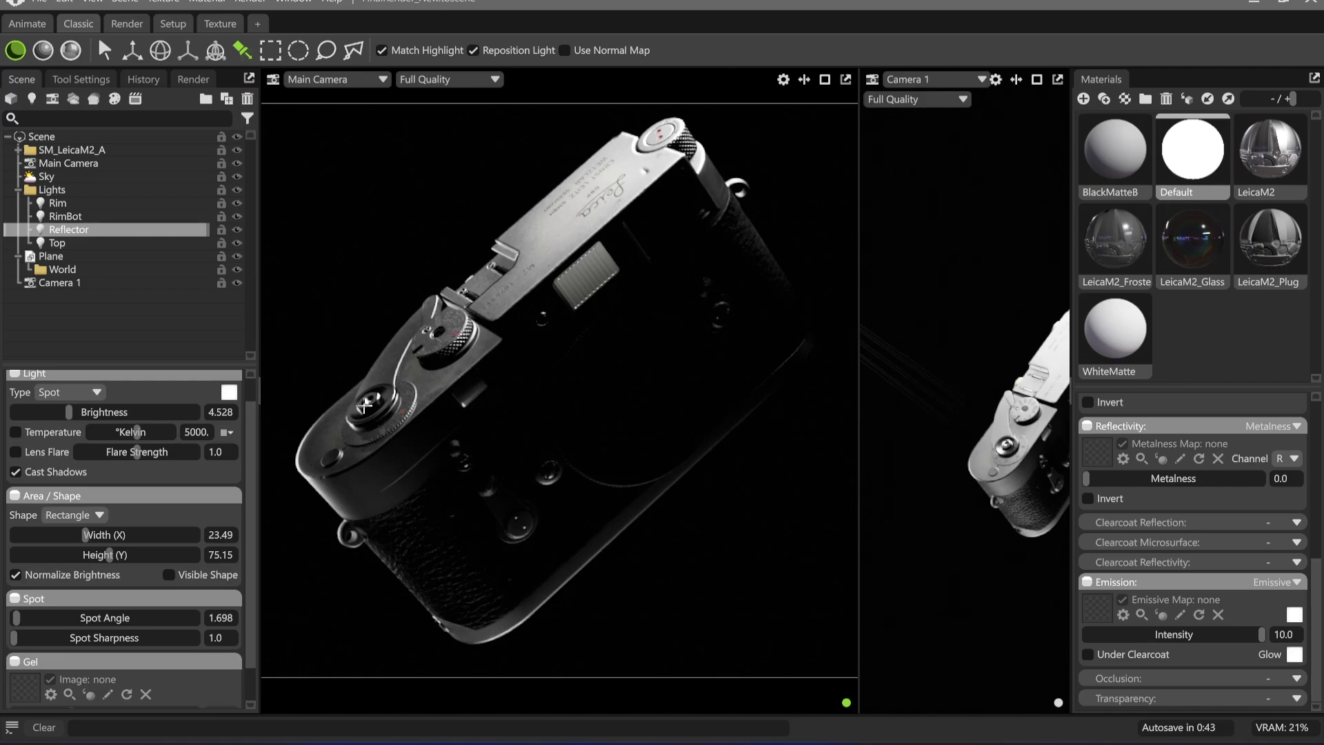
click(236, 229)
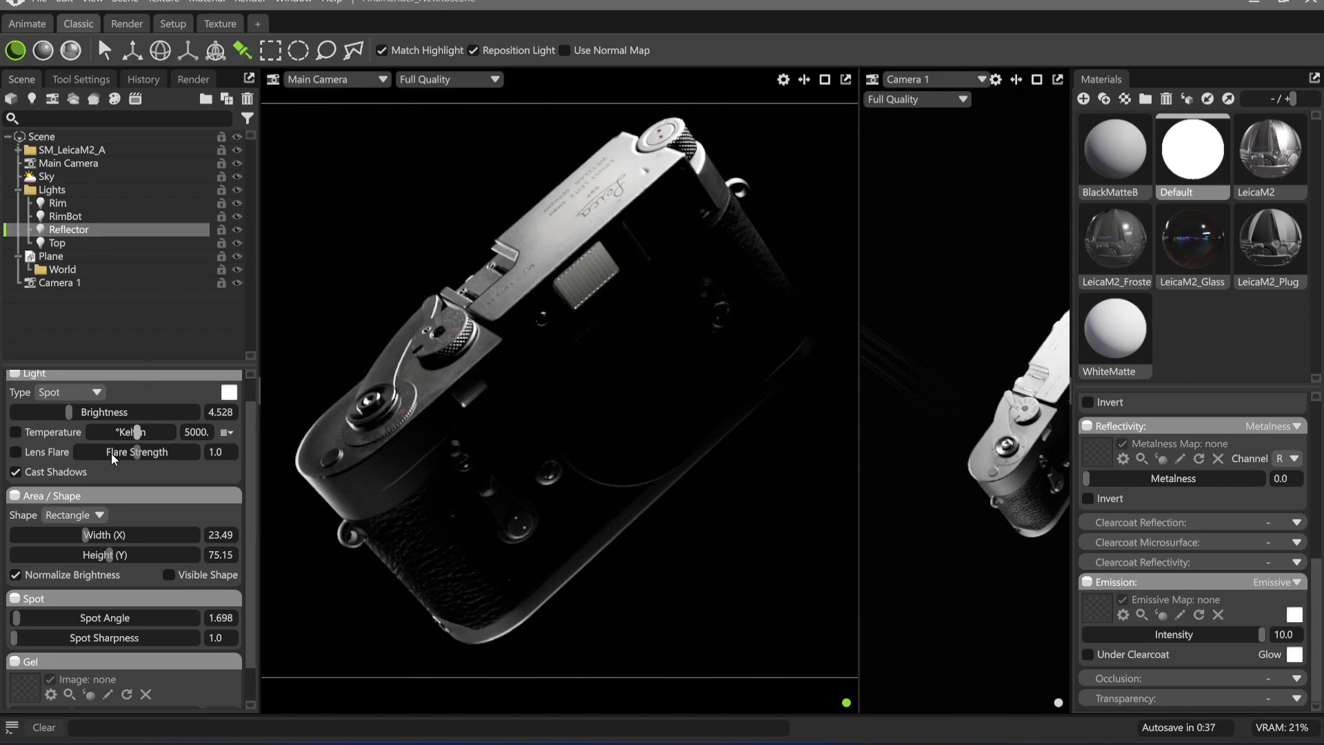
Try a 10000 K colour temperature on the Reflector light
click(40, 435)
drag(137, 431, 226, 432)
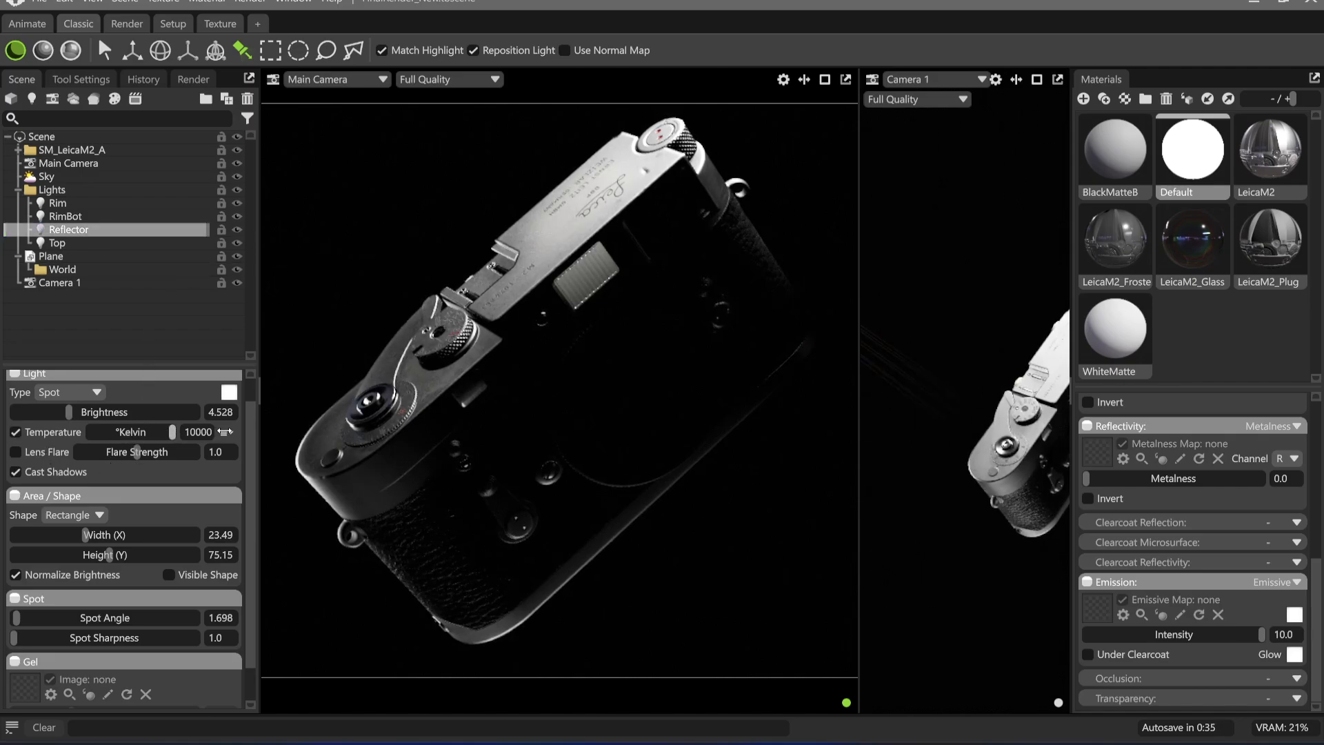
Set the Reflector's brightness to 4.811 and its rectangle to 16.52 by 57.91, and turn on ray tracing
drag(68, 411, 72, 412)
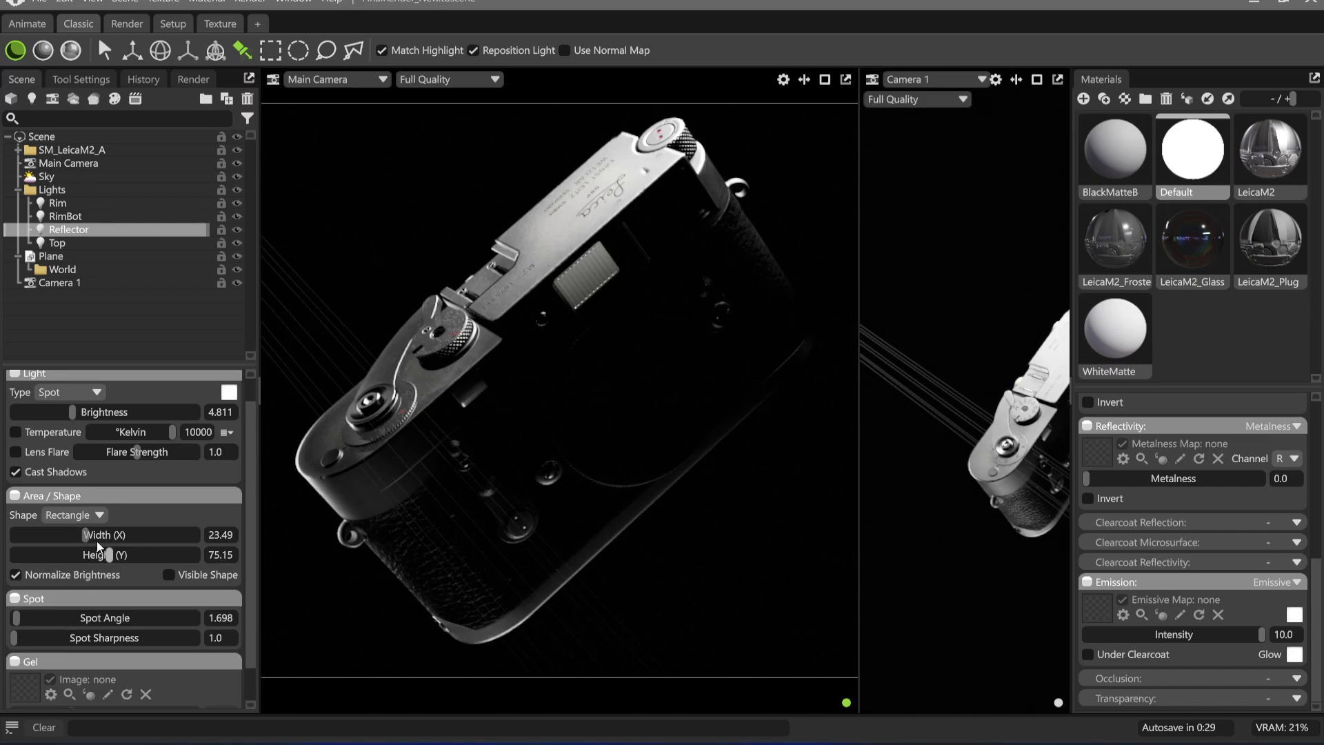
mouse_move(86, 535)
mouse_down()
mouse_move(74, 535)
mouse_move(84, 555)
mouse_move(111, 554)
mouse_move(72, 536)
mouse_move(96, 554)
mouse_up()
key(ctrl+r)
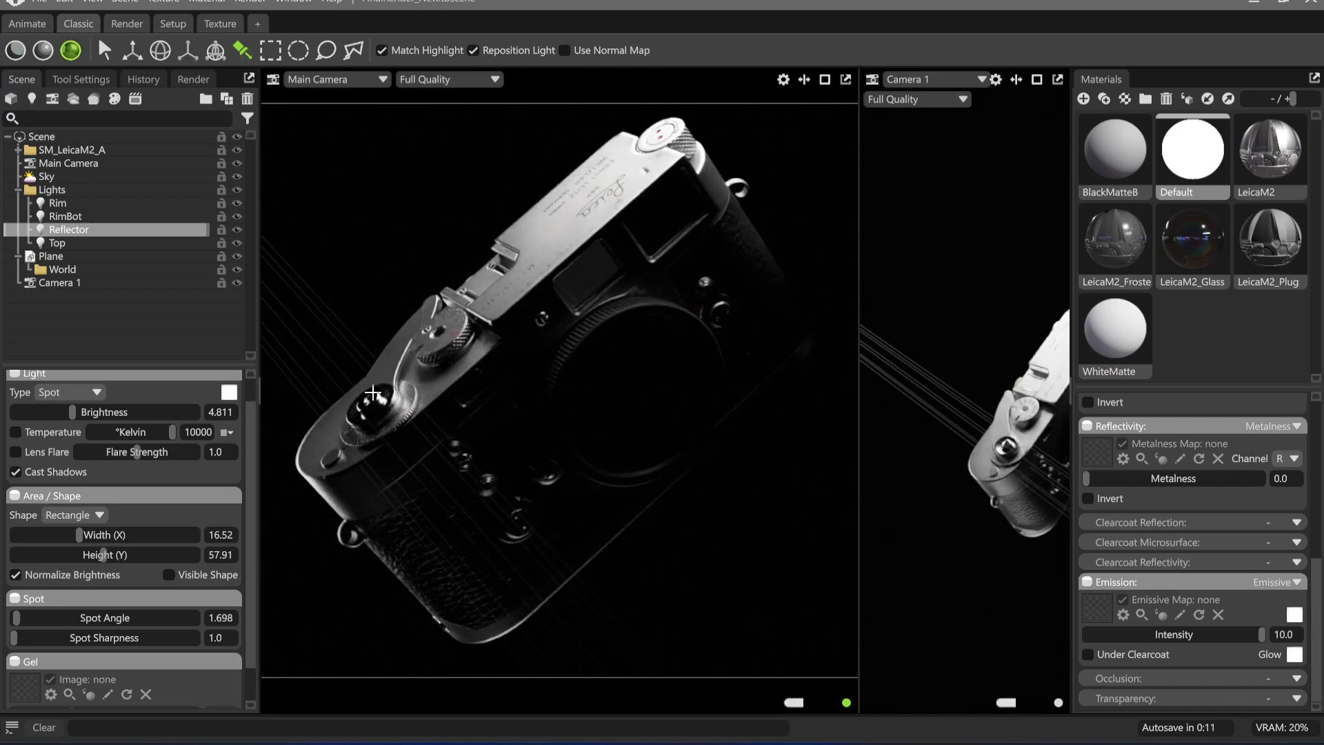
Try repositioning the Reflector's highlight near the shutter release and raising its brightness, undoing each change
drag(373, 401, 406, 439)
key(ctrl+z)
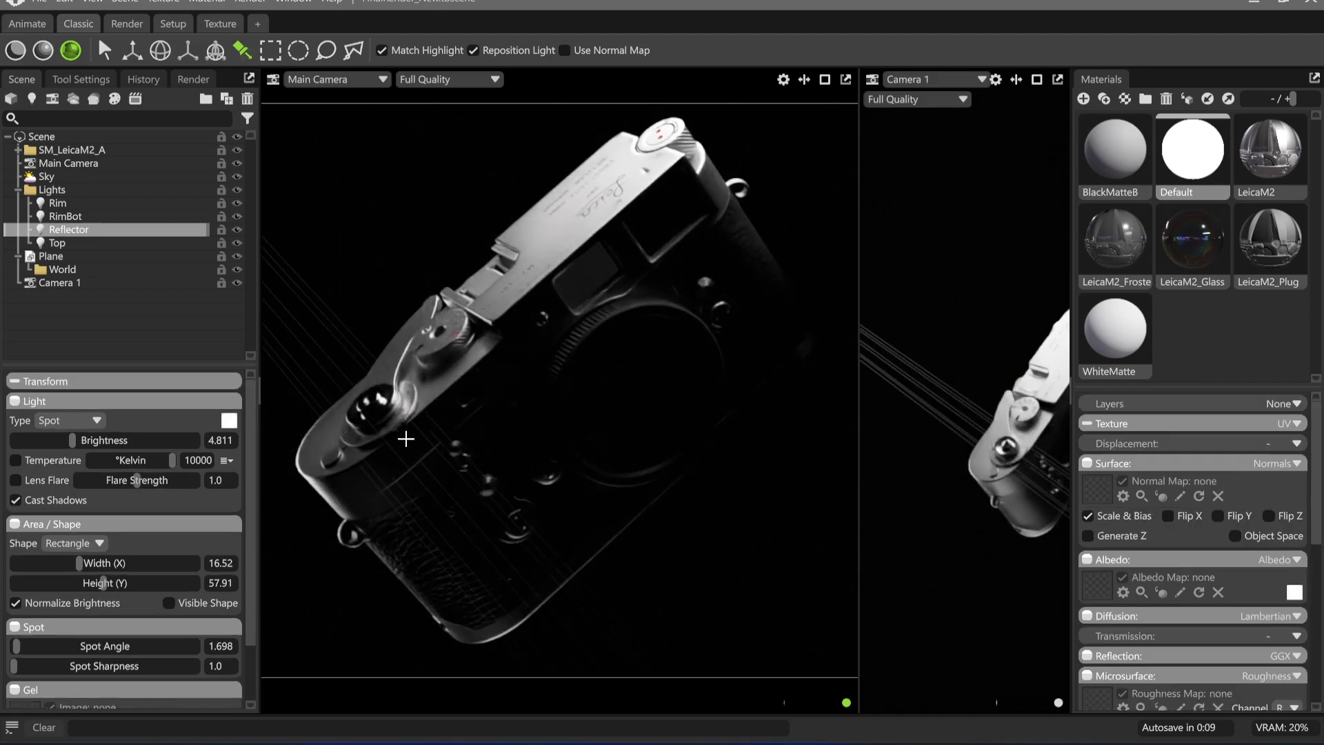
mouse_move(72, 440)
mouse_down()
mouse_move(188, 443)
mouse_move(89, 445)
mouse_up()
key(ctrl+z)
Resize the Reflector's rectangle to 11.89 by 1.145 and set its brightness to 5.943
mouse_move(79, 565)
mouse_down()
mouse_move(107, 565)
mouse_move(39, 583)
mouse_move(77, 565)
mouse_move(43, 565)
mouse_move(74, 565)
mouse_up()
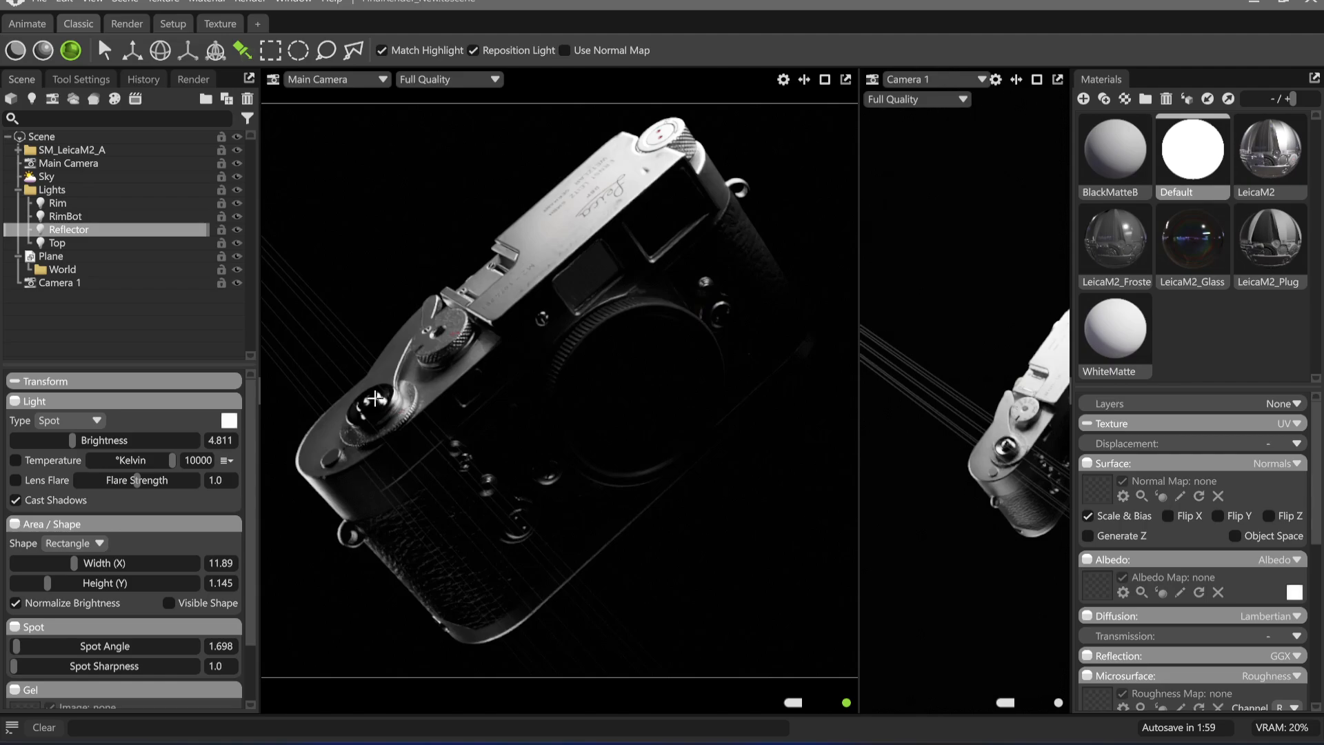
drag(71, 440, 87, 440)
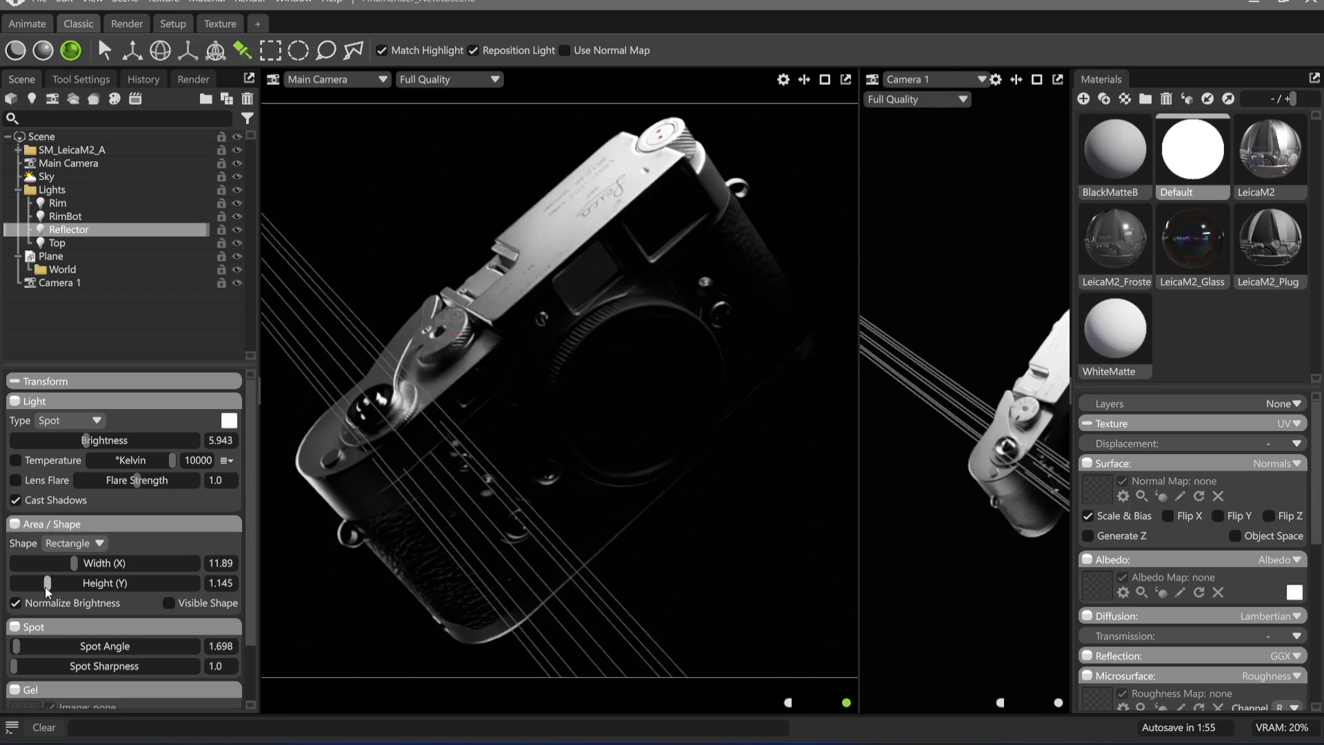
Delete the Plane object from the scene
click(78, 260)
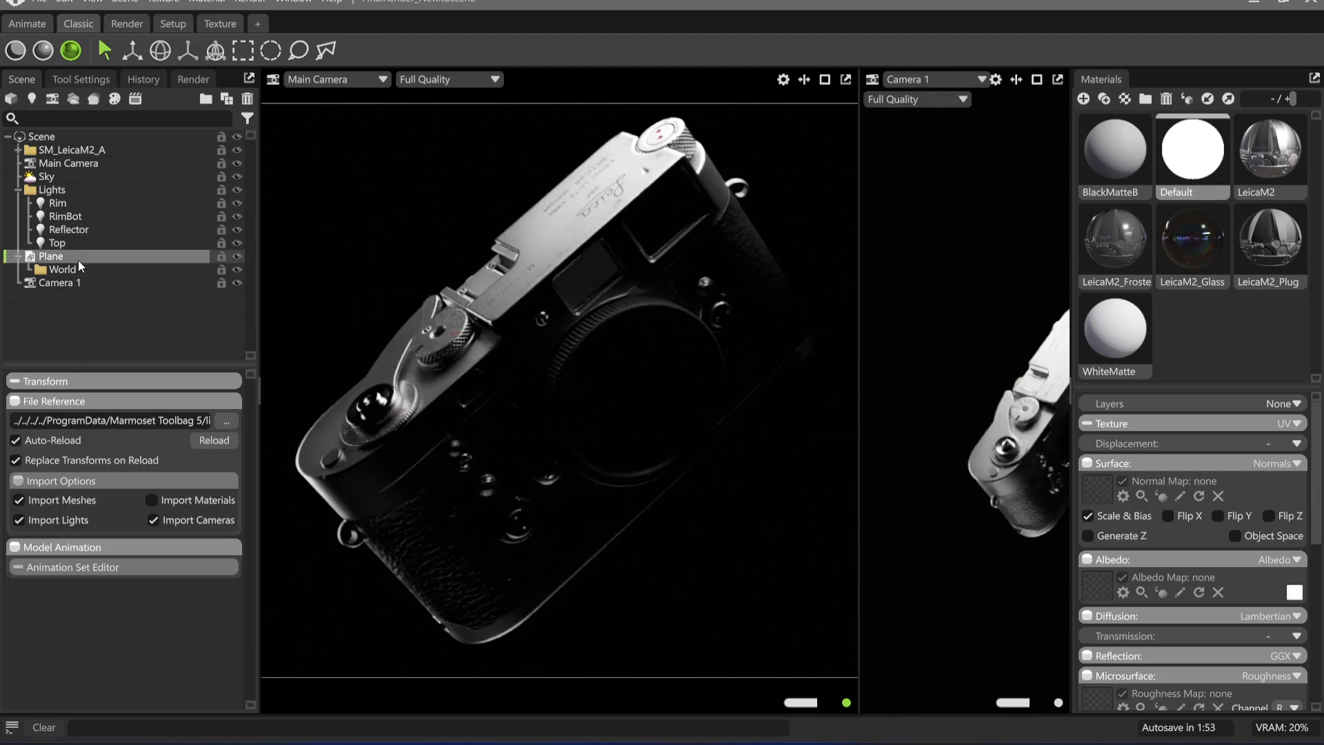
key(Delete)
Set the Reflector light's brightness to 15.0 and its rectangle to 38.65 wide by 117.0 high
click(75, 229)
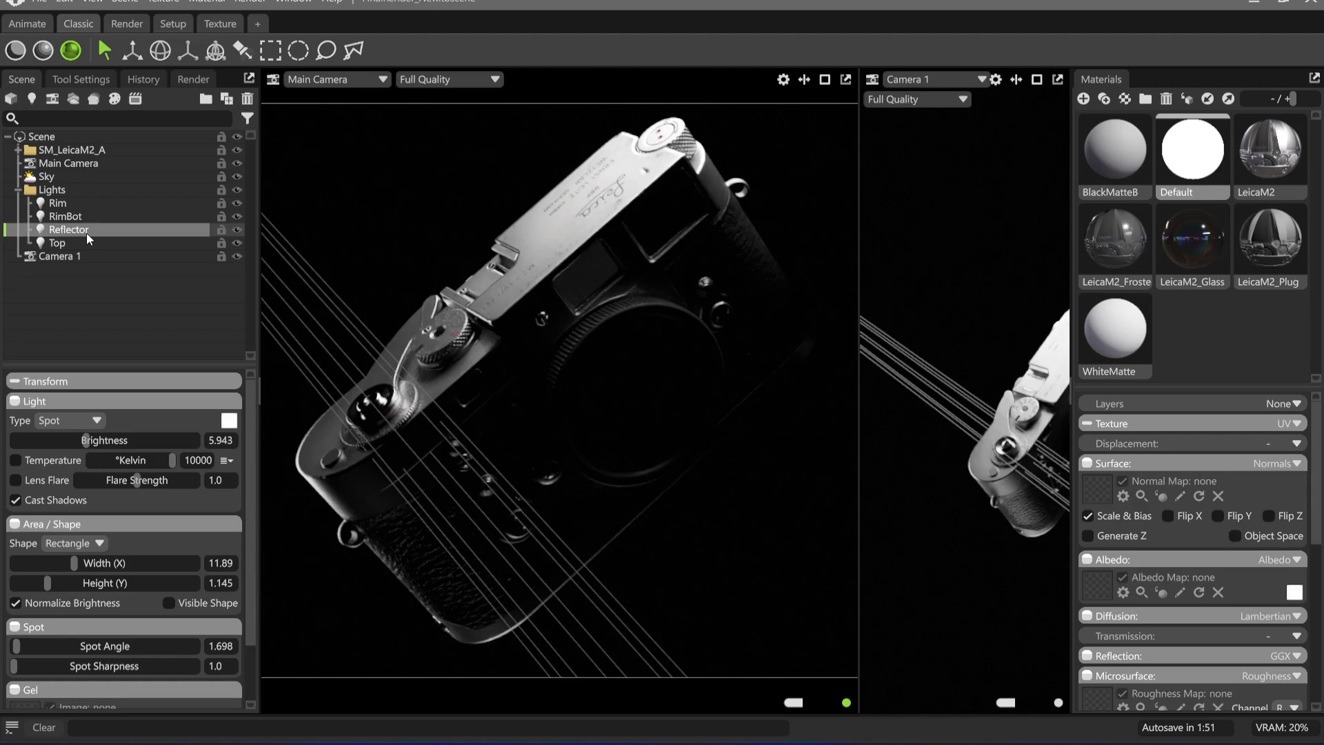
drag(68, 578, 88, 581)
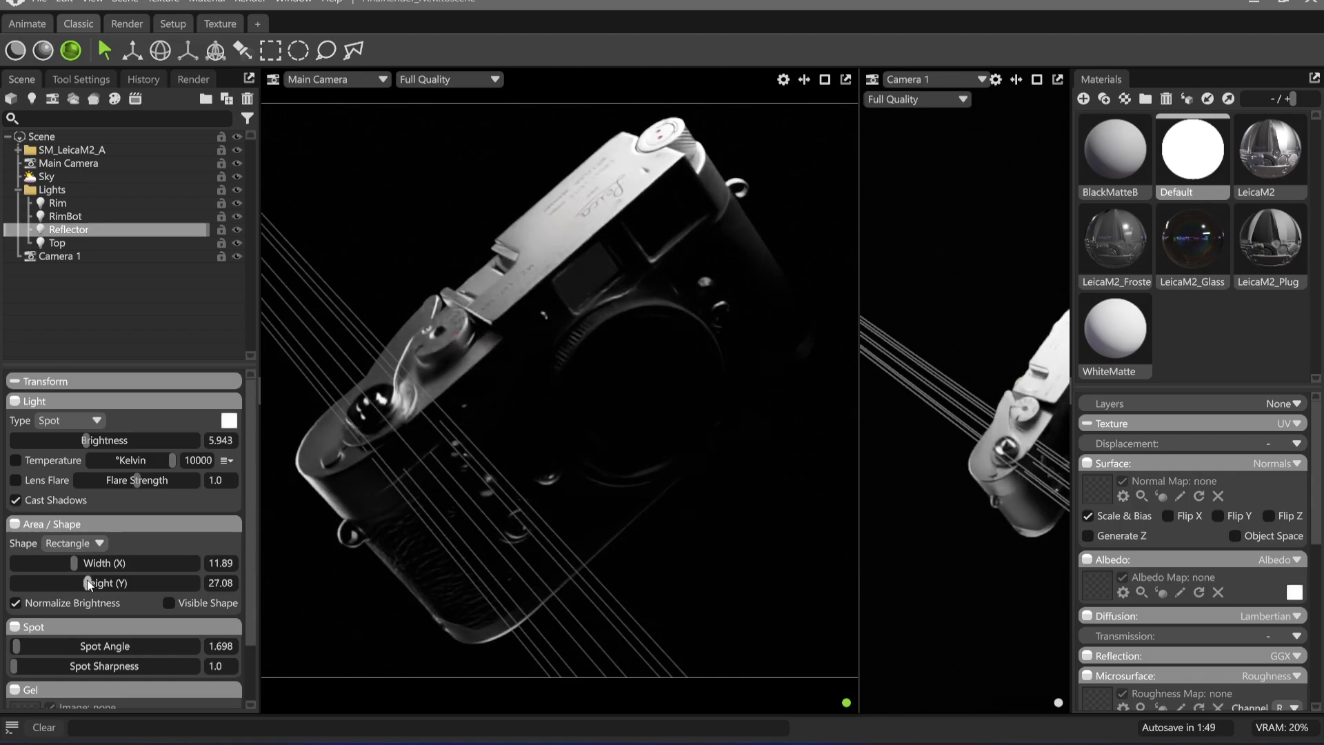
drag(116, 440, 196, 440)
drag(68, 565, 220, 563)
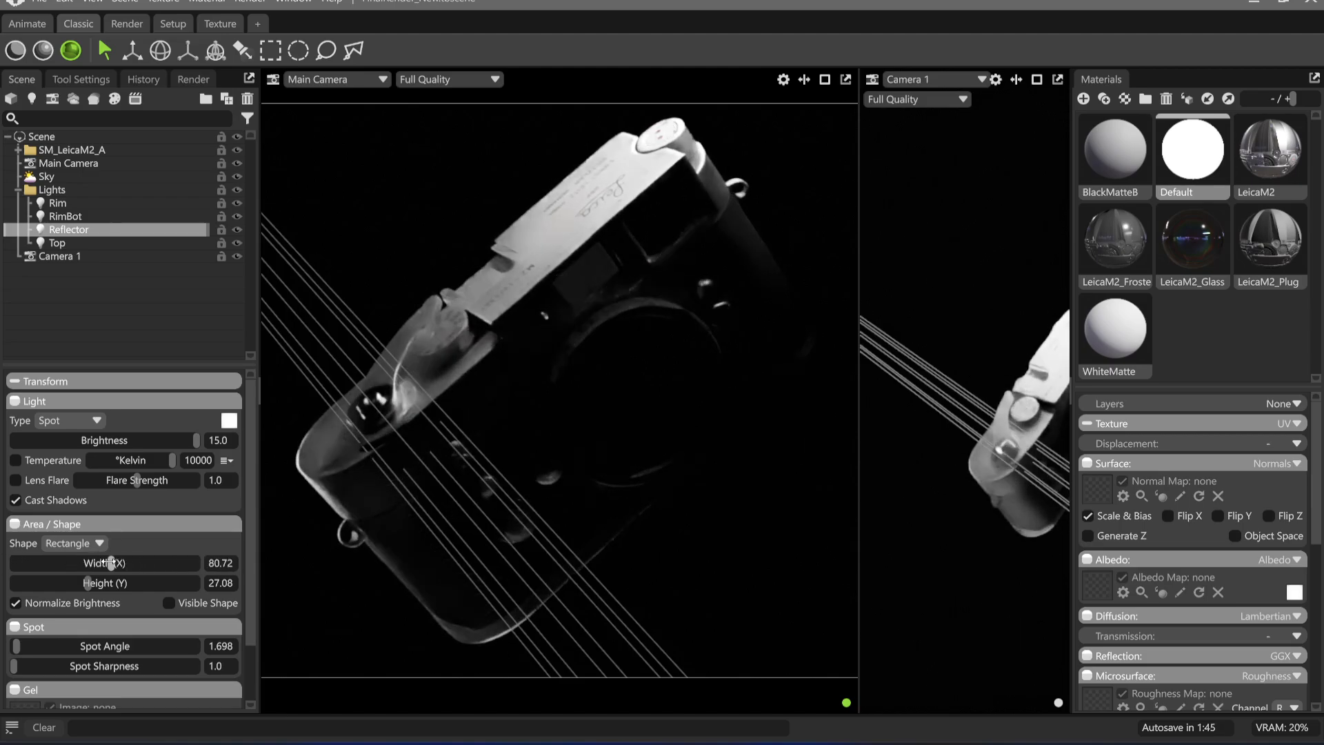
drag(111, 563, 74, 583)
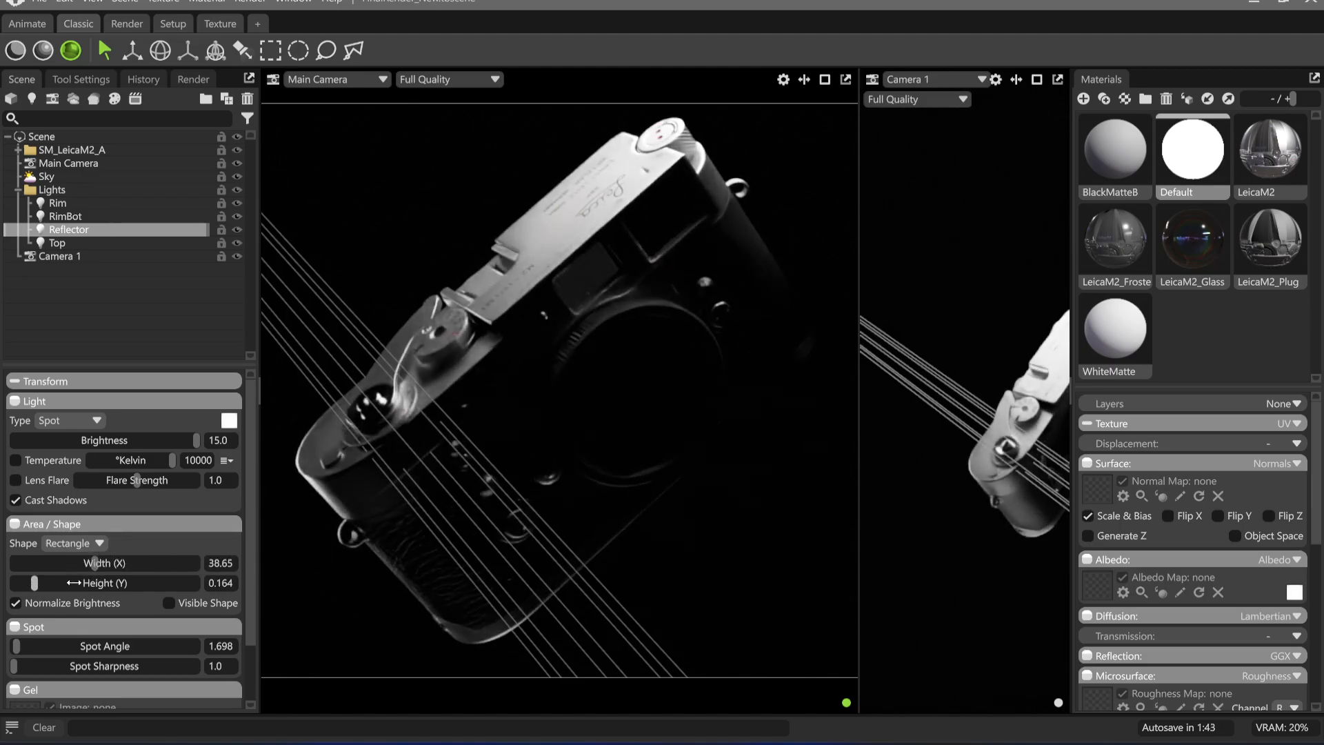
Widen the Reflector's spot angle to 4.528 and place its highlight on the camera's shutter release
click(239, 51)
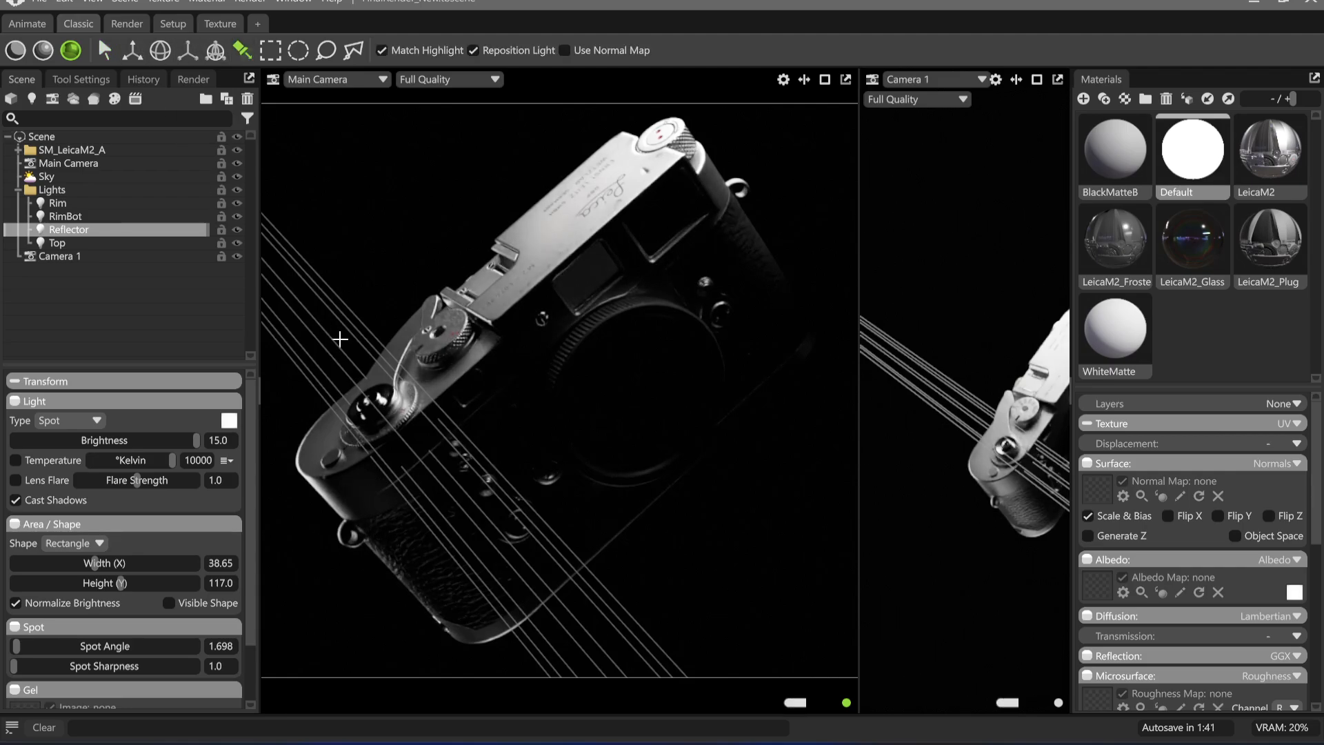
drag(374, 399, 388, 393)
drag(400, 399, 536, 341)
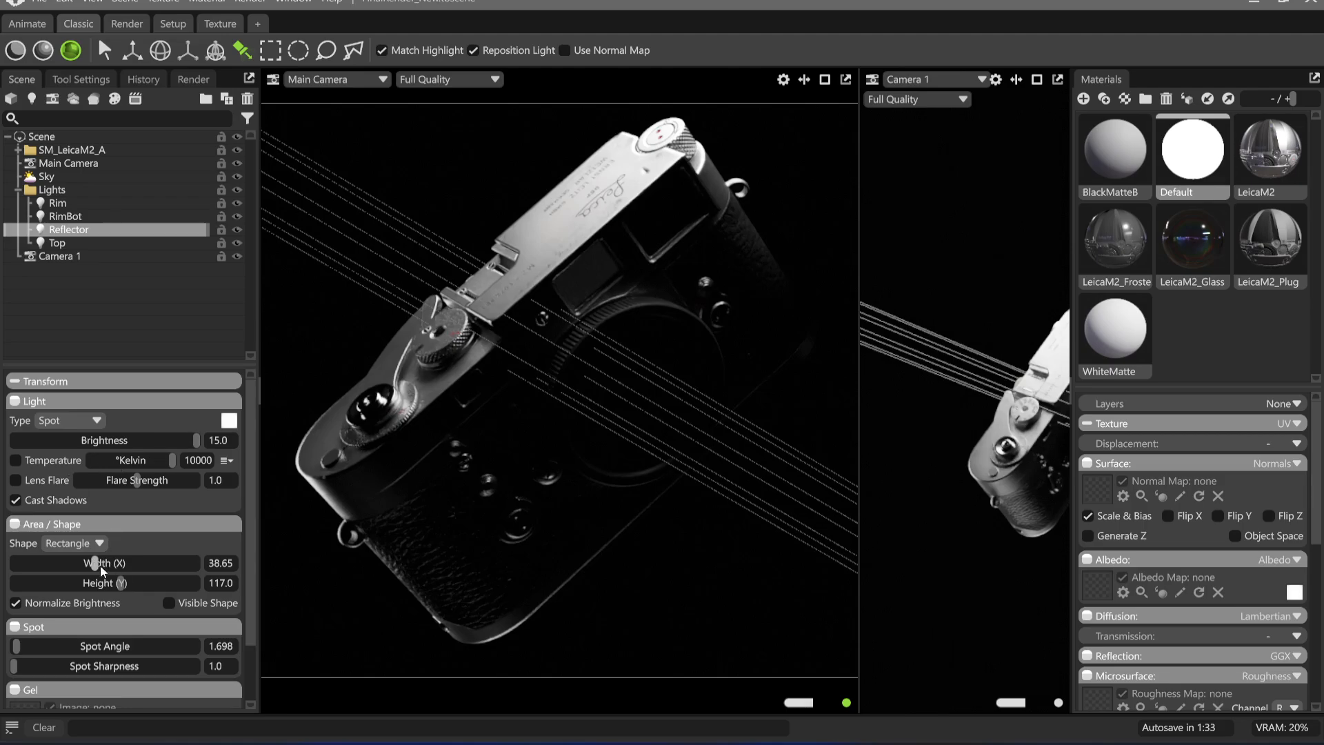
click(236, 230)
drag(17, 646, 21, 660)
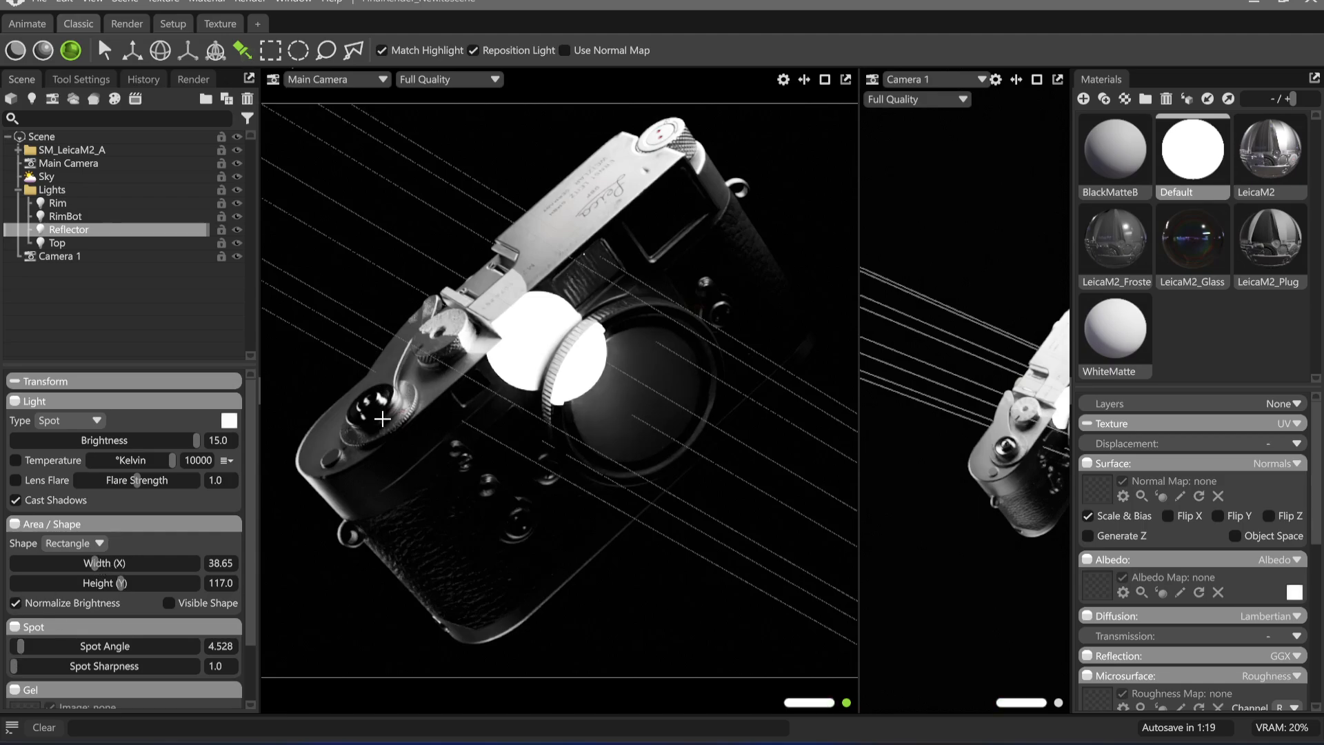
click(383, 405)
drag(383, 405, 361, 399)
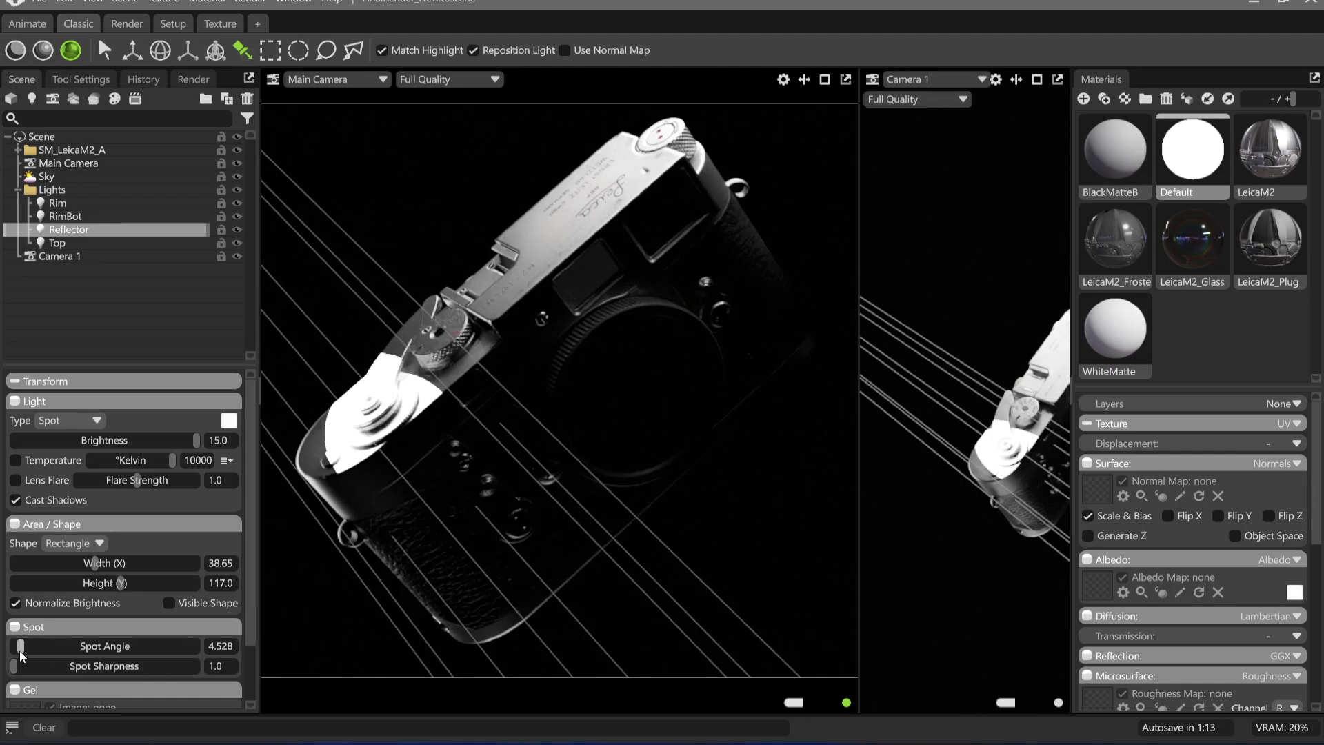
Refine the Reflector with a spot angle of 3.962, a width of 1.54 and a brightness of 5.802, then deselect it
drag(21, 646, 21, 647)
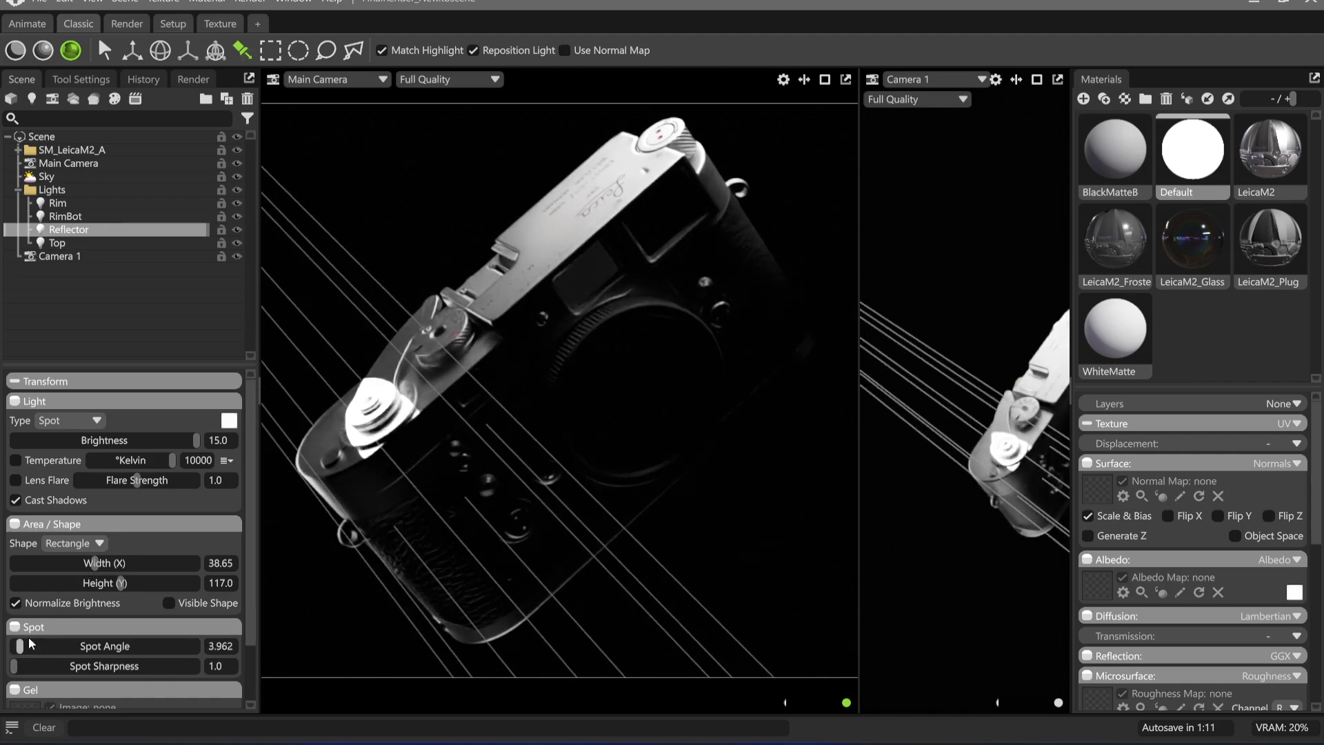
drag(95, 574, 50, 573)
drag(147, 439, 84, 446)
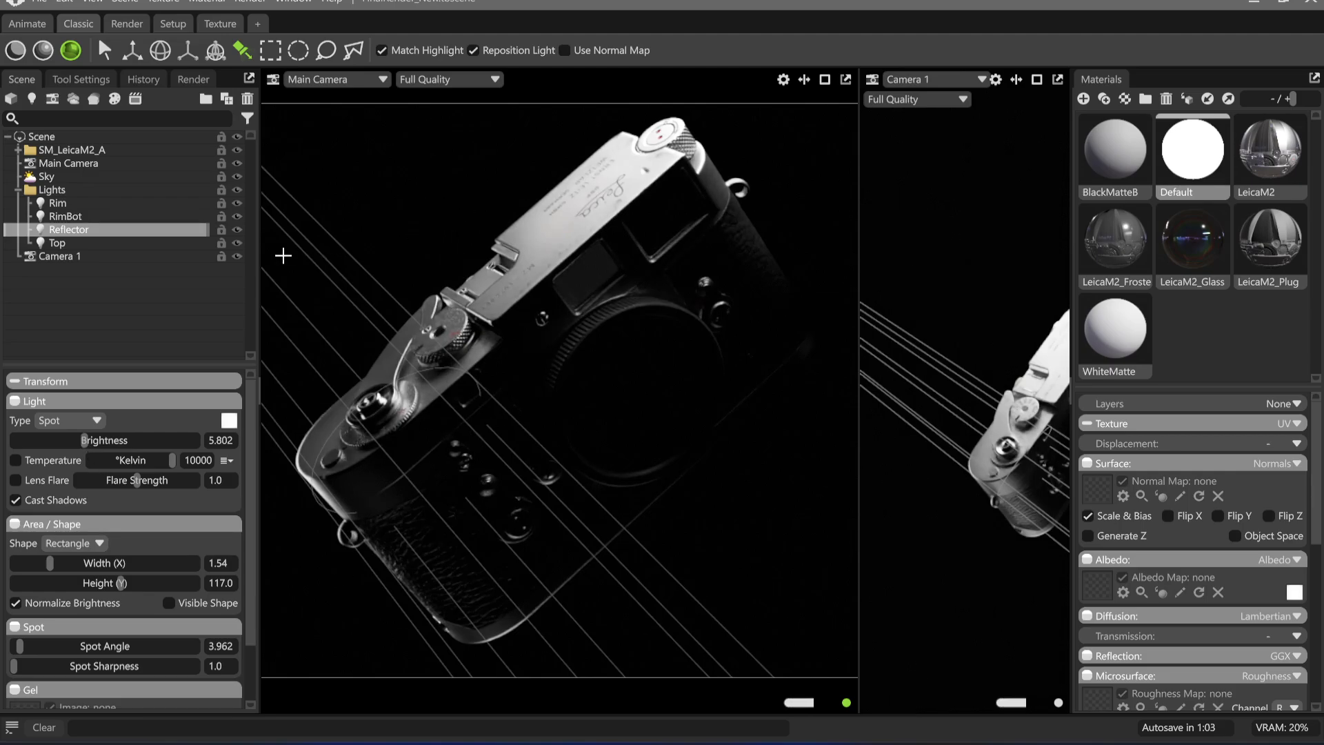
click(237, 231)
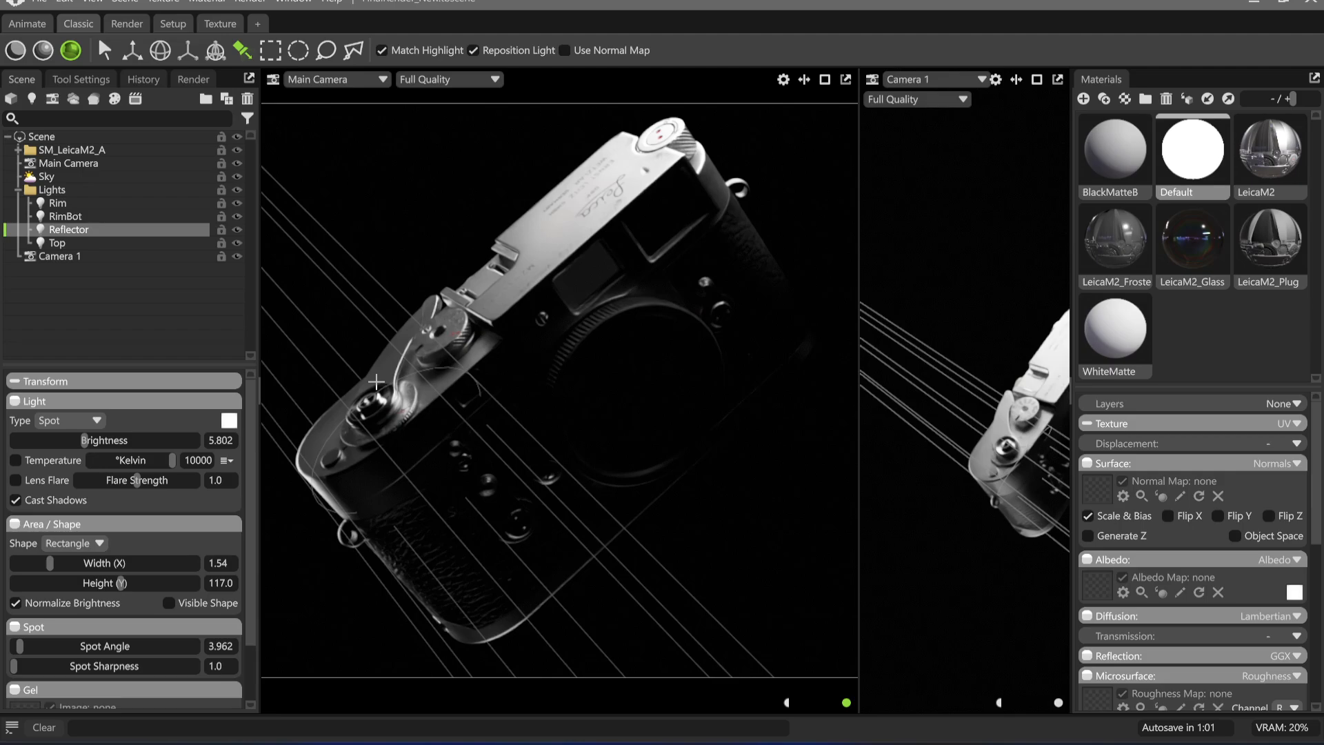
click(105, 50)
click(358, 180)
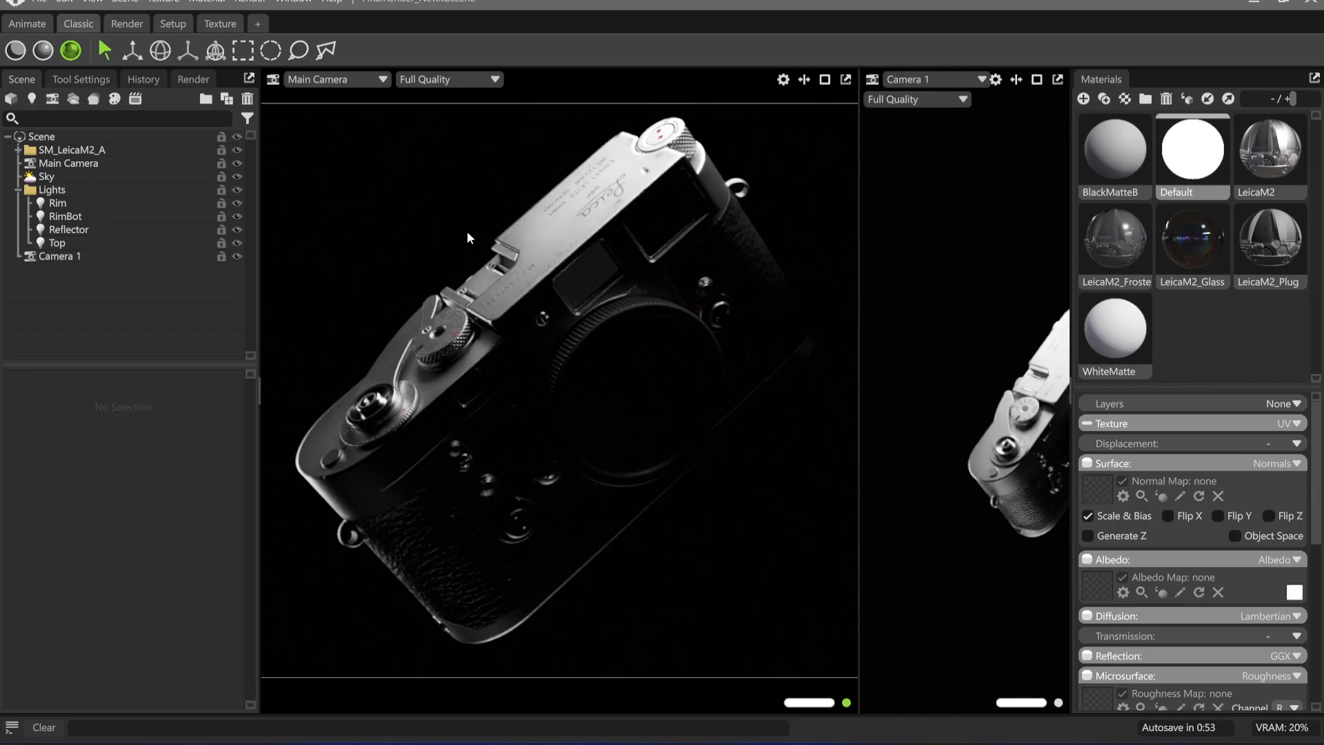
Rename the Reflector light as Reflector_Shutter
click(72, 231)
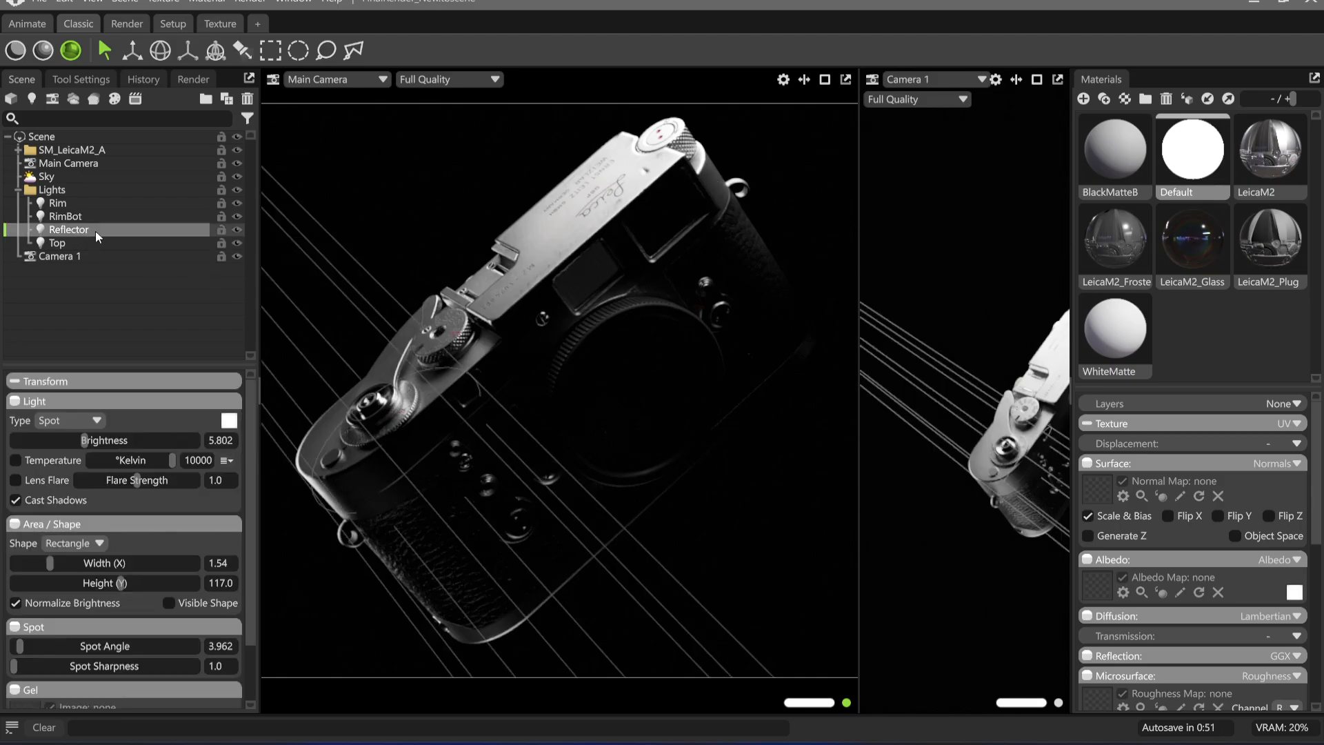
double_click(109, 231)
text(_)
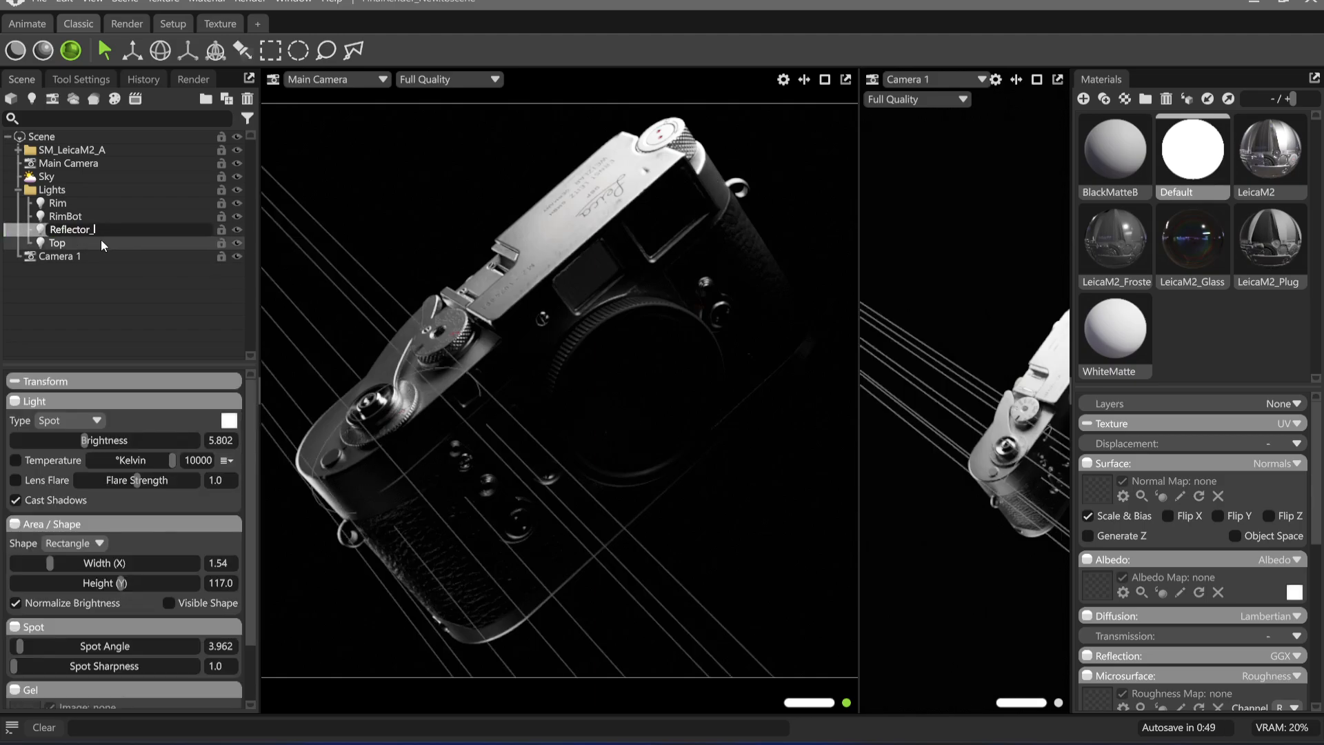
text(Shutter)
key(Return)
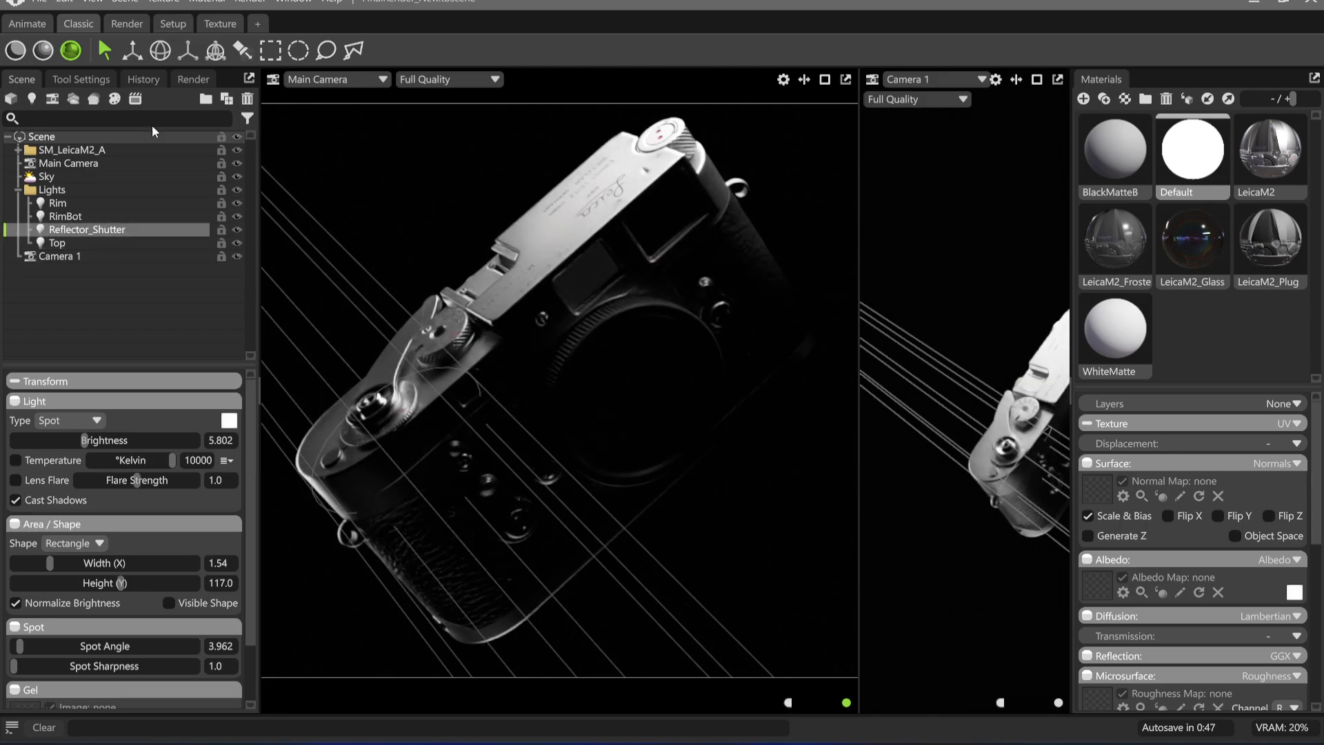
double_click(125, 228)
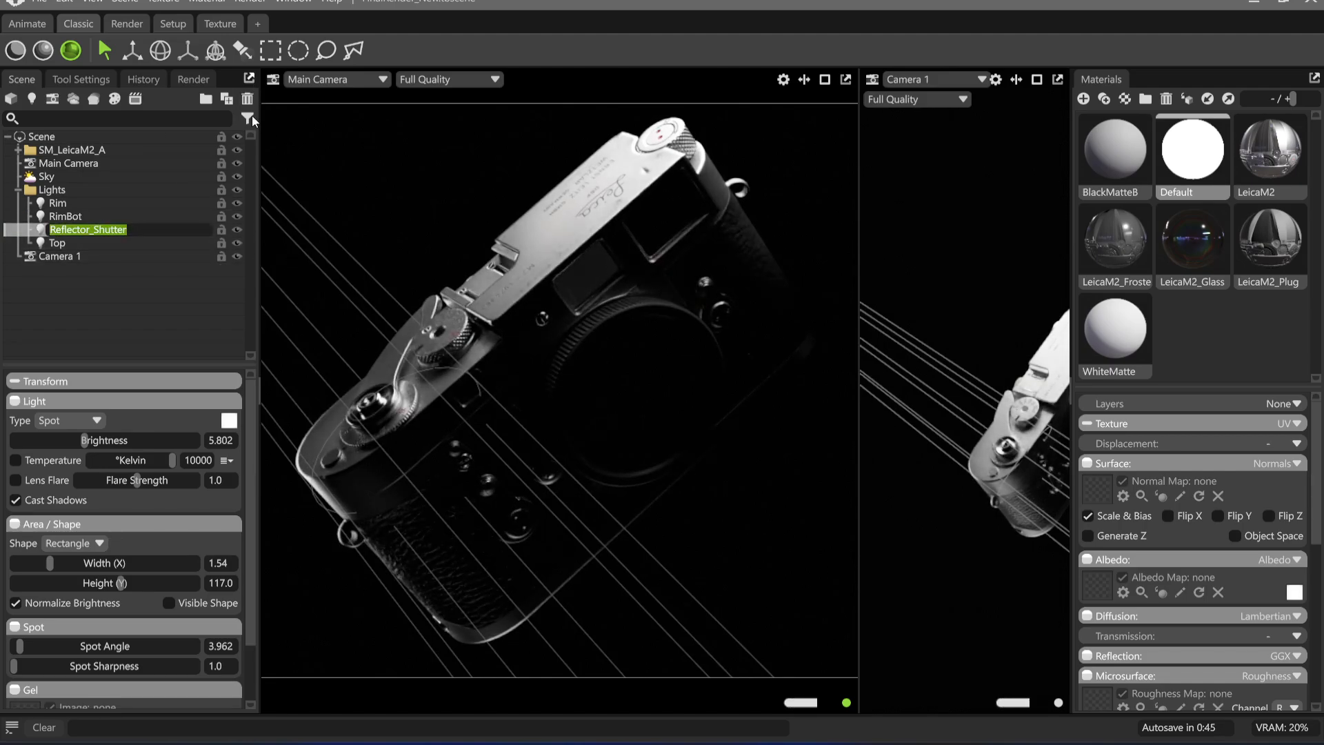
click(138, 265)
Duplicate Reflector_Shutter, place the copy's highlight on the large viewfinder window and set its brightness to 4.387
click(118, 230)
key(ctrl+d)
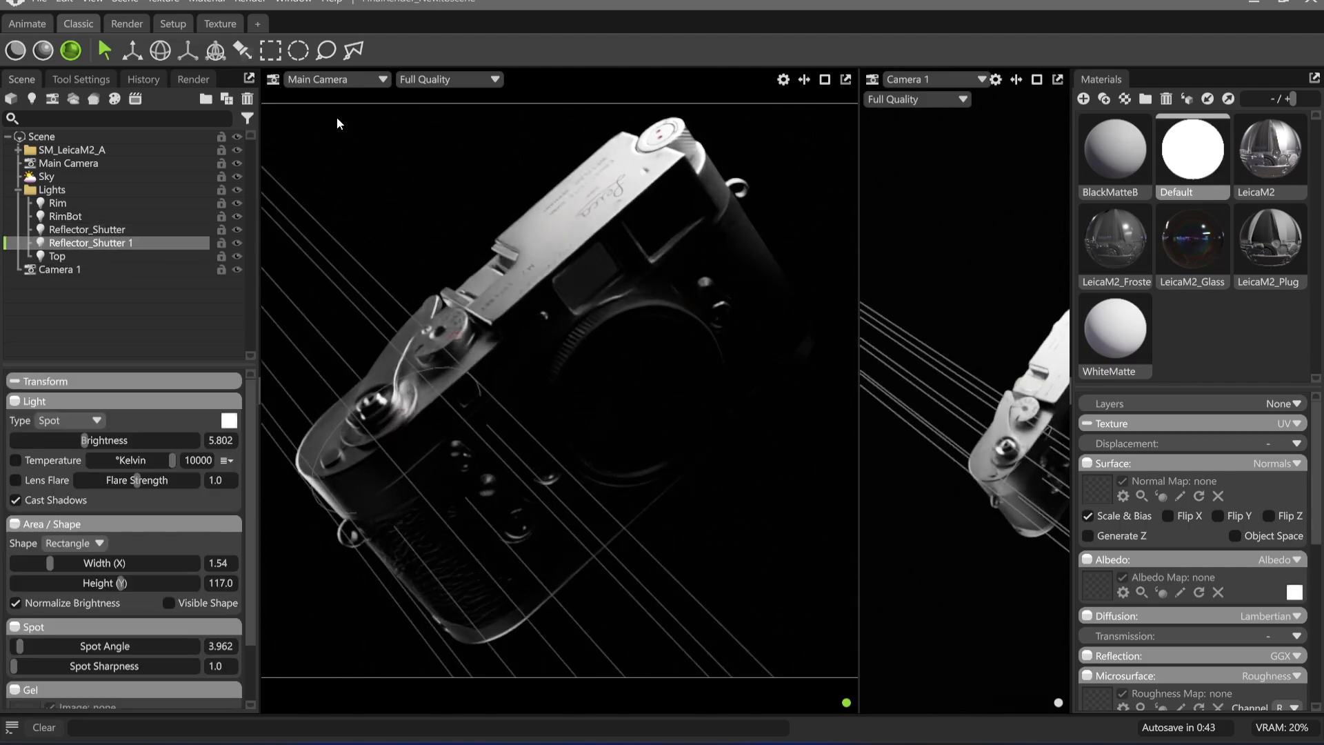
click(243, 49)
mouse_move(655, 209)
mouse_down()
mouse_move(680, 213)
mouse_move(671, 206)
mouse_up()
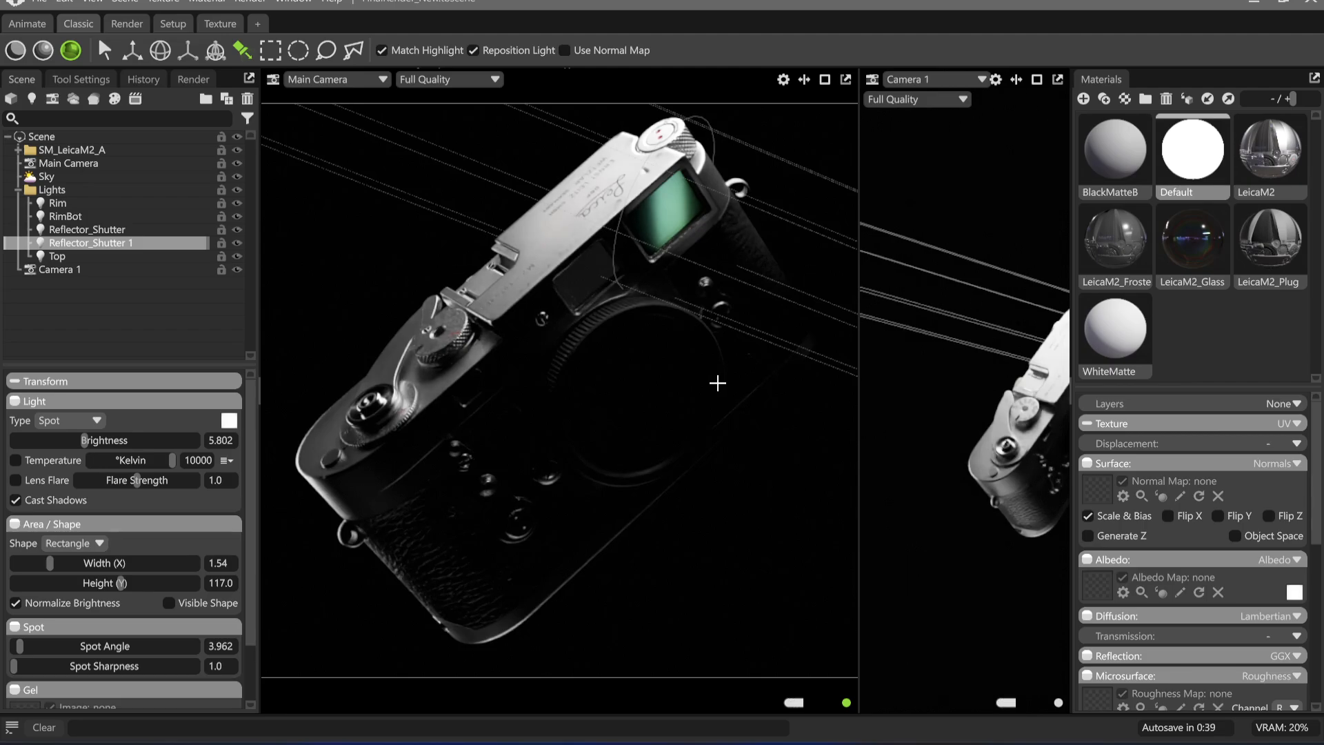
drag(77, 450, 69, 451)
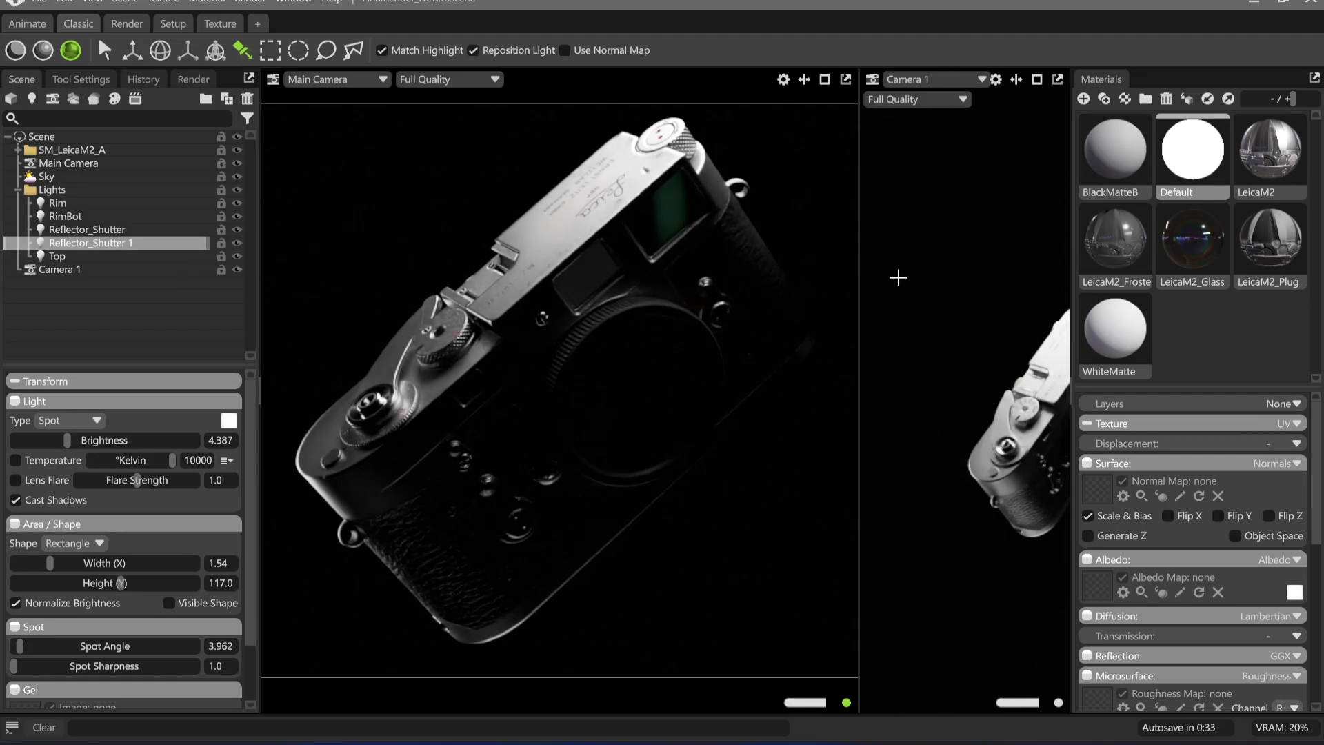
Duplicate the viewfinder light, place the copy's highlight on the small rangefinder window and set its brightness to 3.821
key(ctrl+d)
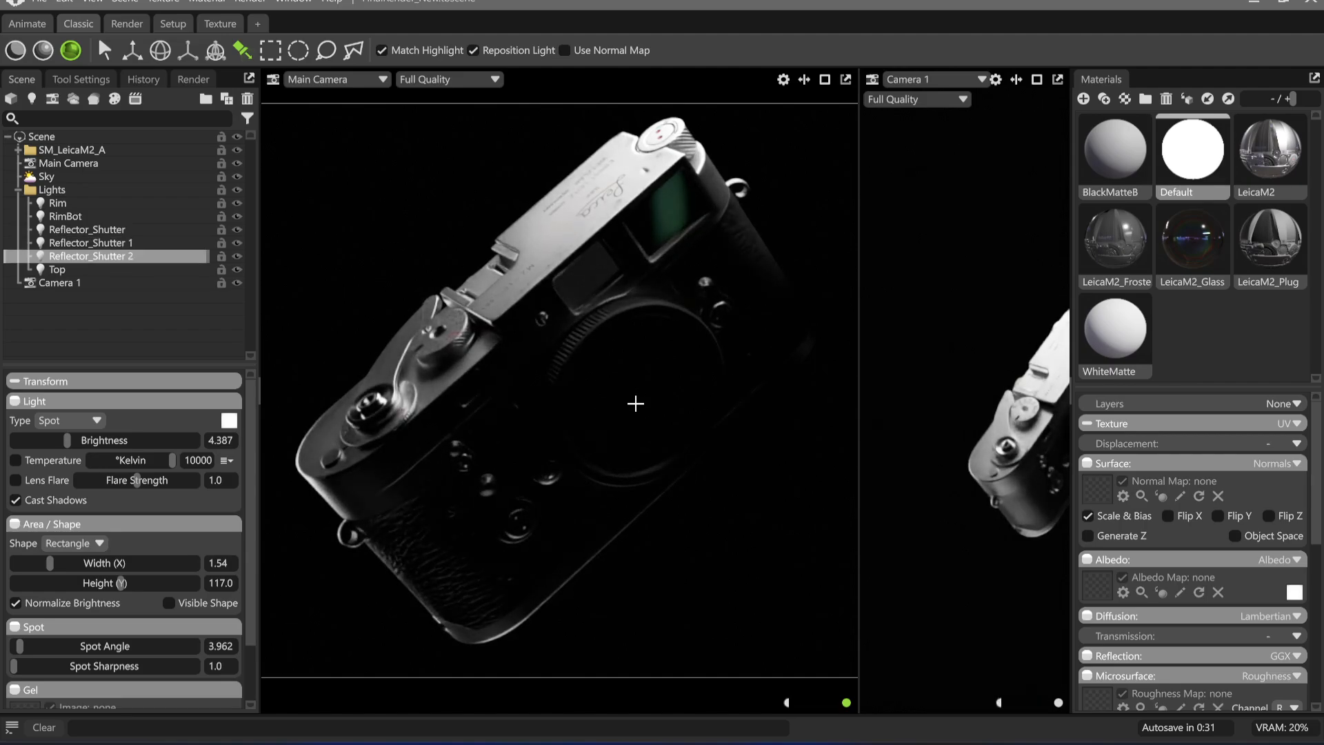
click(461, 394)
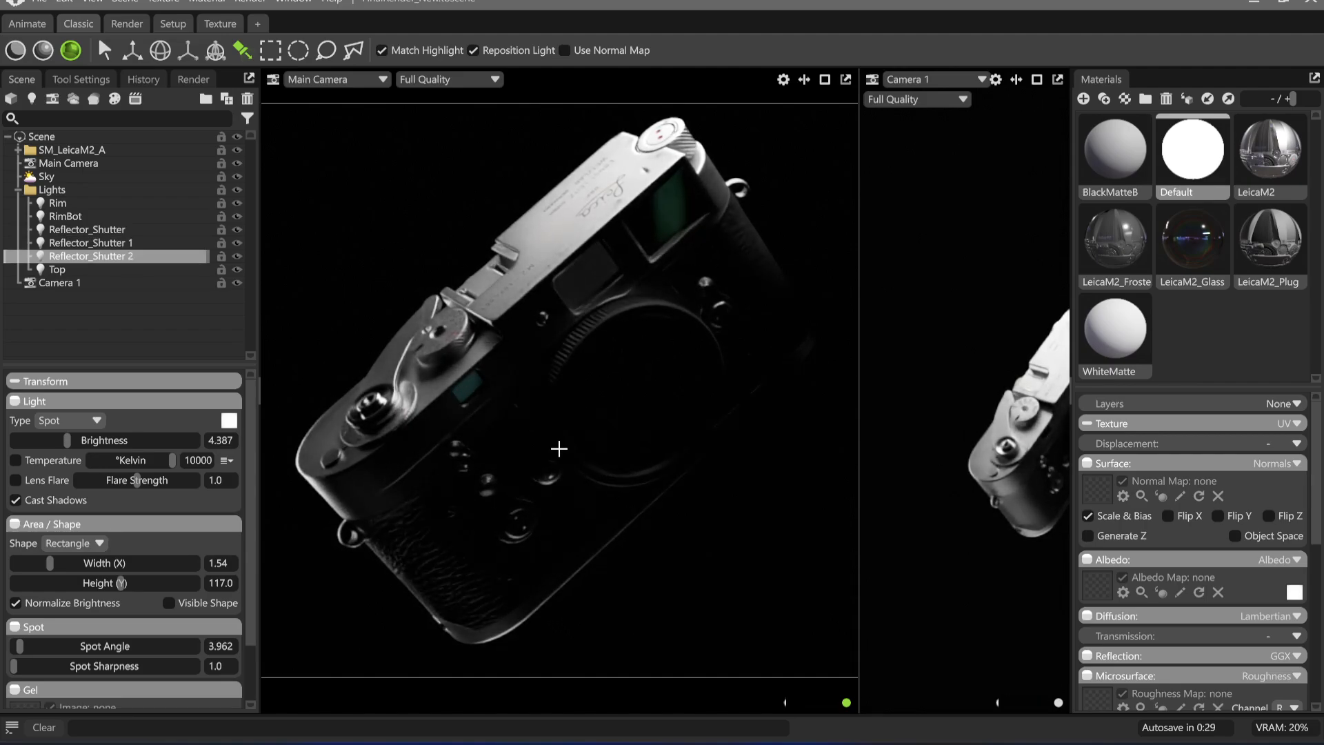
drag(67, 440, 61, 440)
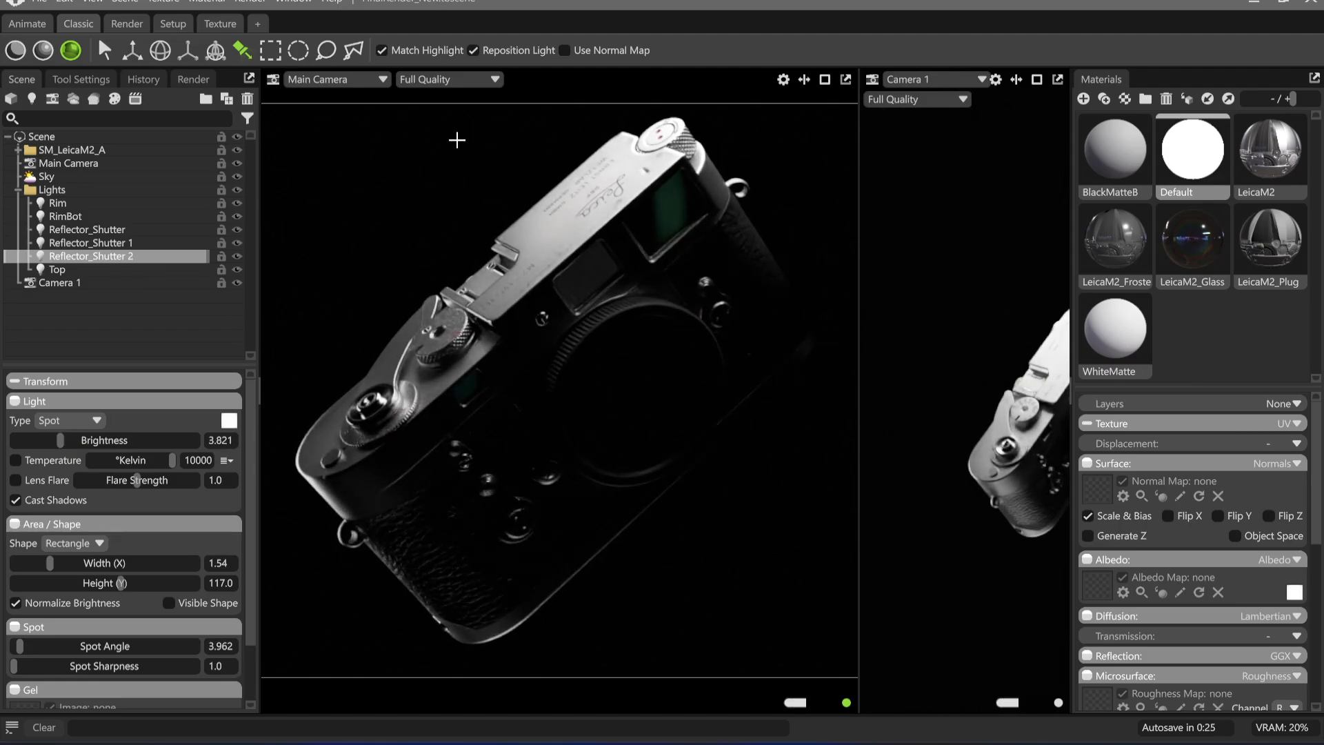
Set the clearcoat film thickness of the LeicaM2_Glass material to 998.8 nm
click(1183, 245)
scroll(1172, 551, down, 5)
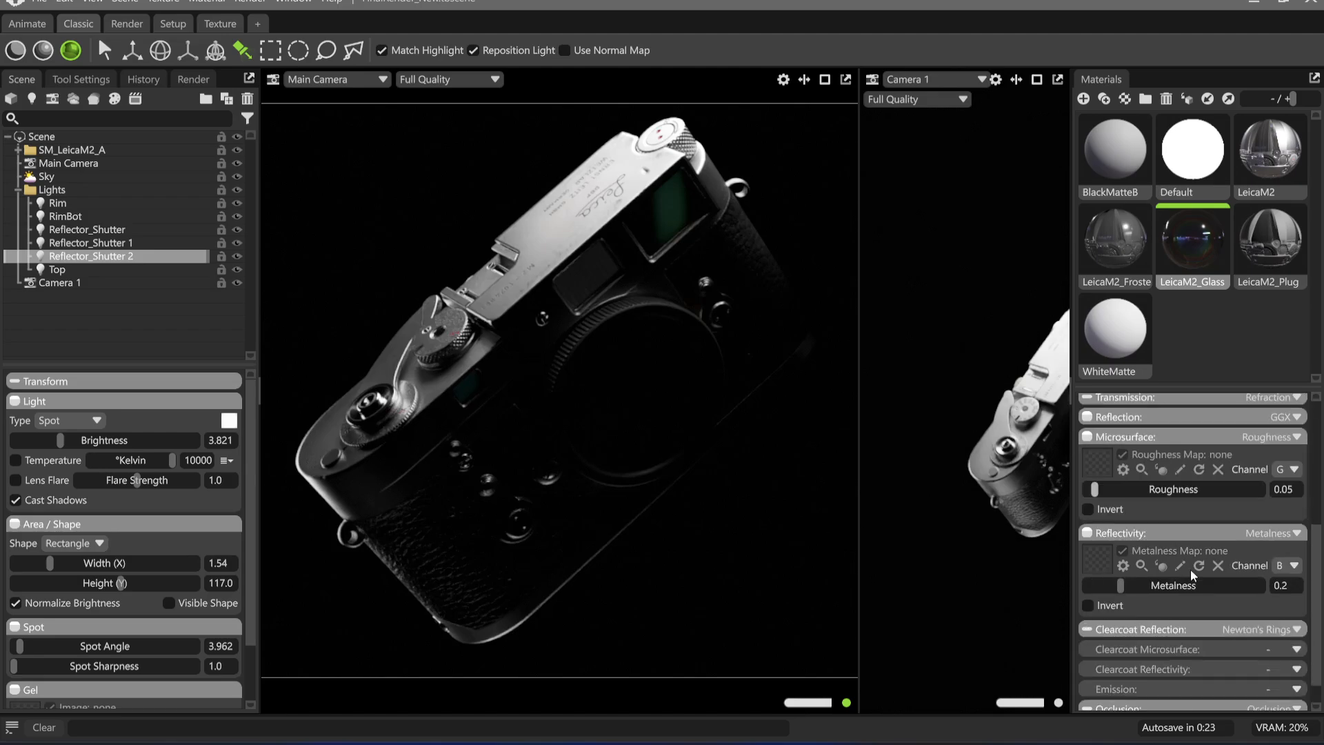
scroll(1131, 592, down, 1)
click(1163, 601)
scroll(1207, 590, down, 3)
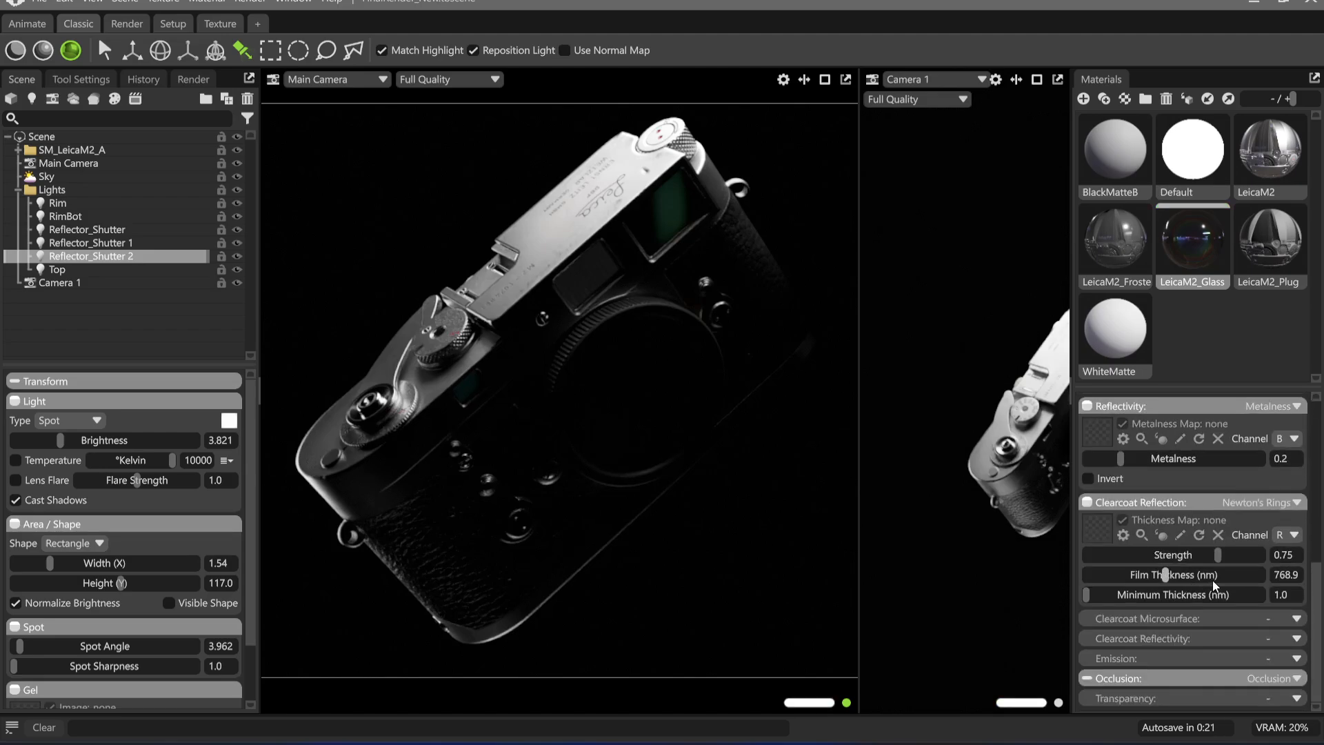
drag(1164, 580, 1170, 576)
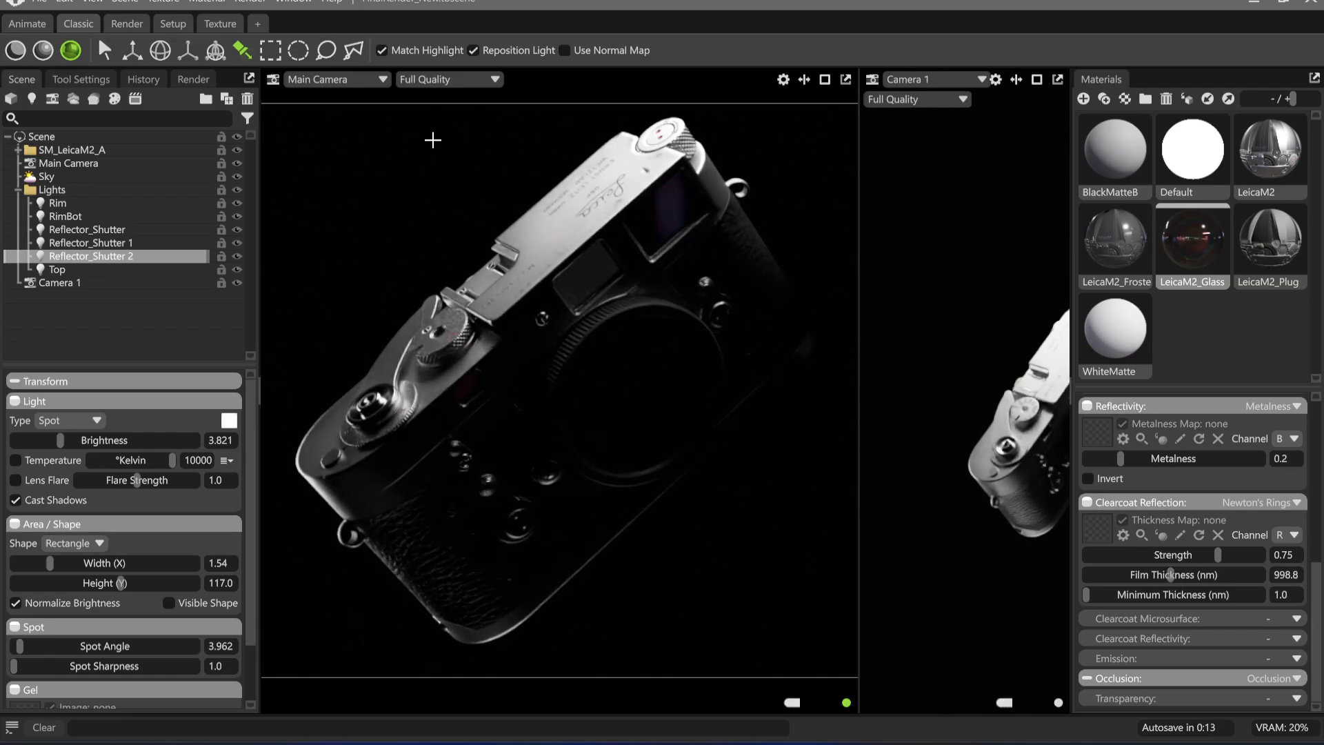
Rename the light Reflector_Shutter 1 as Reflector_BigWin
click(135, 244)
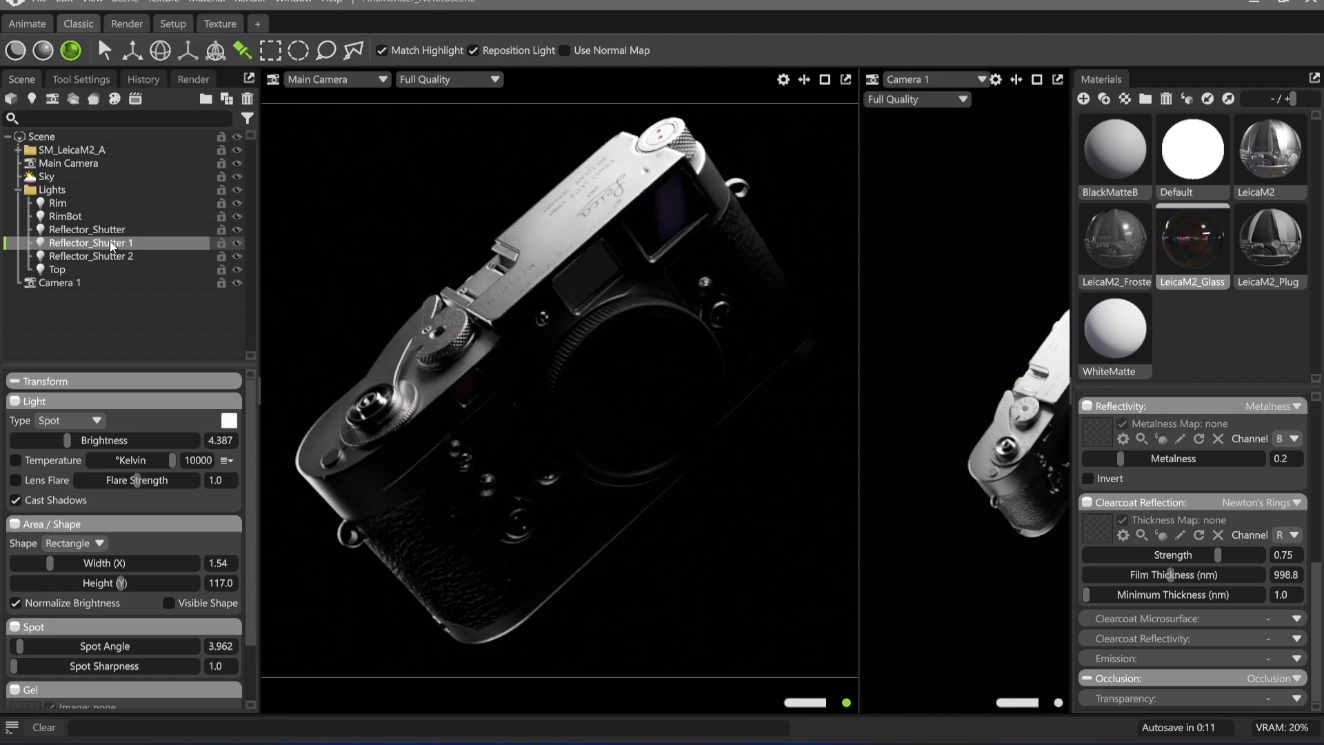
double_click(142, 242)
drag(152, 243, 98, 246)
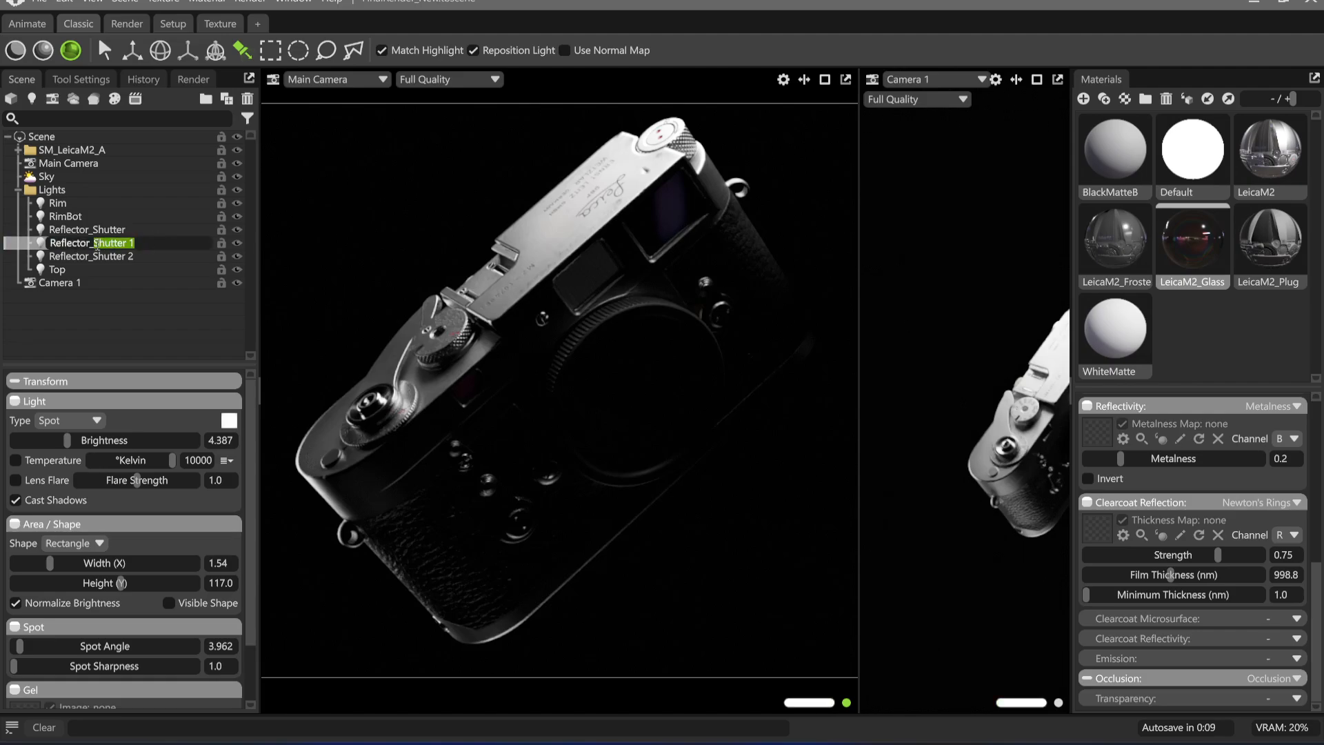
text(BigWin)
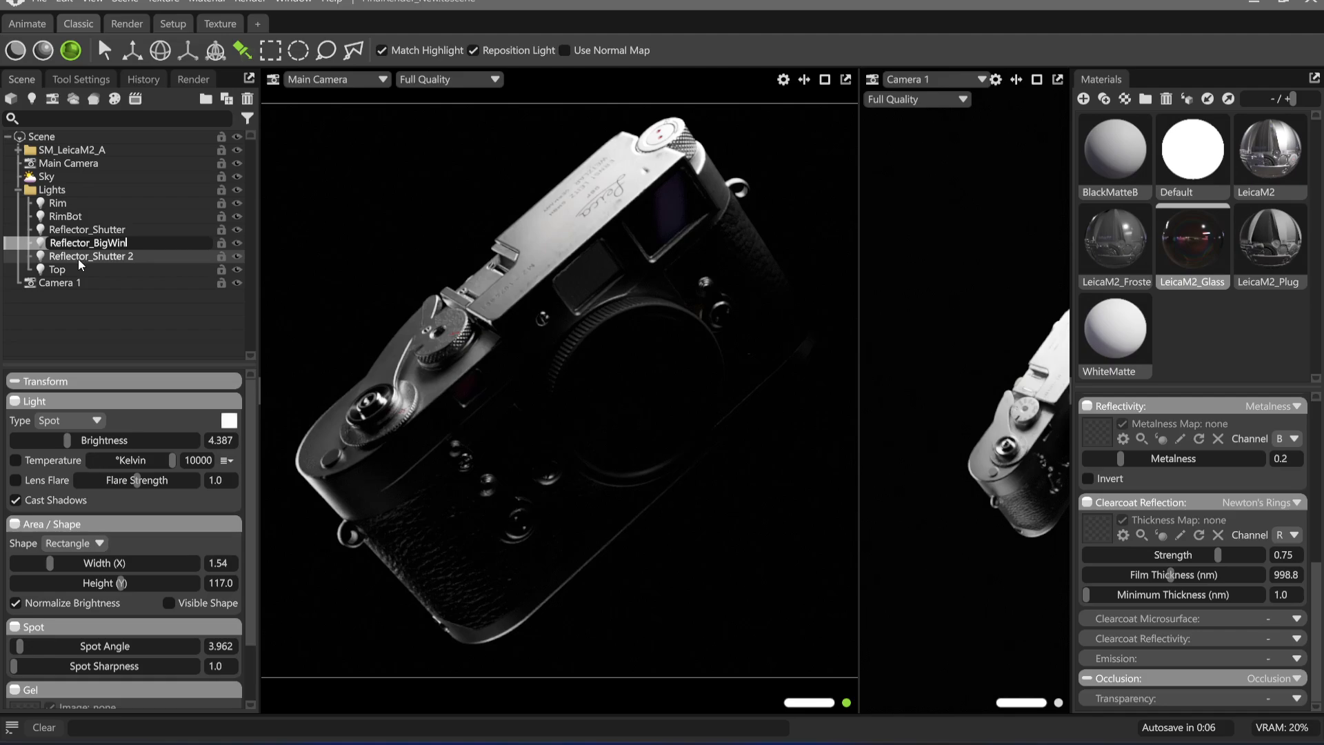
key(Return)
Rename the light Reflector_Shutter 2 as Reflector_RFPatch
click(90, 260)
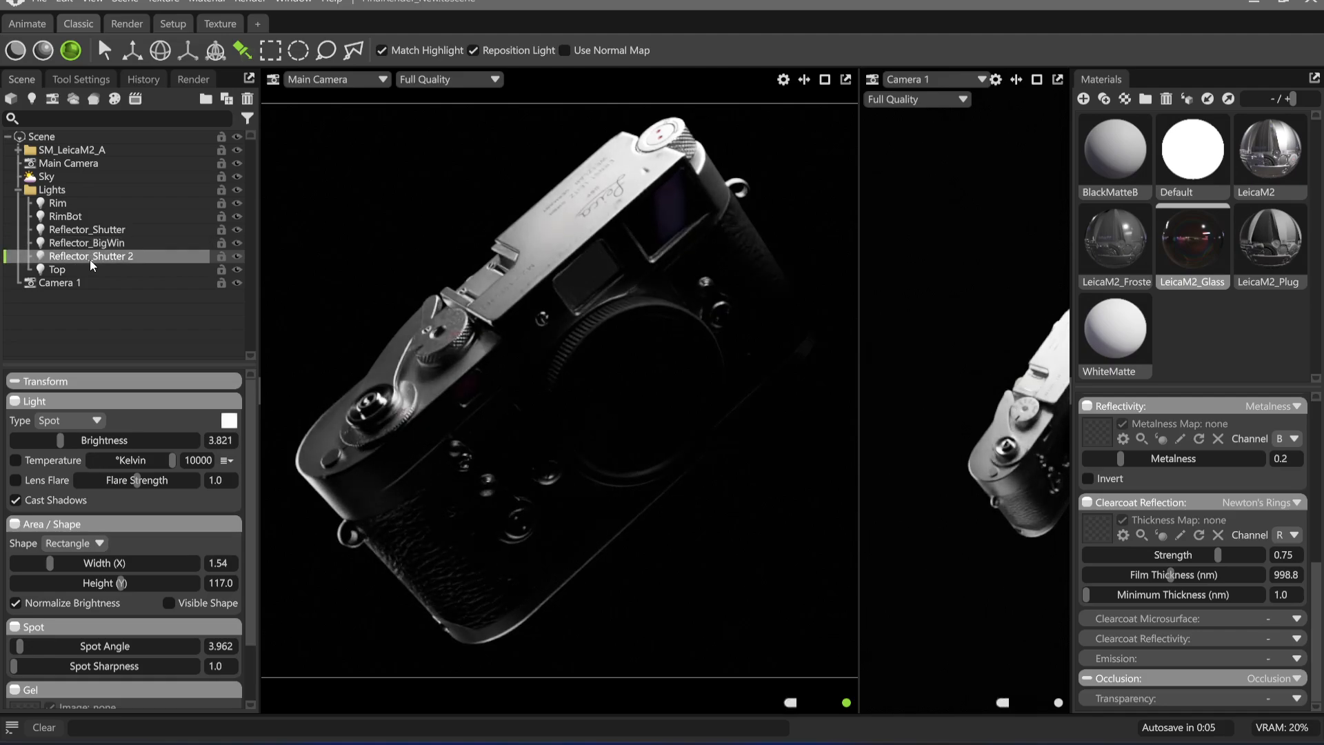
double_click(101, 258)
drag(96, 257, 177, 254)
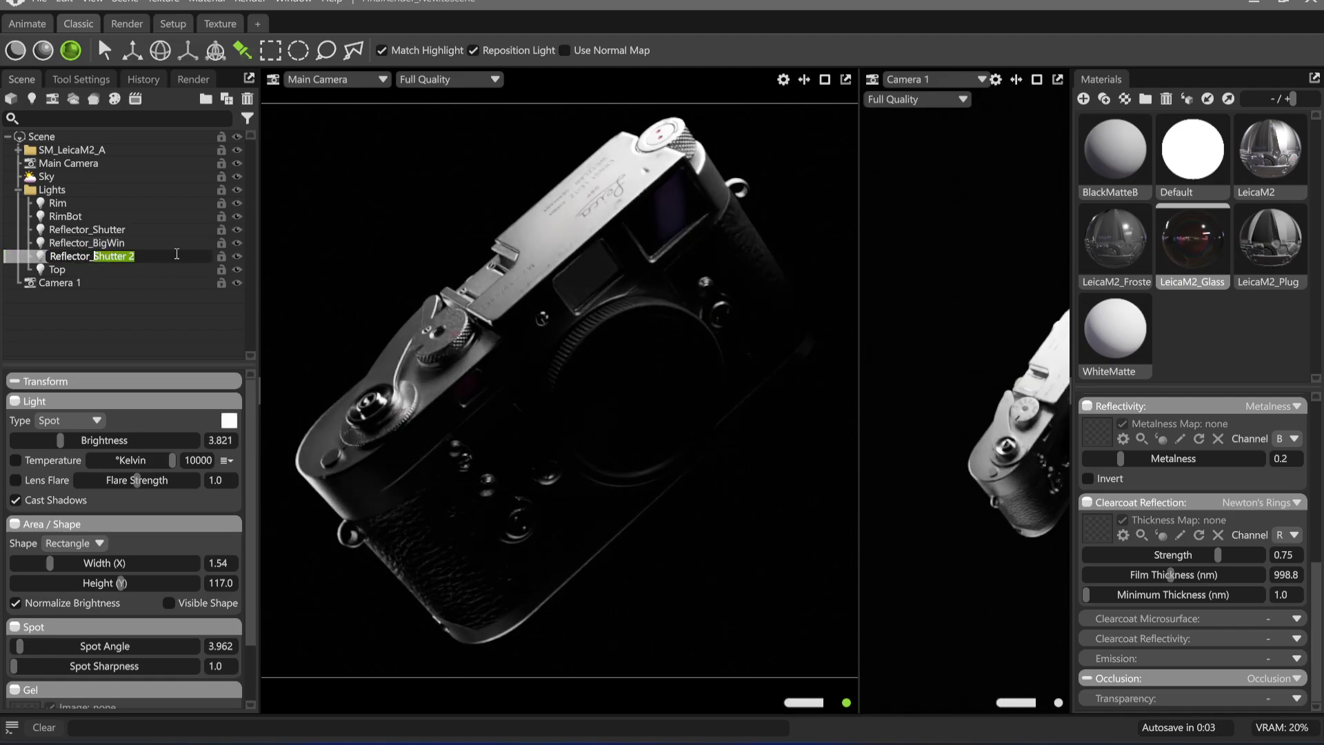
text(RFPatch)
key(Return)
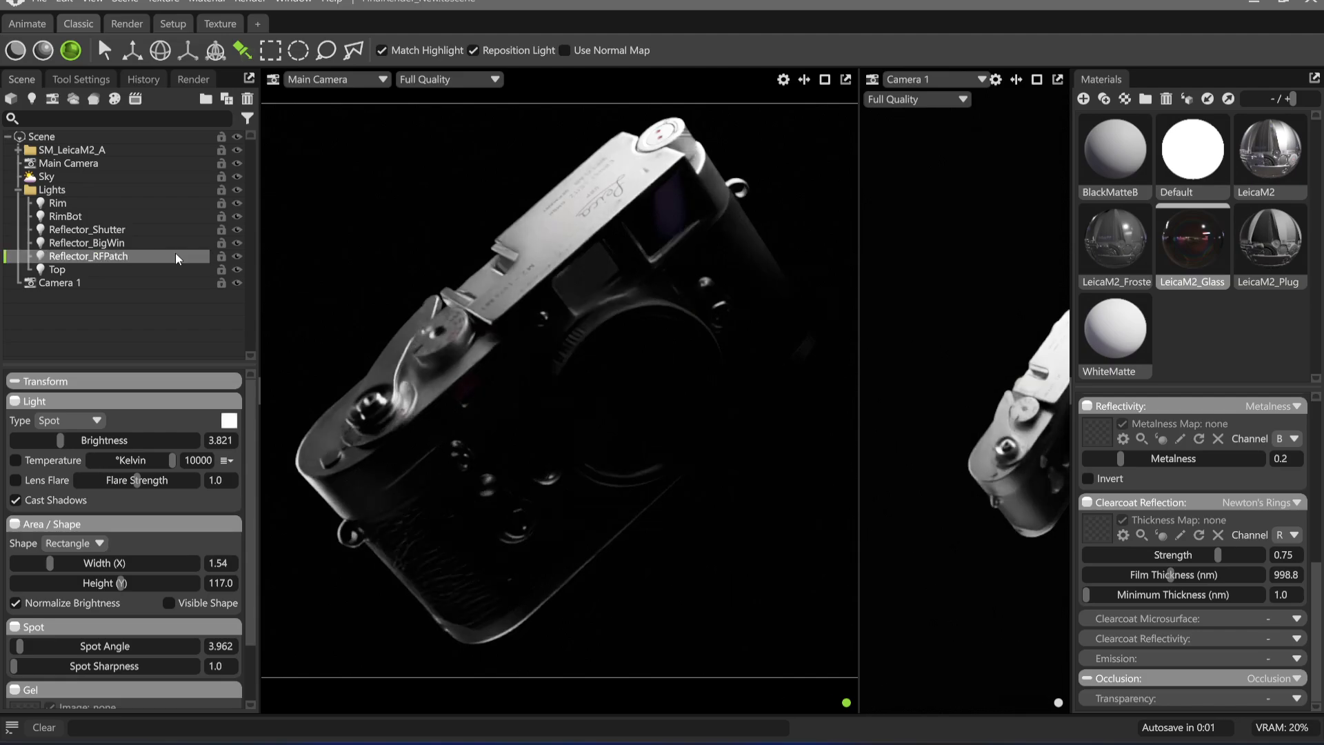
Raise the brightness of Reflector_BigWin to 4.67 and of Reflector_RFPatch to 4.175
click(124, 243)
drag(67, 440, 70, 439)
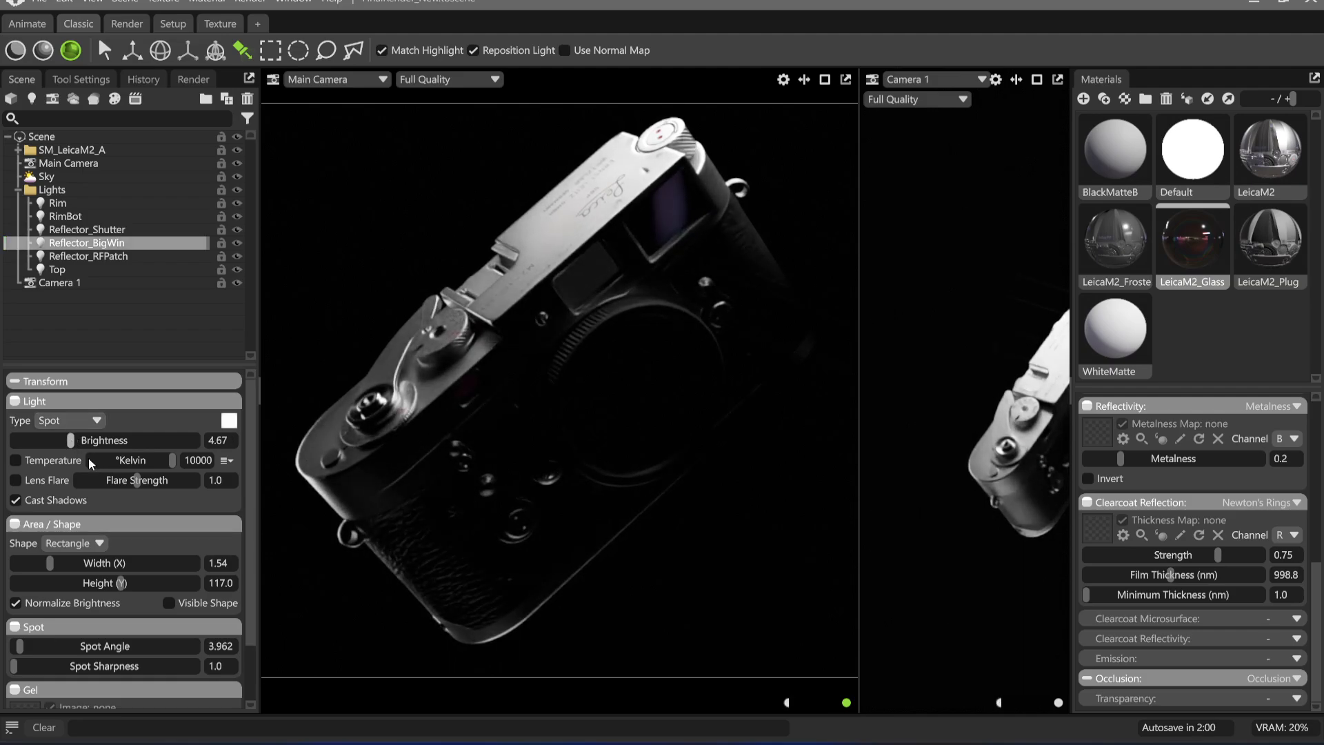
click(89, 256)
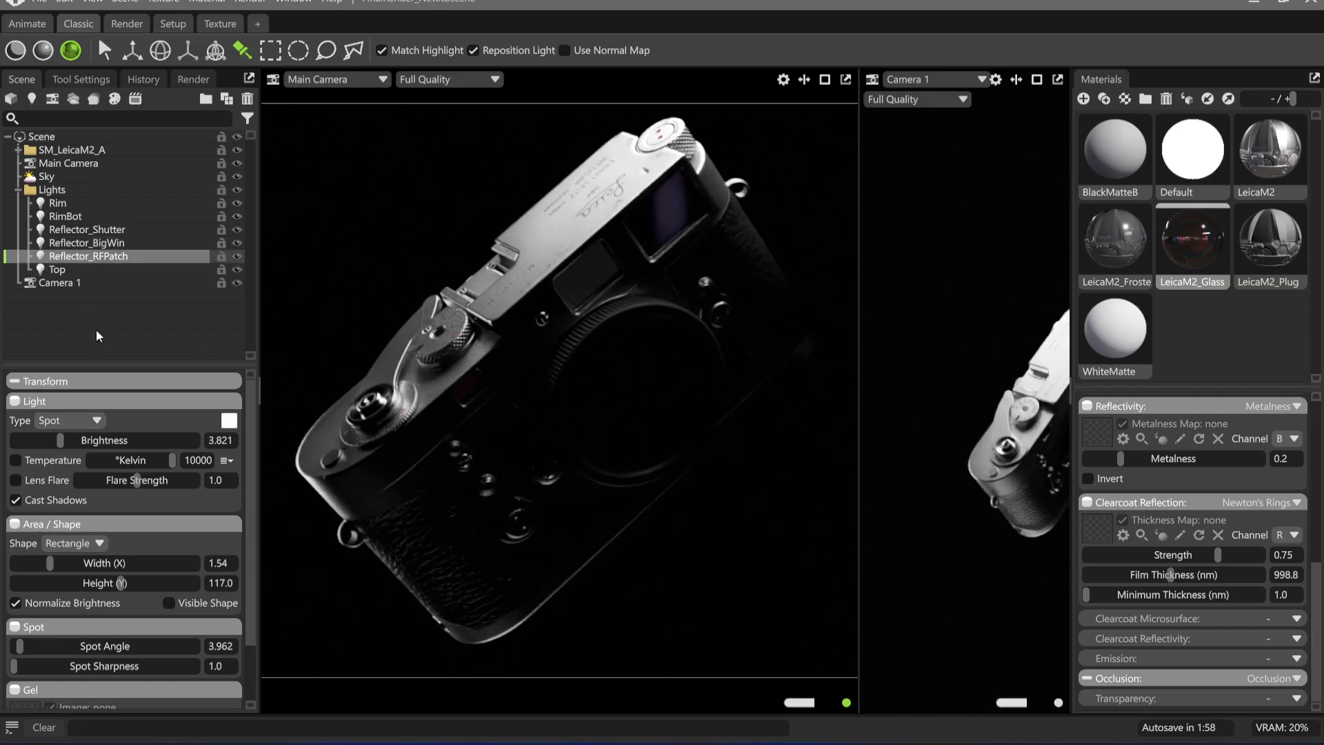
drag(66, 440, 65, 440)
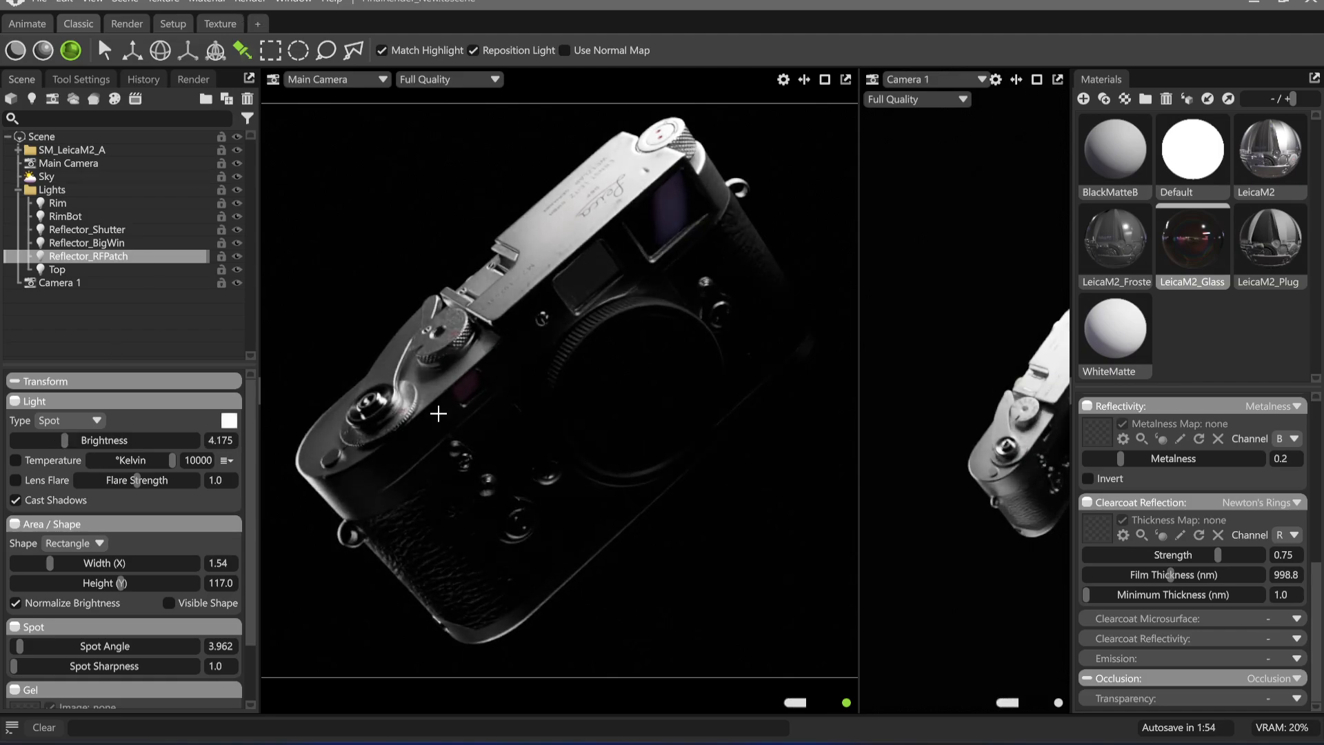
Refine the Reflector_RFPatch highlight on the small rangefinder window and enable its colour temperature at 10000 K
drag(453, 393, 466, 389)
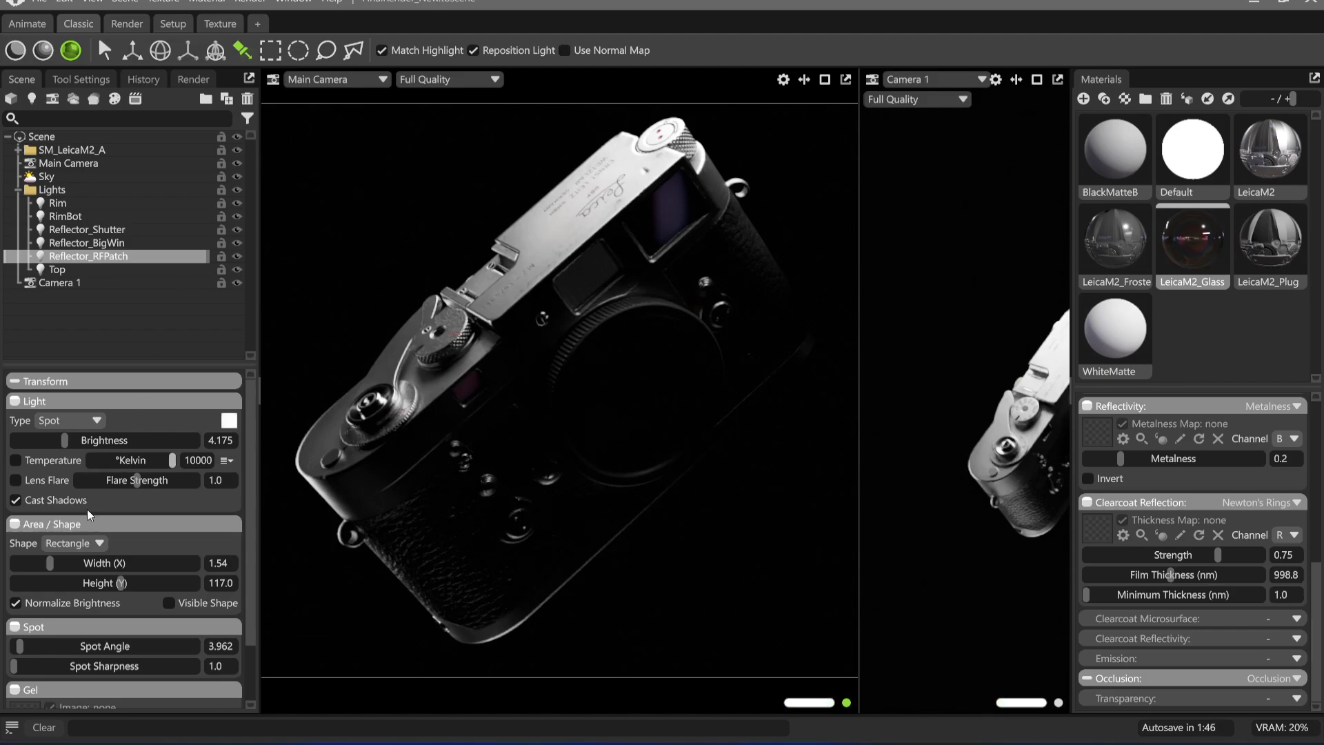
click(15, 459)
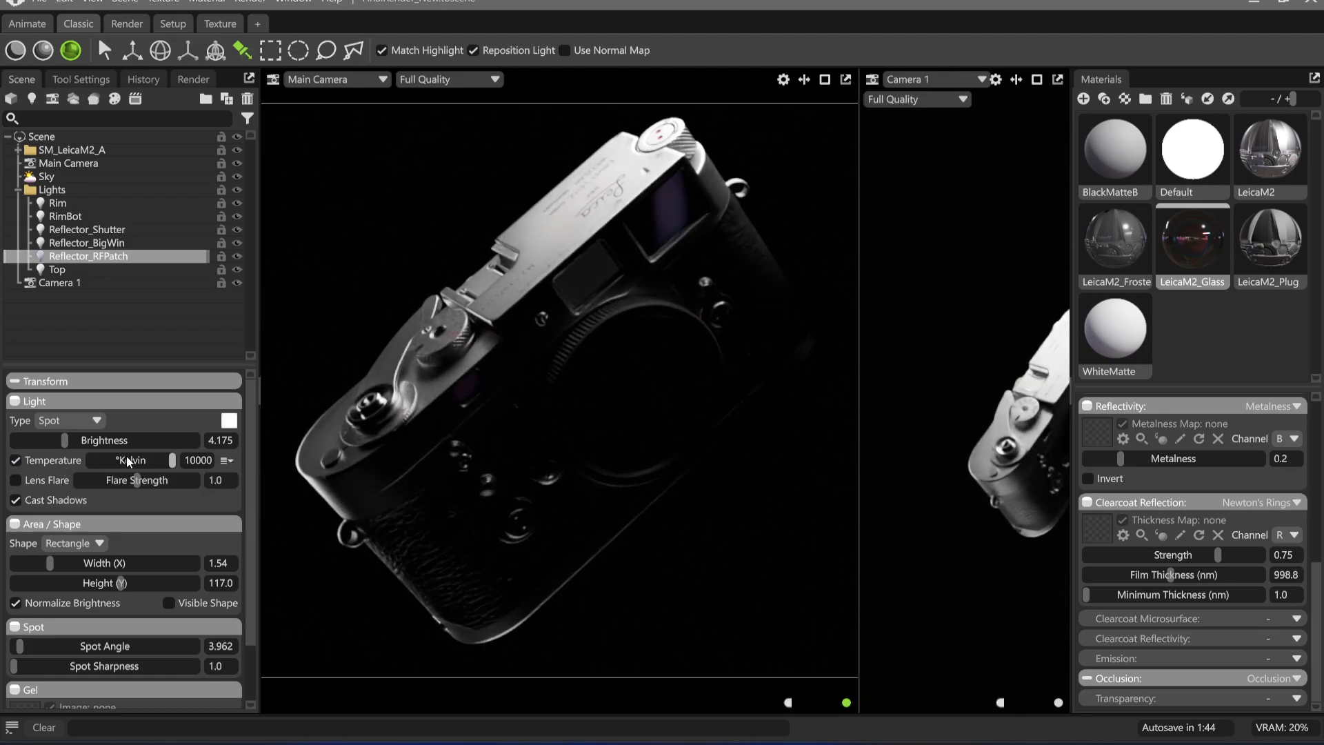
drag(172, 459, 120, 460)
drag(227, 460, 238, 460)
click(15, 460)
click(15, 460)
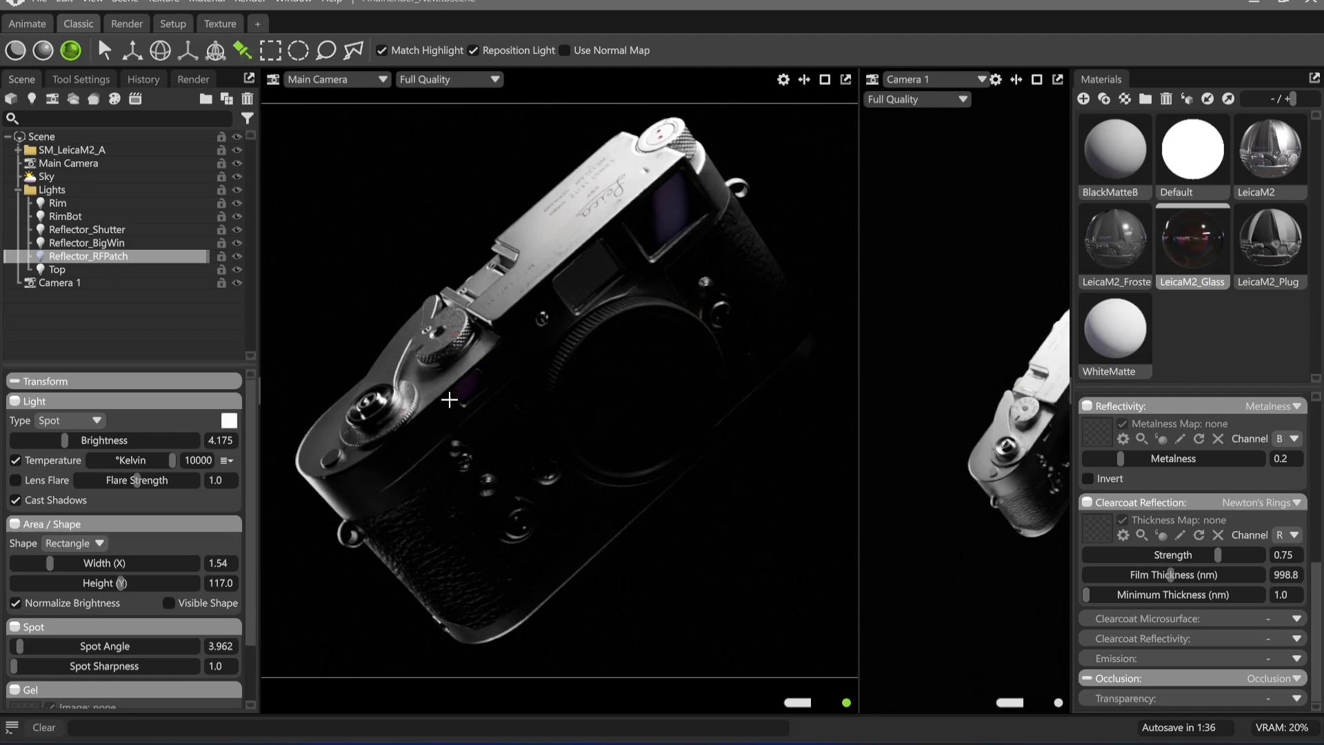
Reposition the Reflector_RFPatch highlight across the small rangefinder window and set its brightness to 3.962
drag(493, 365, 467, 387)
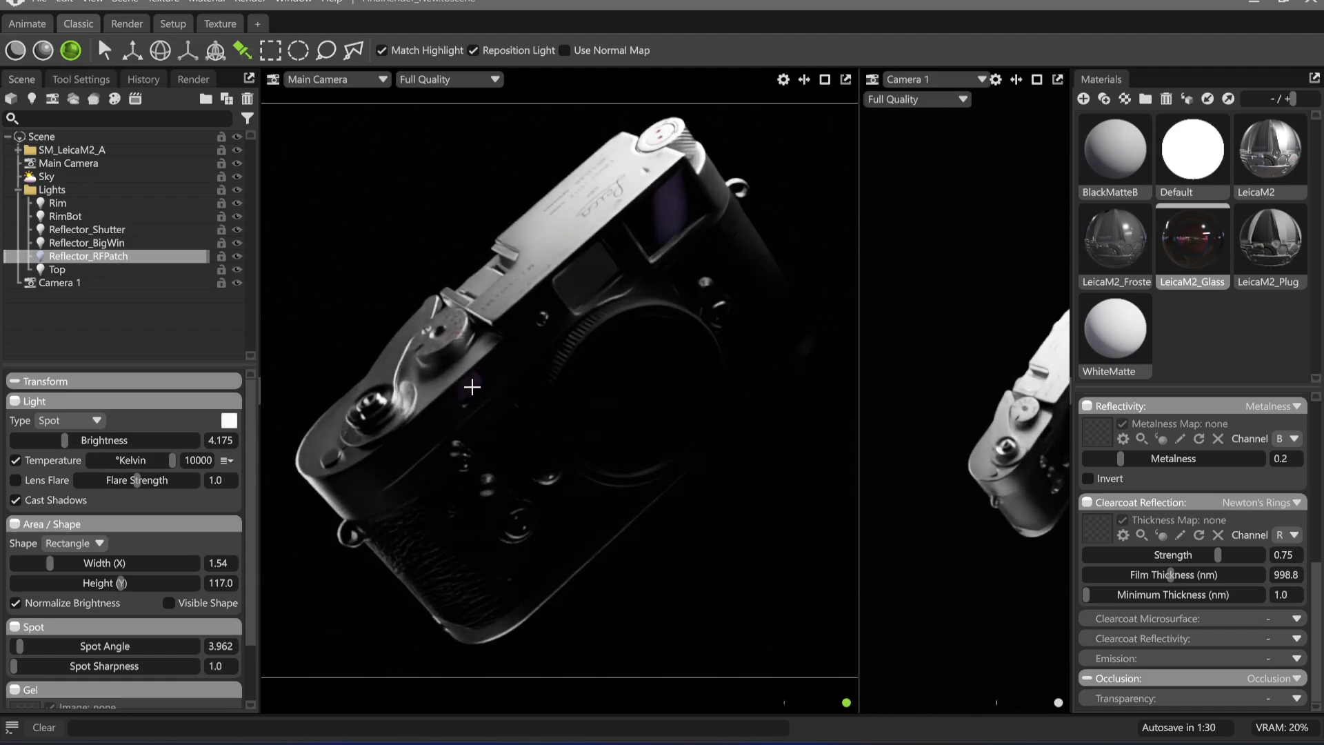
drag(64, 441, 61, 442)
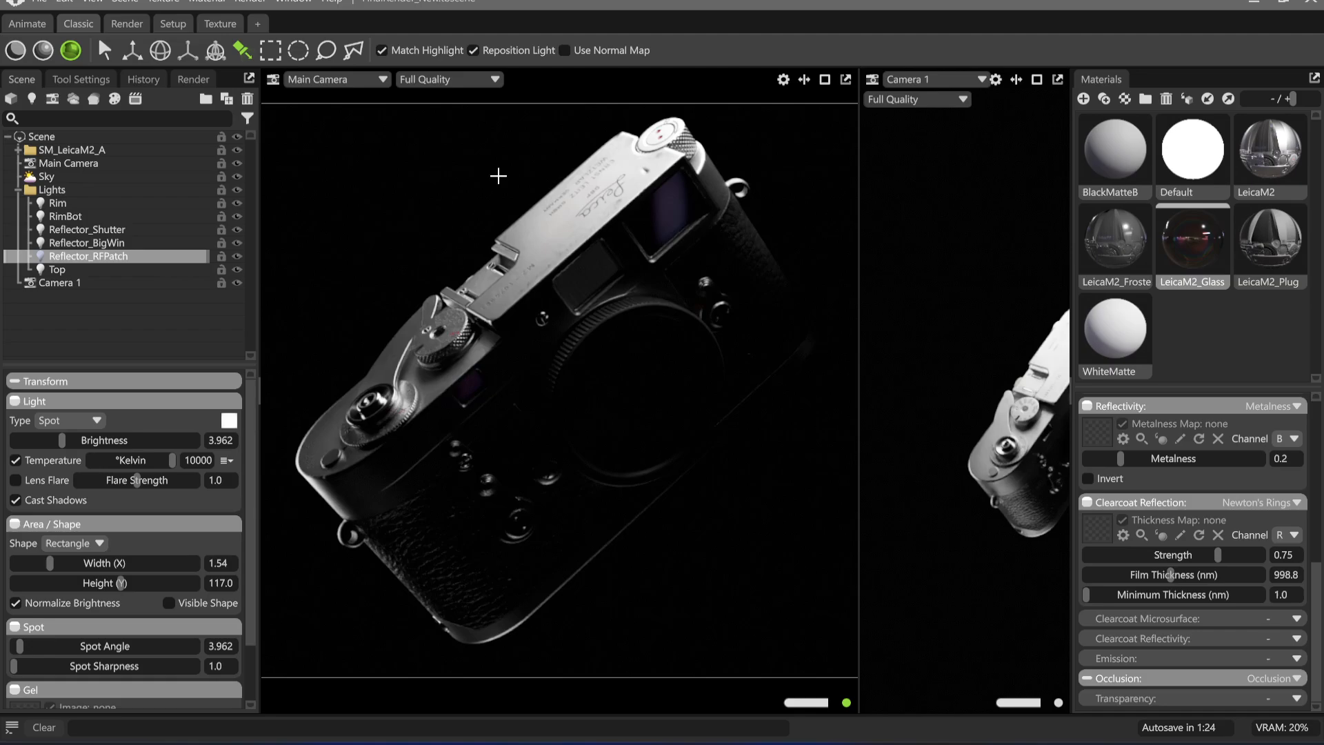
click(498, 176)
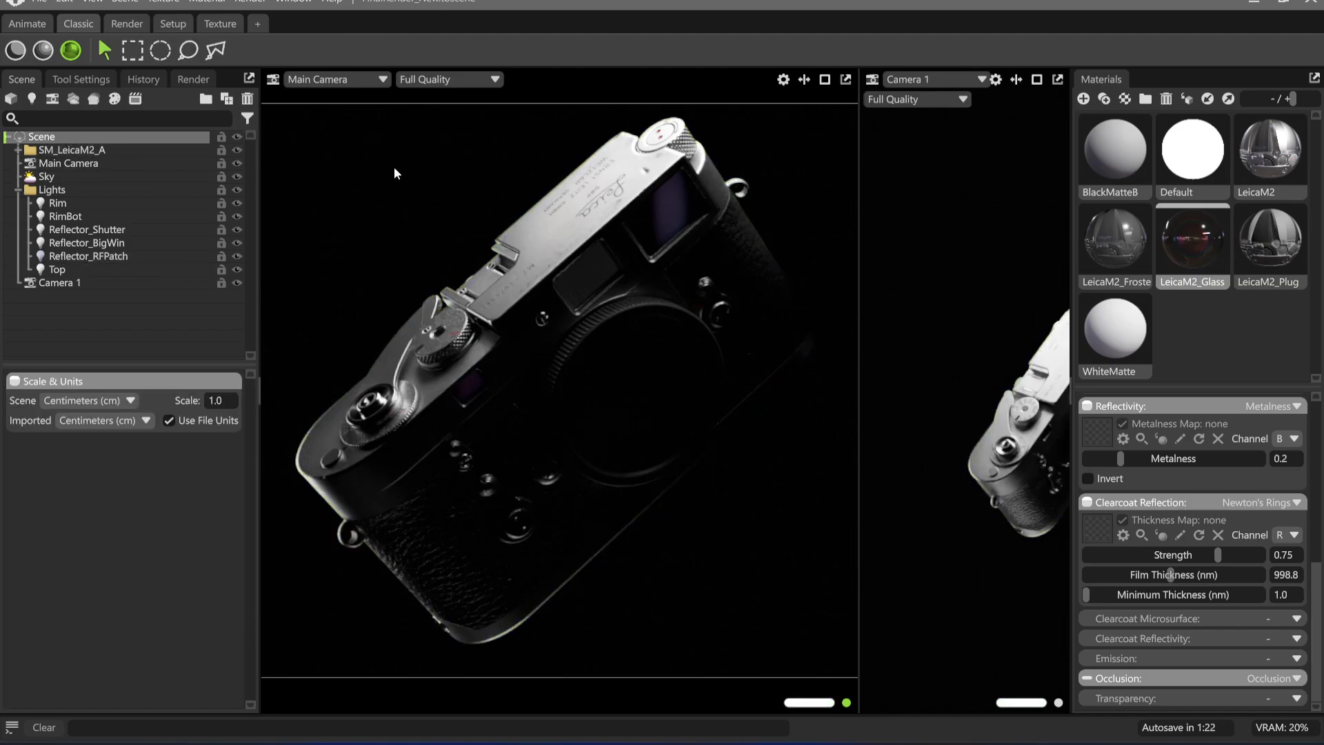
click(51, 165)
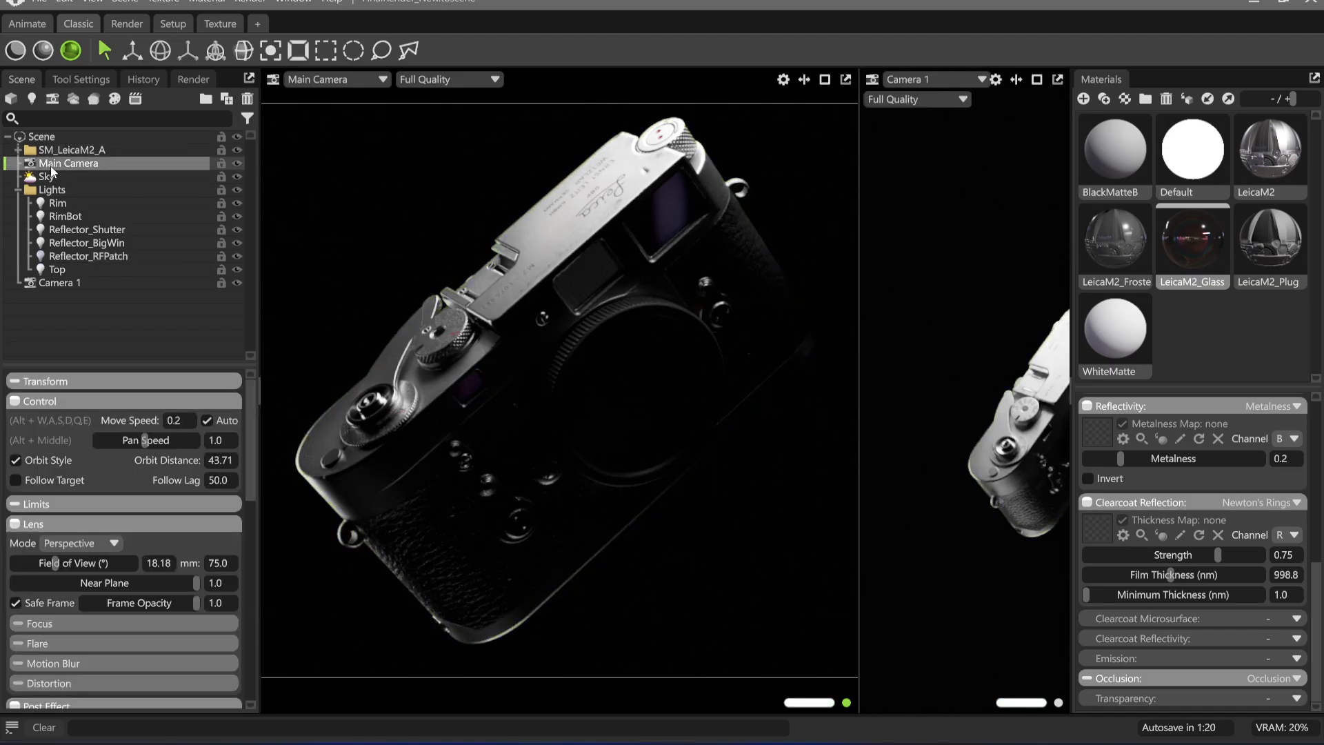
scroll(120, 548, down, 5)
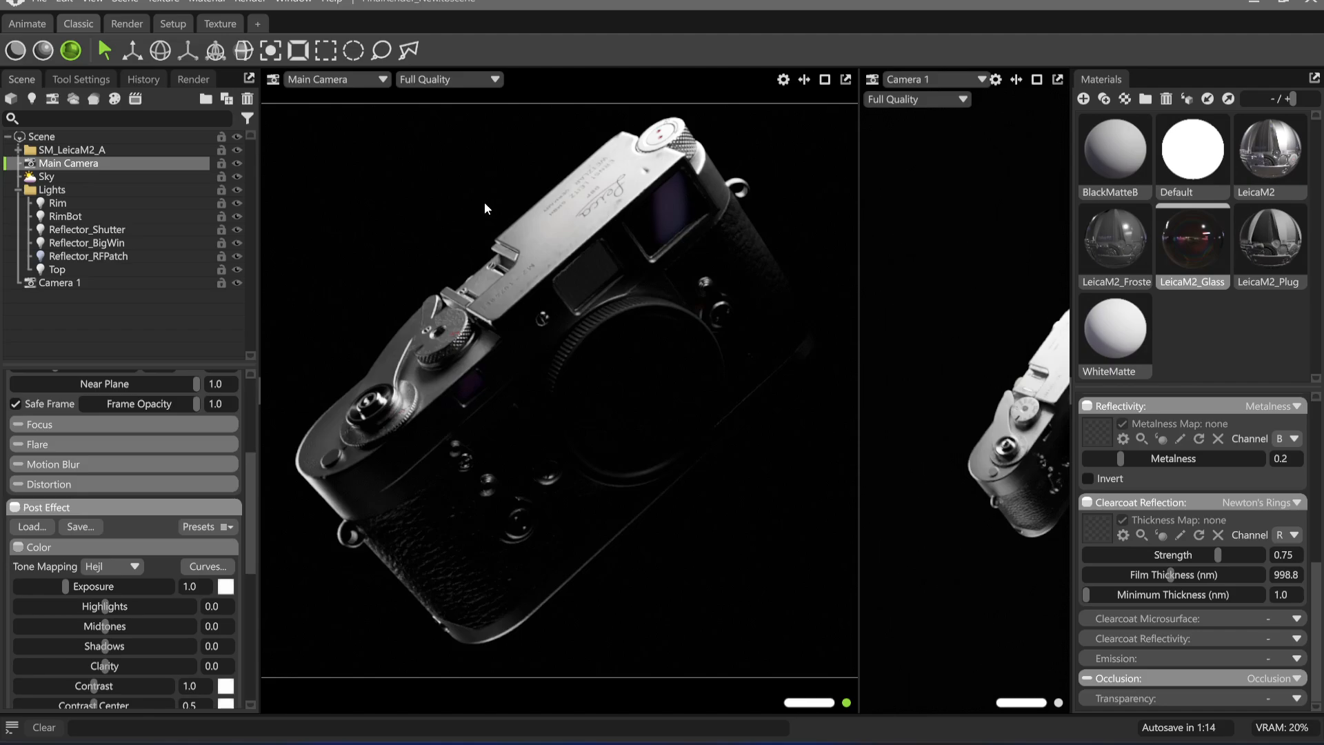
click(95, 203)
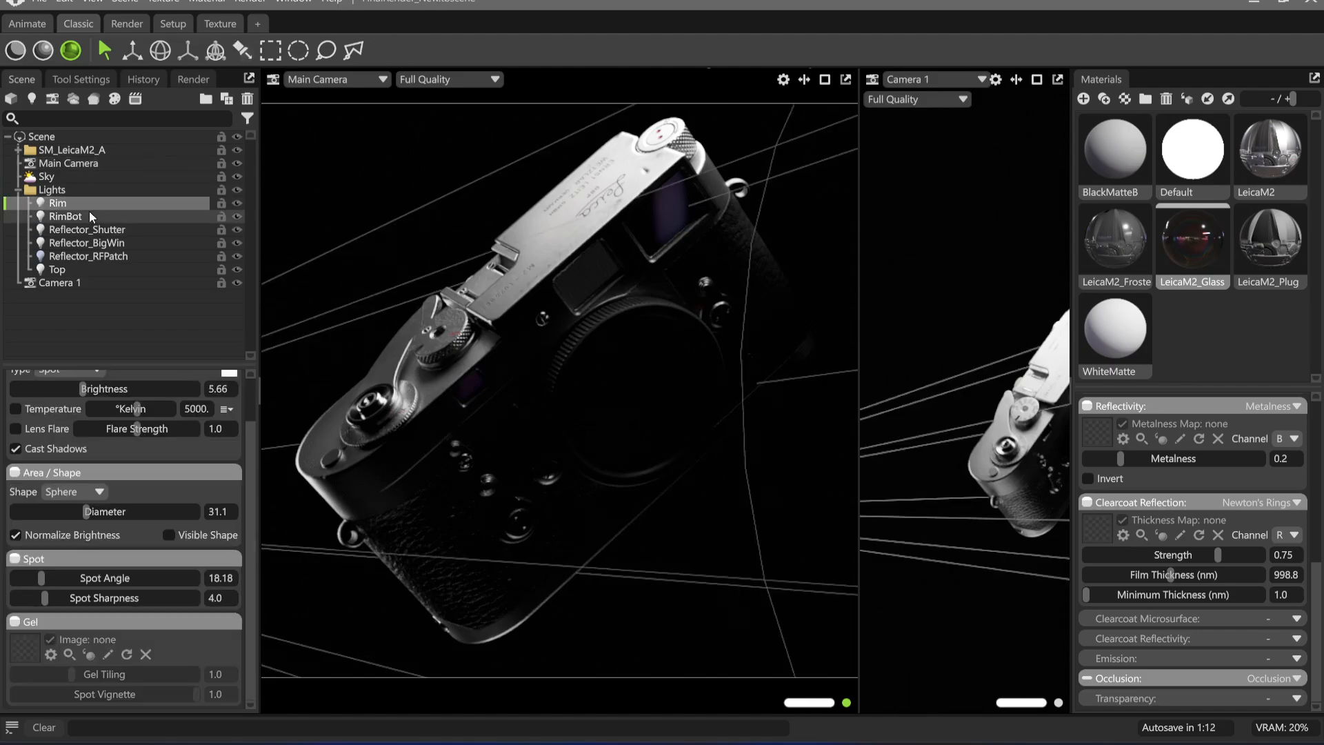
click(84, 269)
scroll(109, 449, up, 2)
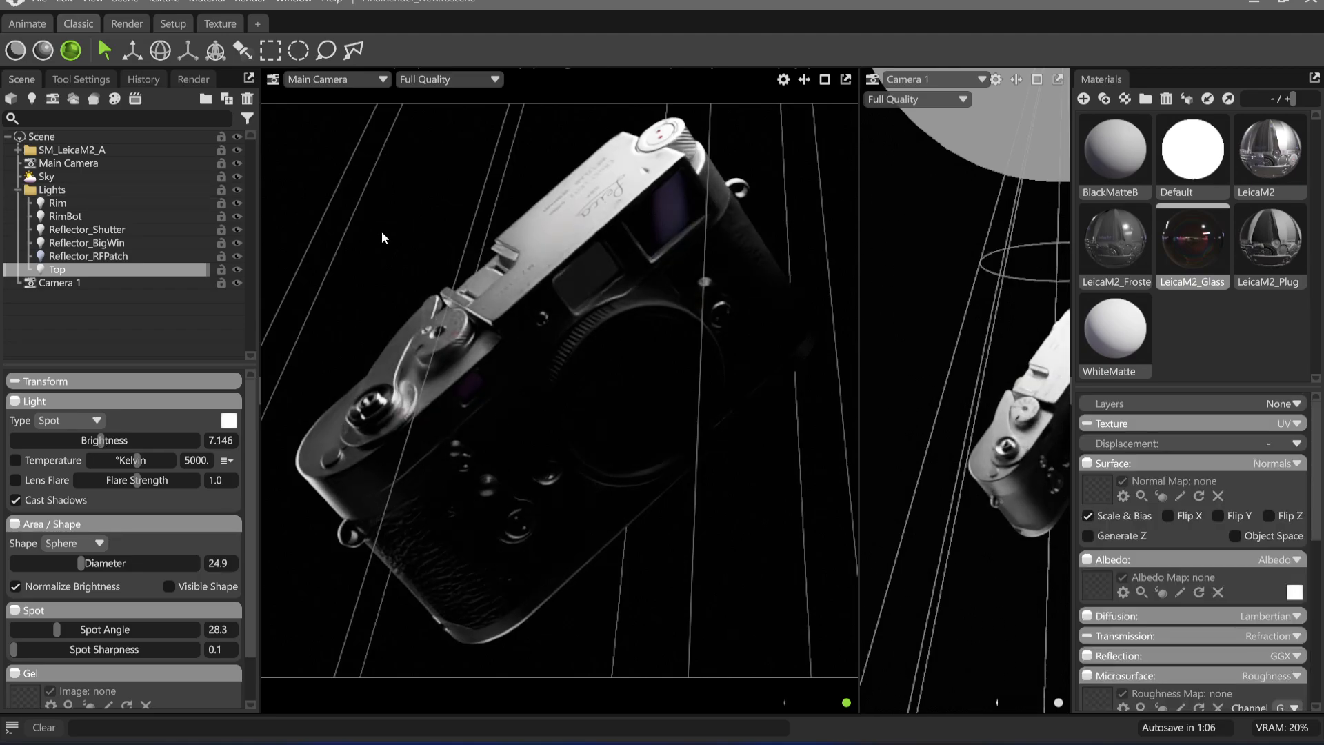
Adjust the Main Camera's RGB tone curve by anchoring the shadows, lifting the highlights and pulling the white point inward
click(96, 161)
scroll(138, 503, down, 3)
scroll(159, 505, down, 1)
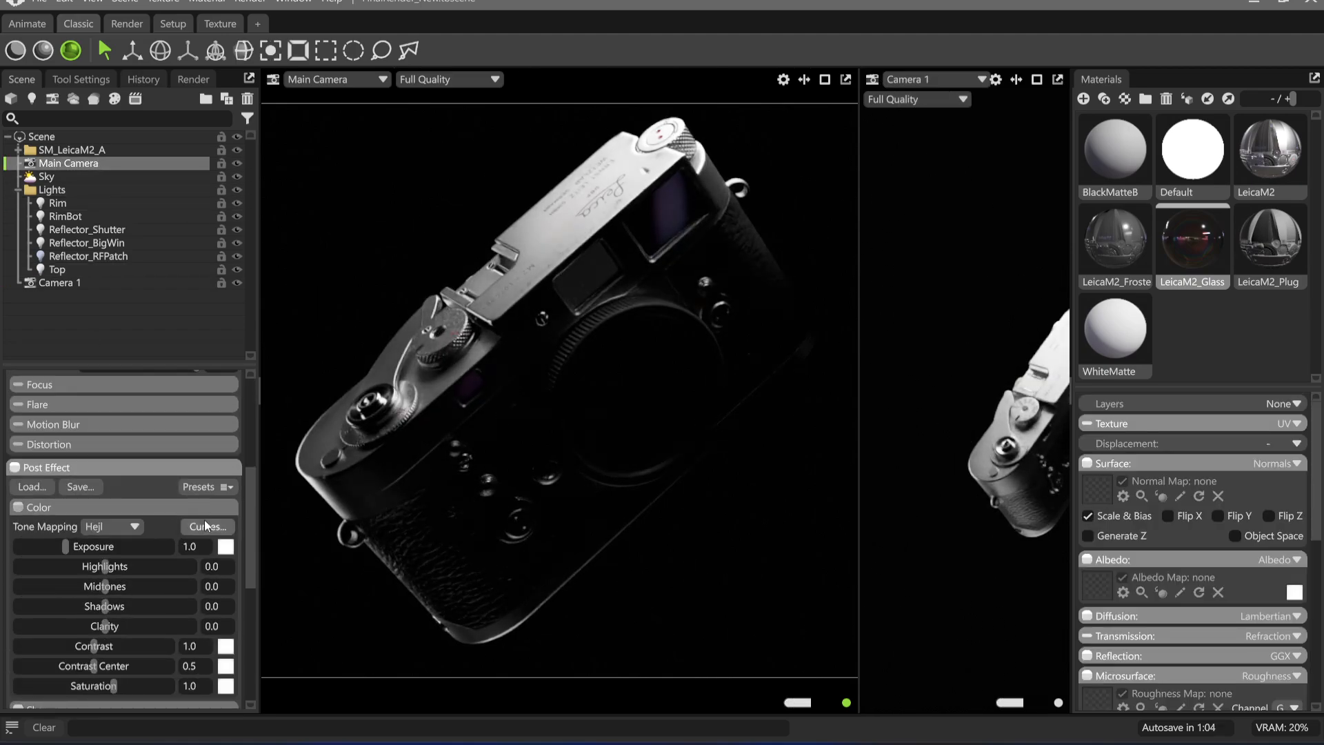
click(208, 526)
drag(683, 233, 974, 311)
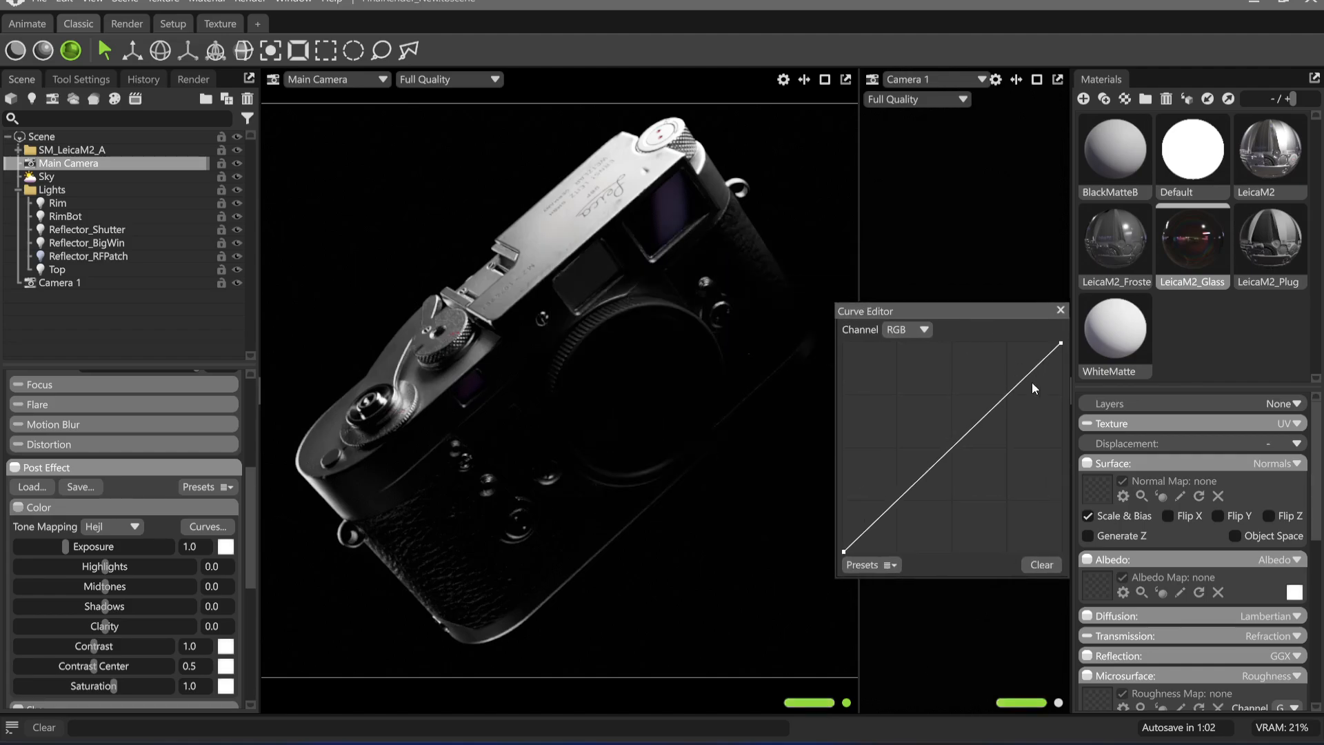
drag(1023, 379, 1014, 366)
drag(891, 492, 890, 507)
drag(1015, 366, 1042, 329)
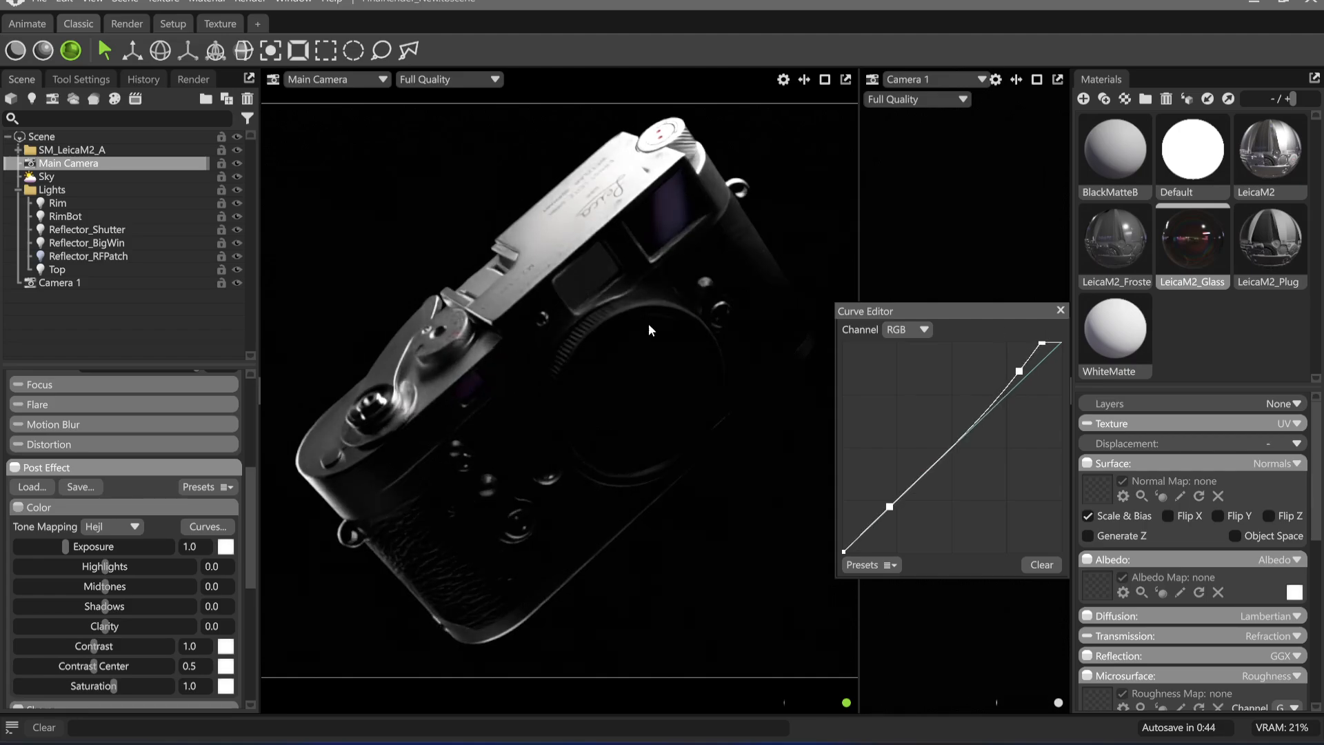
click(1061, 310)
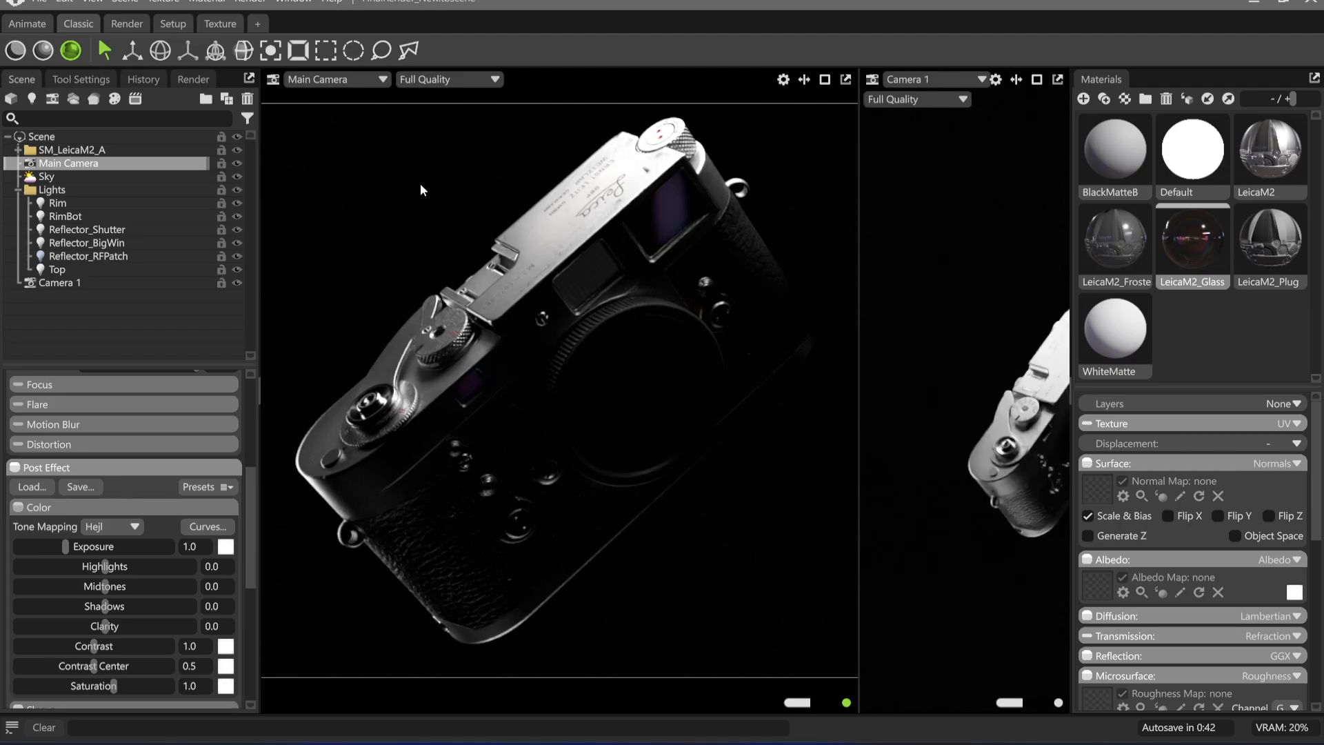
Try a much steeper RGB tone curve on the Main Camera with strongly lowered midtones
click(207, 526)
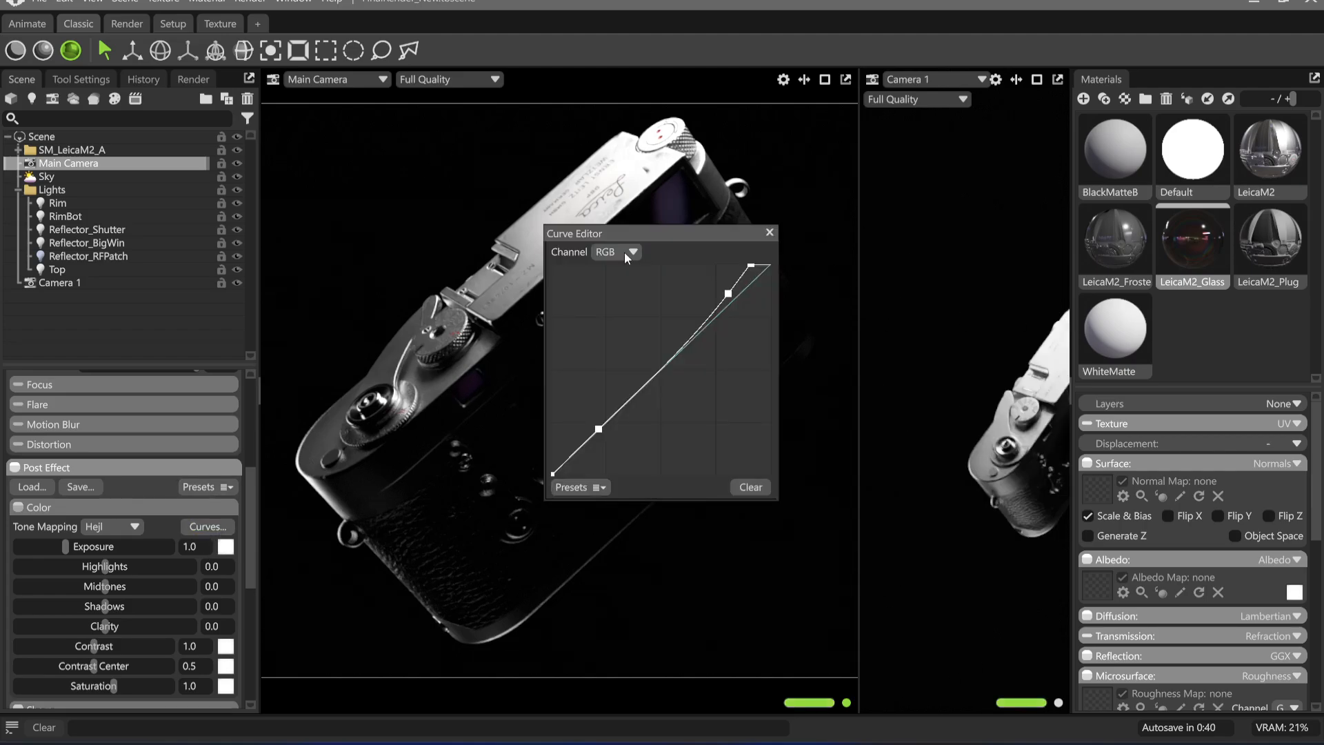
drag(718, 231, 1036, 353)
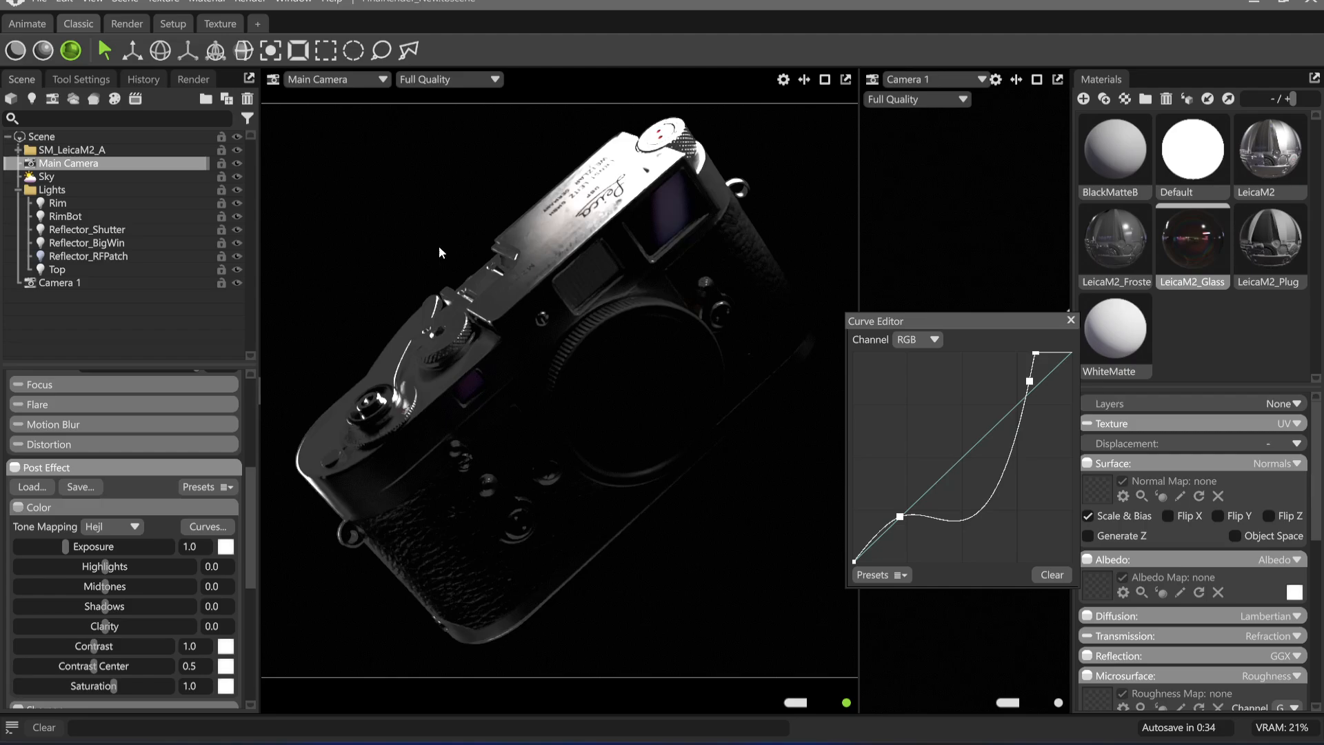
click(1071, 320)
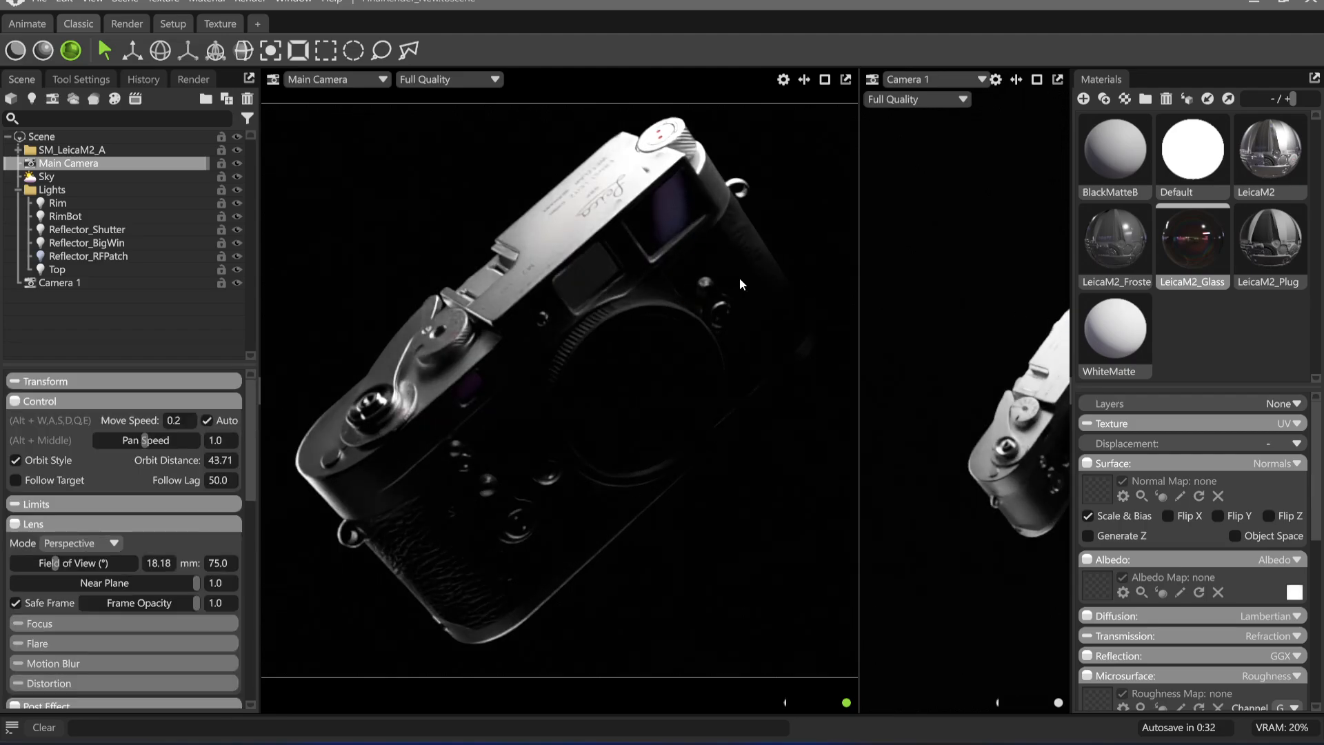
Set the Main Camera's sharpen strength to 0.122
scroll(89, 527, down, 4)
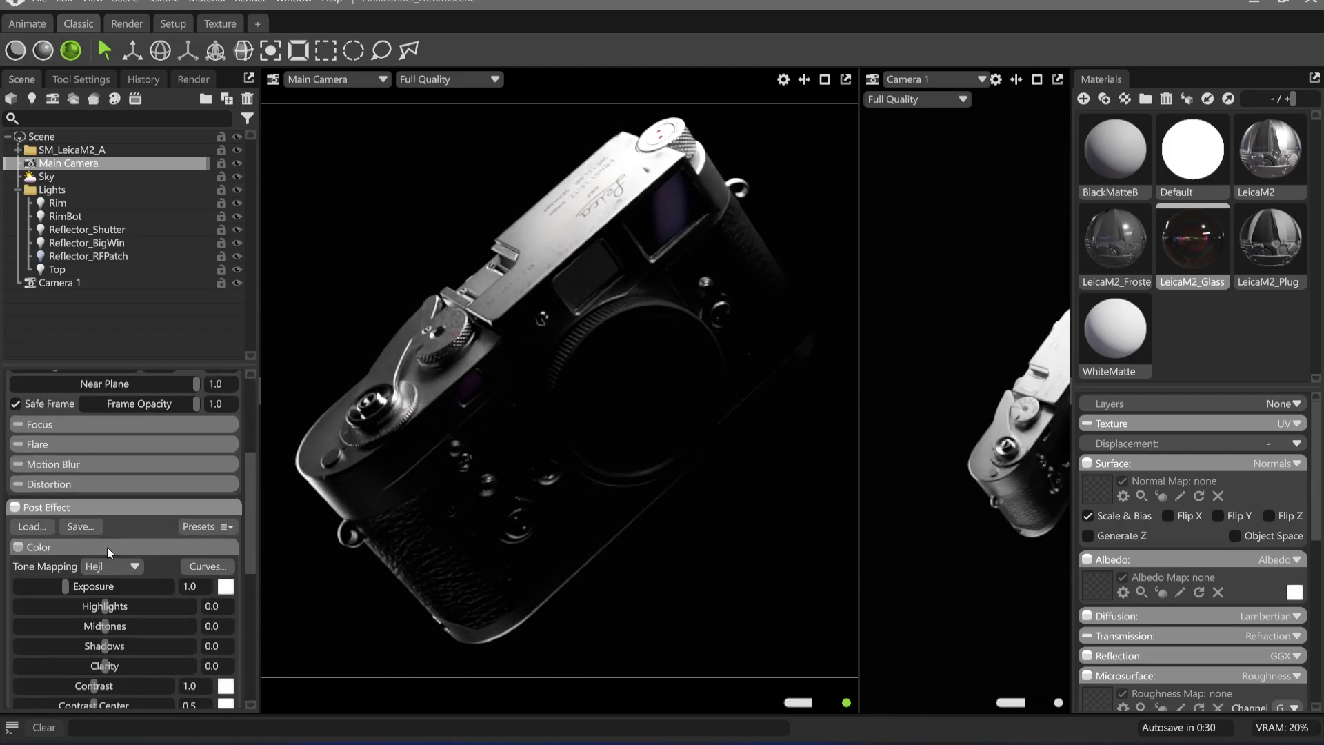
scroll(110, 590, down, 2)
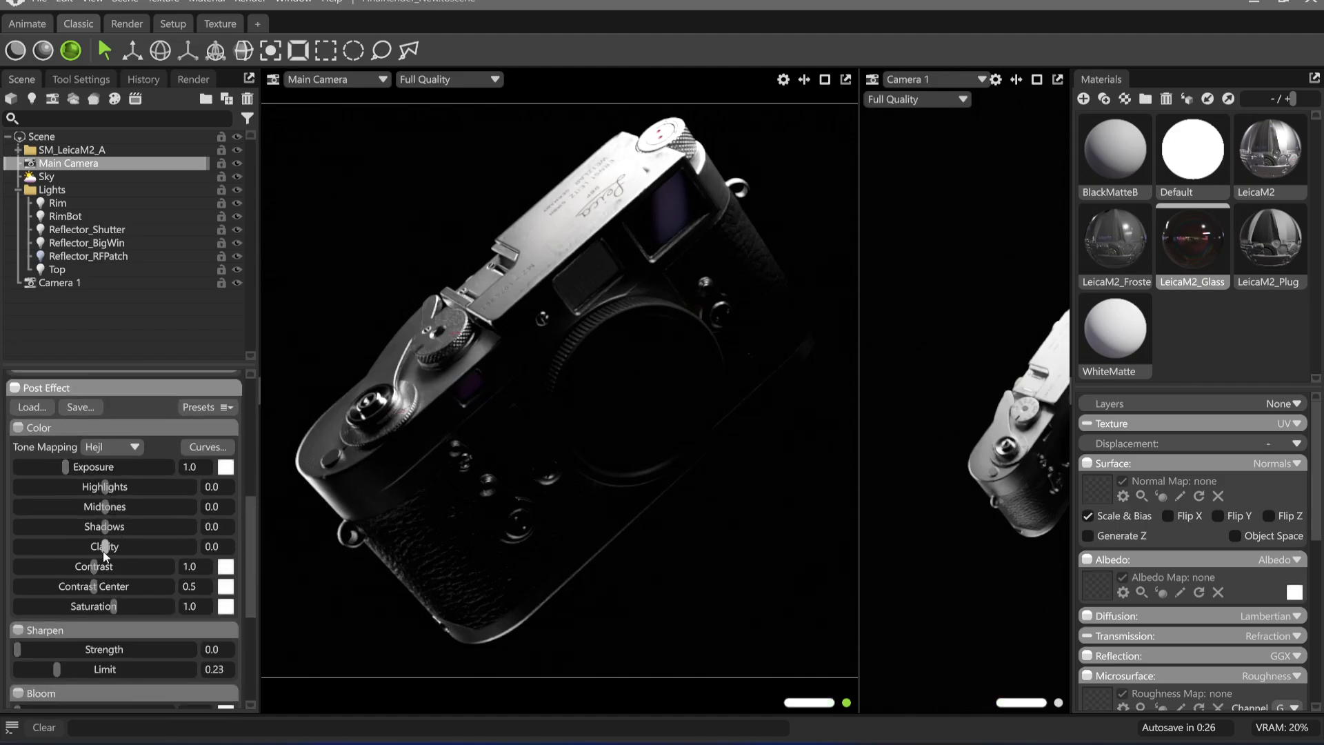
scroll(129, 590, down, 3)
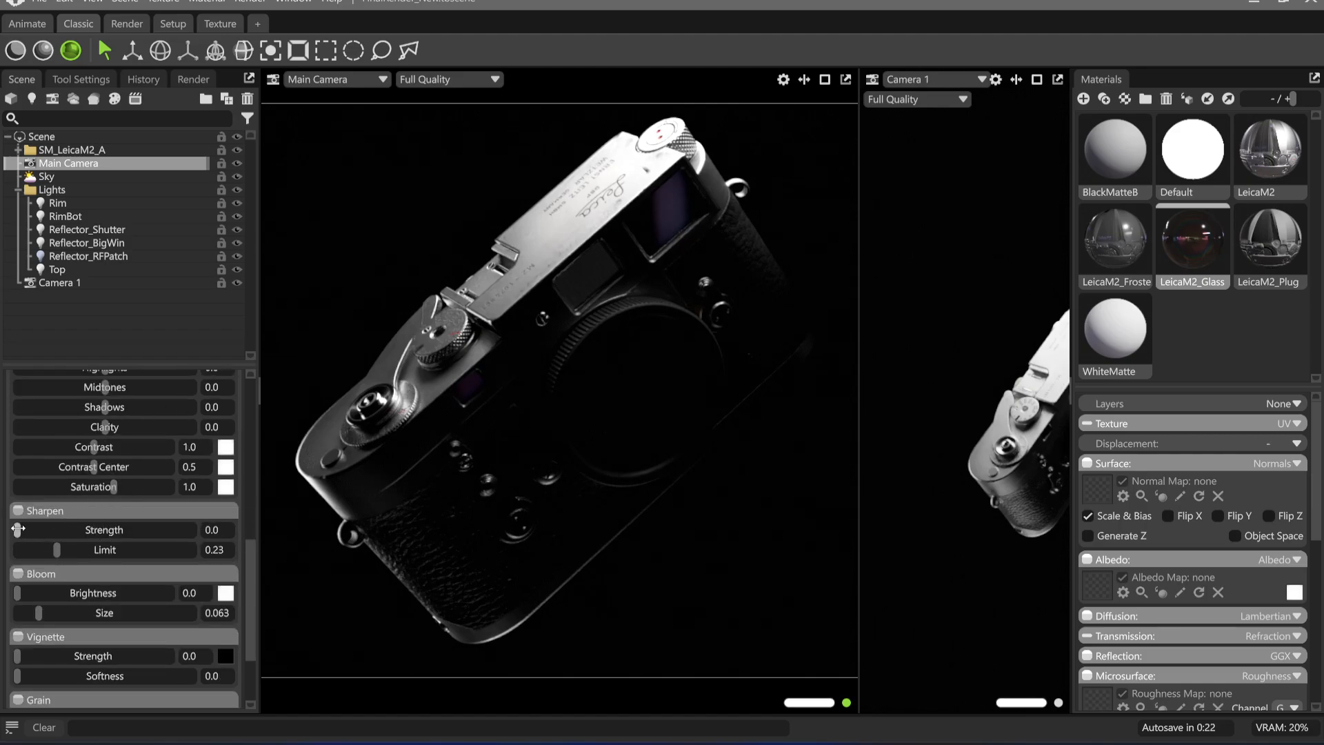
drag(17, 529, 58, 530)
Give the Main Camera a soft bloom with brightness 0.044 and size 0.267
drag(17, 593, 69, 594)
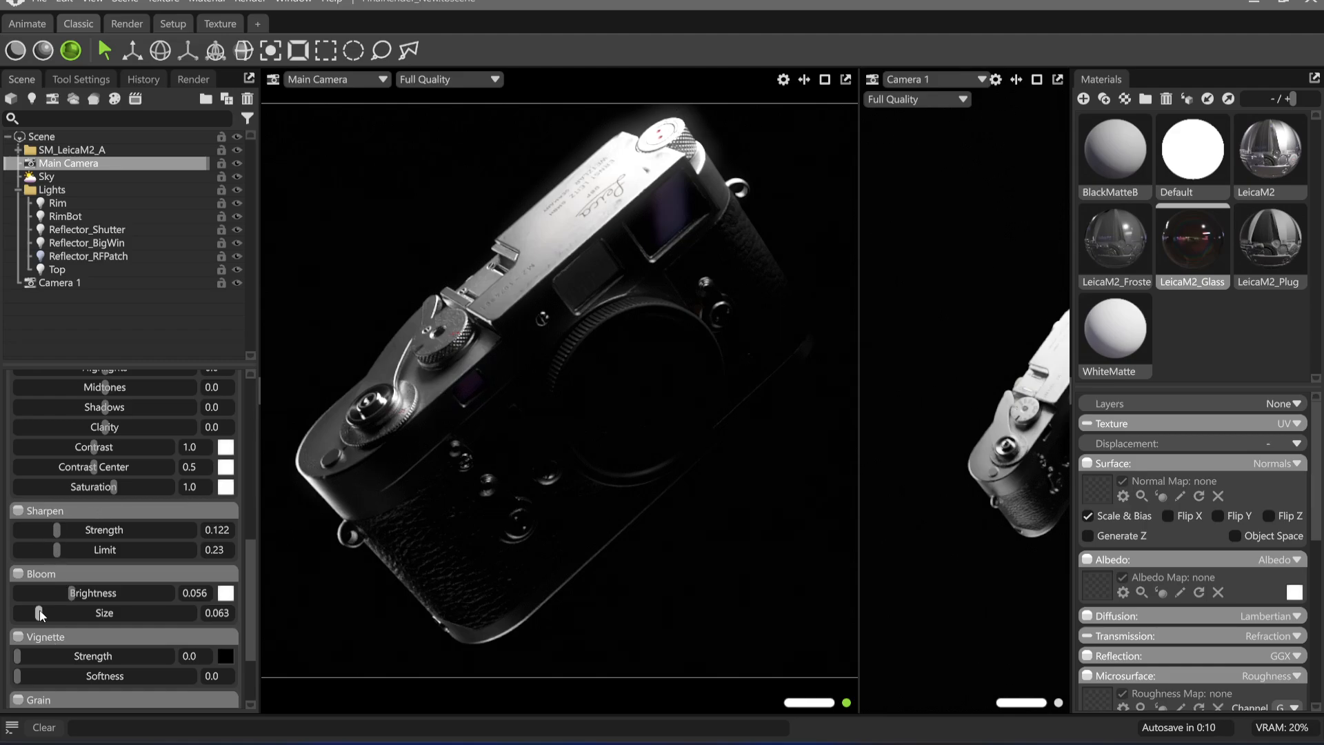
drag(38, 612, 151, 632)
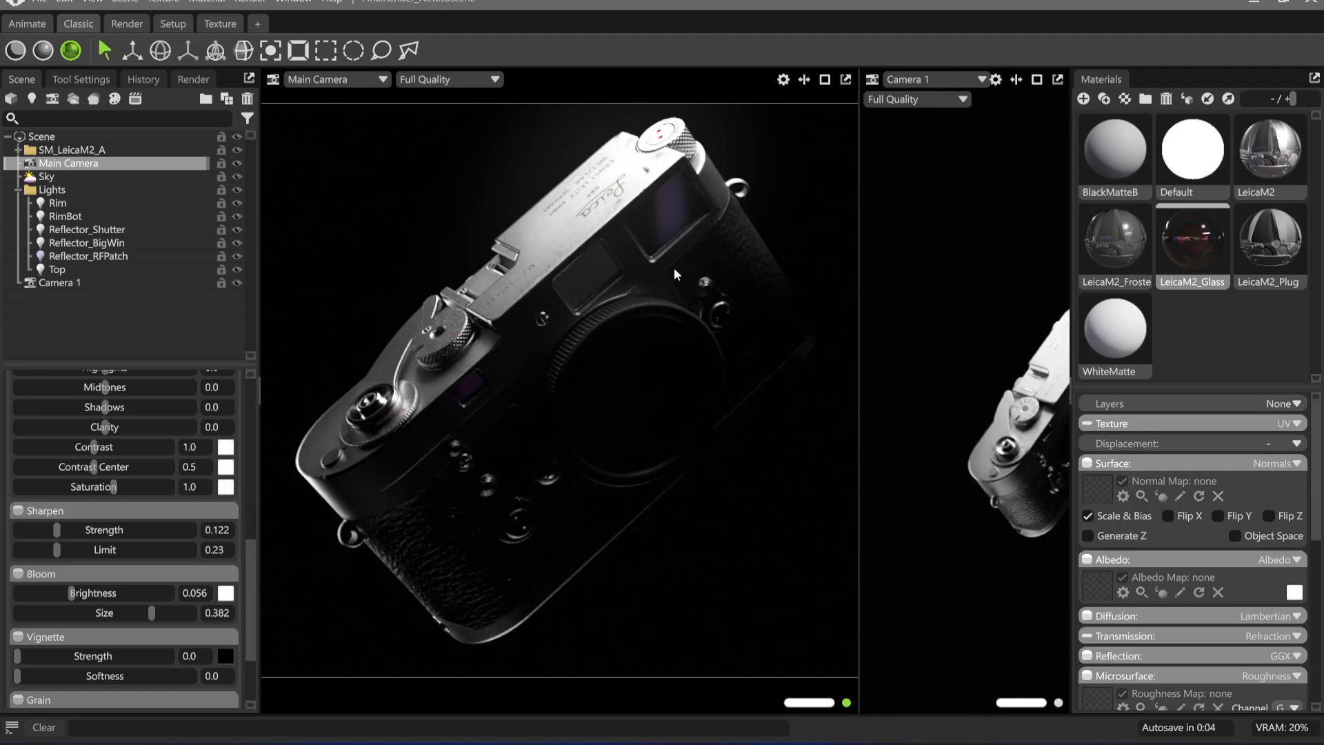
drag(64, 593, 69, 591)
drag(151, 614, 112, 612)
Try a Main Camera vignette with strength 0.57 and the colour white (ffffff)
scroll(110, 584, down, 2)
drag(17, 576, 100, 586)
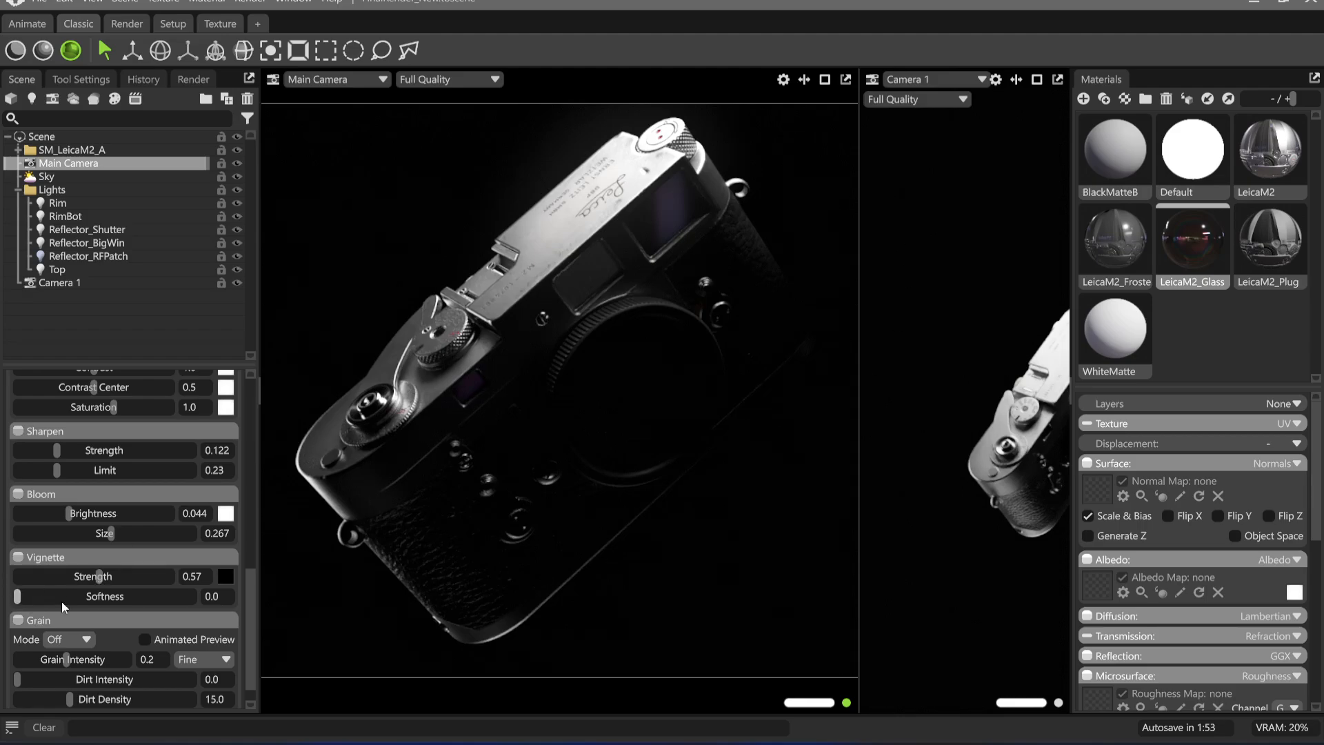
click(232, 577)
click(371, 298)
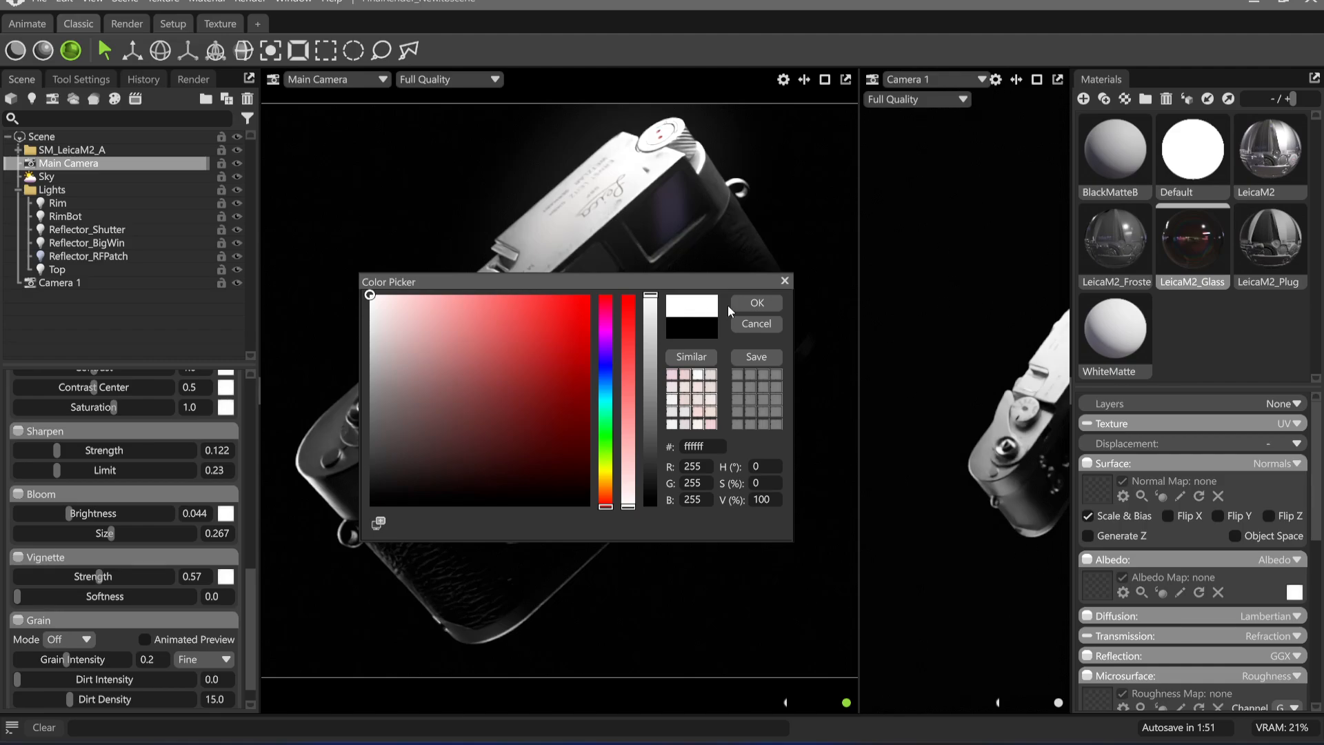
click(755, 304)
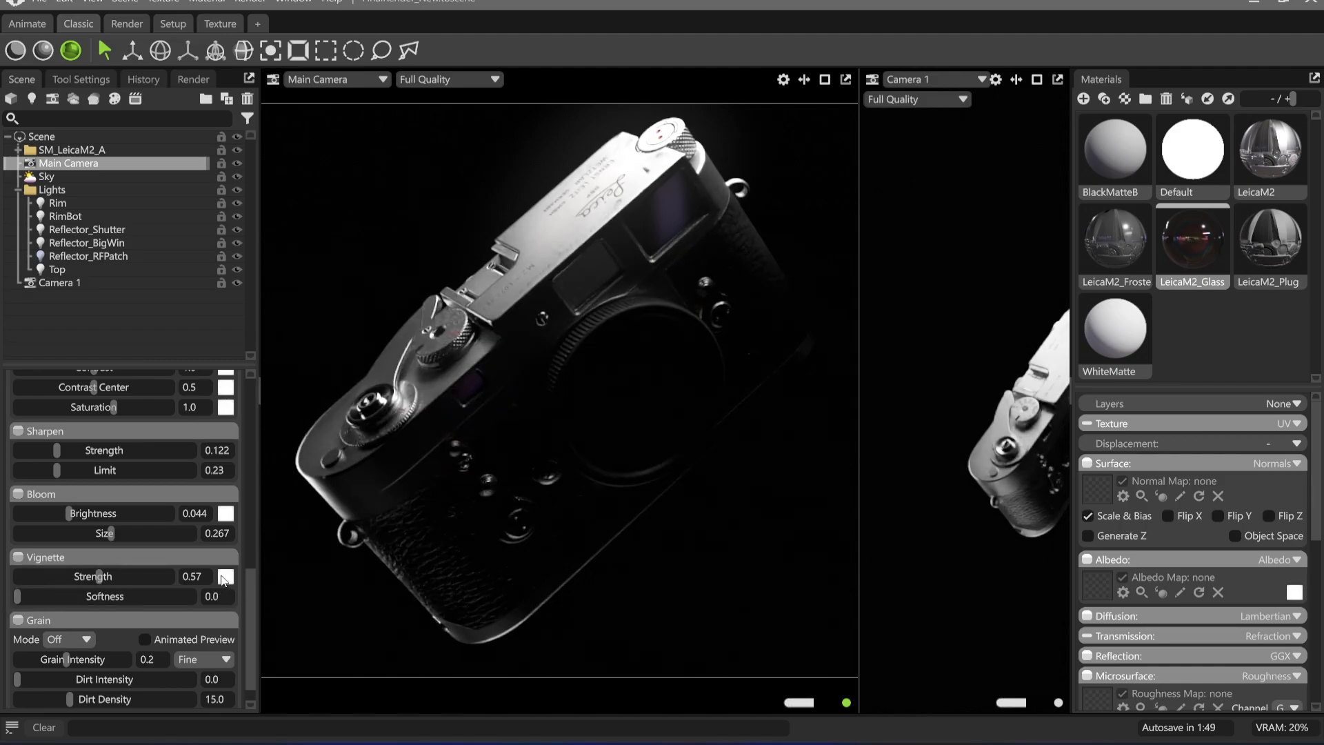
Try a red (ff0000) vignette colour, discard it and return the vignette strength to 0
click(223, 579)
drag(369, 295, 961, 474)
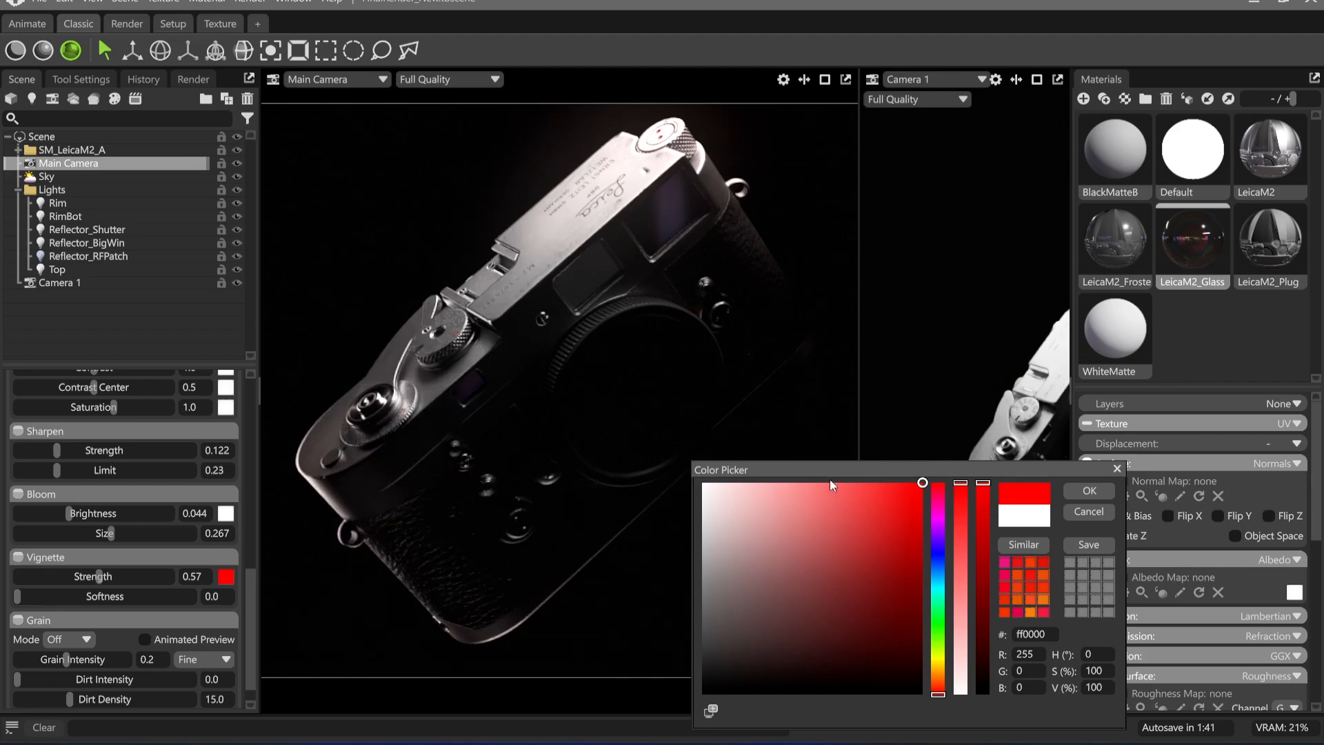
drag(829, 473, 692, 444)
click(959, 484)
drag(99, 578, 15, 578)
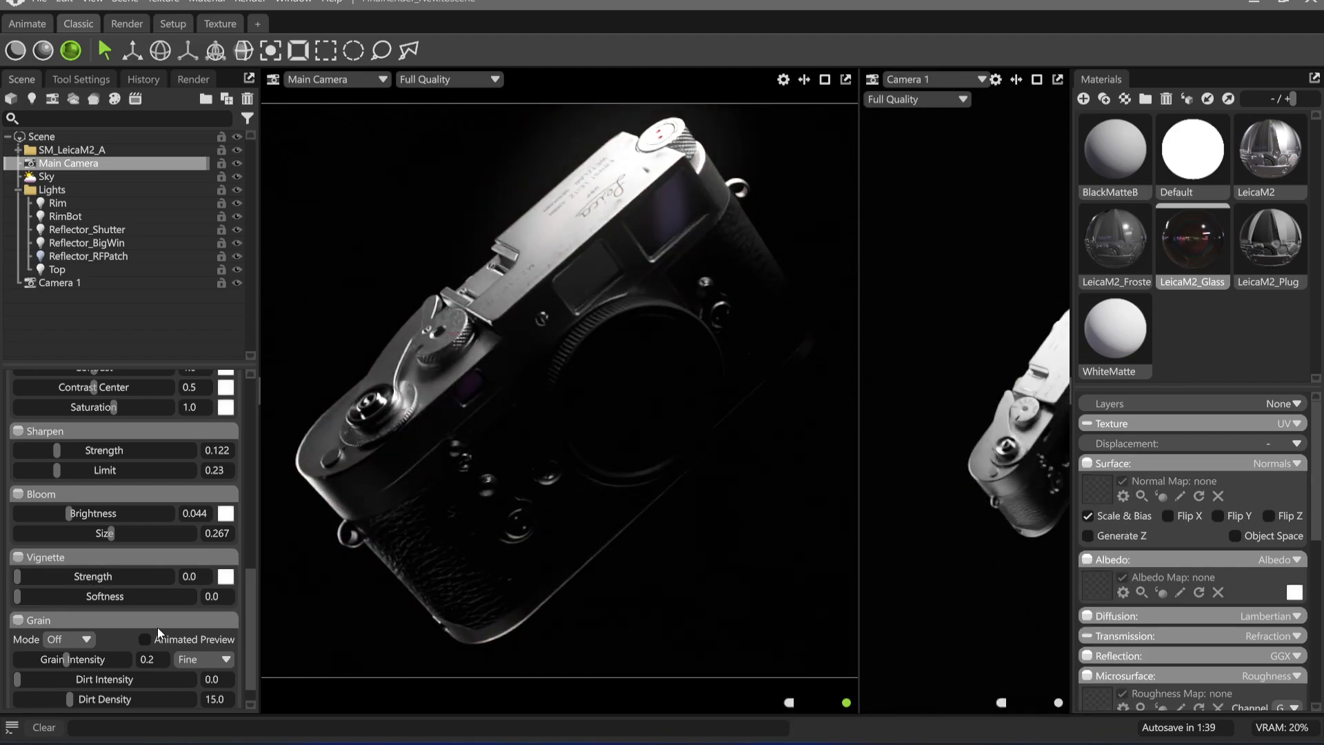
Add Film grain to the Main Camera with animated preview enabled and a grain intensity of 0.05
scroll(110, 633, down, 1)
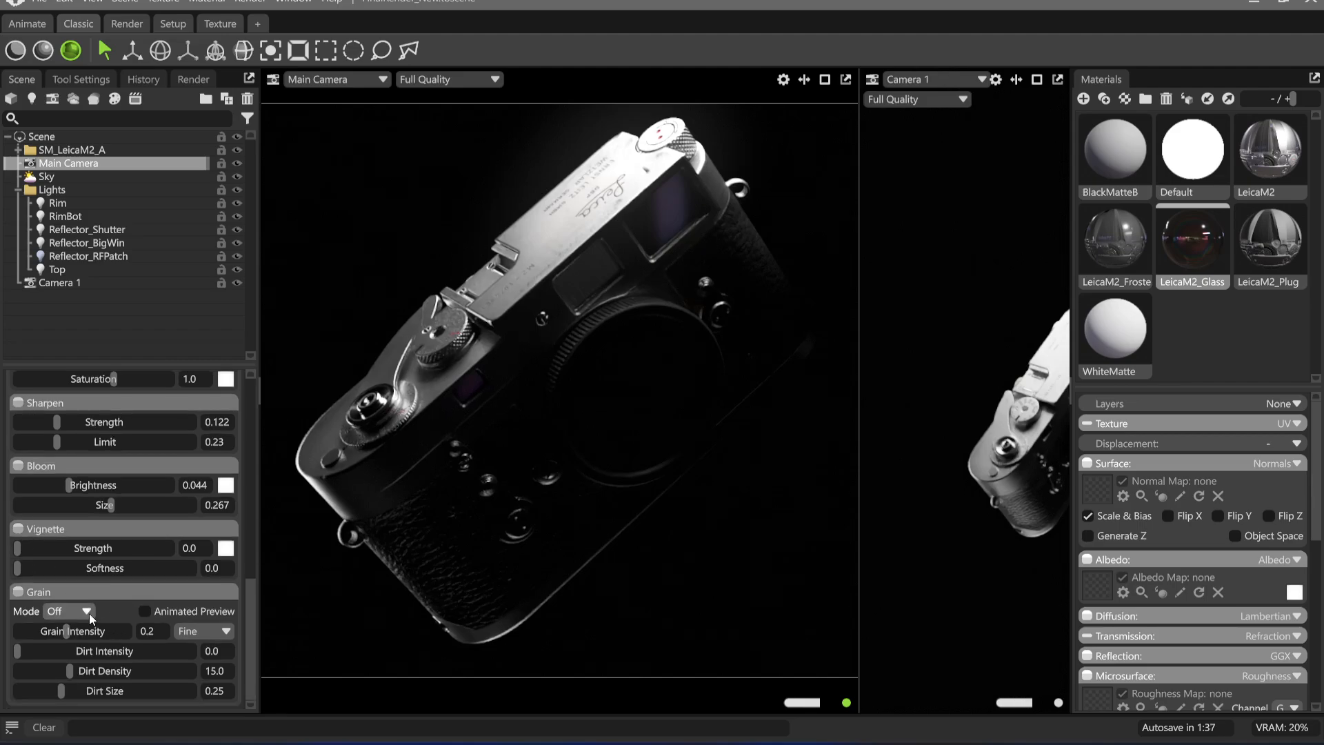
click(89, 612)
click(71, 643)
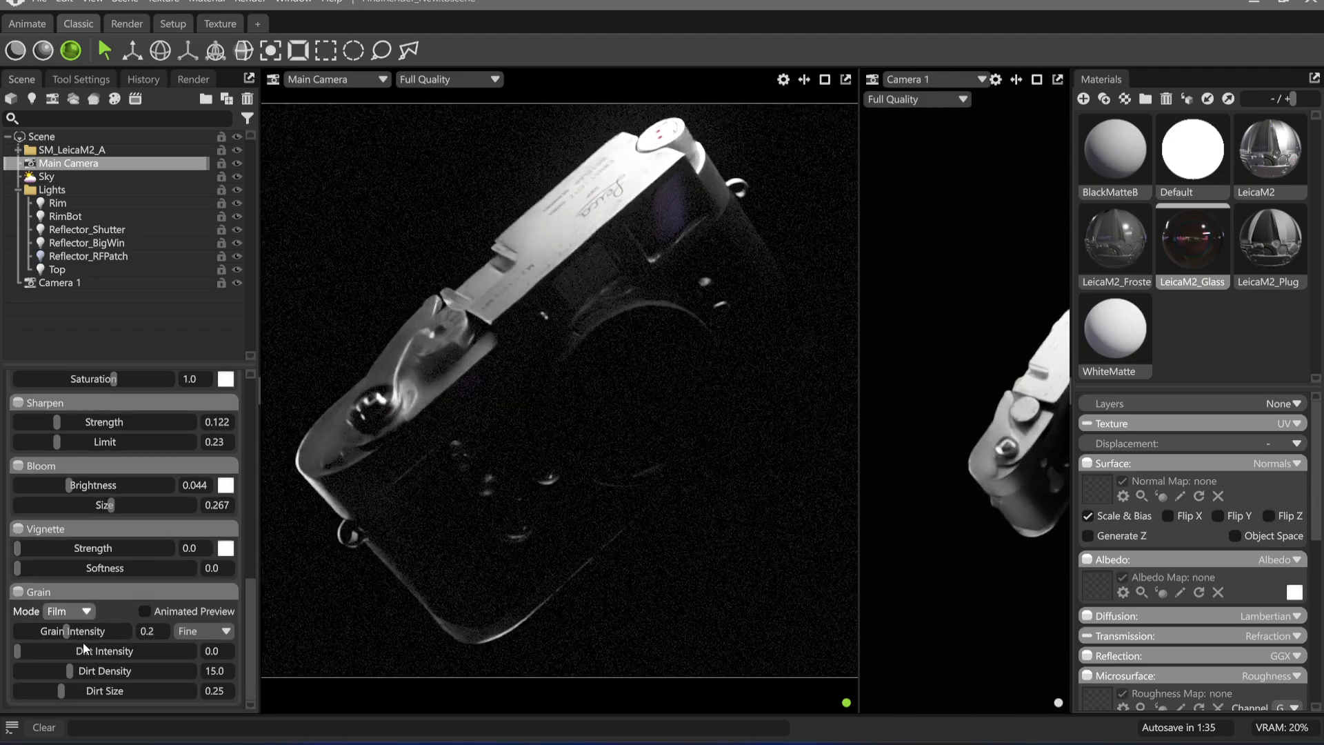
click(158, 611)
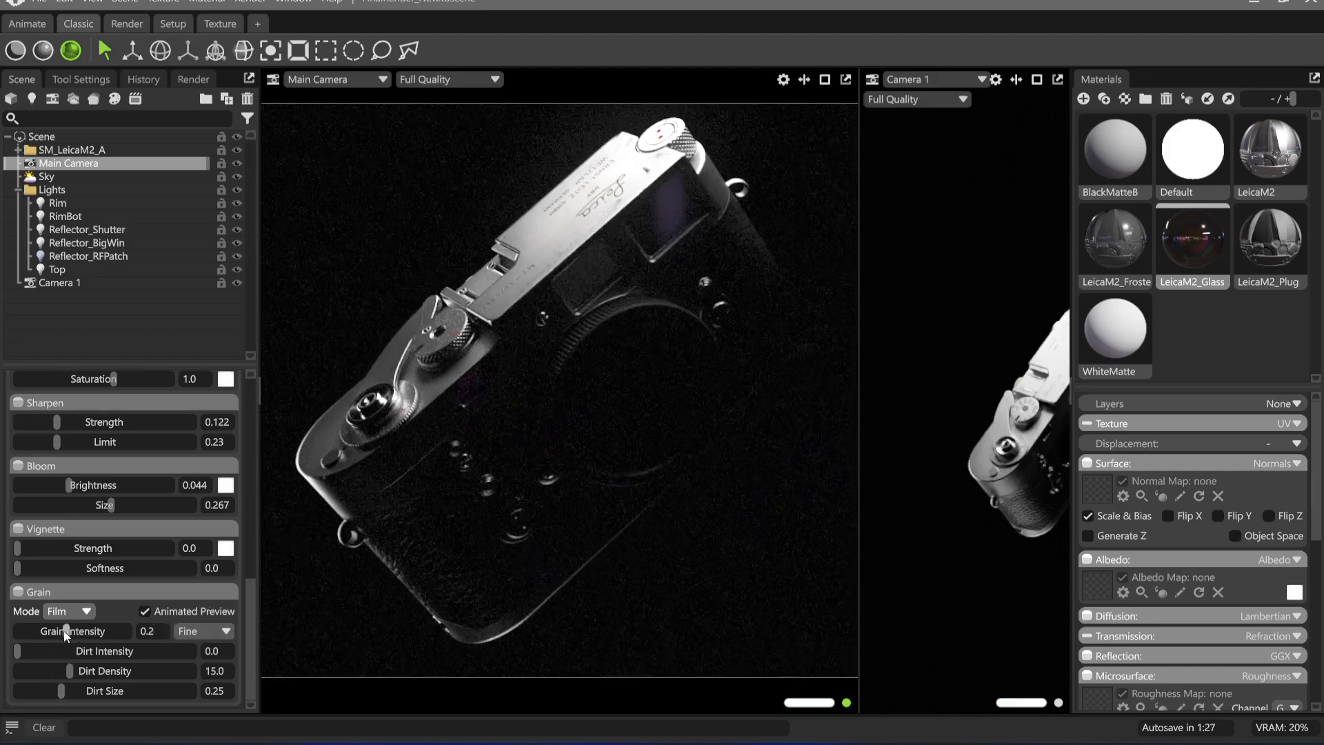
drag(65, 631, 48, 631)
text(5)
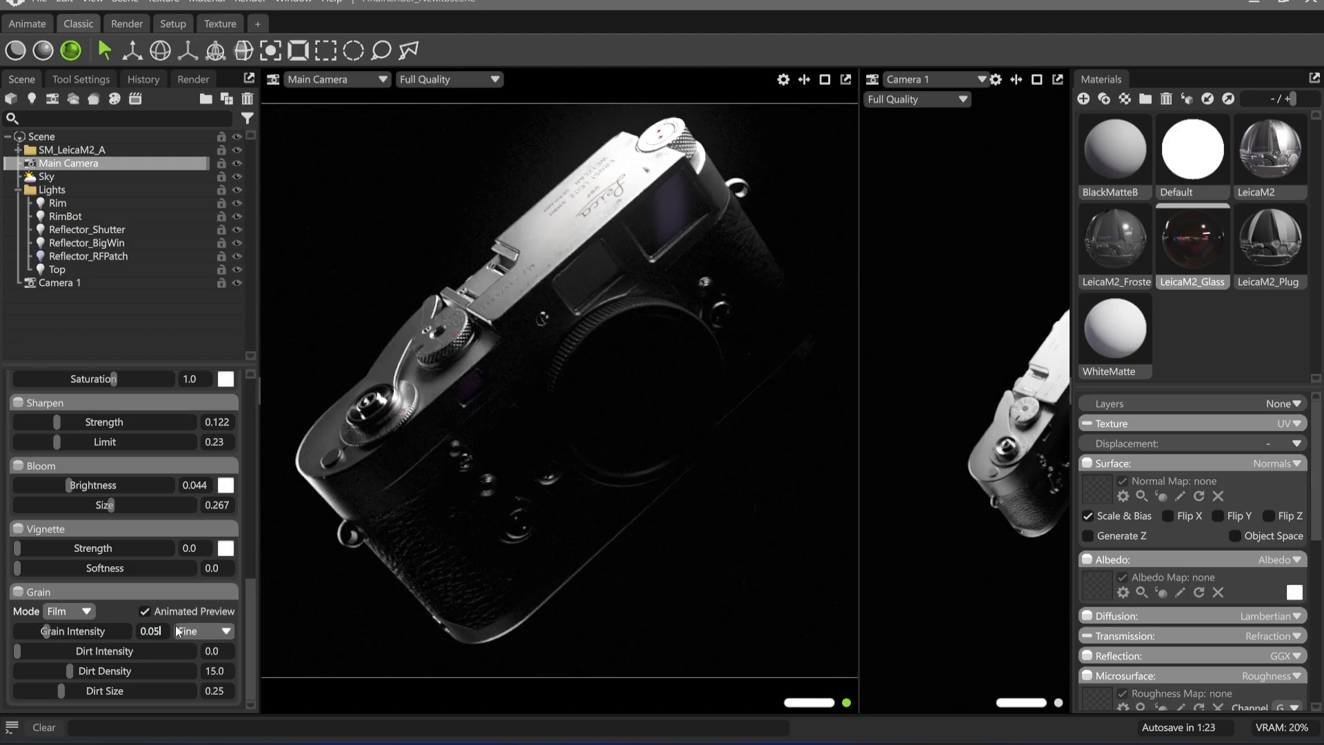
click(342, 233)
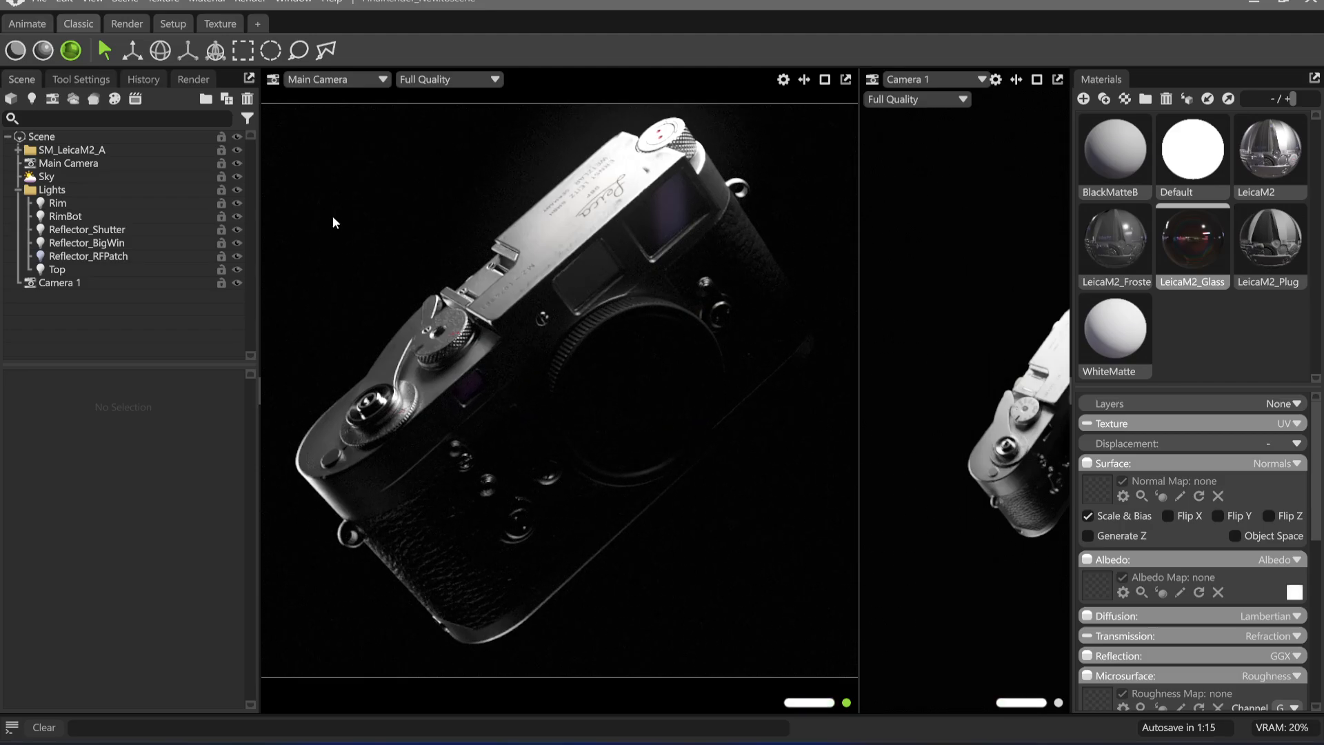
Test a sky light brightness of 0.052, then reduce it to 0
click(111, 176)
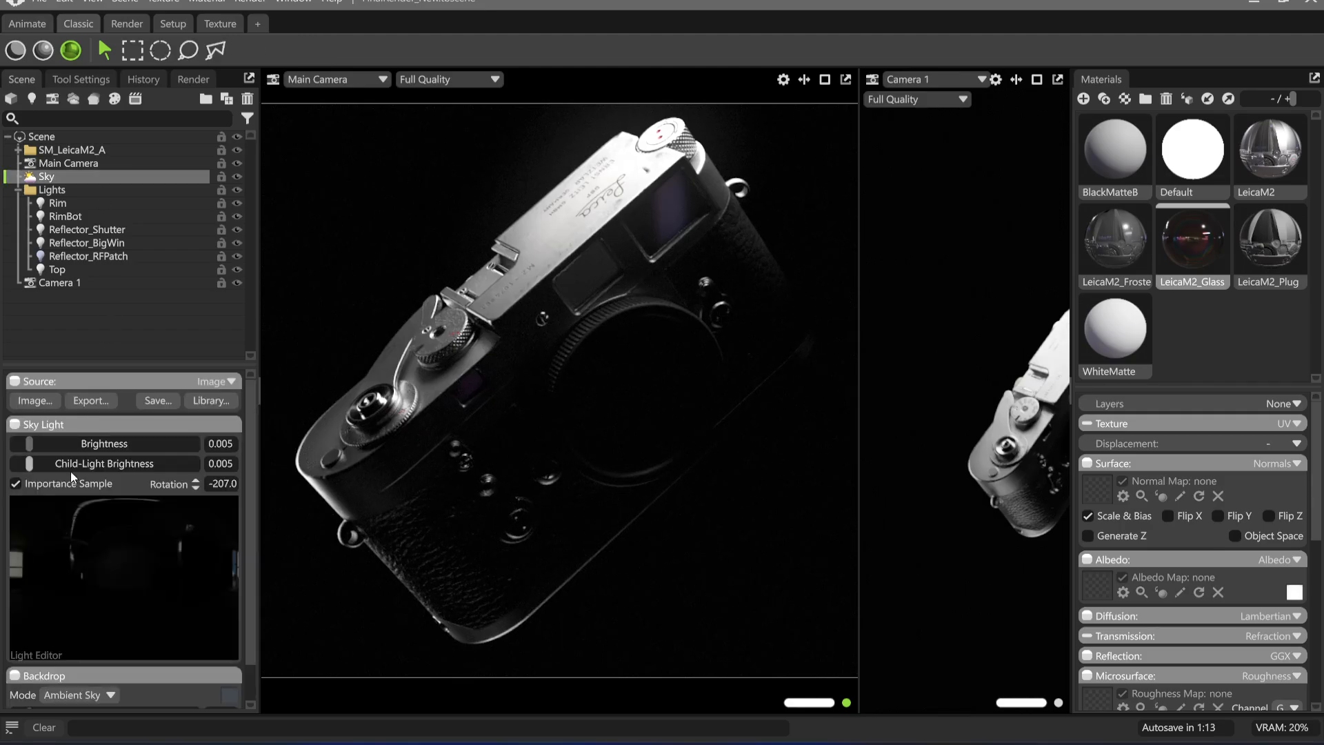
drag(32, 443, 42, 444)
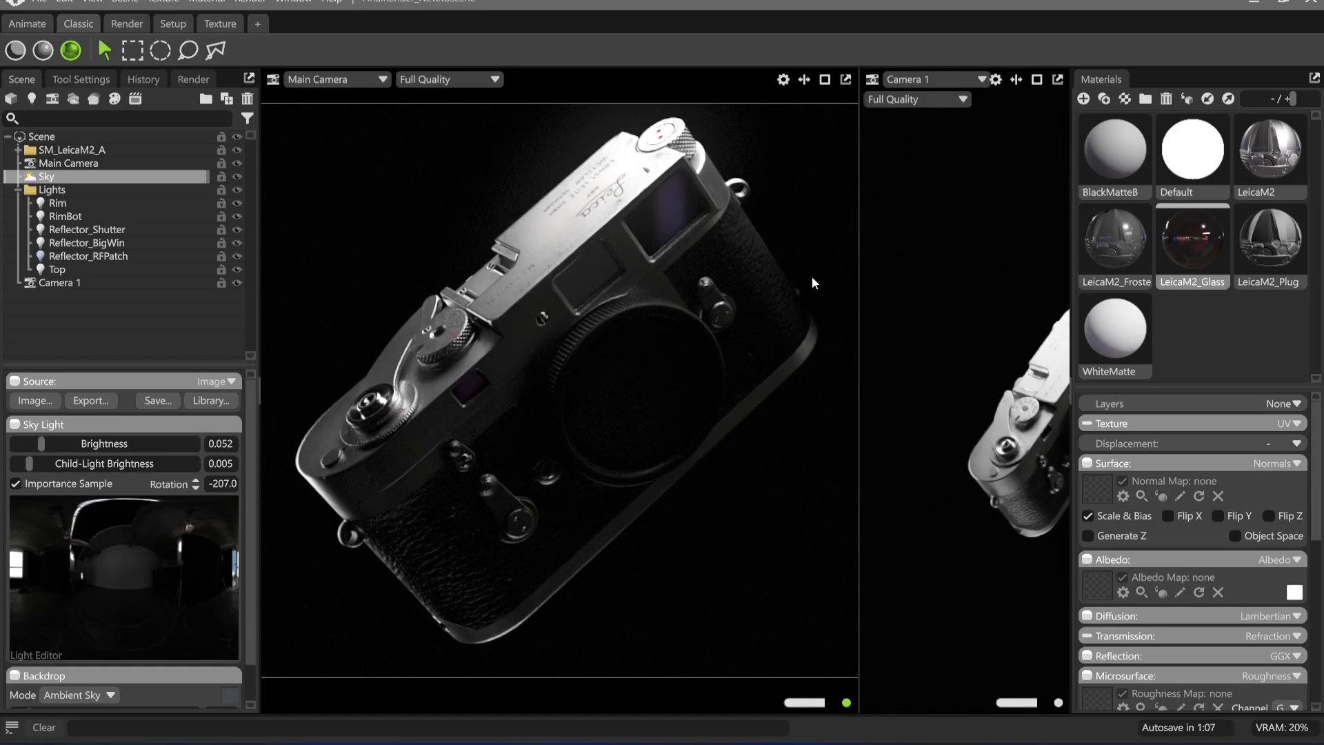
drag(41, 444, 15, 444)
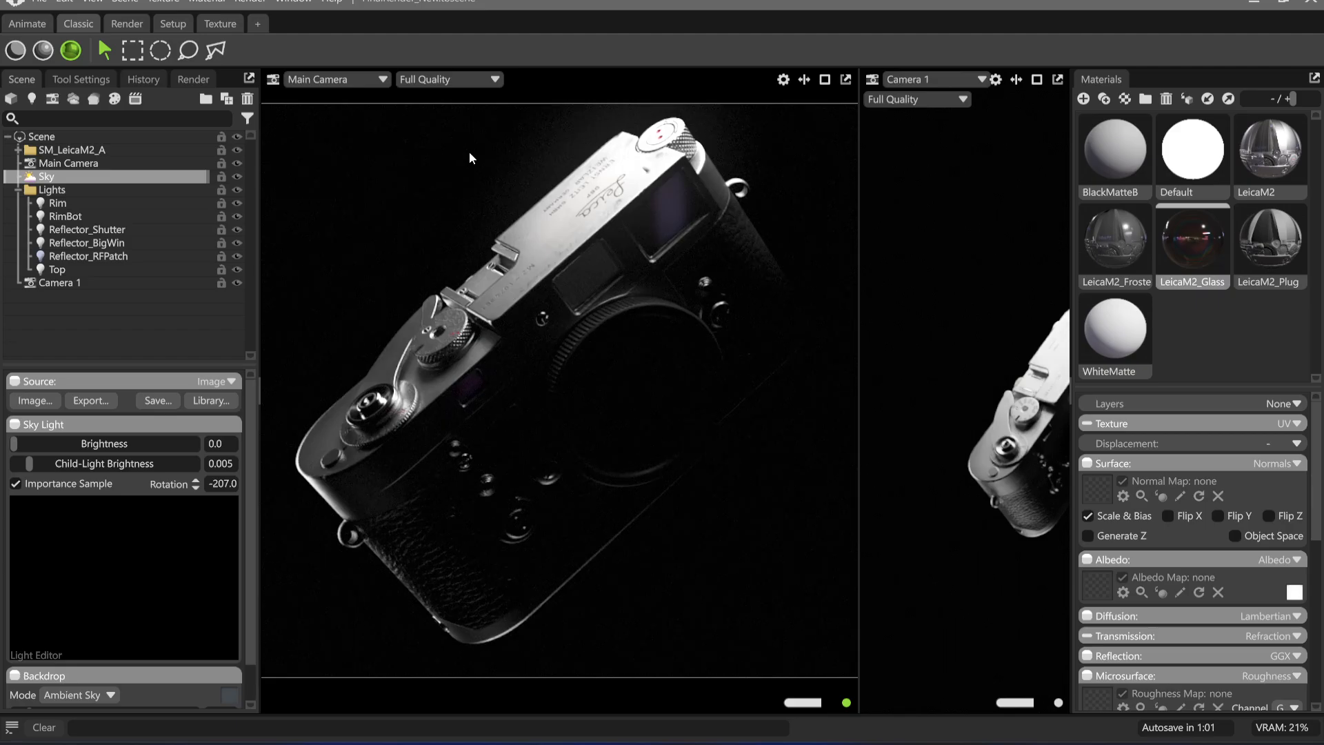
Duplicate the Rim light and rename the copy Fill
click(73, 202)
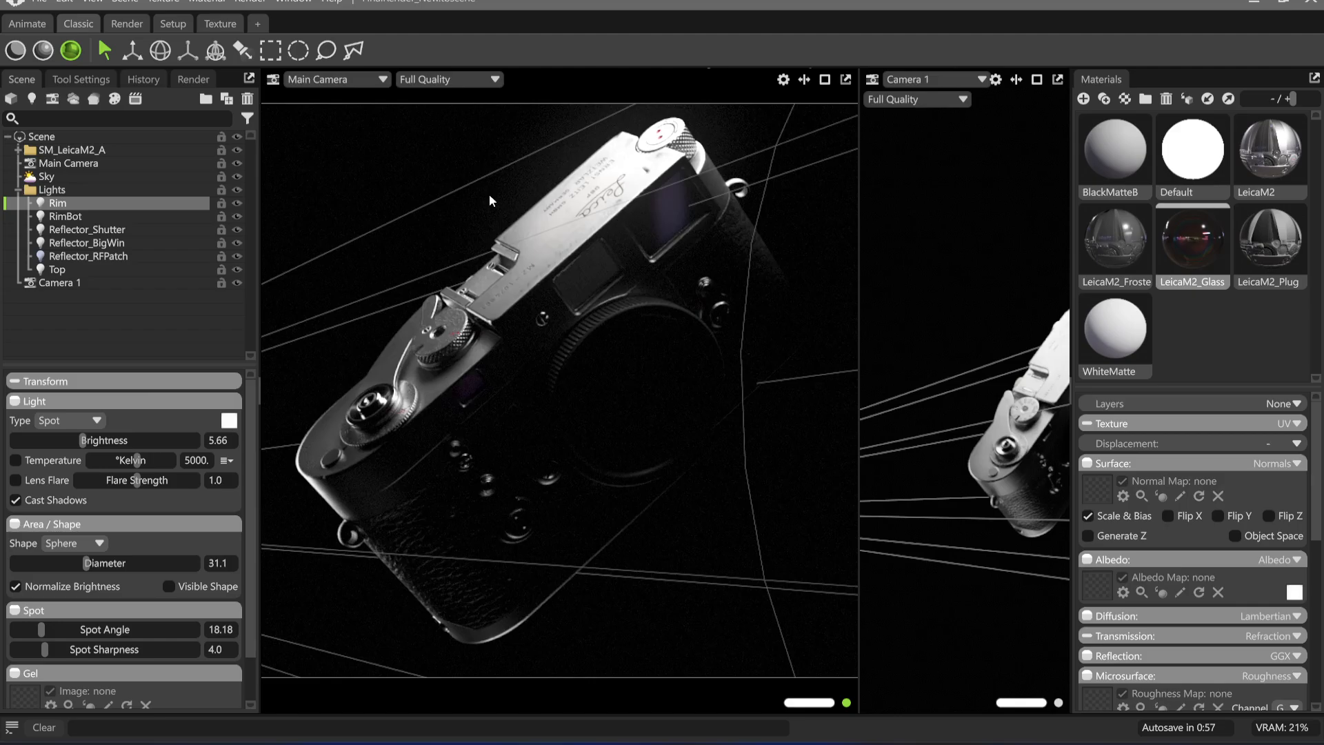
key(ctrl+d)
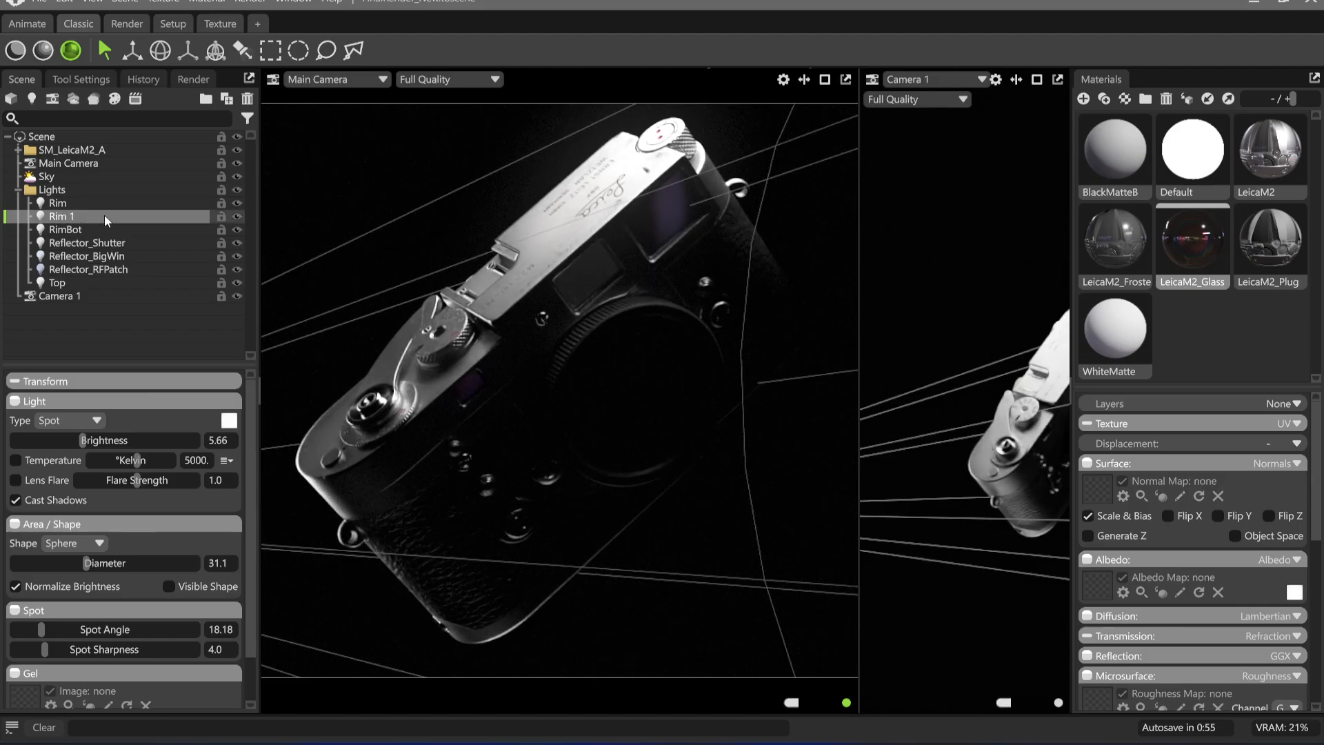
double_click(95, 216)
text(Fill)
key(Return)
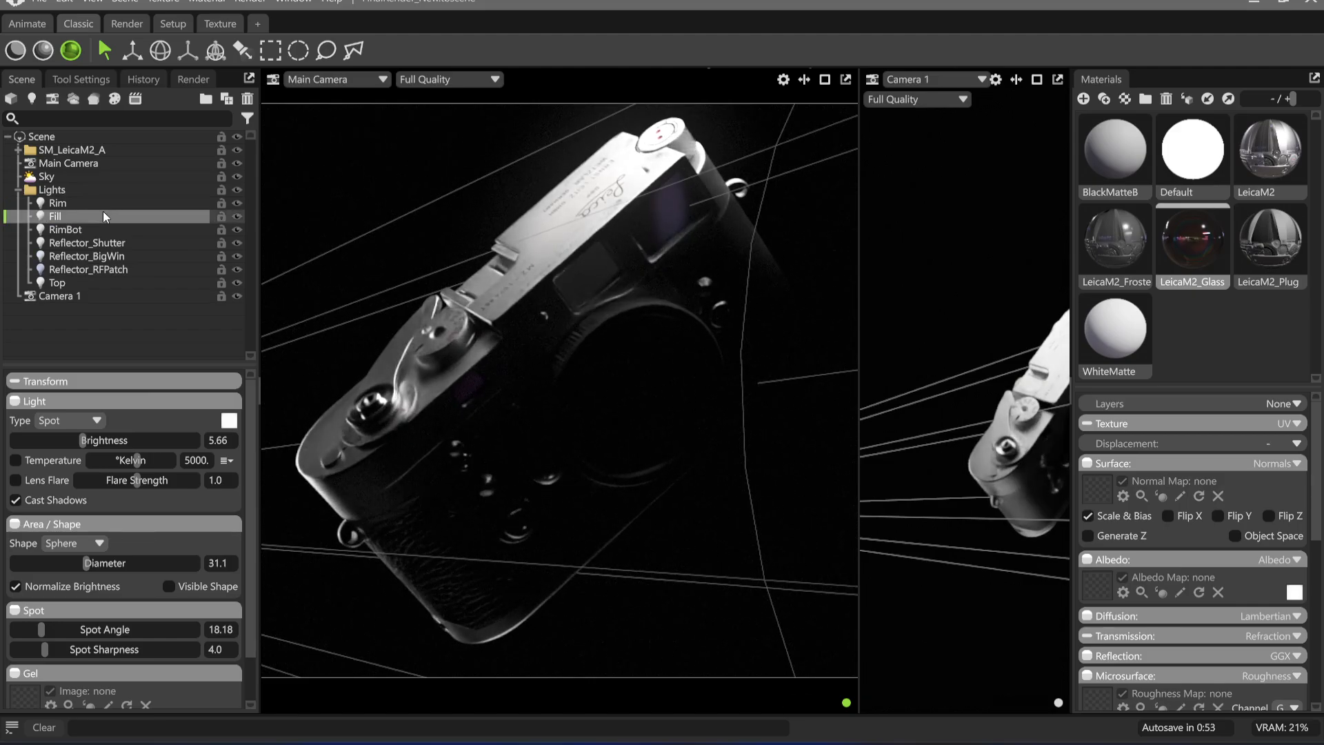
Place the Fill light's highlight on the Leica's front, and set its brightness to 5.307 and diameter to 18.0
click(246, 54)
drag(728, 290, 668, 305)
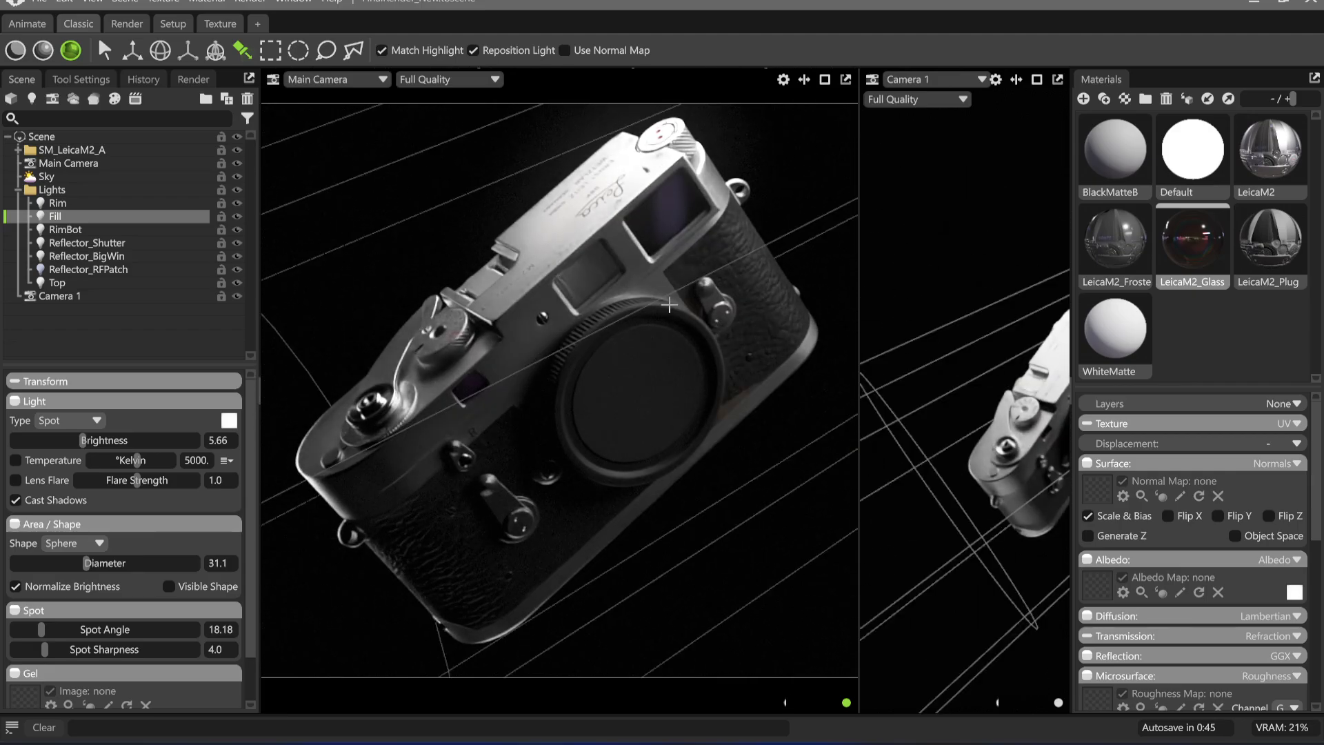
drag(83, 440, 78, 440)
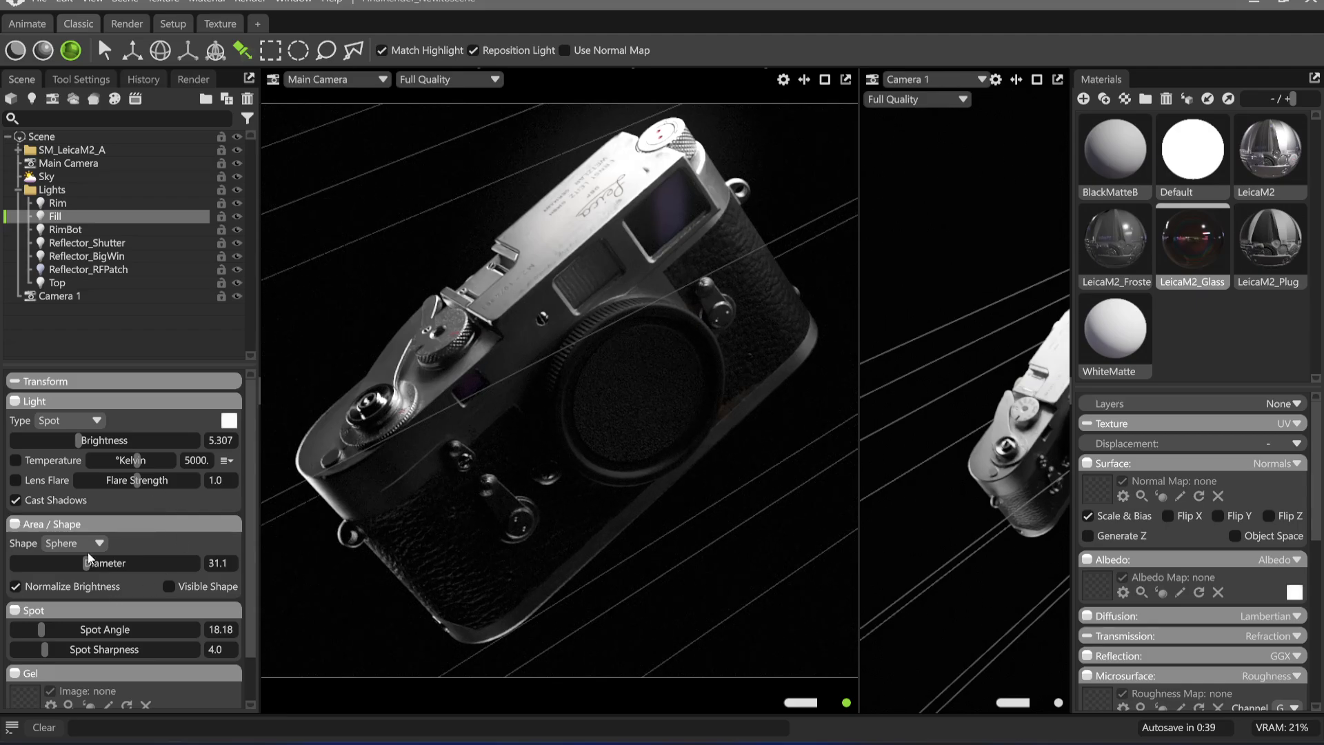
drag(88, 559, 74, 563)
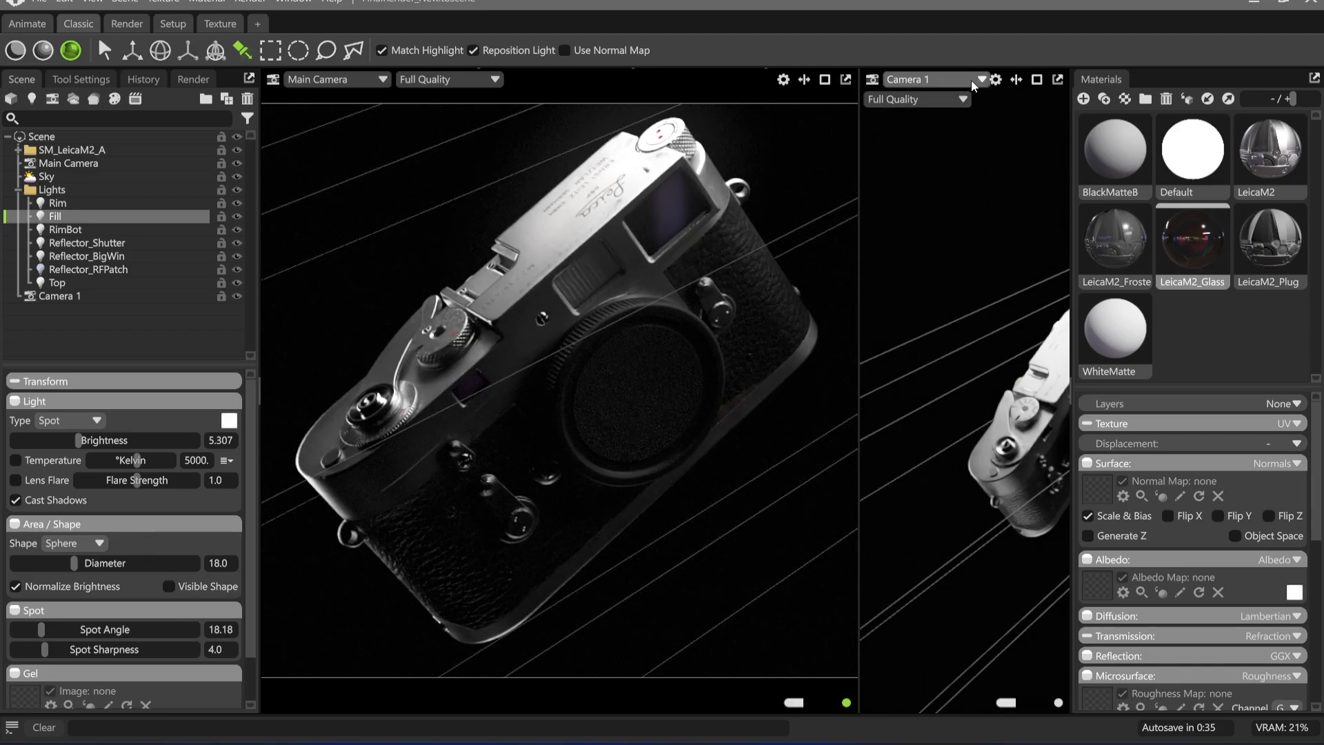
Compare the Fill light with a sky brightness of 0.074 by hiding Fill, then return the sky to 0 and show Fill again
click(236, 216)
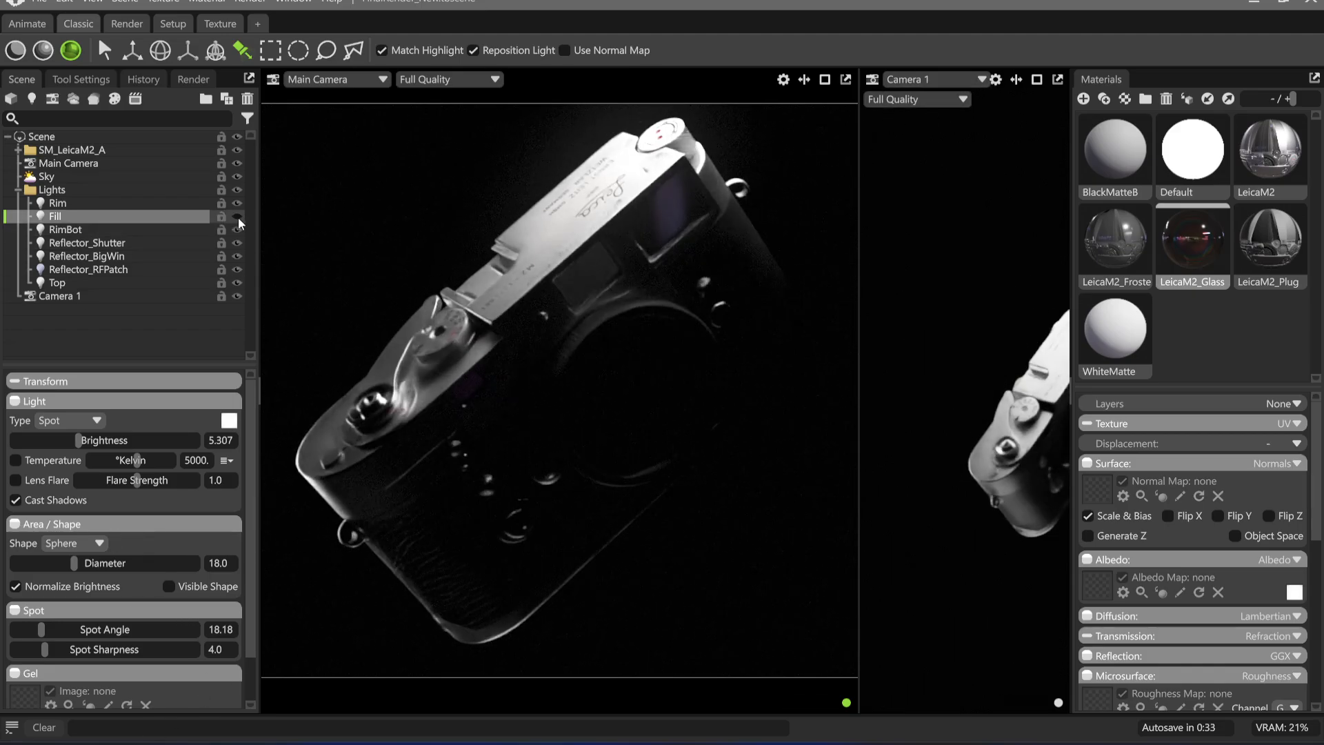
click(75, 176)
drag(14, 444, 43, 443)
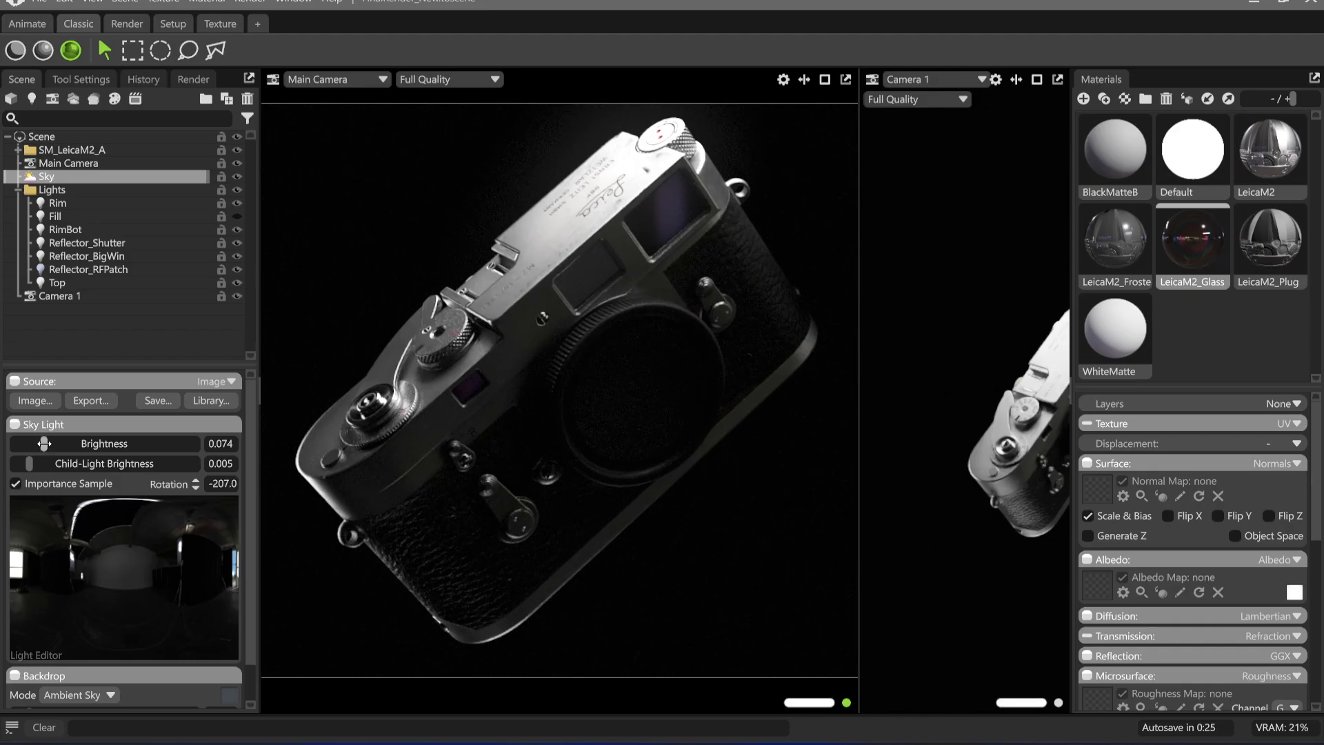
drag(44, 443, 13, 443)
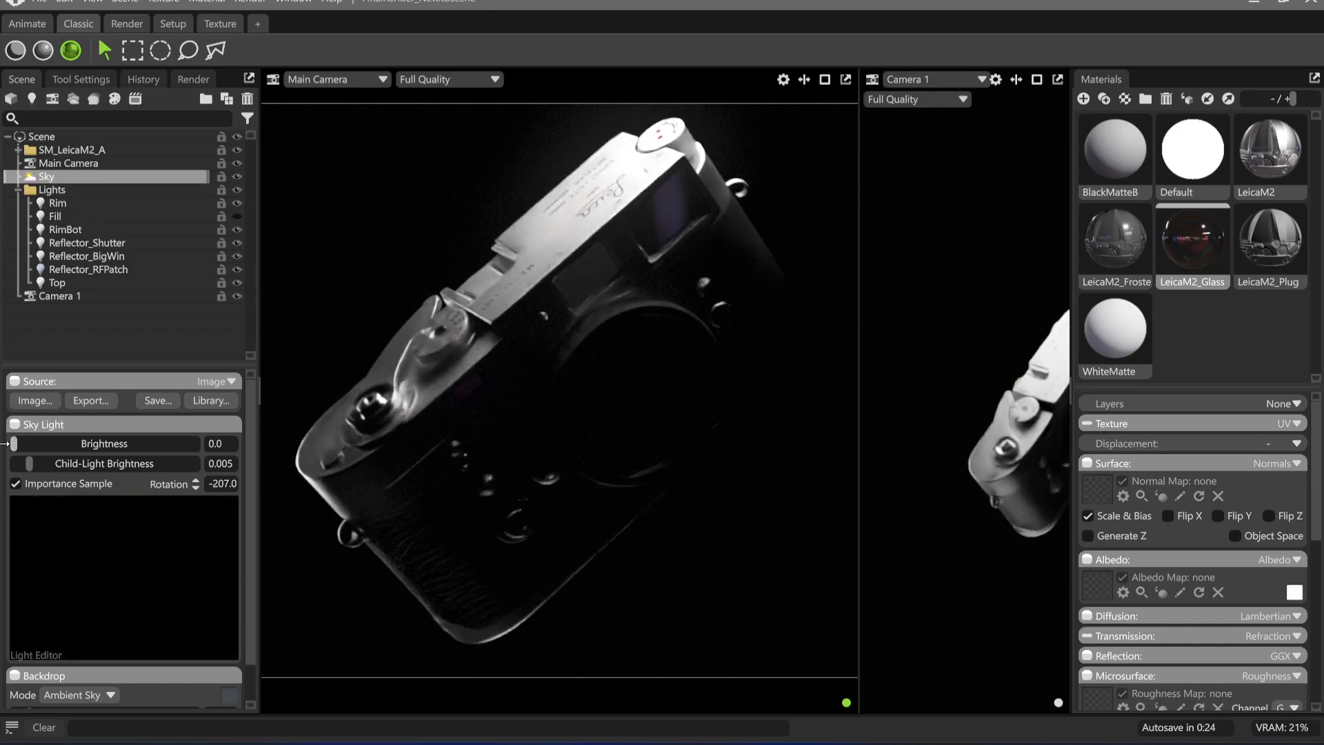
click(238, 217)
click(147, 216)
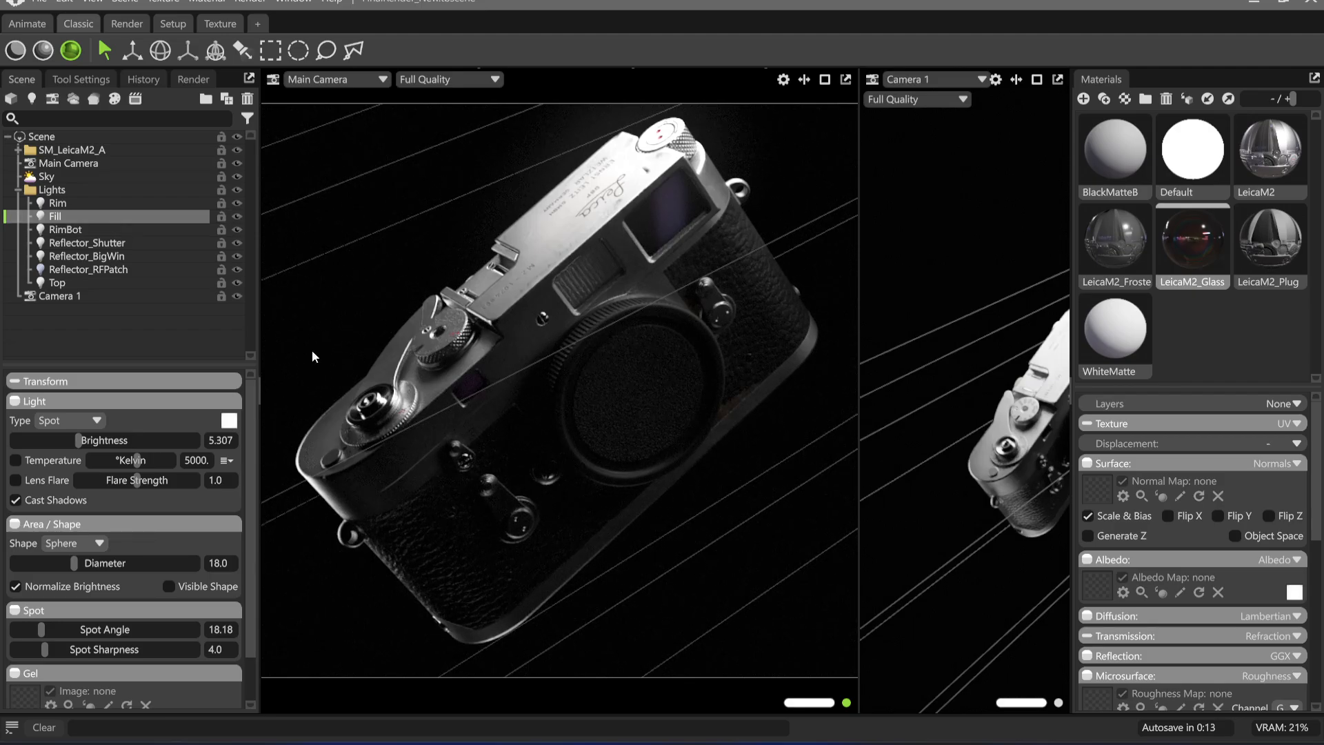
Set the sky light brightness to 0.01 and the Fill light's brightness to 5.094
click(46, 176)
drag(18, 445, 31, 446)
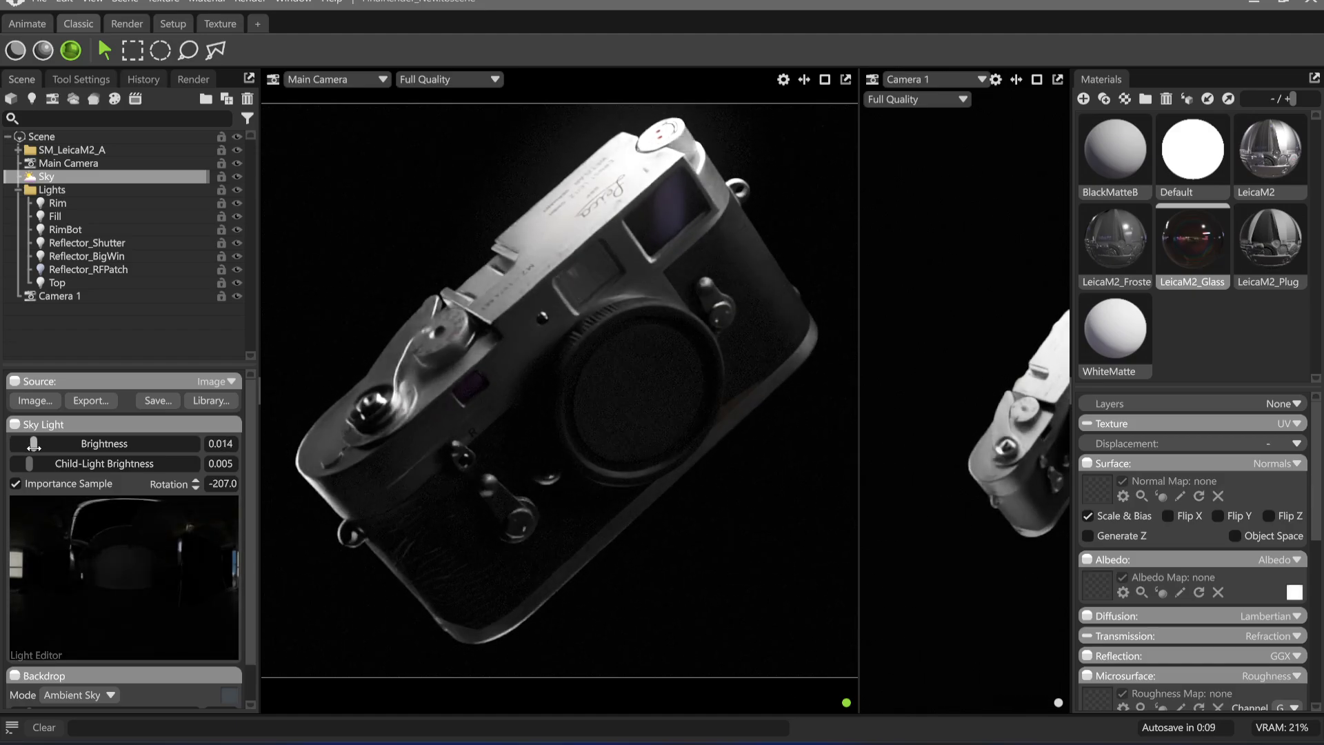
click(58, 202)
click(55, 216)
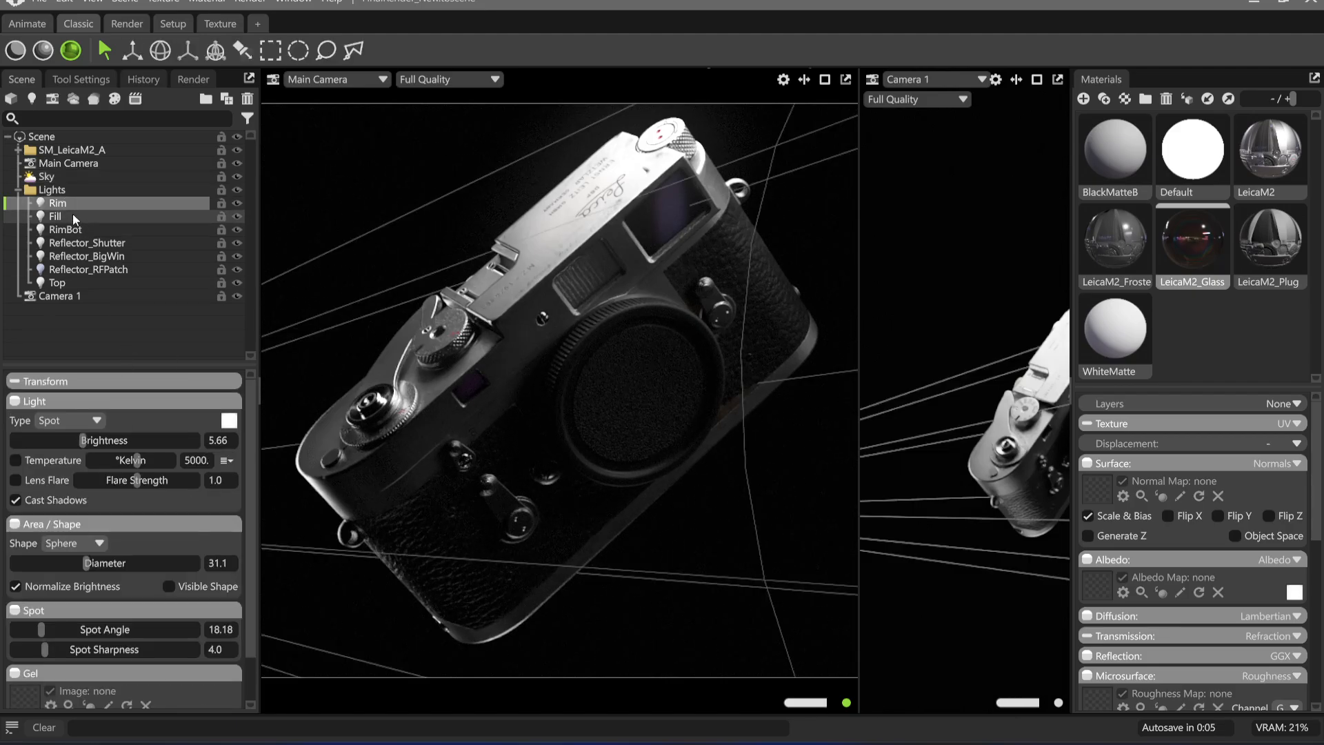
drag(81, 440, 75, 444)
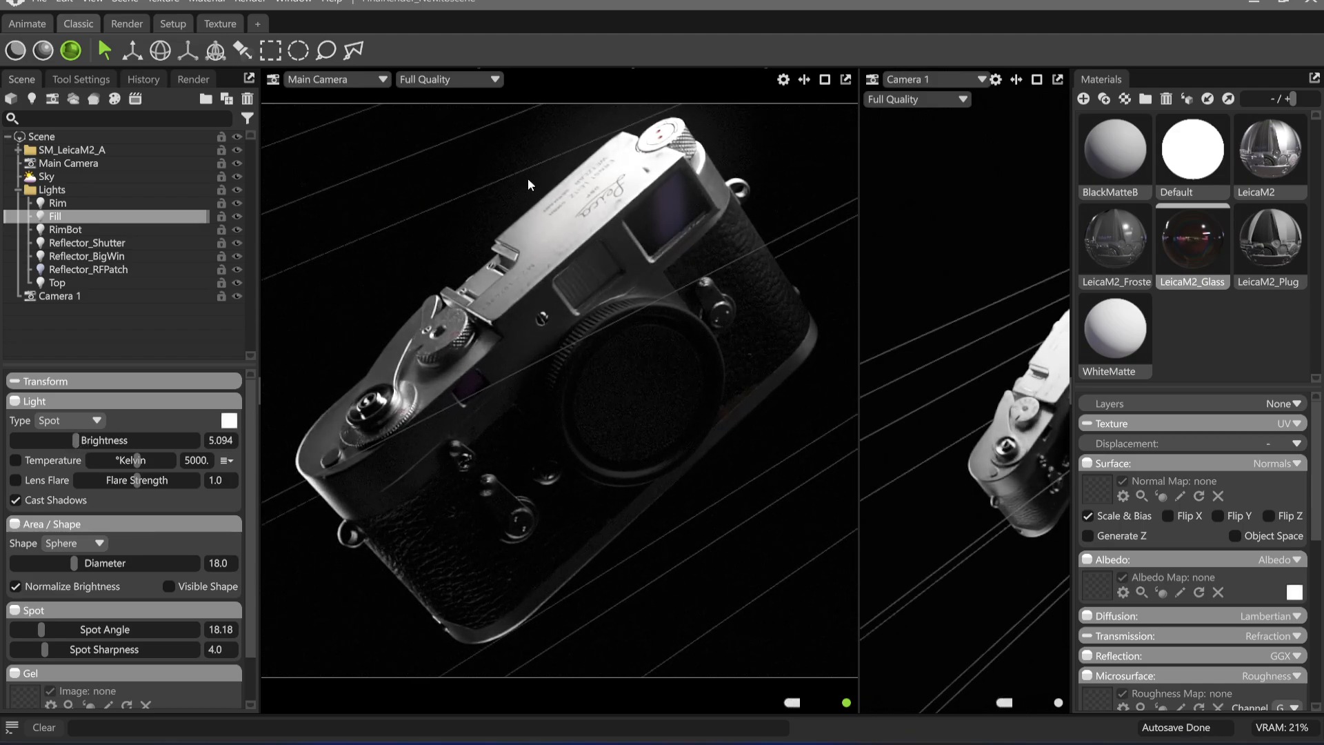
click(490, 192)
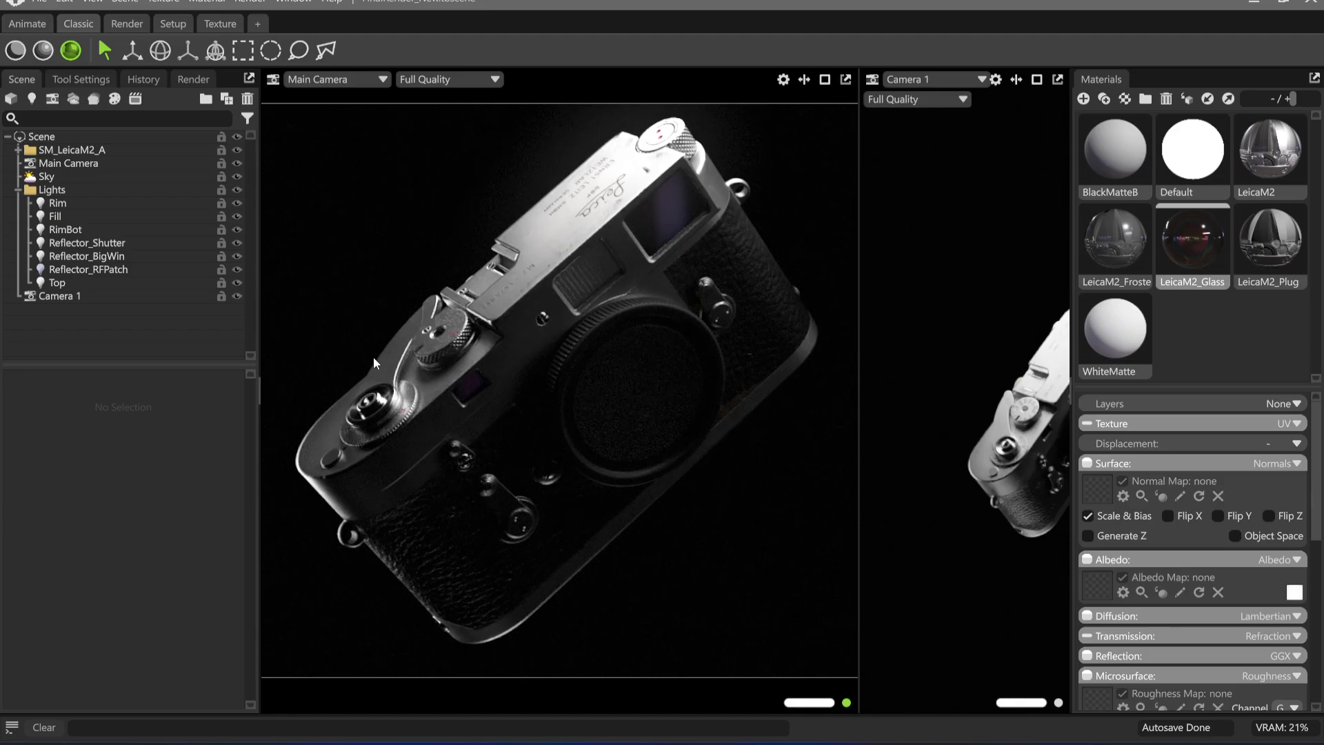
Duplicate the RimBot light and rename the copy RimLever
click(96, 229)
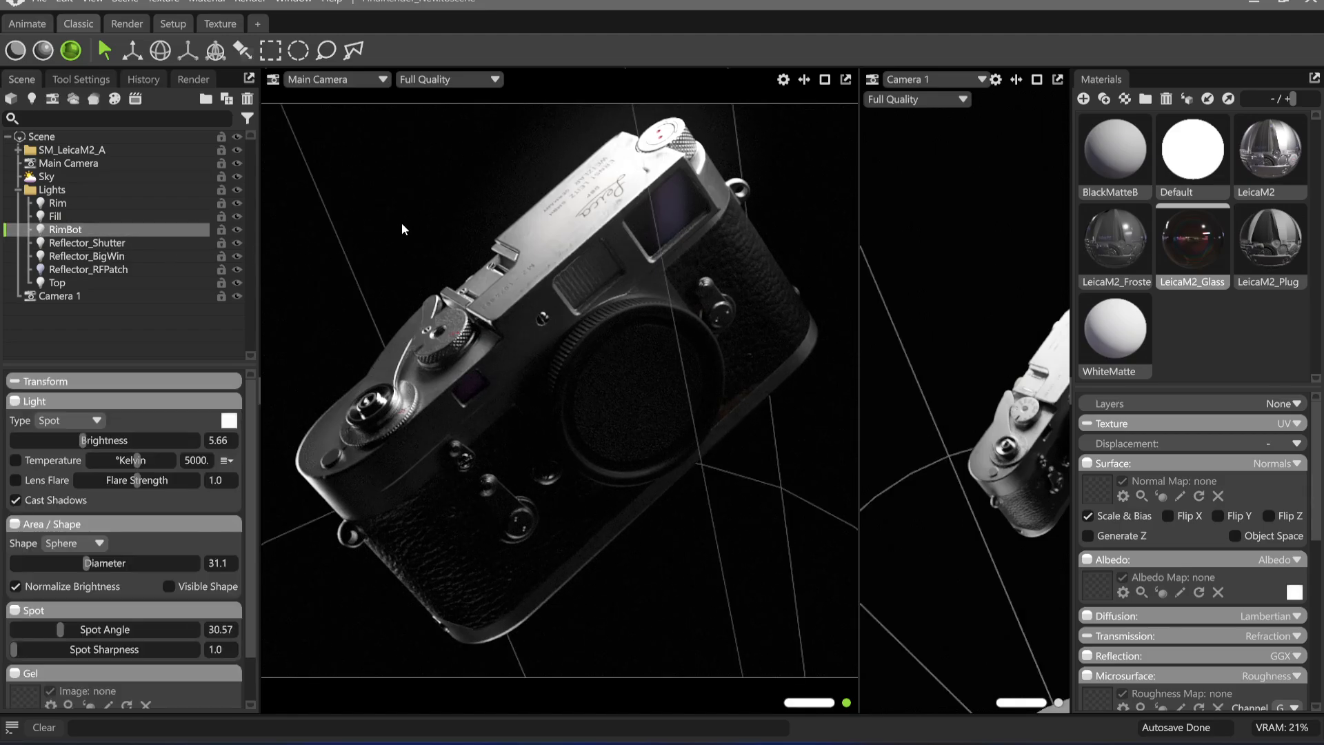
key(ctrl+d)
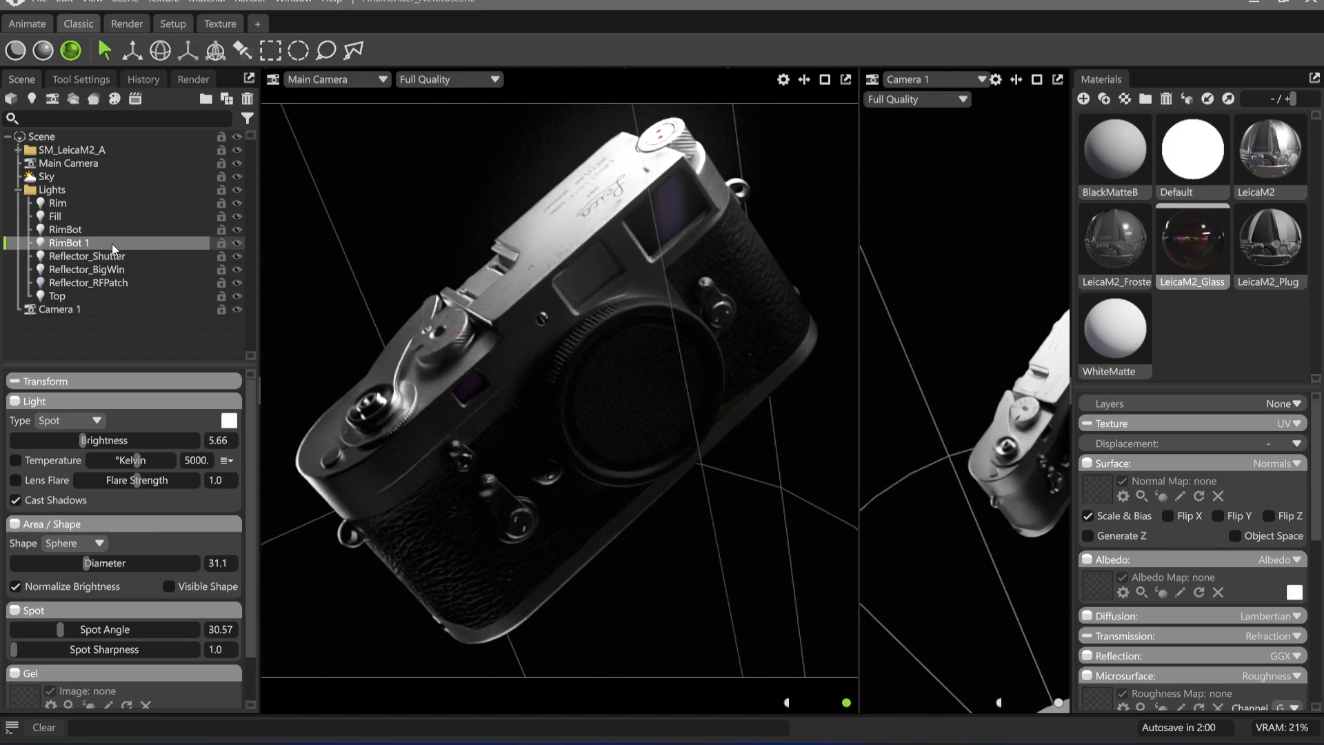
double_click(69, 243)
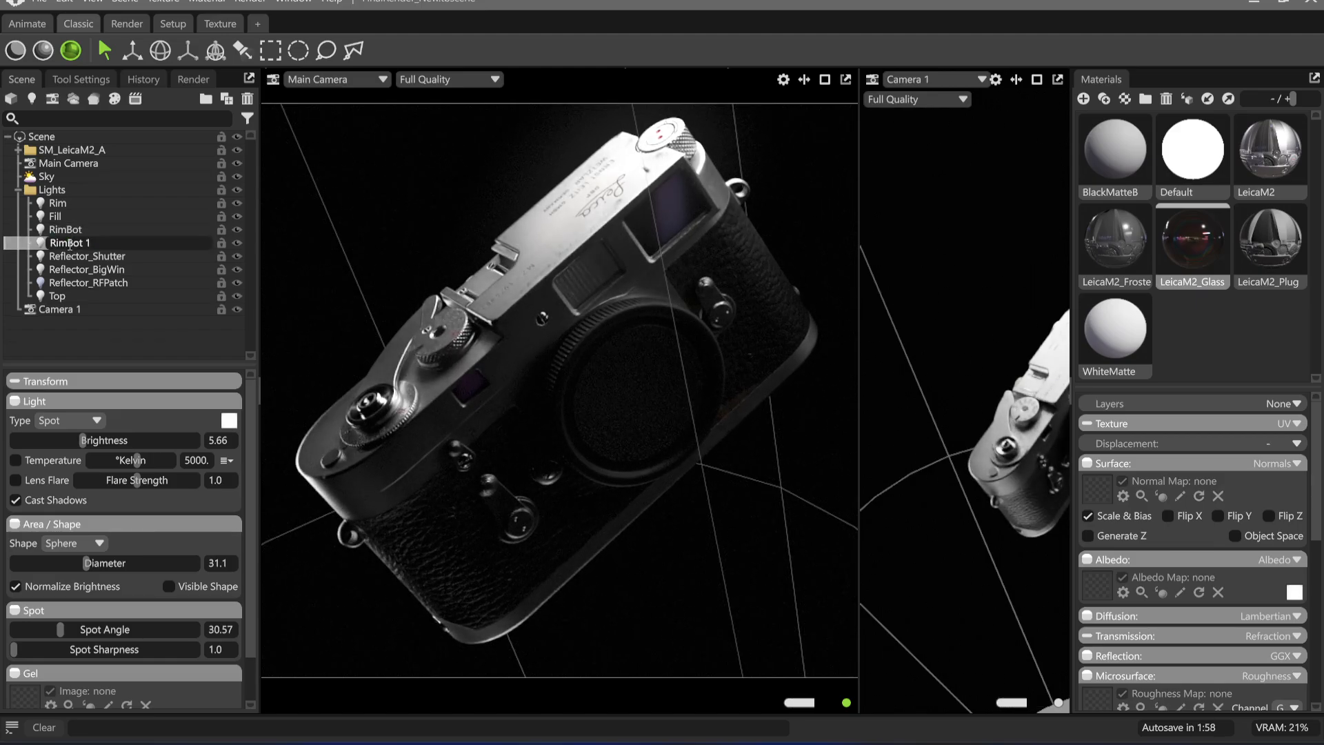
drag(68, 243, 107, 240)
text(Levr)
key(Return)
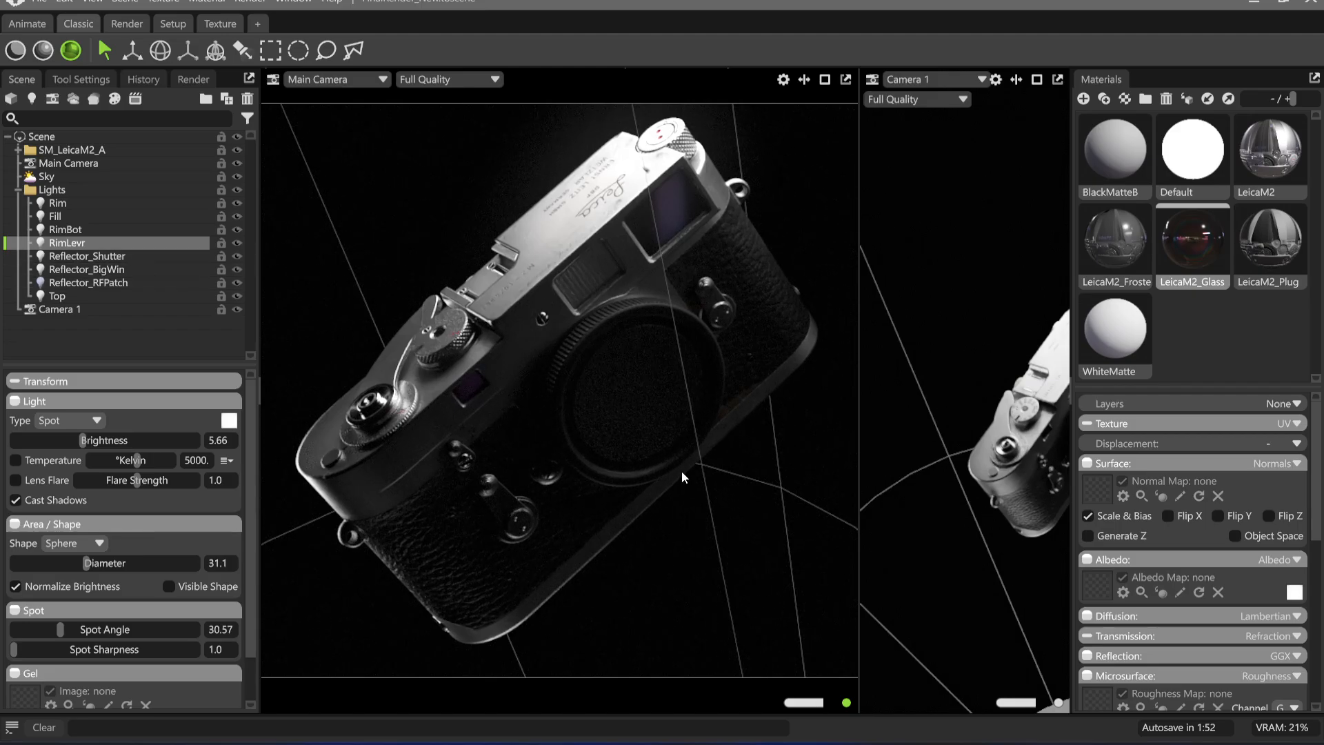
double_click(80, 243)
click(99, 244)
text(er)
key(Return)
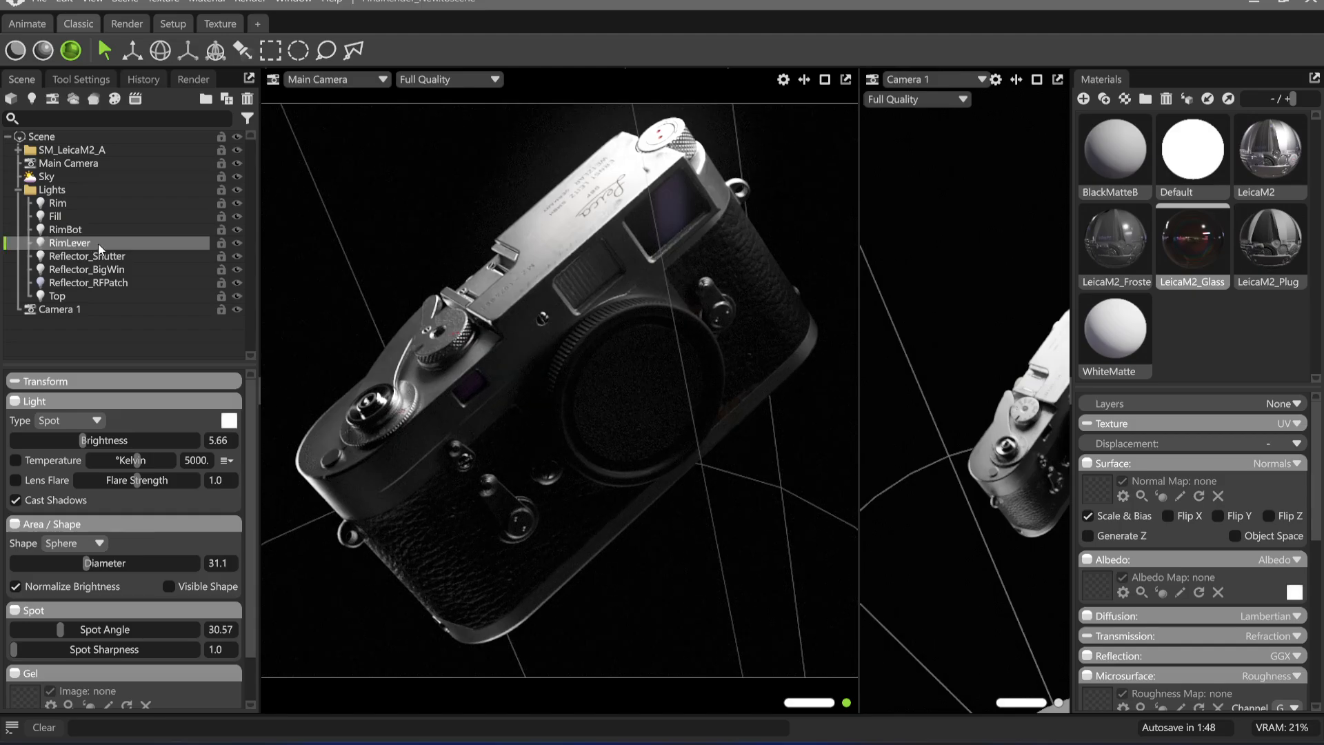
Place the RimLever highlight at the film advance lever and show the scene through RimLever in the second viewport
click(242, 50)
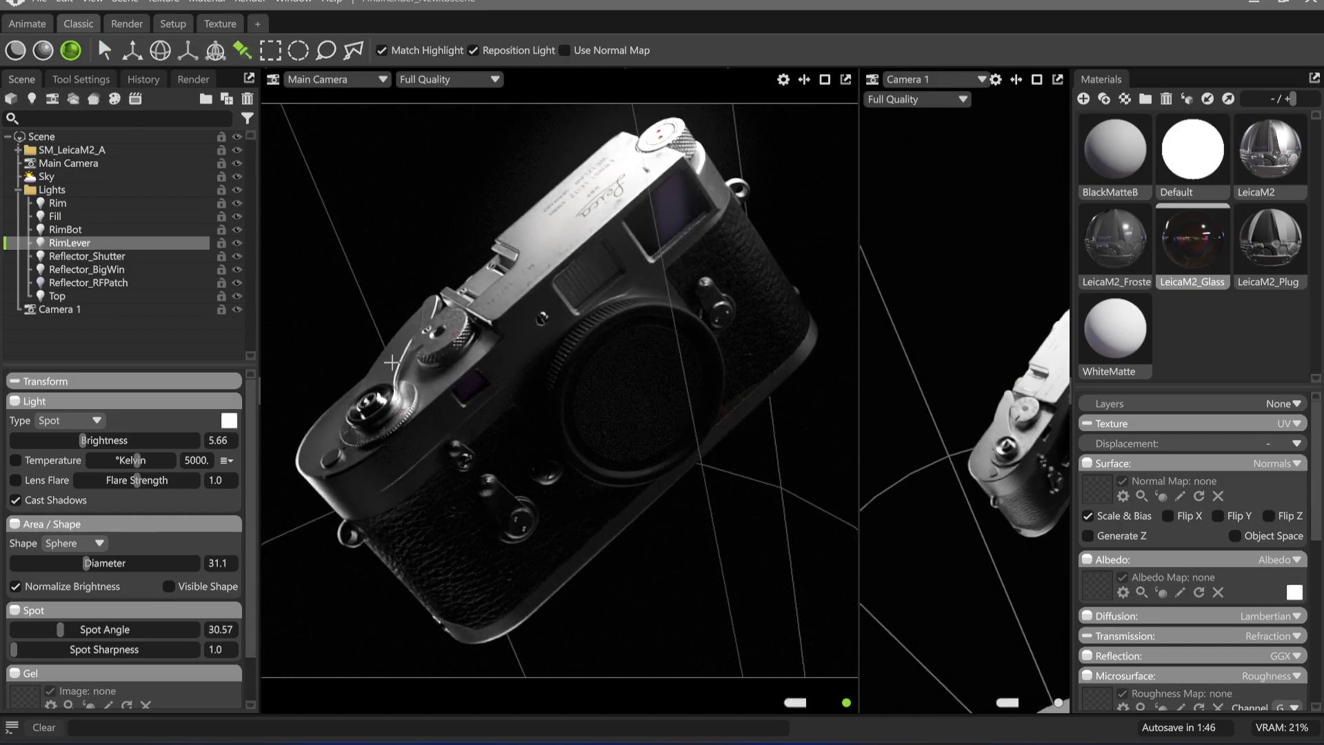
drag(392, 364, 407, 365)
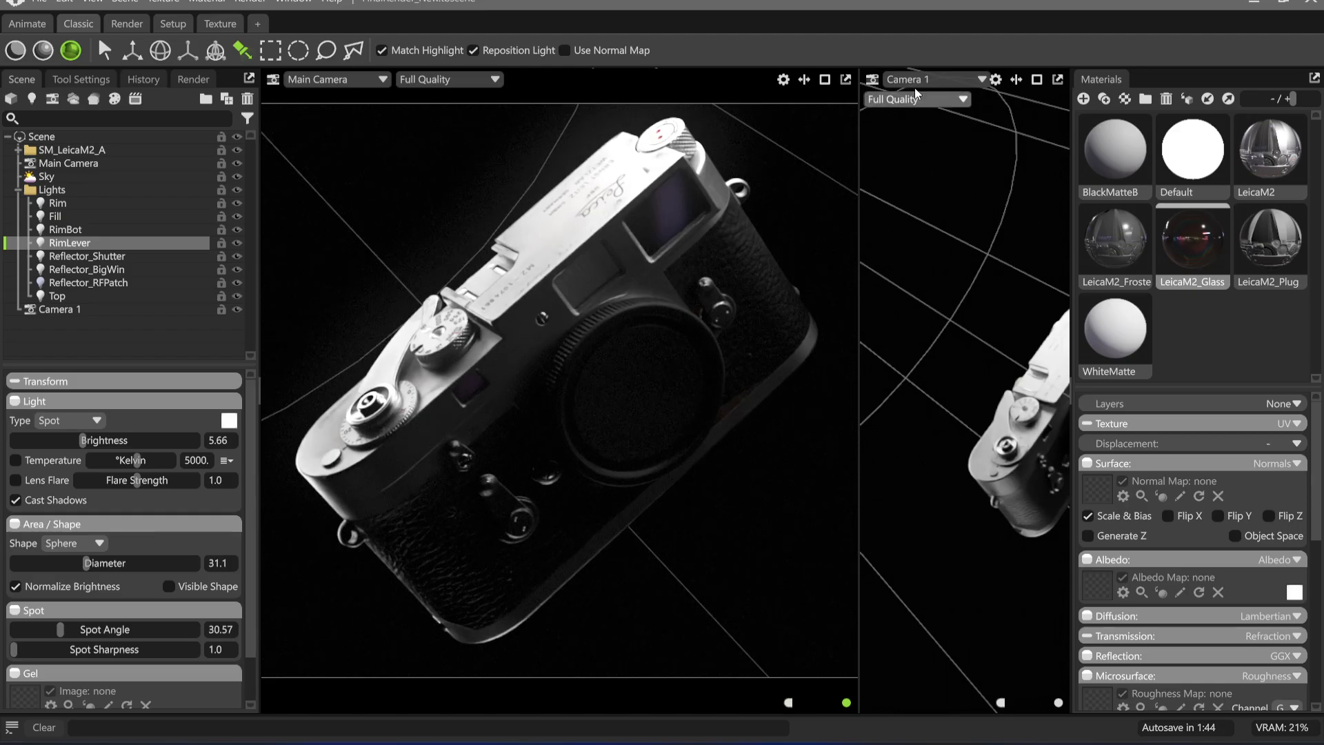
click(932, 80)
mouse_move(950, 114)
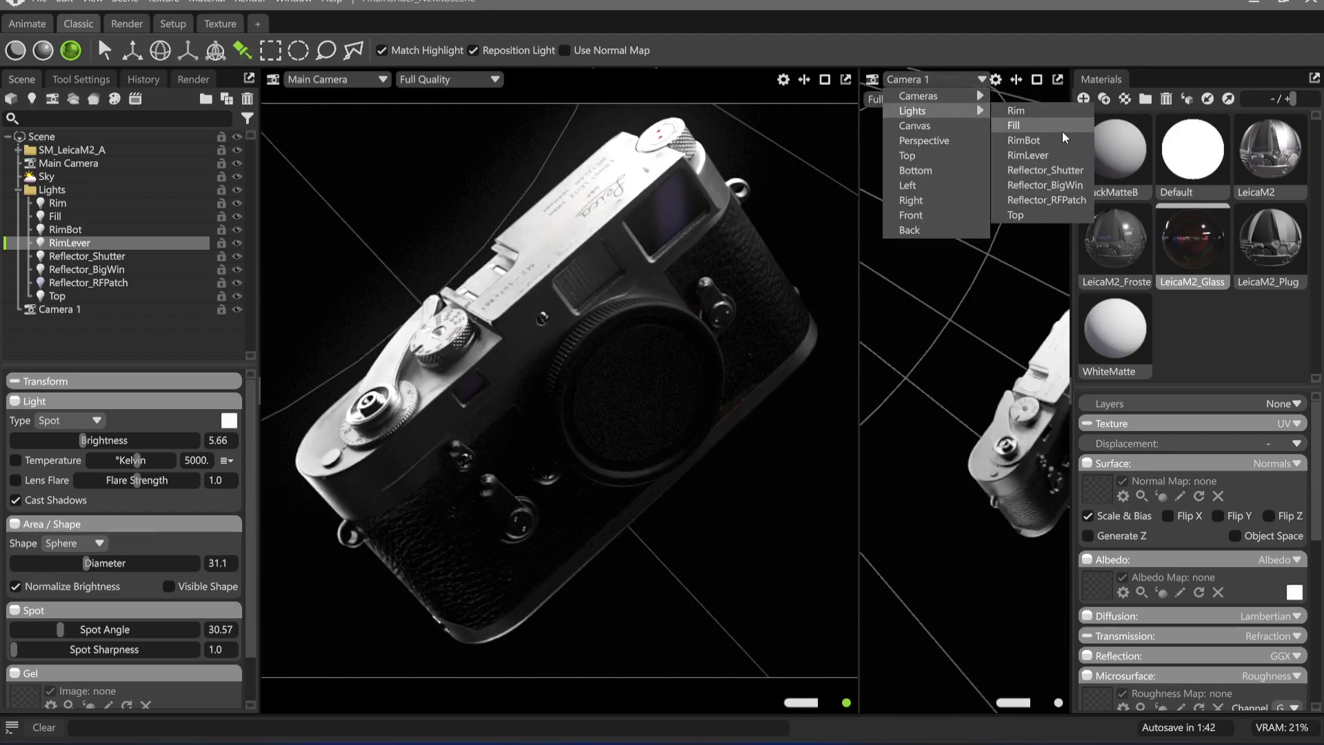
click(1027, 155)
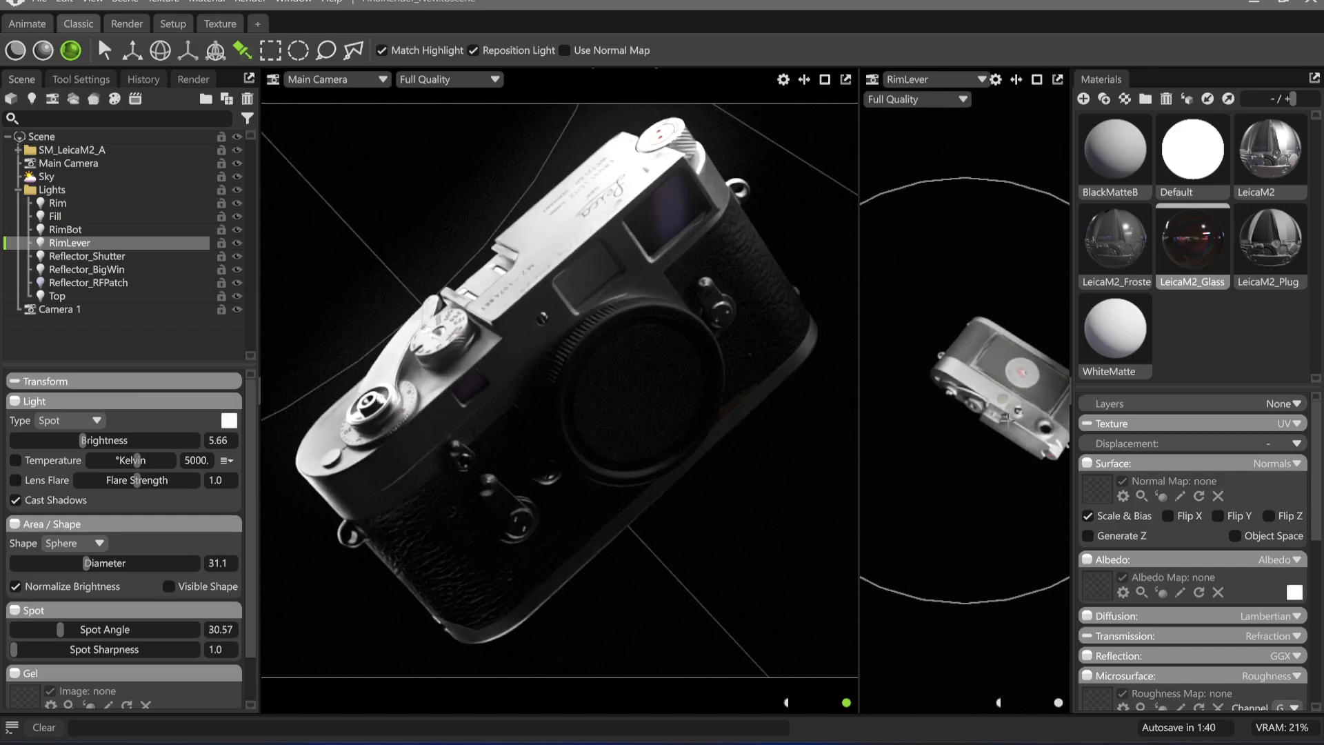
Move RimLever behind the Leica using its light view, and set its diameter to 2.25 and brightness to 6.439
drag(1028, 195, 927, 385)
mouse_move(961, 368)
alt+mouse_down()
mouse_move(957, 334)
mouse_move(910, 345)
mouse_move(958, 310)
mouse_move(893, 302)
mouse_move(968, 355)
mouse_move(948, 325)
mouse_move(965, 289)
mouse_move(912, 282)
mouse_move(962, 413)
mouse_move(948, 376)
mouse_move(960, 293)
mouse_move(953, 420)
mouse_move(931, 396)
mouse_move(957, 422)
mouse_move(949, 433)
mouse_move(998, 438)
mouse_move(997, 472)
mouse_move(953, 493)
alt+mouse_up()
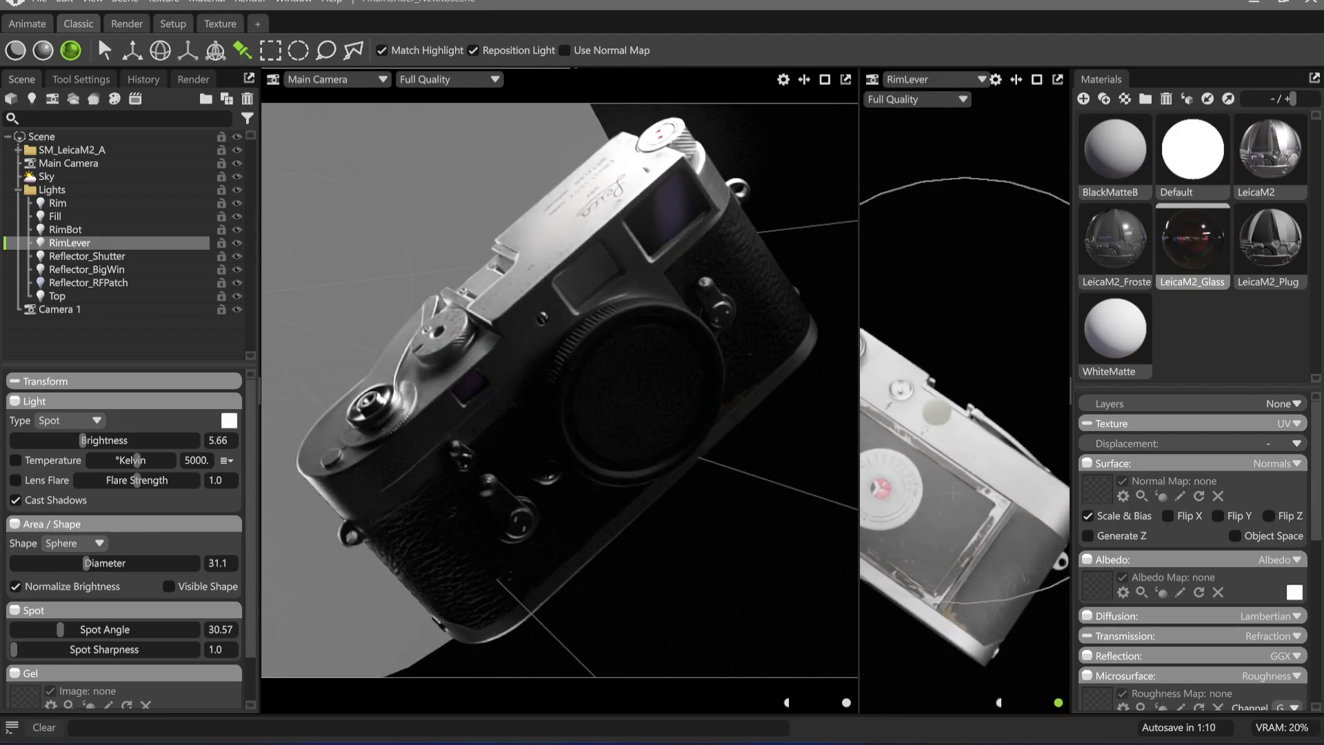
drag(87, 562, 51, 562)
drag(85, 440, 273, 440)
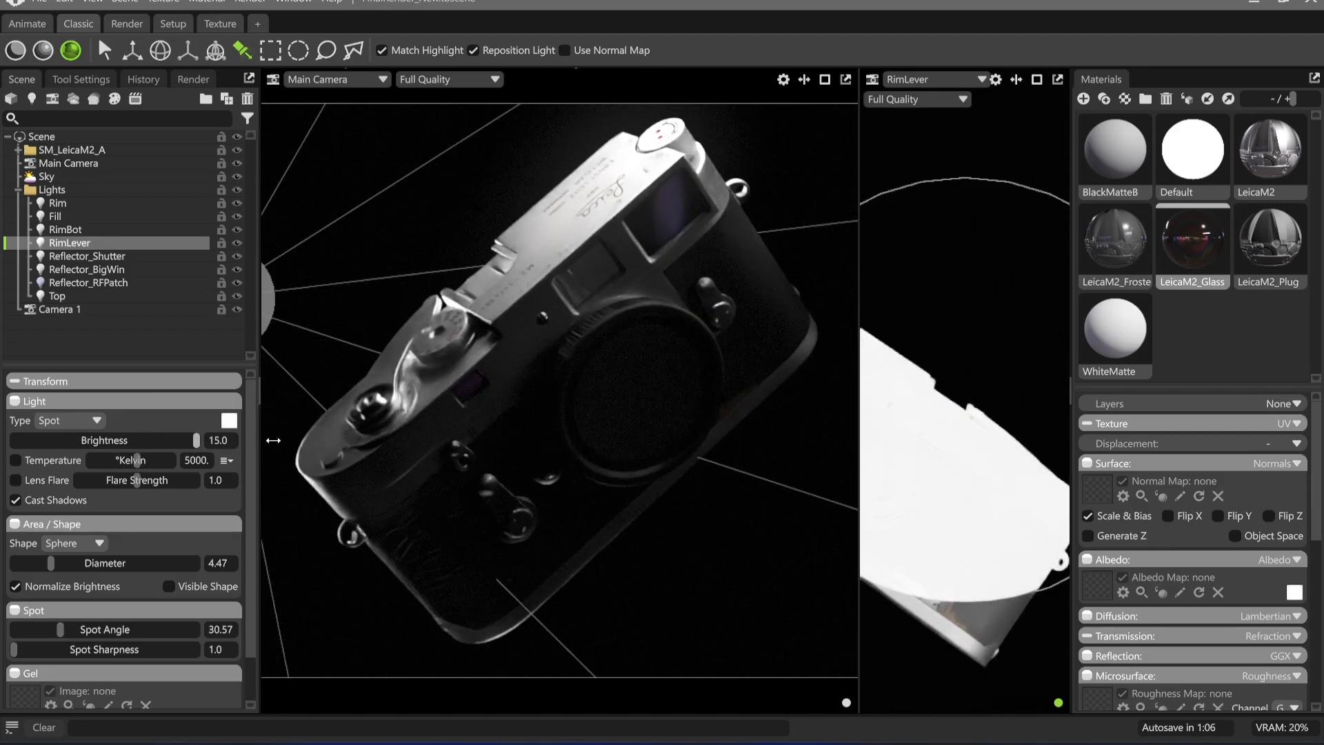
mouse_move(1047, 483)
alt+mouse_down()
mouse_move(952, 467)
mouse_move(934, 482)
mouse_move(934, 519)
alt+mouse_up()
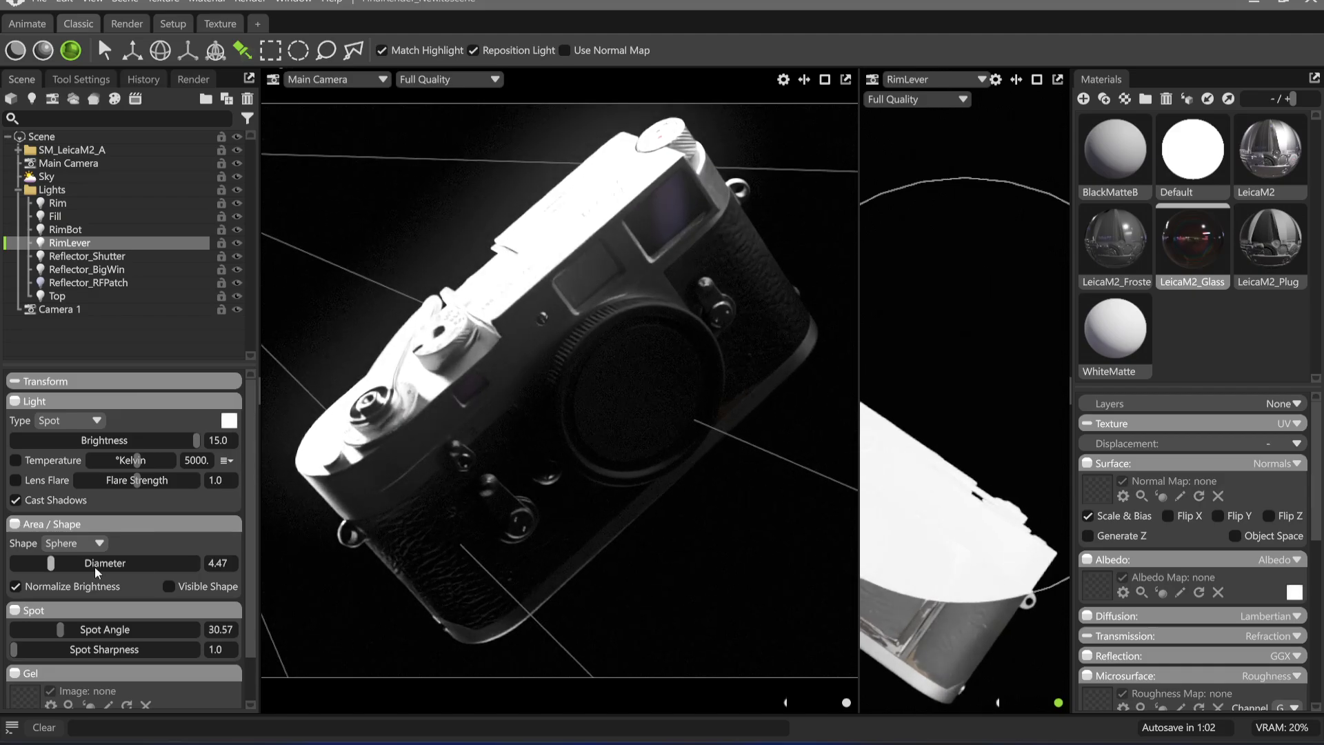
drag(49, 567, 44, 562)
drag(196, 440, 91, 441)
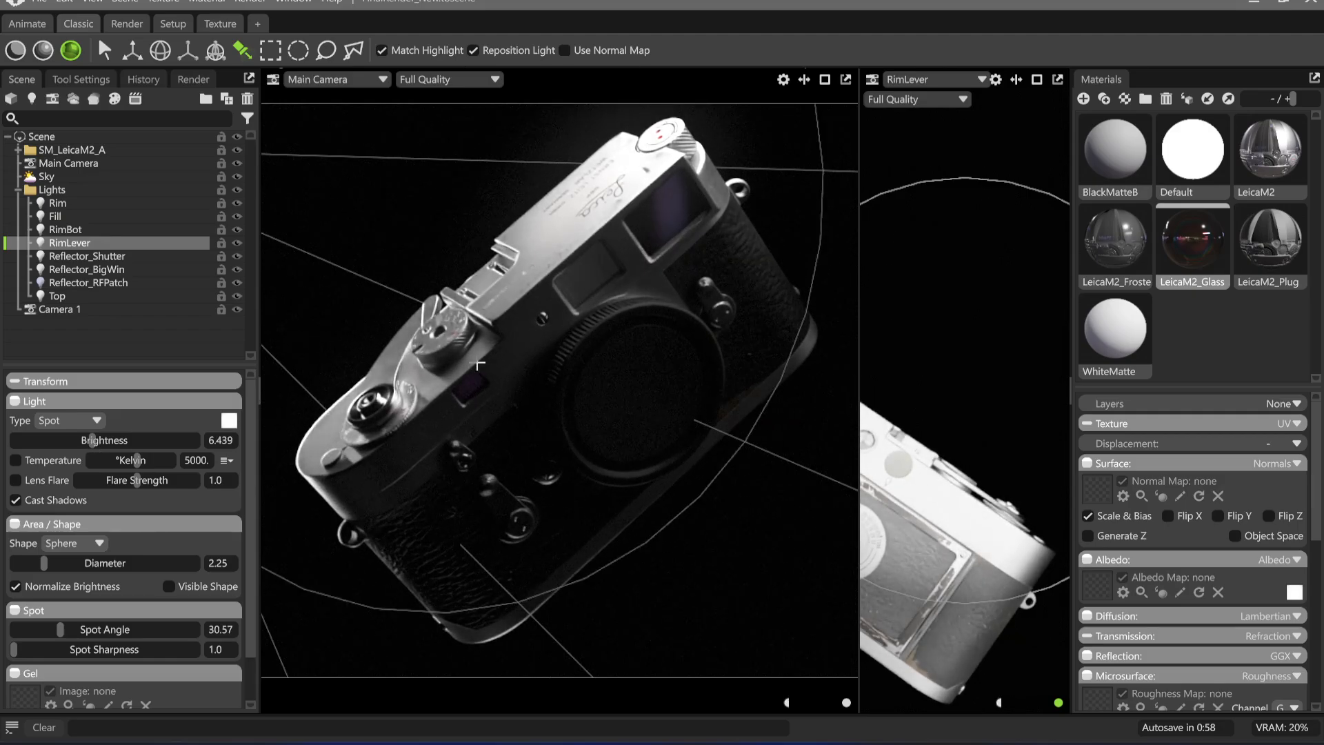
Move RimLever closer to the advance lever area, and set brightness to 3.538, diameter to 0.0 and spot angle to 11.32
alt+drag(908, 609, 951, 471)
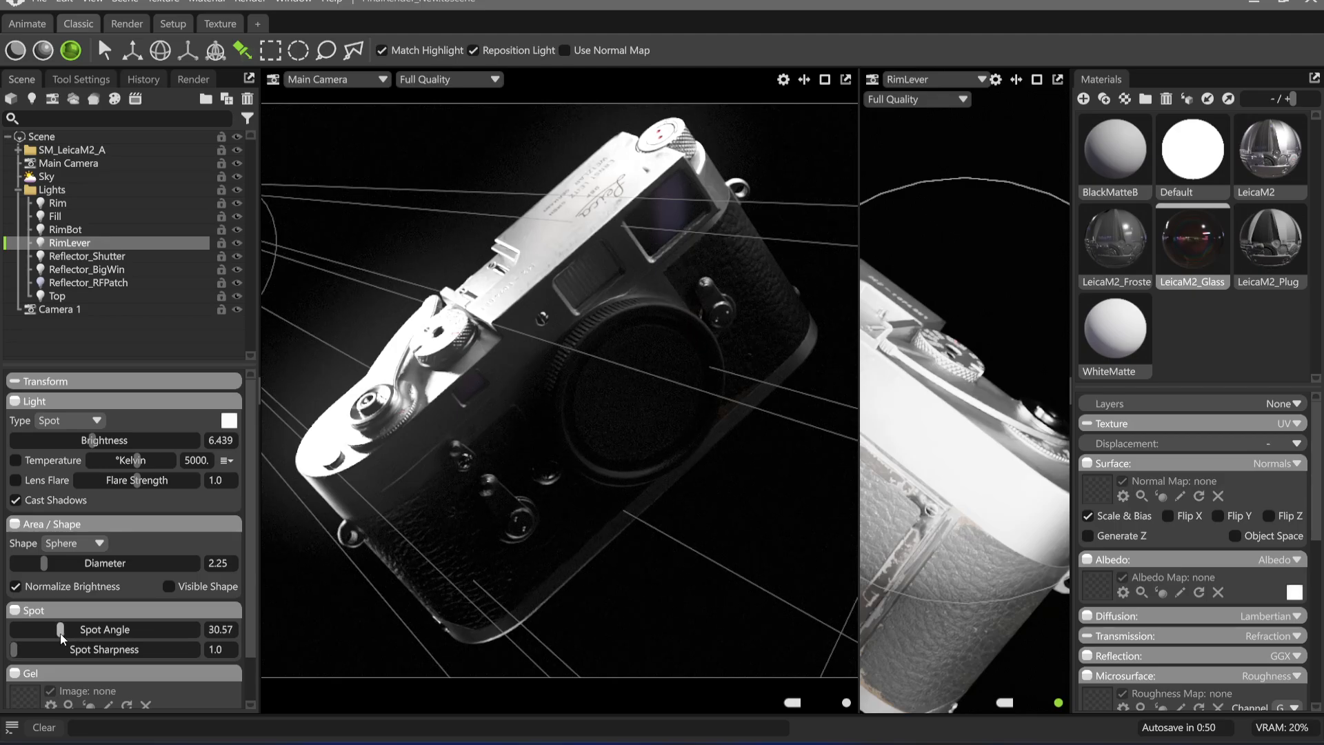
drag(97, 449, 57, 457)
drag(43, 563, 4, 562)
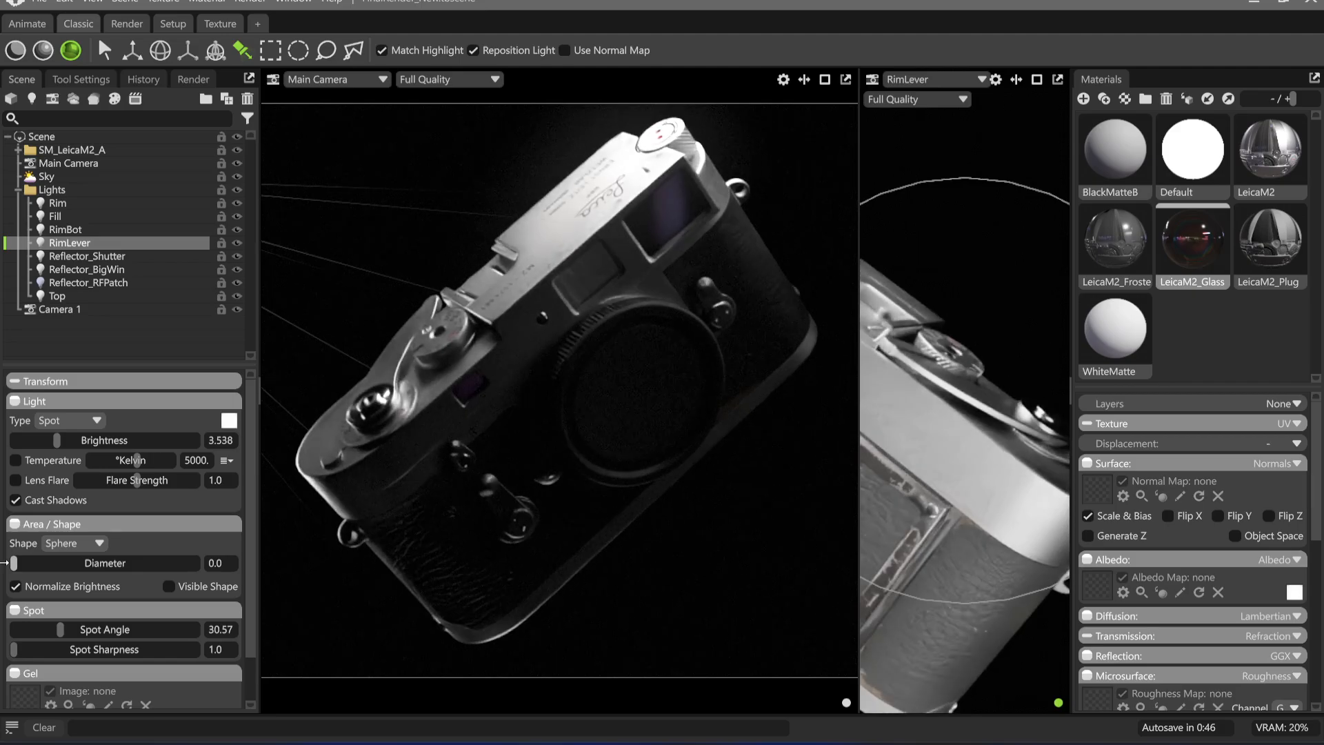
drag(62, 631, 31, 630)
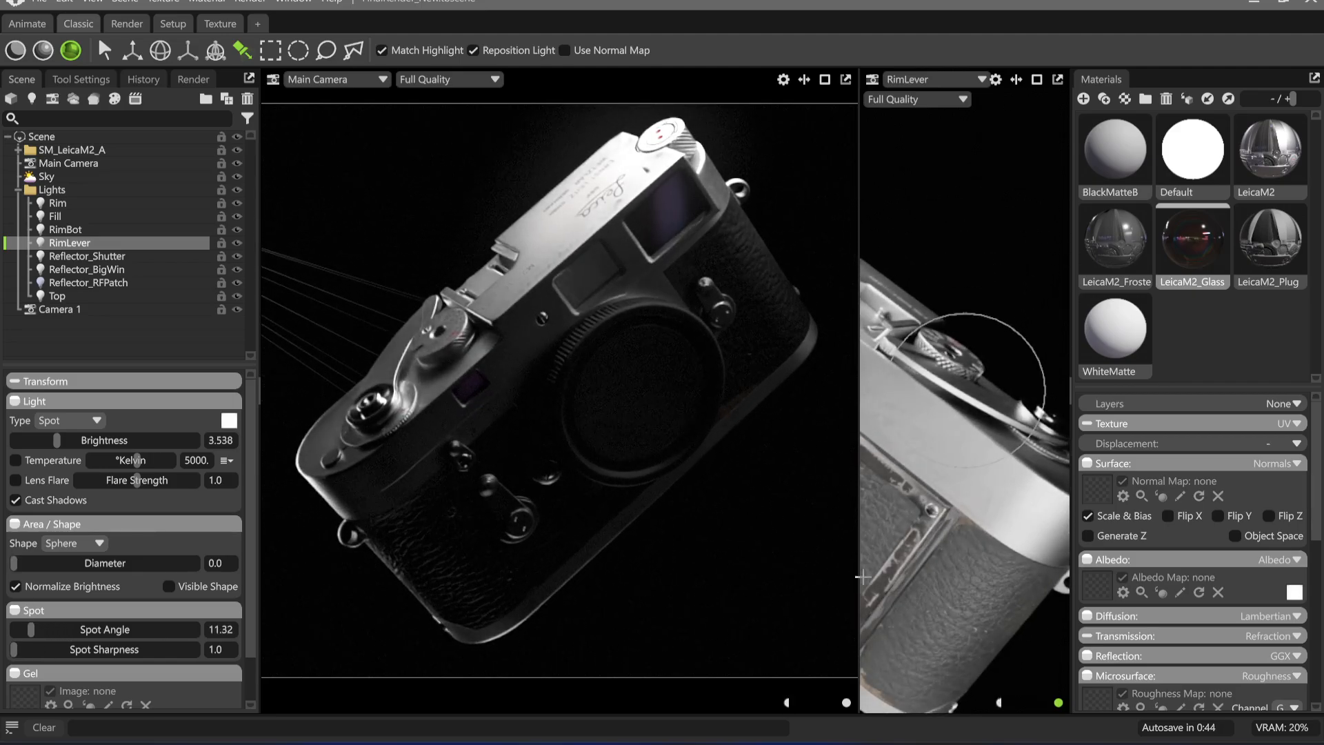
Re-aim RimLever from above and behind at the Leica's rear top edge and set its brightness to 4.528
drag(862, 577, 943, 435)
drag(56, 441, 77, 448)
drag(955, 454, 955, 399)
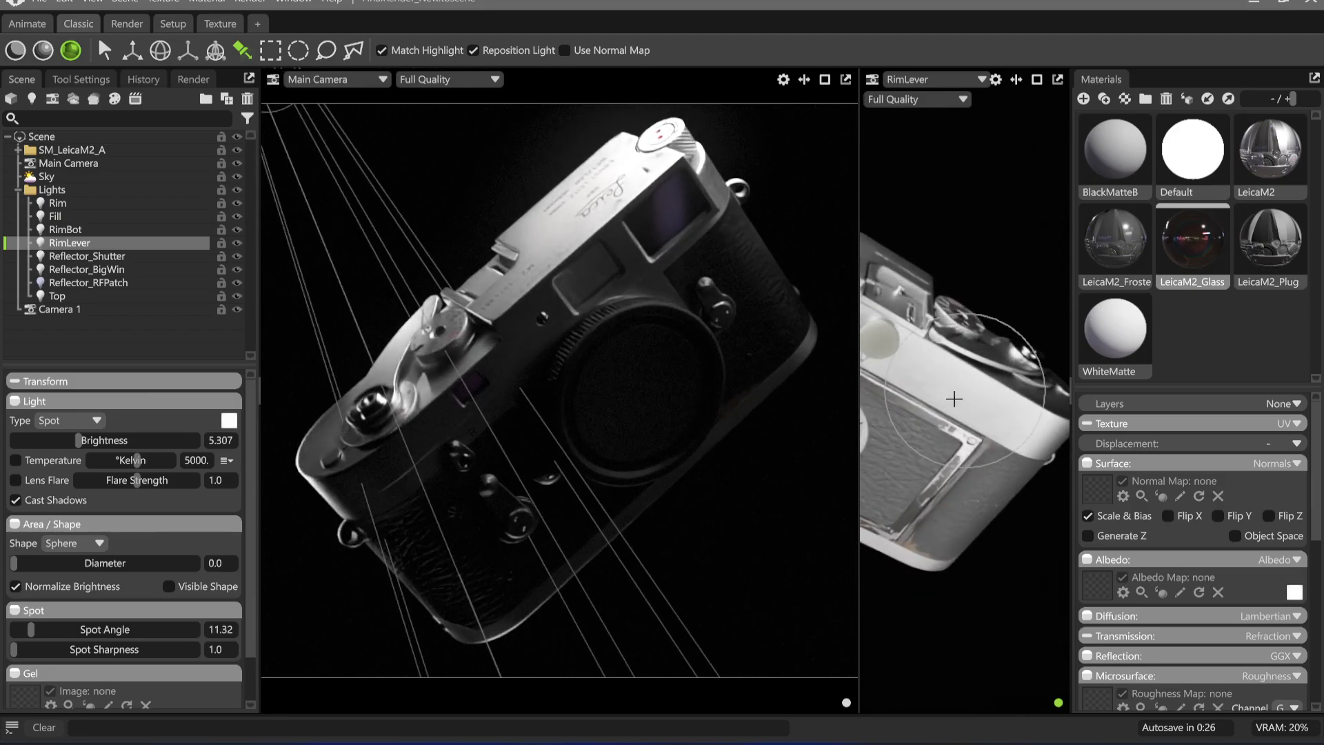
drag(78, 440, 69, 442)
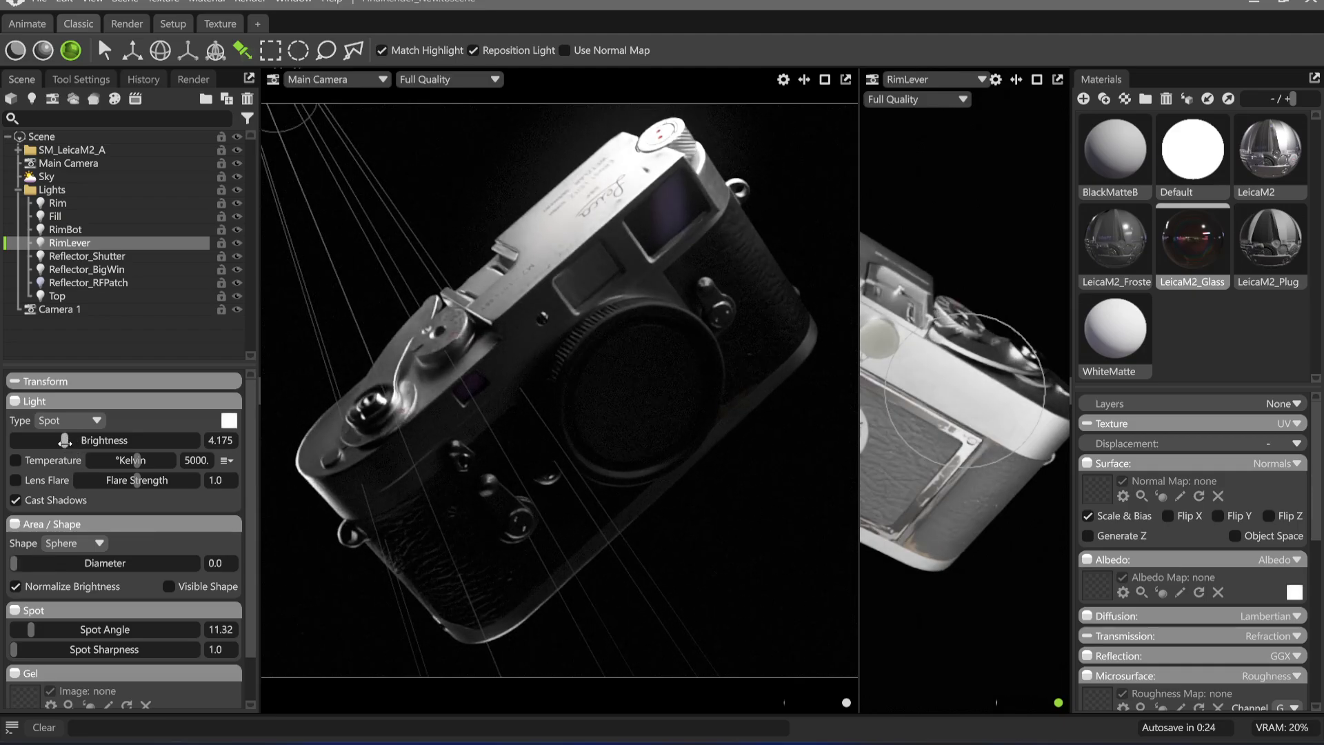
Hide and show RimLever to compare its effect, and widen its spot angle to 19.81
click(237, 243)
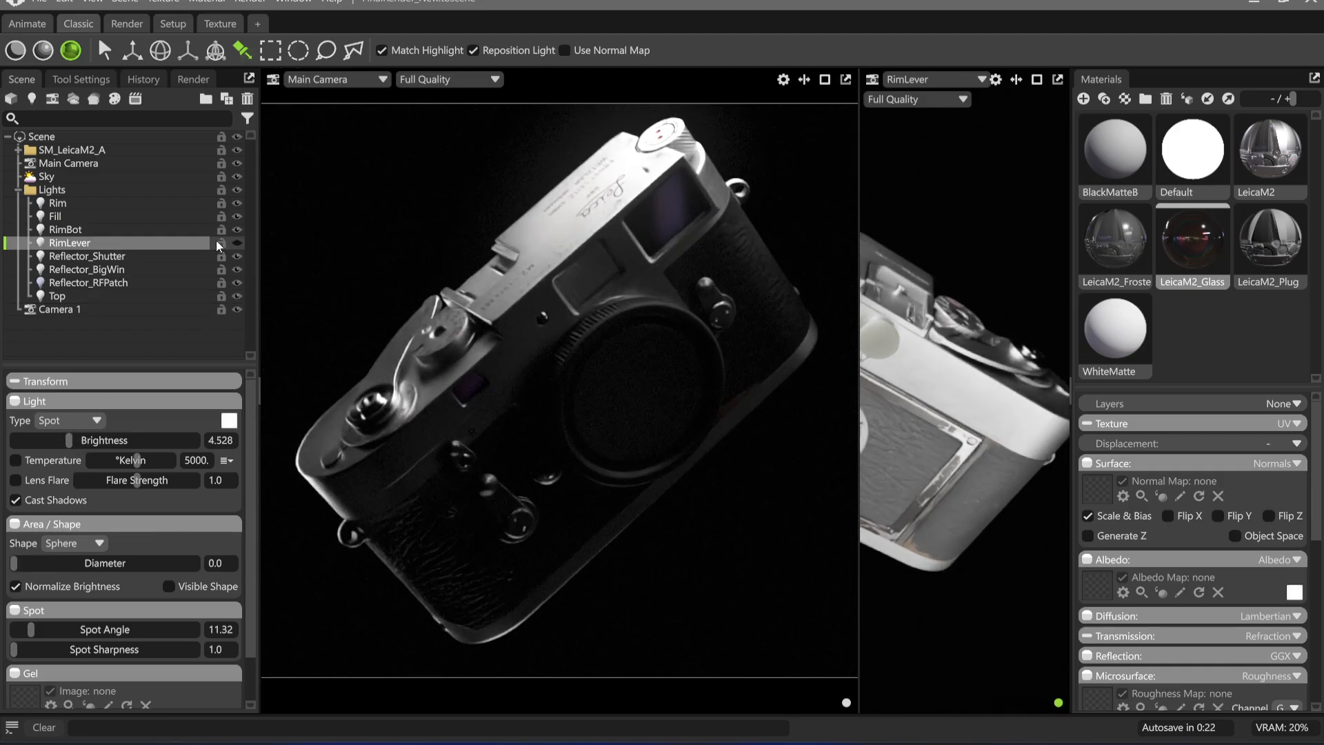
click(238, 244)
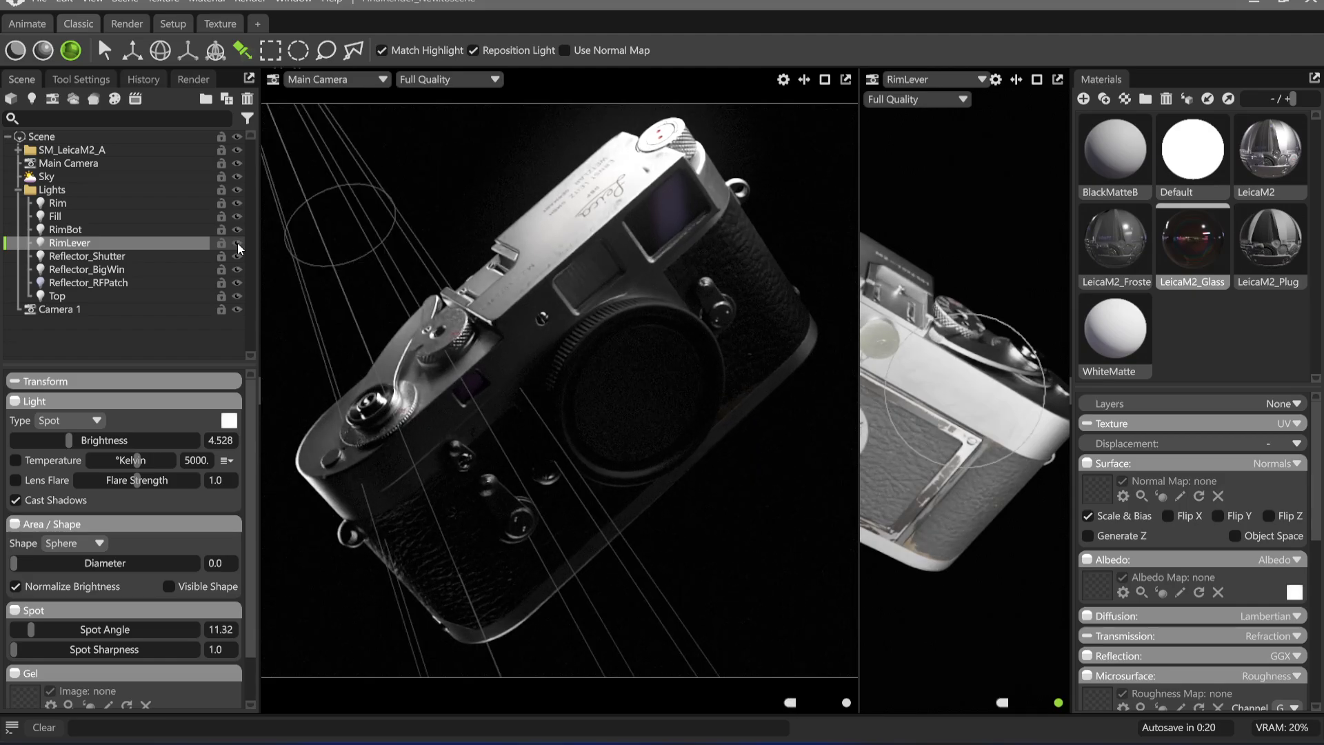
drag(30, 630, 43, 629)
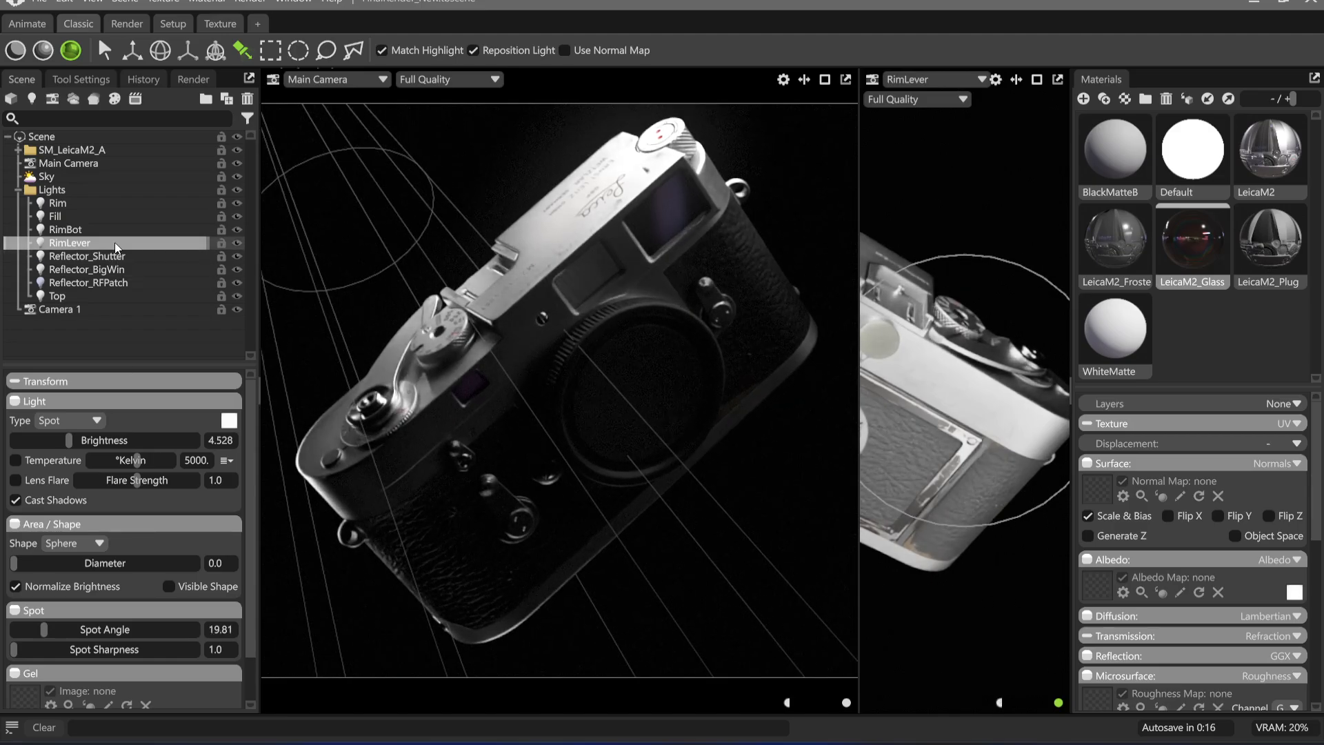
Delete and restore RimLever to compare its effect, and set its brightness to 3.608
key(Delete)
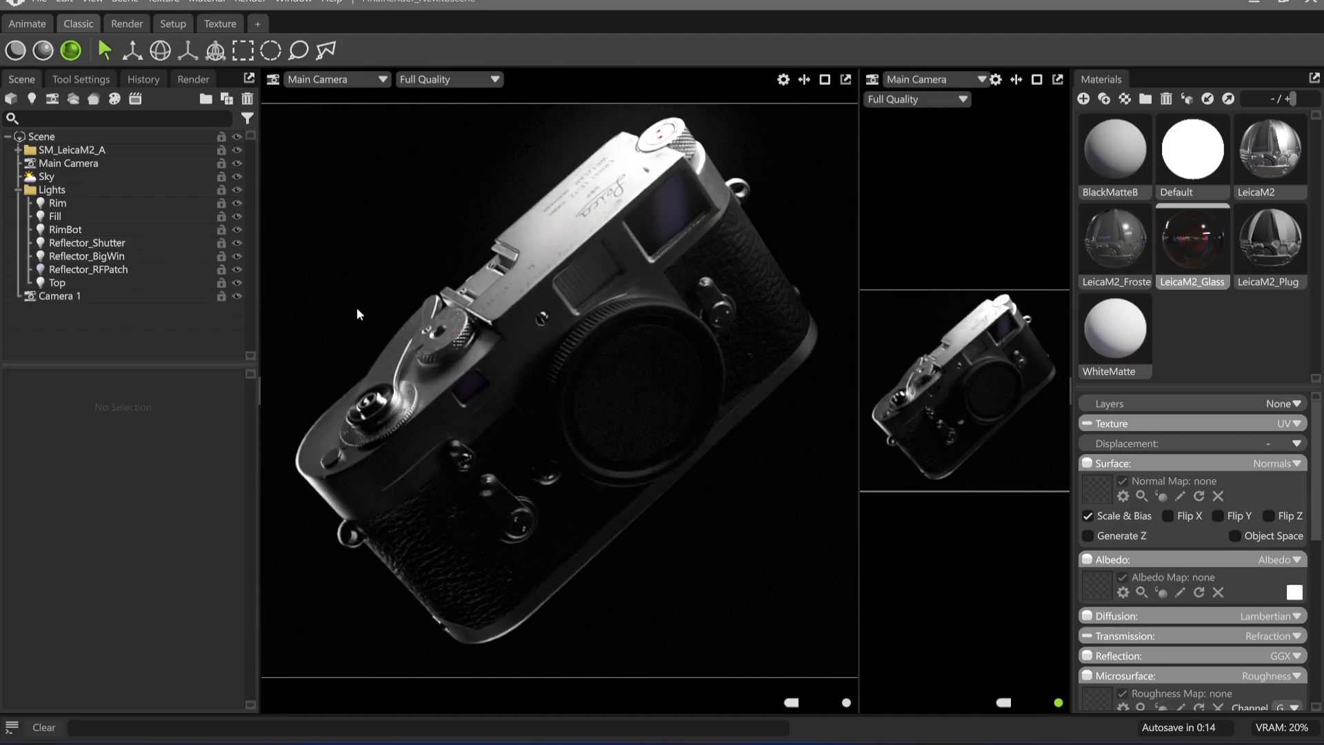
key(ctrl+z)
click(76, 256)
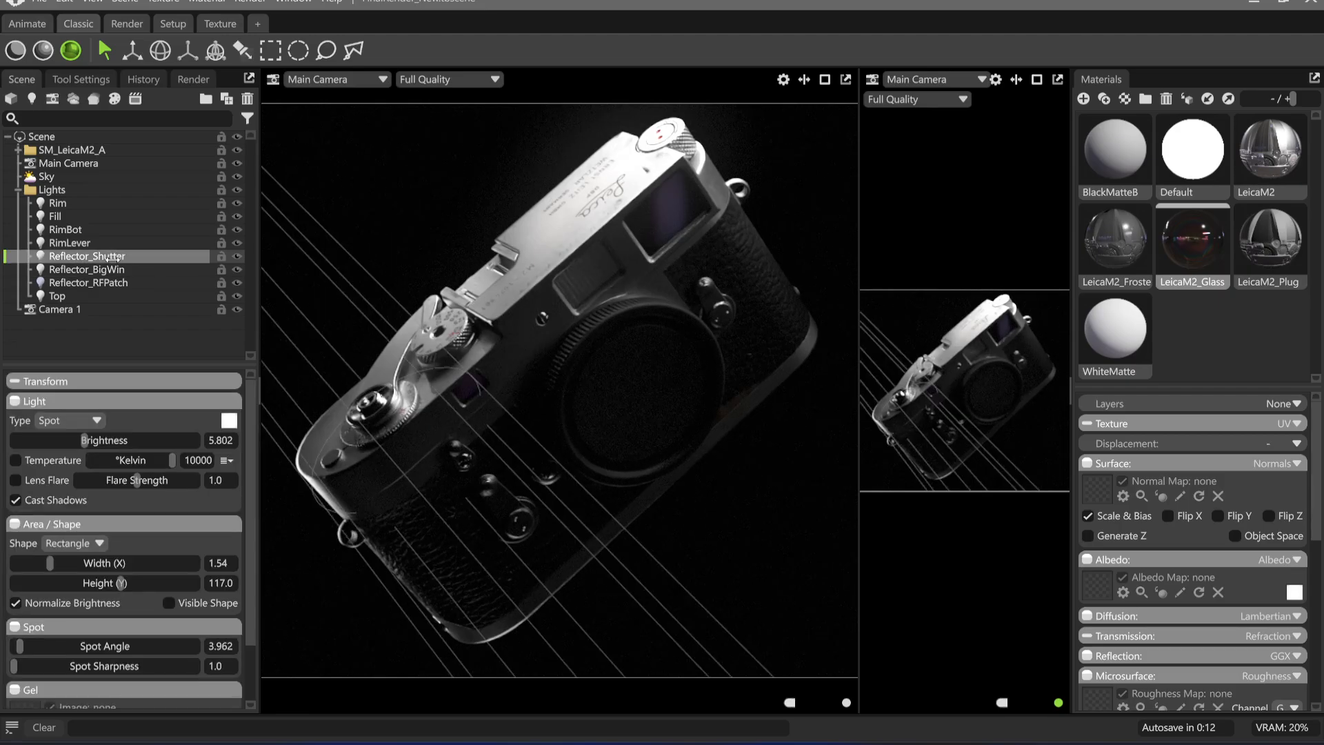
click(72, 242)
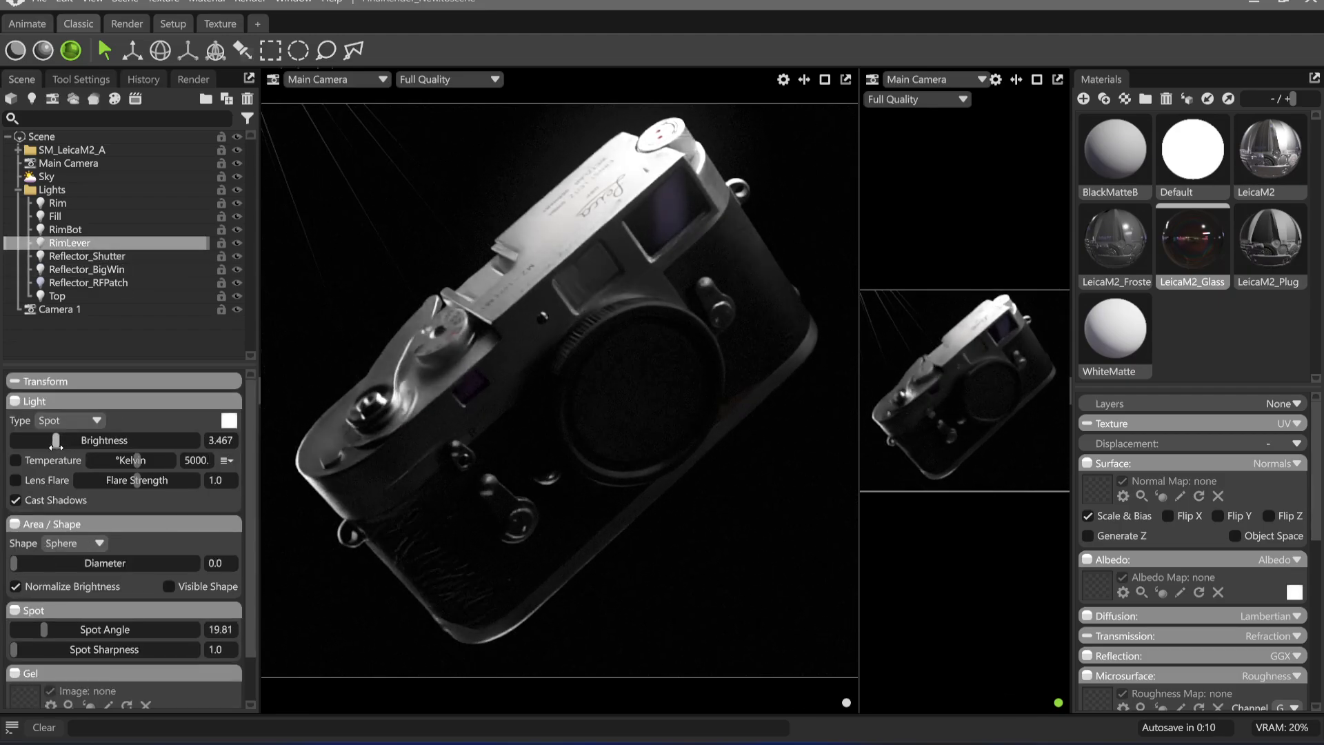
drag(56, 446, 57, 446)
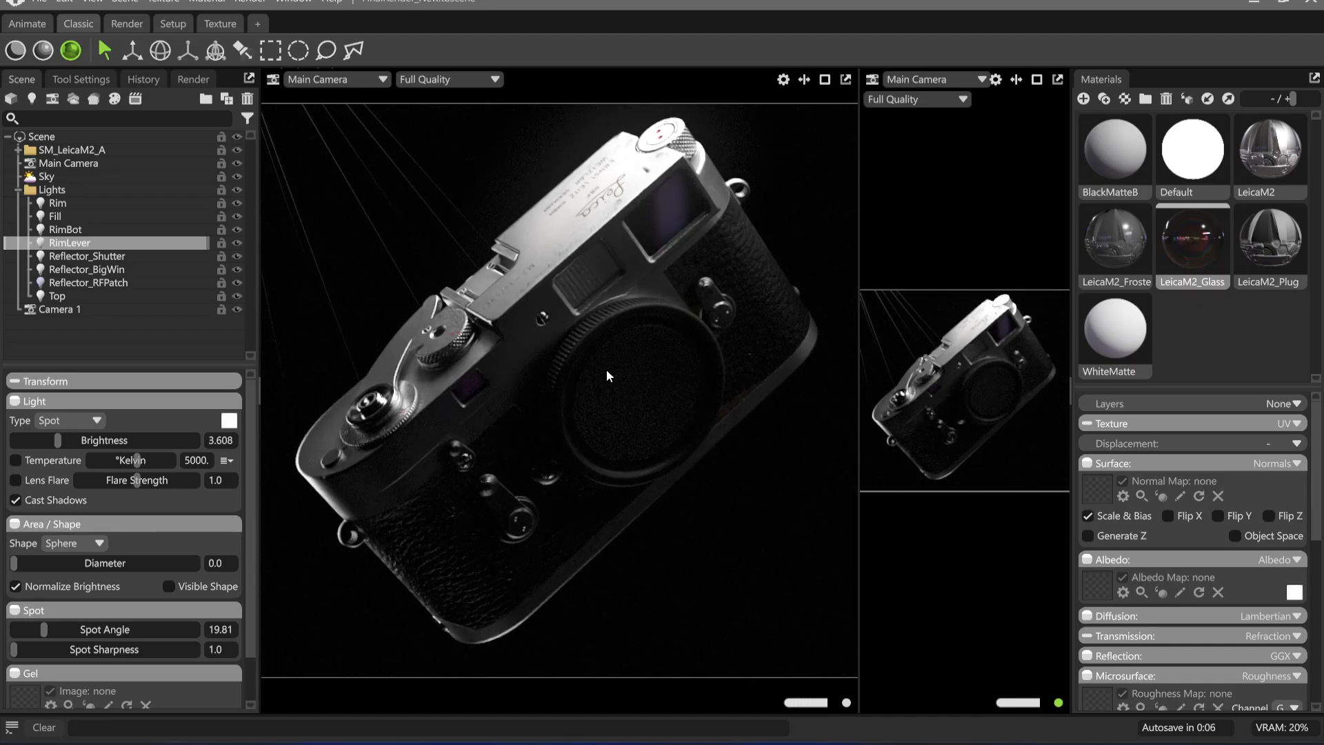
click(516, 196)
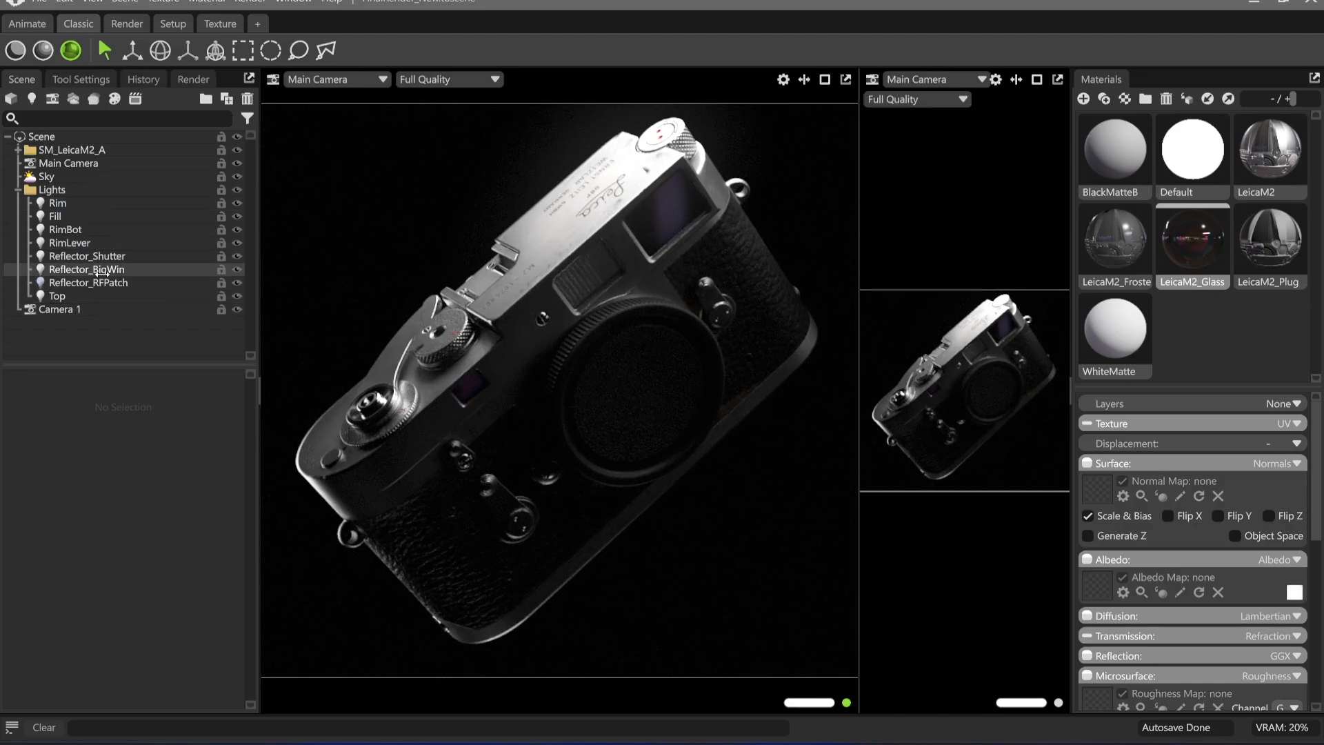
Enable colour temperature on the RimBot light and set it to 2269 K
click(88, 216)
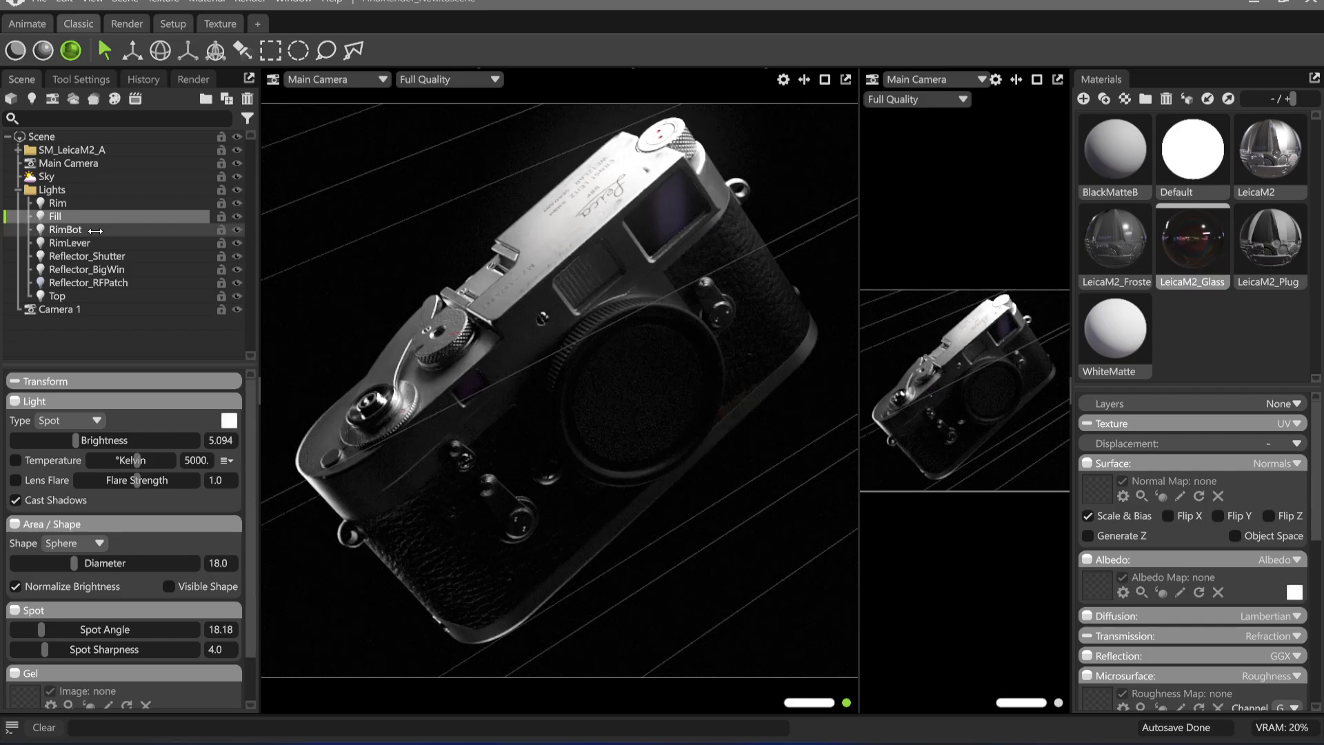
click(79, 229)
click(48, 460)
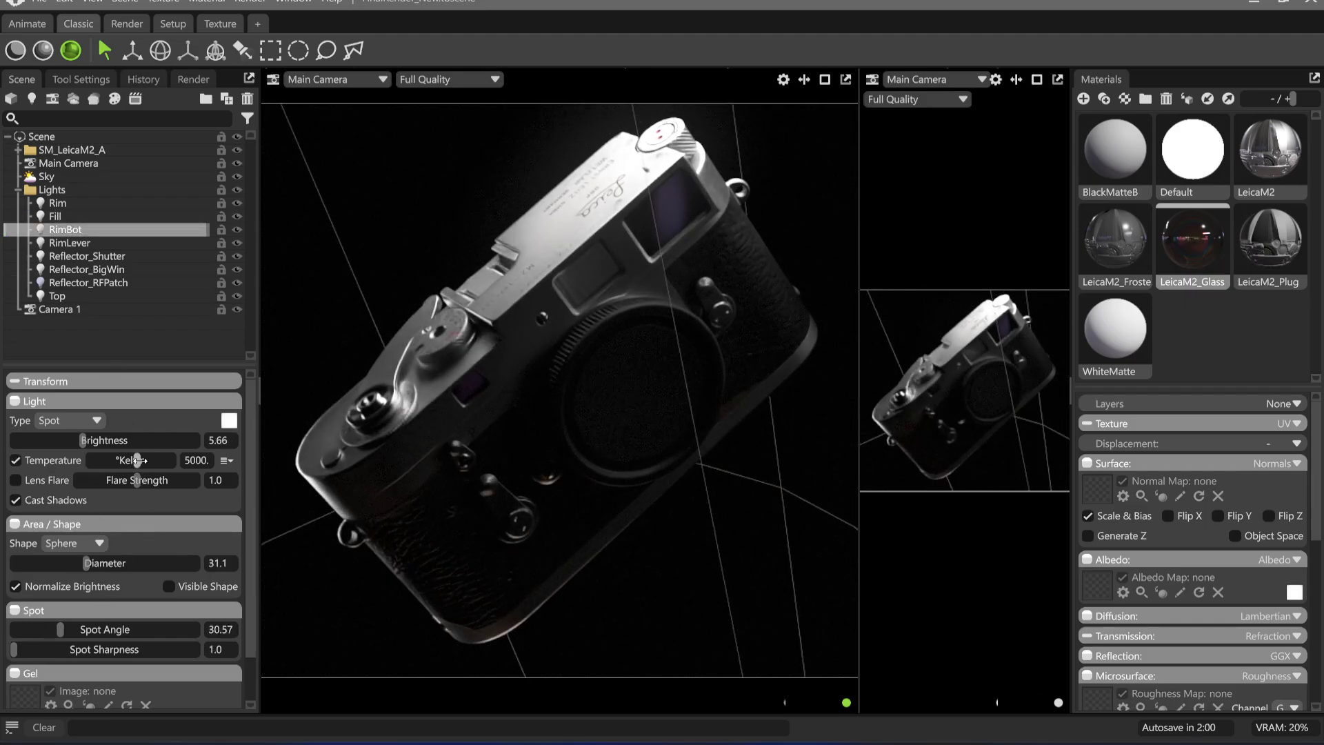
drag(136, 460, 112, 460)
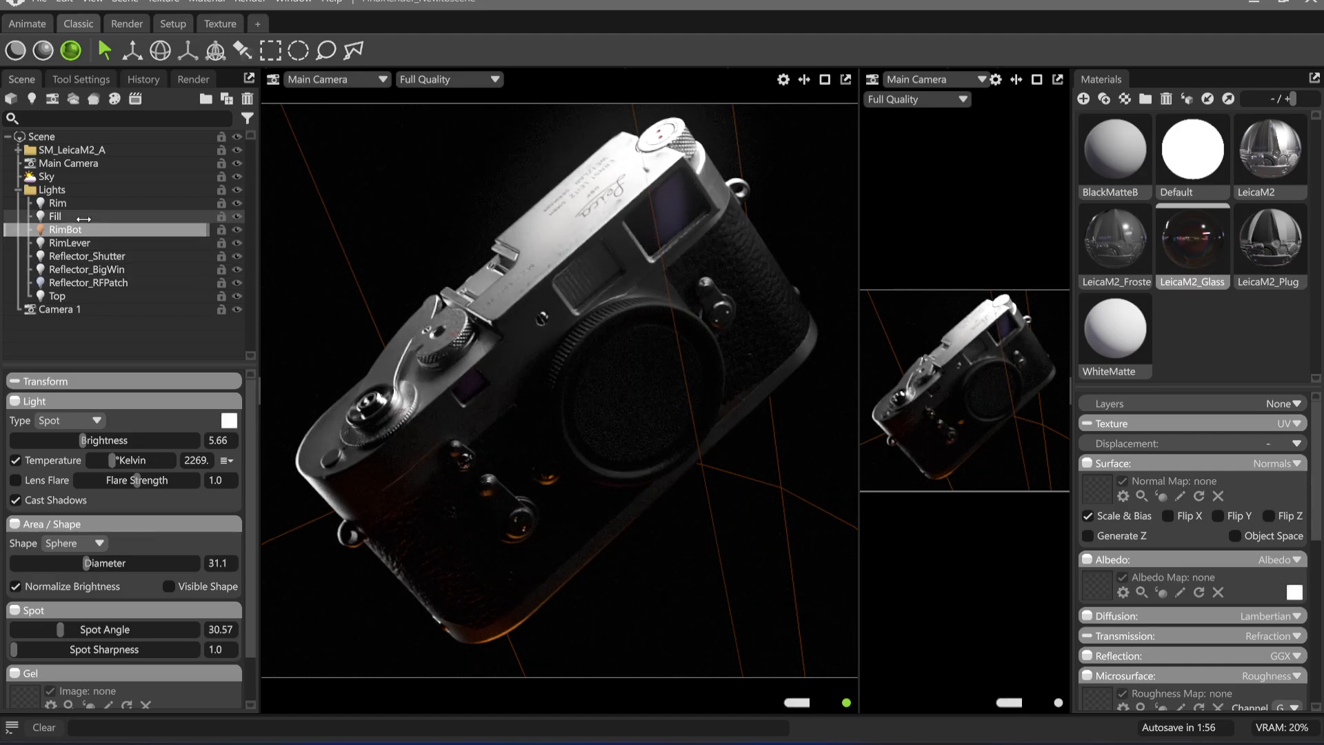
Enable colour temperature on the Rim light and set it to 4692 K
click(69, 203)
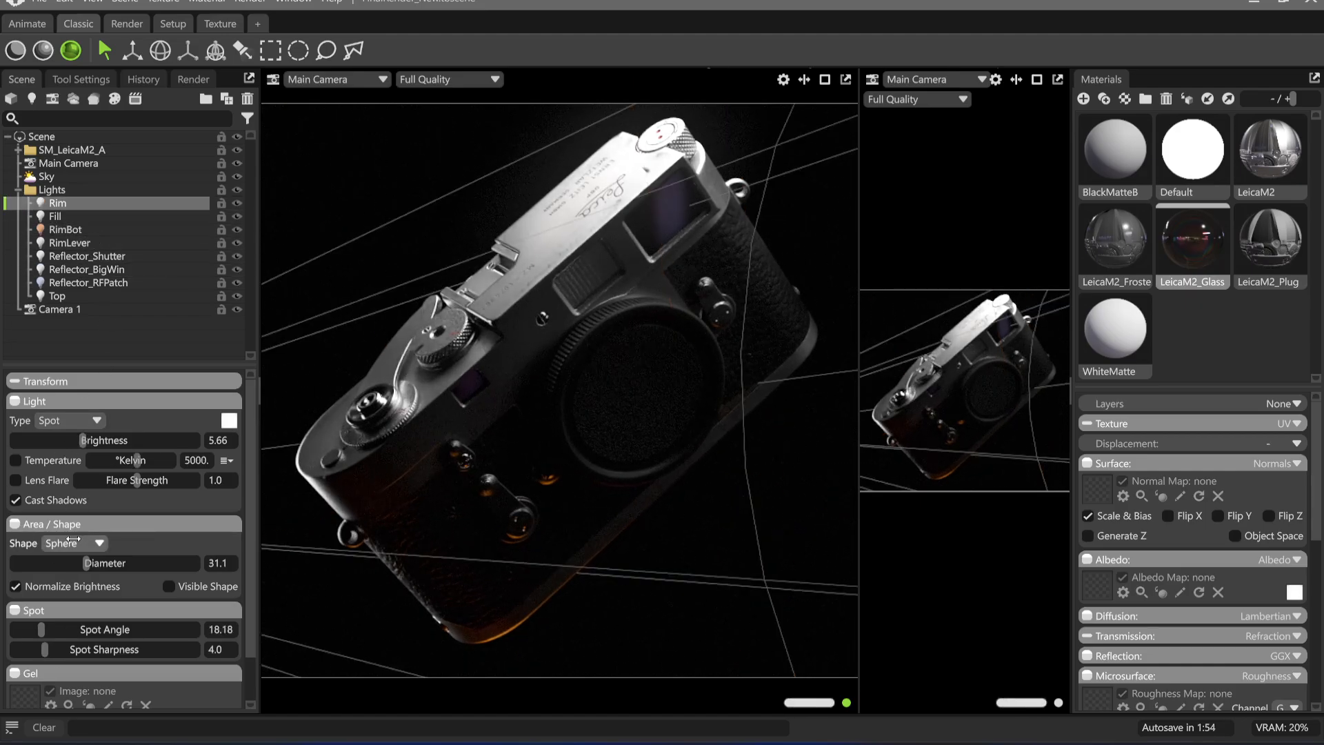
click(15, 460)
mouse_move(136, 460)
mouse_down()
mouse_move(100, 460)
mouse_move(134, 460)
mouse_up()
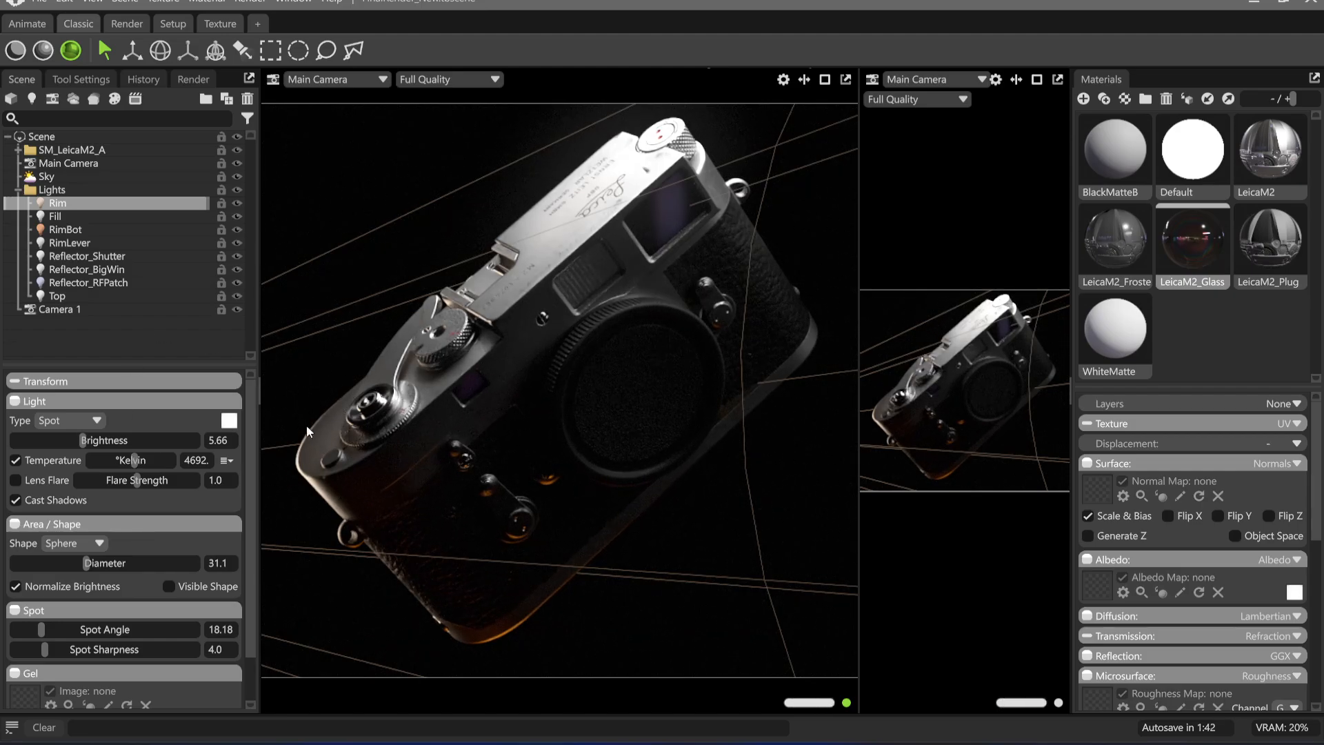
Set RimBot's colour temperature to 3888 K for a subtler warm edge, and clear the selection
mouse_move(135, 460)
mouse_down()
mouse_move(214, 462)
mouse_move(133, 462)
mouse_move(135, 476)
mouse_move(96, 464)
mouse_move(128, 463)
mouse_up()
click(65, 229)
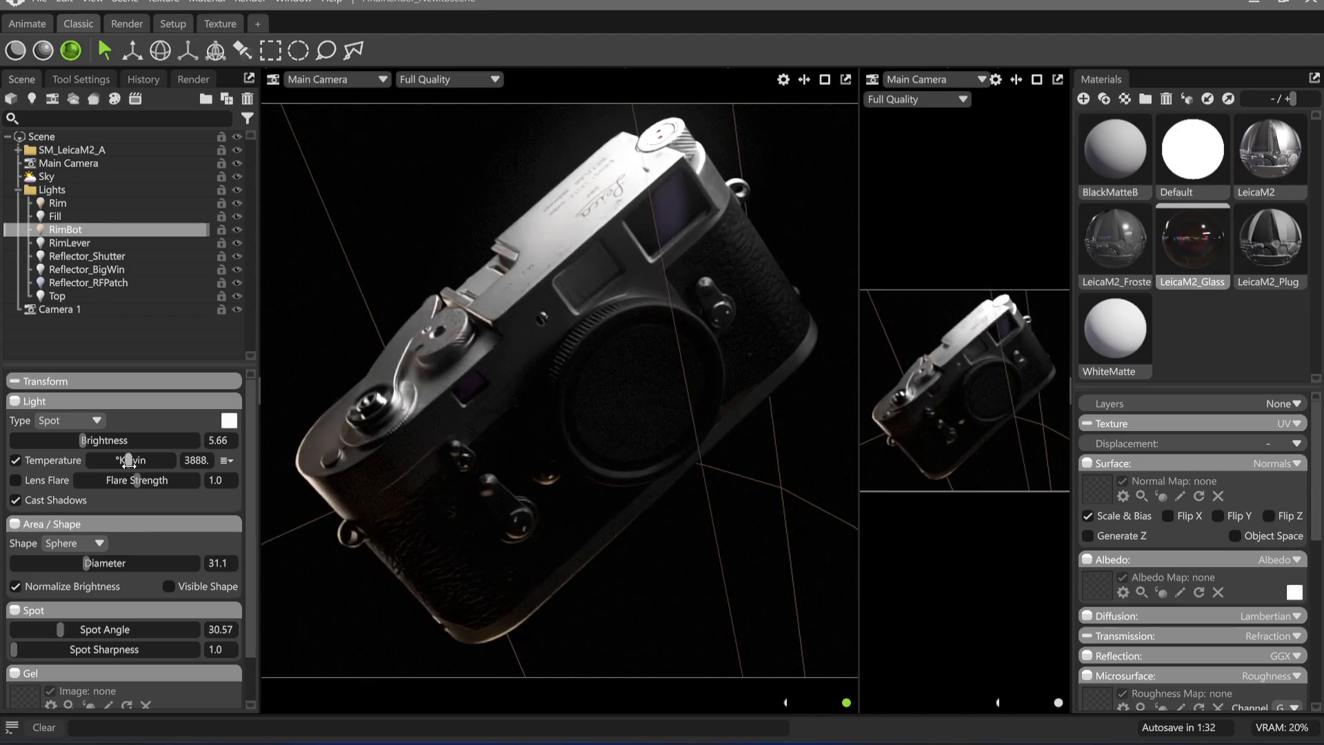
click(561, 87)
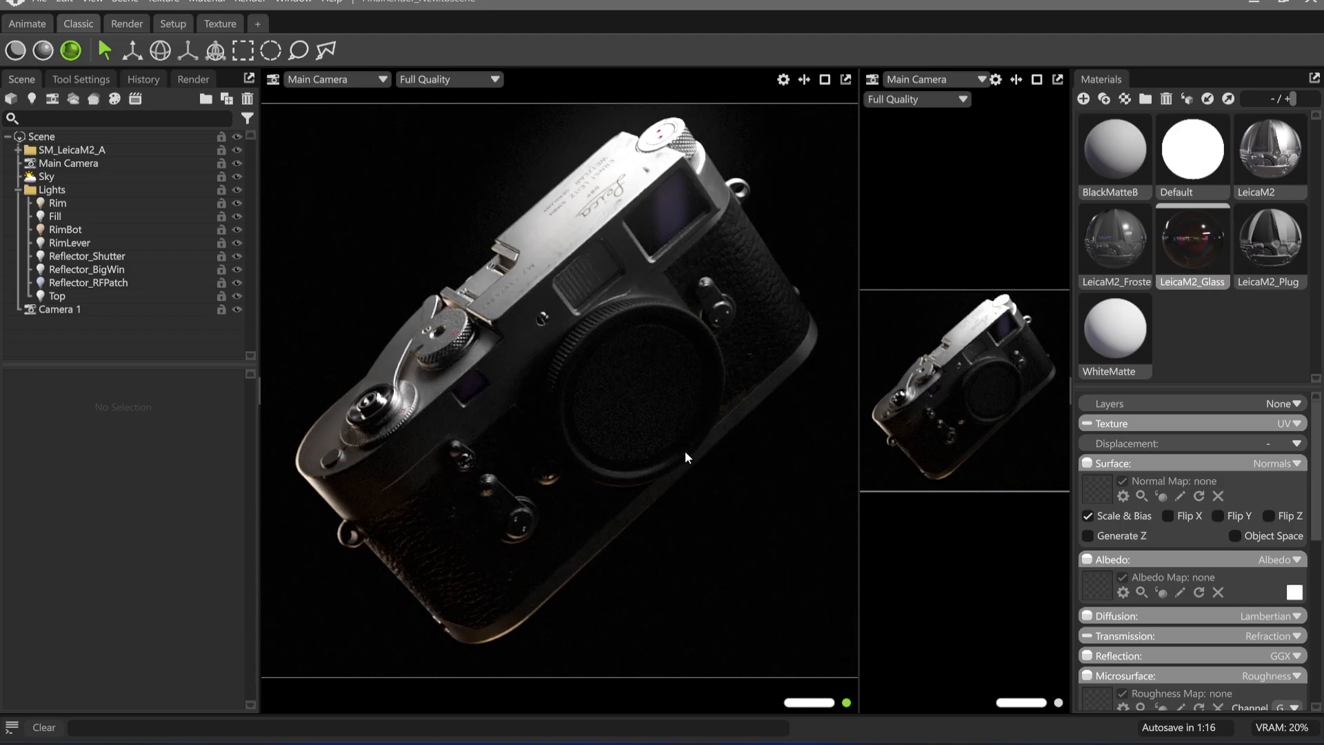
Turn off colour temperature on both the RimBot and Rim lights, and clear the selection
click(69, 229)
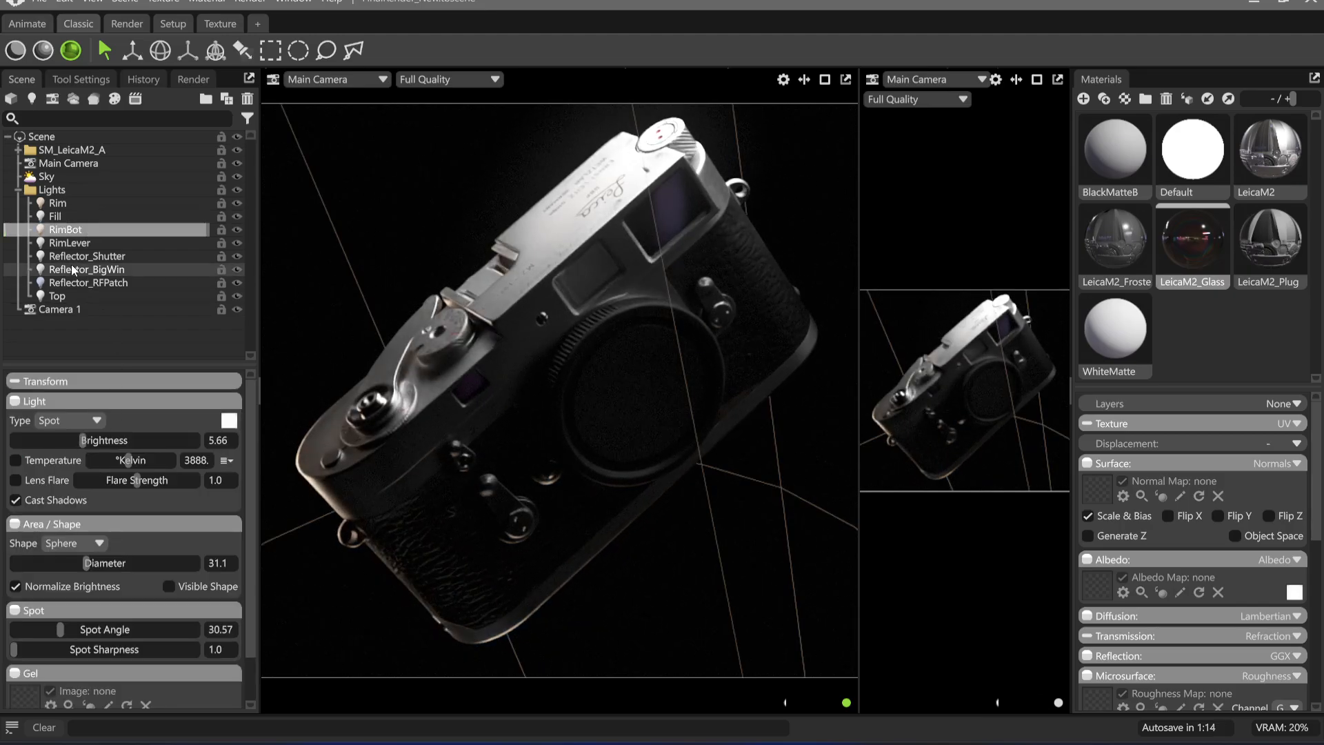
click(57, 202)
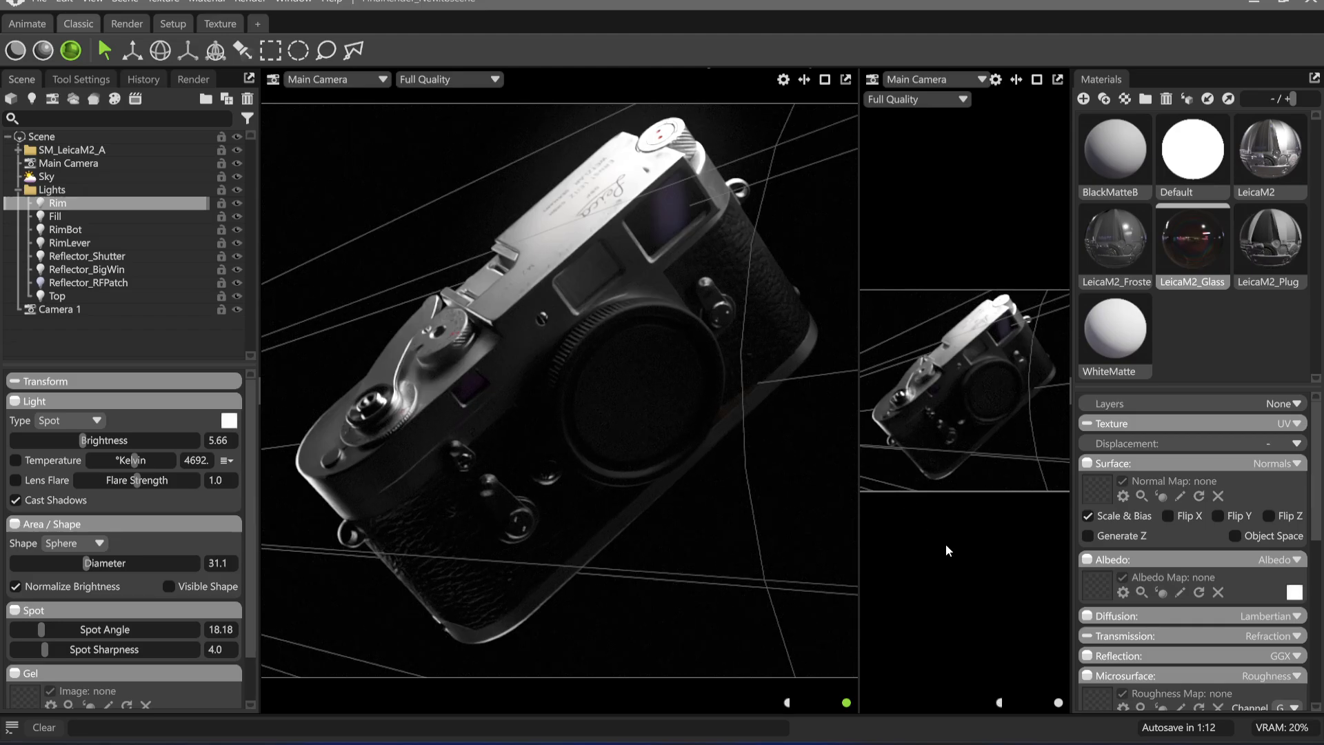
click(945, 544)
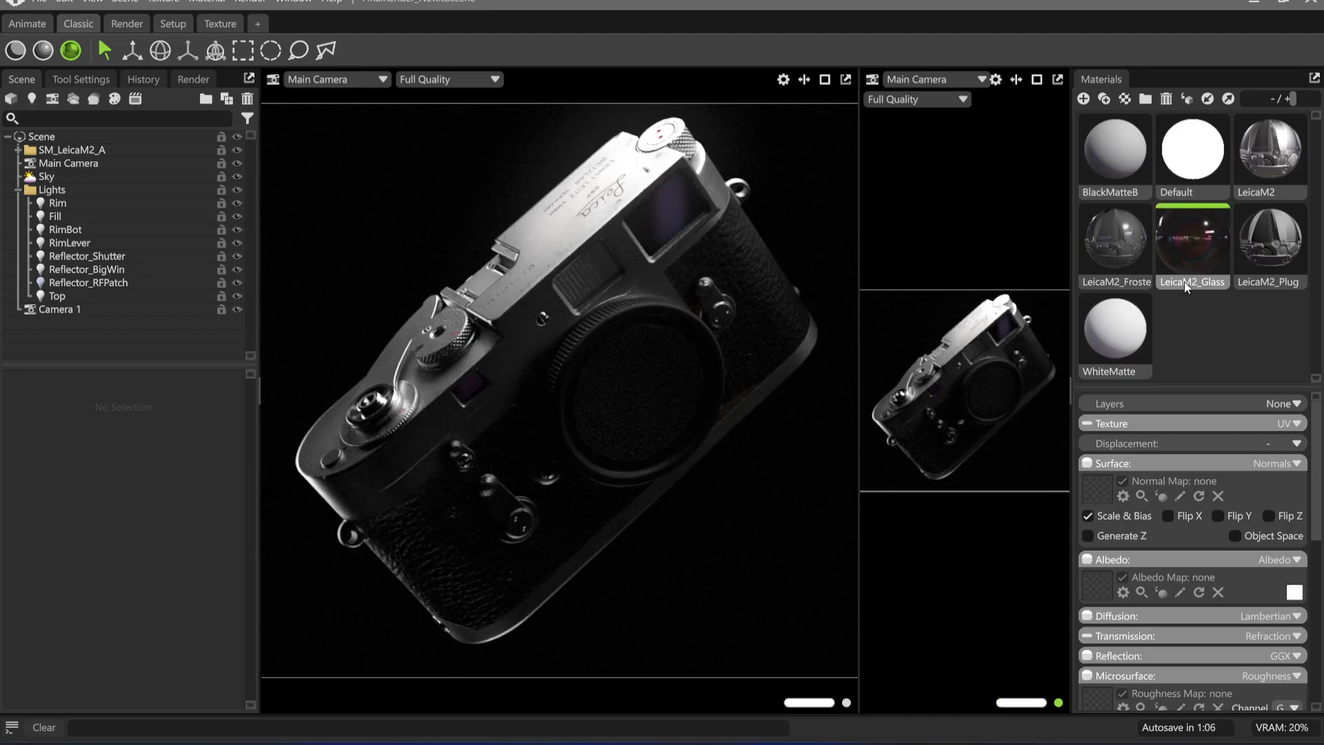
Set the LeicaM2_Glass material's Newton's Rings clearcoat strength to 1.0 and film thickness to 229.8 nm
scroll(1176, 534, down, 8)
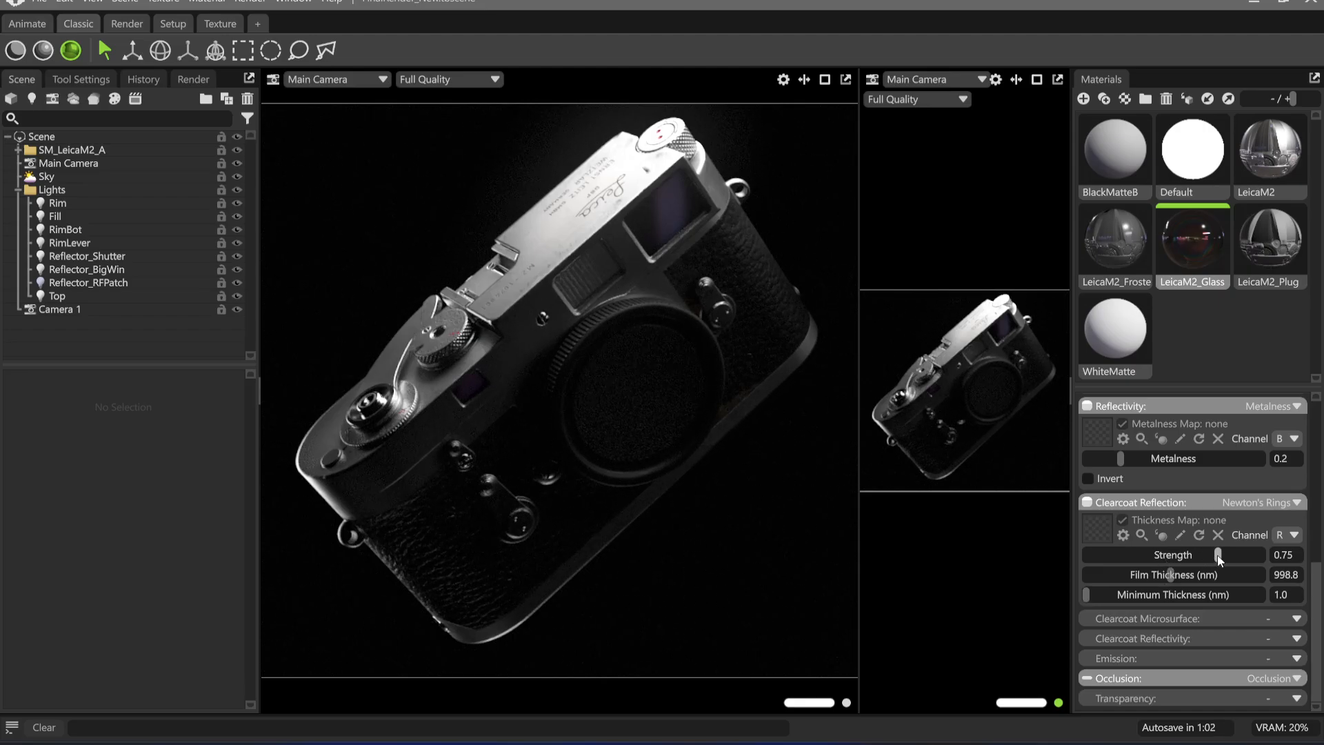
drag(1218, 555, 1266, 559)
mouse_move(1169, 576)
mouse_down()
mouse_move(1251, 576)
mouse_move(1150, 576)
mouse_up()
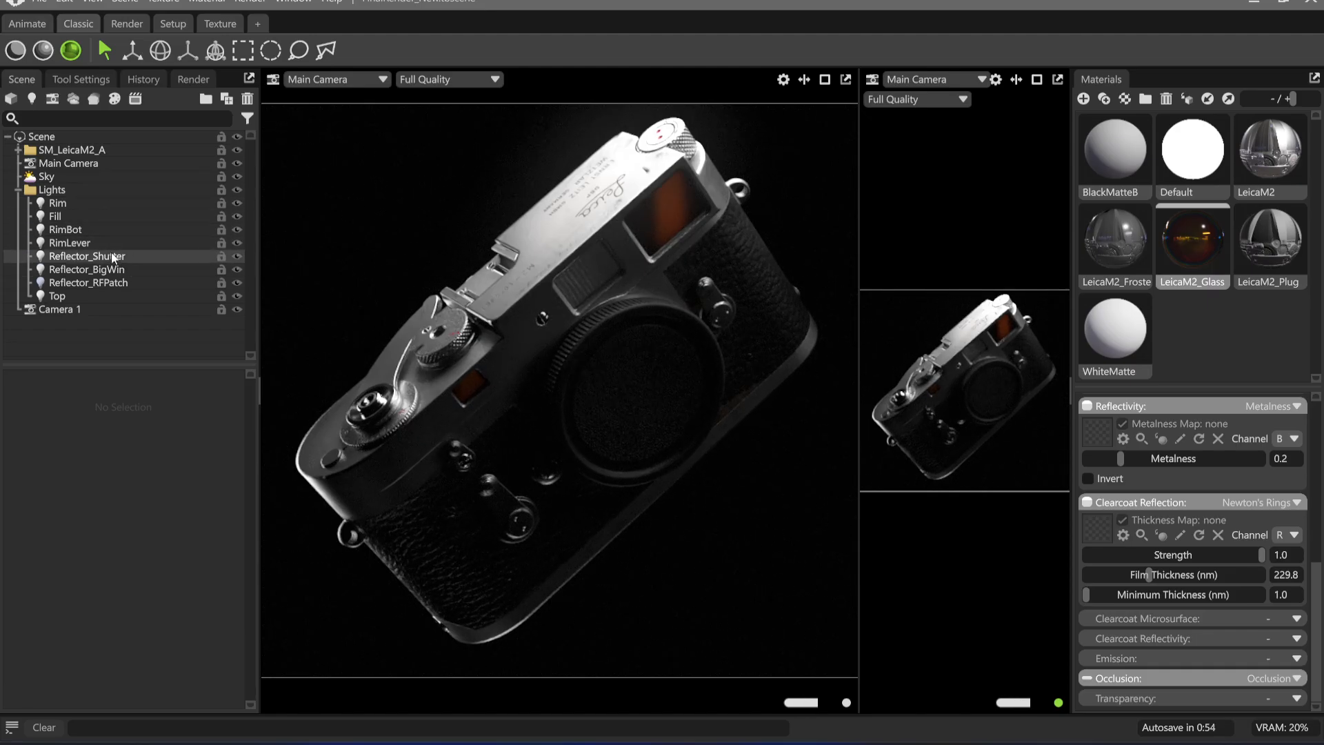
Turn RimBot's colour temperature back on and set it to 2269 K for an orange edge light
click(97, 228)
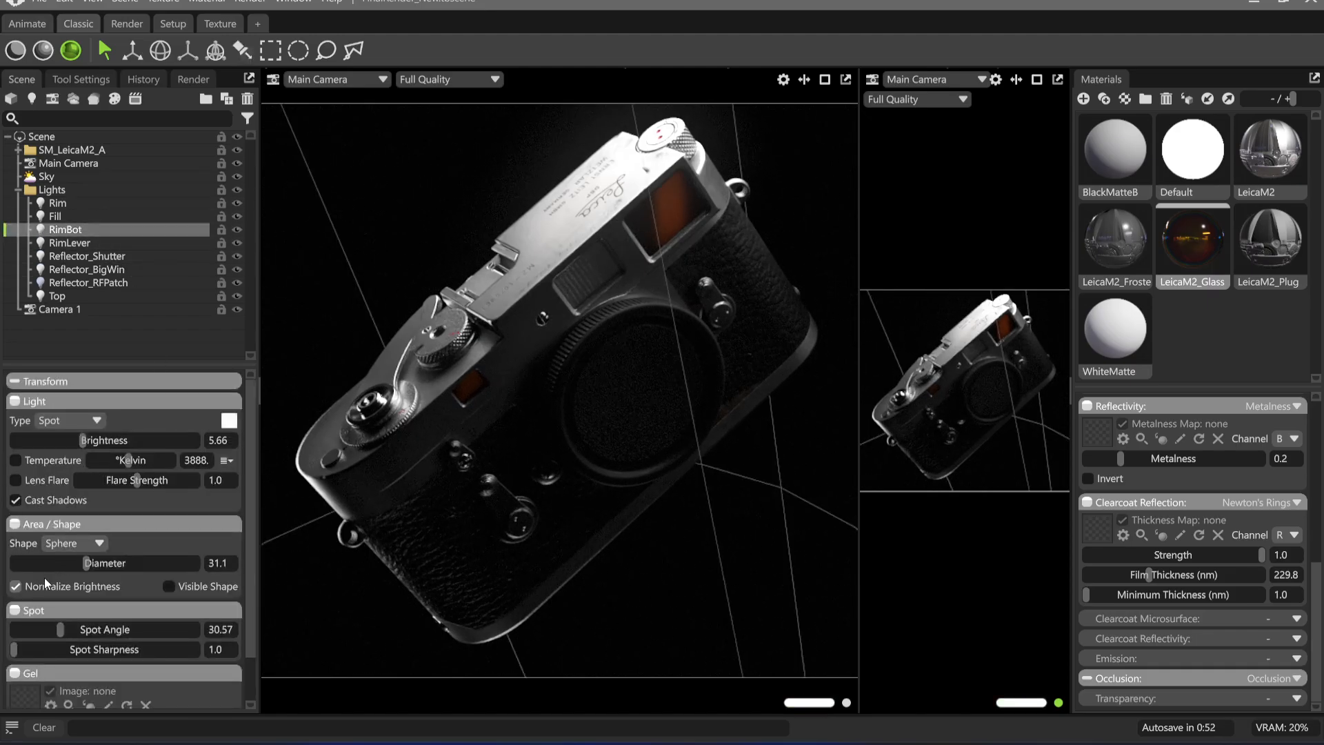
click(55, 462)
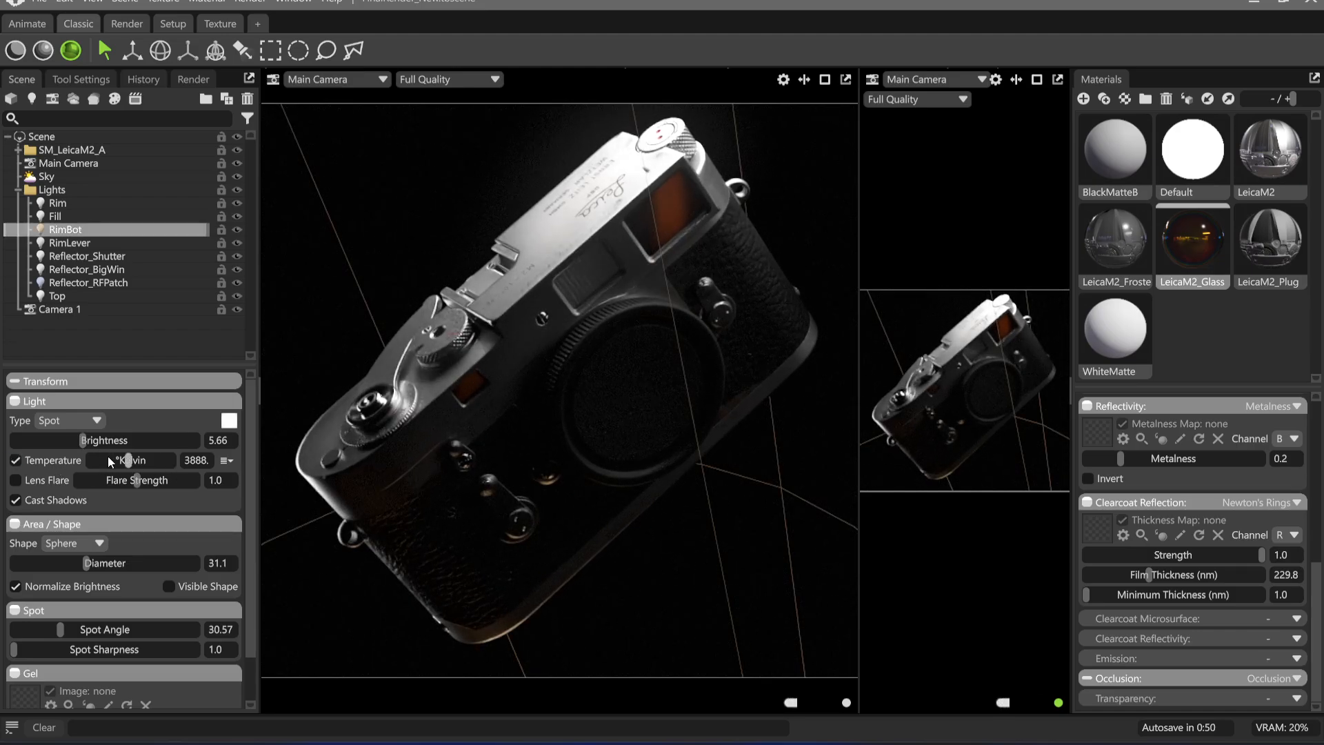
drag(128, 460, 112, 460)
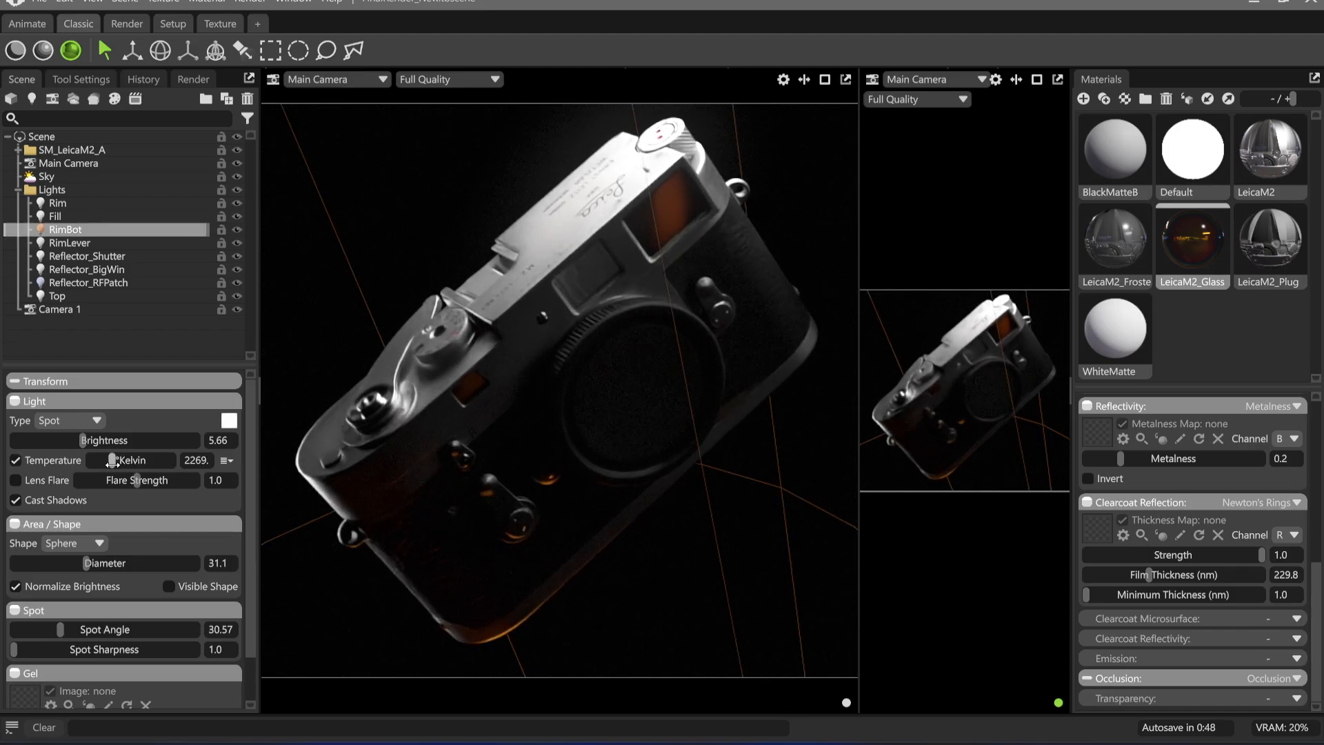
click(802, 246)
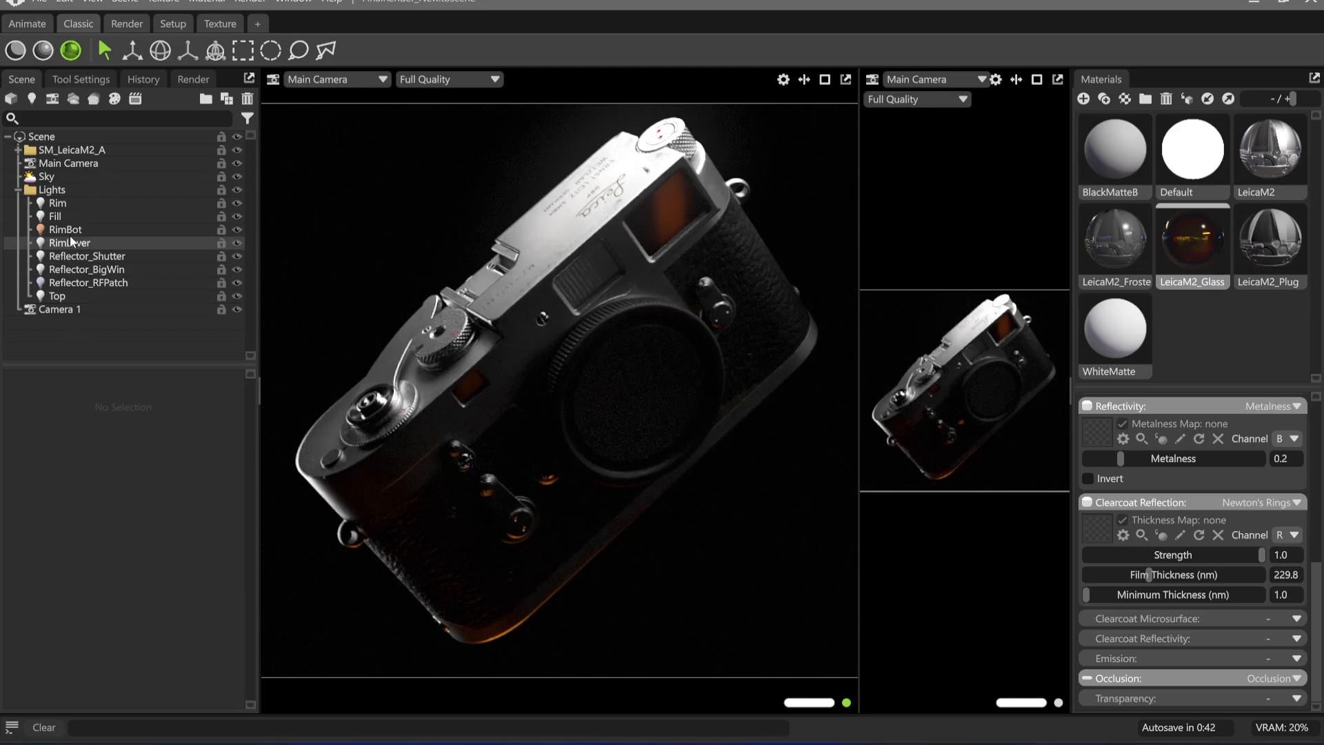
Try a colour temperature of 10000 K on the Fill light and switch its temperature off again
click(77, 216)
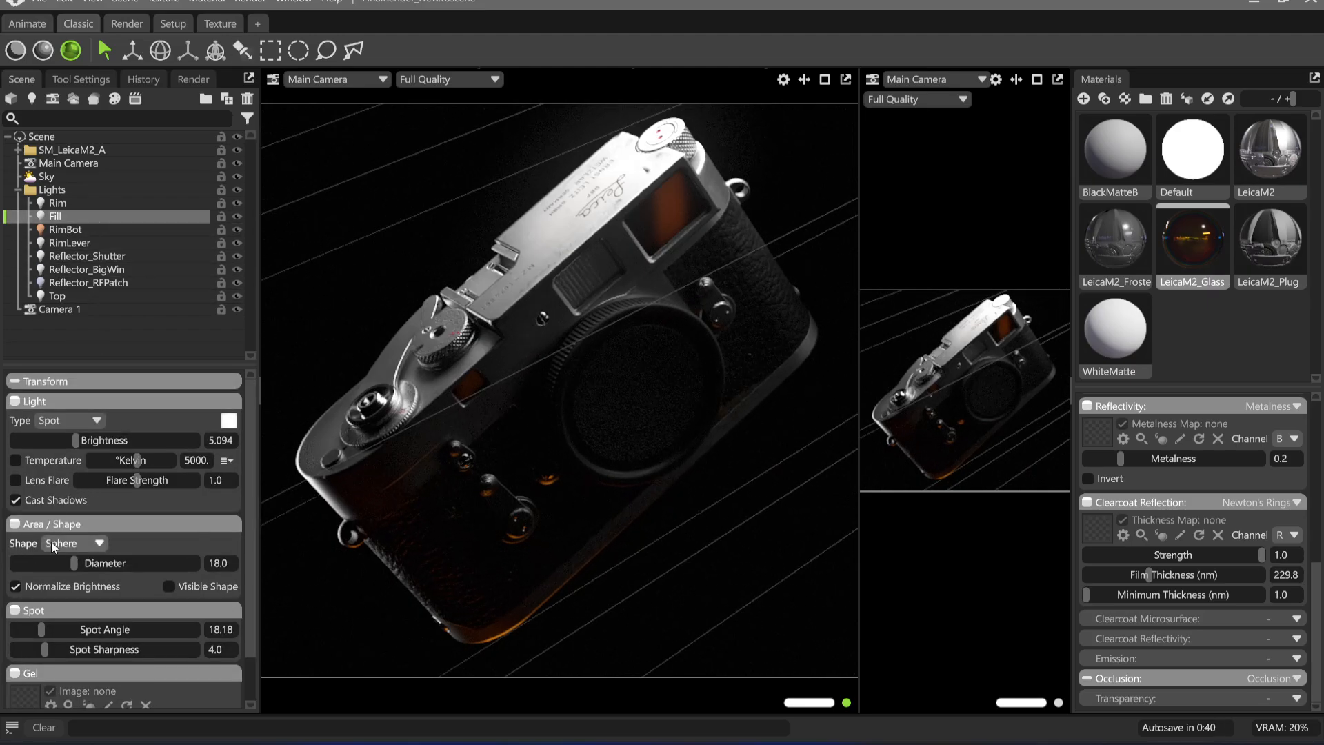
click(50, 464)
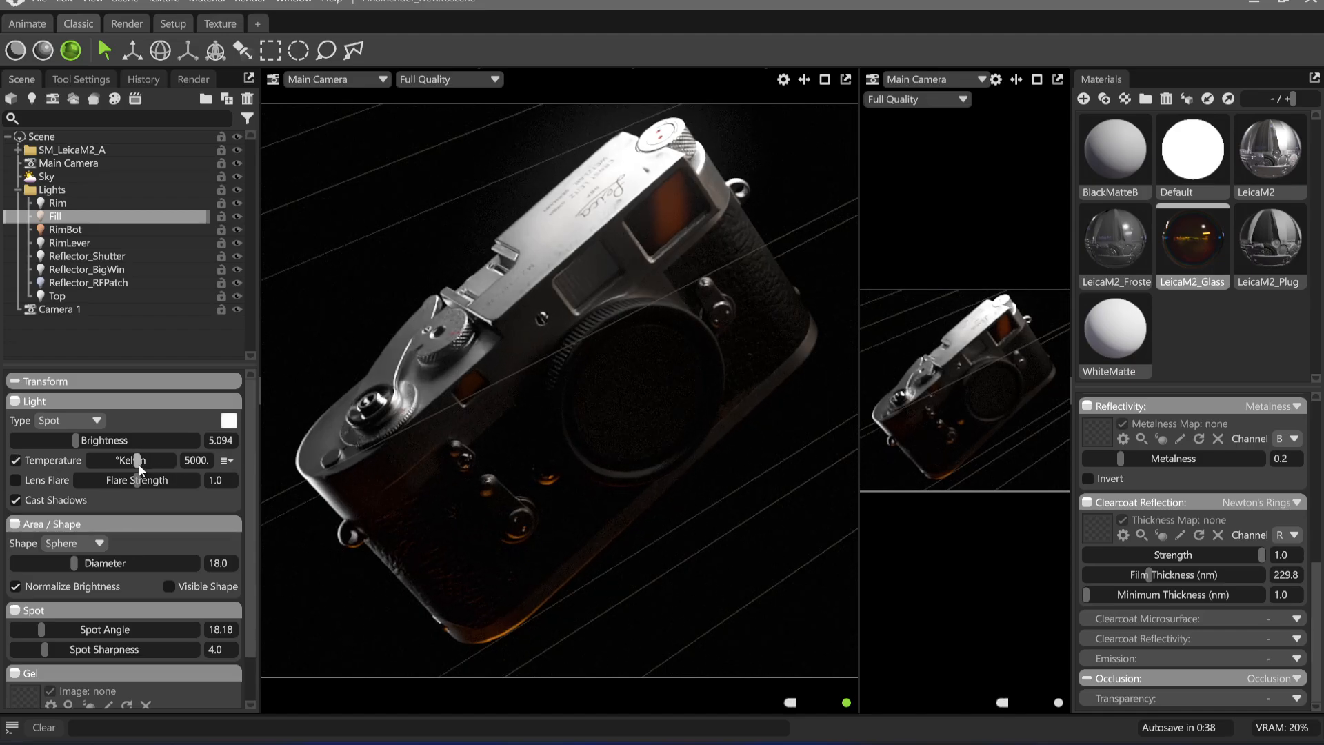
drag(138, 462, 172, 462)
click(15, 460)
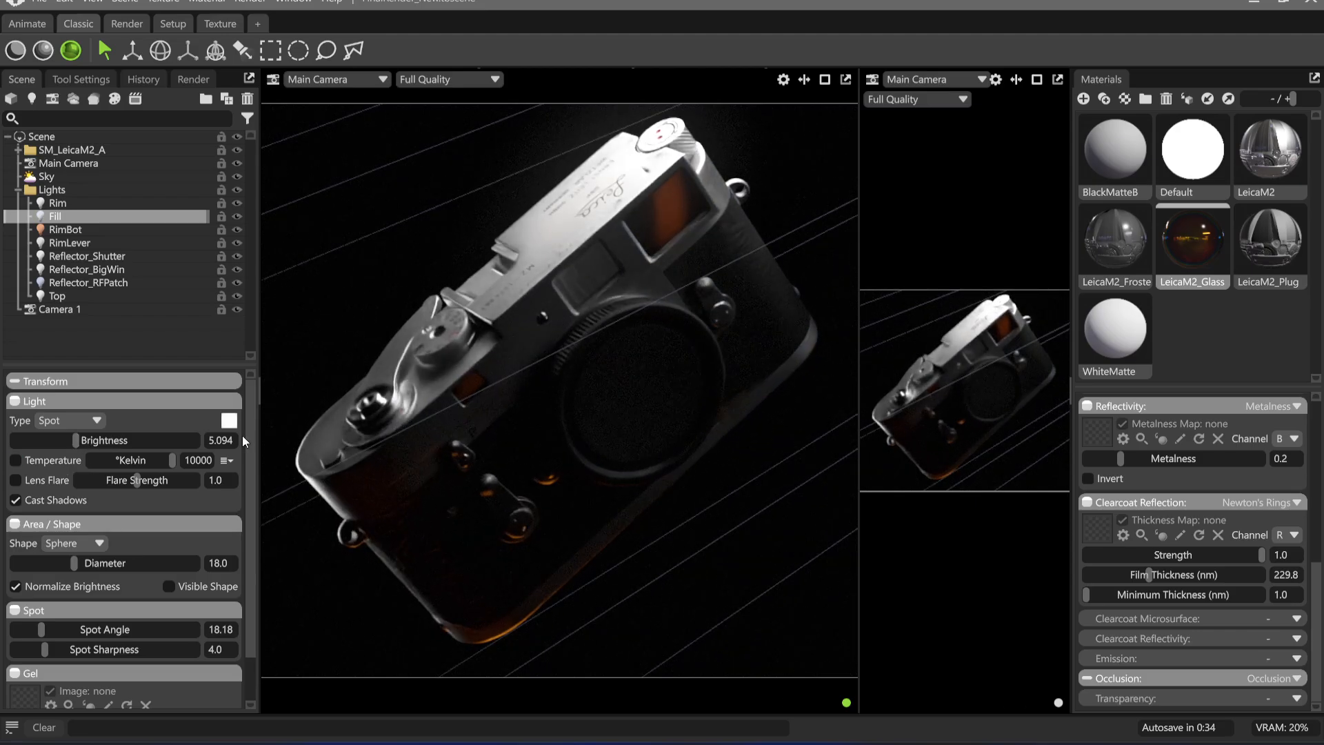
Try green tints such as 90fc00 and 5b8a1c as the Fill light's colour
click(229, 419)
drag(710, 447, 437, 391)
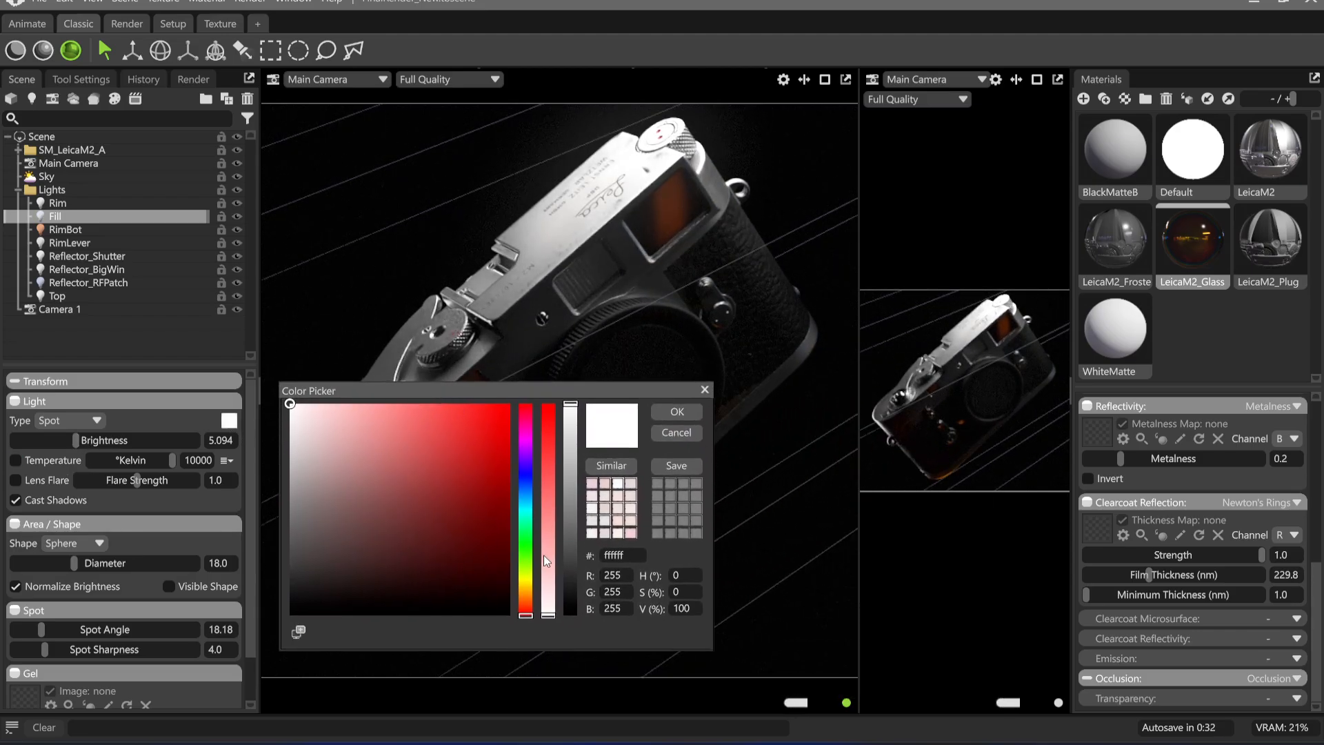
drag(526, 561, 526, 565)
drag(504, 409, 535, 403)
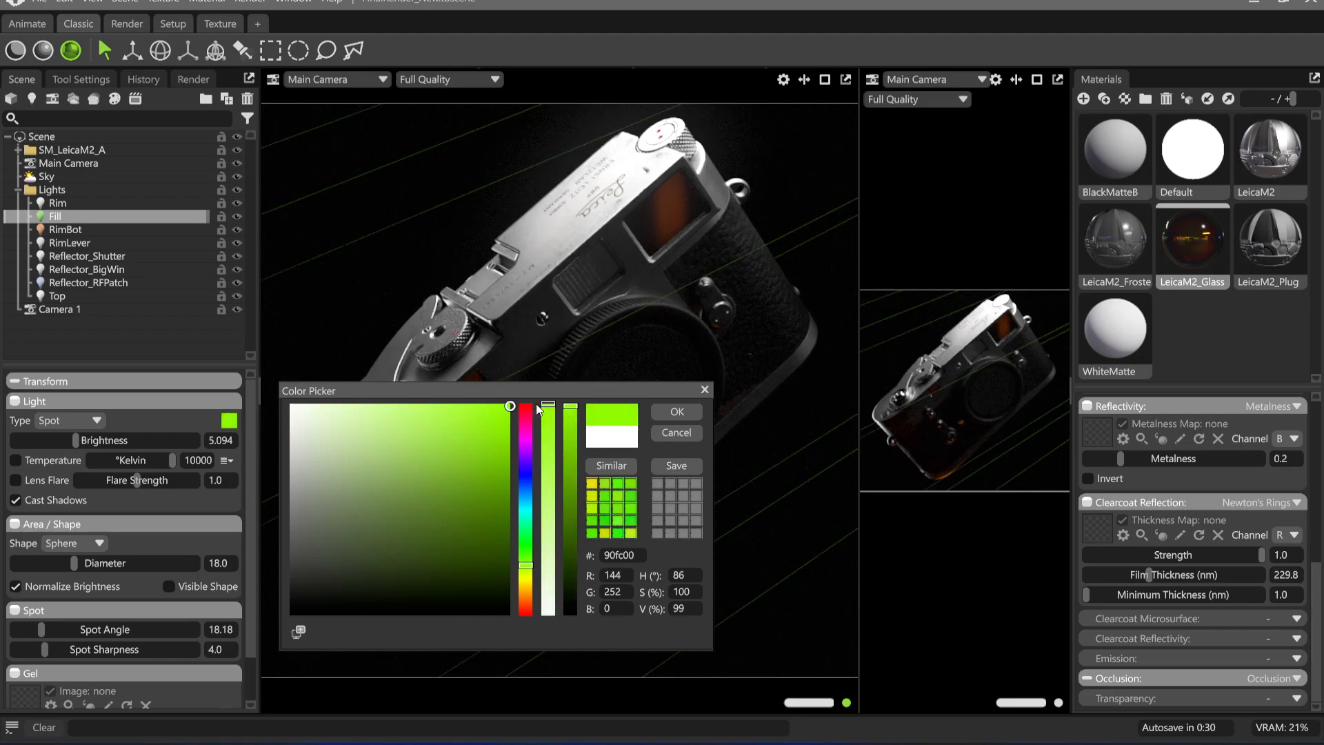
click(467, 499)
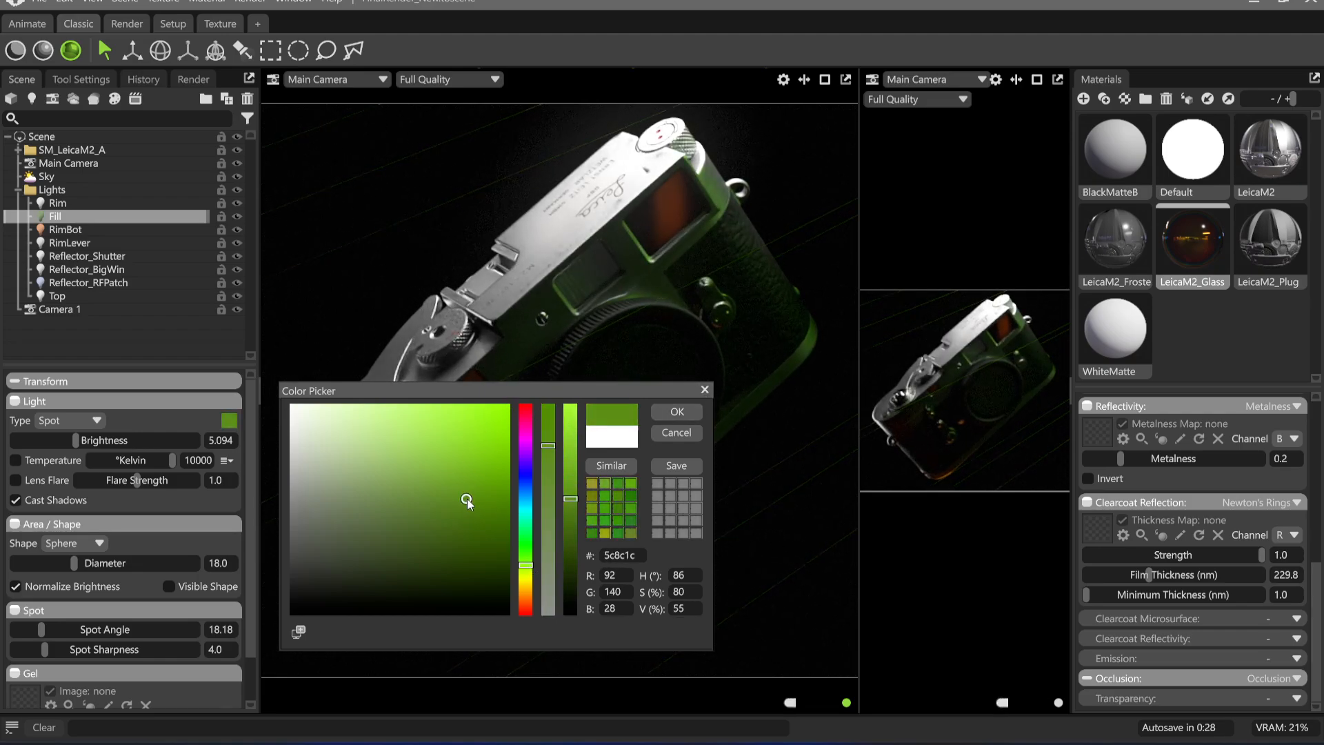
click(412, 499)
click(425, 413)
Try blue tints such as 5ea0f4, 5ec6f4 and 00b1ff on the Fill light, and discard the colour change
click(526, 488)
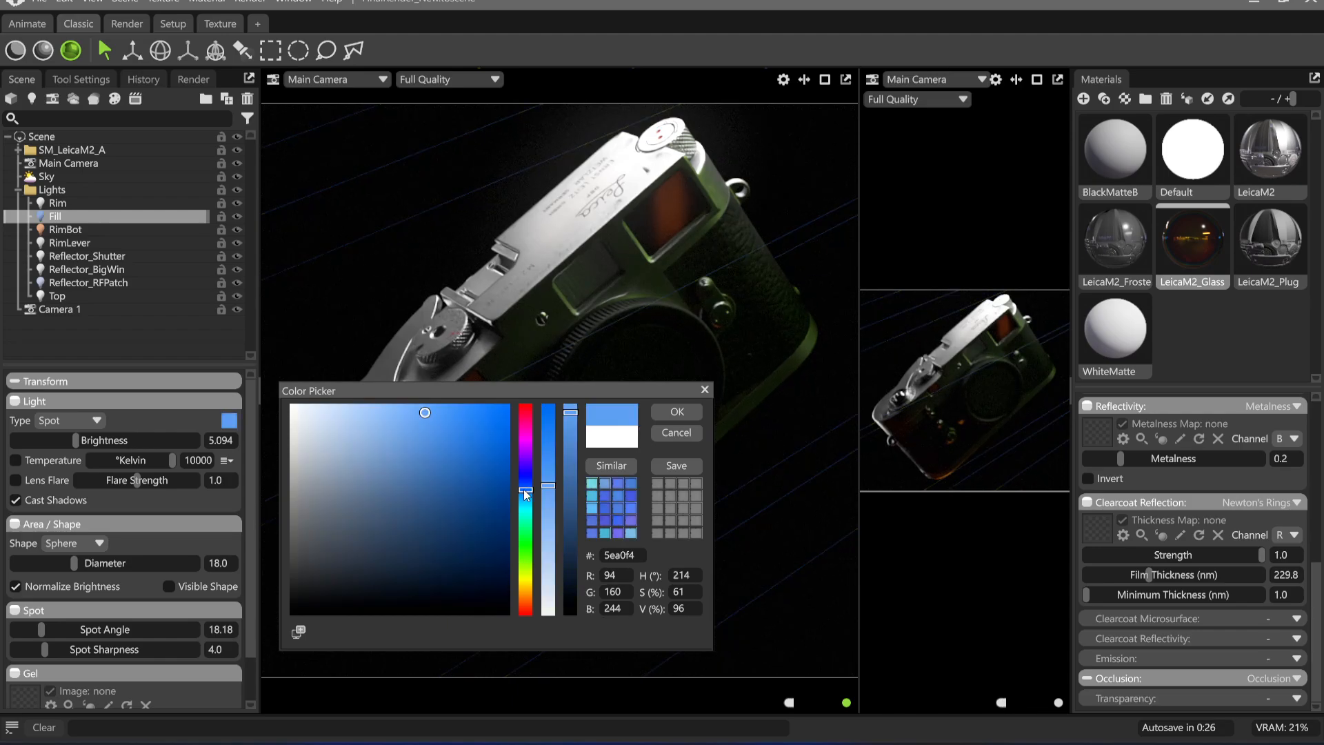
click(524, 465)
click(523, 472)
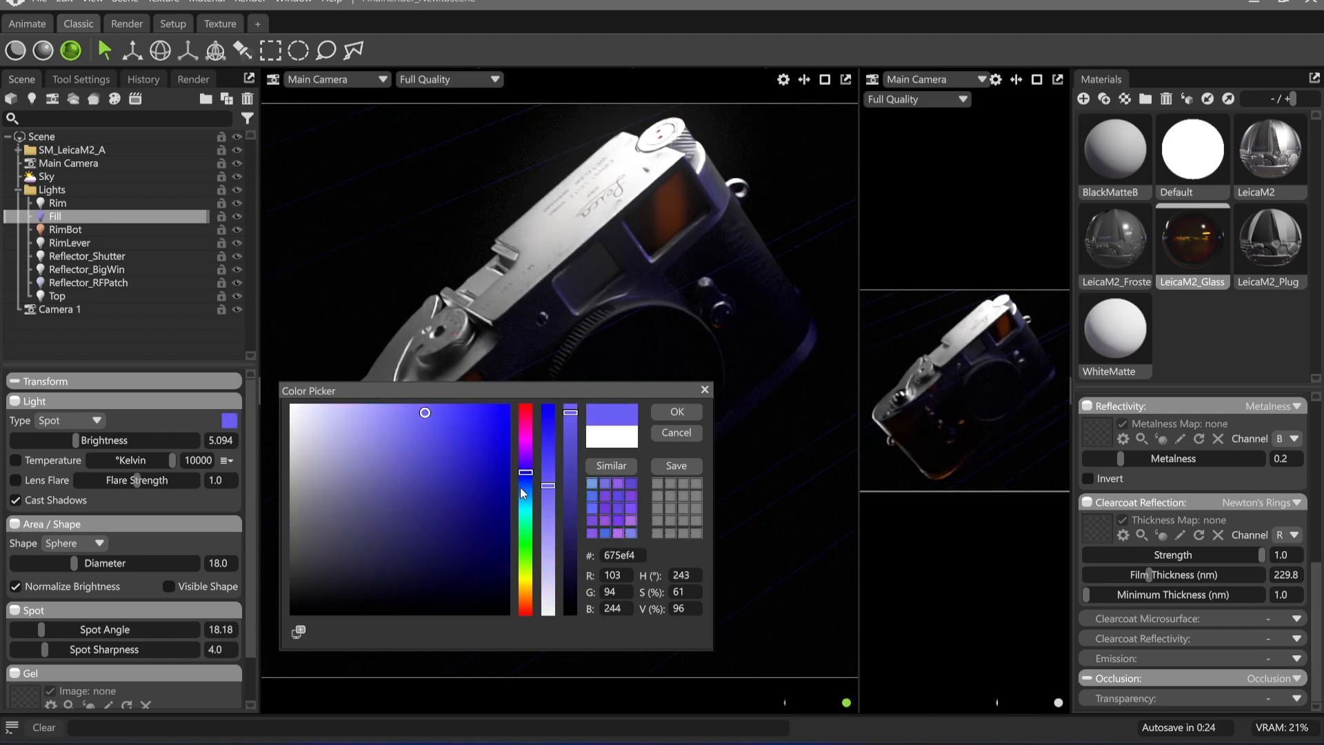
click(523, 487)
click(524, 499)
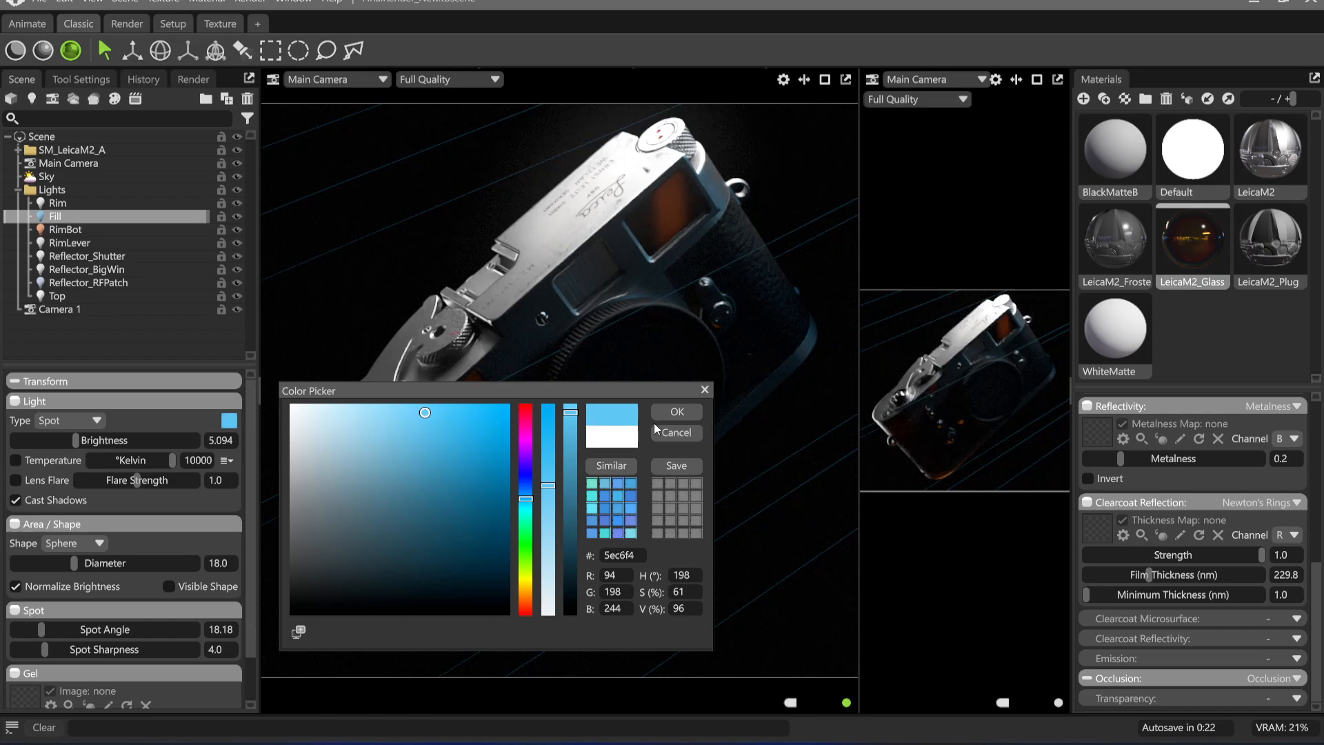
drag(358, 441, 576, 369)
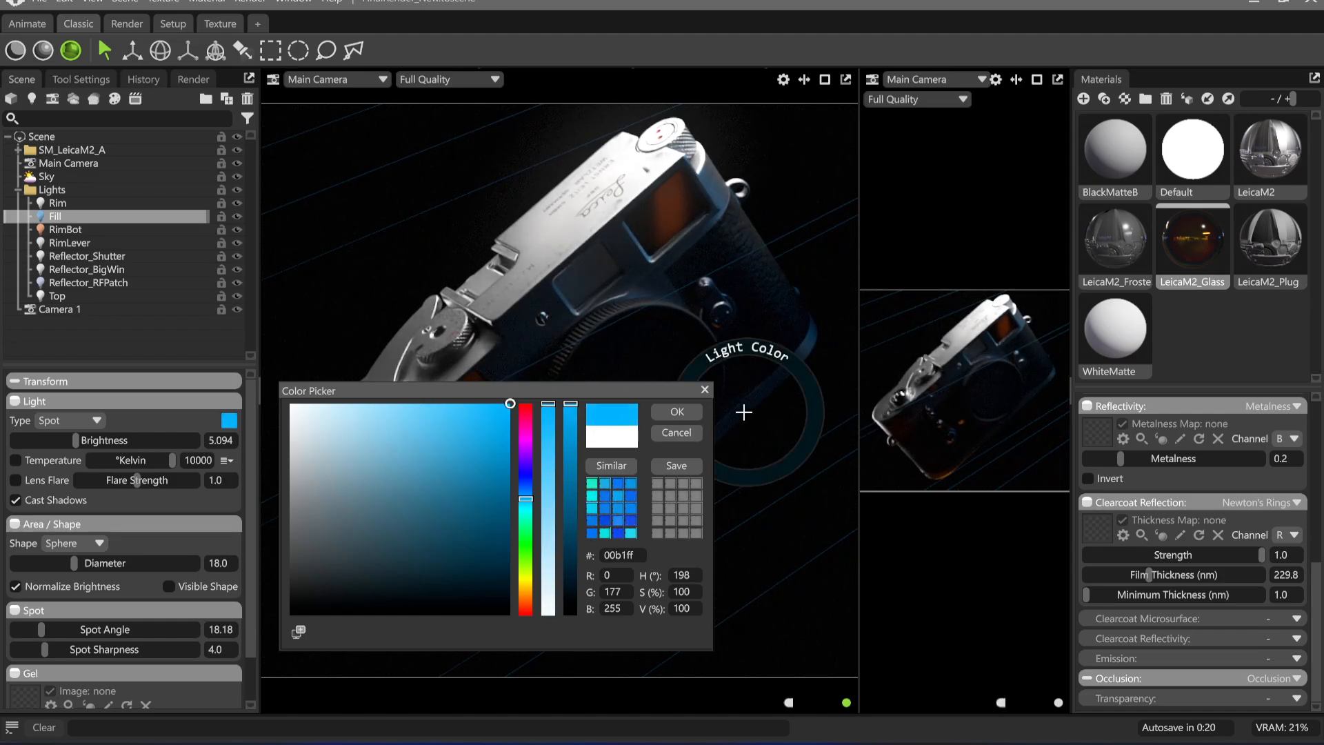
click(677, 432)
click(799, 180)
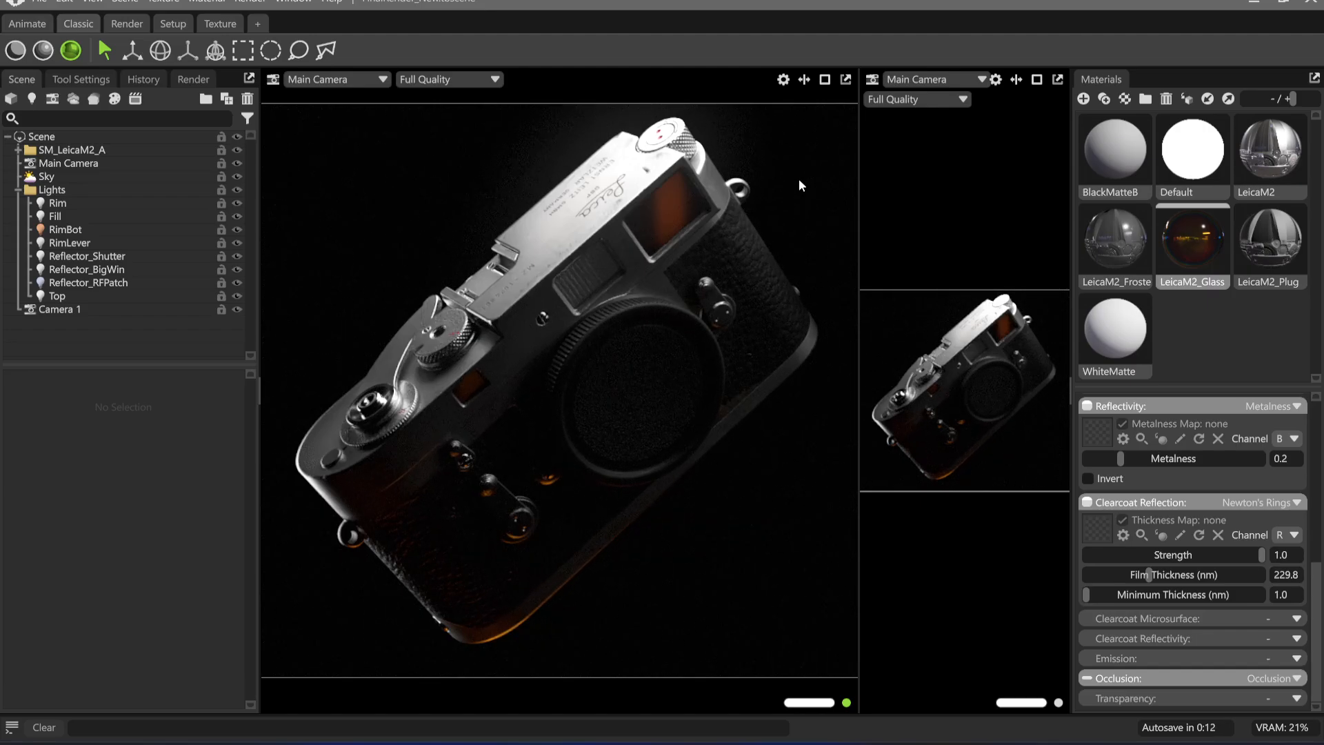
Set the Reflector_RFPatch light's brightness to 3.679
click(131, 229)
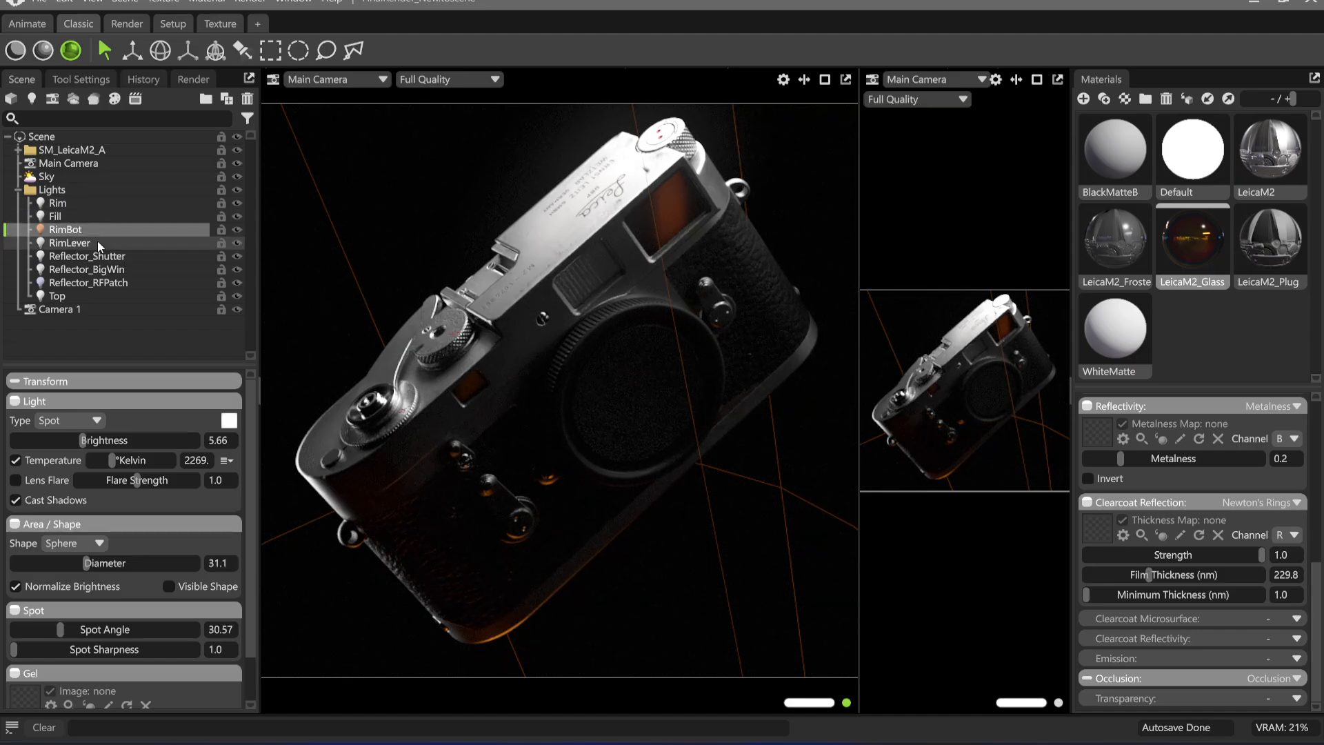
click(128, 281)
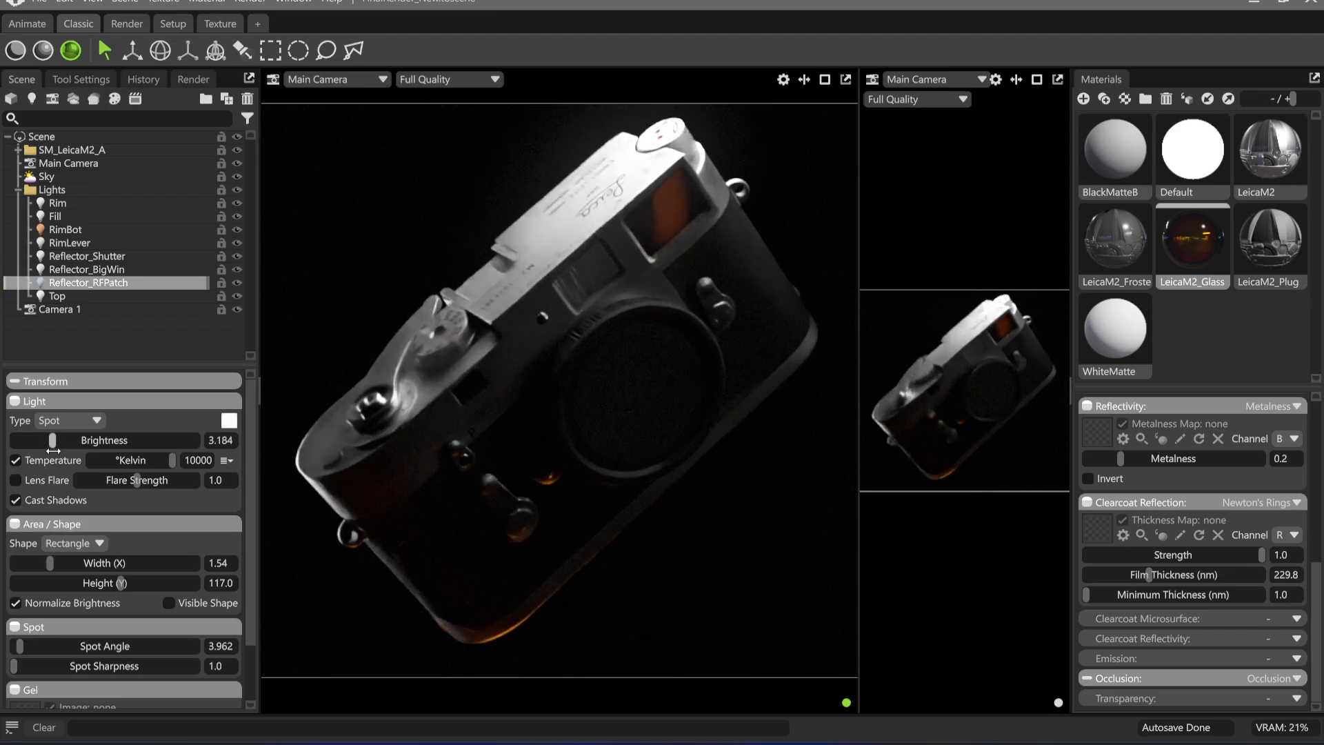
drag(48, 442, 58, 441)
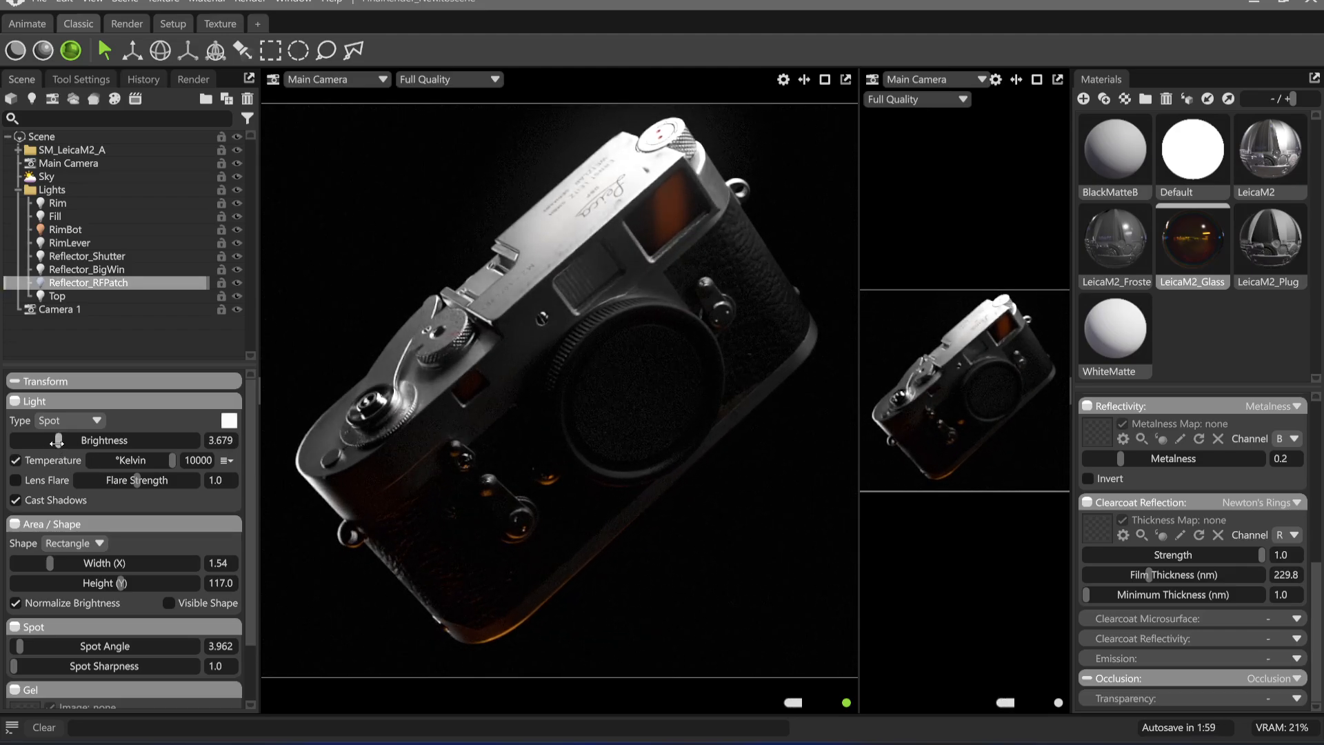
Set the RimBot light's colour temperature to about 3698 K
click(478, 174)
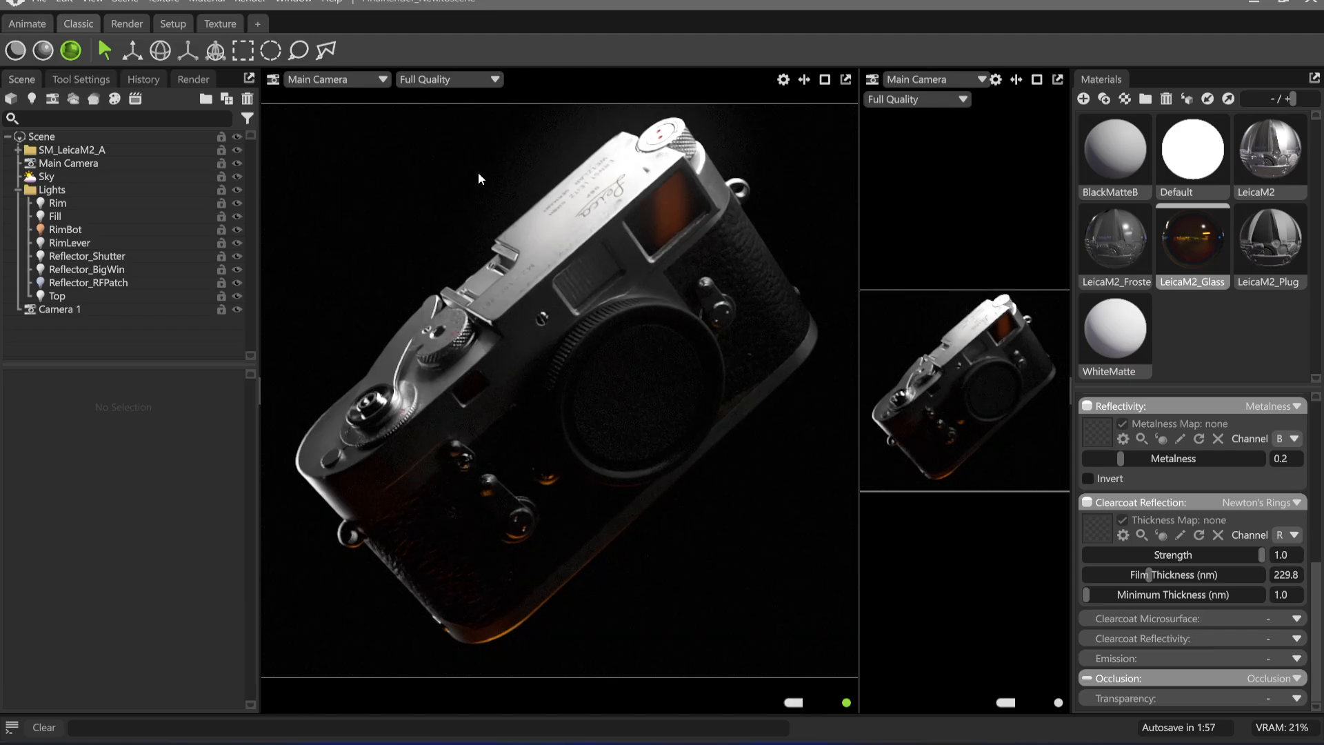
click(101, 230)
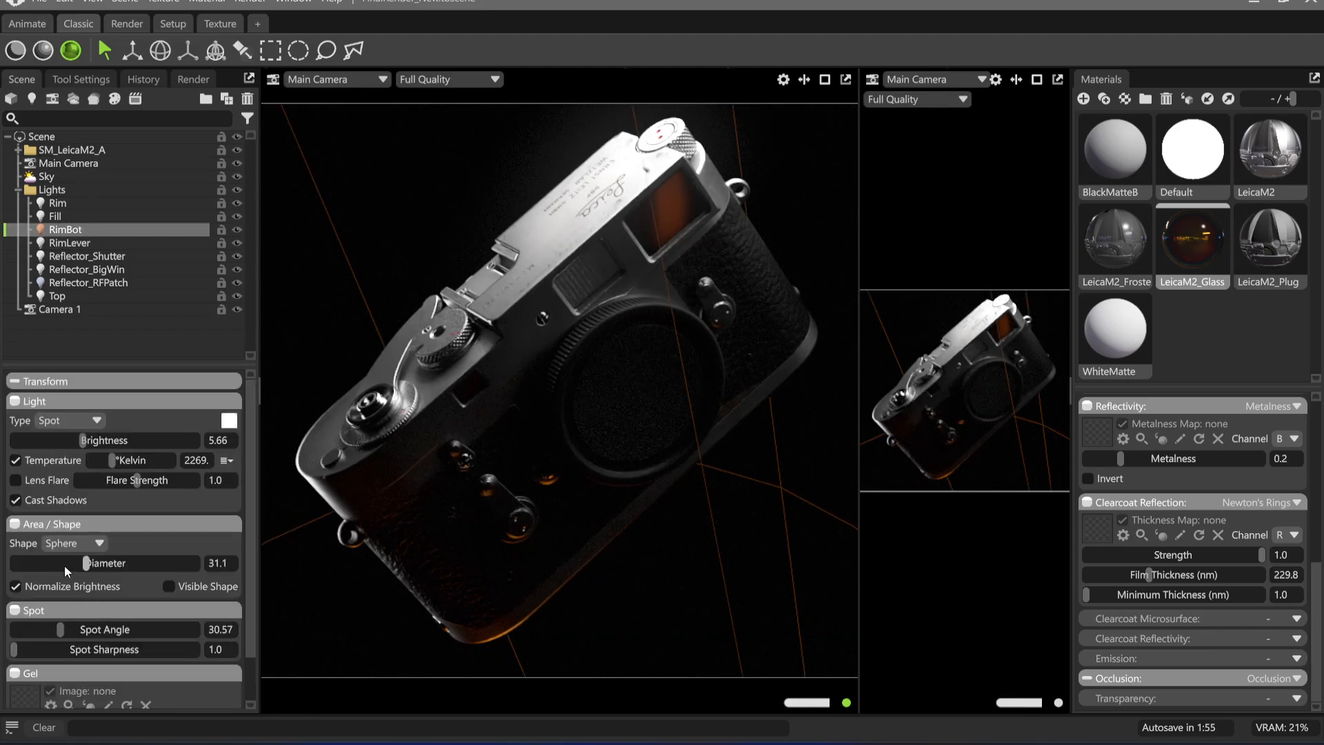
drag(112, 460, 126, 461)
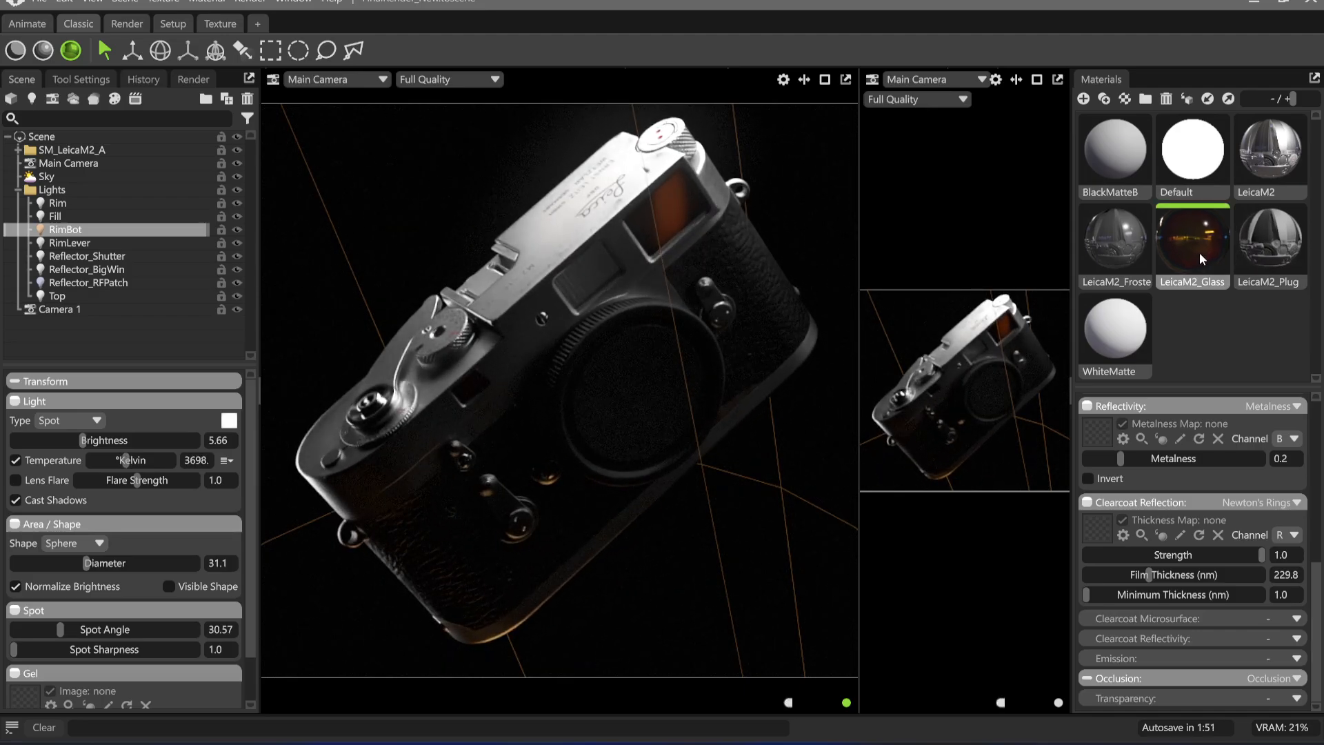
Try the glass material's clearcoat strength slider and a RimBot diameter of 0, and undo the diameter change
drag(1262, 555, 1317, 556)
scroll(1190, 527, up, 3)
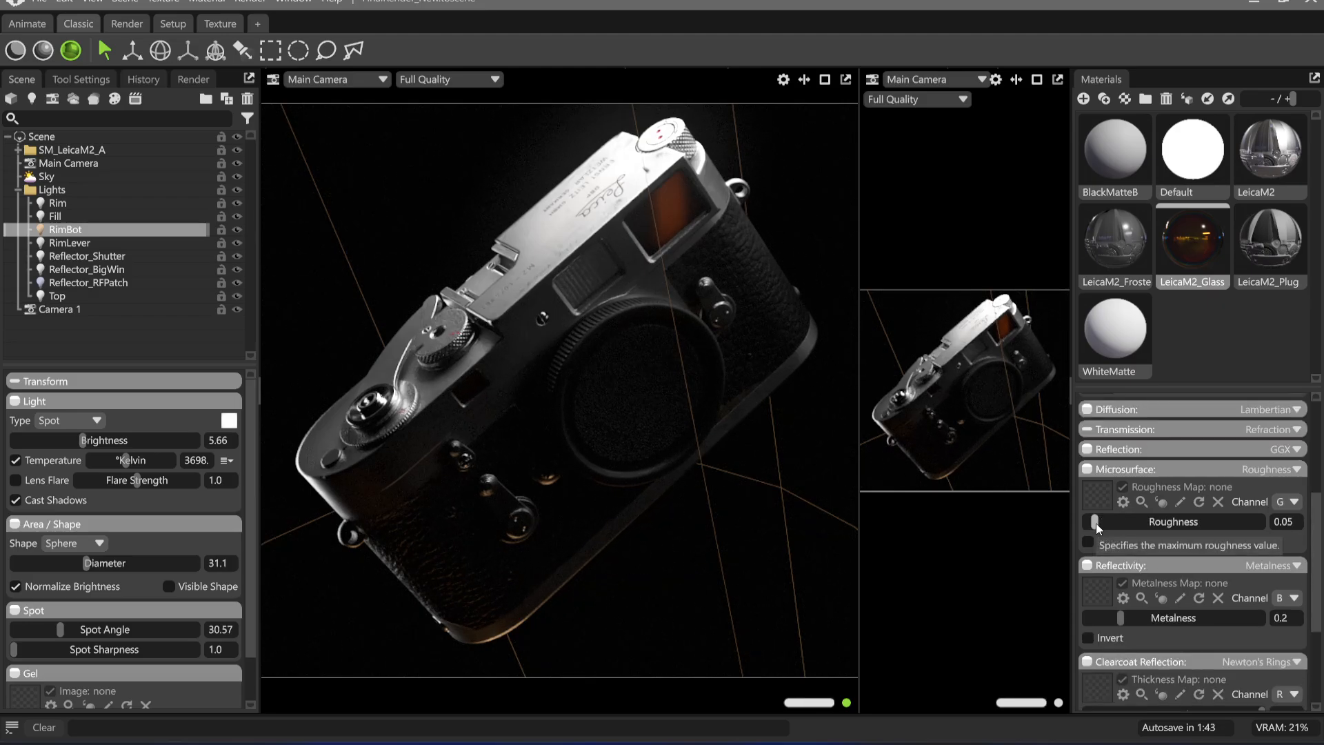
drag(92, 561, 3, 571)
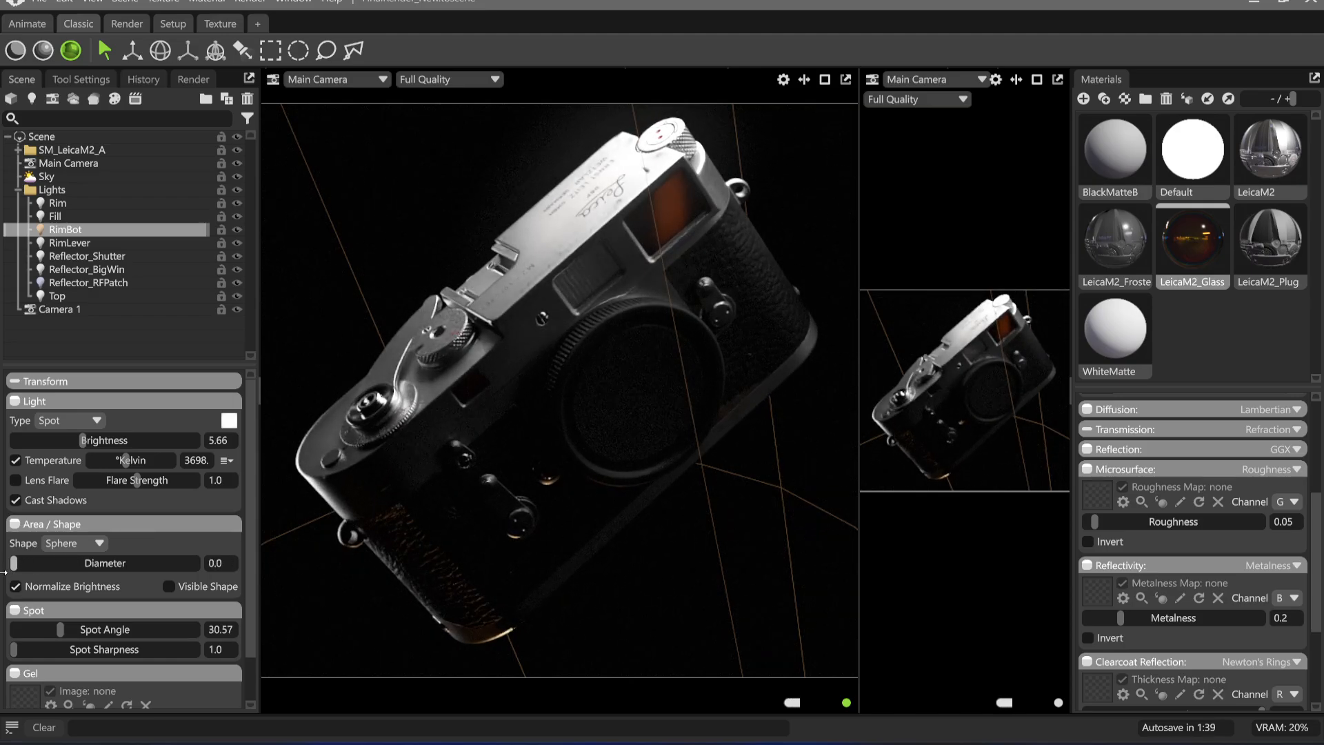
key(ctrl+z)
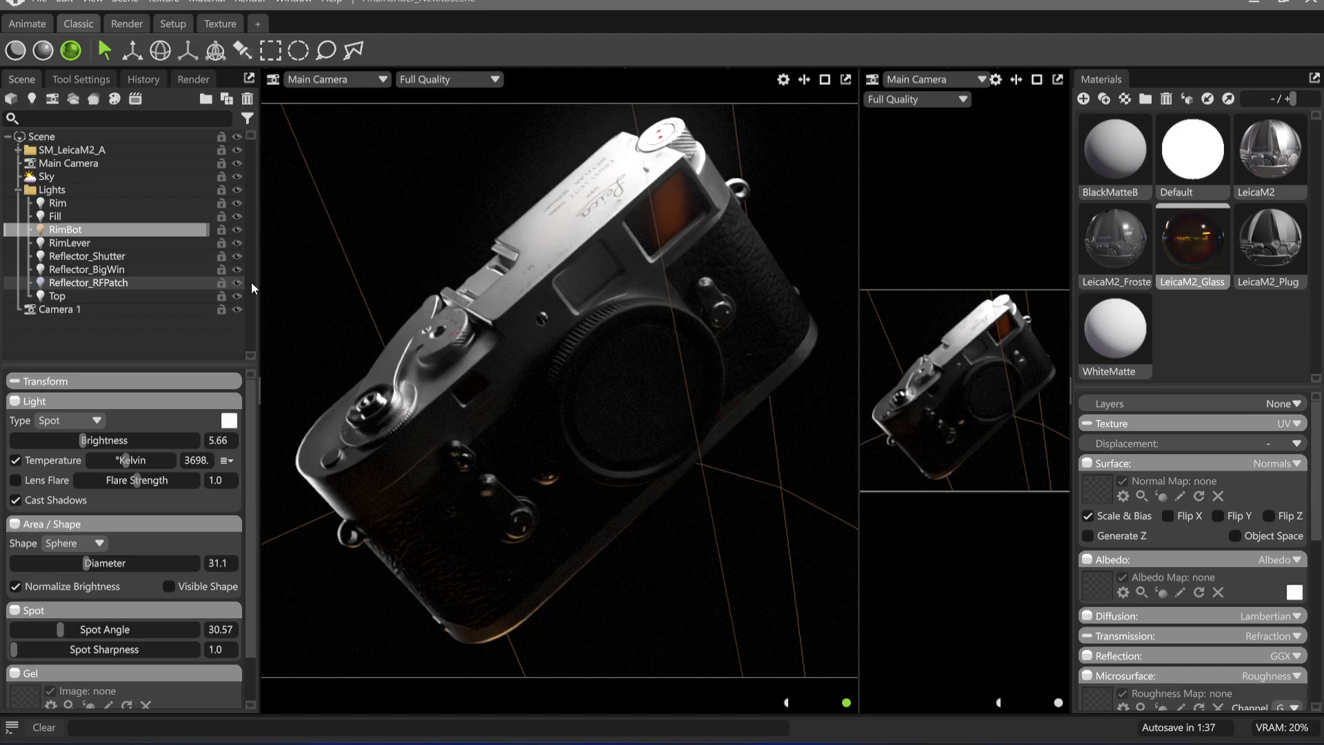
Try shrinking the Reflector_BigWin light's rectangle to a width of 0.001 and a height of 3.906
click(125, 270)
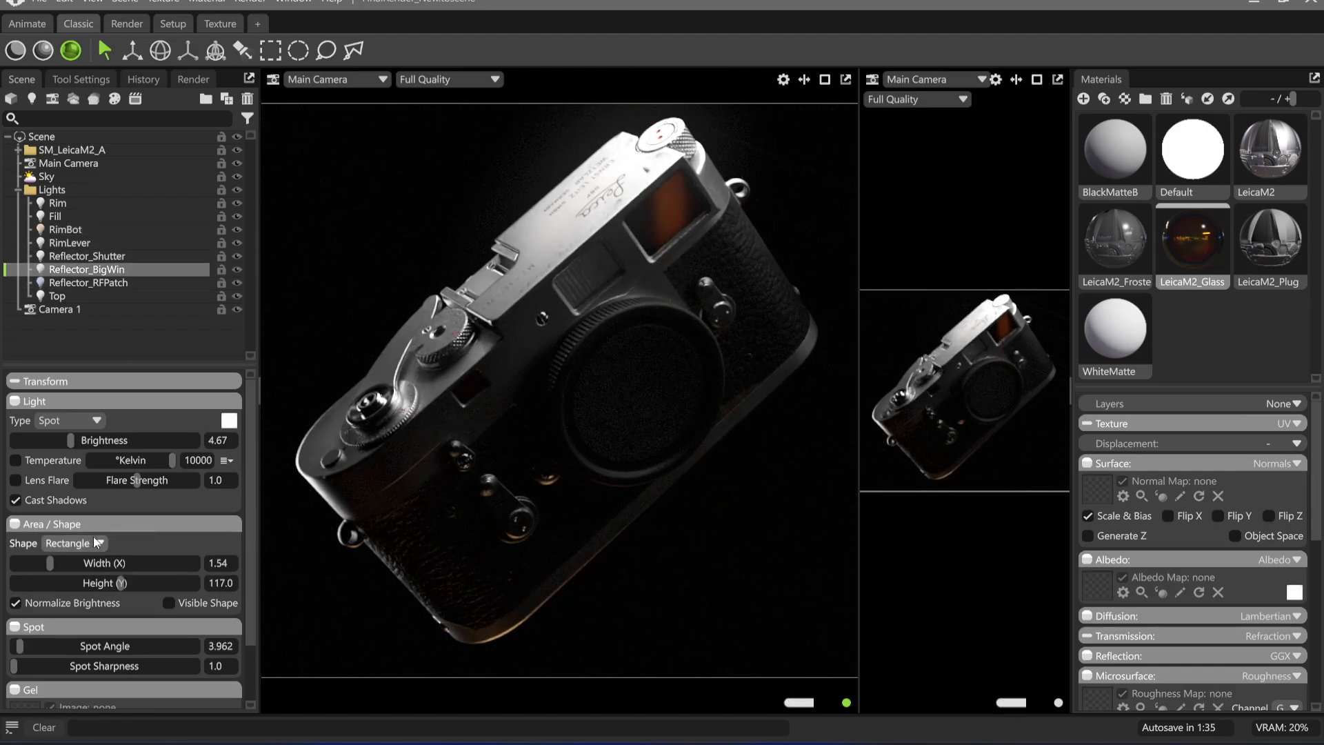
drag(44, 568, 31, 564)
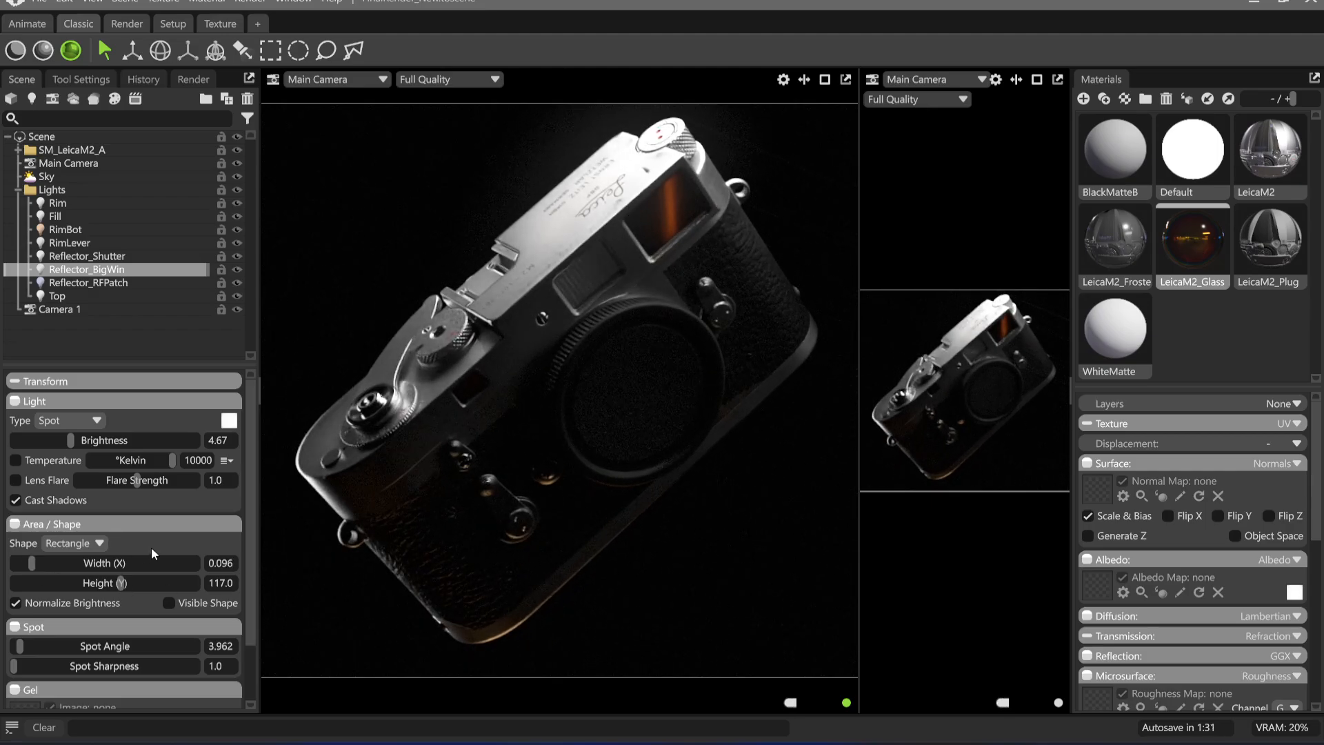
drag(121, 583, 73, 585)
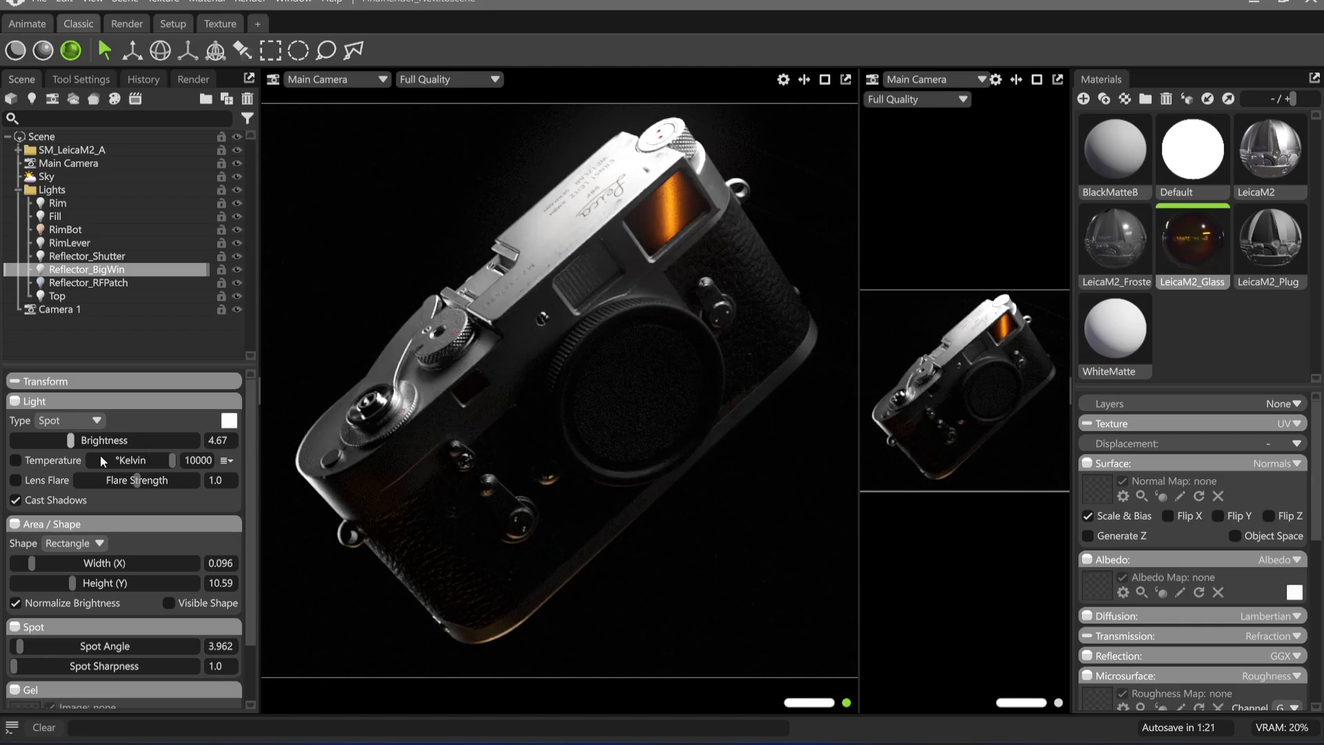
drag(32, 563, 16, 565)
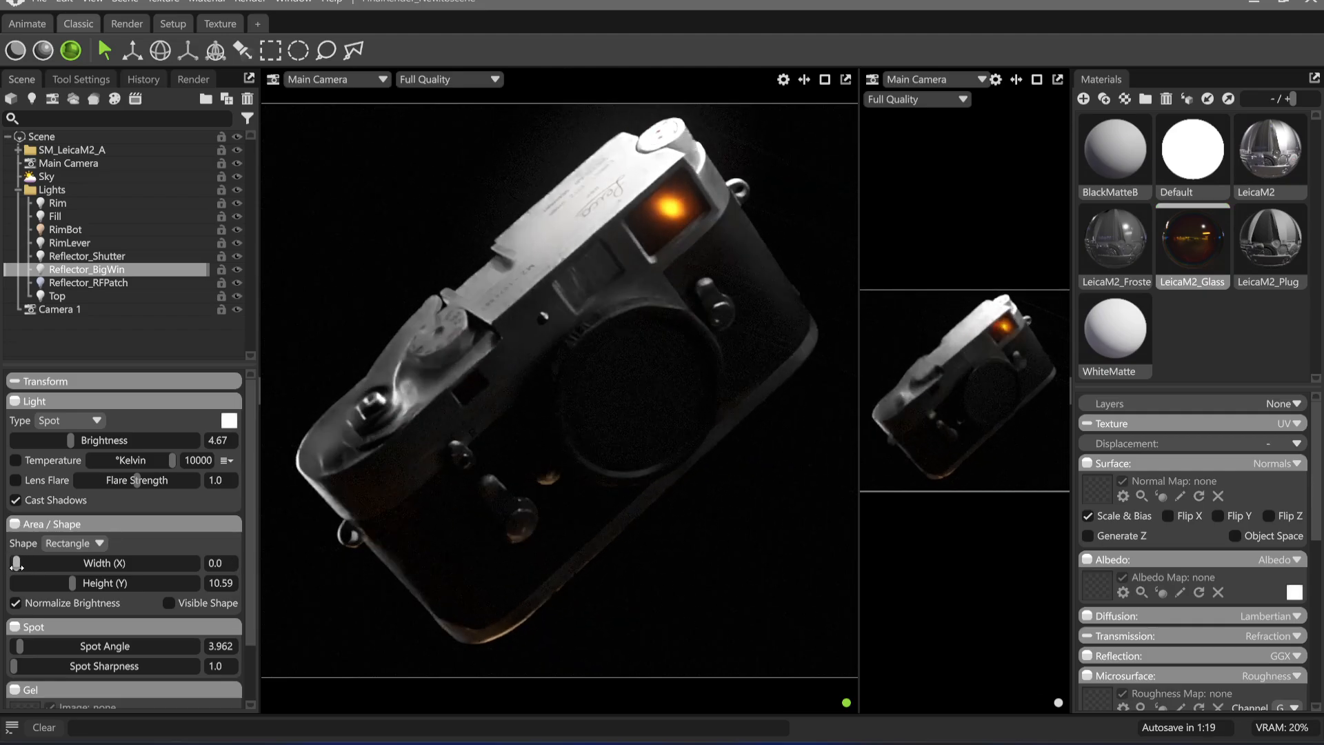
drag(88, 583, 59, 582)
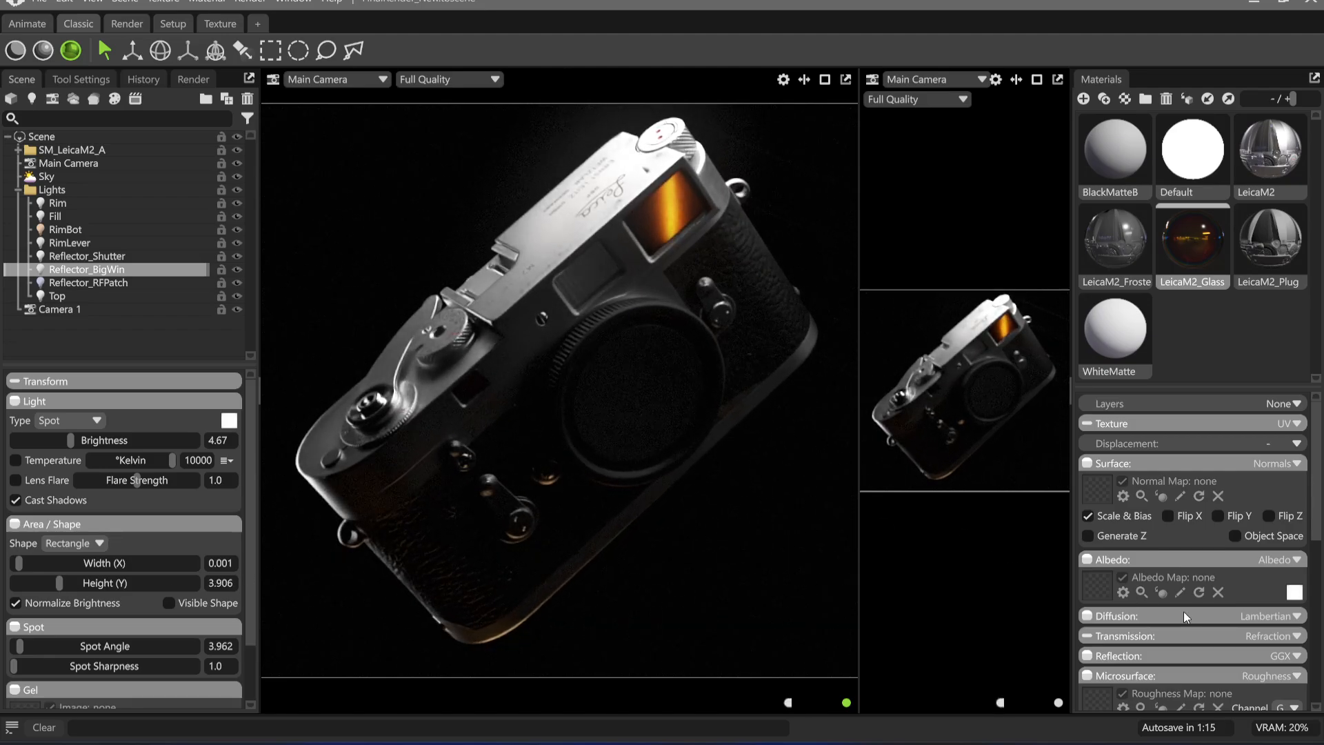
Set the LeicaM2_Glass roughness to 0 and give the Reflector_BigWin light brightness 2.83, width 1.54 and height 4.53
scroll(1197, 578, down, 4)
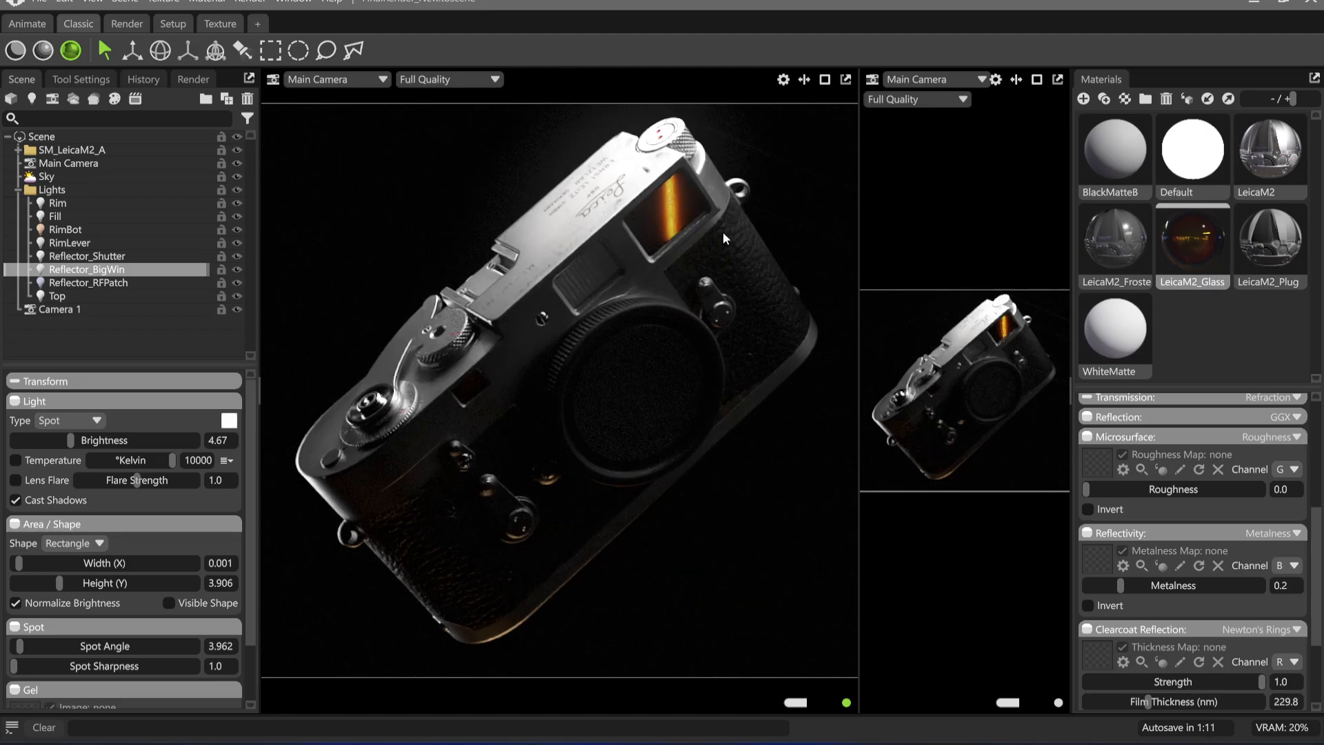
mouse_move(81, 441)
mouse_down()
mouse_move(45, 443)
mouse_move(56, 449)
mouse_up()
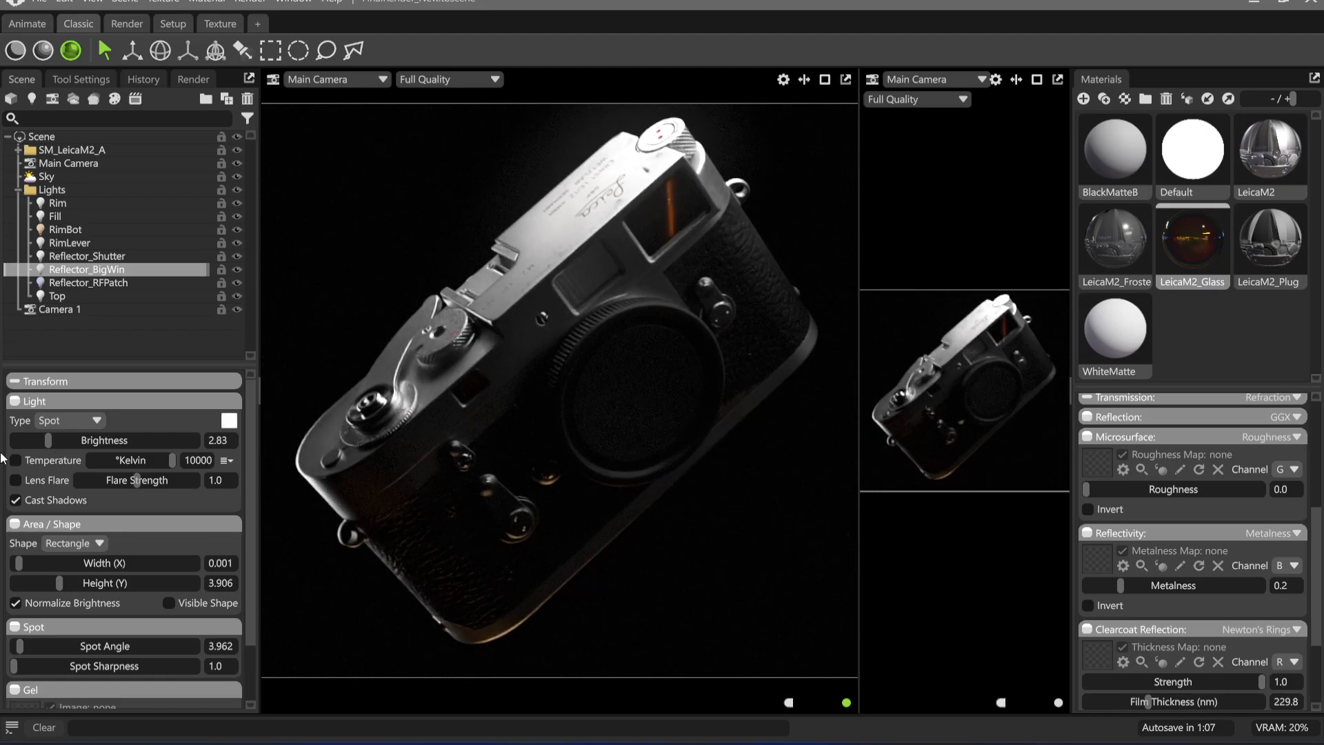
drag(45, 562, 51, 566)
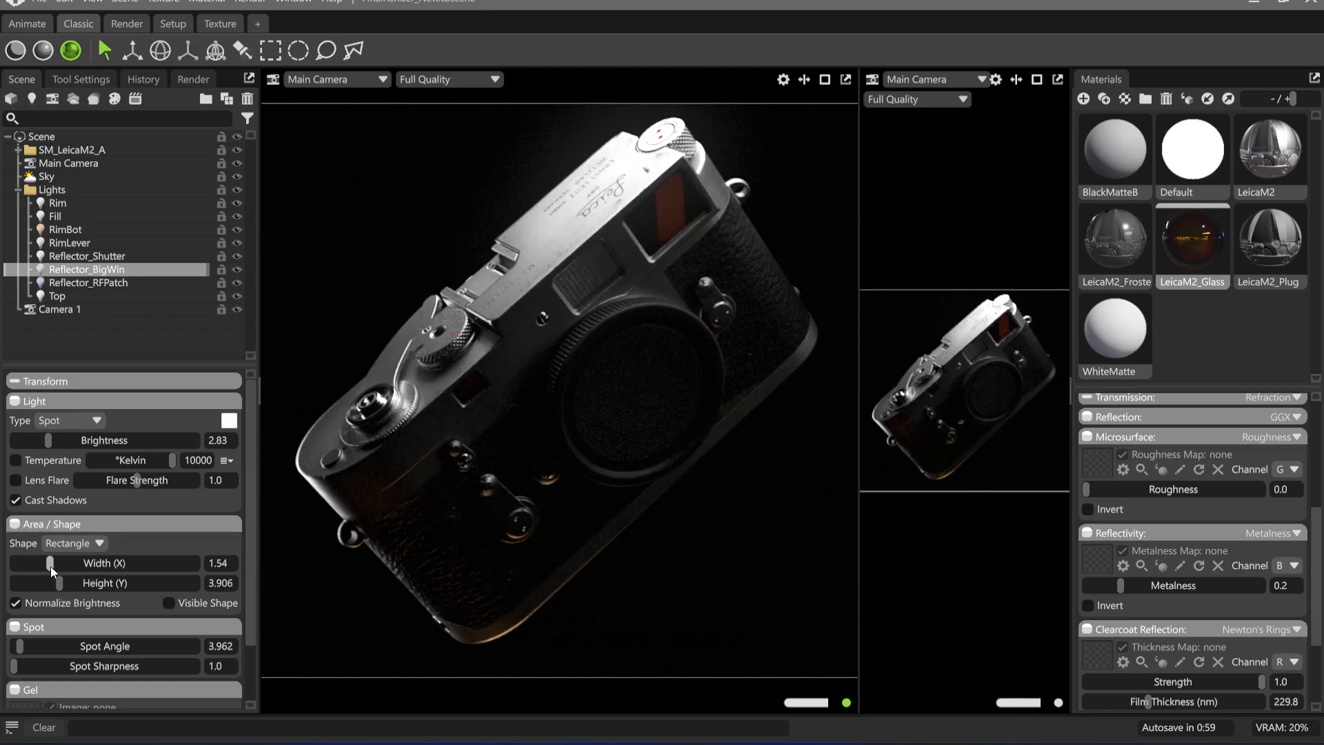
drag(59, 584, 61, 586)
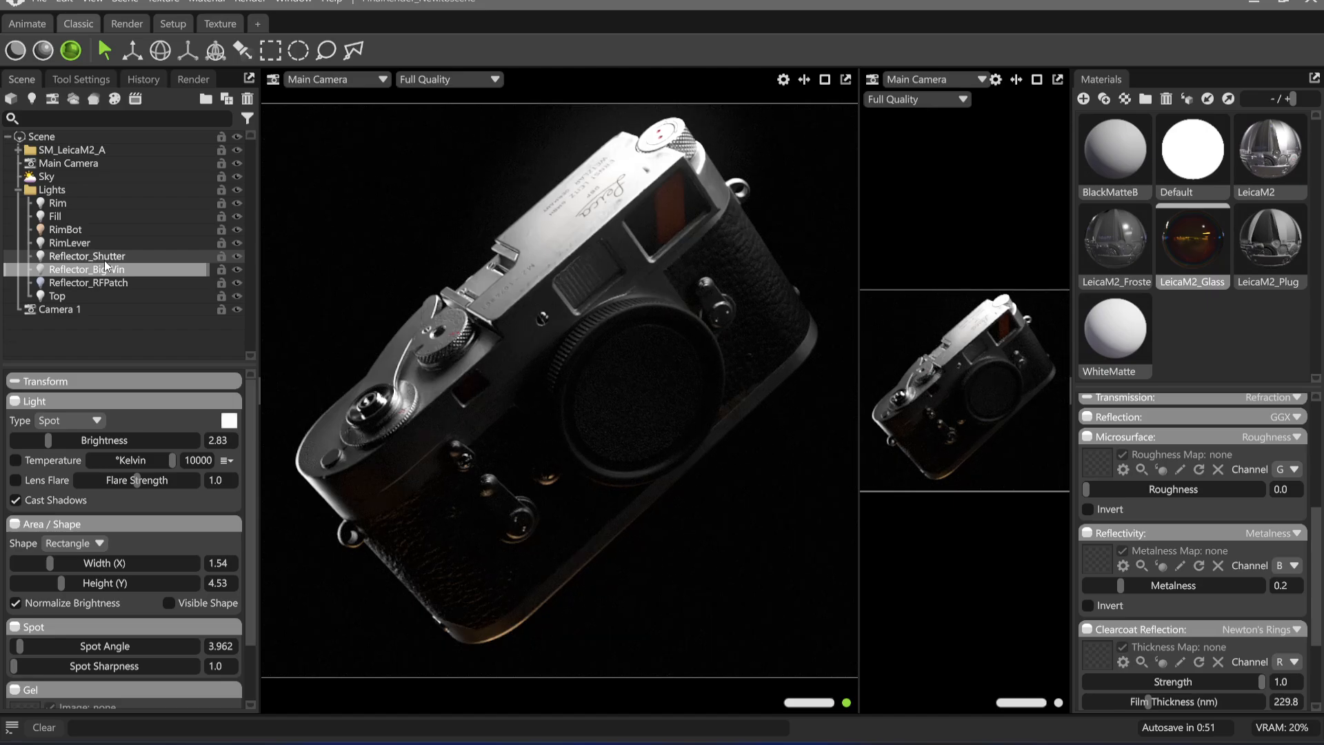
Duplicate the Reflector_BigWin light, place the copy's highlight on the large window, and set its width to 0.743 and brightness to 2.547
key(ctrl+d)
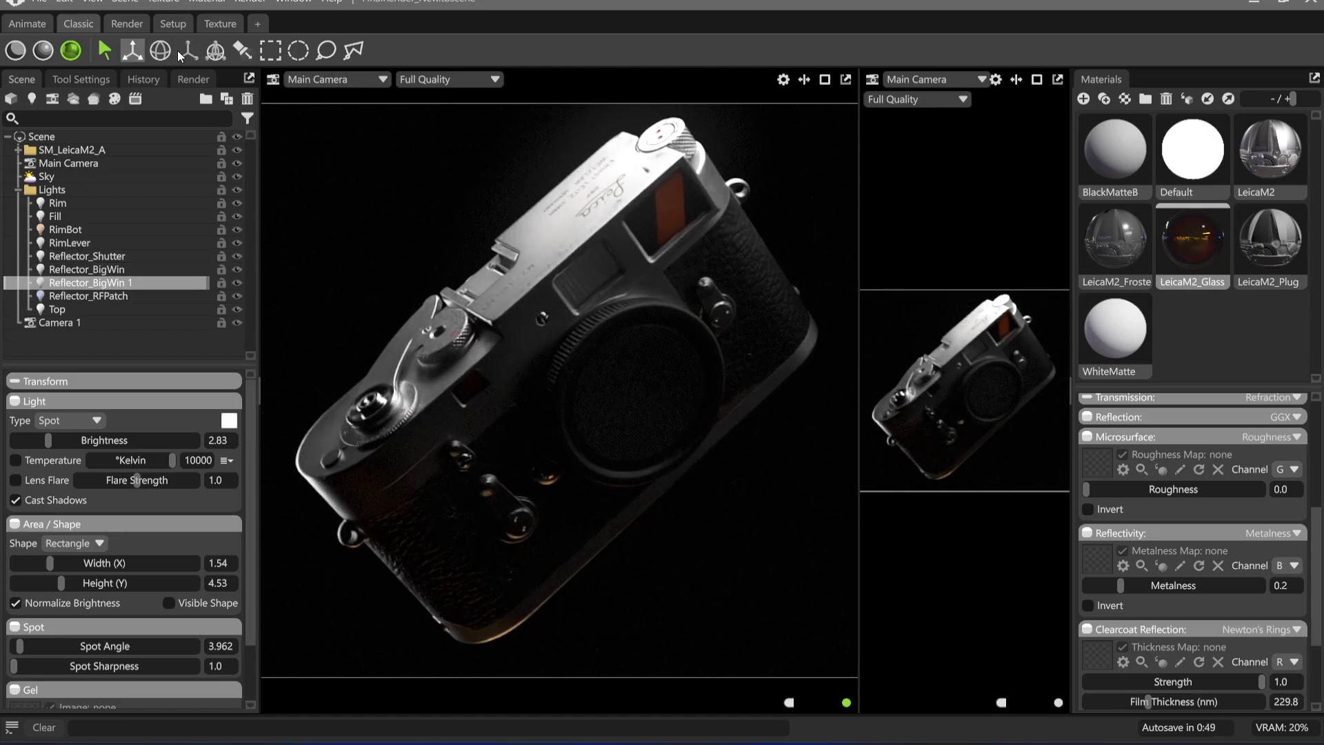
click(241, 50)
click(642, 222)
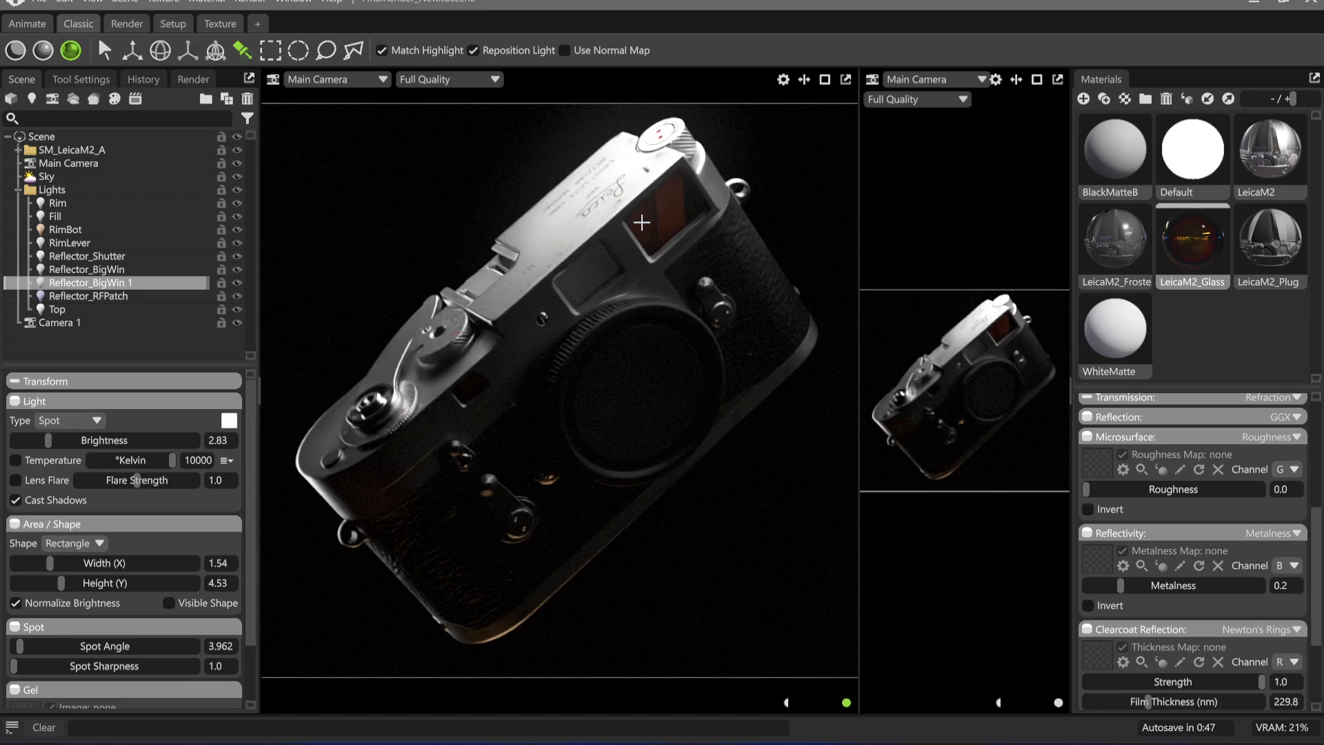
drag(50, 562, 44, 563)
drag(48, 440, 45, 441)
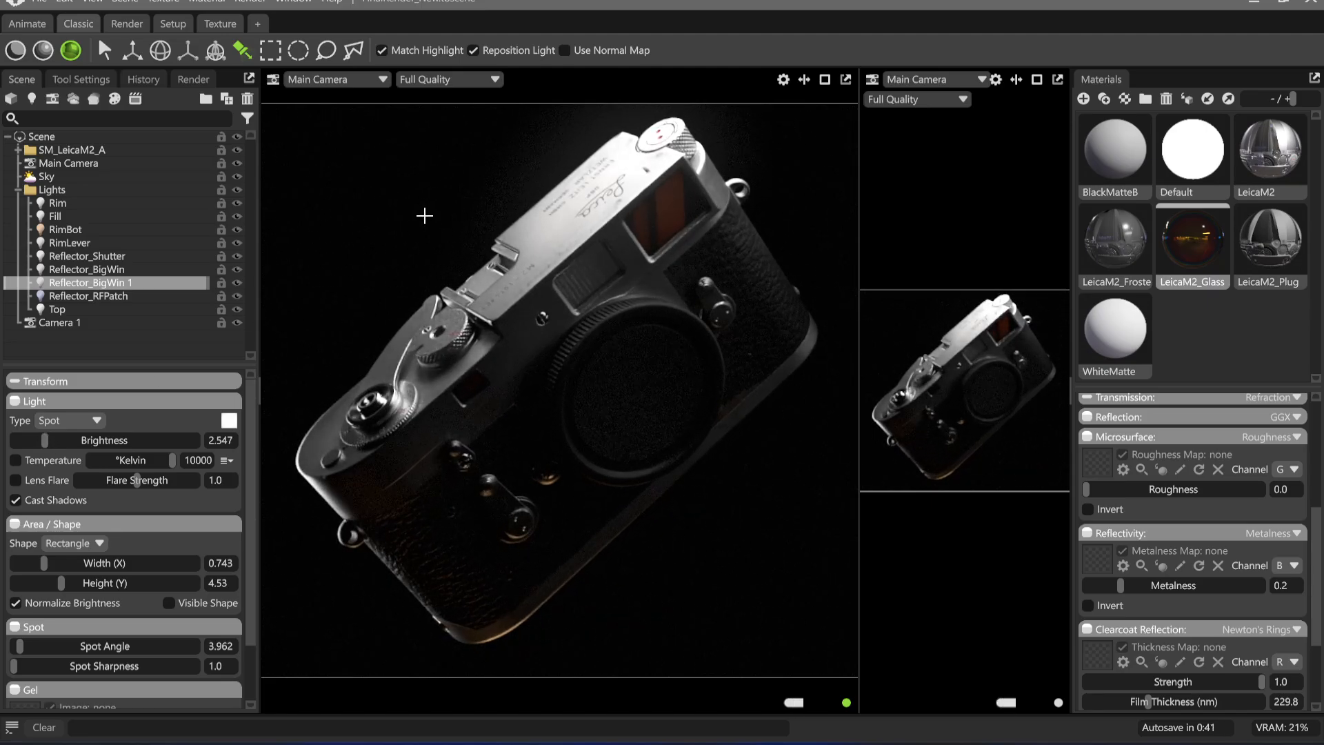
Reposition both BigWin highlights side by side on the large window glass and set the duplicate's brightness to 2.052
click(116, 270)
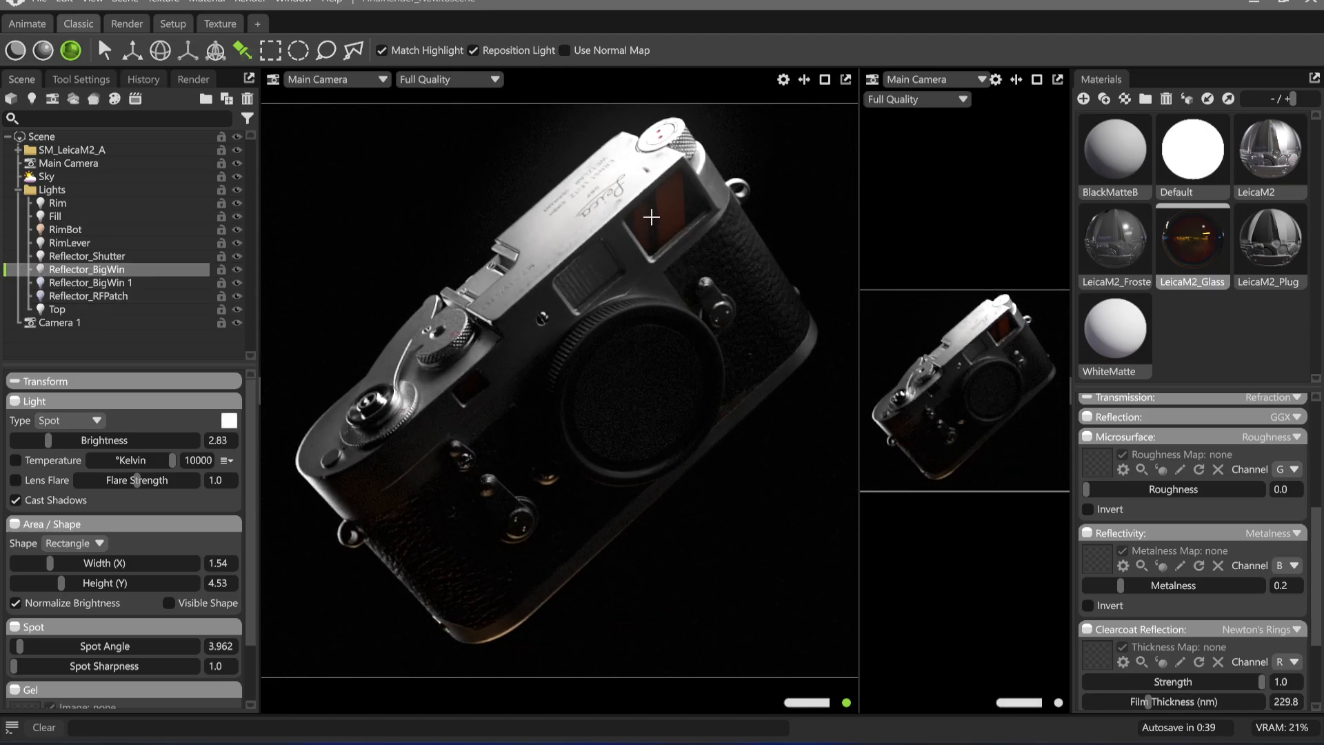
click(688, 203)
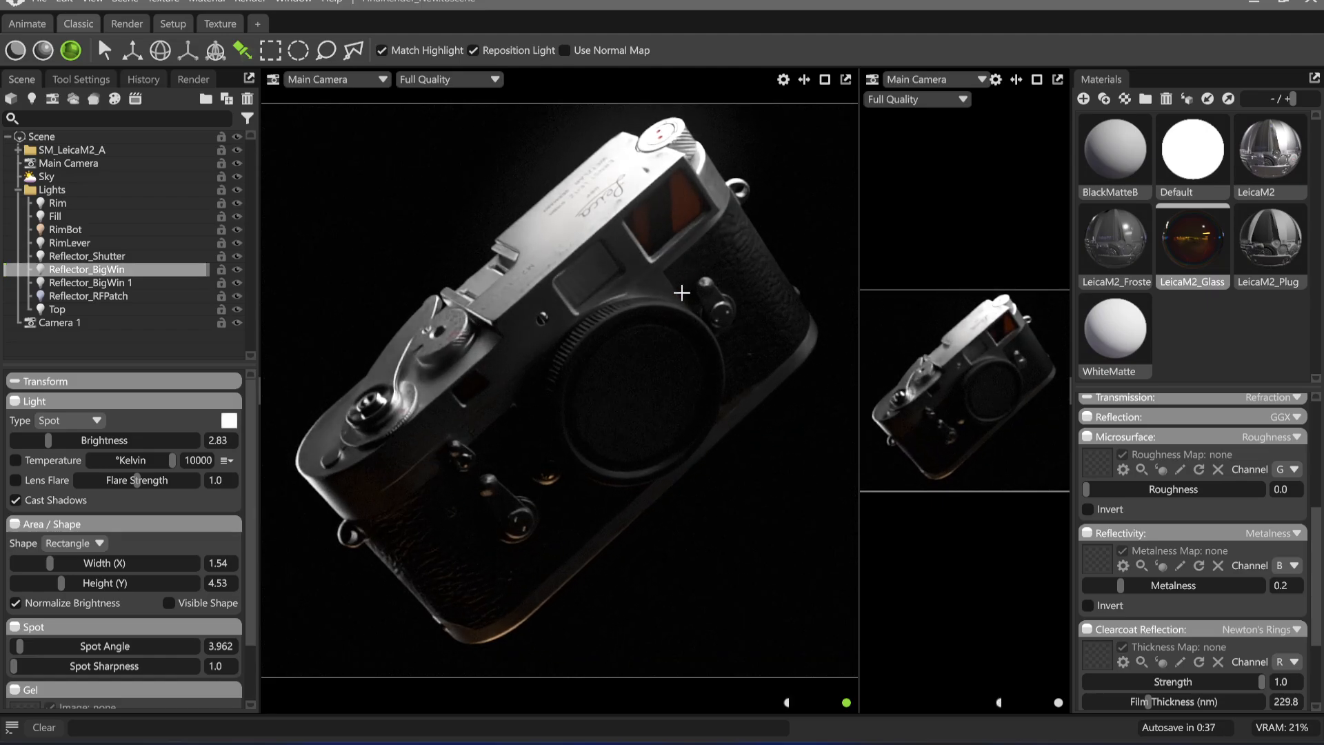
click(133, 283)
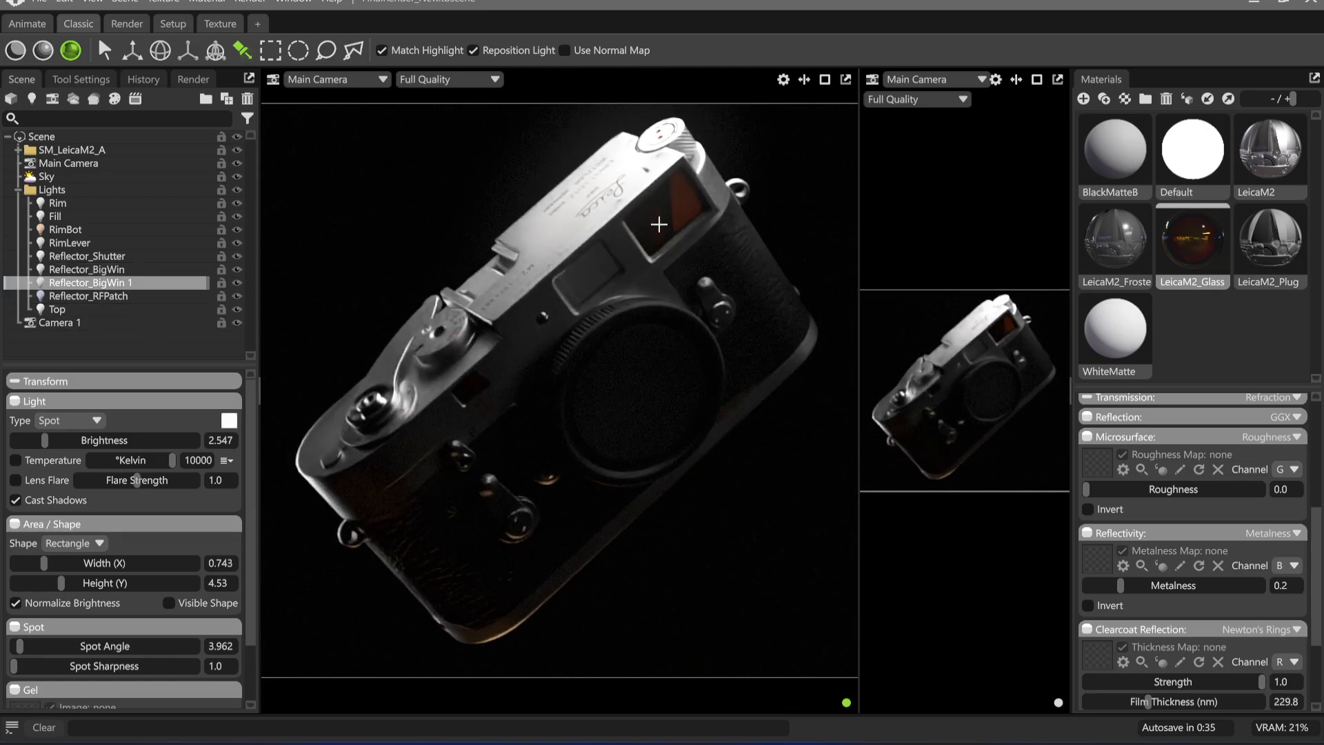
click(658, 224)
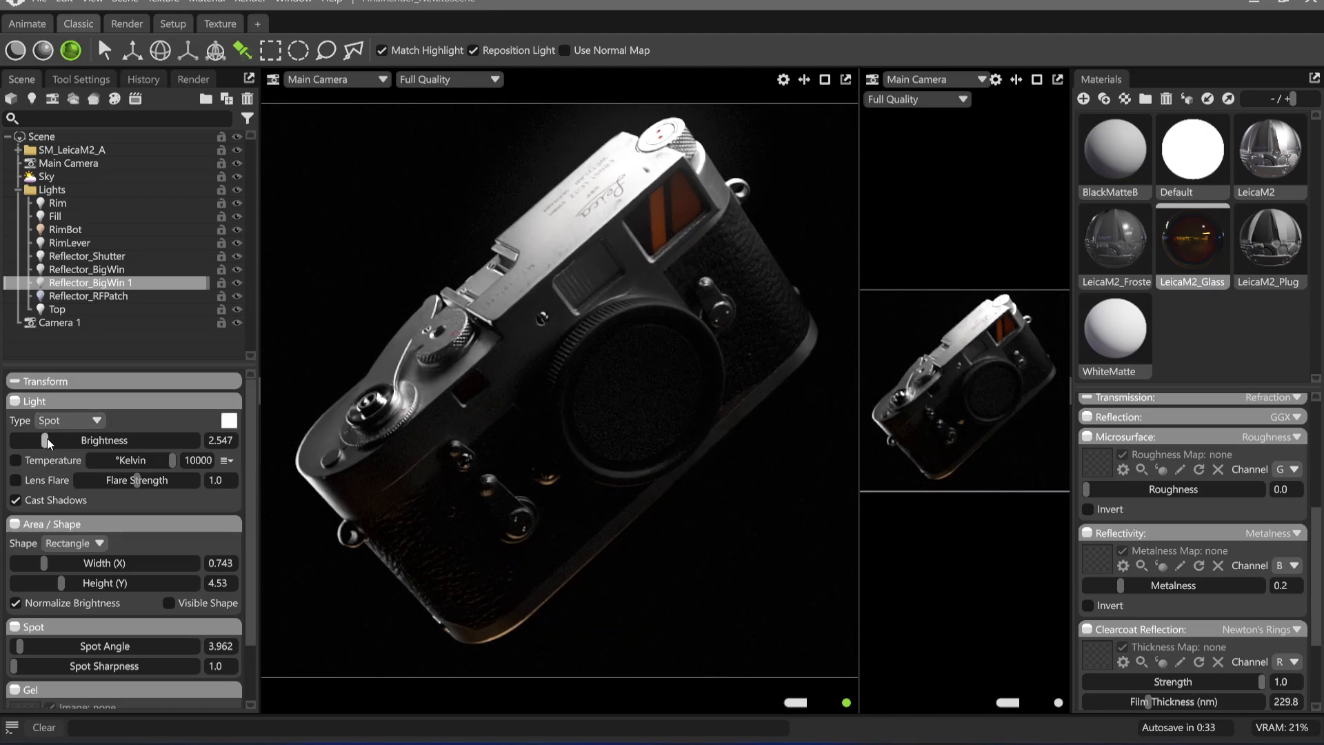
drag(44, 442, 38, 445)
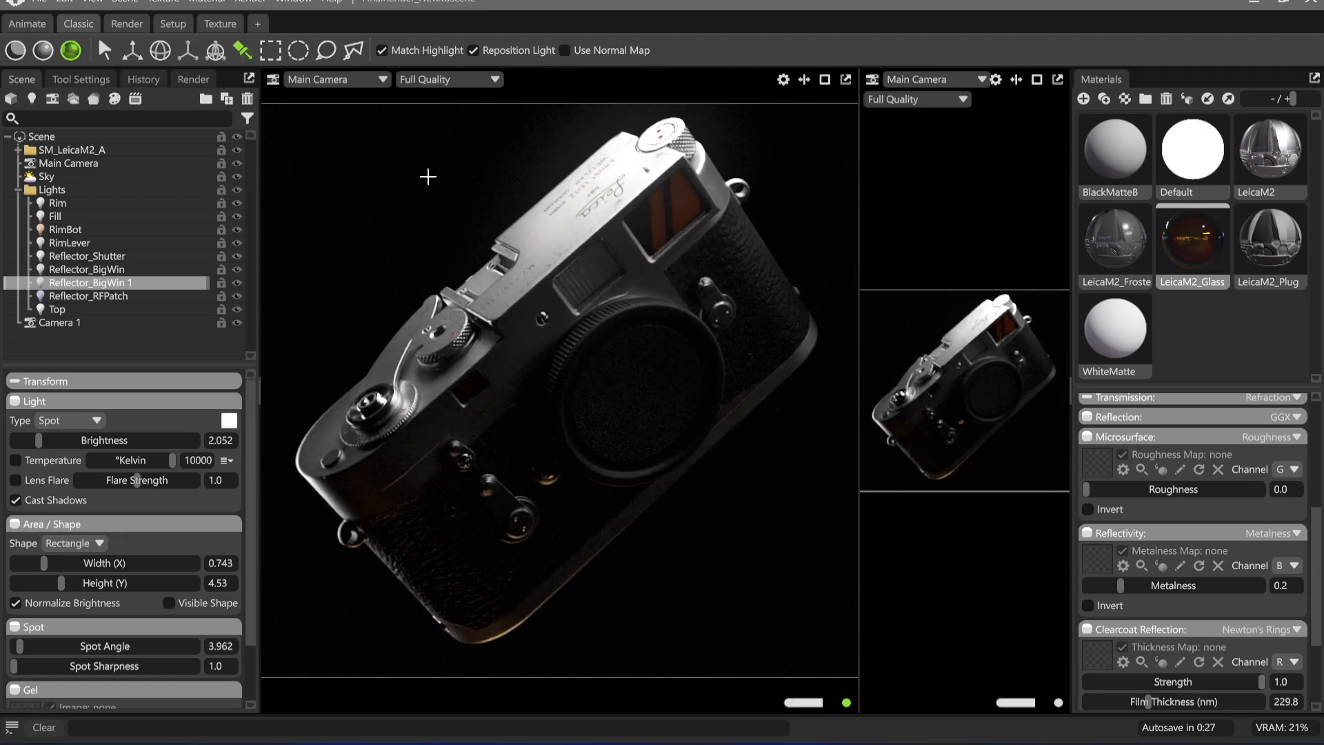
Move the Reflector_BigWin 1 highlight onto the small window near the shutter dial and set its width to 0.662 and height to 1.399
click(118, 295)
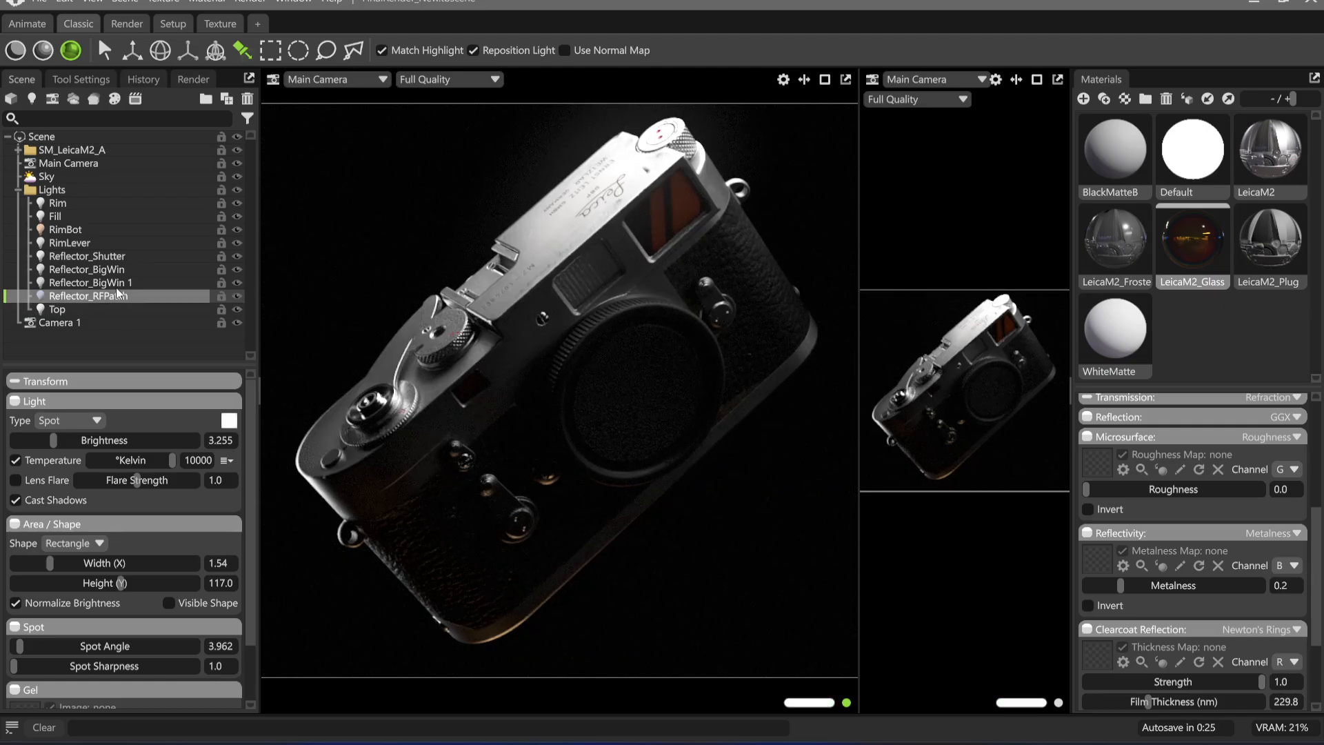
click(117, 282)
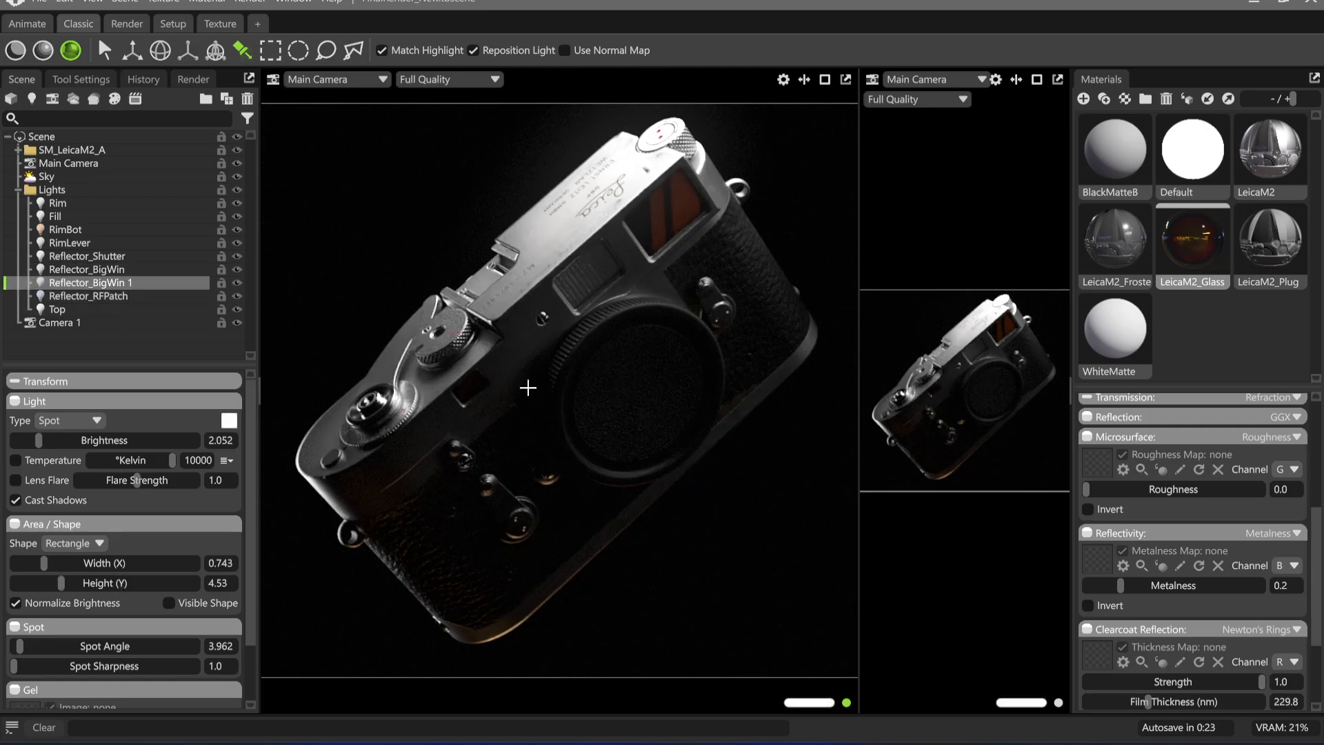
click(471, 397)
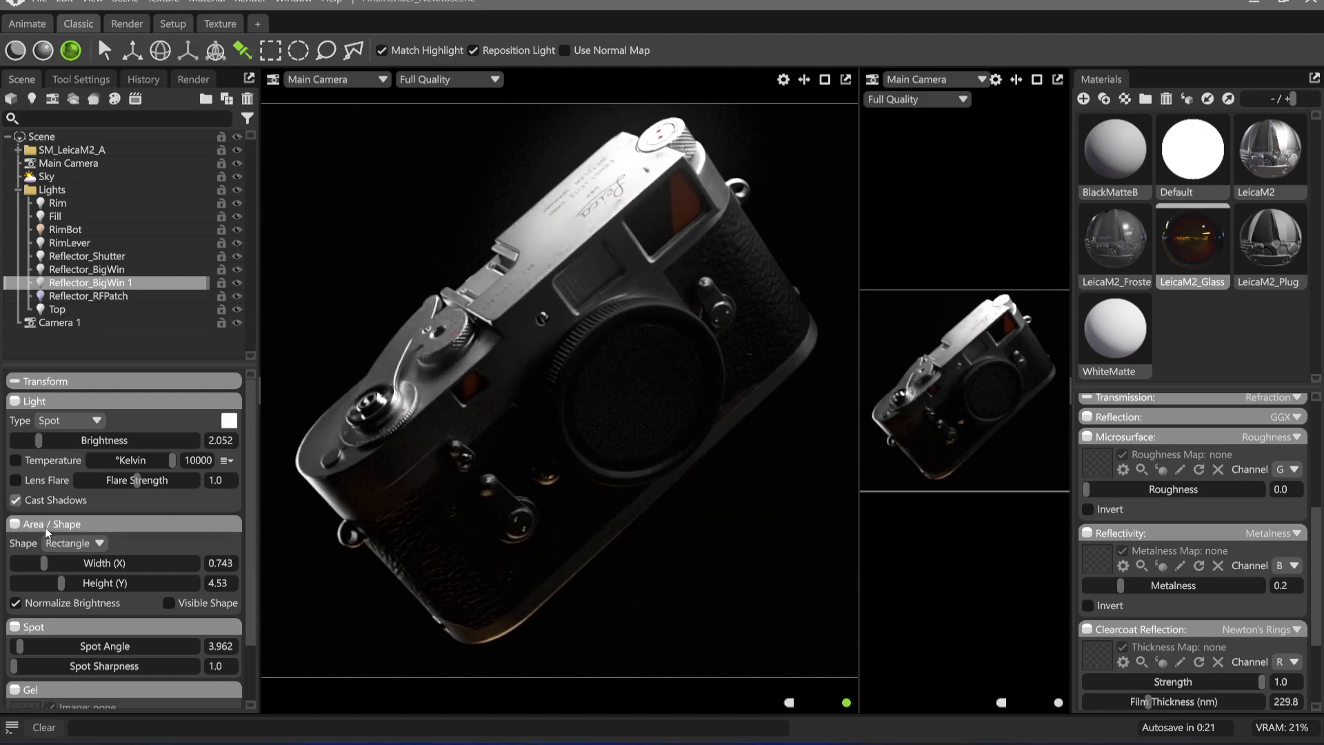
mouse_move(41, 563)
mouse_down()
mouse_move(25, 563)
mouse_move(49, 583)
mouse_move(31, 564)
mouse_move(43, 564)
mouse_up()
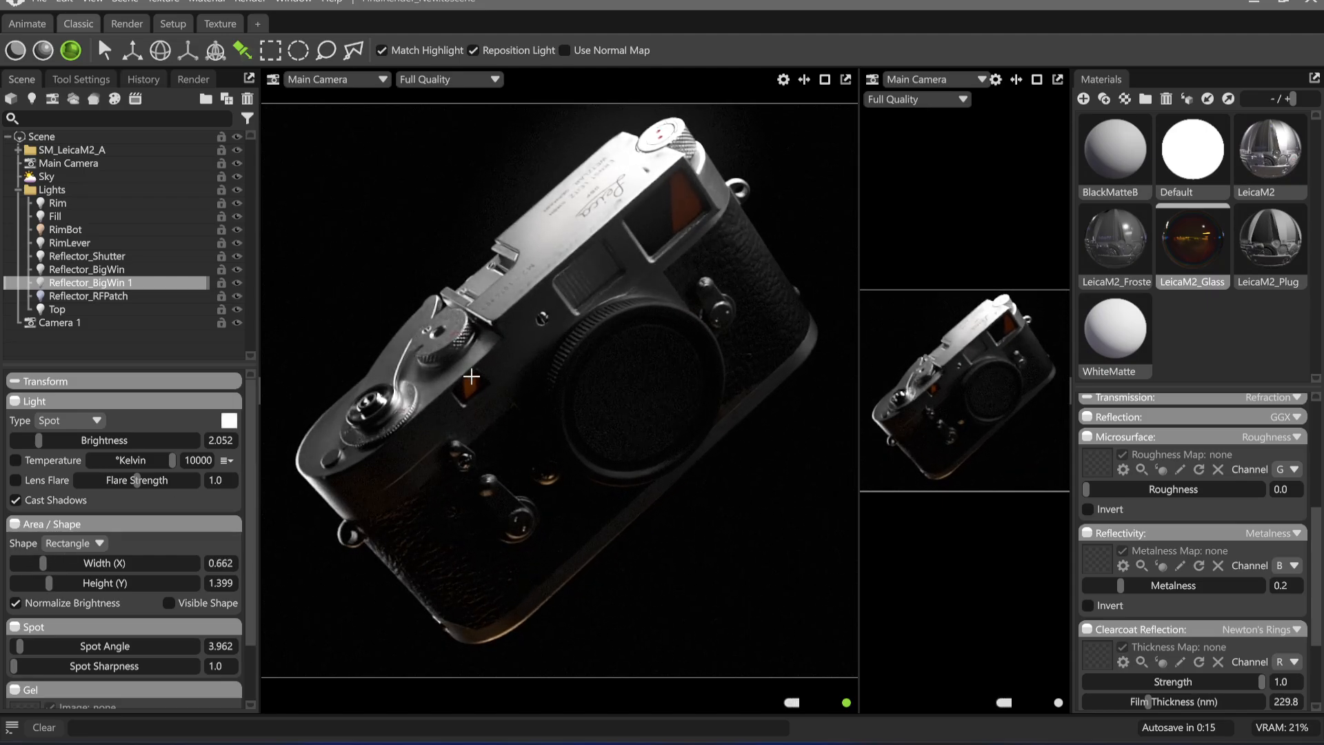
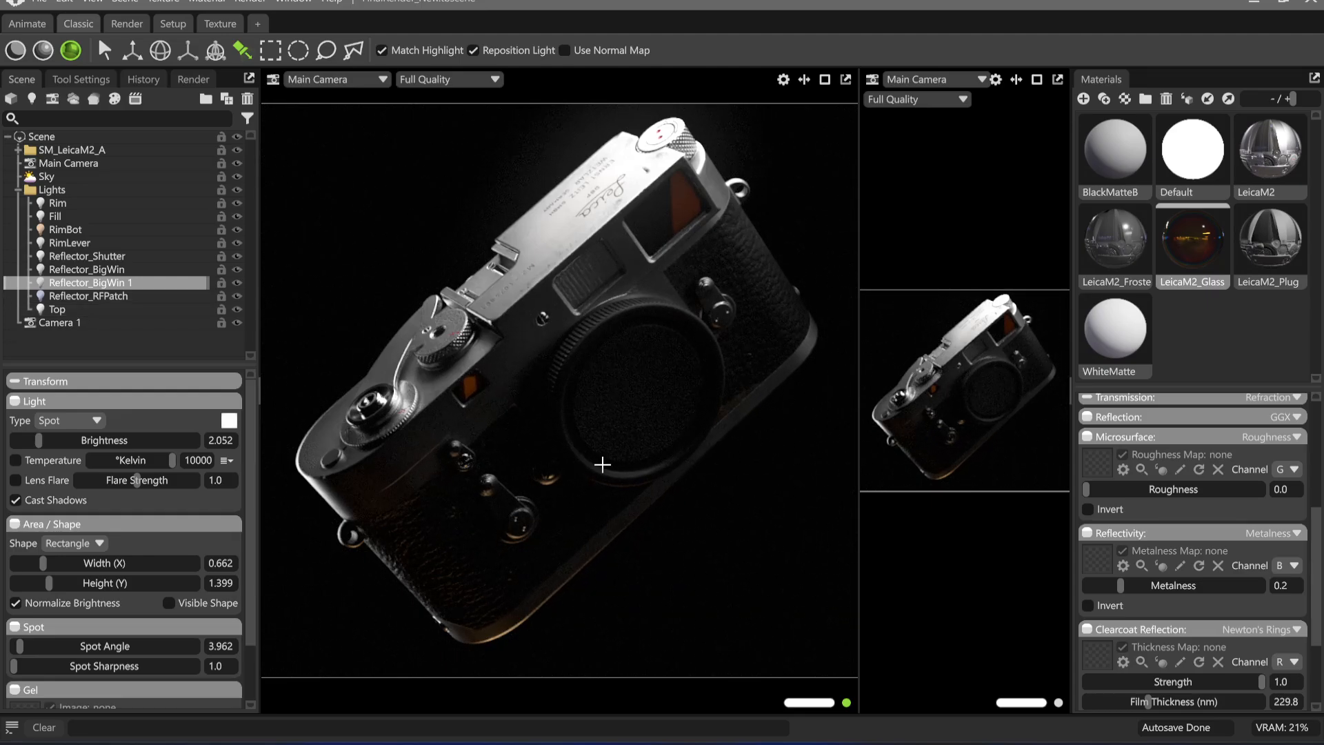
Try a blue colour (001cff) on the Reflector_BigWin 1 light with brightness 1.415 and Temperature enabled
drag(39, 441, 32, 448)
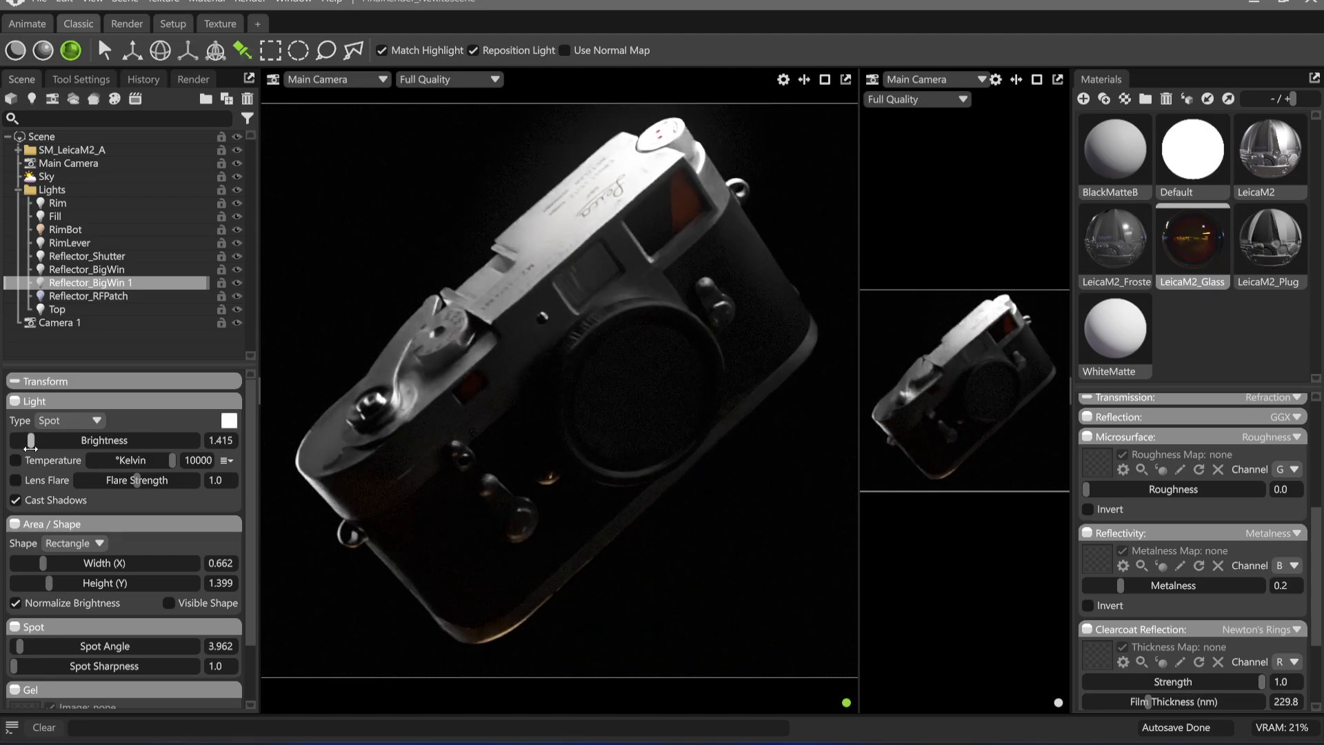
click(15, 460)
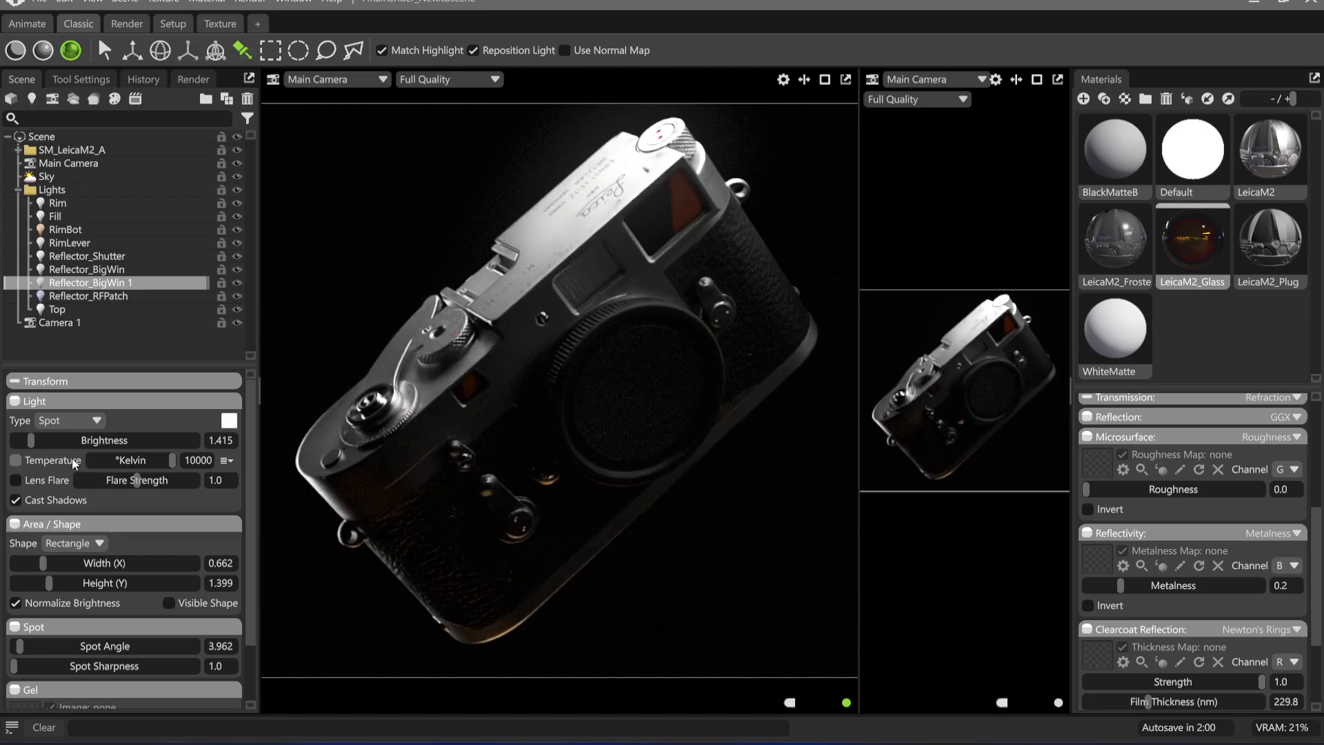
click(230, 425)
drag(544, 392, 572, 482)
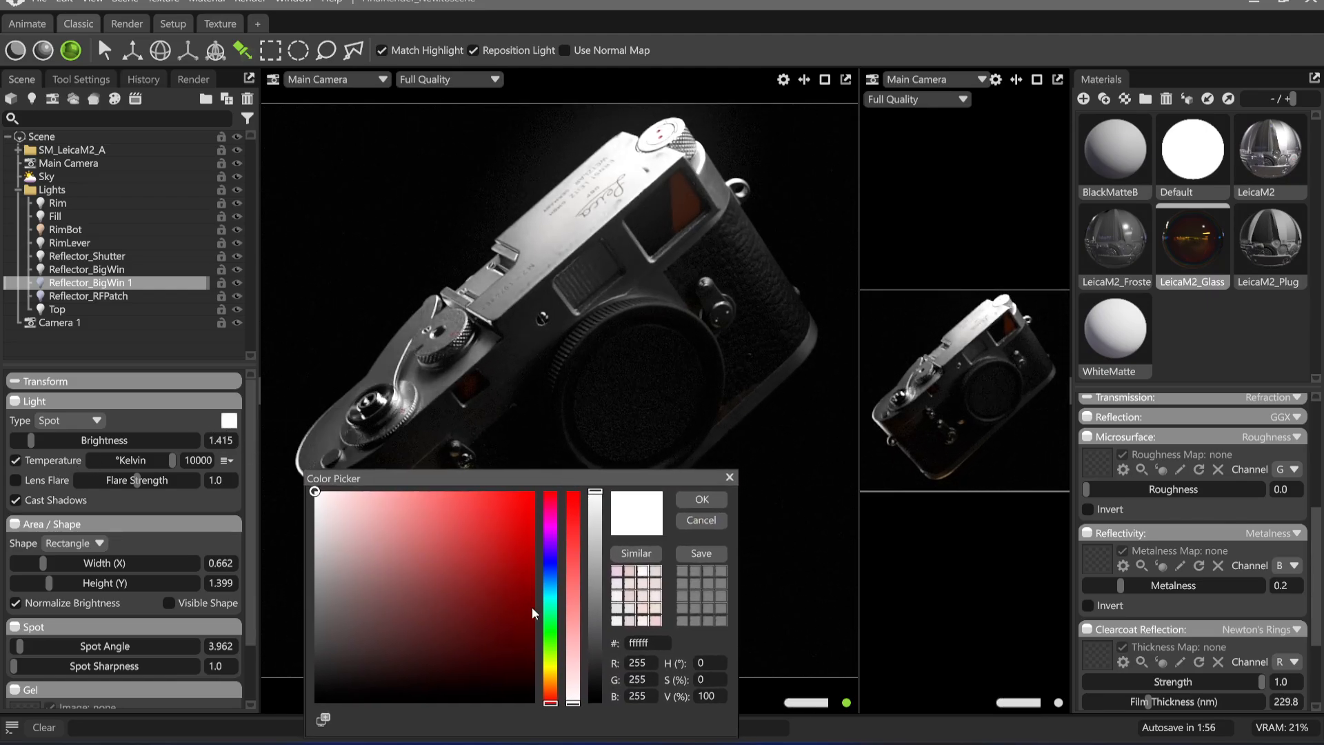
click(549, 579)
click(534, 491)
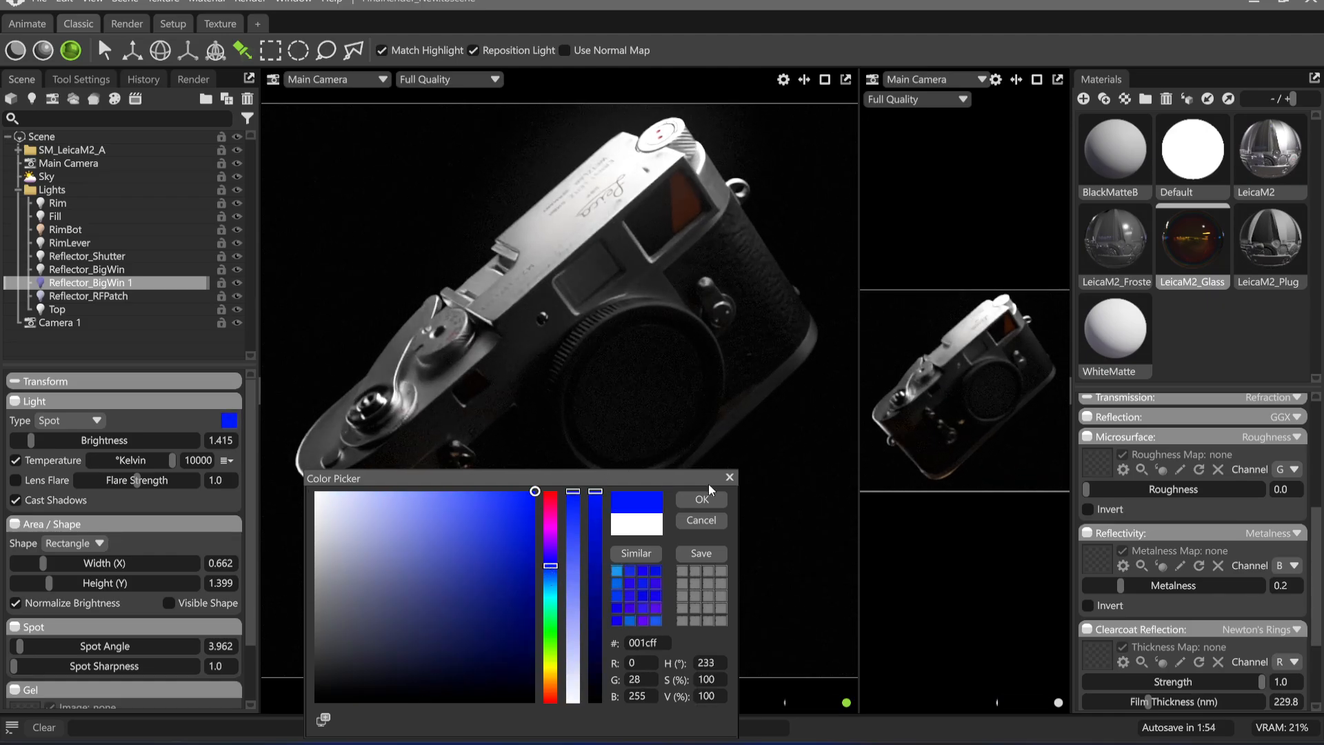
click(702, 499)
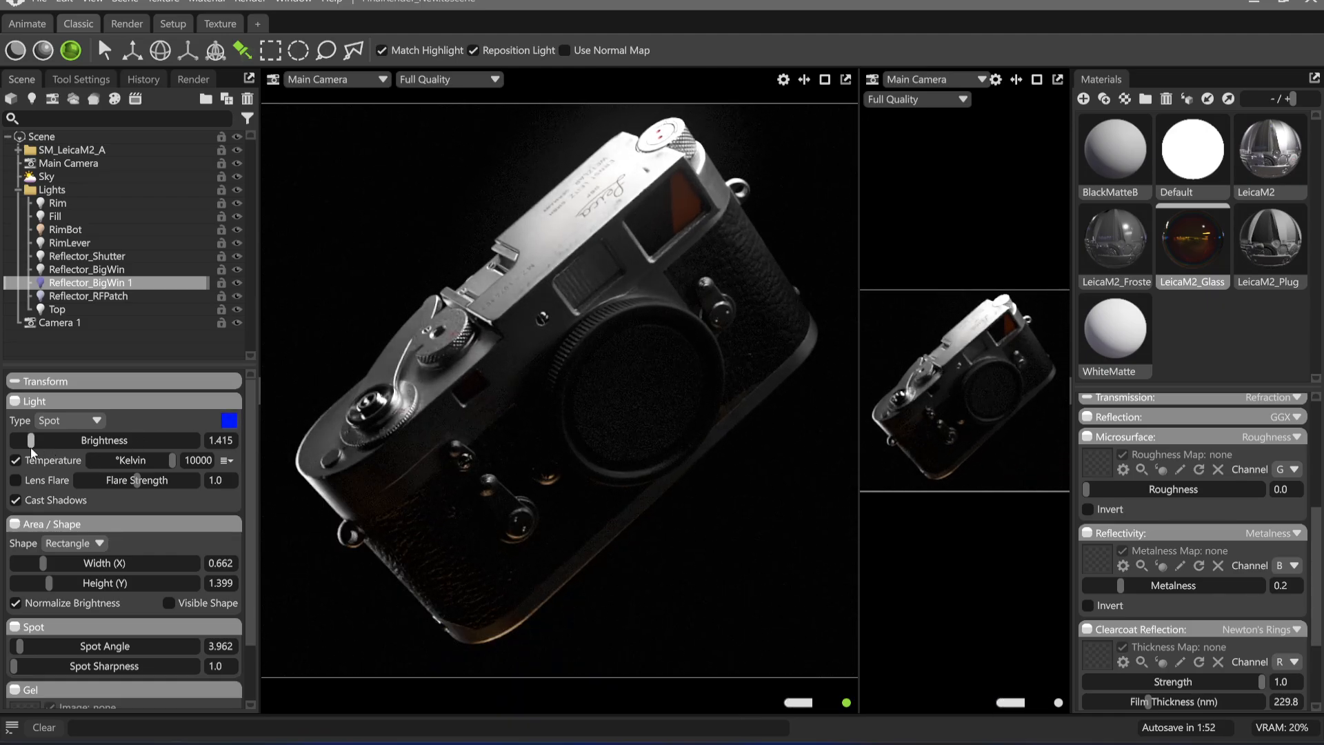
Try a brightness of 4.033 and a lighter sky-blue colour on the Reflector_BigWin 1 light
drag(31, 450, 62, 446)
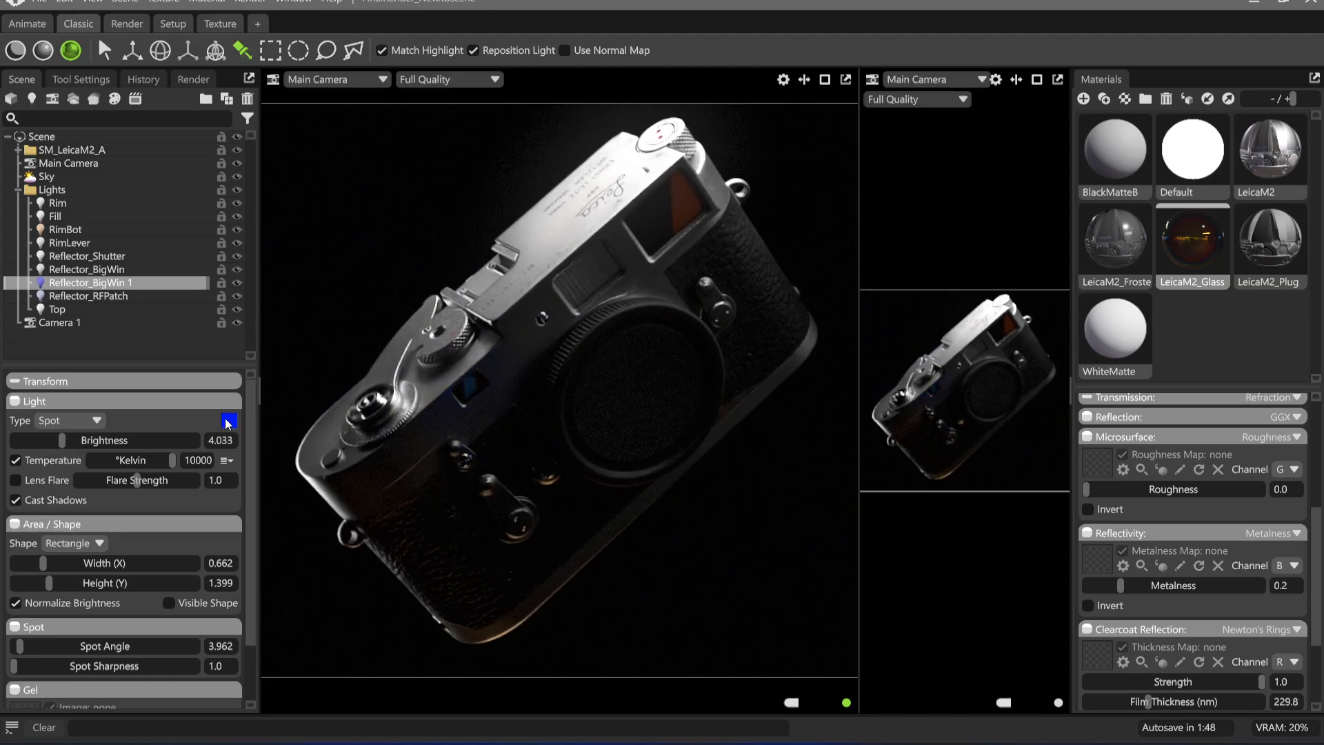
click(228, 421)
drag(555, 577, 556, 591)
click(702, 500)
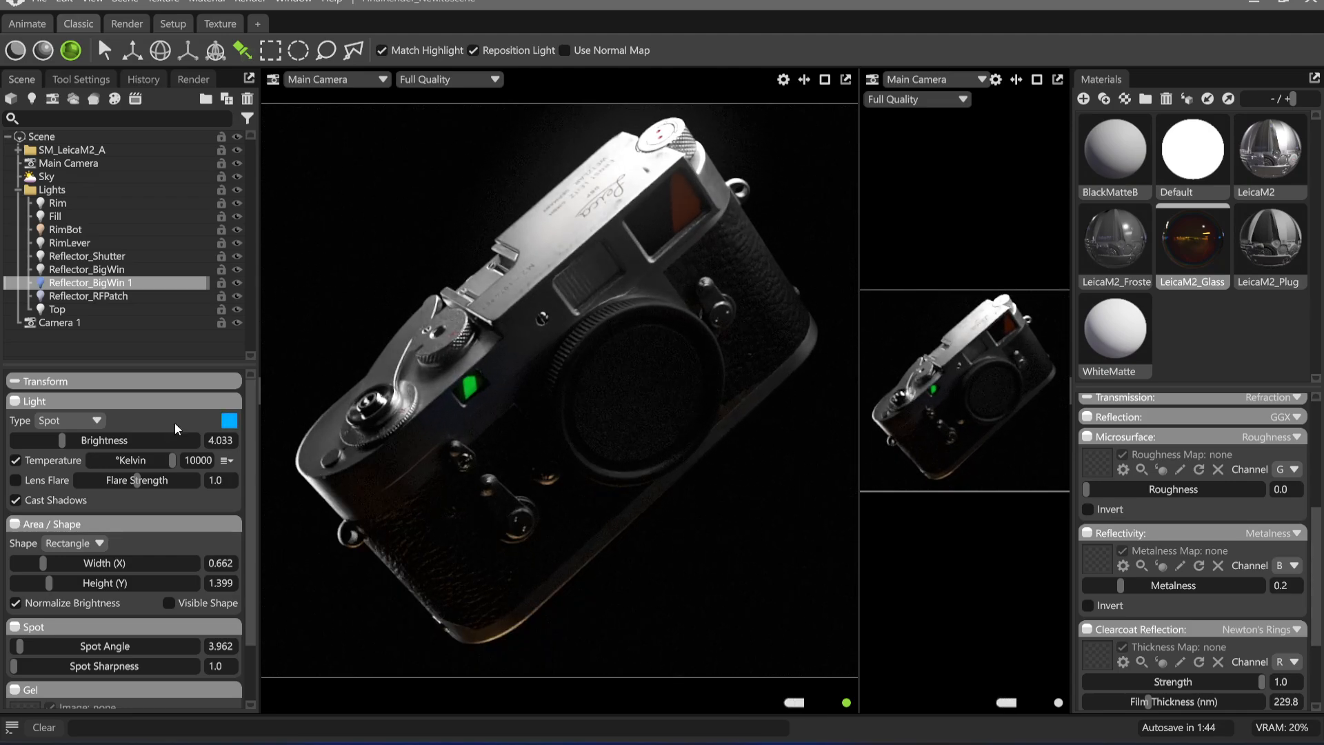
Try Reflector_BigWin 1 at brightness 2.618, width 0.519 and height 1.856, re-placing its highlight on the small window
drag(62, 441, 46, 442)
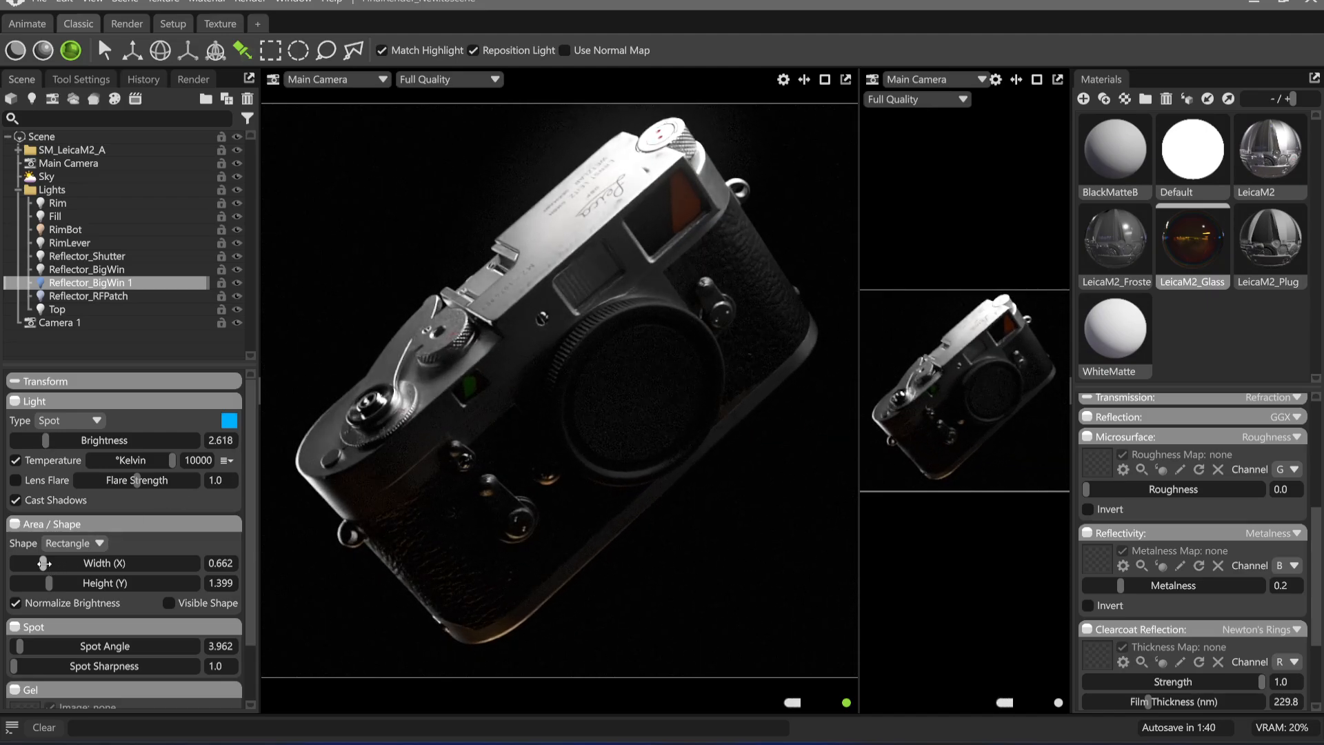
drag(44, 562, 52, 582)
click(460, 390)
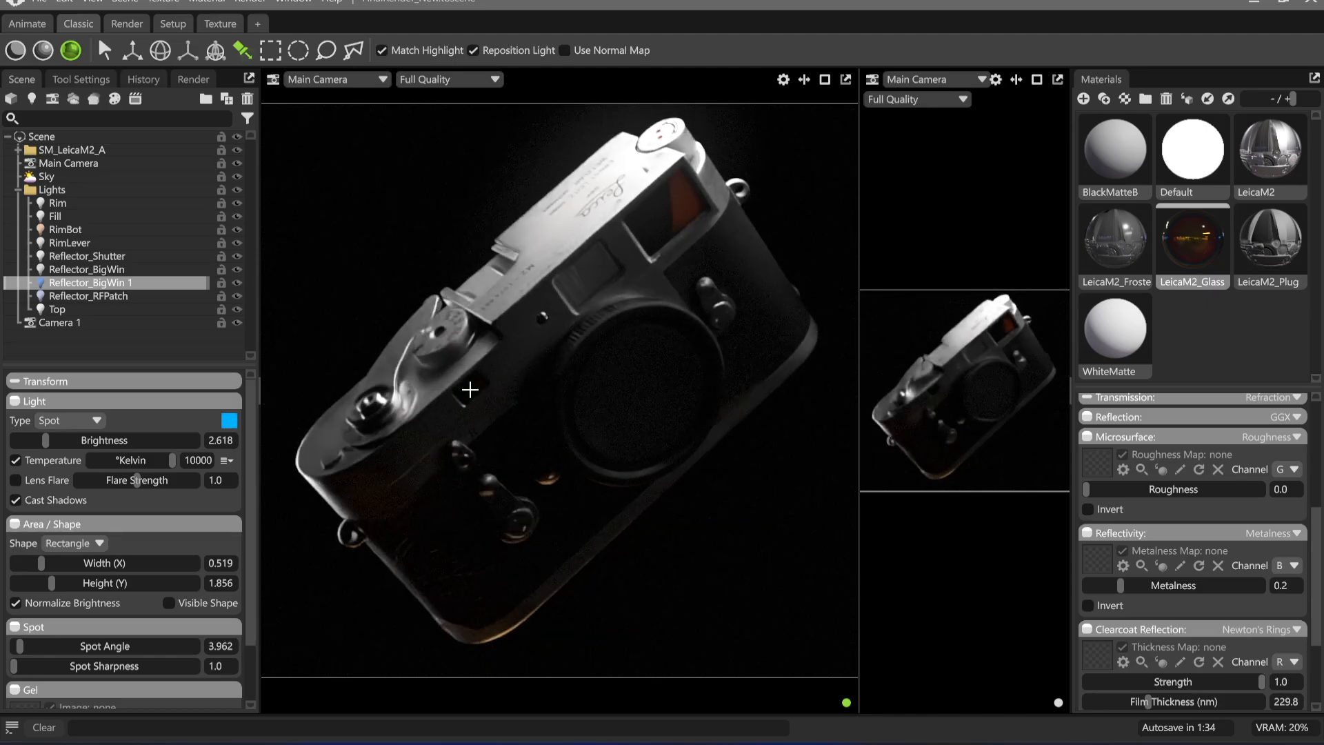
click(472, 385)
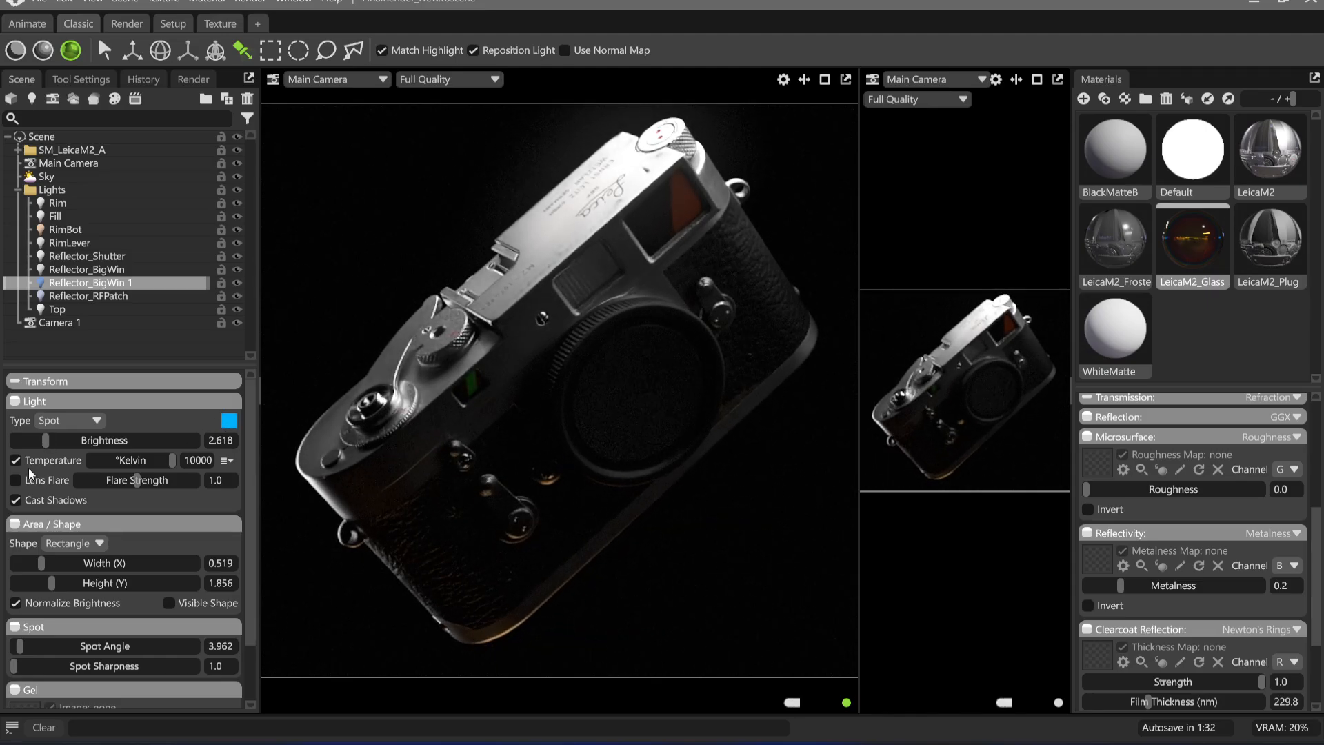
Try a white colour with a temperature of about 3888 K on the Reflector_BigWin 1 light
drag(142, 459, 54, 466)
click(230, 422)
drag(414, 531, 314, 489)
click(702, 500)
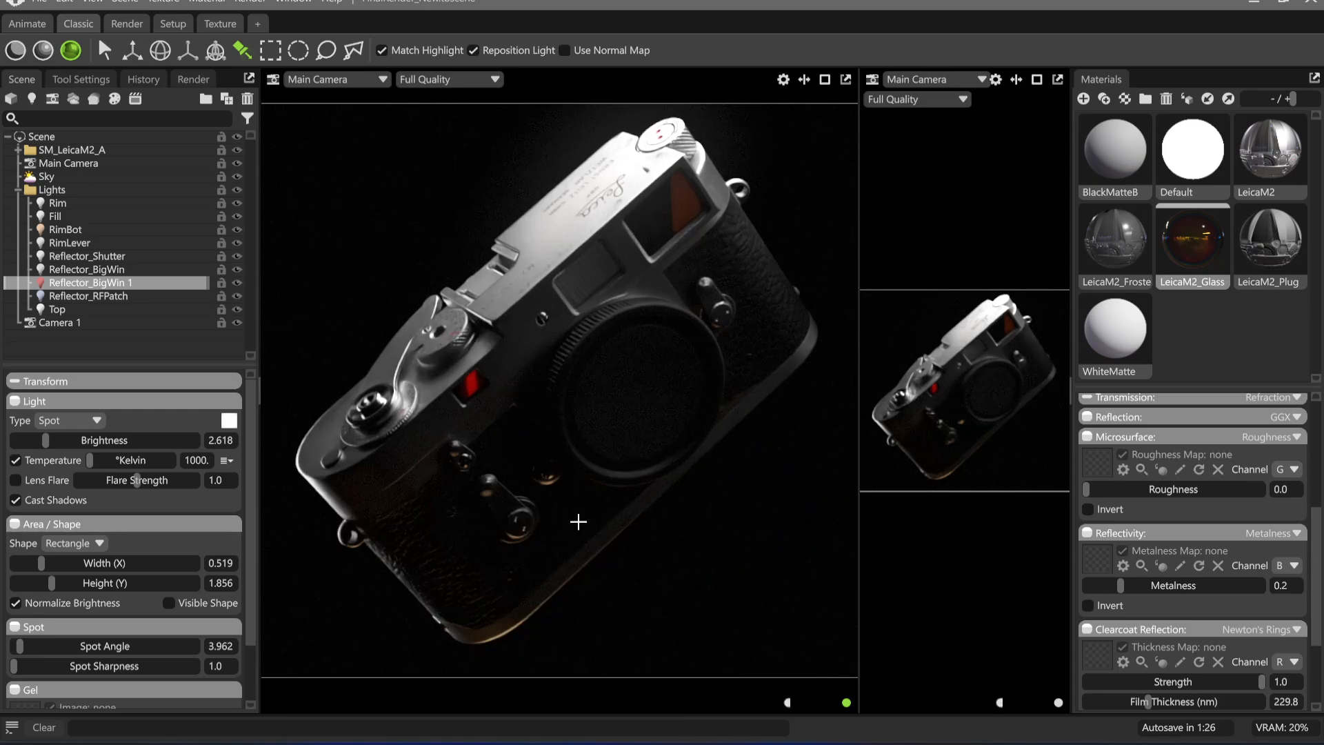
drag(89, 461, 128, 460)
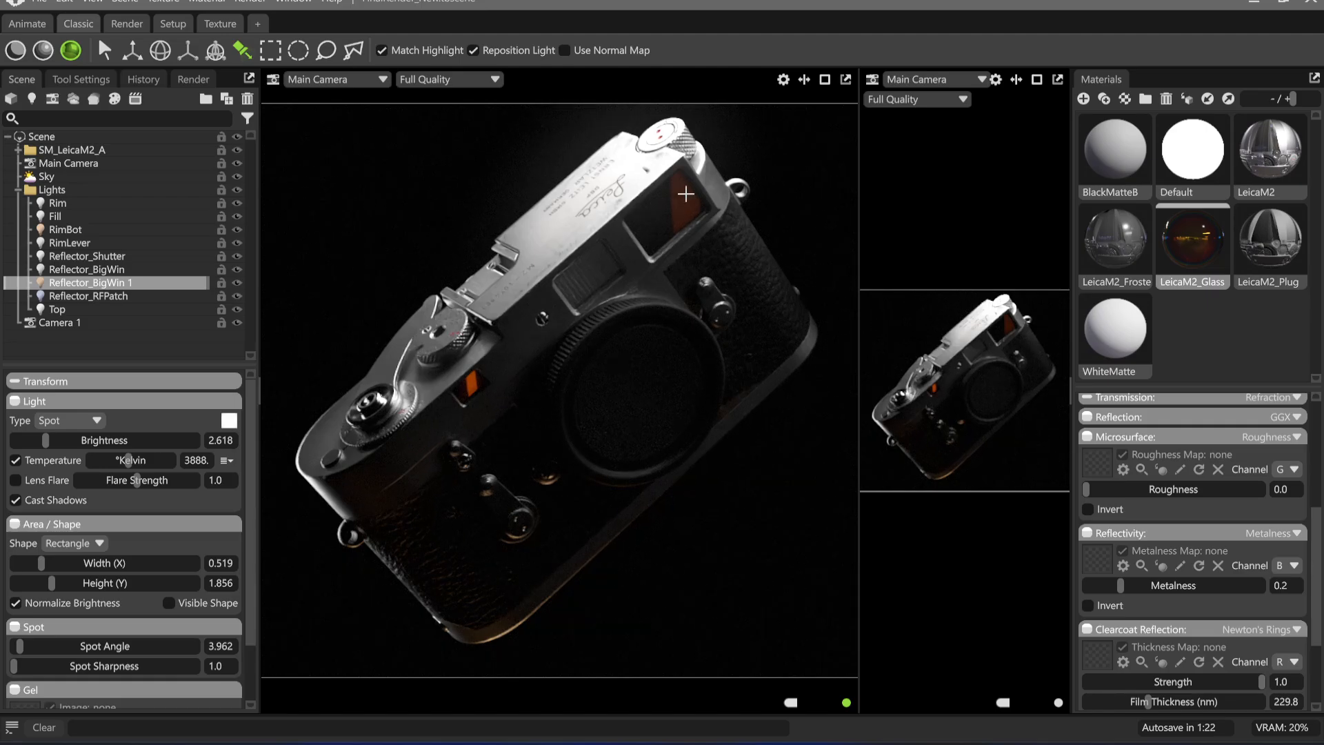
Undo the Reflector_BigWin 1 changes back to its highlight on the large window, and set its brightness to 1.557
key(ctrl+z)
key(ctrl+z)
key(ctrl+z)
key(ctrl+z)
key(ctrl+z)
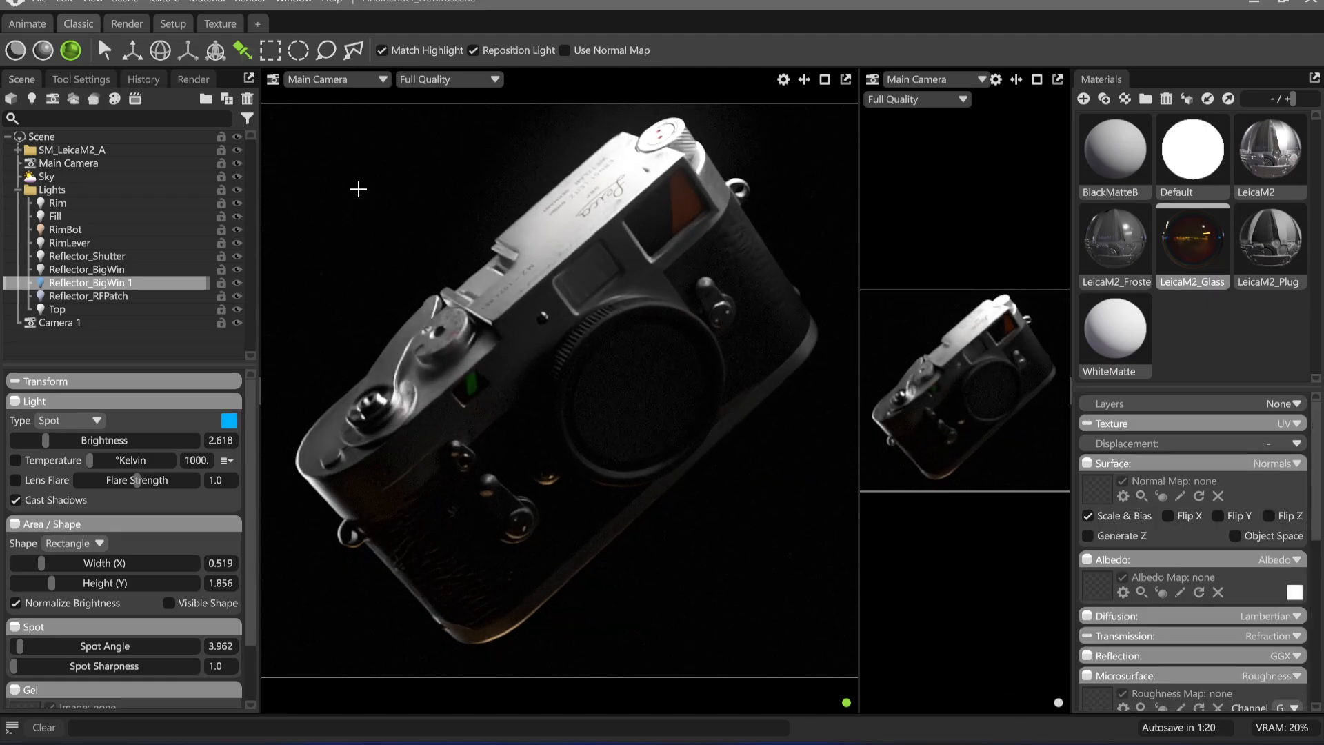
key(ctrl+z)
key(ctrl+z)
key(ctrl+z)
key(ctrl+z)
key(ctrl+z)
key(ctrl+z)
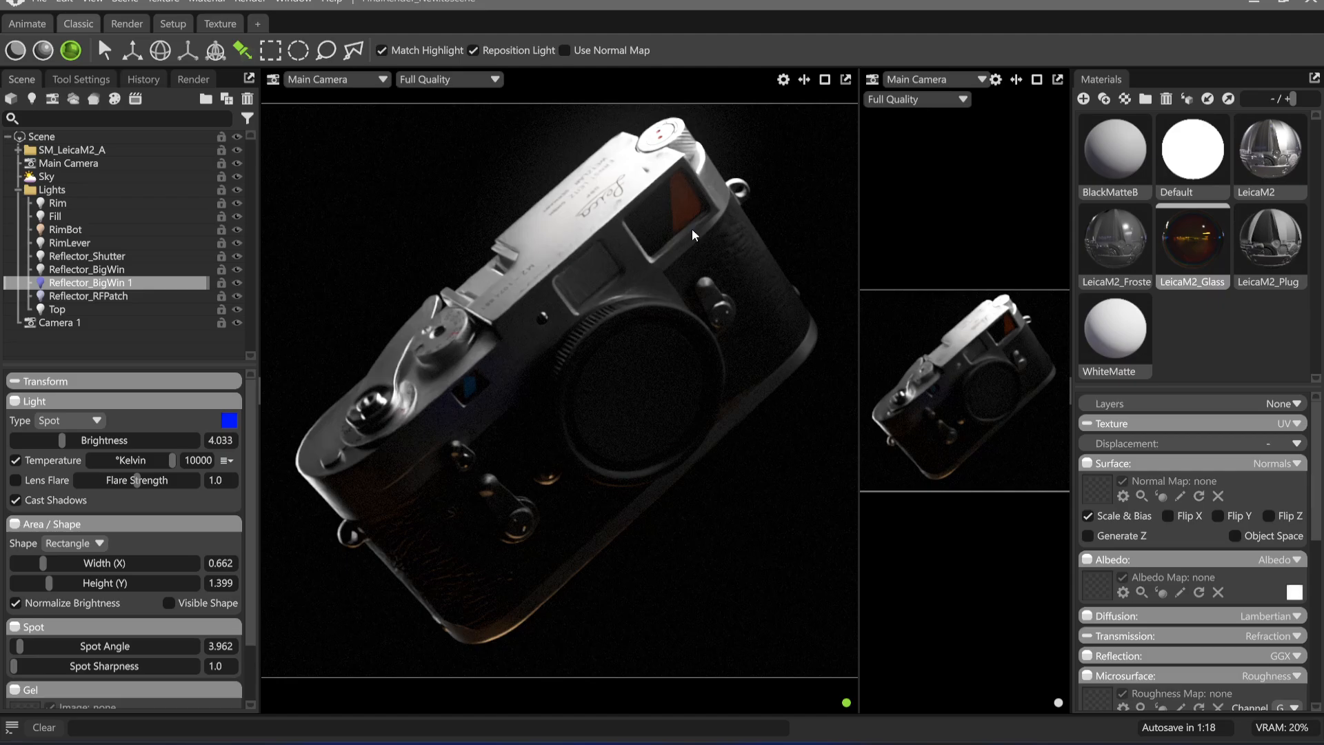
key(ctrl+z)
key(ctrl+z)
key(ctrl+z)
key(ctrl+z)
key(ctrl+z)
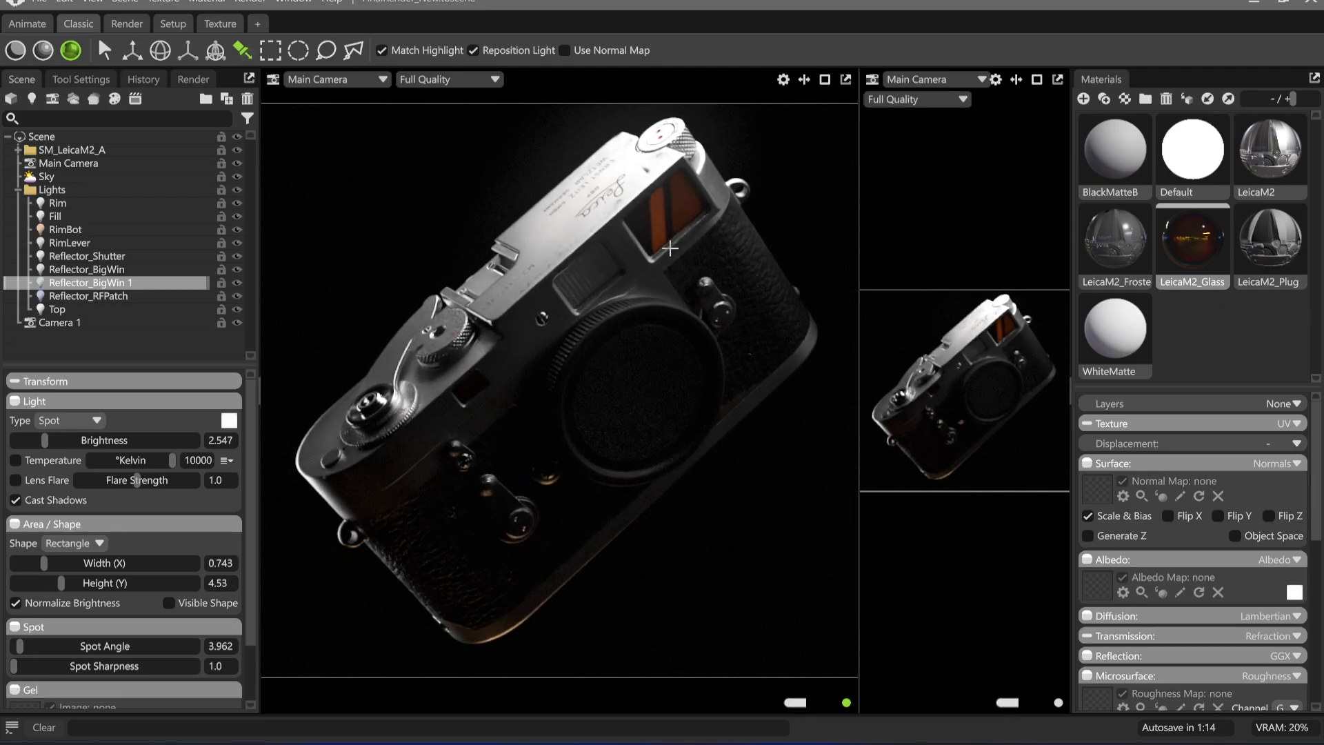
key(ctrl+y)
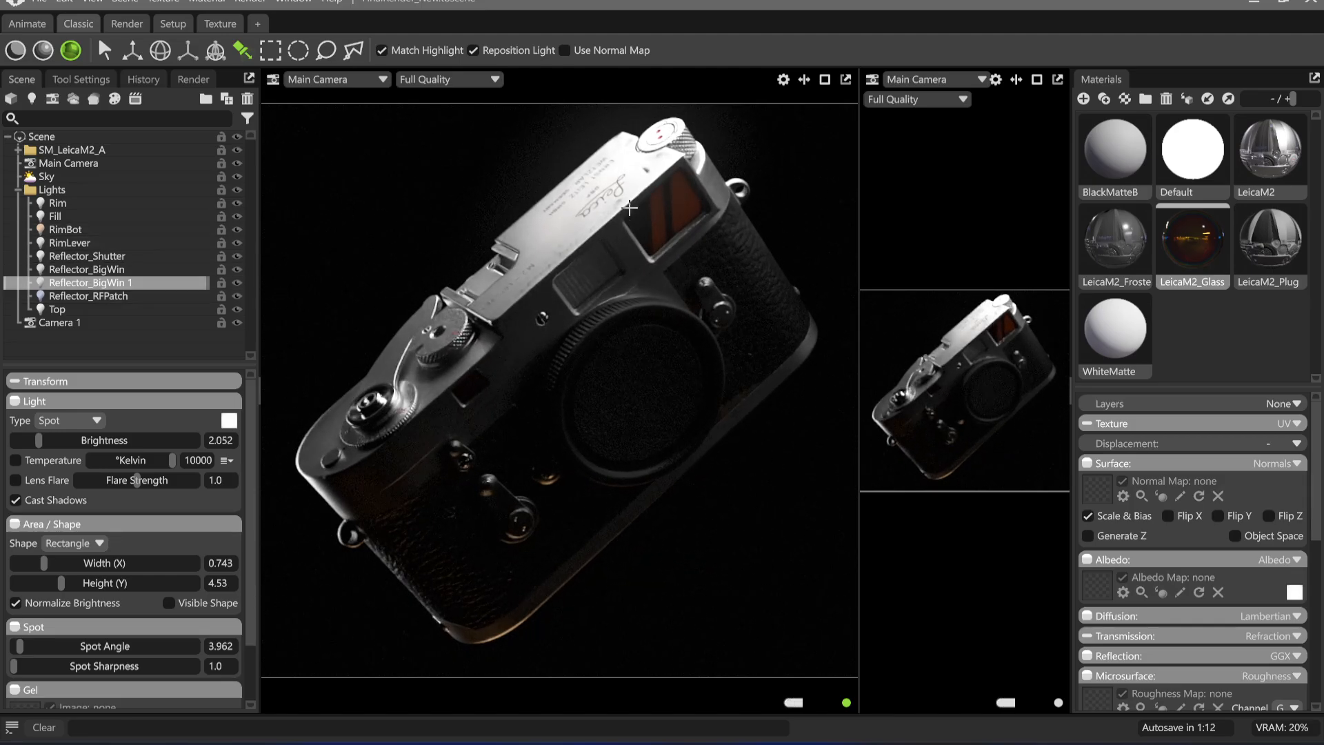
drag(38, 442, 31, 441)
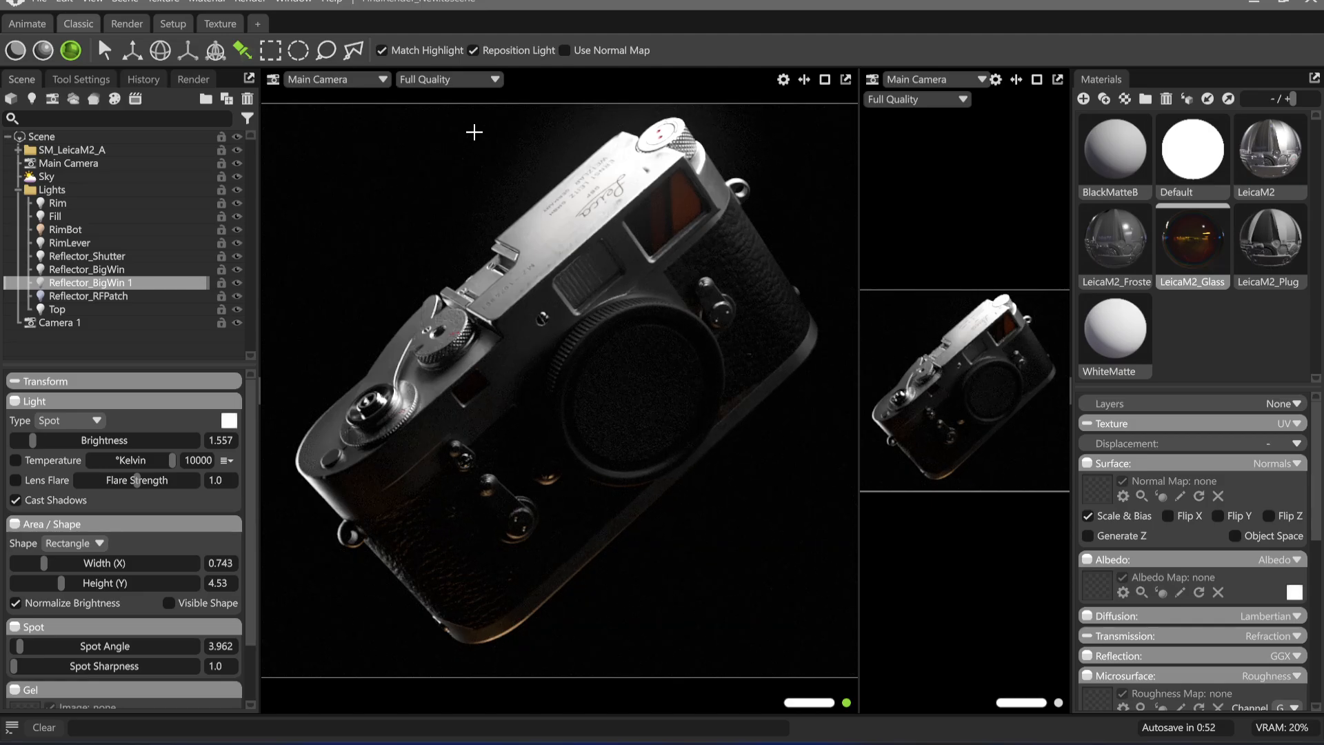
Switch to the Excalidraw whiteboard, examine the three composition sketches together, and return to the camera scene
click(624, 742)
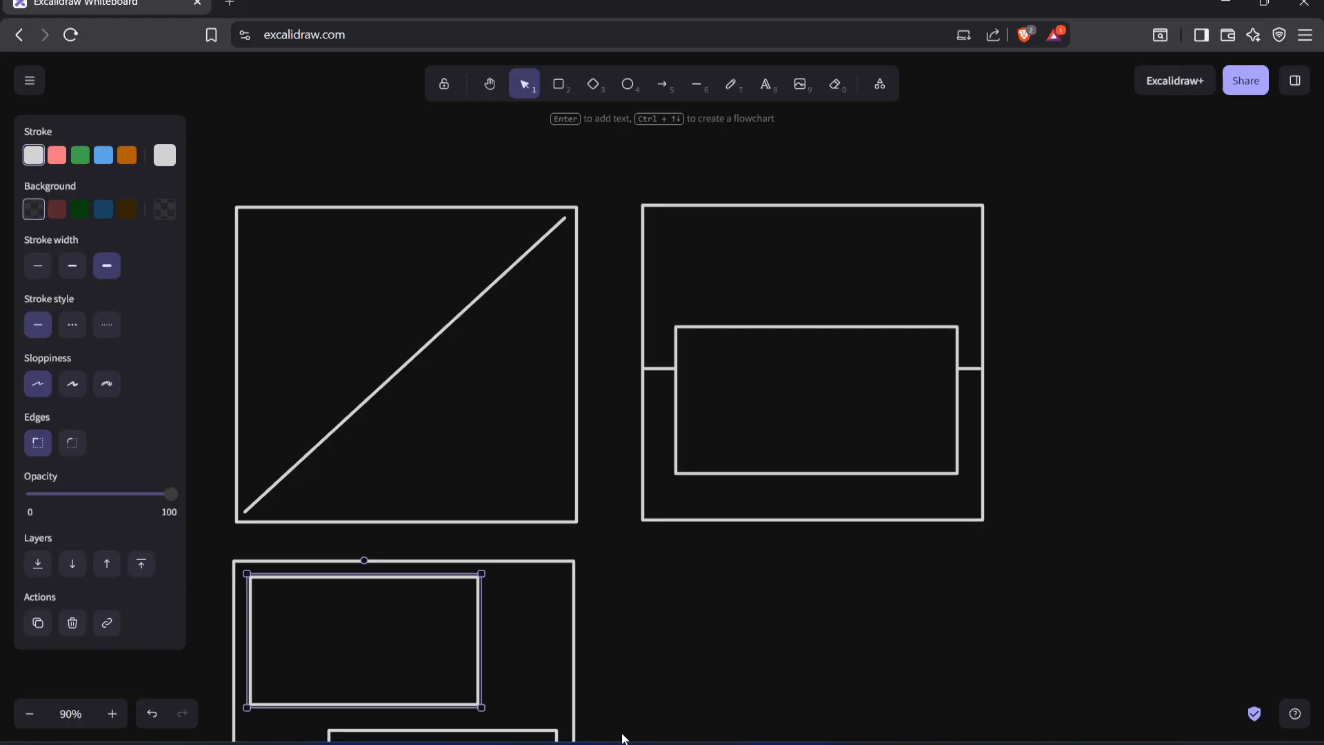
scroll(452, 228, left, 2)
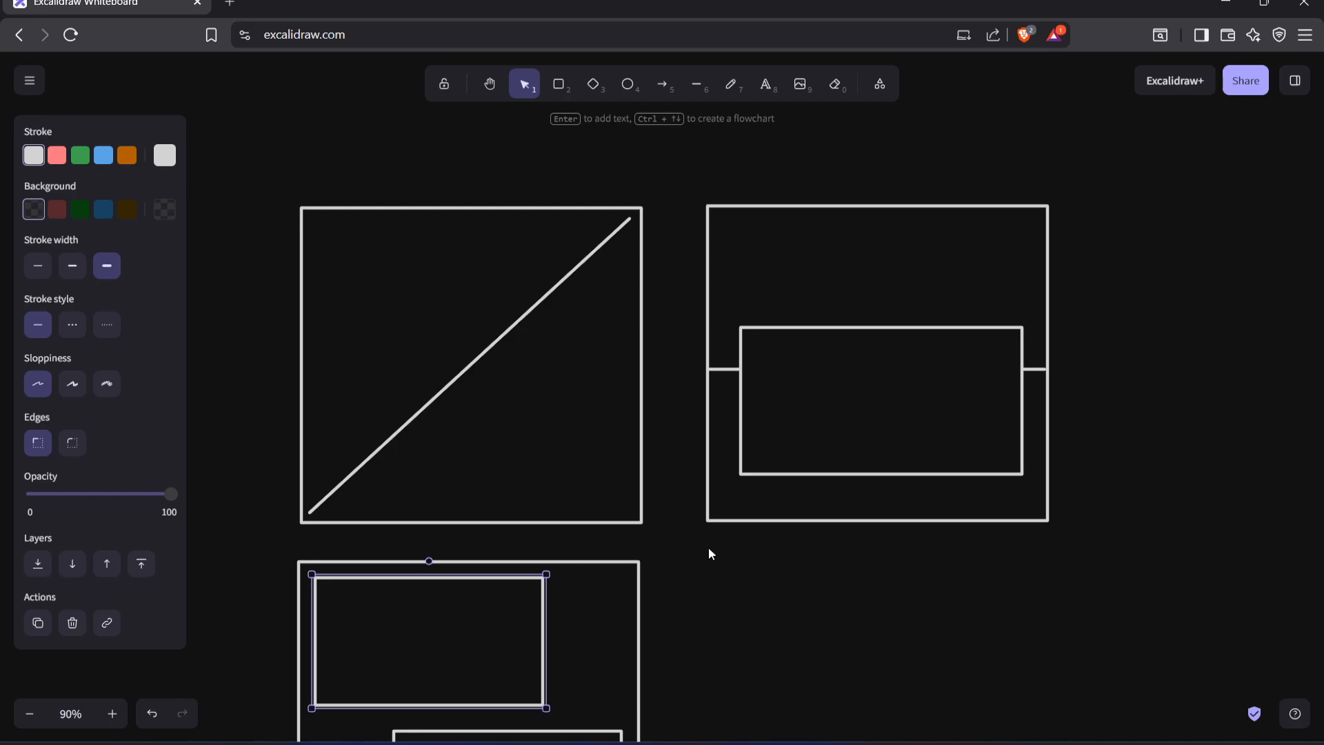
ctrl+scroll(711, 531, down, 3)
middle_drag(707, 366, 629, 427)
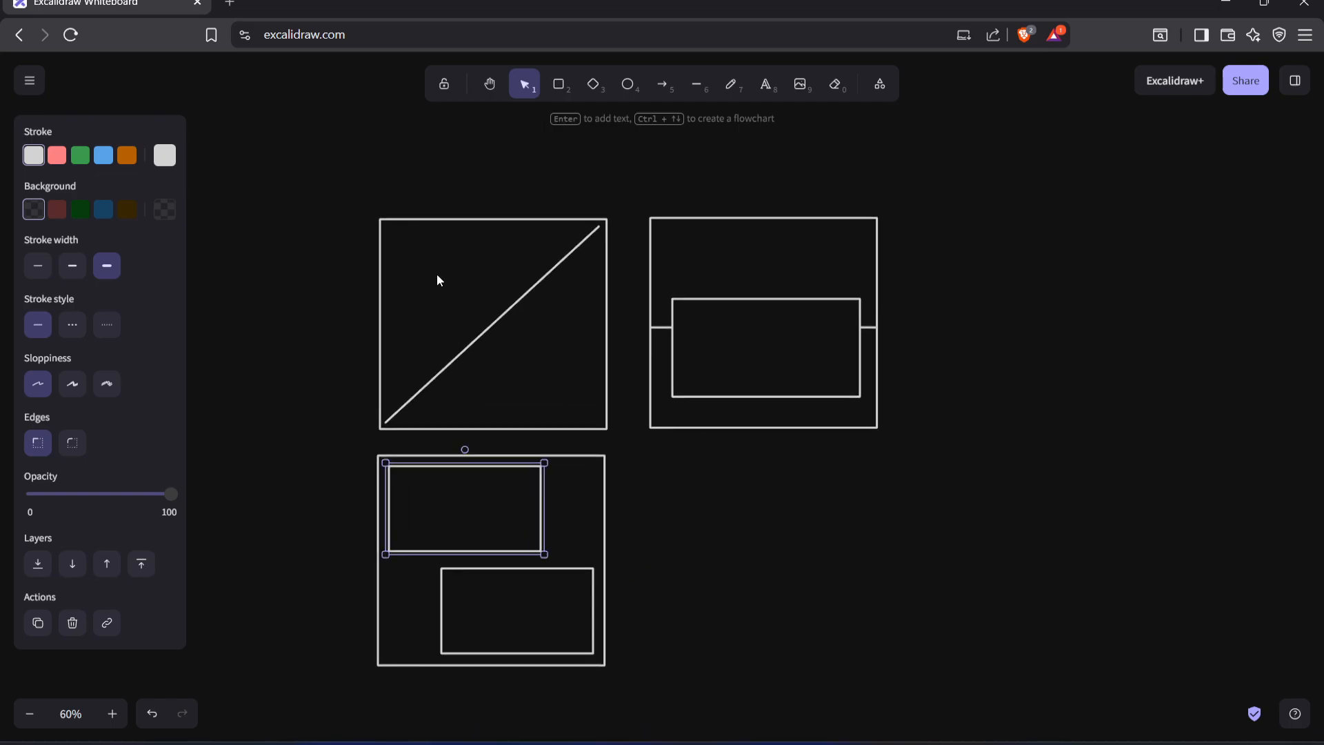
click(753, 742)
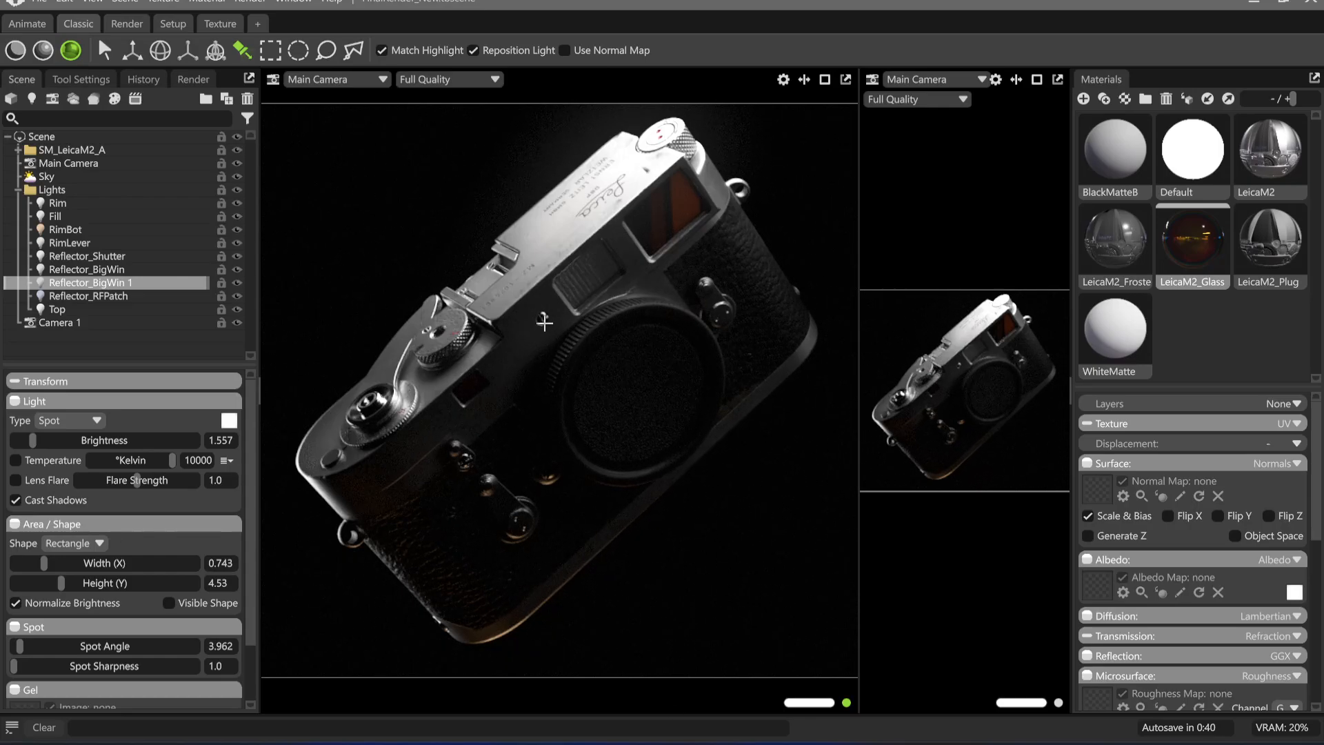
Hide the RimLever light and clear the scene selection
click(91, 209)
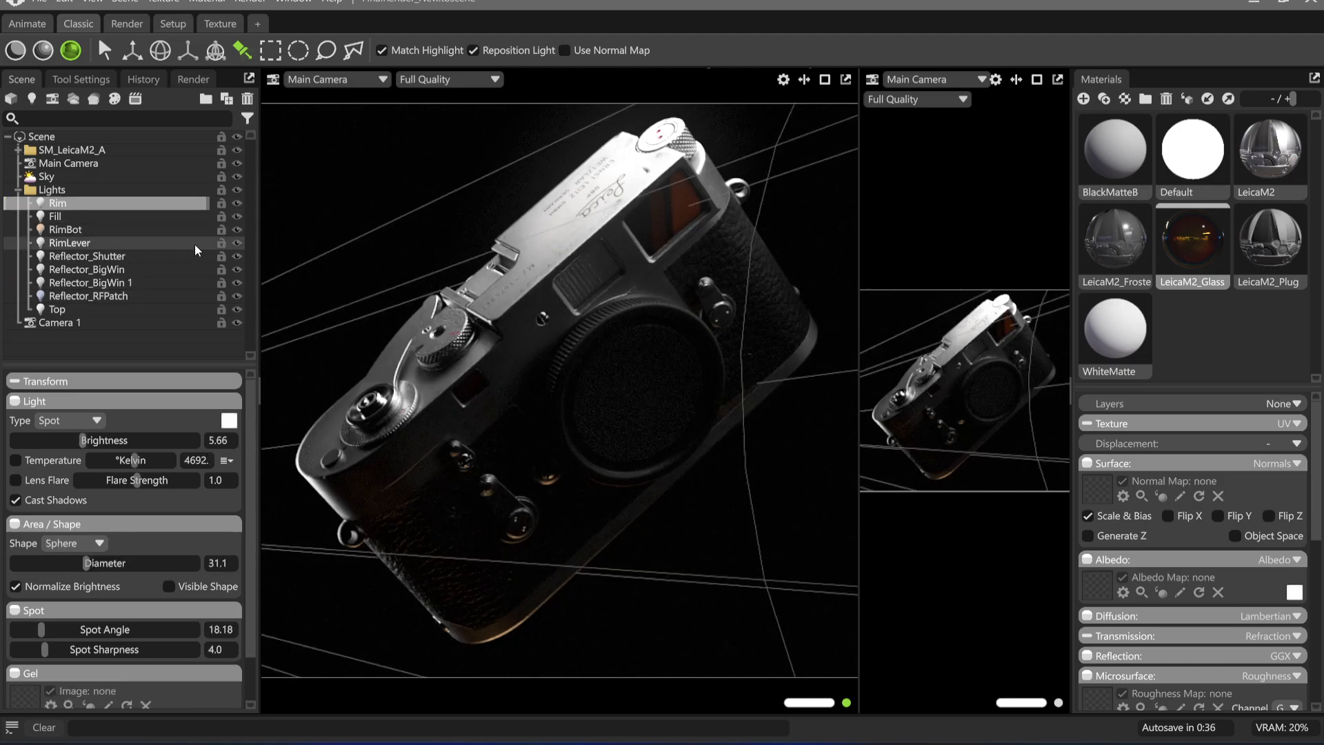
click(237, 243)
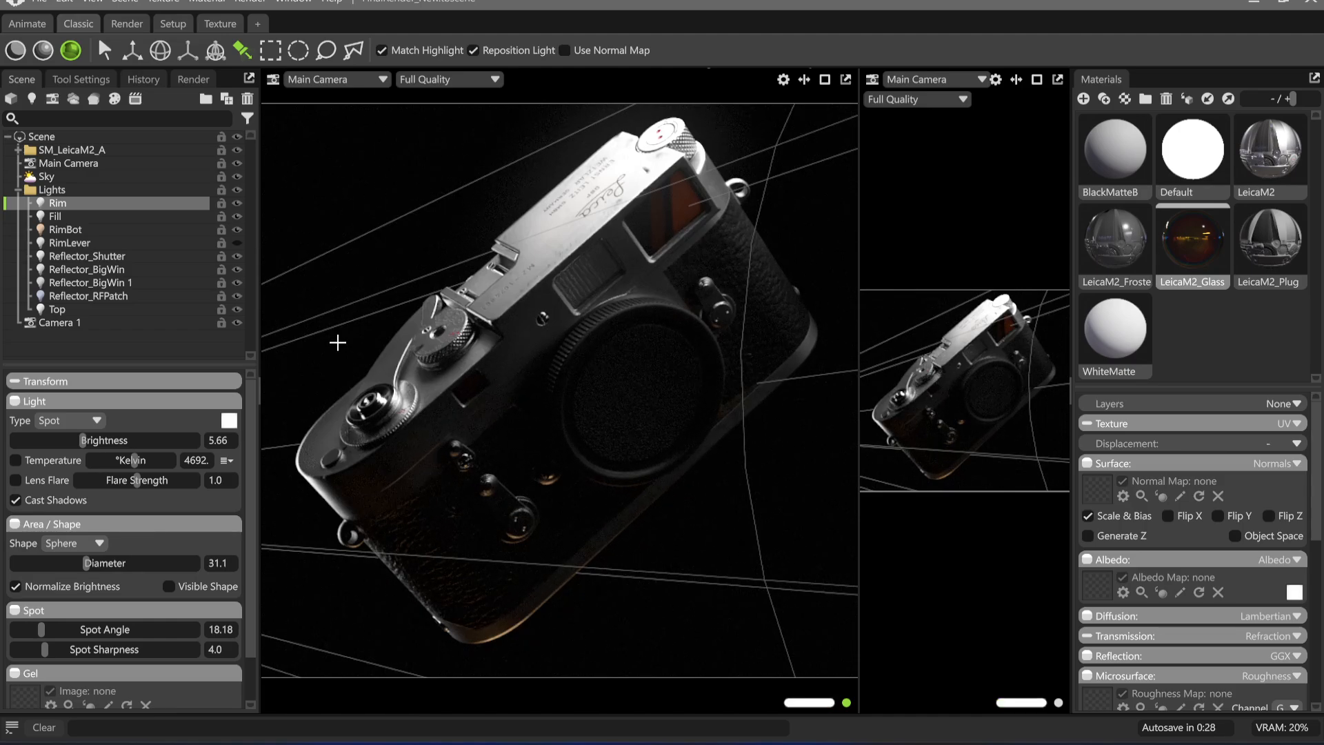
click(93, 137)
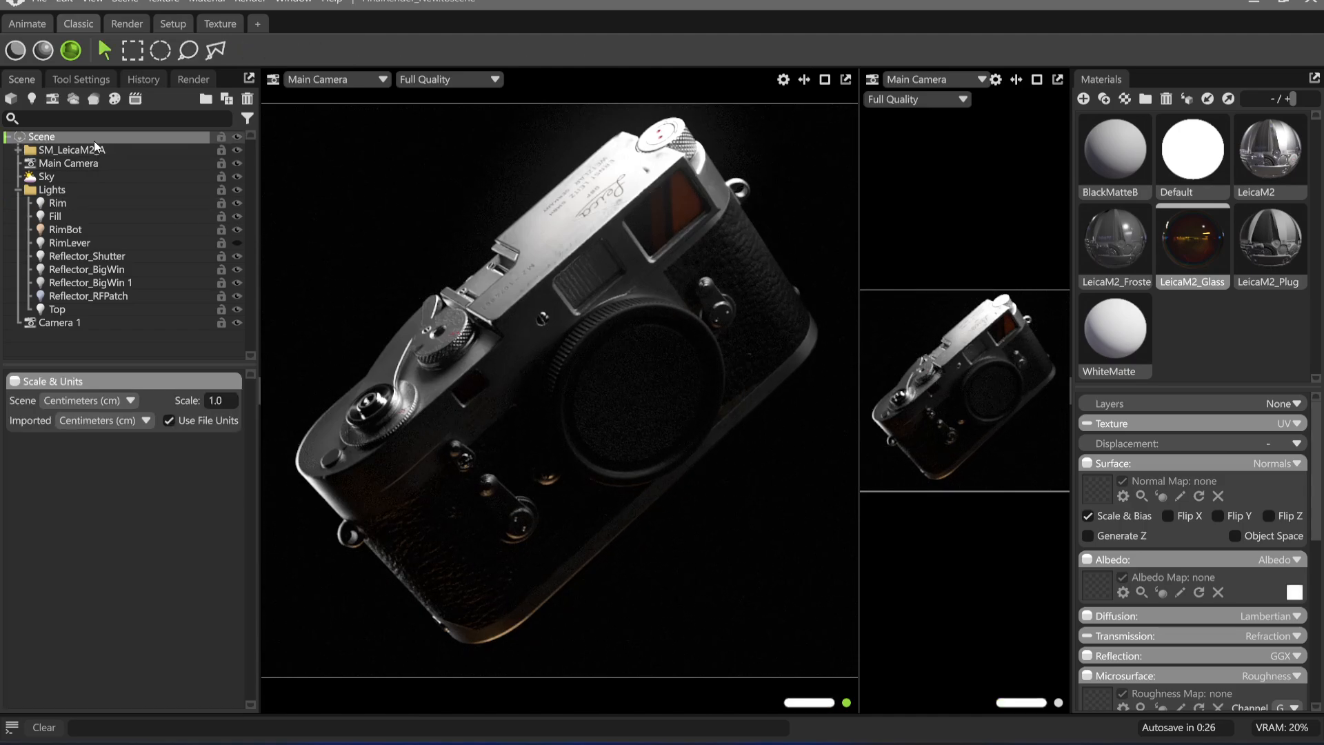
click(449, 194)
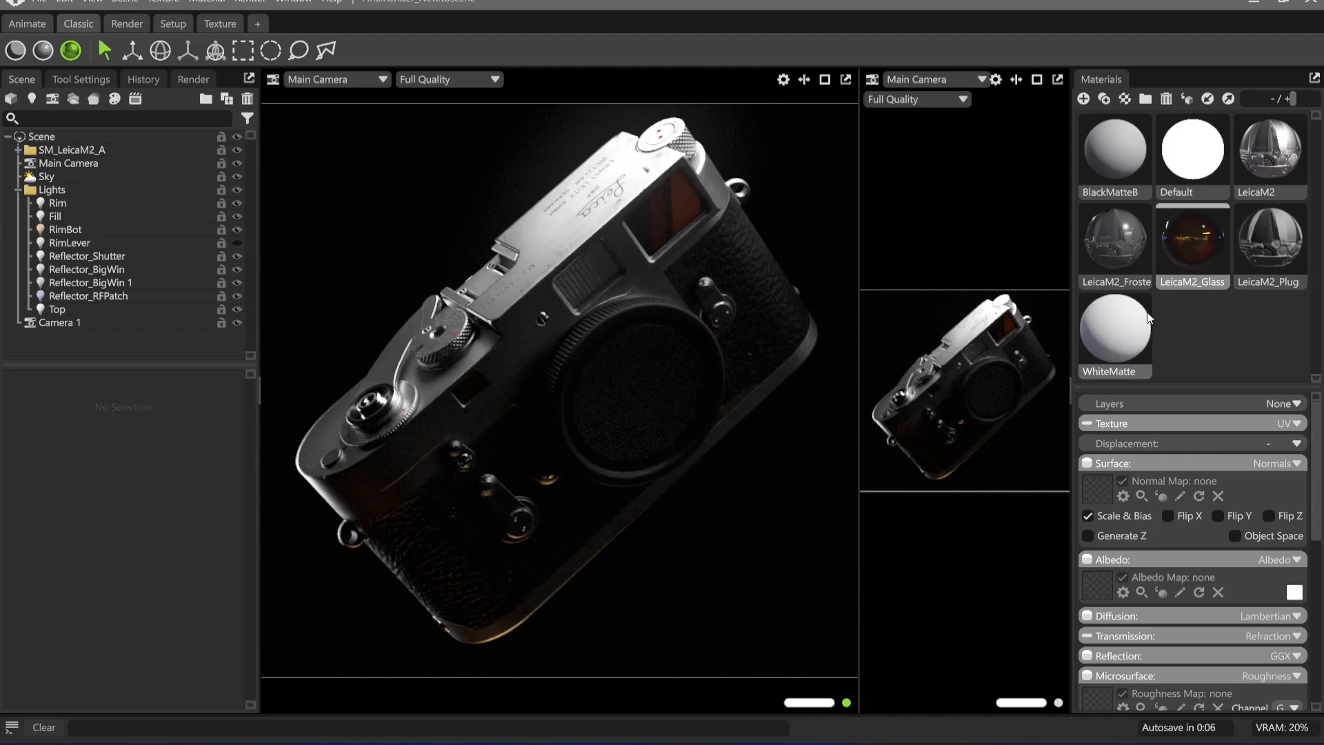
Set the emission intensity of the WhiteMatte material to 0.021
click(1116, 328)
scroll(1258, 620, down, 5)
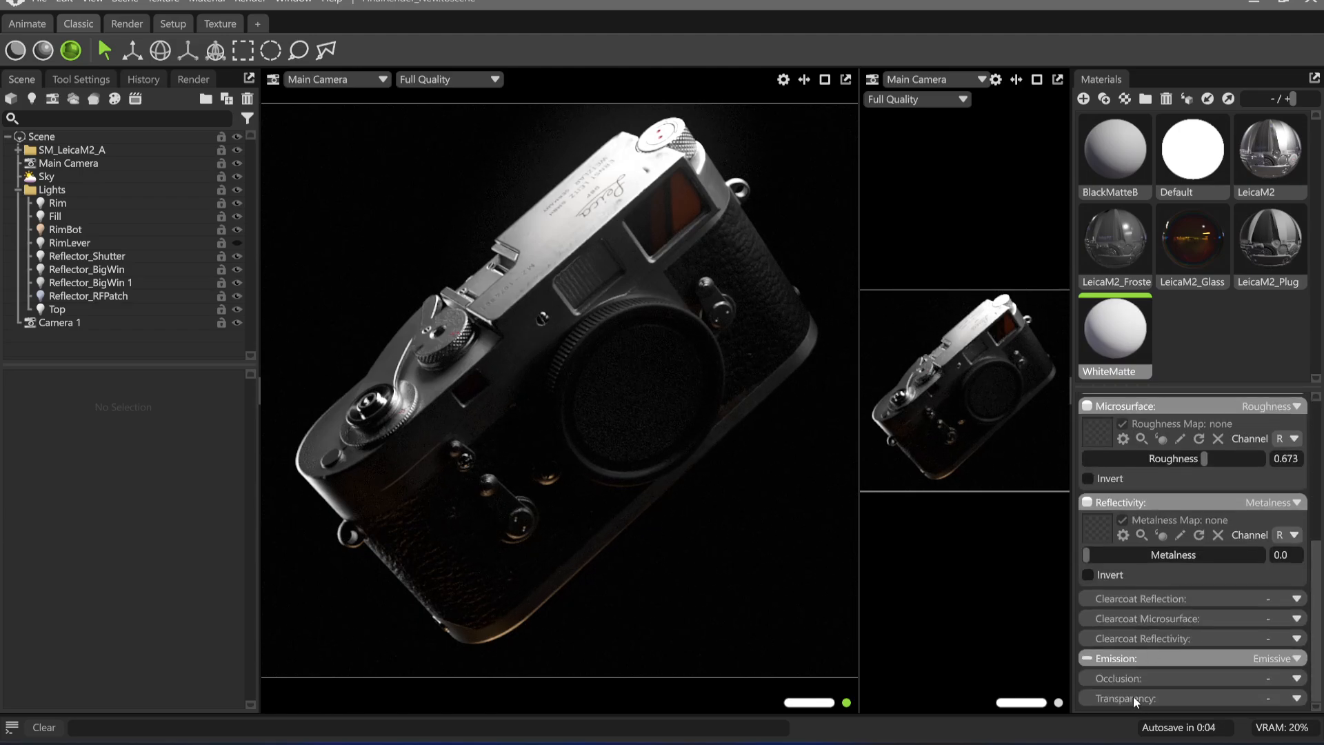
click(1147, 658)
scroll(1148, 656, down, 2)
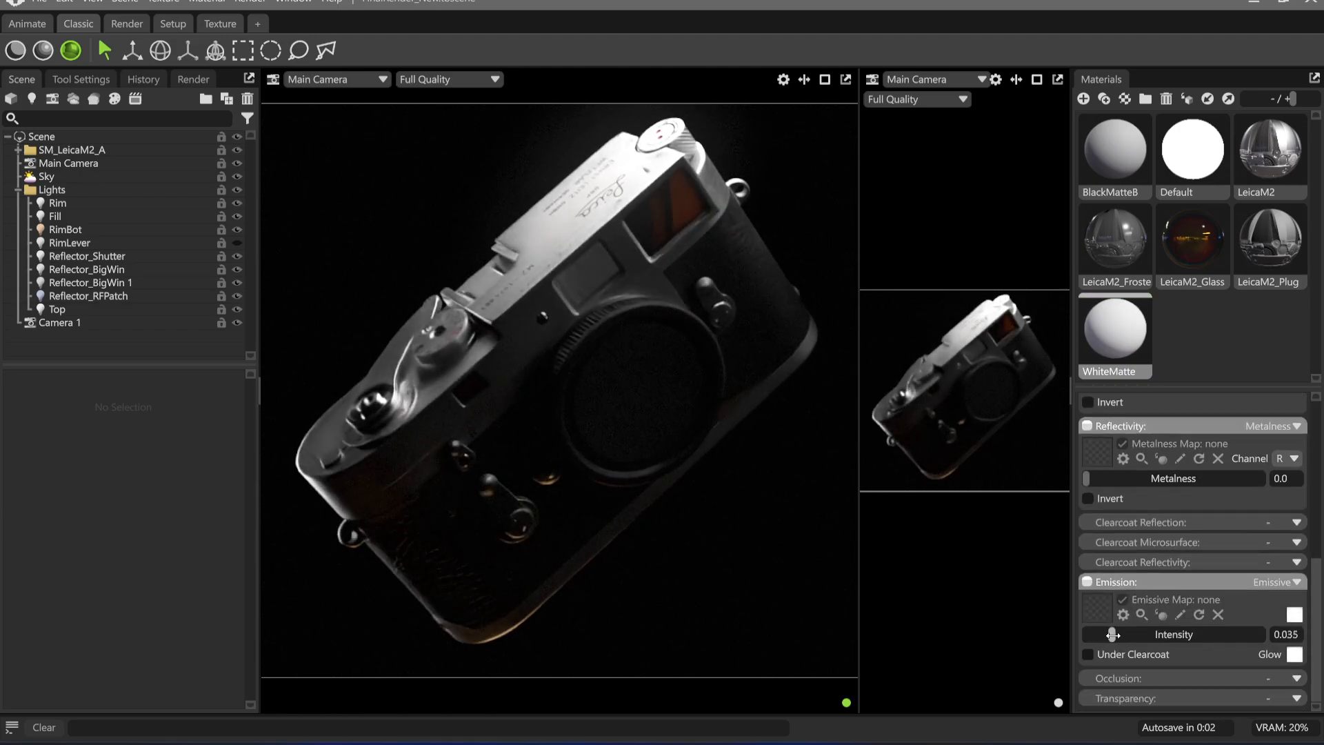
drag(1105, 636, 1107, 635)
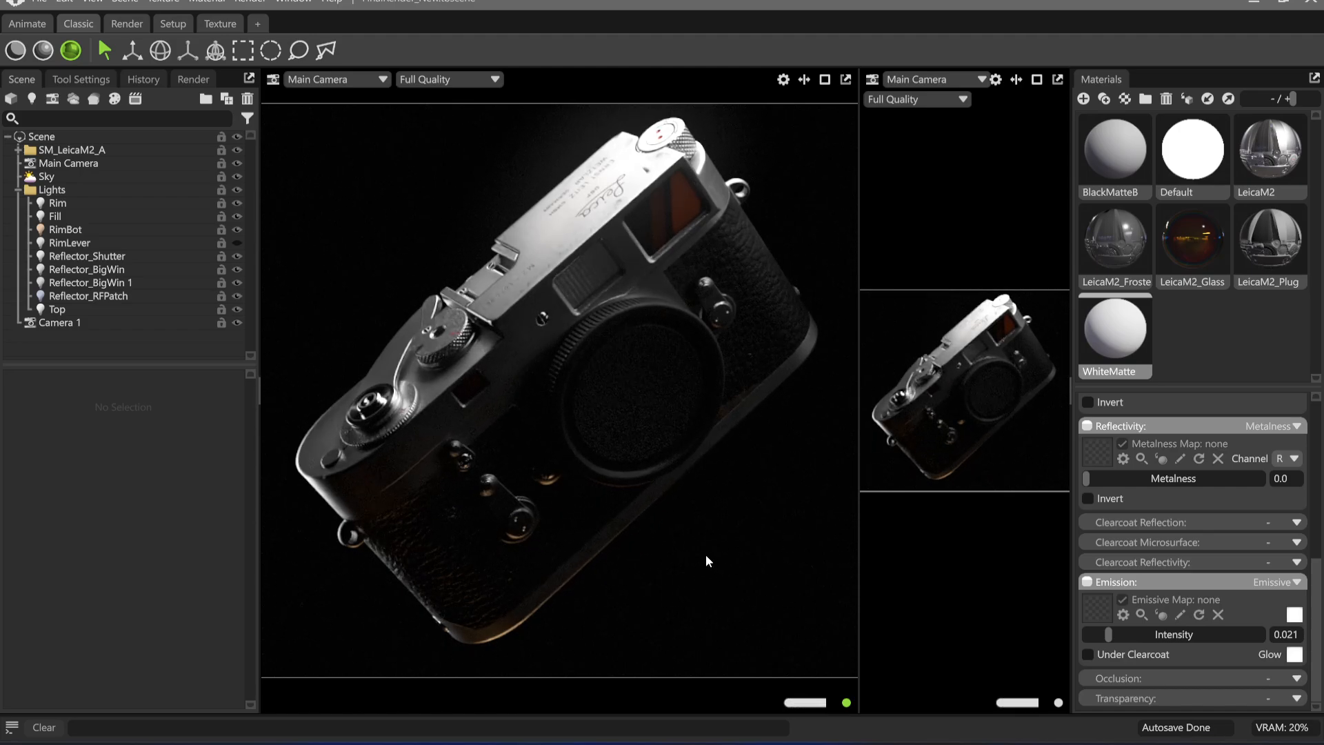
Test warmer temperatures on the RimBot light, set it to about 3421 K, and deselect the light
click(69, 229)
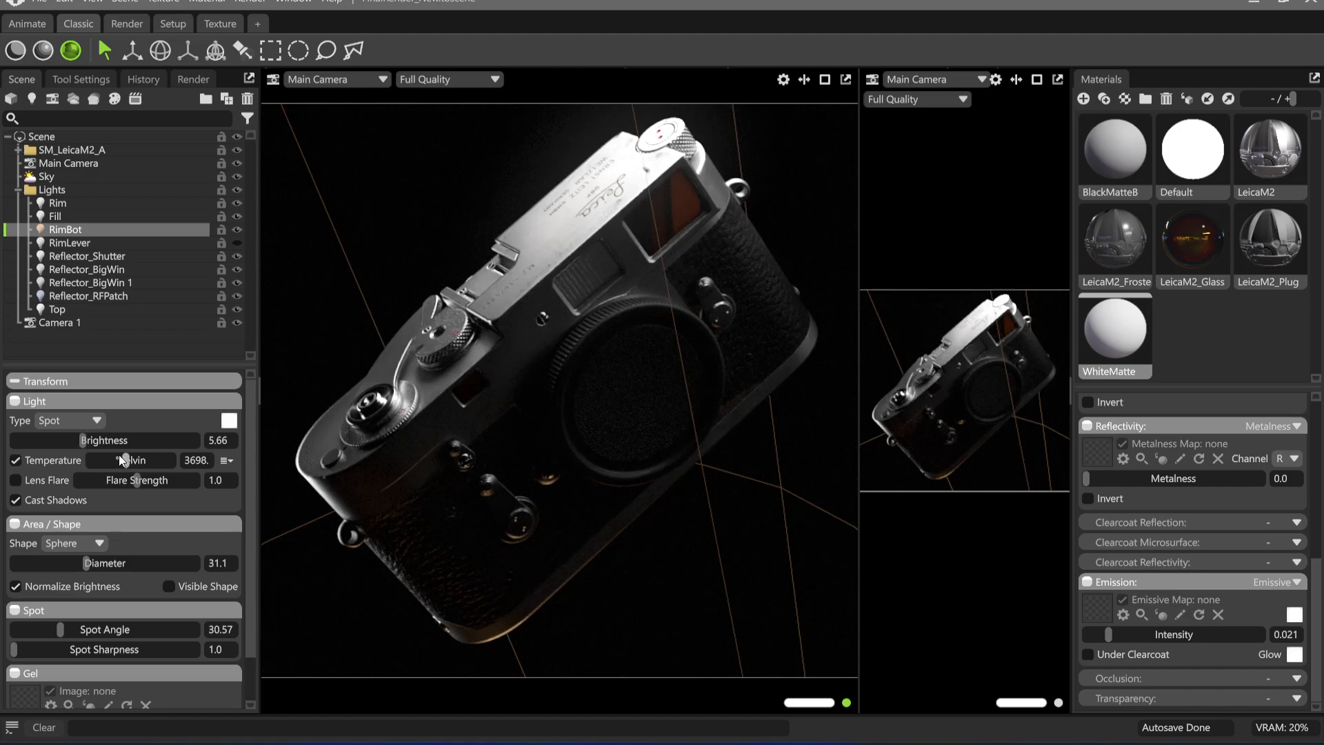
drag(122, 458, 59, 461)
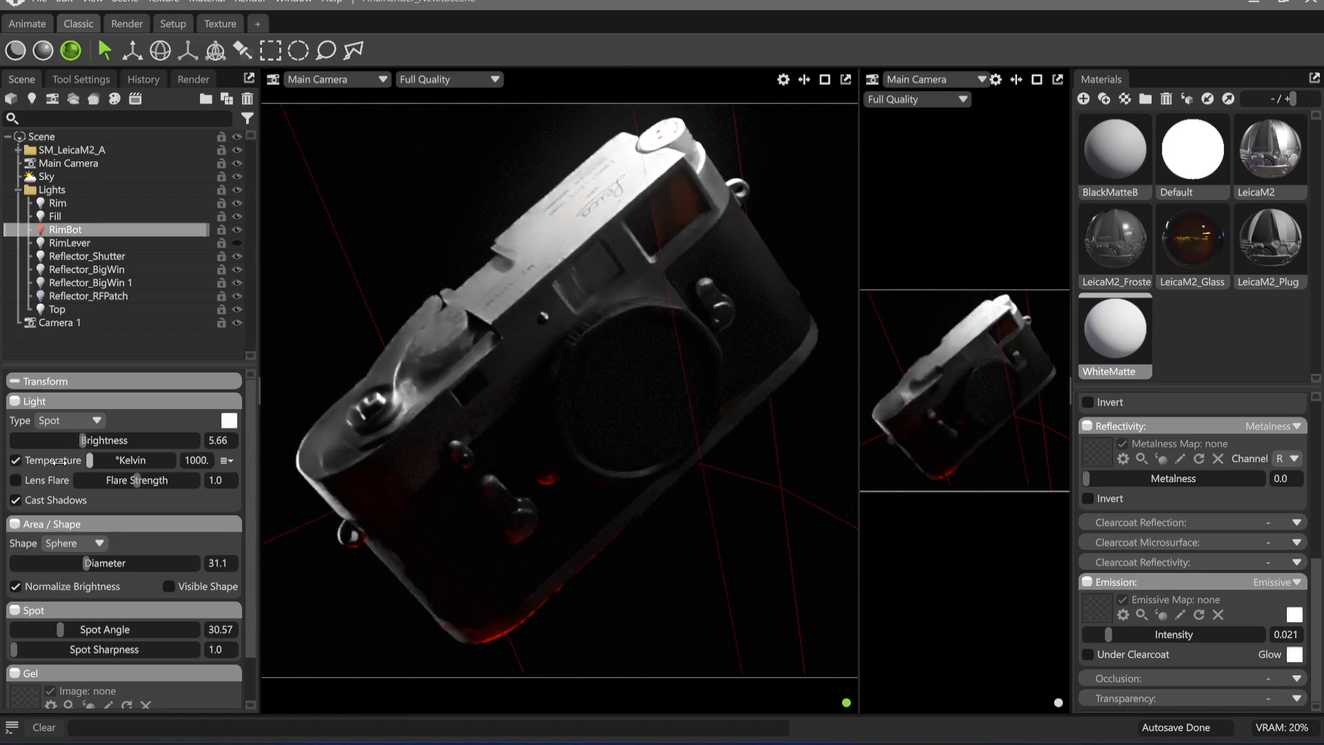
drag(55, 461, 150, 479)
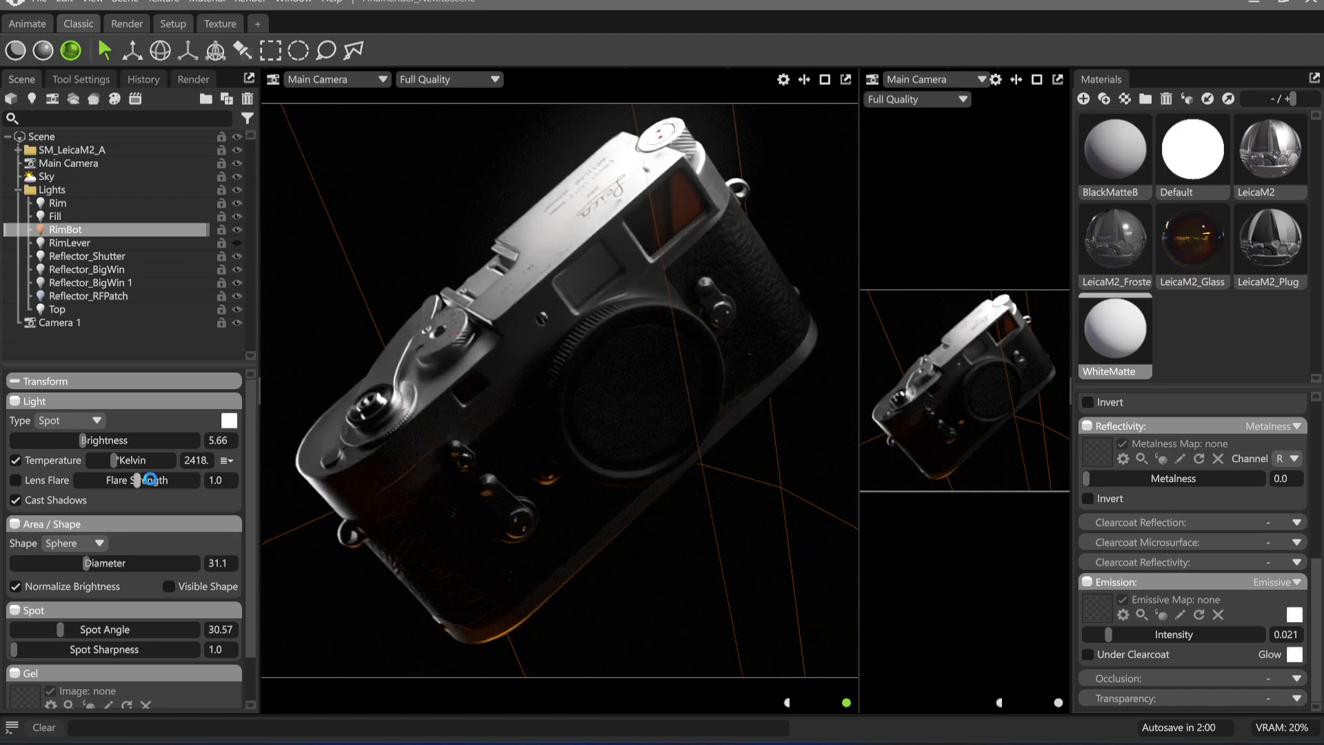
key(ctrl+z)
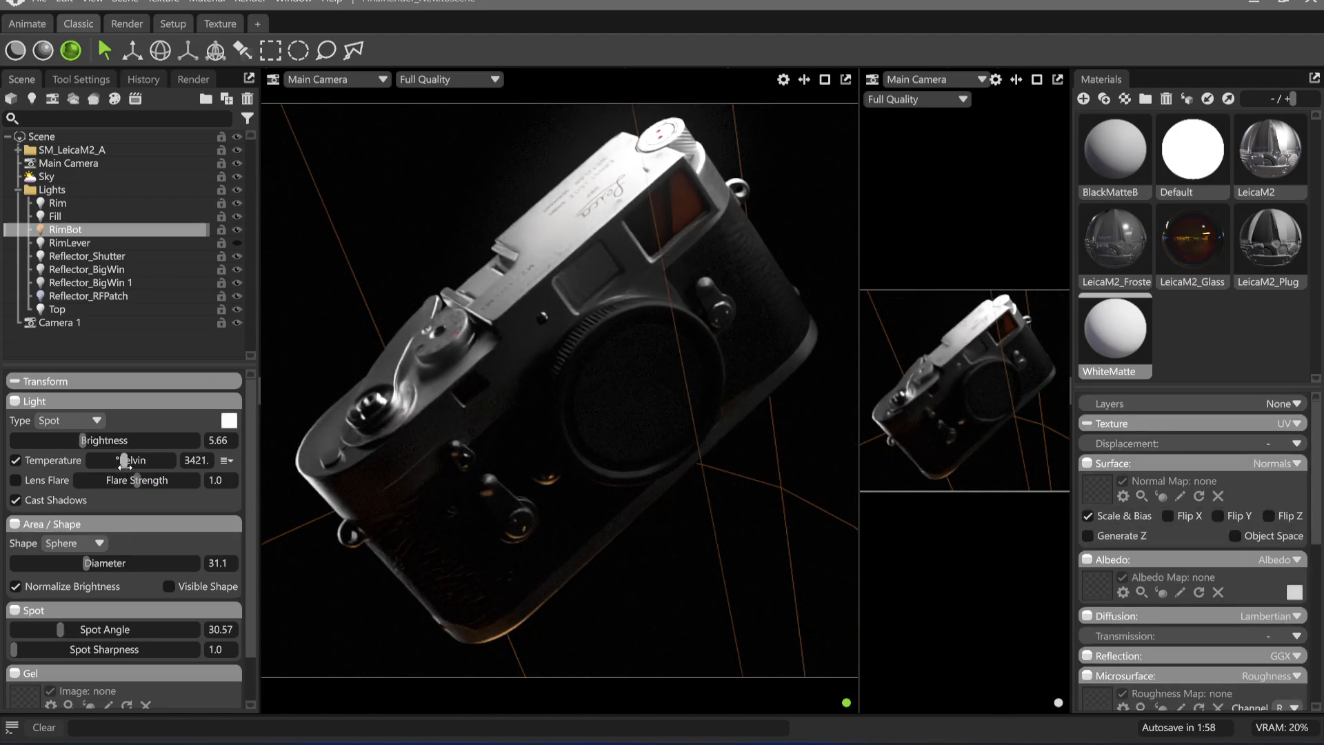
click(506, 149)
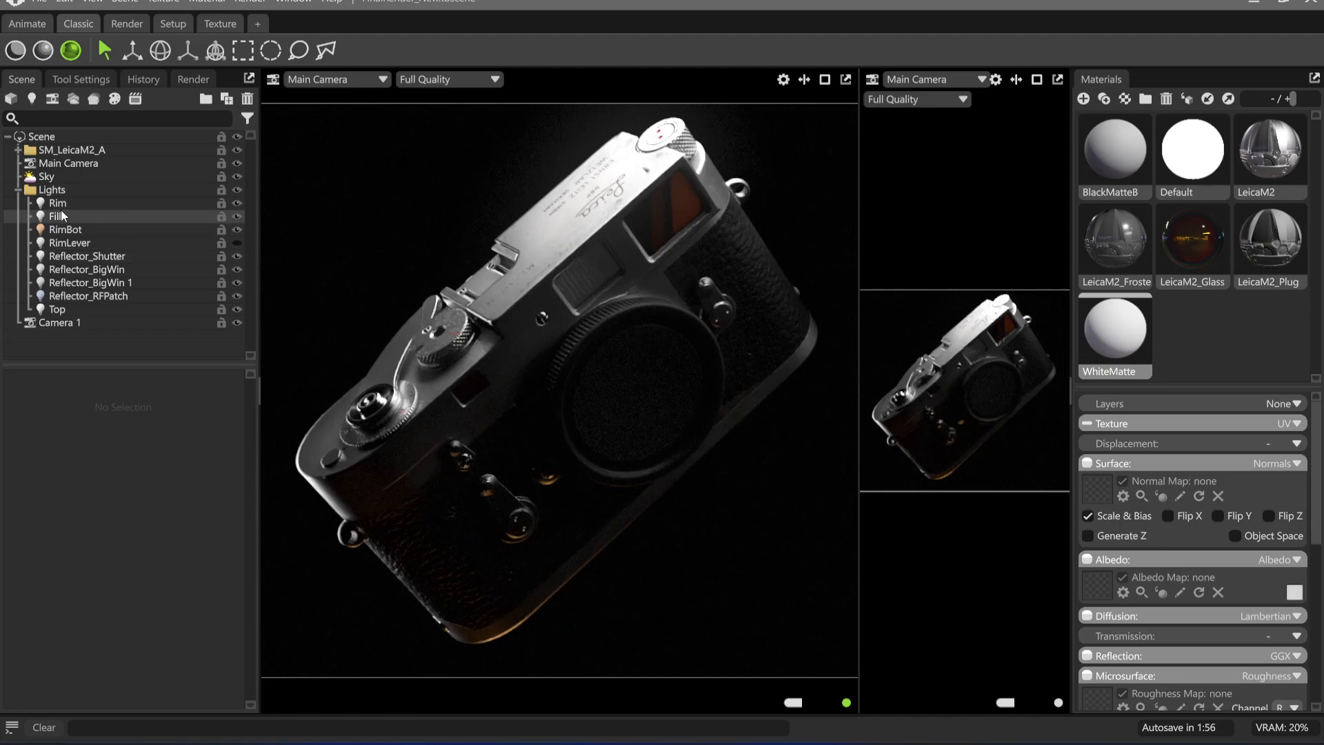
click(68, 175)
click(503, 159)
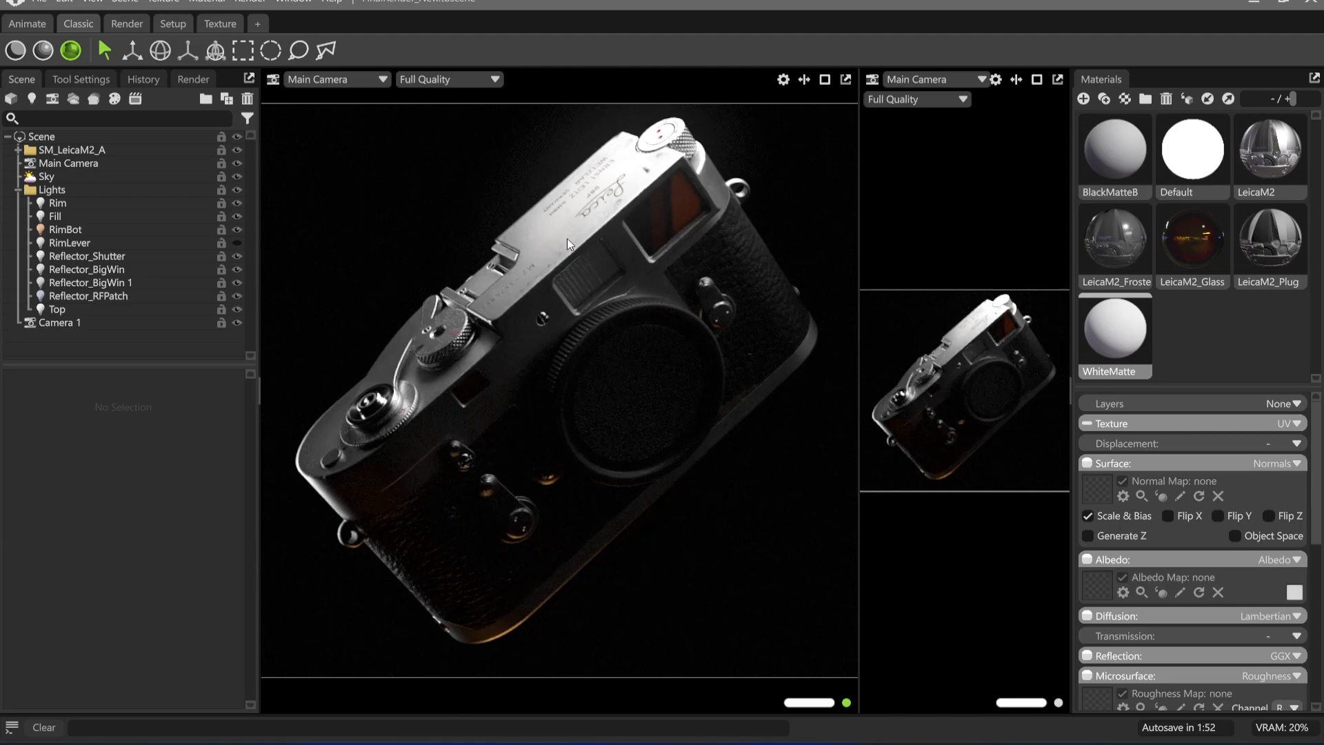
click(256, 1)
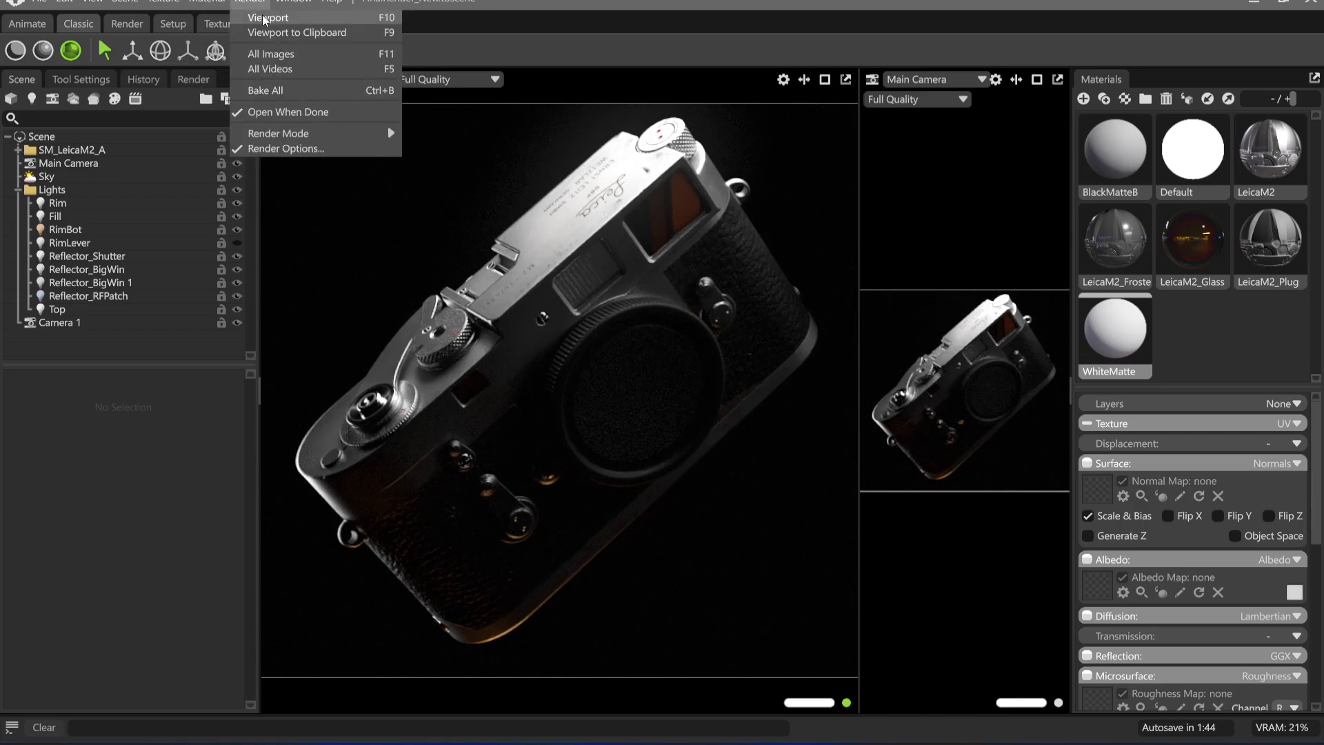
Set the Main Camera's depth of field to Post Effect
click(69, 163)
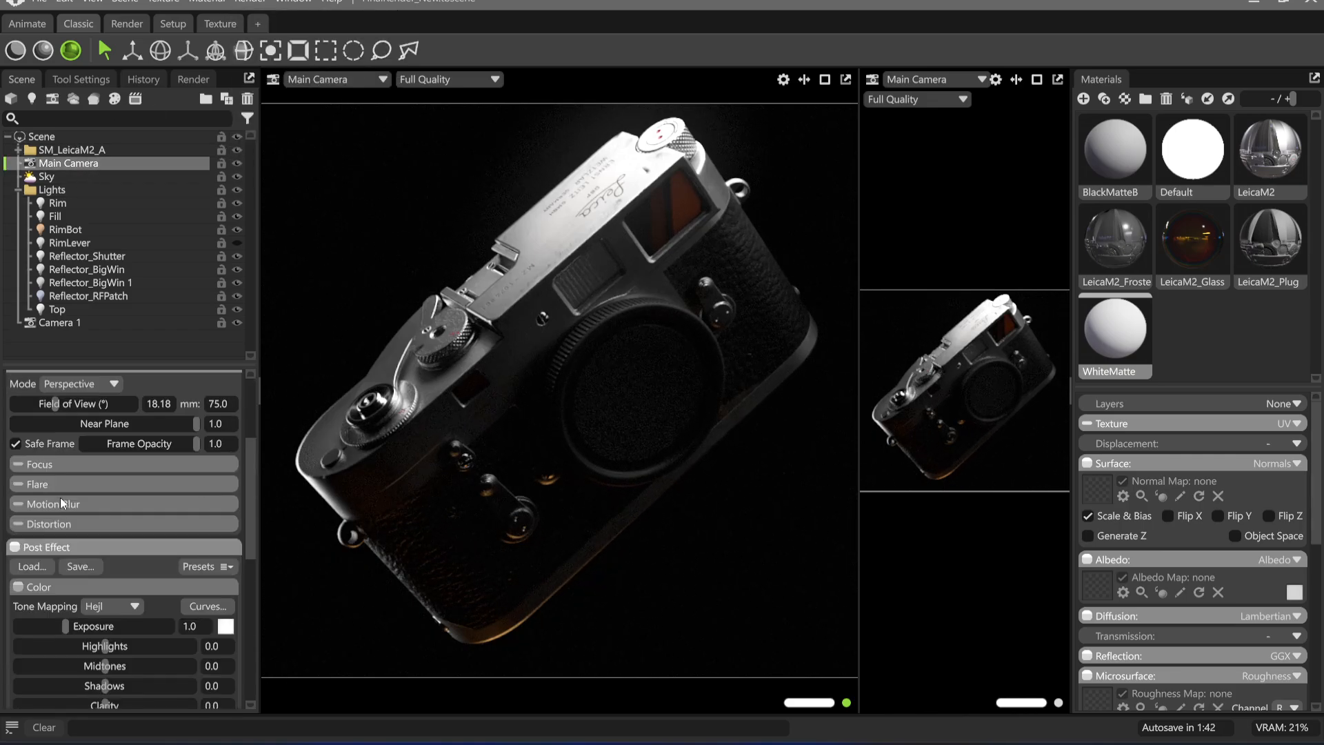
scroll(64, 507, up, 5)
scroll(57, 542, down, 3)
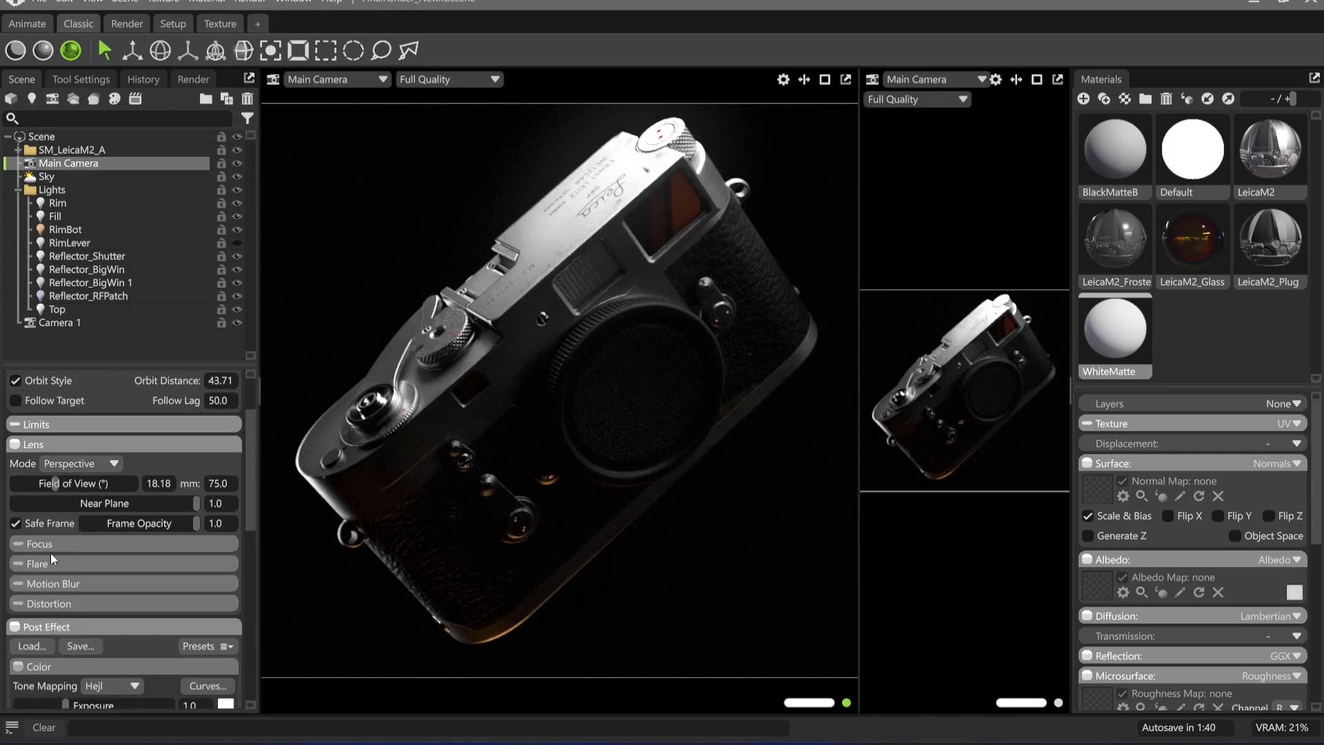
click(35, 543)
click(143, 562)
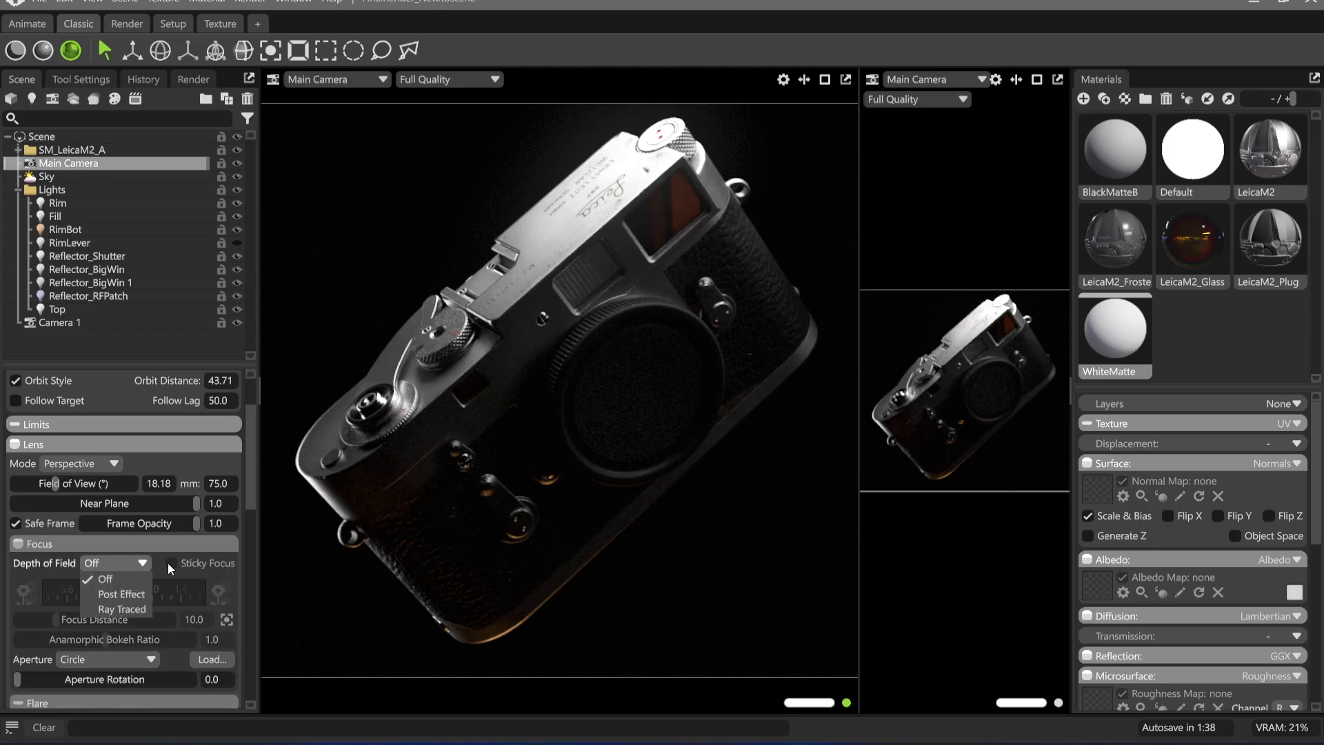
click(123, 590)
click(129, 564)
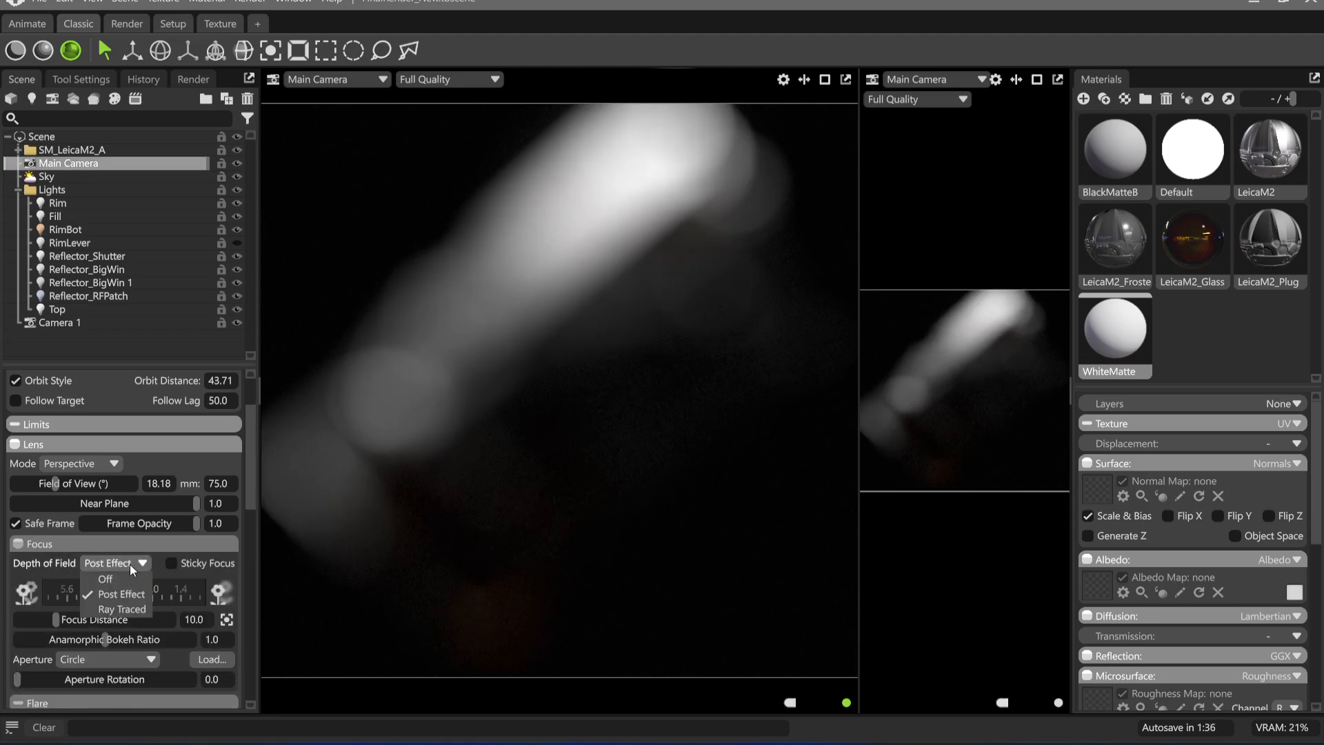
click(130, 564)
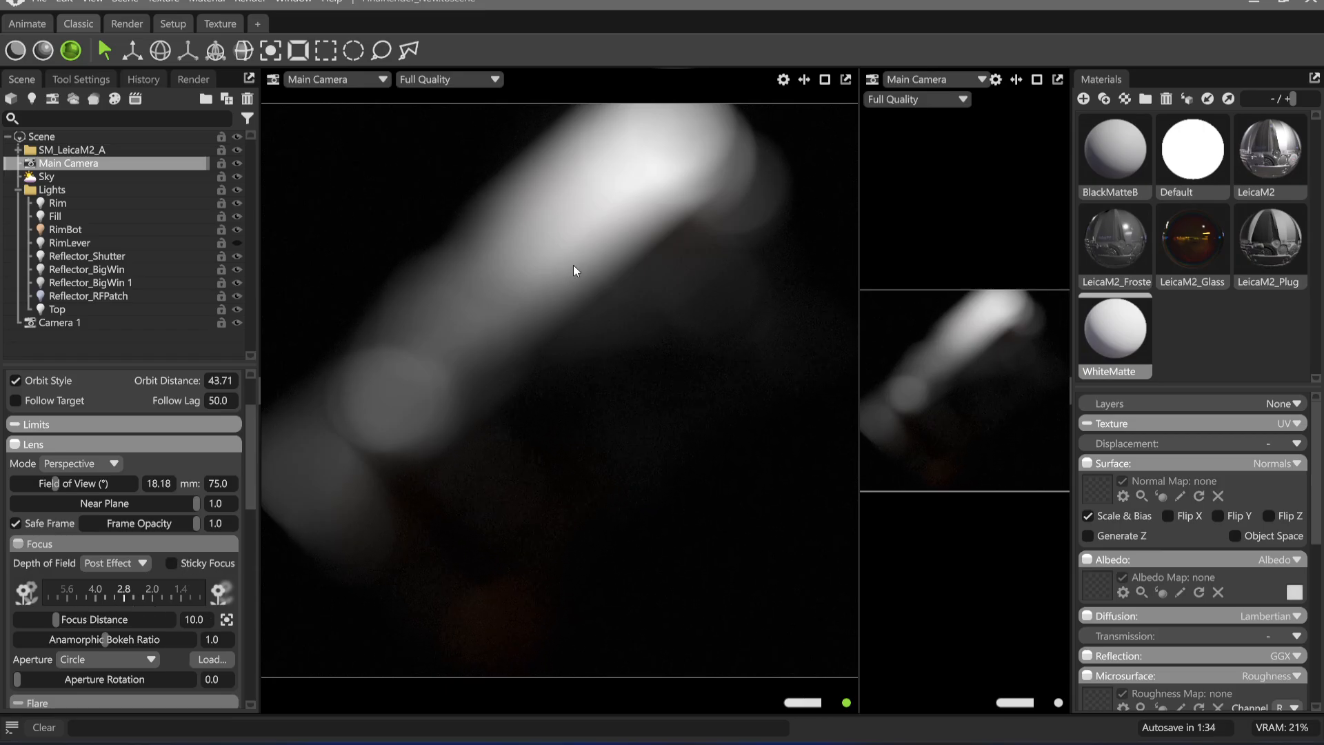
Focus the Main Camera on the top plate beside the Leica engraving and set the aperture to about f/16
click(573, 264)
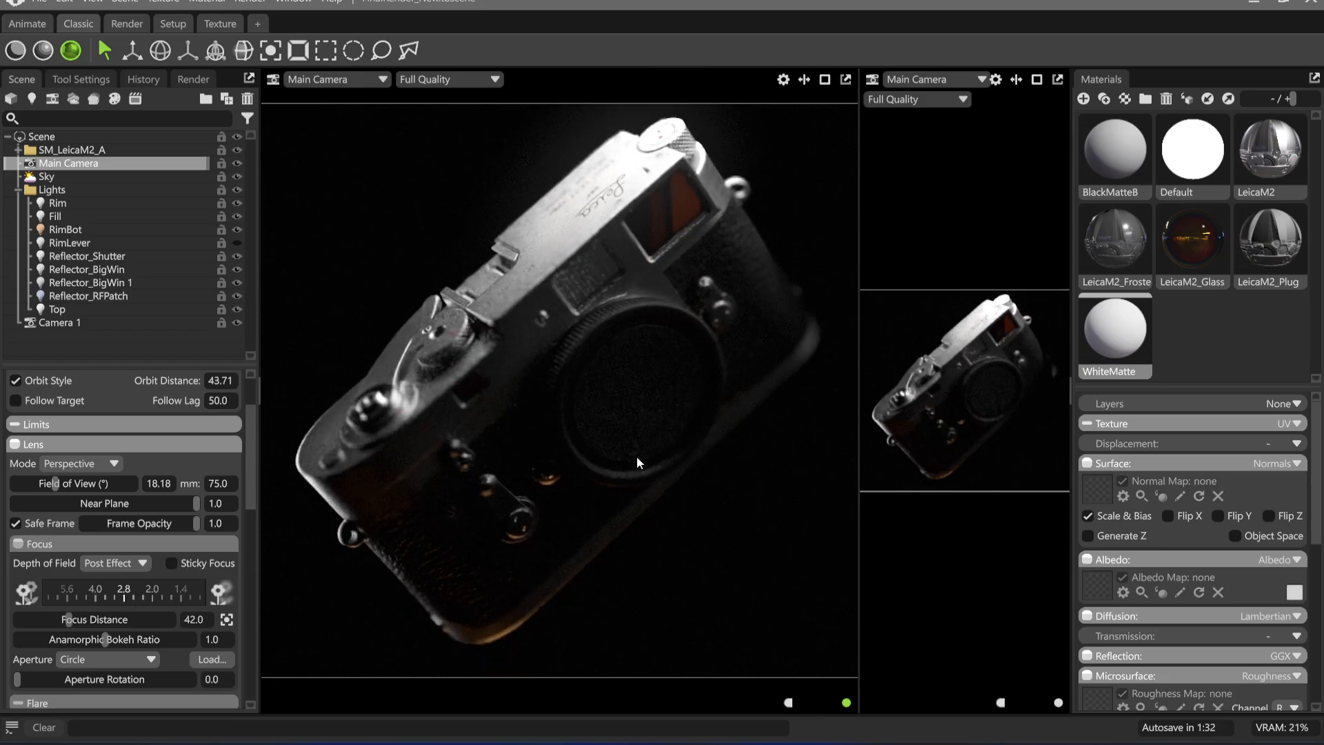
click(618, 238)
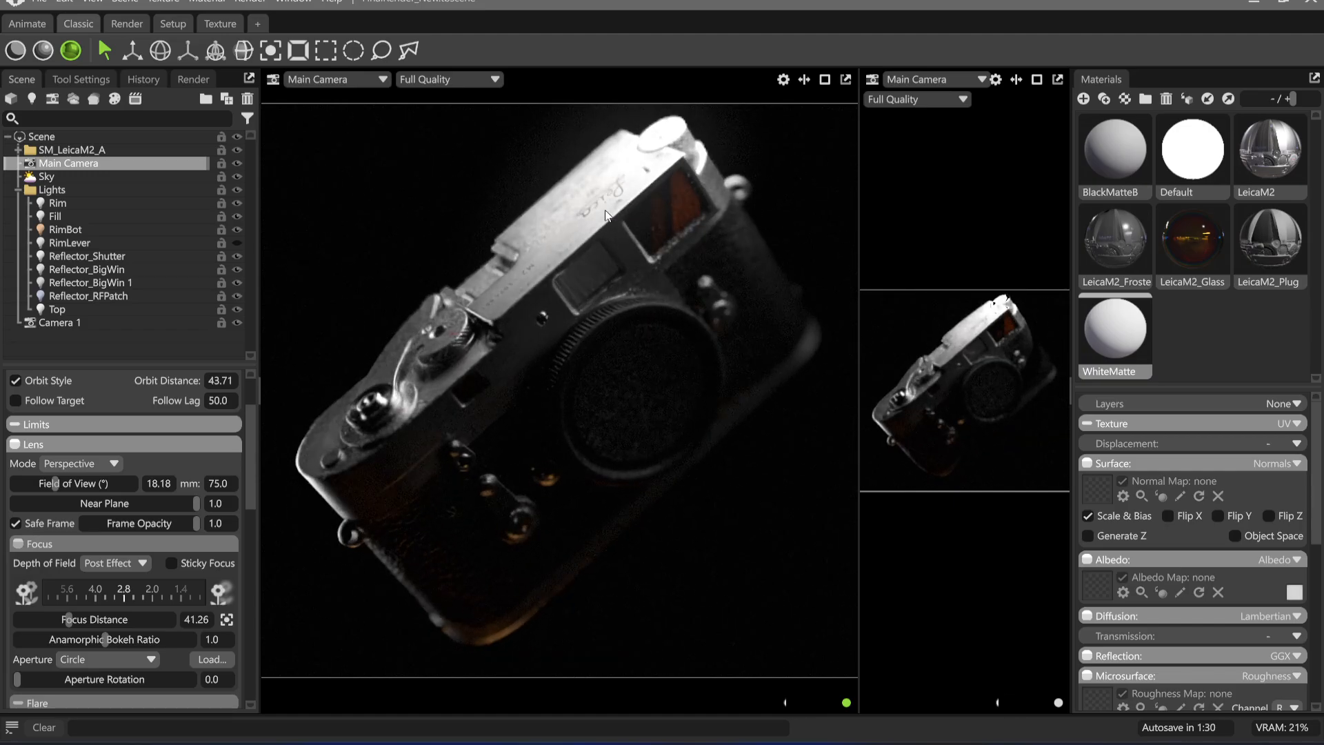
drag(93, 597, 234, 598)
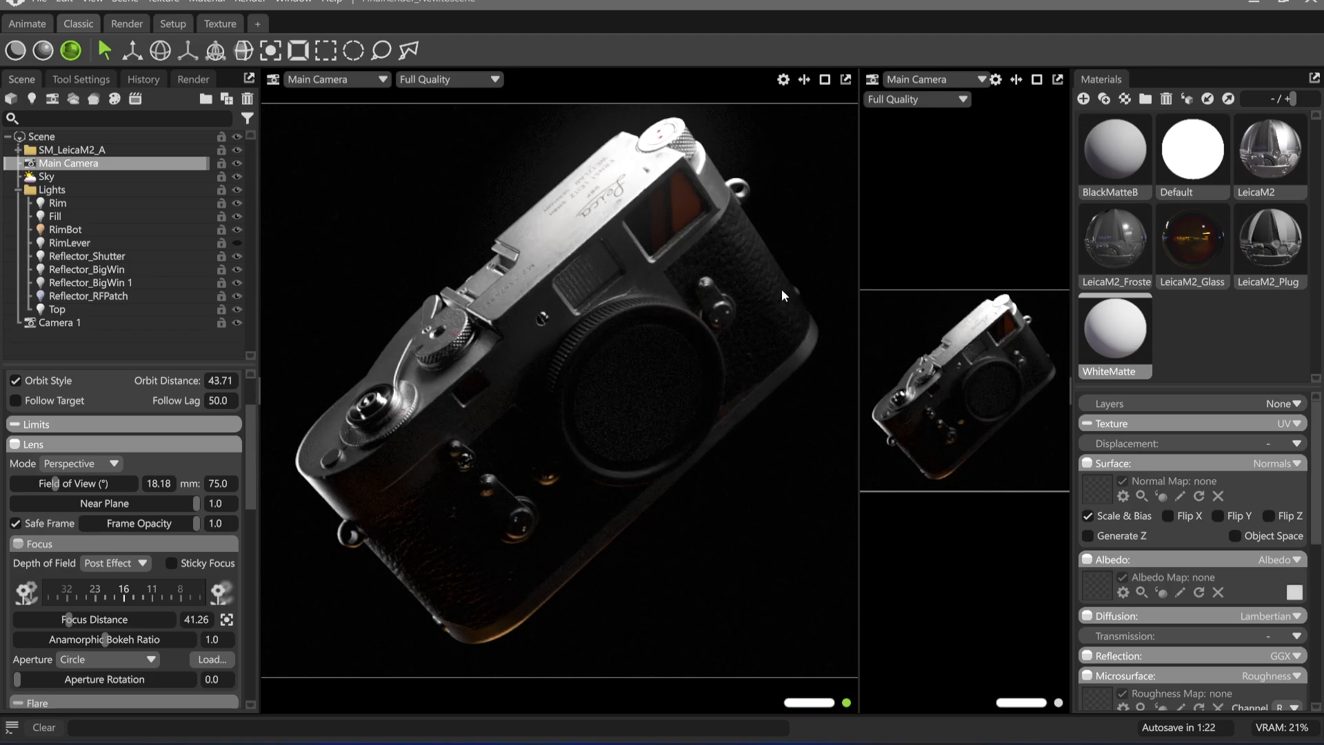
Test the Sky's backdrop brightness at about 10.27 and 2.836, and raise it to 100
click(72, 178)
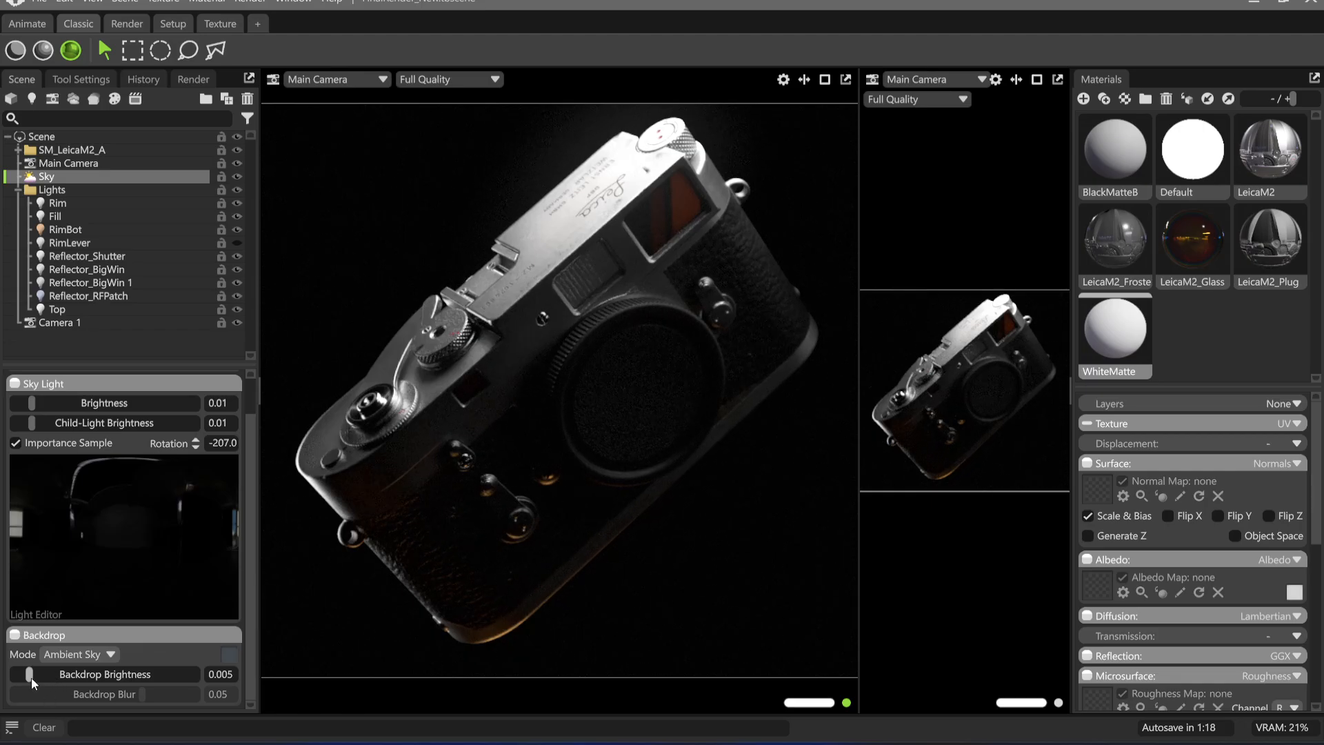
drag(31, 677, 116, 674)
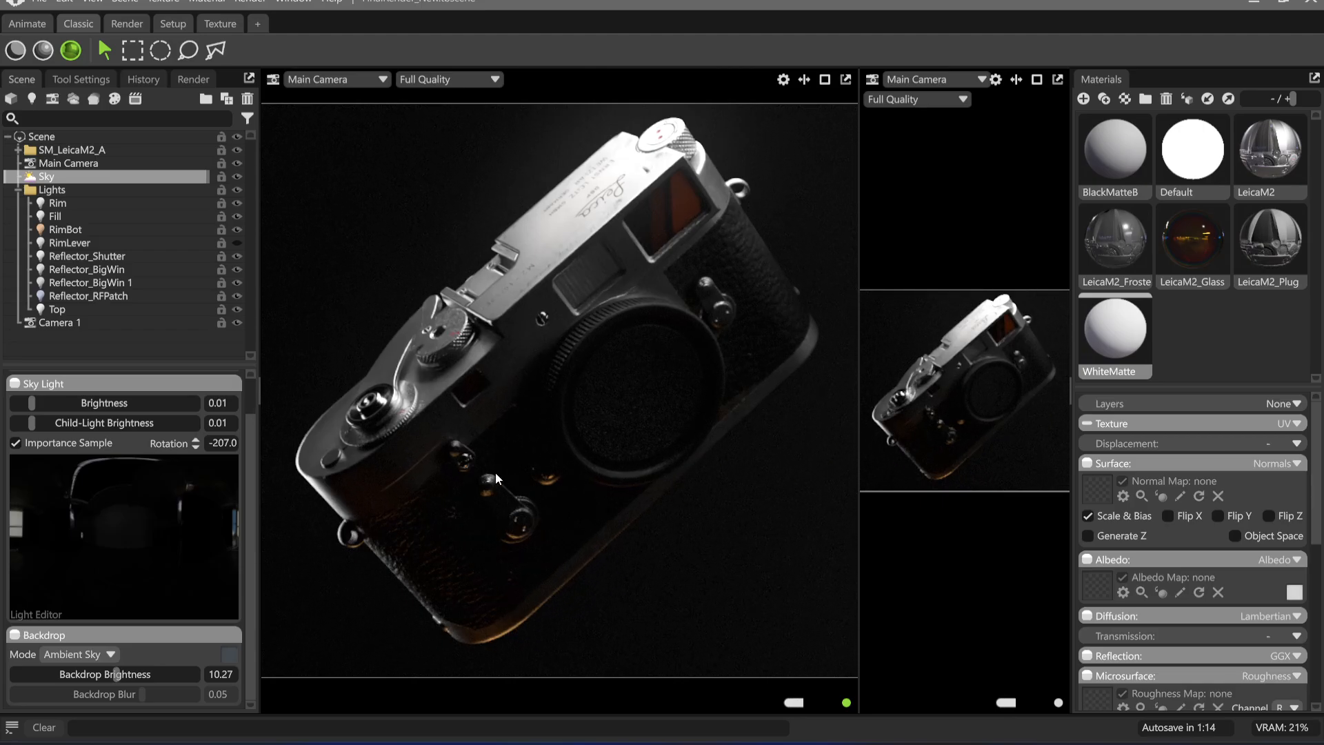
drag(121, 674, 88, 675)
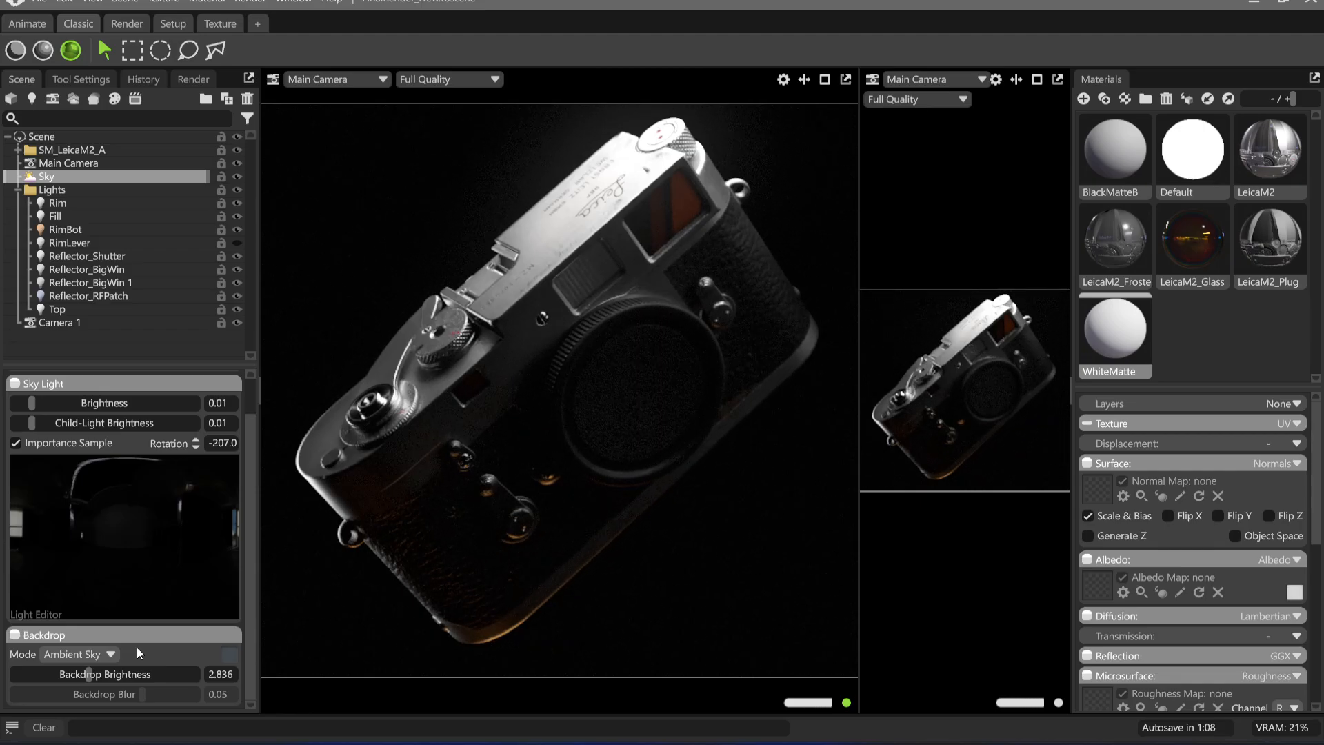
drag(90, 675, 207, 673)
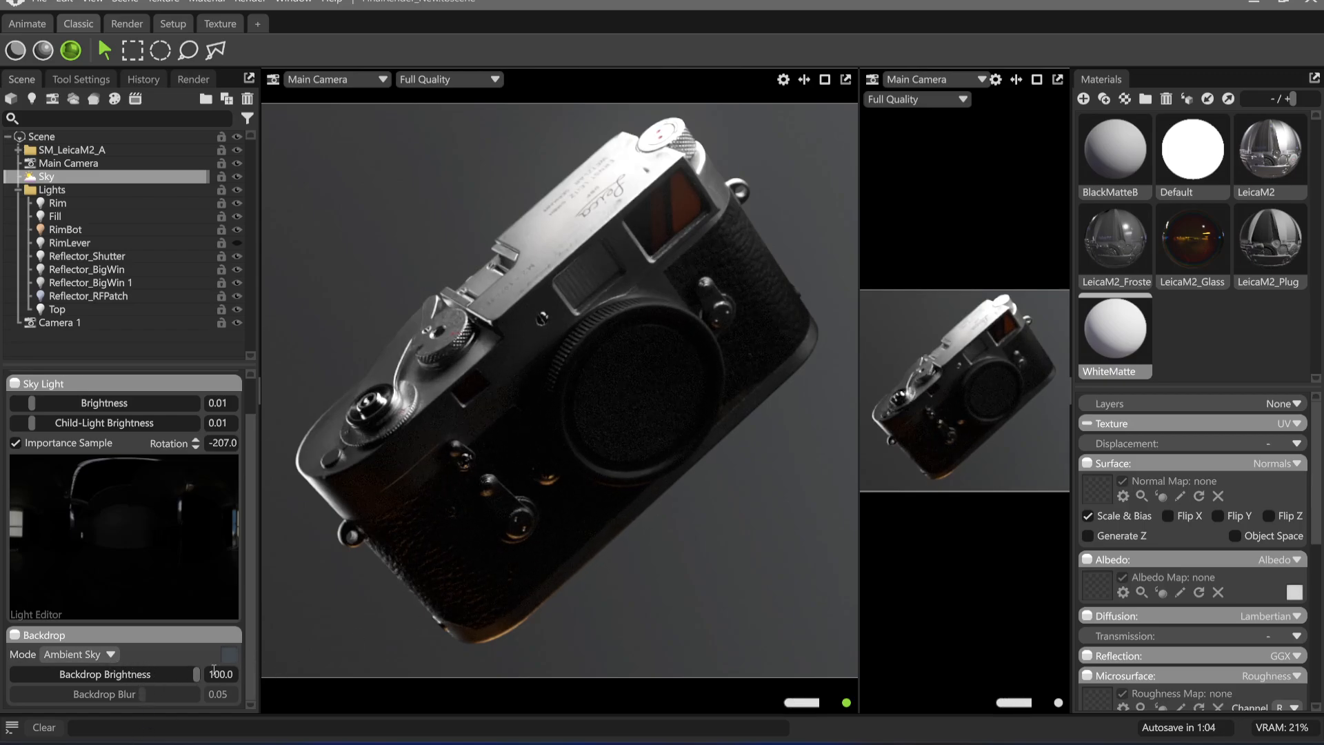
Switch the Sky's backdrop mode to Color and set the backdrop colour to white at brightness 100
click(76, 653)
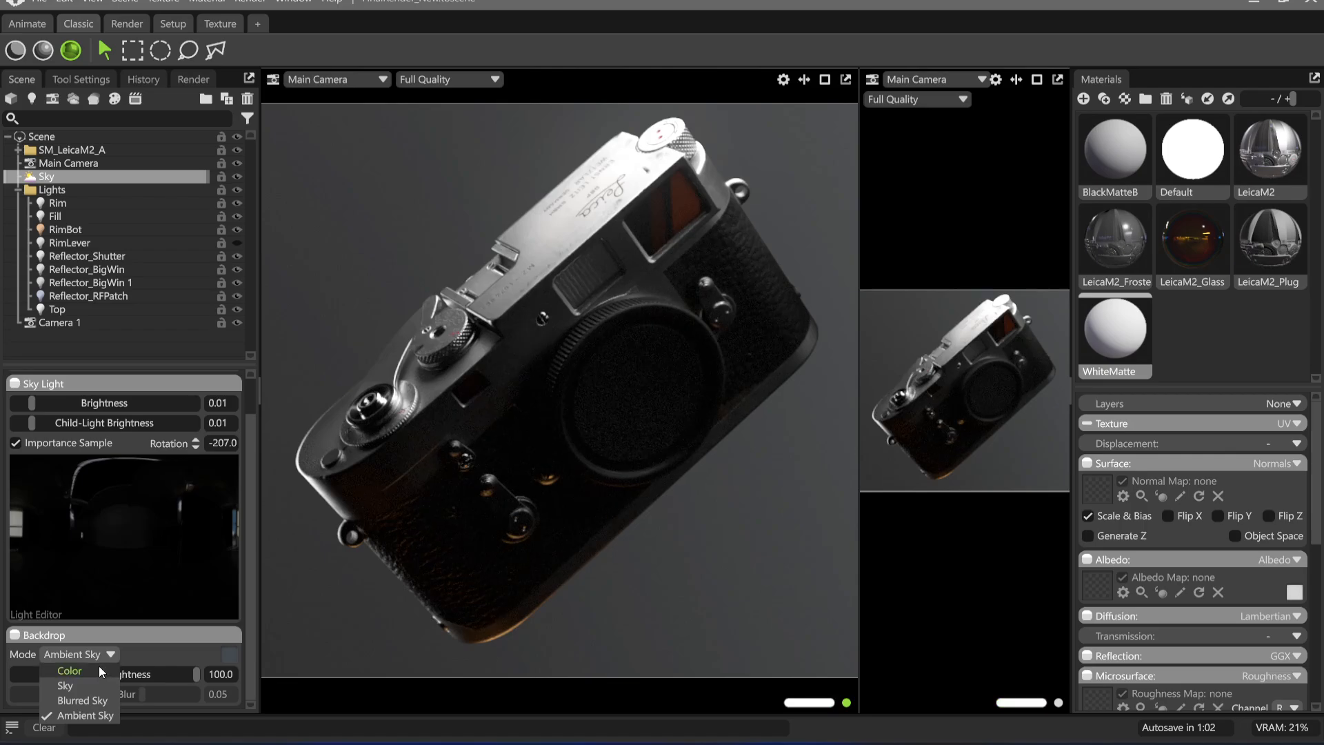
click(98, 665)
click(230, 653)
click(317, 493)
click(702, 498)
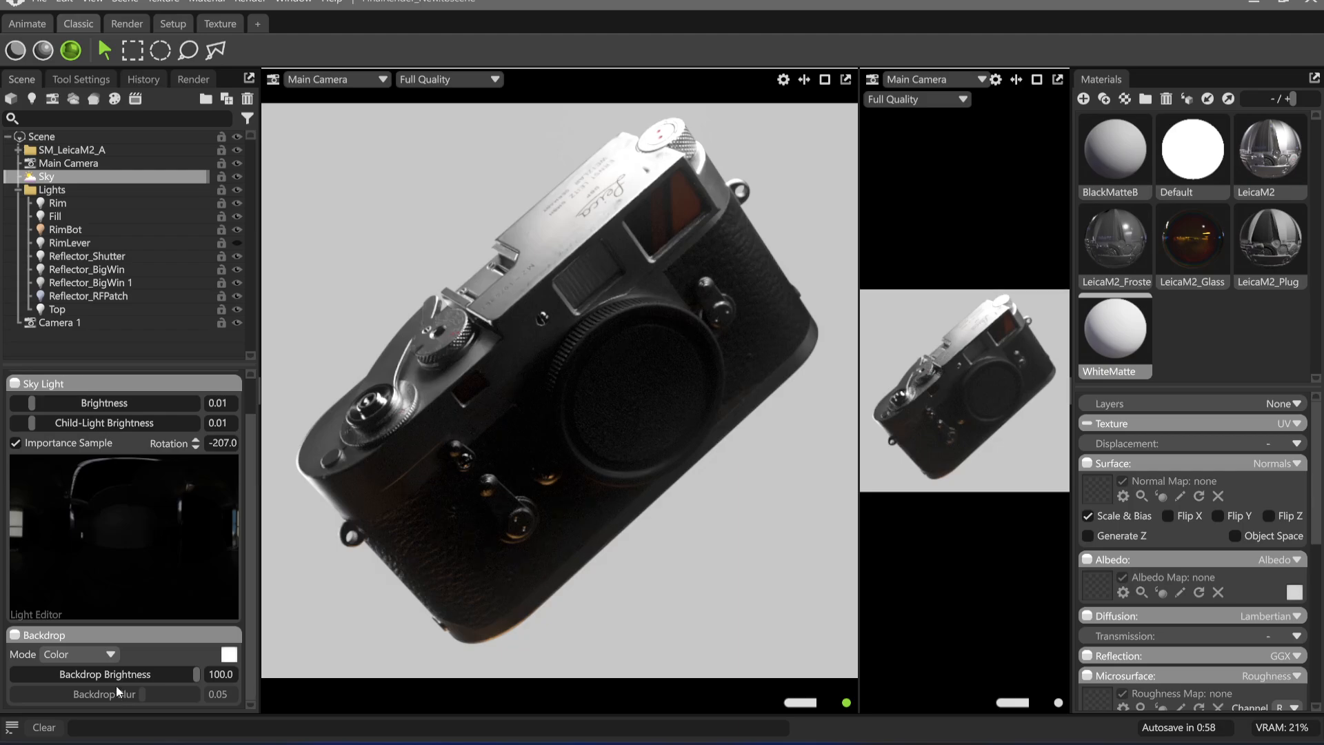
drag(175, 676, 269, 671)
Change the backdrop colour to black
click(228, 654)
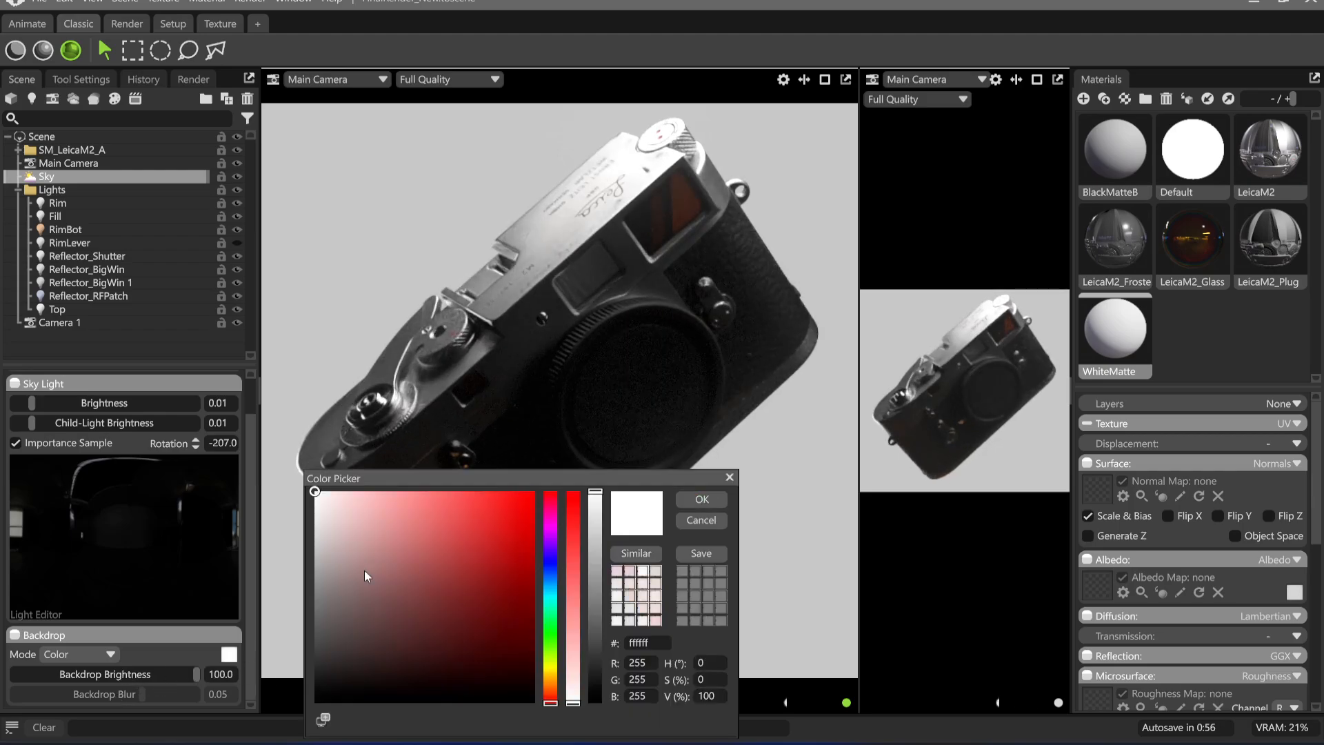
click(344, 713)
click(701, 502)
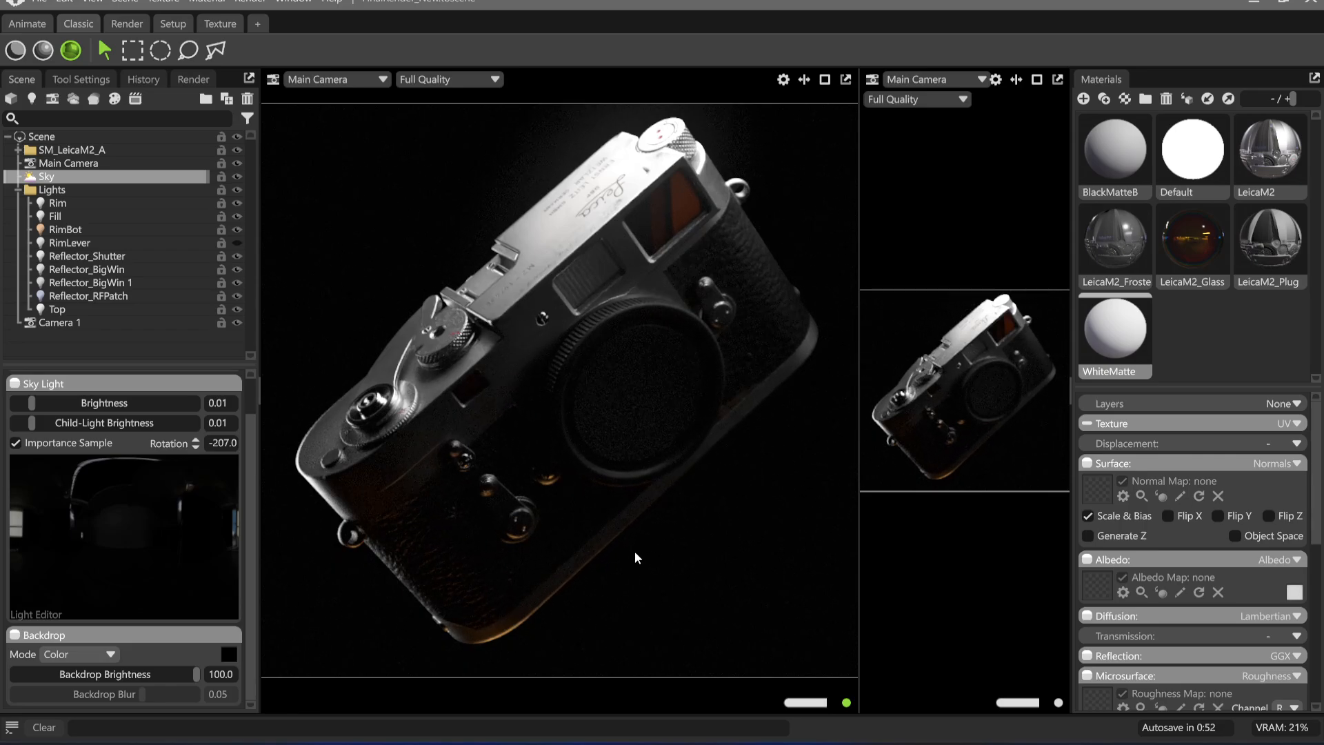
Switch the backdrop mode to Blurred Sky and rotate the sky to about -126.5 degrees
click(97, 652)
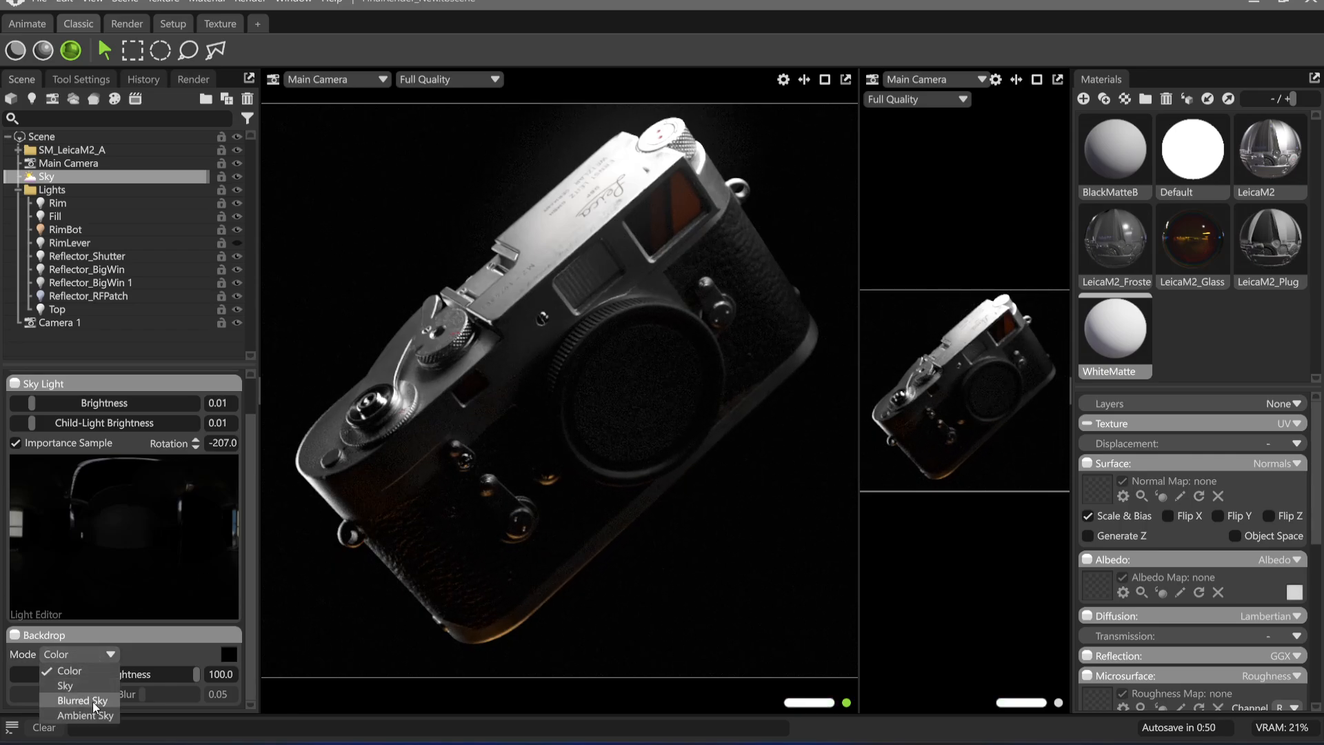
click(82, 700)
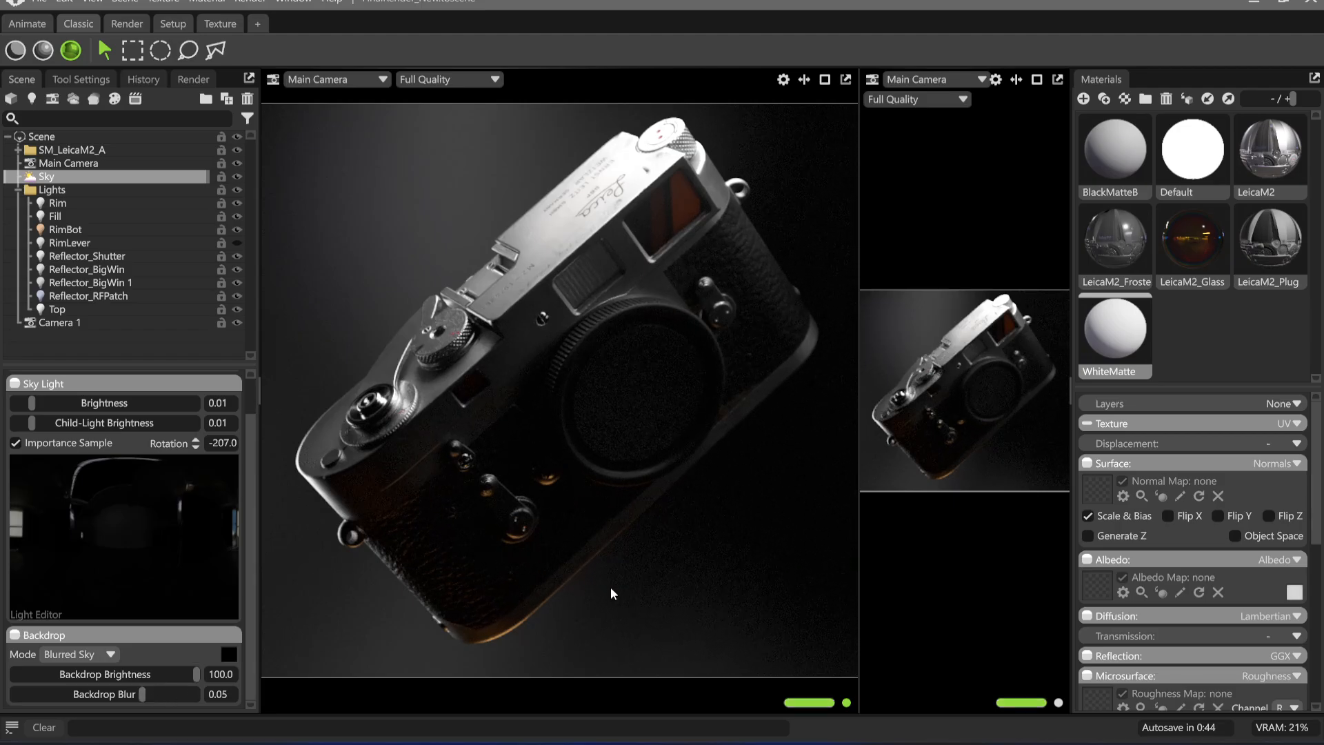
shift+right_drag(582, 579, 710, 593)
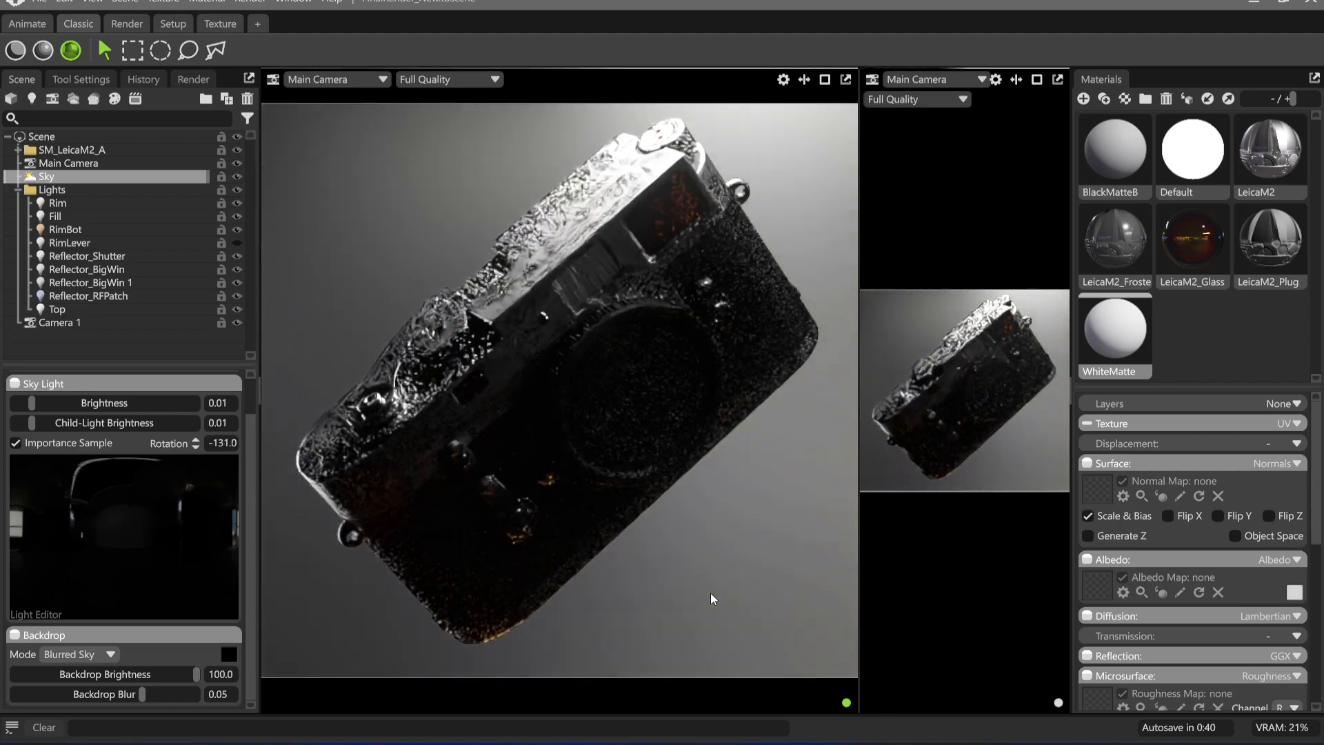
mouse_move(784, 247)
shift+right_down()
mouse_move(768, 246)
mouse_move(796, 249)
shift+right_up()
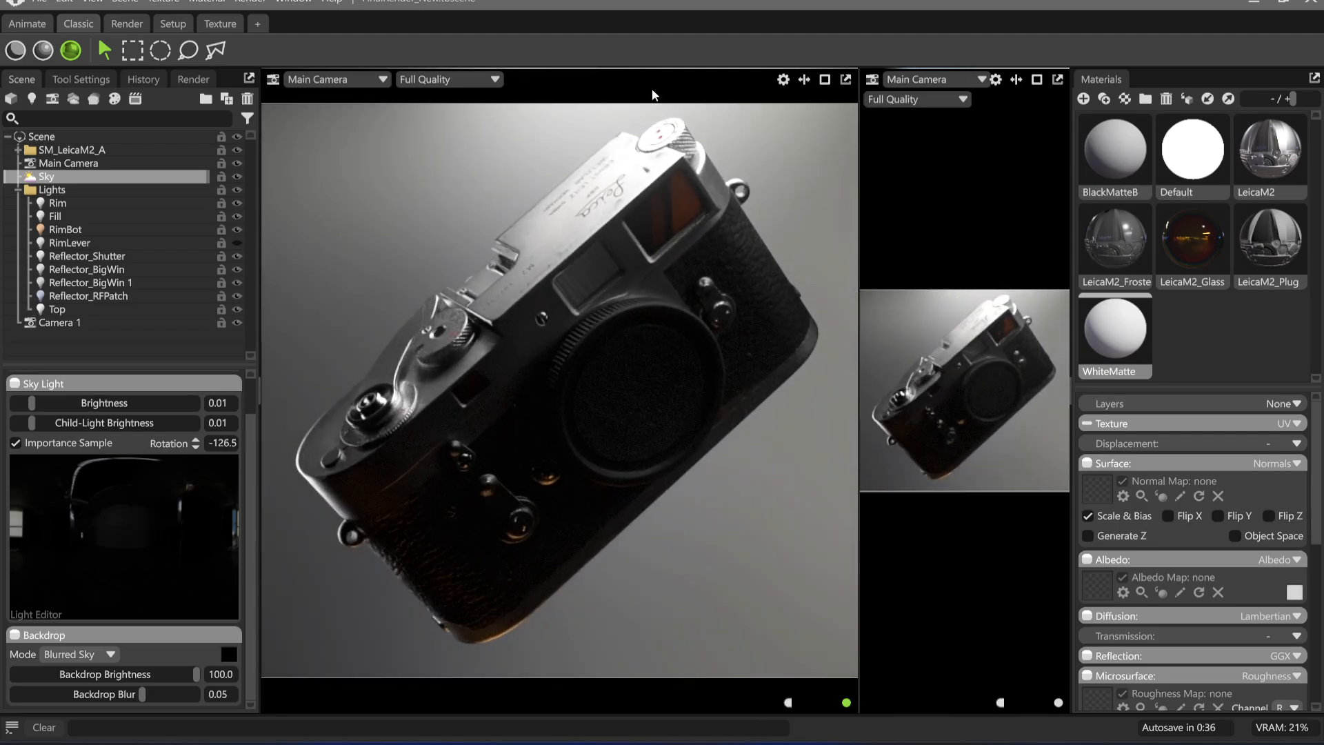
Set the backdrop brightness to about 12.88 and its blur to 0.023, and rotate the sky to about -129 degrees
drag(143, 695, 99, 674)
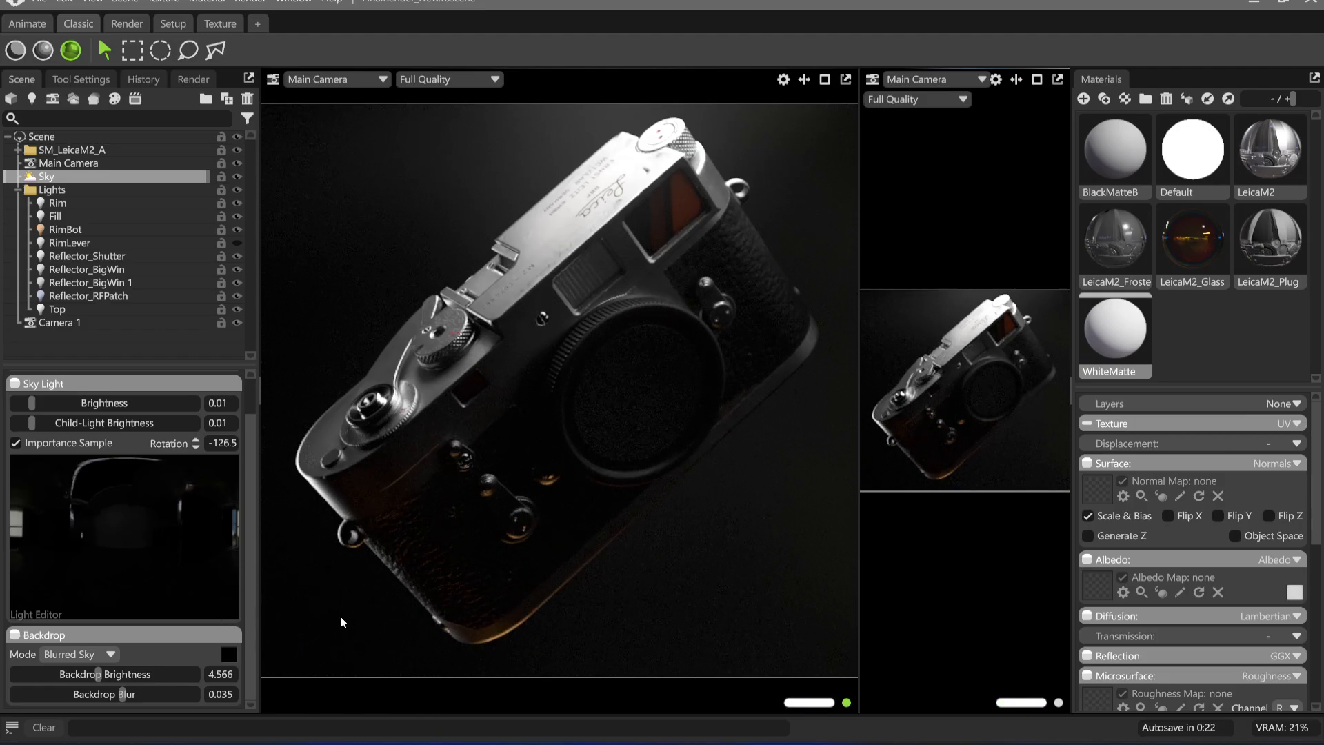
shift+drag(589, 607, 512, 657)
mouse_move(127, 695)
mouse_down()
mouse_move(101, 692)
mouse_move(126, 672)
mouse_up()
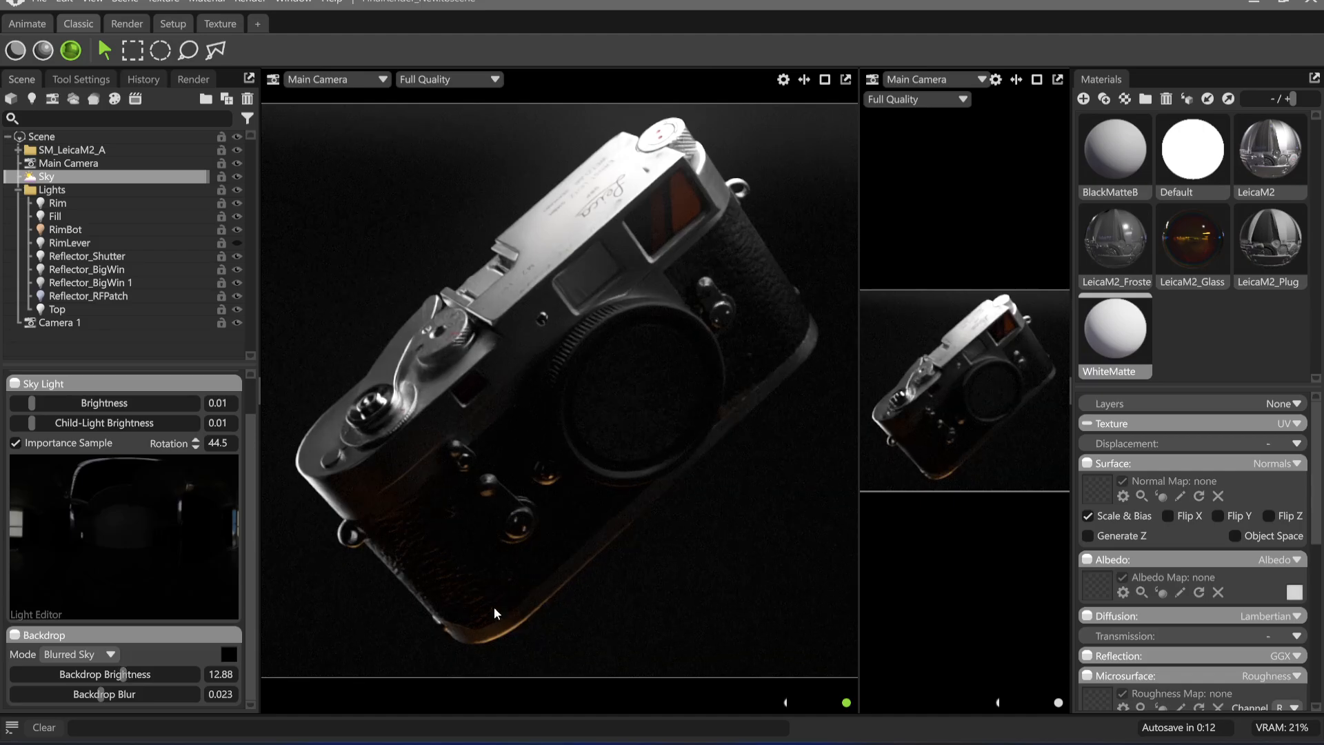
mouse_move(492, 607)
shift+mouse_down()
mouse_move(545, 585)
mouse_move(360, 587)
mouse_move(618, 634)
mouse_move(483, 619)
shift+mouse_up()
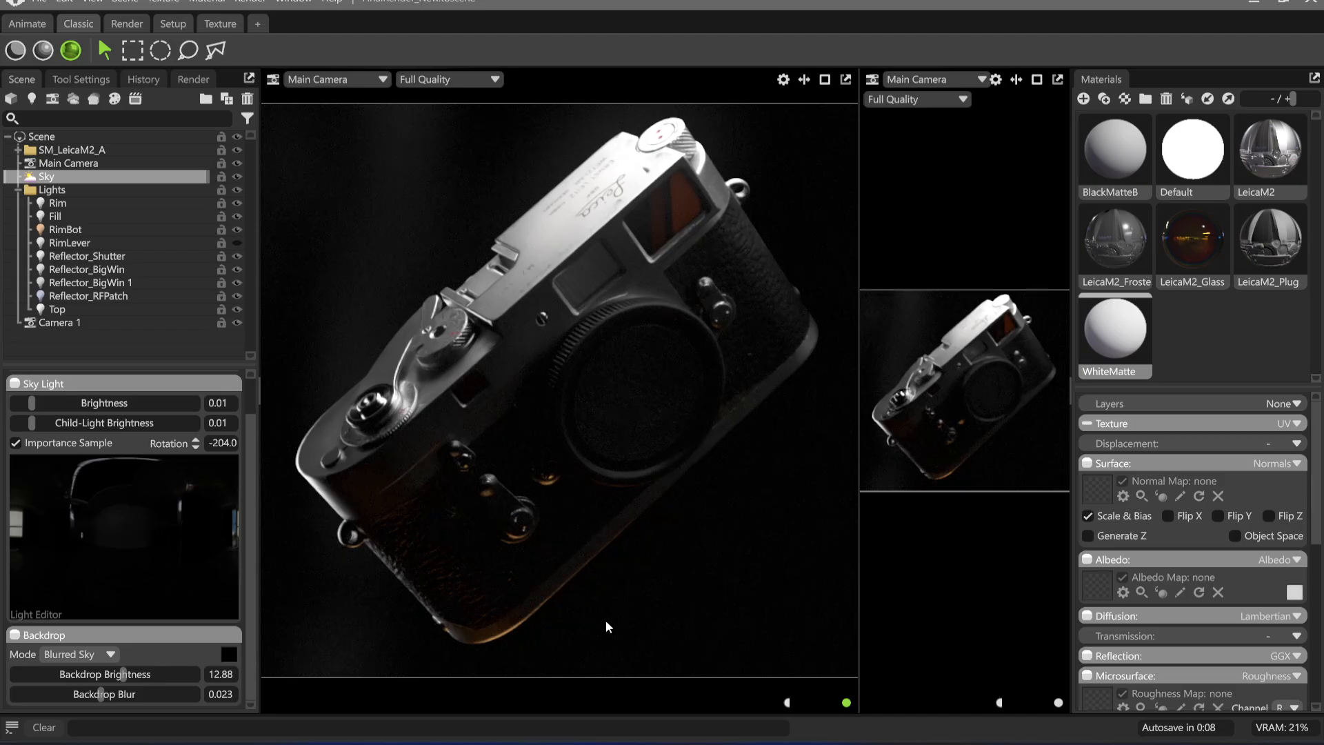
shift+drag(598, 619, 734, 618)
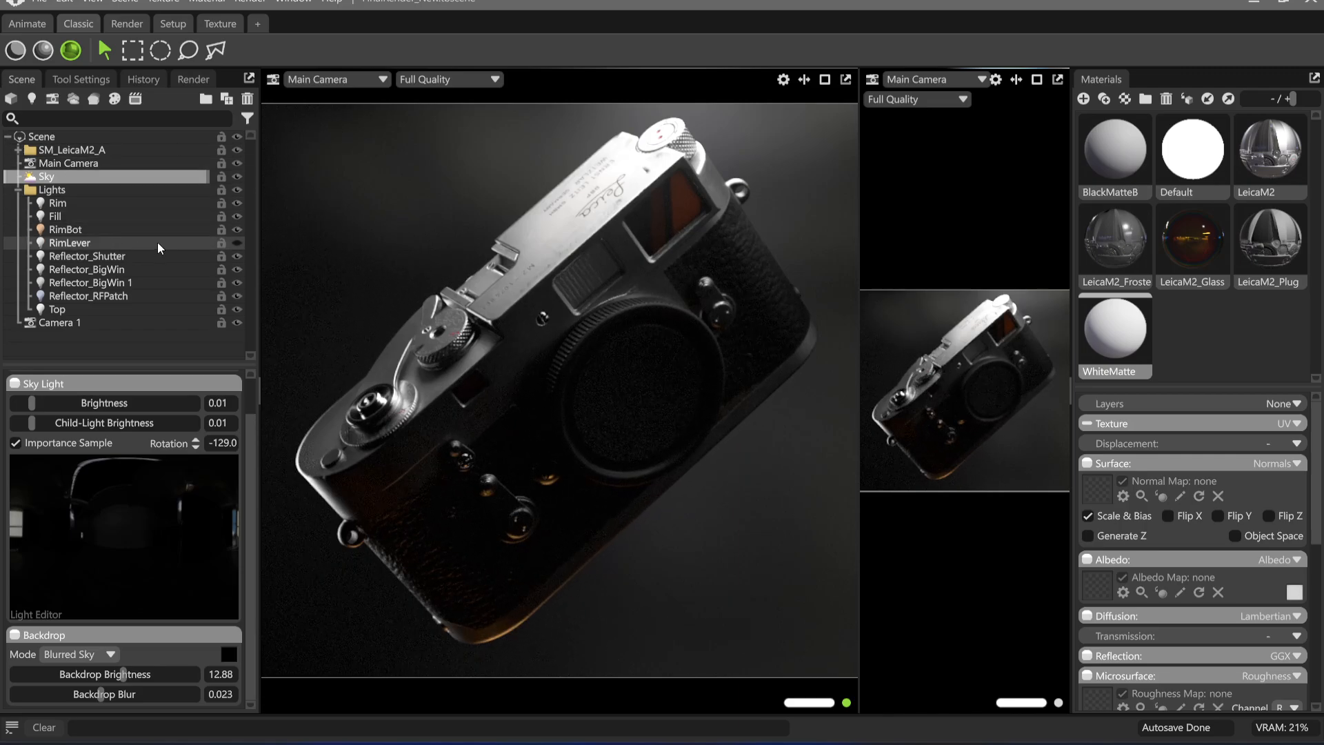
Show the RimLever light to check its effect on the camera, and hide it again
click(238, 243)
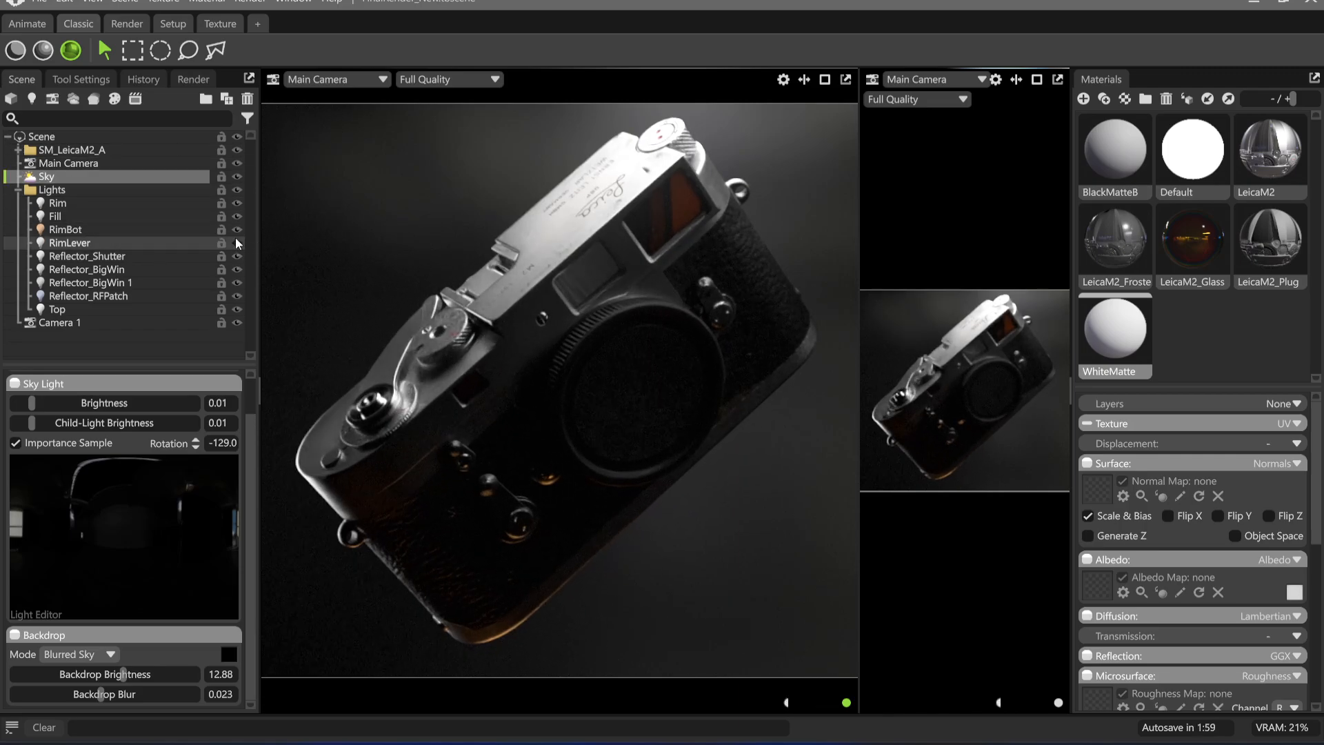
click(236, 241)
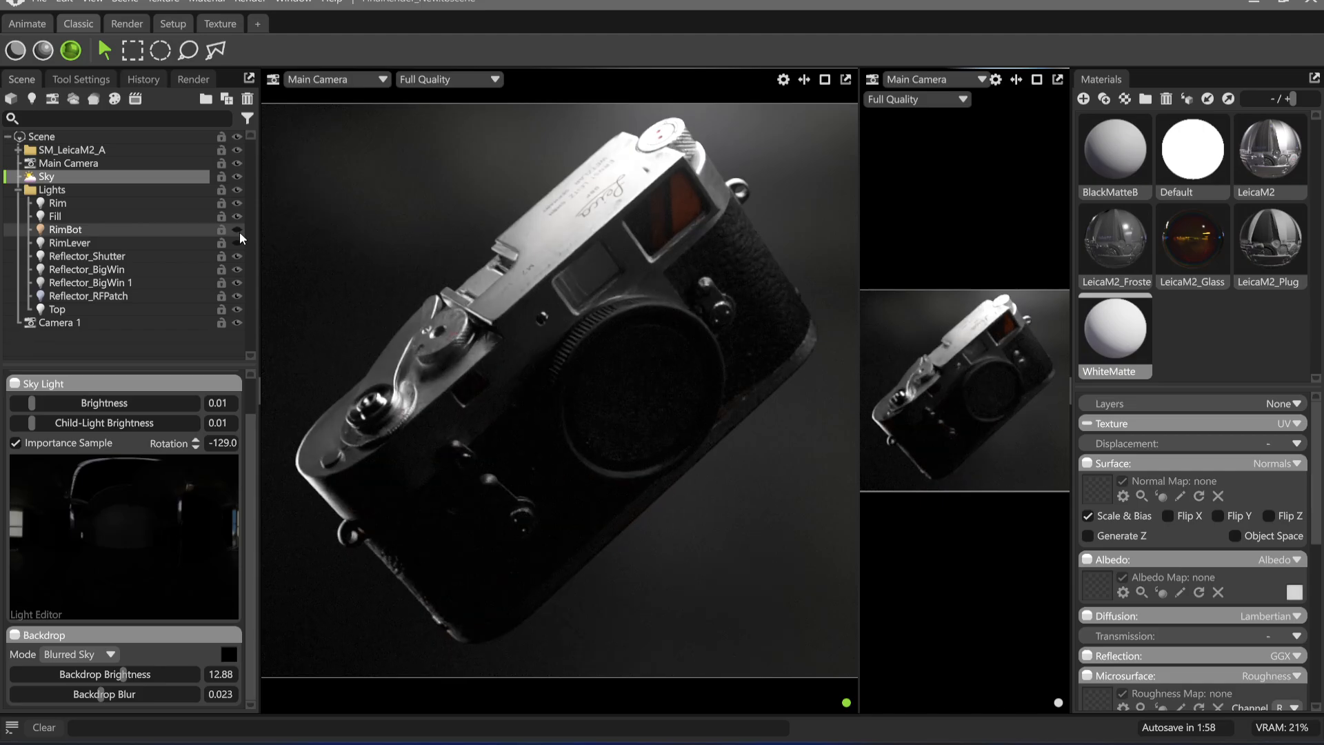
Warm the RimBot light's temperature to about 2418 K and reselect the Sky
click(115, 230)
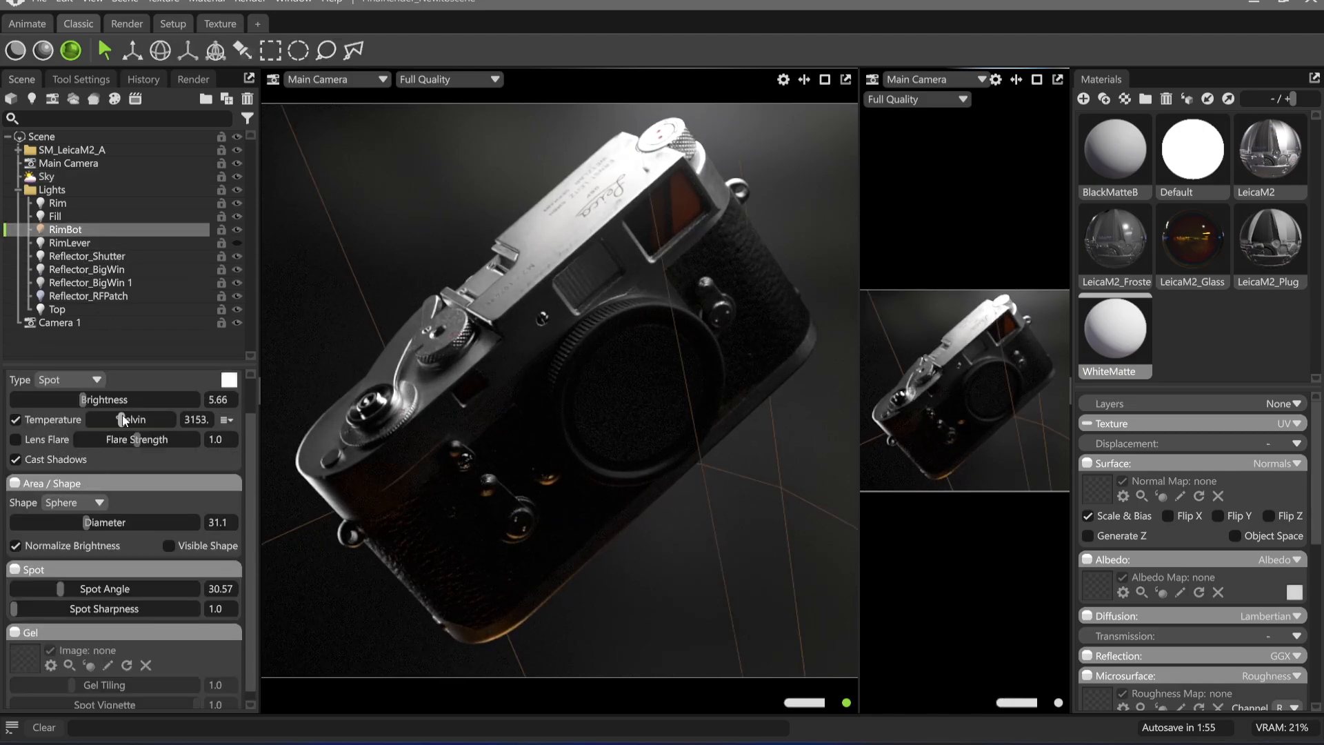
drag(123, 420, 113, 419)
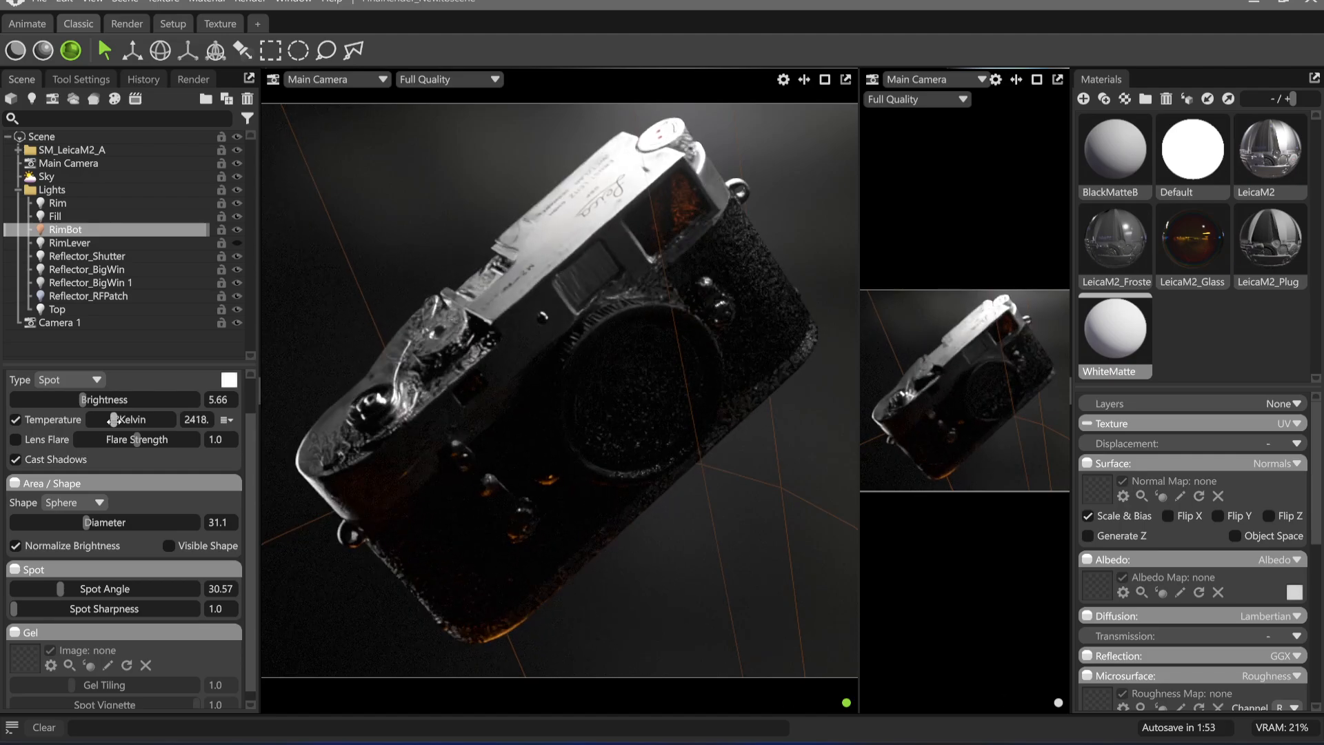
click(91, 174)
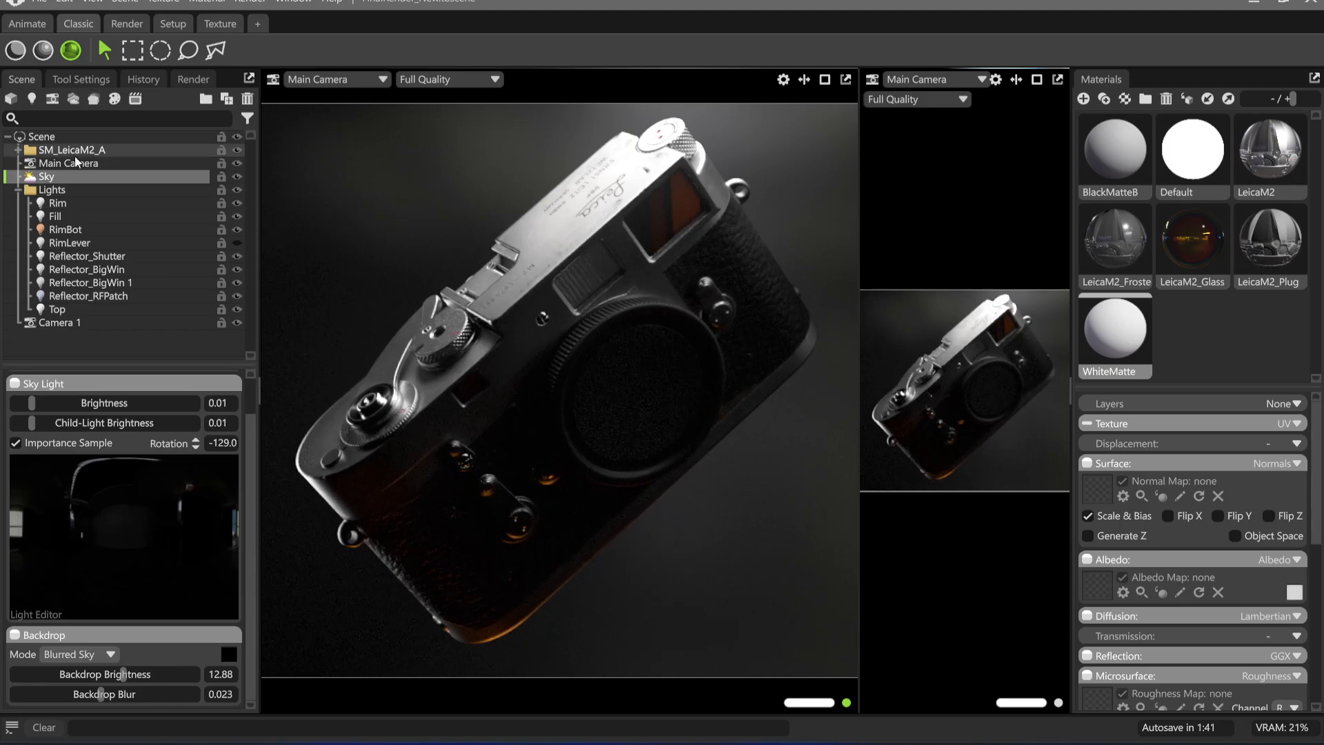
Enable transparency for the image output in the render settings
click(192, 79)
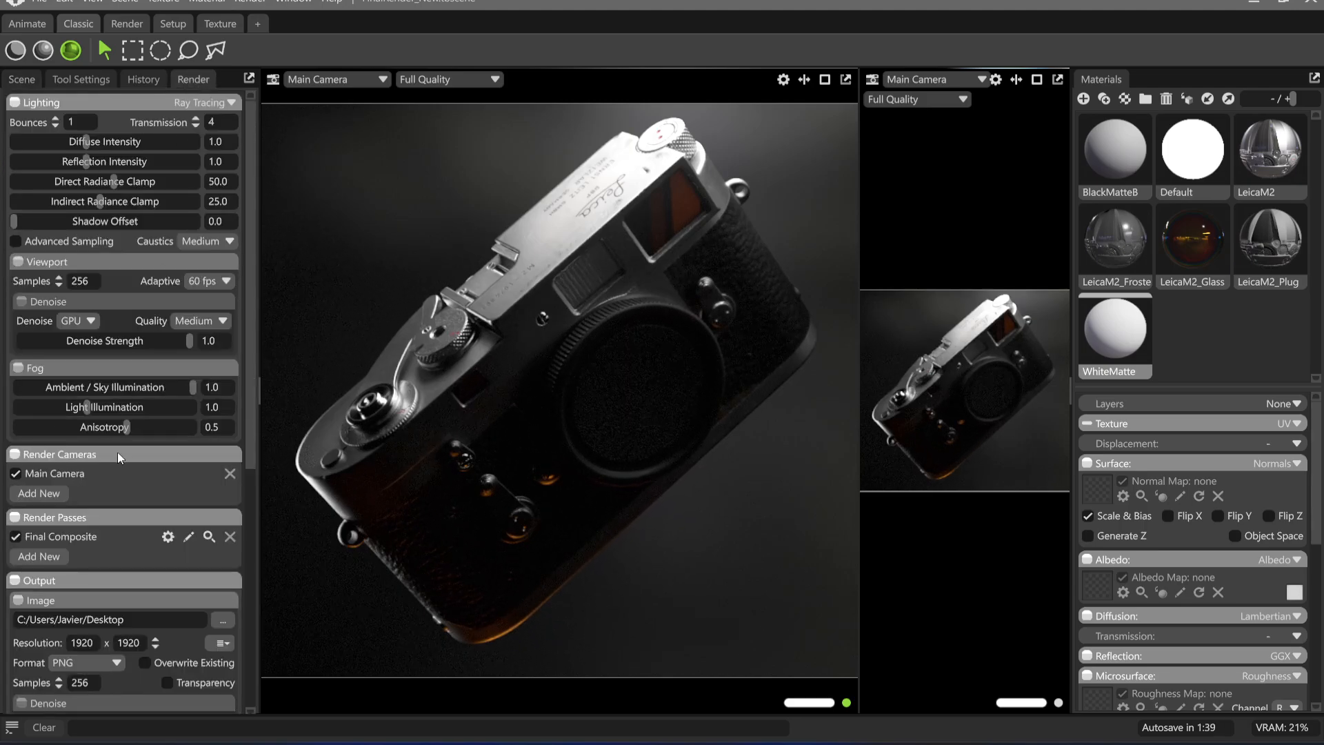
scroll(131, 489, down, 3)
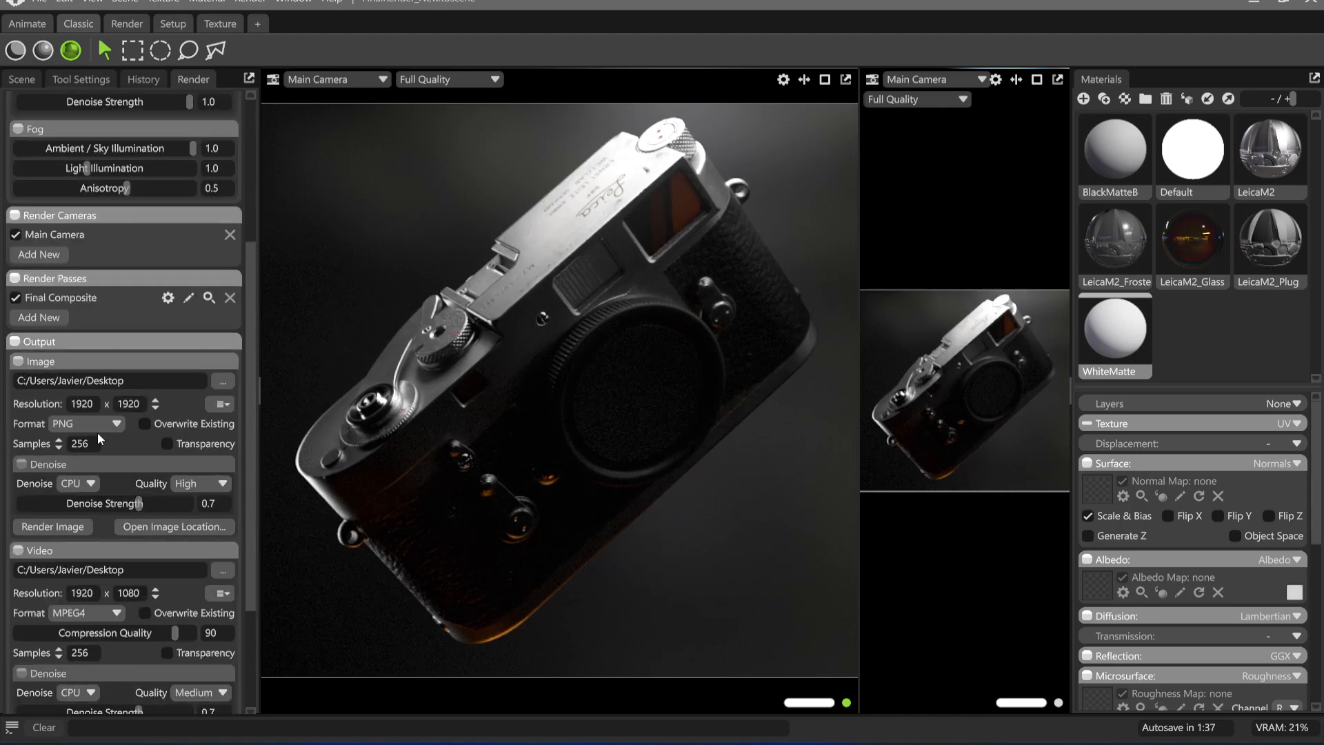
click(167, 443)
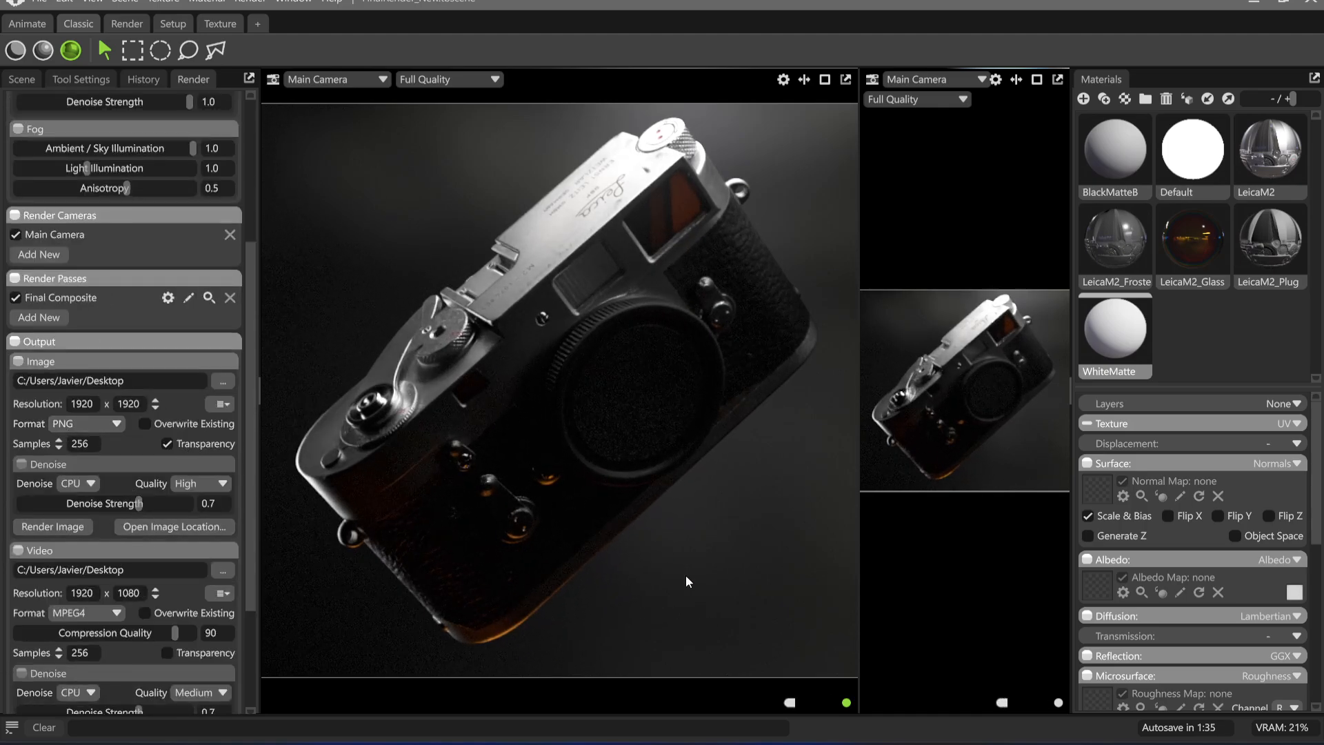
Search the system for "af" and launch the matching application
key(super)
text(affinity)
key(Return)
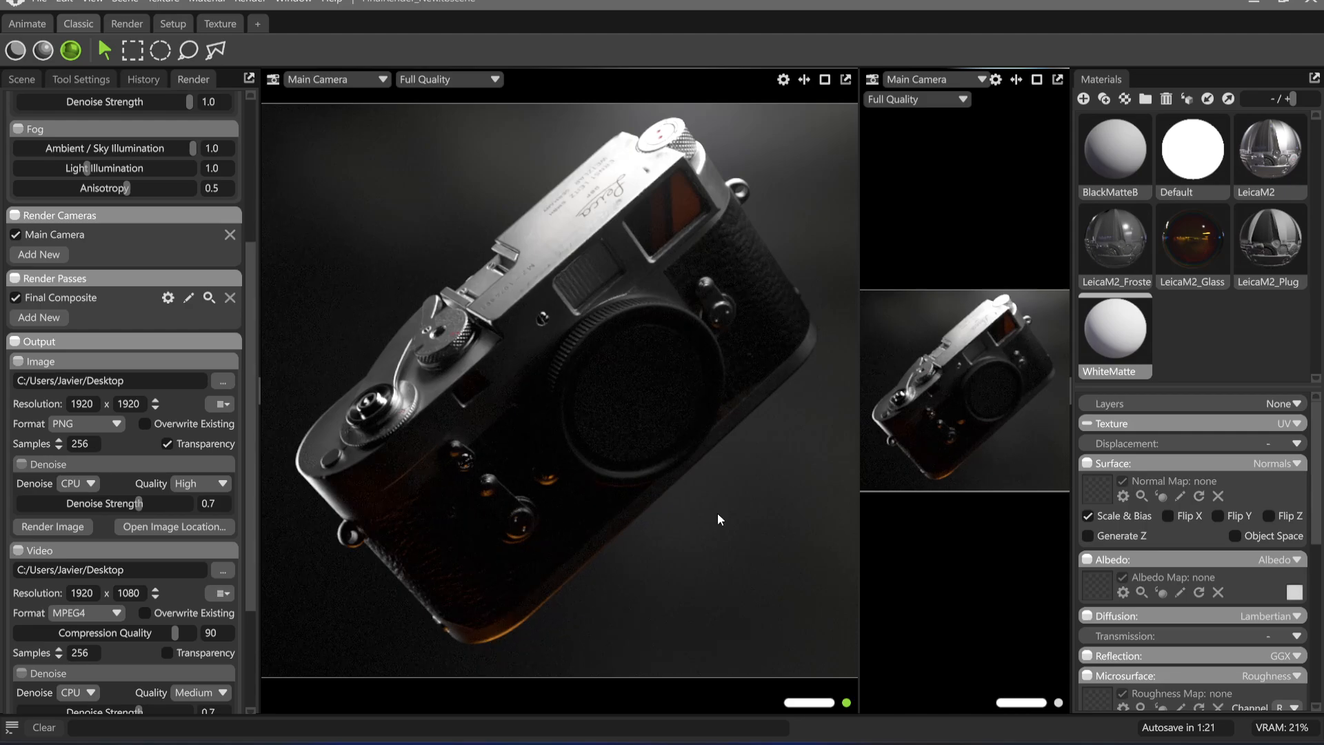
click(250, 2)
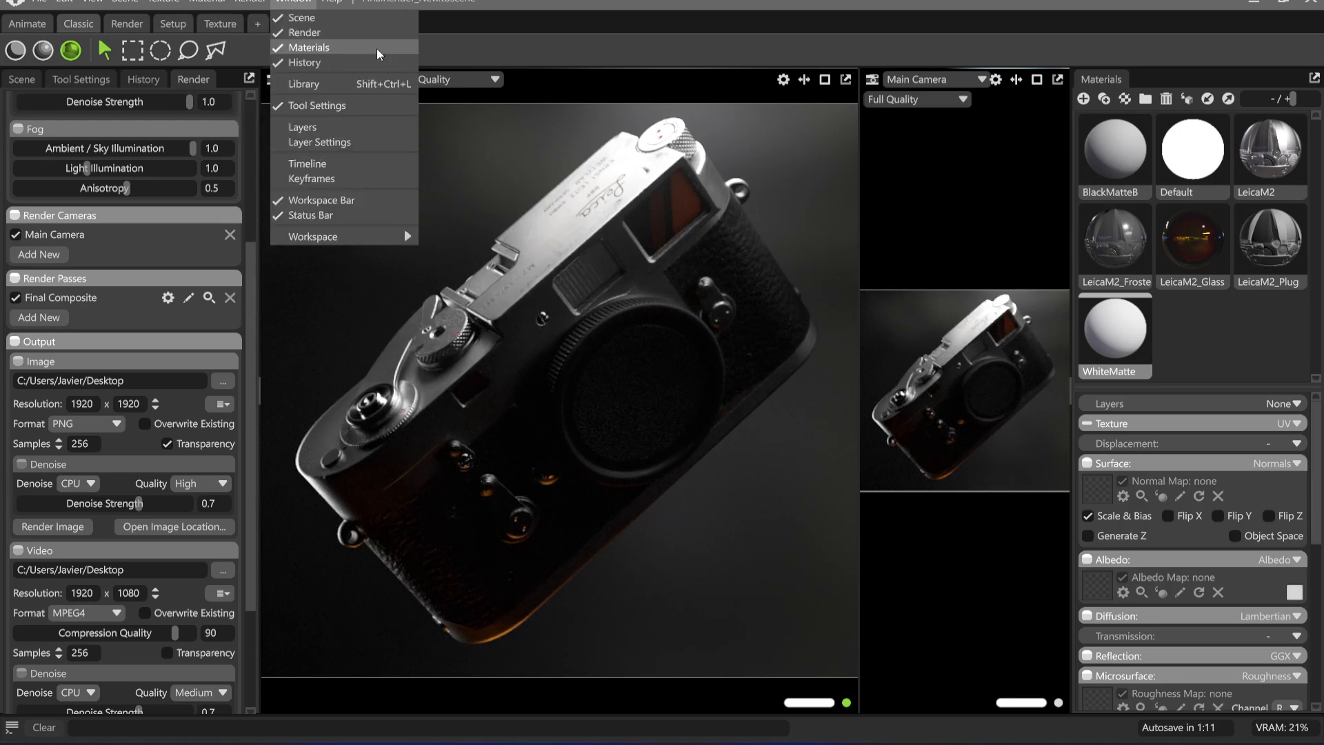
Copy the viewport render to the clipboard, switch to Affinity and create a new document 1920 px wide and 1920 px high
click(255, 33)
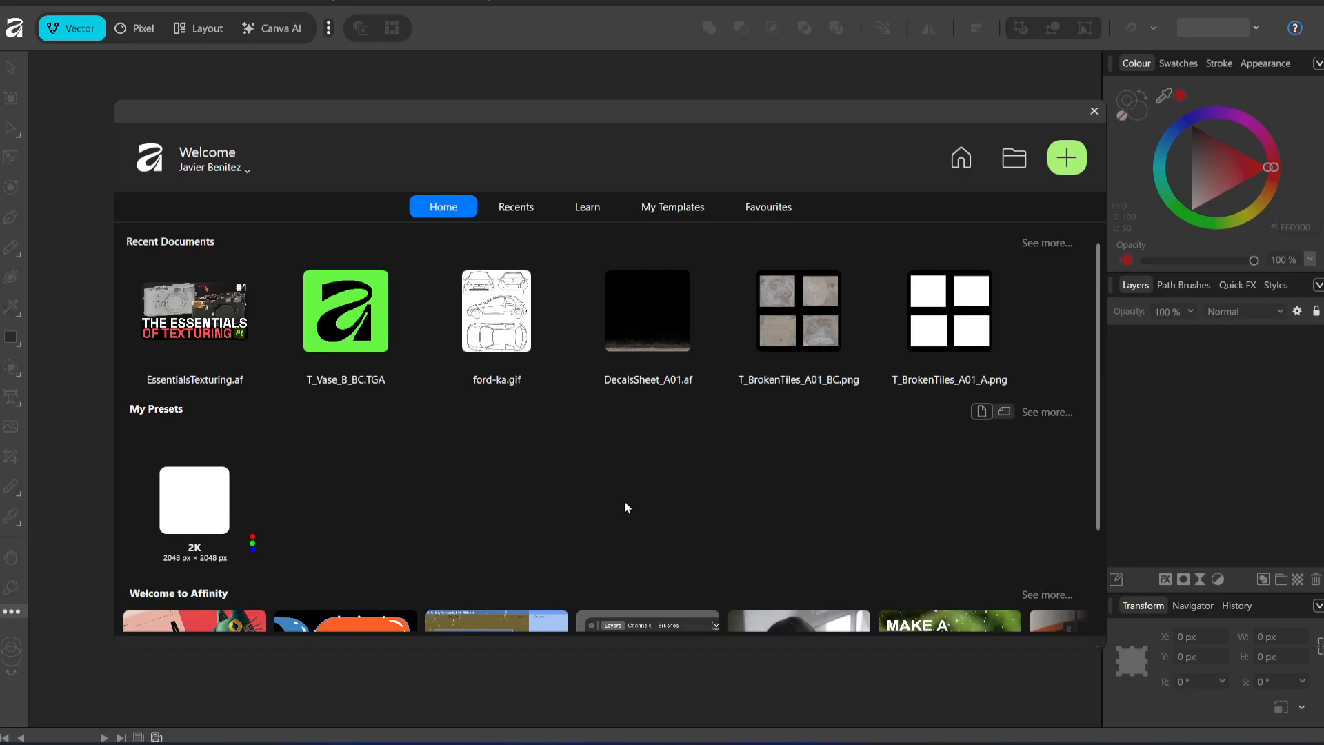
click(1076, 157)
click(1063, 313)
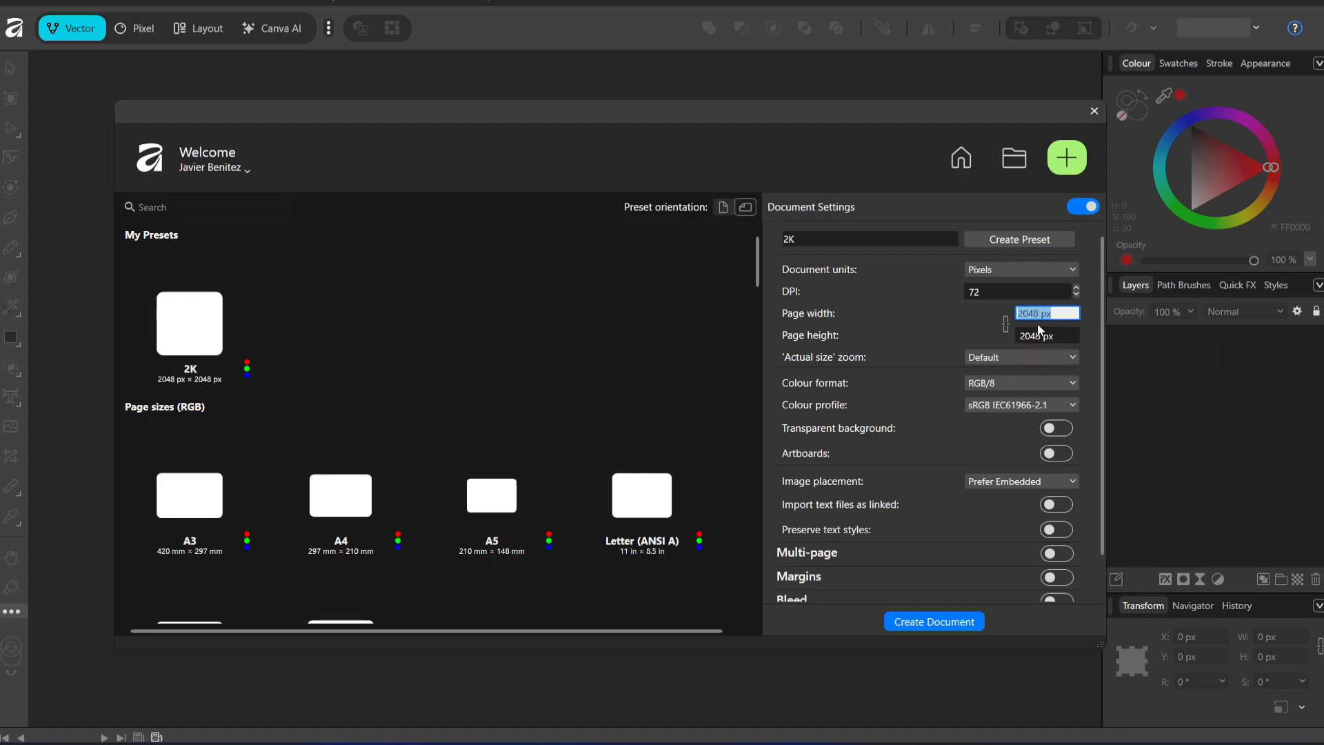
text(1920)
click(1040, 331)
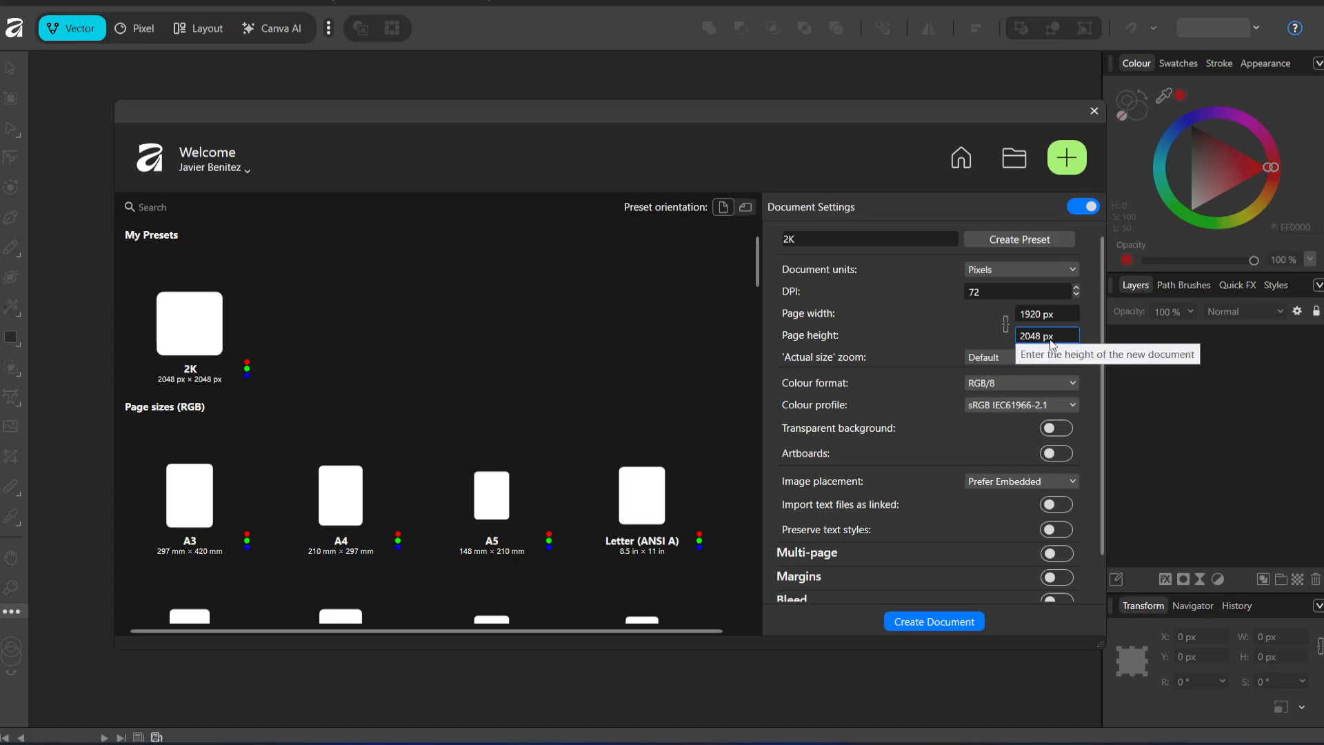
key(ctrl+a)
text(1920)
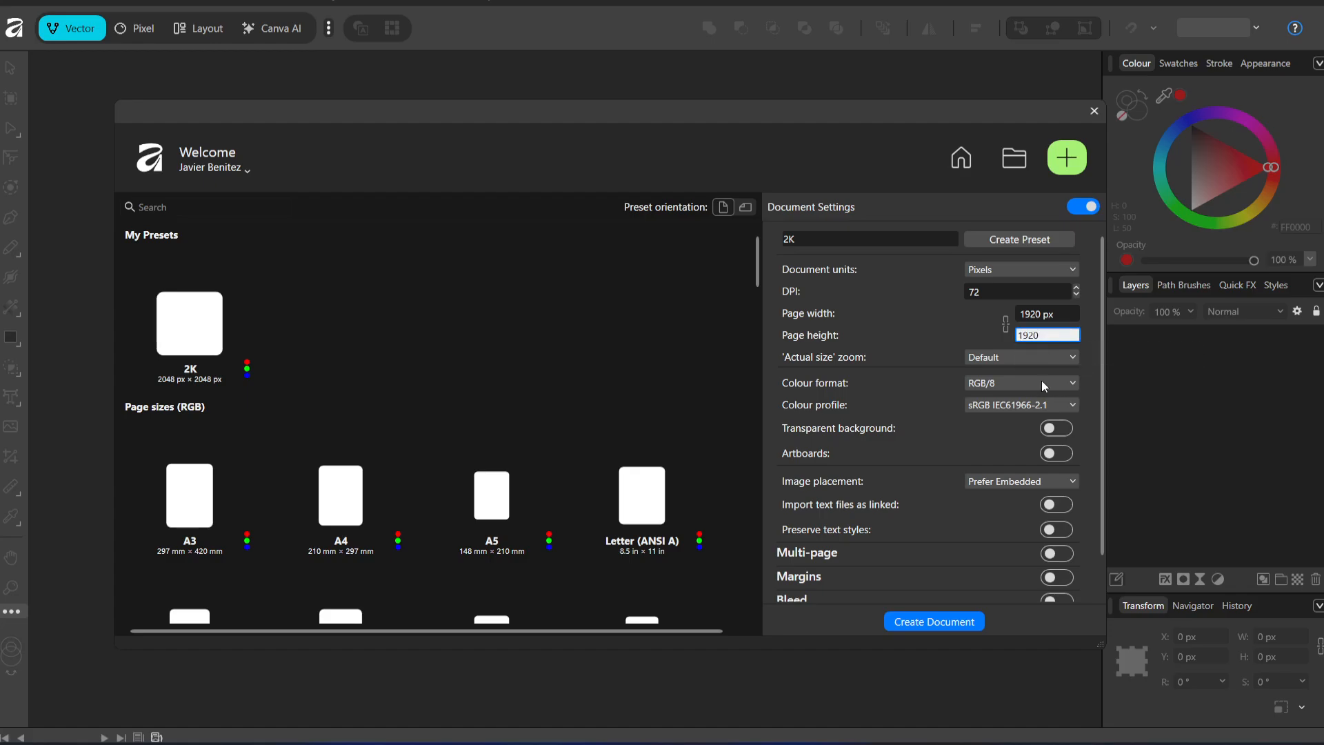
click(950, 627)
click(933, 621)
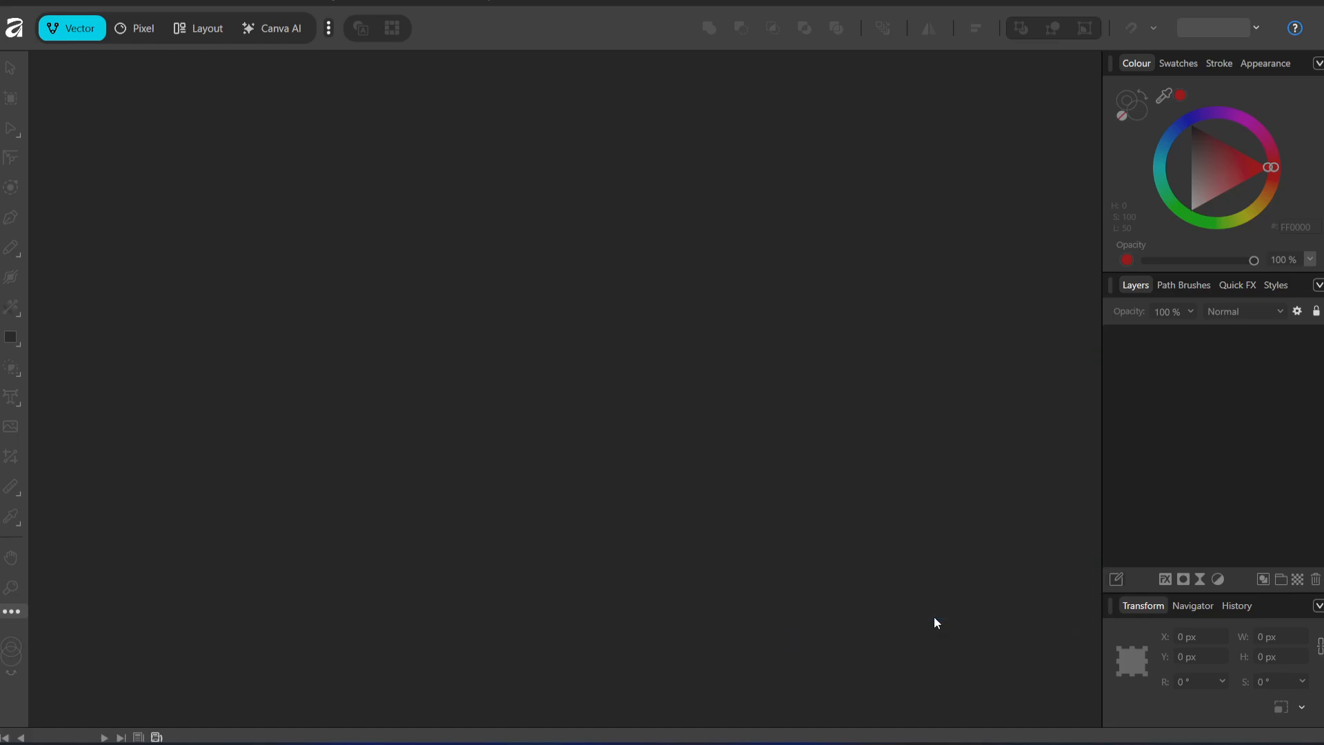
Paste the copied render into the new document in the Pixel workspace, and switch back to Marmoset Toolbag
key(ctrl+2)
key(ctrl+v)
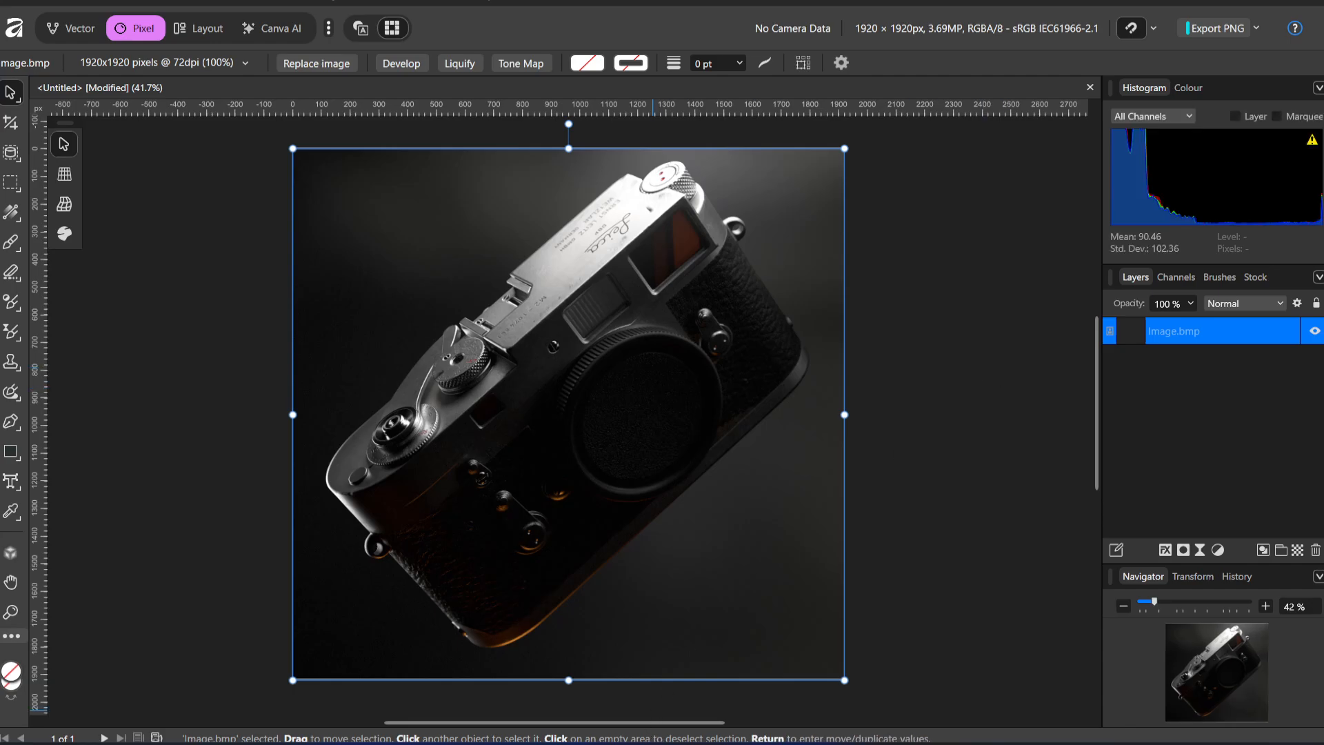
click(700, 744)
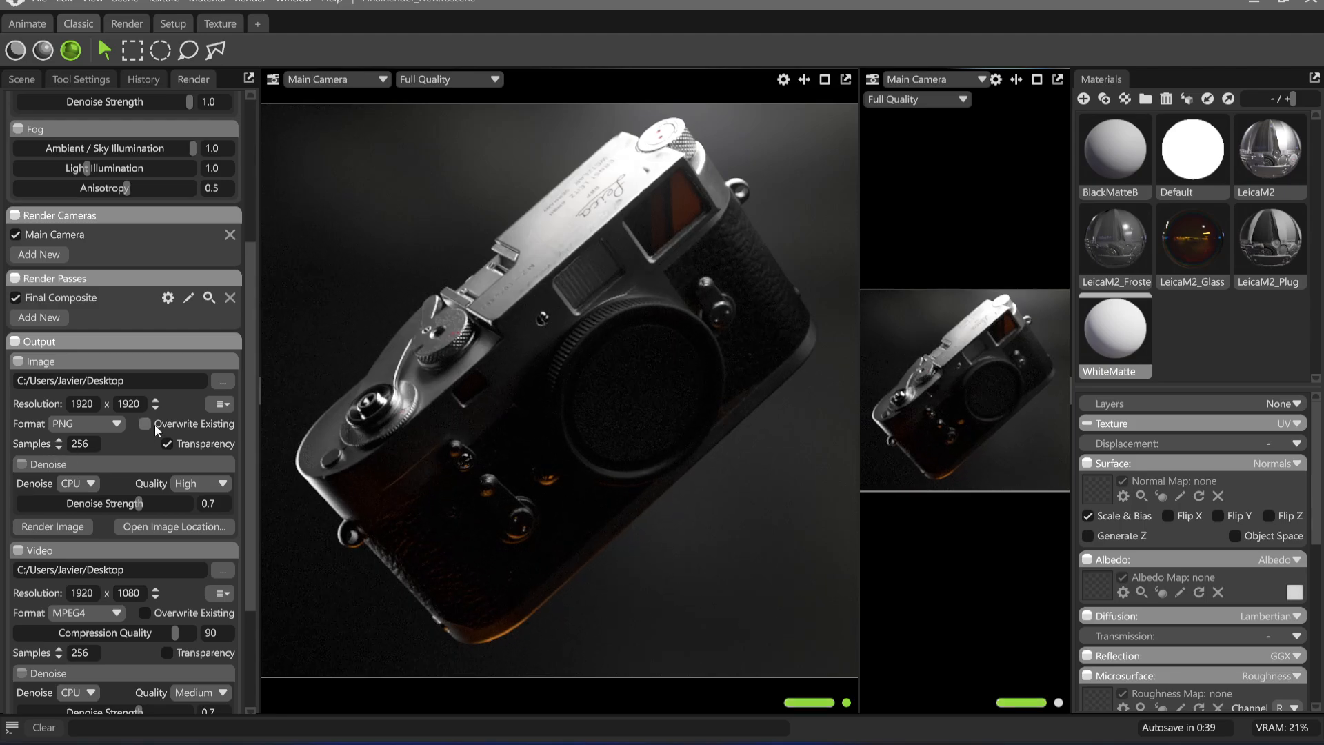
click(302, 2)
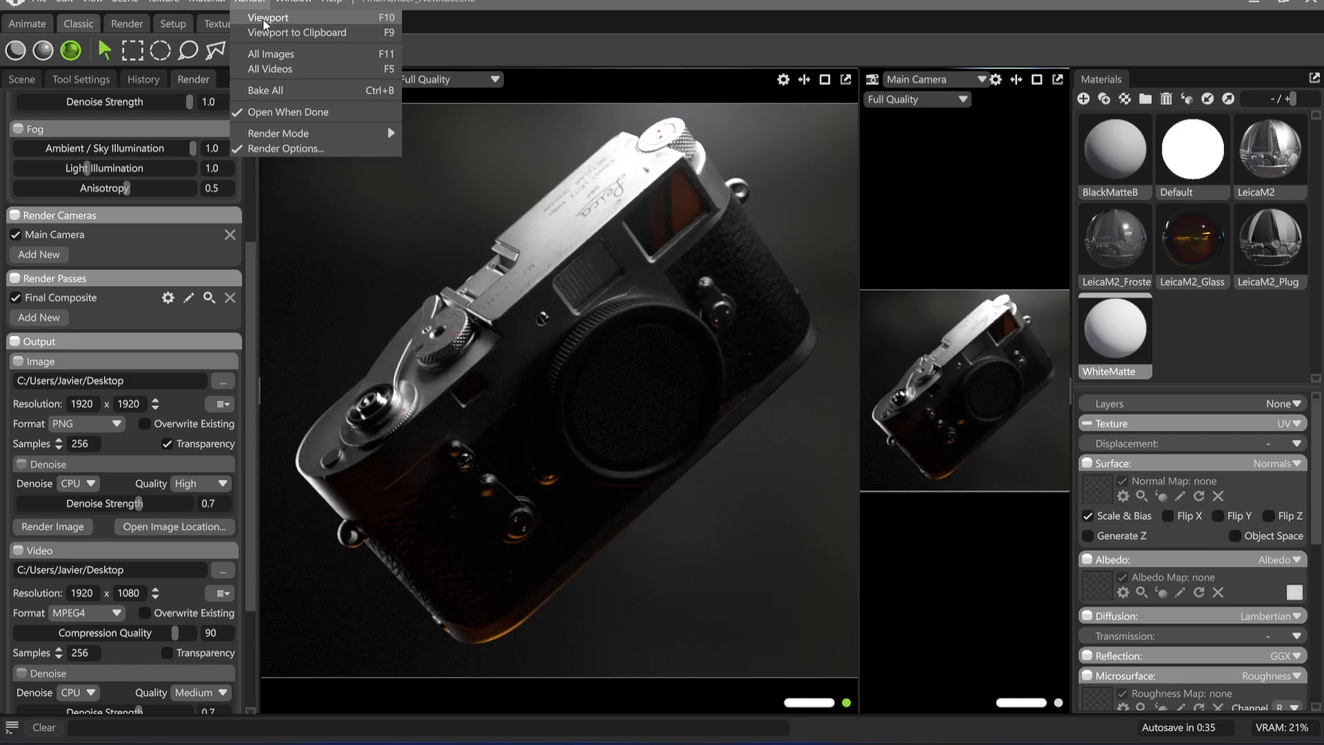
mouse_move(325, 134)
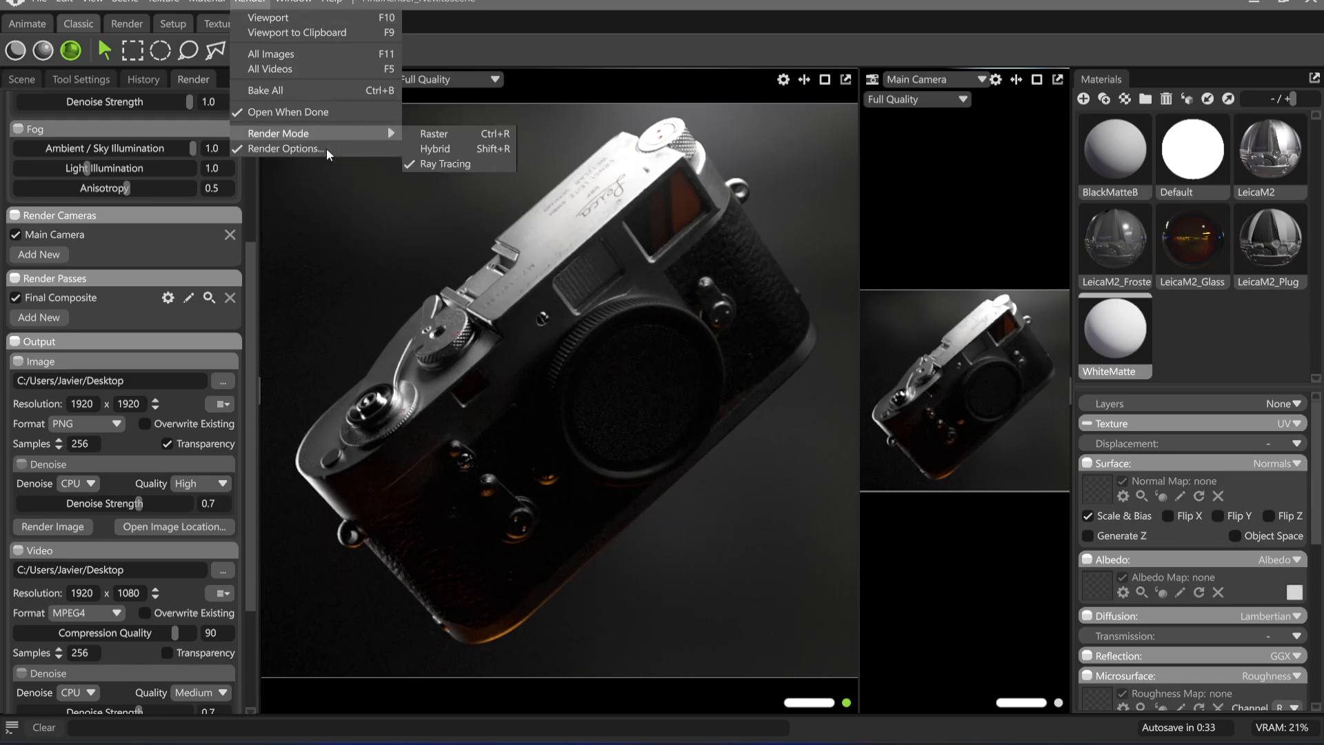
click(325, 148)
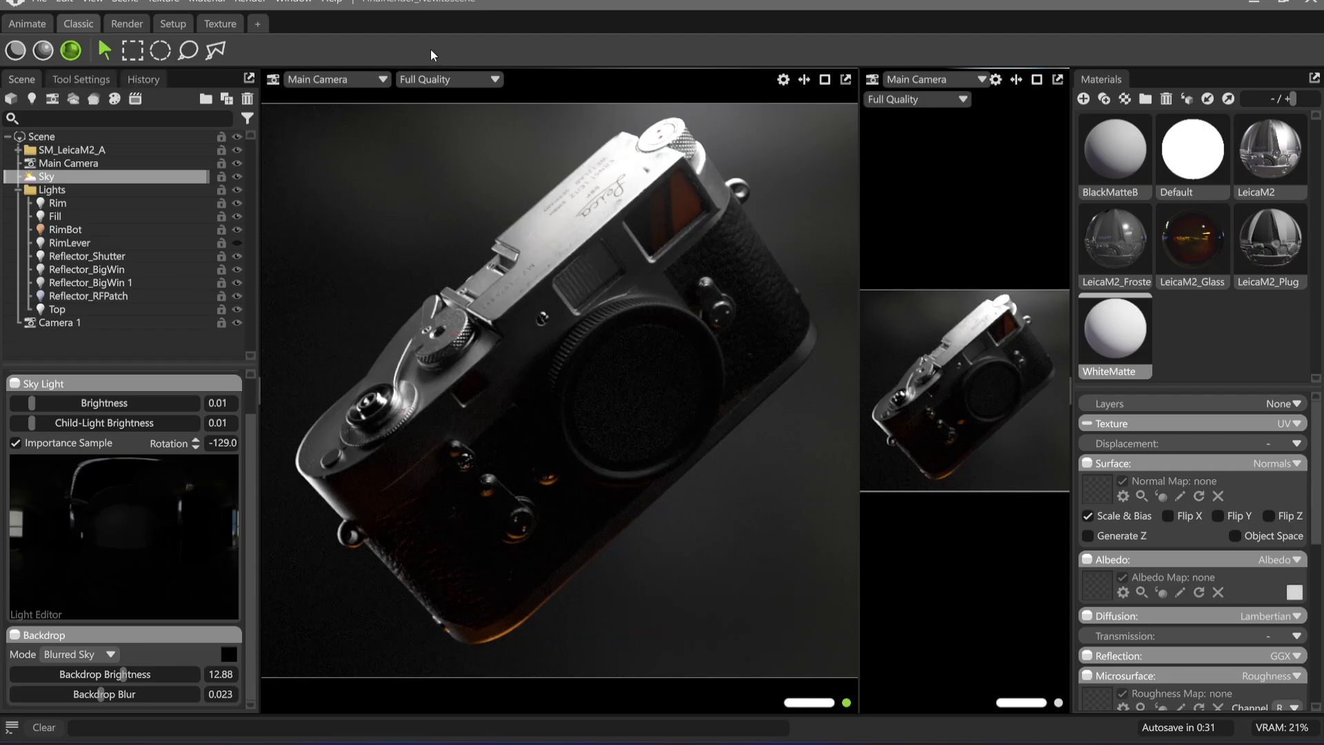
click(331, 2)
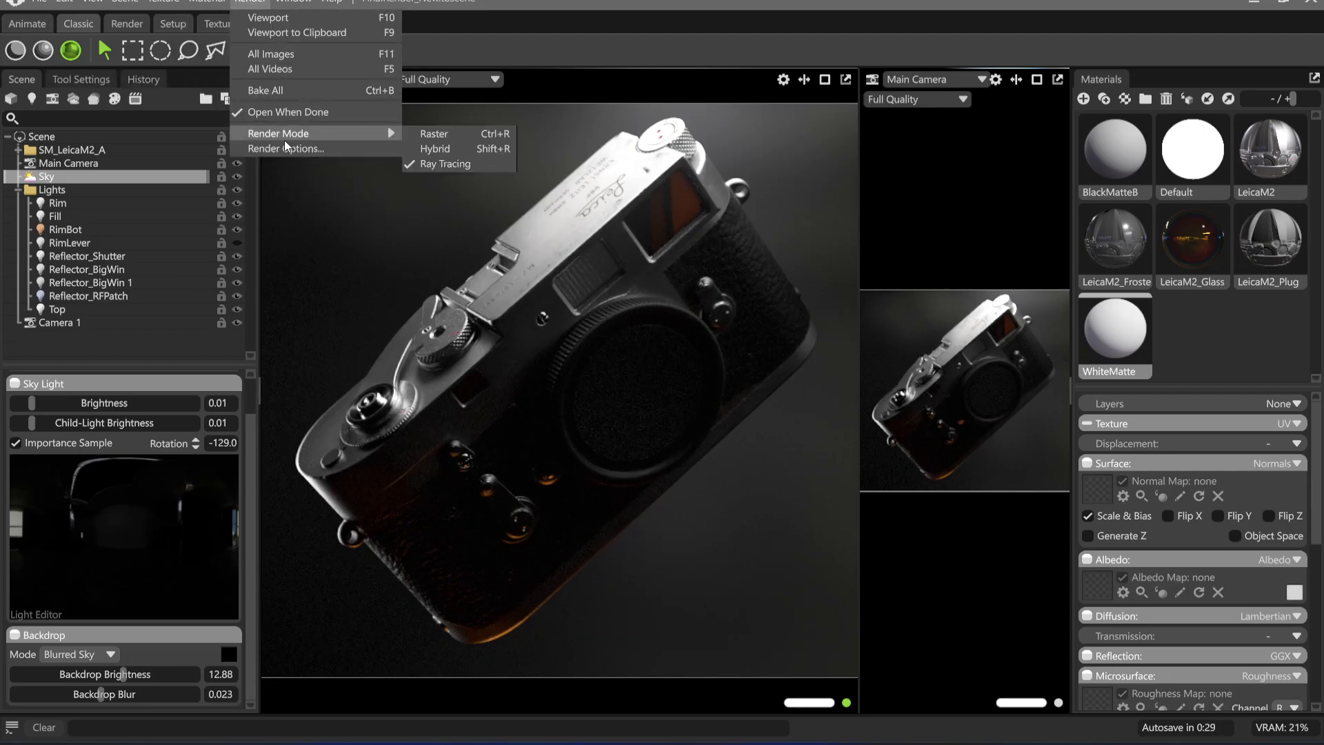
click(297, 148)
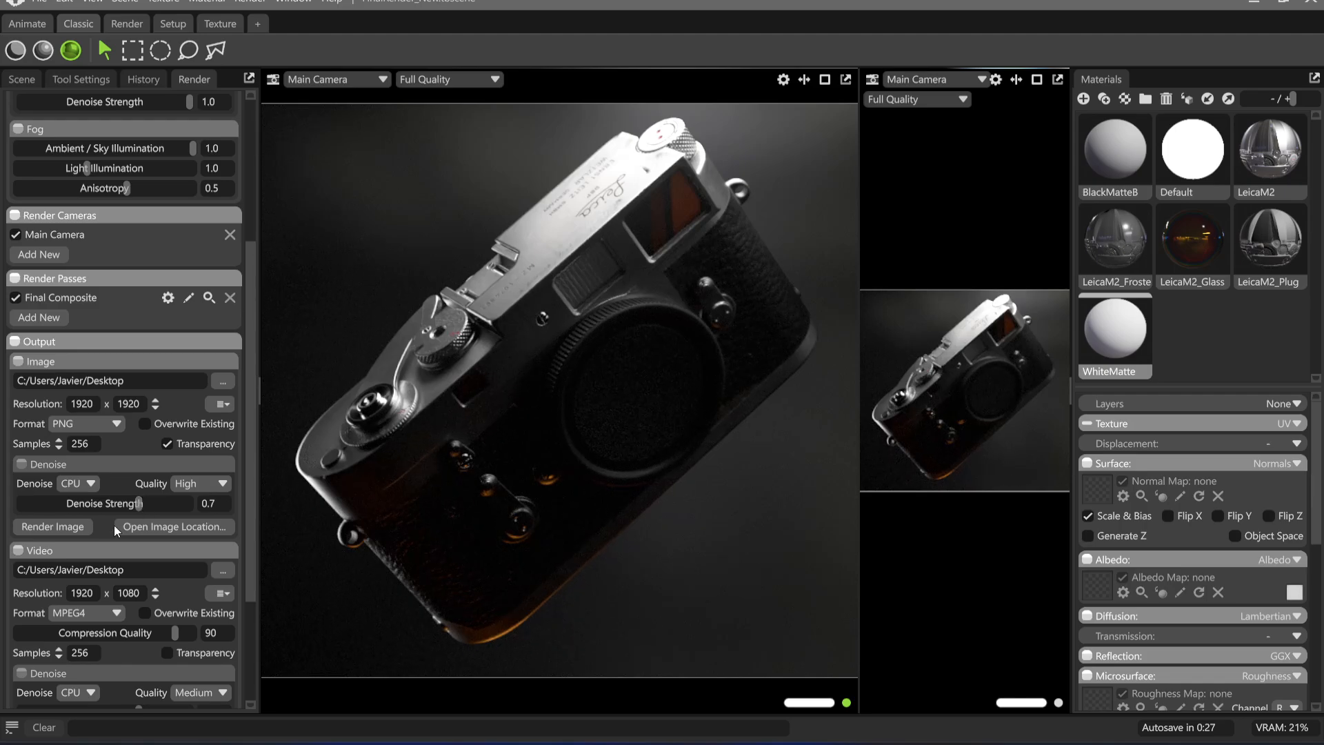
Set the video output location to a new folder named Shots inside Downloads/EssentialsTexturing
click(231, 573)
click(387, 378)
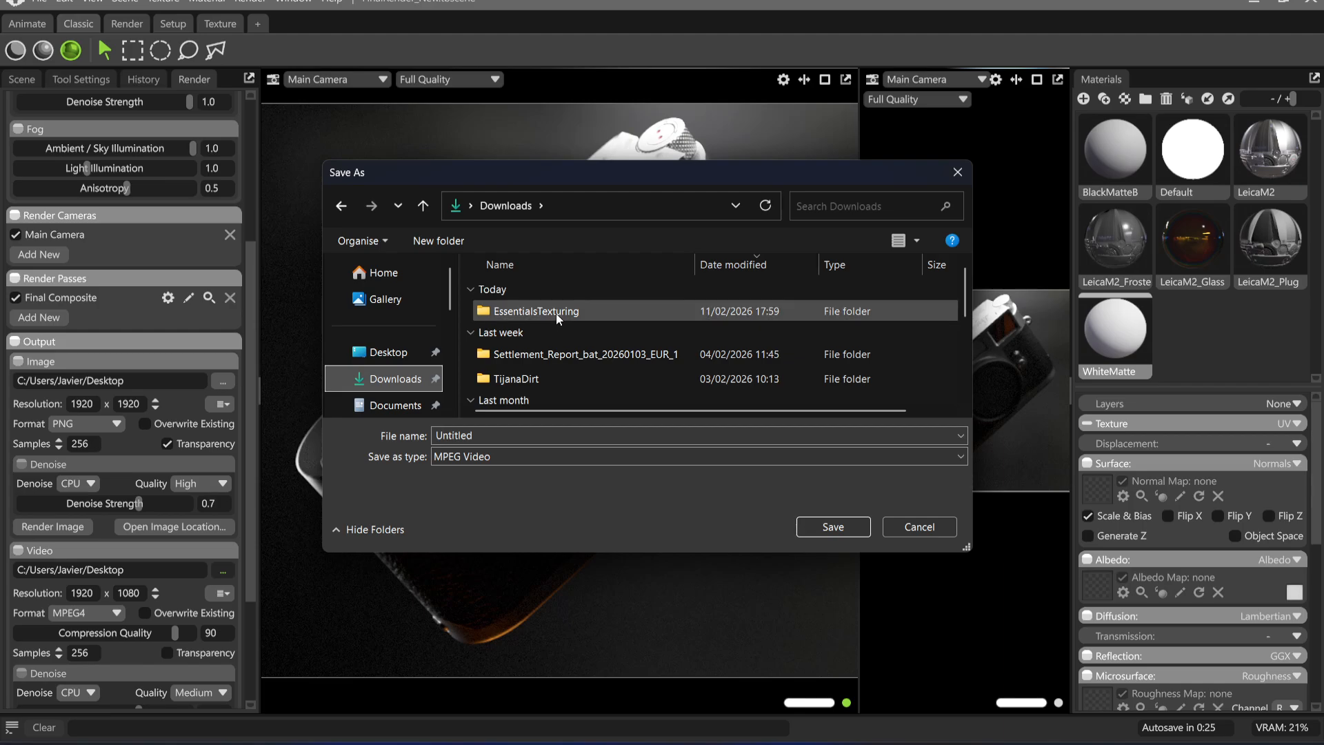
double_click(524, 311)
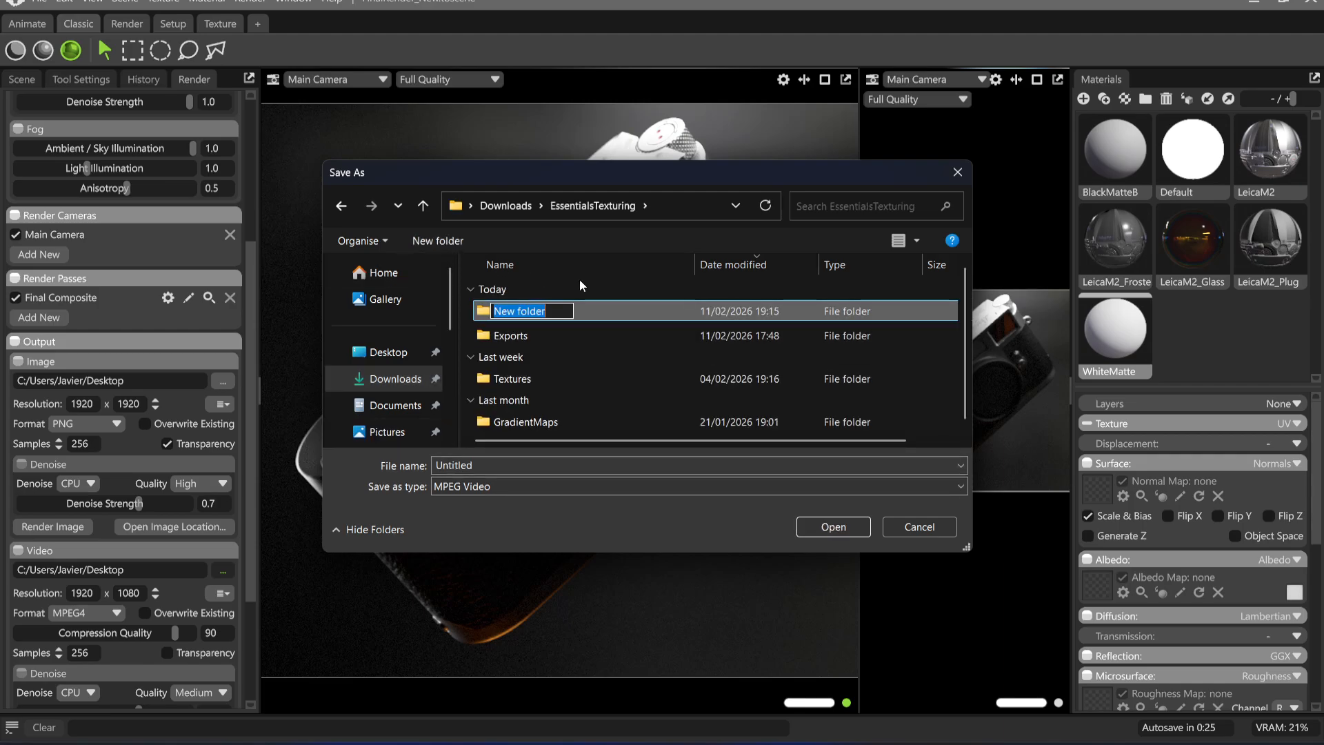
text(Shots)
key(Return)
key(Return)
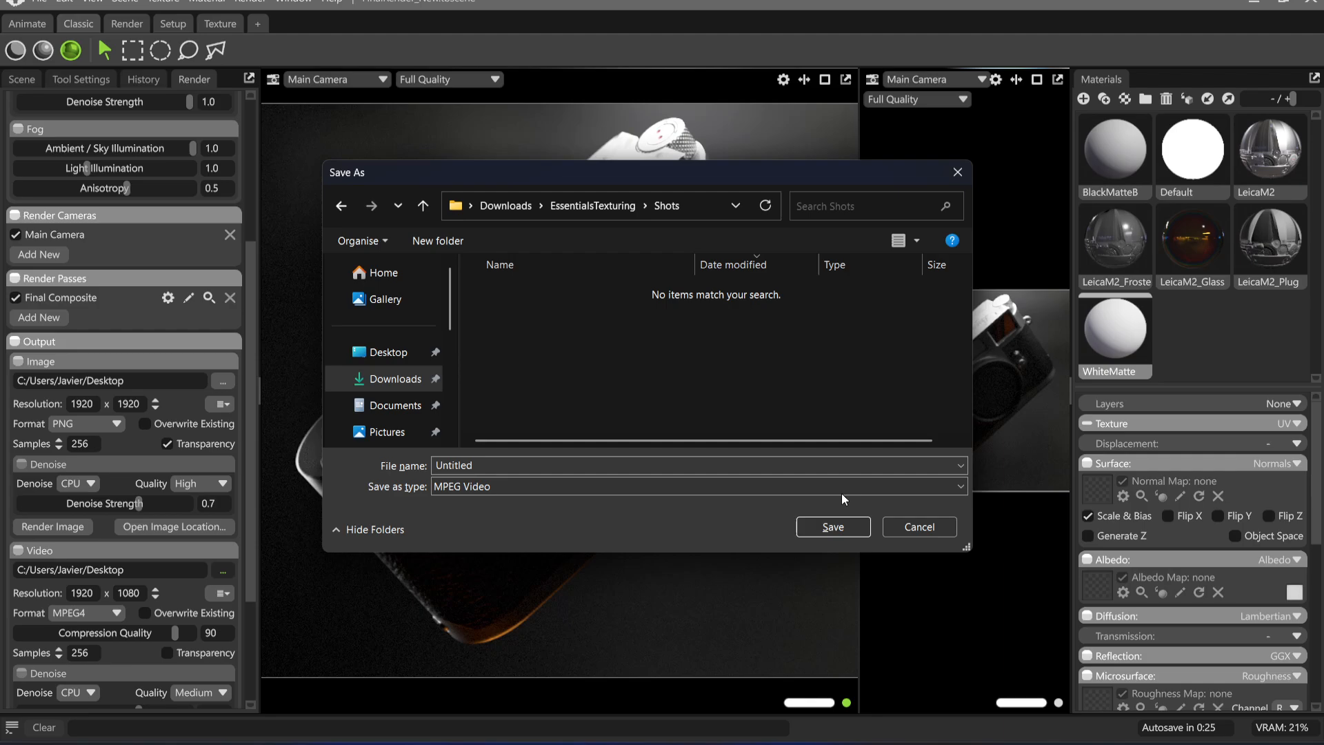
click(833, 527)
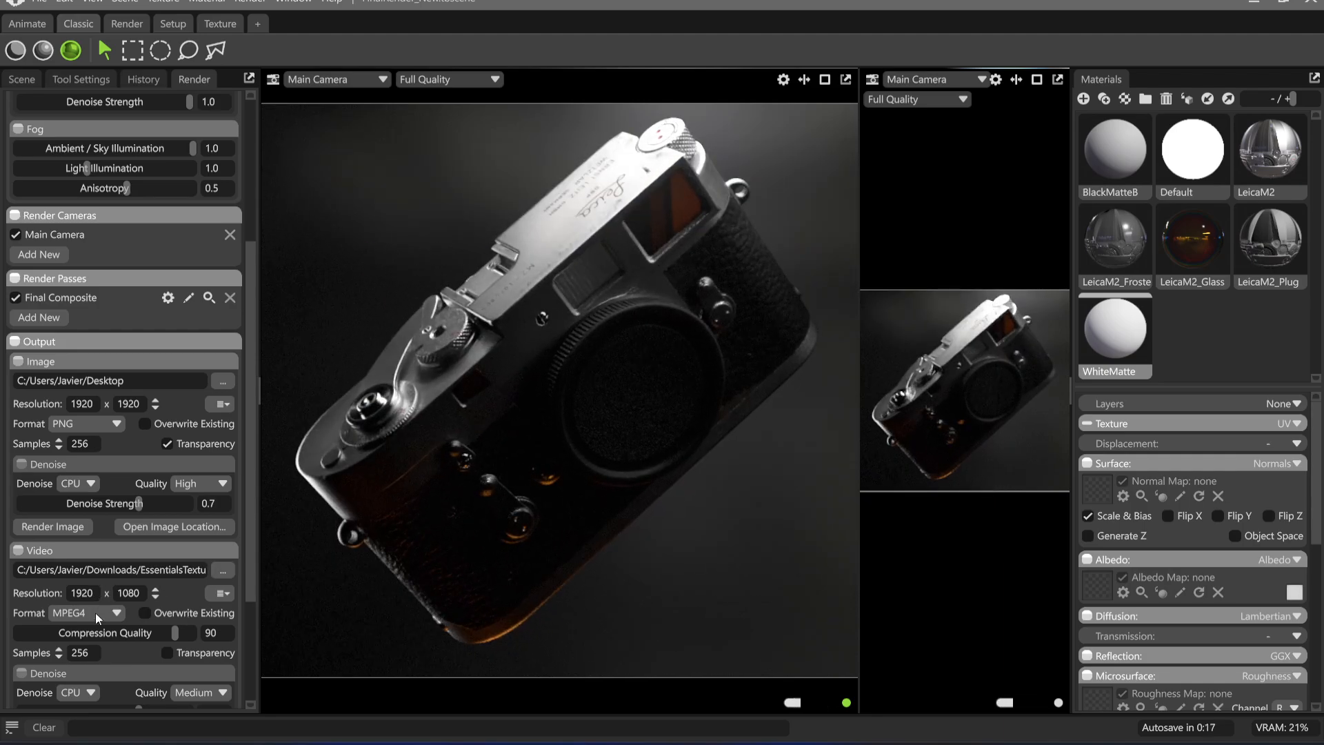
Set the image output location to the Shots folder inside Downloads/EssentialsTexturing
click(222, 382)
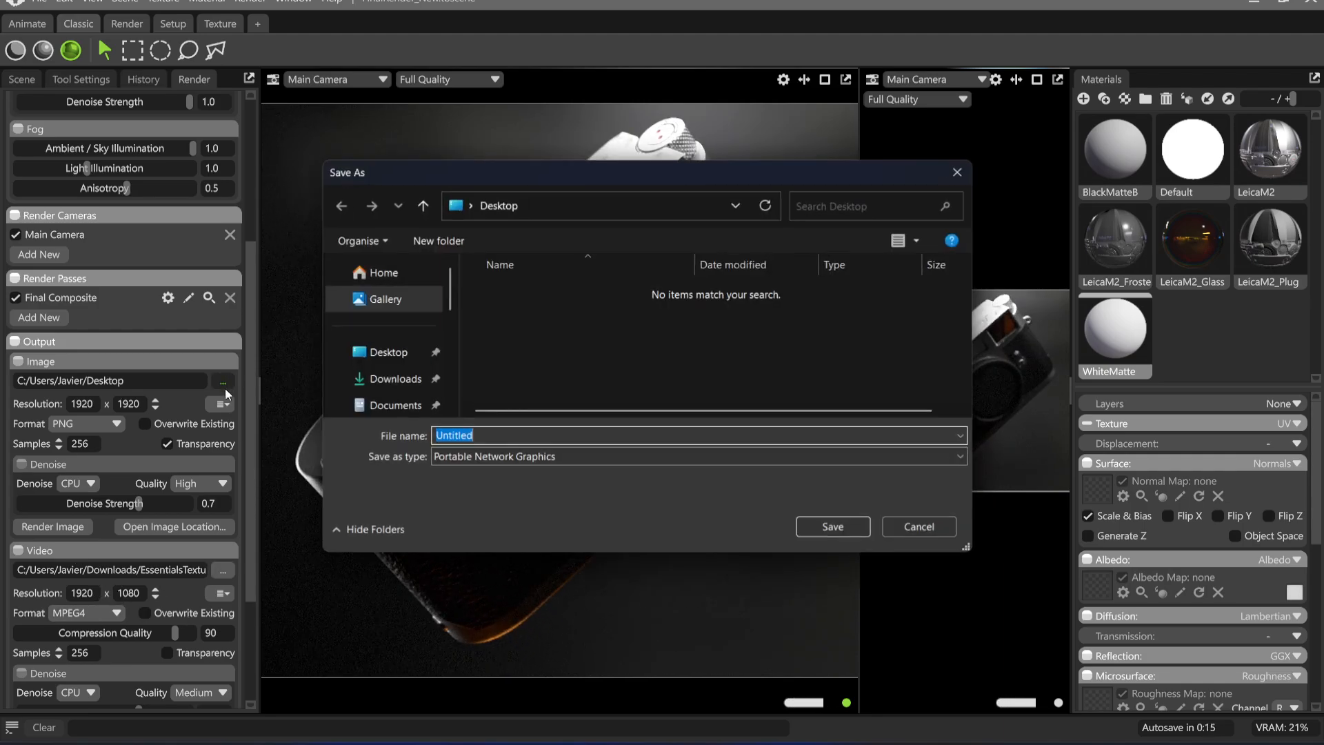
click(390, 379)
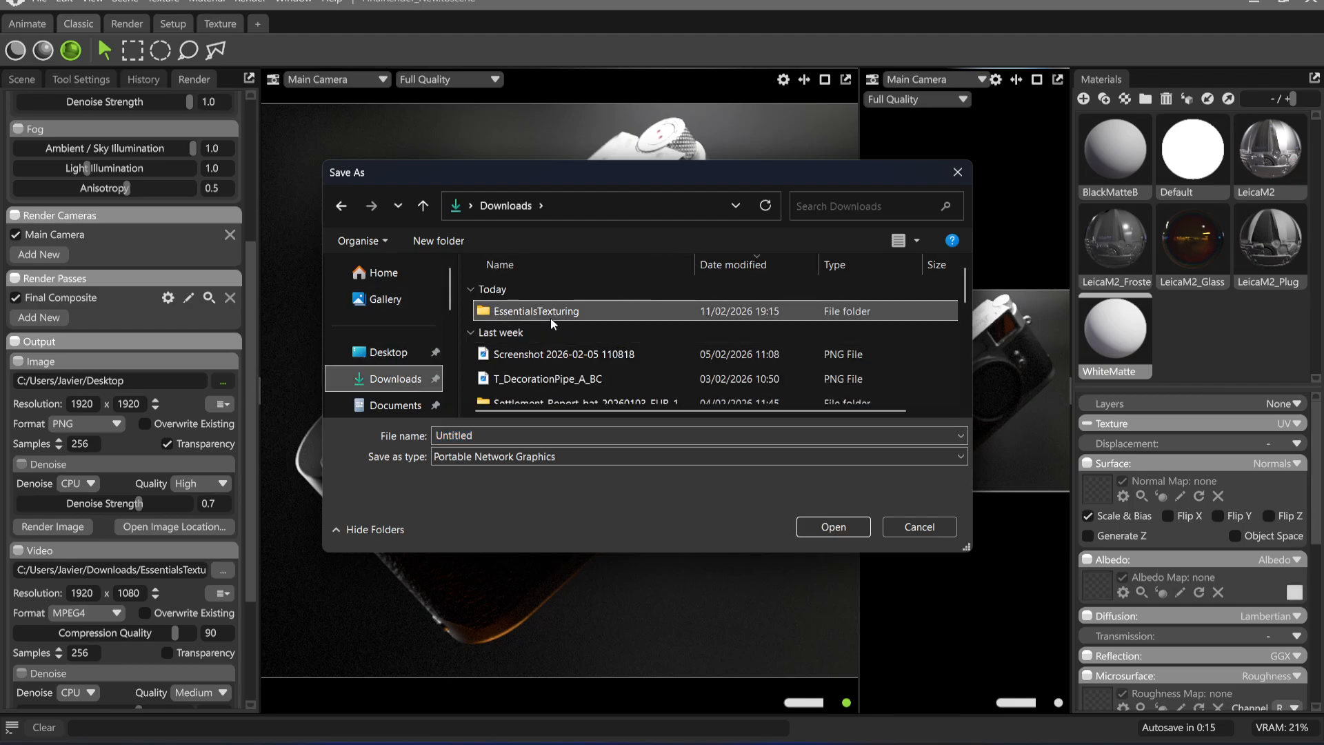
double_click(551, 316)
double_click(550, 312)
click(833, 528)
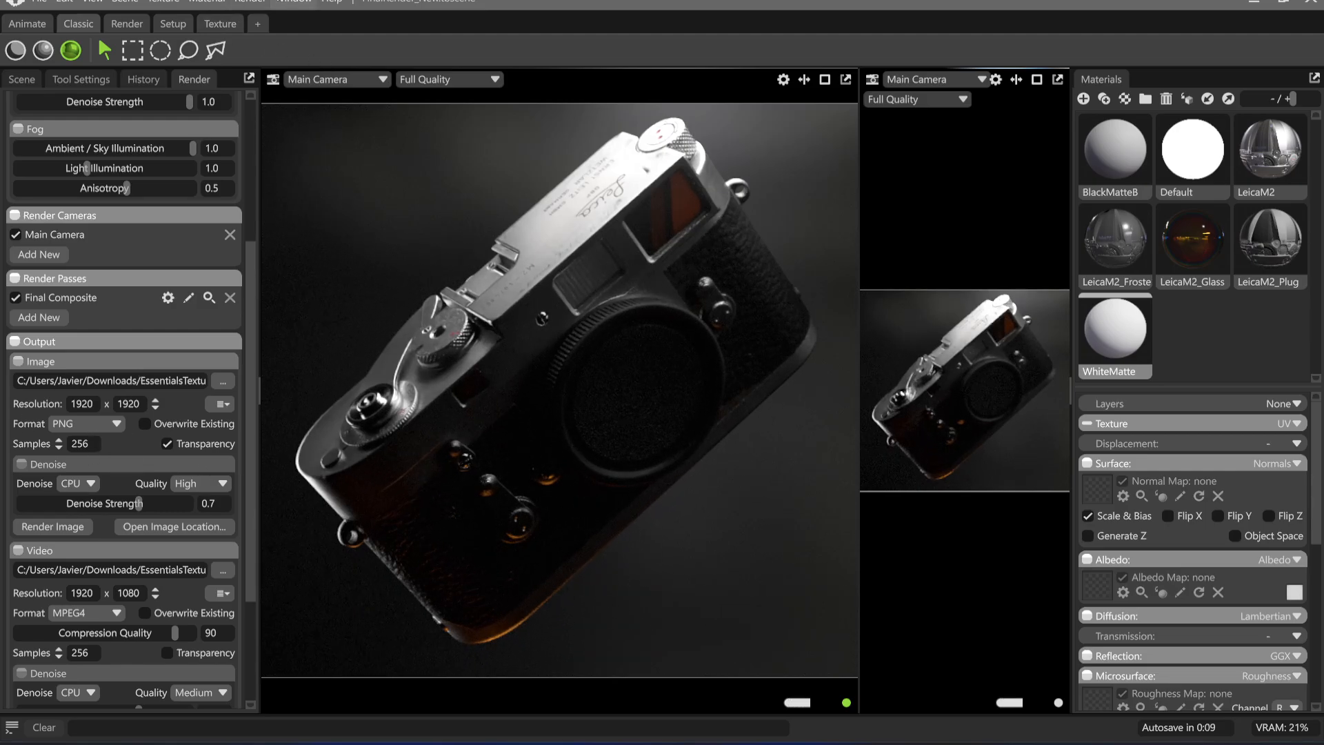
Render the viewport to an image, copy the rendered PNG and paste it above Image.bmp in the Affinity document
click(252, 2)
click(288, 19)
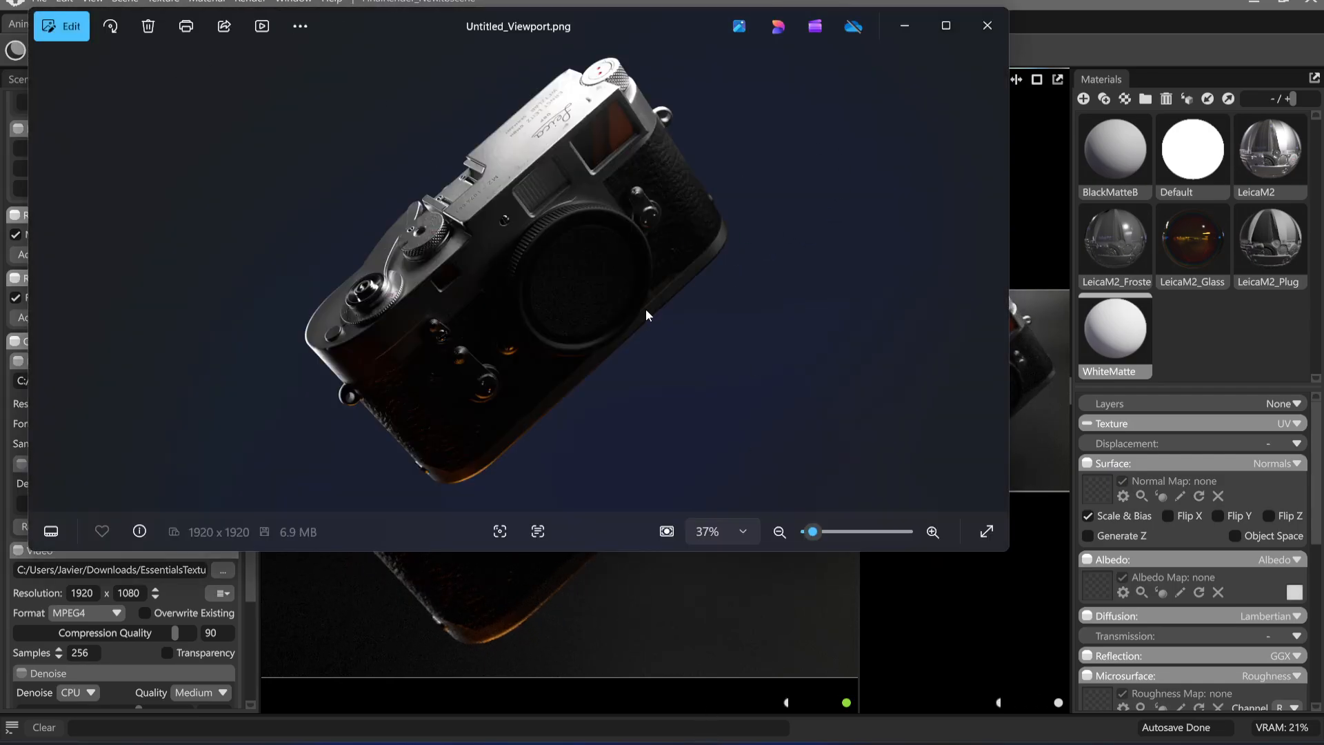
right_click(593, 252)
click(561, 328)
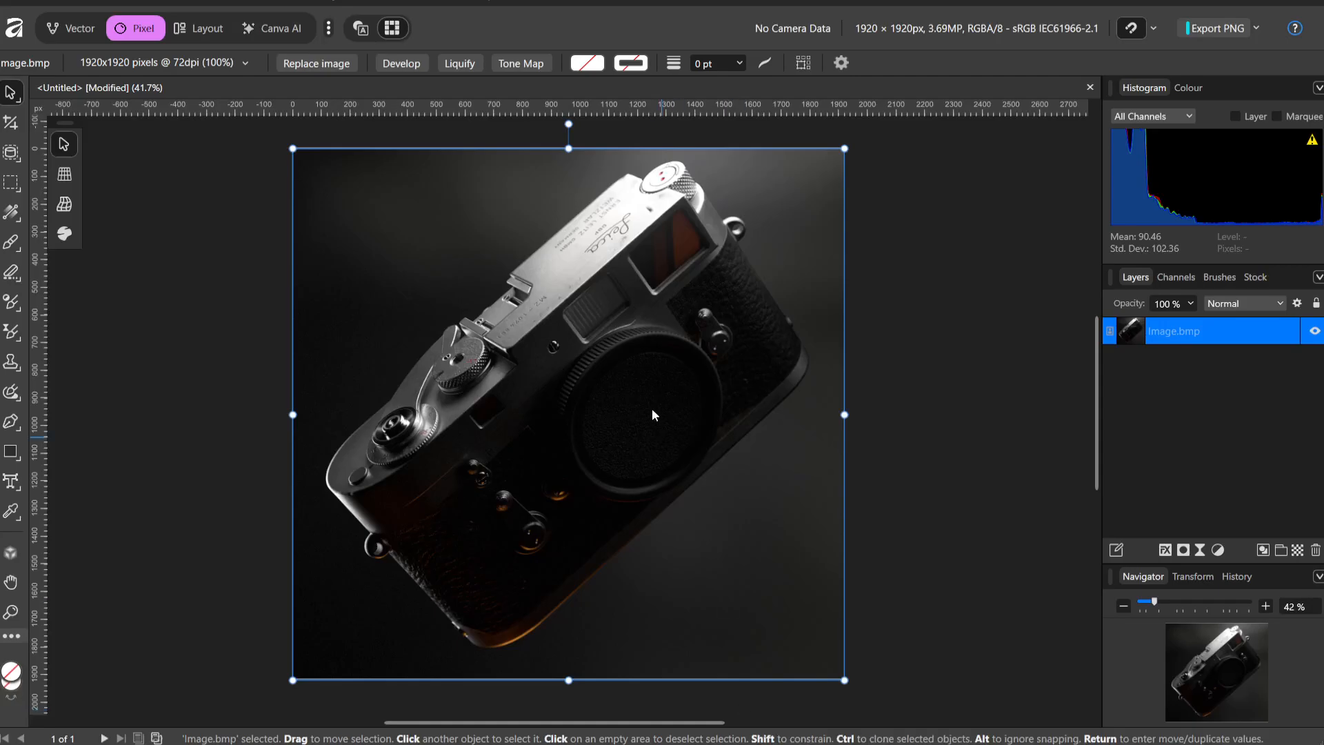
key(ctrl+v)
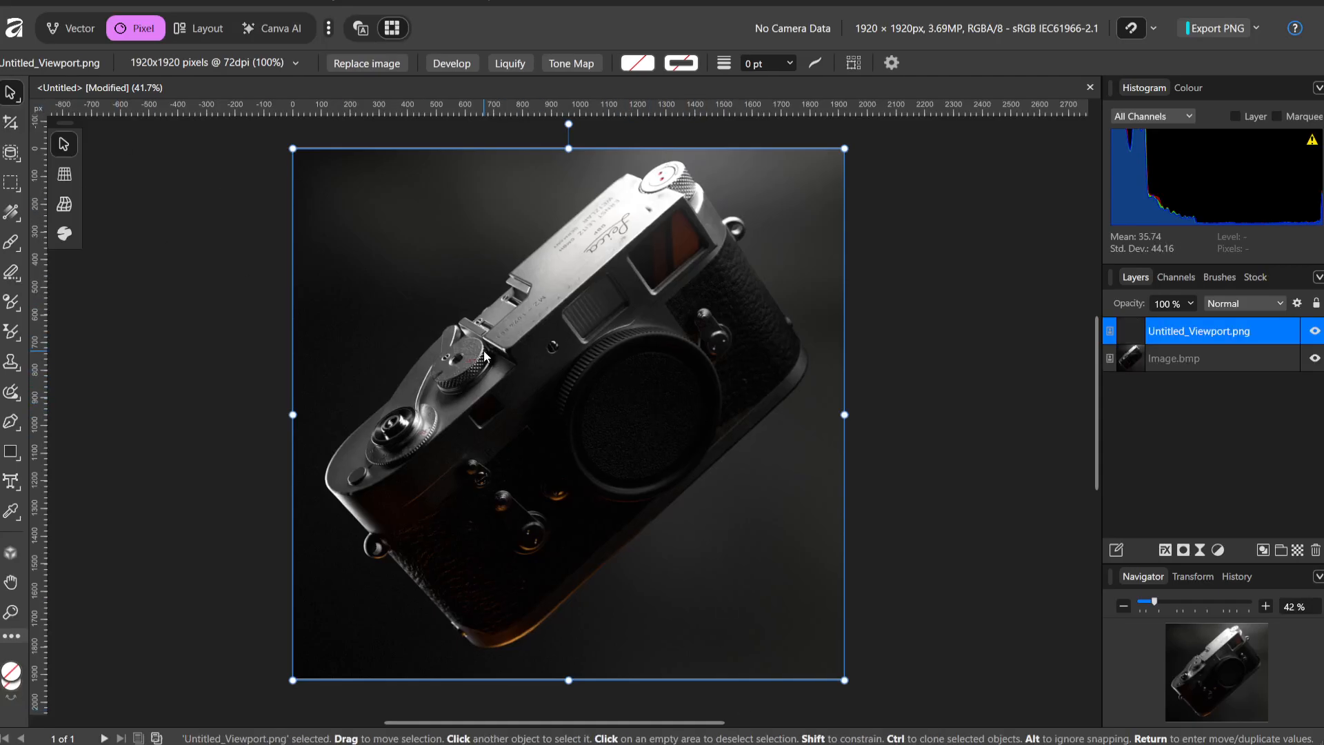
mouse_move(541, 371)
mouse_down()
mouse_move(575, 371)
mouse_move(542, 372)
mouse_up()
Set the opacity of the Untitled_Viewport.png layer to 84% and nudge the layer slightly
click(1314, 330)
click(1313, 330)
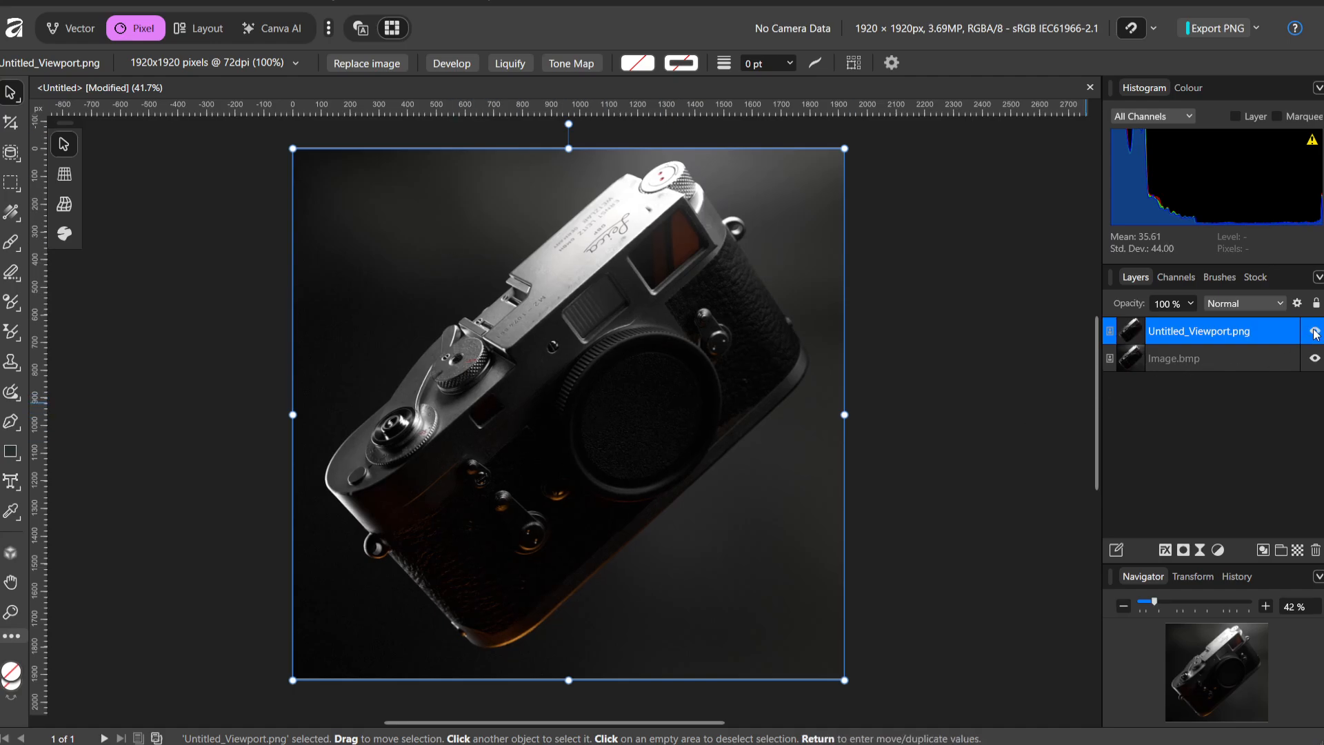
click(1186, 305)
click(1189, 307)
mouse_move(1193, 322)
mouse_down()
mouse_move(1161, 322)
mouse_move(1172, 328)
mouse_up()
drag(725, 325, 720, 324)
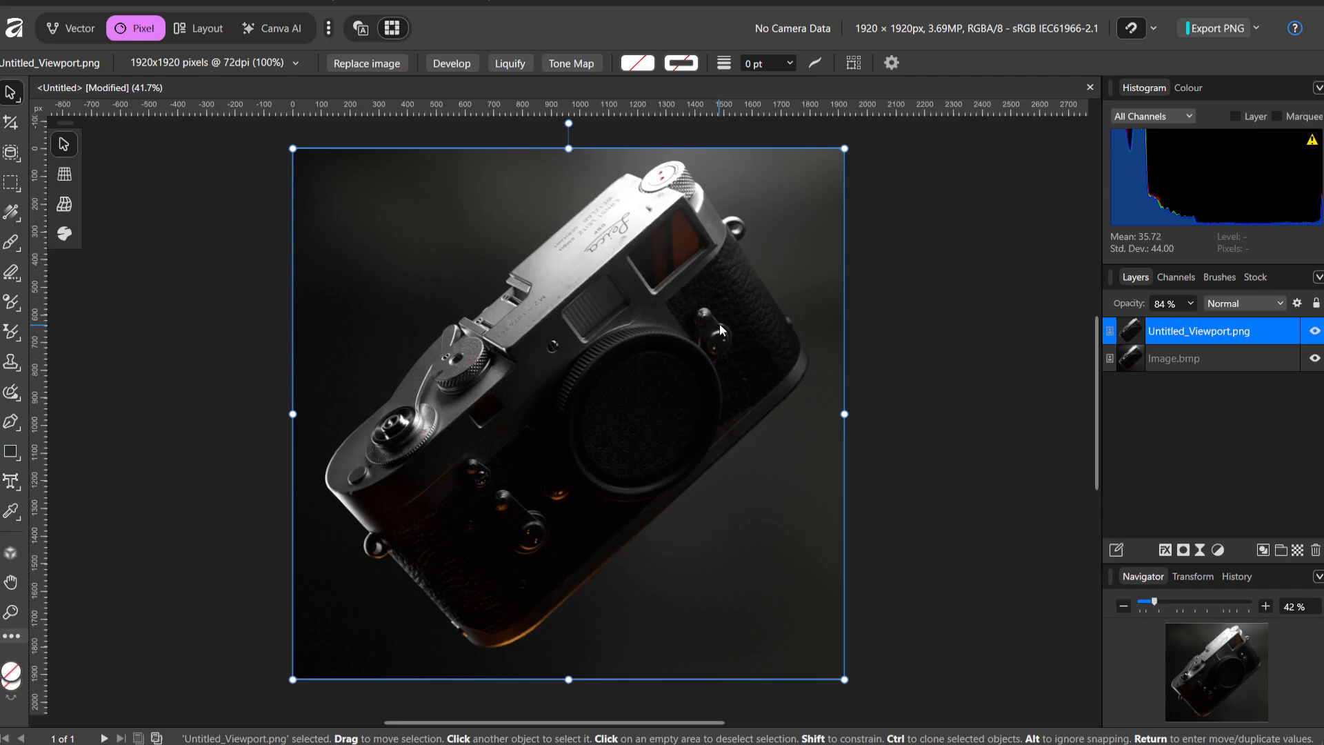
Toggle the visibility of the Untitled_Viewport.png layer to compare it with the render beneath, and clear the selection
click(1315, 331)
click(1315, 331)
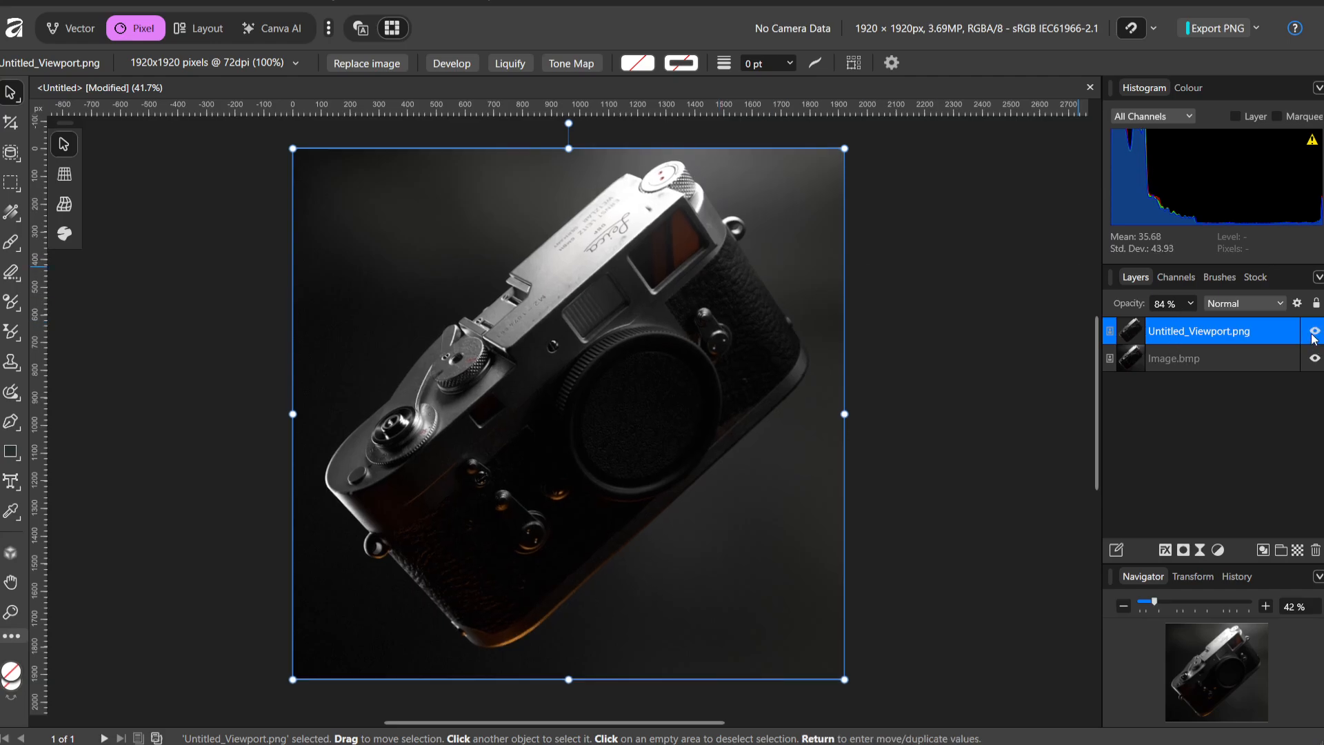
click(1314, 333)
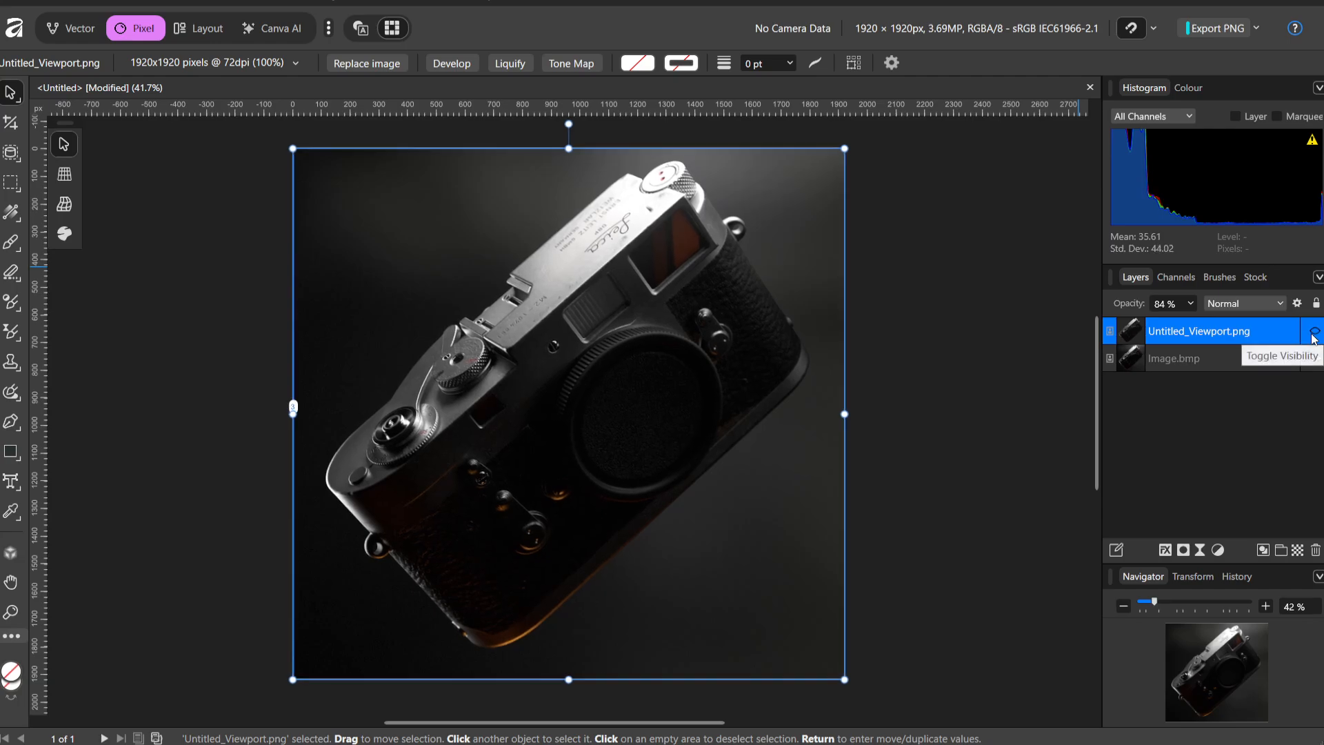
click(1314, 332)
click(1315, 332)
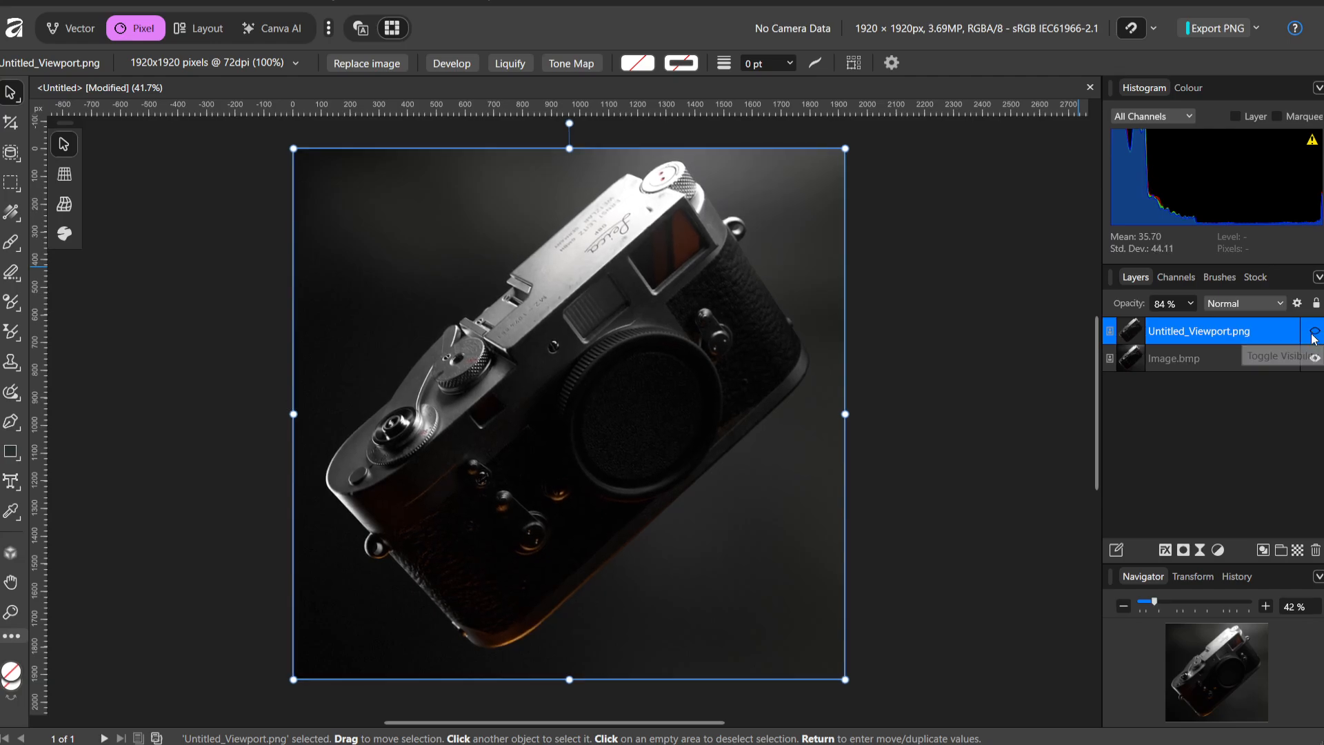
click(1314, 332)
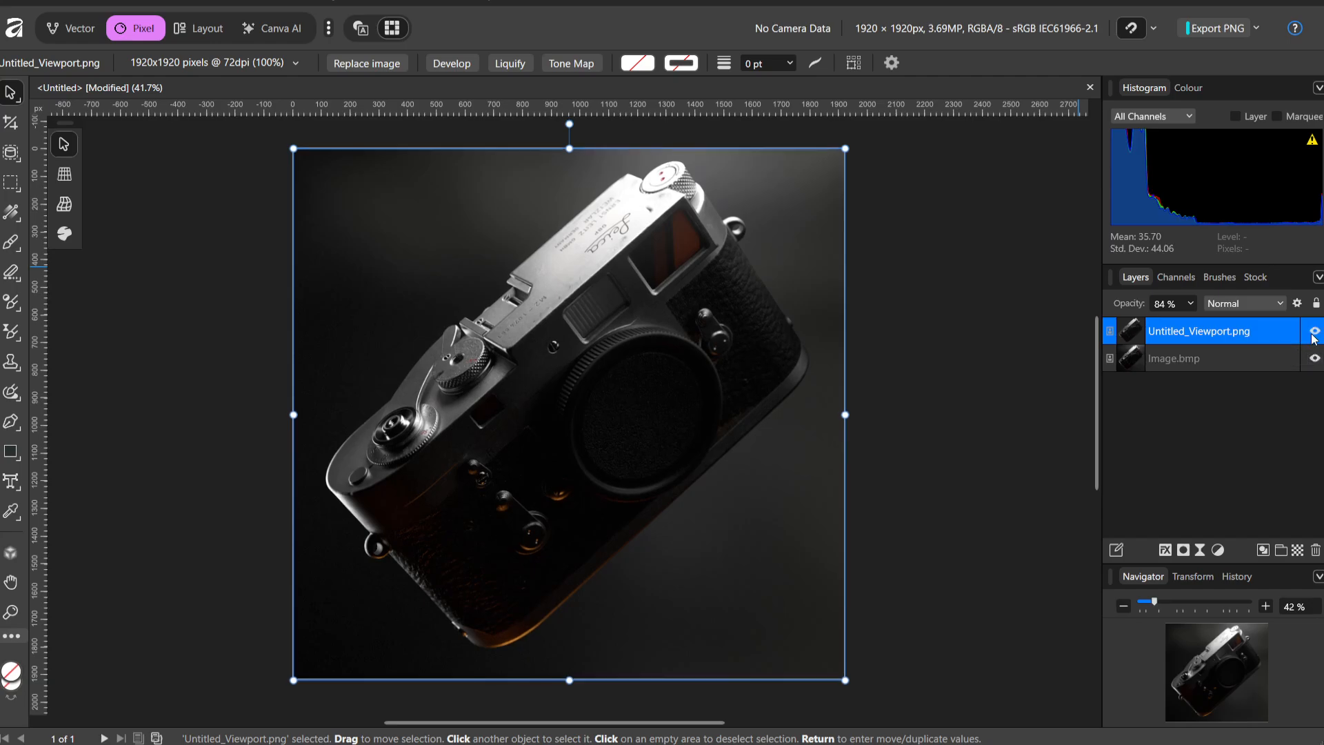
double_click(1195, 332)
click(1241, 393)
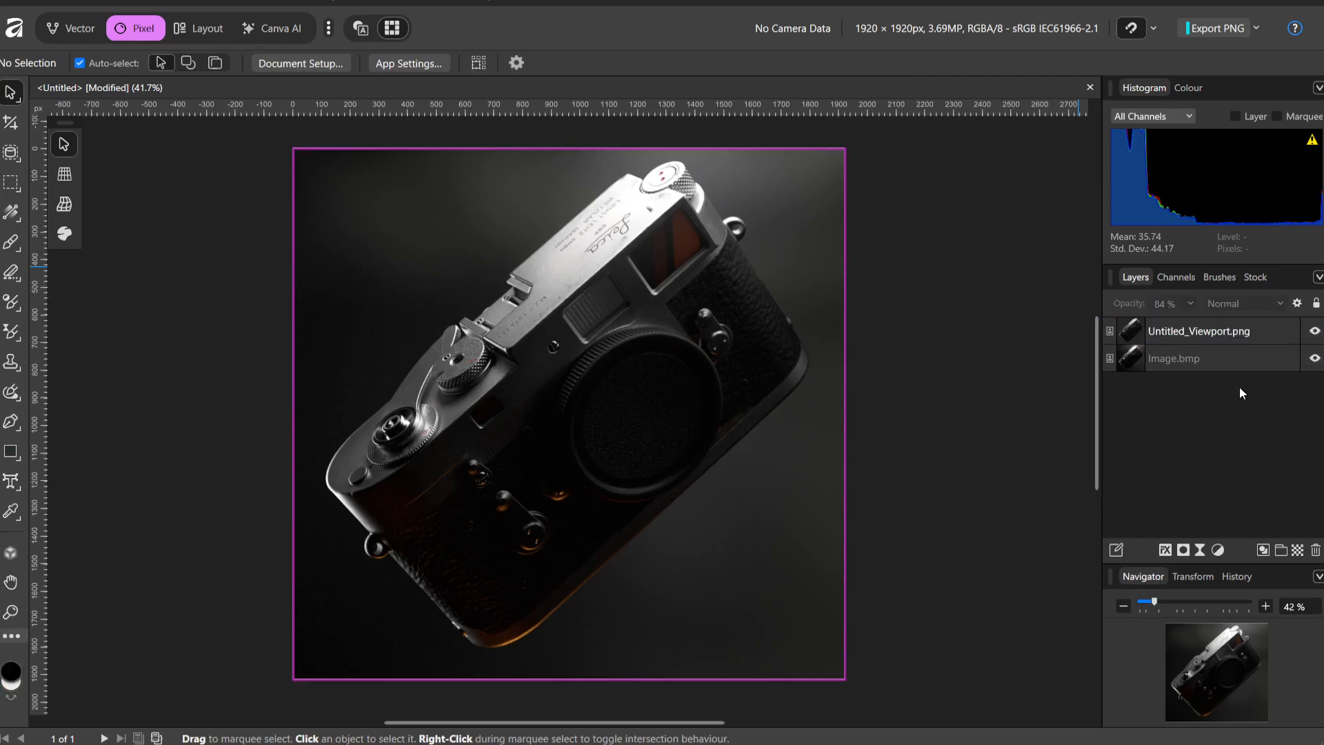
Add a Levels adjustment above Image.bmp with a gamma of about 1.619 and a lowered white level
click(1181, 360)
key(ctrl+l)
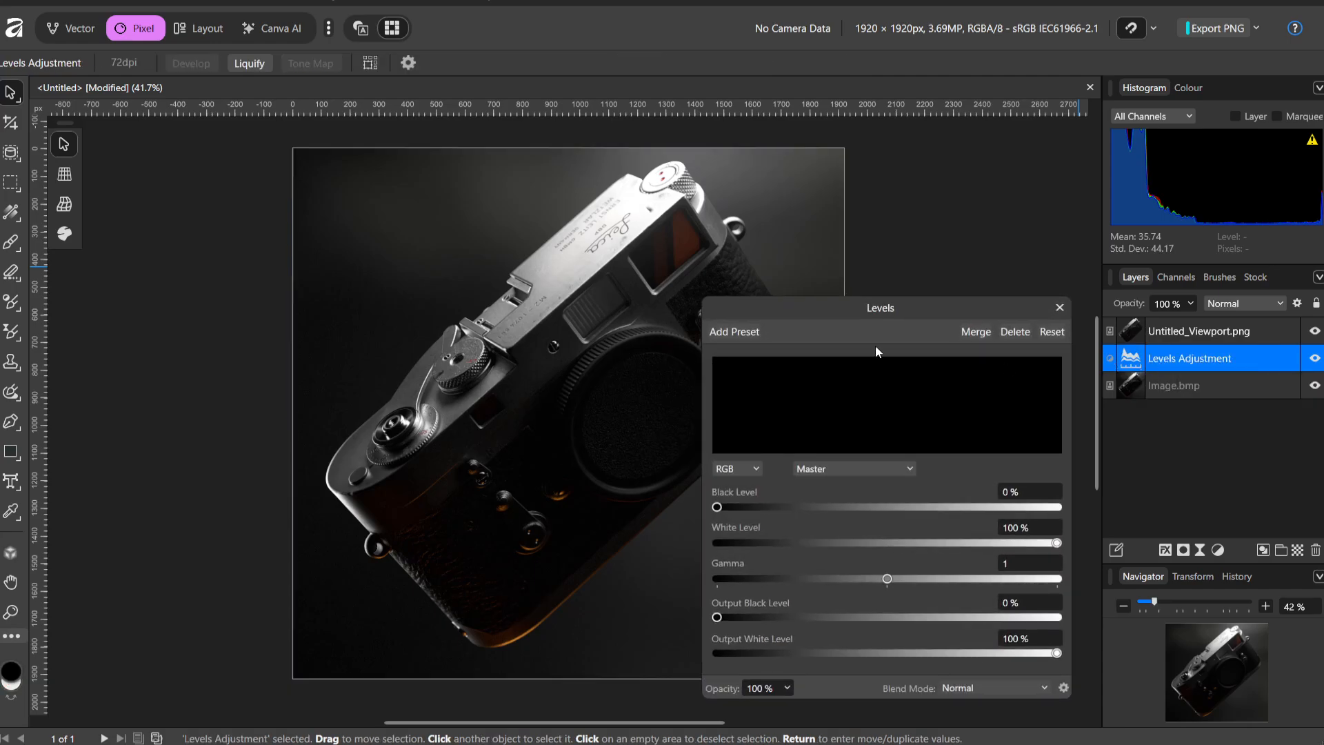
drag(888, 551, 995, 551)
drag(992, 549, 874, 543)
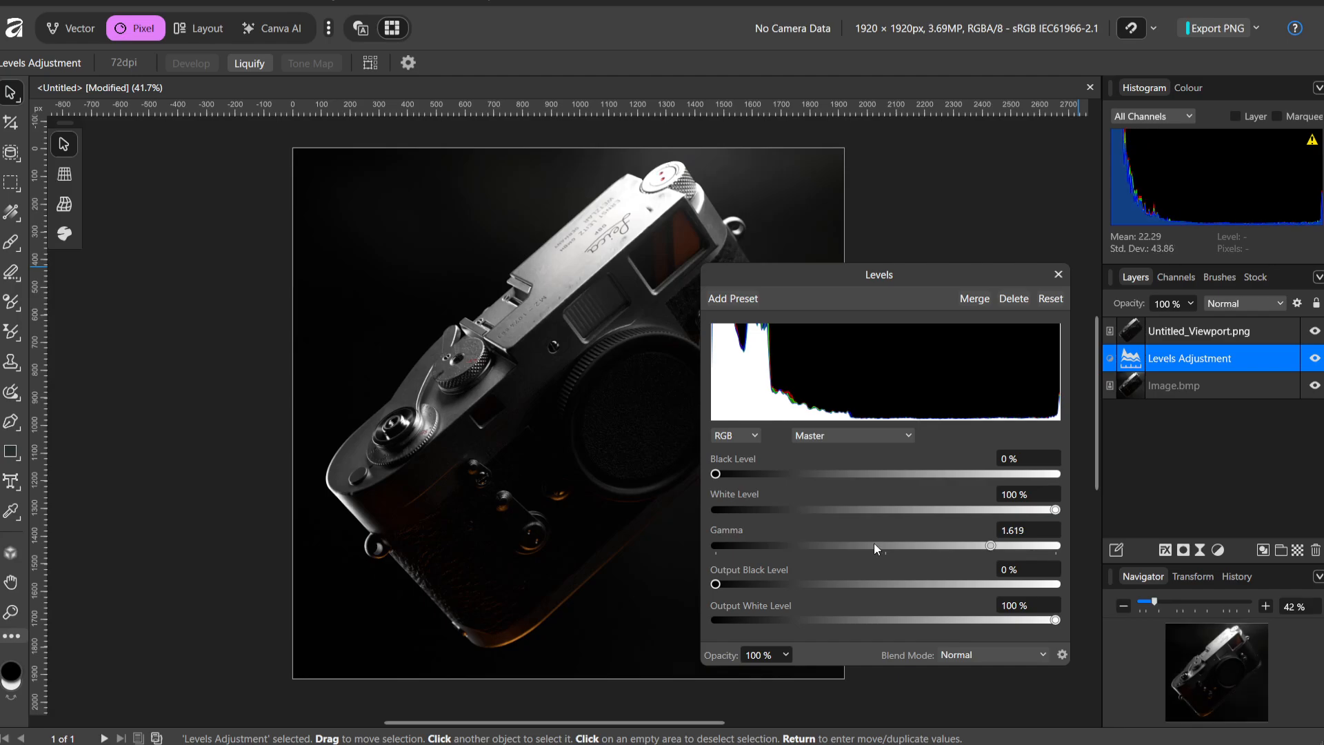
drag(722, 478, 673, 478)
mouse_move(1055, 511)
mouse_down()
mouse_move(937, 510)
mouse_move(992, 511)
mouse_up()
click(1058, 273)
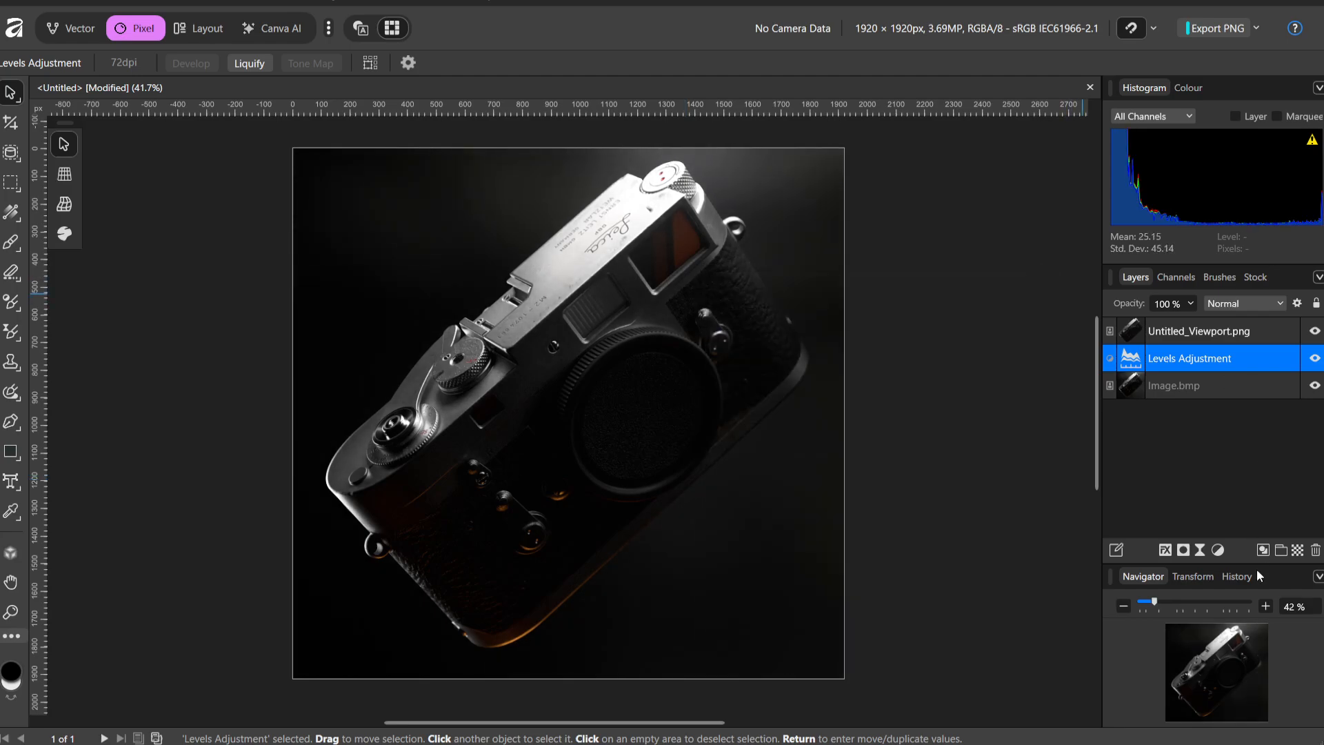
click(1218, 551)
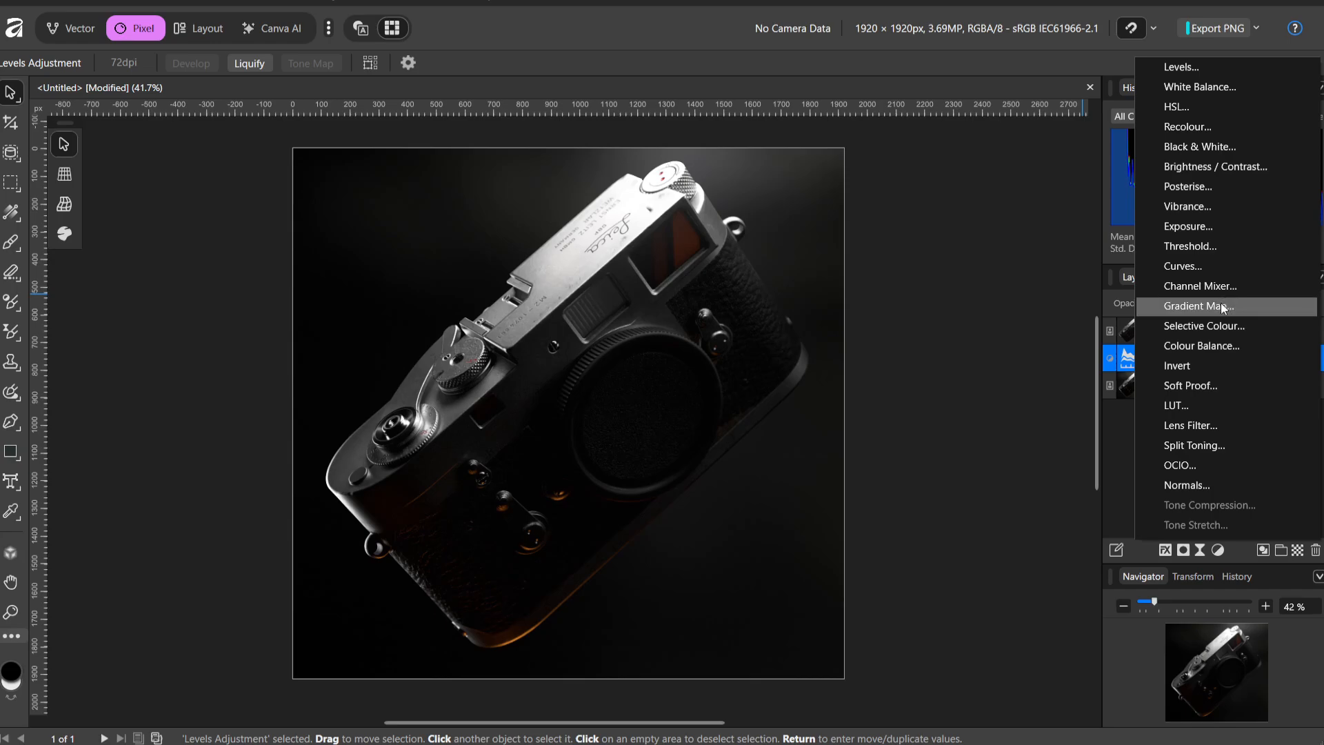
click(1119, 452)
click(1222, 550)
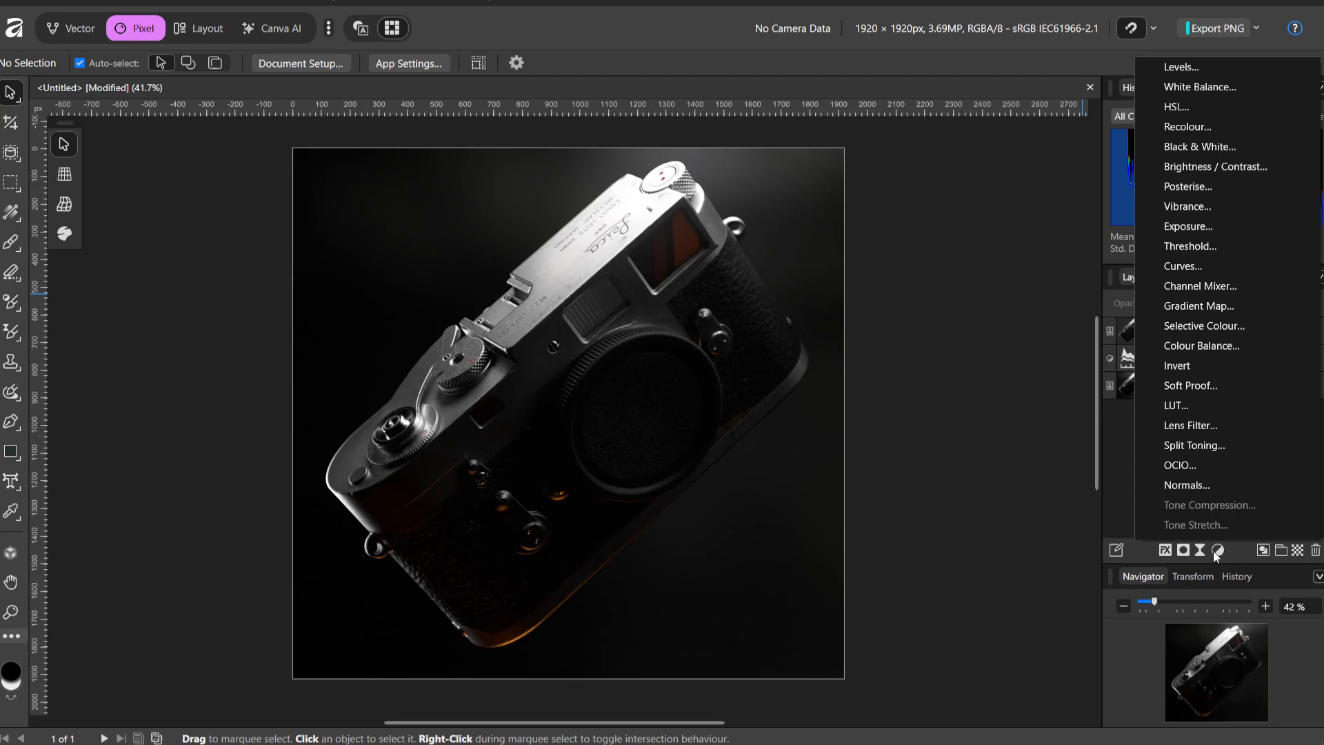
click(1200, 550)
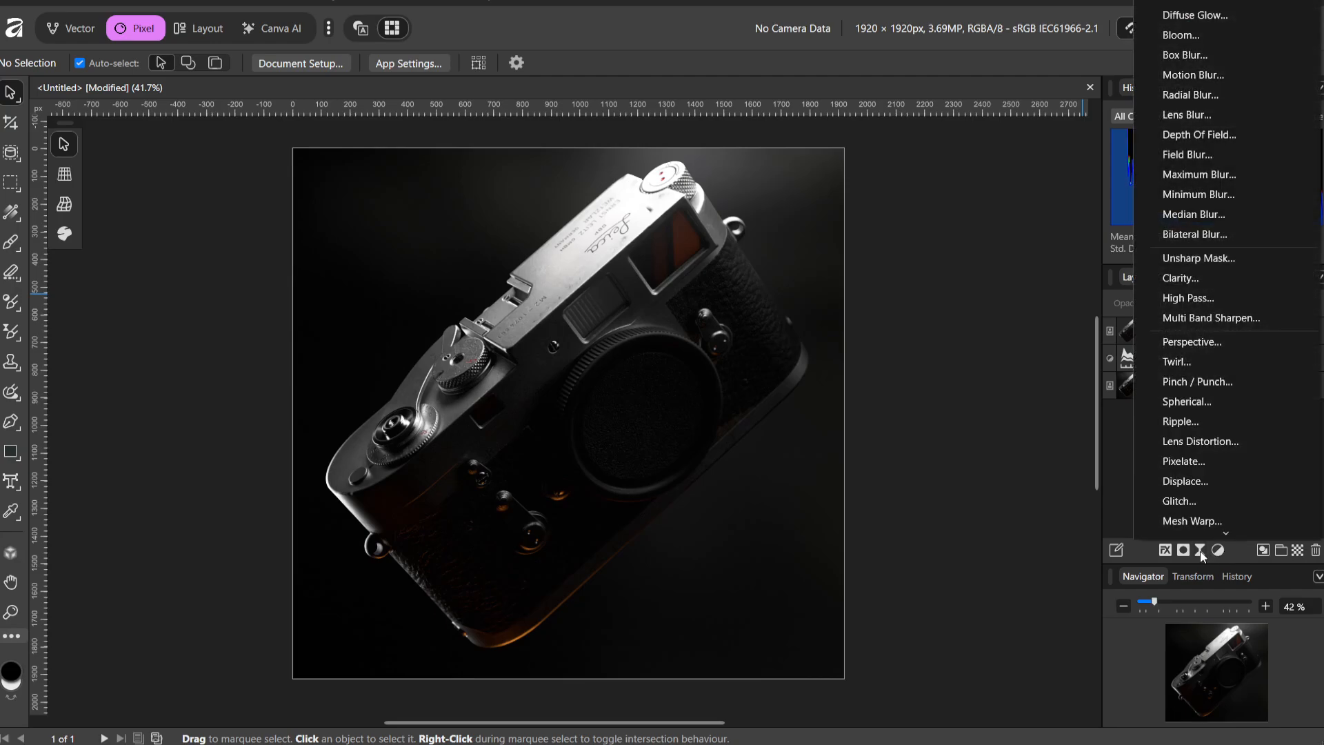
click(1098, 436)
Try to add an empty pixel layer above the Levels adjustment and draw a linear black-to-white gradient across it
click(1297, 550)
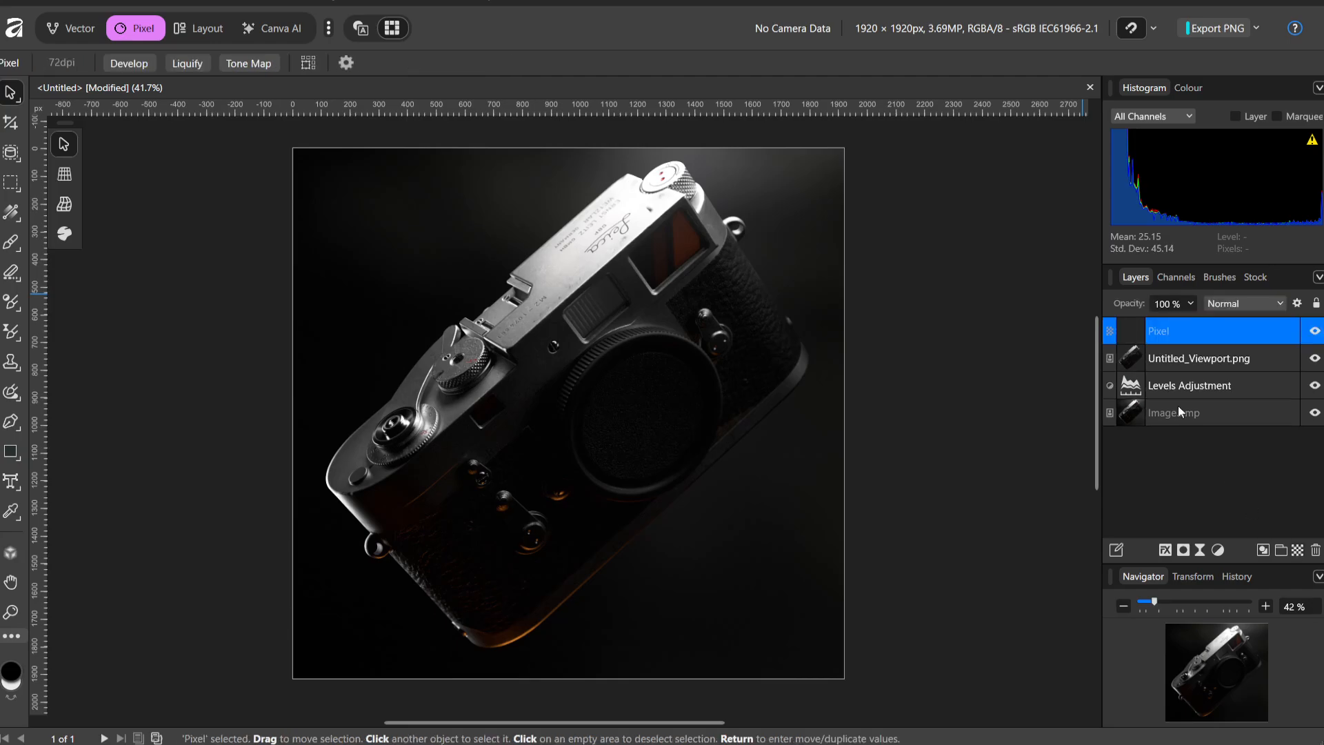
drag(1194, 388, 1198, 373)
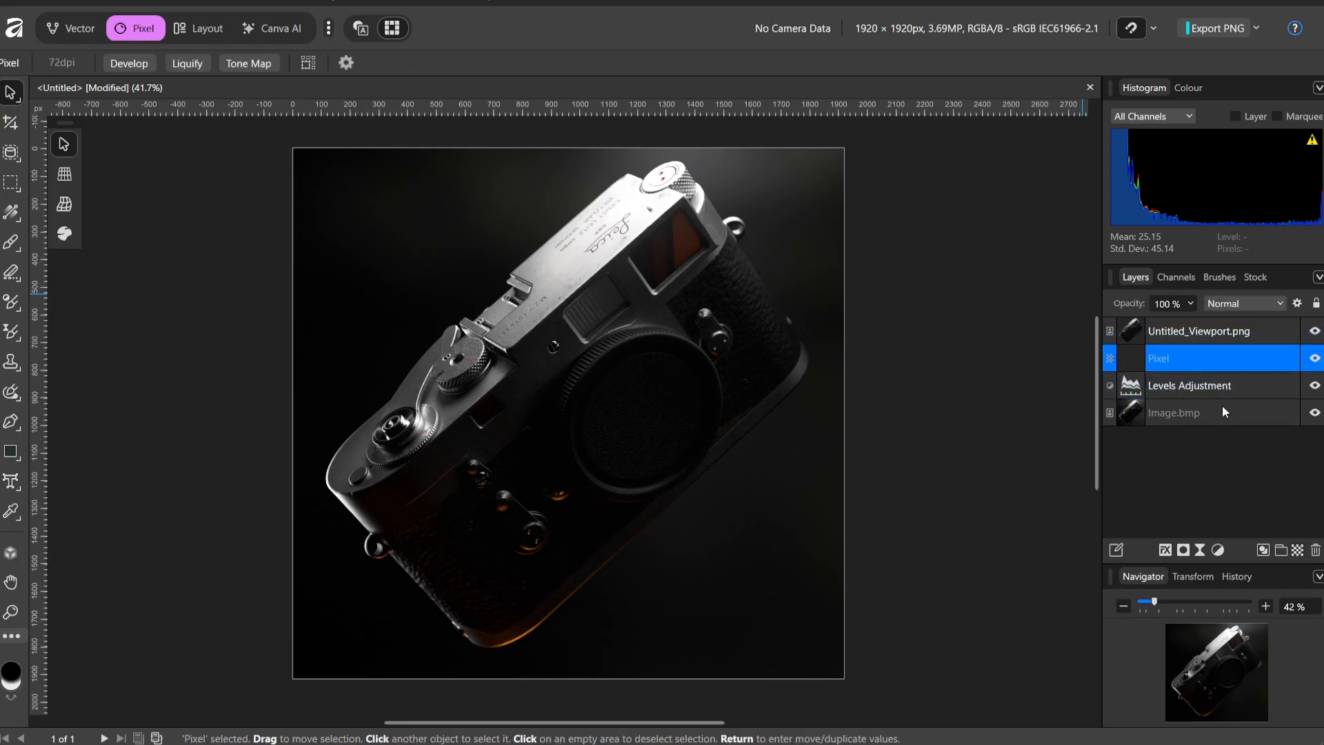
click(14, 215)
click(41, 208)
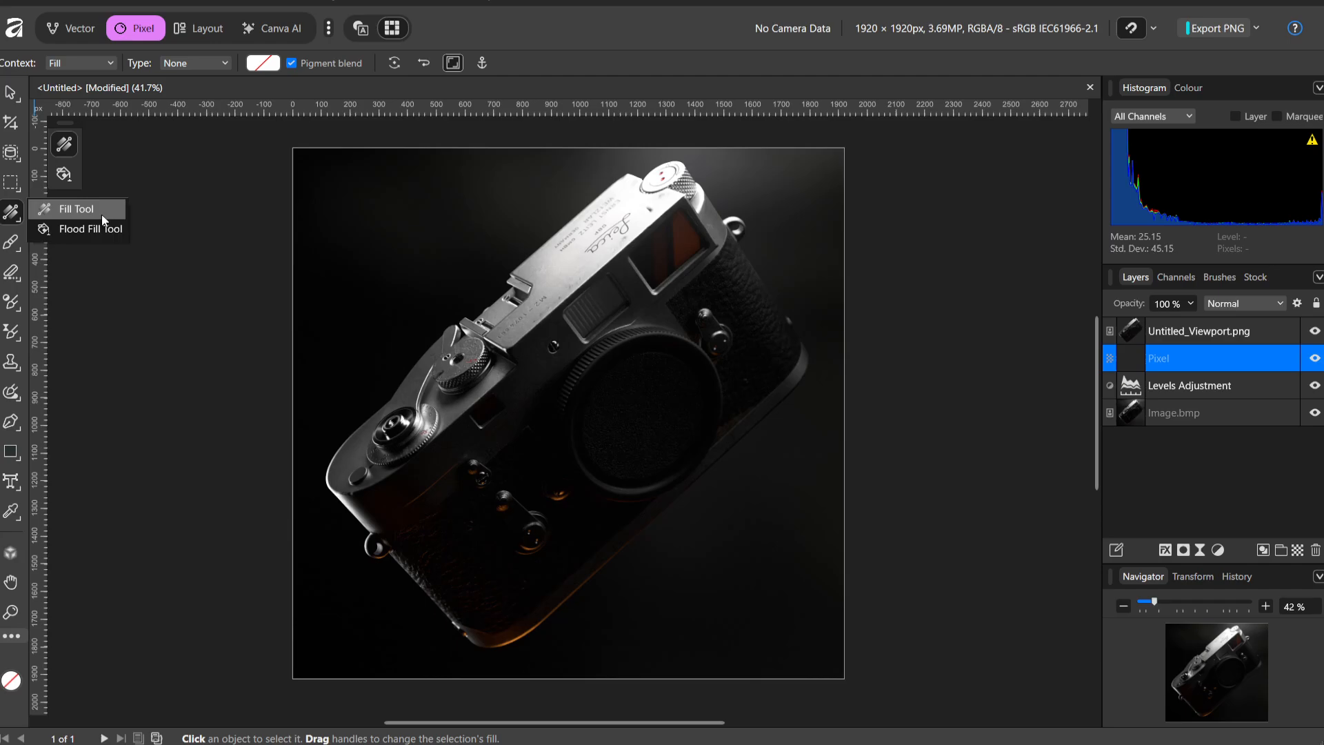
key(ctrl+z)
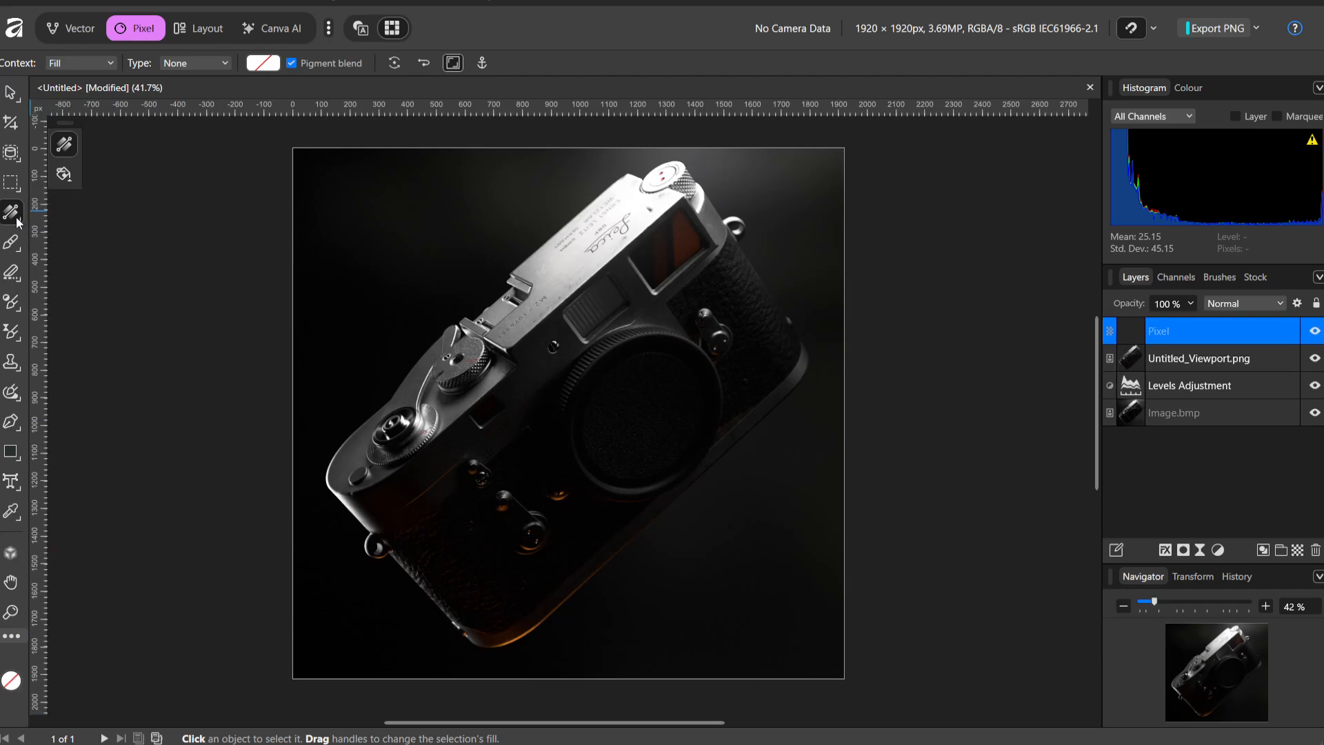
click(66, 177)
click(65, 146)
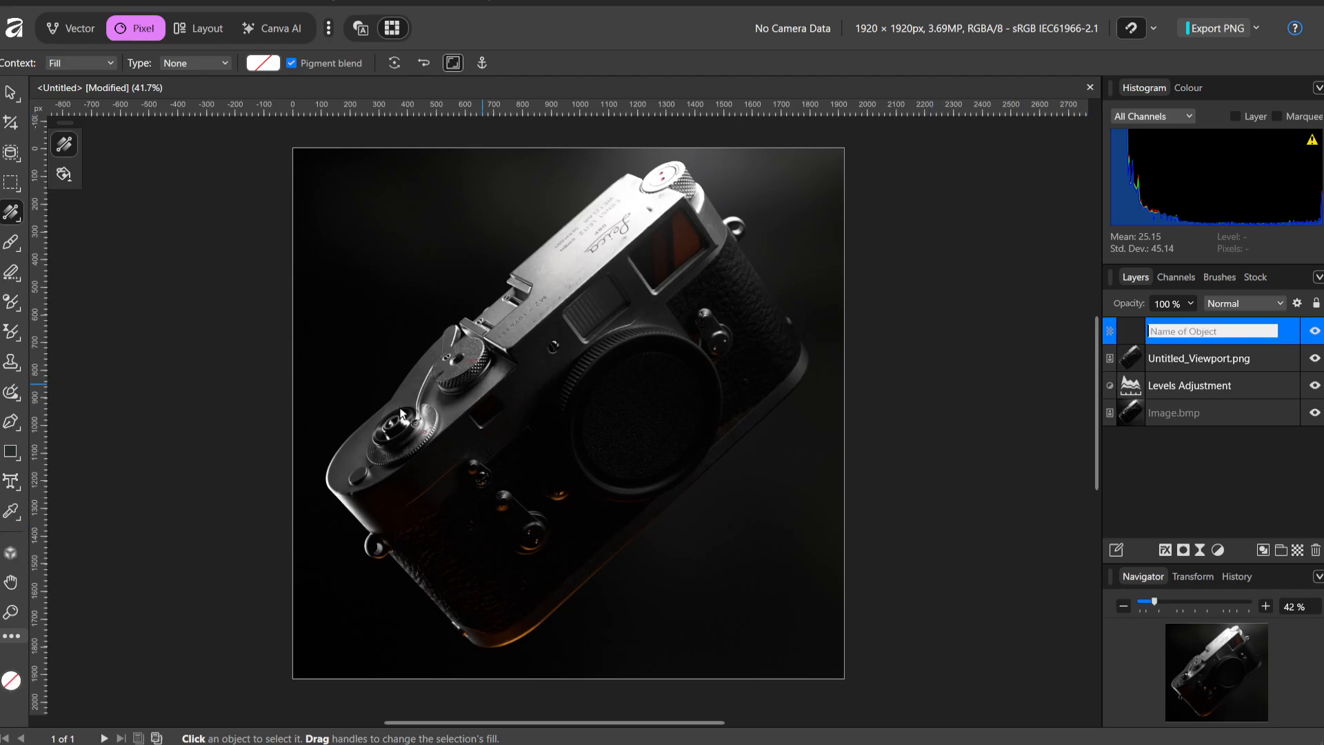
drag(344, 626, 364, 607)
key(ctrl+z)
drag(727, 211, 408, 624)
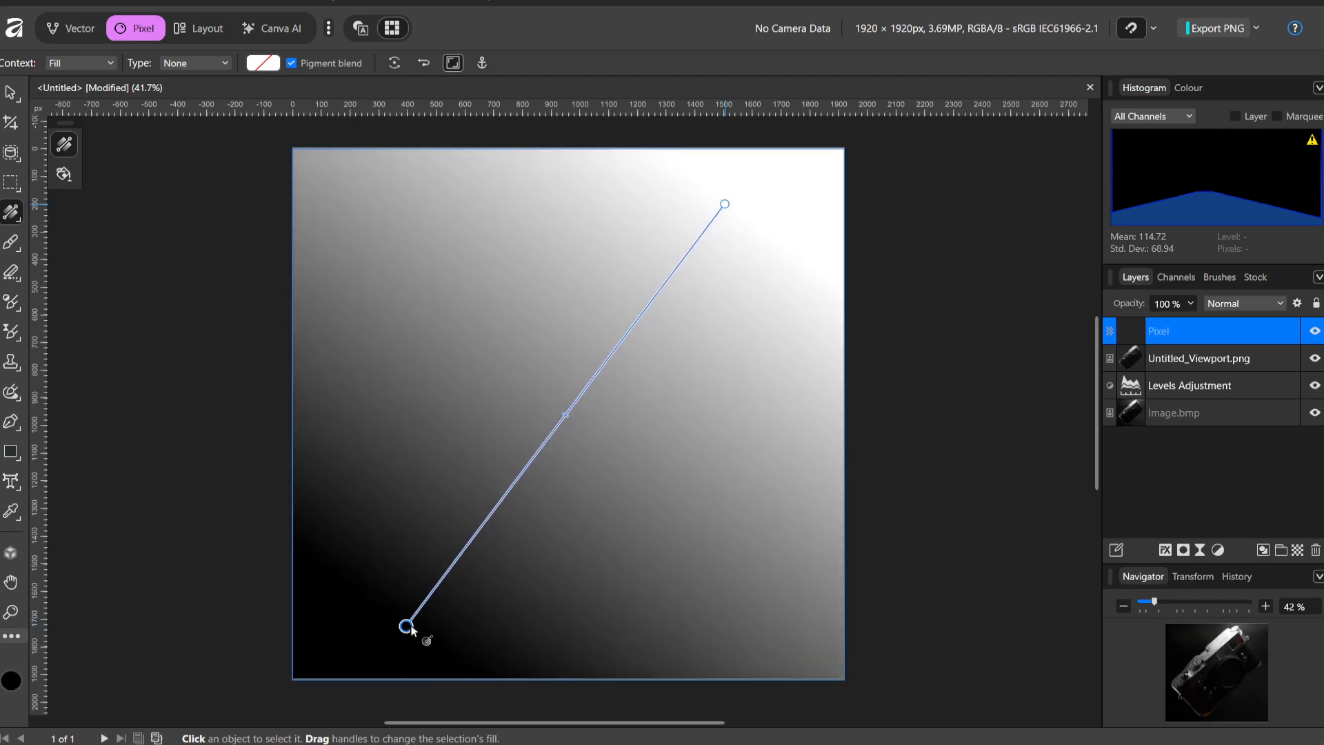
key(ctrl+z)
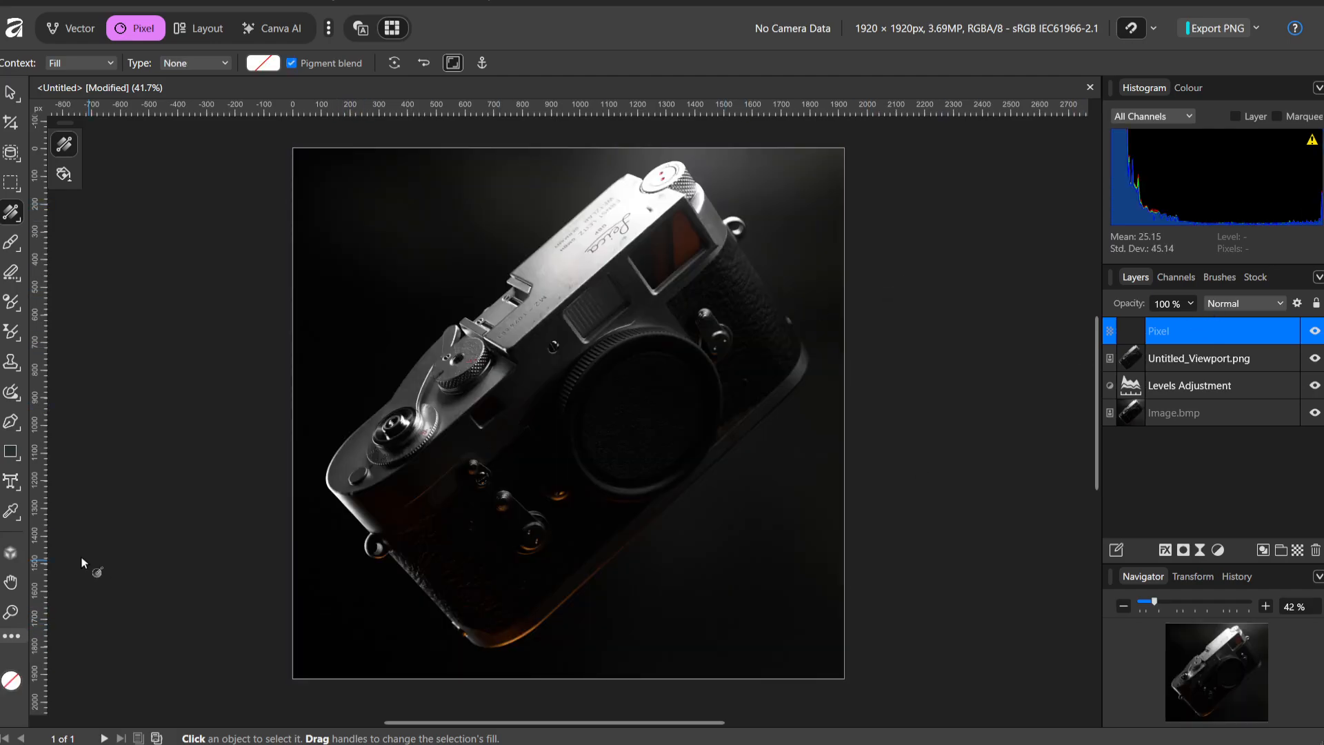
Try solid black and near-white fills on pixel layers, and delete both filled layers
click(269, 63)
click(180, 133)
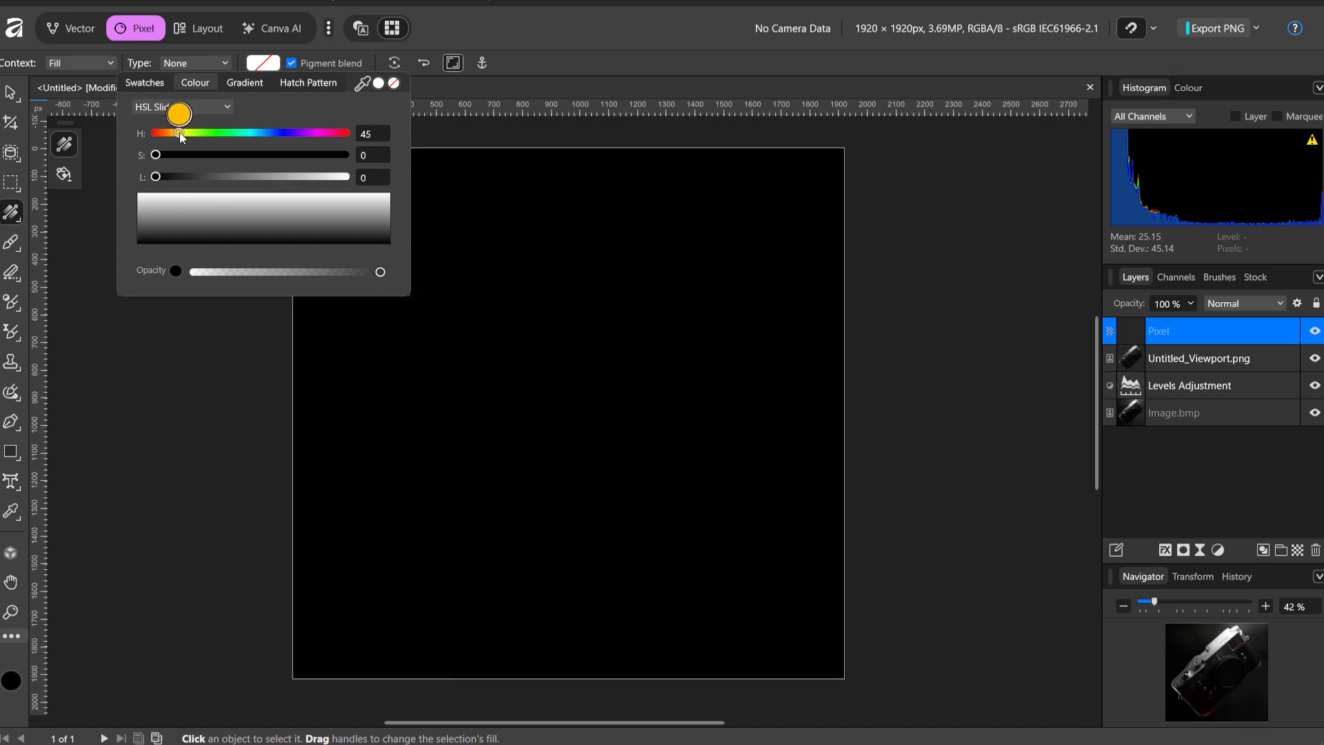
click(1023, 306)
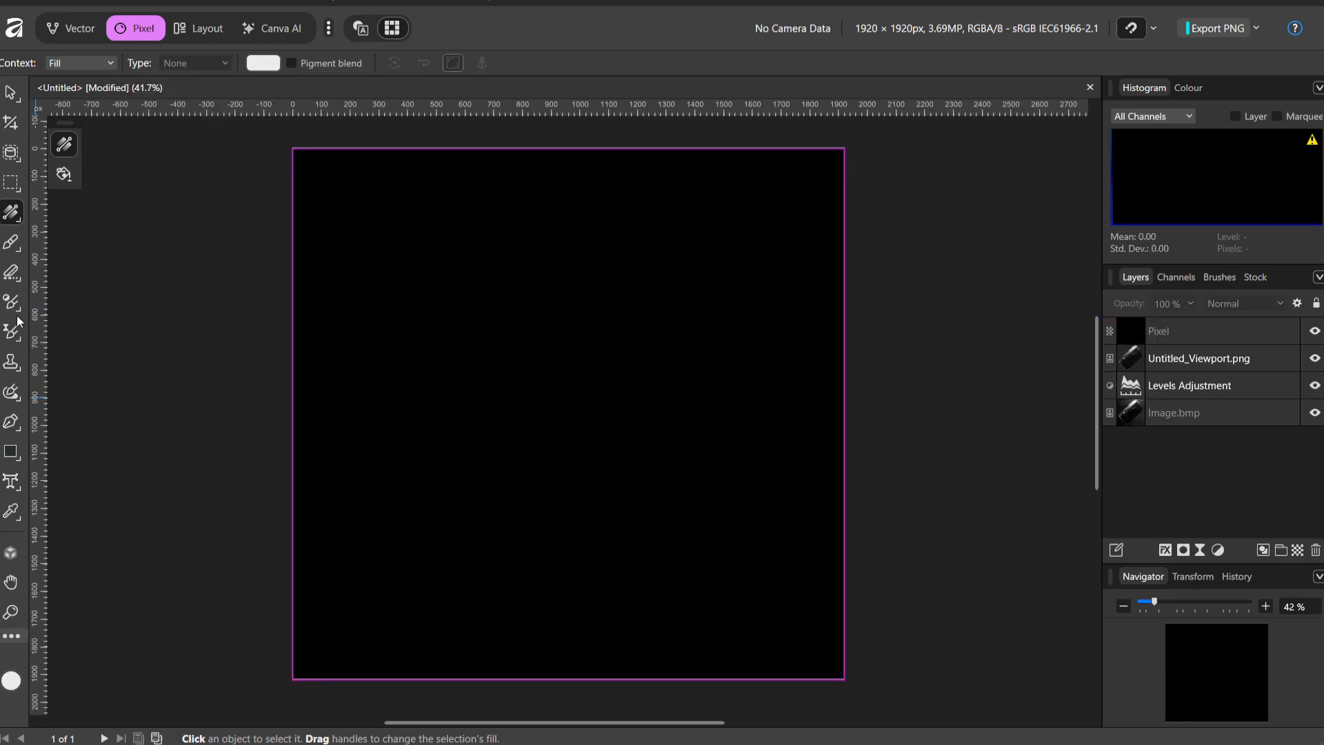
click(11, 212)
click(561, 360)
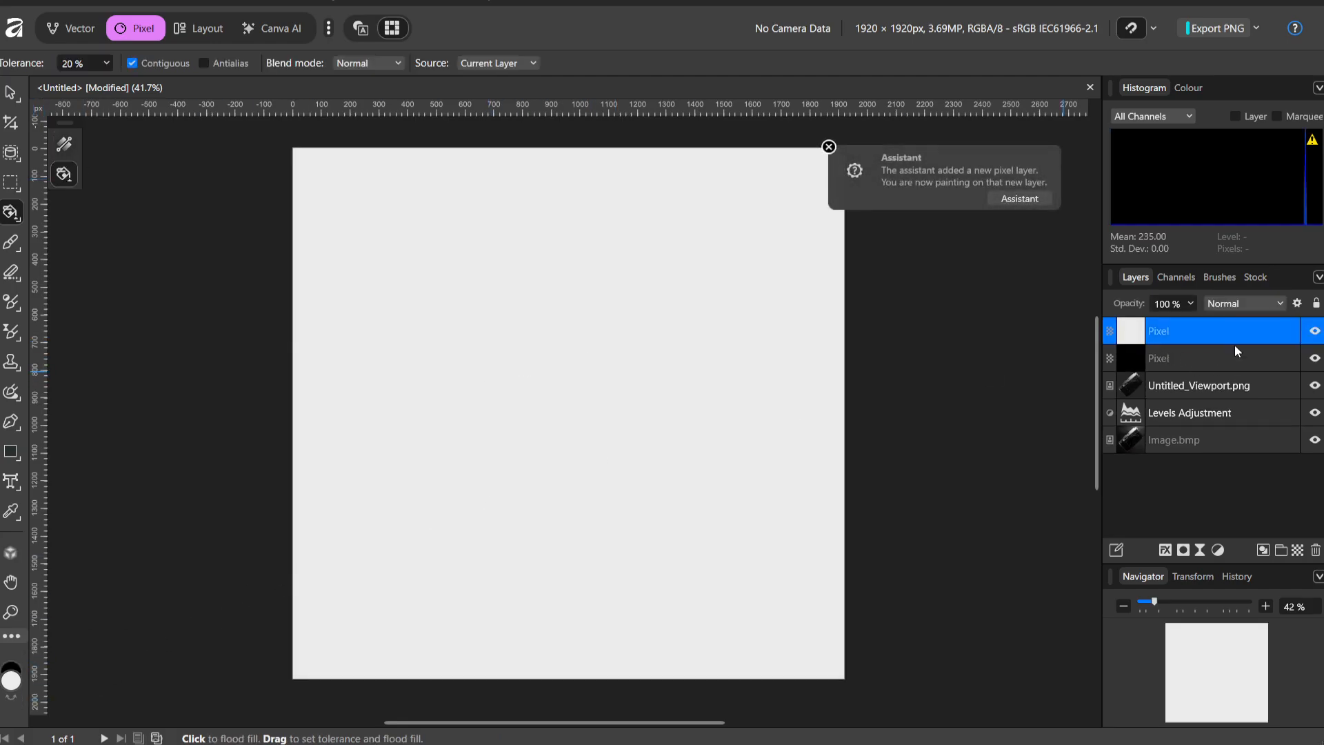
key(Delete)
key(Delete)
click(1223, 547)
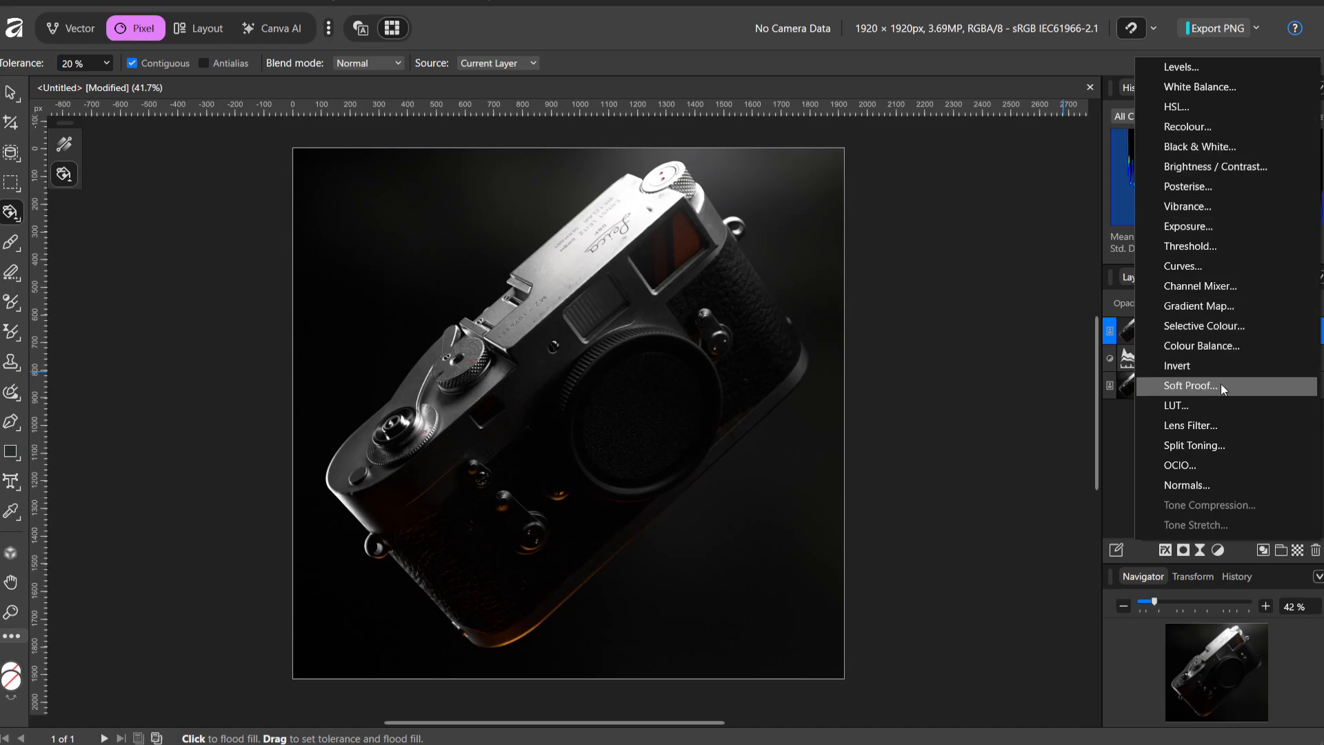
click(1199, 551)
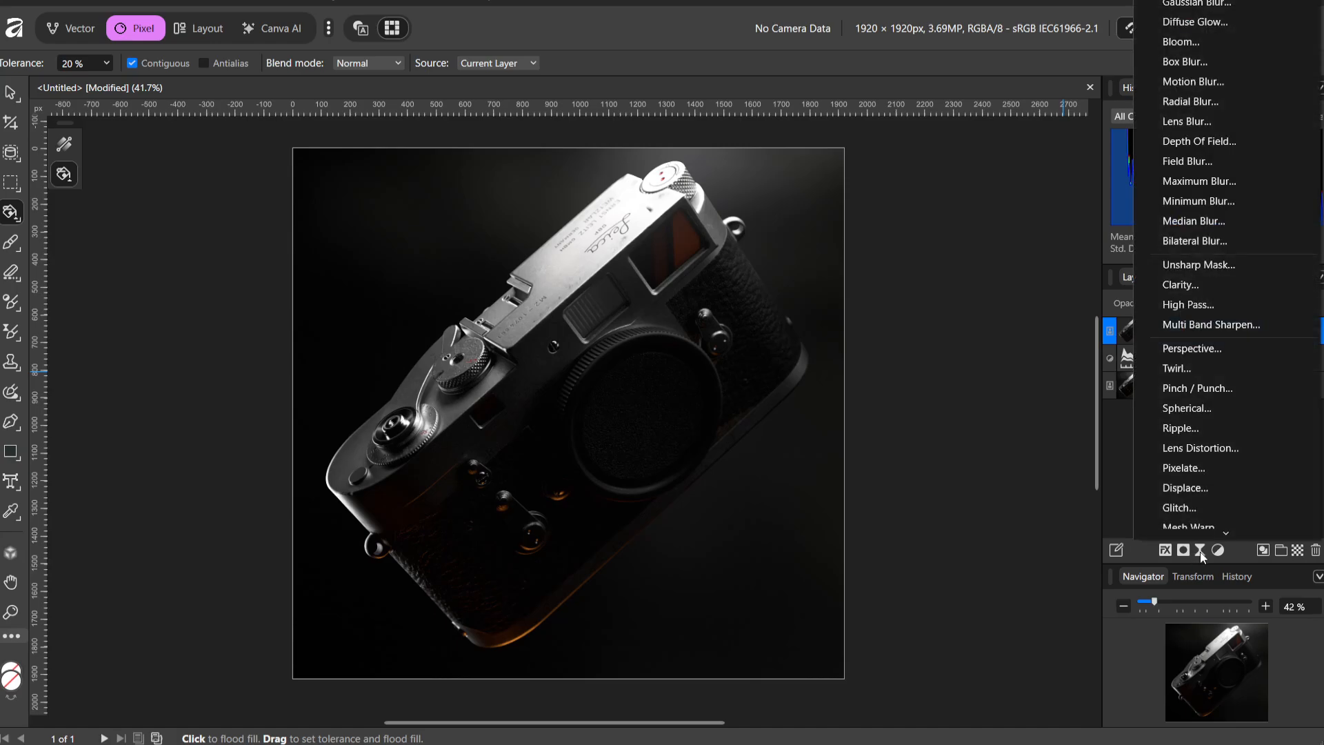
click(1262, 550)
key(ctrl+z)
Add a pixel layer above Untitled_Viewport.png and flood-fill it with orange #C55900
click(1296, 567)
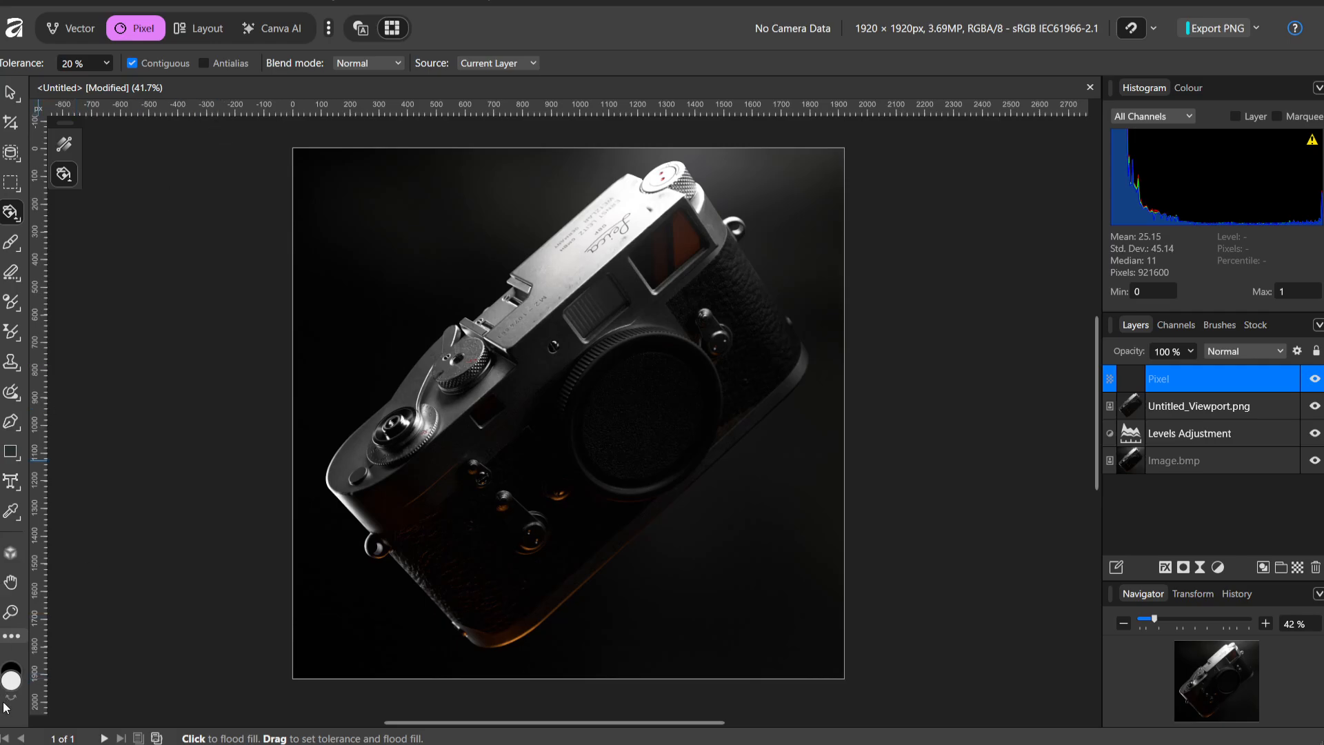
double_click(12, 683)
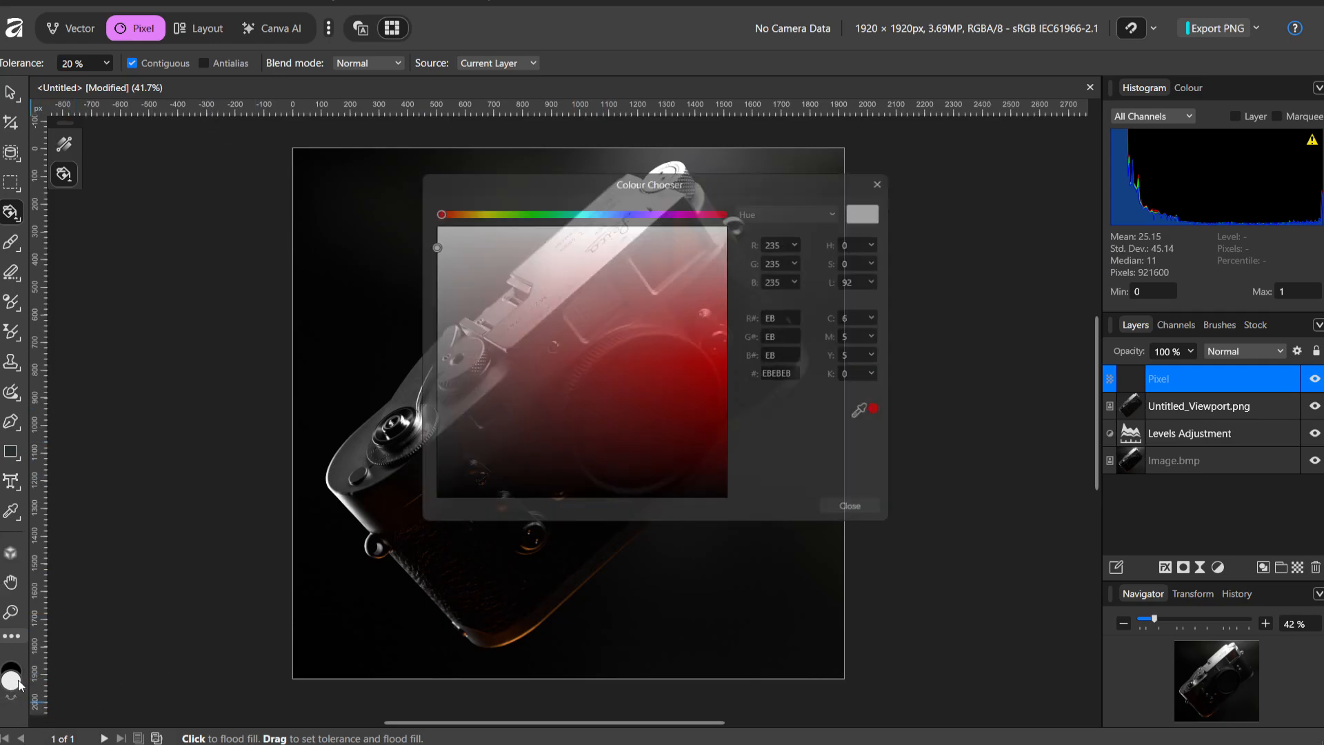
drag(448, 204, 449, 204)
click(864, 517)
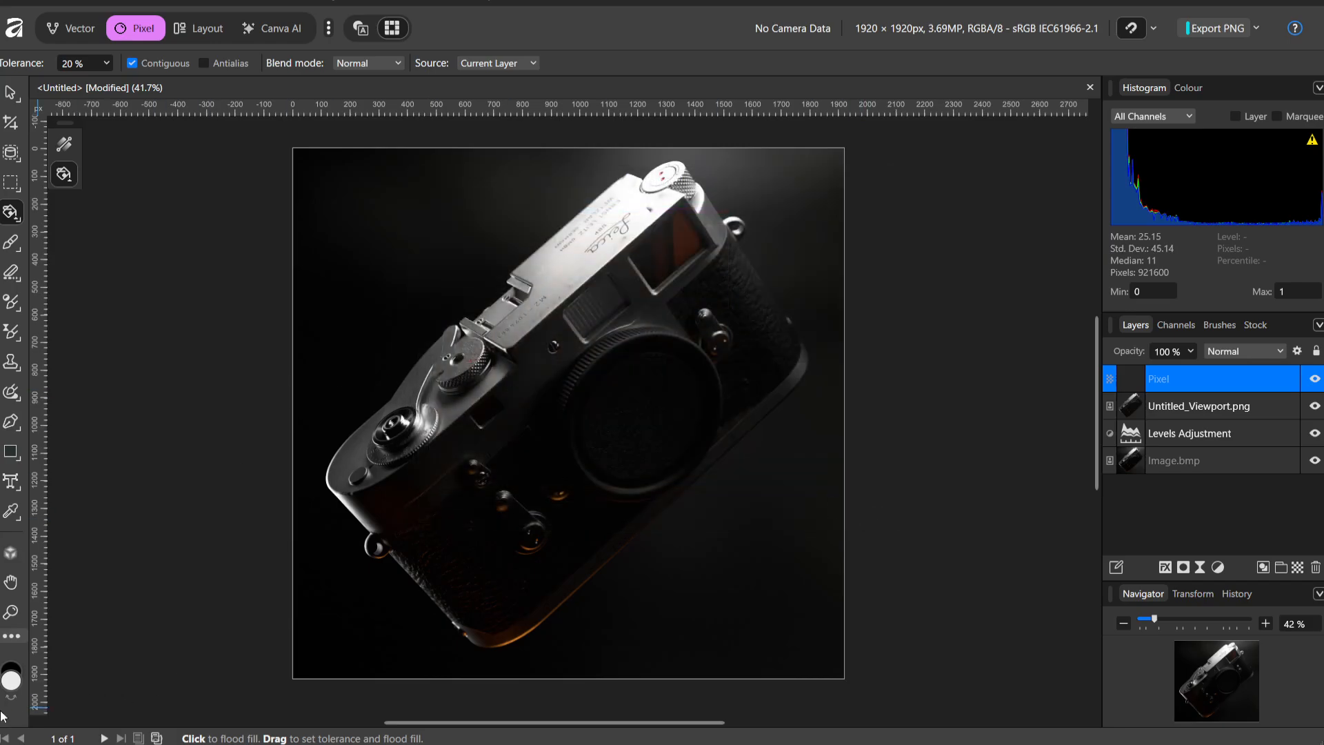
double_click(12, 681)
drag(615, 378, 742, 402)
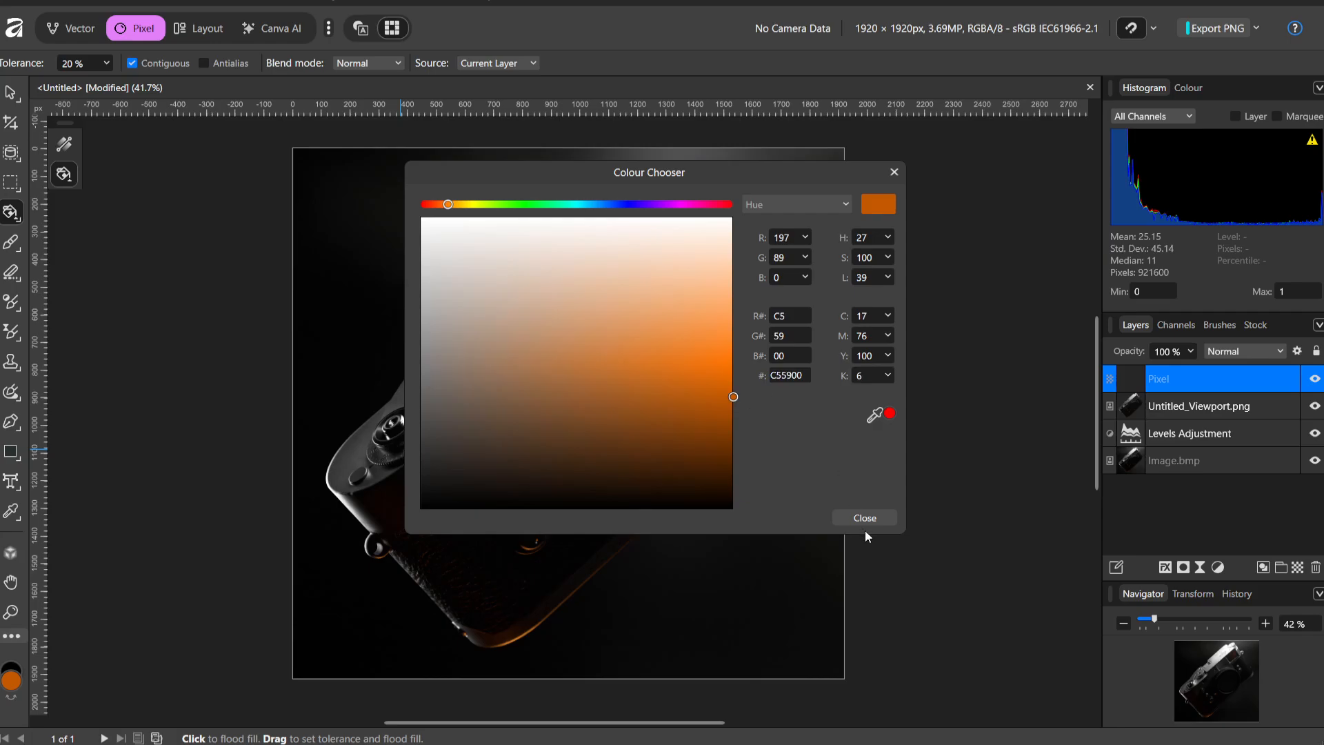
click(862, 515)
click(522, 311)
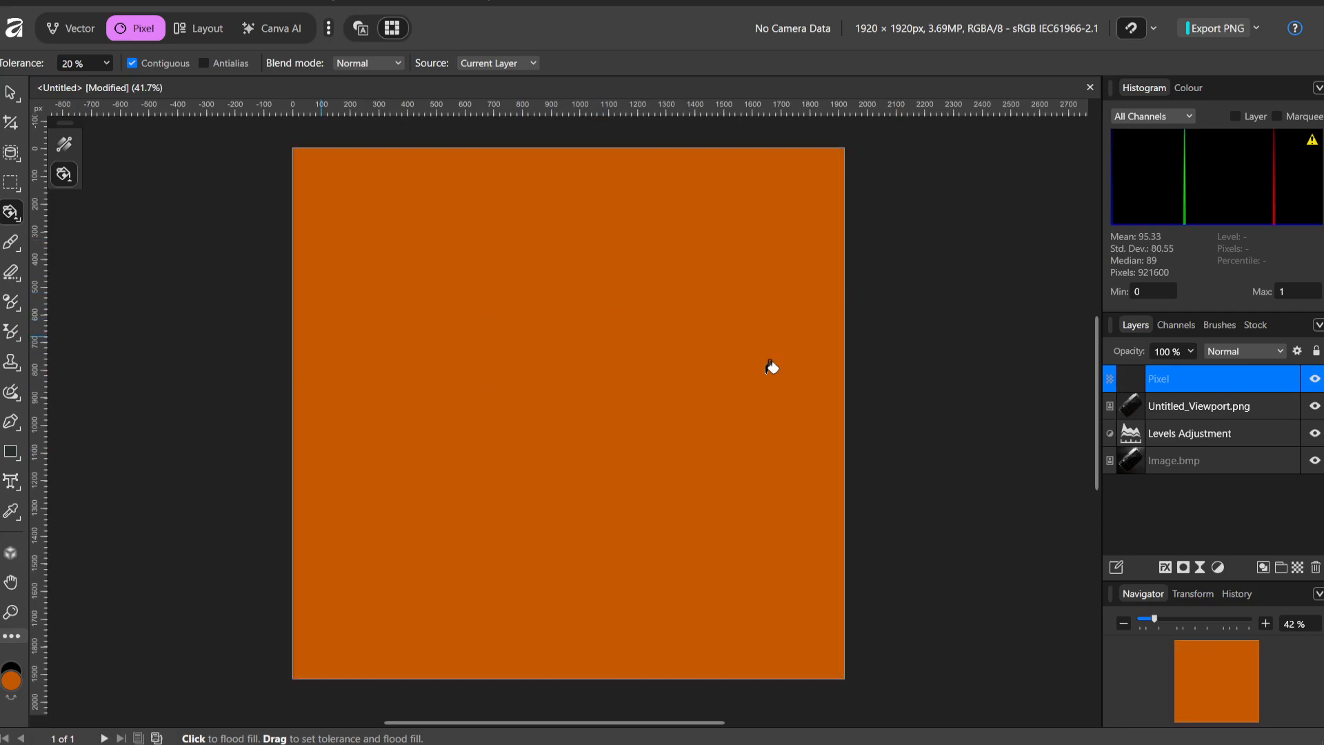
Mask the orange layer with a linear gradient fading from the canvas's lower-left corner up to the camera's top plate
click(1201, 569)
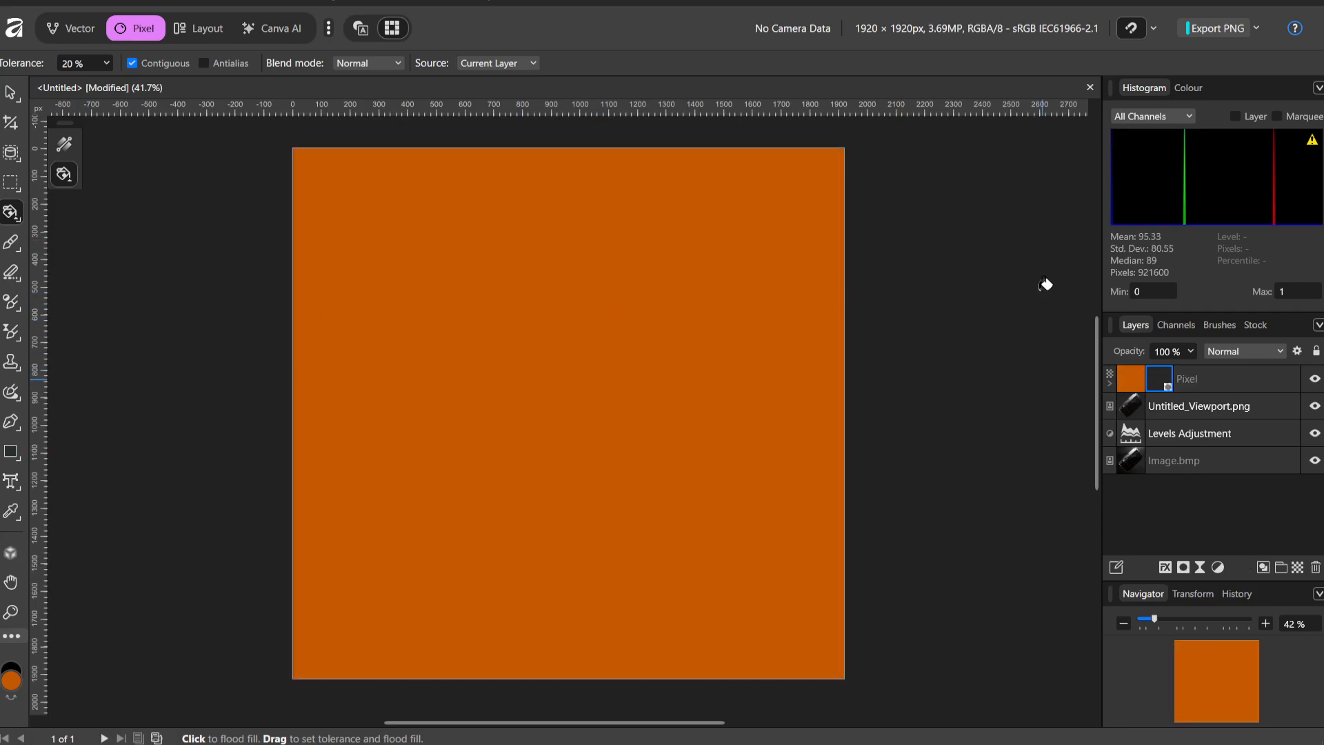
click(64, 144)
drag(341, 628, 579, 240)
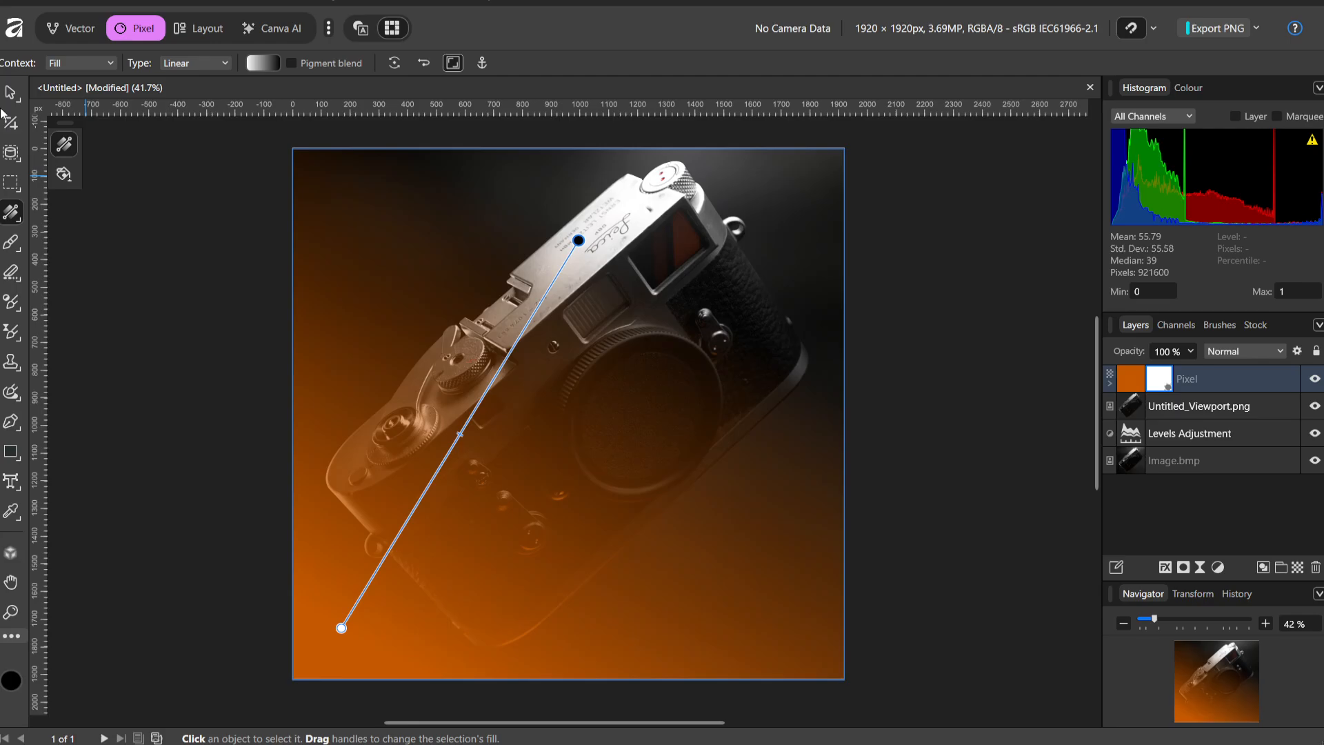
Place the masked orange layer beneath Untitled_Viewport.png and set its blend mode to Multiply and its opacity to 11%
click(10, 91)
drag(1136, 380, 1173, 420)
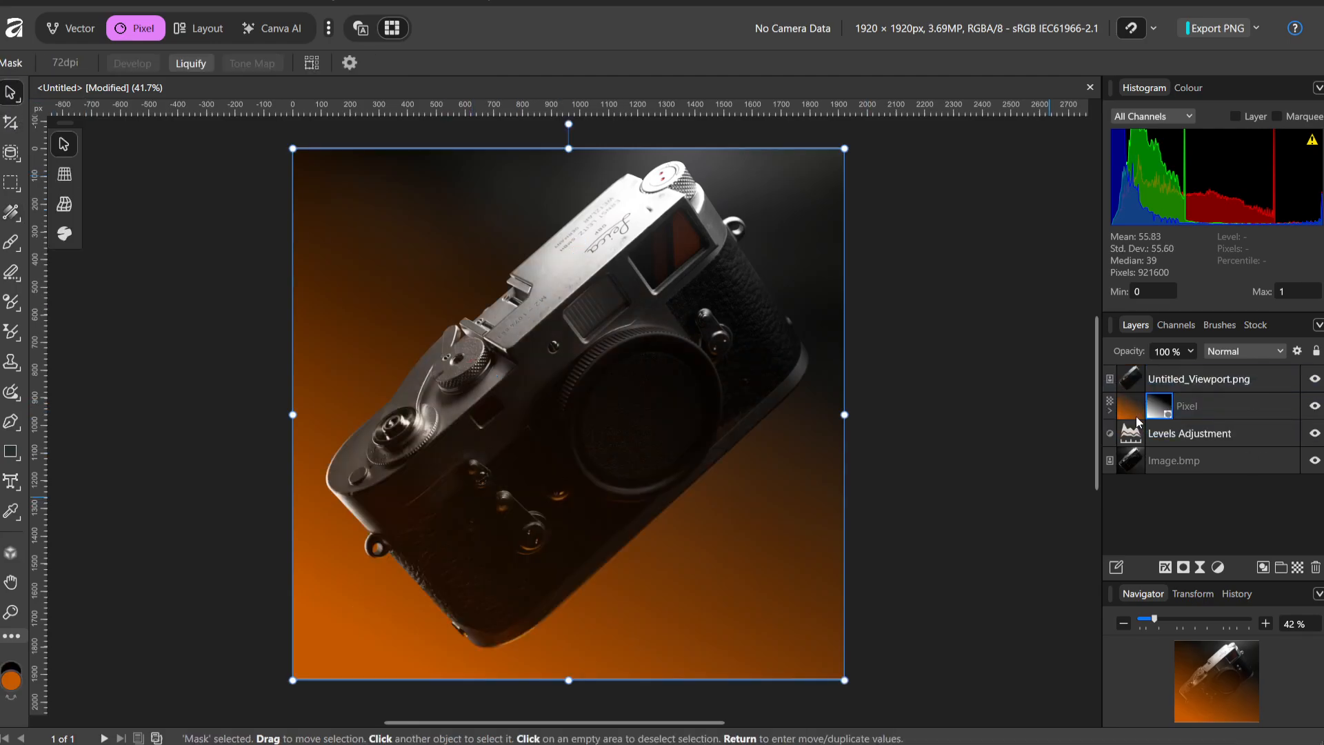
click(1219, 350)
click(1242, 422)
click(1191, 353)
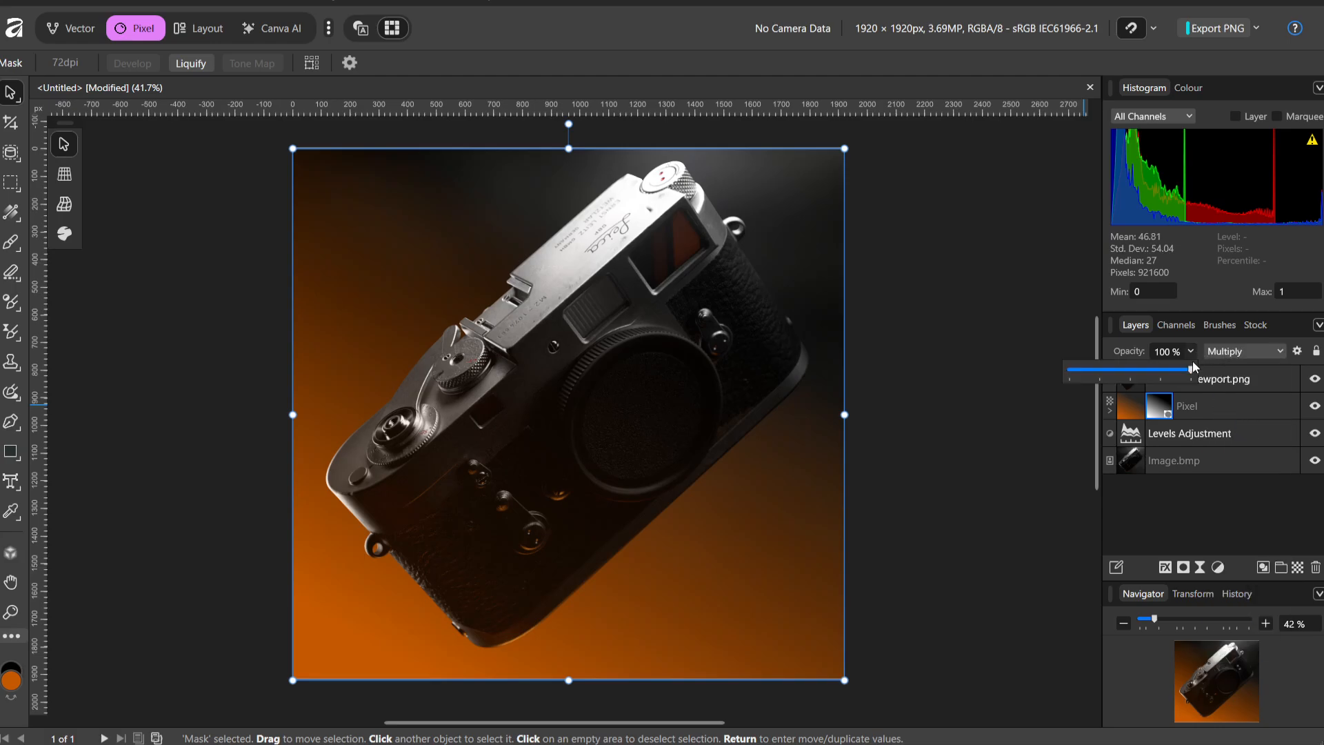
click(1191, 353)
drag(1193, 369, 1083, 371)
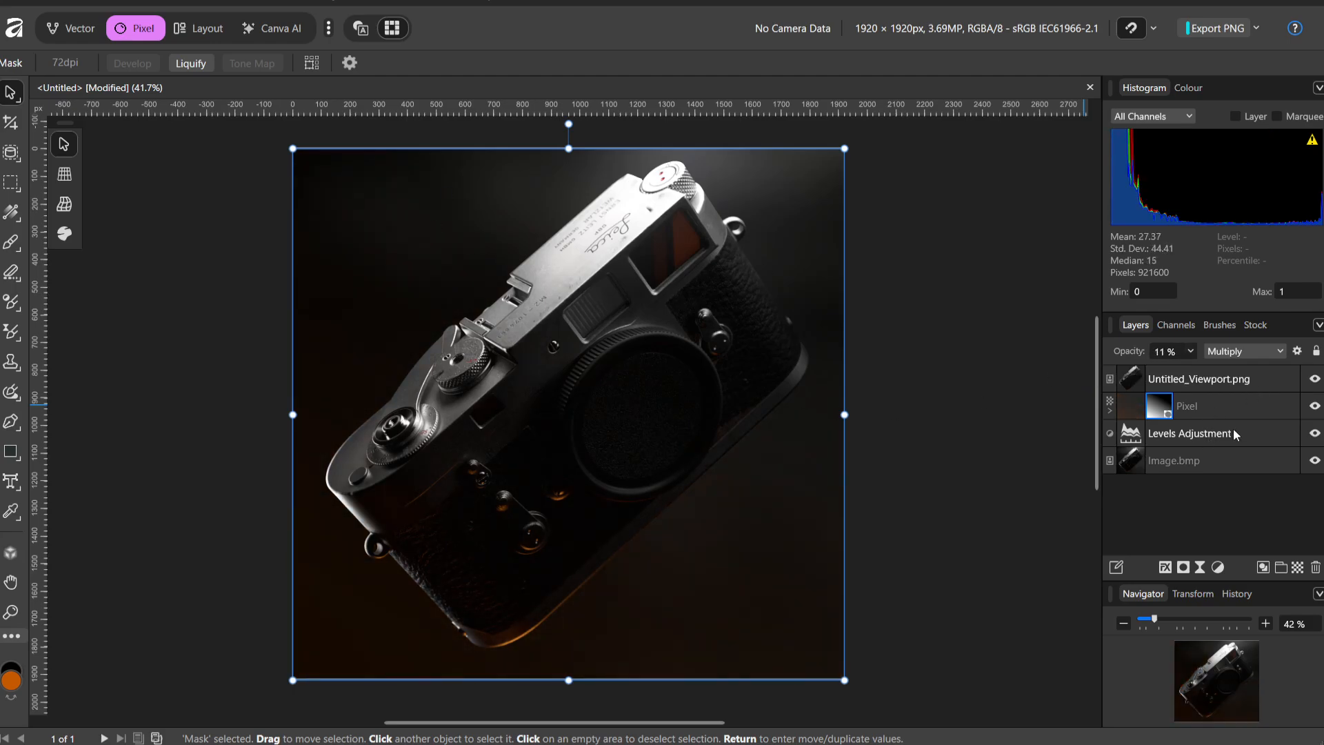
Select Image.bmp as the paste target, switch to Marmoset Toolbag, hide SM_LeicaM2_A and render the viewport to the clipboard
click(1214, 463)
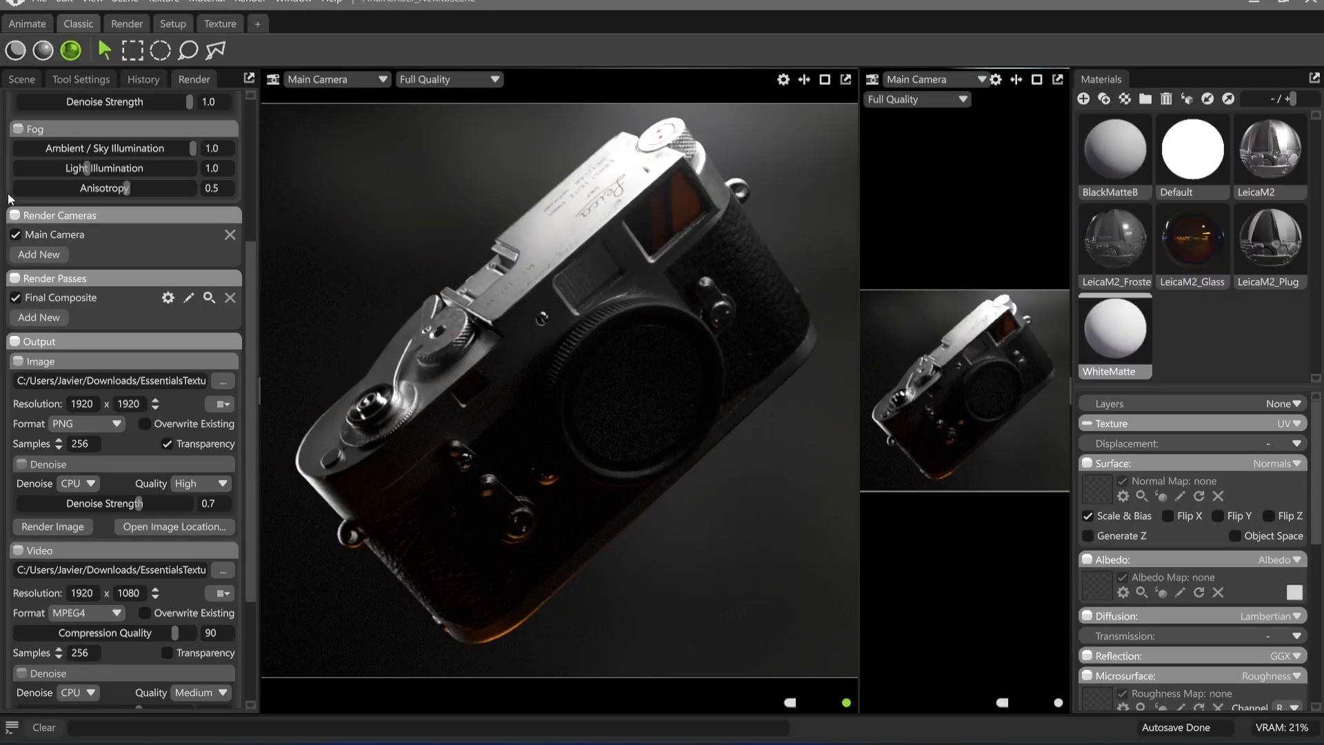
scroll(117, 179, up, 5)
click(21, 79)
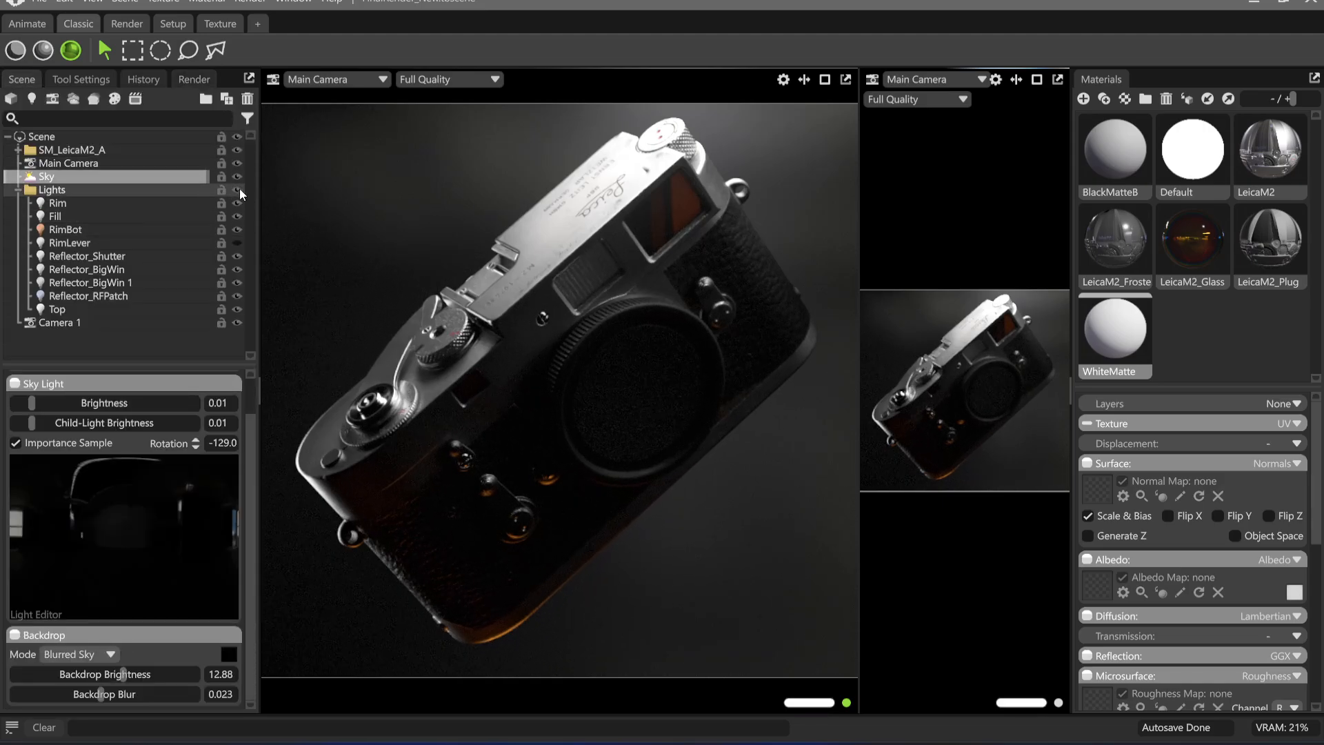
click(237, 150)
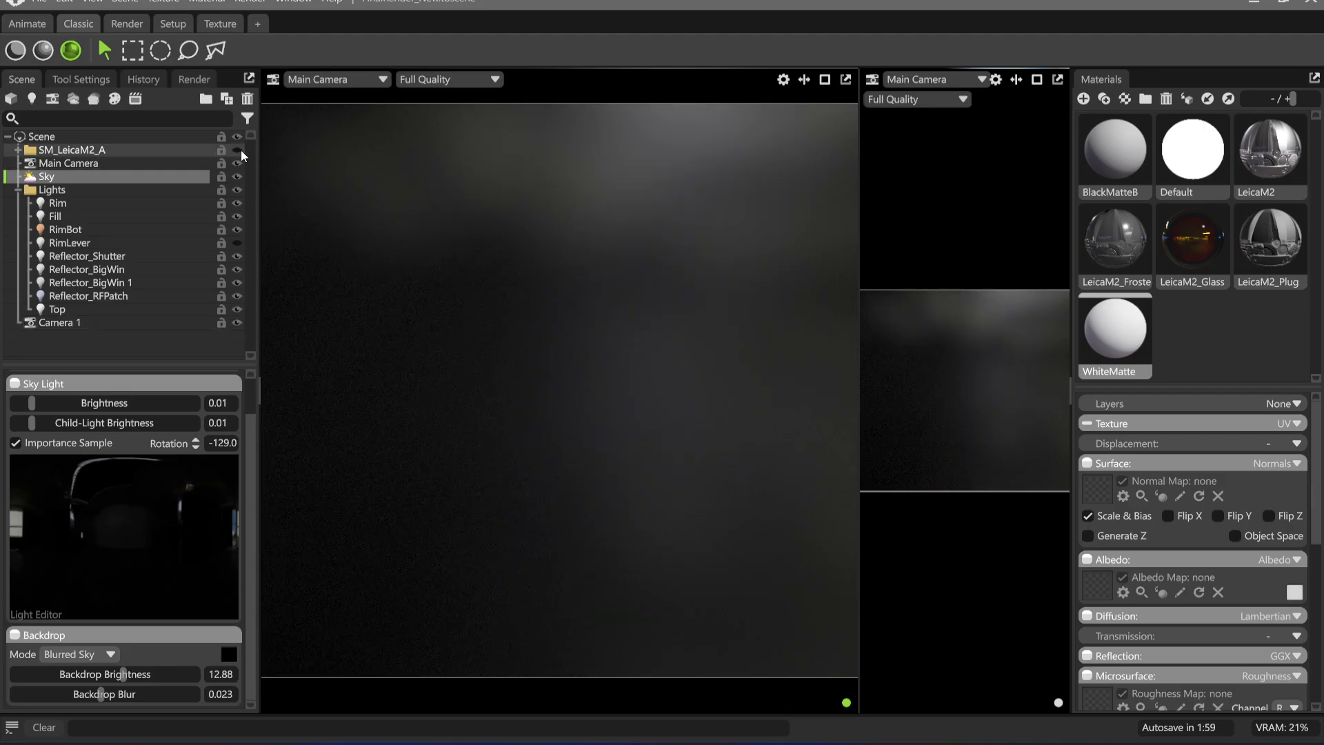
click(250, 4)
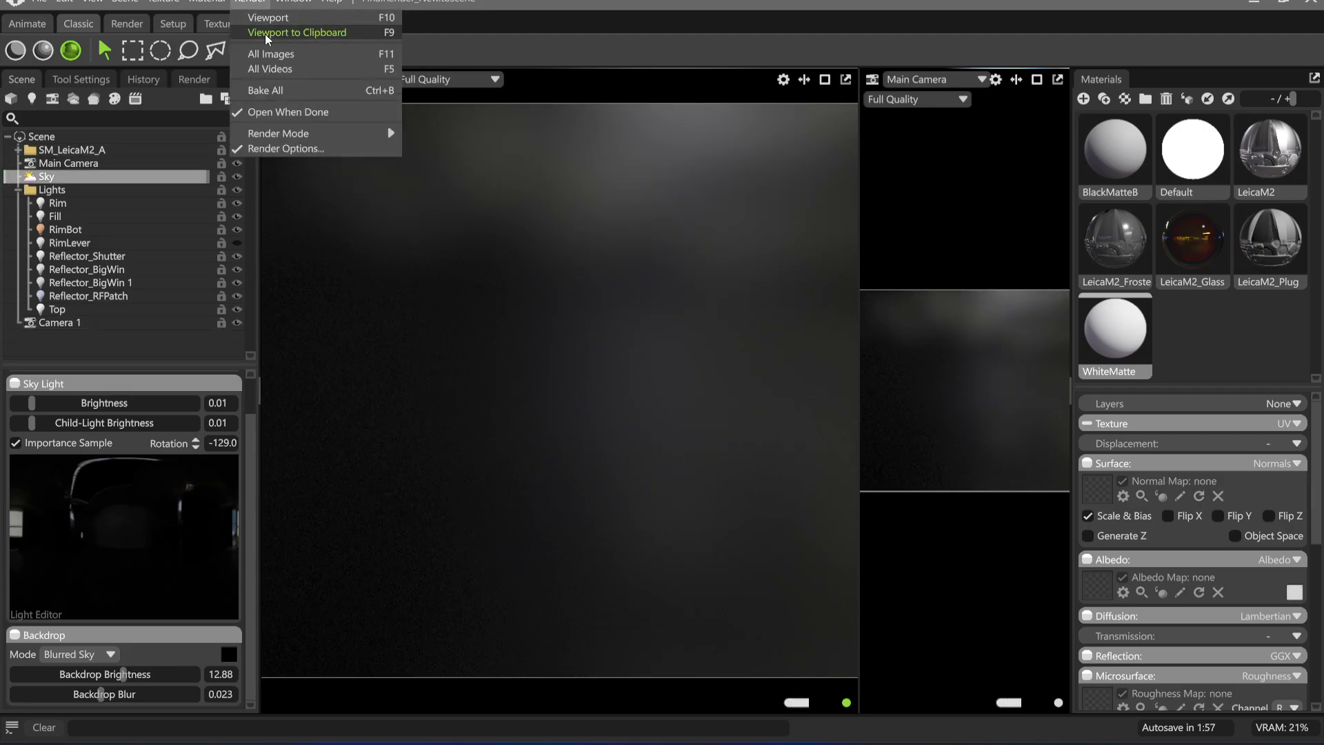
click(296, 33)
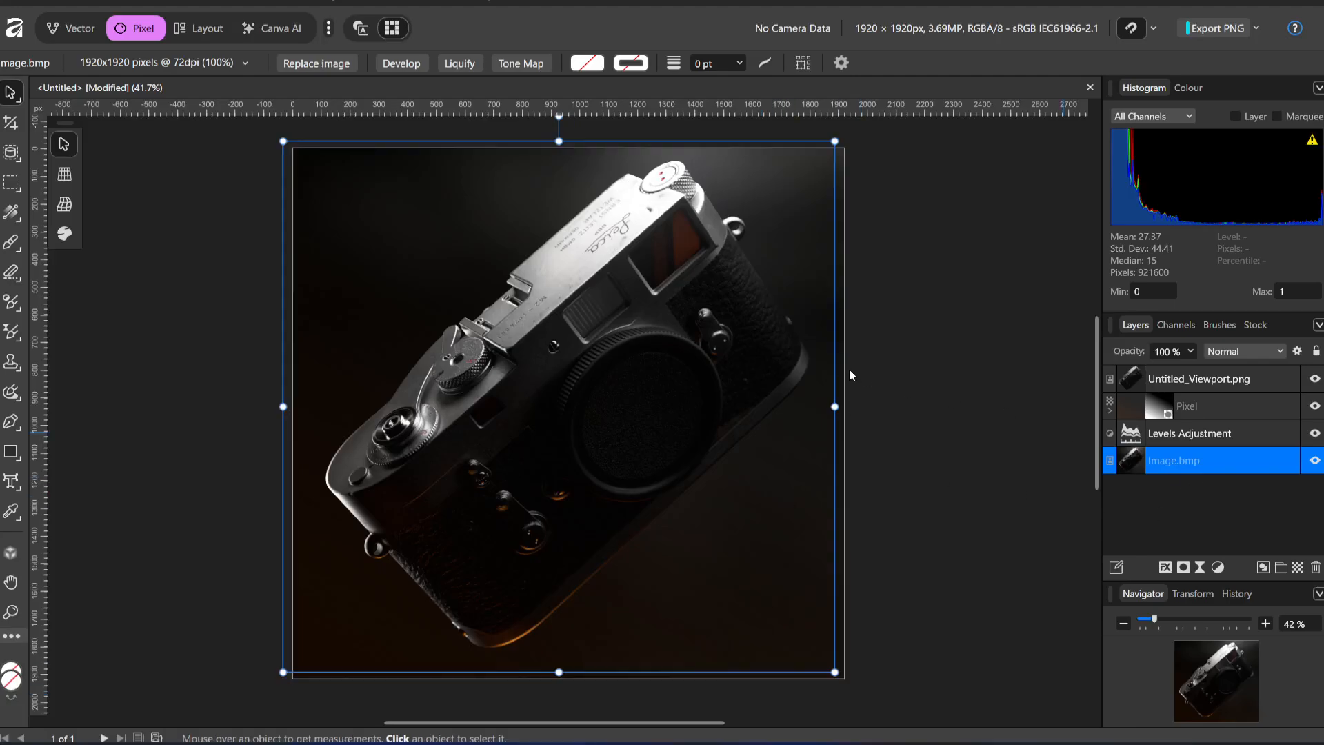
In Affinity, paste the empty backdrop render above Image.bmp, aligned with the canvas, and add a mask to it
drag(482, 307, 493, 315)
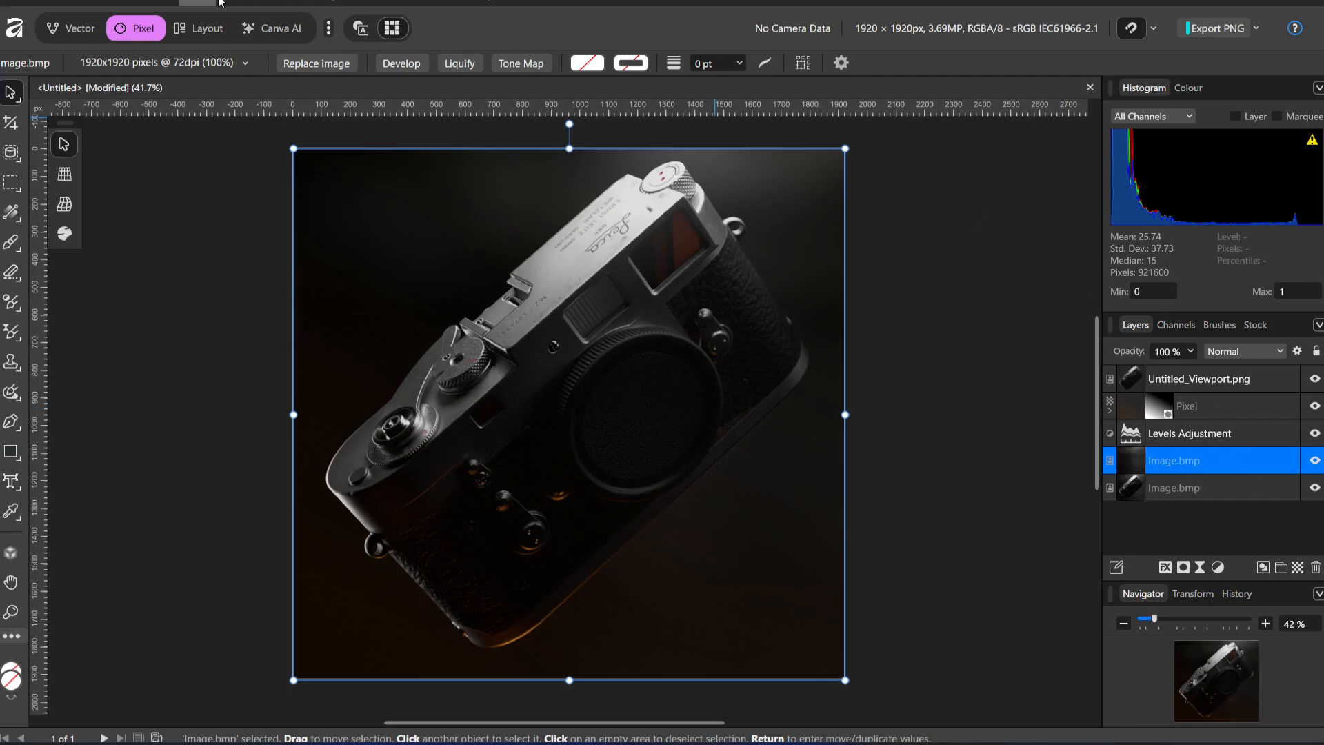
click(1181, 570)
Add a live Gaussian Blur with a 100 px radius directly above the masked backdrop layer
click(1214, 570)
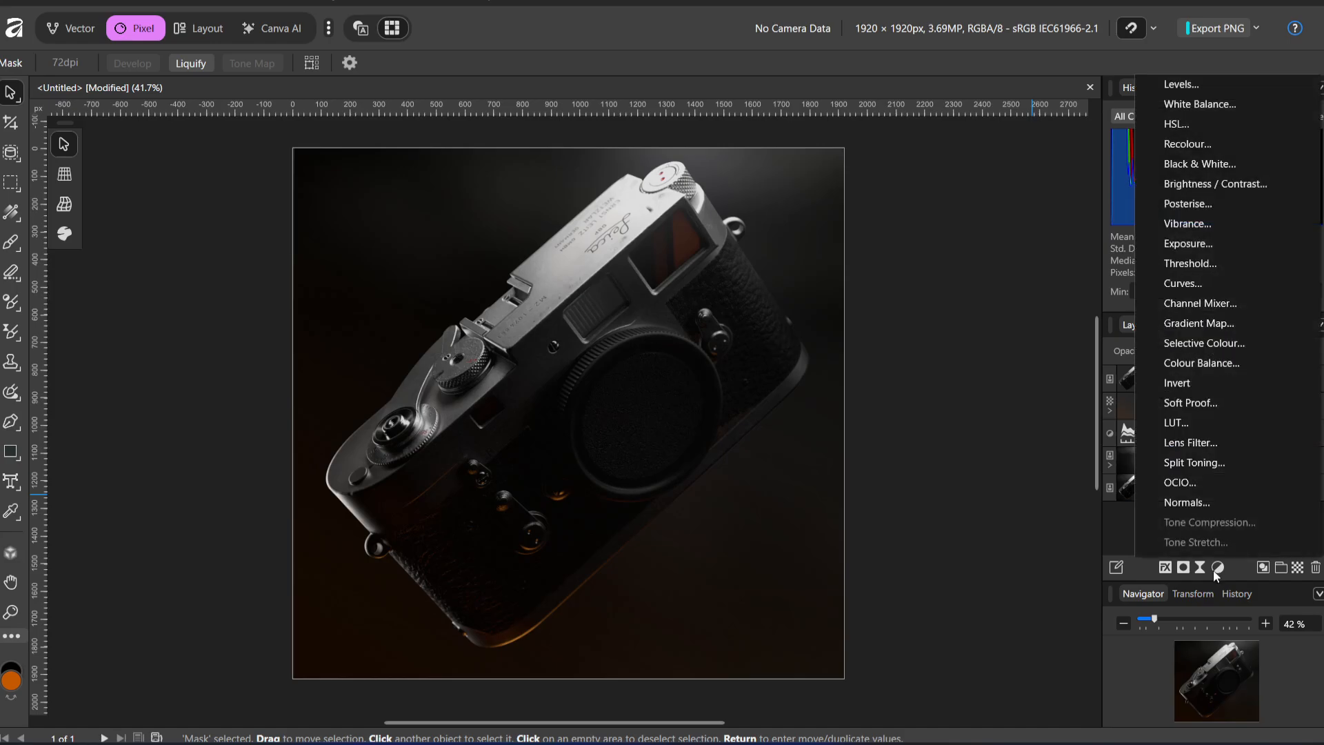
click(1199, 569)
scroll(1247, 144, down, 1)
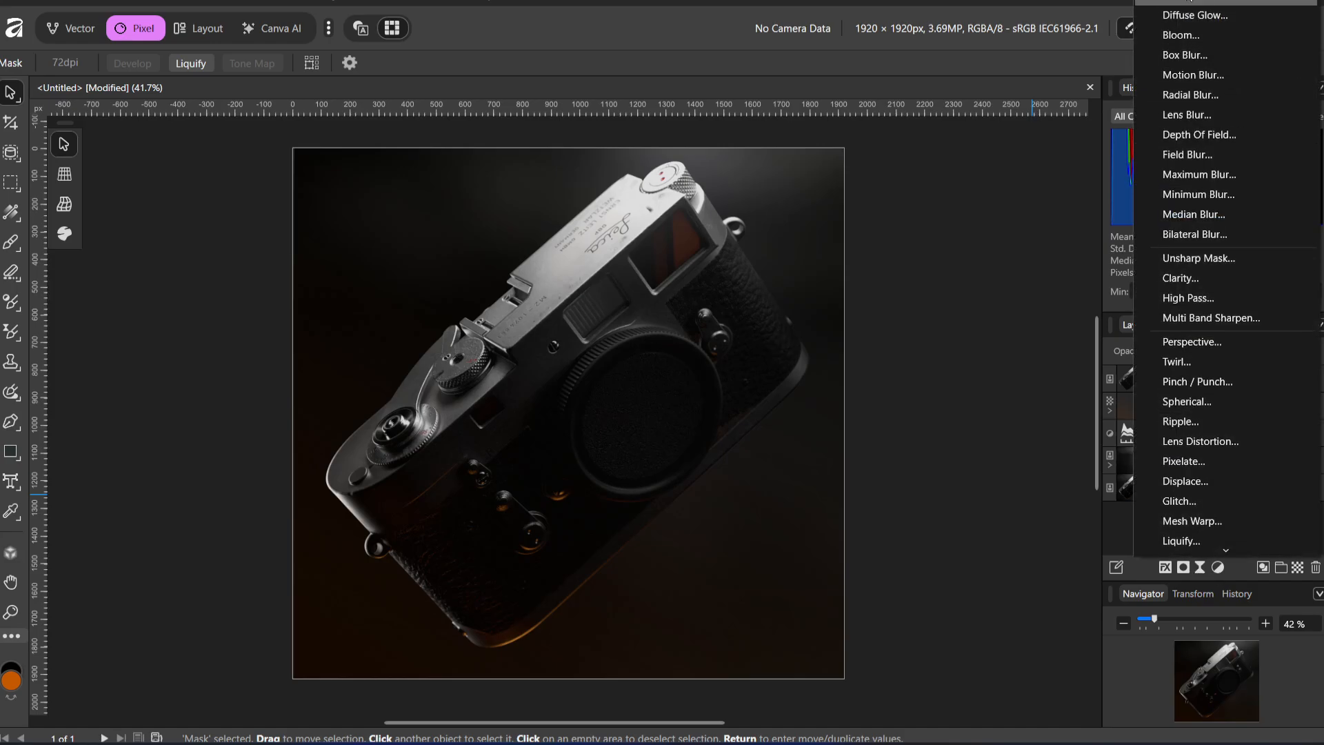
click(1189, 1)
drag(796, 654, 1045, 667)
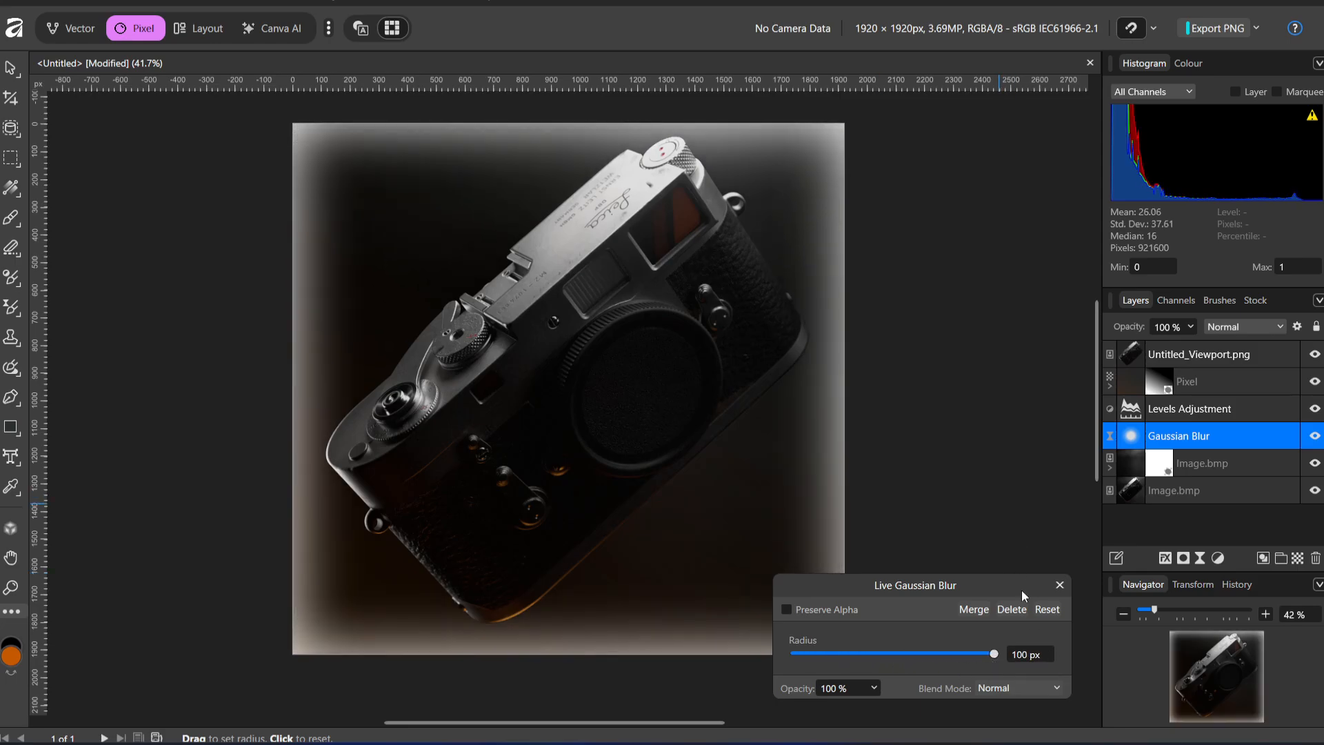
click(1059, 585)
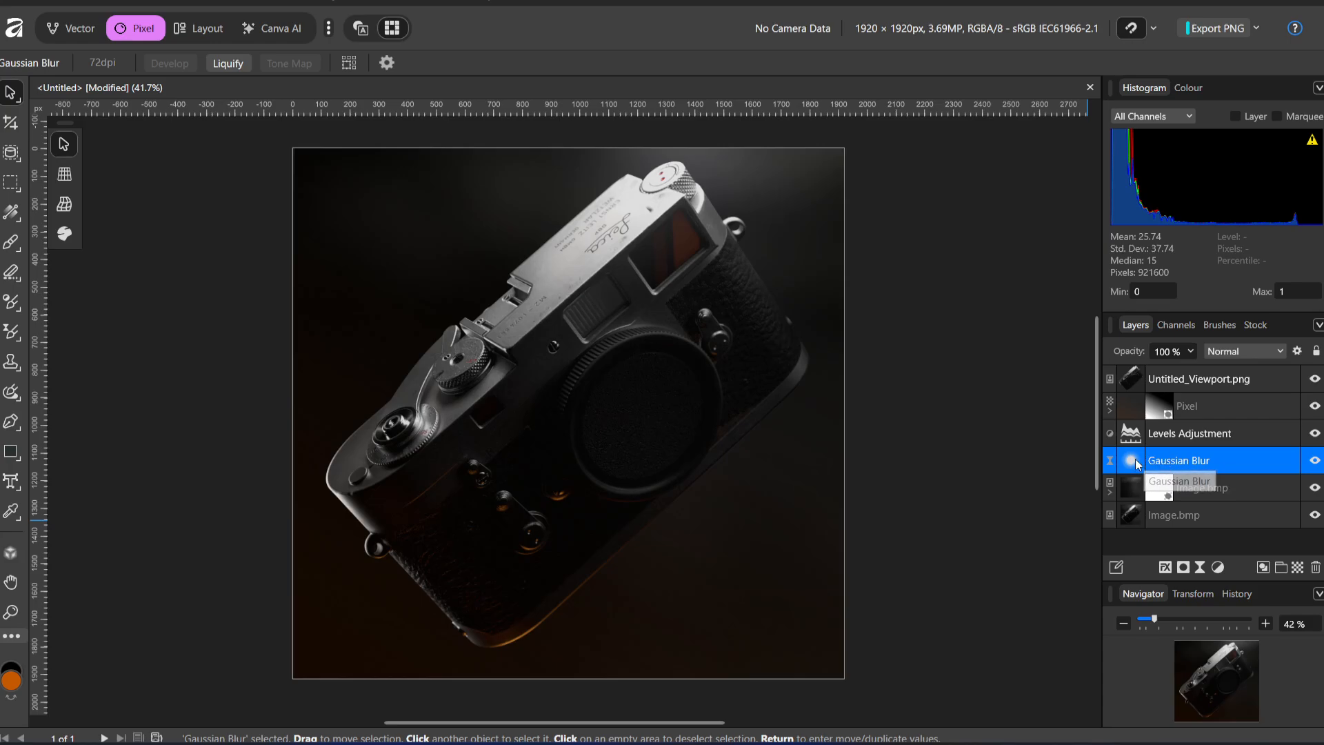
Delete the live Gaussian Blur layer and remove the mask from the empty backdrop layer
drag(1135, 460, 1173, 486)
key(Delete)
key(Delete)
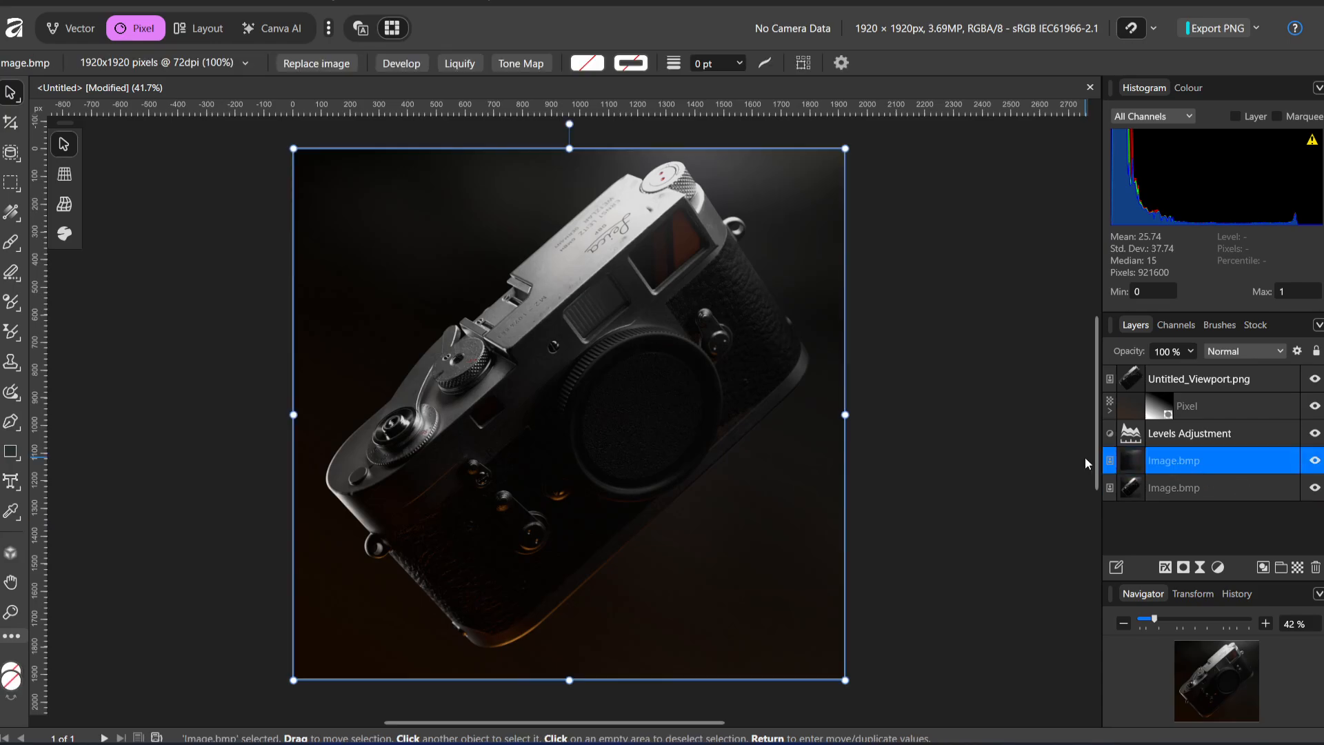
Switch to Marmoset Toolbag and set the sky's backdrop blur to 0.075
double_click(1159, 461)
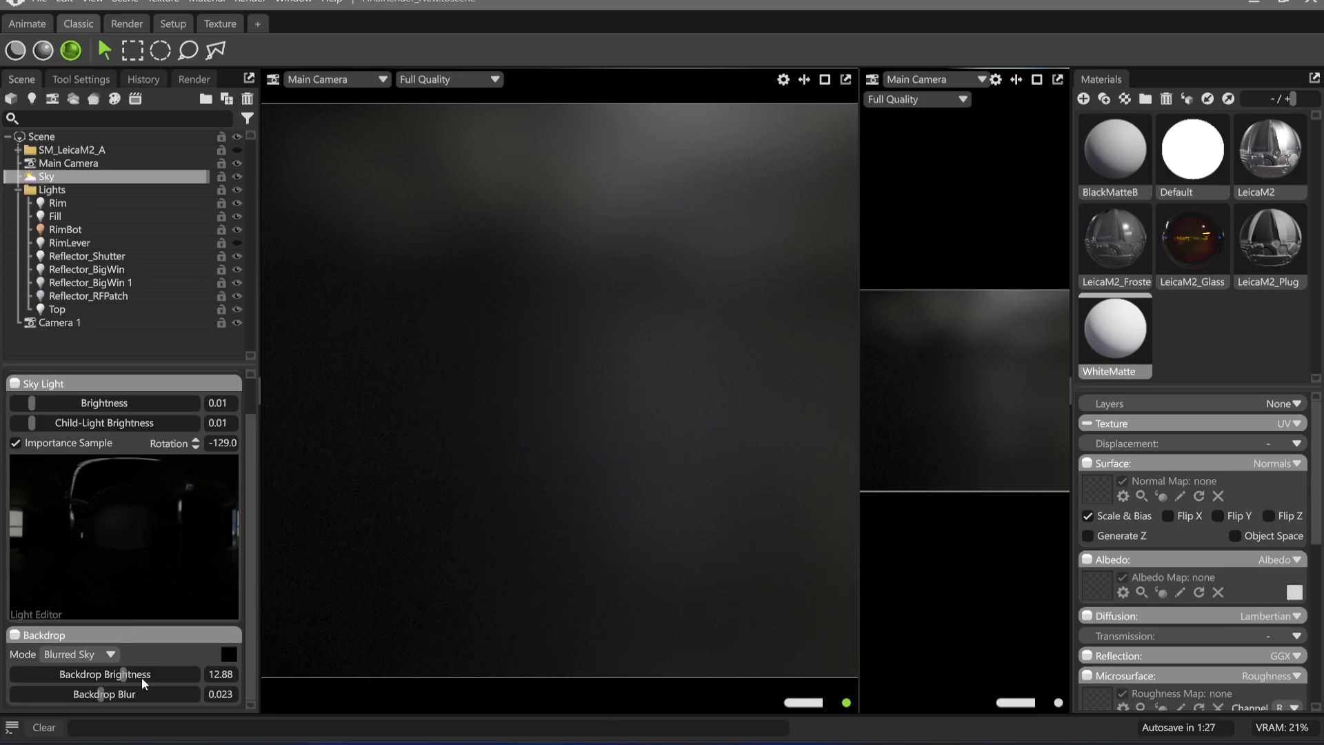
drag(101, 694, 173, 697)
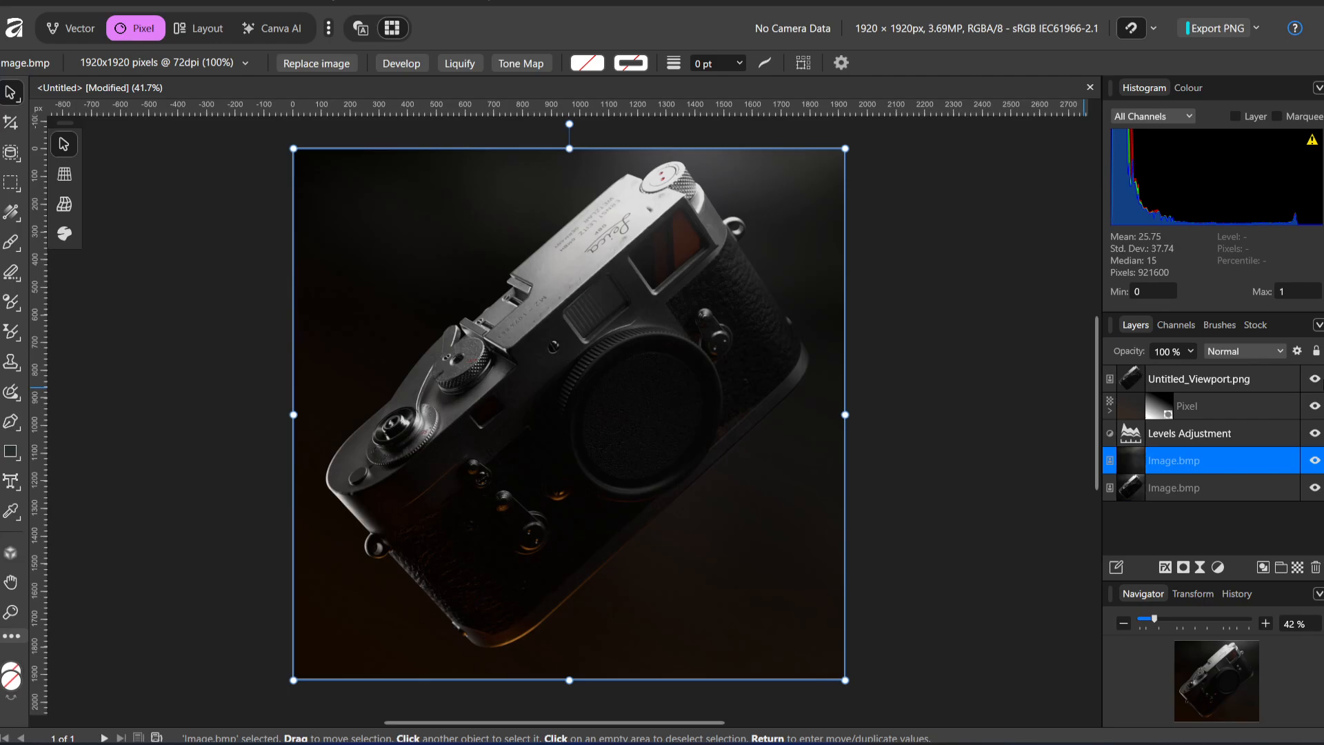
In Affinity, isolate the empty backdrop layer for inspection, hide it, and show the Levels, Pixel and Untitled_Viewport.png layers again
click(1315, 379)
click(1314, 405)
click(1314, 433)
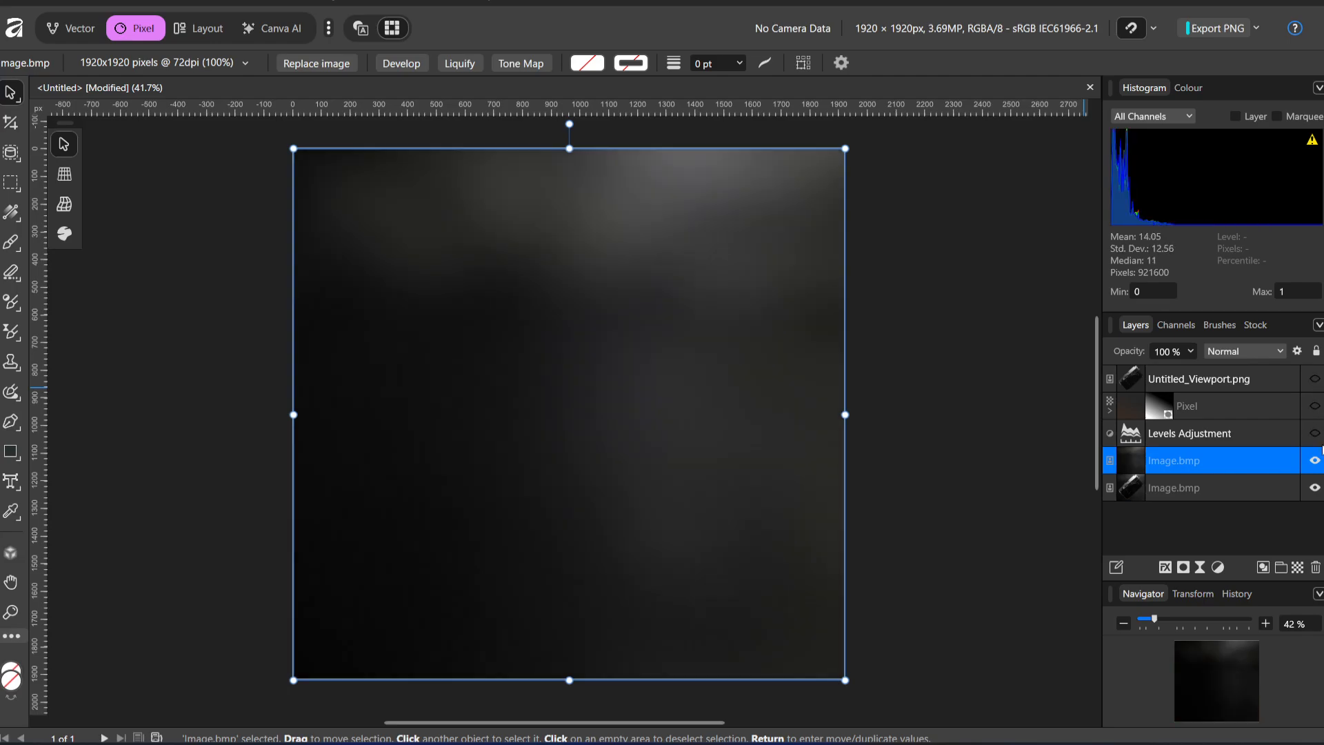
click(1314, 460)
click(1316, 435)
click(1315, 408)
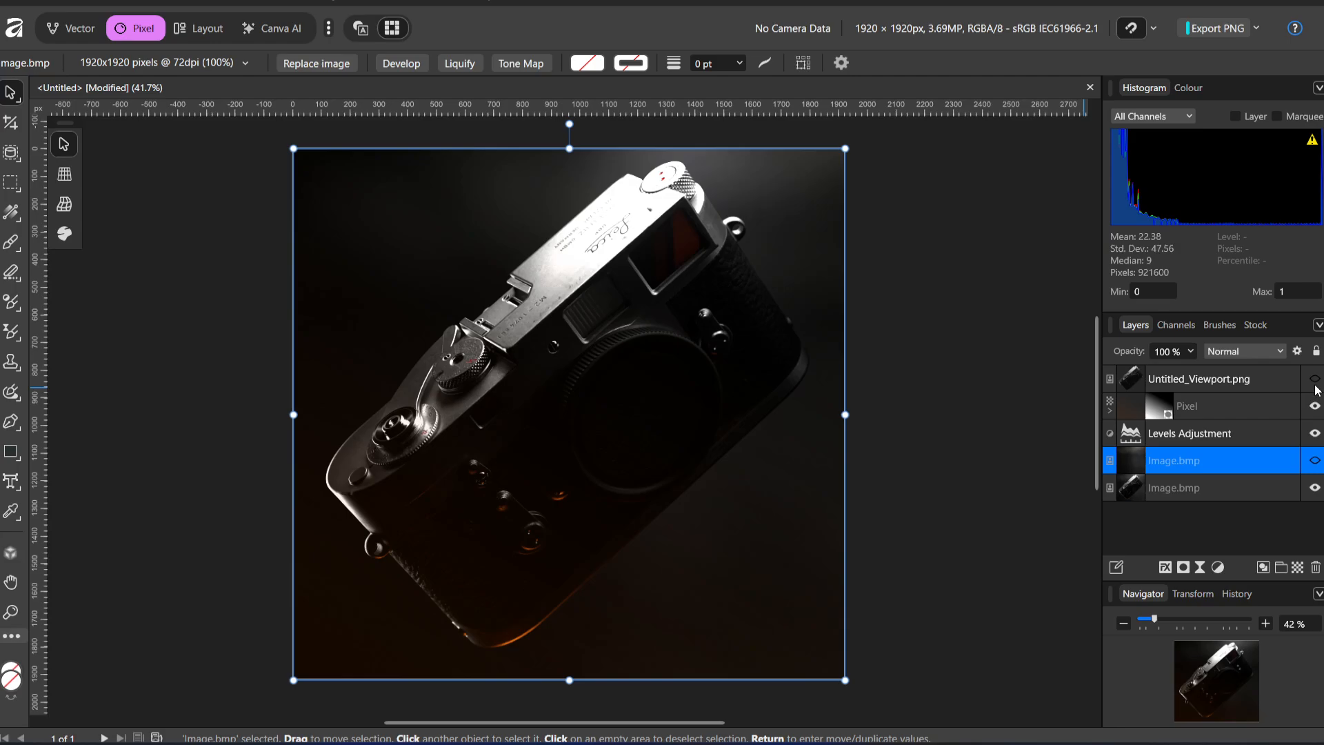
click(1316, 381)
Edit the Levels adjustment, setting the white level to 100% and the gamma to about 1.8
click(1124, 407)
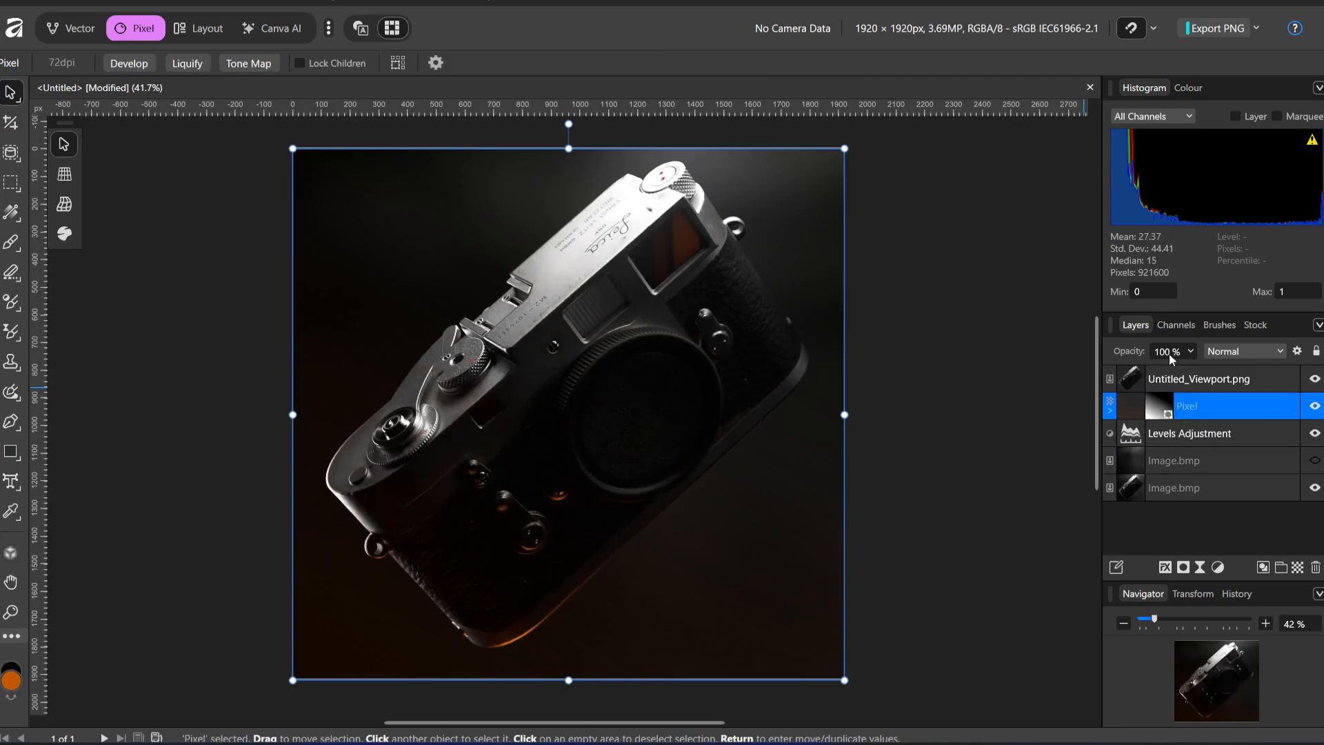
click(1177, 434)
double_click(1131, 433)
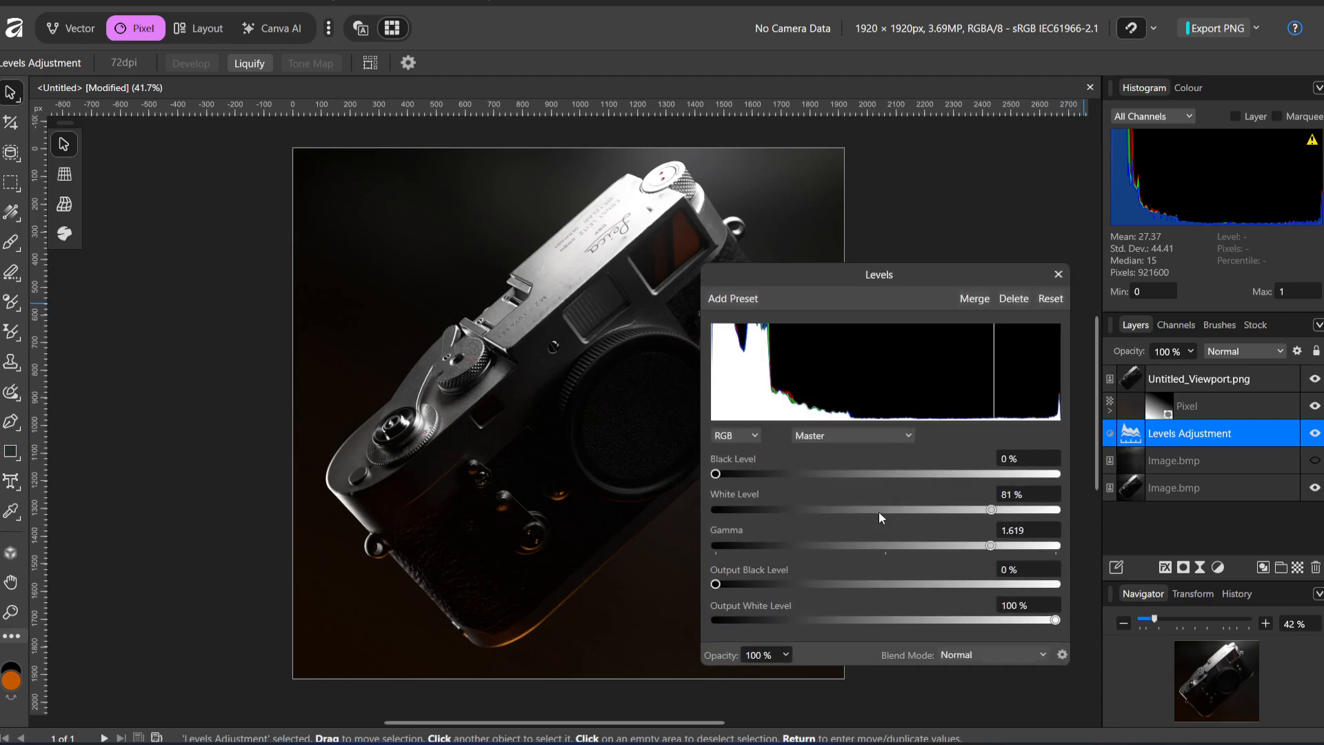
drag(1054, 549, 1041, 549)
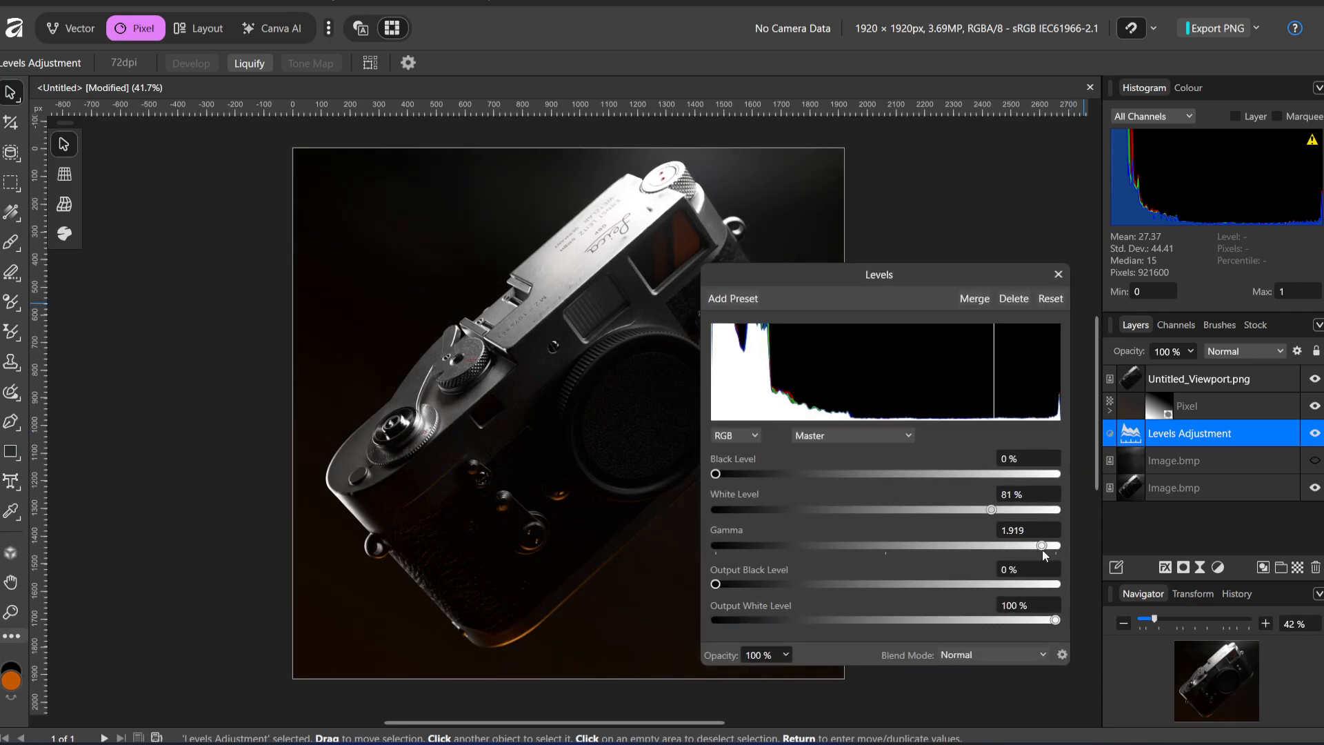
drag(998, 511, 1082, 528)
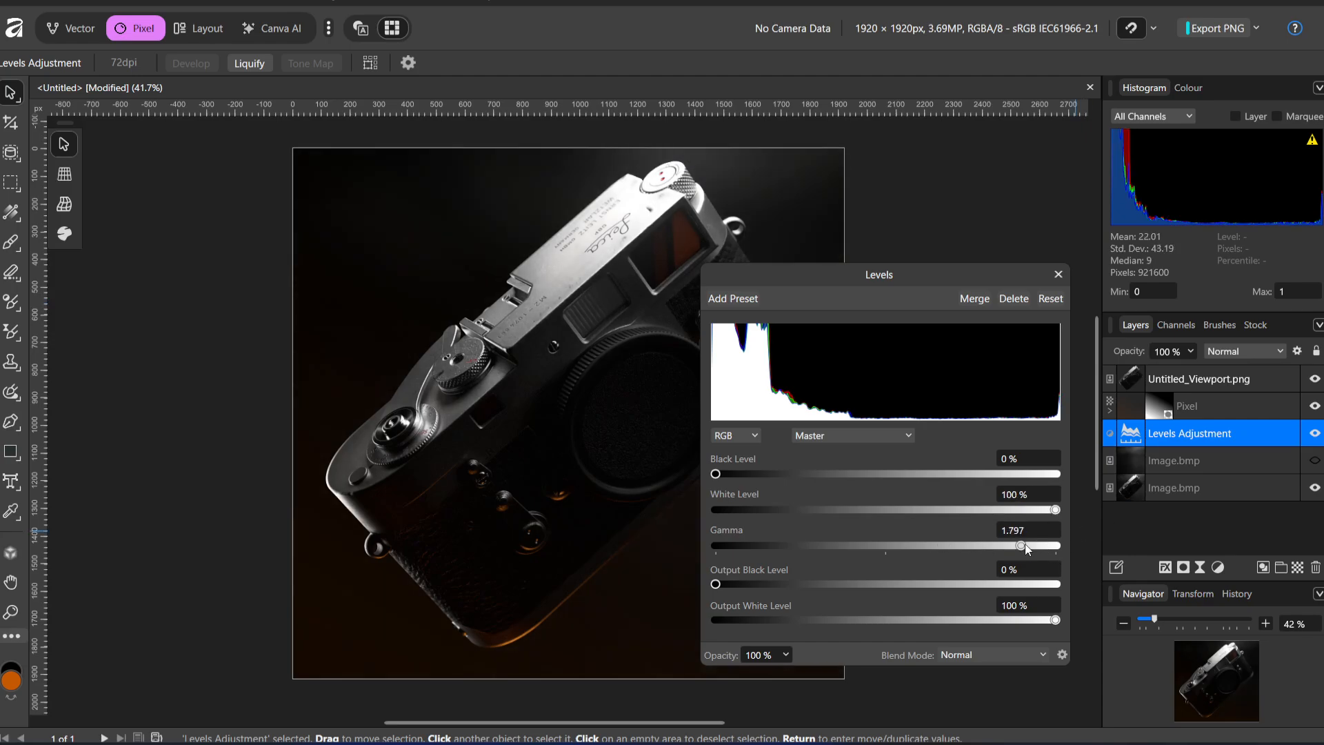
click(1059, 275)
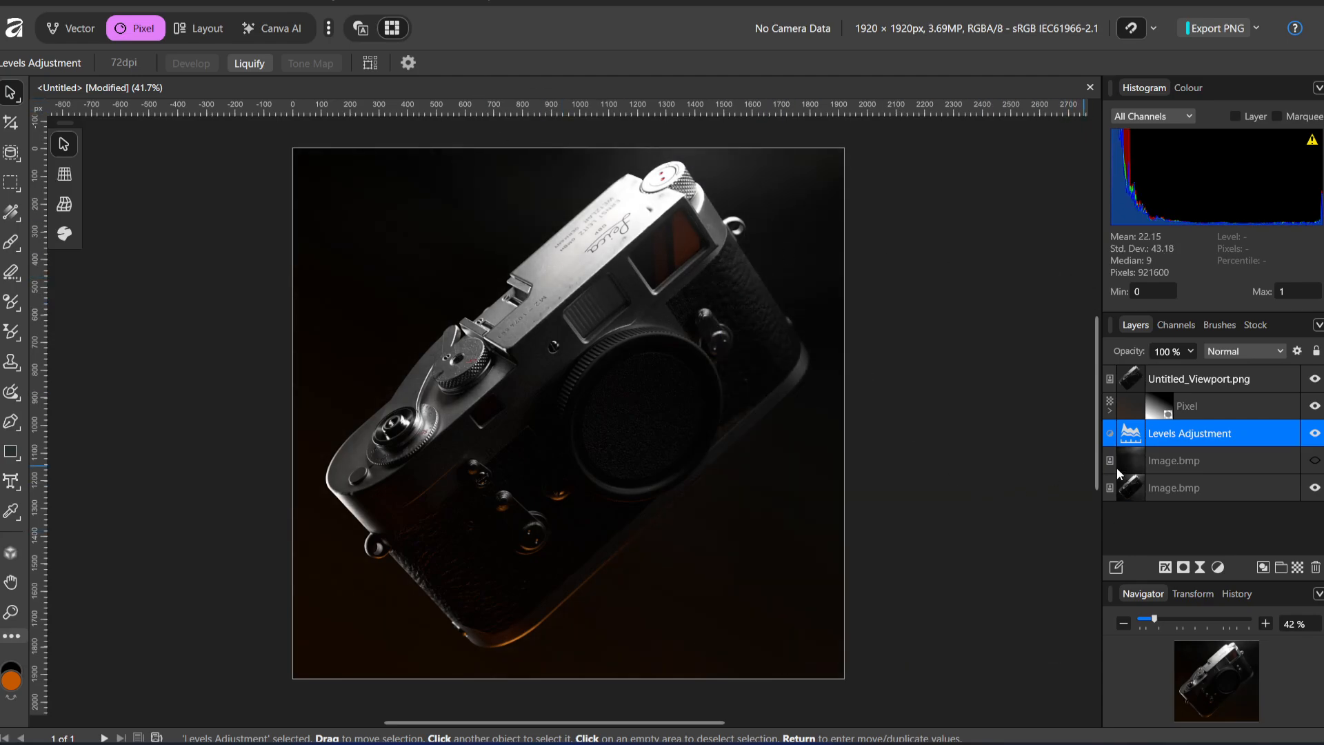
Adjust the opacity of the masked orange Pixel layer
click(1121, 401)
click(1191, 351)
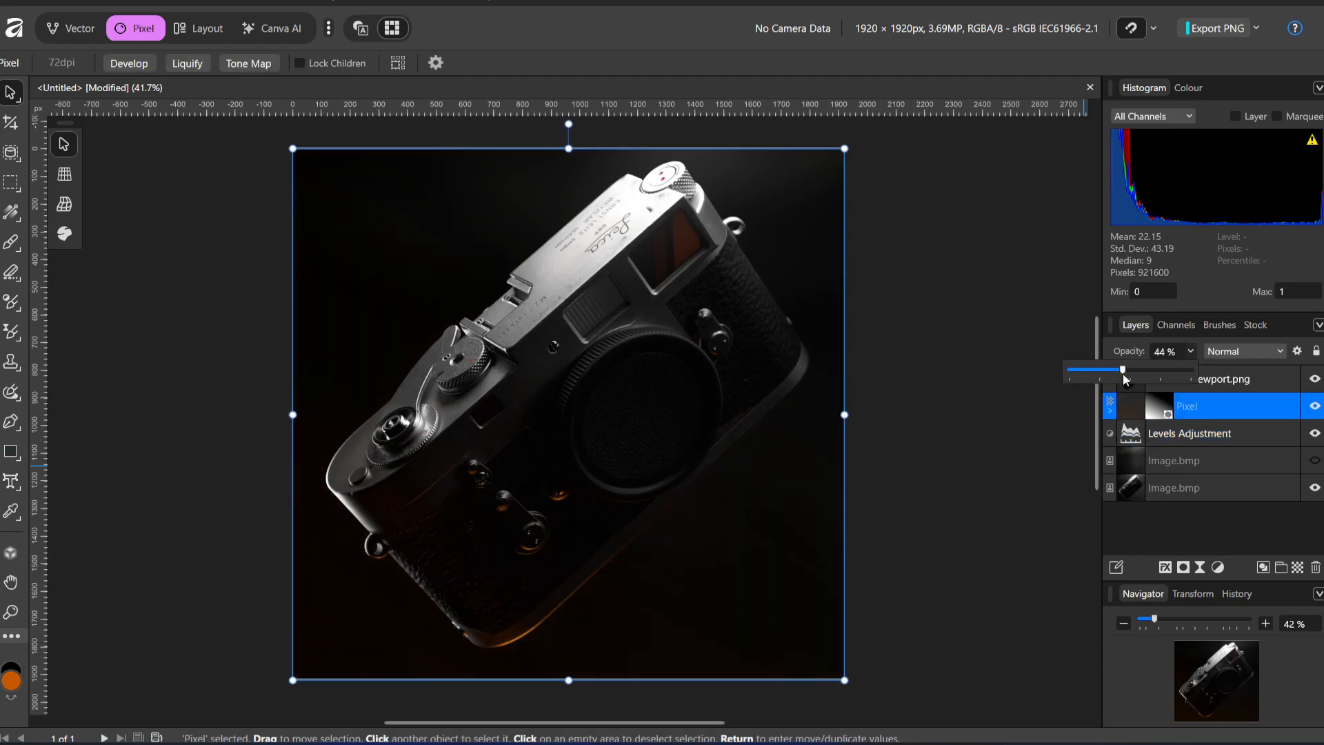
drag(1136, 374, 1173, 373)
In Marmoset Toolbag, show SM_LeicaM2_A again and reduce the sky's backdrop brightness to 0.998
click(243, 290)
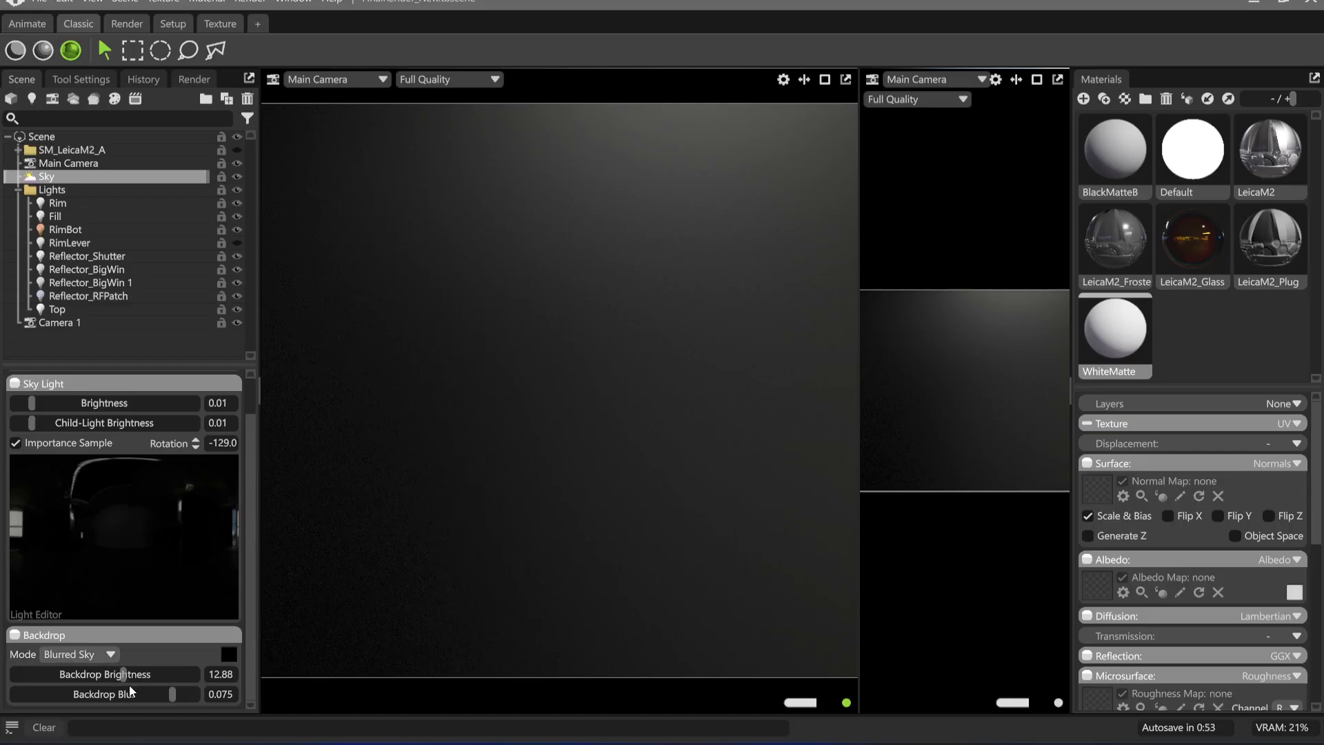
drag(123, 675, 81, 674)
click(237, 150)
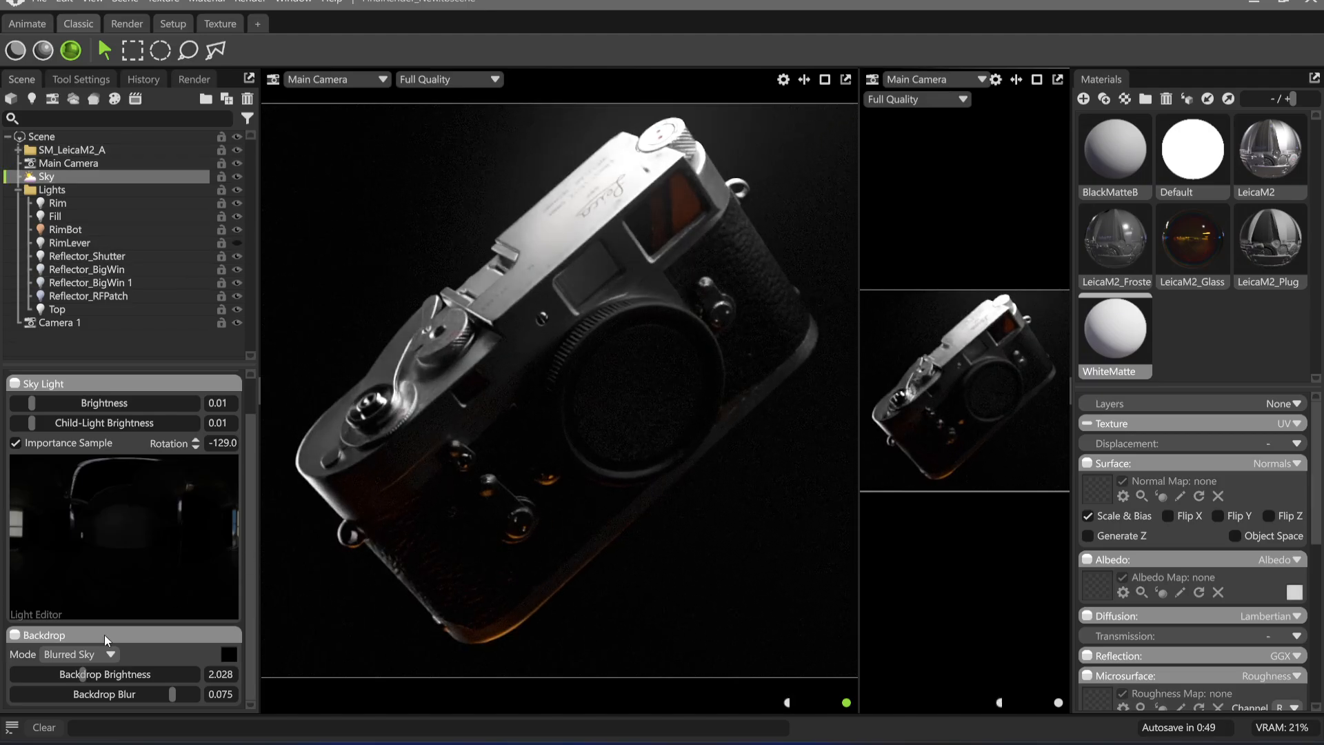
drag(83, 675, 96, 674)
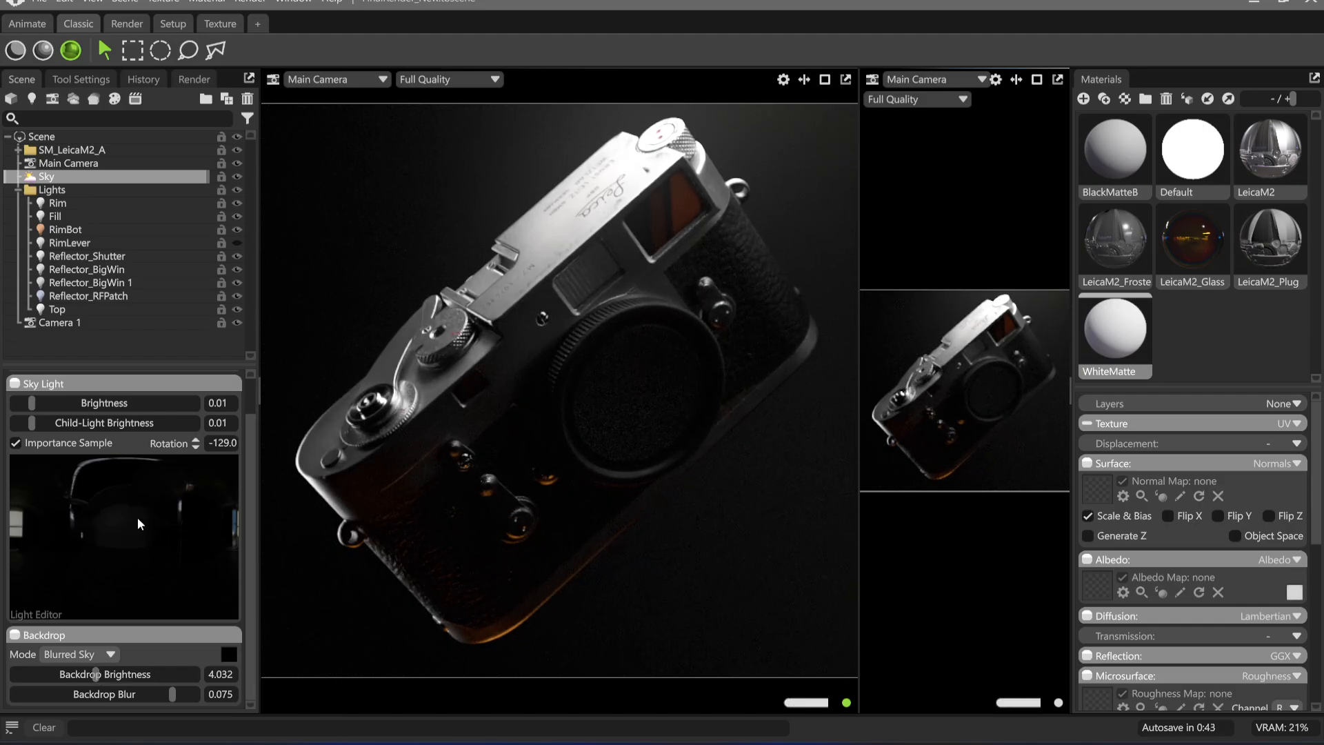
drag(96, 675, 72, 674)
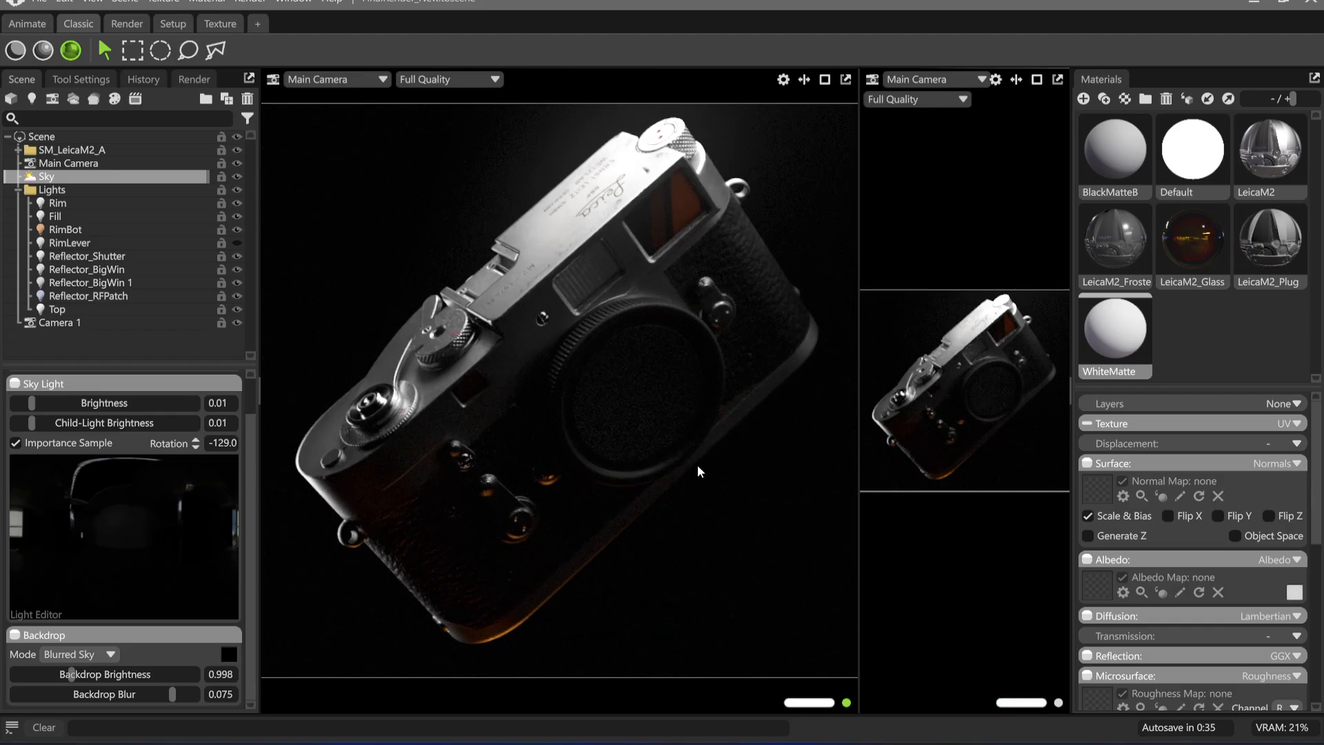
Check the RimBot light's effect by hiding and showing it, and look through the shutter reflector, RimLever and Rim lights
click(239, 227)
click(239, 227)
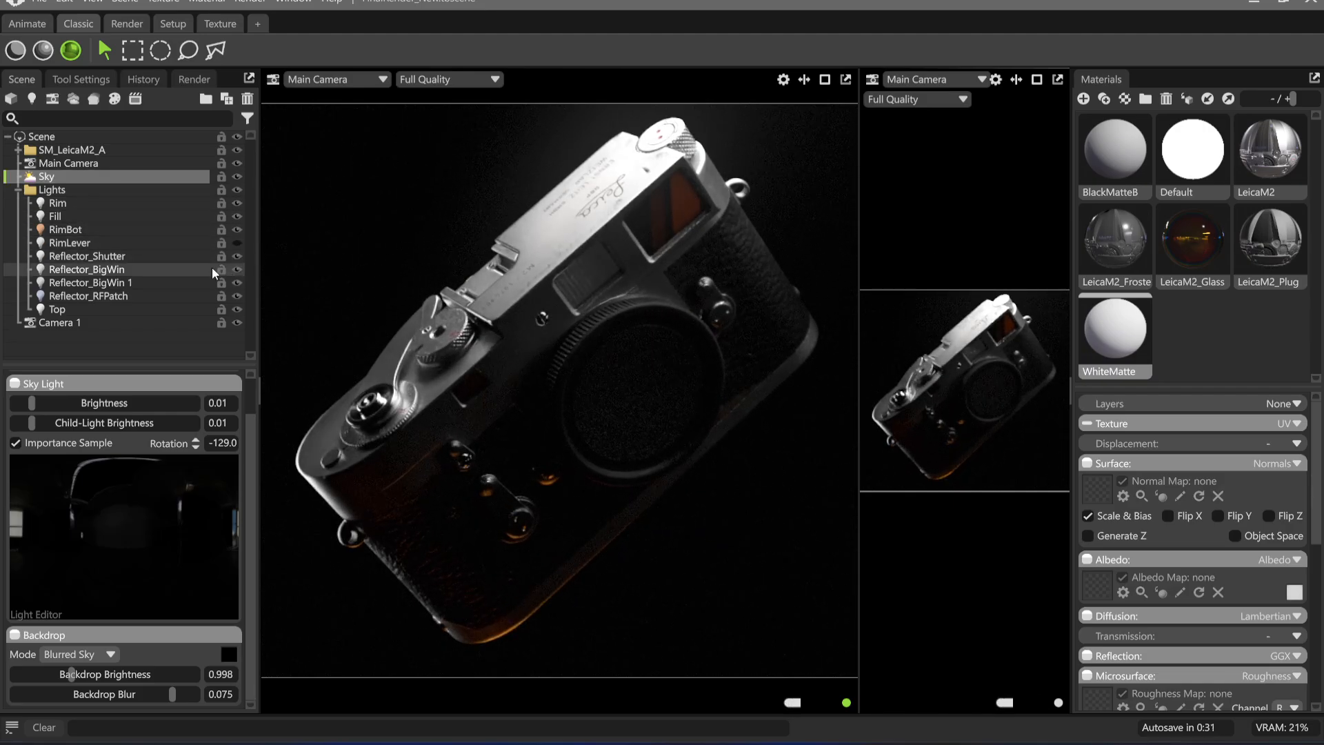
click(139, 254)
click(124, 241)
click(129, 204)
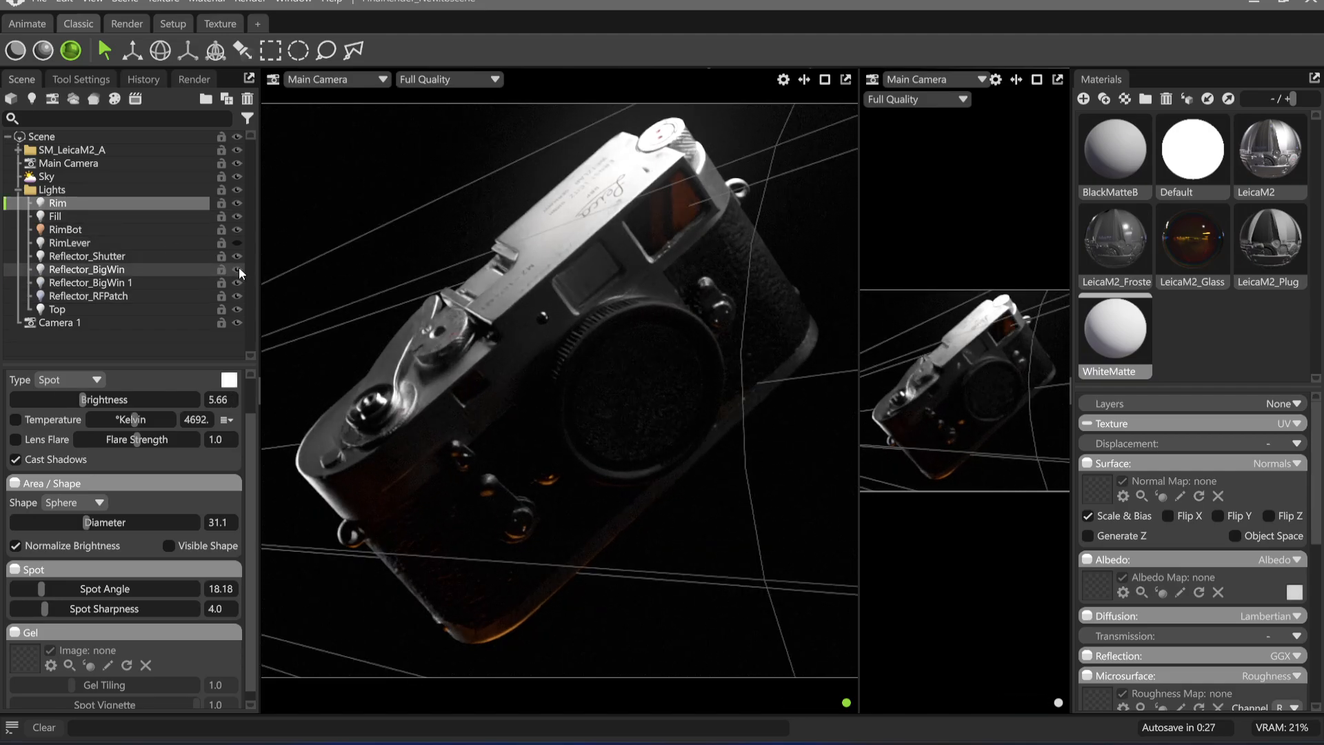
Reduce the brightness of the Reflector_BigWin light to just below 2.26
click(181, 270)
drag(49, 400, 42, 400)
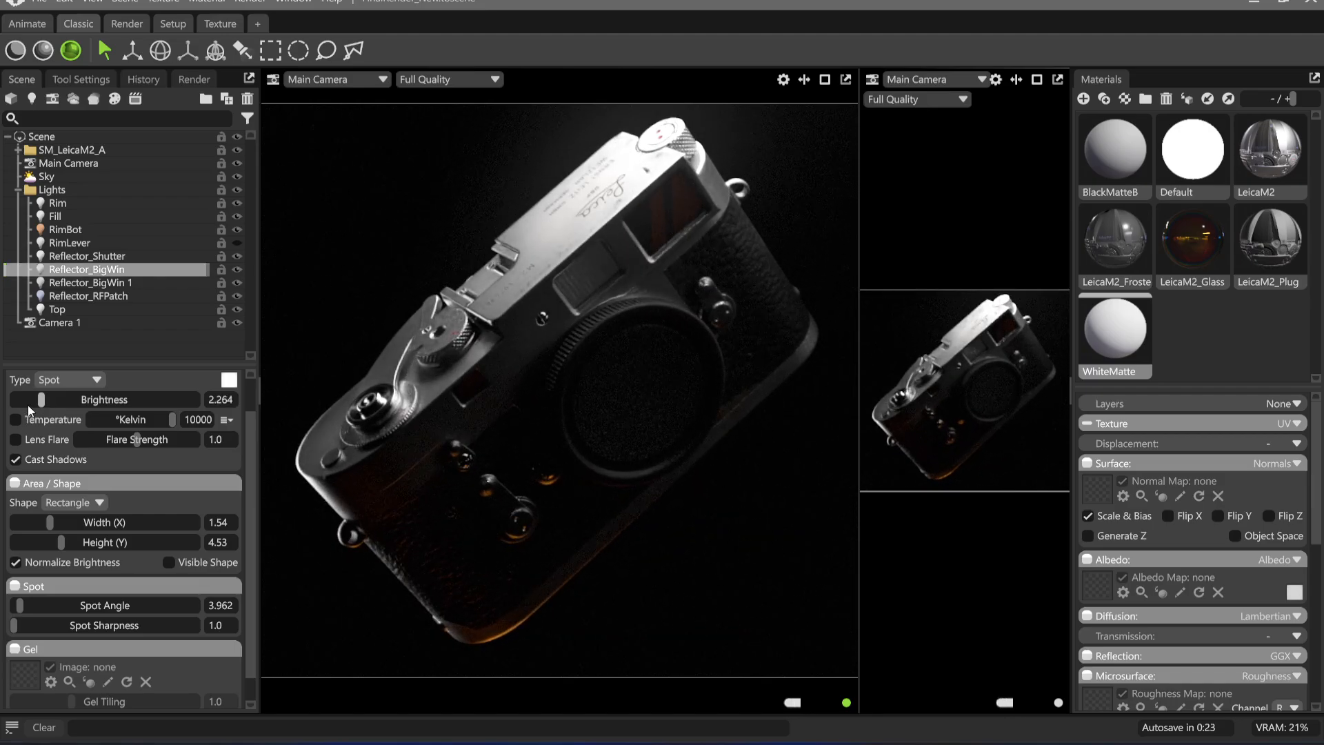
drag(40, 400, 39, 400)
Duplicate the Reflector_RFPatch light and rename the copy Inside
click(98, 296)
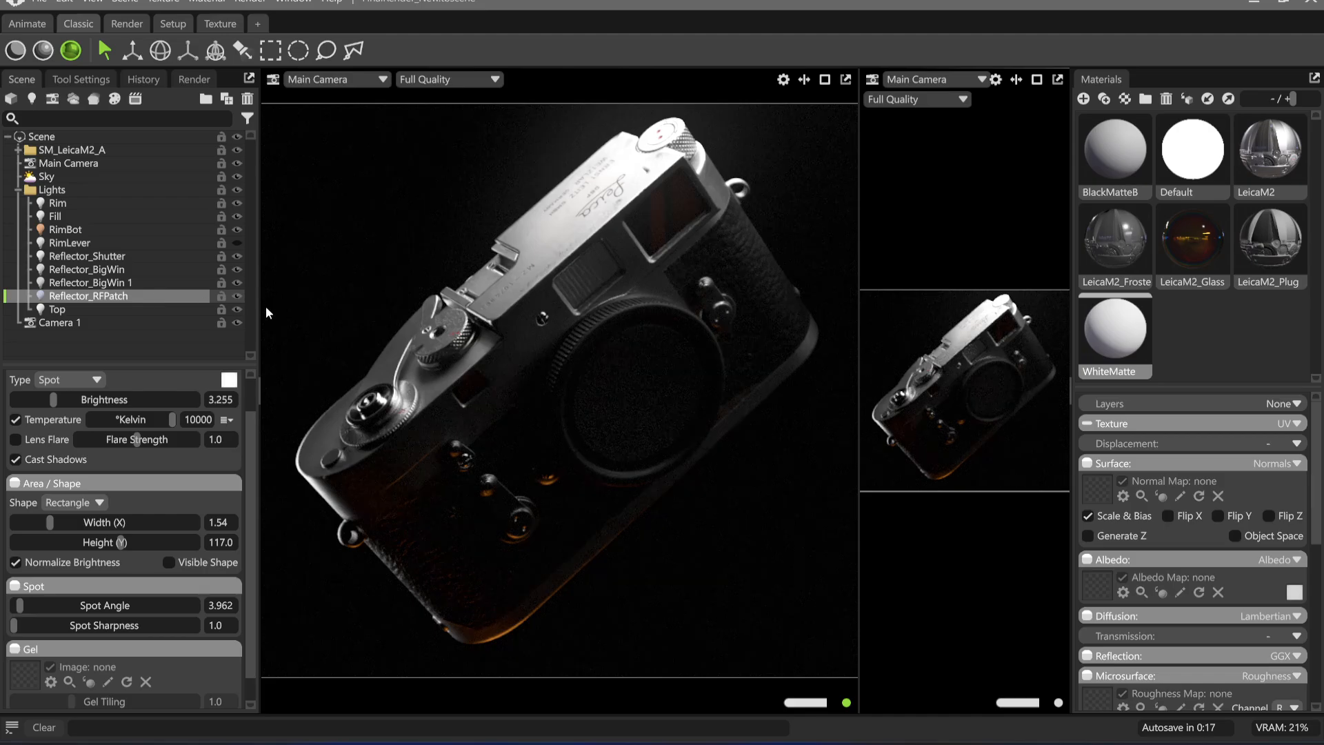
key(ctrl+d)
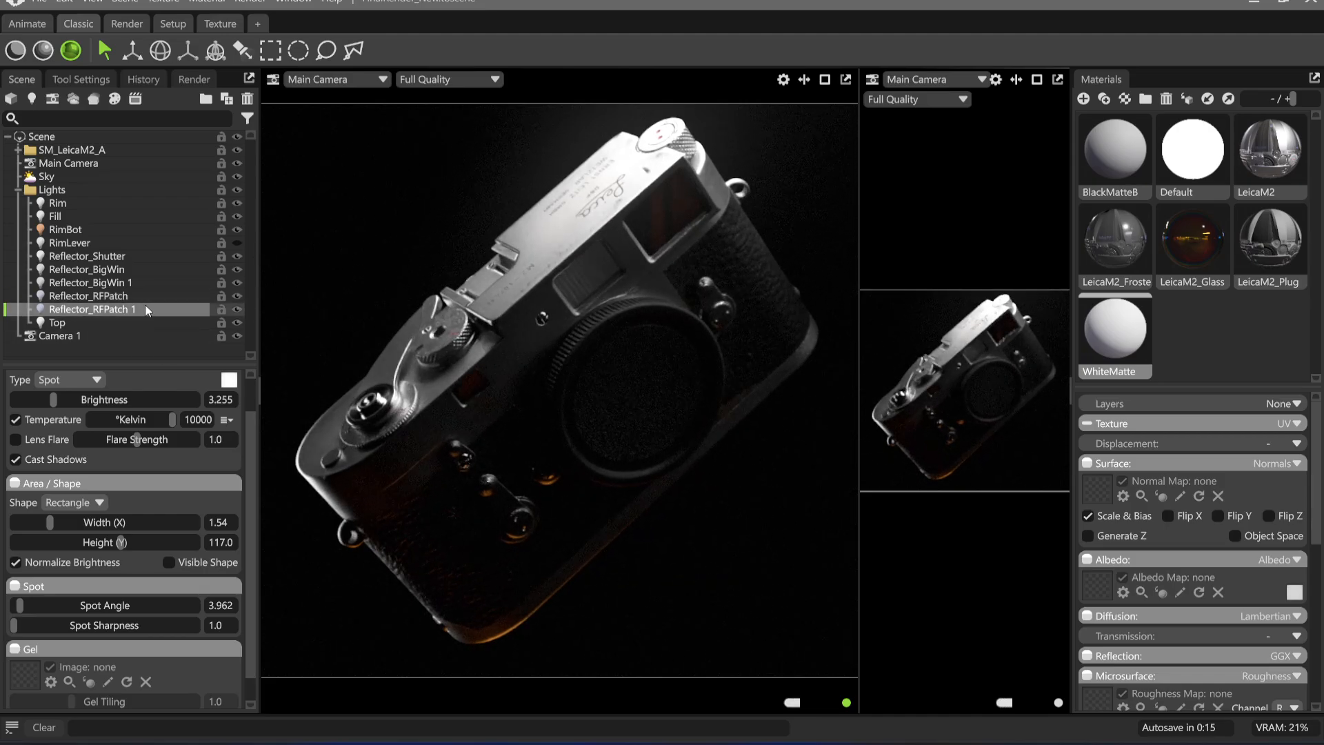
double_click(148, 310)
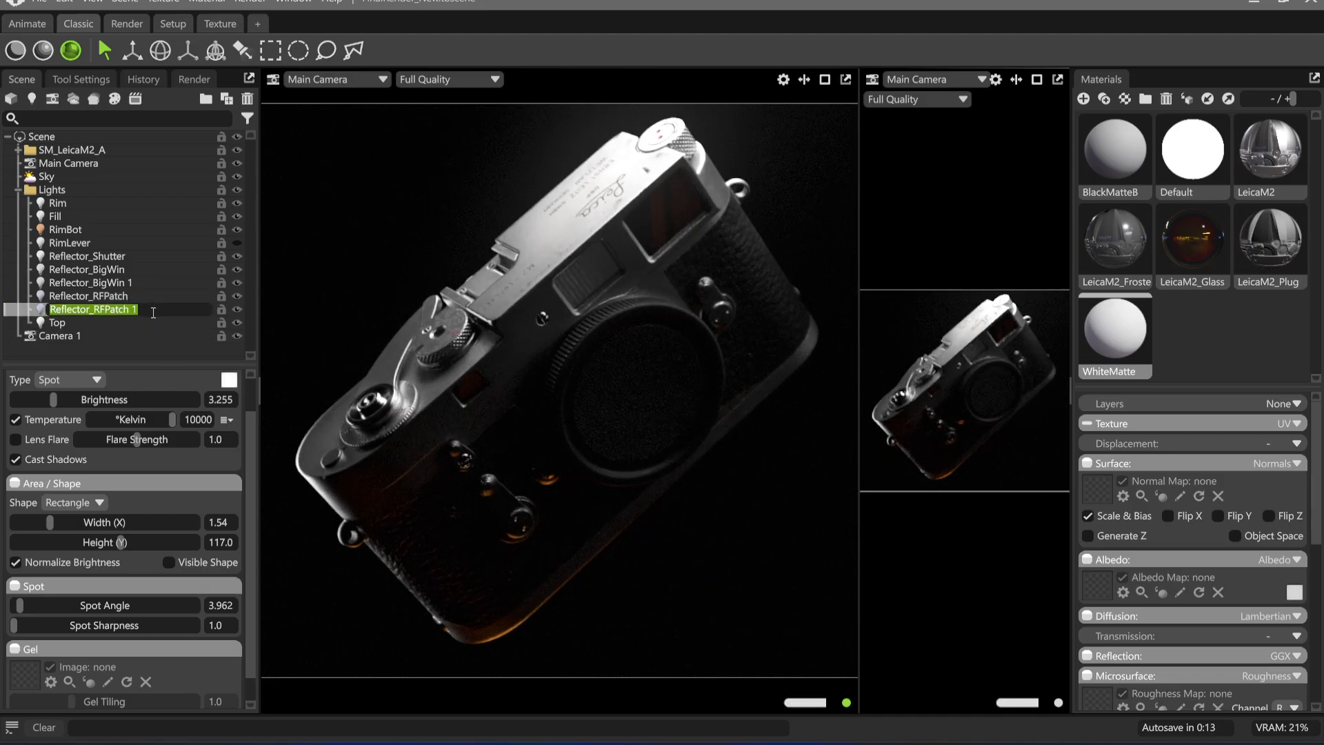
text(Inside)
key(Return)
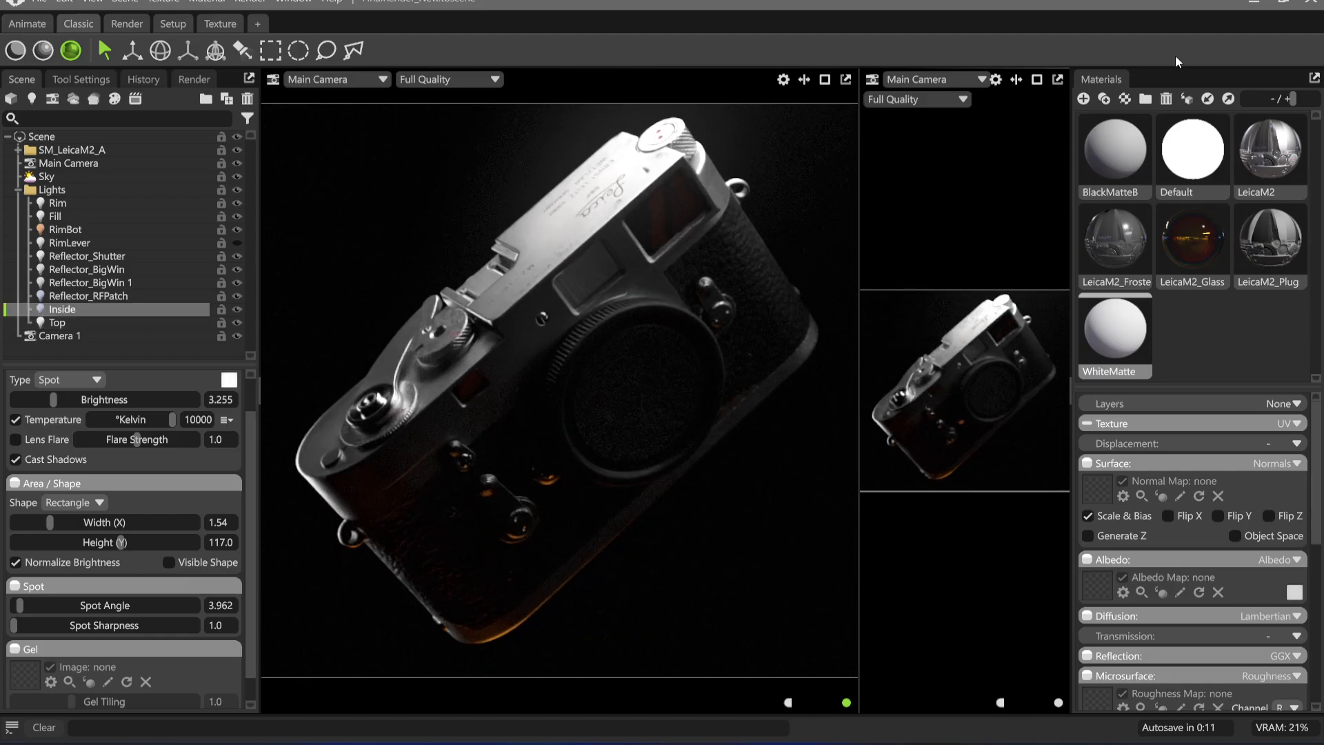
Look through the Inside light in the second viewport and aim it at the large front viewfinder window
click(982, 78)
mouse_move(970, 106)
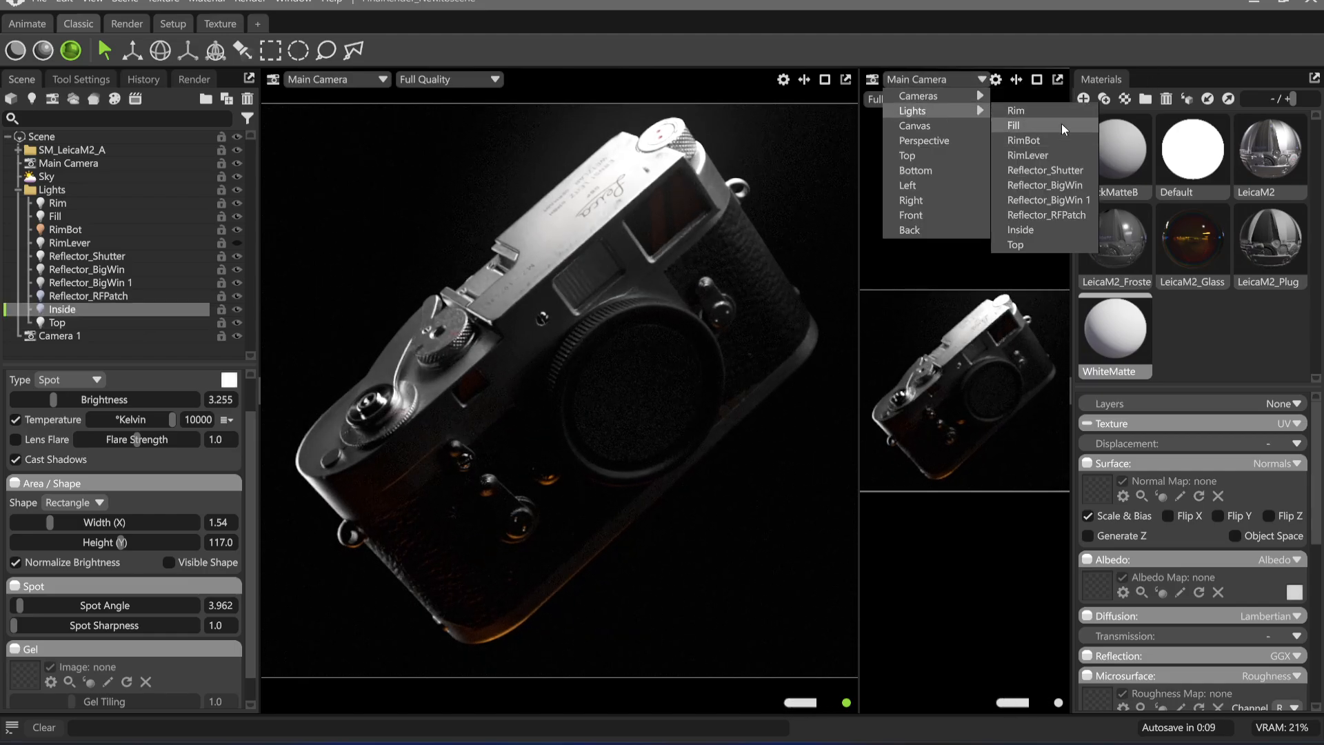
click(1021, 230)
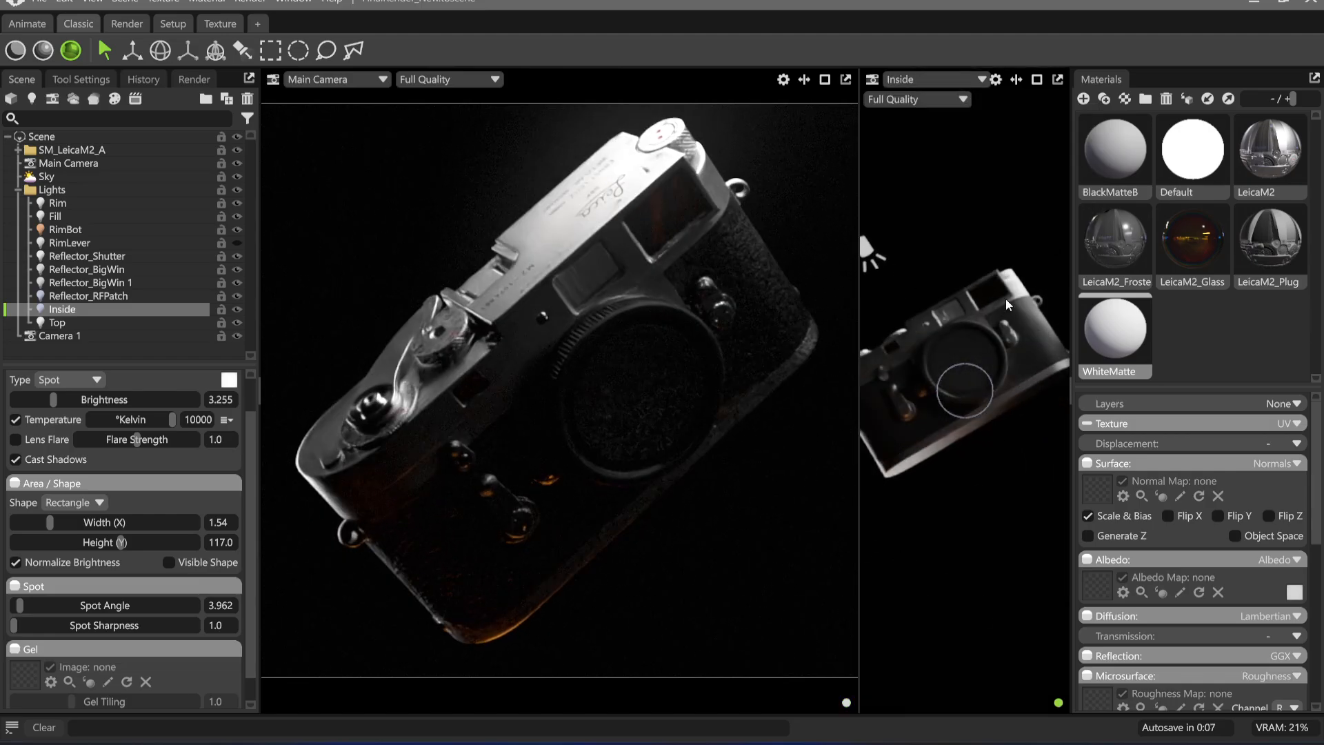
scroll(1018, 480, up, 5)
drag(1016, 476, 1037, 536)
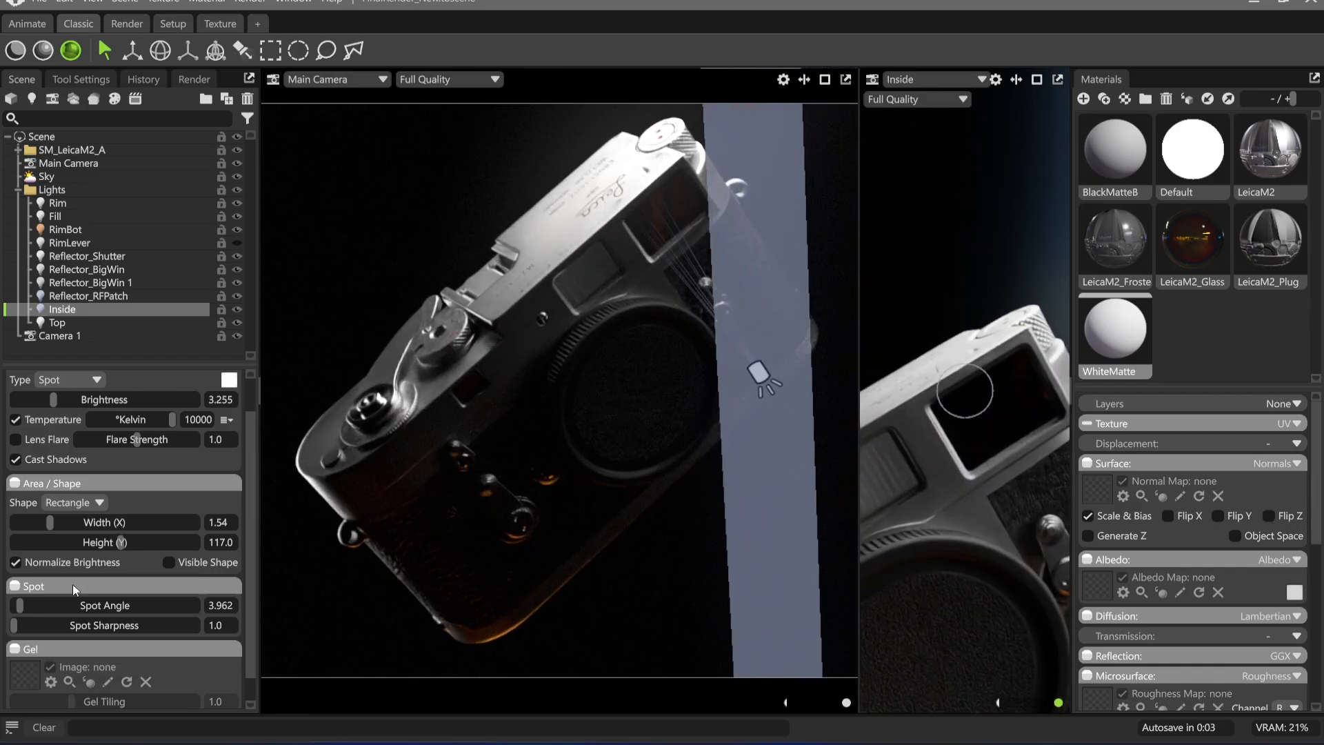
Make the Inside light a sphere with diameter 1.563, brightness 6.509 and spot angle 14.72
click(75, 519)
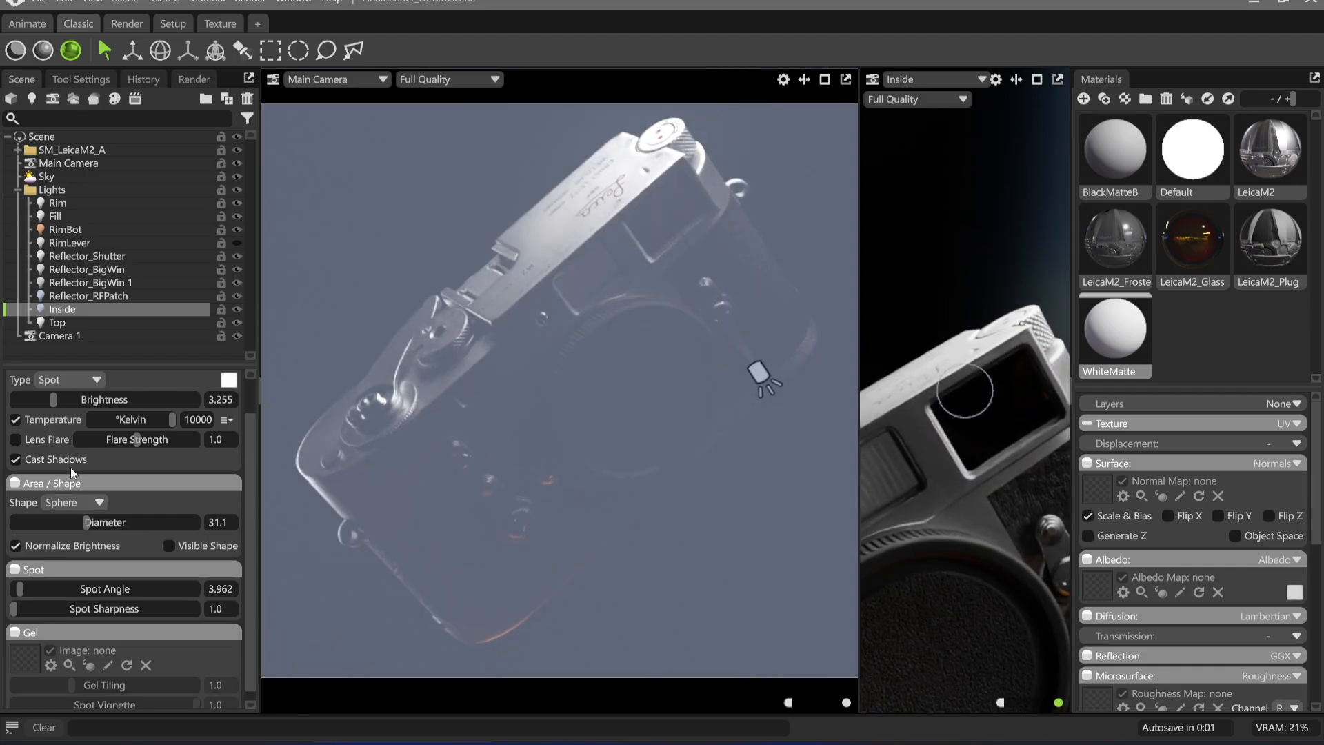
drag(76, 524, 40, 522)
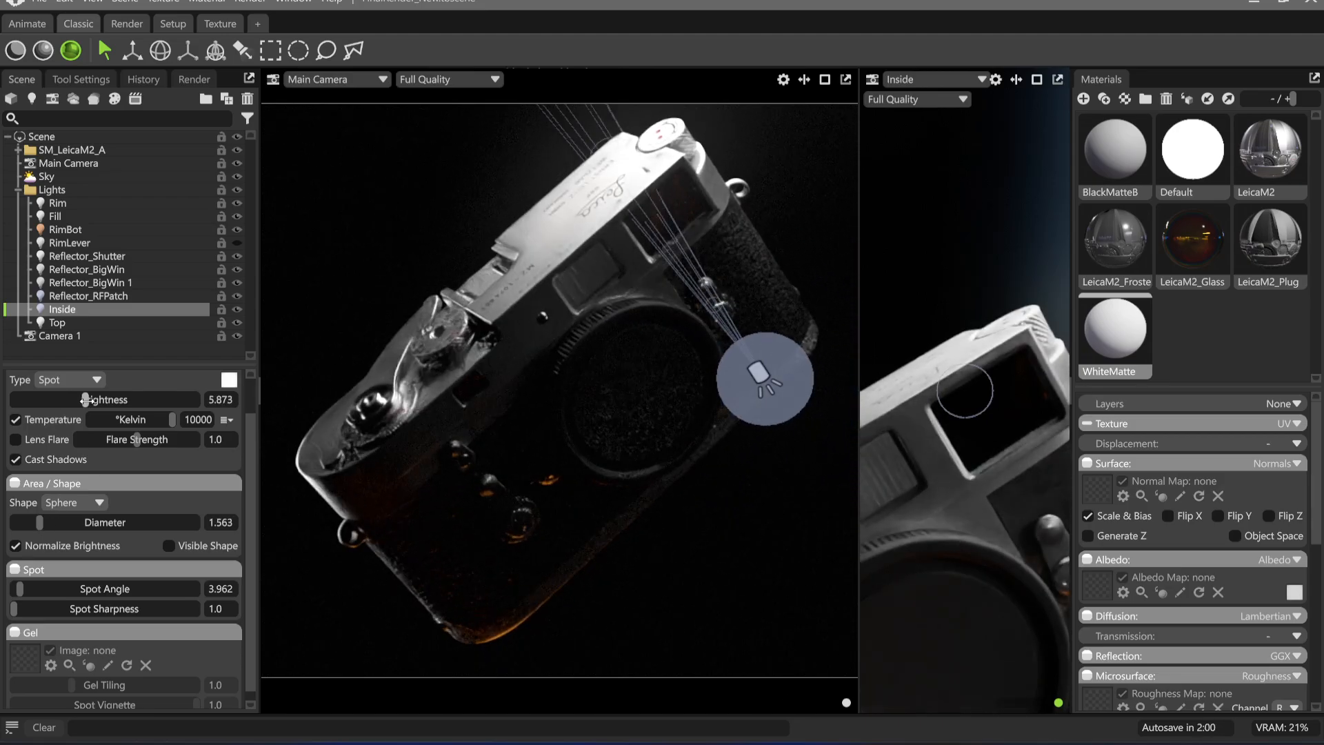
drag(53, 399, 93, 399)
drag(28, 589, 36, 588)
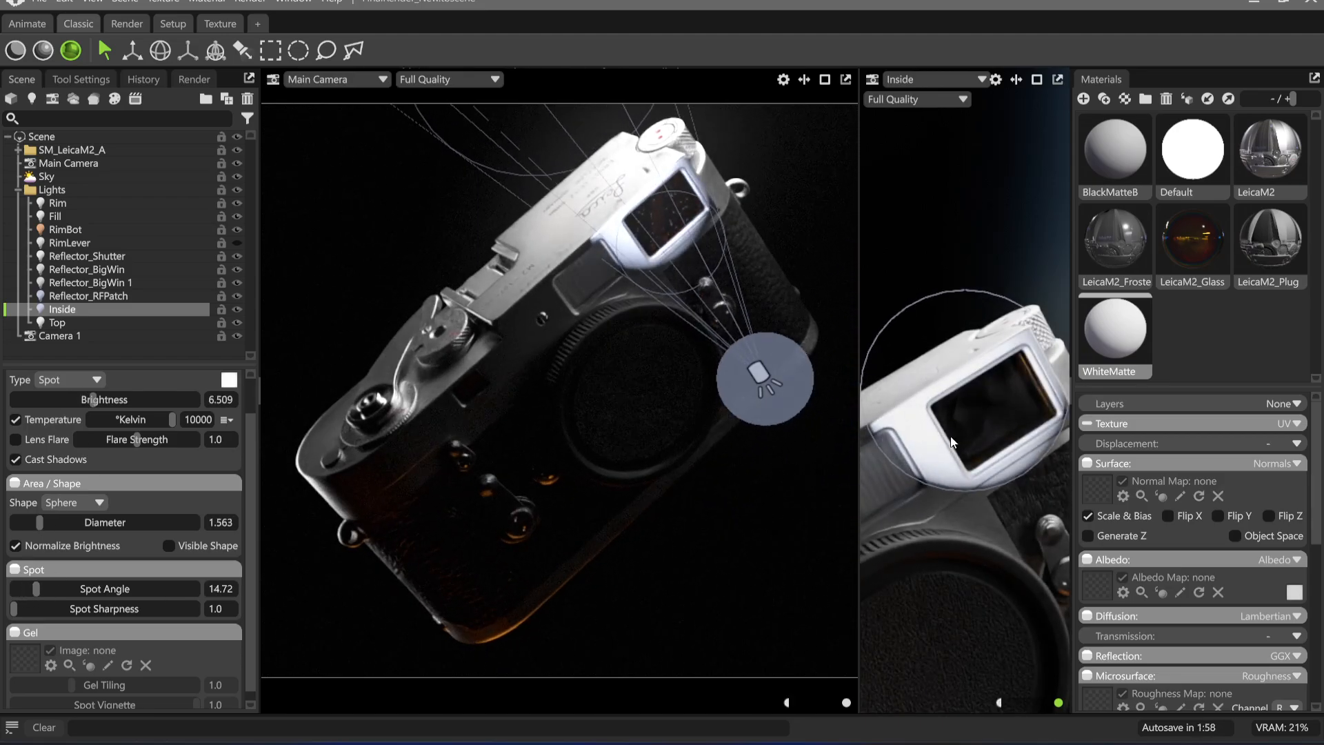
Move the Inside light behind the camera, aim it into the rear eyepiece, and raise its brightness to 9.34
mouse_move(979, 483)
mouse_down()
mouse_move(915, 369)
mouse_move(947, 386)
mouse_move(915, 364)
mouse_move(995, 379)
mouse_move(949, 390)
mouse_move(983, 285)
mouse_move(979, 480)
mouse_move(957, 460)
mouse_move(991, 425)
mouse_move(1065, 574)
mouse_move(916, 483)
mouse_move(1050, 451)
mouse_move(993, 480)
mouse_move(979, 459)
mouse_move(1028, 504)
mouse_move(998, 493)
mouse_up()
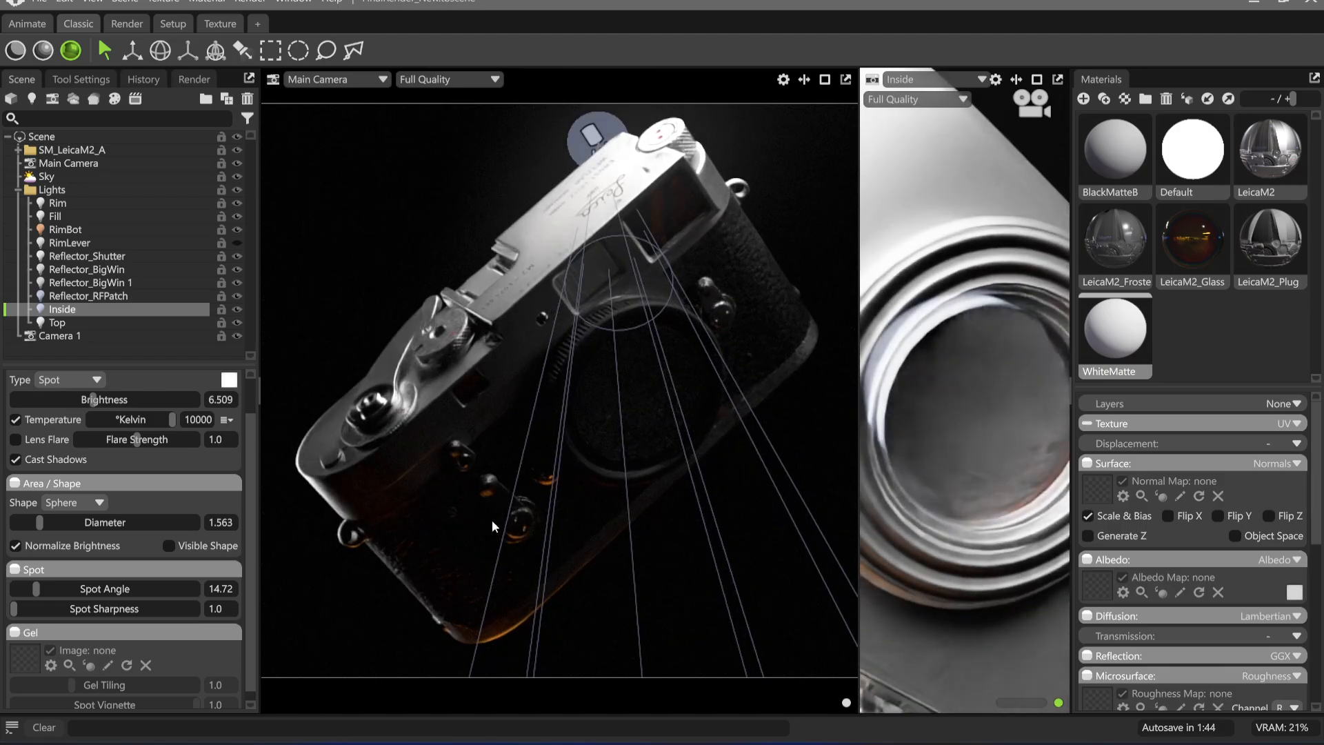
mouse_move(109, 402)
mouse_down()
mouse_move(148, 405)
mouse_move(127, 409)
mouse_up()
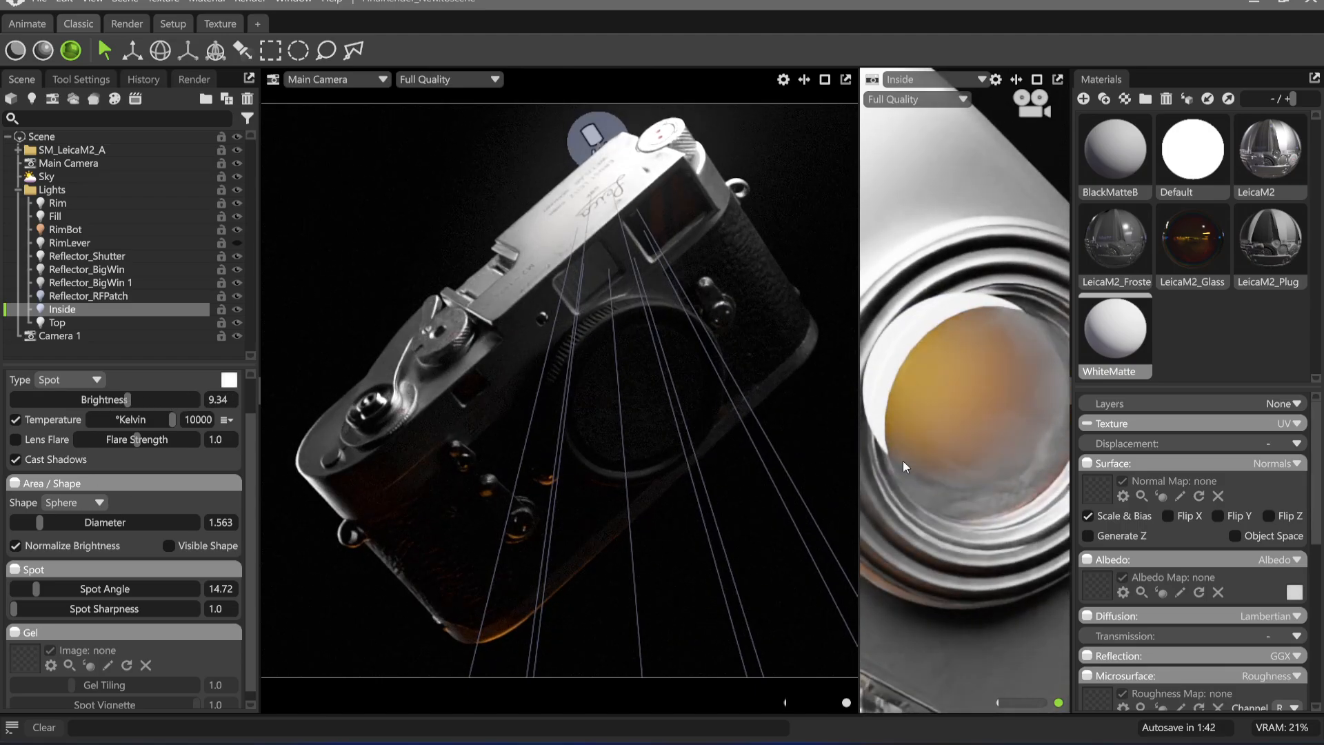
drag(904, 460, 959, 447)
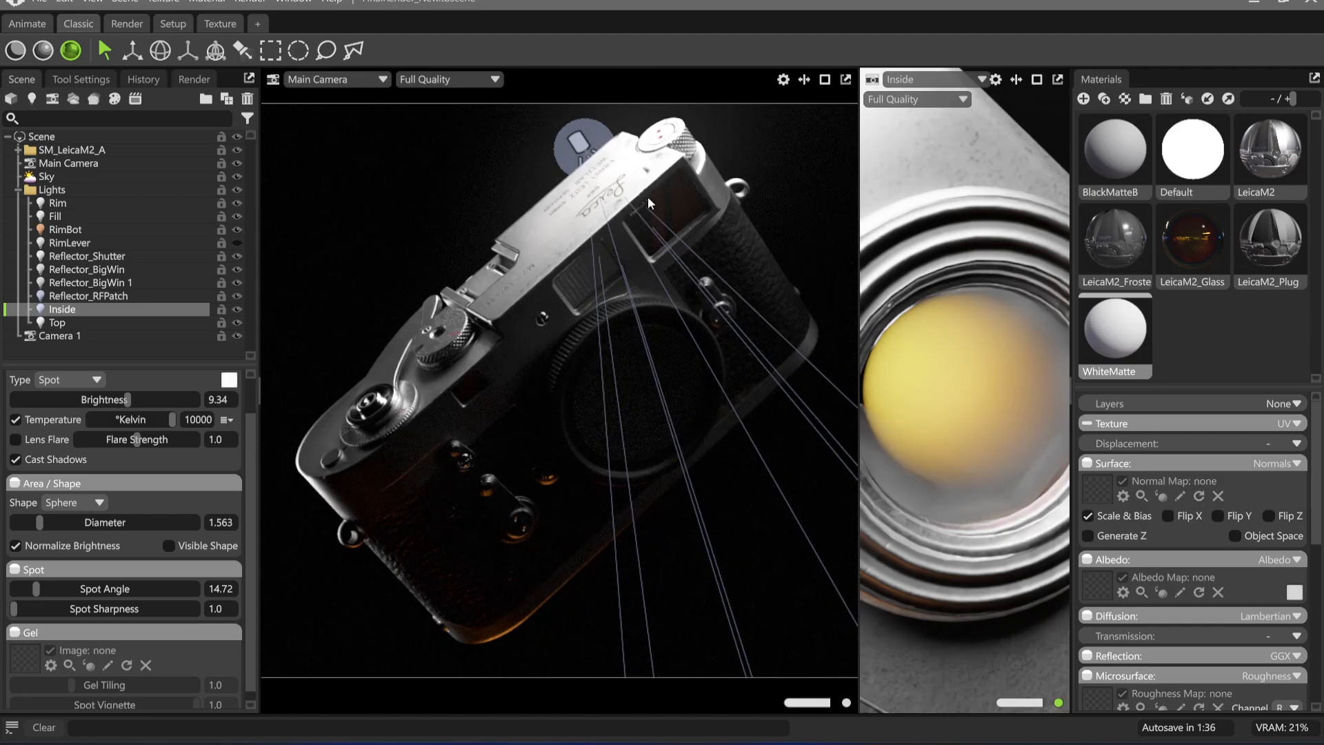
Inspect the rear eyepiece through Camera 1 in the second viewport, hiding and showing Glass_Low to compare the lighting
click(927, 80)
mouse_move(966, 94)
click(1035, 110)
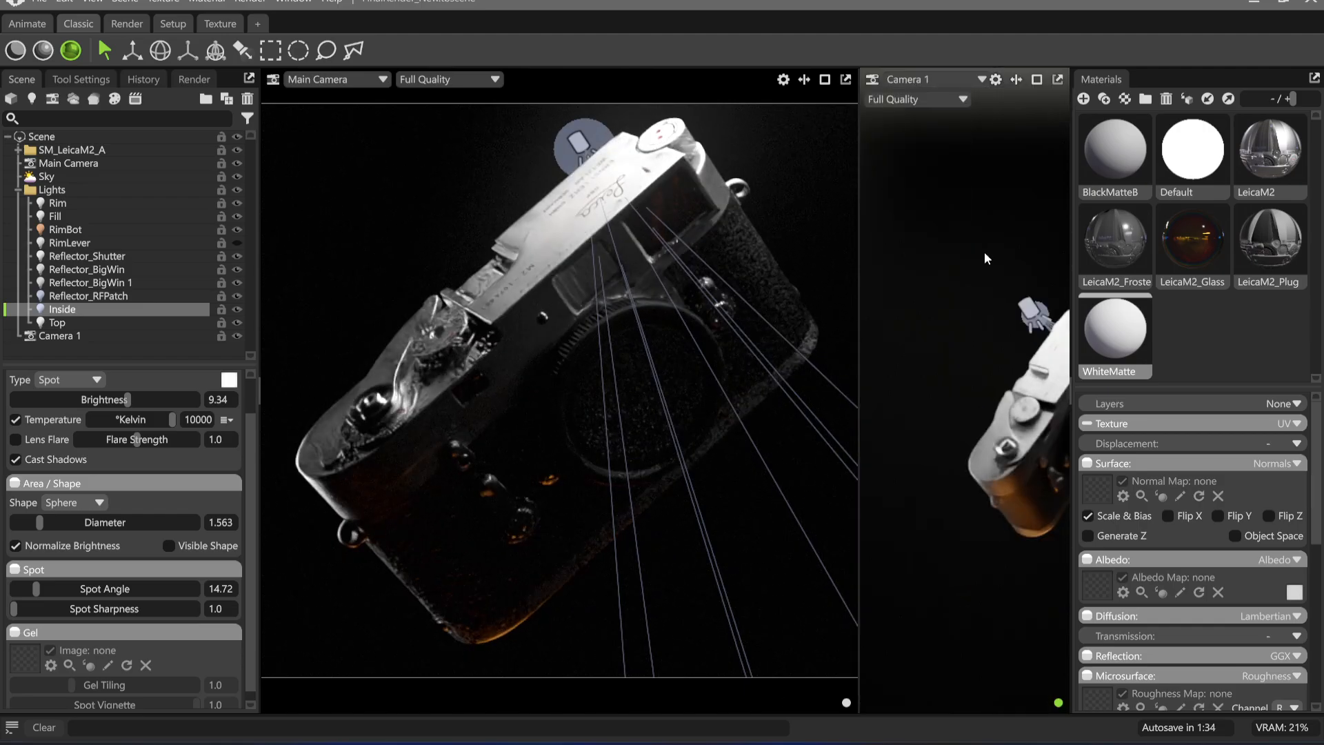
drag(1025, 454, 917, 355)
click(929, 351)
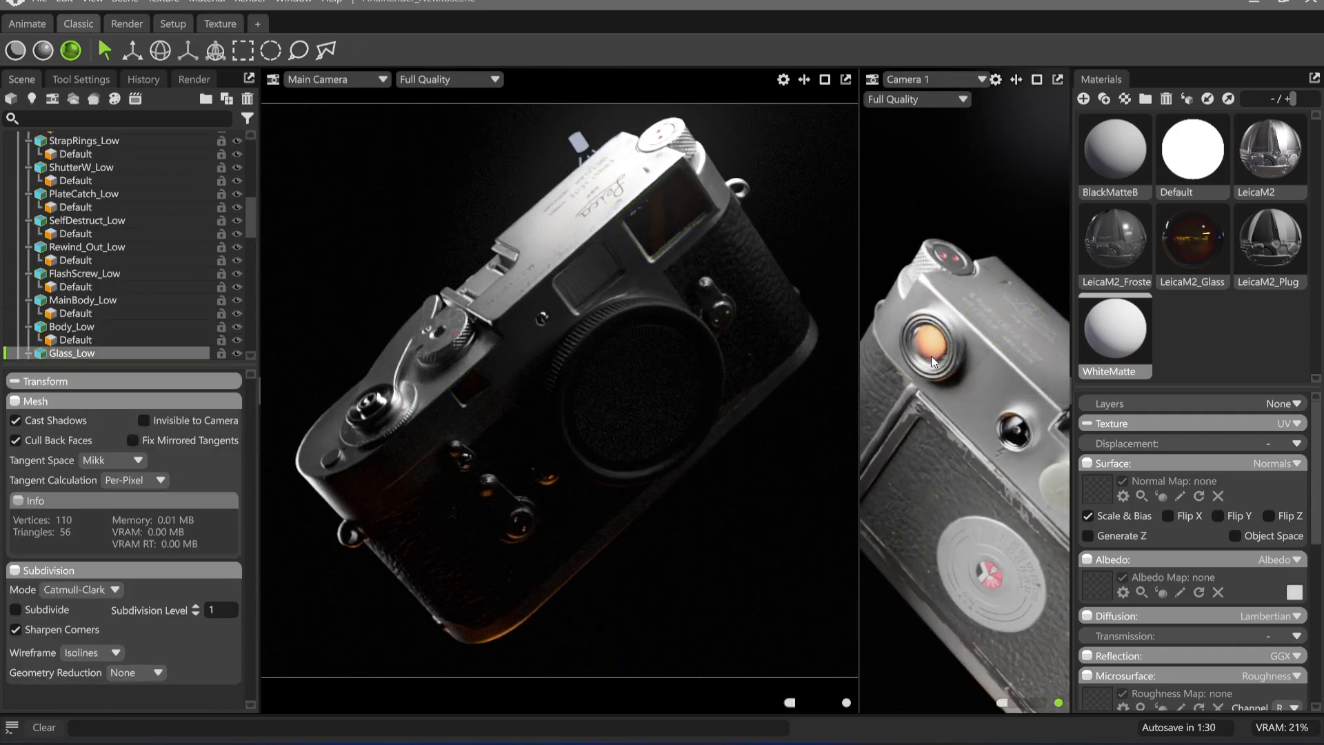
click(236, 353)
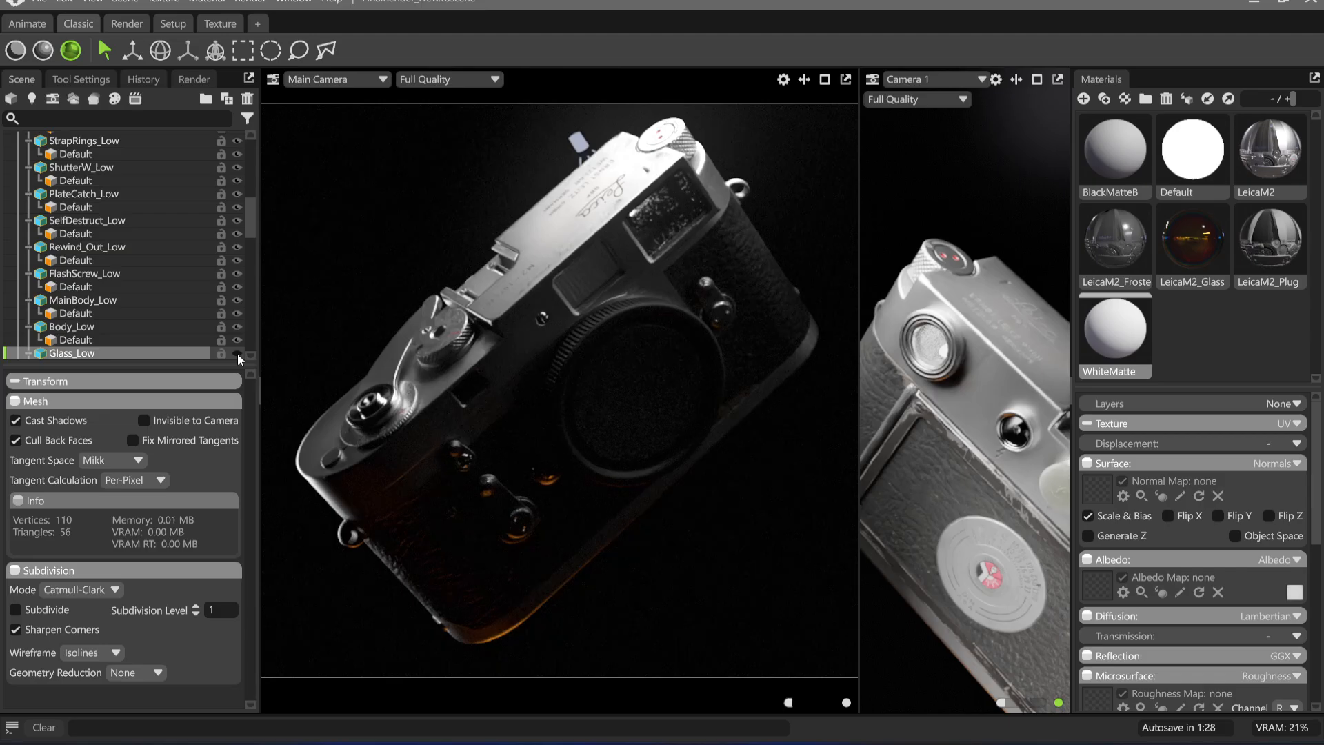
click(237, 353)
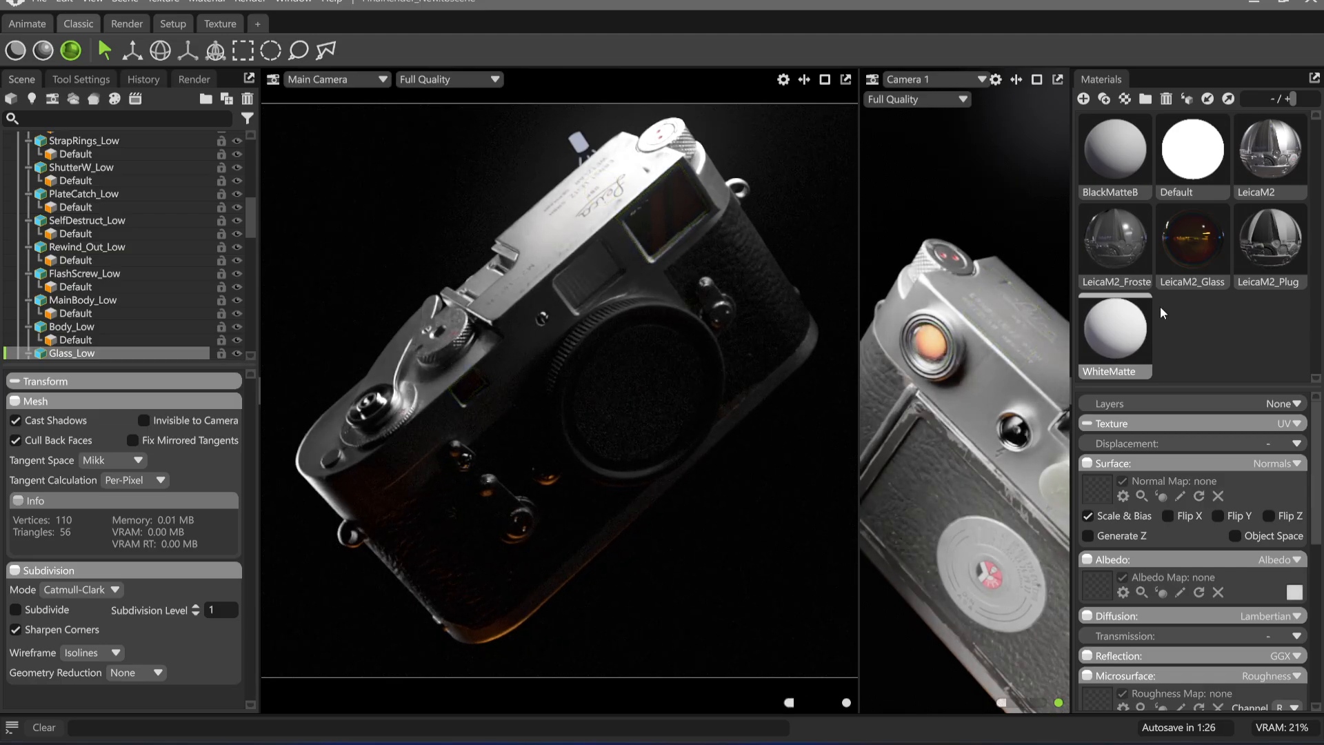
Review the transmission, roughness and metalness settings of the LeicaM2_Glass material
click(1202, 258)
scroll(1211, 603, down, 5)
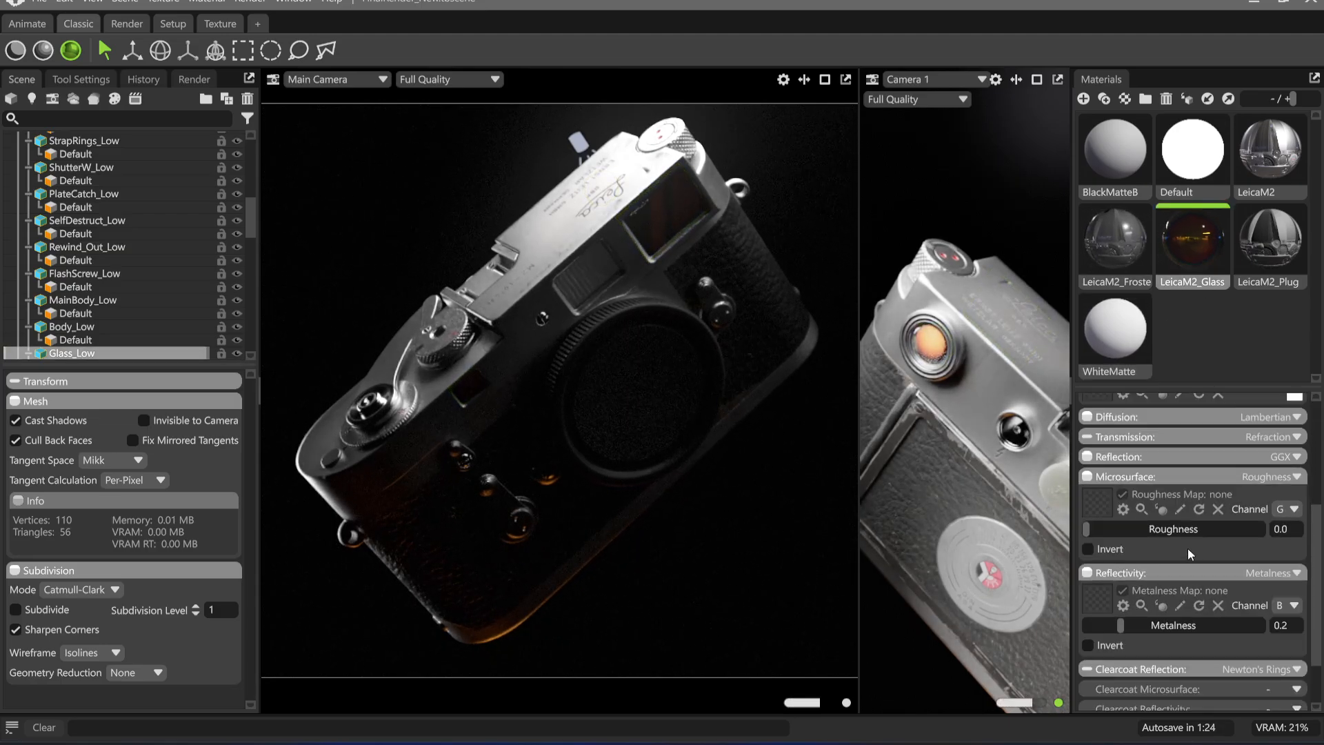
scroll(1200, 566, up, 3)
click(1229, 593)
scroll(1173, 573, down, 2)
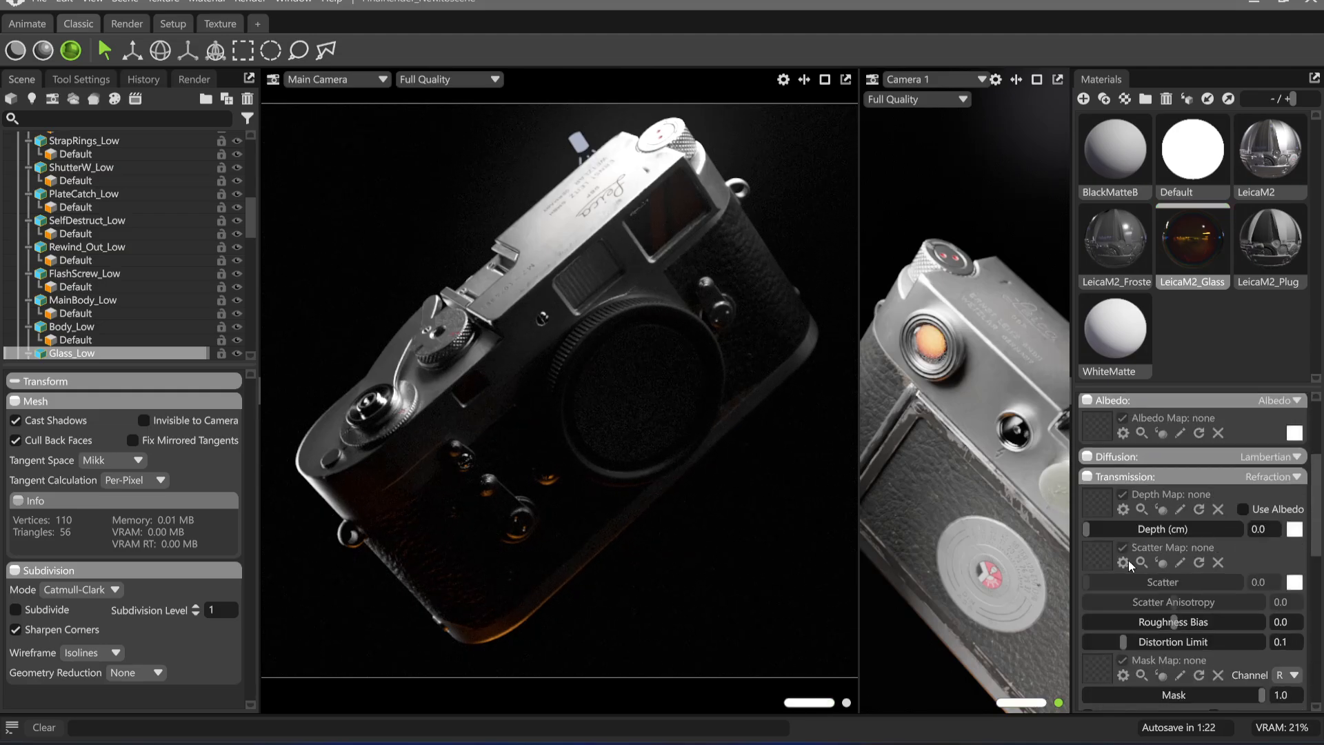
drag(1098, 533, 1241, 535)
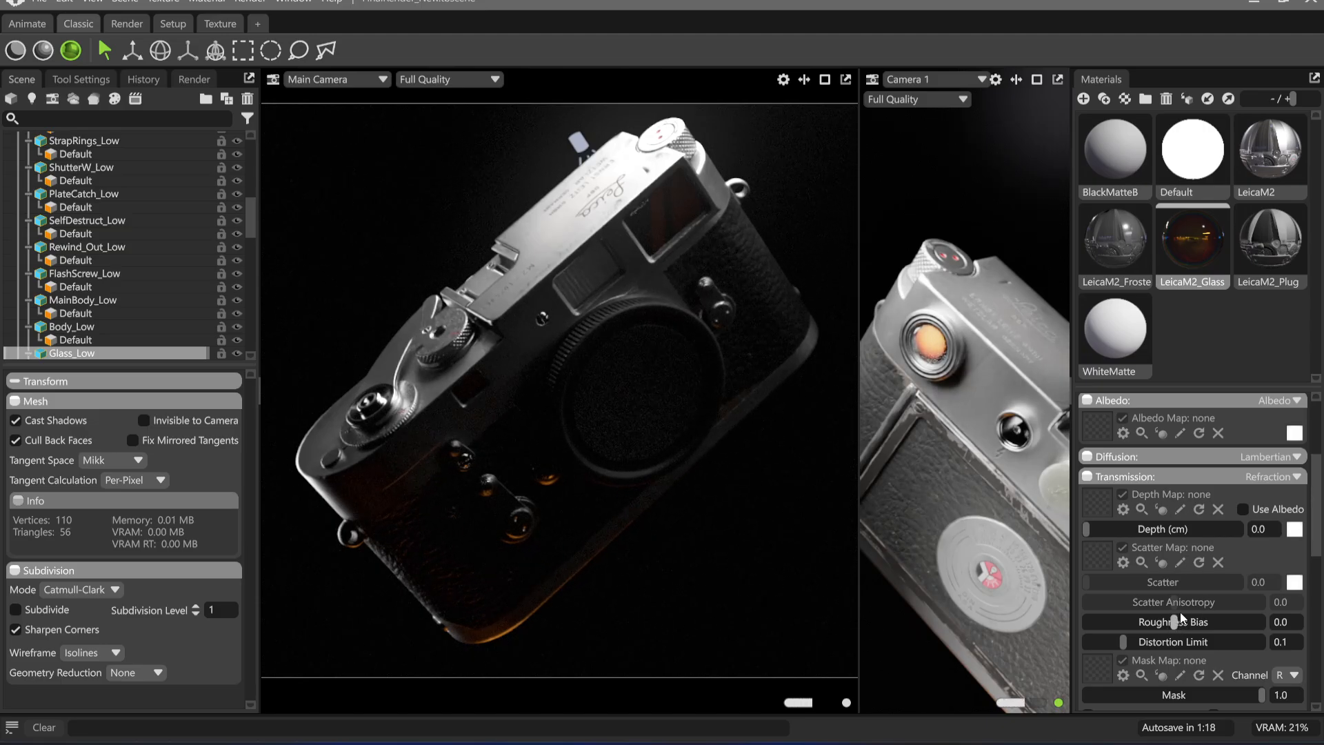
scroll(1193, 552, down, 4)
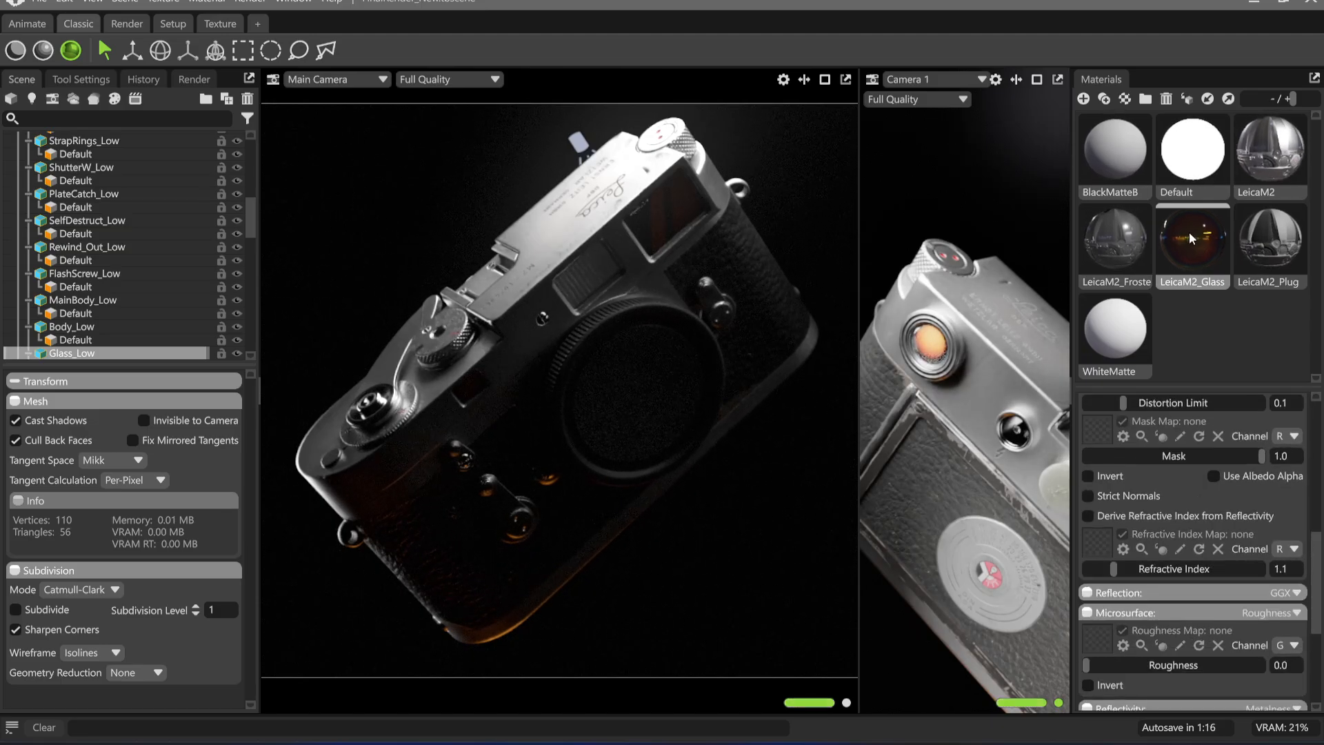
Set the BlackMatteB material's albedo colour to white and toggle the visibility of Glass_Low to compare
click(1115, 165)
scroll(1295, 517, up, 3)
click(1295, 482)
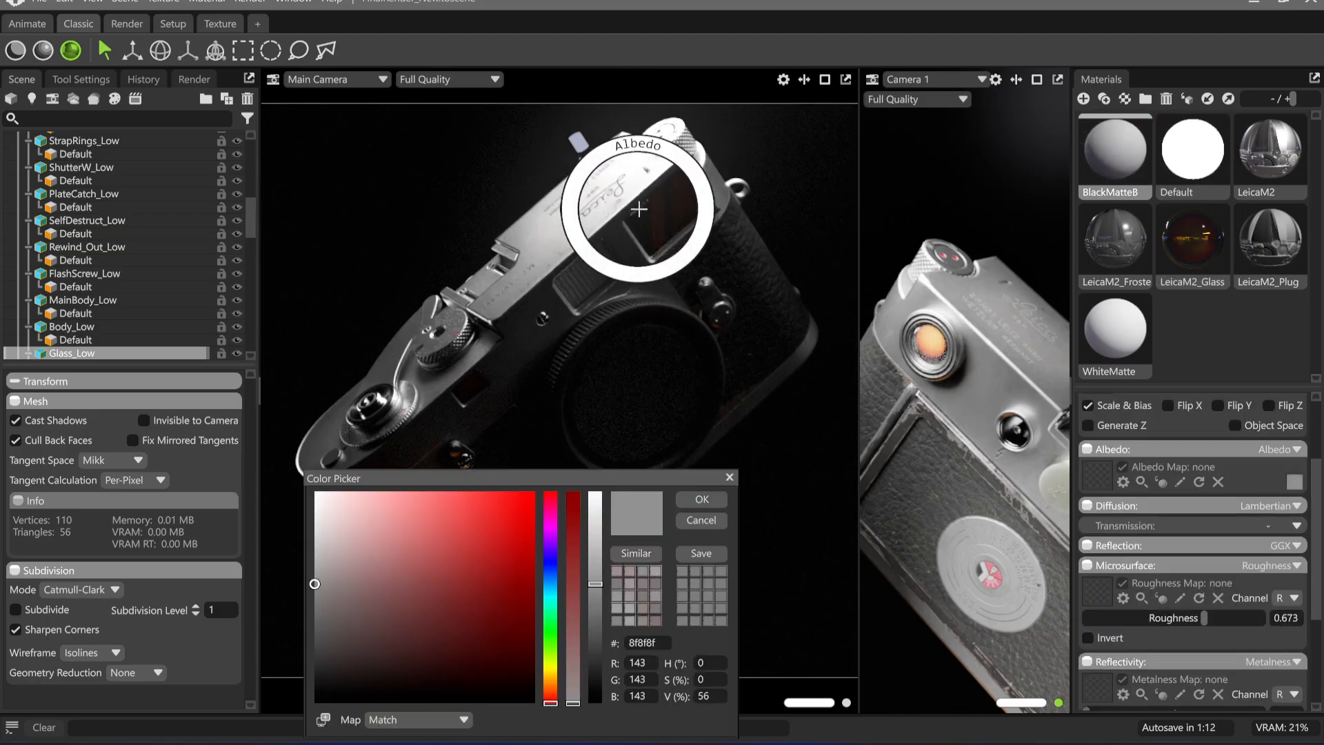
drag(596, 583, 619, 493)
click(699, 501)
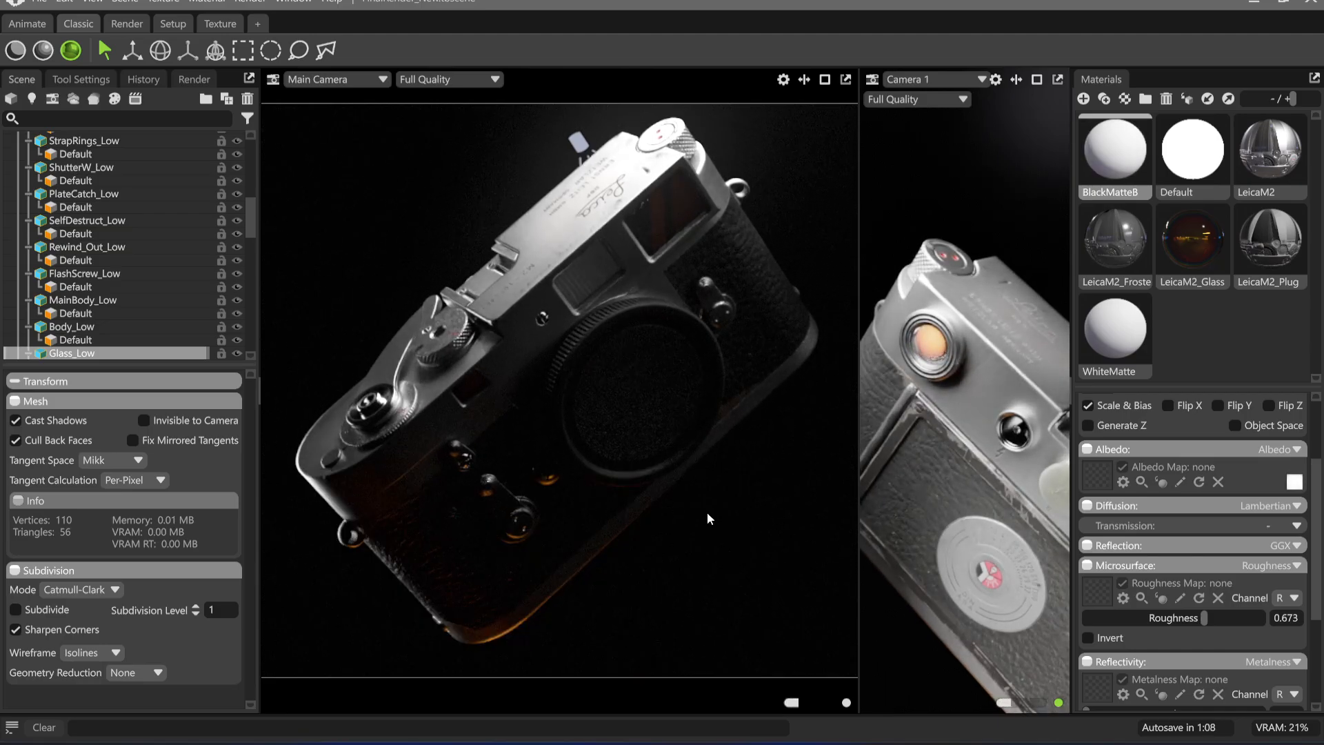
scroll(1155, 601, down, 3)
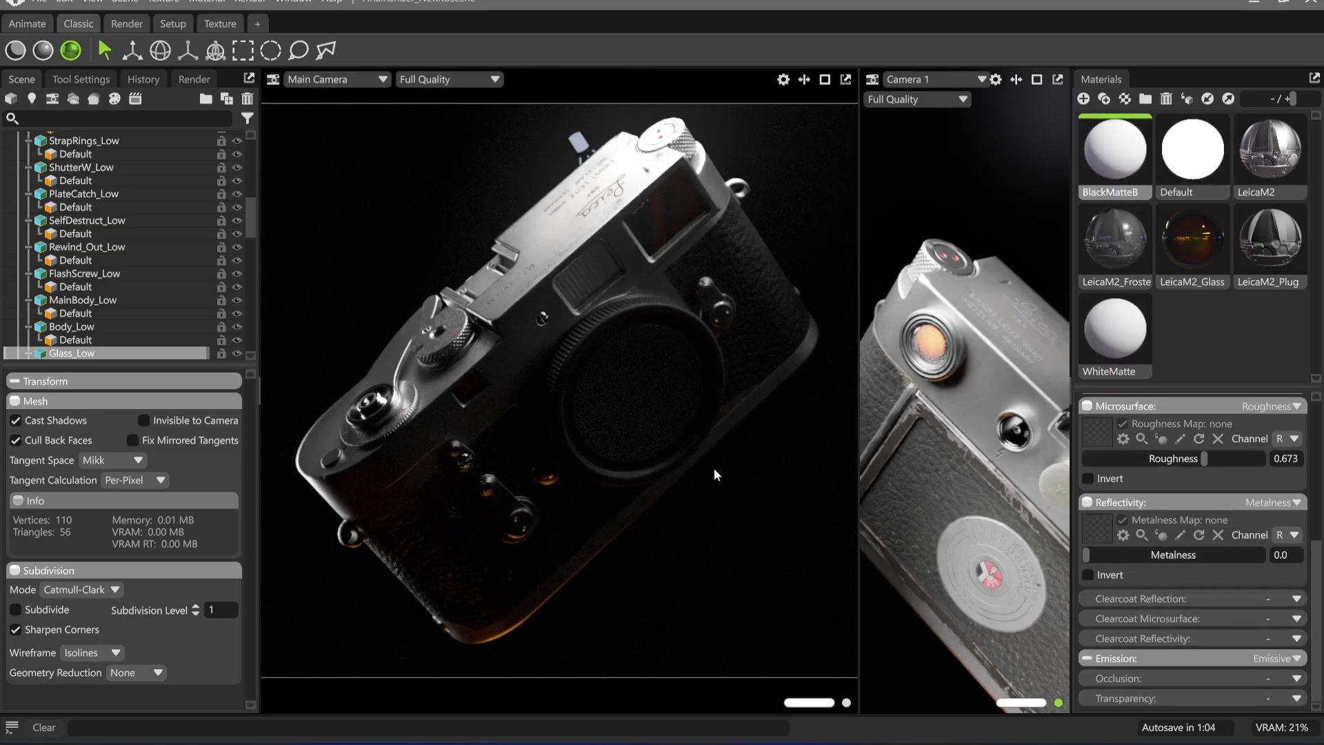
click(237, 352)
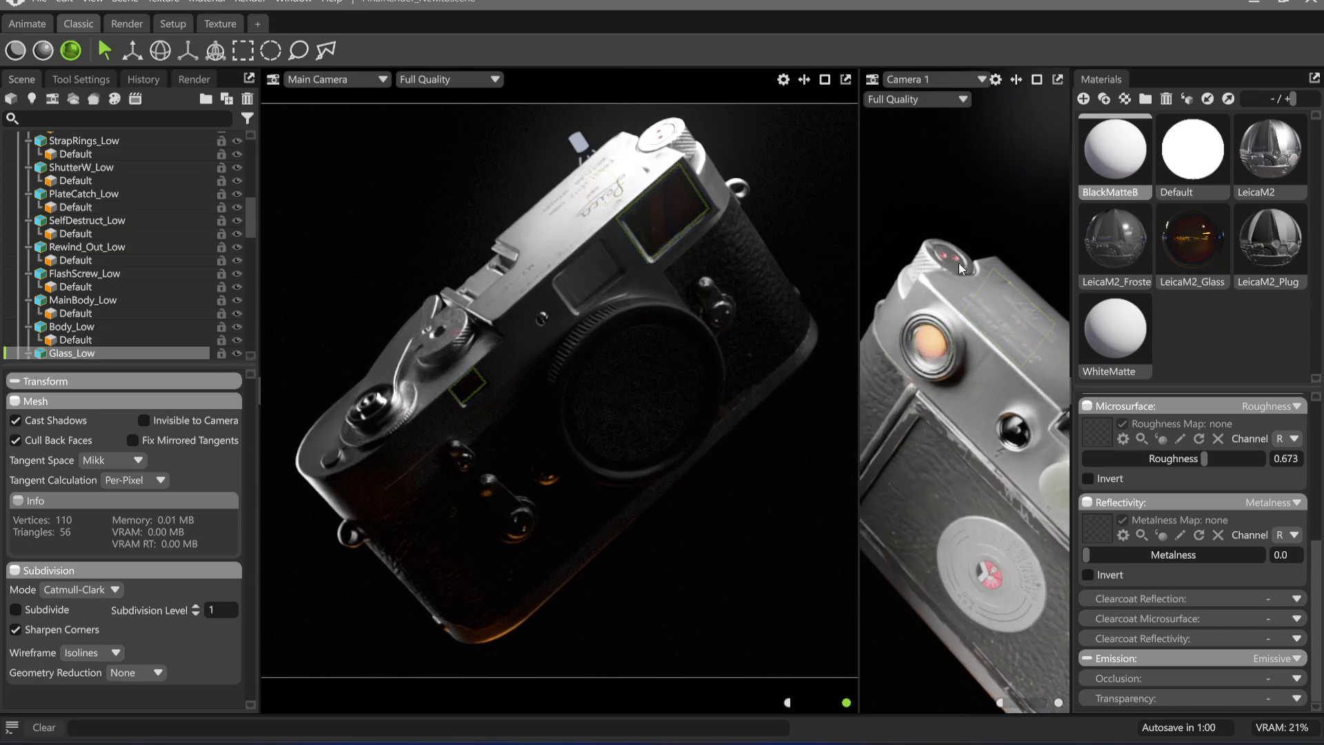
Lower the LeicaM2_Glass material's metalness to 0.01 and check the front viewfinder glass from a slightly different angle
click(1188, 246)
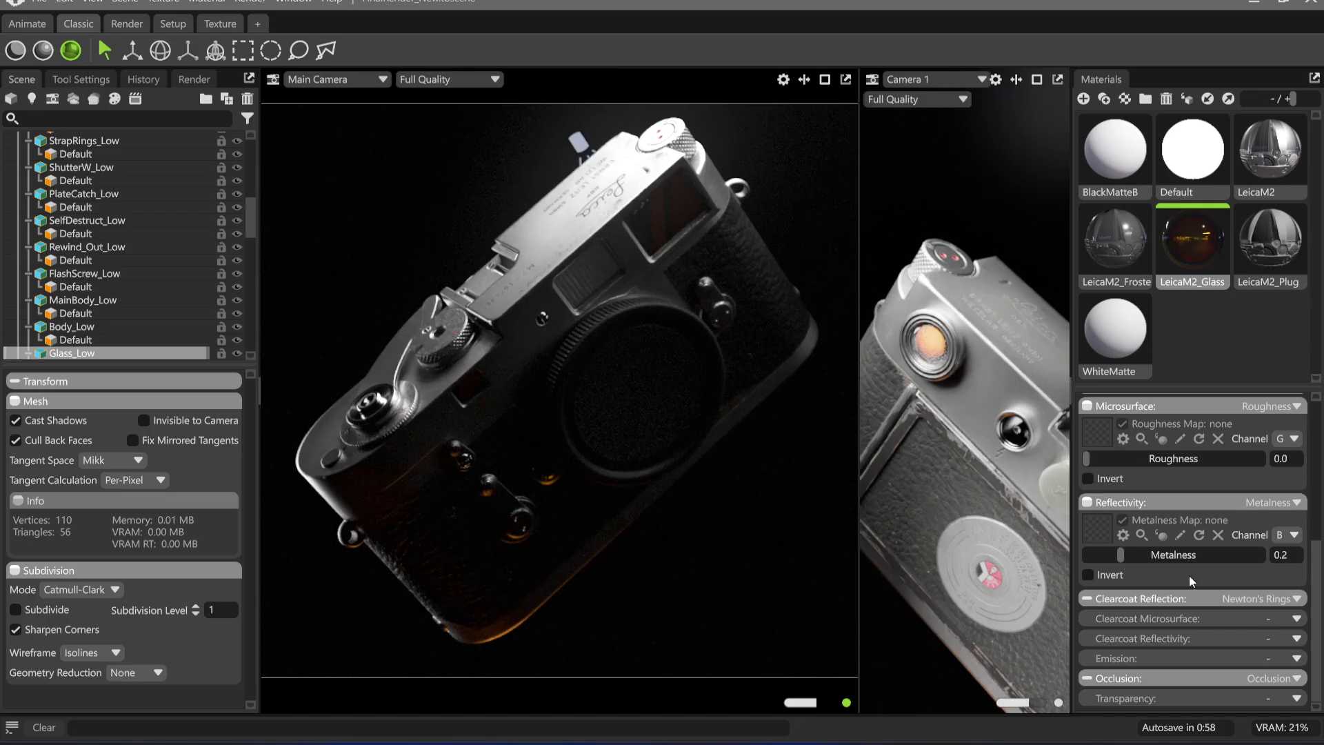
drag(1120, 555, 1100, 556)
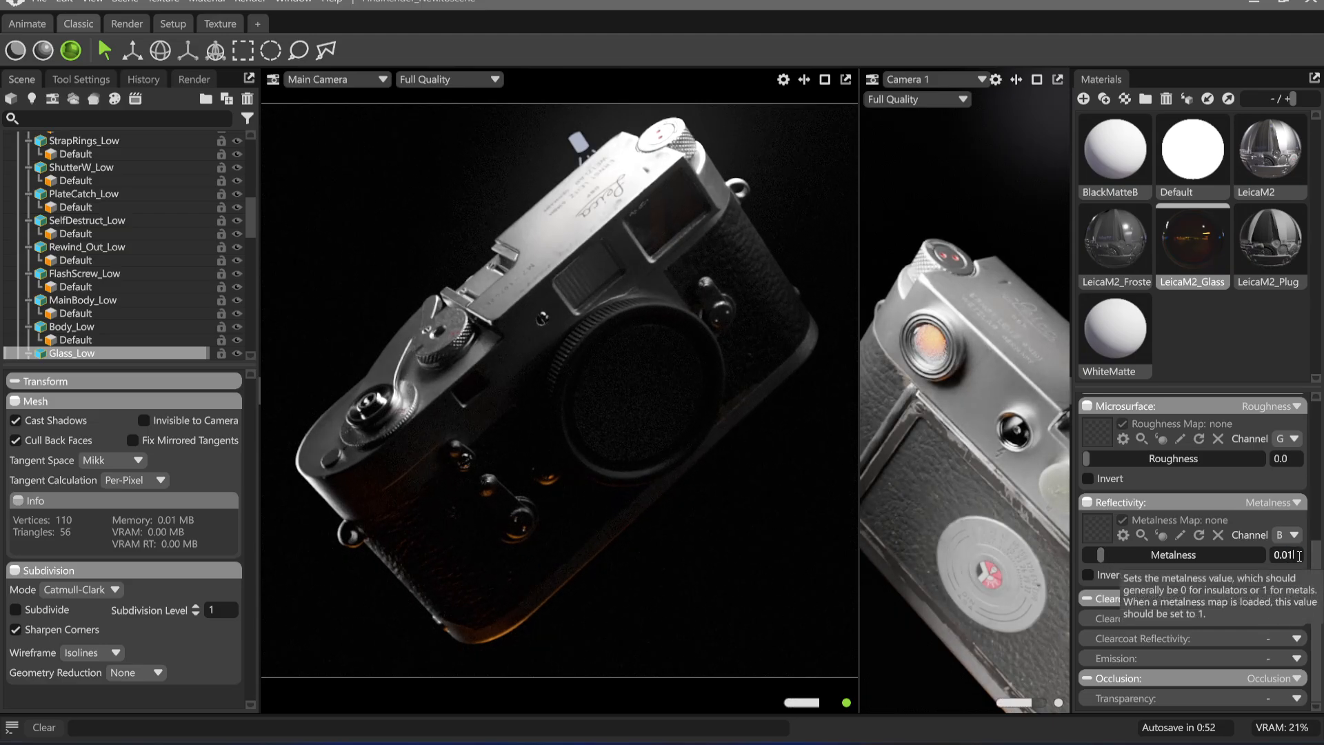
text(1)
key(Return)
scroll(1197, 538, up, 3)
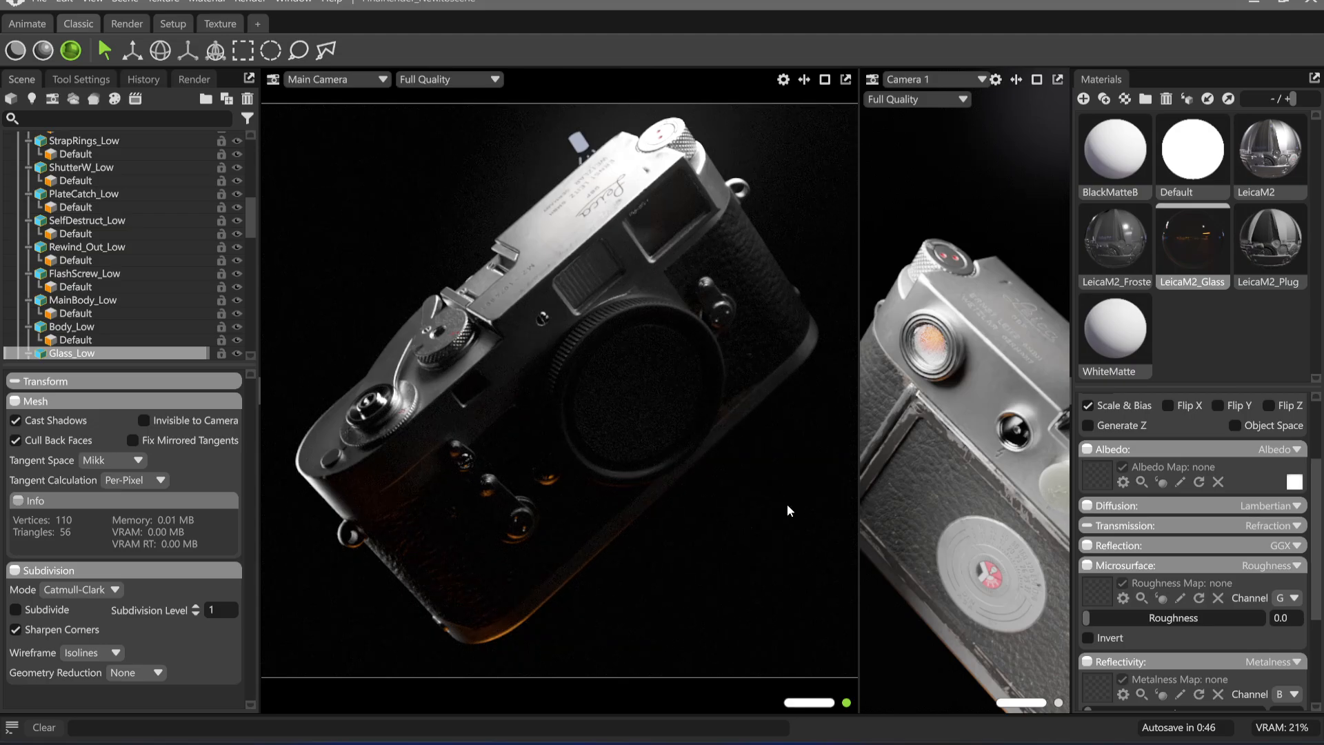
drag(749, 502, 729, 476)
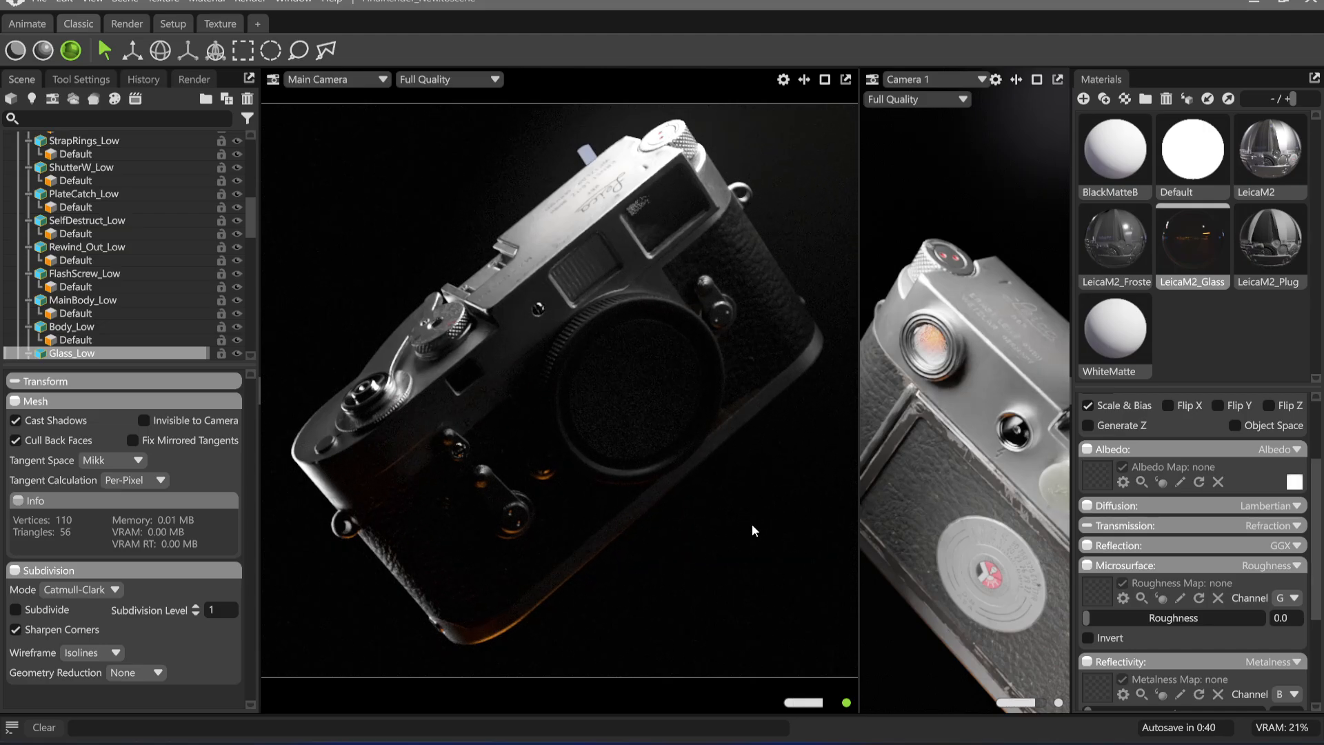
drag(751, 520, 751, 524)
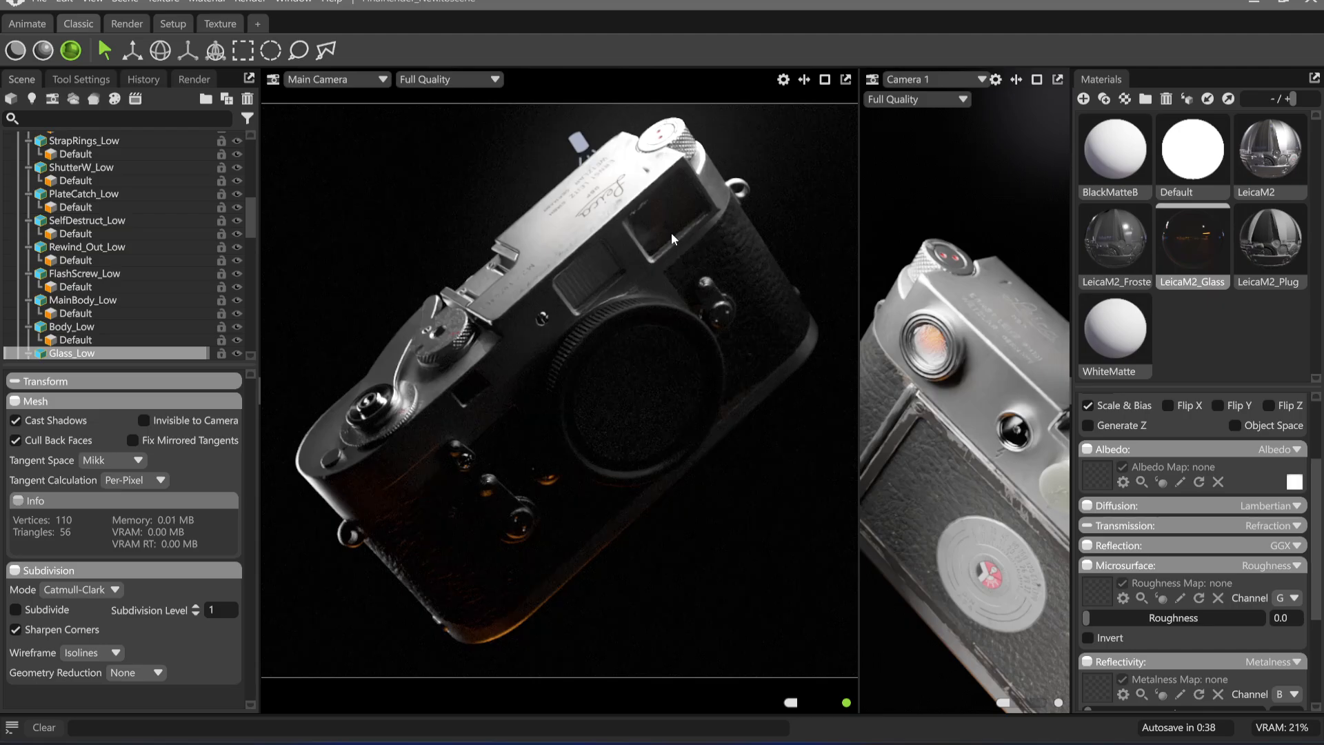
Look through the Inside light in the second viewport and move it past the rear eyepiece into the viewfinder interior
click(885, 81)
mouse_move(941, 112)
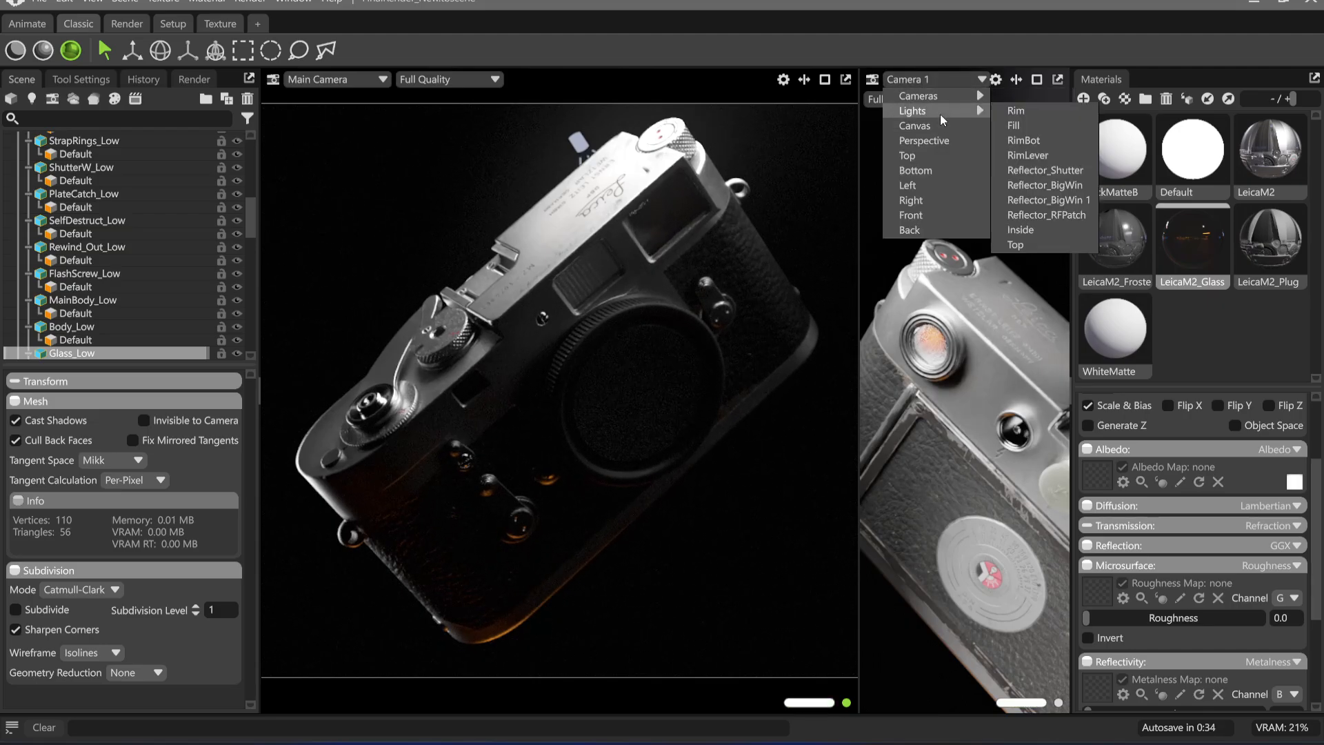
click(1048, 235)
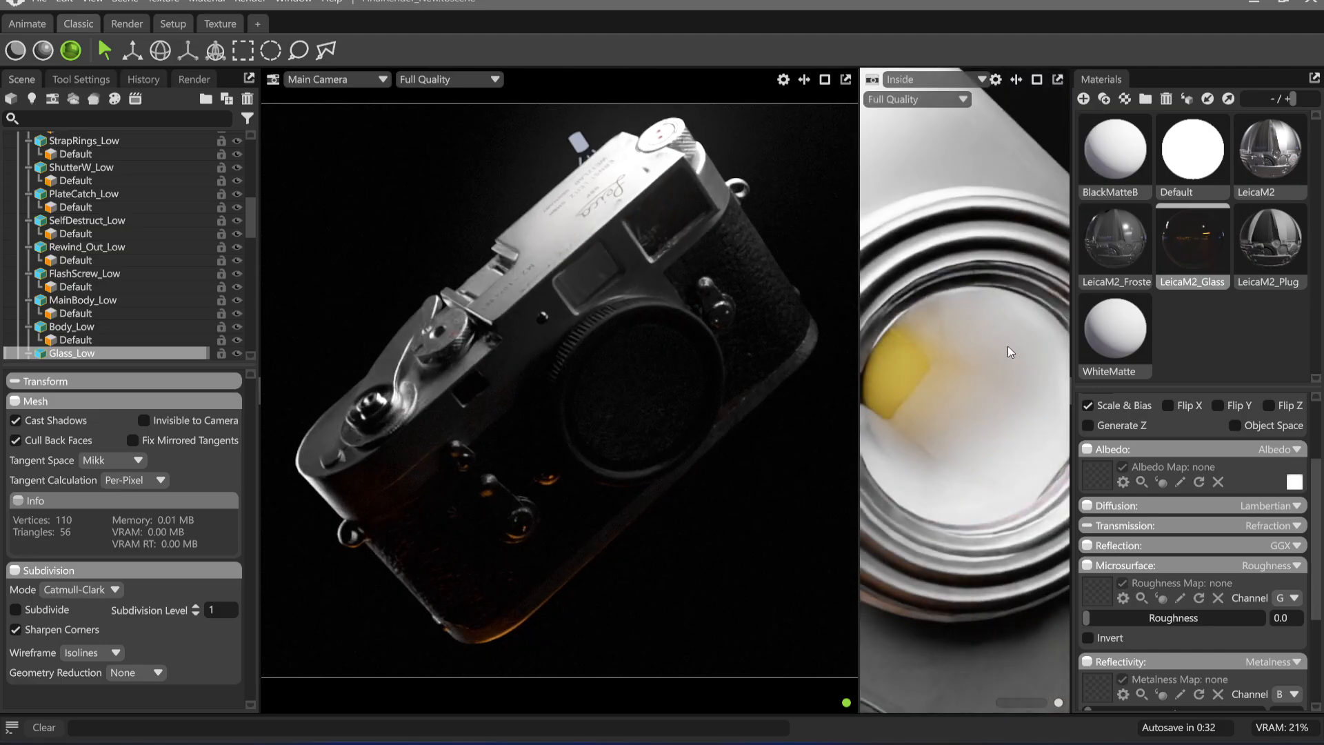
drag(964, 384, 964, 331)
right_drag(963, 331, 1019, 540)
drag(1019, 539, 987, 458)
right_drag(986, 458, 1016, 498)
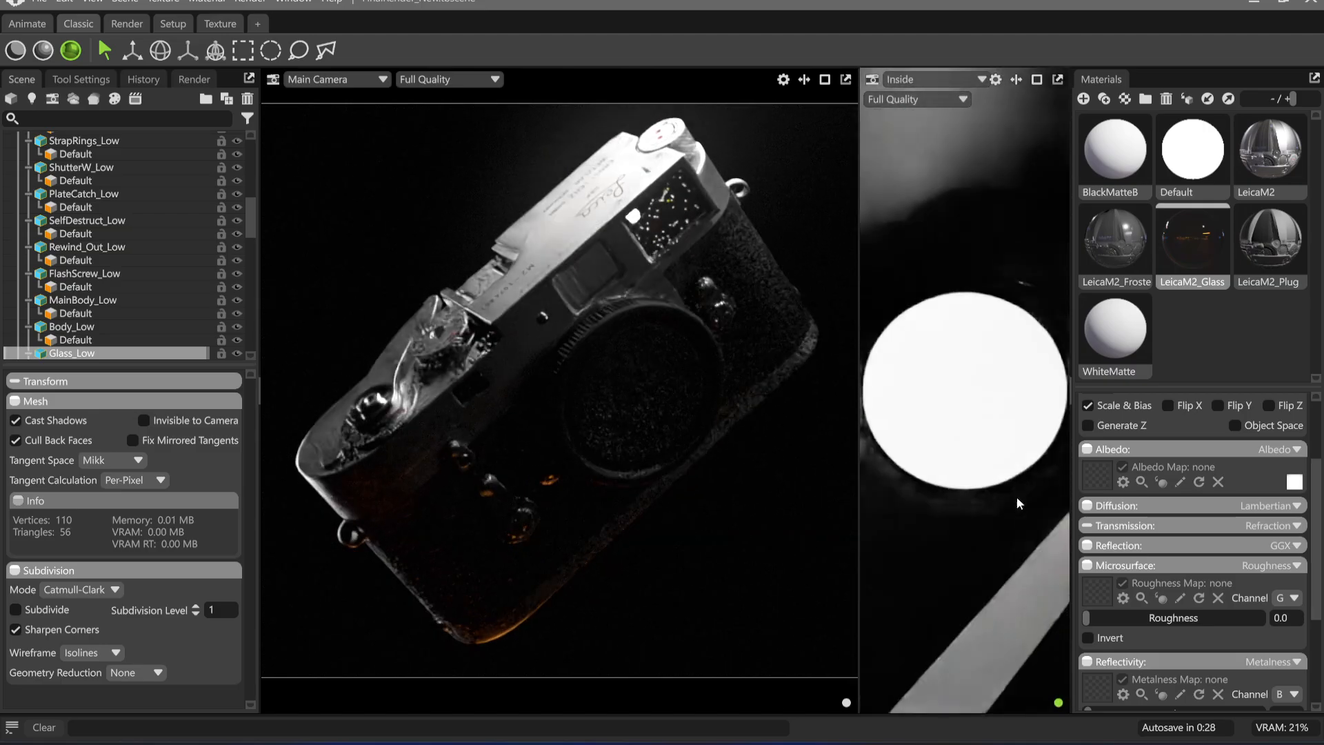
drag(1016, 498, 969, 439)
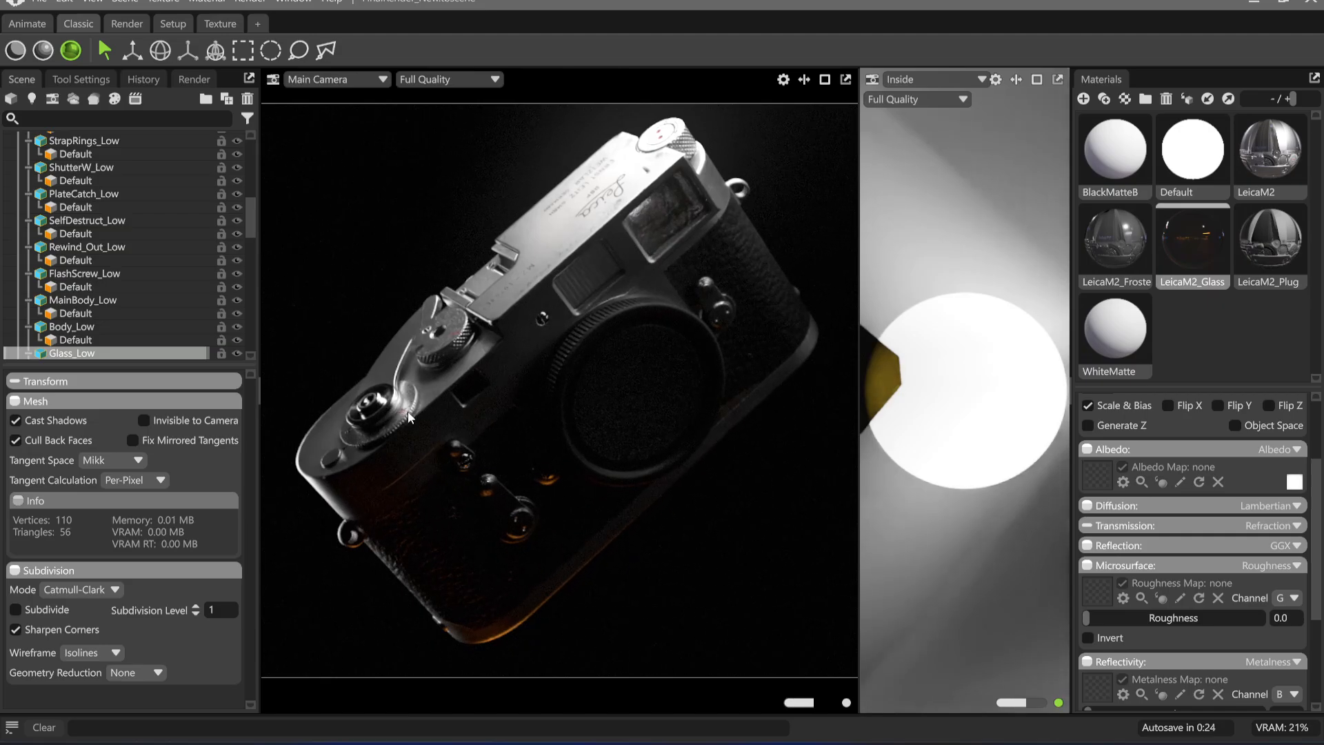
Collapse the SM_LeicaM2_A group and reduce the Inside light's brightness to 4.104
scroll(55, 193, up, 10)
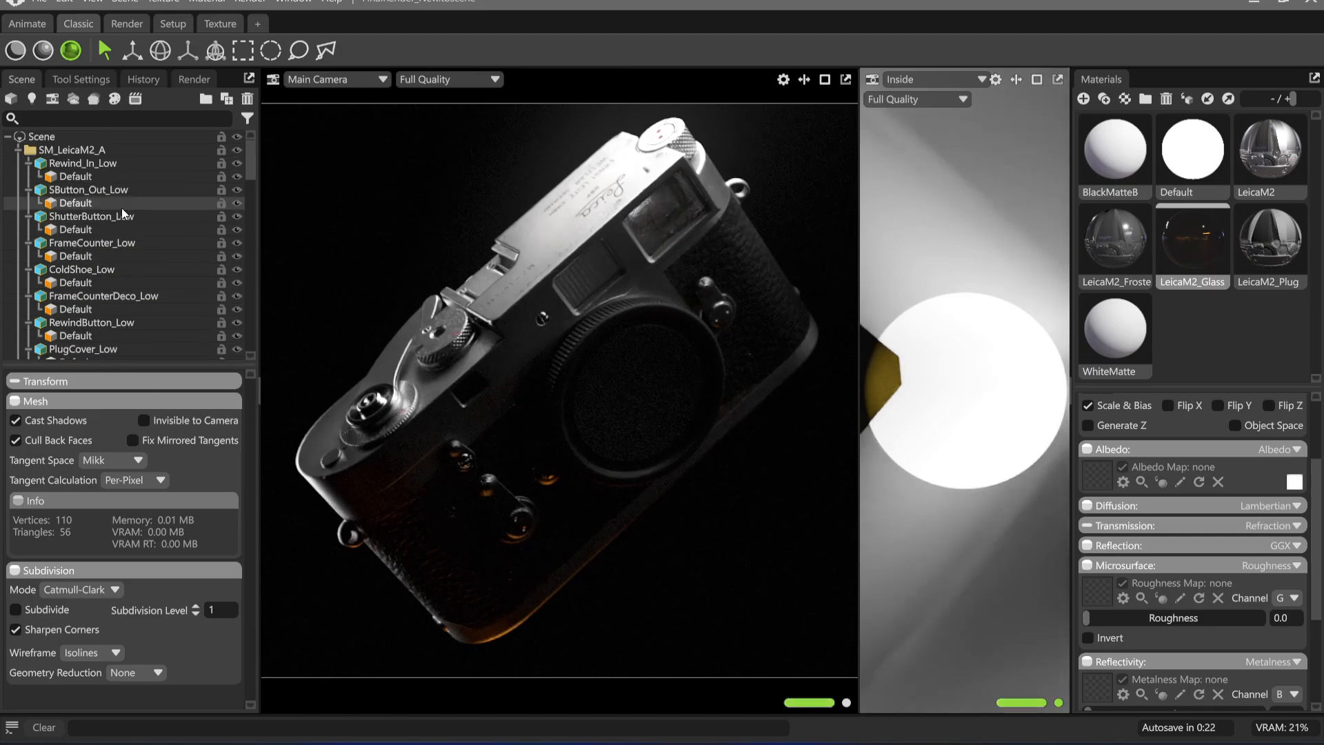
double_click(53, 151)
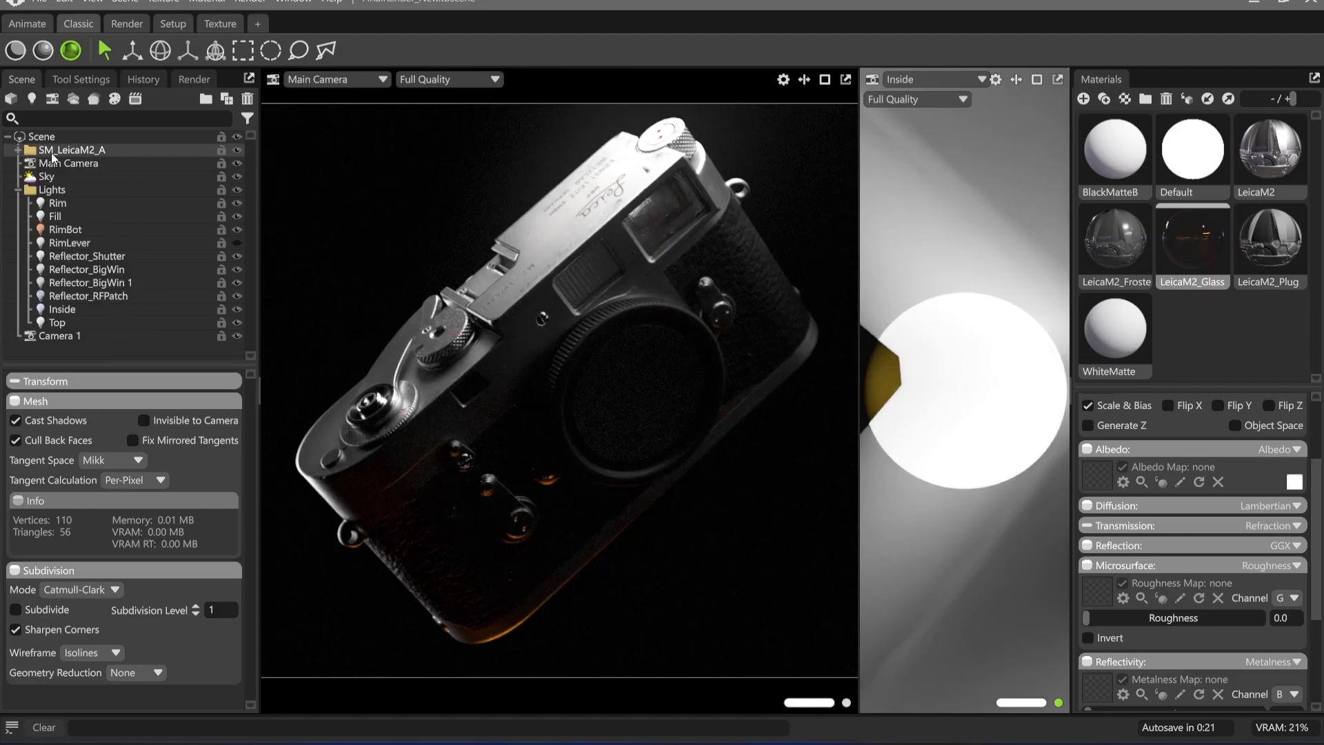
click(94, 308)
drag(125, 442, 64, 446)
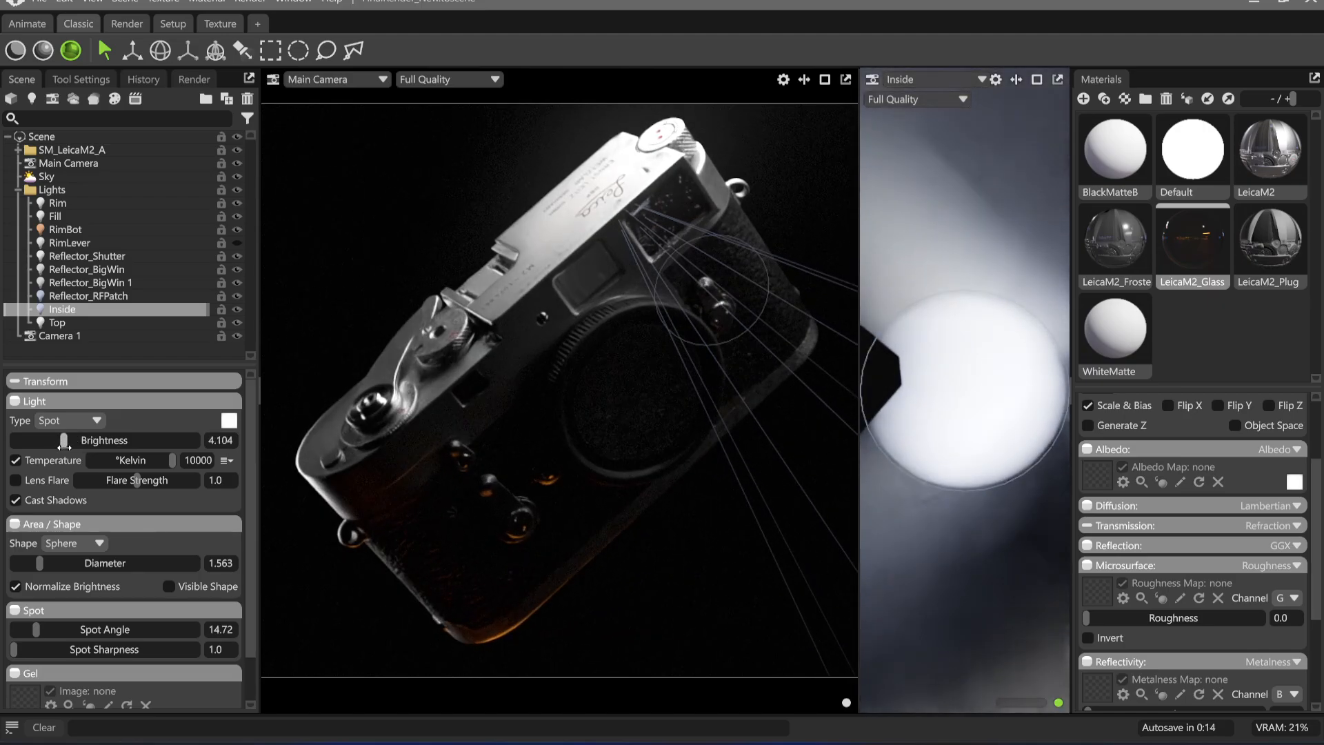
click(360, 225)
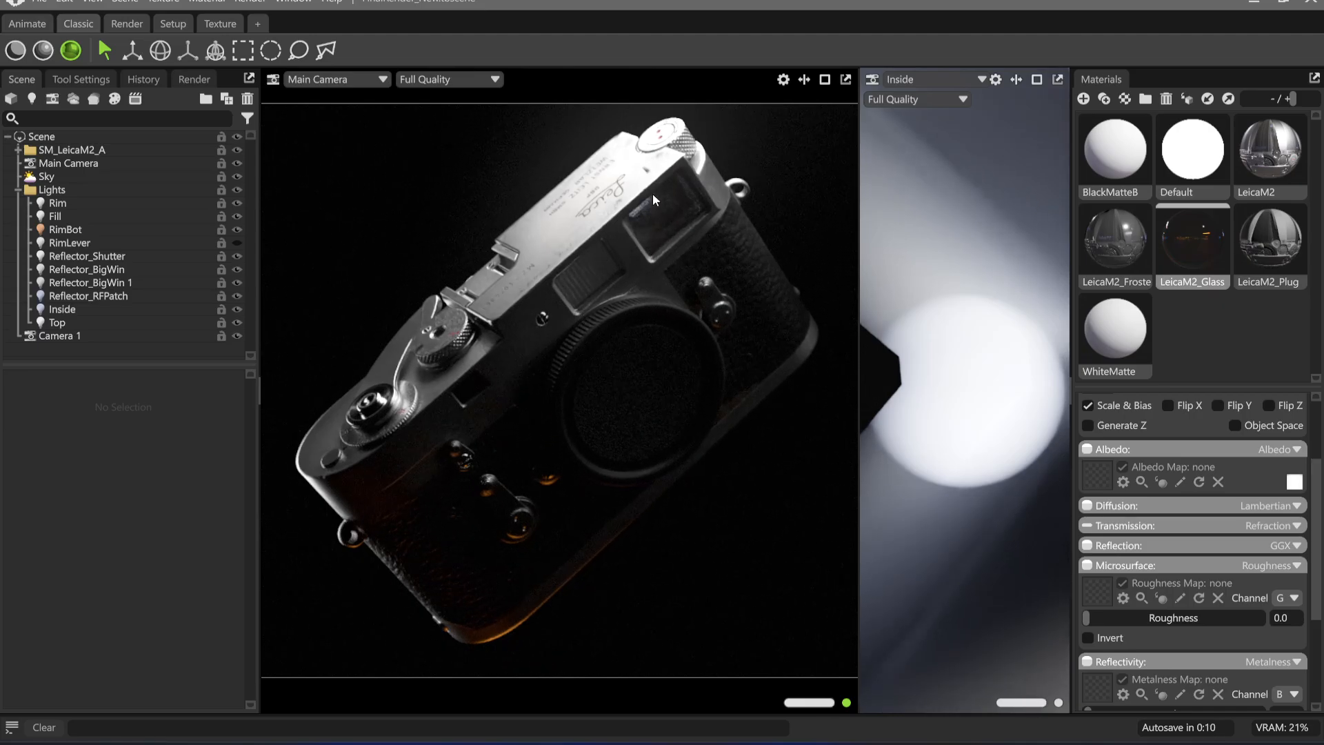
Show the RimLever light, look through it in the second viewport and move it close to the camera's advance lever
click(238, 244)
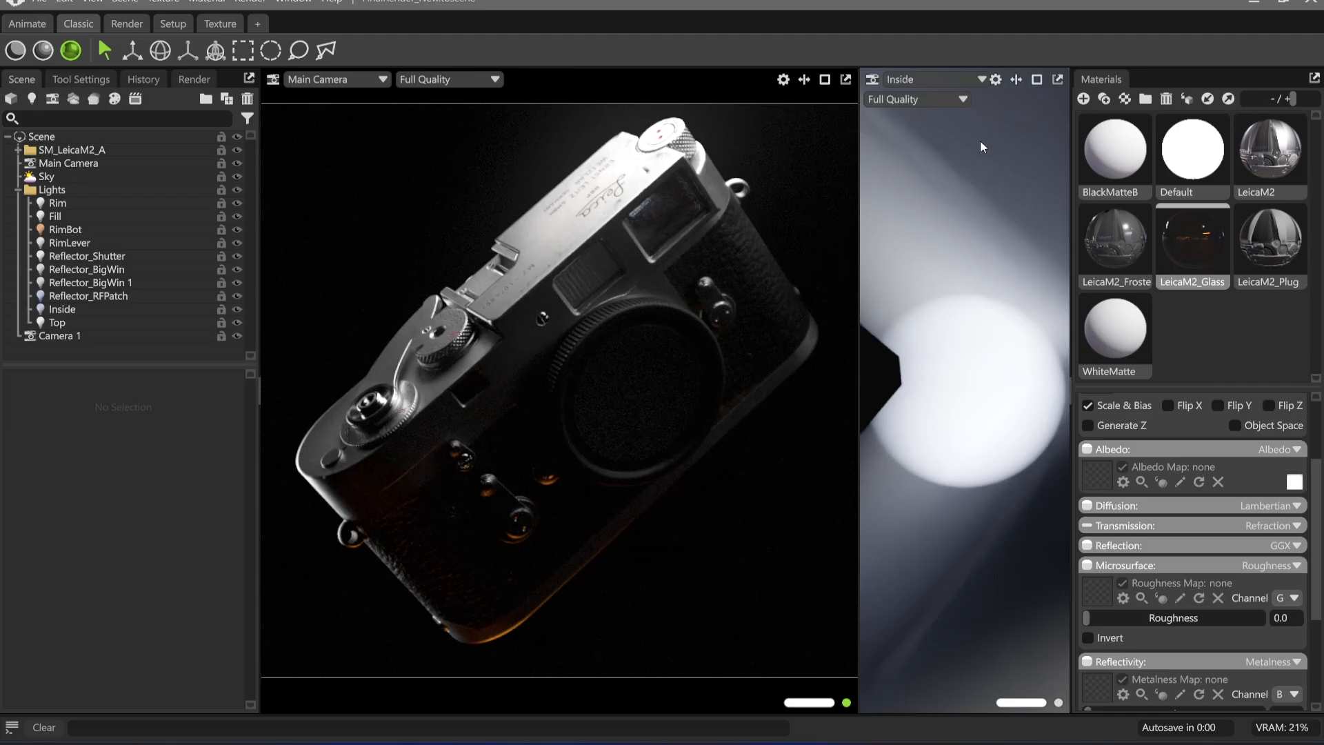
click(967, 80)
mouse_move(955, 111)
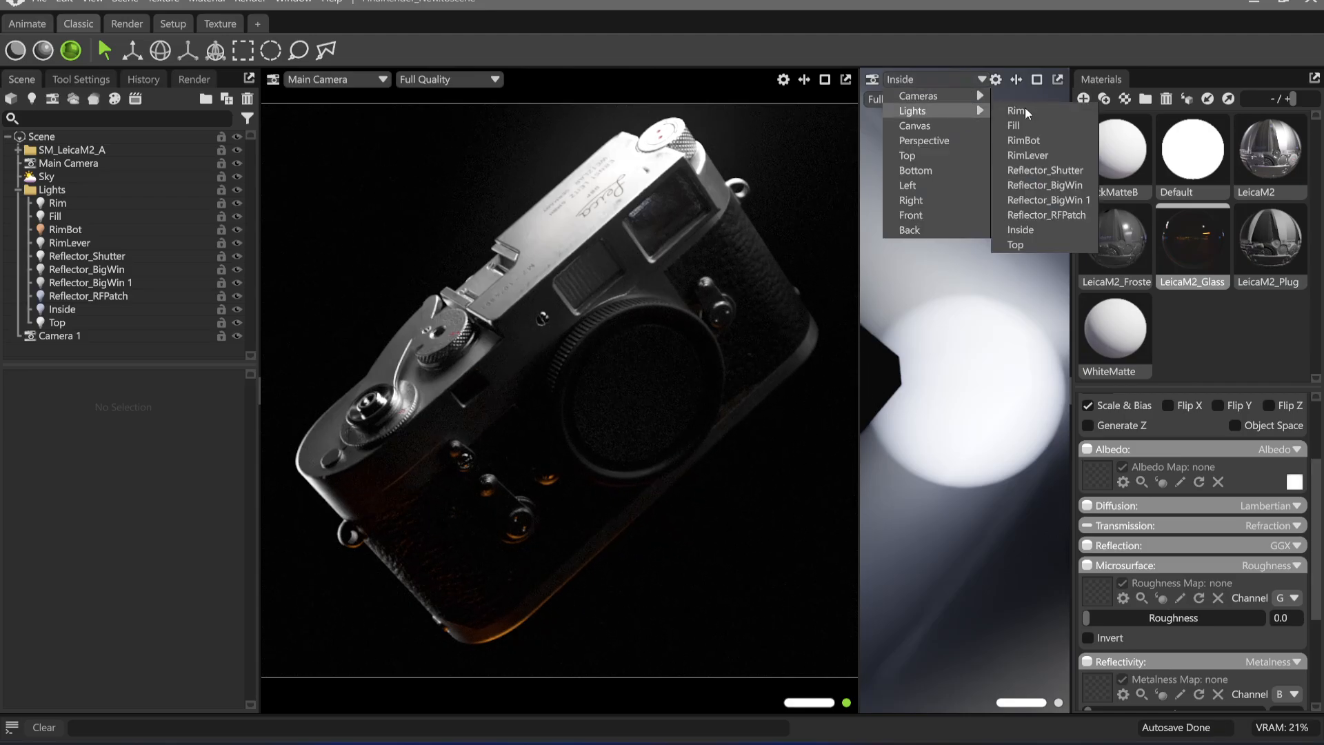
click(1057, 157)
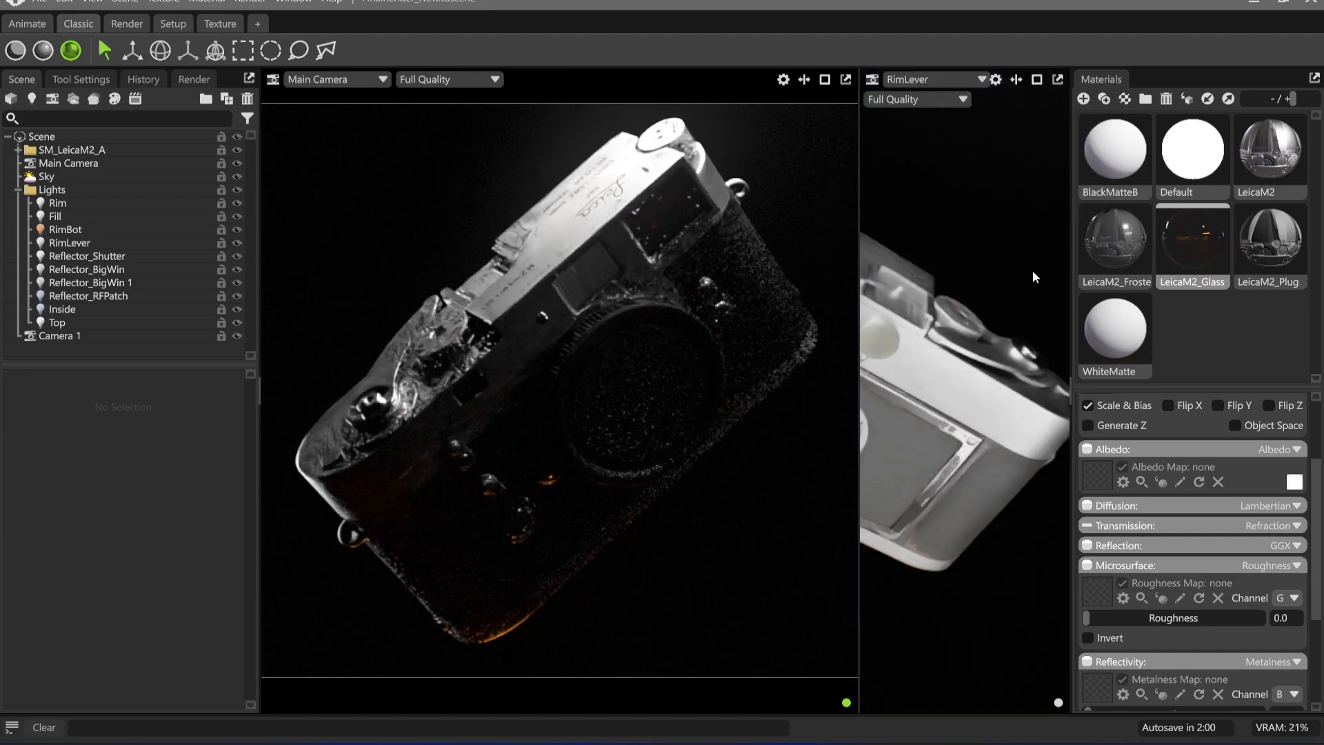
drag(982, 375, 945, 408)
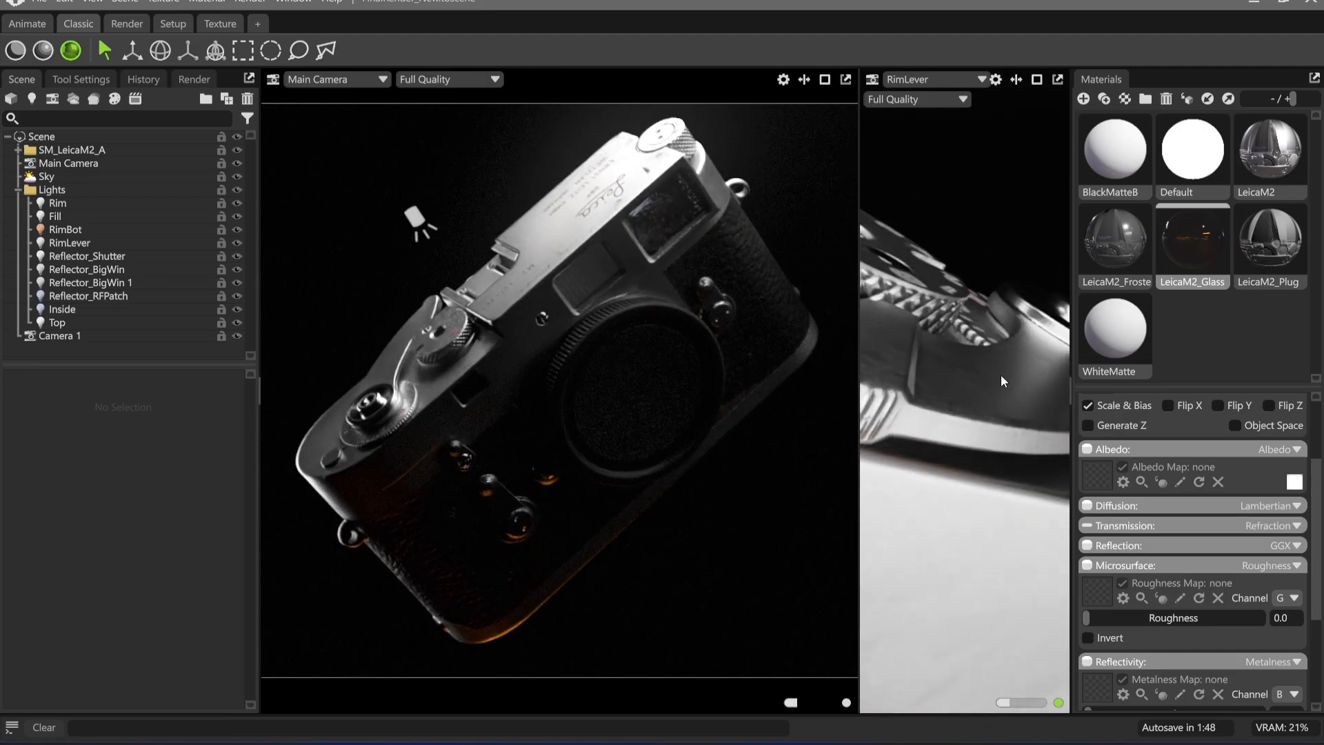
Raise the RimLever light's brightness to 5.165, pull it back from the lever and set its spot angle to 17.55
click(76, 243)
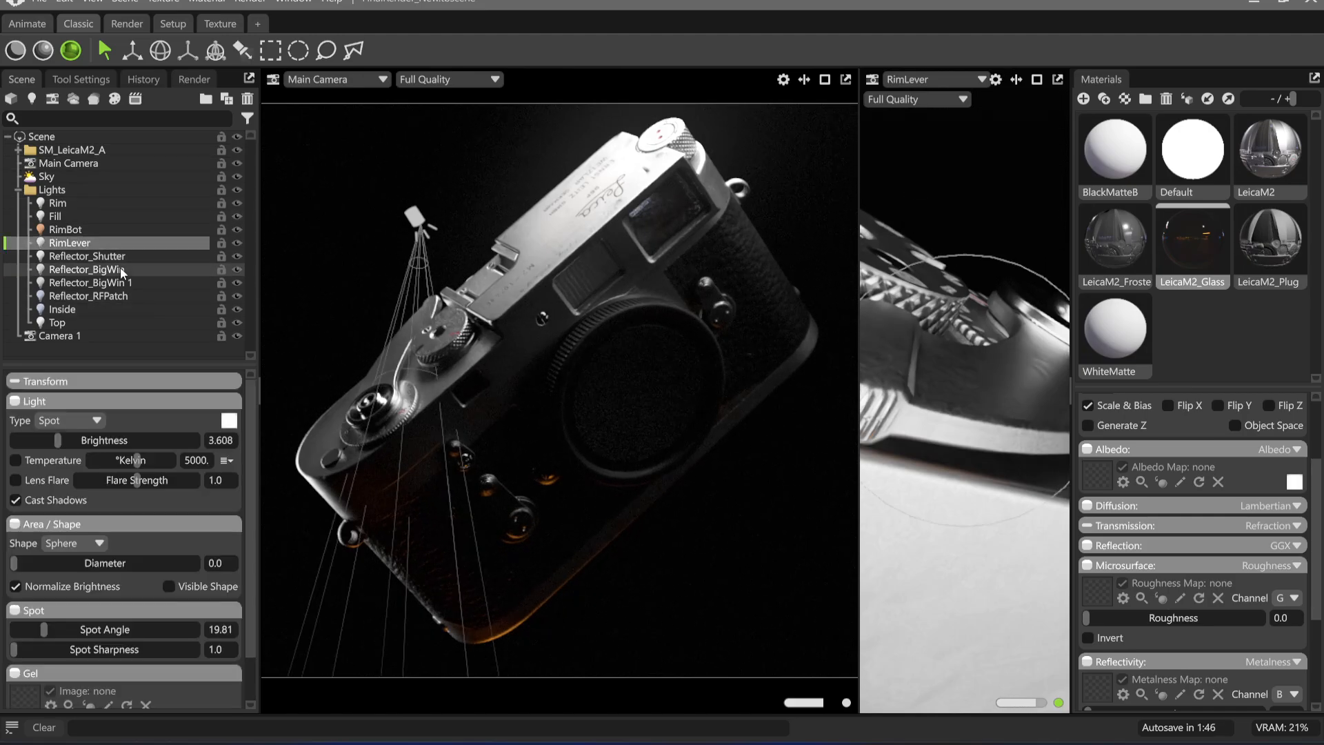
drag(57, 440, 72, 440)
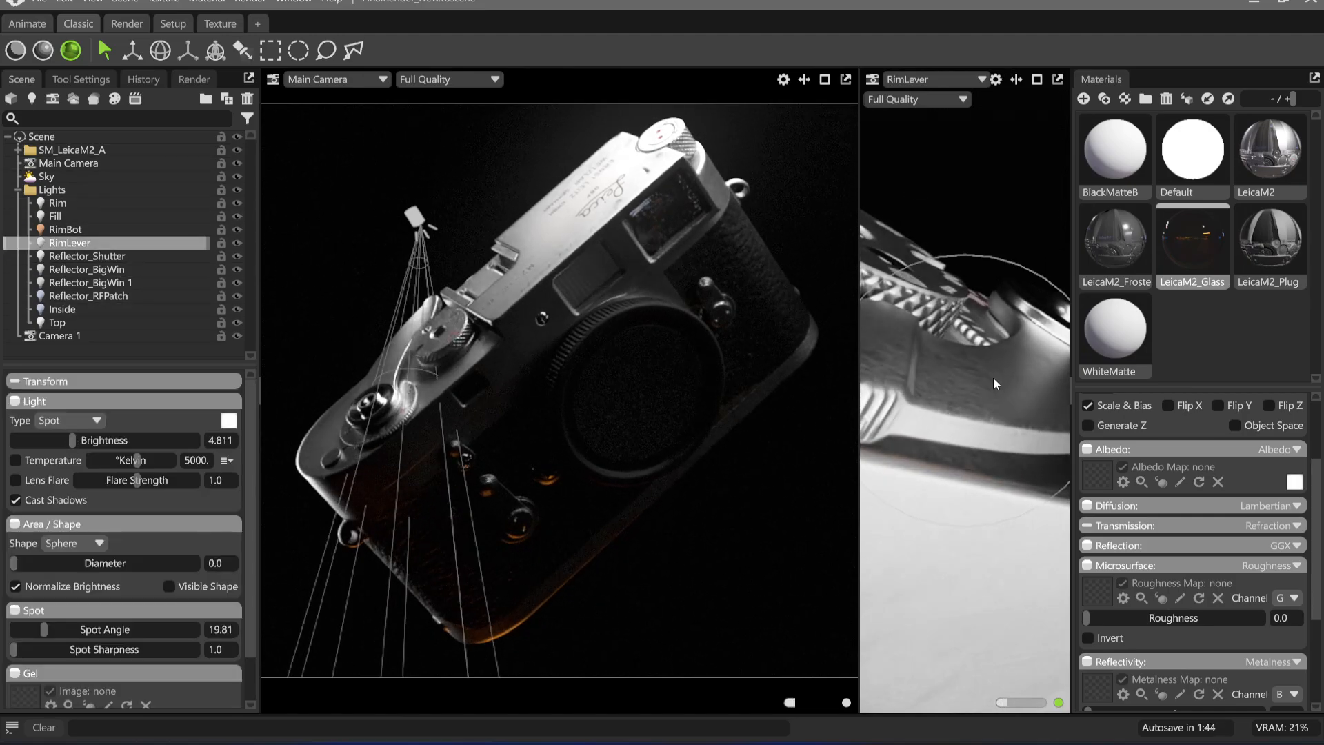
drag(994, 383, 923, 358)
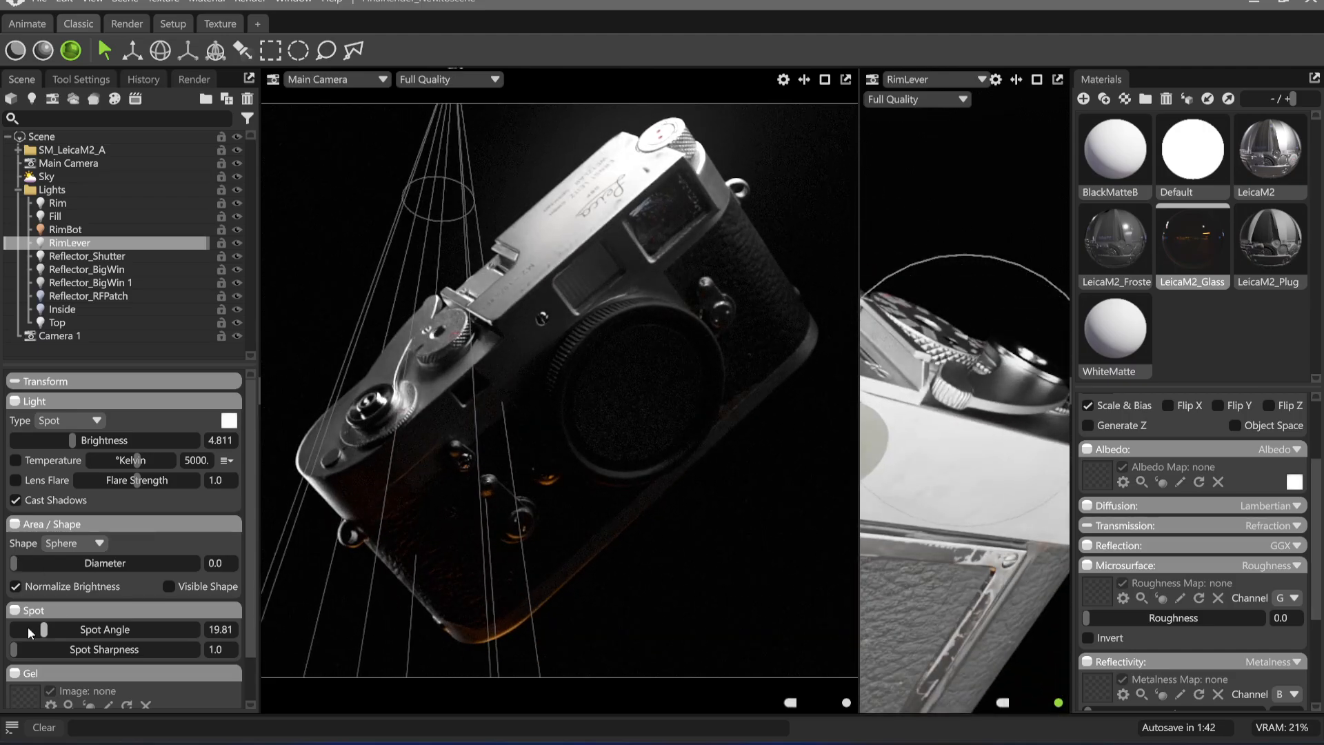
drag(29, 633, 51, 630)
drag(76, 445, 77, 445)
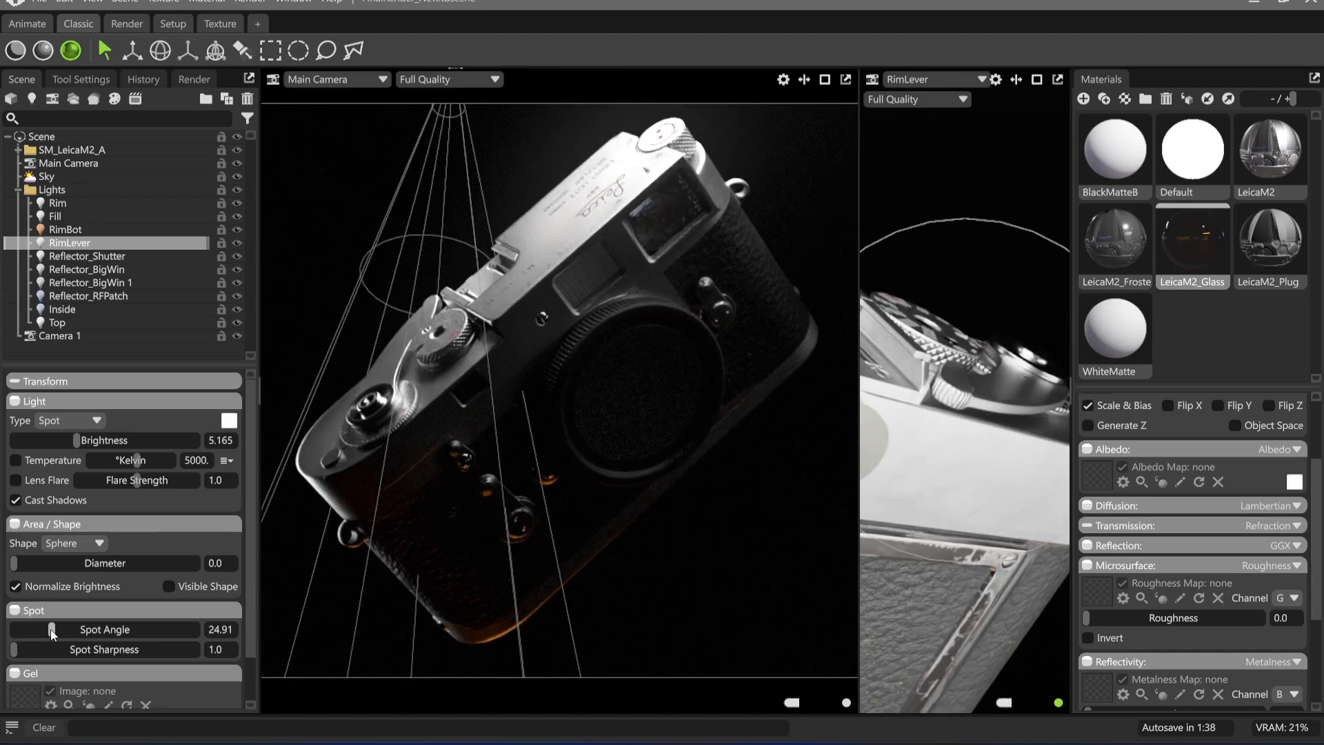
drag(52, 633, 40, 630)
Hide and show the RimLever light to compare its effect on the advance lever in the Main Camera view
click(237, 243)
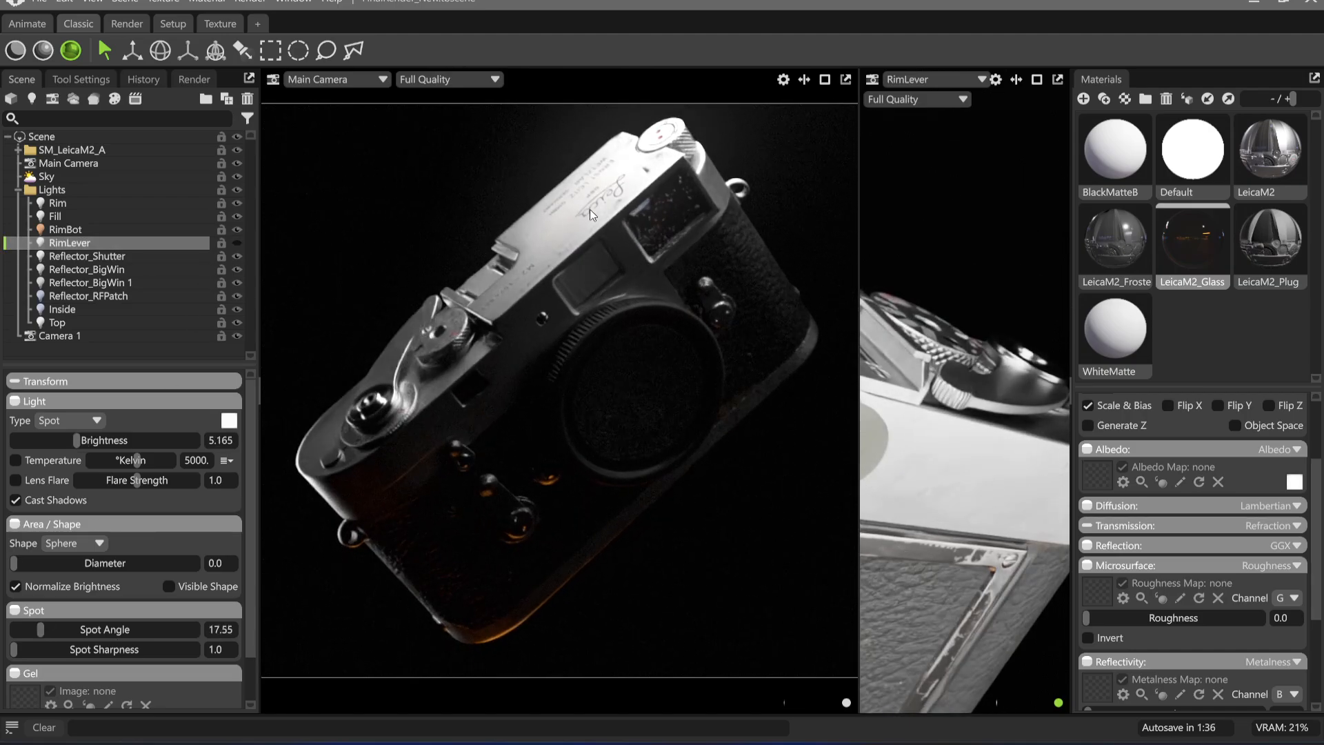
click(502, 170)
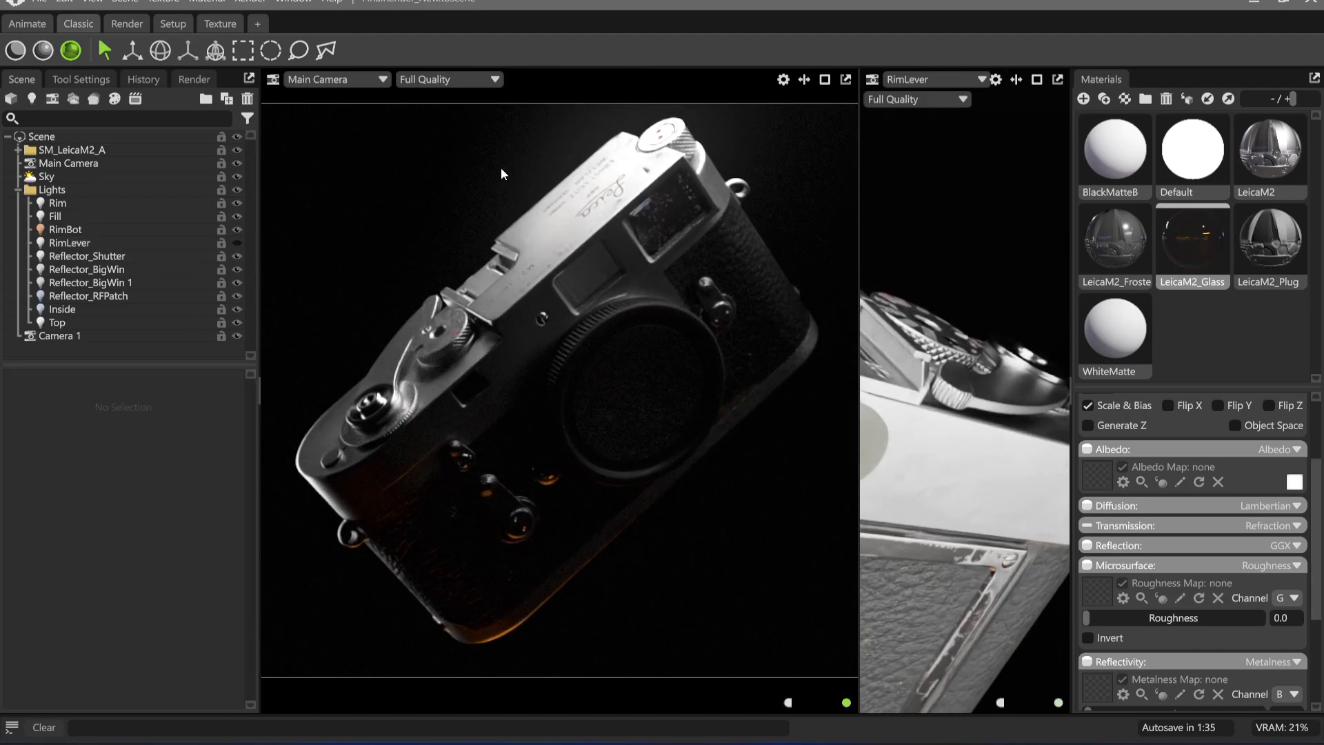
click(236, 244)
Re-aim the RimLever light across the camera's top plate from the lever side and widen its spot angle to 56.6
alt+drag(946, 394, 1014, 429)
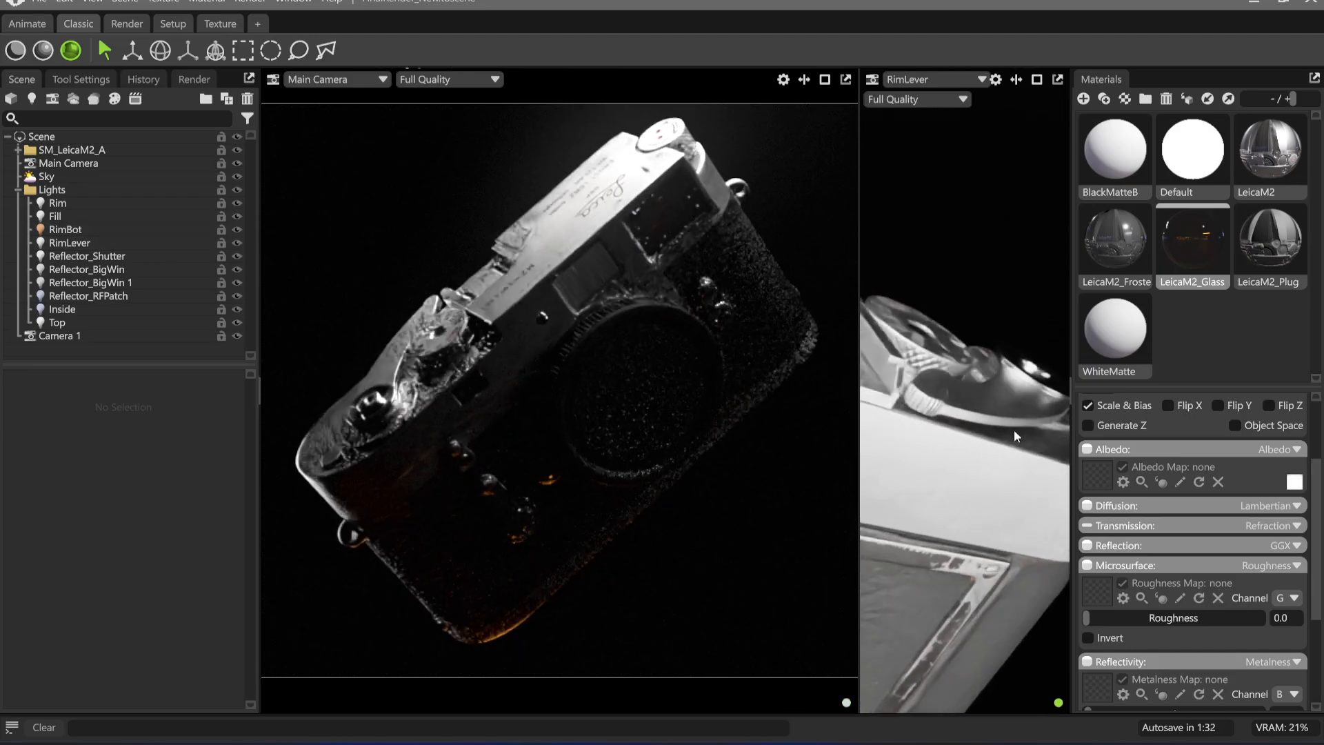
alt+right_drag(1014, 429, 849, 385)
alt+middle_drag(849, 385, 959, 406)
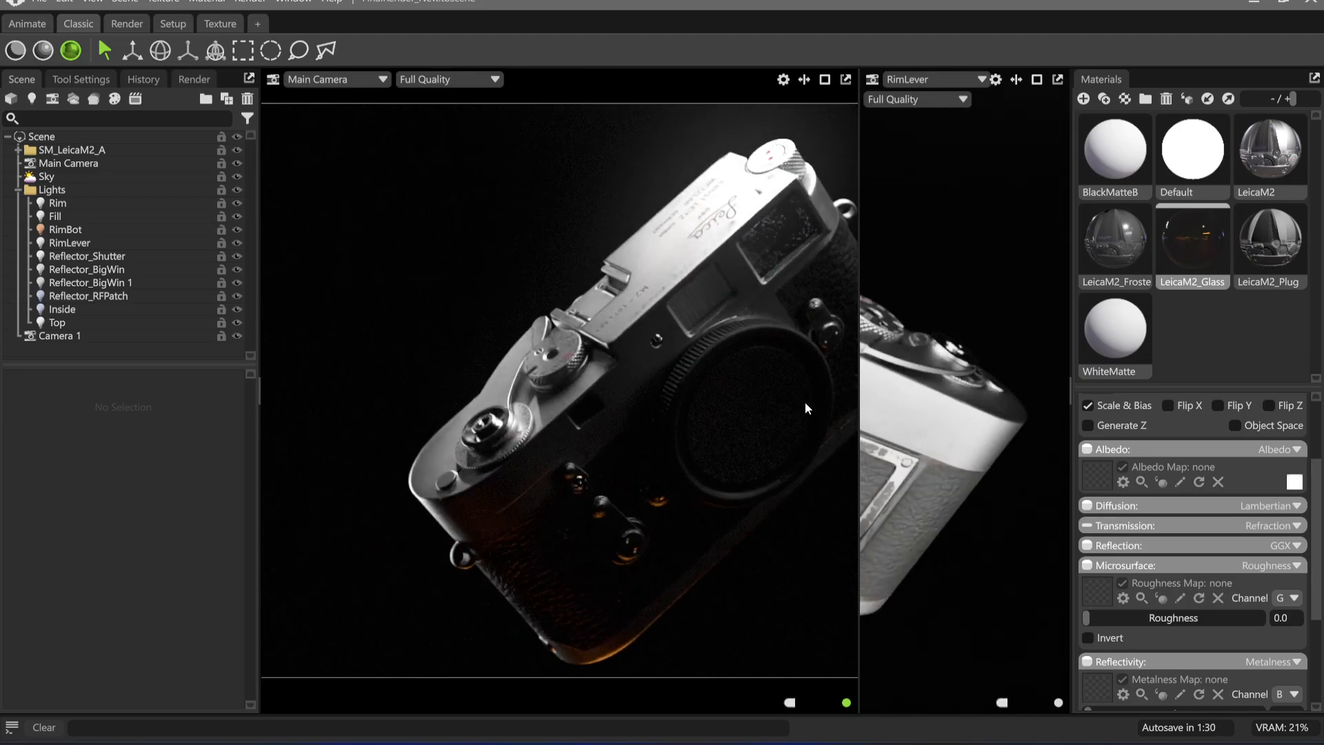
key(ctrl+z)
alt+drag(991, 478, 982, 528)
click(69, 242)
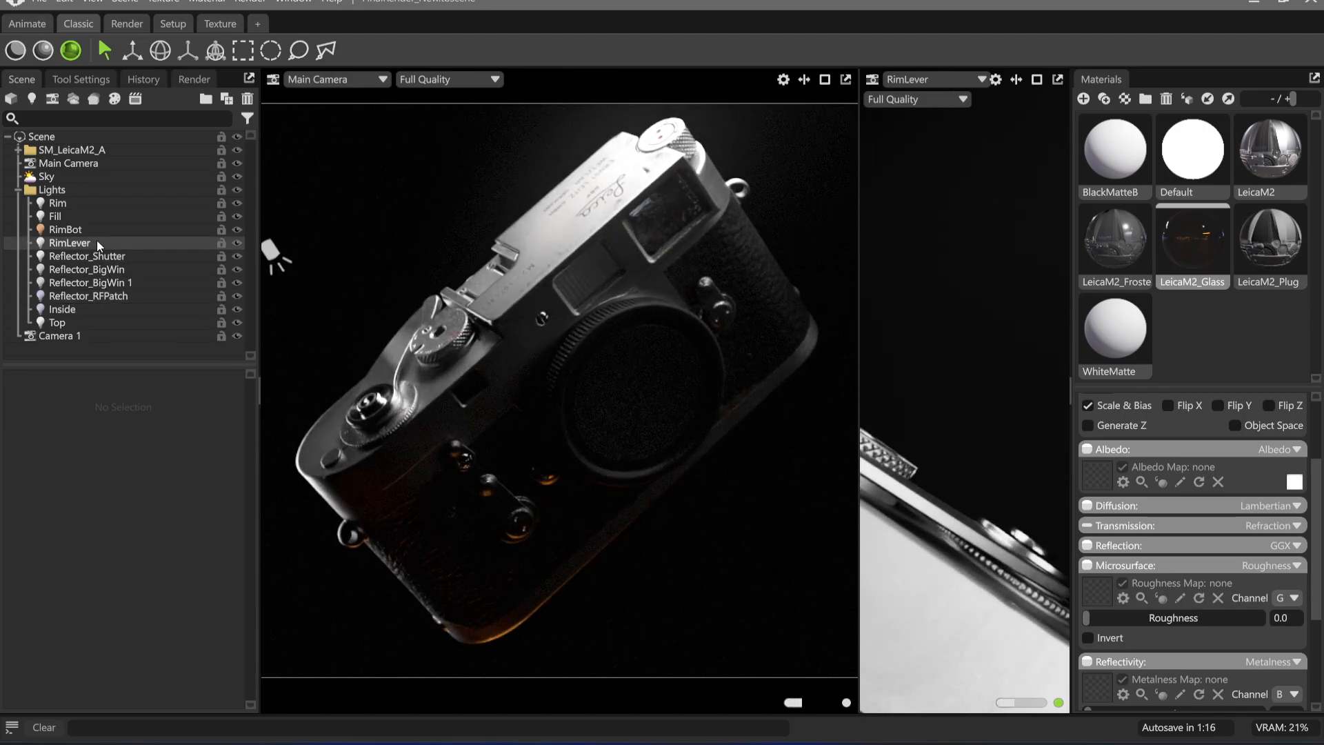
drag(48, 636, 100, 629)
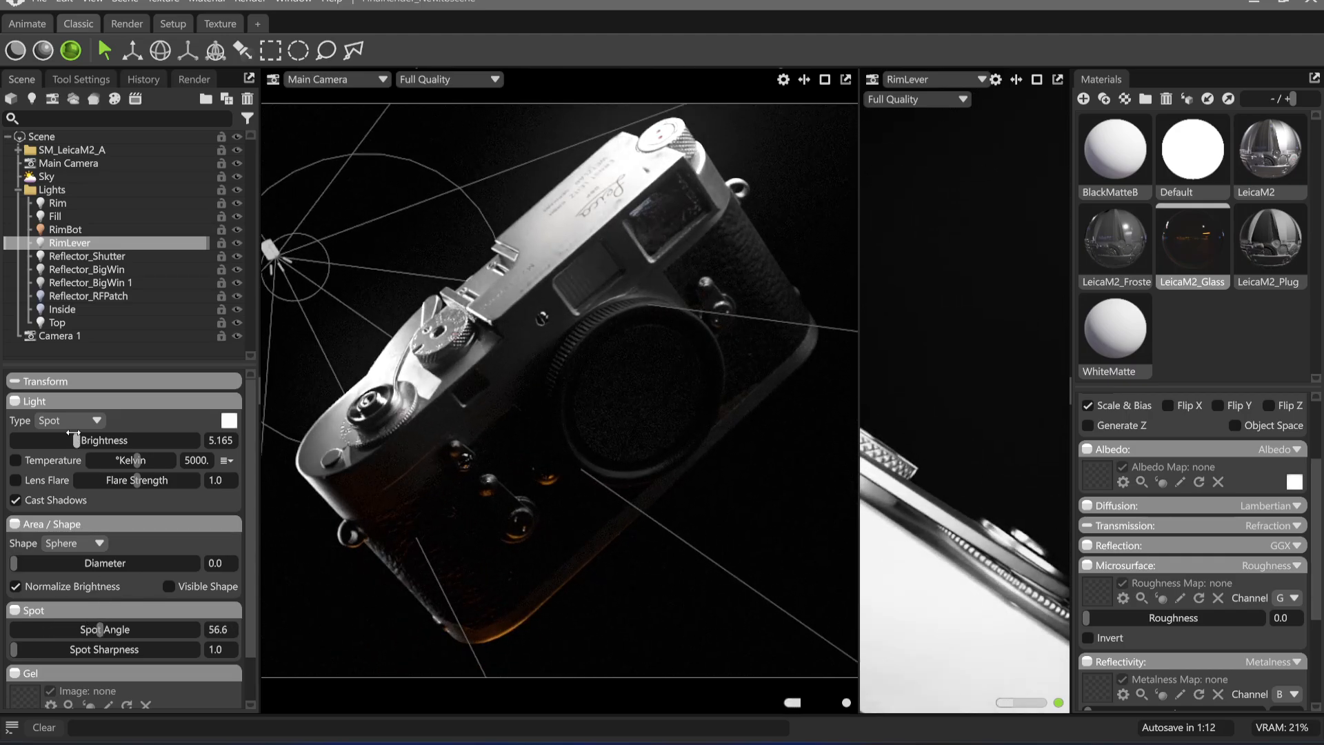
Re-aim the RimLever light down onto the advance lever, trying brightness values of 3.962 and 2.83 before setting it to 4.458
drag(74, 434, 63, 433)
alt+drag(912, 510, 946, 482)
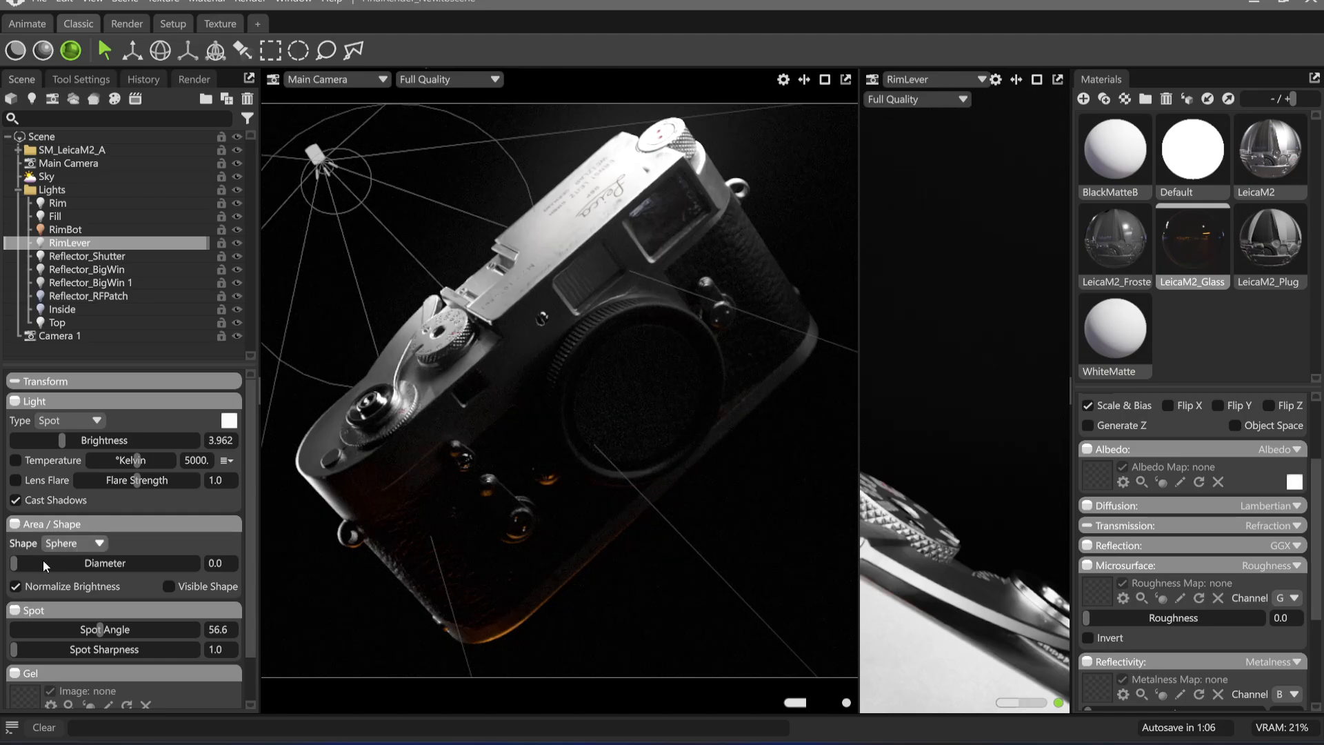
drag(62, 441, 48, 443)
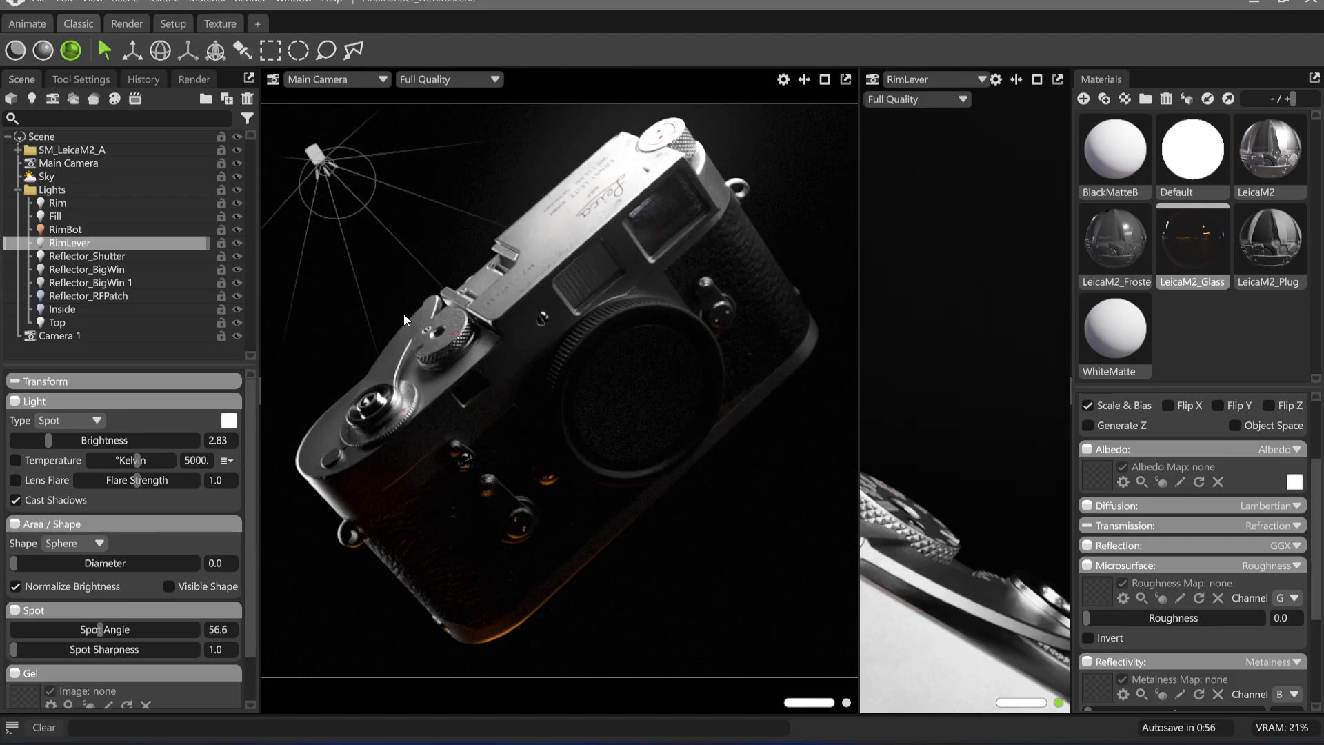
drag(937, 553, 924, 448)
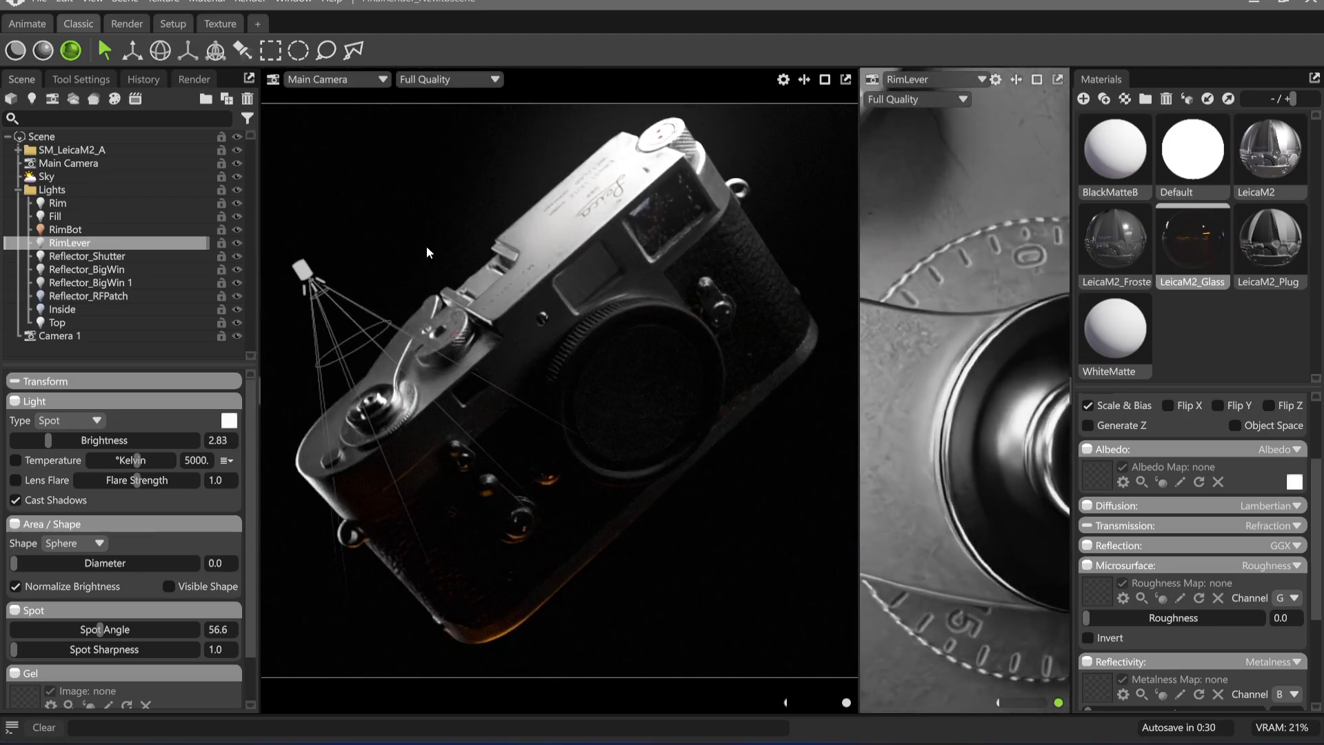
drag(49, 440, 67, 440)
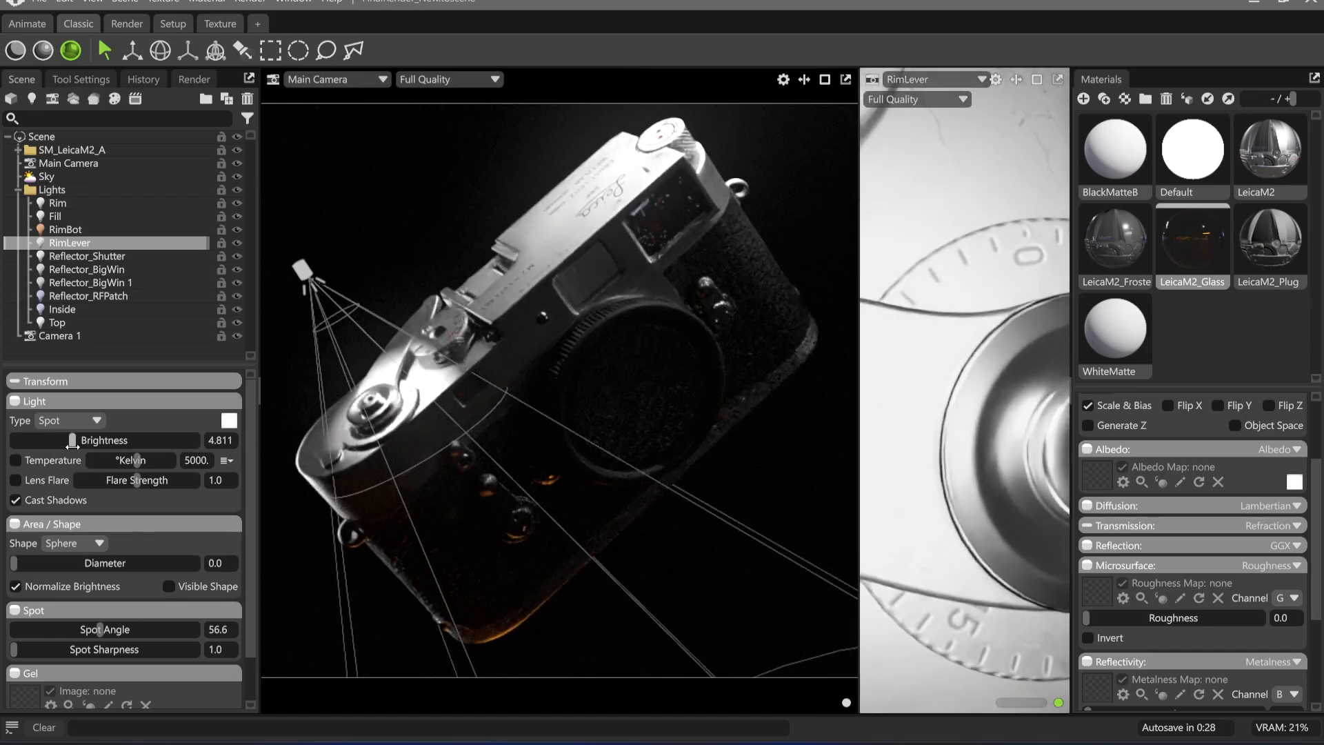
Reposition the RimLever light by placing its highlight on the advance lever, and lower its brightness to 1.91
click(241, 49)
click(400, 329)
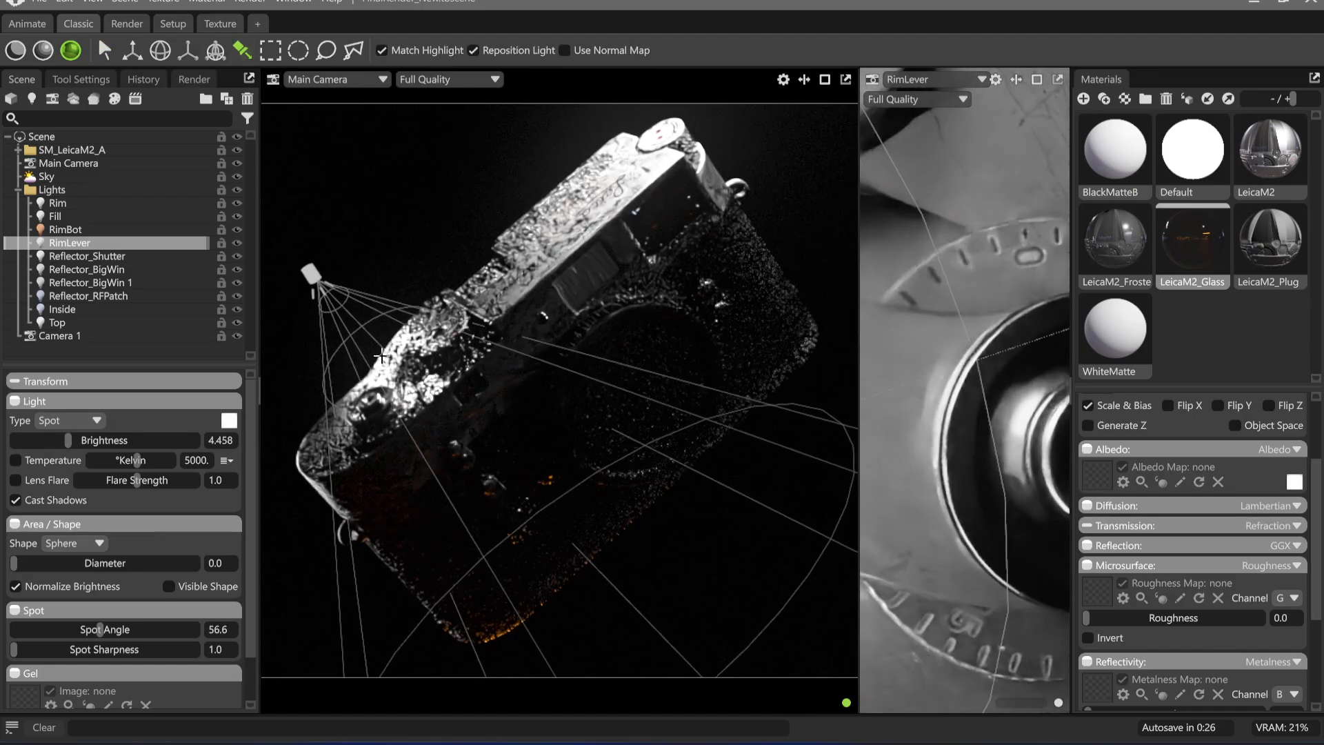
drag(400, 329, 402, 327)
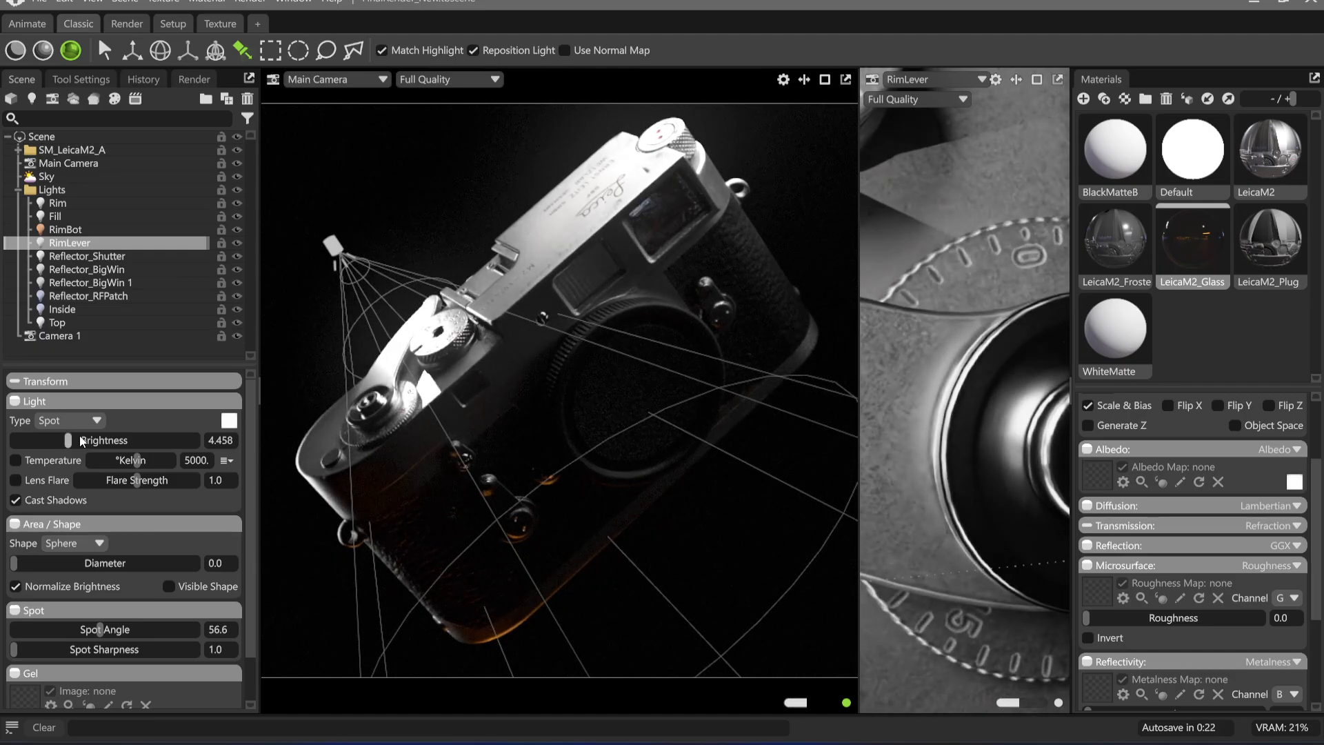
drag(68, 440, 37, 441)
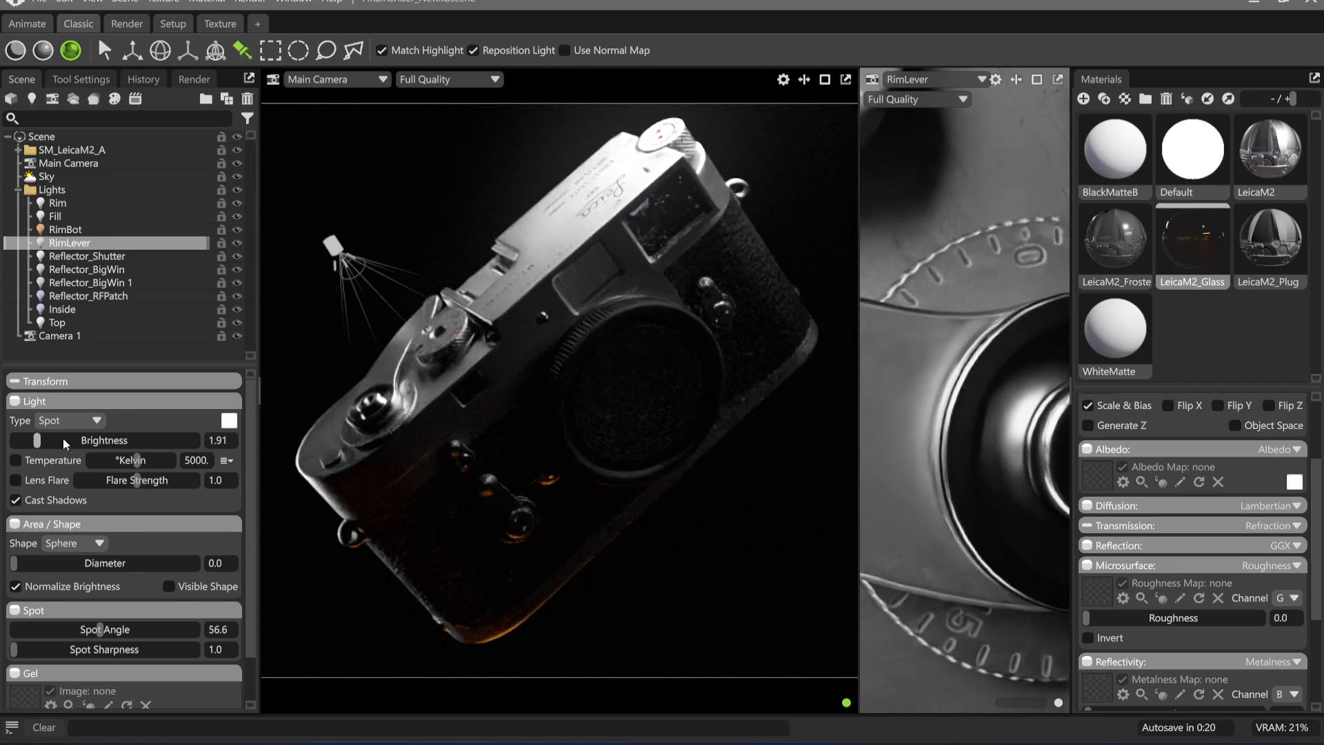
Set the RimLever light's spot angle to 120 and diameter to 2.448, and move its highlight along the advance lever
drag(91, 635, 196, 630)
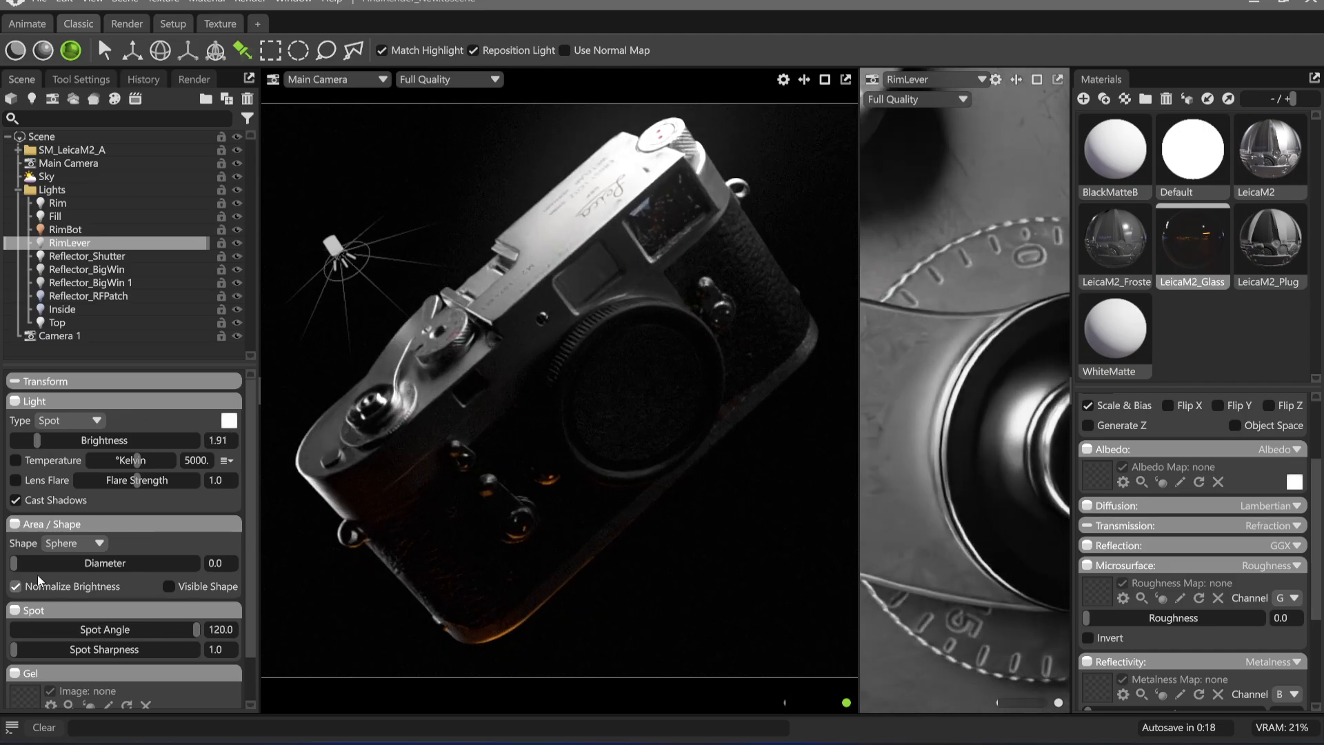
drag(14, 563, 43, 563)
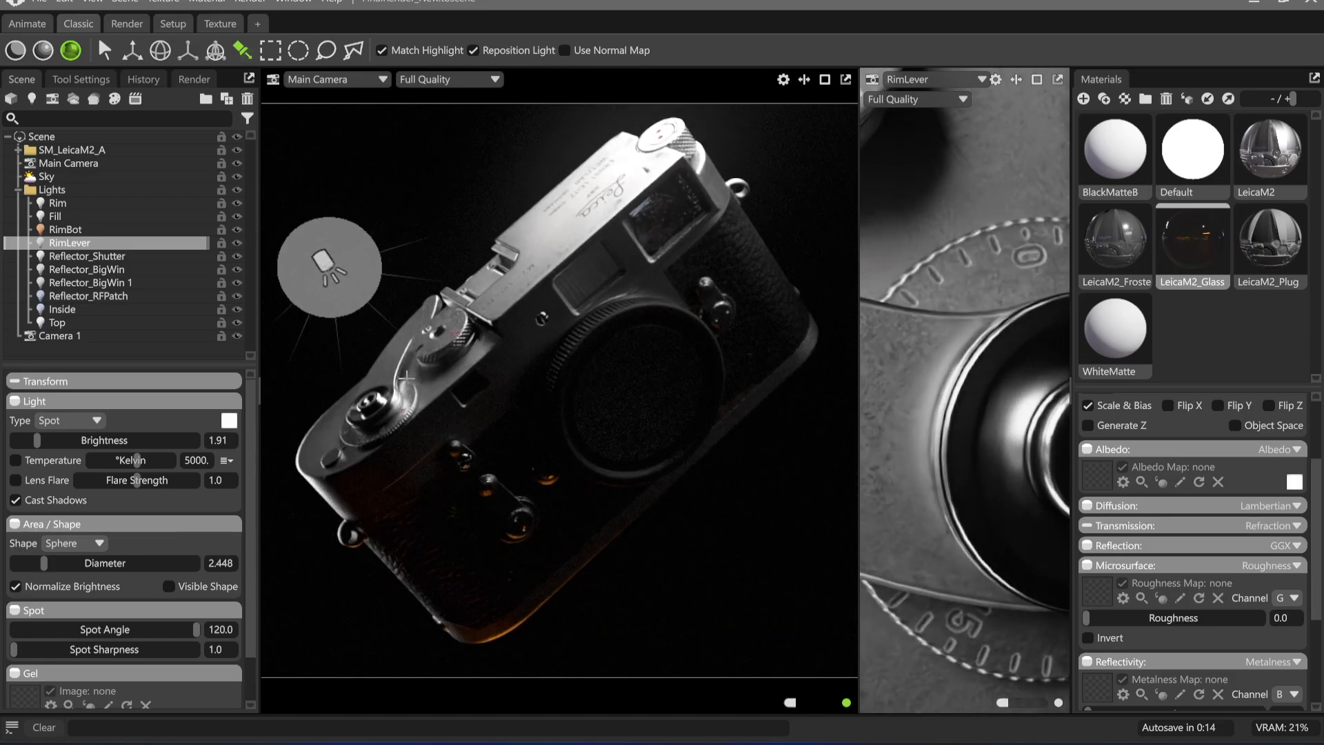
drag(404, 383, 400, 398)
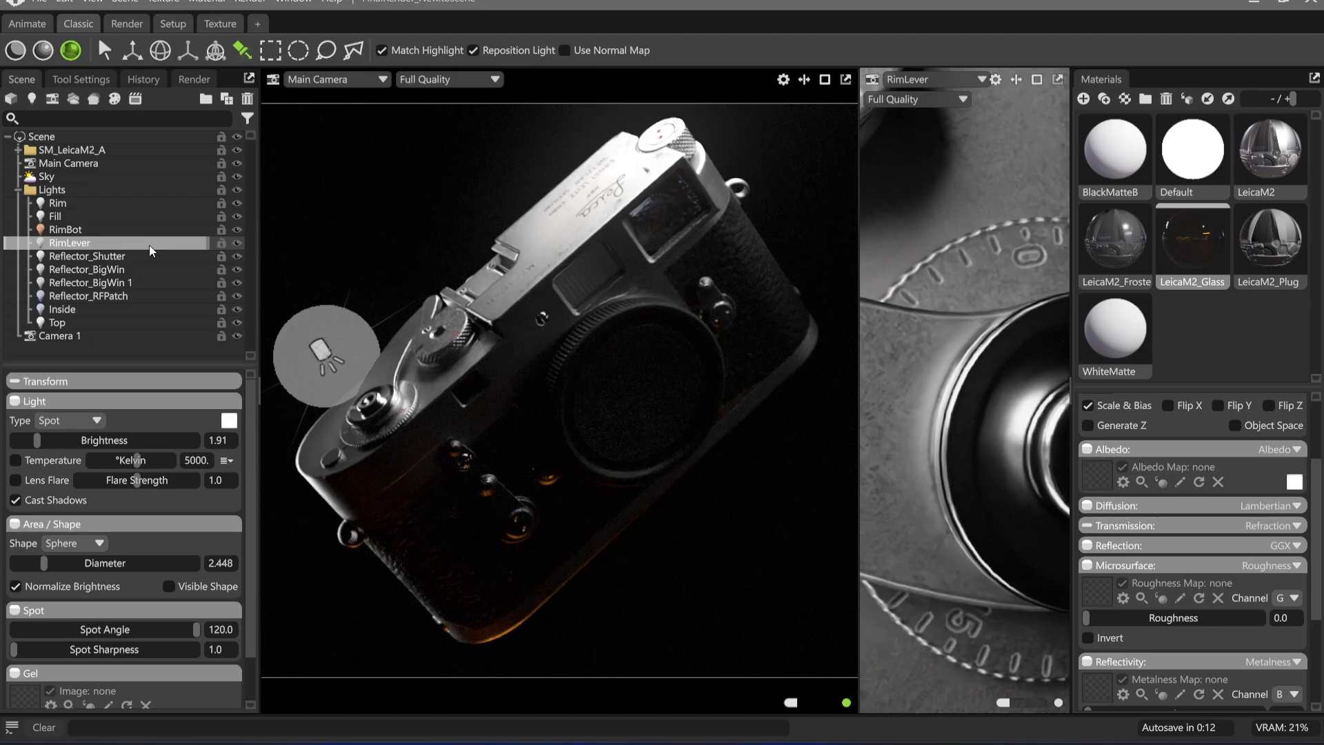
Delete the RimLever light and hide all the remaining lights from Rim to Top
key(Delete)
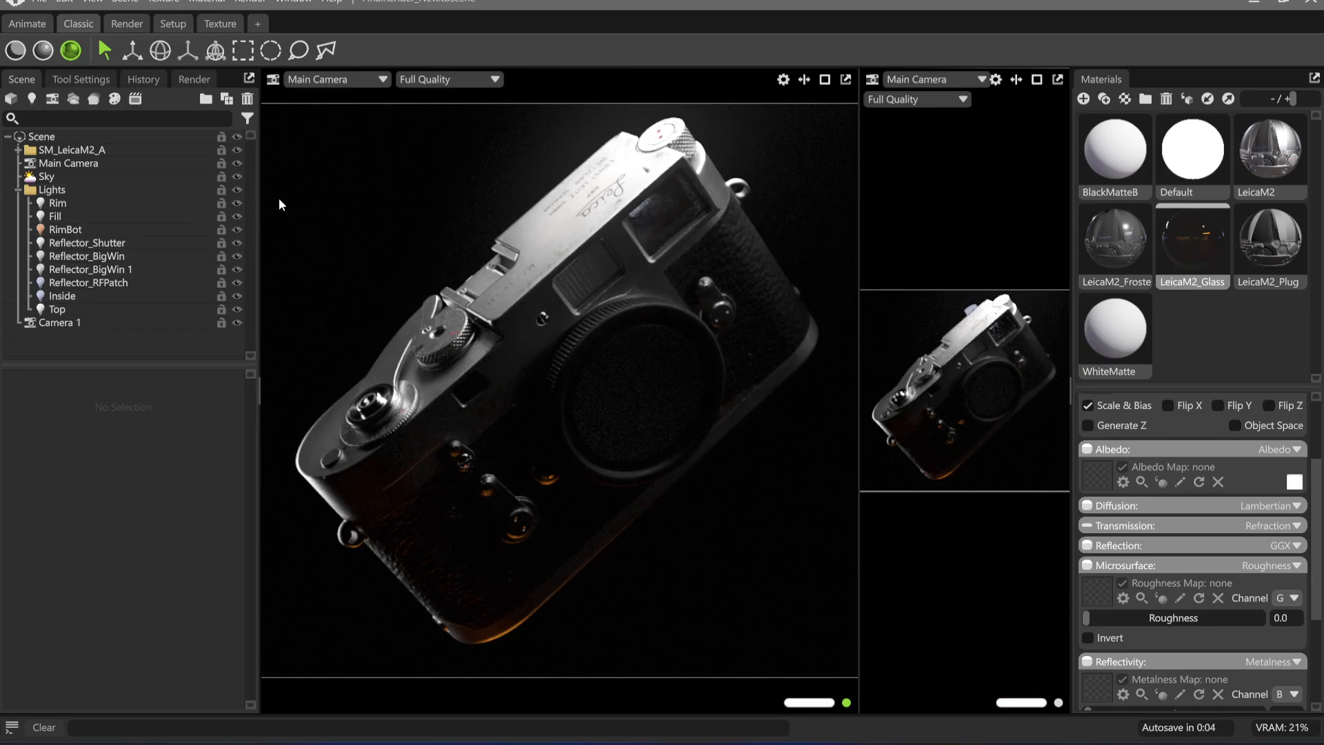
drag(240, 205, 238, 311)
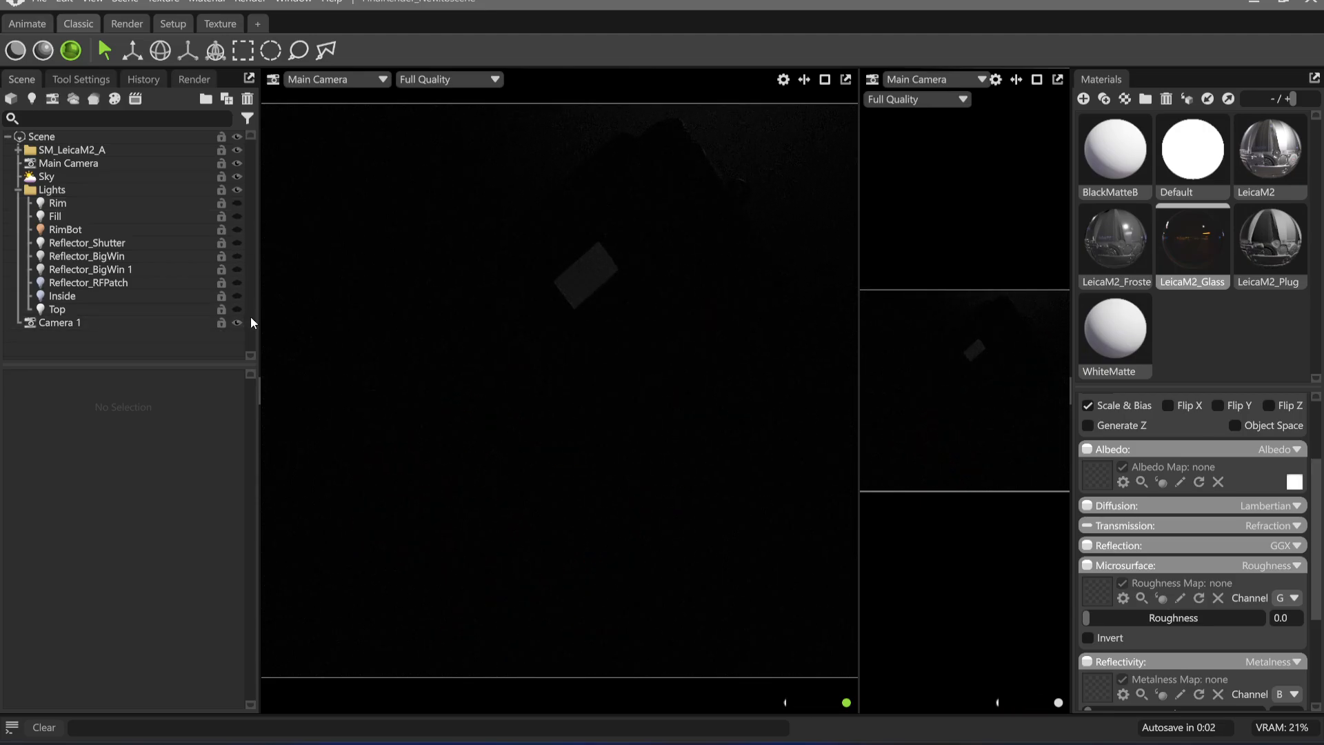
Check the Top light's isolated effect, hide it again, and show the Inside and Reflector_RFPatch lights
click(235, 309)
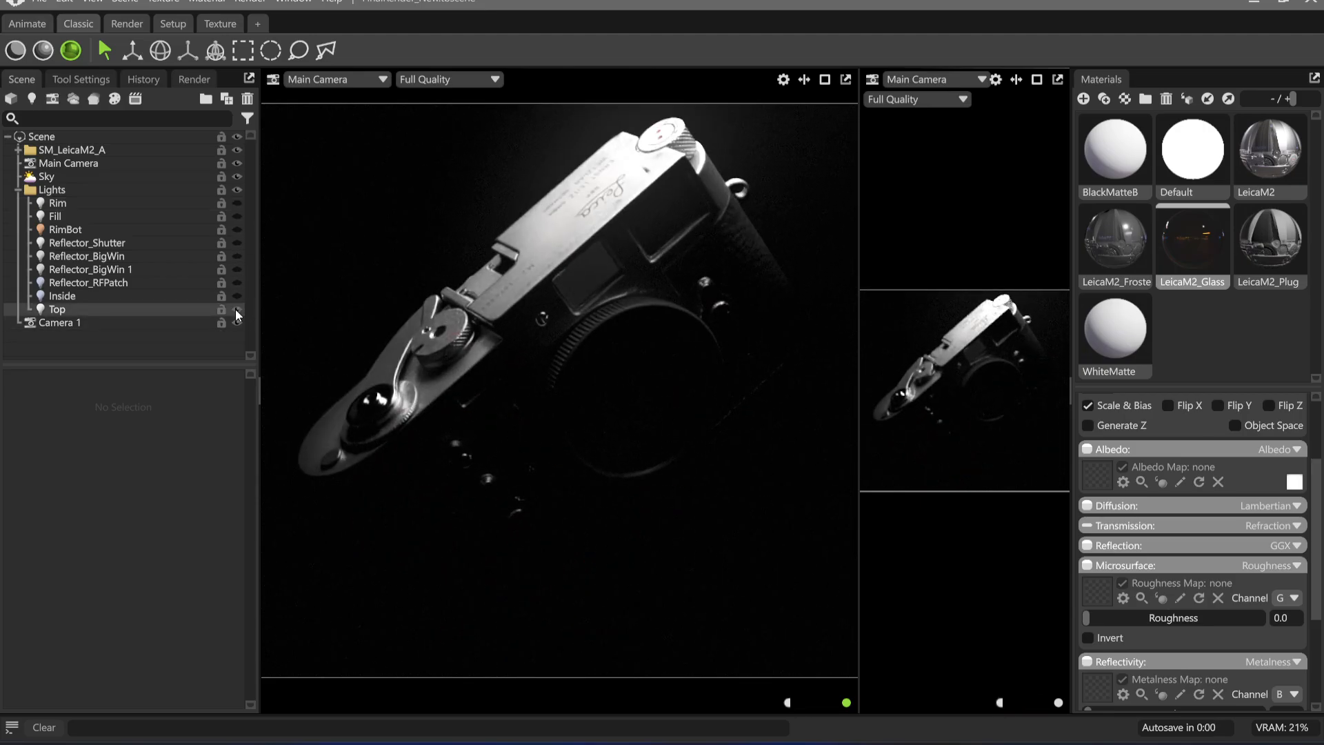
click(238, 309)
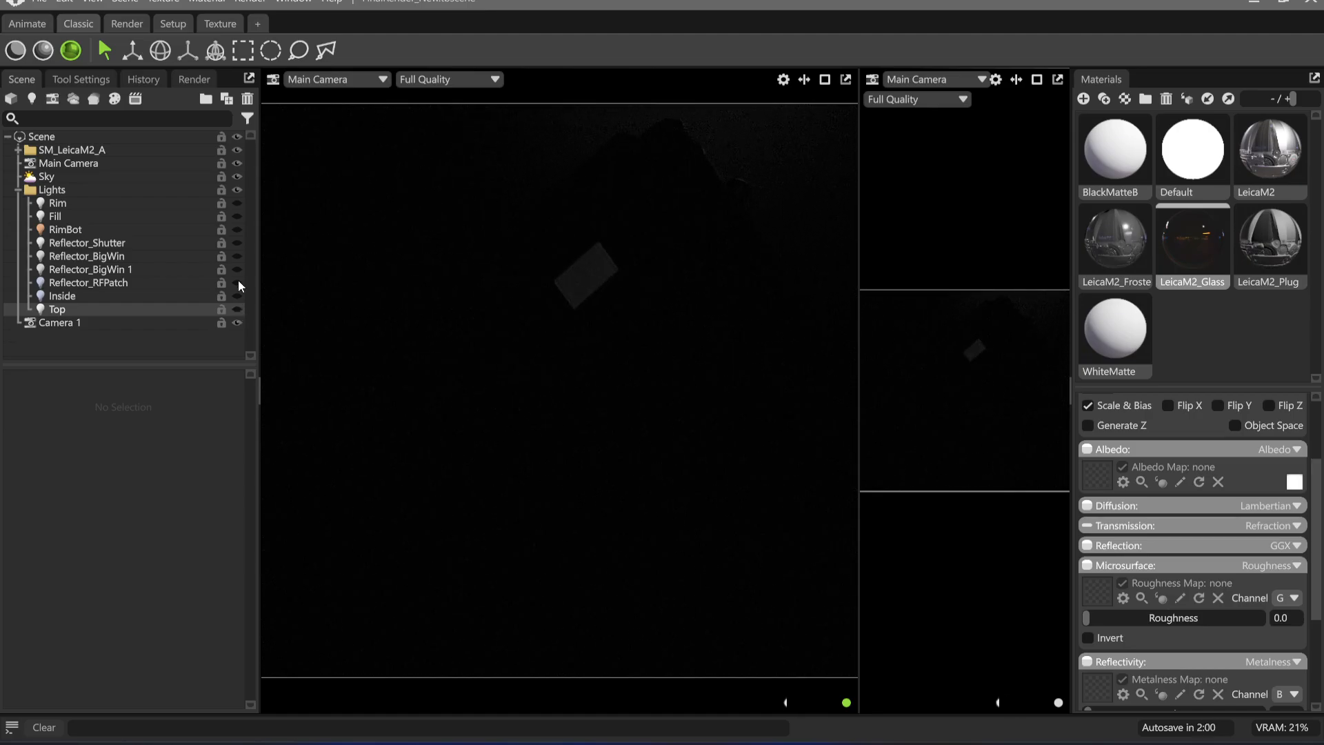
click(240, 308)
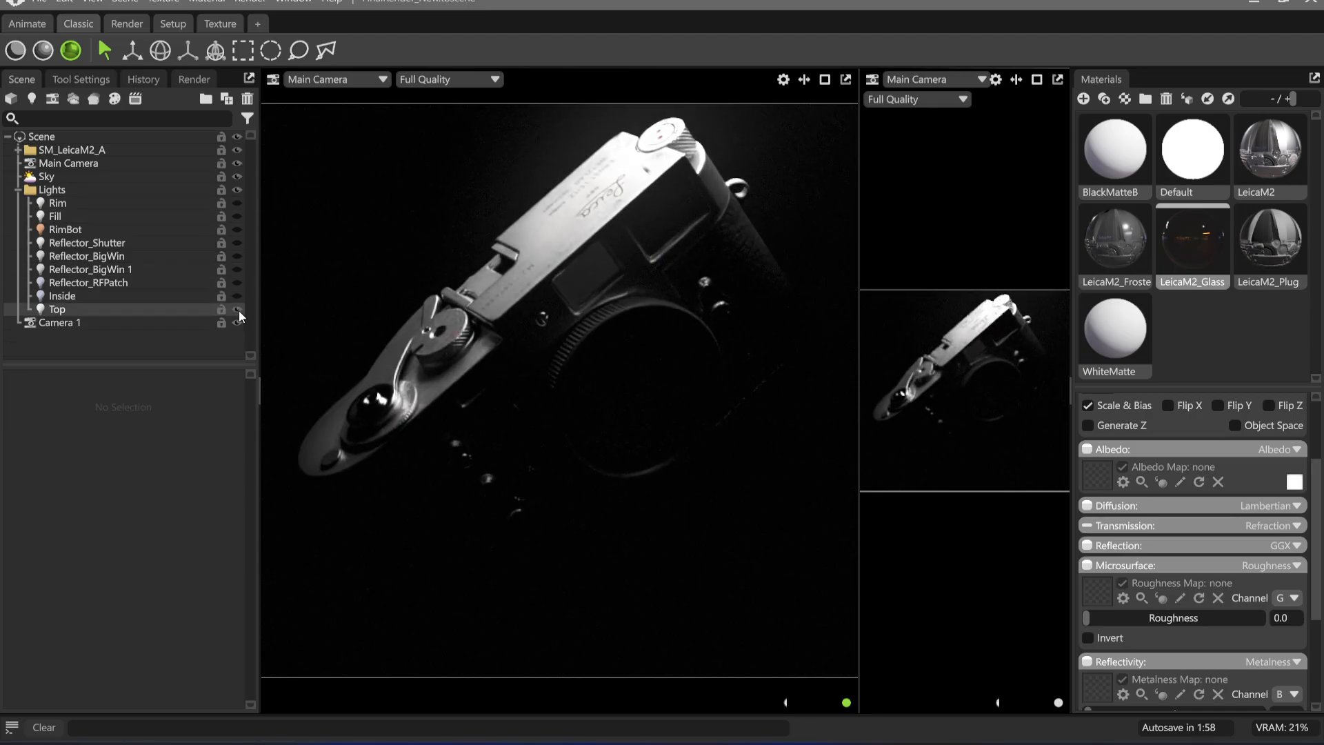
click(239, 311)
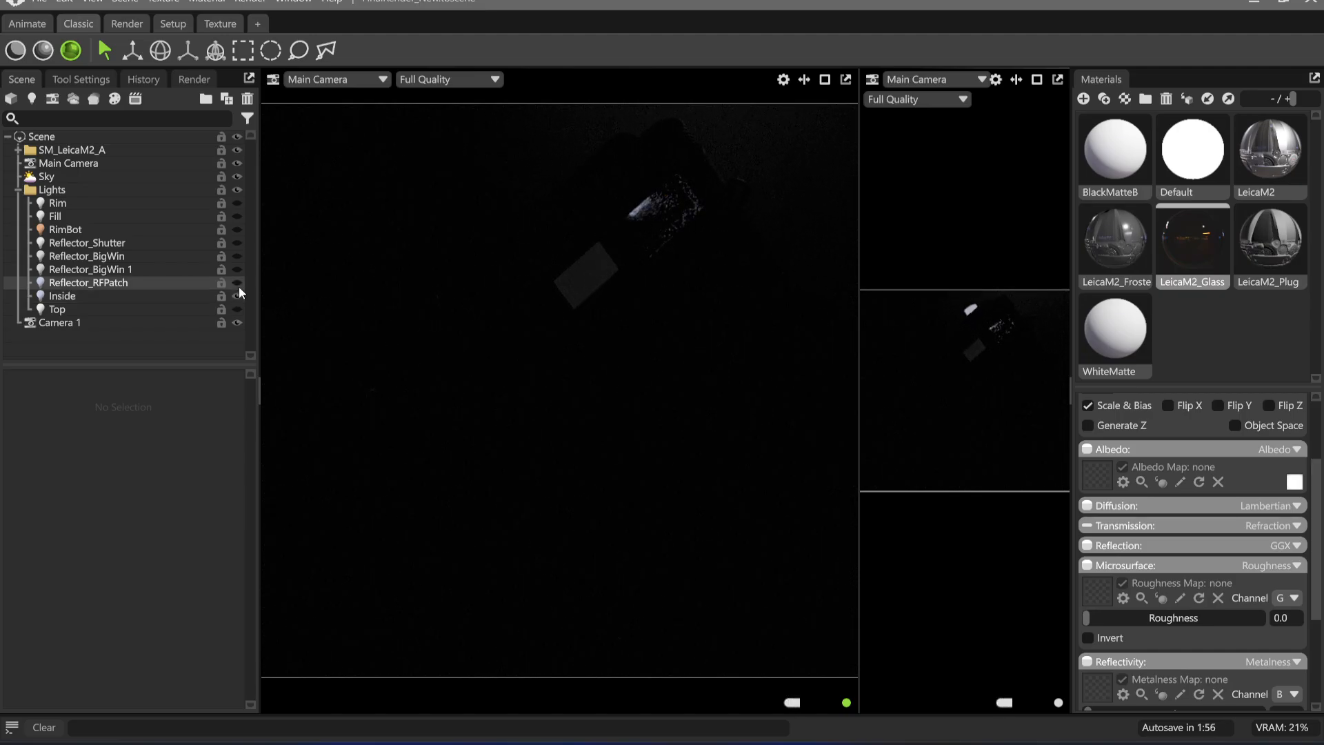
click(239, 283)
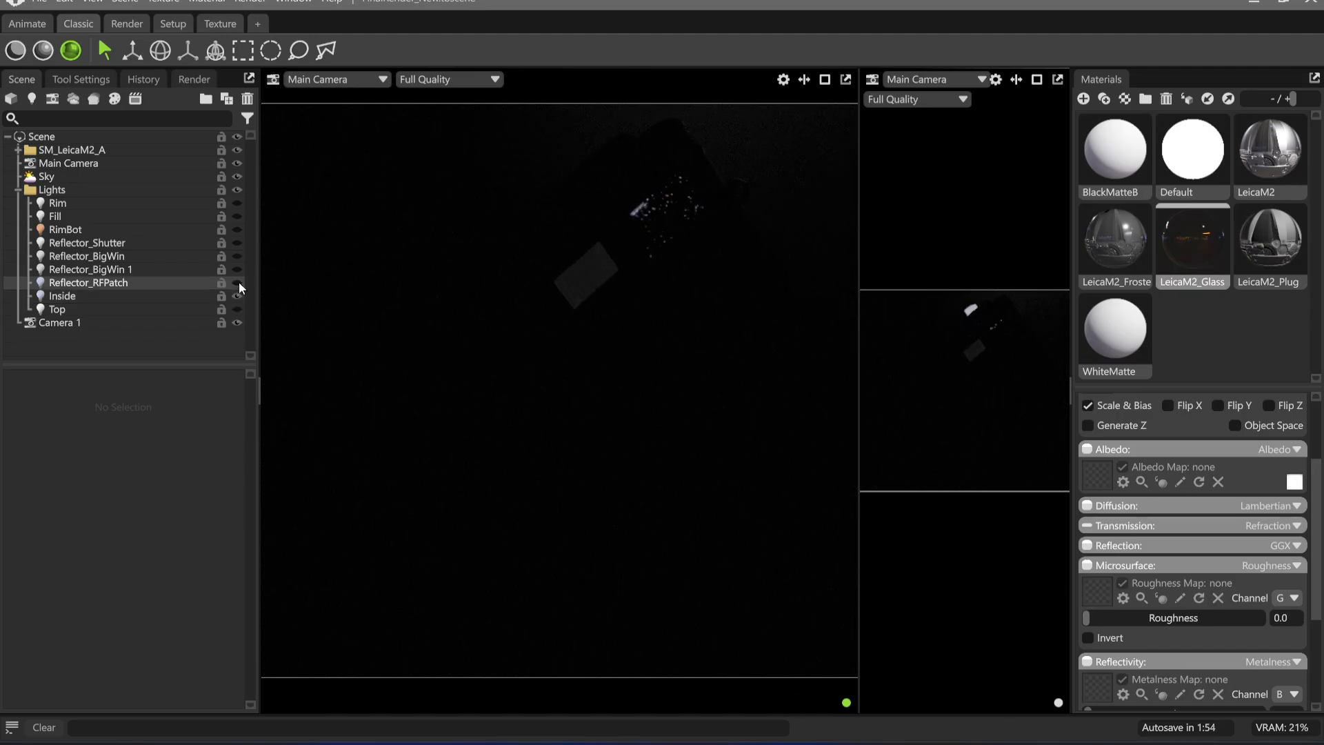
Set the Reflector_RFPatch light's brightness to 4.458, try a blue hue for its colour and discard the colour change
click(131, 281)
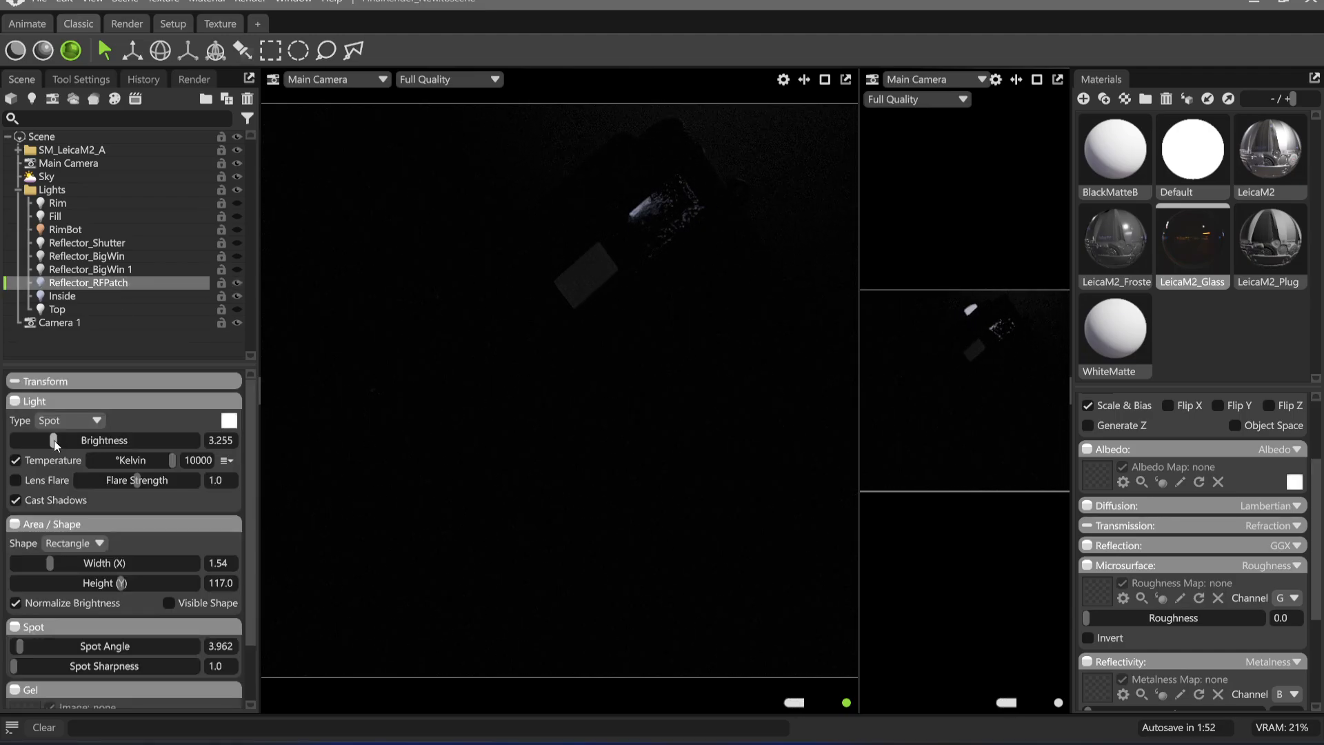
drag(54, 440, 68, 440)
click(229, 420)
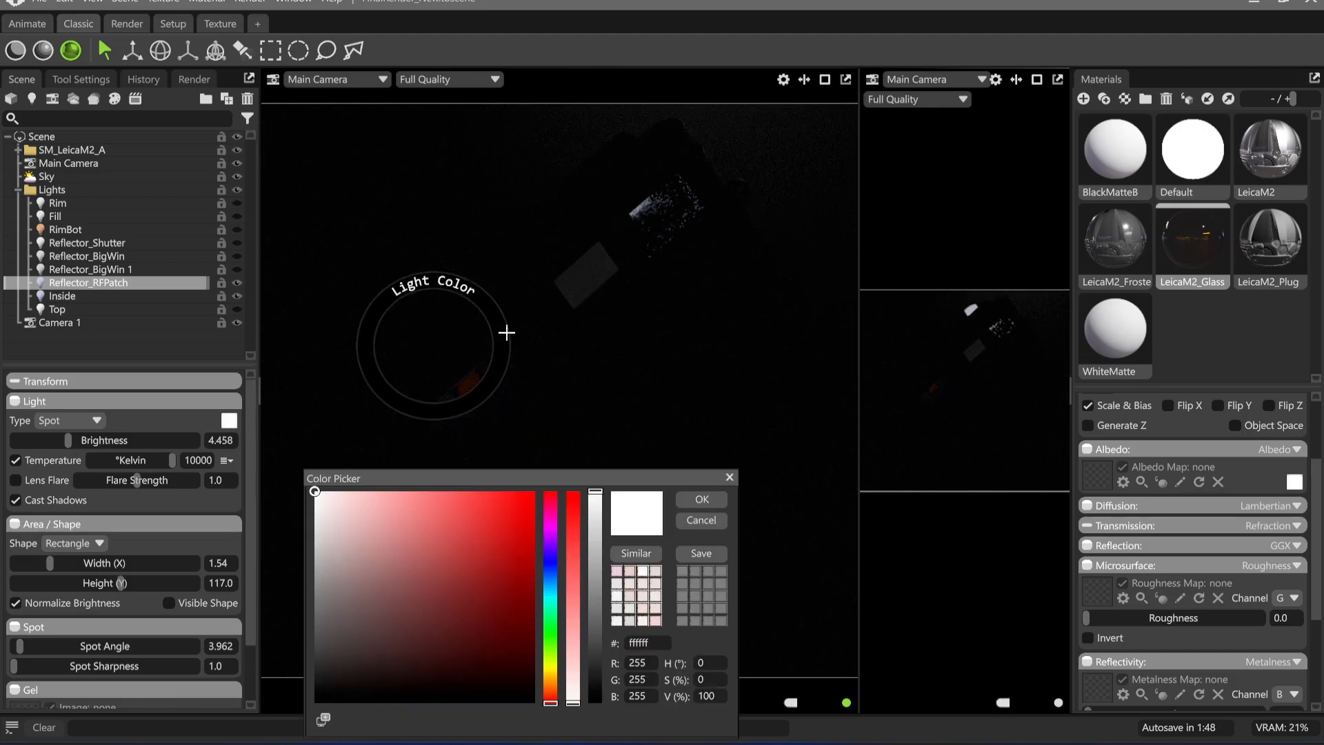
drag(513, 528, 609, 488)
drag(557, 590, 556, 557)
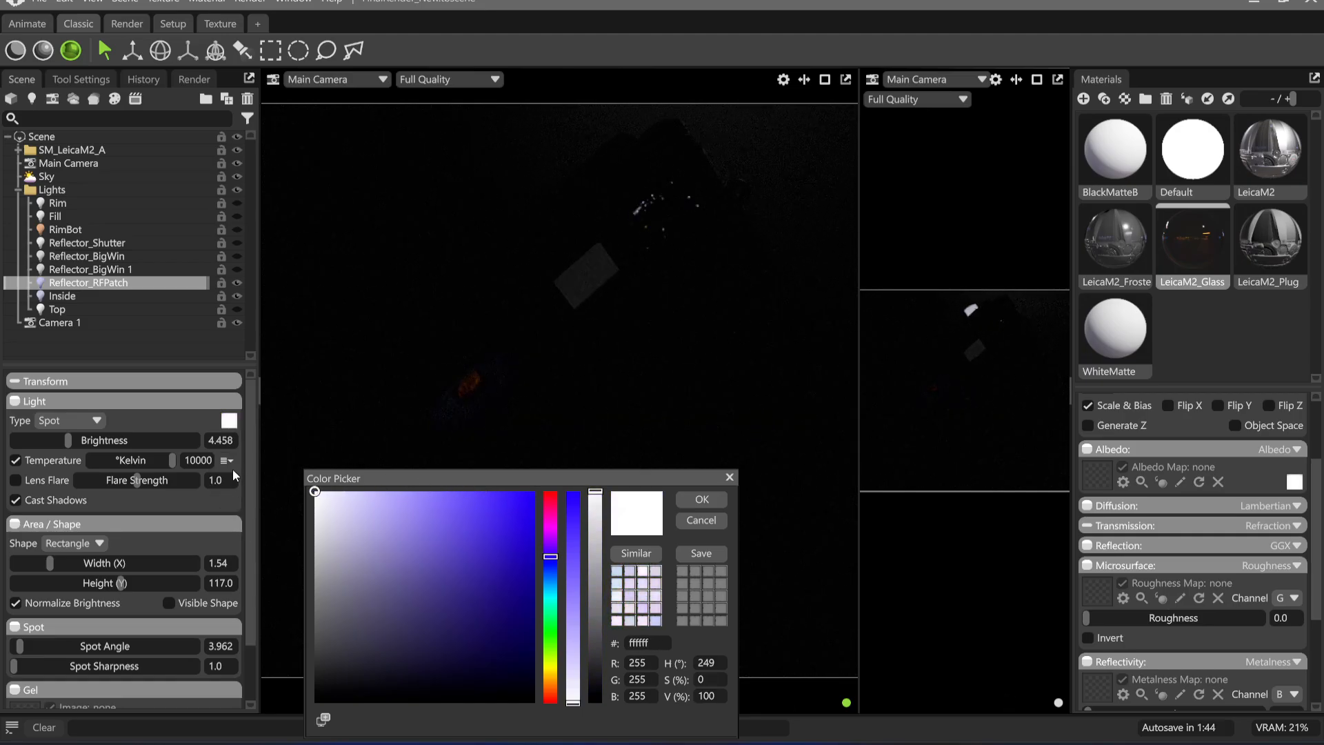
click(701, 520)
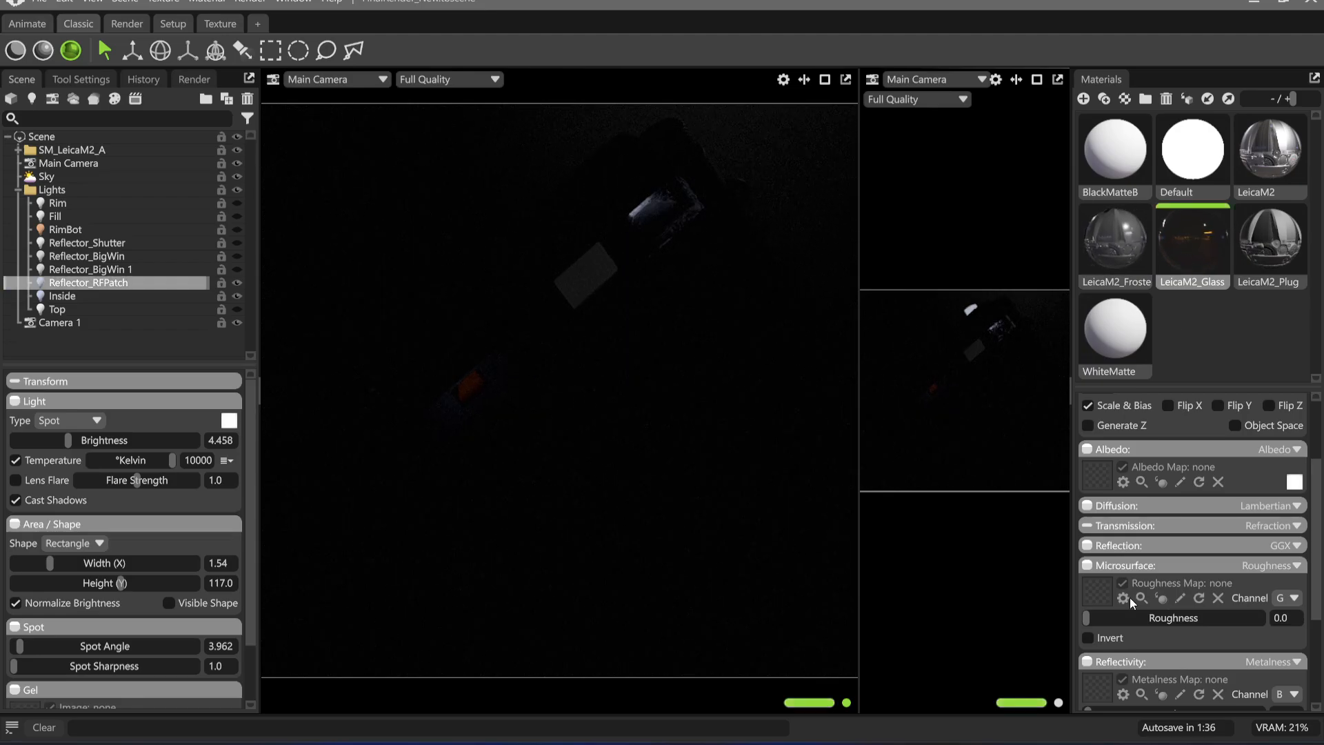
Set the film thickness of the LeicaM2_Glass material's Newton's Rings clearcoat reflection to 410.2 nm
scroll(1130, 597, down, 4)
click(1159, 599)
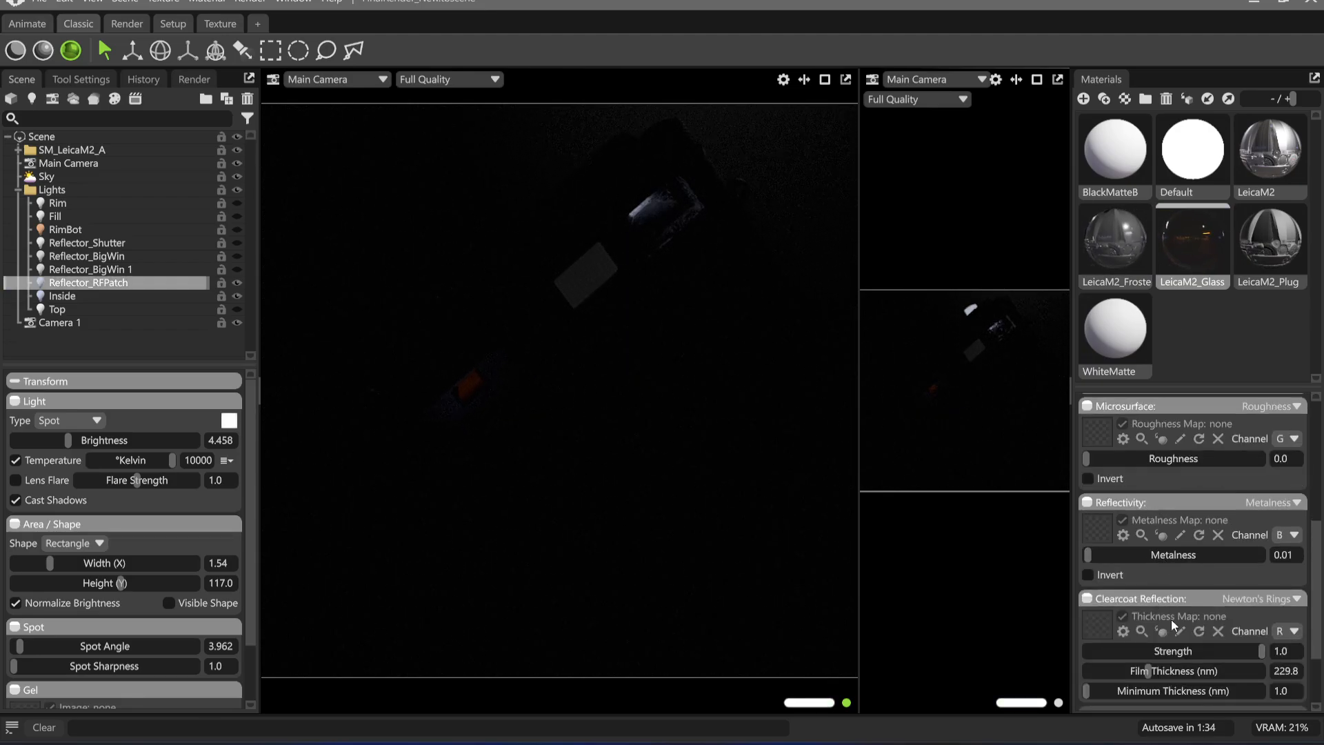
scroll(1172, 613, down, 3)
drag(1156, 573, 1156, 575)
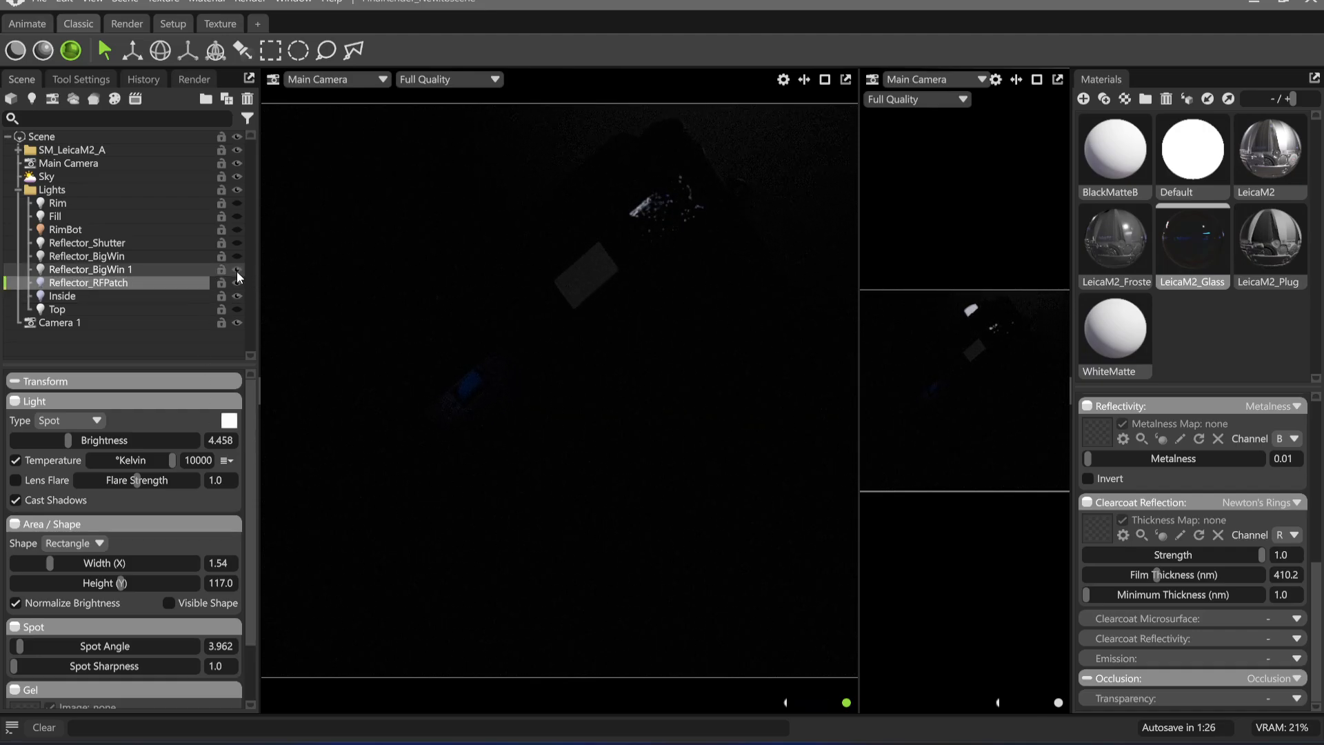
Set the Reflector_BigWin 1 light's brightness to 2.052 and the Reflector_BigWin light's brightness to 3.184
click(194, 270)
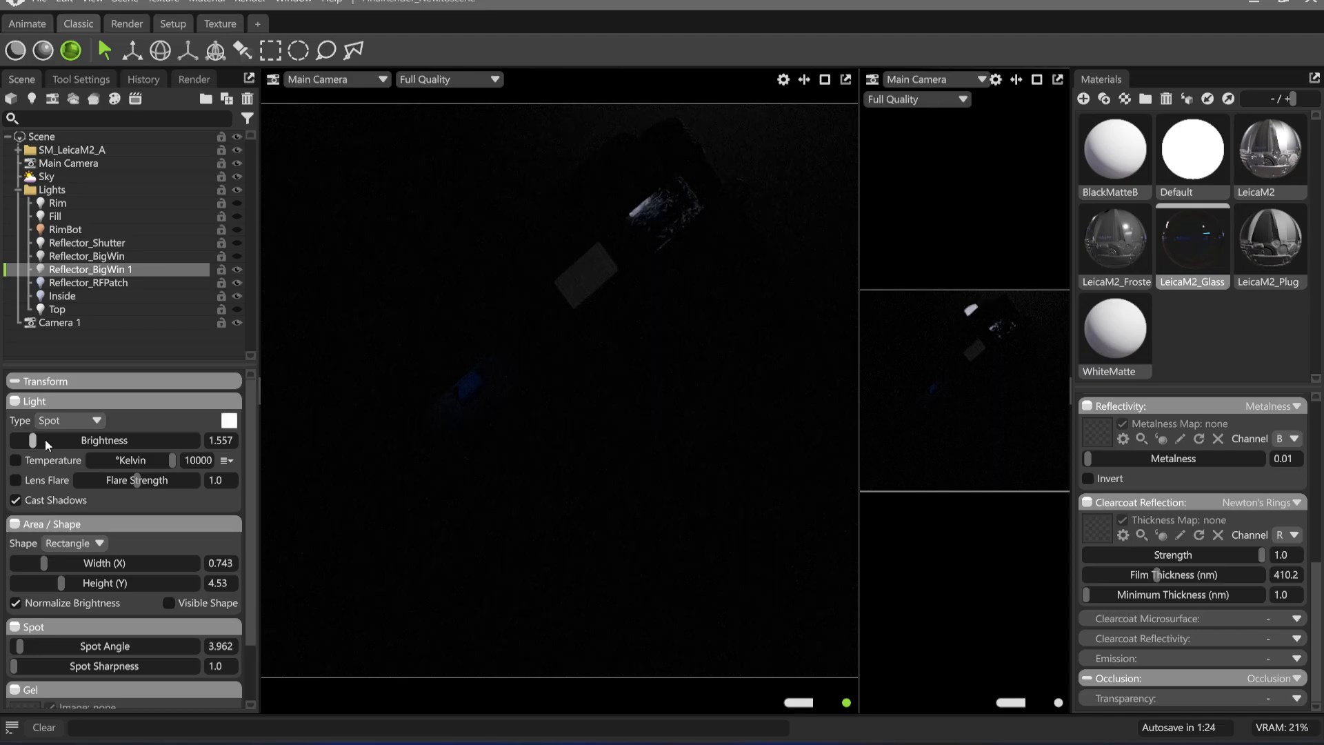
drag(44, 440, 39, 445)
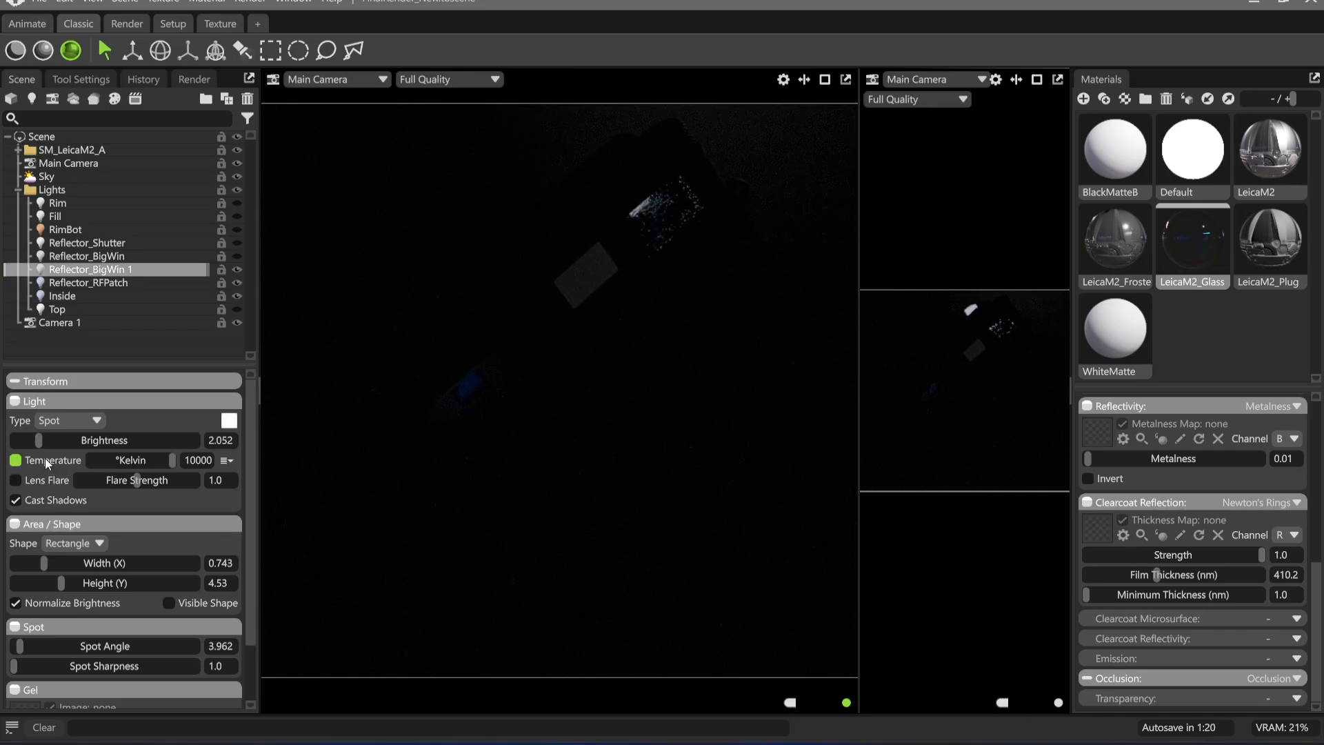
click(119, 257)
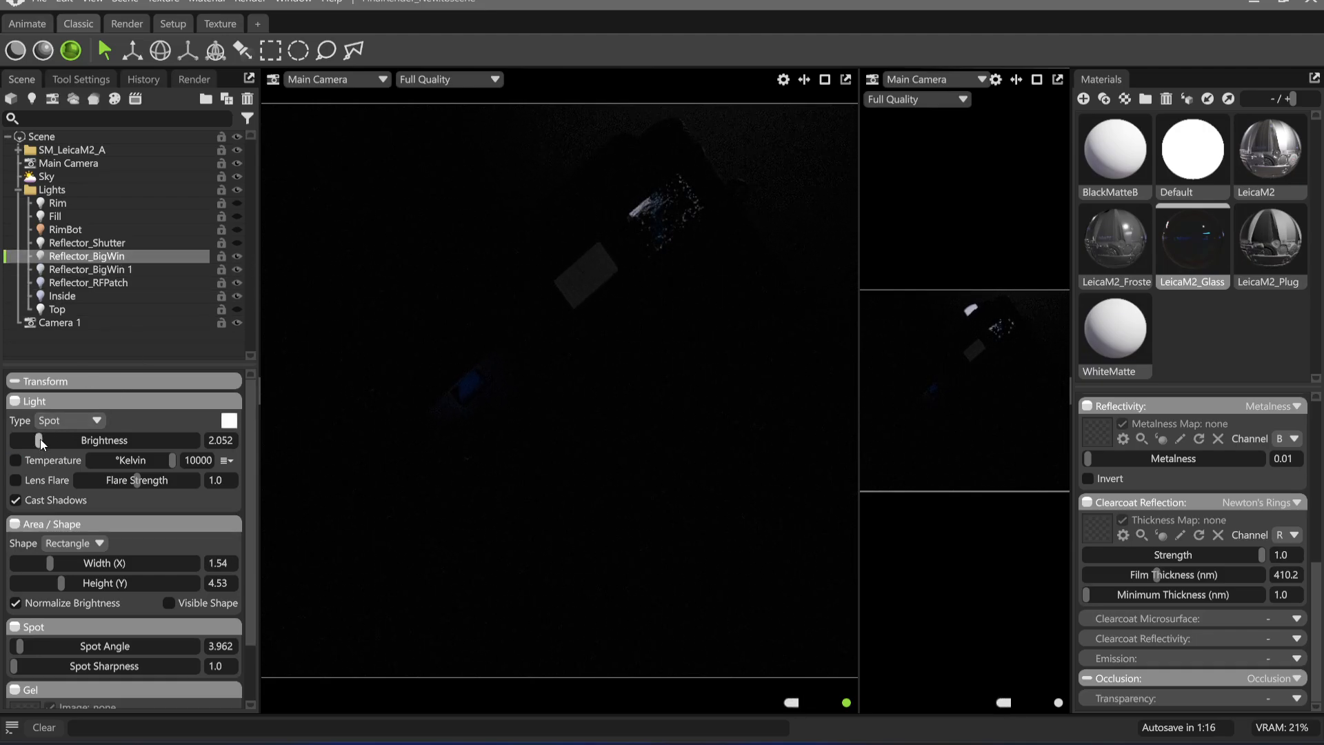
drag(41, 443, 53, 440)
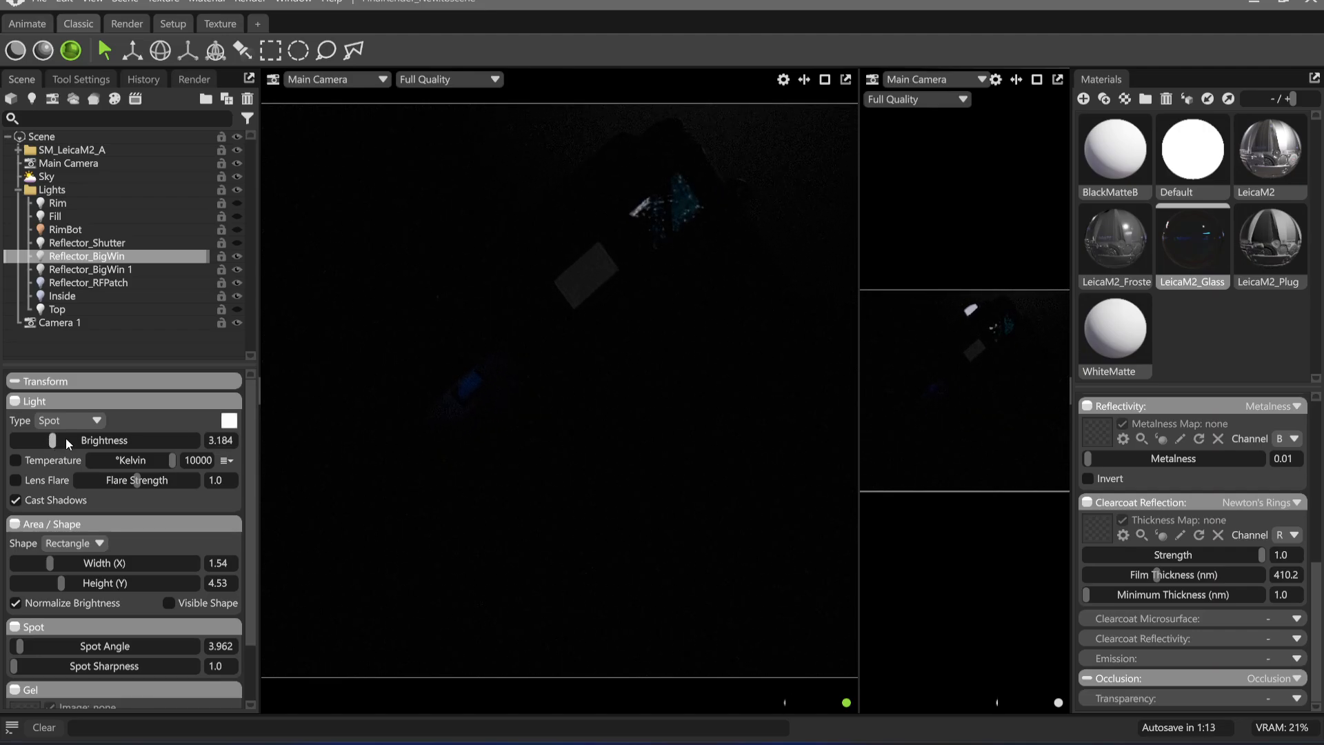
Lower the LeicaM2_Glass clearcoat reflection strength to 0.75 and further to 0.5
click(1282, 554)
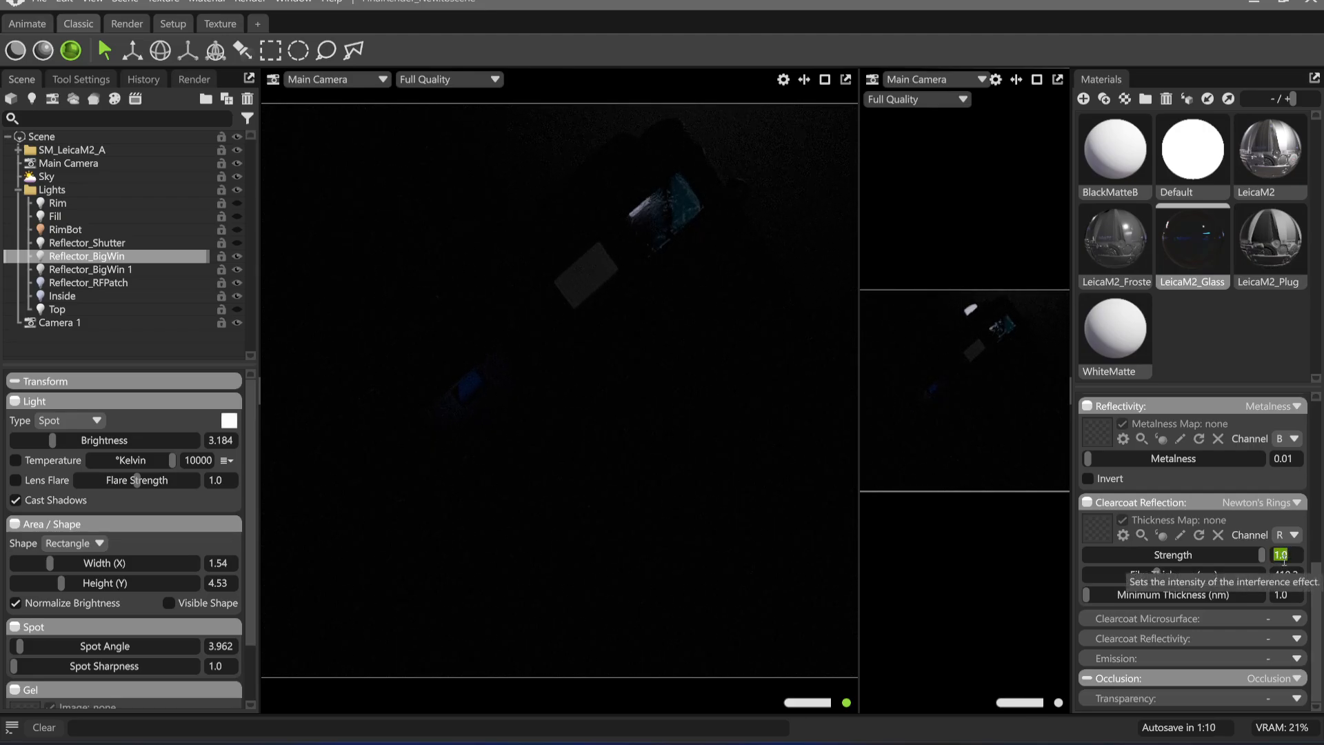
text(.75)
key(Return)
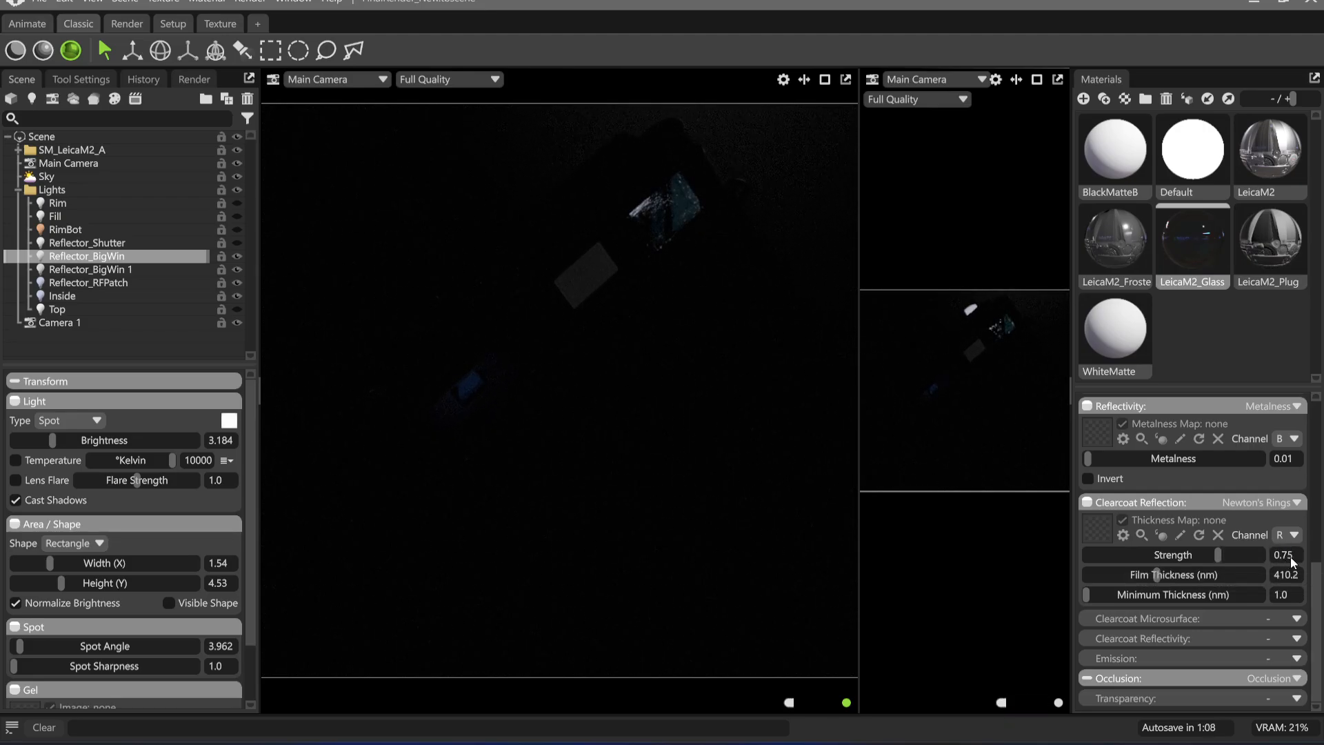
drag(1296, 554, 1283, 562)
text(5)
key(Return)
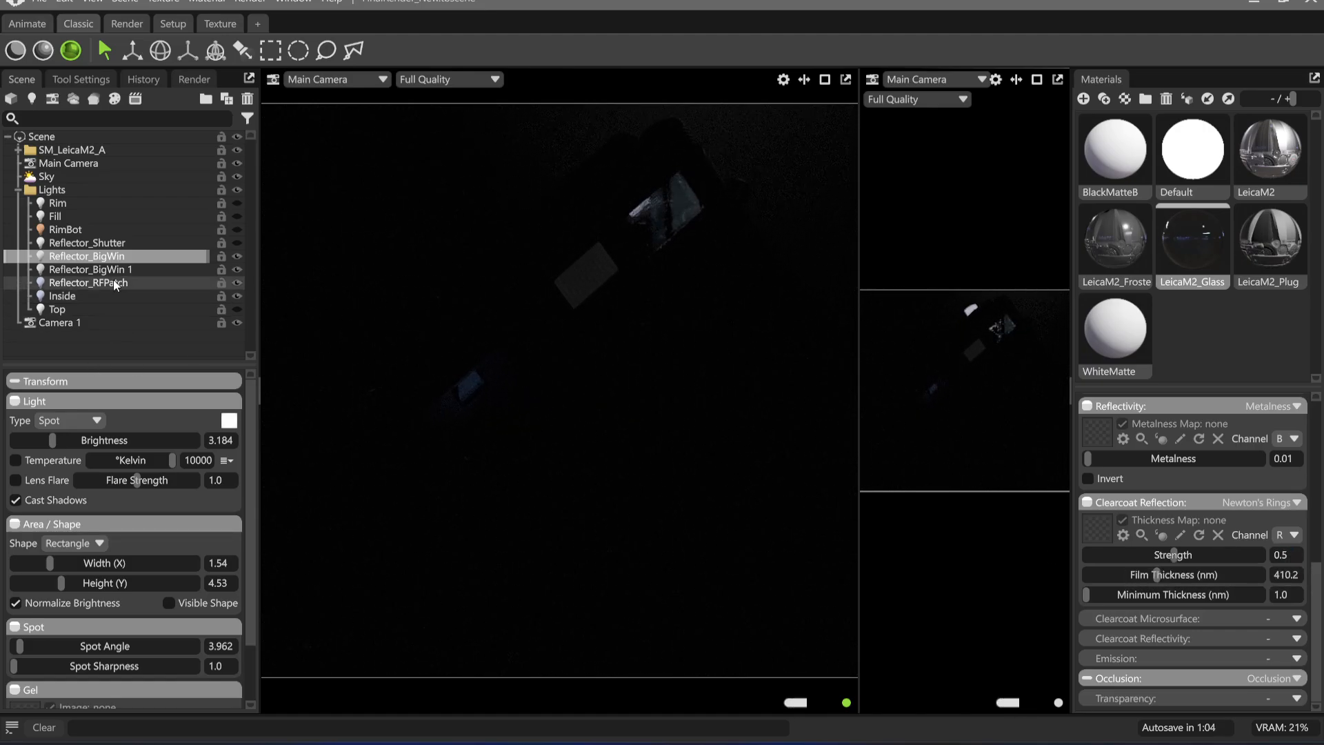
Try a colour temperature of about 4383 K on the Reflector_BigWin light, disable it again and set the brightness to 2.759
click(66, 463)
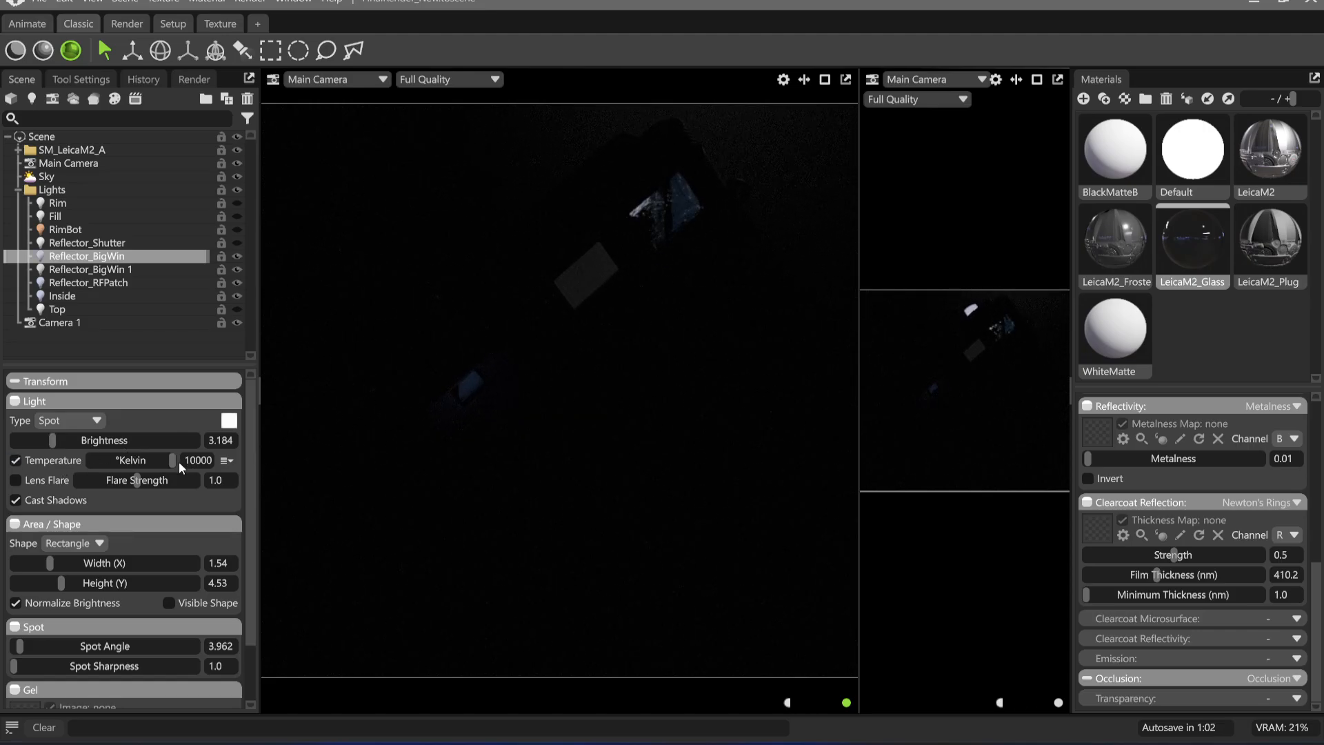
drag(172, 460, 132, 466)
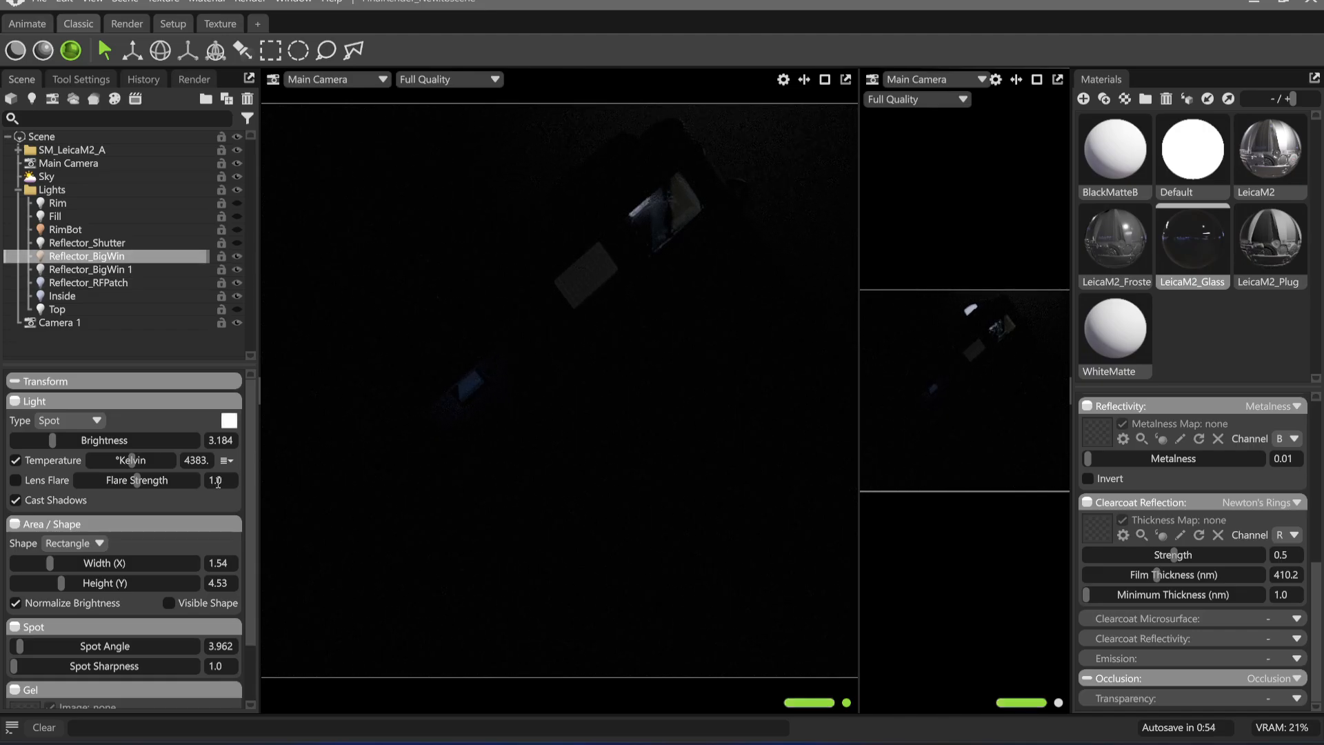
click(44, 461)
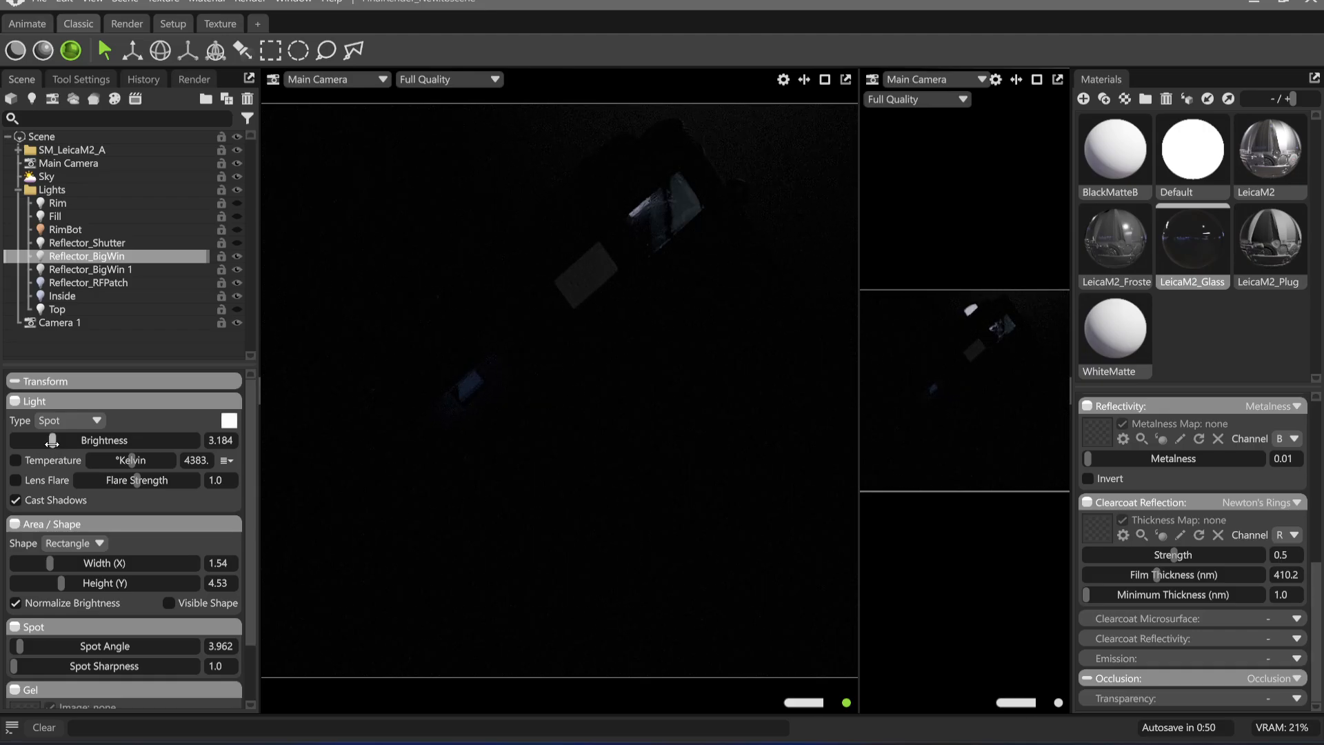
drag(53, 440, 47, 441)
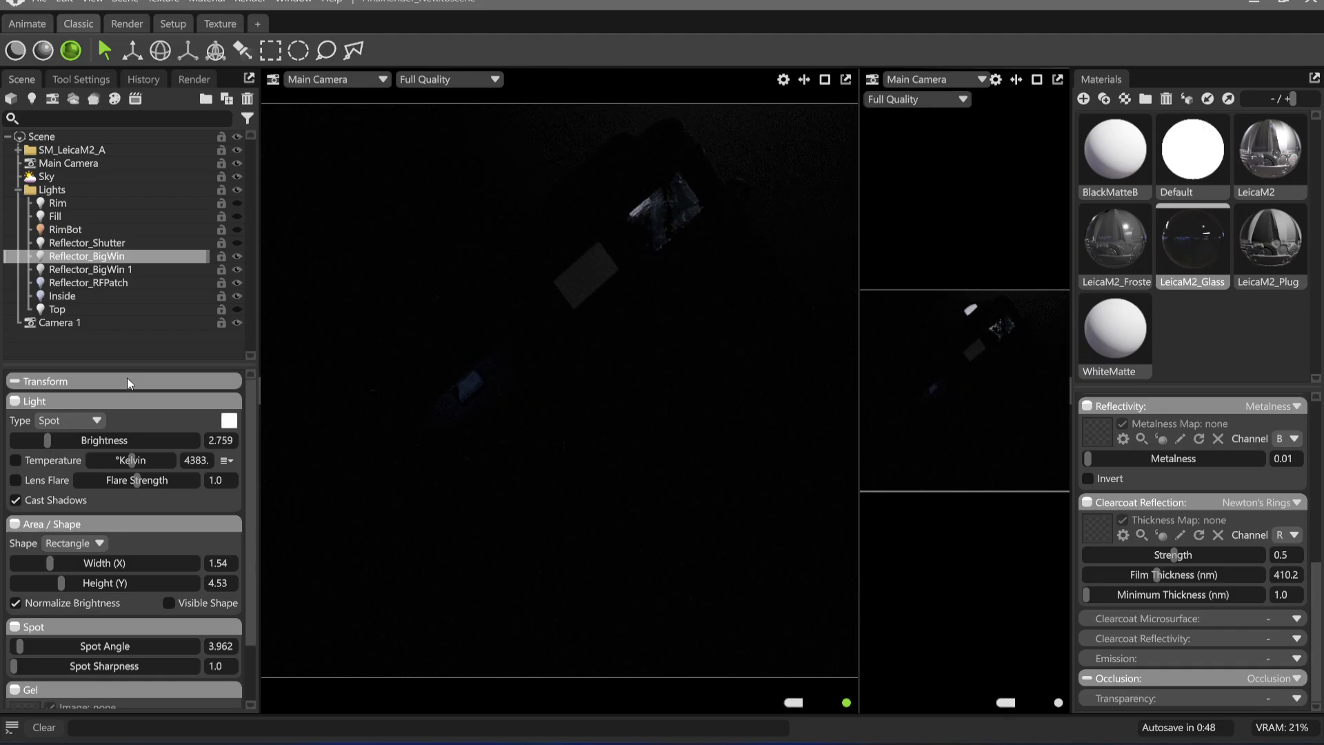
Select the Reflector_Shutter light and show it to check its effect on the shutter button
click(159, 240)
click(236, 243)
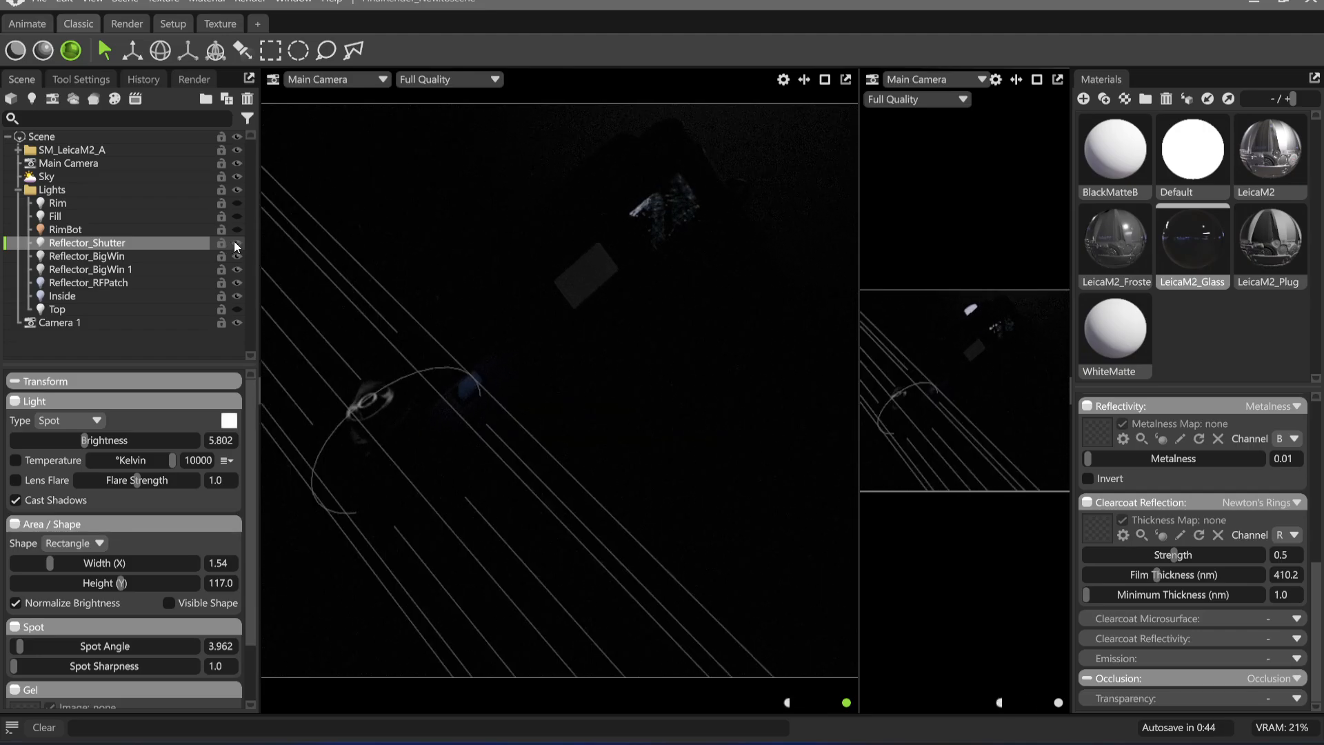
Show the RimBot, Fill and Rim lights again
click(236, 229)
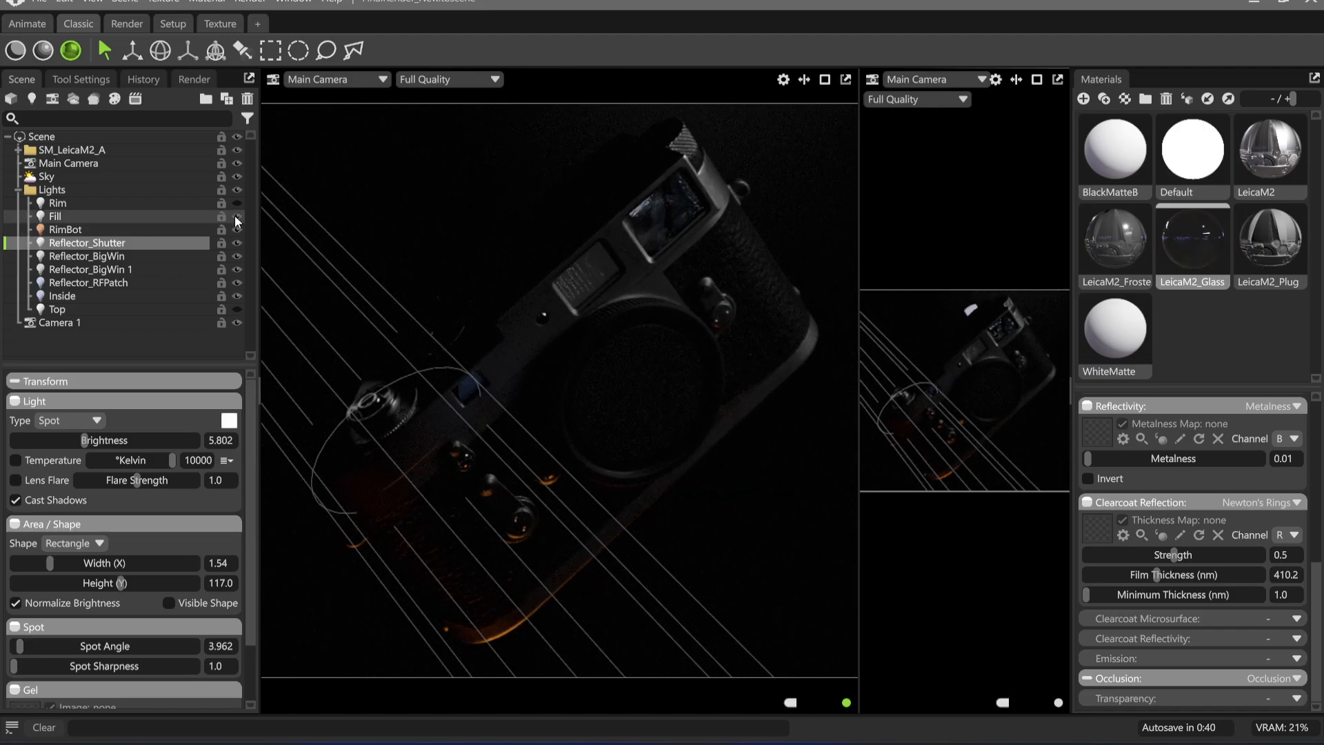
click(237, 204)
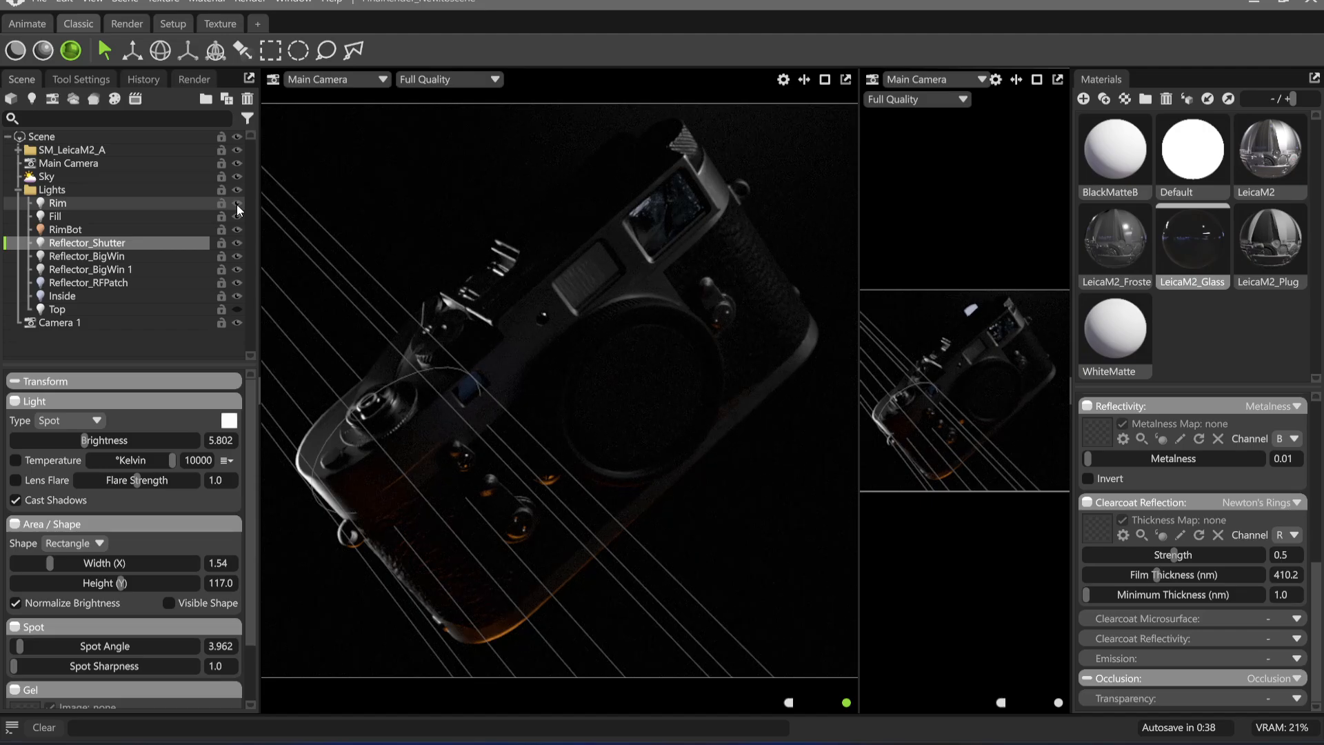
Try a wider spot angle of 24.91 on the Rim light and undo the change
click(84, 204)
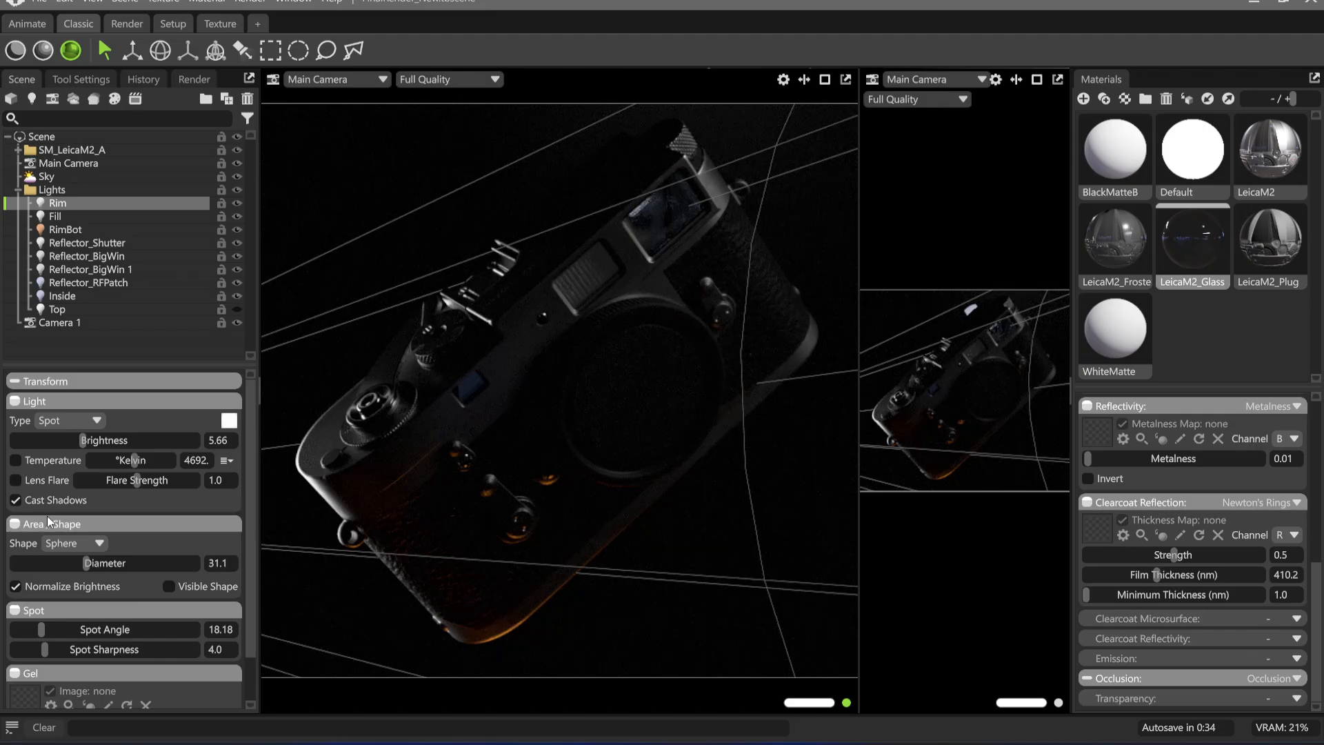
drag(42, 629, 51, 628)
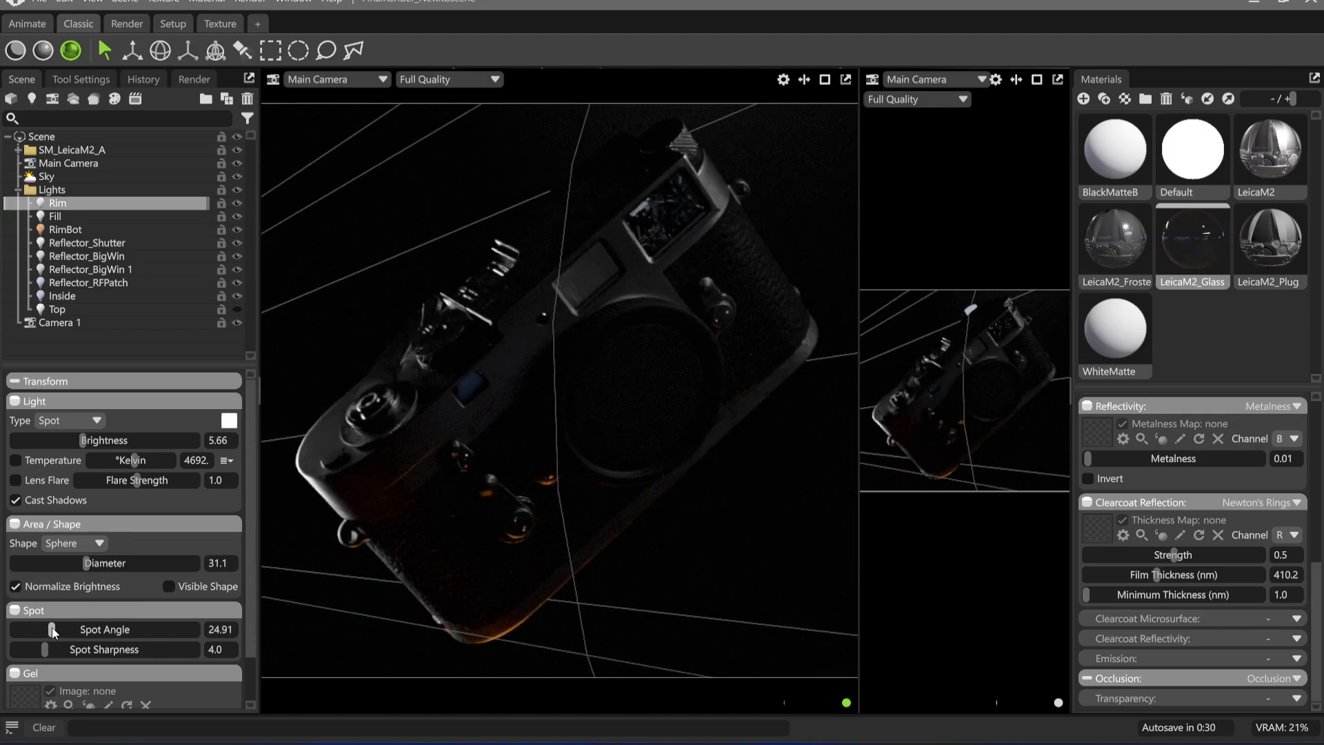
key(ctrl+z)
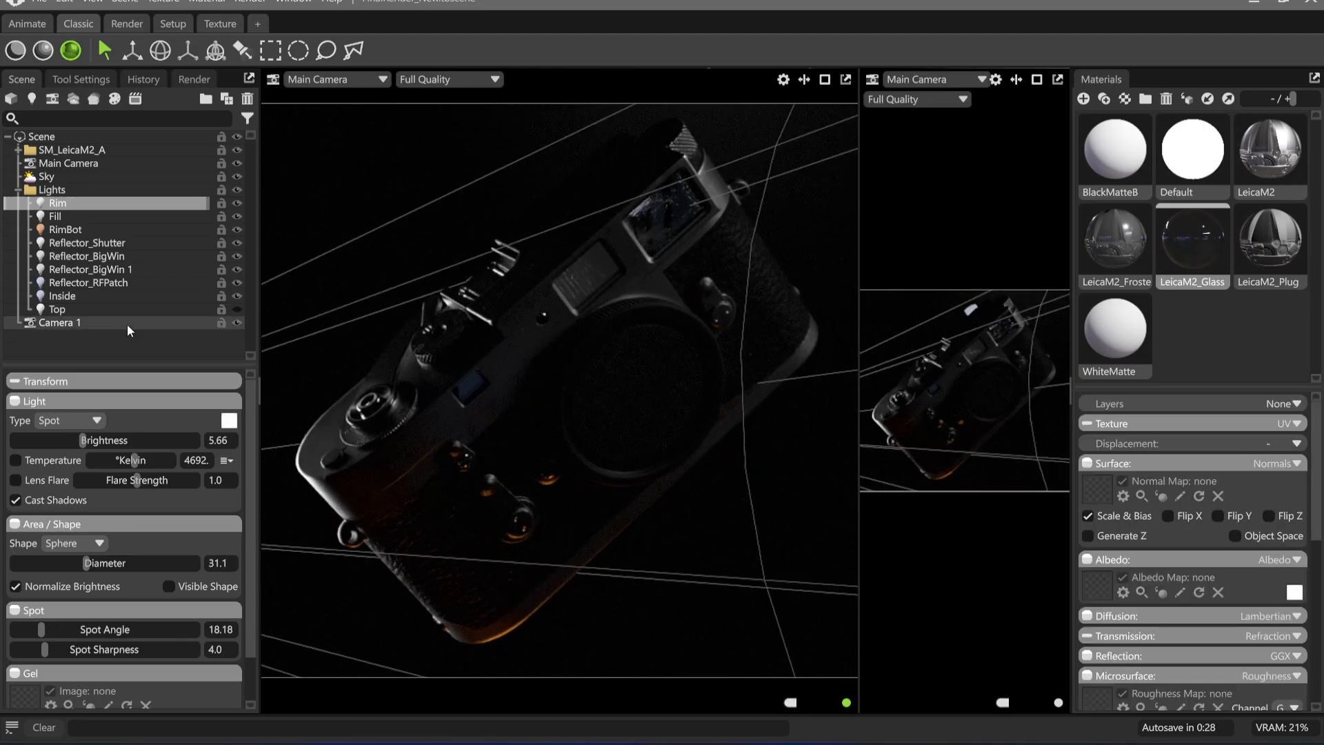
Show the Top light again and clear the selection to view the camera under the full lighting
click(237, 309)
click(411, 170)
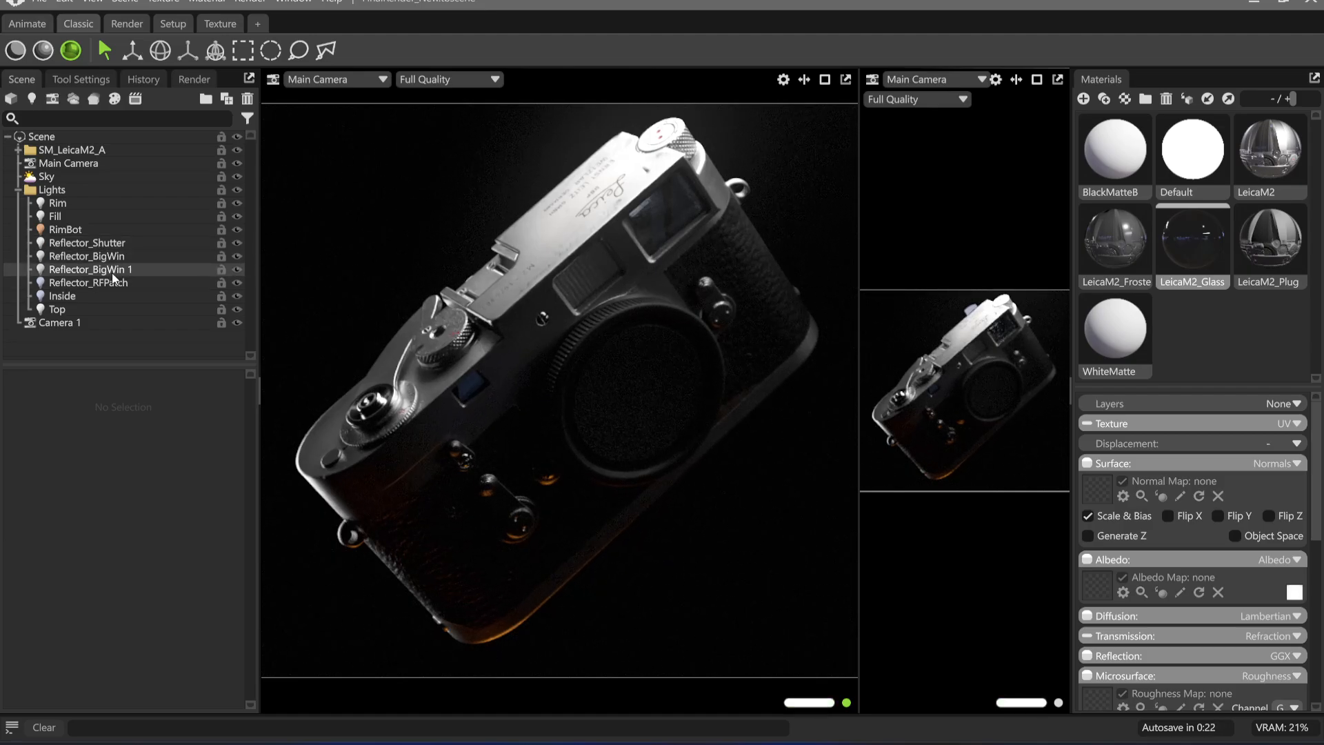
Reposition the Reflector_RFPatch light's highlight on the small rangefinder window and raise its brightness to 5.377
click(137, 282)
click(241, 49)
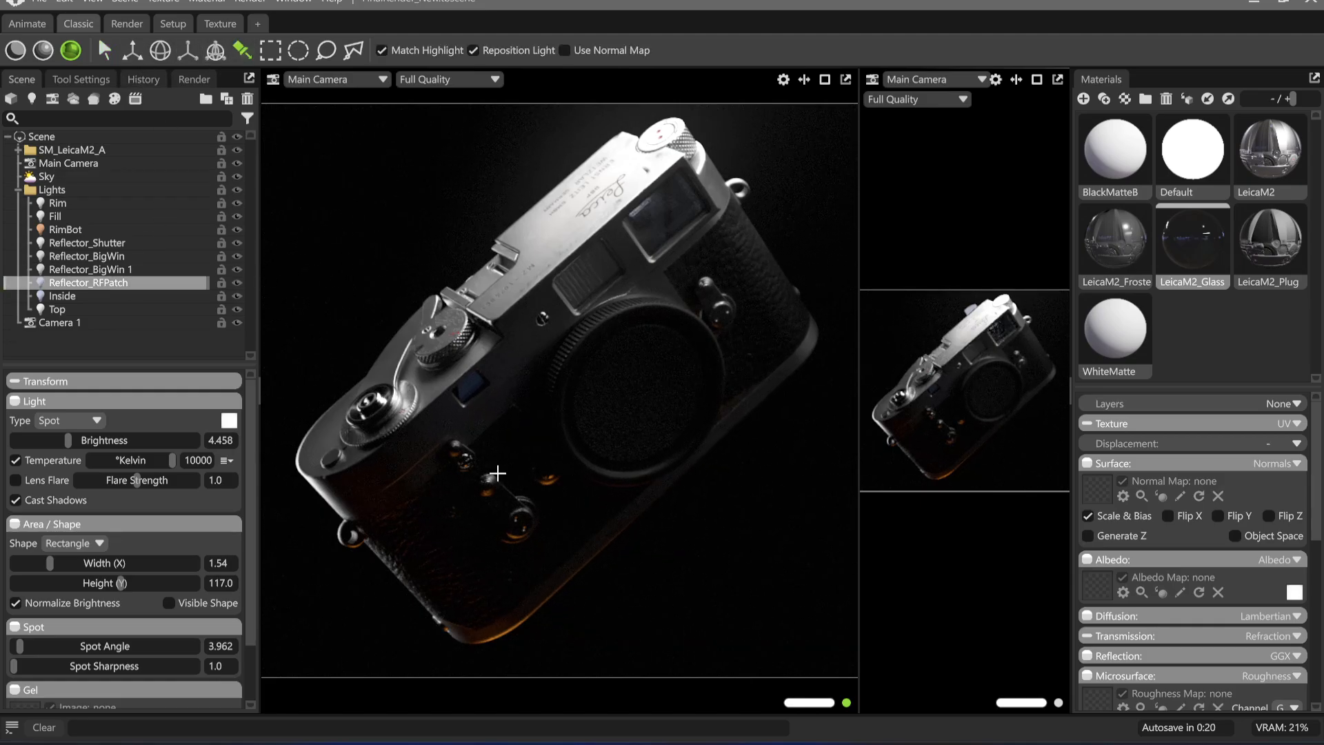
mouse_move(473, 384)
mouse_down()
mouse_move(456, 393)
mouse_move(473, 378)
mouse_up()
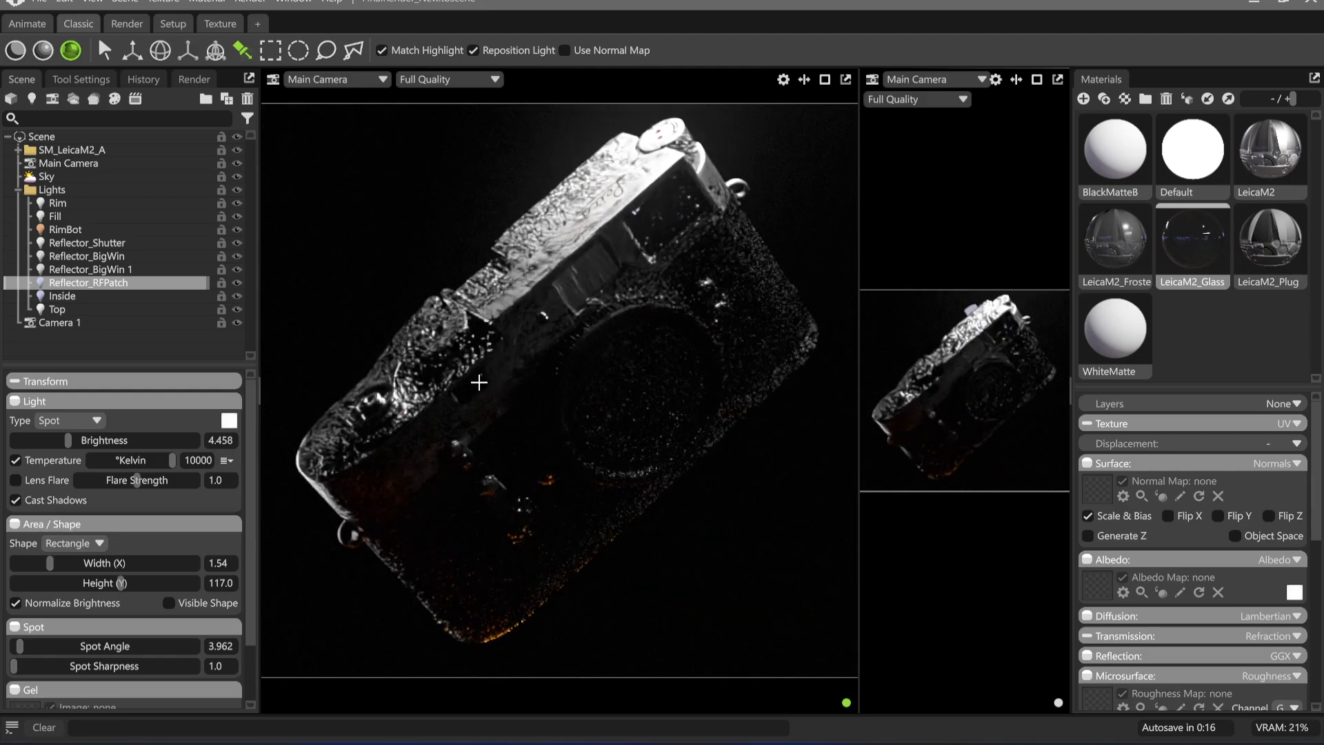
click(473, 387)
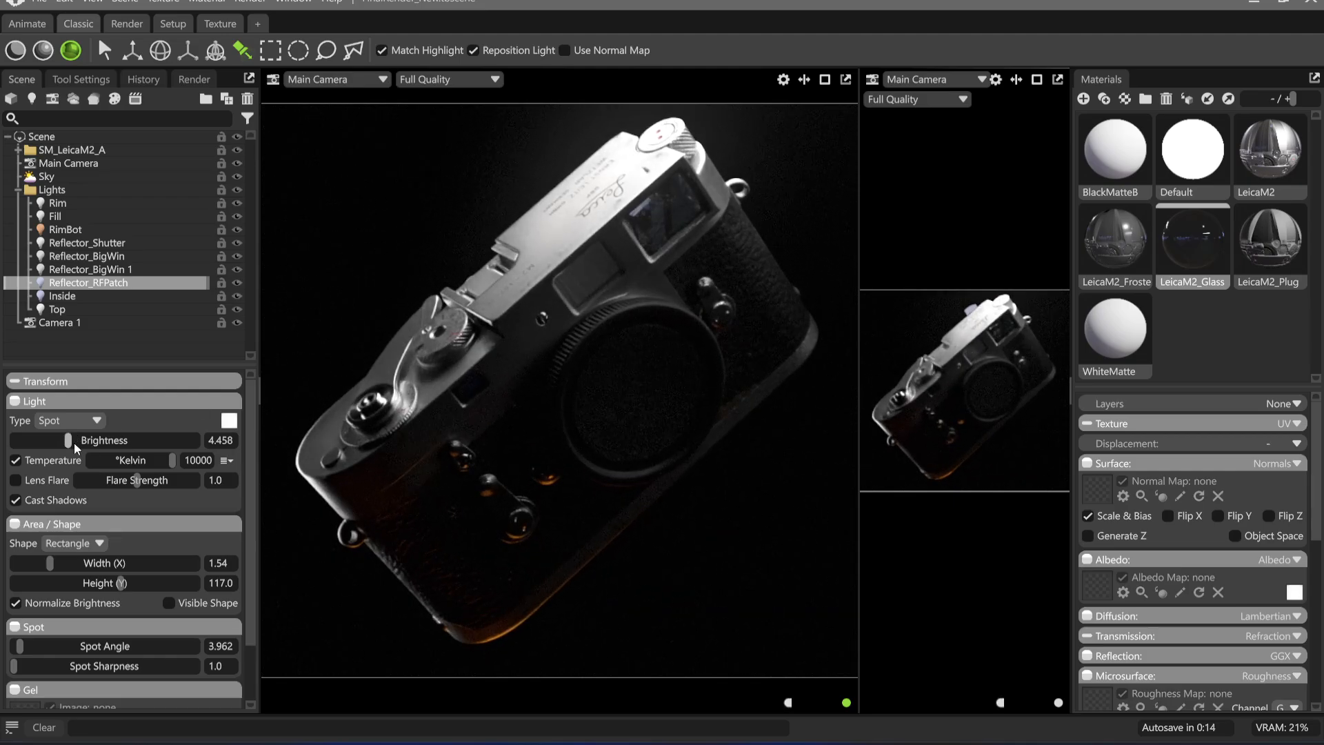
drag(74, 443, 85, 443)
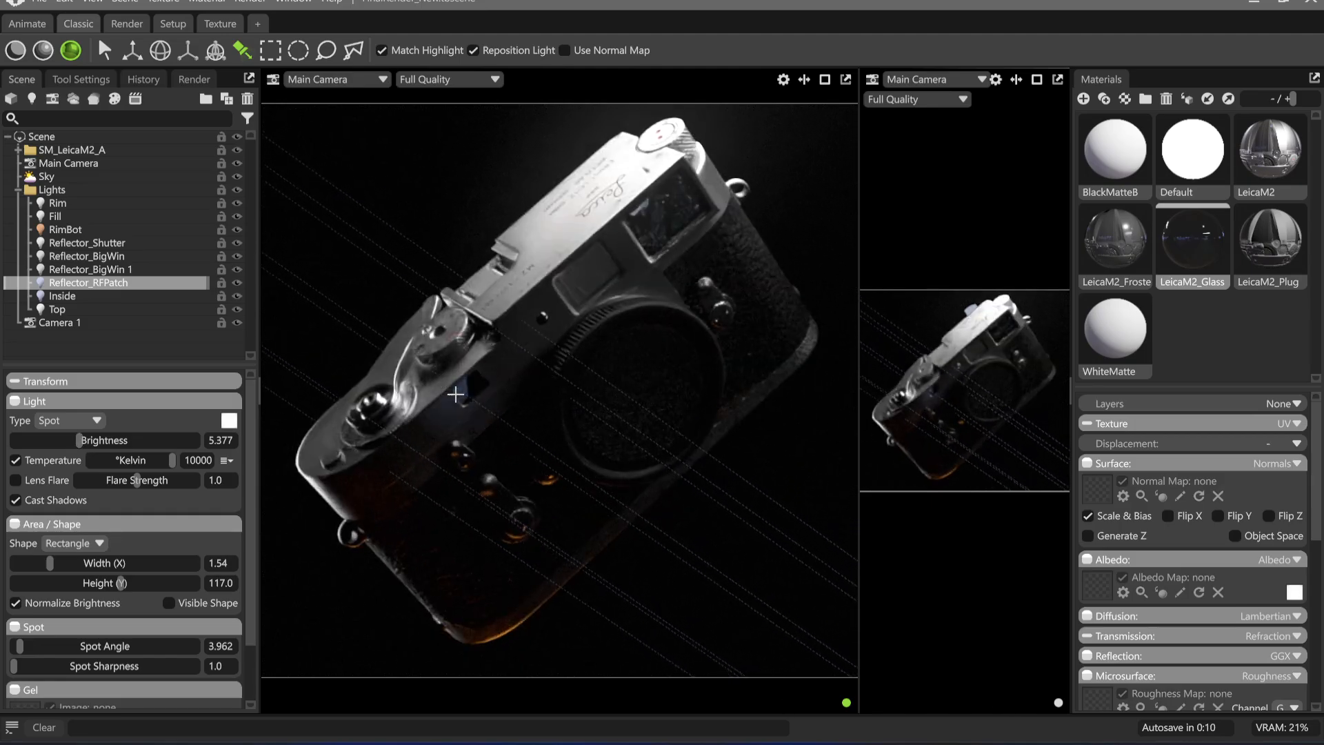
click(455, 396)
Place the Reflector_RFPatch highlight on the small window again, setting the light's brightness to 4.811 and its colour temperature to about 4182 K
drag(80, 444, 65, 445)
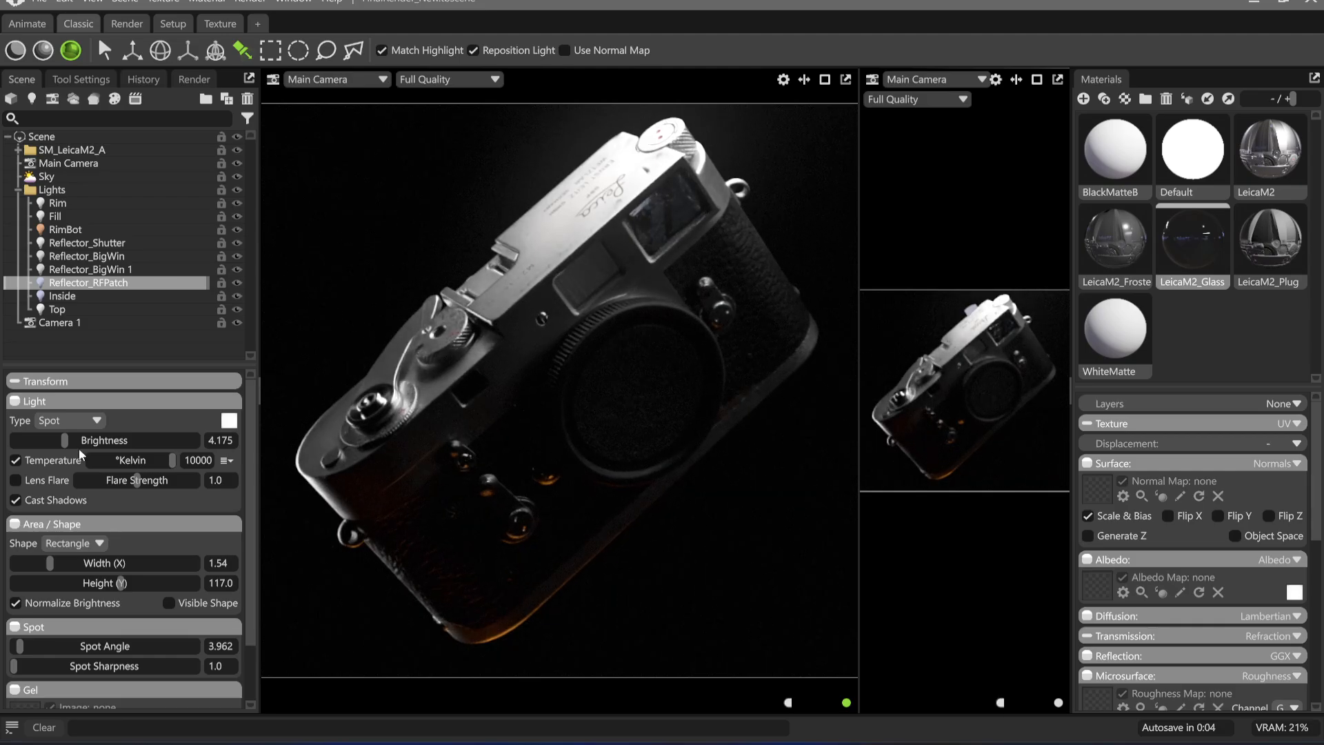
mouse_move(64, 442)
mouse_down()
mouse_move(105, 442)
mouse_move(73, 440)
mouse_up()
click(467, 387)
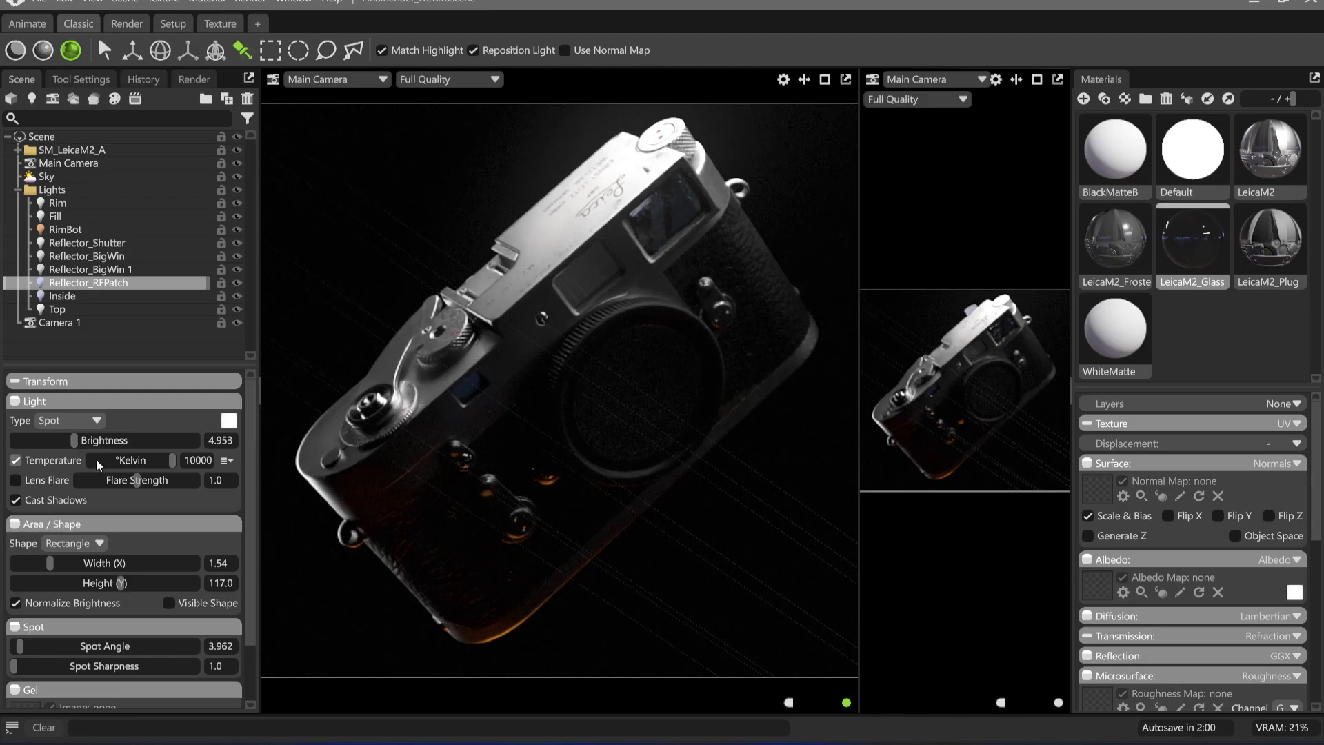
drag(172, 461, 72, 441)
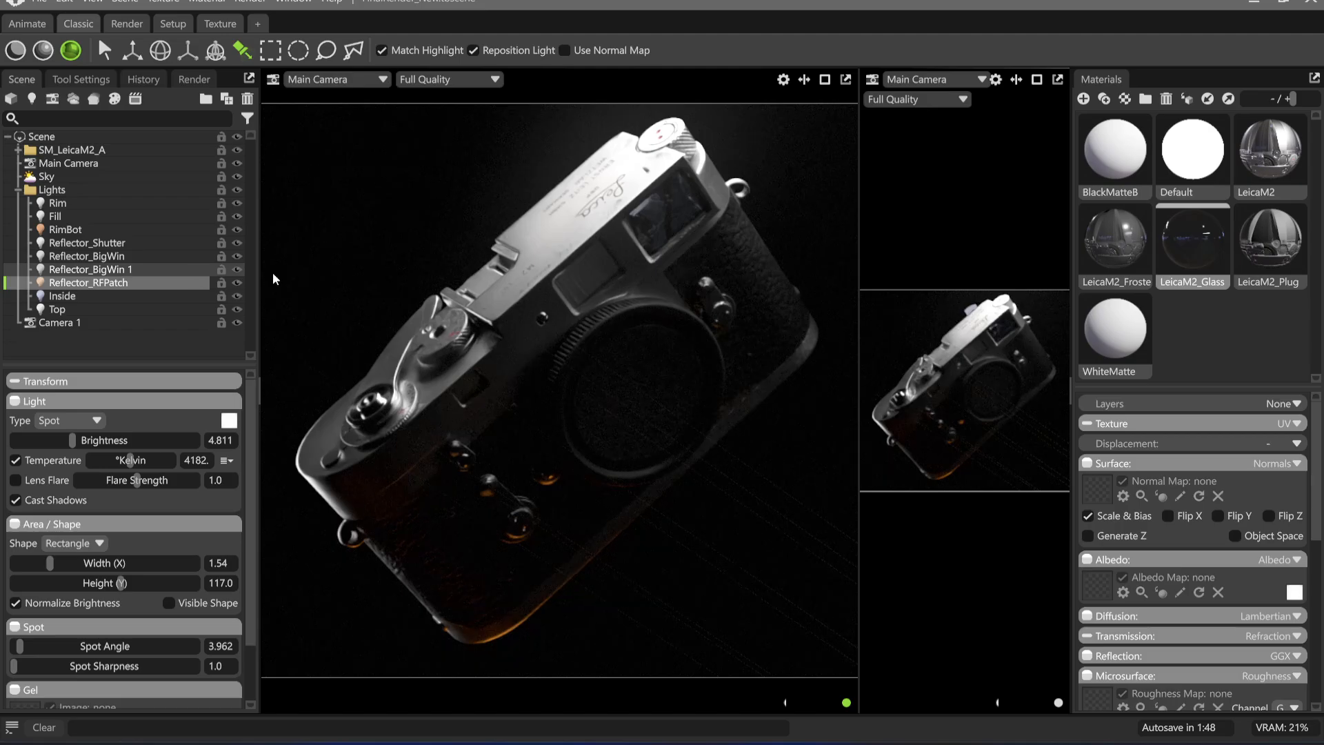
Adjust the brightness of the Reflector_BigWin 1 light
drag(40, 442, 36, 440)
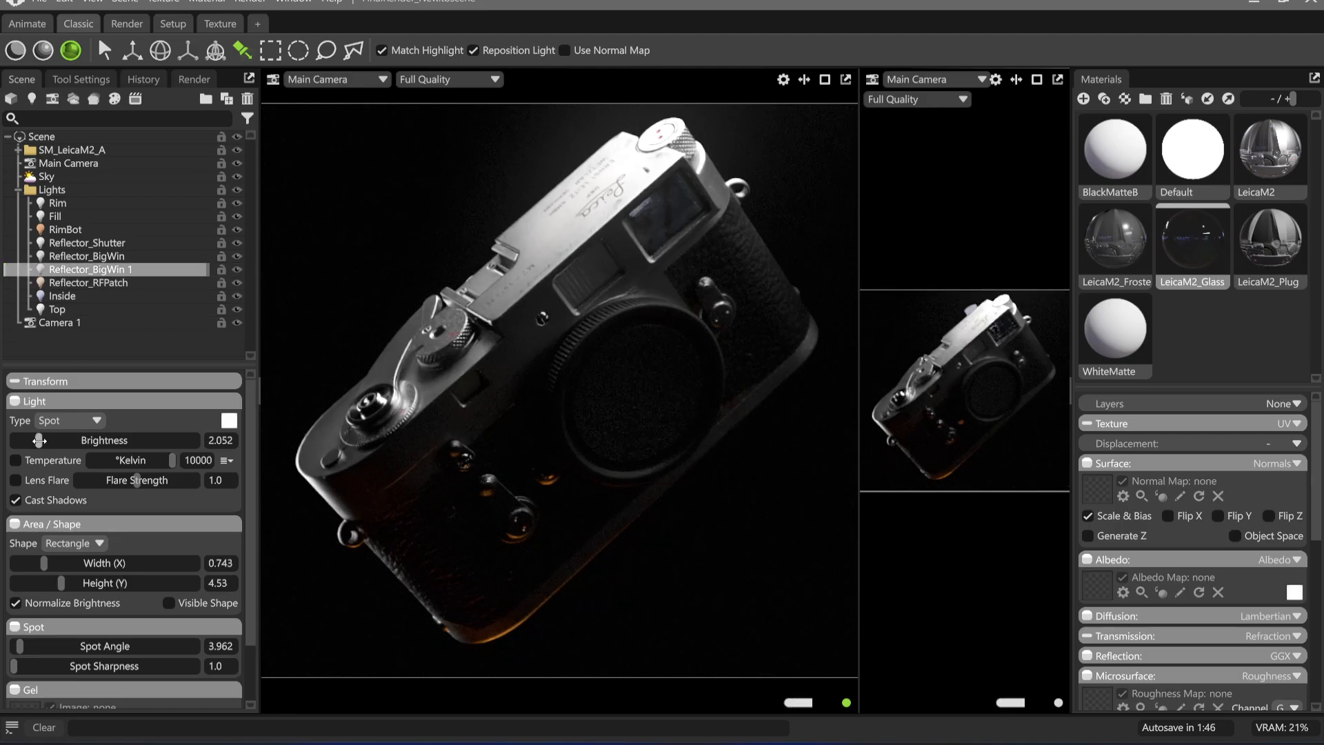
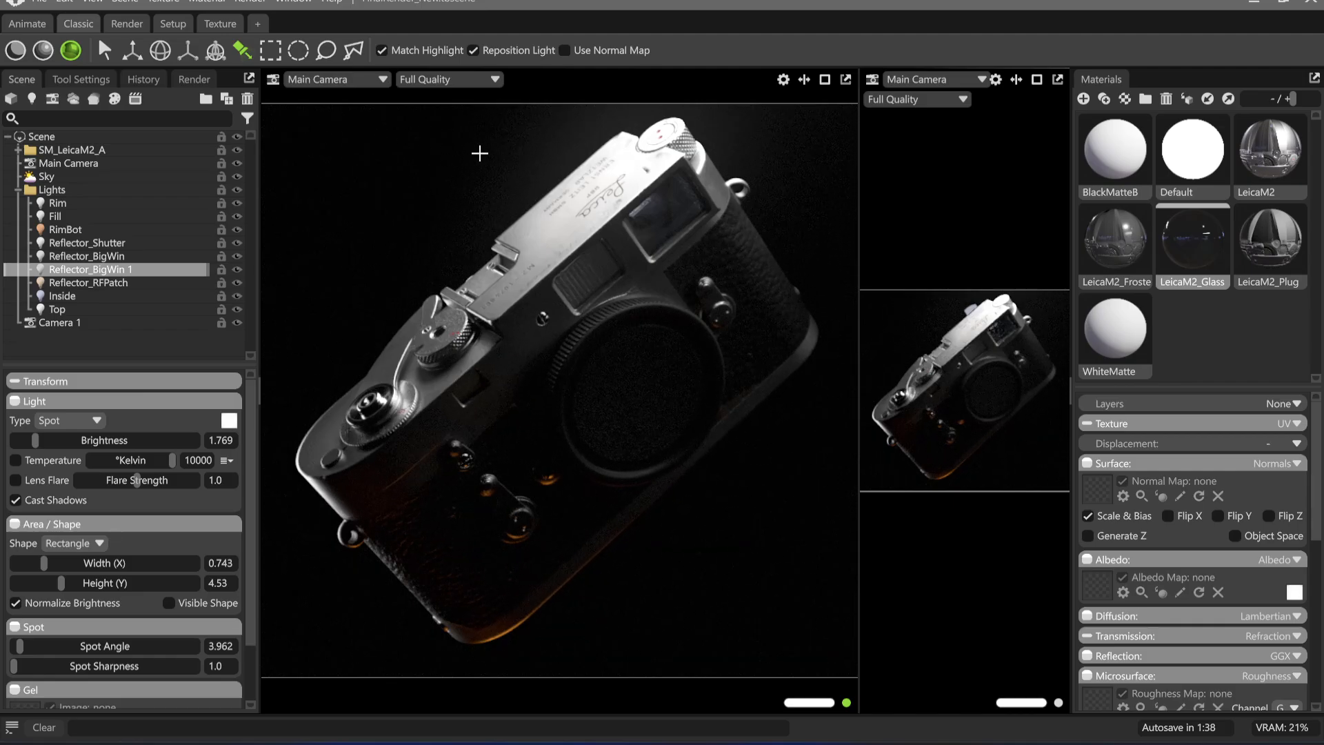
Capture the viewport render to the clipboard, switch to Affinity, paste it as the uppermost layer and align it with the canvas
click(265, 2)
click(291, 33)
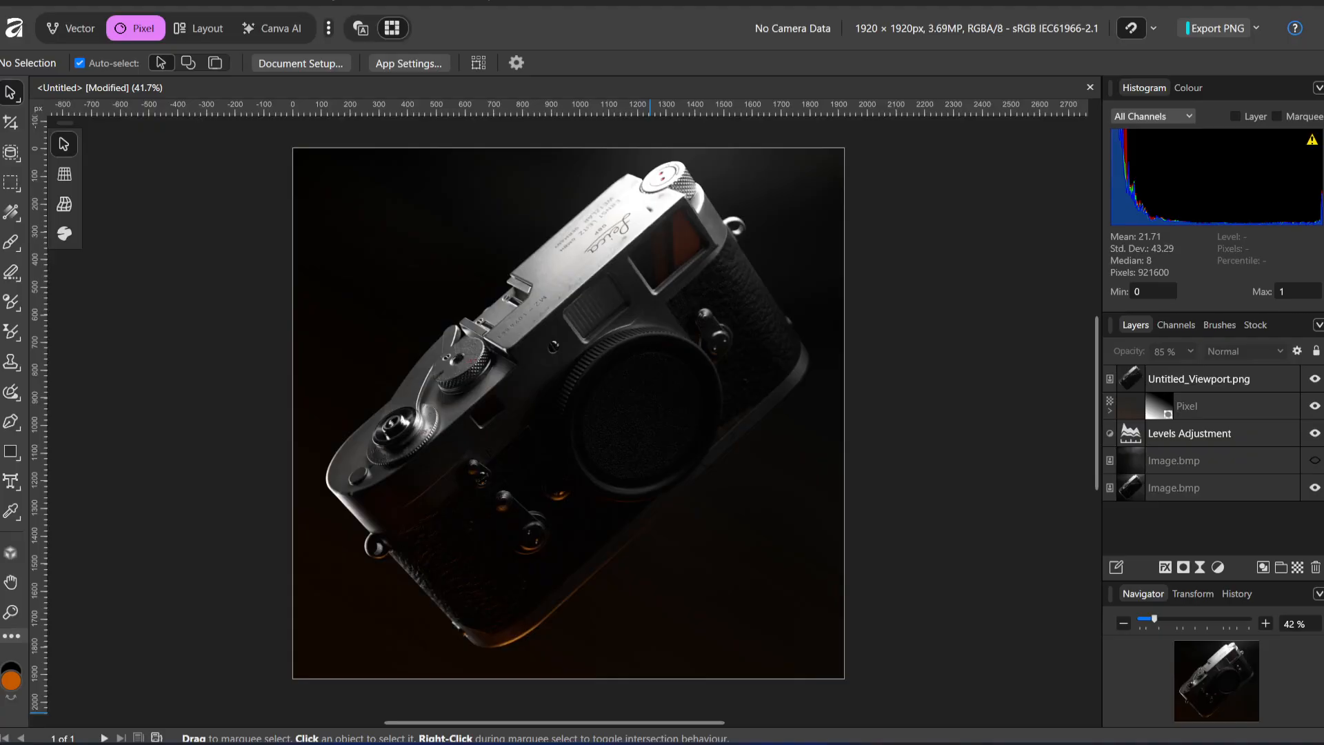
key(ctrl+v)
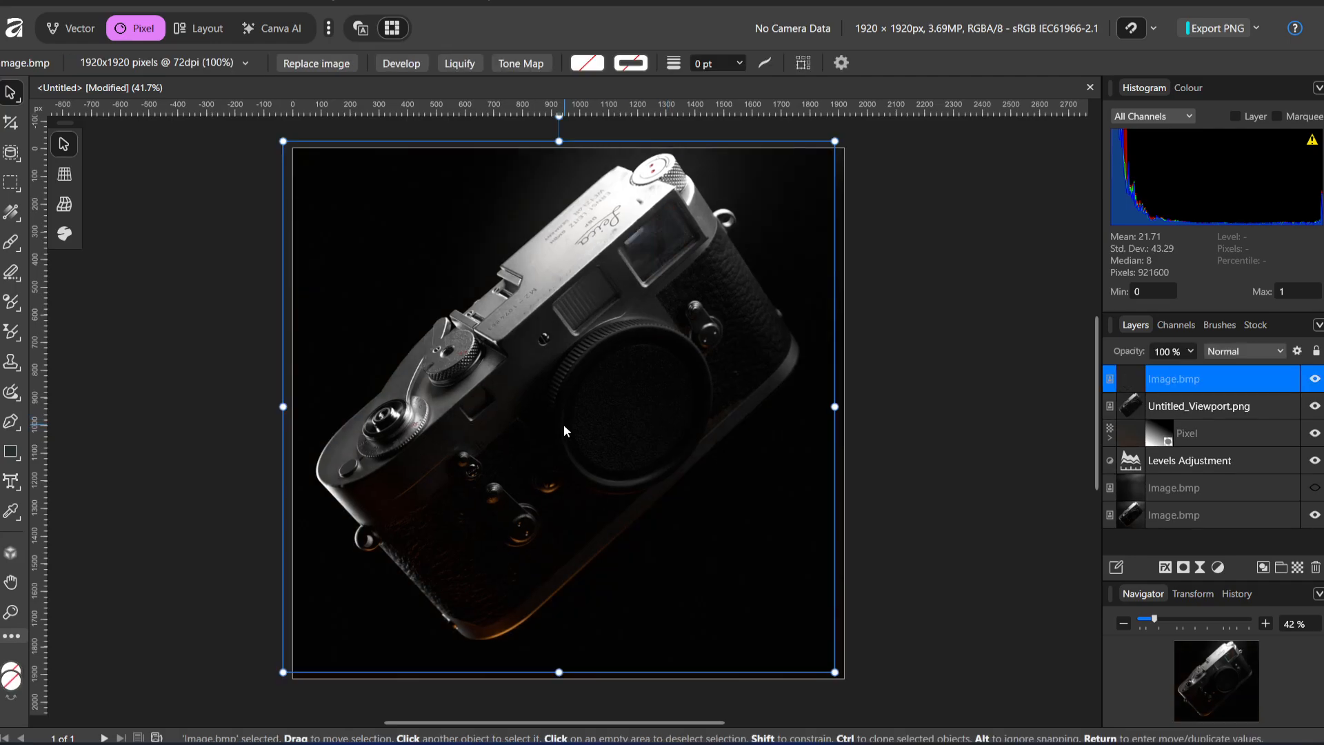
drag(564, 424, 581, 432)
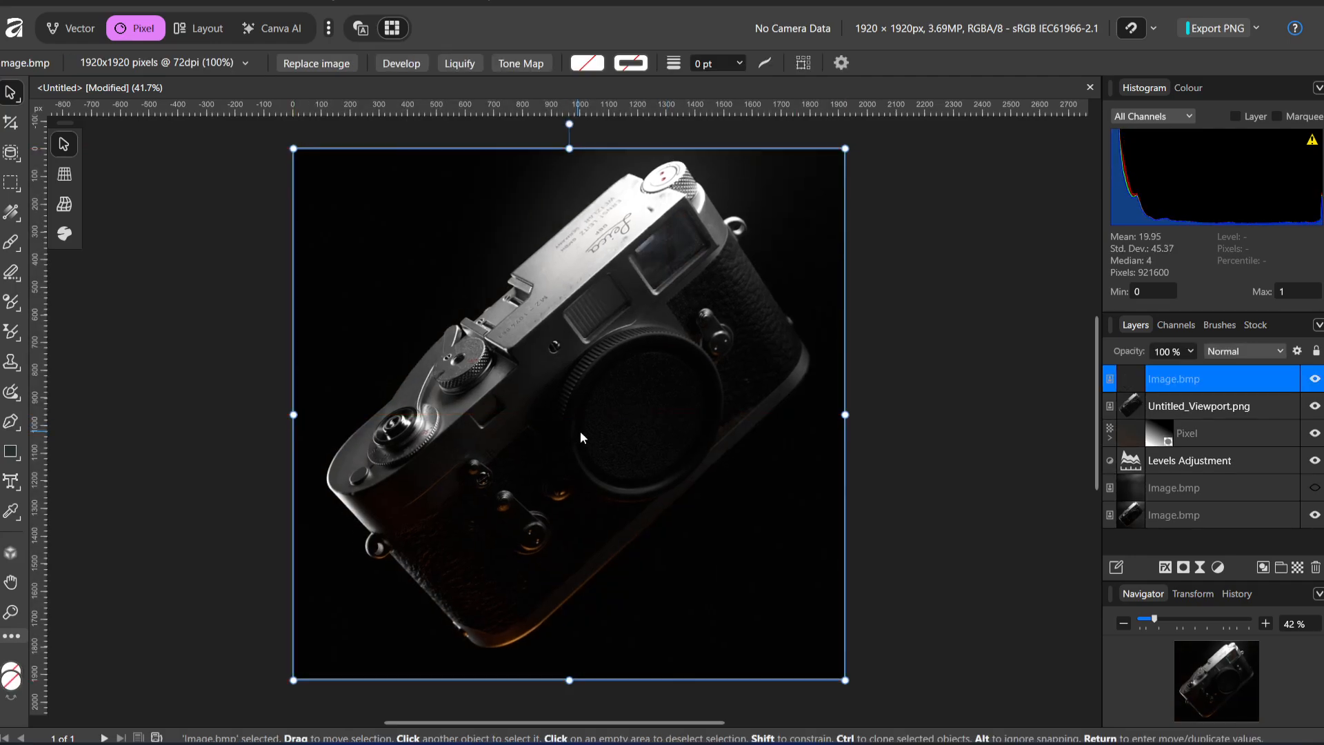
Compare the new render with the earlier version beneath it by repeatedly hiding and showing the pasted layer
click(1316, 383)
click(1315, 384)
click(1315, 384)
click(1316, 383)
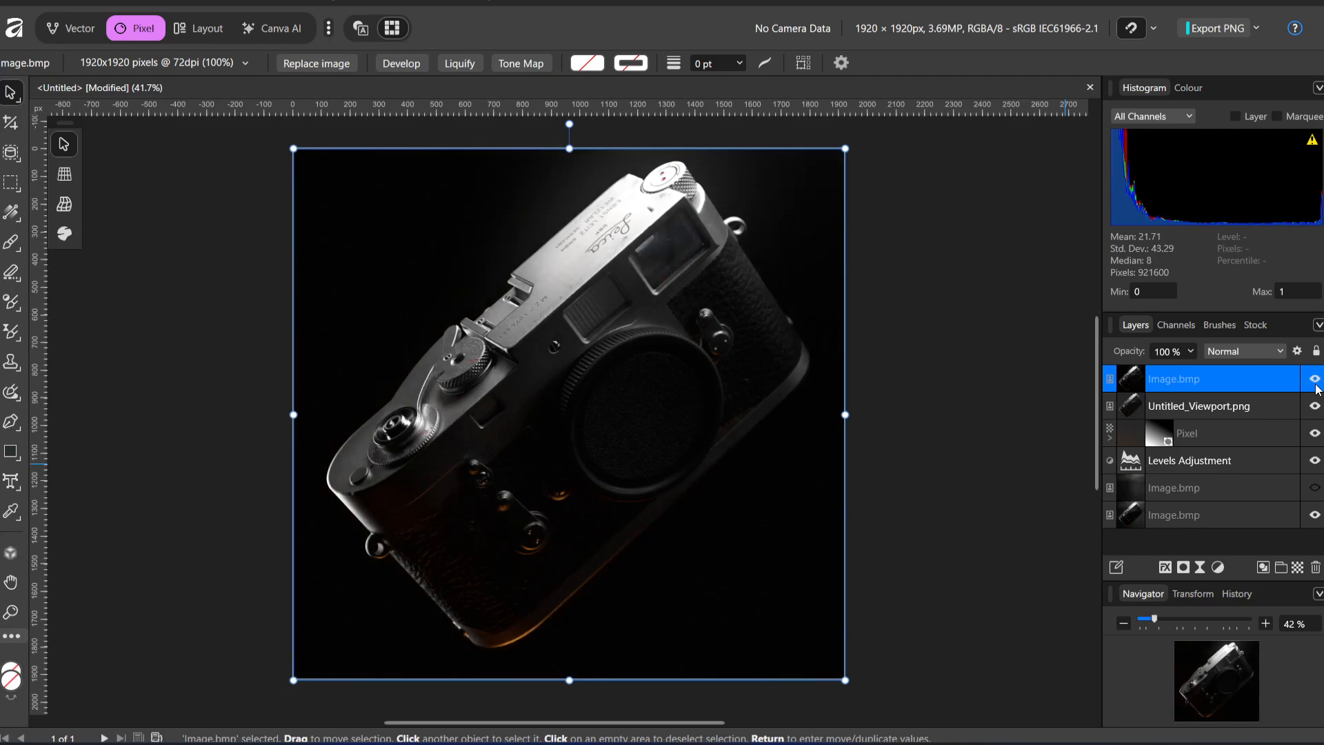
click(1315, 383)
click(1316, 383)
click(1316, 384)
click(1315, 383)
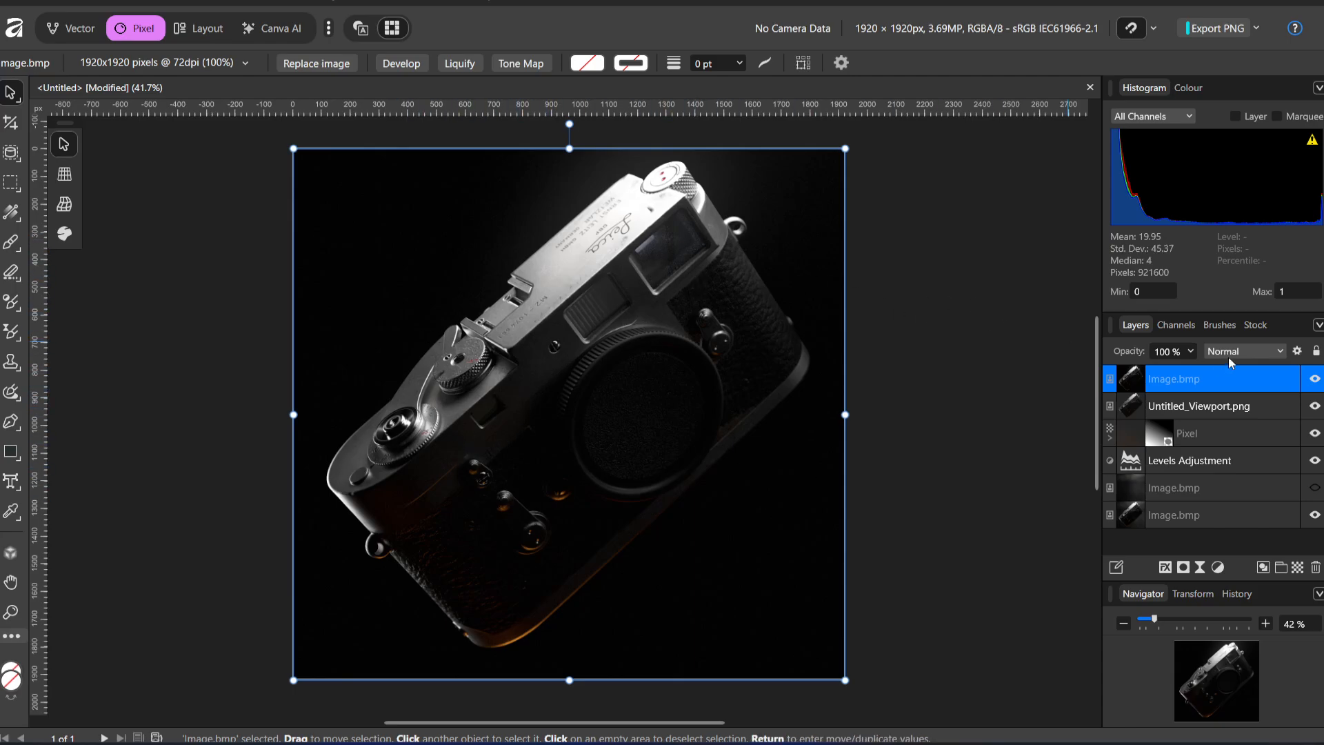
click(1315, 384)
click(1315, 384)
click(1315, 384)
click(1315, 383)
click(1315, 383)
click(1314, 380)
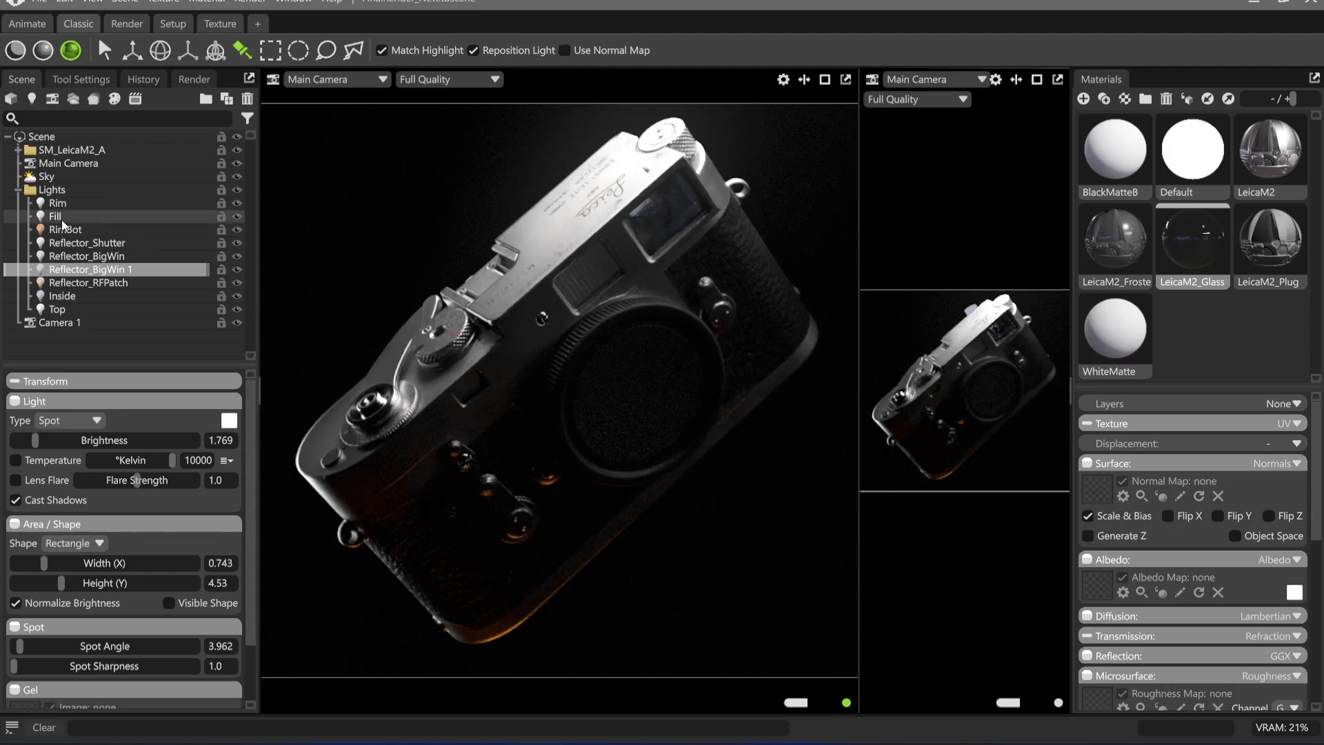
Switch to Toolbag, duplicate the Reflector_Shutter light, place the copy's highlight on the lens mount cap and set its brightness to 7.005
click(87, 242)
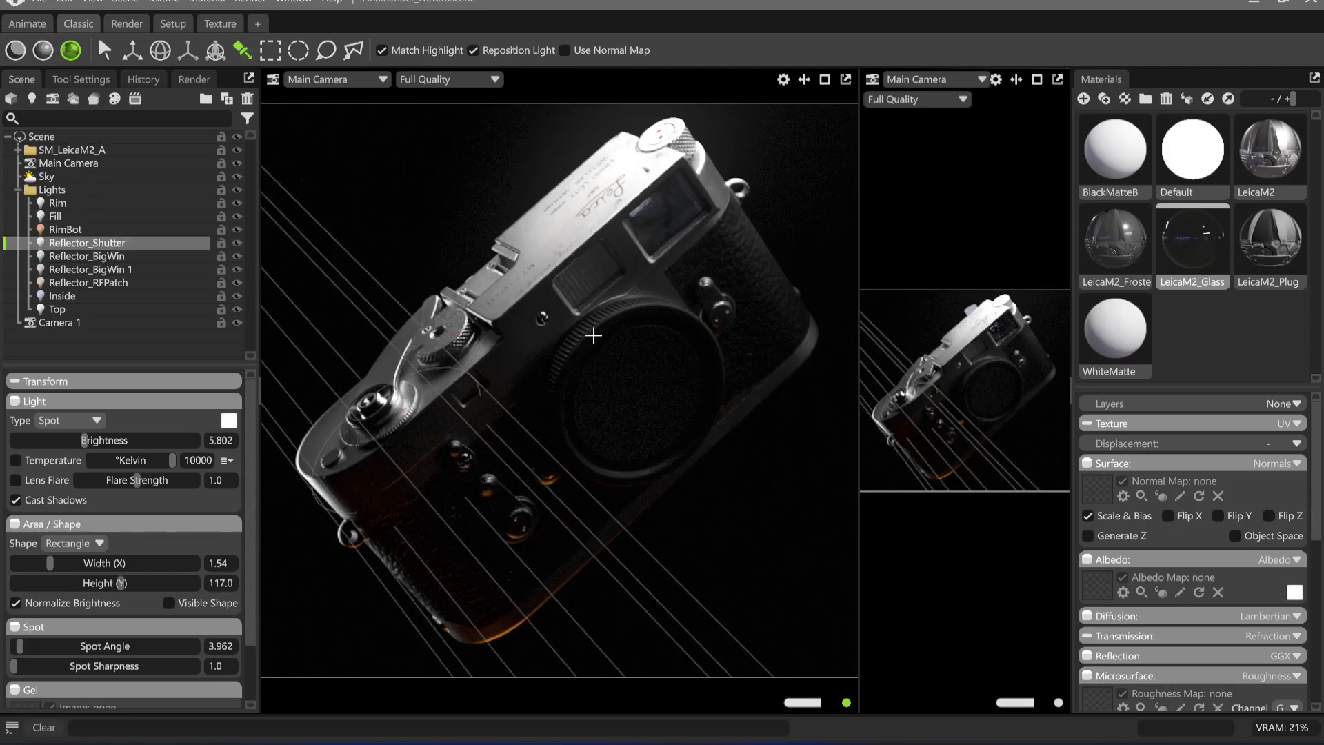
key(ctrl+d)
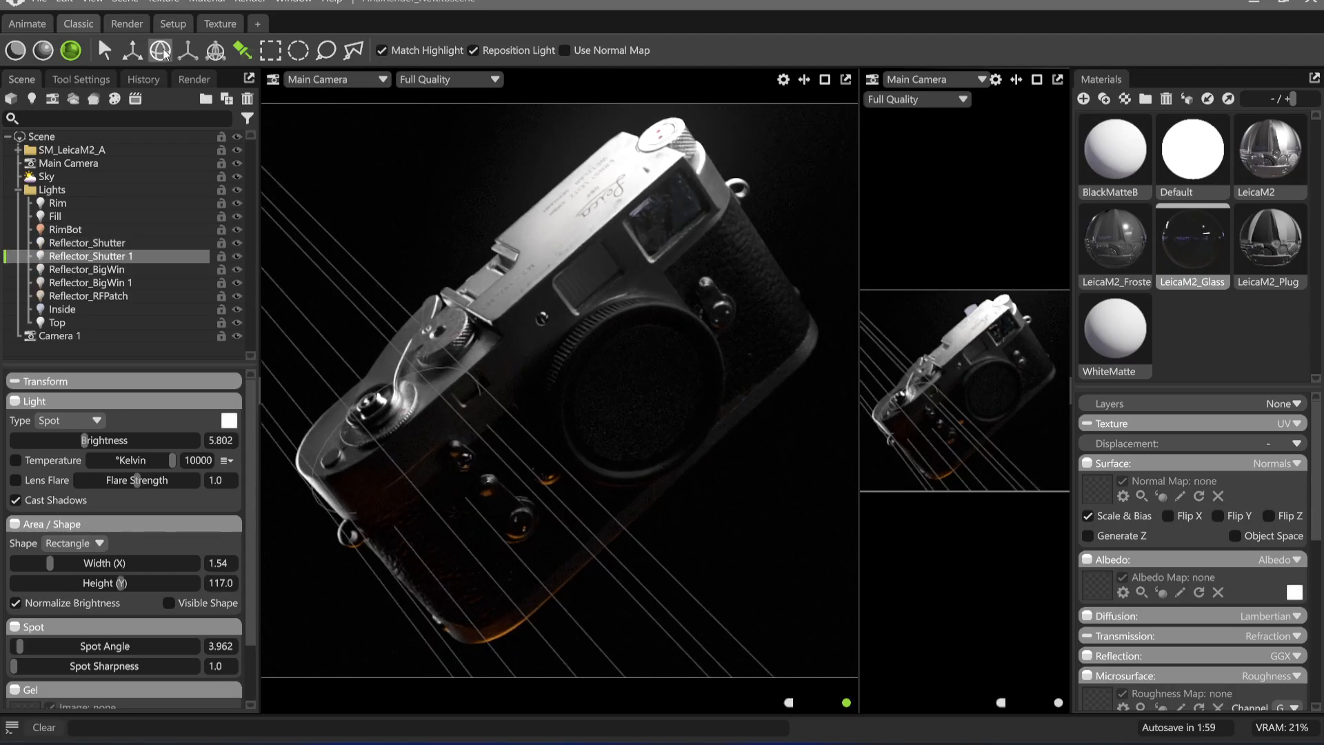
drag(696, 403, 646, 410)
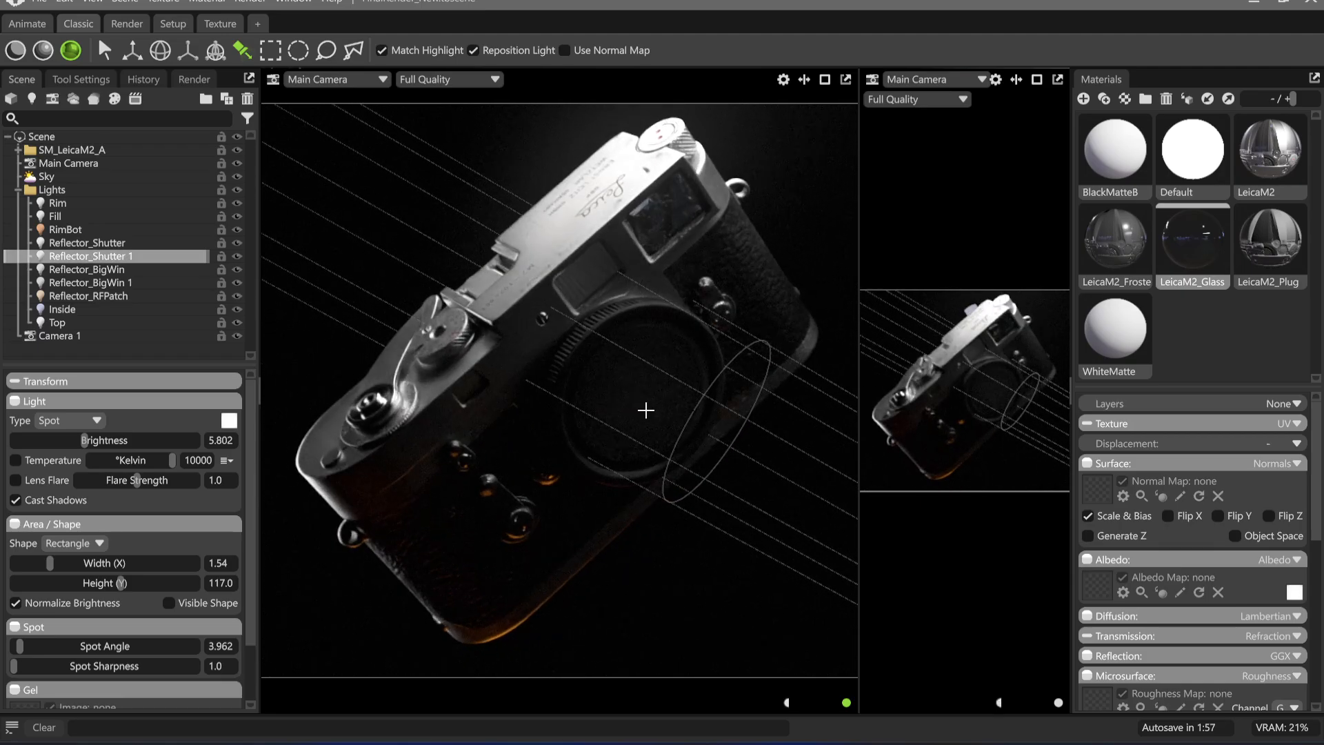
drag(86, 442, 100, 442)
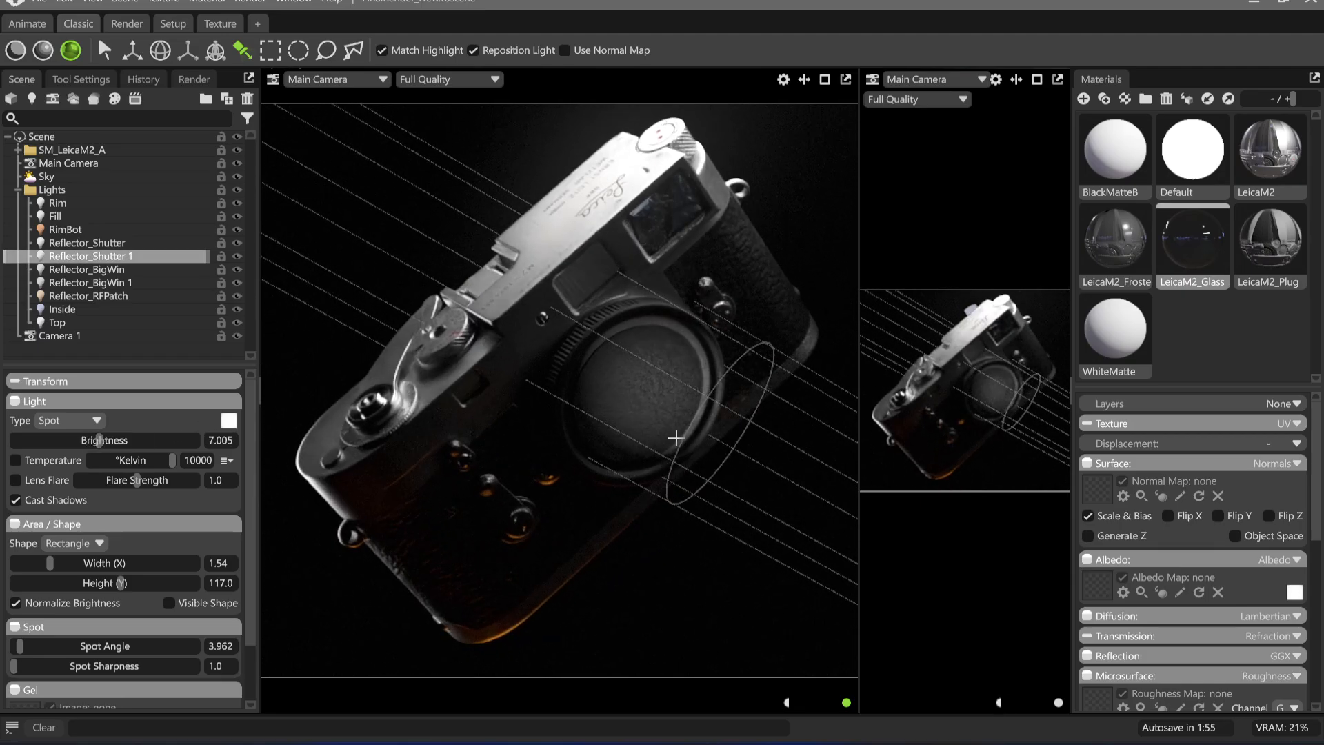
mouse_move(673, 438)
mouse_down()
mouse_move(696, 464)
mouse_move(663, 412)
mouse_up()
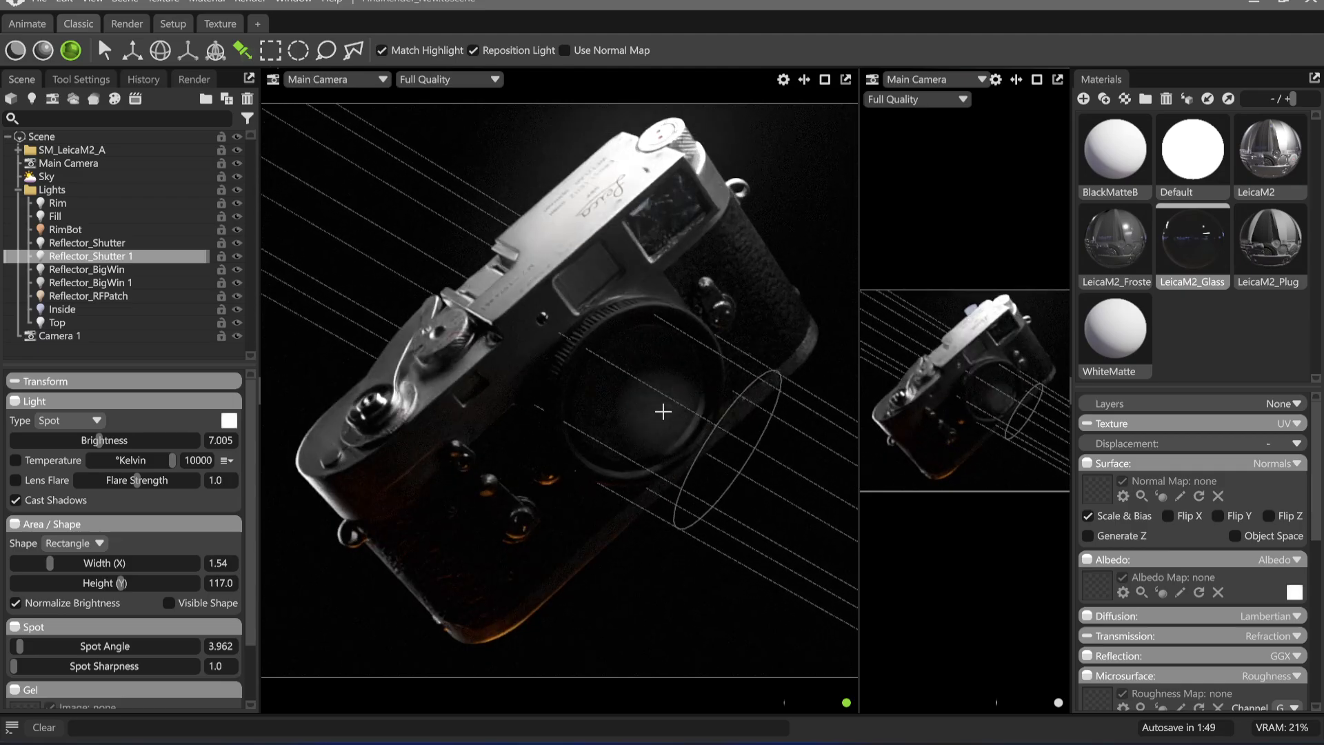
Try widening the duplicated light to 120.9, undo it, and change its shape to Sphere with a diameter of 31.1
drag(51, 563, 120, 565)
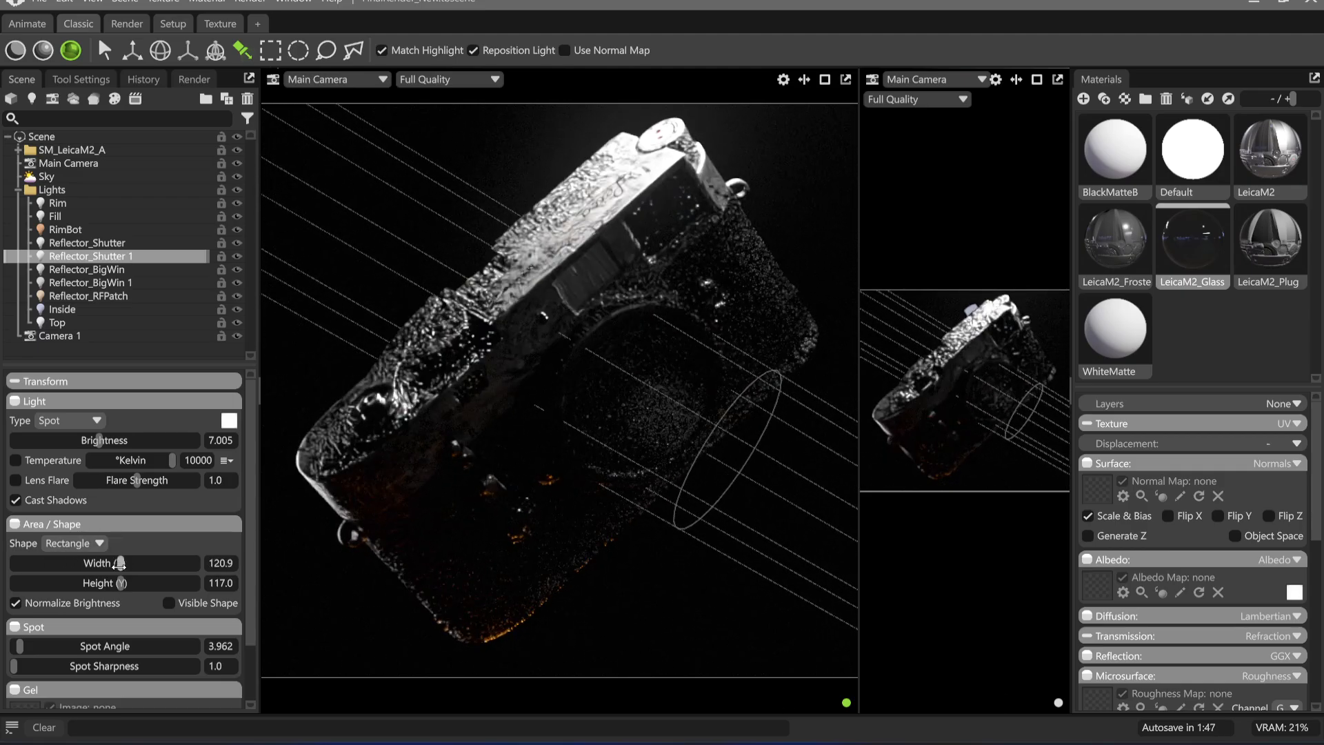
key(ctrl+z)
click(73, 544)
click(69, 566)
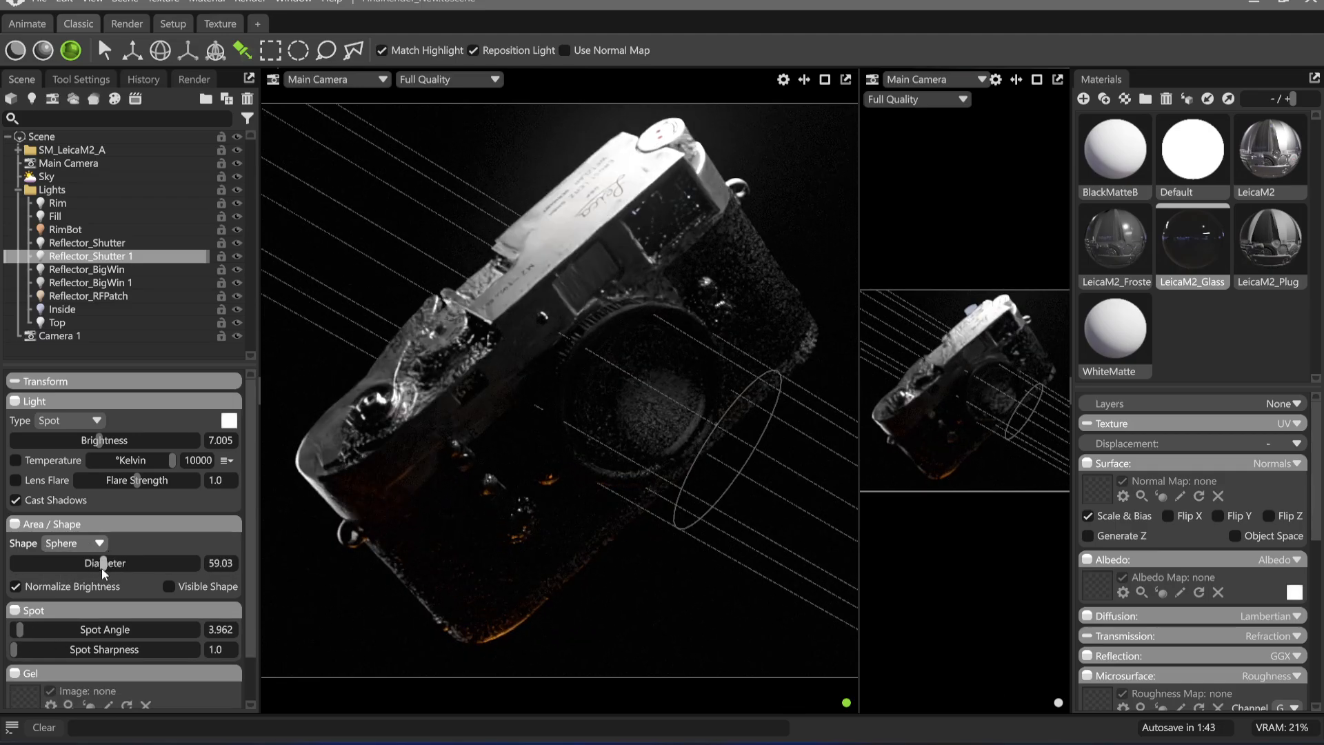
key(ctrl+z)
Set the duplicated light's spot angle to 5.094 and brightness to 5.731, then reposition its highlight on the lens mount cap
drag(21, 633, 47, 633)
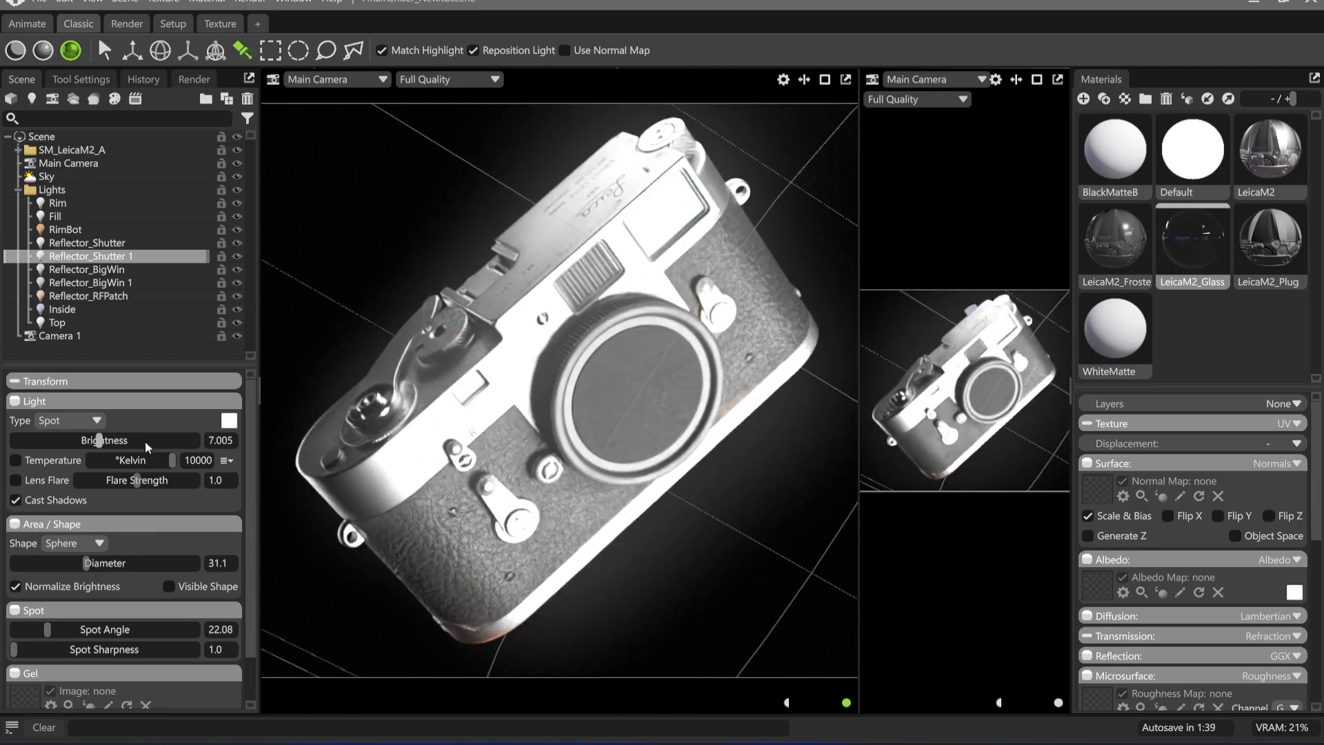
drag(100, 440, 75, 444)
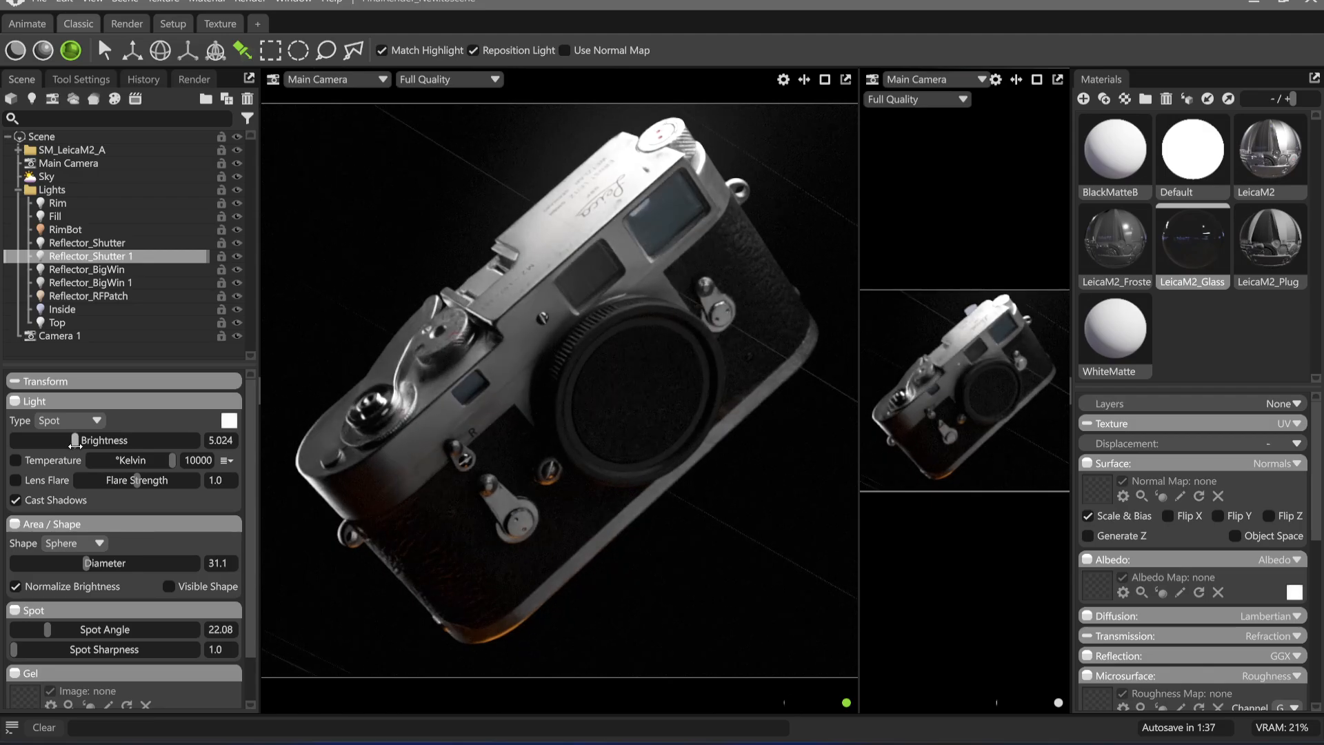
drag(43, 629, 22, 630)
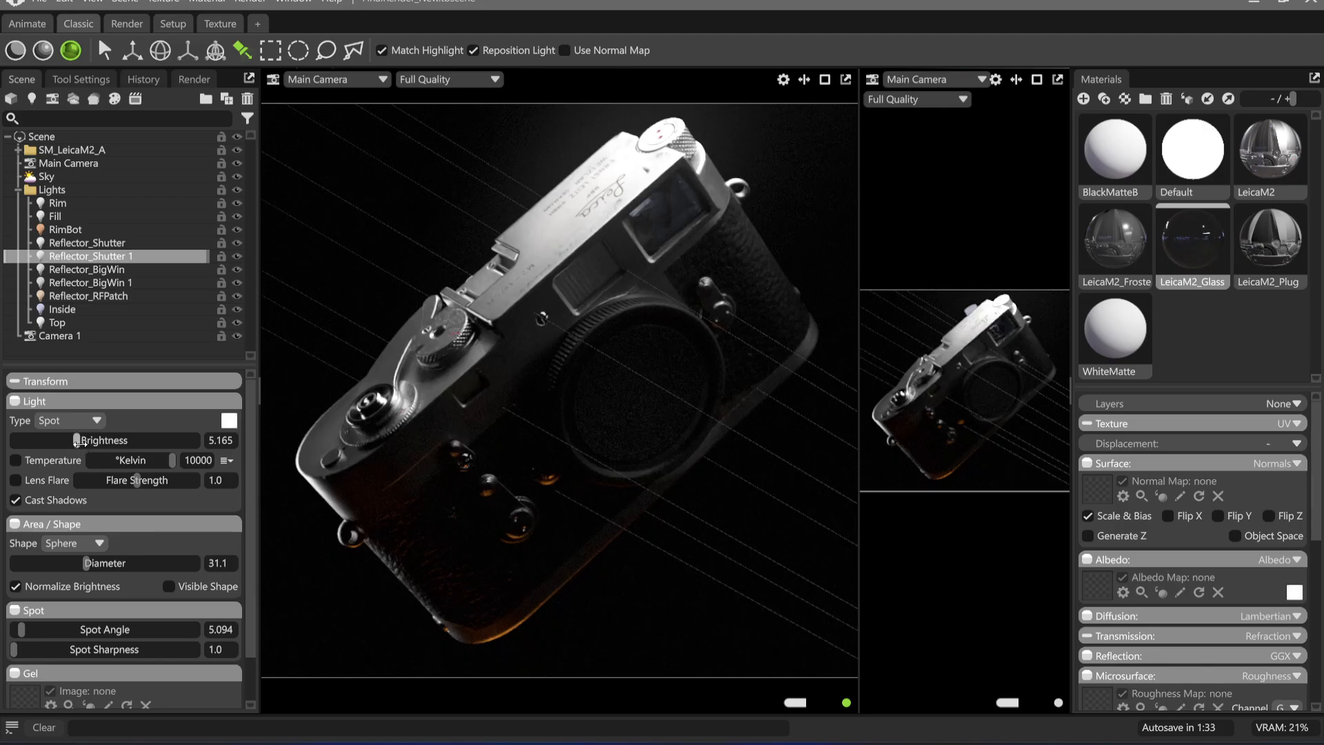
drag(79, 442, 84, 442)
drag(615, 473, 661, 407)
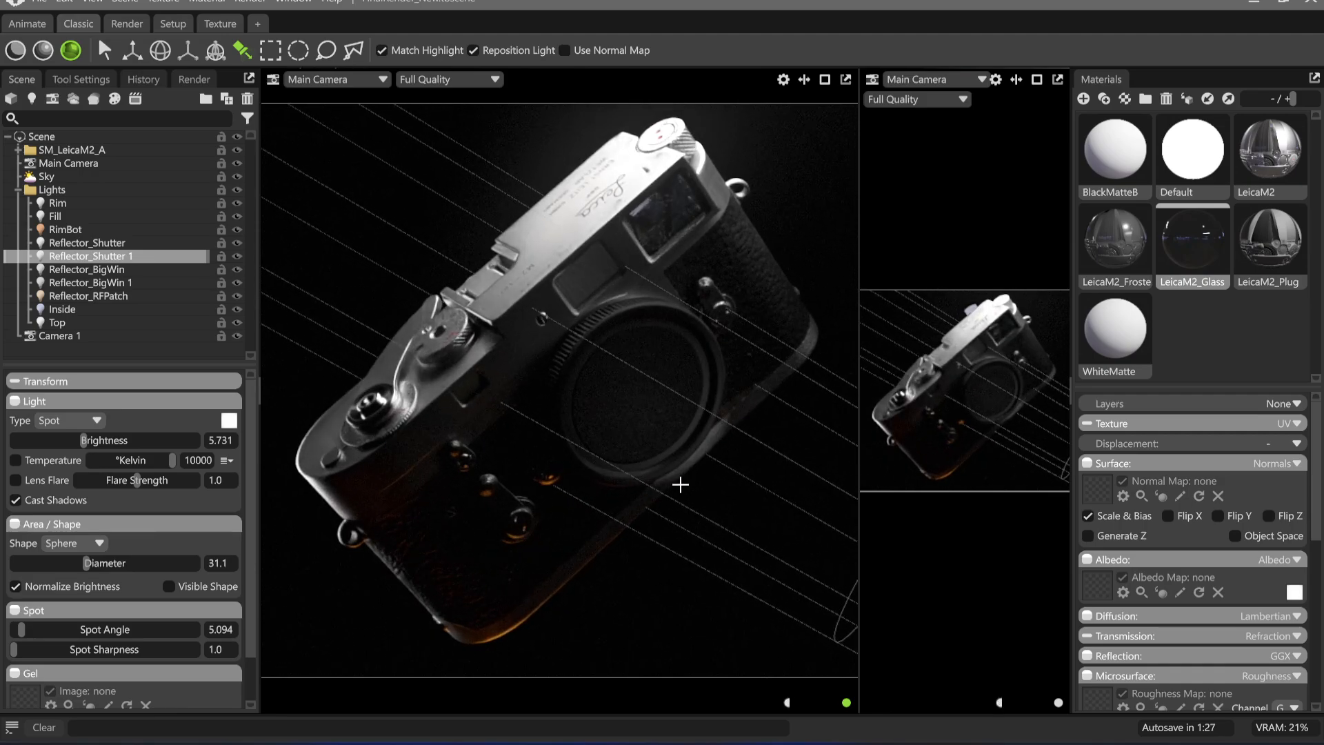
mouse_move(680, 485)
mouse_down()
mouse_move(656, 438)
mouse_move(679, 464)
mouse_up()
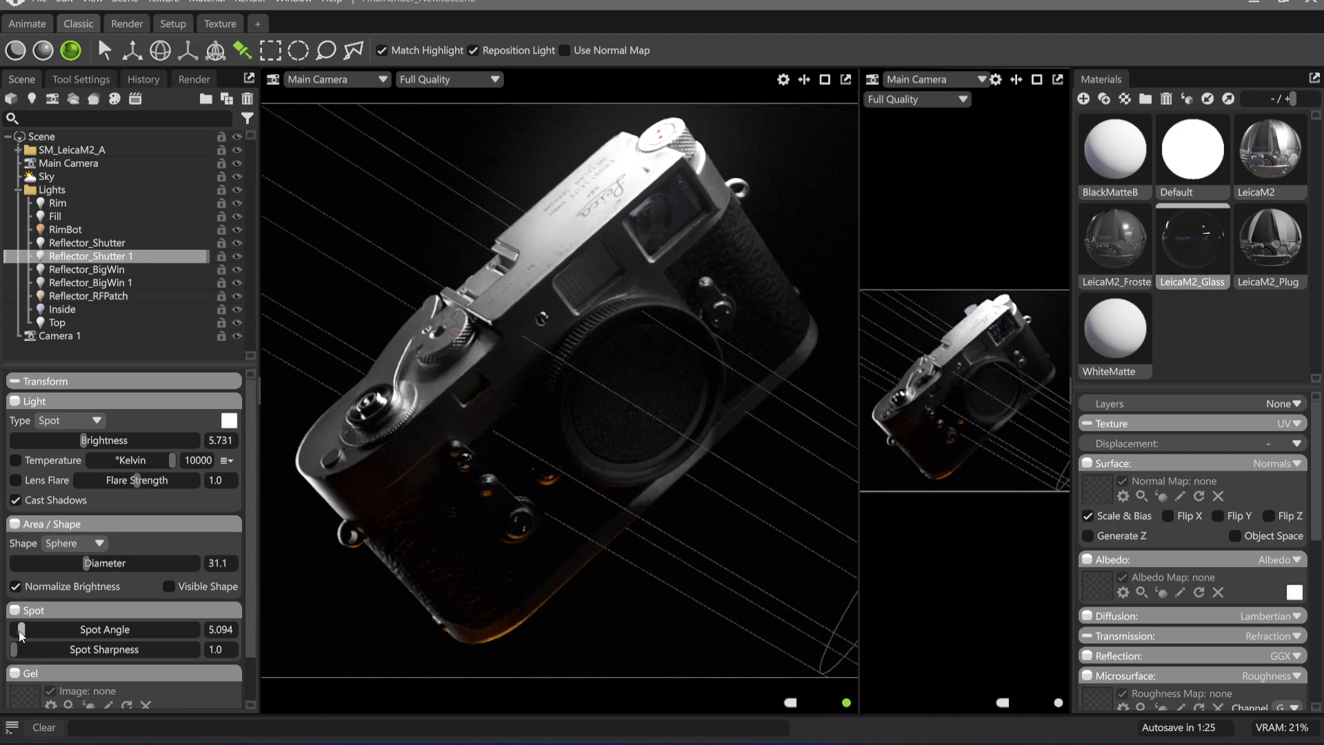
Set the duplicated light's spot angle to 6.226, spot sharpness to 0.1 and brightness to 6.509
drag(20, 630, 23, 645)
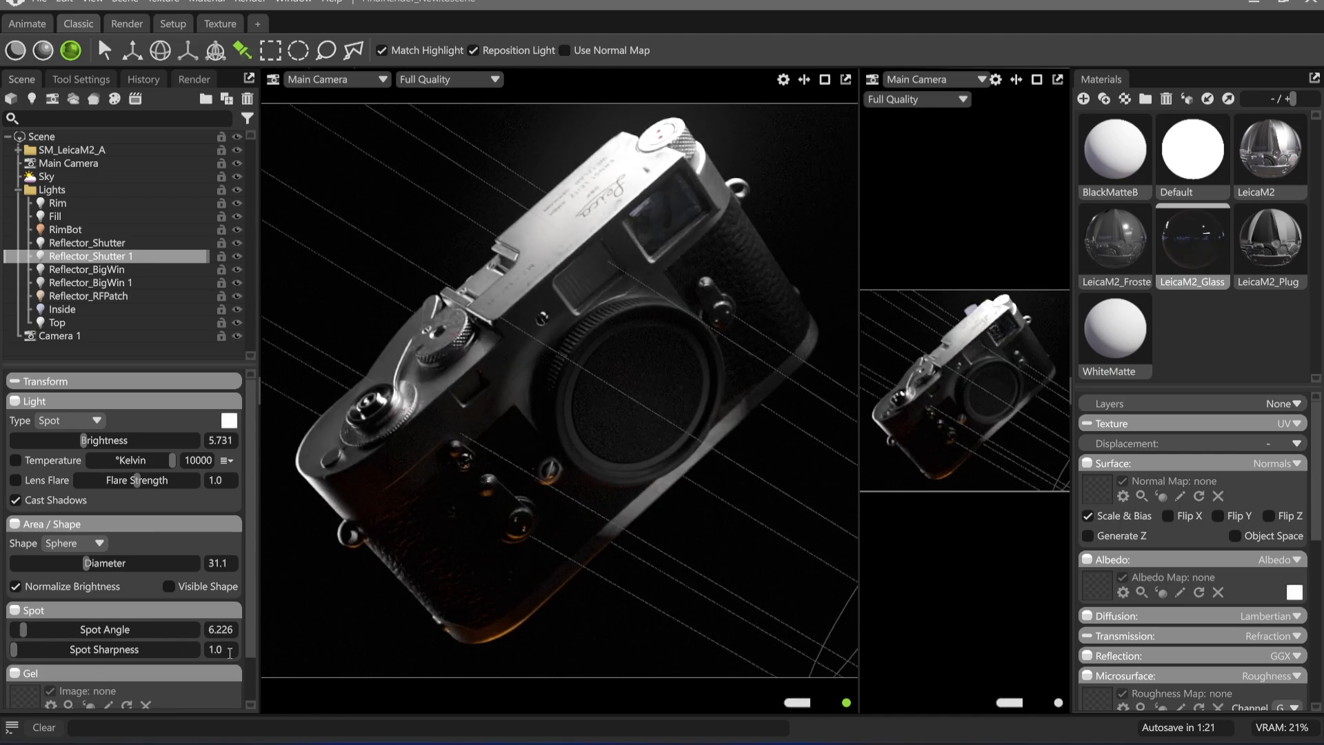
text(0.1)
key(Return)
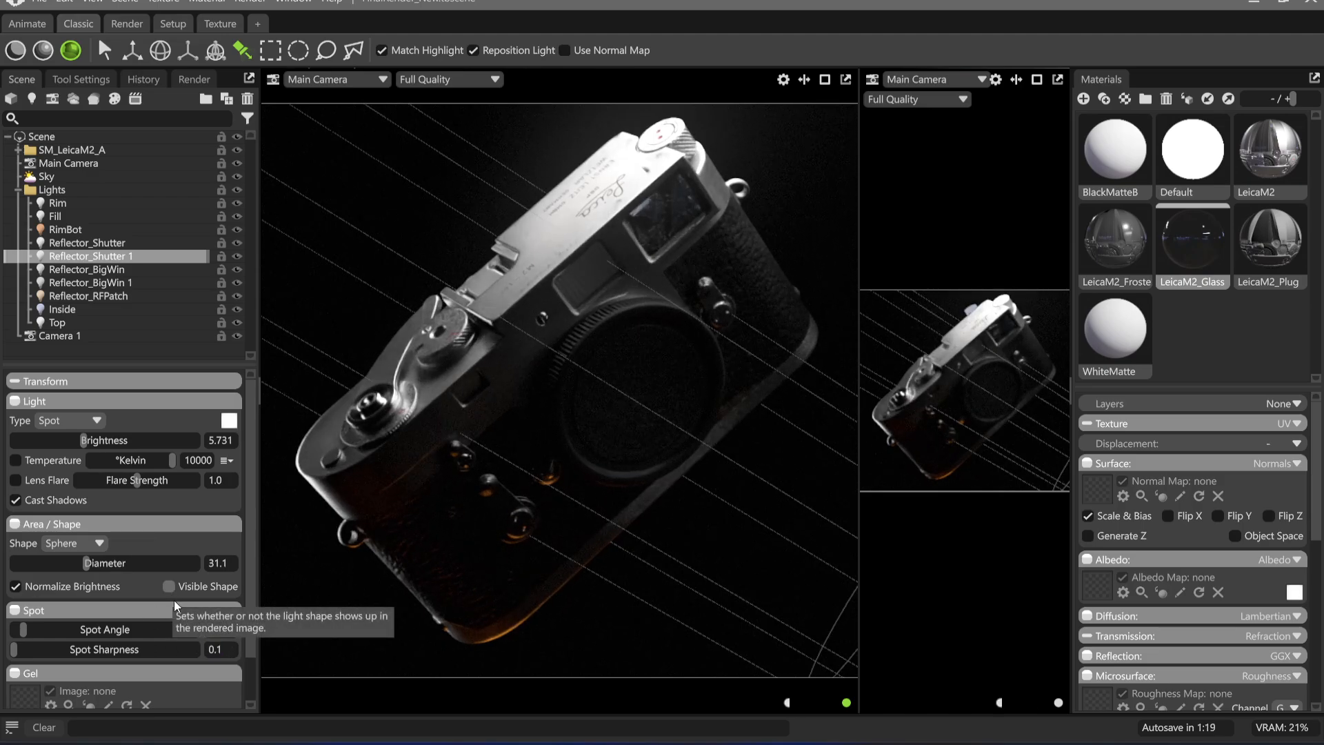
drag(83, 440, 93, 440)
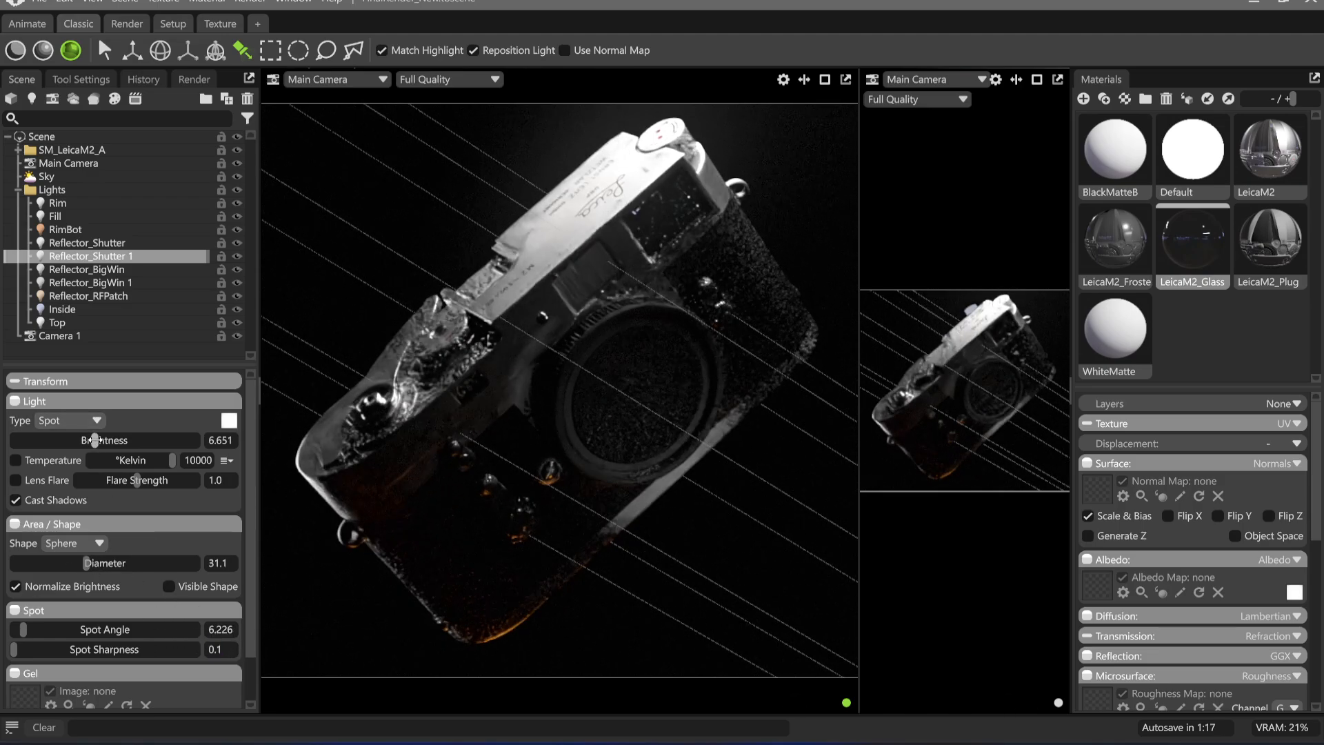
Rename the duplicated Reflector_Shutter light to Cap
click(939, 83)
mouse_move(948, 102)
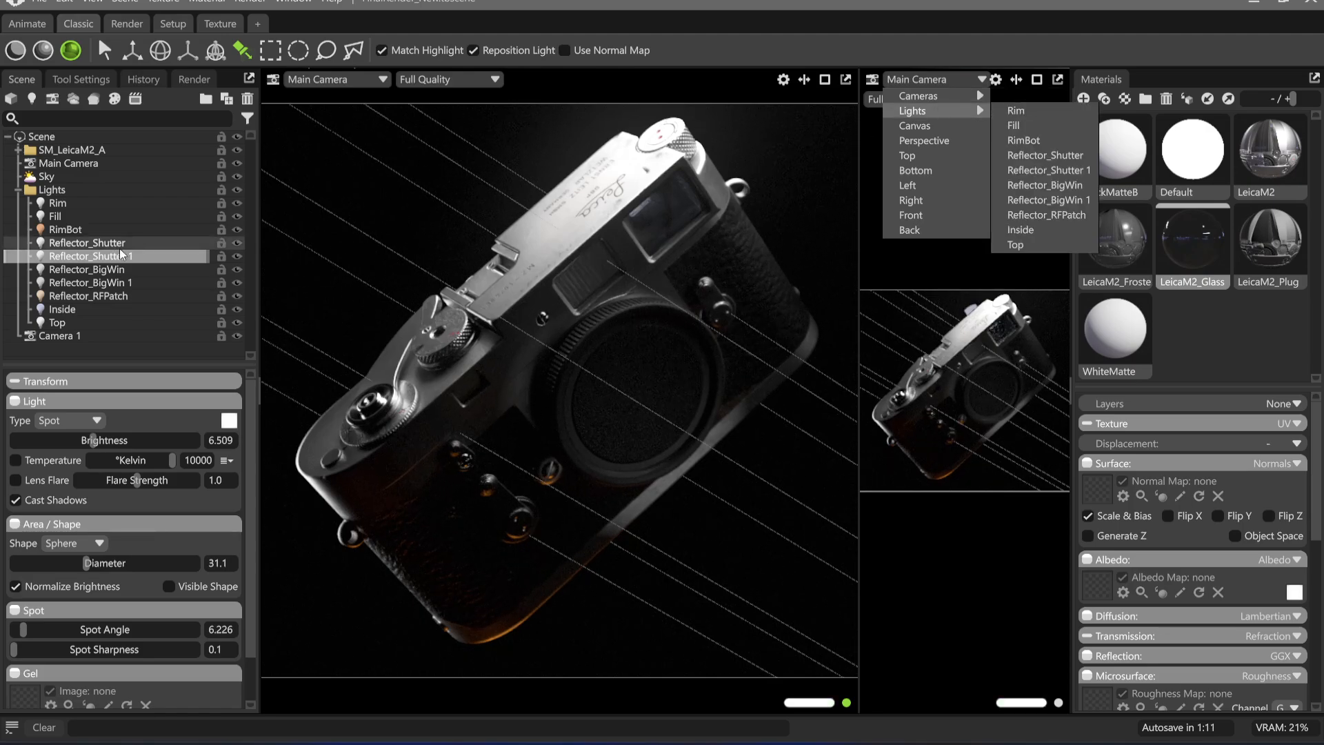
click(131, 268)
click(138, 256)
double_click(103, 256)
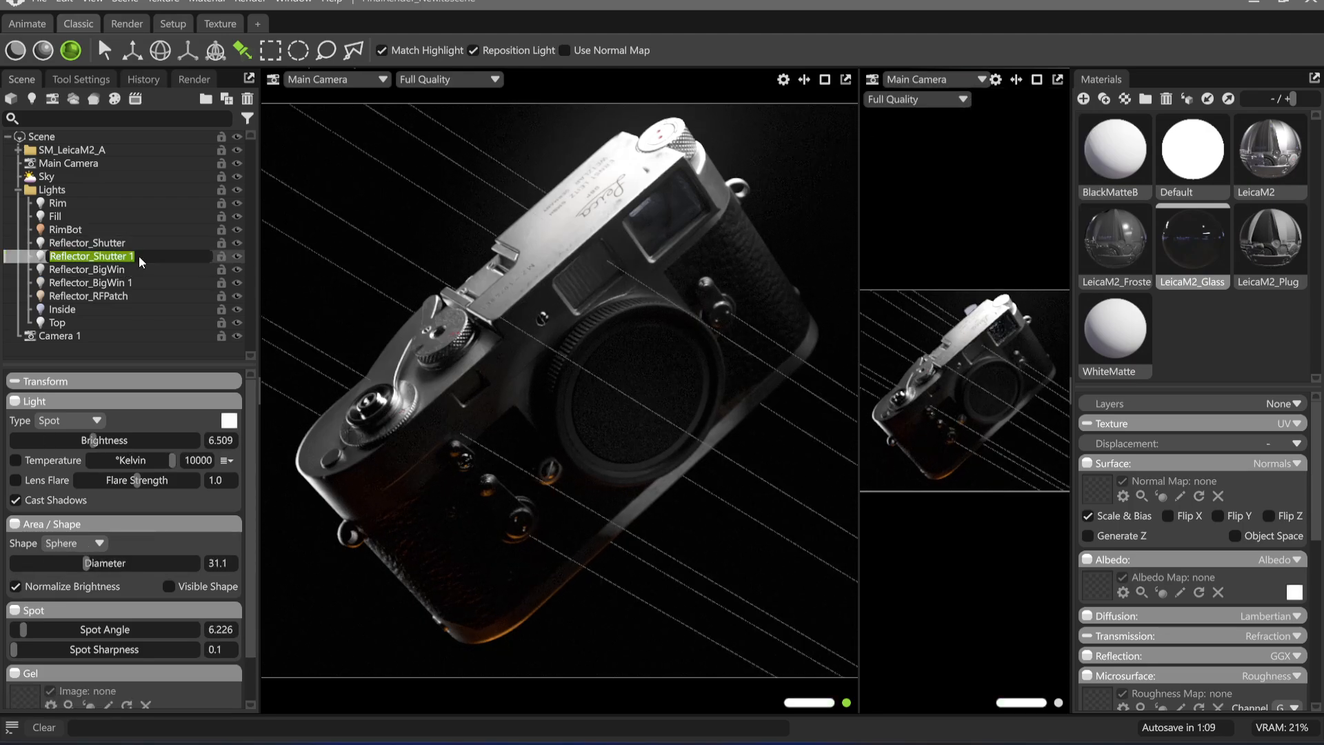
text(Cap)
key(Return)
Look through the Cap light in the second viewport and aim it at the lens mount cap from closer in
click(929, 82)
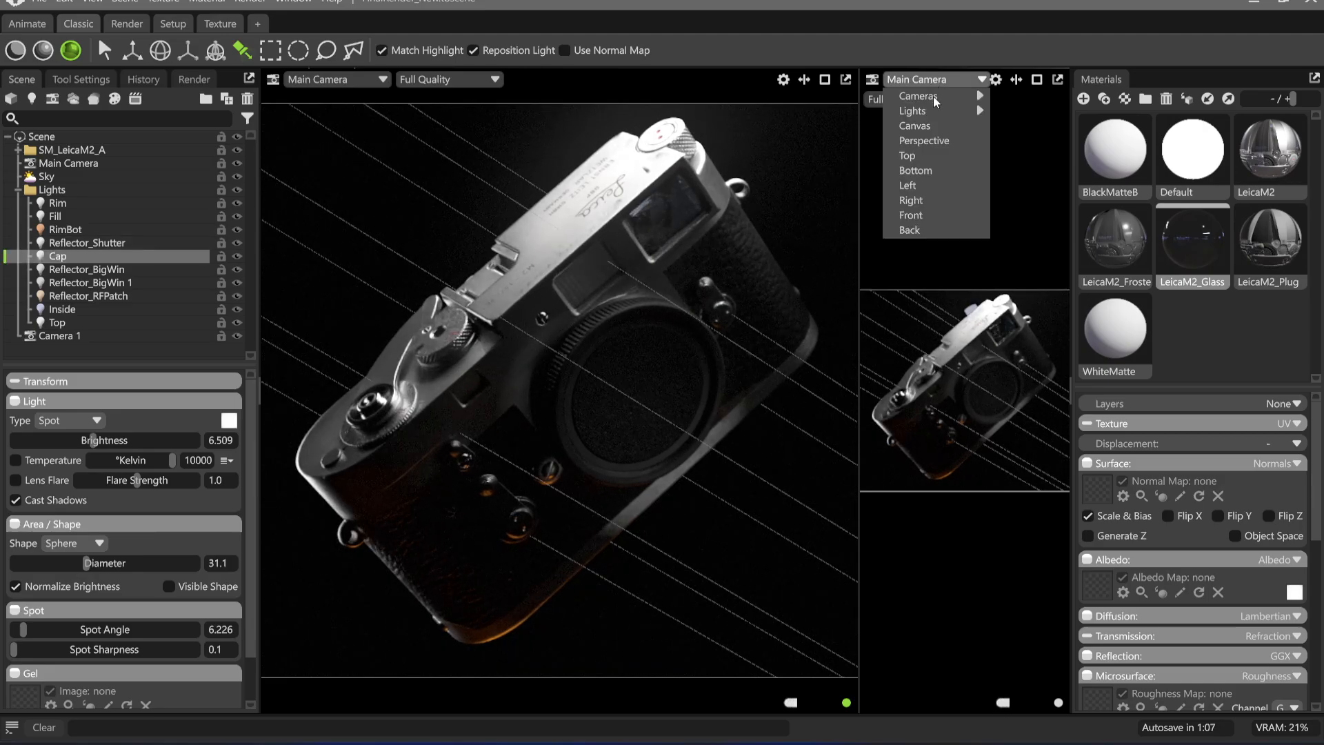
mouse_move(966, 113)
click(1026, 171)
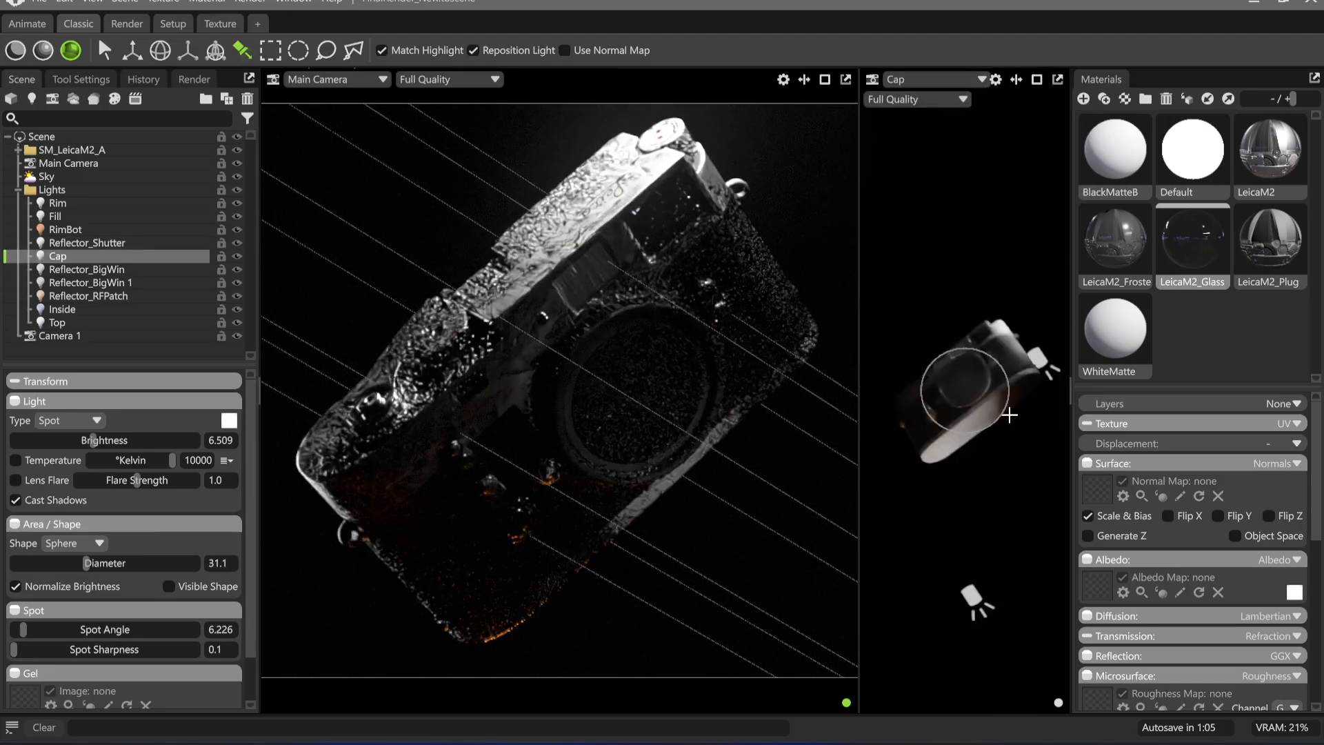
mouse_move(980, 441)
alt+mouse_down()
mouse_move(983, 476)
mouse_move(949, 338)
mouse_move(927, 351)
alt+mouse_up()
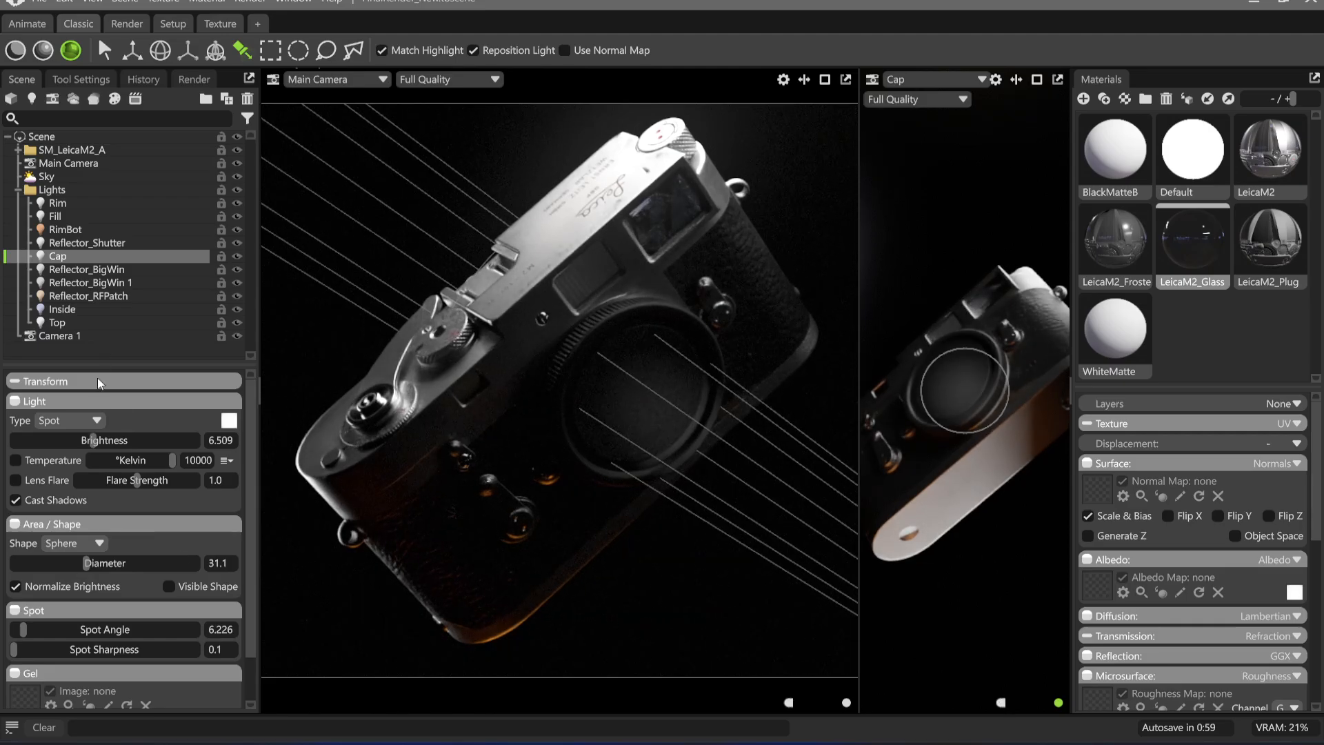
Widen the Cap light's spot angle to 9.057, re-aim it at the lens mount cap and set its brightness to 5.66
drag(59, 632, 274, 615)
alt+middle_drag(949, 434, 961, 445)
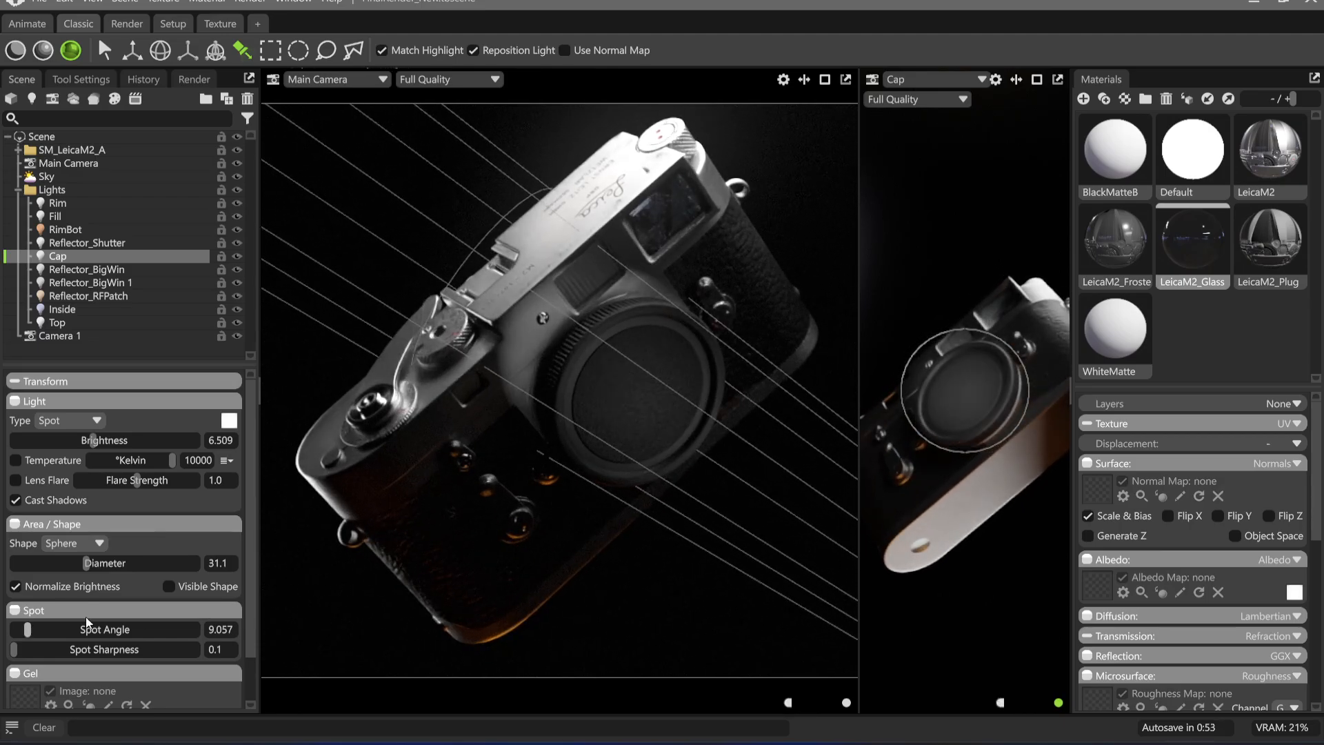
drag(92, 446, 88, 445)
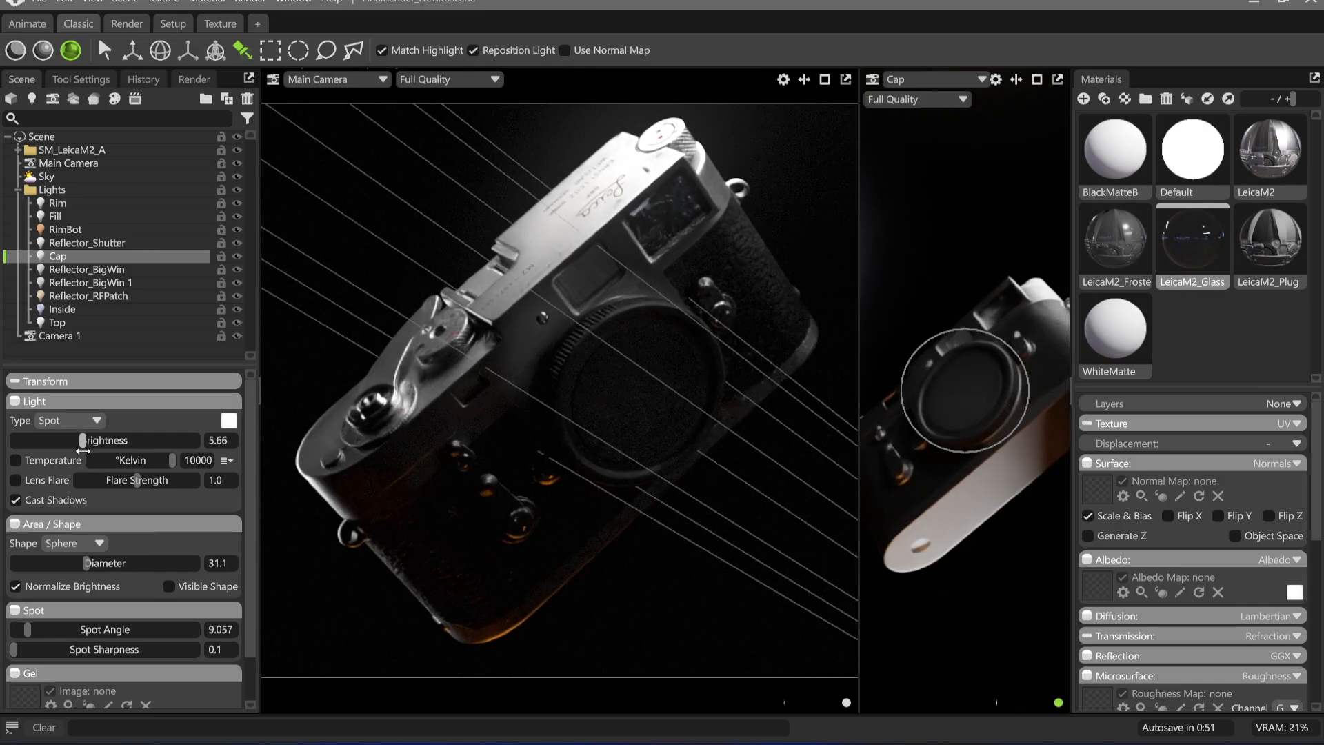
Swing the Cap light around the camera body until it illuminates the lens mount cap from the front
alt+drag(965, 523, 973, 407)
alt+middle_drag(973, 407, 975, 366)
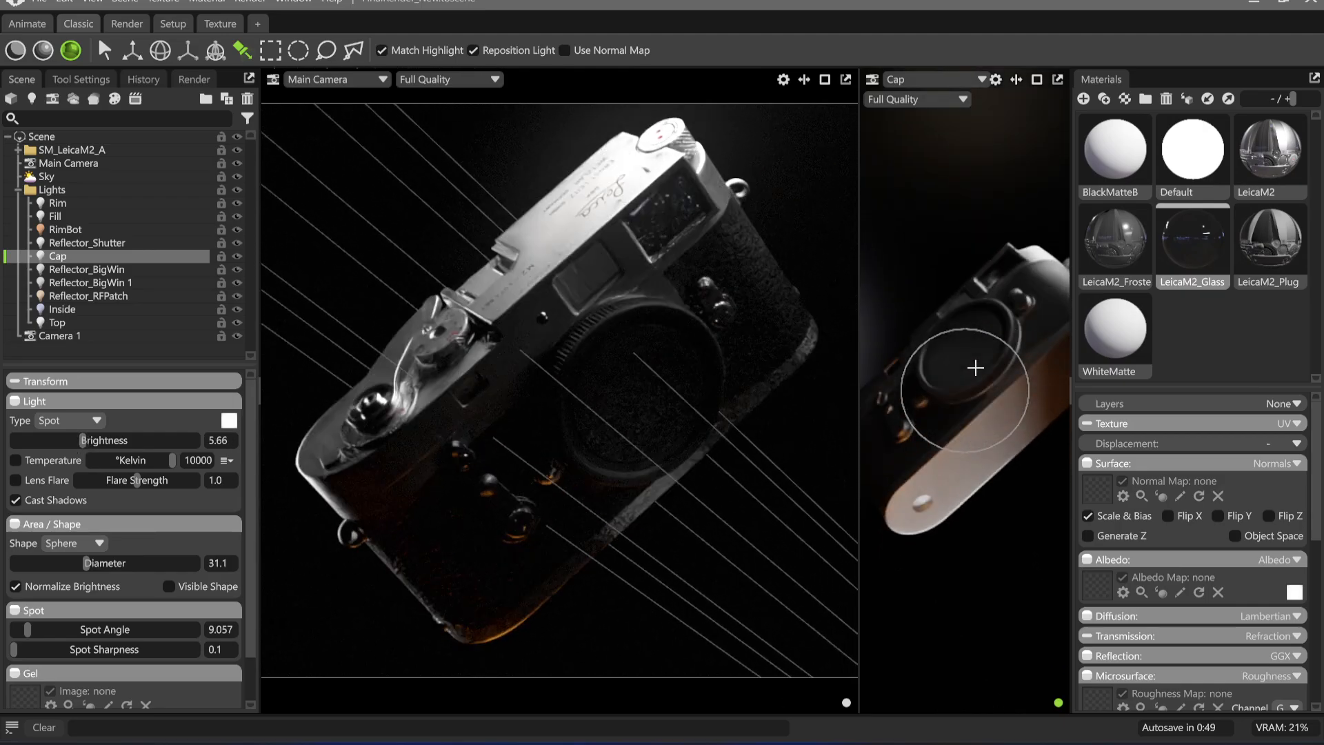
alt+right_drag(975, 367, 995, 456)
alt+middle_drag(995, 456, 990, 478)
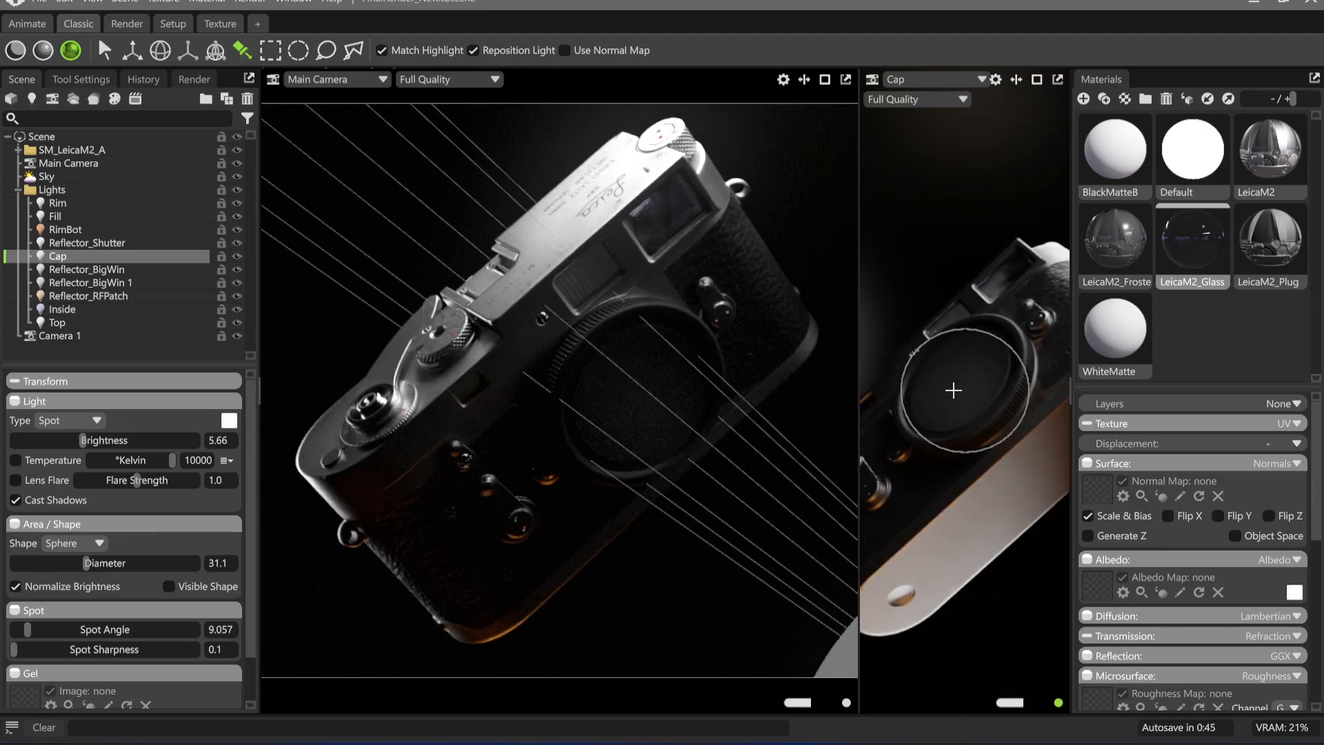
alt+drag(952, 387, 973, 502)
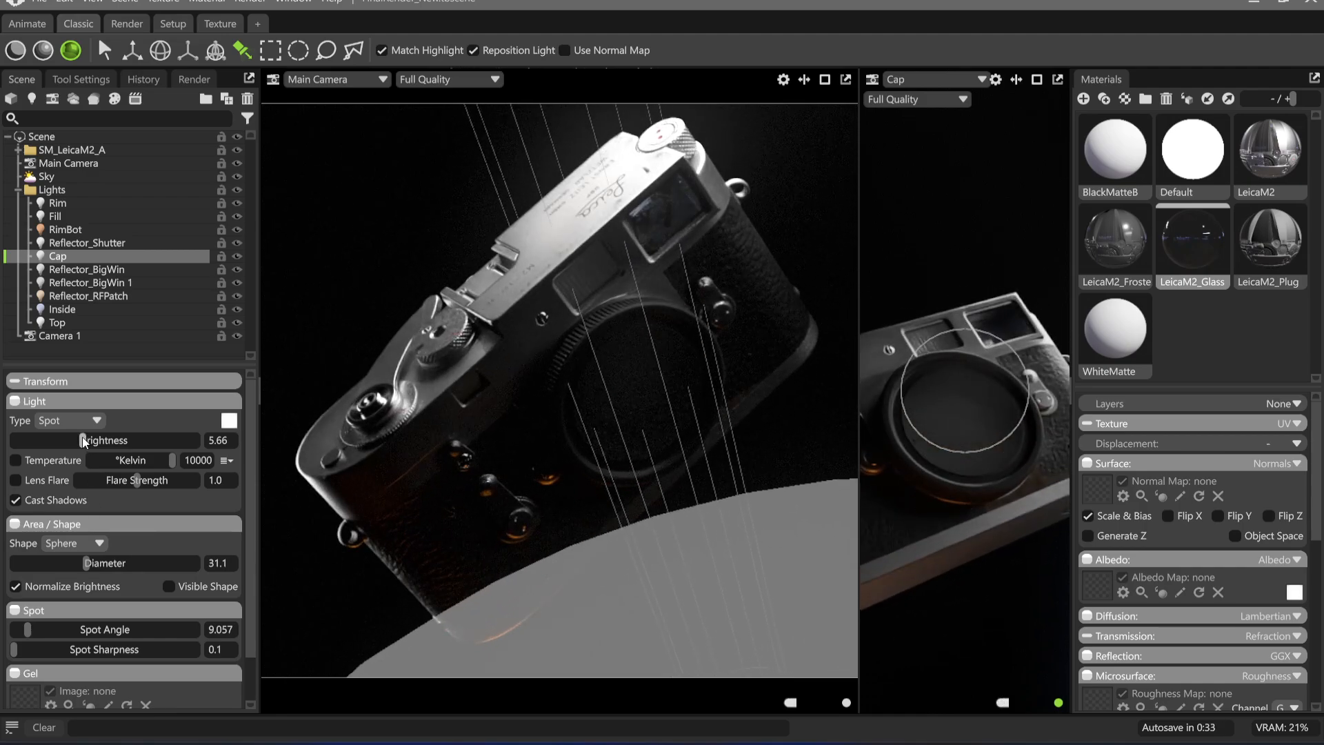
Widen the Cap light's spot angle to 13.58, centre it on the lens mount cap and set its brightness to 5.377
drag(83, 442, 87, 440)
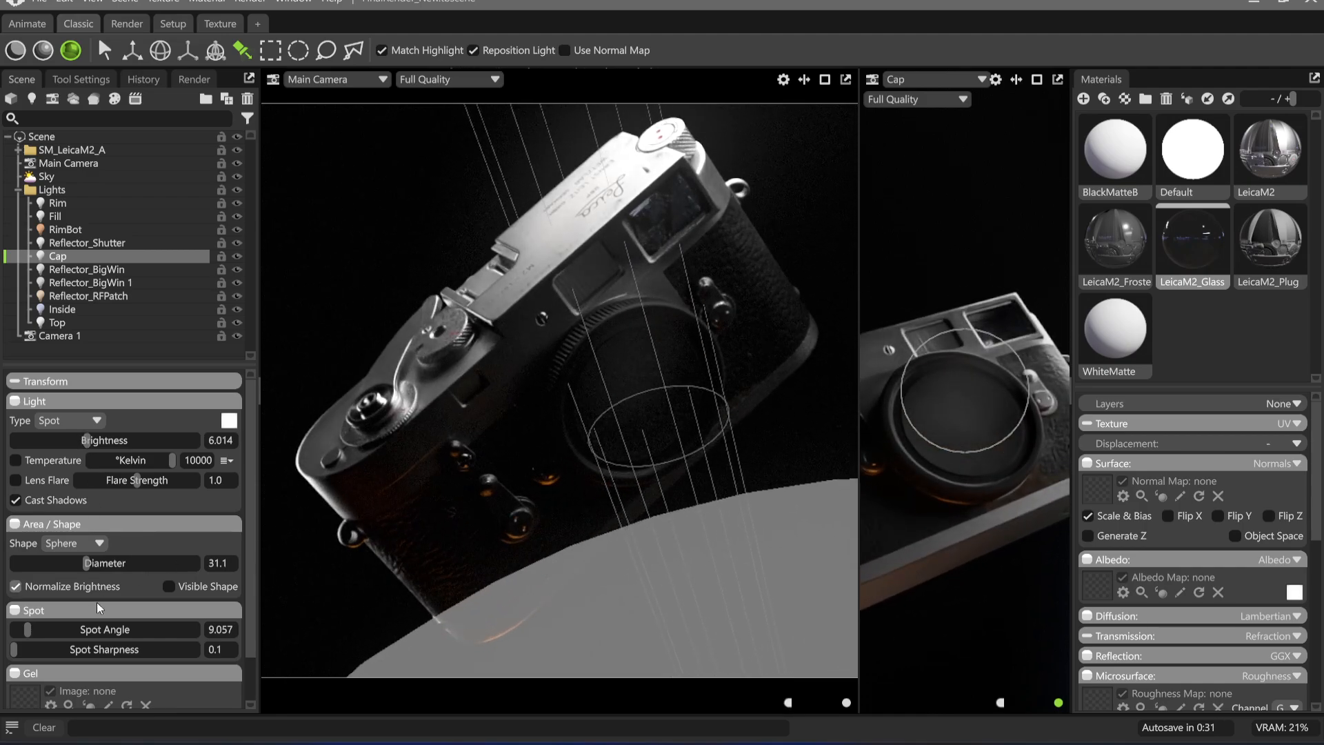
drag(31, 634, 35, 630)
drag(933, 448, 955, 422)
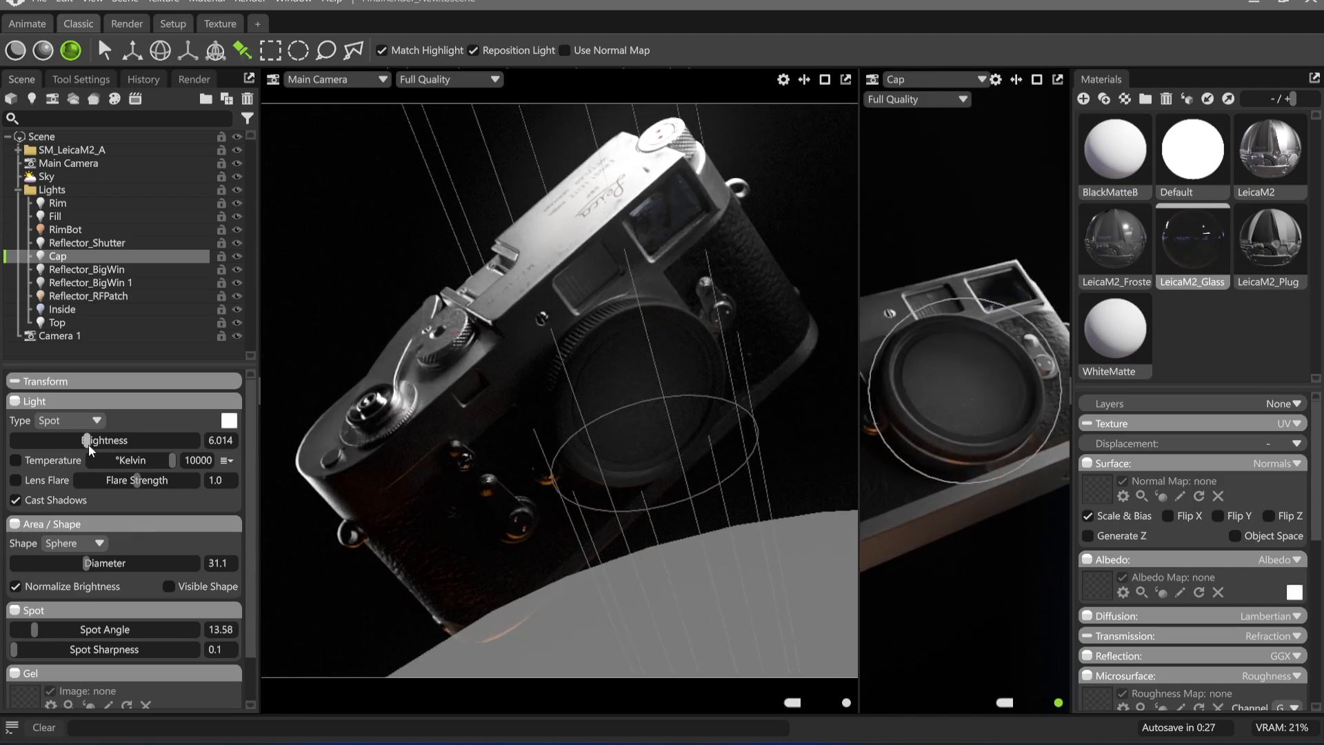
drag(88, 445, 80, 442)
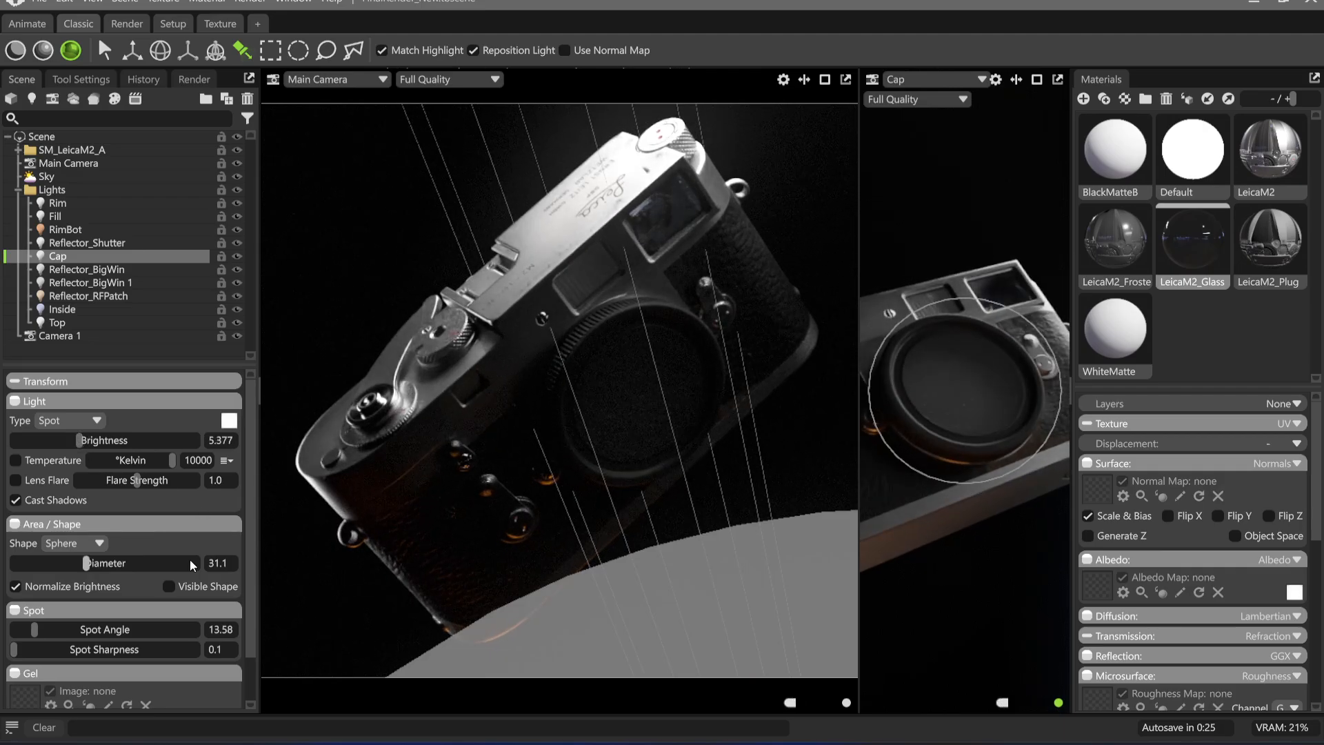
Enable colour temperature on the Cap light at about 2732 K and set its brightness to 5.448
click(62, 464)
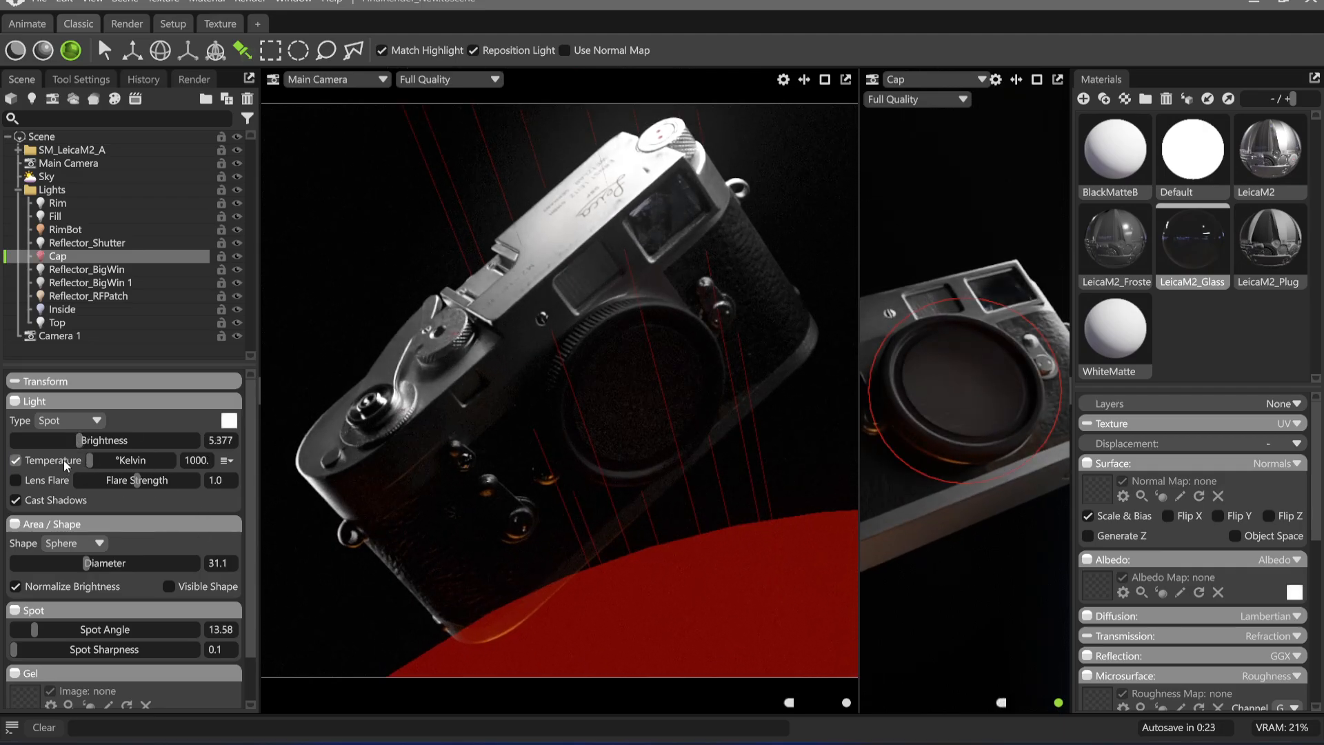
drag(79, 441, 100, 449)
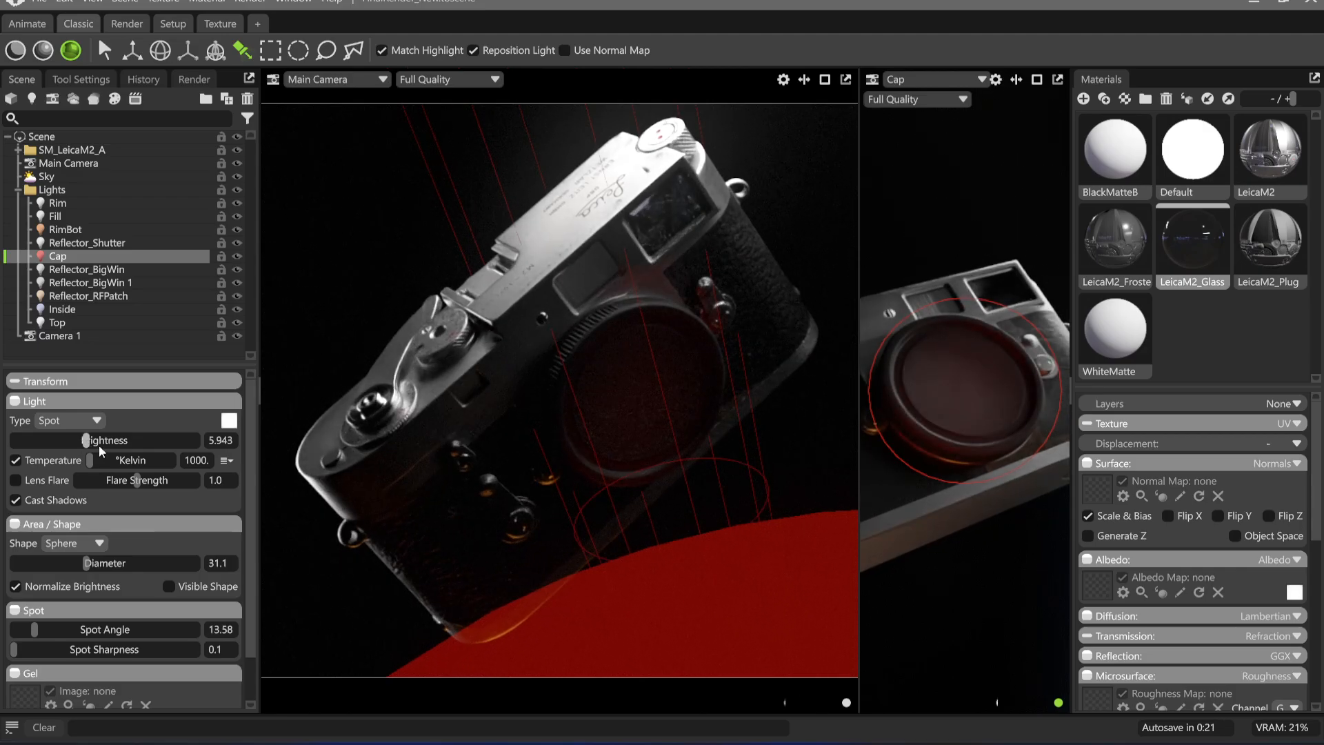
click(109, 462)
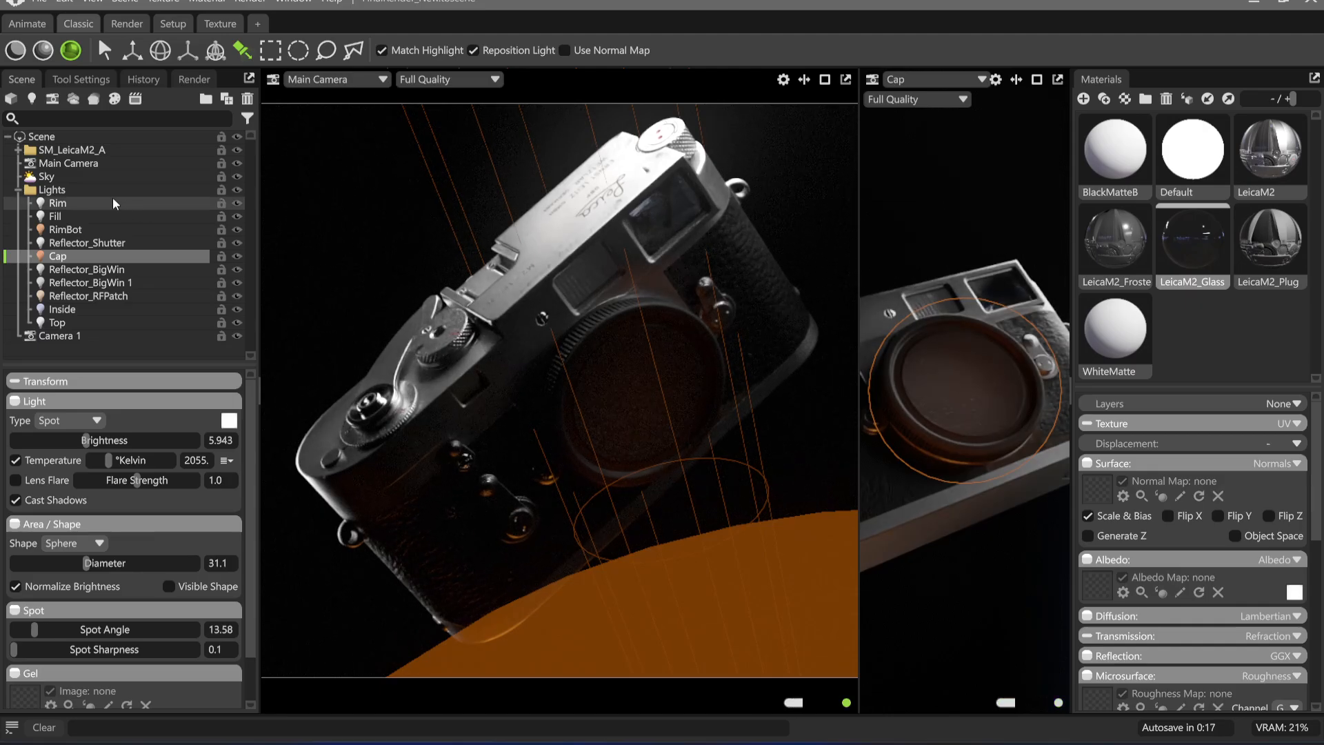
click(53, 190)
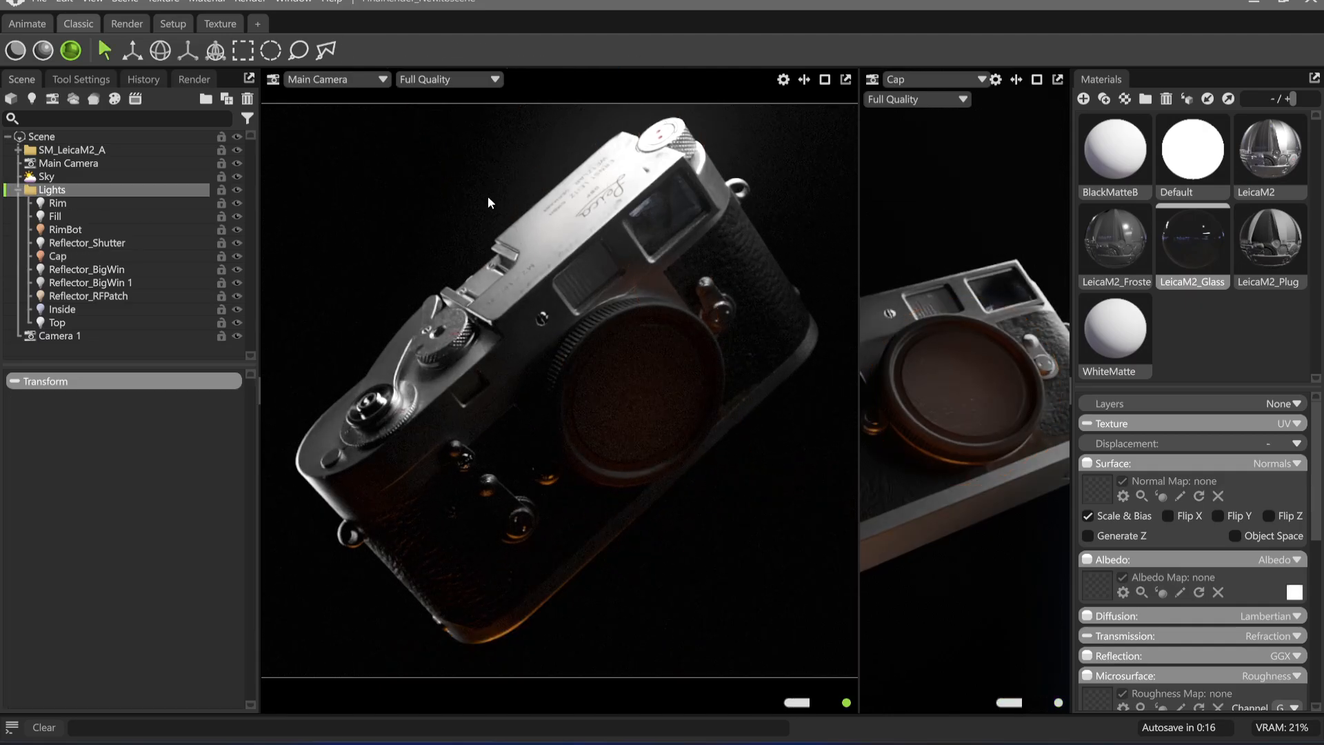
click(66, 256)
click(116, 460)
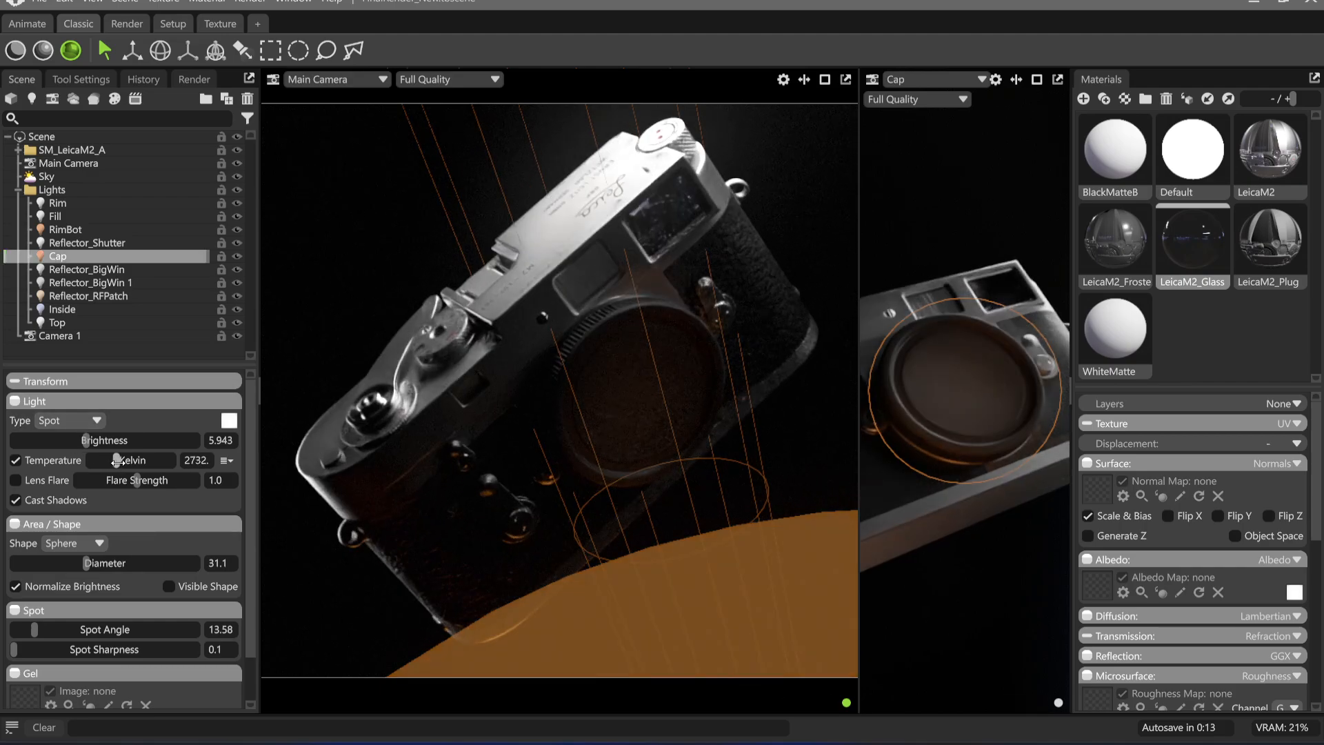
click(80, 440)
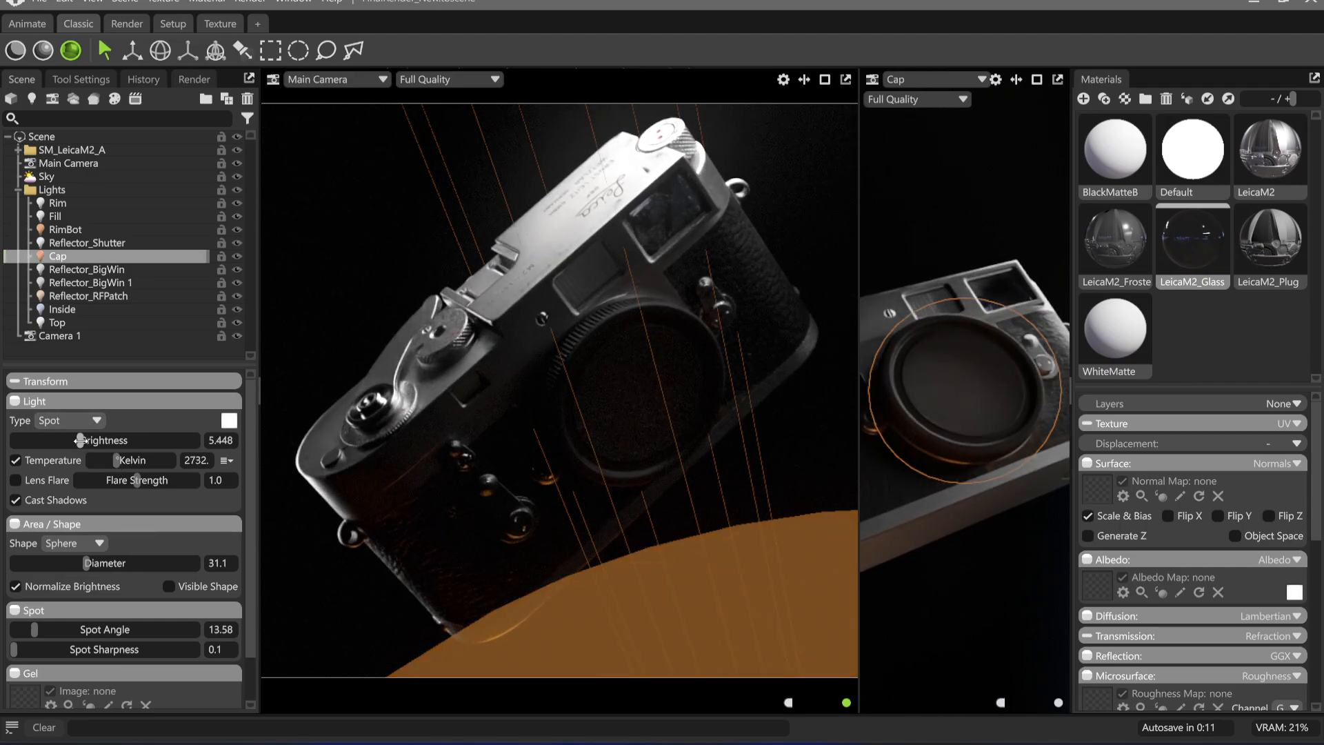
Deselect the Cap light and compare the current render with the earlier version in Affinity
click(323, 255)
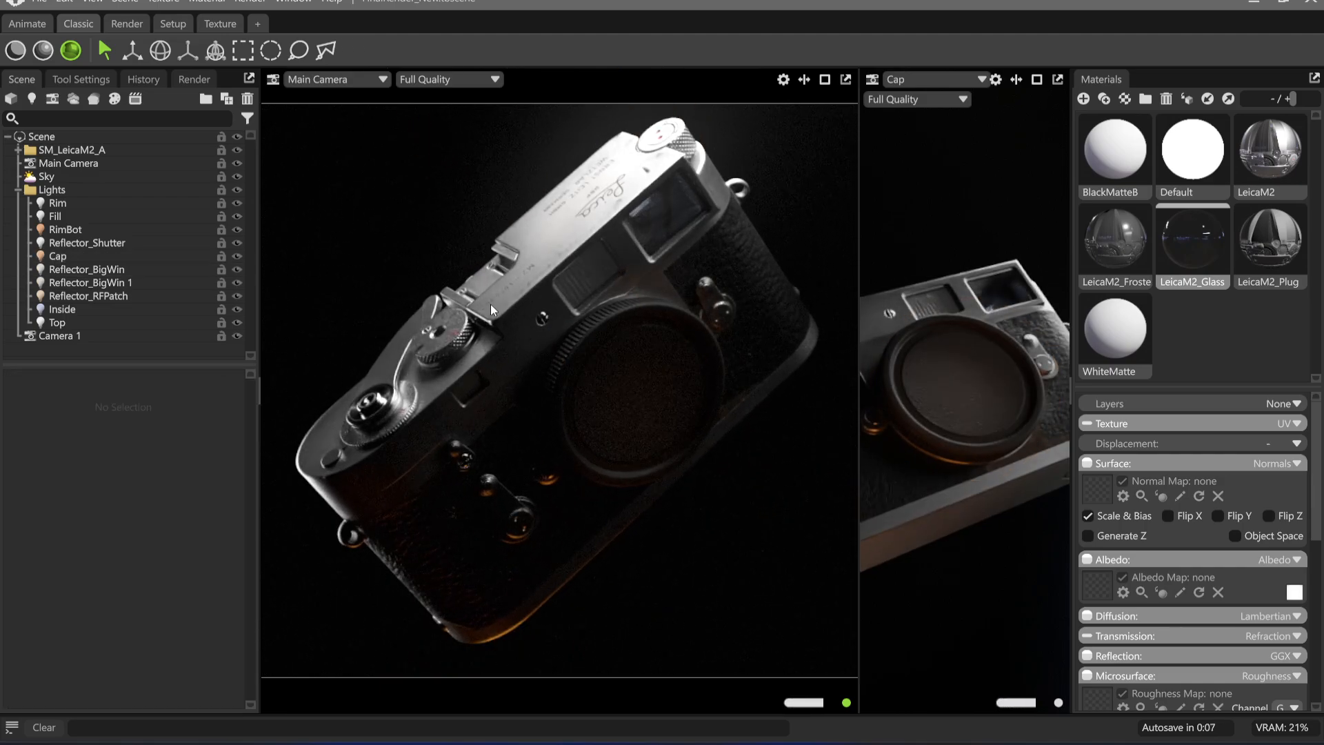
click(720, 742)
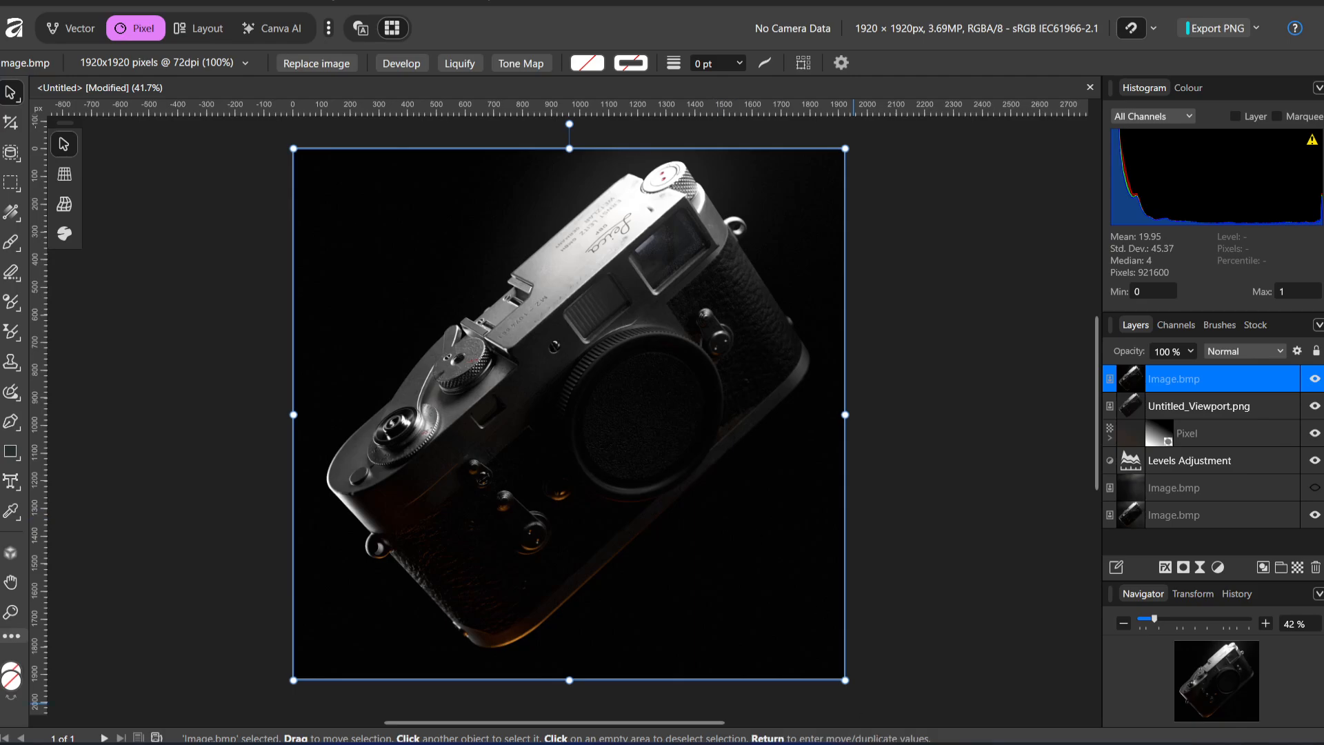
click(828, 742)
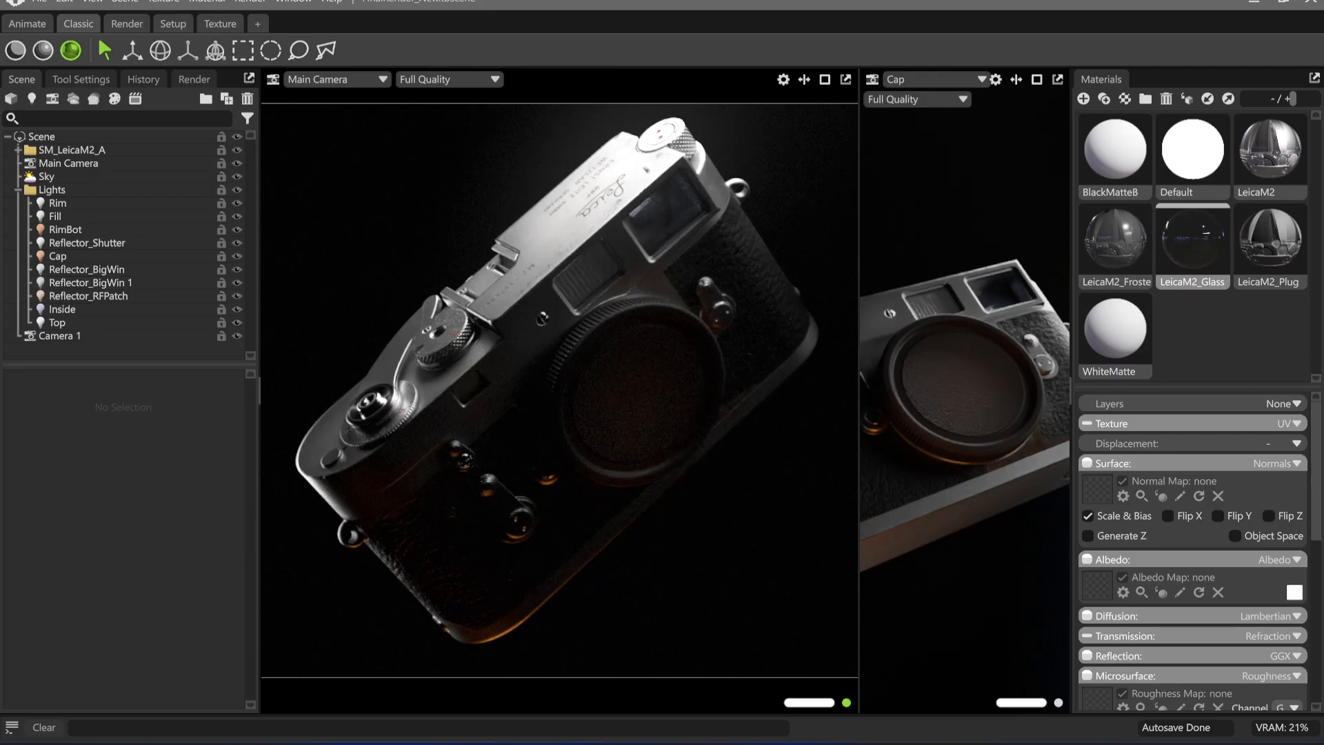
Switch to the Excalidraw whiteboard and draw a tall portrait rectangle beside the existing layout frames
click(602, 738)
middle_drag(870, 483, 686, 446)
click(557, 84)
middle_drag(842, 227, 698, 286)
mouse_move(615, 238)
mouse_down()
mouse_move(993, 600)
mouse_move(875, 674)
mouse_move(919, 700)
mouse_up()
middle_drag(985, 627, 900, 608)
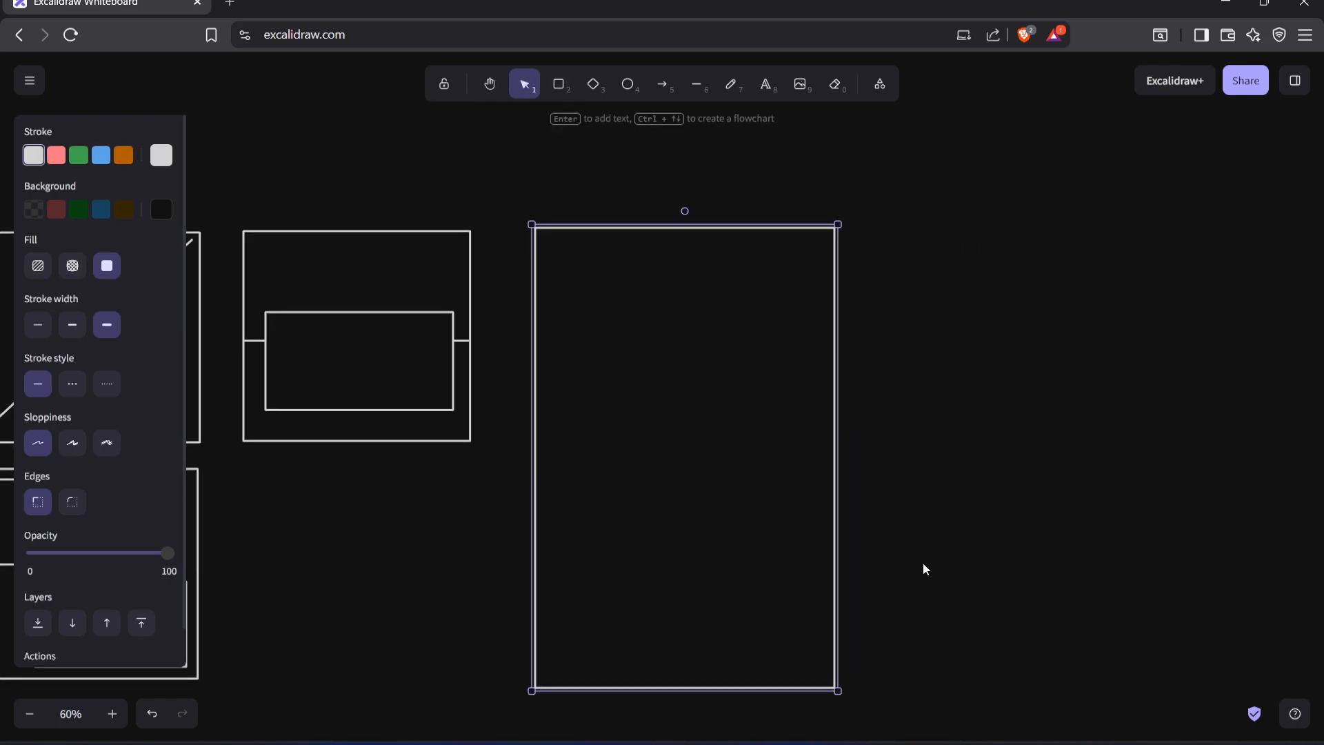
click(927, 569)
In a new browser tab, search the web for the junior 3D artist's full name together with "artstation"
click(234, 5)
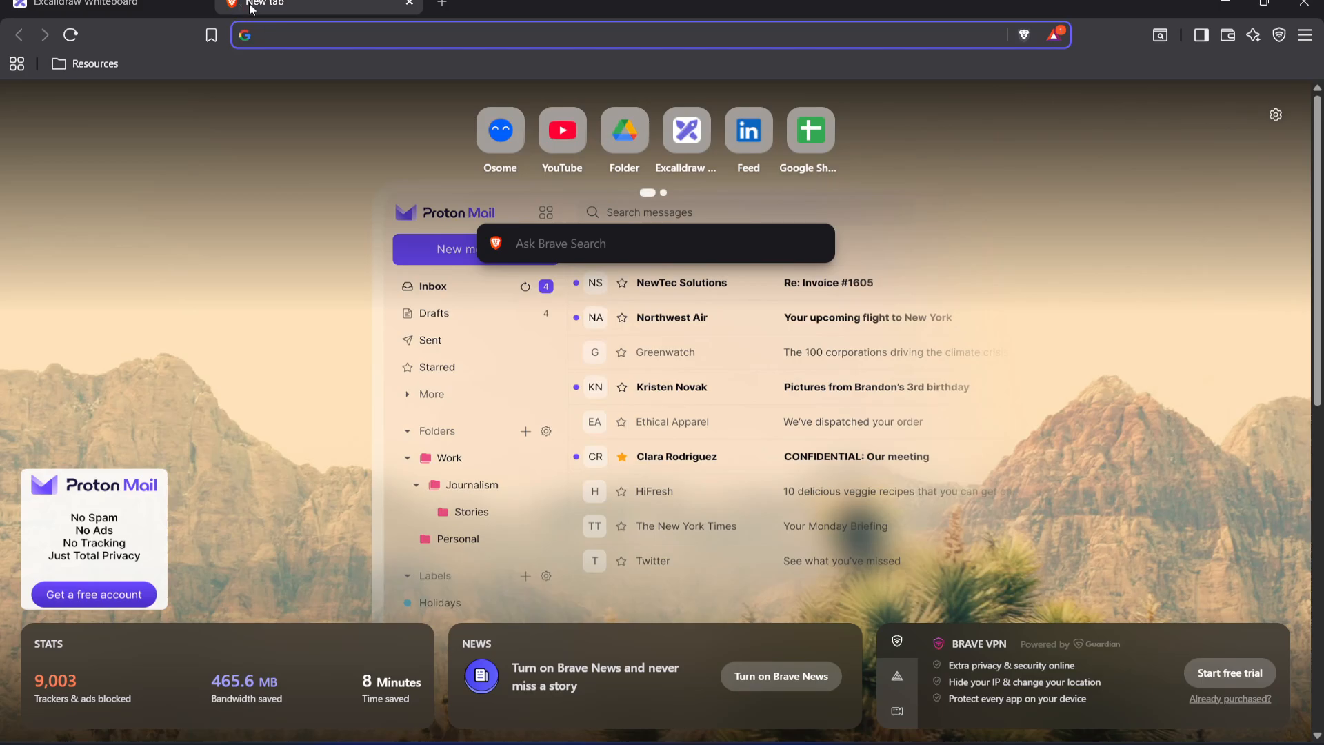
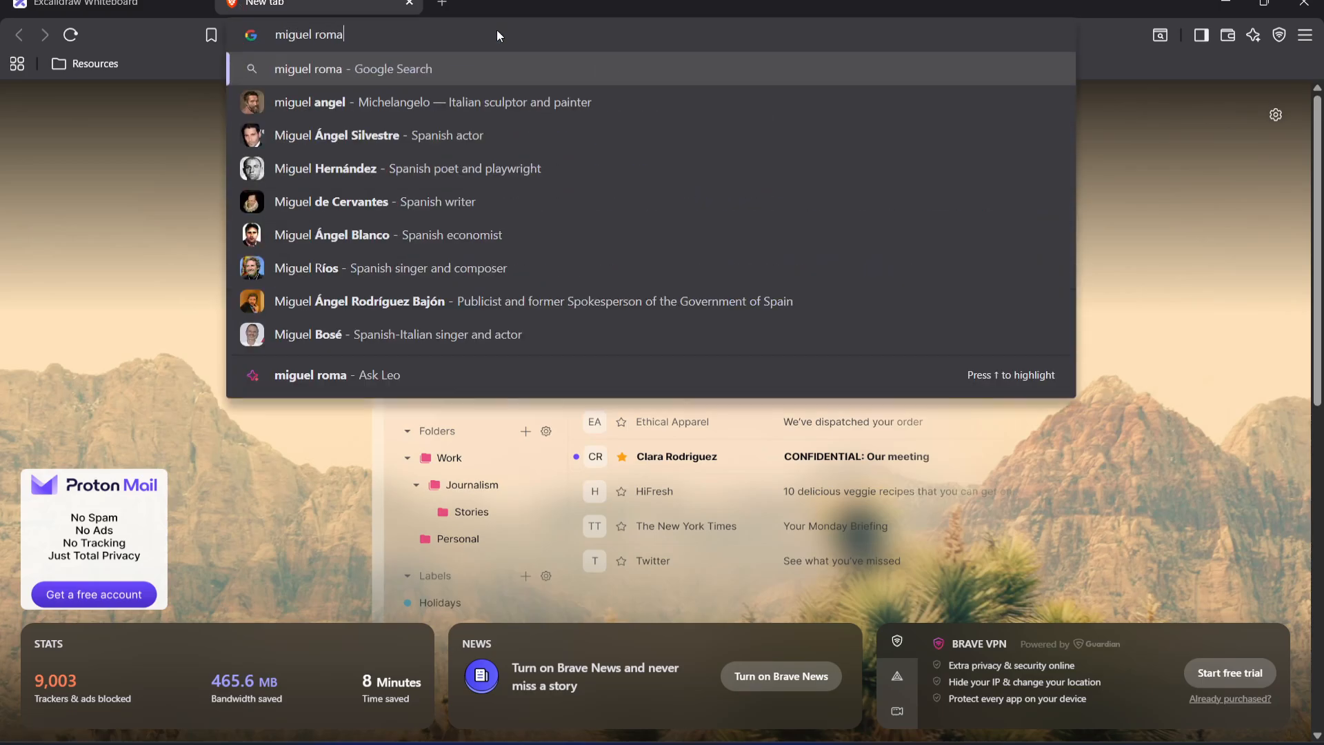
key(Return)
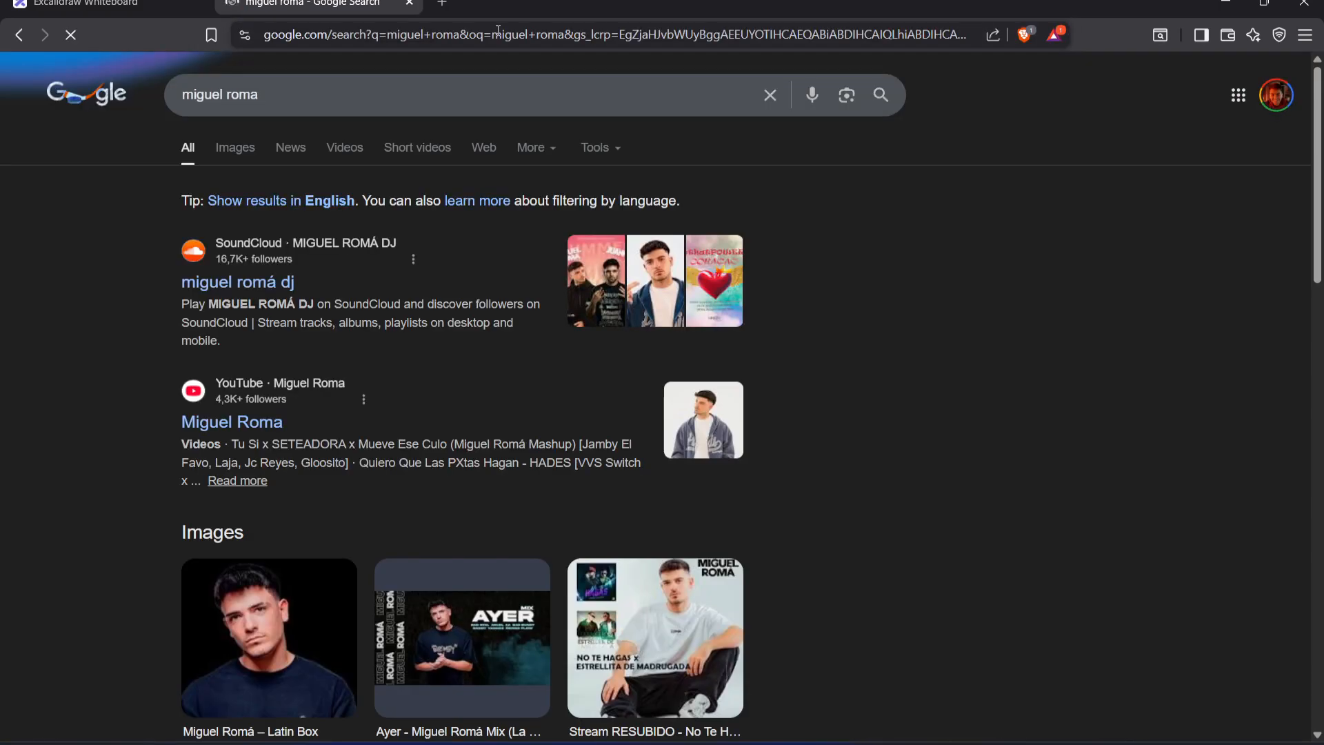
click(368, 96)
text(artstation)
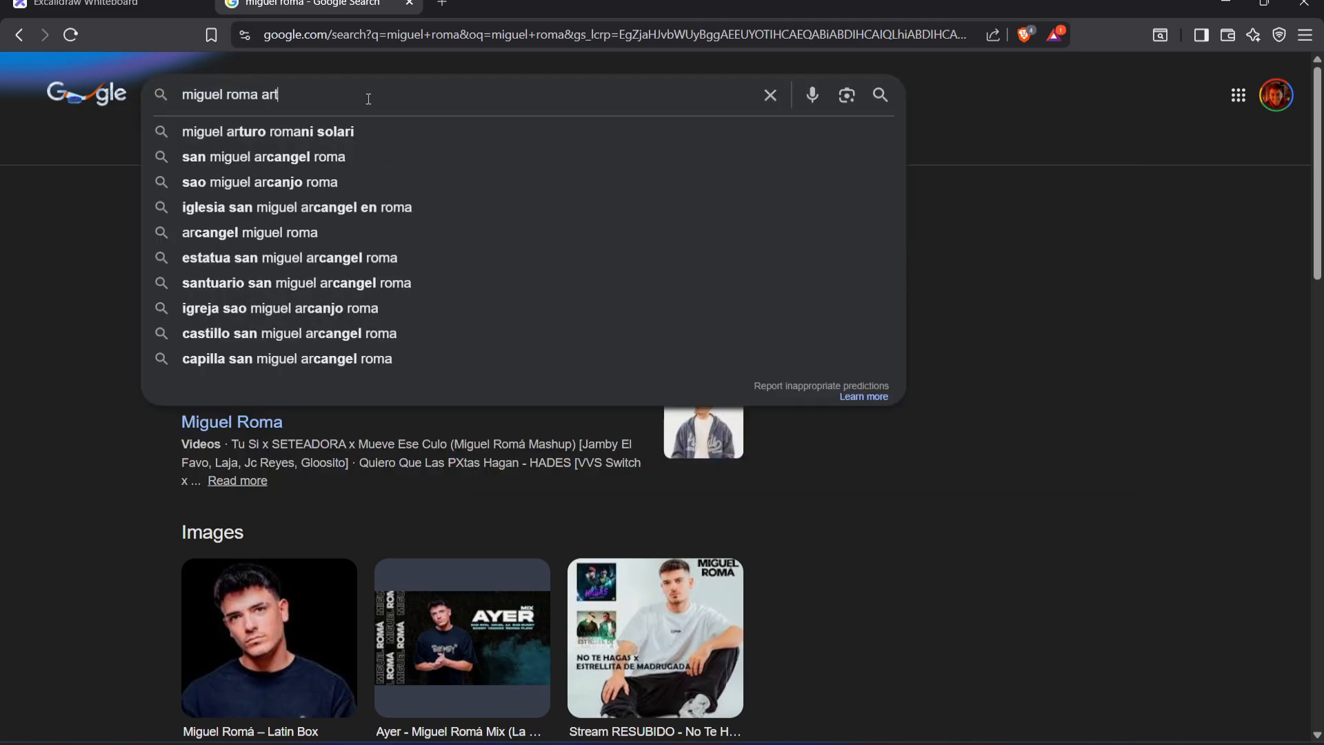
key(Return)
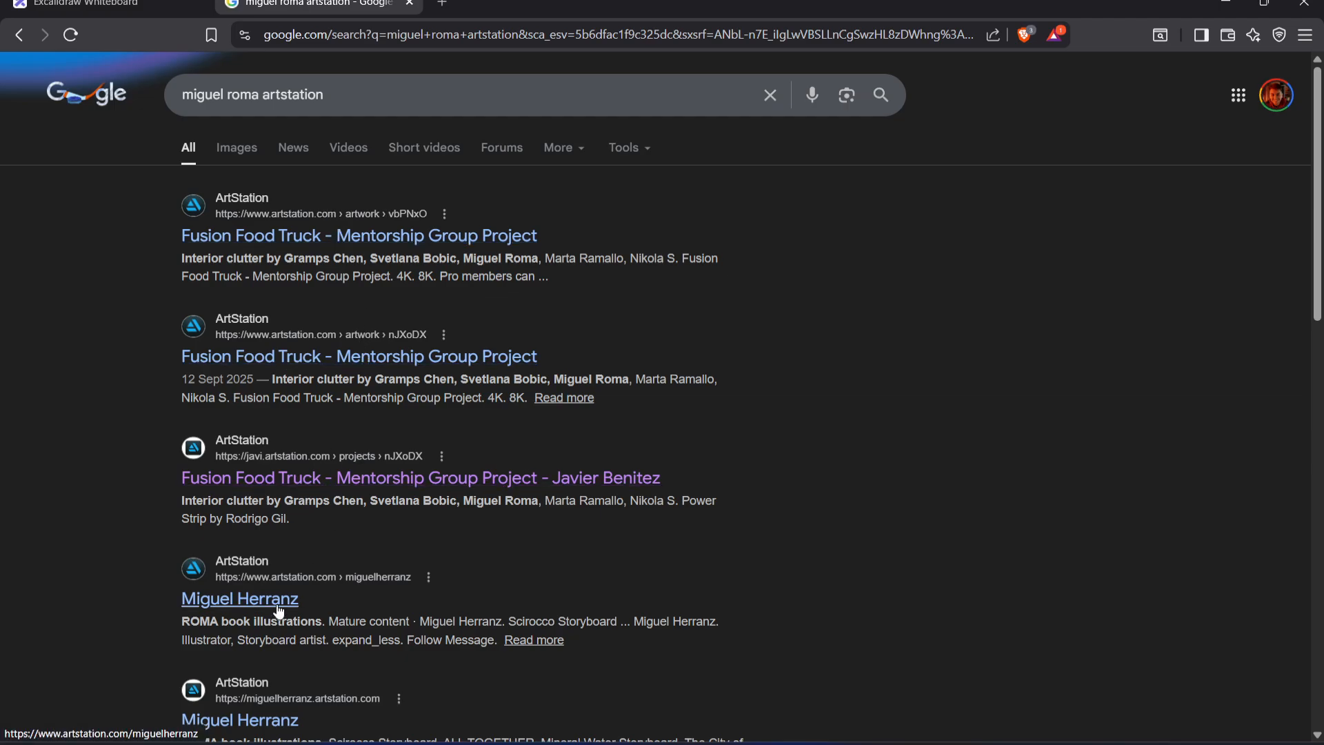
Open the first Fusion Food Truck - Mentorship Group Project result and go to the junior 3D artist's profile from its credits
click(373, 241)
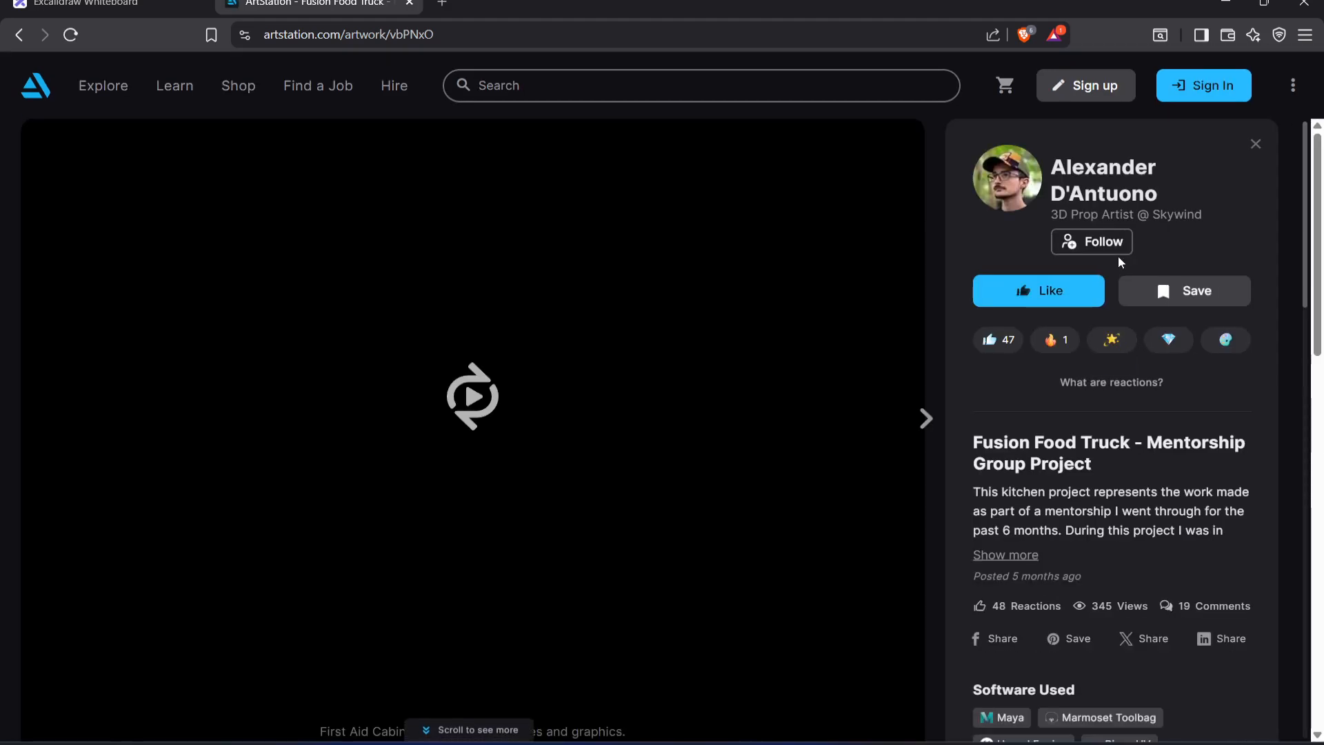
scroll(1080, 494, down, 15)
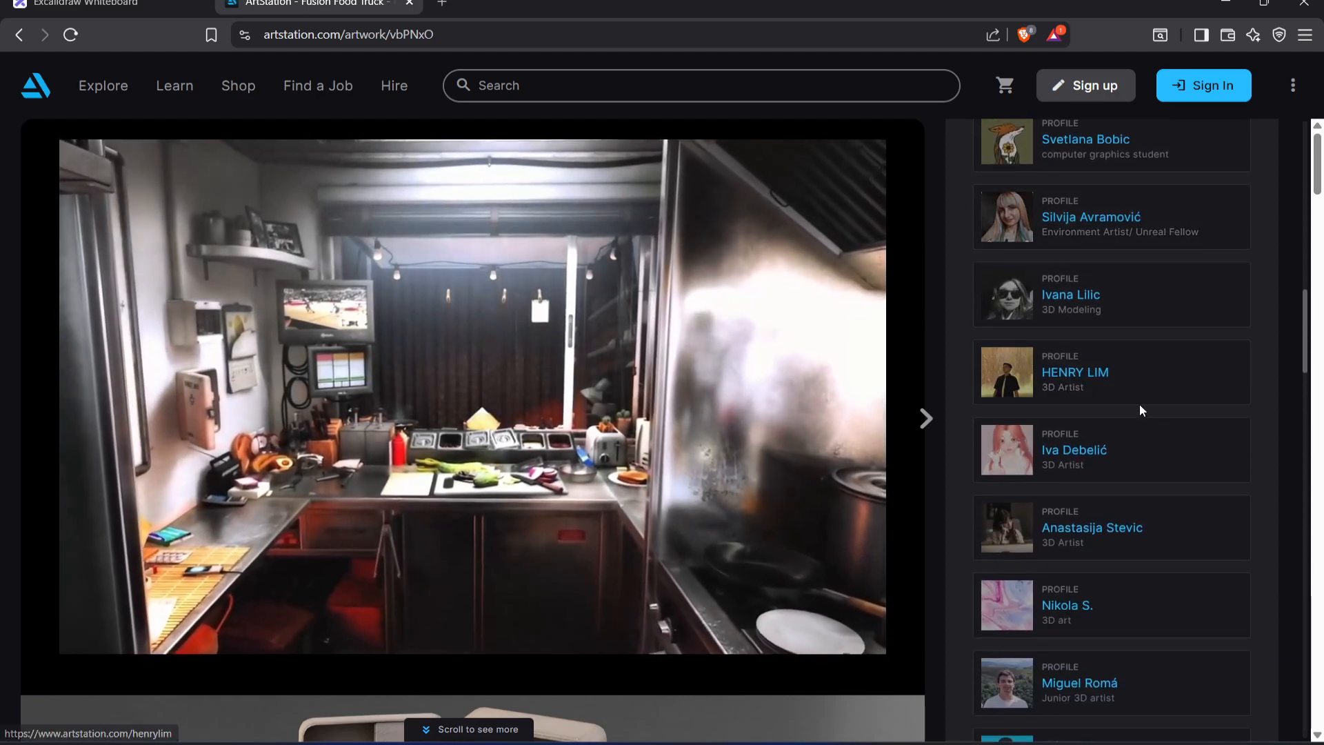
scroll(1136, 387, down, 6)
click(1087, 268)
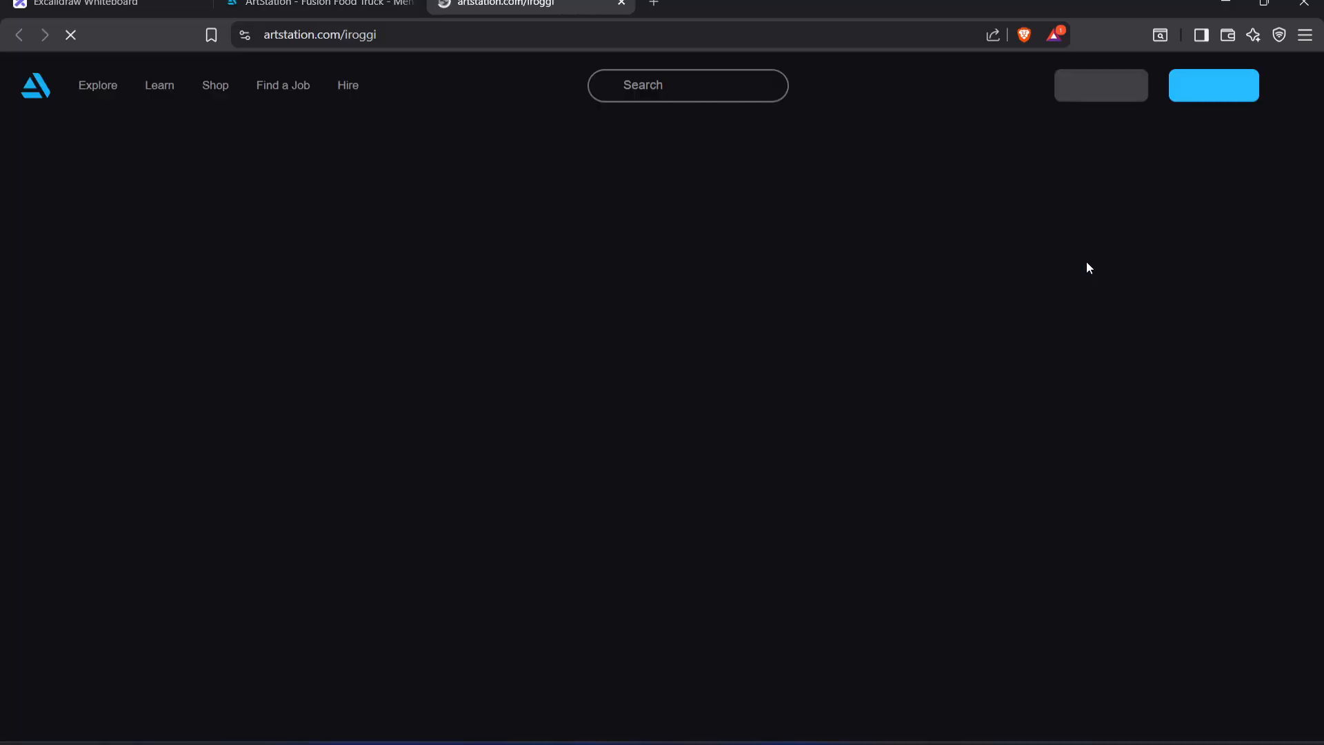
Open the fire extinguisher artwork from the artist's portfolio and look at its first renders
scroll(605, 404, down, 1)
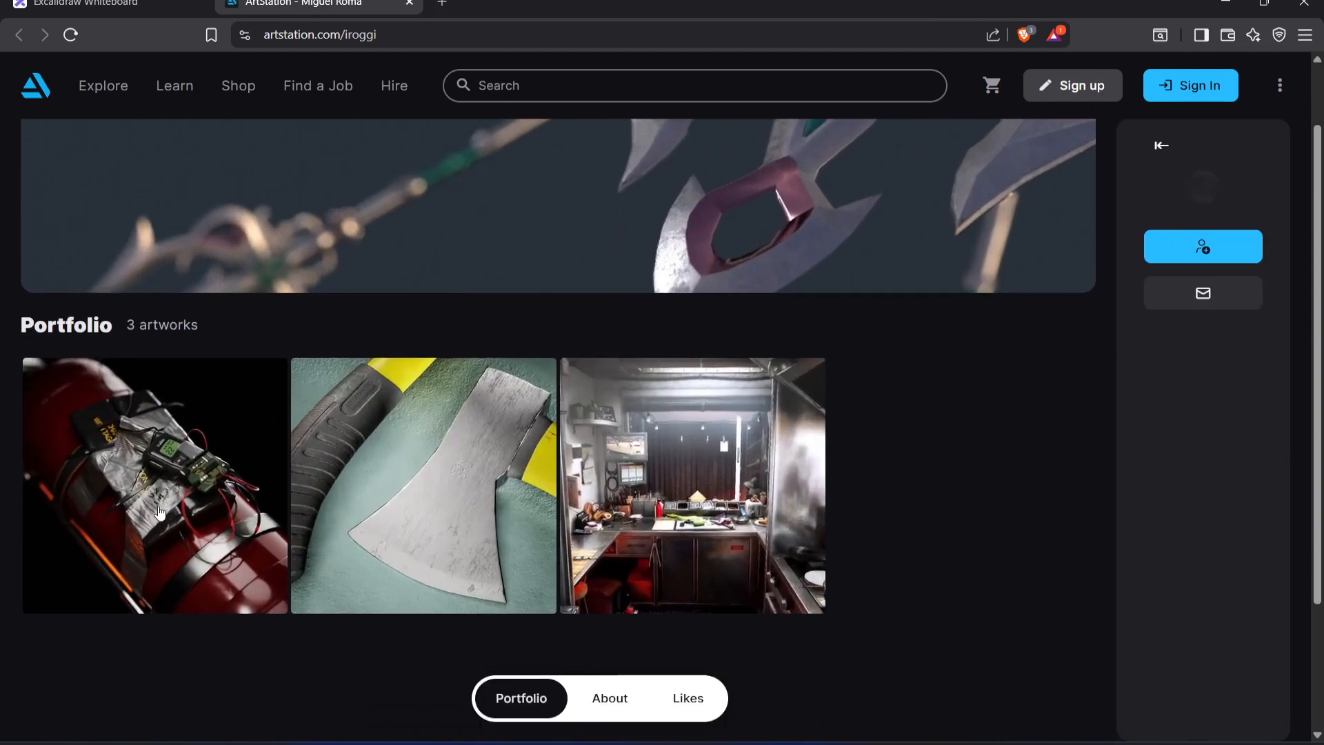
click(158, 448)
scroll(621, 283, down, 5)
scroll(621, 282, down, 4)
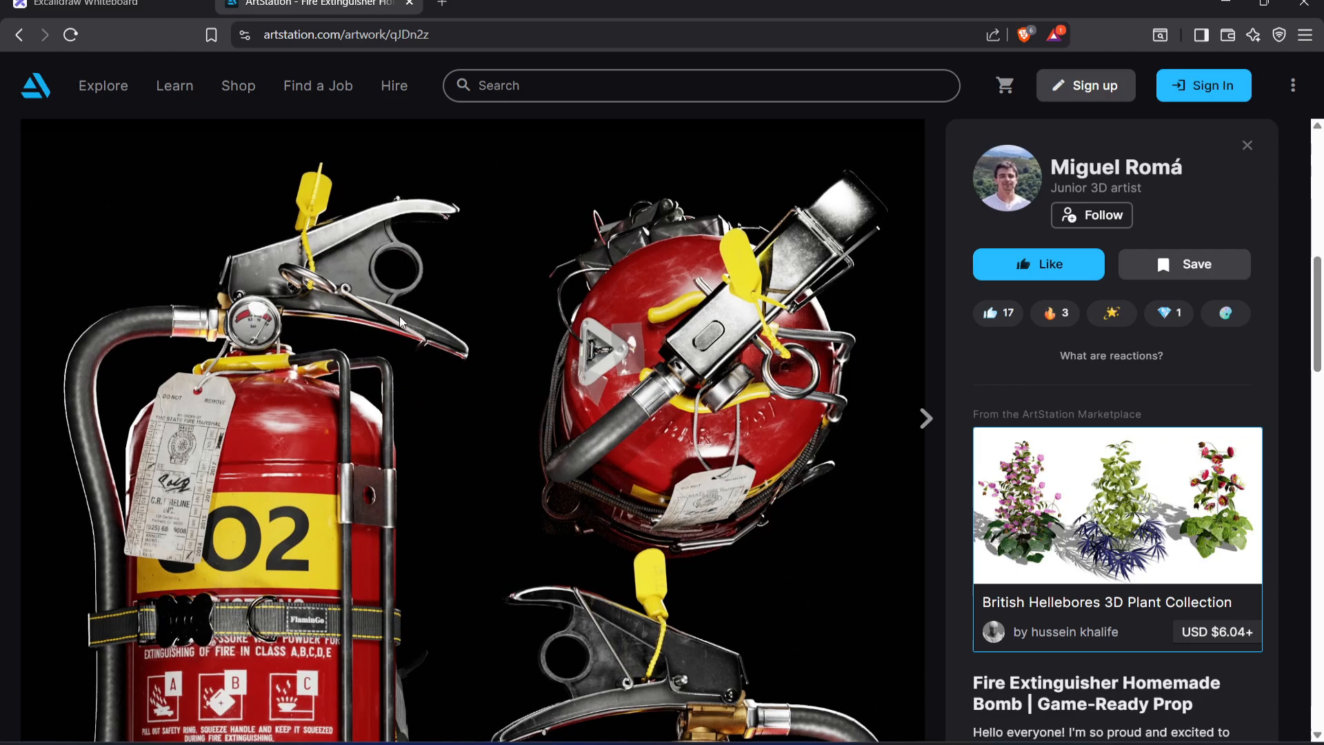
scroll(404, 315, down, 3)
scroll(391, 311, down, 9)
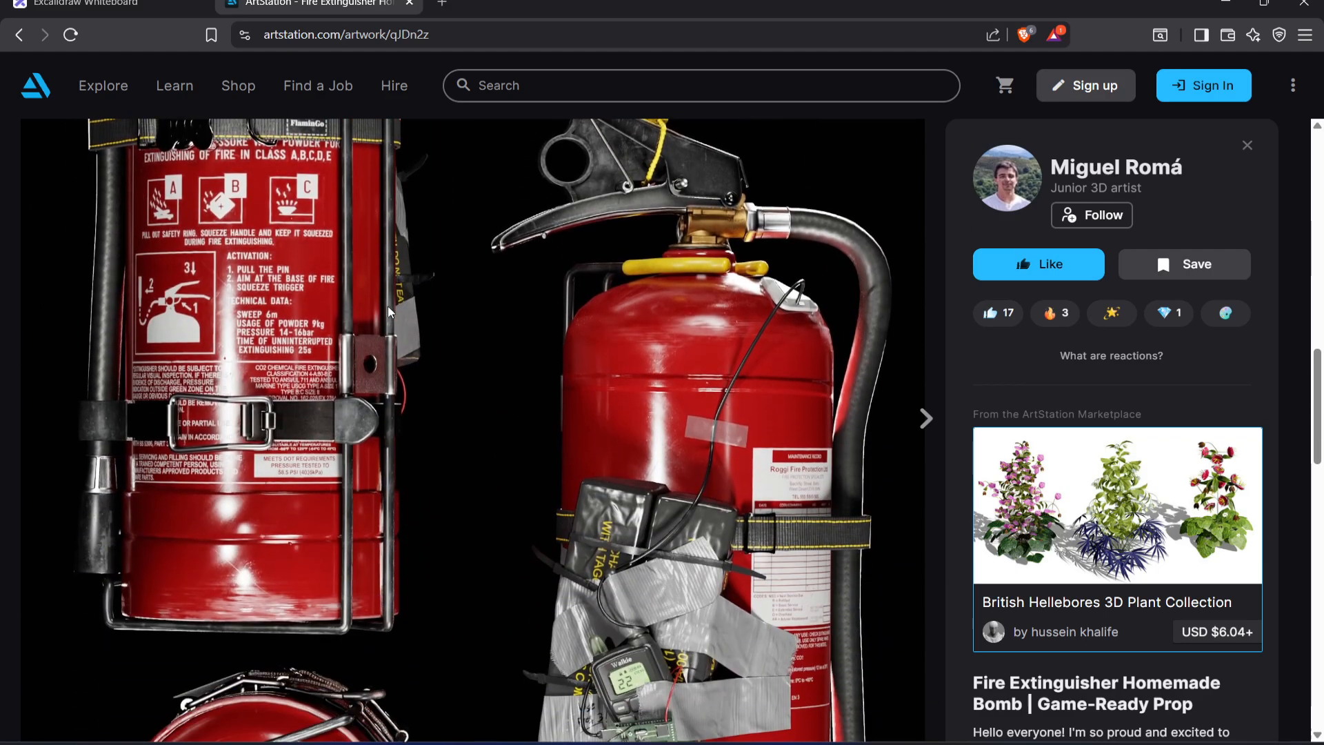
Examine how the tall sheet arranges the fire extinguisher's front, back, top and bottom views on black
scroll(389, 311, up, 10)
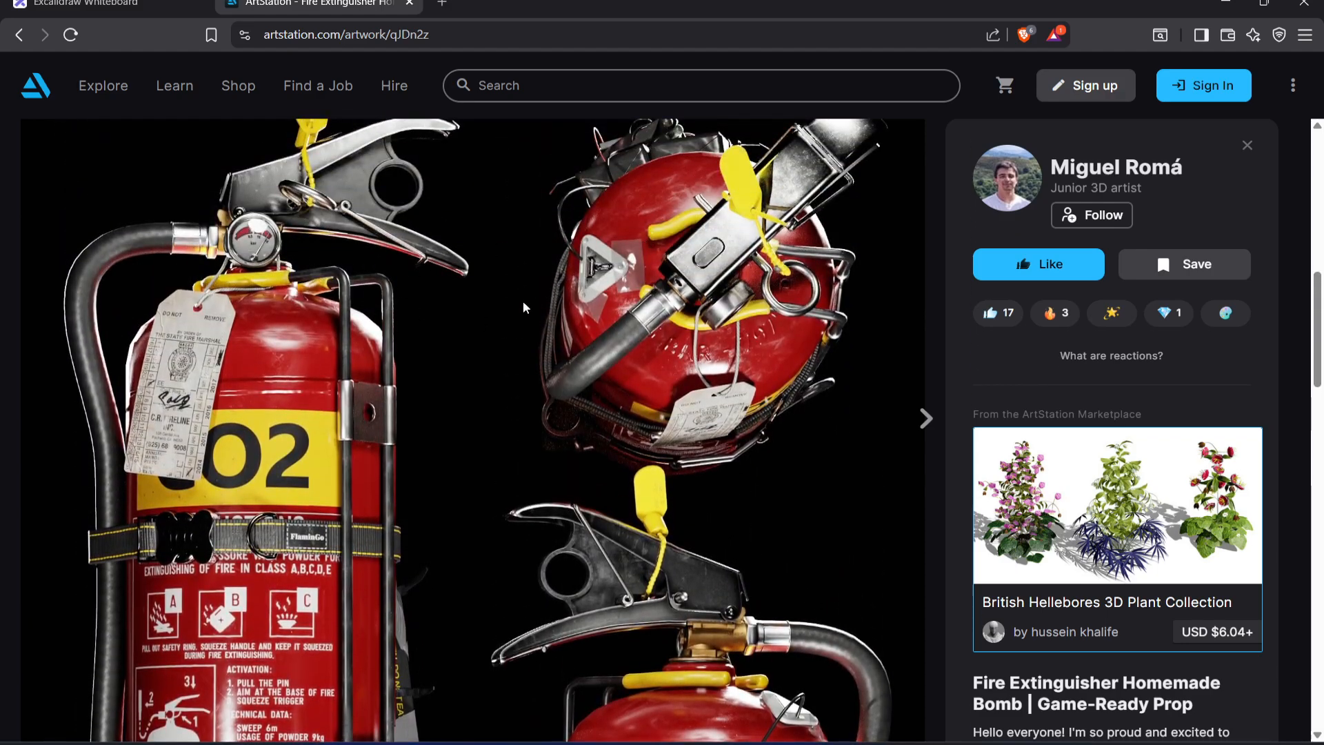
scroll(412, 304, down, 7)
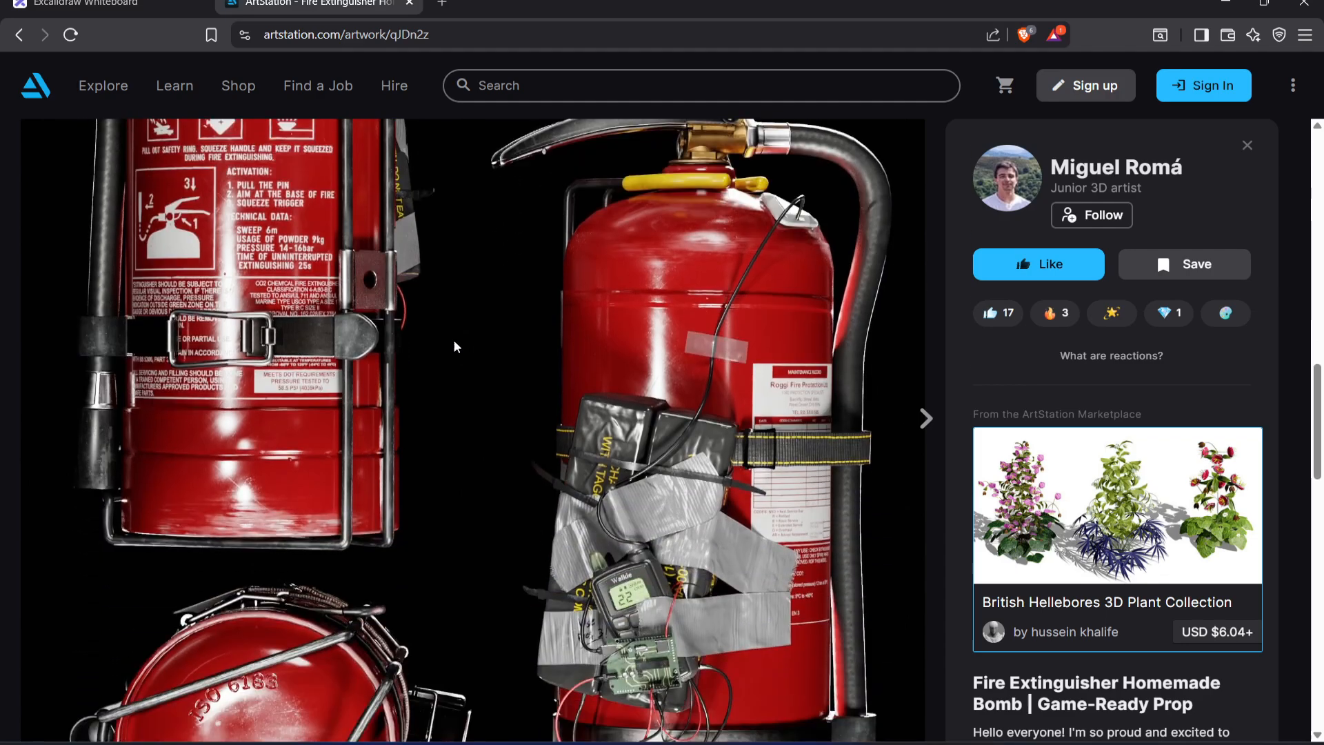
scroll(460, 286, down, 3)
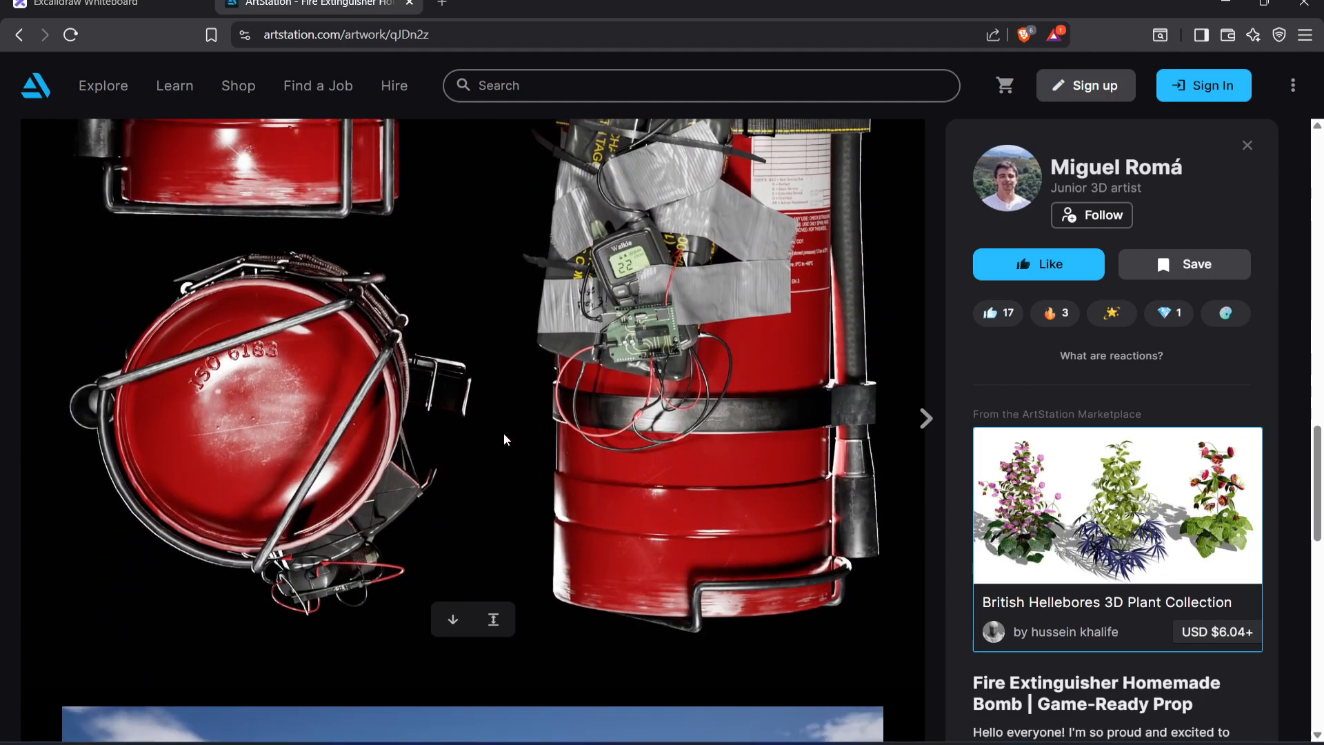
scroll(484, 418, up, 1)
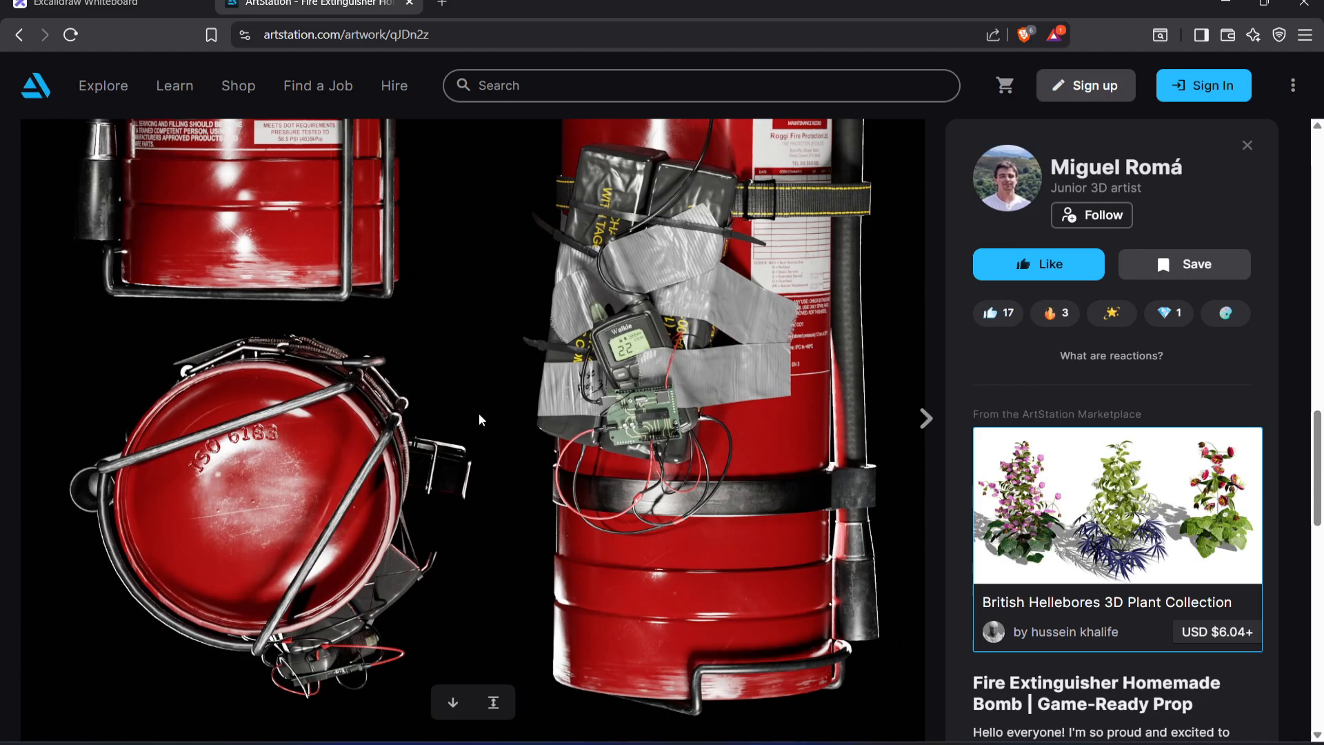
scroll(479, 412, up, 6)
scroll(541, 422, up, 3)
scroll(462, 342, down, 3)
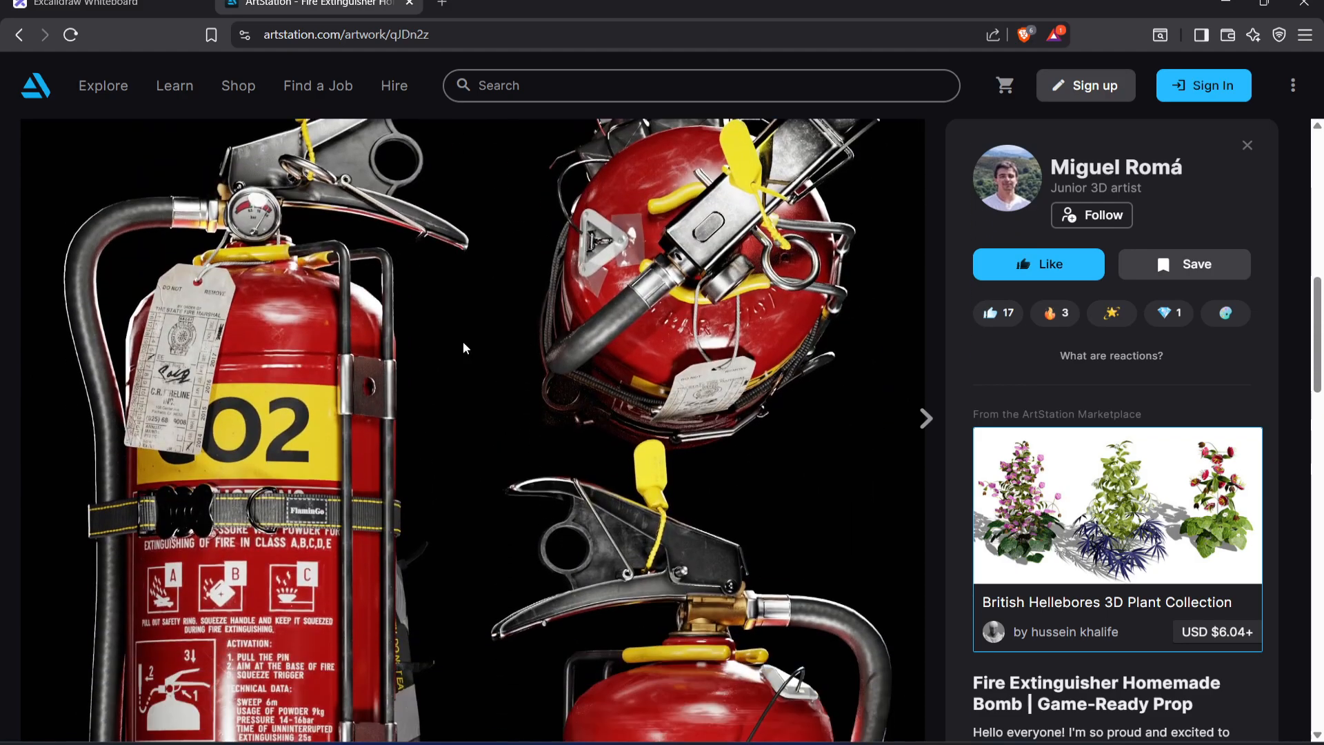
scroll(474, 387, up, 1)
scroll(489, 366, up, 2)
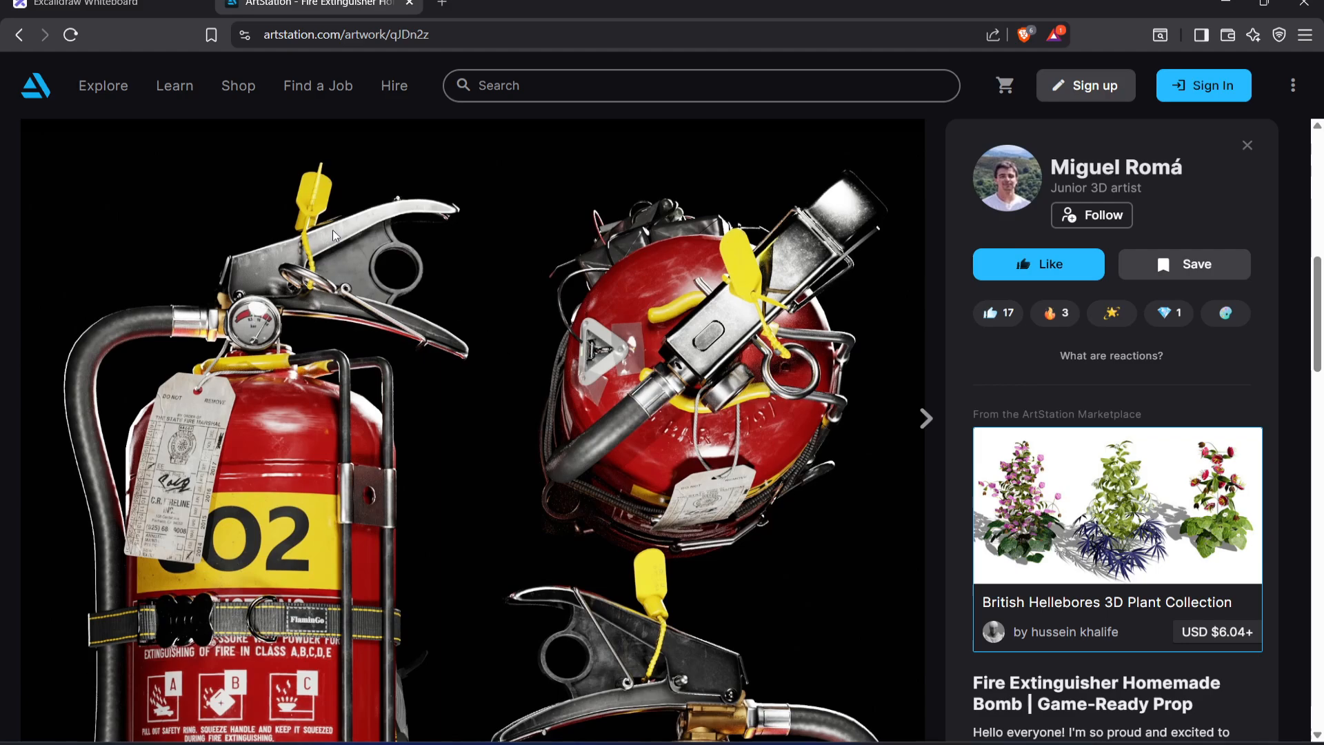
scroll(444, 309, down, 5)
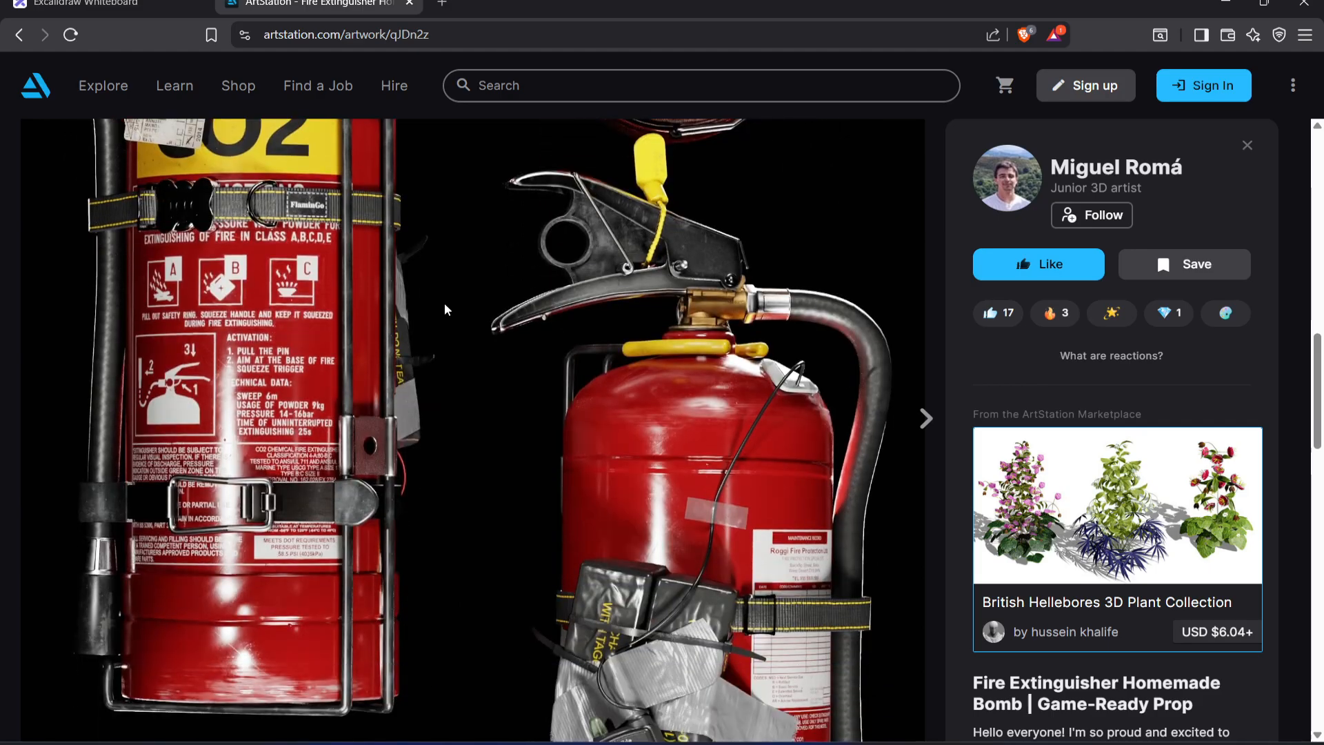
scroll(464, 345, up, 6)
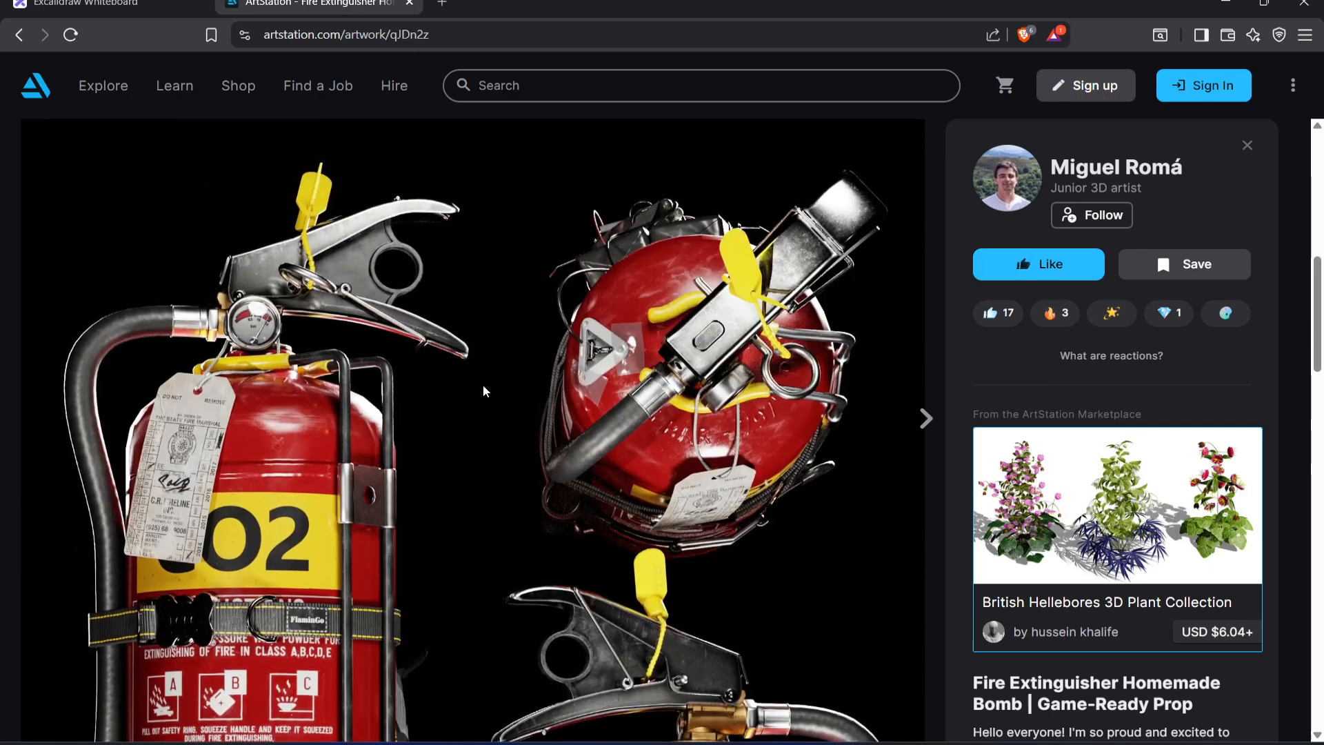
scroll(483, 390, up, 3)
scroll(482, 393, down, 3)
scroll(476, 337, up, 2)
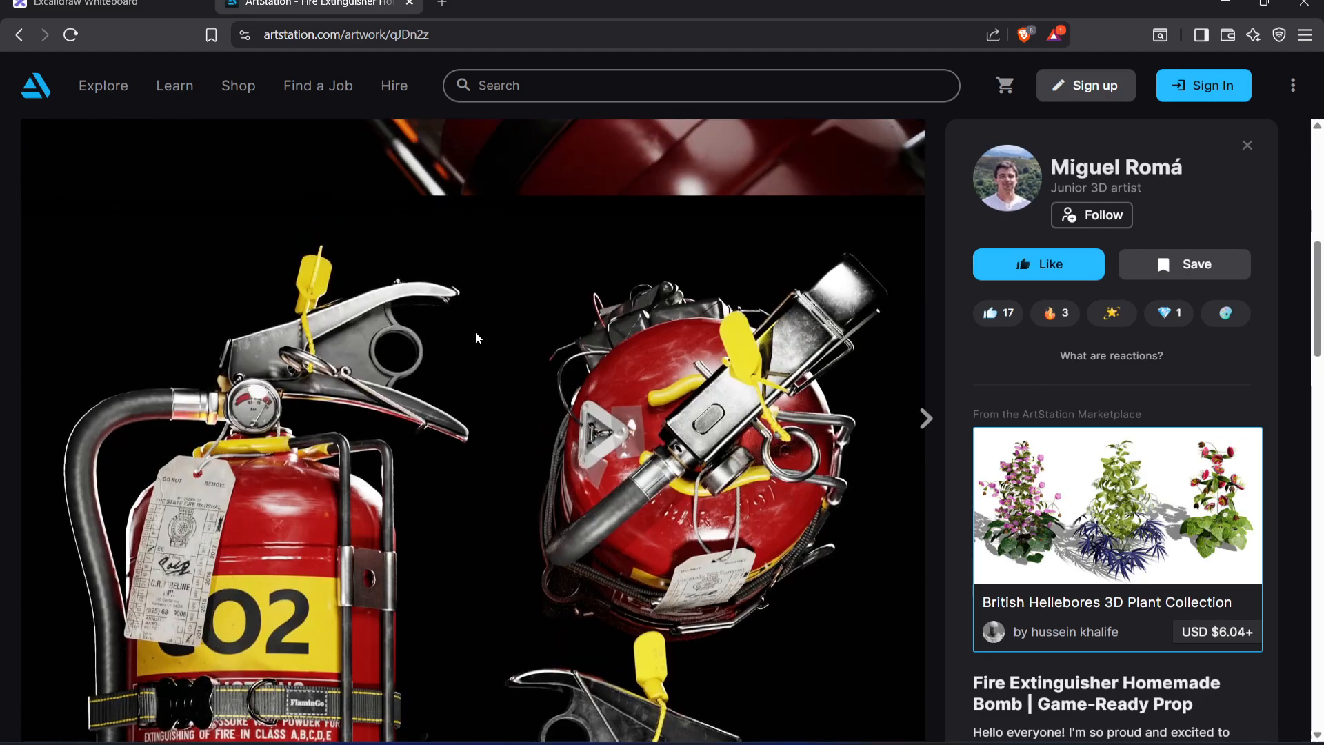
scroll(475, 338, down, 4)
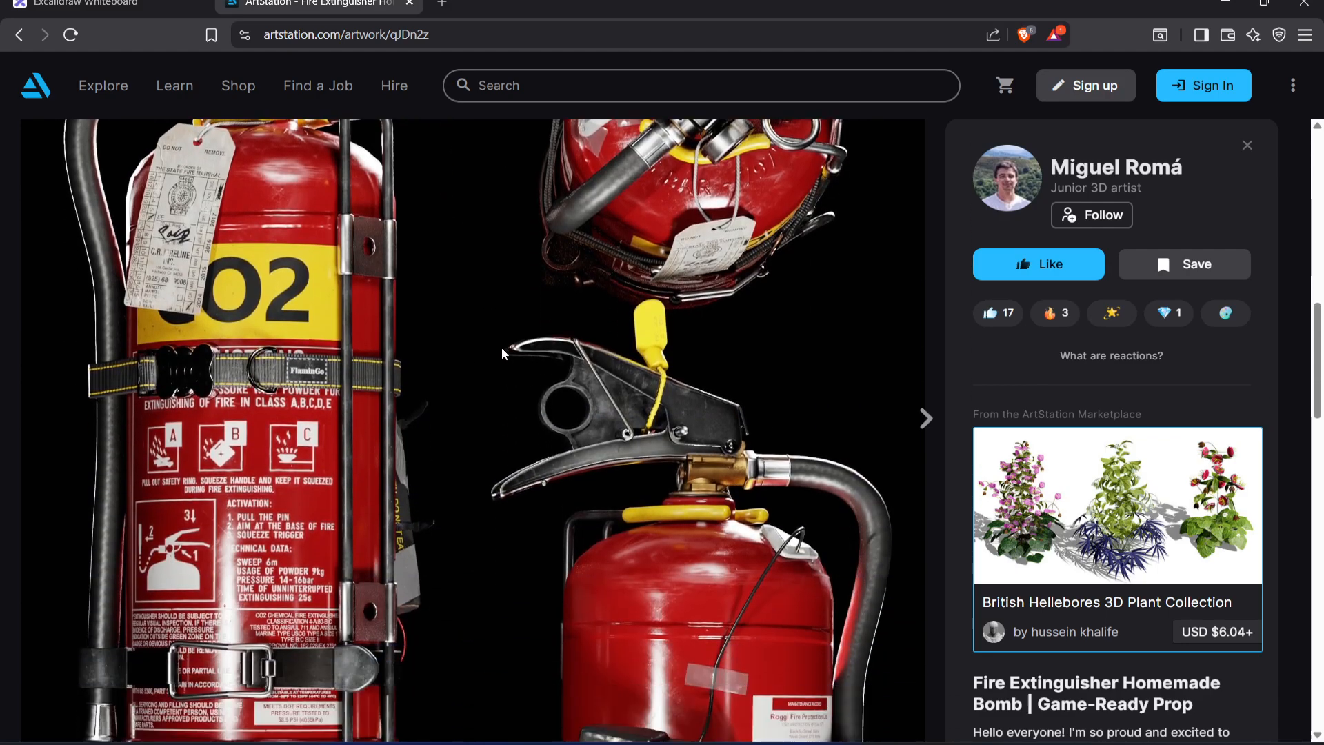
scroll(510, 359, up, 3)
scroll(489, 337, down, 5)
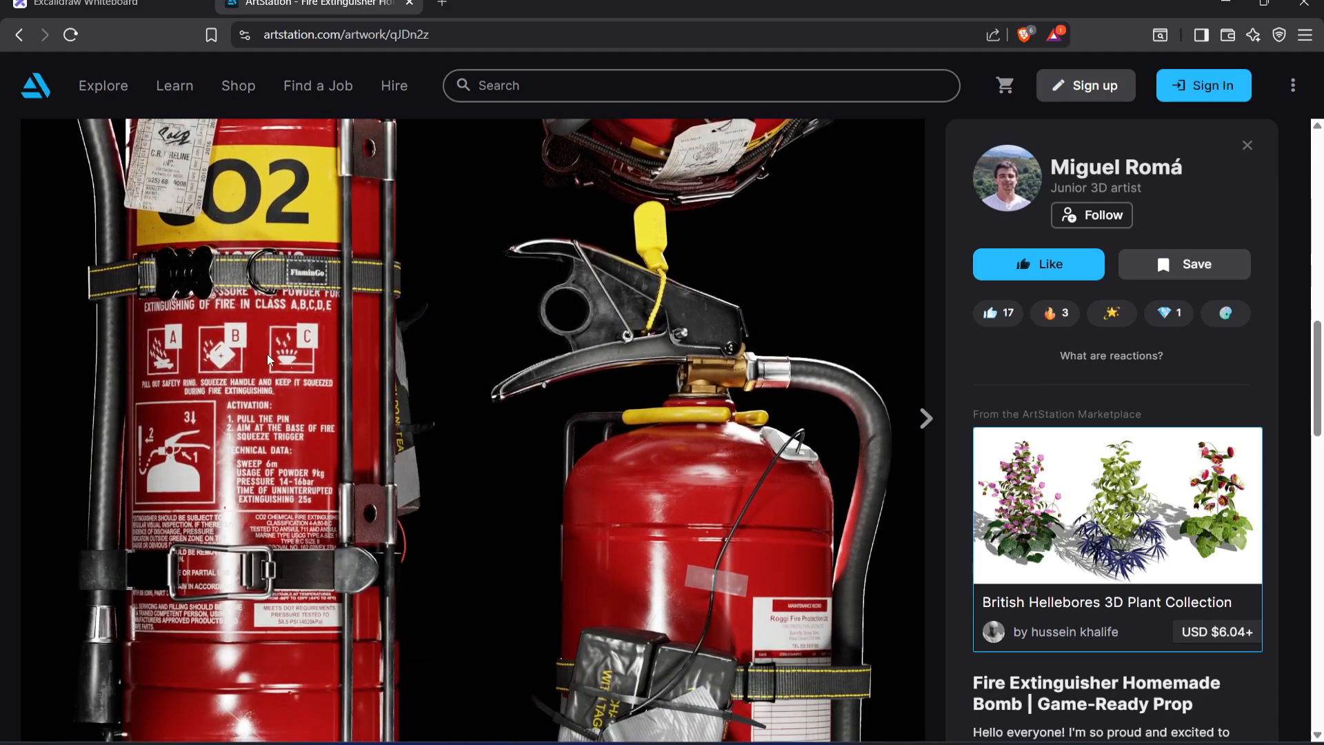
scroll(322, 315, down, 6)
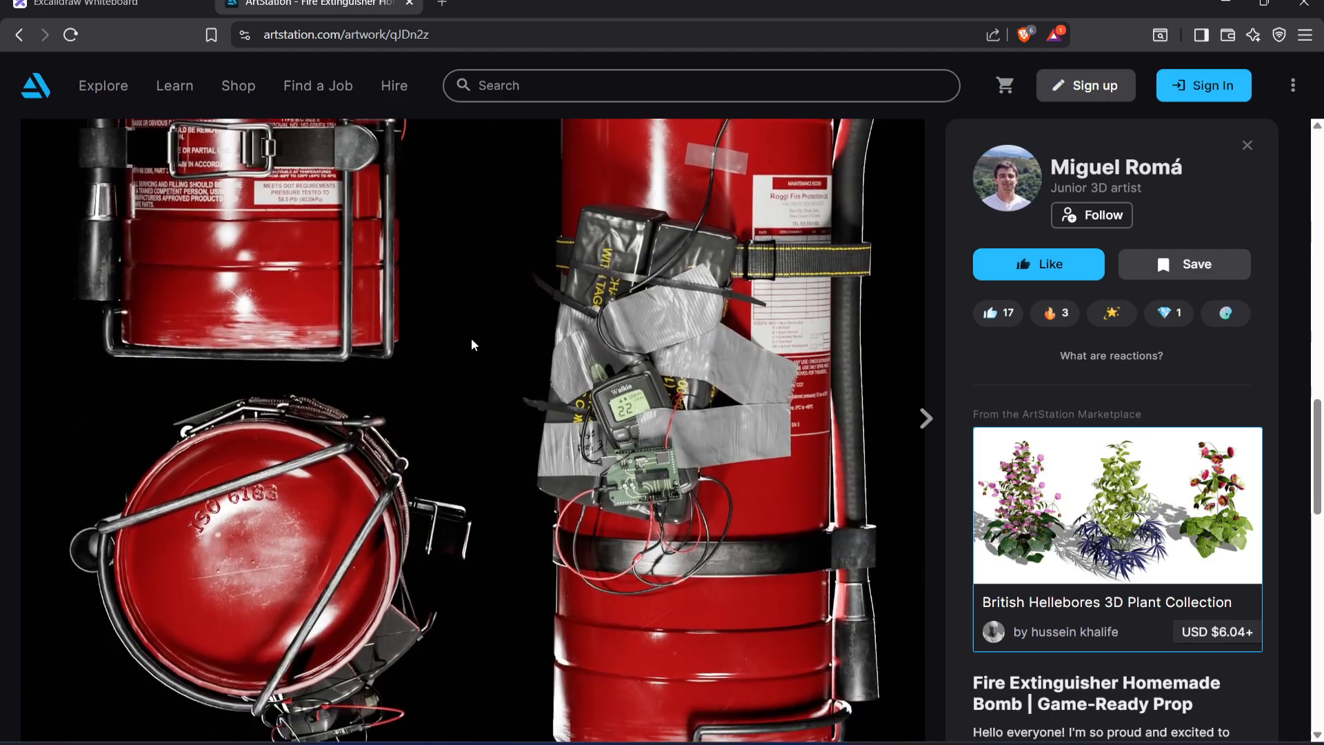
scroll(472, 343, down, 8)
scroll(471, 343, up, 12)
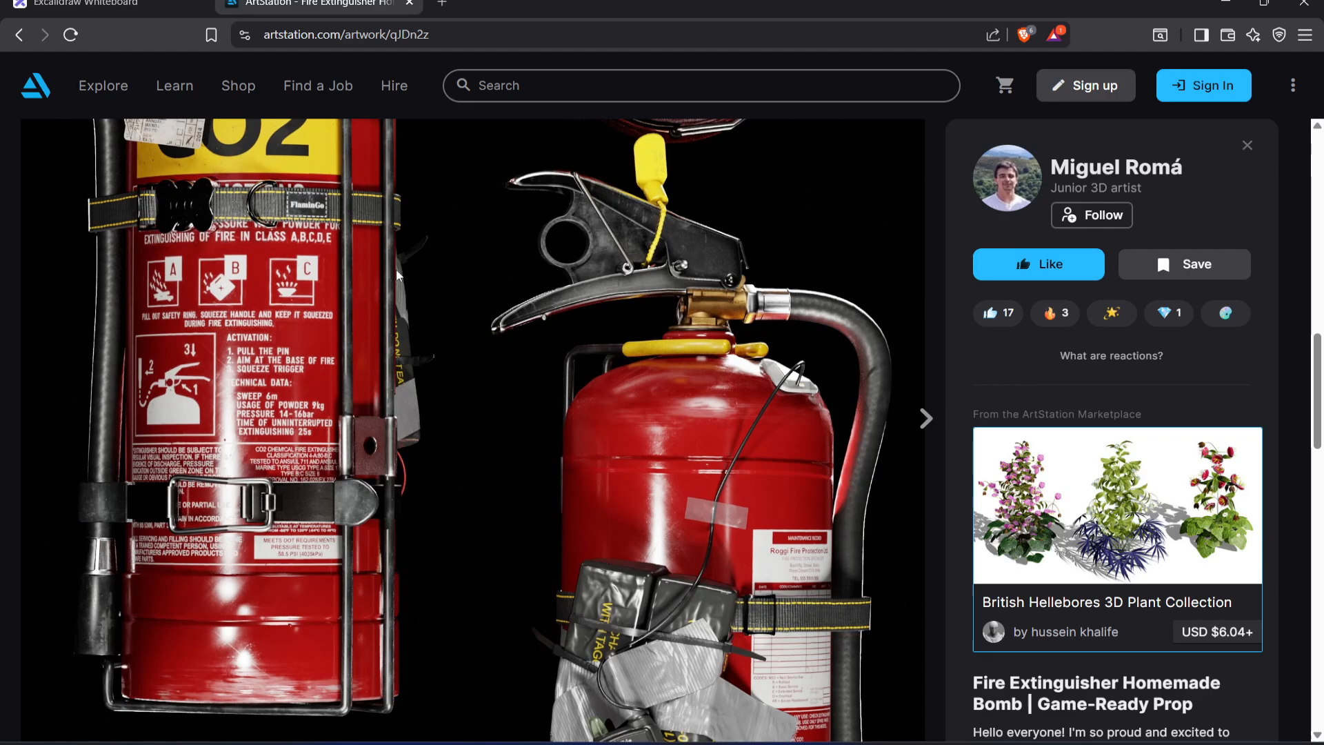
scroll(477, 319, down, 3)
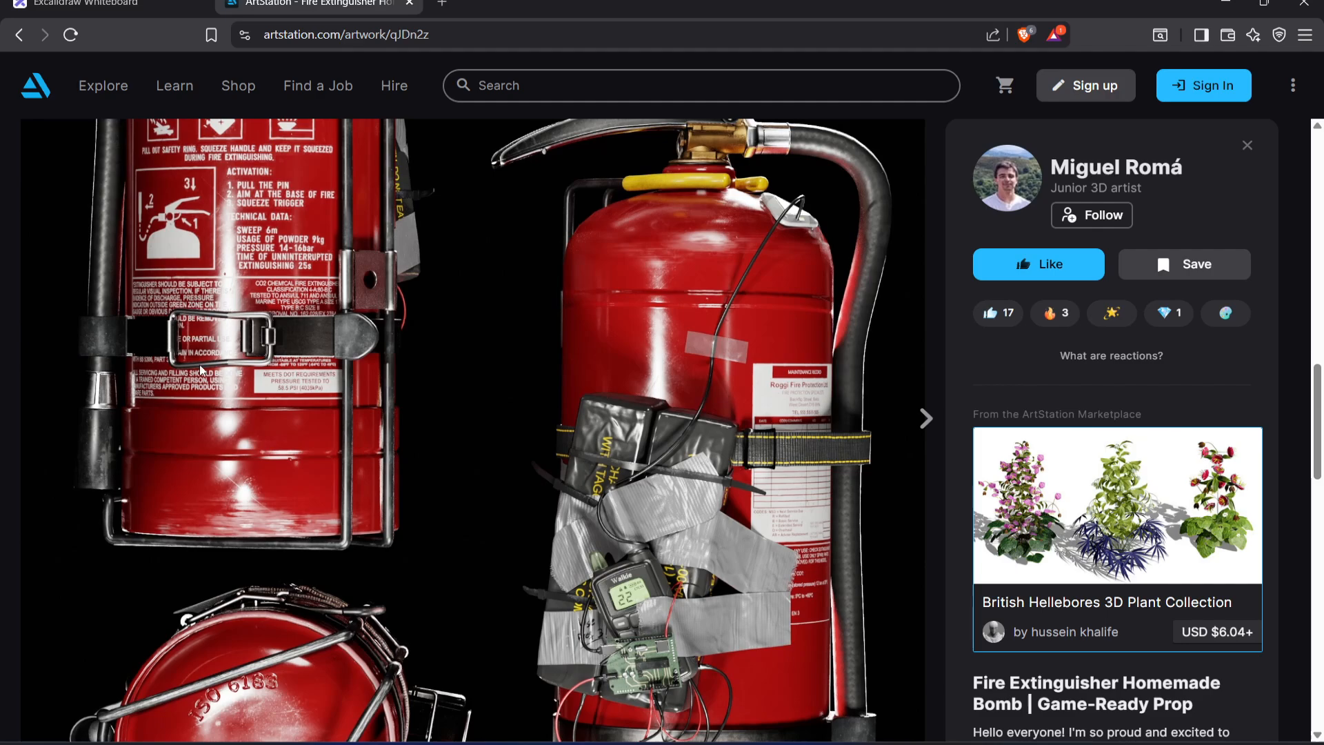
Switch to Affinity, deselect the top image layer, and close the separate Untitled_Viewport.png preview window
scroll(511, 421, up, 3)
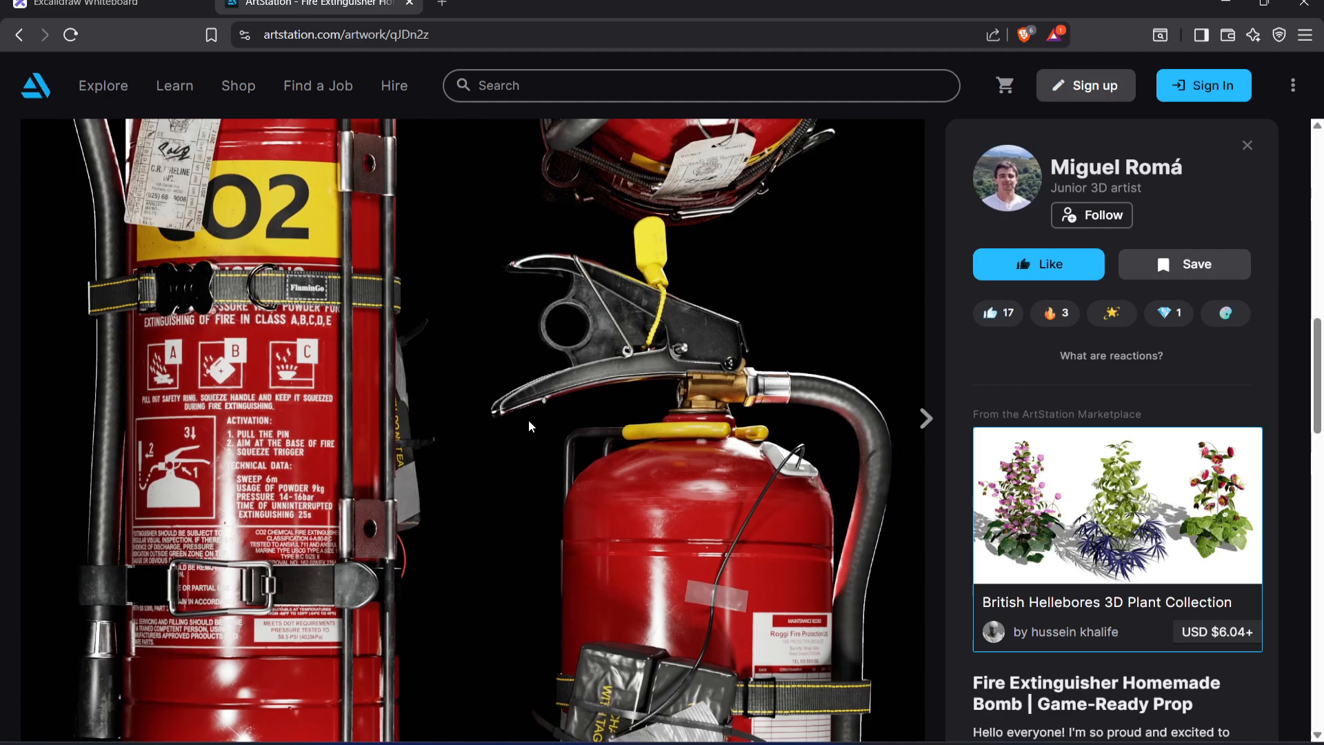
key(alt+Tab)
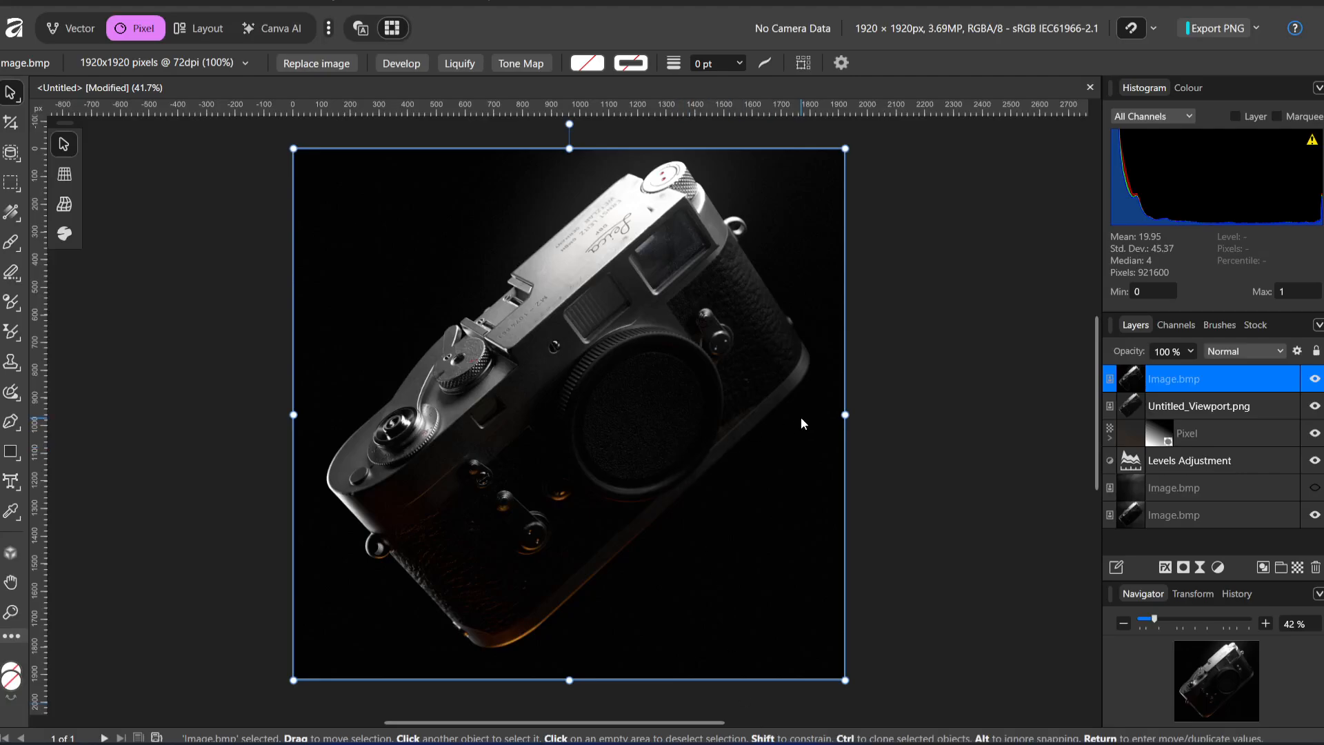
click(943, 374)
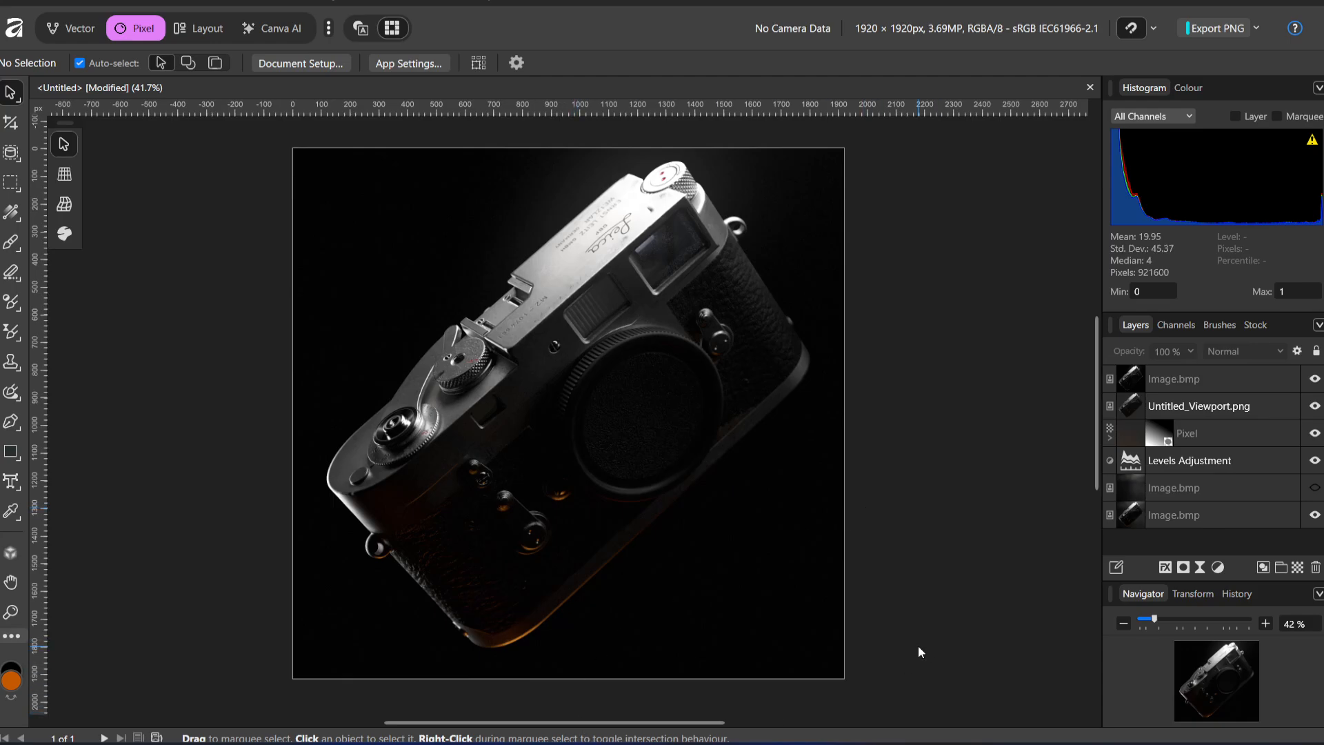
click(870, 743)
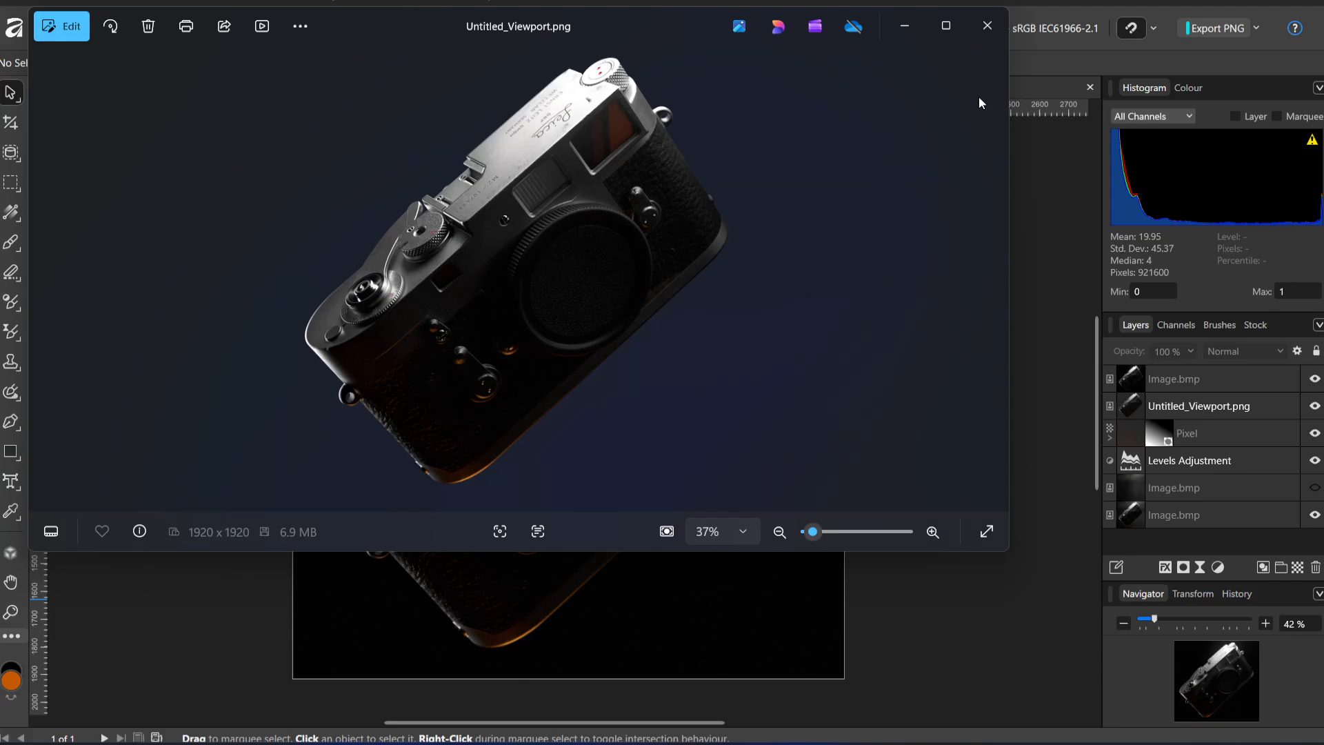
click(986, 27)
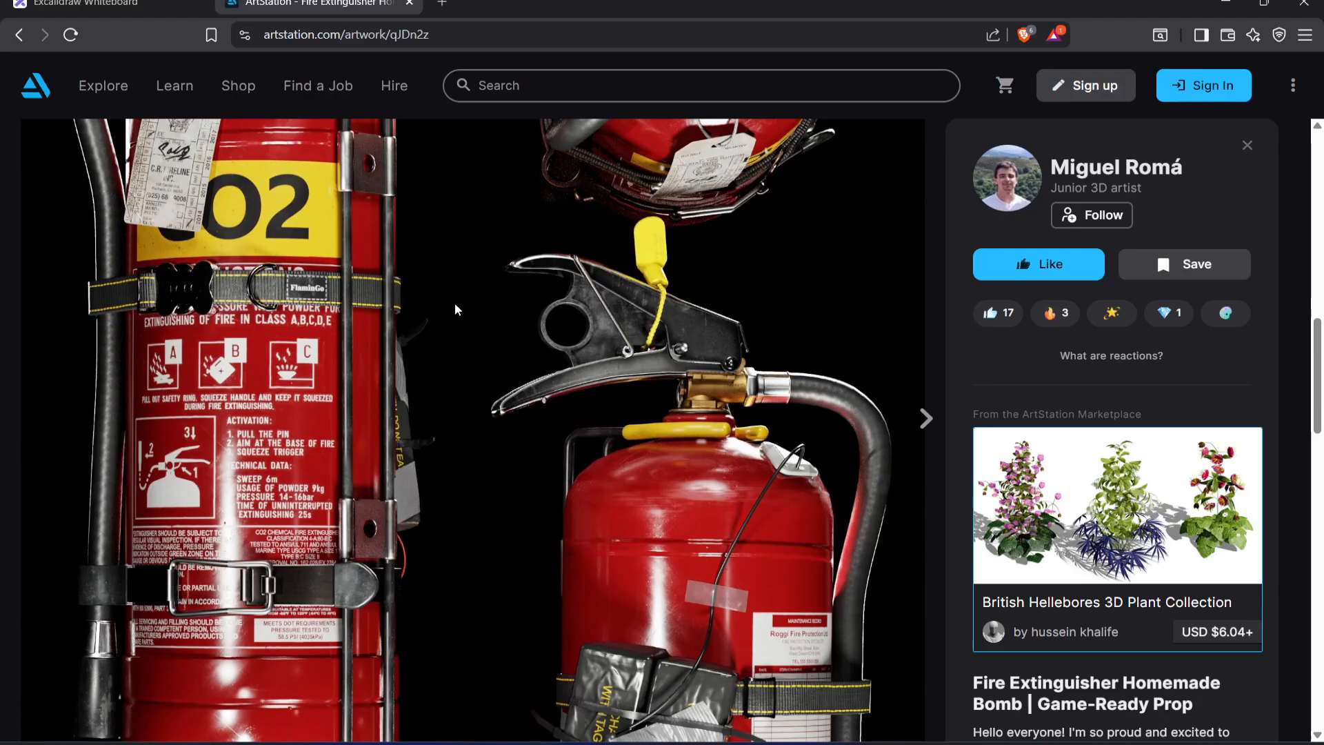
On the ArtStation page, study the fire extinguisher sheet's framing, lighting and label and strap details across its views
scroll(490, 467, up, 13)
scroll(572, 417, down, 7)
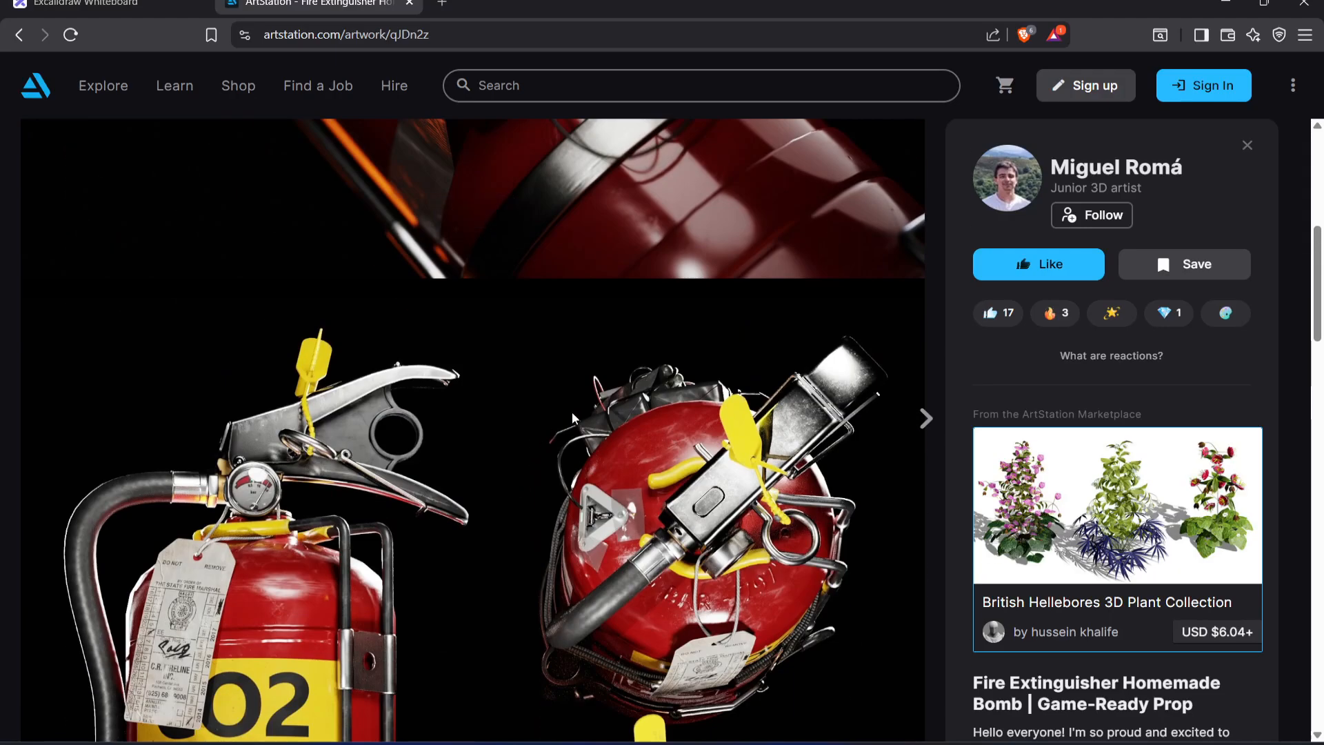
scroll(572, 414, down, 2)
scroll(445, 365, down, 3)
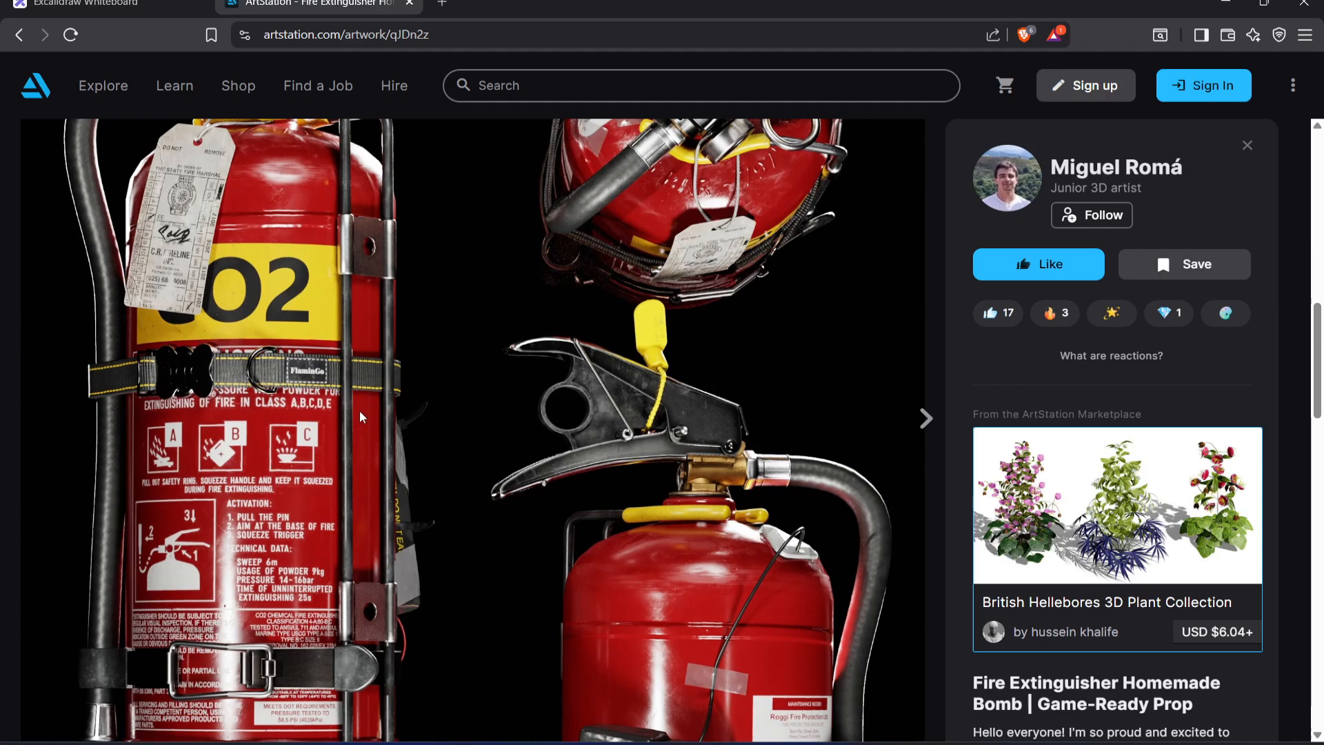
scroll(360, 417, down, 1)
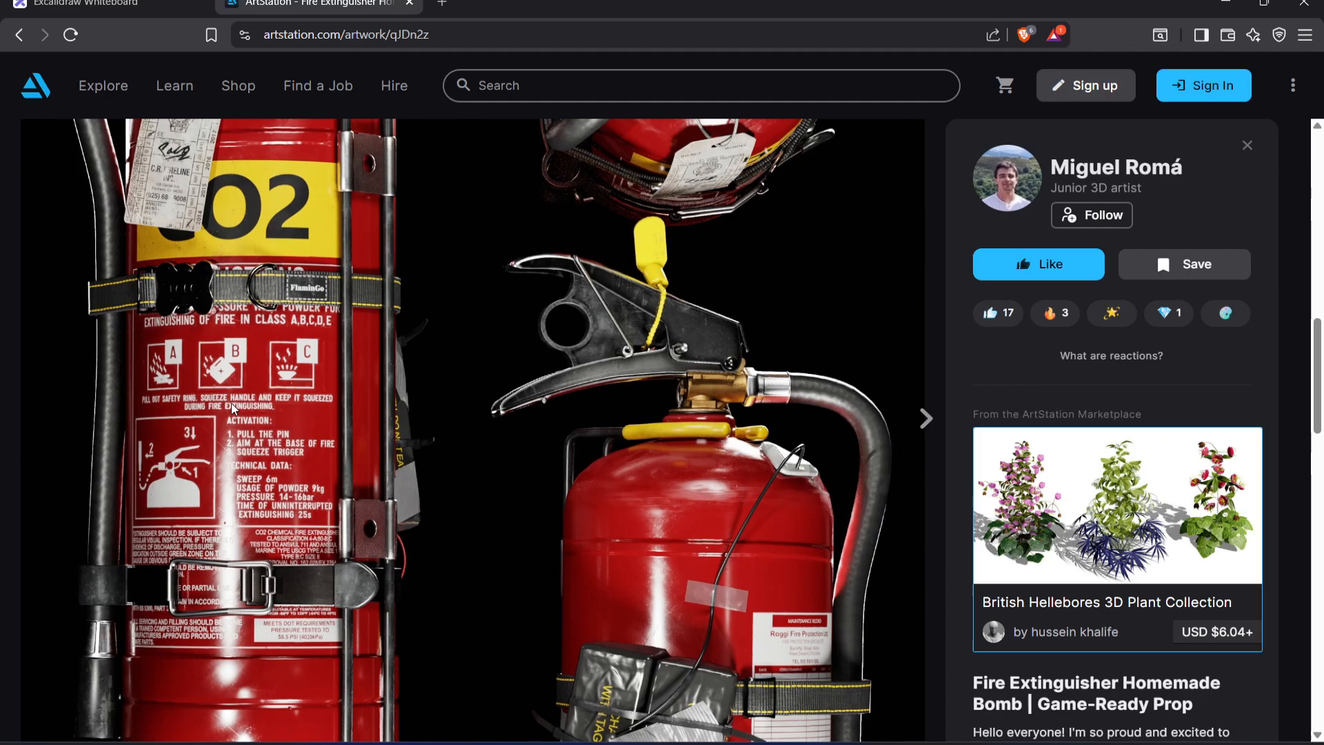
scroll(198, 370, up, 1)
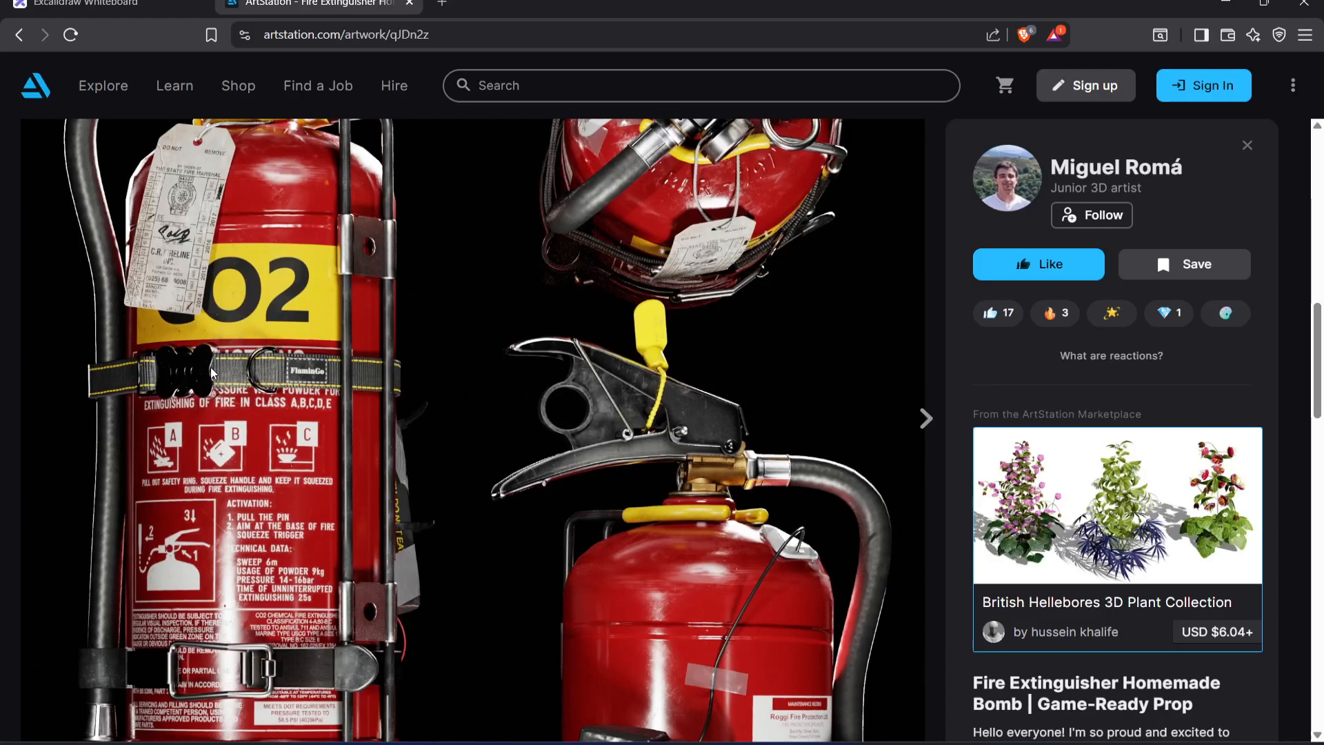
scroll(262, 398, up, 1)
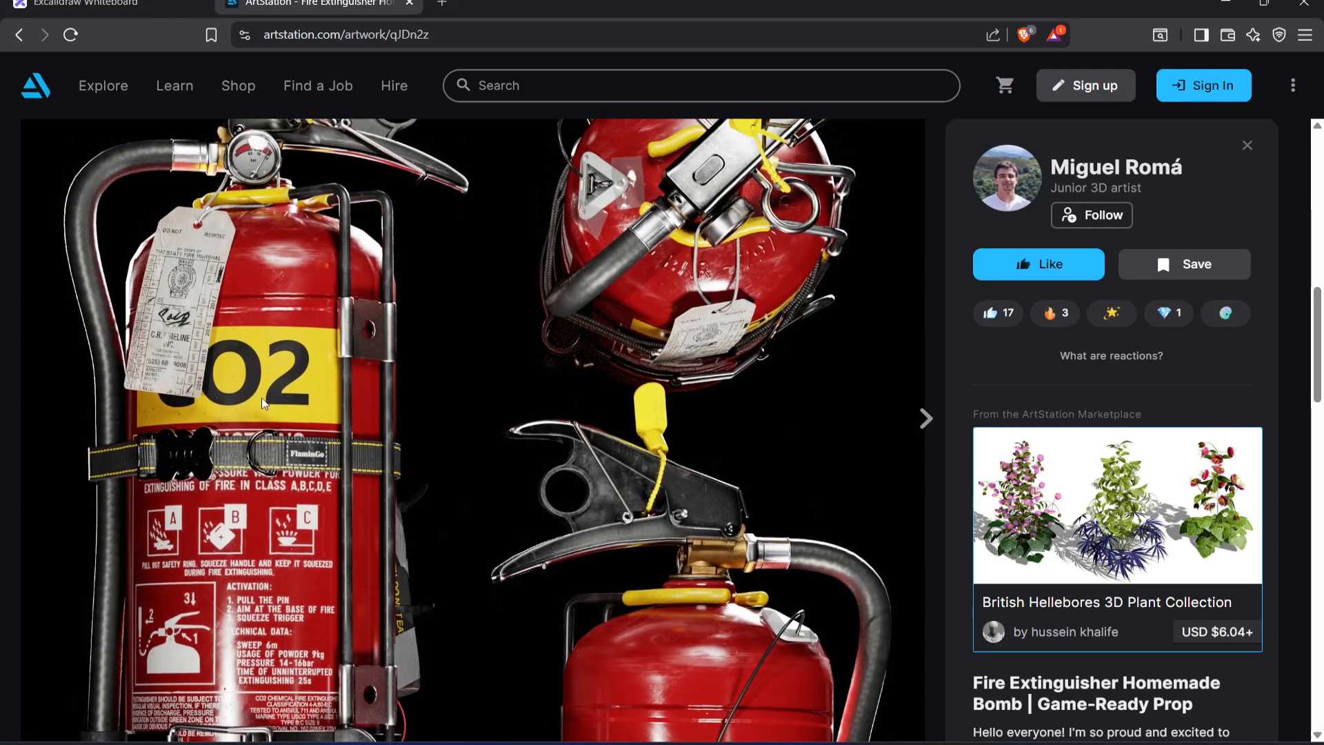
scroll(262, 397, down, 3)
scroll(238, 586, up, 1)
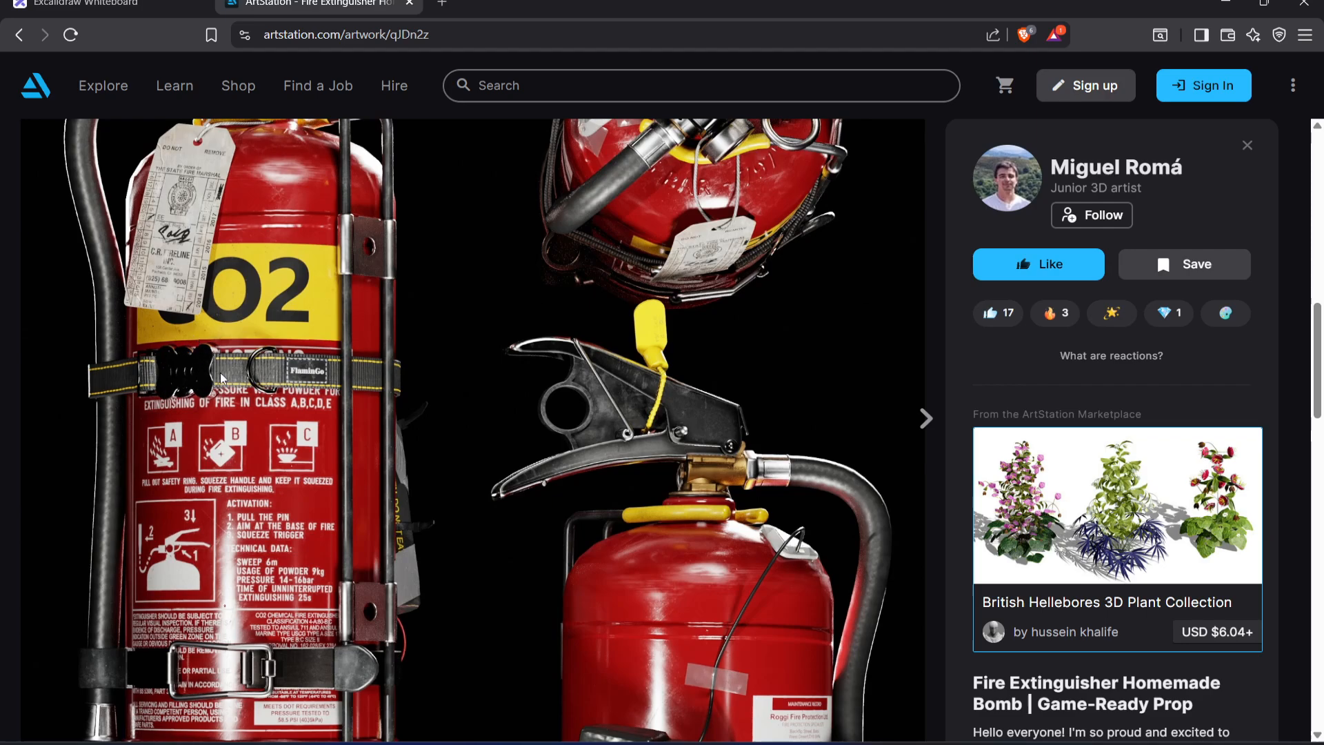
scroll(221, 372, down, 6)
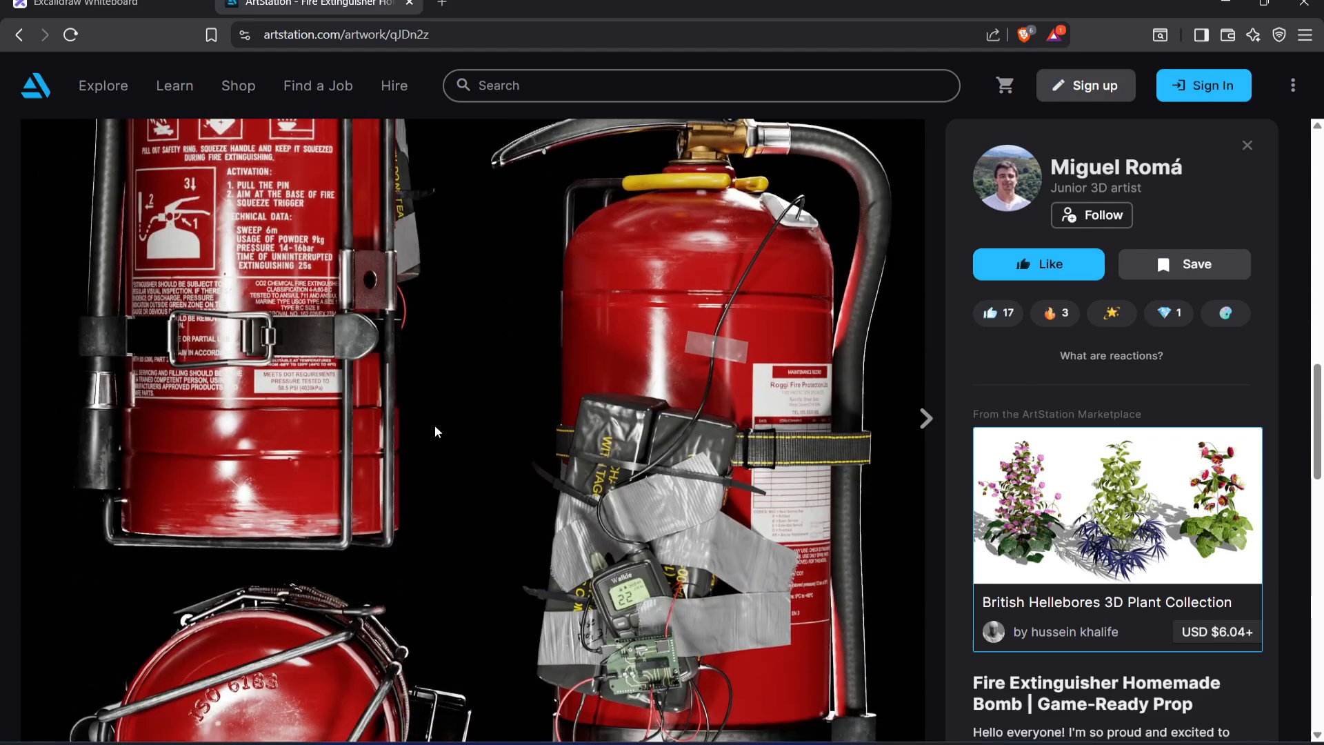
scroll(435, 425, down, 3)
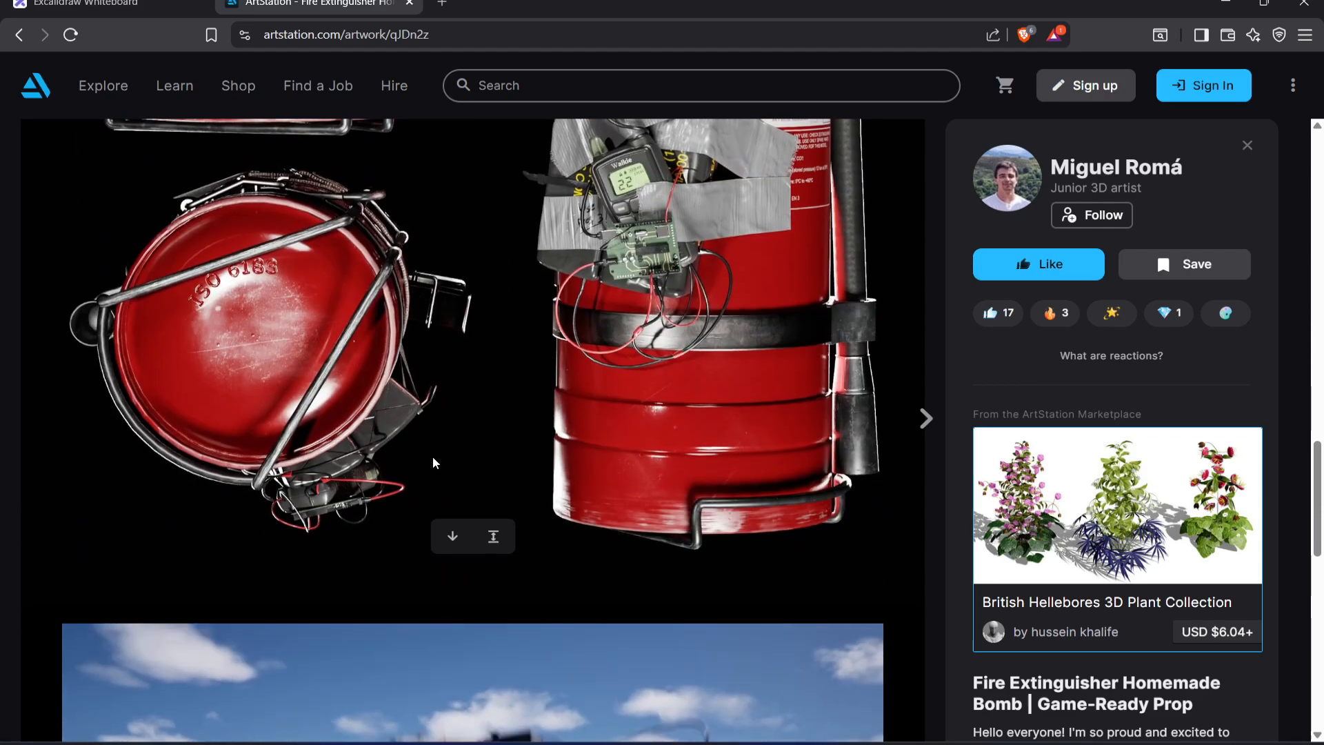
scroll(432, 457, up, 4)
scroll(432, 460, up, 6)
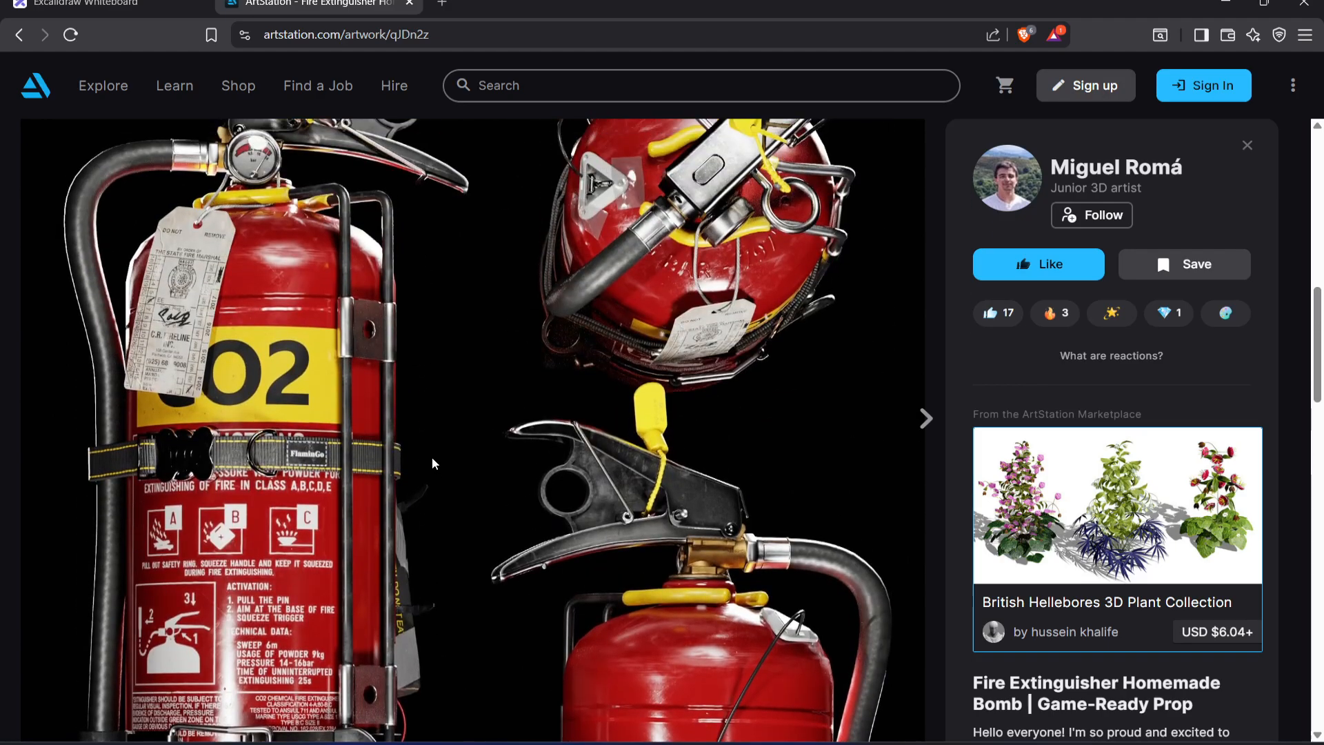
scroll(428, 456, up, 8)
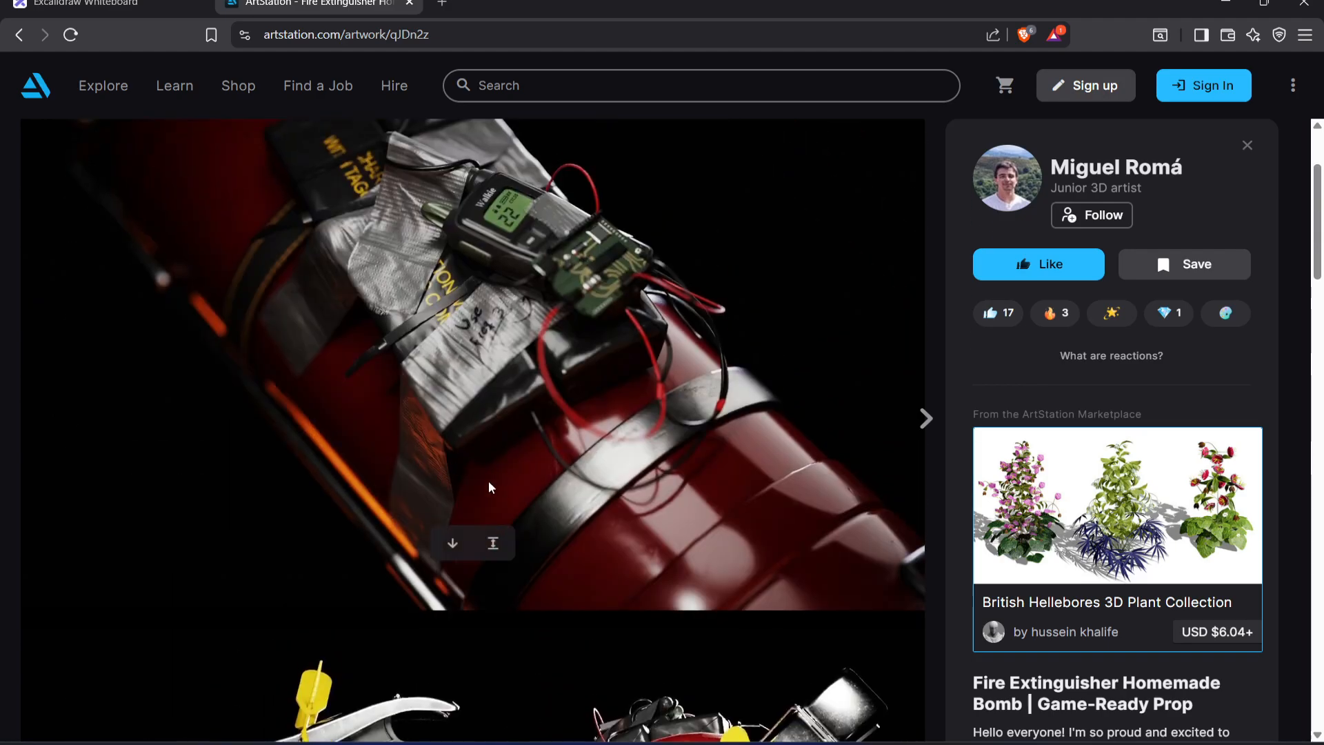
scroll(471, 476, down, 10)
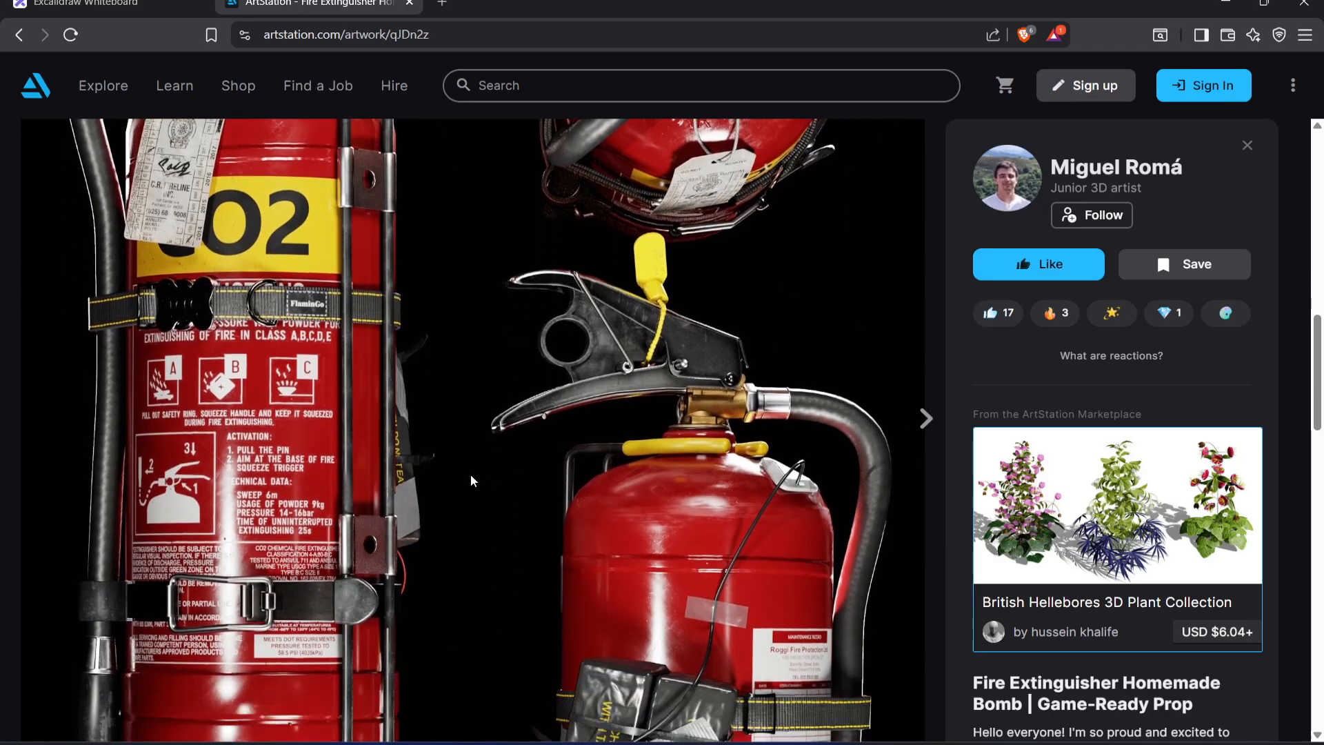
scroll(453, 460, up, 3)
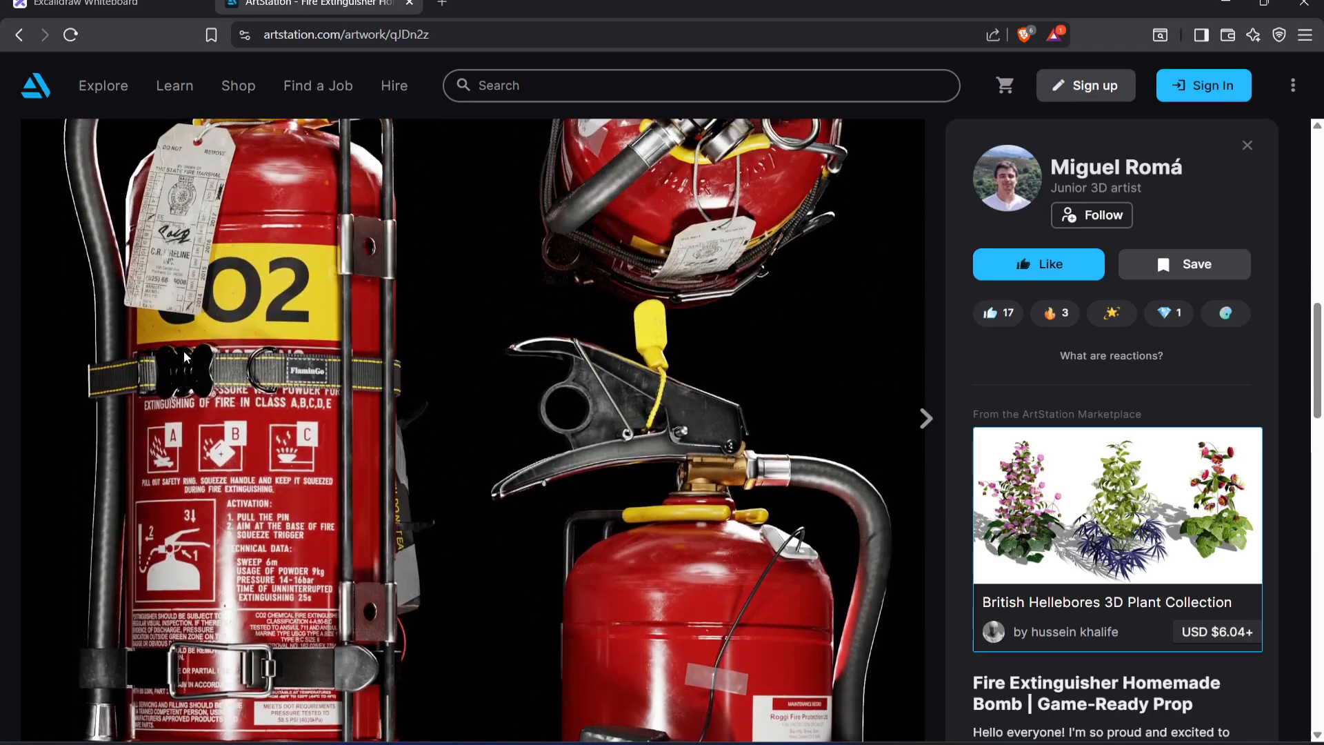
scroll(183, 353, down, 3)
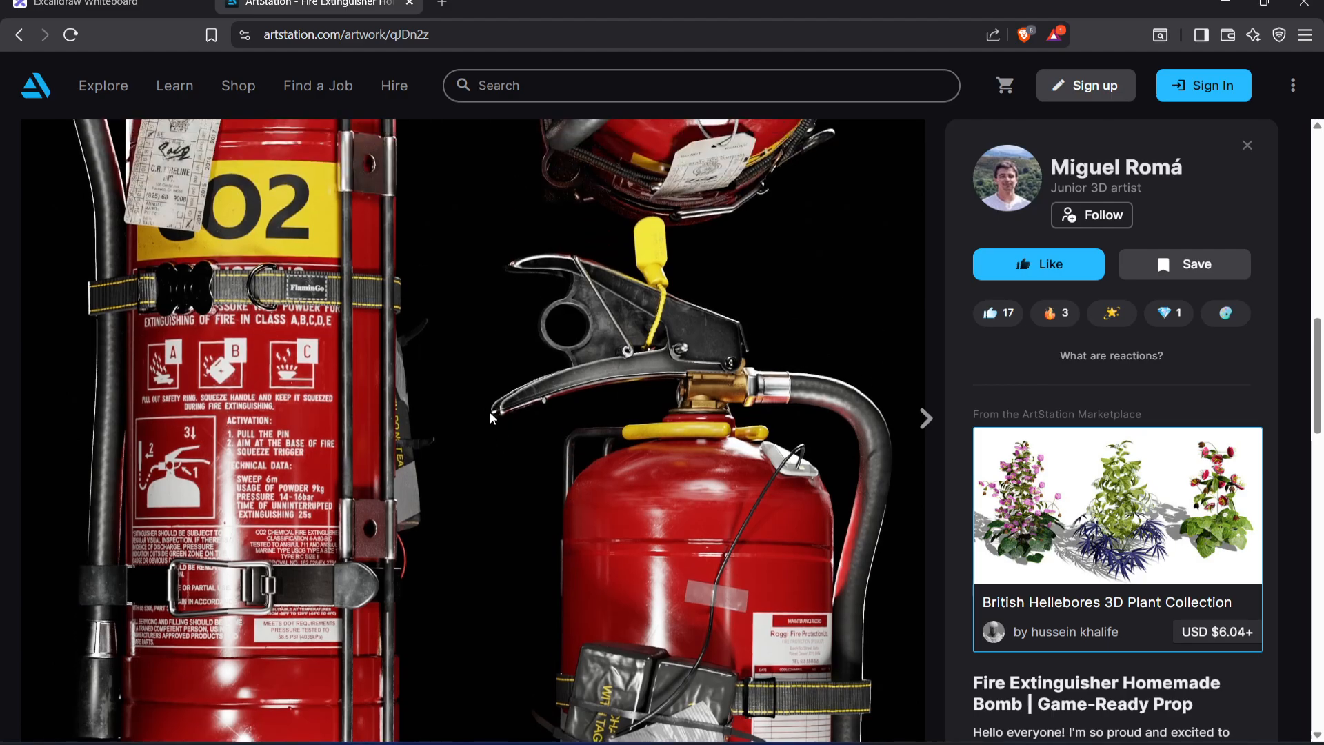
Look through the artwork's in-engine video and the Refboard of part references below the fire extinguisher sheet
scroll(476, 373, down, 10)
scroll(473, 353, down, 9)
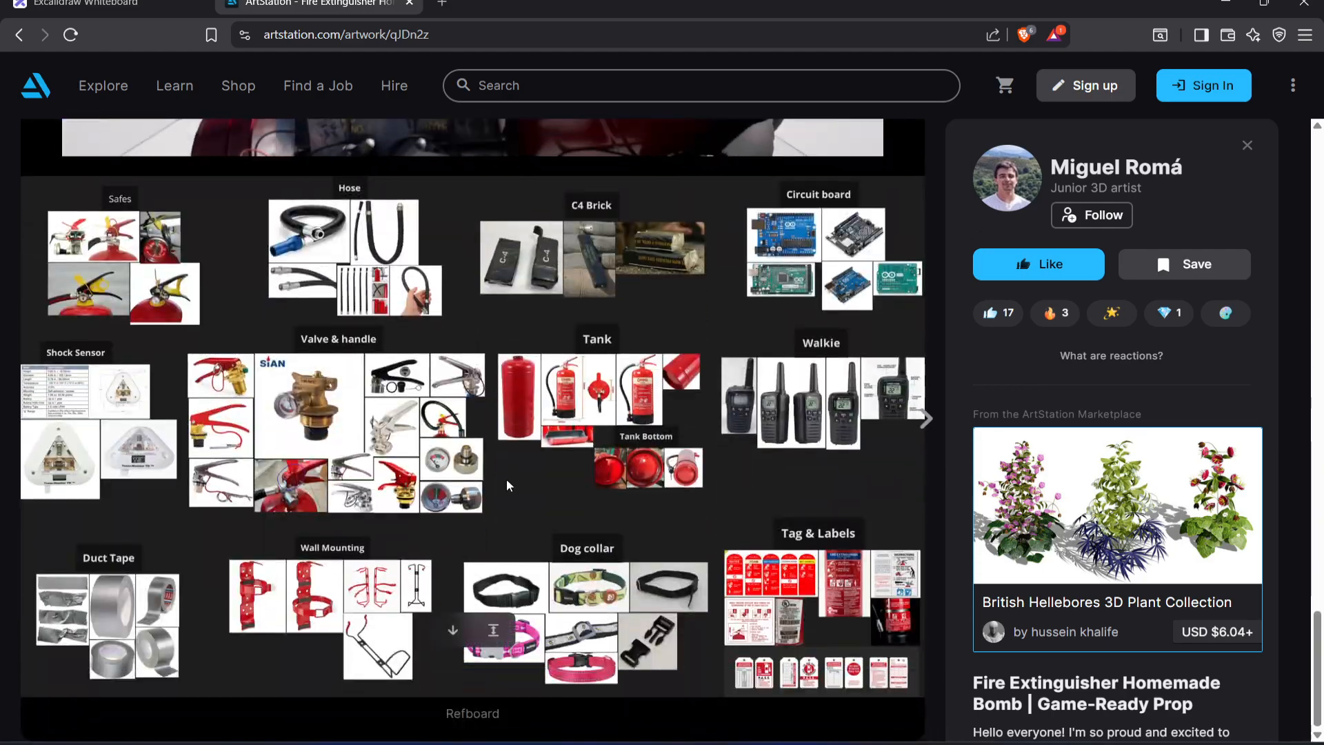
scroll(593, 476, up, 2)
scroll(476, 479, up, 9)
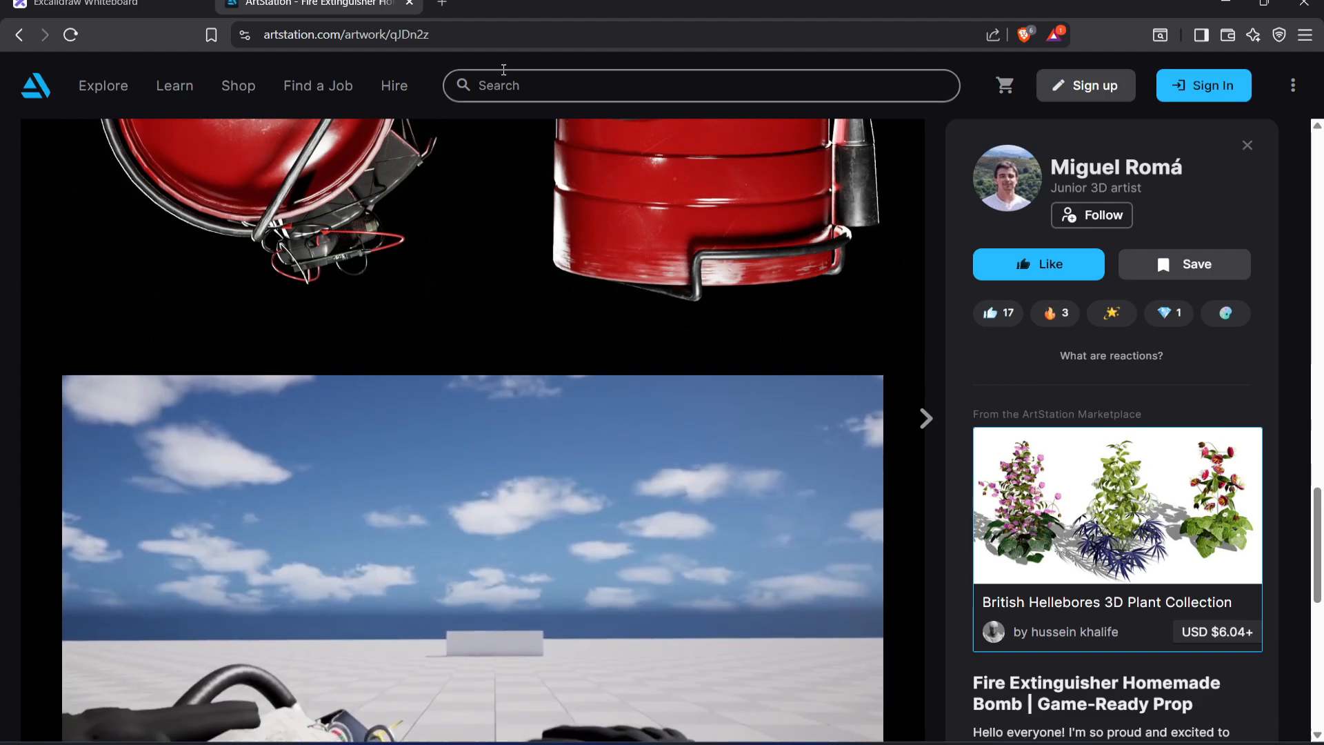
scroll(497, 365, down, 7)
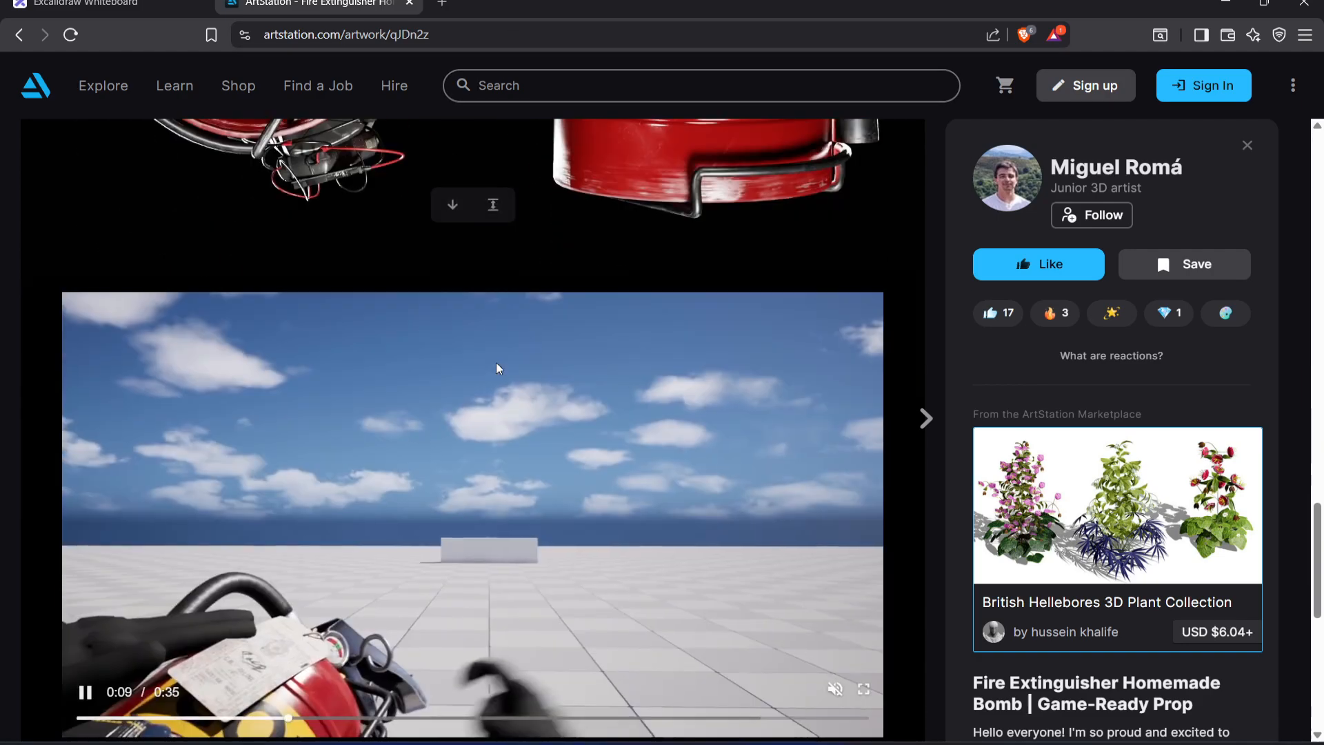
scroll(380, 386, up, 4)
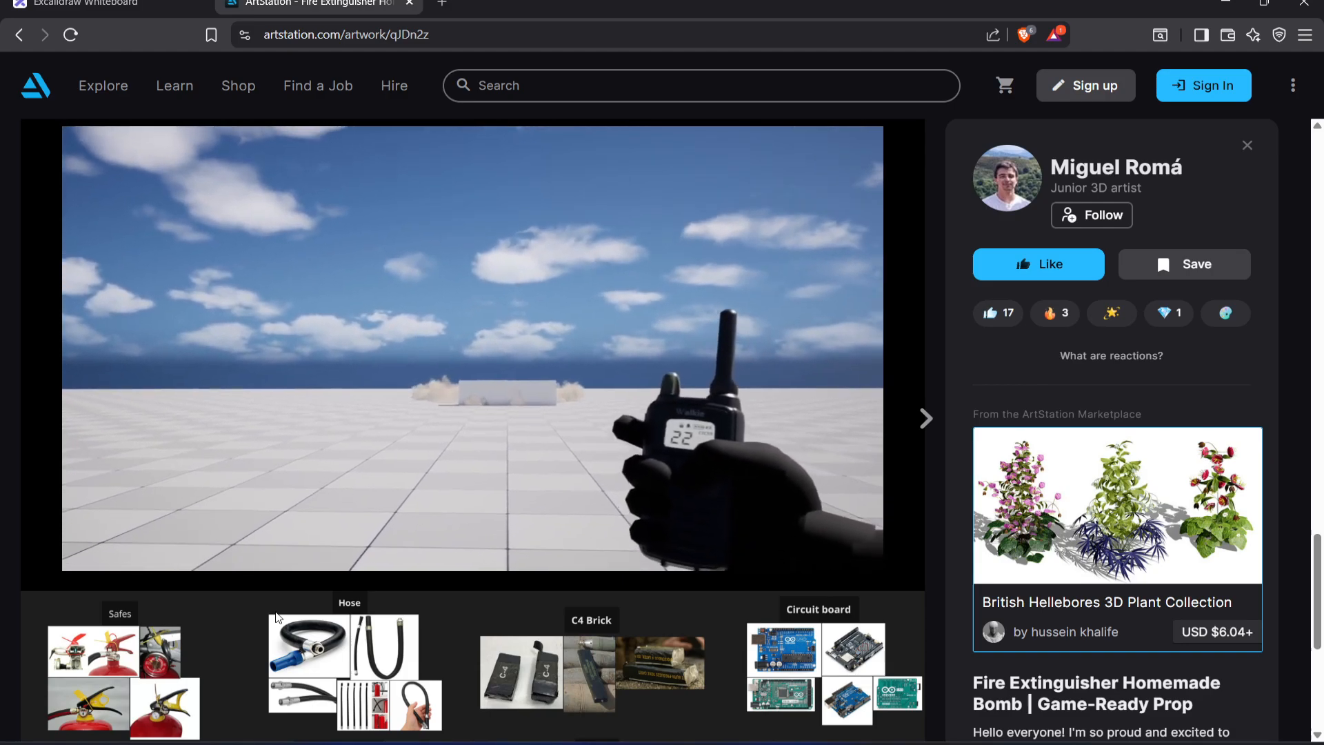
scroll(278, 617, up, 1)
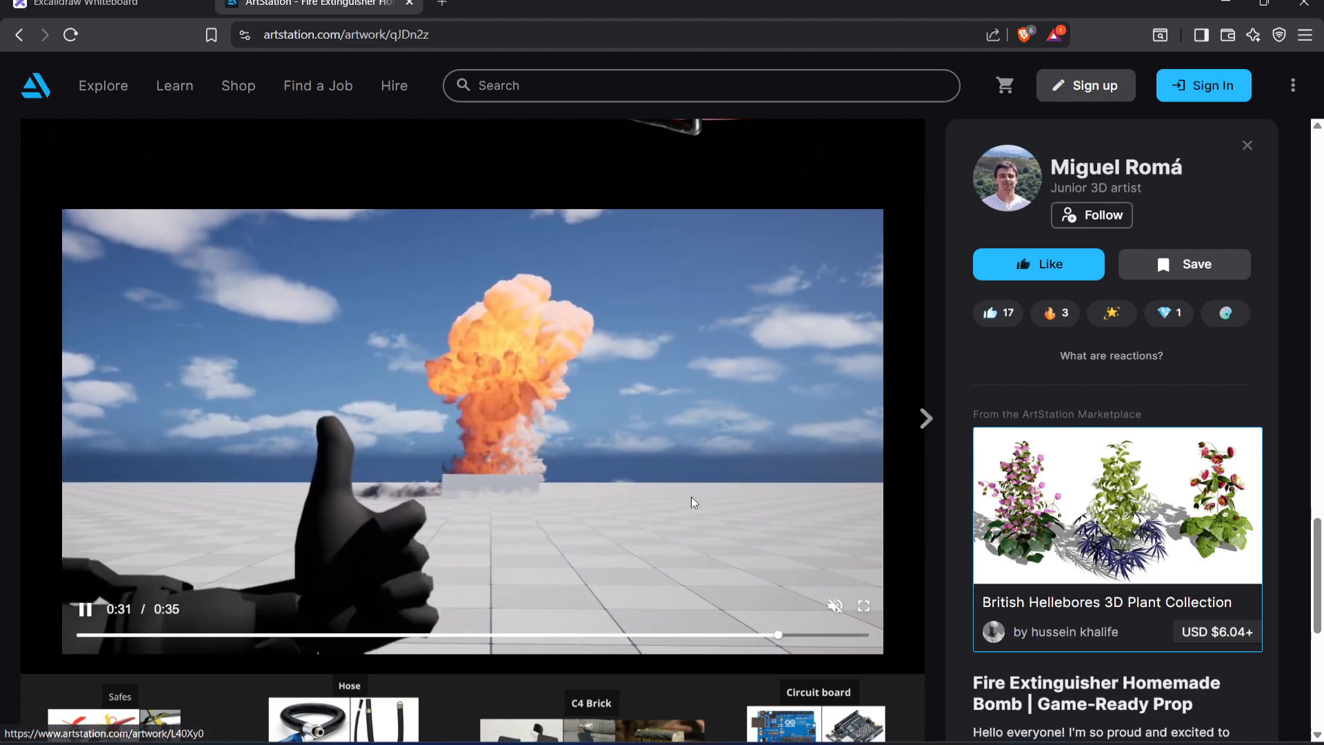
click(422, 510)
scroll(545, 468, down, 6)
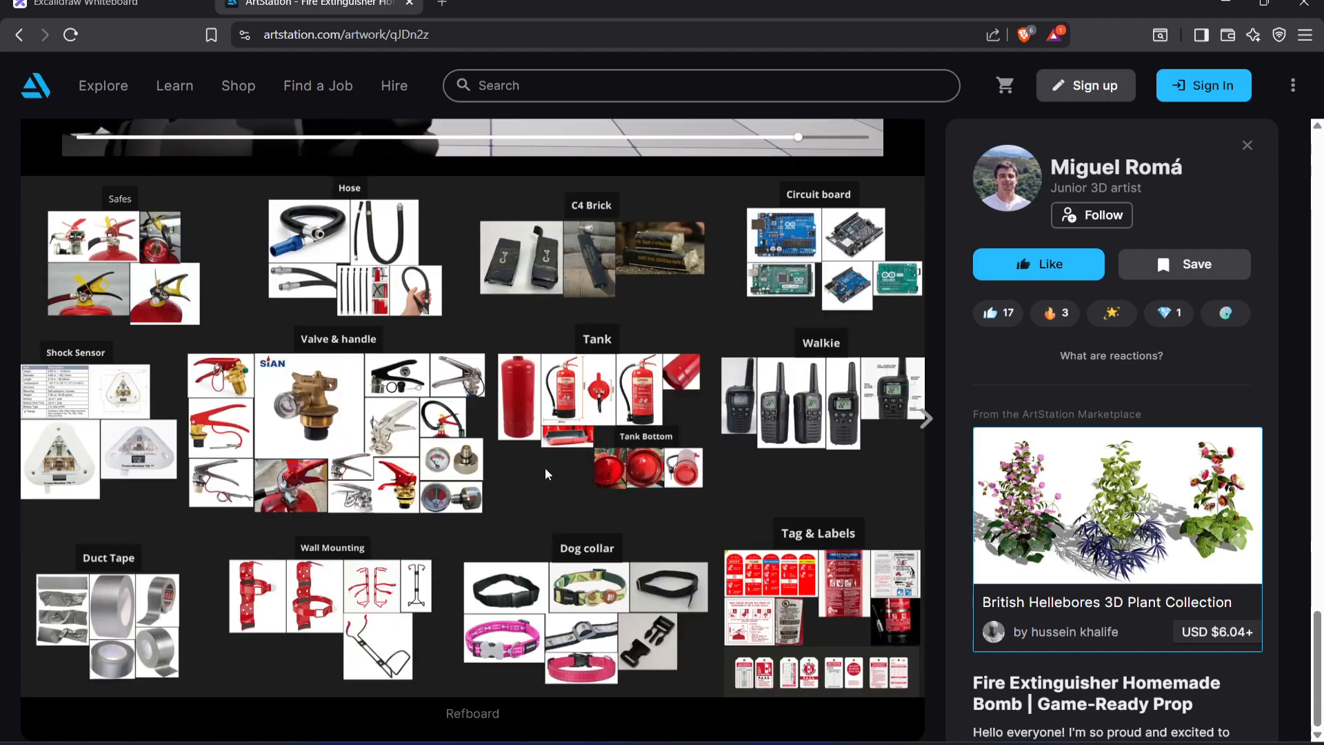
scroll(664, 337, up, 6)
scroll(664, 336, up, 5)
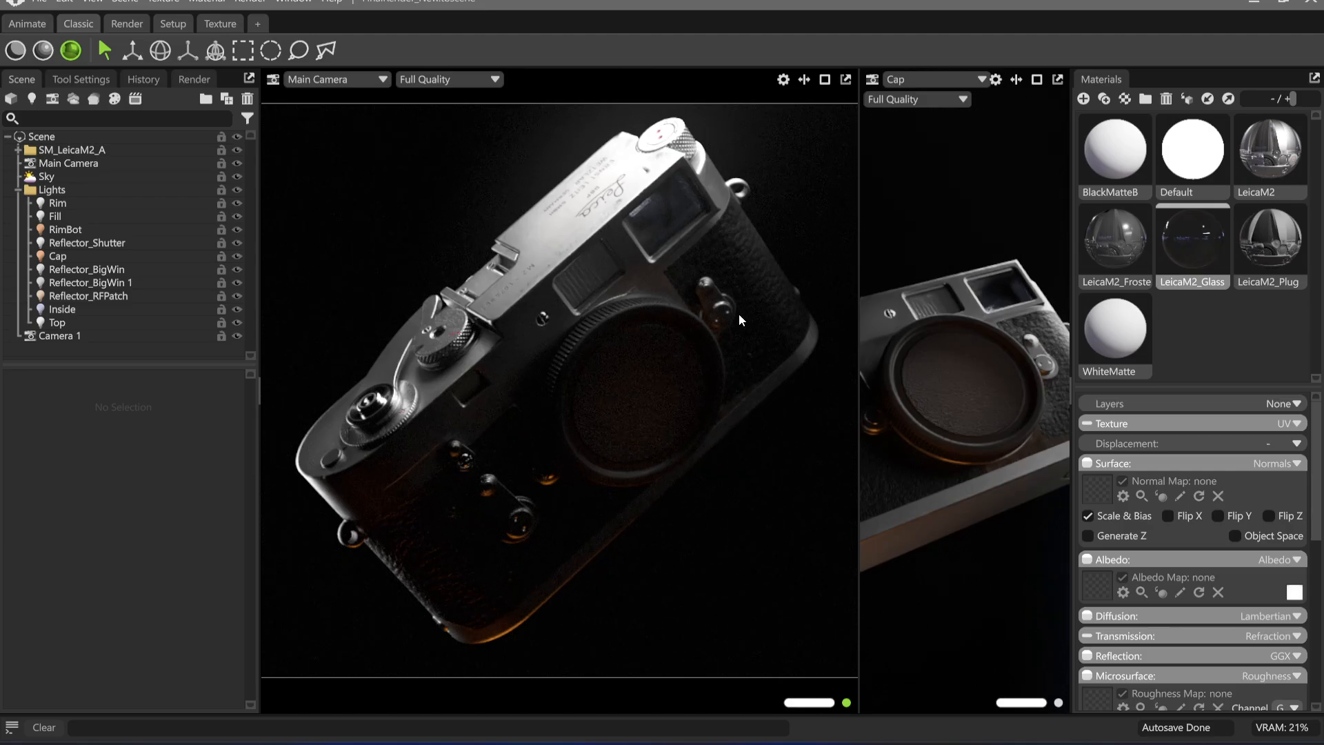
Duplicate the Fill light and place the copy's highlight on the camera's shutter speed dial
click(106, 216)
key(ctrl+d)
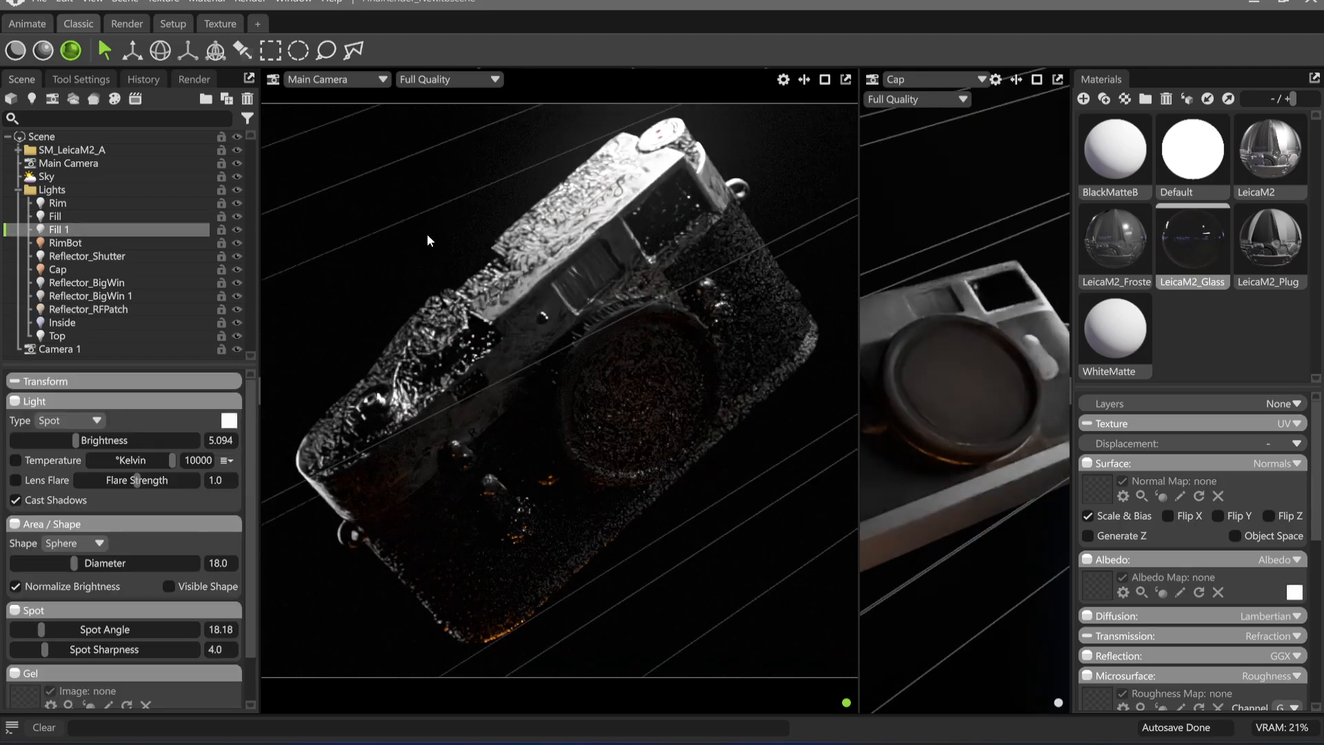
click(241, 50)
click(448, 333)
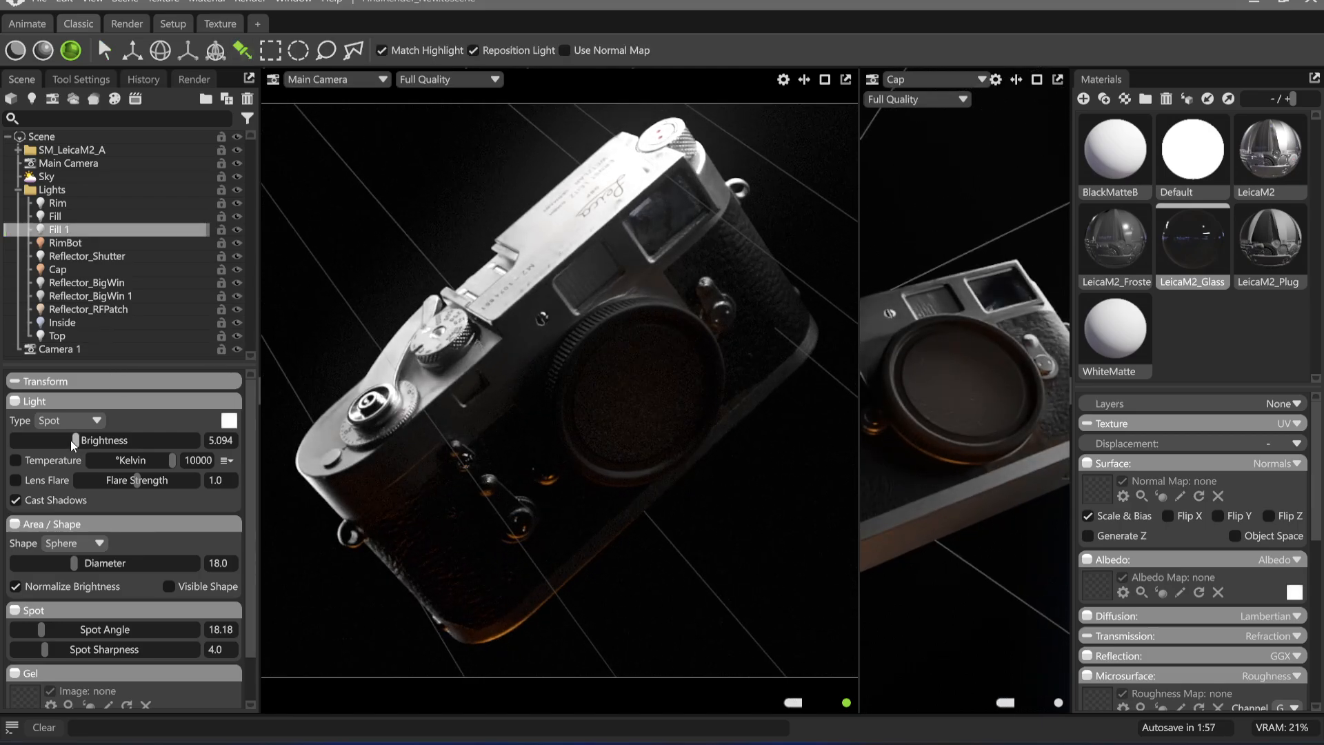
Adjust the duplicated fill light's brightness to 5.024
drag(74, 440, 65, 446)
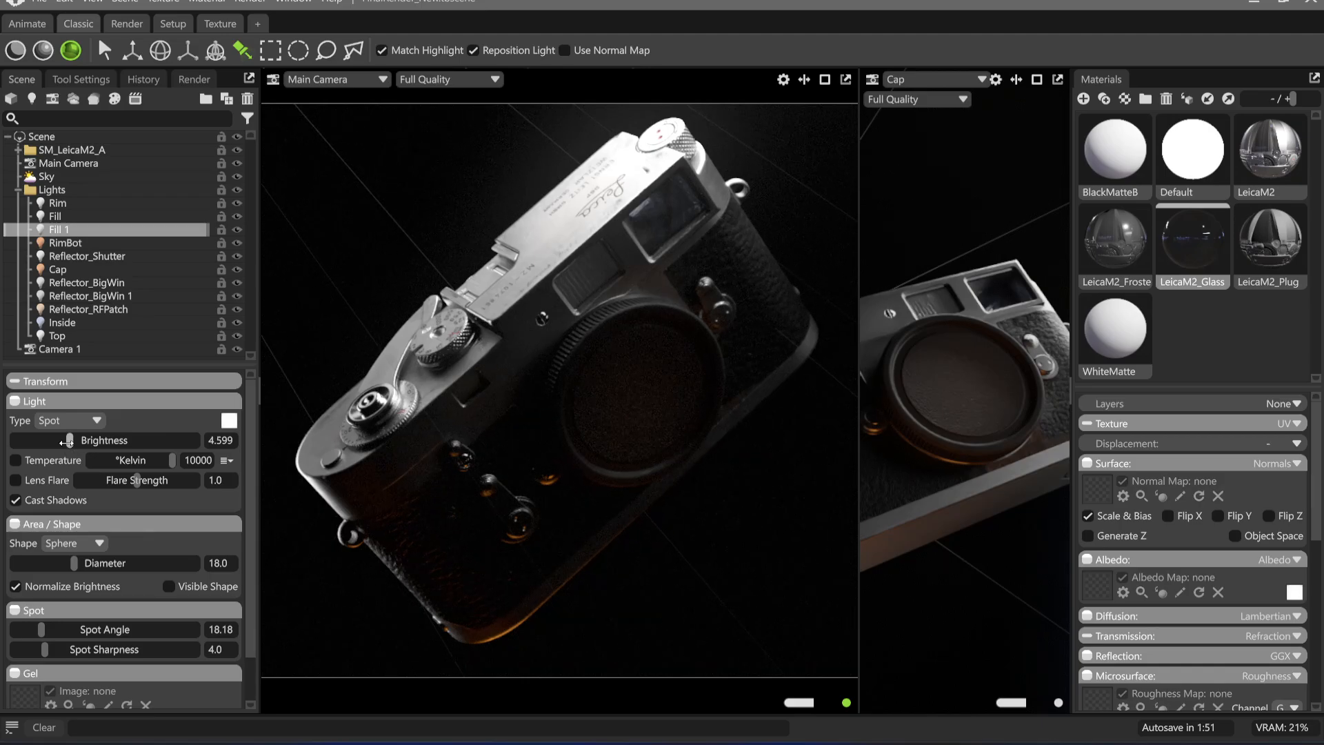
click(117, 191)
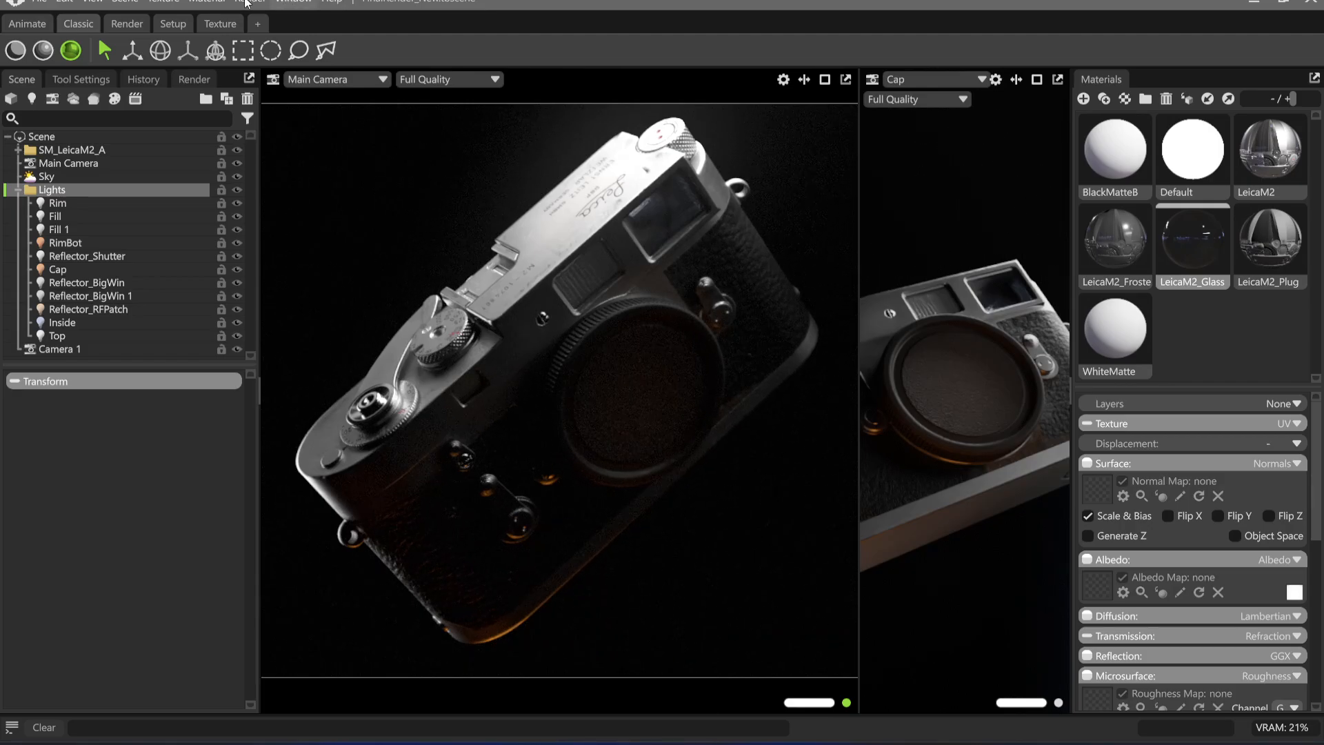
click(95, 226)
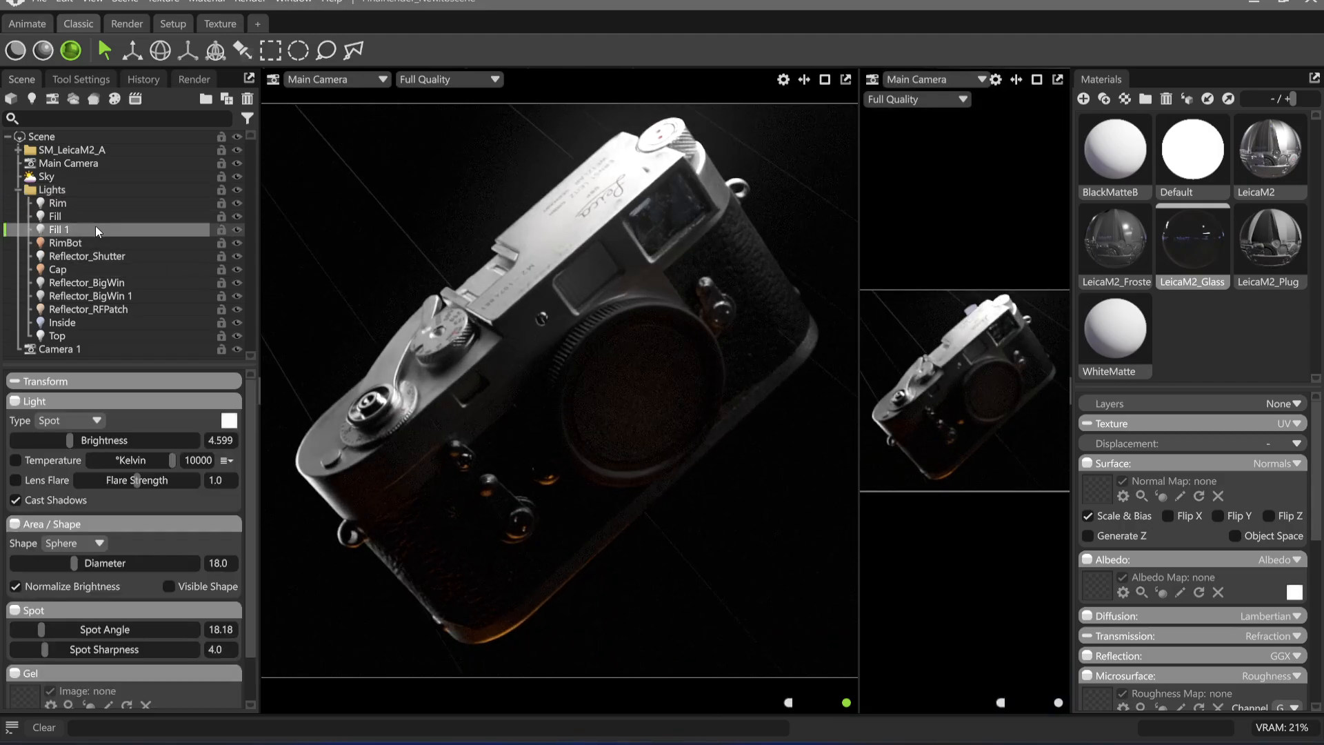
drag(89, 443, 74, 440)
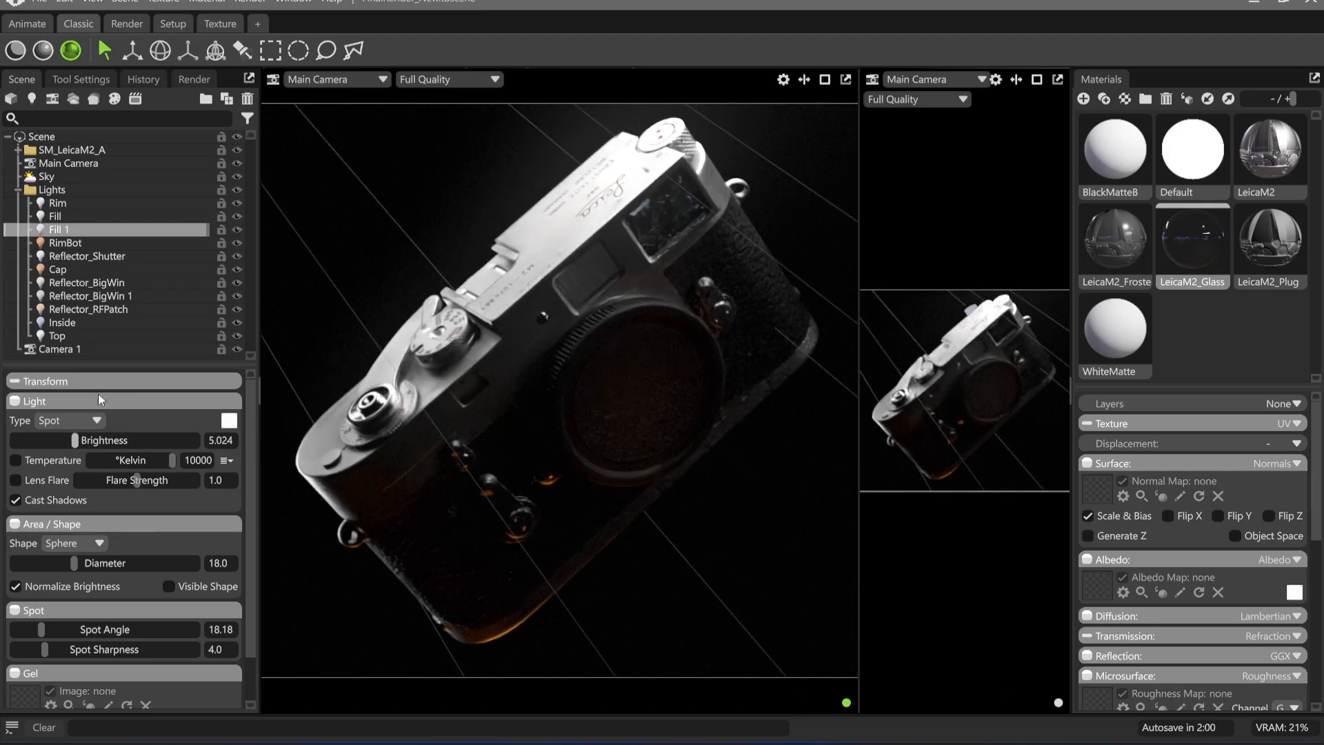
Render the main camera viewport to the clipboard
click(250, 2)
click(297, 32)
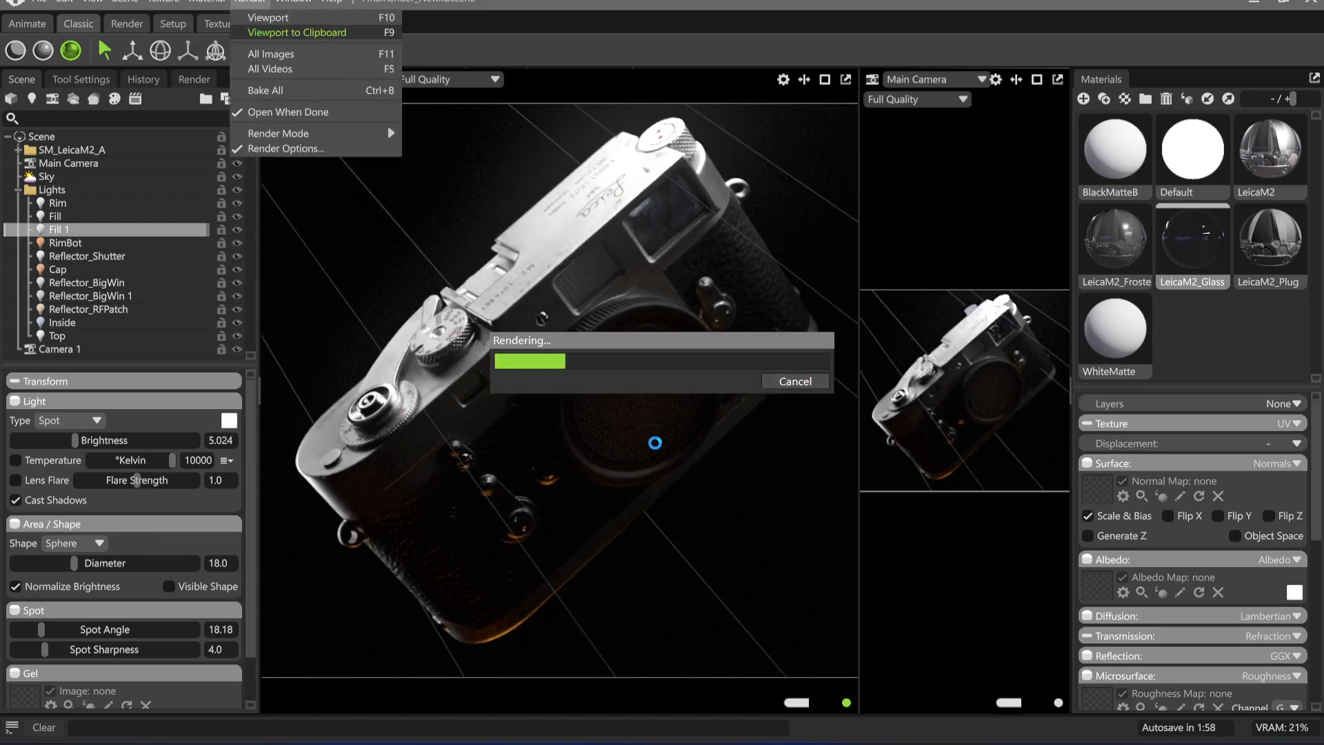
Switch to the Excalidraw whiteboard and try to paste the copied render into the empty canvas beside the frame
click(625, 744)
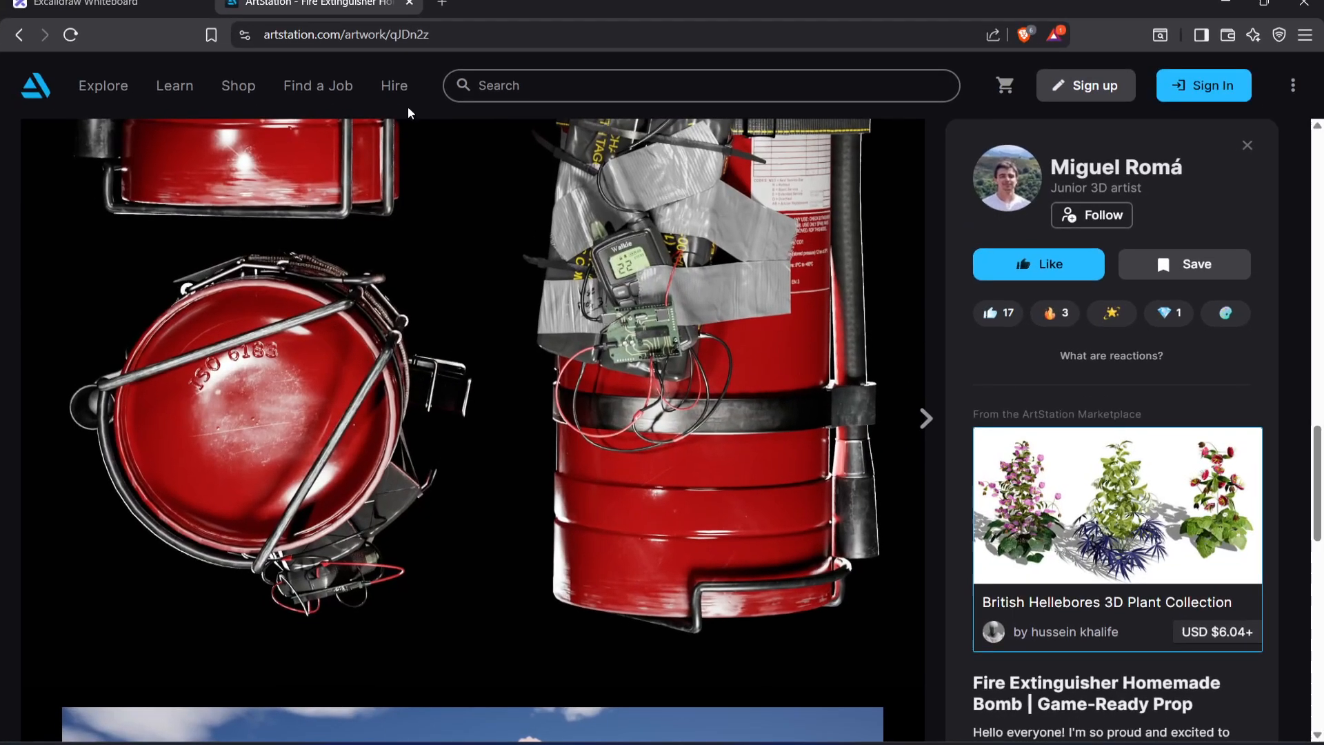
click(117, 4)
middle_drag(938, 472, 648, 420)
key(ctrl+v)
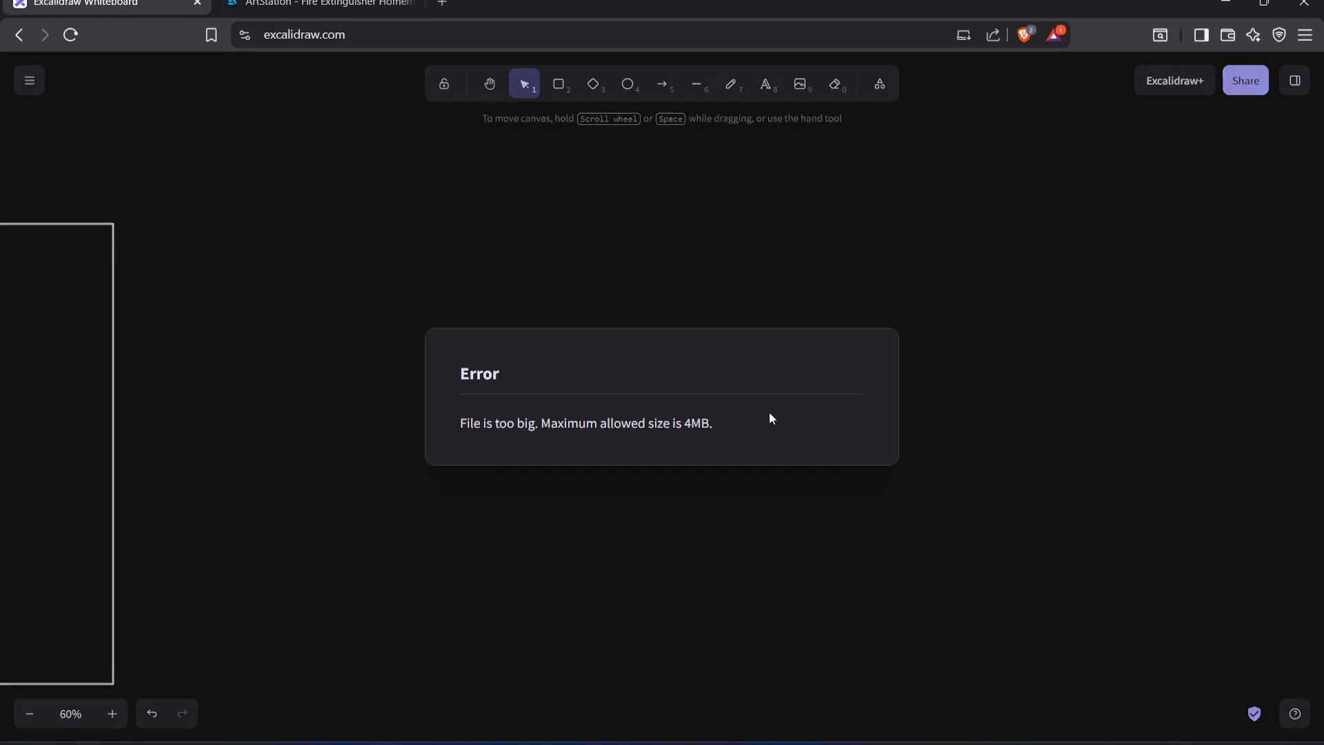
key(Escape)
Switch to Affinity and paste the copied renders as new top layers over the camera image, aligned to the canvas
click(696, 744)
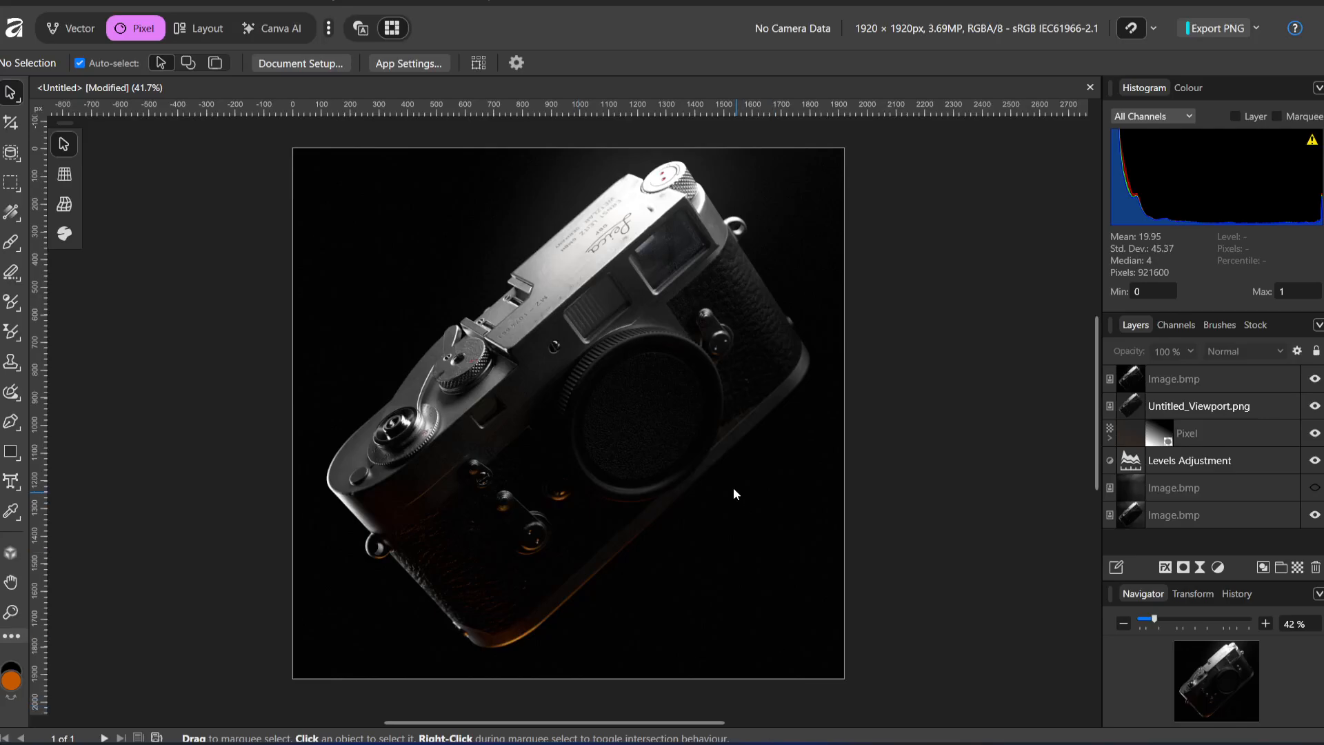
key(ctrl+v)
drag(607, 444, 589, 415)
click(731, 743)
click(698, 743)
key(ctrl+v)
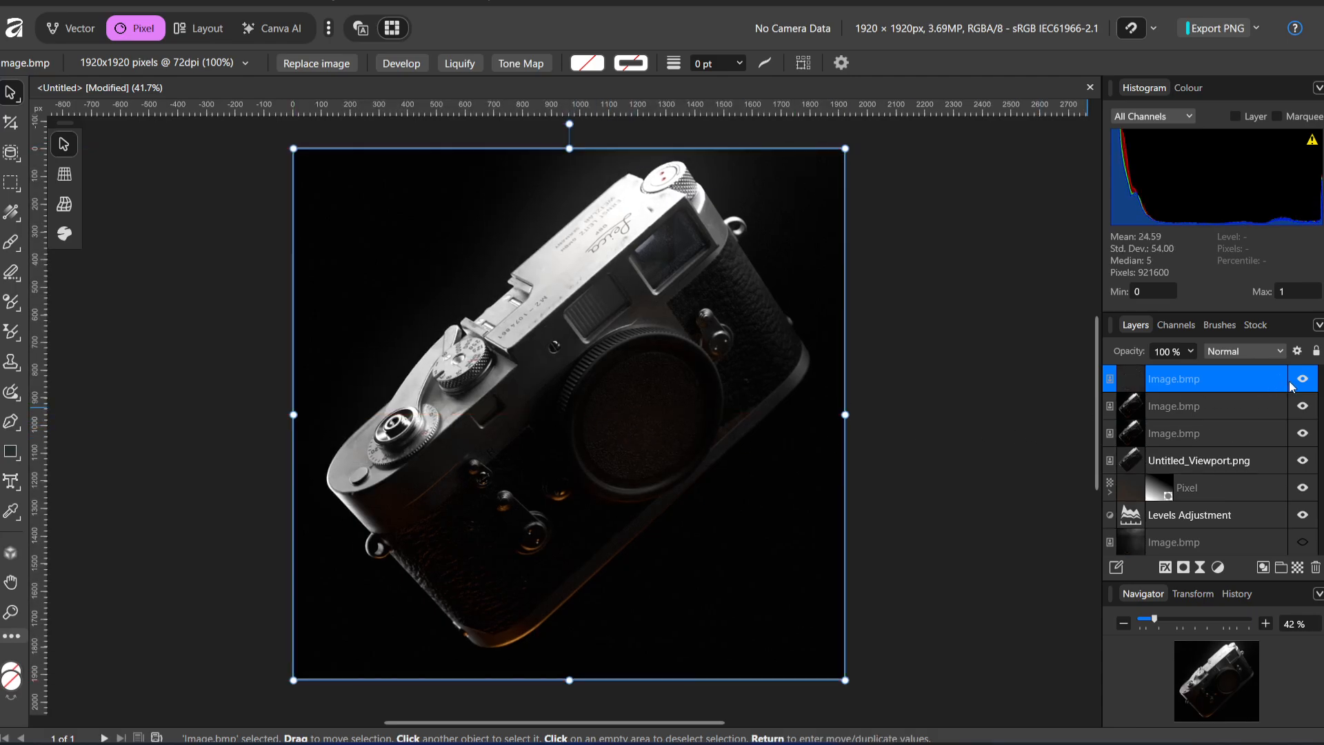
Toggle the topmost render layer's visibility repeatedly to compare the camera with and without the extra fill light
click(1303, 379)
click(1302, 379)
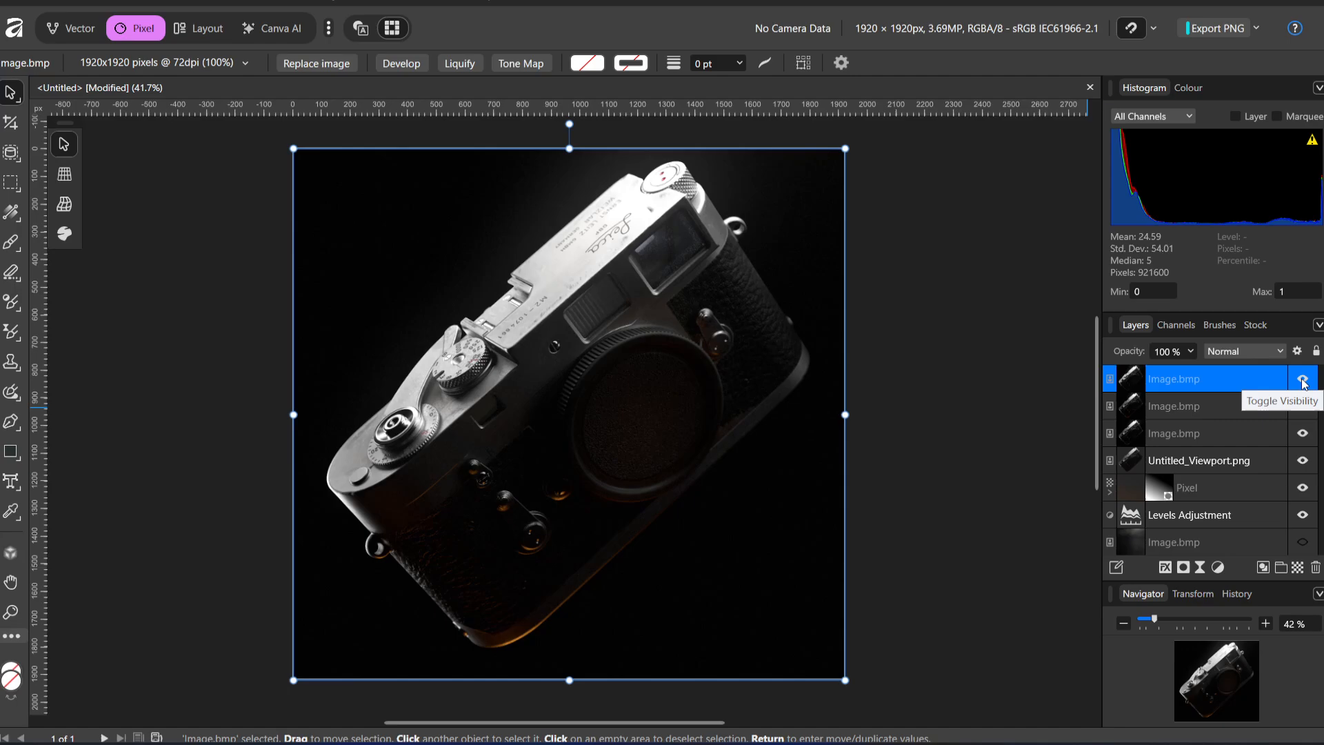
click(1303, 380)
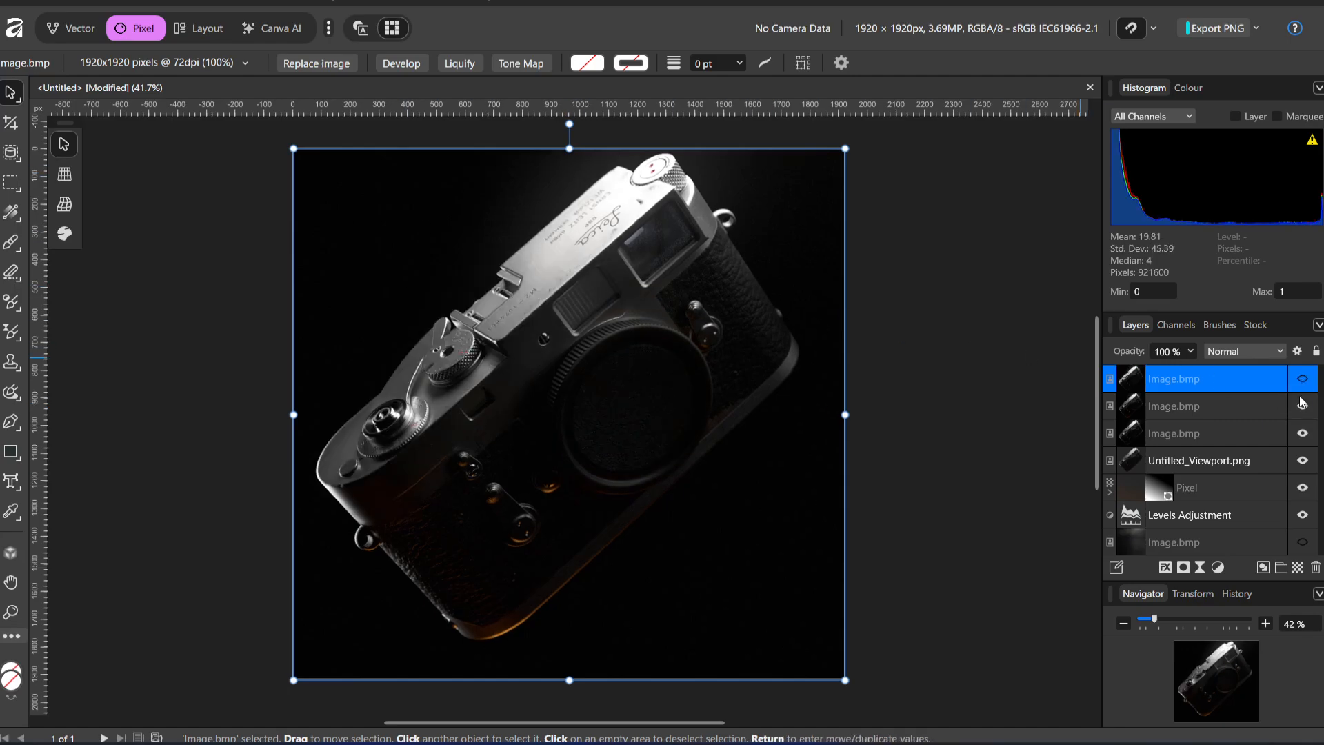
click(1307, 385)
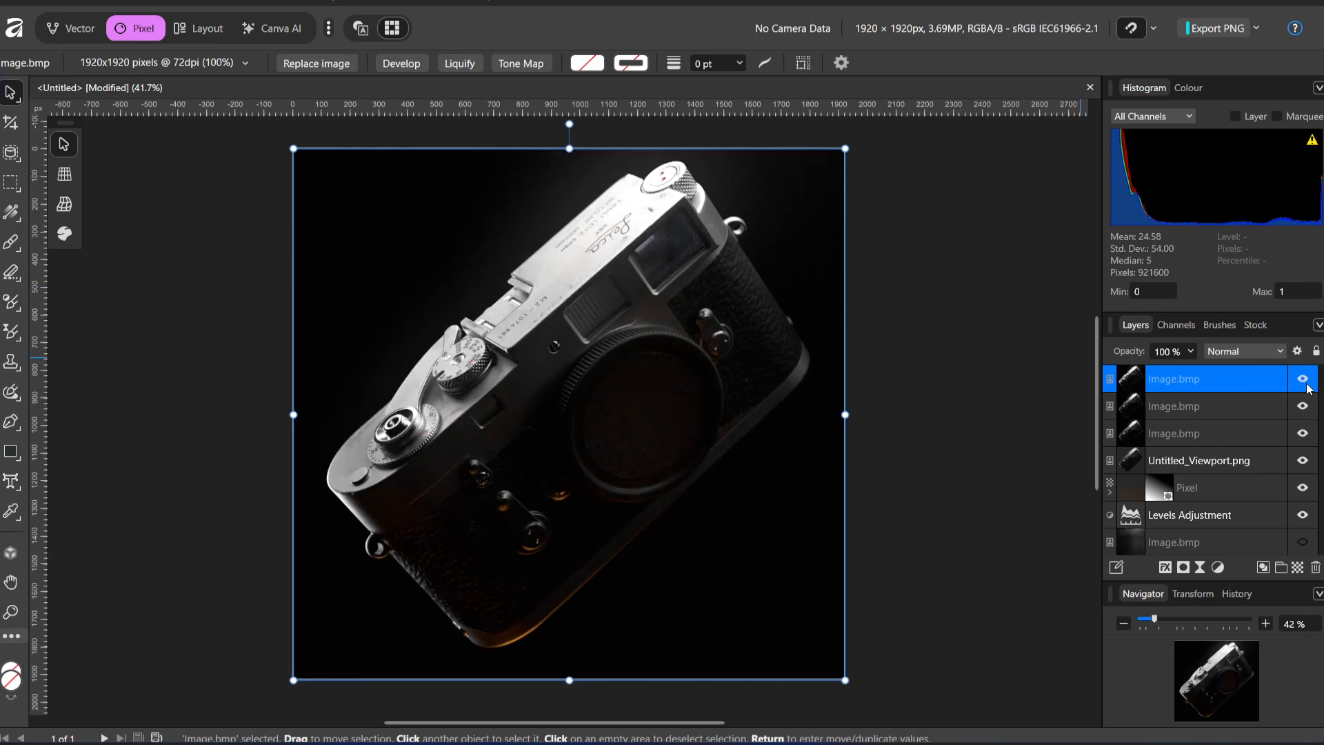
click(1306, 385)
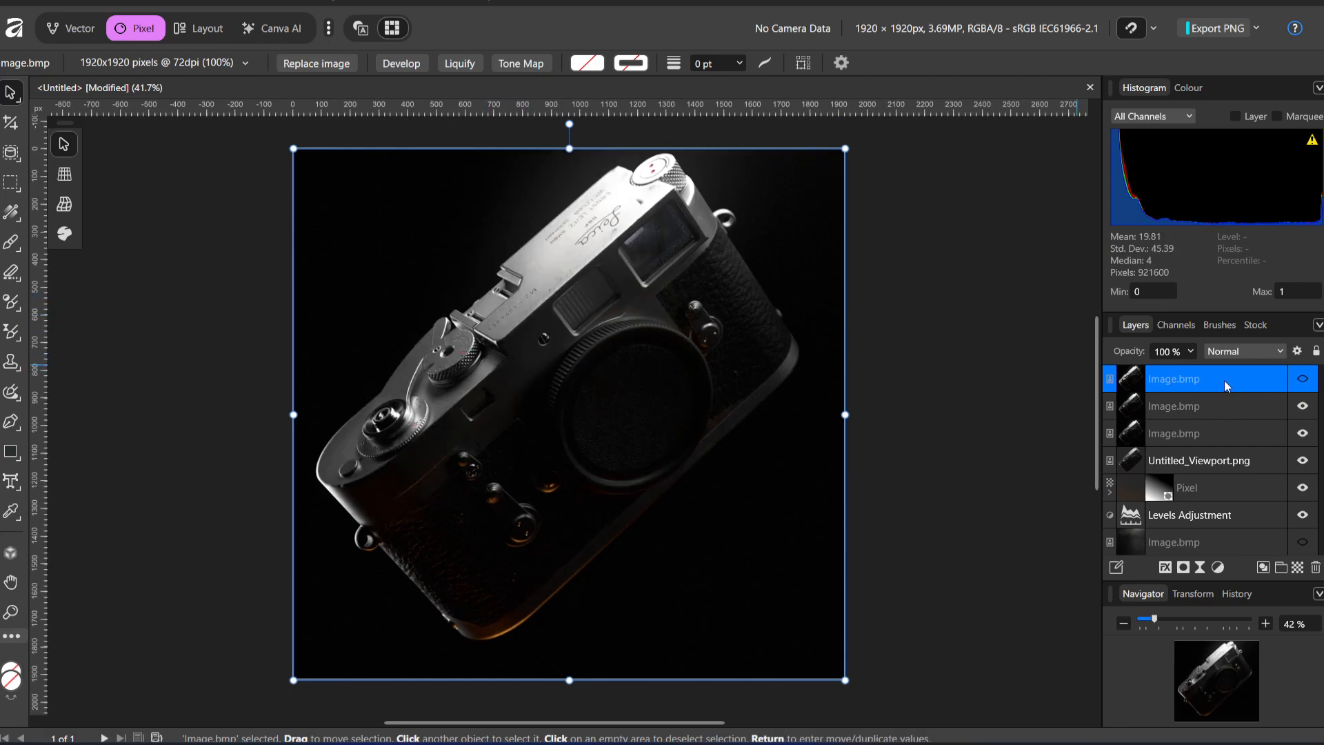
click(1305, 382)
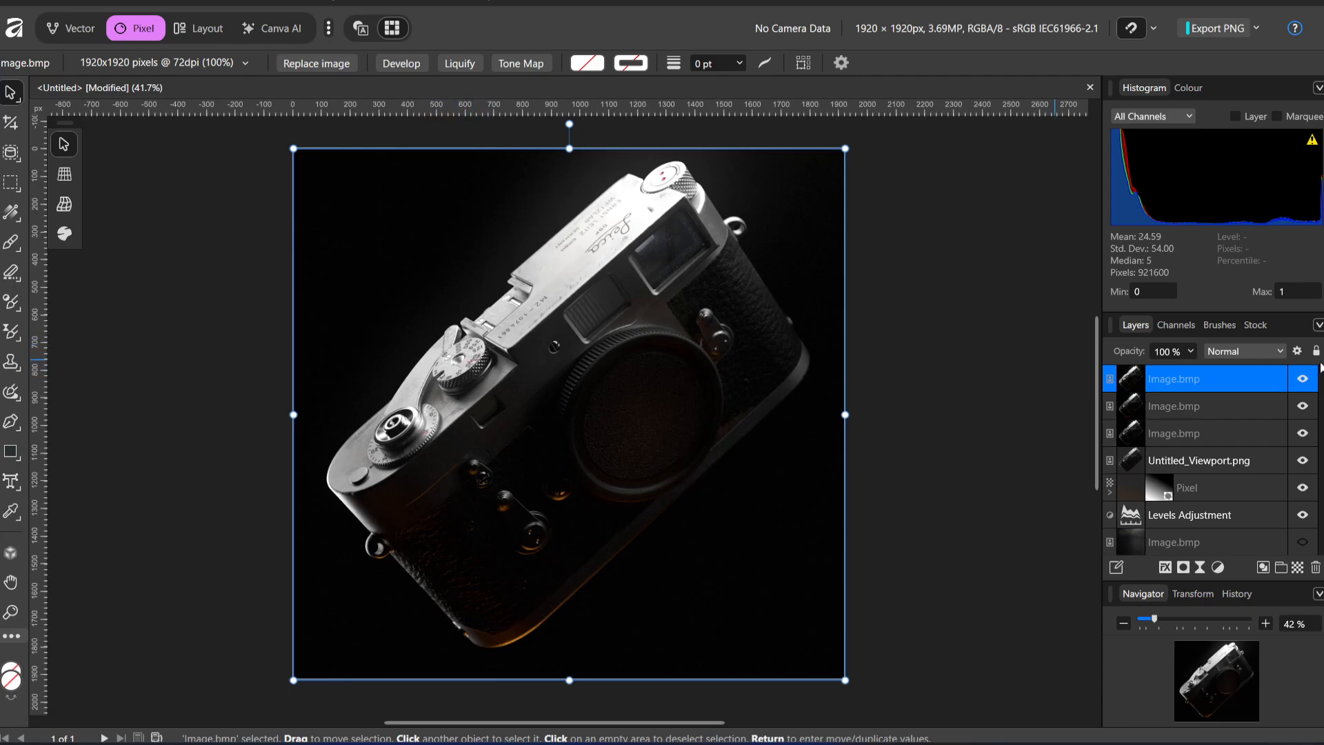
click(1304, 381)
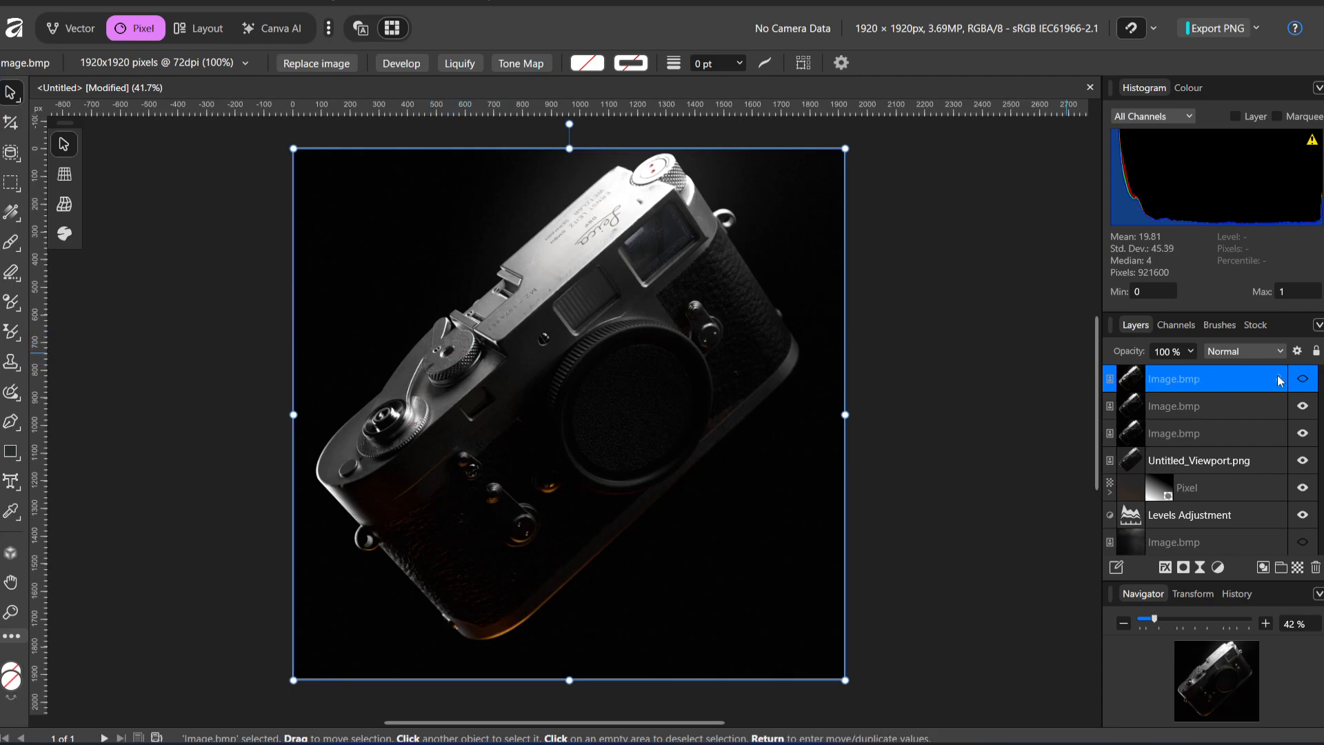
click(1303, 379)
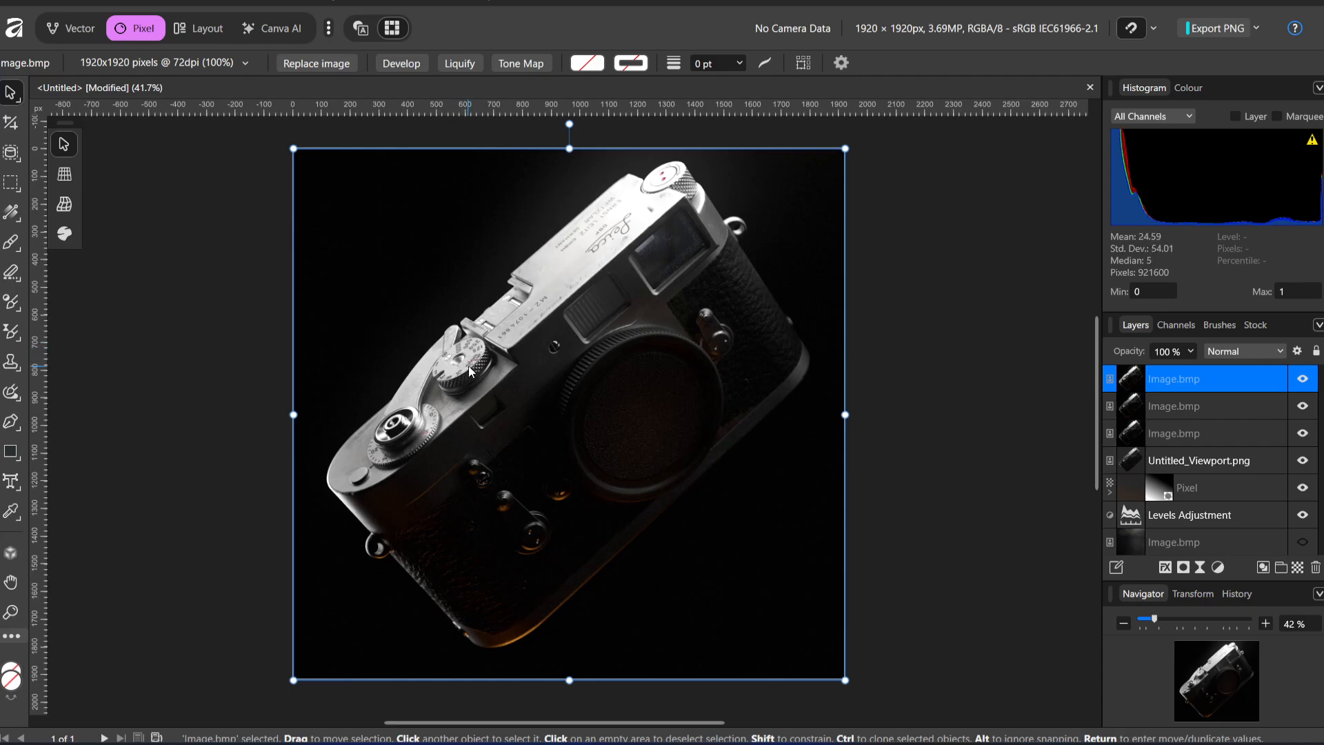
click(1304, 380)
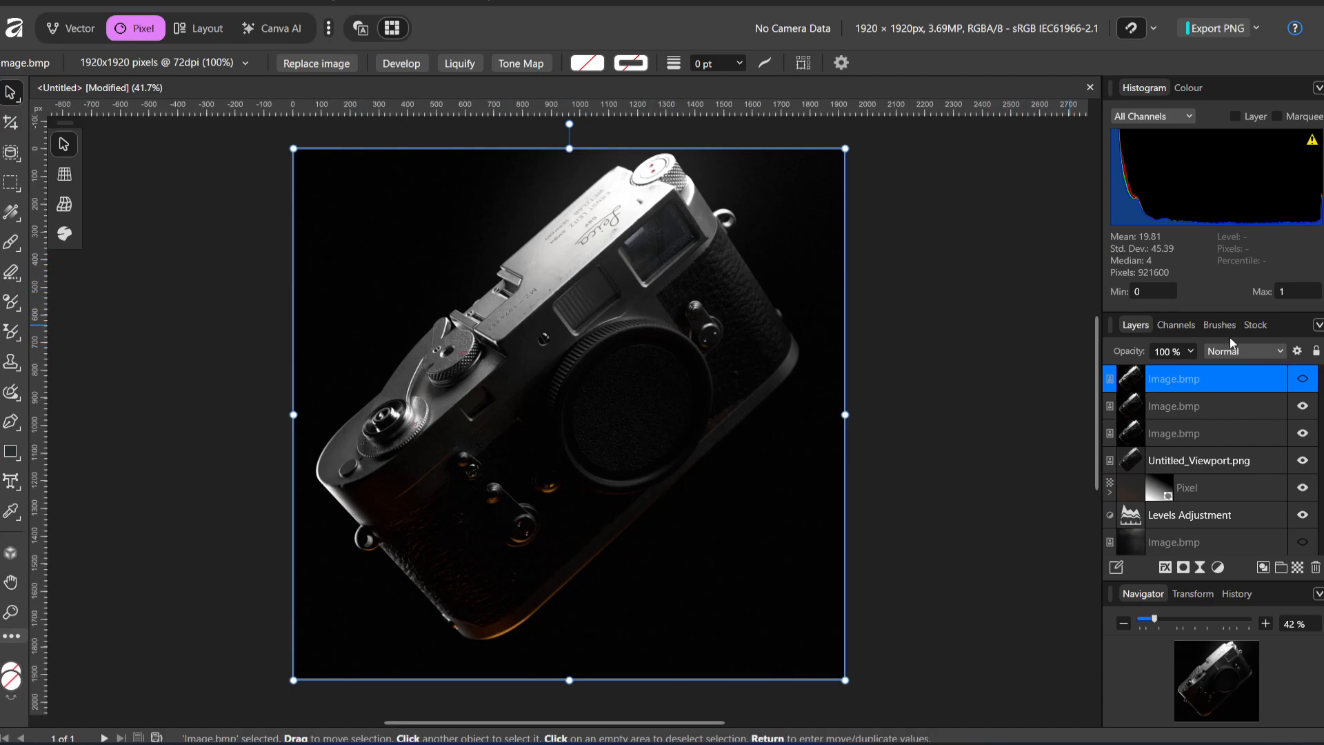
click(1307, 380)
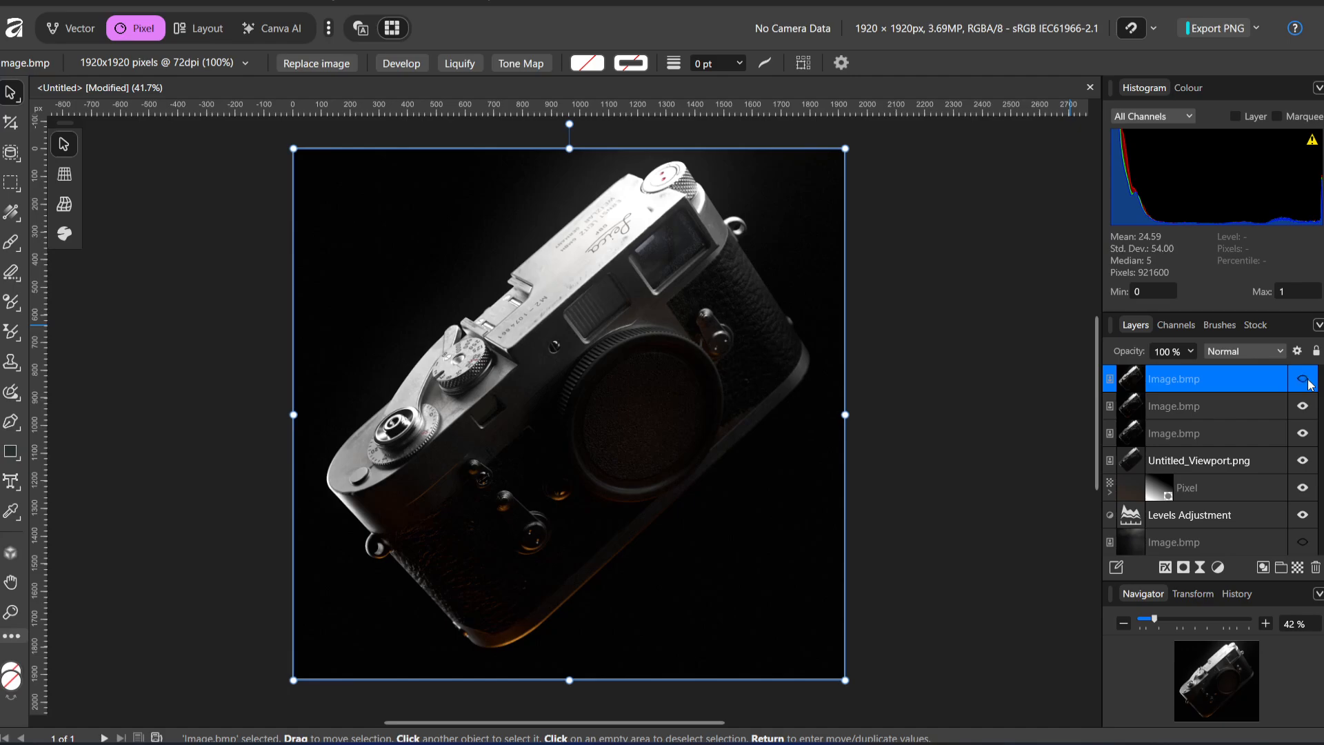
click(1307, 380)
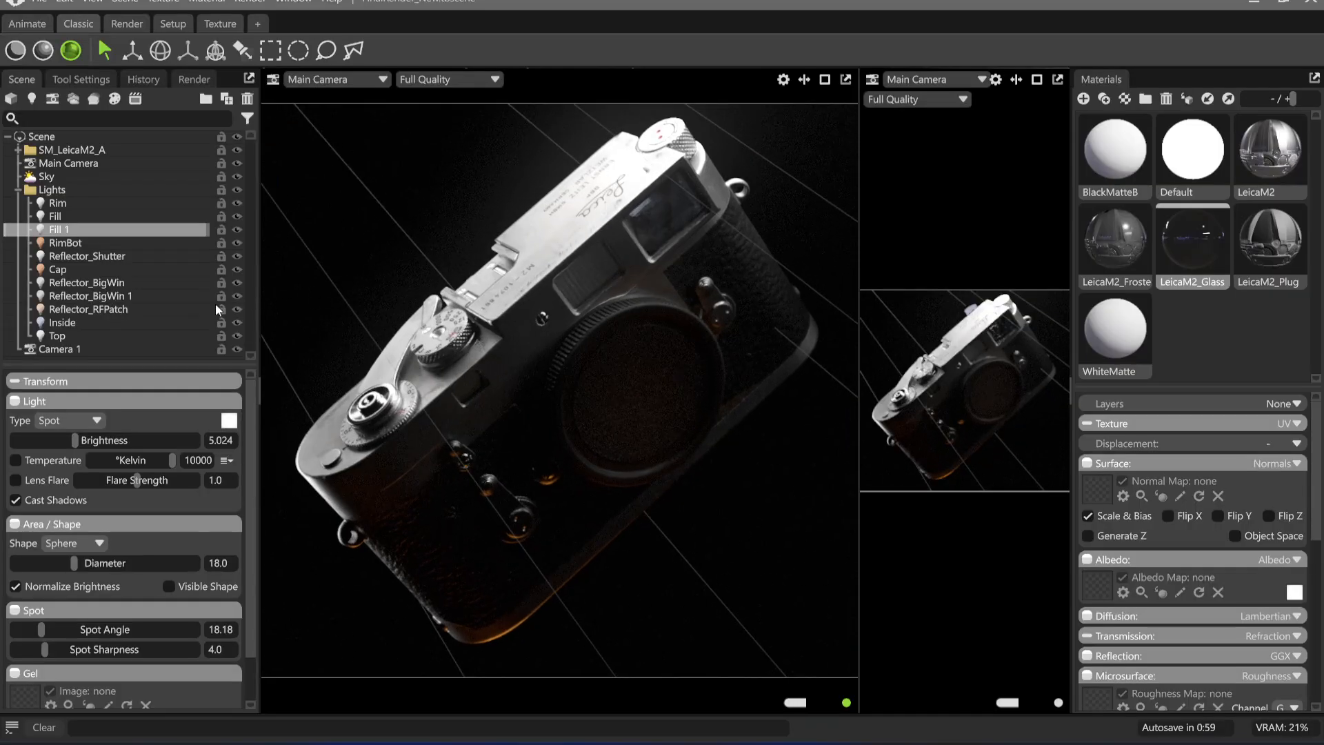
Switch to Toolbag, hide the Fill 1 light, and render the main camera viewport to the clipboard
click(235, 229)
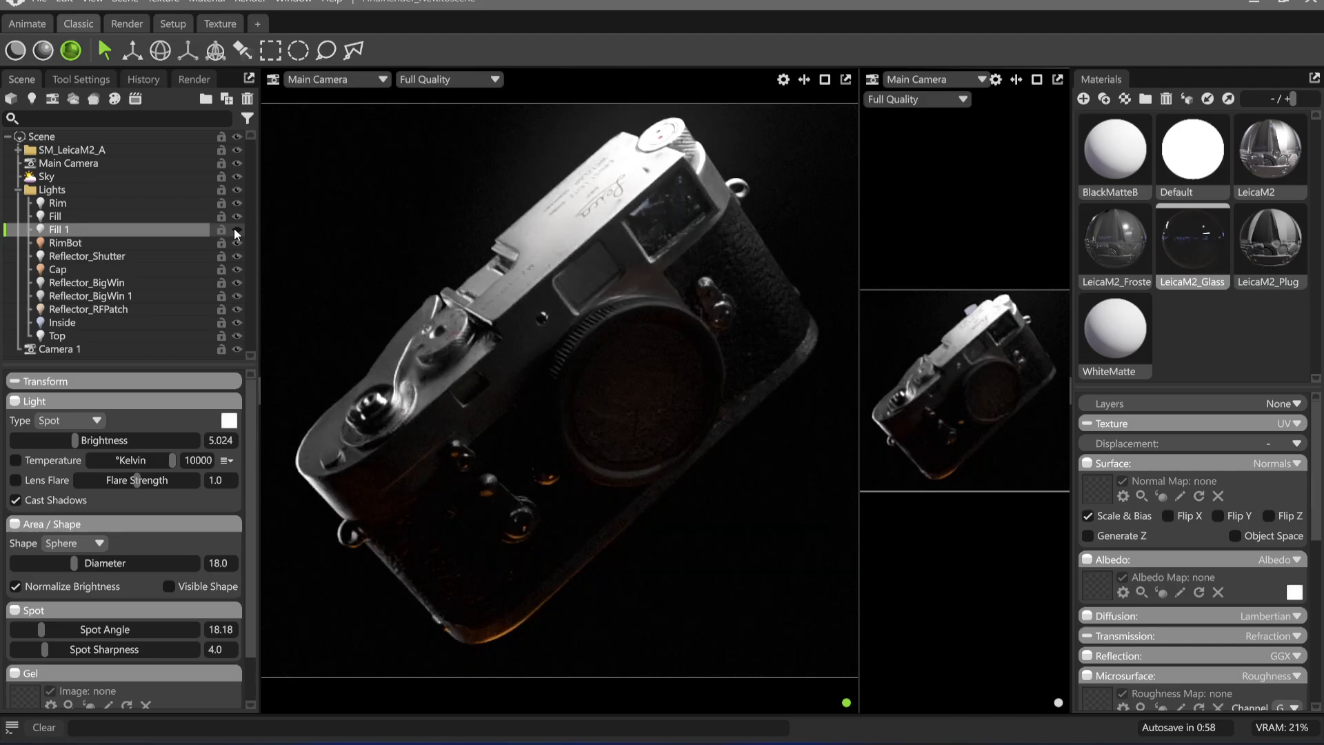
click(263, 2)
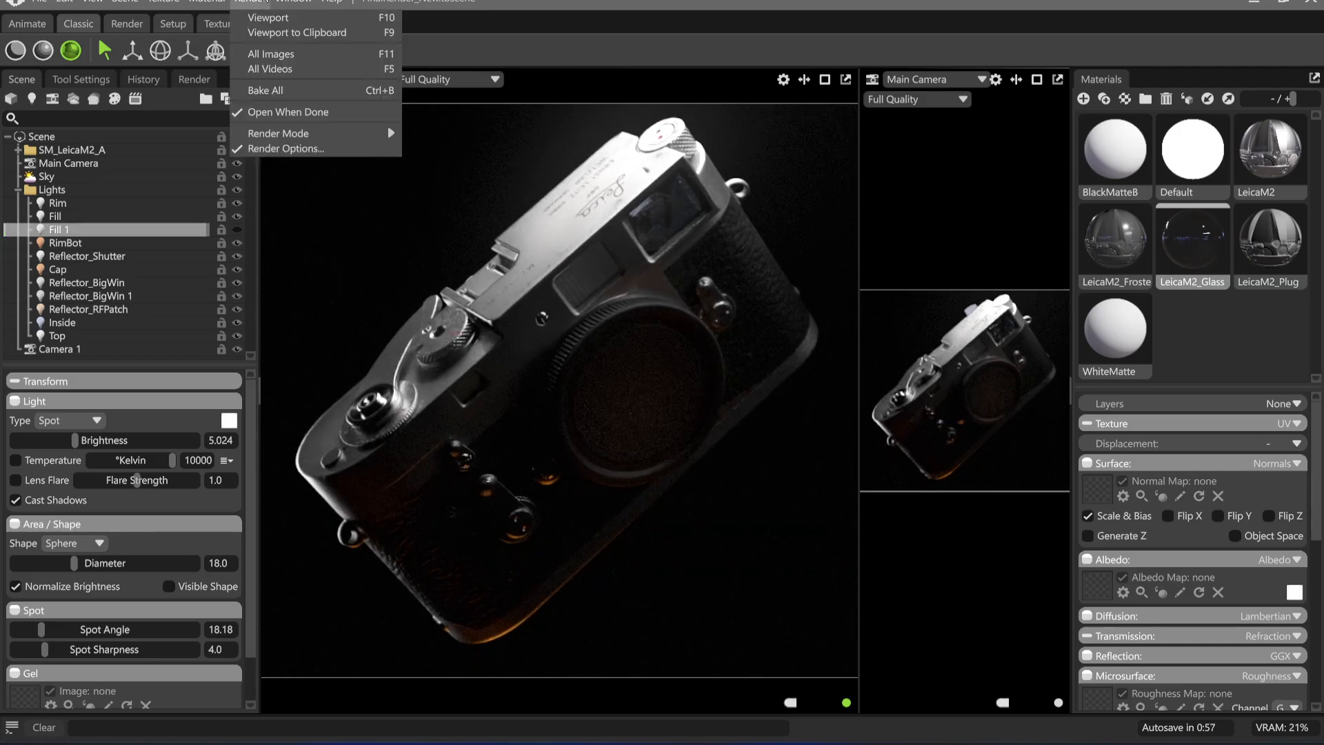
click(271, 34)
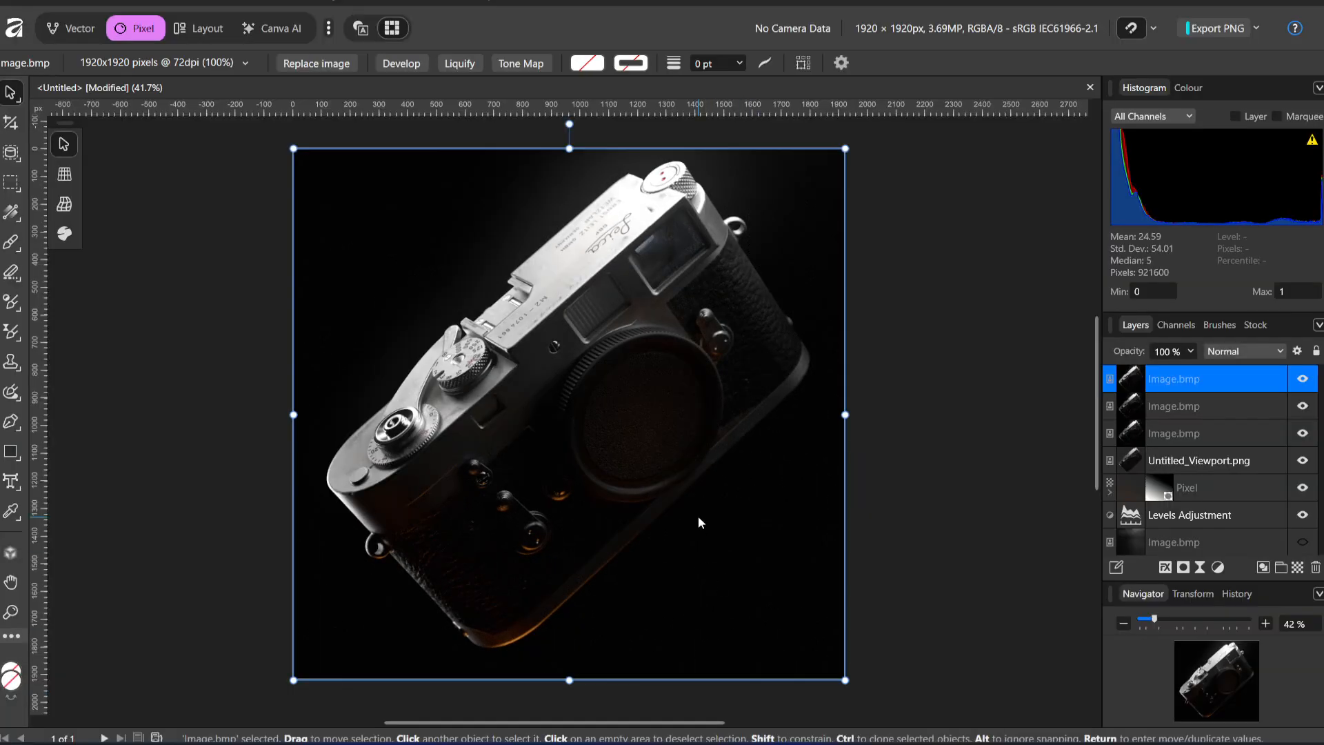
Switch to Affinity, paste the render without Fill 1 as the top layer aligned to the canvas, and compare it by toggling its visibility
key(ctrl+v)
drag(556, 399, 564, 404)
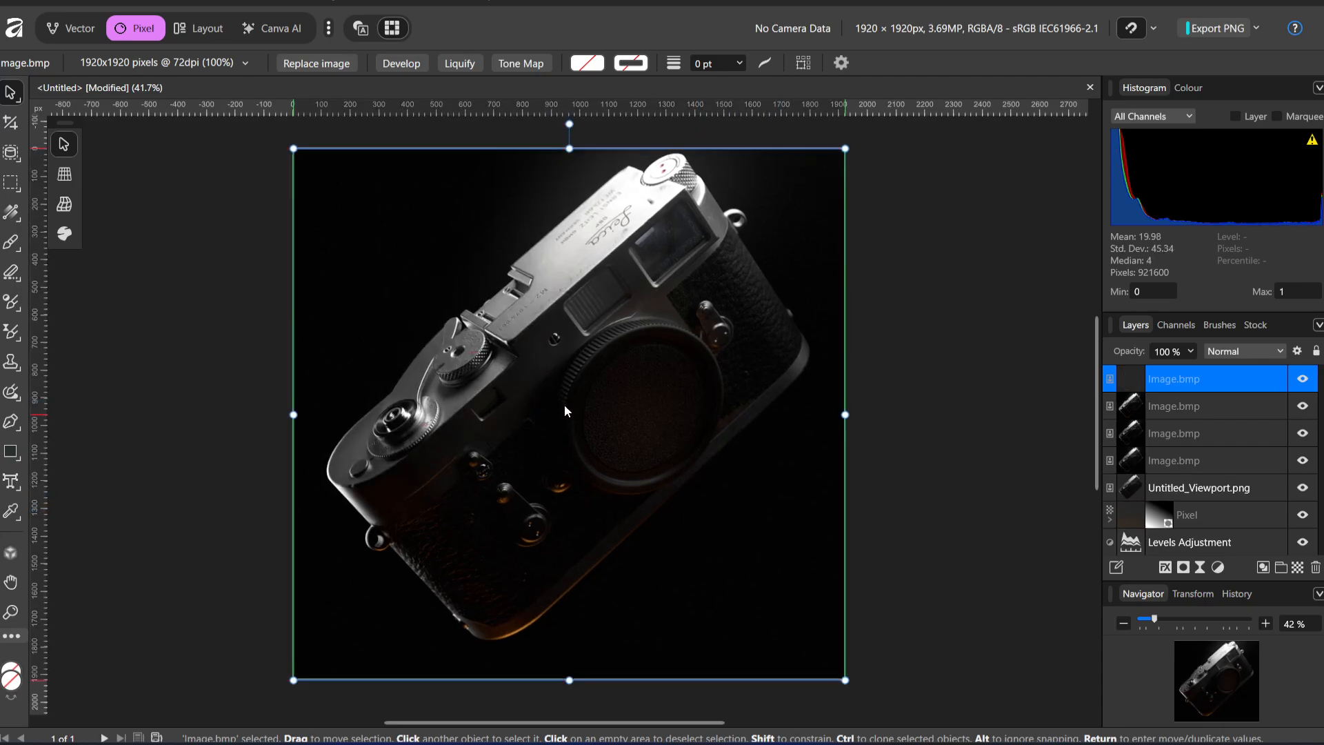
click(1304, 383)
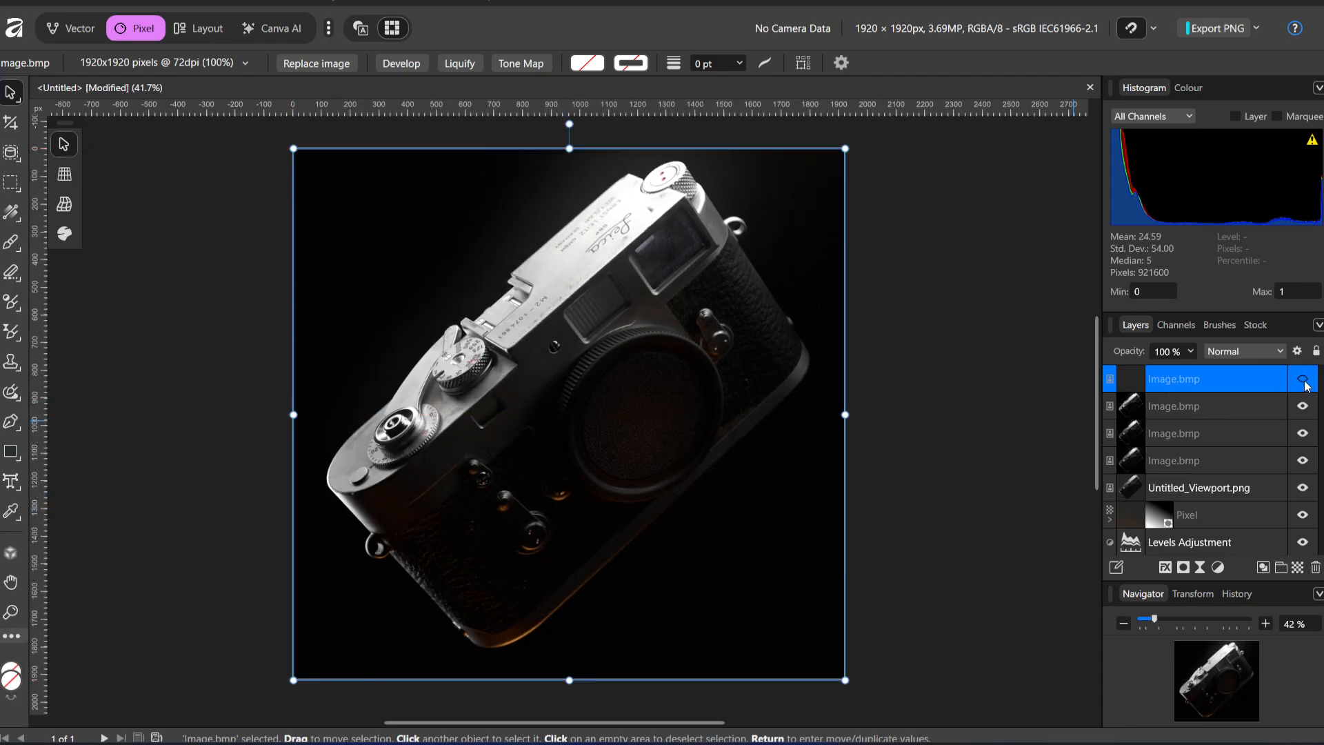
click(1304, 381)
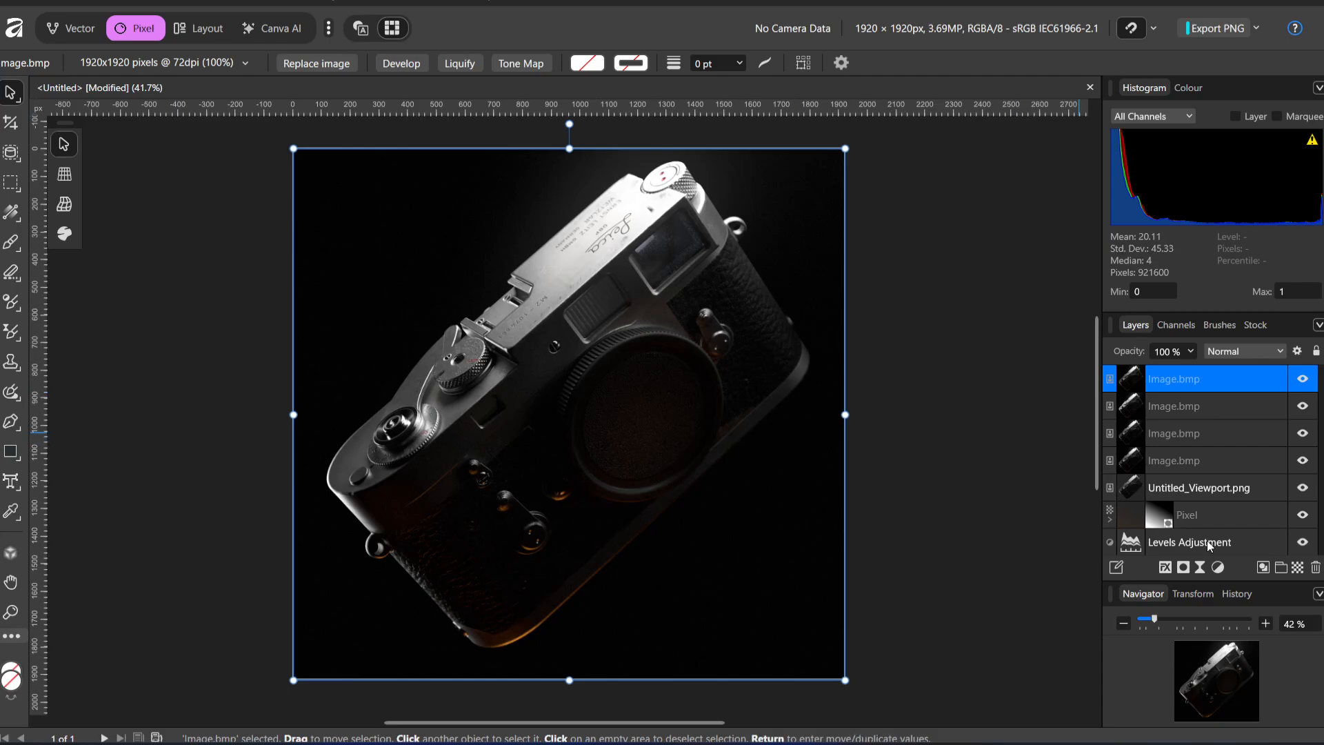
Add an inverted mask to the top render layer and set the paint brush to 464 px with 0% hardness
click(1184, 567)
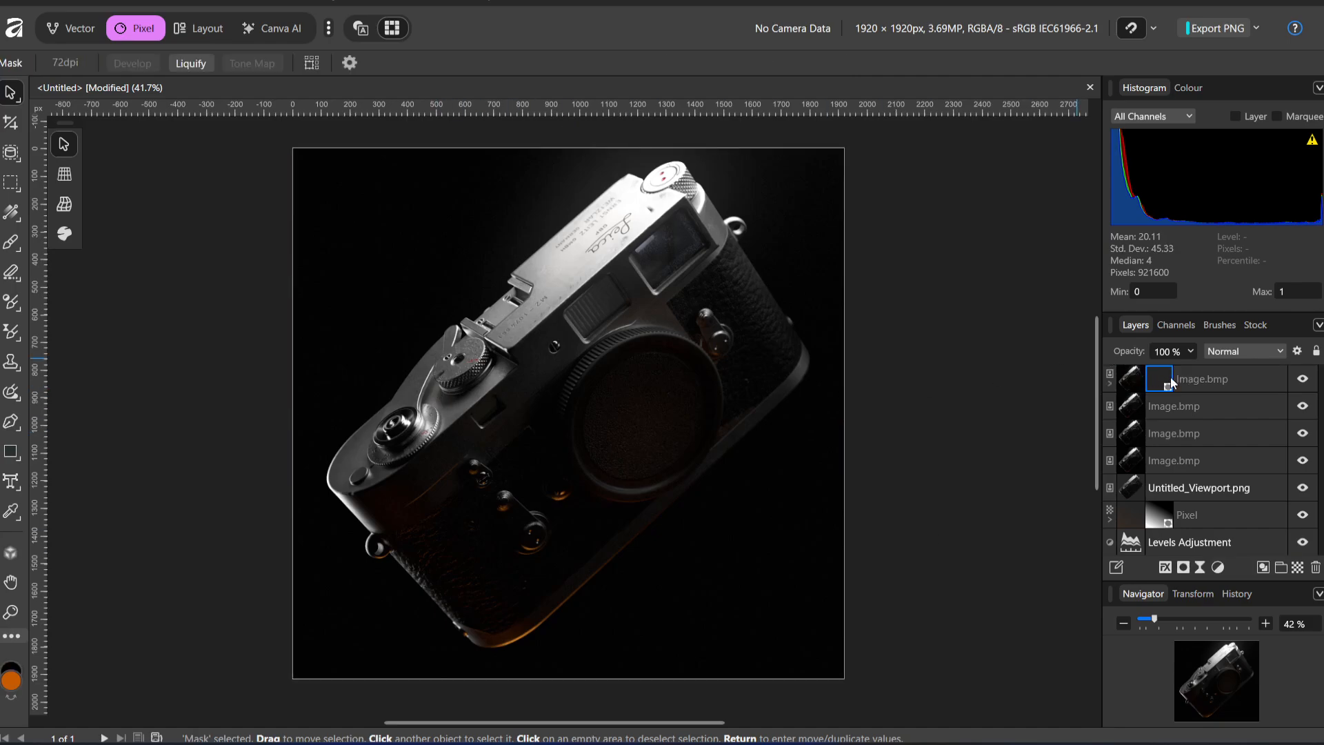
key(ctrl+i)
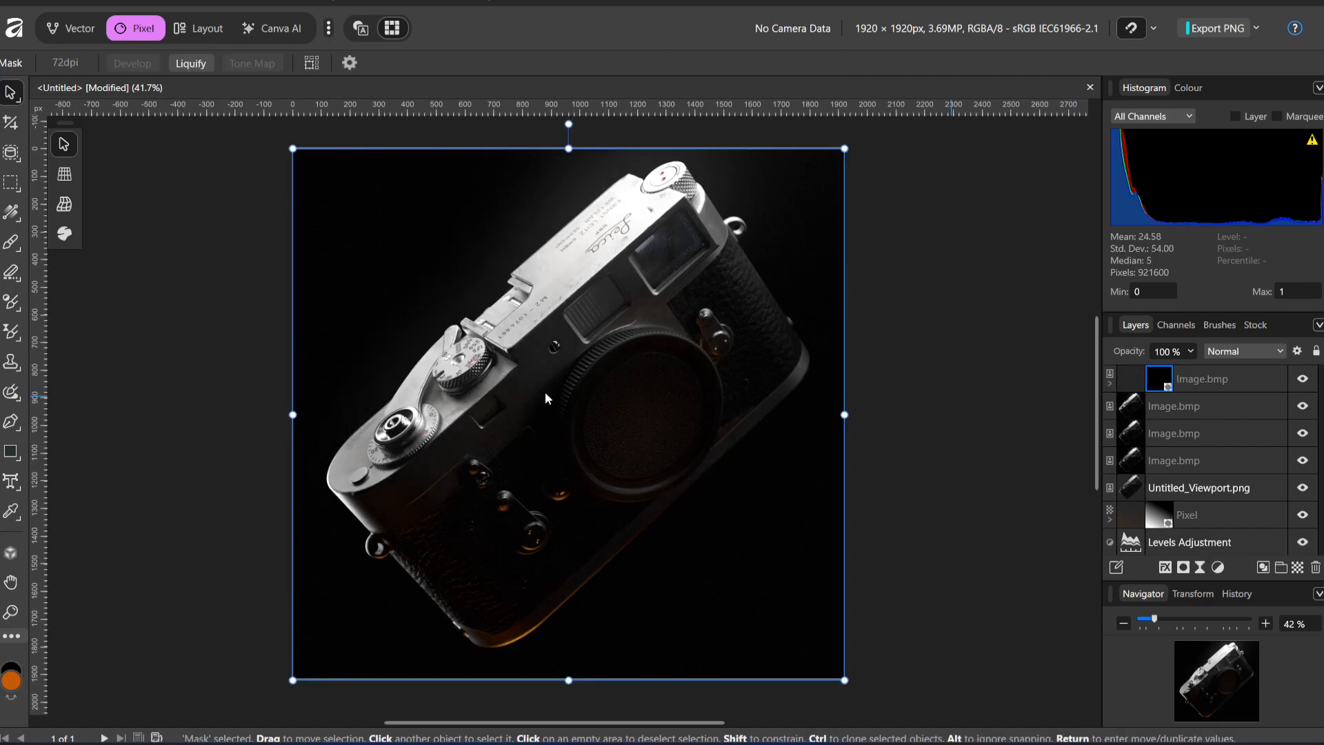
click(11, 242)
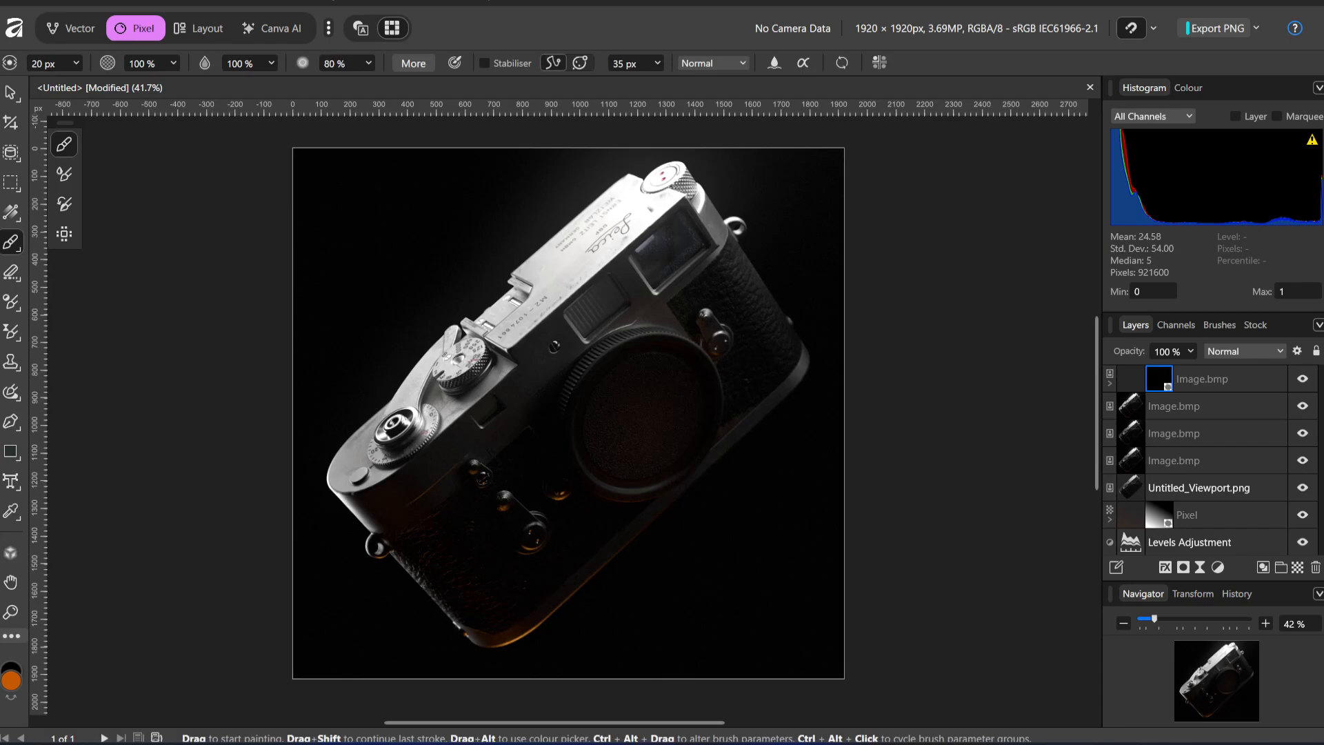
mouse_move(373, 372)
ctrl+alt+mouse_down()
mouse_move(361, 375)
mouse_move(392, 410)
ctrl+alt+mouse_up()
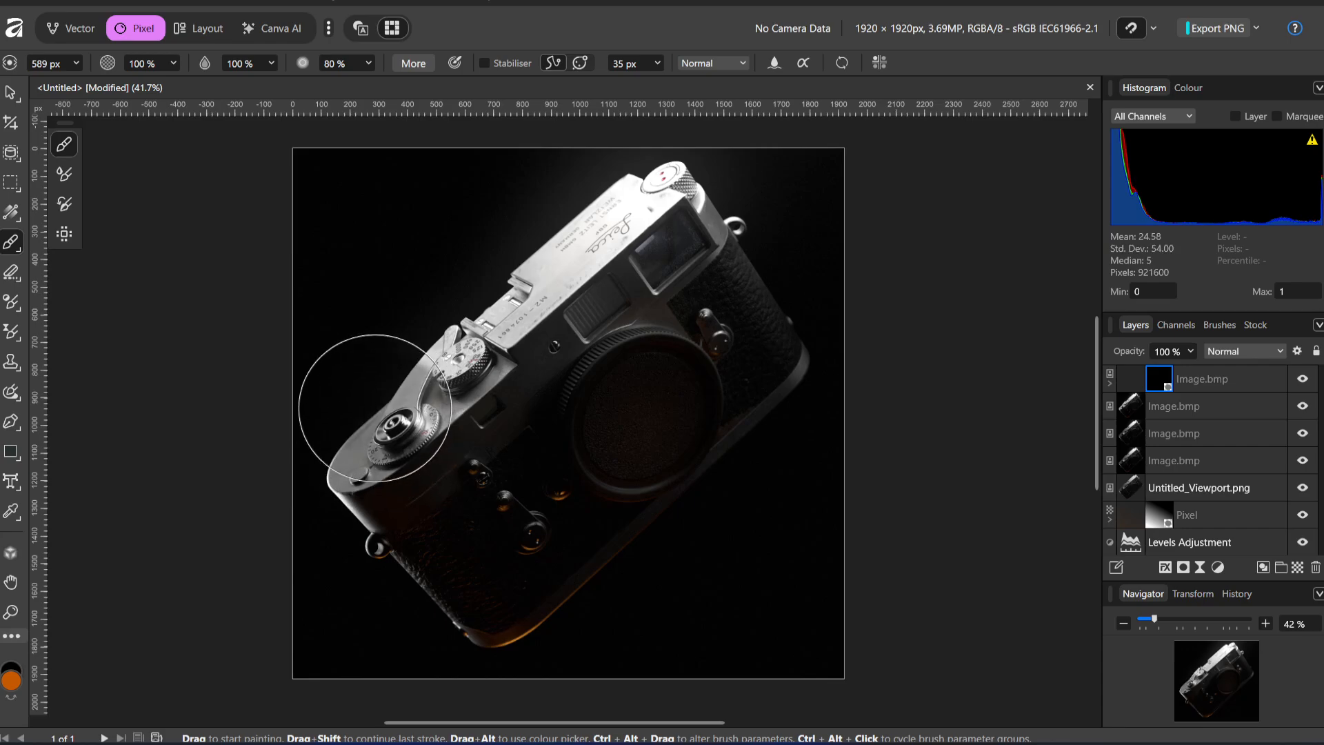
mouse_move(475, 352)
ctrl+alt+mouse_down()
mouse_move(475, 333)
mouse_move(474, 407)
mouse_move(447, 413)
ctrl+alt+mouse_up()
key(x)
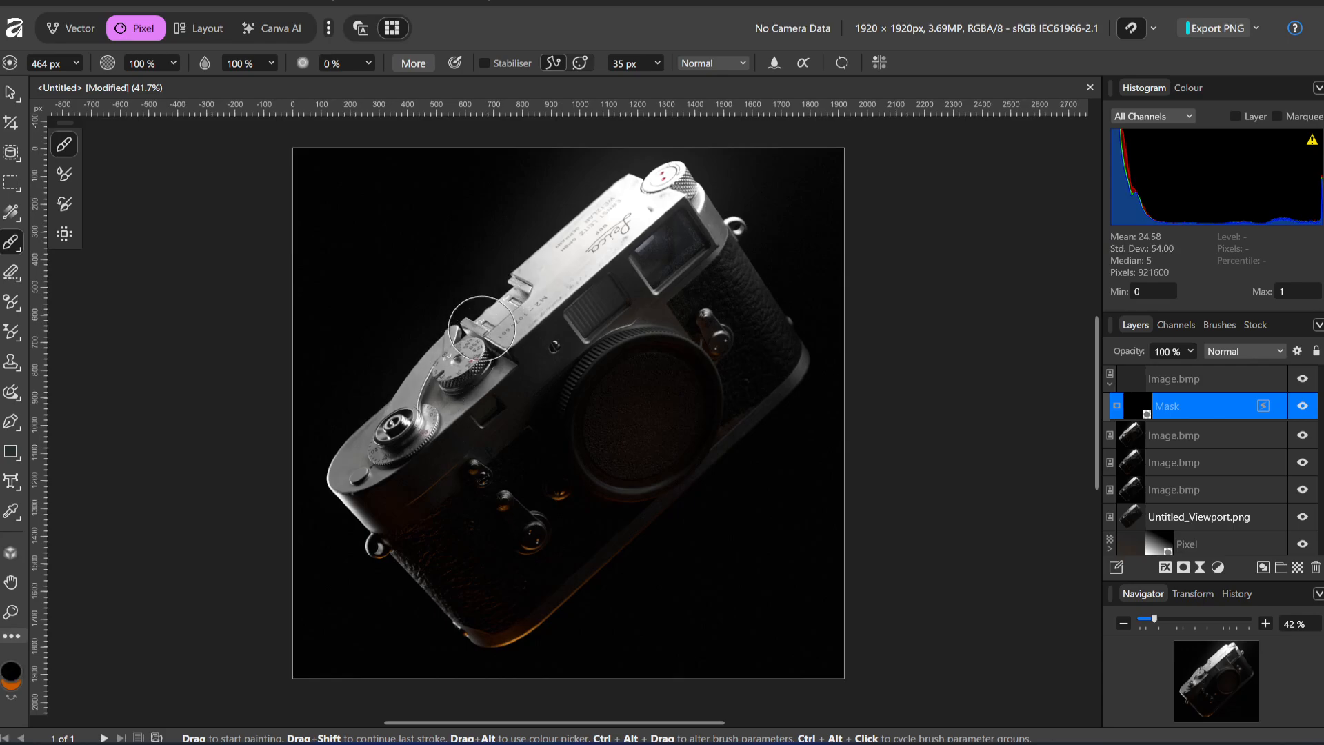
Paint on the mask around the camera's shutter speed dial with the soft brush
drag(482, 329, 457, 375)
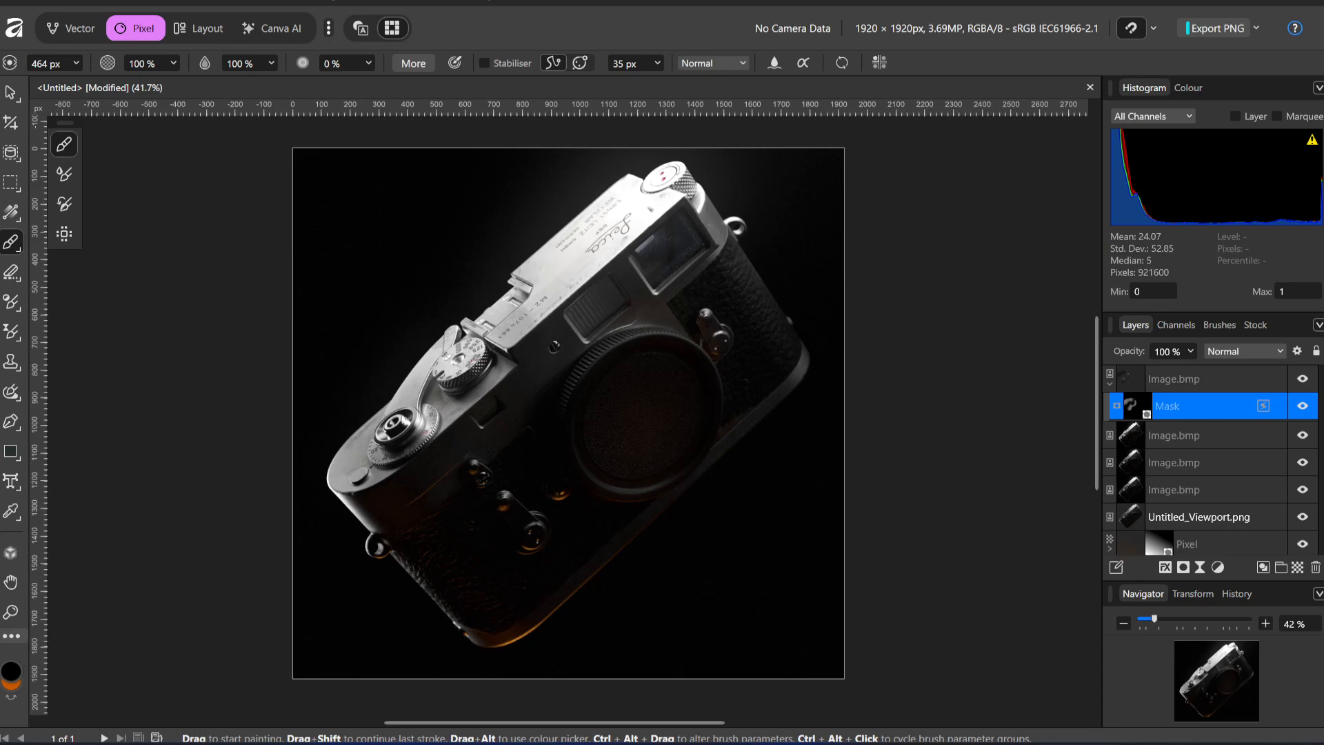
mouse_move(699, 743)
key(x)
key(x)
key(x)
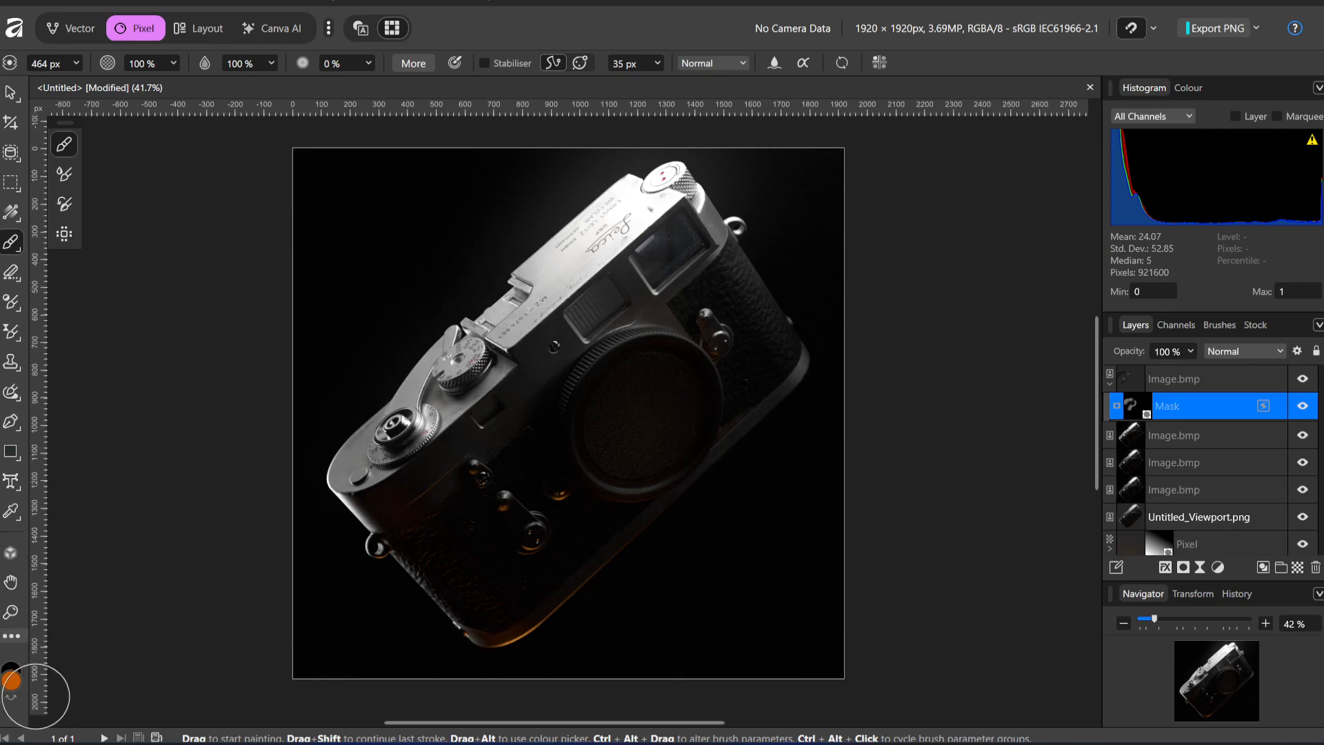
Set the brush colour to white (FFFFFF) and paint the mask over the shutter speed dial and adjoining top plate
double_click(11, 684)
drag(442, 290, 307, 160)
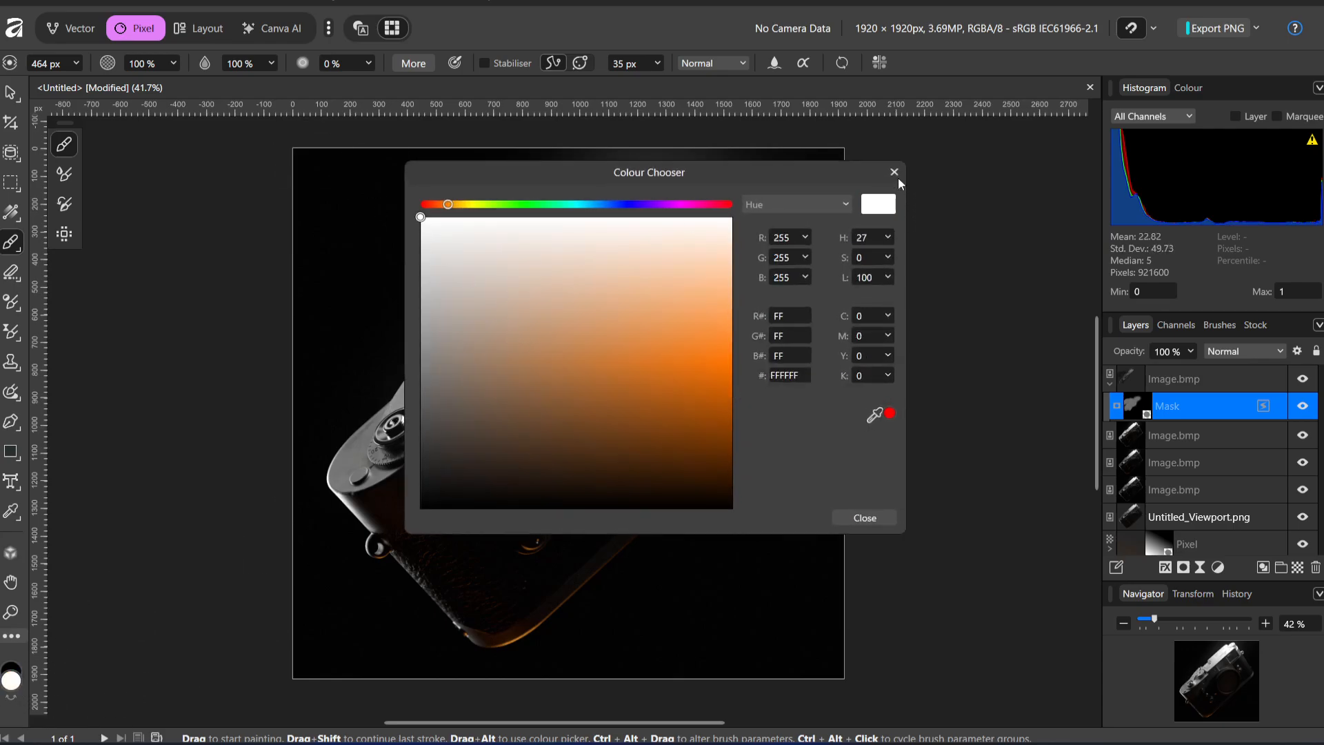
click(895, 177)
mouse_move(485, 348)
mouse_down()
mouse_move(454, 360)
mouse_move(609, 221)
mouse_move(555, 300)
mouse_up()
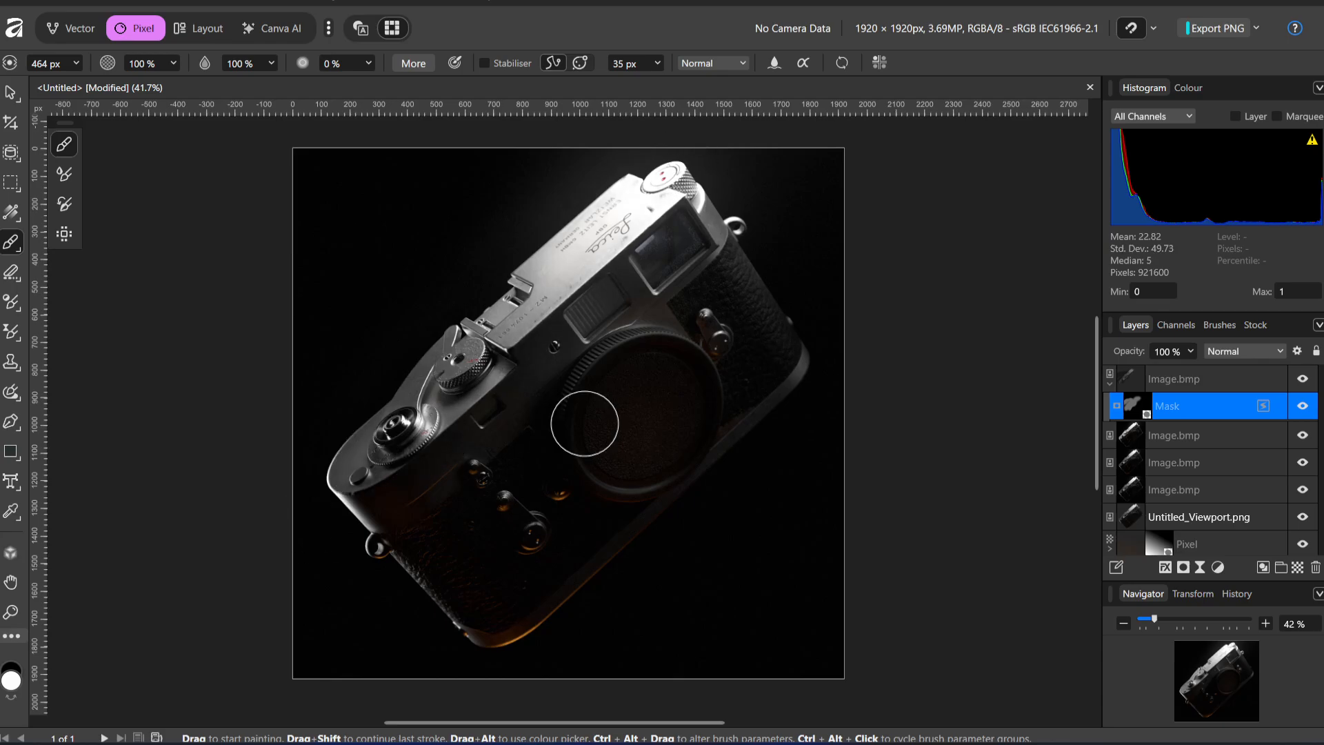
Enlarge the brush to 809 px, try it in black on the mask over the shutter dial, and undo the last strokes
key(x)
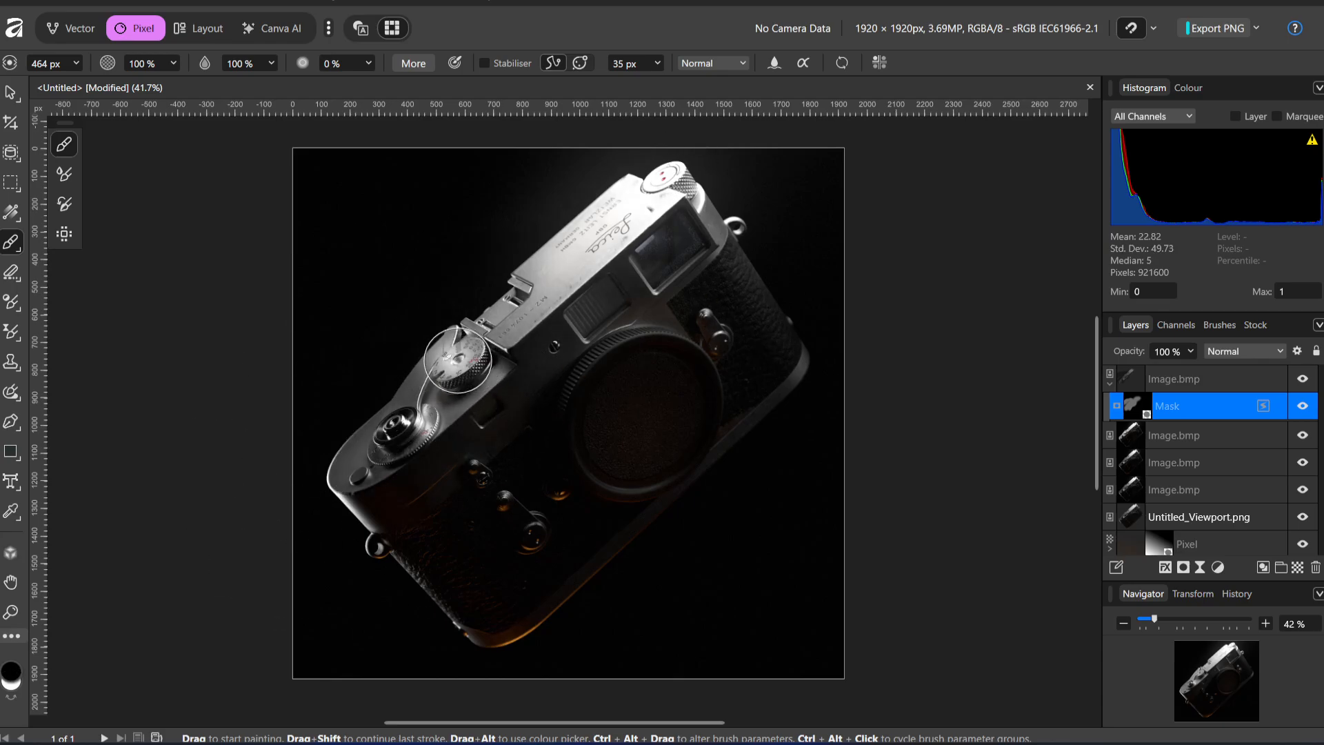
ctrl+drag(468, 348, 476, 353)
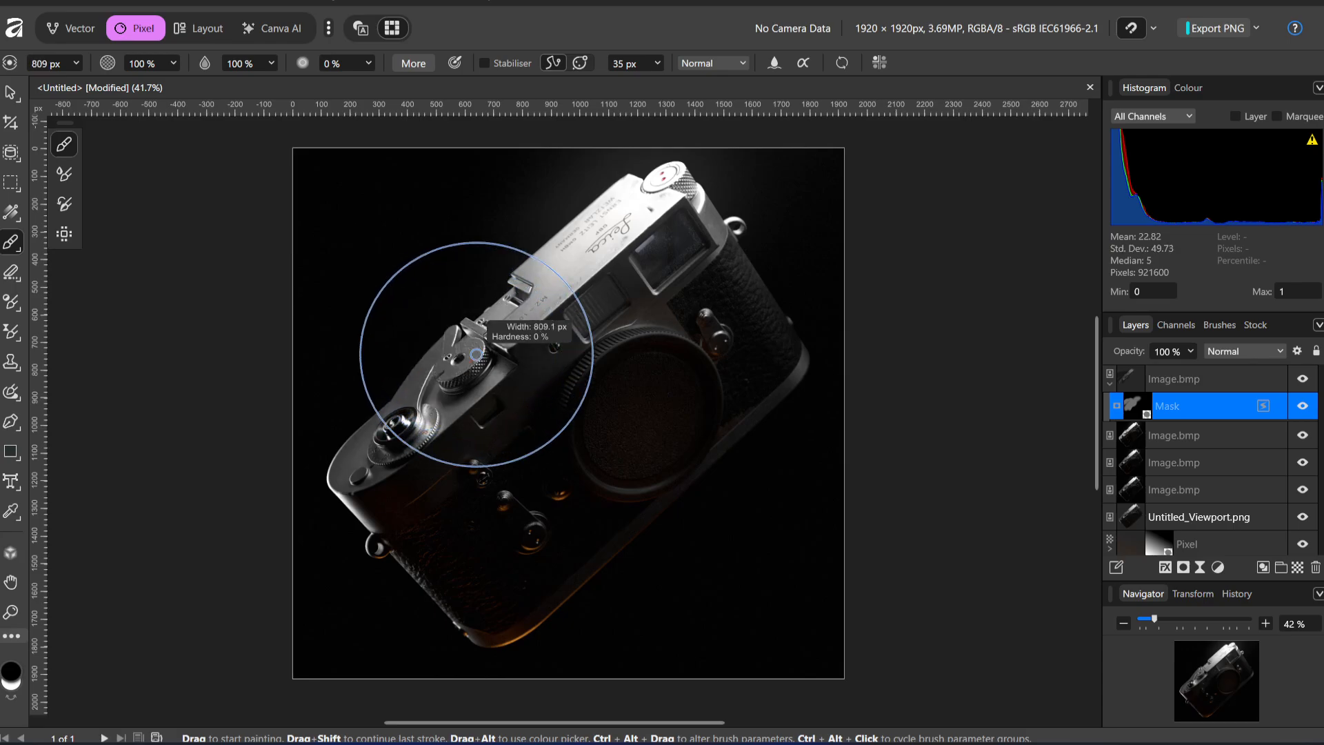
click(474, 374)
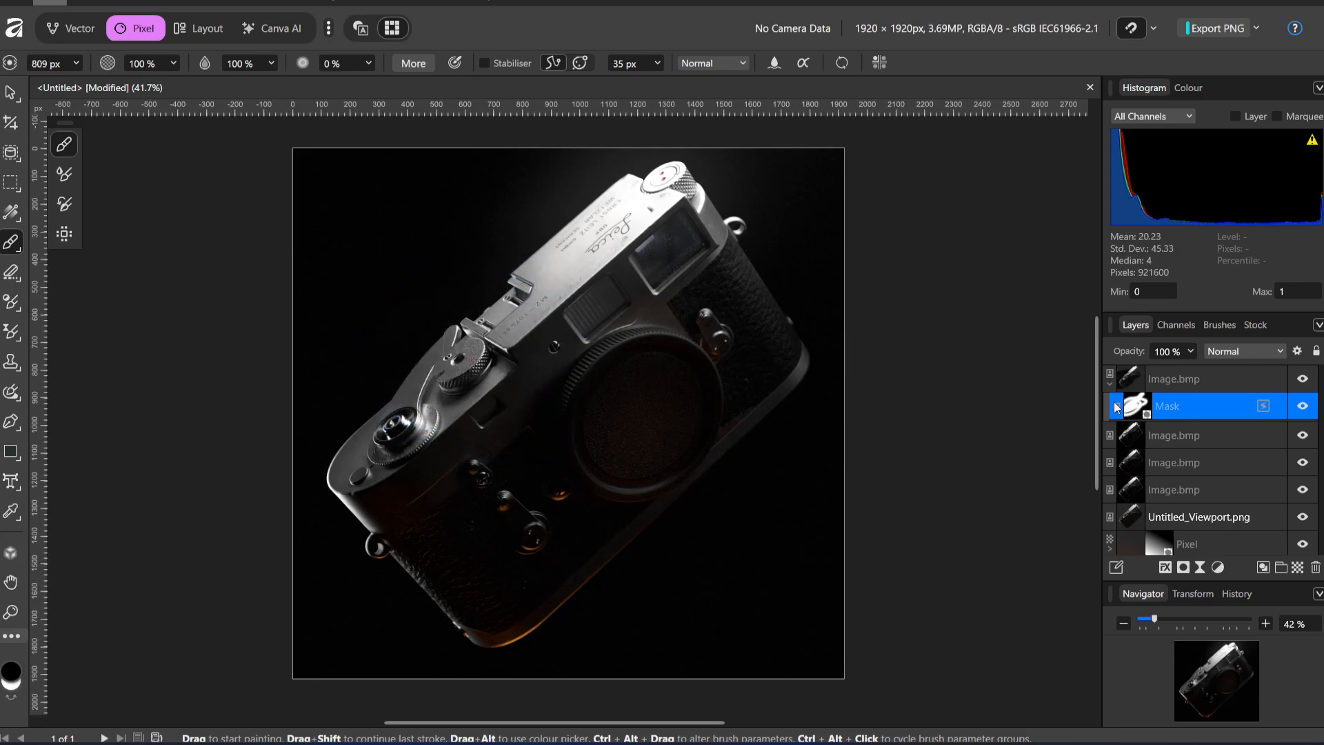
key(ctrl+z)
key(ctrl+z)
key(ctrl+z)
key(ctrl+z)
key(ctrl+z)
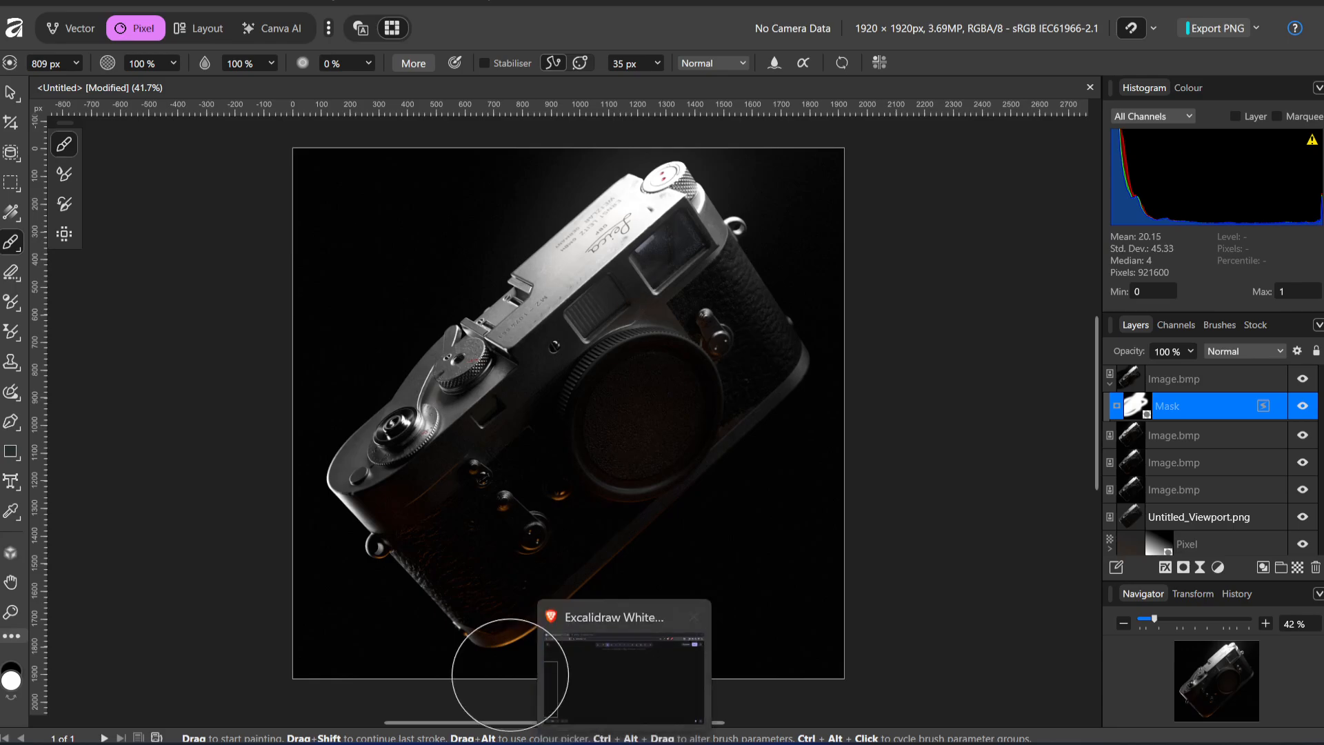
Refine the mask with alternating white and black strokes around the shutter dial and the camera's advance lever end
mouse_move(506, 368)
mouse_down()
mouse_move(482, 349)
mouse_move(538, 355)
mouse_move(494, 375)
mouse_move(586, 209)
mouse_move(537, 260)
mouse_move(469, 294)
mouse_move(449, 334)
mouse_move(432, 305)
mouse_move(309, 405)
mouse_up()
key(x)
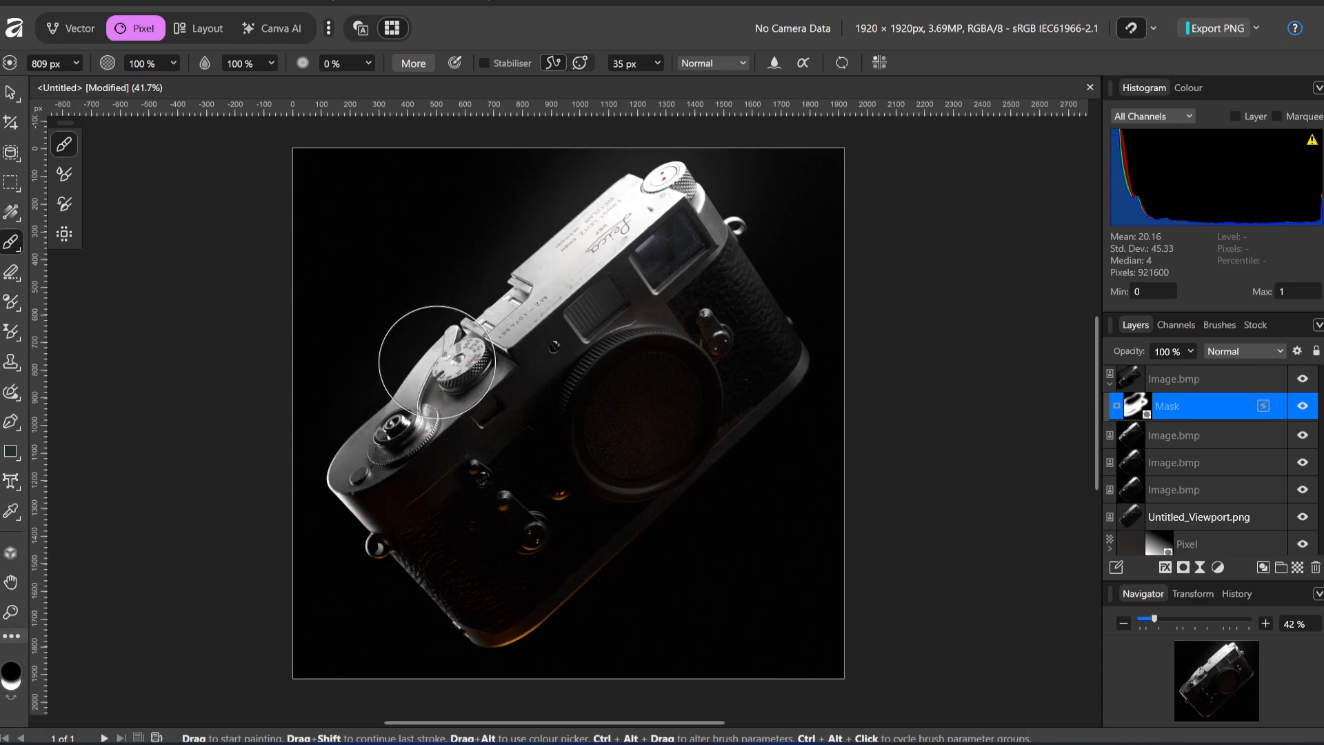
key(x)
mouse_move(473, 378)
mouse_down()
mouse_move(505, 384)
mouse_move(472, 383)
mouse_move(457, 340)
mouse_move(504, 405)
mouse_move(399, 408)
mouse_move(399, 429)
mouse_move(387, 425)
mouse_move(420, 460)
mouse_up()
key(x)
key(x)
mouse_move(420, 461)
mouse_down()
mouse_move(411, 478)
mouse_move(439, 459)
mouse_up()
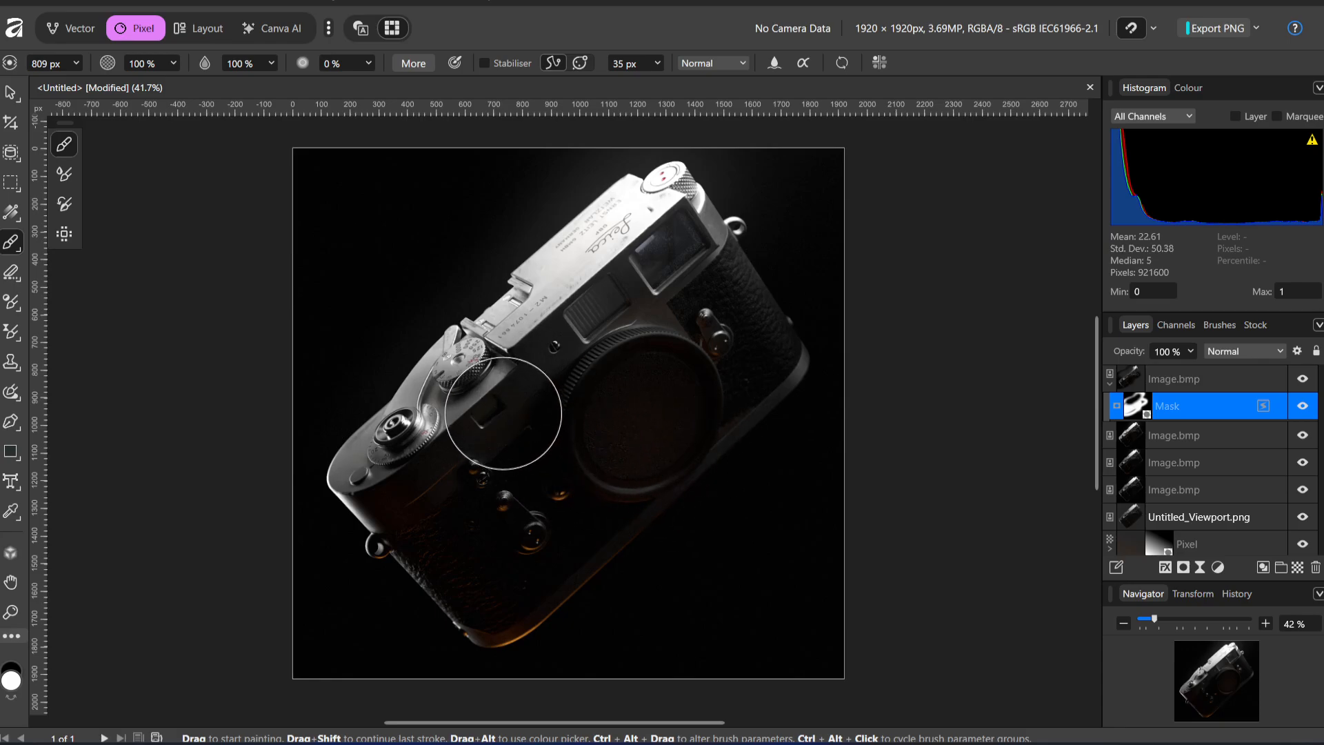
mouse_move(502, 423)
mouse_down()
mouse_move(473, 414)
mouse_move(437, 345)
mouse_move(467, 349)
mouse_move(386, 382)
mouse_up()
key(x)
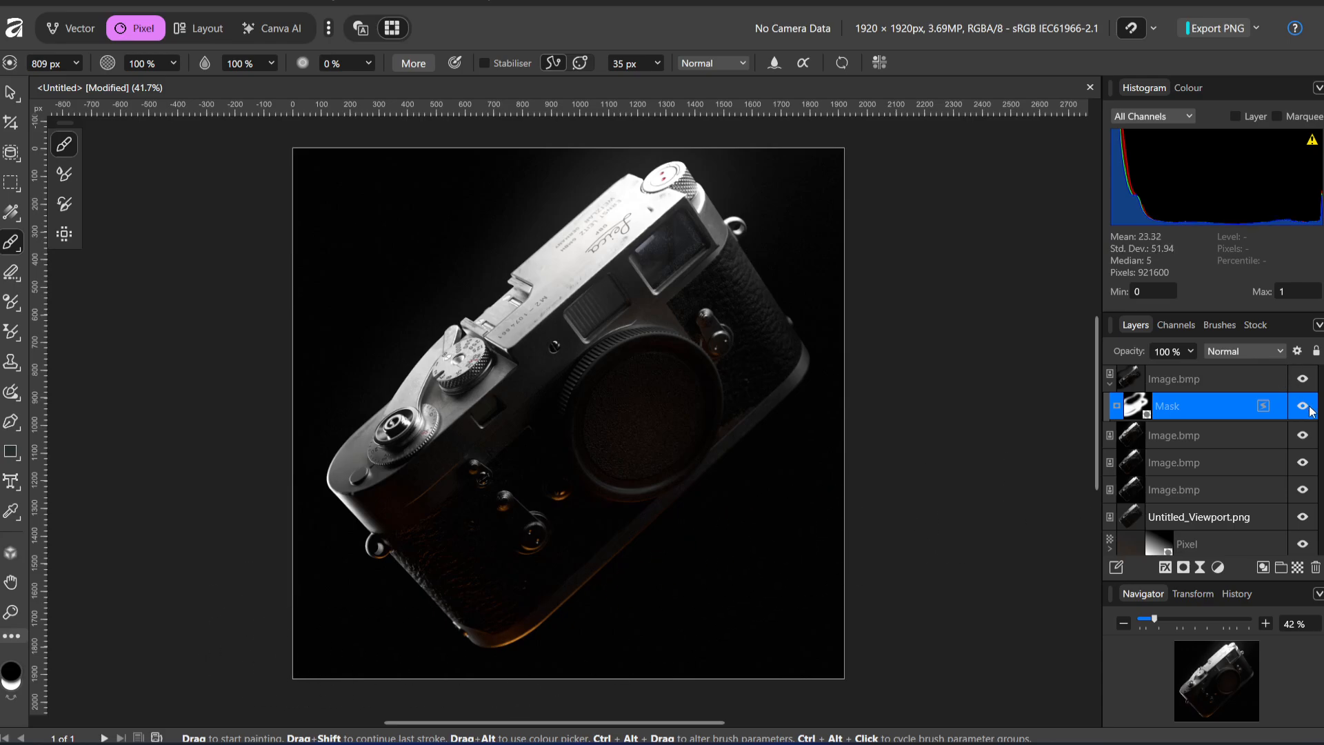
Toggle the masked render layer's visibility to compare the blended fill lighting with the layers beneath
click(1303, 380)
click(1303, 380)
click(1304, 380)
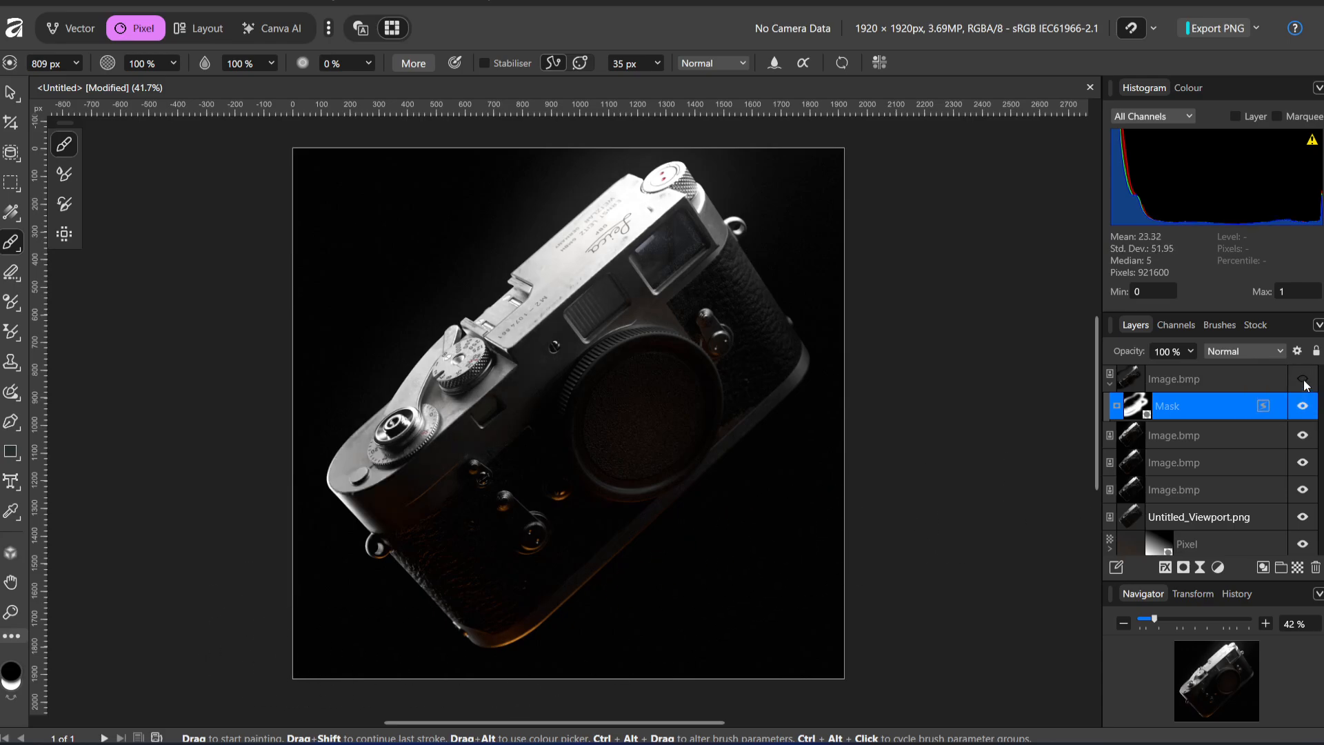
click(1304, 380)
click(1304, 380)
click(1303, 379)
key(x)
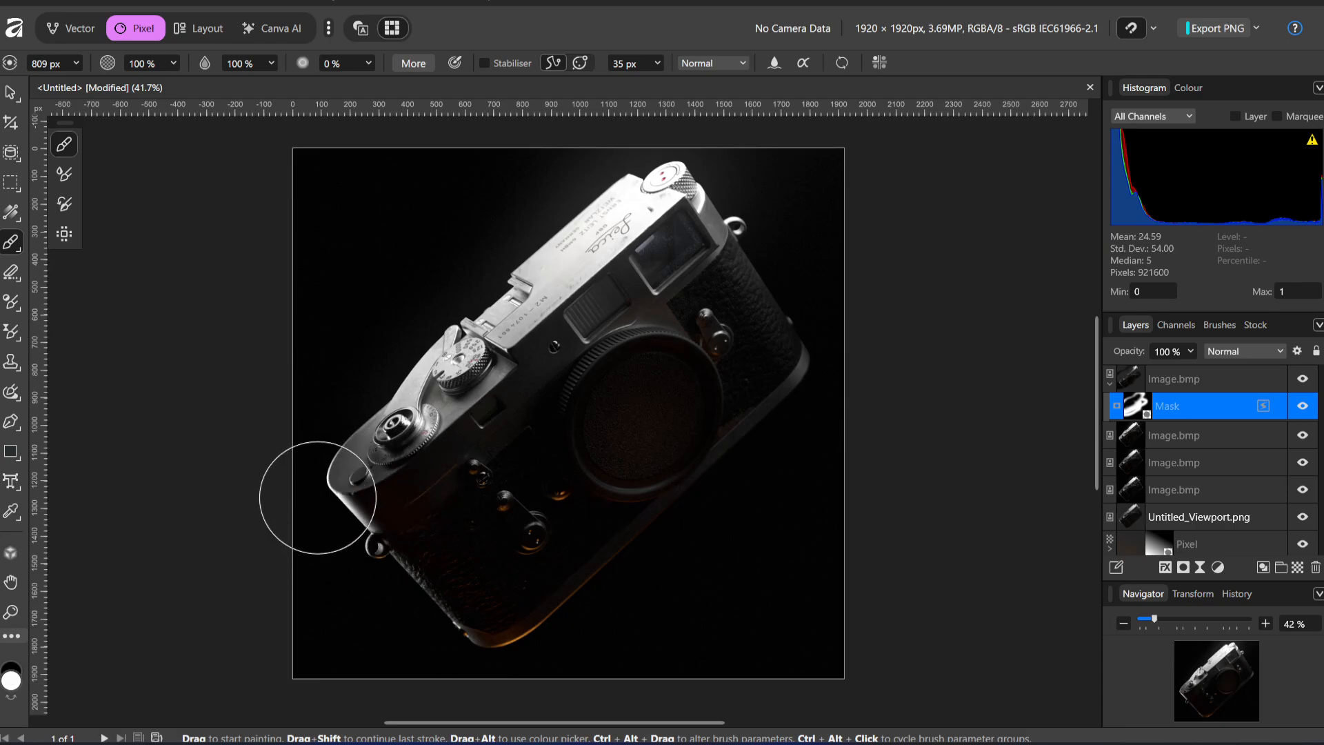
Paint black on the mask from the shutter button to the viewfinder window, and restore white around the shutter speed dial with the 809 px brush
key(x)
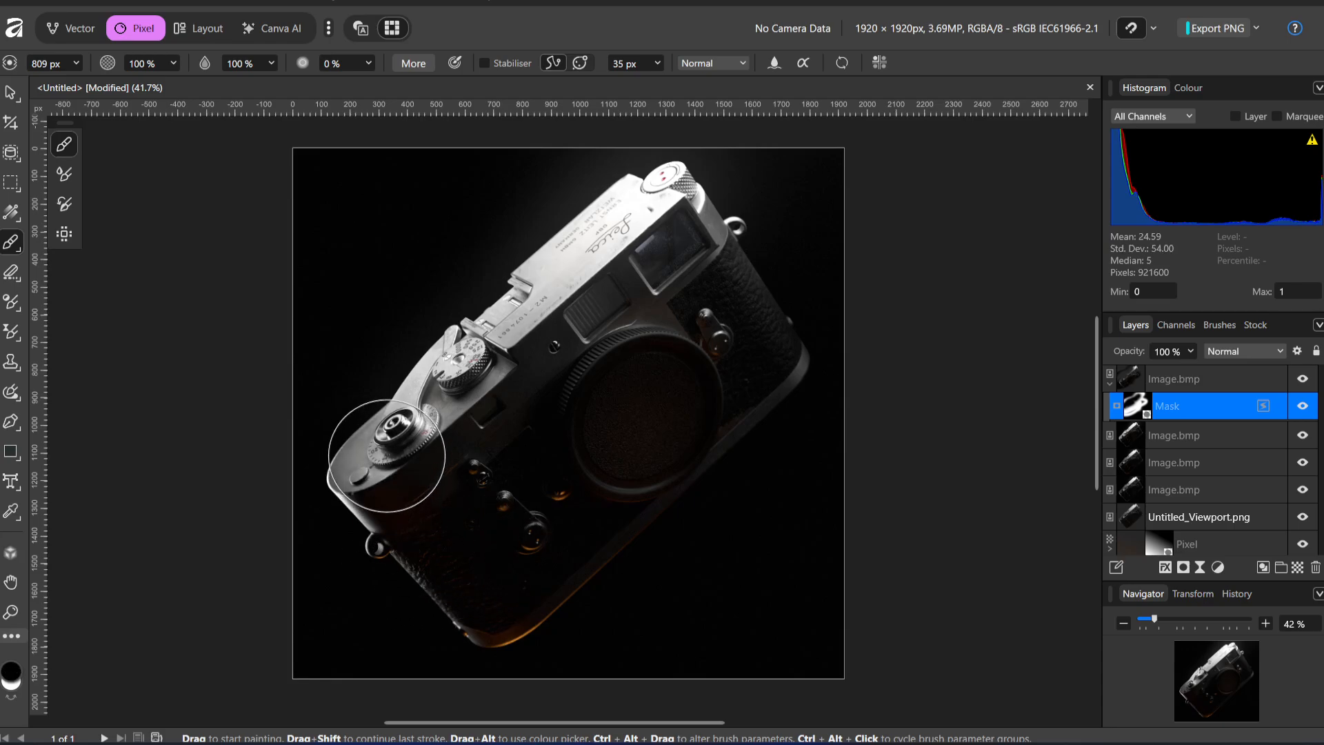
mouse_move(387, 455)
mouse_down()
mouse_move(349, 470)
mouse_move(641, 211)
mouse_up()
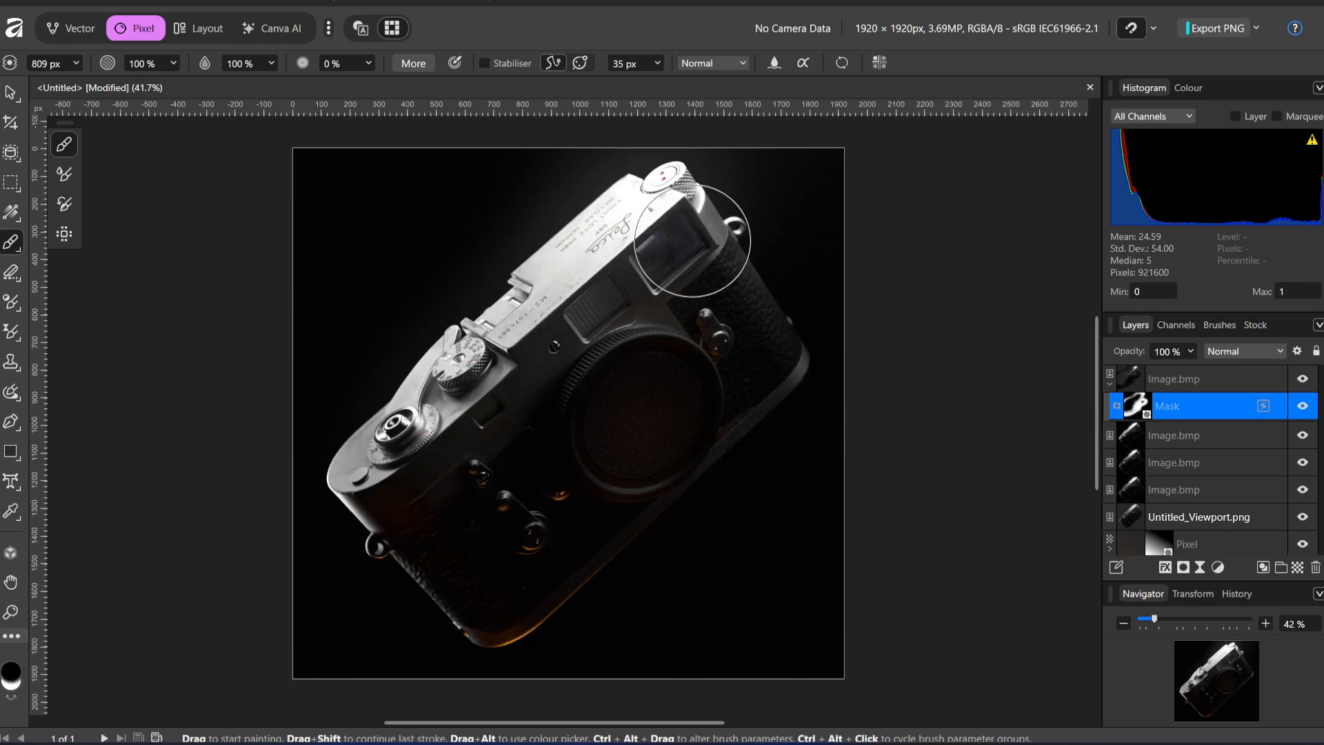
key(x)
mouse_move(462, 444)
mouse_down()
mouse_move(389, 461)
mouse_move(378, 482)
mouse_move(496, 424)
mouse_up()
Toggle the mask and its Image.bmp layer on and off to compare the blended lighting with the layers beneath
click(1303, 406)
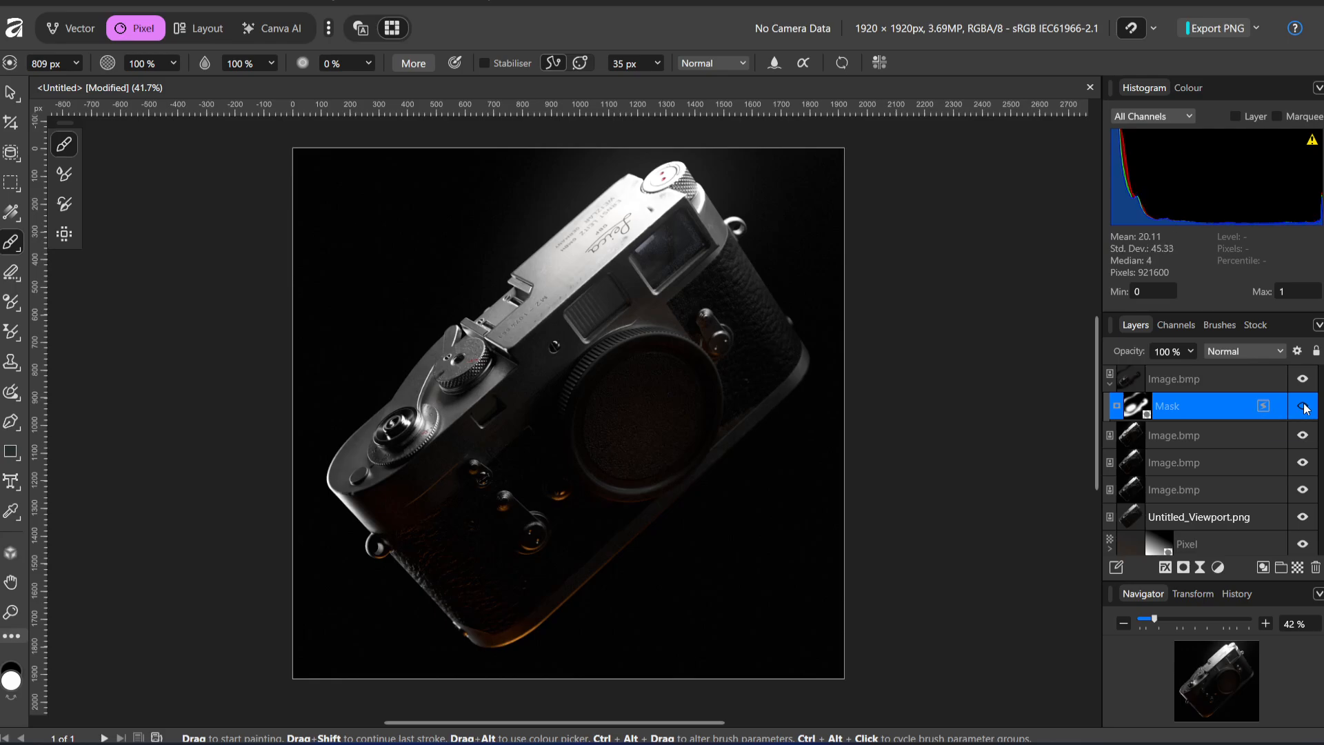
click(1303, 405)
click(1309, 388)
click(1309, 388)
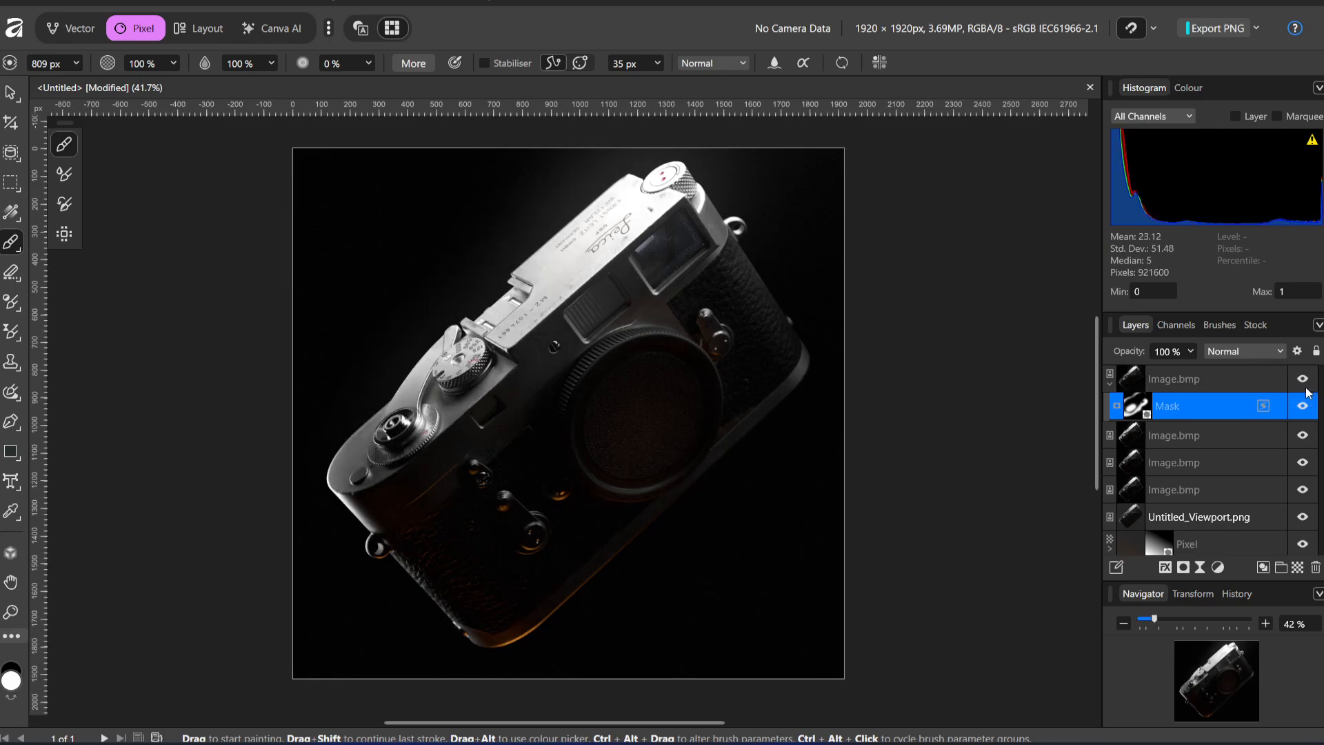
click(1306, 388)
click(1306, 389)
click(1306, 388)
click(1306, 388)
click(1306, 389)
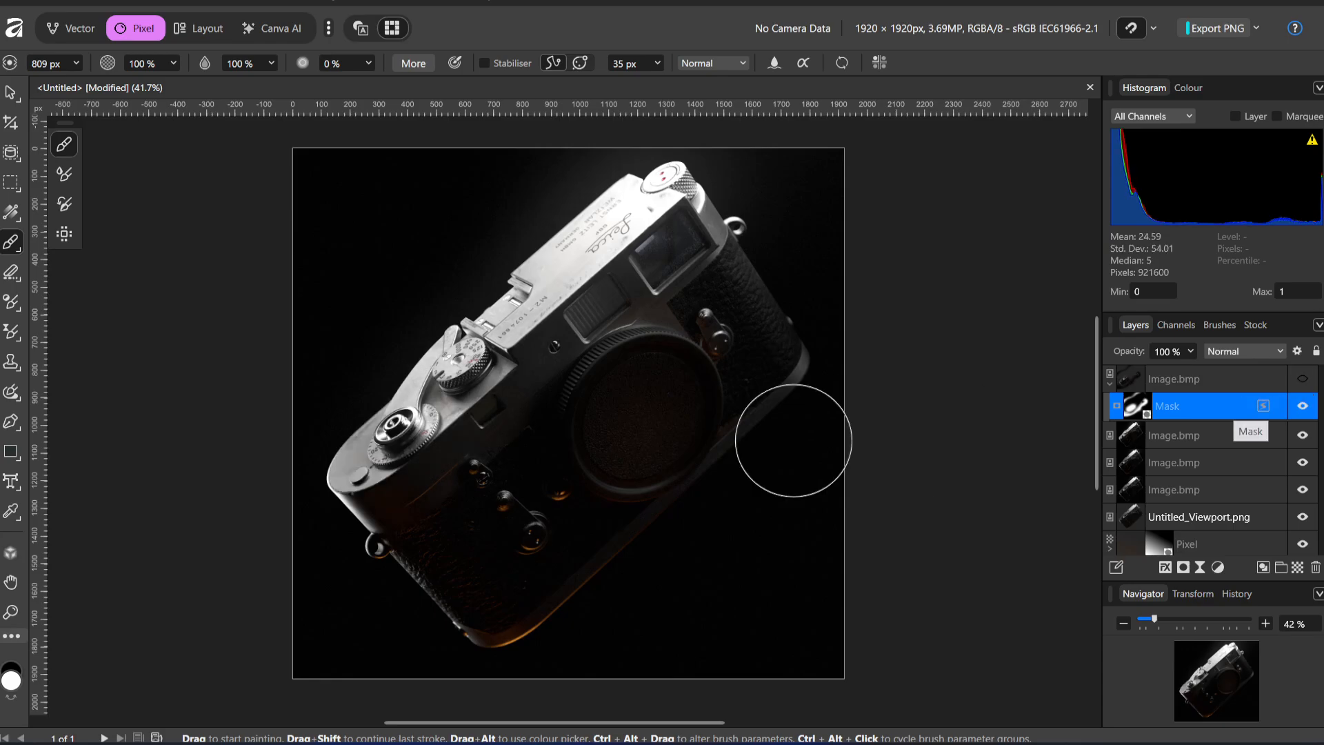
click(1306, 389)
Rework the mask to black with a soft white spot near the shutter speed dial, using brush sizes of 1387 px and 854 px
mouse_move(446, 428)
mouse_down()
mouse_move(458, 423)
mouse_move(337, 523)
mouse_move(326, 414)
mouse_up()
ctrl+alt+drag(549, 286, 494, 296)
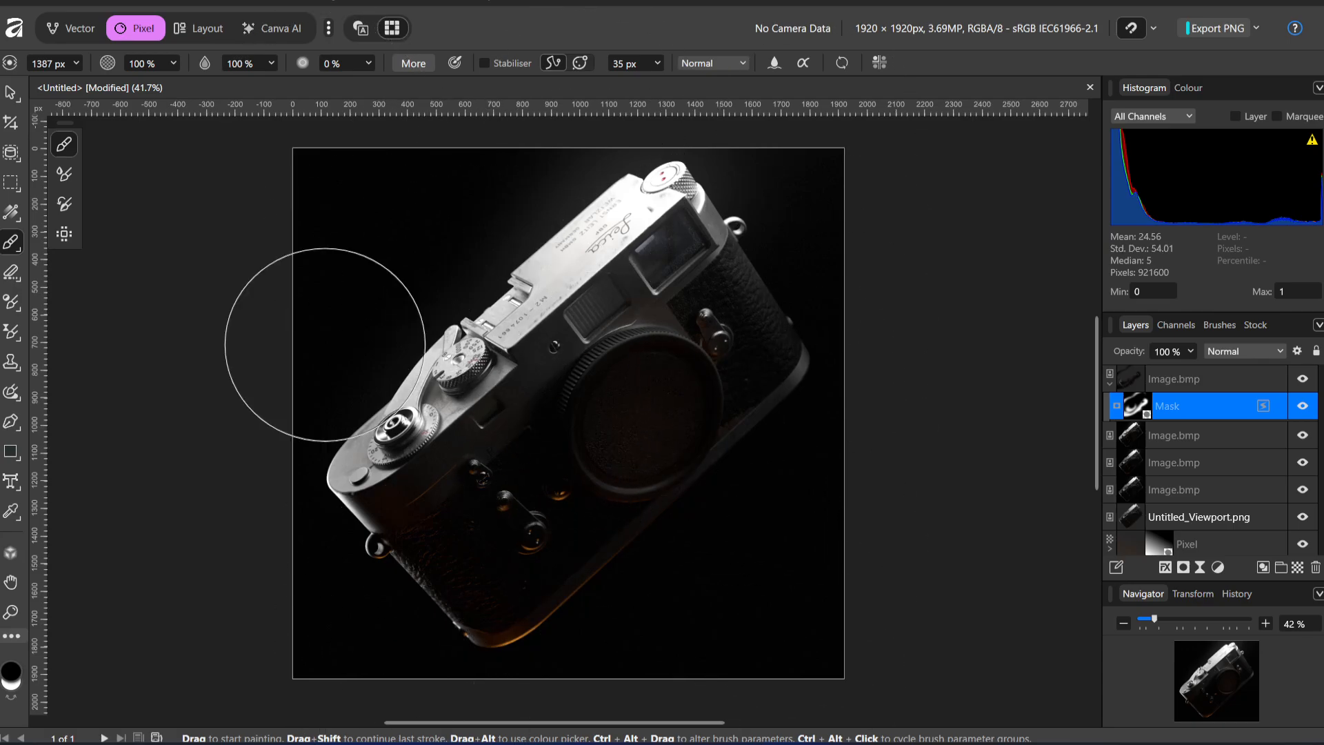
key(x)
ctrl+alt+drag(410, 442, 393, 442)
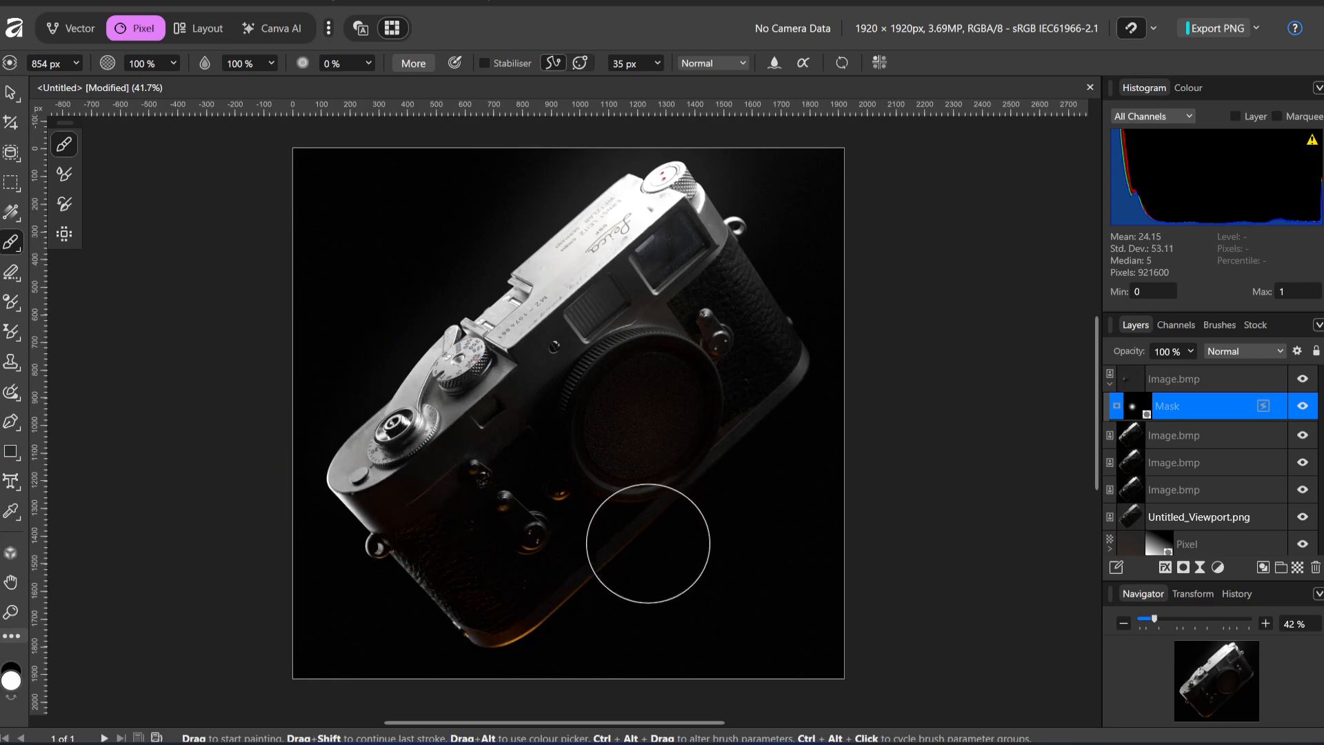
Toggle the top Image.bmp layer's visibility to check the fill light confined to the reworked mask spot
click(1309, 381)
click(1309, 381)
click(1309, 380)
click(1309, 381)
click(1309, 380)
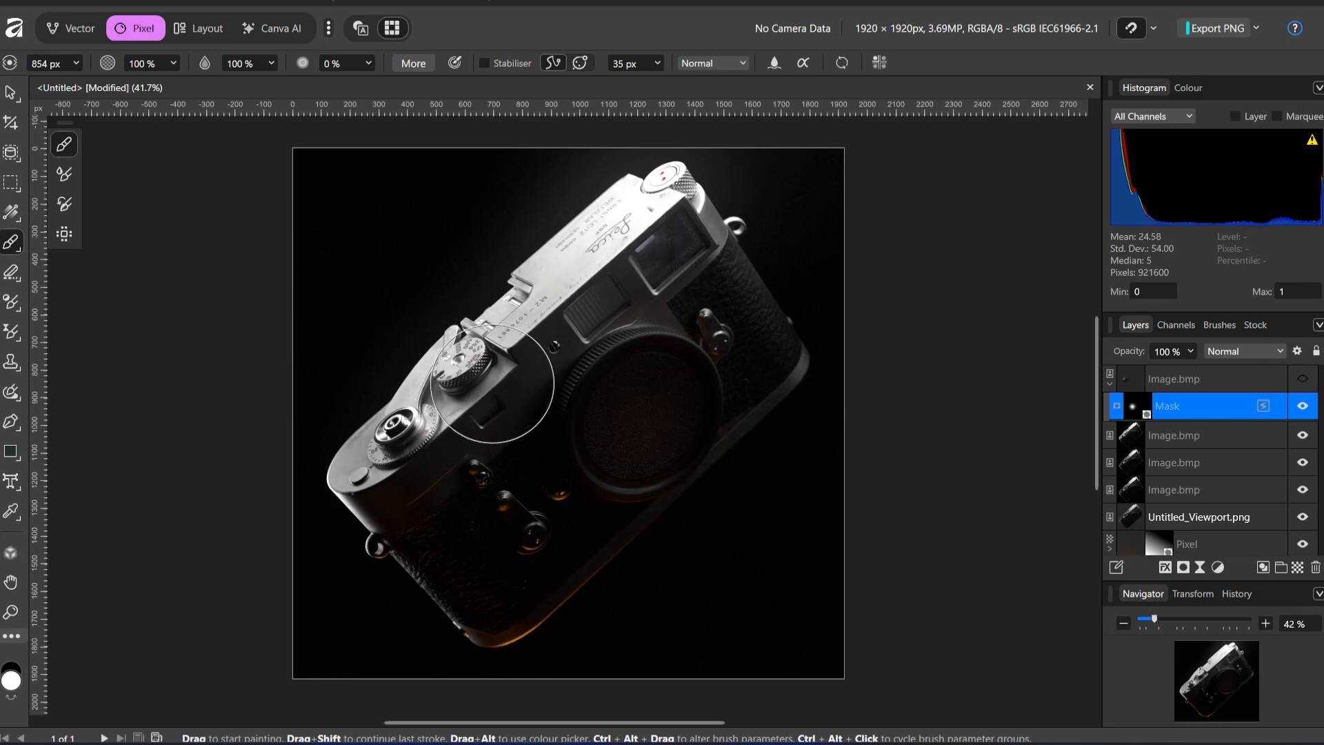
click(1302, 379)
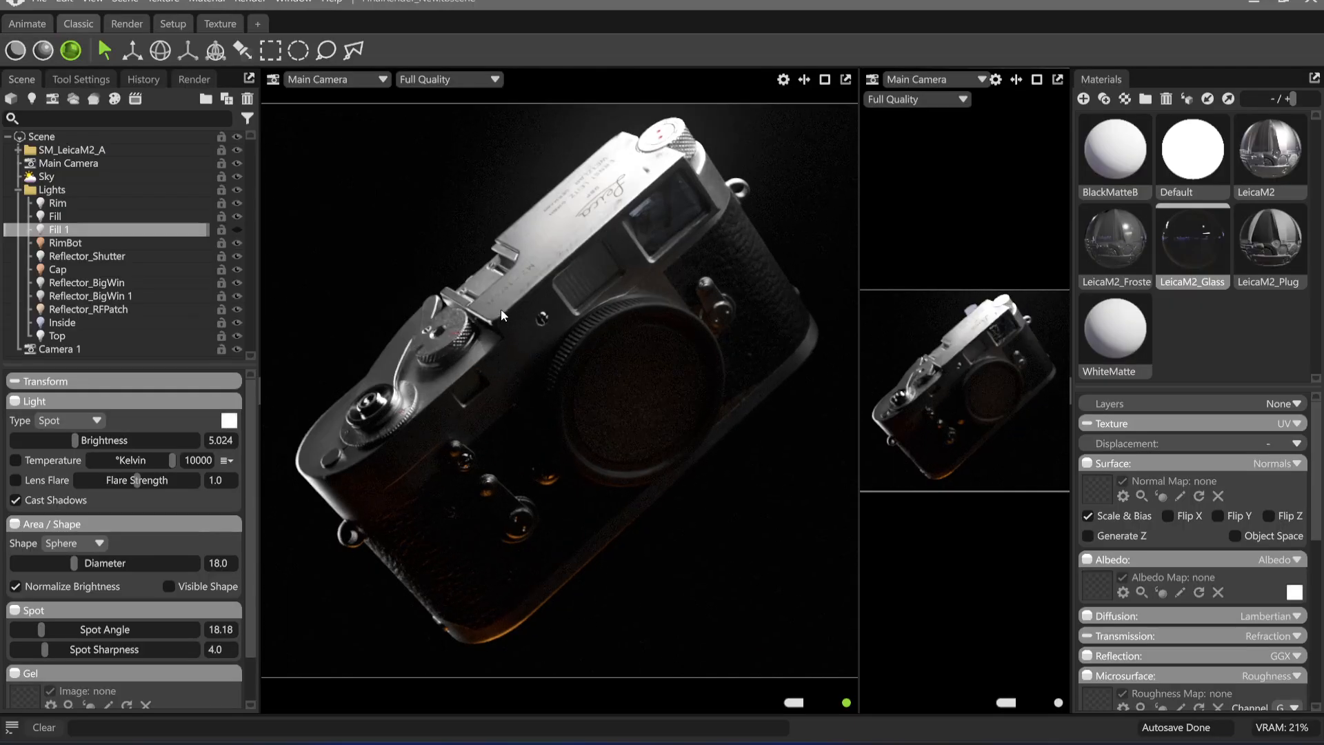
Show the Fill 1 light in Toolbag to examine its effect on the camera's top plate, and return to Affinity
click(239, 229)
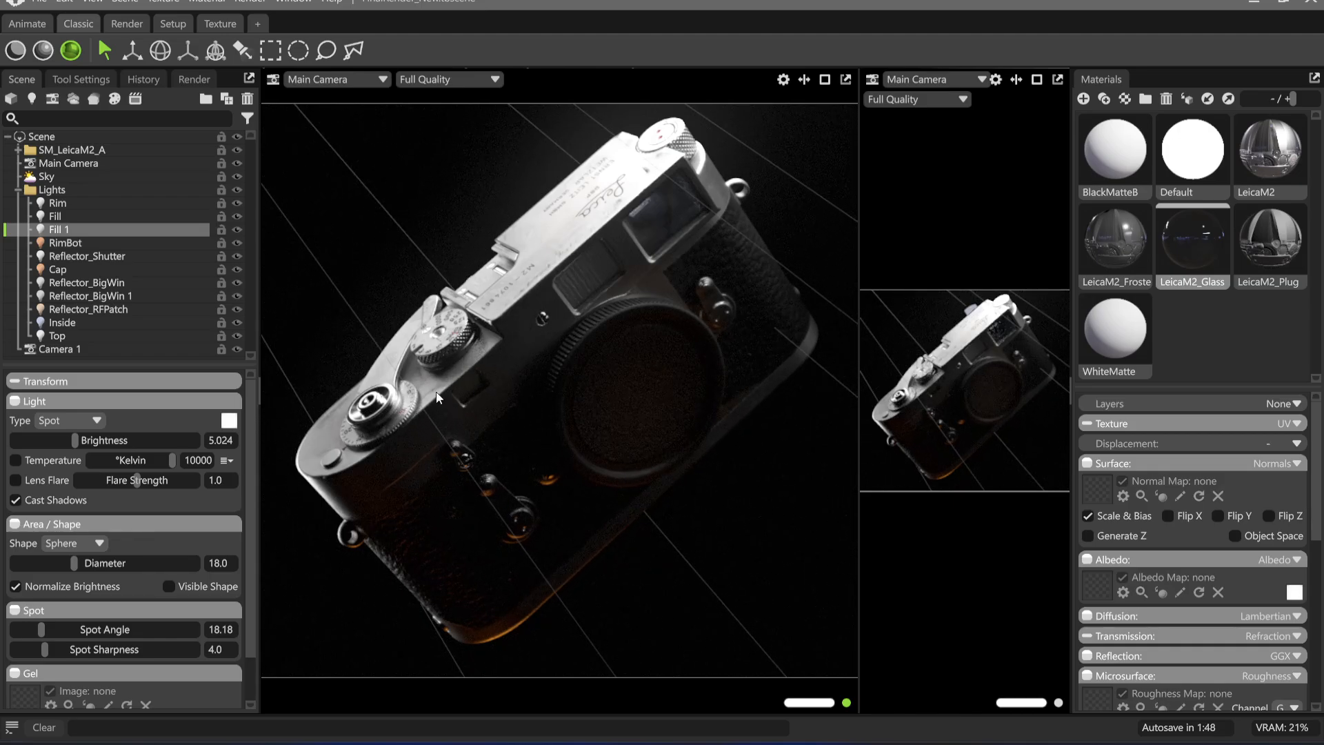
click(738, 504)
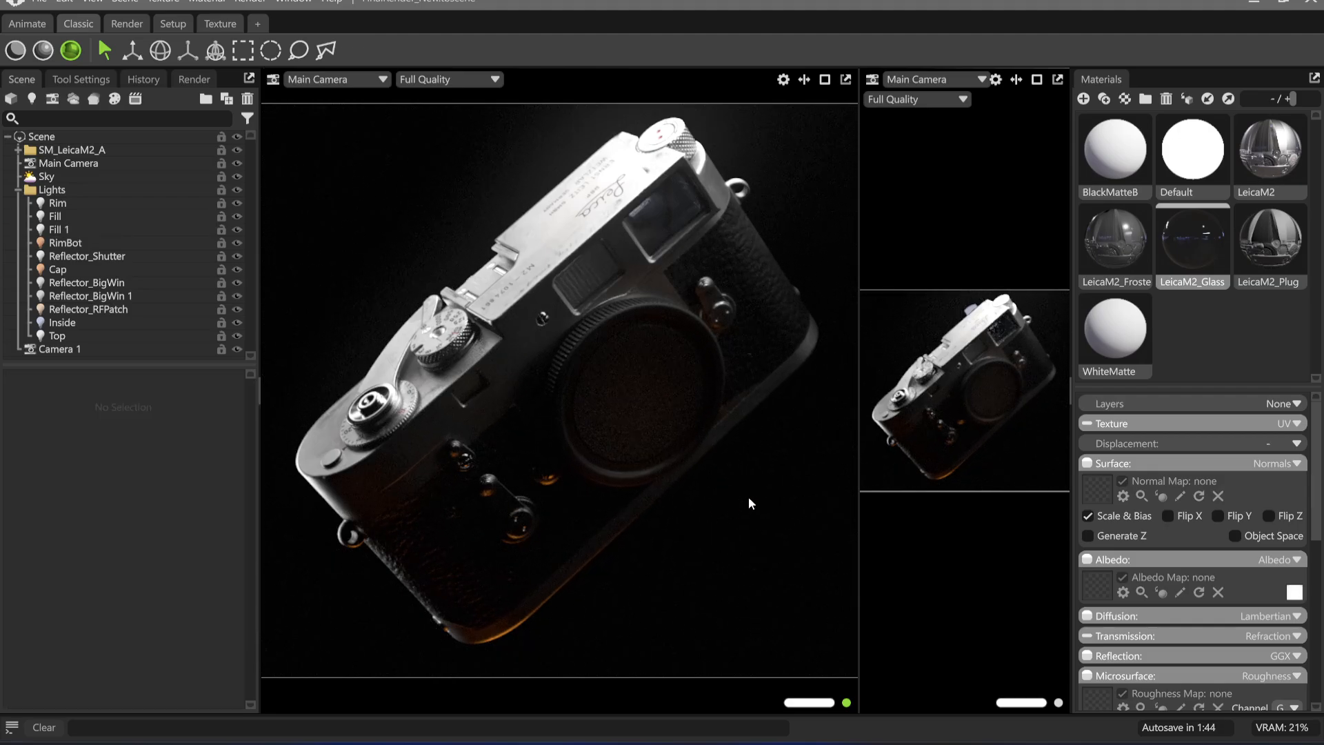
click(740, 742)
click(710, 742)
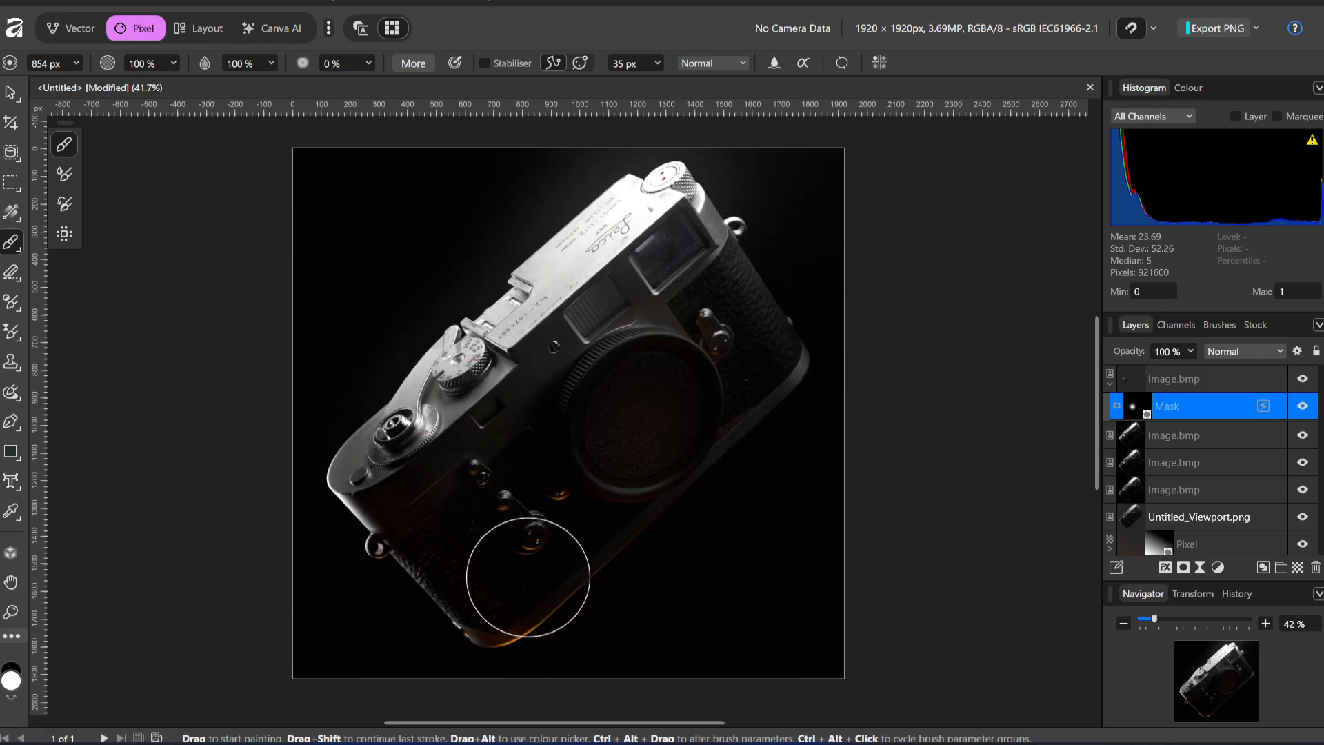
Enlarge the brush to 1418 px and paint the mask's white area wider around the shutter button and speed dial
ctrl+alt+drag(401, 464, 506, 465)
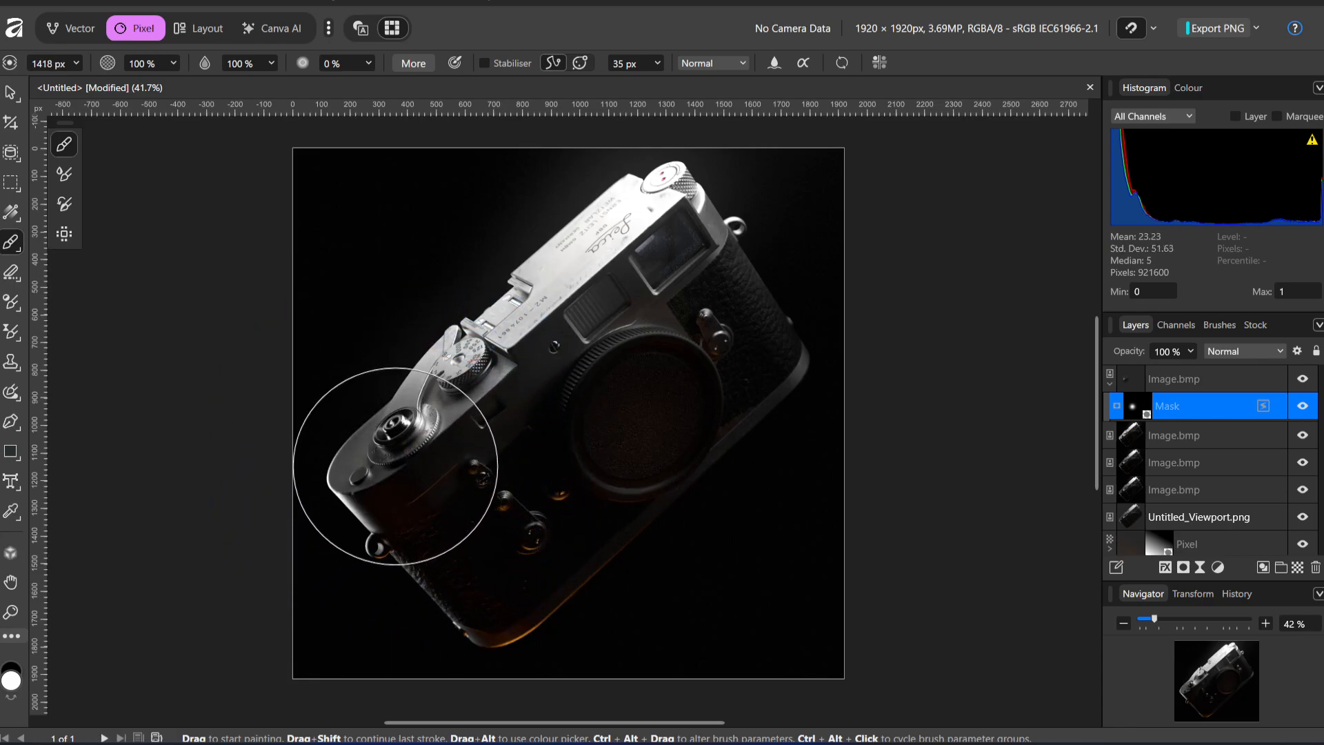
key(x)
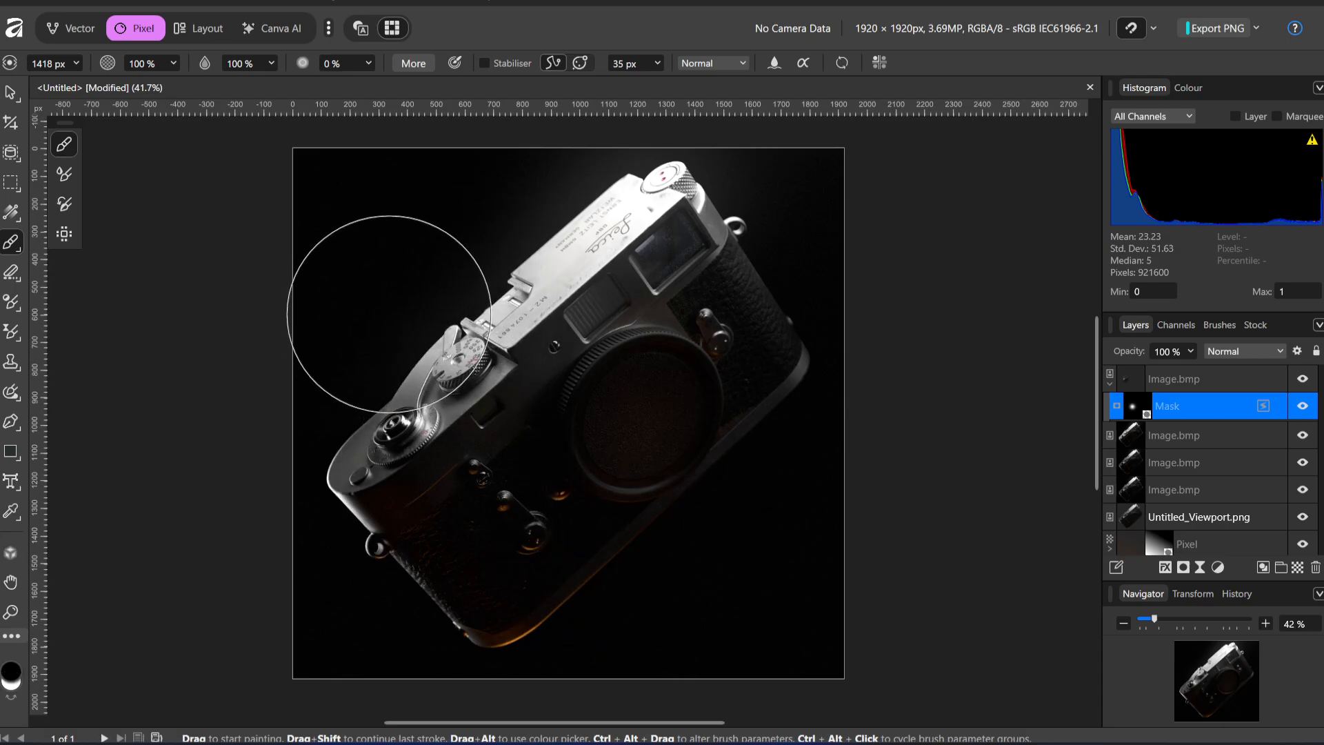
key(x)
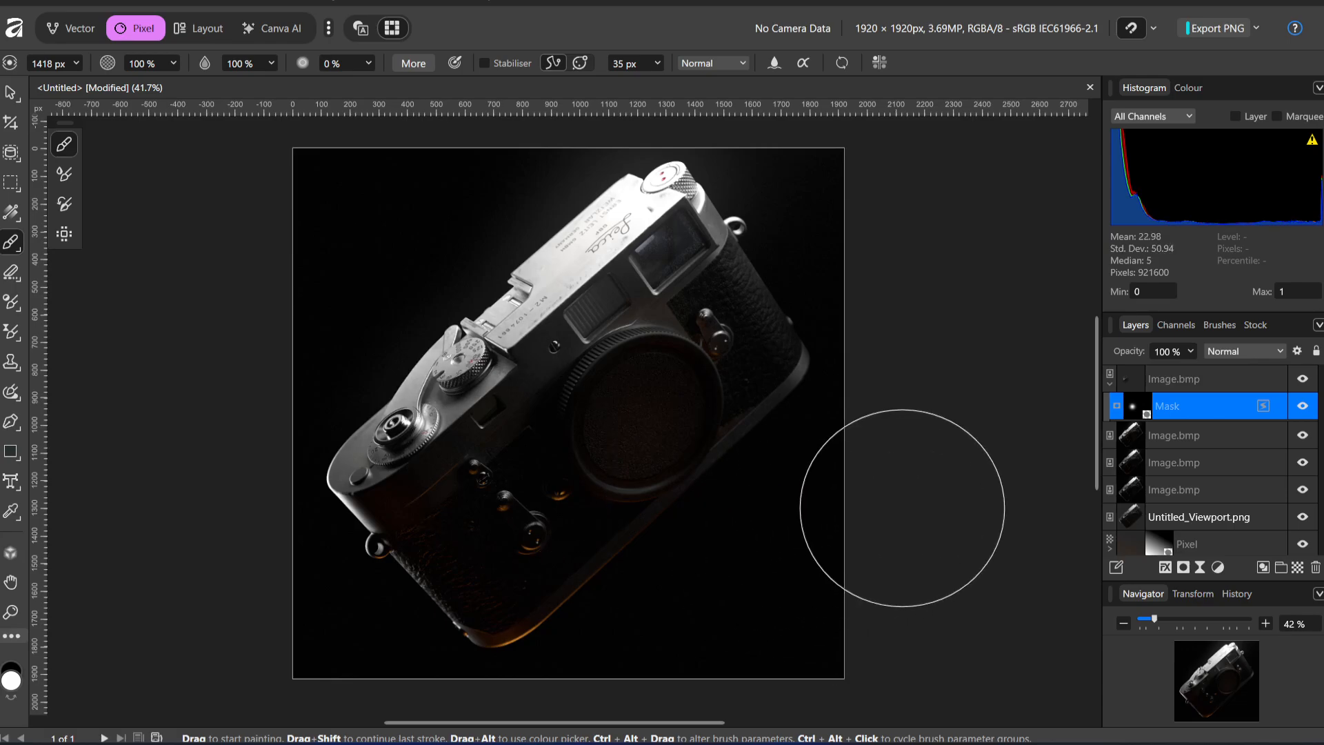
Toggle the masked Image.bmp layer repeatedly to compare the broader, softer fill blend with the unmasked render
click(1303, 379)
click(1303, 379)
click(1303, 379)
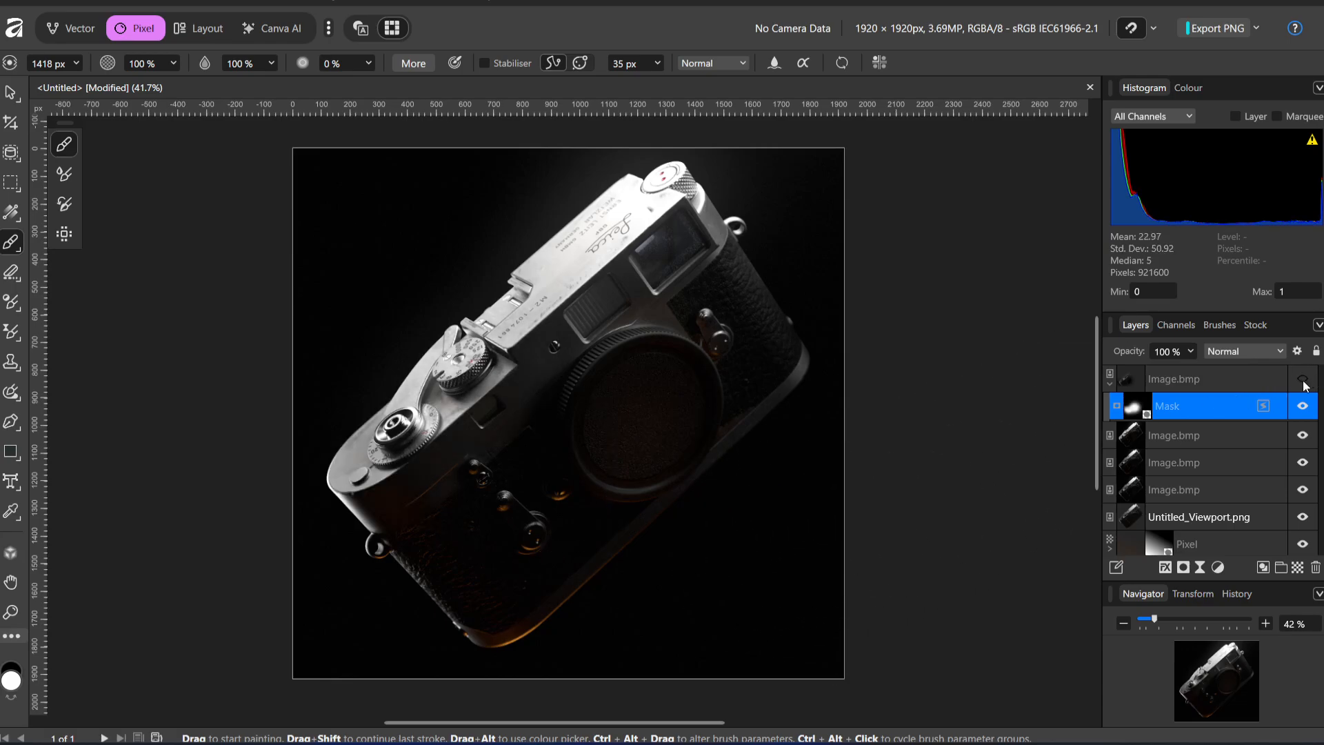
click(1303, 379)
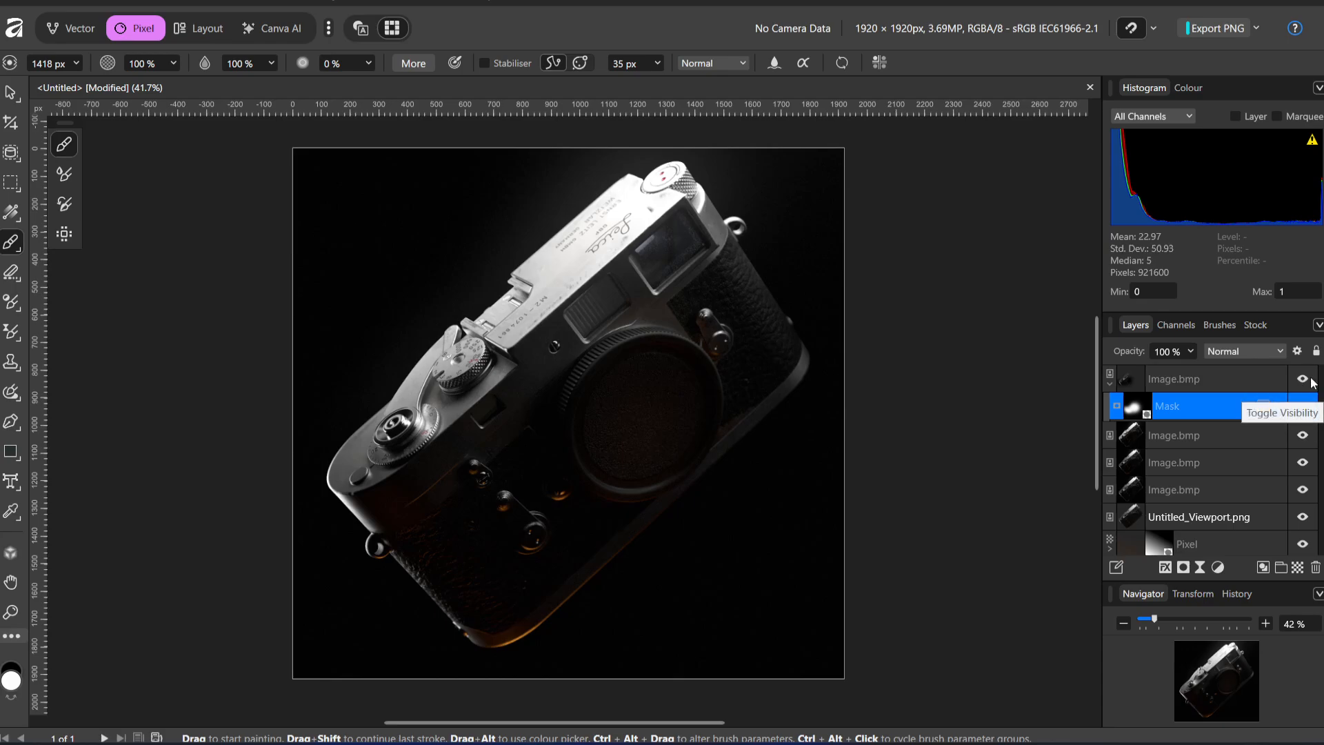
click(1302, 379)
click(1302, 378)
click(1310, 379)
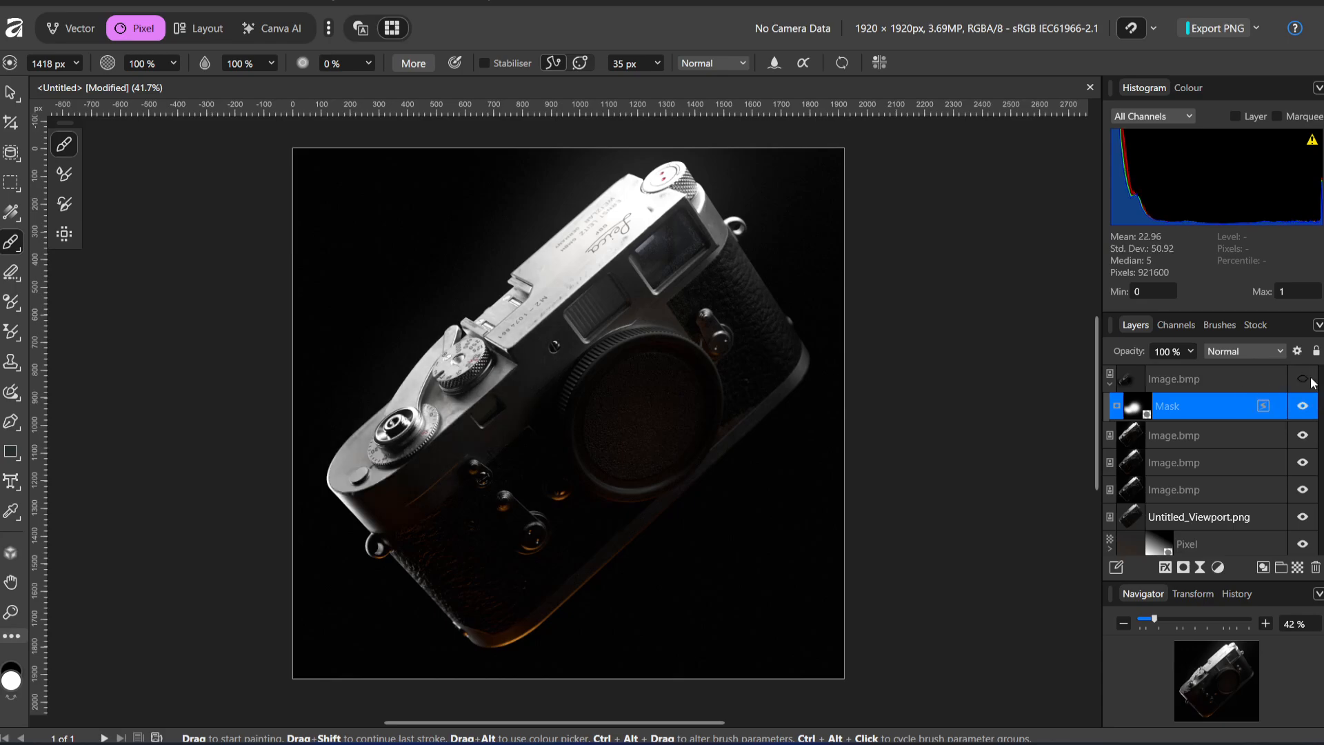
click(1310, 379)
click(1311, 379)
click(1311, 380)
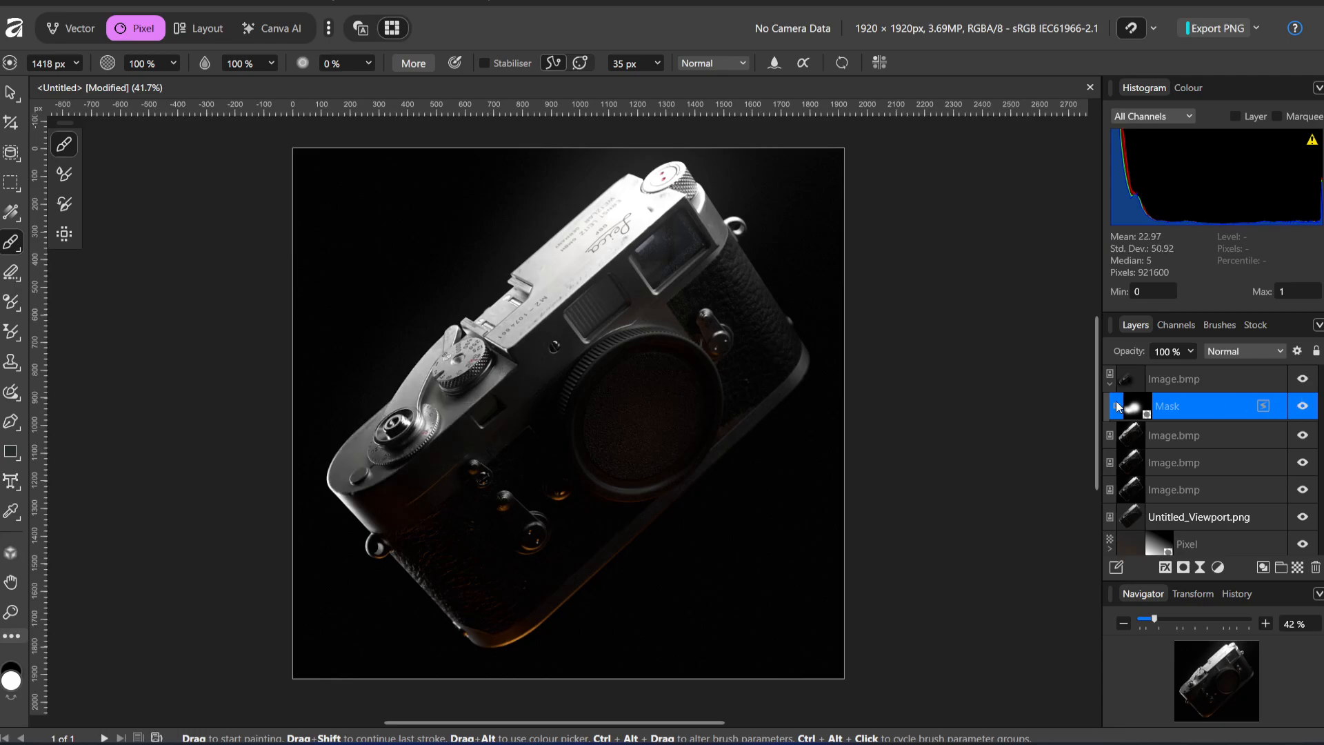
Attach the mask directly to the top Image.bmp layer and toggle that layer's visibility to compare the lighting
drag(1131, 406, 1212, 378)
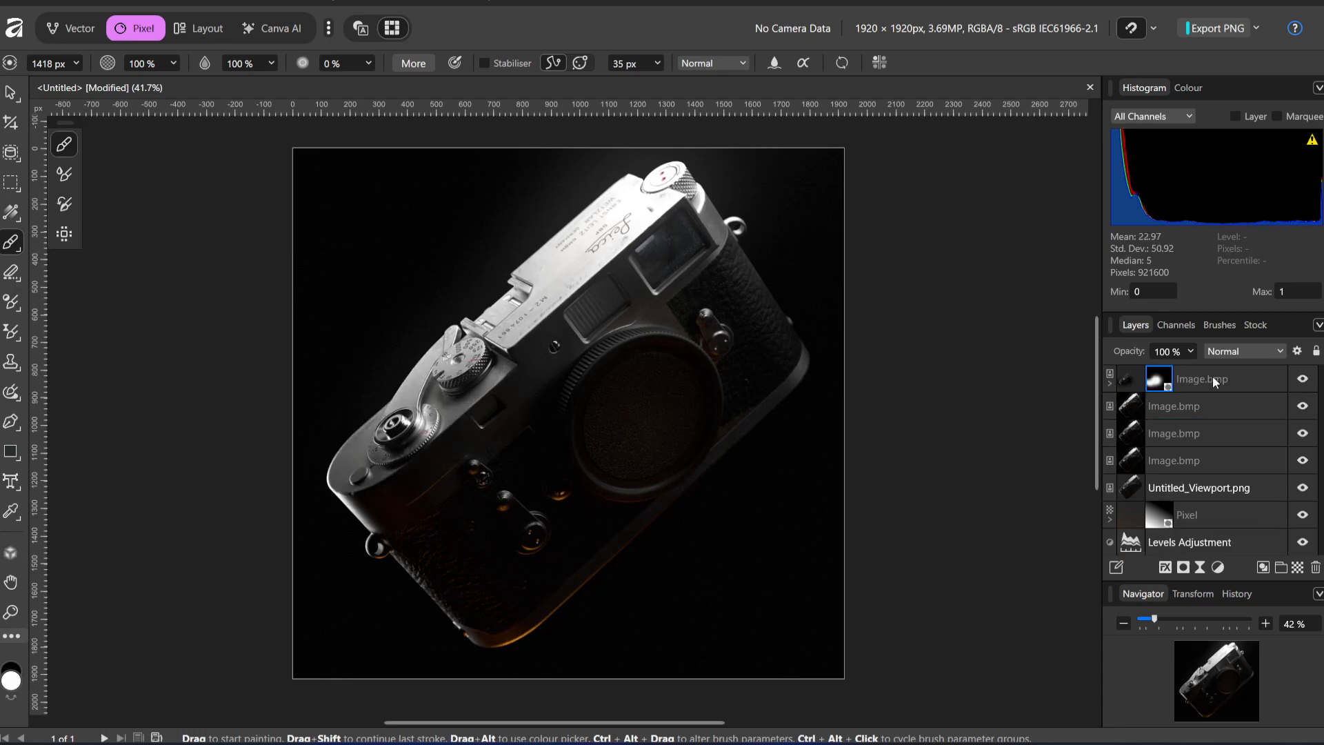
click(1305, 388)
click(1305, 388)
click(1308, 388)
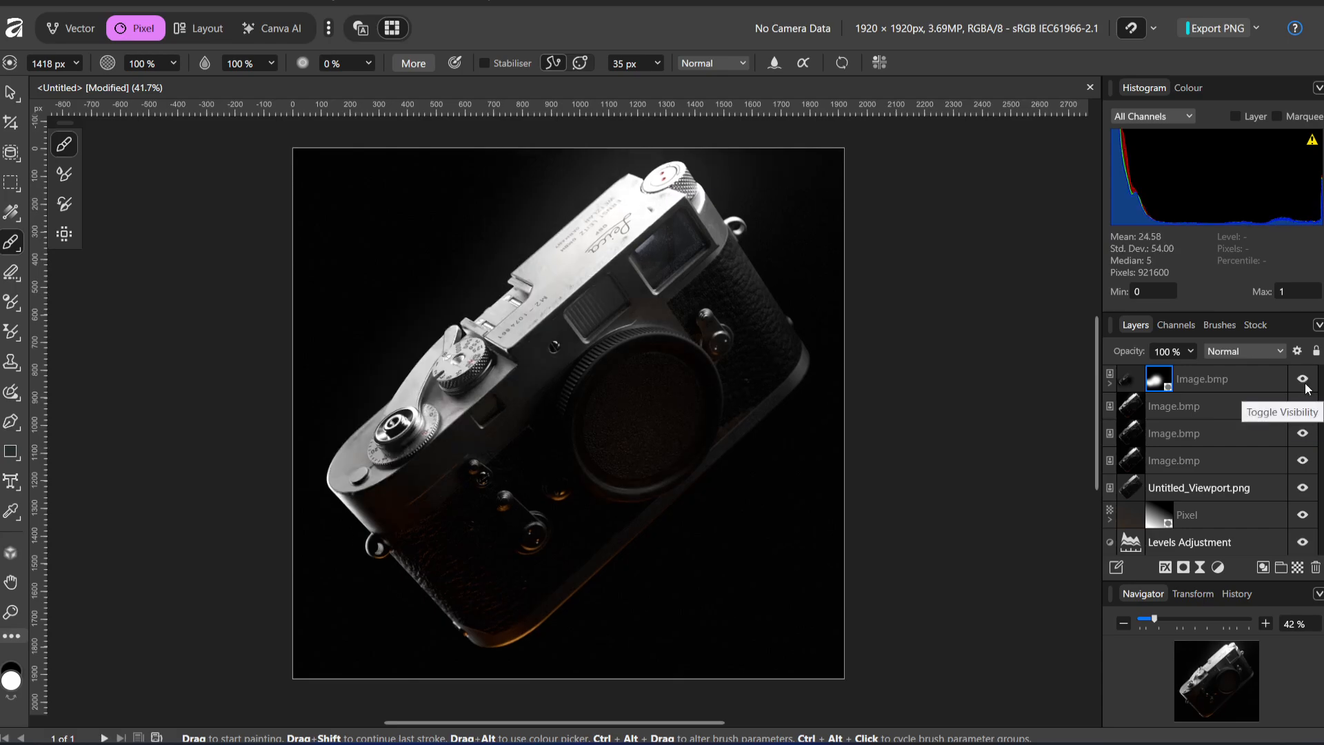
click(1307, 389)
click(1307, 388)
click(1307, 389)
click(1307, 388)
click(1308, 388)
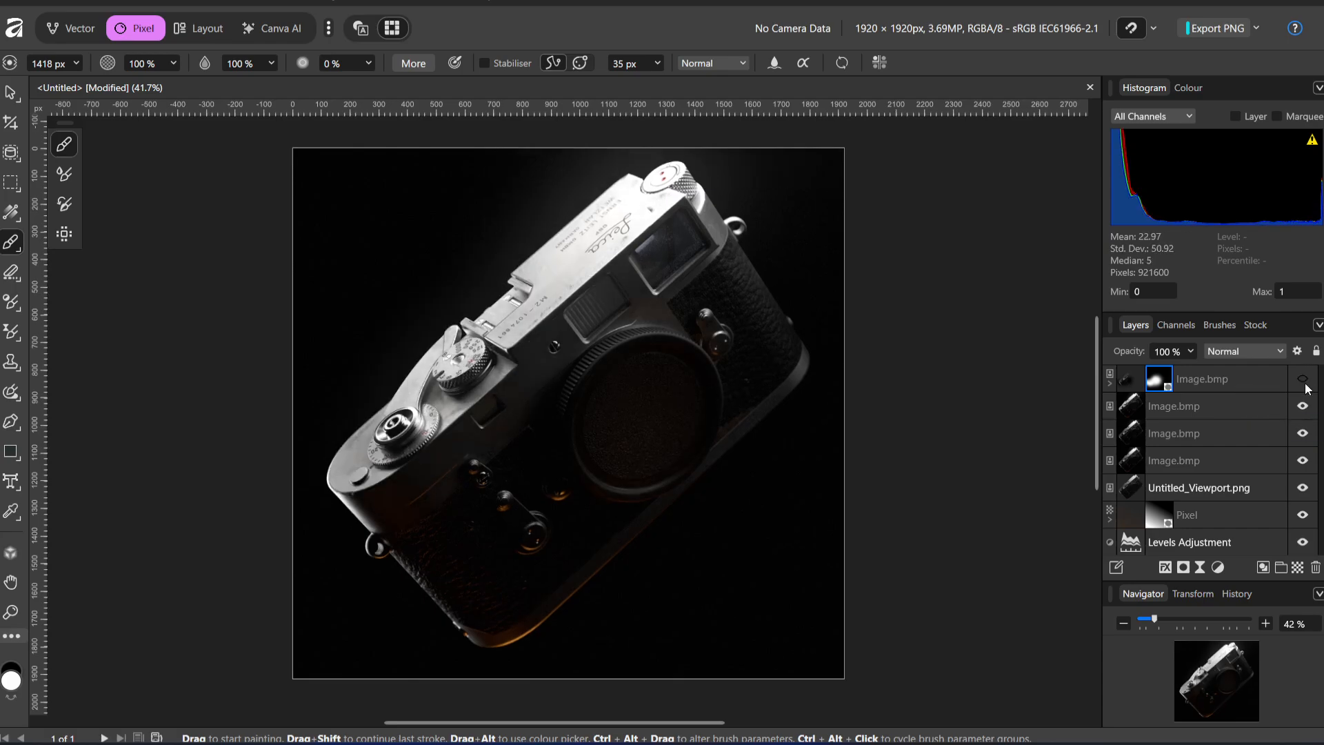
click(1308, 386)
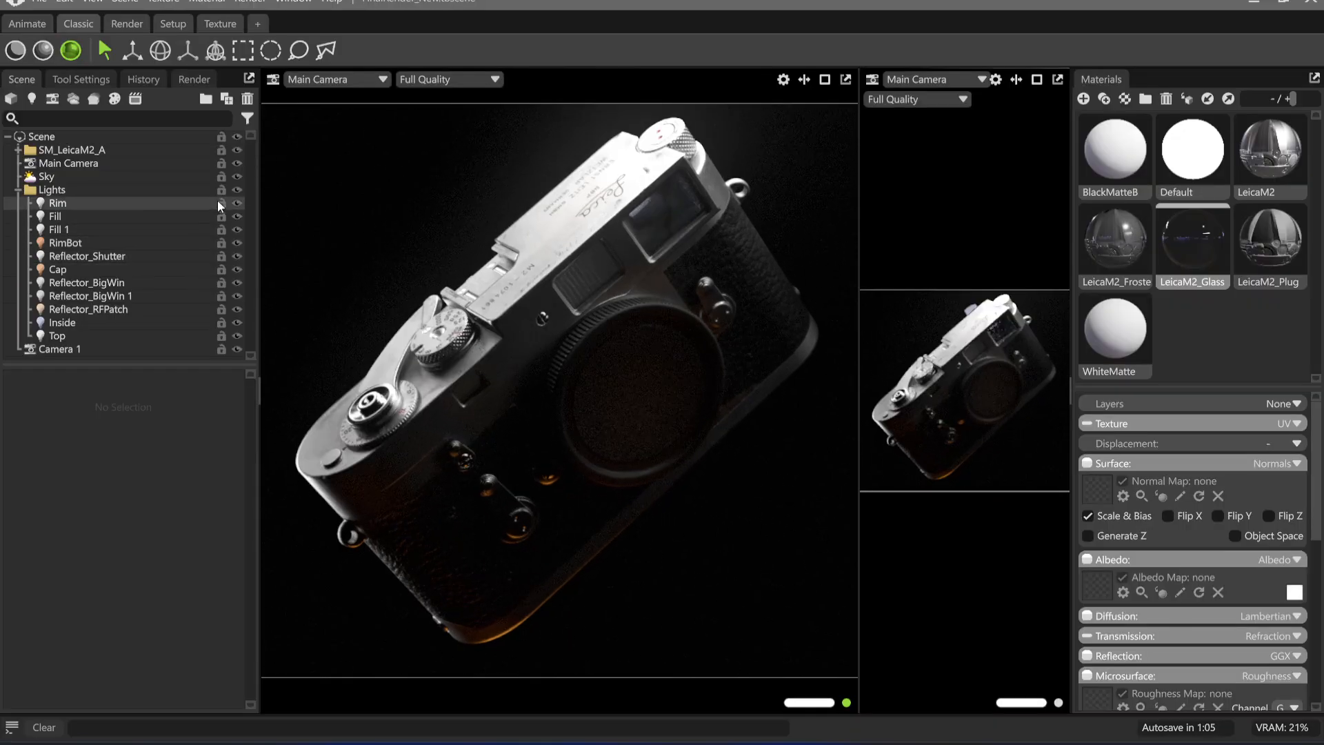
Switch to Toolbag and toggle the Rim and Fill lights off and on to examine each one's contribution
click(238, 208)
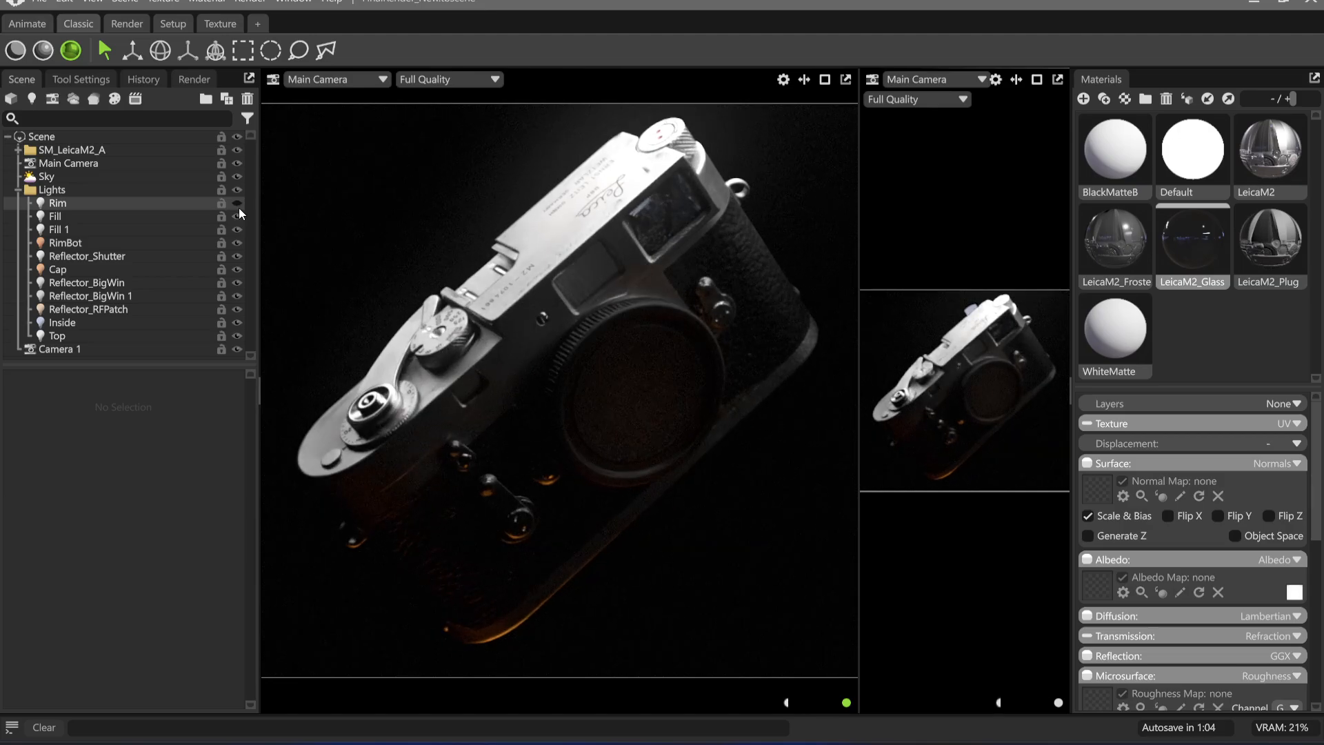
click(239, 209)
click(239, 217)
click(239, 217)
Hide the Fill 1 light and copy the viewport render without it
click(239, 229)
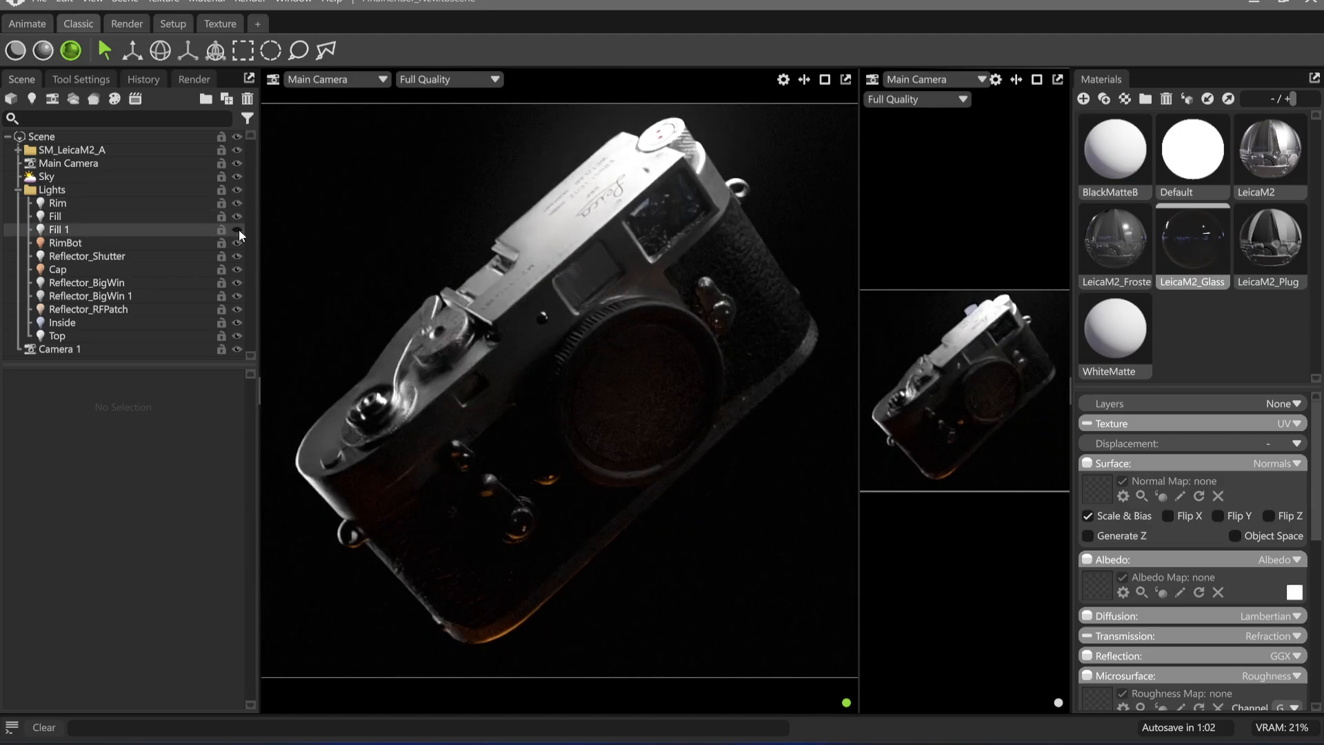
click(250, 4)
click(297, 32)
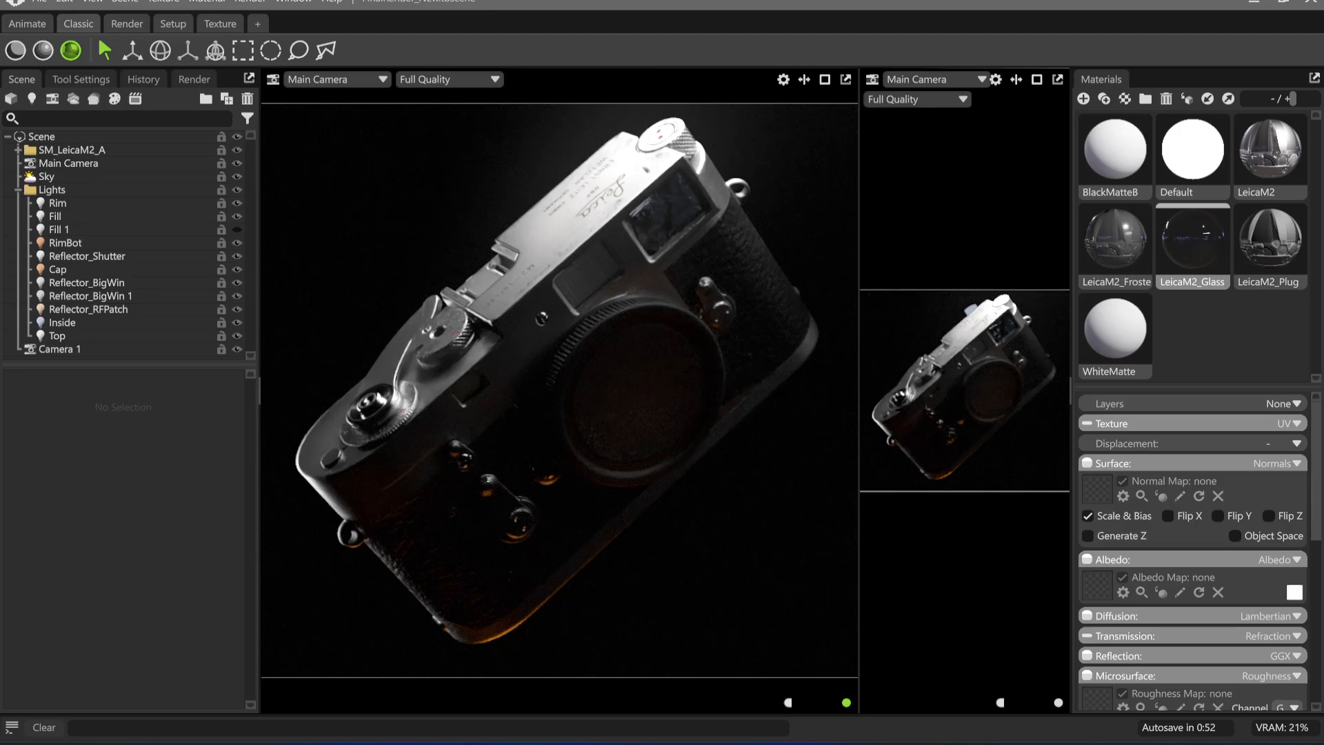
Paste the copied render into the Affinity document as a new top layer and align it with the canvas edges
click(770, 695)
key(ctrl+v)
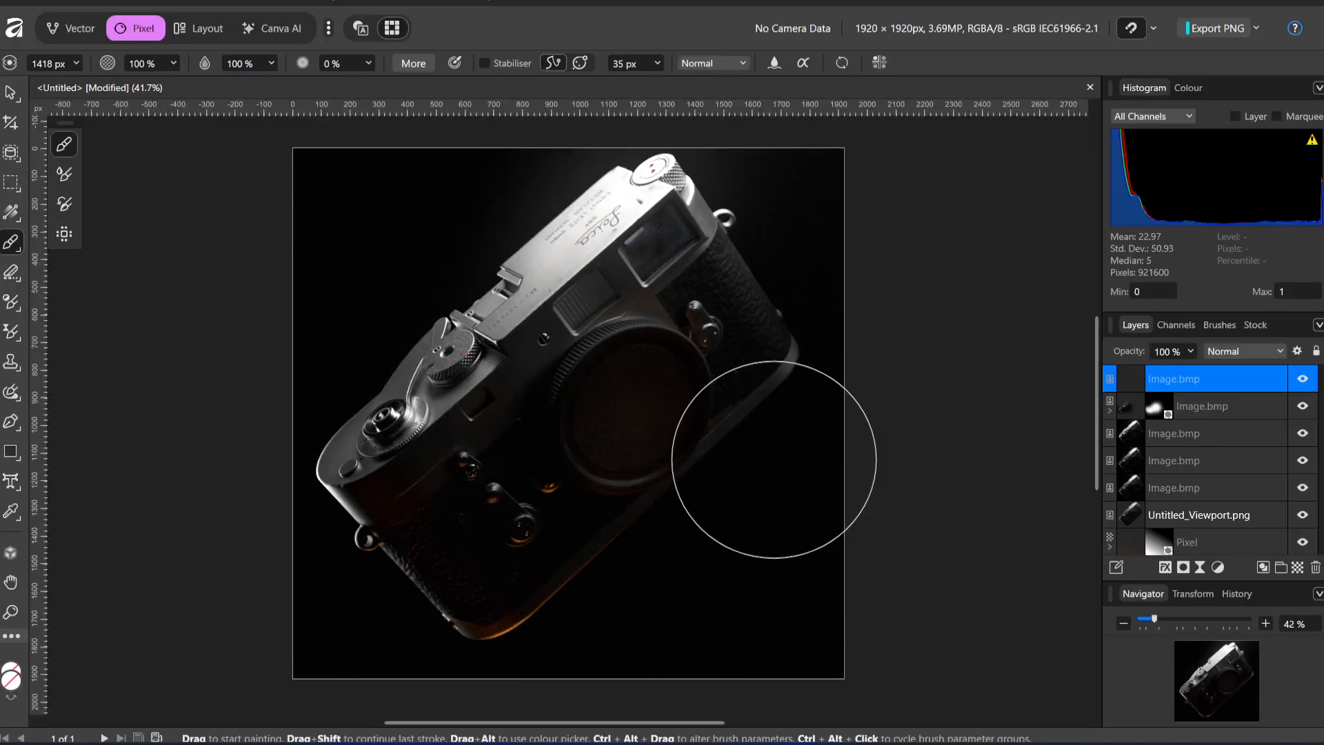
key(v)
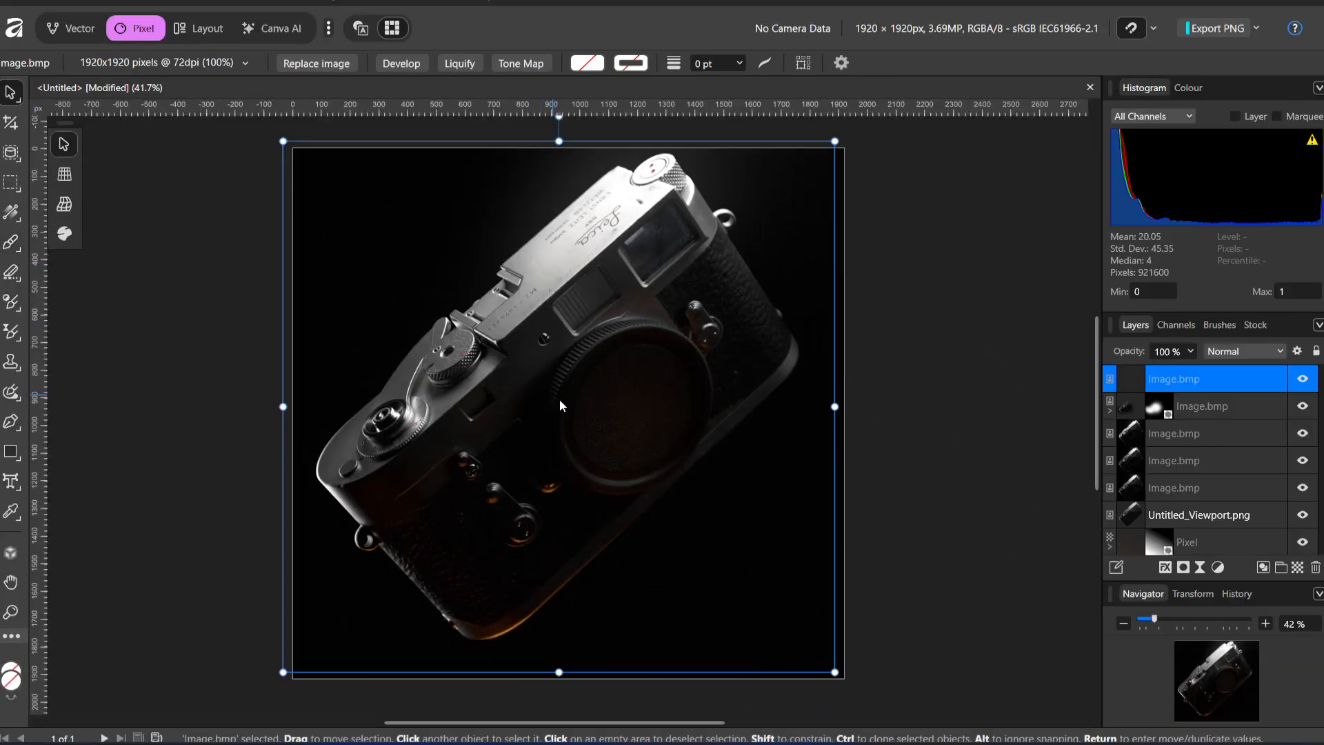
drag(560, 405, 570, 413)
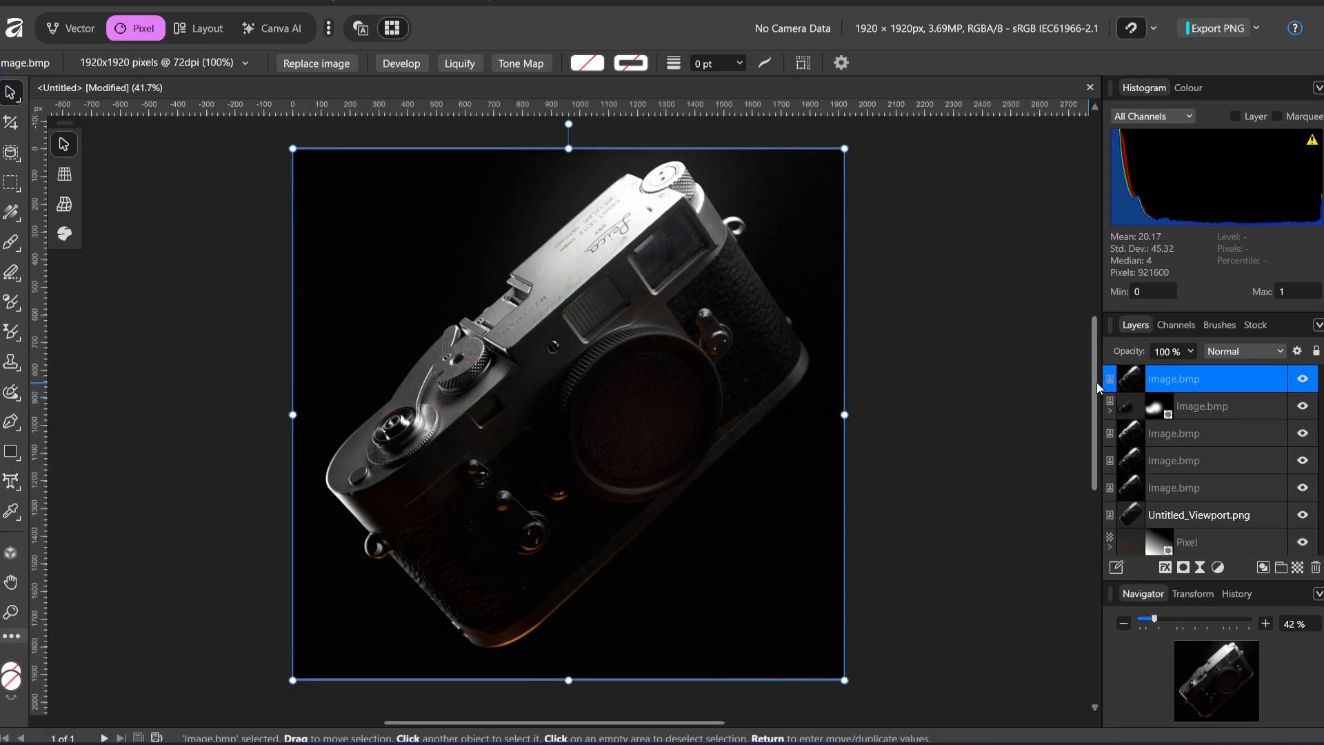
Toggle the pasted render layer's visibility to compare the lighting without Fill 1 against the masked composite
click(1303, 384)
click(1303, 384)
click(1303, 384)
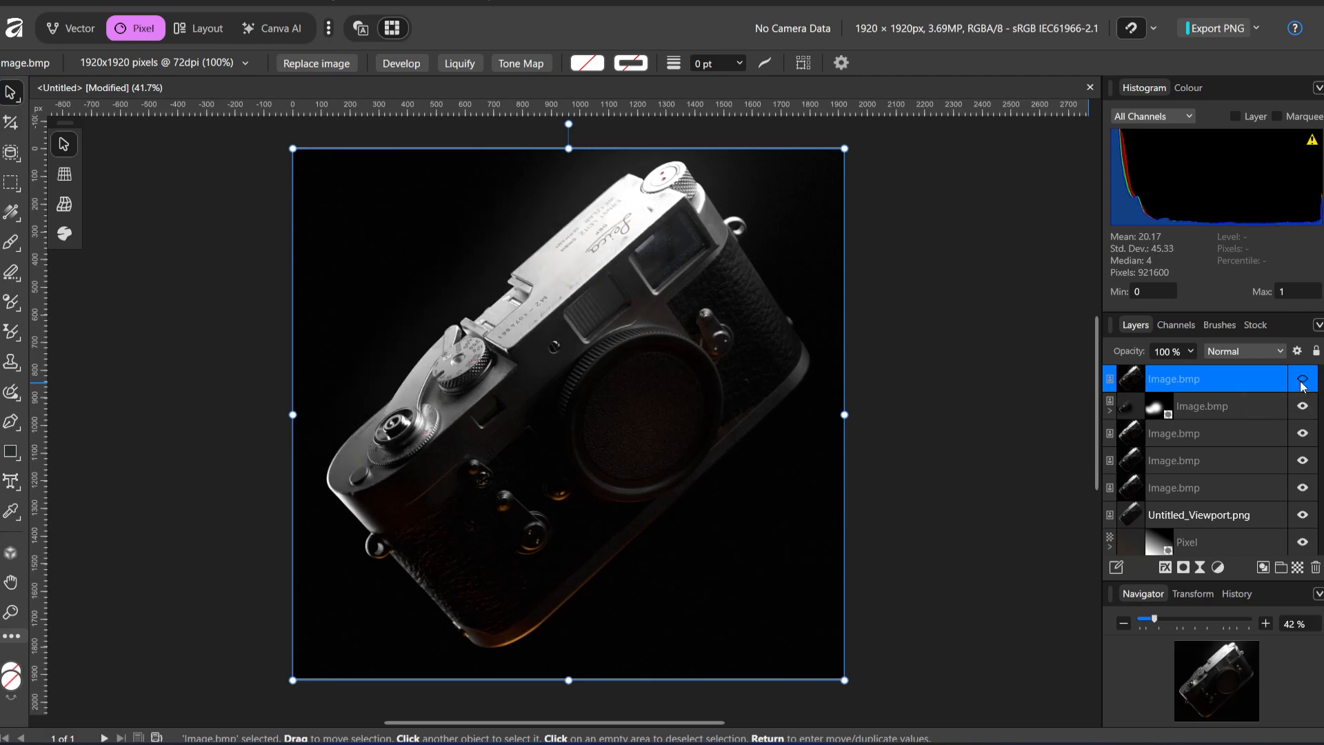
click(1302, 384)
click(1302, 383)
click(1303, 383)
click(1303, 383)
click(1302, 383)
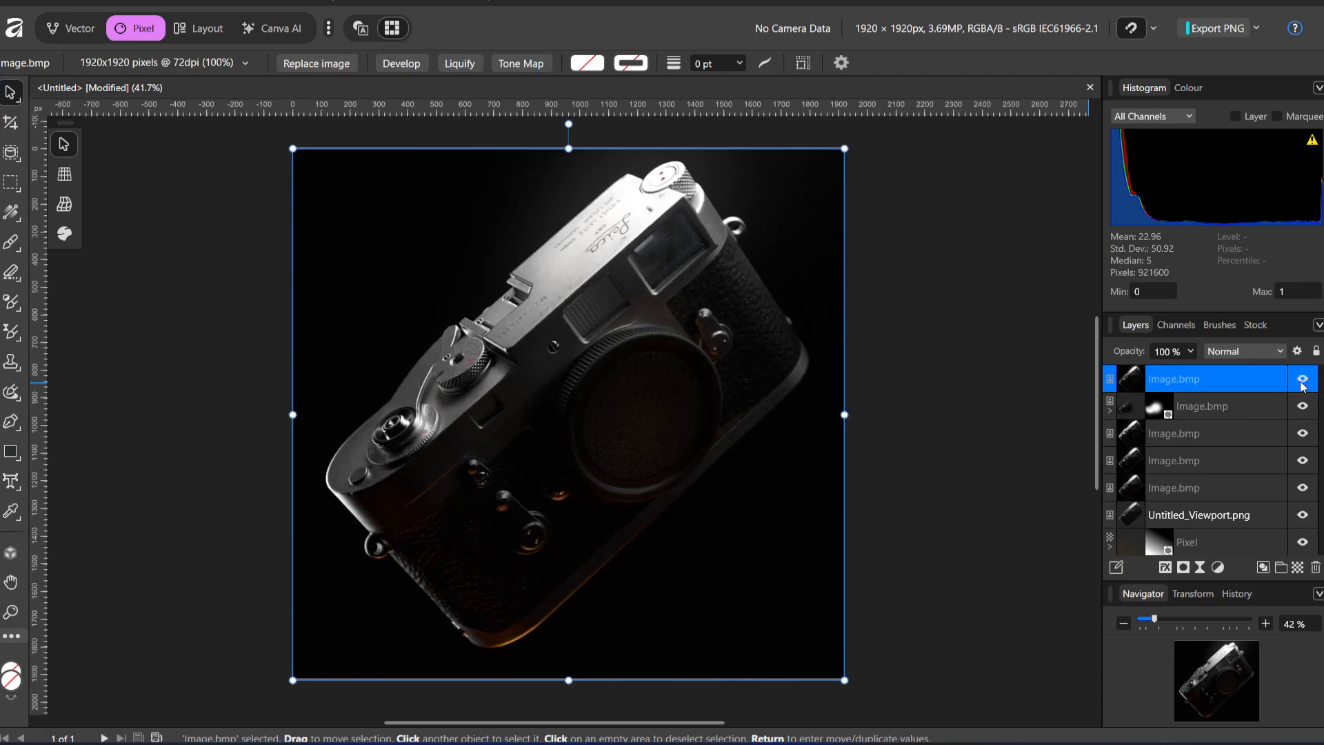
click(1302, 384)
click(1302, 383)
click(1303, 384)
click(1302, 384)
click(1303, 384)
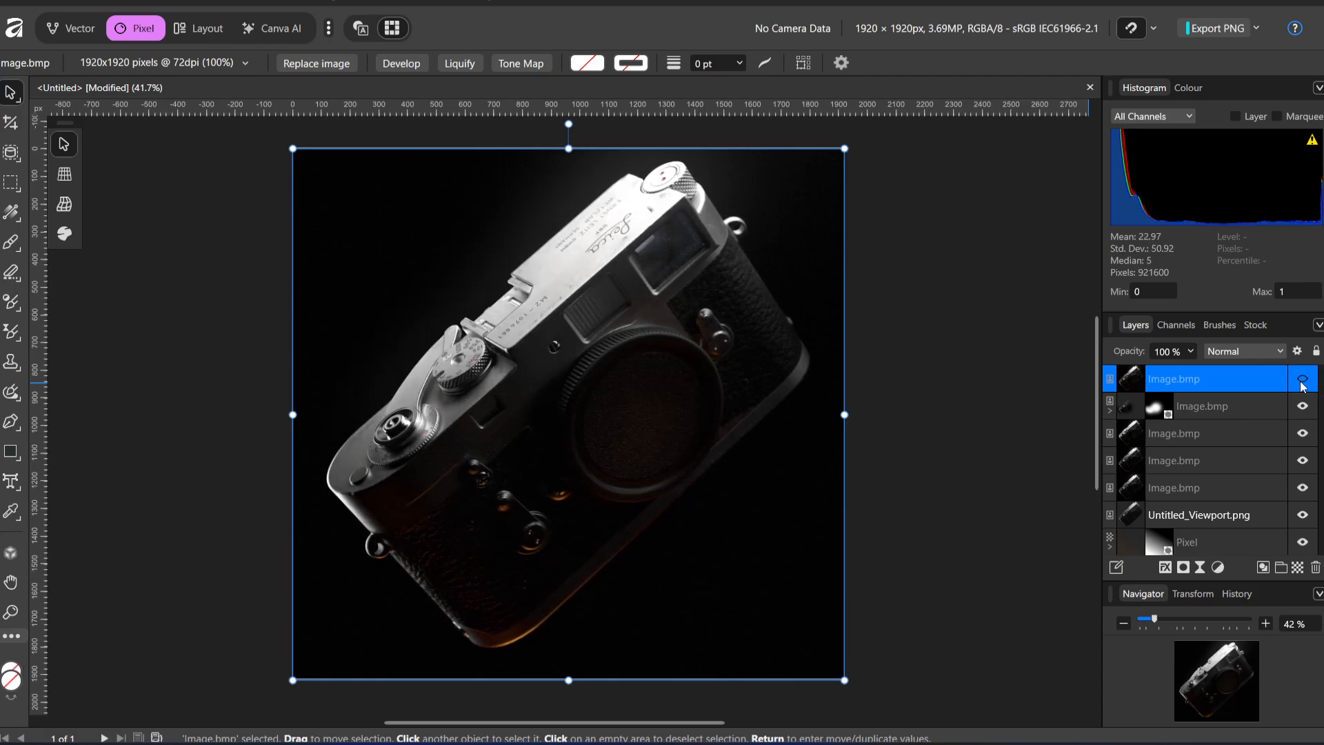
click(1303, 384)
click(1303, 384)
click(1302, 383)
click(1303, 384)
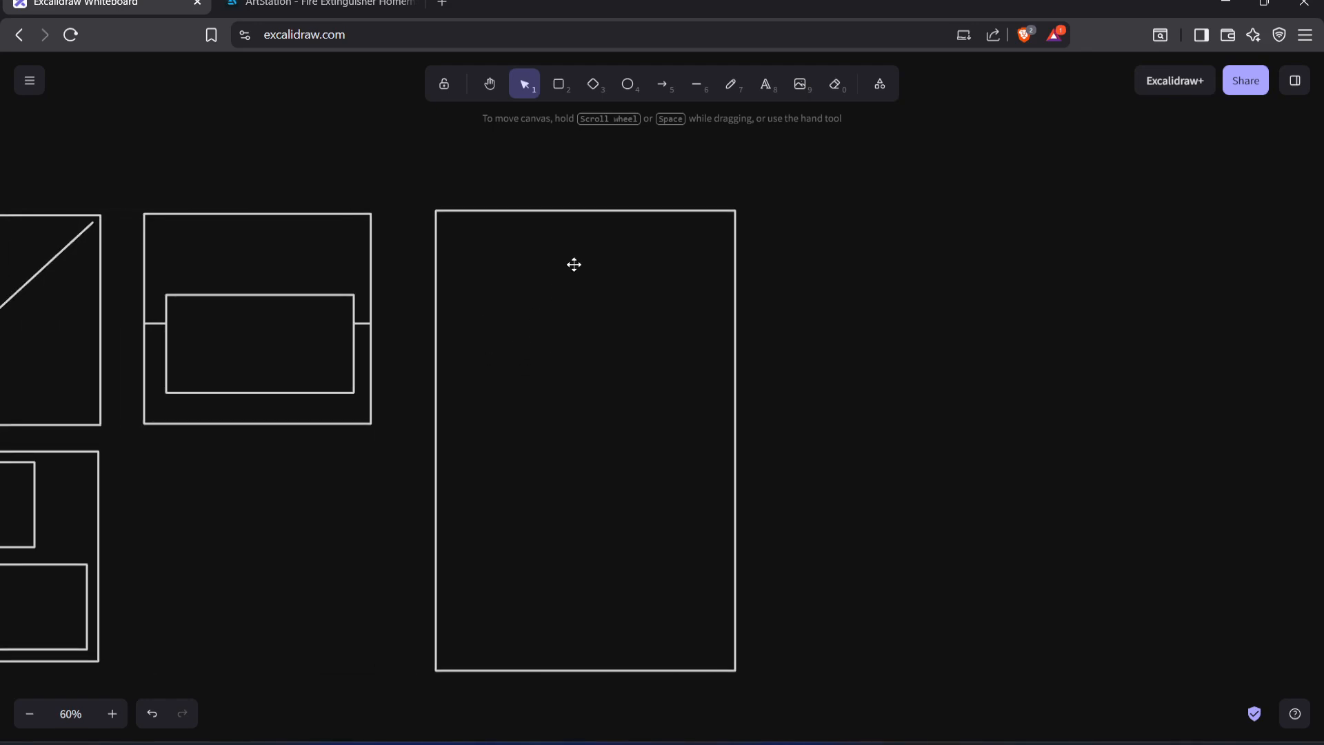
Switch to the Excalidraw whiteboard, draw a portrait rectangle in the tall frame's upper-left corner, and widen the frame to the right
click(574, 264)
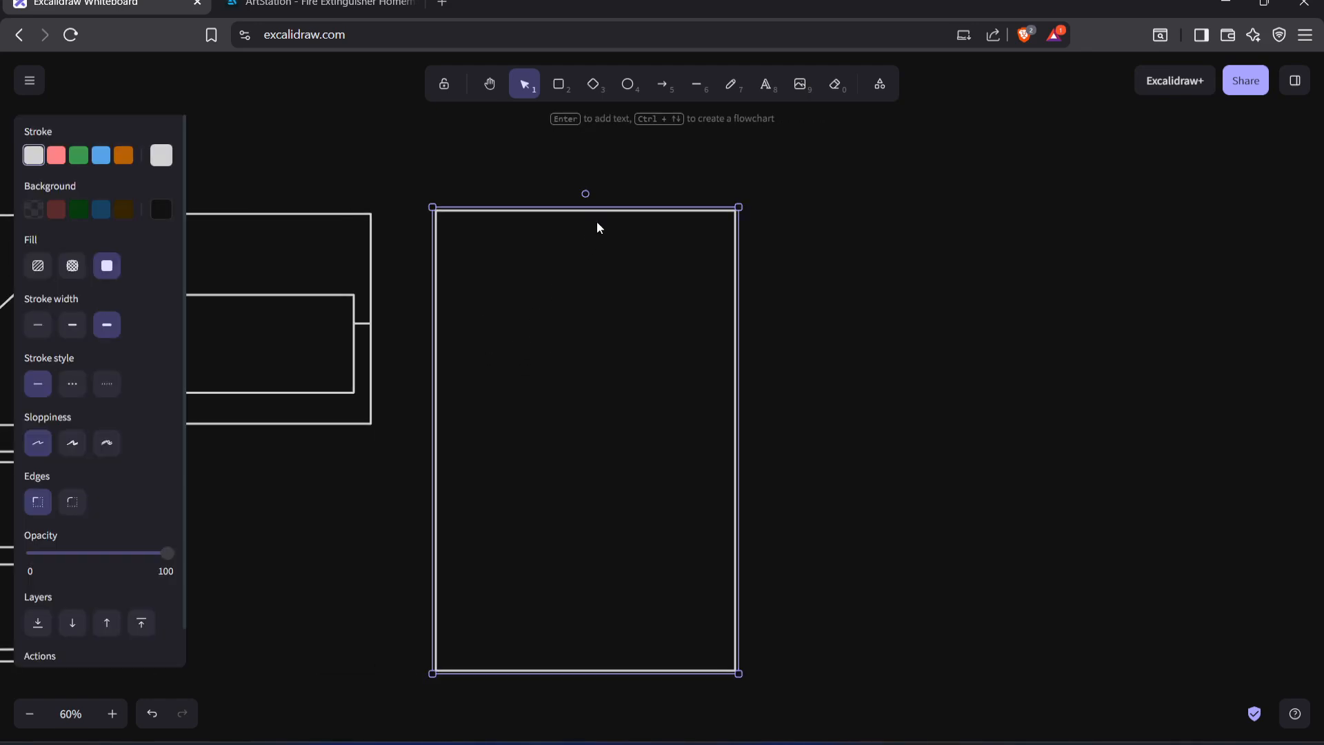
click(559, 83)
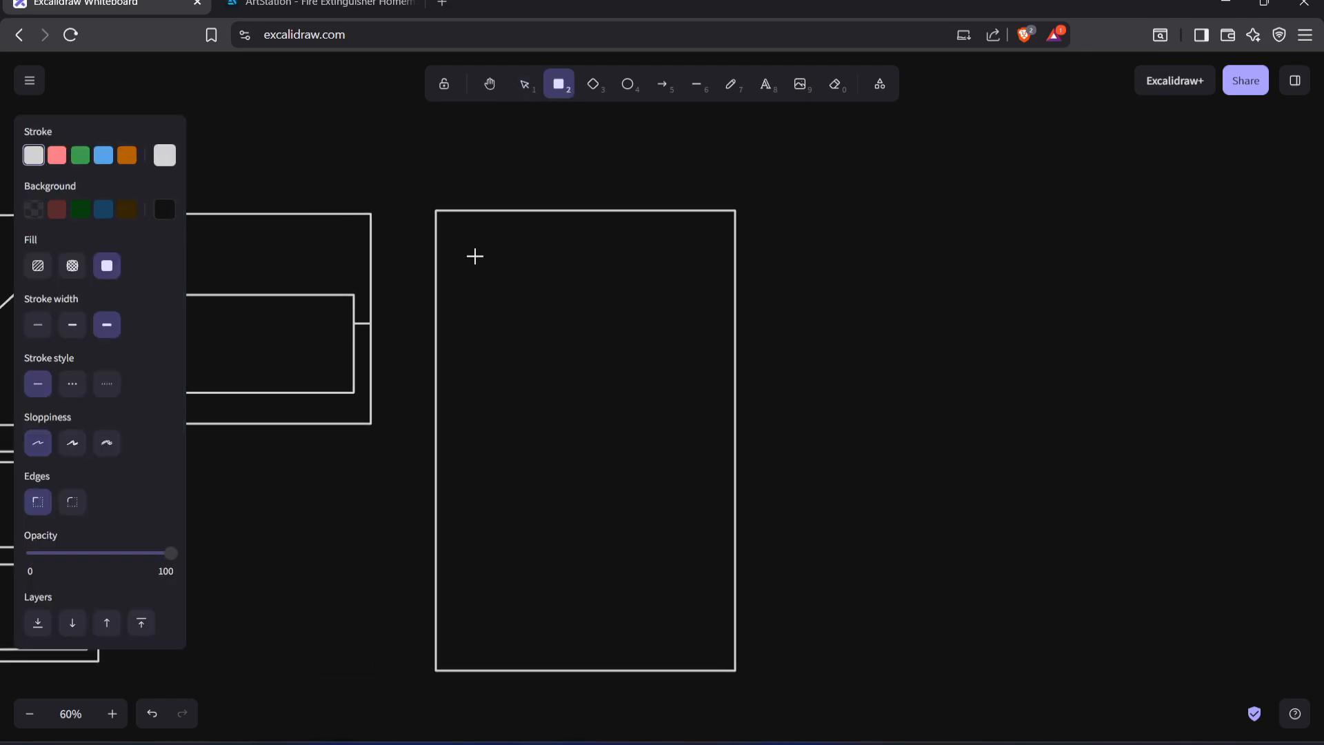
mouse_move(449, 222)
mouse_down()
mouse_move(565, 373)
mouse_move(617, 480)
mouse_up()
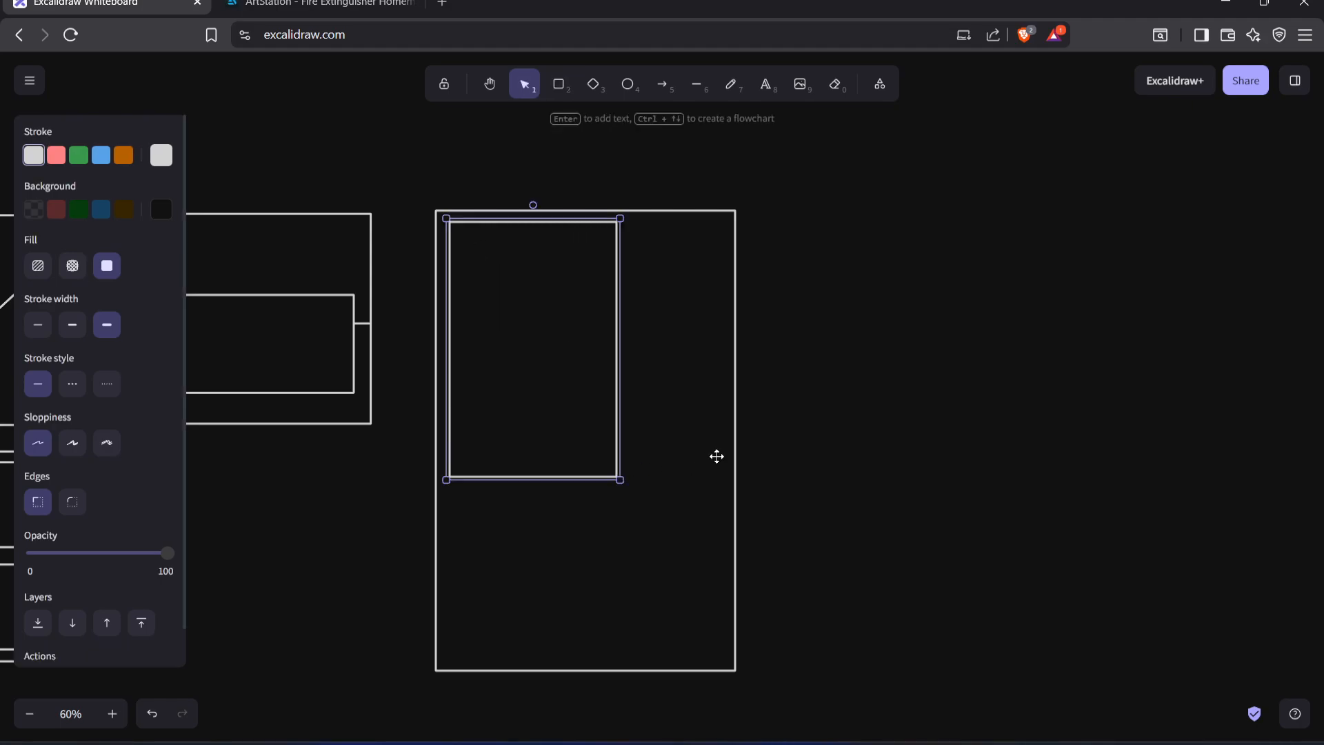
click(737, 450)
drag(737, 450, 836, 450)
click(615, 450)
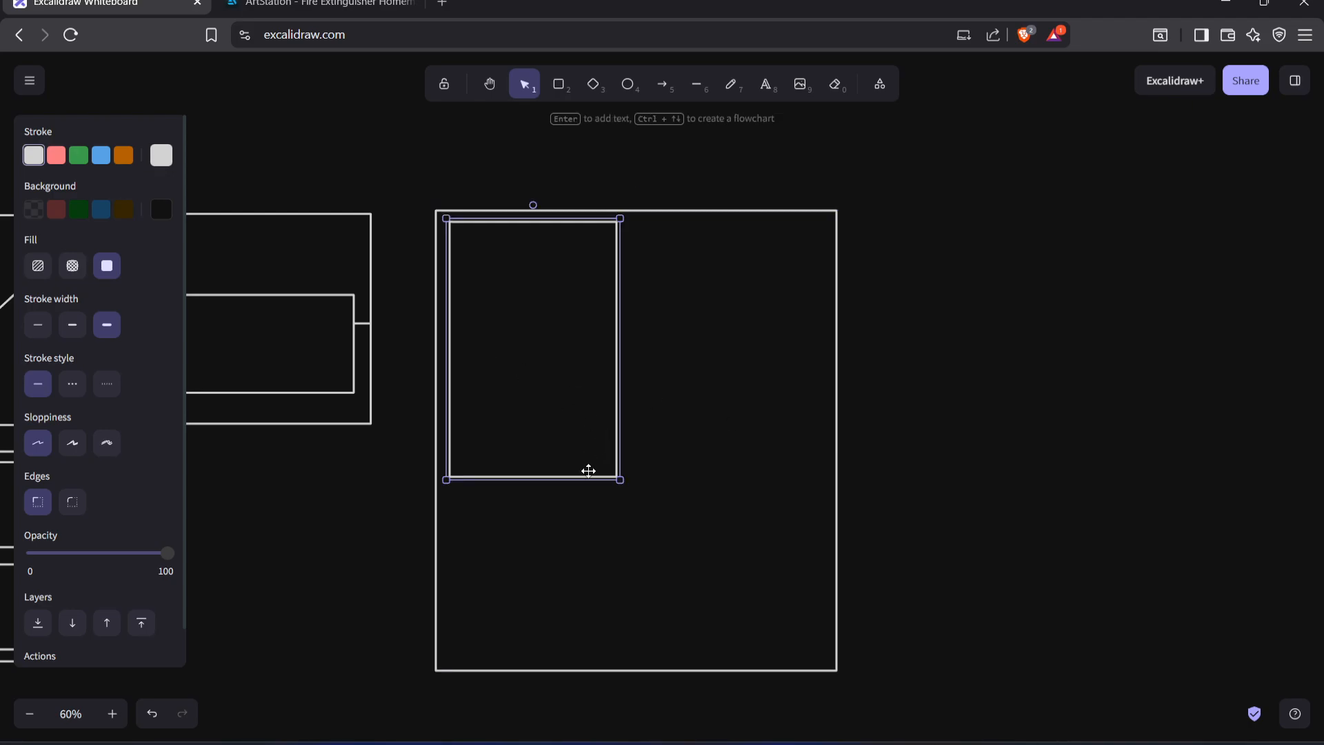
Duplicate the portrait rectangle into the frame's lower-right area and narrow the outer frame slightly to fit
alt+shift+drag(531, 348, 726, 520)
click(846, 435)
click(837, 428)
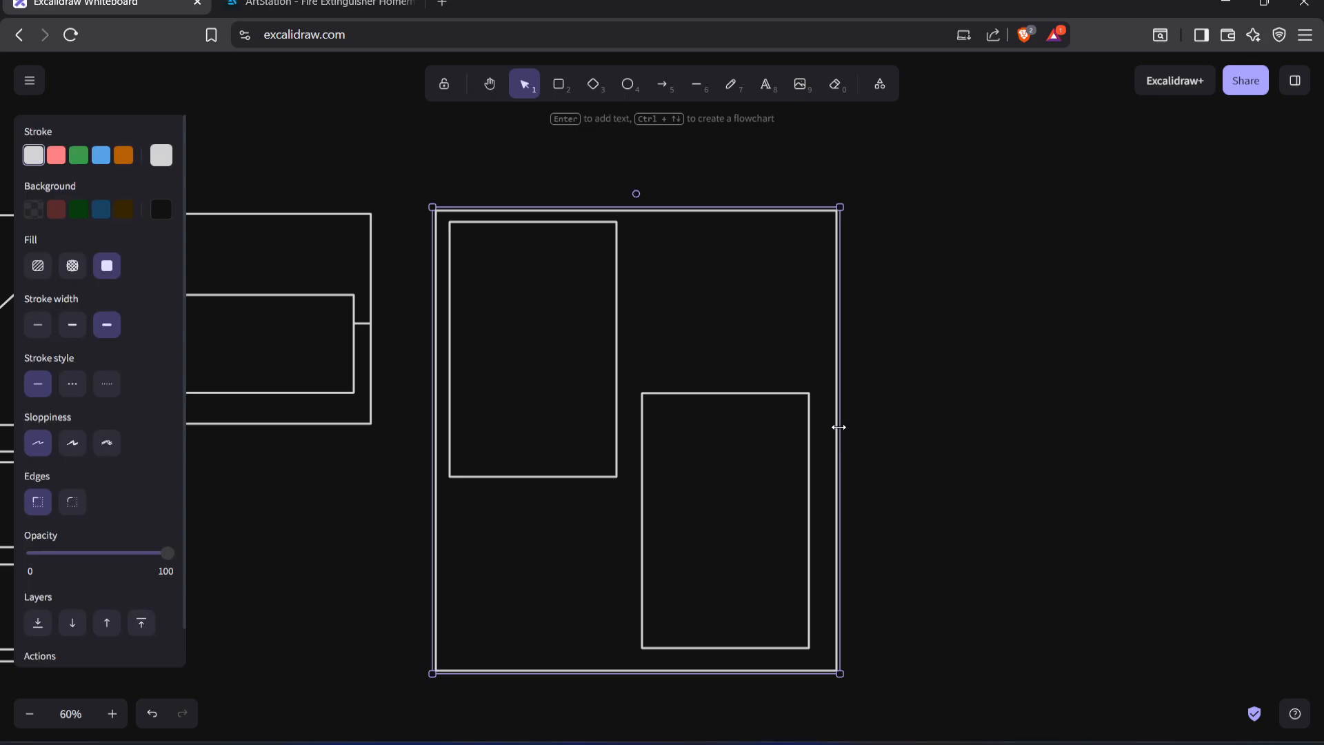
drag(837, 428, 828, 428)
click(930, 437)
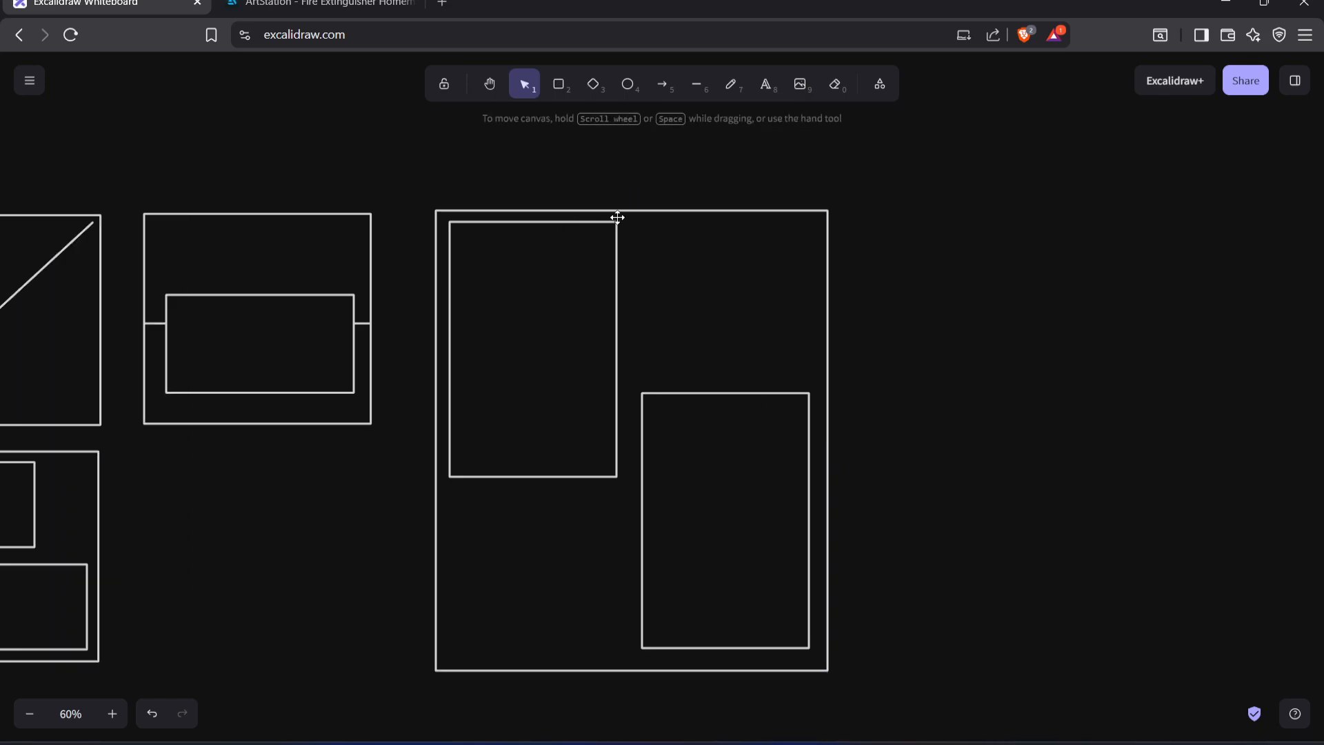
Reposition the two portrait rectangles so they sit staggered diagonally between the outer frame's upper-left and lower-right corners
drag(615, 298, 618, 302)
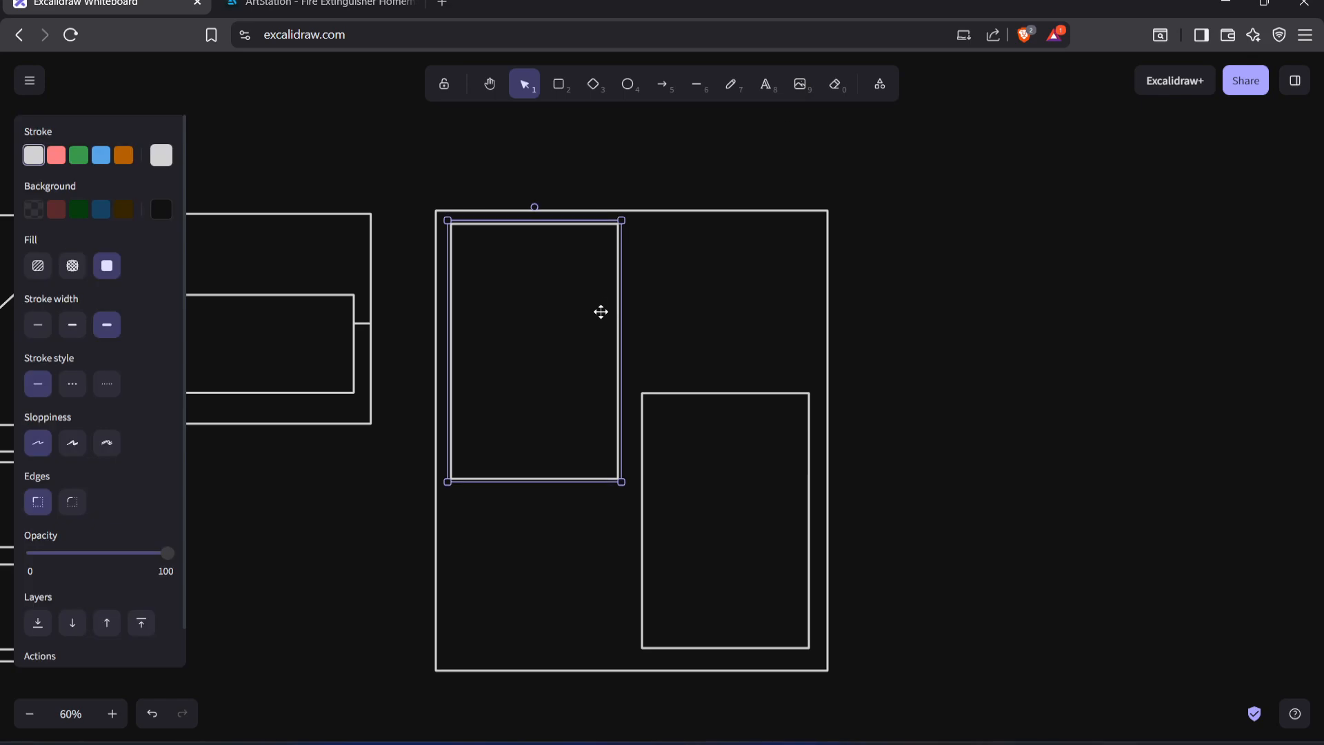
drag(759, 441, 713, 458)
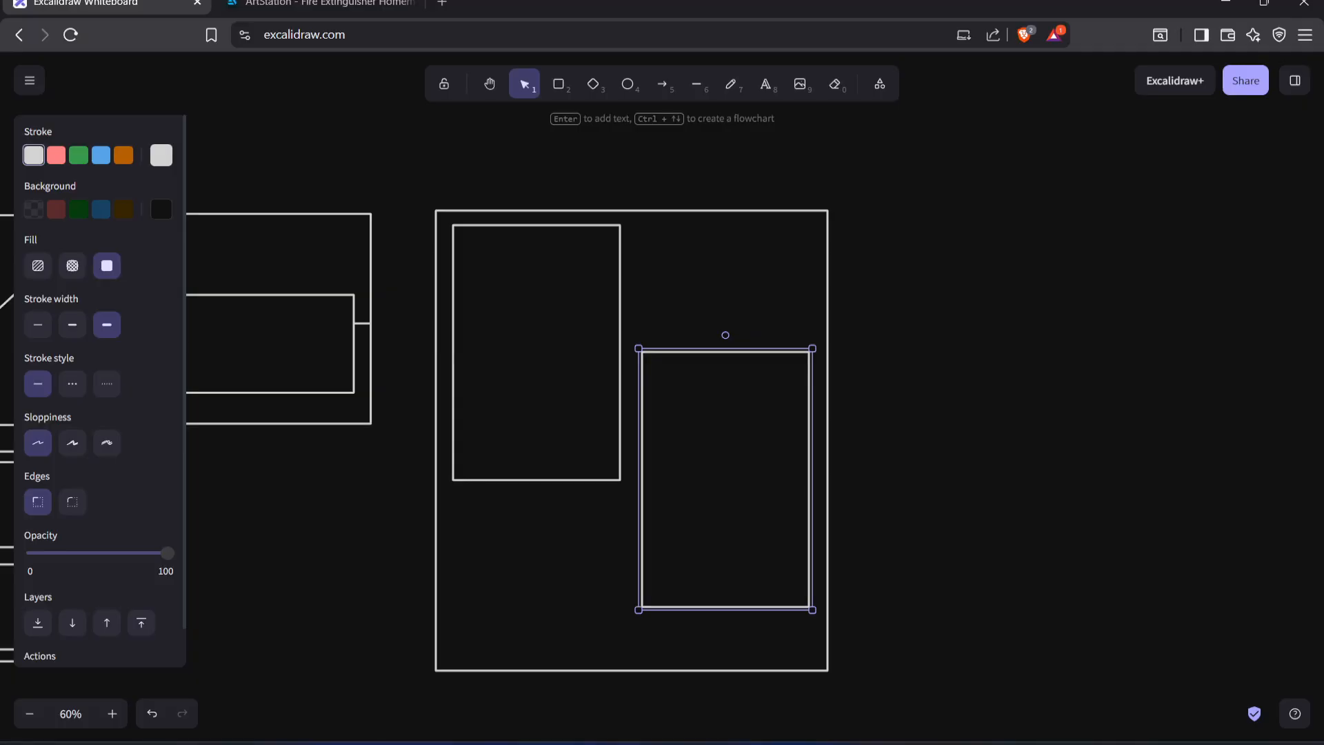
mouse_move(700, 743)
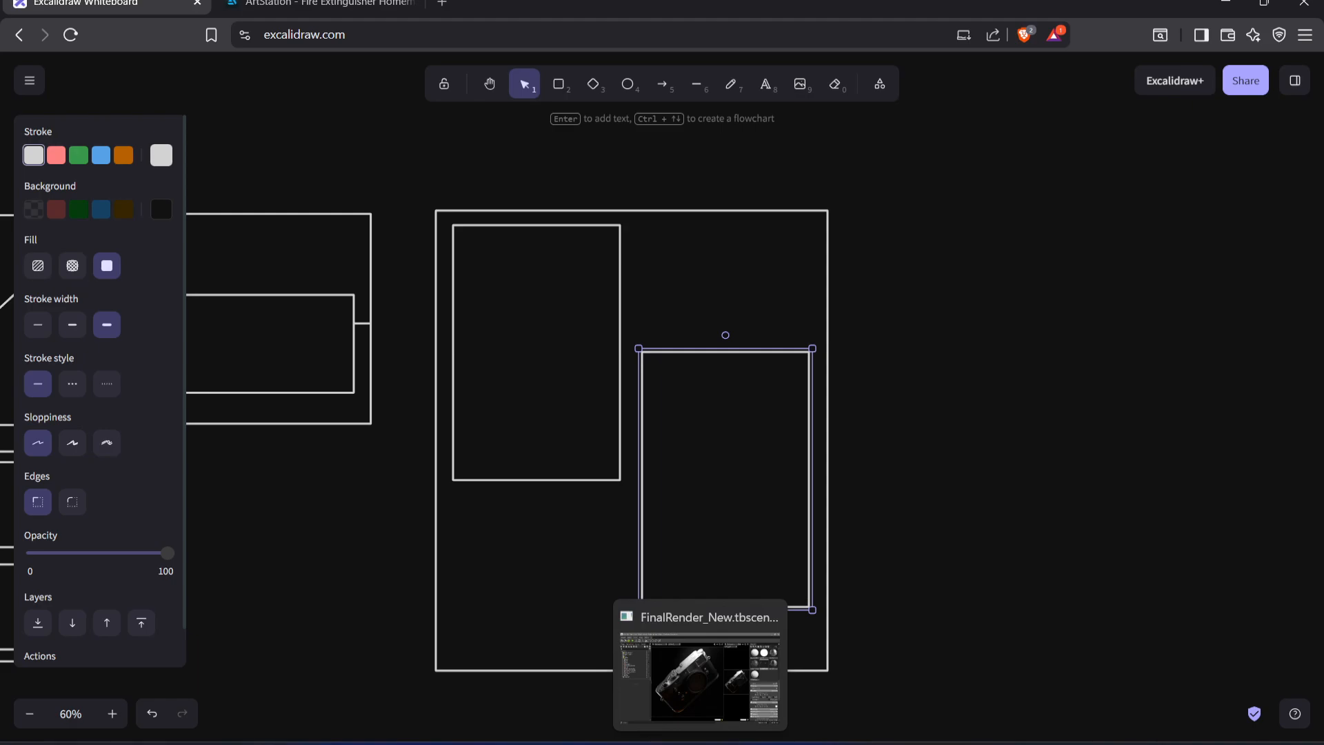
click(941, 547)
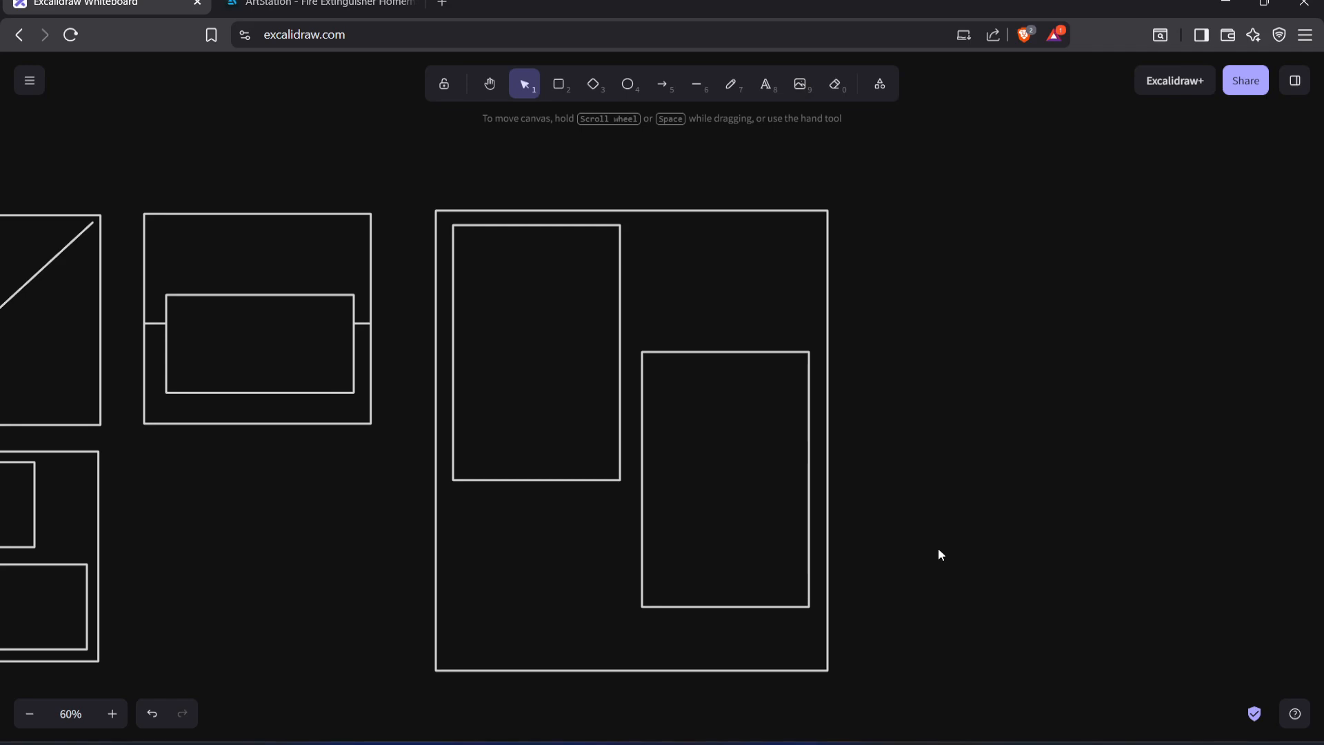
click(811, 550)
drag(732, 523, 734, 564)
click(975, 534)
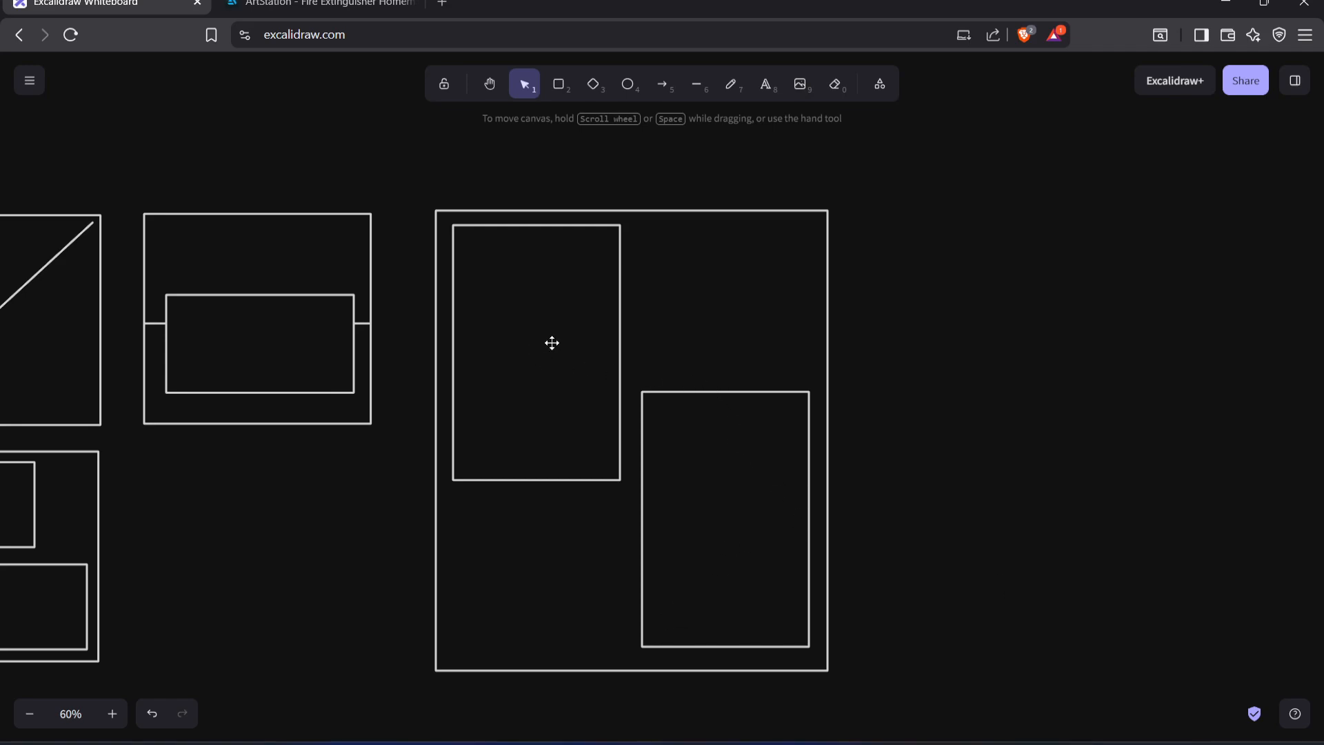
click(656, 407)
click(635, 248)
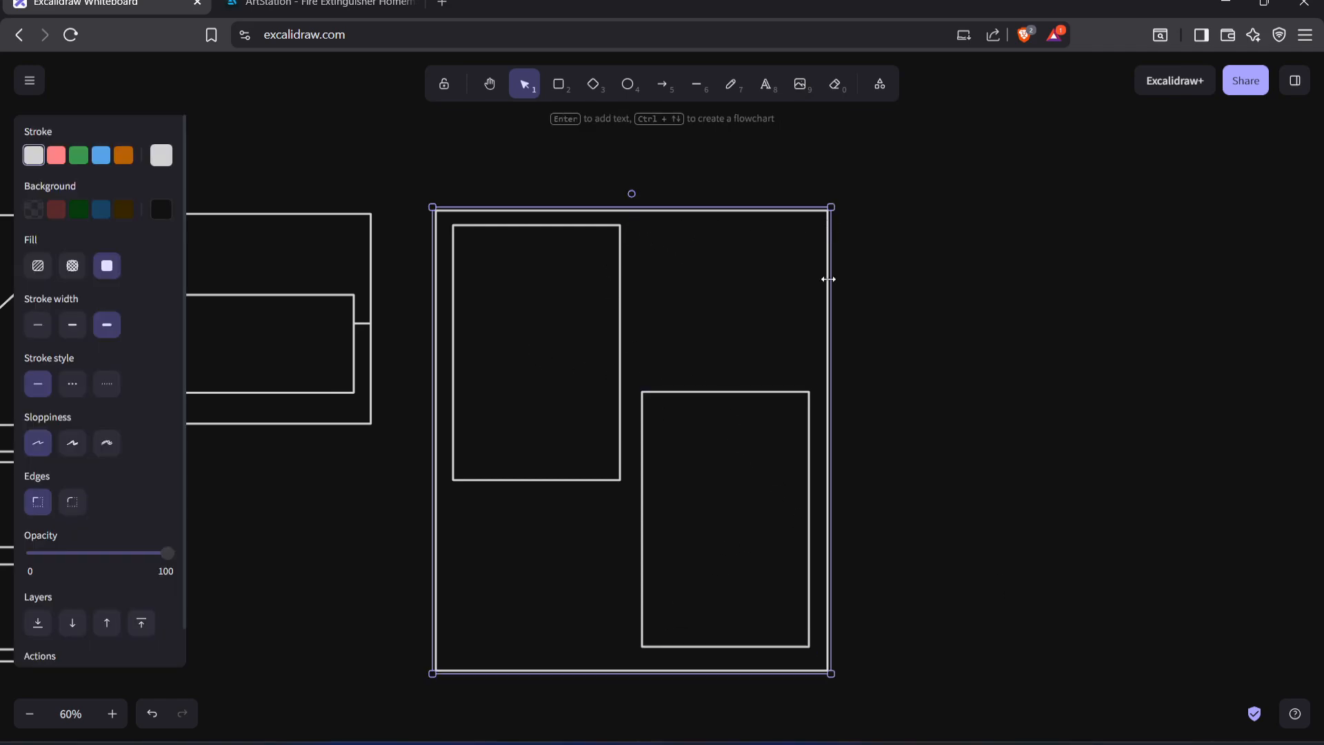
click(961, 395)
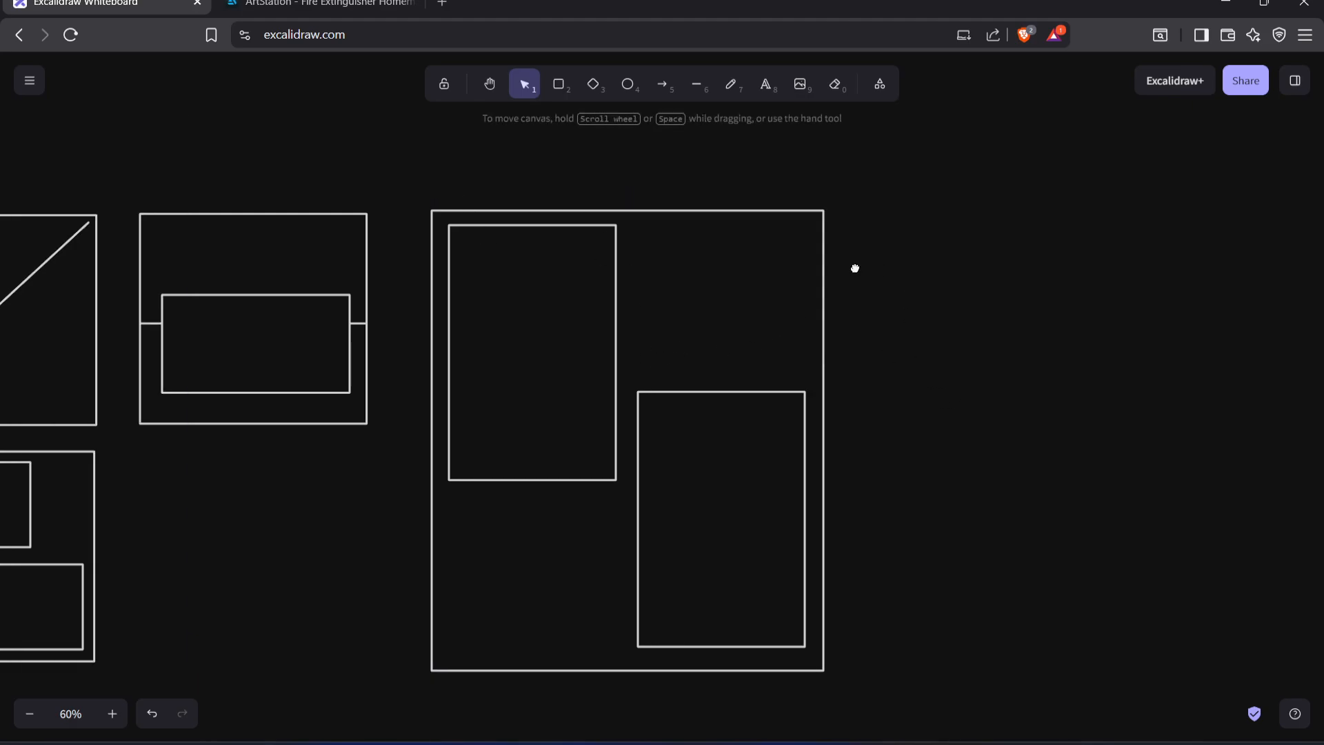
Draw a flat rectangle over the diagonal line in the first square frame and rotate it to follow the diagonal
scroll(488, 310, left, 10)
key(r)
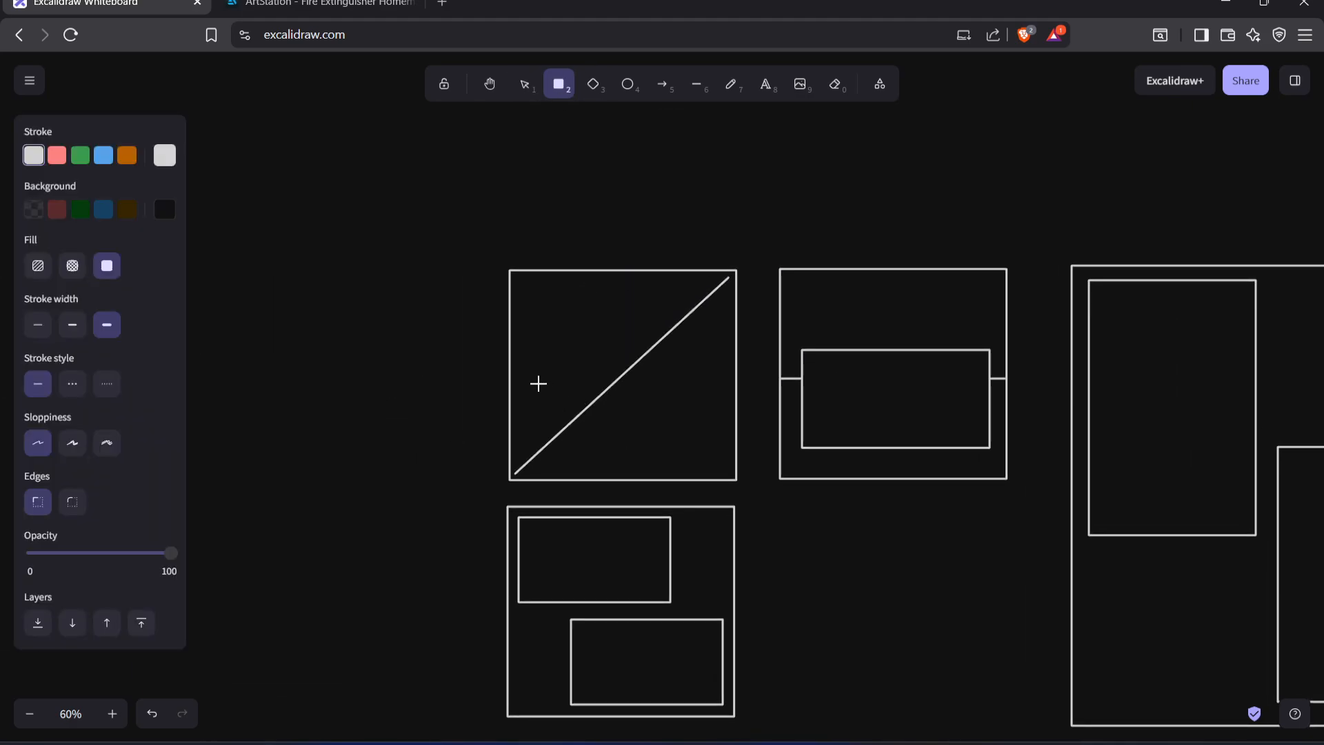
drag(559, 316, 726, 454)
drag(669, 416, 651, 415)
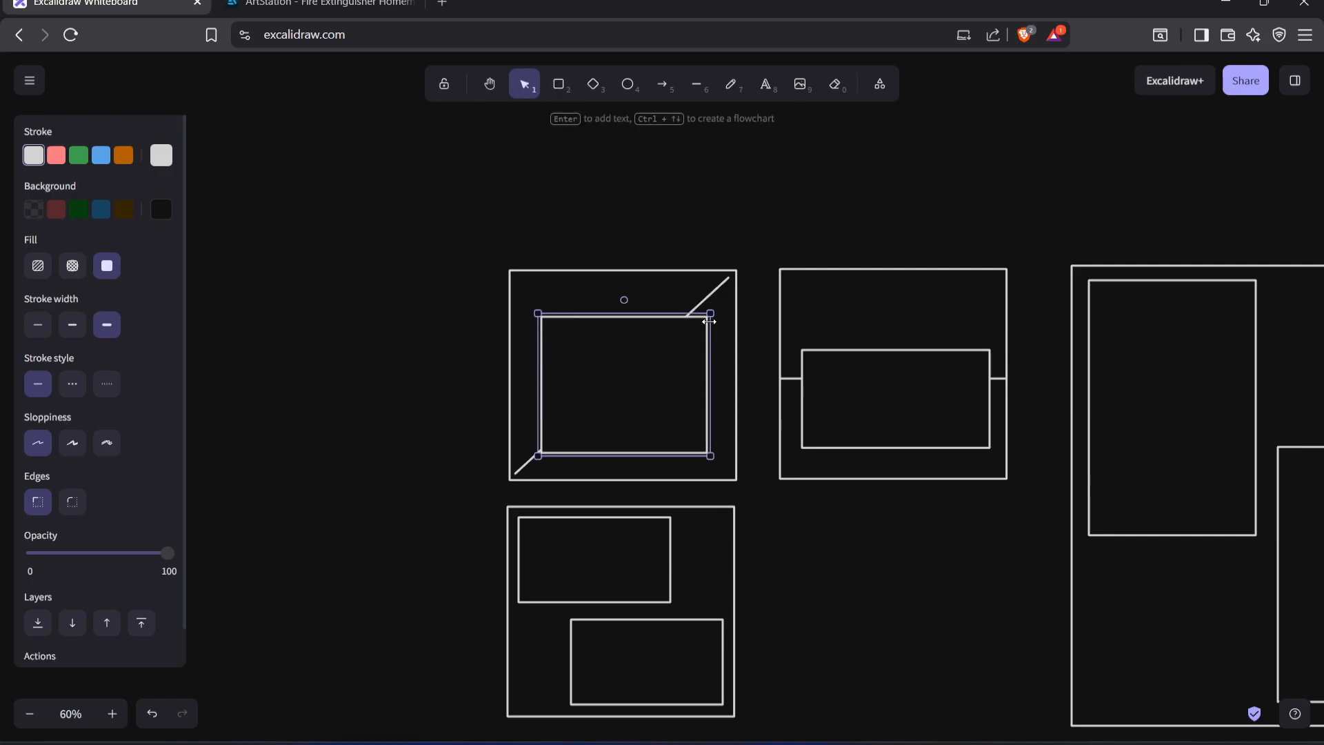
drag(671, 310, 709, 359)
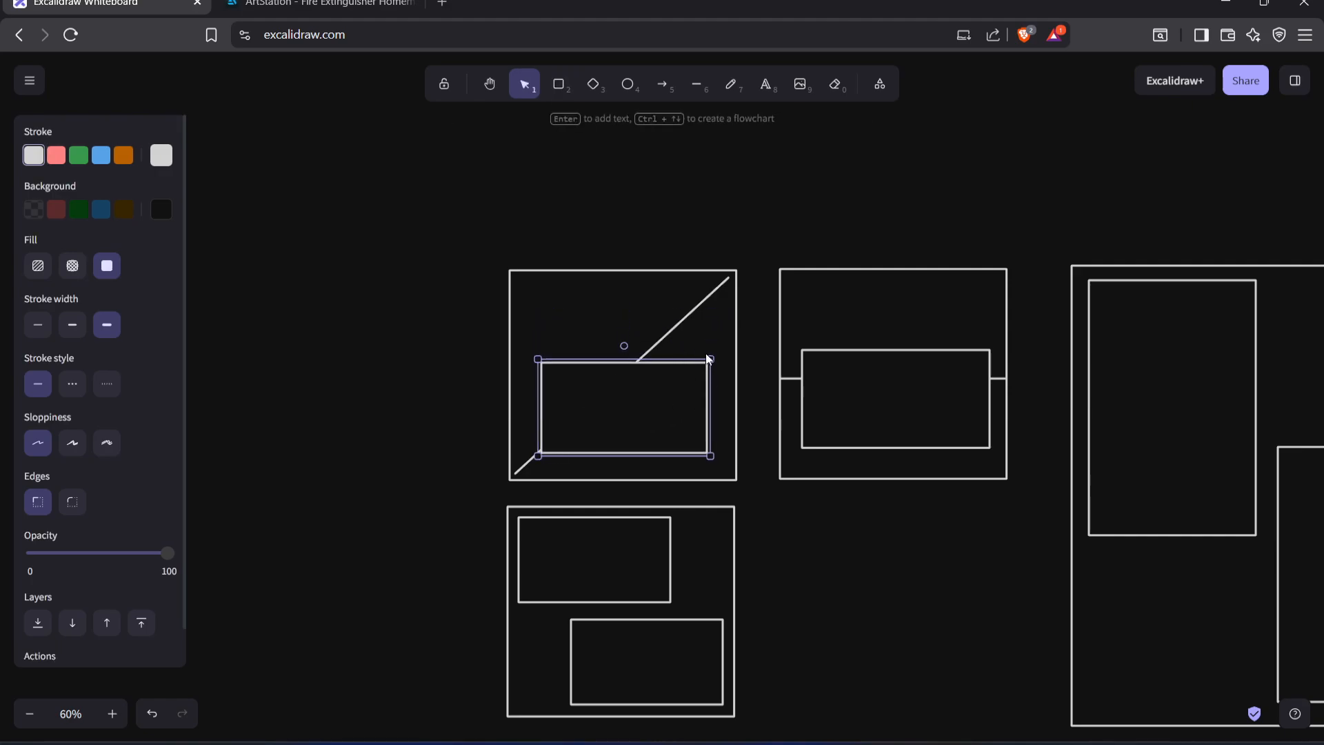
mouse_move(626, 346)
mouse_down()
mouse_move(579, 365)
mouse_move(624, 354)
mouse_up()
click(648, 198)
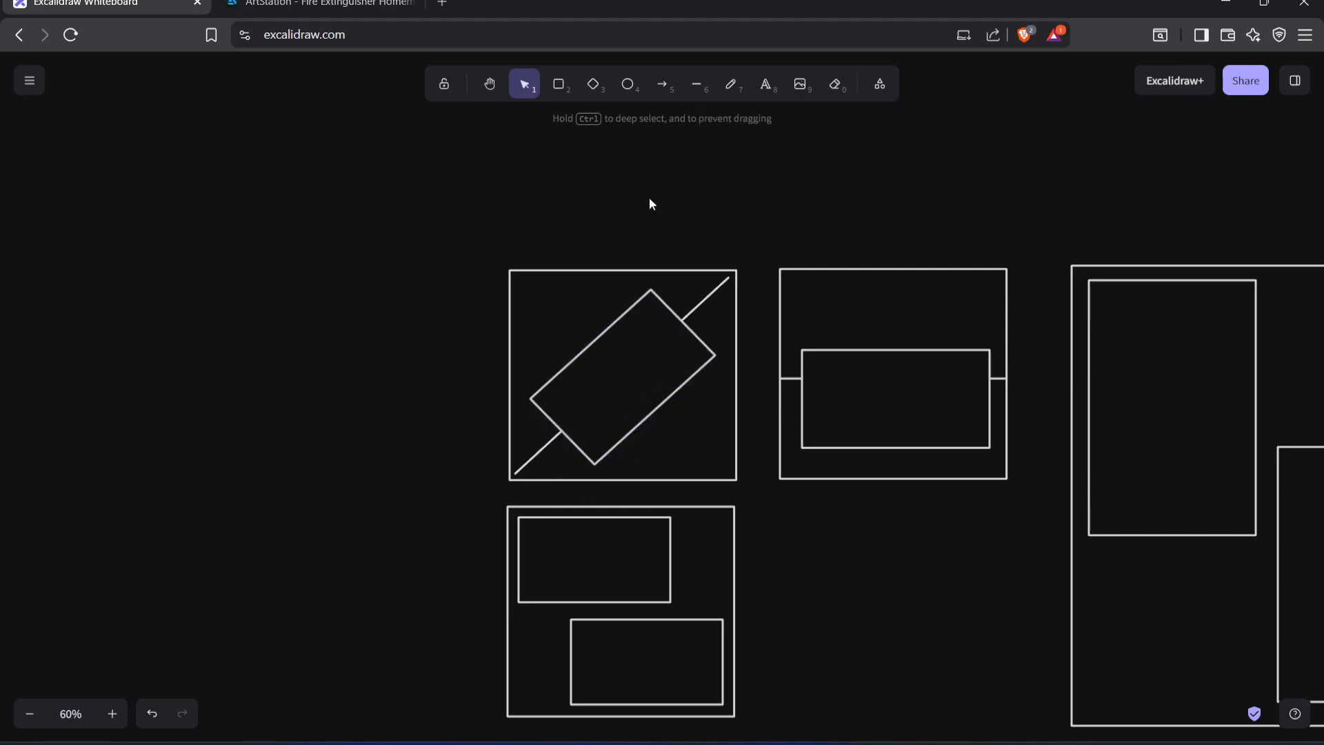
Draw four arrows from the square frame's corners pointing inward at the tilted rectangle
click(662, 83)
drag(540, 302, 573, 322)
click(662, 83)
drag(721, 471, 674, 426)
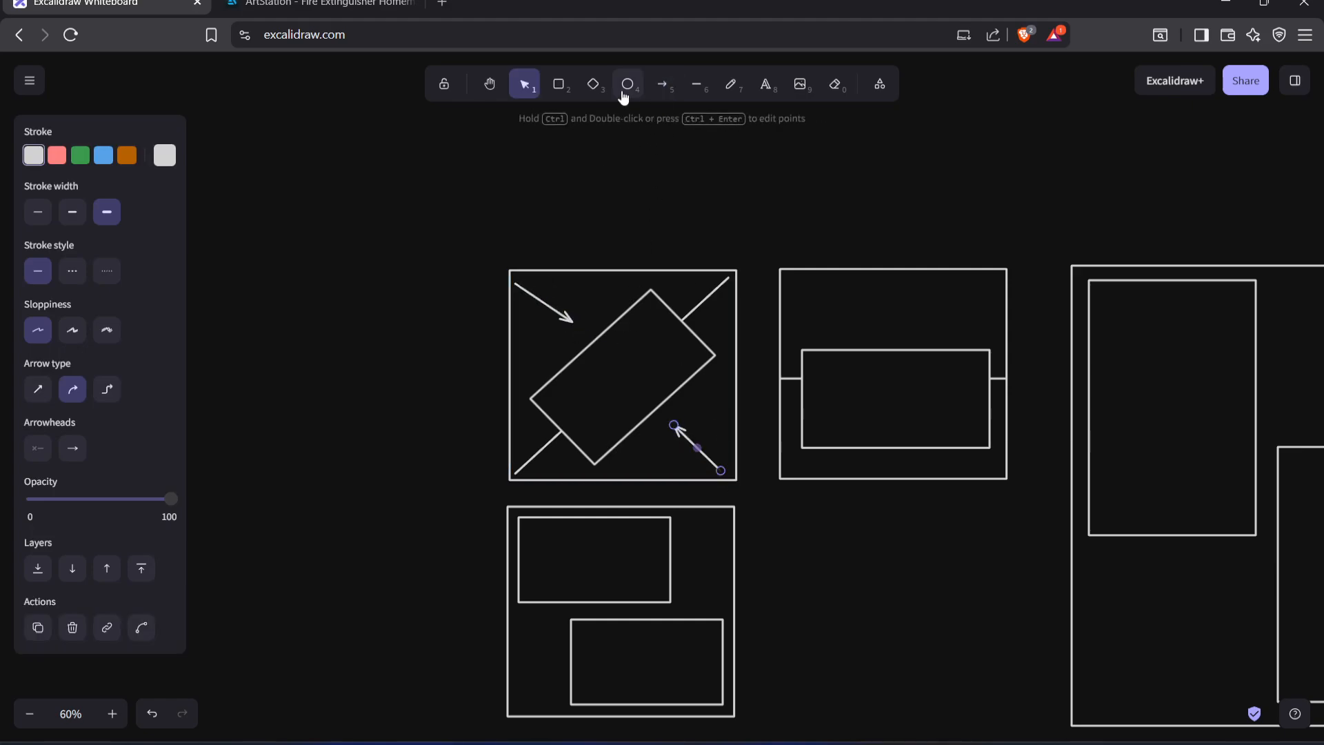
click(662, 83)
drag(522, 473, 549, 448)
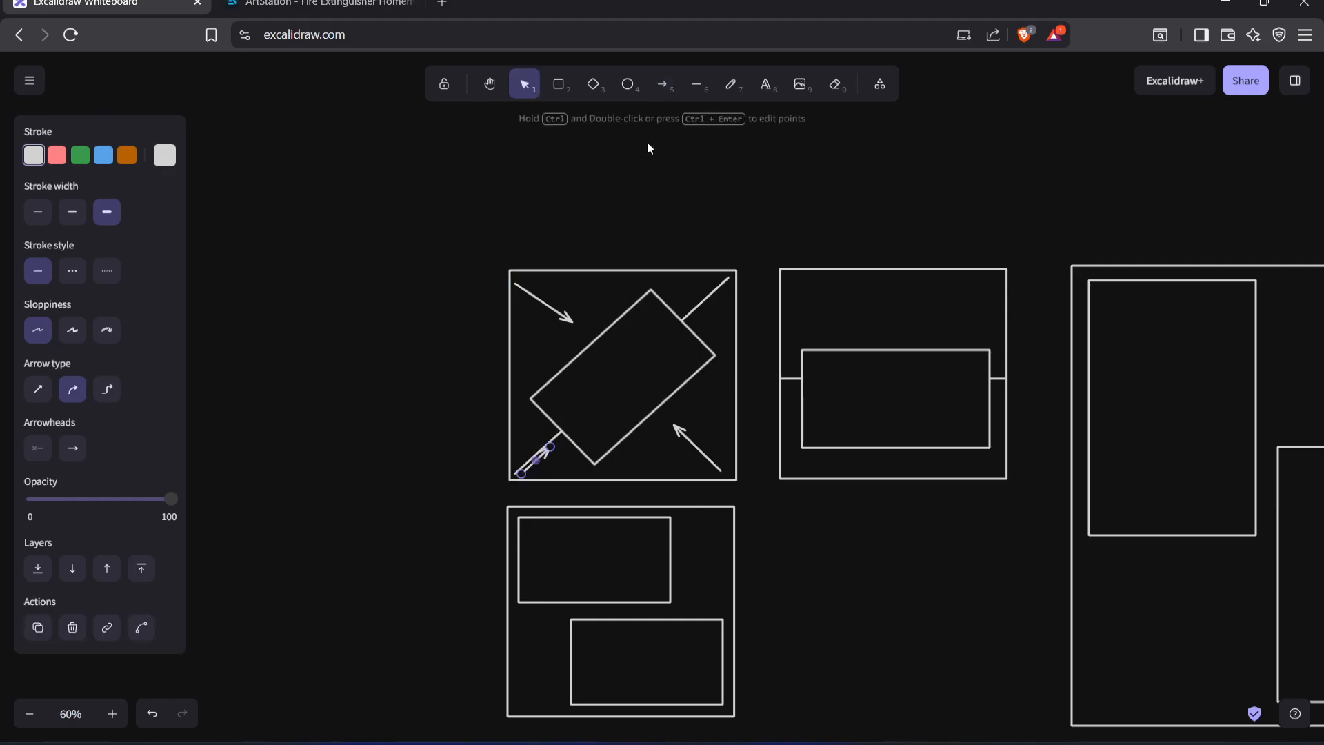
click(662, 83)
drag(726, 289, 699, 330)
click(704, 185)
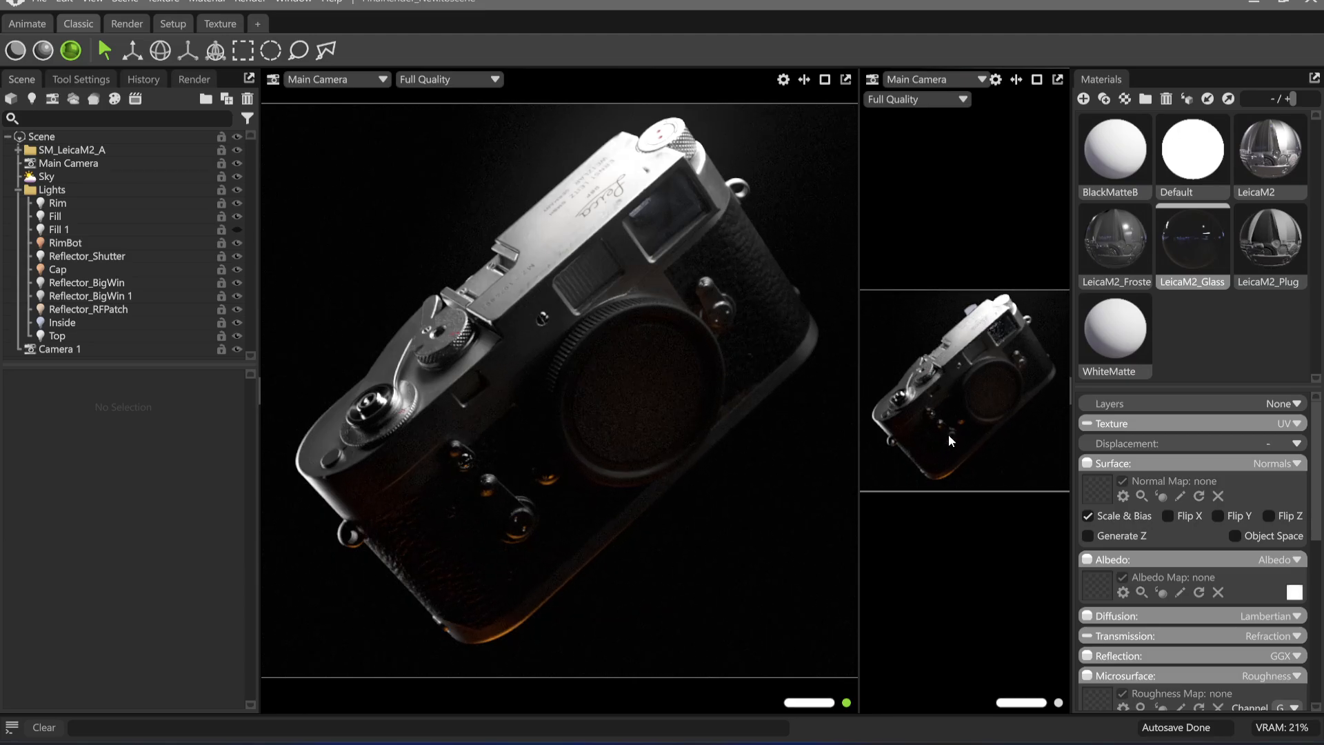
Switch from Toolbag back to the Excalidraw whiteboard with the tilted-rectangle diagram
mouse_move(625, 744)
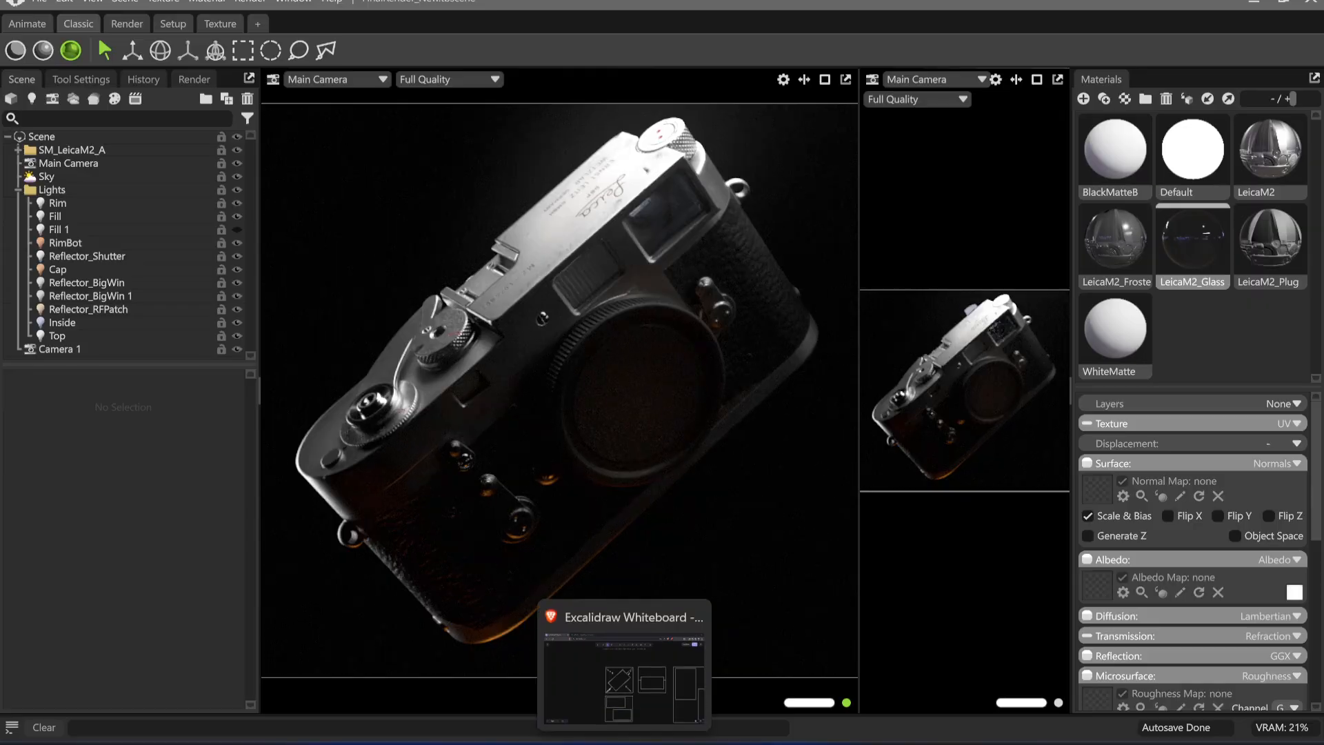
click(620, 680)
click(717, 297)
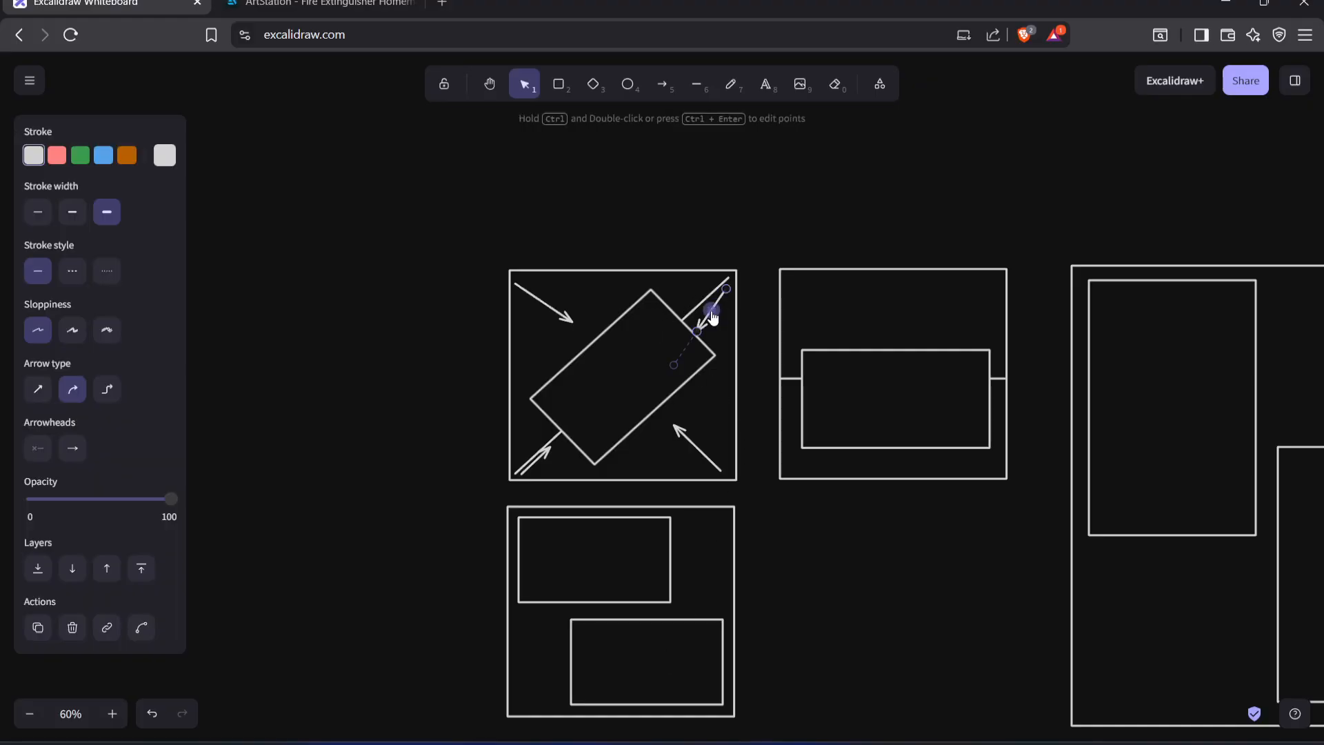
key(a)
mouse_move(665, 265)
mouse_down()
mouse_move(619, 293)
mouse_move(651, 312)
mouse_up()
key(ctrl+z)
click(662, 84)
key(ctrl+z)
click(662, 83)
drag(657, 236, 647, 313)
key(ctrl+z)
click(662, 84)
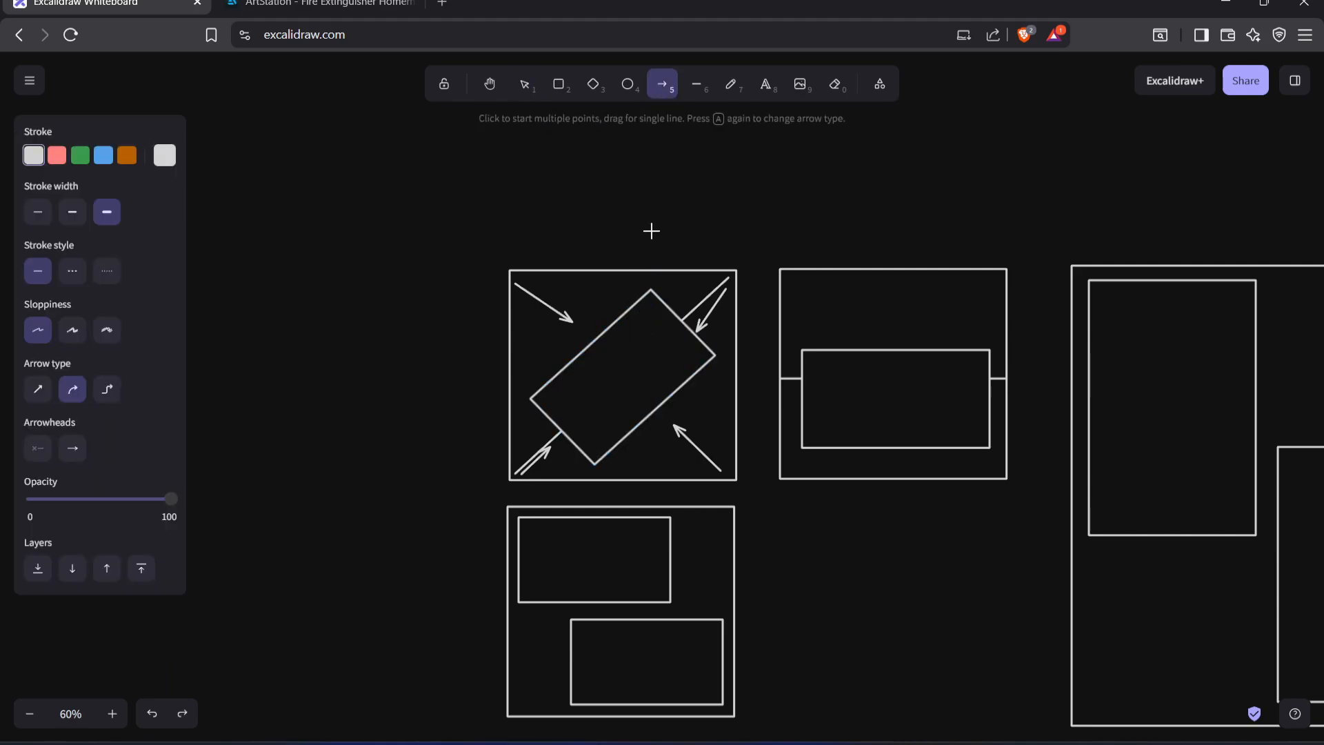
click(652, 231)
click(634, 314)
drag(640, 324, 613, 383)
key(ctrl+z)
click(662, 84)
drag(658, 163, 615, 196)
click(576, 200)
key(ctrl+z)
key(ctrl+z)
Draw a long wavy multi-point arrow running left to right above the framed diagrams, ending with an upward tip
click(662, 85)
click(425, 211)
click(694, 211)
click(721, 162)
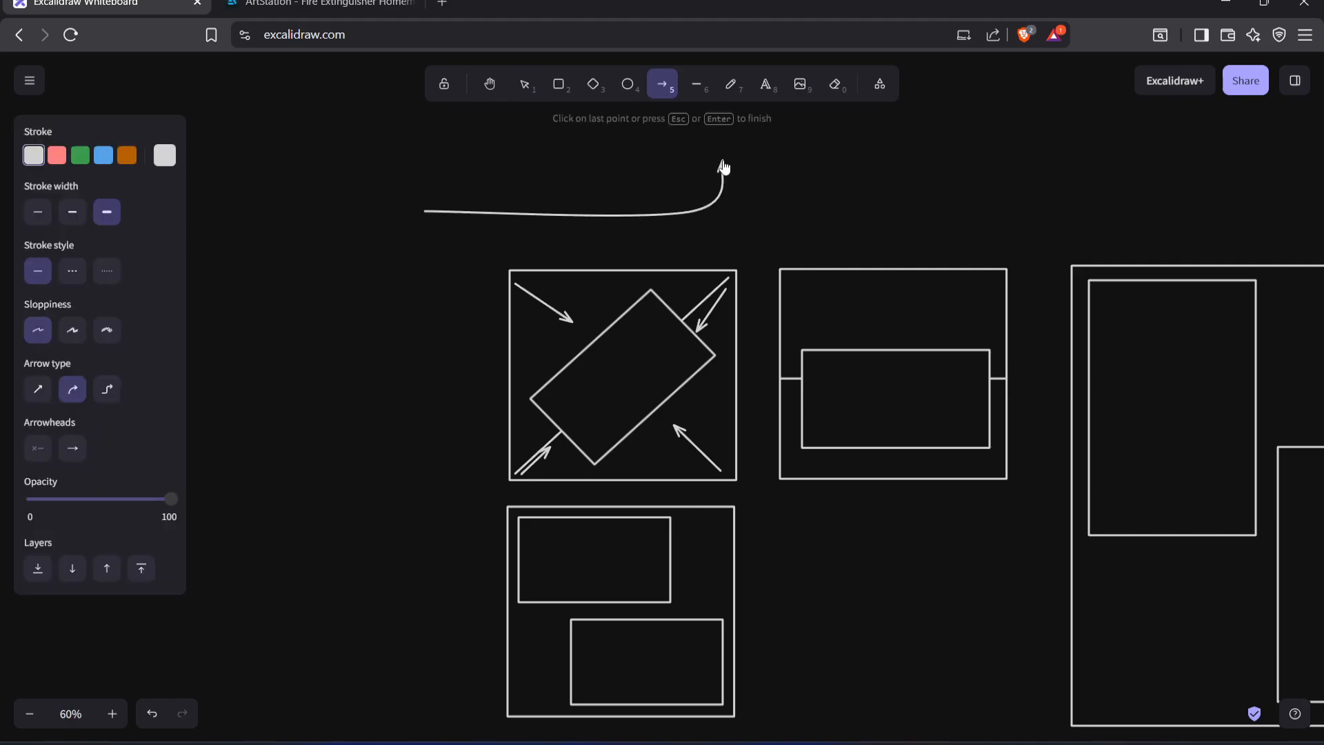
click(839, 177)
click(892, 206)
click(971, 164)
click(1099, 183)
click(1134, 142)
key(Escape)
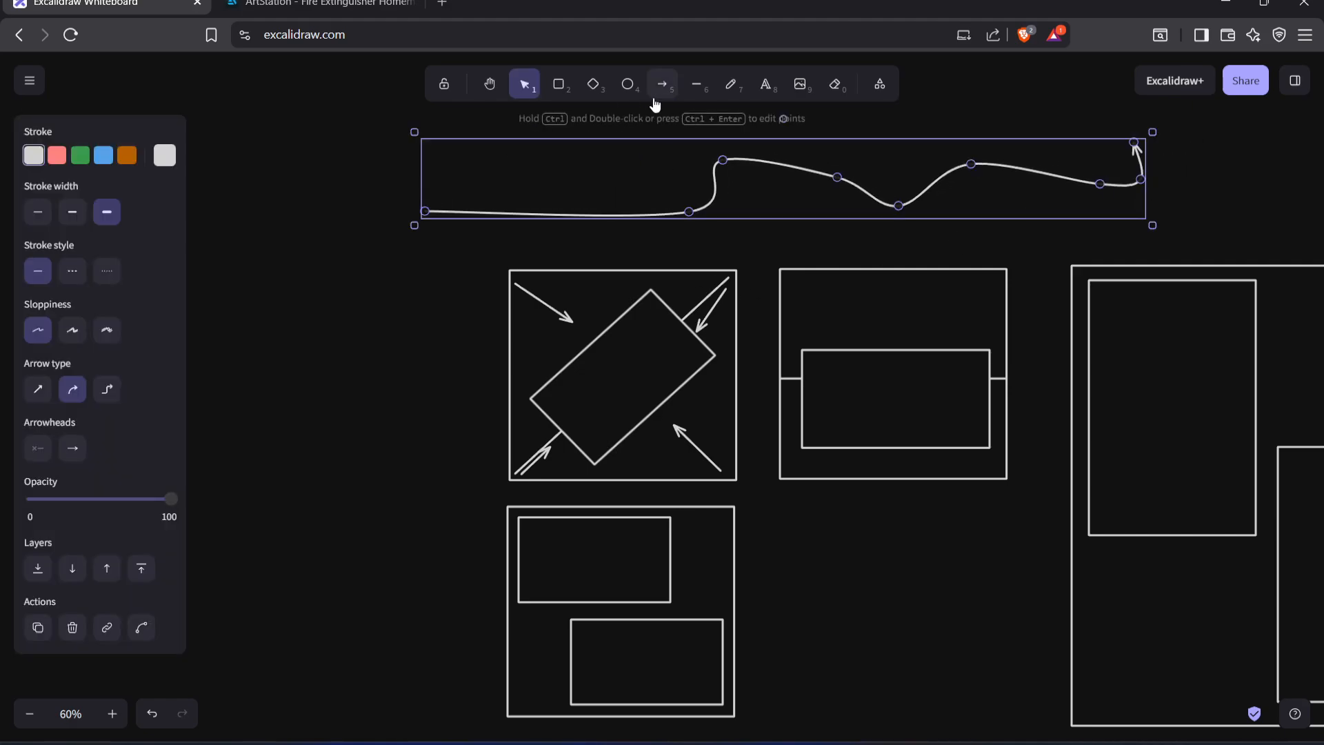
click(659, 91)
drag(704, 244, 642, 292)
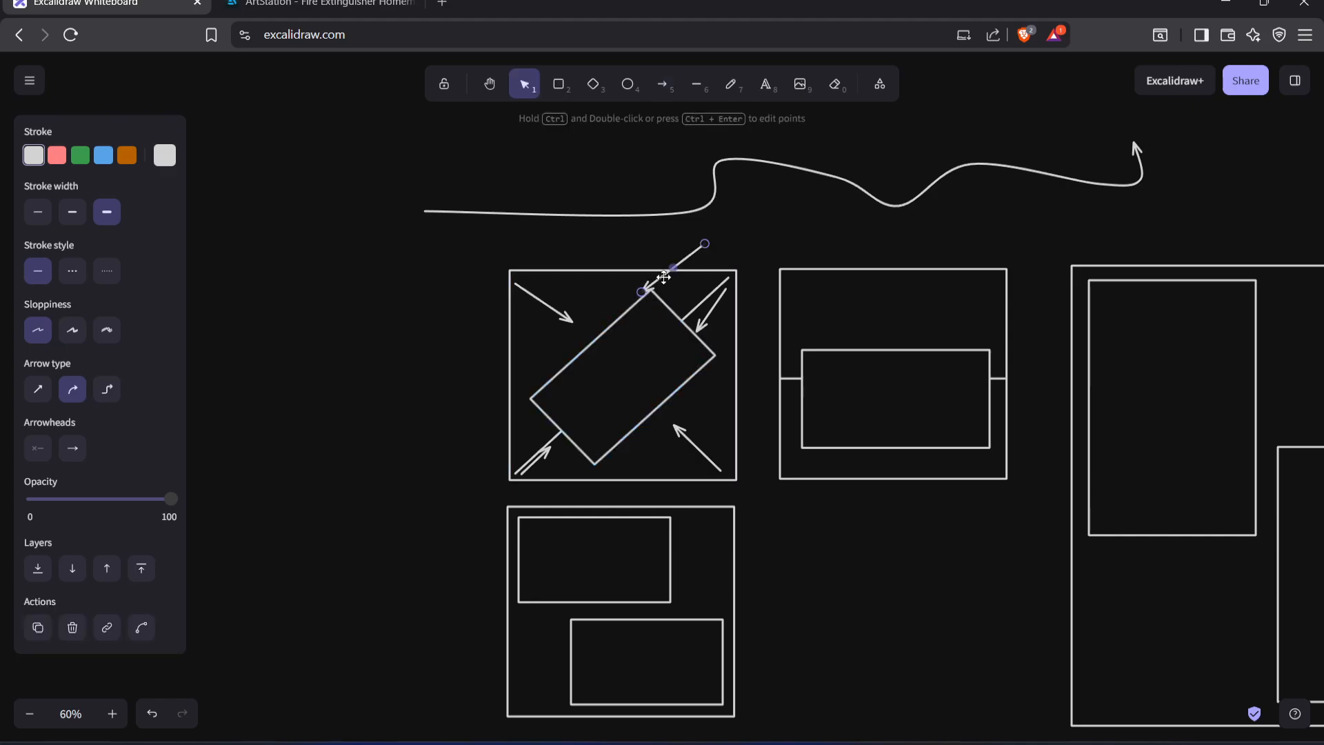
key(ctrl+z)
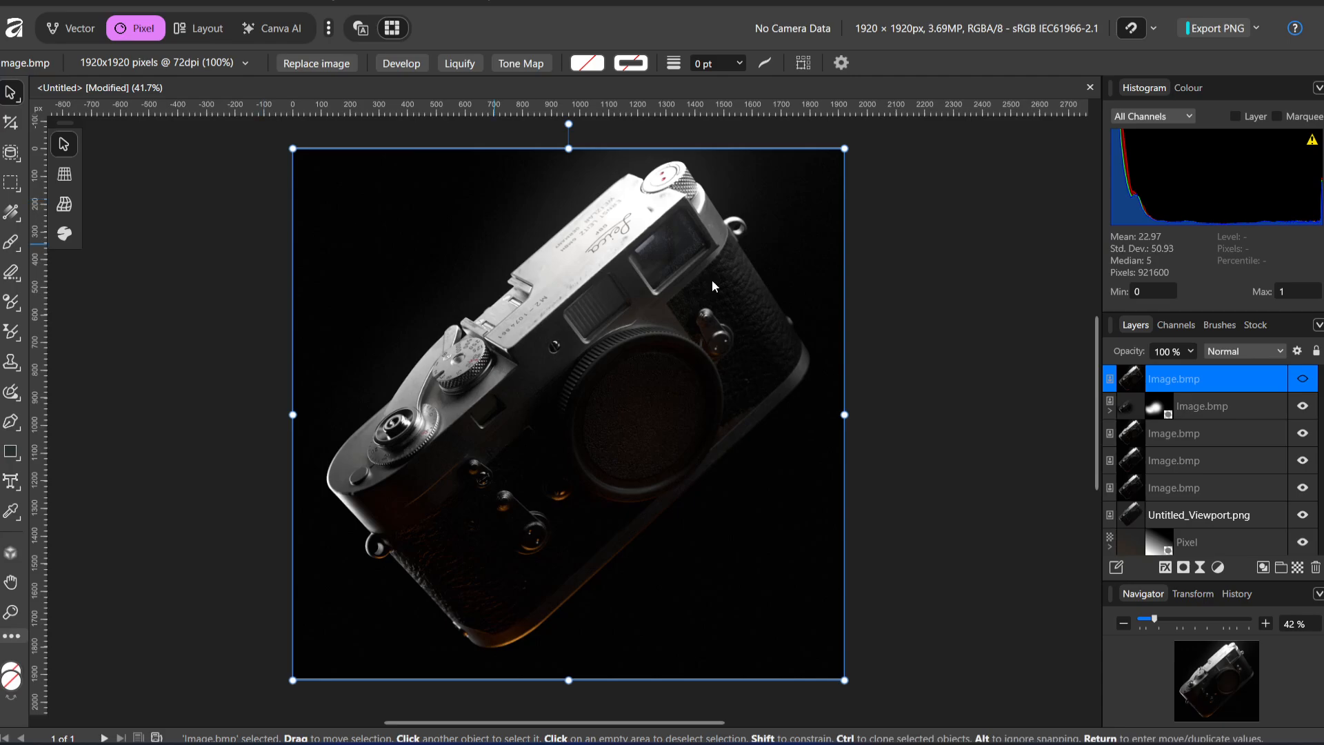
Switch to Toolbag and save the scene as a new copy whose file name begins with FinalRender_L
key(ctrl+d)
mouse_move(662, 743)
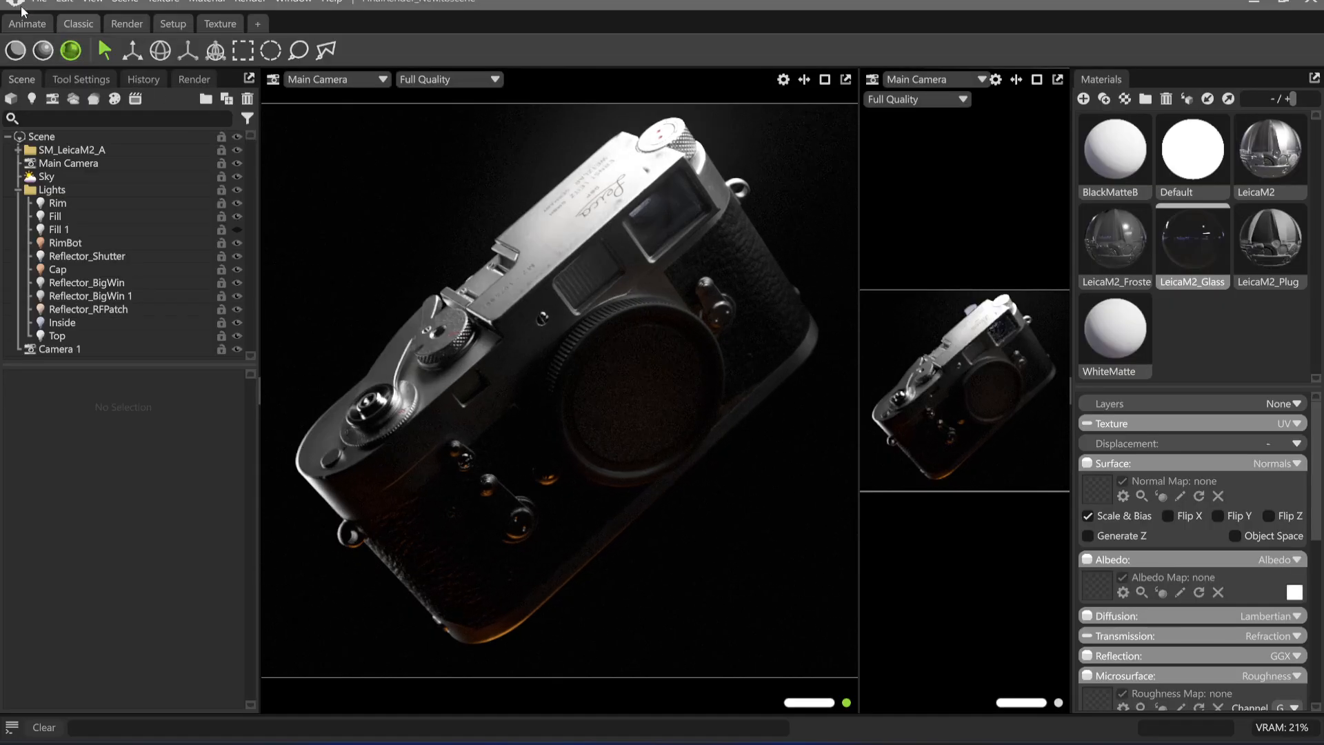
click(40, 2)
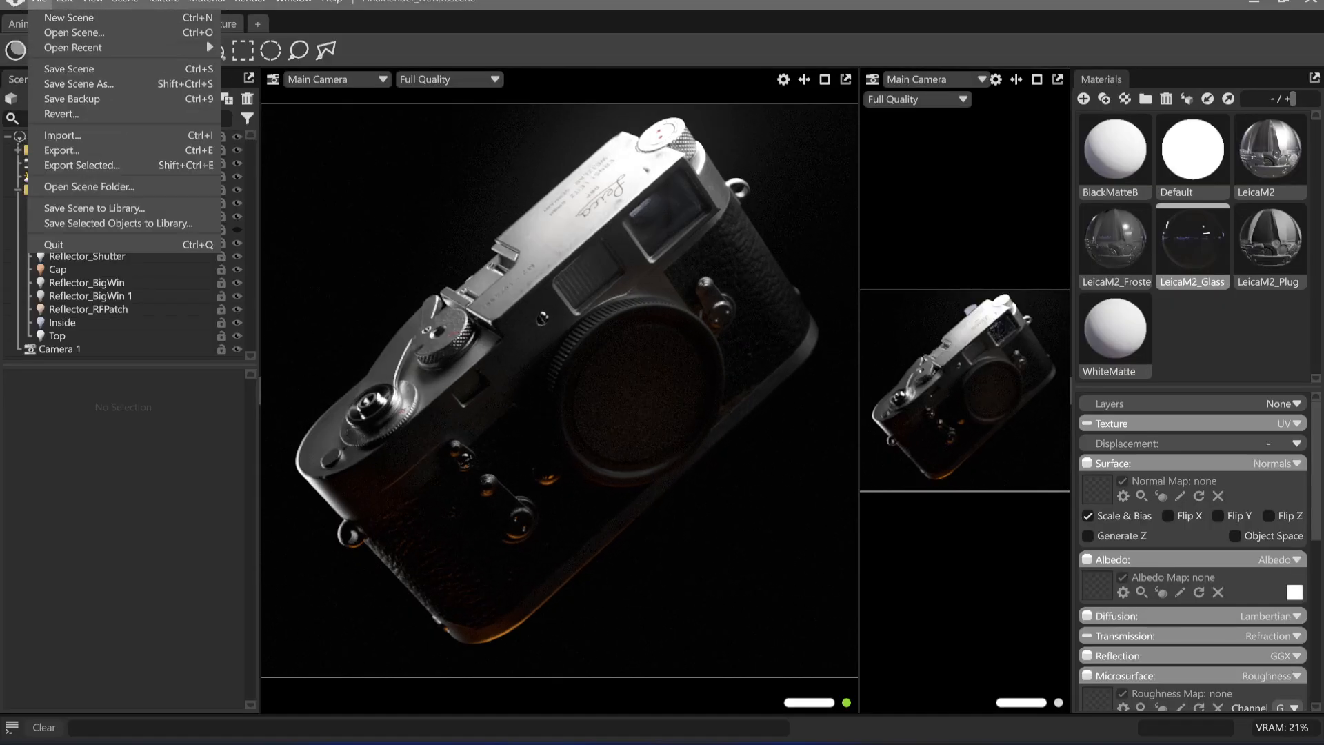
click(78, 84)
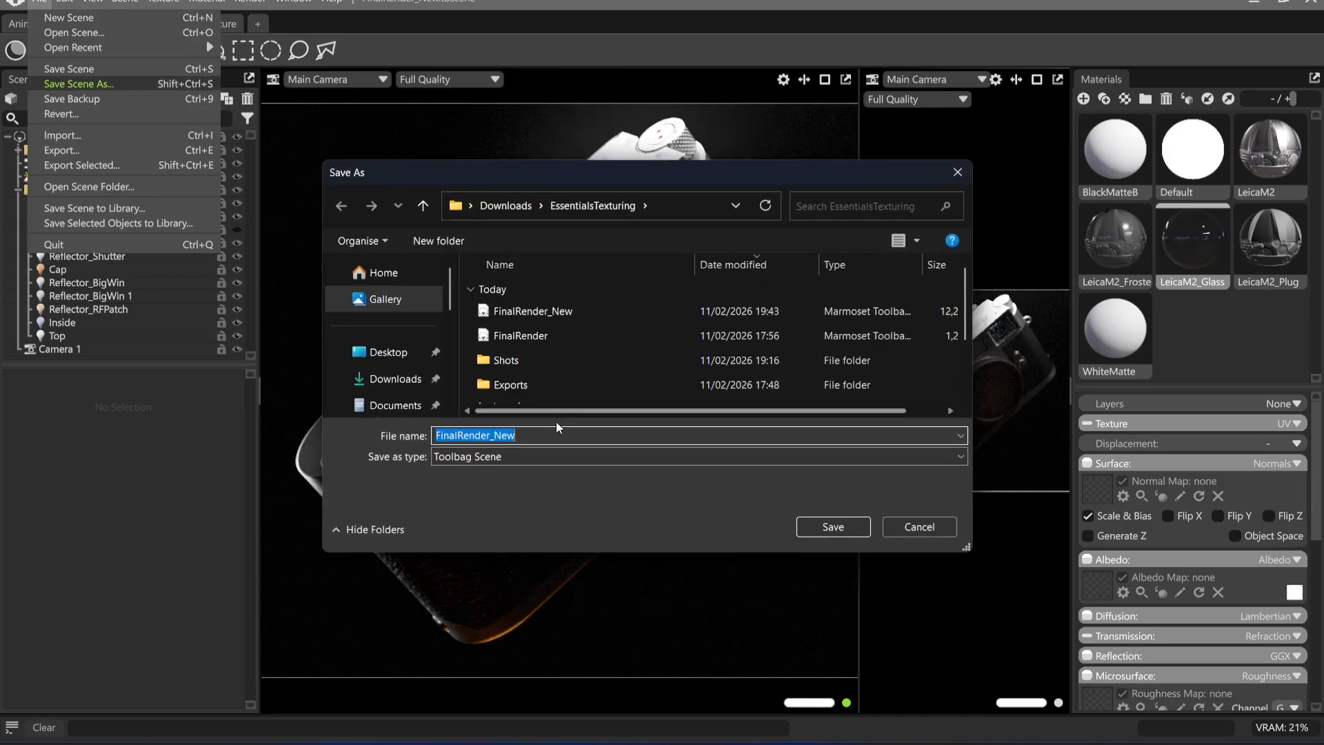
click(576, 434)
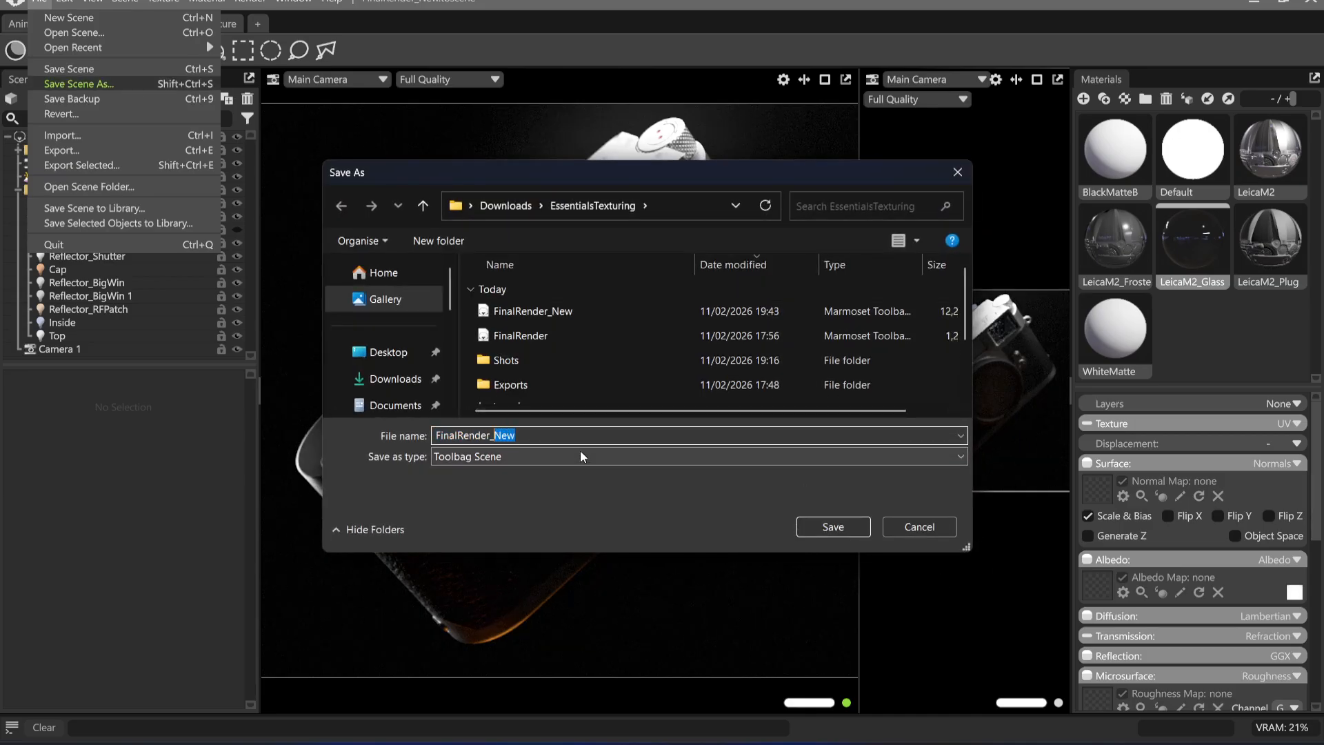
key(BackSpace)
text(Len)
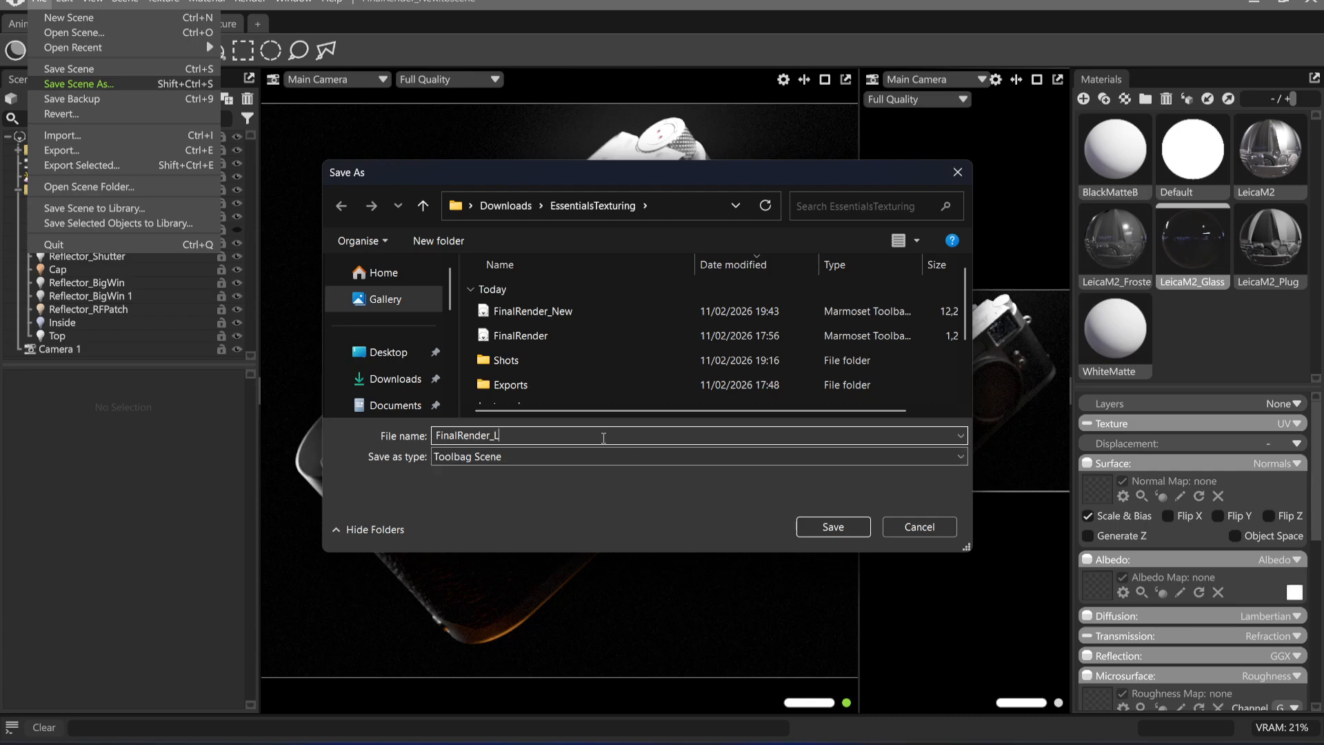
key(Return)
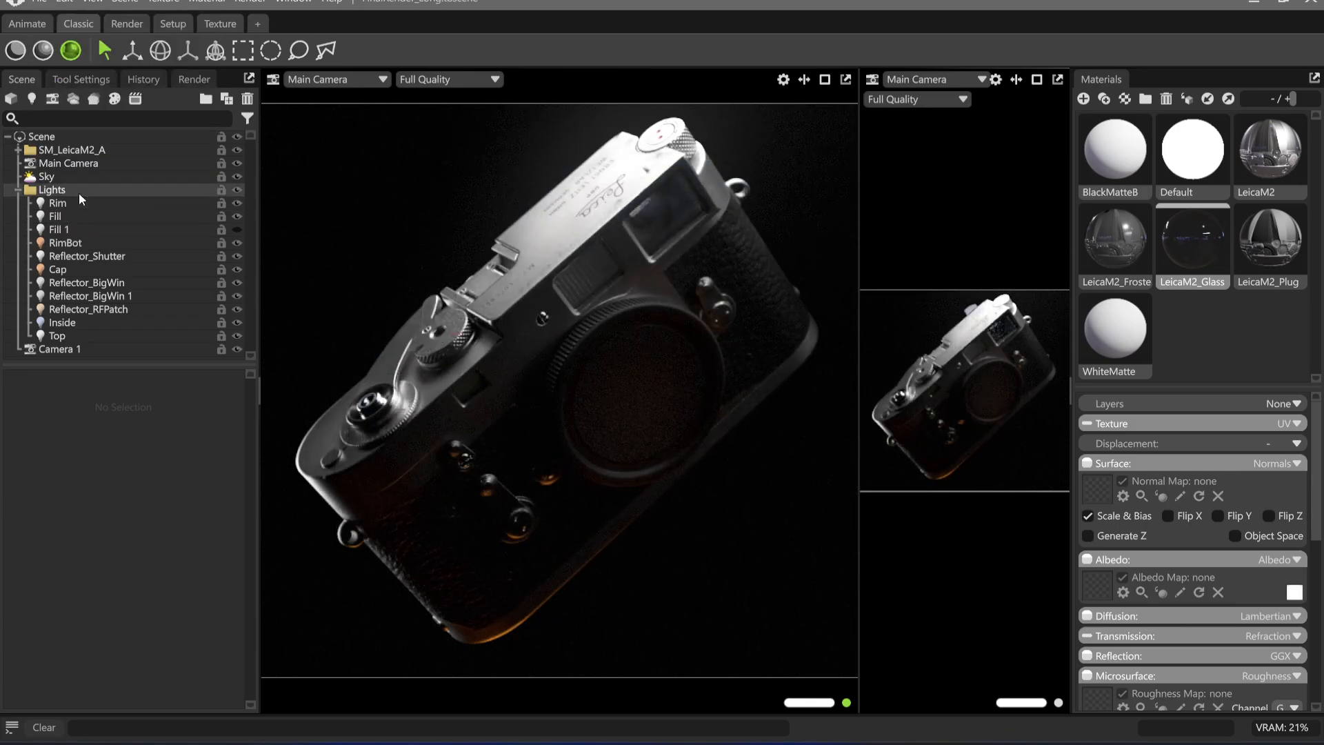
Collapse and hide the Lights group, and raise the Sky light's brightness to about 1.19
double_click(82, 190)
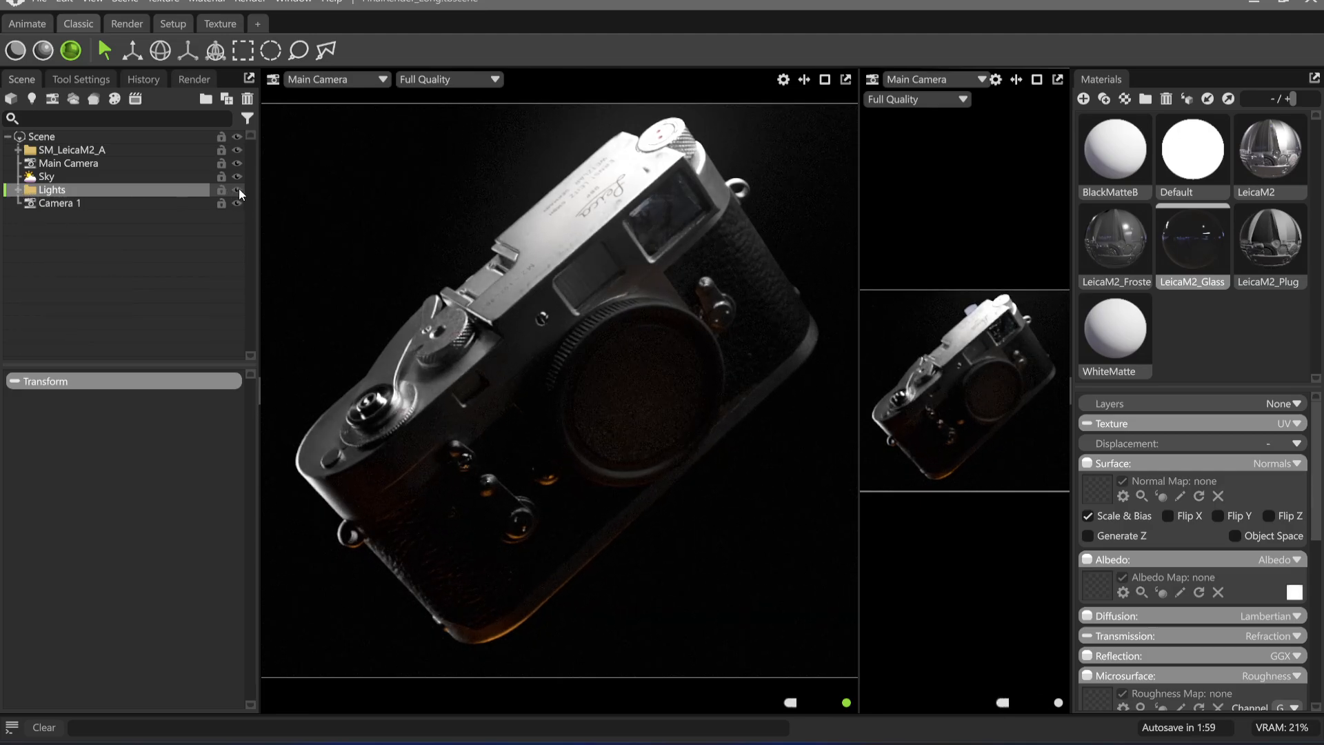
click(238, 190)
click(154, 176)
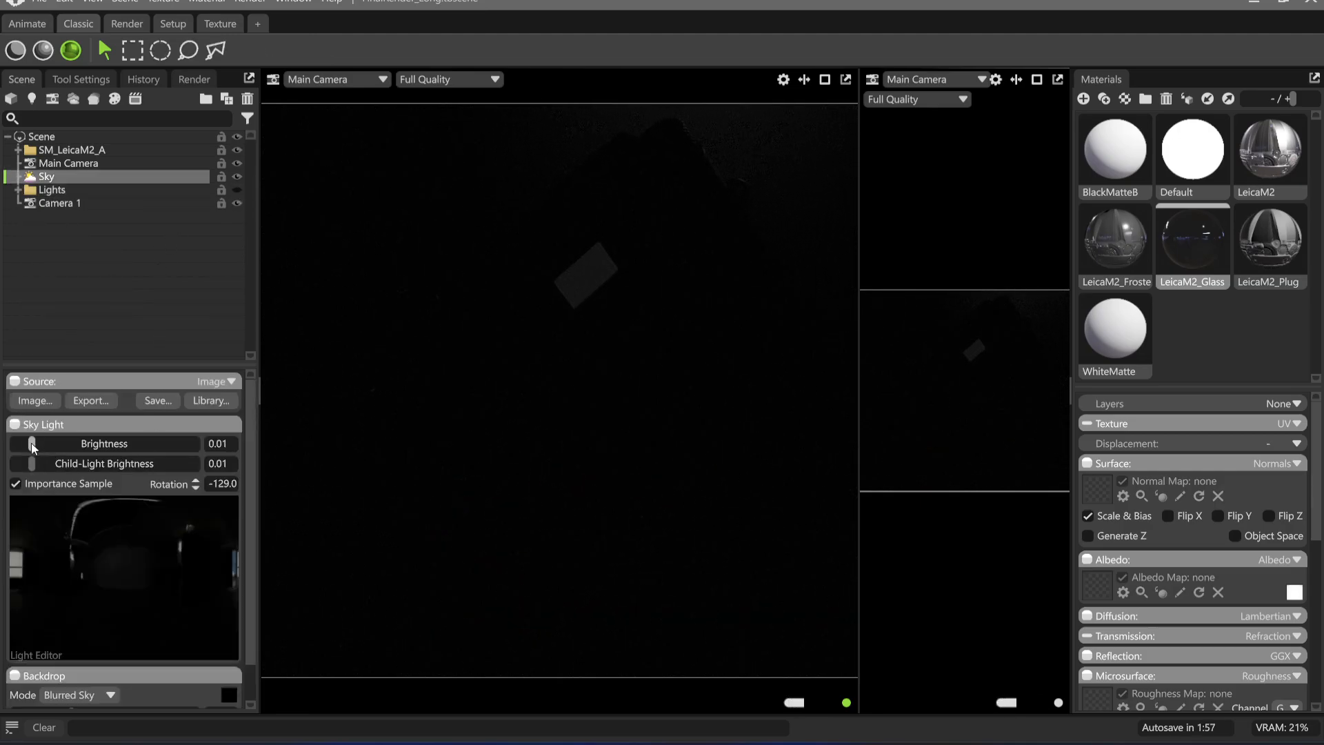
drag(32, 447, 385, 310)
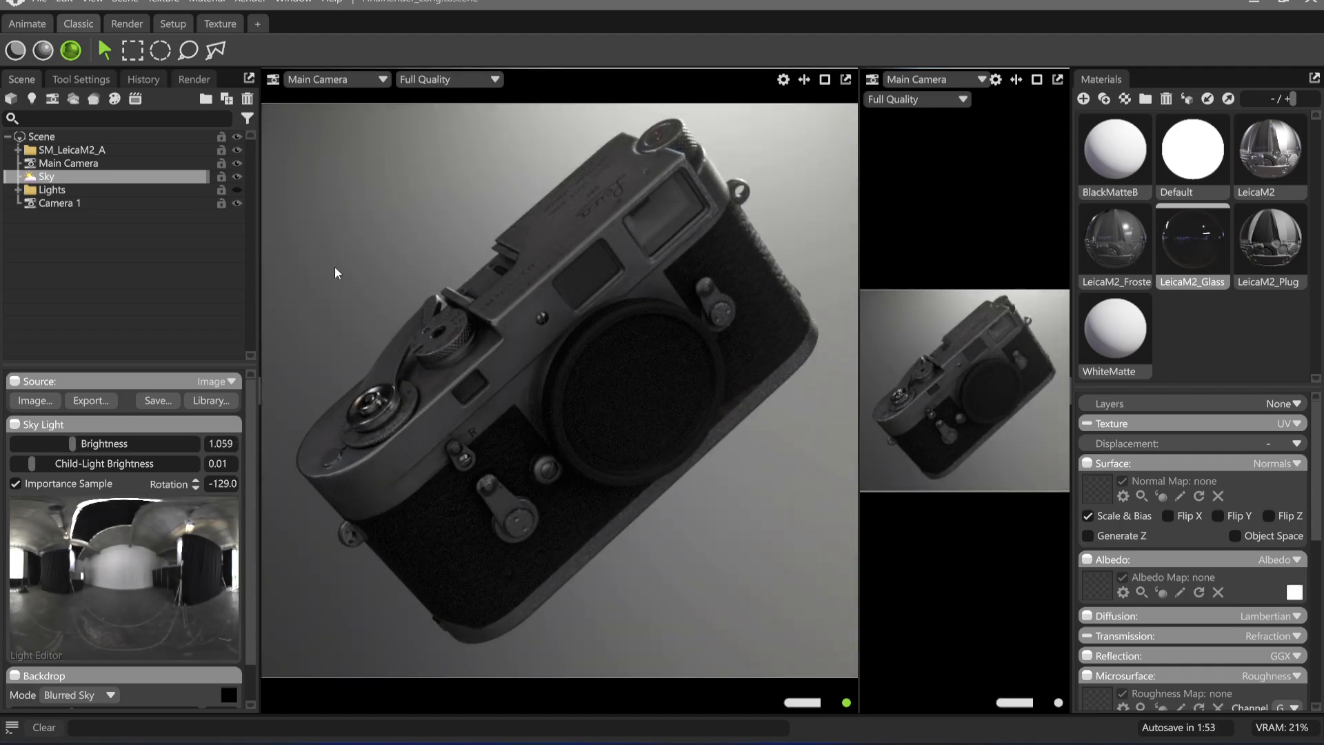
key(ctrl+z)
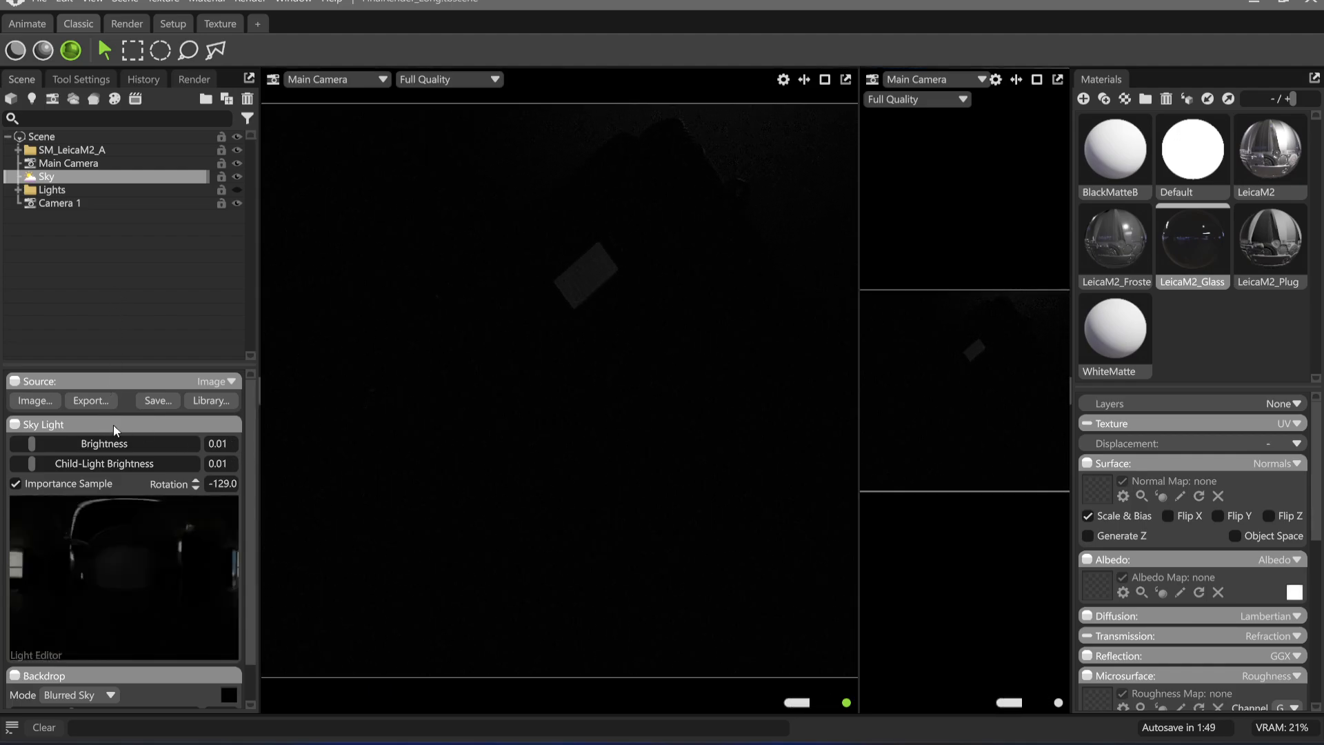
drag(40, 444, 684, 176)
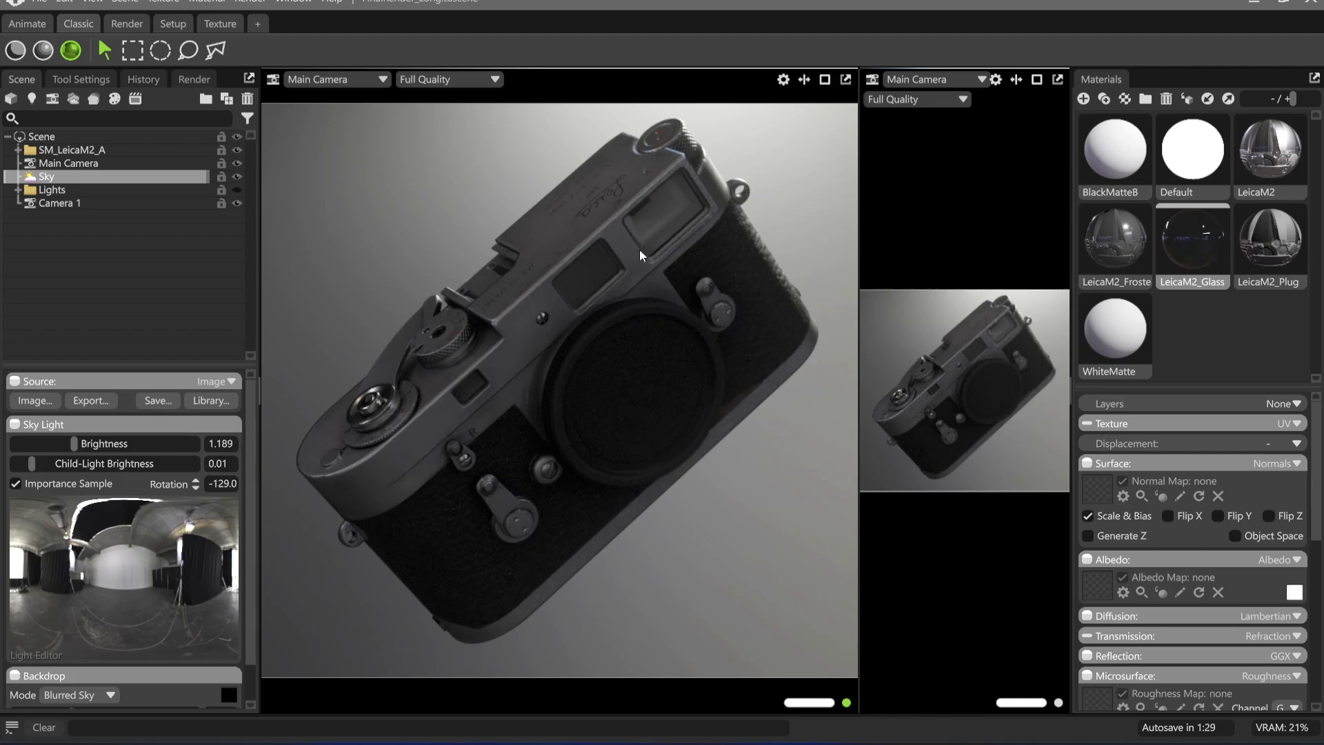
click(80, 204)
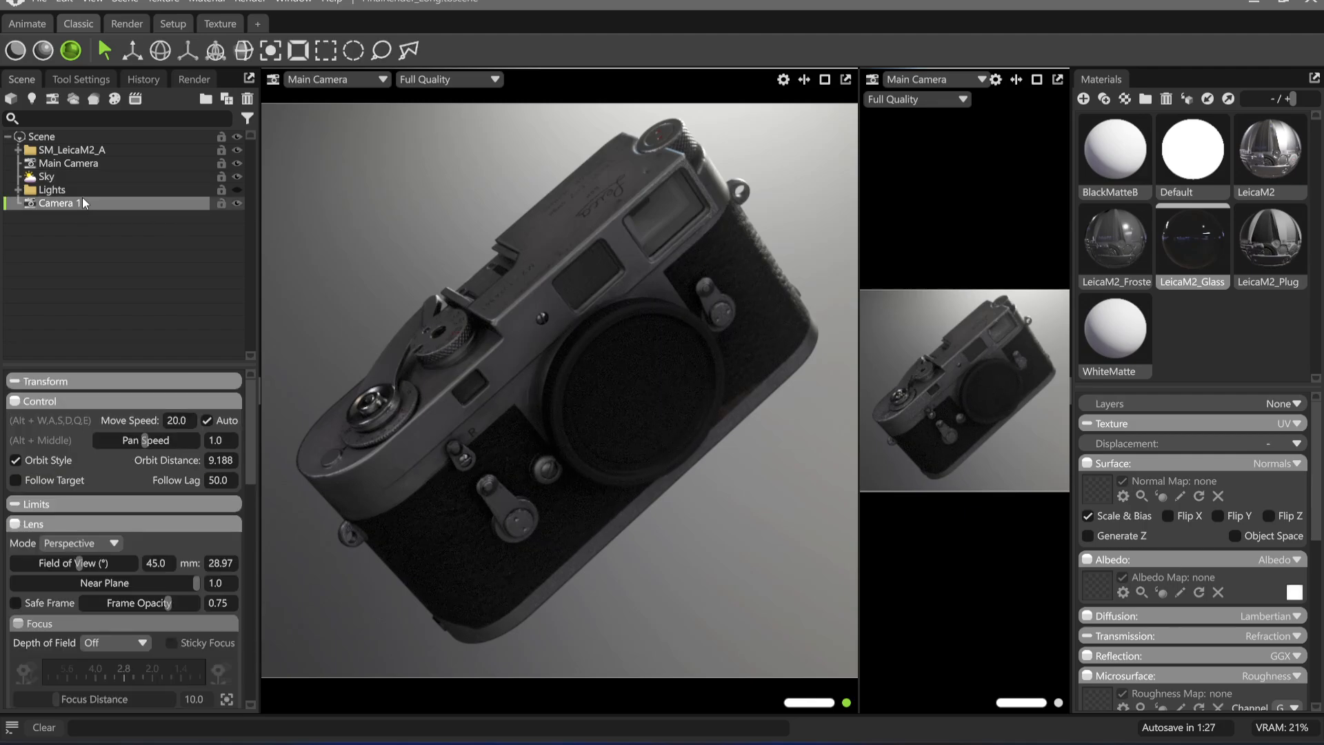
click(82, 192)
click(76, 152)
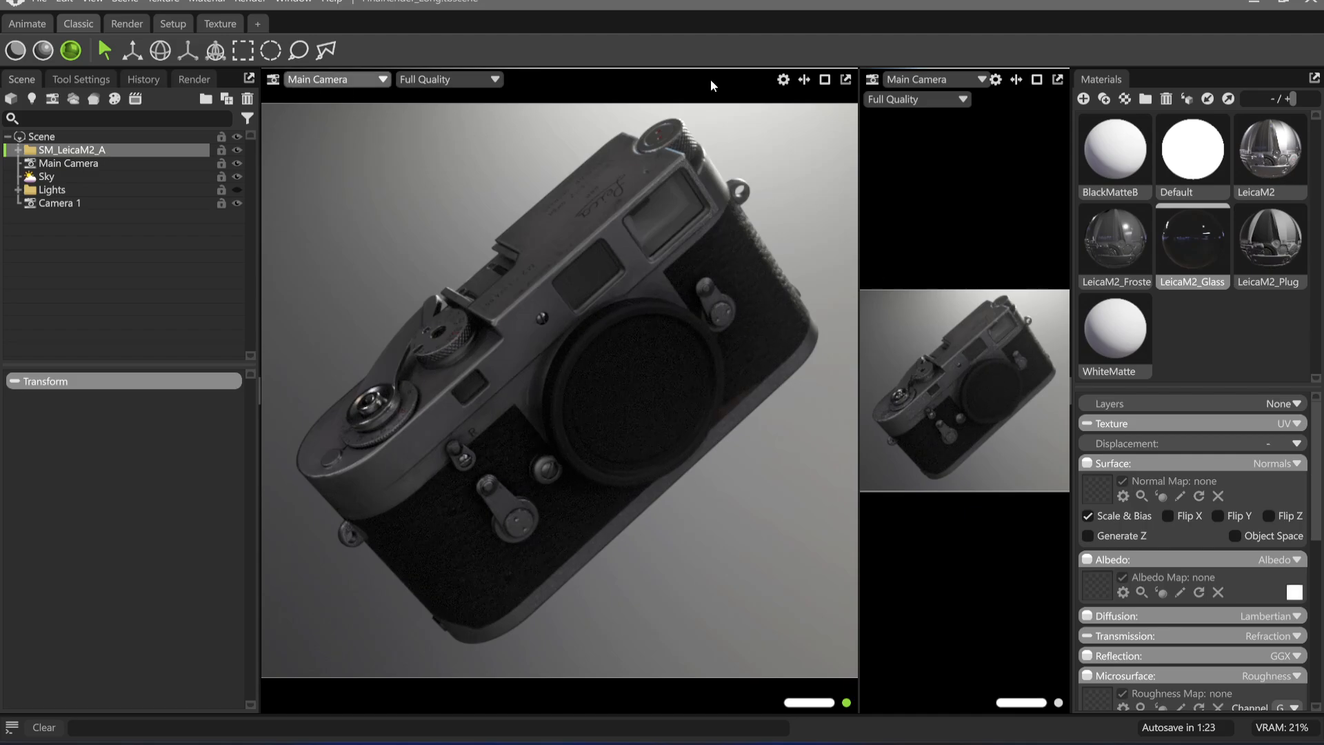
click(942, 79)
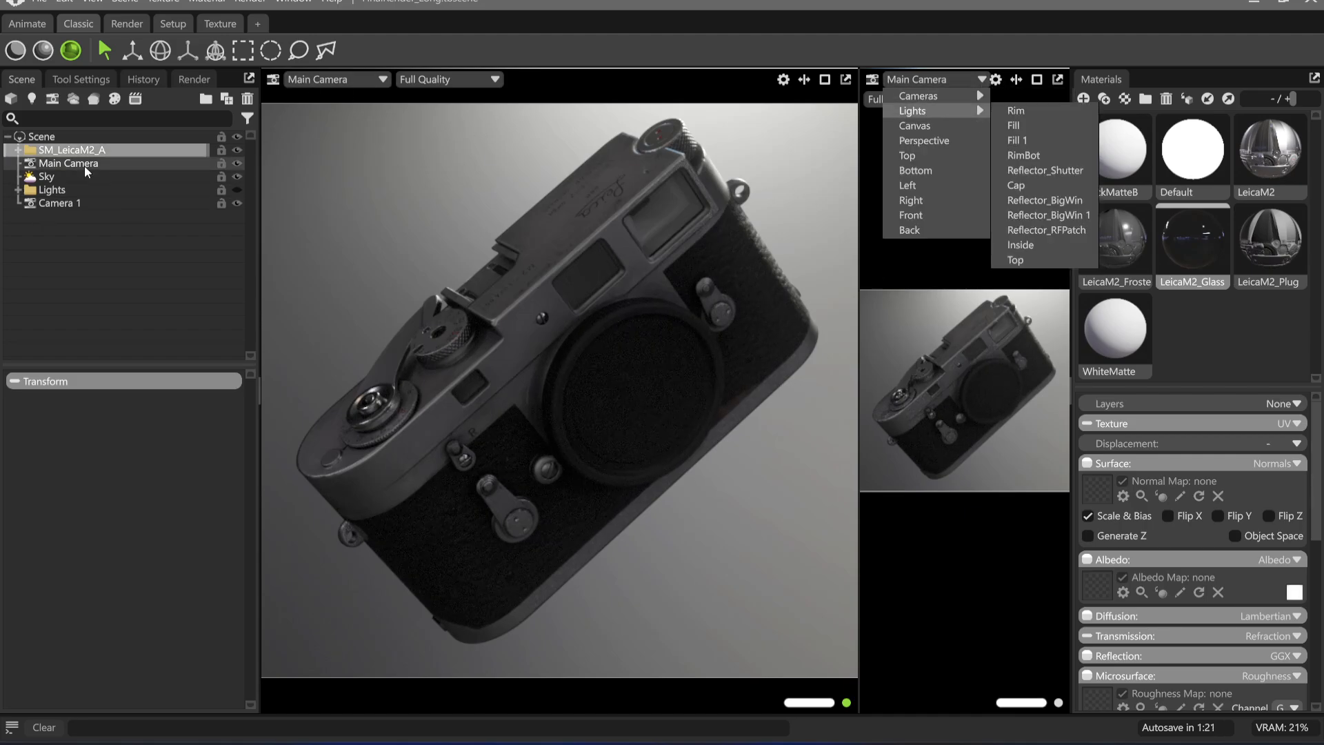
Set the output image's width to 1080 pixels in the render settings for a vertical frame
click(190, 80)
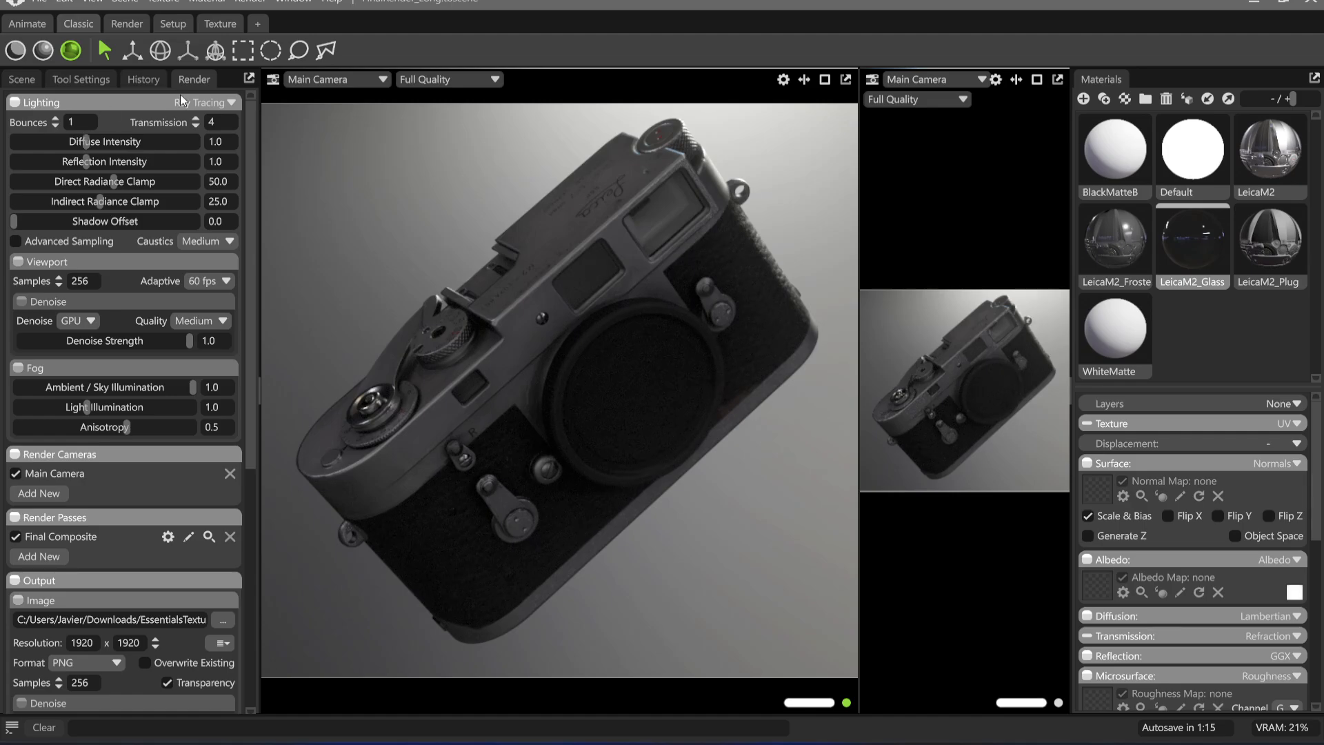
scroll(80, 502, down, 3)
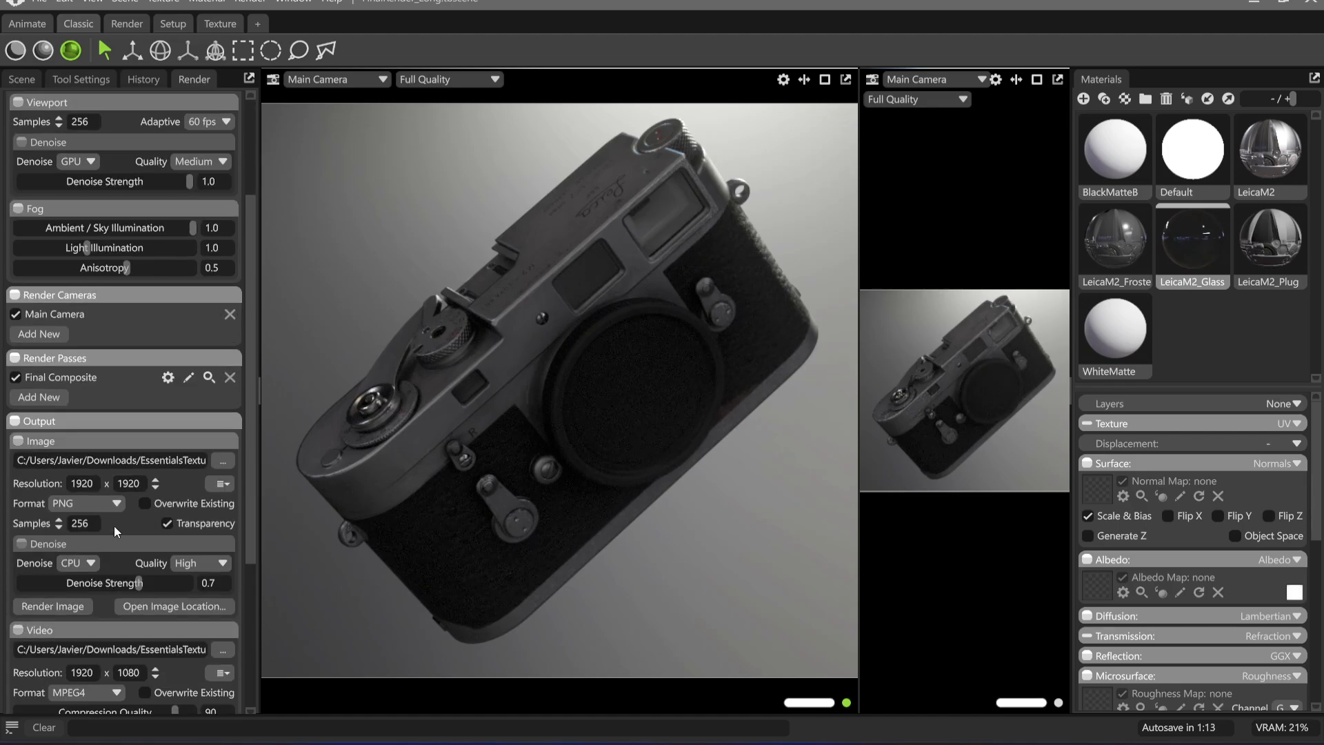
scroll(102, 377, up, 3)
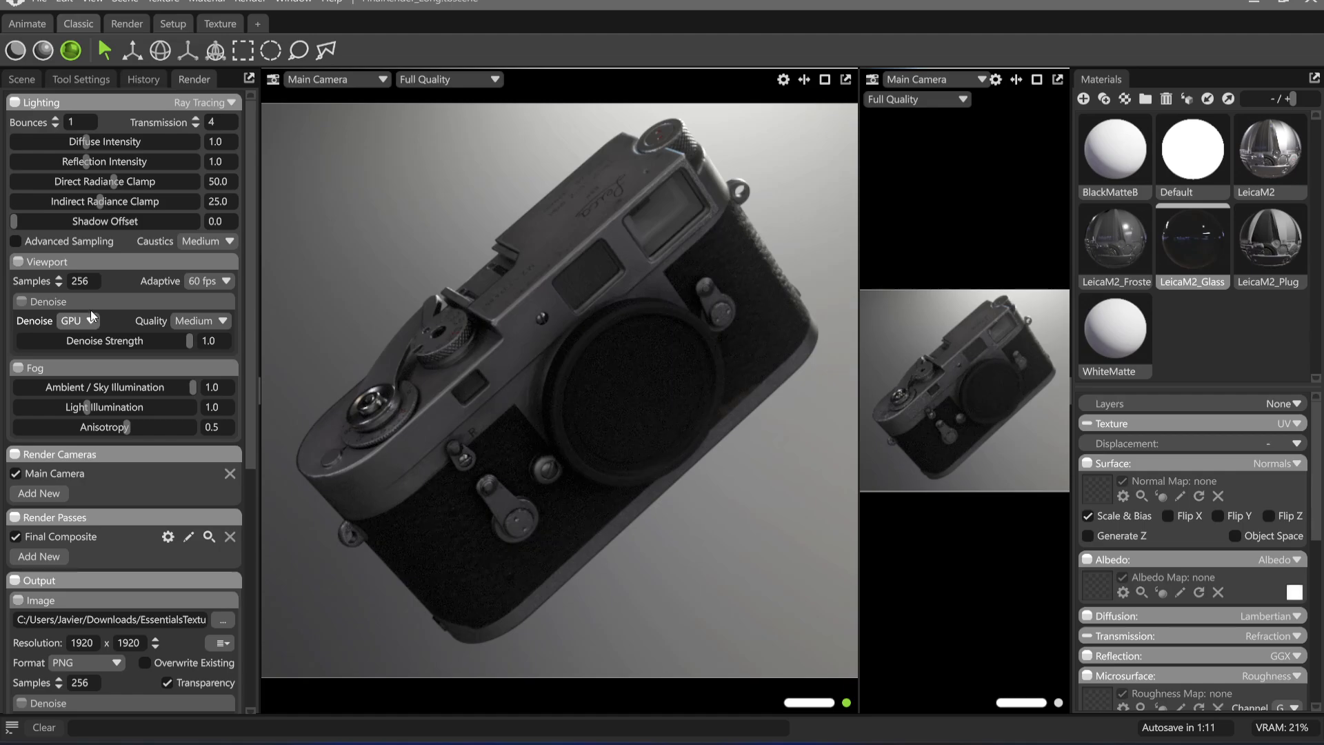
scroll(104, 414, down, 2)
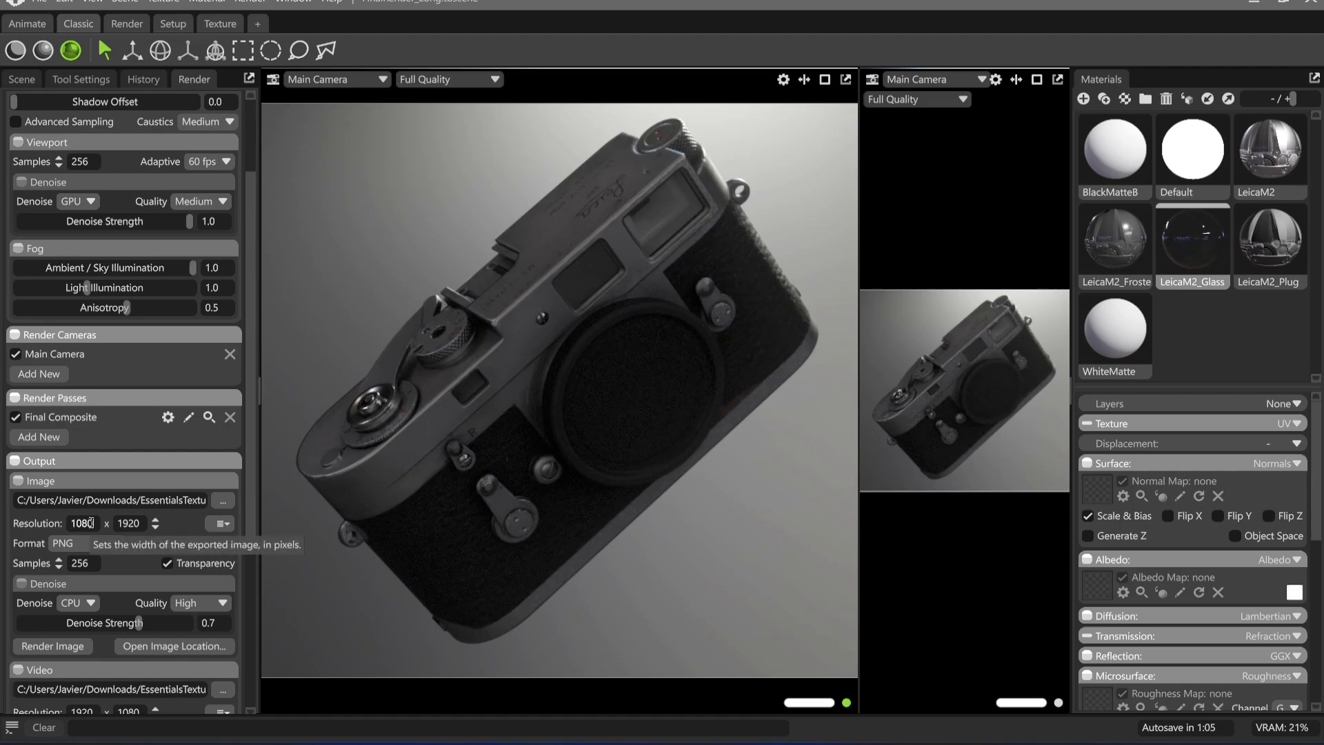
key(Return)
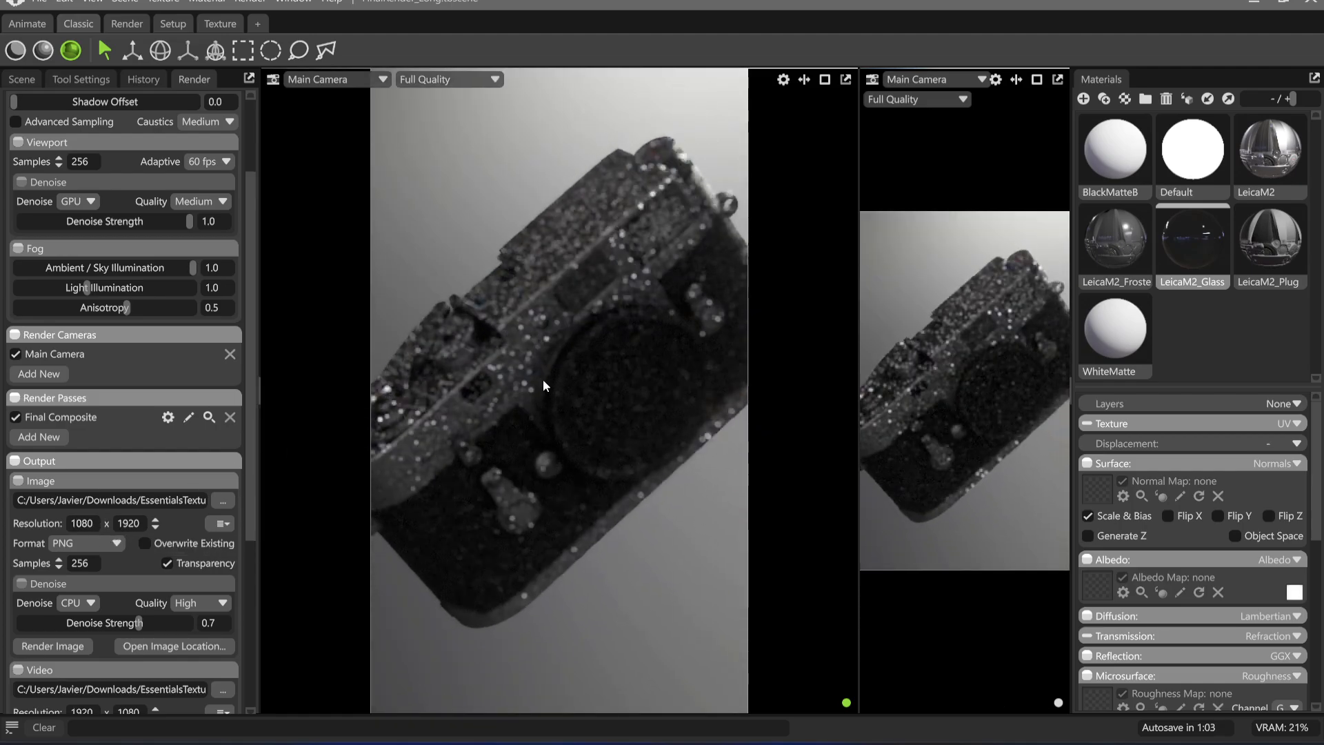
key(ctrl+z)
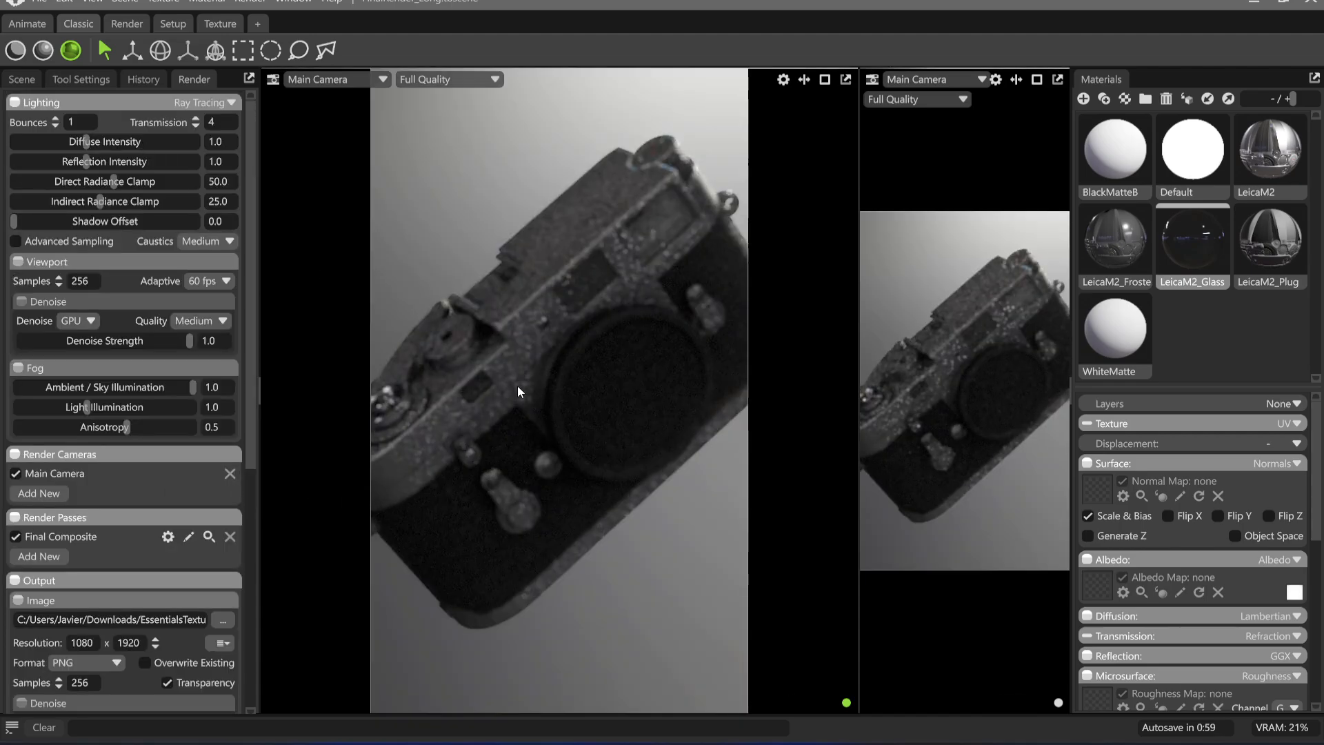
Rotate the SM_LeicaM2_A model around its Z axis until the camera body stands nearly vertical
click(40, 76)
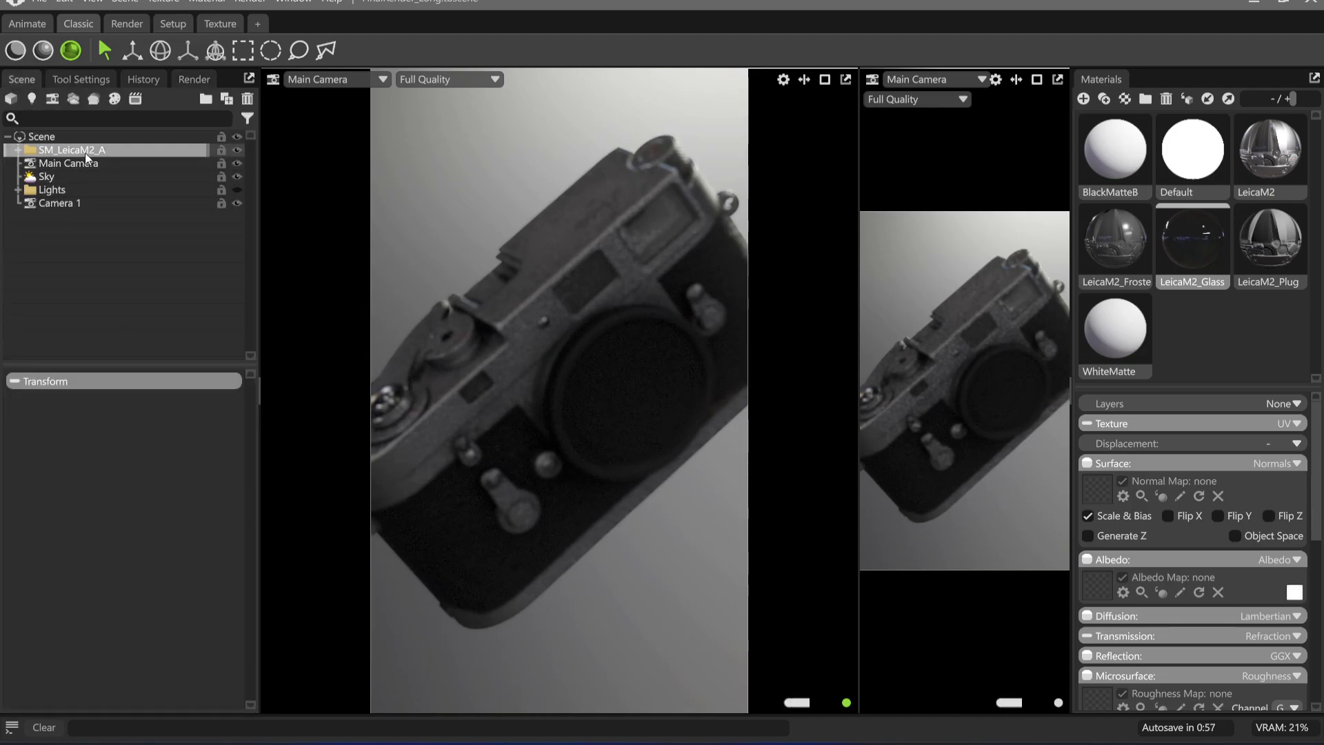
click(81, 161)
click(81, 150)
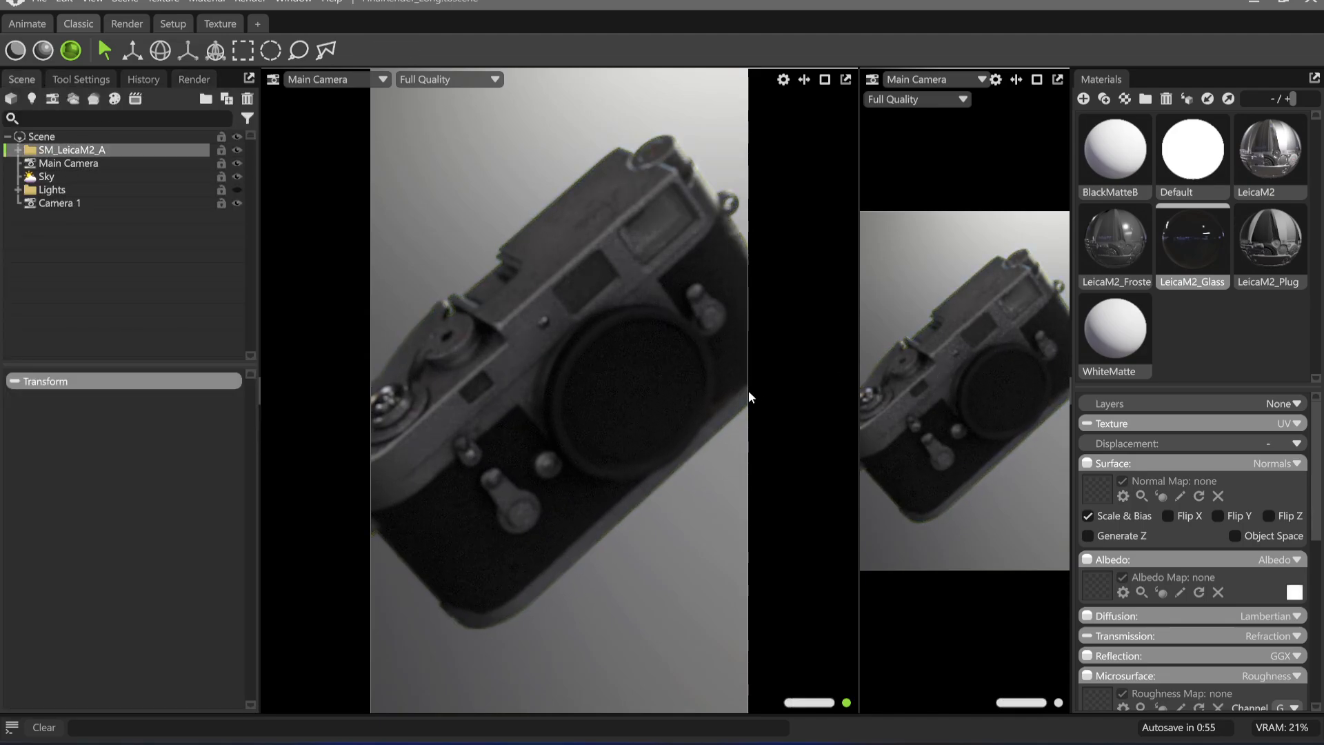
key(w)
key(e)
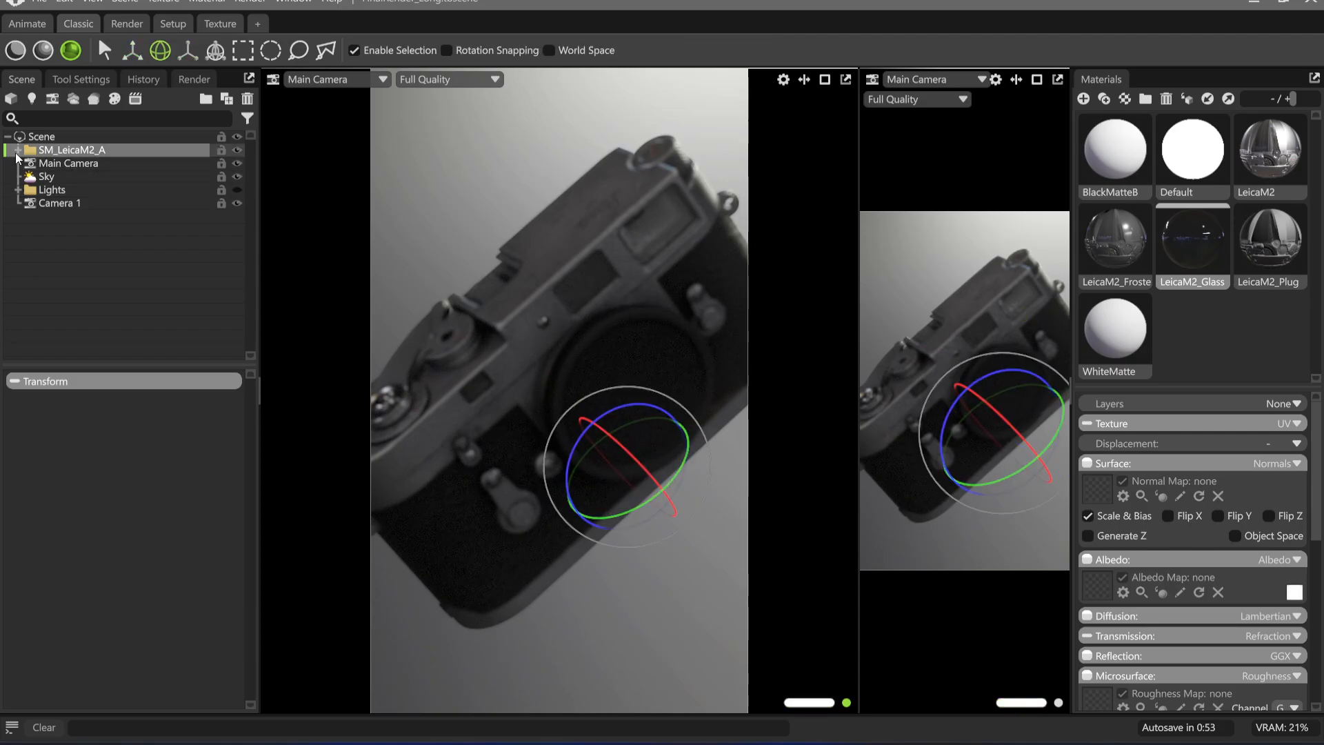
drag(629, 407, 585, 432)
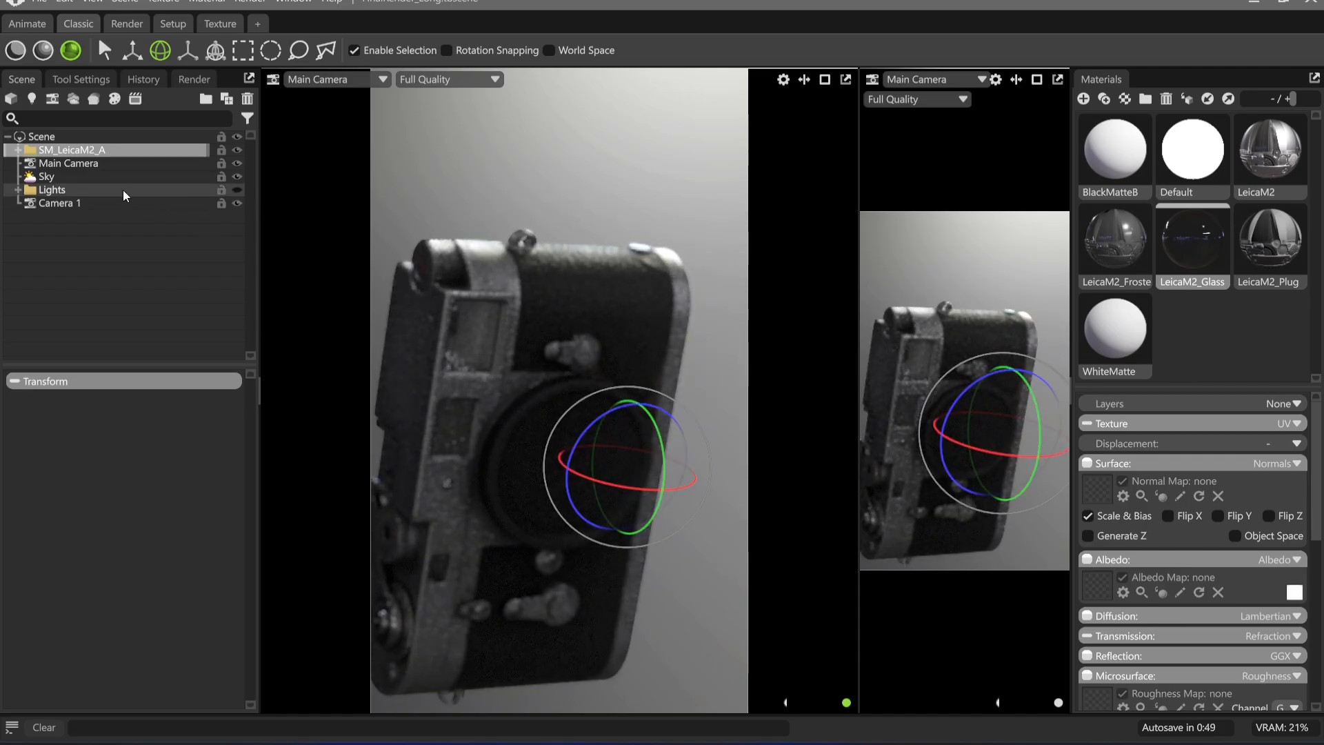
Show the SM_LeicaM2_A model's transform values and set its X and Z positions to 0
click(18, 150)
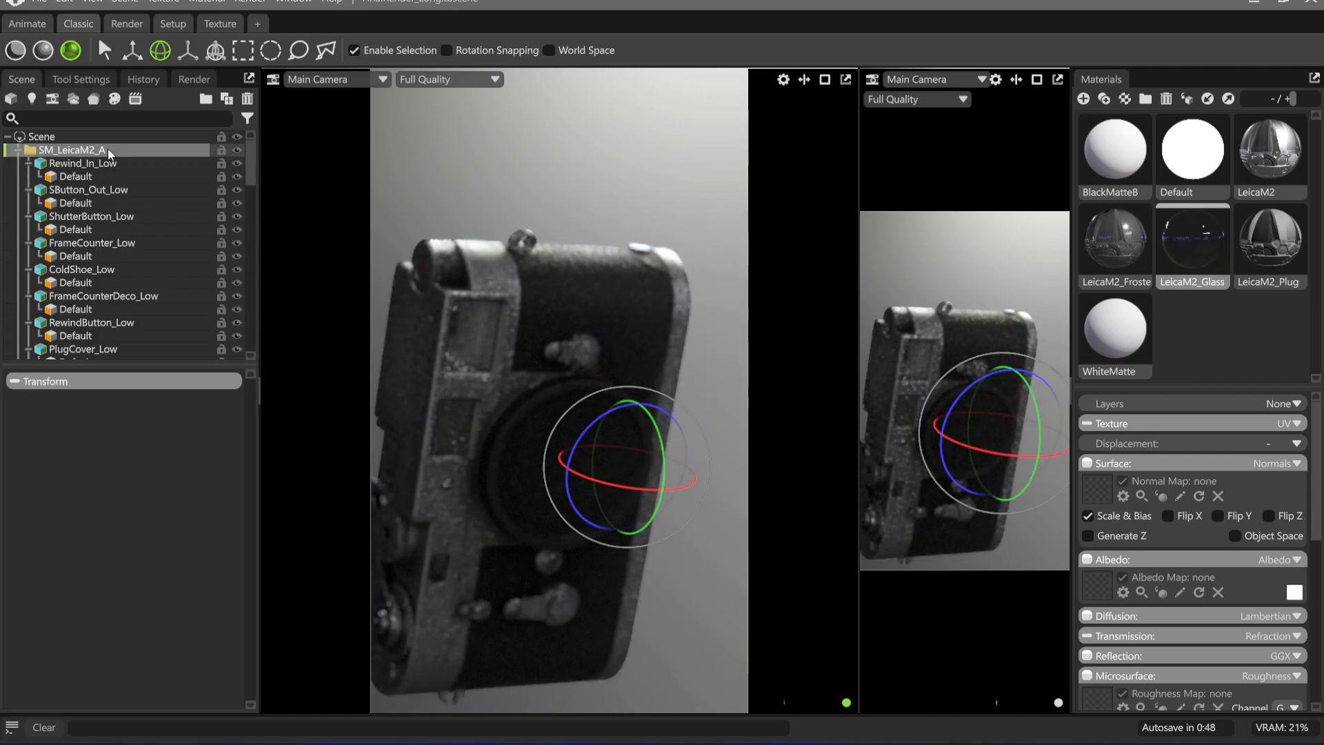
click(27, 163)
click(31, 382)
click(33, 383)
click(32, 383)
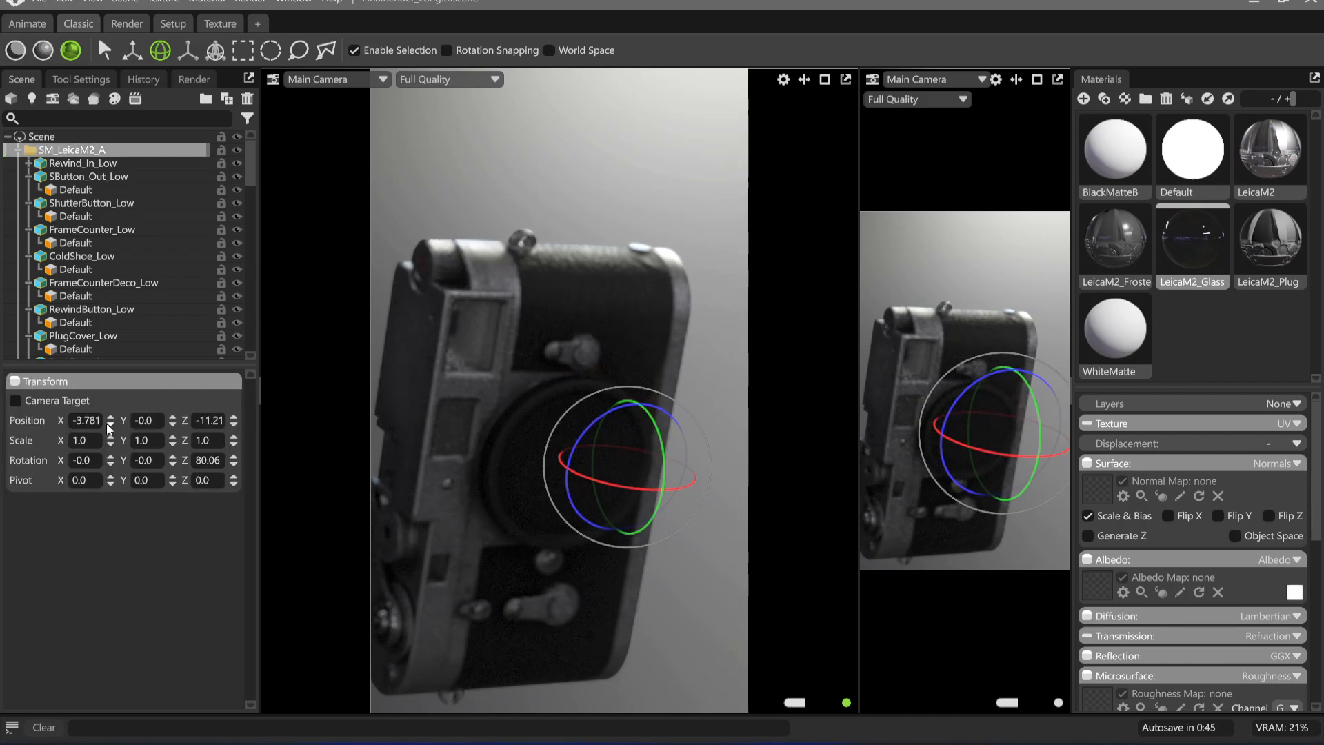
click(88, 422)
text(0)
click(201, 422)
text(0)
Set the SM_LeicaM2_A model's X rotation to 0 and its Z rotation to 90
click(85, 461)
text(0)
click(204, 461)
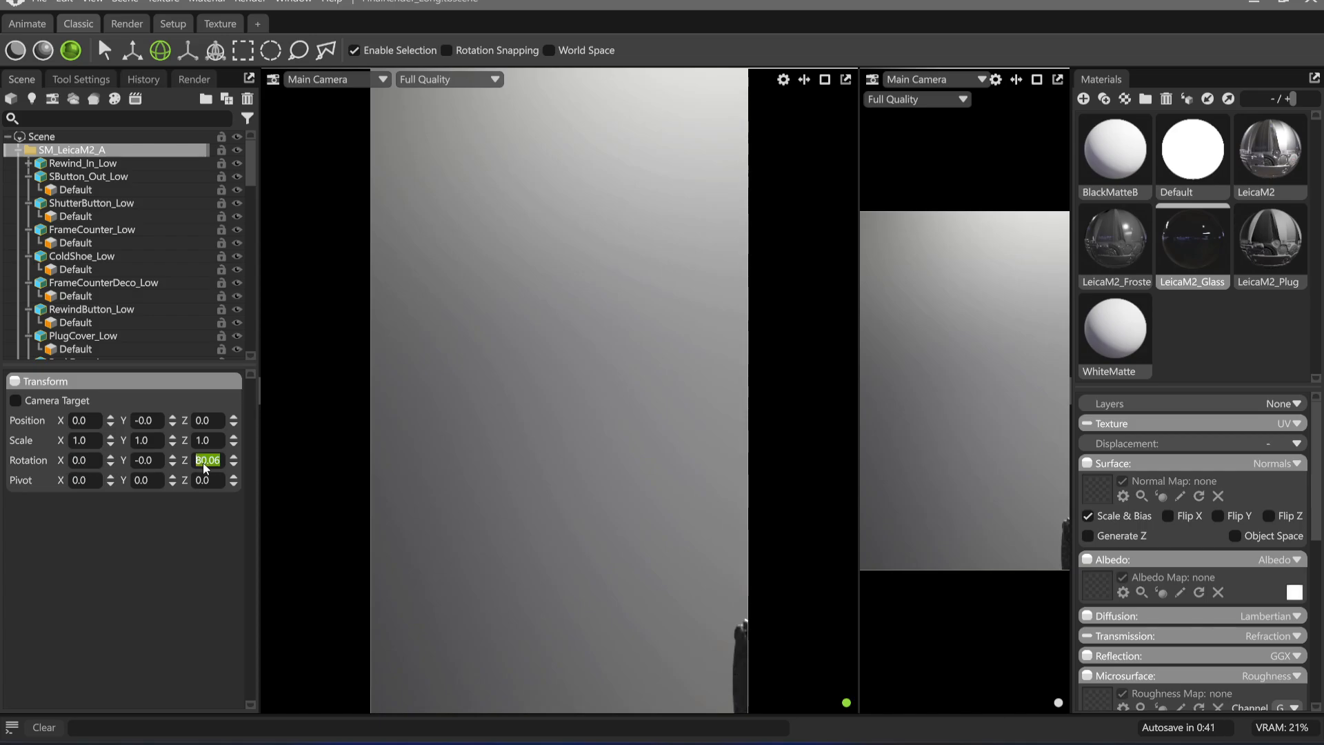
text(0)
Frame and focus the Main Camera straight onto the vertical Leica's front, placing the model in the upper part of the frame
mouse_move(610, 461)
middle_down()
mouse_move(606, 402)
mouse_move(612, 449)
middle_up()
scroll(612, 449, down, 3)
drag(603, 354, 539, 344)
middle_drag(541, 350, 573, 364)
drag(648, 352, 561, 405)
scroll(517, 441, up, 1)
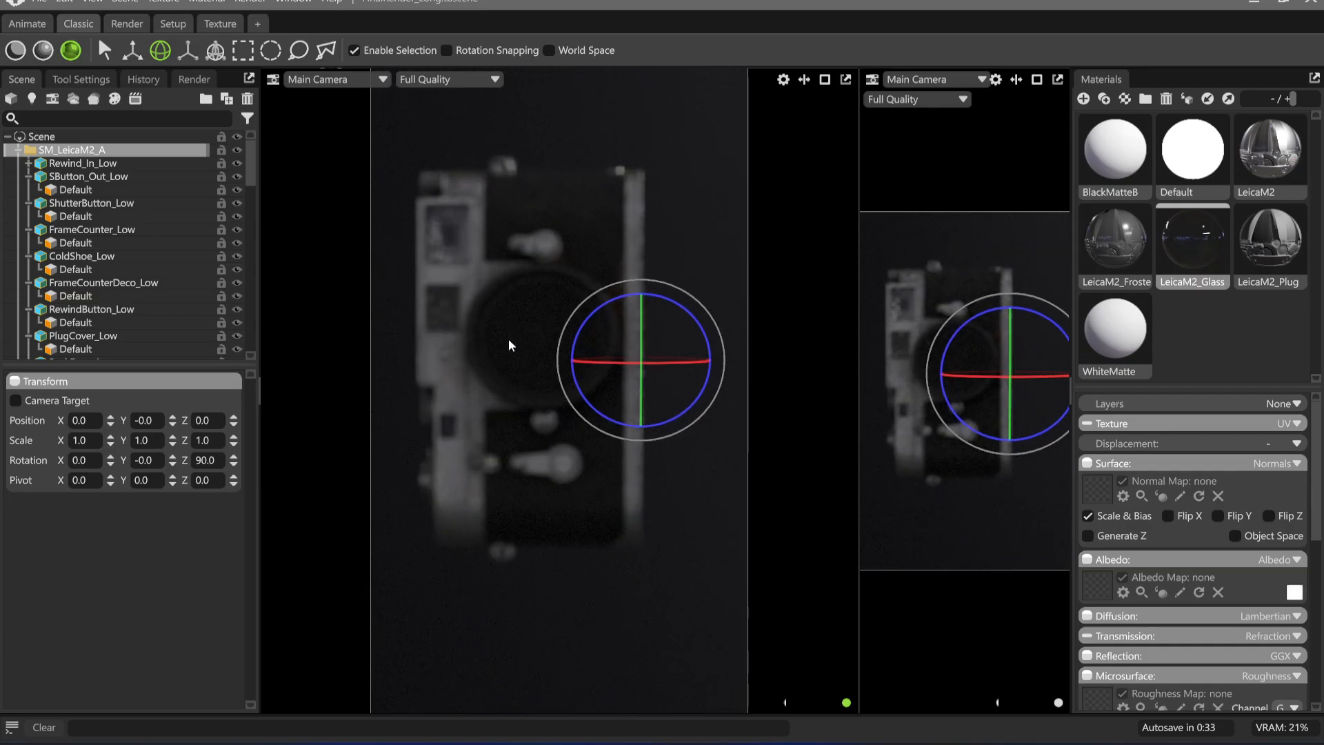
middle_click(508, 345)
mouse_move(526, 396)
middle_down()
mouse_move(497, 334)
mouse_move(531, 389)
middle_up()
drag(673, 499, 652, 468)
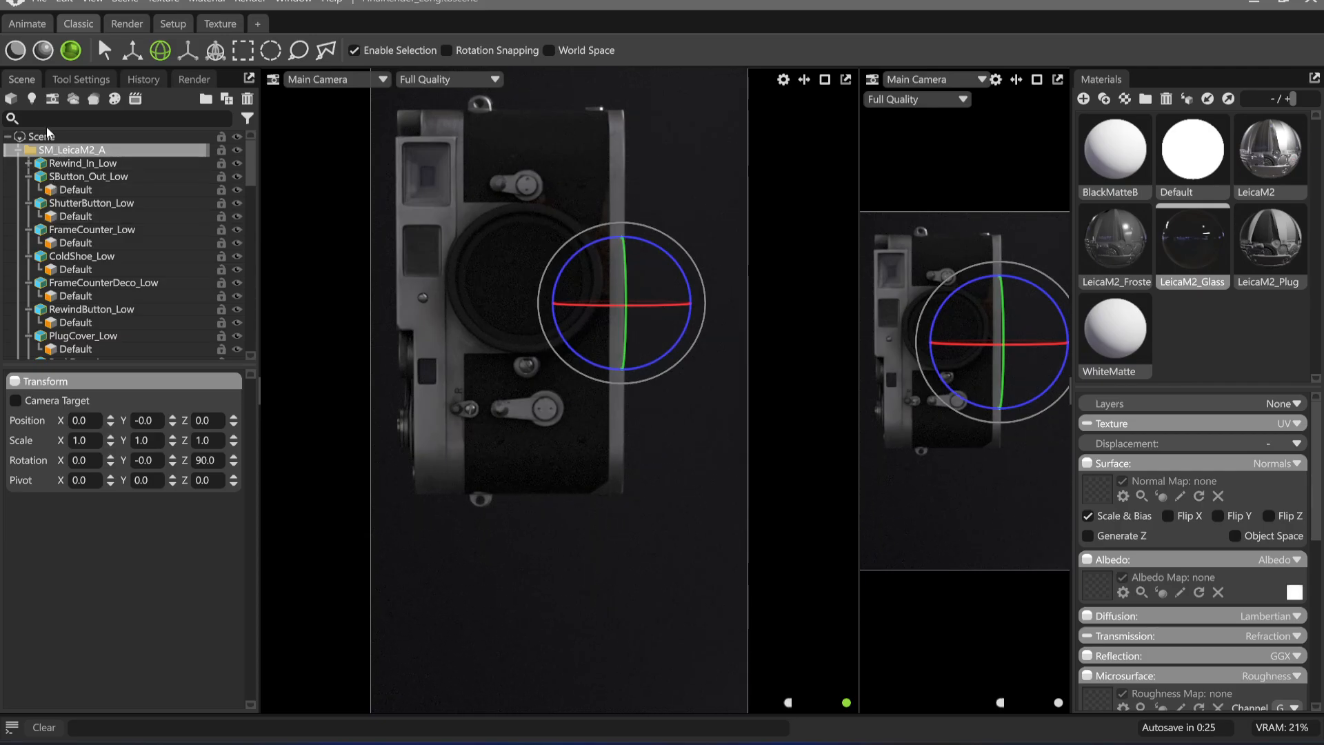
Set the output image's width to 1440 pixels in the render settings
click(194, 78)
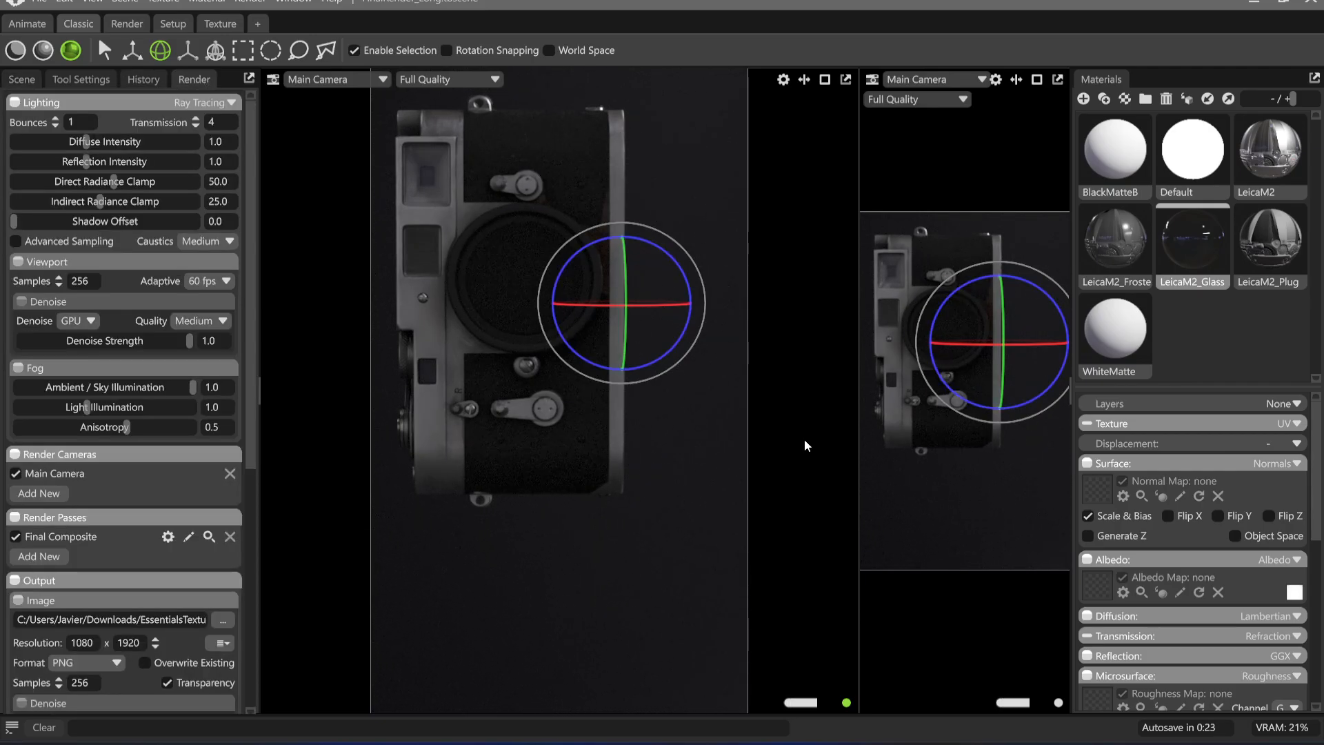
scroll(134, 610, down, 1)
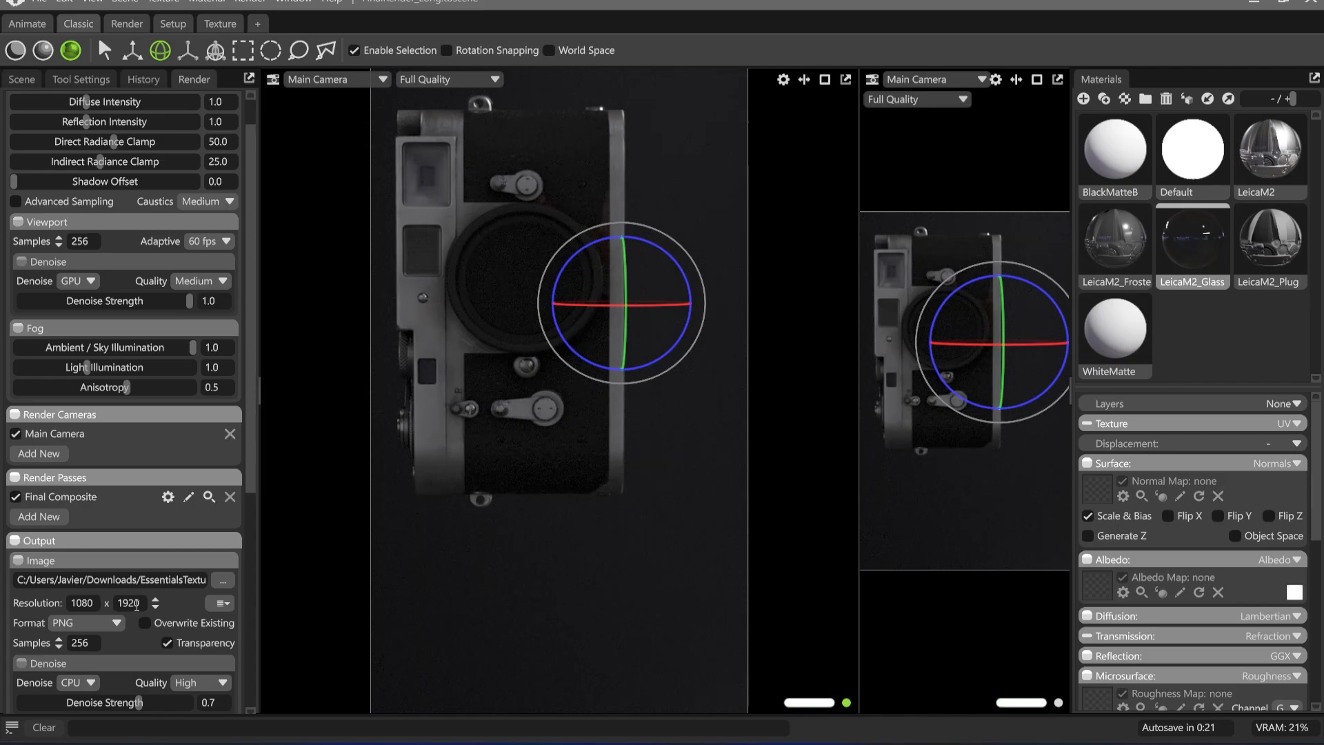
double_click(91, 603)
text(144)
key(Return)
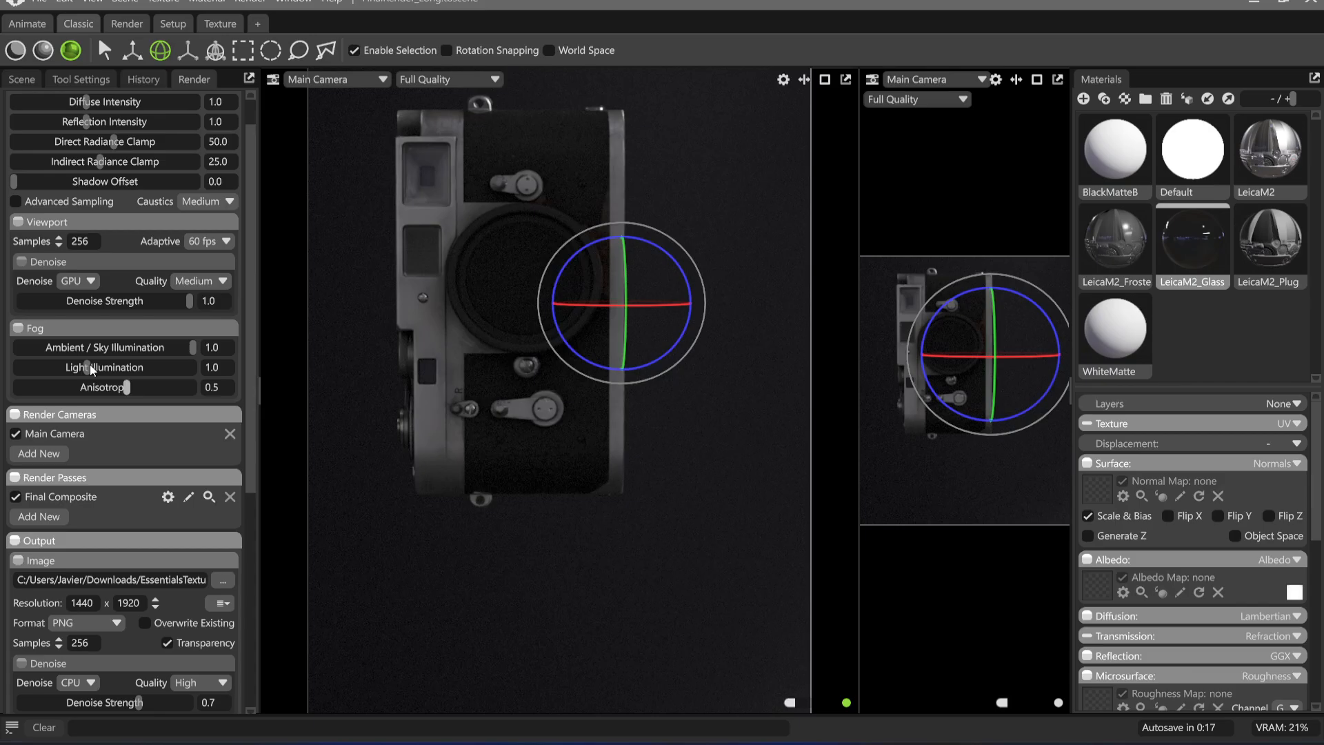
Move the Leica model toward the left edge of the frame and slightly up
key(w)
drag(579, 308, 520, 308)
drag(570, 196, 569, 189)
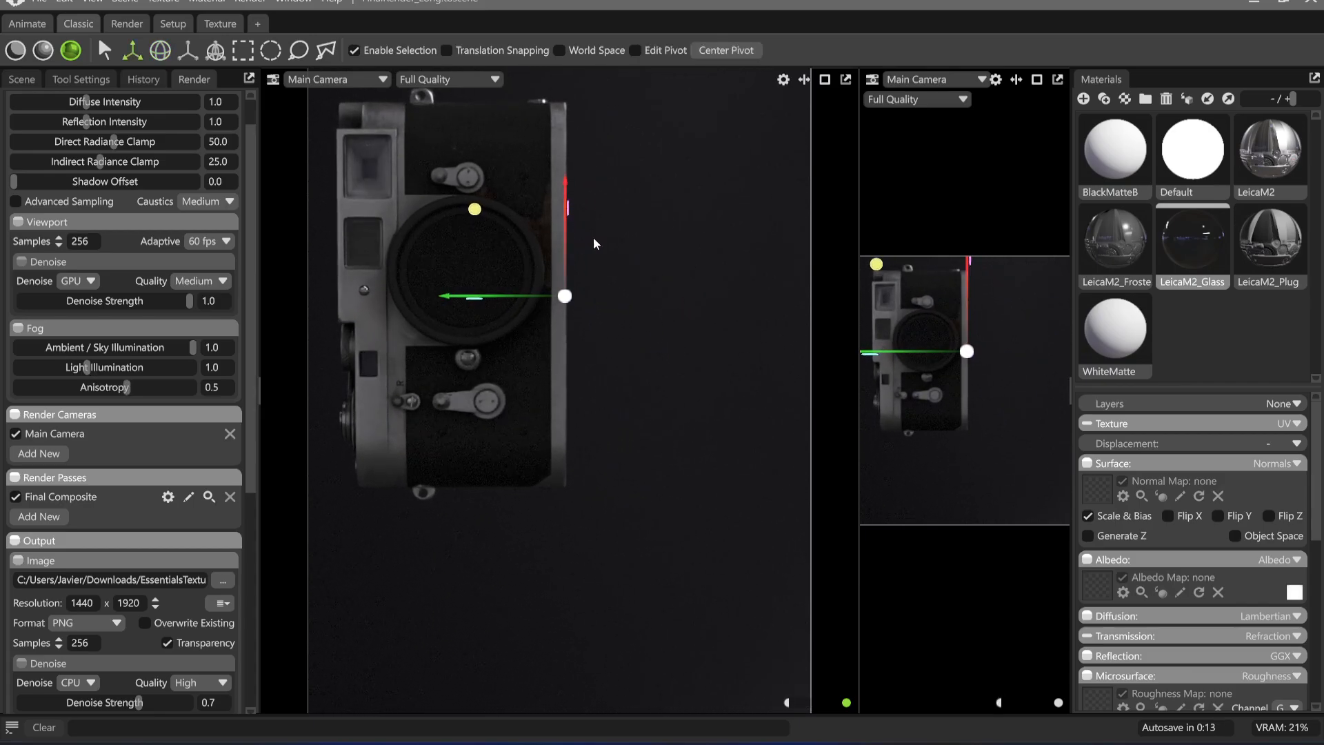
Duplicate the Leica model rotated 180° beside the original, and flip the copy so its back faces the camera
key(e)
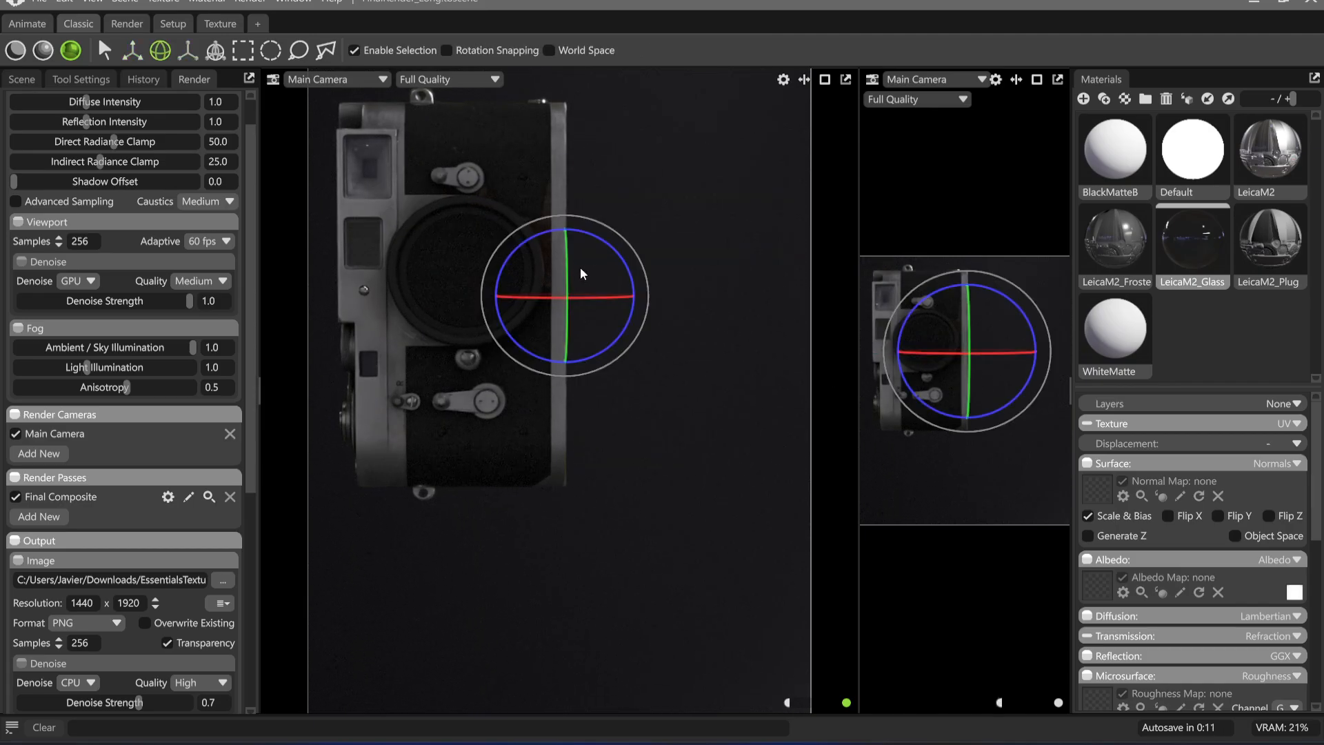
ctrl+drag(597, 244, 569, 352)
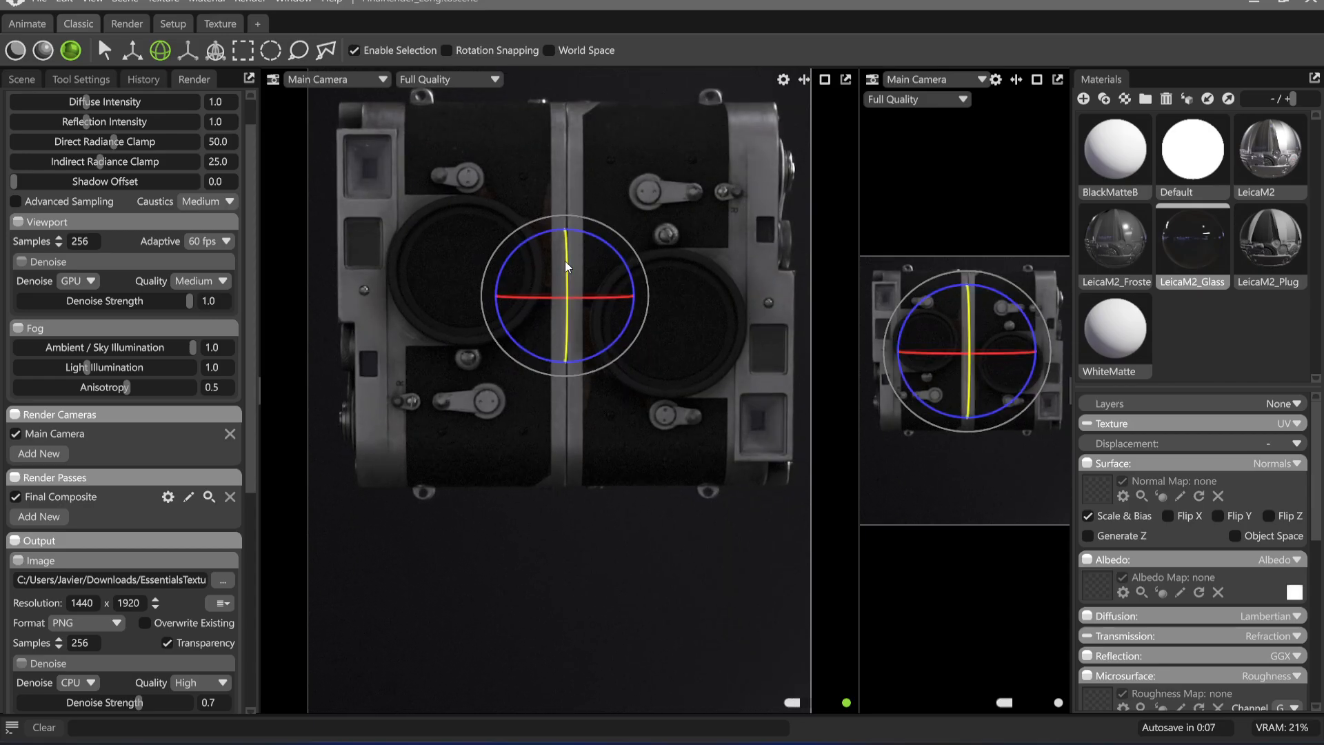
drag(566, 265, 566, 442)
Move the duplicate down and slightly to the right, leaving a narrow gap beside the original Leica
key(w)
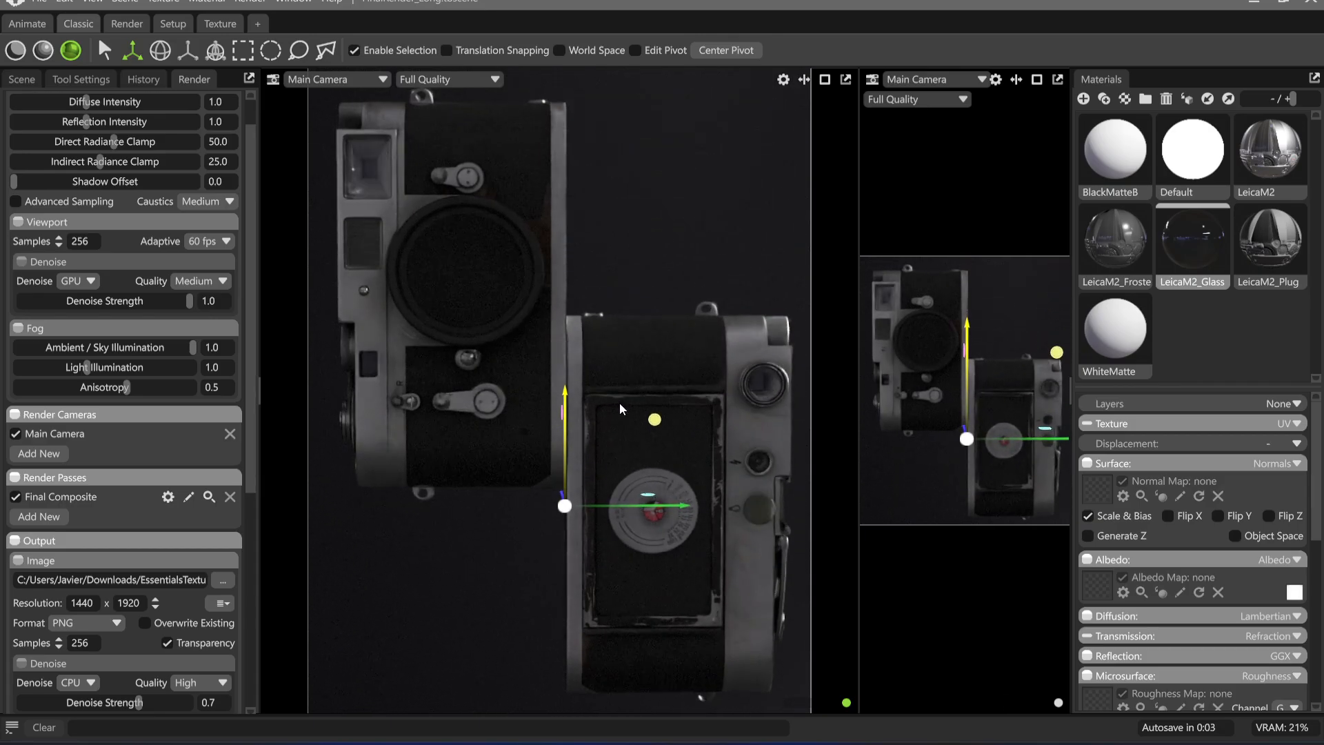
drag(624, 405, 625, 398)
alt+drag(639, 266, 674, 286)
scroll(599, 261, down, 1)
middle_drag(673, 281, 650, 247)
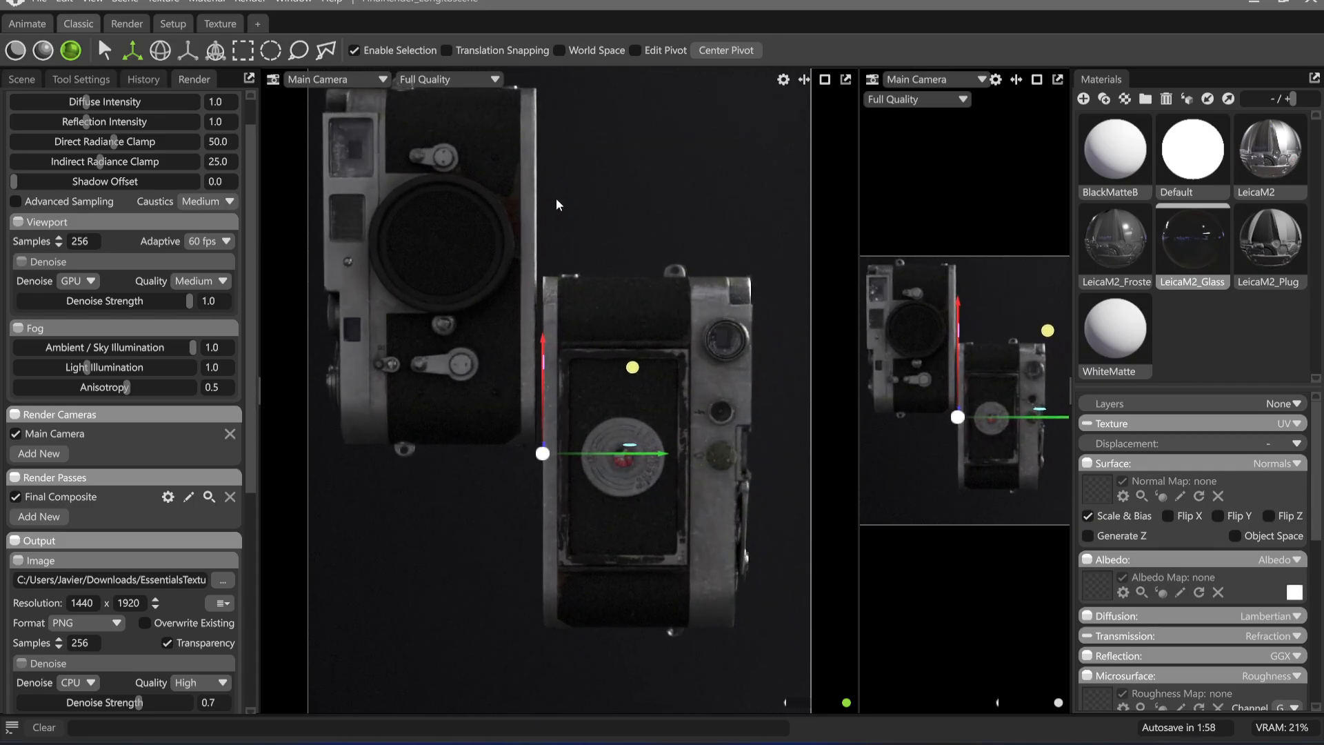
middle_drag(520, 257, 528, 259)
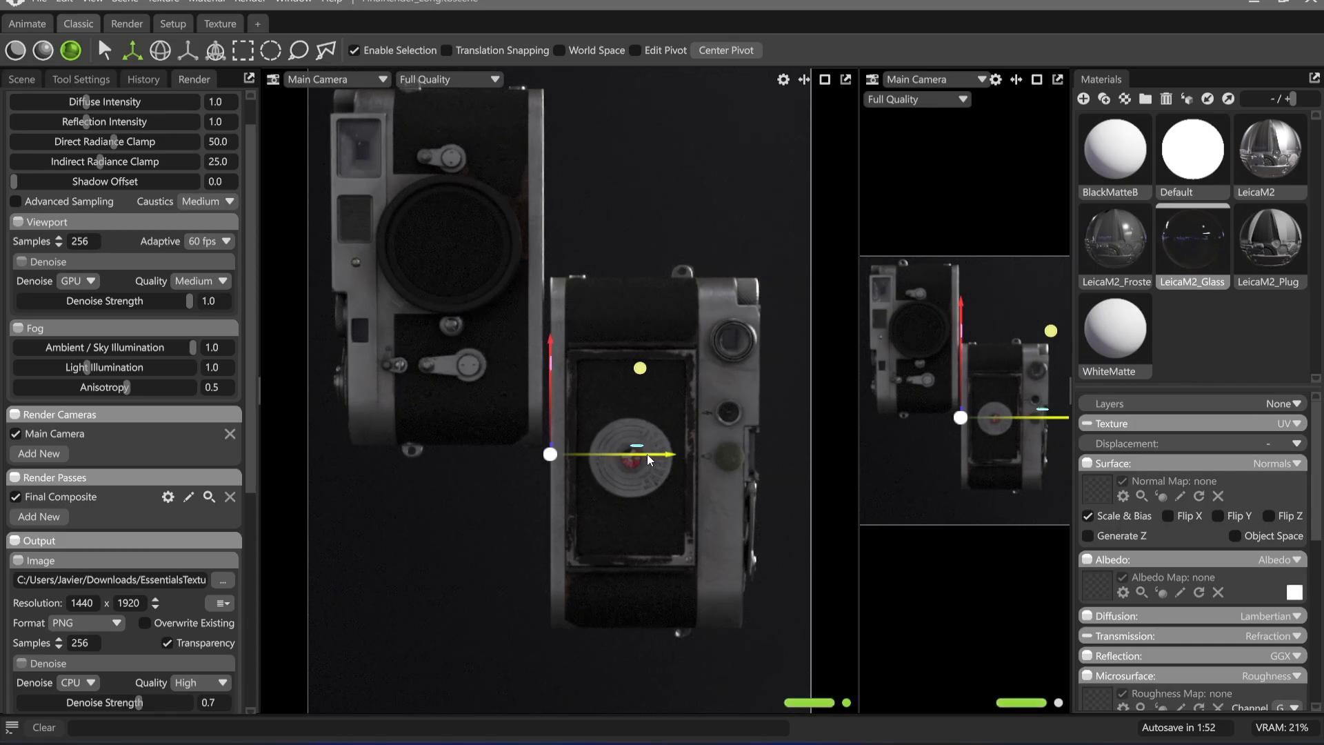
drag(648, 454, 664, 455)
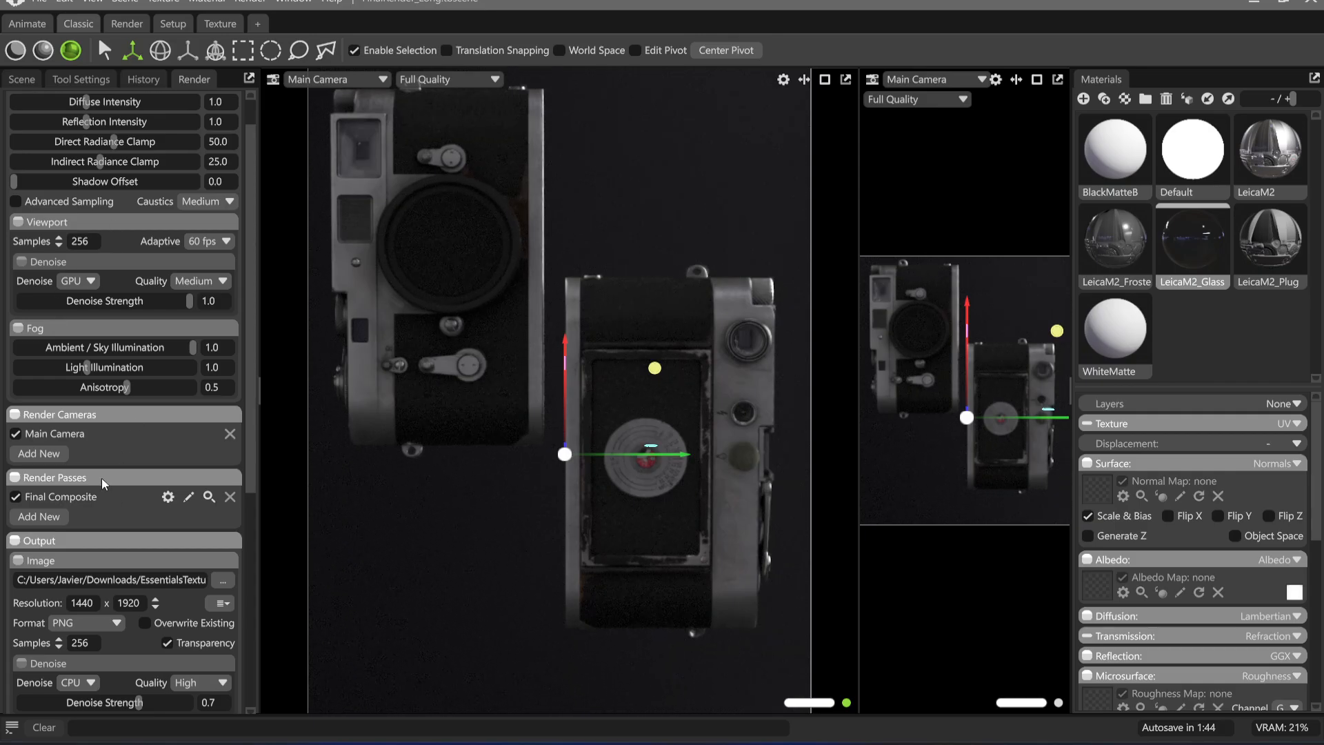
Deselect the duplicate and shift the Main Camera view so both Leicas sit lower in the frame
scroll(104, 484, down, 3)
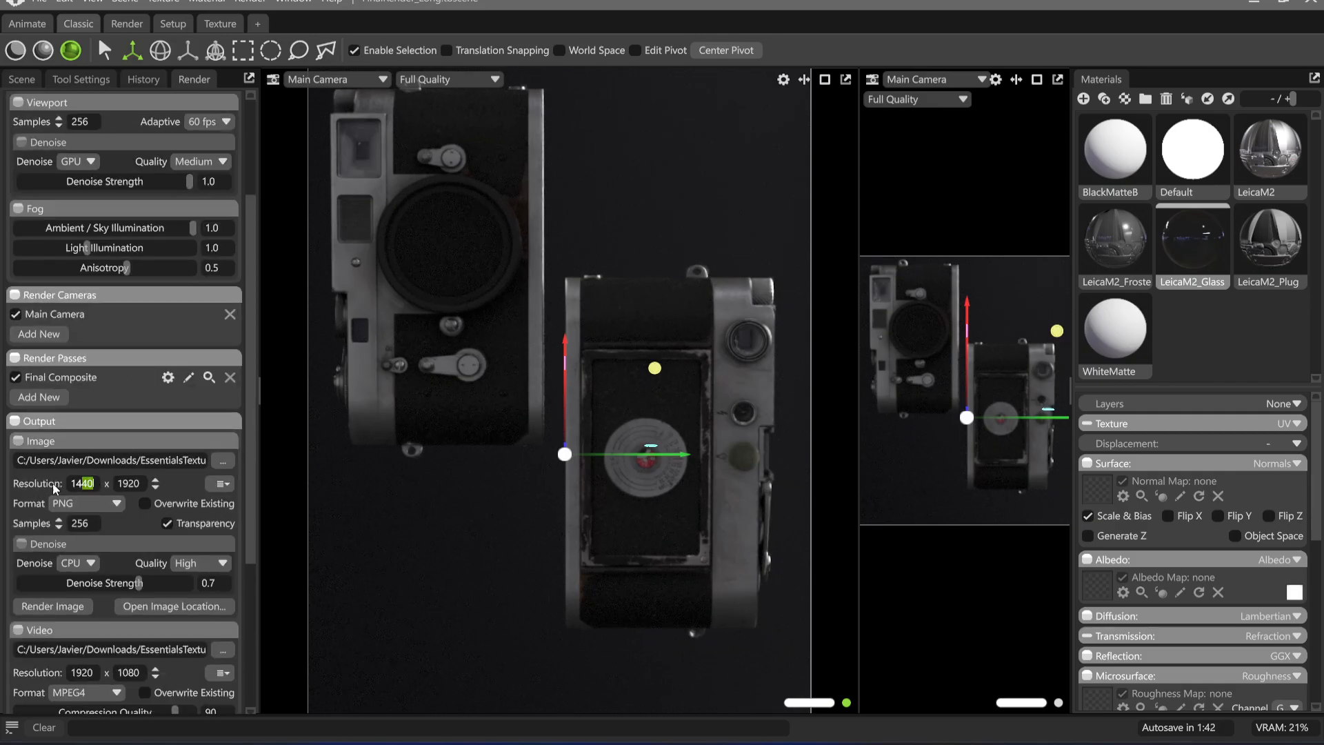
drag(54, 485, 41, 482)
click(486, 545)
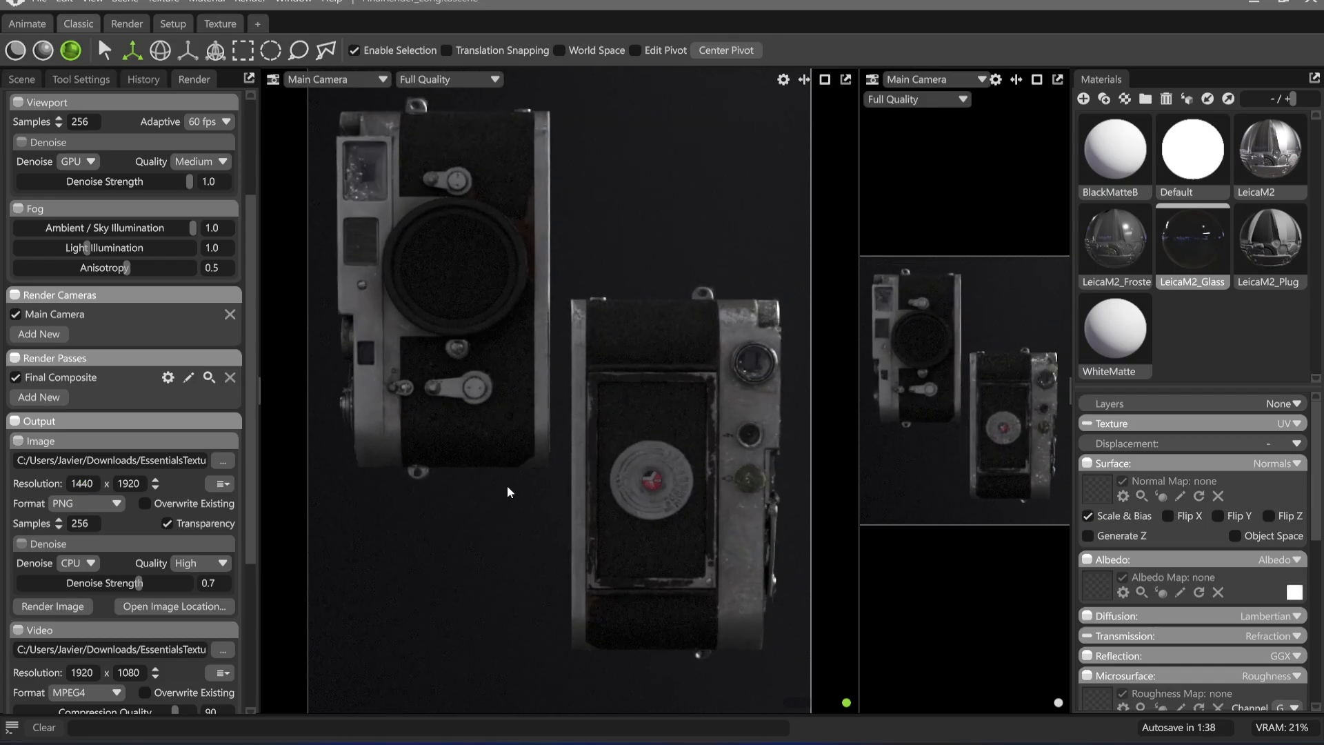
Render the current Main Camera viewport to the clipboard
click(251, 3)
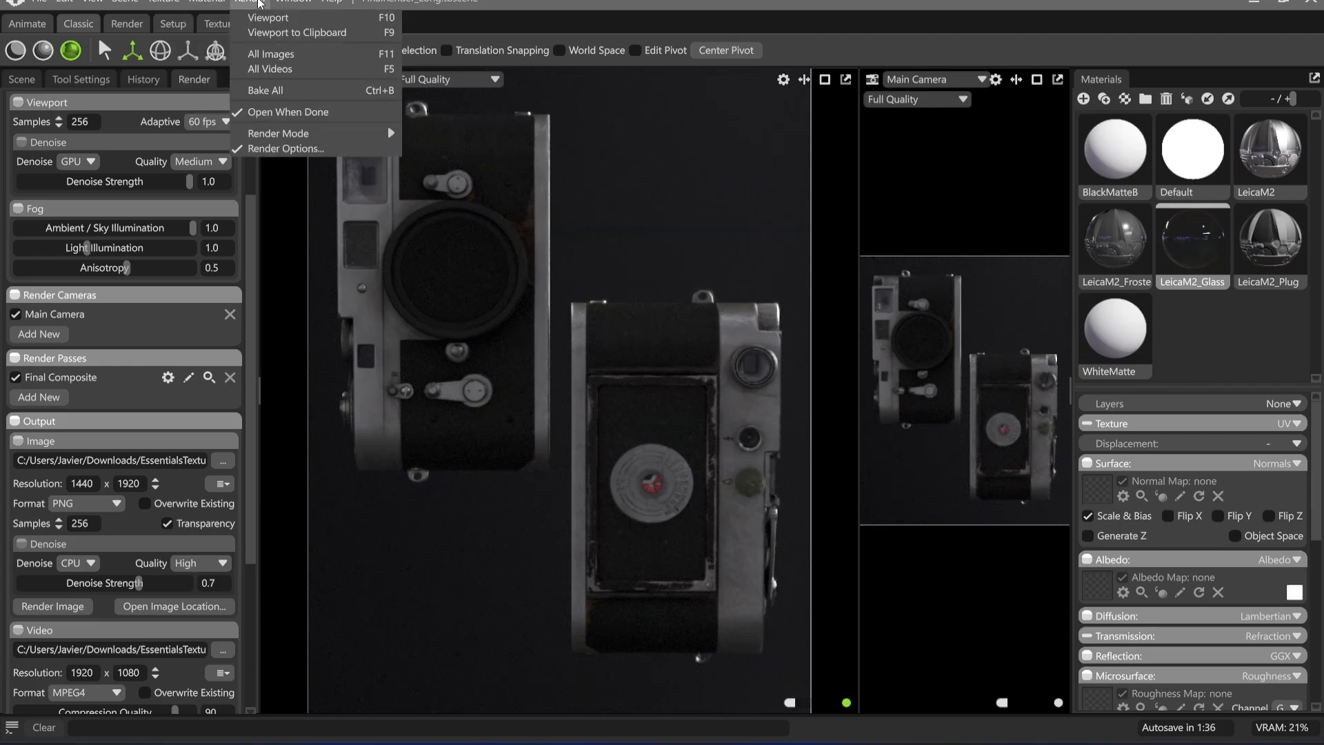
click(272, 34)
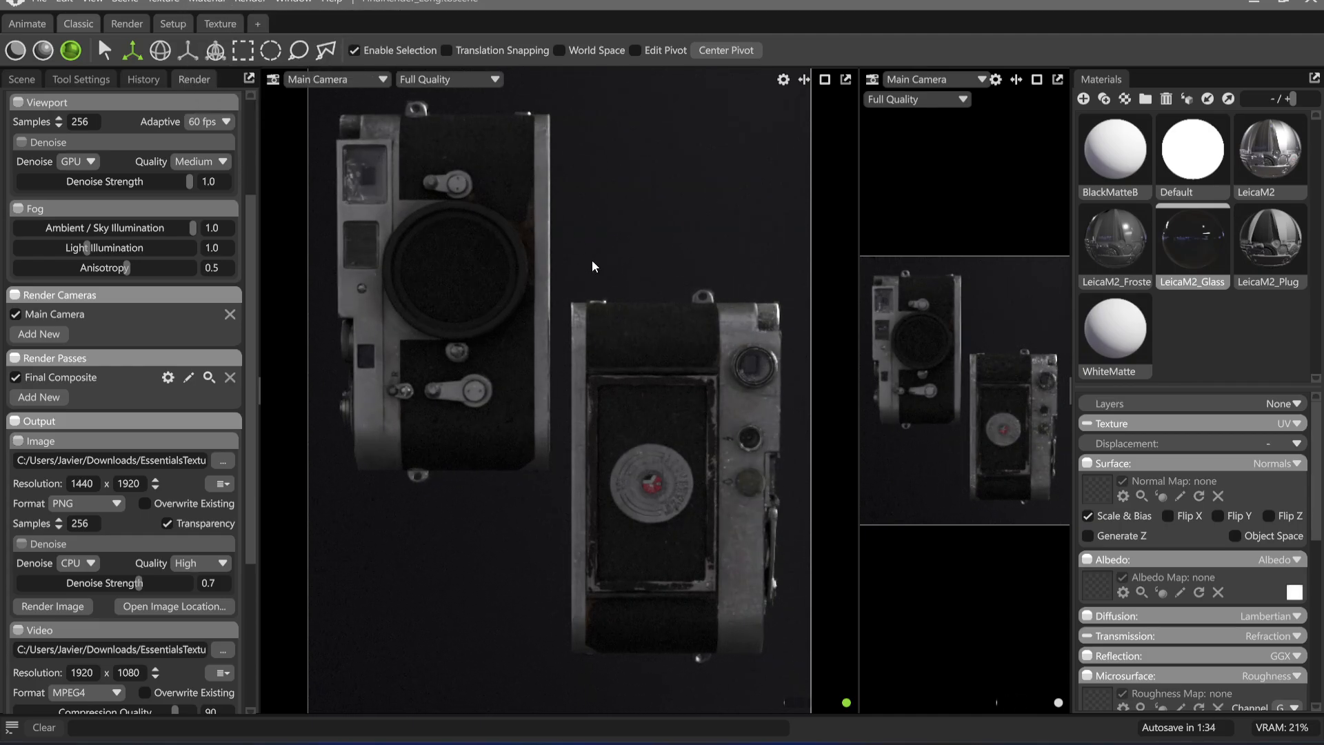
click(251, 3)
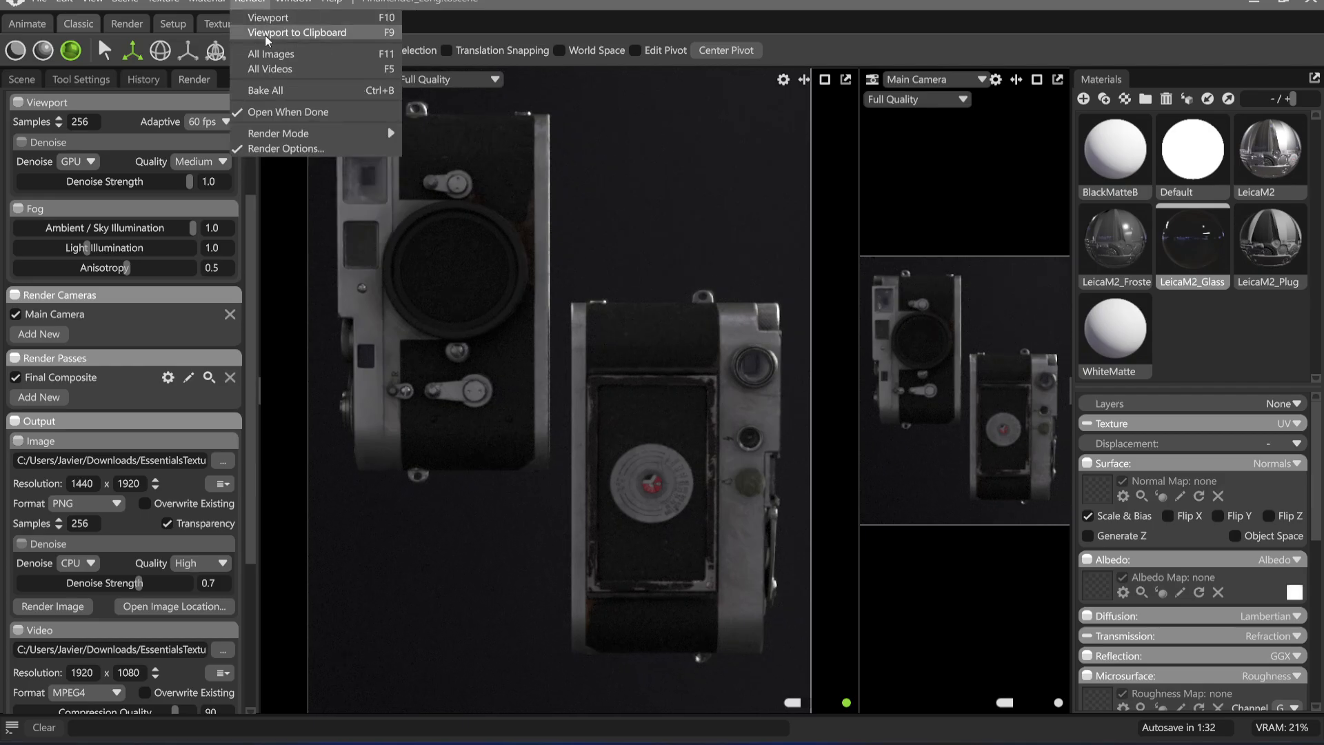
click(266, 30)
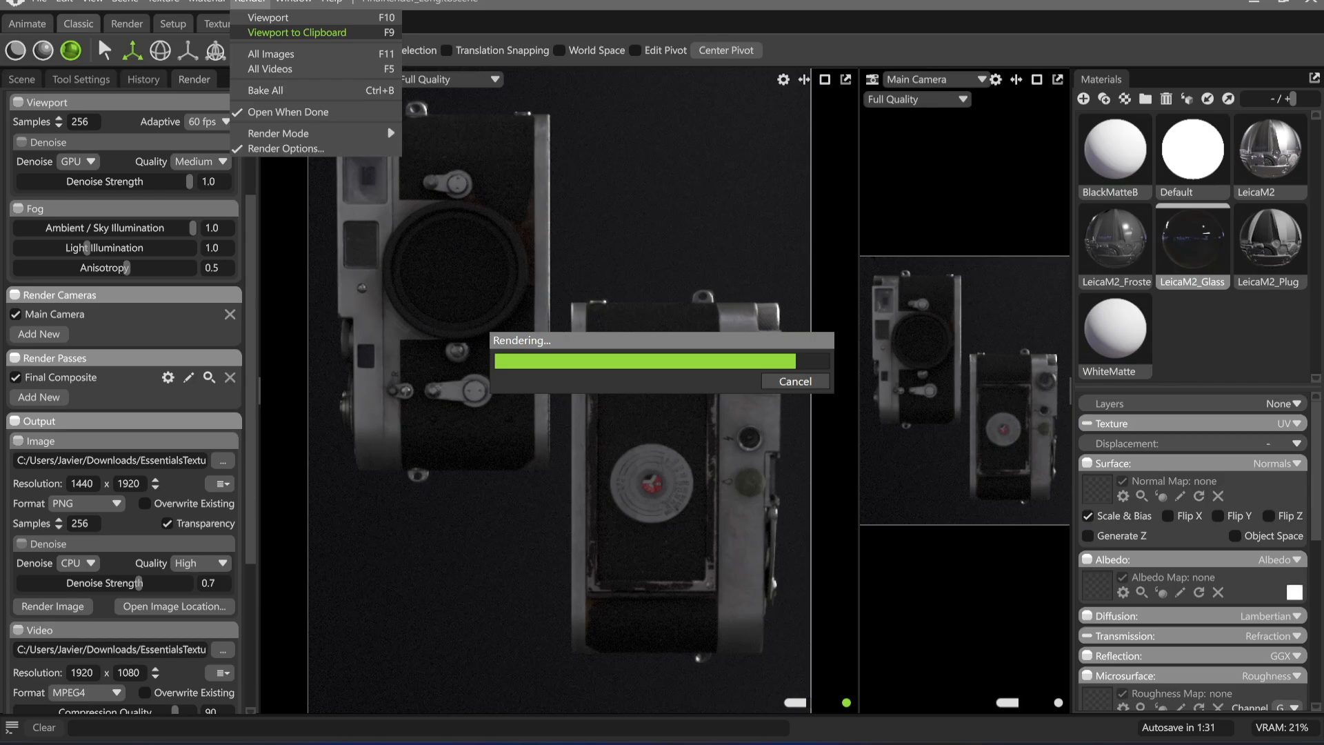
Switch to Affinity and create a new document 1440 px wide and 1920 px high
mouse_move(776, 743)
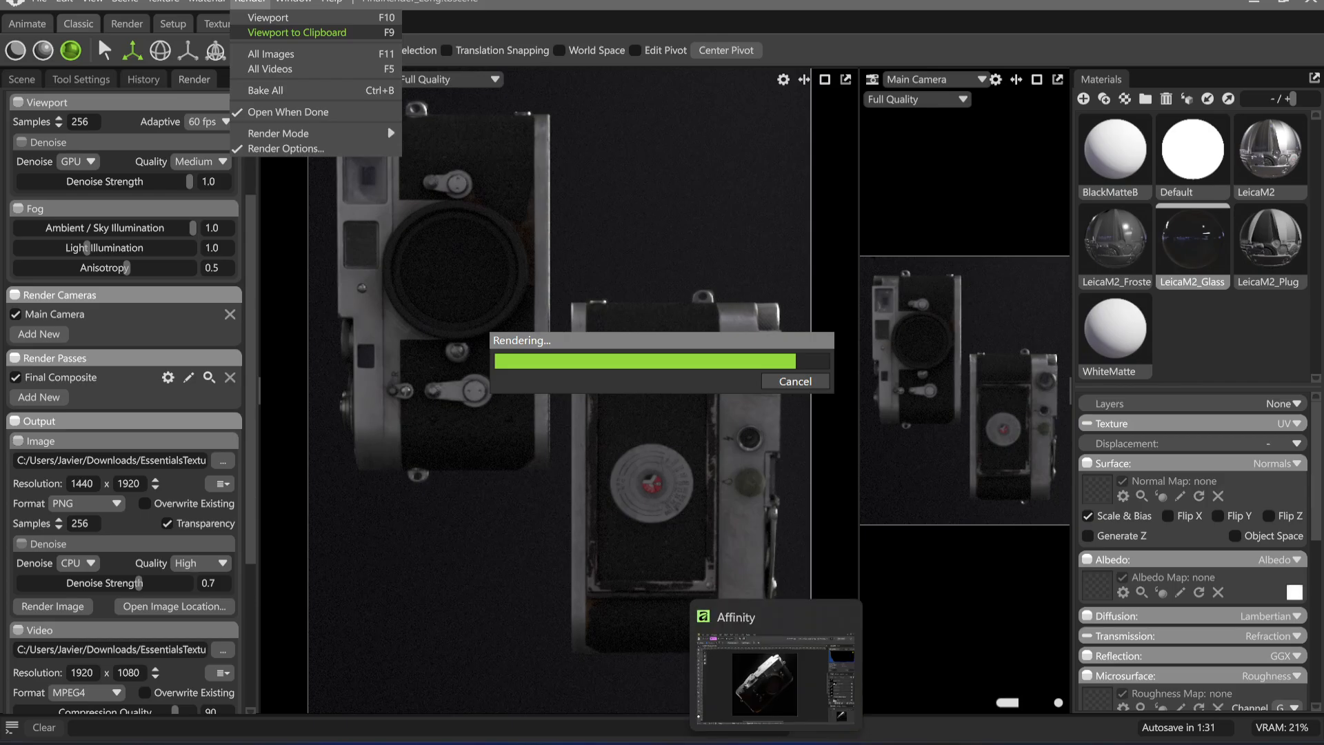
click(752, 709)
click(13, 28)
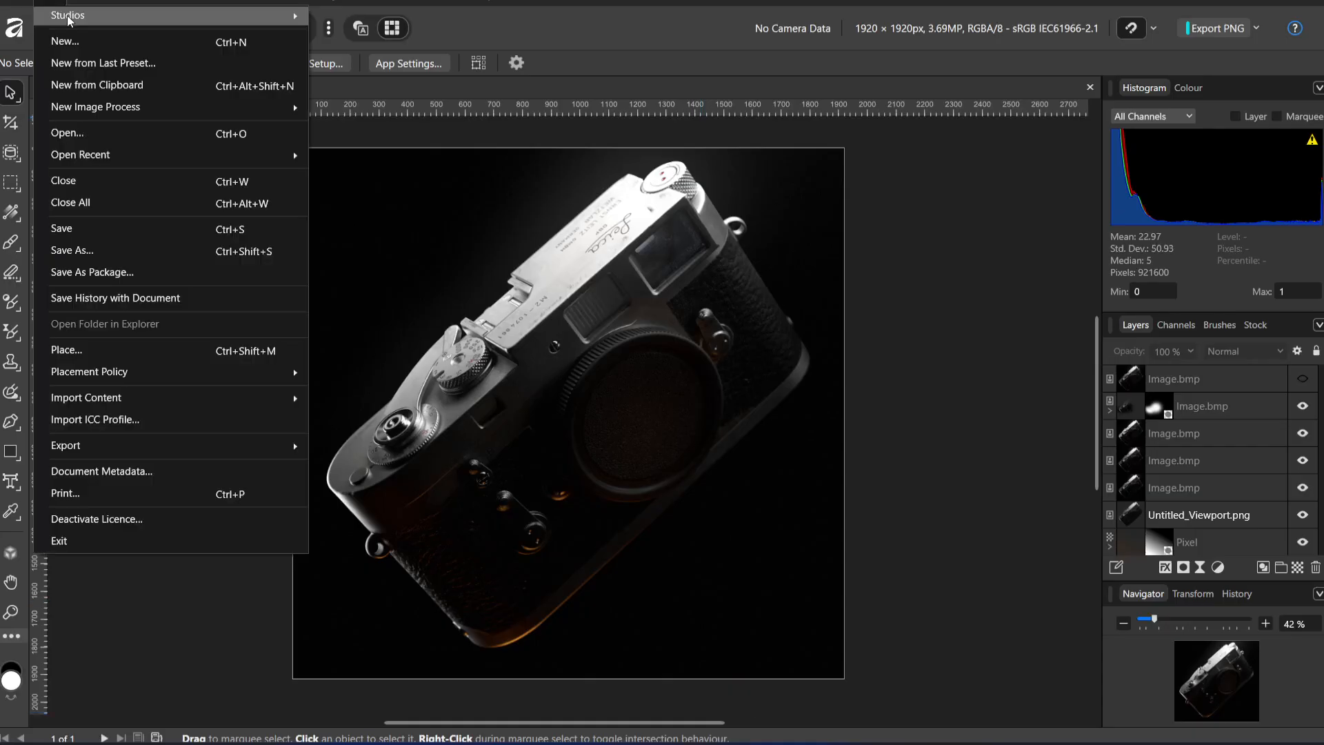
click(59, 37)
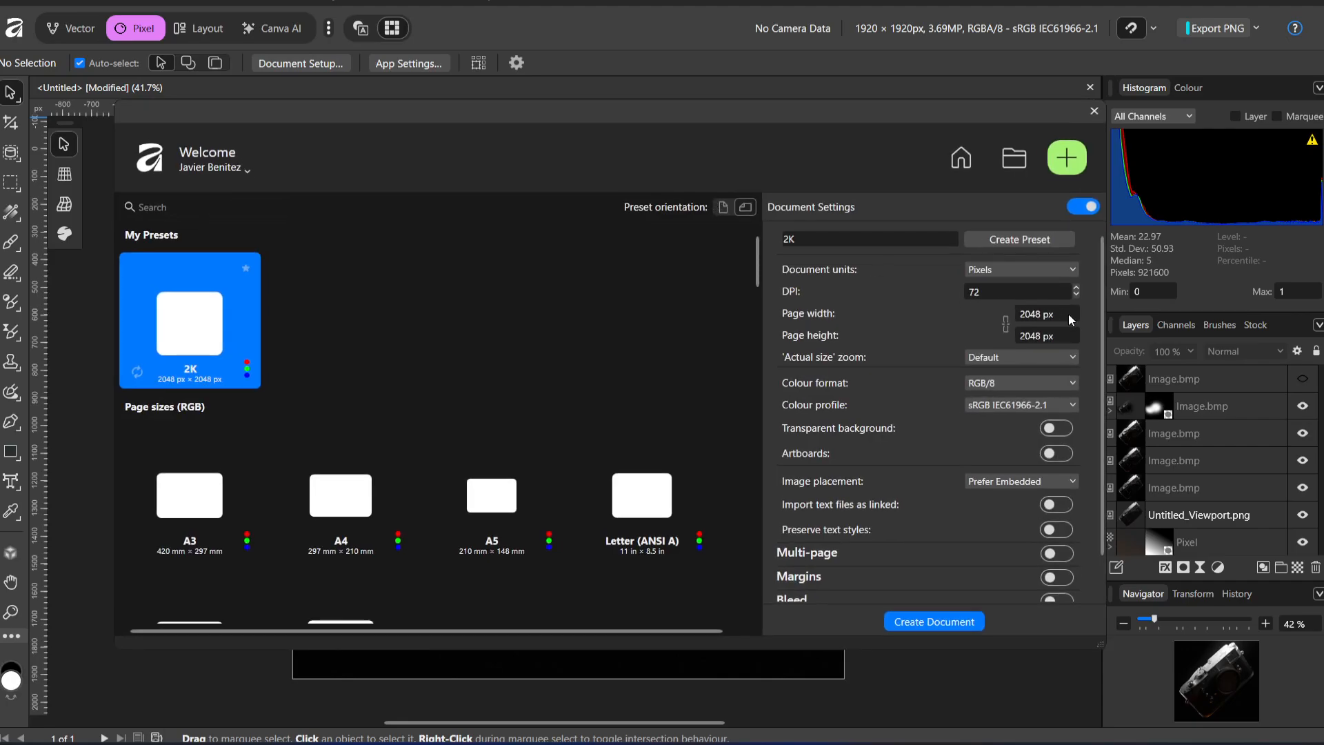
text(1440)
key(Tab)
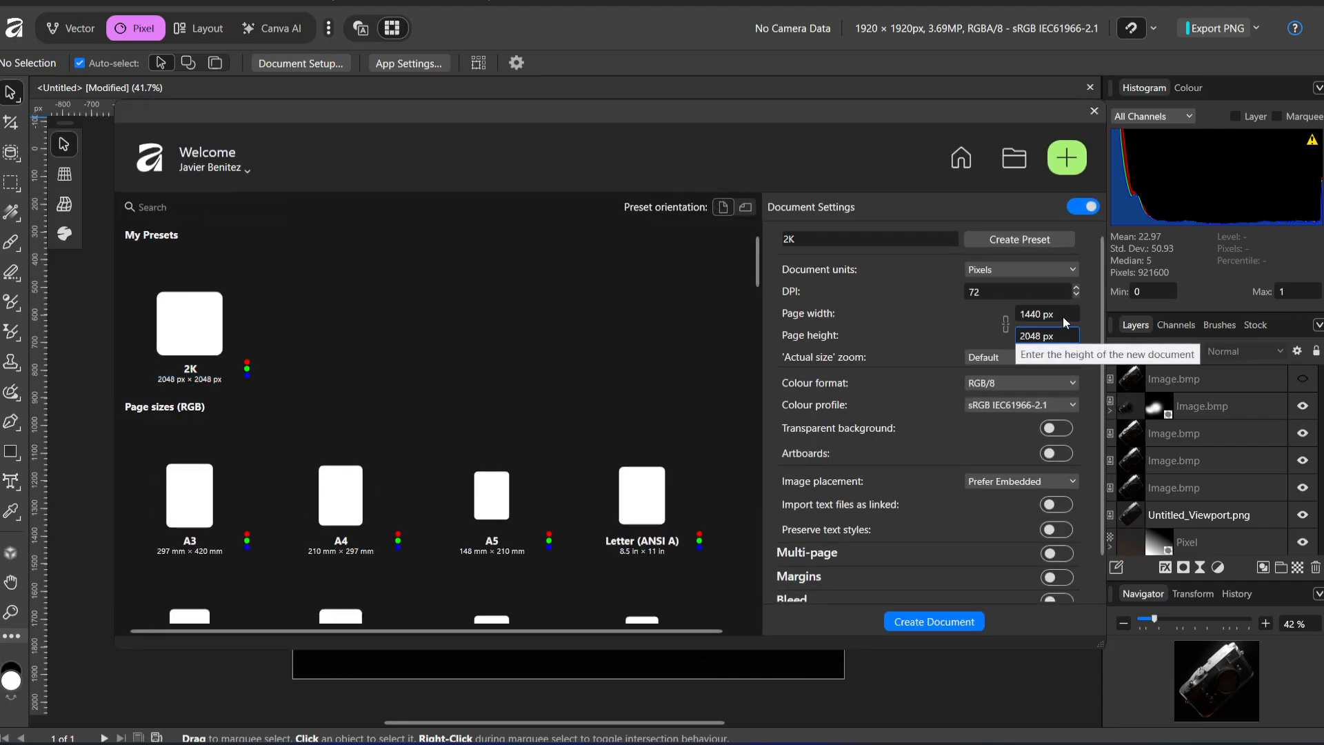
text(1920)
click(946, 620)
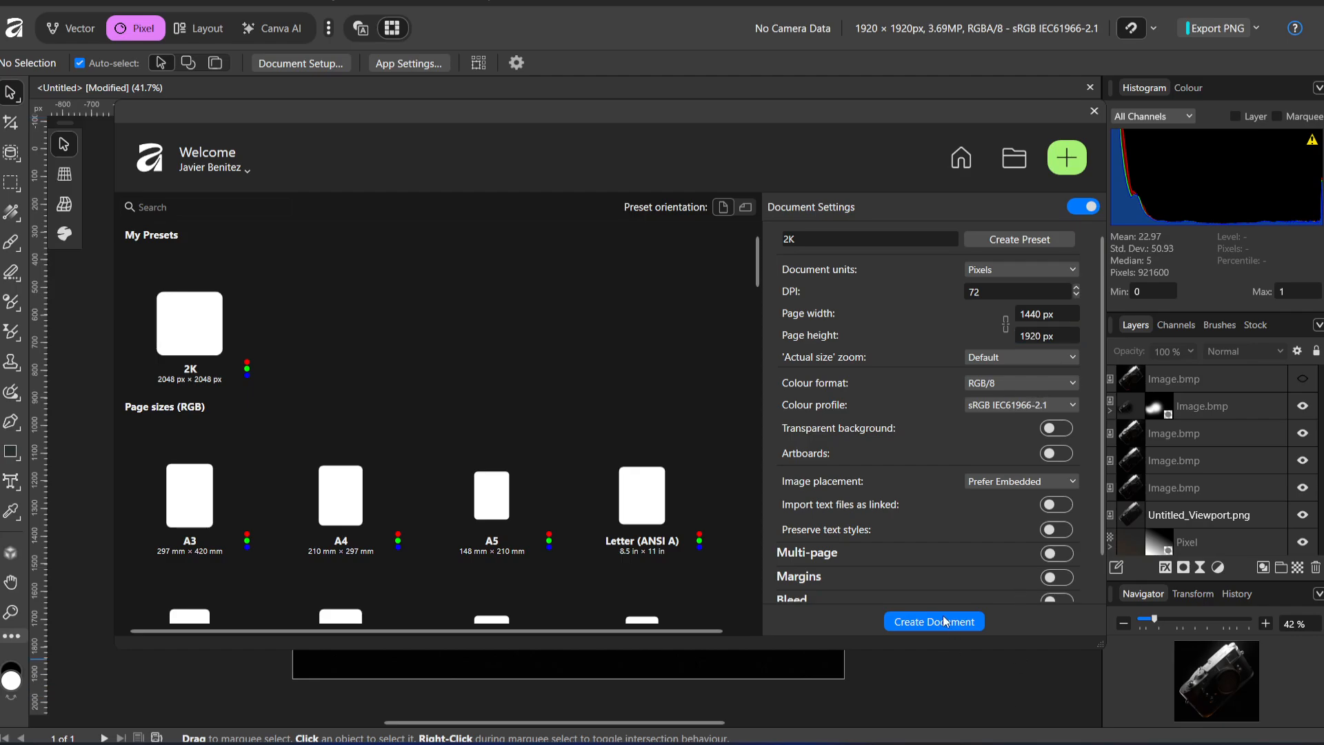
Paste the render aligned to the page edges, and crop the empty space above and below so the document measures 1440 × 1775 px
key(ctrl+v)
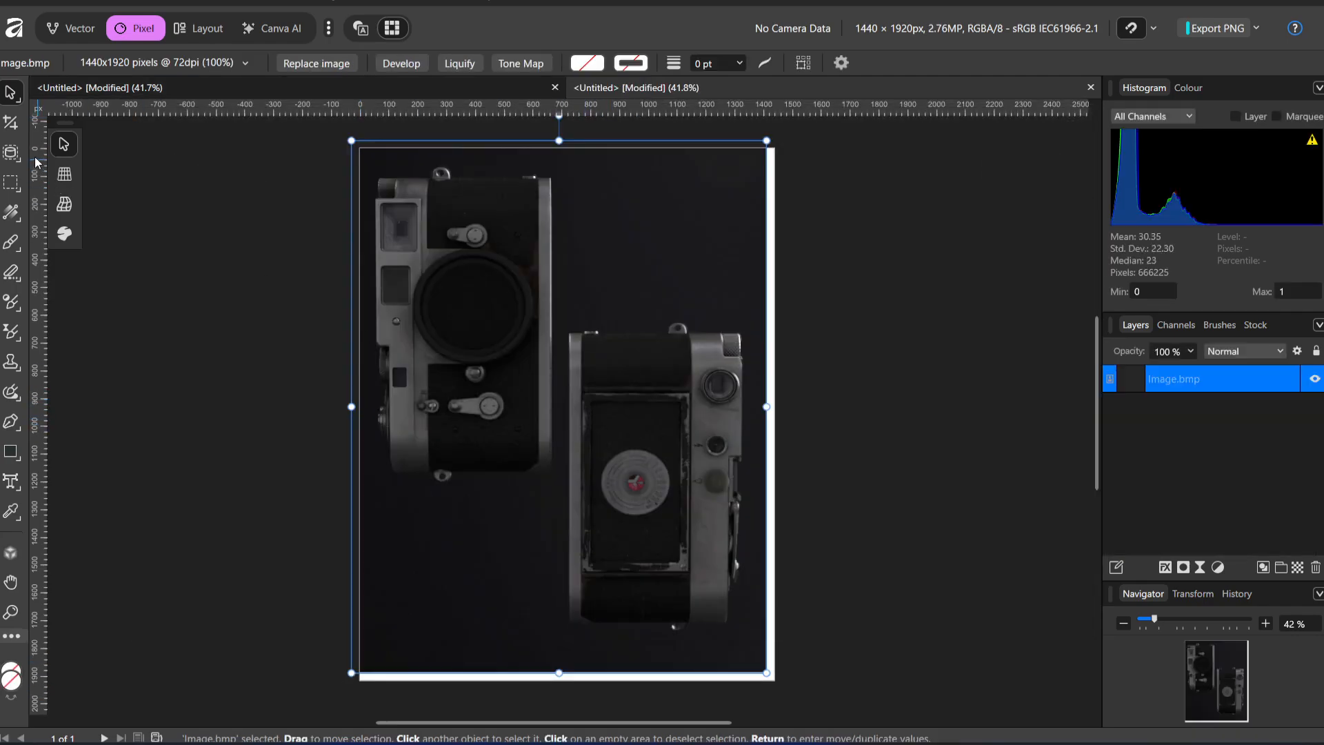
drag(507, 315, 515, 330)
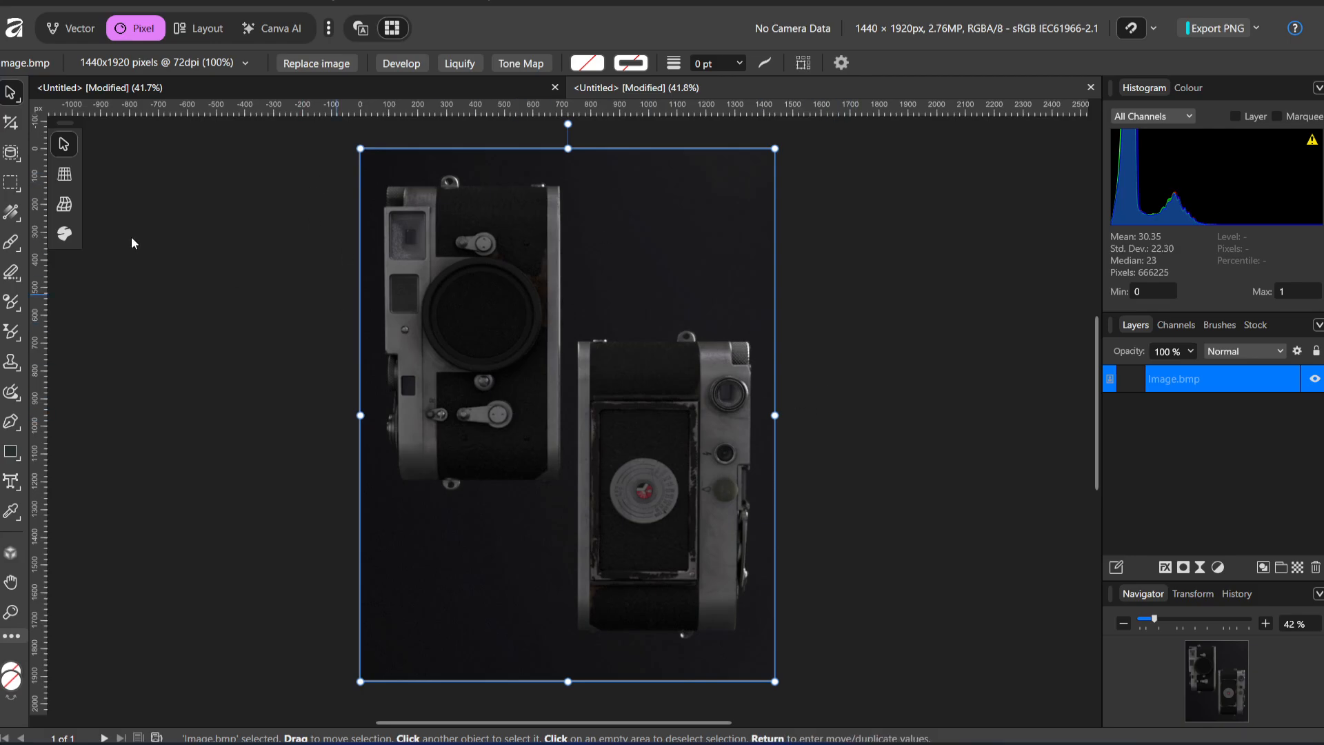
click(11, 124)
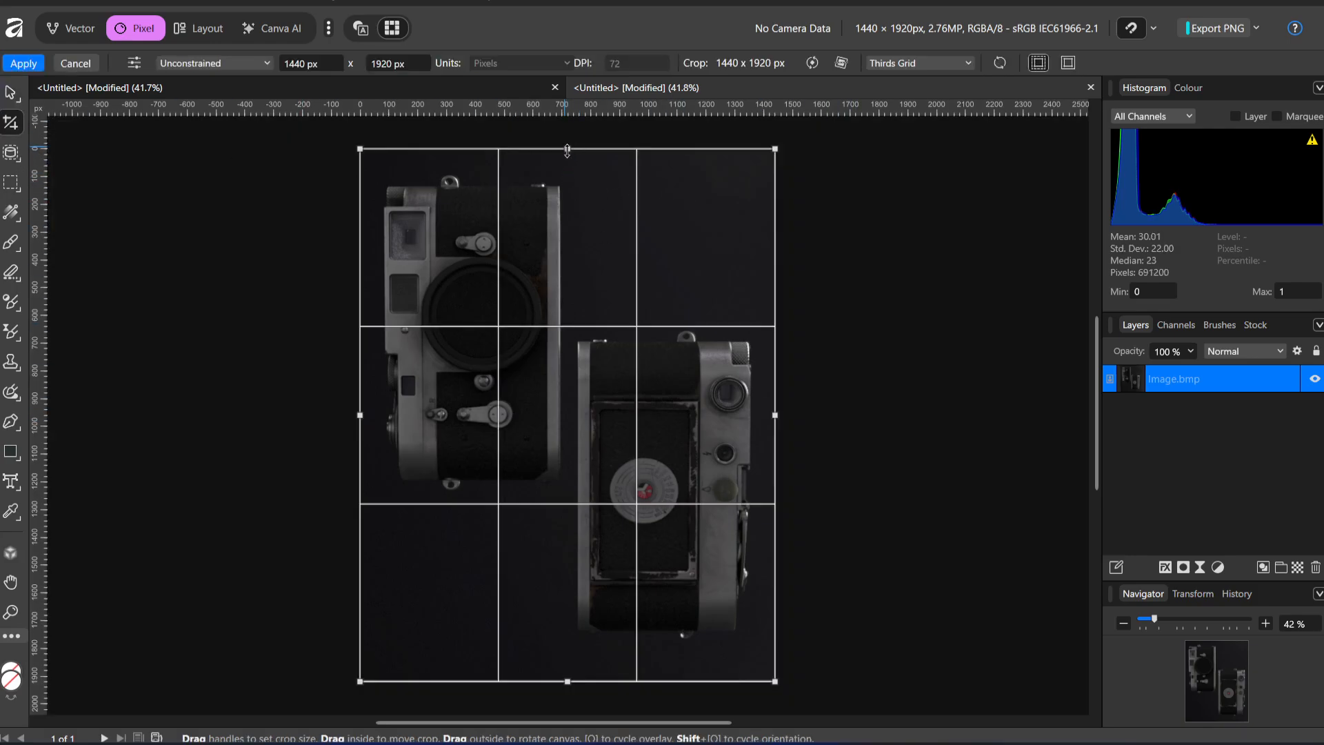
drag(567, 150, 566, 161)
drag(570, 682, 575, 653)
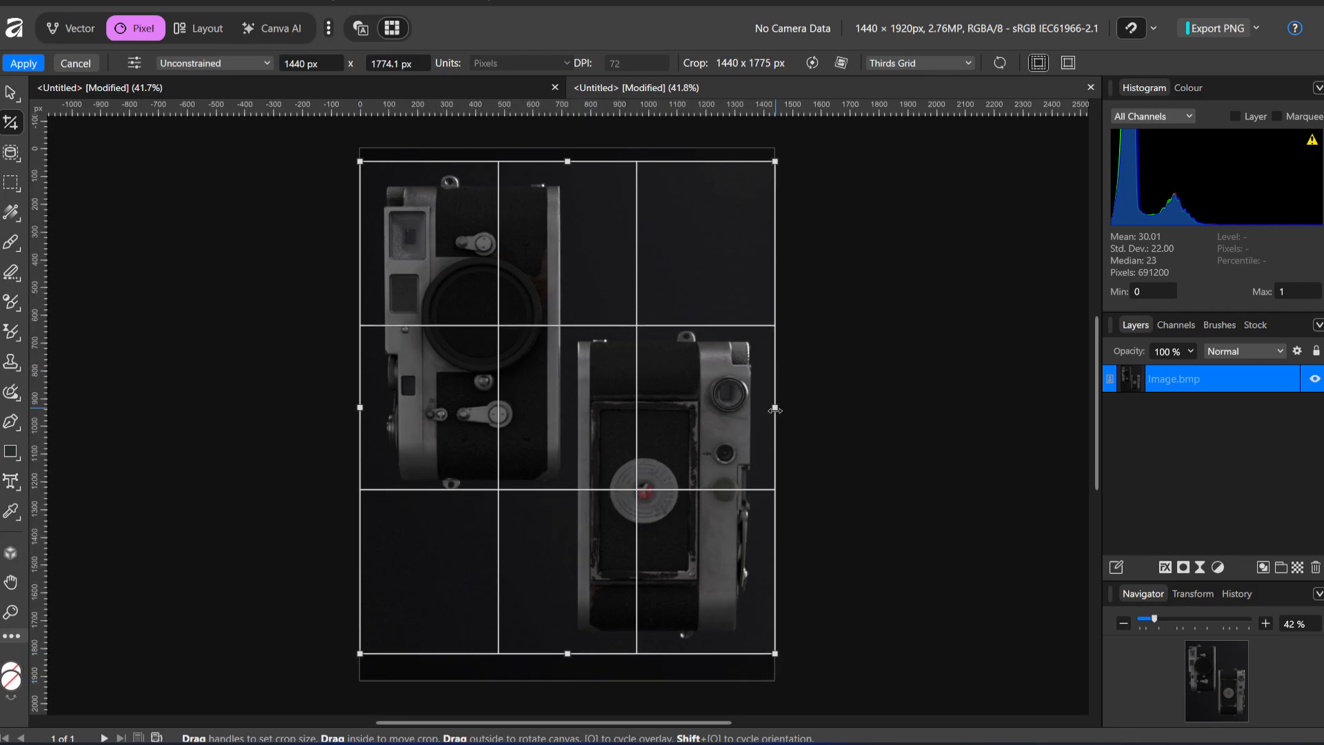
drag(775, 409, 775, 420)
key(h)
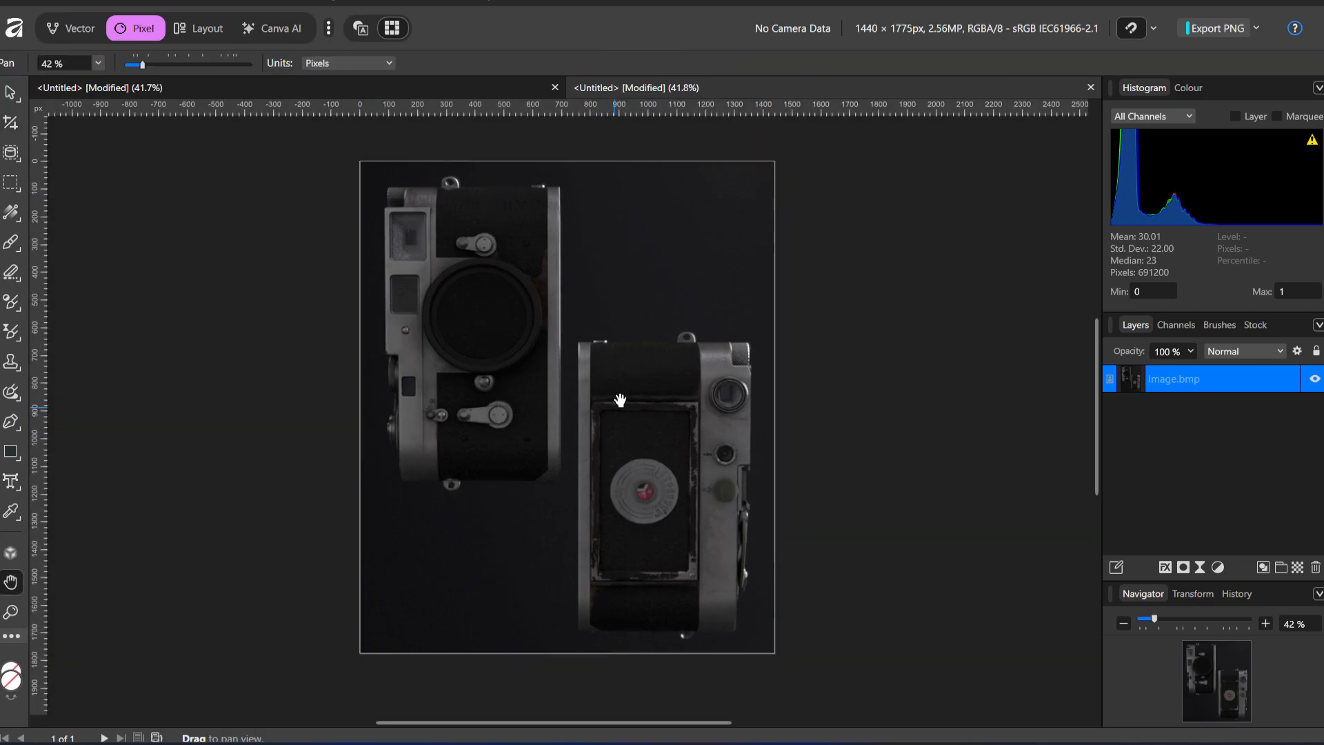
click(20, 131)
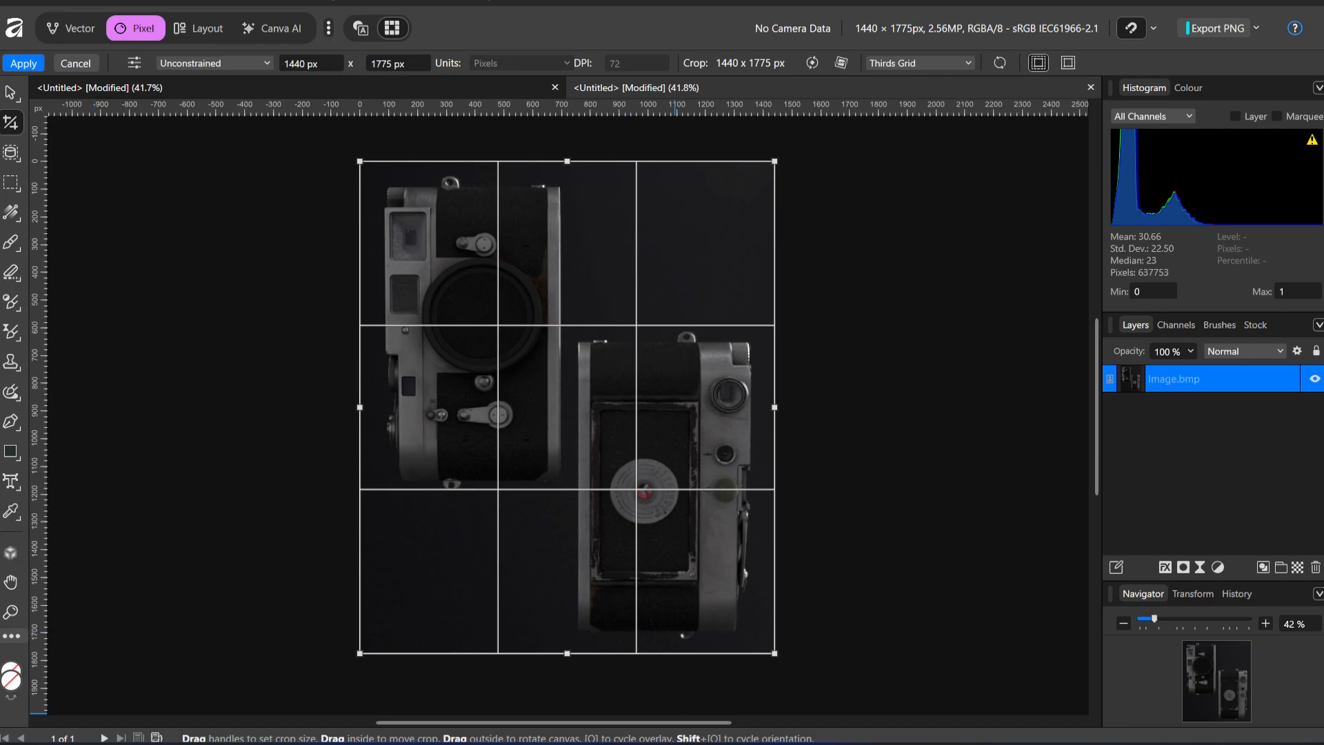
Switch back to Toolbag, set the output image height to 1775 px, and shift both Leicas slightly up and left in the Main Camera frame
click(690, 740)
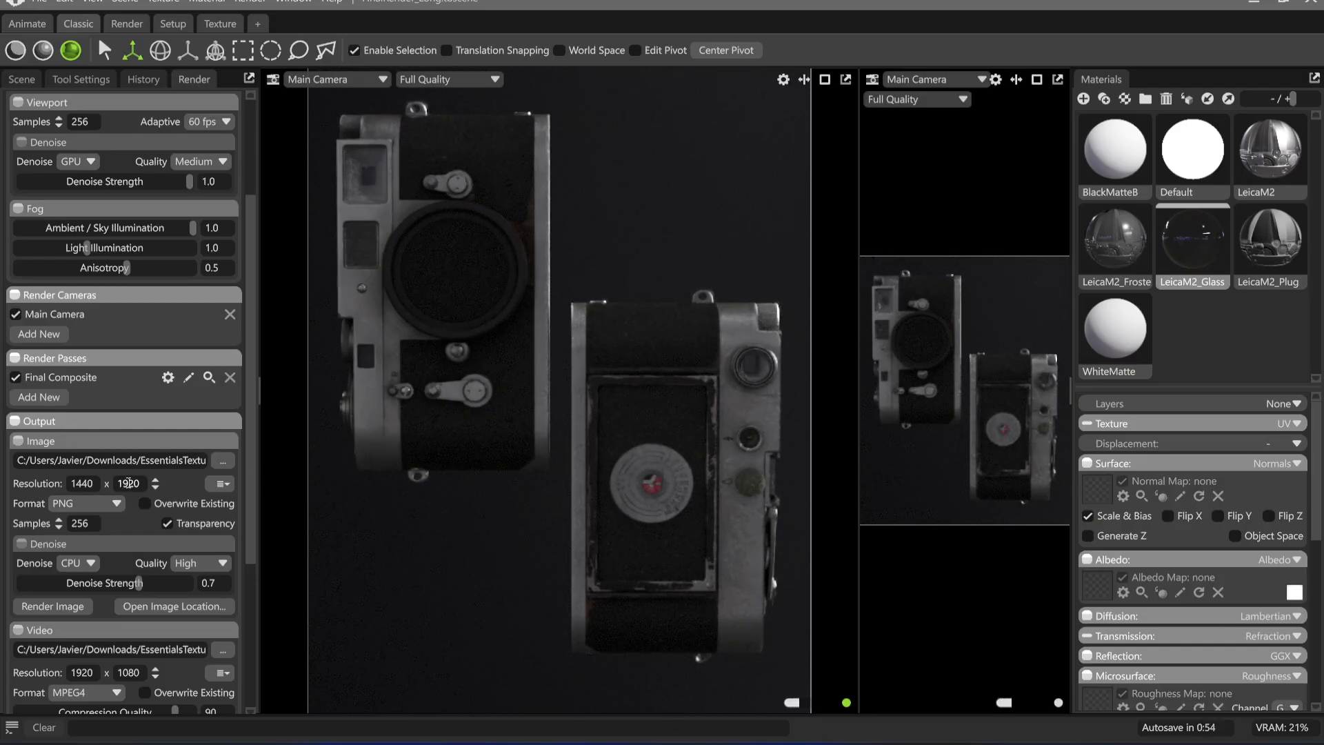
double_click(129, 483)
text(1775)
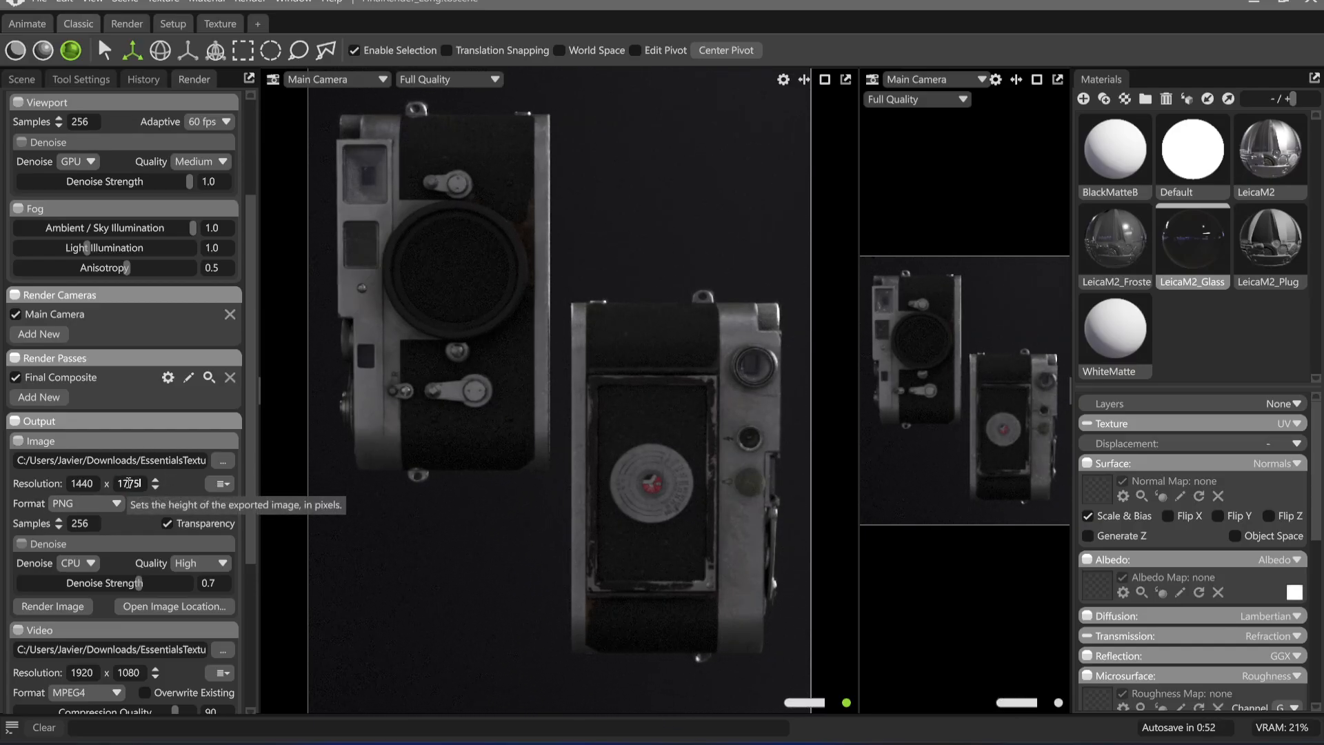
key(Return)
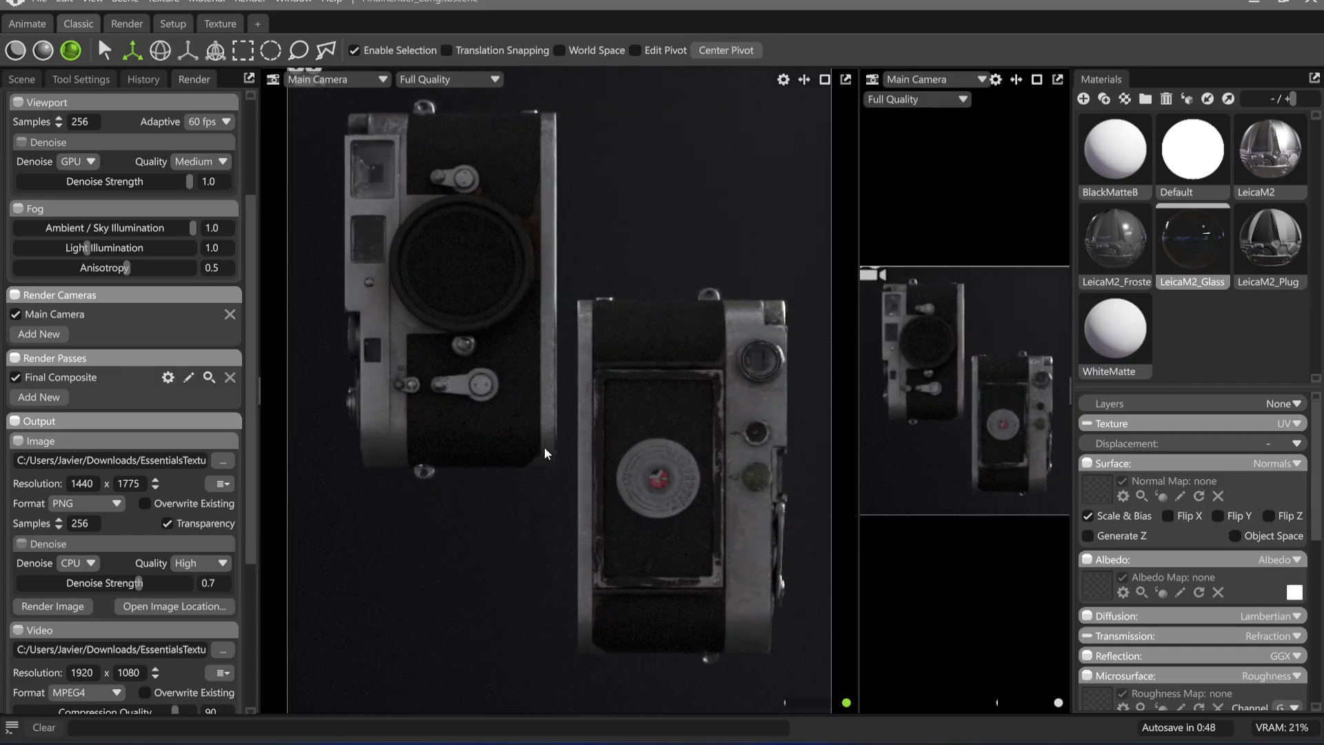
middle_drag(544, 449, 527, 440)
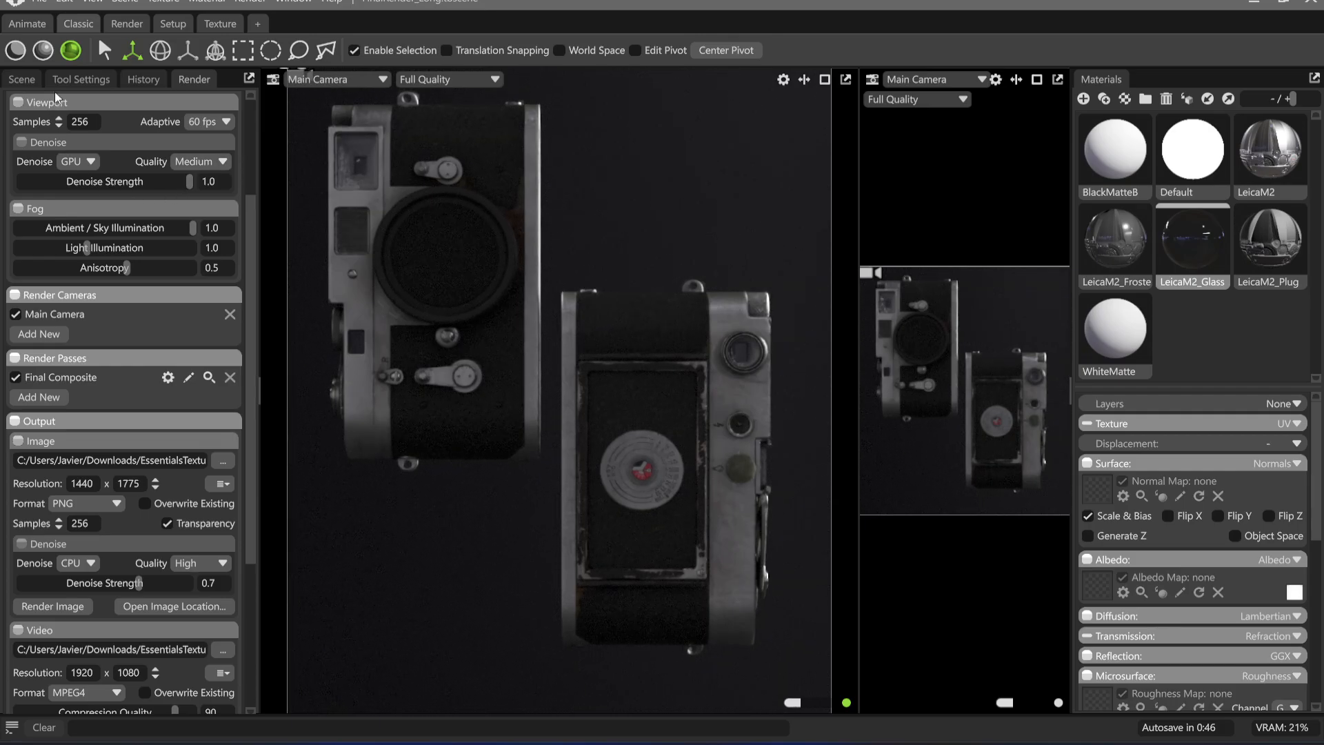
Collapse the Leica groups in the scene and move the duplicate SM_LeicaM2_A 1 slightly right and down to about Y -7.31
click(21, 79)
scroll(93, 198, down, 5)
scroll(92, 199, up, 10)
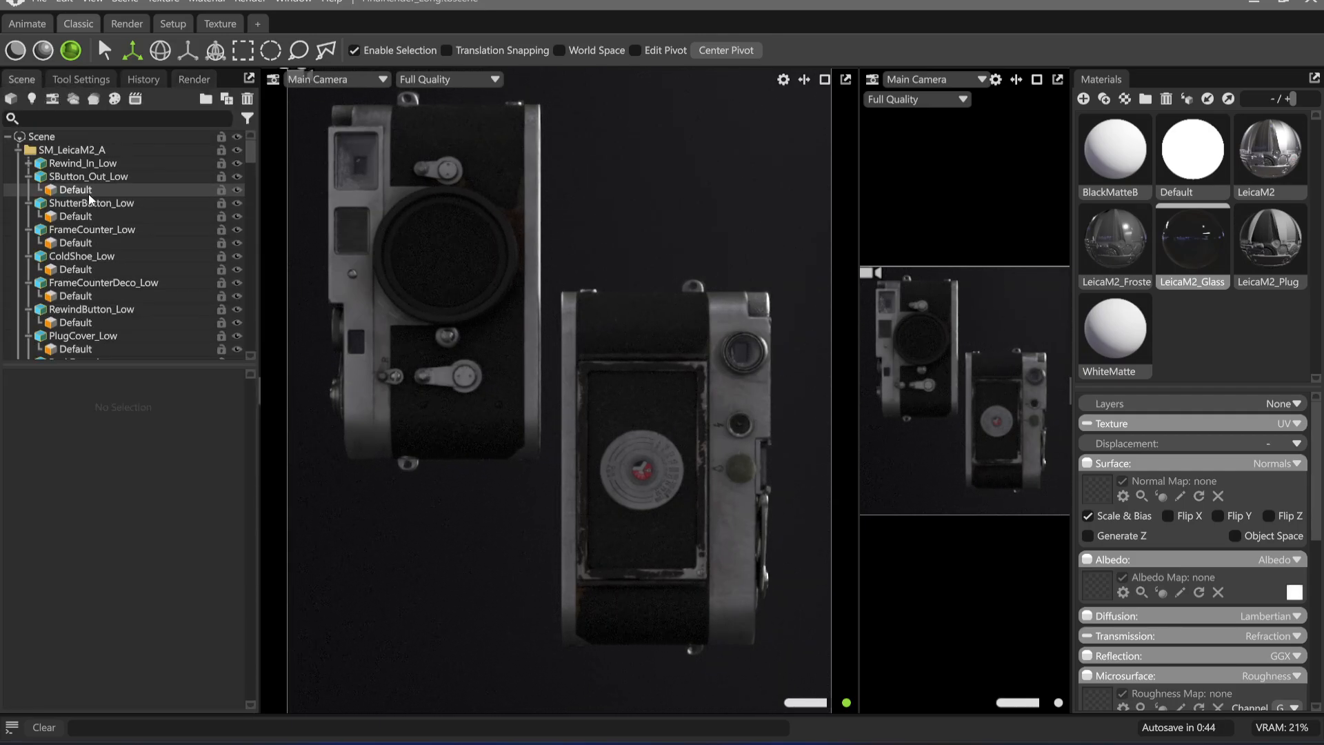
click(17, 149)
click(17, 163)
click(21, 164)
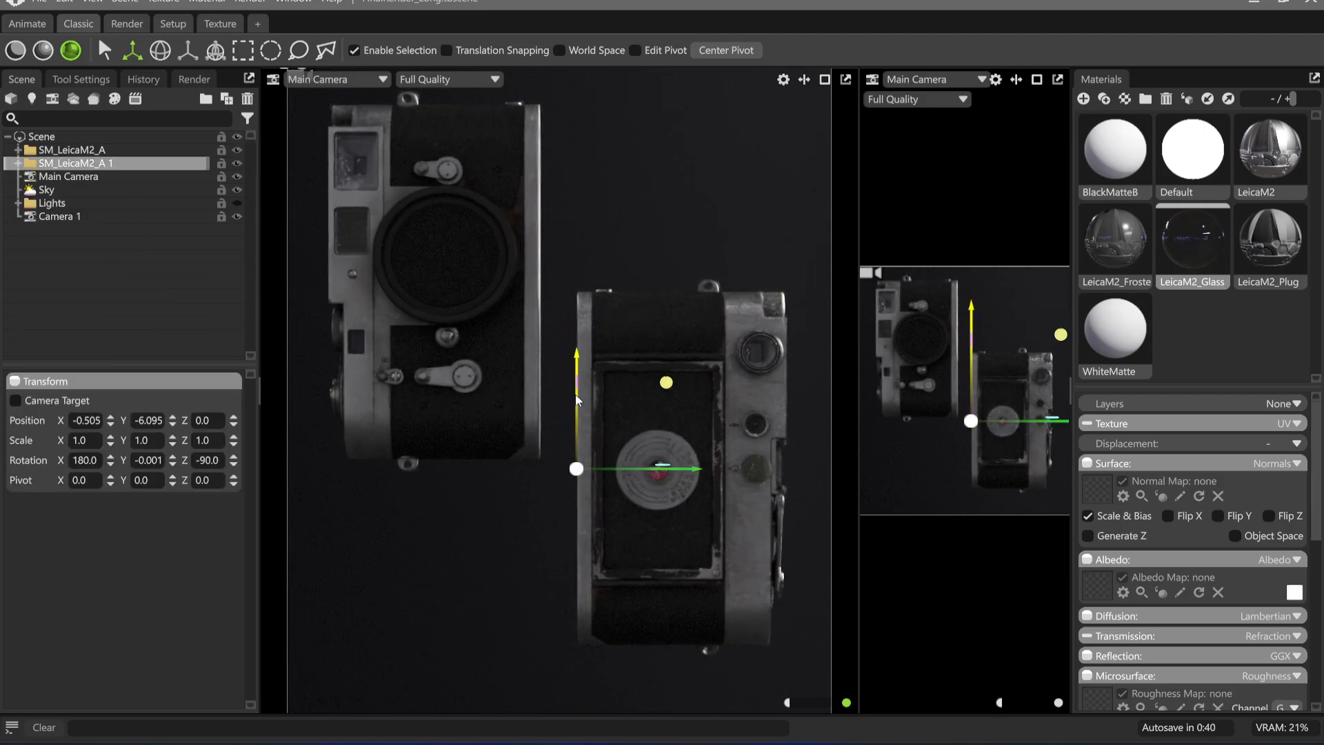
drag(577, 380, 578, 416)
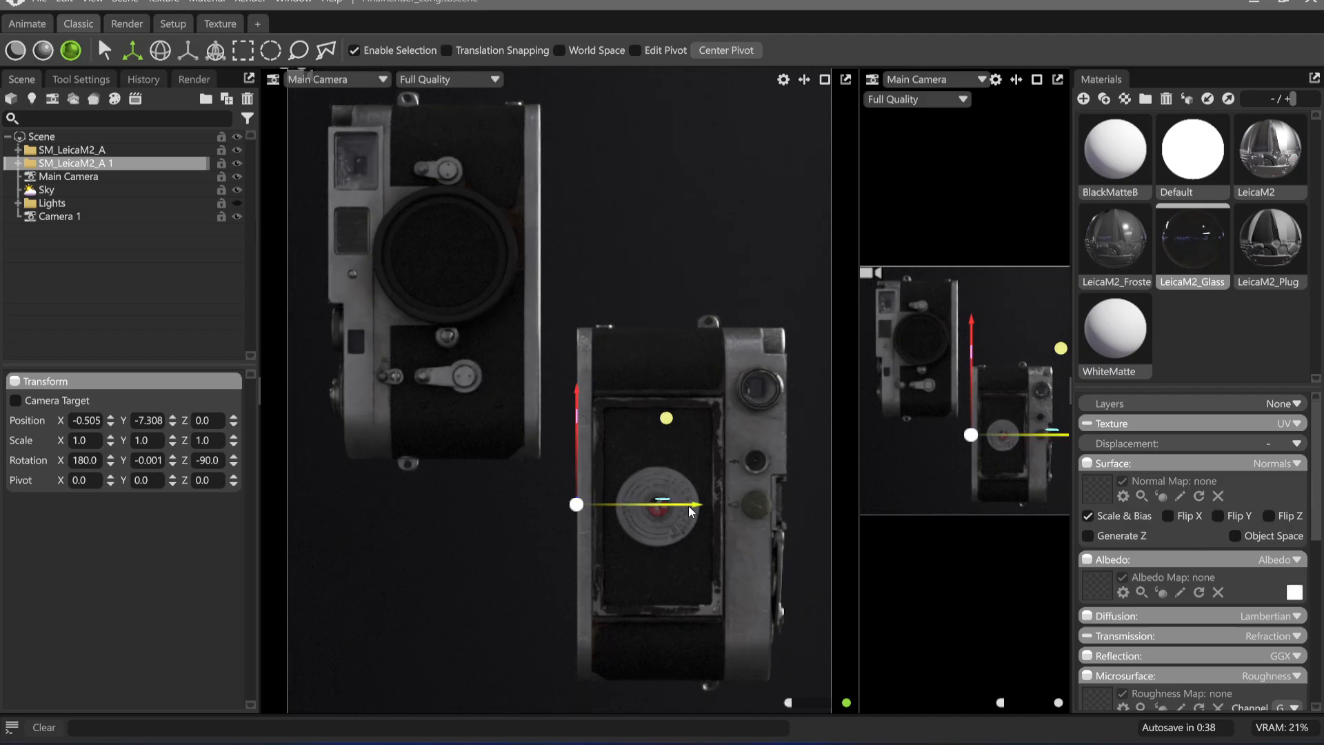
click(640, 176)
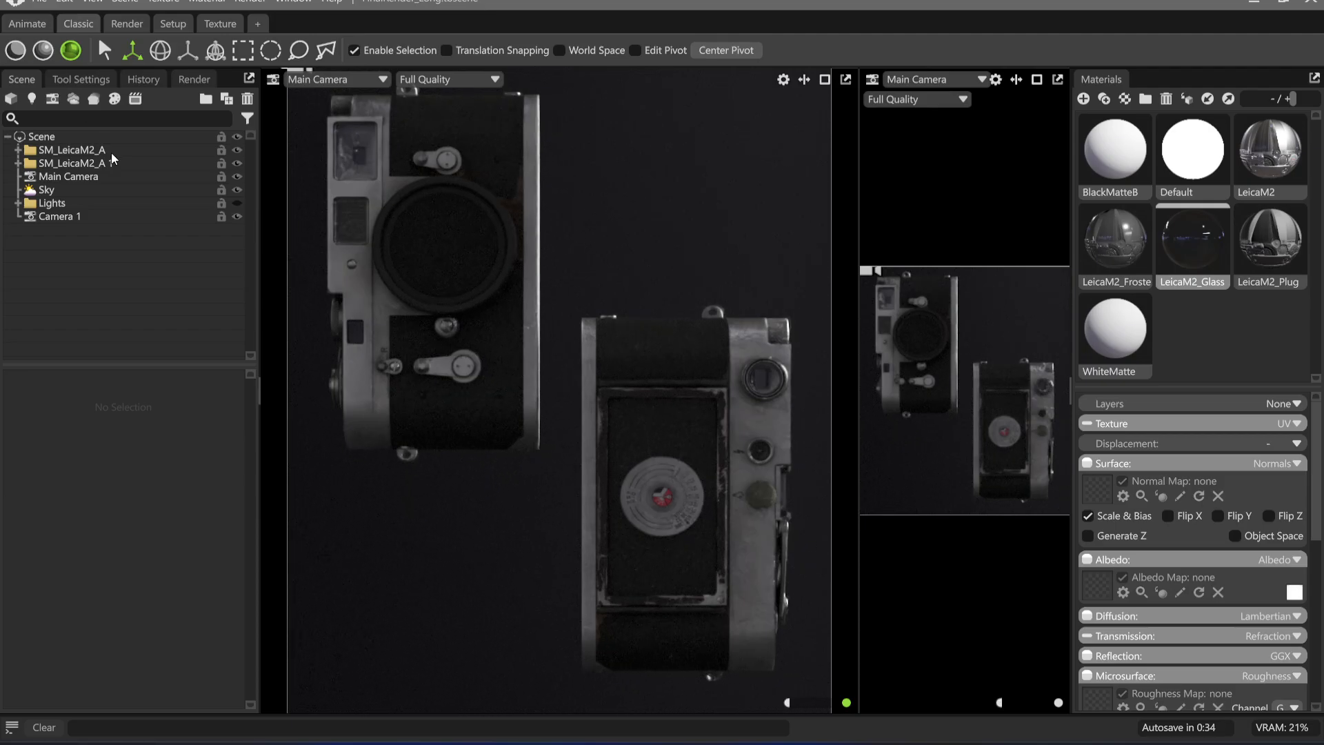
Set the Main Camera's focal length to 150 mm and adjust its distance so both Leicas fill the frame
click(71, 178)
scroll(140, 577, down, 2)
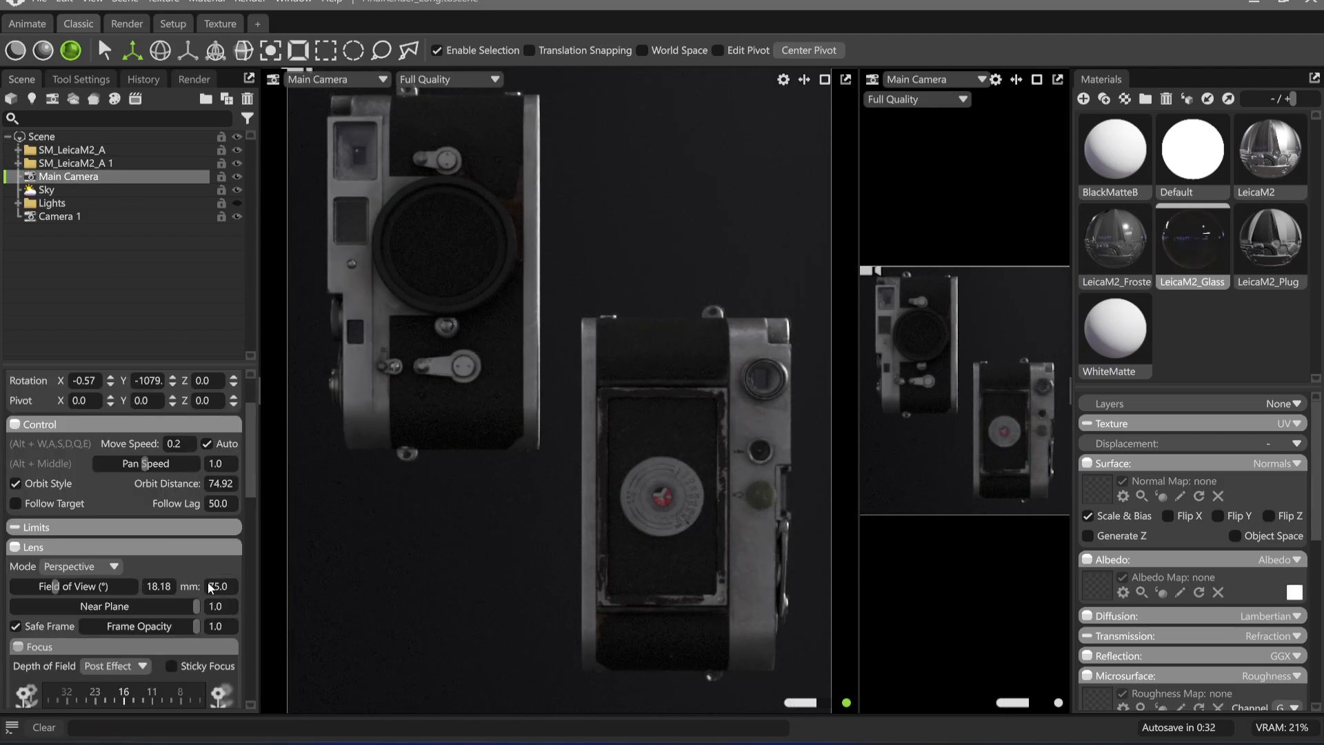
text(150)
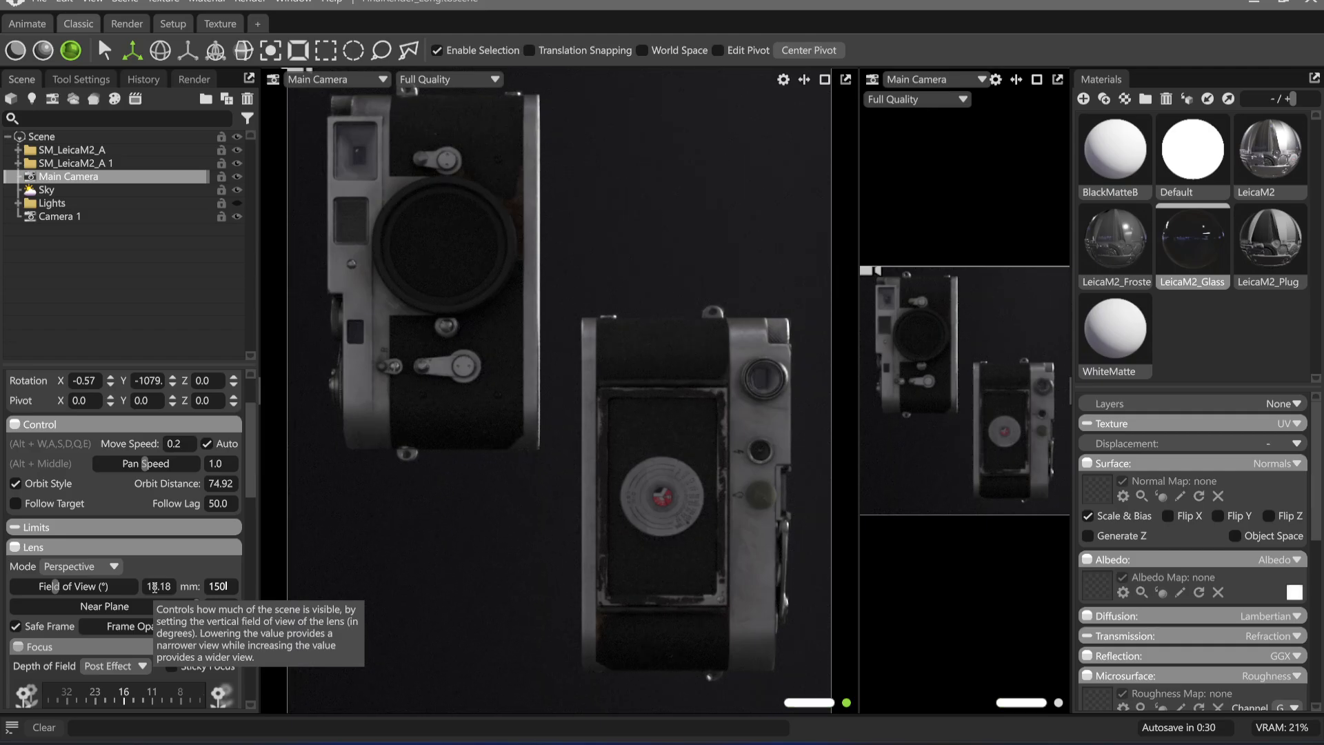
key(Return)
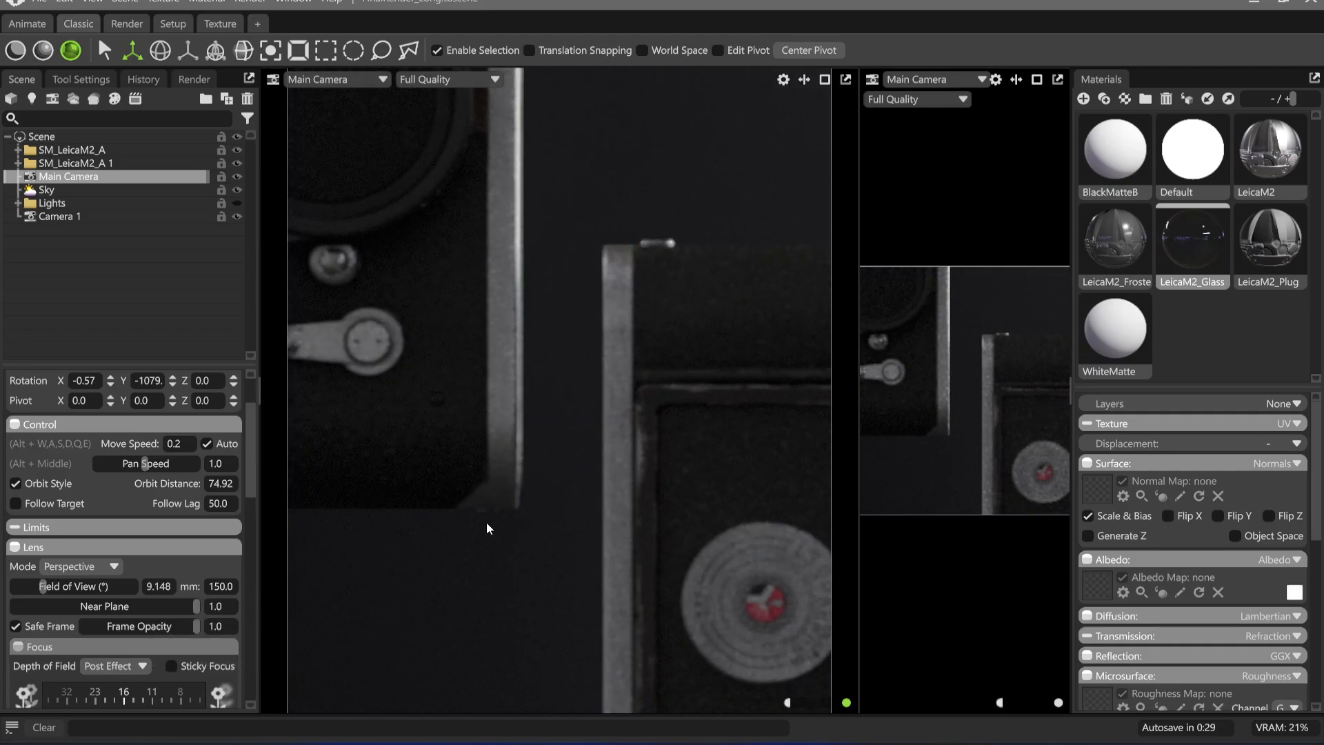
scroll(443, 402, down, 5)
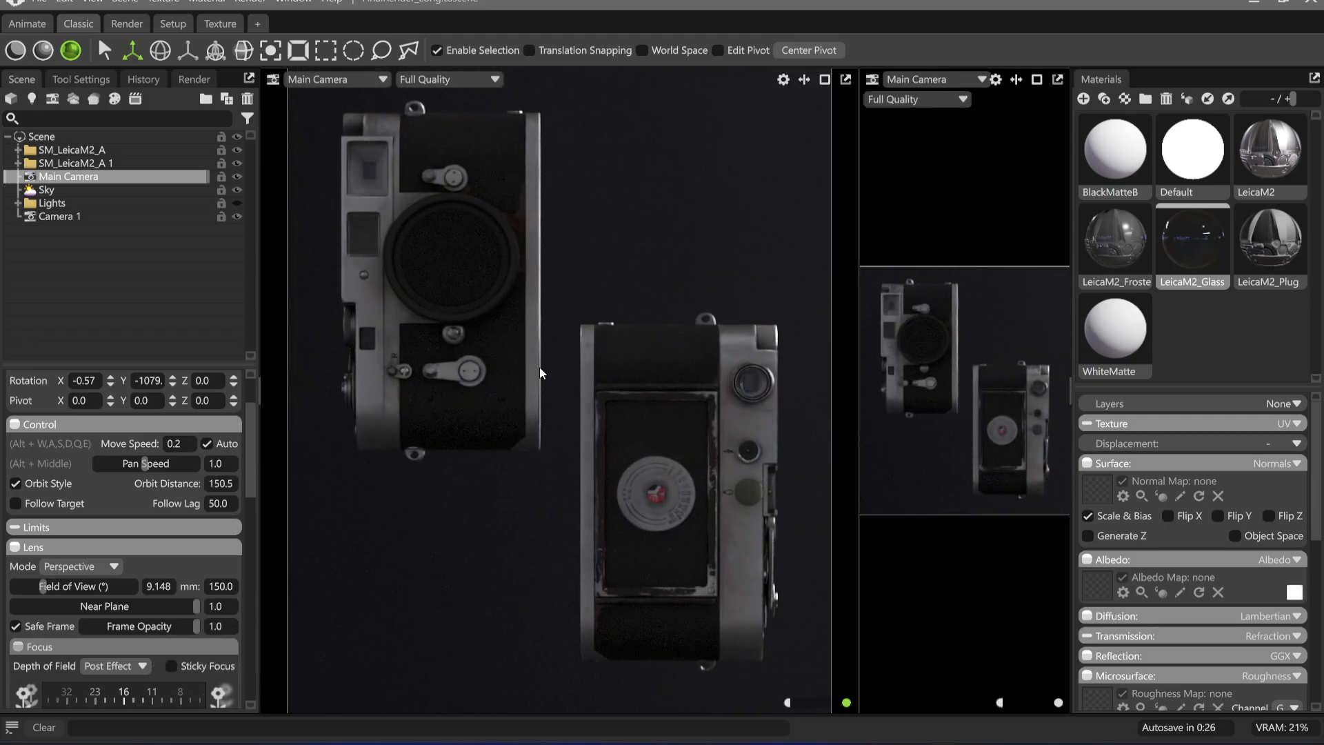
scroll(539, 368, up, 1)
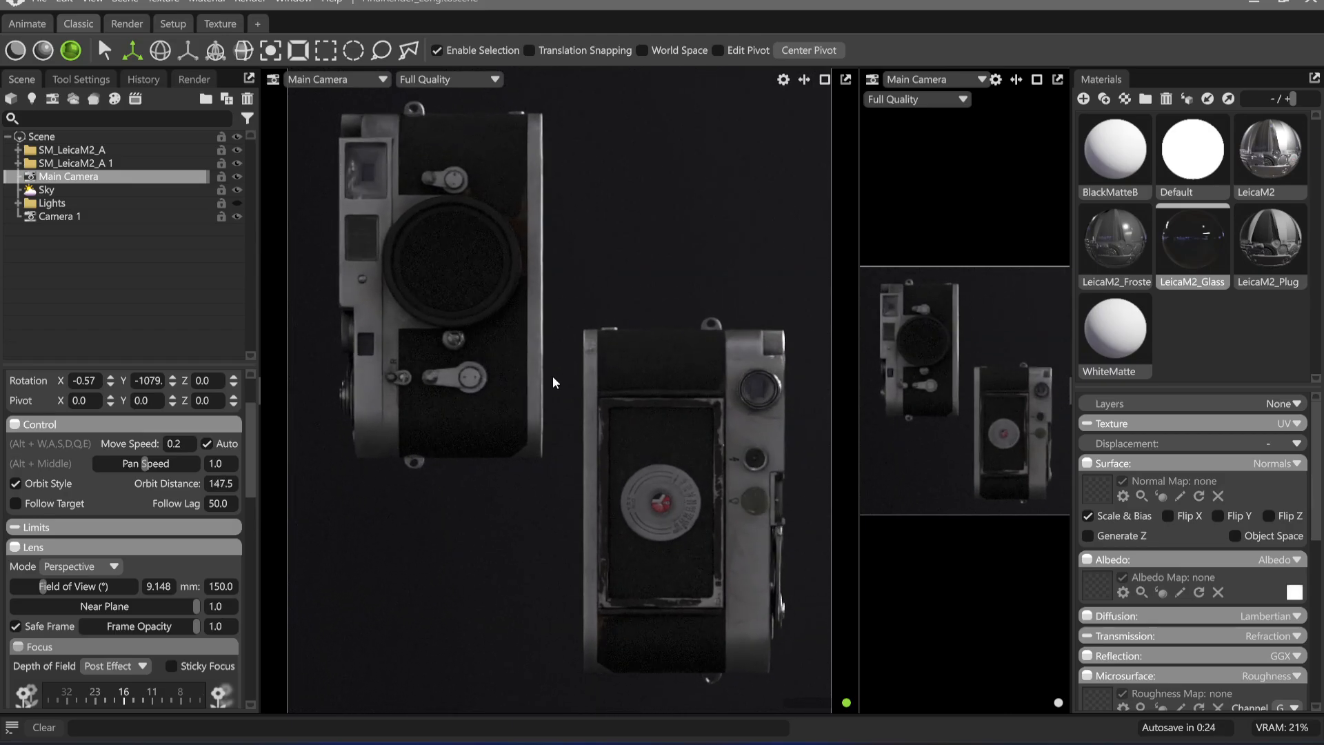
scroll(545, 352, up, 1)
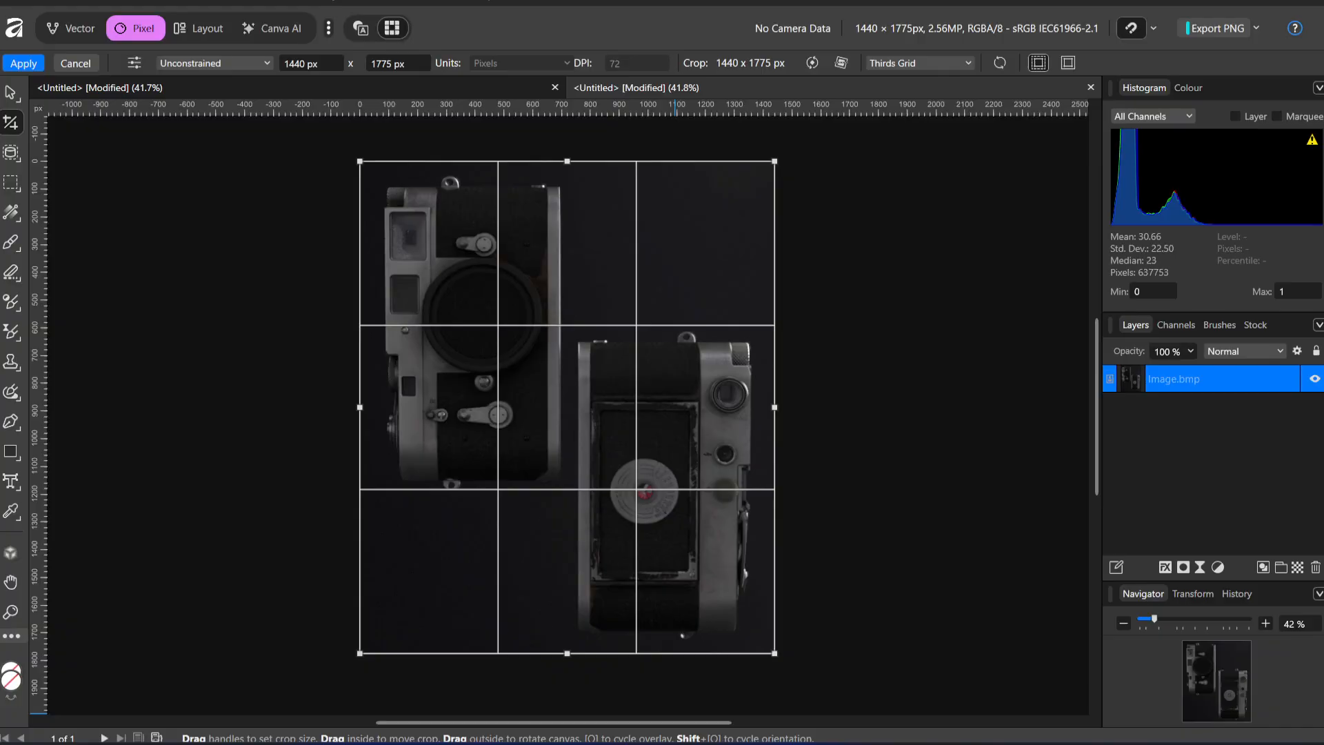
Switch to Affinity and bring up the earlier square composite of the diagonal Leica for reference
click(428, 83)
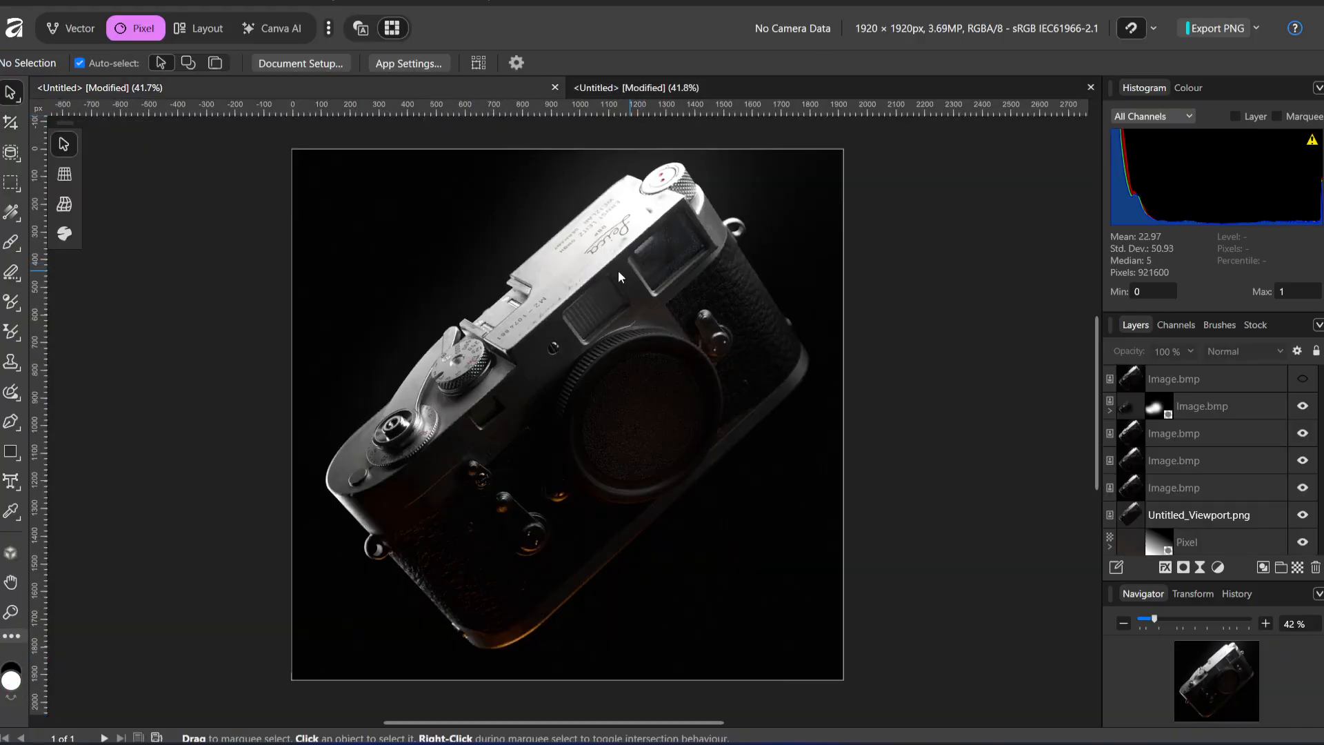
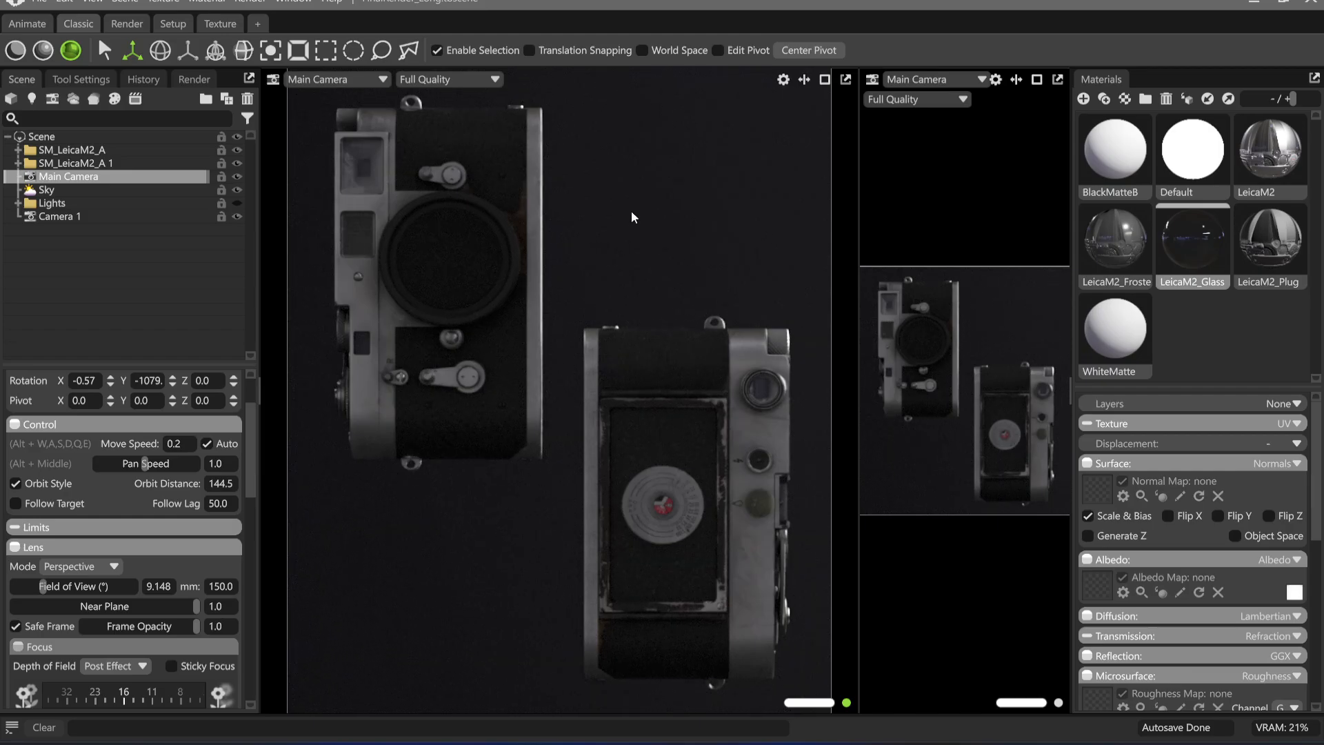
Raise the Sky's brightness to about 3.395 and turn its lighting to a rotation of about -302
click(73, 190)
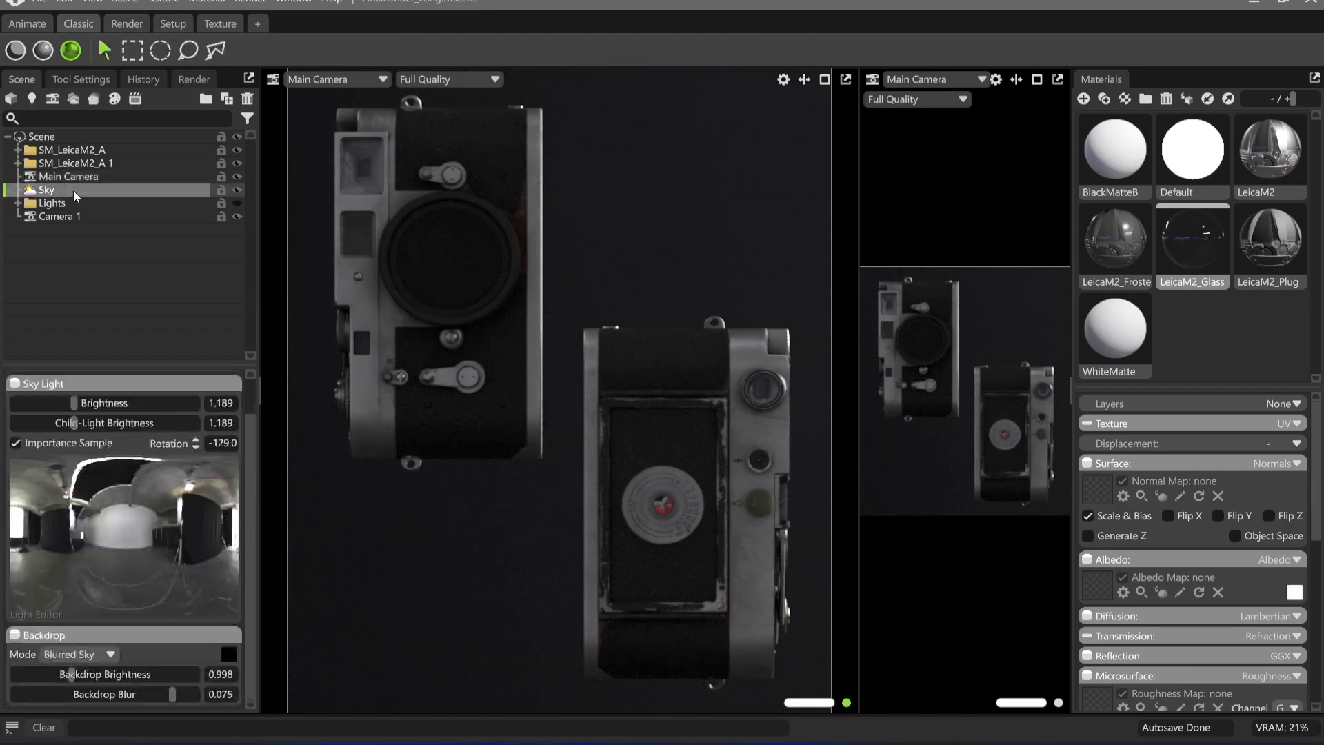
mouse_move(75, 407)
mouse_down()
mouse_move(38, 411)
mouse_move(92, 412)
mouse_up()
shift+drag(651, 544, 360, 528)
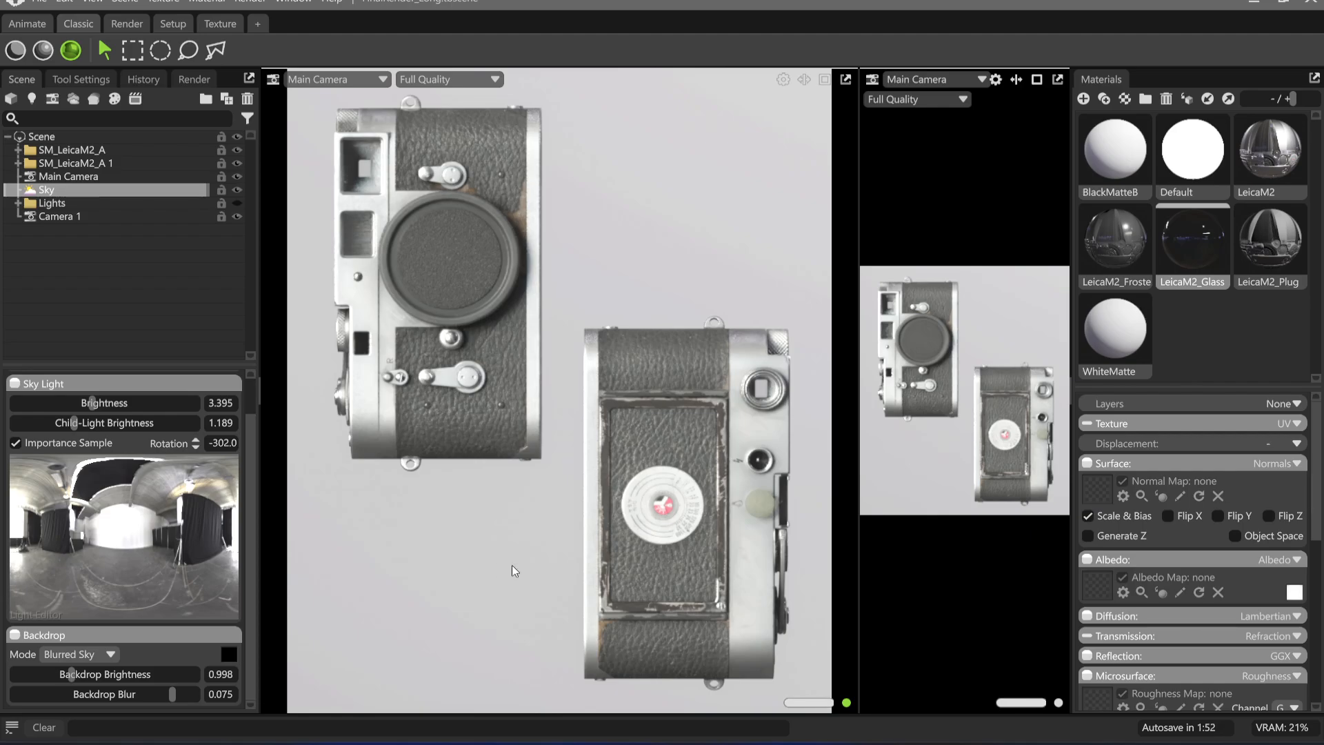
Shift the SM_LeicaM2_A 1 model sideways to an X position of about -0.137
middle_drag(544, 590, 540, 591)
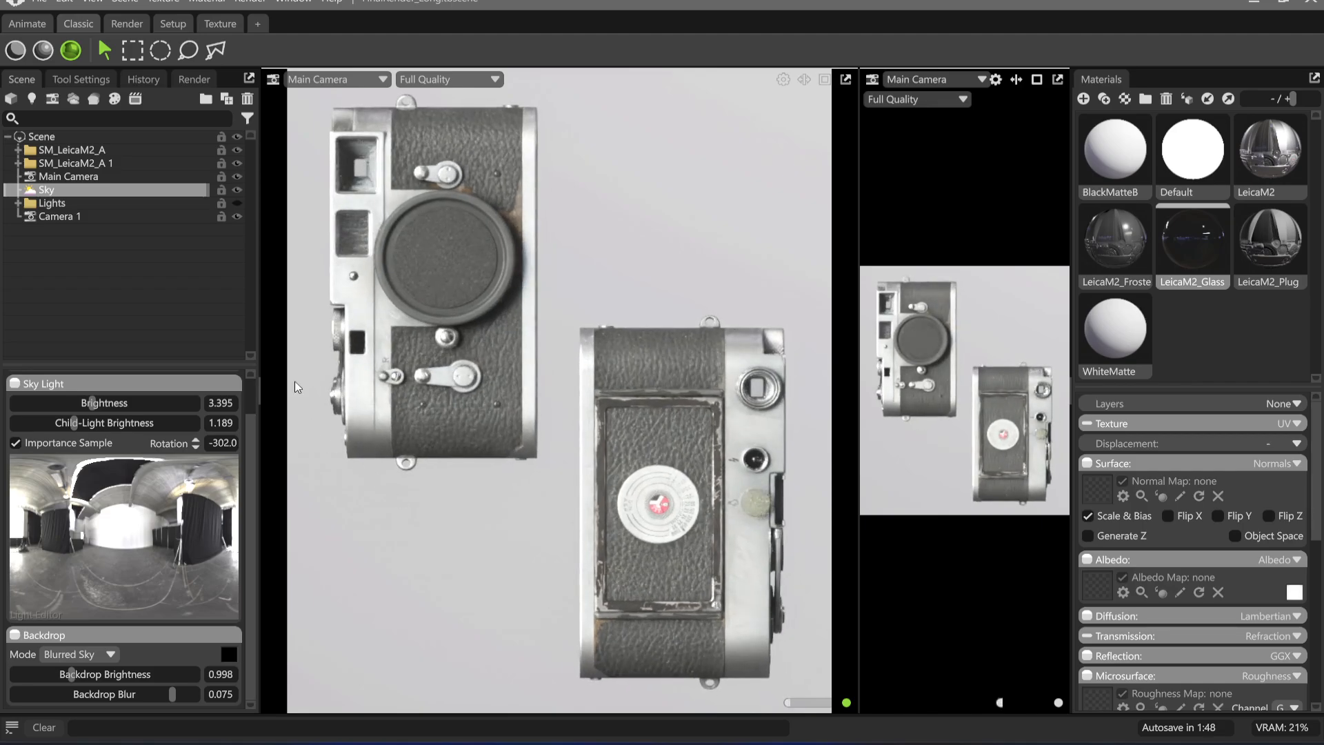
click(591, 386)
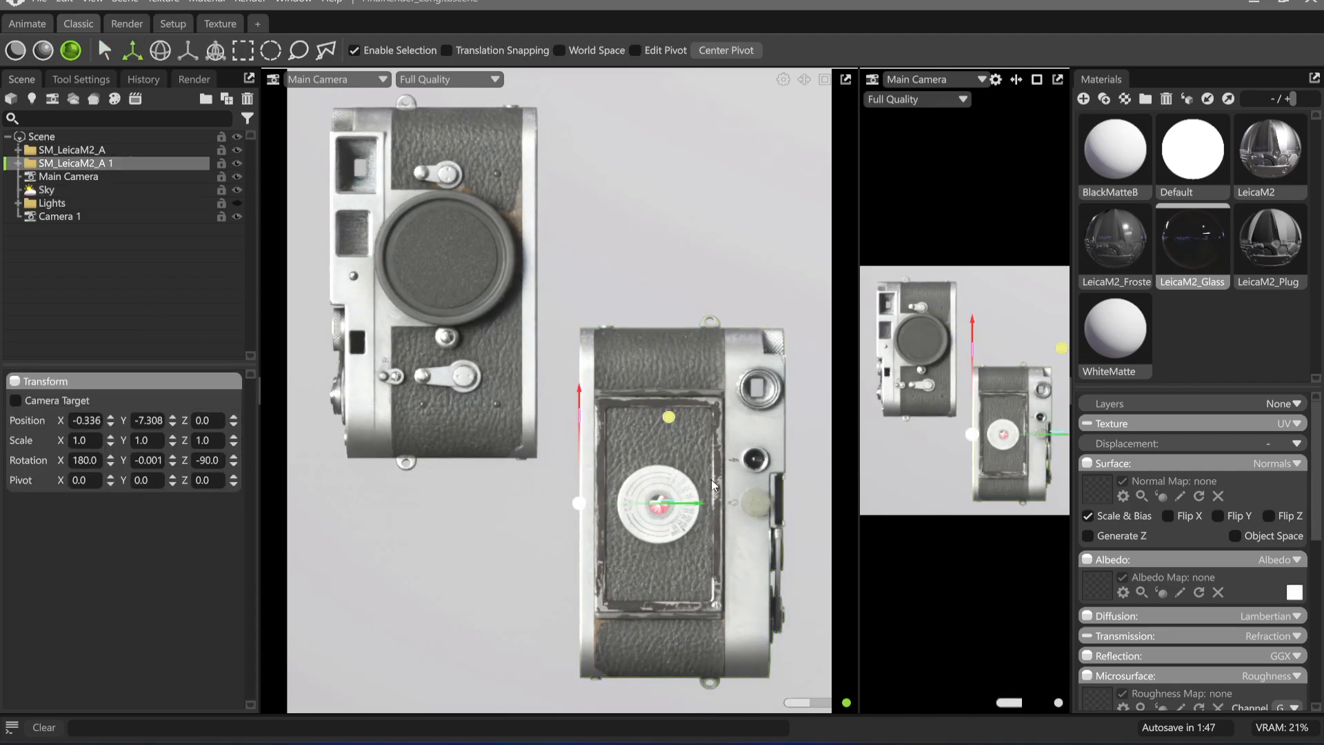
drag(699, 509, 703, 508)
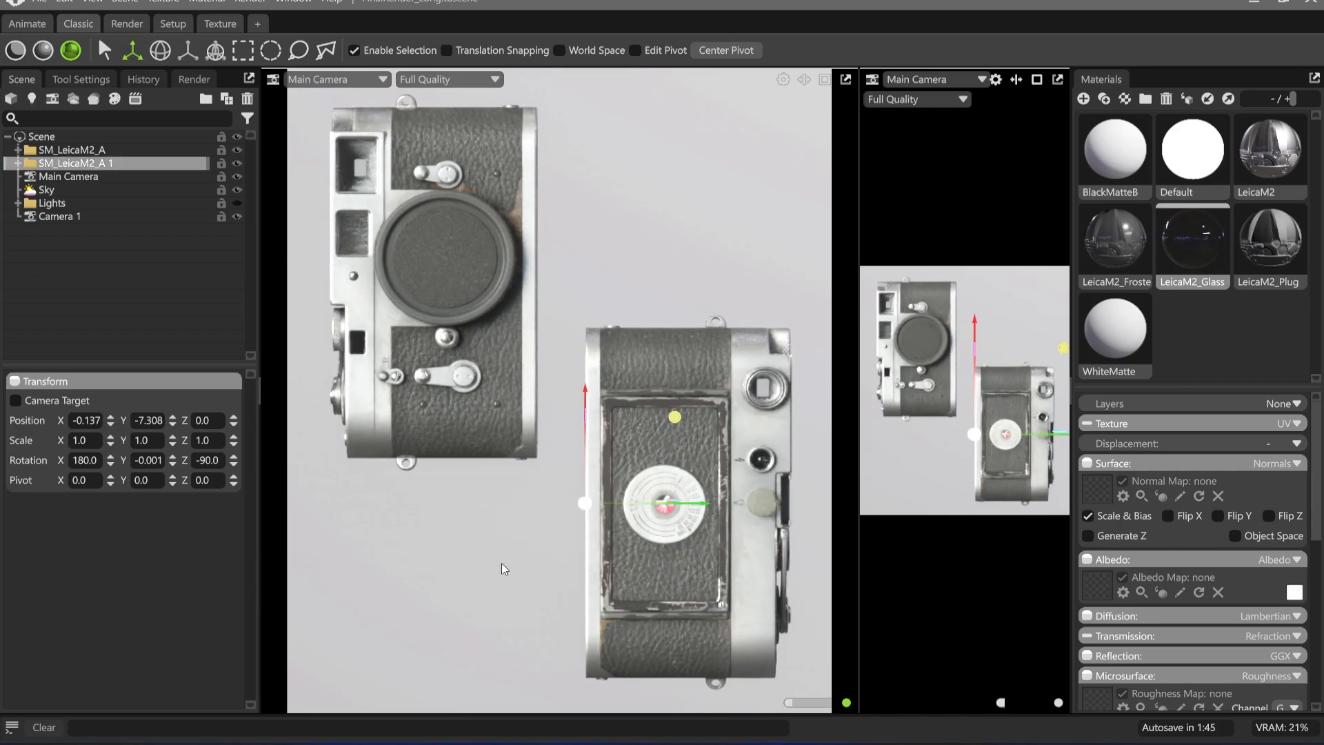
click(501, 566)
click(127, 175)
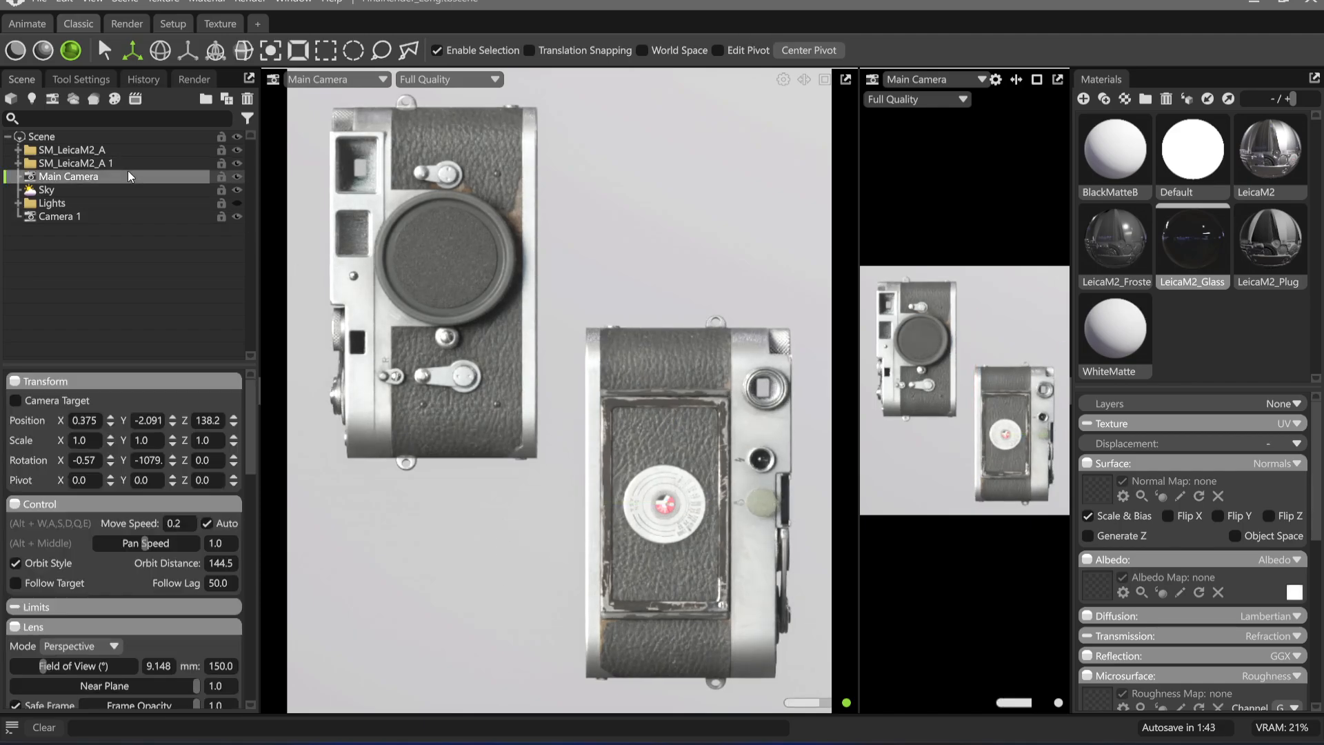
Tilt the SM_LeicaM2_A model to a rotation of about 7.6, 30 and 77 degrees
click(98, 150)
key(e)
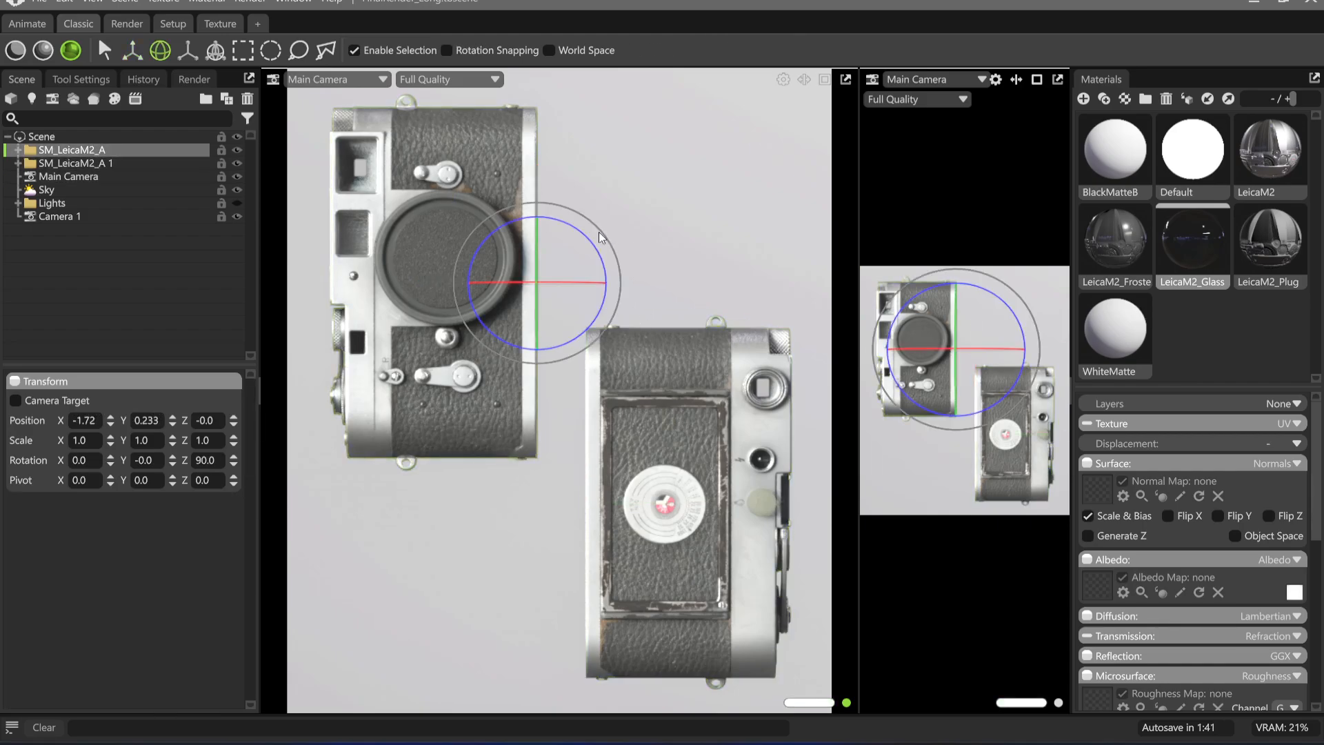
drag(565, 223, 599, 227)
mouse_move(553, 287)
mouse_down()
mouse_move(508, 290)
mouse_move(564, 288)
mouse_up()
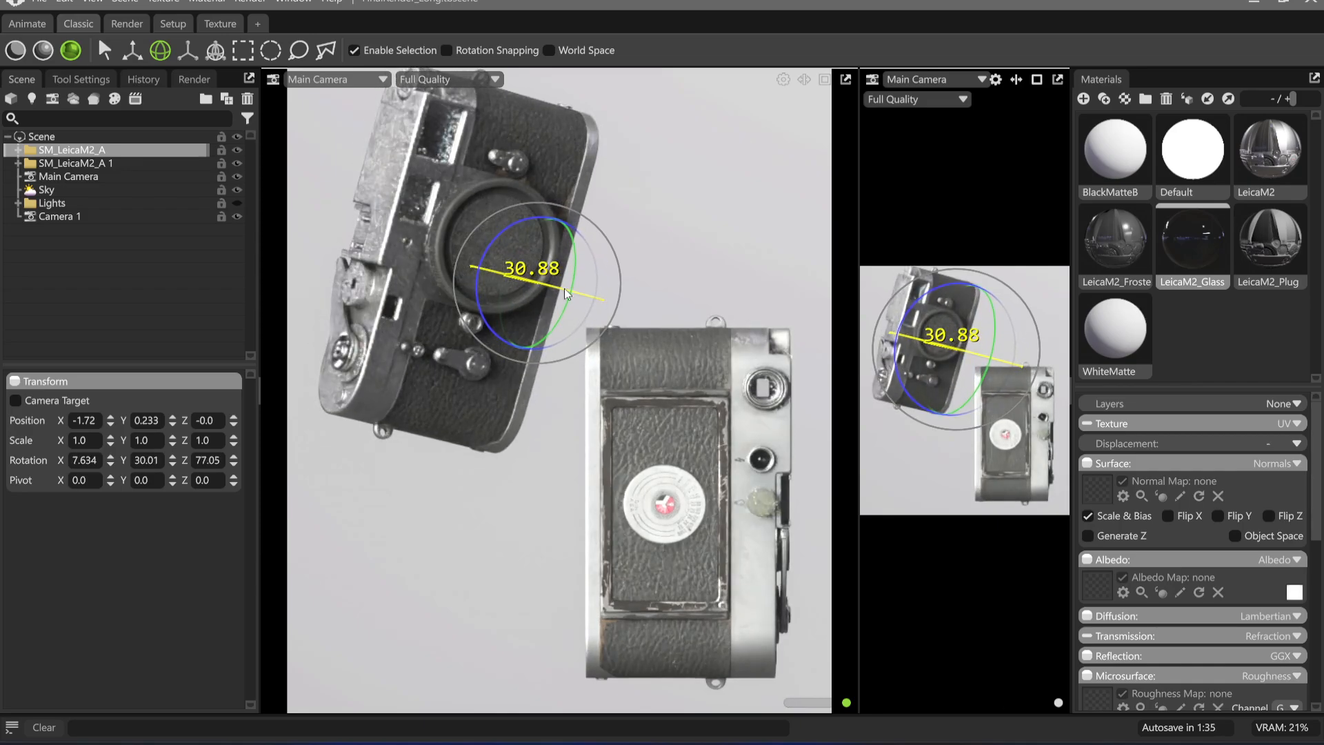
Rotate SM_LeicaM2_A 1 to about 180, 47.19, -75 and move it to about X 0.459, Y -4.034, Z -0.644
click(116, 163)
drag(626, 510, 566, 477)
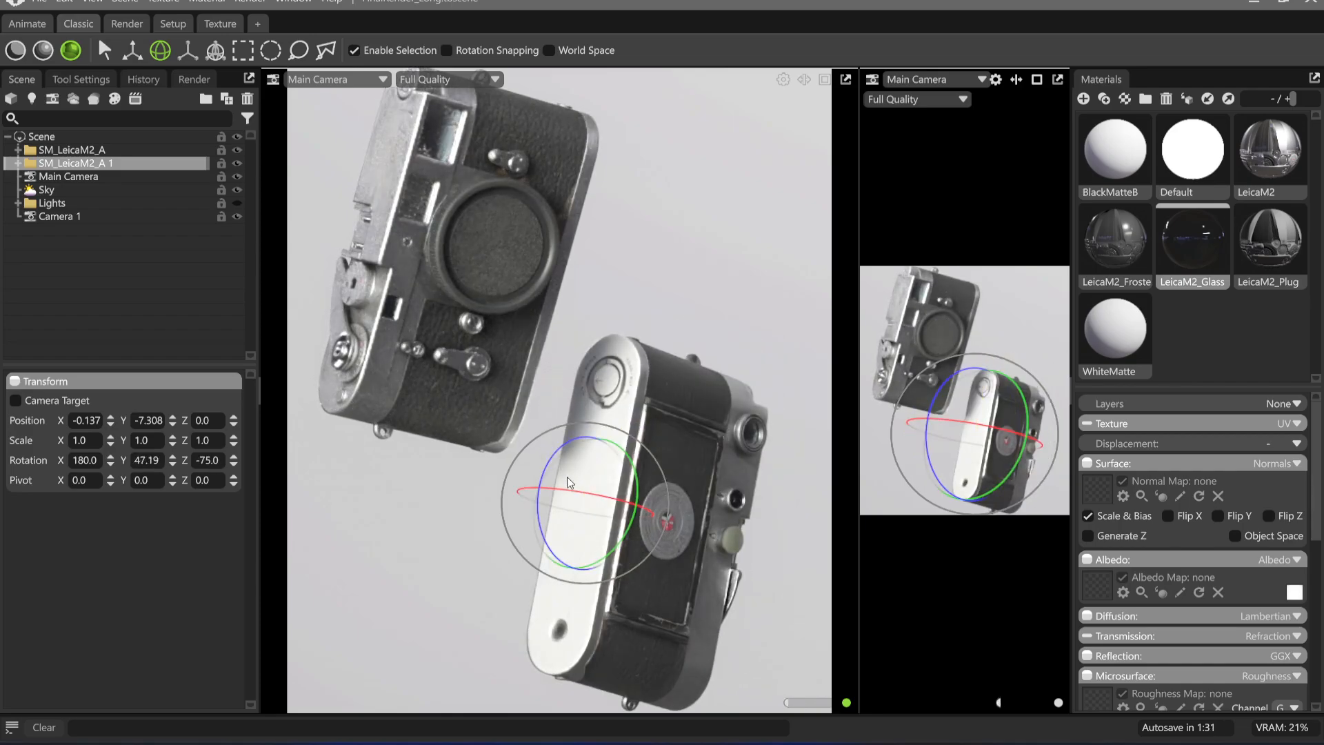
middle_drag(633, 398, 655, 397)
key(w)
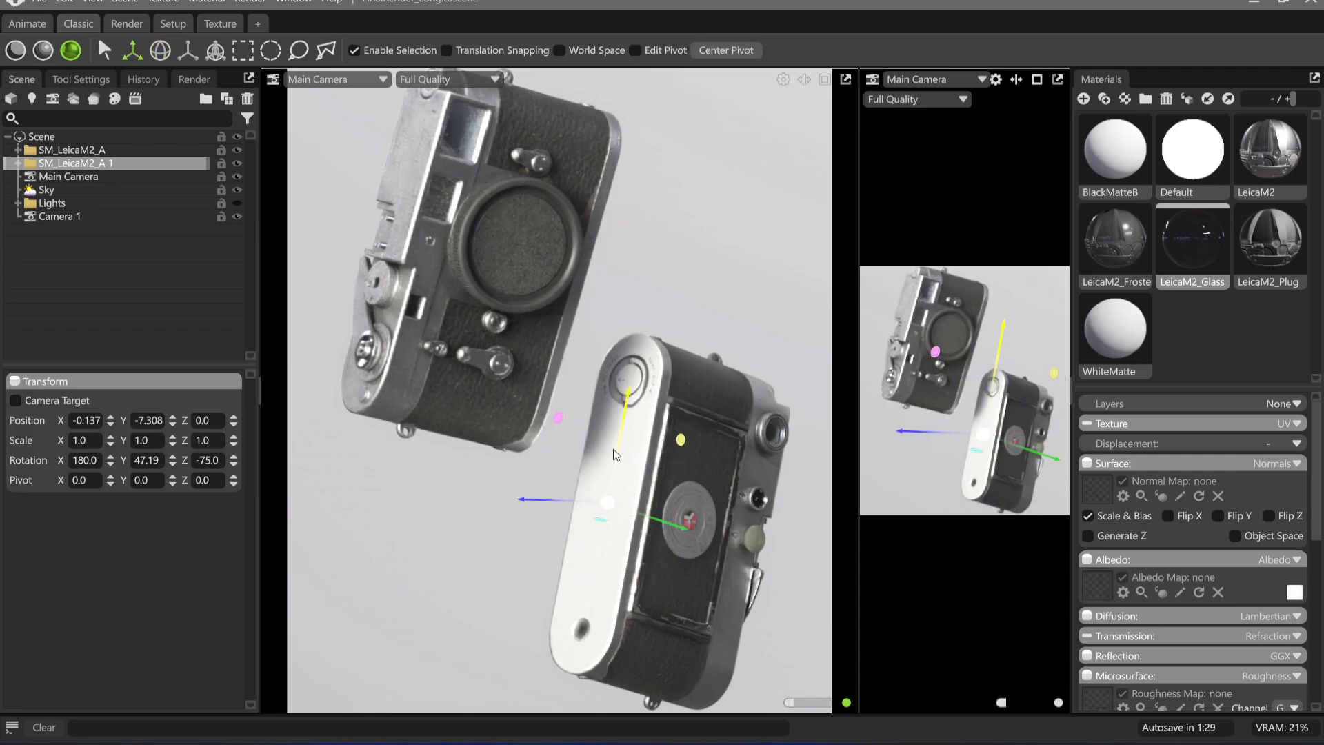
drag(618, 440, 650, 332)
Try tilting SM_LeicaM2_A 1 to about 183.3, 46.3, -74.97 and undo that rotation
key(e)
drag(675, 376, 679, 388)
middle_drag(673, 380, 669, 429)
scroll(672, 379, up, 3)
scroll(672, 379, down, 2)
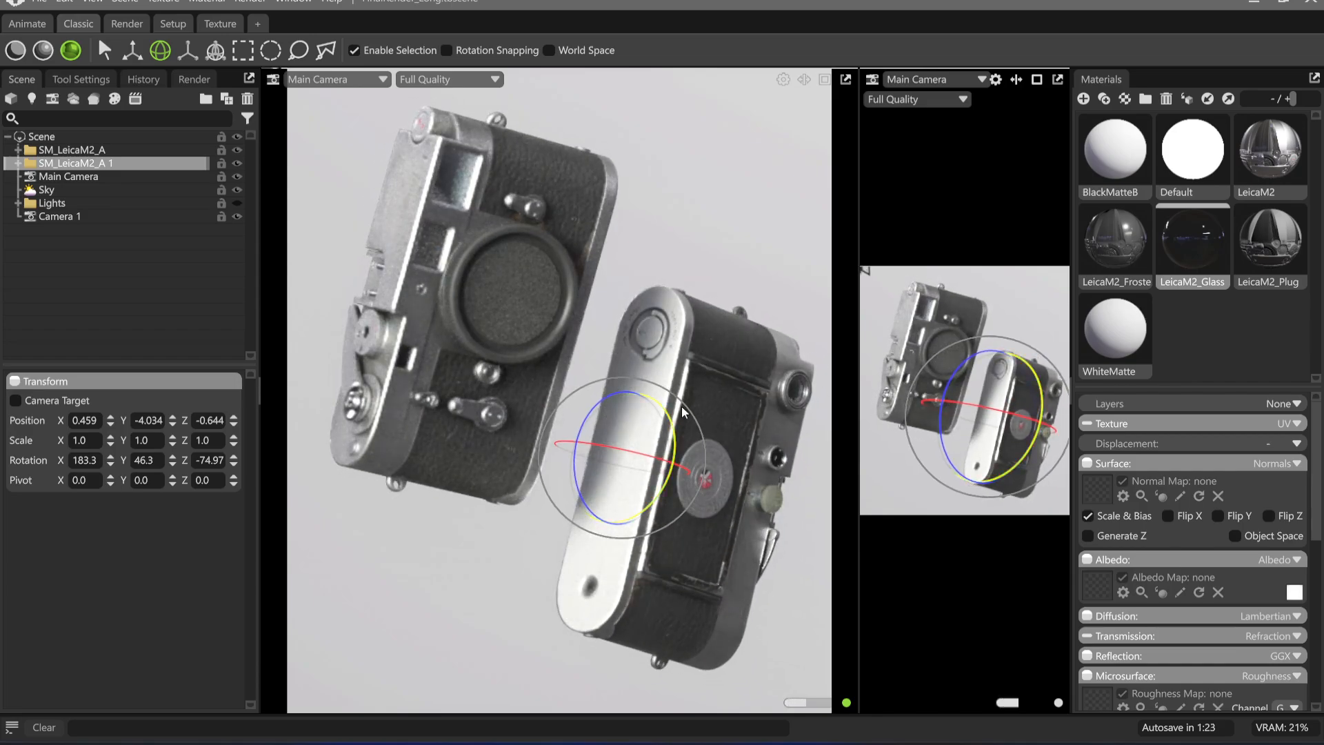
key(ctrl+z)
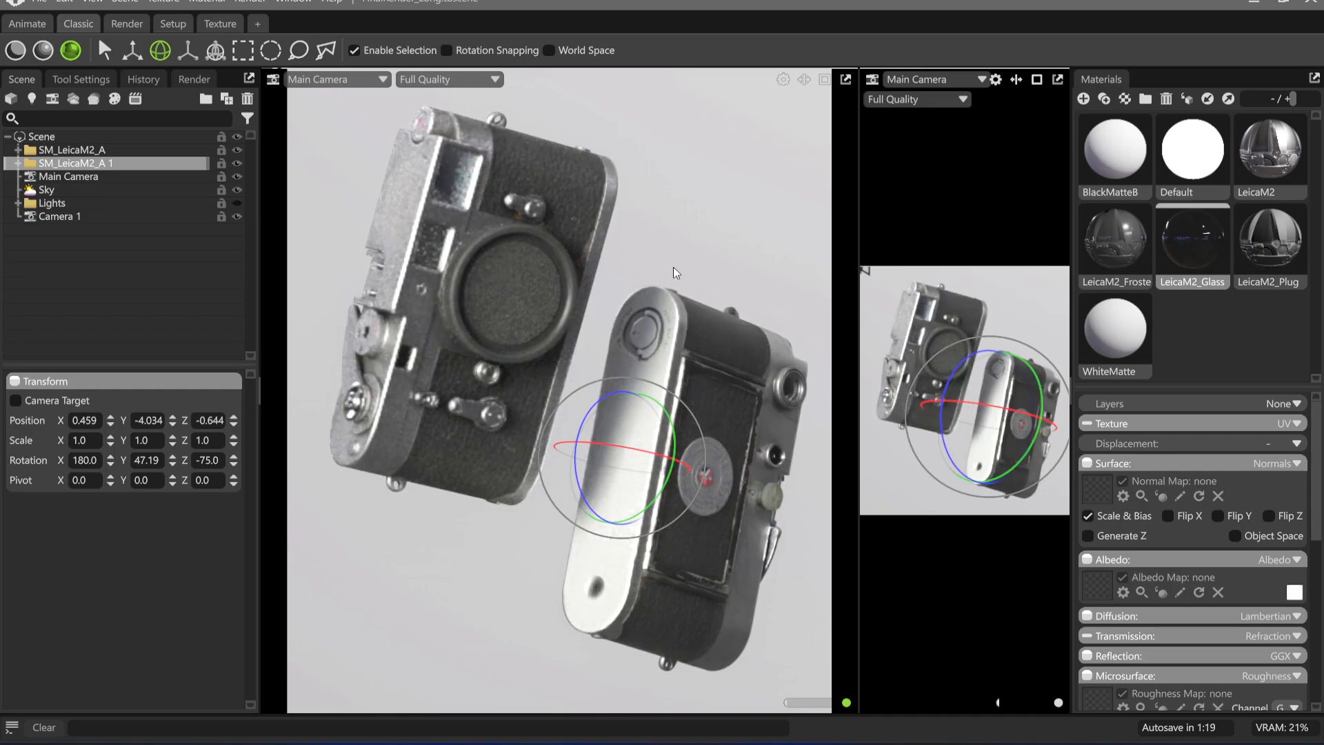
key(ctrl+z)
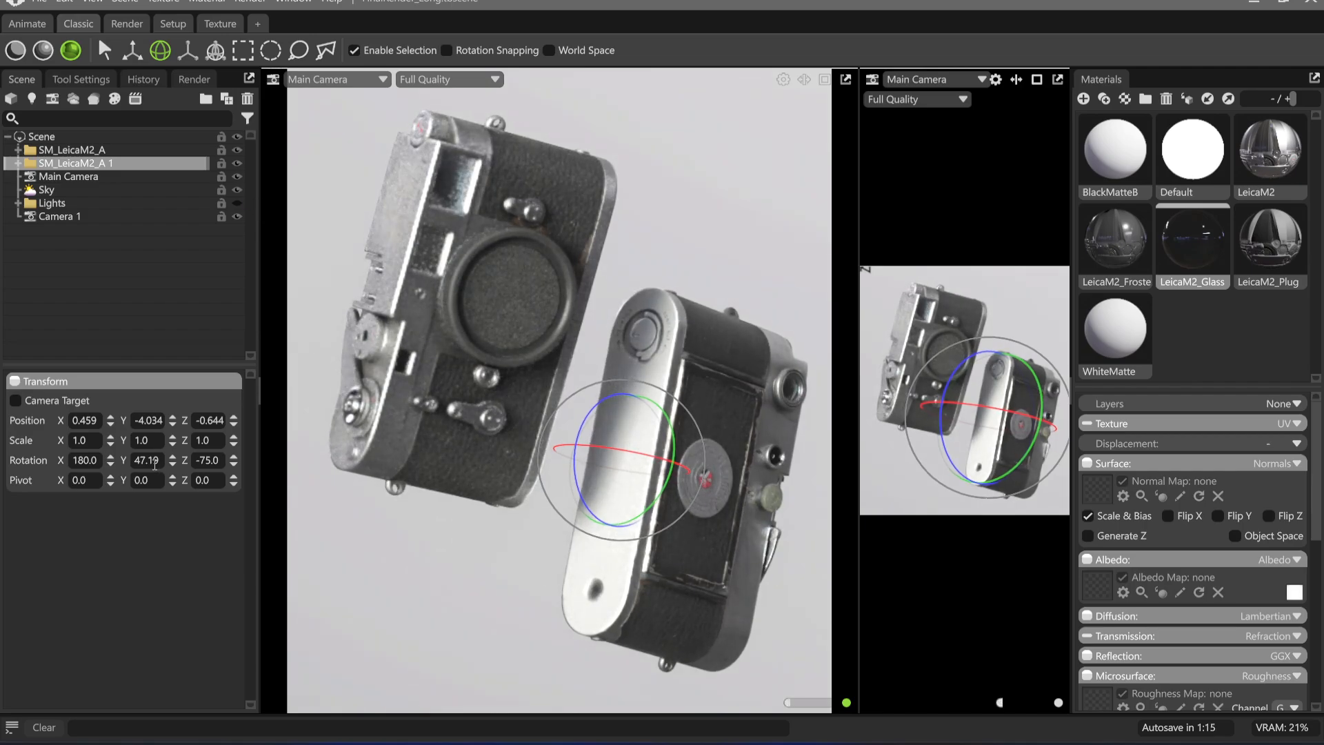
Reset the rotation of SM_LeicaM2_A 1 to 0 on the X, Y and Z axes
text(0)
double_click(89, 463)
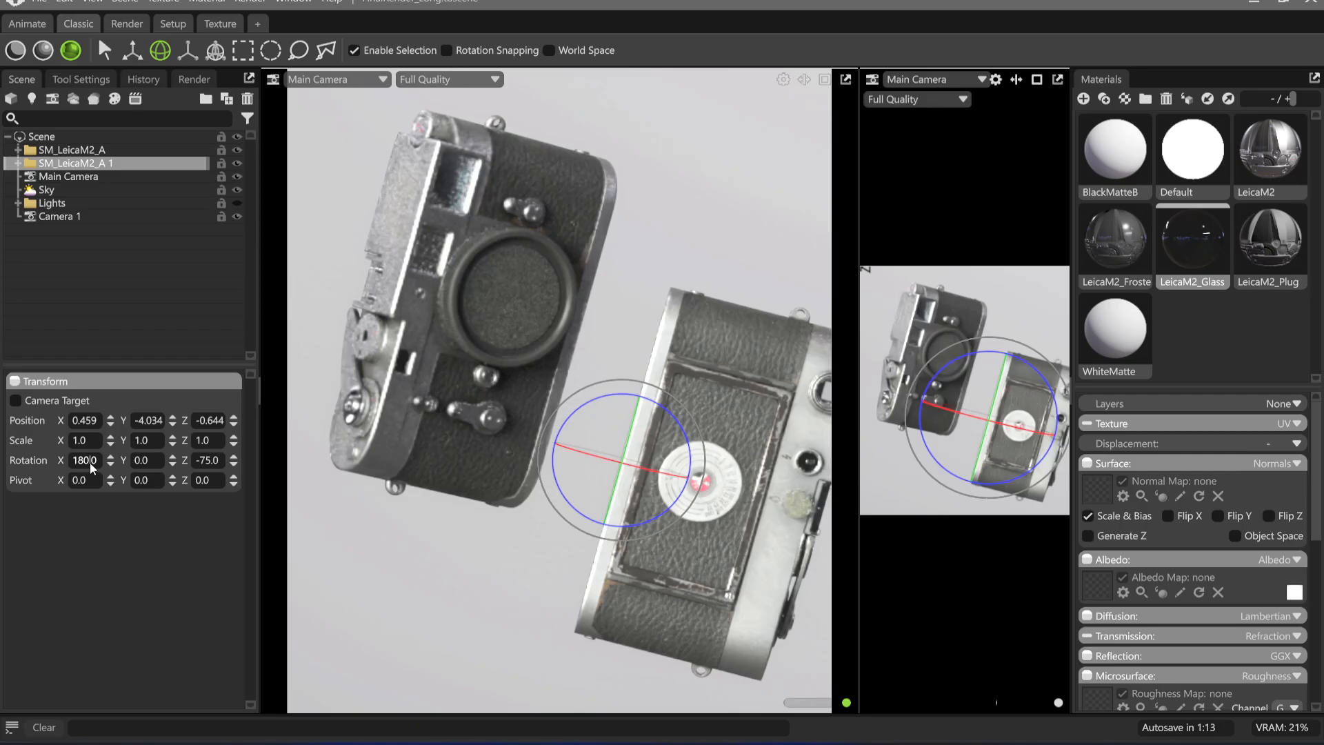
text(0)
double_click(220, 462)
text(0)
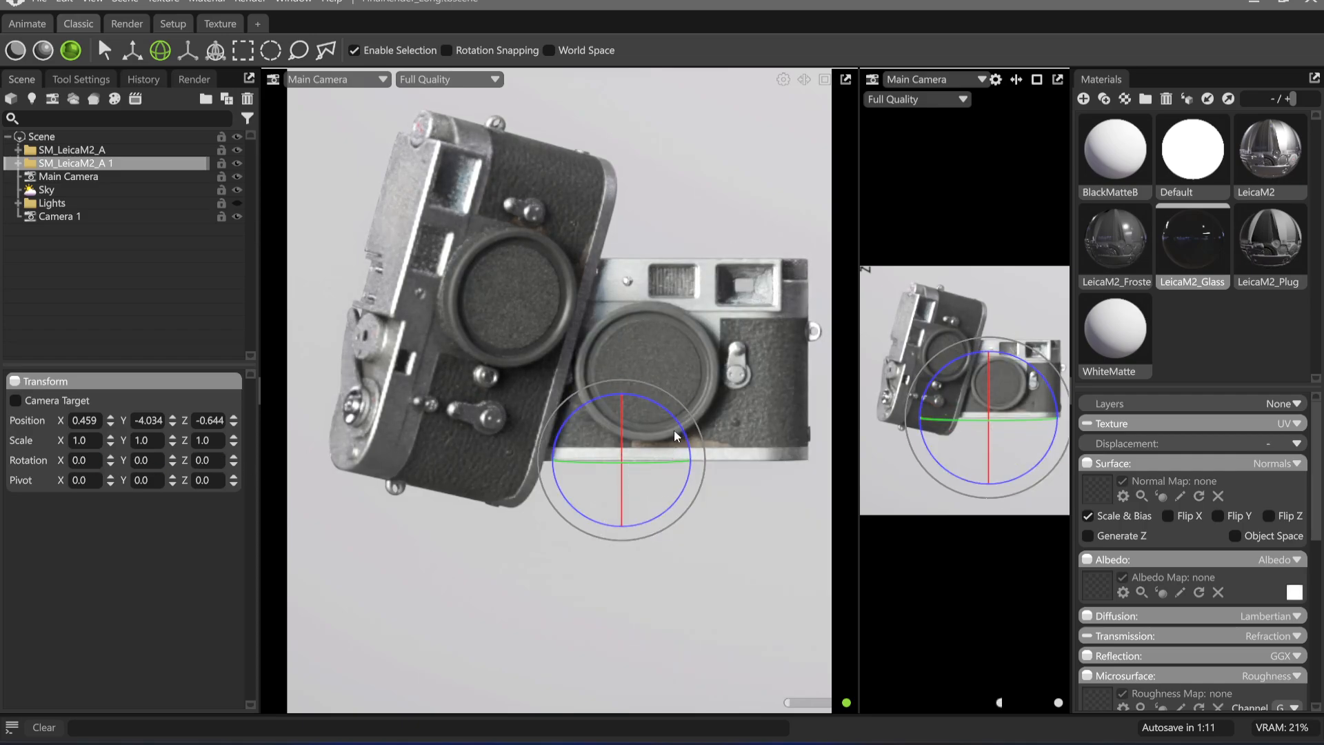
Rotate SM_LeicaM2_A 1 to 0, 180, -90 so its back faces the view, and move it to about X 6.105, Y -5.788
ctrl+drag(654, 402, 701, 460)
key(w)
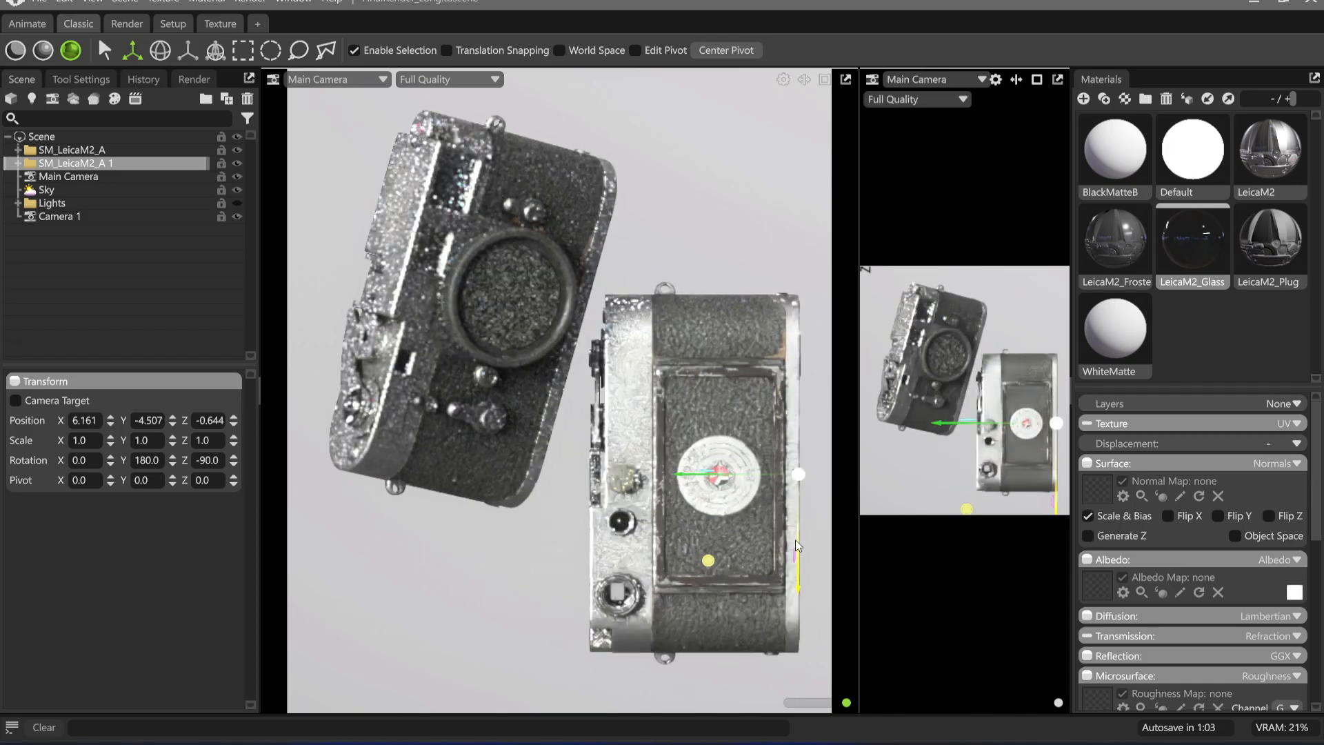
drag(796, 540, 792, 578)
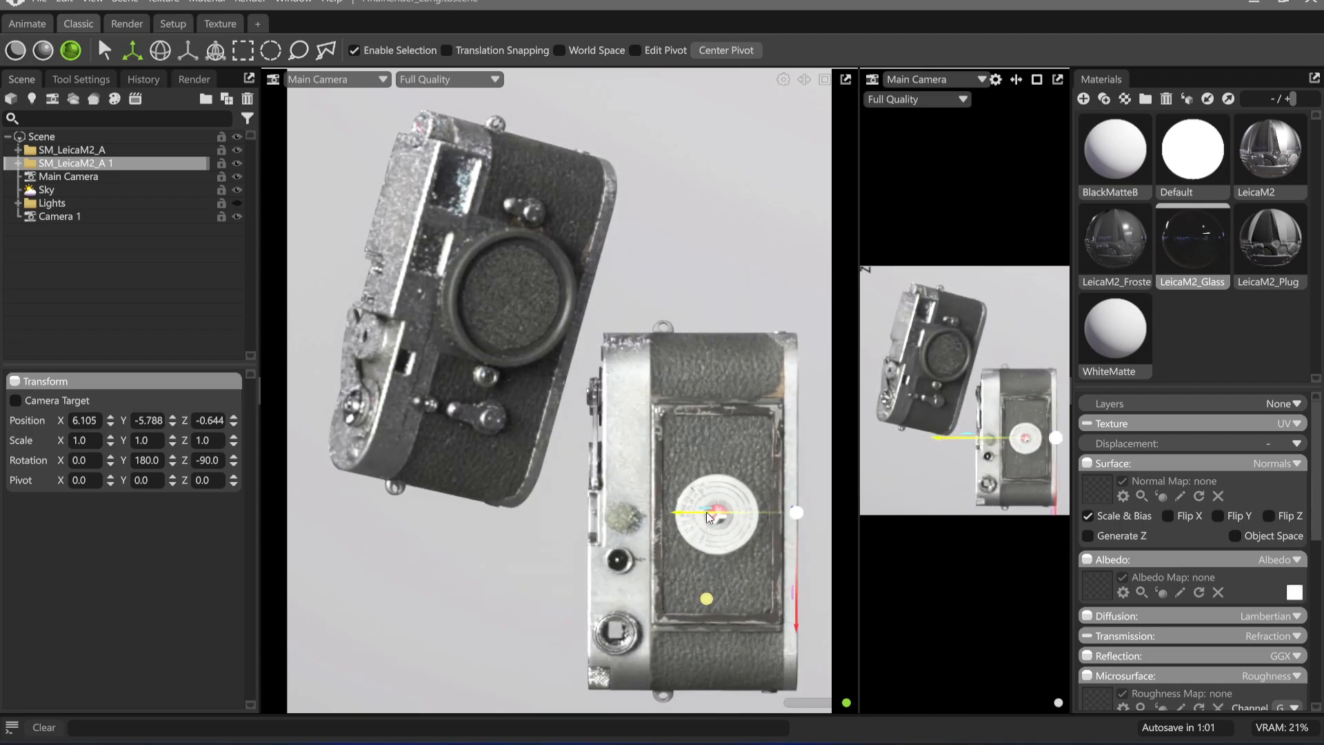
Reset the rotation of the SM_LeicaM2_A model to 0 on the X, Y and Z axes
click(69, 150)
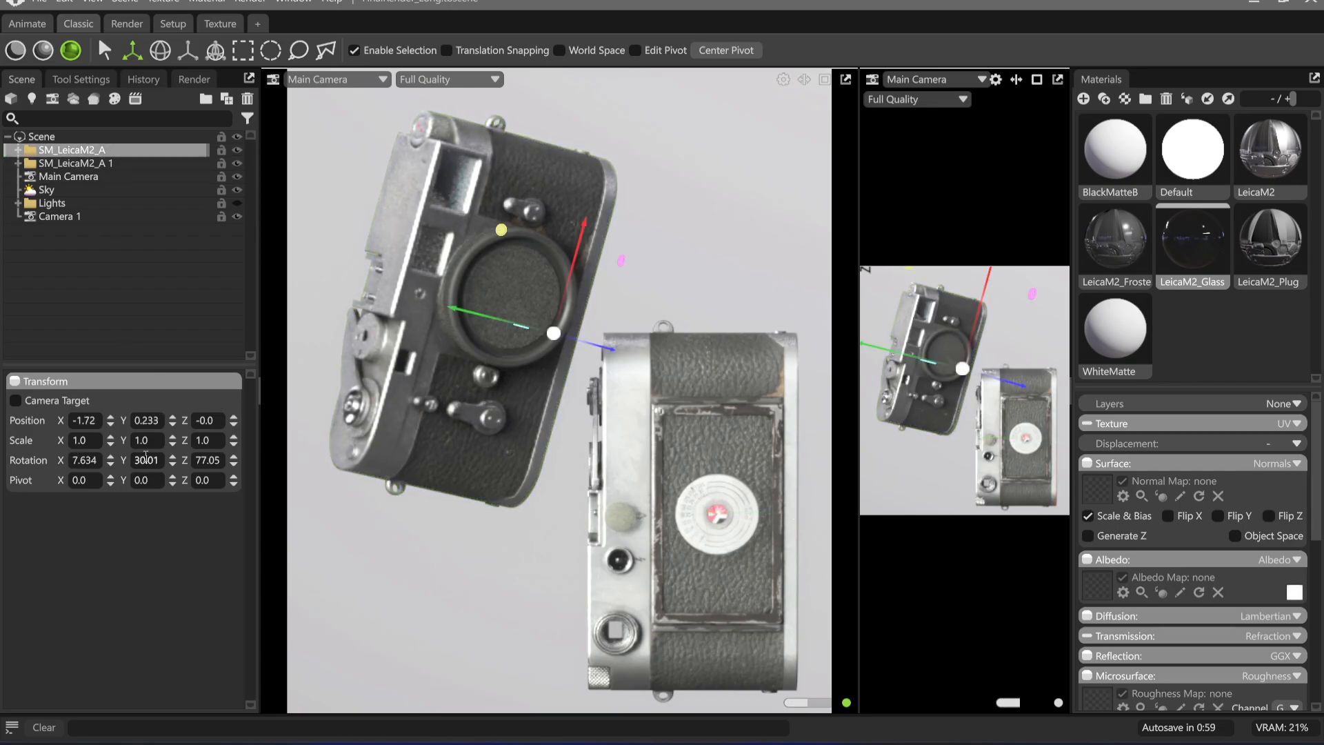
drag(146, 458, 94, 460)
text(0)
key(Return)
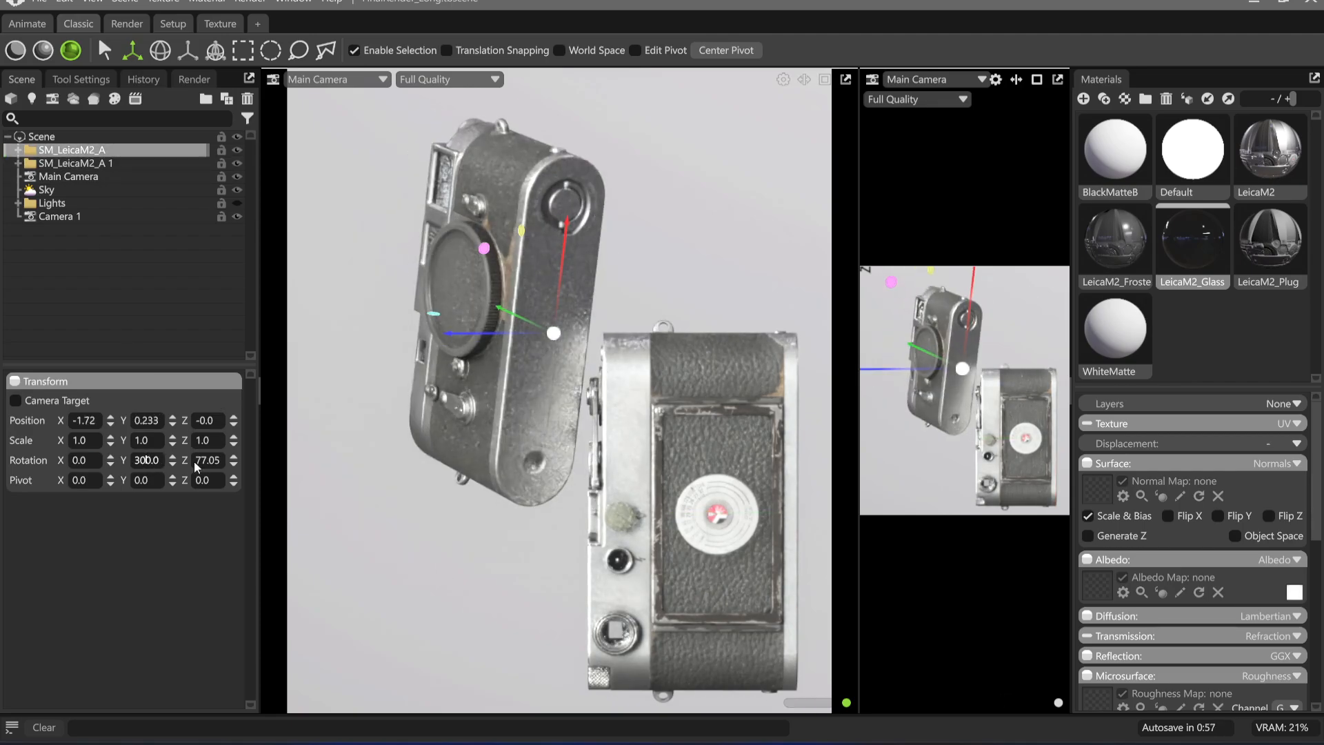
text(0)
key(Tab)
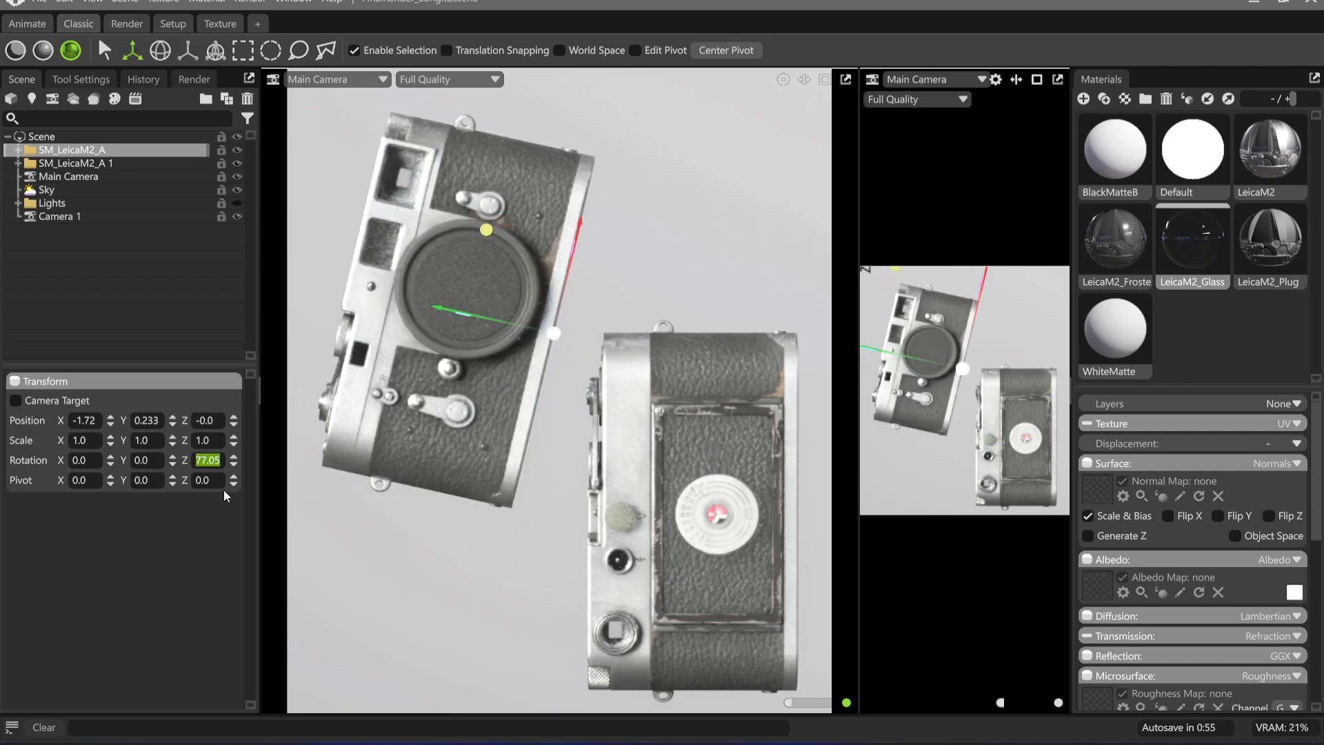
click(224, 491)
click(221, 460)
text(0)
key(Return)
Turn SM_LeicaM2_A upright with a Z rotation of -90 and move it to an X position of about -8.915
key(e)
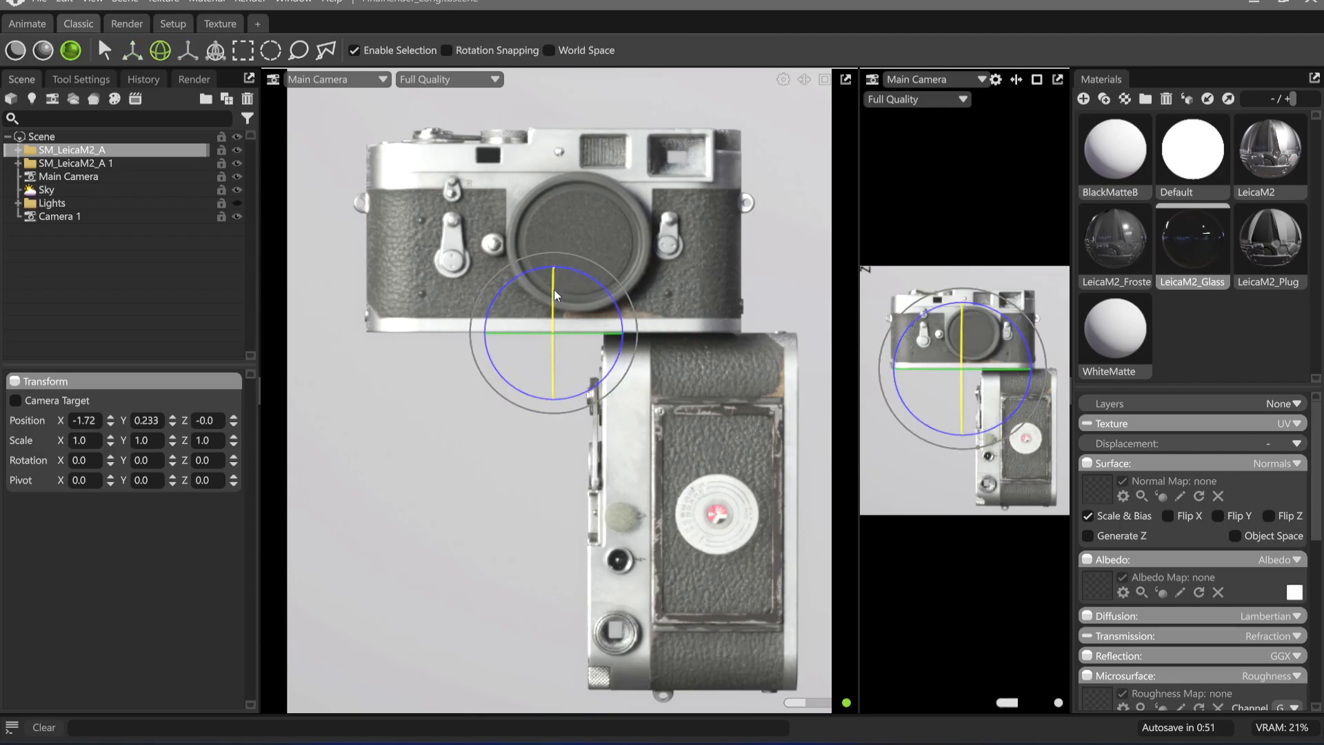
drag(553, 288, 586, 355)
key(ctrl+z)
drag(554, 266, 419, 334)
key(w)
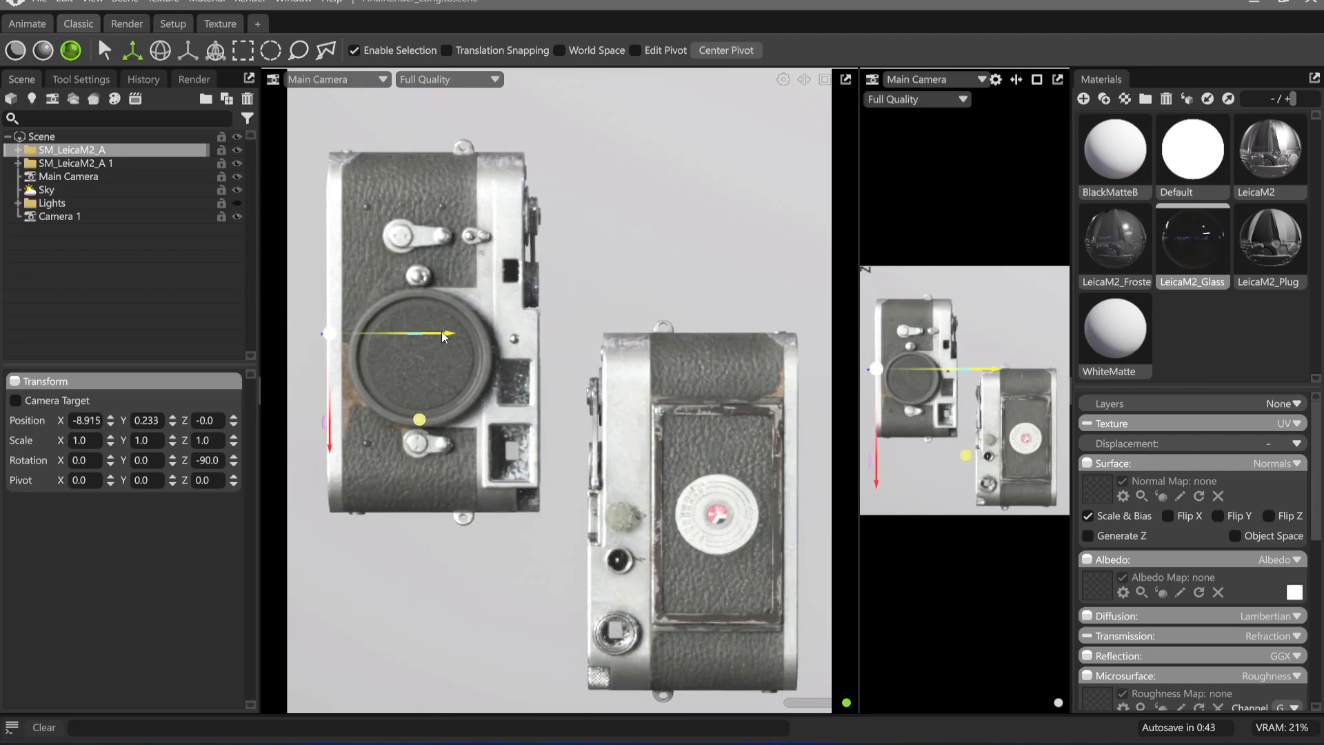
Raise SM_LeicaM2_A to a Y position of about 1.591 and nudge it to about X -8.998
click(301, 412)
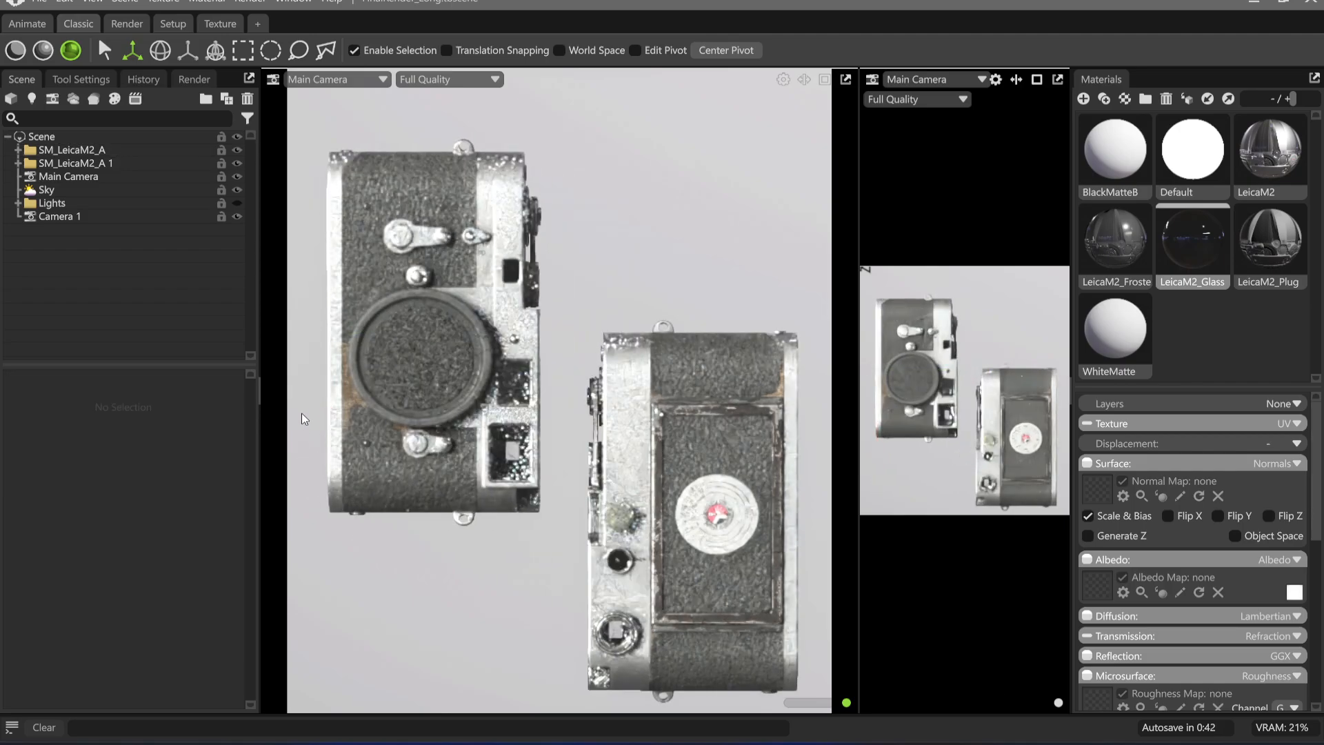
click(107, 162)
click(114, 150)
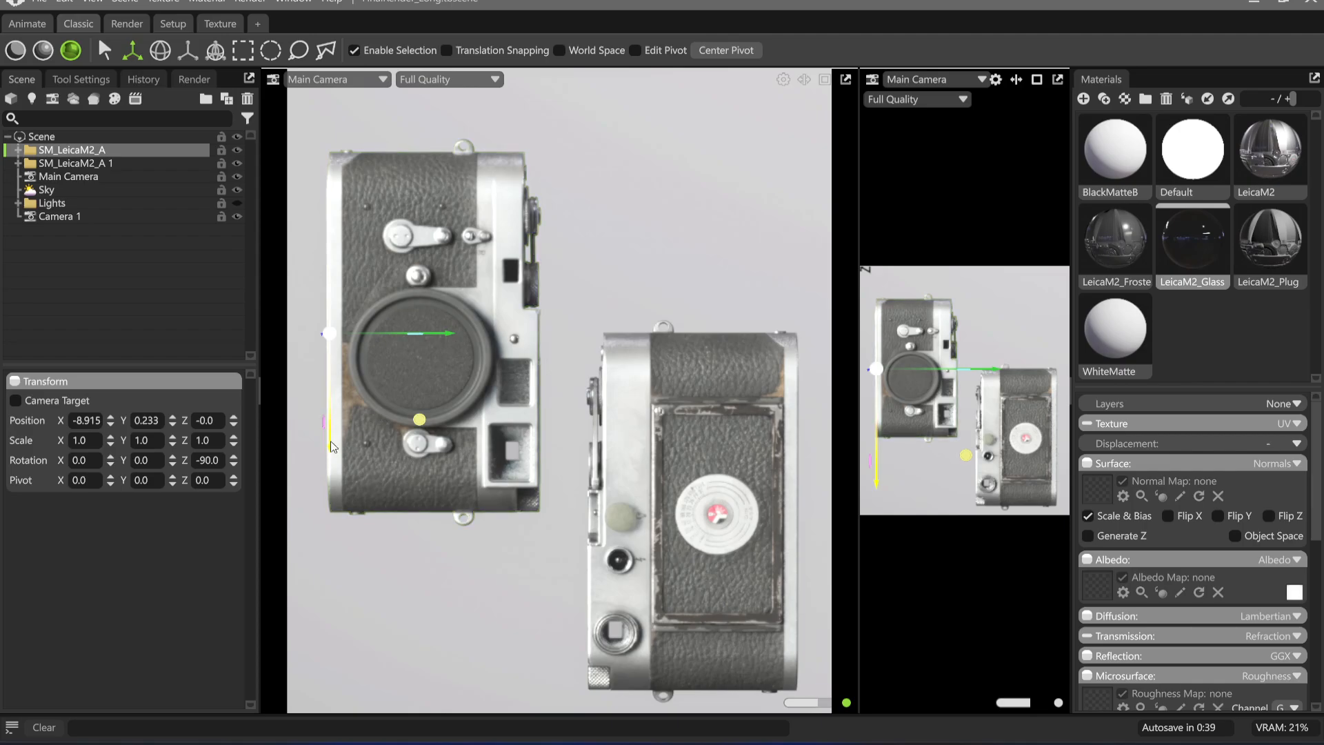
drag(330, 440, 338, 409)
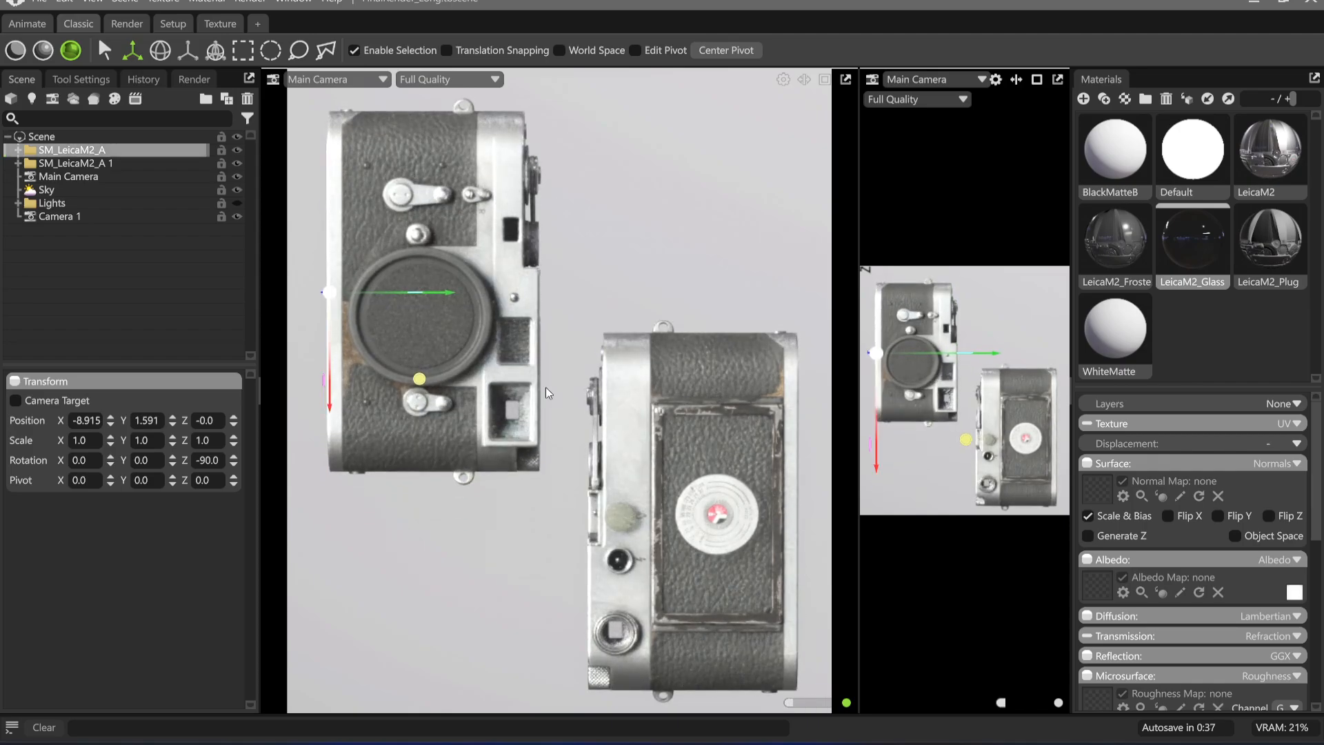
drag(454, 295, 453, 295)
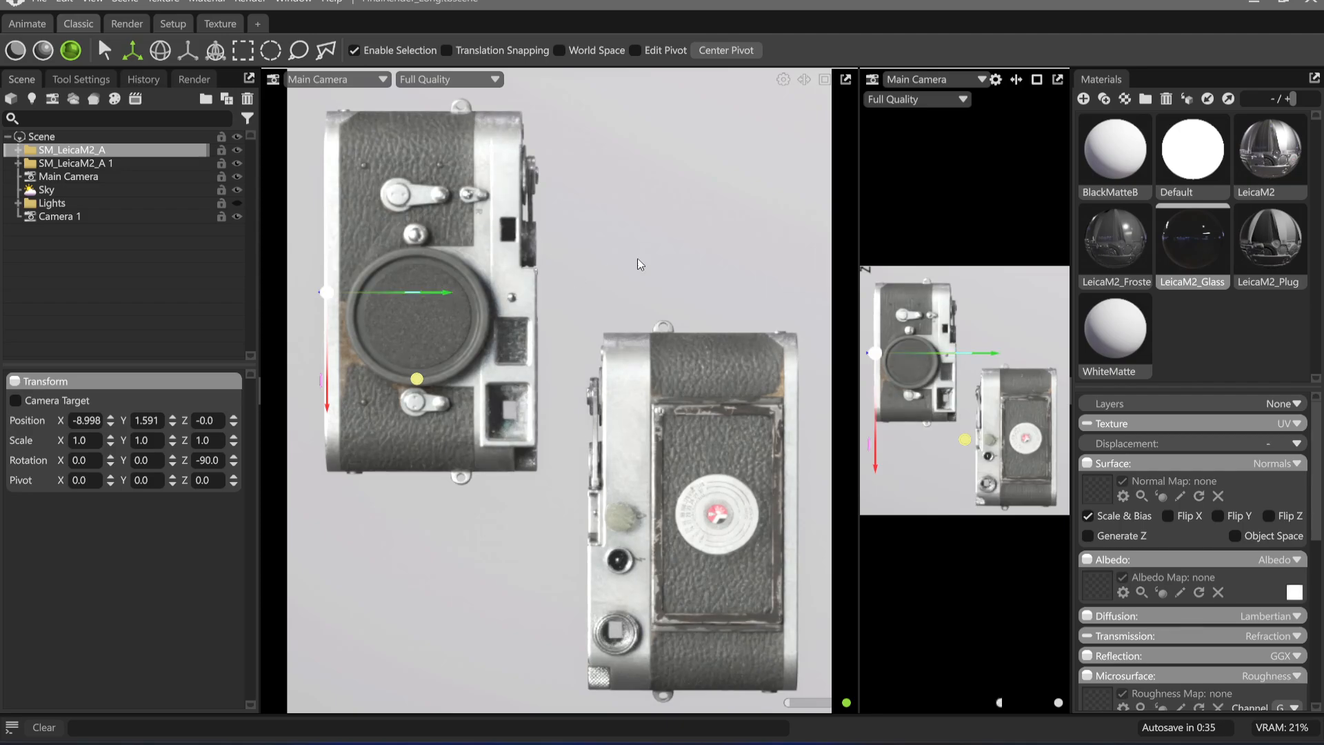
Move SM_LeicaM2_A 1 to about X 5.438, Y -3.978, and frame both models more closely in the main camera
click(690, 248)
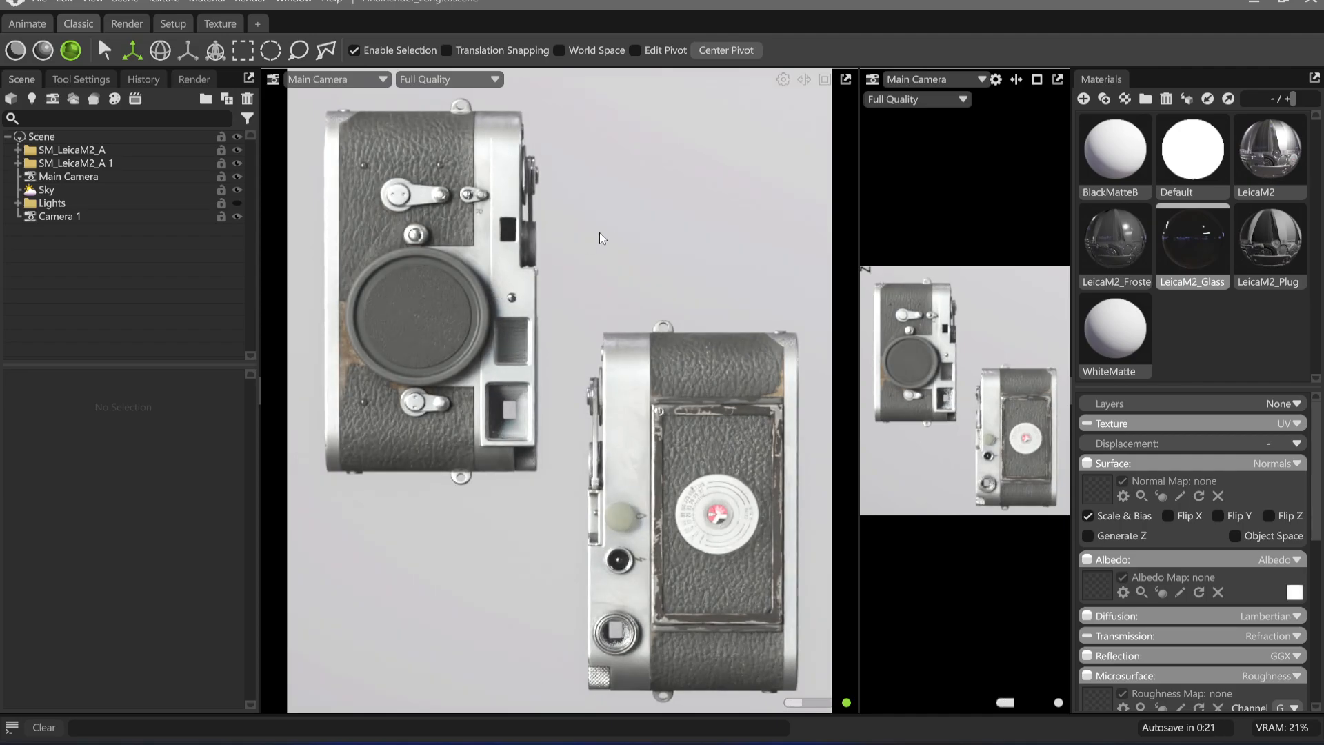
click(80, 217)
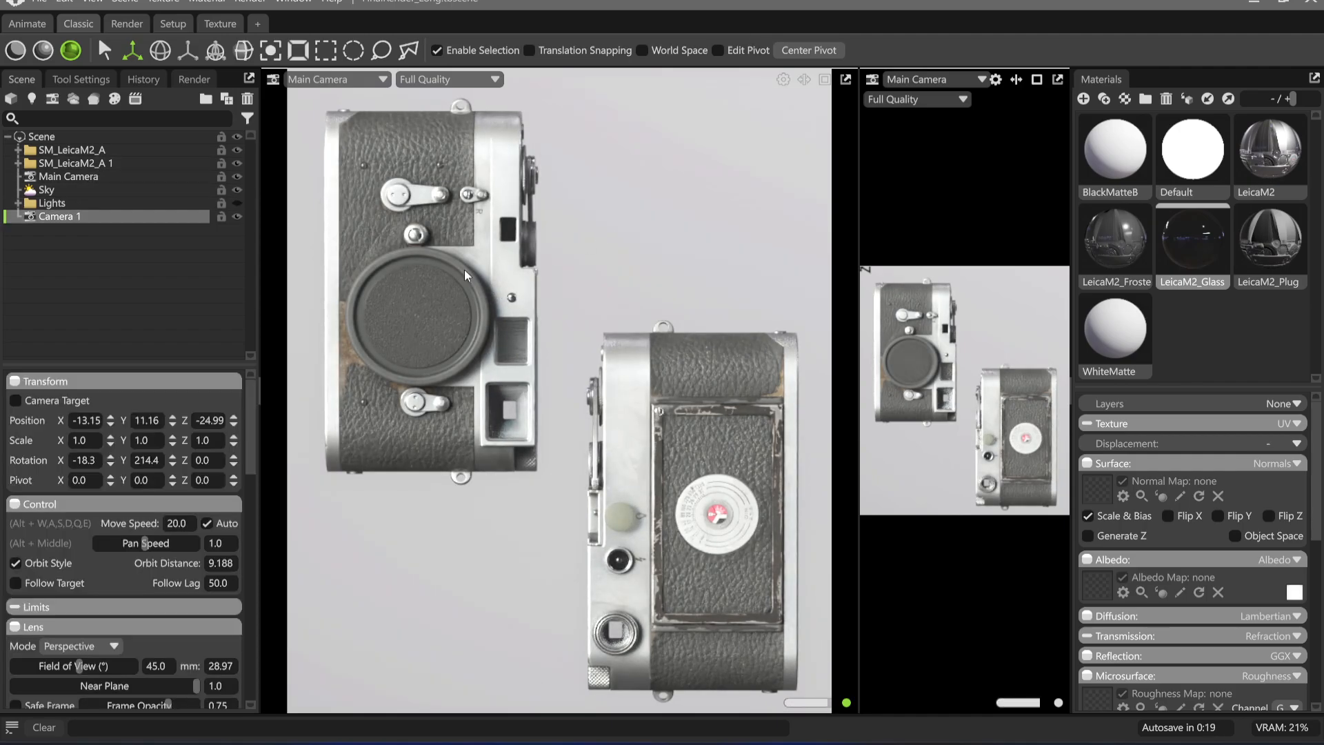
click(94, 163)
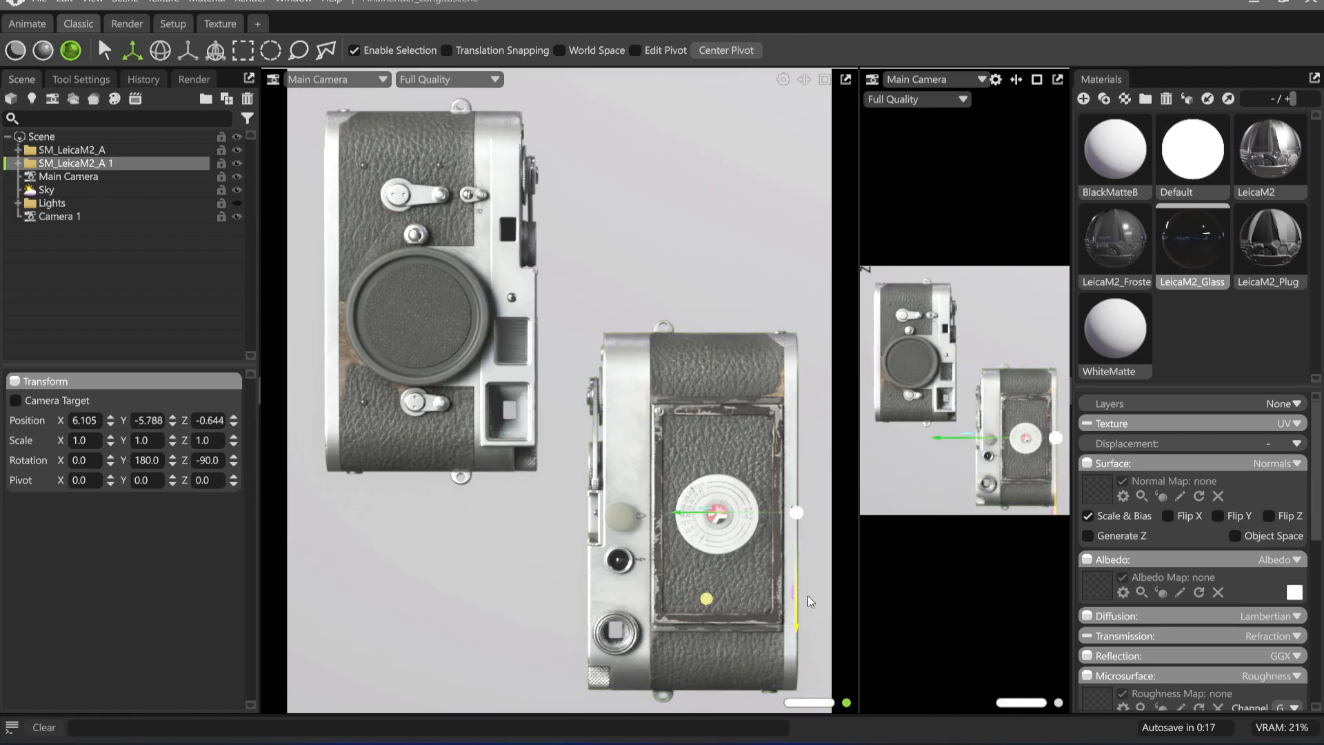
drag(808, 602, 808, 538)
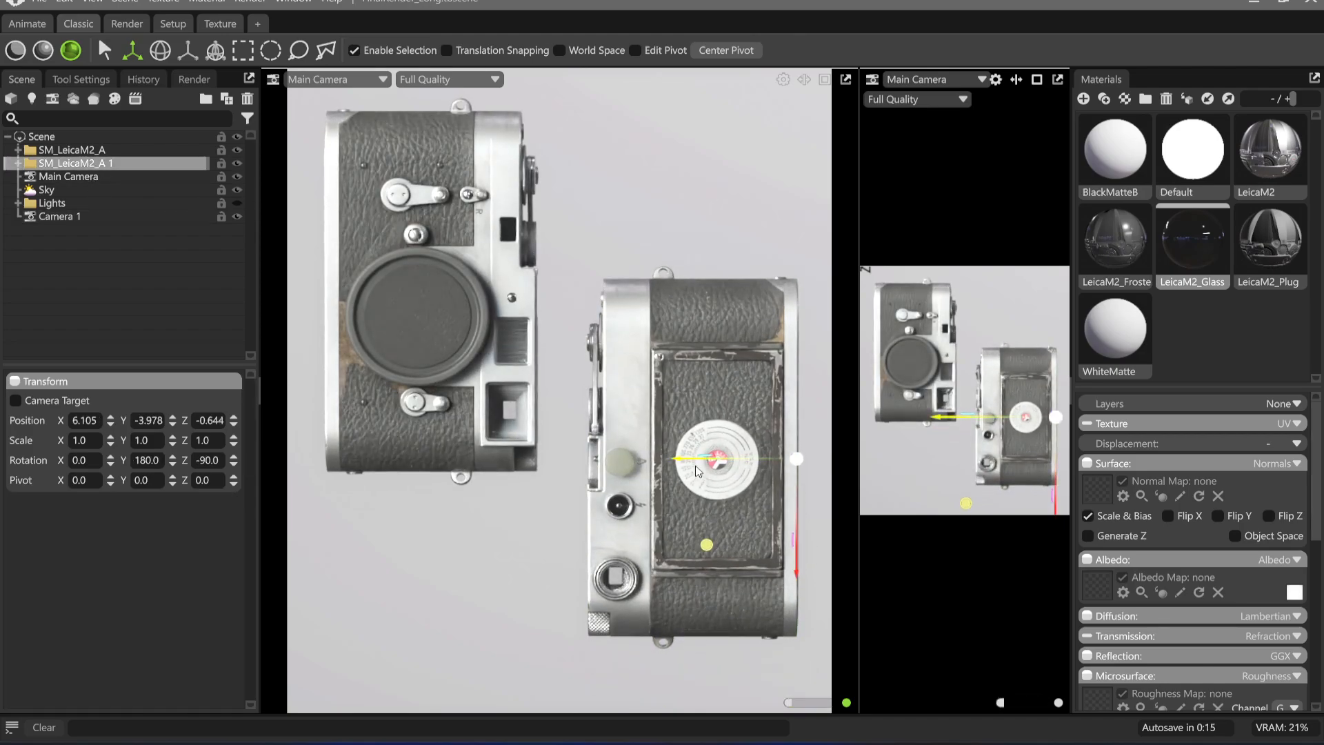
drag(699, 471, 677, 469)
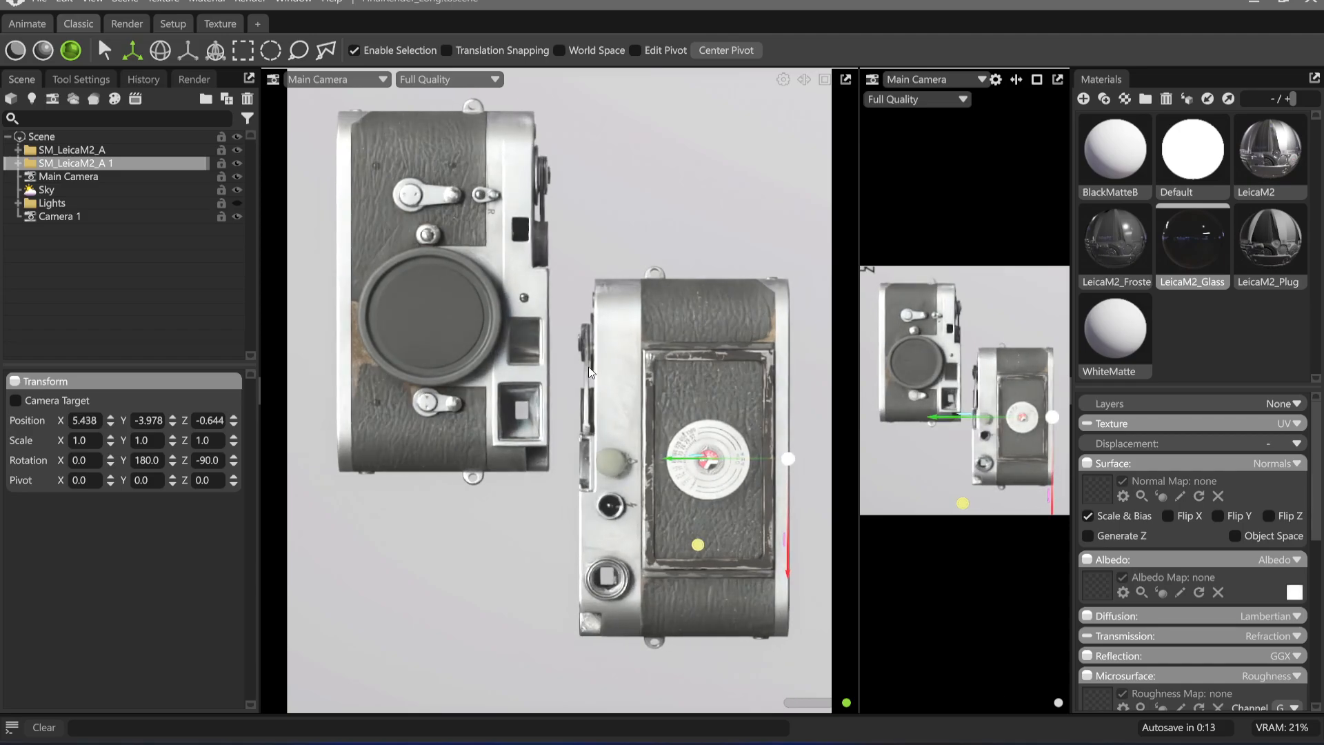
alt+right_drag(589, 366, 600, 375)
alt+middle_drag(601, 375, 601, 392)
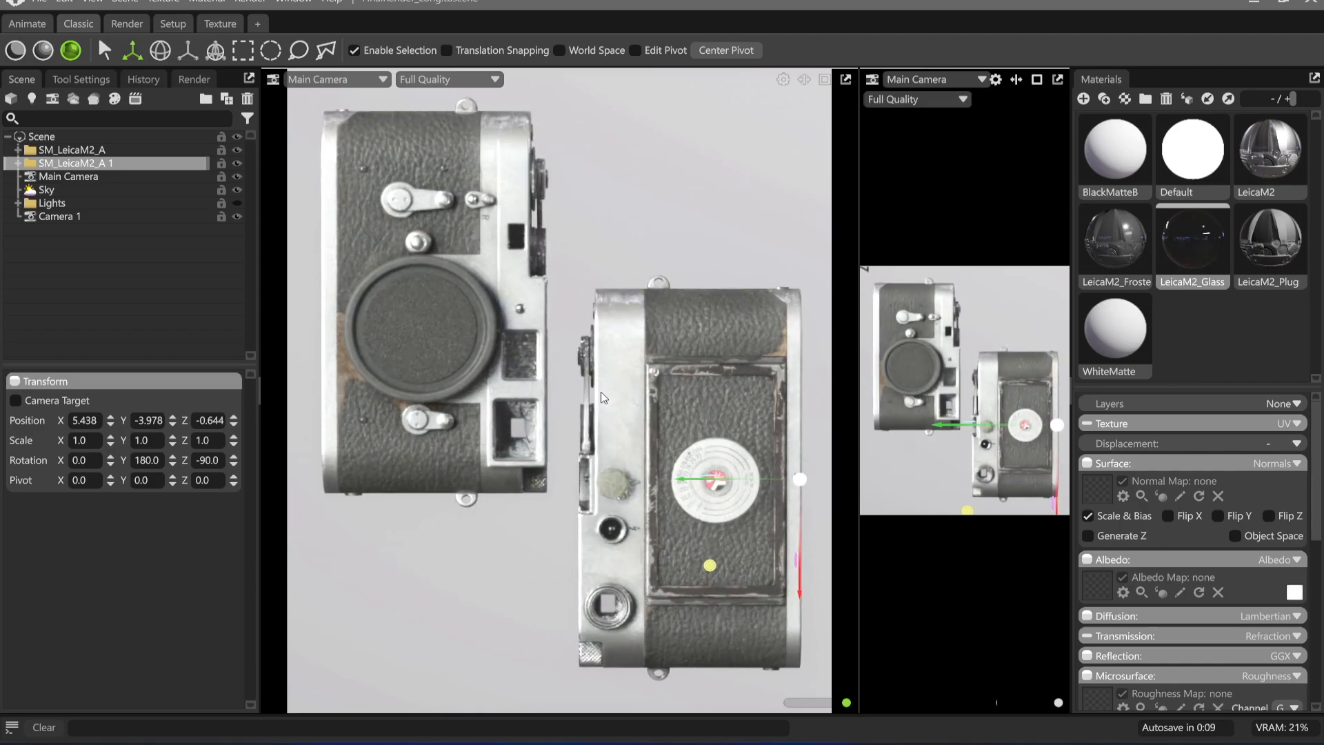
Set the output image width to 1600 pixels for the main camera render
click(76, 176)
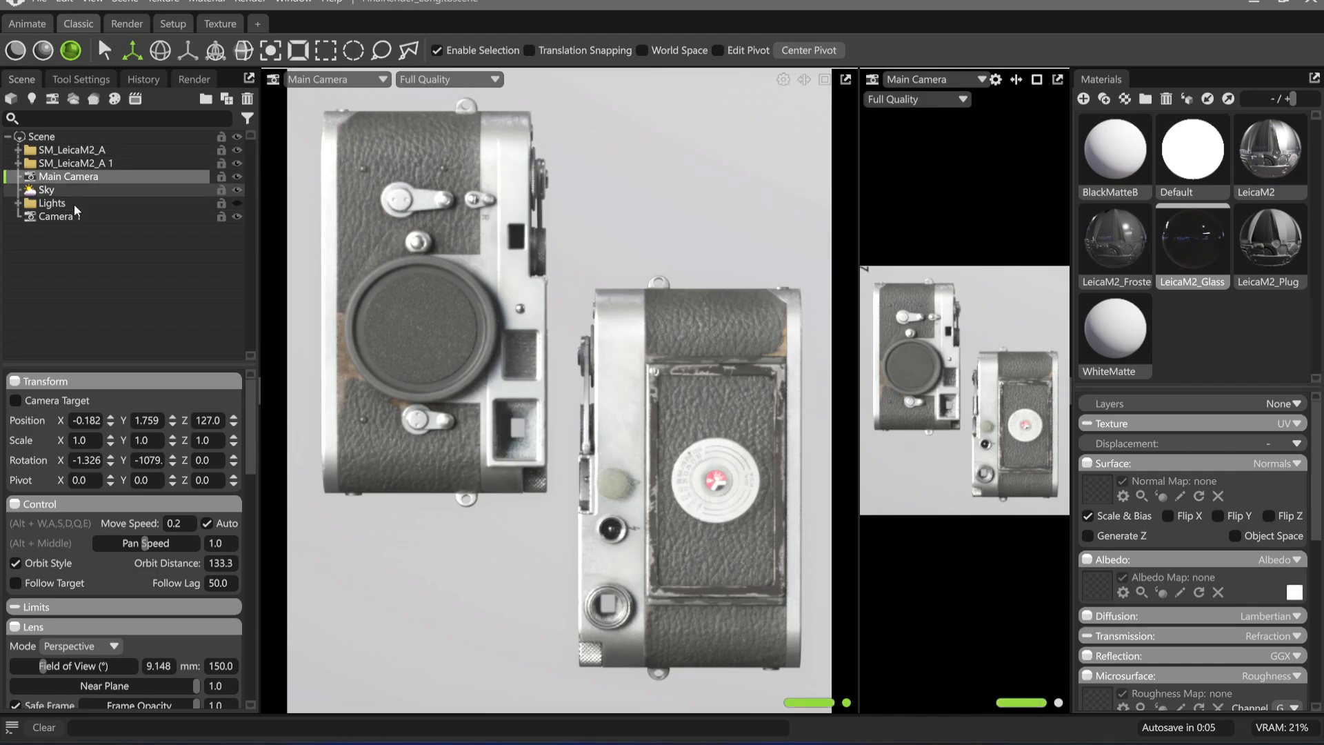
click(194, 79)
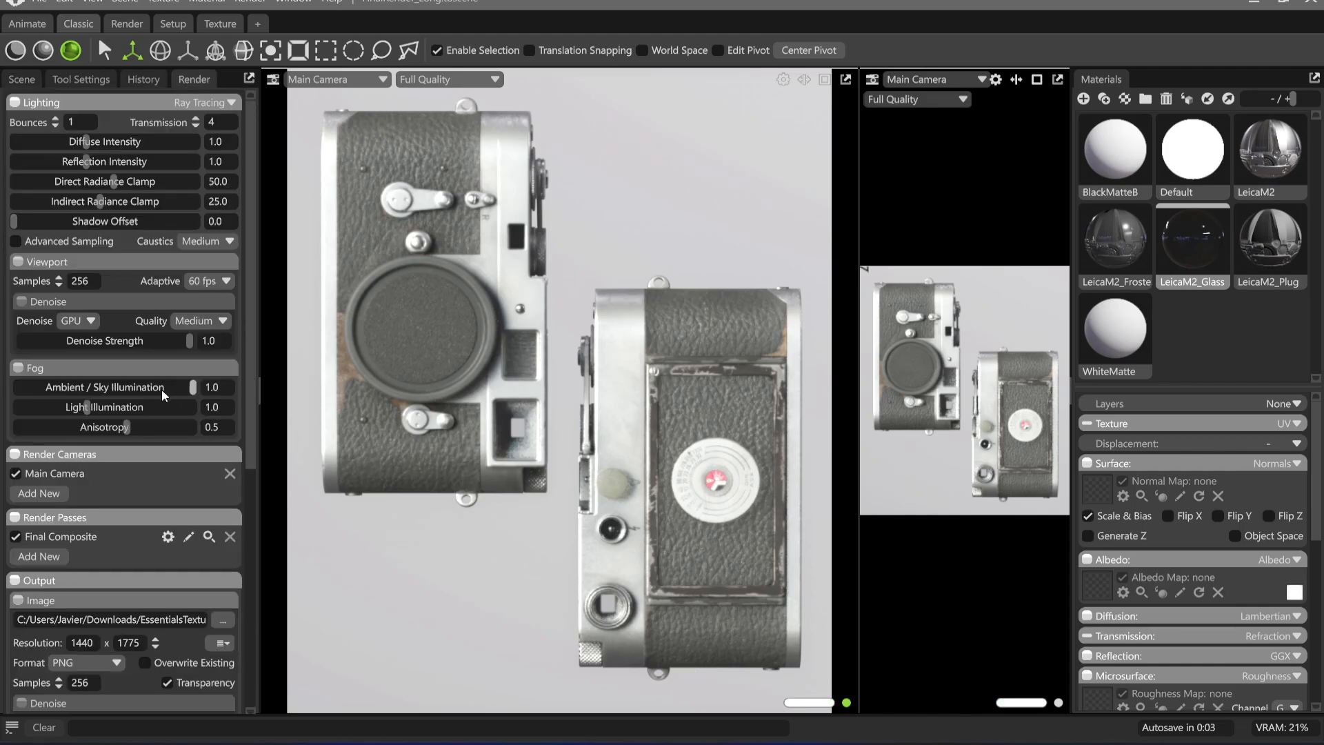
scroll(151, 503, down, 2)
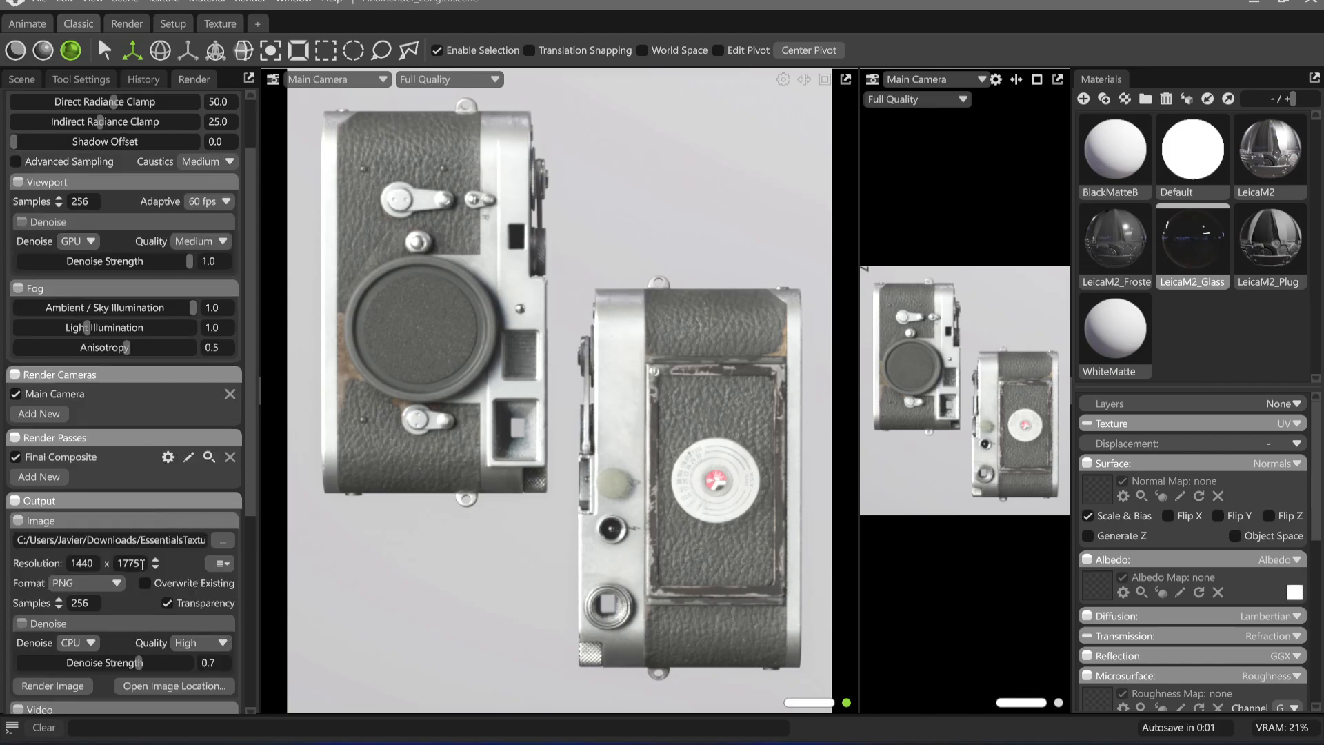
click(94, 564)
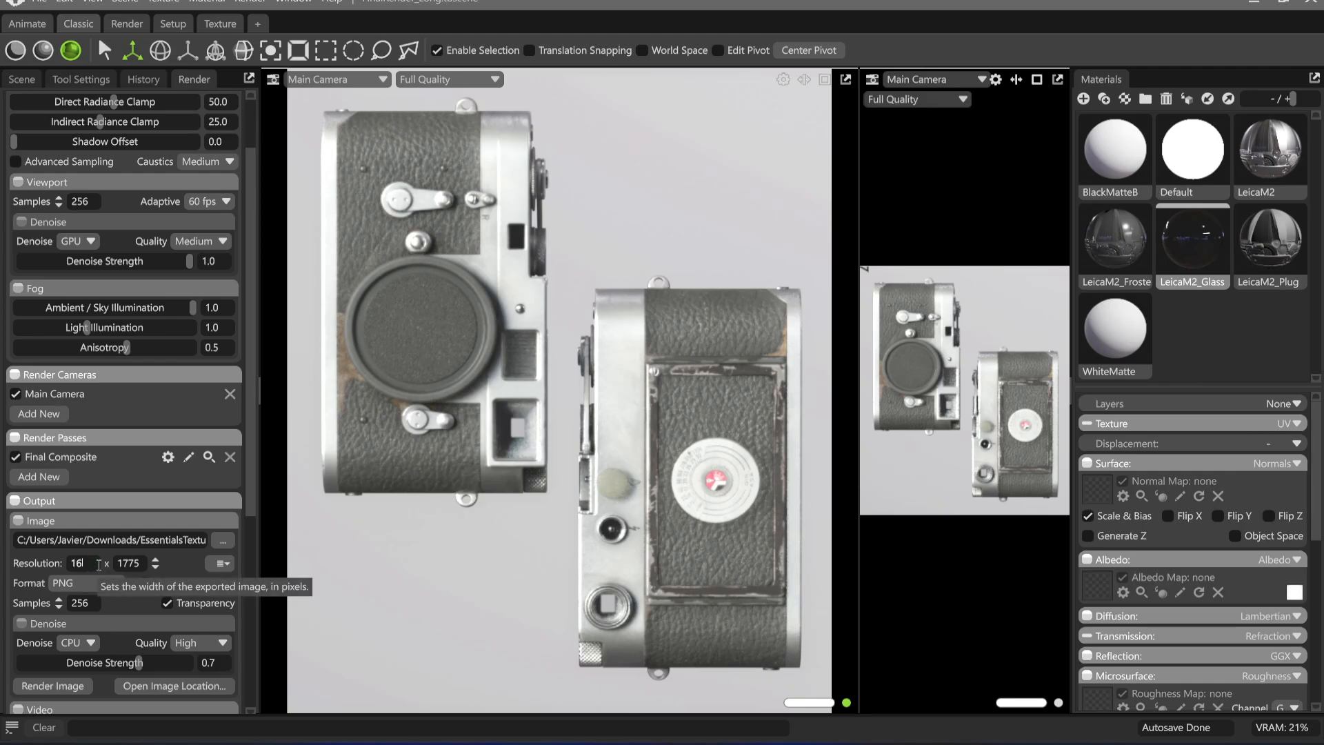
key(Return)
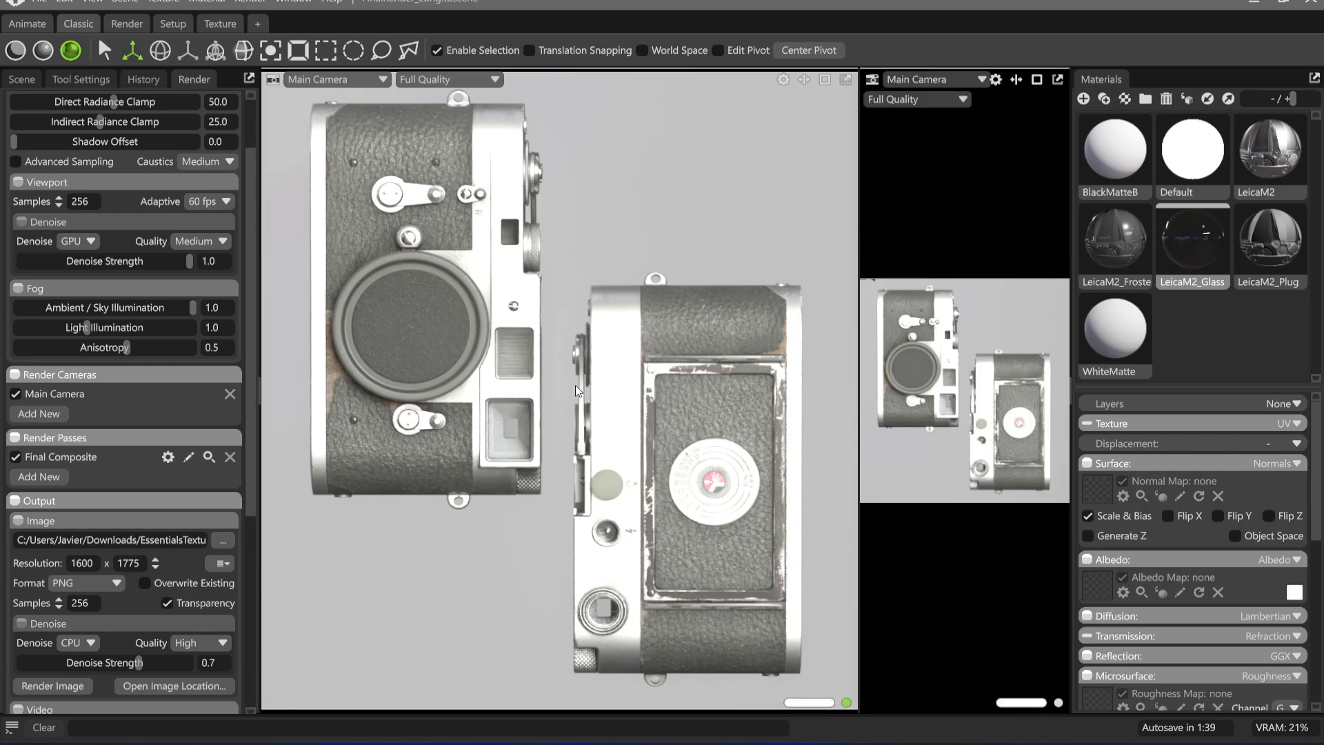
Turn SM_LeicaM2_A 1 to a Y rotation of 210 so its side shows at an angle
scroll(148, 224, up, 2)
click(25, 80)
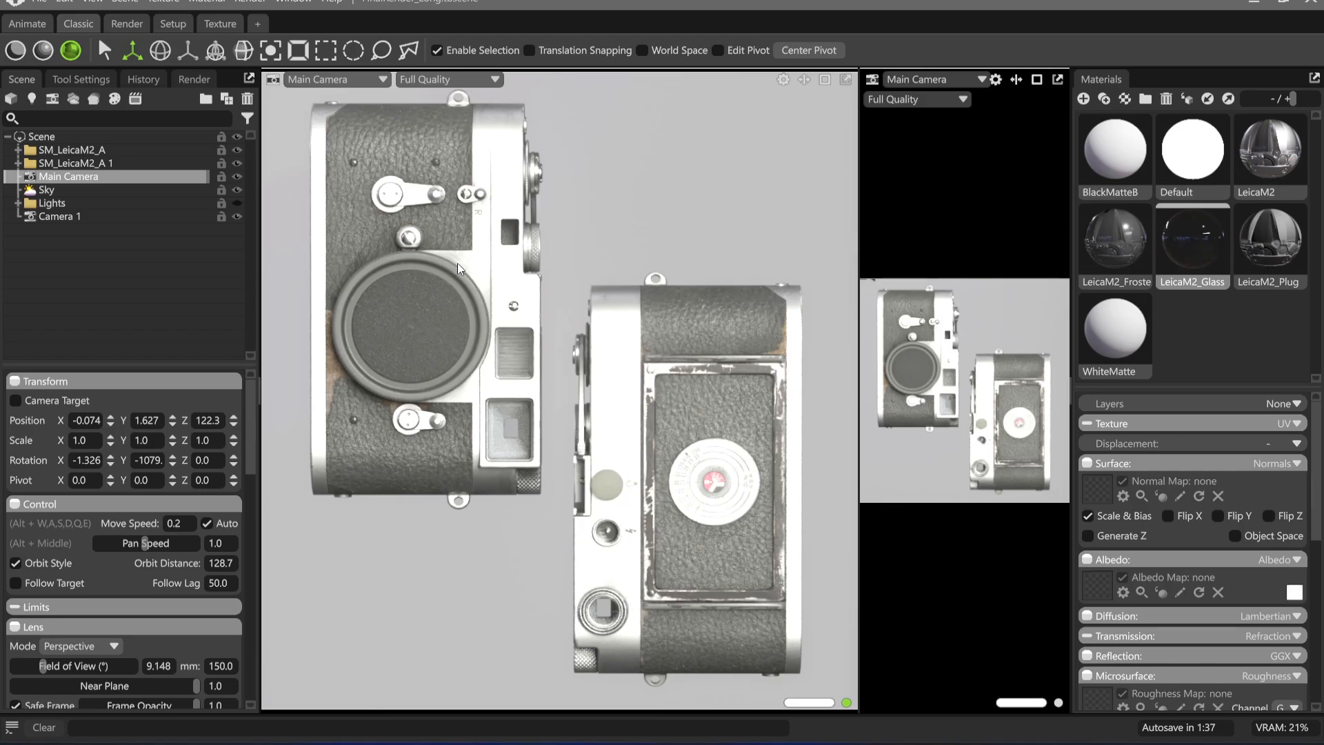
click(92, 164)
key(e)
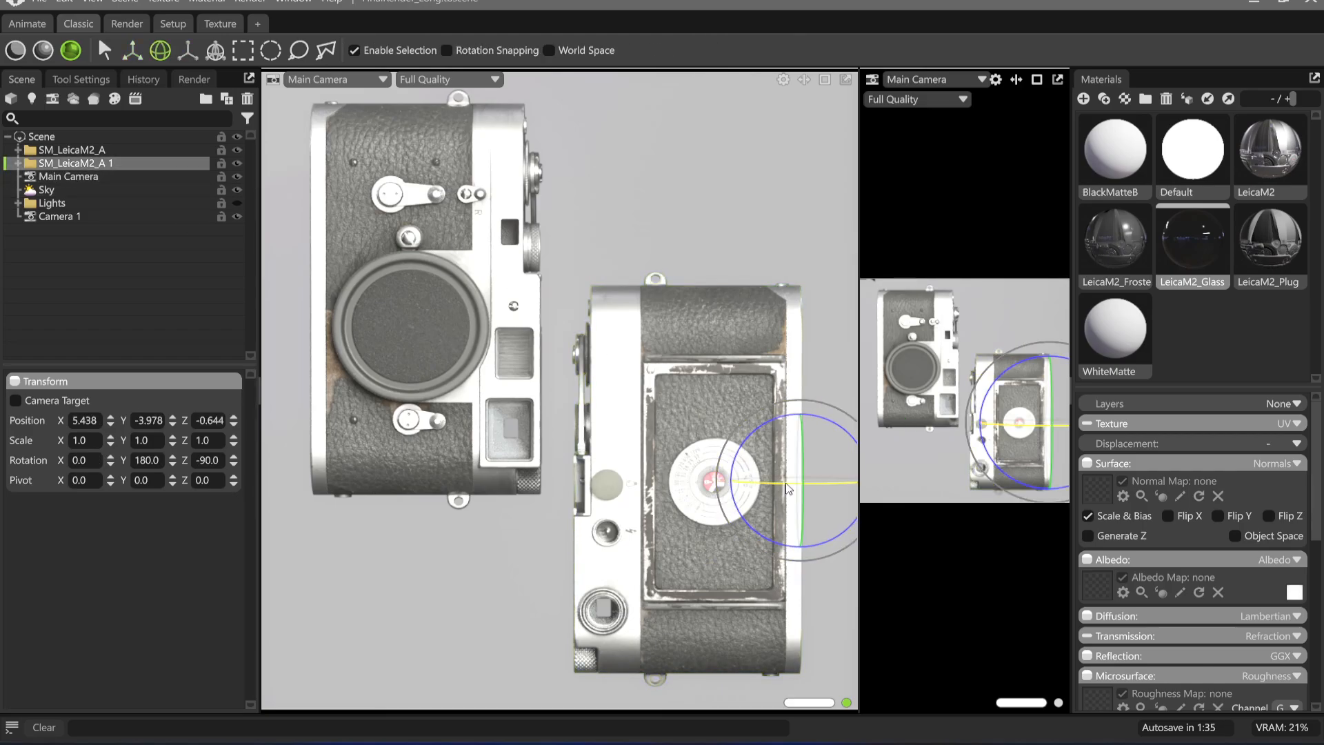
drag(752, 482, 782, 481)
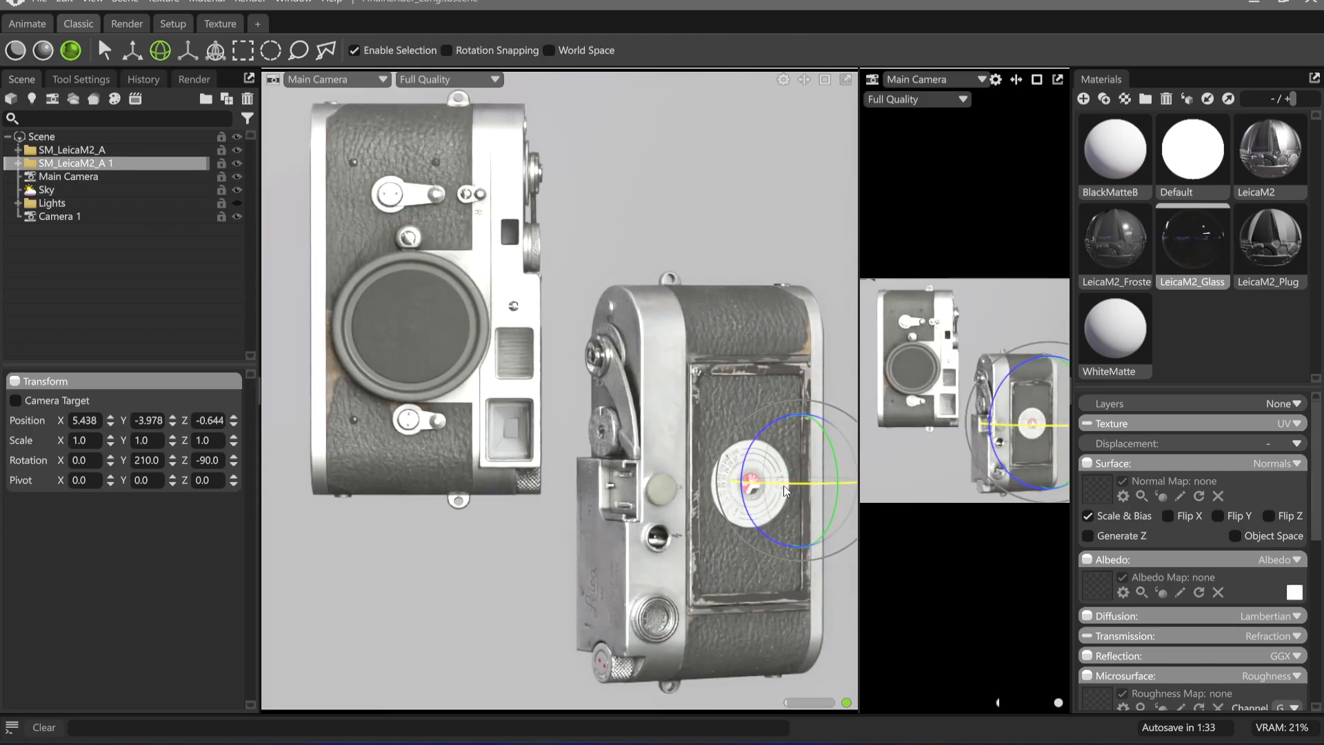
Move SM_LeicaM2_A 1 along the world axes to about X -2.865, Y 1.658, over the other camera model
key(w)
key(ctrl+shift)
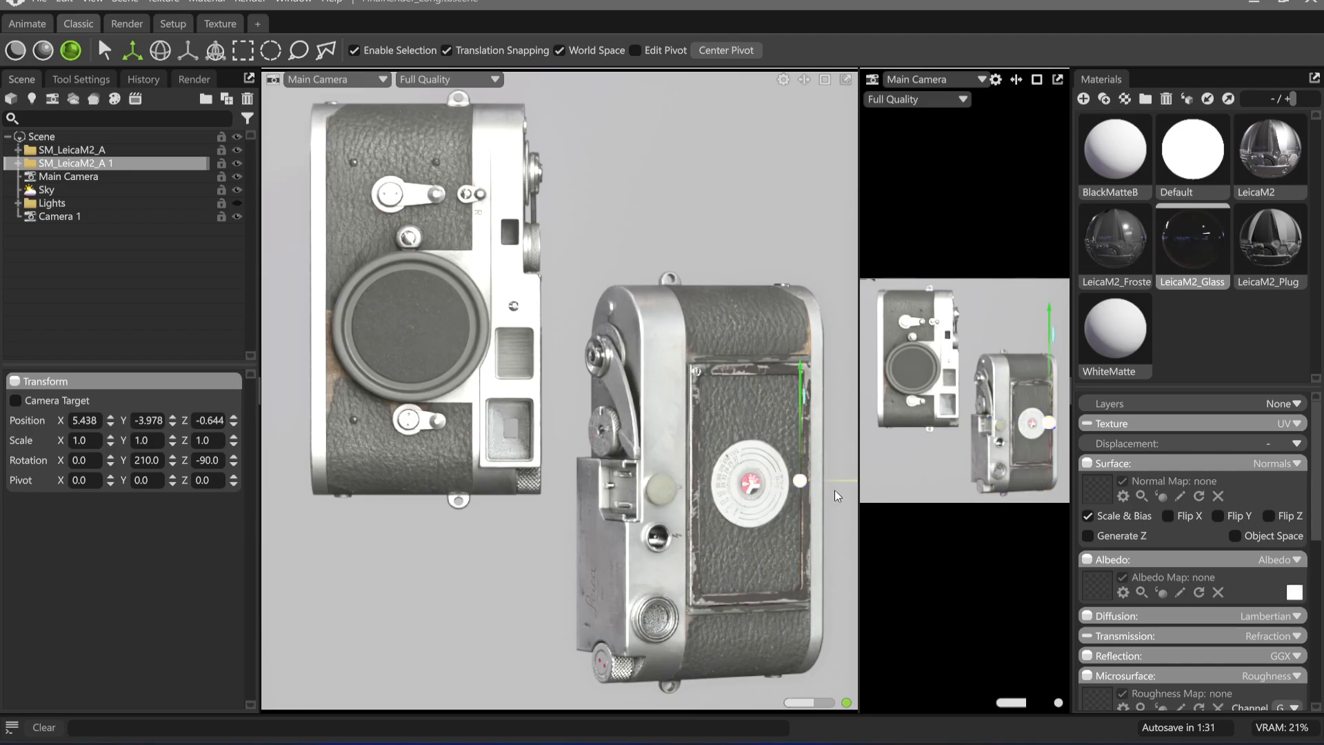
drag(825, 483, 561, 482)
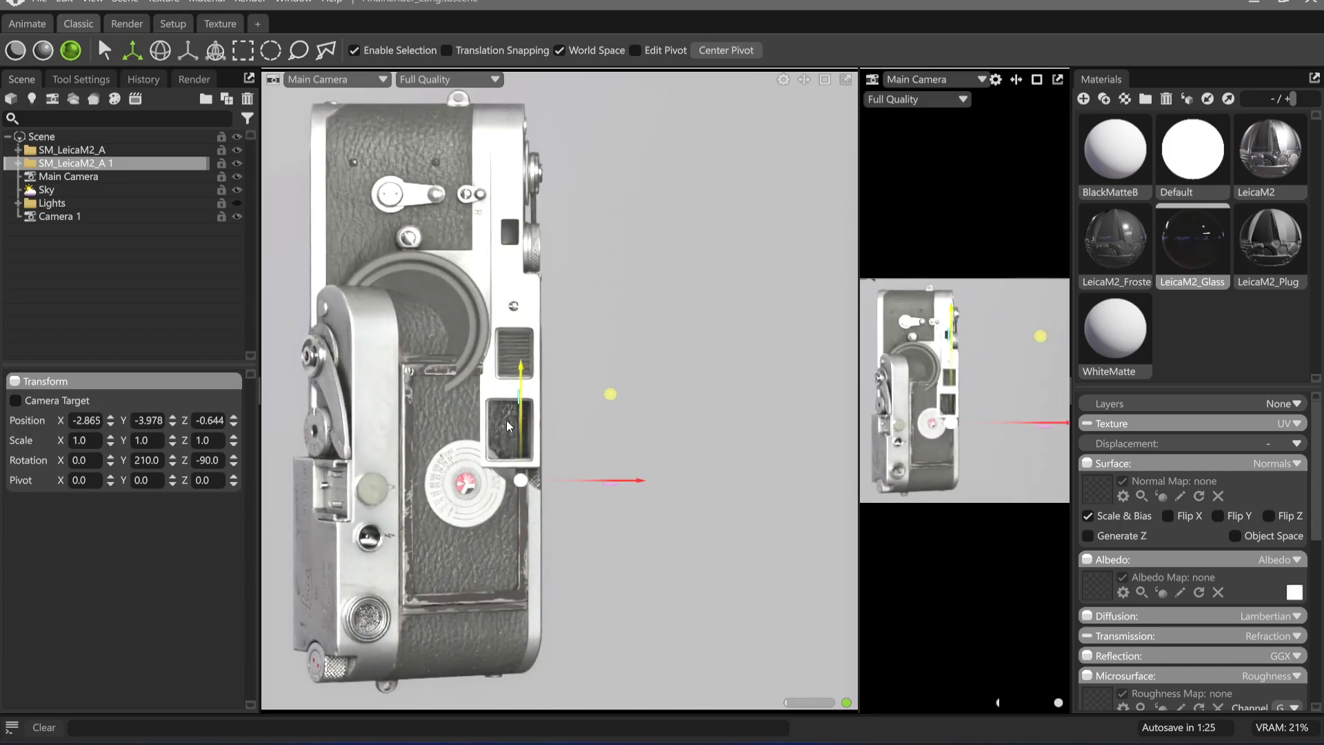
drag(522, 399, 522, 217)
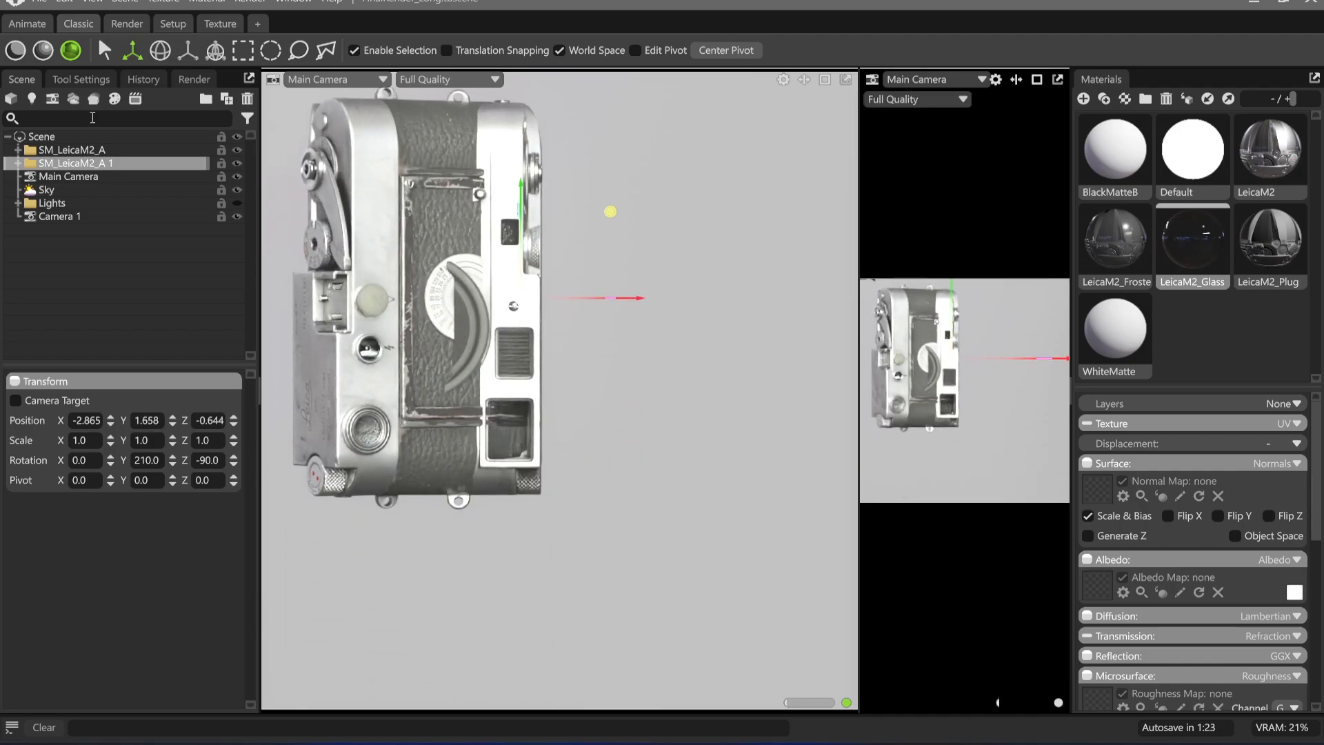
Move SM_LeicaM2_A clear of the other model to about X -0.967, Y -2.561
click(91, 150)
drag(384, 304, 663, 295)
drag(588, 204, 599, 341)
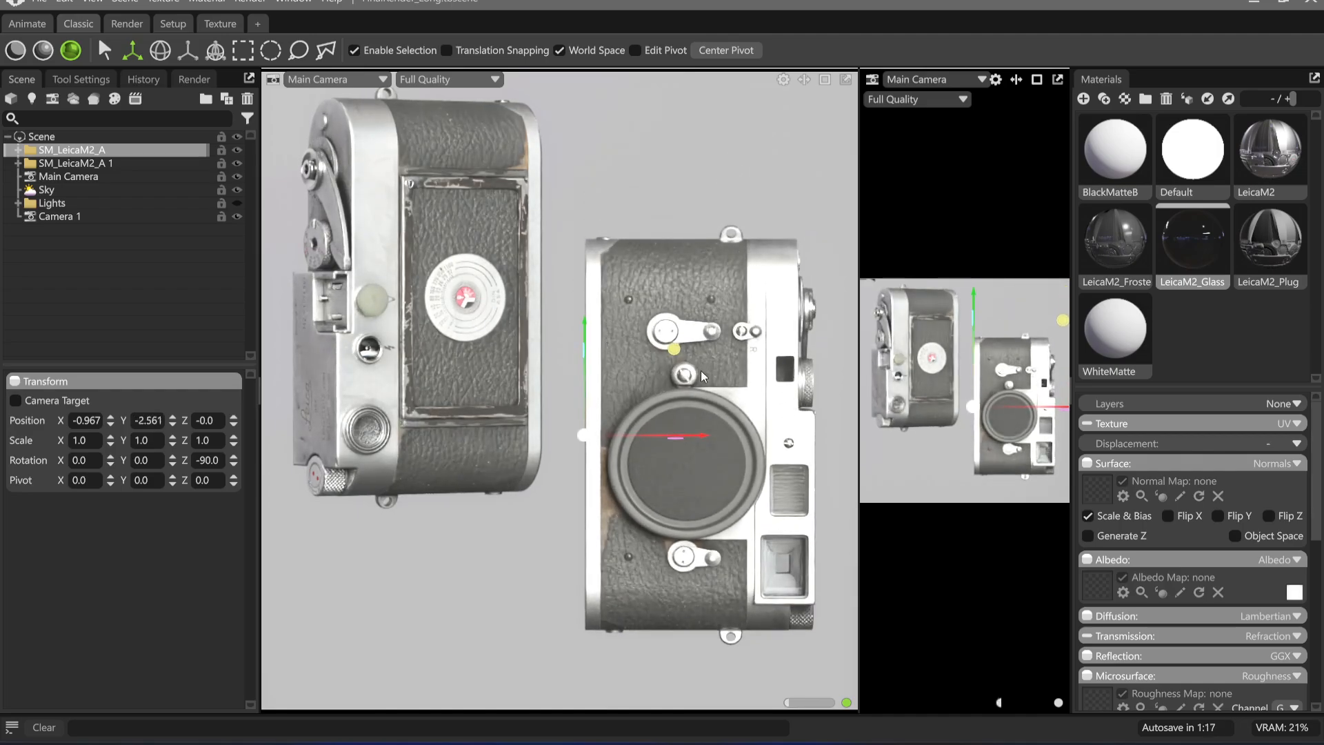
Turn SM_LeicaM2_A to a Y rotation of 45 and reframe both models in the main camera
key(e)
drag(584, 435, 538, 435)
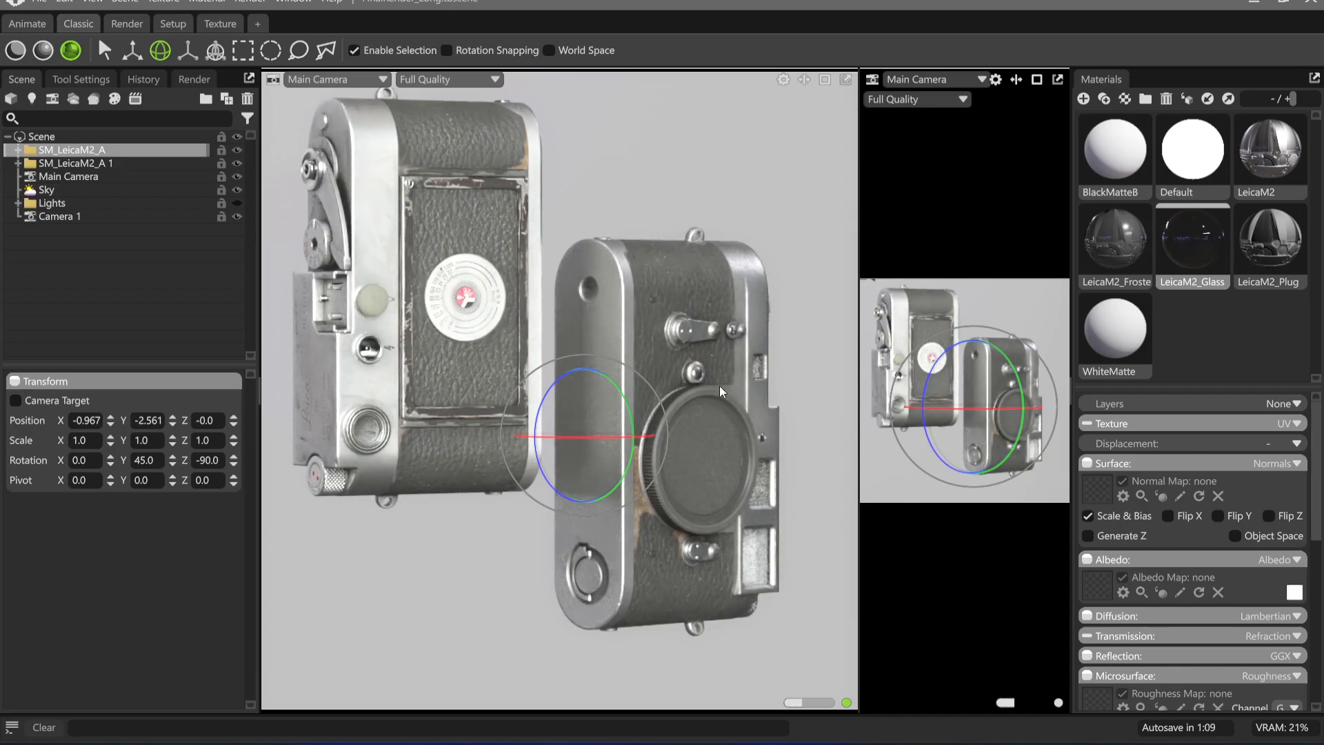
middle_drag(630, 357, 659, 379)
right_drag(659, 380, 688, 396)
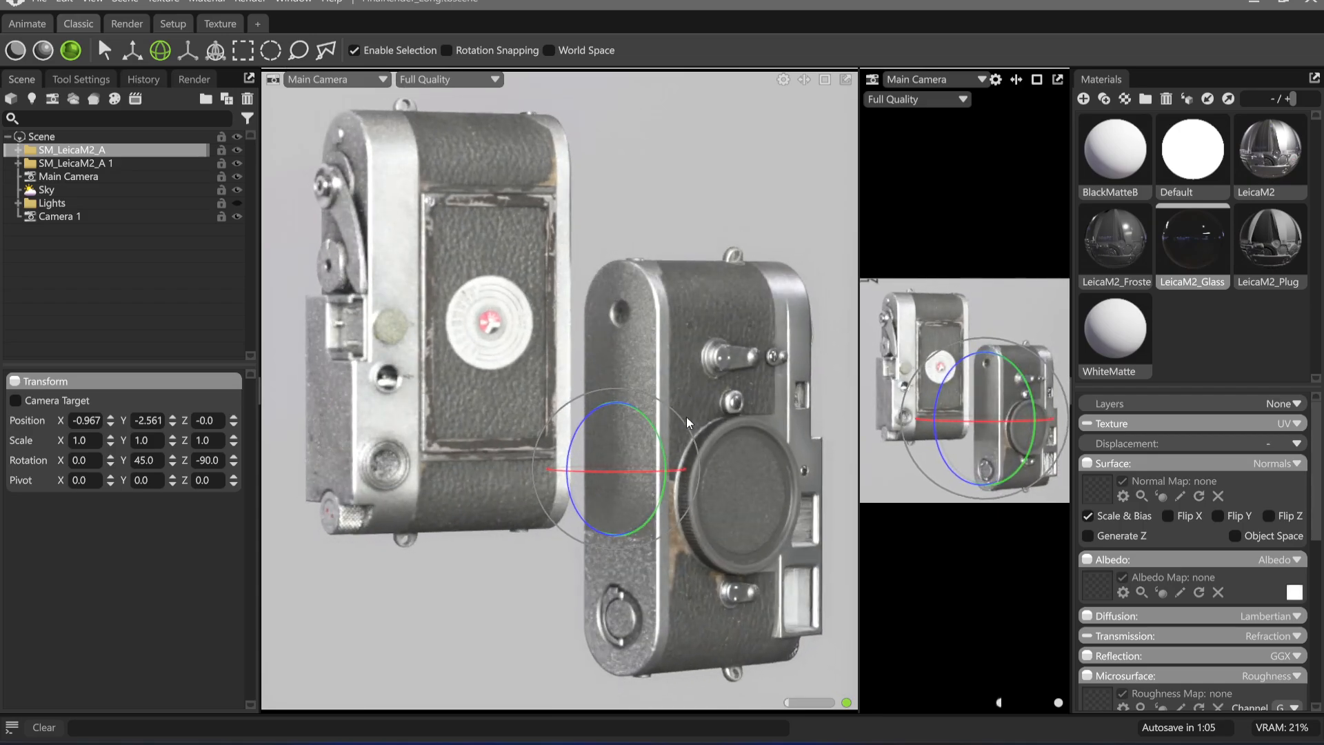
Adjust the horizontal placement of SM_LeicaM2_A to about X -1.039, keeping both models framed in the main camera
key(w)
mouse_move(714, 470)
mouse_down()
mouse_move(744, 473)
mouse_move(635, 467)
mouse_move(705, 473)
mouse_move(692, 473)
mouse_up()
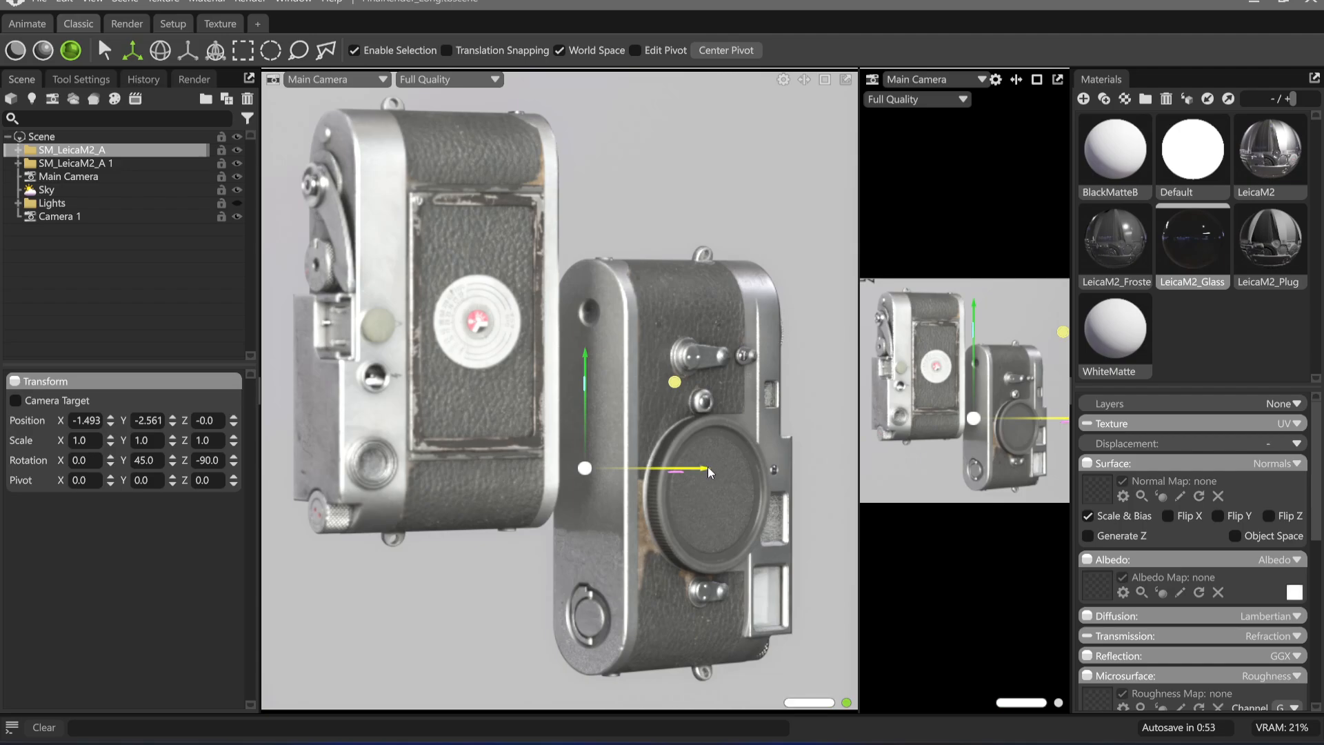
drag(707, 466, 725, 468)
middle_drag(625, 345, 640, 346)
right_drag(640, 346, 643, 351)
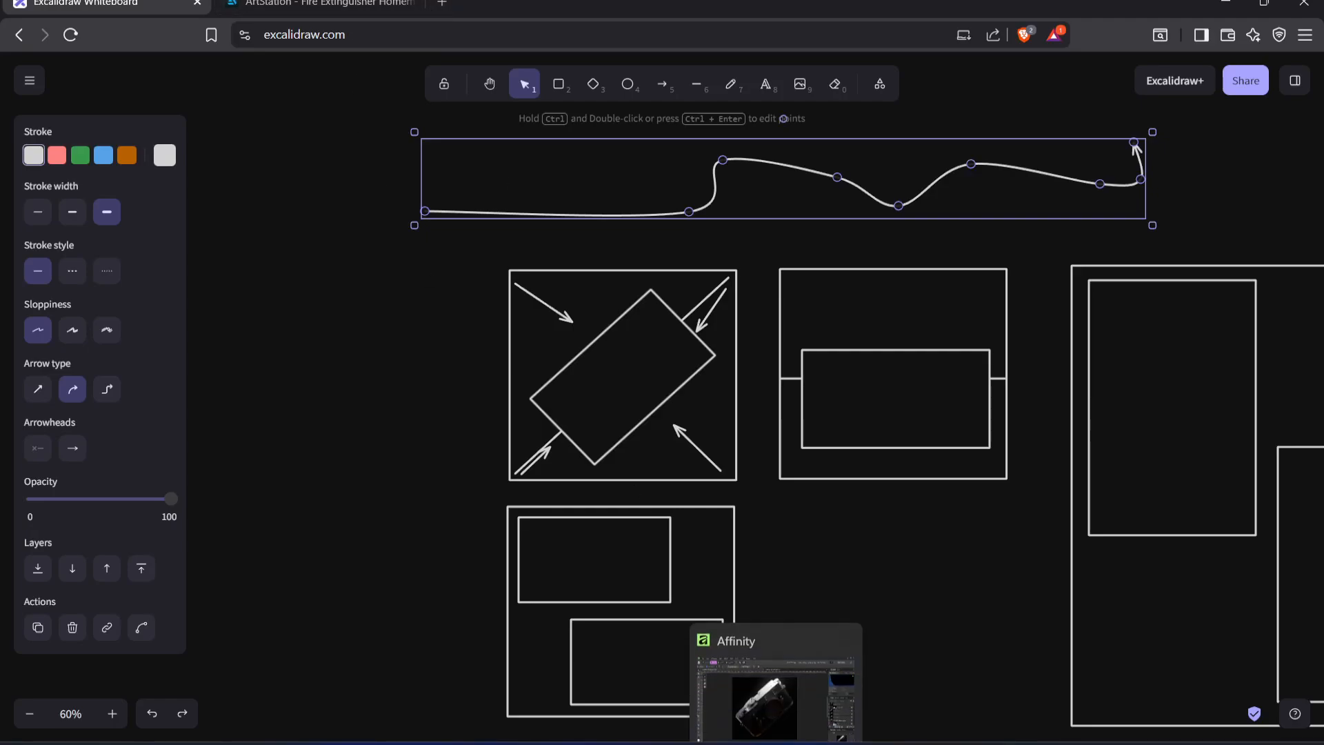
Switch to the browser and open the LeicaM2 textures folder under My computer (2) in Google Drive
mouse_move(700, 743)
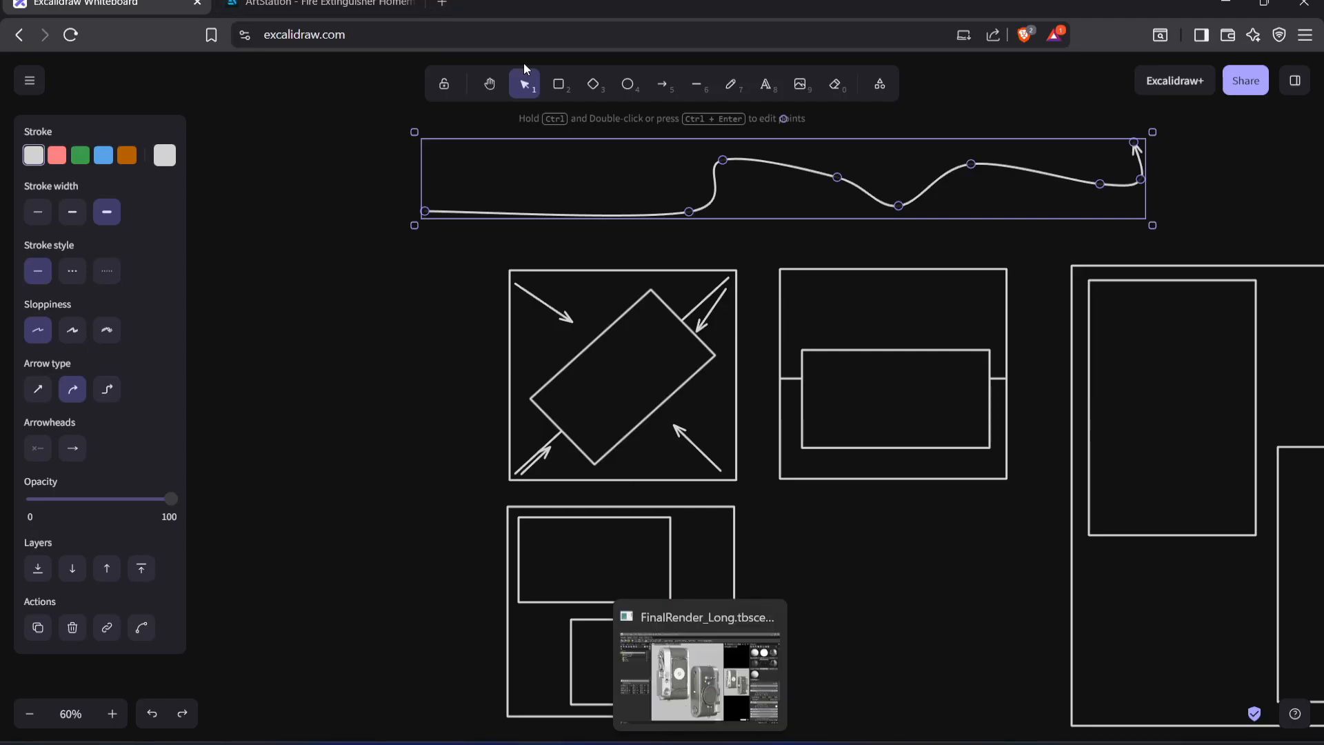
click(442, 3)
click(625, 138)
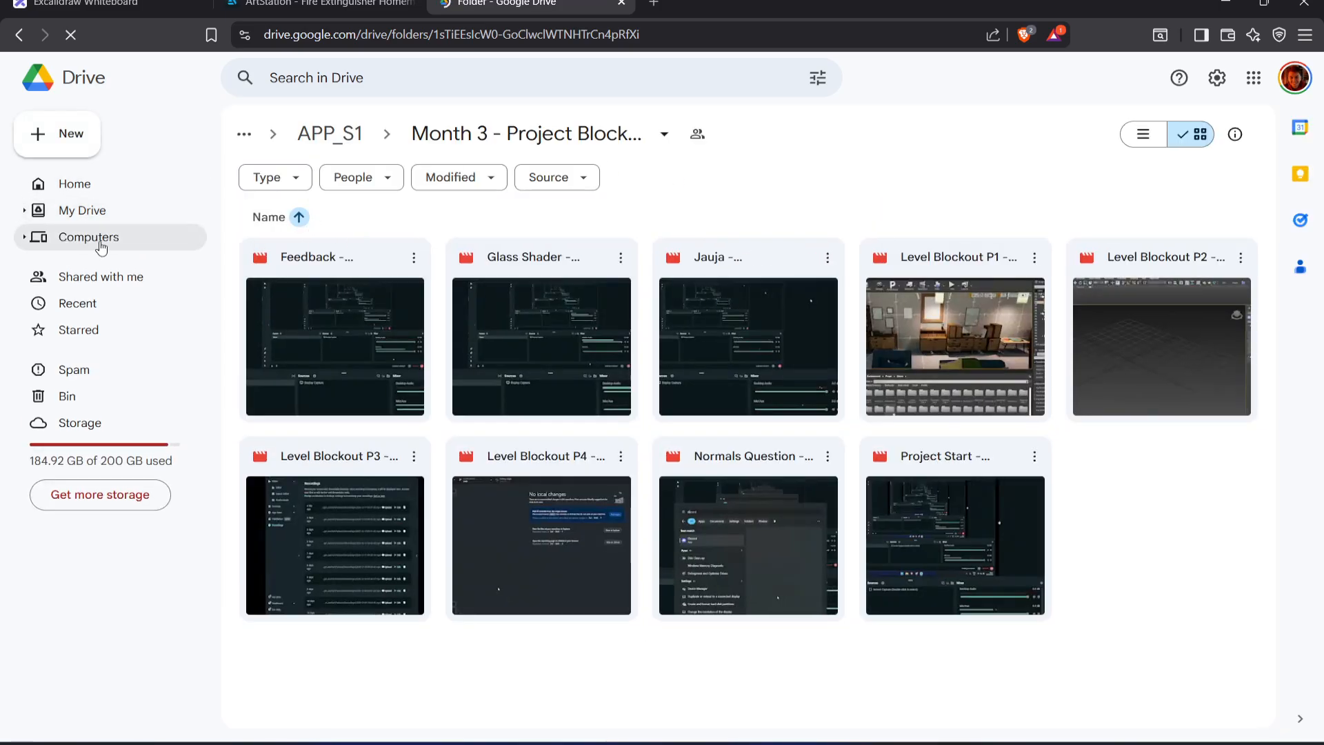
click(100, 236)
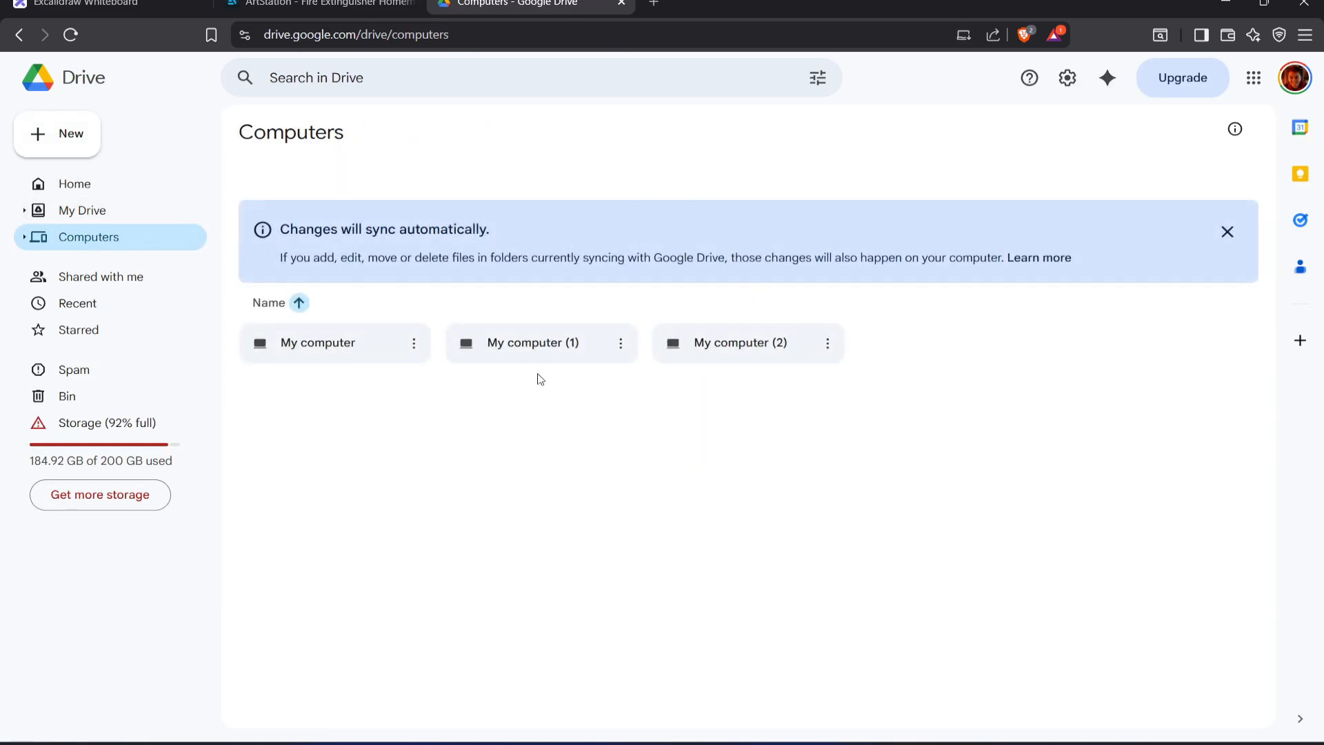
click(742, 347)
click(692, 375)
double_click(691, 353)
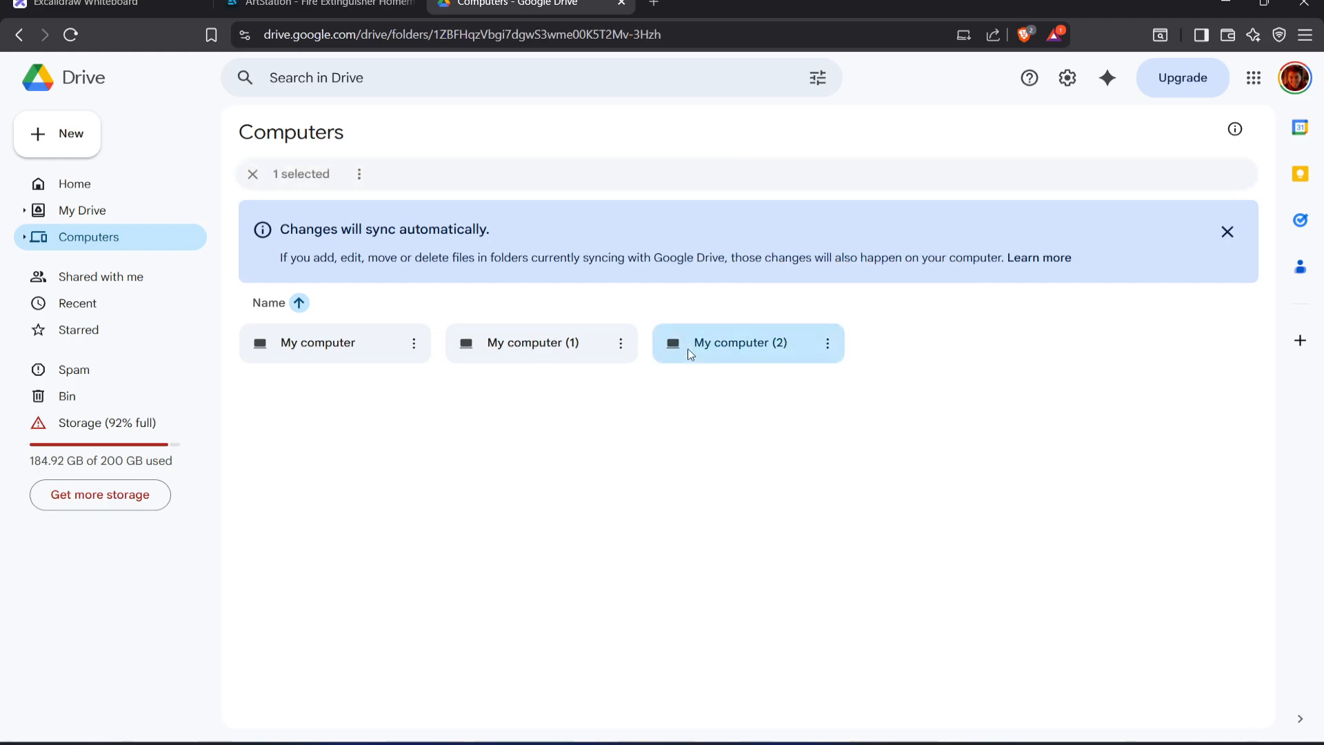
double_click(775, 267)
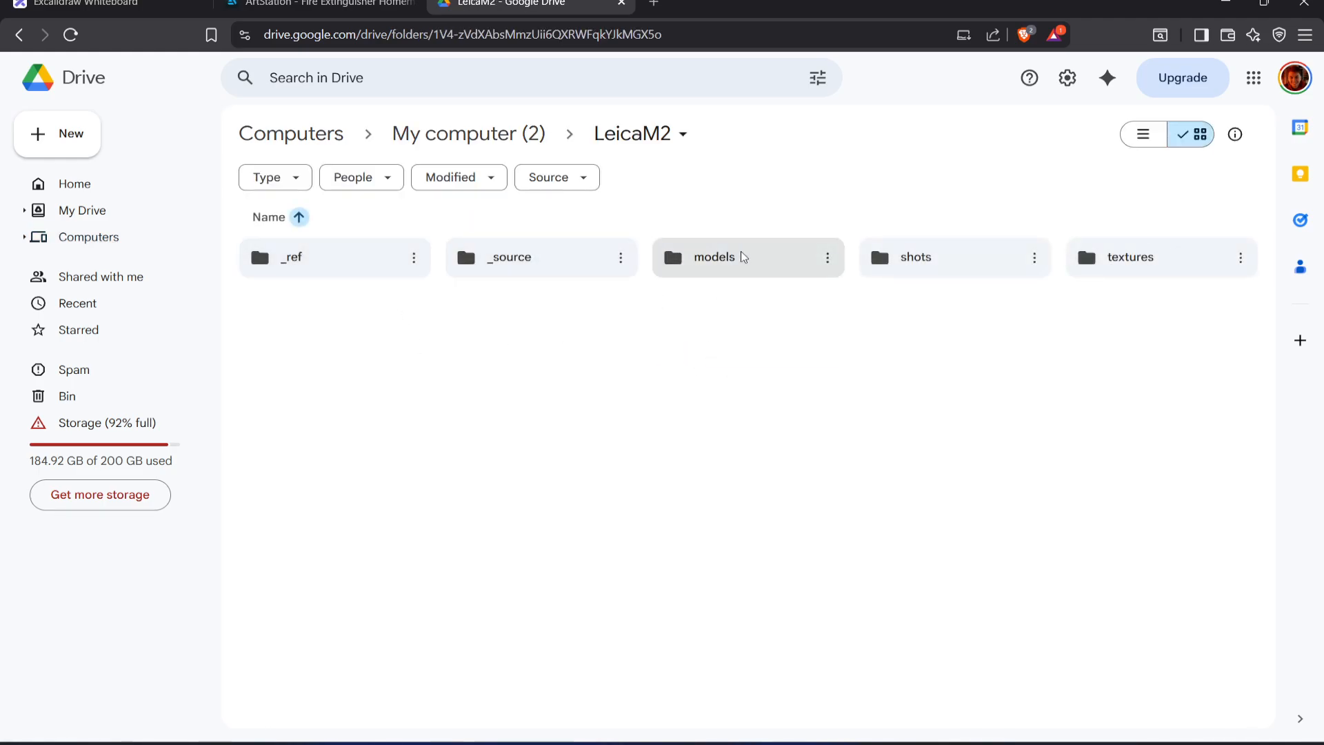
double_click(1162, 269)
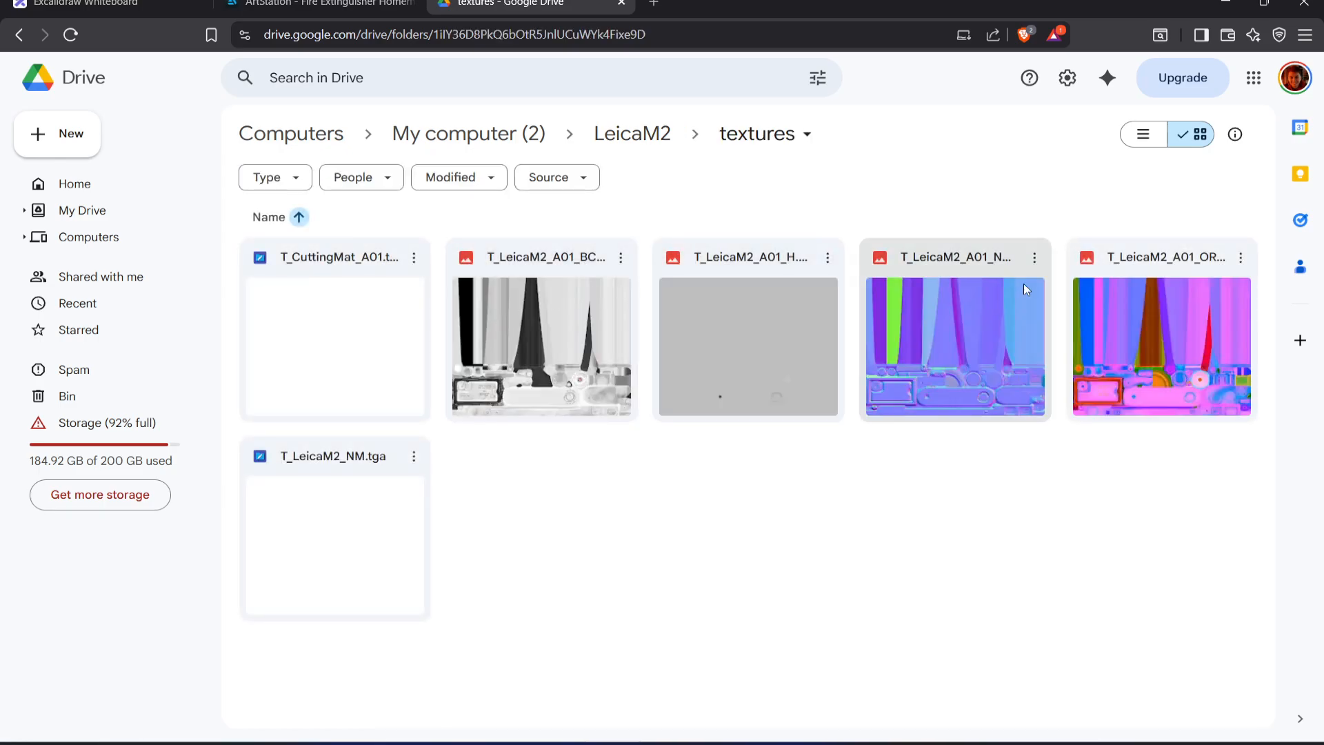
Download T_LeicaM2_A01_H.png into the EssentialsTexturing Exports folder, replacing the existing file
right_click(814, 269)
click(889, 332)
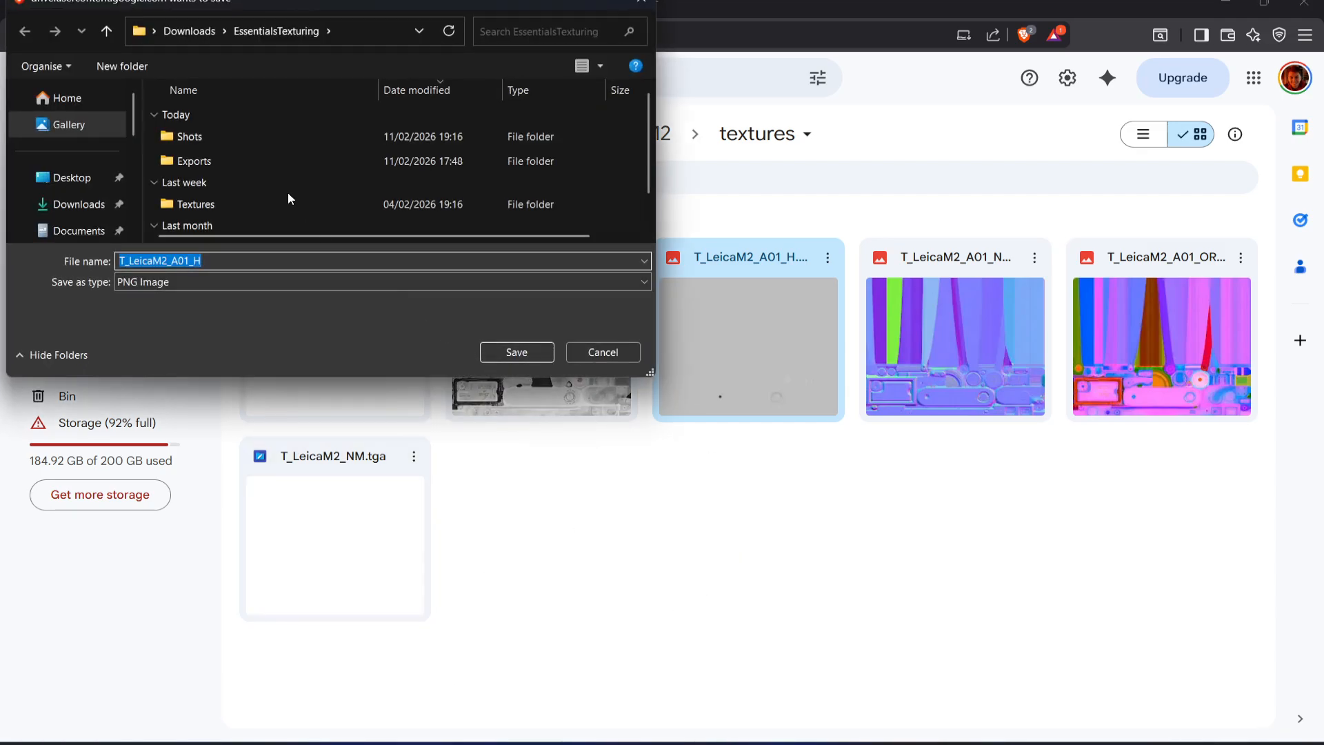
double_click(260, 206)
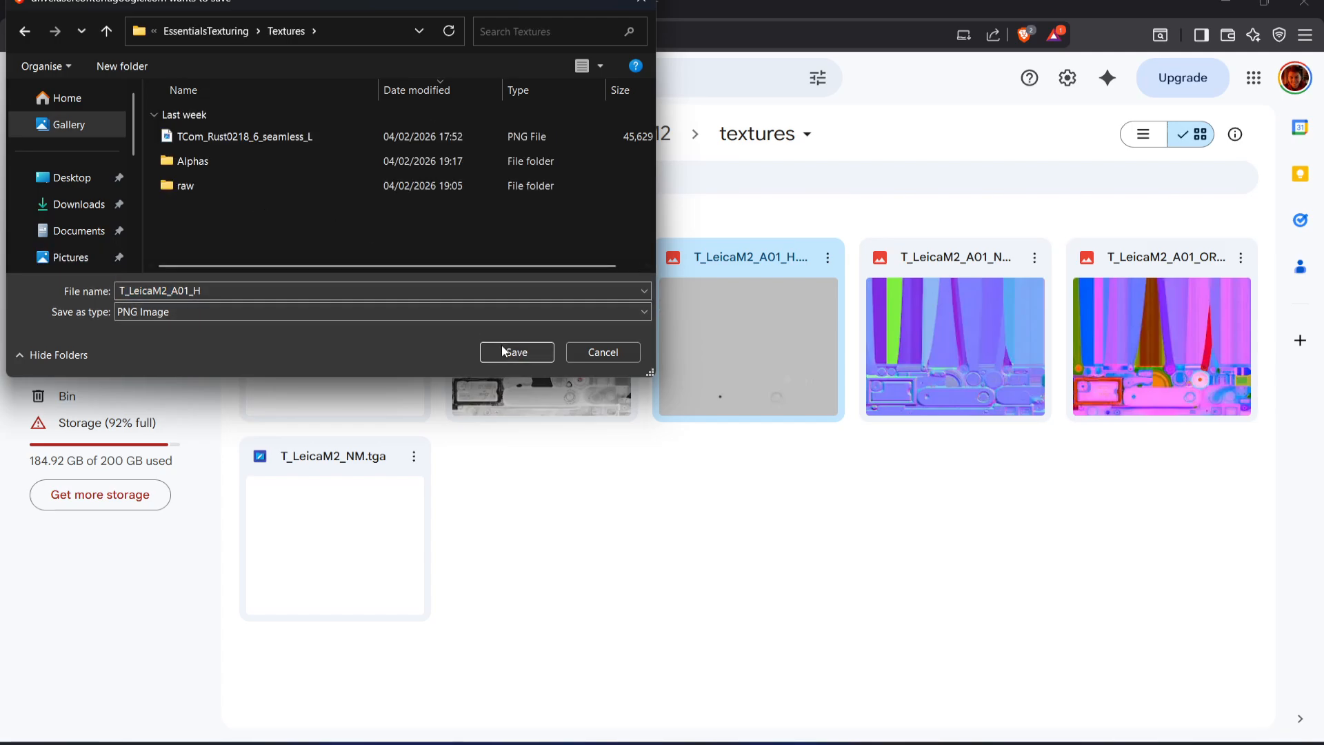
click(205, 31)
double_click(229, 155)
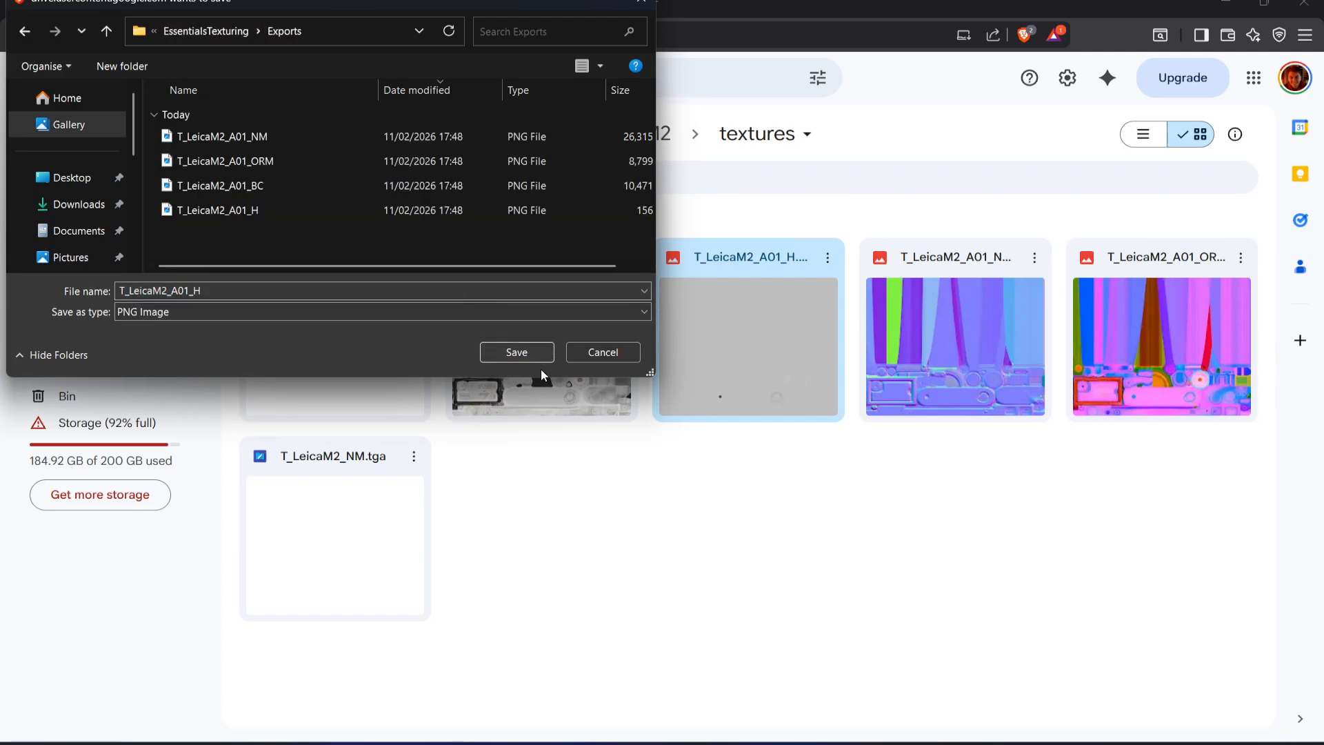
click(512, 354)
click(697, 371)
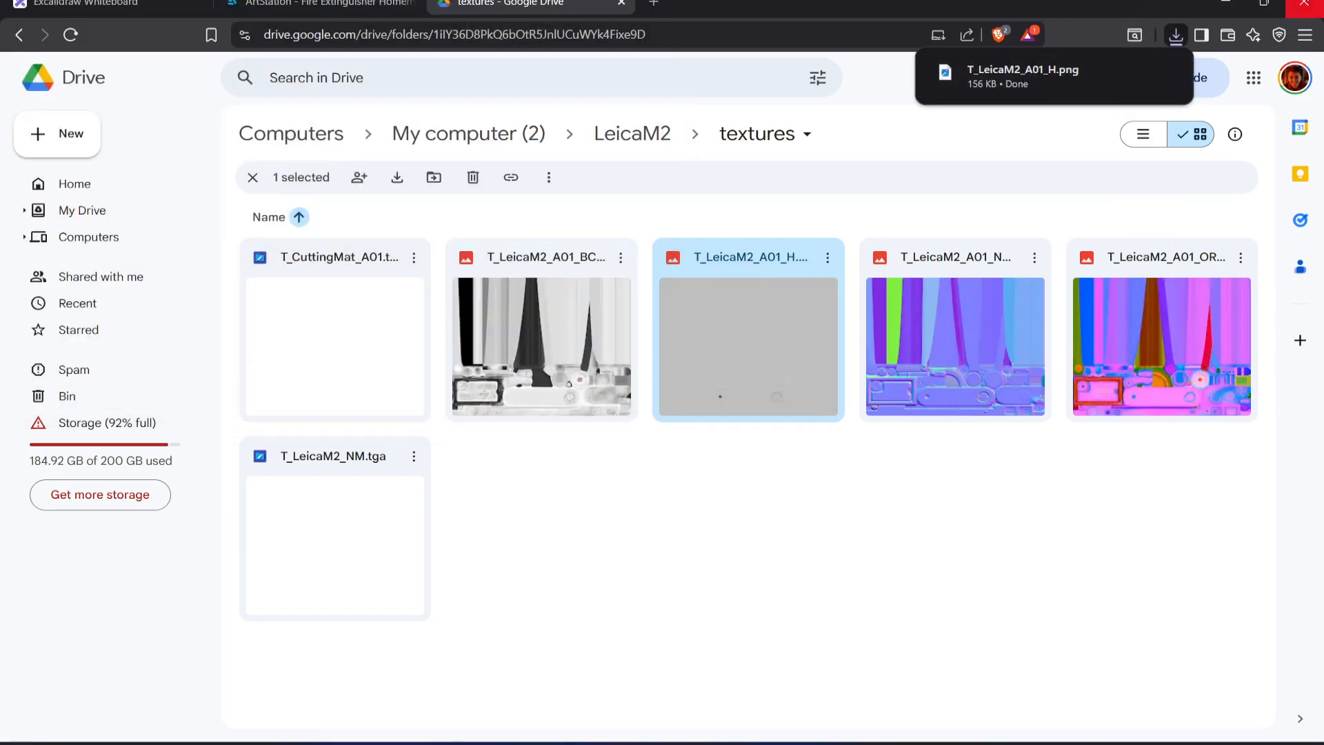
Switch back to Marmoset Toolbag and load T_LeicaM2_A01_H.png from the Exports folder as the LeicaM2 material's parallax height map
click(1231, 4)
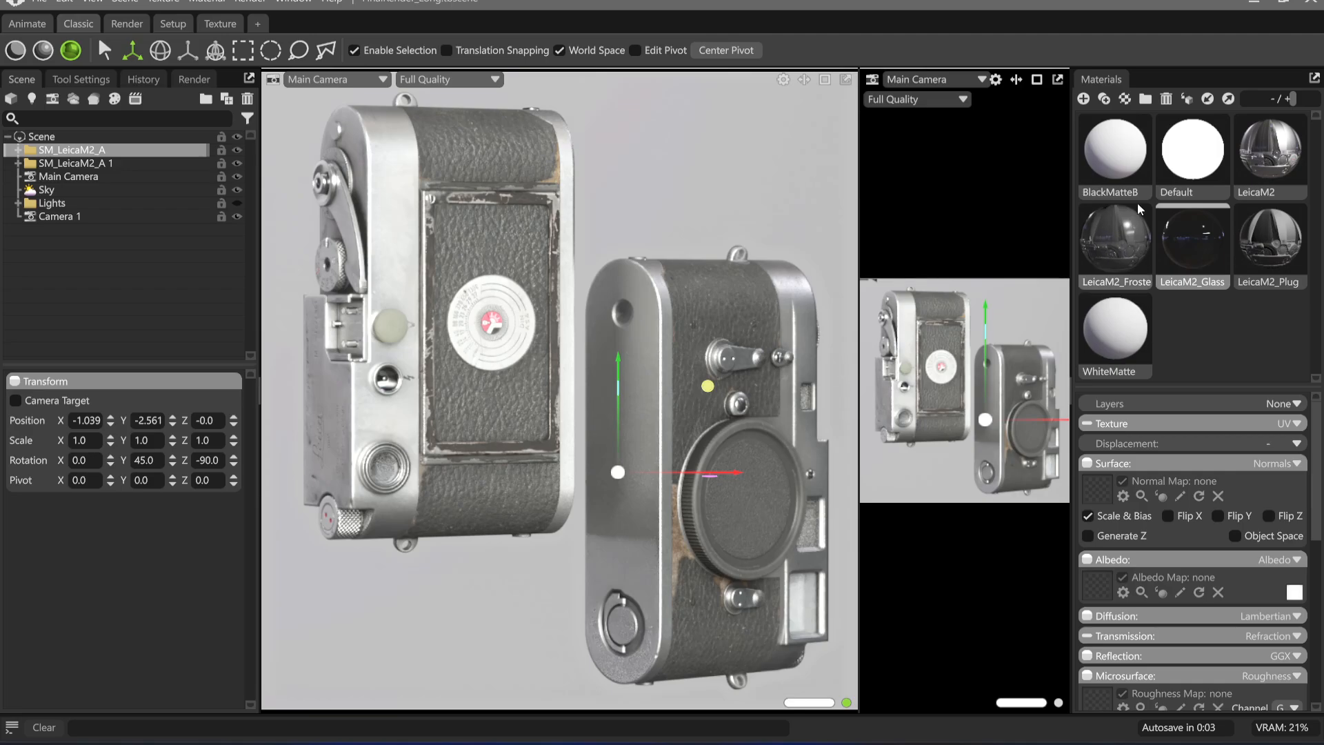
click(1269, 152)
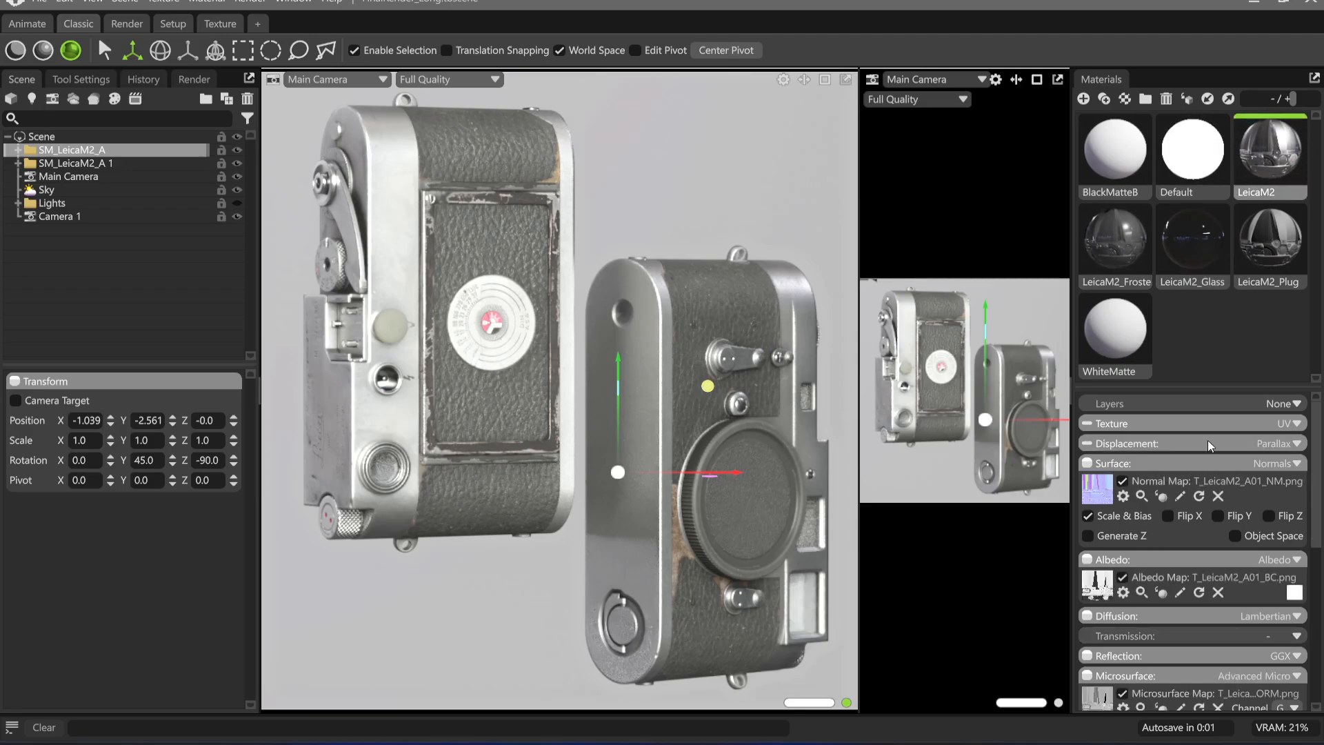
click(1206, 443)
click(1099, 473)
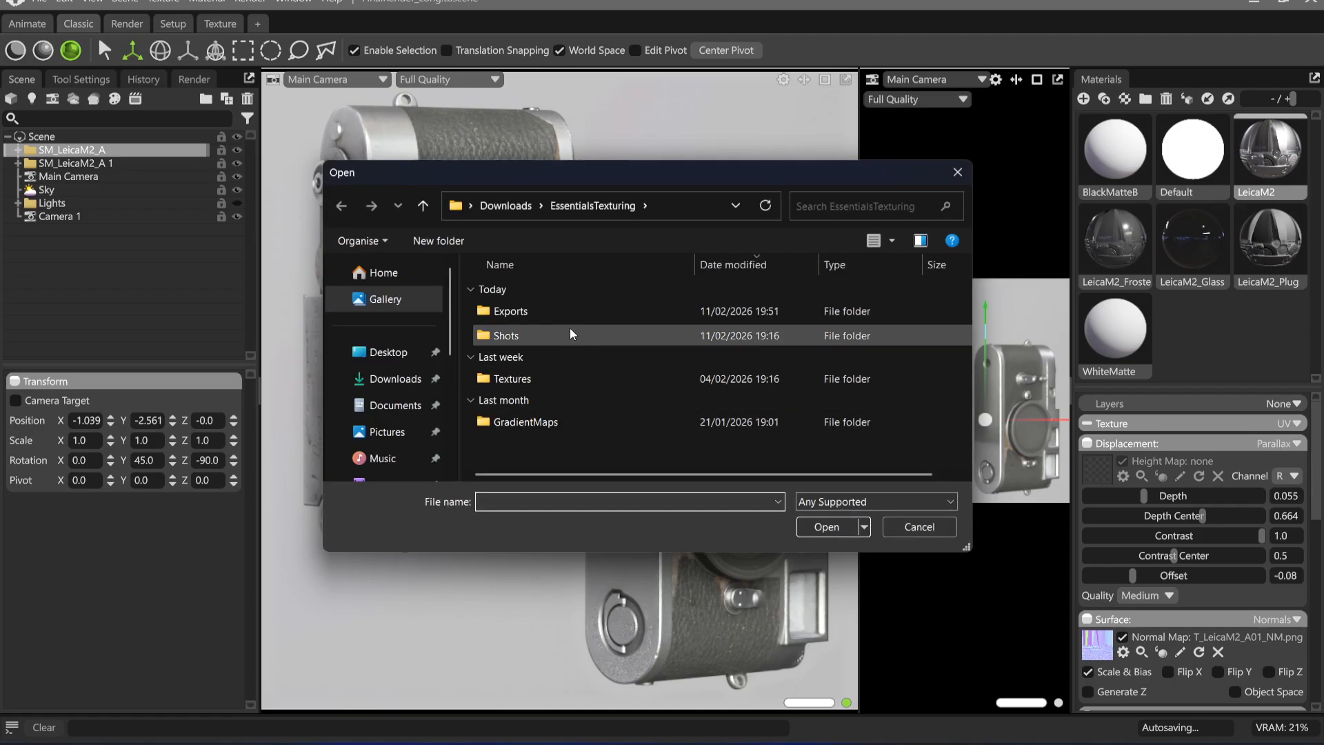
double_click(537, 338)
click(610, 205)
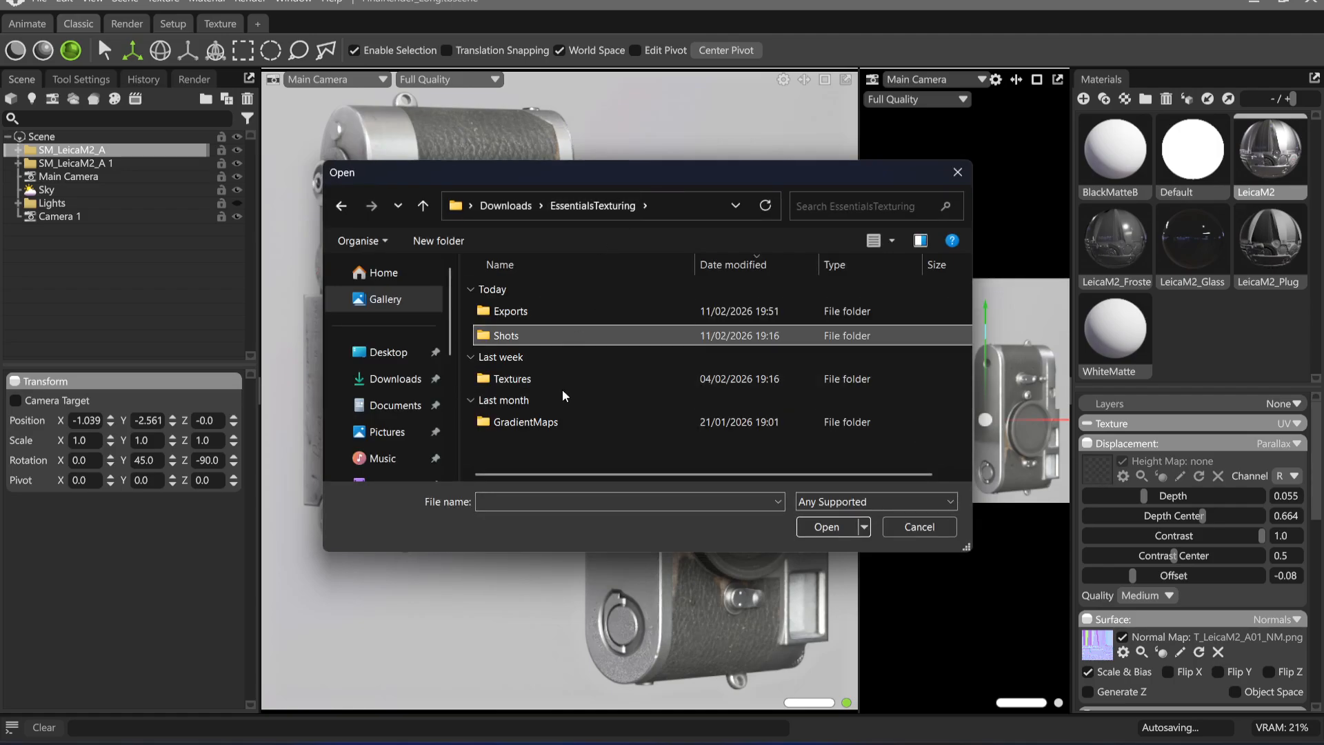
click(561, 383)
double_click(562, 384)
click(559, 206)
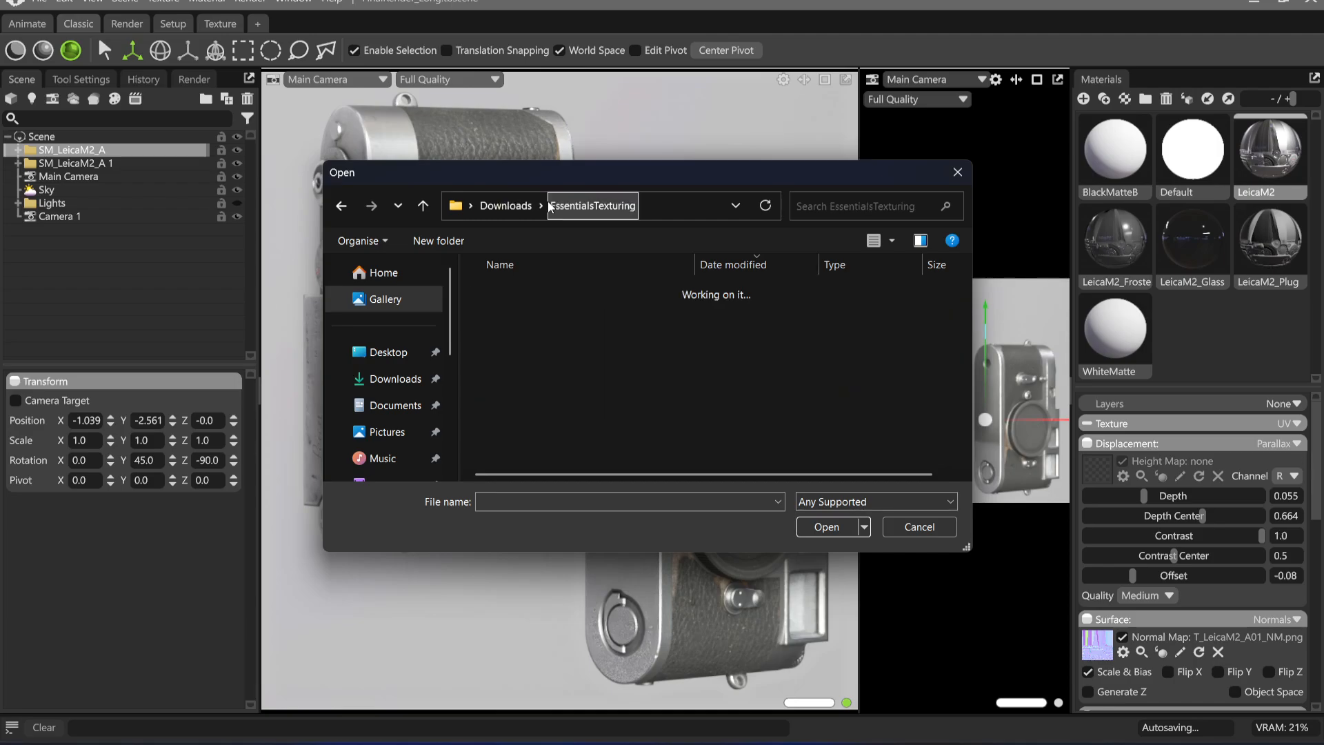
double_click(545, 309)
double_click(594, 313)
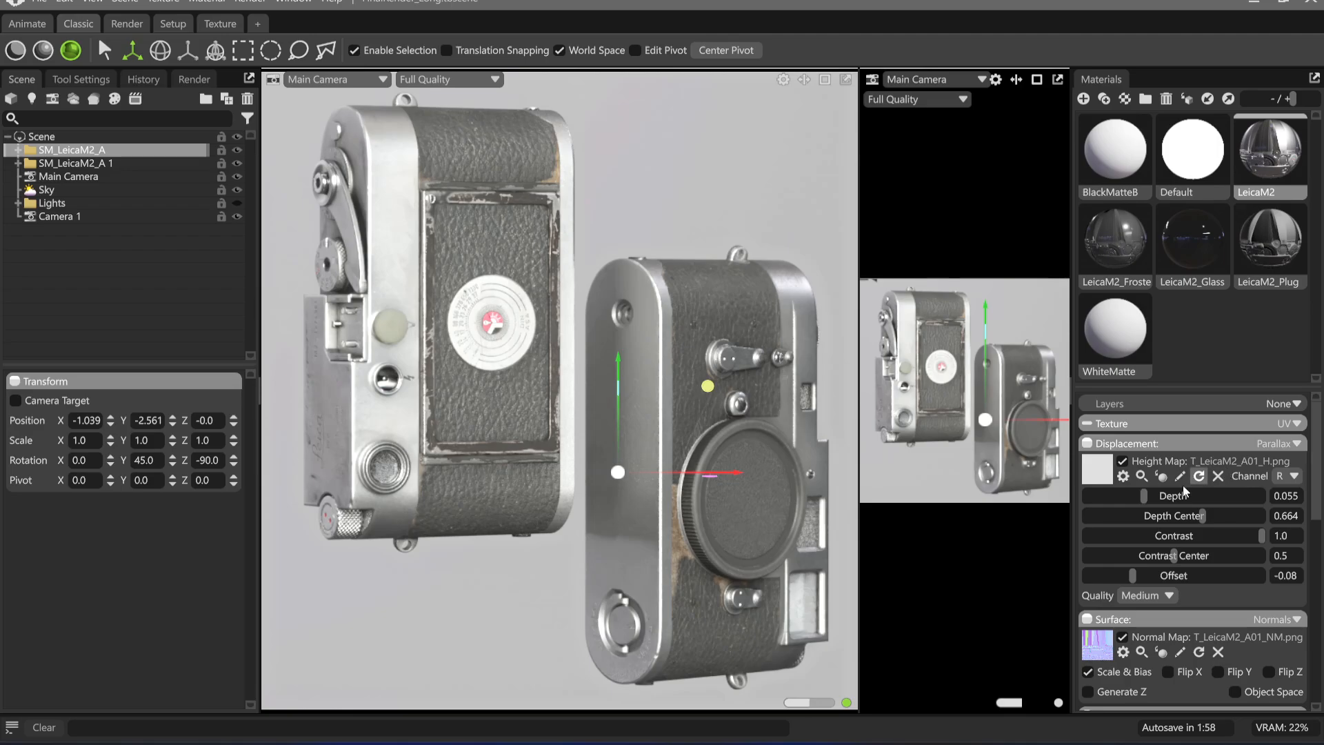
Set the LeicaM2 material's parallax displacement depth to 0.085
drag(1145, 502, 1164, 505)
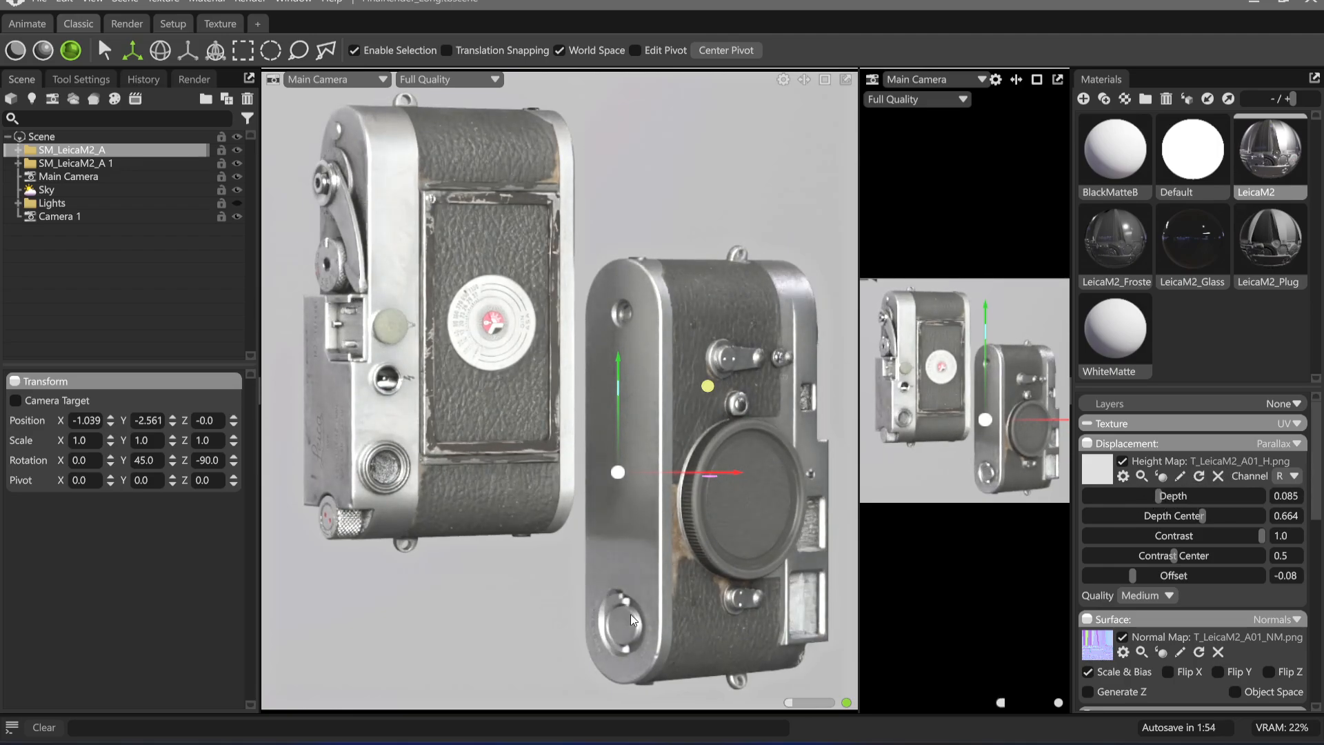
click(701, 189)
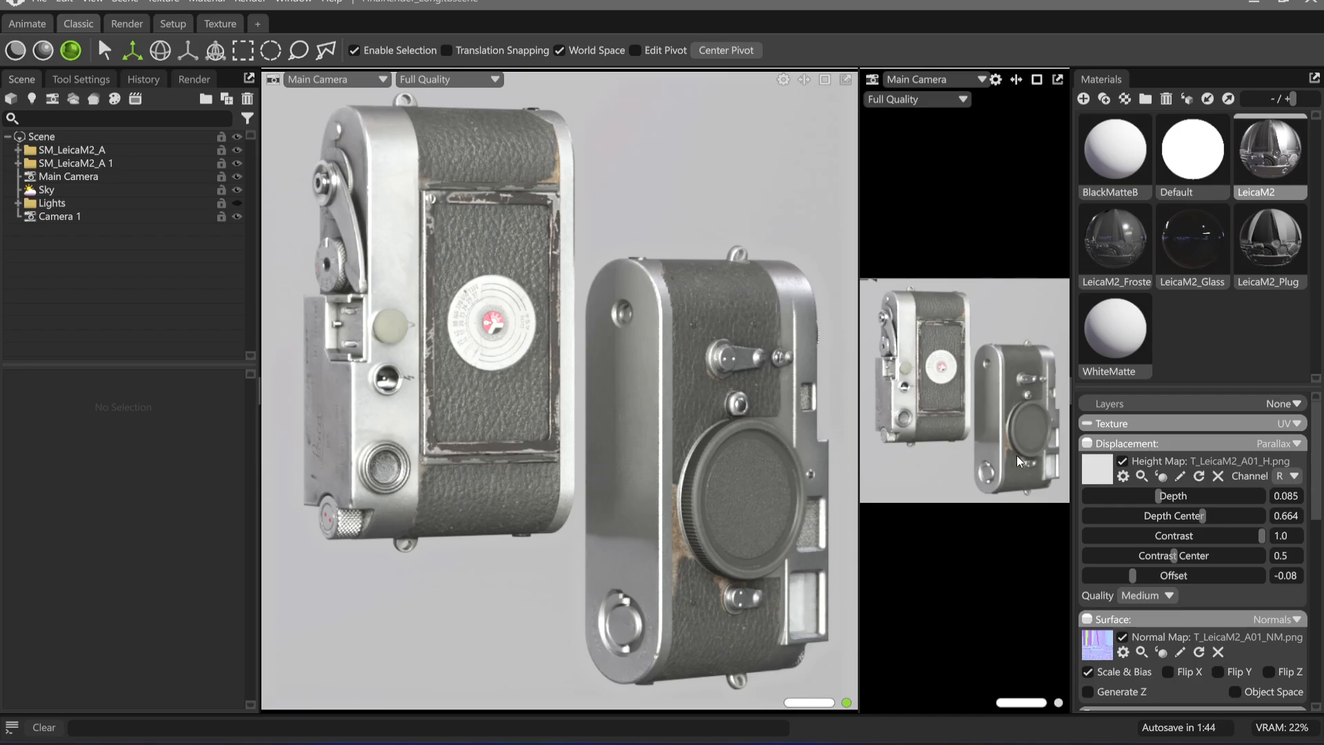
scroll(1102, 491, down, 10)
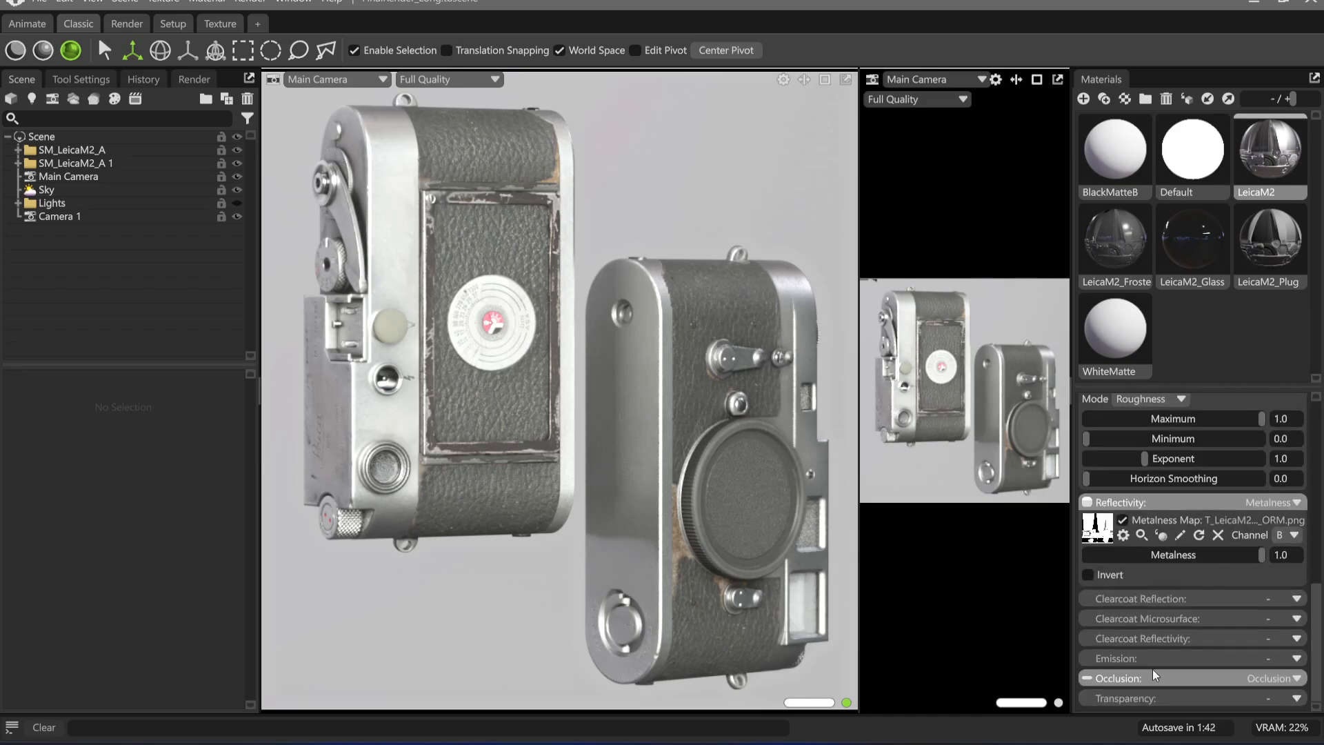
Load T_LeicaM2_A01_ORM from the Exports folder as the LeicaM2 material's cavity map, keeping its channel on R
click(1142, 680)
scroll(1200, 593, down, 3)
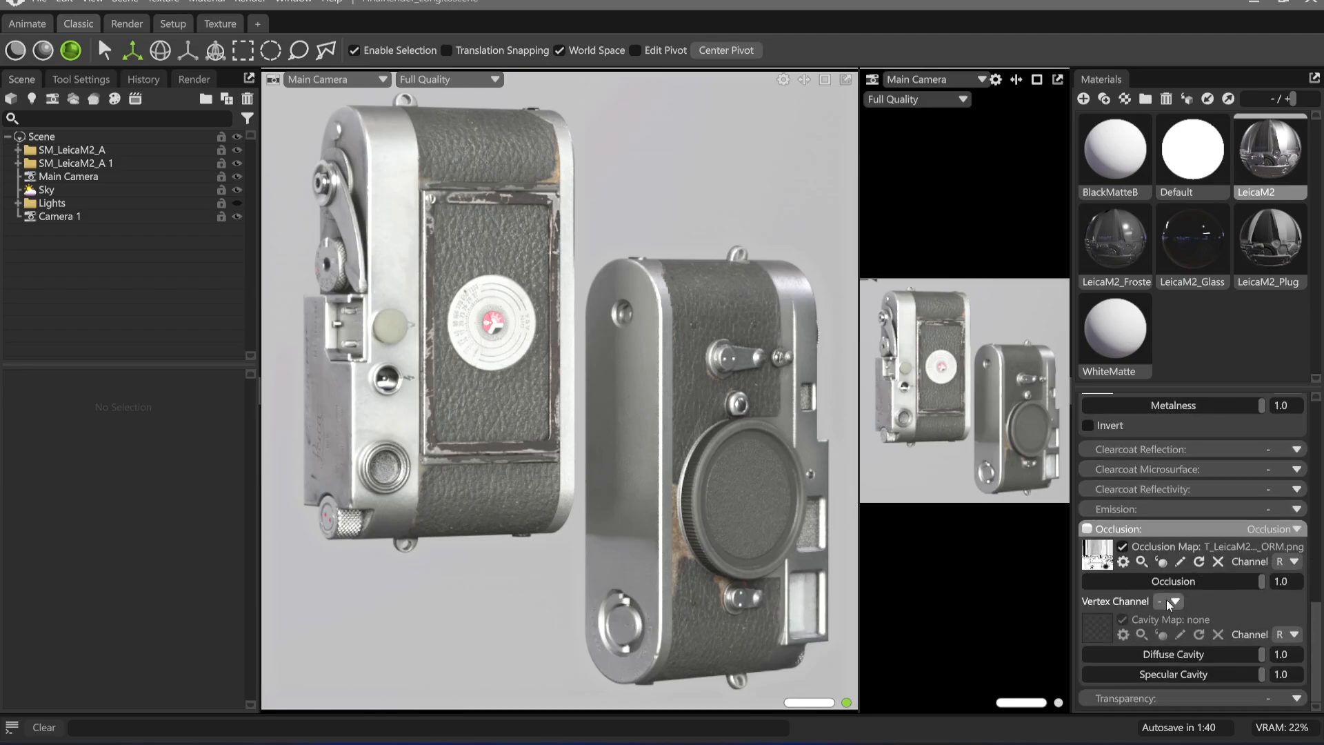
click(1269, 528)
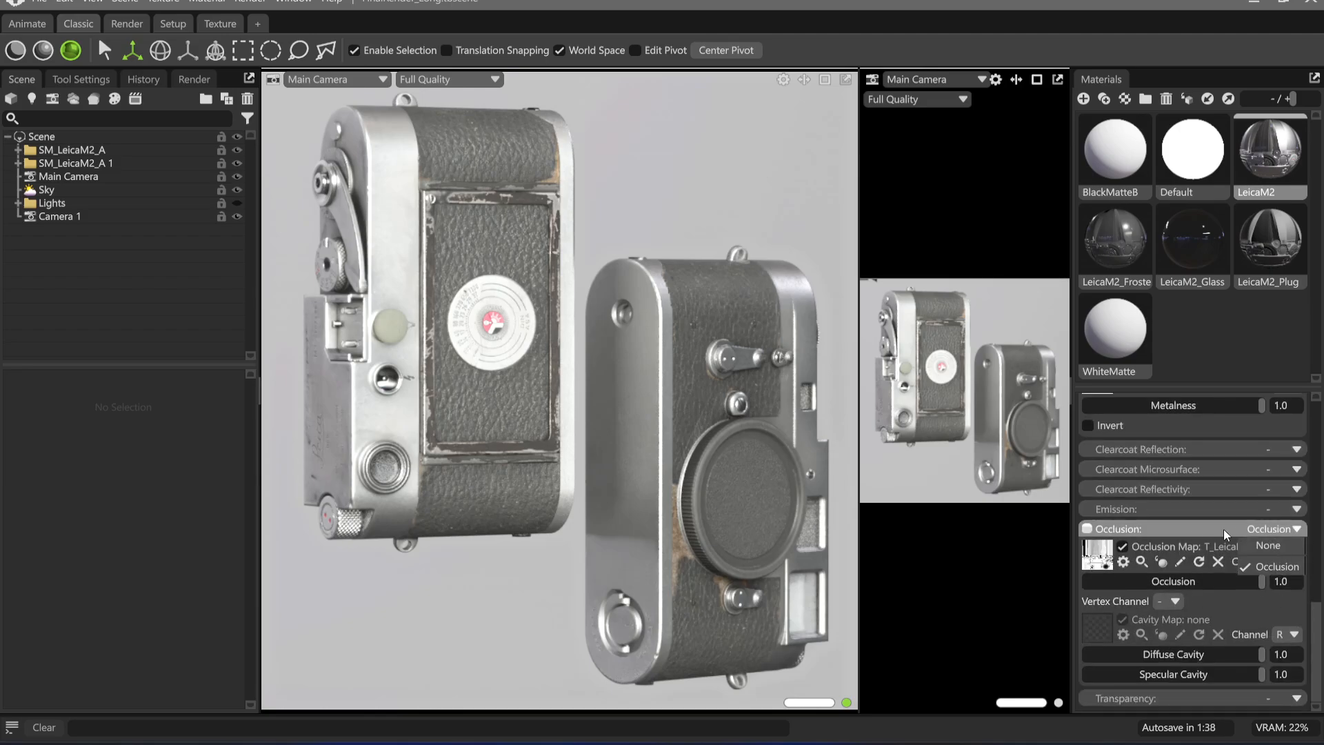
click(1189, 528)
scroll(1212, 506, up, 2)
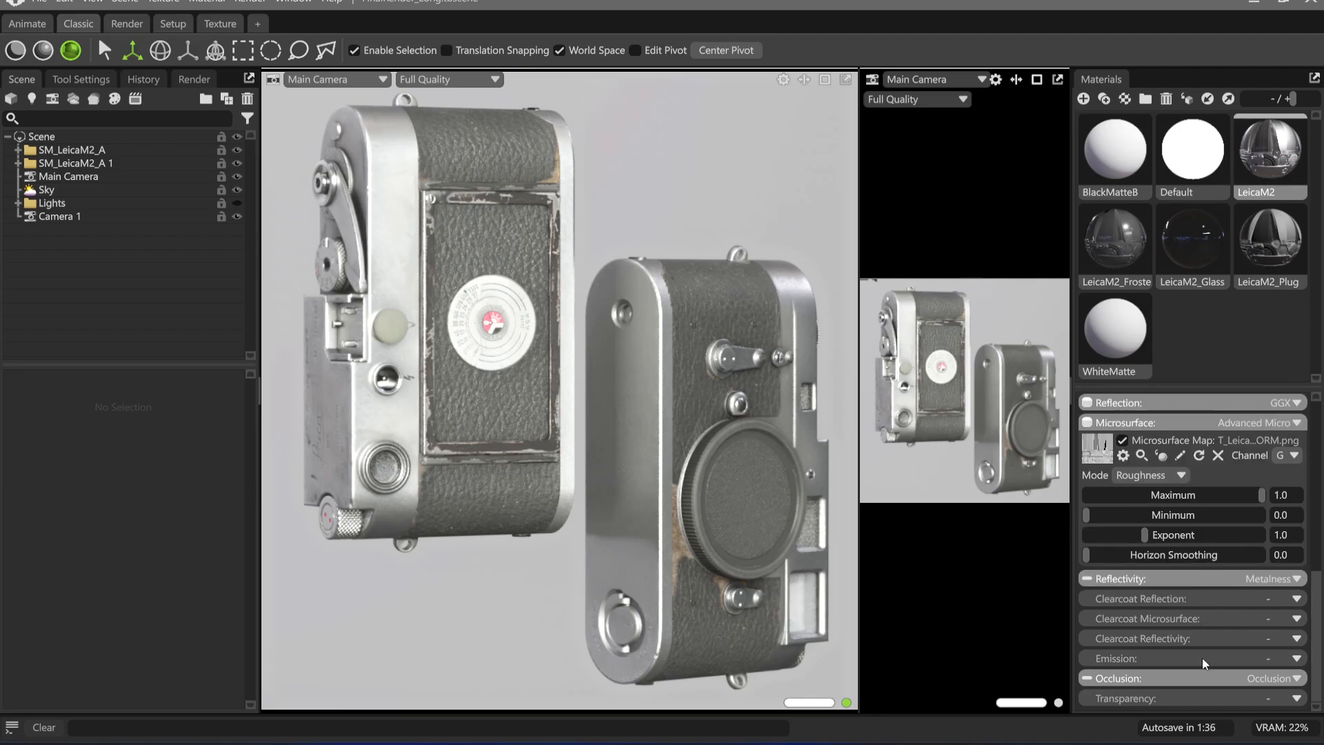
click(1196, 677)
scroll(1195, 676, down, 3)
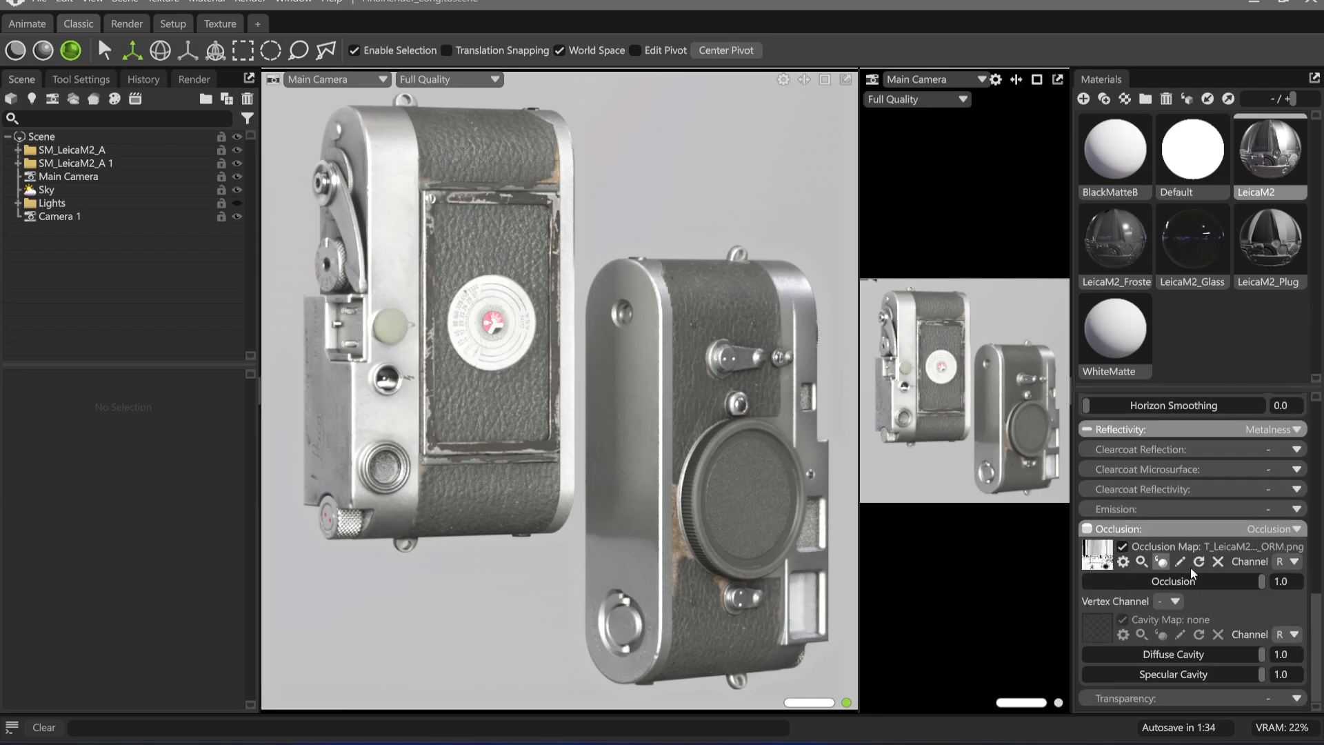
click(1102, 629)
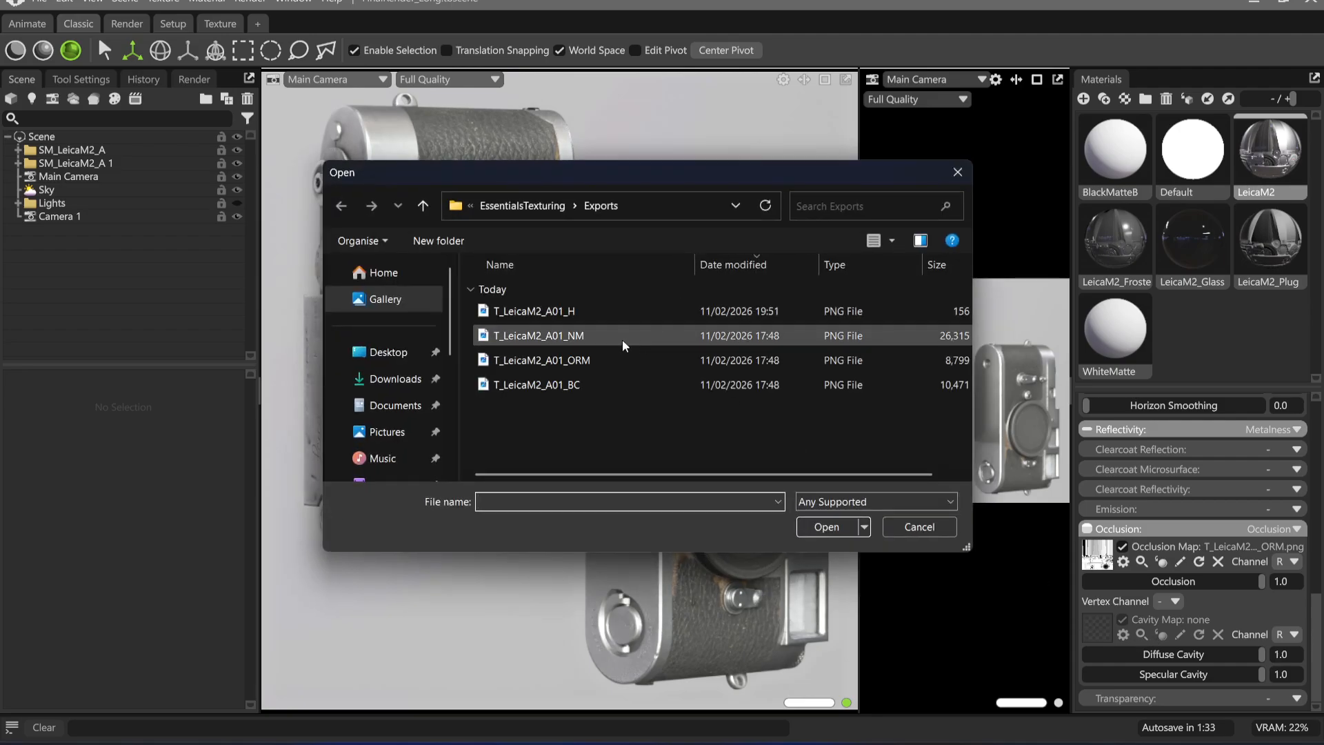
double_click(589, 361)
click(1284, 634)
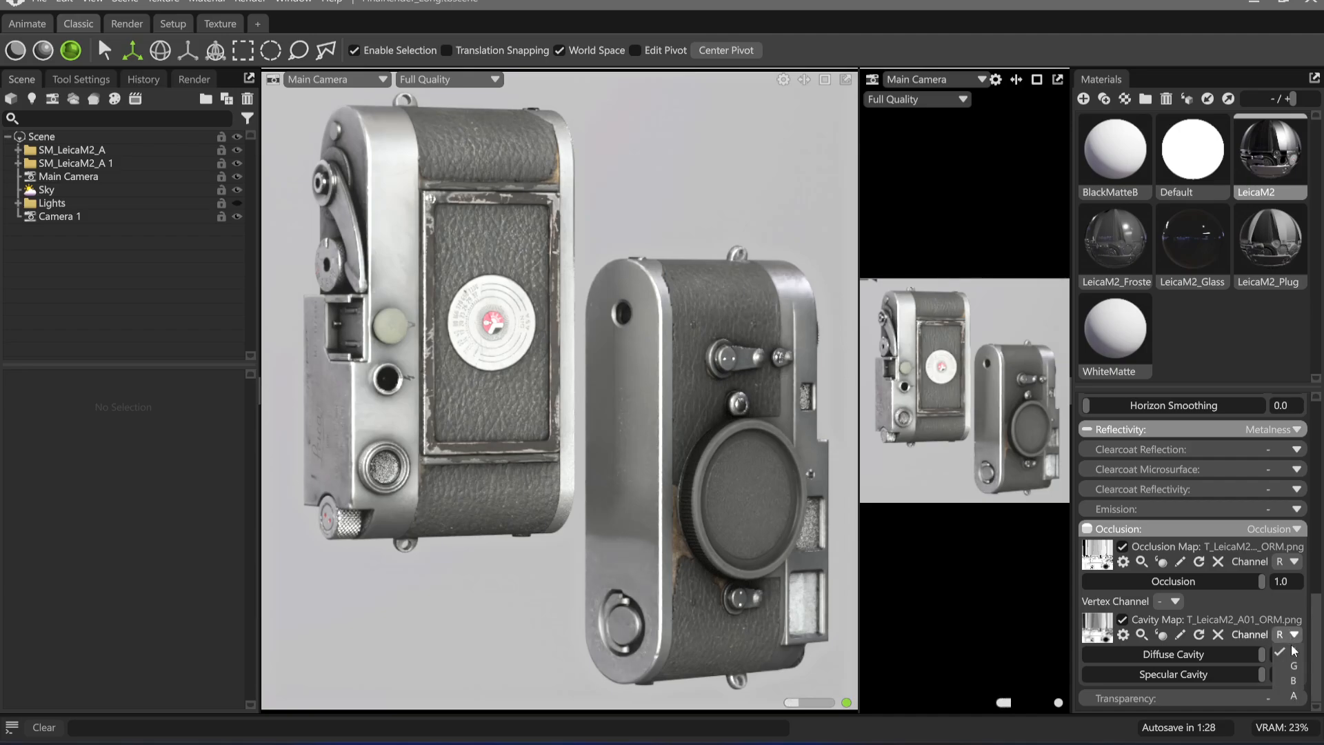
click(1219, 598)
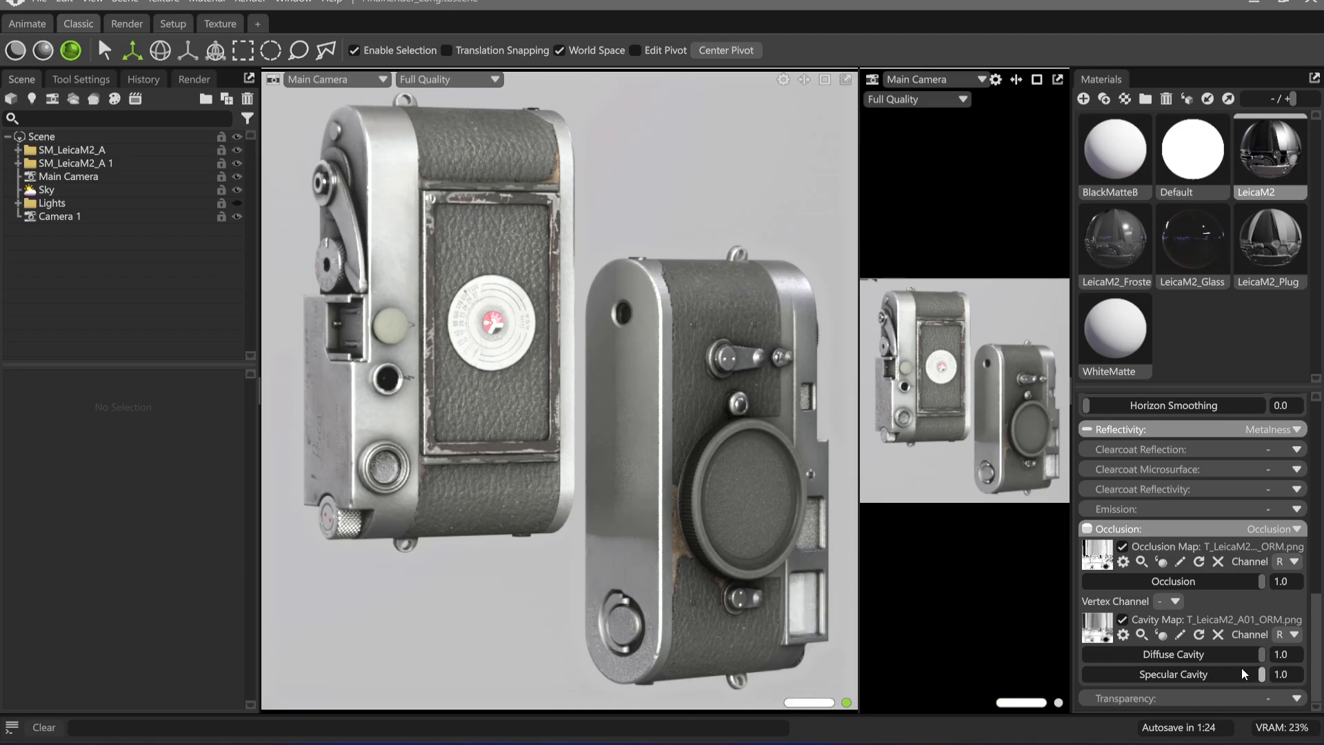
Reduce the LeicaM2 material's diffuse cavity to 0.392 and specular cavity to 0.637, keeping occlusion at 1.0
drag(1242, 655, 1120, 653)
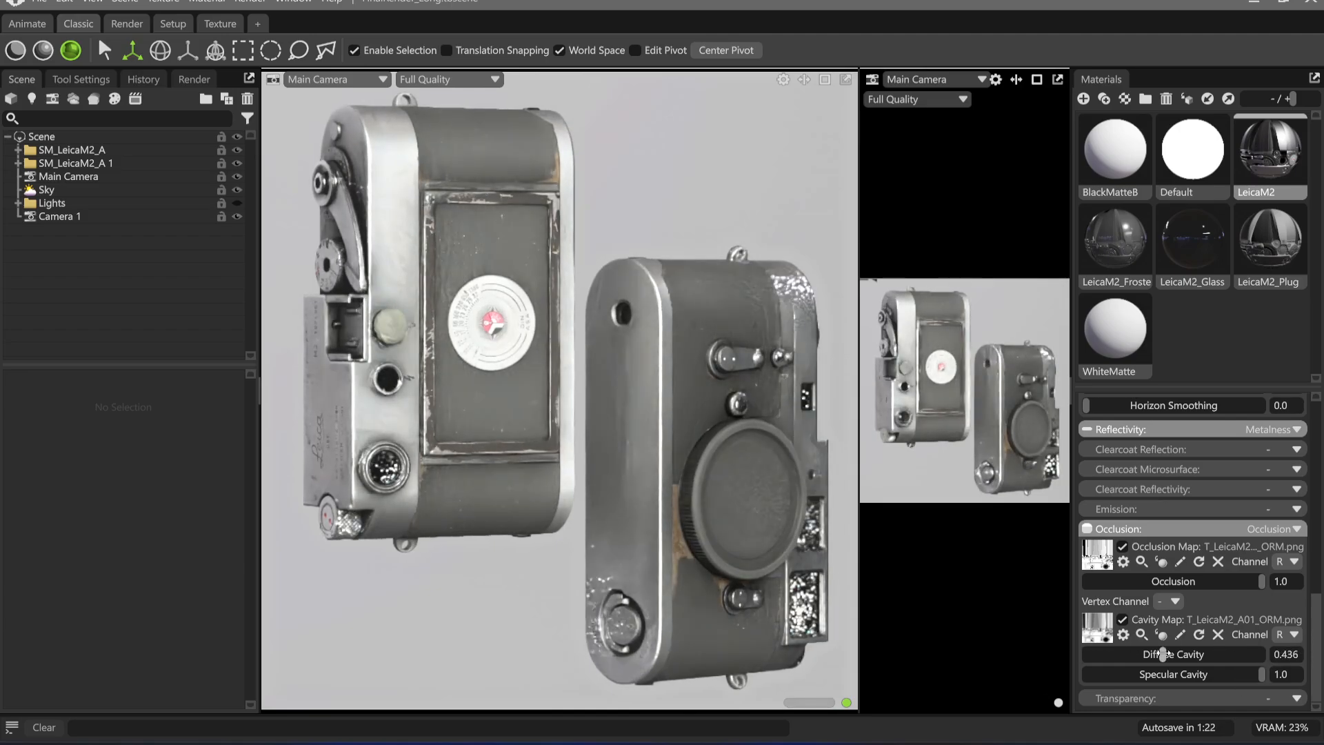
drag(1261, 674, 1198, 674)
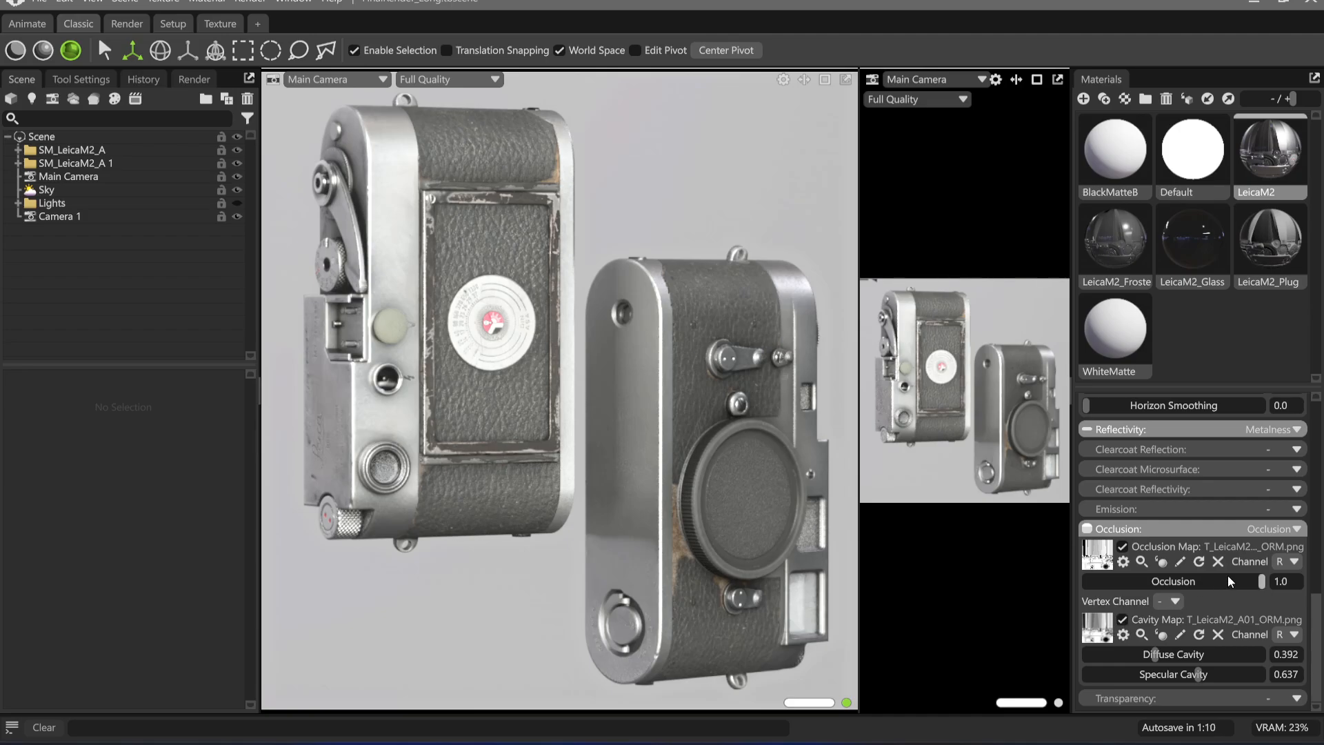
mouse_move(1190, 582)
mouse_down()
mouse_move(970, 587)
mouse_move(1219, 595)
mouse_up()
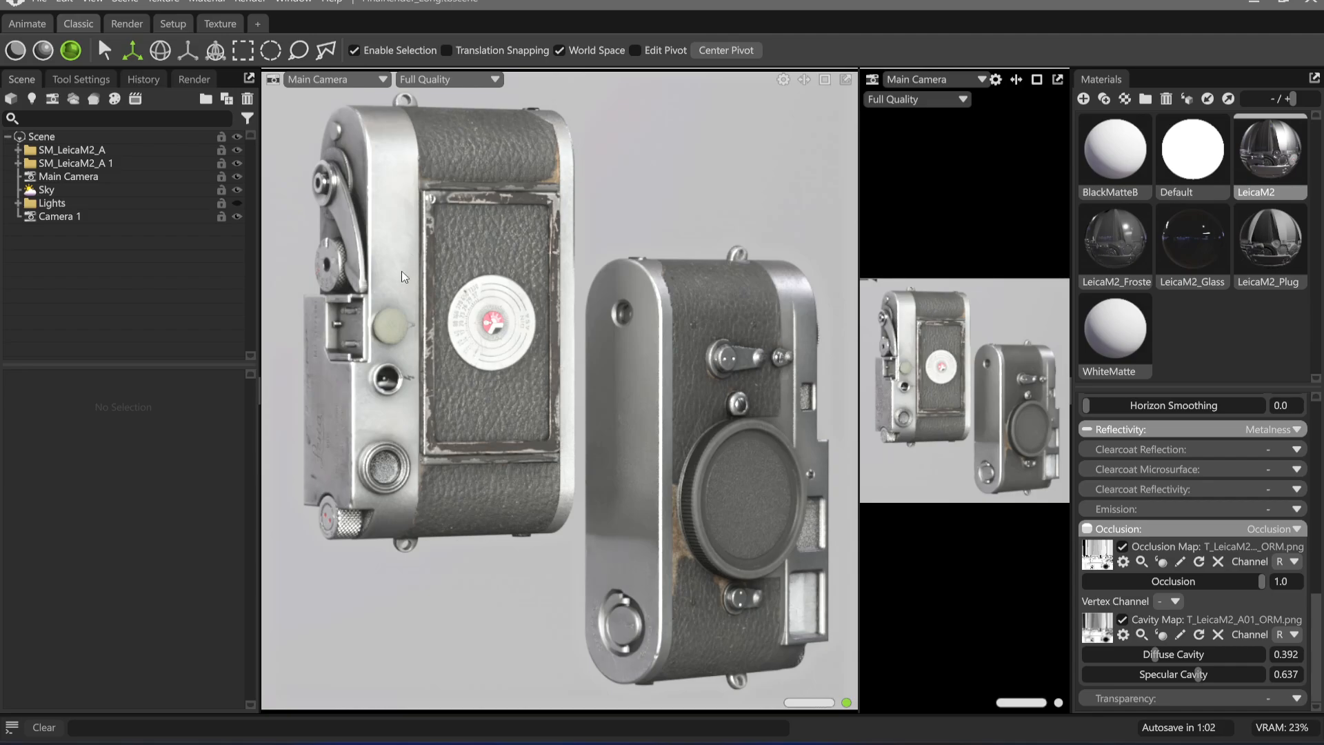
Rotate the SM_LeicaM2_A group to 30 degrees on Y and move it to about -1.999 on X
click(97, 163)
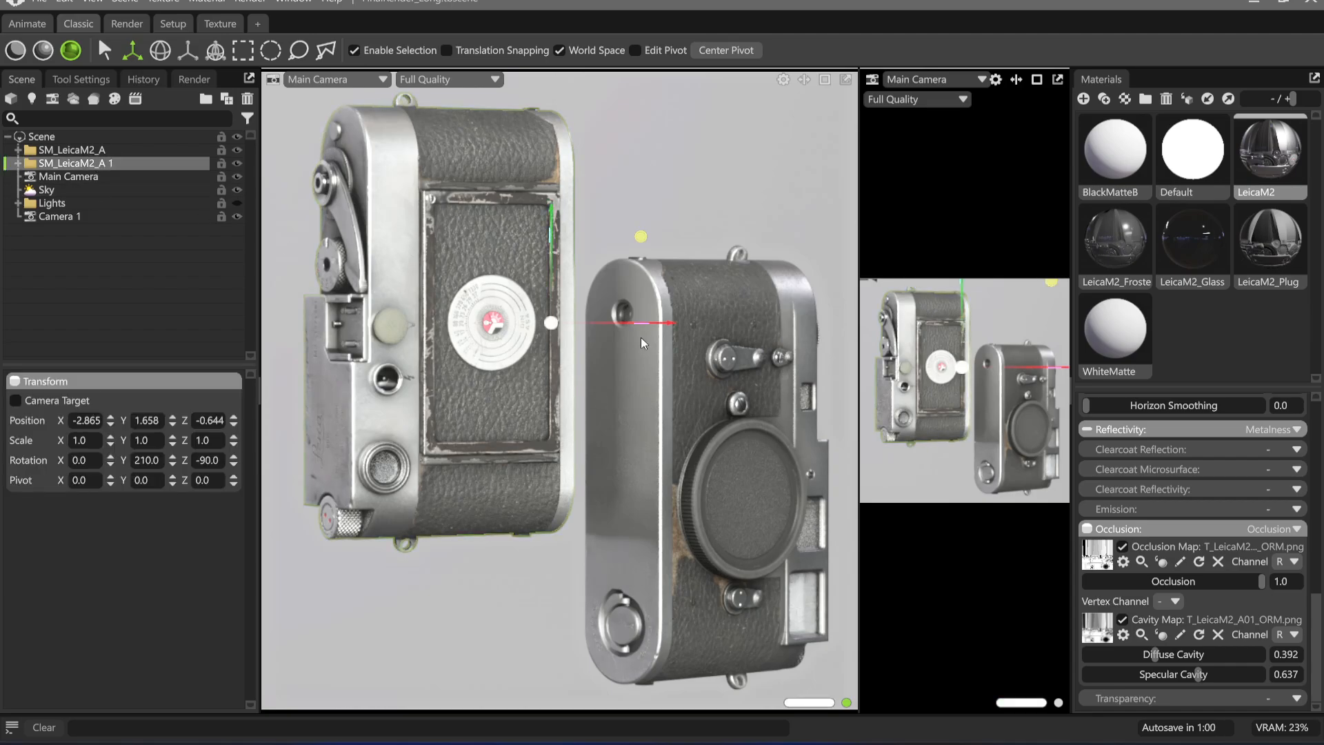
click(105, 151)
key(e)
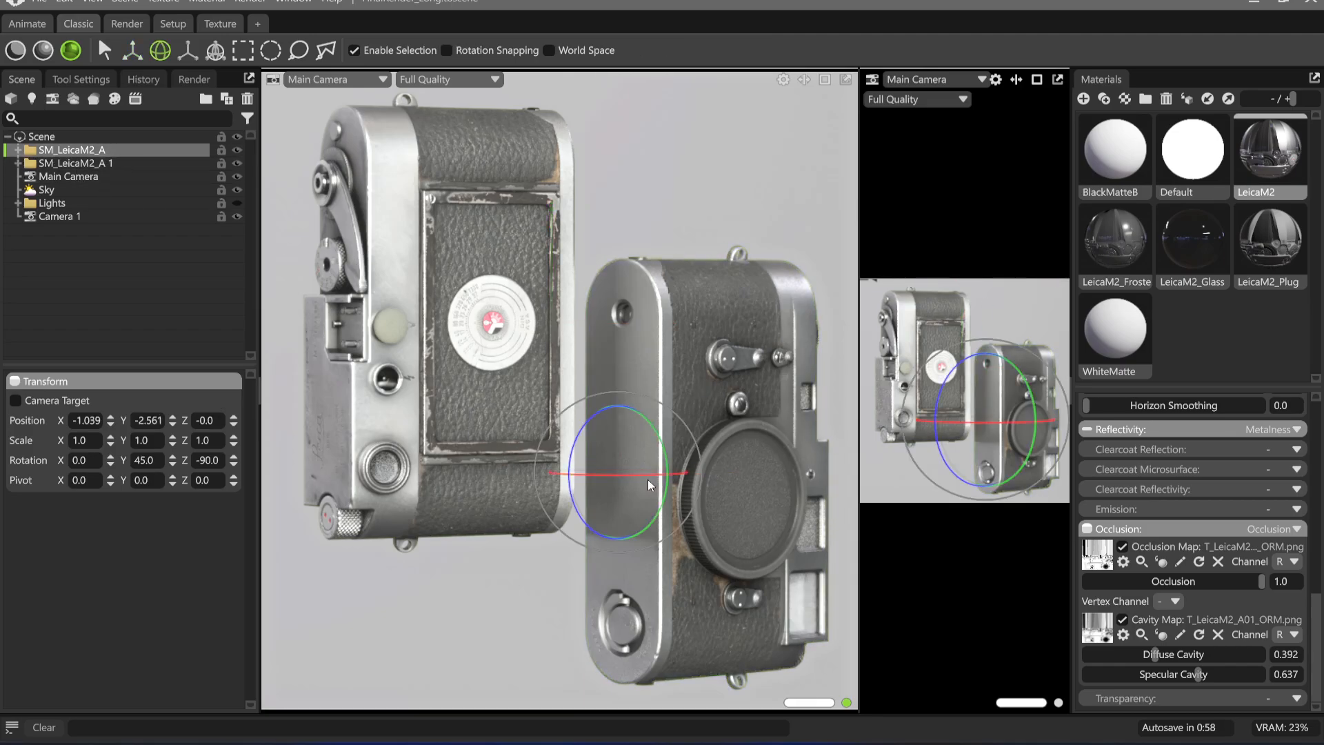
mouse_move(647, 478)
mouse_down()
mouse_move(683, 473)
mouse_move(643, 473)
mouse_move(657, 468)
mouse_up()
key(w)
middle_drag(666, 423, 645, 424)
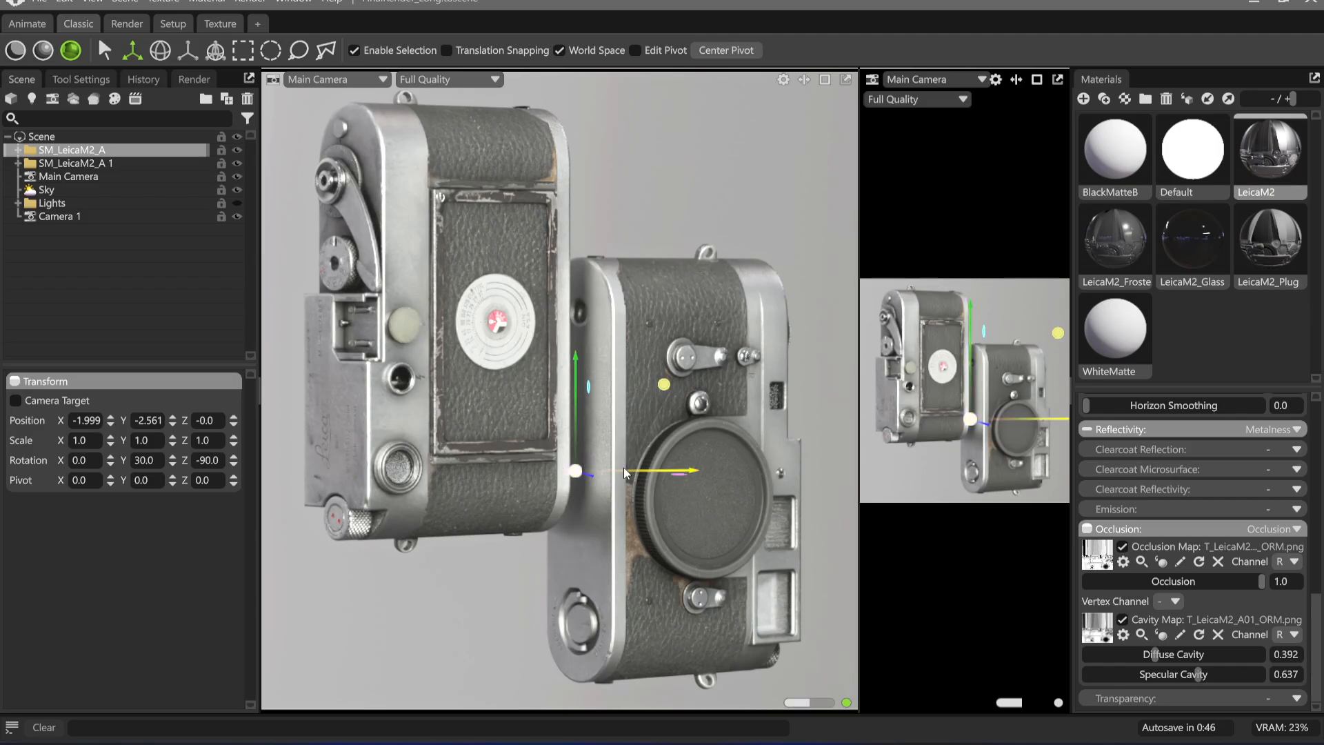
Raise the SM_LeicaM2_A group to a Y position of about -1.539
drag(577, 404, 565, 380)
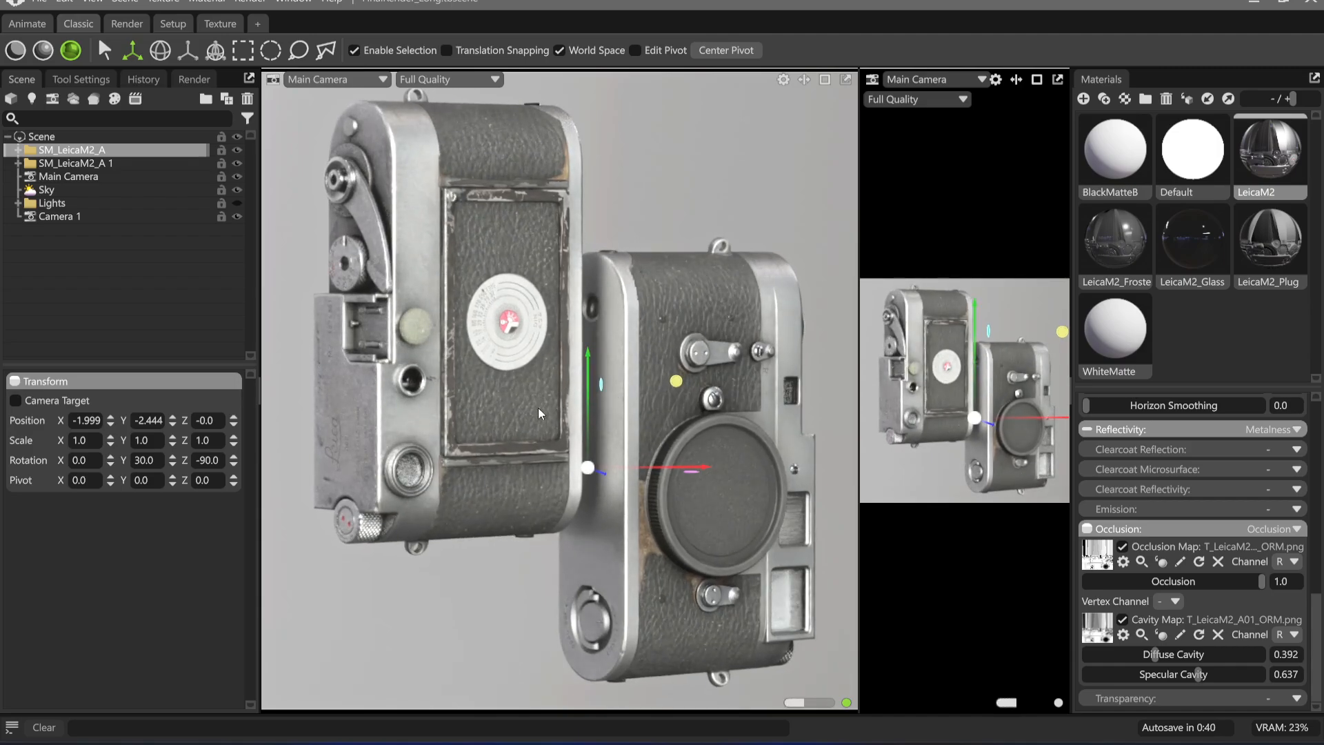
drag(591, 394, 602, 366)
drag(517, 382, 522, 384)
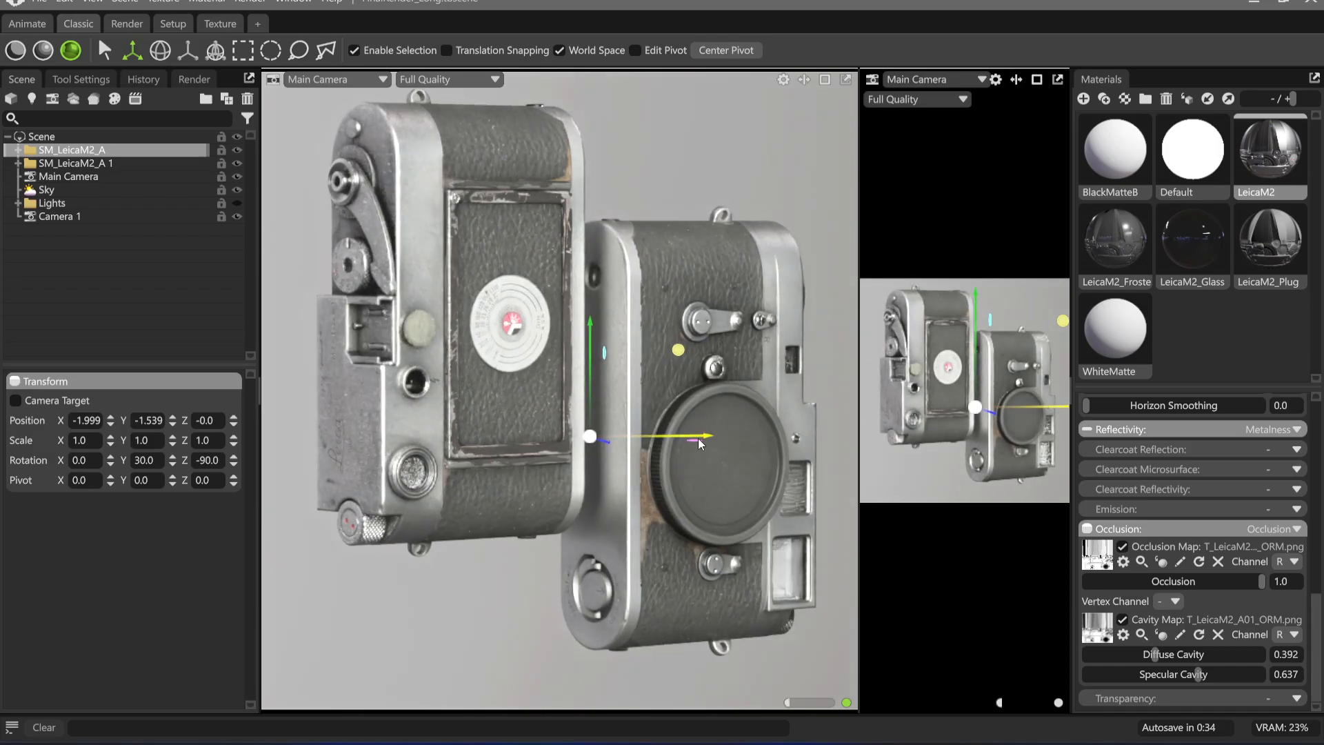
Turn off world-space movement and shift the SM_LeicaM2_A group along its local axes to about X -1.559, Z -0.853
key(shift)
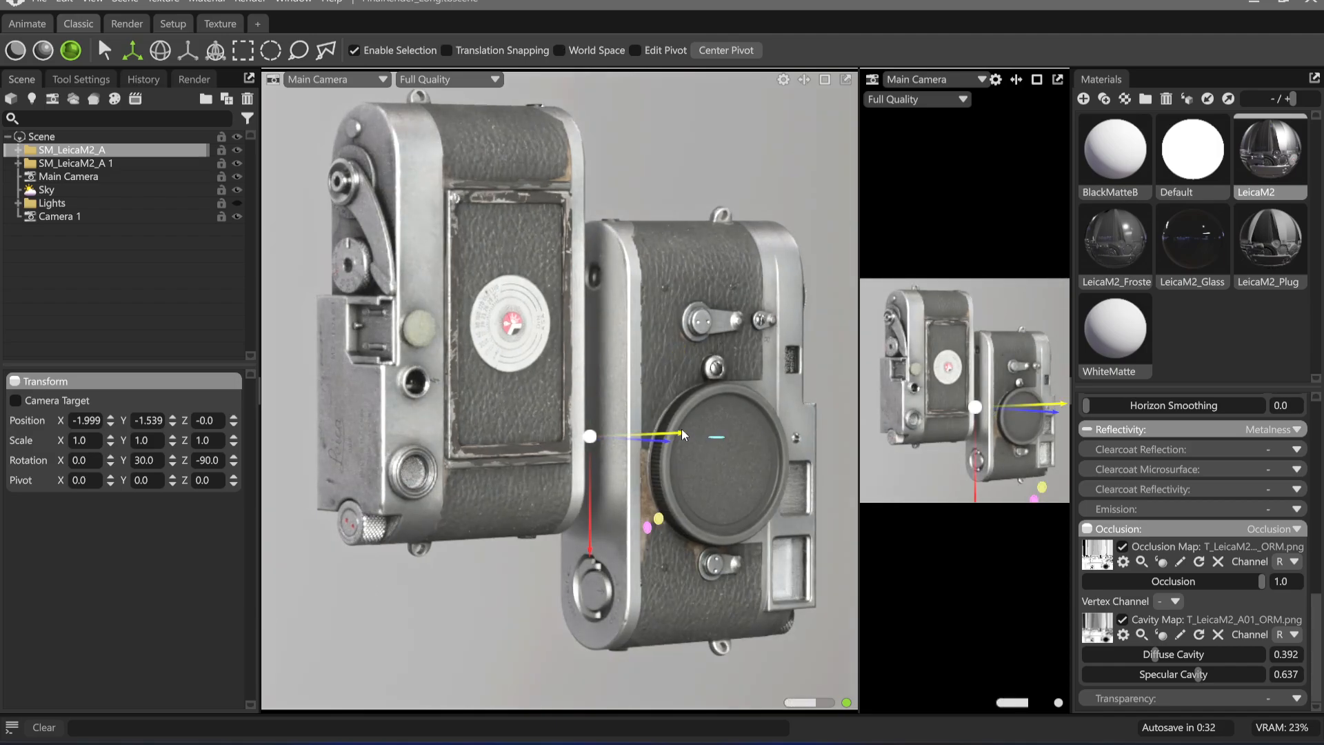
drag(681, 428, 705, 427)
middle_drag(573, 464, 552, 464)
drag(678, 429, 665, 428)
drag(449, 383, 481, 395)
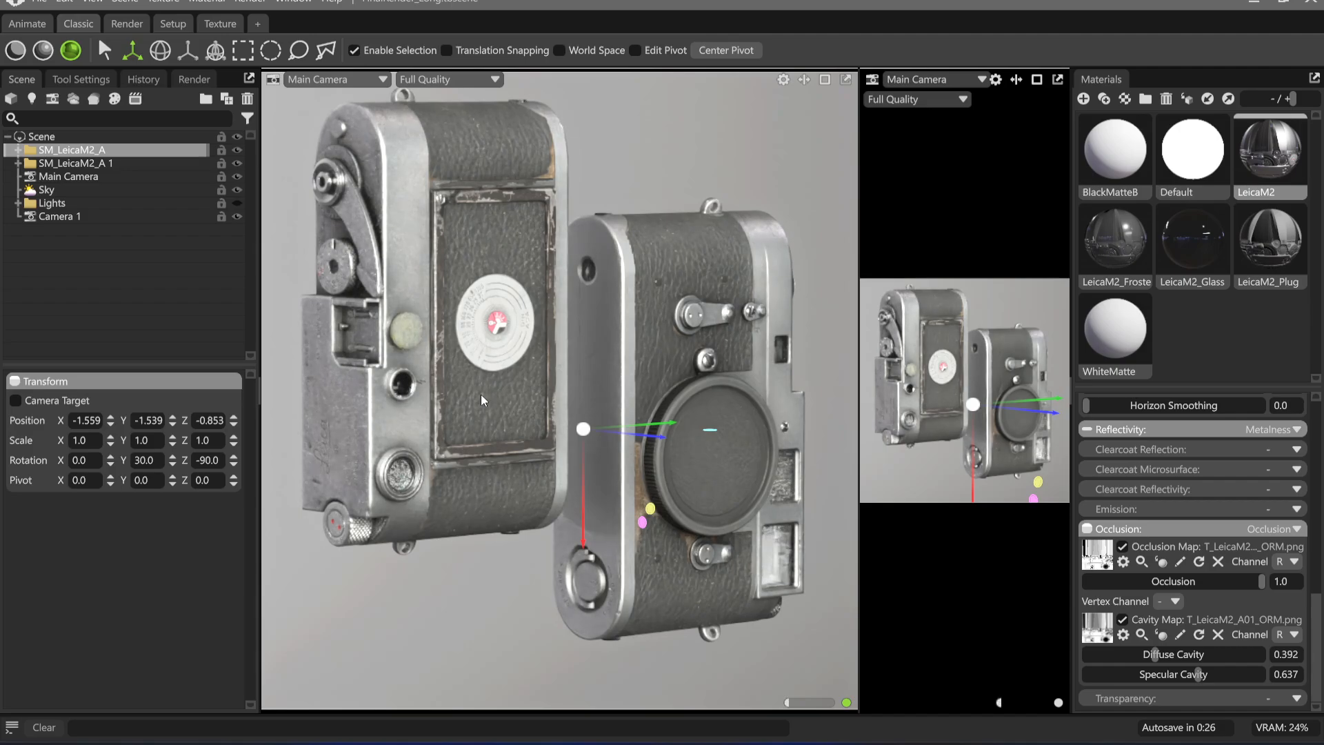
Set the Main Camera's focal length to 1500 mm and reframe both Leica models to fill the portrait view
click(80, 178)
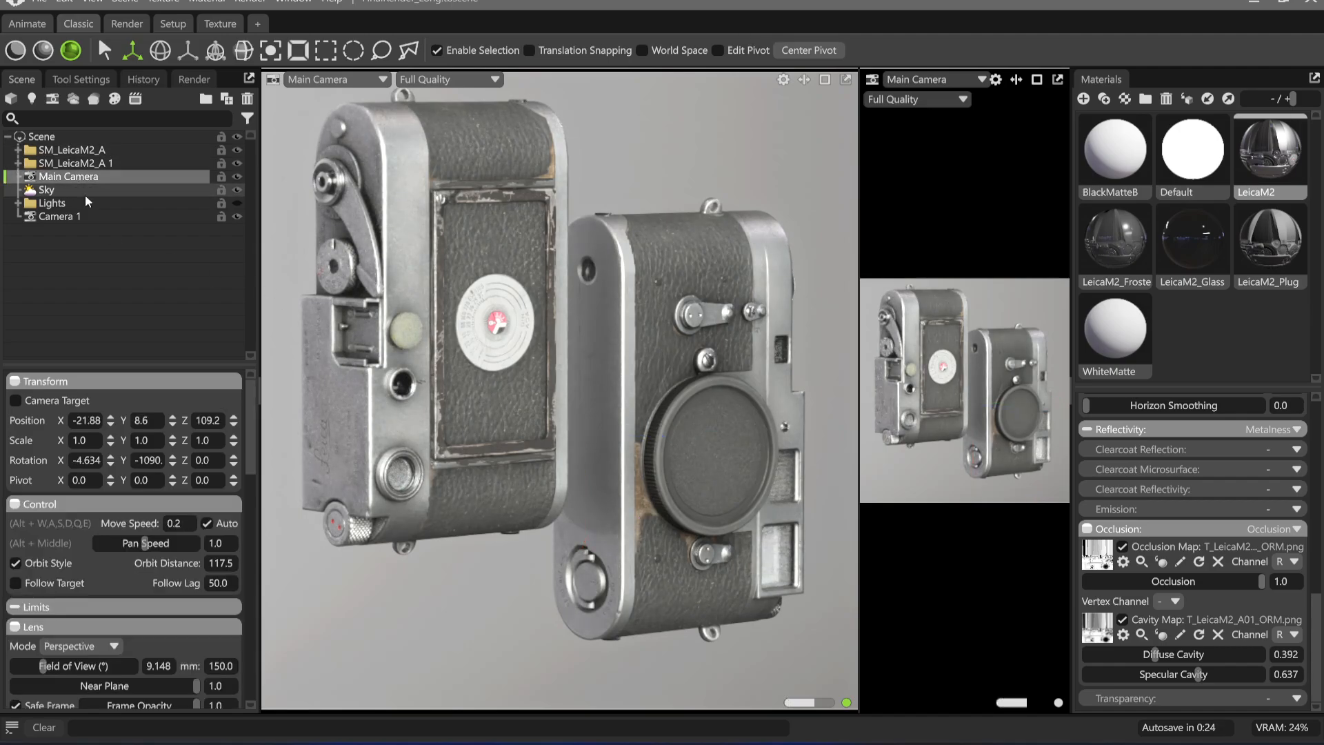
click(221, 665)
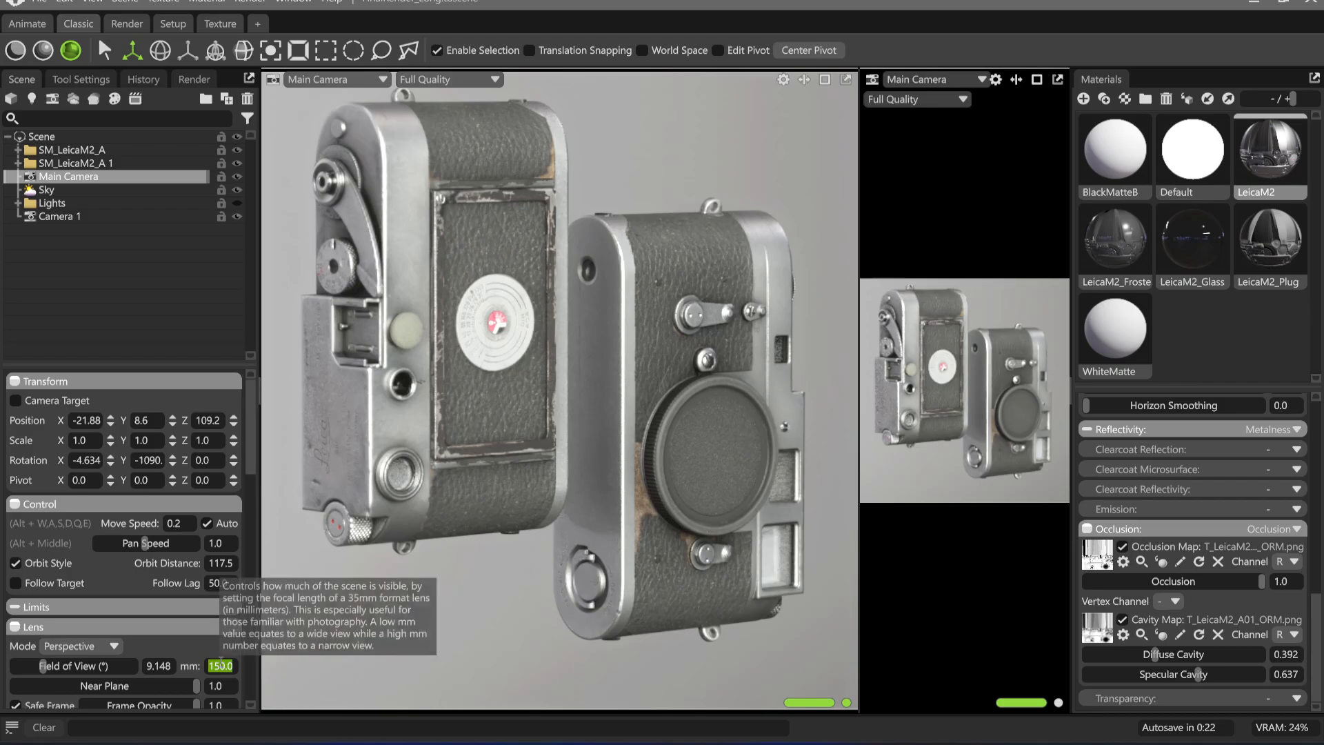
text(1)
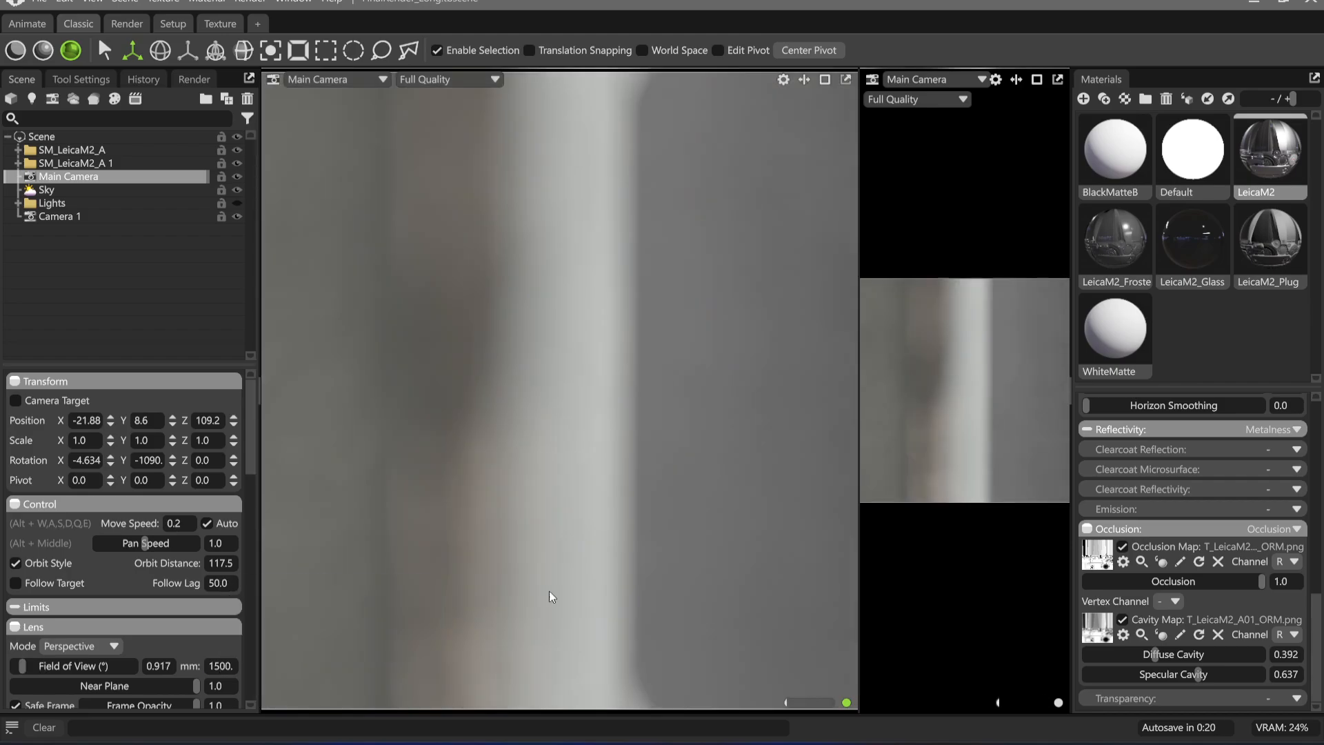
scroll(561, 348, down, 10)
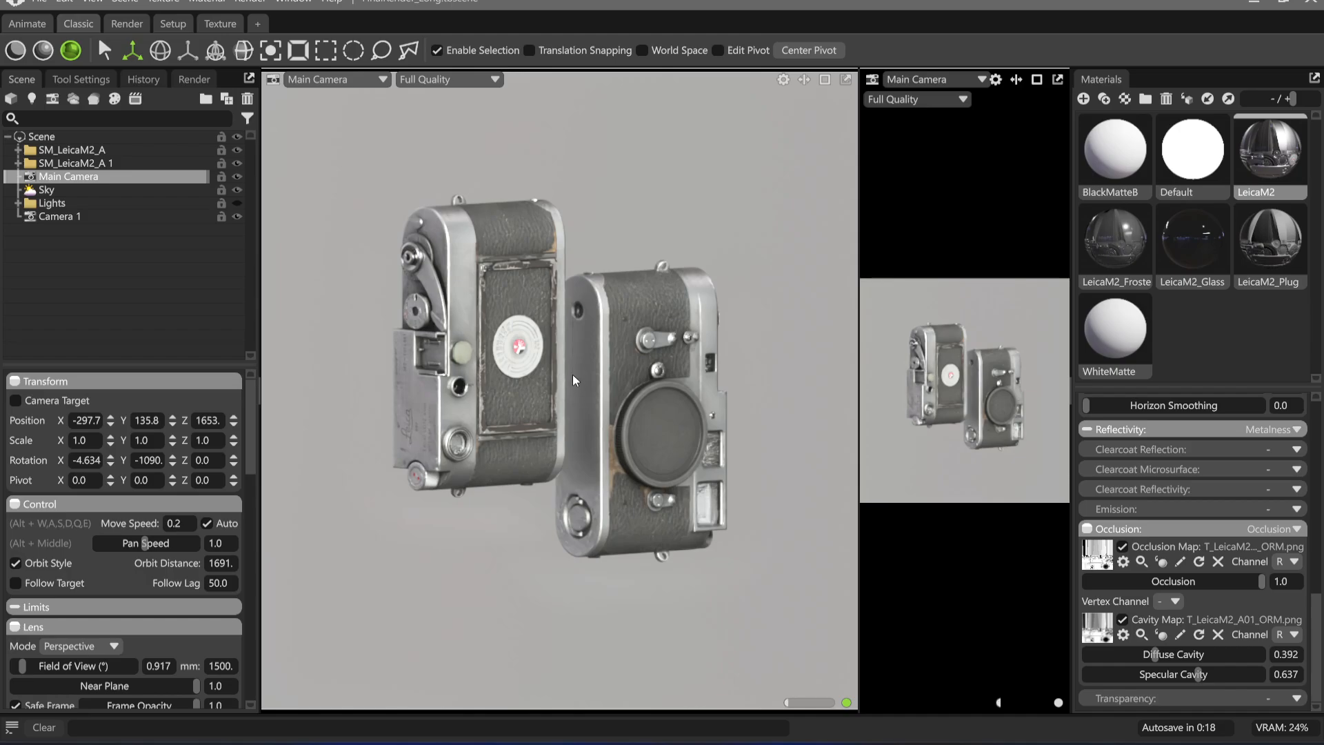
scroll(519, 313, up, 3)
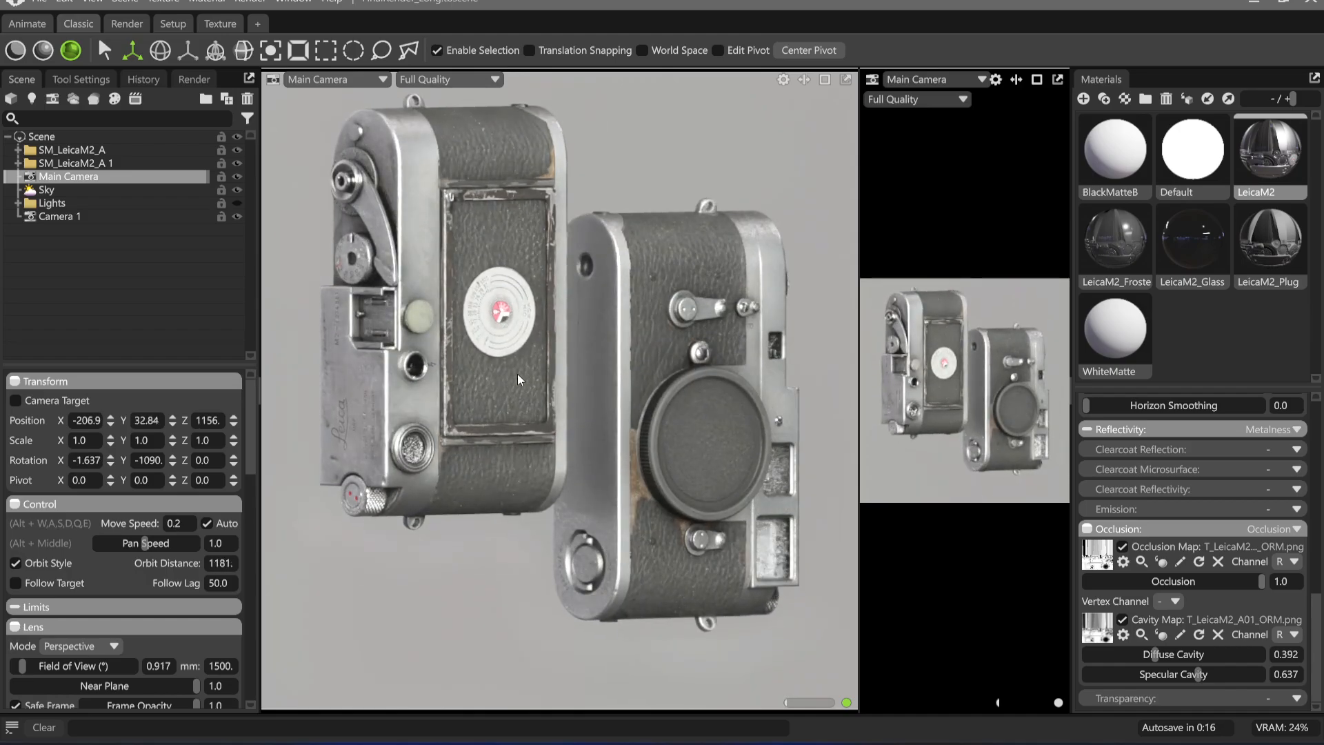
alt+drag(512, 383, 509, 381)
alt+middle_drag(509, 381, 526, 419)
scroll(527, 419, up, 1)
scroll(529, 423, up, 2)
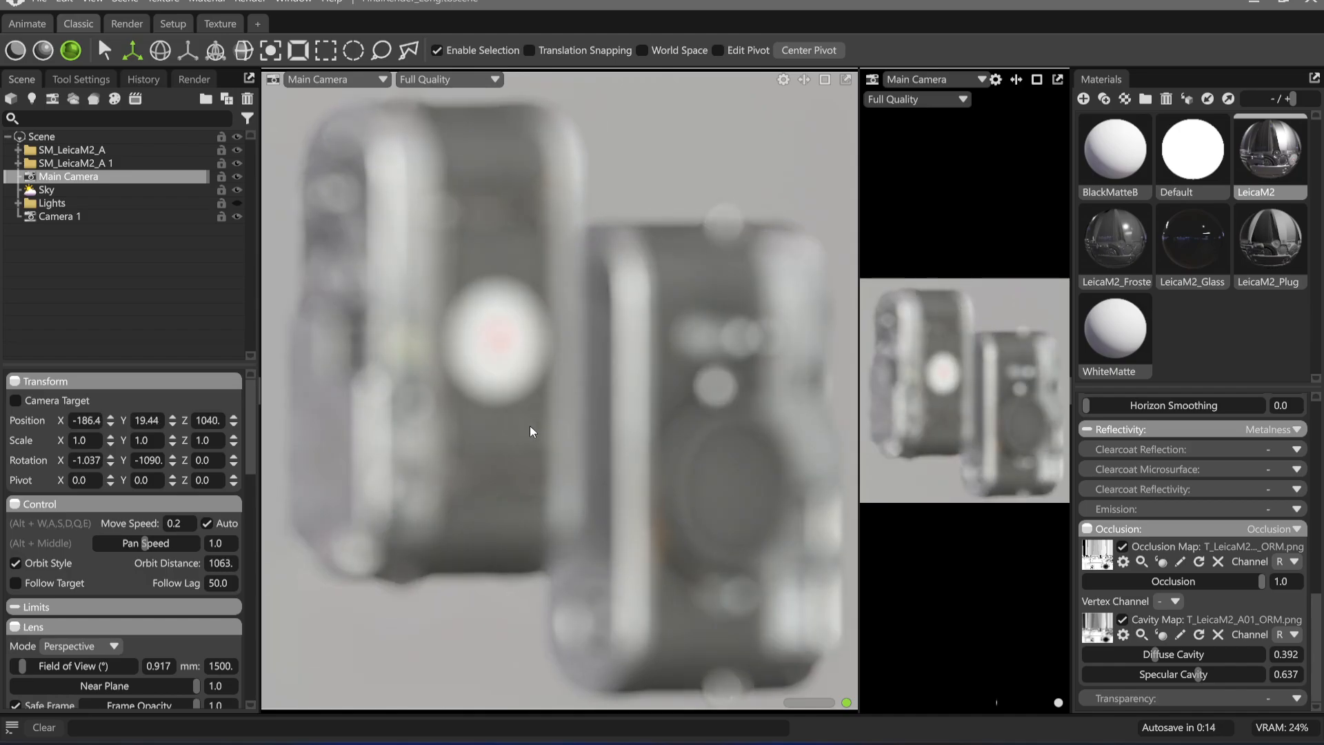
scroll(574, 415, up, 1)
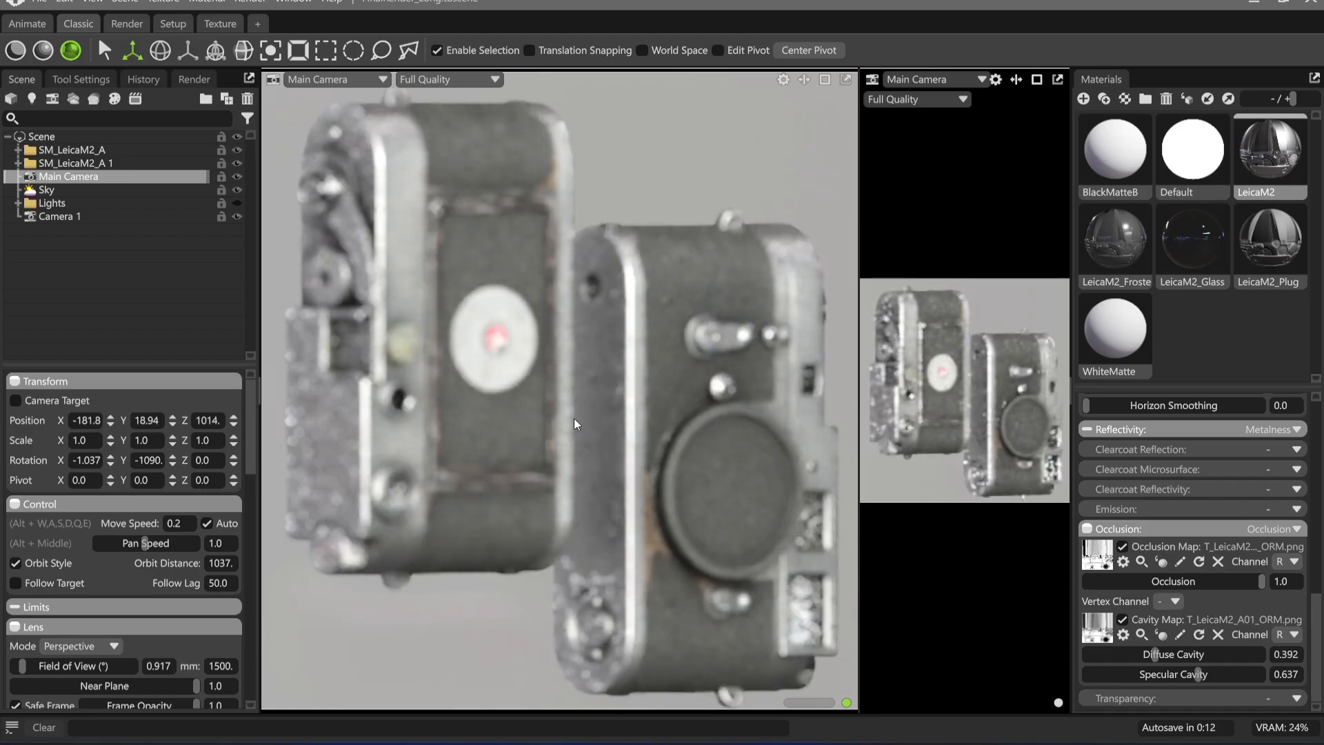
scroll(581, 426, down, 1)
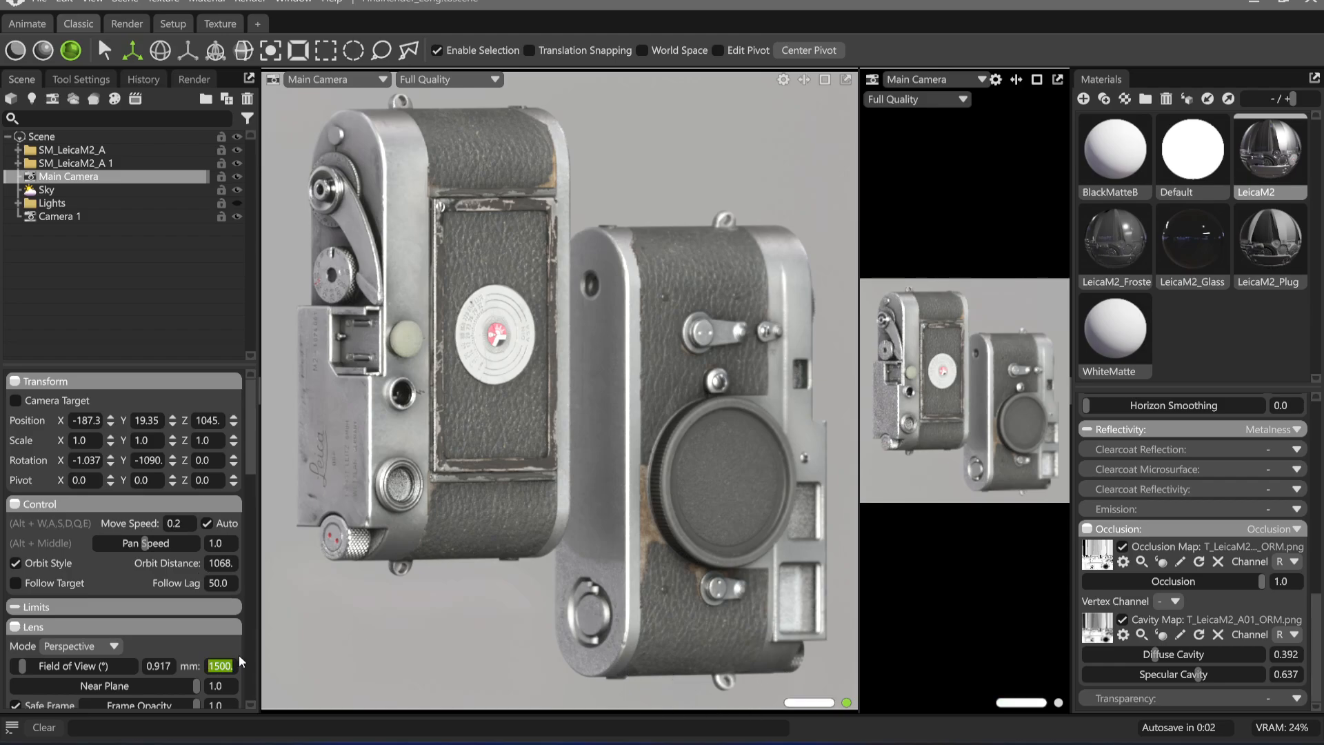
Set the Main Camera's focal length to 3000 mm and pull the camera back until both models fit the frame
text(3000)
key(Return)
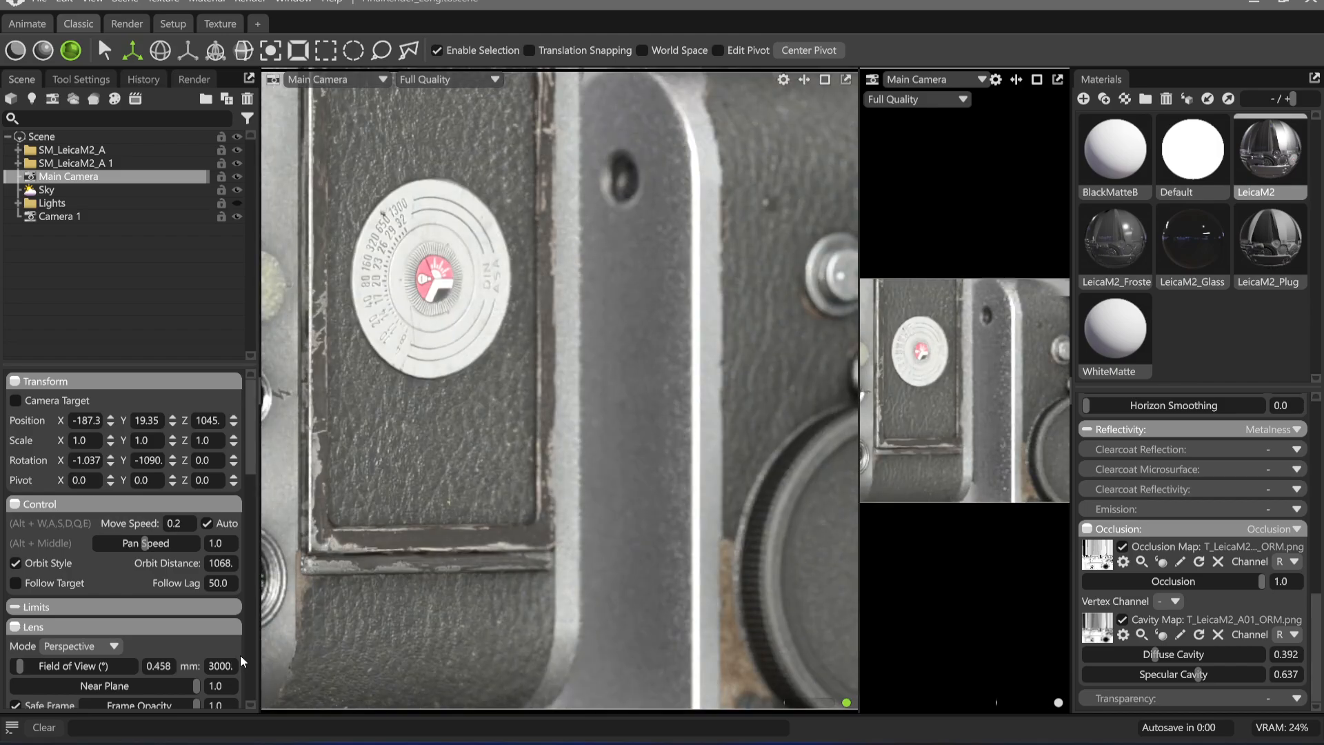
scroll(573, 389, down, 5)
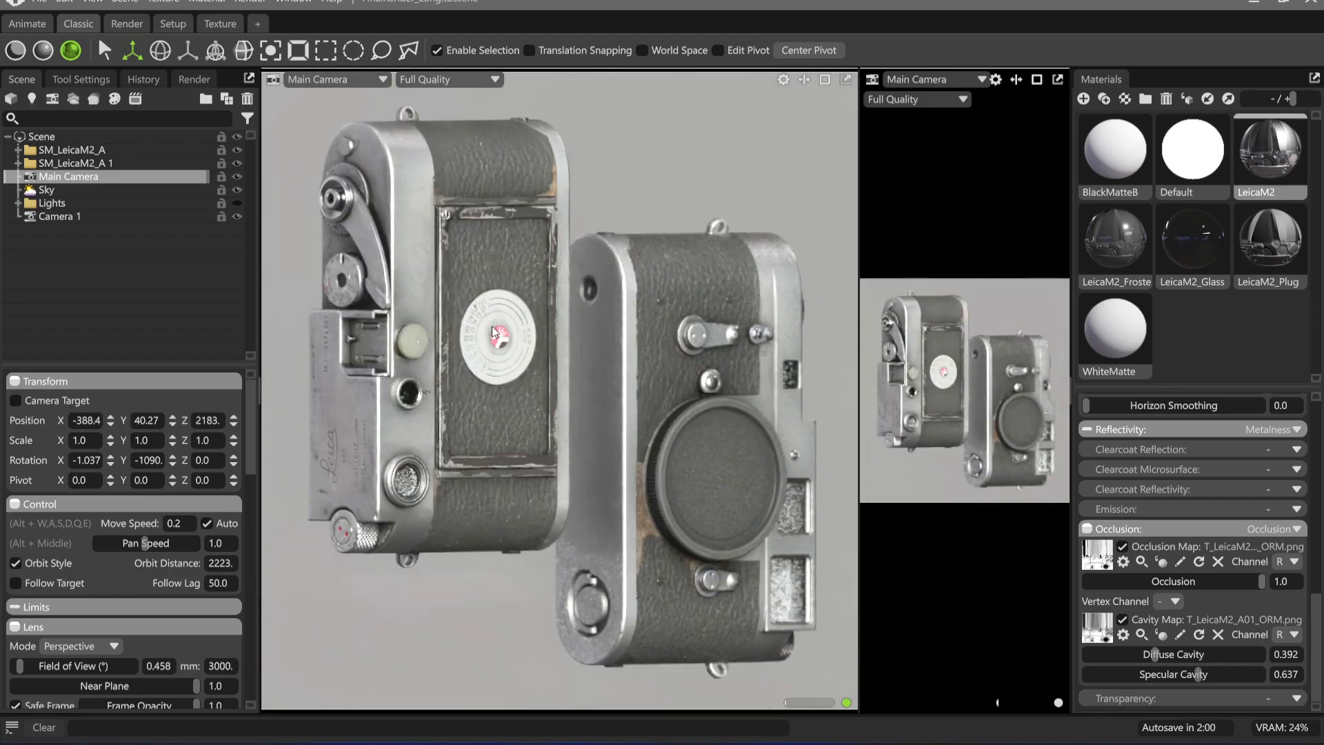
scroll(511, 319, down, 2)
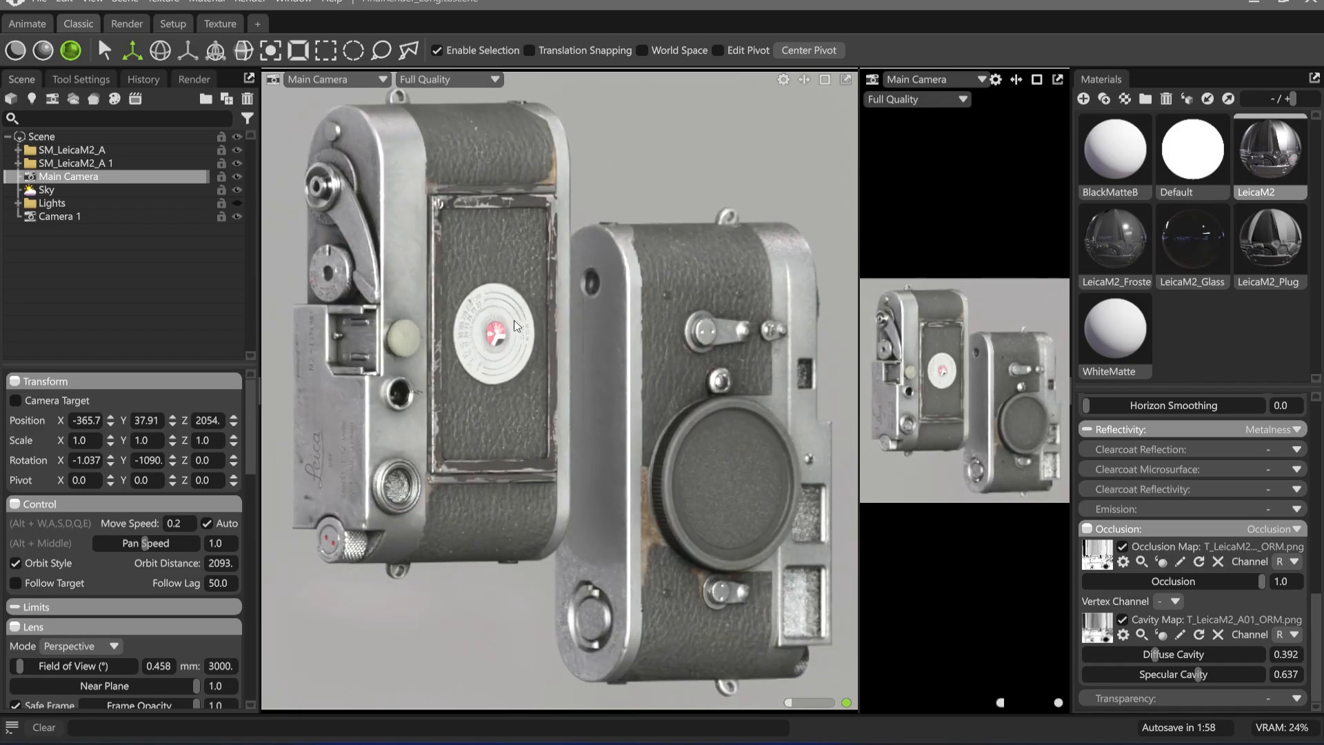
scroll(609, 354, down, 1)
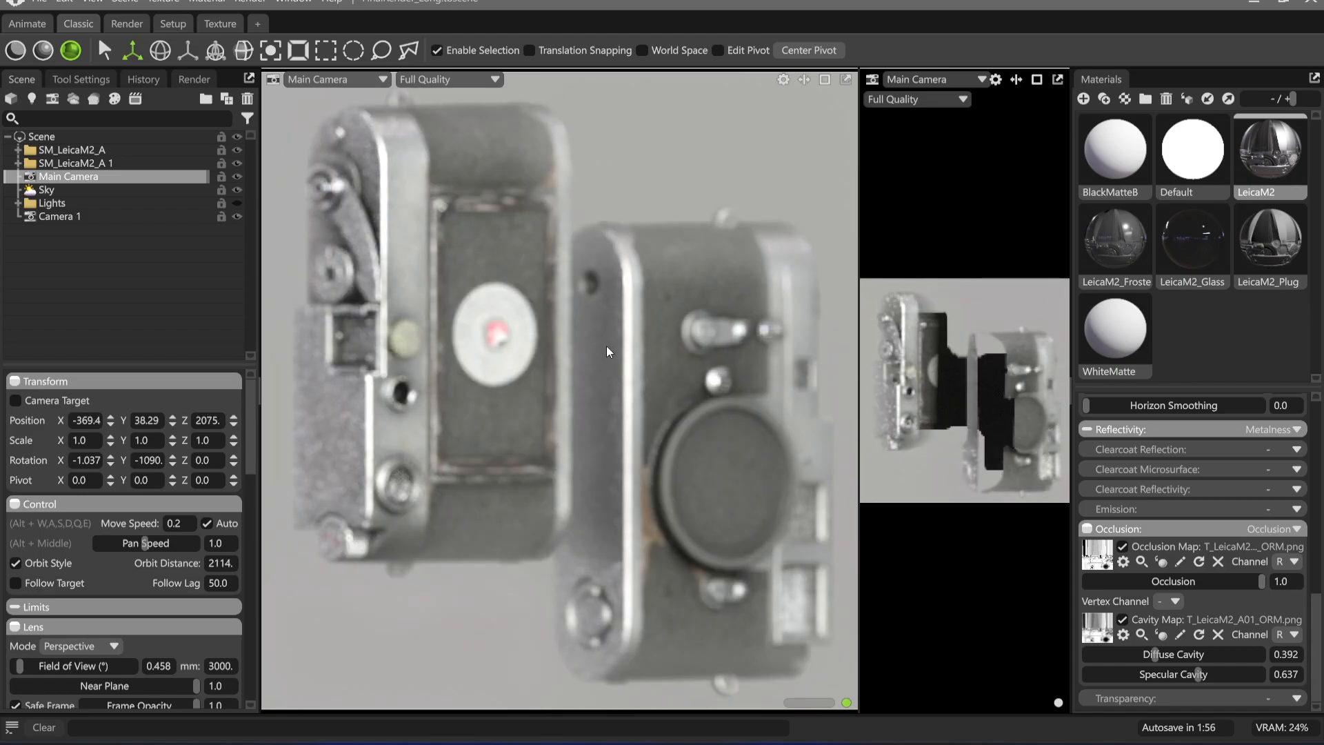
Lower the Sky's brightness to 0.012 and add a spot light from the Main Camera's view
click(60, 192)
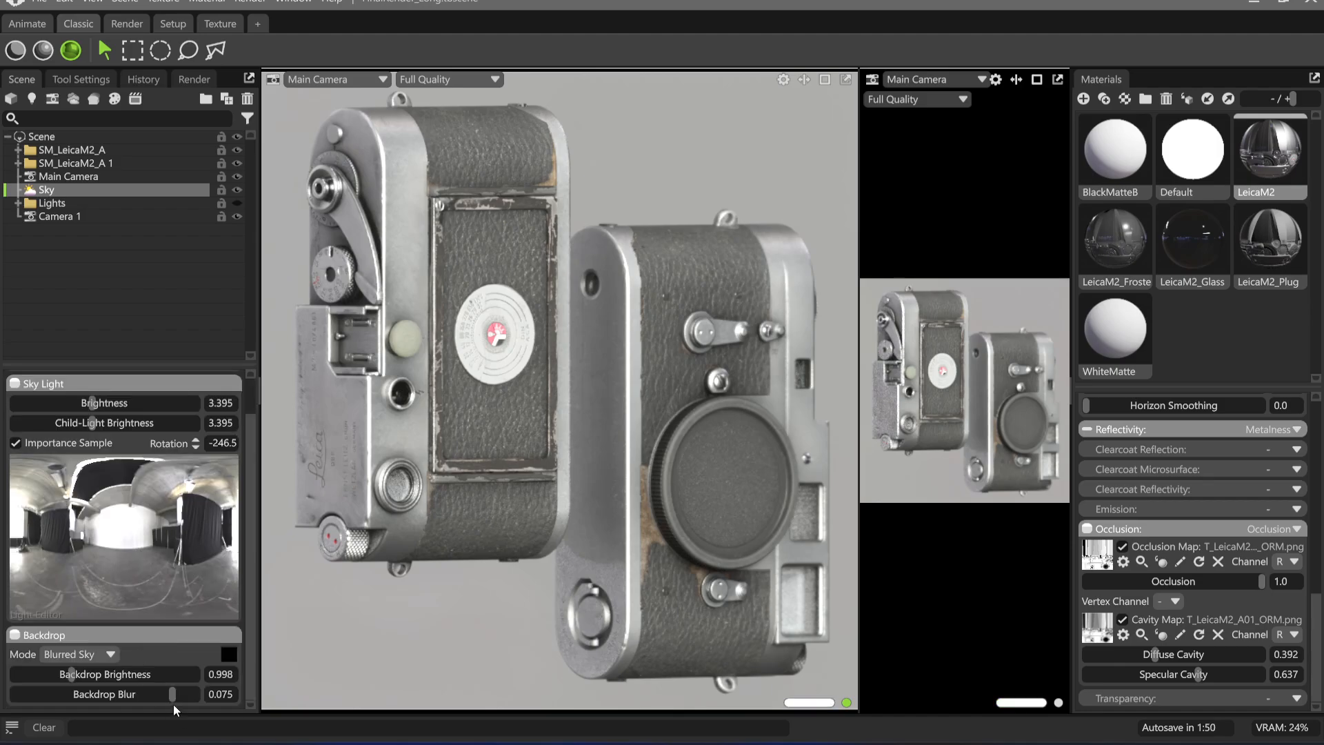
drag(92, 402, 33, 414)
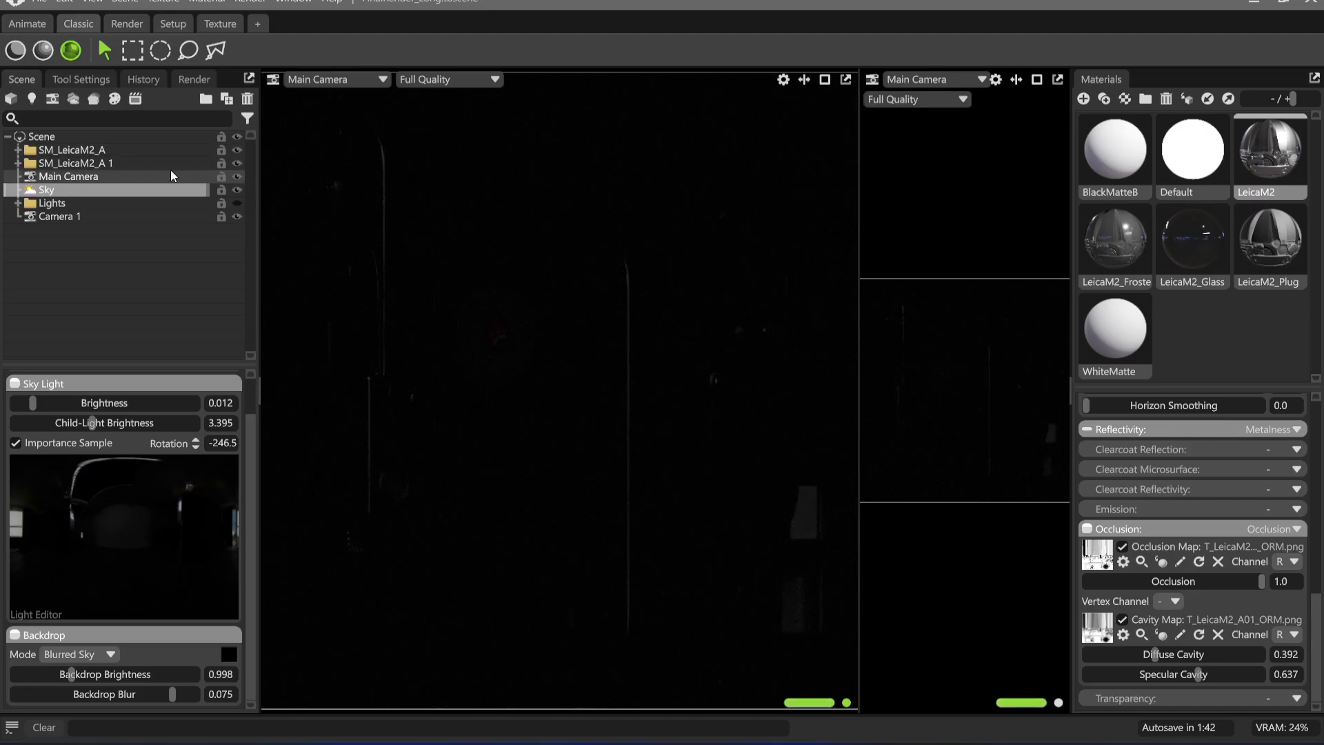
click(648, 187)
key(ctrl+l)
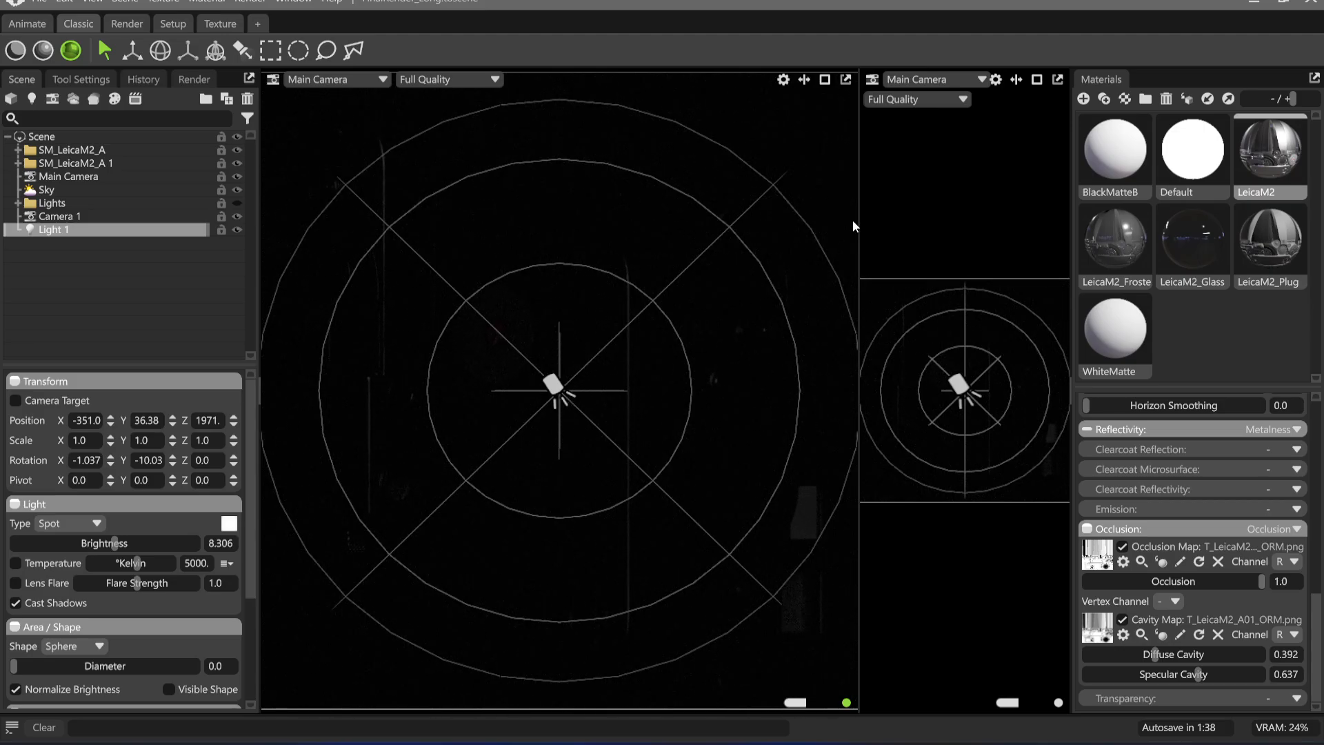
Make the hidden Lights group visible in the scene
click(958, 83)
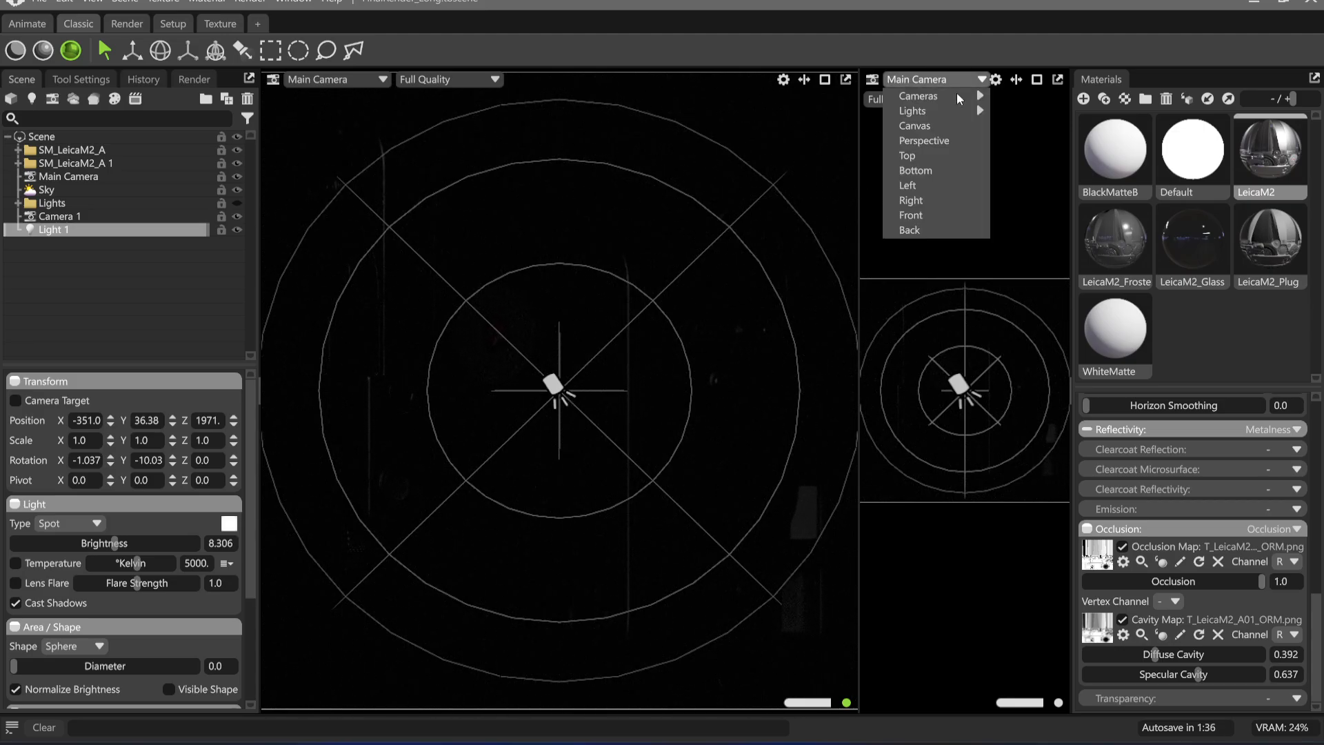
drag(72, 232, 51, 253)
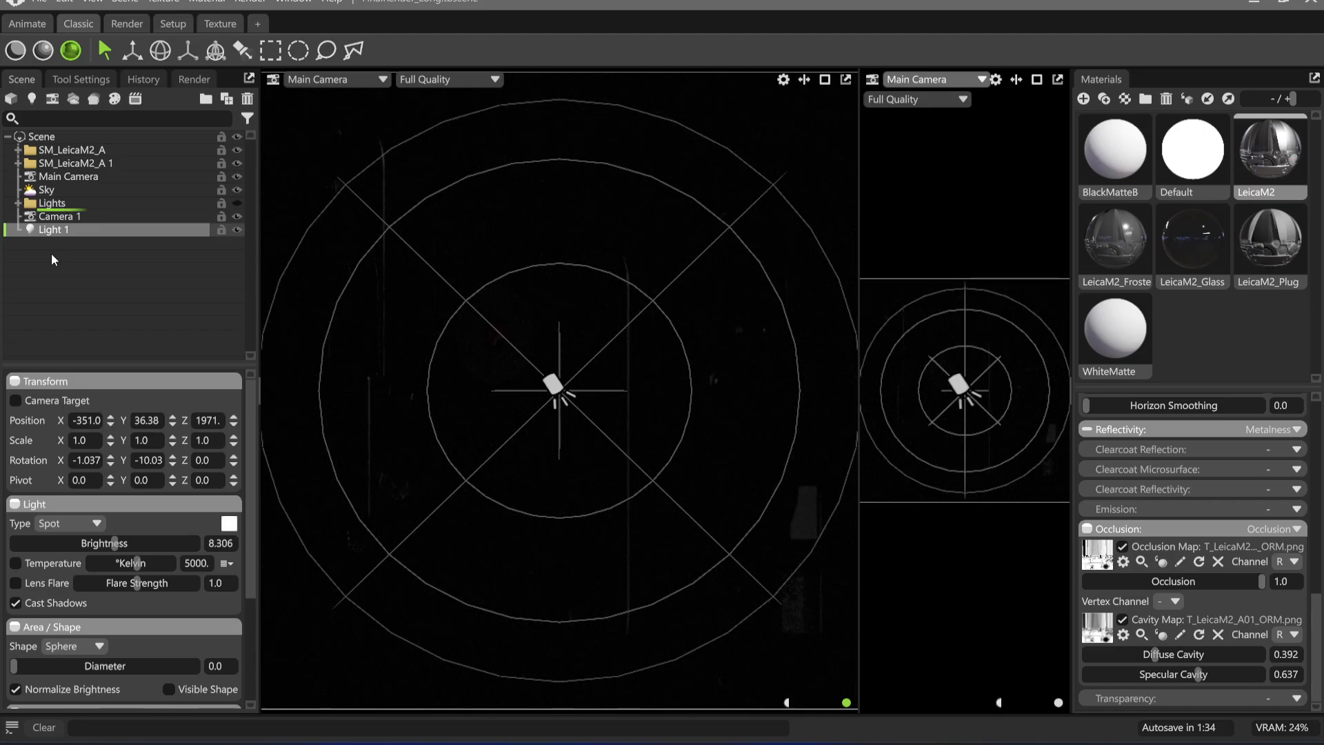
click(239, 203)
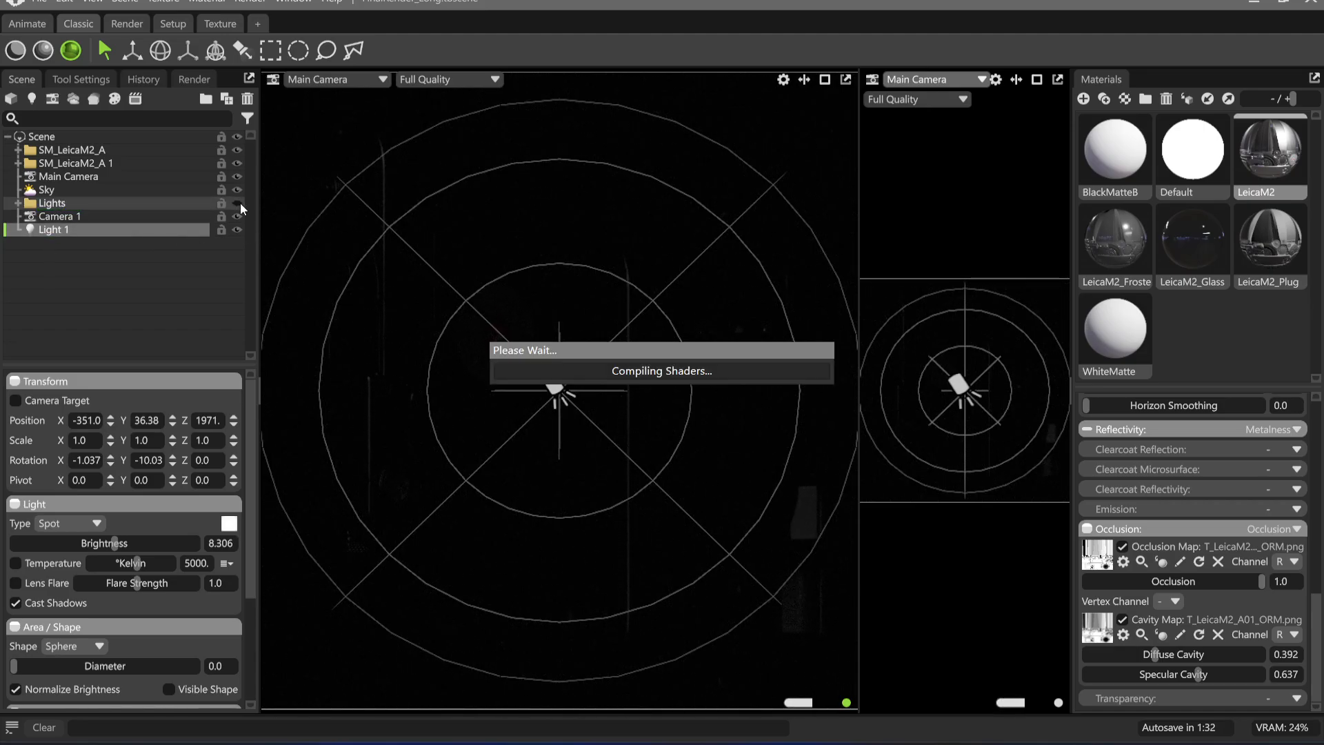
Hide the old Lights group and delete it from the scene
click(238, 203)
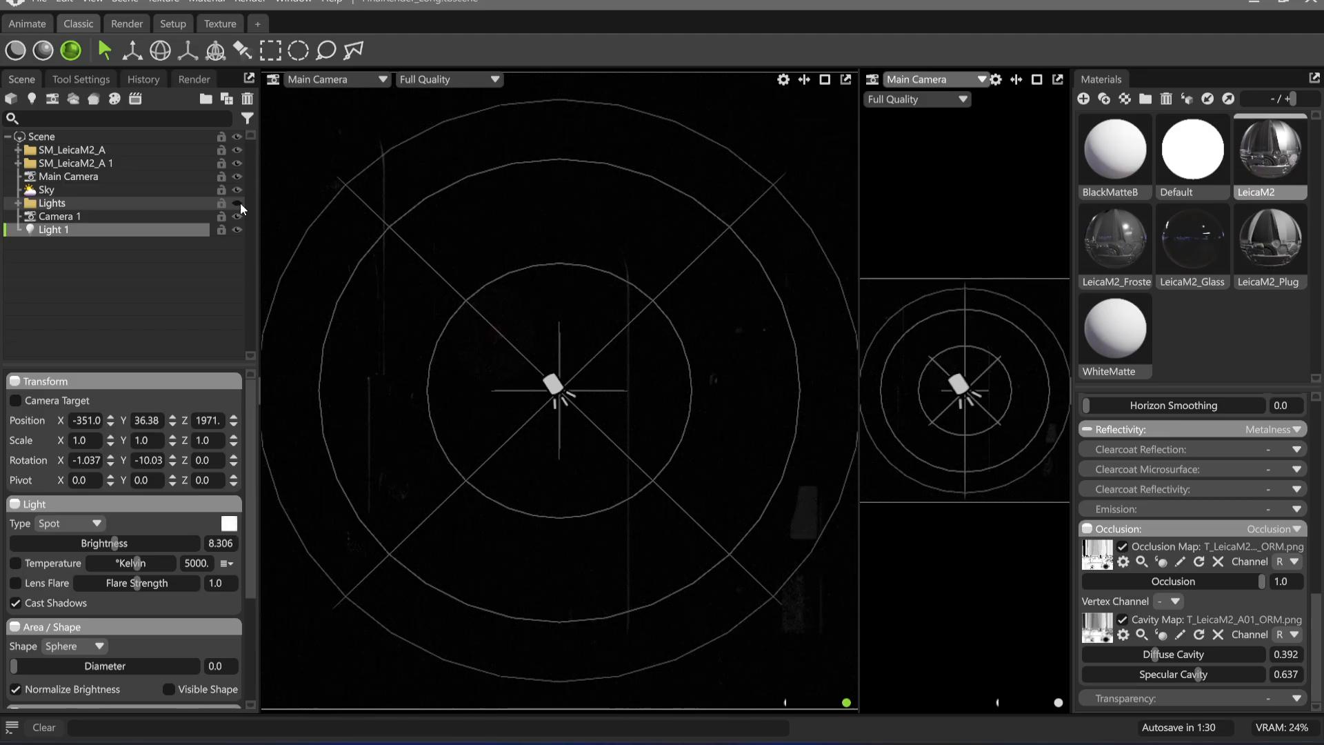
click(50, 206)
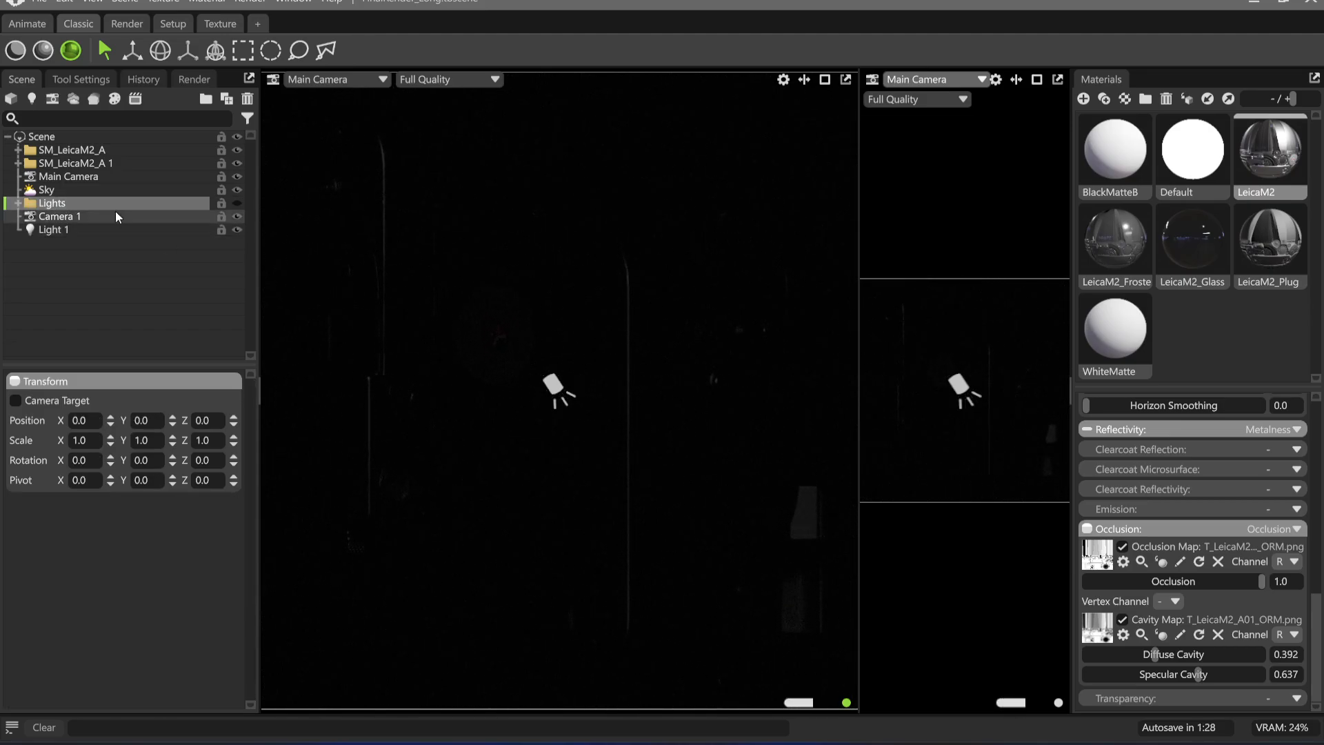
key(Delete)
Put the remaining spot light, Light 1, into a new group and rename the group Lights
click(65, 220)
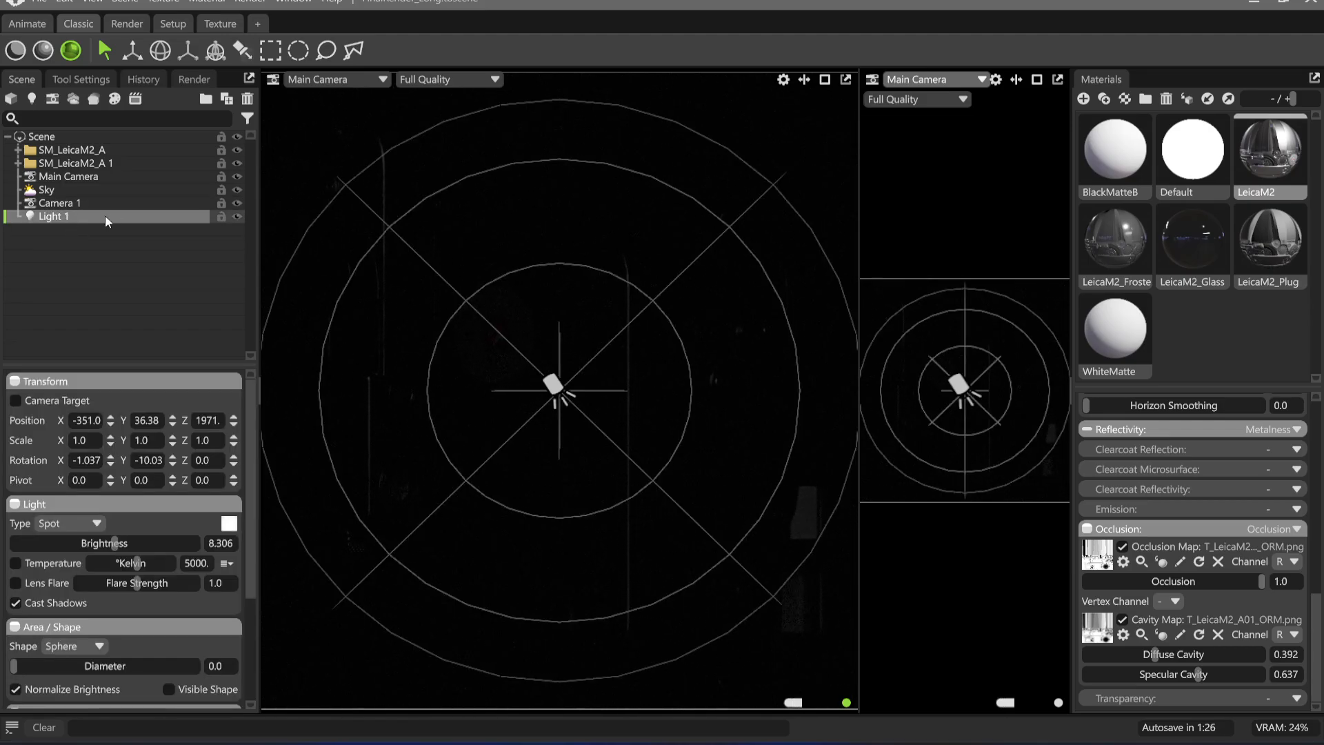
double_click(104, 216)
click(80, 247)
click(90, 220)
key(ctrl+g)
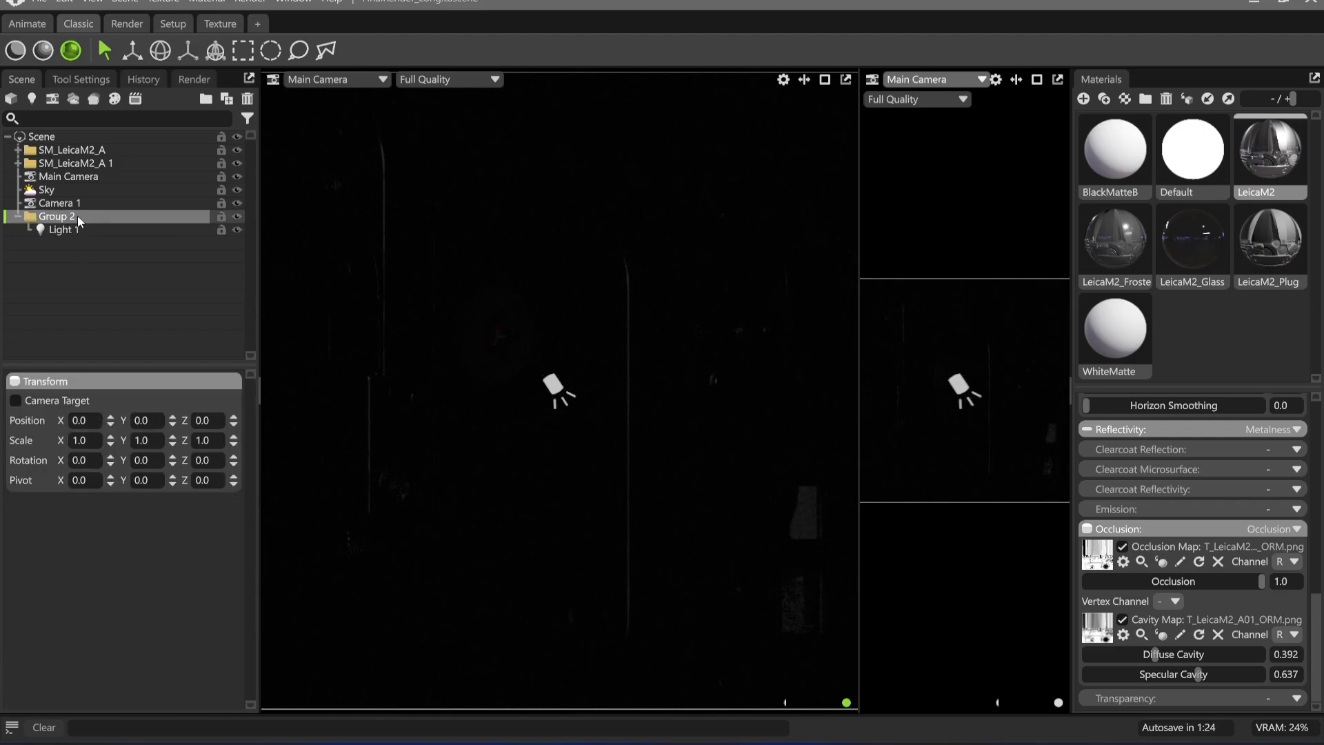
double_click(76, 217)
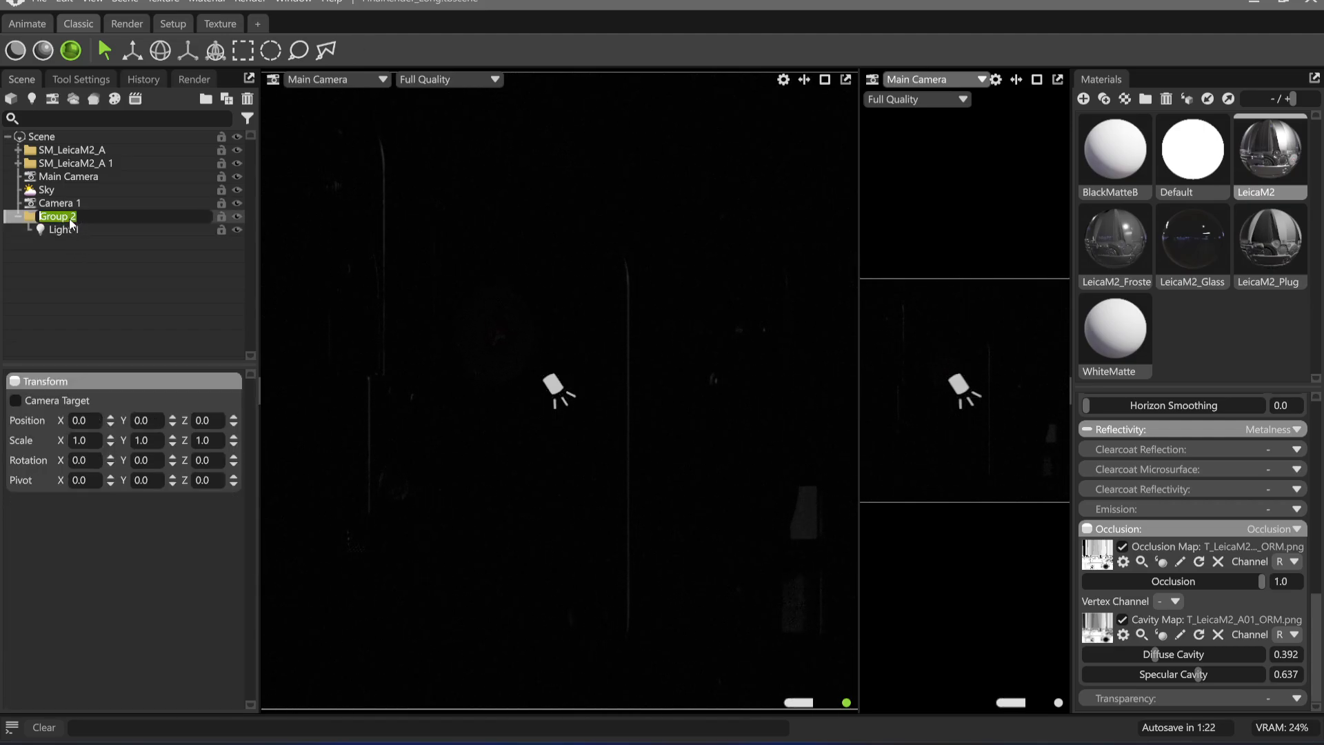
text(Lil)
text(hts)
key(Return)
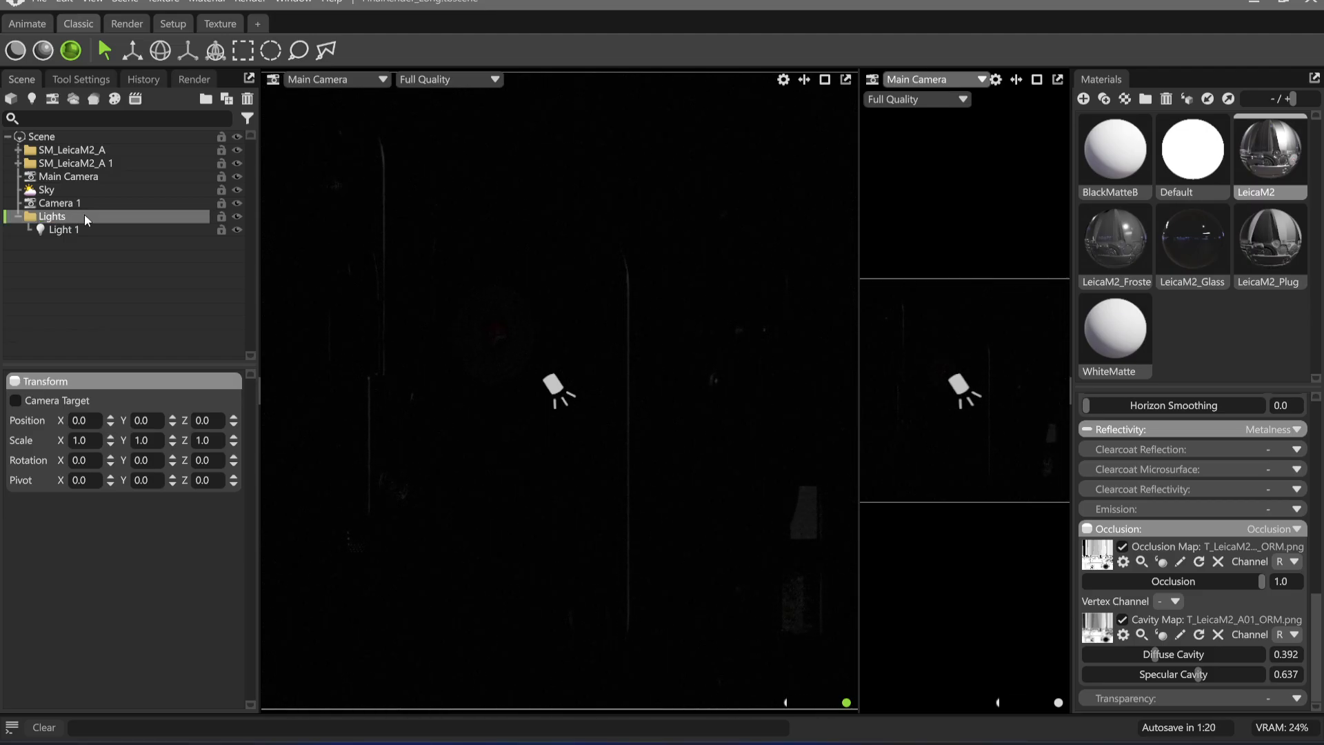
Set the secondary viewport to look through Light 1
click(926, 85)
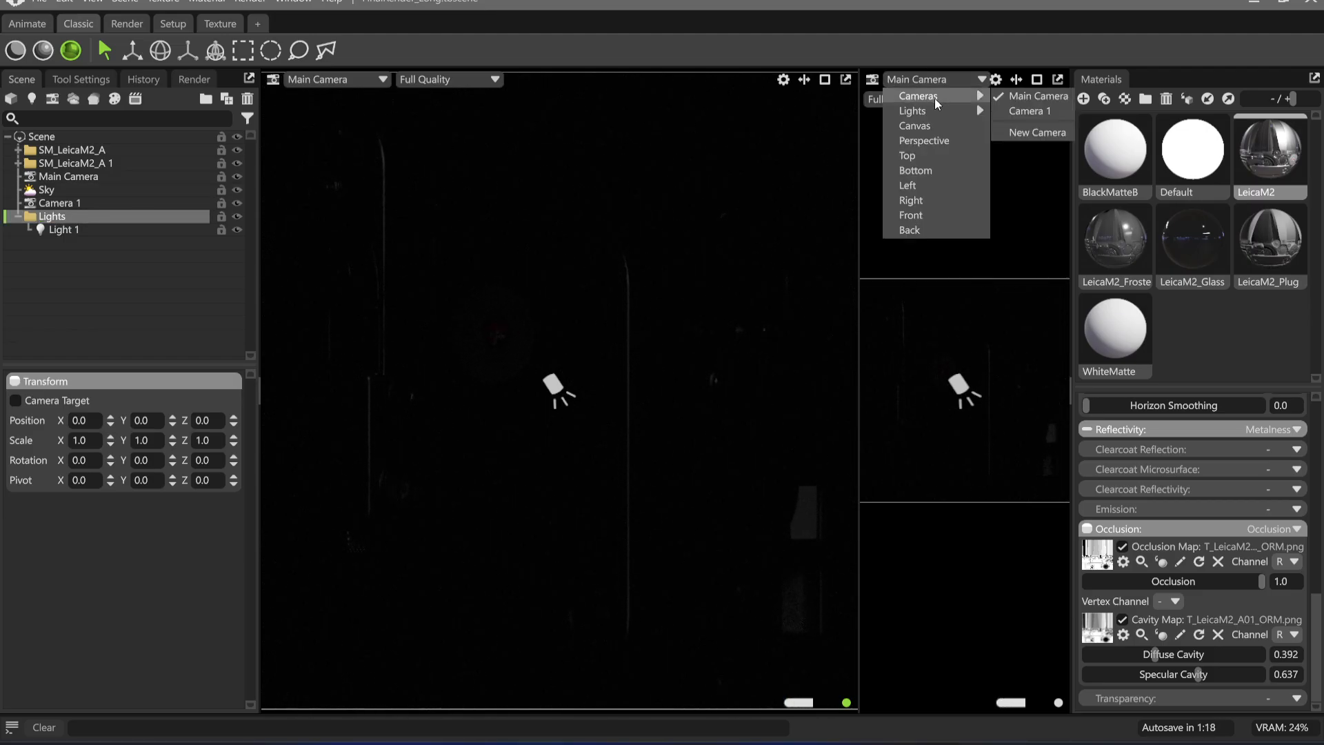
mouse_move(969, 110)
click(1021, 111)
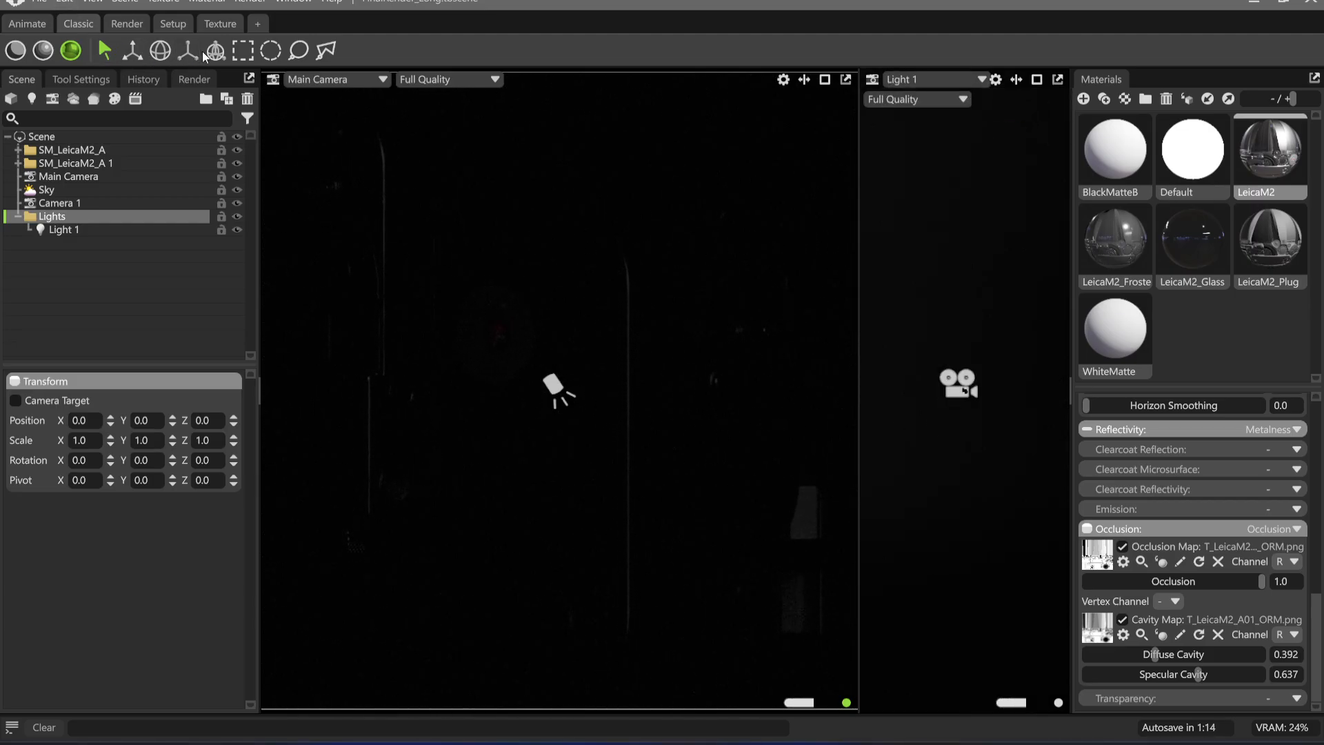
Reposition Light 1 by placing its highlight in the Main Camera view and raise its brightness to 10.19
click(66, 230)
click(242, 51)
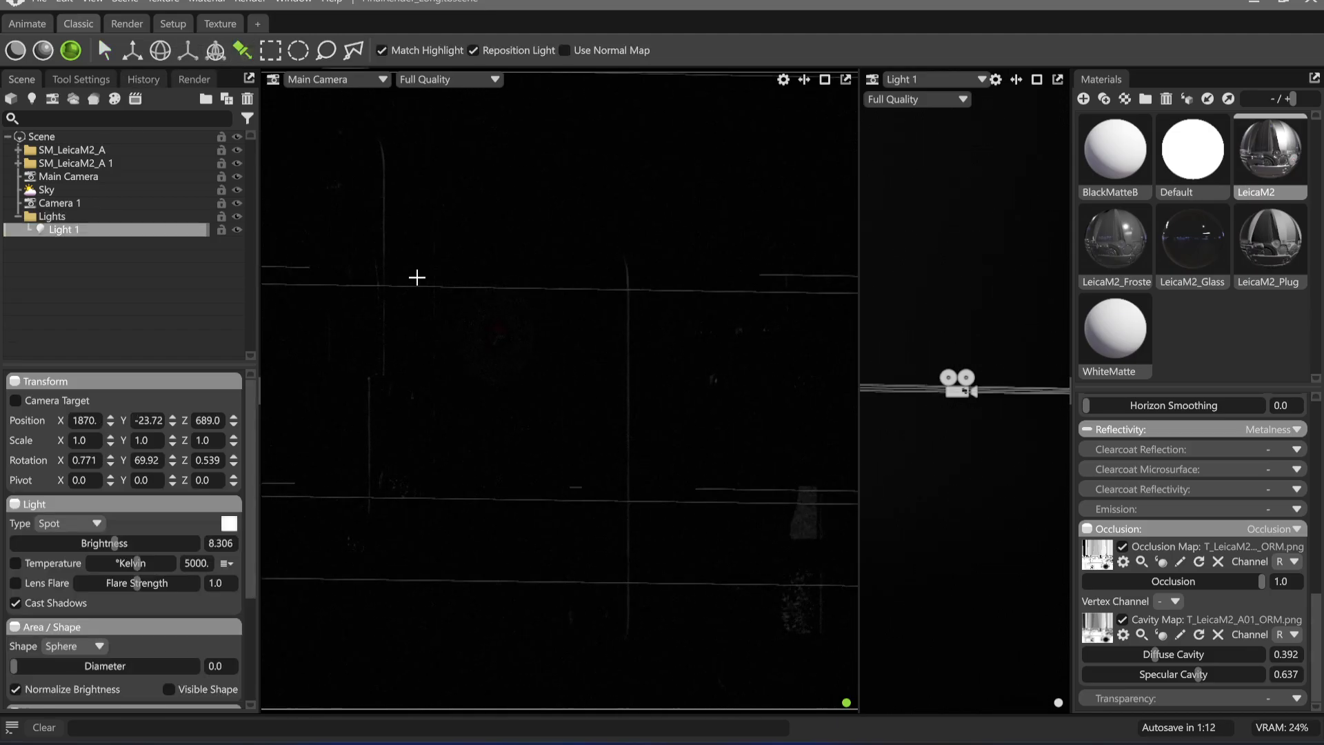
drag(417, 278, 390, 225)
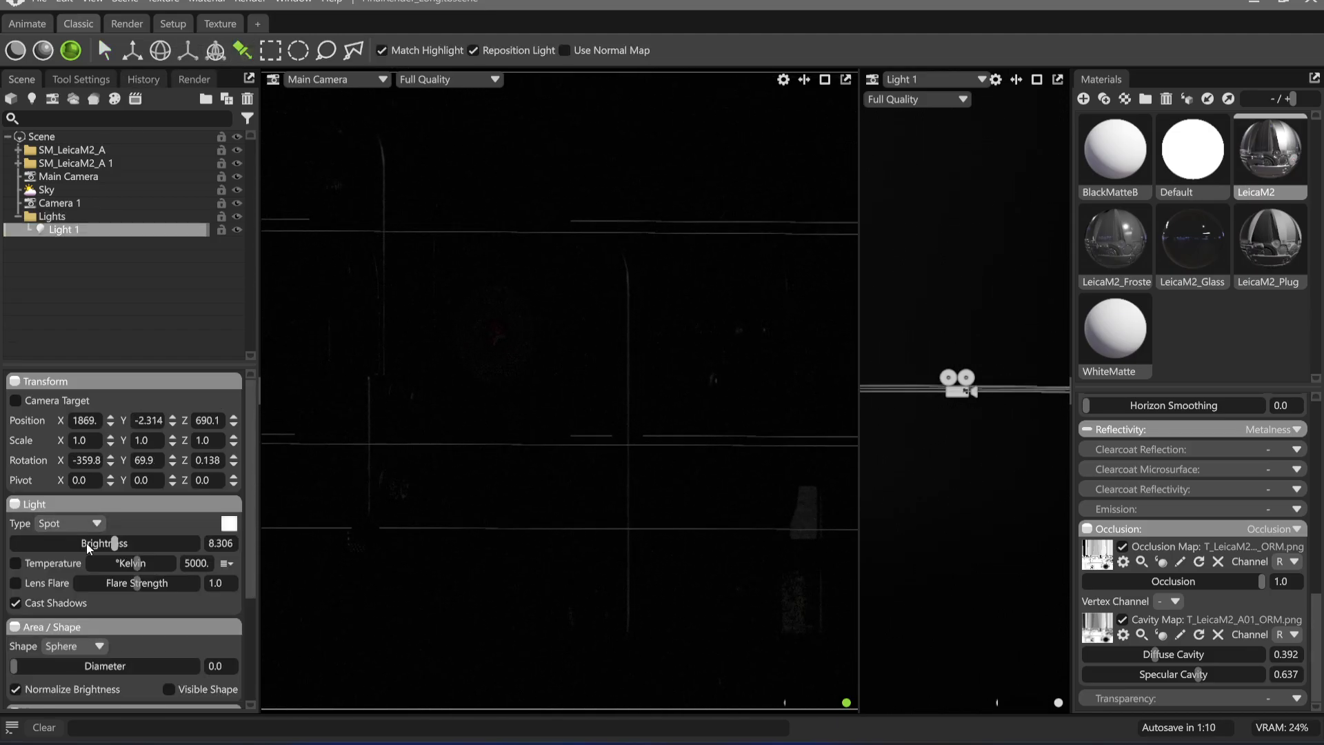
drag(88, 545, 138, 545)
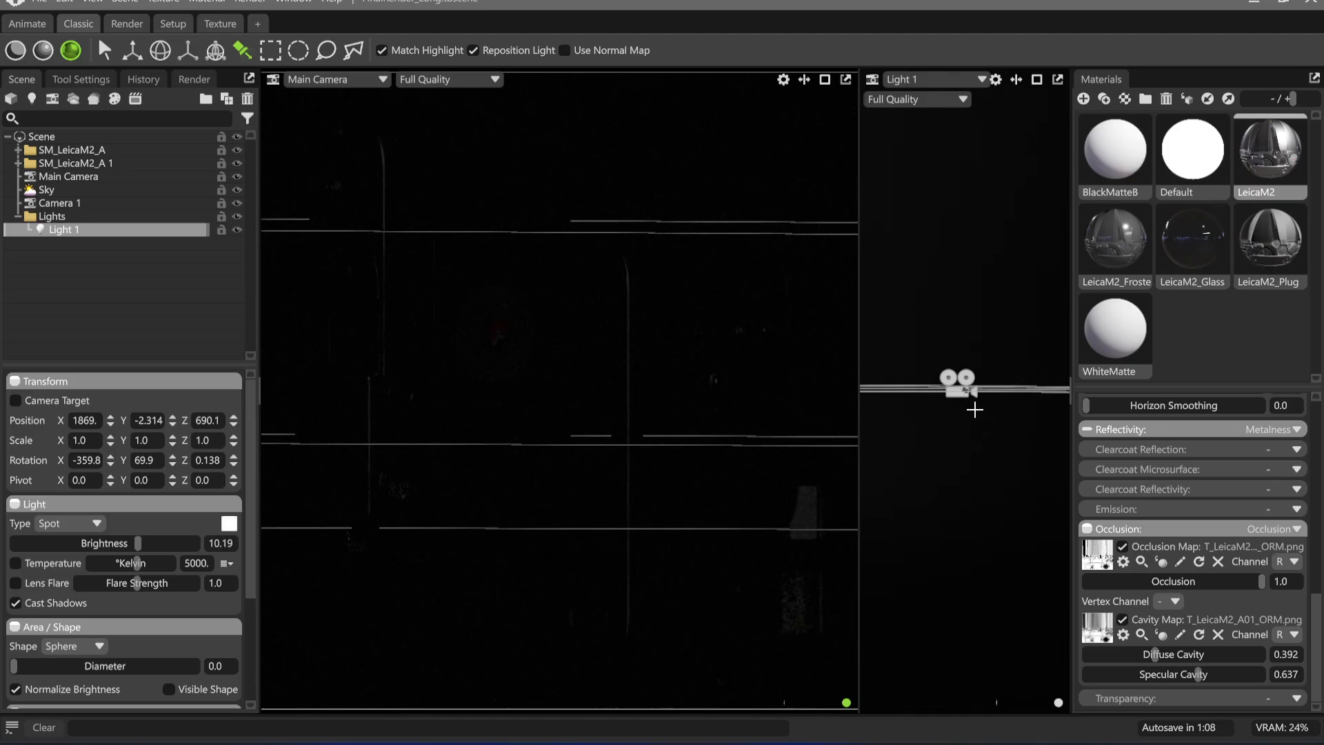
Bring Light 1 close to the Leica models through its own view, aiming it at the round dial on the camera back
click(934, 81)
mouse_move(916, 109)
click(1025, 108)
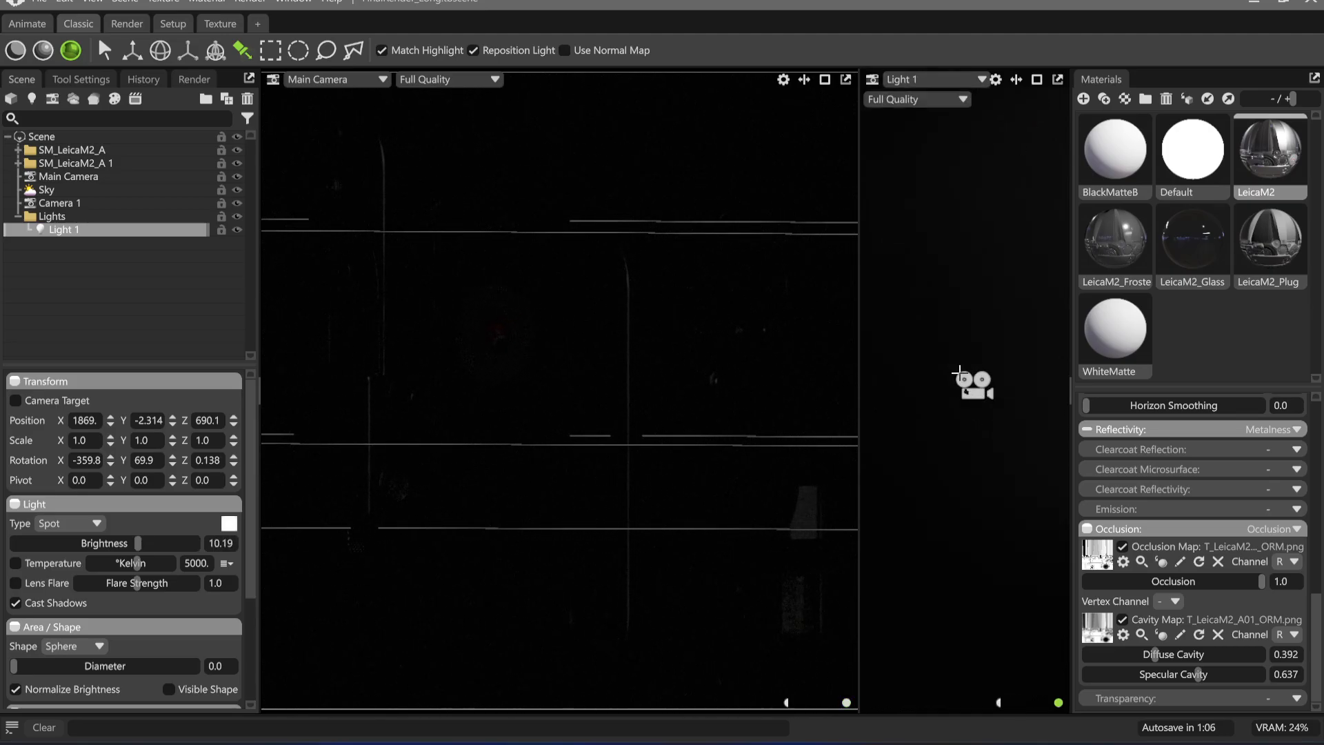
scroll(1014, 461, up, 20)
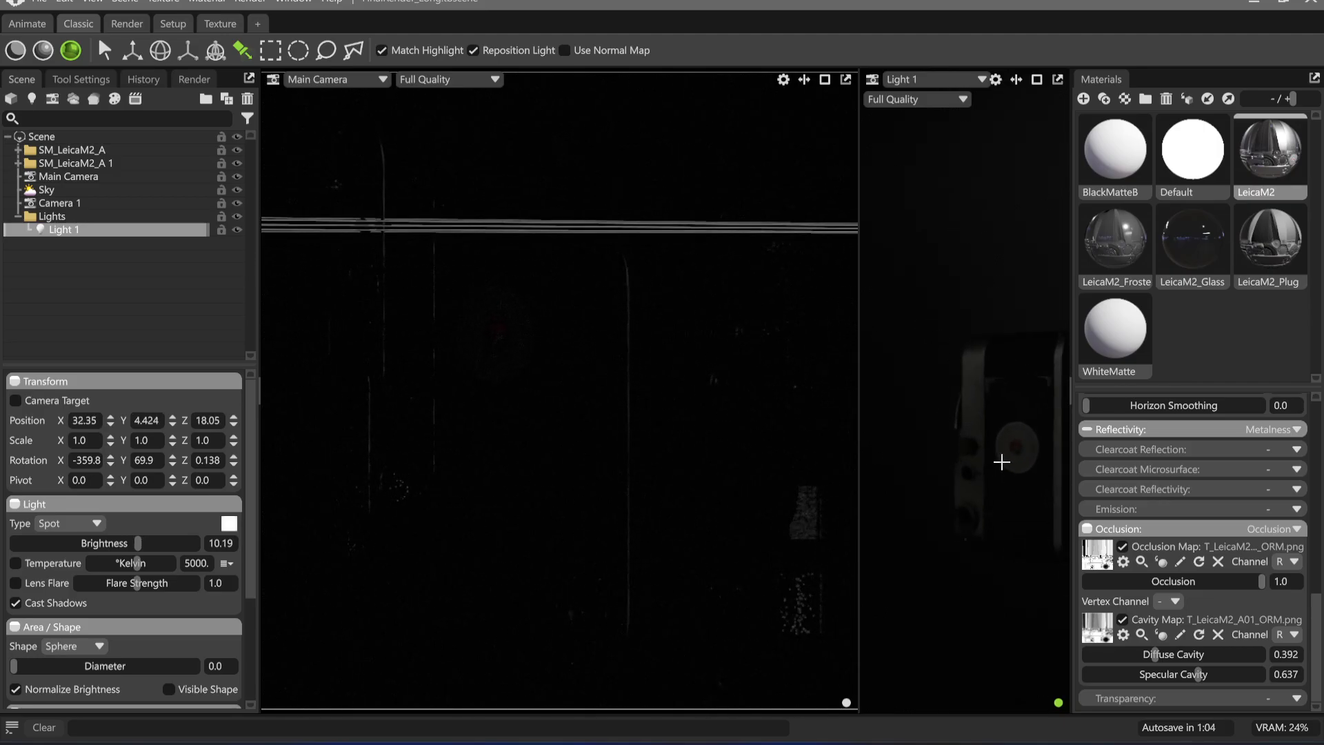
drag(1002, 462, 919, 369)
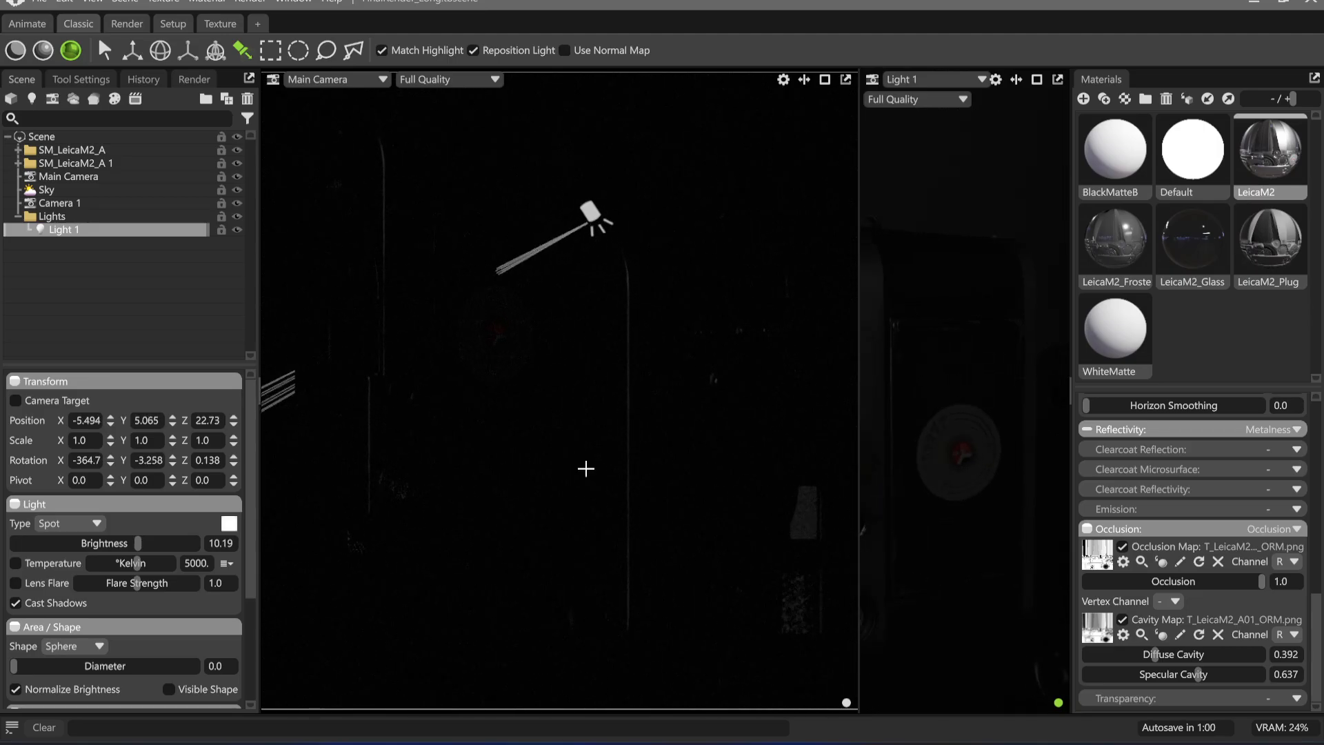
Widen Light 1's spot angle to 30.57 and lower its brightness to 4.953
drag(136, 546, 103, 543)
scroll(104, 544, down, 3)
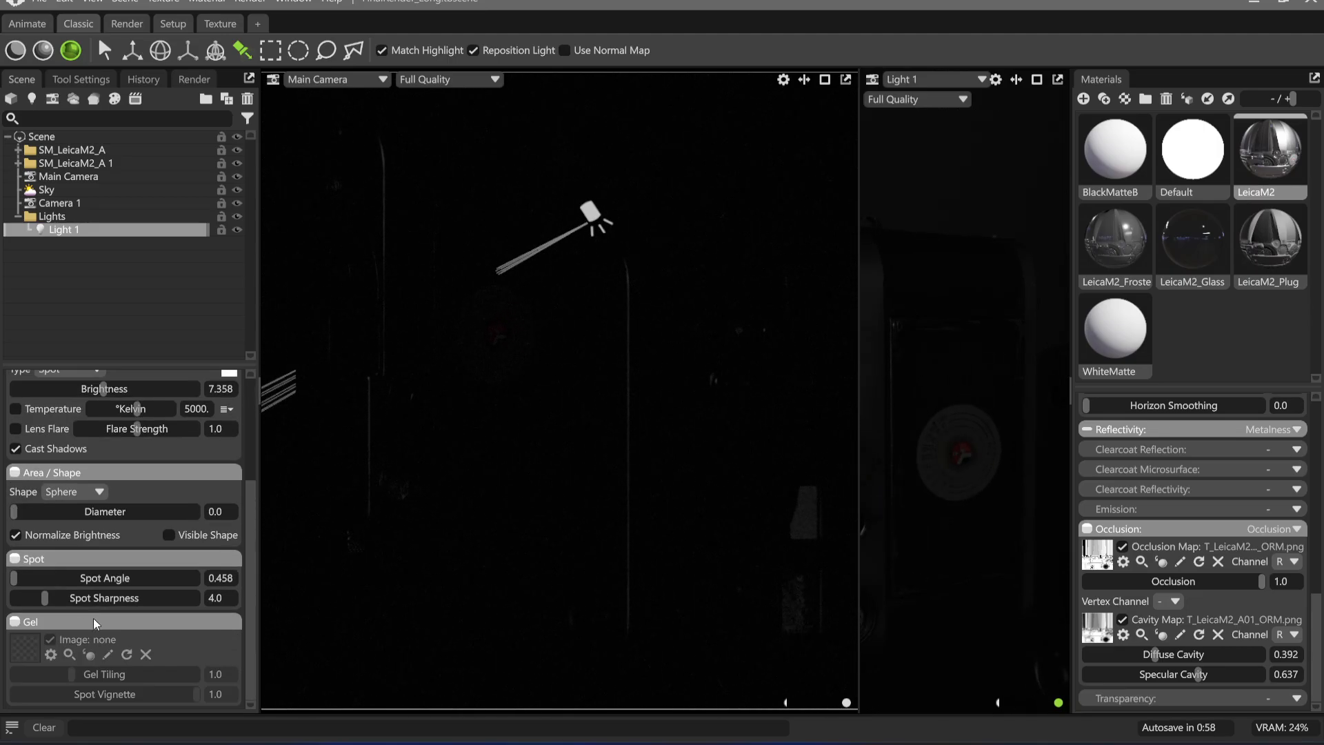
drag(41, 578, 60, 579)
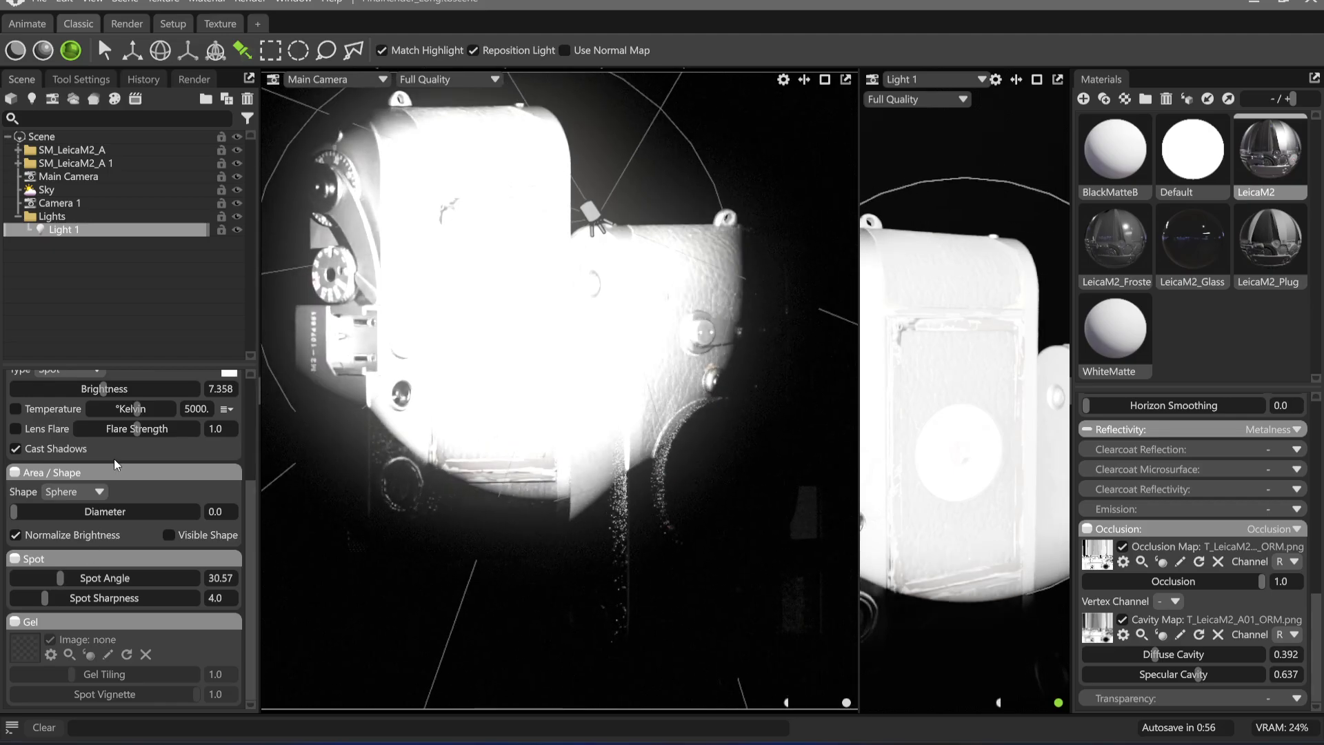
scroll(83, 524, up, 3)
drag(103, 508, 74, 509)
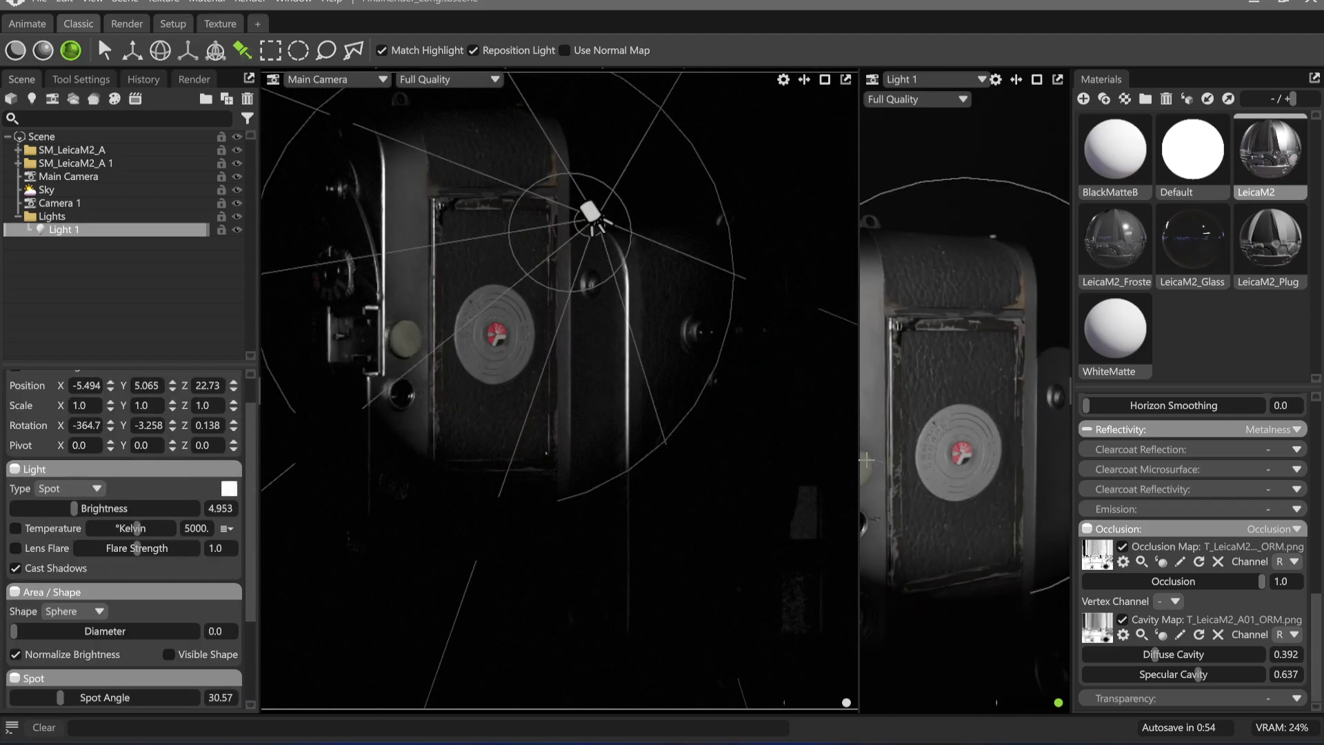
Raise and pull back Light 1 through its own view to cover both Leica models, and set its brightness to 5.731
alt+right_drag(925, 382, 924, 455)
alt+middle_drag(925, 455, 897, 413)
alt+right_drag(885, 392, 883, 408)
mouse_move(935, 439)
alt+mouse_down()
mouse_move(910, 439)
mouse_move(945, 443)
mouse_move(949, 535)
mouse_move(959, 447)
alt+mouse_up()
alt+right_drag(958, 447, 966, 465)
alt+drag(966, 464, 958, 467)
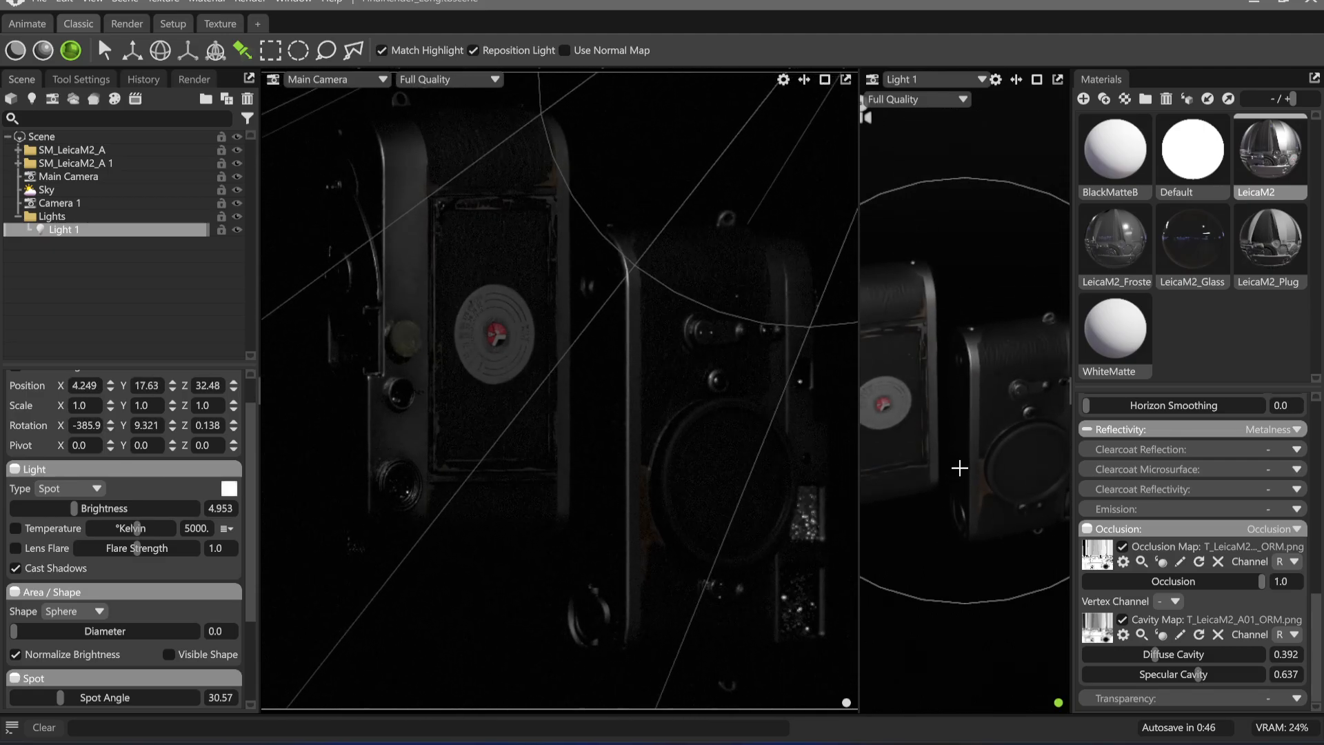
alt+middle_drag(957, 467, 945, 452)
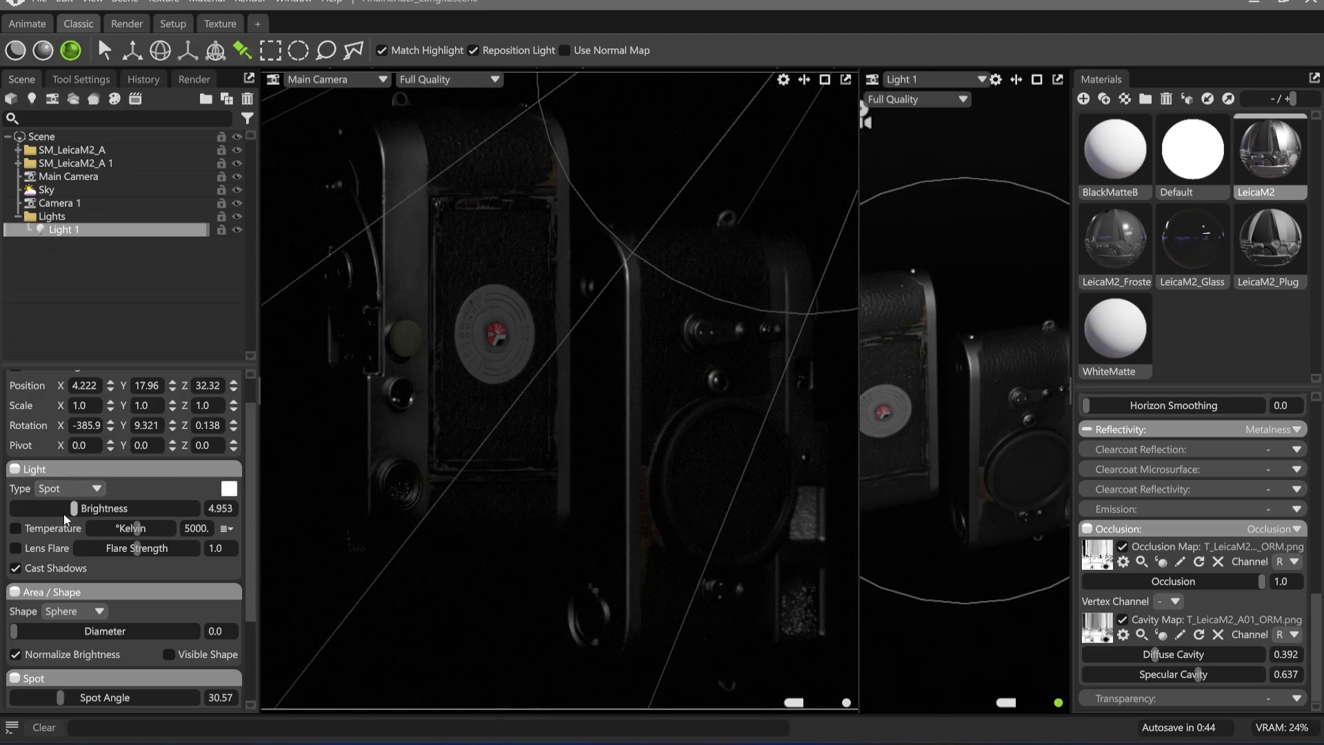
drag(74, 508, 84, 508)
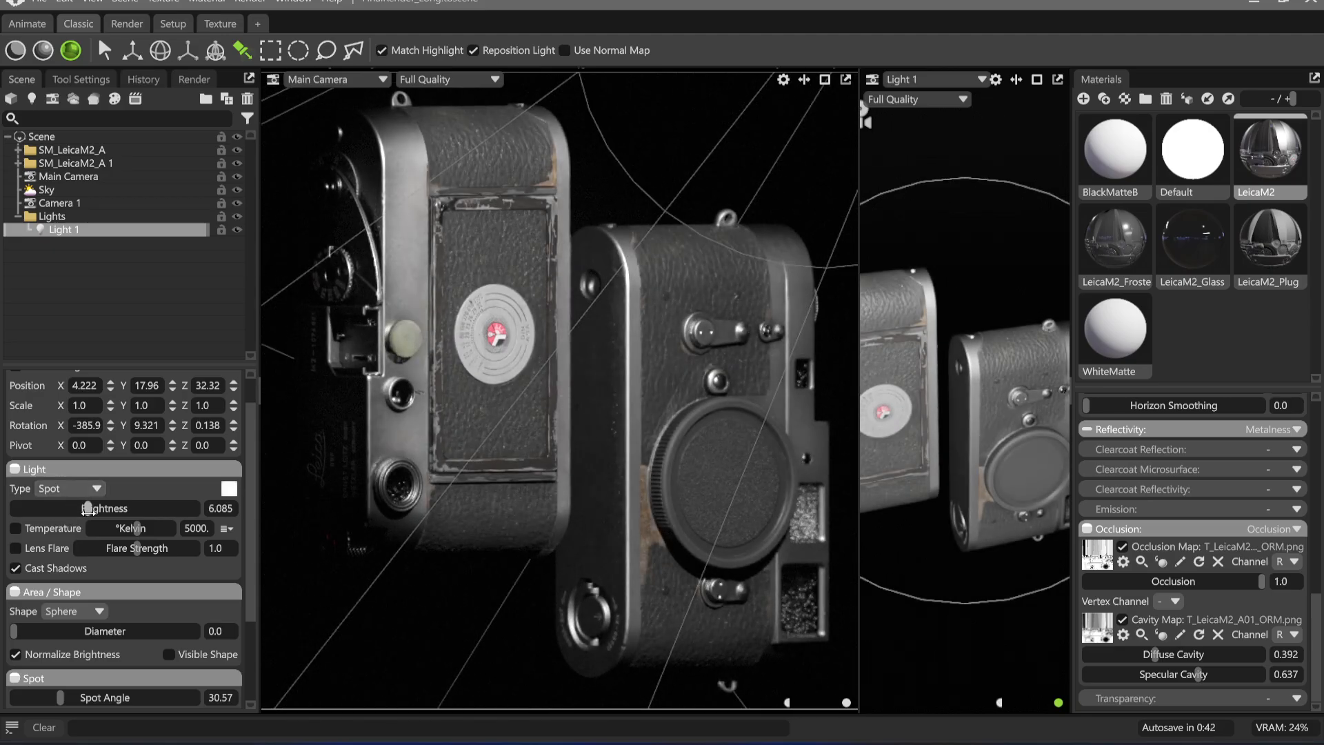
scroll(107, 633, down, 2)
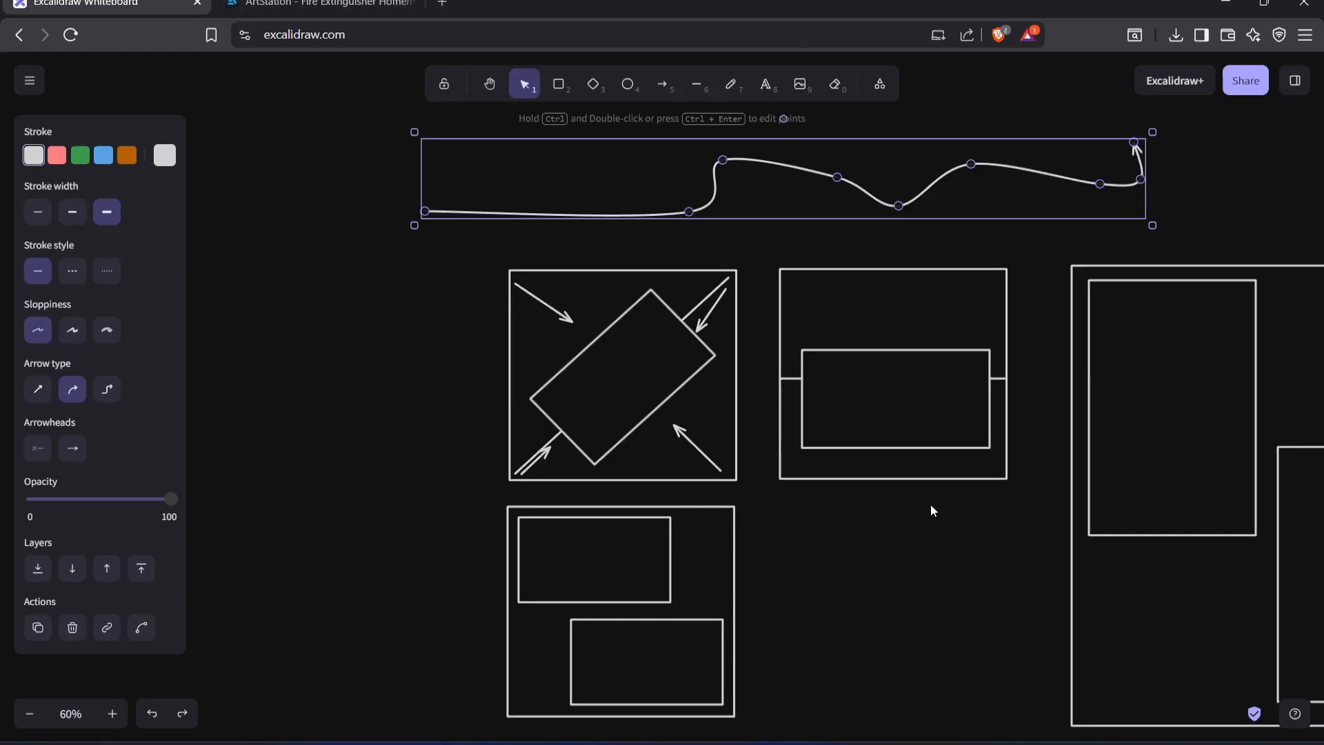
Review the composition layout sketches on the Excalidraw whiteboard, clear the arrow selection and return to Marmoset Toolbag
scroll(866, 504, down, 2)
scroll(866, 504, right, 3)
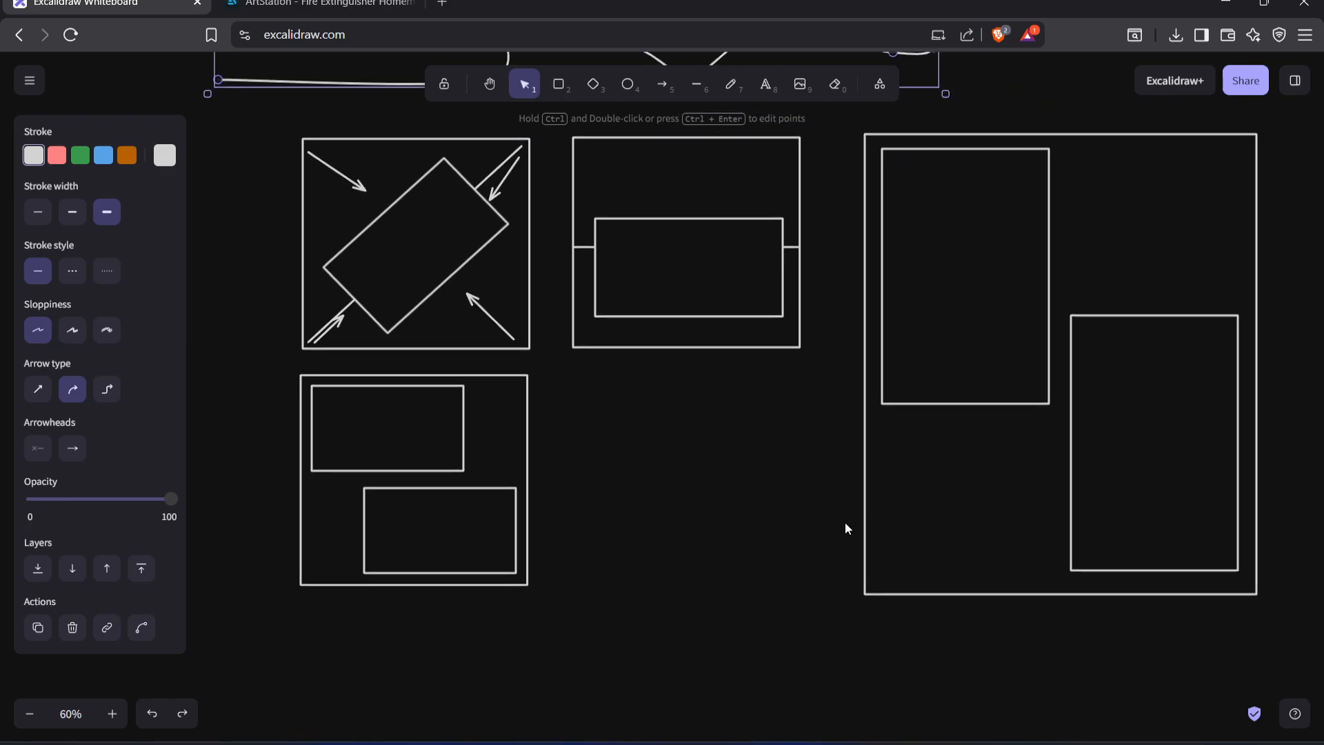
scroll(846, 527, down, 2)
scroll(845, 528, right, 2)
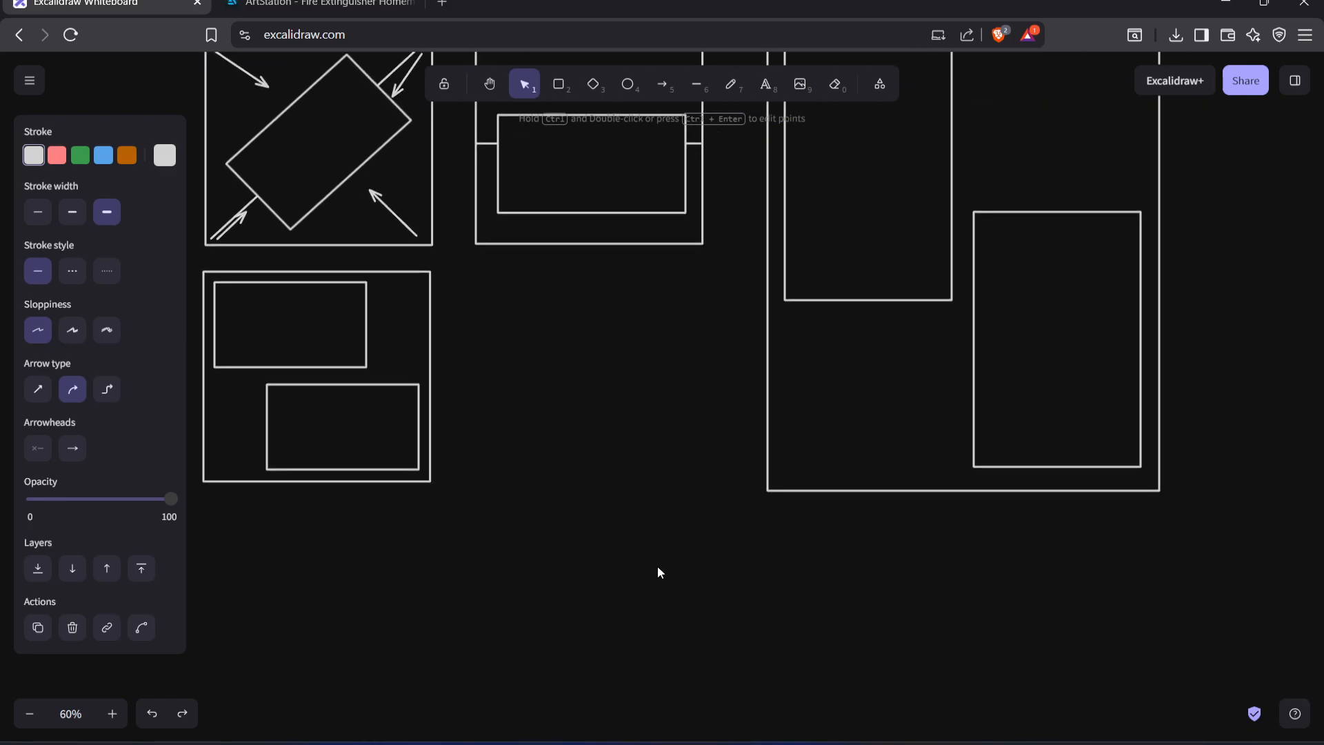
click(657, 568)
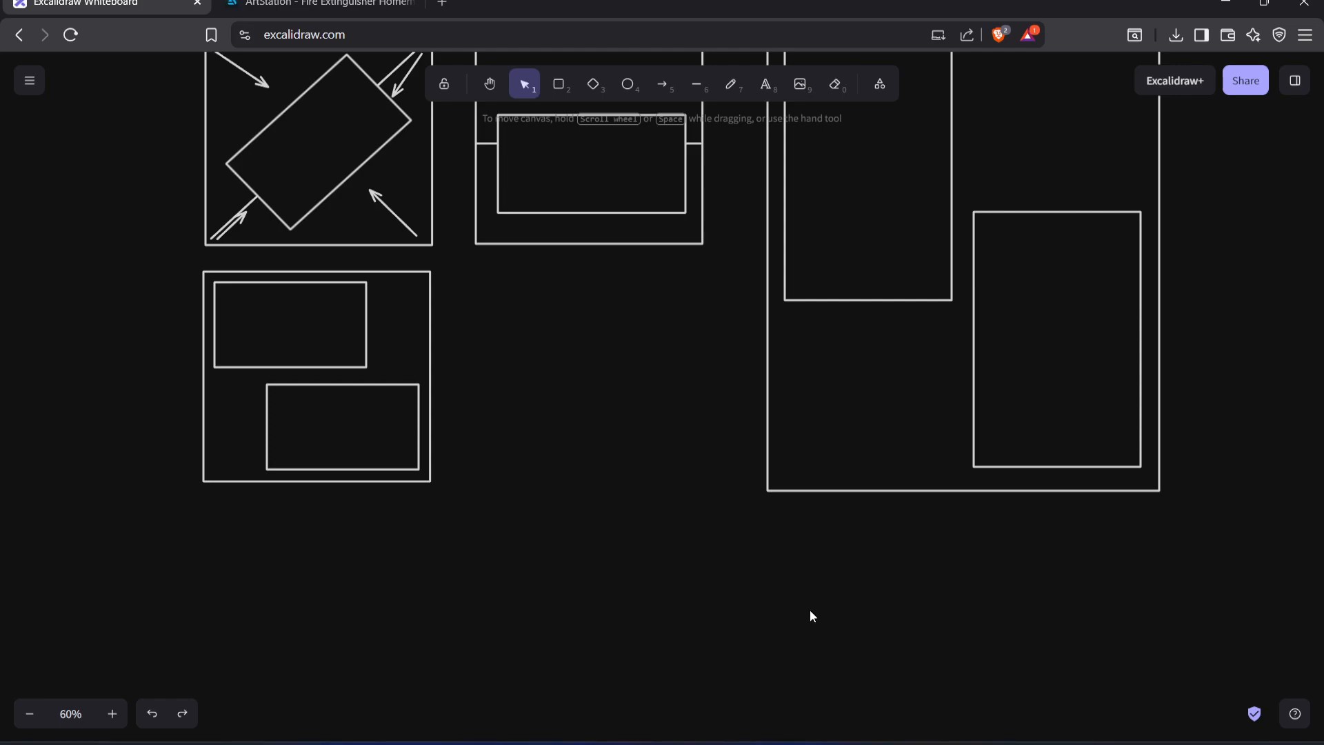
click(1226, 4)
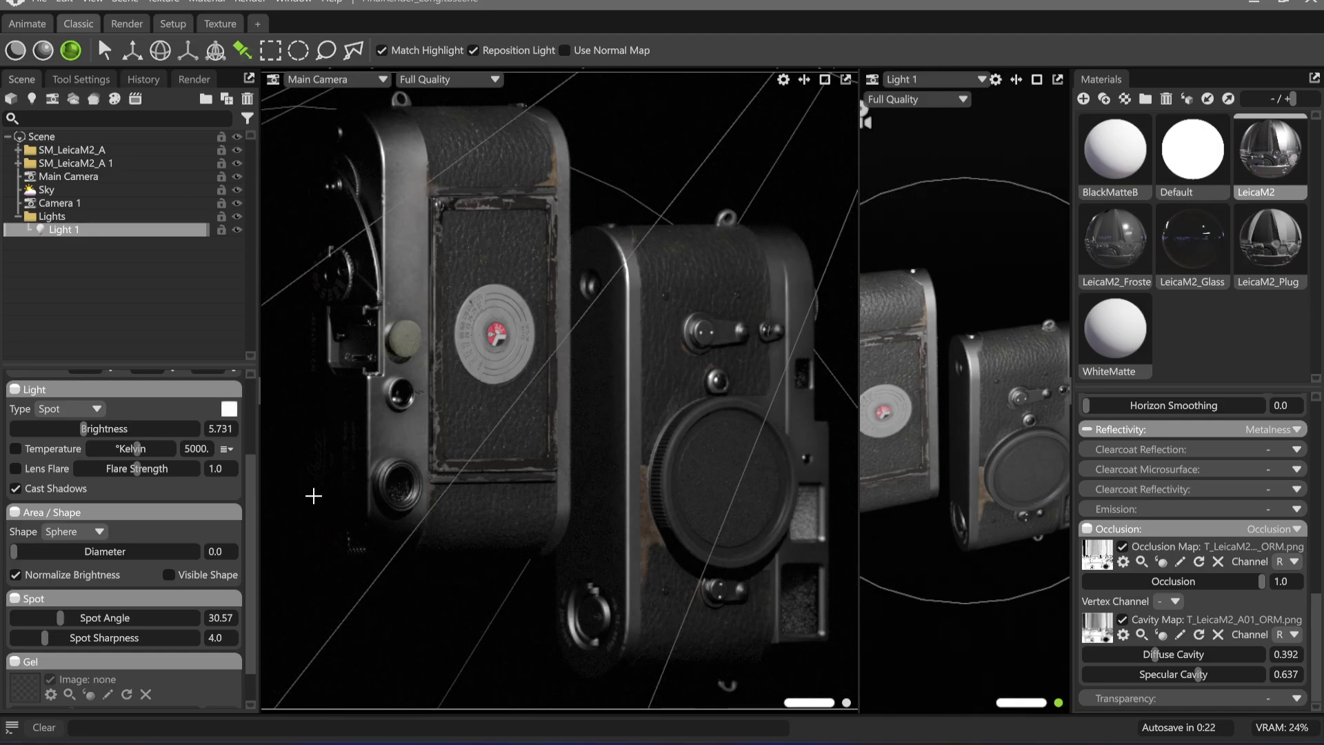
Reduce Light 1's spot sharpness to 1.0 and widen its spot angle to 44.15
scroll(109, 452, up, 2)
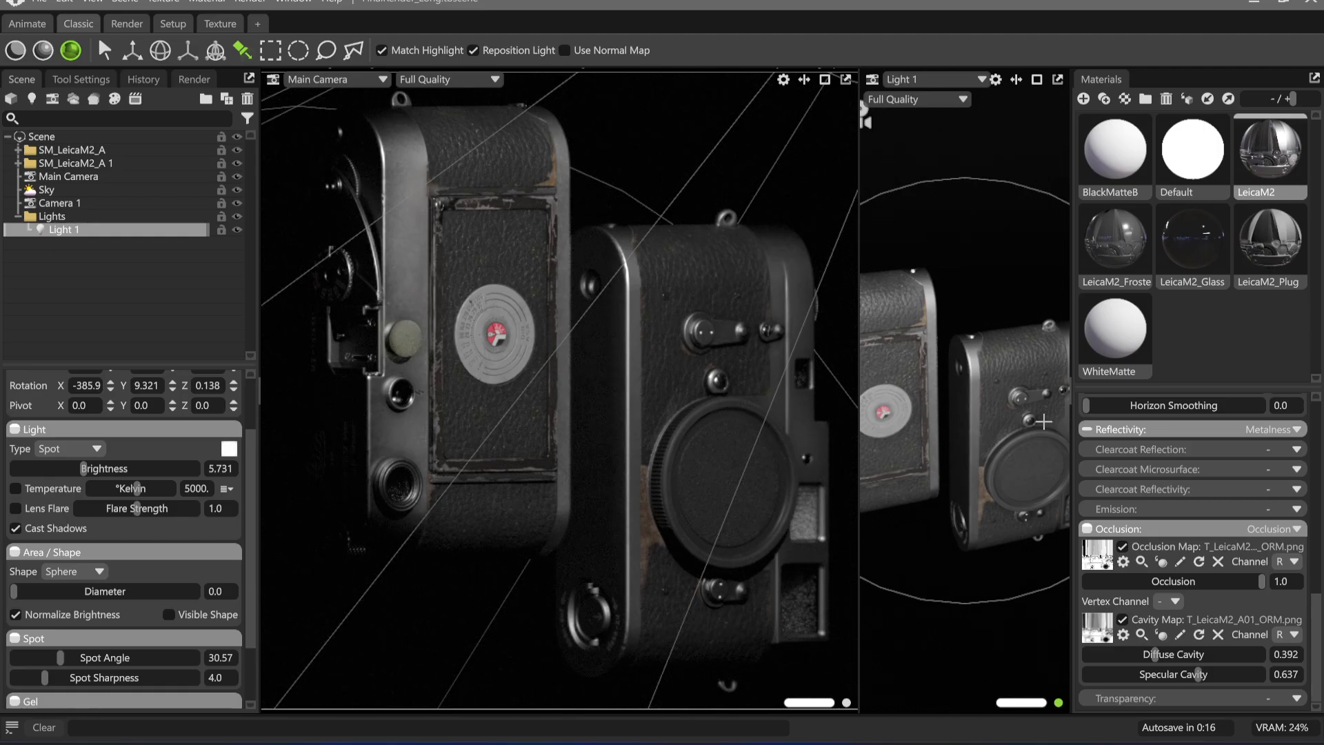
drag(84, 472, 85, 471)
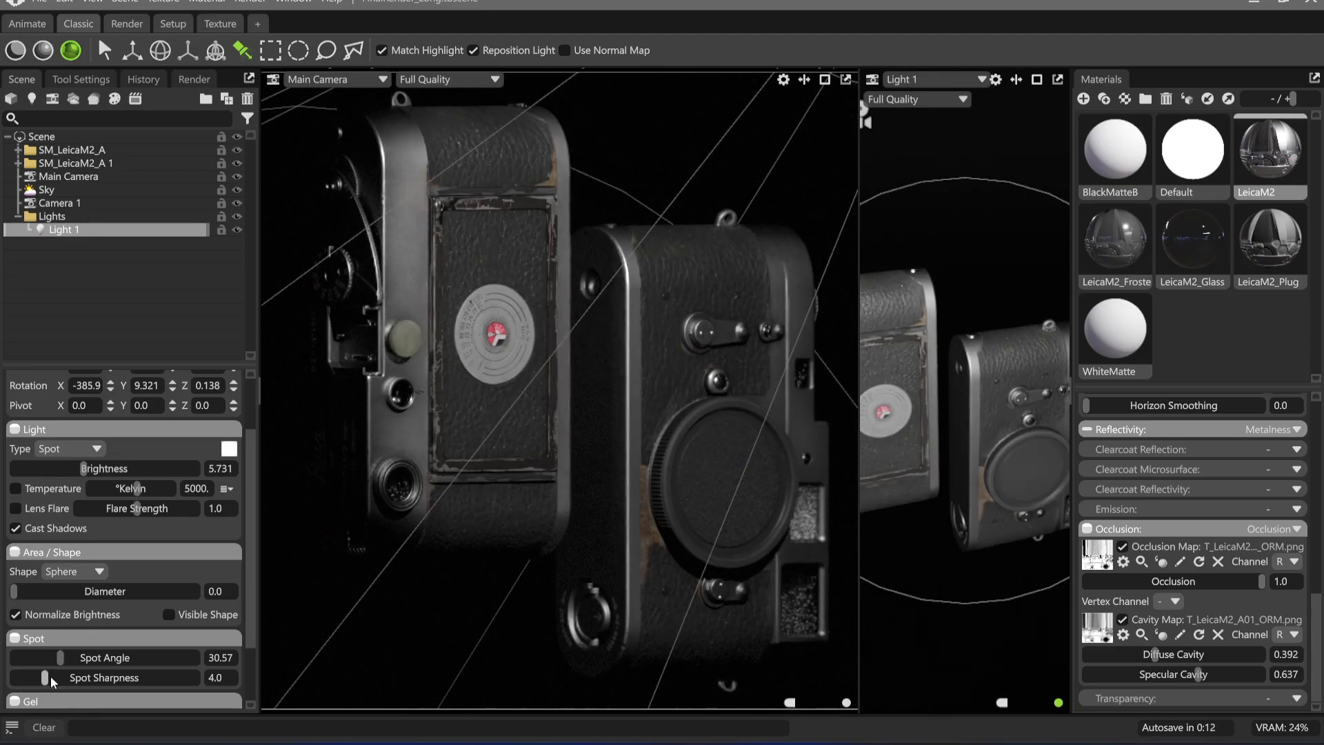
drag(50, 678, 82, 659)
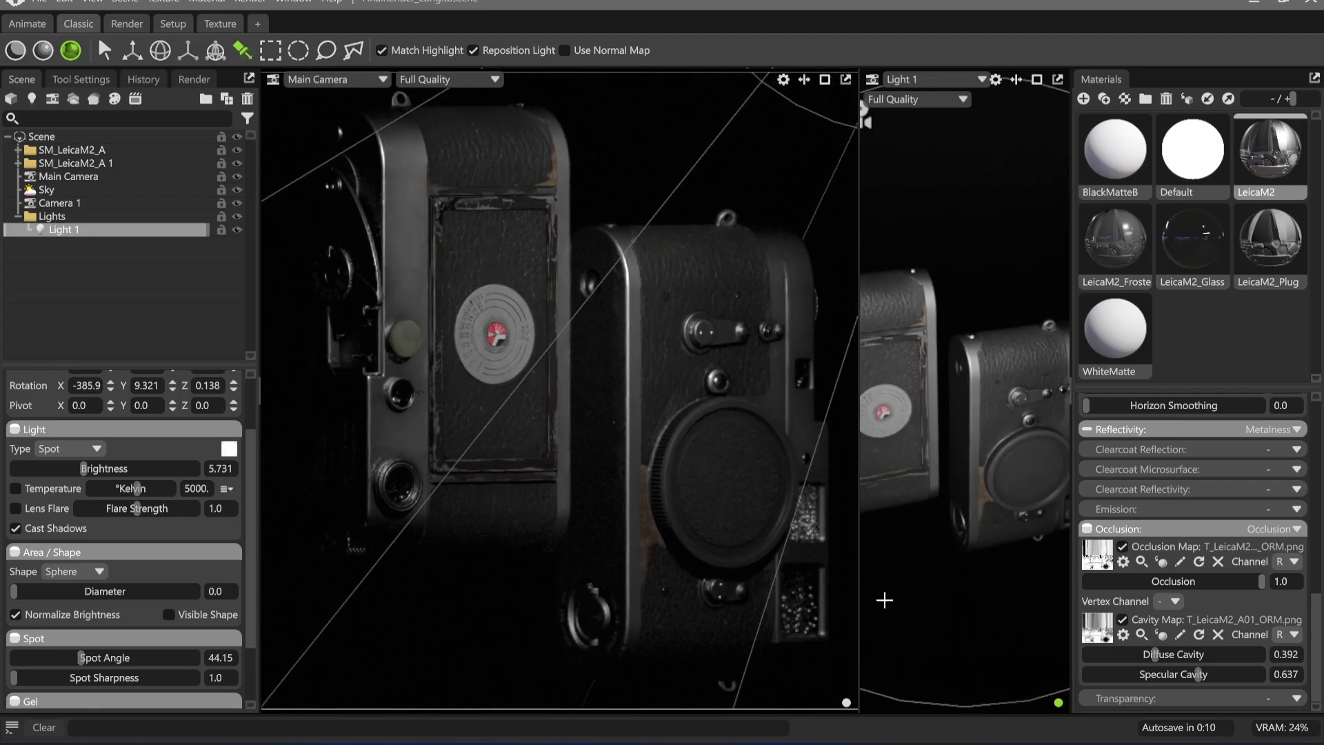
Move Light 1 higher and tilt it more steeply down onto both Leica models, and set its brightness to 6.297
drag(884, 600, 1023, 540)
drag(81, 657, 81, 657)
drag(83, 469, 90, 468)
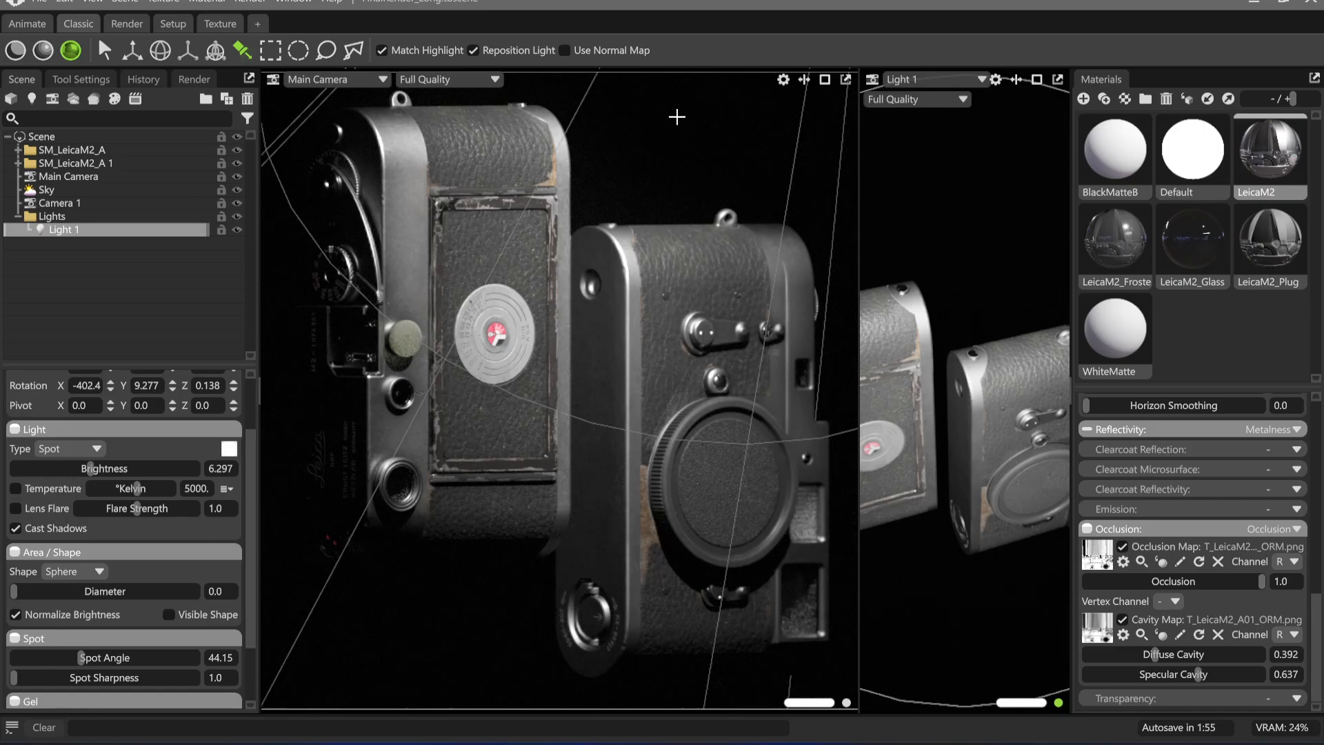
Turn off the Main Camera's depth of field
click(69, 177)
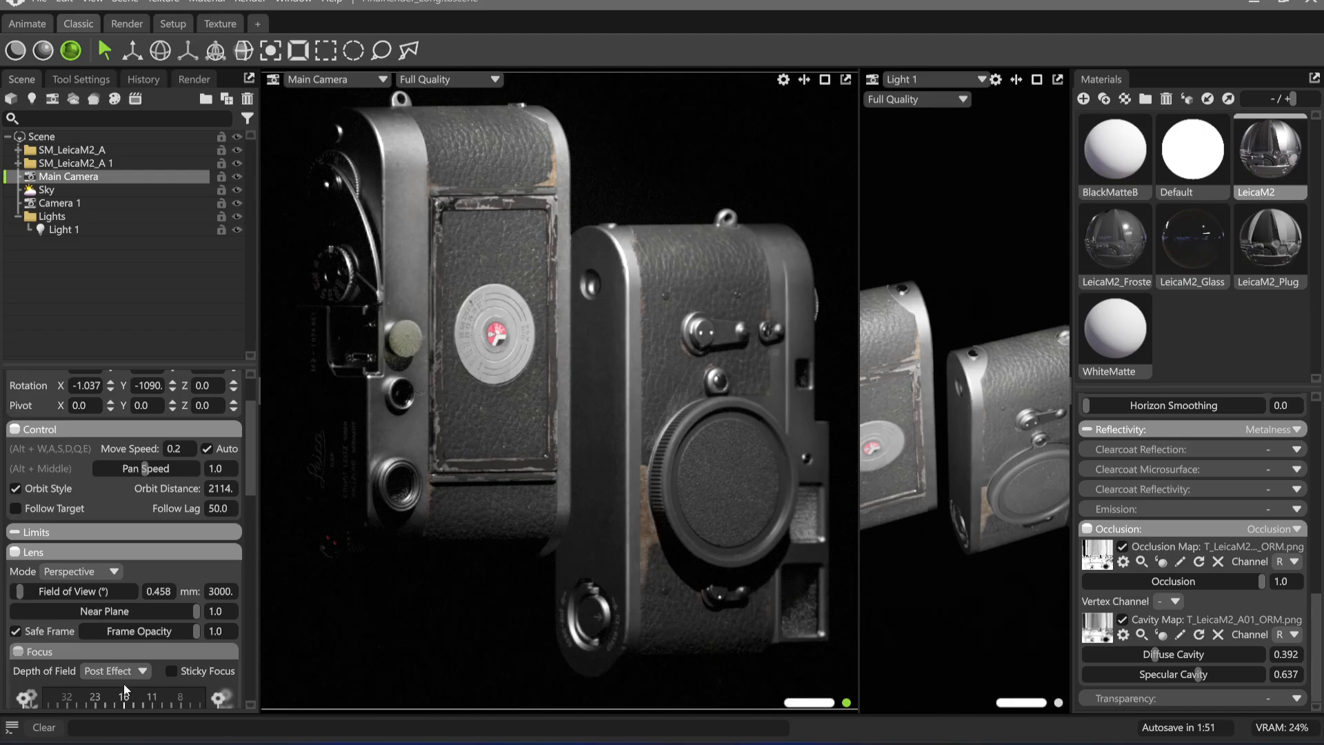
scroll(146, 685, down, 3)
click(109, 552)
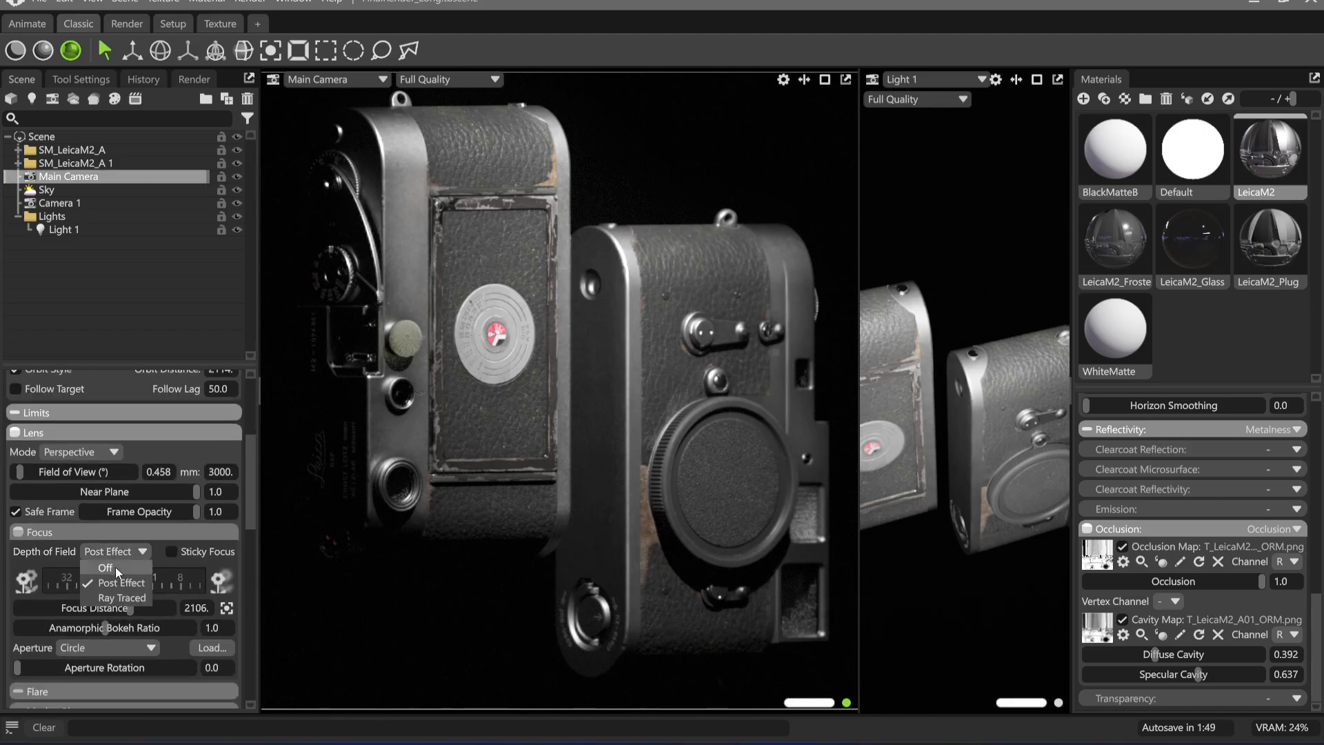
click(114, 567)
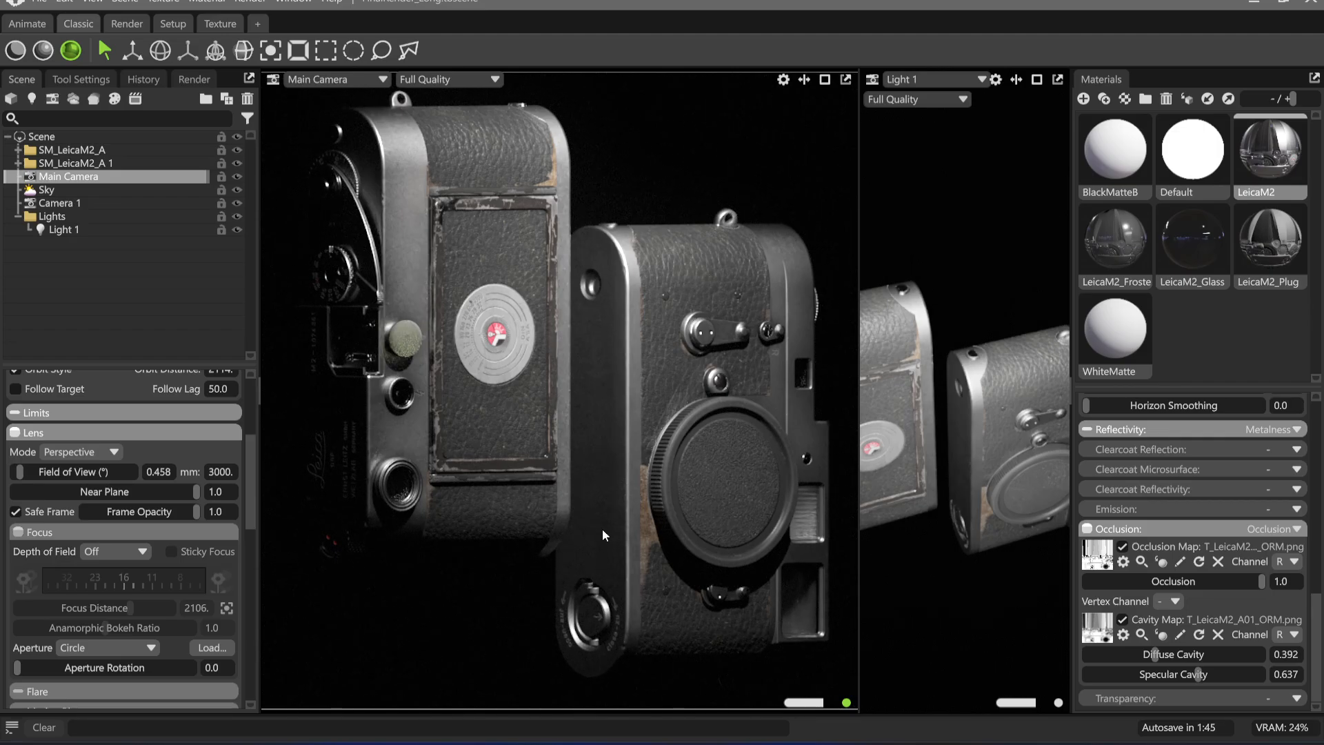
Lower Light 1's brightness to 6.226 and clear the selection to view the lit models without guides
click(84, 228)
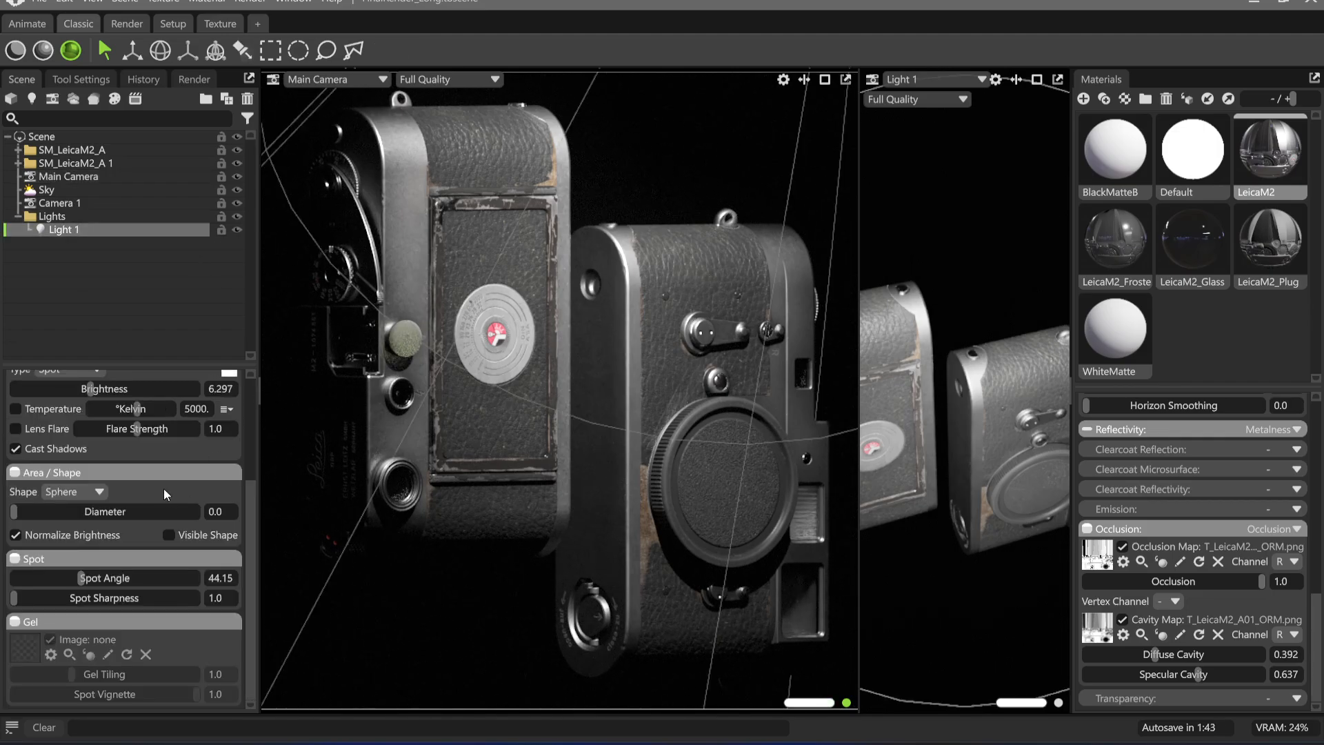
scroll(103, 506, up, 3)
scroll(103, 506, up, 1)
mouse_move(91, 542)
mouse_down()
mouse_move(104, 542)
mouse_move(90, 548)
mouse_up()
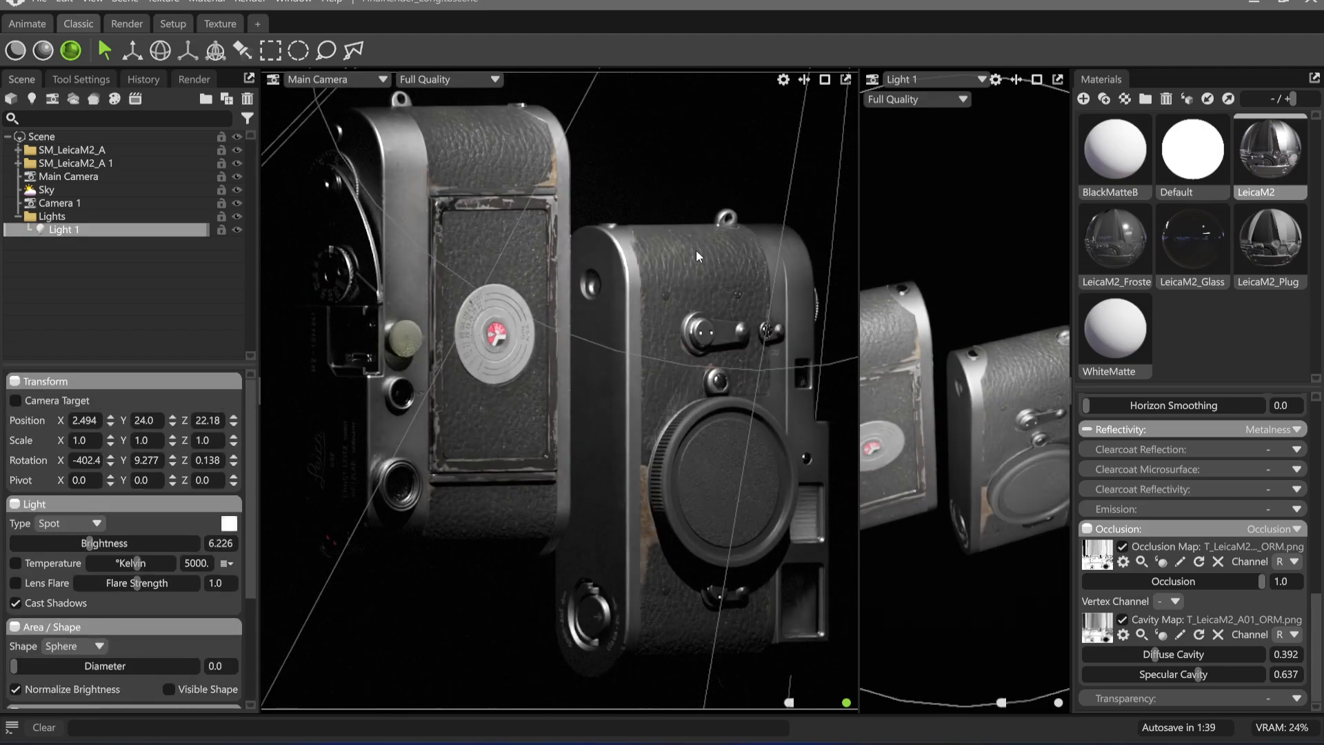
click(667, 176)
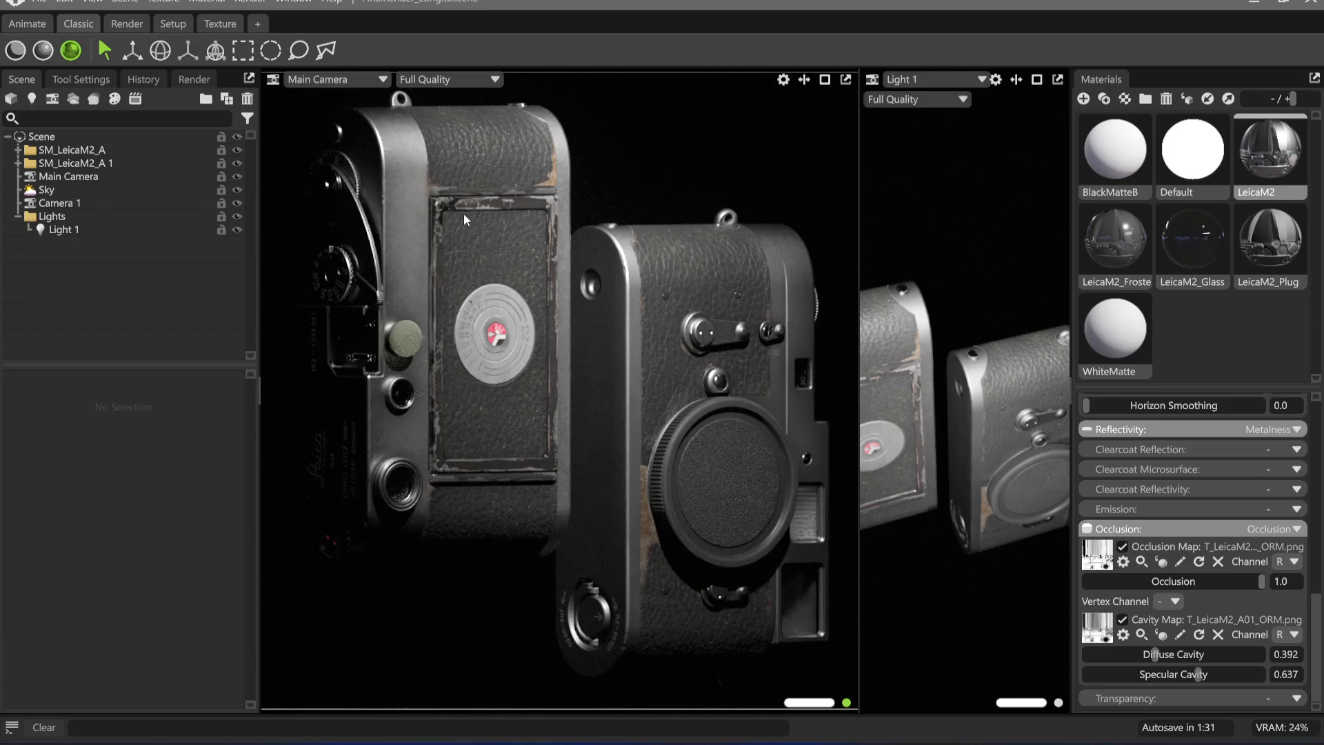
Re-aim Light 1 at the left Leica and narrow its spot angle to 26.04
drag(975, 424, 905, 470)
click(52, 216)
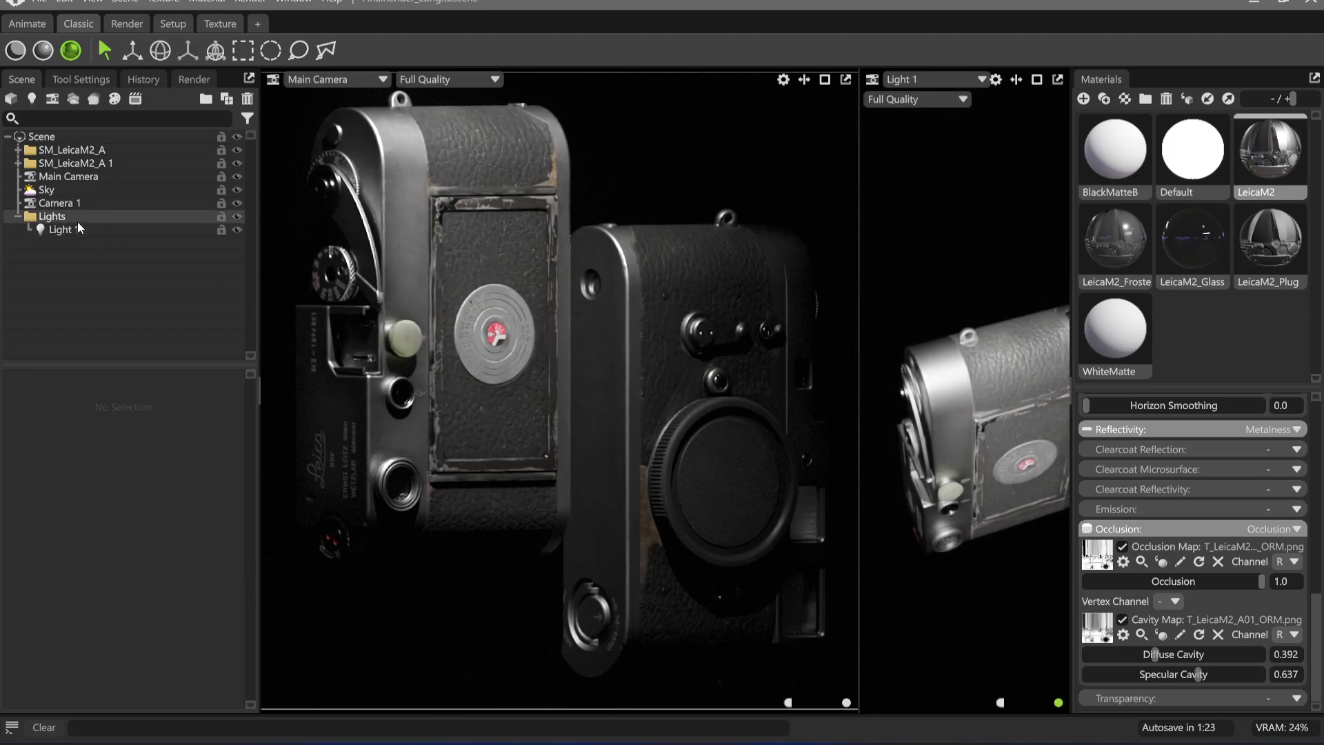
click(62, 229)
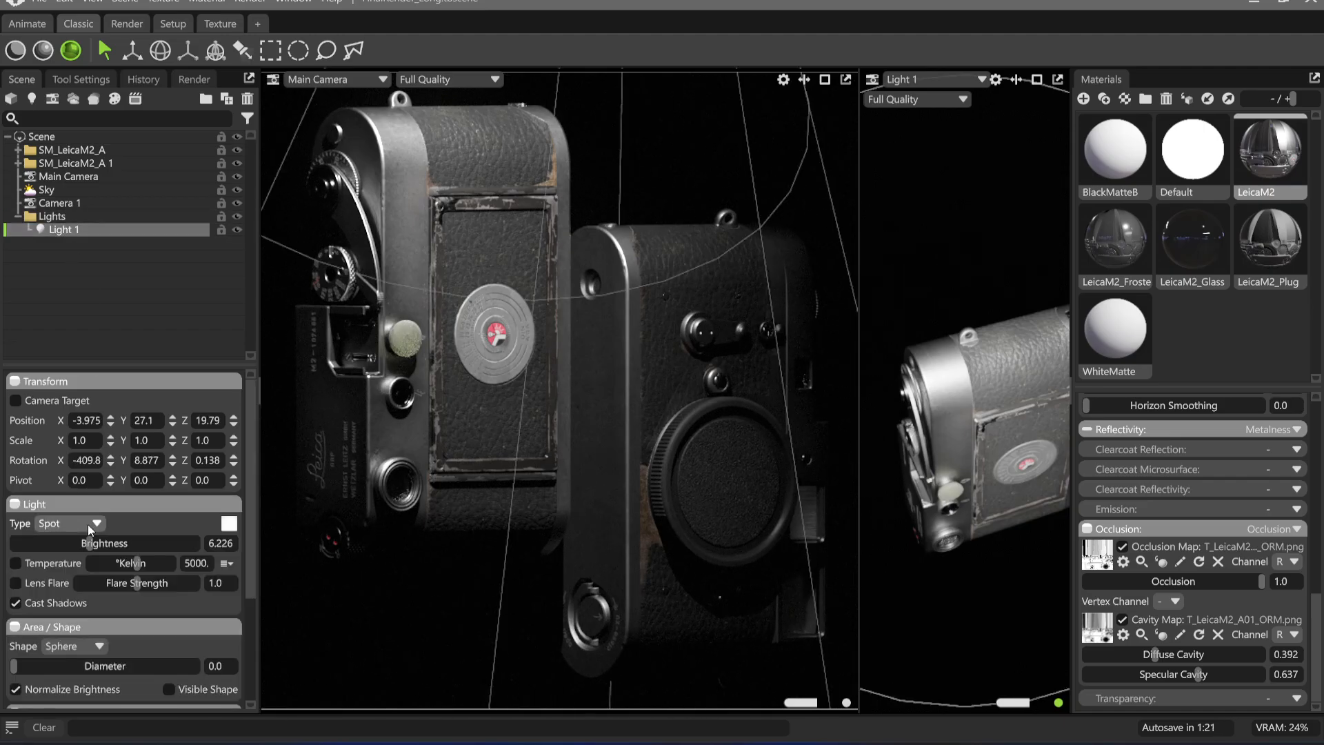
drag(89, 544, 54, 578)
scroll(104, 662, down, 3)
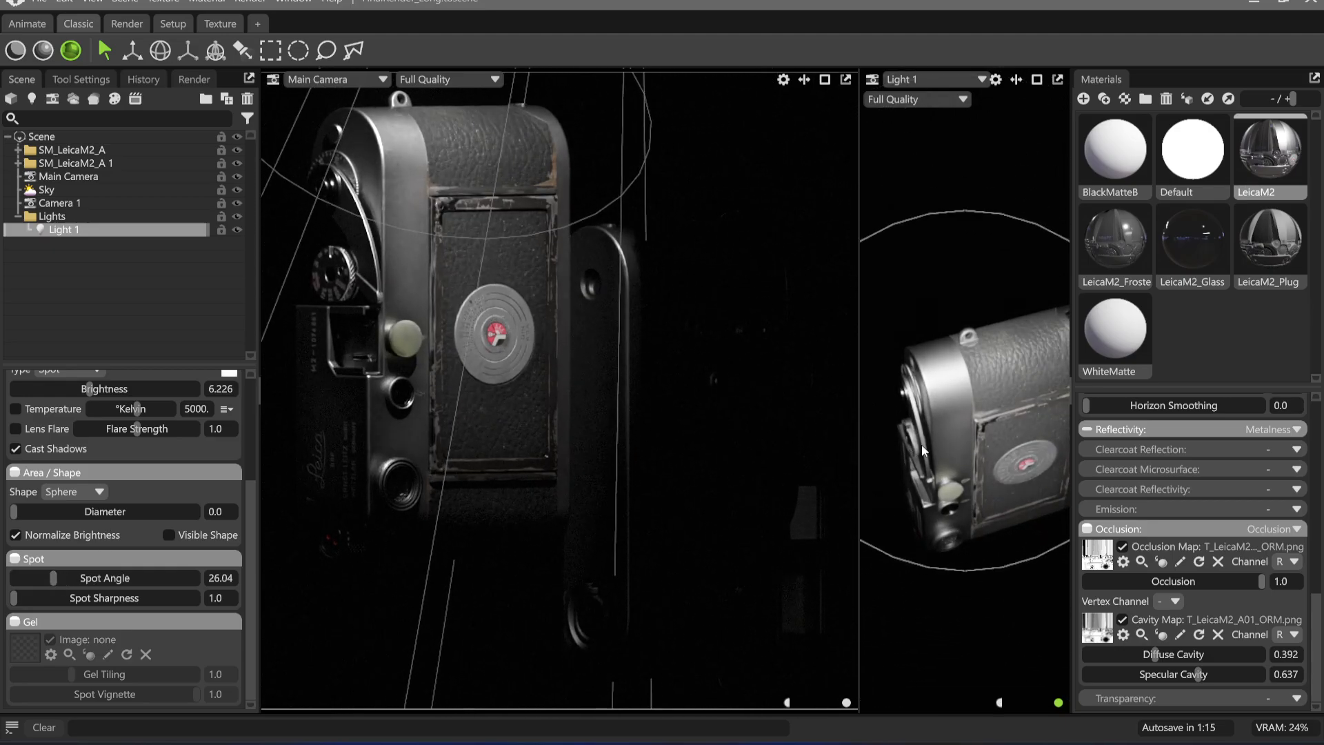
drag(921, 444, 922, 444)
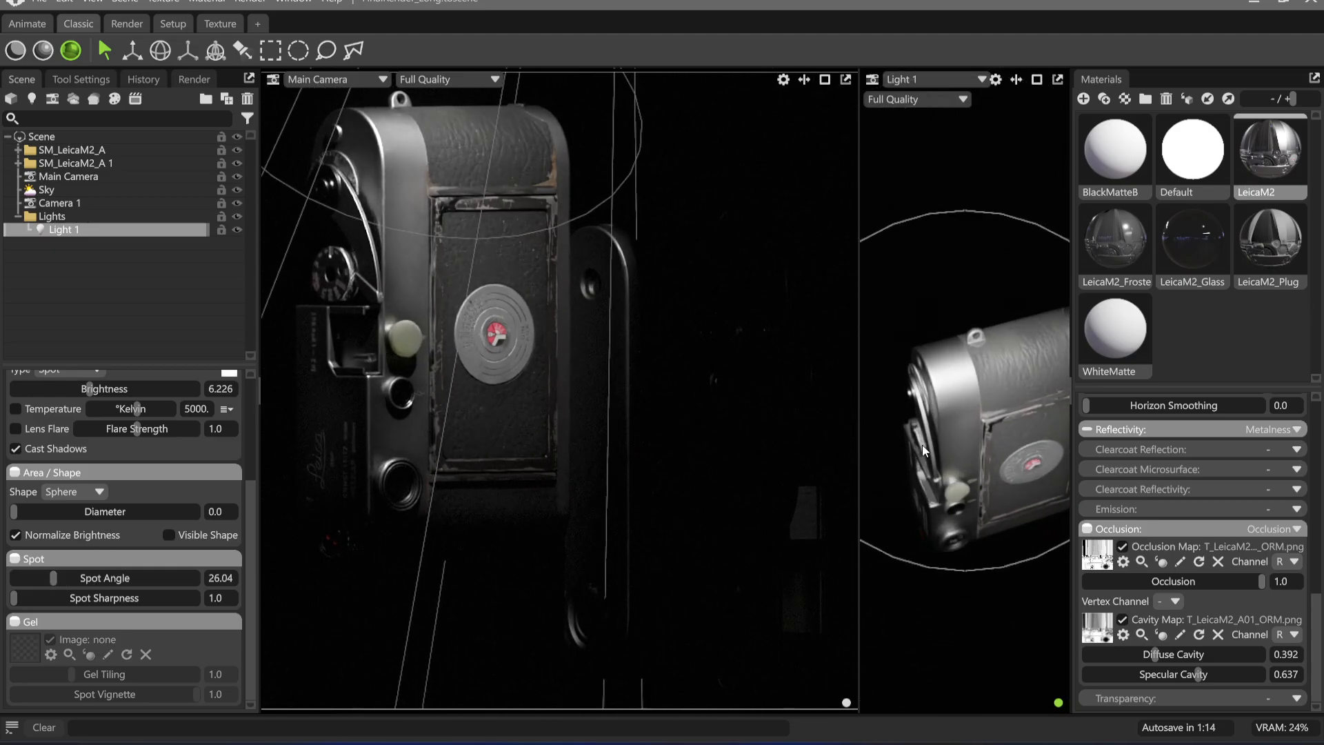
Rename Light 1 in the Lights folder as LeftTop
double_click(69, 231)
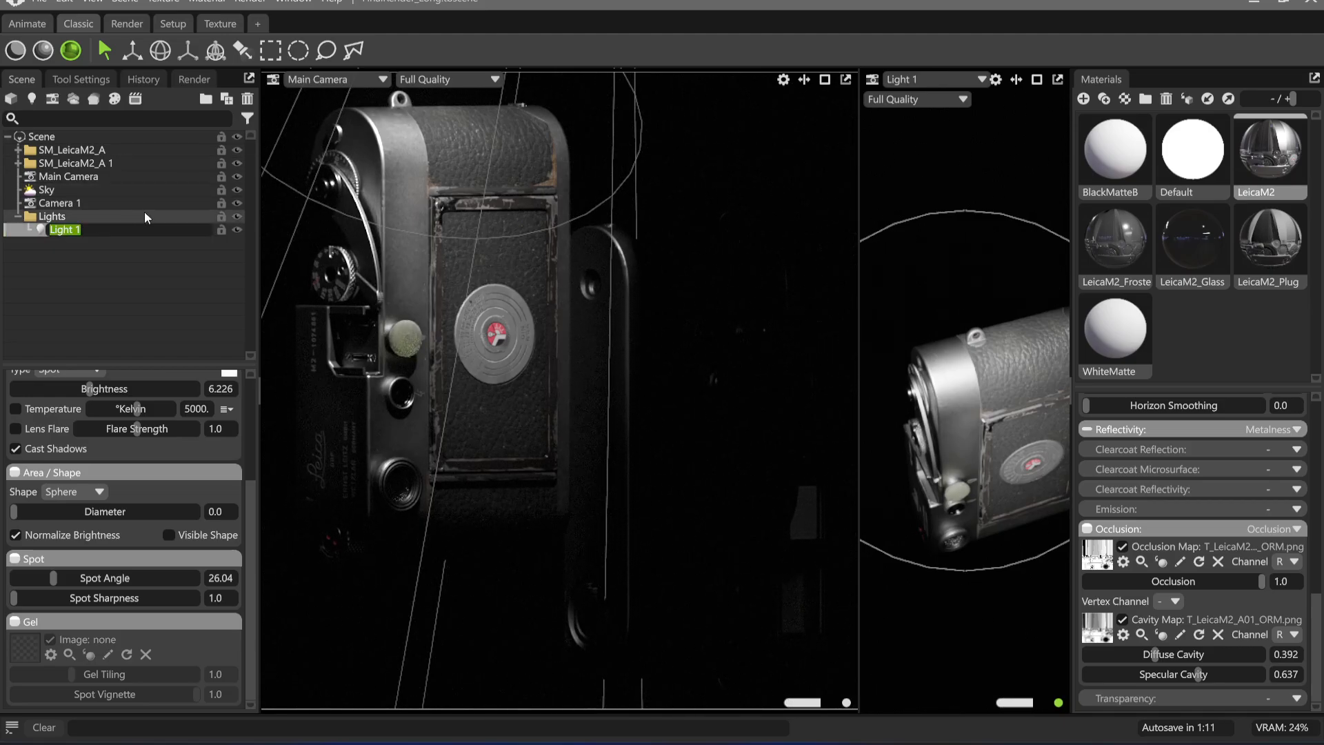
text(LeftTop)
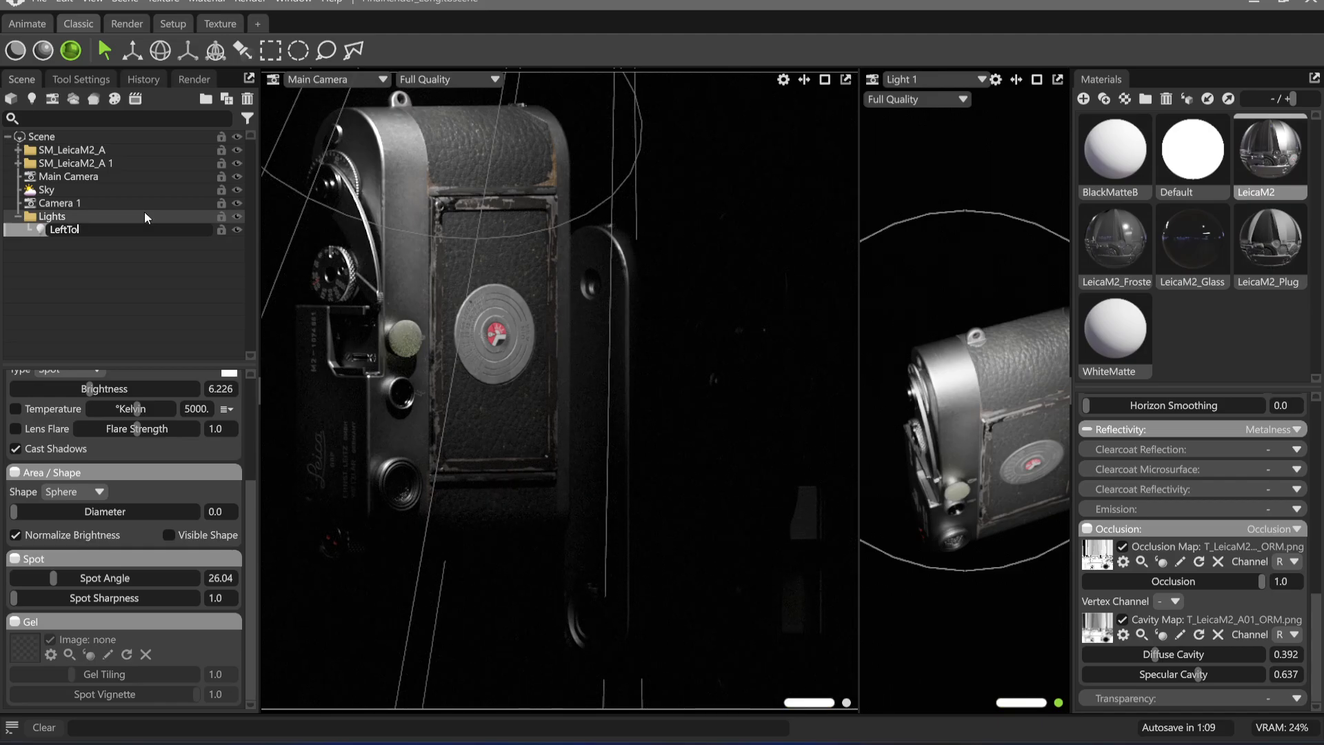
key(Return)
Duplicate the LeftTop light and name the copy RightBot
click(77, 230)
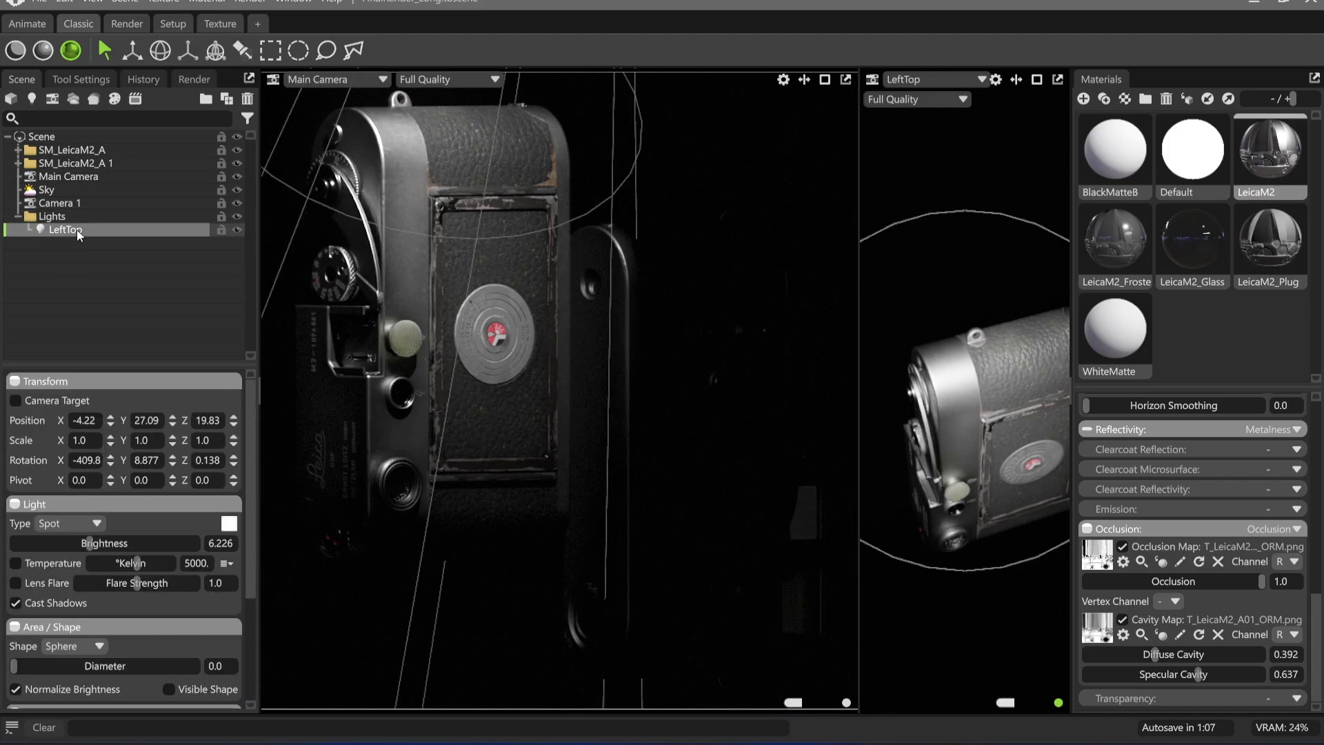
key(ctrl+d)
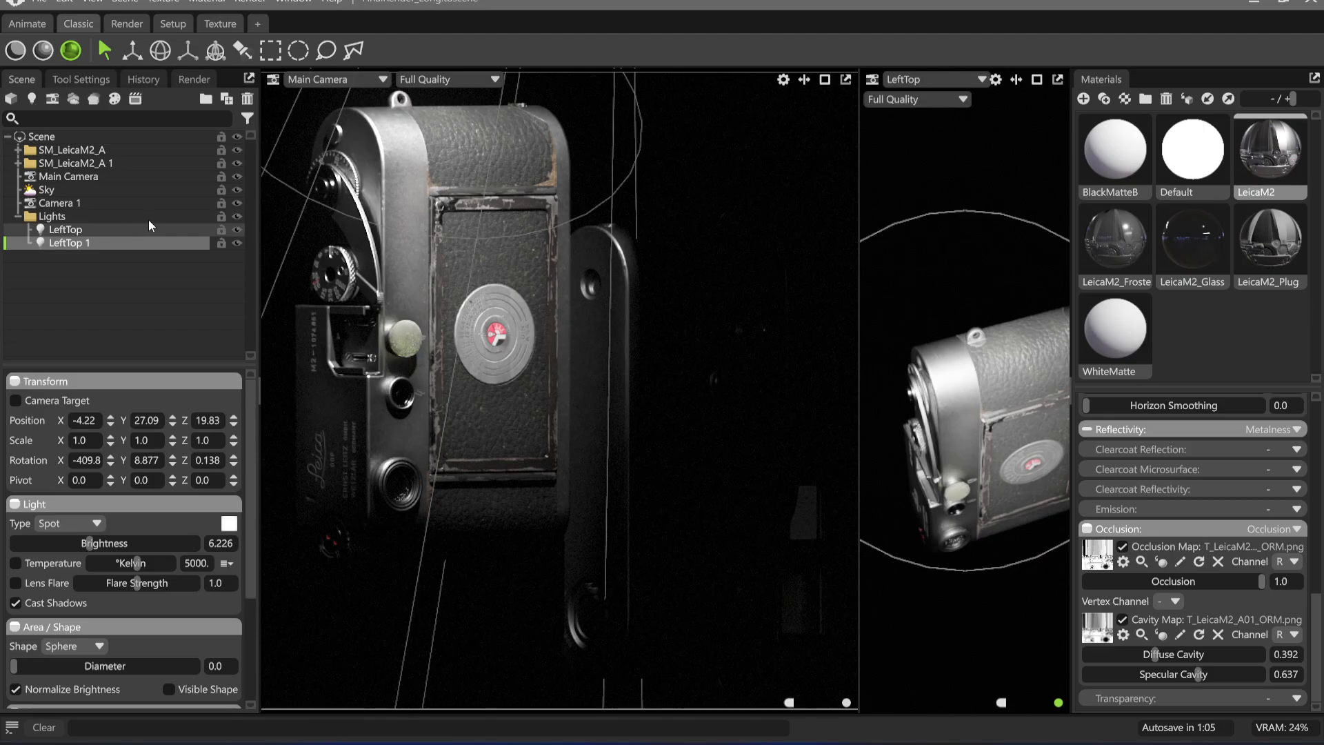
double_click(84, 242)
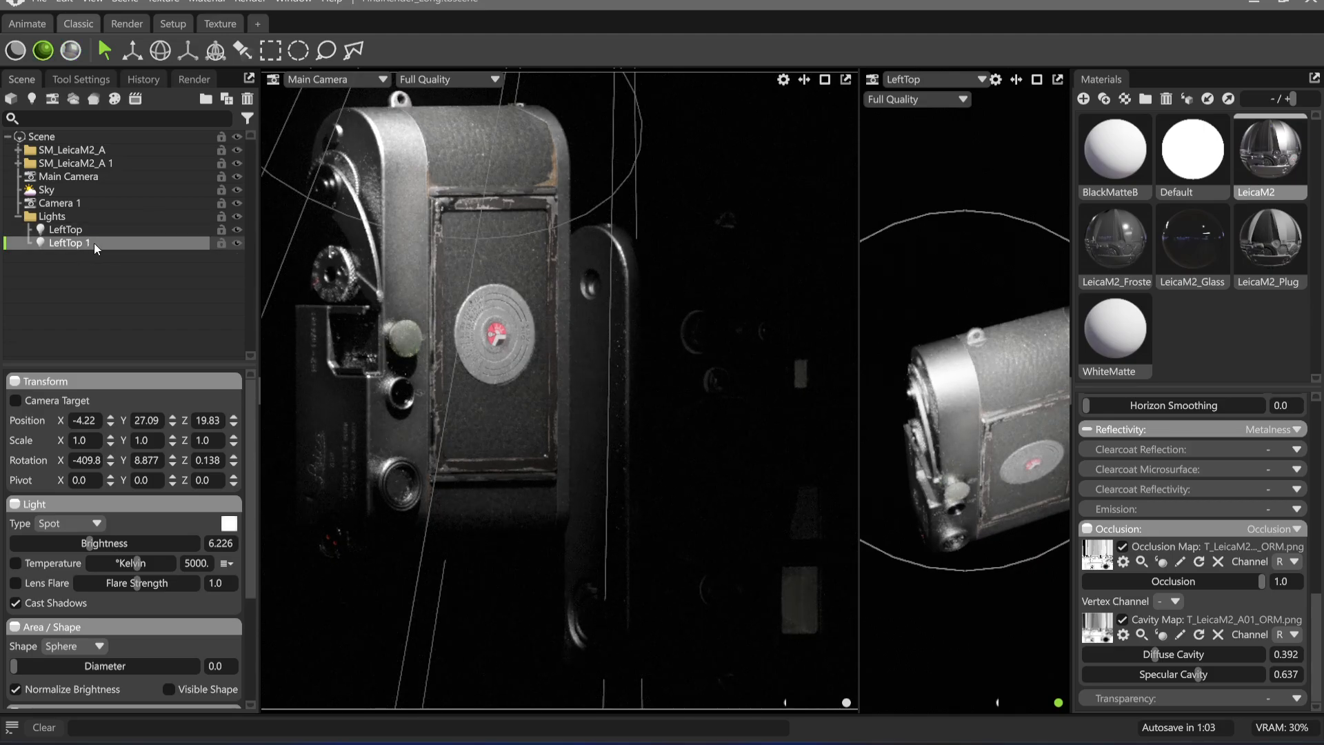
text(RightBot)
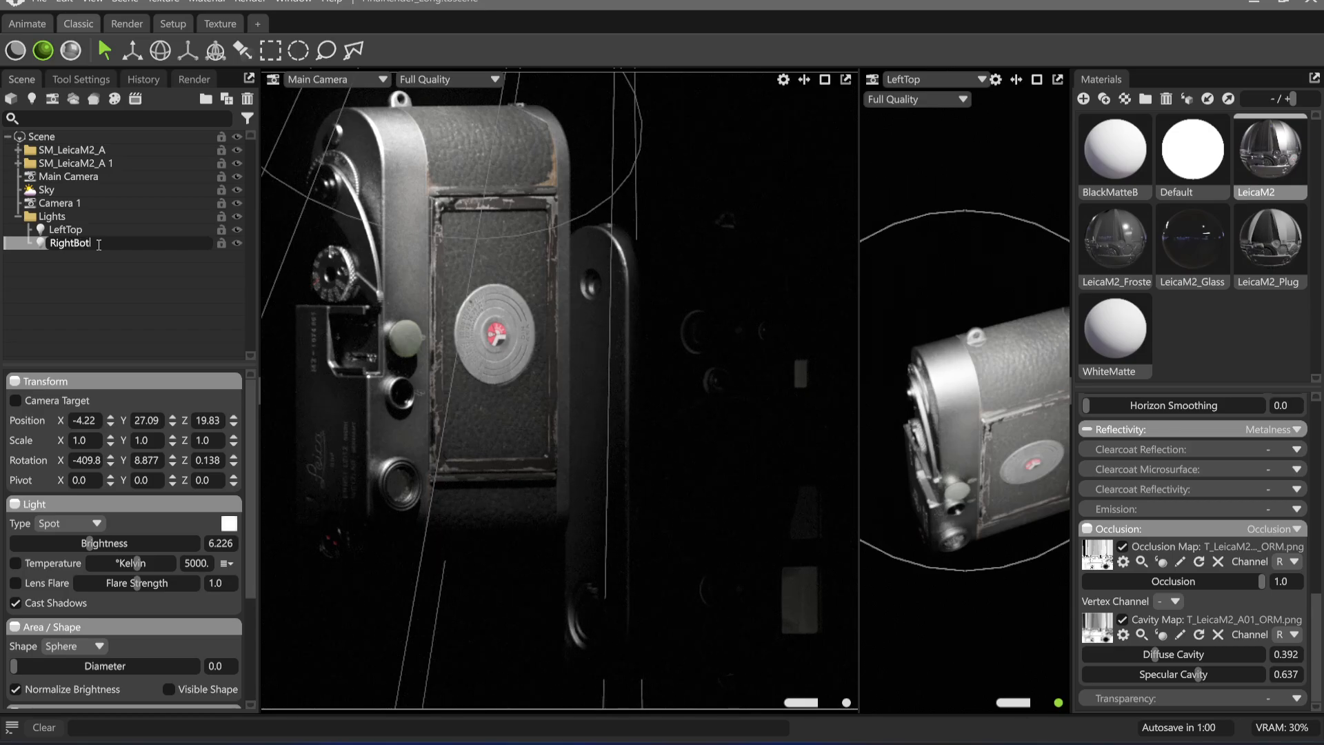
key(Return)
Show the second viewport through the RightBot light and aim it from below at the right Leica's lens cap side
click(911, 80)
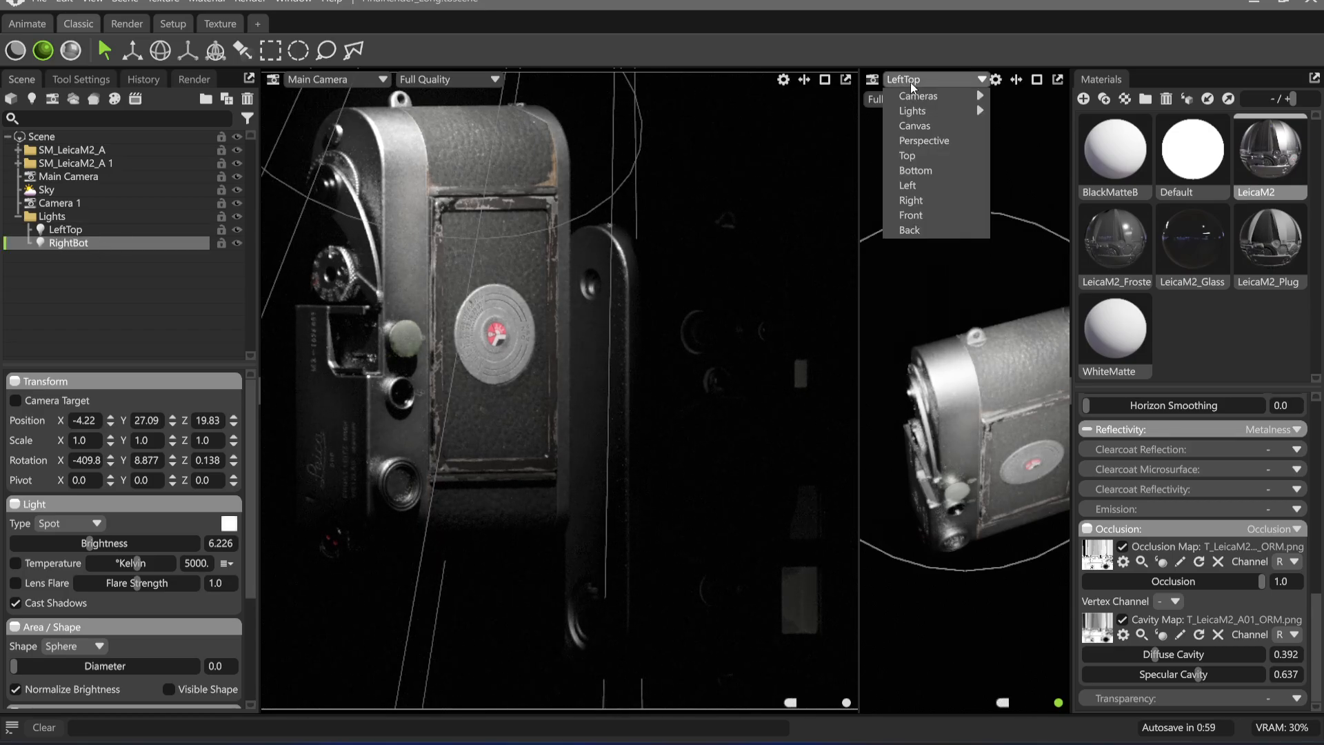
mouse_move(912, 111)
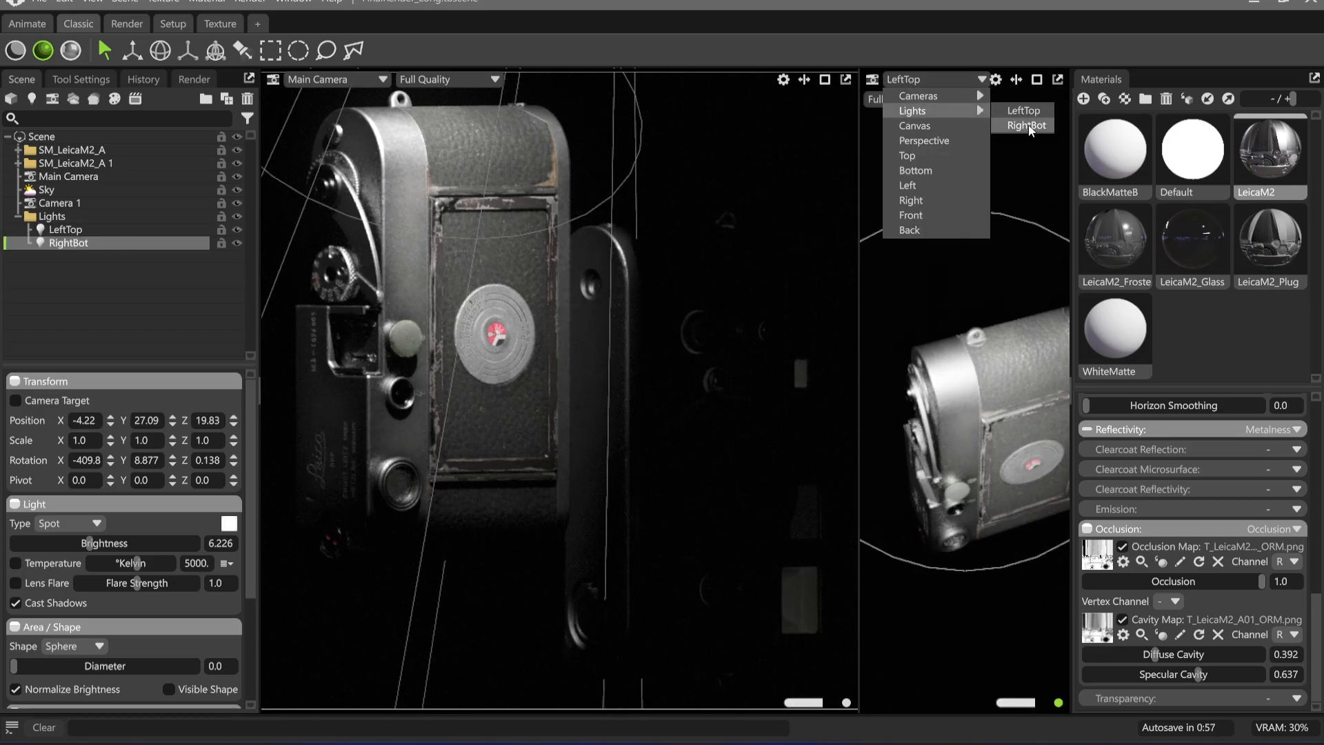
click(1027, 125)
drag(1003, 446, 909, 334)
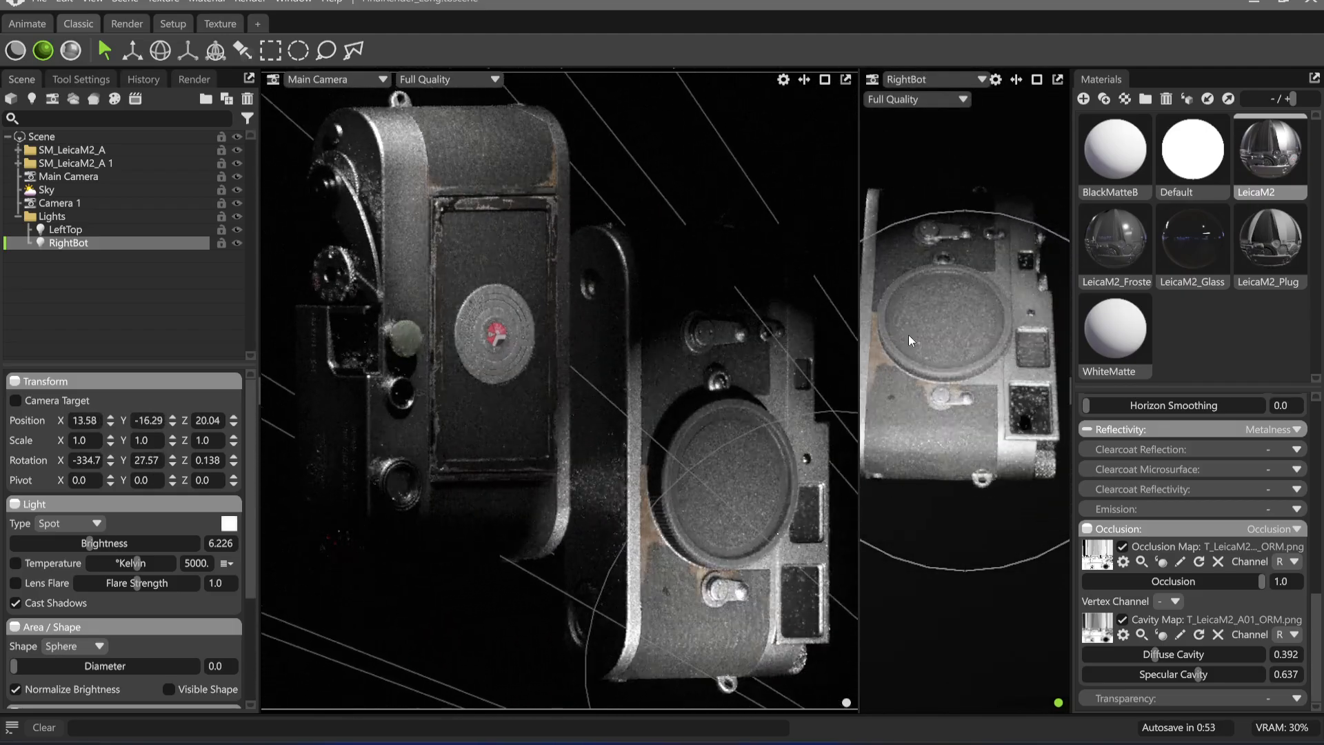
drag(969, 391, 949, 325)
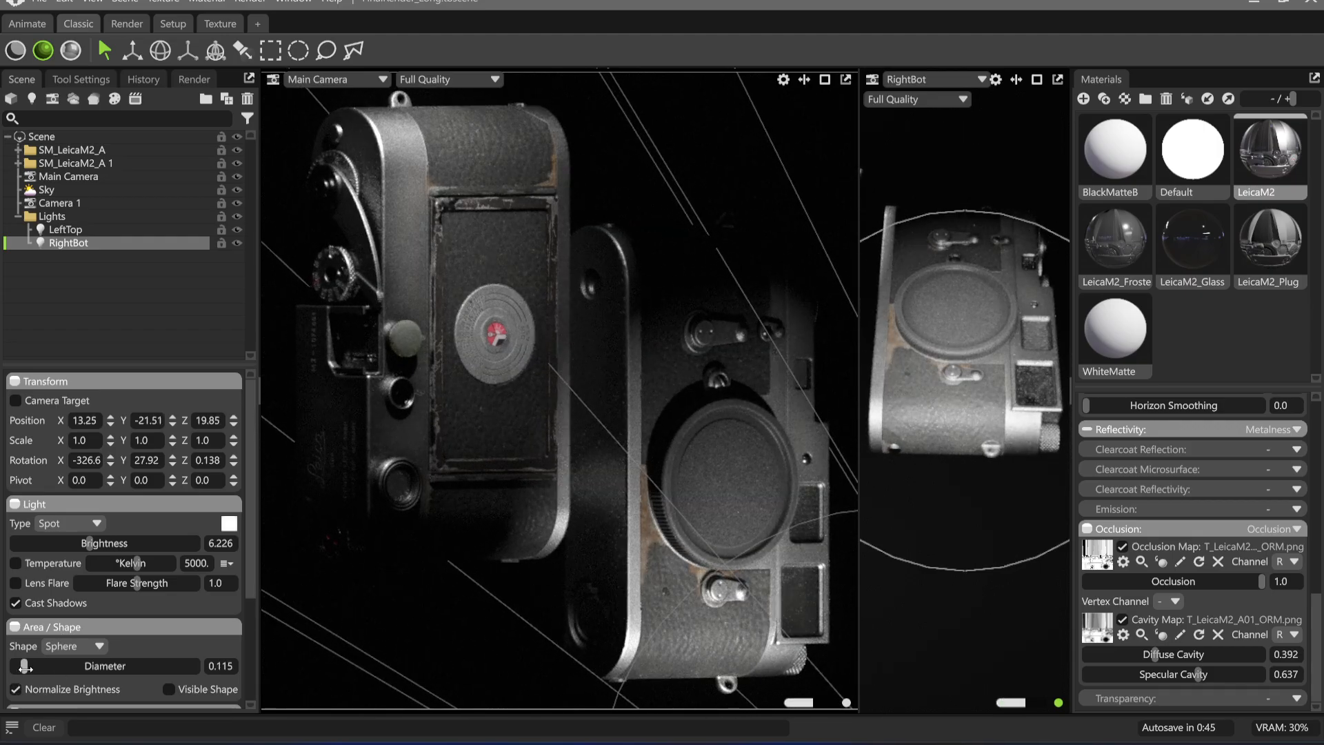
Set RightBot's sphere diameter to 36.99, shift its aim on the right Leica, and narrow its spot angle to 19.81
drag(15, 666, 90, 666)
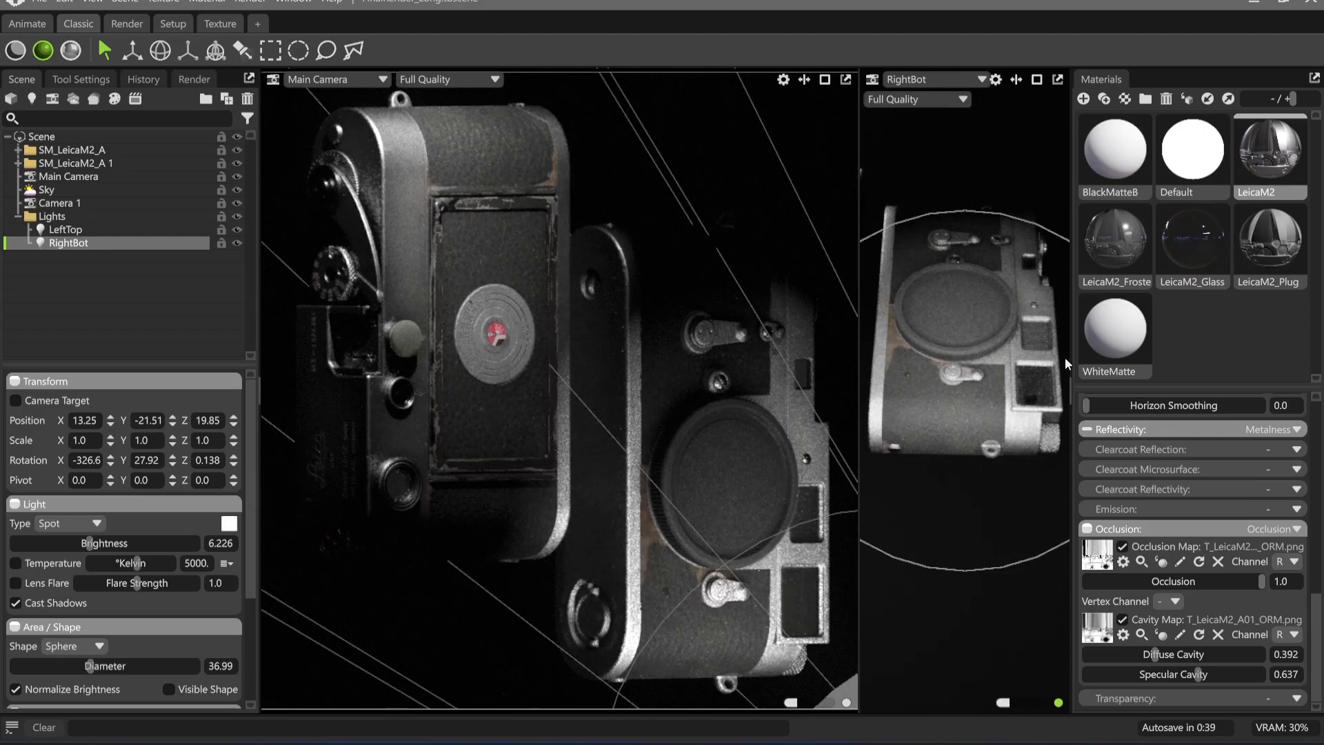
drag(1065, 357, 966, 341)
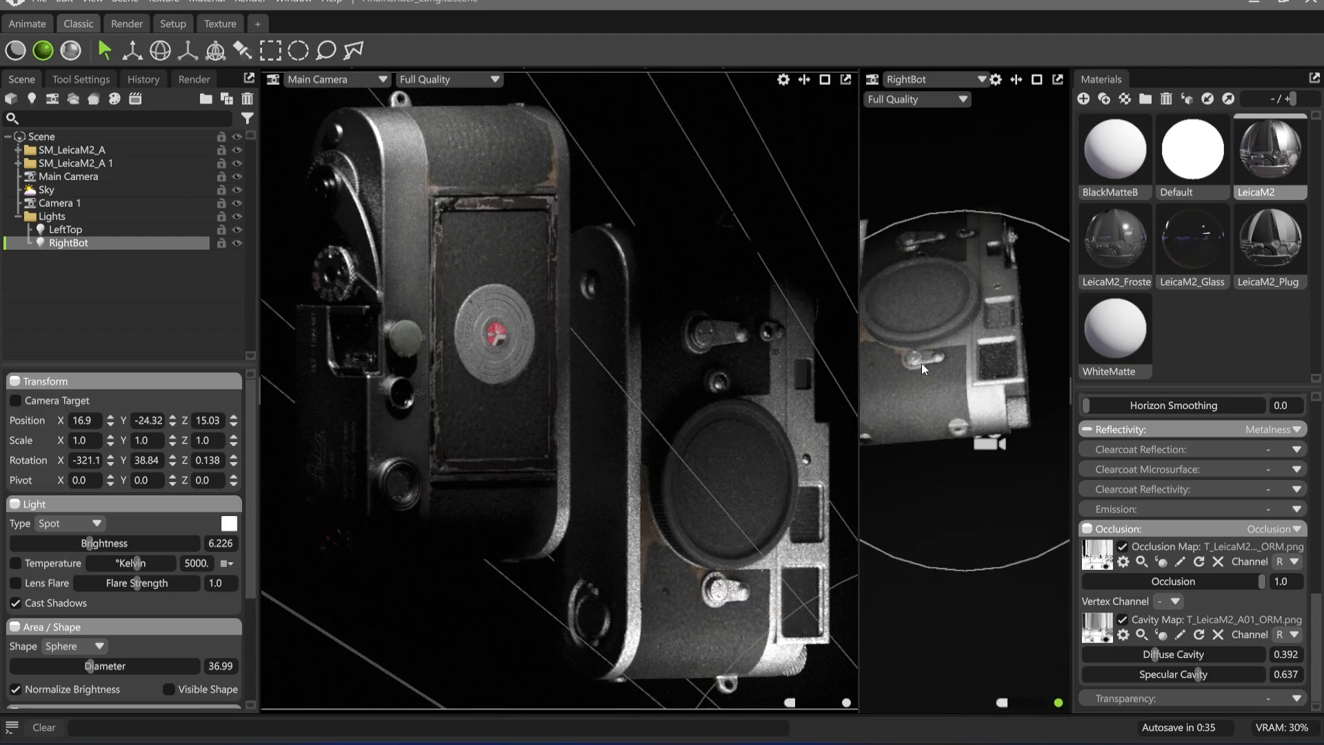
scroll(110, 630, down, 3)
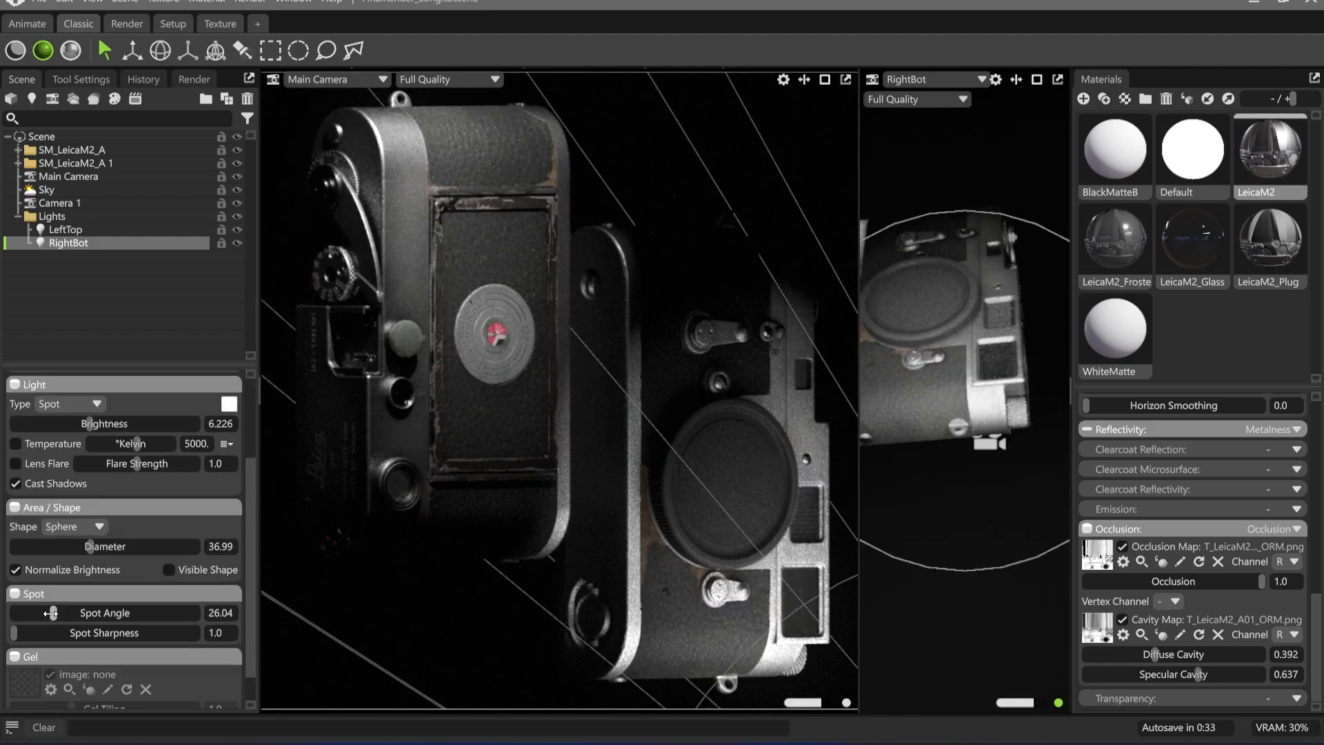
drag(51, 612, 45, 613)
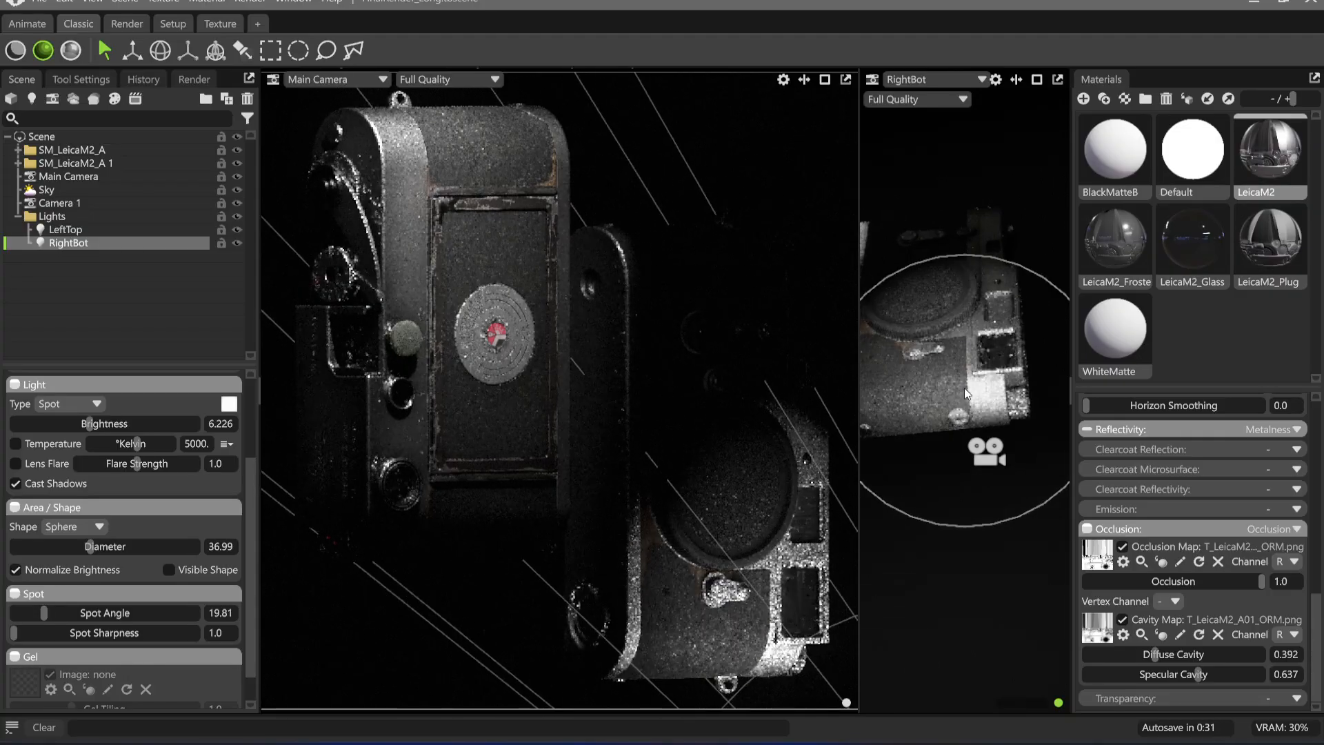
Fine-tune RightBot's position and aim below the right Leica, with the light guides hidden by clearing the selection
drag(964, 388, 951, 418)
click(650, 147)
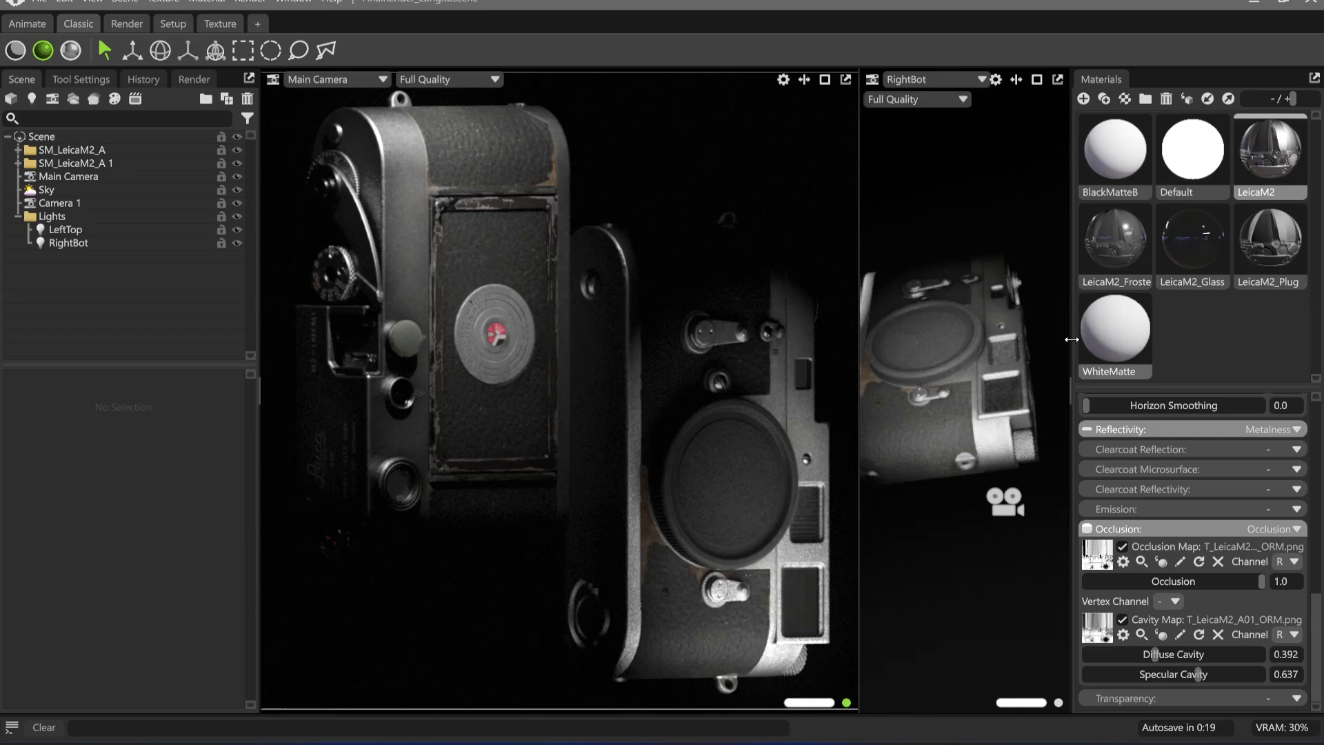
drag(928, 387, 971, 381)
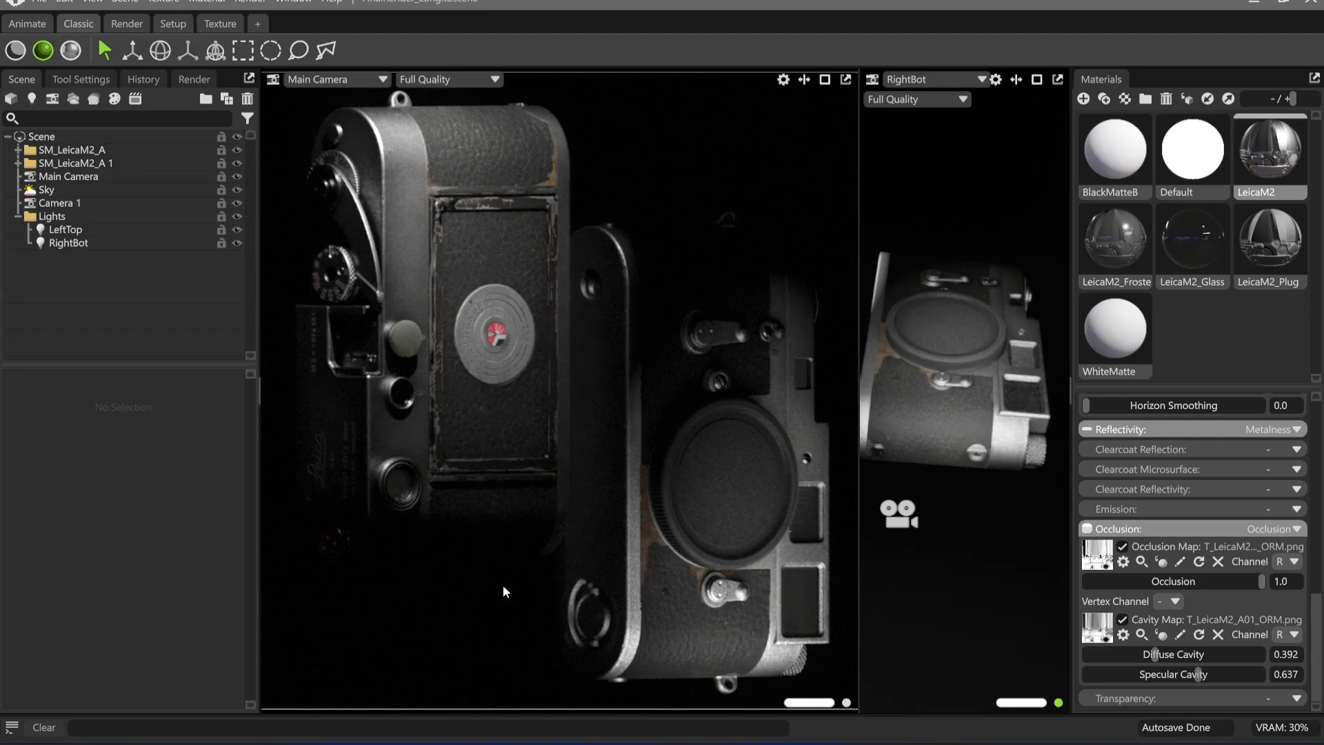
drag(892, 416, 955, 434)
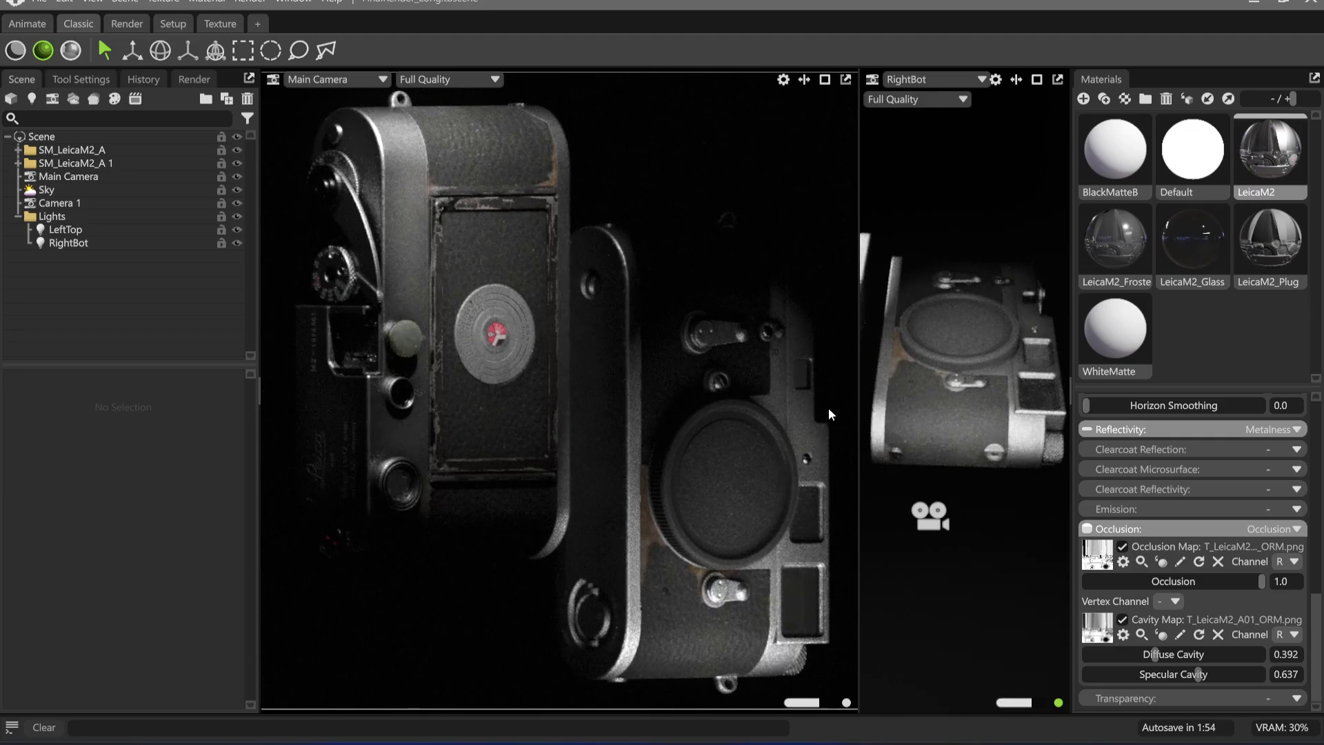
mouse_move(991, 428)
mouse_down()
mouse_move(986, 392)
mouse_move(993, 458)
mouse_move(1006, 446)
mouse_move(998, 421)
mouse_up()
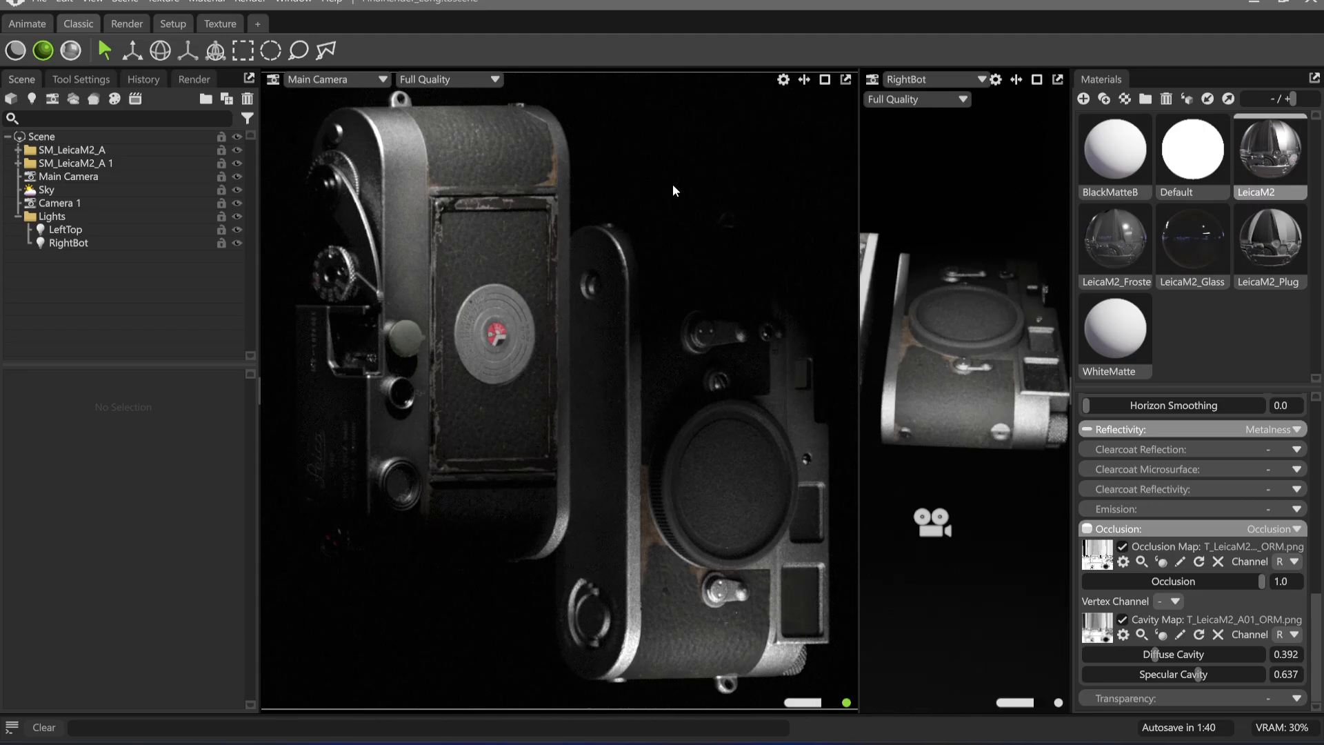
Duplicate the LeftTop light and name the copy RimL
click(93, 229)
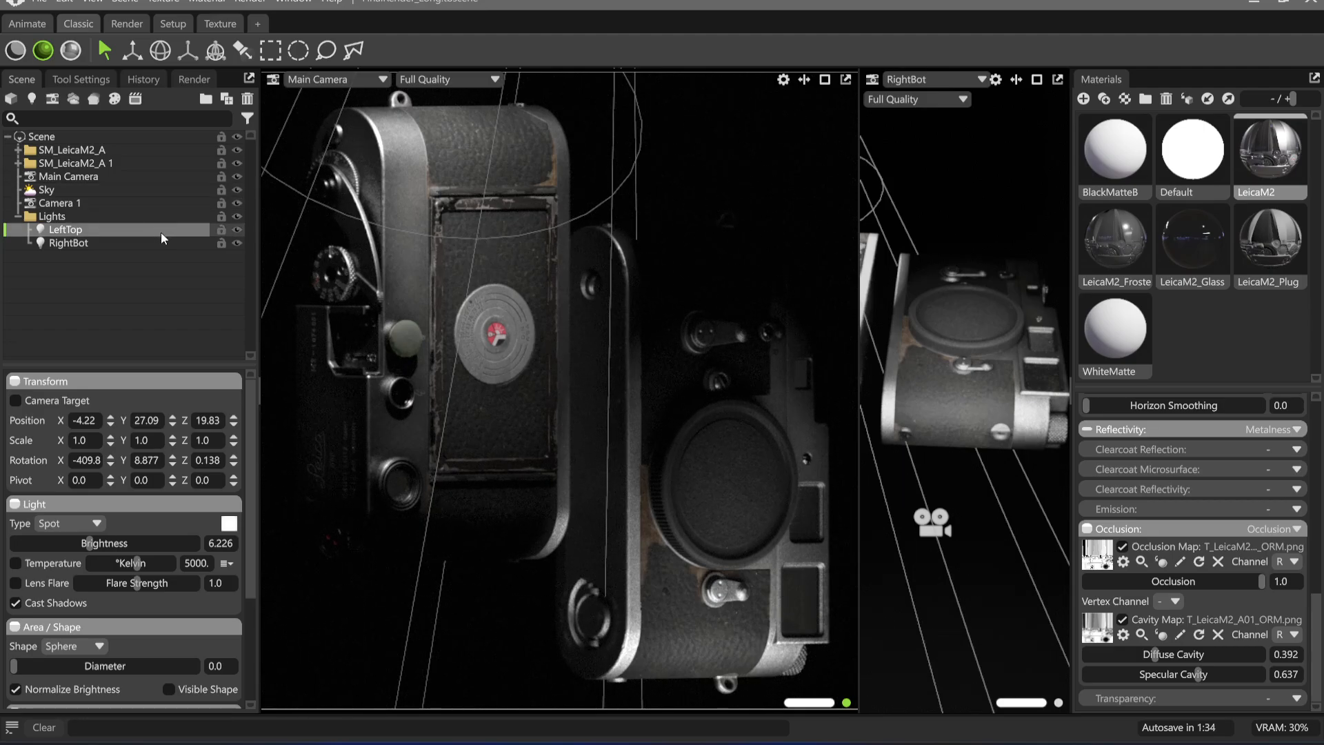
key(ctrl+d)
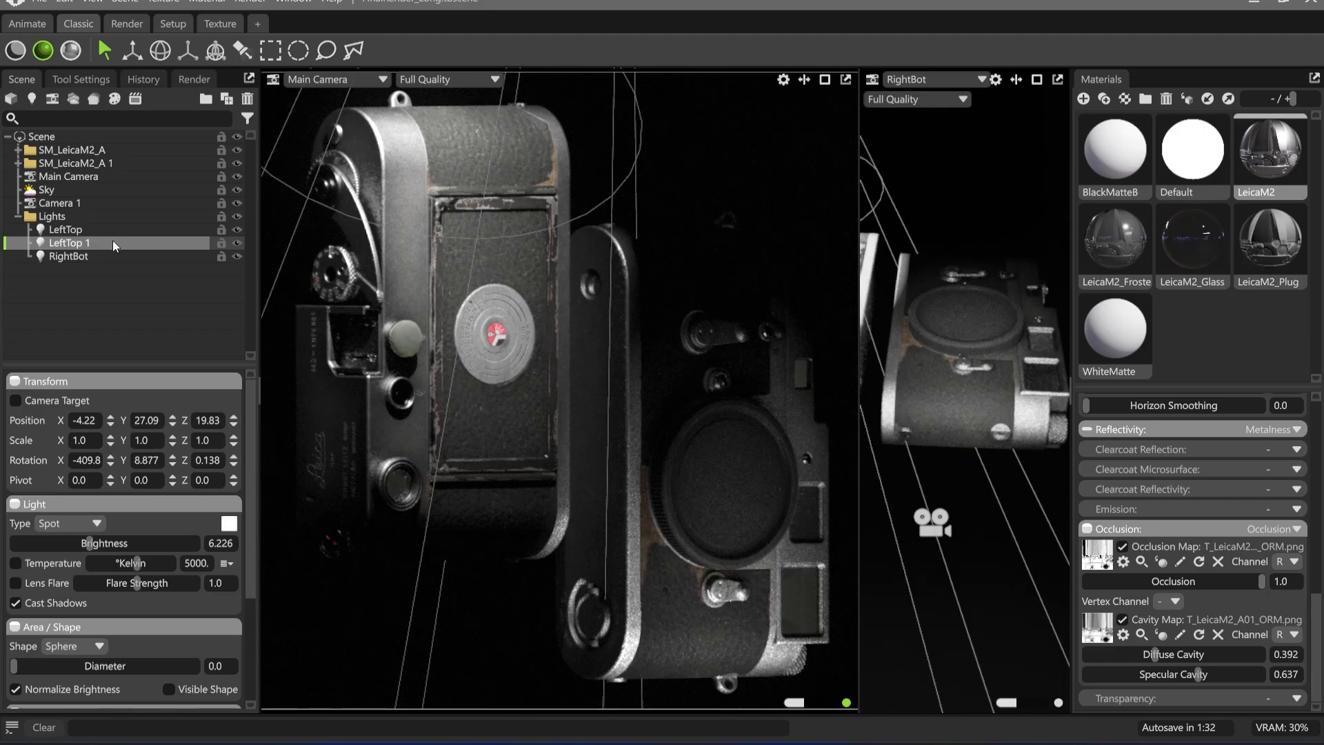
double_click(113, 241)
text(Rim)
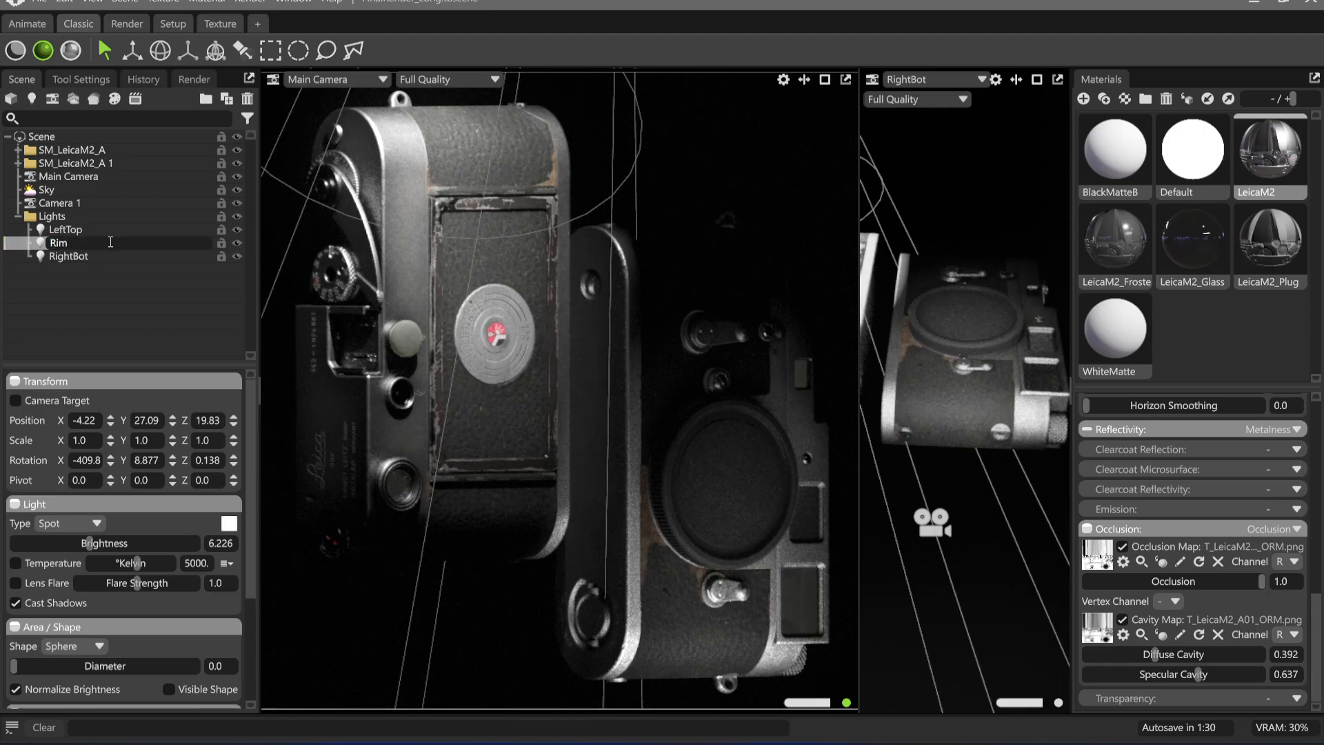
text(L)
key(Return)
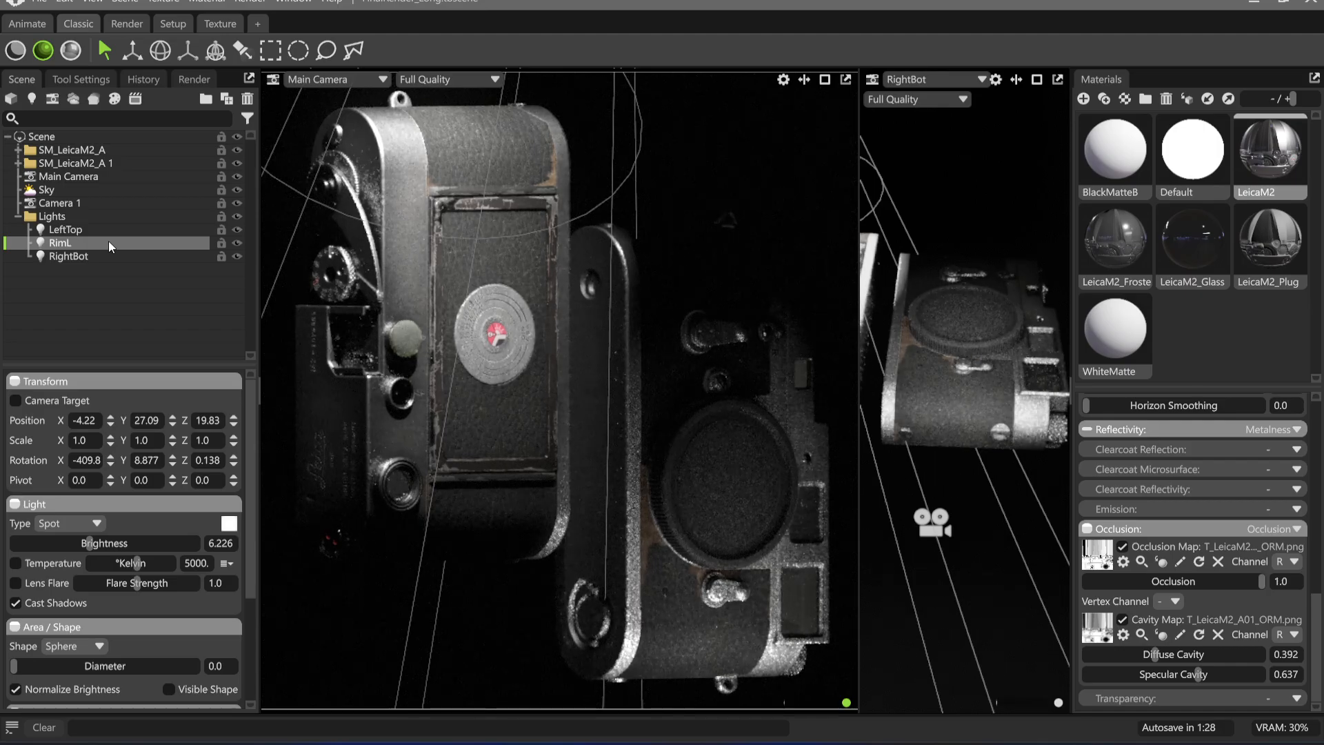
Show the second viewport through RimL and place the light's highlight on the left Leica's engraved top plate with the light placement tool
click(954, 84)
mouse_move(956, 115)
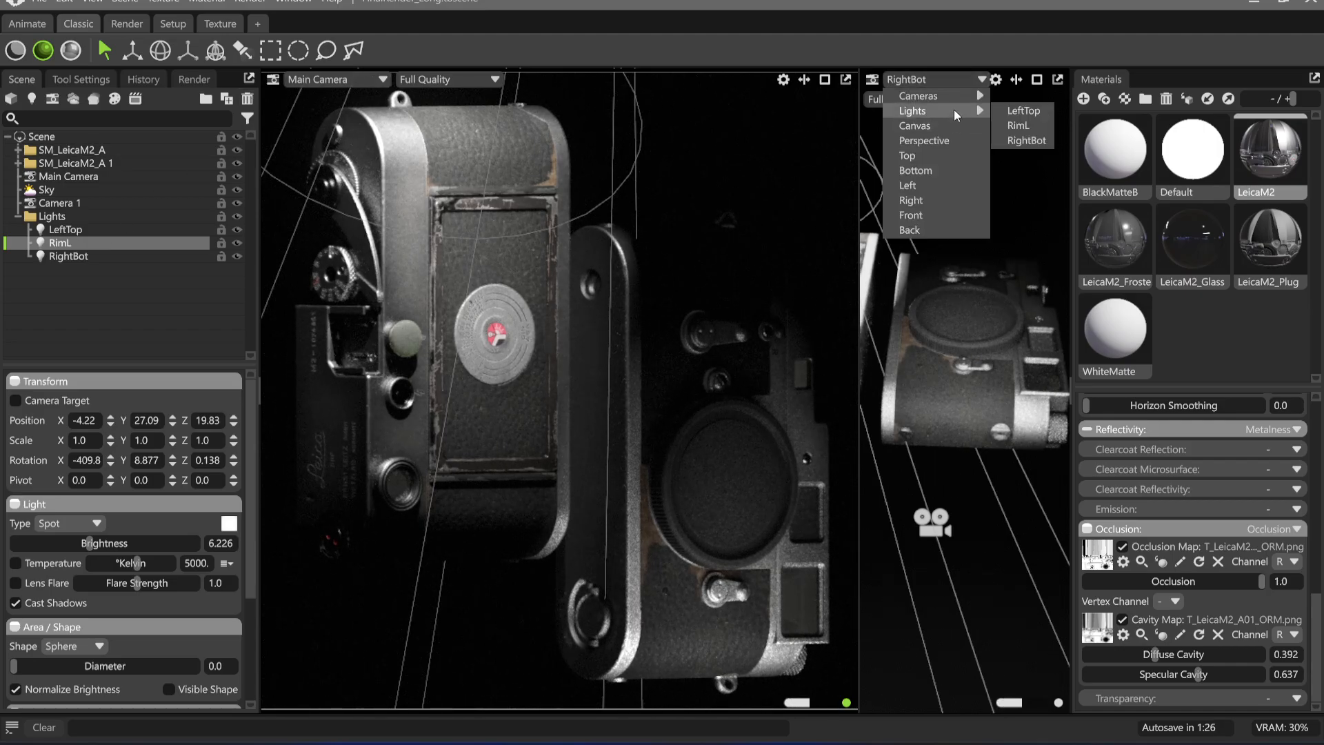
click(1041, 125)
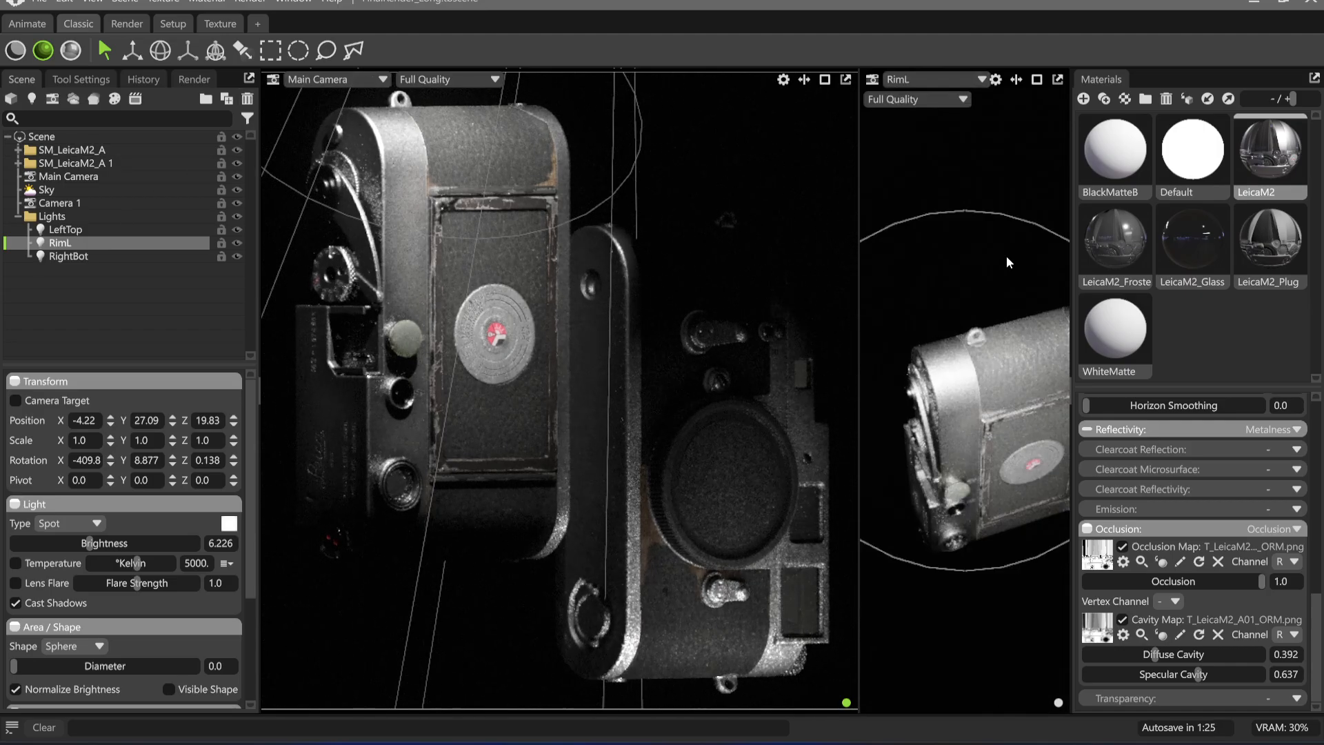
click(240, 50)
drag(320, 417, 442, 497)
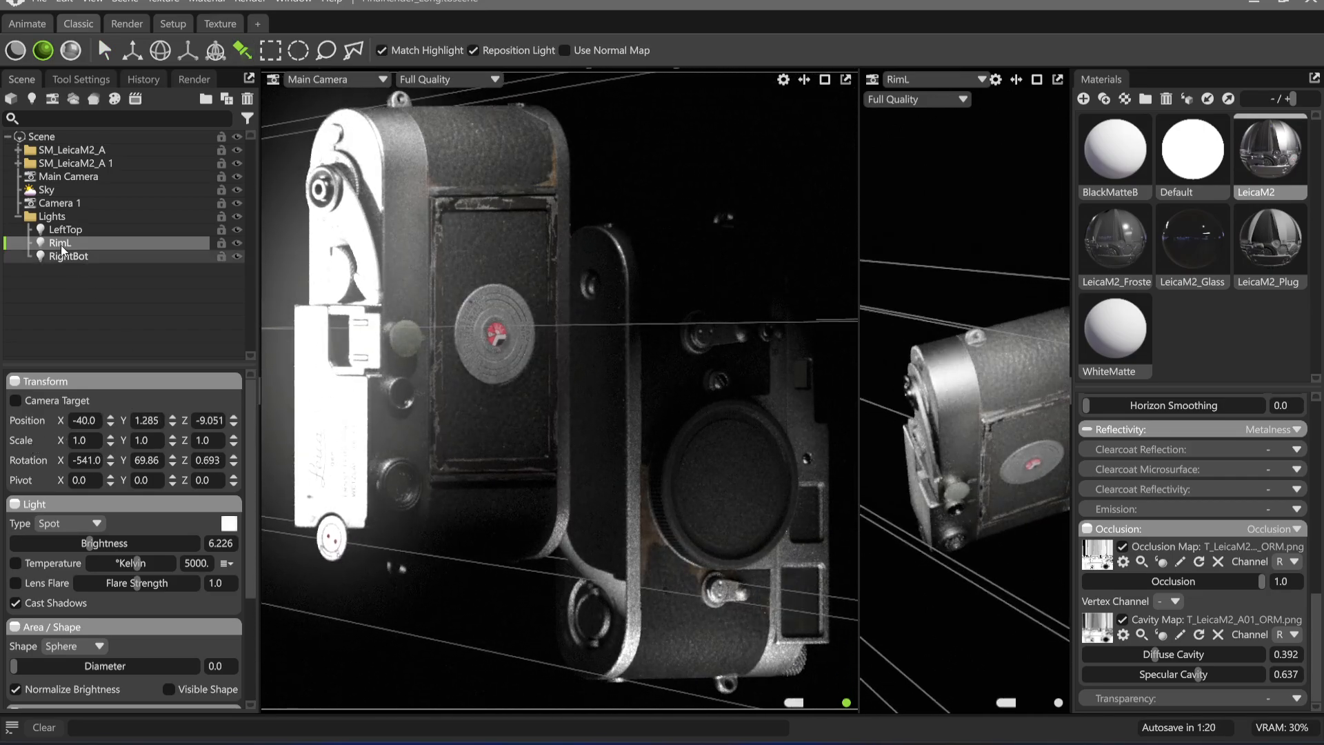
Lower RimL's brightness to 4.599 and move its highlight along the left Leica's engraved top plate
scroll(138, 483, down, 2)
drag(89, 463, 69, 463)
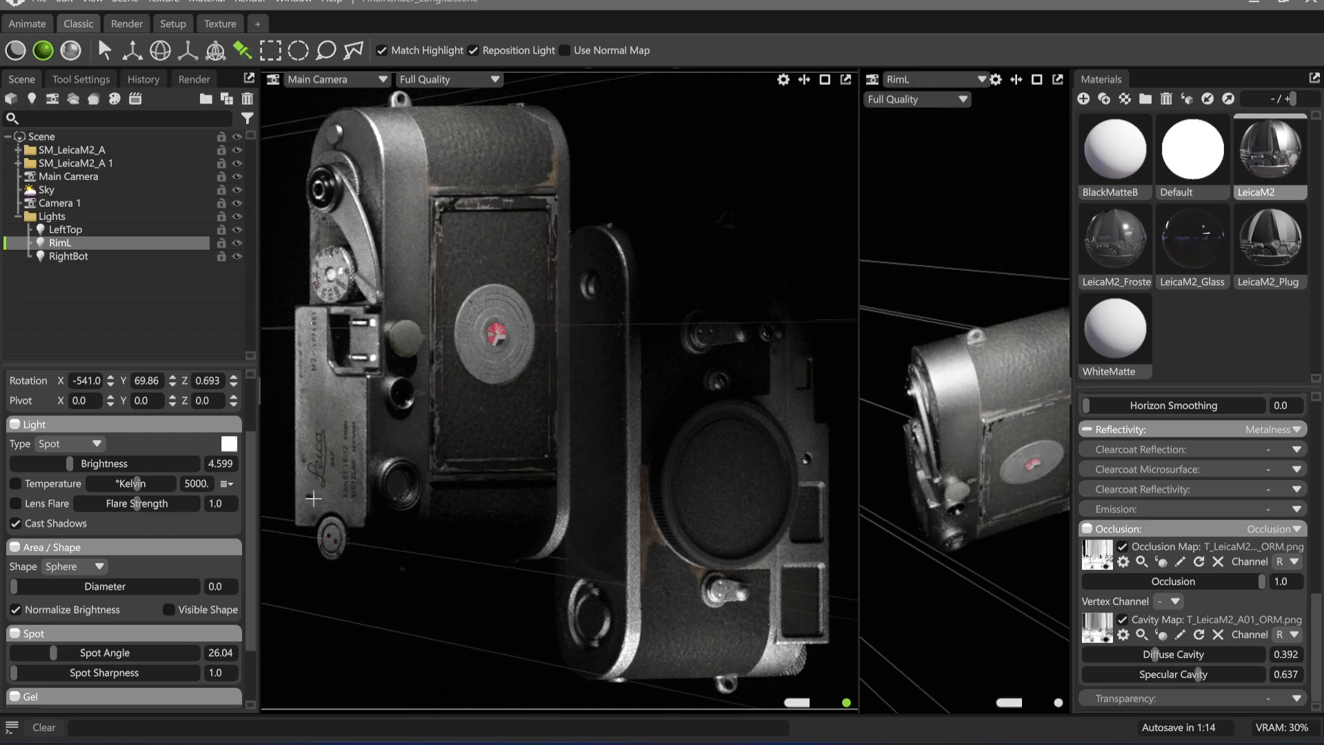
drag(315, 498, 301, 512)
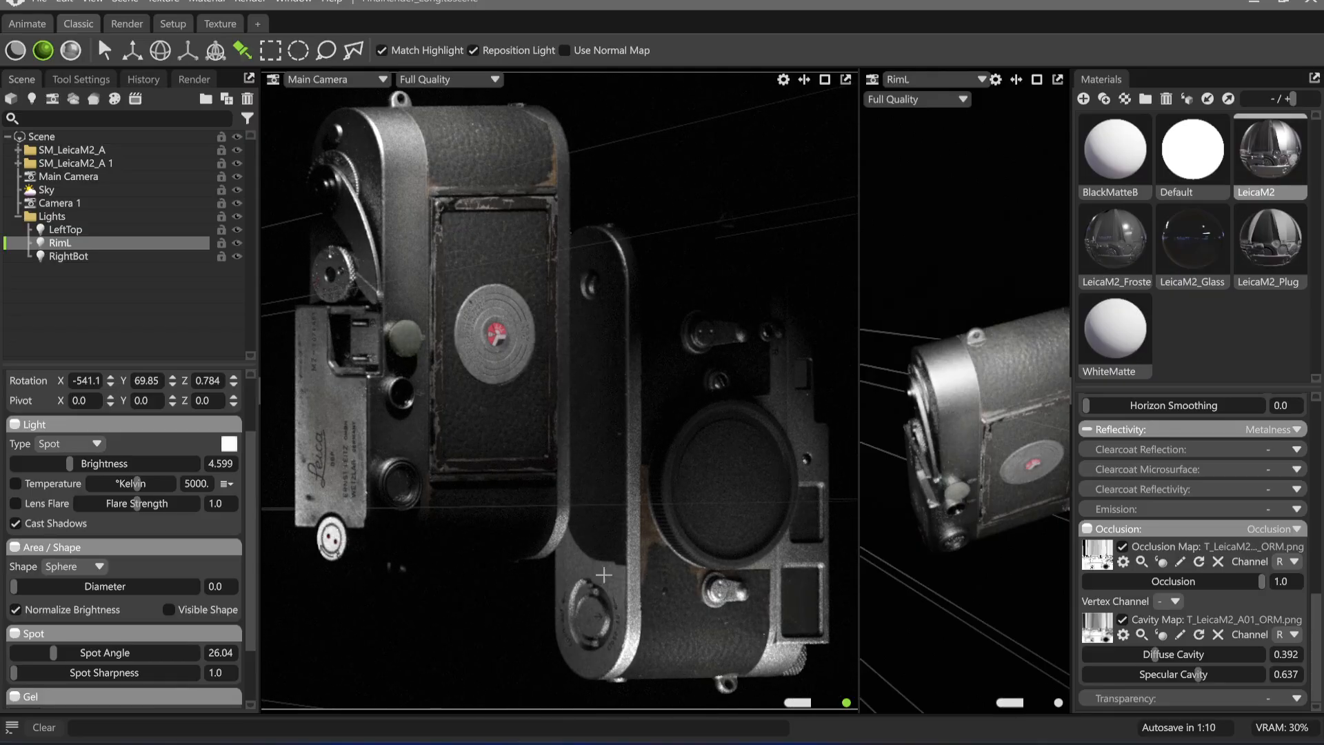
Reposition RimL's highlight on the left Leica's engraved plate and set its sphere diameter to 7.813
drag(18, 592, 90, 587)
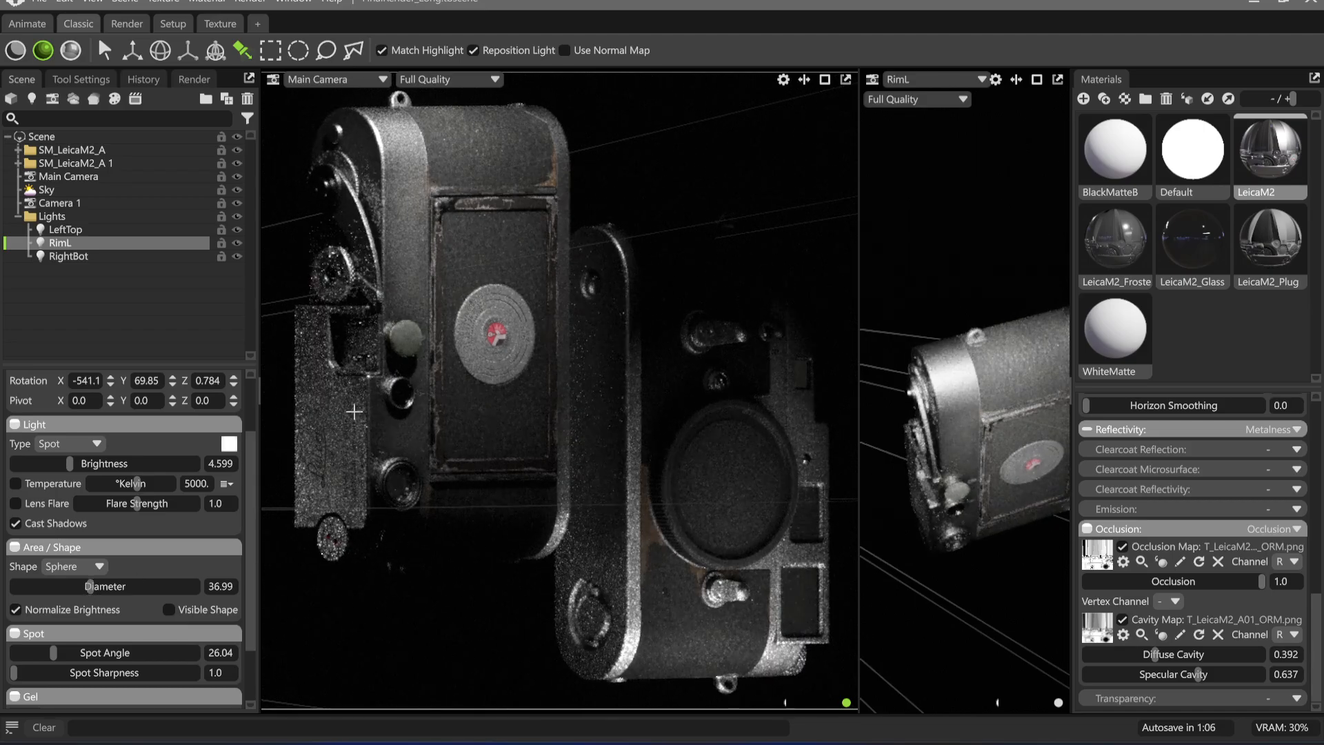
drag(336, 268, 334, 526)
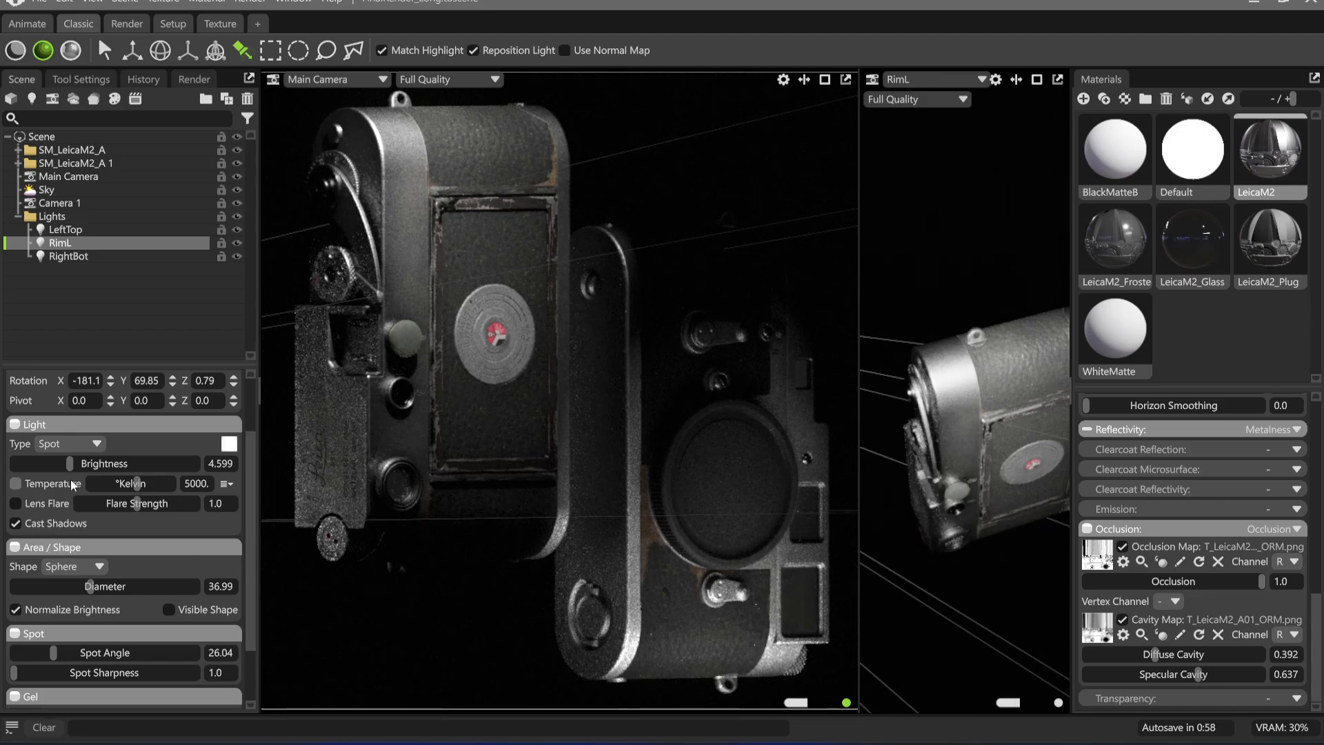
drag(88, 586, 57, 587)
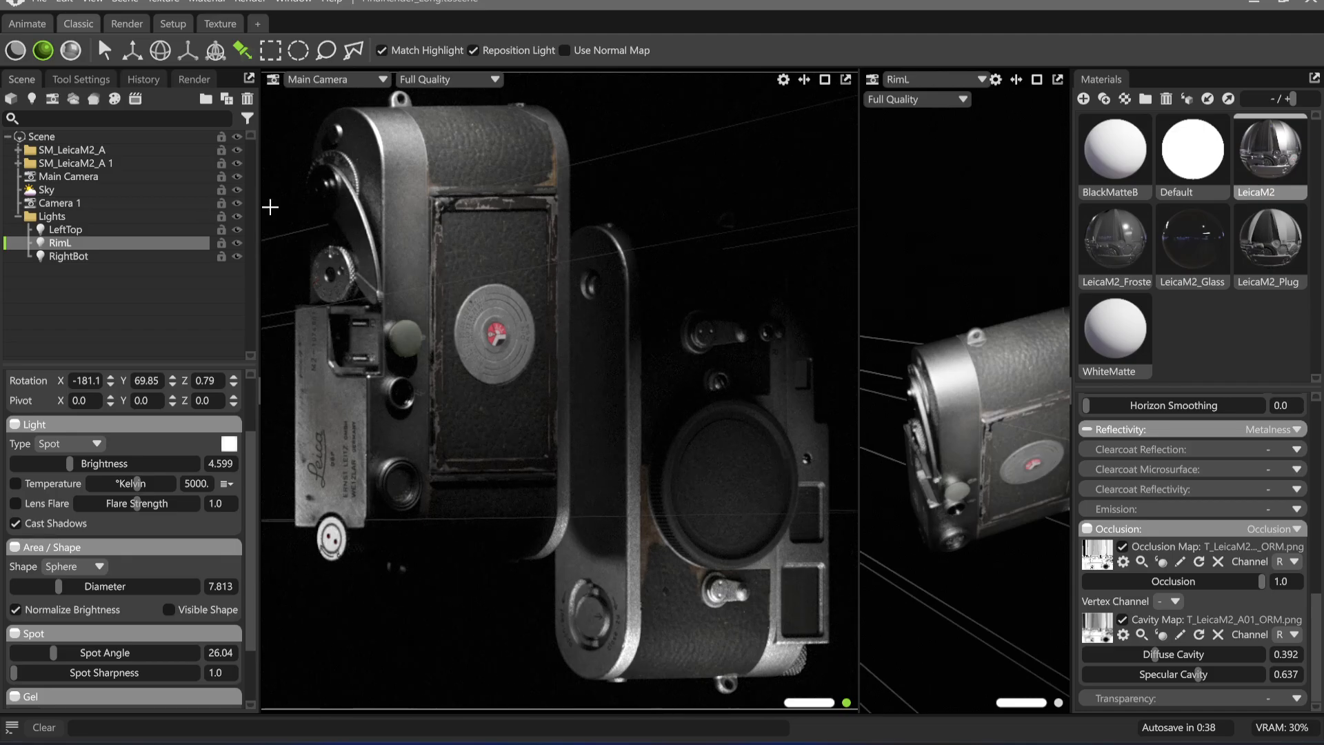
Add a Plane object to the scene from the library's Objects collection
click(51, 216)
click(252, 2)
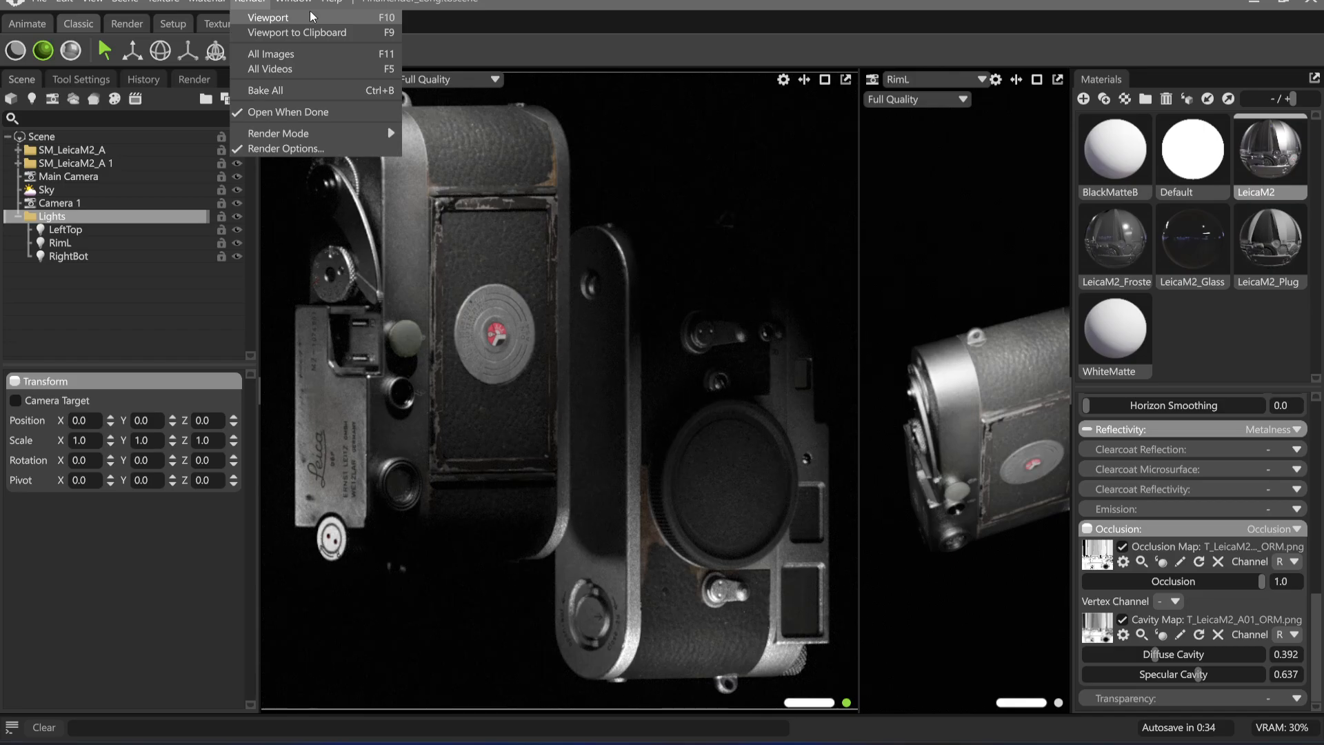
mouse_move(295, 3)
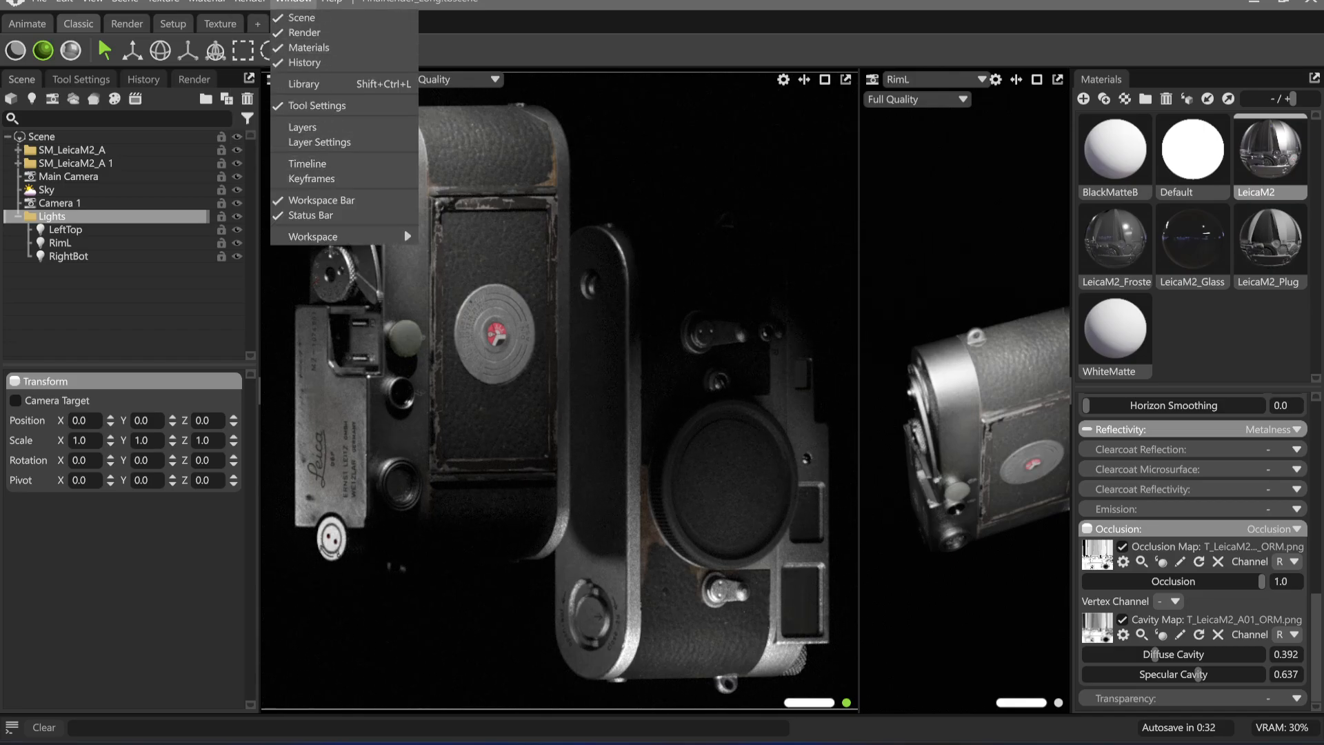
click(317, 83)
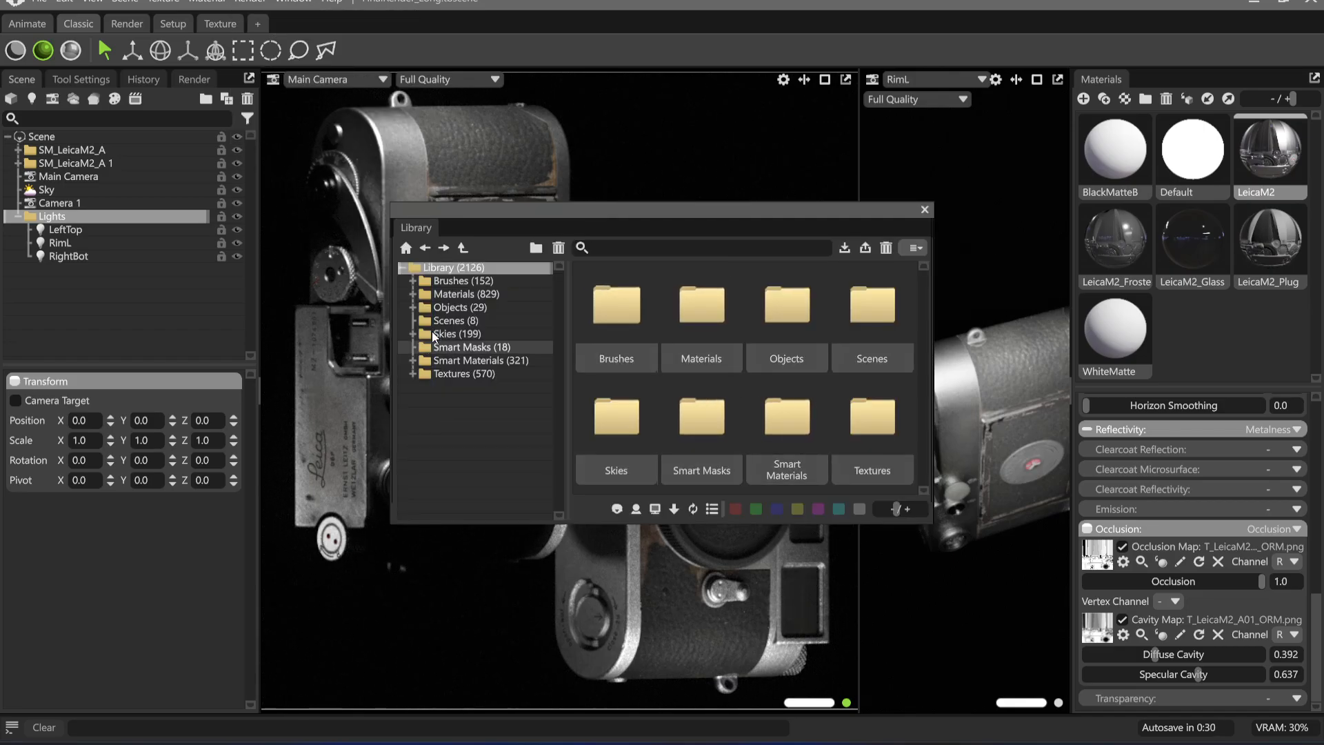
click(453, 306)
scroll(646, 367, down, 4)
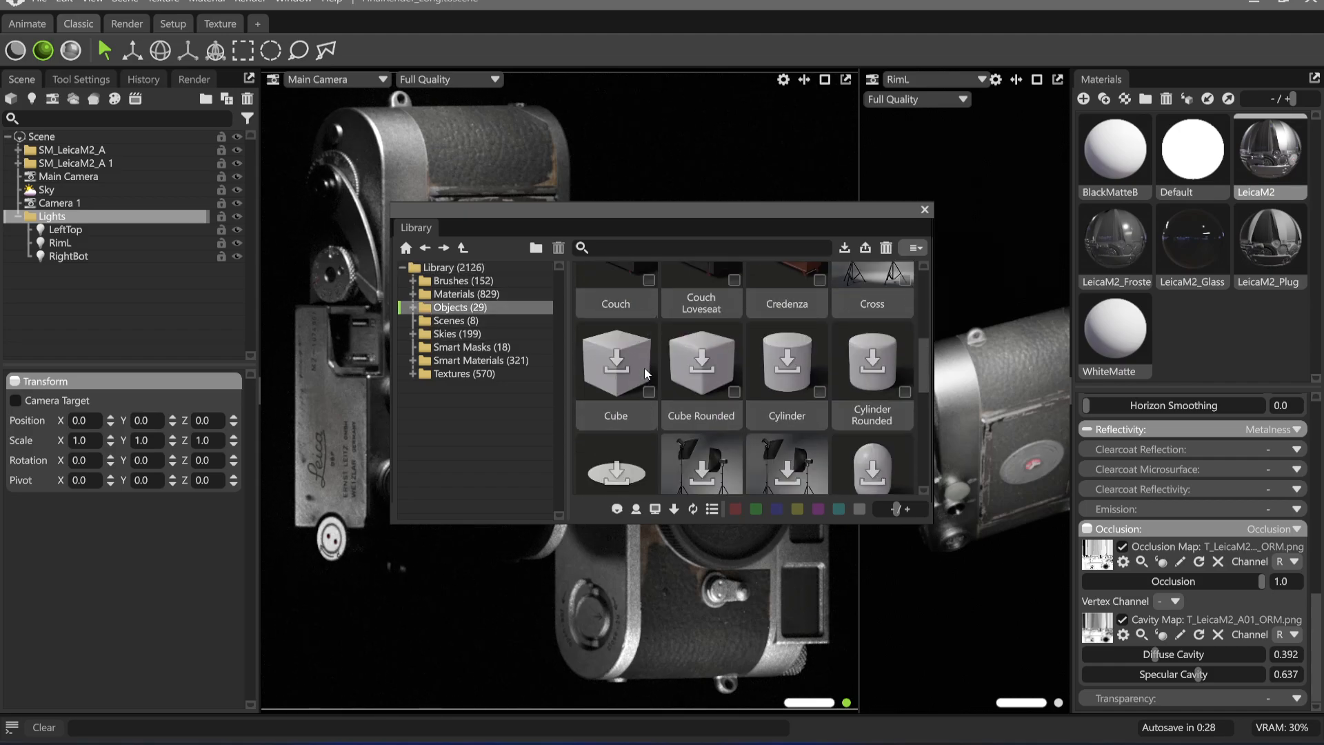
scroll(644, 367, down, 2)
double_click(618, 328)
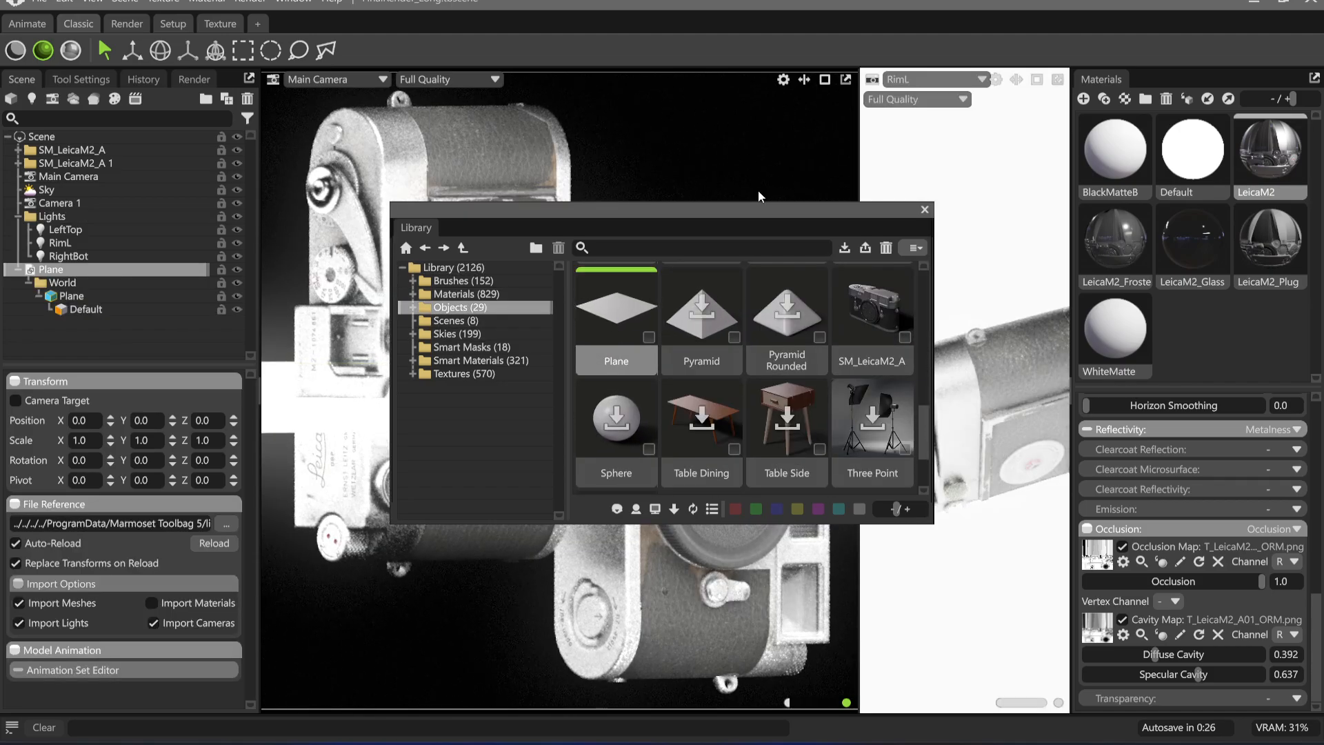
click(925, 210)
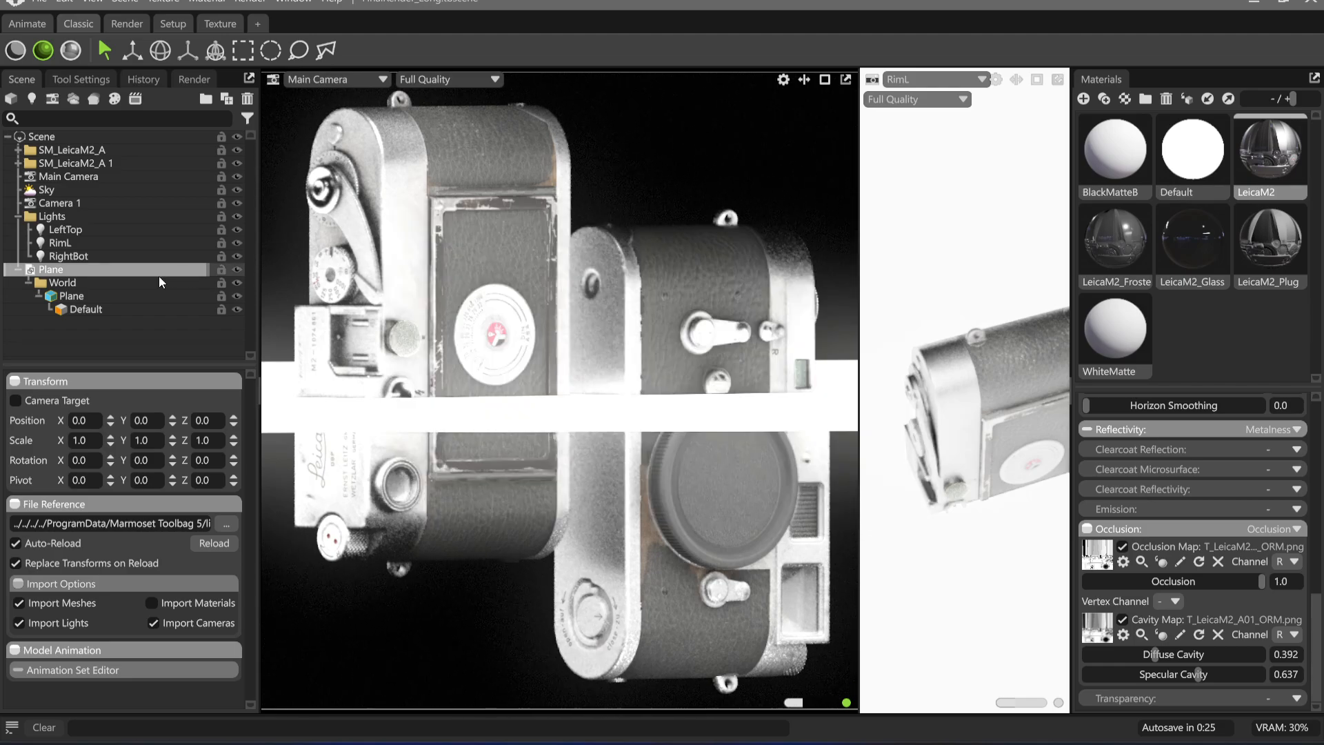
Show the second viewport through Camera 1 and rotate the Plane mesh upright to Y 25.55 and Z 90
click(897, 84)
mouse_move(944, 95)
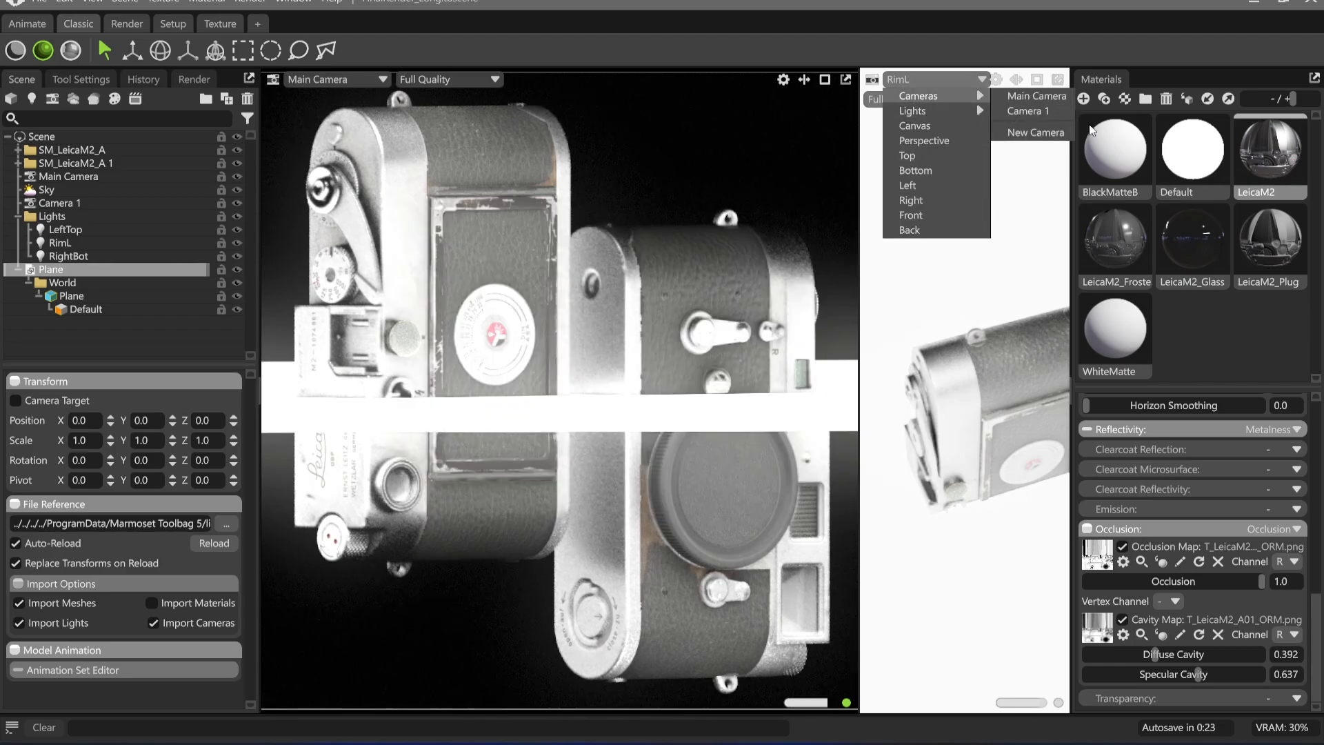
click(1026, 111)
click(947, 432)
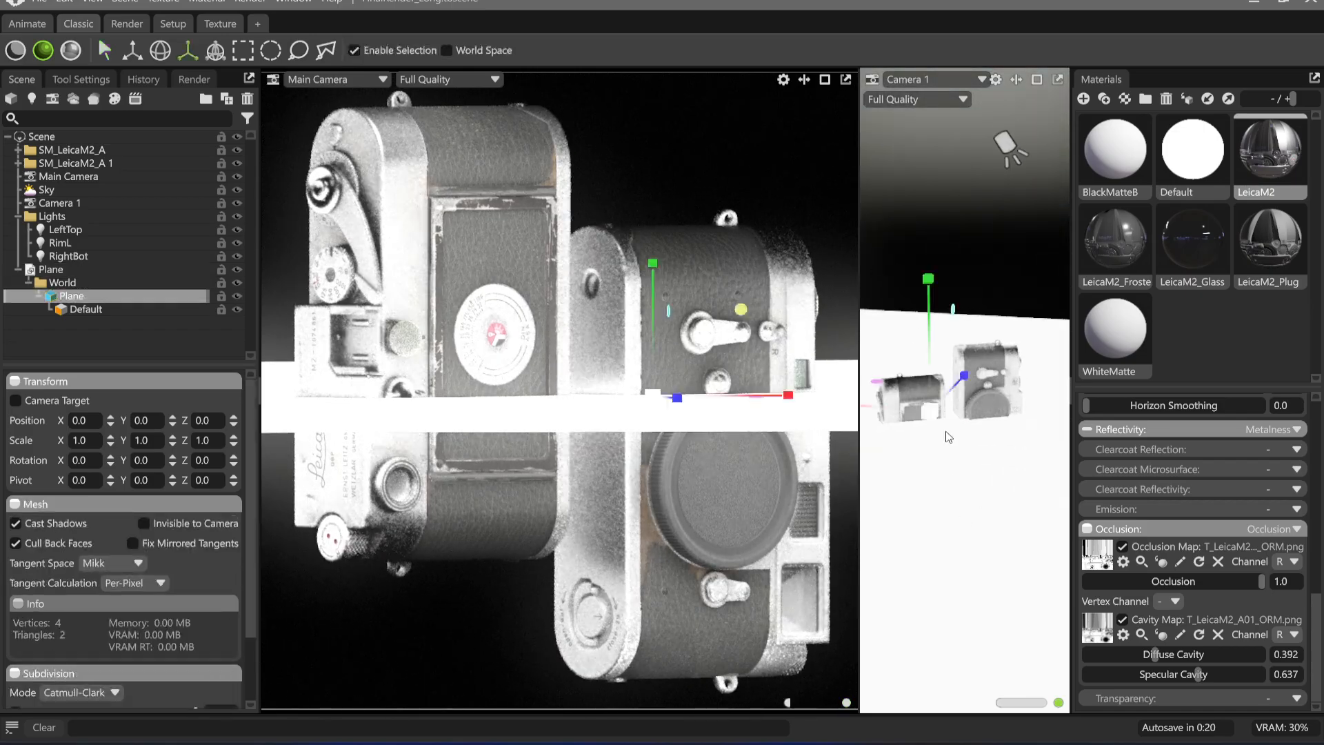
key(e)
drag(967, 366, 956, 433)
alt+drag(950, 322, 957, 406)
alt+middle_drag(957, 406, 951, 369)
Move the Plane mesh between the two Leicas at X -1.64, Z 0.784 and flip it 180 degrees to a Z rotation of 270
key(w)
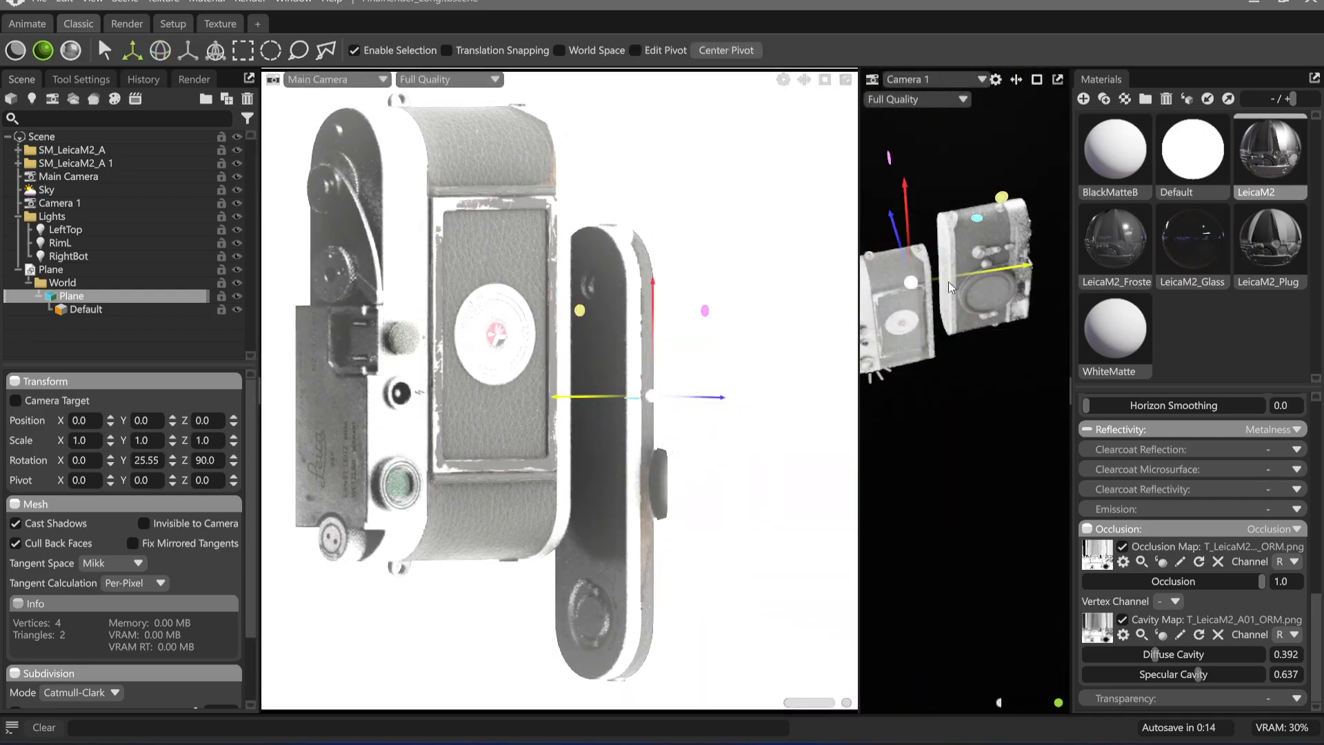
drag(951, 286, 896, 235)
key(r)
key(e)
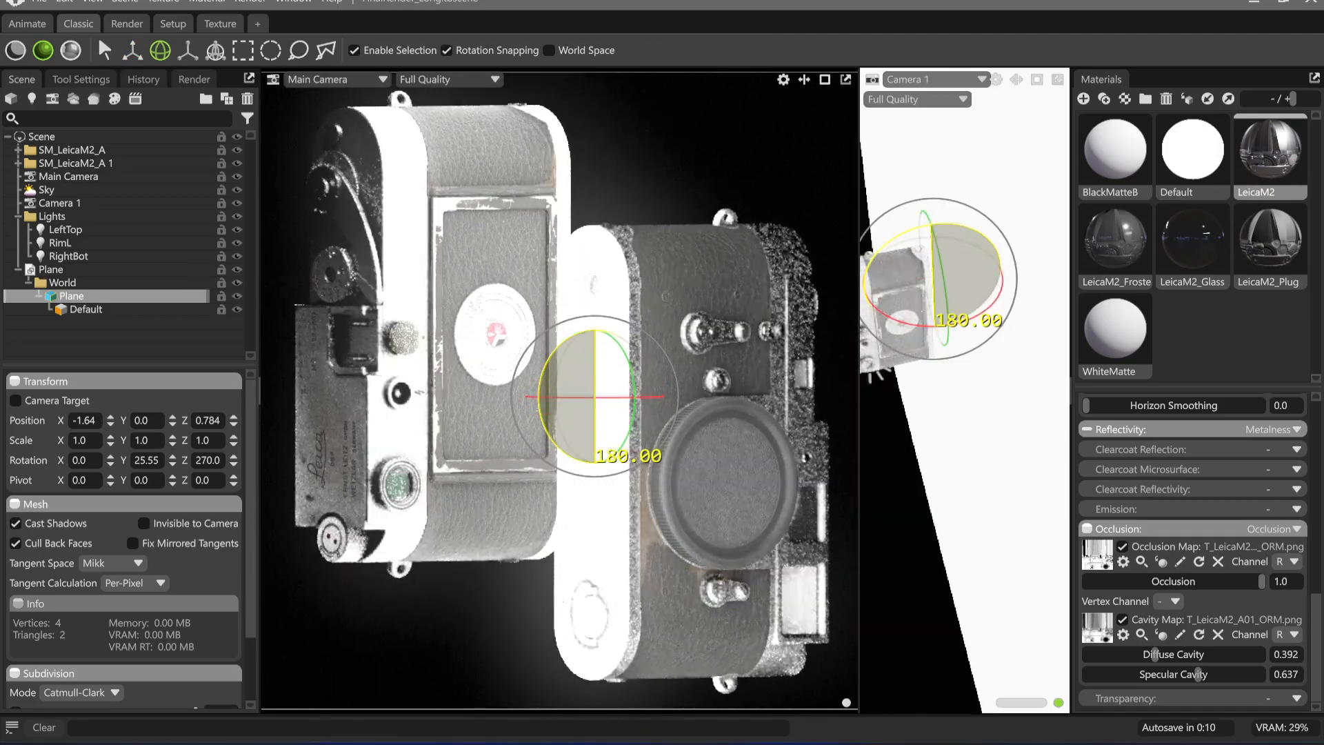
shift+drag(848, 362, 846, 368)
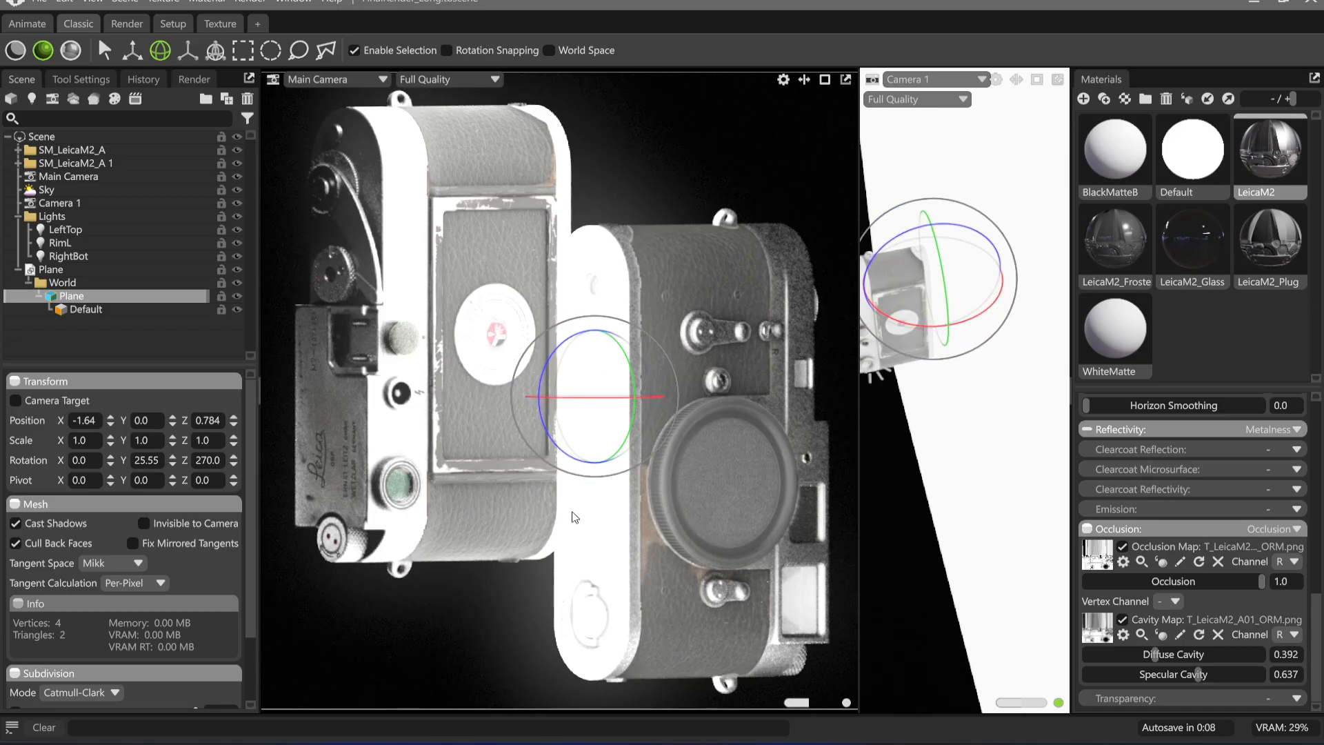
Set the Default material's emission intensity to 0.0
click(1192, 149)
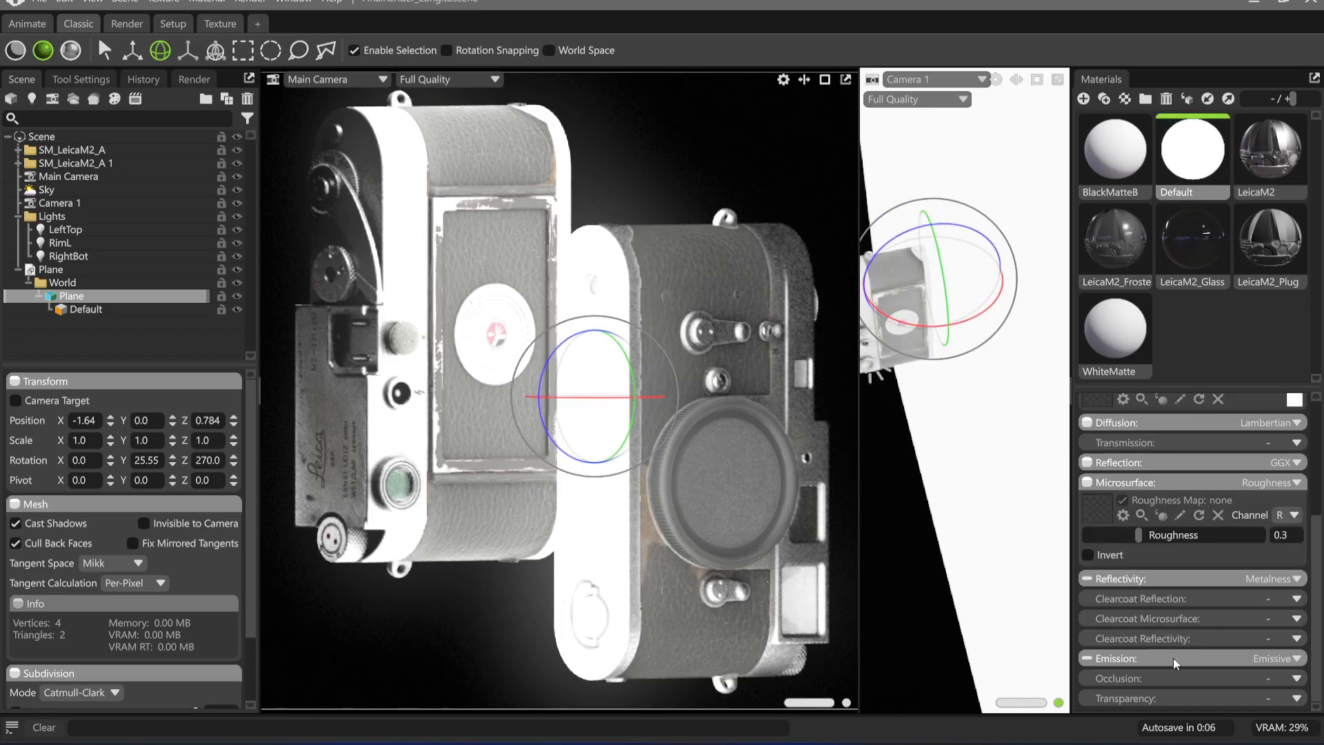
click(1169, 660)
scroll(1217, 666, down, 2)
drag(1202, 636, 872, 623)
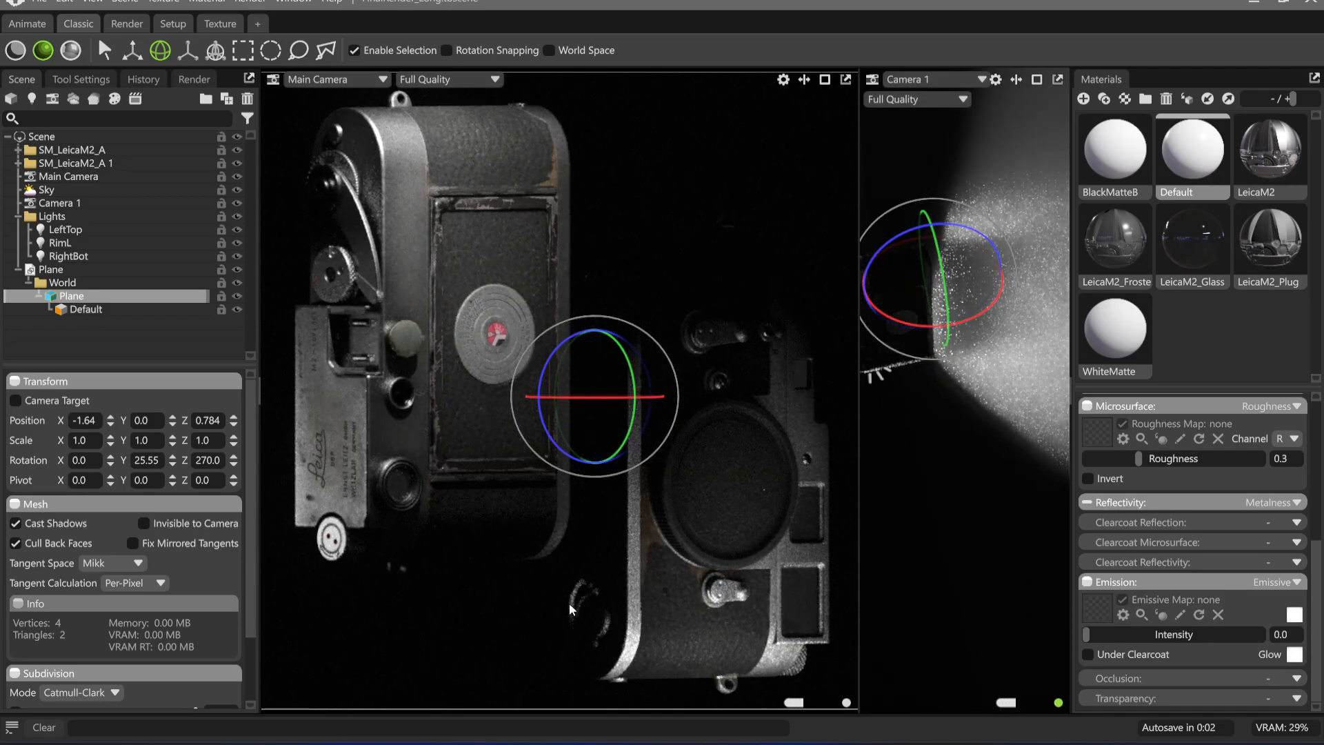
click(681, 184)
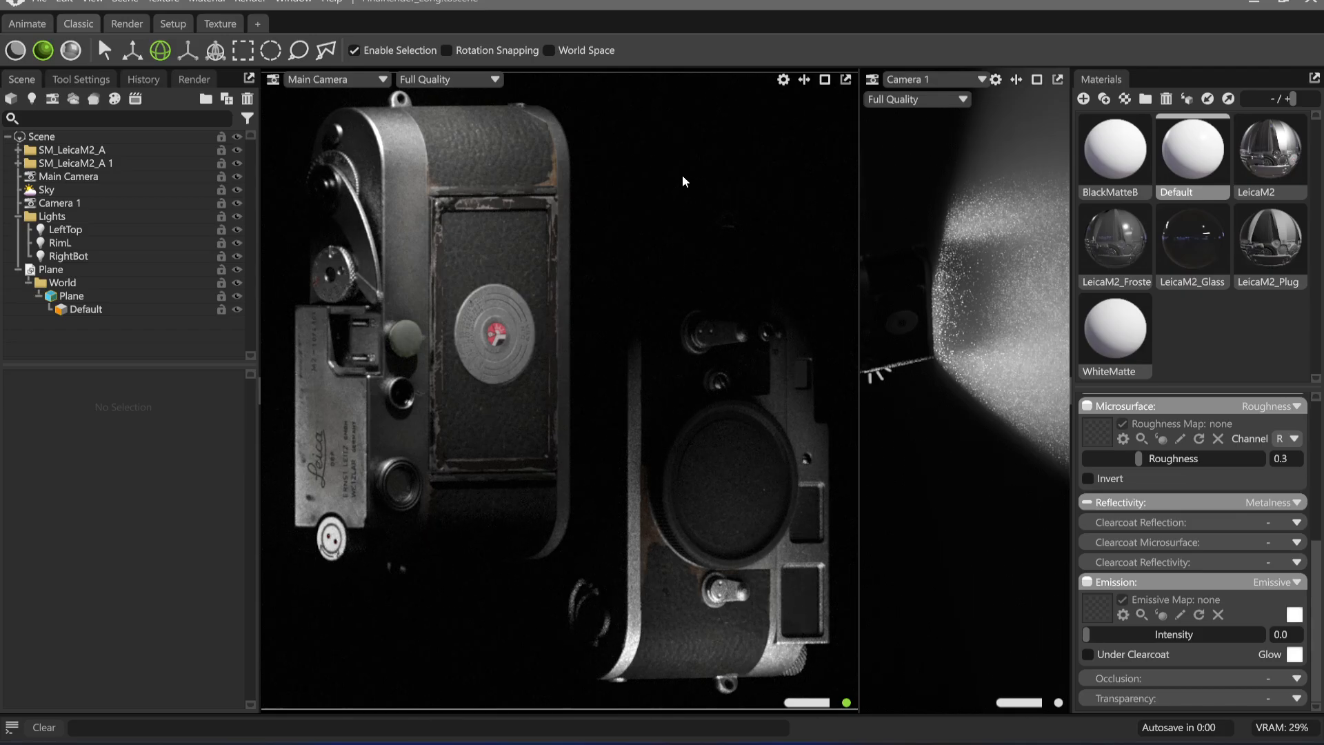
Toggle the Plane's visibility repeatedly to compare the lighting on the right Leica with and without the blocker
click(914, 325)
click(238, 270)
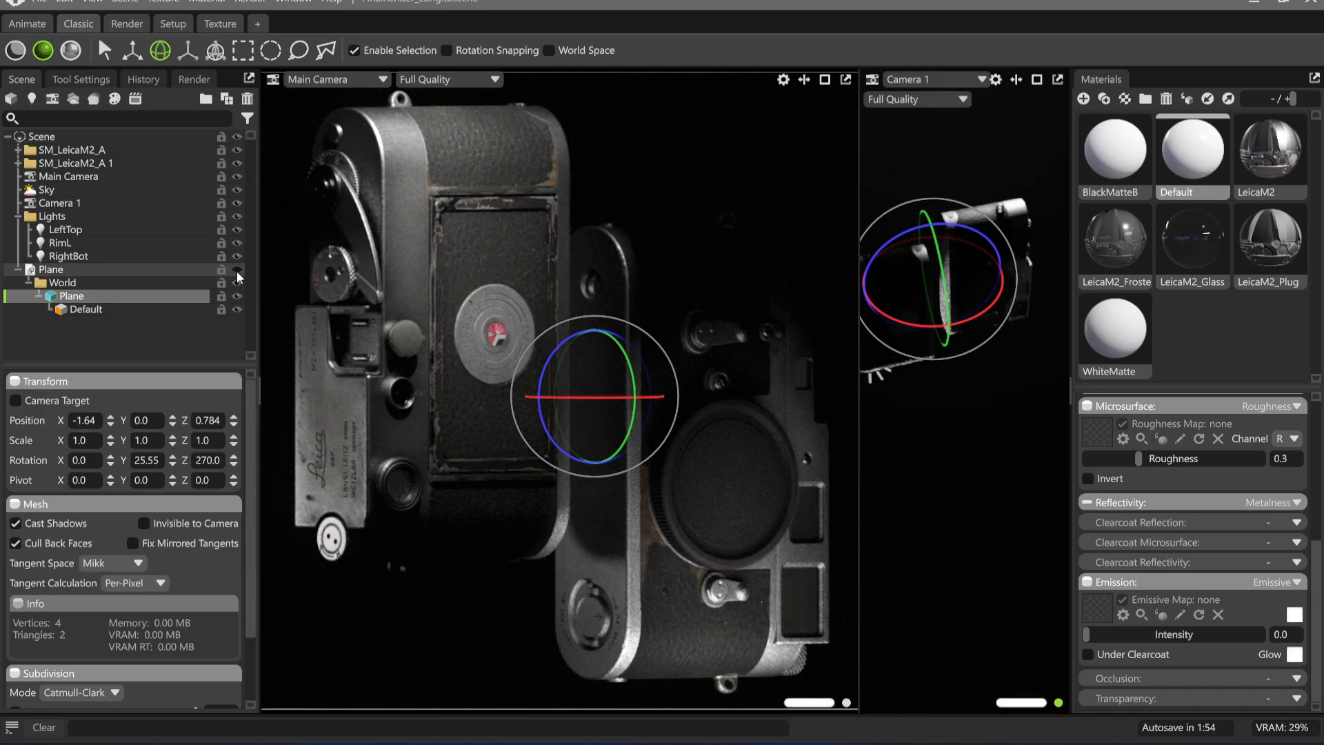
click(238, 271)
click(238, 271)
click(238, 271)
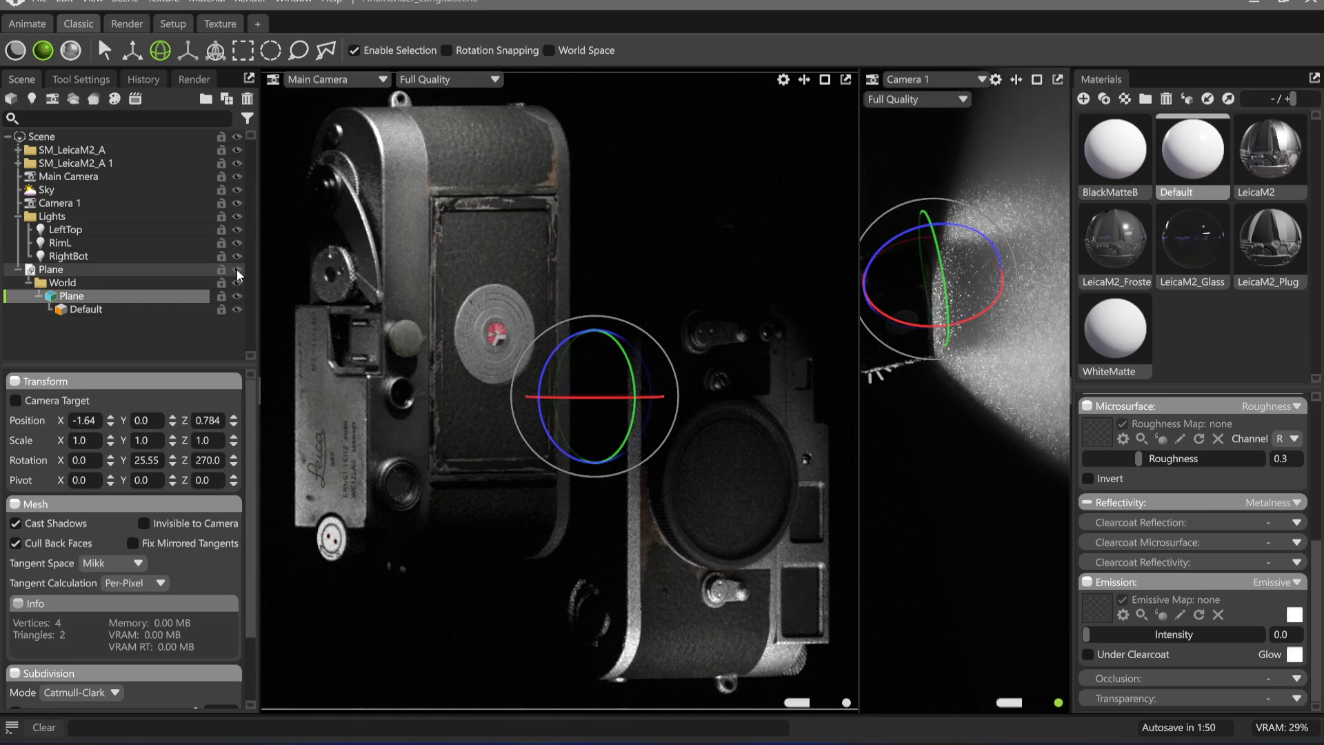
click(237, 269)
click(237, 269)
click(237, 269)
click(238, 269)
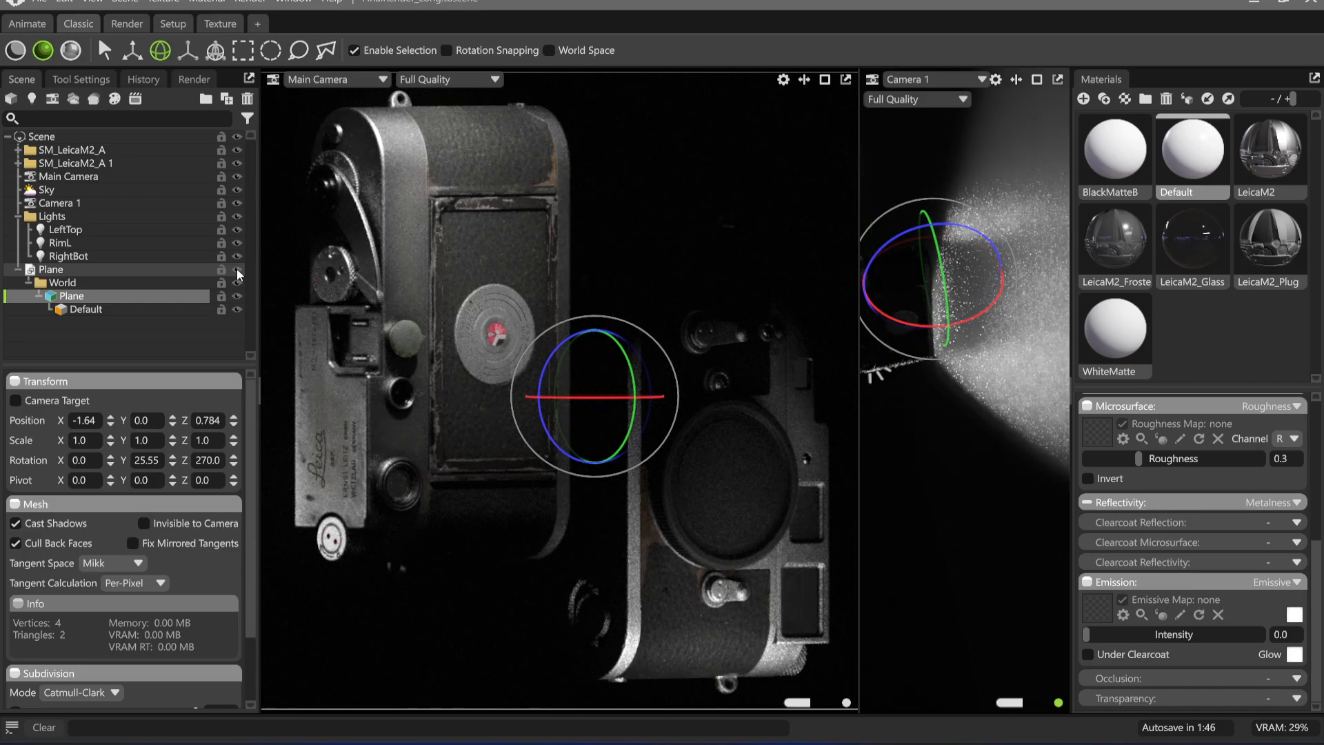
click(237, 269)
click(237, 269)
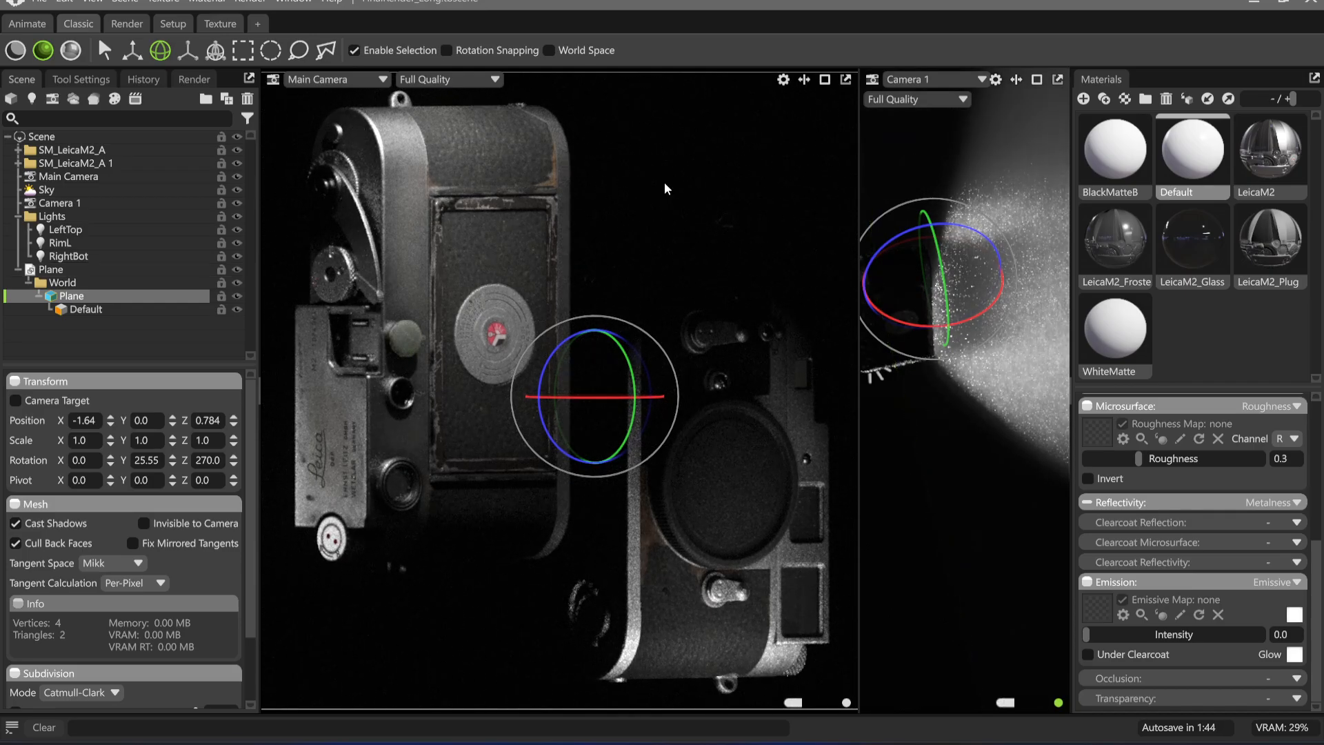
click(657, 163)
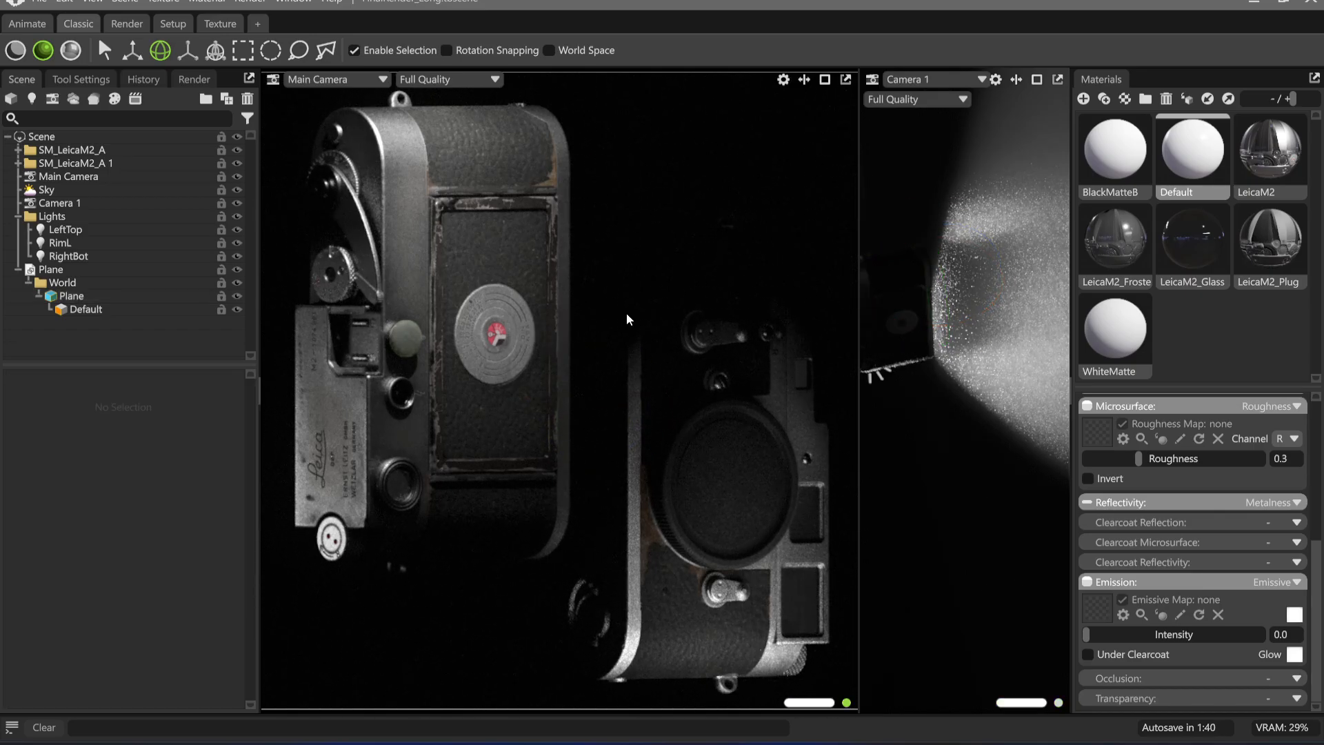
Collapse the Plane's hierarchy, show the second viewport through the RightBot light and nudge its view slightly
click(111, 270)
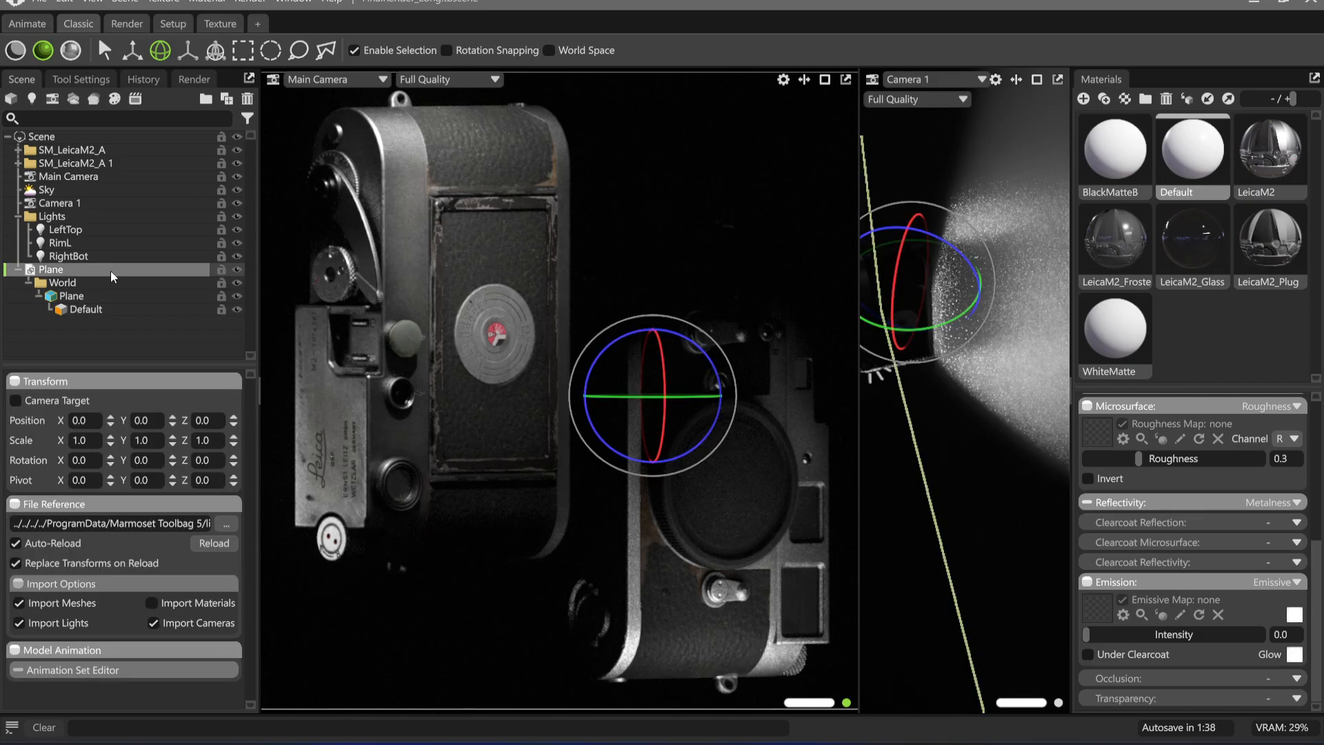
click(17, 269)
click(936, 82)
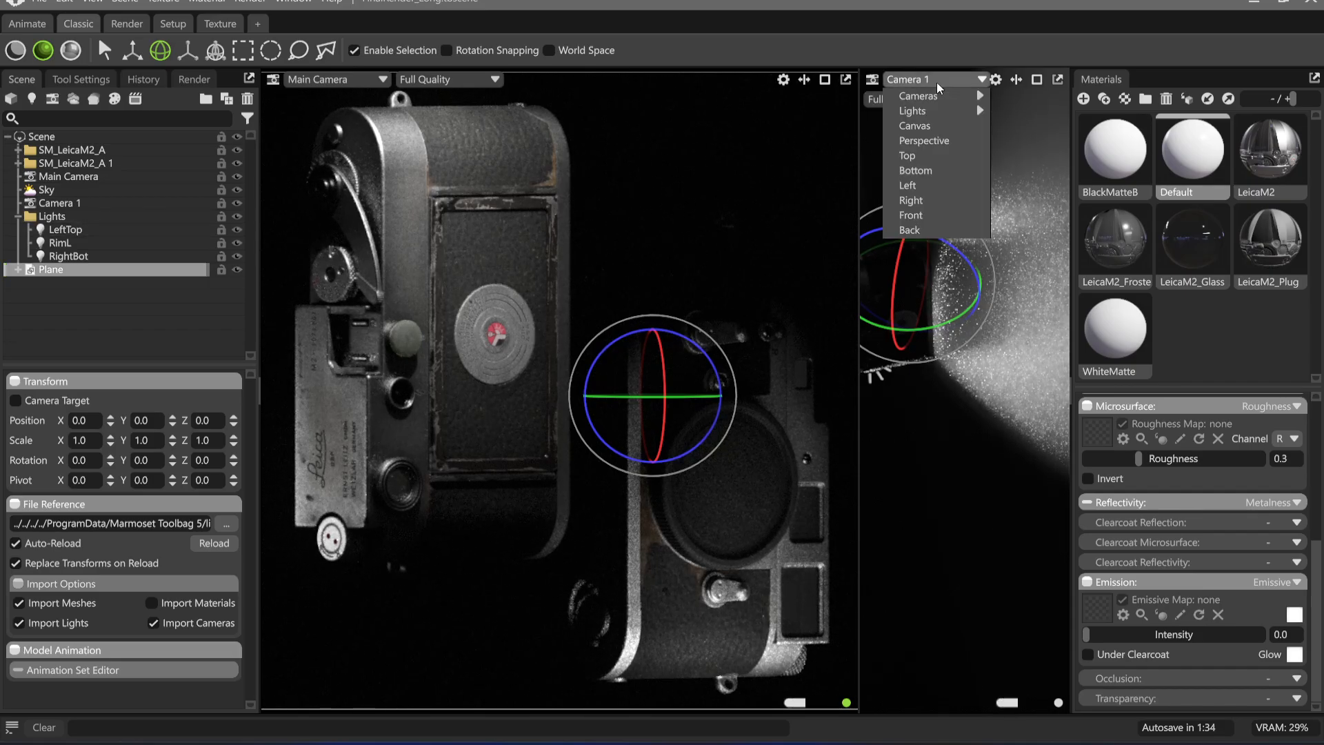
mouse_move(950, 97)
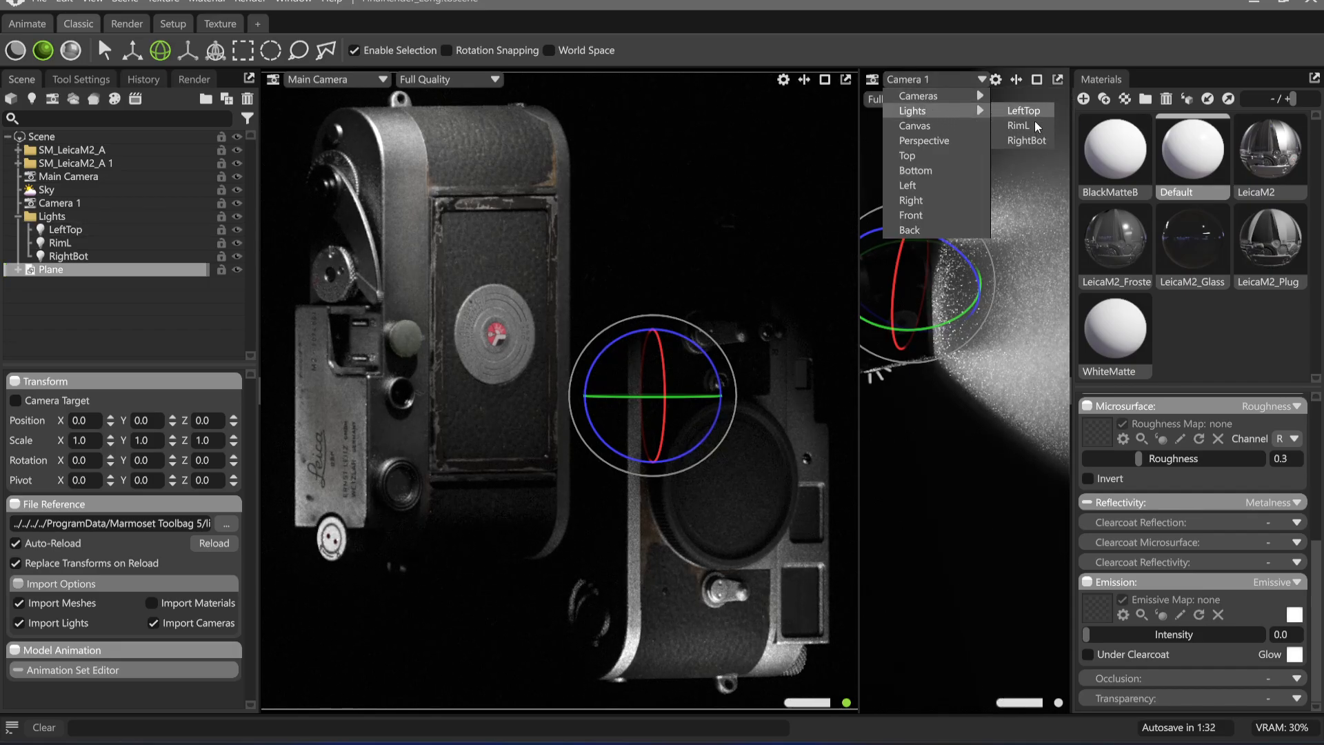
click(1036, 141)
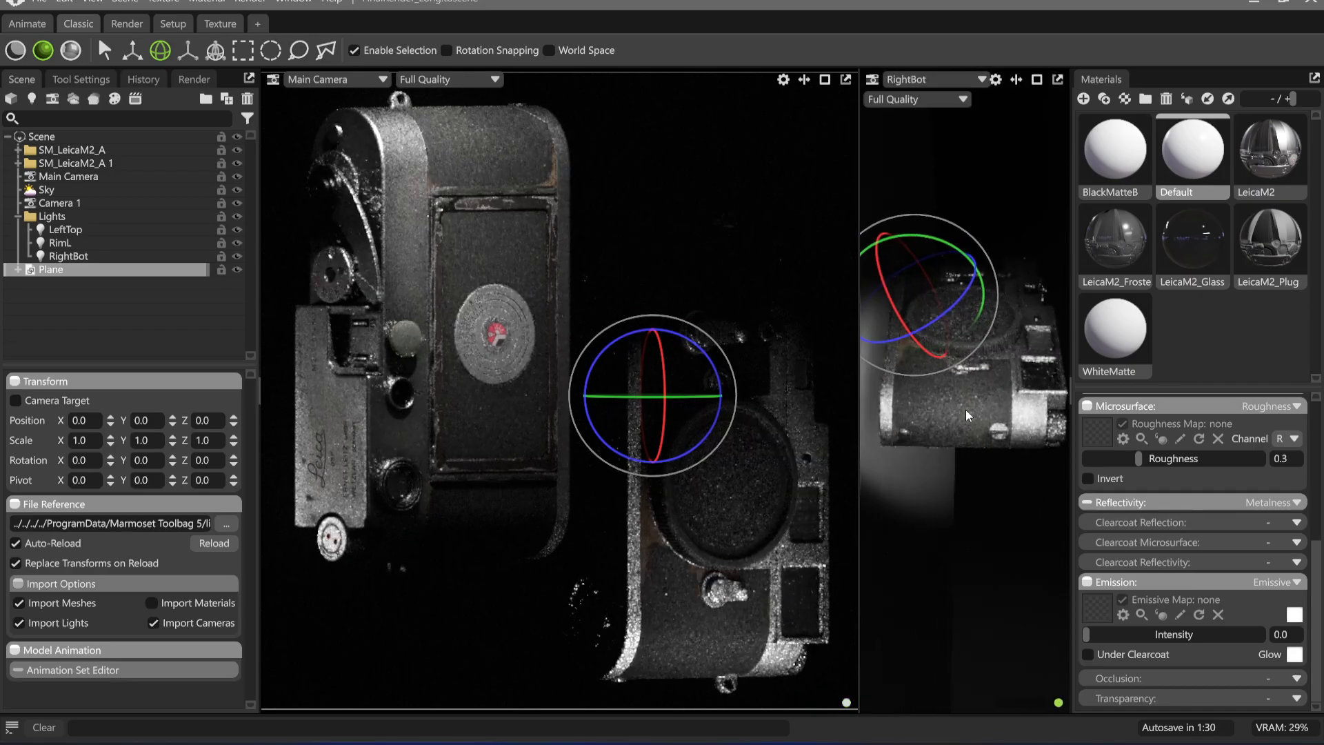
mouse_move(965, 408)
mouse_down()
mouse_move(916, 411)
mouse_move(946, 411)
mouse_up()
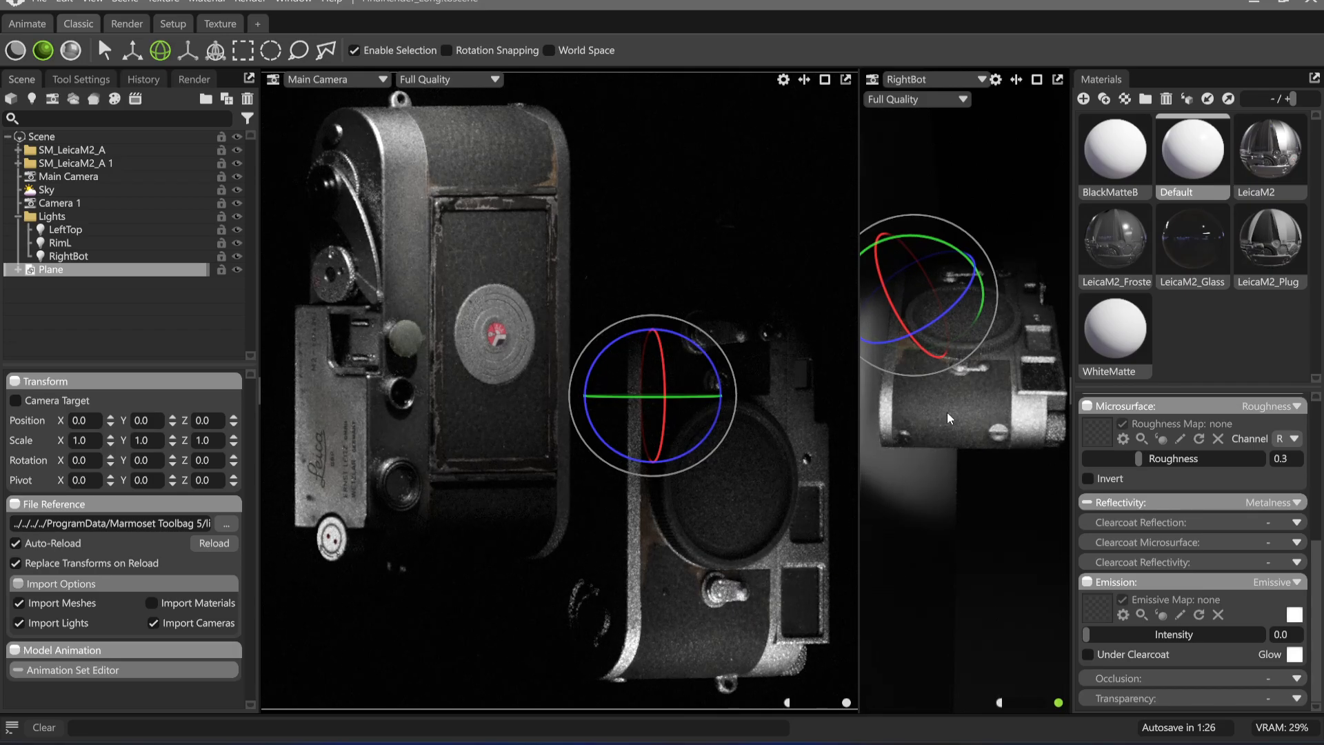
Show the second viewport through RimL and swing the light to about X -28.76, Y -3.085, Z -26.52, with a Y rotation of 41.37
click(971, 77)
mouse_move(950, 114)
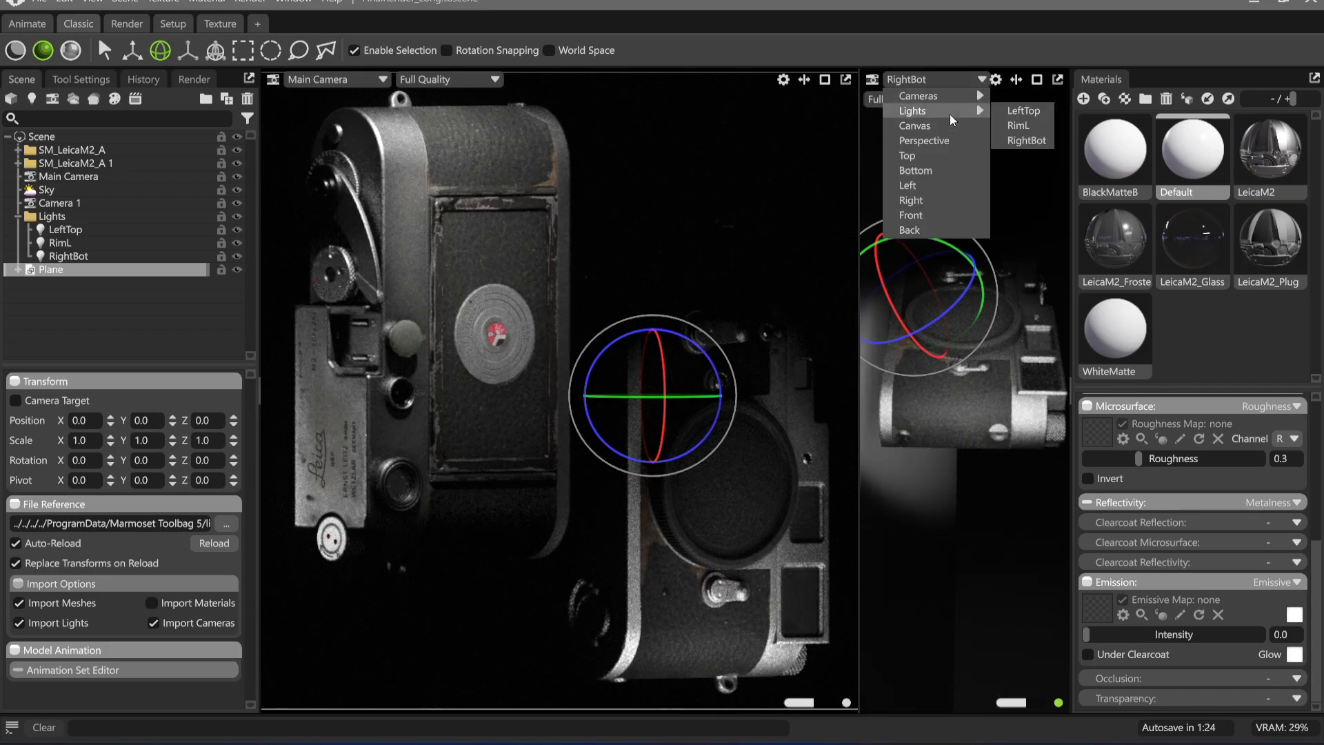
click(1038, 124)
drag(931, 411, 951, 440)
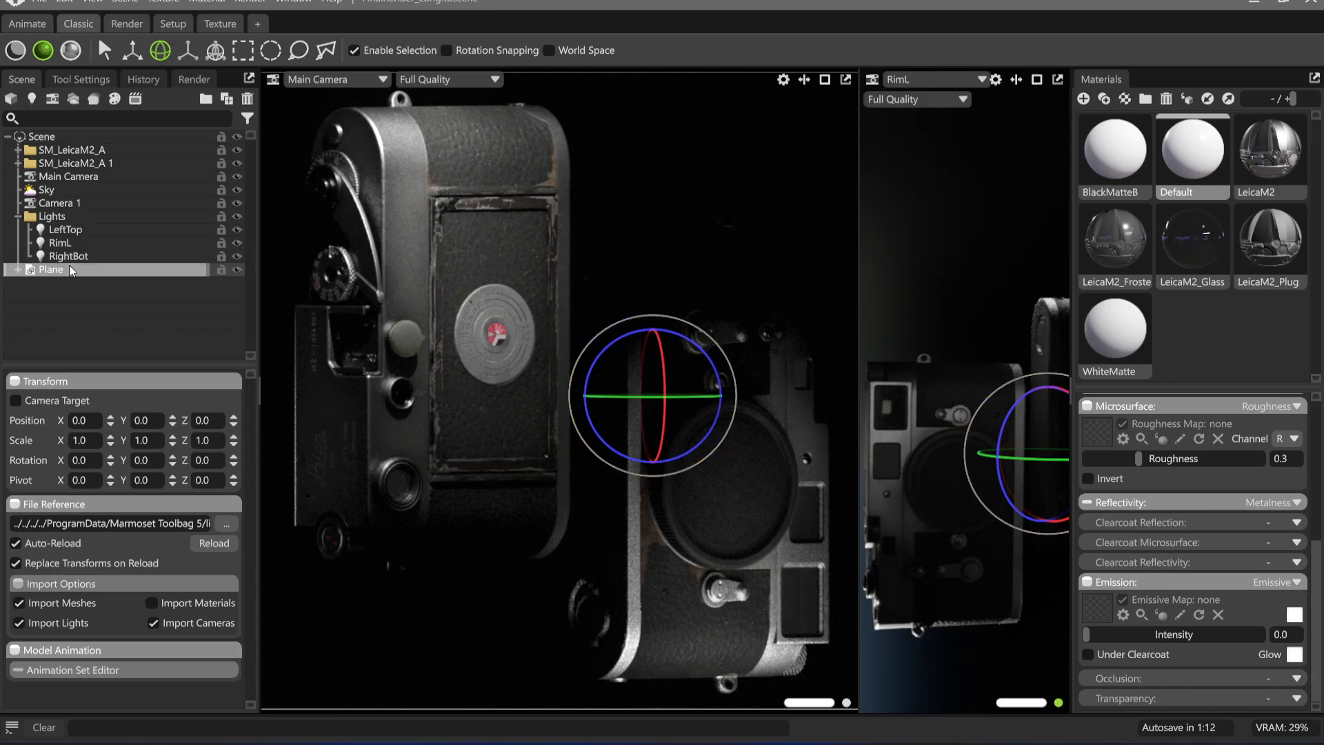
Duplicate the RimL light and place the copy's highlight on the left Leica's engraved top plate with the light placement tool
click(76, 243)
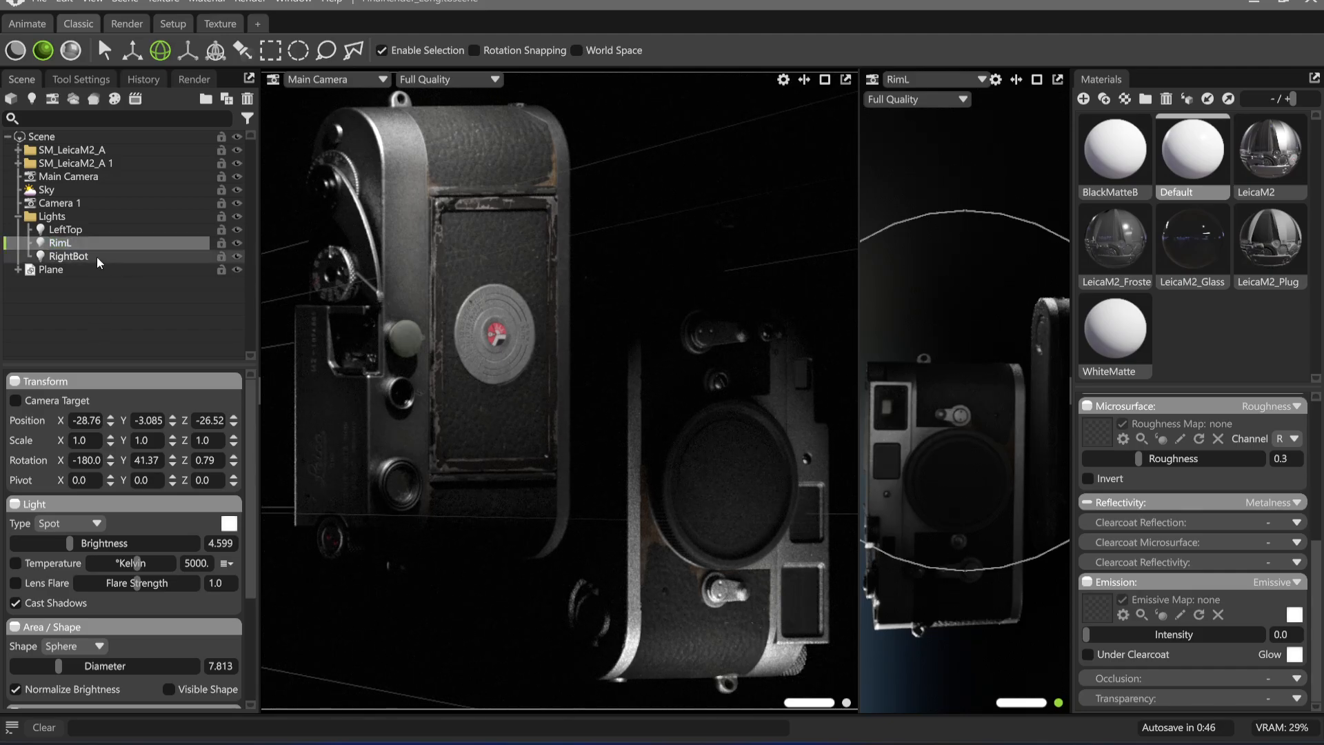
key(ctrl+d)
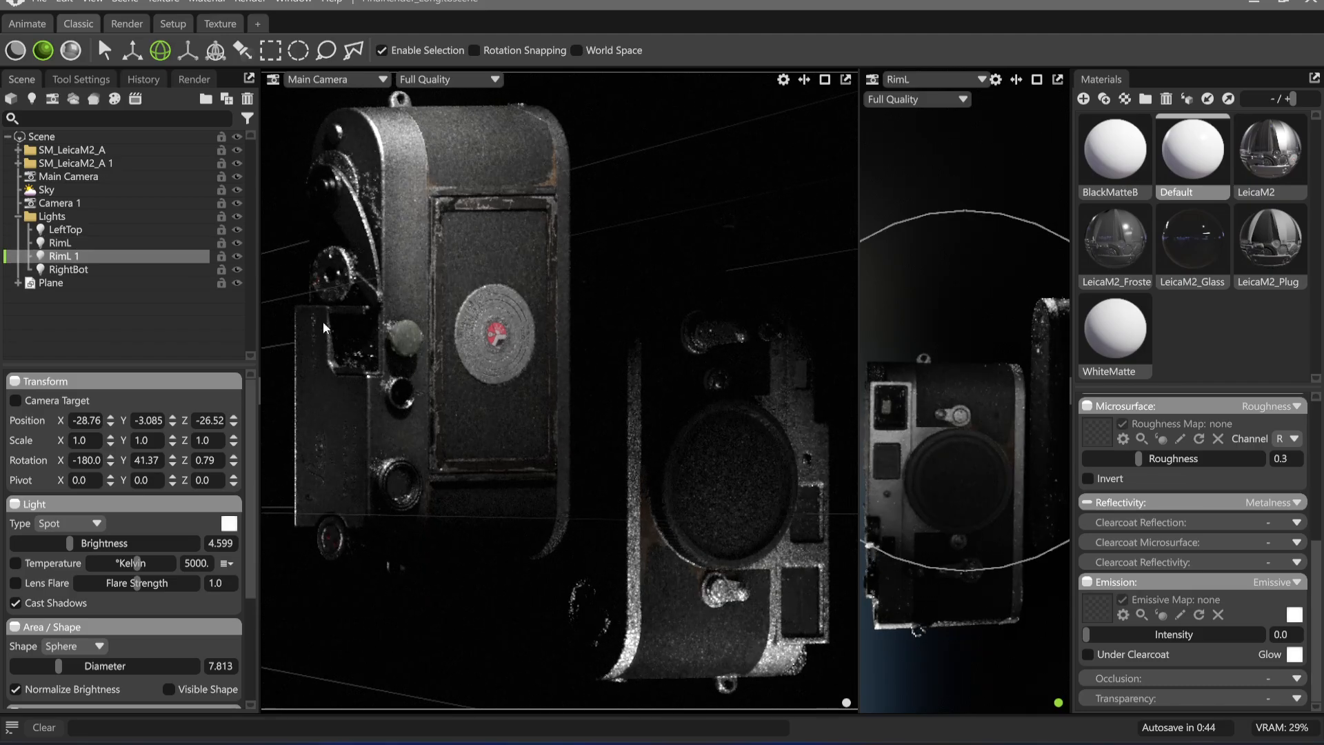
click(242, 50)
click(414, 556)
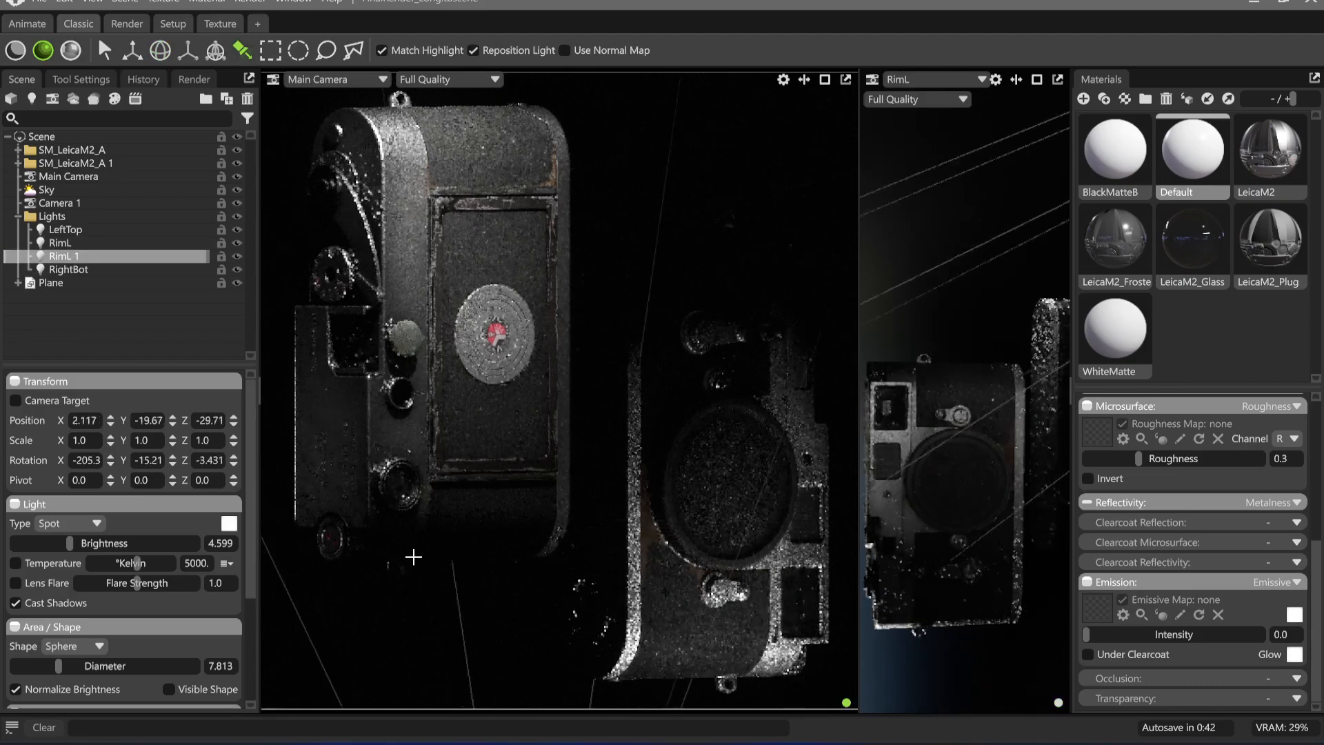
drag(413, 556, 333, 540)
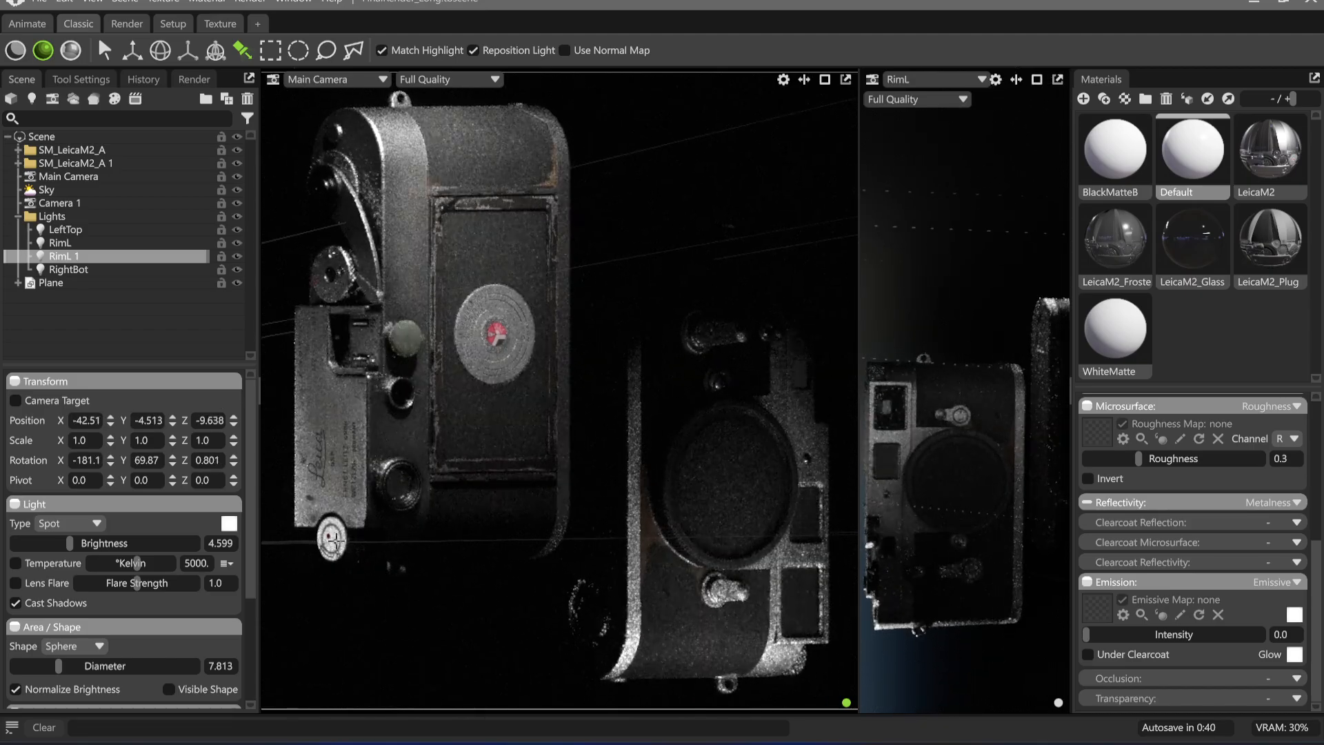
Move the duplicated light's highlight up to the left Leica's advance lever and lower its brightness to 4.104
drag(68, 544, 66, 545)
drag(339, 428, 357, 222)
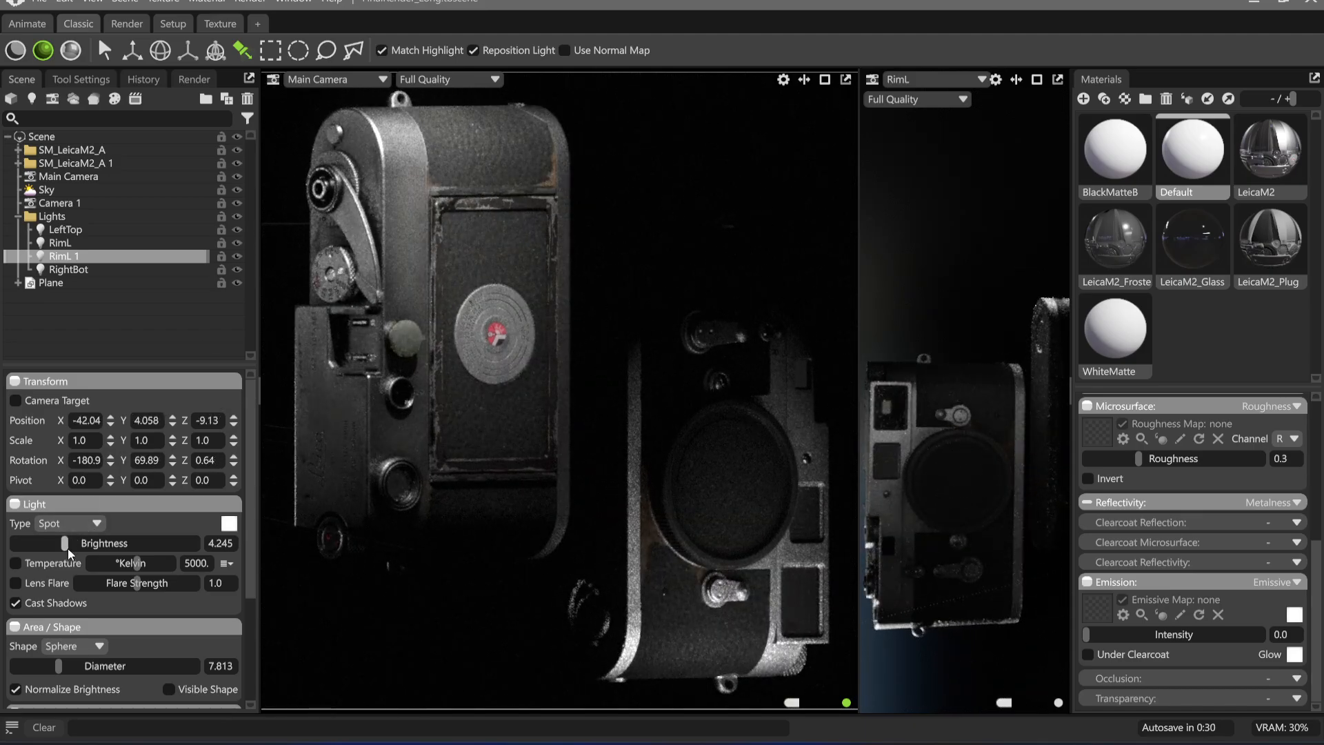
drag(64, 543, 64, 544)
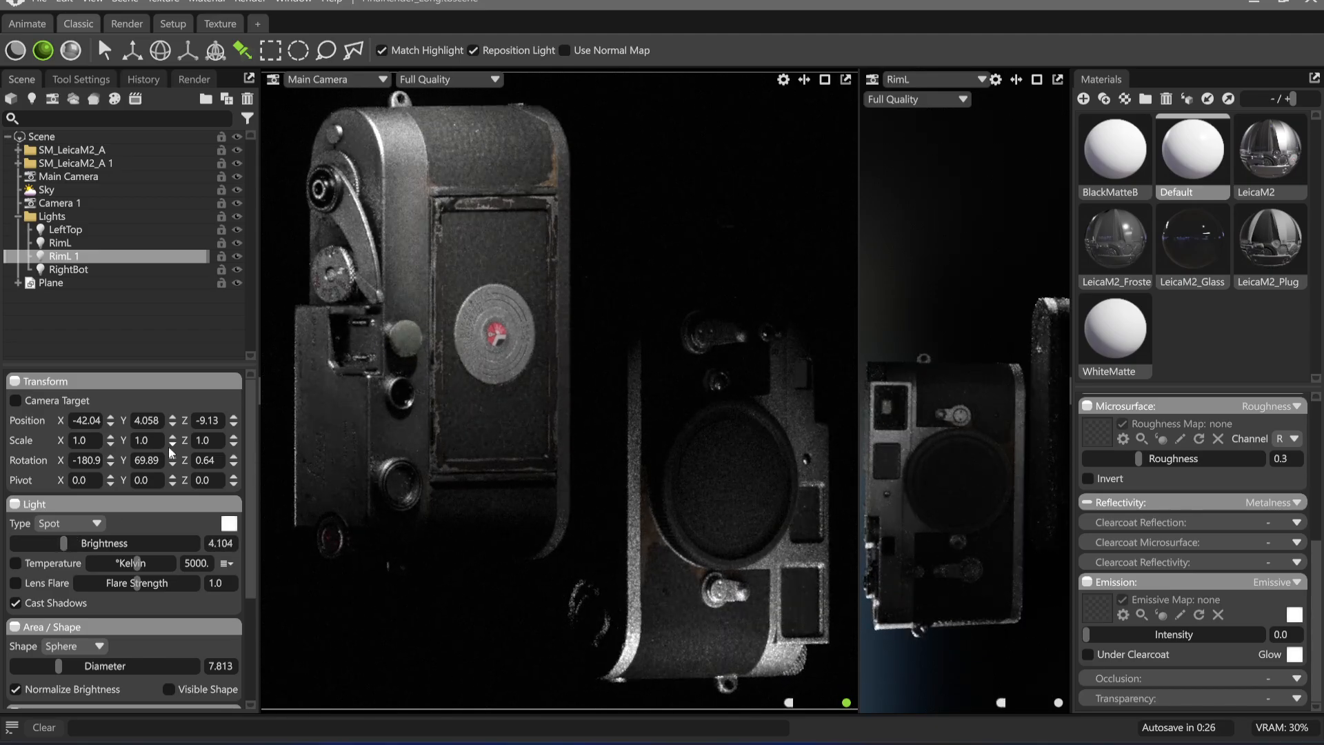
Rename the duplicated RimL light as FillL
double_click(82, 253)
text(Fl)
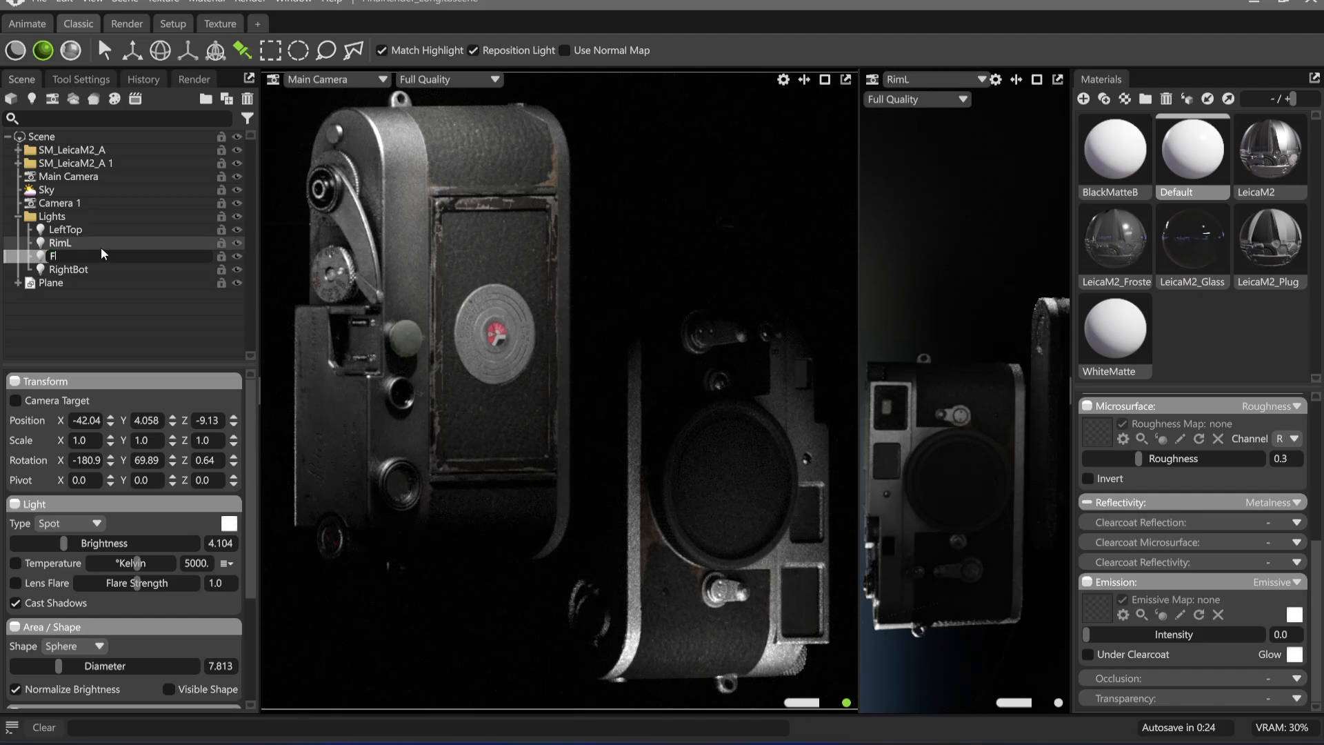
text(ll)
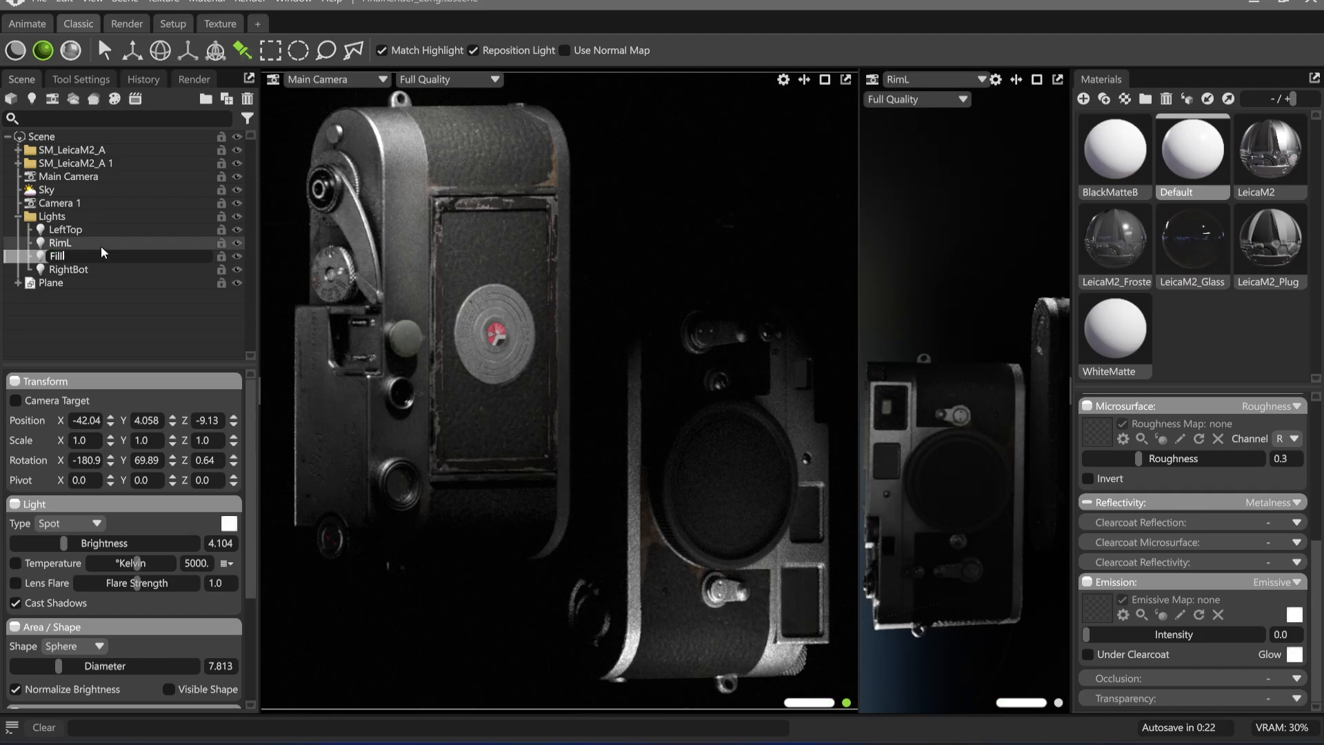
text(L)
key(Return)
double_click(94, 260)
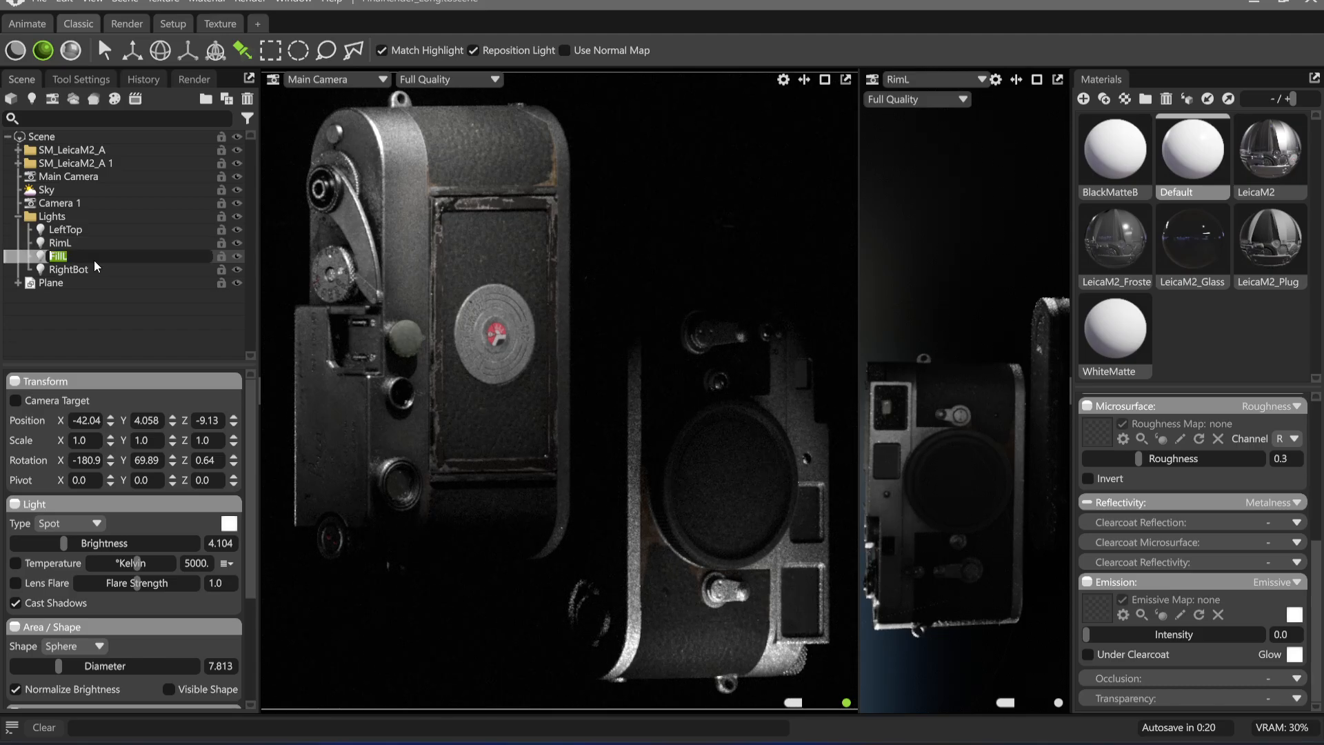
Duplicate the FillL light, place the copy's highlight on the left Leica's advance lever hub and raise its brightness to 5.66
click(99, 259)
key(ctrl+d)
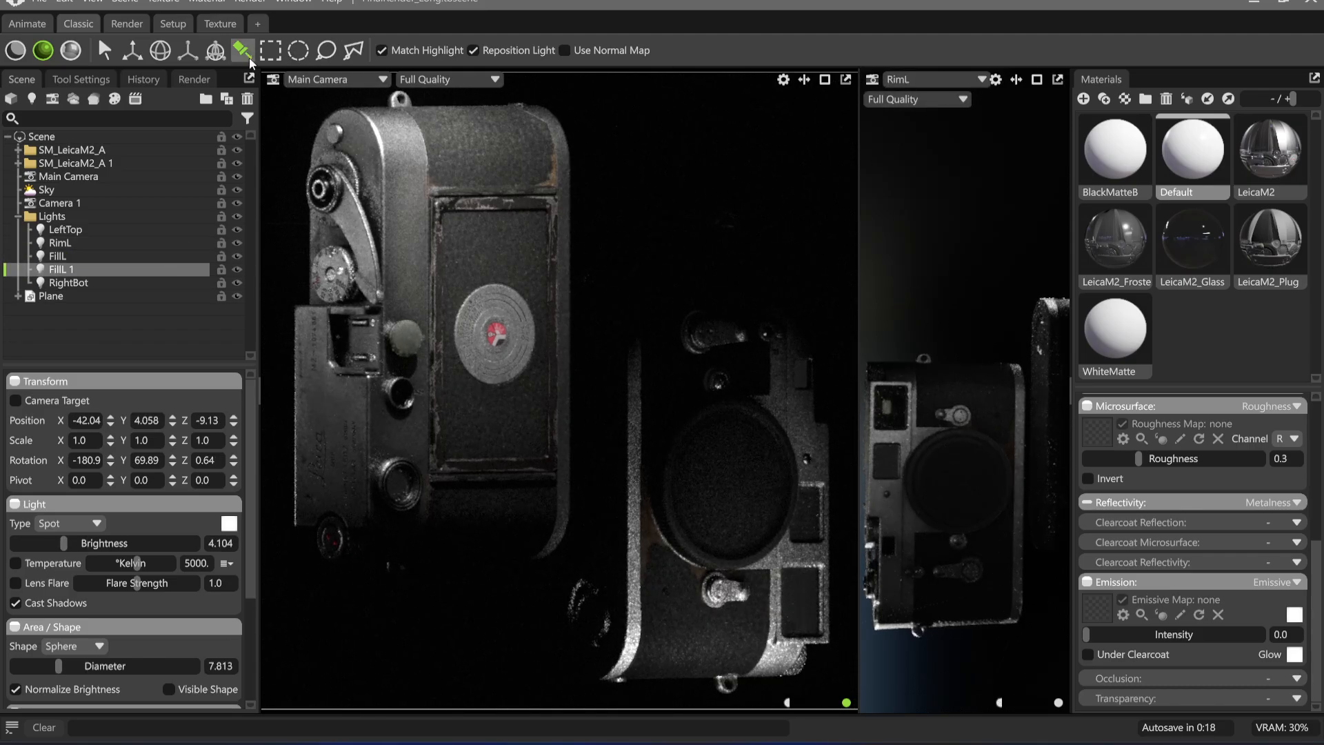
drag(321, 202, 326, 180)
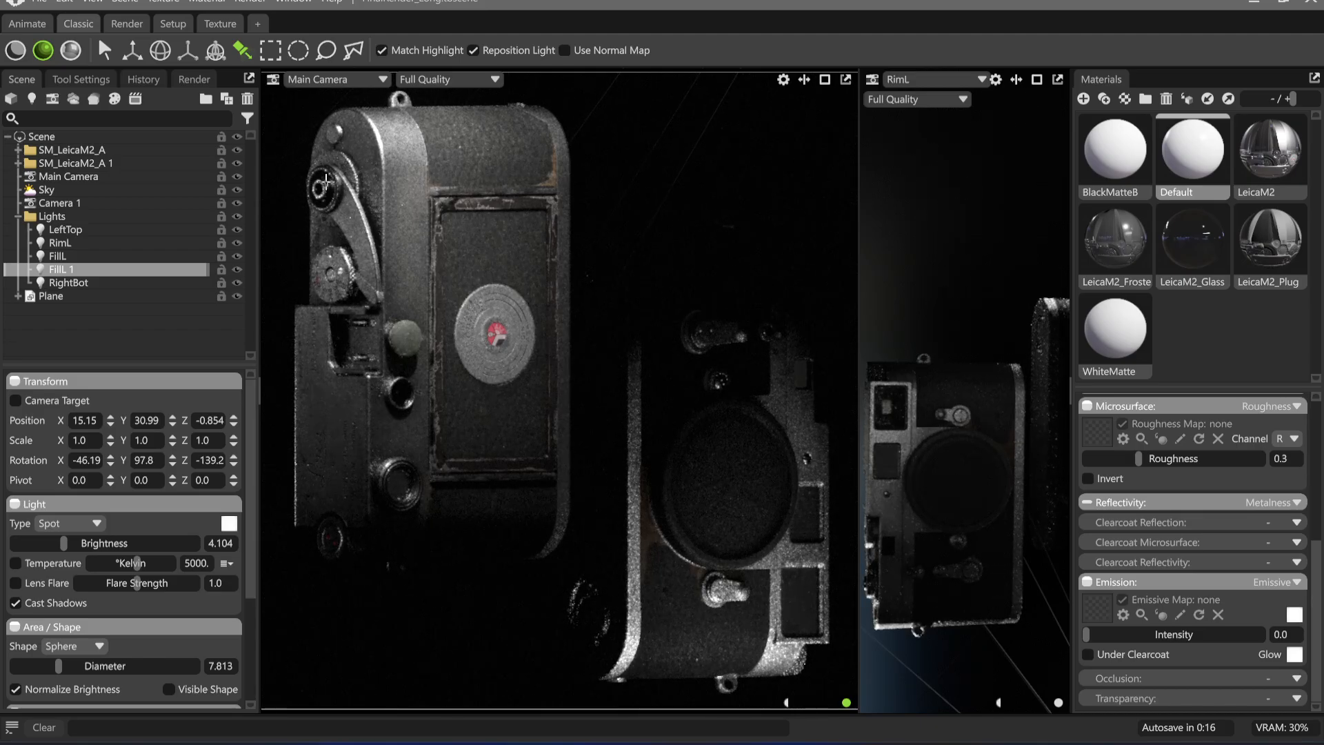
drag(63, 541, 83, 543)
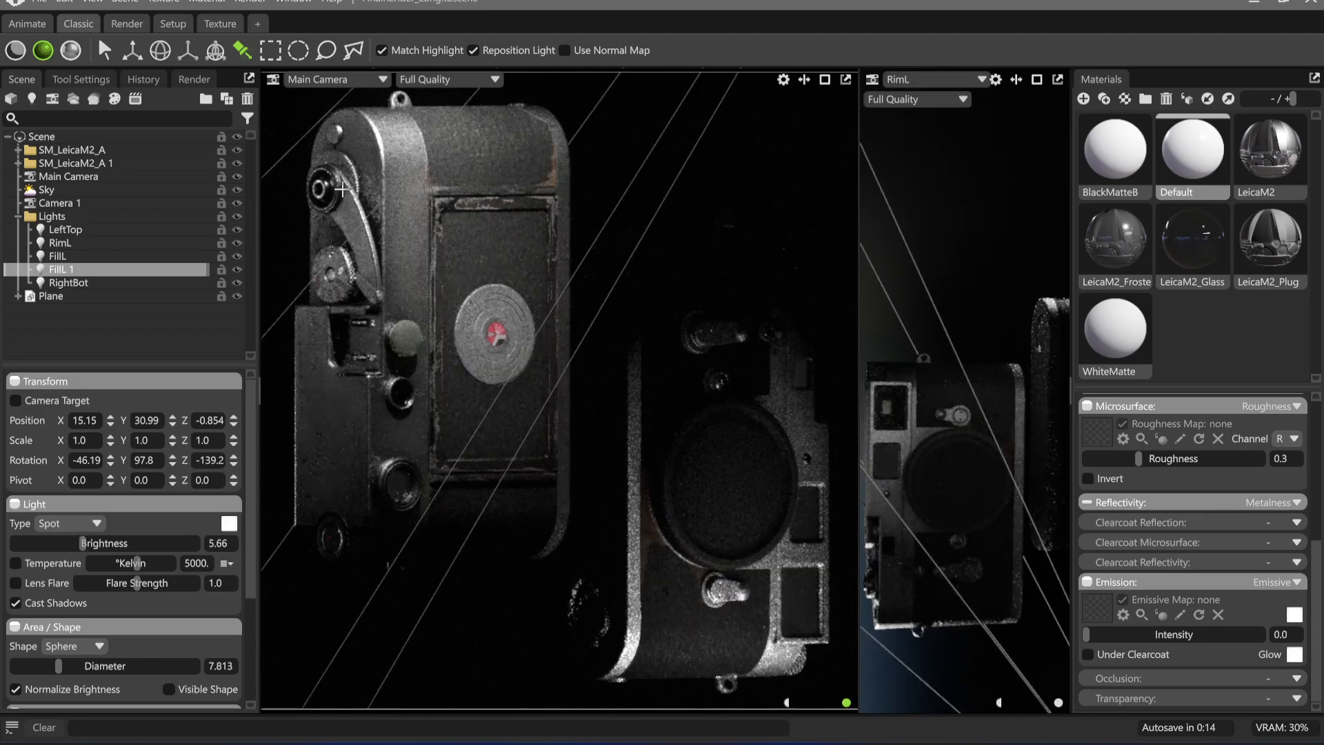
drag(326, 177, 319, 173)
Narrow the FillL 1 light's spot angle to 5.66 and place its highlight again on the advance lever hub
scroll(65, 659, down, 5)
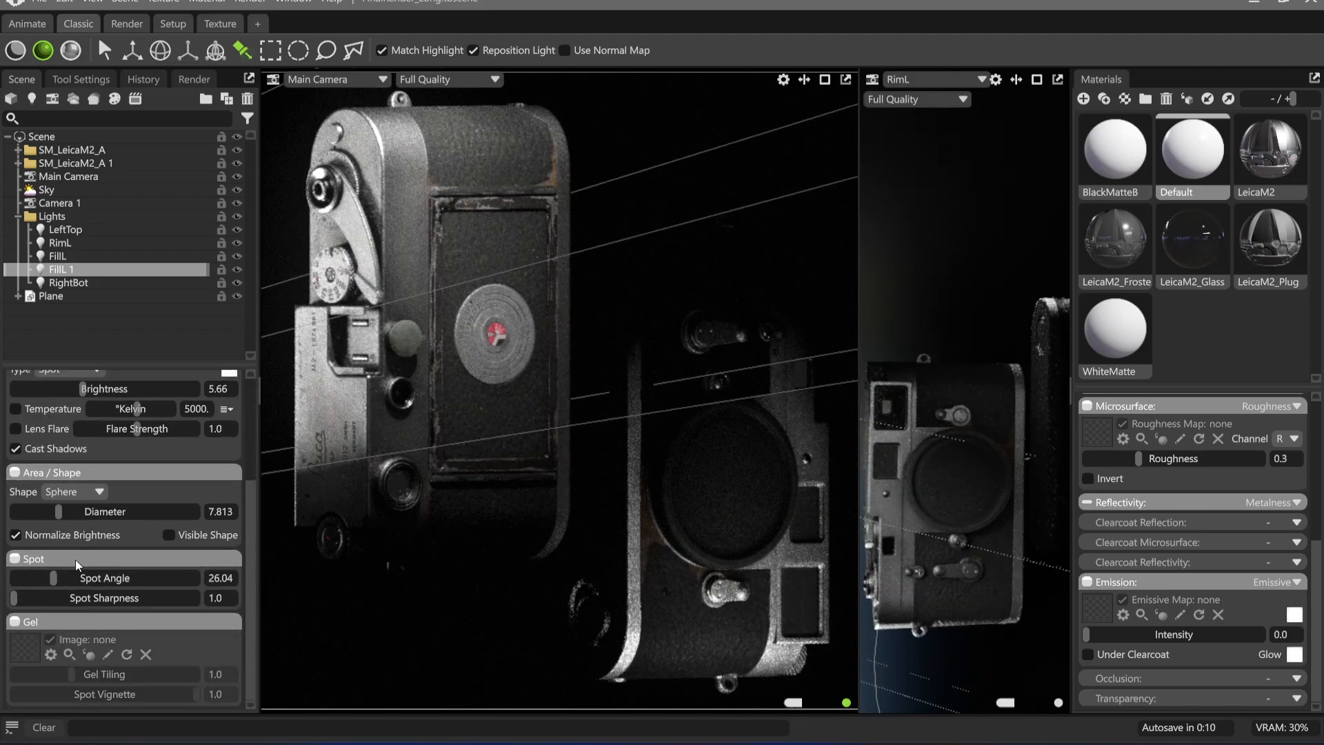
drag(52, 577, 24, 585)
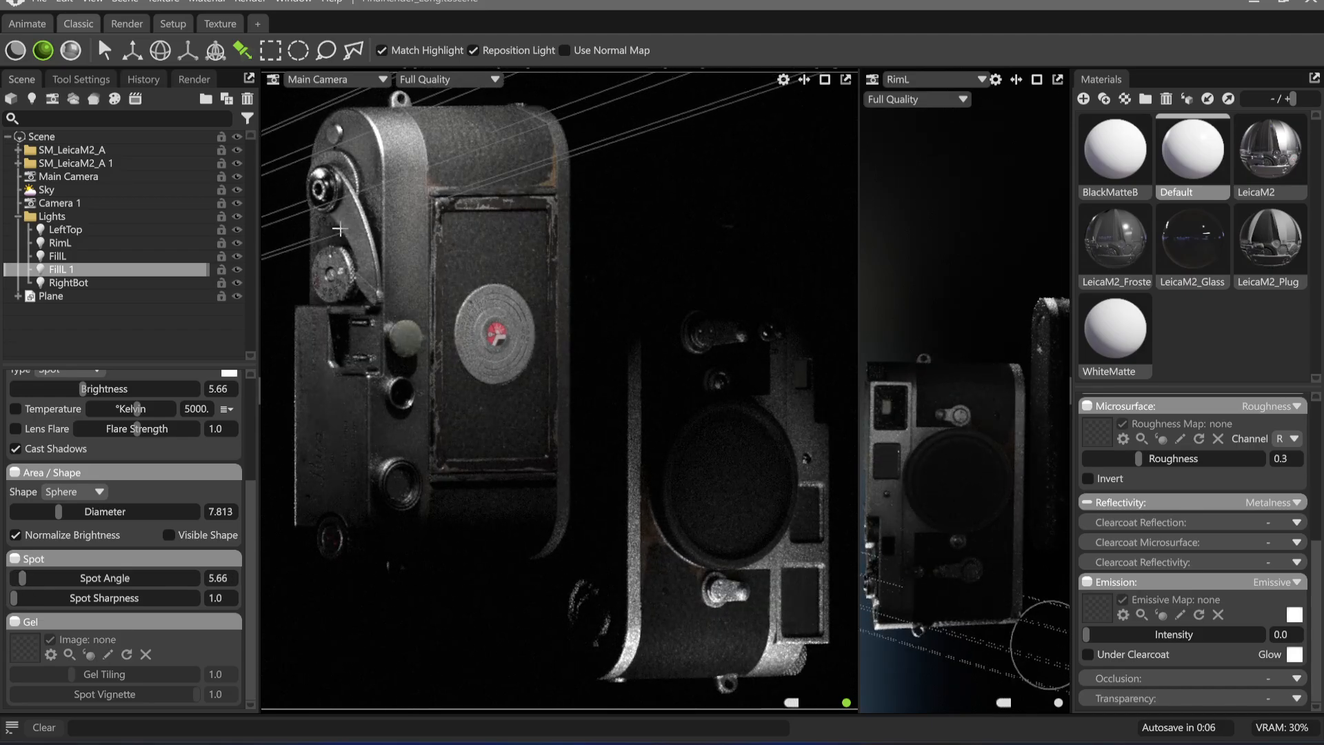
drag(332, 187, 329, 177)
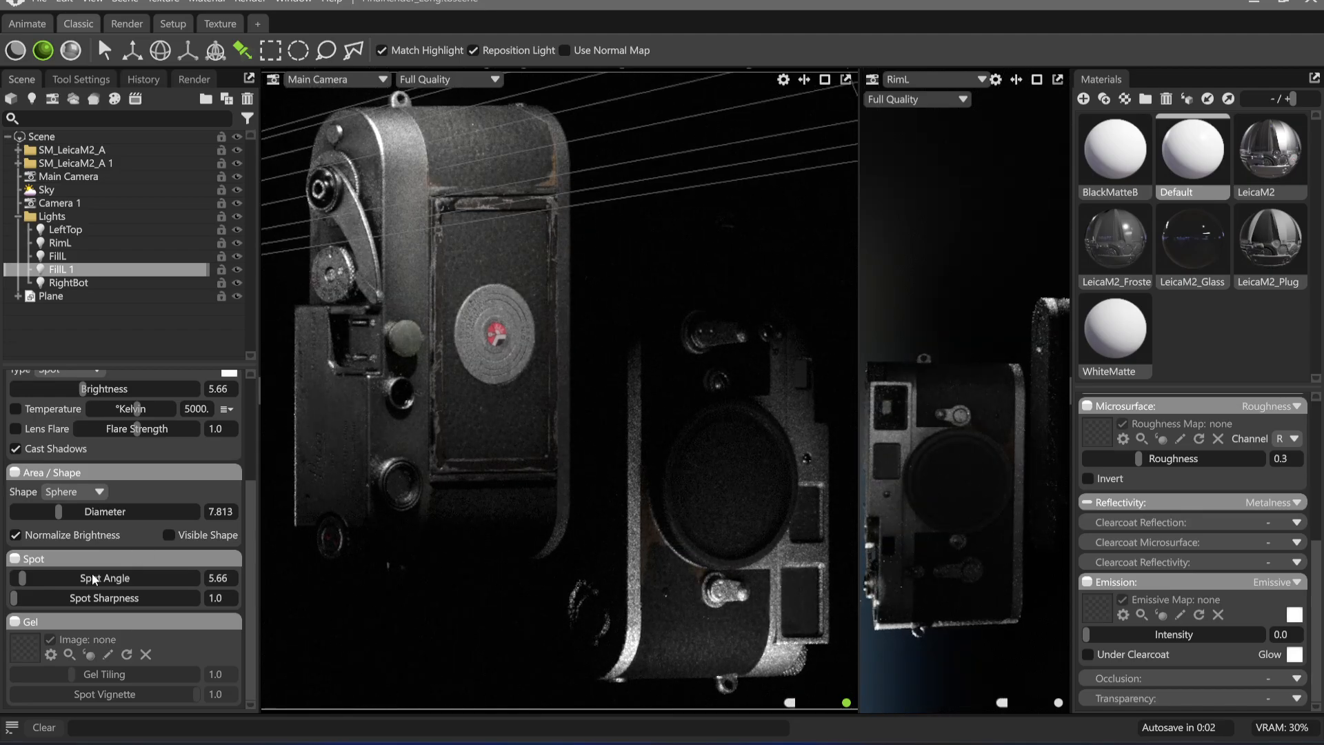
Enlarge the FillL 1 light's diameter to 52.48, check its visibility effect and reposition its highlight at the advance lever hub
drag(63, 510, 100, 511)
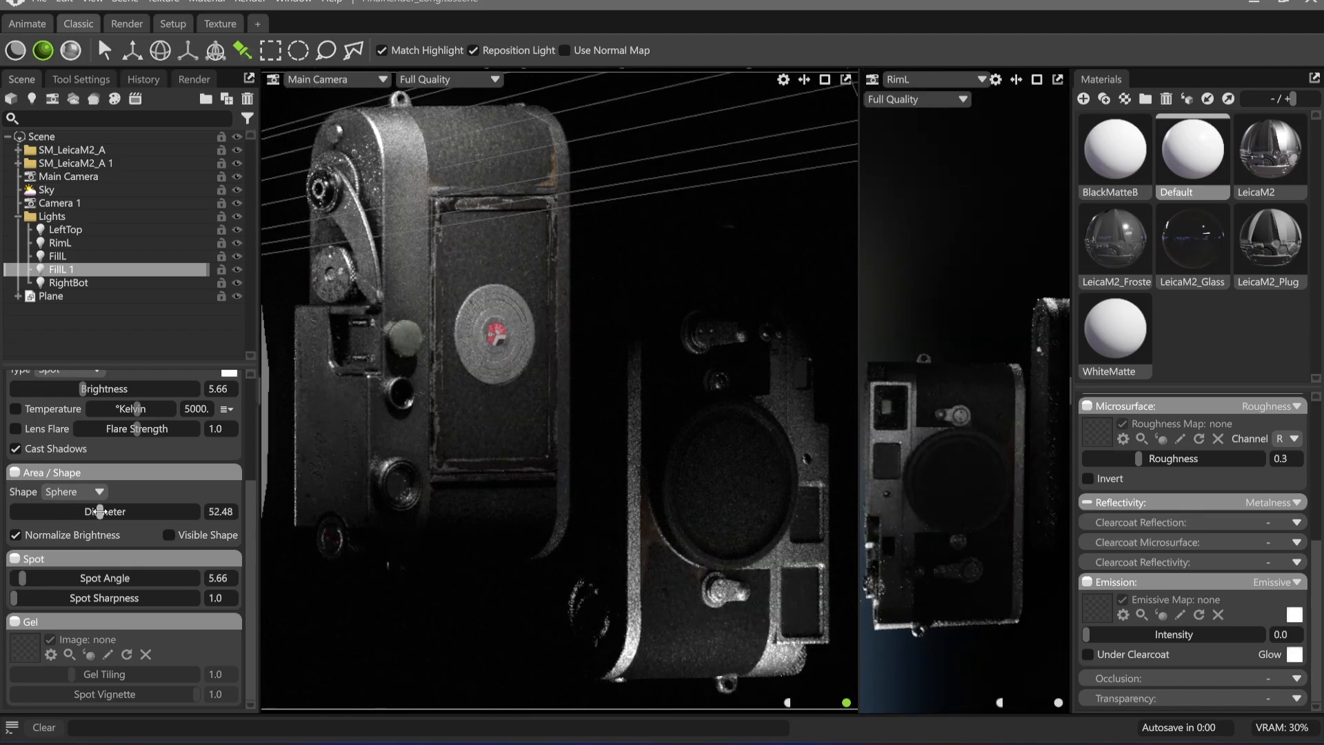
click(237, 270)
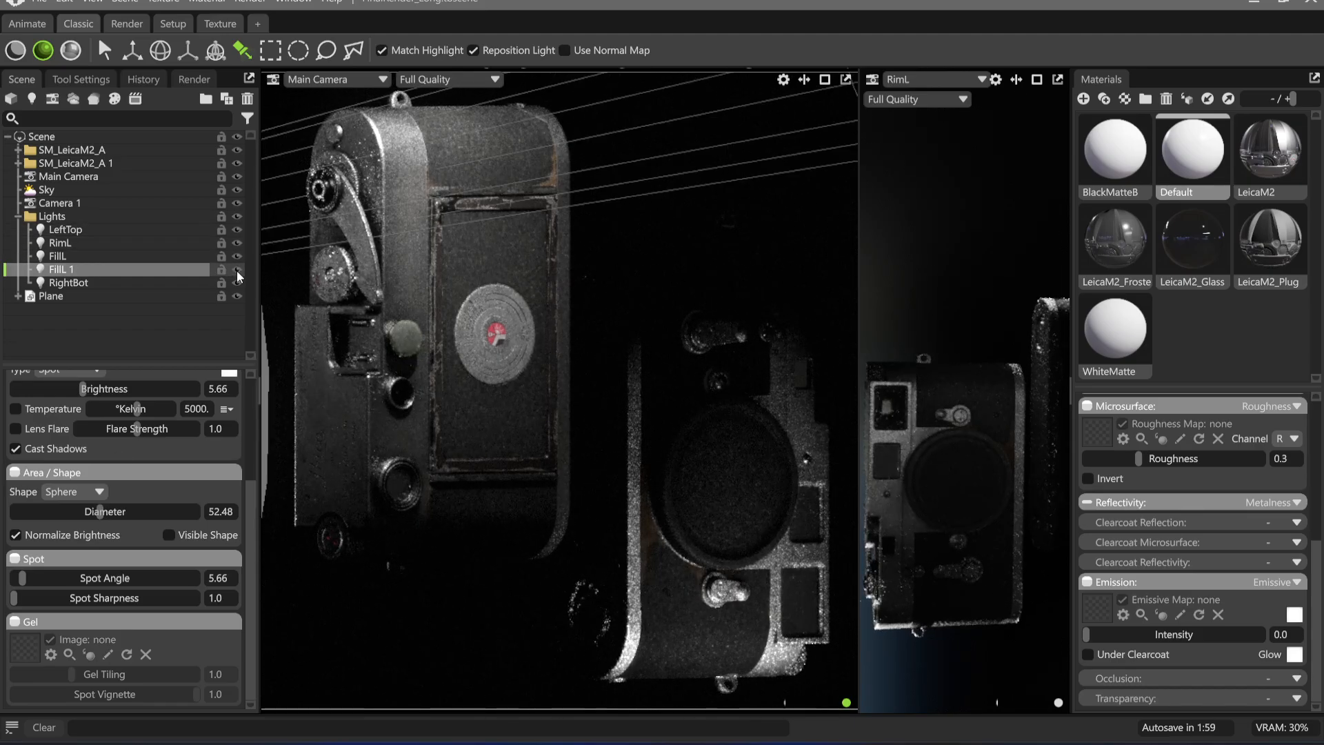
click(328, 182)
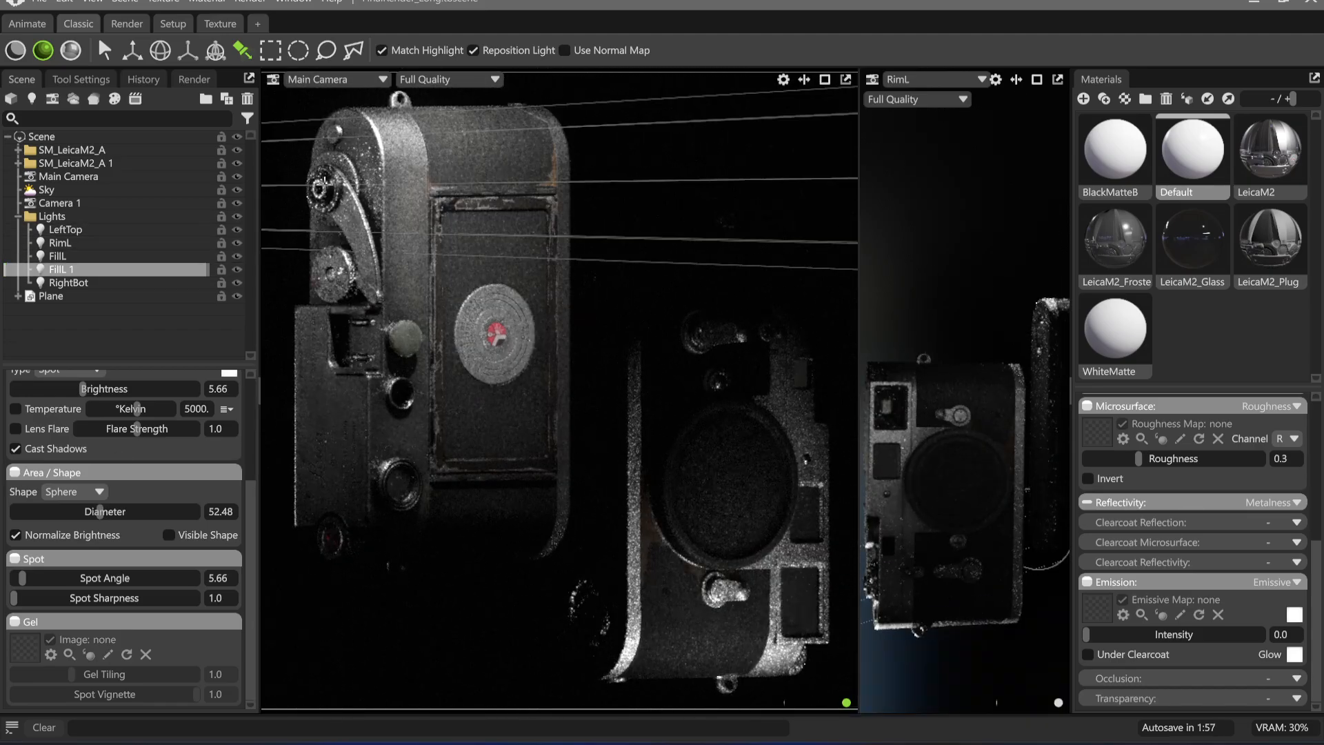
drag(325, 185, 320, 174)
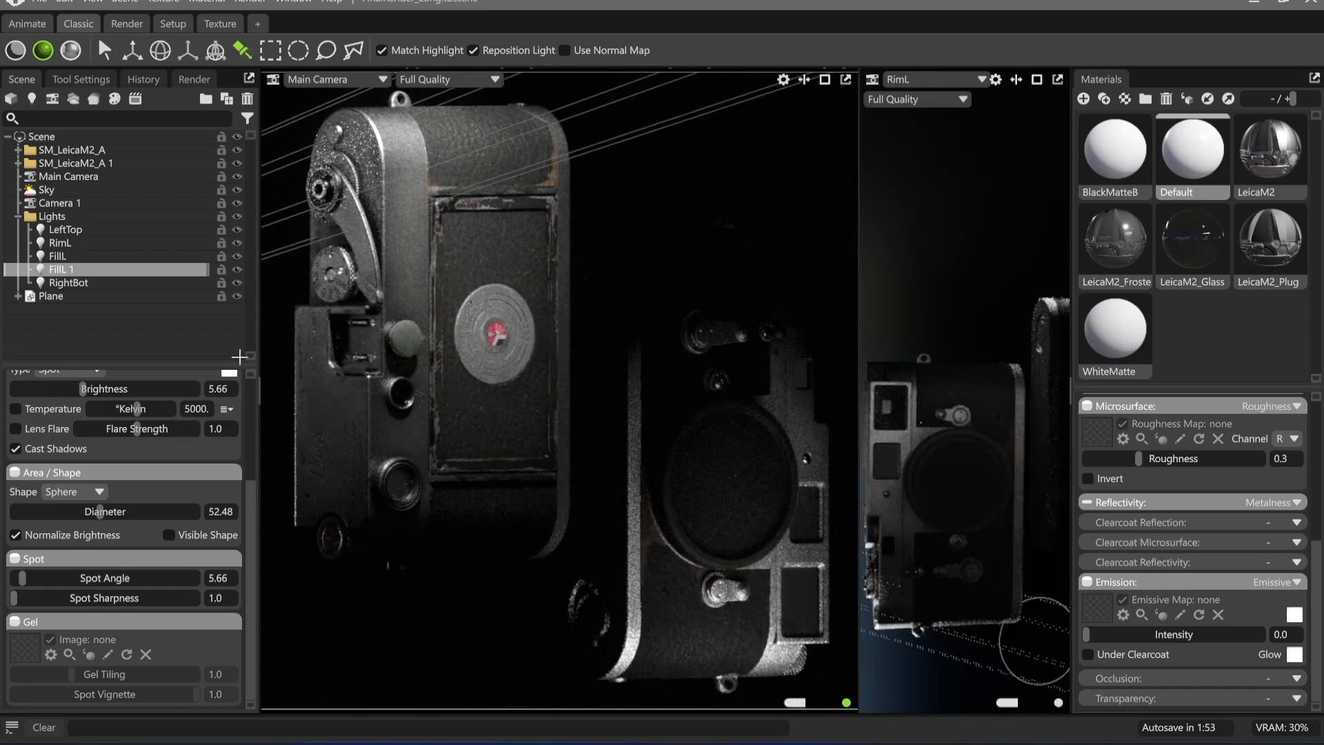
Reduce the FillL 1 light's diameter to 19.59, compare the scene without it, and set its spot angle to 5.094
drag(98, 512, 76, 512)
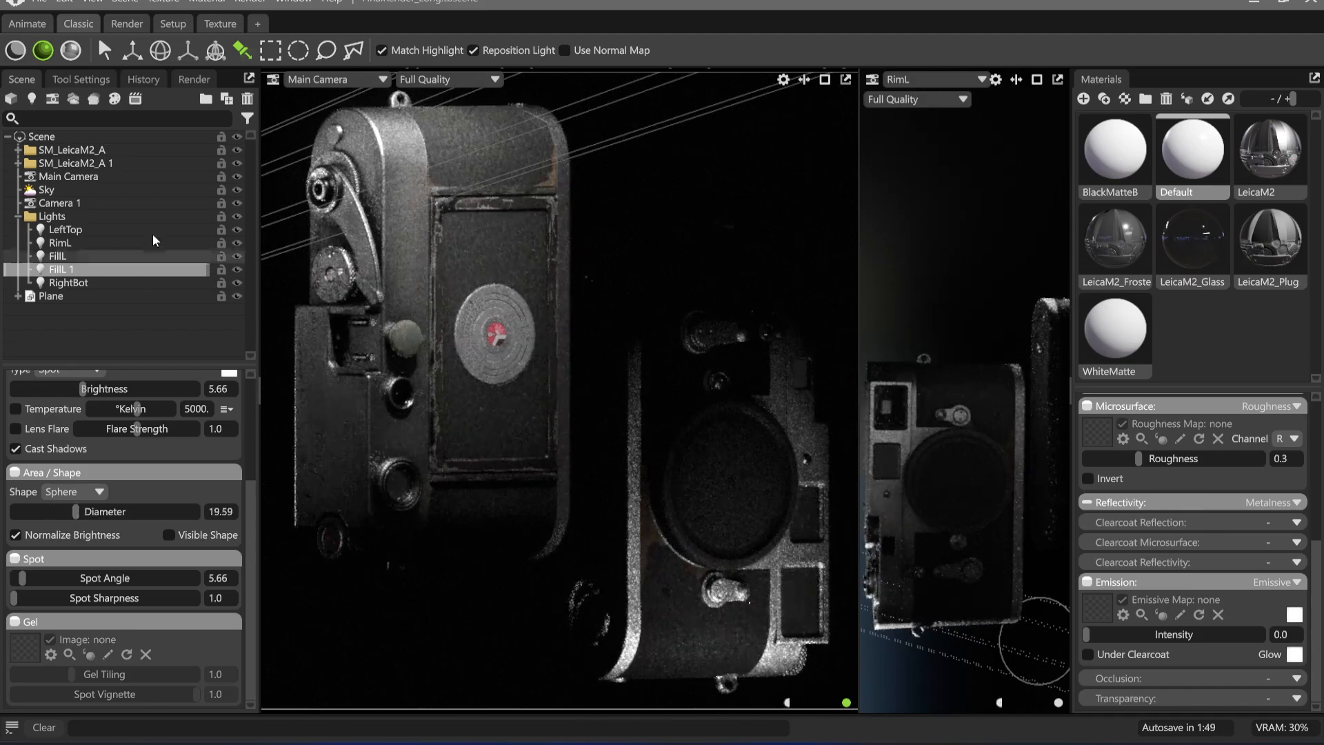
click(237, 270)
click(237, 270)
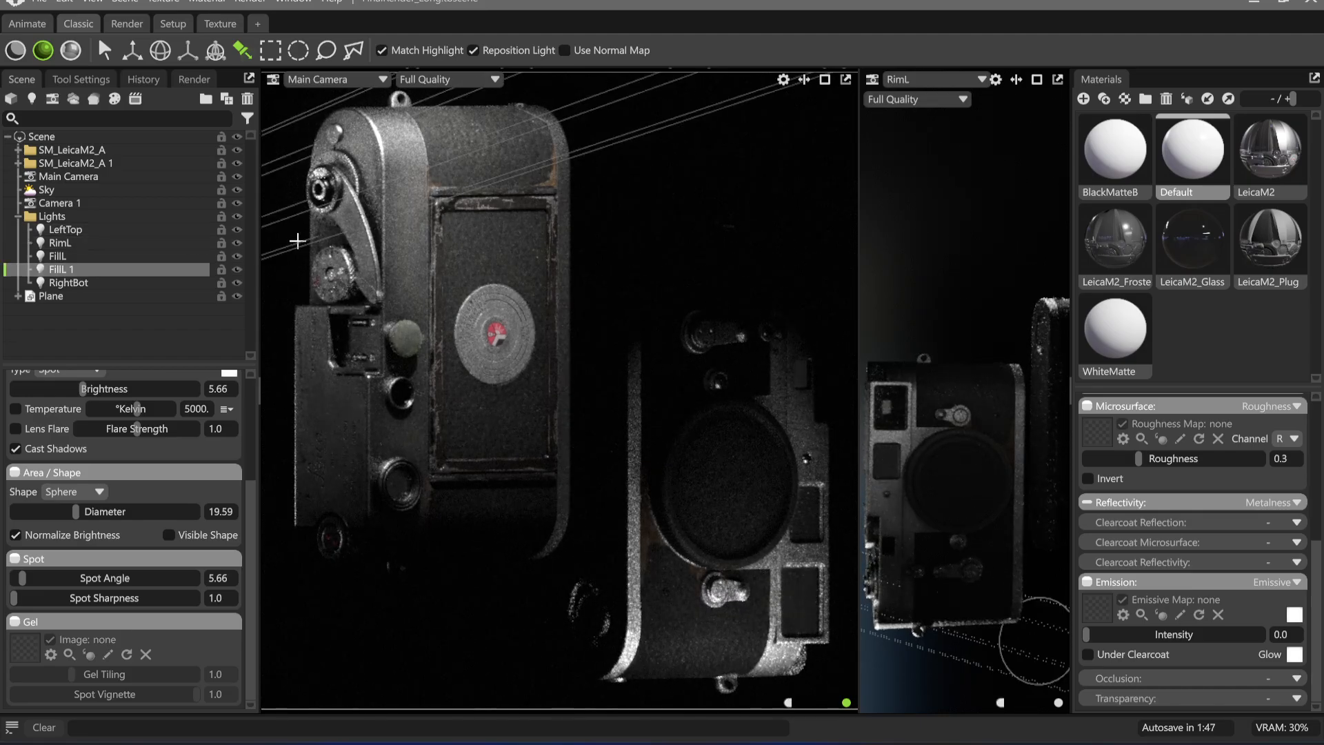
drag(26, 581, 22, 585)
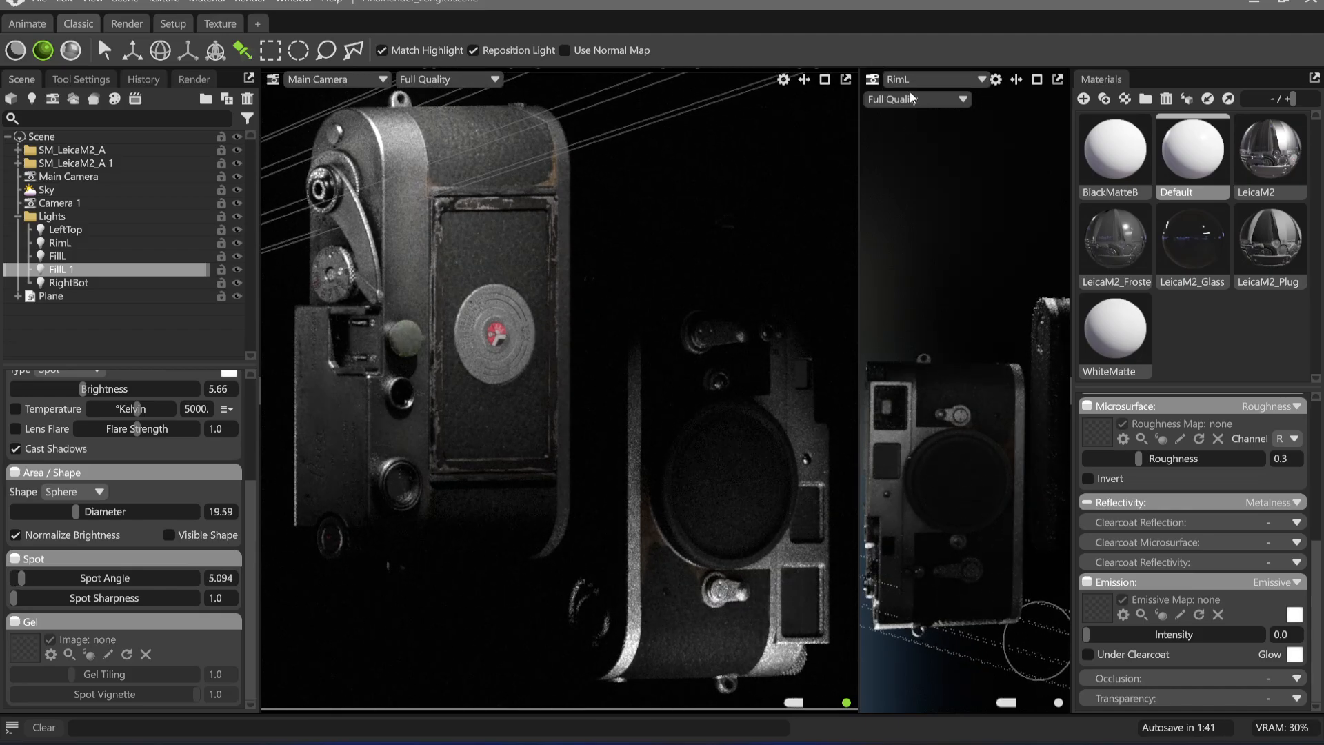
Show the second viewport through the FillL 1 light and bring the light closer onto the left Leica's advance lever
click(943, 81)
mouse_move(936, 110)
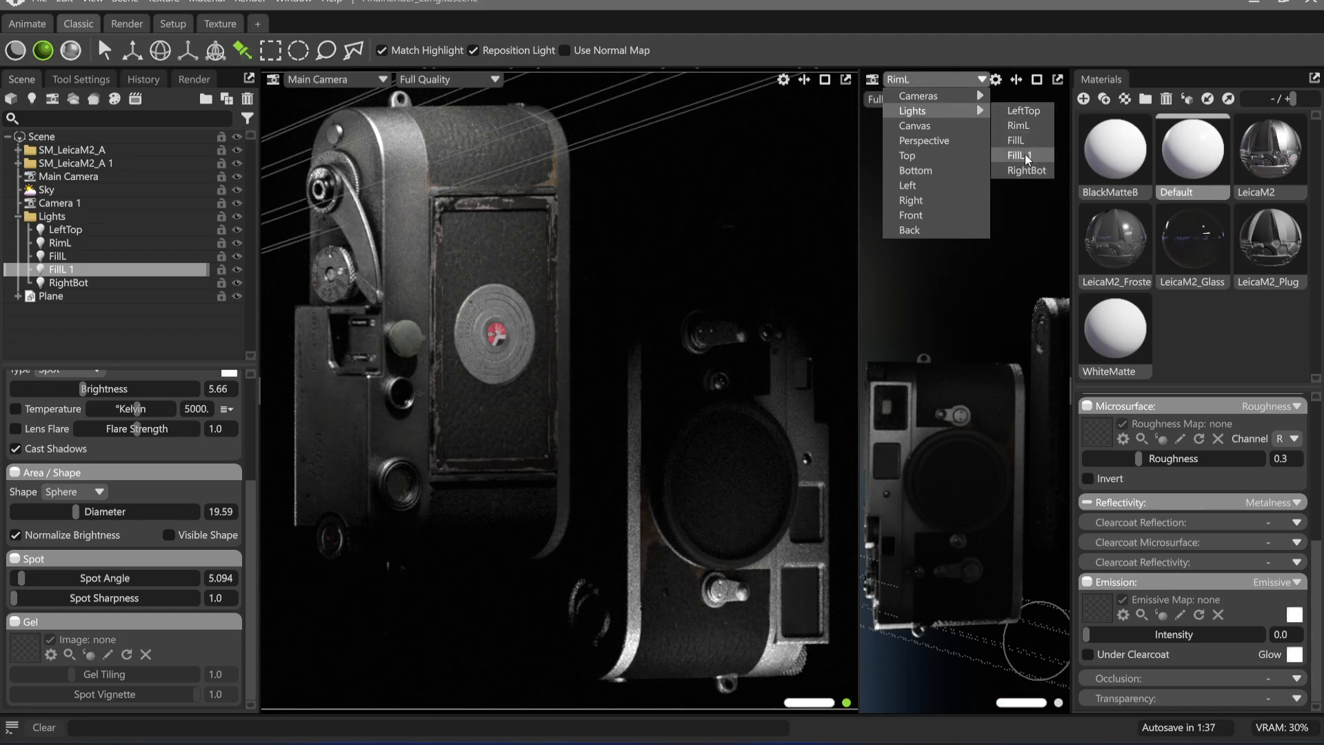
click(1036, 156)
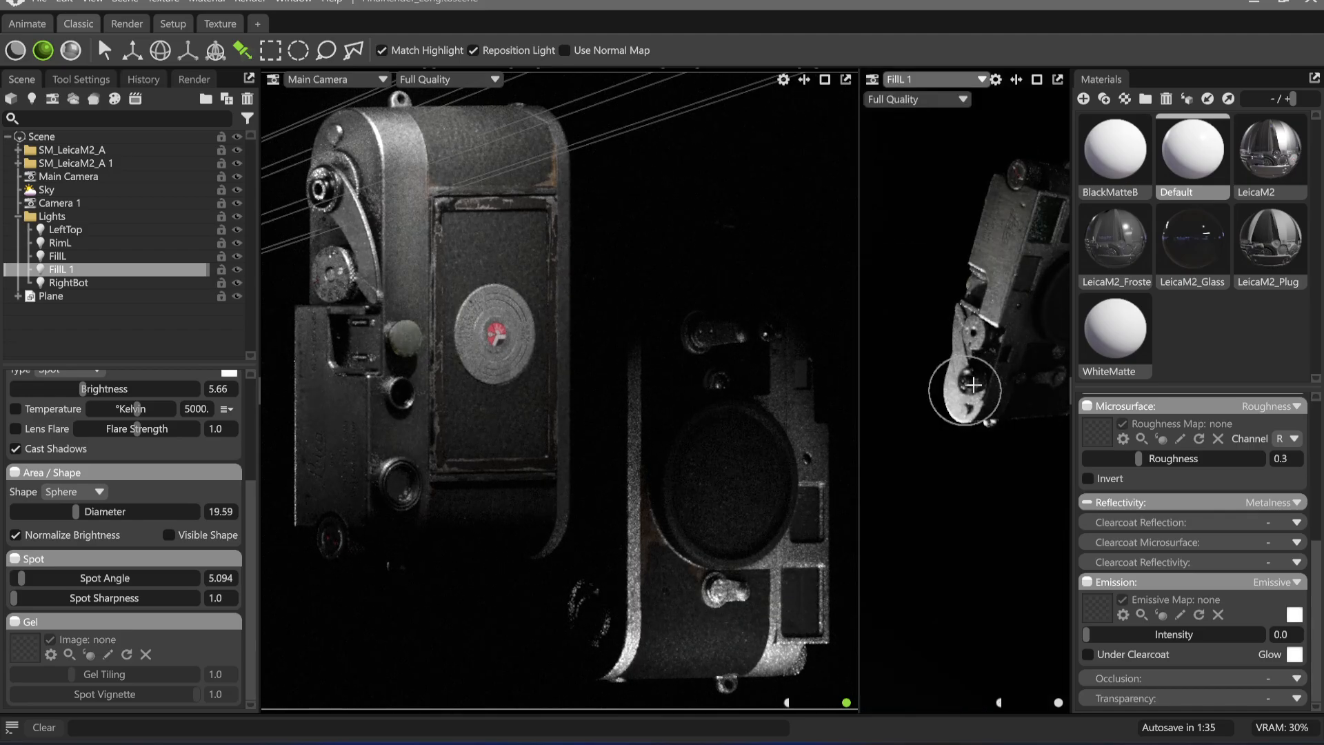
middle_drag(973, 399, 984, 429)
scroll(984, 427, down, 2)
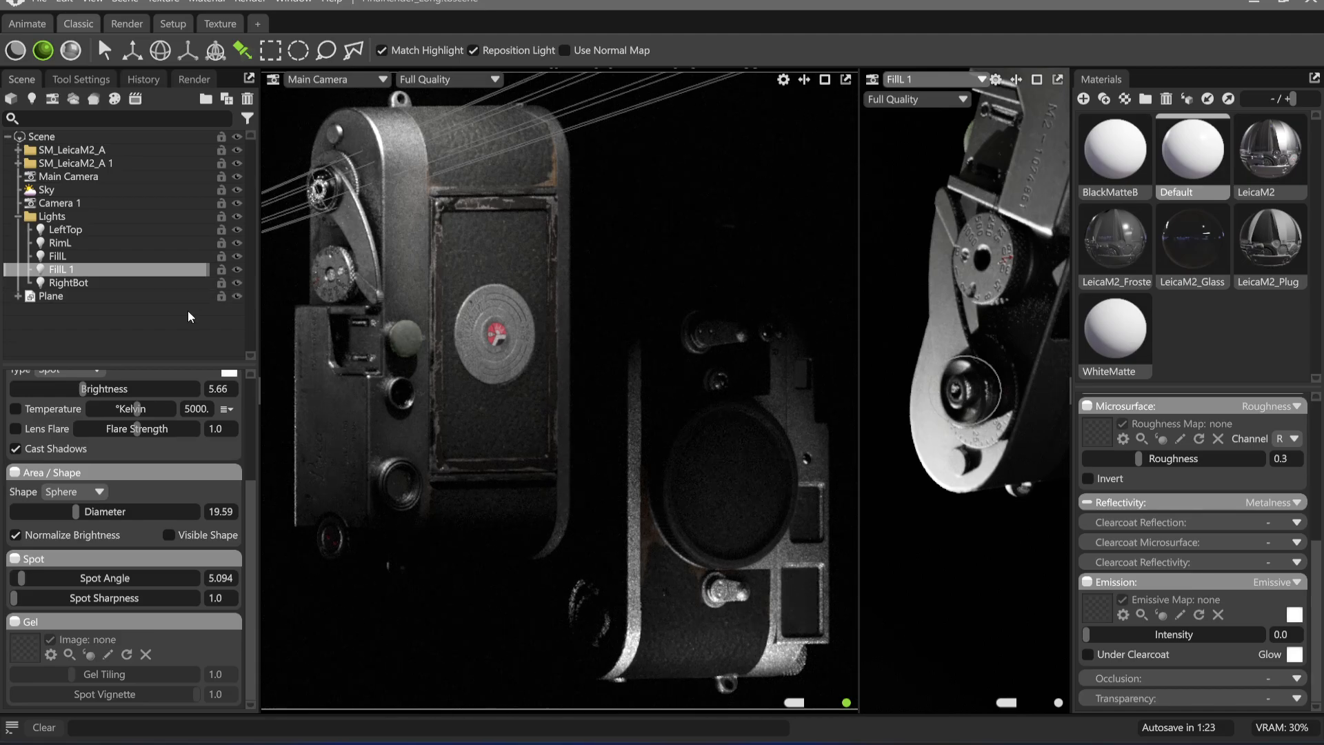
Lower FillL 1's brightness to 4.811, swing the light around the advance lever and widen its spot angle to 10.19
click(79, 511)
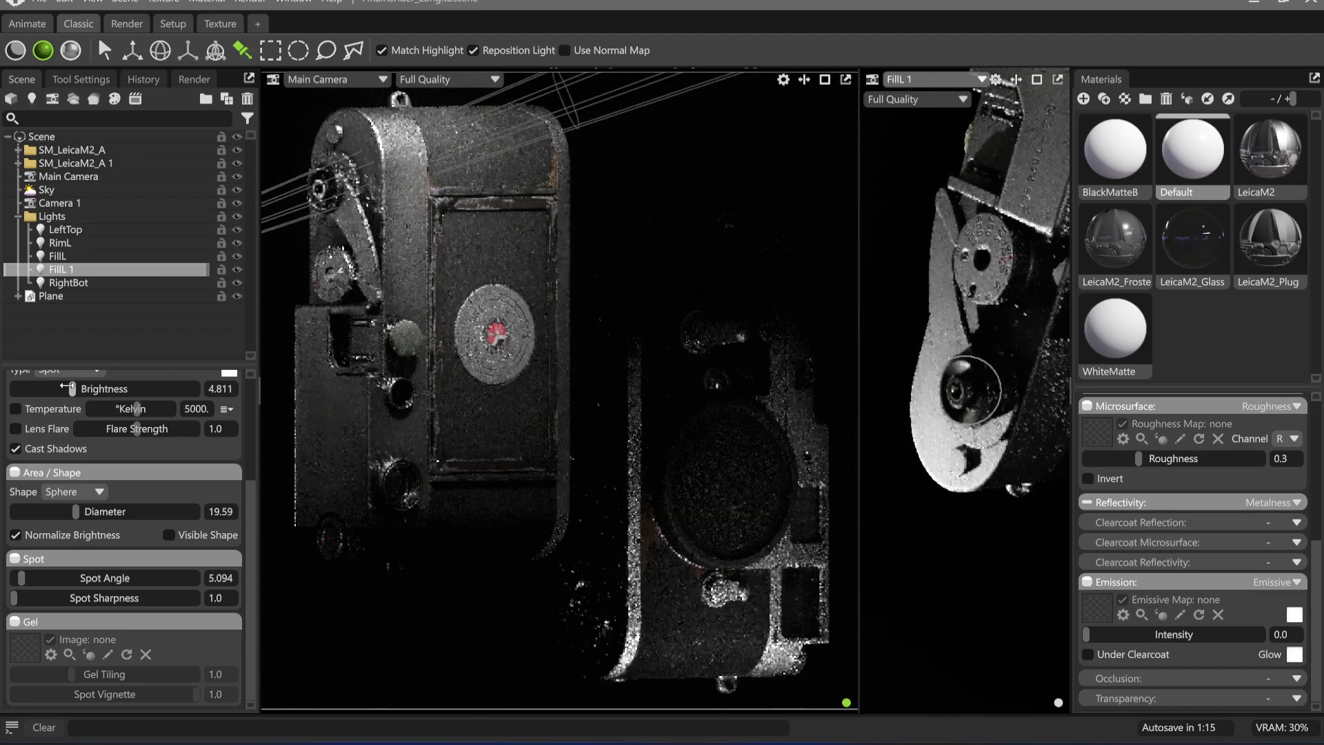
mouse_move(84, 392)
mouse_down()
mouse_move(98, 388)
mouse_move(72, 388)
mouse_up()
drag(1046, 400, 972, 491)
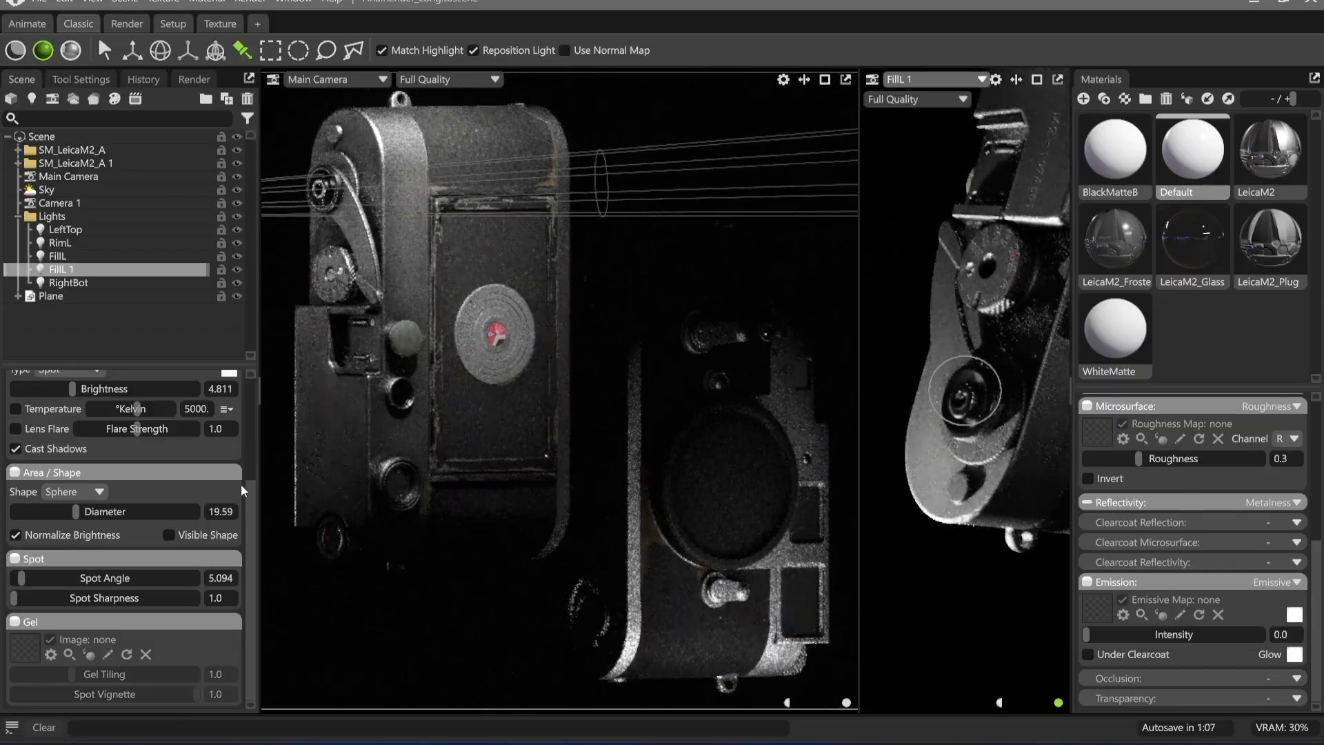
drag(22, 578, 29, 578)
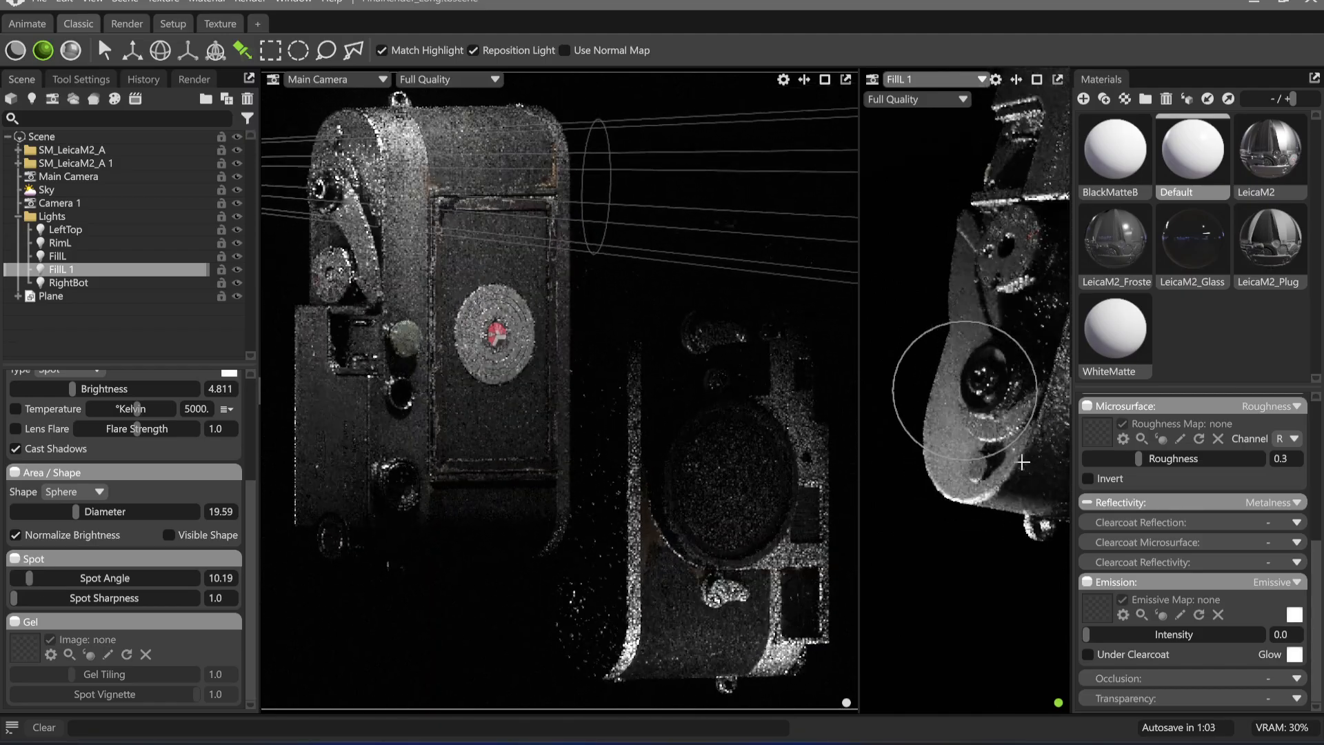
Look through the render settings for lighting, viewport sampling, denoising and image output
click(193, 80)
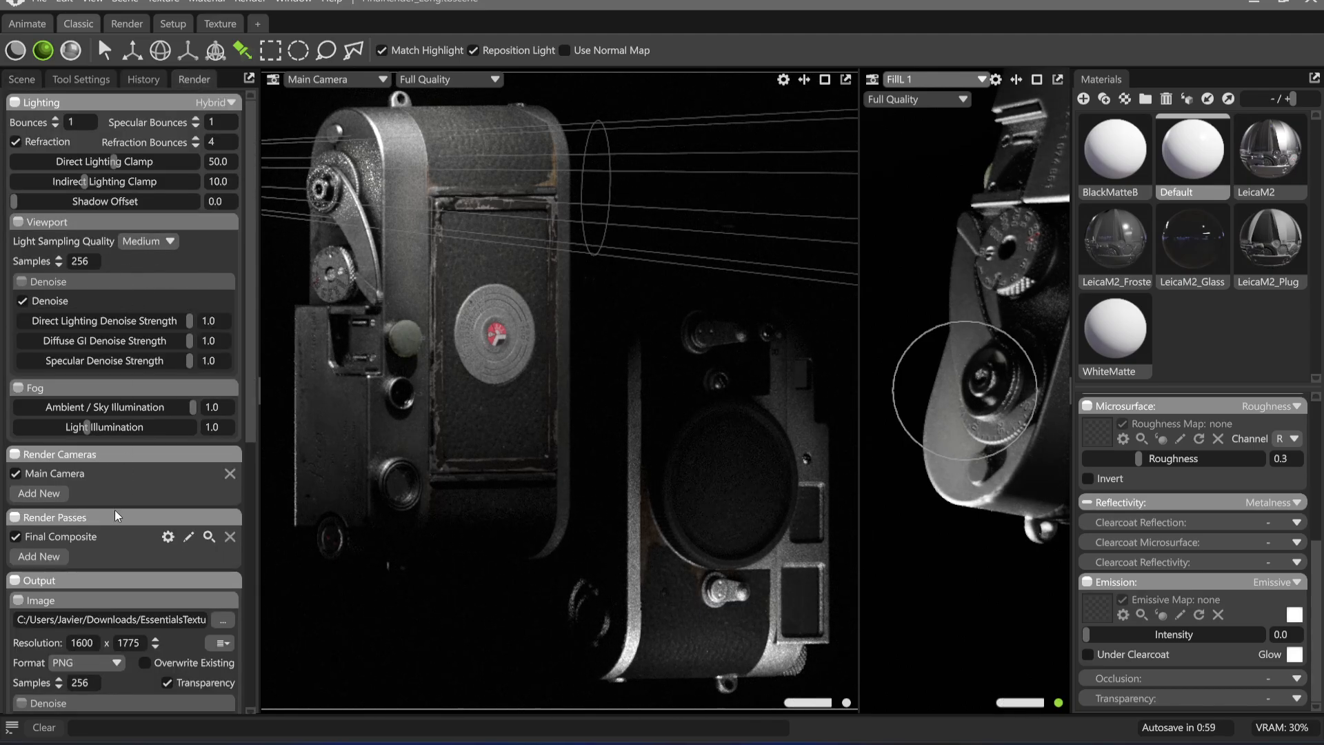
scroll(119, 492, down, 3)
scroll(119, 494, up, 3)
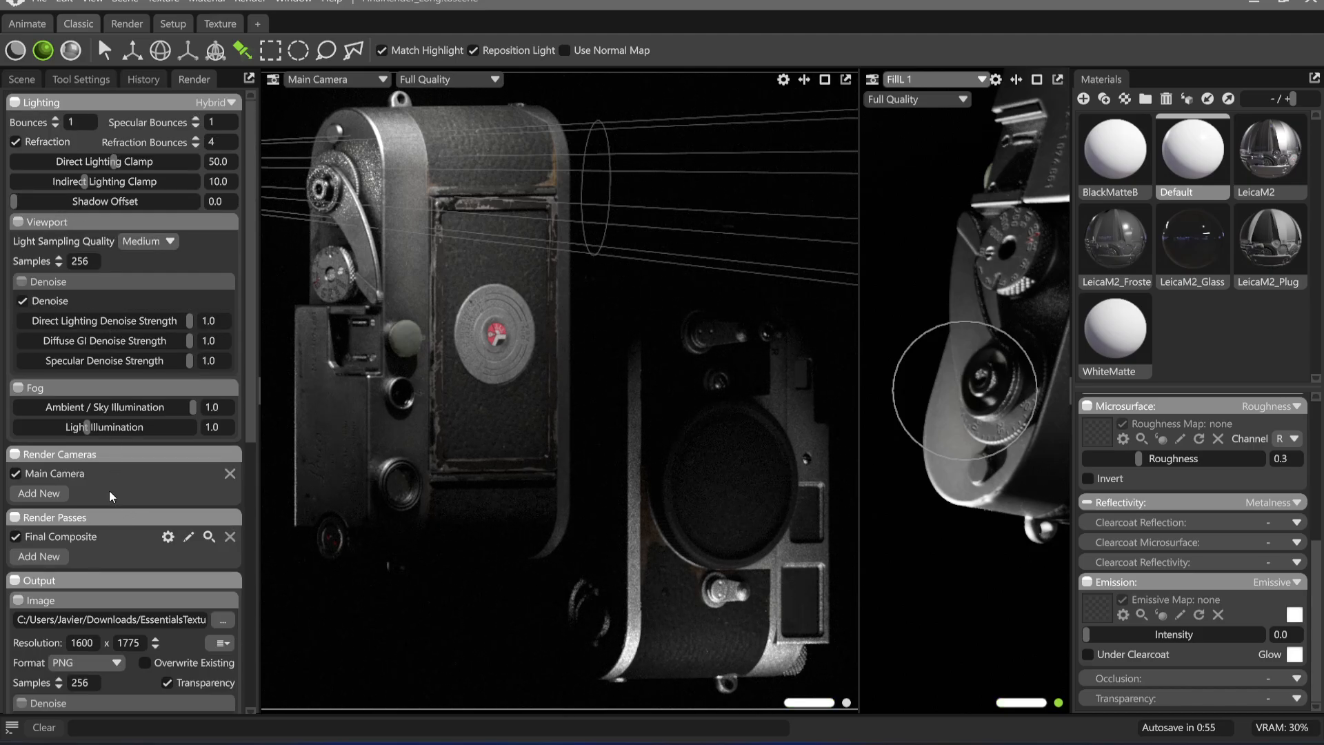
scroll(109, 490, down, 4)
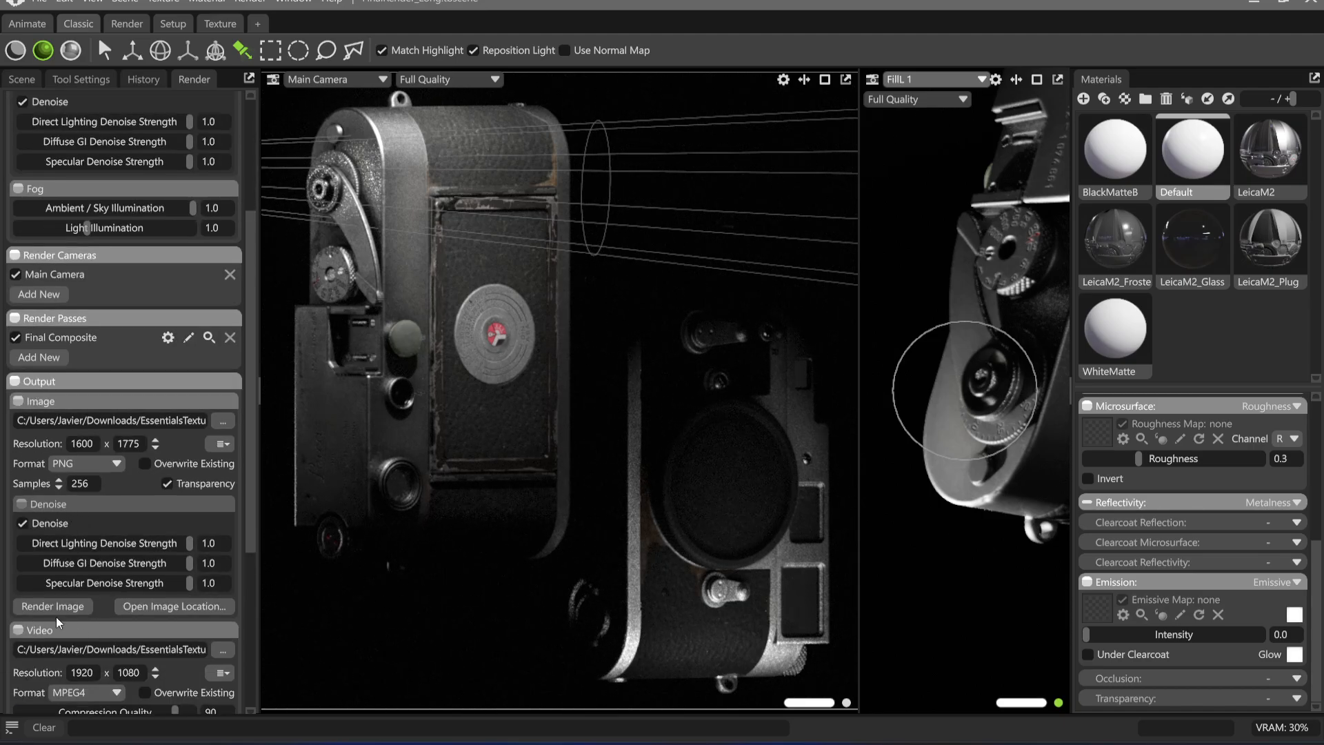
scroll(55, 616, up, 4)
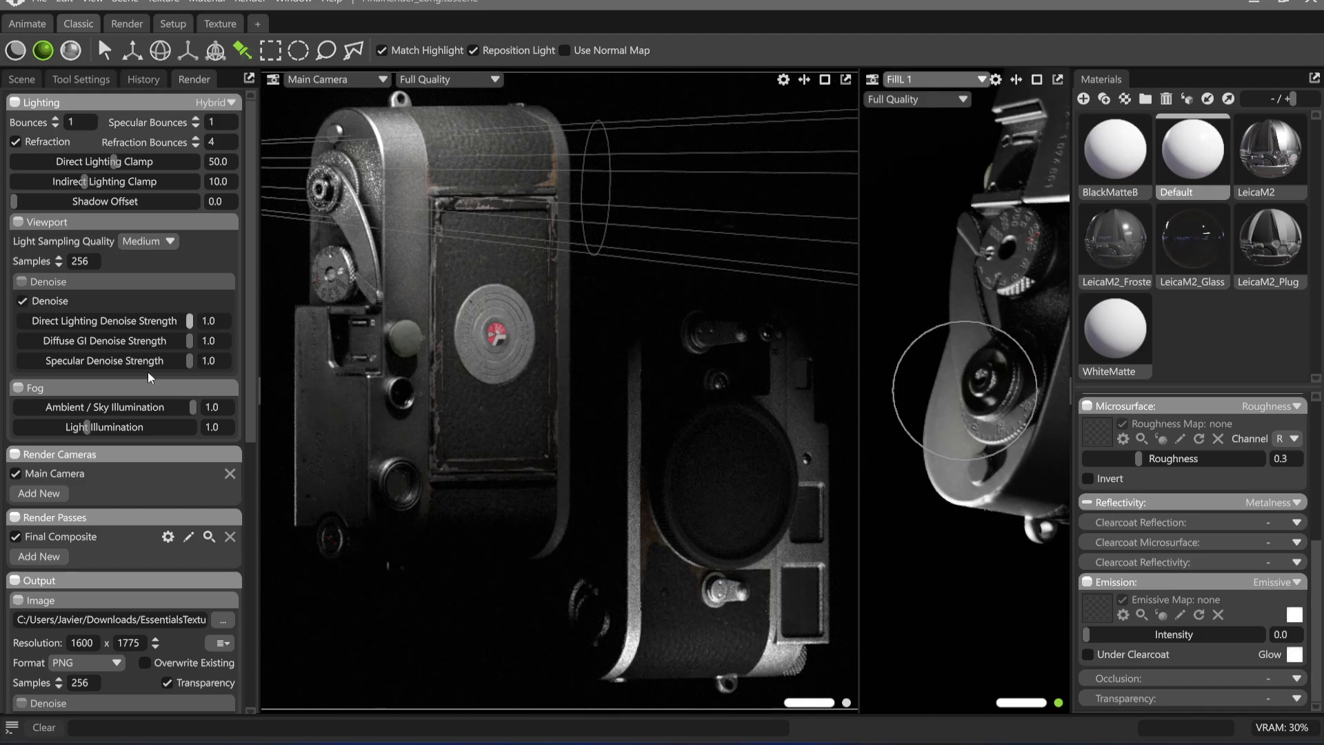
Try the Low viewport light sampling quality, restore Medium and review the image output settings
mouse_move(190, 321)
mouse_down()
mouse_move(117, 318)
mouse_move(192, 321)
mouse_up()
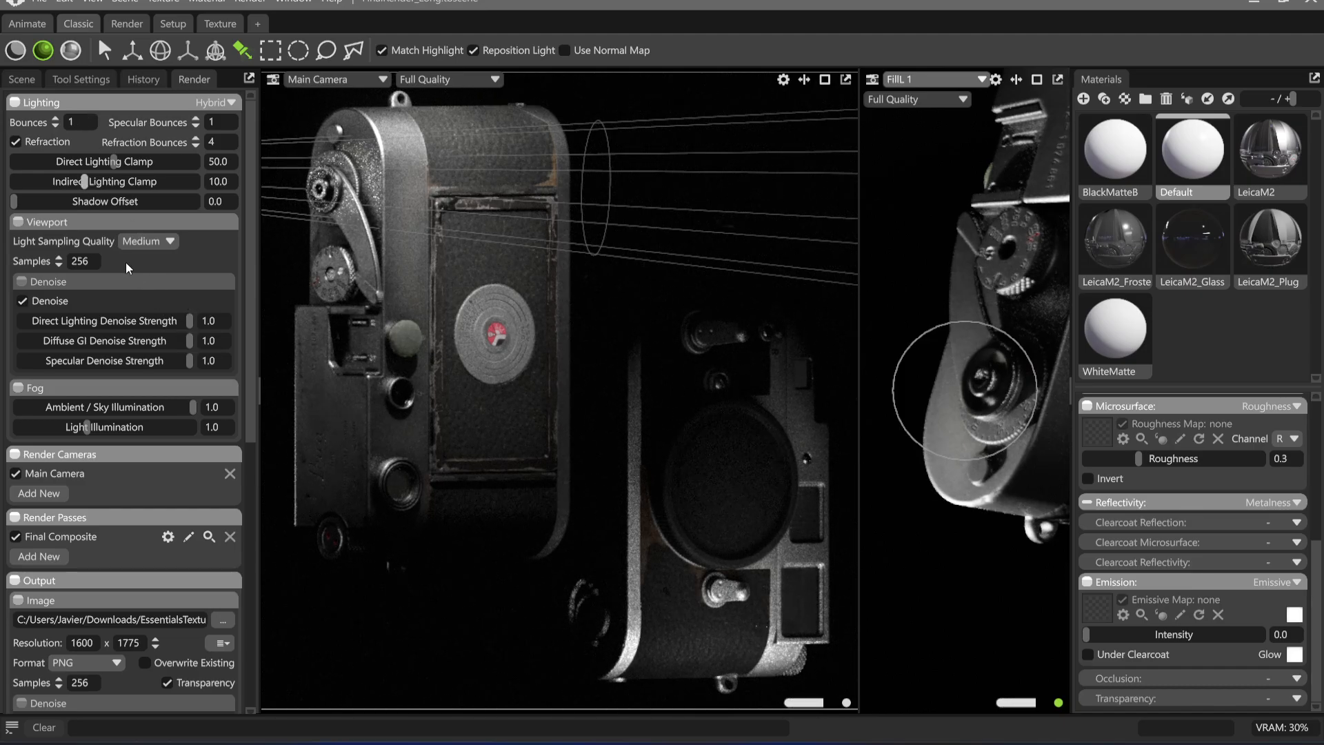
click(156, 246)
click(160, 257)
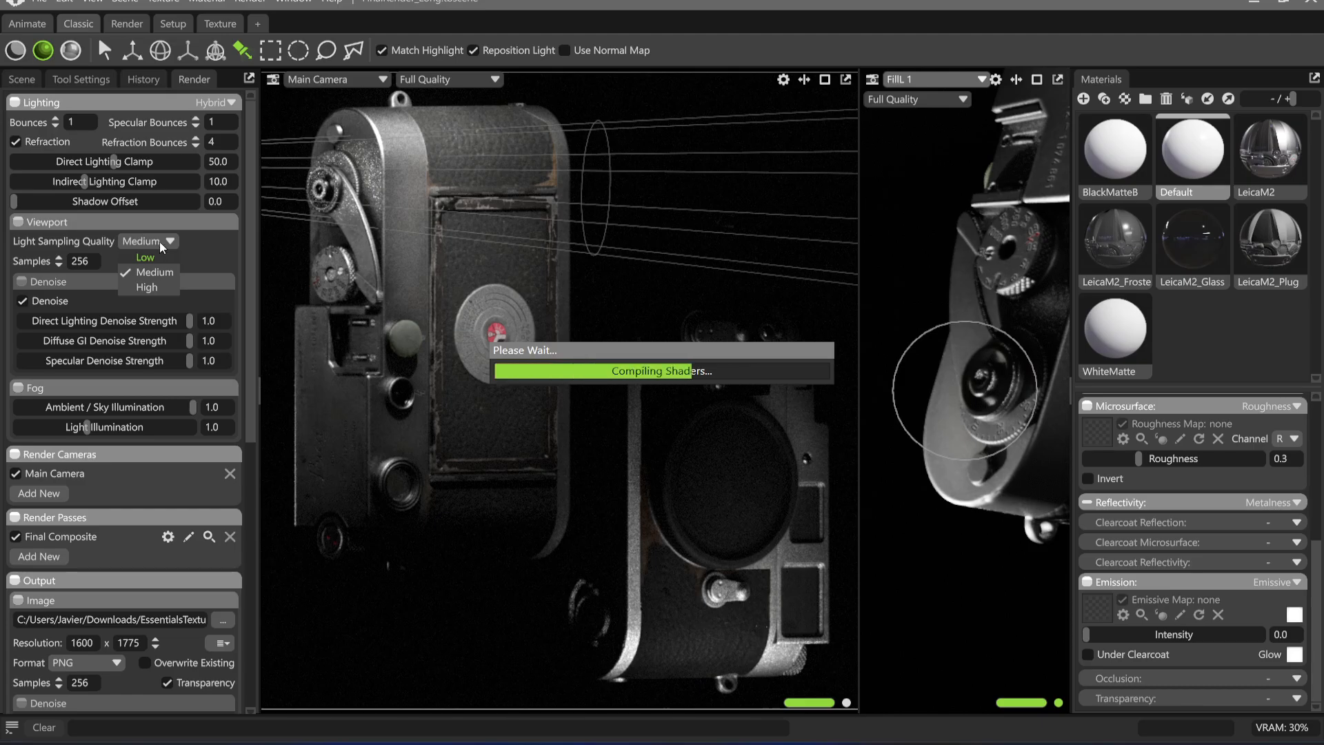
click(159, 241)
click(151, 273)
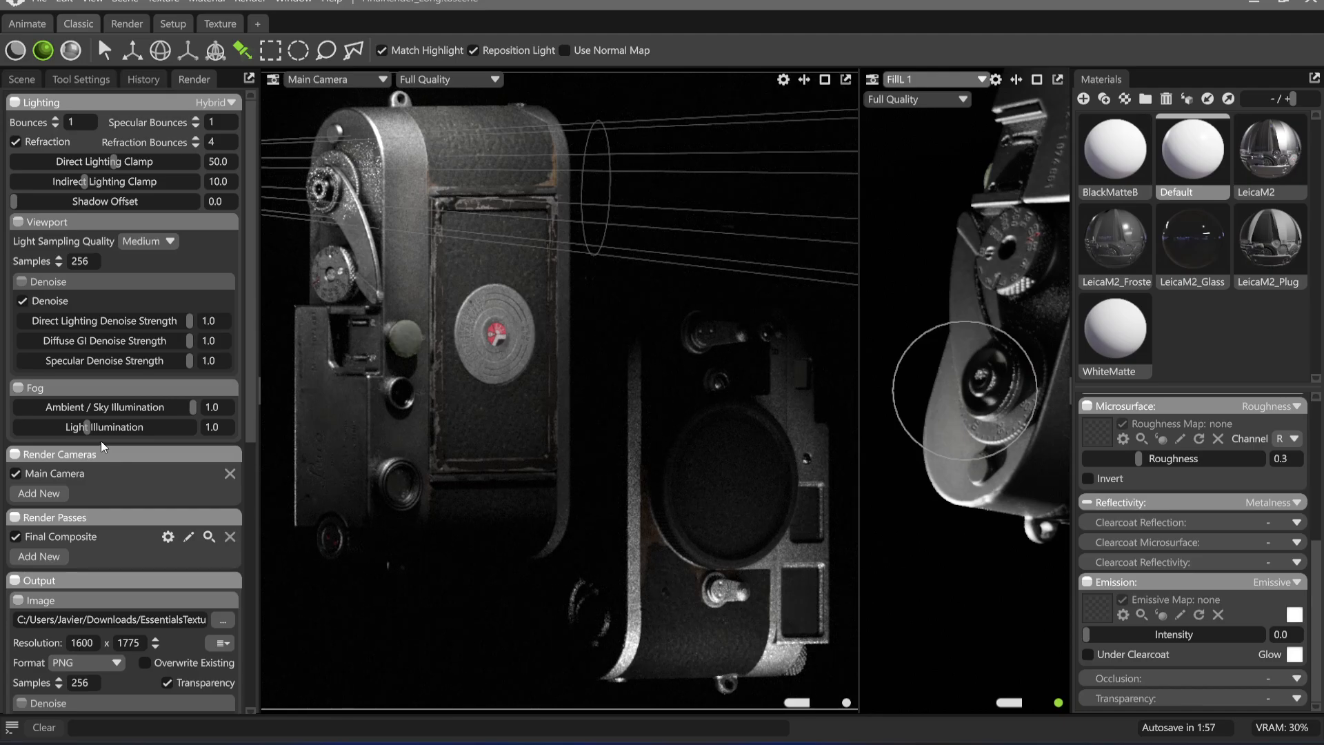
scroll(100, 440, down, 5)
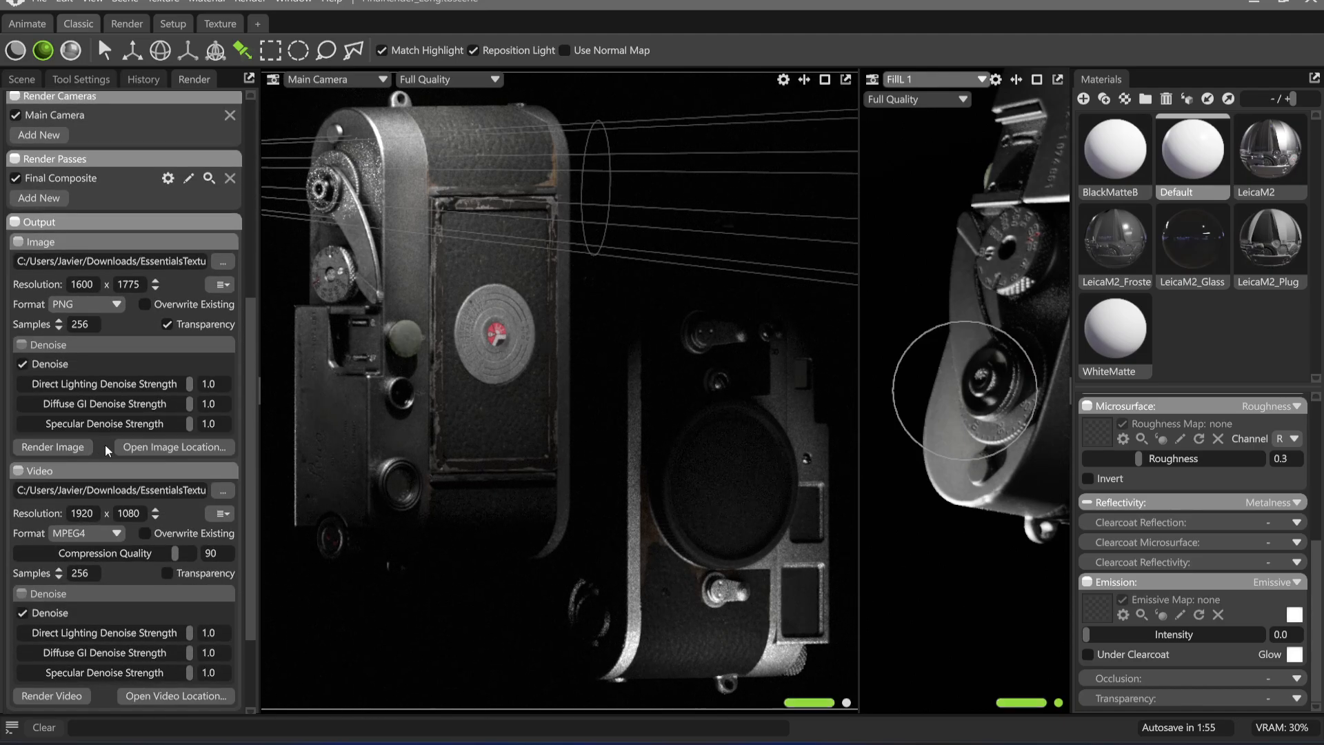
scroll(104, 483, up, 5)
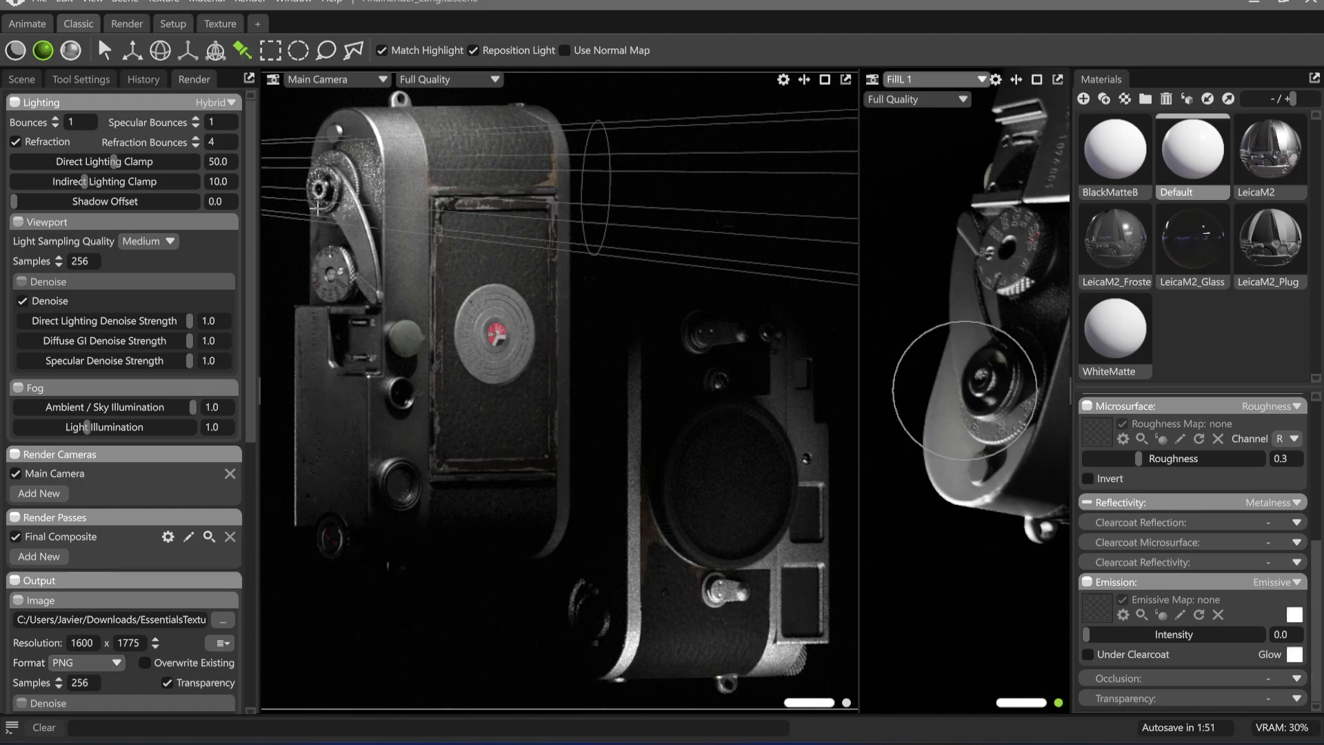
Reposition FillL 1's highlight on the advance lever hub, then set its diameter to 15.78 and spot angle to 7.358
drag(361, 188, 317, 189)
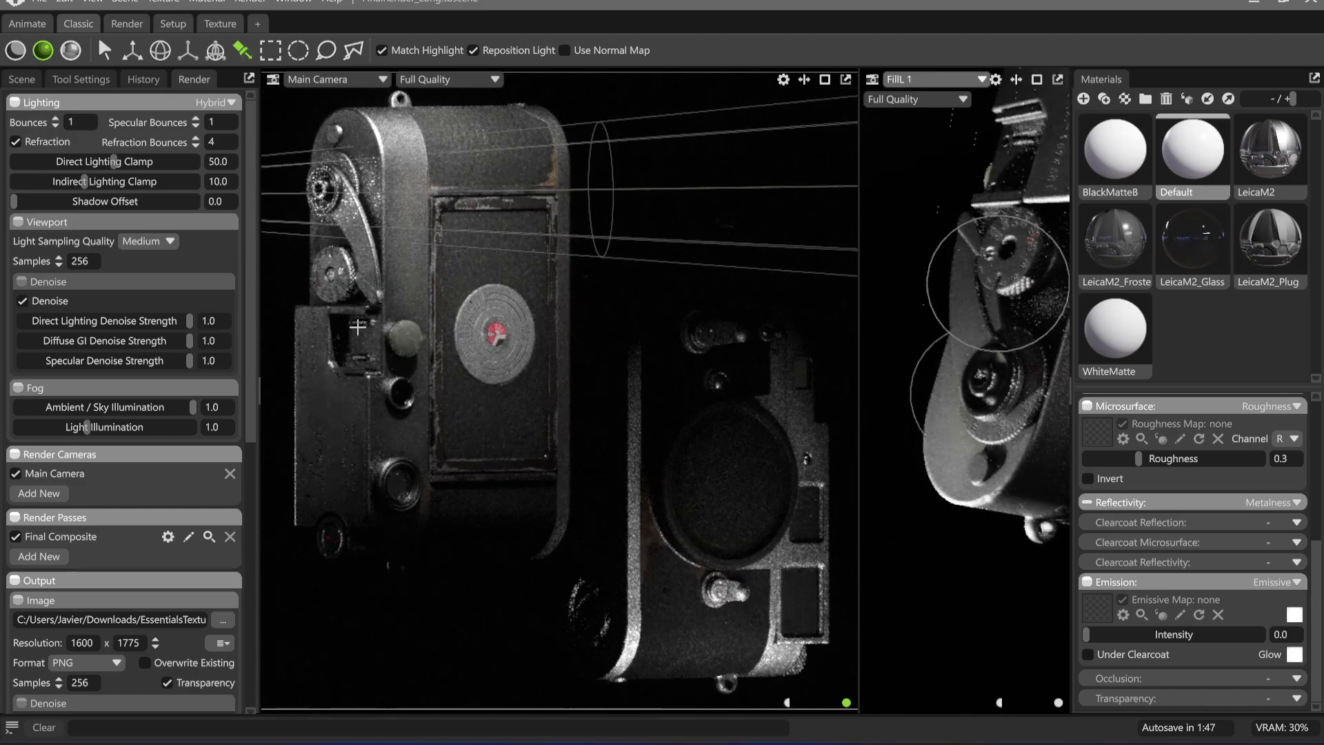
scroll(107, 589, down, 5)
scroll(121, 531, up, 2)
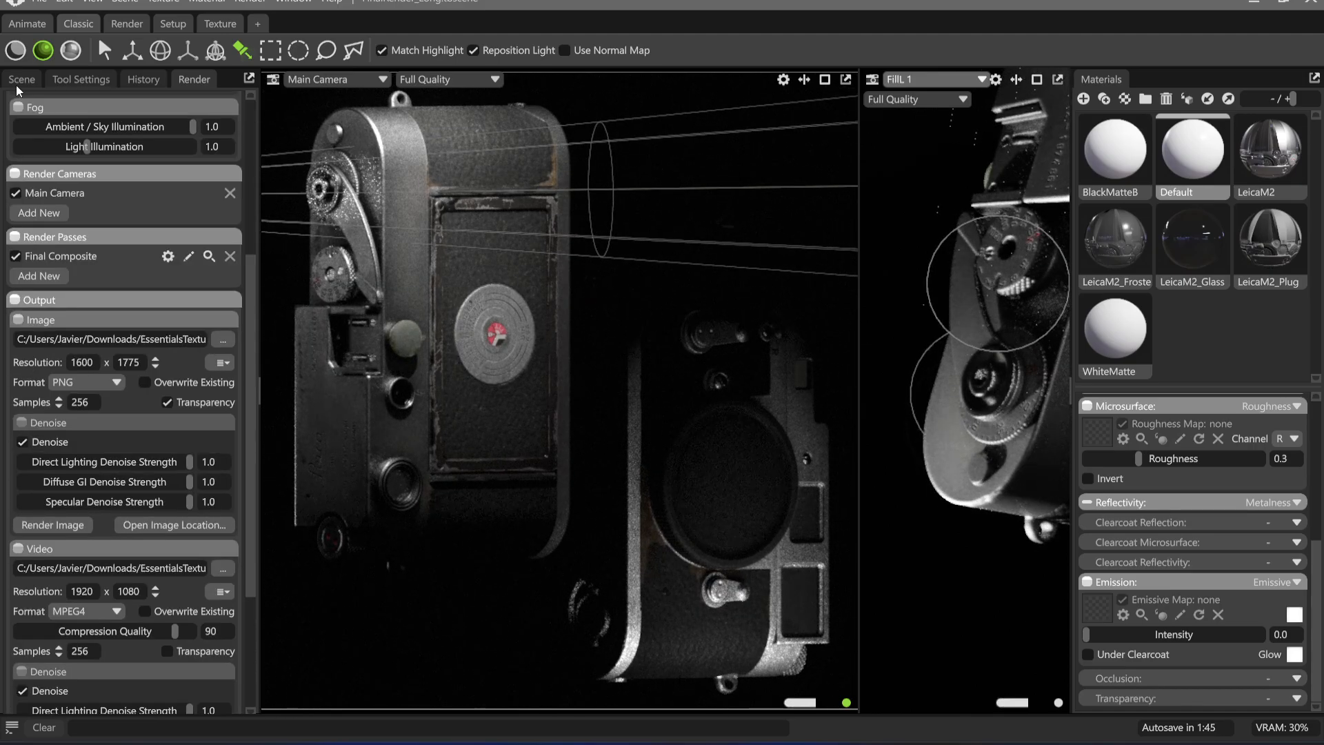
click(19, 83)
mouse_move(75, 512)
mouse_down()
mouse_move(114, 511)
mouse_move(71, 512)
mouse_up()
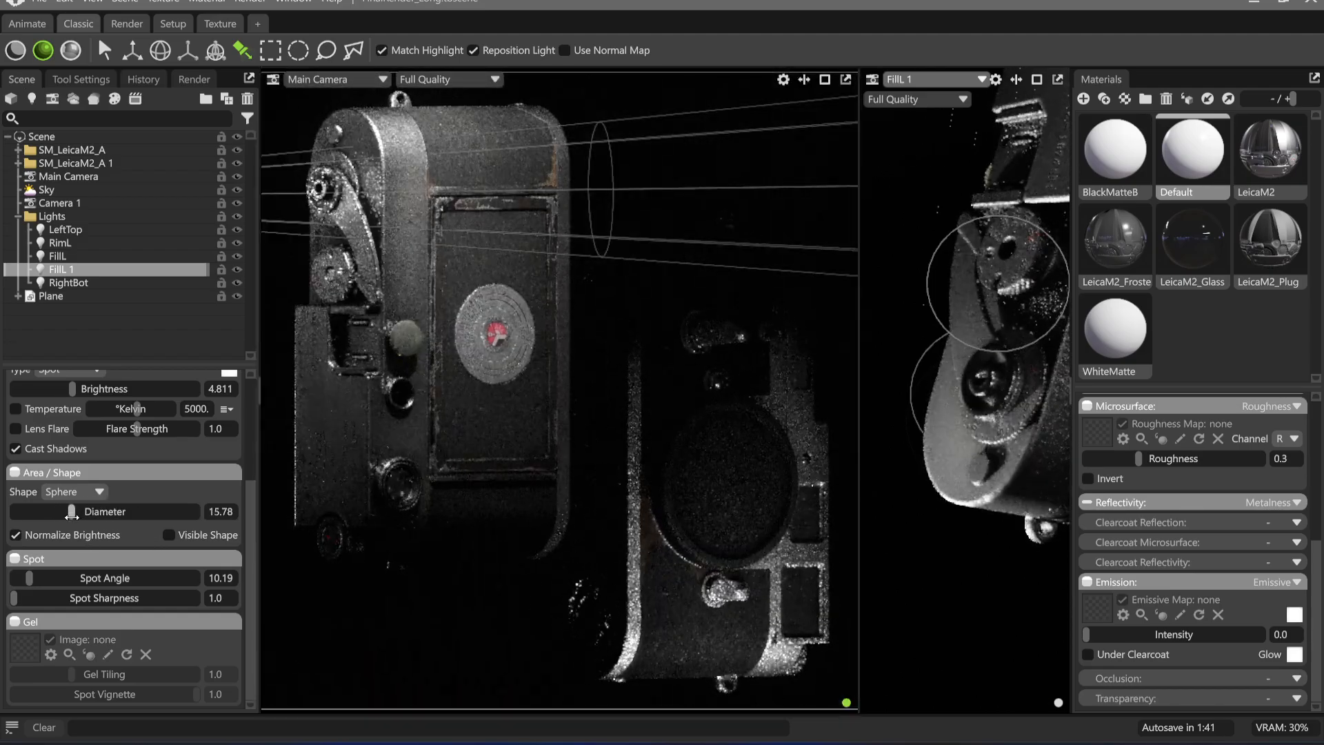
drag(34, 580, 25, 586)
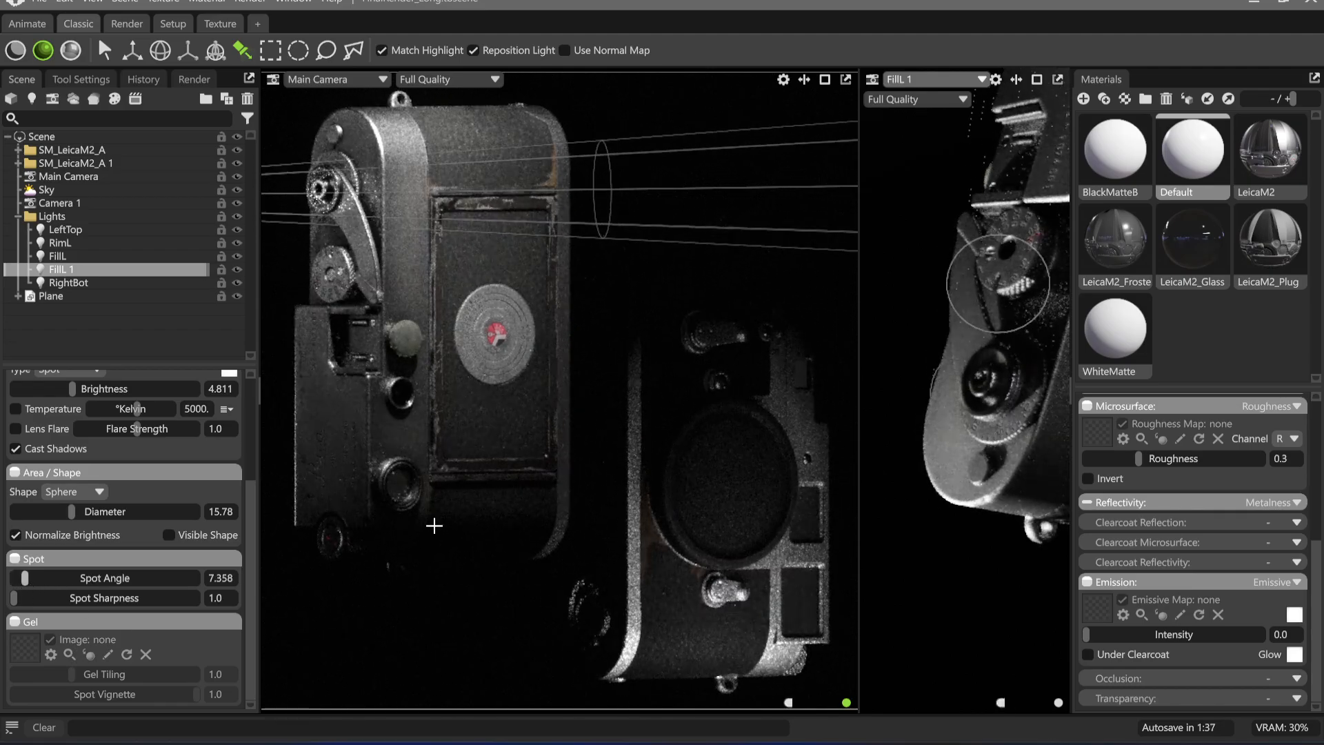
Swing the FillL 1 light to illuminate the advance lever and shutter dial, and rename it Shutter
drag(1023, 350, 983, 336)
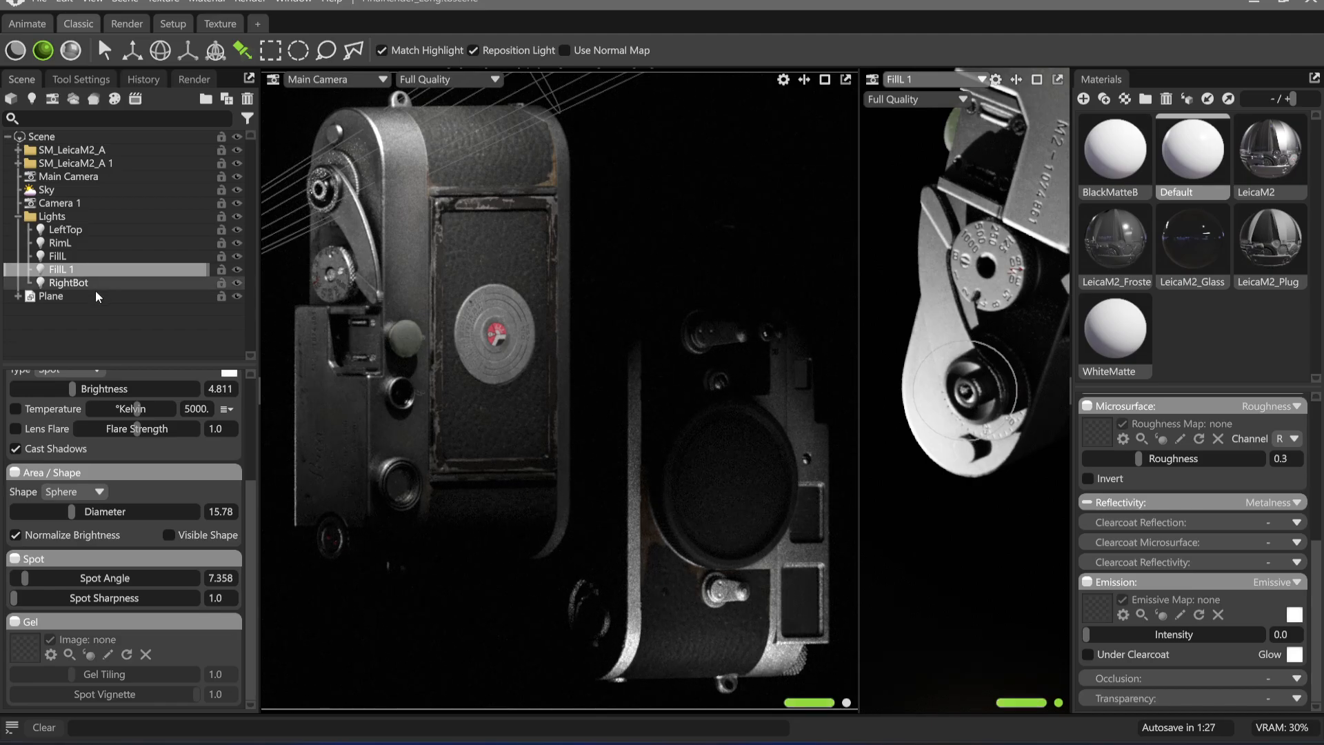
click(86, 255)
double_click(85, 270)
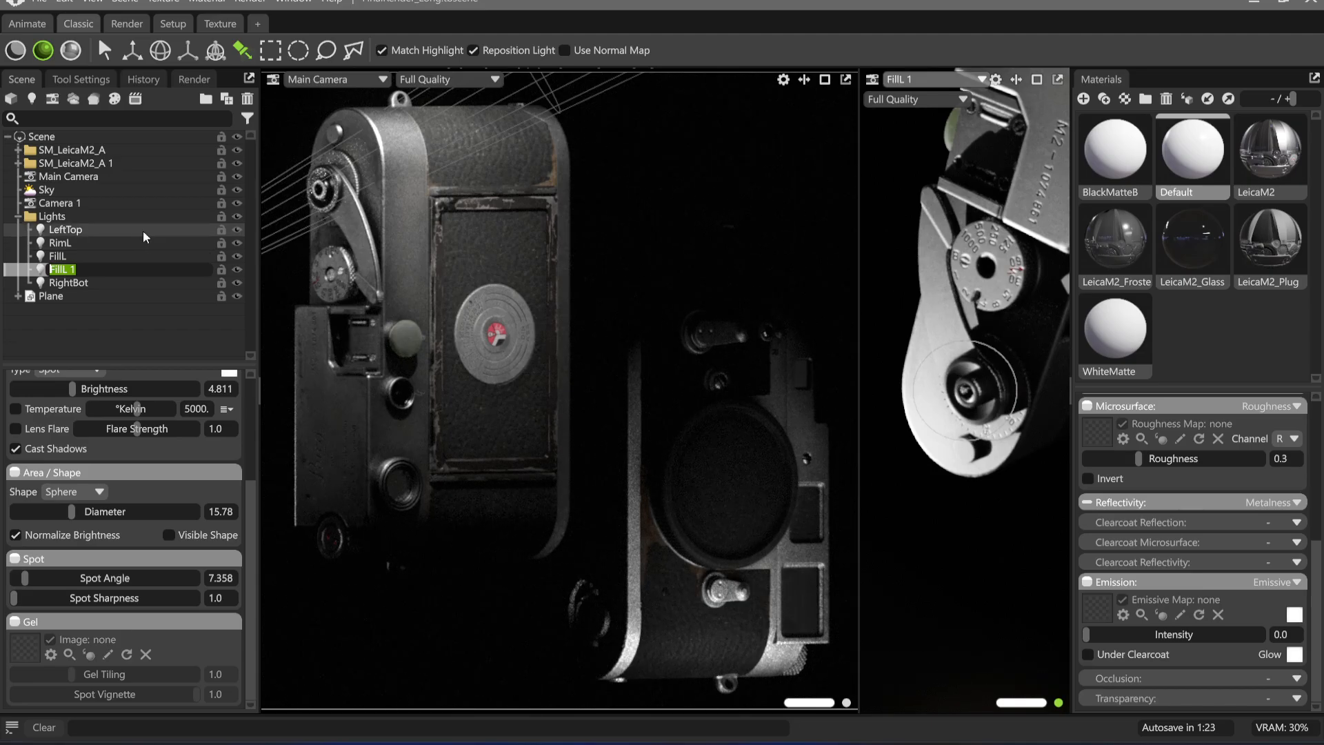
text(Shulter)
key(Return)
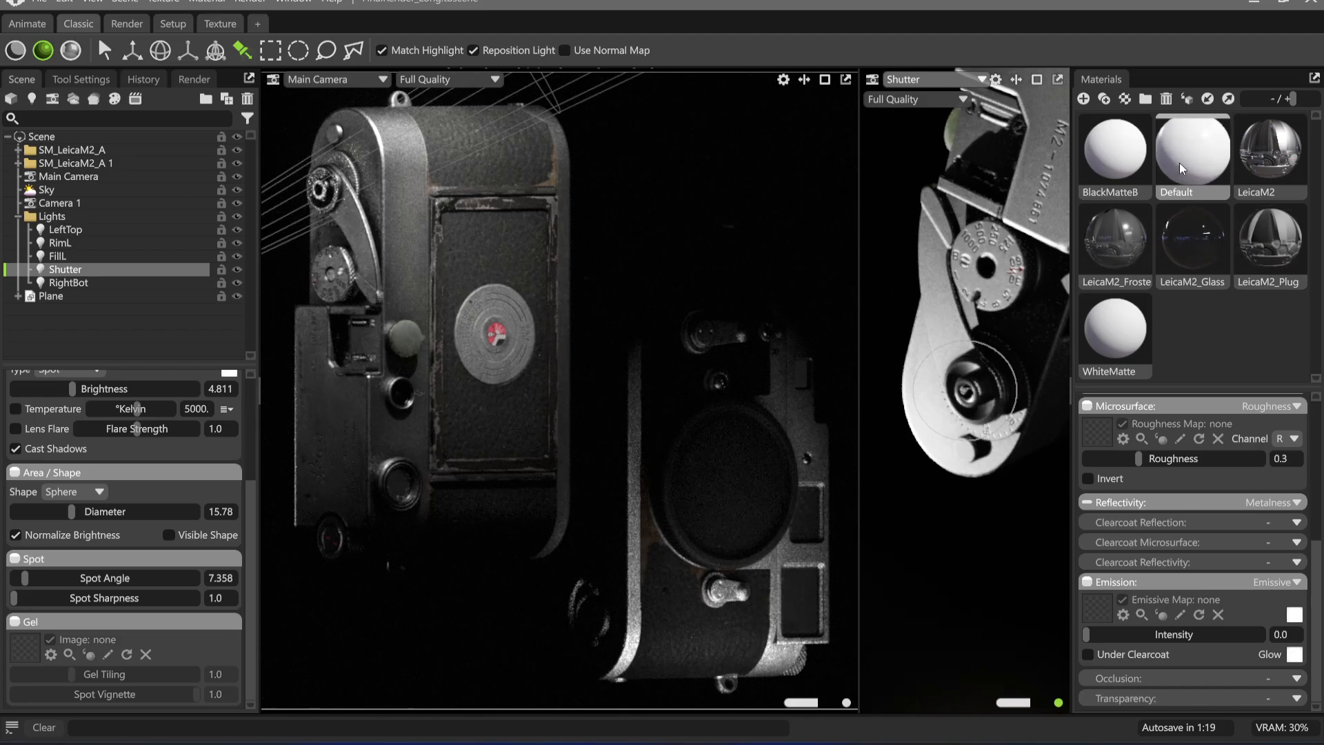
scroll(1161, 607, up, 3)
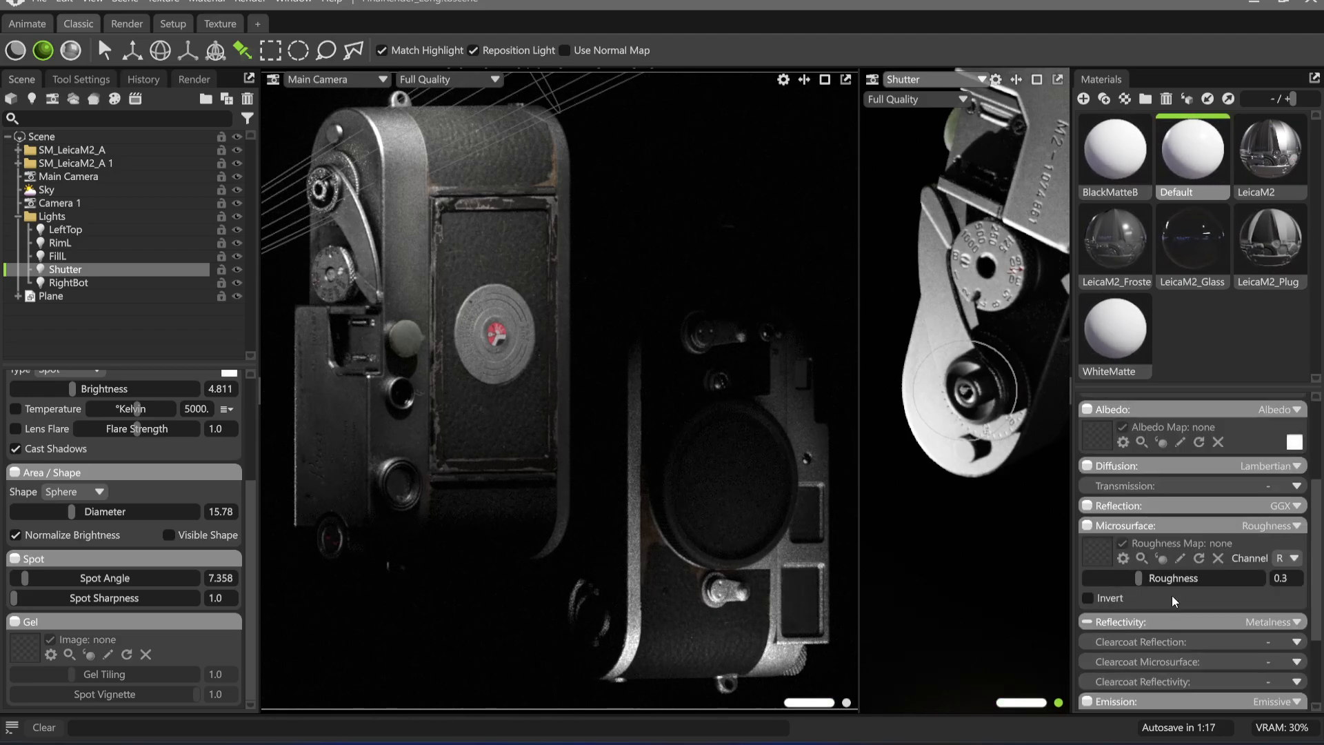
scroll(1172, 596, down, 3)
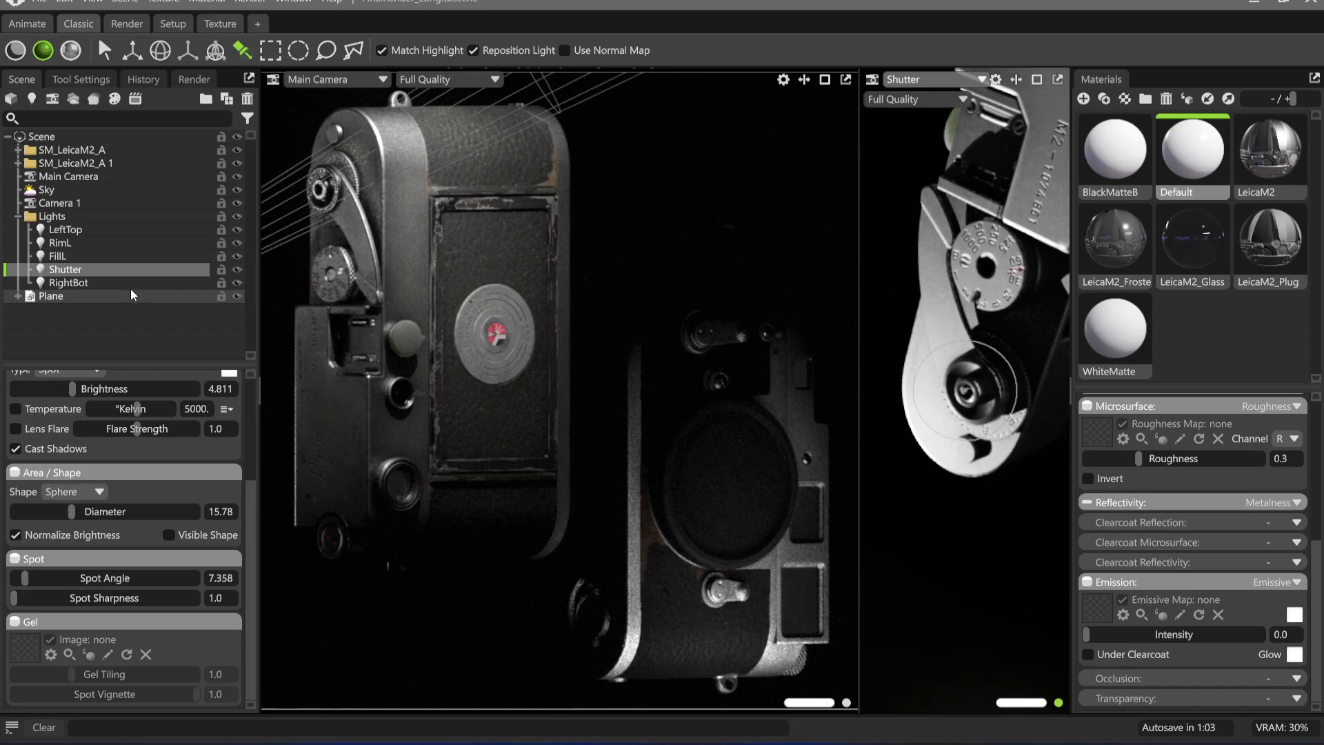
Set the FillL light's brightness to 4.528 and reduce its diameter to 0.42
click(104, 256)
drag(62, 389, 78, 389)
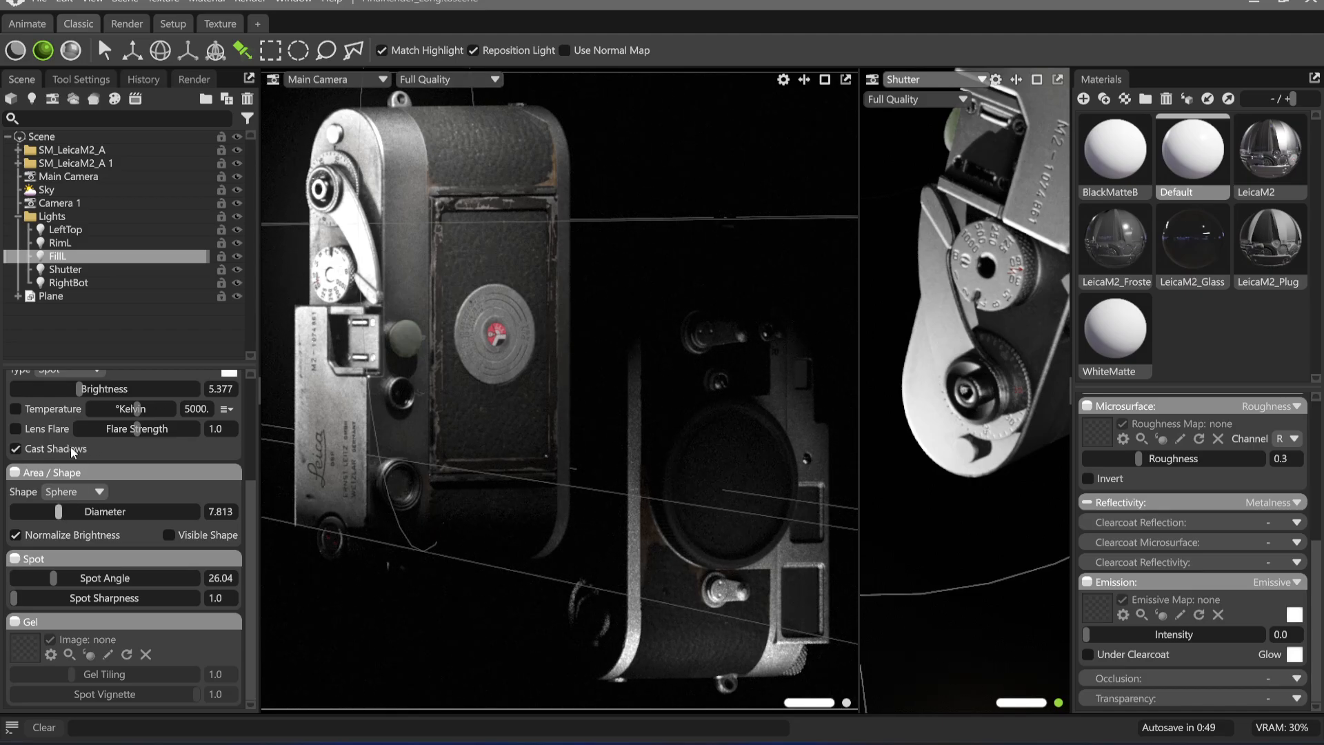
drag(79, 389, 55, 388)
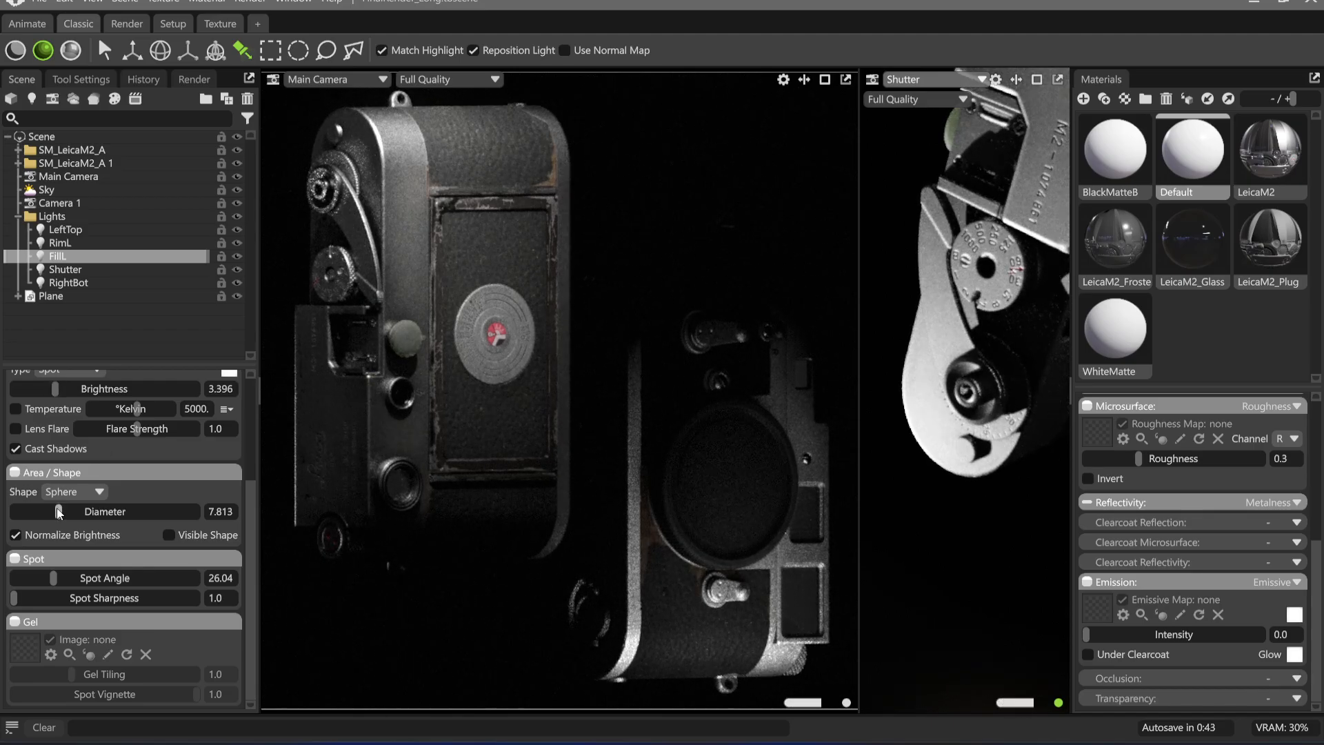
drag(59, 512, 30, 511)
drag(56, 389, 69, 389)
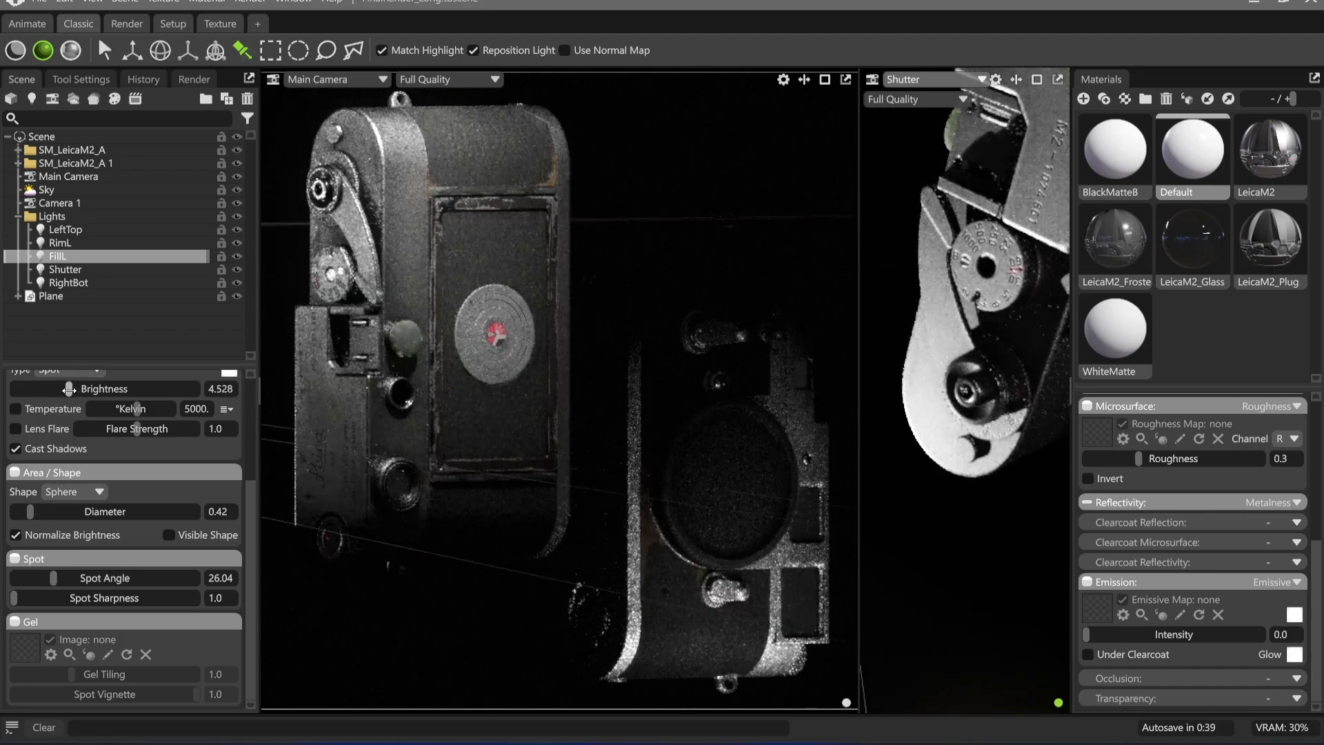
Reposition FillL's highlight near the advance lever hub, then set its diameter to 55.69 and brightness to 5.236
click(324, 399)
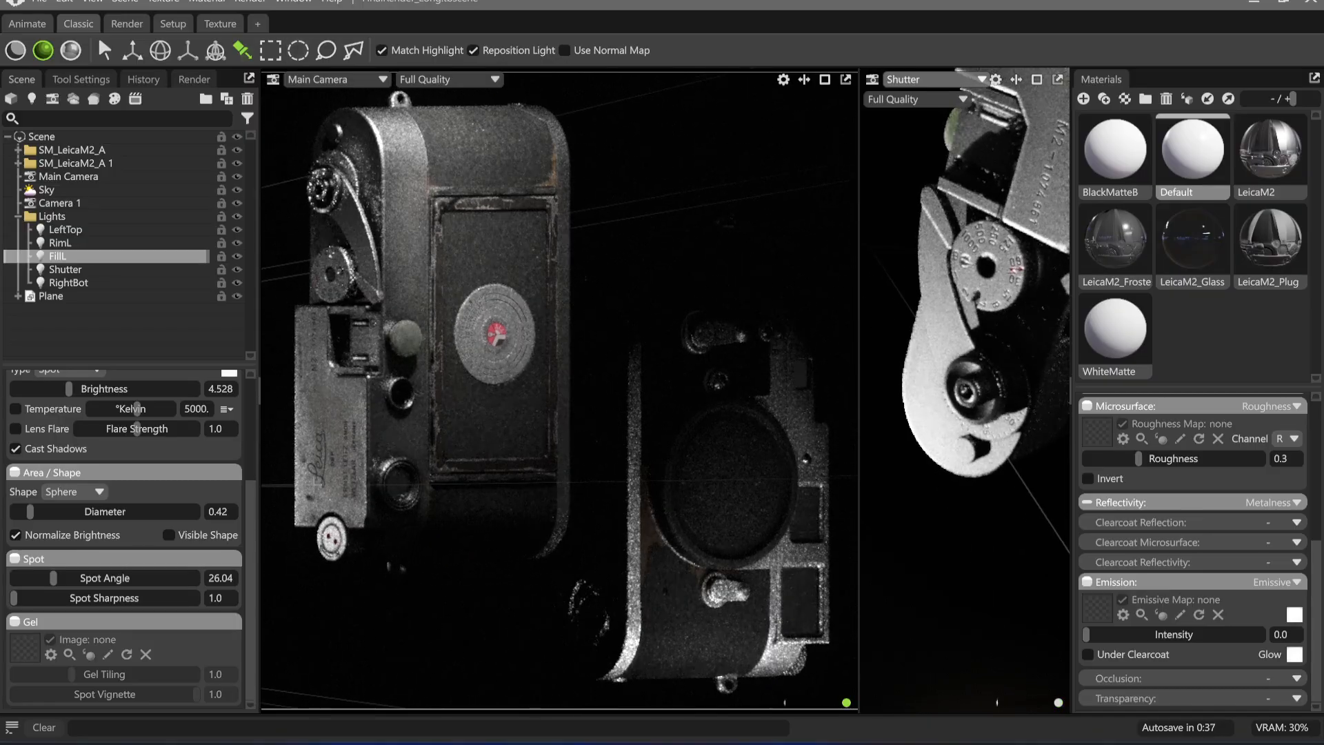
click(325, 169)
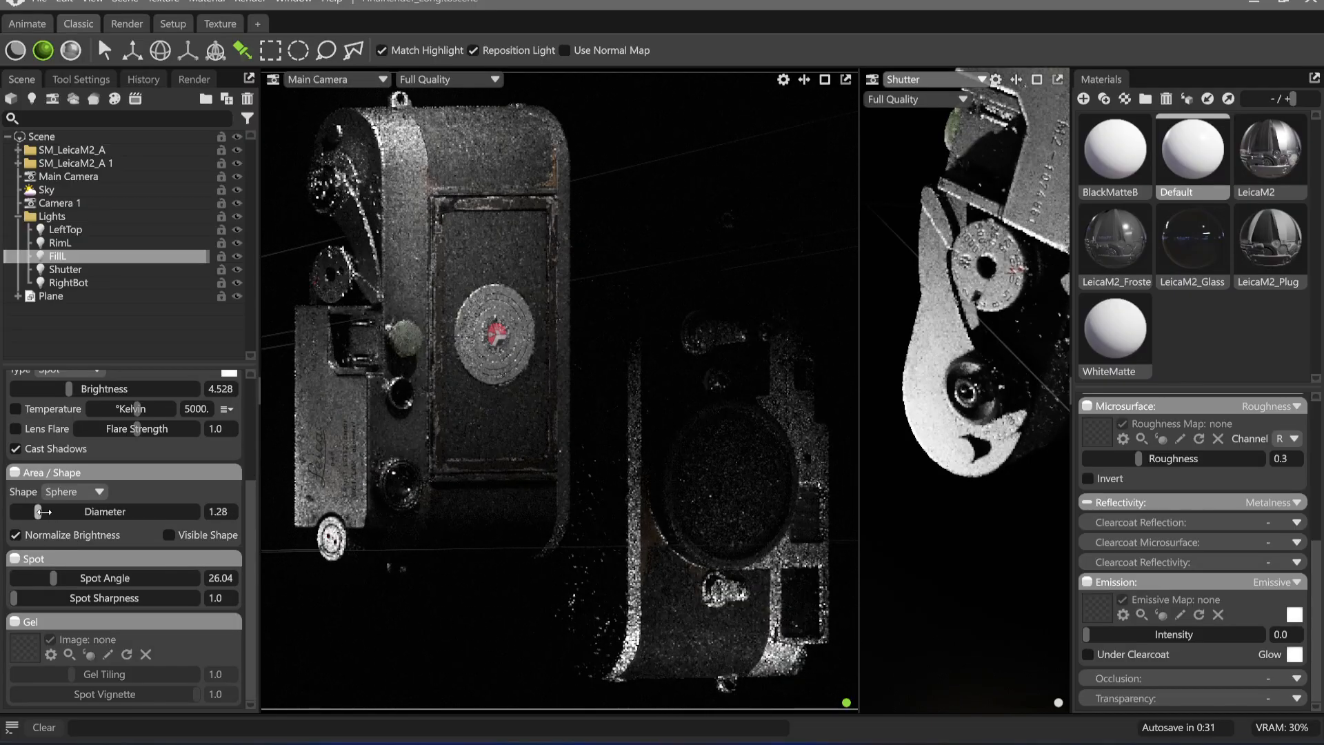
drag(34, 511, 103, 512)
scroll(125, 445, up, 1)
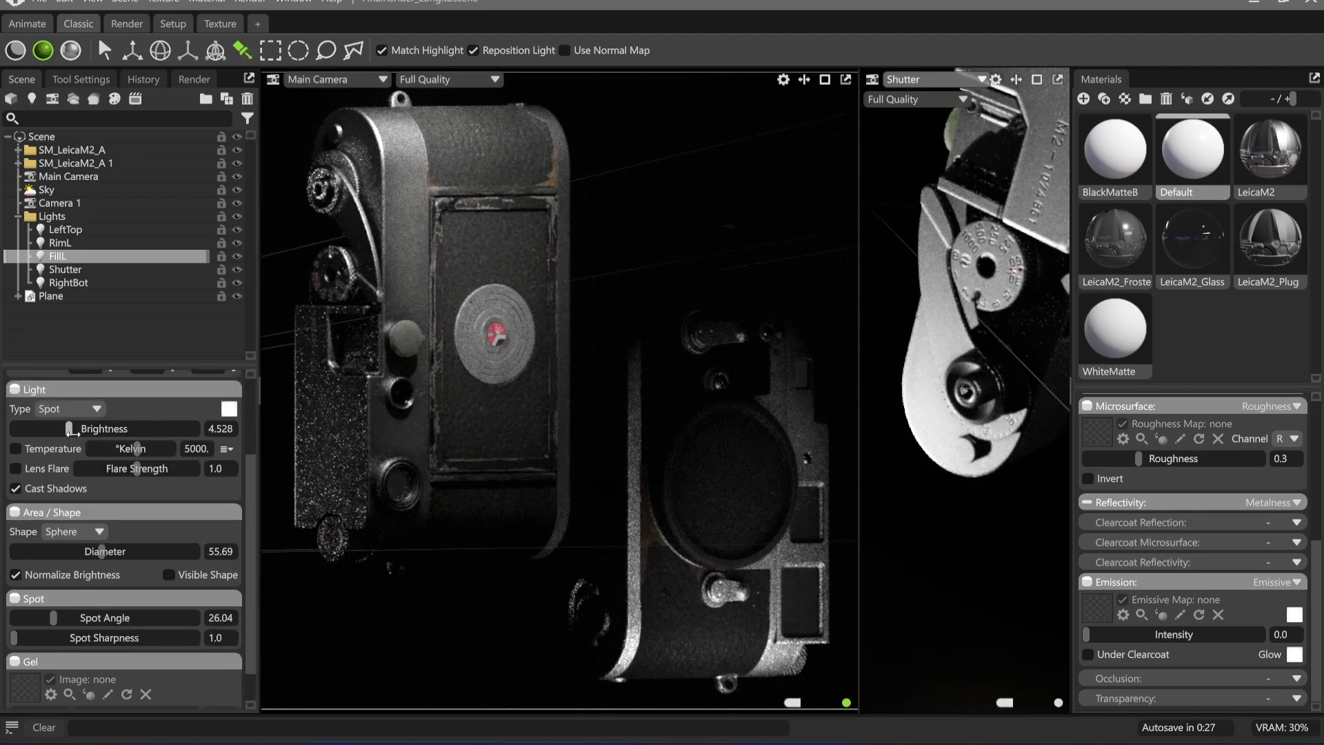
drag(72, 431, 77, 431)
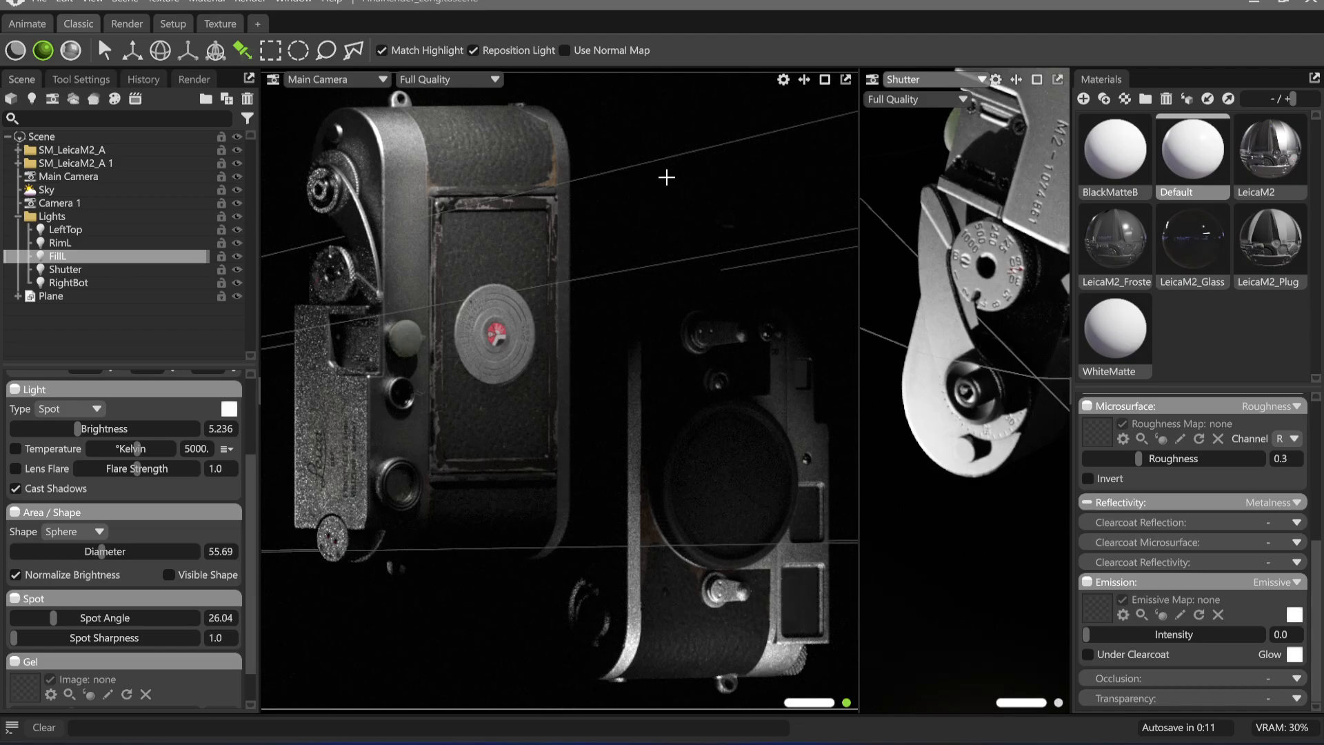
Render the current main camera viewport to the clipboard
click(250, 3)
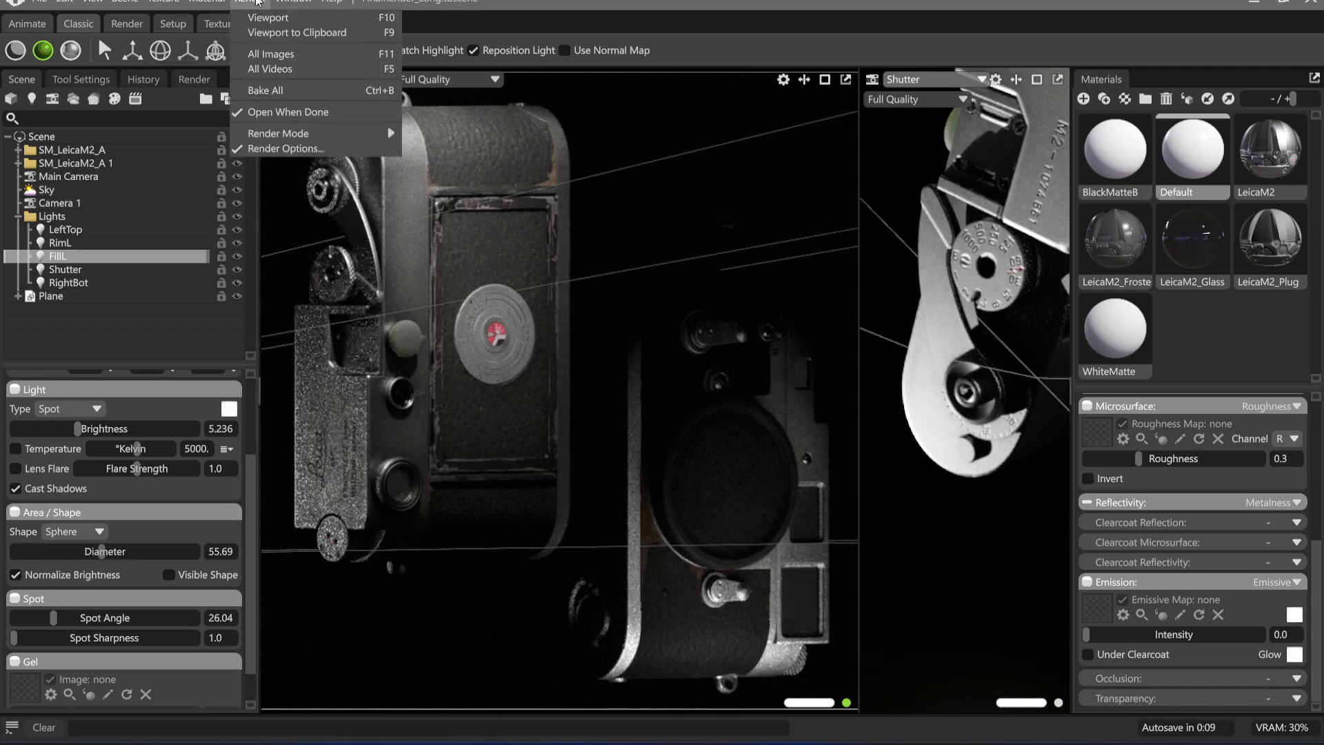
click(283, 33)
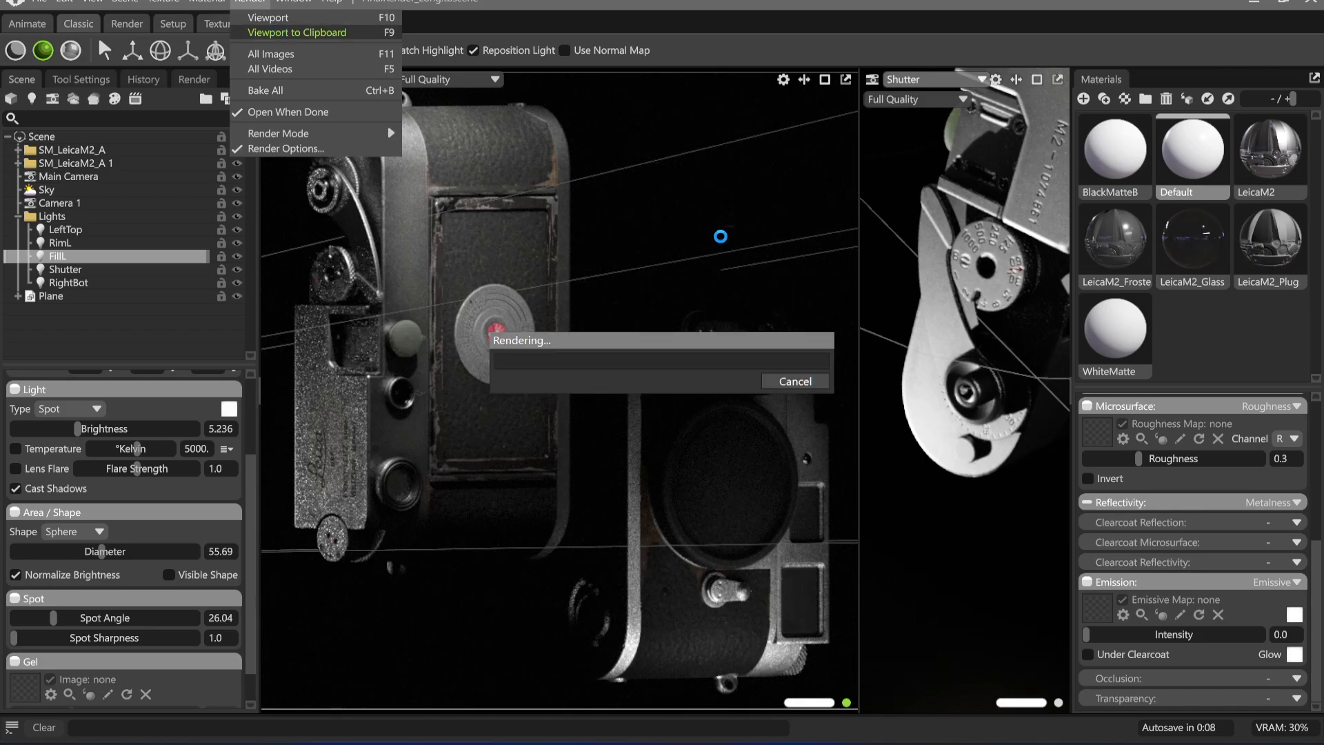
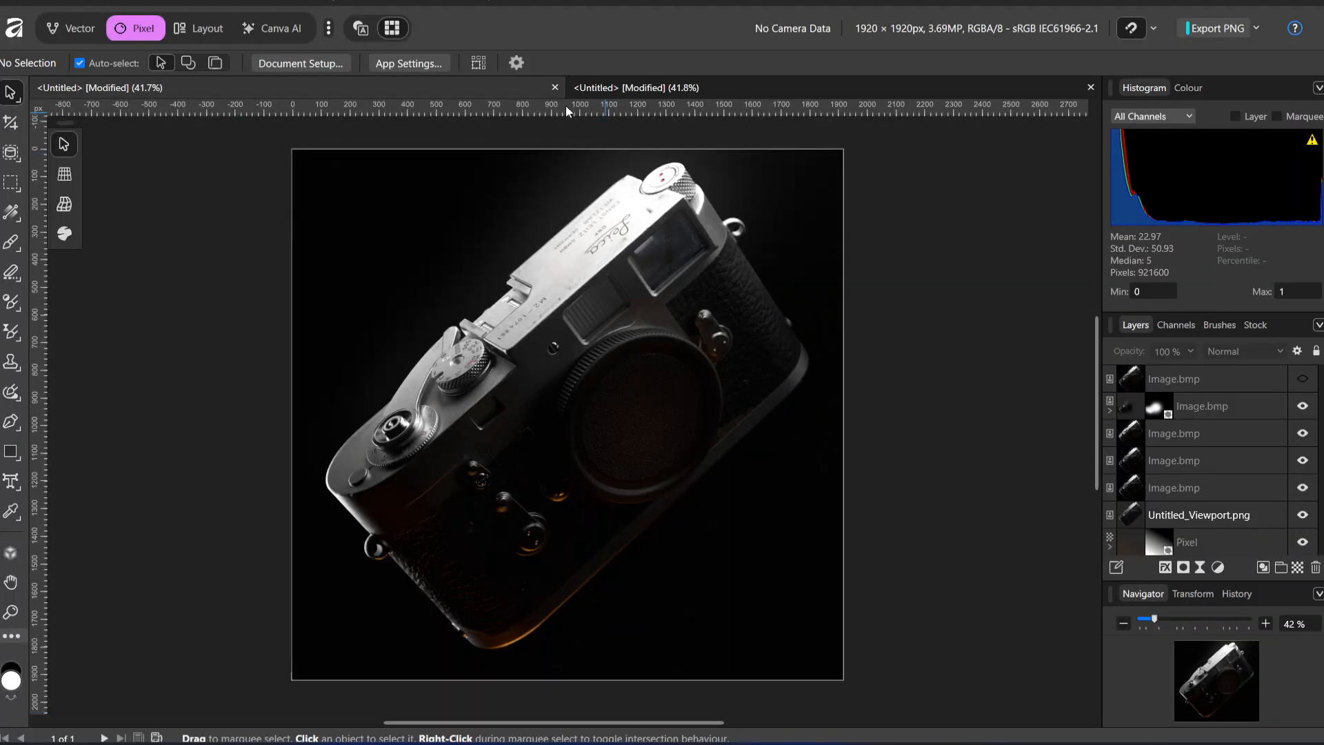
Switch to the portrait document in Affinity and paste the copied render as a new layer above the existing one
click(680, 87)
key(ctrl+v)
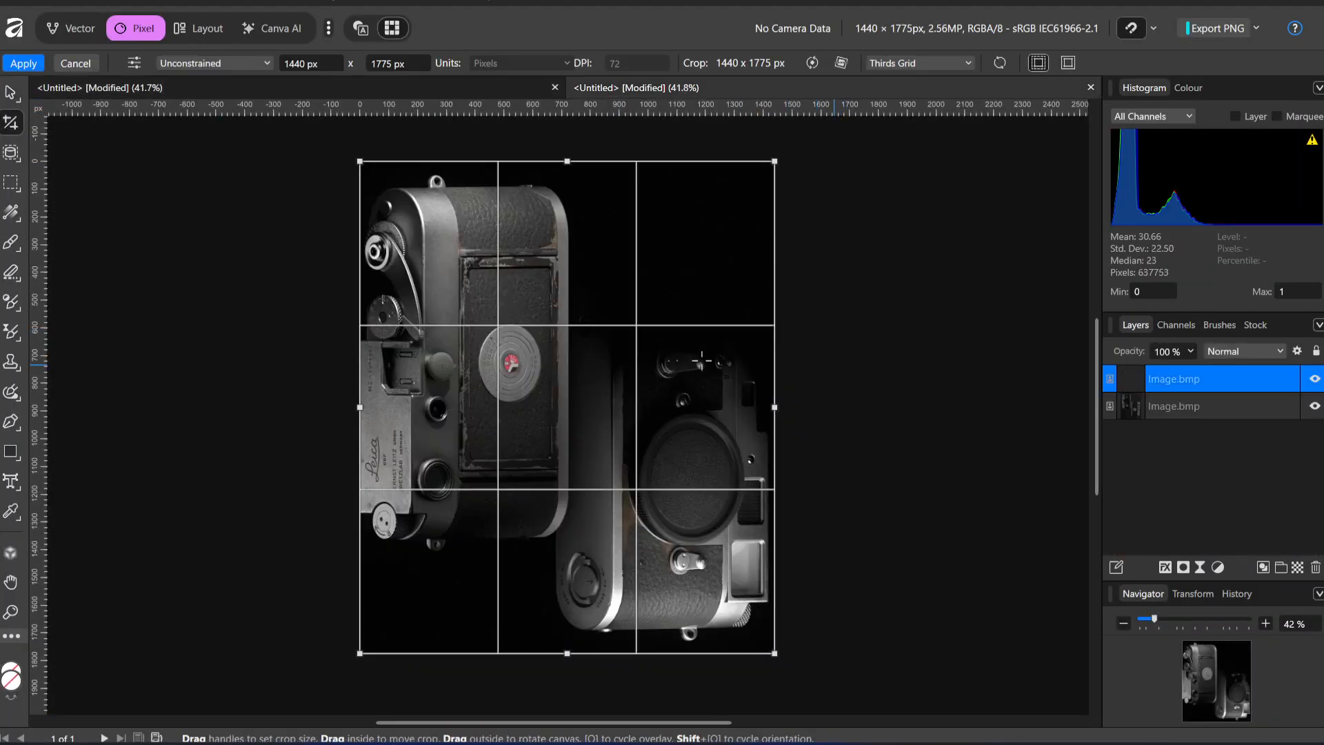
click(11, 93)
drag(424, 385, 482, 396)
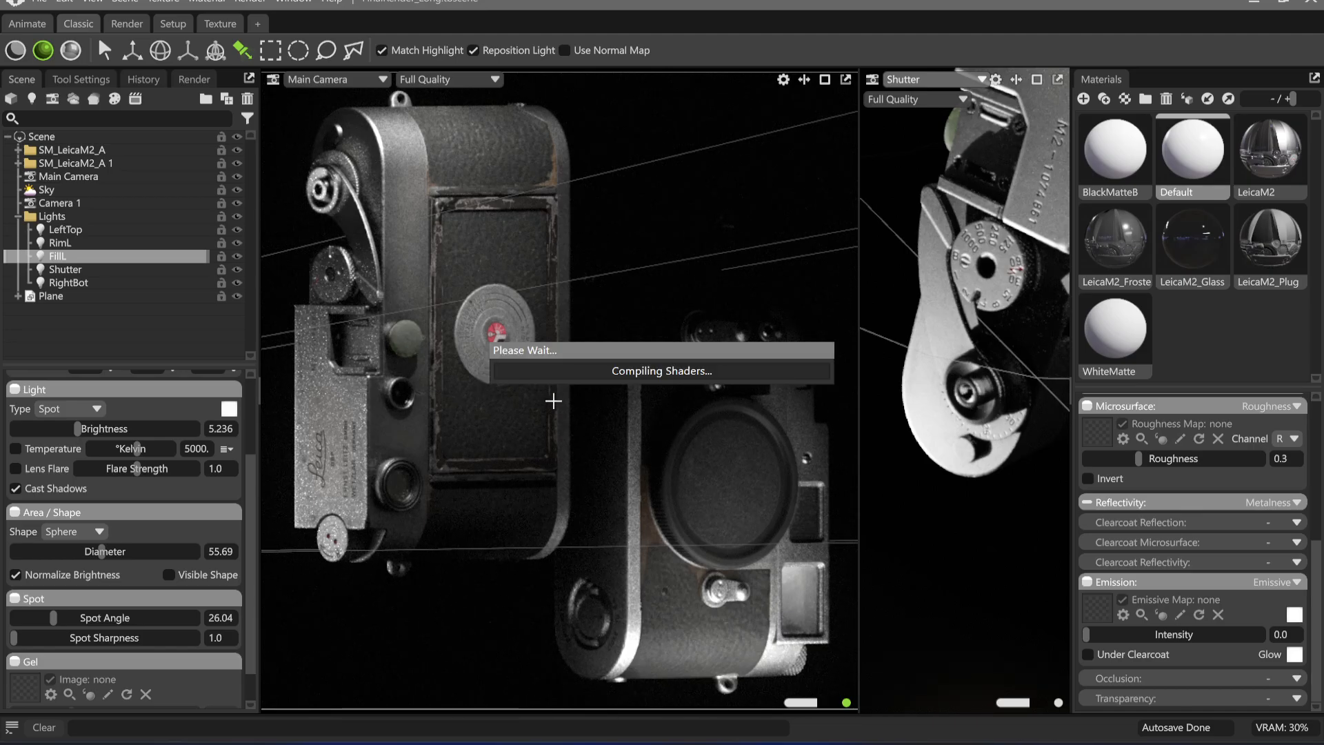
Compare the viewport with ray tracing off and on, and check the FillL light's contribution
key(ctrl+r)
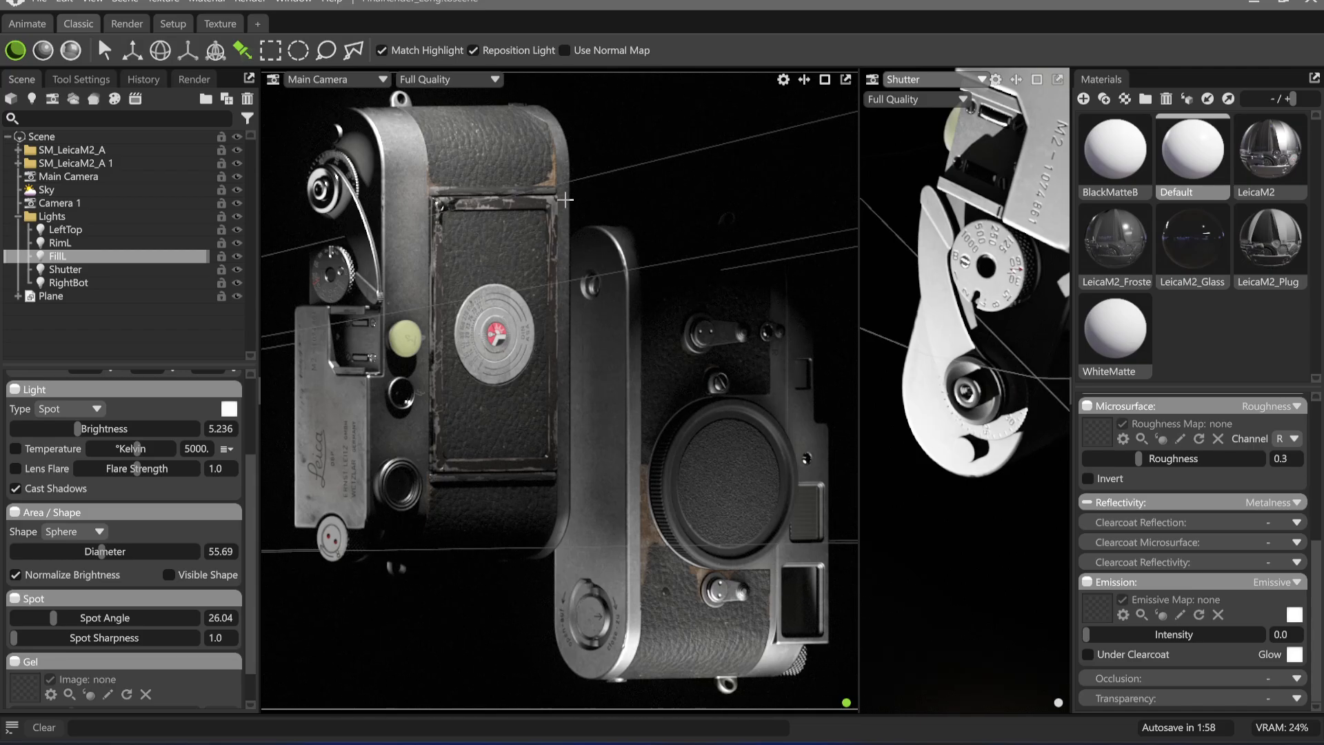
key(ctrl+r)
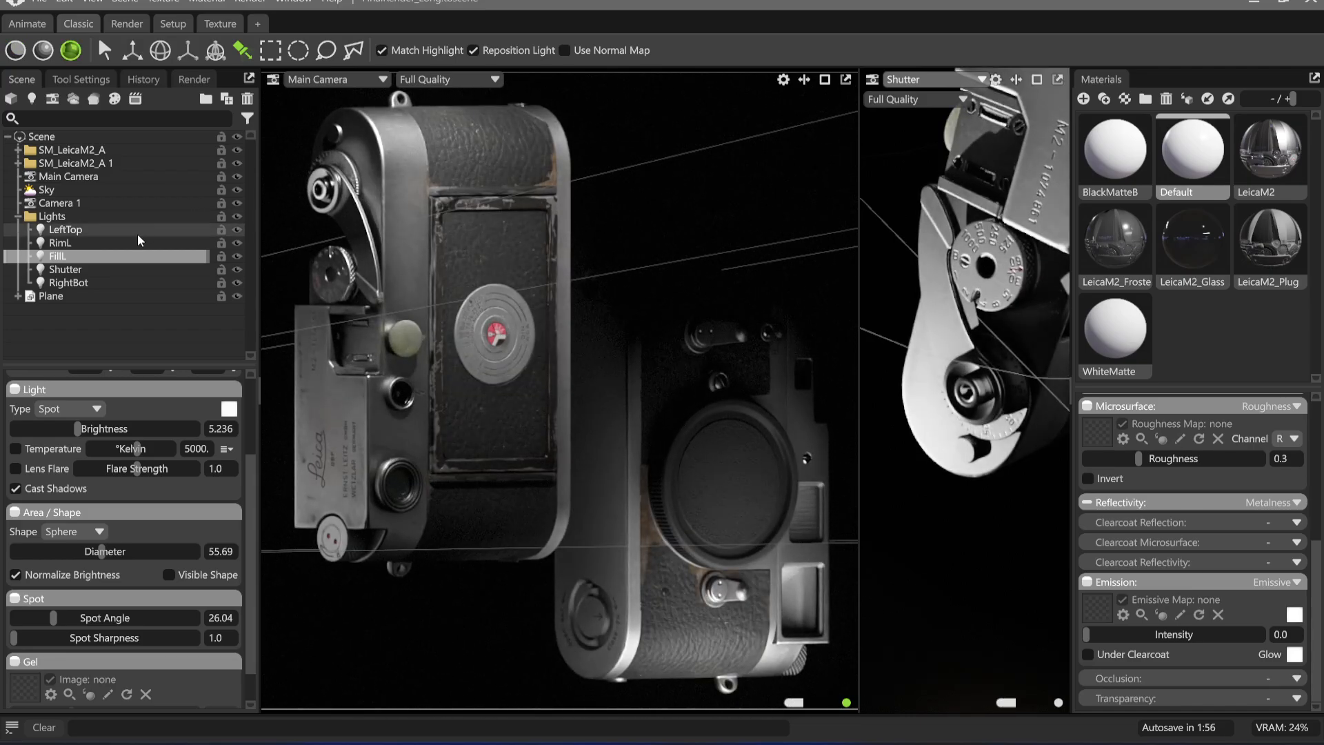
click(238, 255)
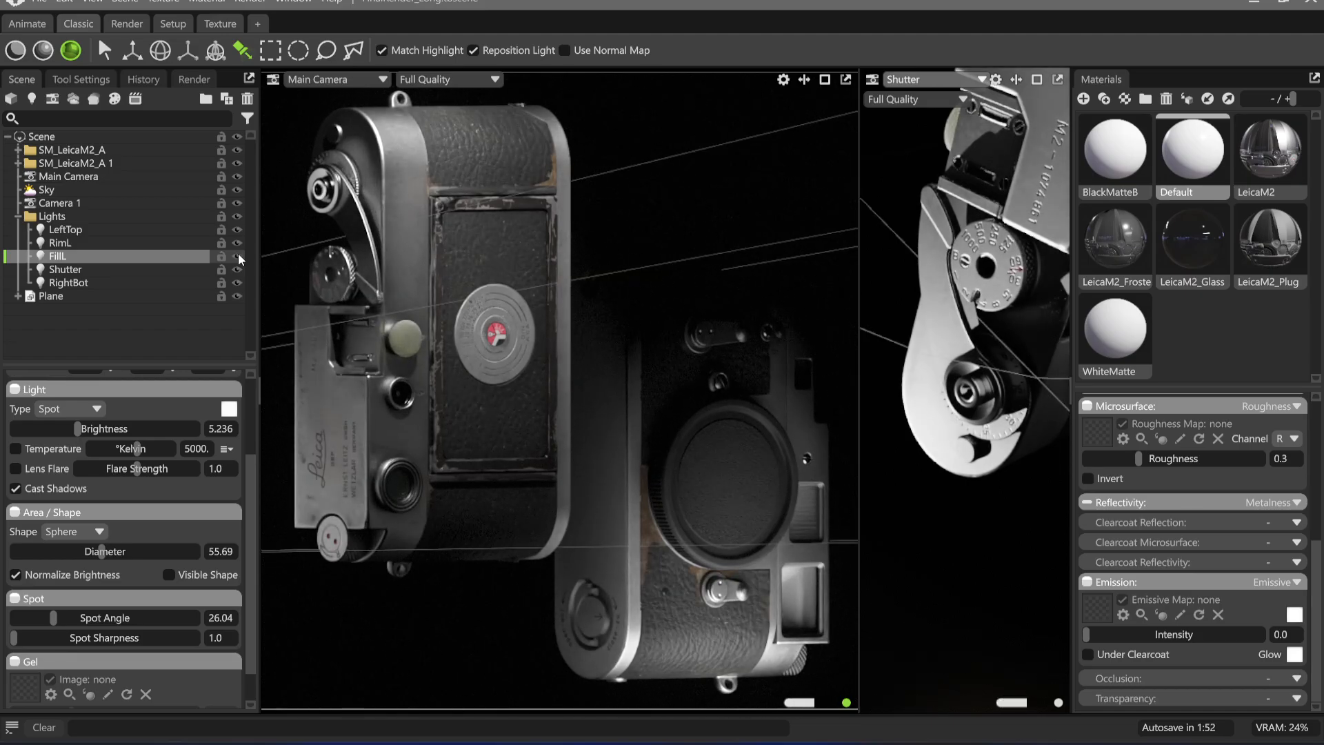
Set the Shutter light's spot angle to 6.226 and diameter to 10.24, and swing it slightly around the advance lever
click(207, 269)
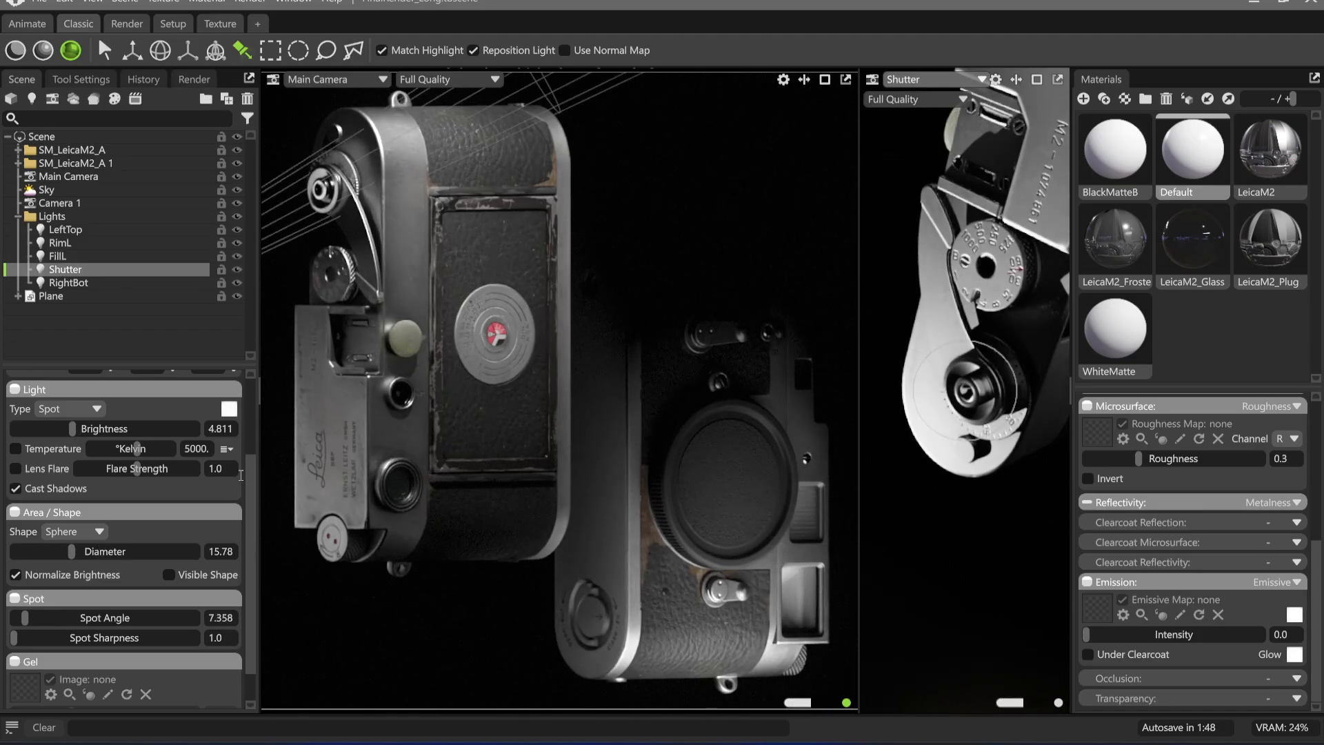
drag(24, 618, 24, 618)
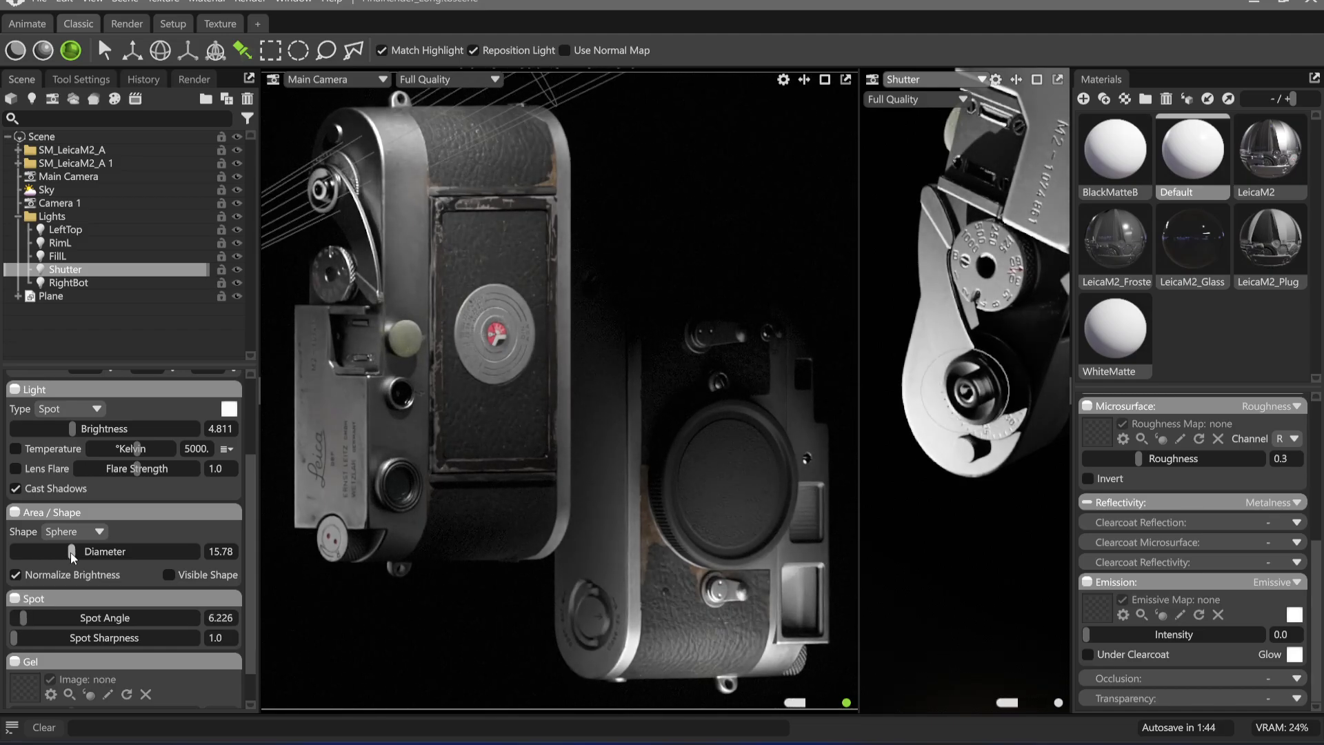
drag(72, 554, 64, 552)
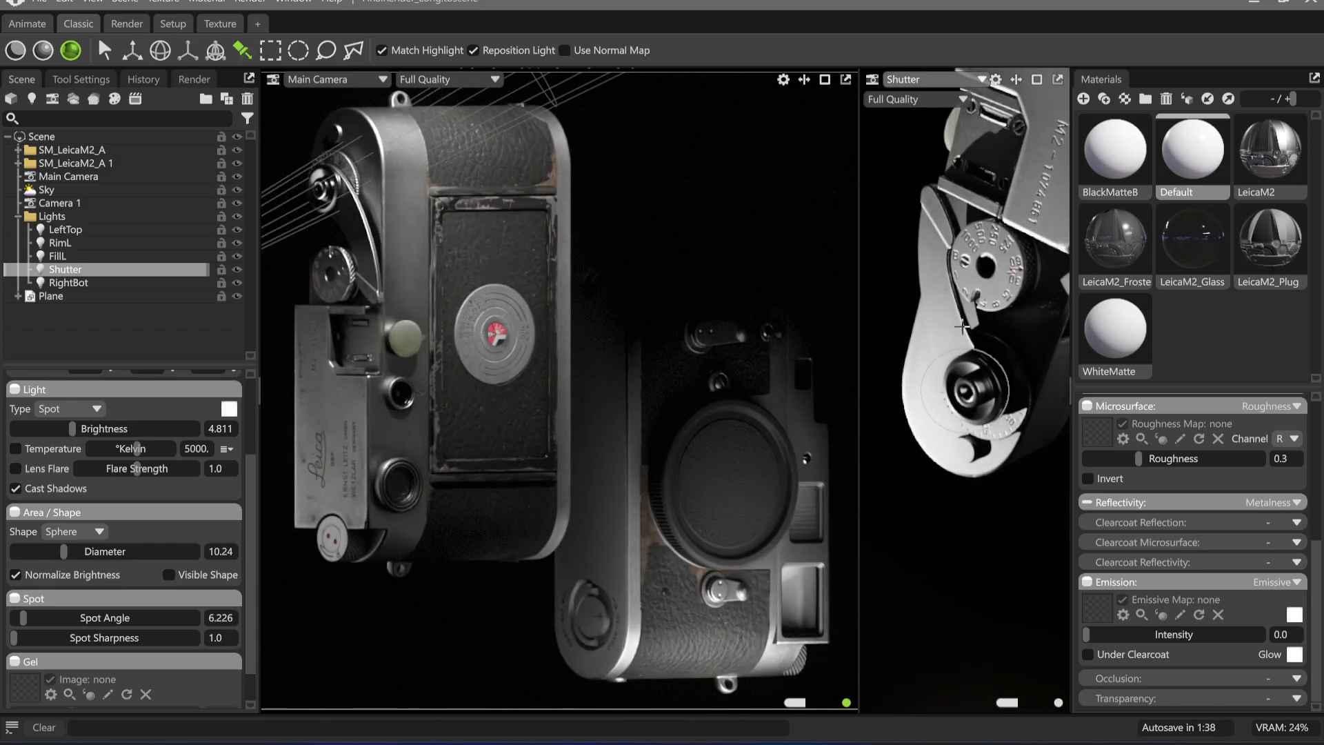
alt+drag(962, 326, 950, 405)
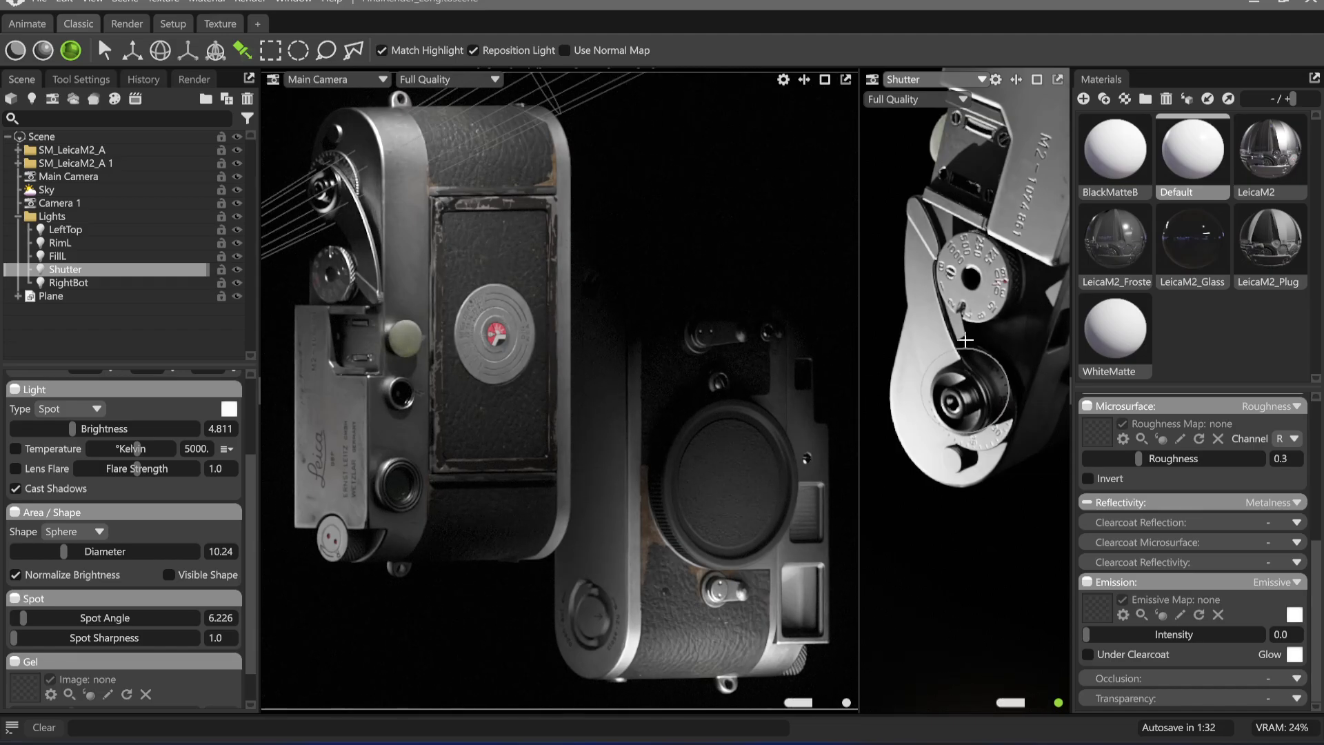
alt+drag(965, 340, 962, 346)
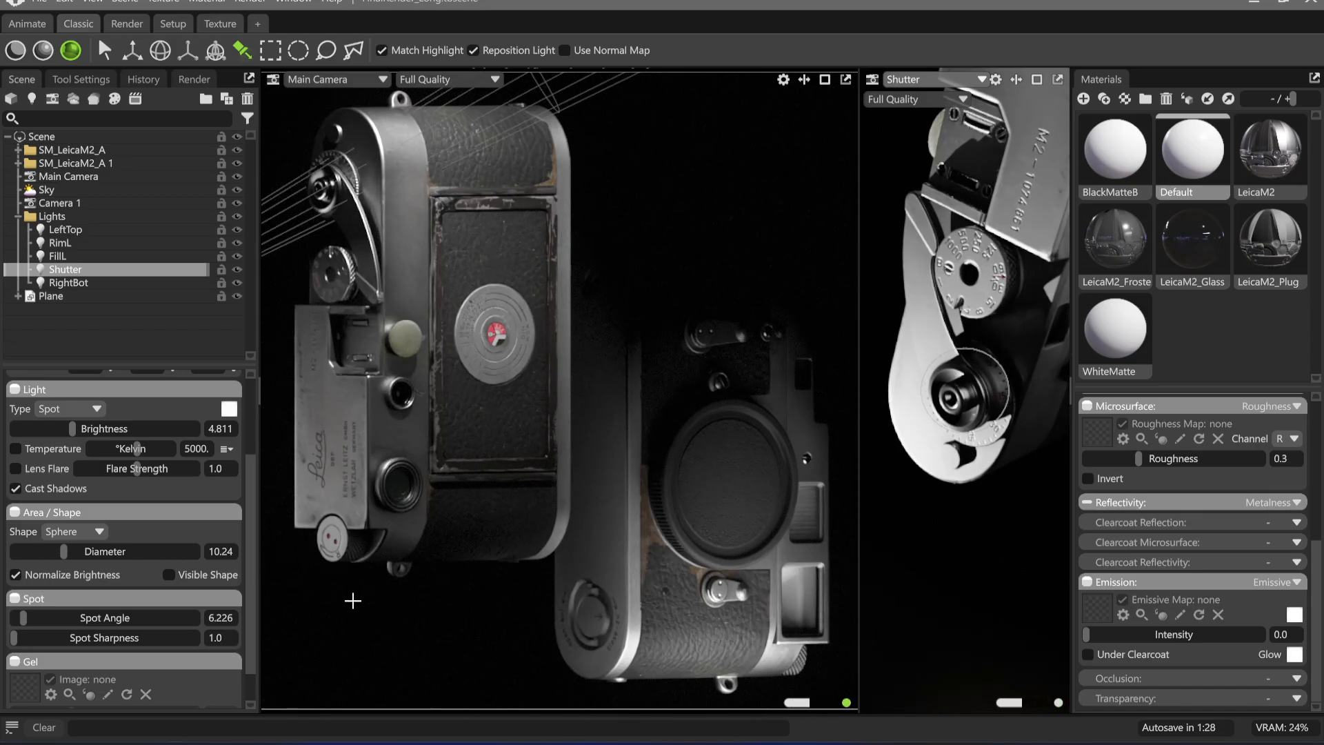
Hide and restore the Shutter, FillL and LeftTop lights and the whole Lights folder to examine what each contributes
click(88, 284)
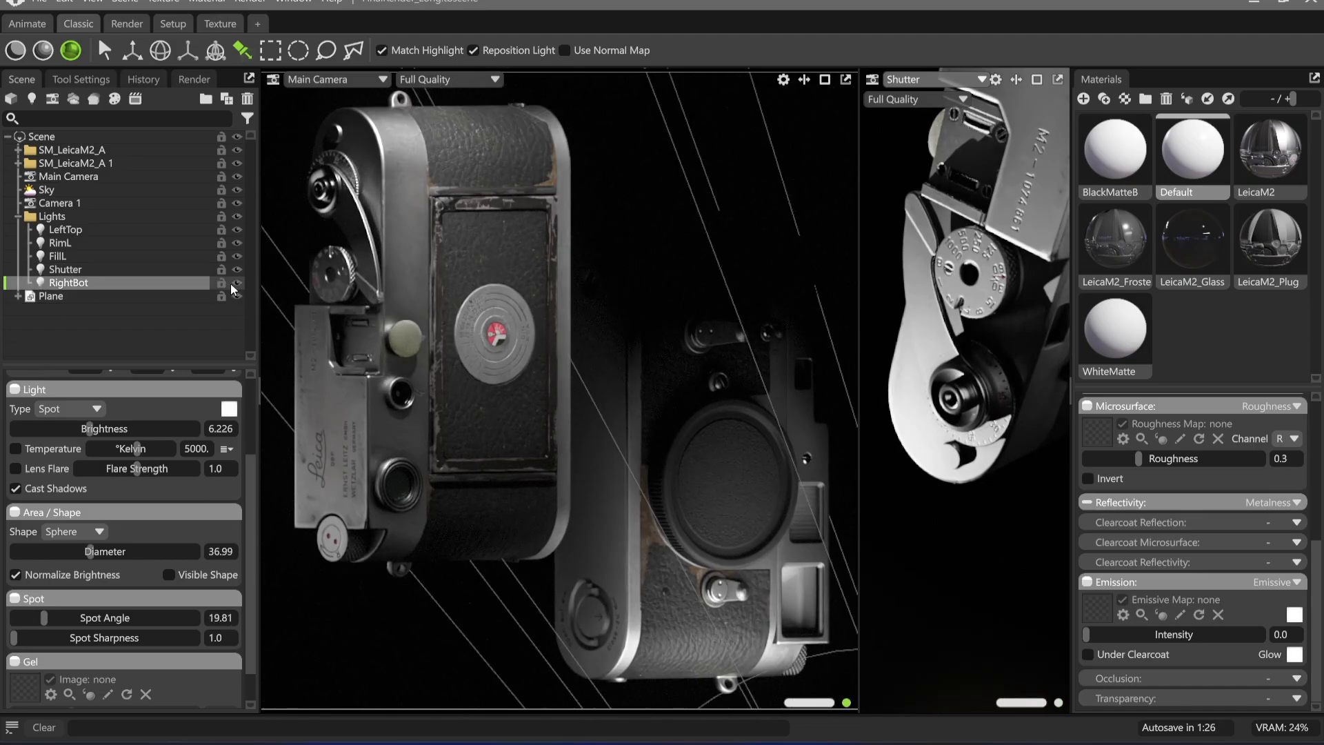
click(241, 271)
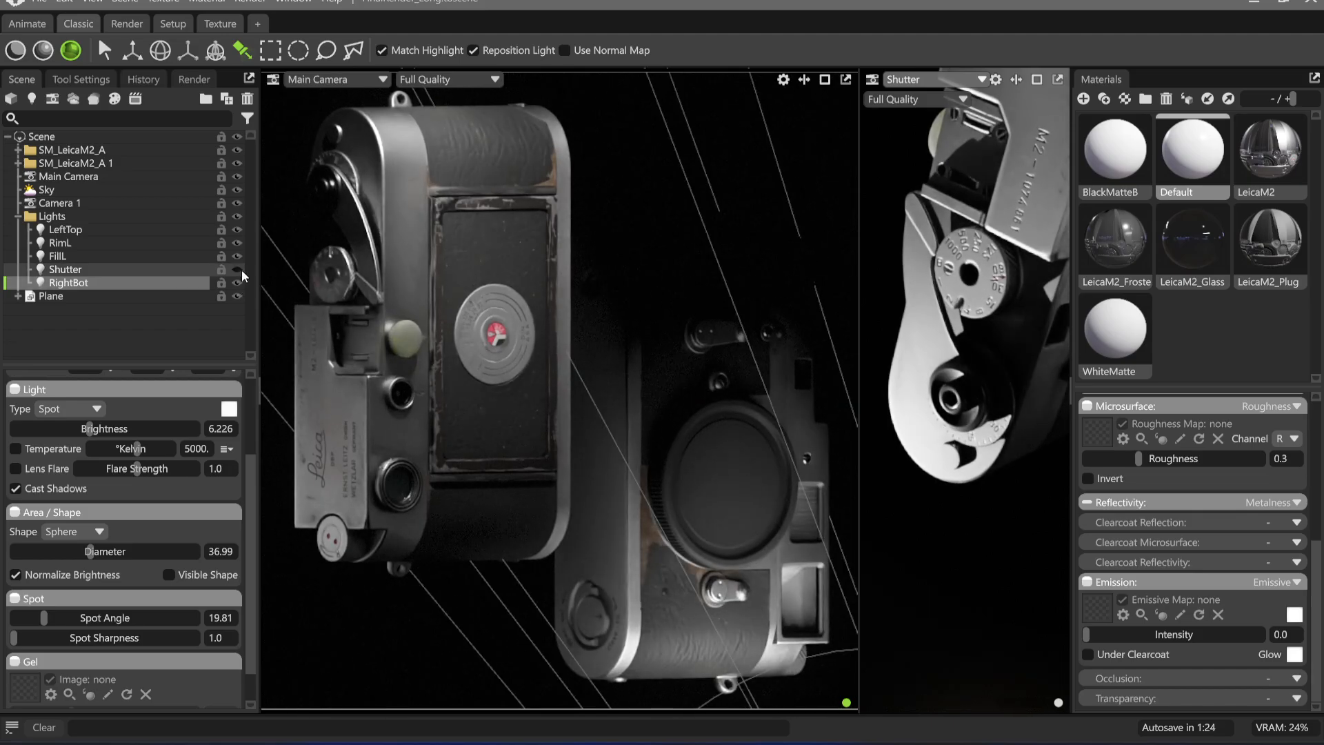
click(241, 270)
click(241, 256)
click(241, 256)
click(240, 257)
click(241, 256)
click(241, 256)
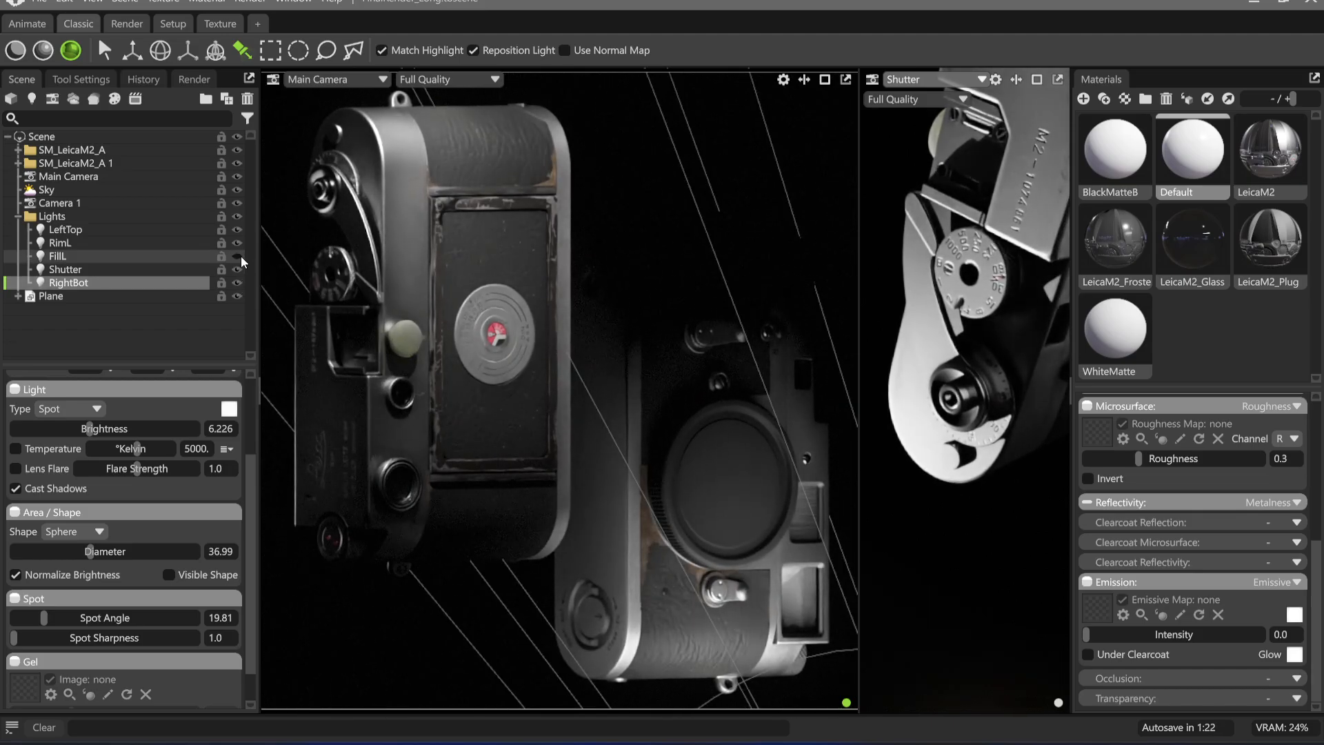
click(240, 256)
click(238, 229)
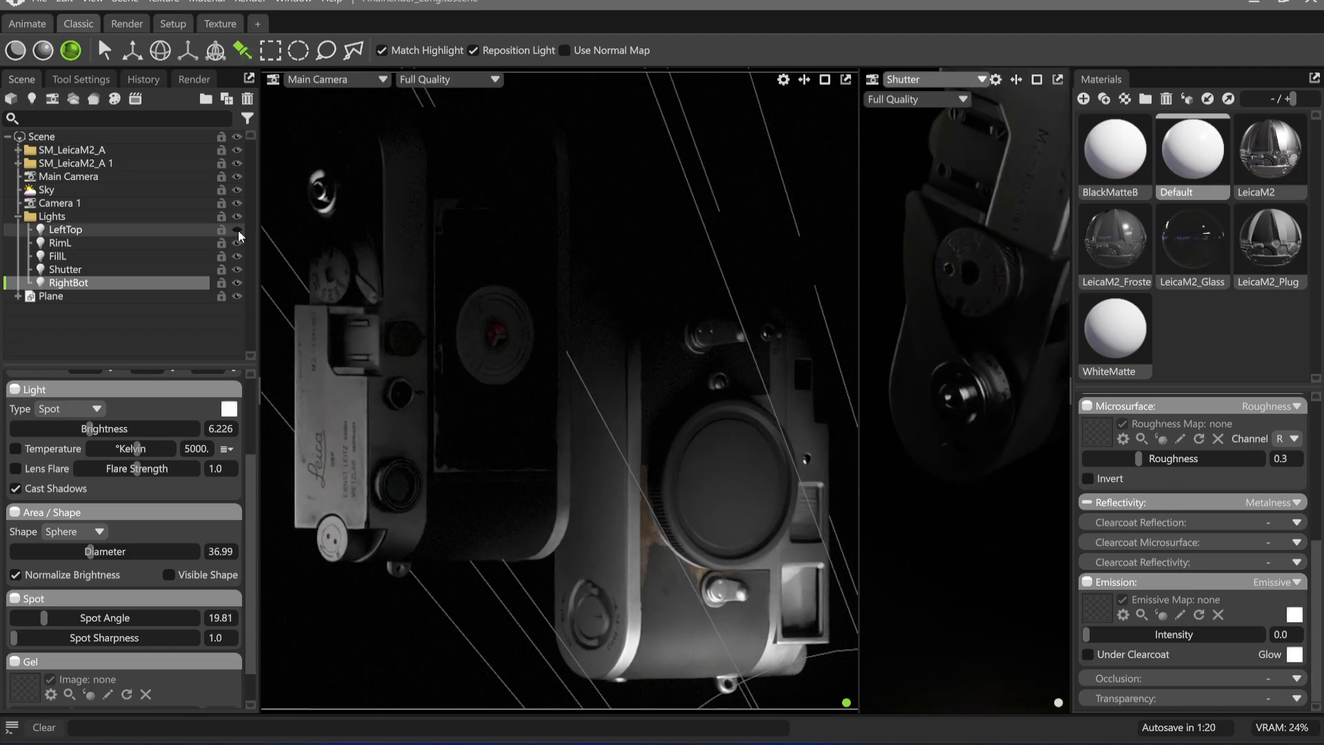
click(238, 229)
click(238, 230)
click(238, 230)
click(238, 215)
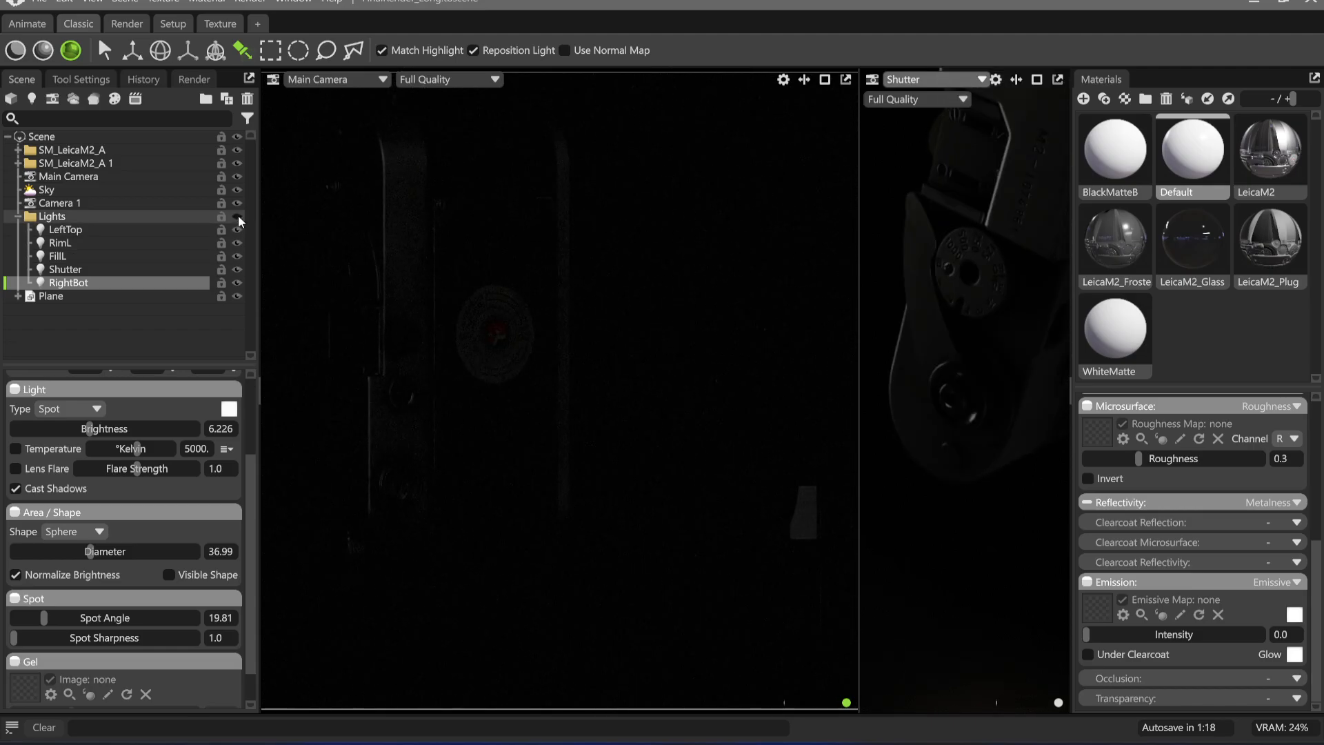
click(238, 215)
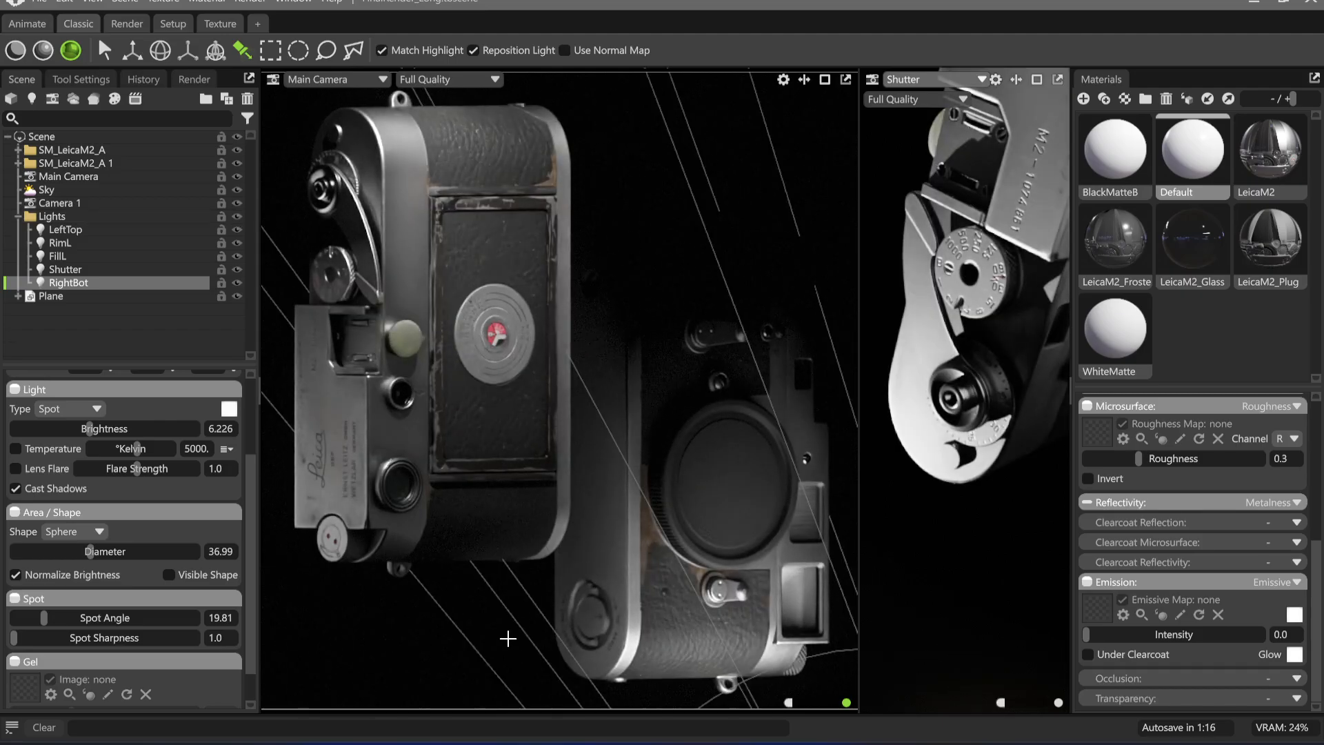
Duplicate the RightBot light, place the copy's highlight on the lower end of the back-facing camera, and set its brightness to 6.792
click(79, 216)
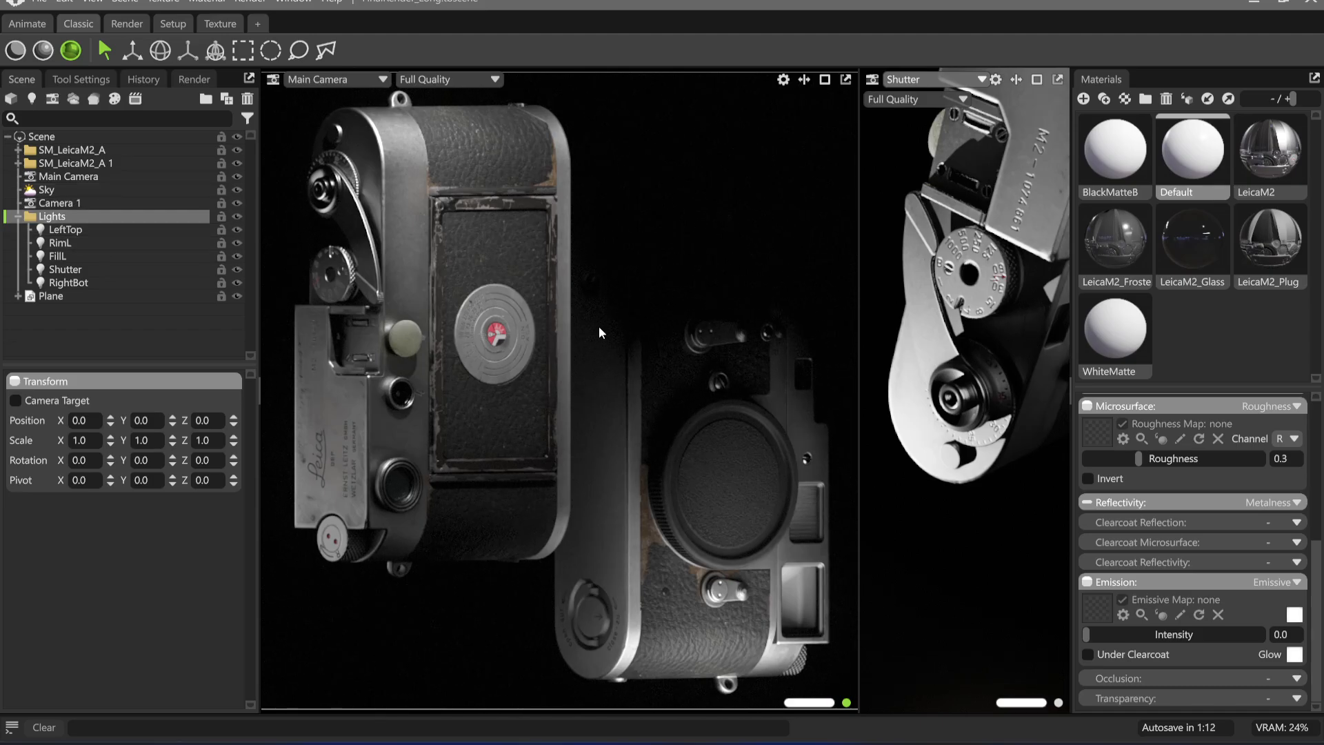
click(97, 269)
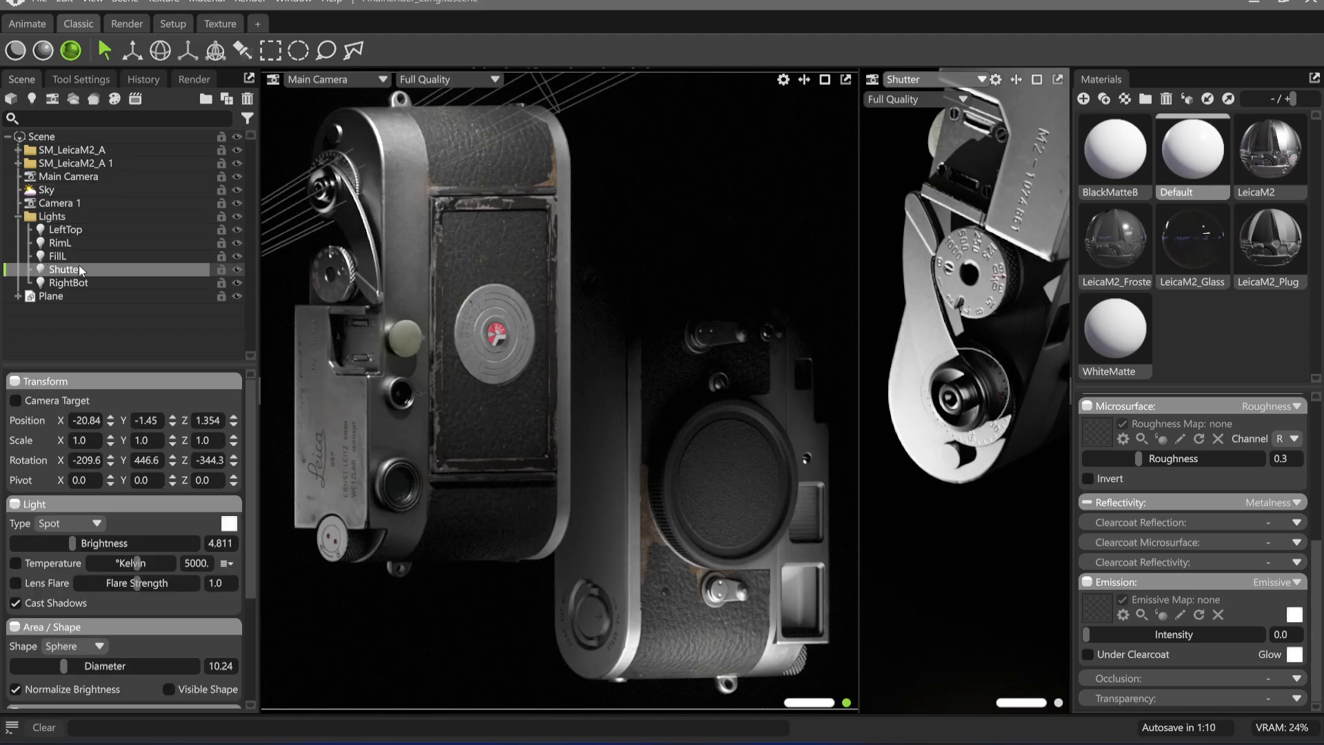
click(114, 283)
key(ctrl+d)
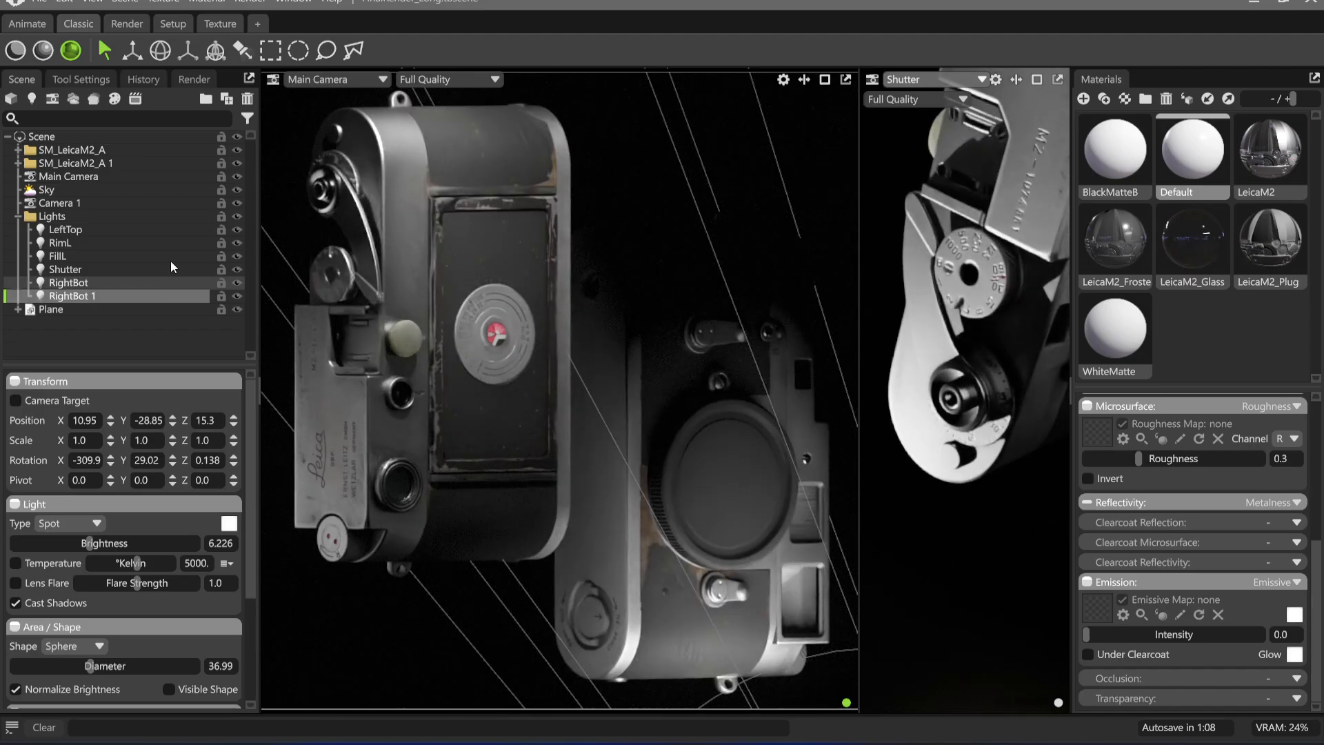
click(242, 50)
click(429, 553)
mouse_move(429, 553)
mouse_down()
mouse_move(411, 552)
mouse_move(429, 574)
mouse_up()
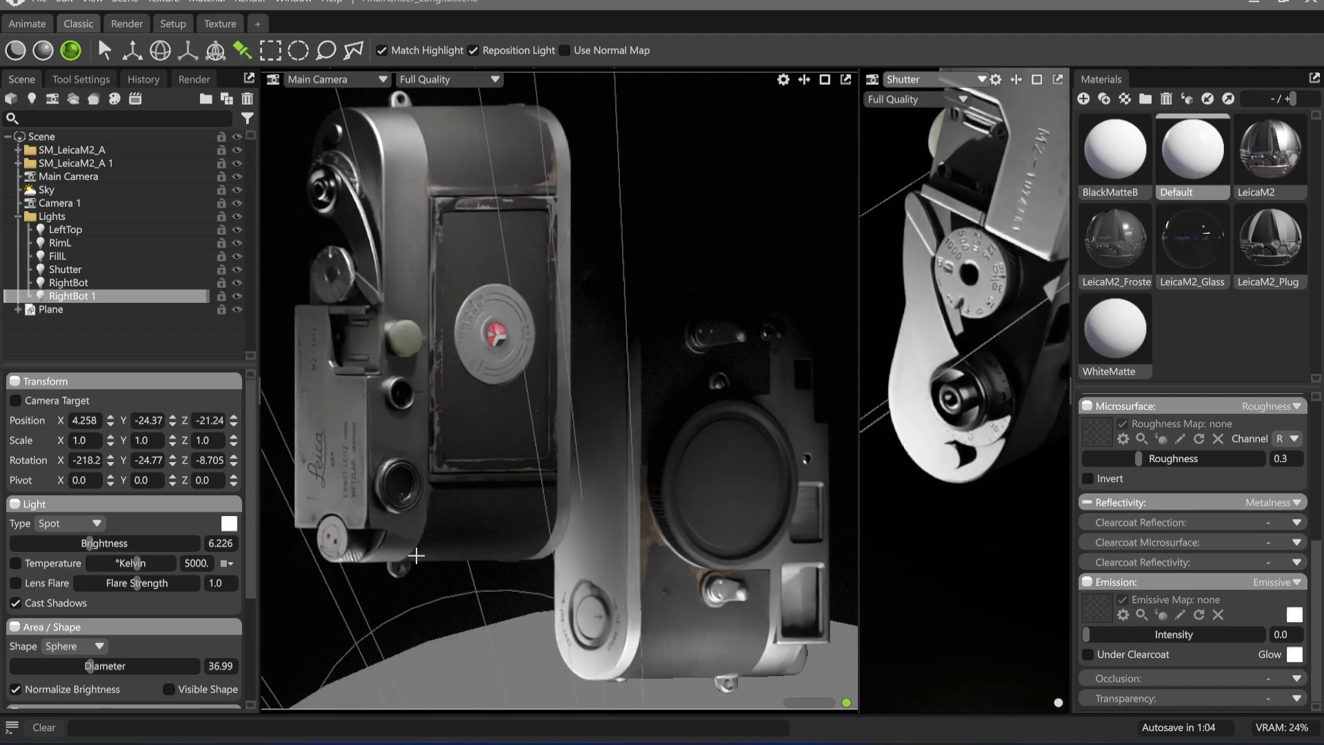
drag(90, 543, 96, 543)
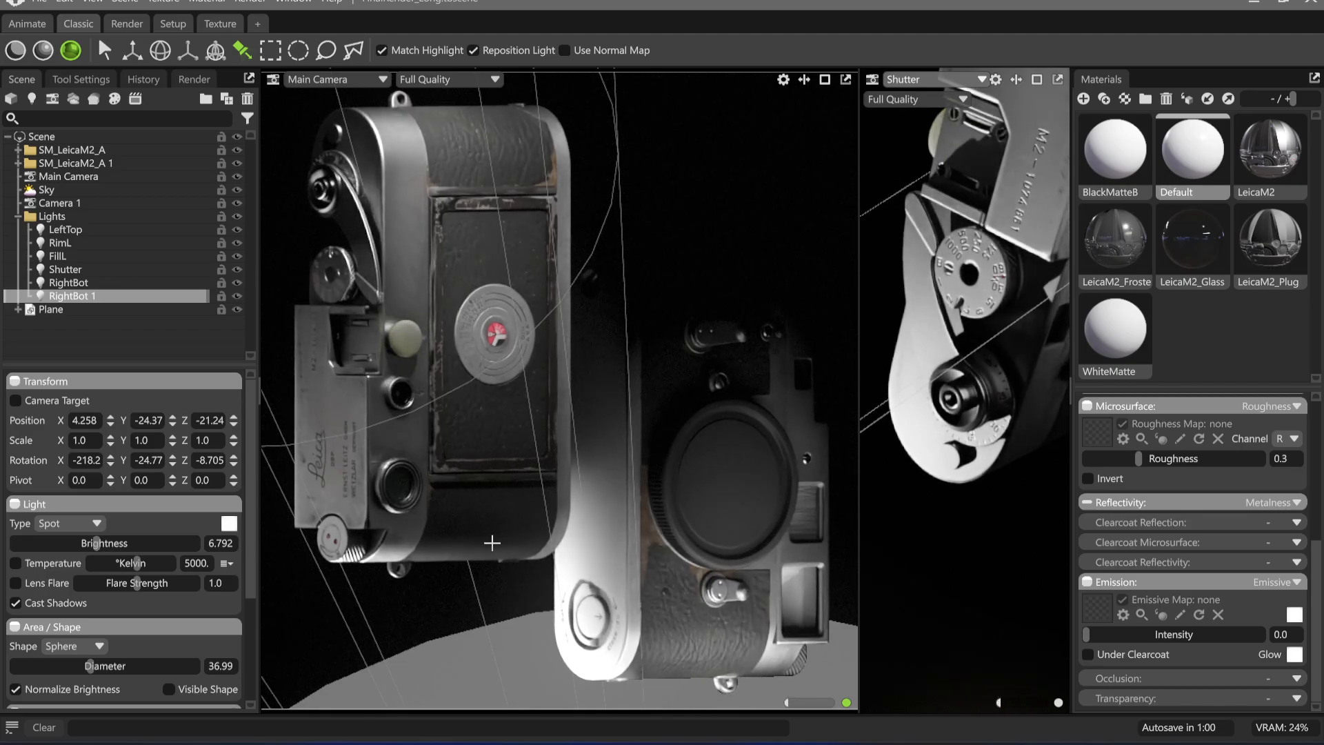
View the second viewport through the RightBot 1 light and swing it to light the cameras' lower edges from underneath
click(911, 79)
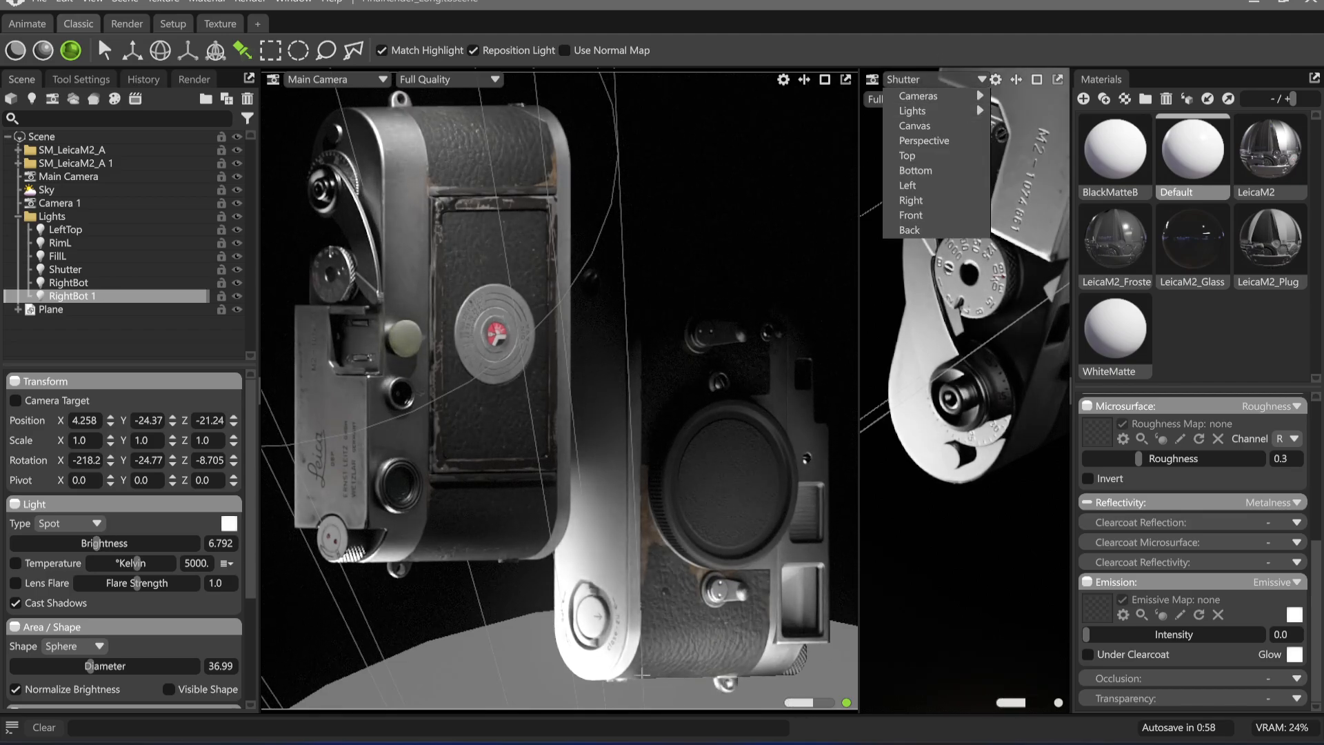
mouse_move(949, 111)
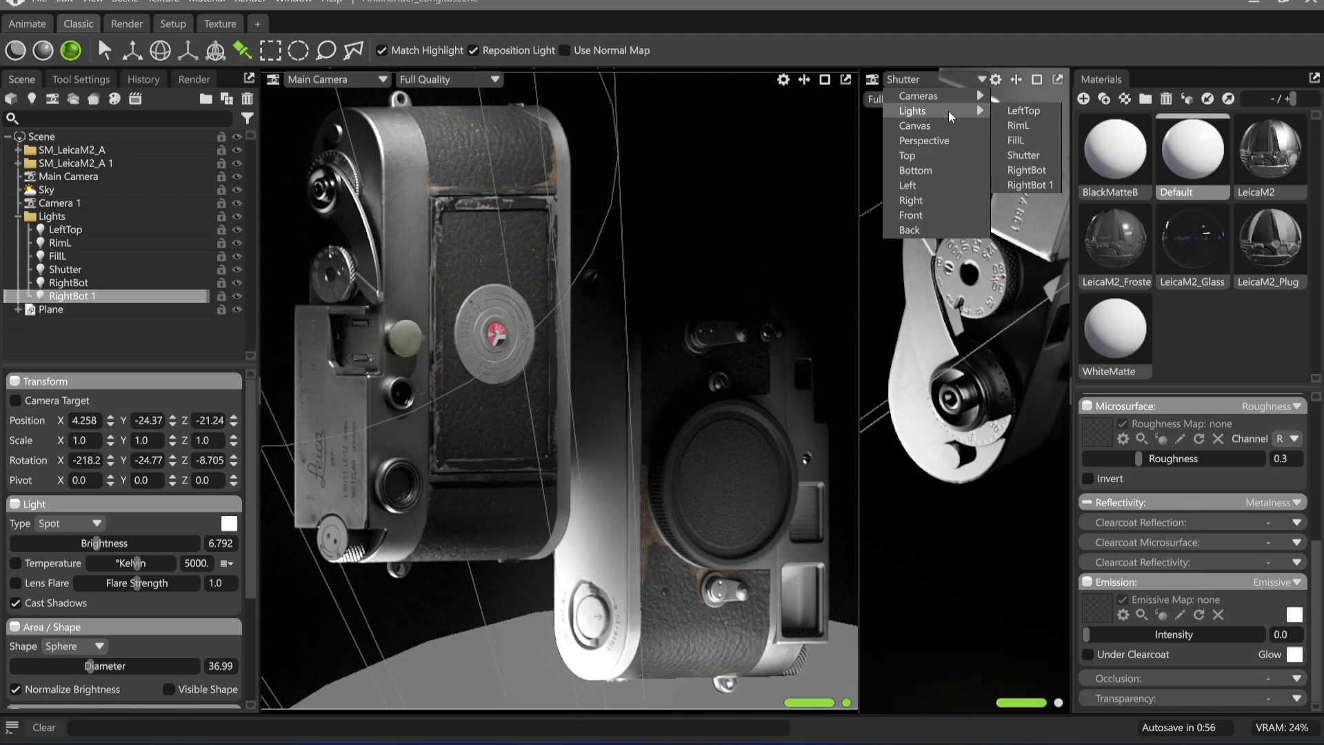
mouse_move(969, 113)
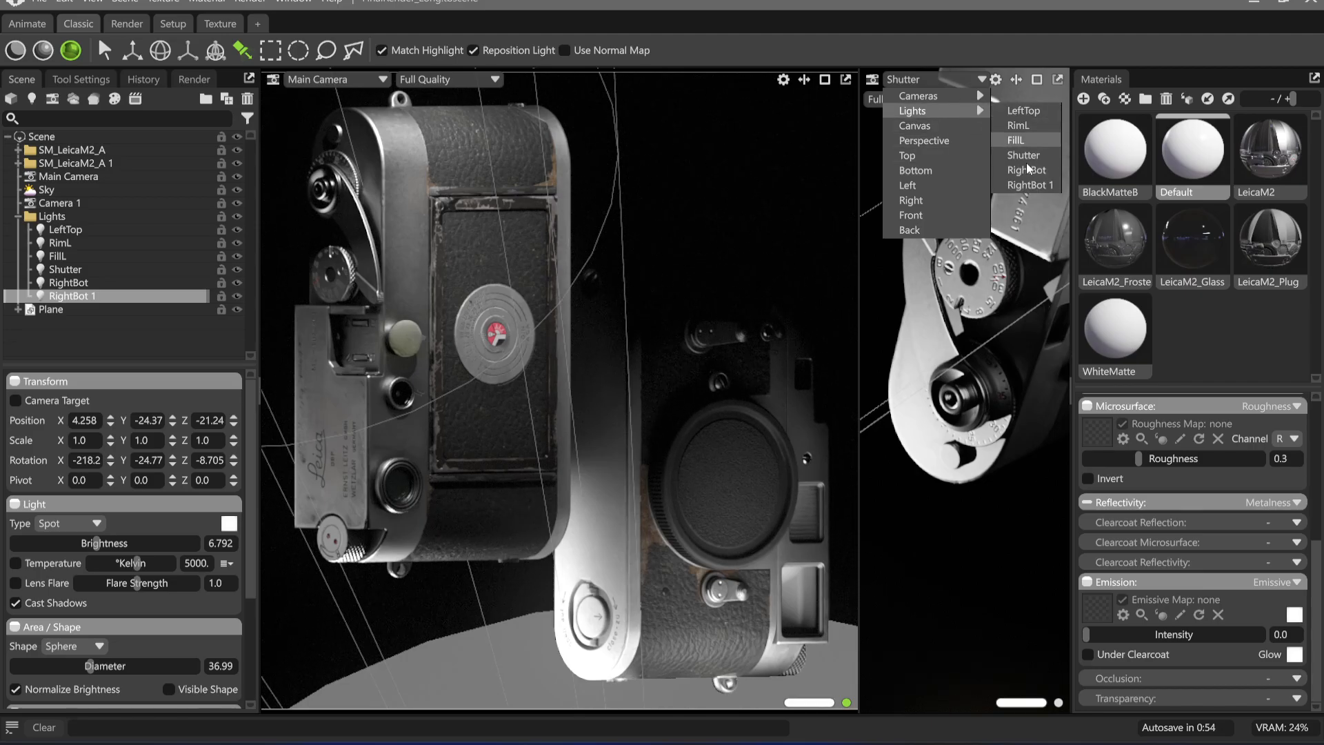
click(1021, 186)
drag(935, 384, 962, 331)
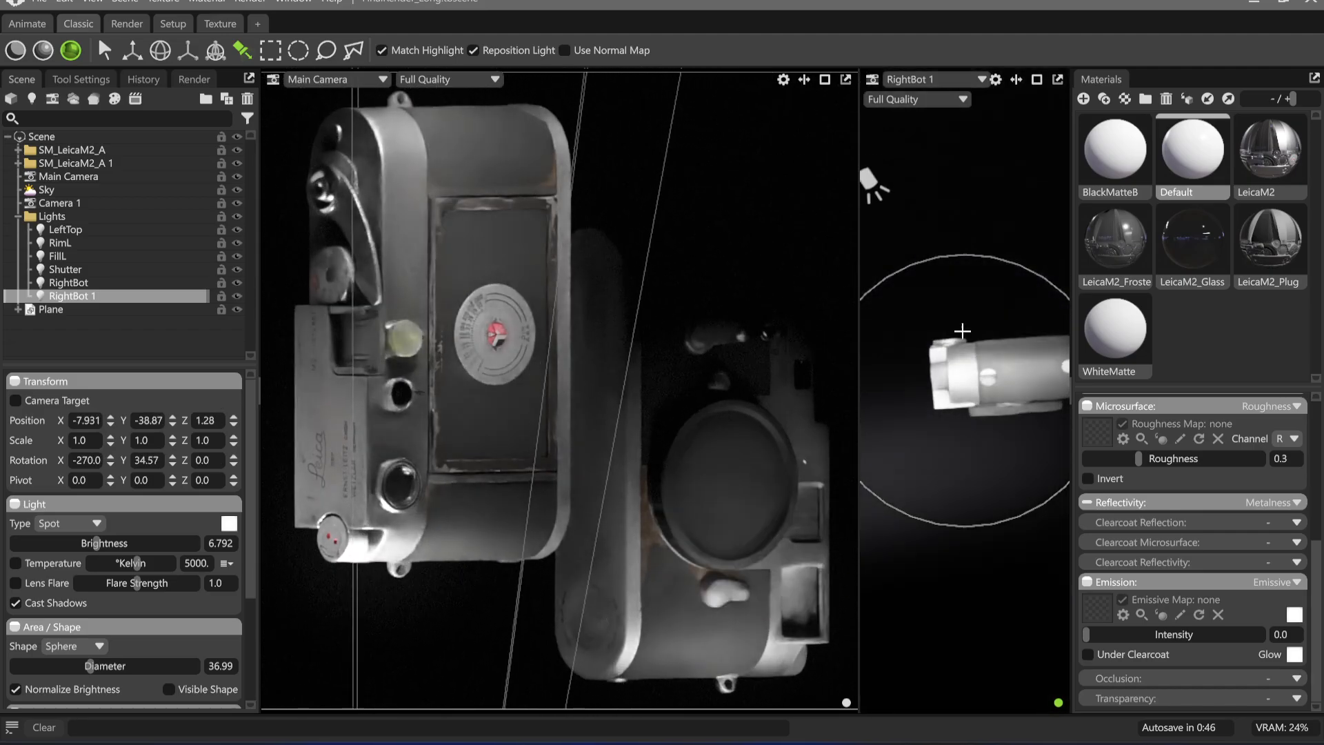
drag(952, 393, 1023, 516)
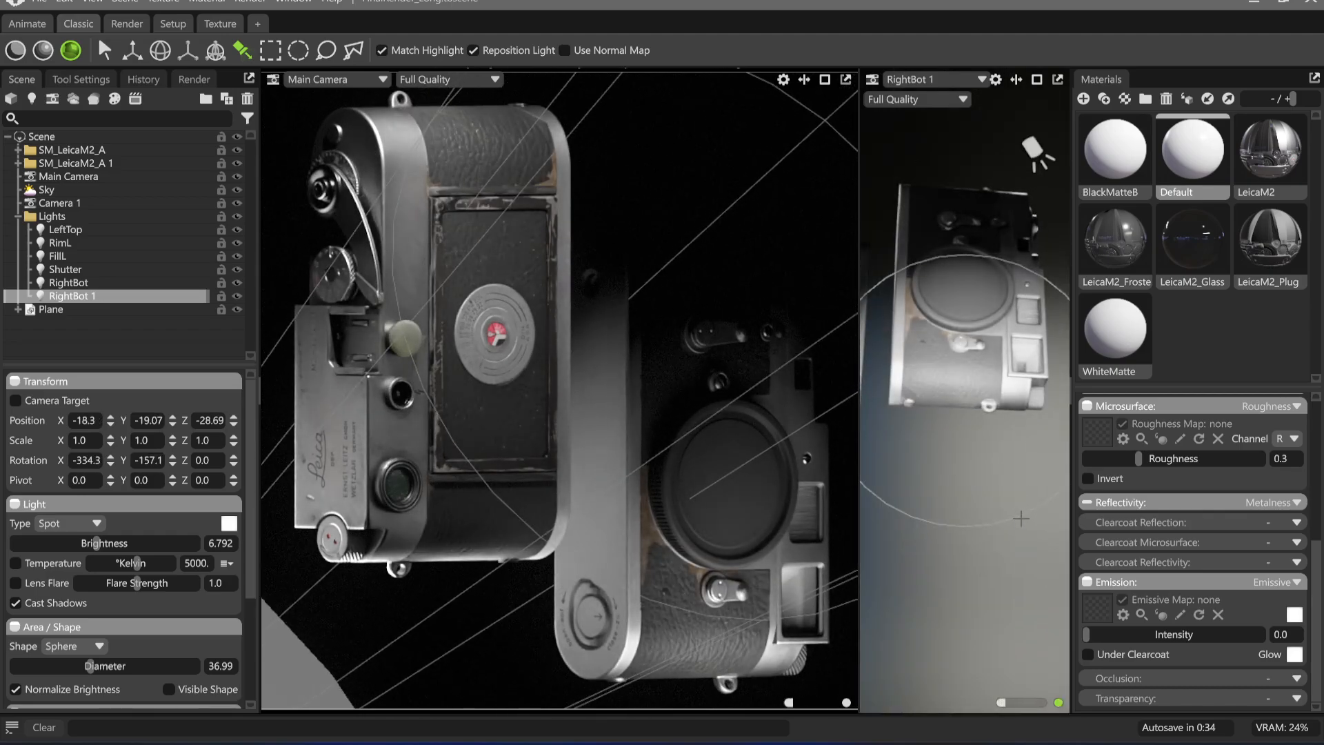
Set RightBot 1's diameter to 6.961, enable its colour temperature at about 1671 K, and deselect the light
drag(88, 666, 58, 665)
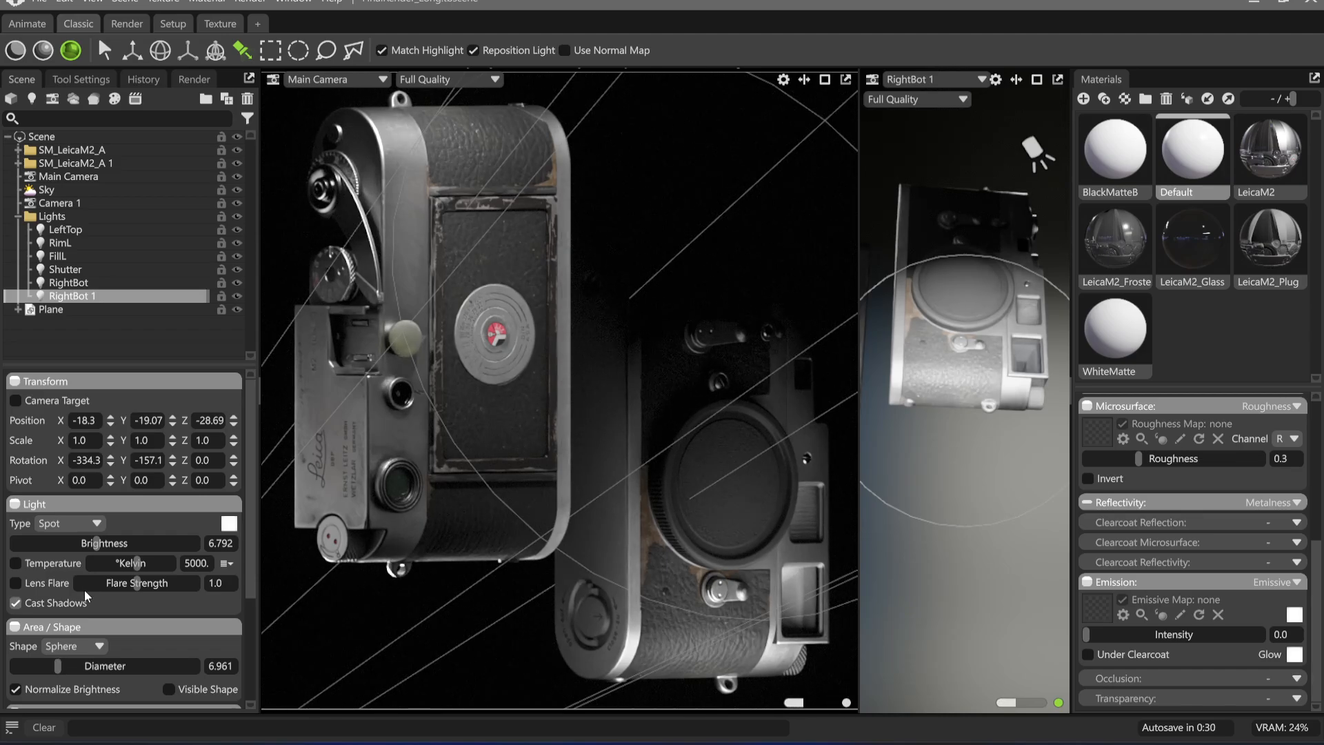
click(70, 570)
drag(137, 562, 103, 563)
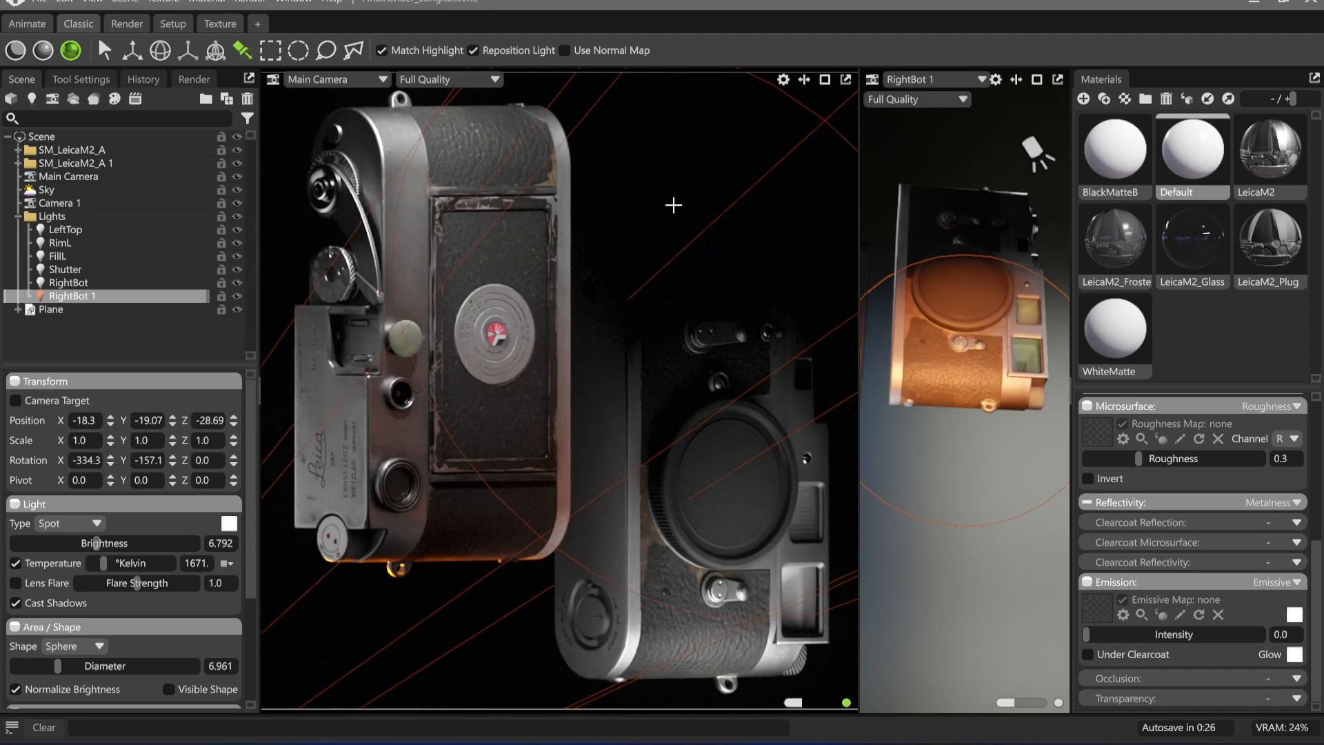
click(114, 150)
click(694, 177)
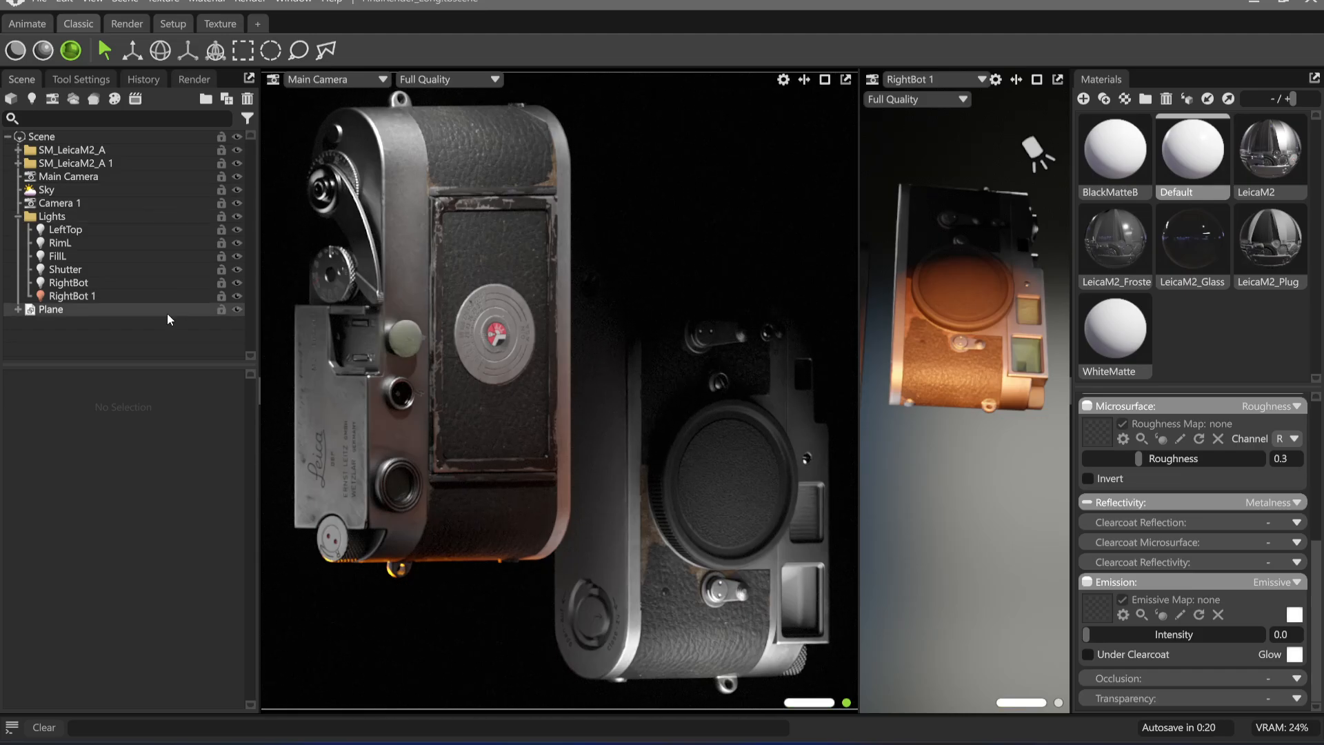
Set the Default material's albedo to black (000000), comparing black and red (ff0000) for the light bounced onto the cameras
click(1196, 151)
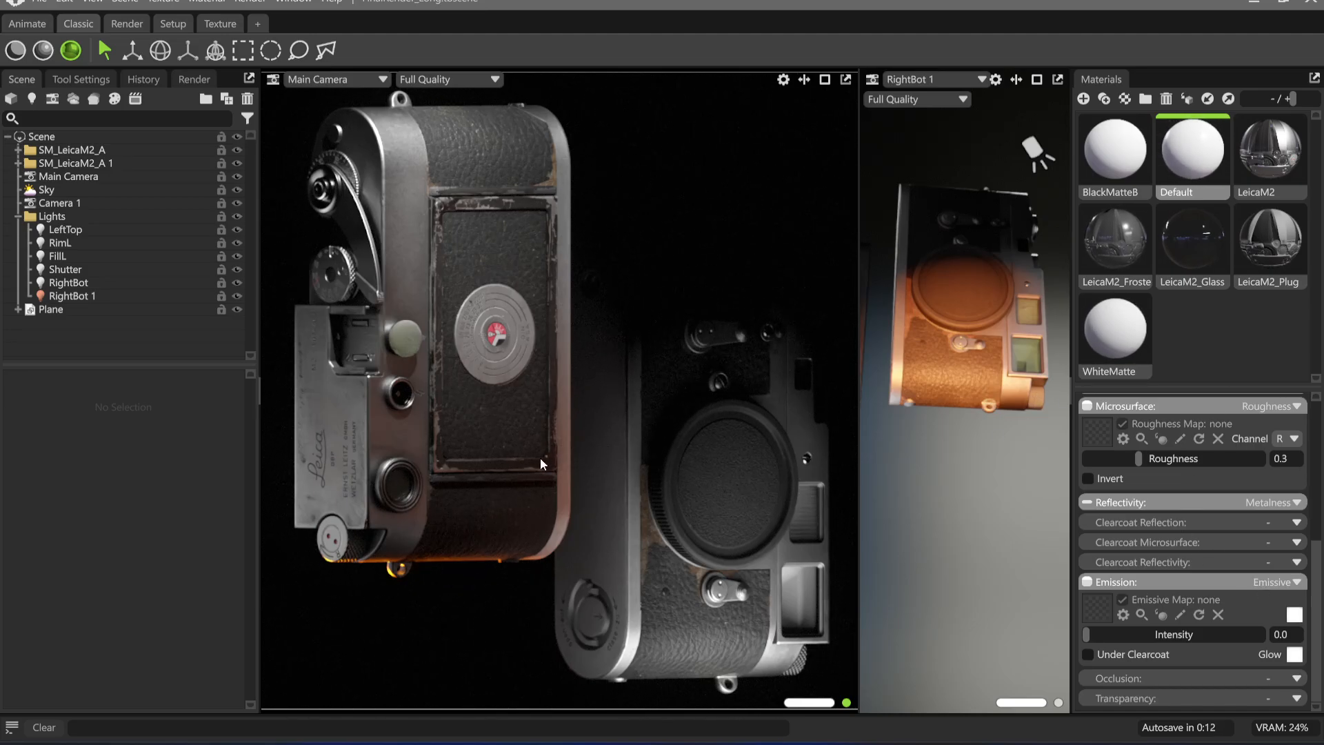
scroll(1251, 580, up, 5)
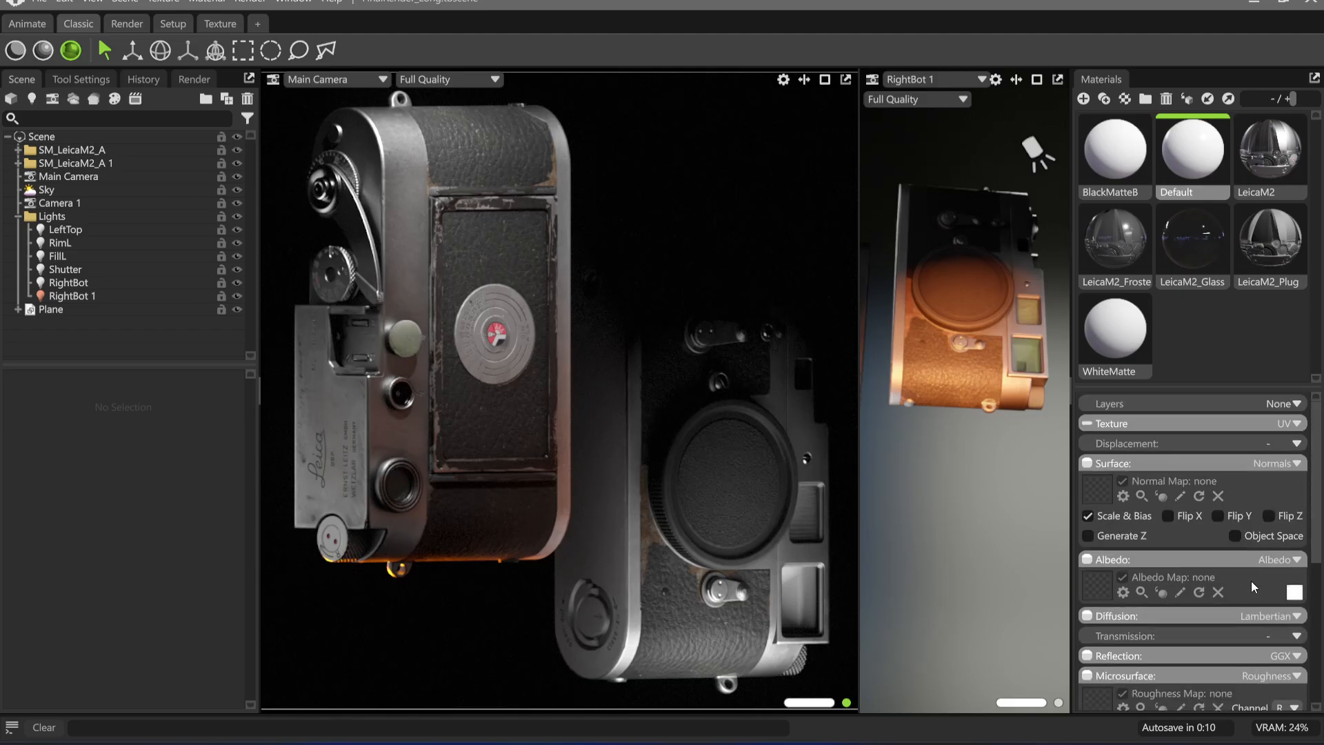
click(1294, 592)
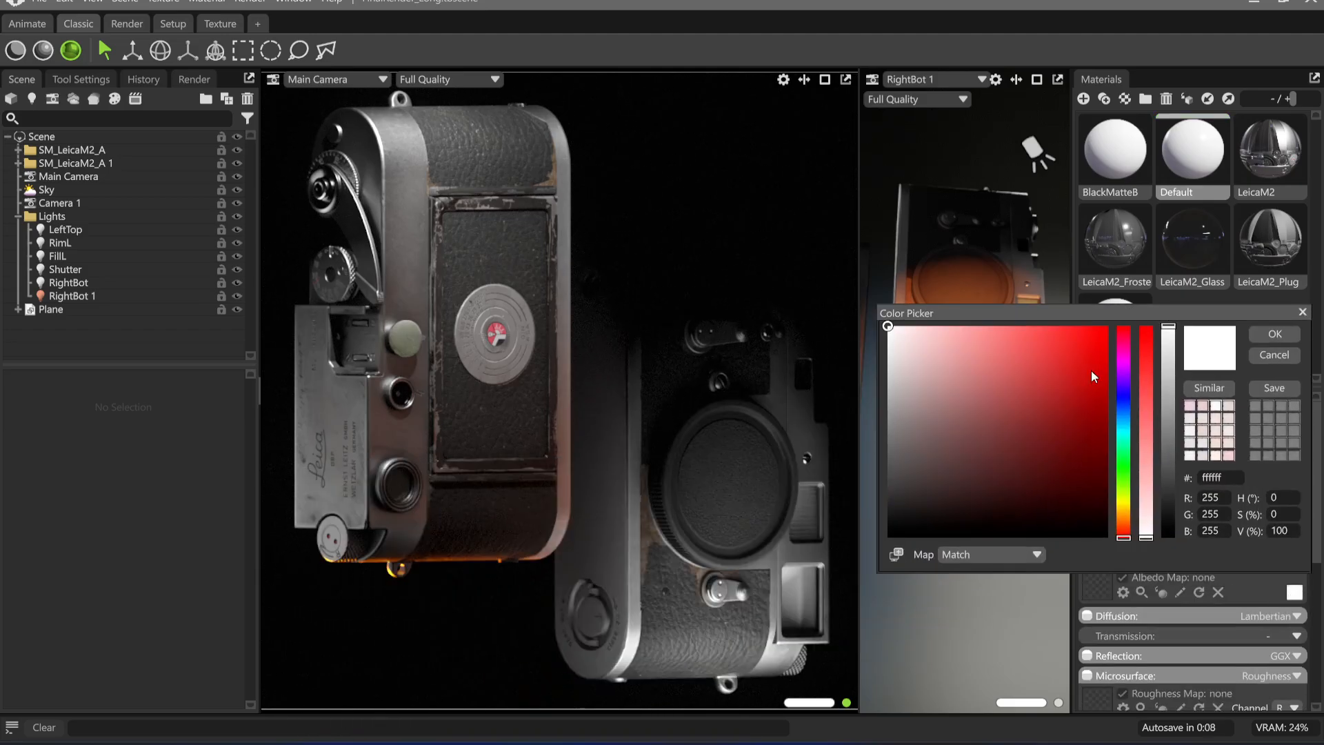
drag(1005, 425, 760, 589)
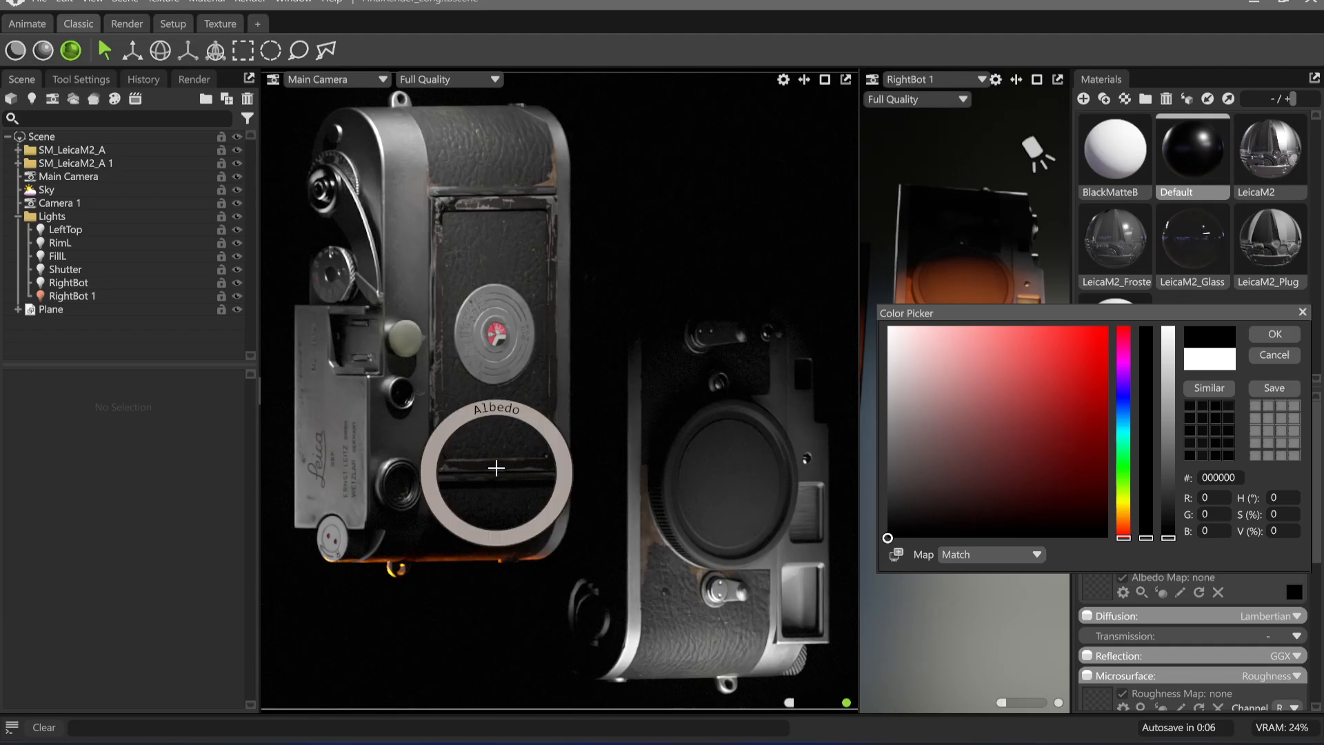
mouse_move(557, 578)
mouse_down()
mouse_move(594, 369)
mouse_move(838, 235)
mouse_move(950, 392)
mouse_move(728, 648)
mouse_move(866, 281)
mouse_move(972, 428)
mouse_move(644, 688)
mouse_up()
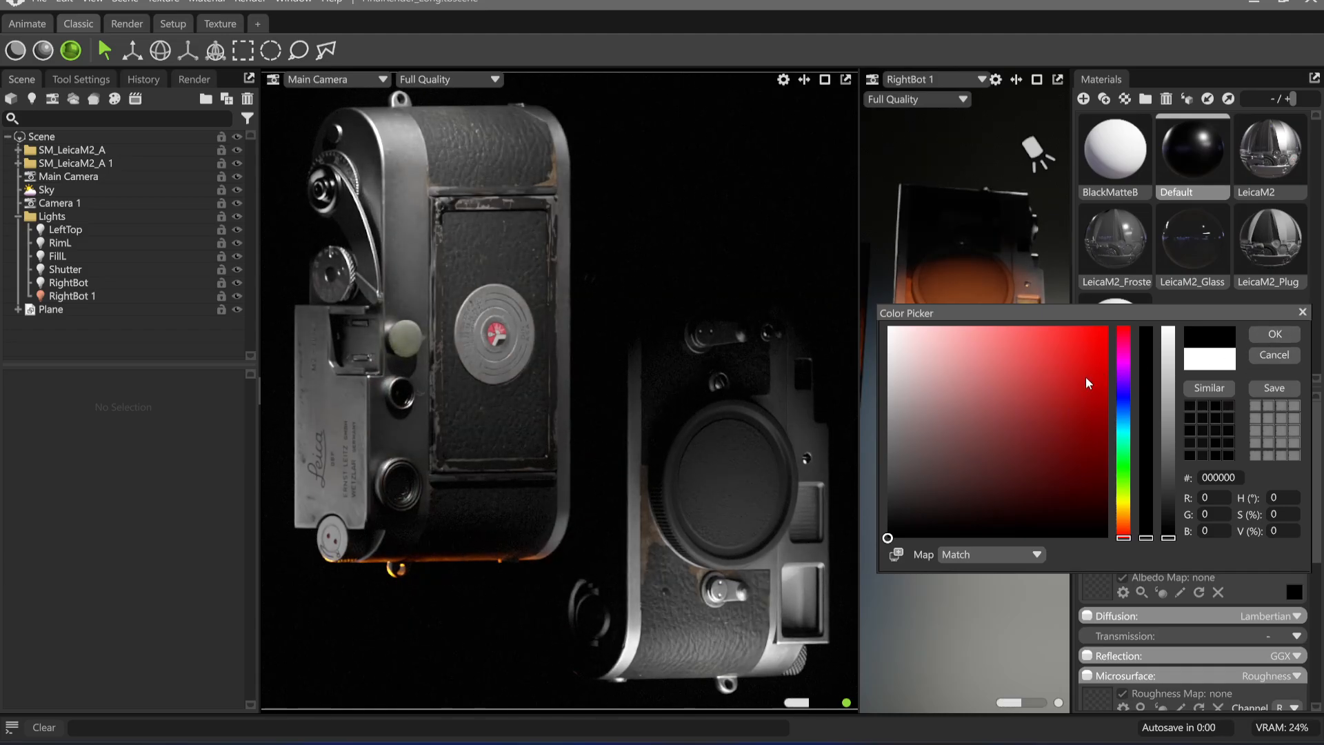
drag(1085, 377, 1202, 226)
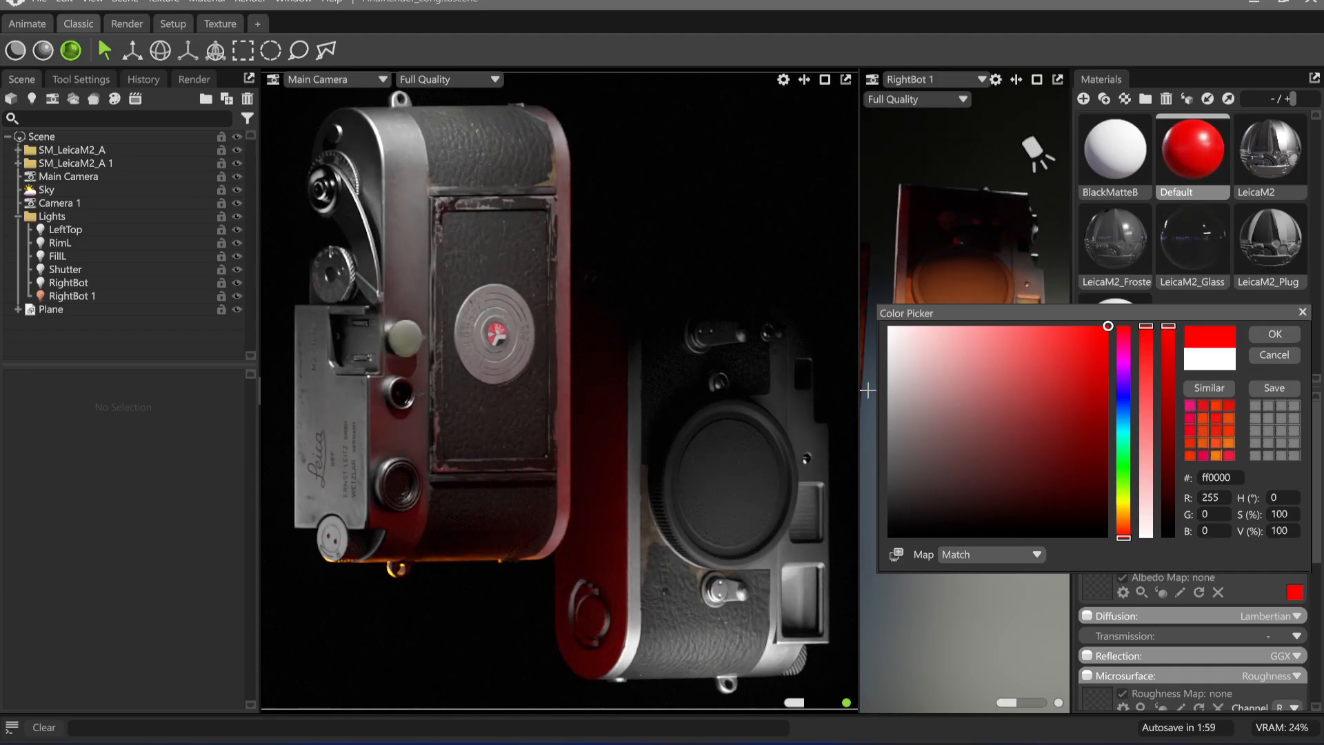
drag(994, 463, 866, 578)
click(1275, 334)
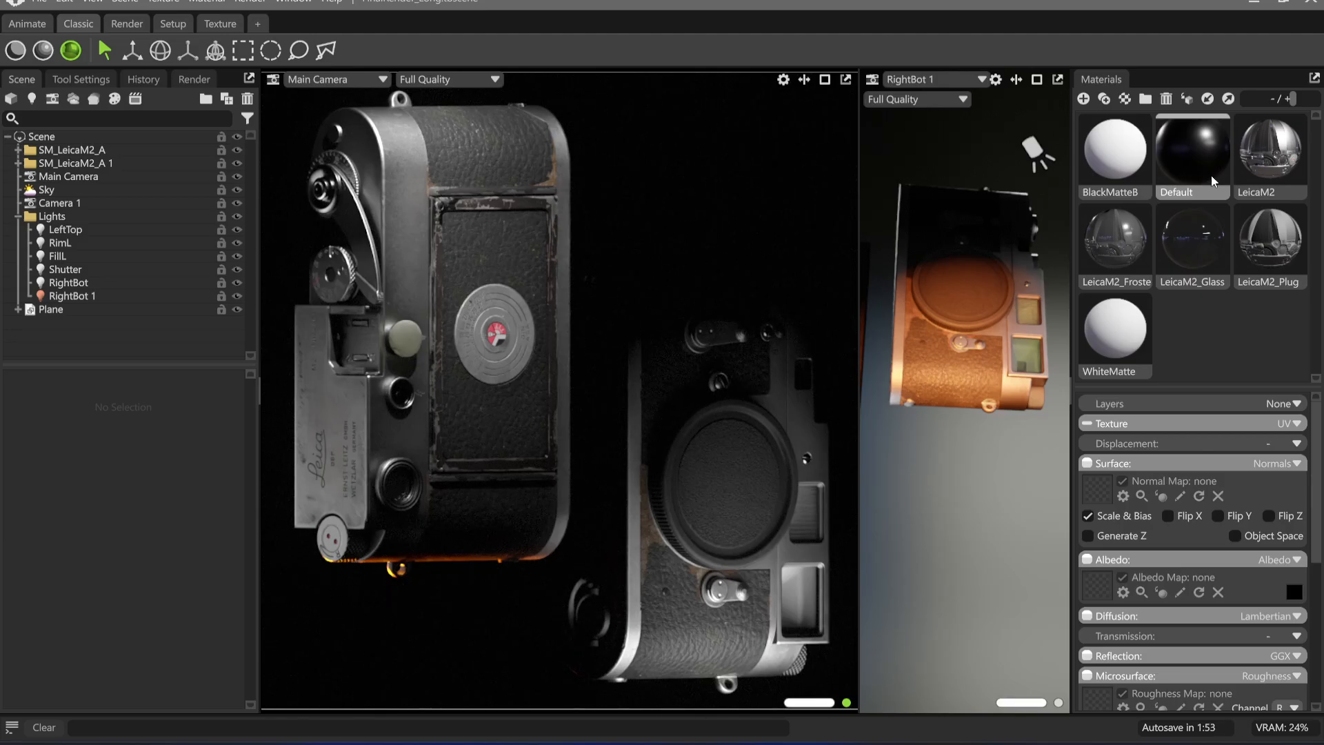
Swing RightBot 1 around the cameras and set its diameter to 2.063, brightness to 6.58 and temperature to about 2125 K
click(69, 296)
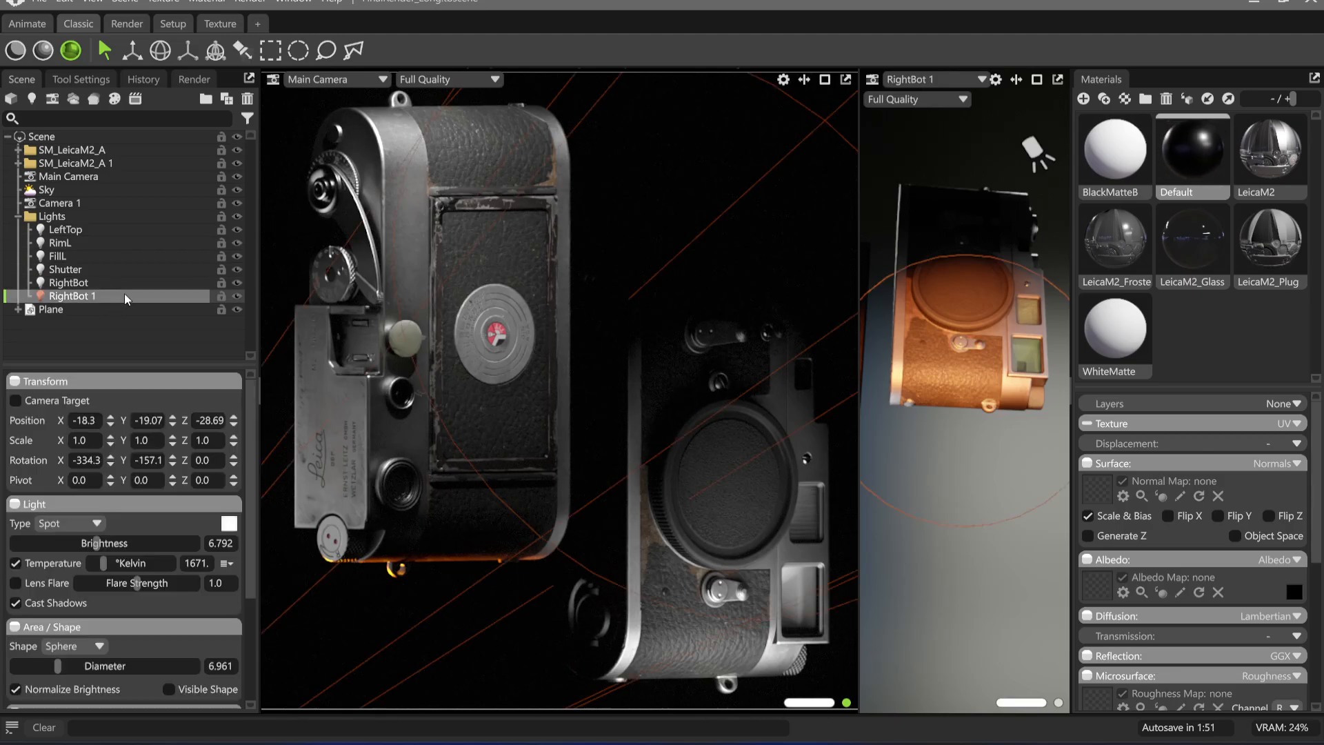
drag(983, 357, 999, 387)
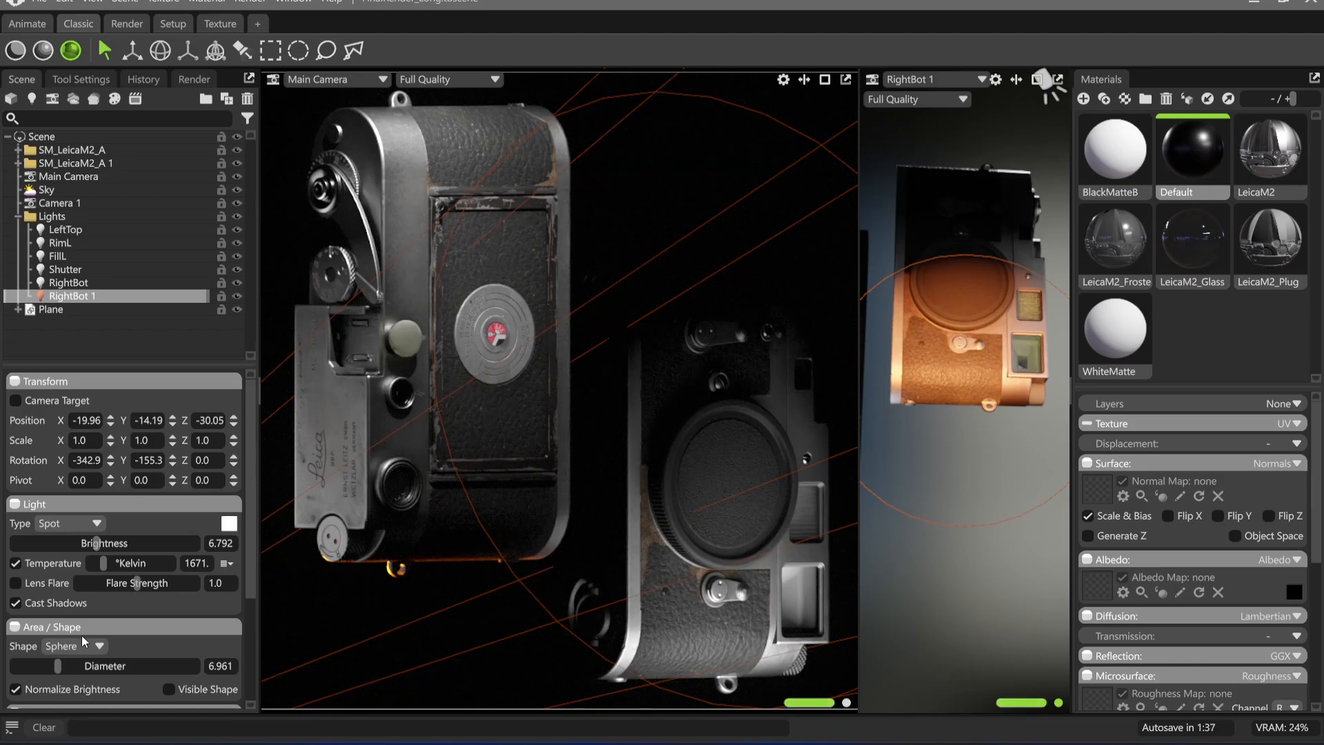
mouse_move(57, 666)
mouse_down()
mouse_move(77, 670)
mouse_move(42, 667)
mouse_up()
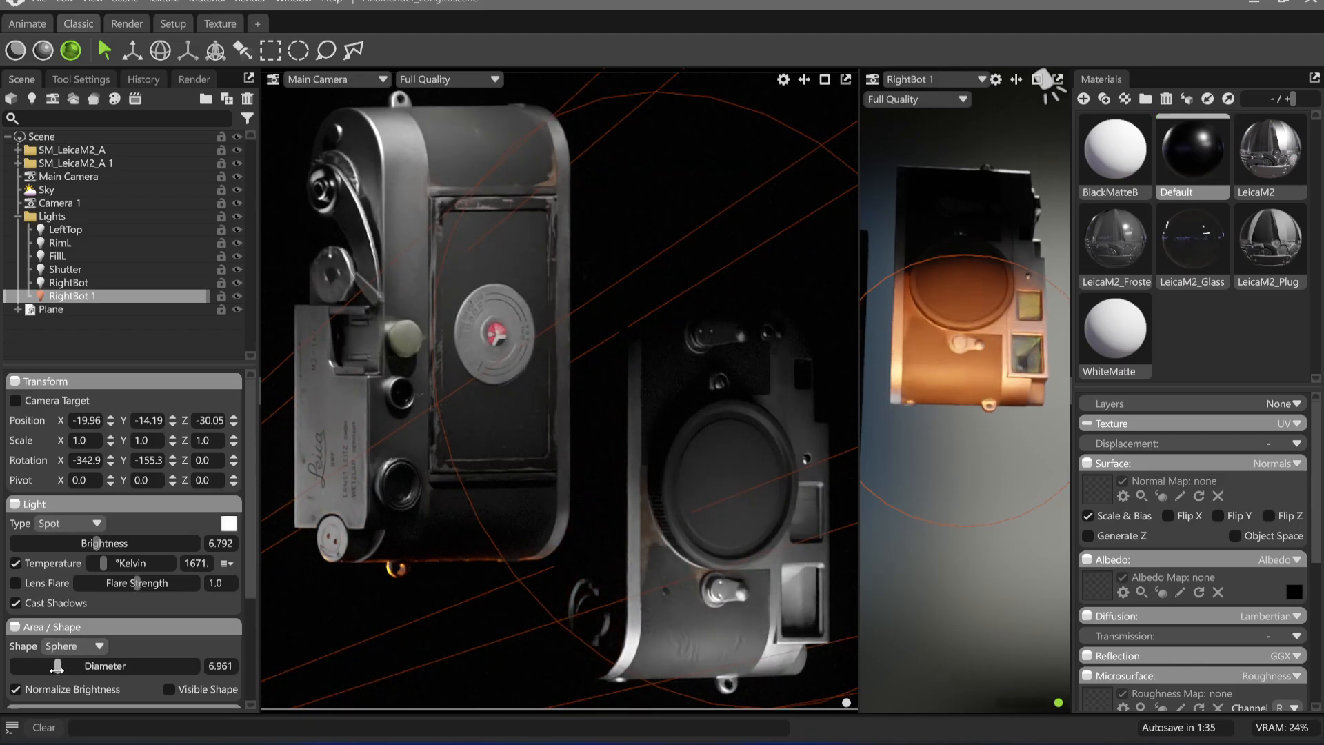
drag(938, 452, 904, 417)
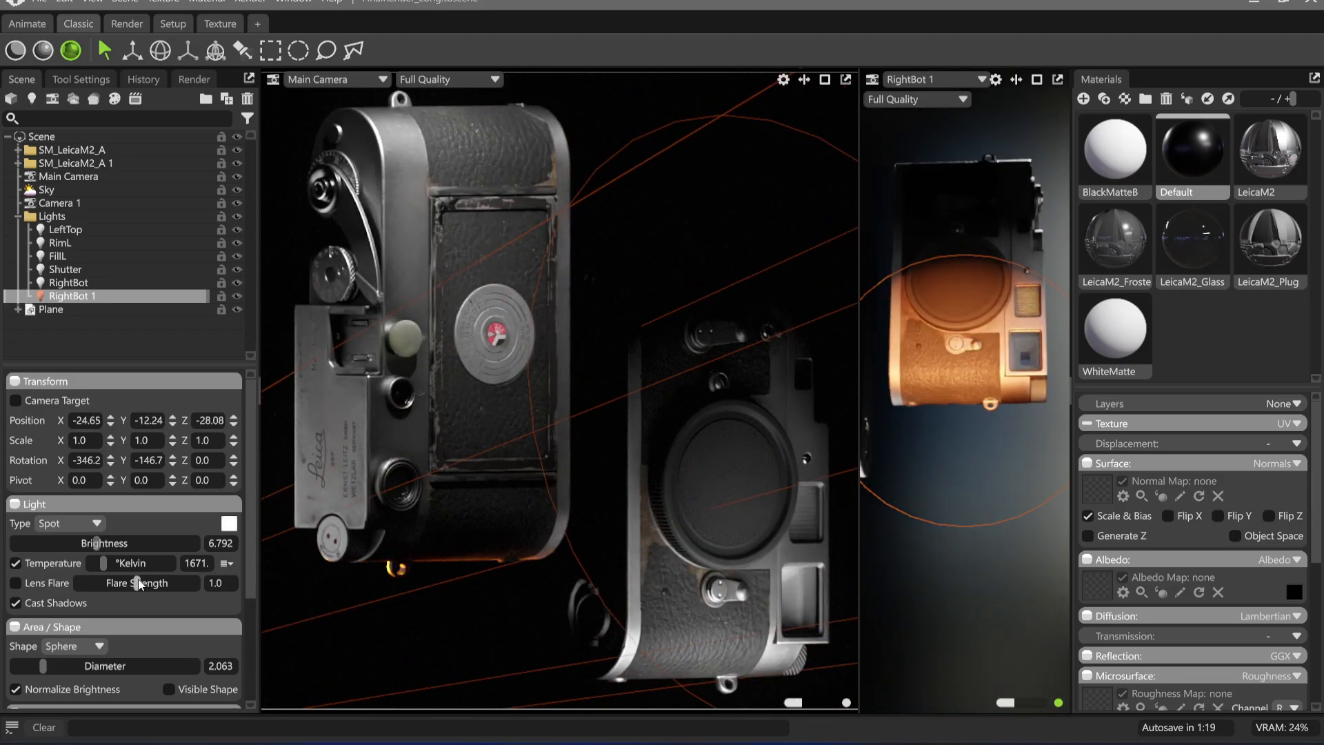
mouse_move(101, 568)
mouse_down()
mouse_move(119, 566)
mouse_move(114, 543)
mouse_move(94, 544)
mouse_move(108, 564)
mouse_up()
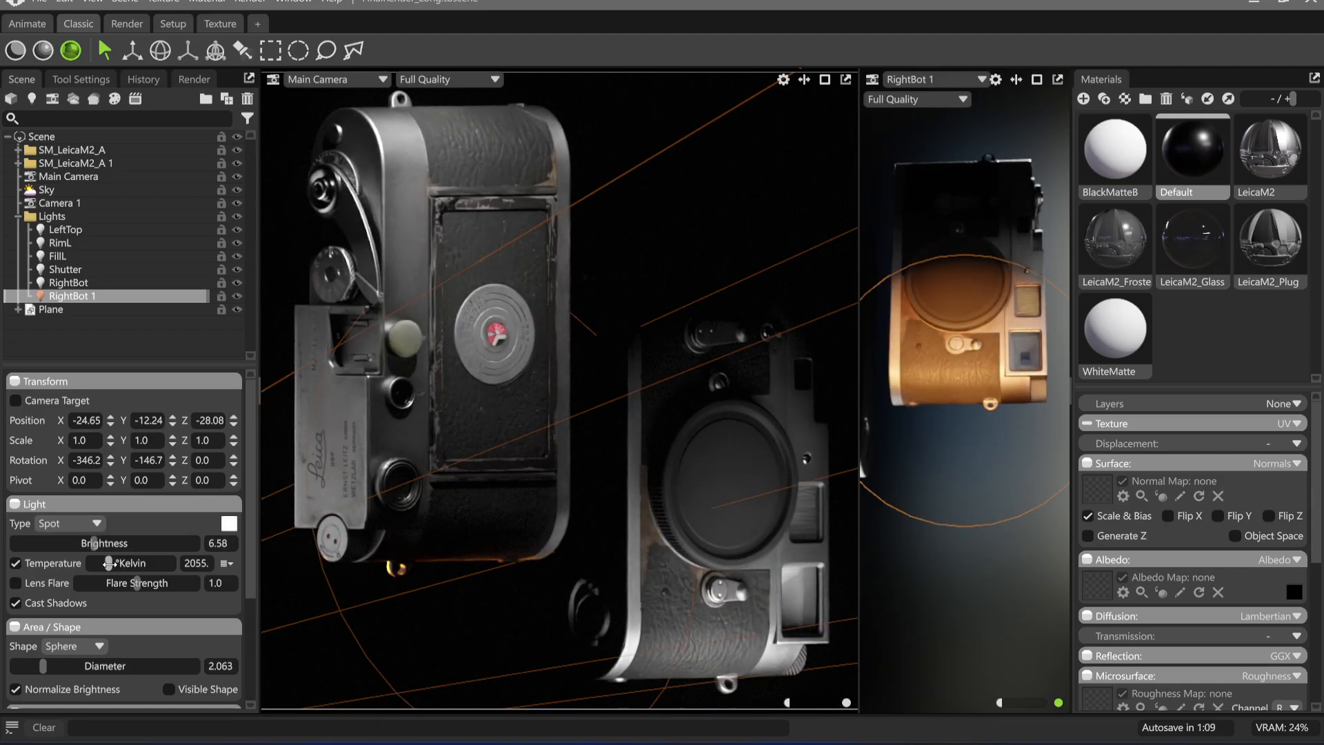
click(517, 664)
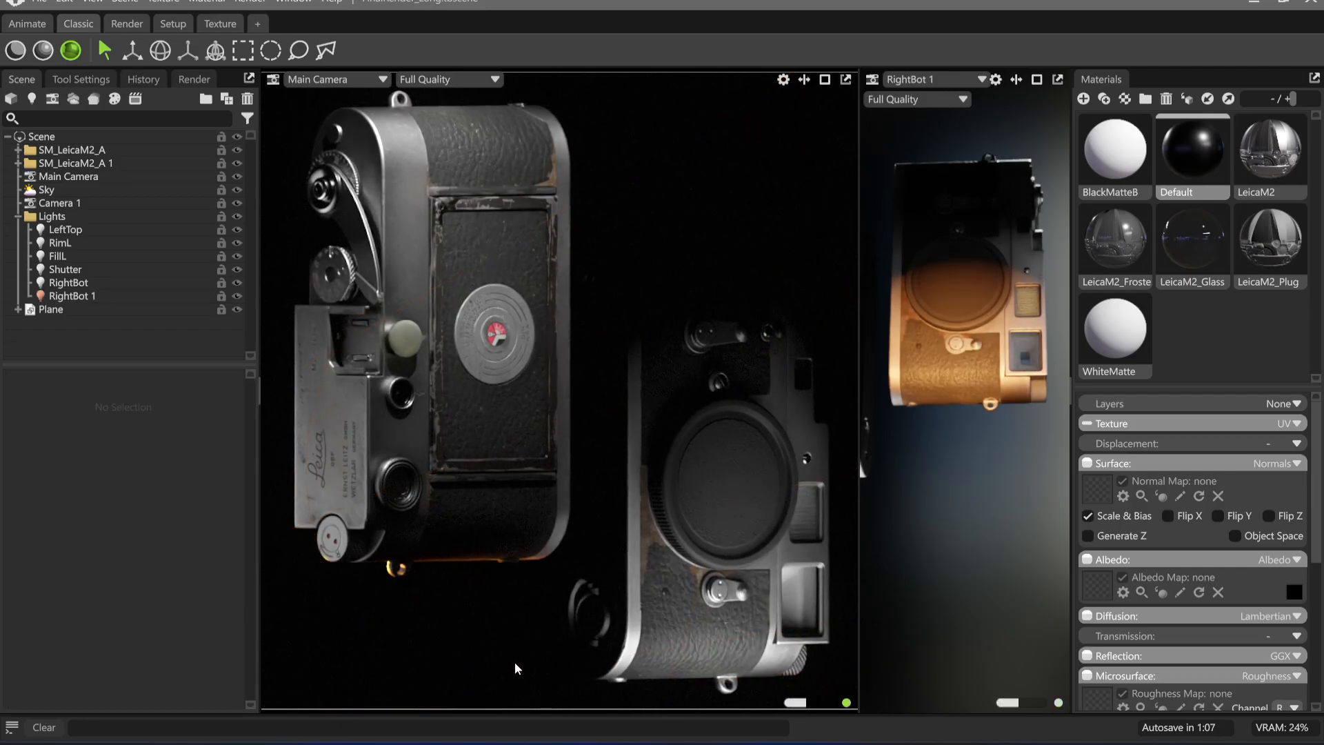
Rename the RightBot 1 light as BotRim
click(60, 296)
click(61, 296)
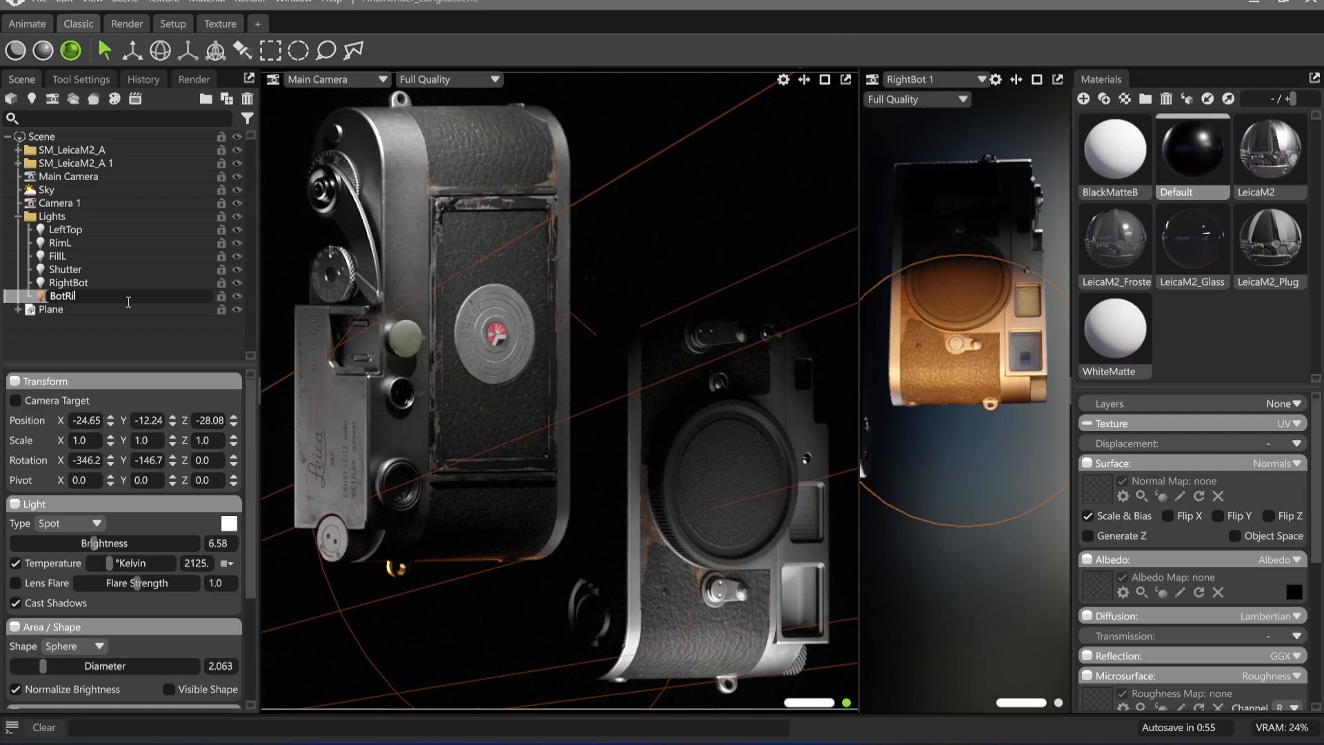
text(m)
key(Return)
click(181, 308)
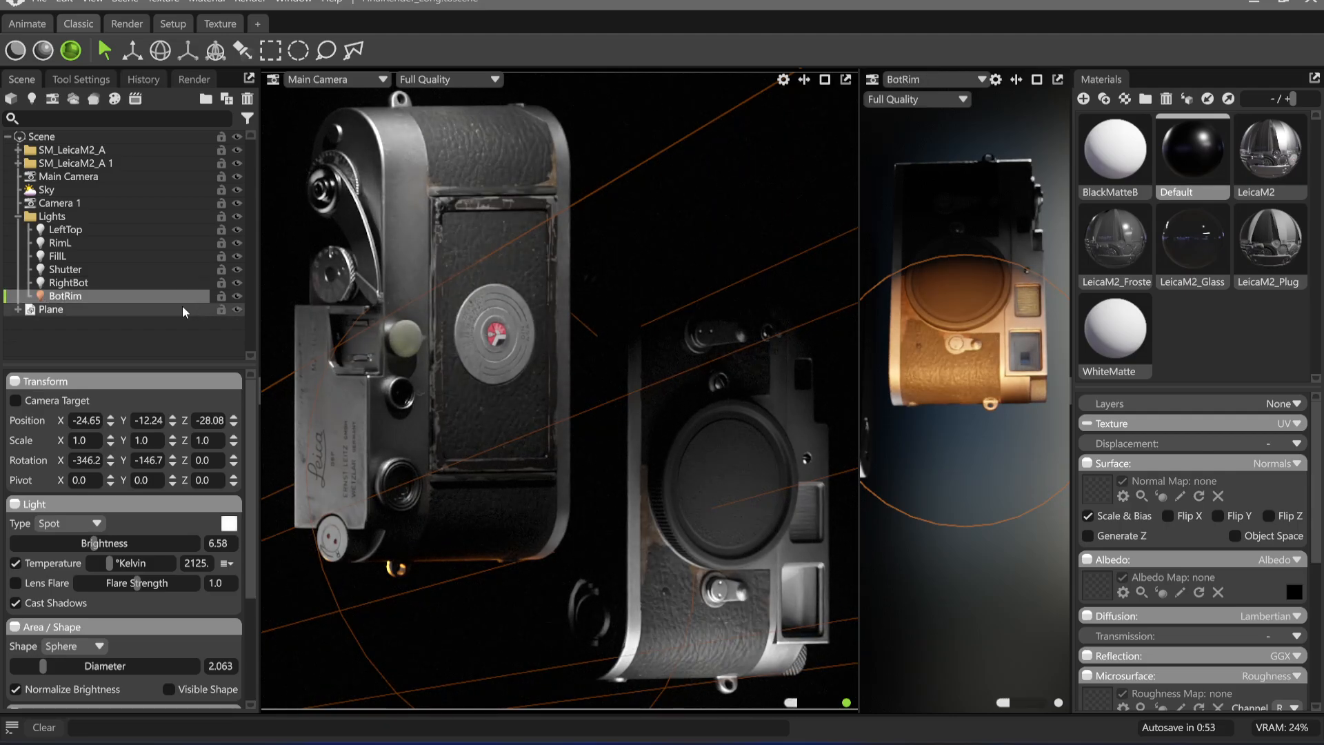
Duplicate the BotRim light and place the copy's highlight along the upper edge of the camera with the body cap
click(118, 296)
key(ctrl+d)
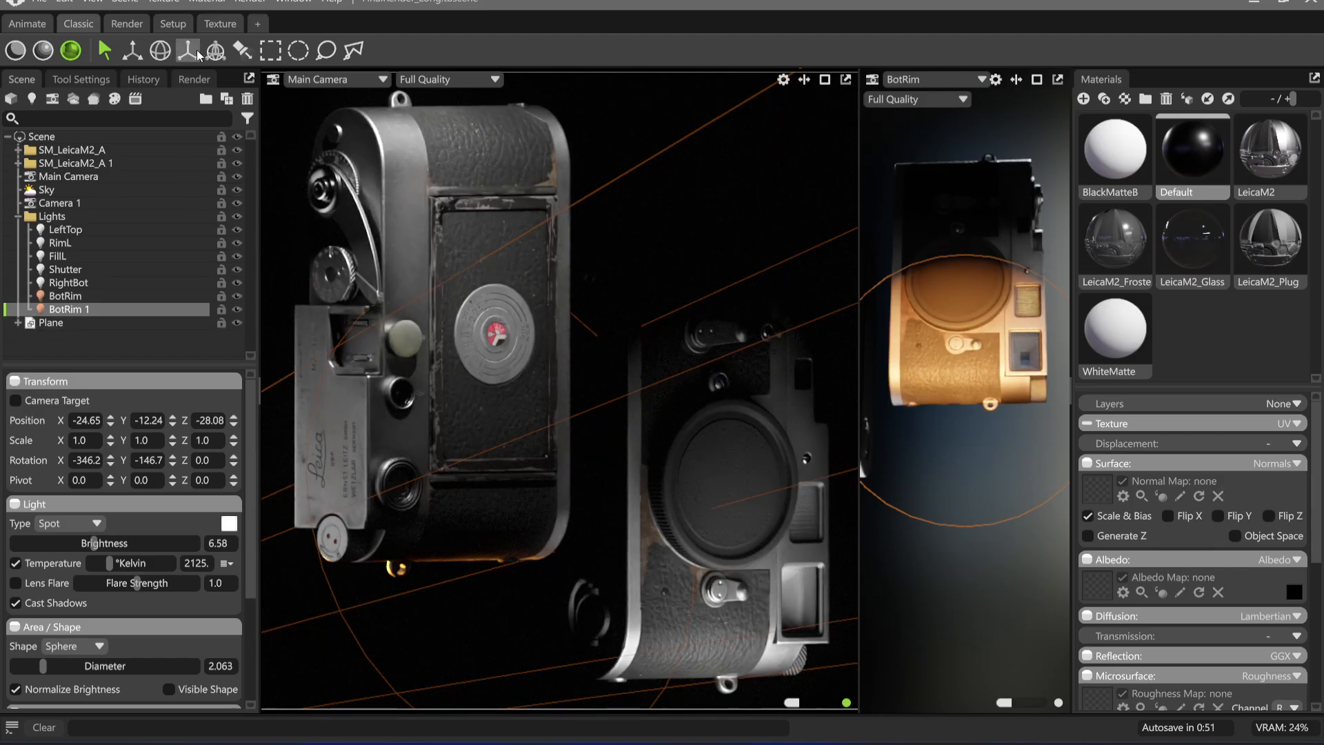
click(242, 49)
click(705, 288)
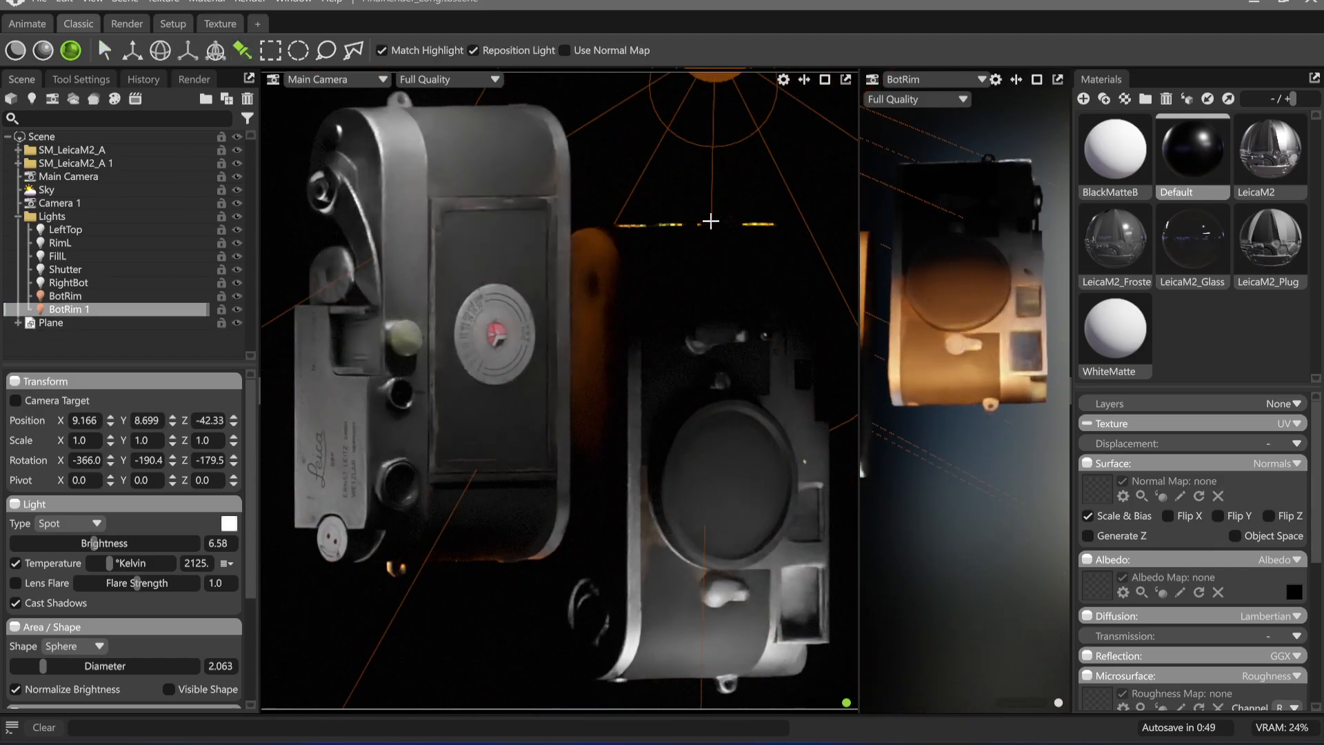
drag(710, 222, 708, 224)
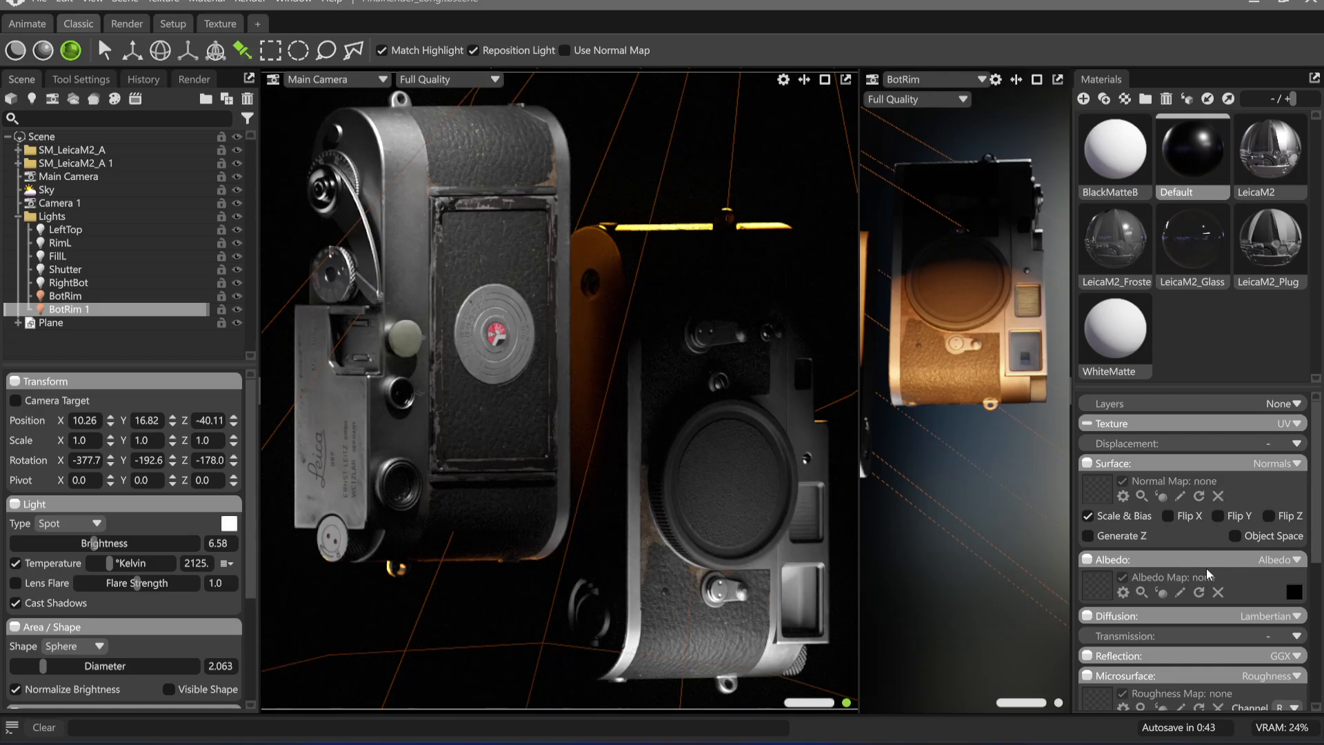
Set the Default material's roughness to 1.0, trying 0.0 for comparison and undoing that change
scroll(1208, 575, down, 3)
drag(1133, 610, 1317, 610)
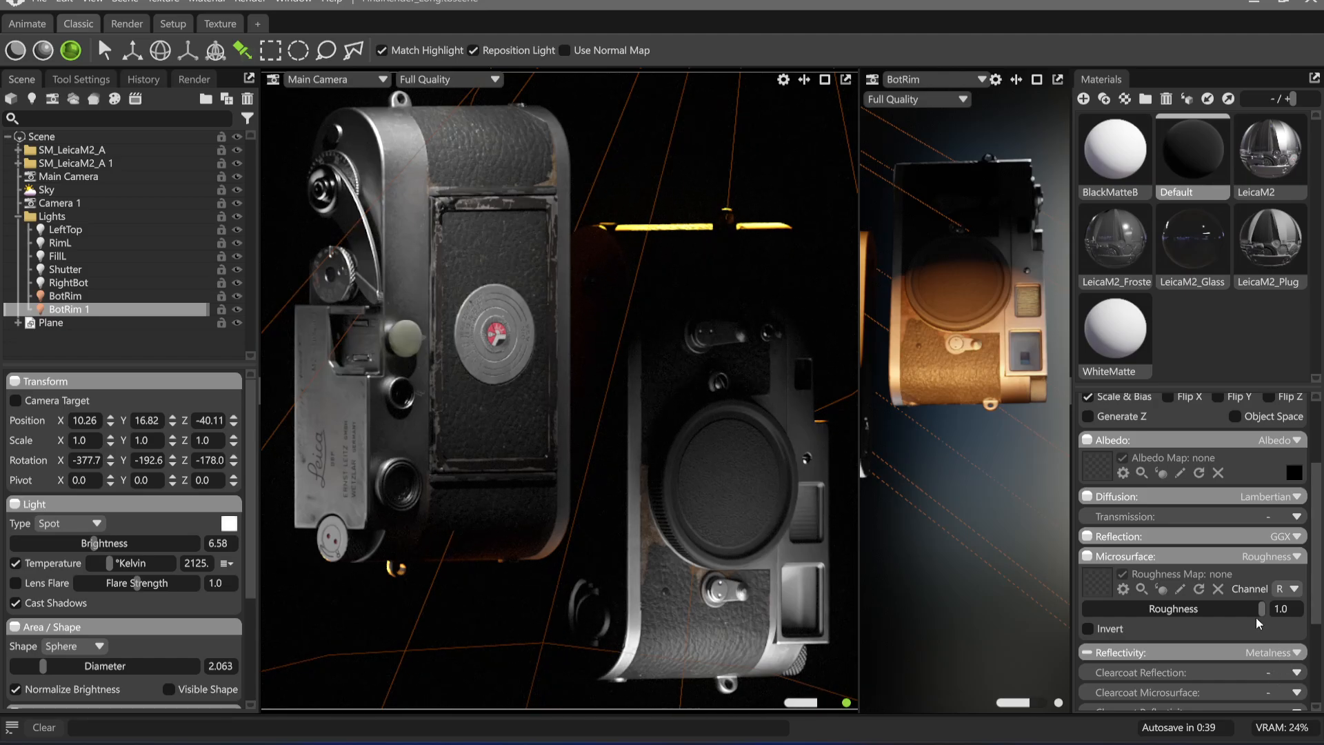
drag(1258, 623, 705, 591)
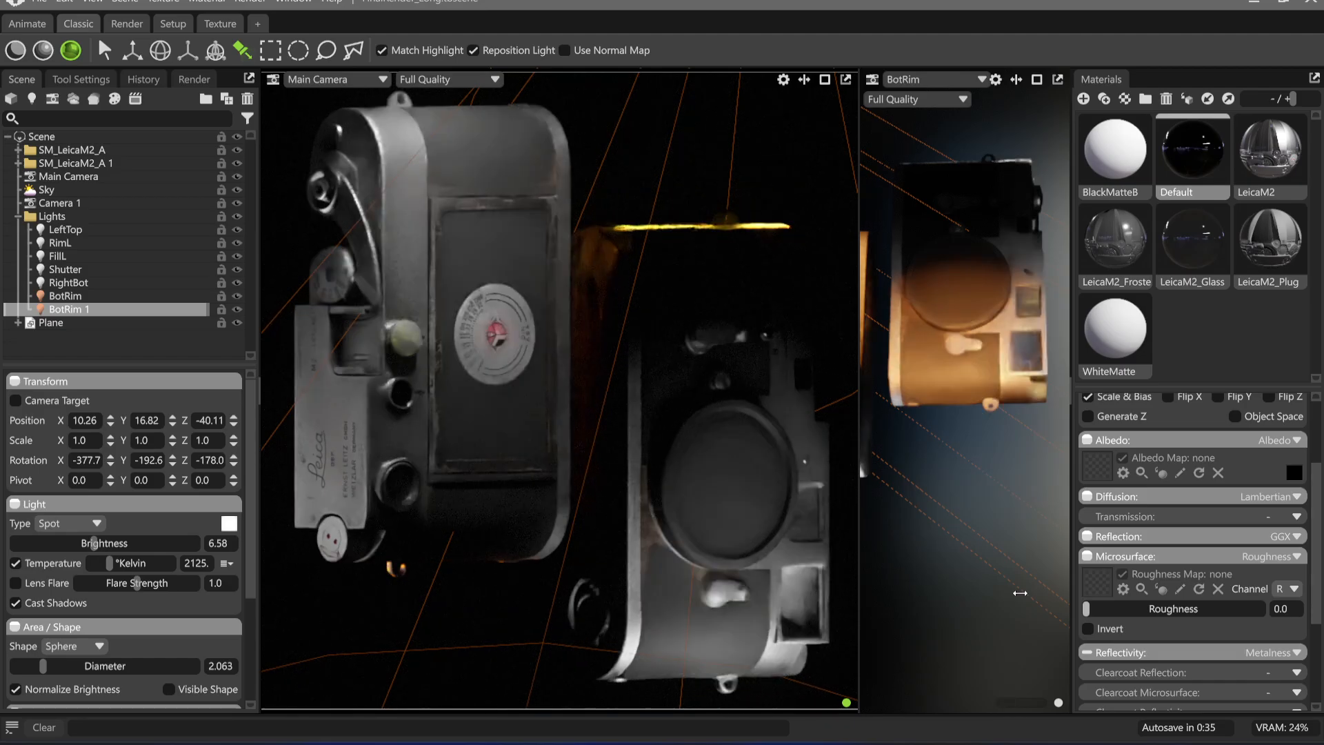
key(ctrl+z)
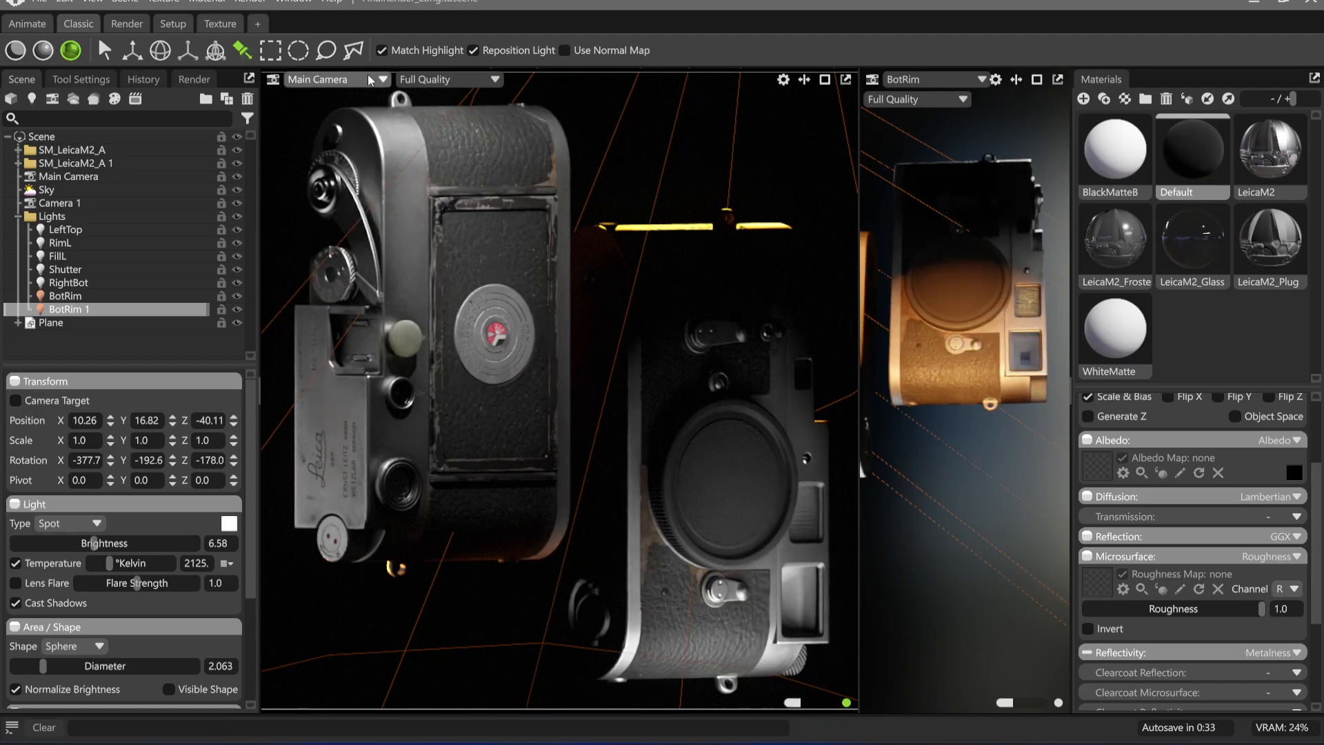
View the second viewport through BotRim 1, swing the light for a thinner edge highlight, and set its brightness to 4.811
click(923, 81)
mouse_move(959, 113)
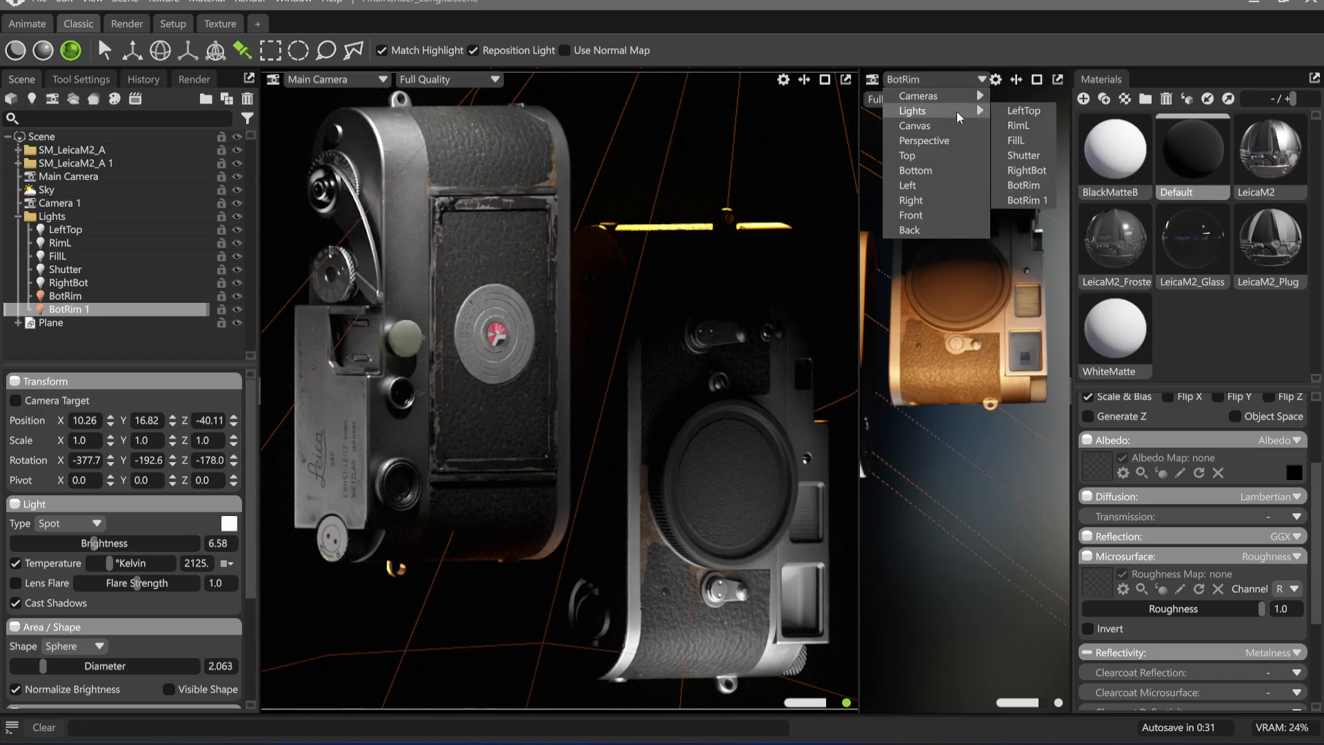
click(1027, 199)
mouse_move(982, 336)
mouse_down()
mouse_move(976, 324)
mouse_move(990, 324)
mouse_move(968, 338)
mouse_move(983, 351)
mouse_up()
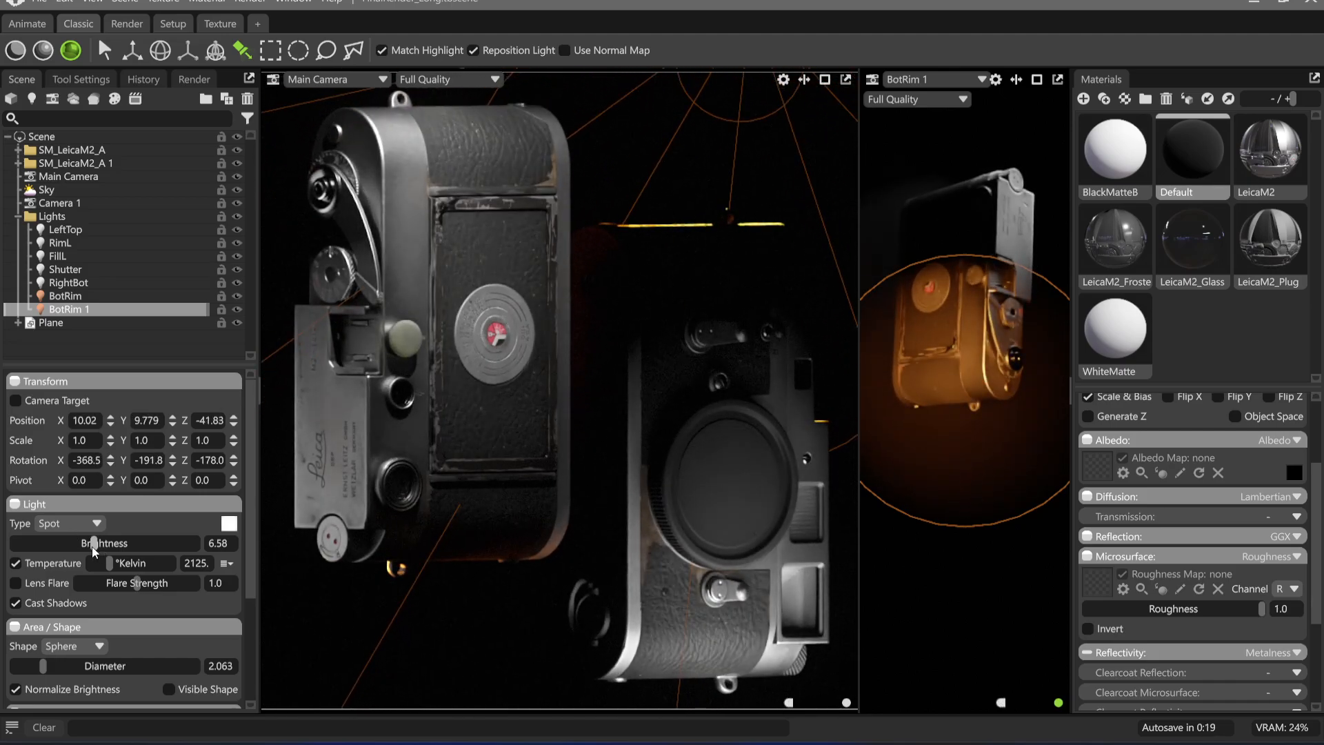
drag(94, 545, 72, 544)
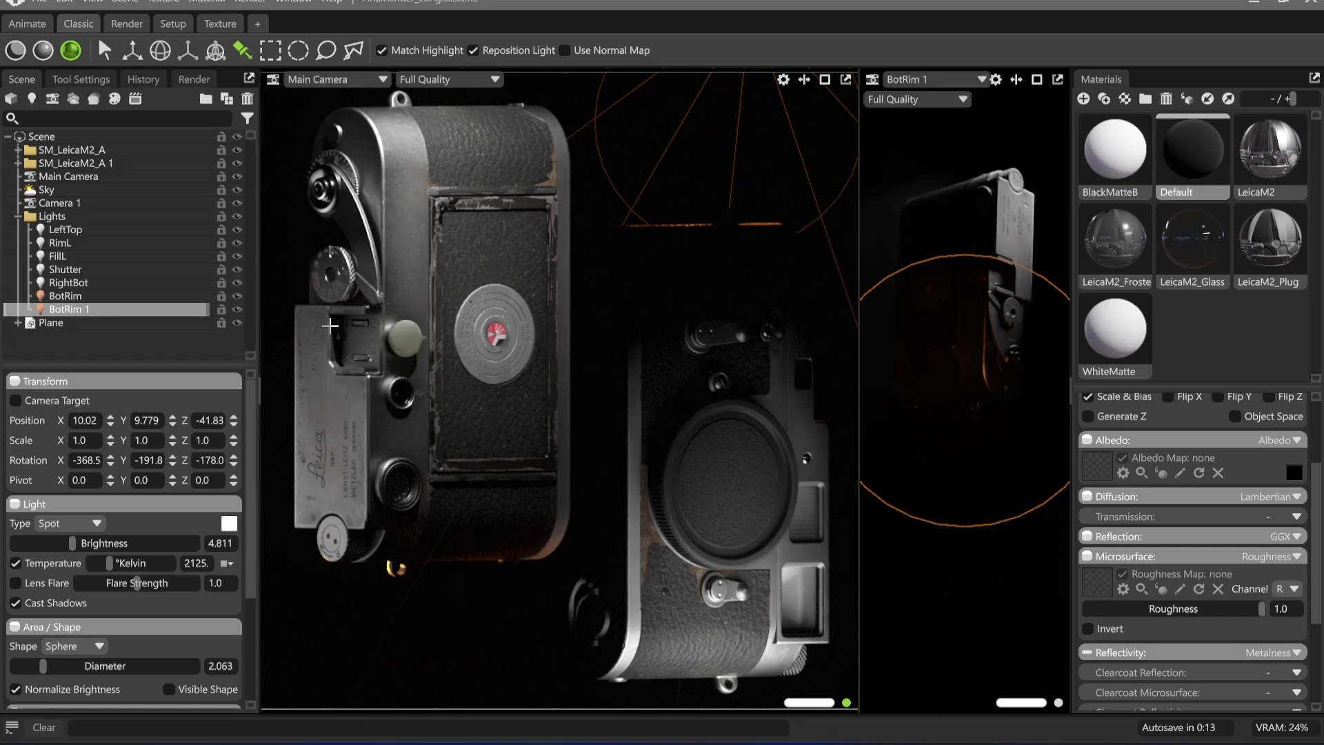
Rename the BotRim 1 light as TopRim
click(962, 79)
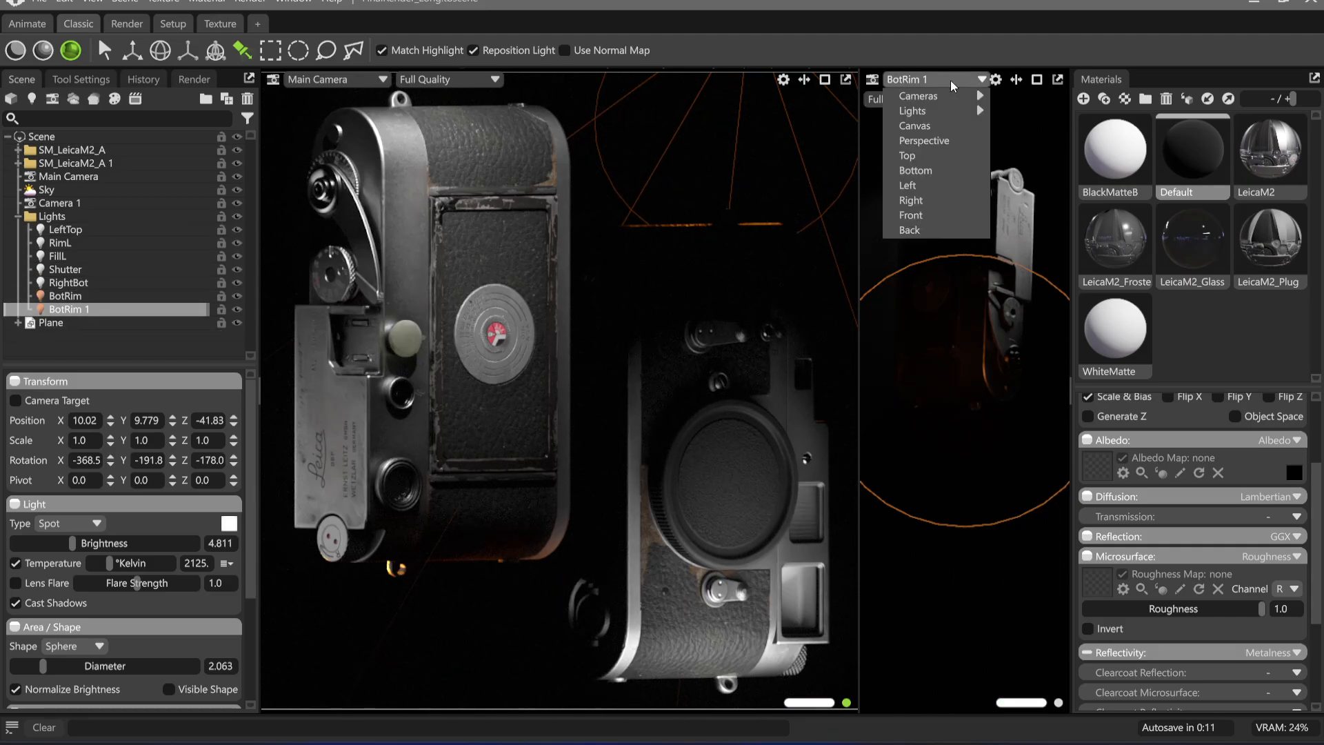
mouse_move(971, 98)
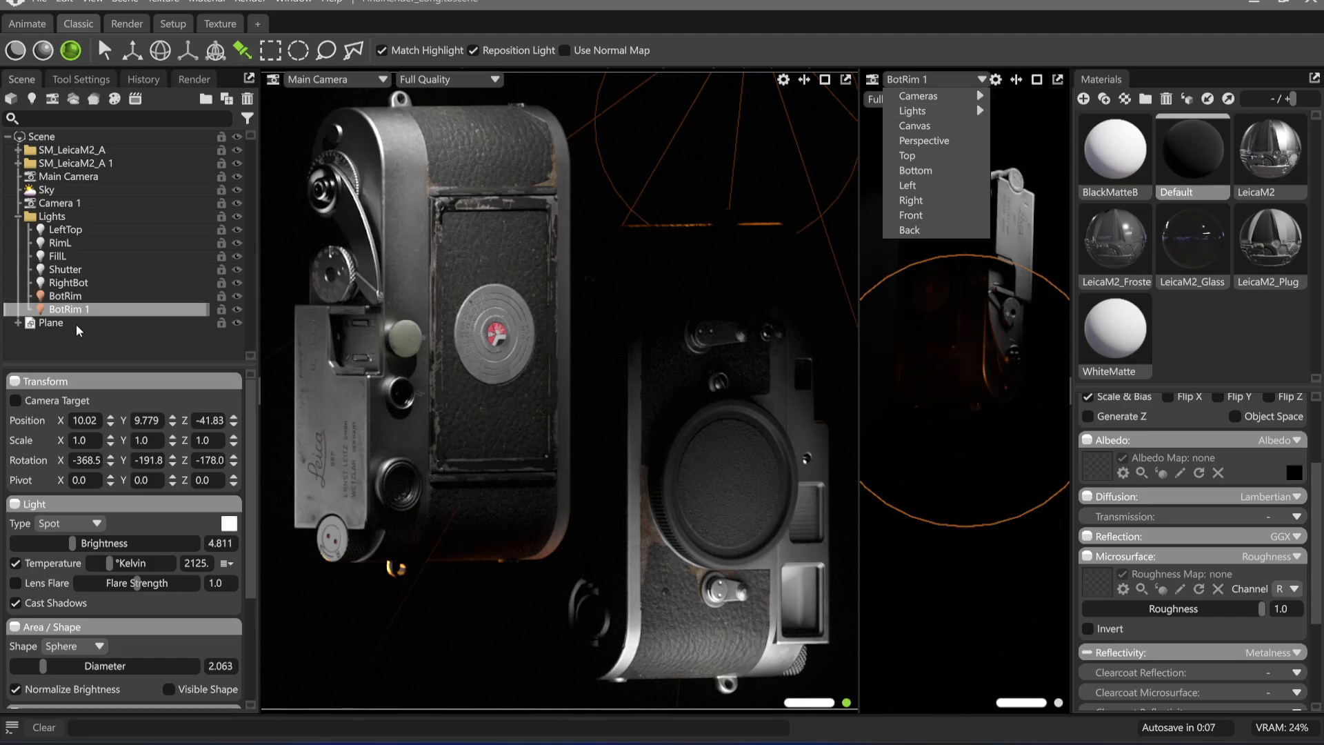
click(1027, 200)
double_click(88, 309)
text(TopRim)
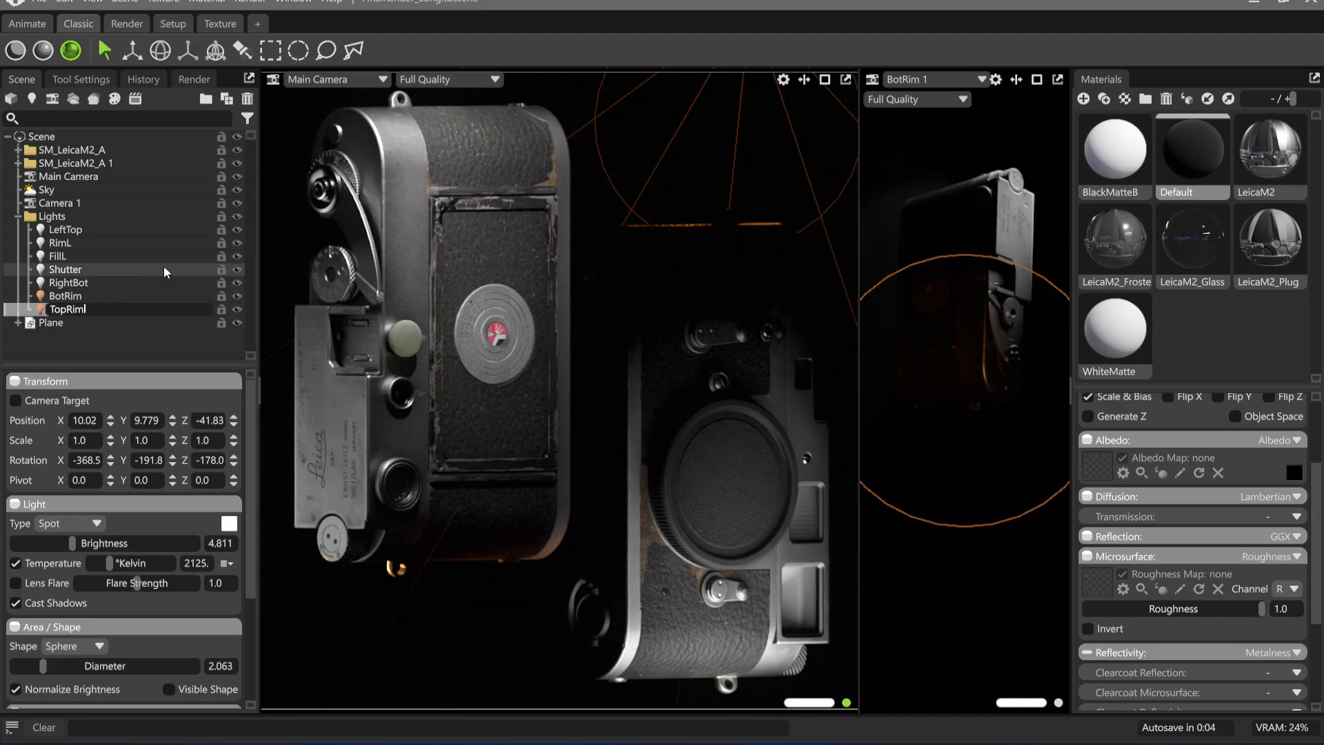
key(Return)
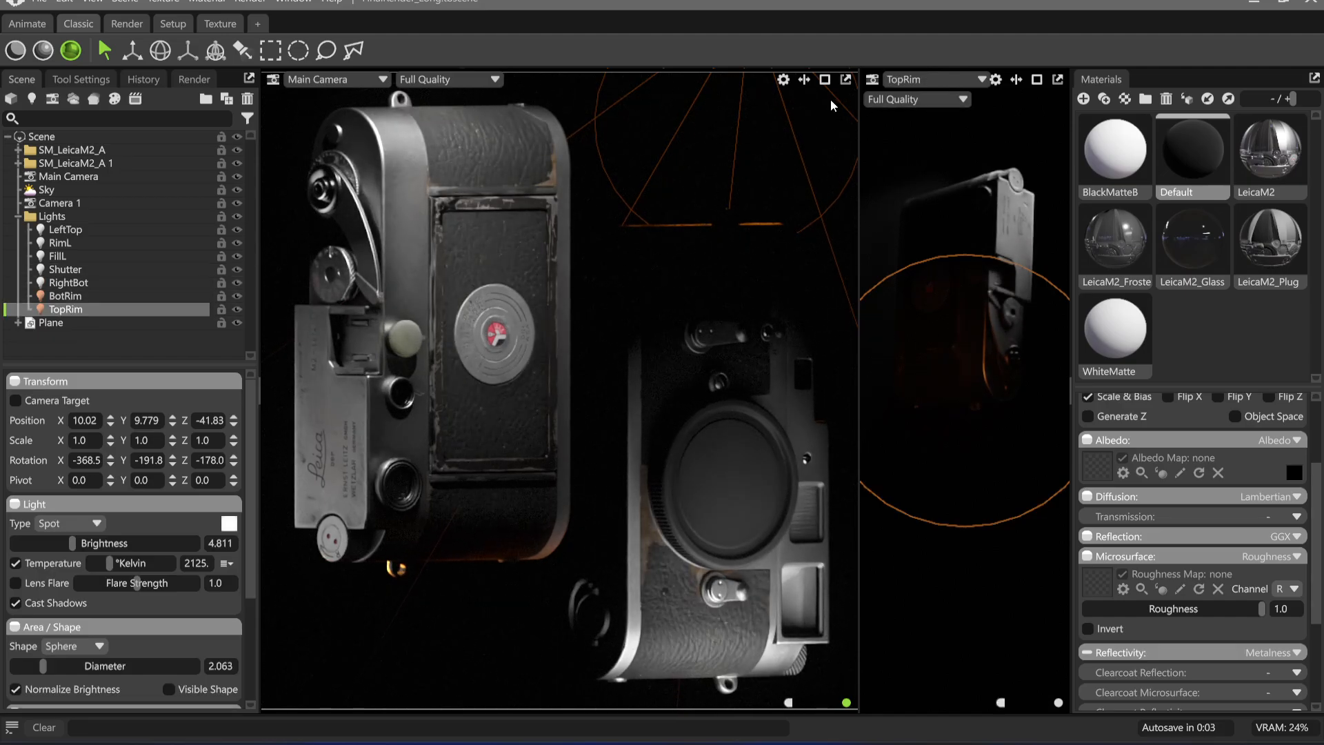
View the second viewport through RightBot and set that light's spot angle to 26.04 and spot sharpness to 0.1
click(907, 81)
mouse_move(939, 98)
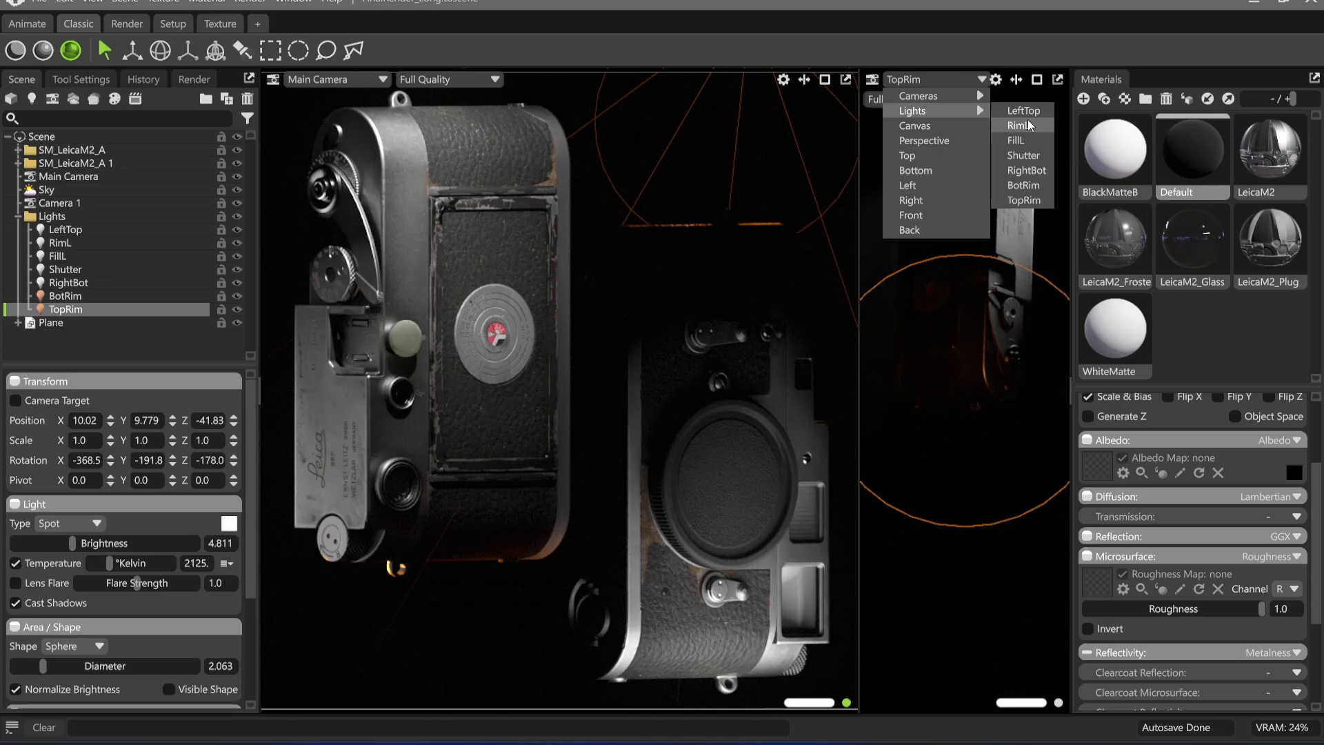
click(1039, 172)
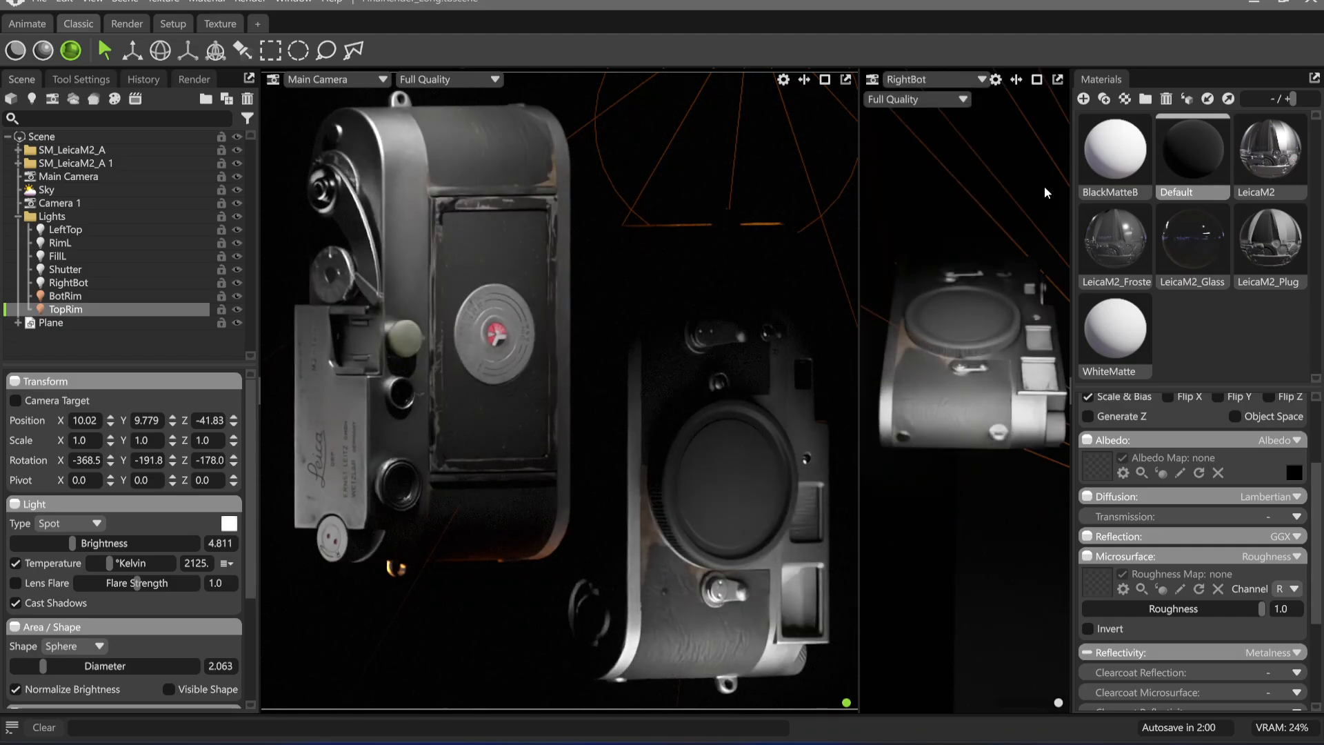
scroll(177, 632, down, 3)
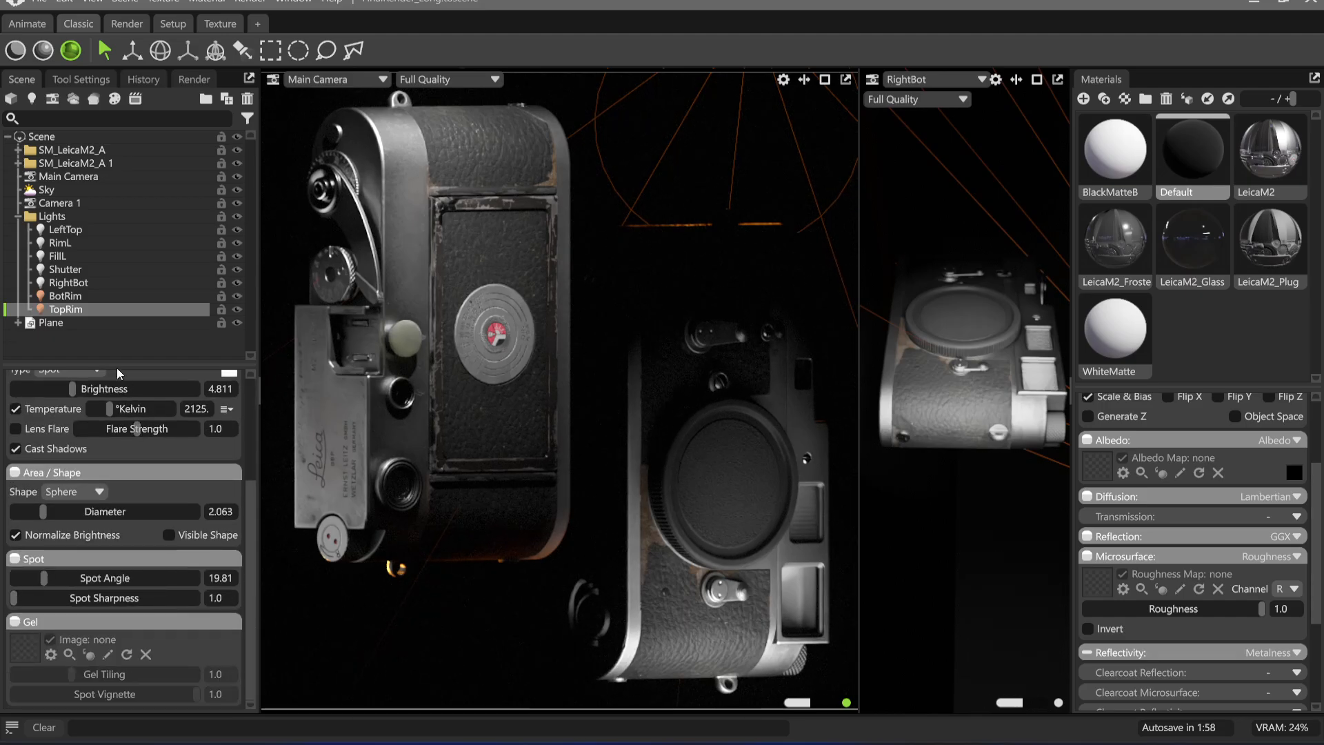
click(69, 282)
drag(49, 582, 53, 581)
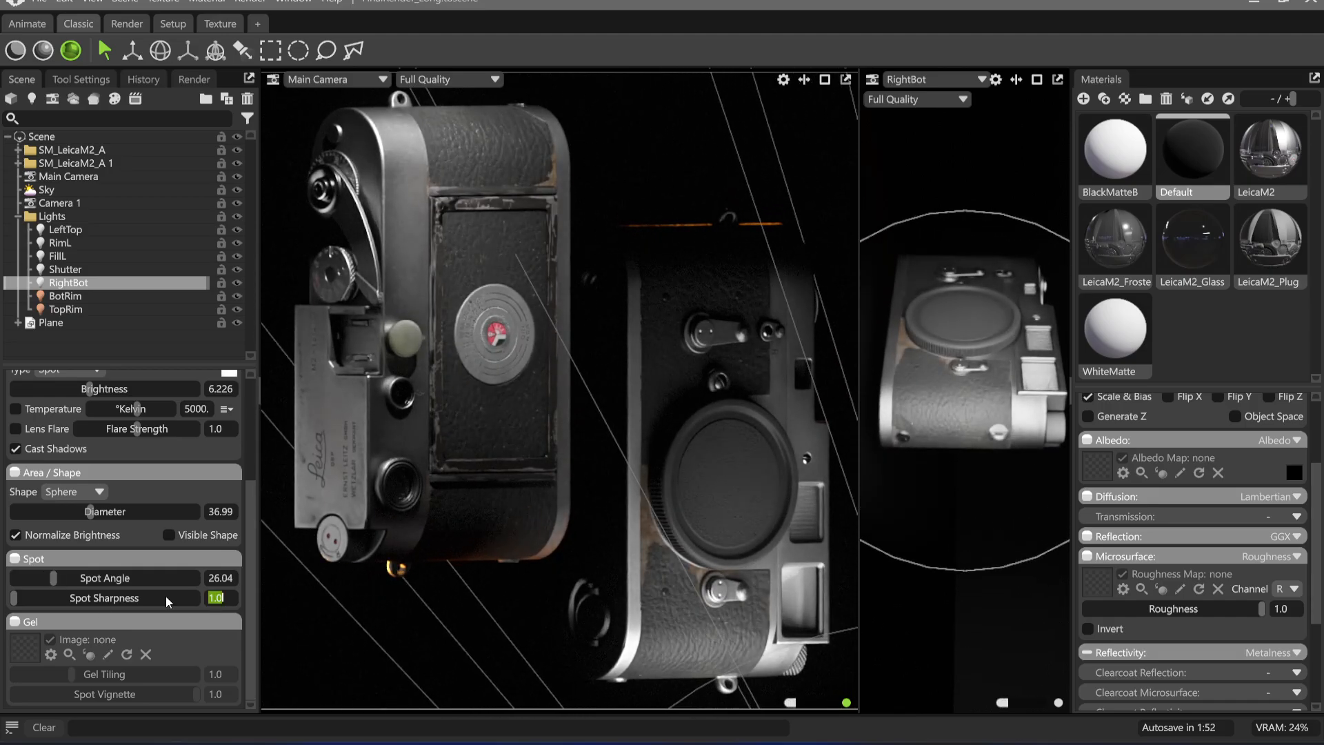
text(0.1)
key(Return)
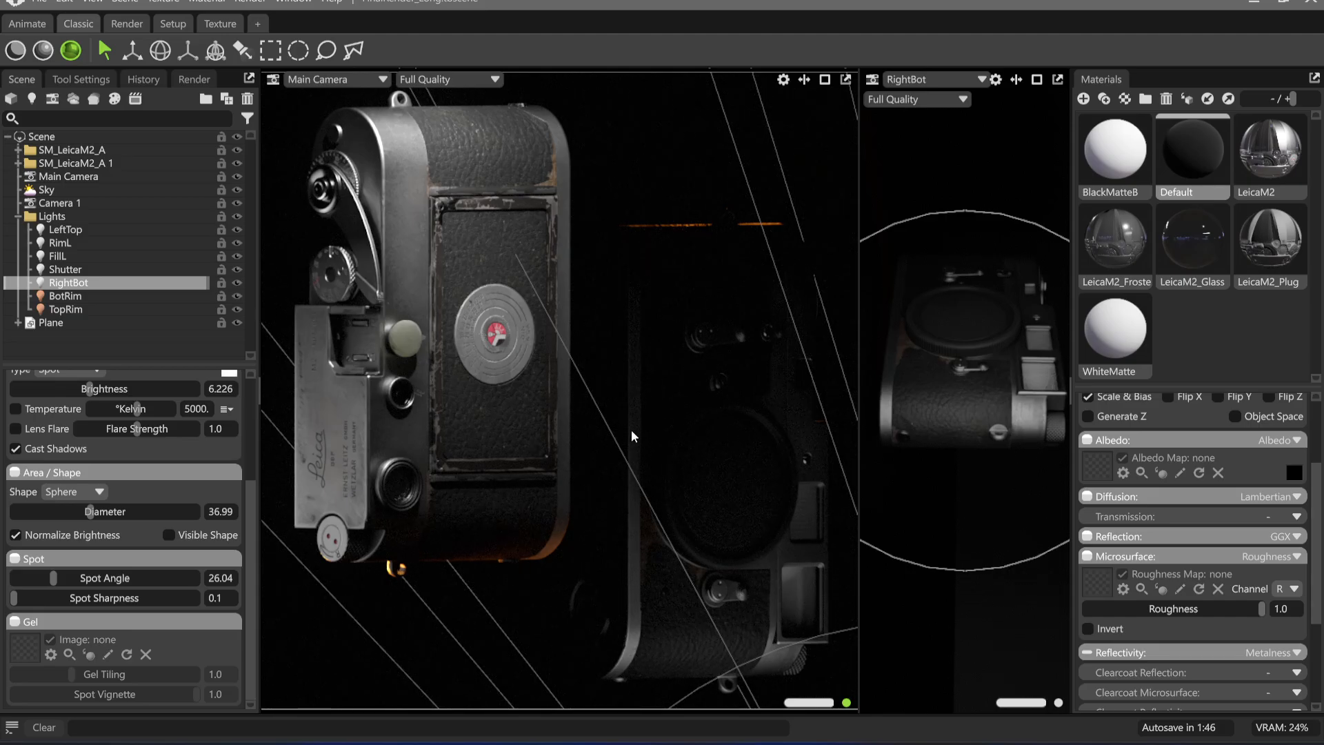
Set the RightBot light's brightness to 7.075 and fine-tune its source diameter
drag(88, 389, 103, 390)
drag(103, 389, 102, 389)
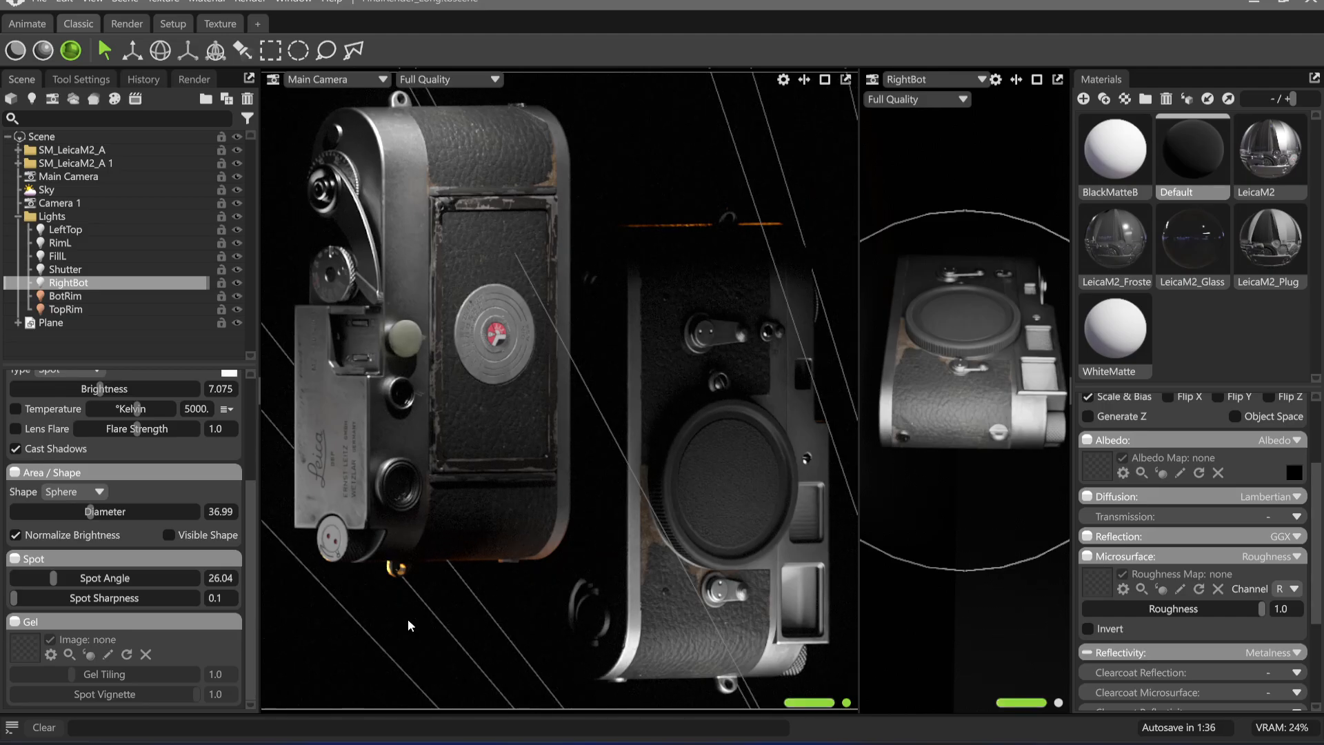
drag(90, 511, 94, 511)
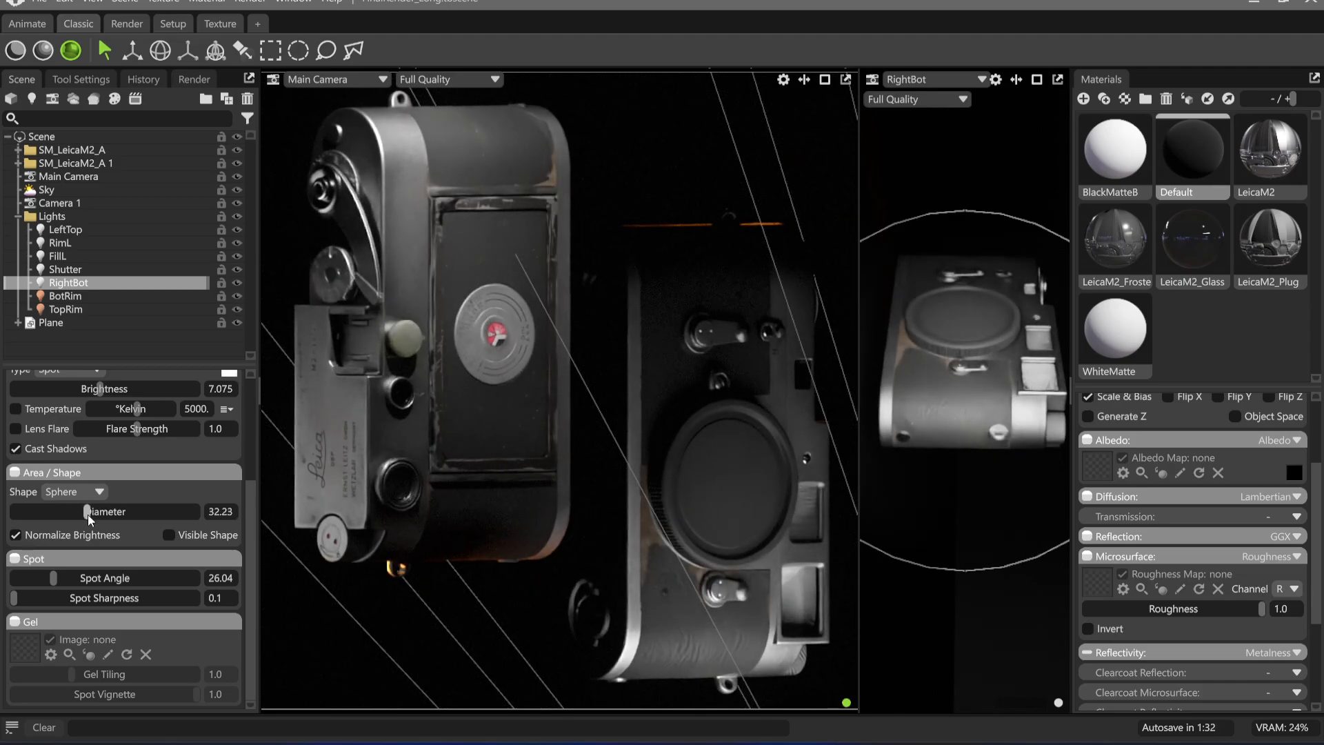
click(478, 651)
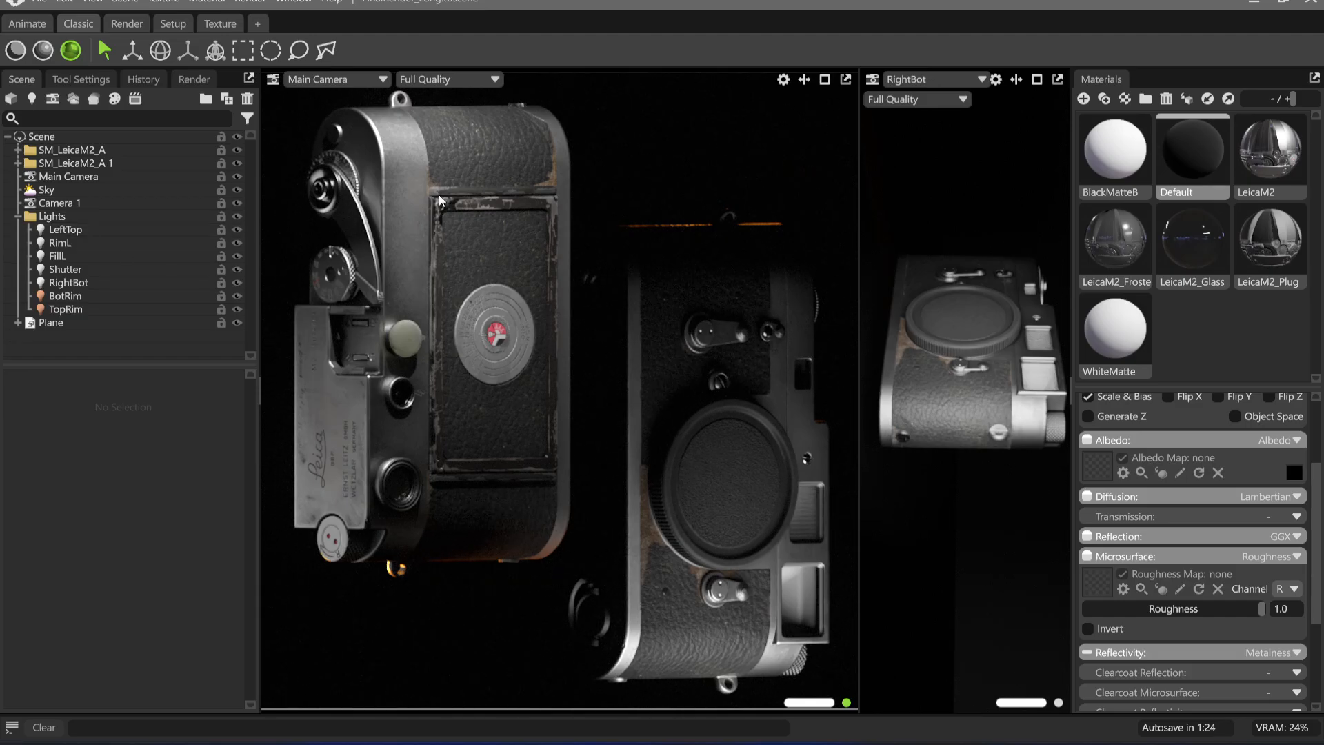
Duplicate the LeftTop light and place the copy's highlight on the rectangular door frame of the upright camera
click(100, 230)
key(ctrl+d)
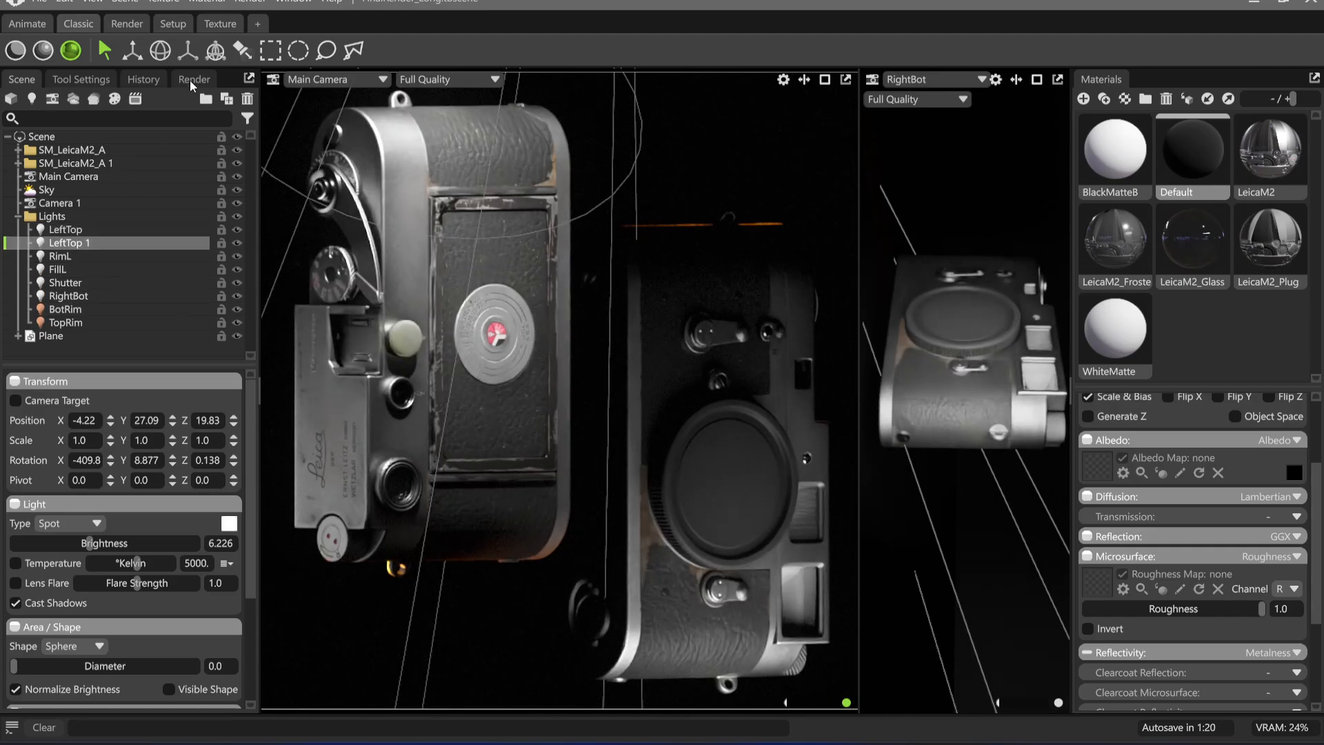
click(242, 50)
click(444, 204)
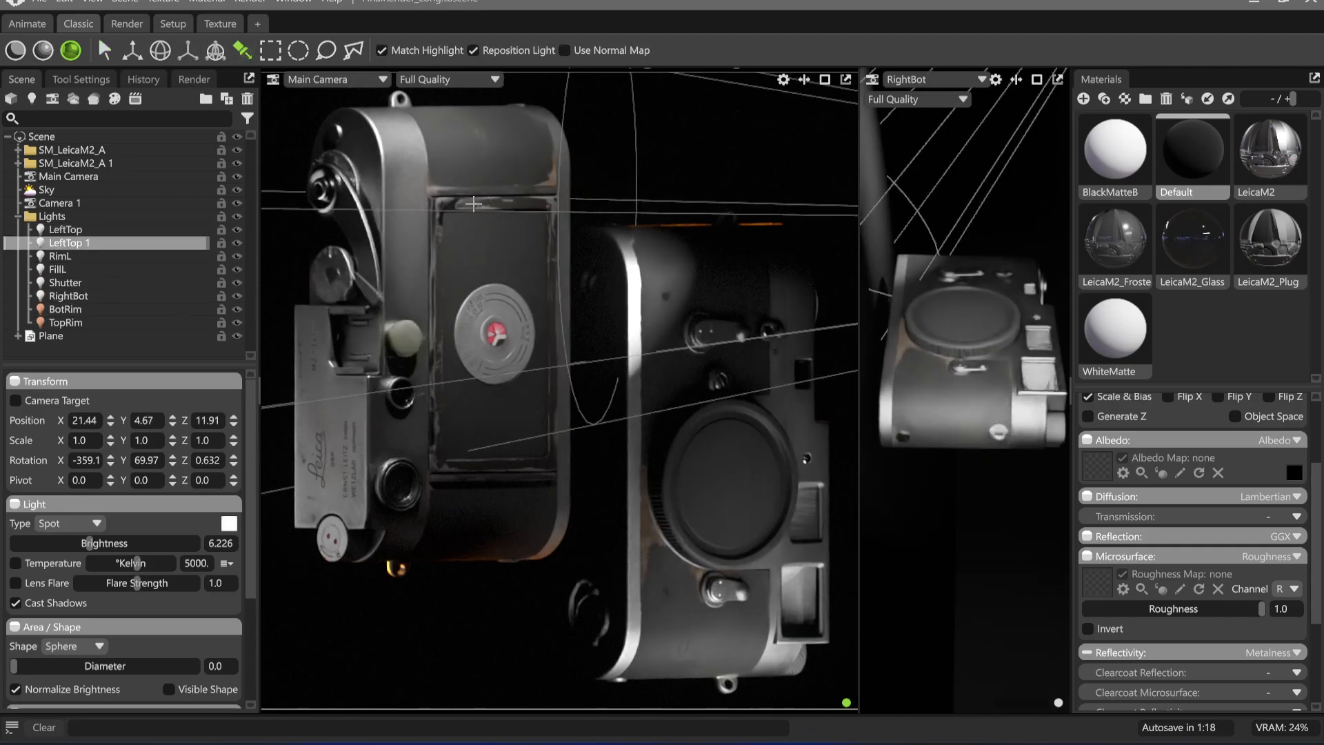
drag(445, 204, 428, 229)
drag(443, 446, 466, 428)
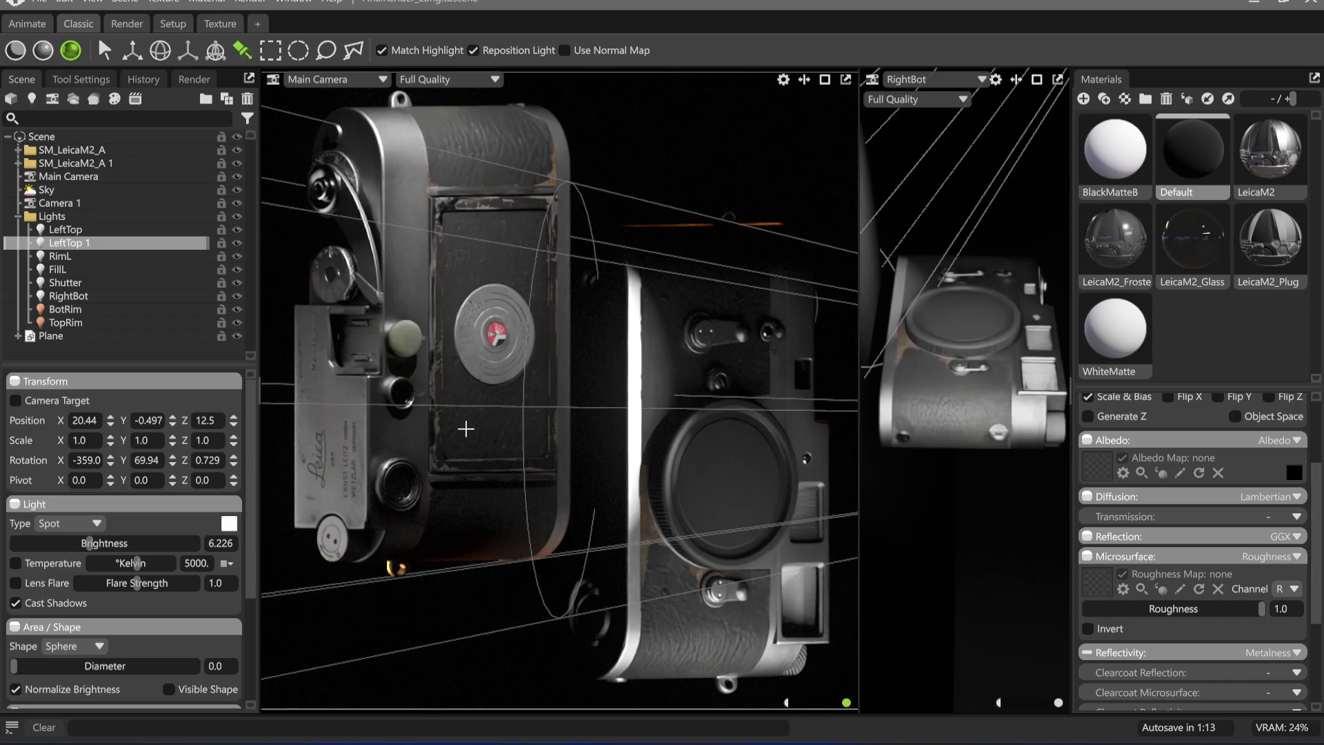
Turn off shadow casting for LeftTop 1, set its brightness to 4.175, and shift its highlight to the door frame's upper edge
click(31, 610)
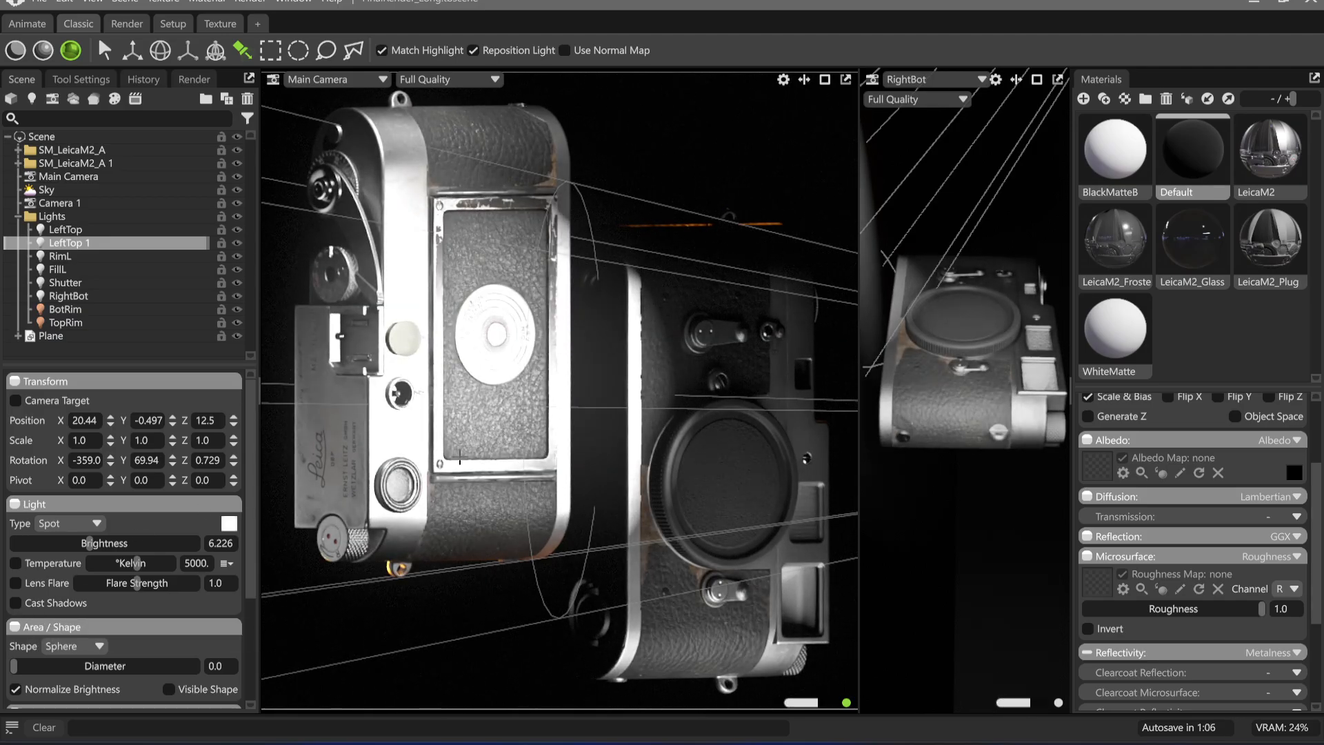
drag(89, 543, 75, 543)
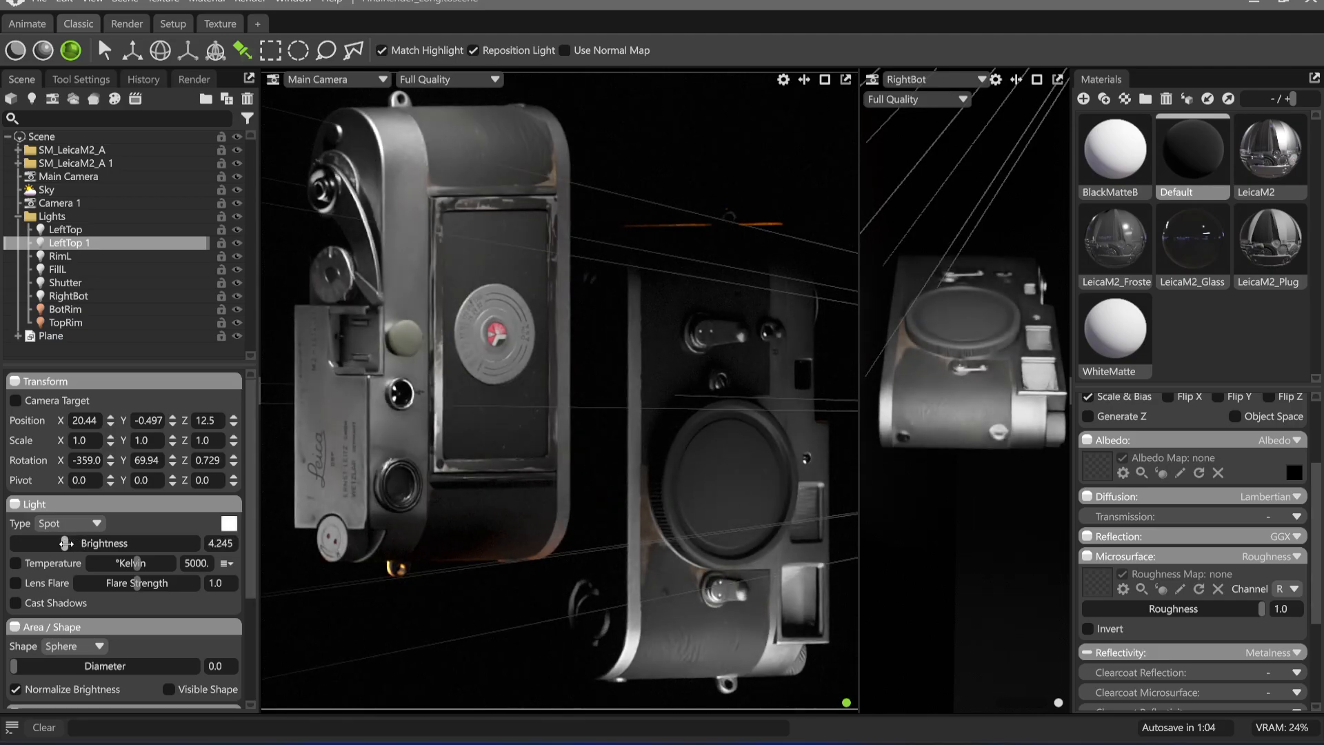
drag(467, 456, 482, 205)
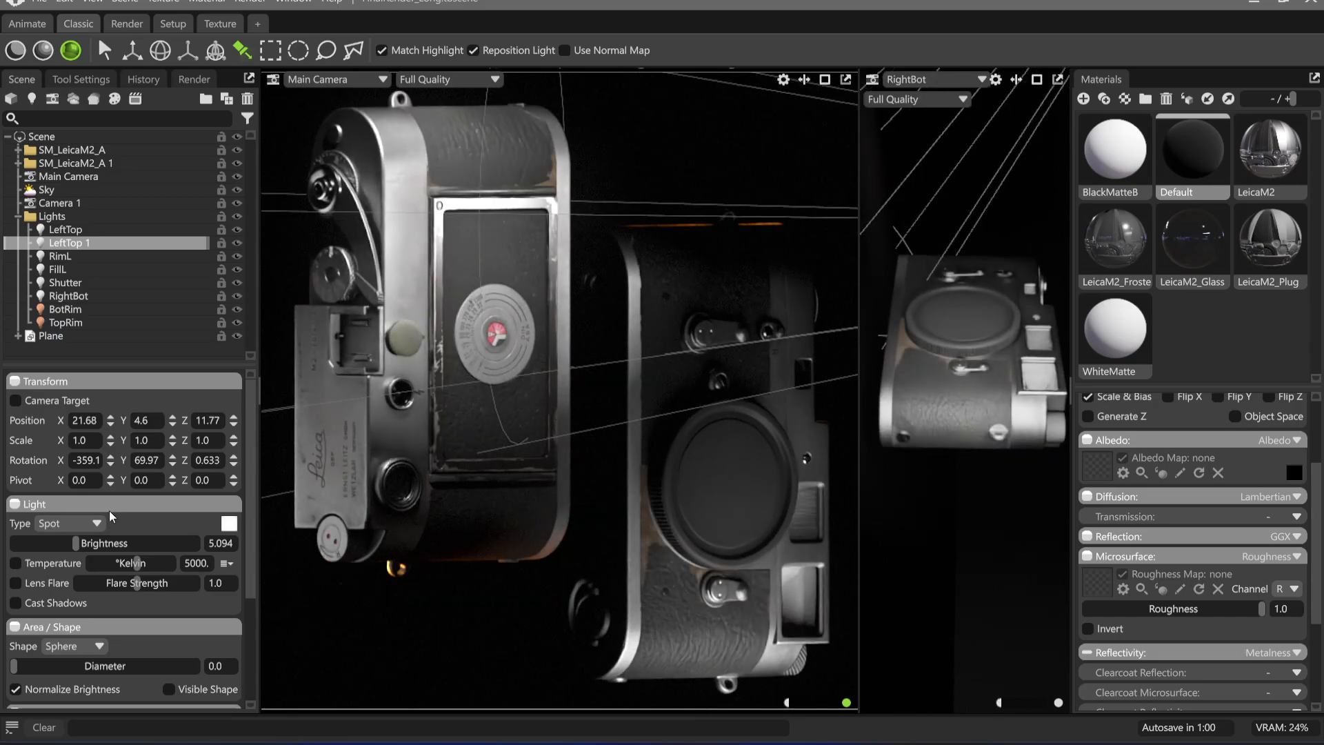
drag(76, 544, 65, 543)
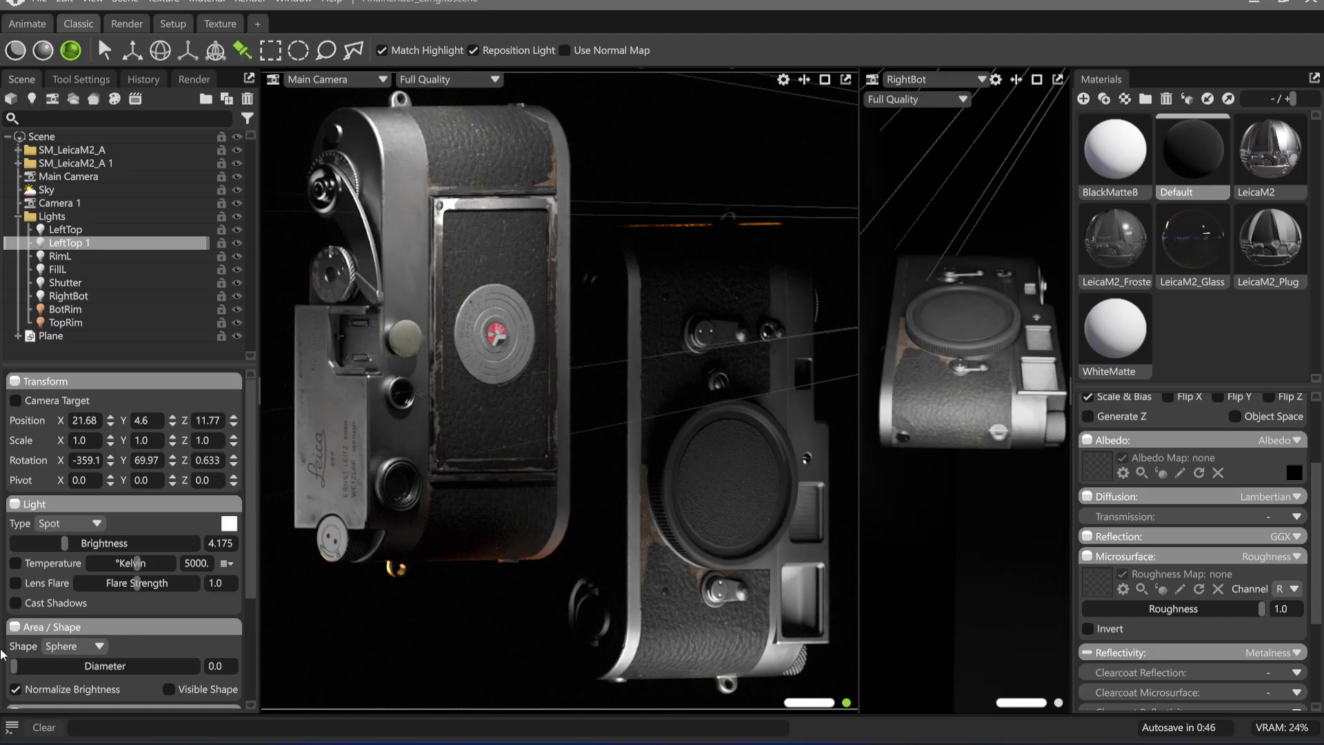
Soften LeftTop 1 with a diameter of 11.33, set its brightness to 4.67, and try its highlight lower on the camera back
drag(20, 669, 92, 643)
drag(64, 544, 73, 545)
drag(77, 666, 64, 667)
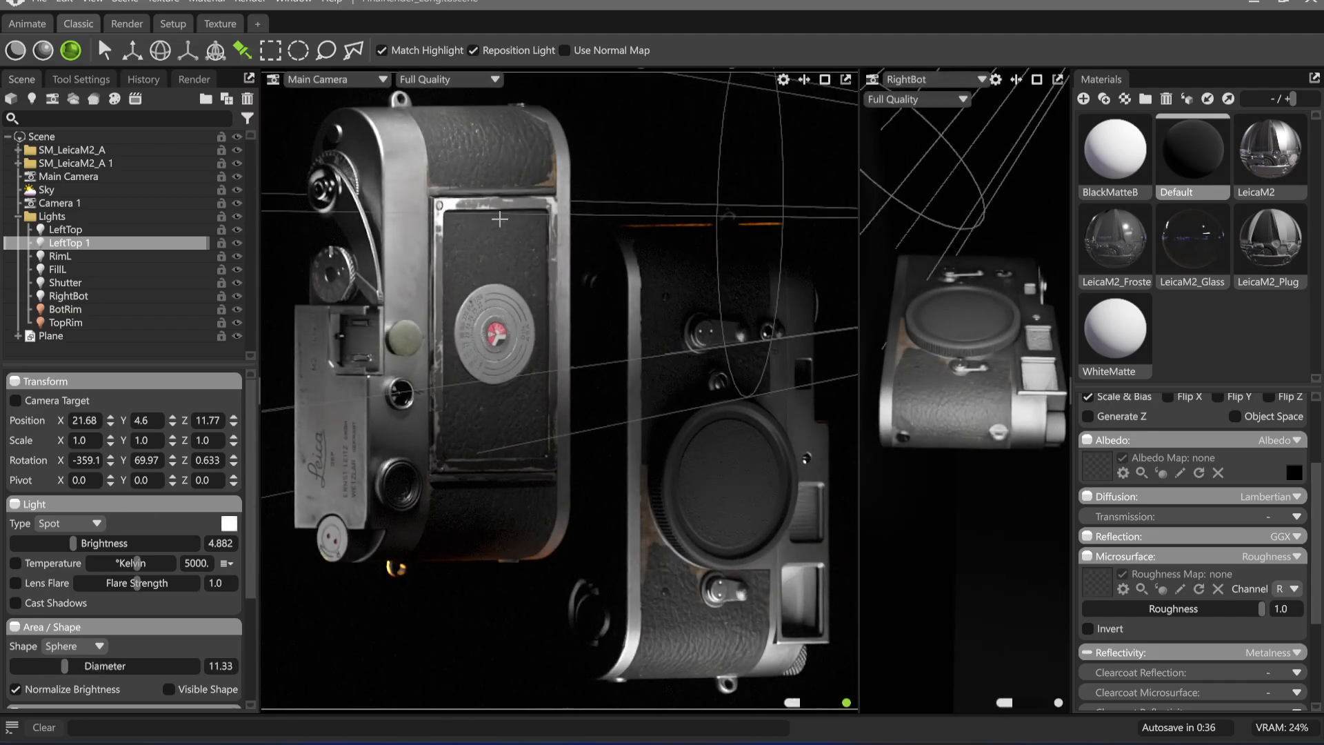
drag(500, 219, 545, 340)
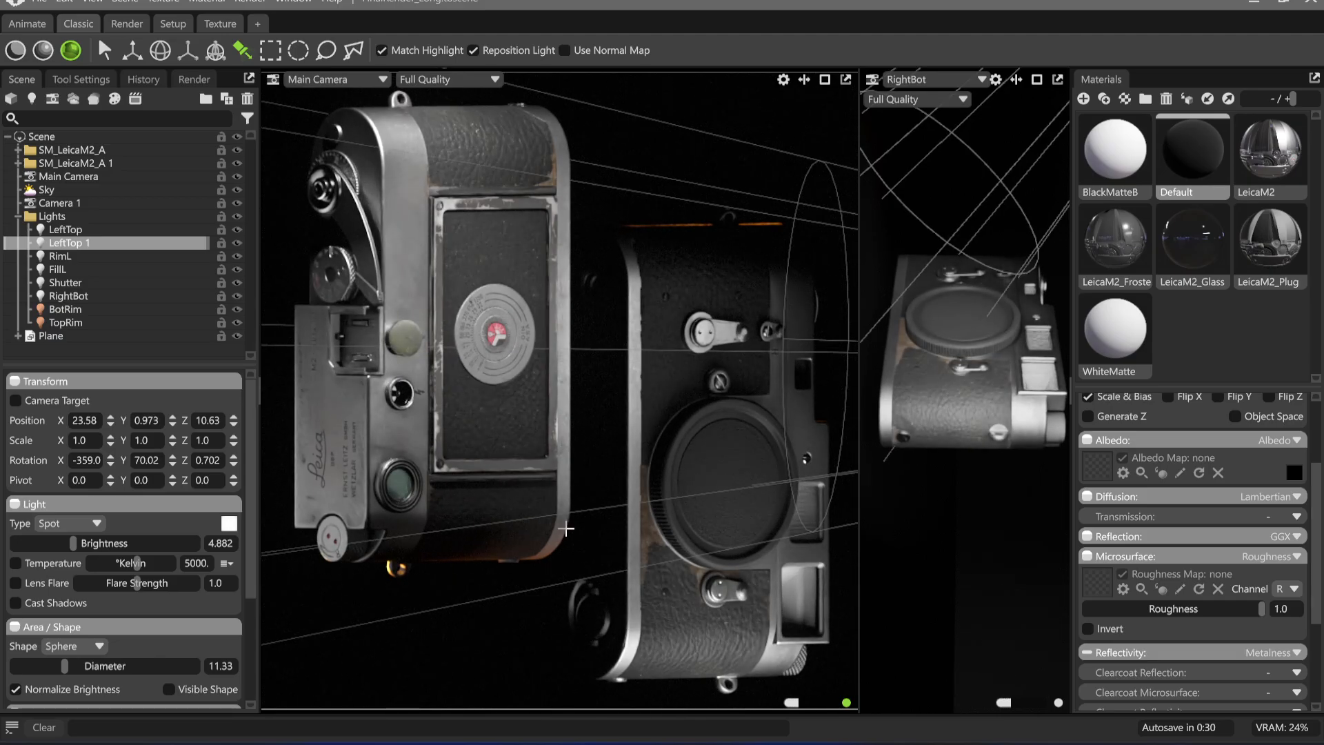
drag(73, 545, 70, 544)
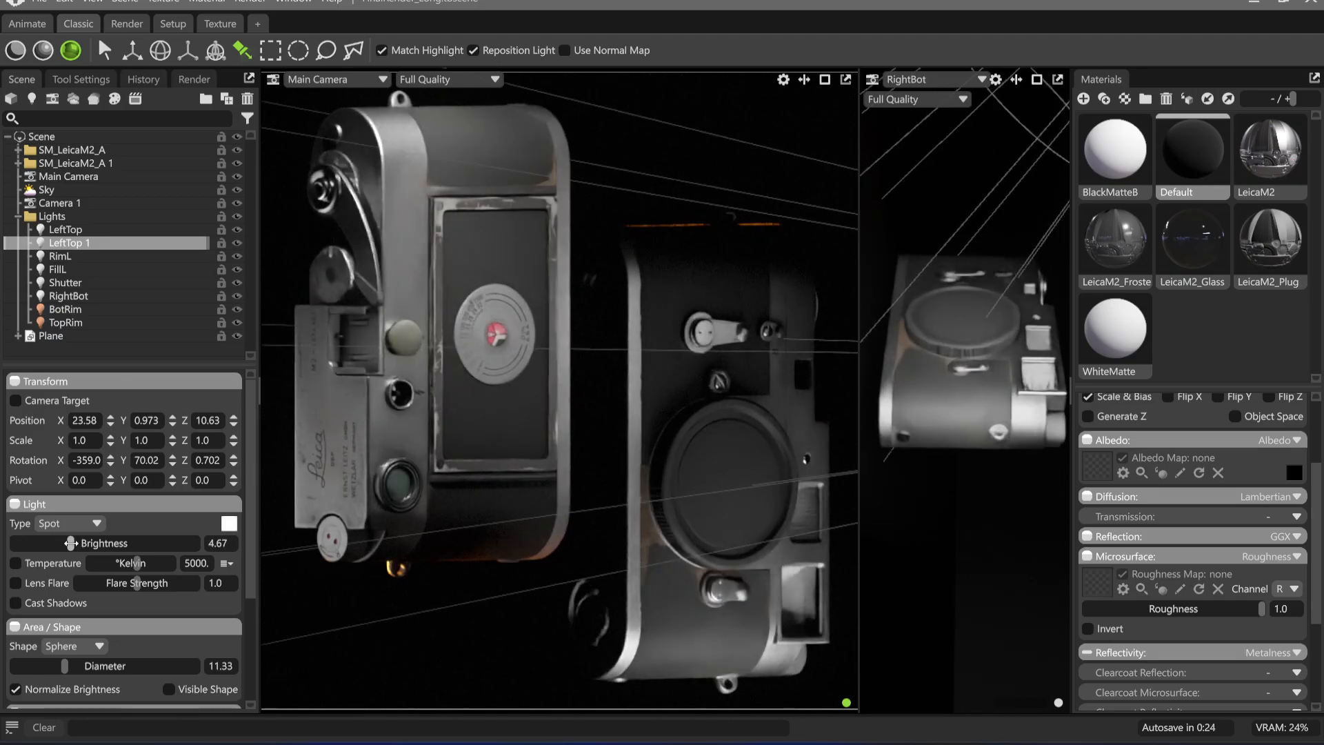
Narrow LeftTop 1's spot angle to 13.58 and place its highlight along the door frame's upper edge
scroll(111, 640, down, 3)
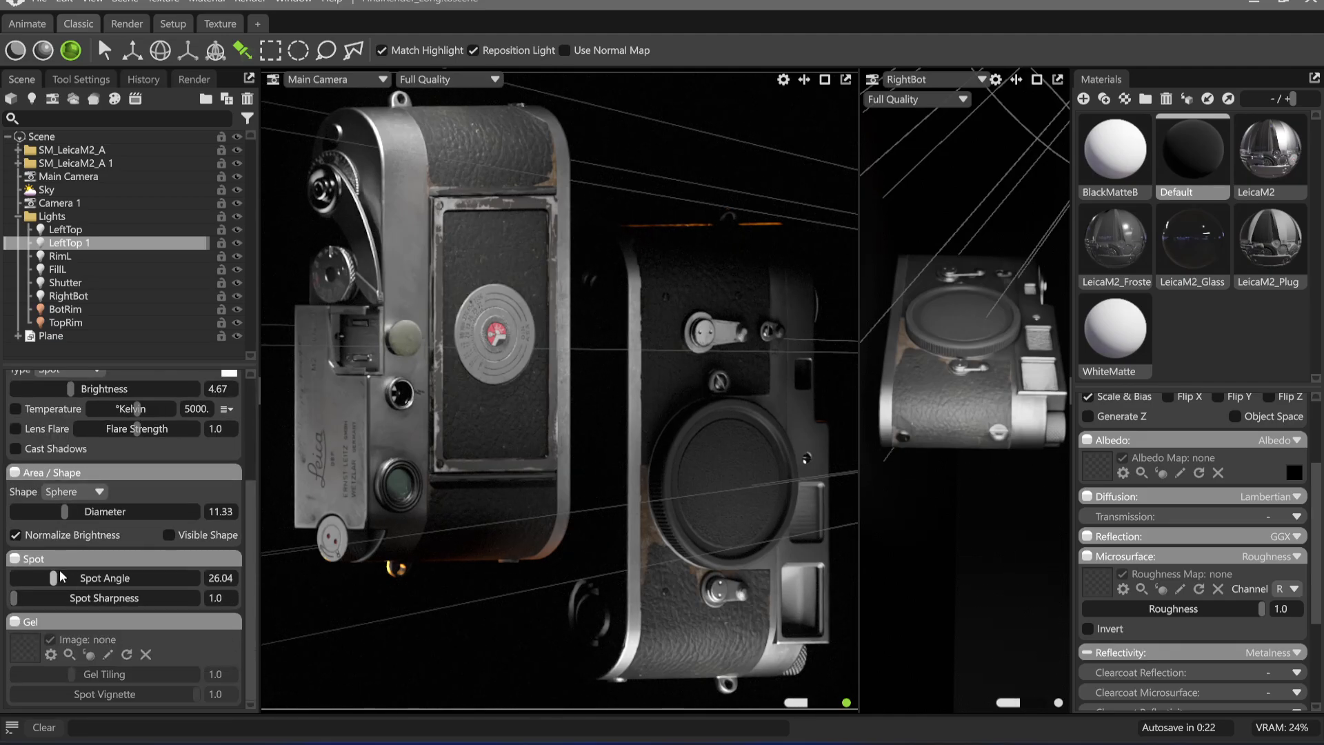
drag(60, 577, 34, 578)
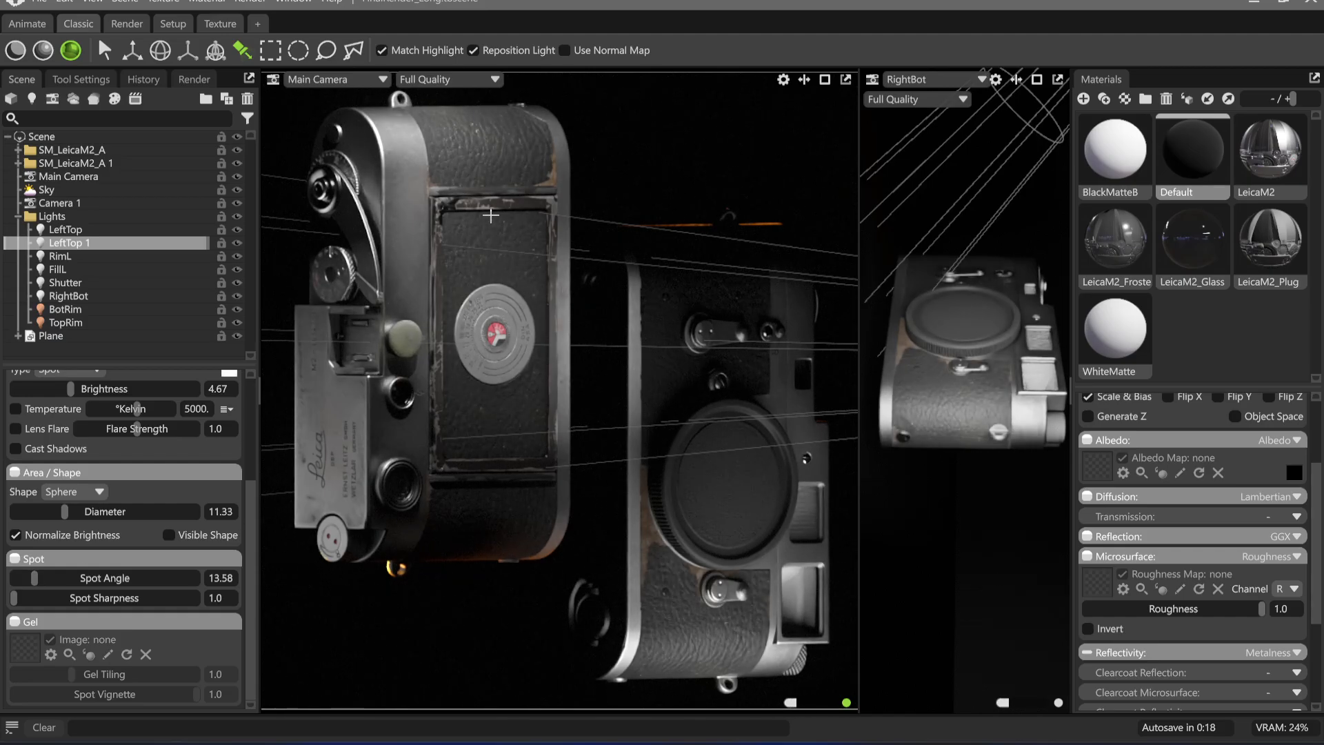
drag(468, 211, 486, 204)
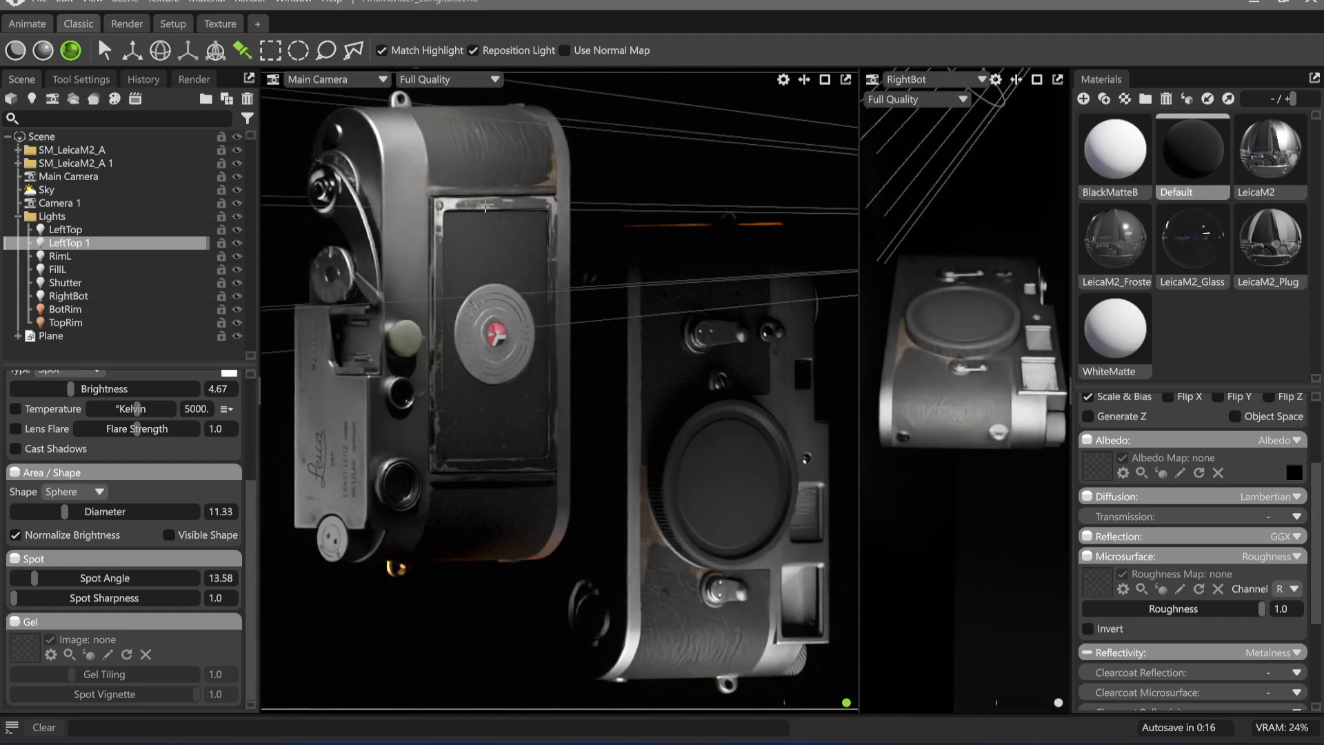
key(ctrl+d)
drag(442, 284, 483, 424)
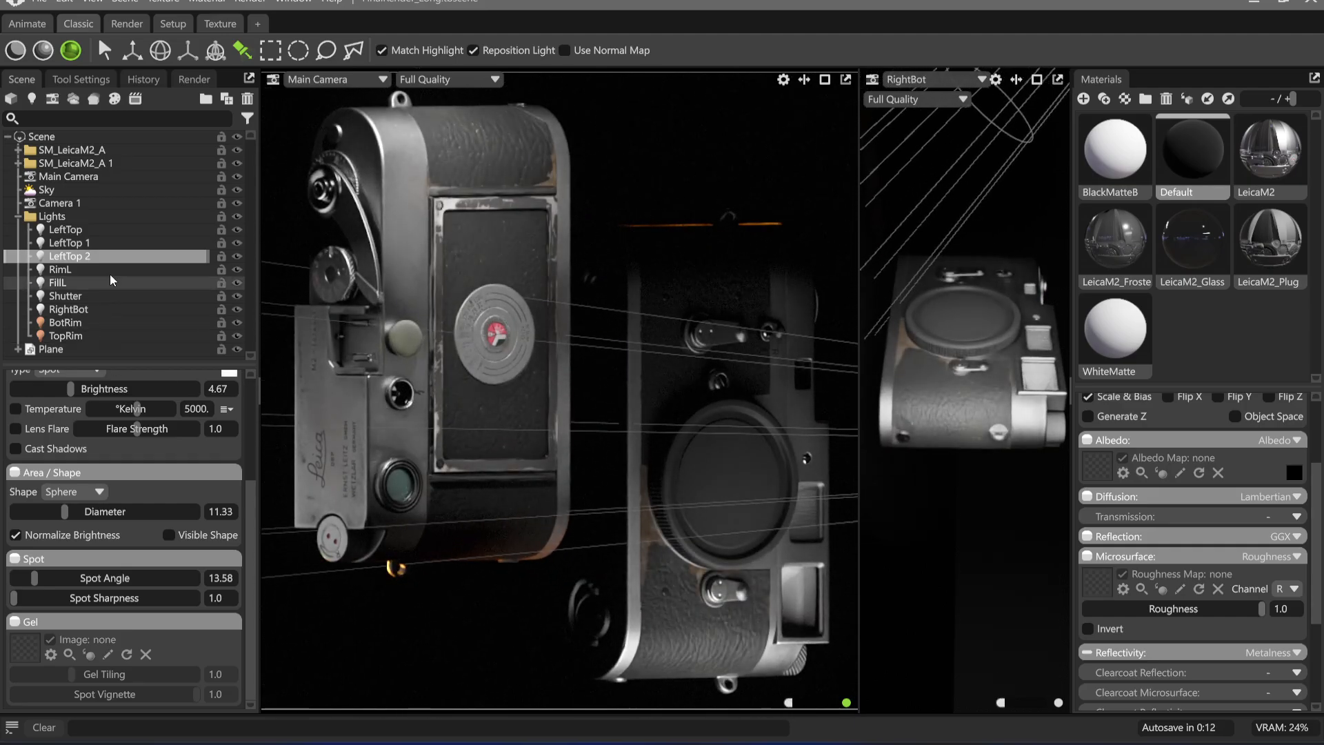
click(237, 244)
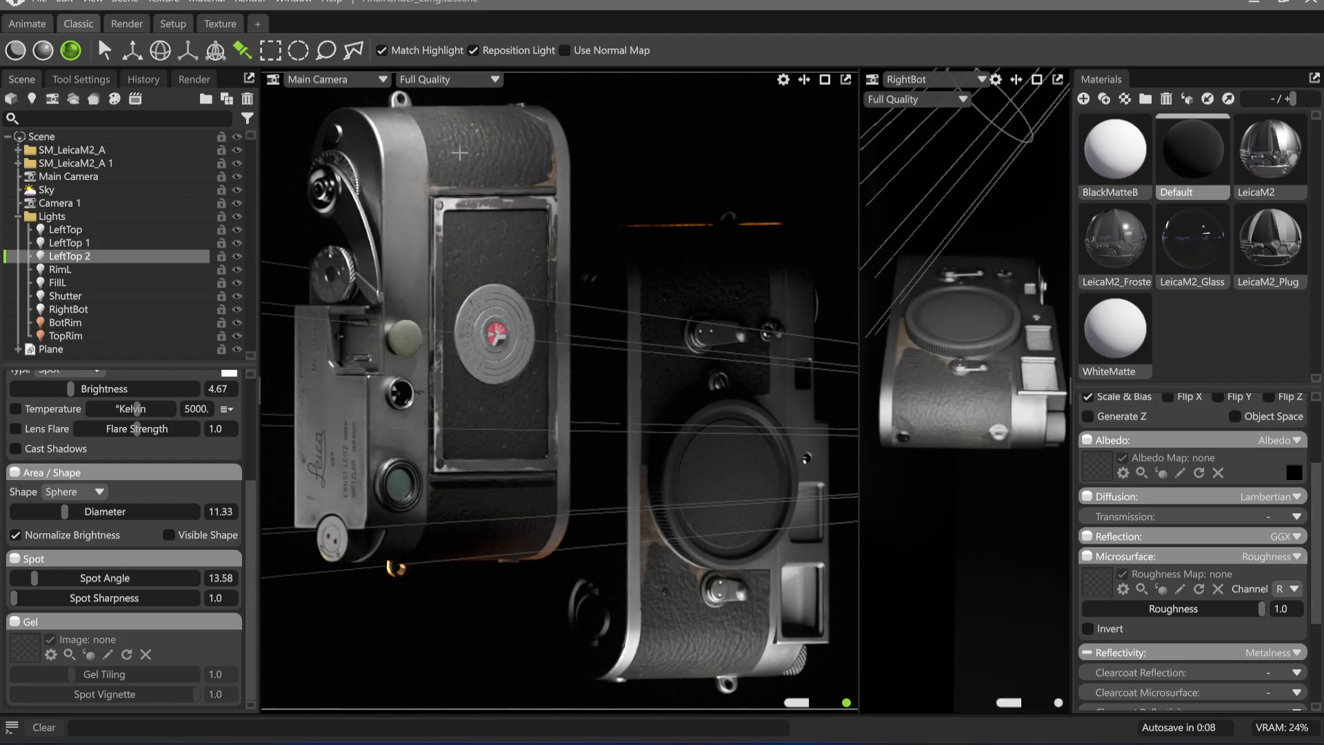
key(ctrl+z)
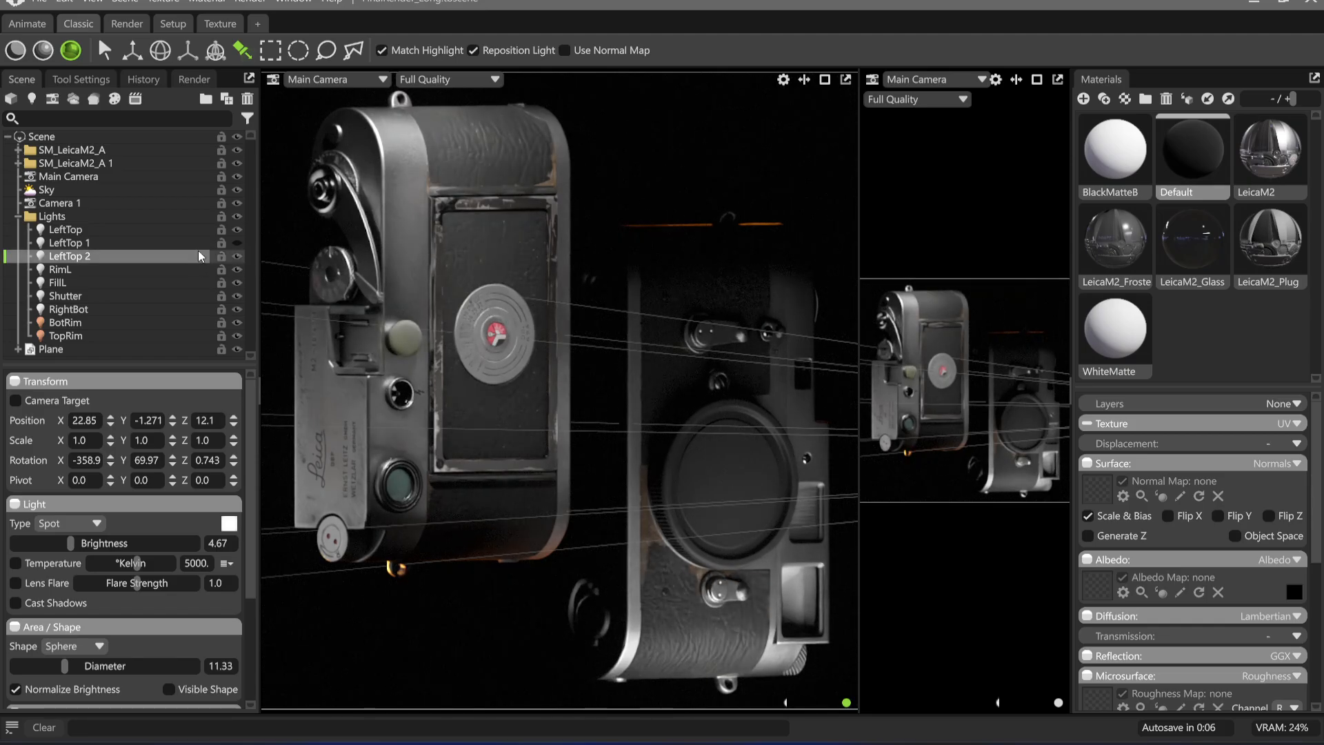
click(160, 246)
click(160, 258)
key(Delete)
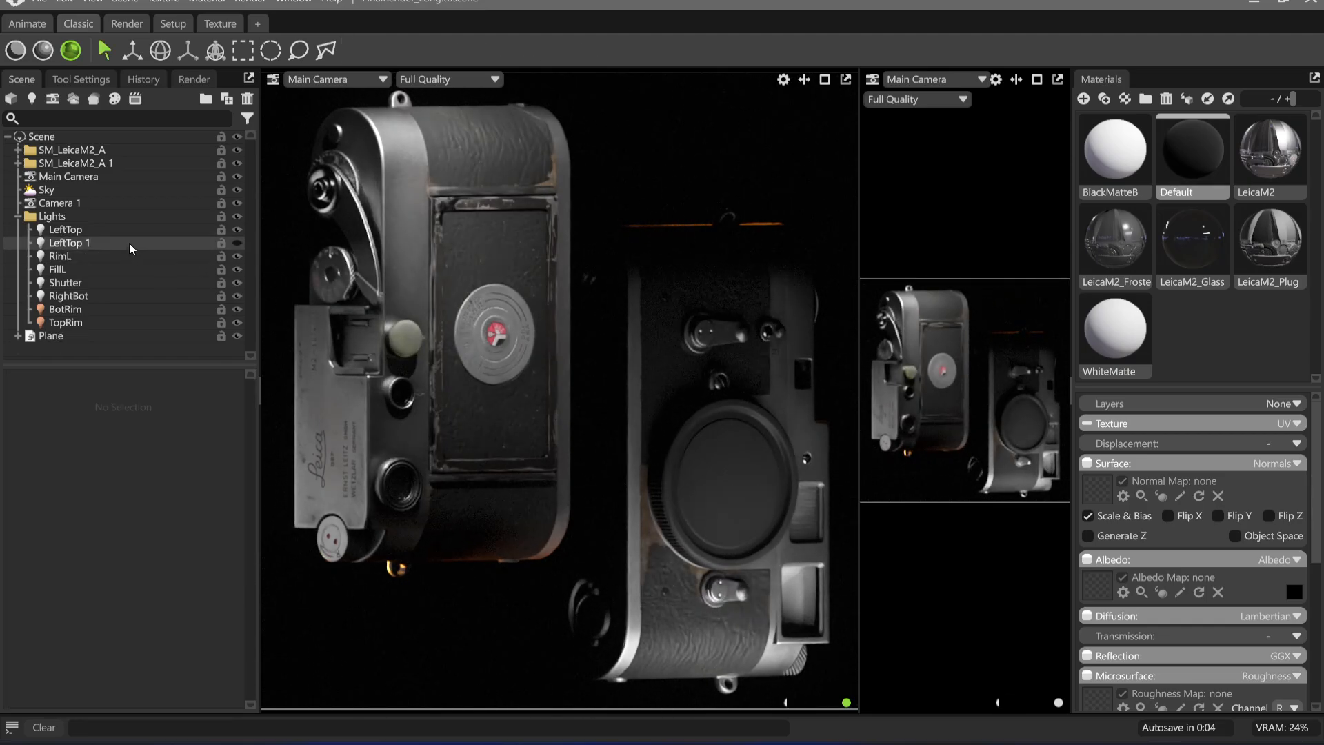
click(130, 243)
click(236, 242)
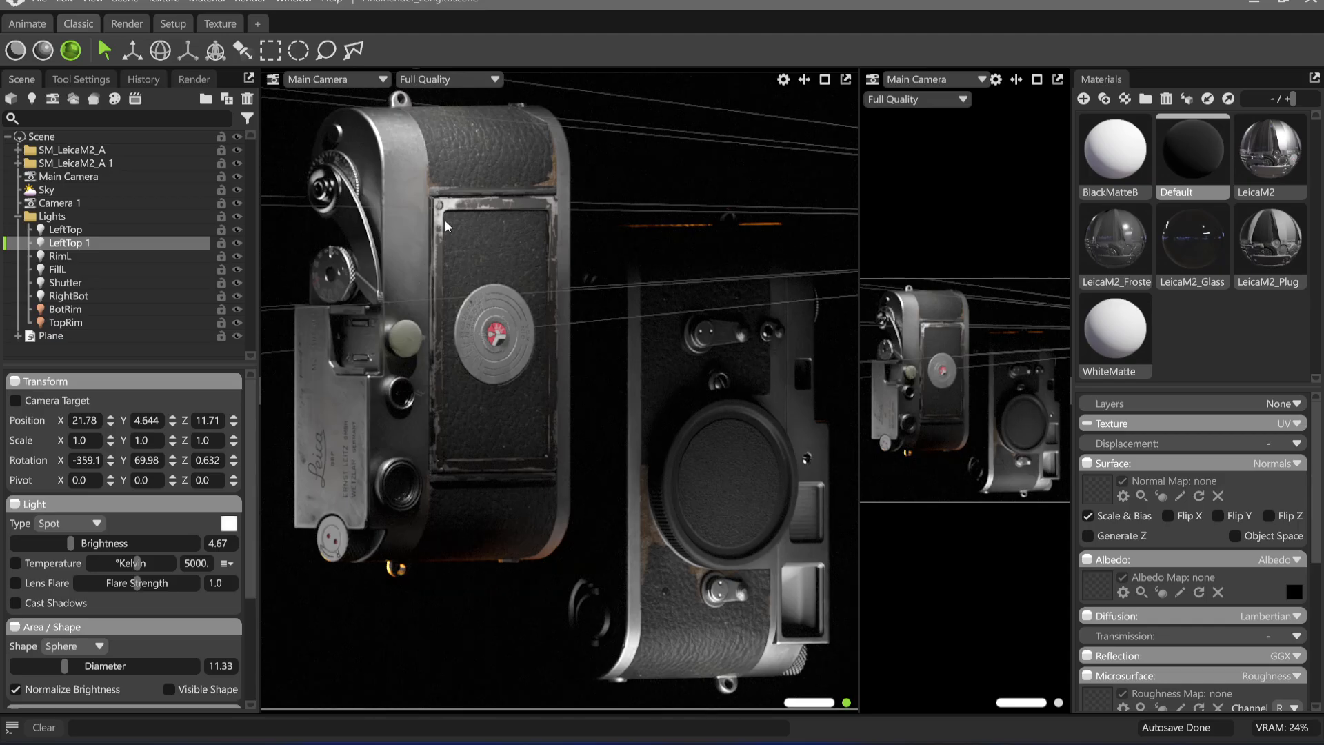
Make two successive copies of LeftTop 1, aim them at the lower door frame, and set the last copy's brightness to 4.811
key(ctrl+d)
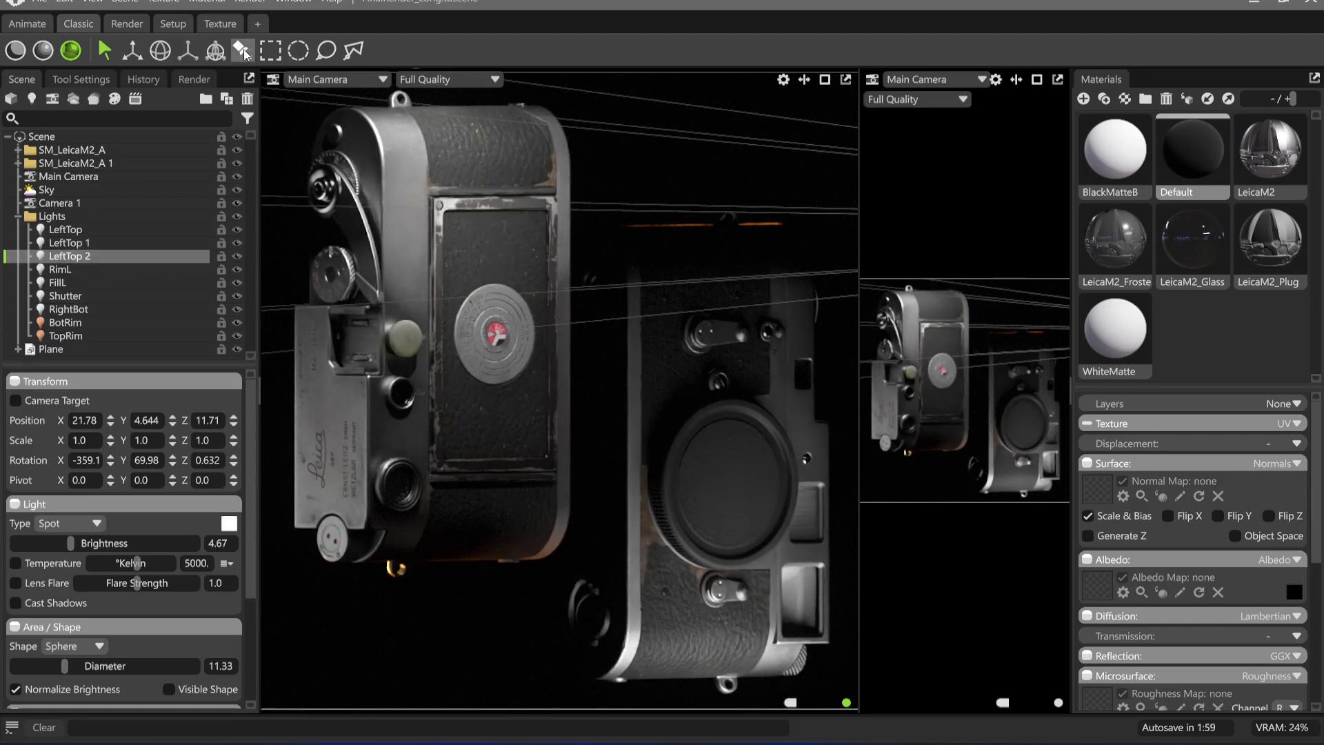
click(241, 49)
drag(467, 464, 496, 455)
key(ctrl+d)
drag(70, 542, 71, 542)
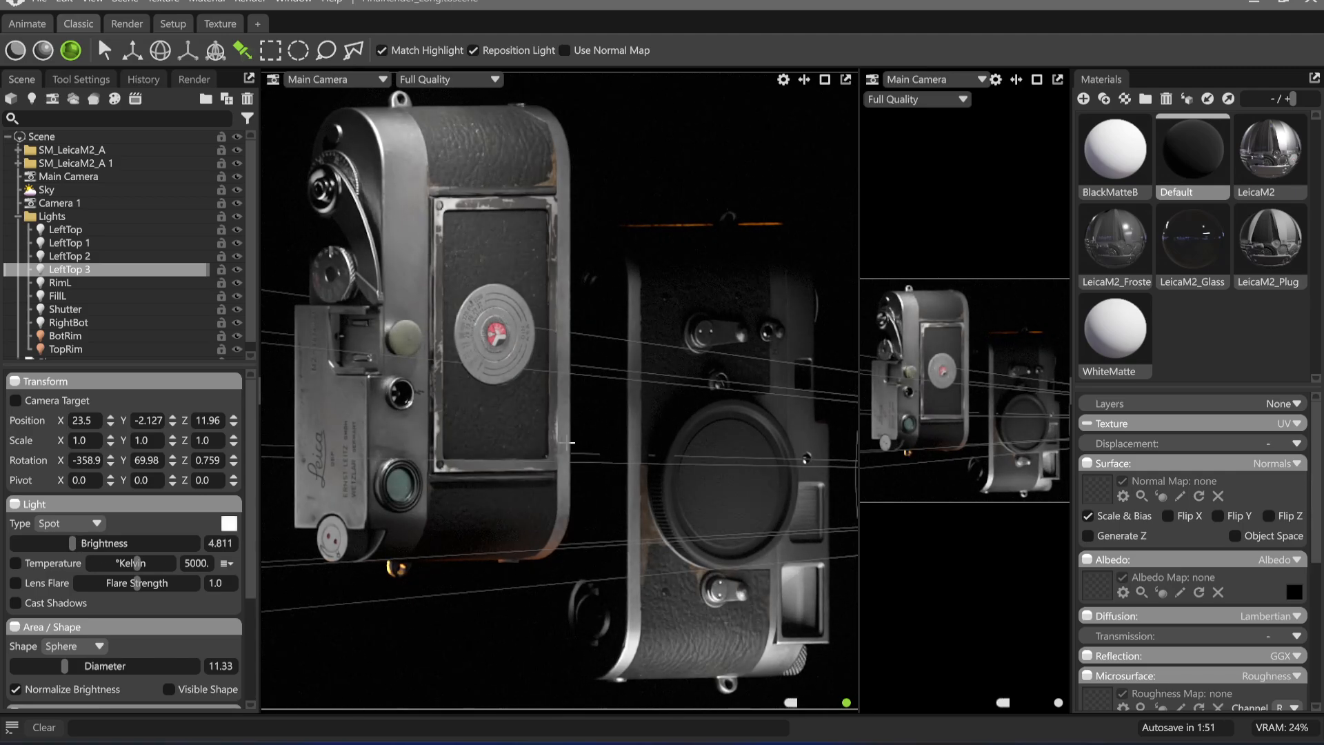
Group LeftTop 1, LeftTop 2 and LeftTop 3 as Window and move the group into the Lights folder
click(250, 2)
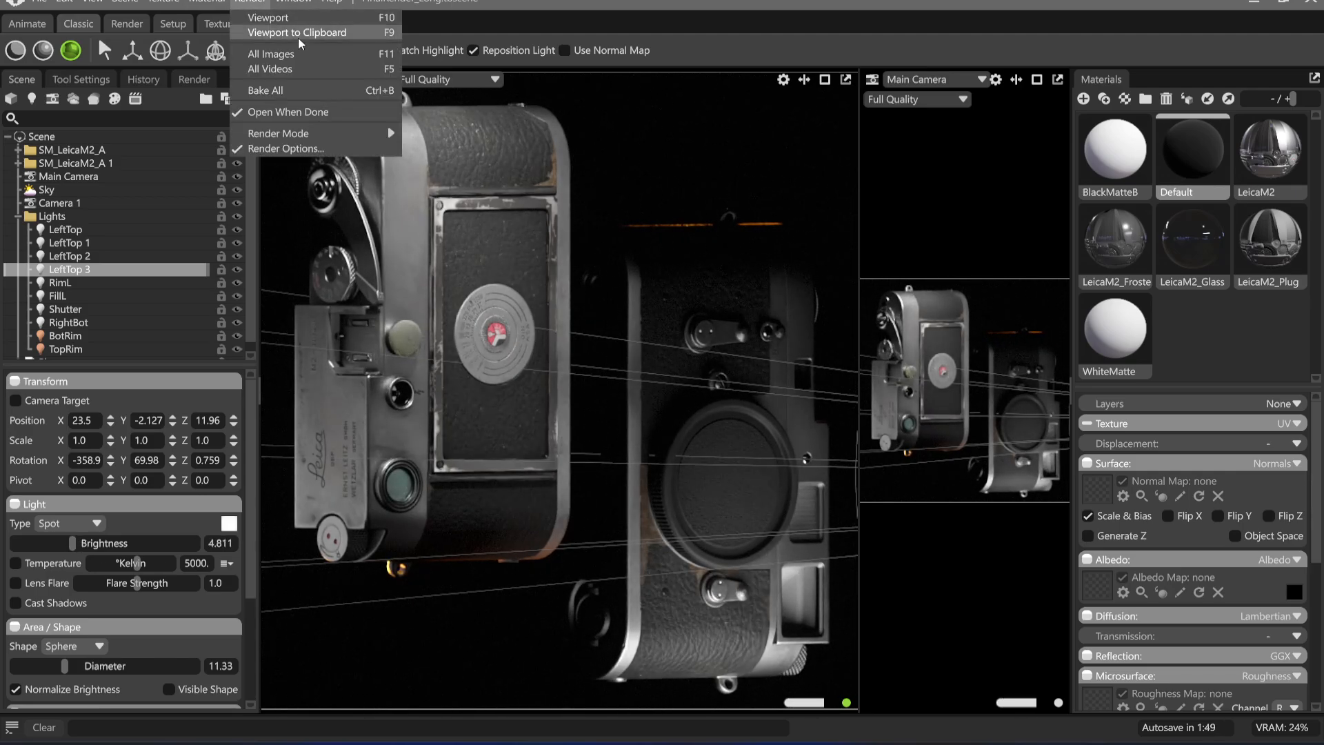
click(94, 257)
shift+click(107, 244)
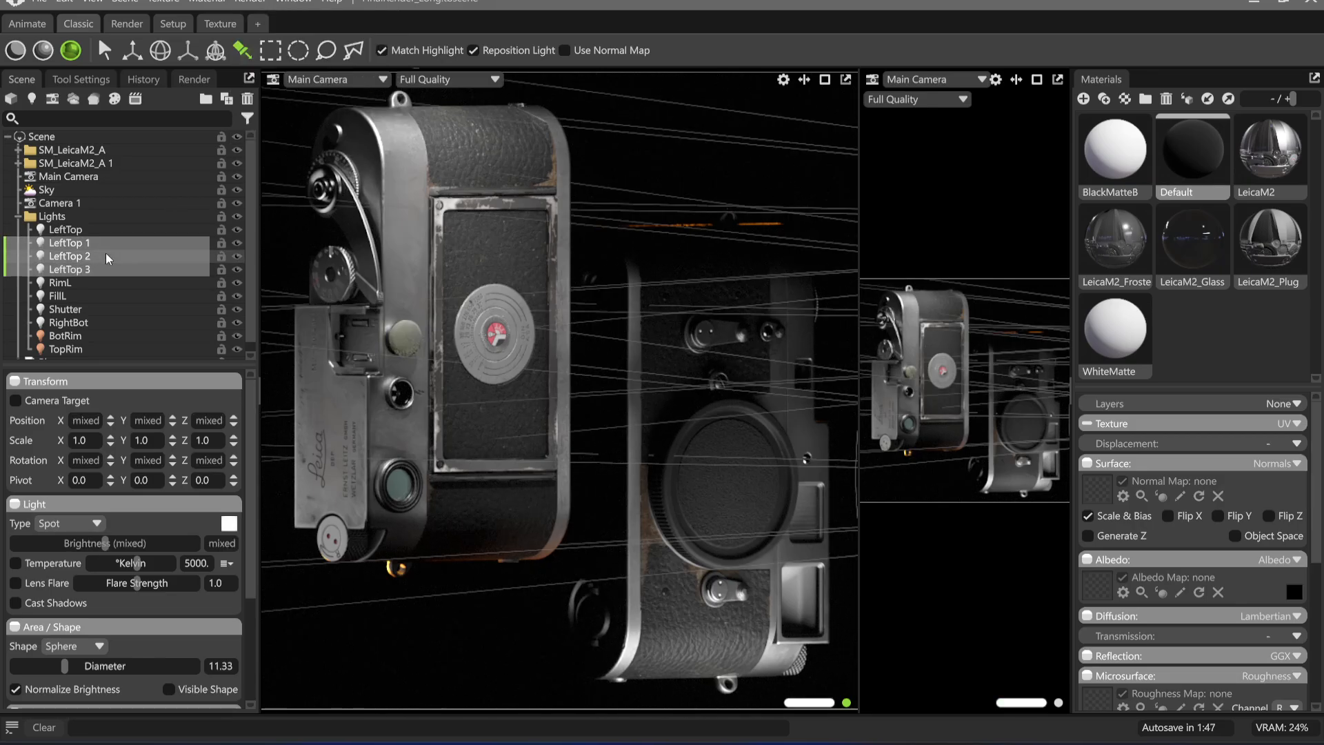
key(ctrl+g)
double_click(101, 336)
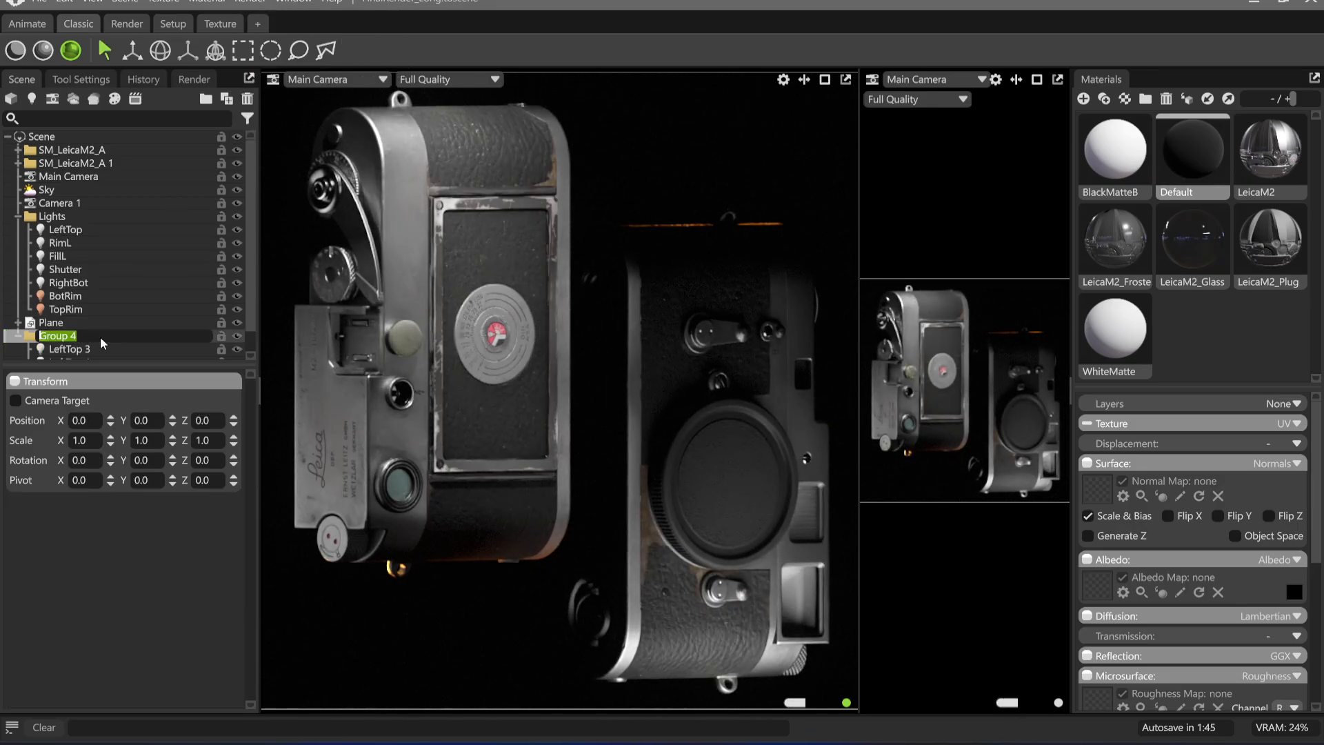
text(Window)
key(Return)
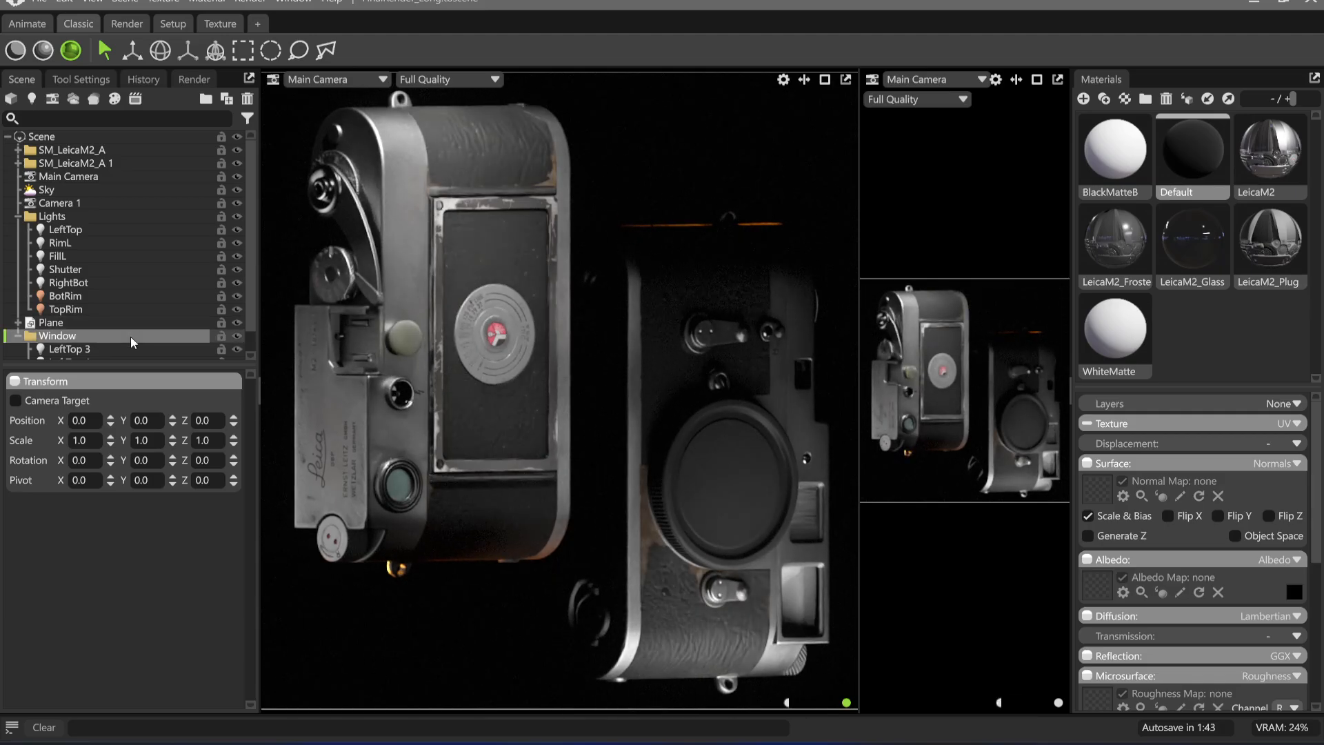
drag(130, 336, 62, 225)
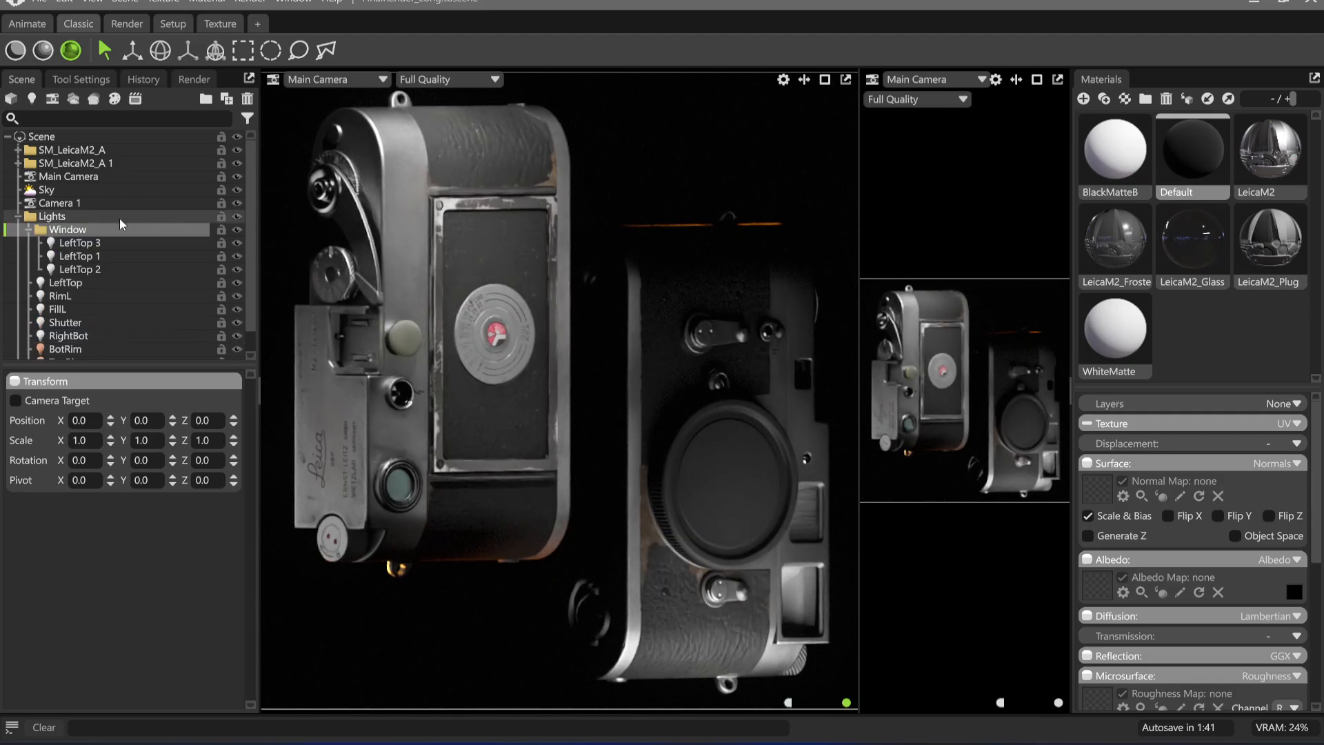
Hide the Window light group and render the viewport to the clipboard
click(237, 229)
click(250, 2)
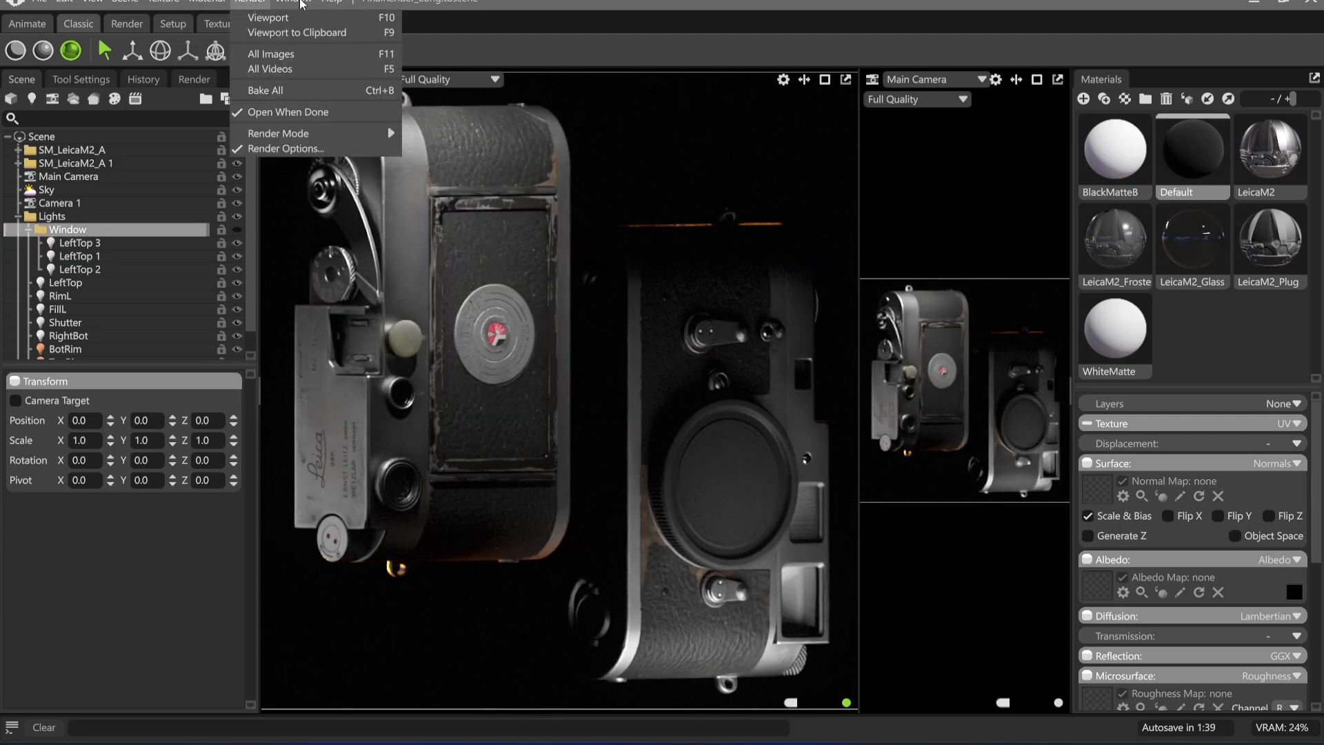
click(287, 33)
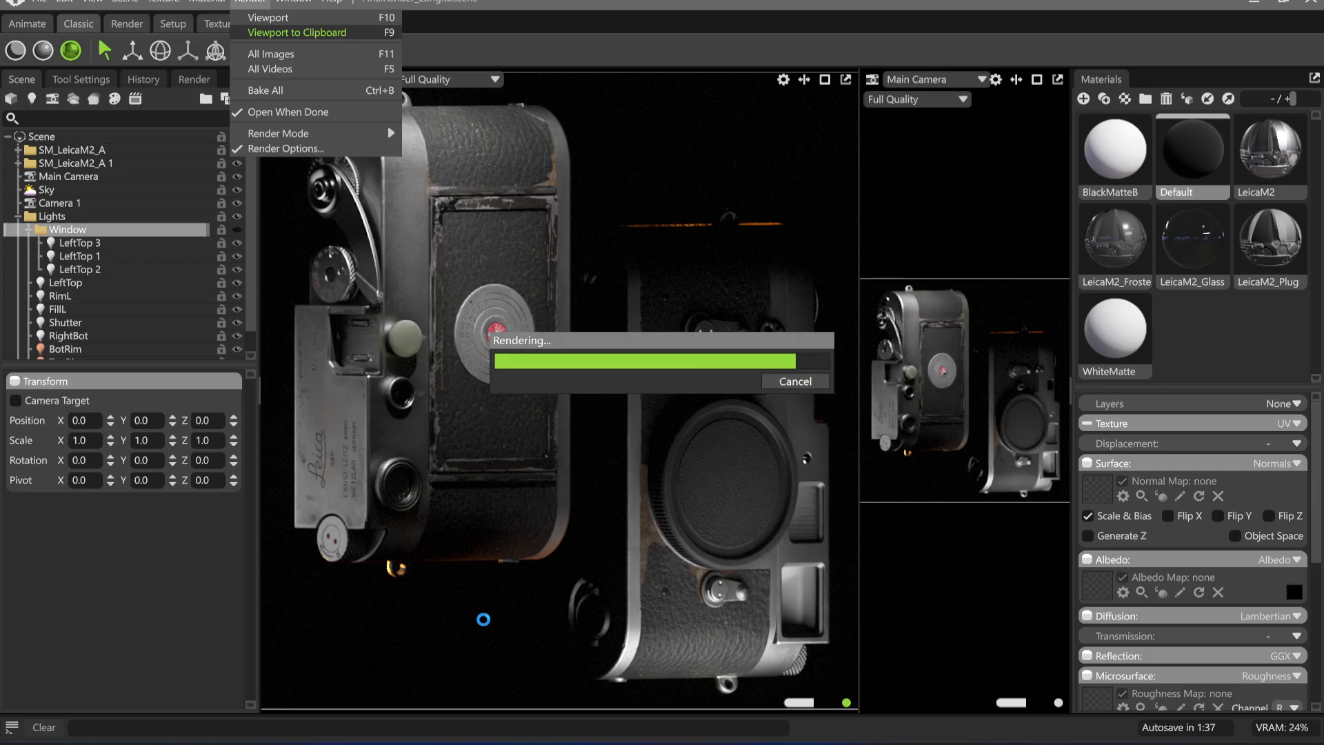
Switch to Affinity, paste the render as a new top layer over the earlier renders, and return to Marmoset Toolbag
mouse_move(776, 741)
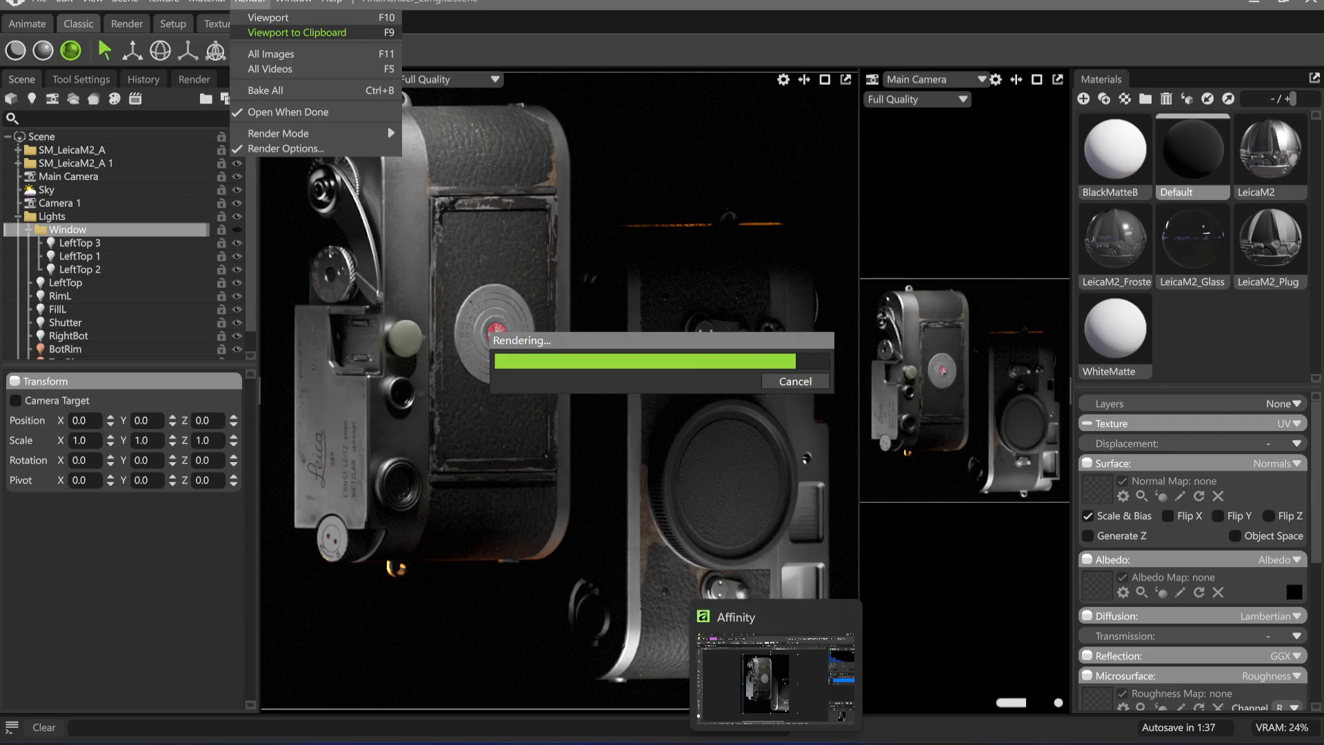
click(775, 741)
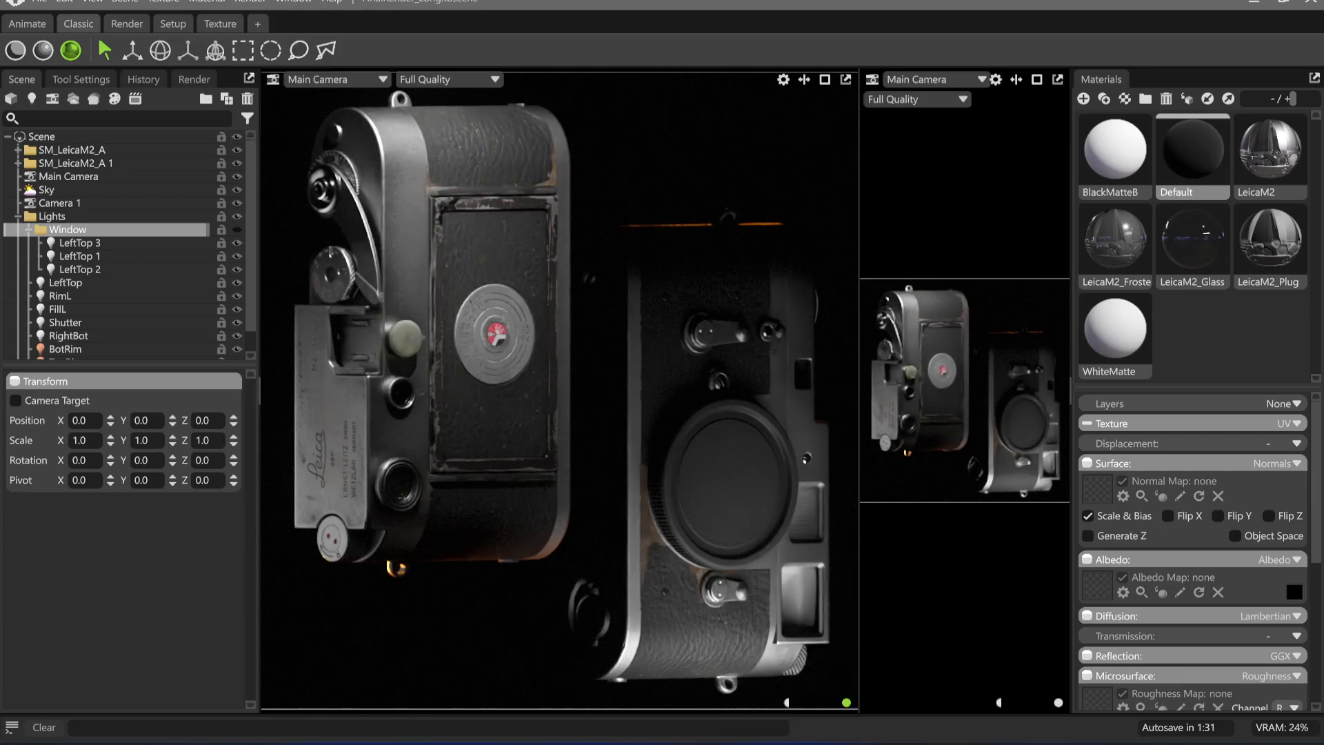
click(922, 289)
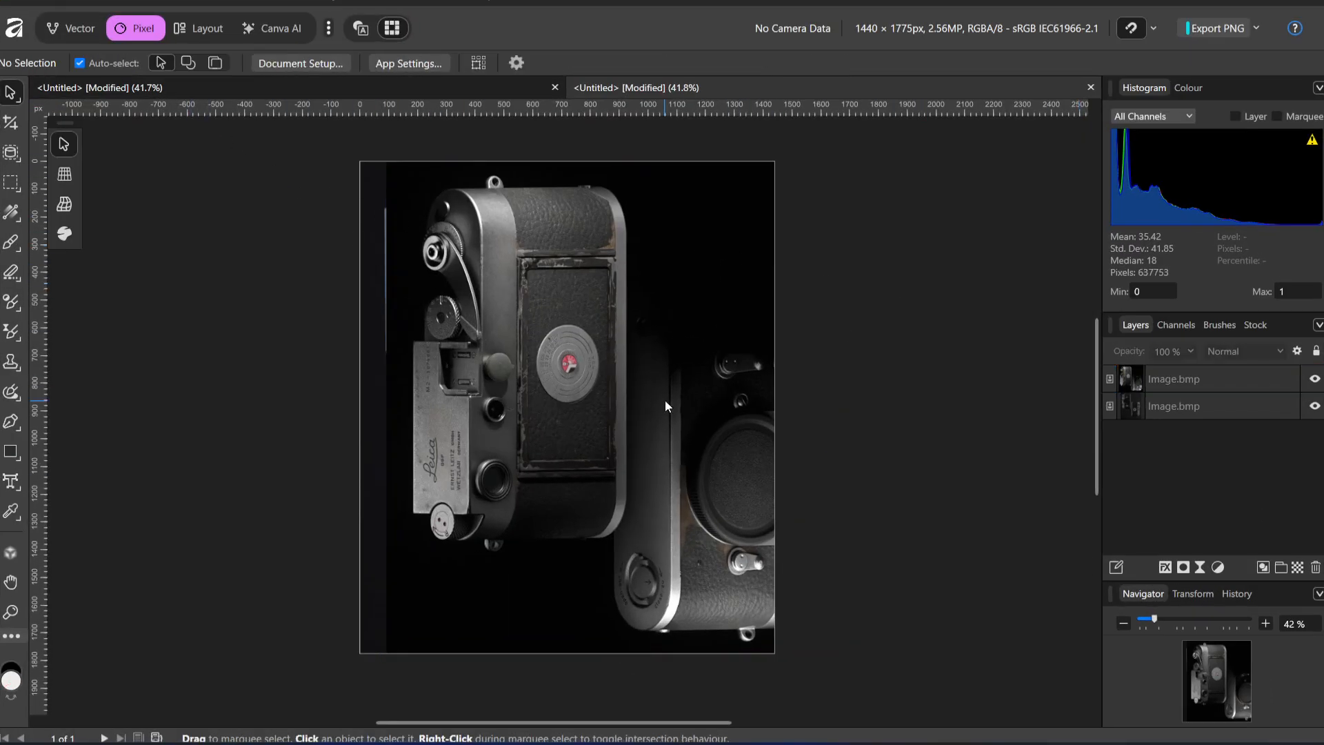
key(ctrl+v)
drag(570, 408, 605, 416)
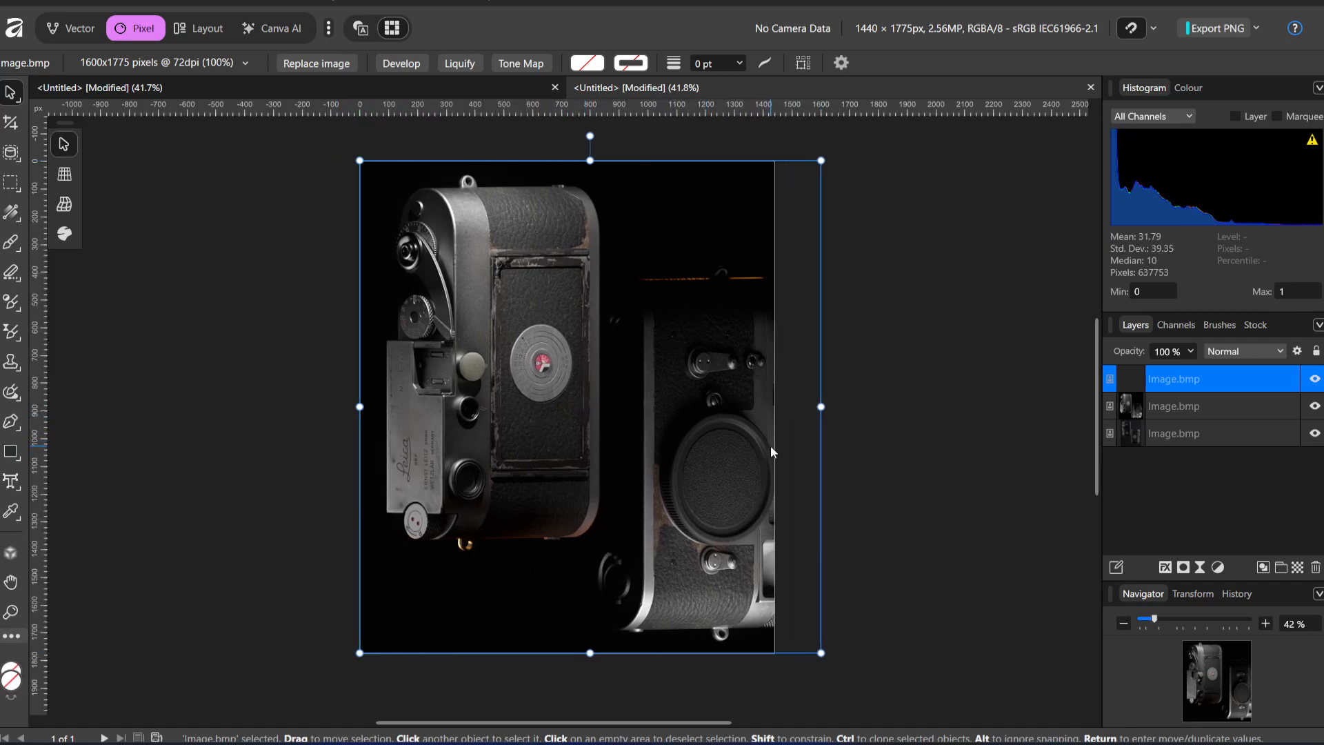
key(Return)
click(680, 566)
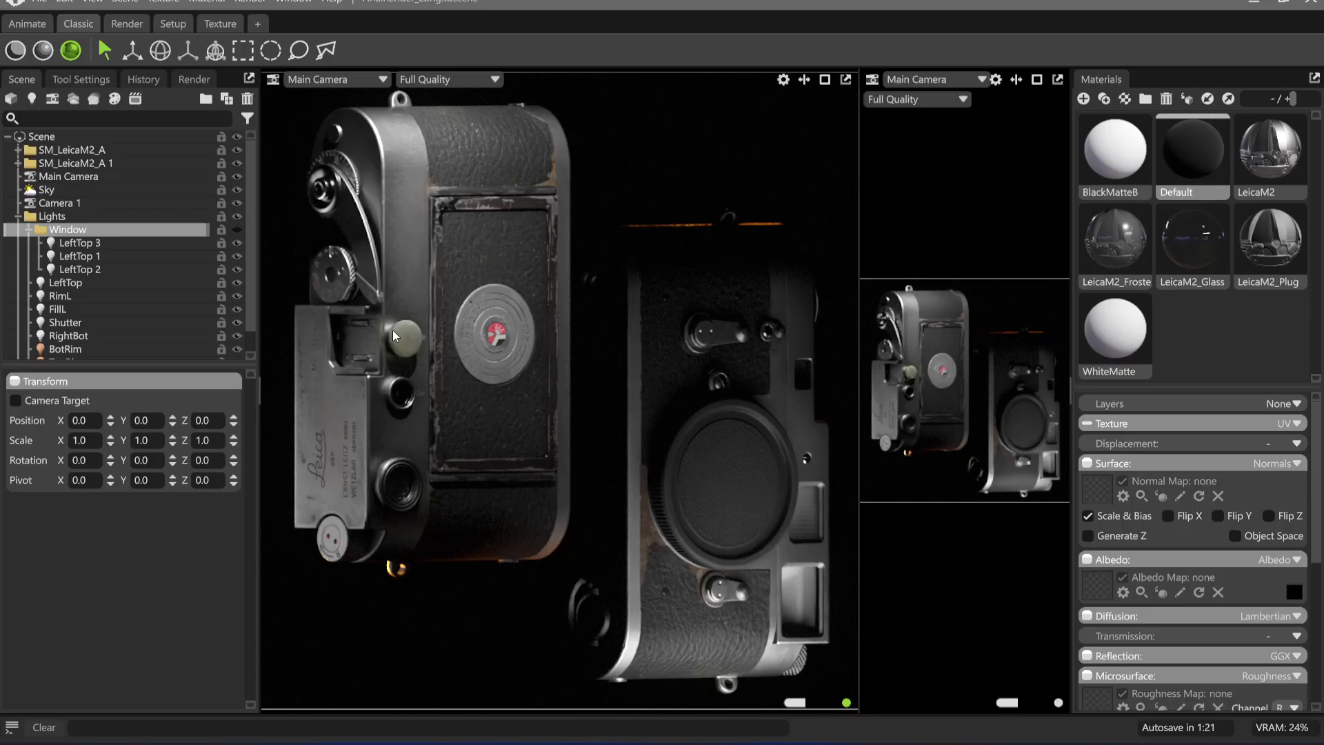
Show the Window light group again and render the viewport to the clipboard
click(235, 230)
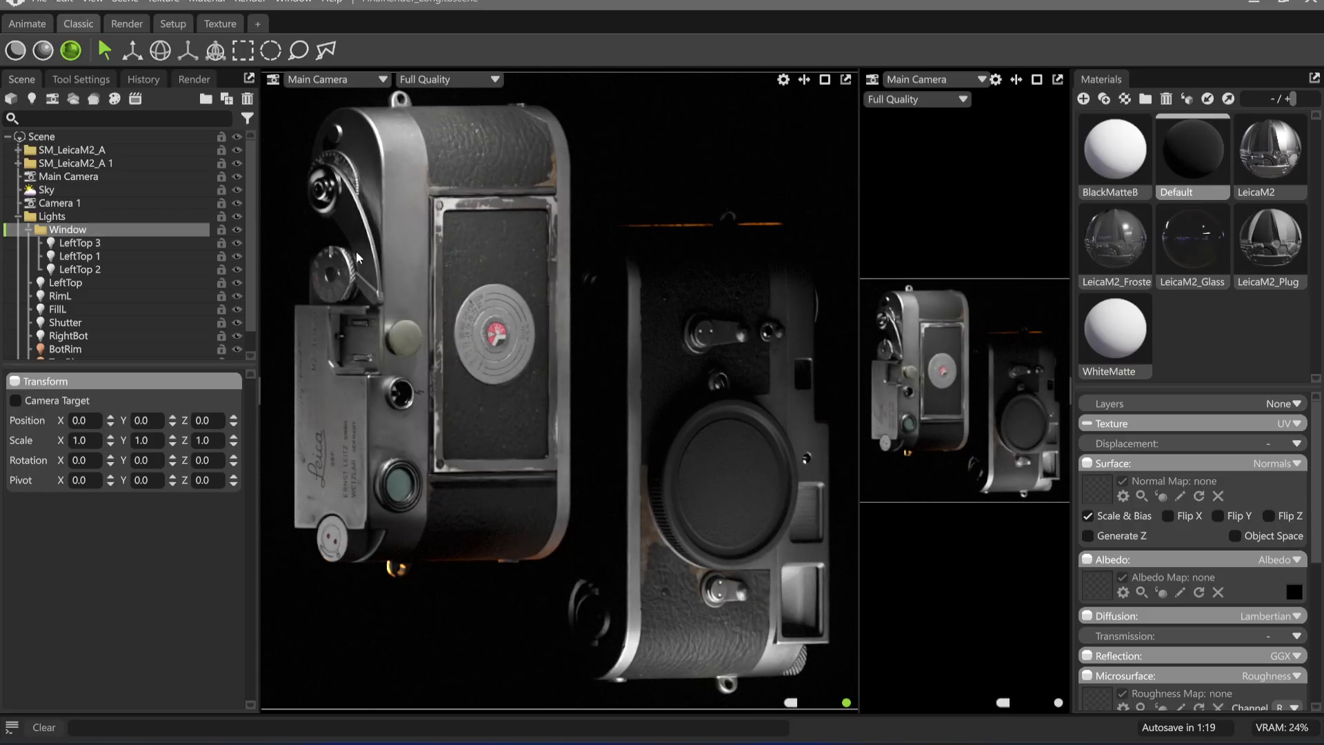
click(294, 2)
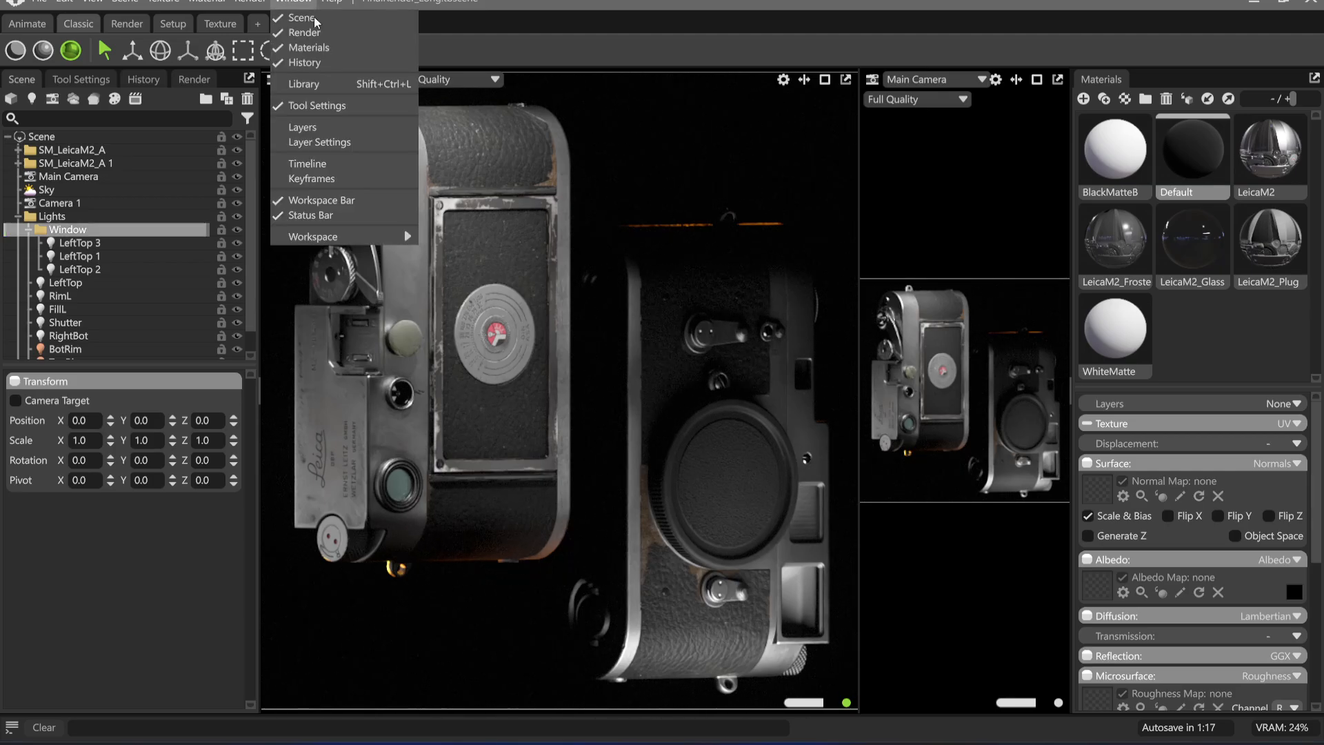
mouse_move(250, 2)
click(288, 36)
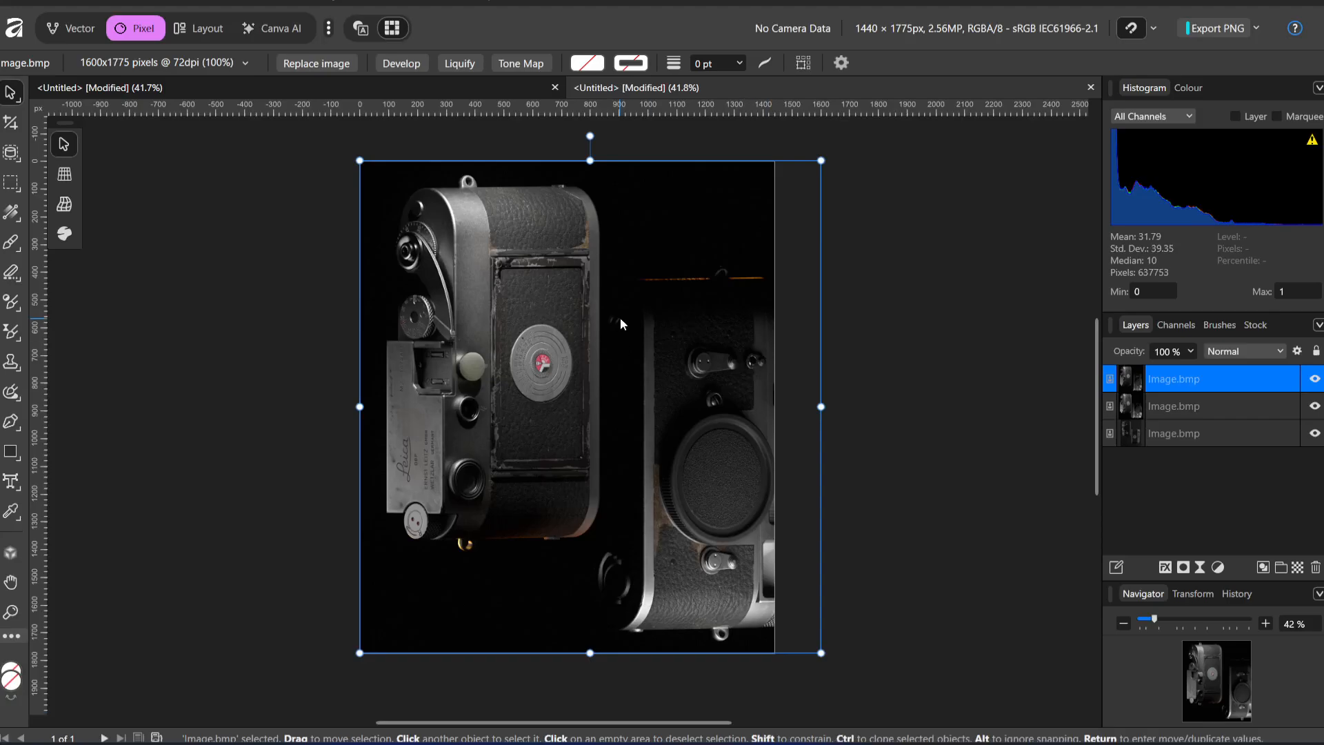
In Affinity, paste the render as a new top layer and hide it behind an inverted mask
key(ctrl+v)
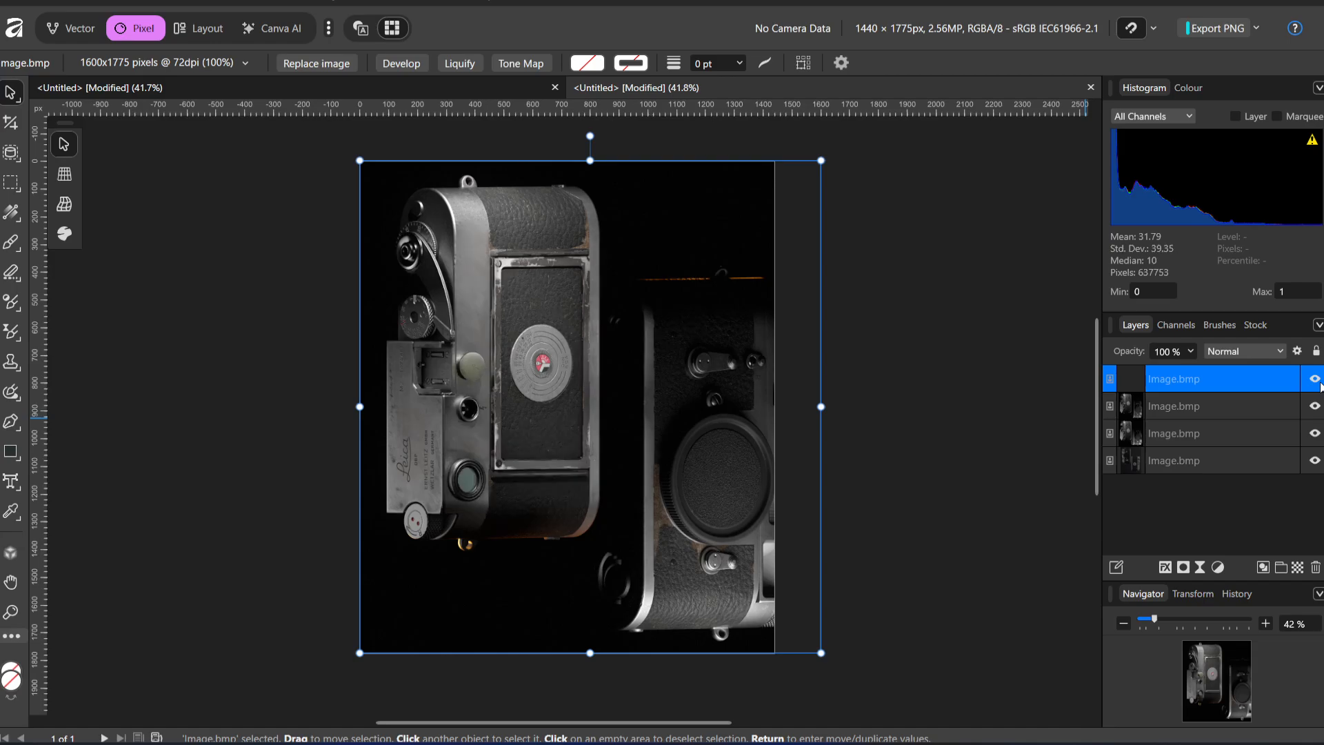
click(1183, 567)
key(ctrl+i)
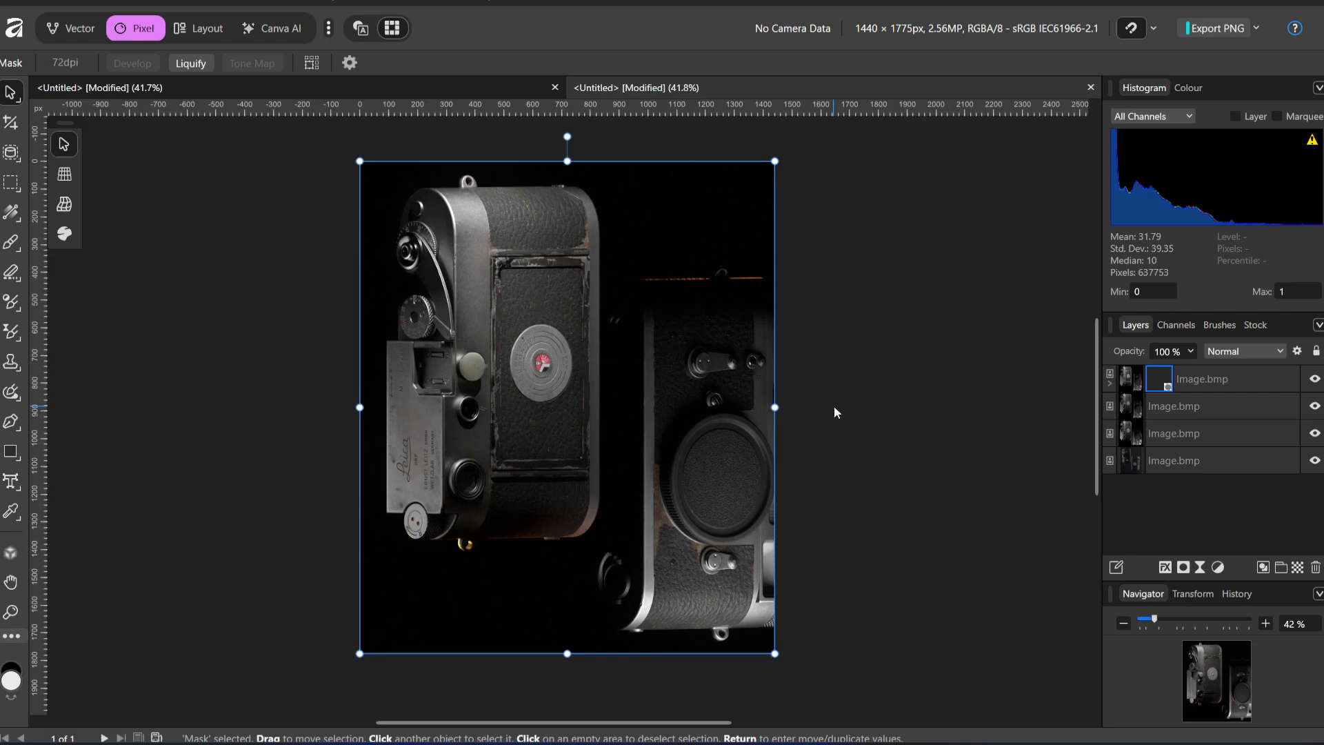
Paint white on the top layer's mask over the door of the left Leica, and swap the brush colour to black
click(11, 240)
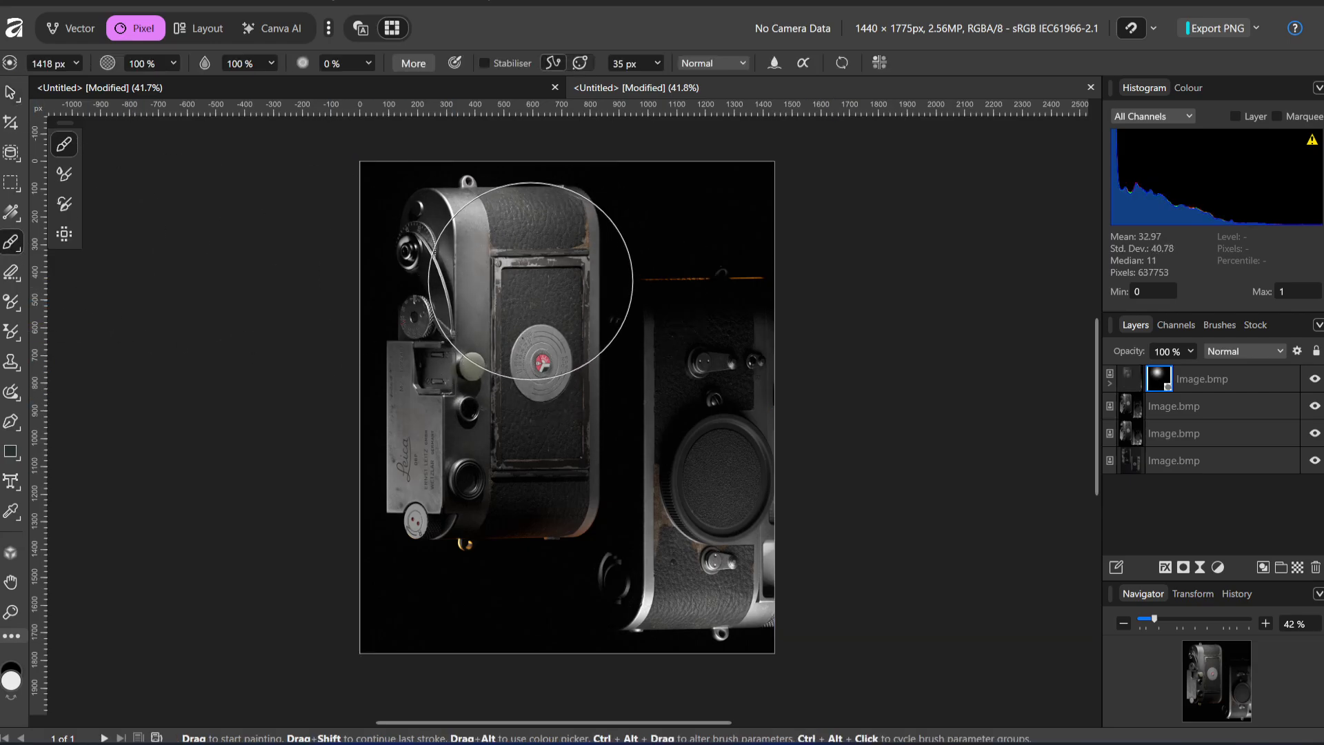
mouse_move(526, 272)
mouse_down()
mouse_move(550, 331)
mouse_move(531, 290)
mouse_move(552, 289)
mouse_move(505, 262)
mouse_move(508, 452)
mouse_move(578, 446)
mouse_move(557, 270)
mouse_move(573, 458)
mouse_move(576, 279)
mouse_move(500, 271)
mouse_up()
key(x)
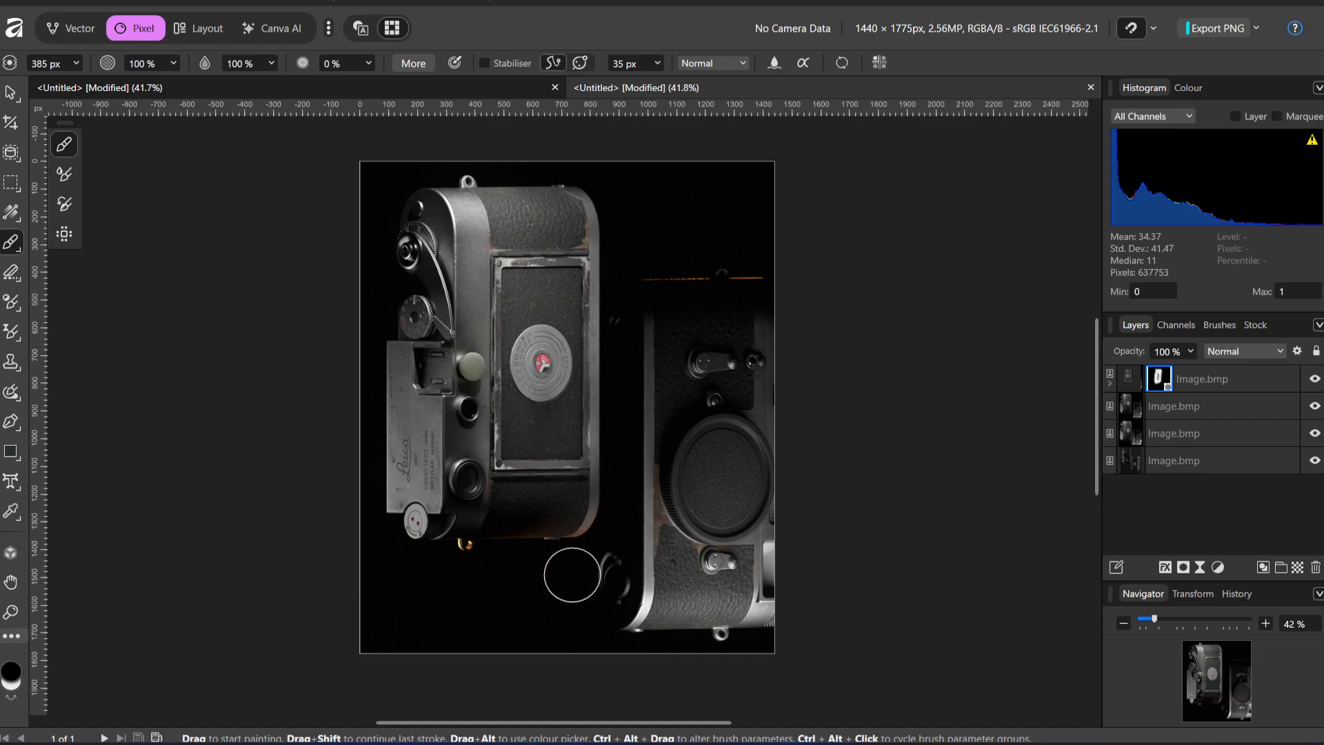
Return to Marmoset Toolbag and deselect the Window light group
click(701, 679)
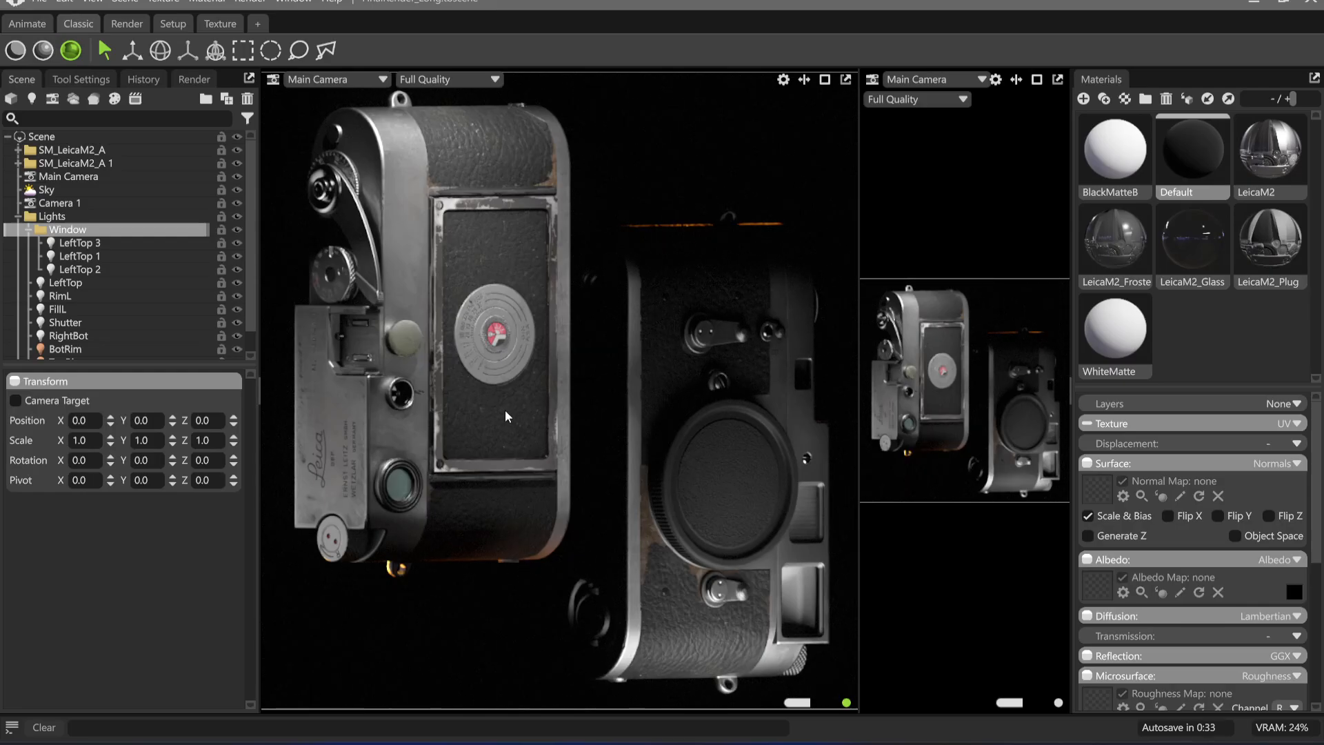
click(629, 176)
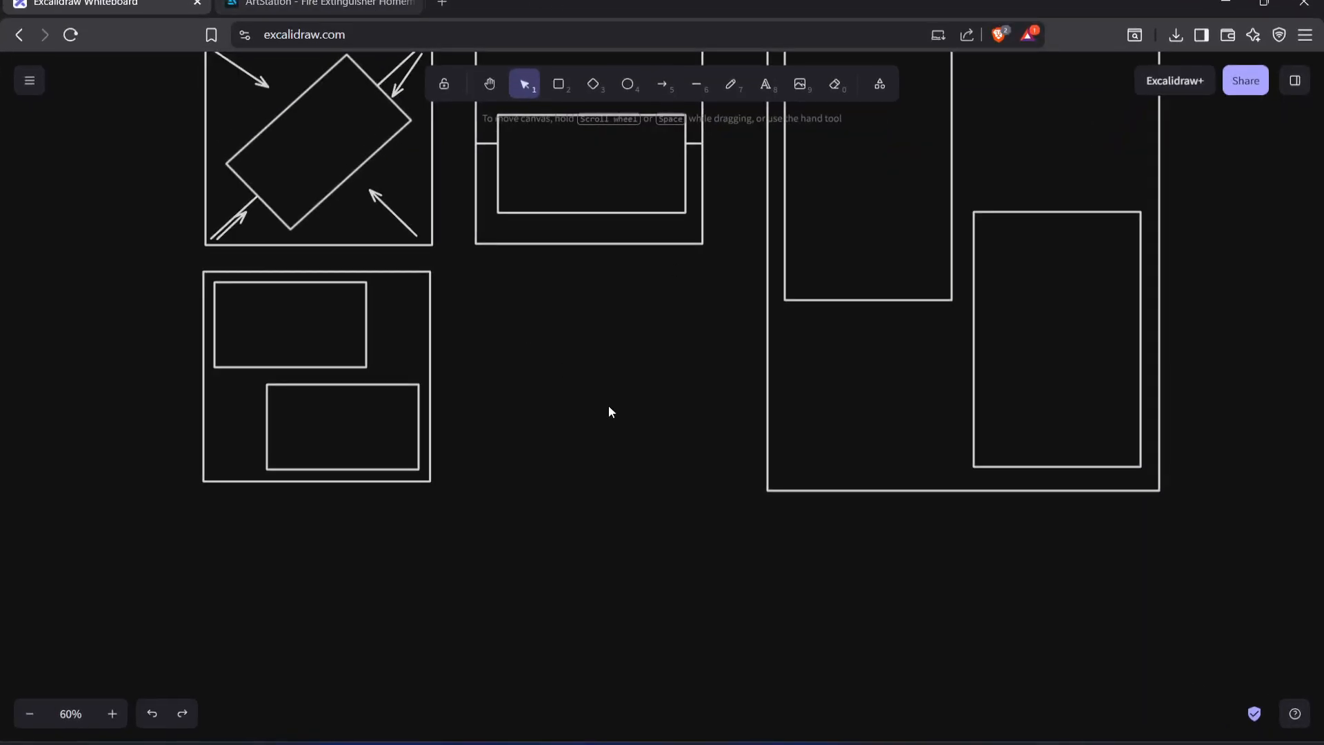
In Excalidraw, add the text "What is your intention" in the empty area below the frames and shift it up and left
middle_drag(609, 404, 730, 318)
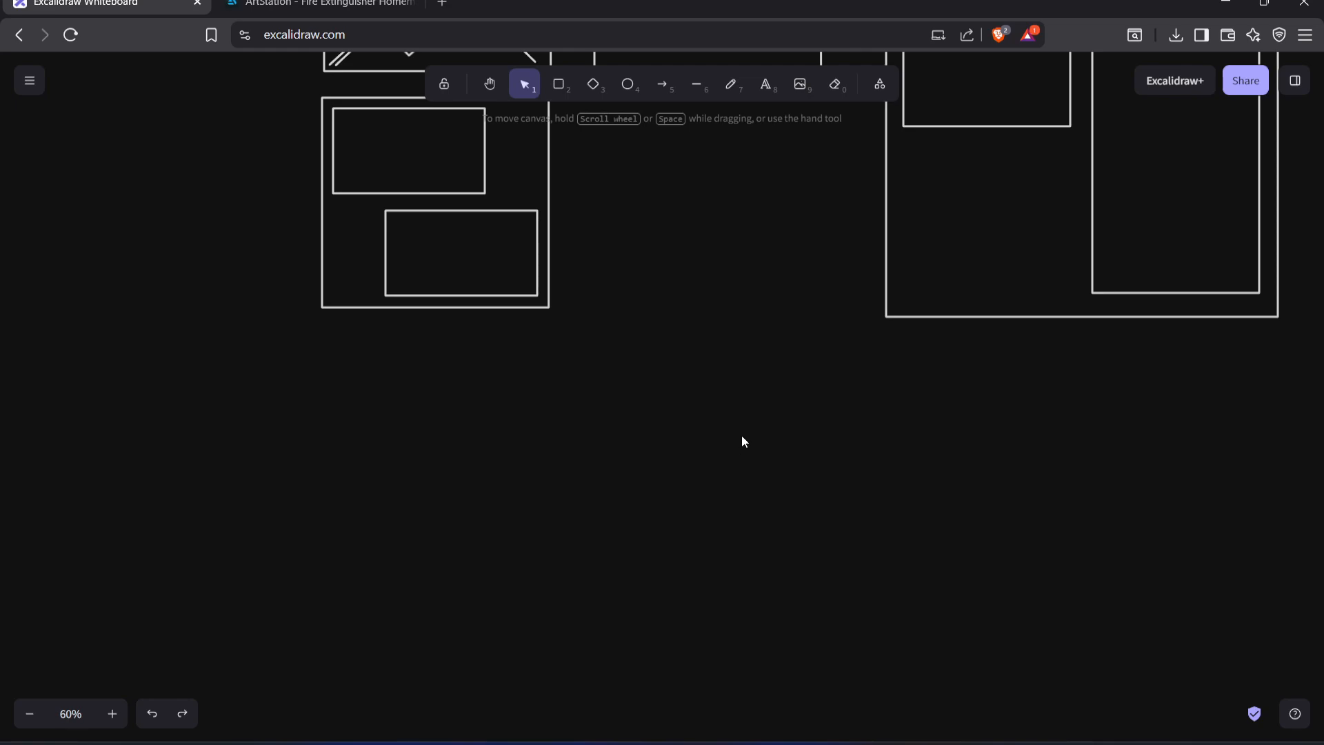
double_click(680, 445)
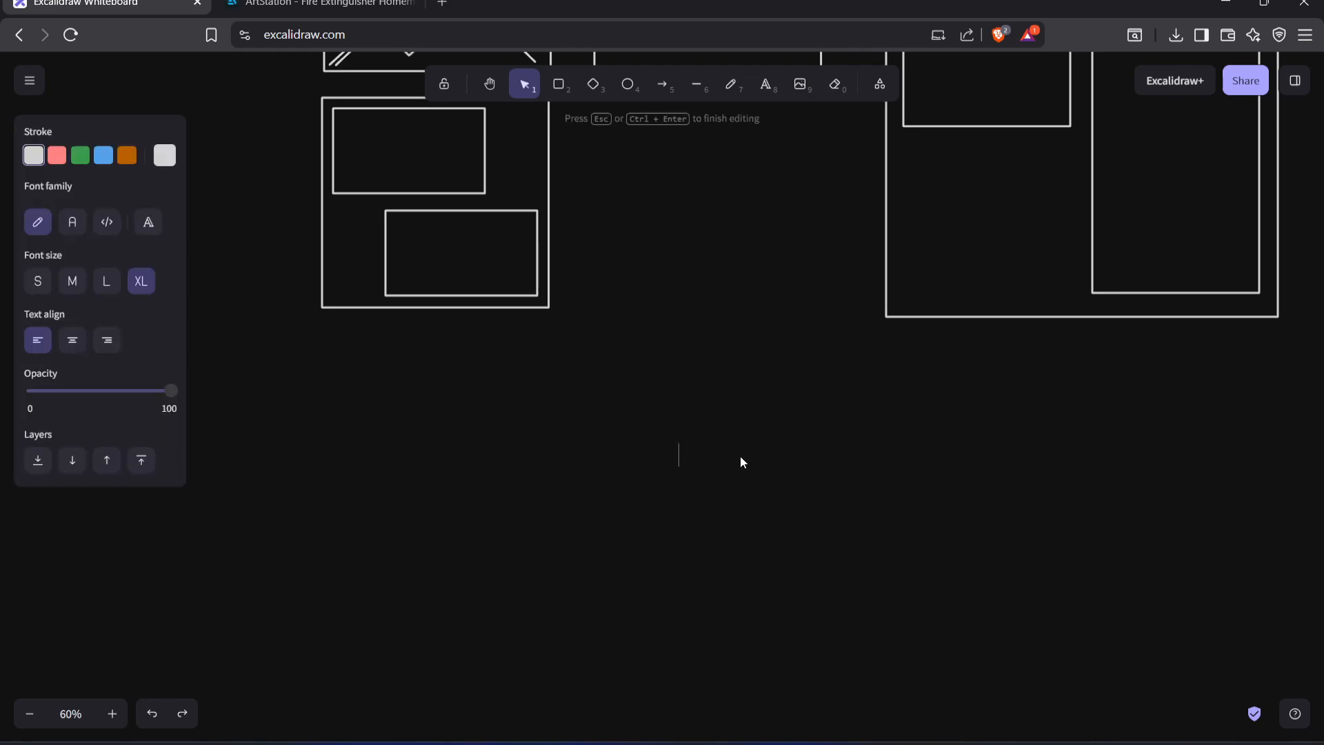
ctrl+scroll(736, 458, up, 2)
ctrl+scroll(732, 462, up, 3)
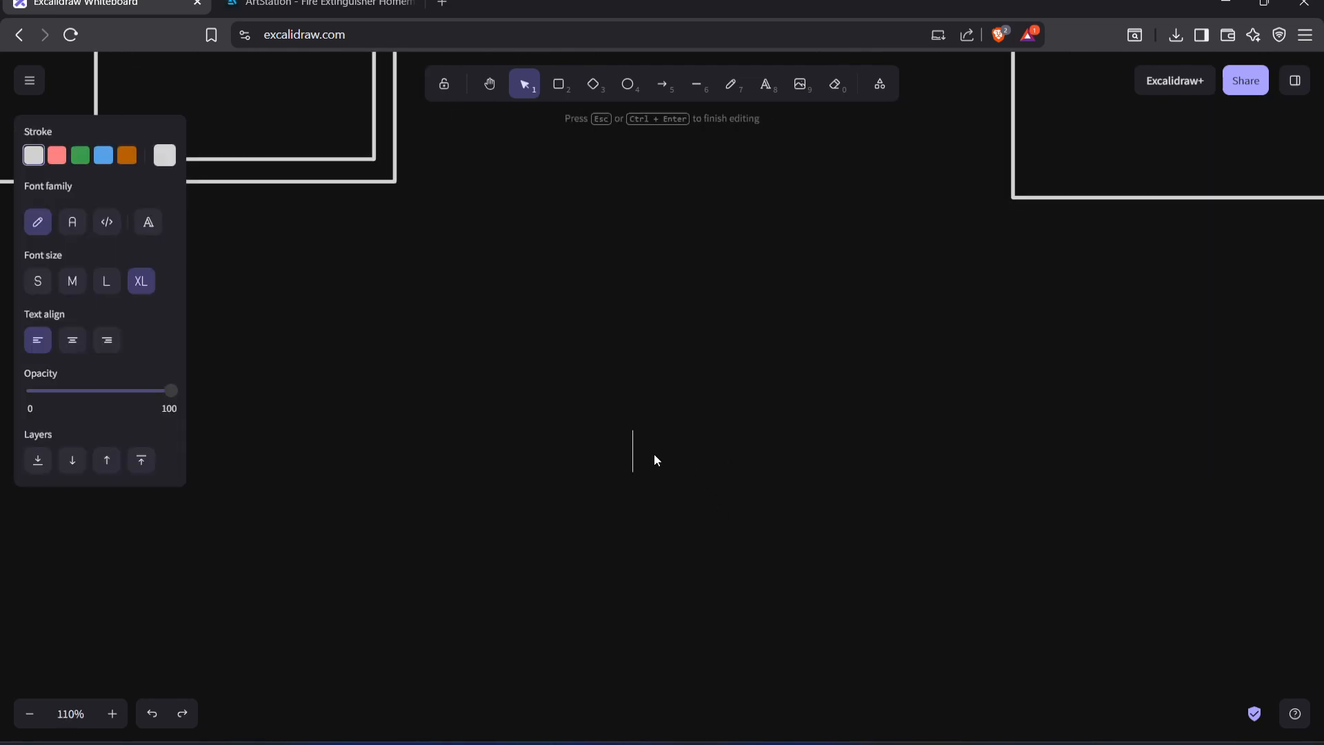
text(What is y)
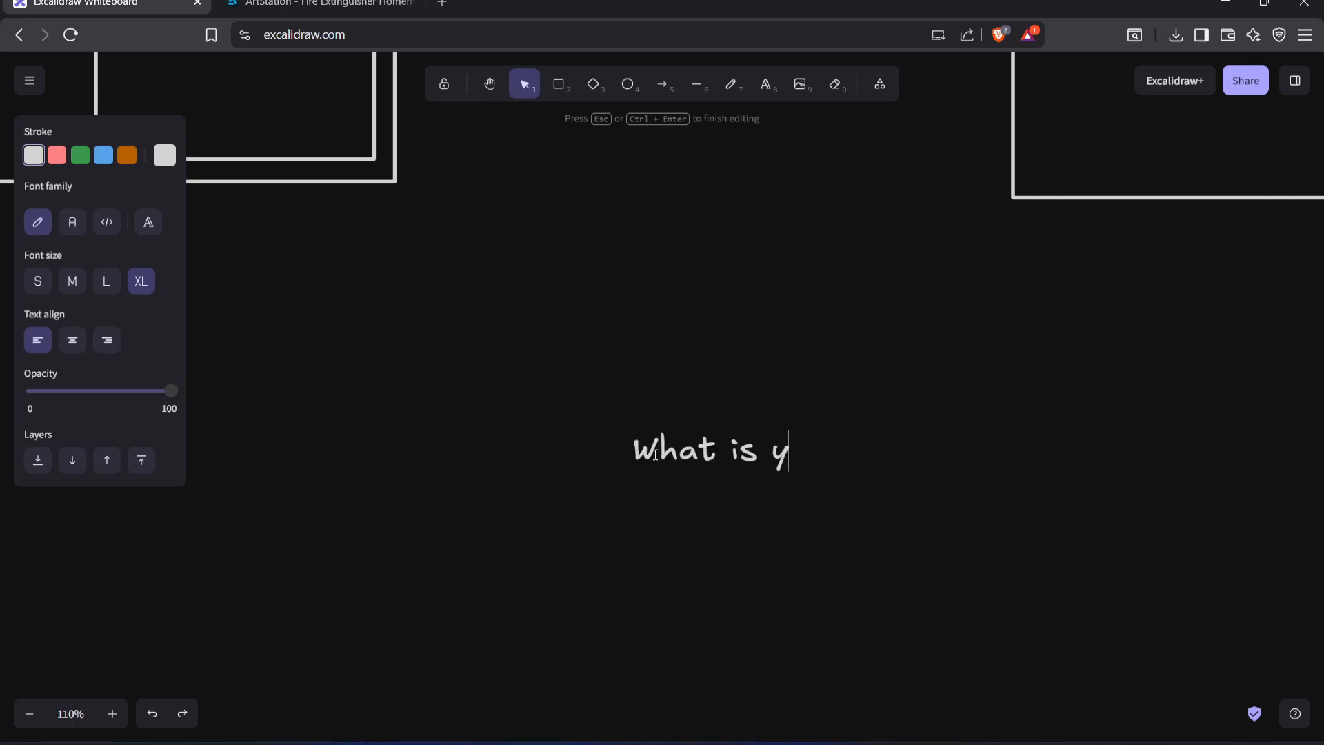
text(our intention)
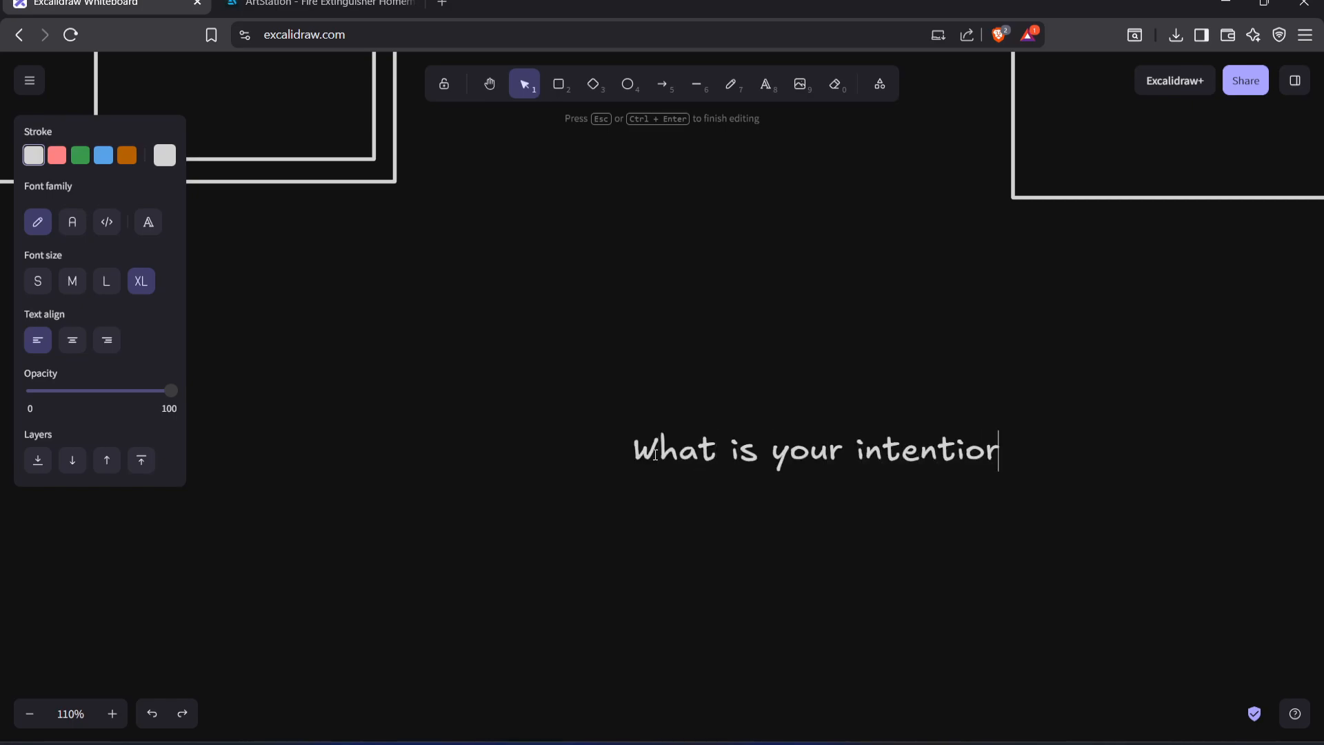
click(743, 517)
drag(811, 462, 700, 436)
click(684, 513)
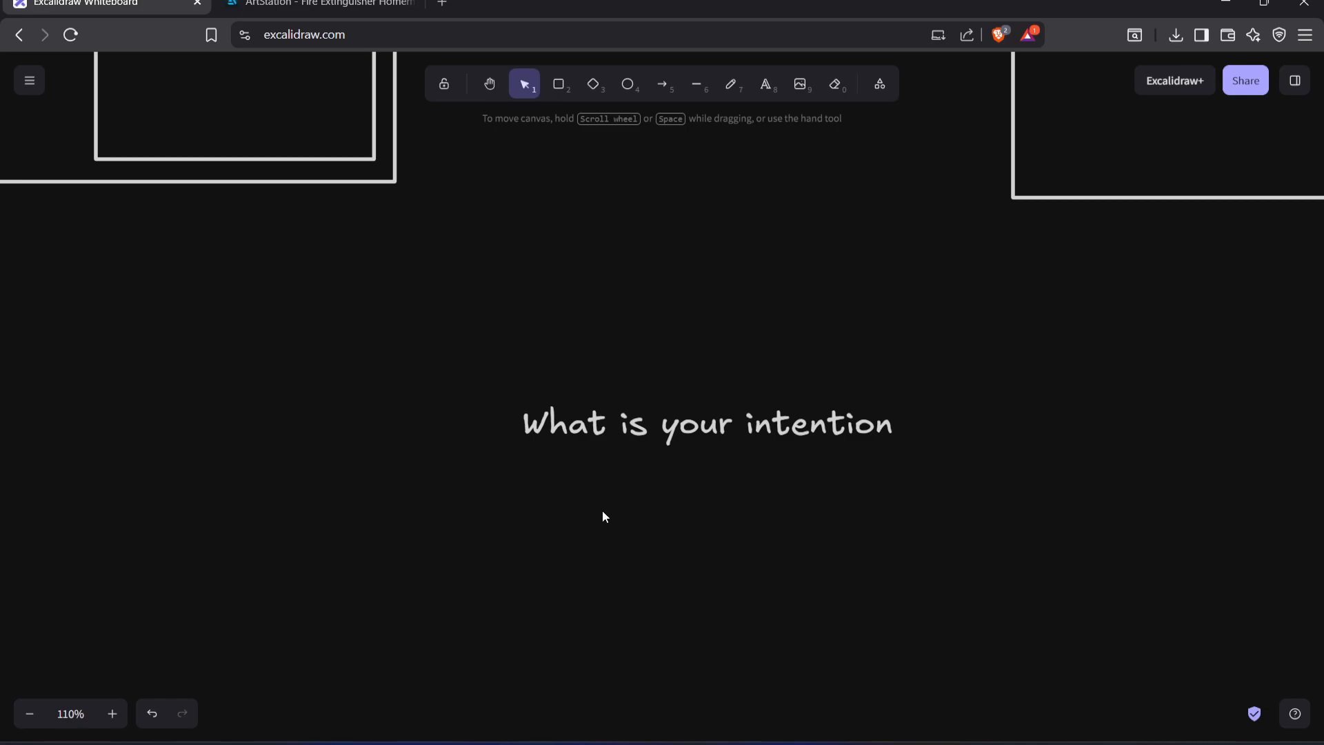
scroll(752, 496, right, 1)
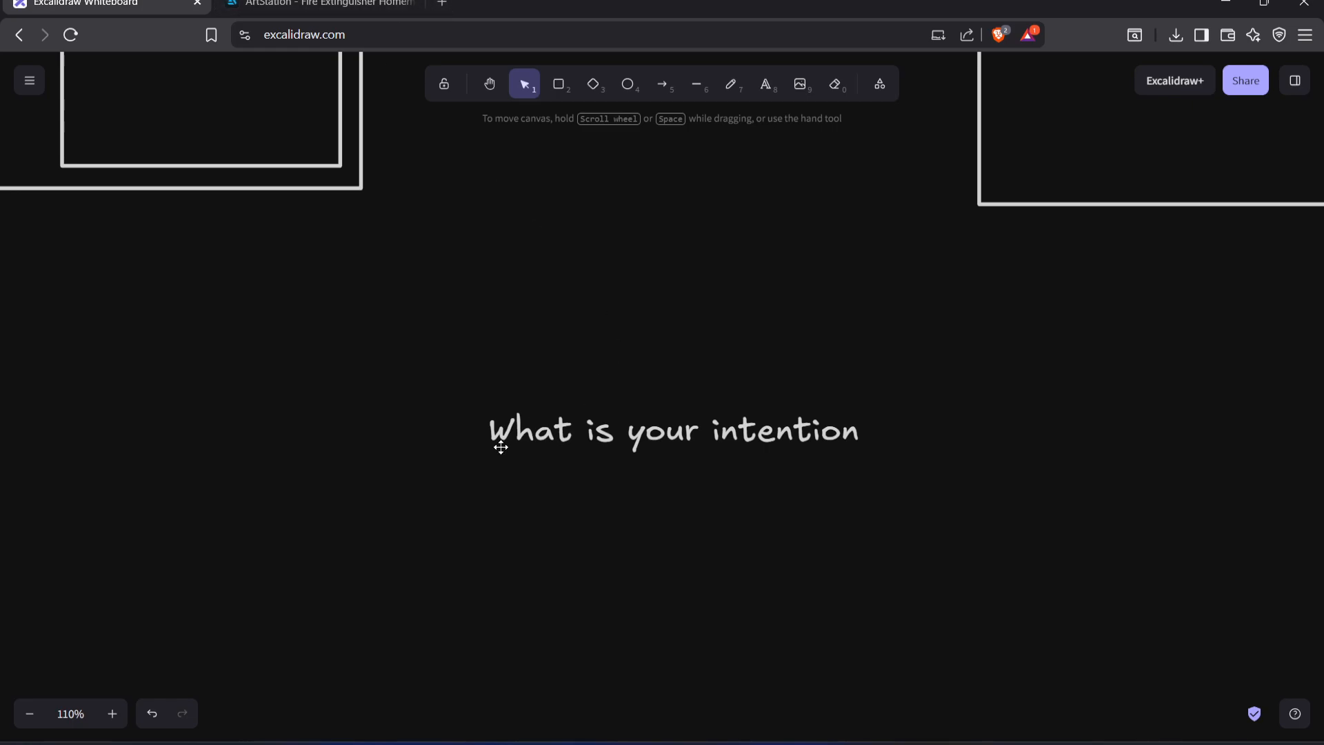
Open a blank browser tab and close the ArtStation artwork tab, returning to the Excalidraw whiteboard
click(390, 3)
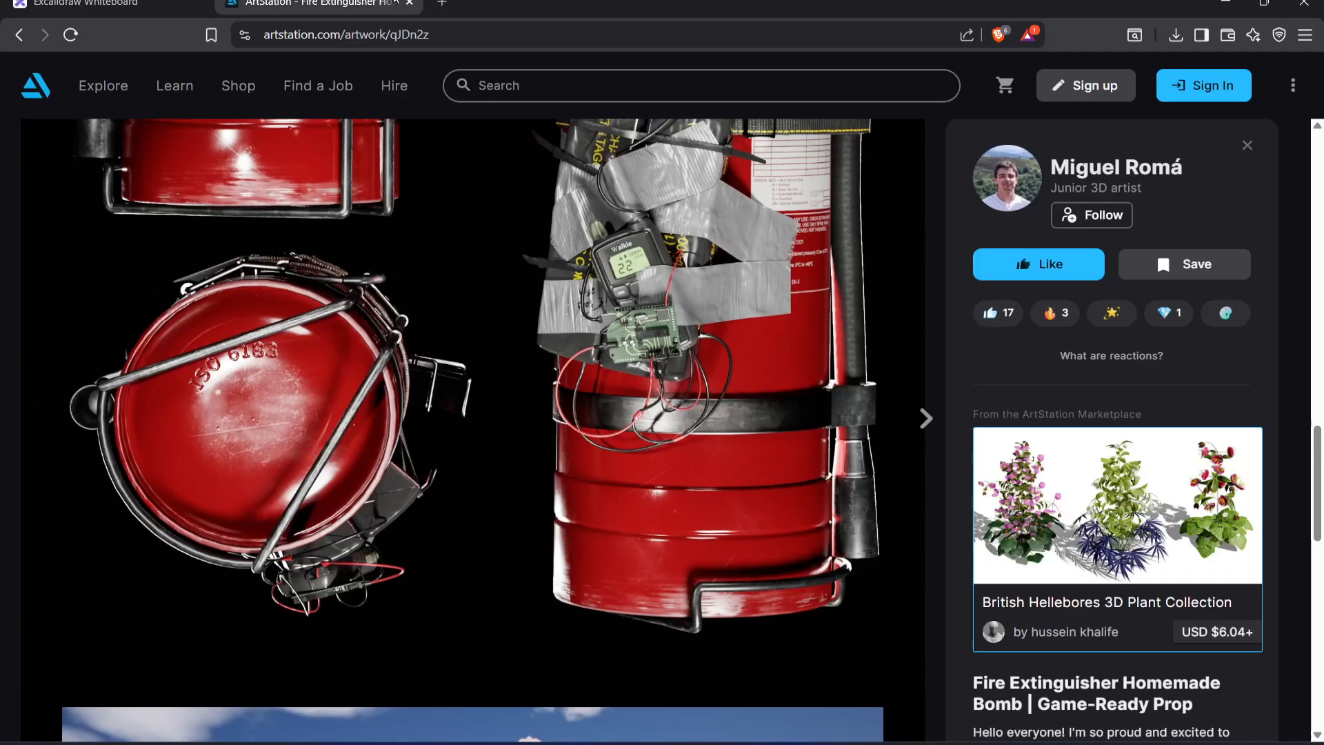
click(442, 3)
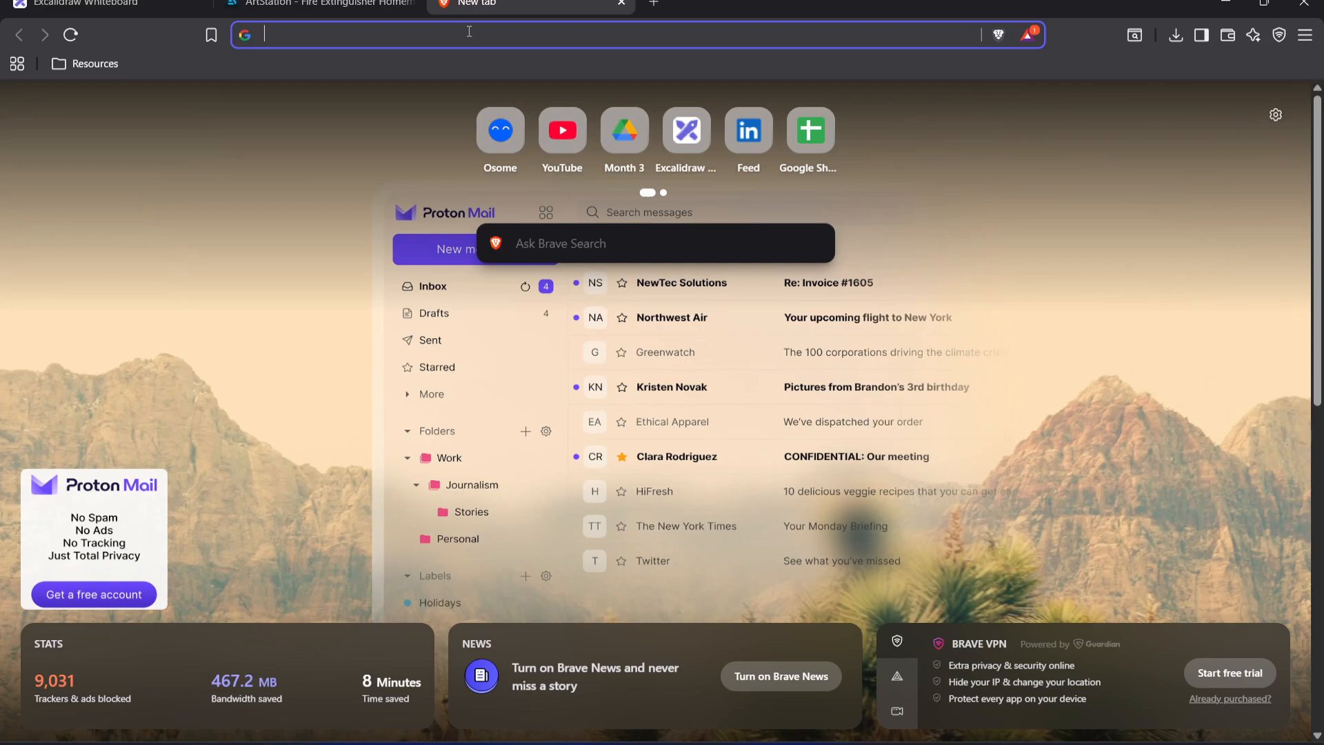
click(331, 7)
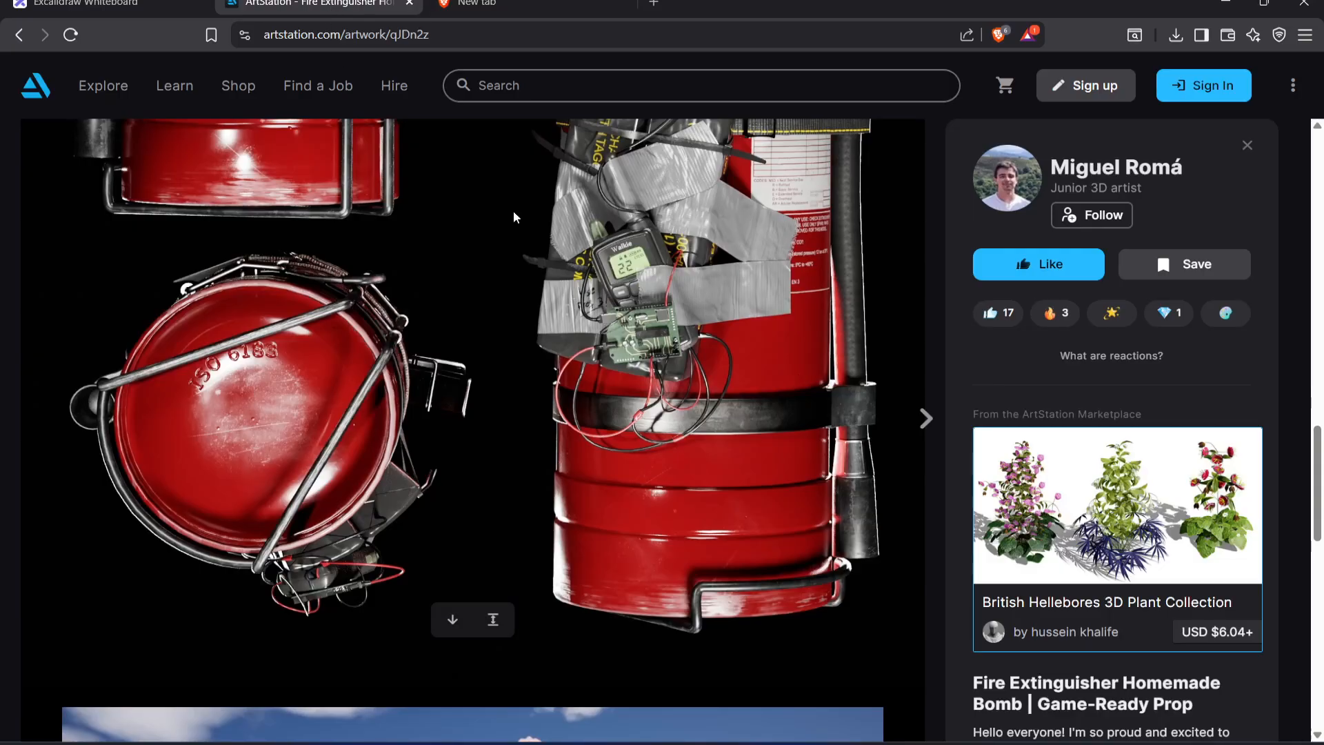
click(409, 3)
click(186, 5)
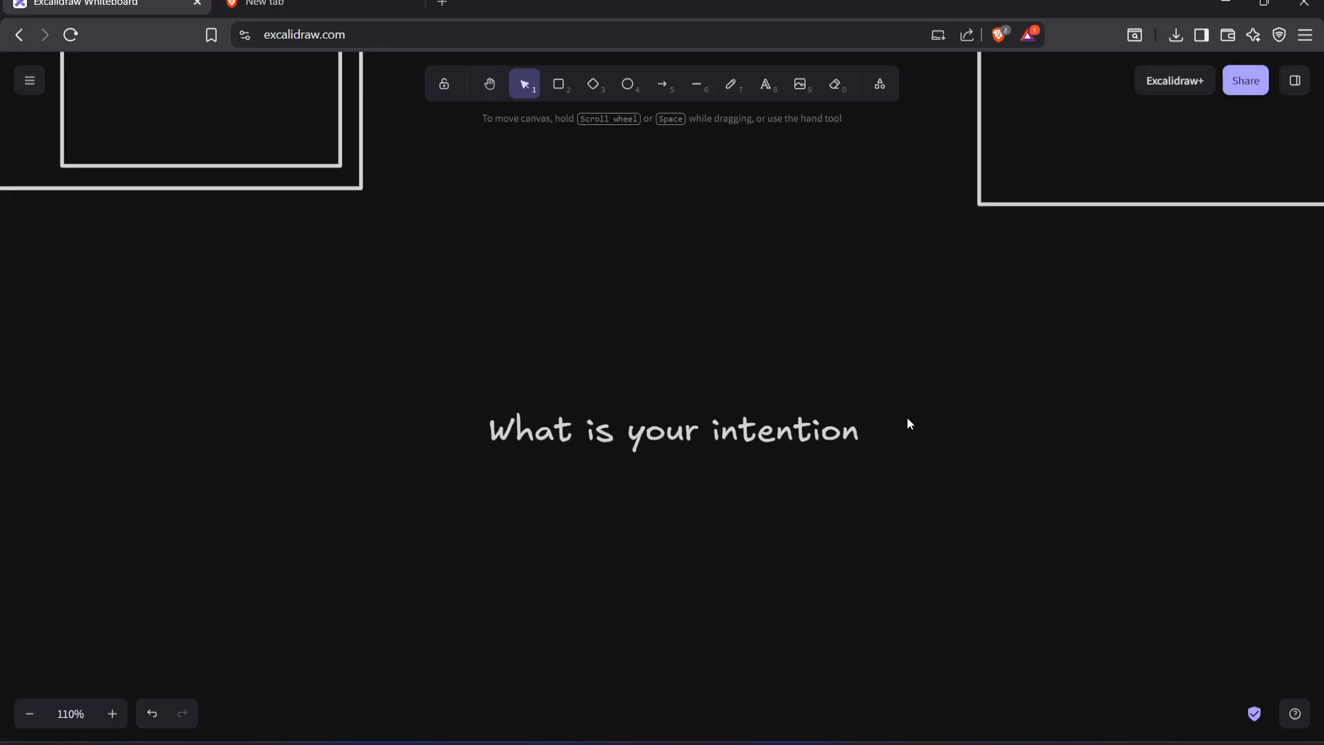
Reposition the "What is your intention" text slightly within the empty area of the whiteboard
drag(822, 437, 845, 395)
click(908, 505)
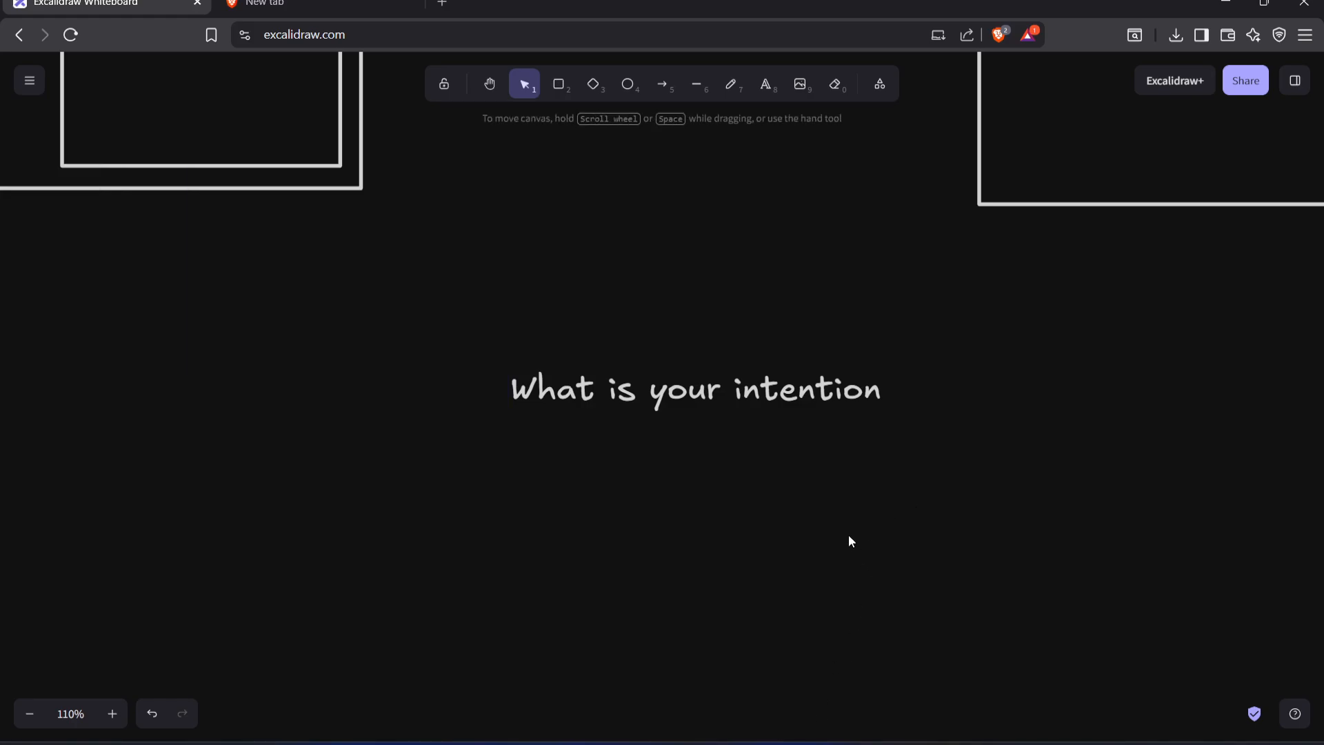
drag(712, 387, 656, 418)
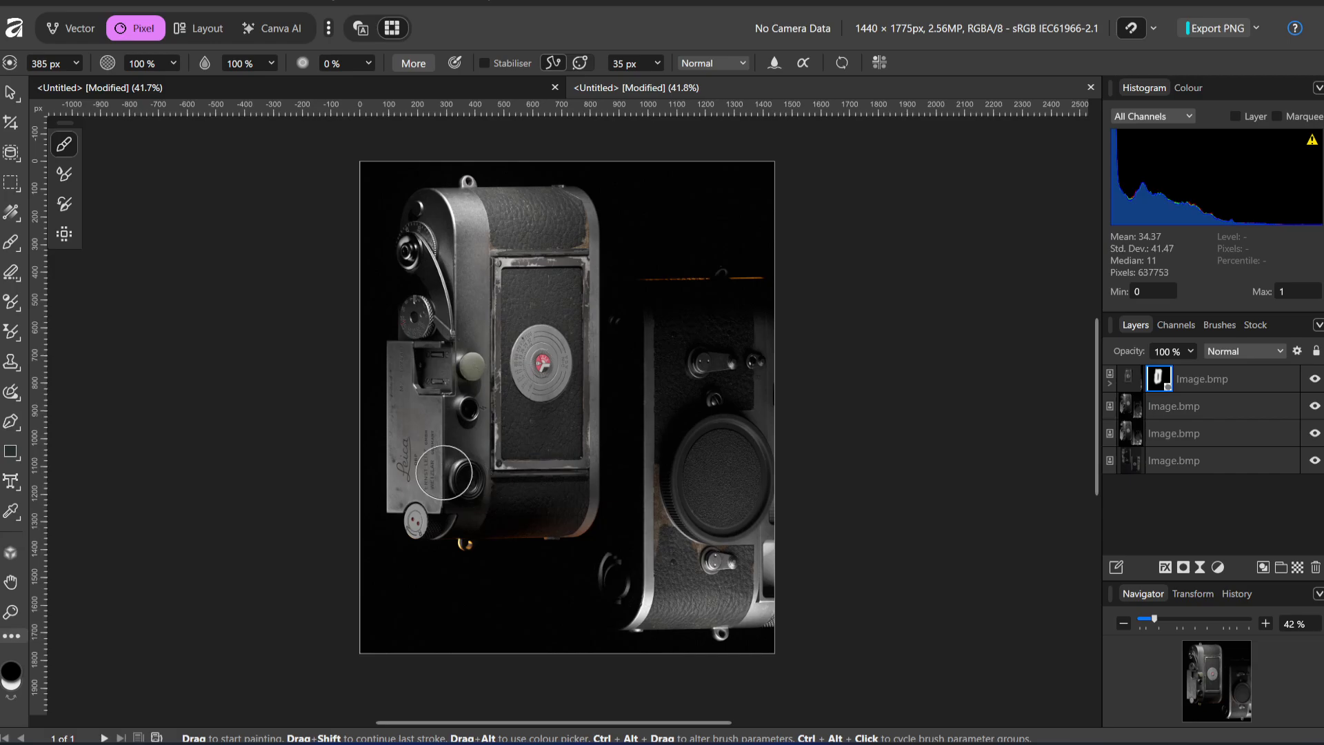
In Affinity, try painting black on the top layer's mask around the left camera's lower round window, and undo the stroke
drag(442, 475, 498, 477)
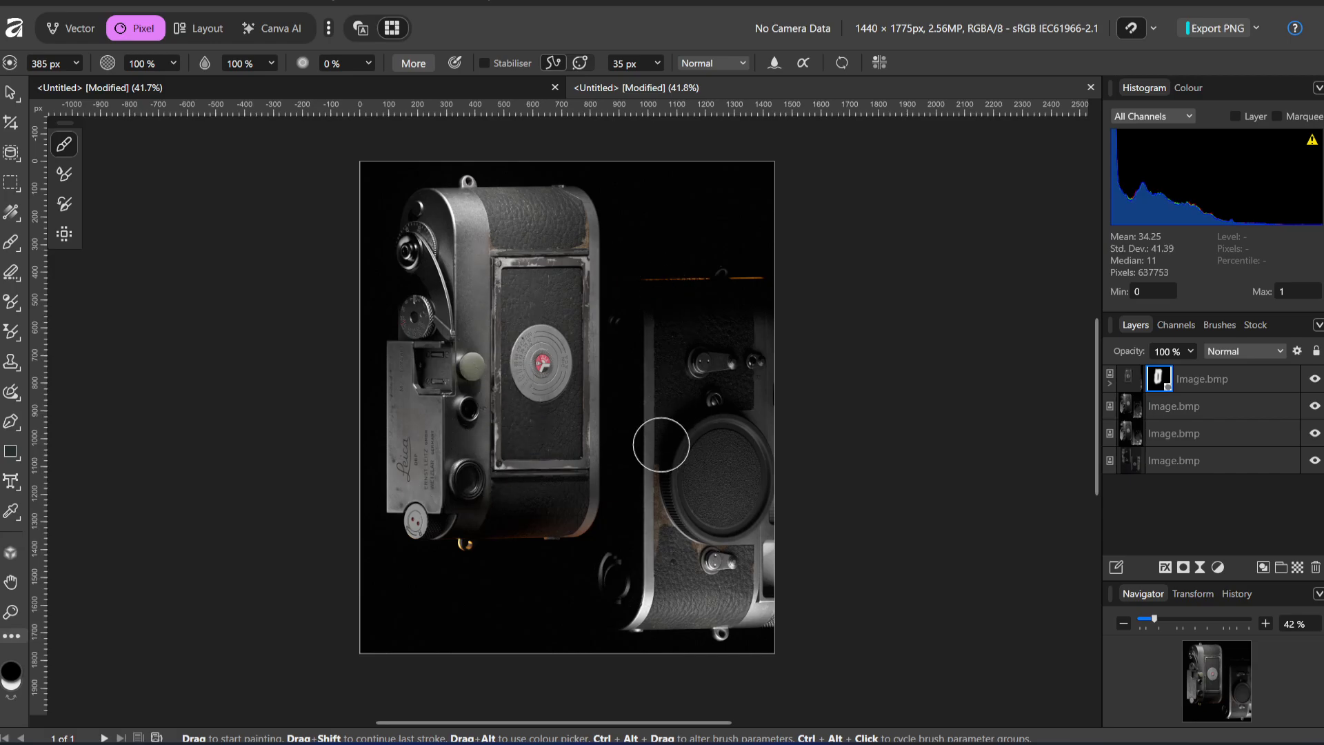
key(ctrl+z)
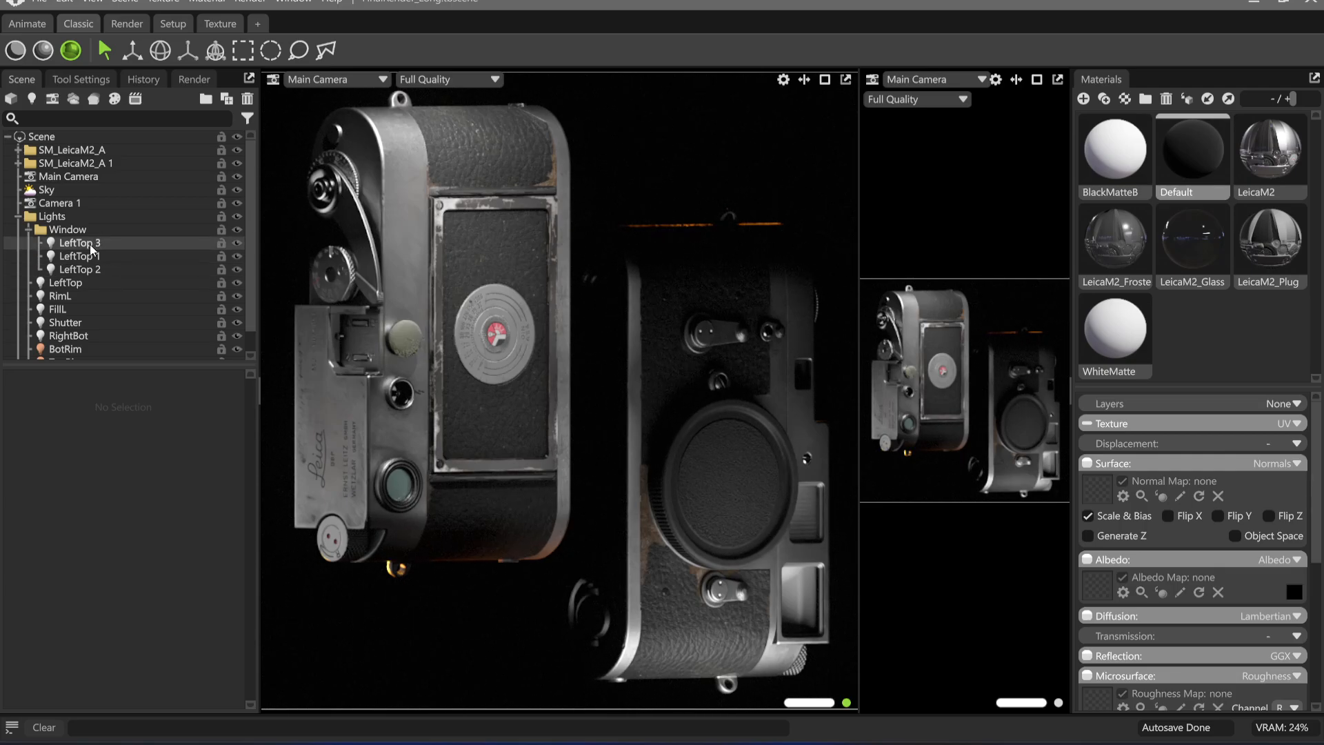
In Marmoset Toolbag, hide and show the SM_LeicaM2_A and SM_LeicaM2_A 1 folders in turn to check each camera separately
scroll(104, 276, down, 1)
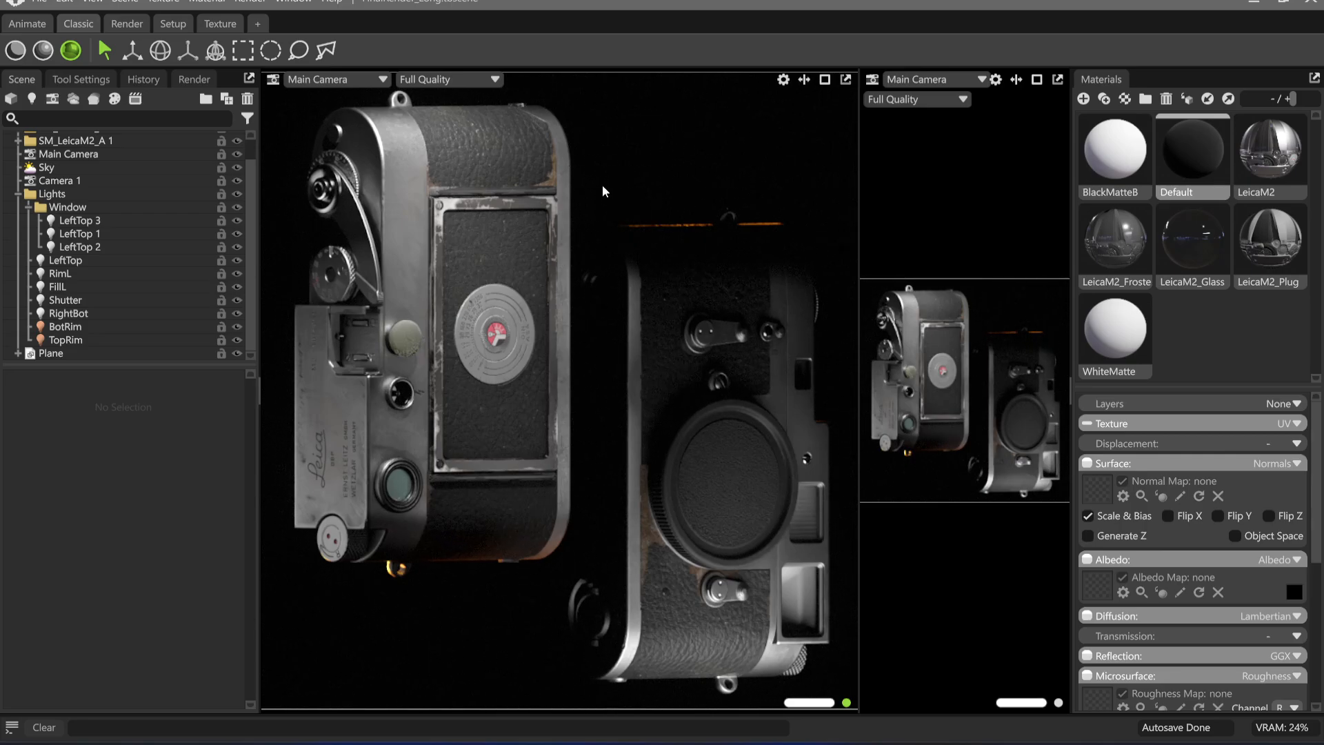
click(639, 258)
scroll(153, 297, up, 10)
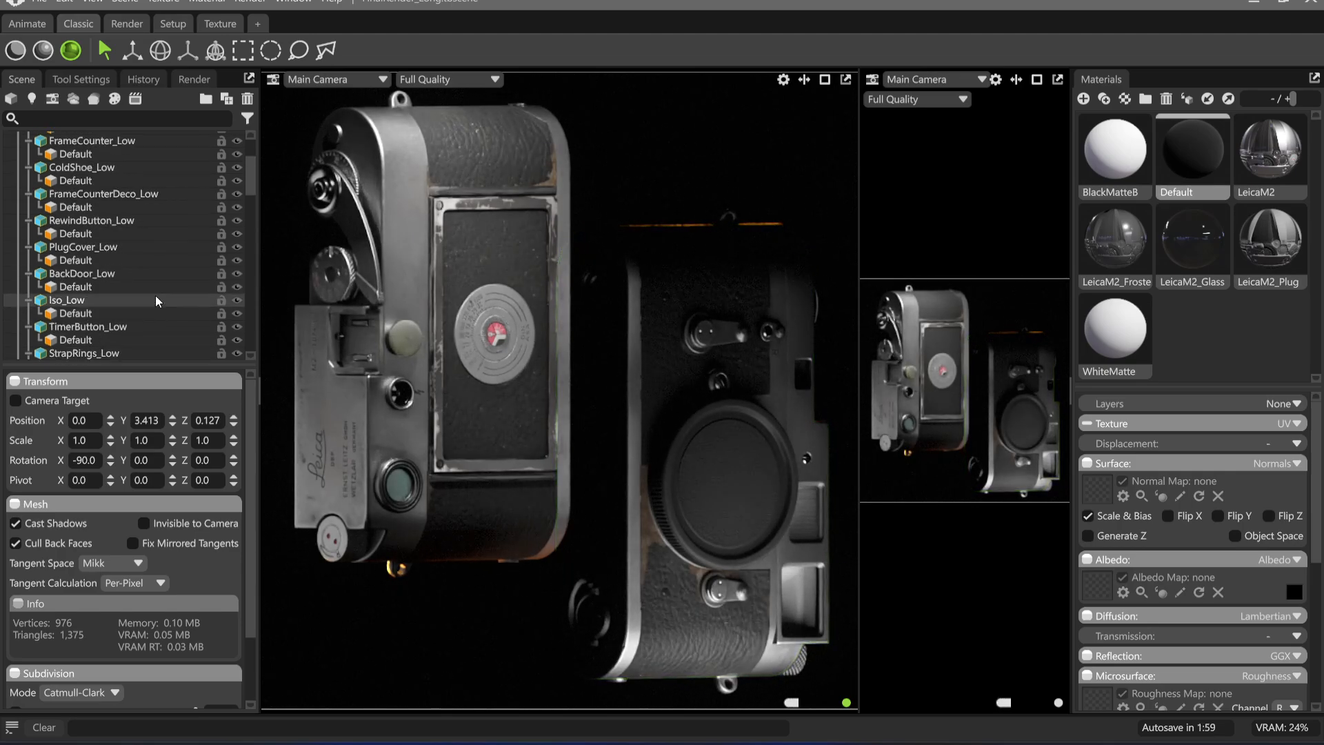
click(238, 149)
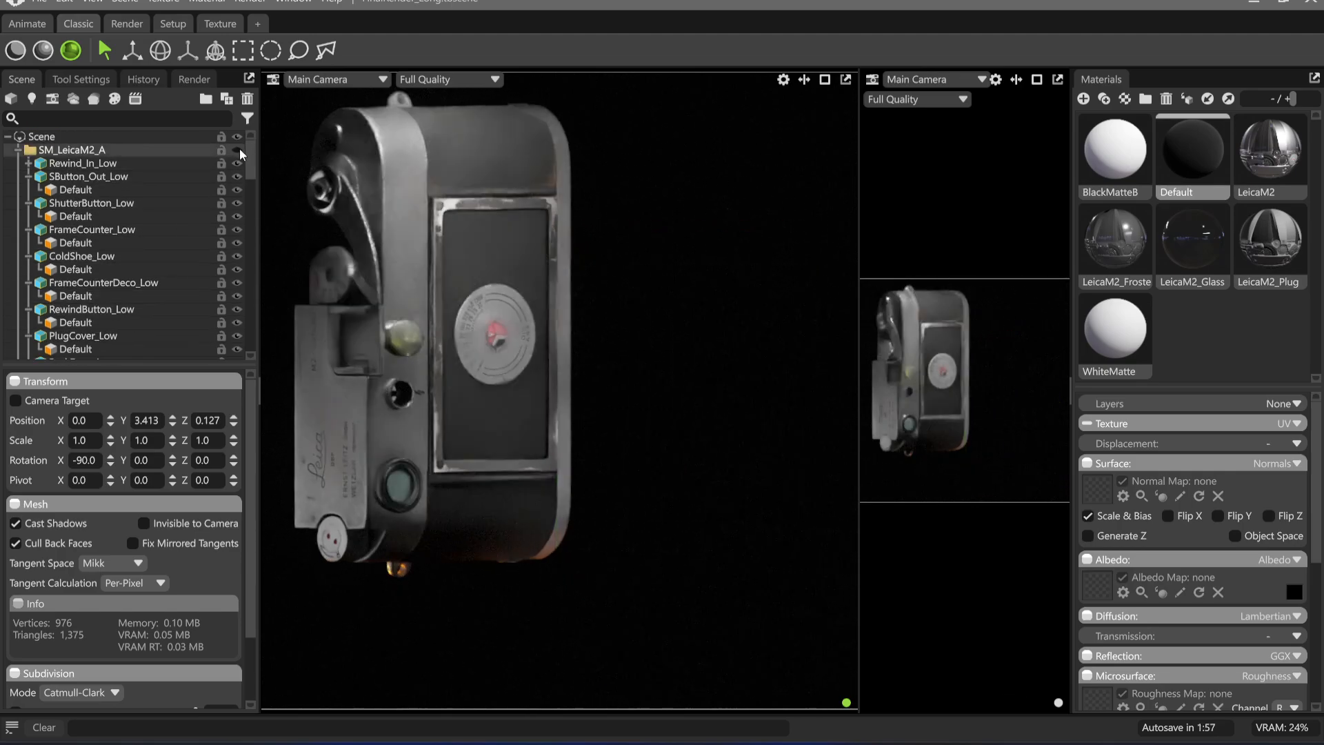
click(238, 150)
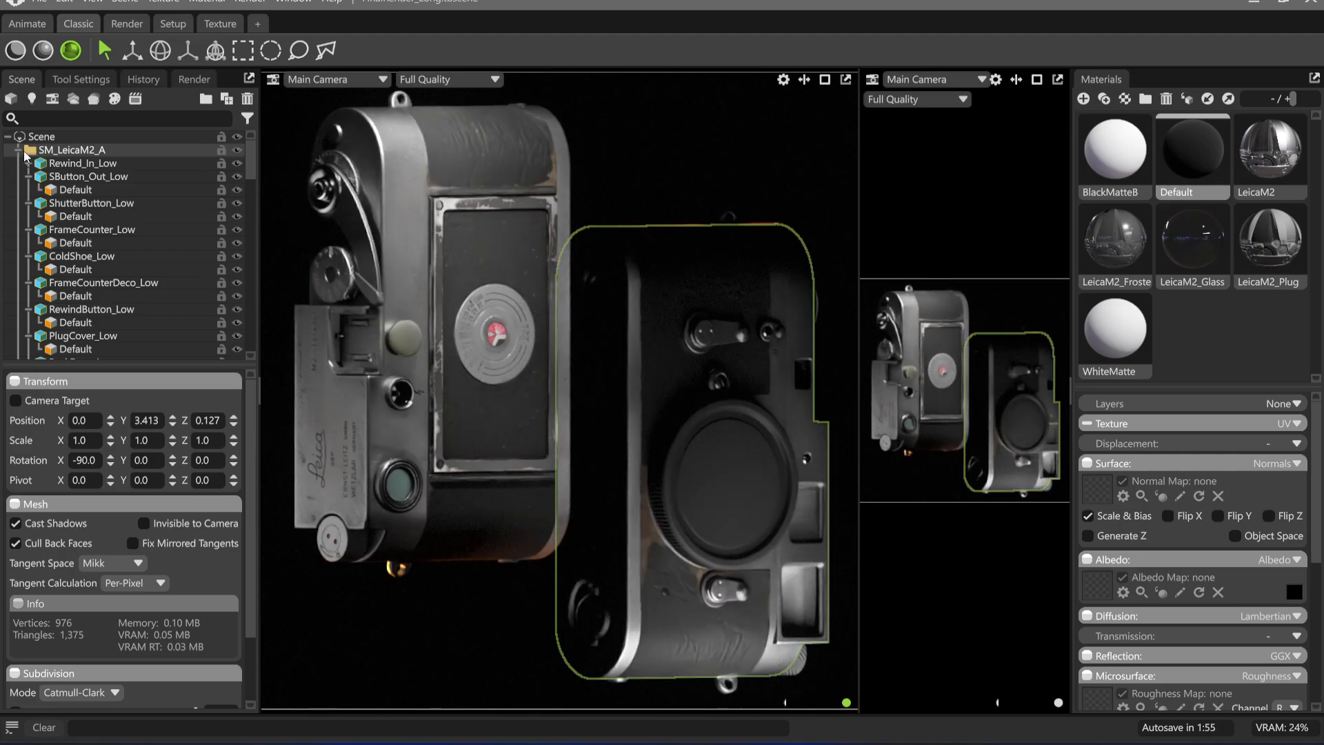
click(17, 150)
click(236, 164)
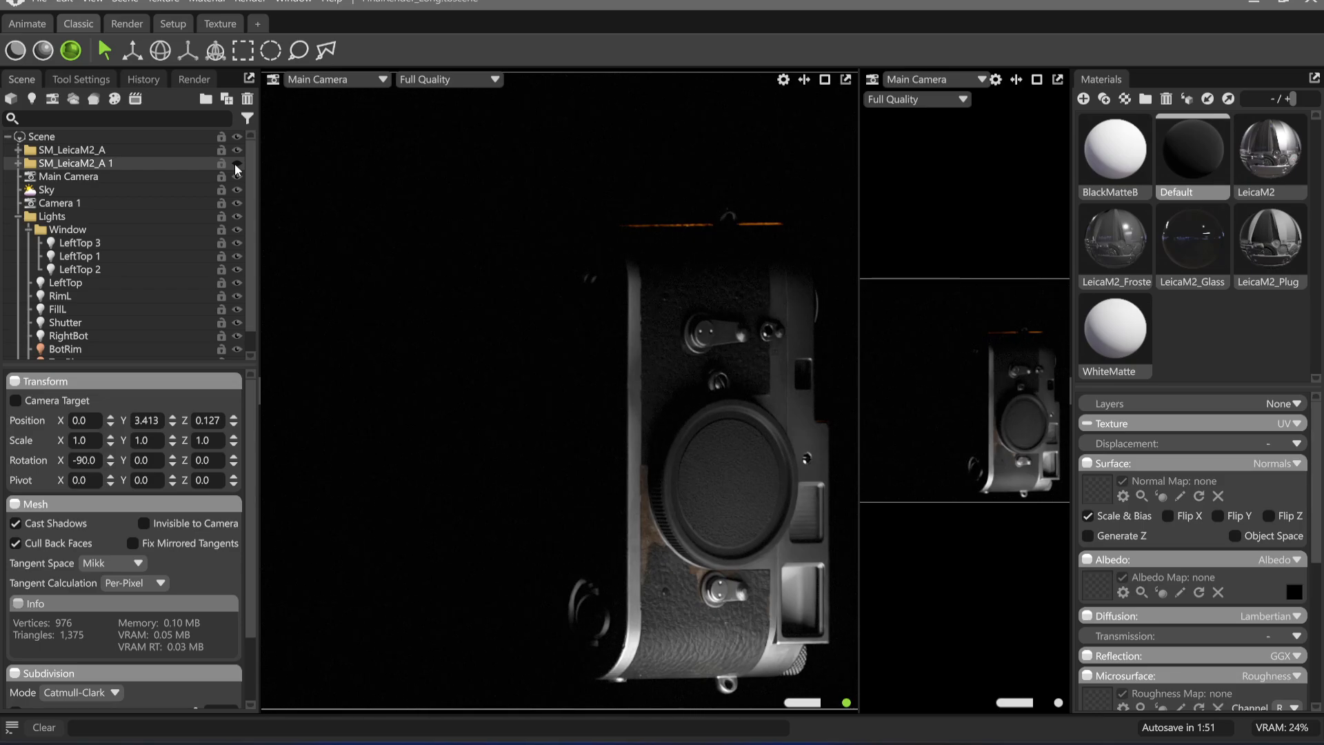
click(235, 164)
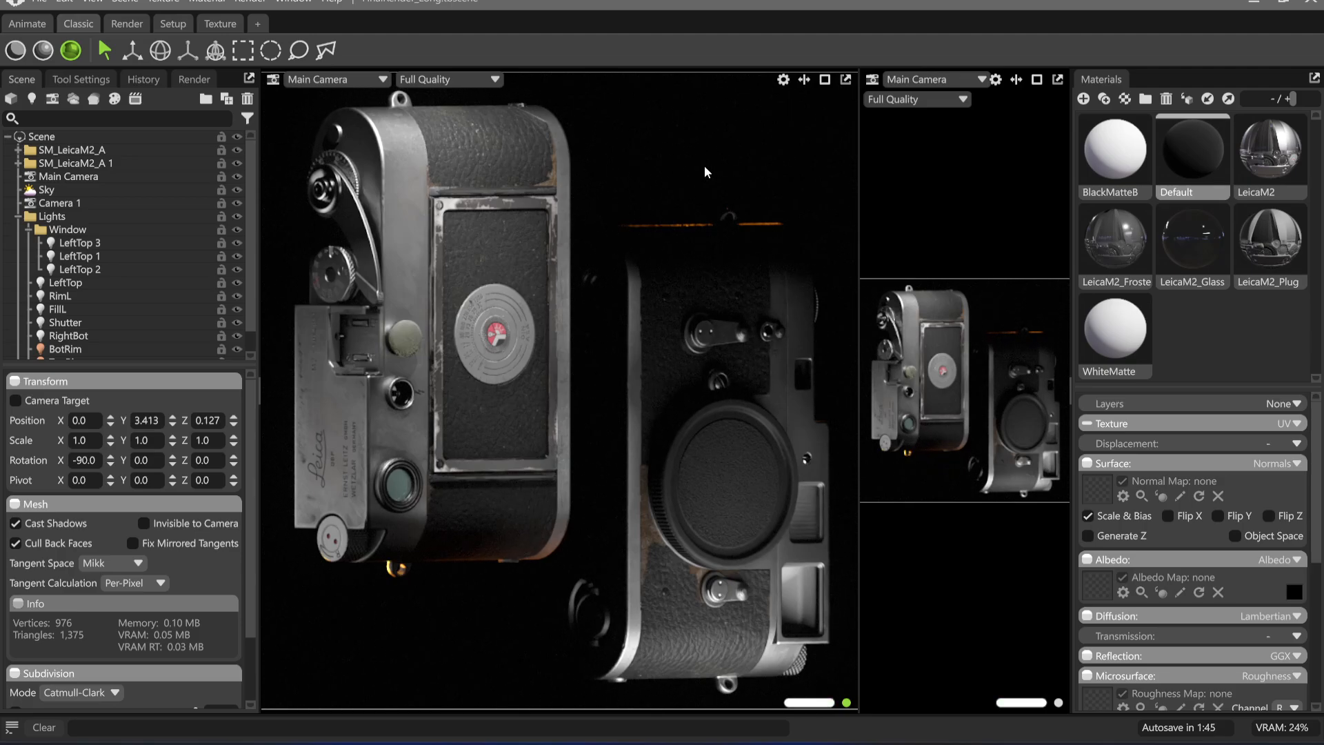
click(990, 314)
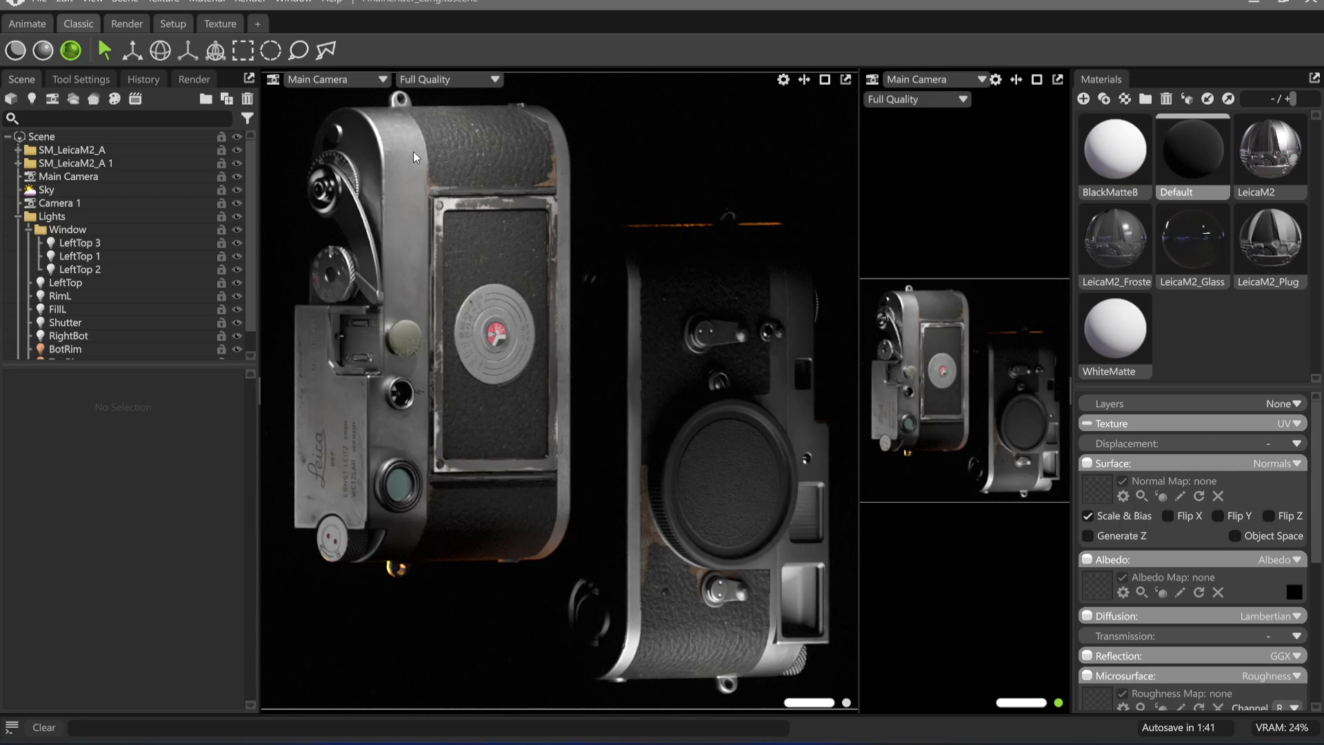
Set the LeftTop spot light's brightness to 6.722 and duplicate the light
click(96, 242)
click(115, 266)
click(110, 258)
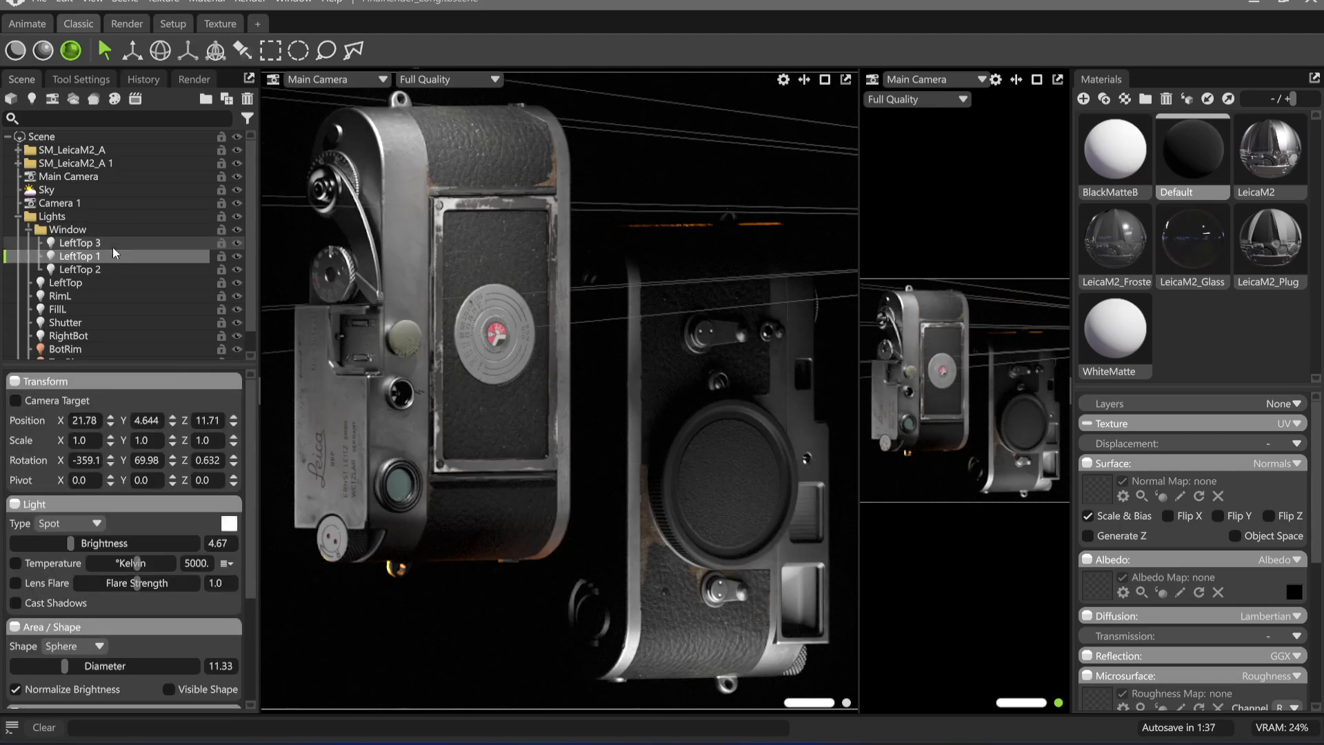
click(113, 247)
click(109, 283)
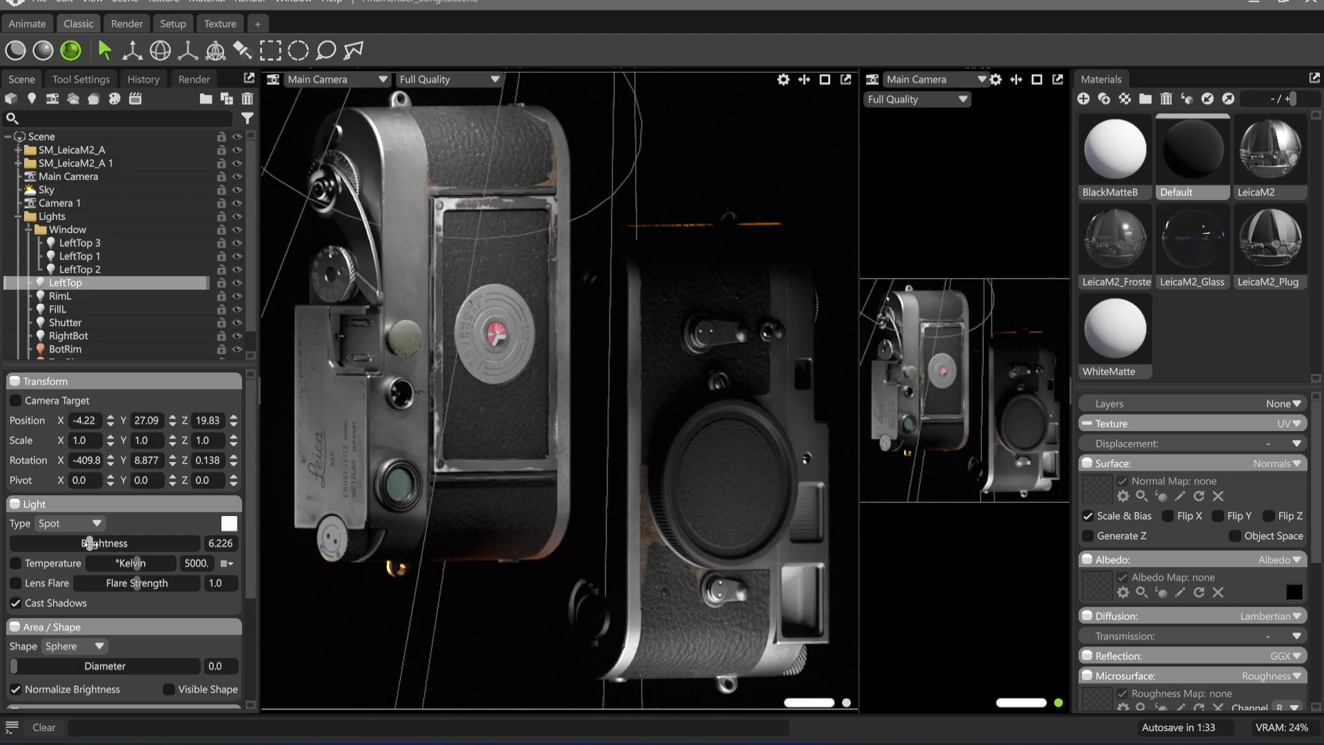
drag(89, 542, 95, 543)
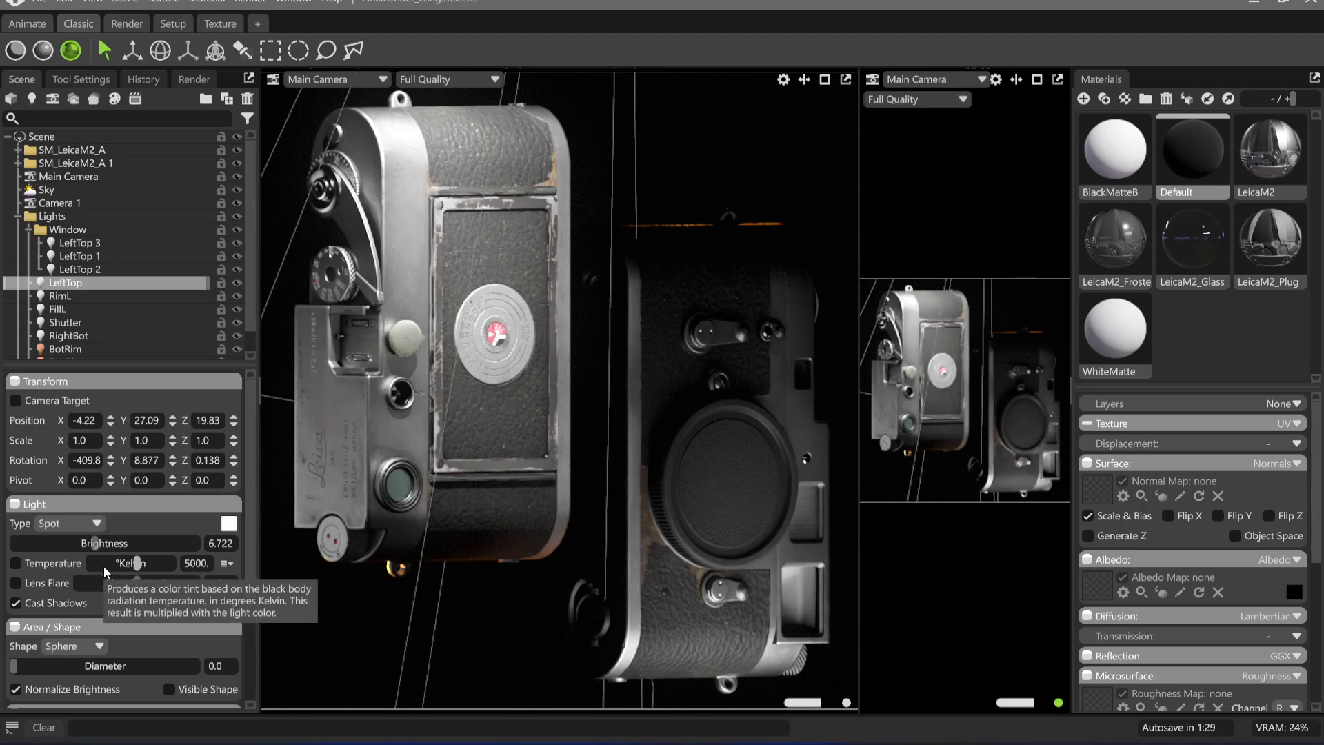
key(ctrl+d)
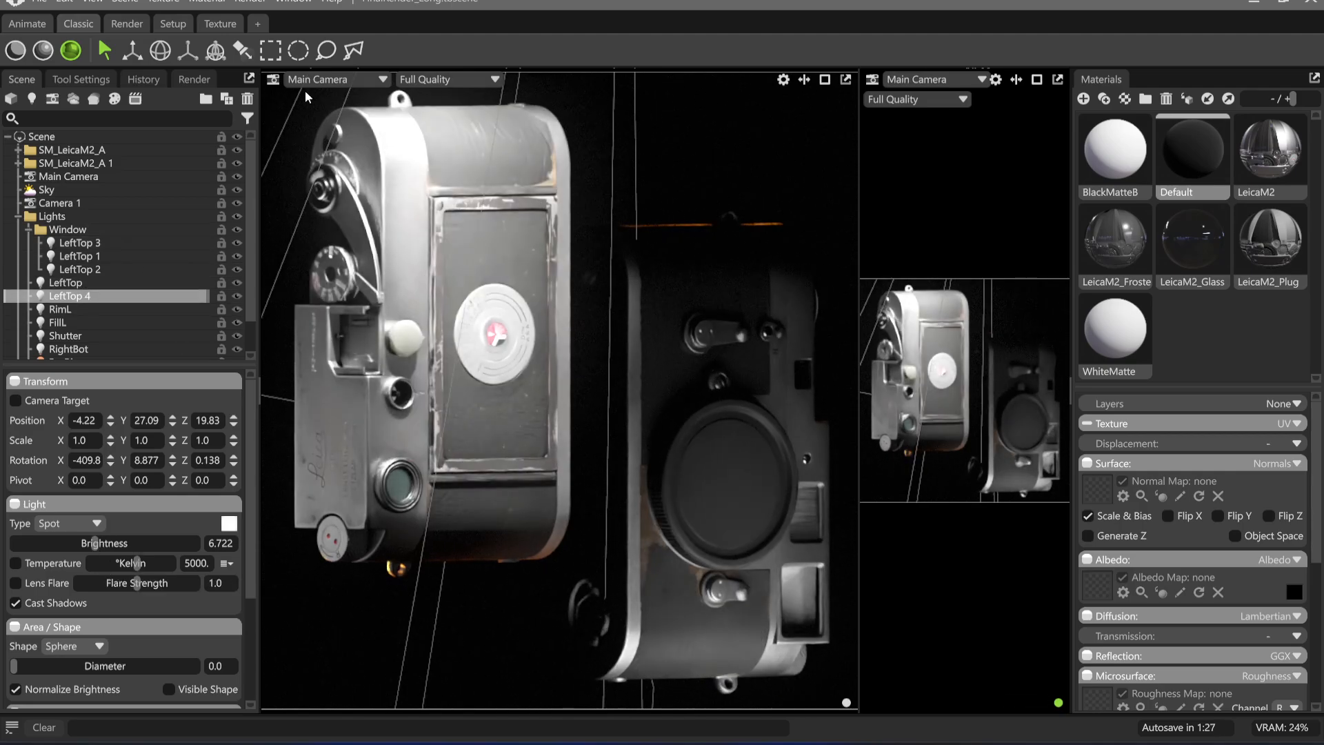
Aim the LeftTop 4 light at the left camera's top plate, with a spot angle of 35.09 and brightness of 4.811
click(242, 50)
click(324, 241)
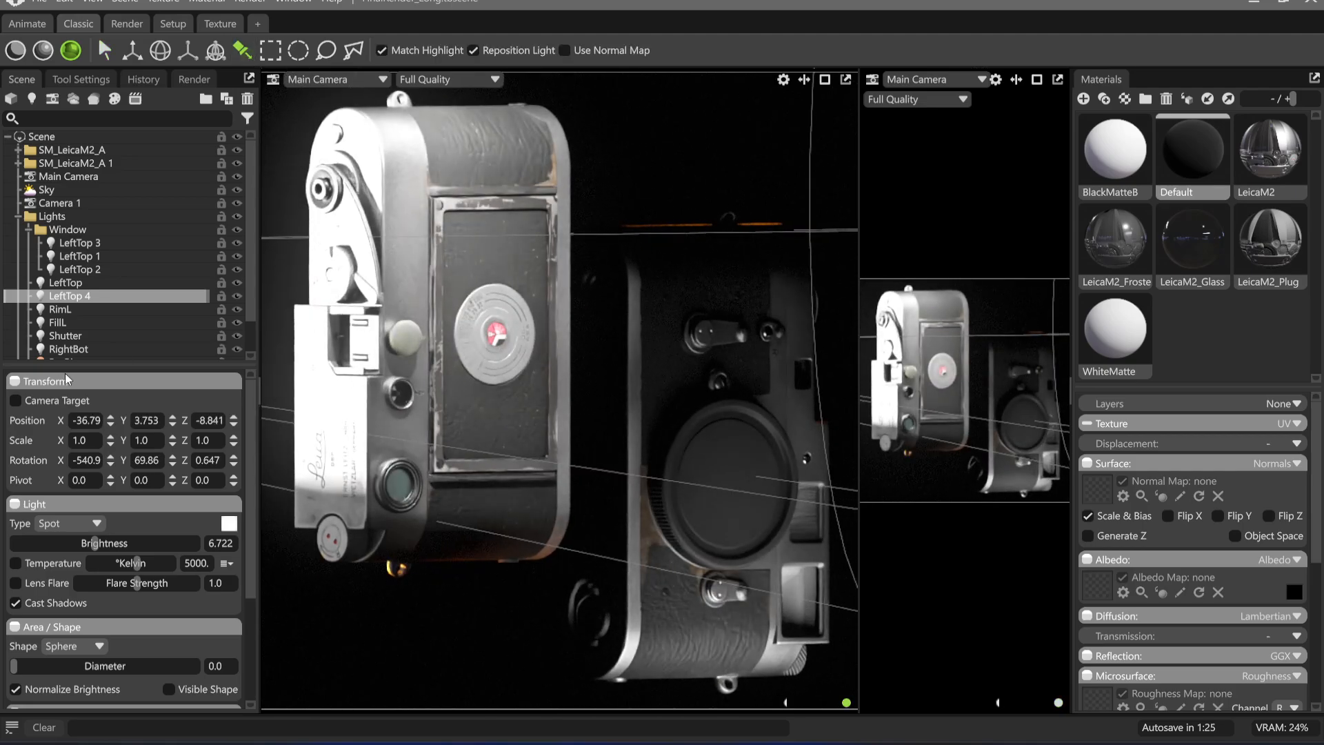
scroll(92, 657, down, 3)
drag(53, 613, 67, 613)
drag(92, 424, 73, 423)
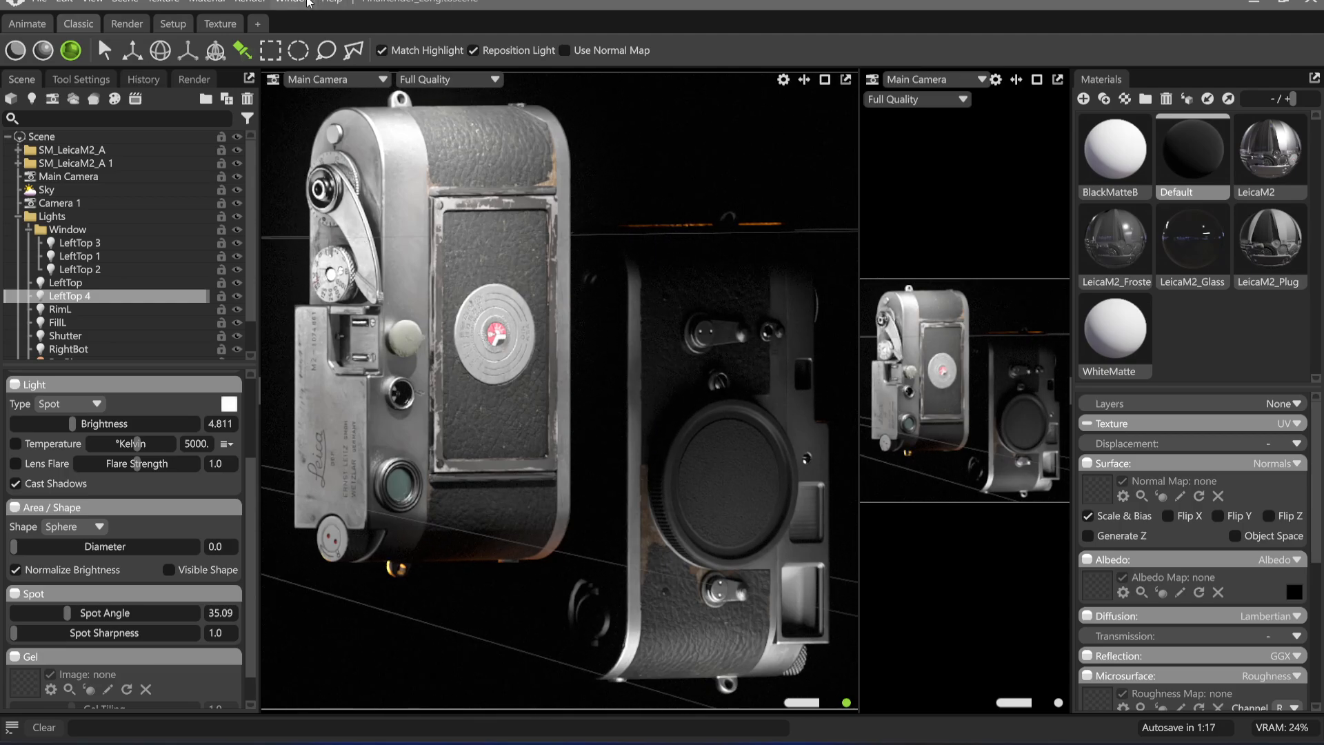
Render the viewport to the clipboard, paste it into the Affinity composite as the top layer, and shift it into place
click(249, 2)
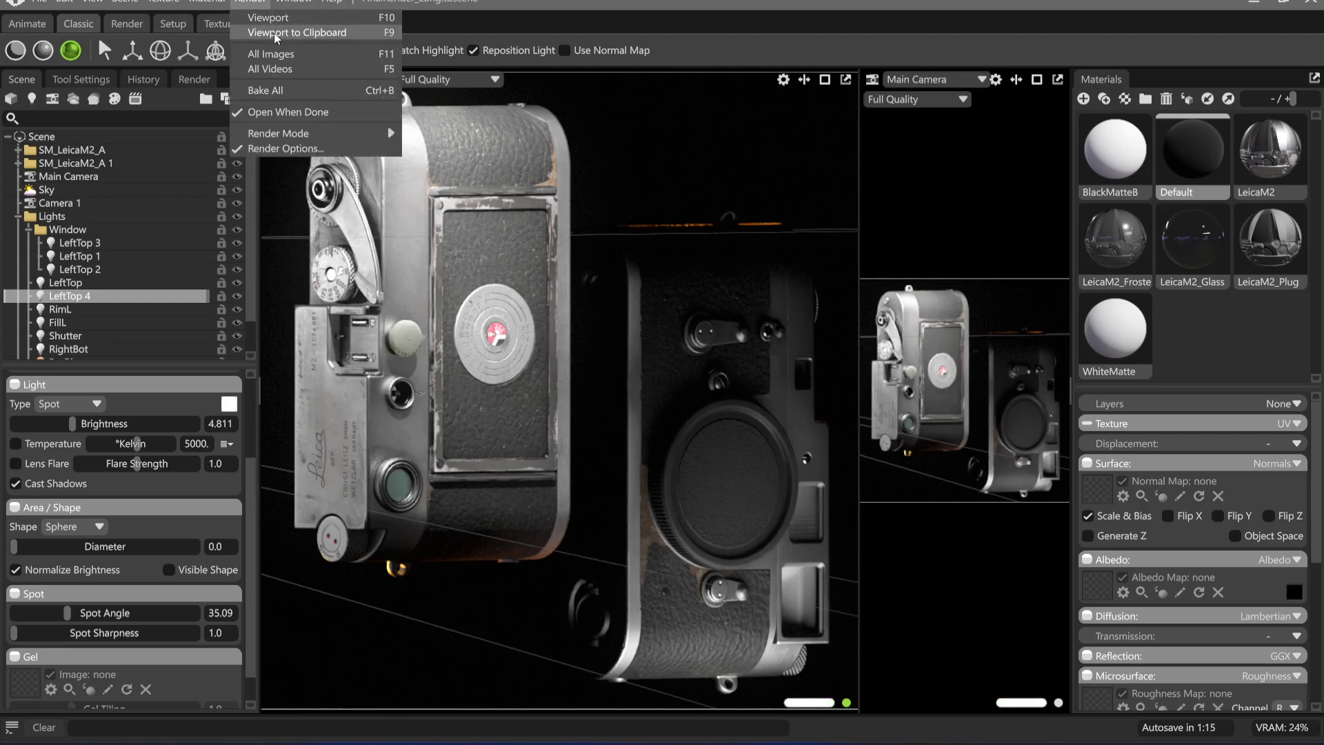
click(297, 33)
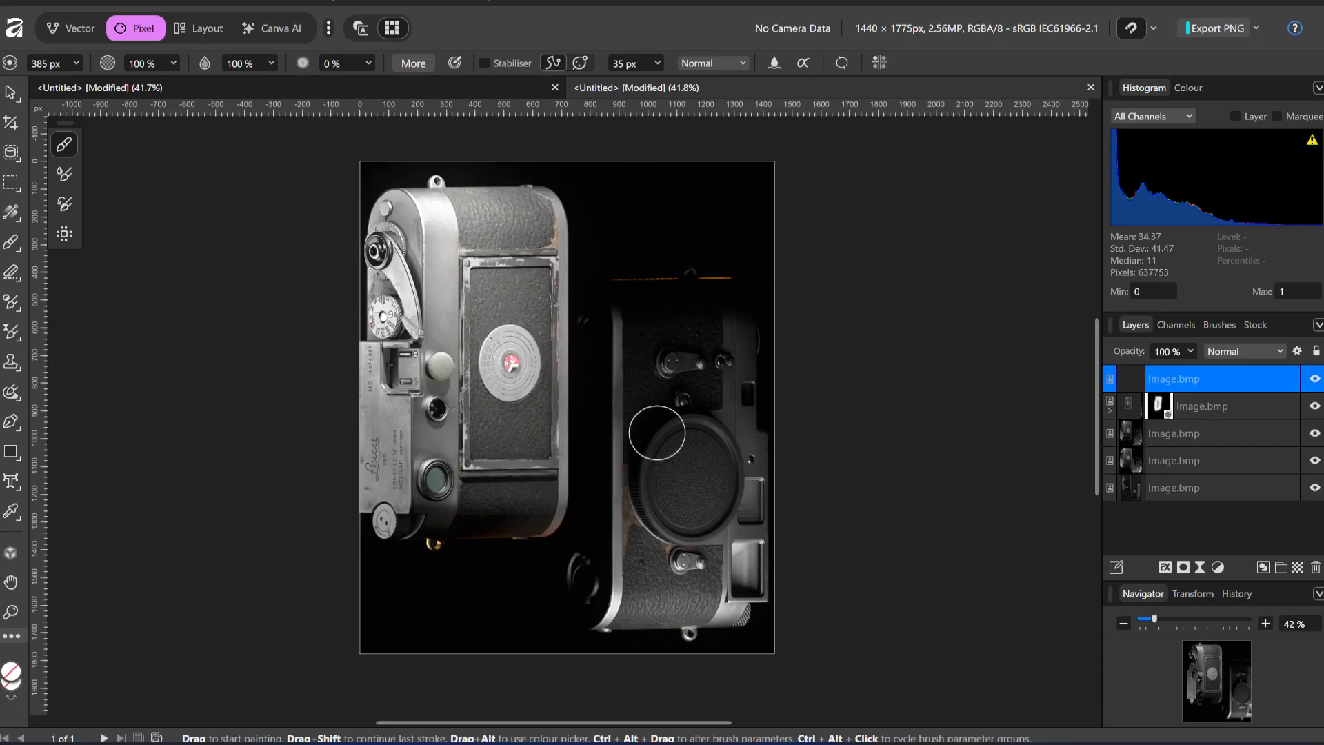
key(v)
drag(482, 399, 511, 405)
Try revealing the pasted layer along the left camera's top plate by painting on an inverted mask, and undo the attempt
click(1183, 567)
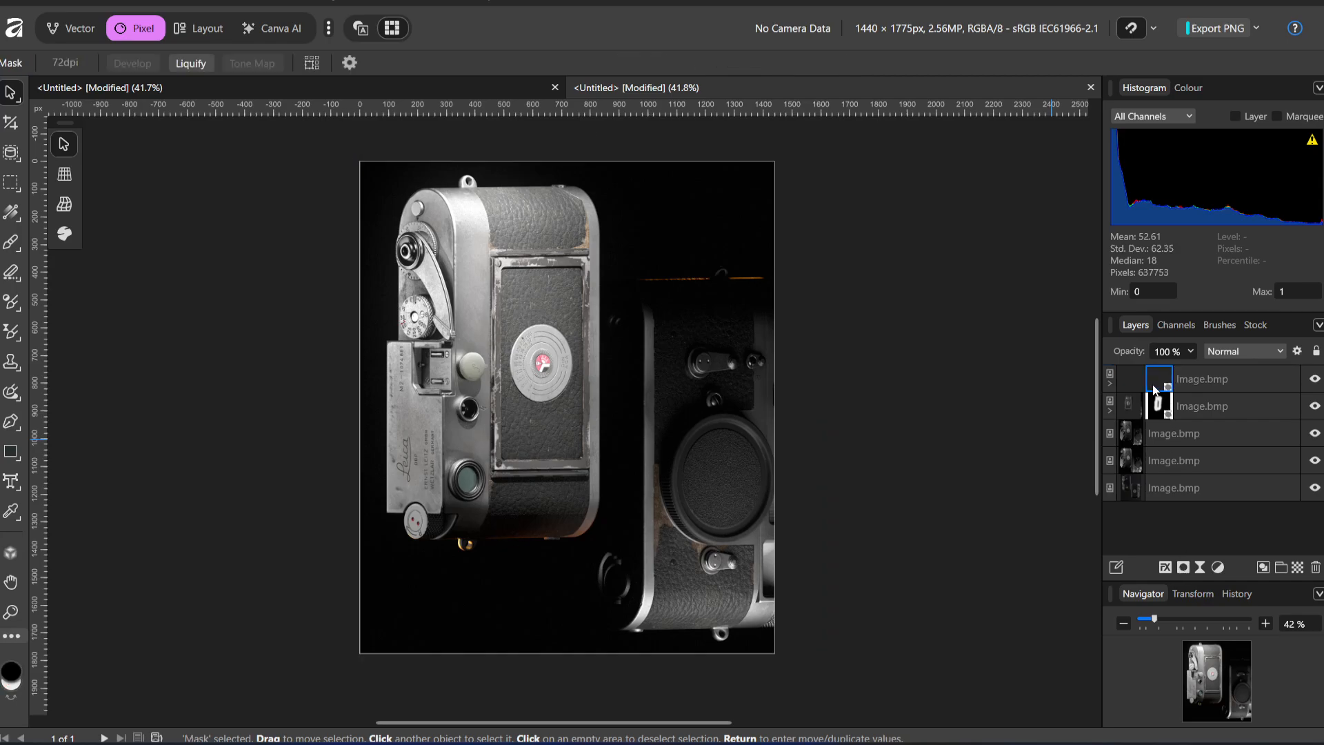
key(ctrl+i)
click(11, 241)
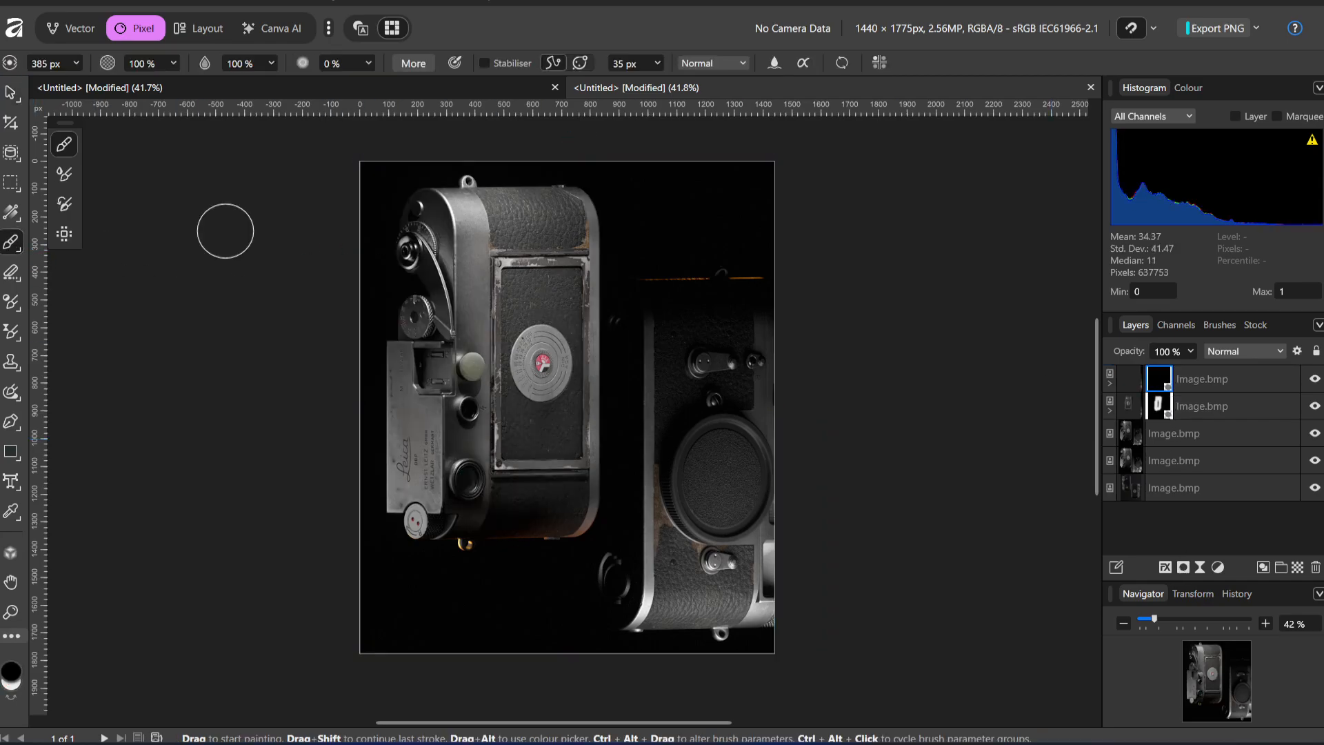
mouse_move(383, 238)
mouse_down()
mouse_move(405, 195)
mouse_move(386, 228)
mouse_move(382, 311)
mouse_move(399, 428)
mouse_move(375, 369)
mouse_move(399, 585)
mouse_move(455, 209)
mouse_move(428, 304)
mouse_move(425, 515)
mouse_up()
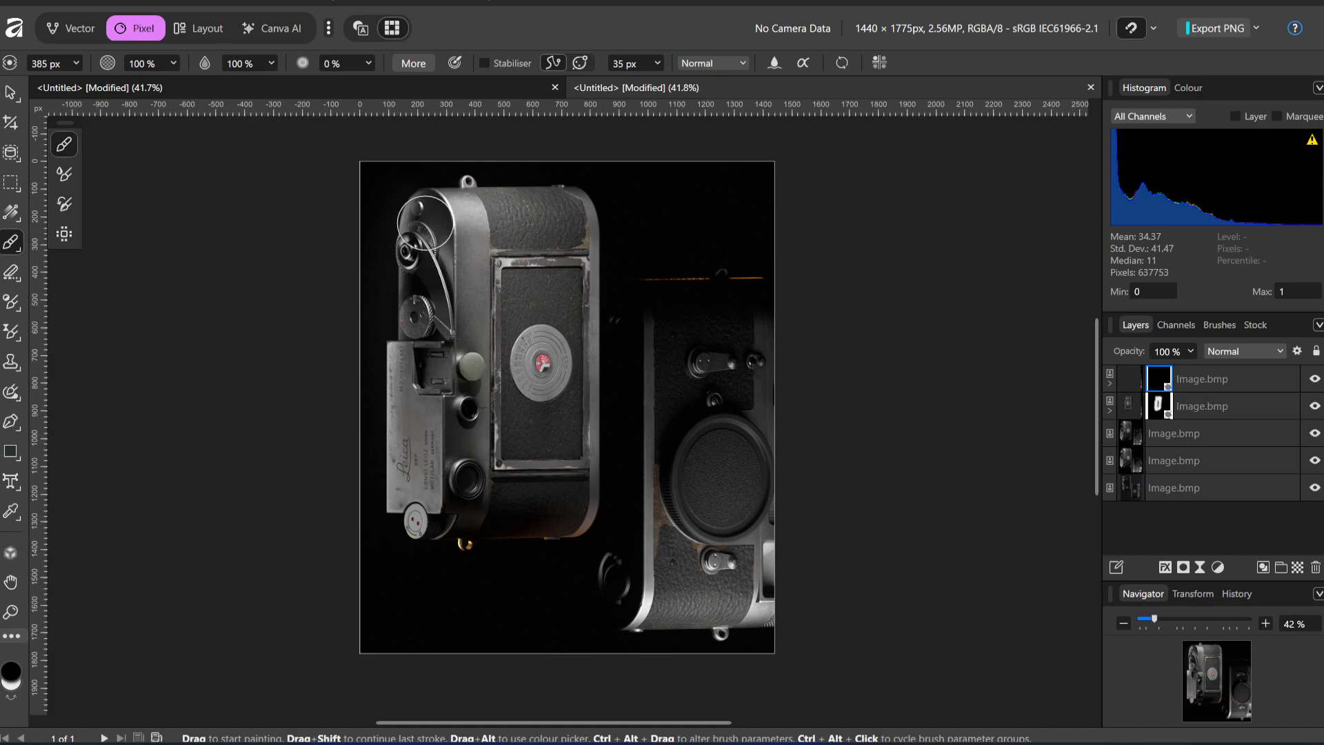
mouse_move(426, 224)
mouse_down()
mouse_move(481, 517)
mouse_move(405, 369)
mouse_move(434, 147)
mouse_move(414, 482)
mouse_move(503, 627)
mouse_move(559, 476)
mouse_move(539, 385)
mouse_up()
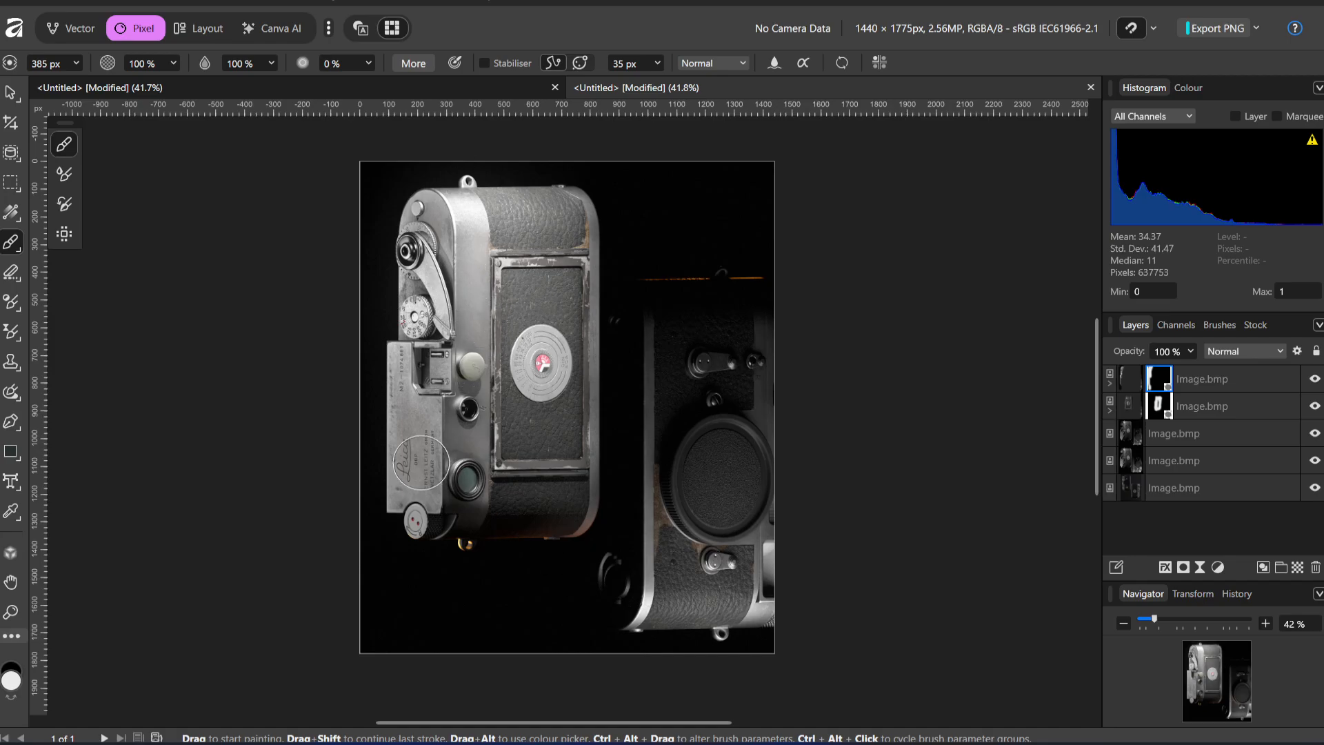
ctrl+alt+drag(432, 397, 499, 396)
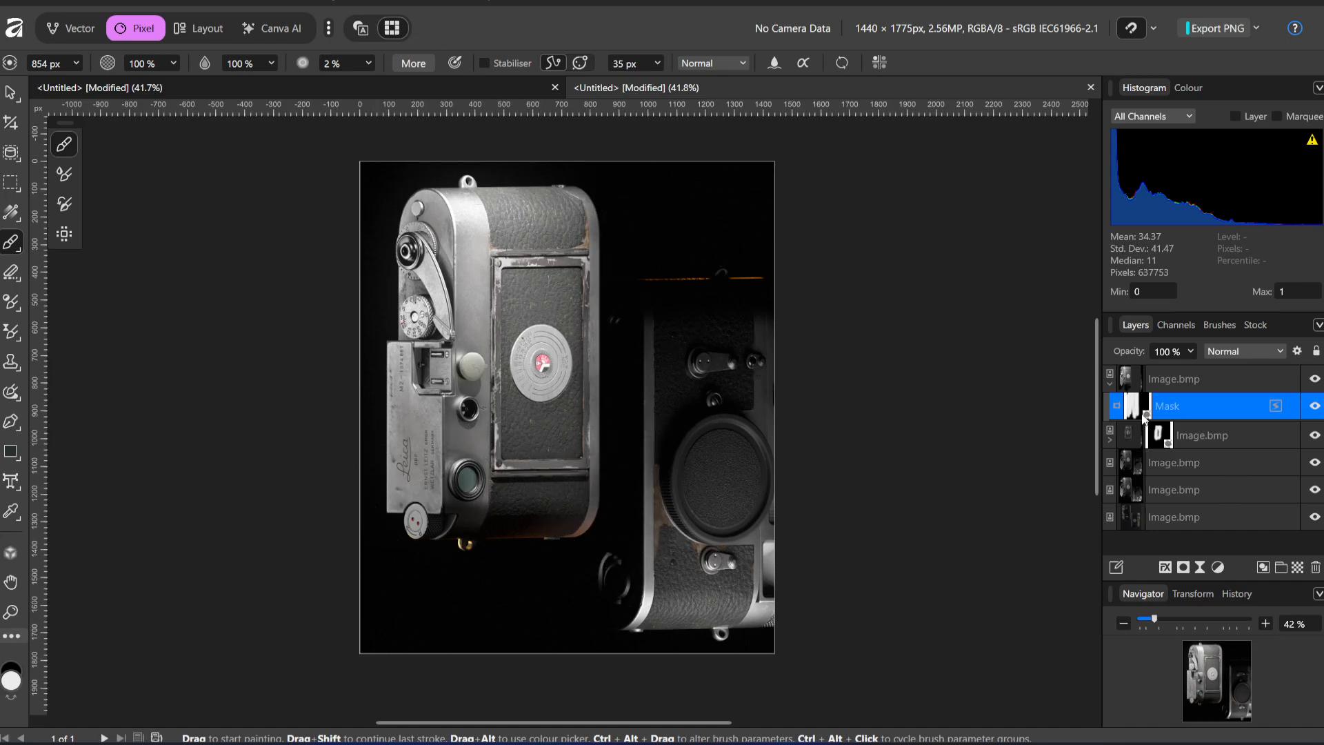
key(ctrl+z)
key(ctrl+z)
key(ctrl+z)
key(ctrl+z)
key(ctrl+z)
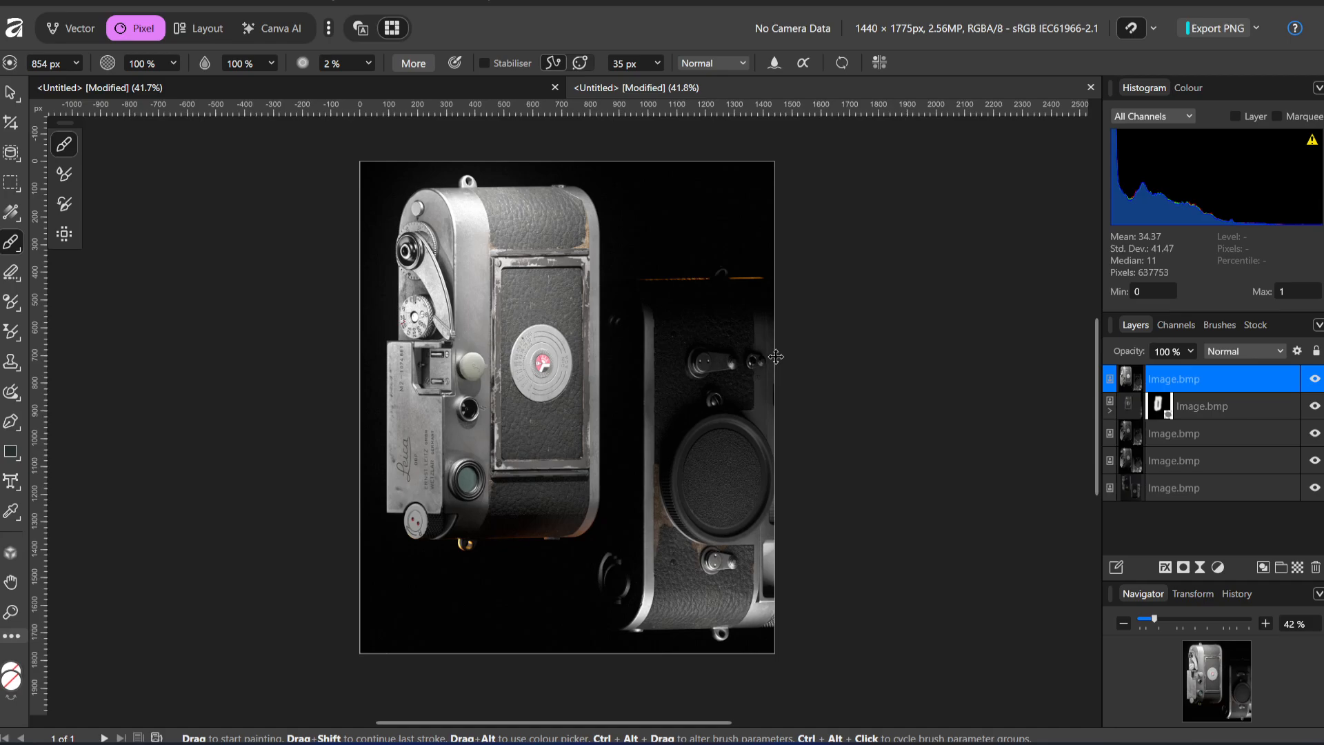
Mask the pasted layer with a linear white-to-black gradient from the canvas's upper-left corner to the left camera's round dial
click(1183, 567)
click(11, 212)
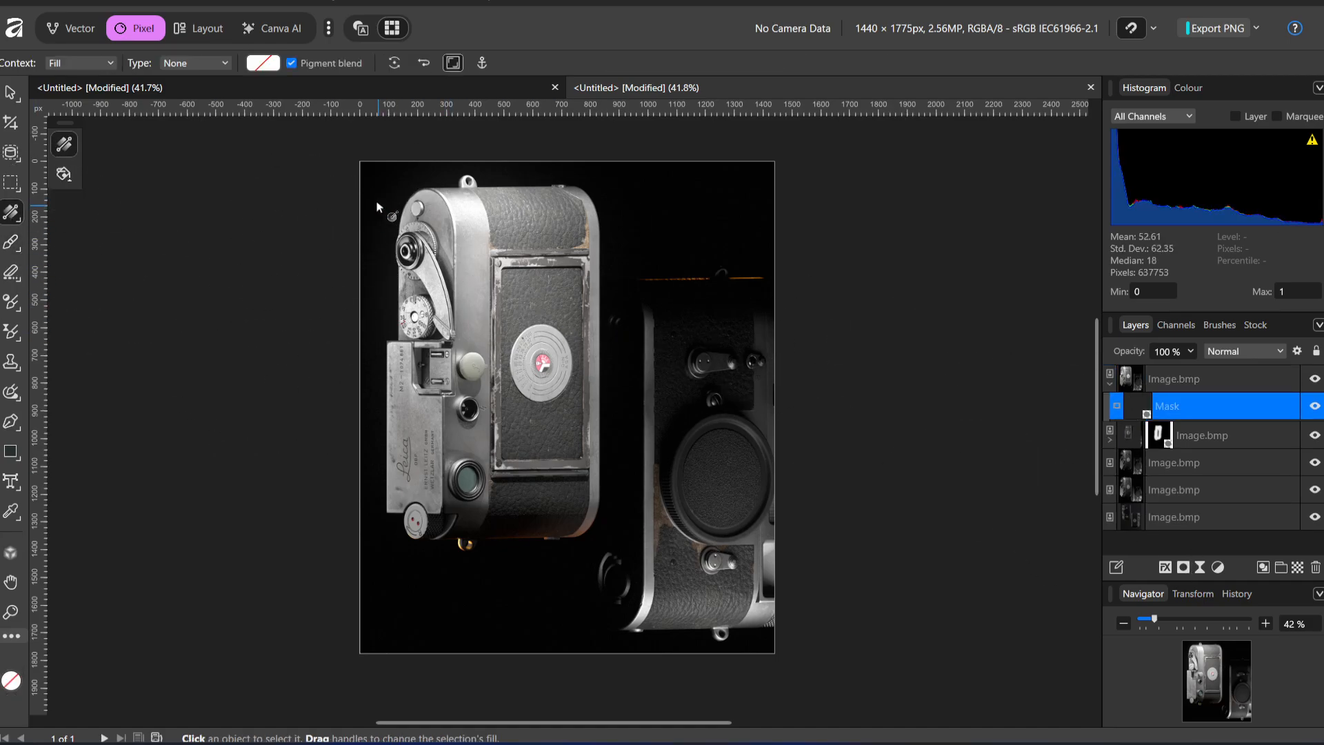
drag(375, 200, 538, 389)
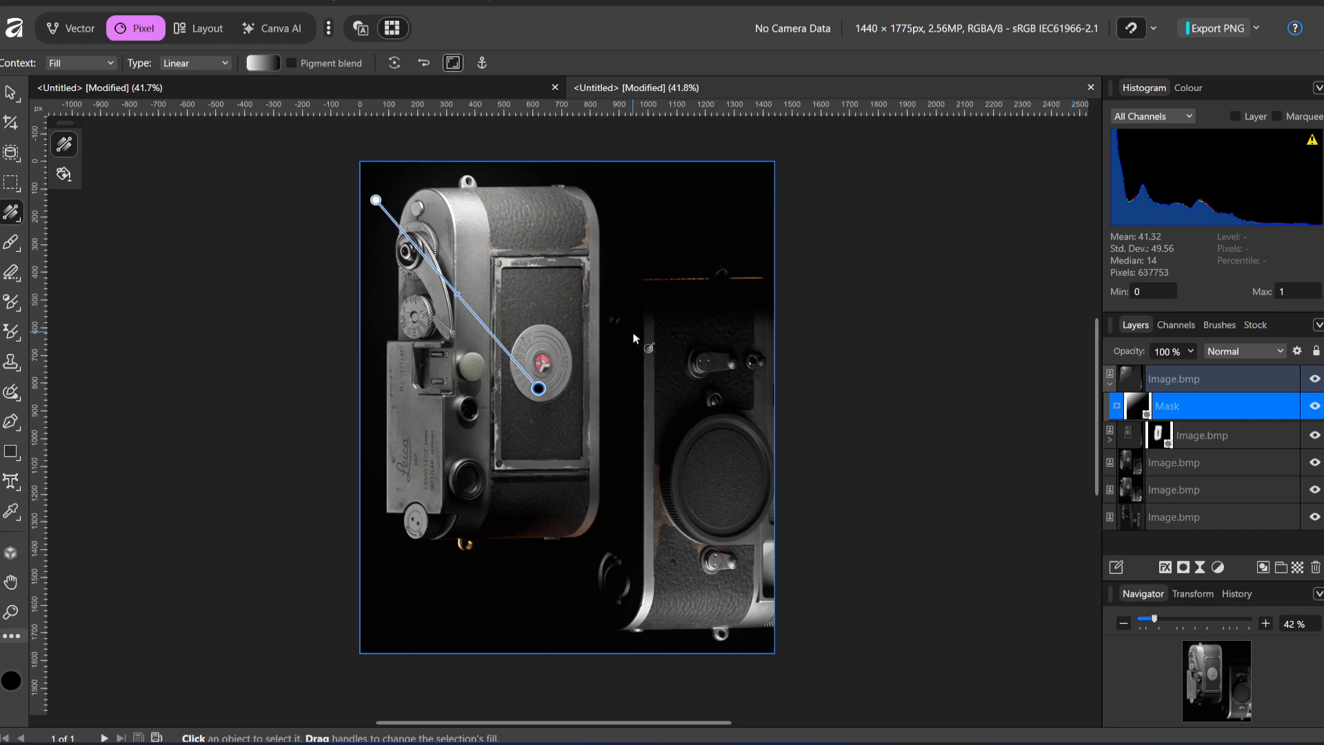
Toggle the visibility of the gradient mask and its layer repeatedly to compare the lighting with and without them
click(1315, 408)
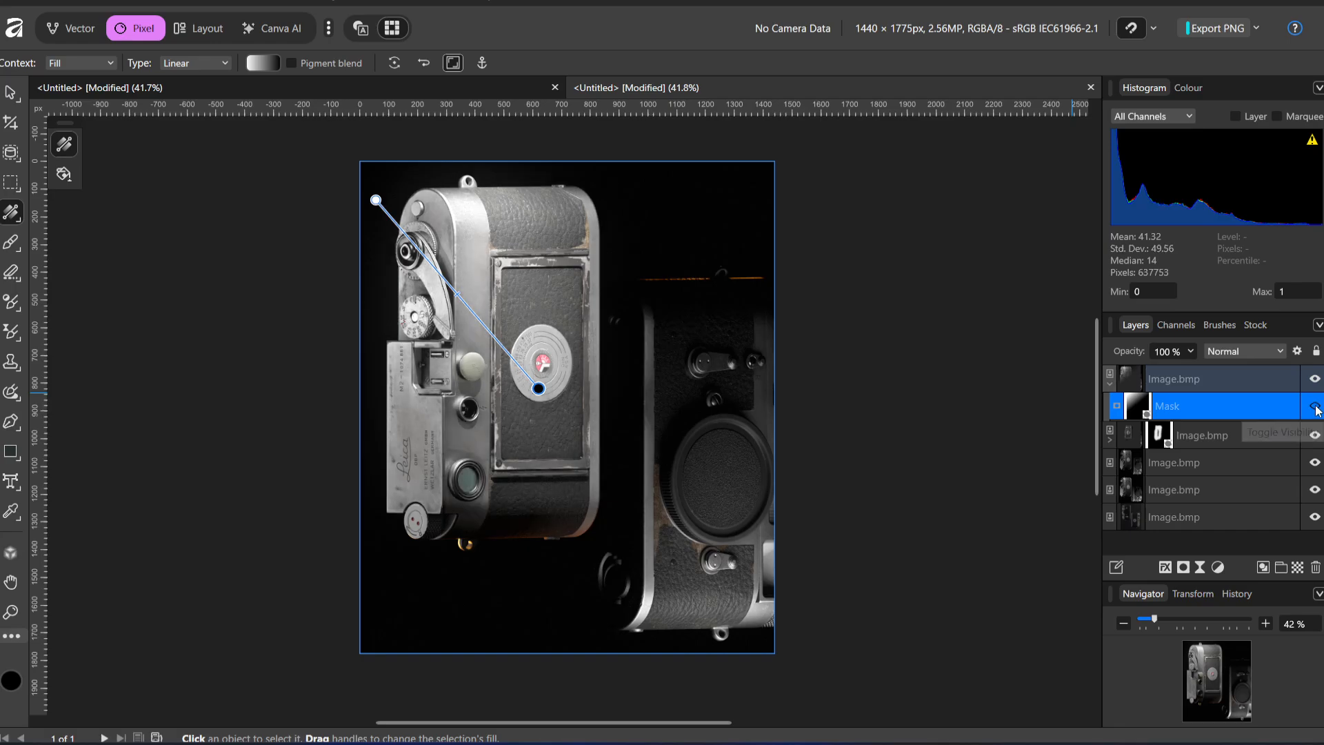
click(1315, 409)
click(1315, 408)
click(1315, 408)
click(1315, 407)
click(1315, 407)
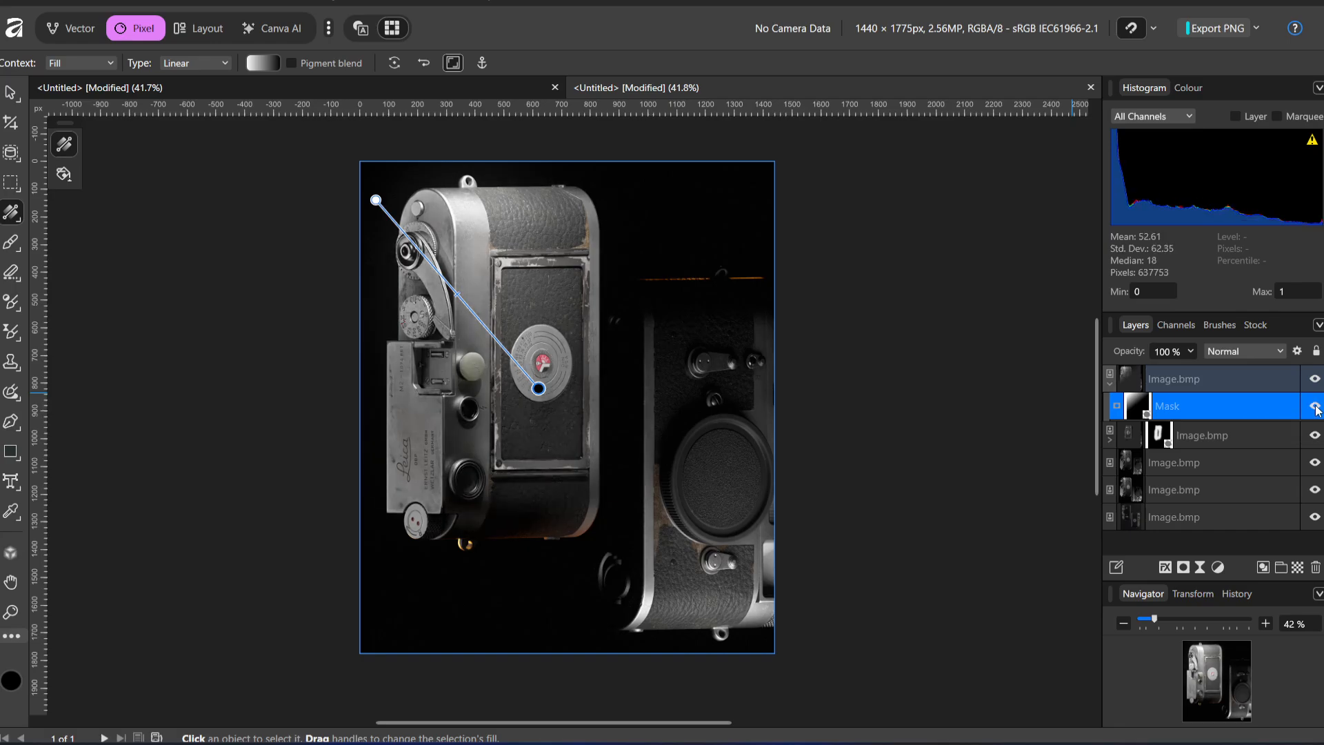
click(1315, 407)
click(1315, 407)
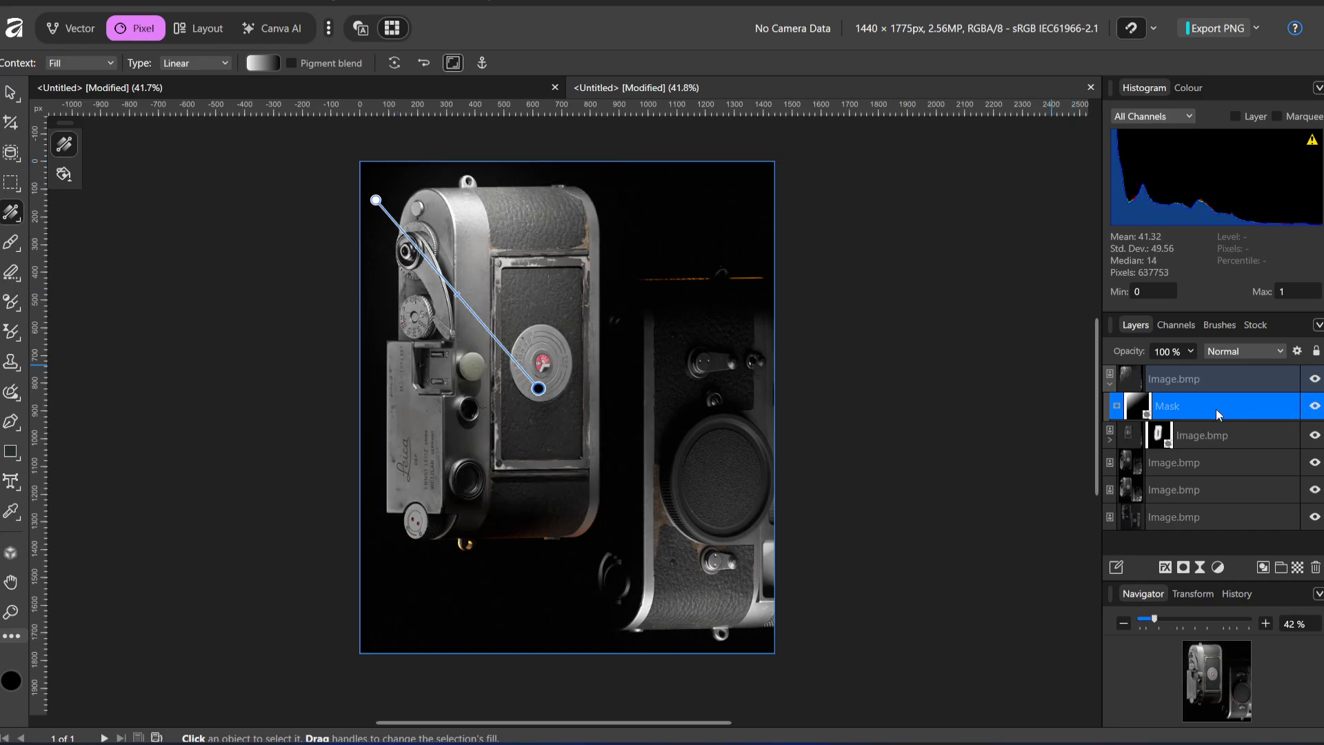
click(1315, 405)
click(1315, 406)
click(1315, 406)
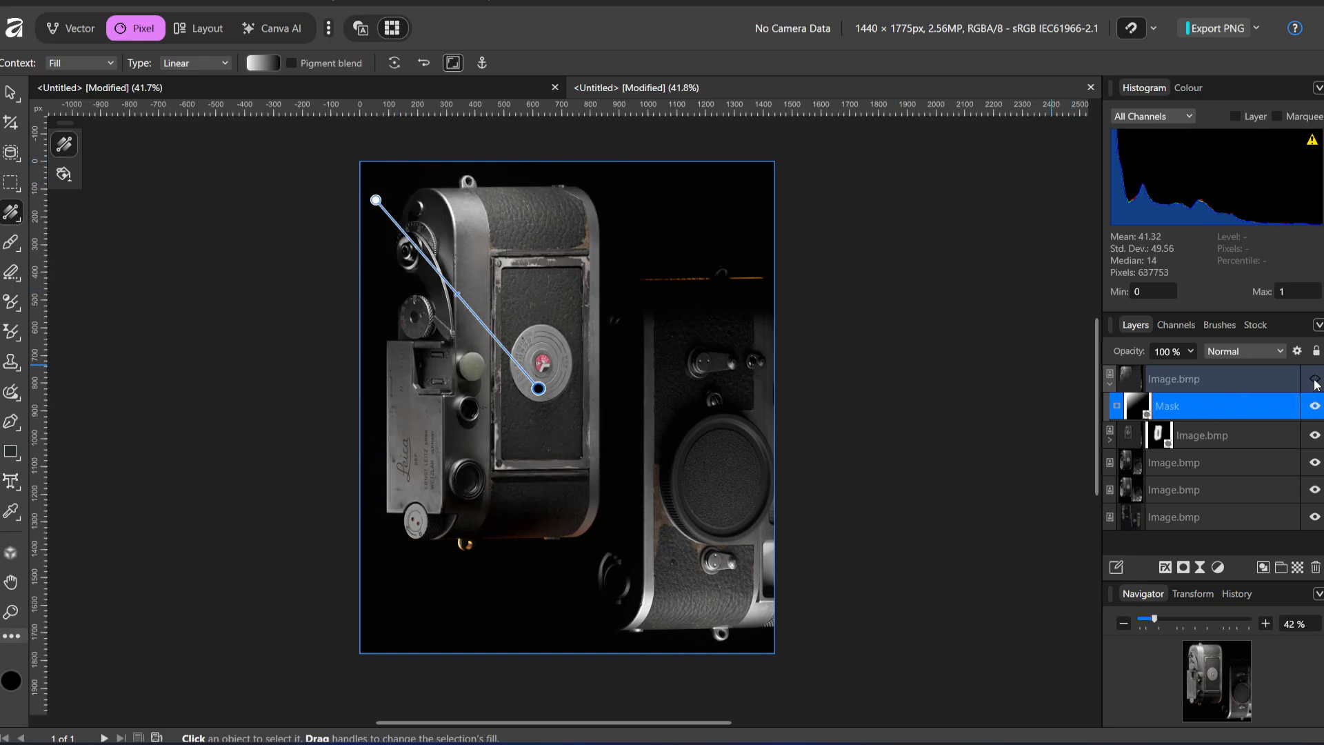
click(1315, 405)
click(1318, 399)
click(1318, 399)
click(1320, 384)
click(1320, 384)
click(1320, 384)
click(1320, 384)
click(1319, 384)
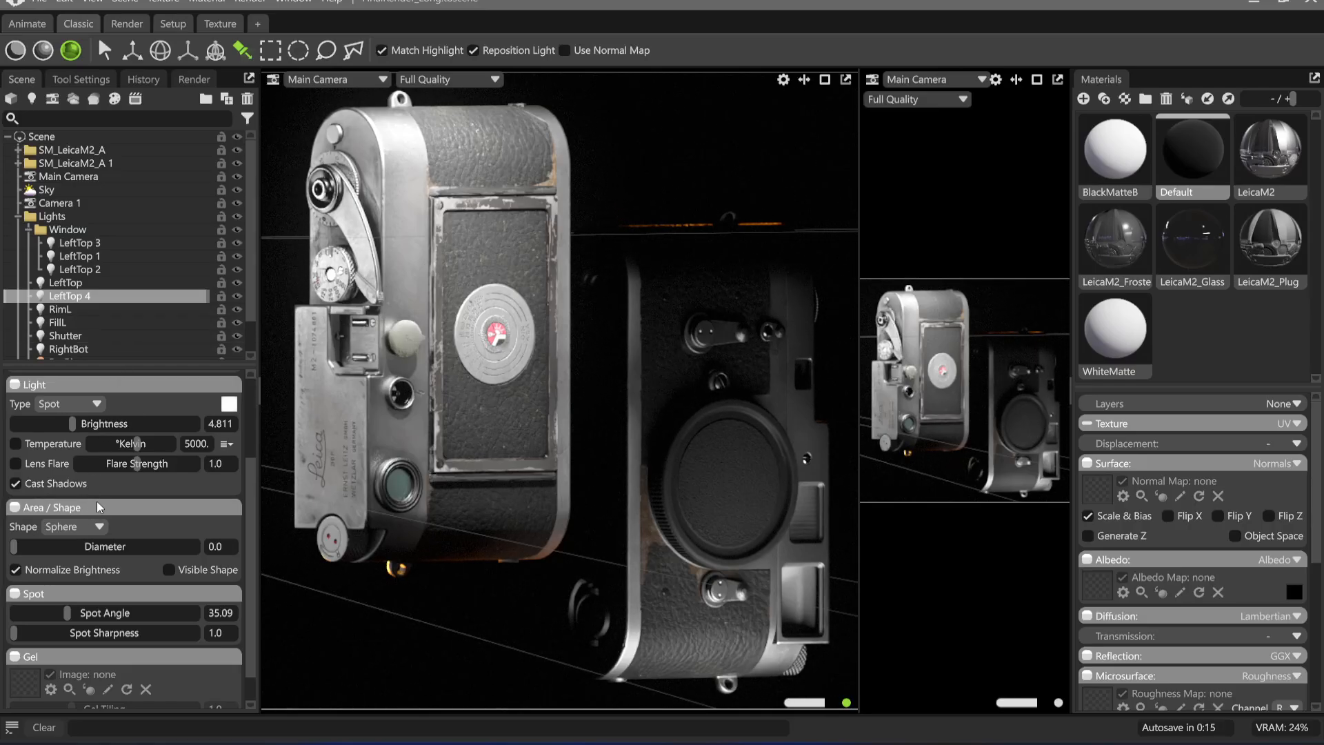
In Marmoset Toolbag, re-aim LeftTop 4 higher on the left camera, with spot angle 17.55, diameter 3.113 and brightness 4.741
scroll(69, 581, down, 1)
drag(68, 579, 41, 579)
click(315, 143)
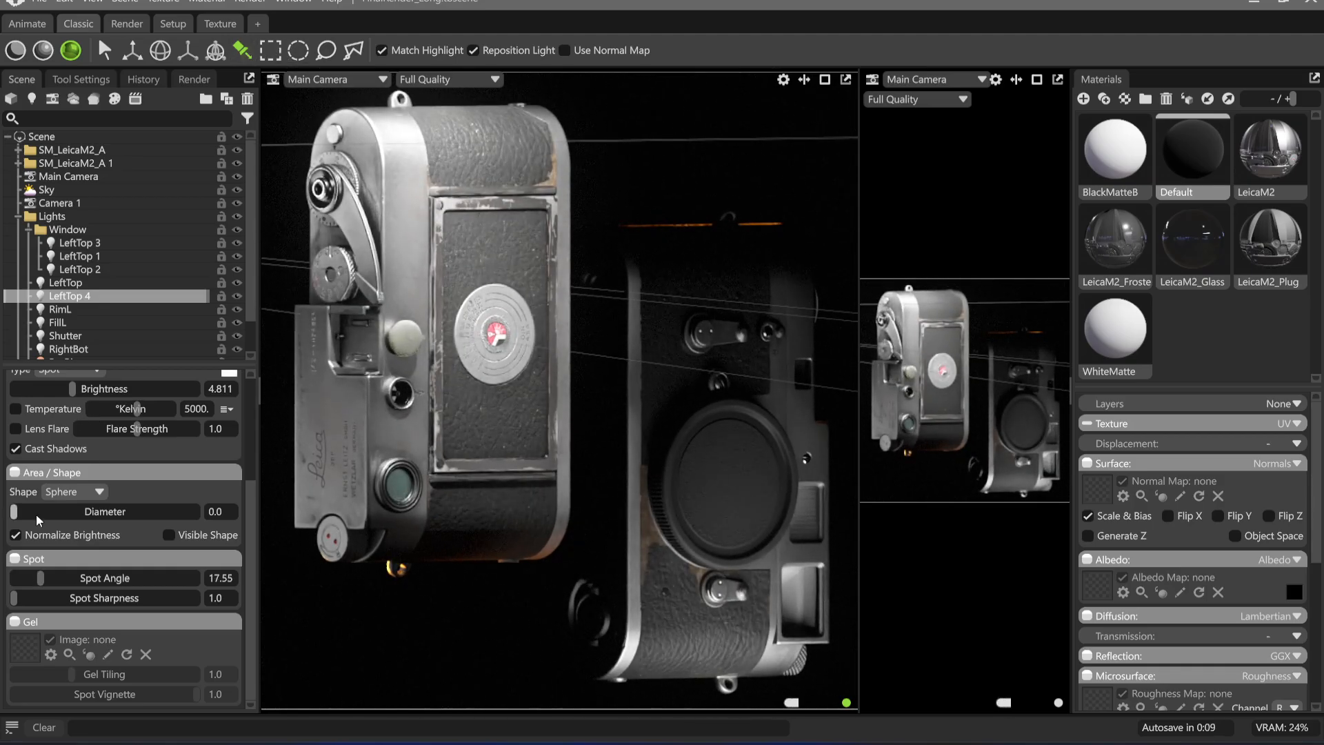
drag(13, 511, 47, 511)
drag(74, 389, 72, 389)
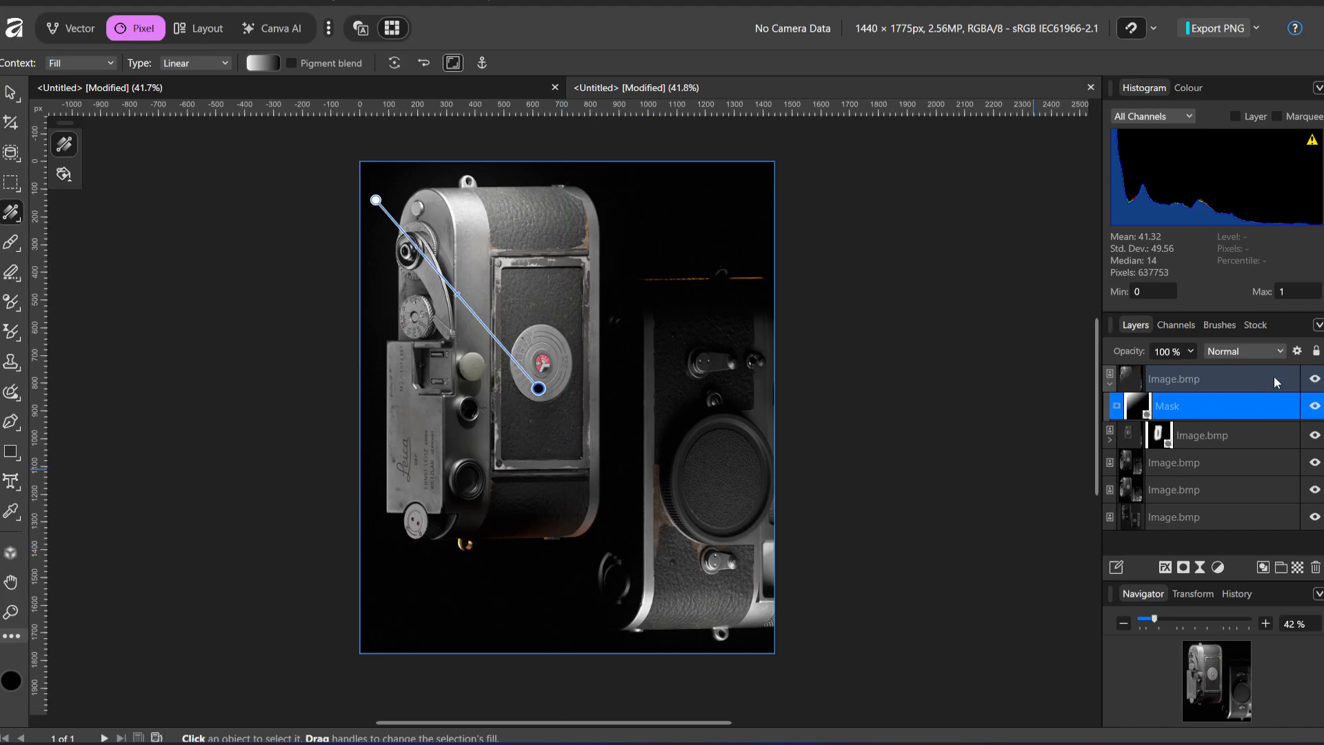
In Affinity, paint black on the top layer's mask over the left camera's lower round window, and deselect the mask
click(11, 242)
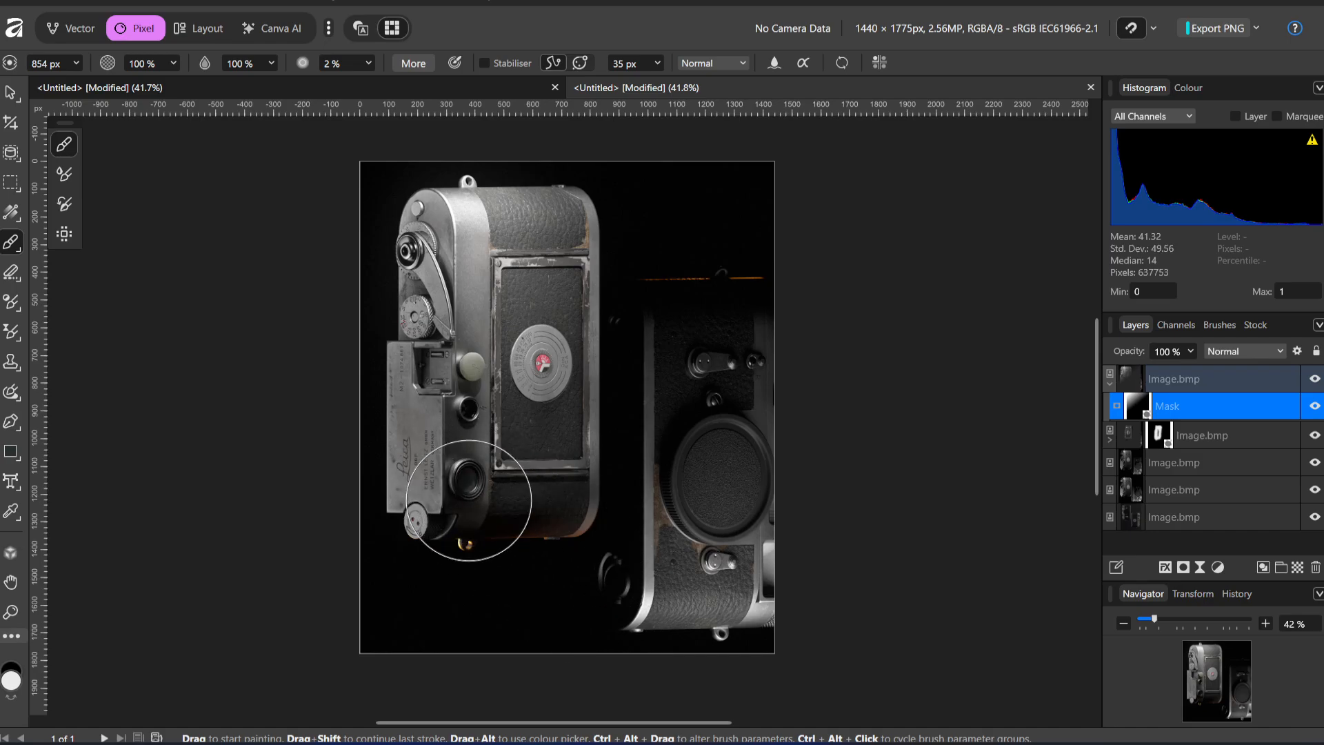
ctrl+alt+drag(473, 475, 471, 479)
key(x)
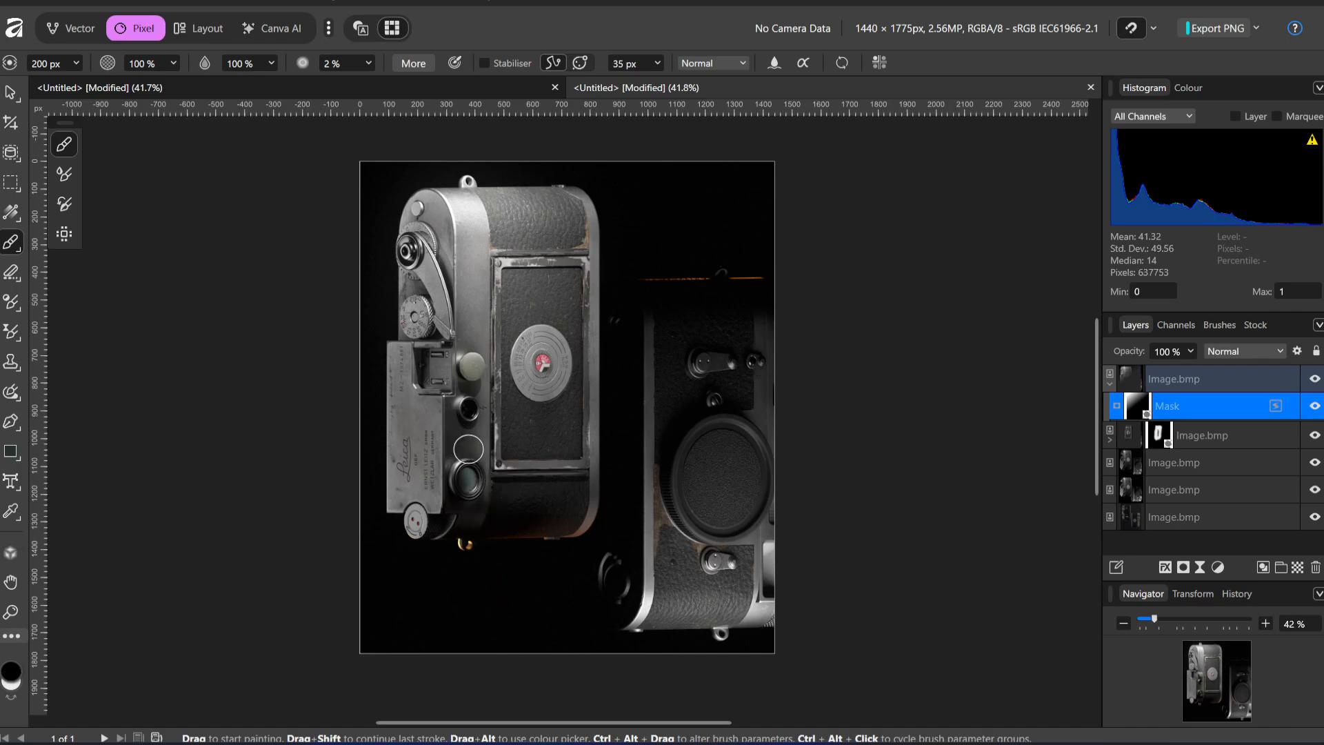
ctrl+alt+drag(461, 477, 477, 476)
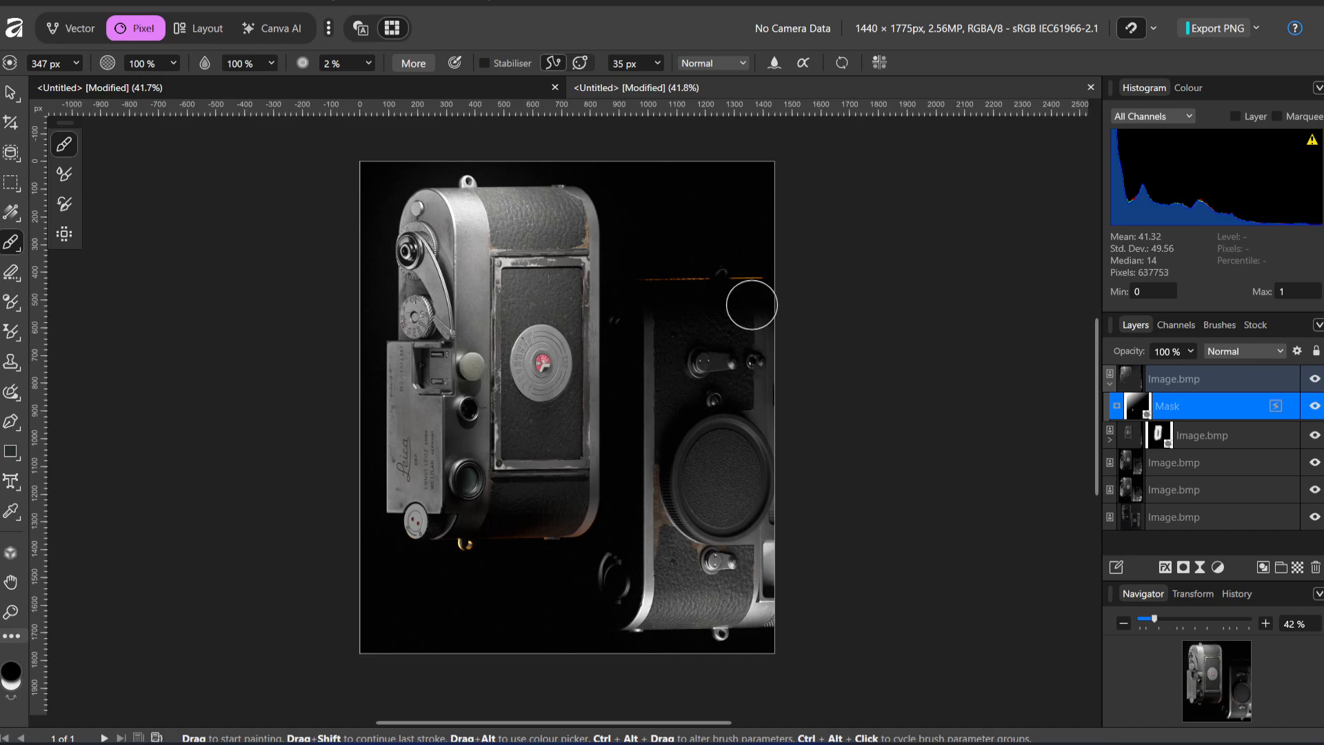
click(11, 92)
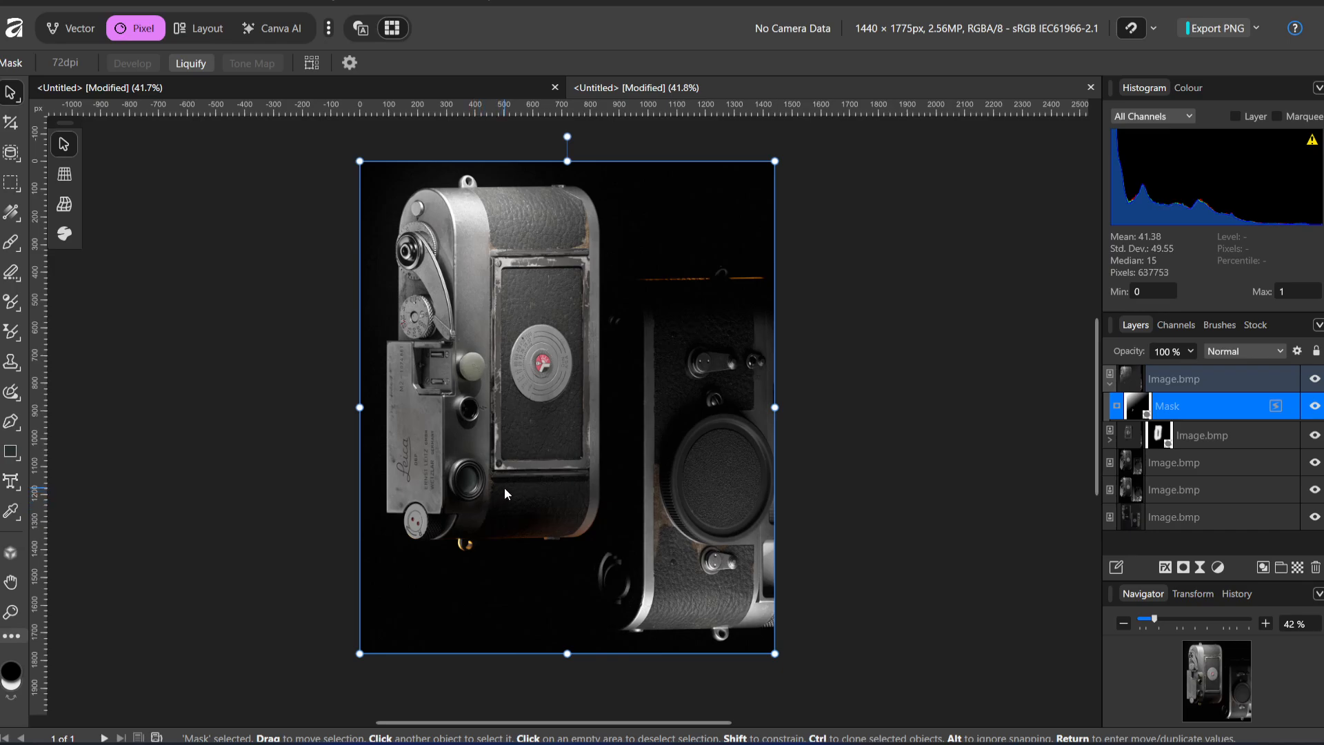
click(811, 434)
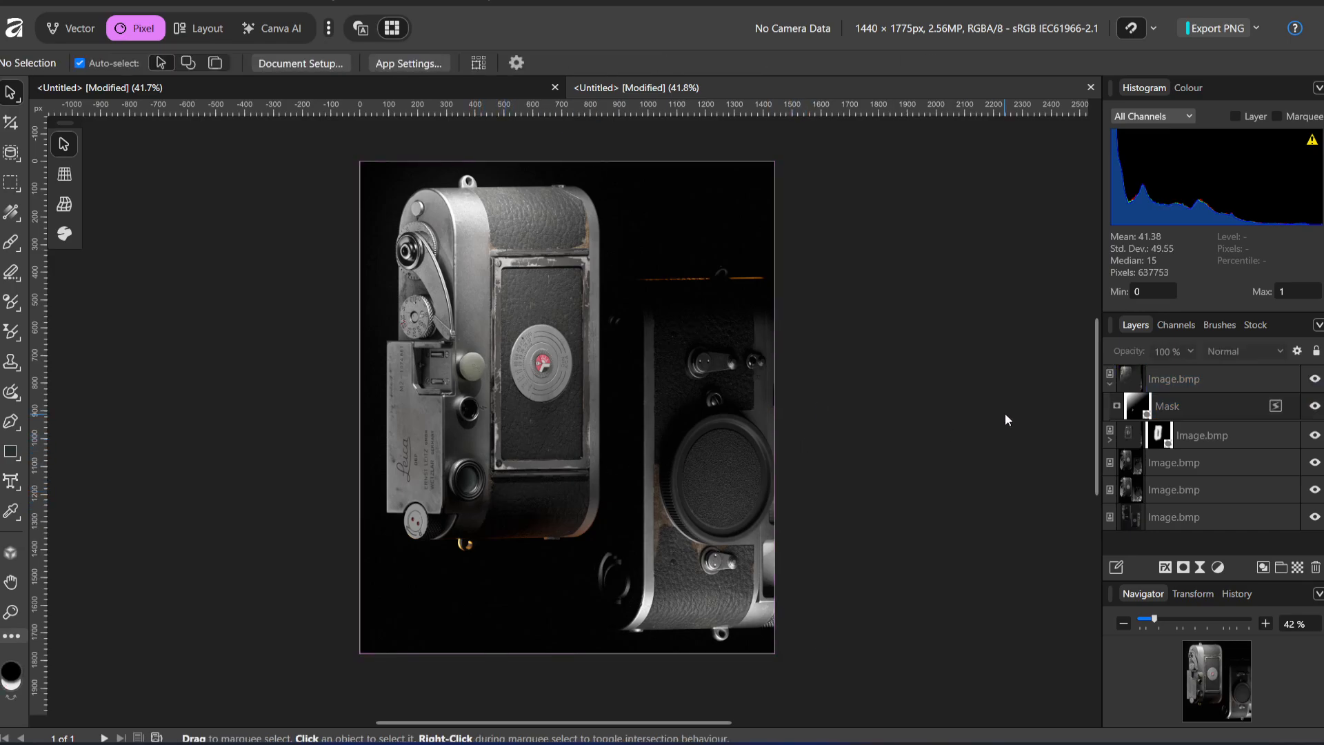
In the browser, search Google for "hlsl", refine the search to "hlsl marmoset", and close the search tab
click(701, 743)
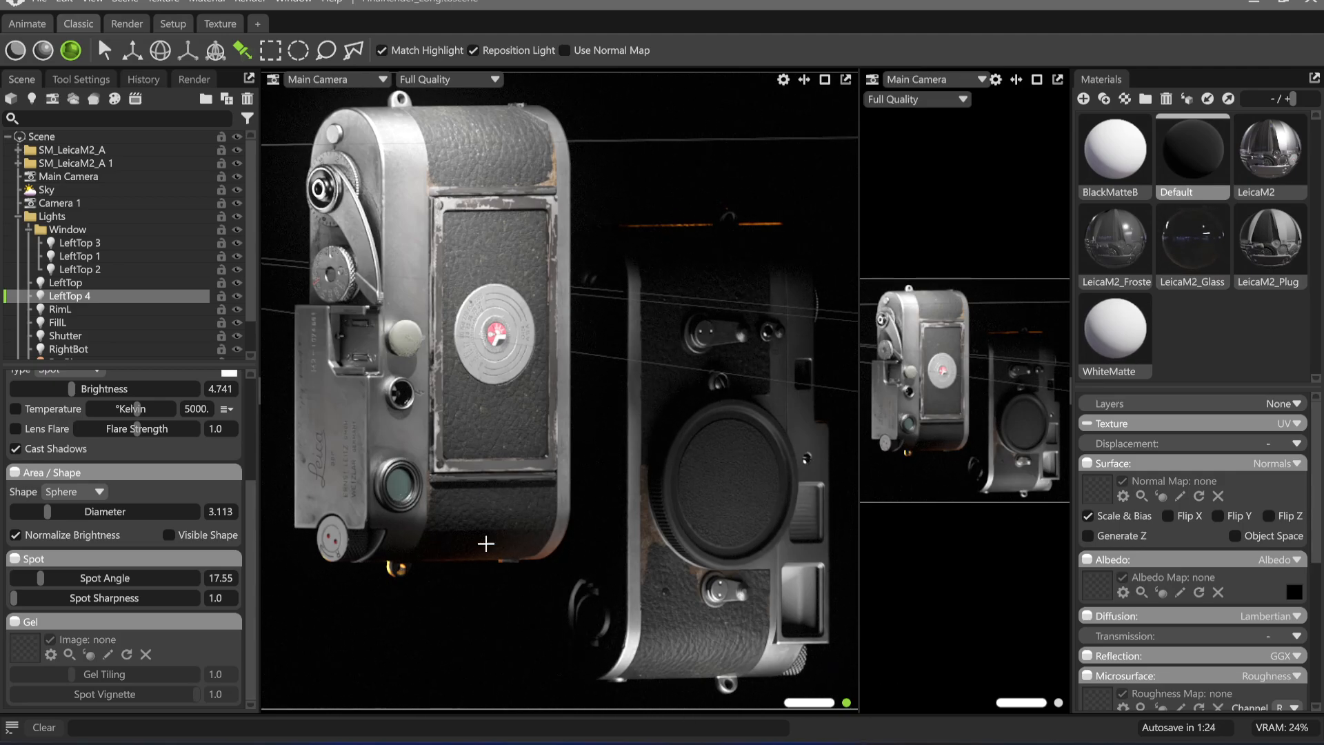
click(773, 743)
scroll(1193, 551, down, 5)
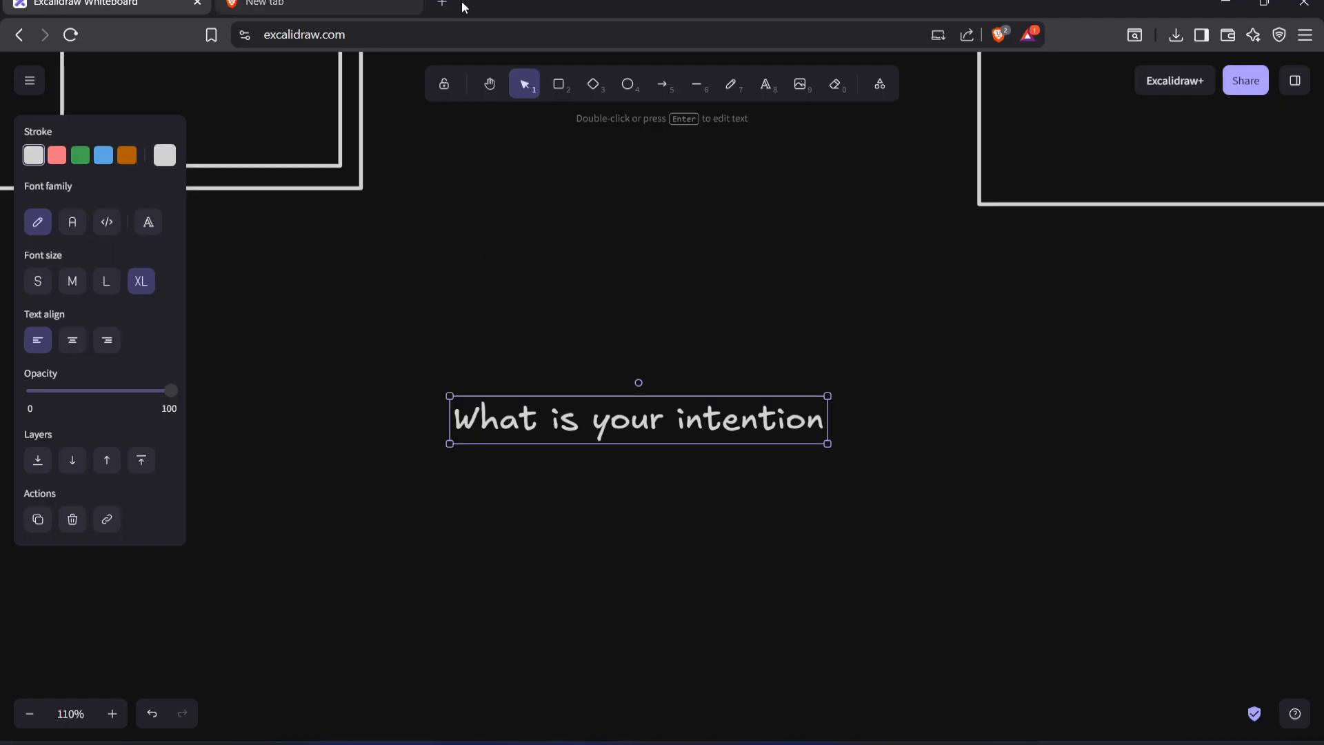
click(458, 7)
middle_click(392, 5)
text(hlsl)
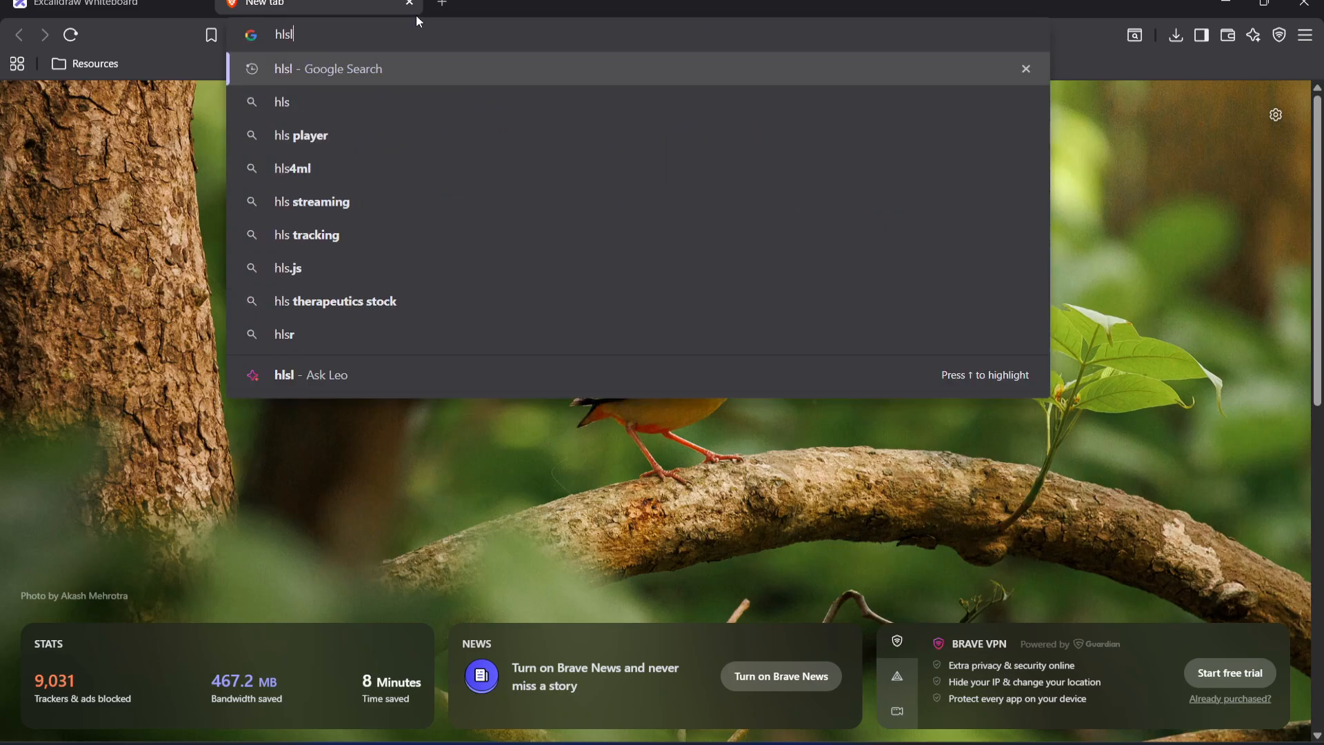
key(Return)
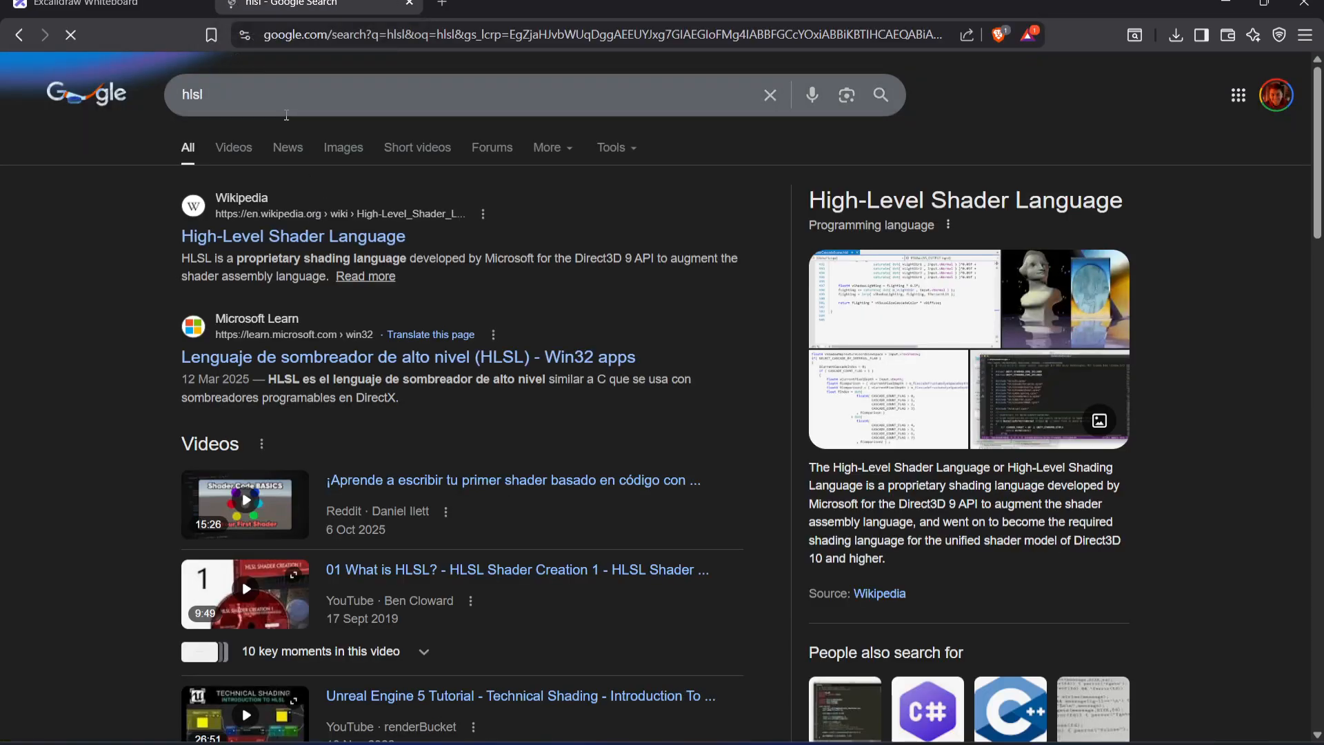
click(330, 82)
text(marmoset)
key(Return)
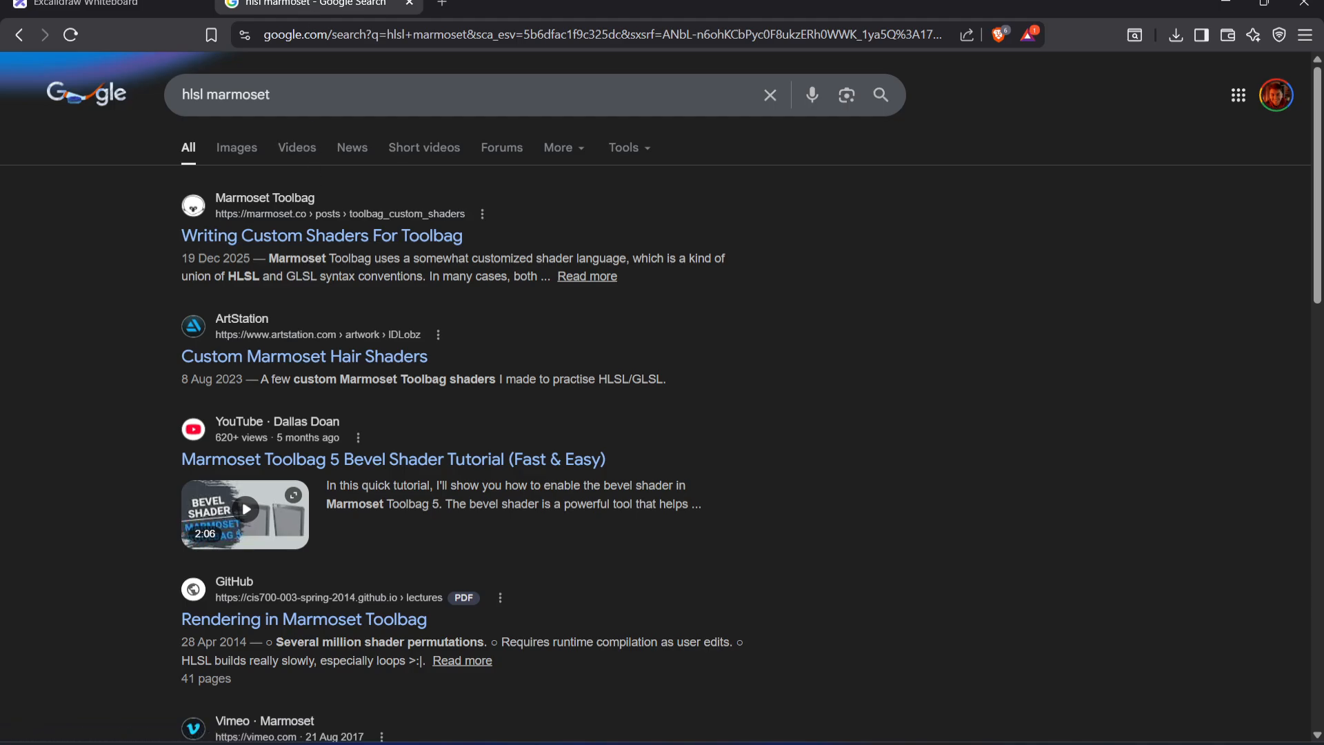
key(ctrl+w)
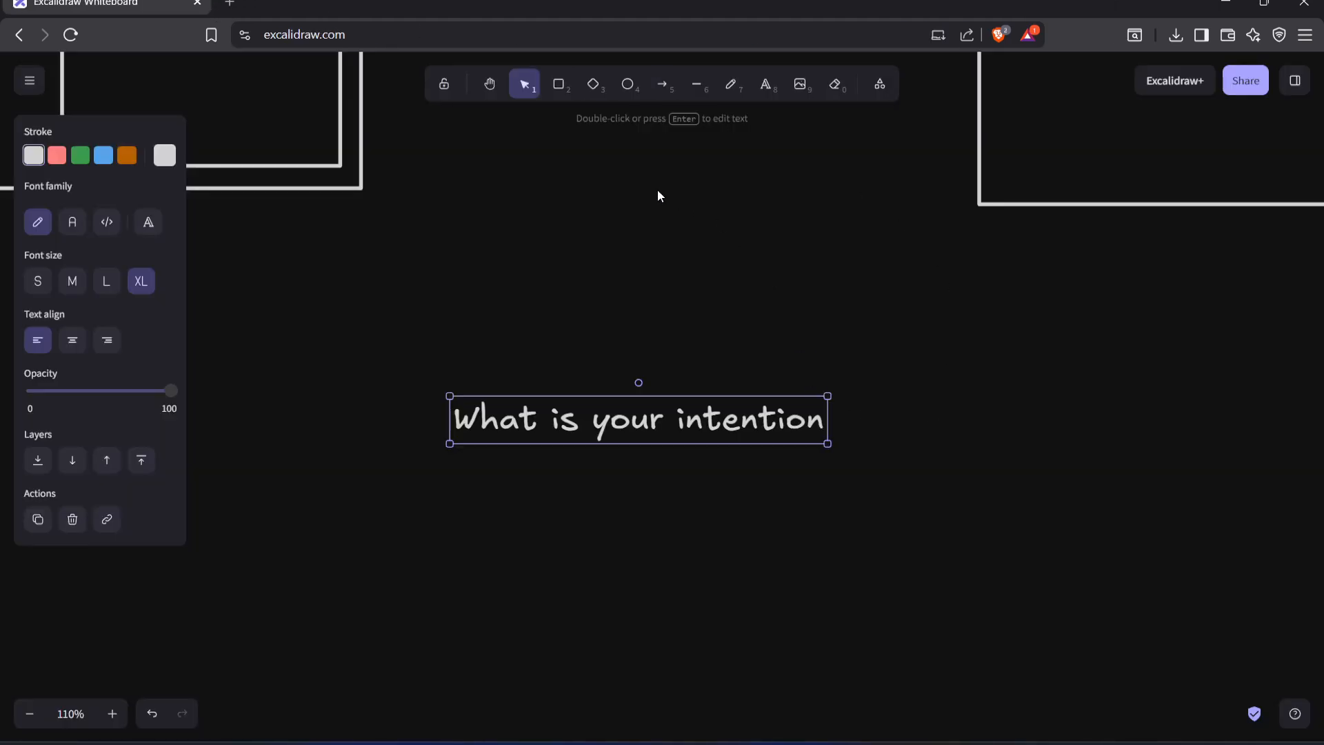
click(928, 606)
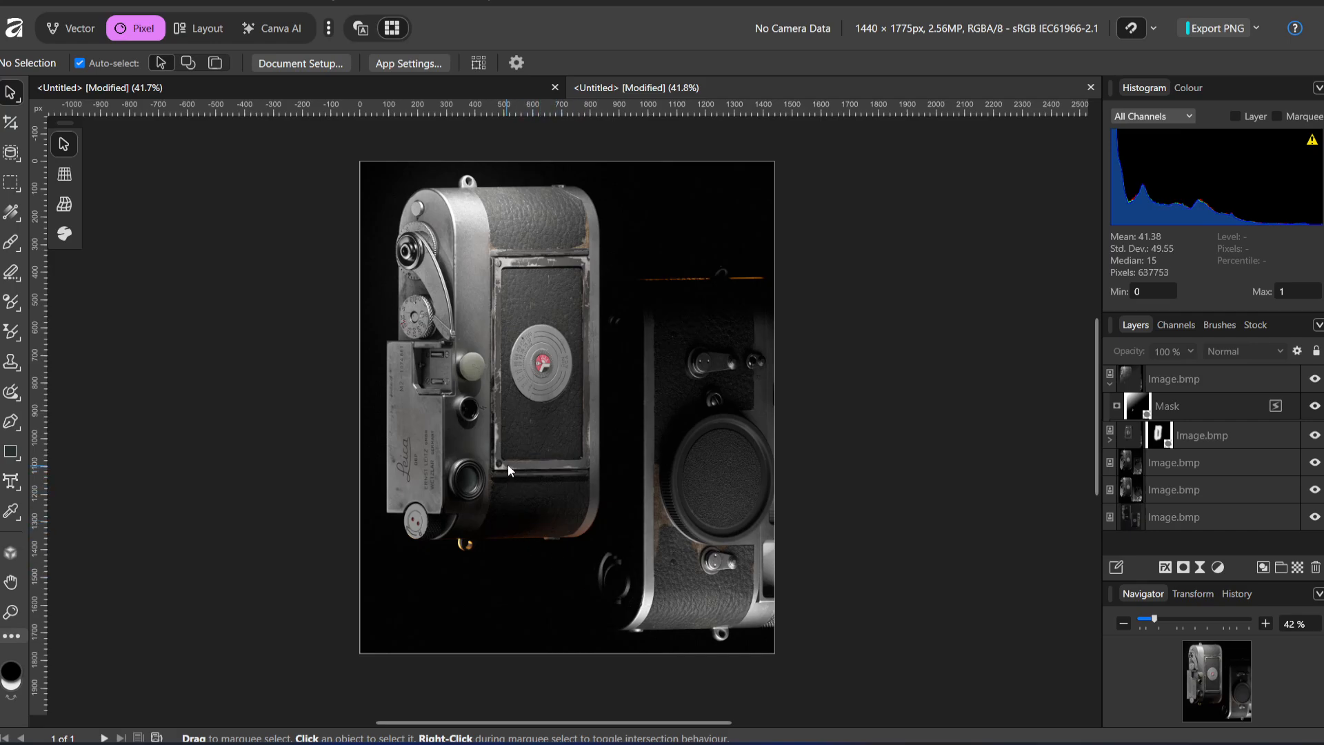
In Affinity, try a gradient mask on the unmasked Image.bmp layer directly below the masked layers, and undo it
click(1214, 379)
click(1224, 407)
click(1176, 464)
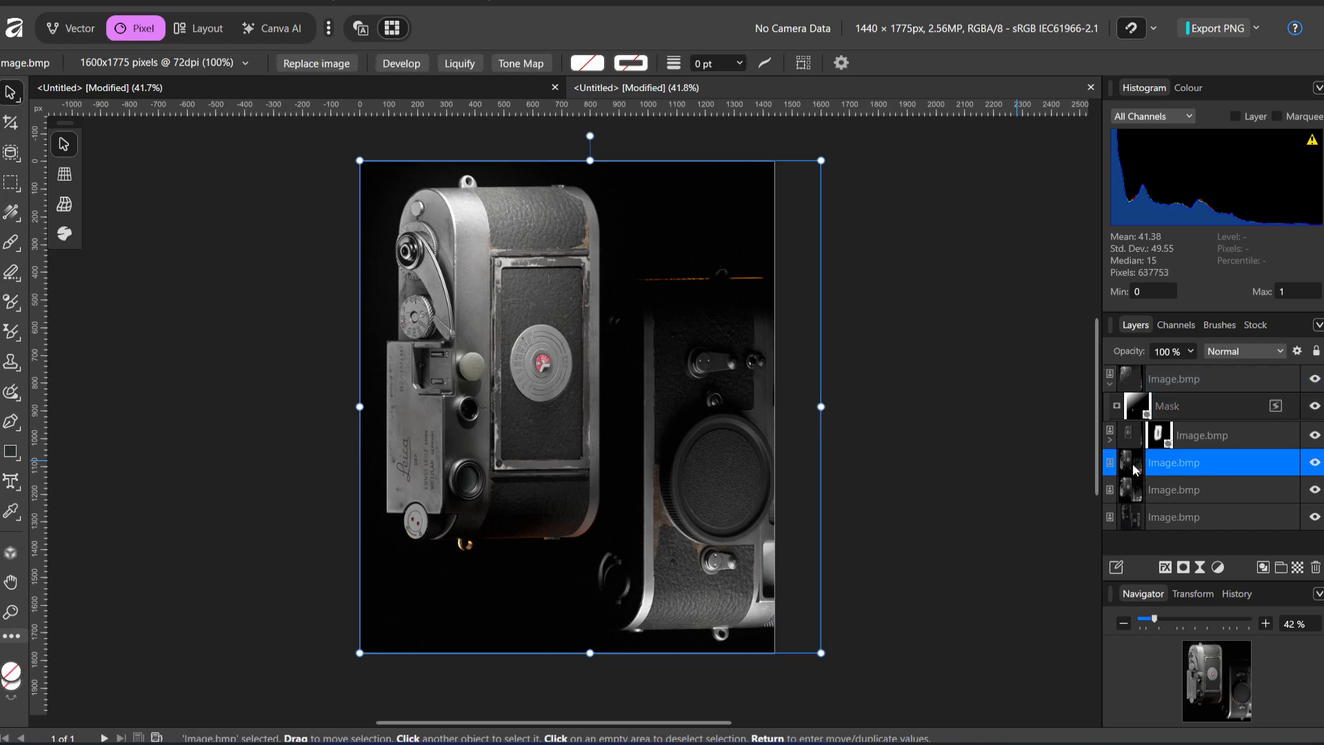
click(1183, 566)
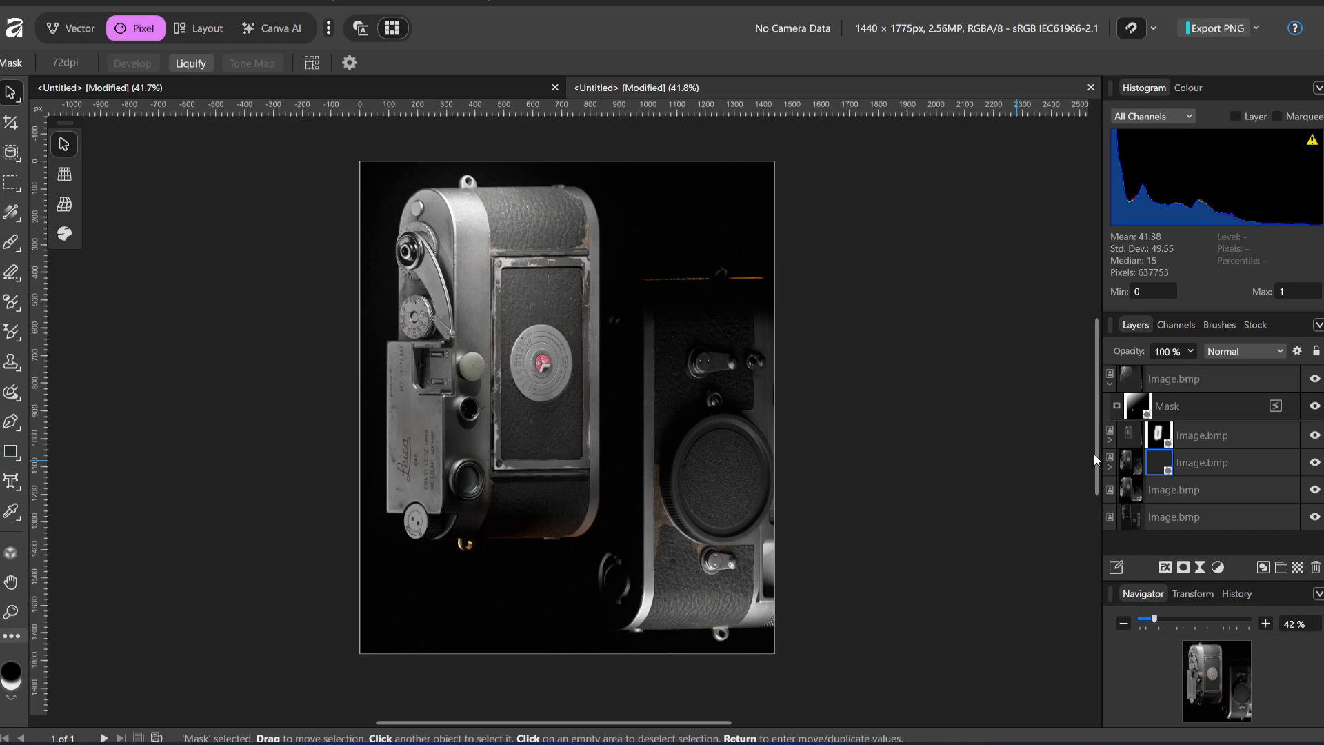
click(19, 222)
drag(567, 574, 487, 197)
key(ctrl+z)
Replace the painted mask of the second Image.bmp layer with a diagonal gradient from the left camera's upper edge to its lower right, and deselect
click(1203, 434)
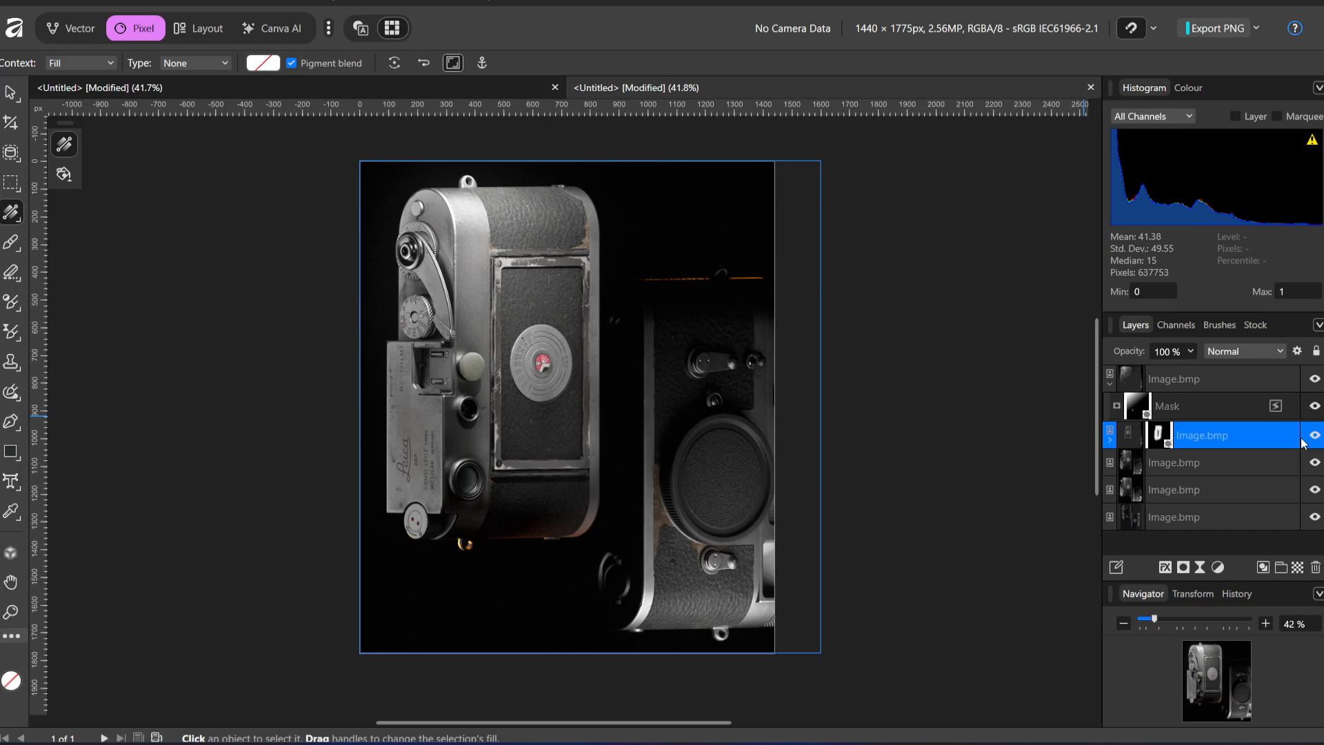
click(1158, 434)
drag(601, 487, 547, 262)
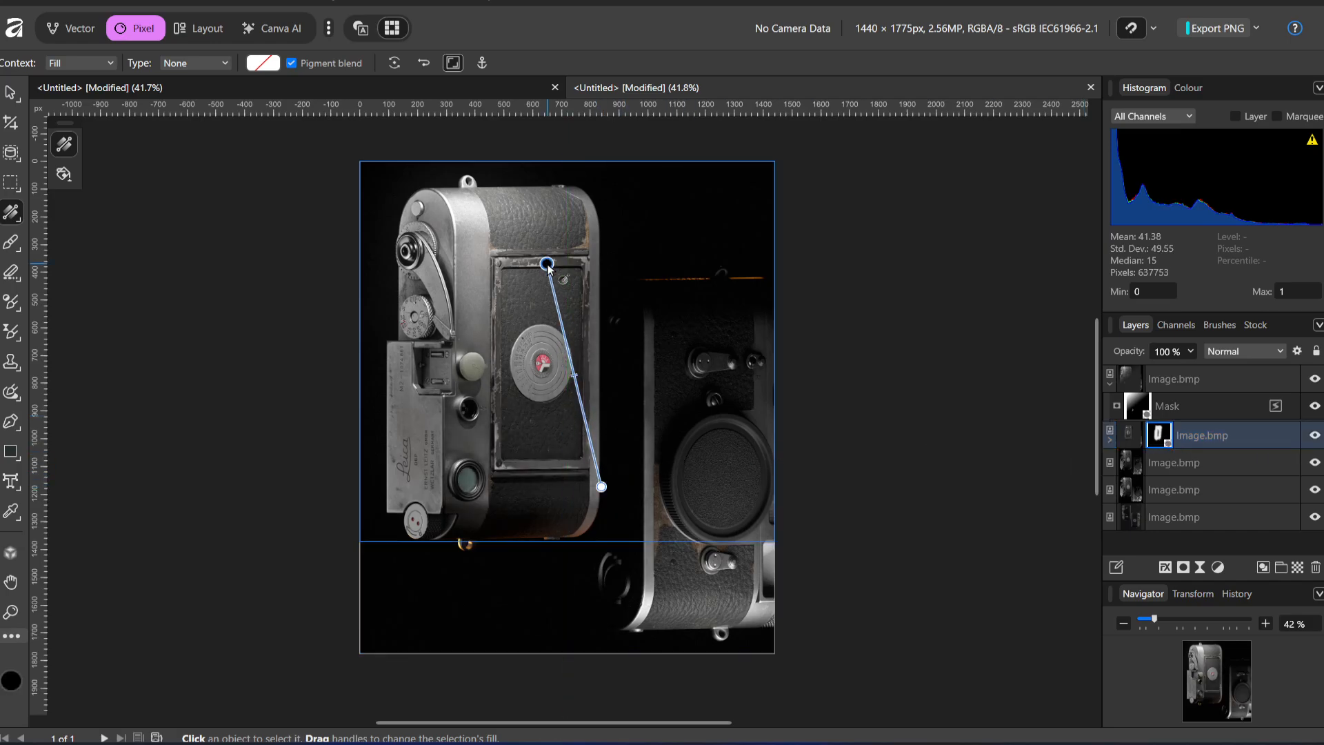
key(ctrl+z)
drag(467, 190, 576, 488)
click(11, 91)
click(876, 339)
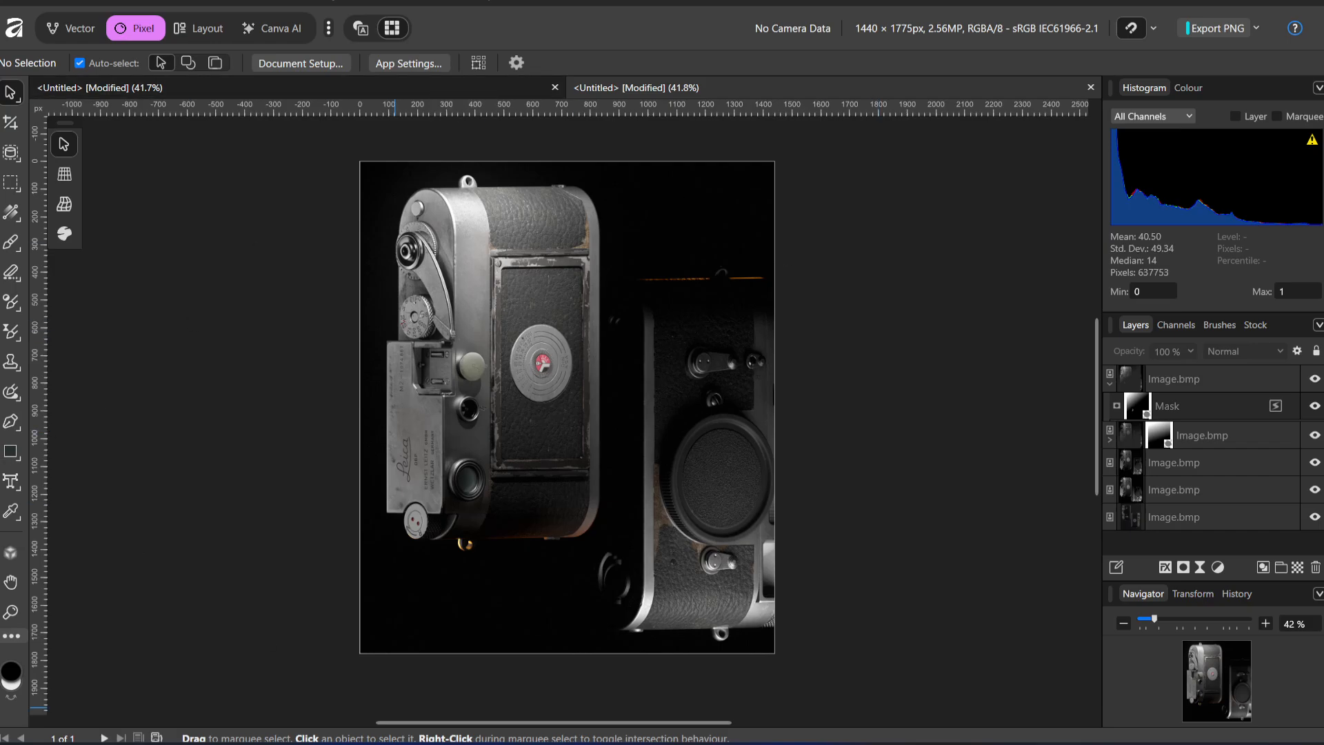
click(700, 743)
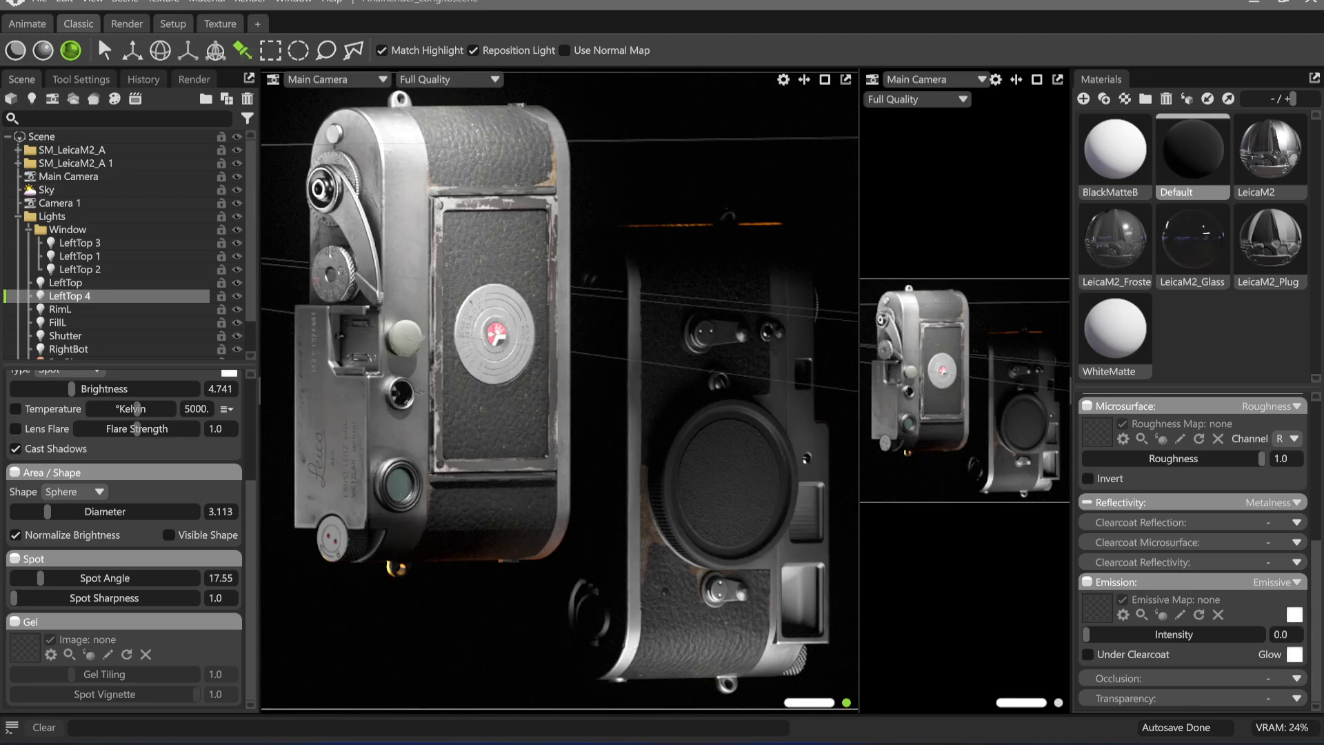
key(alt+Tab)
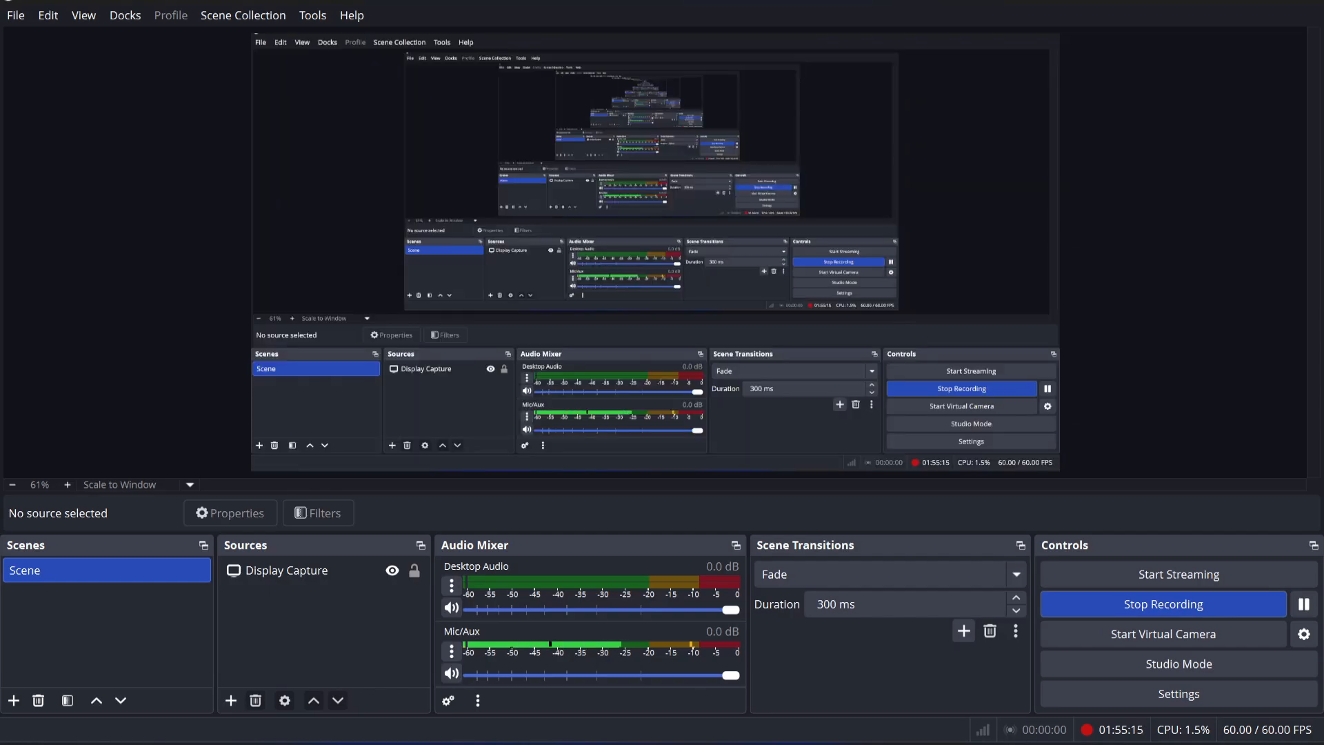
key(alt+Tab)
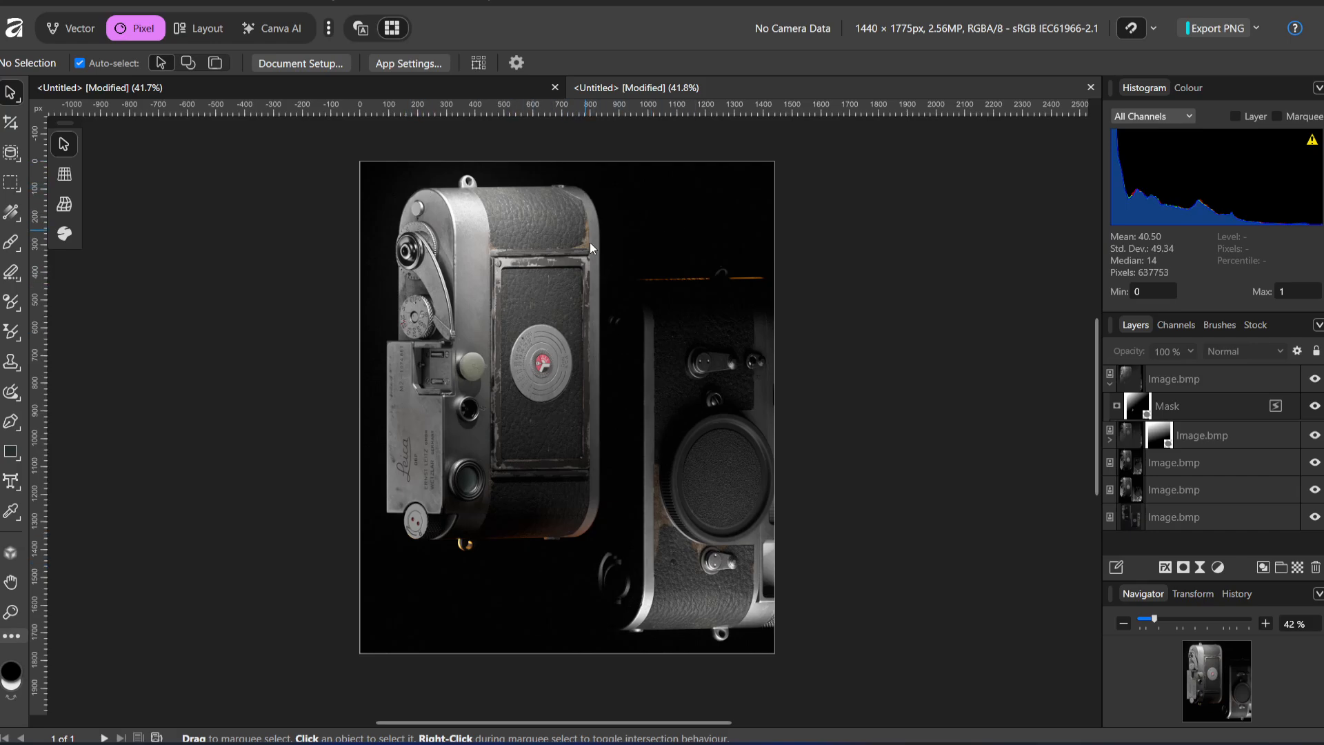
Compare the finished single-camera composite with the two-camera composite, ending on the two-camera document
click(356, 94)
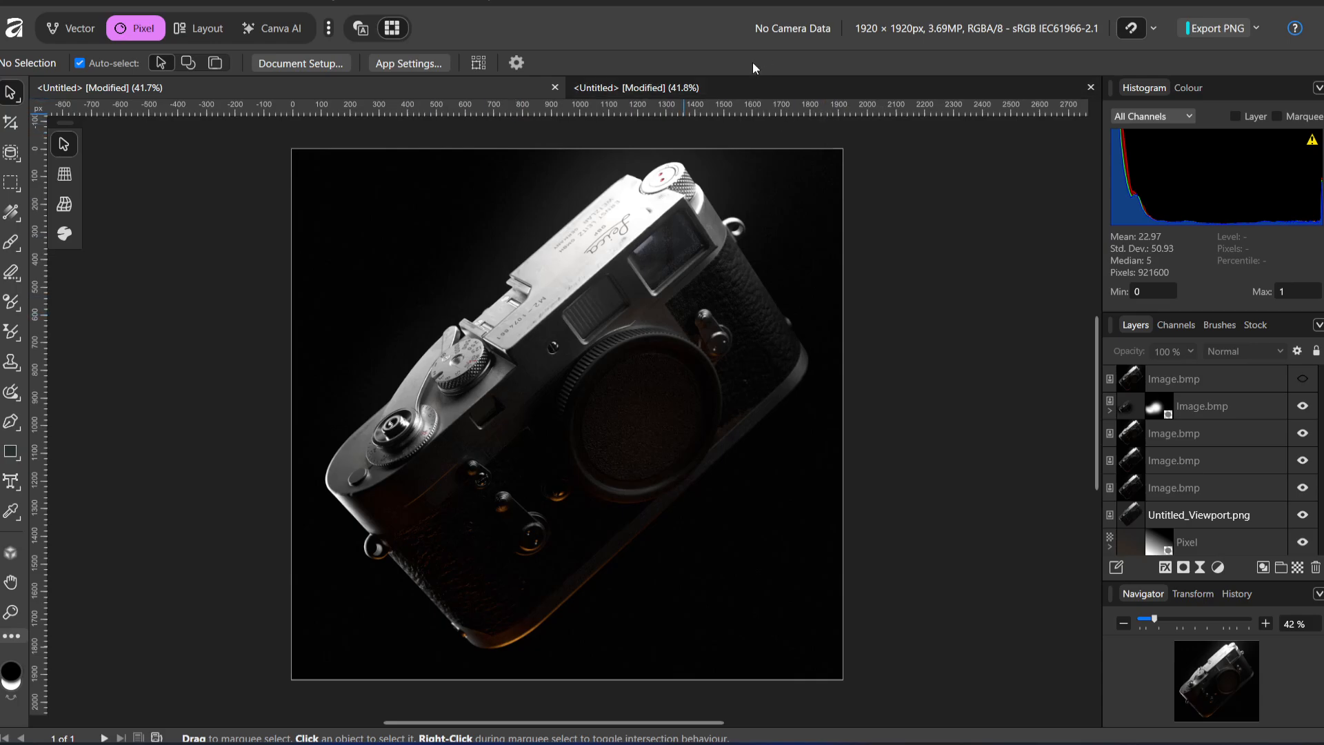
click(689, 87)
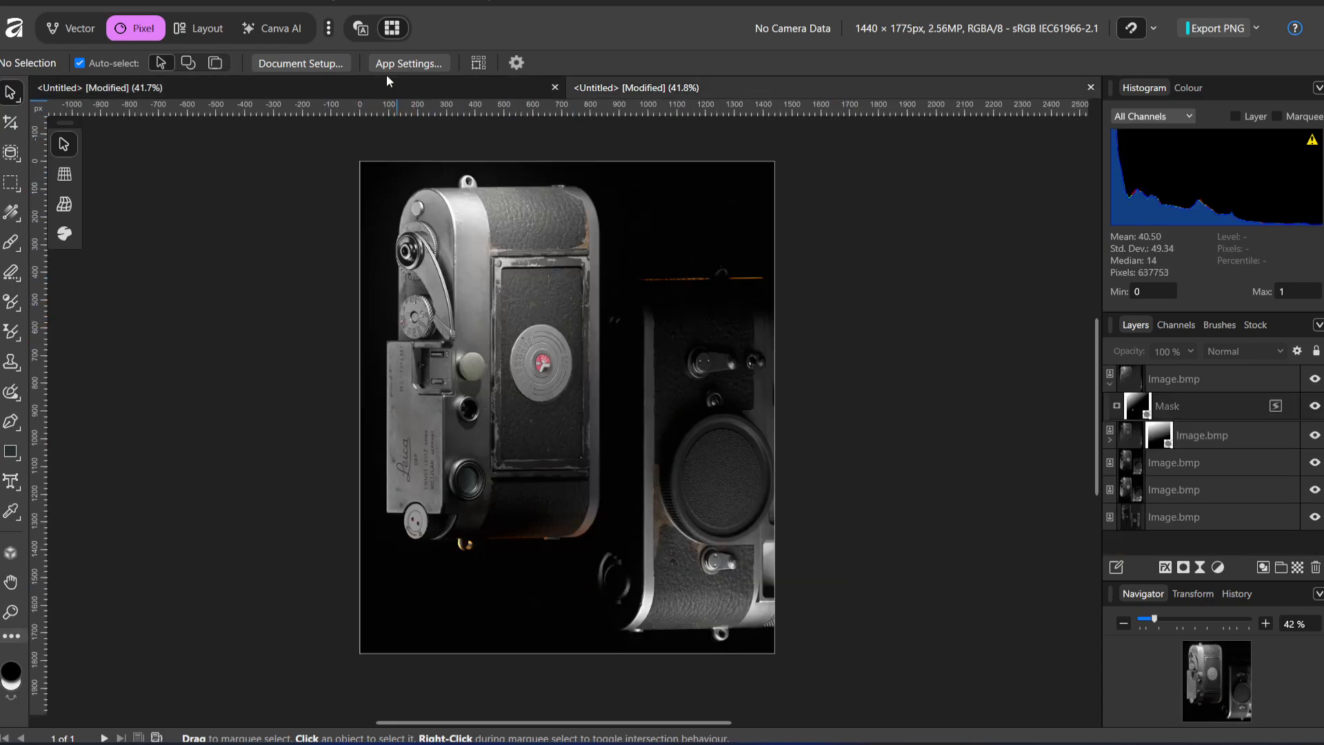
click(511, 86)
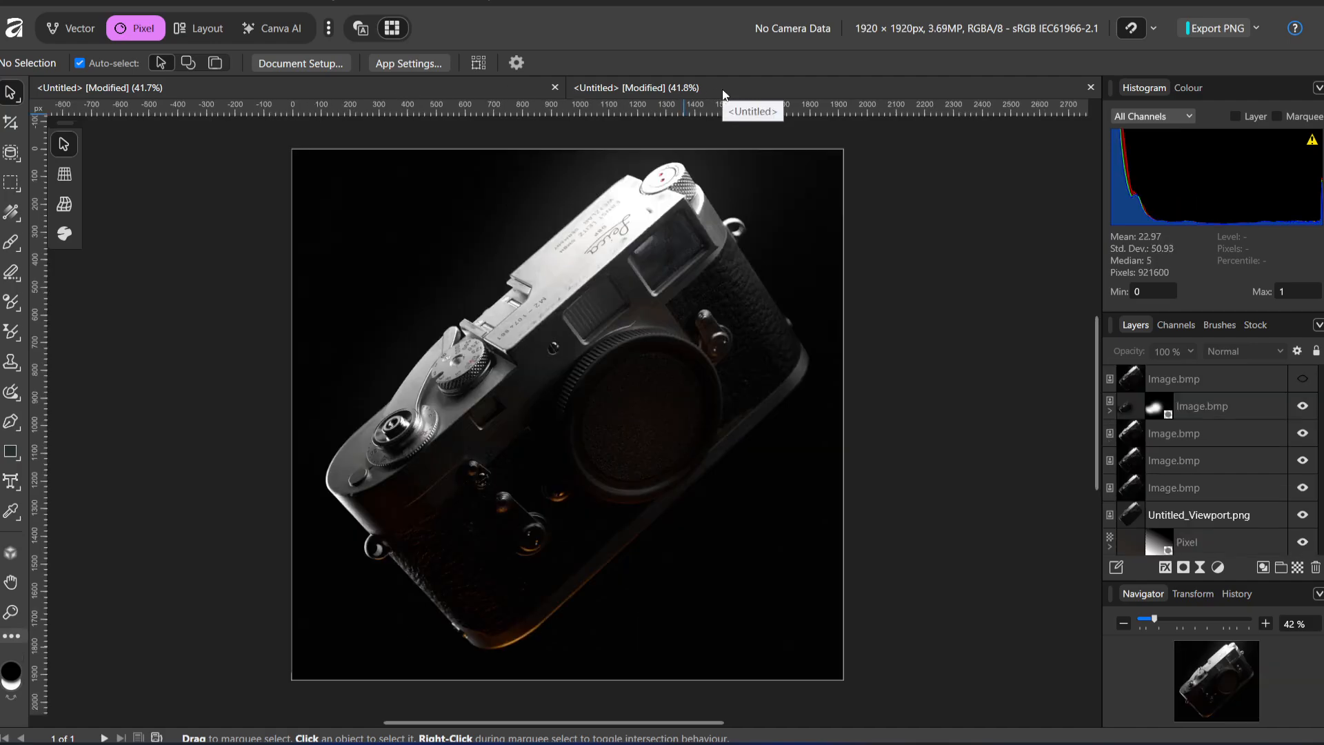
click(723, 91)
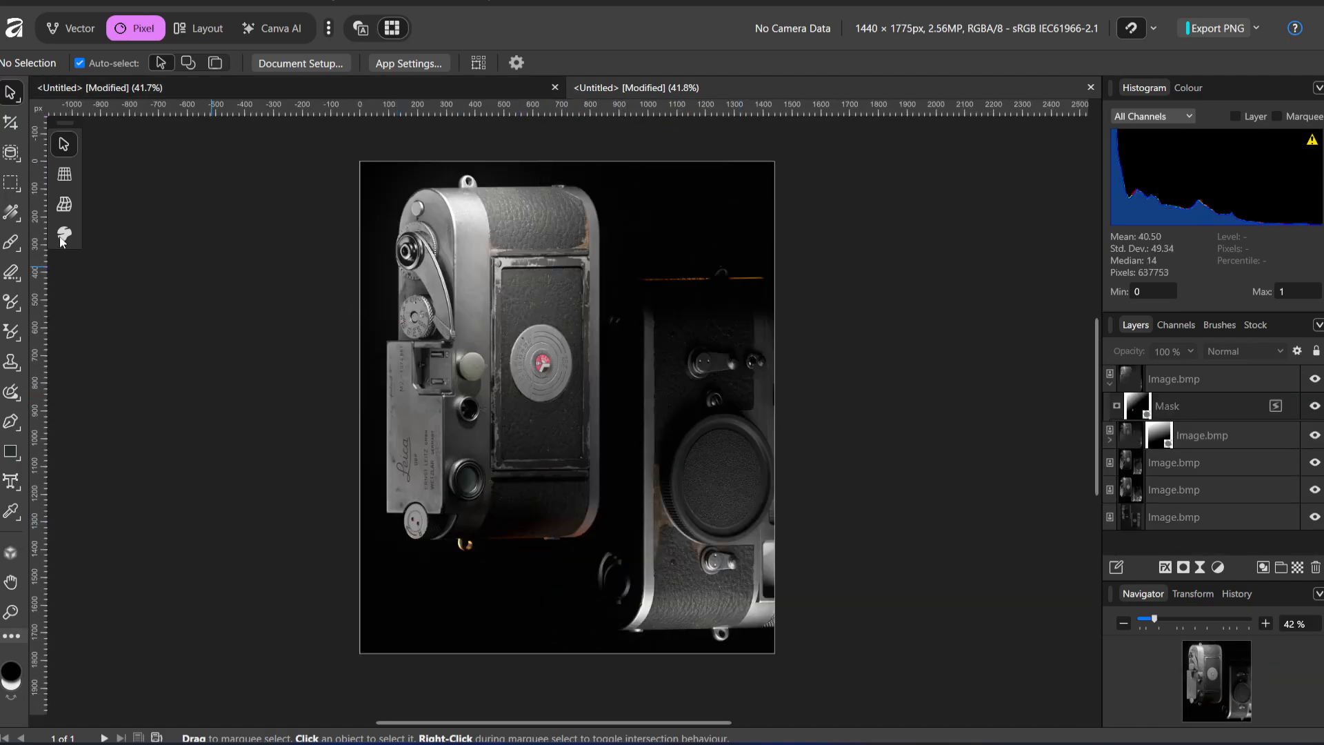
Extend the canvas on its right side with the Crop tool to about 1596 × 1775 px, taking in the right camera's full body
click(11, 123)
drag(775, 408, 848, 410)
key(Return)
key(h)
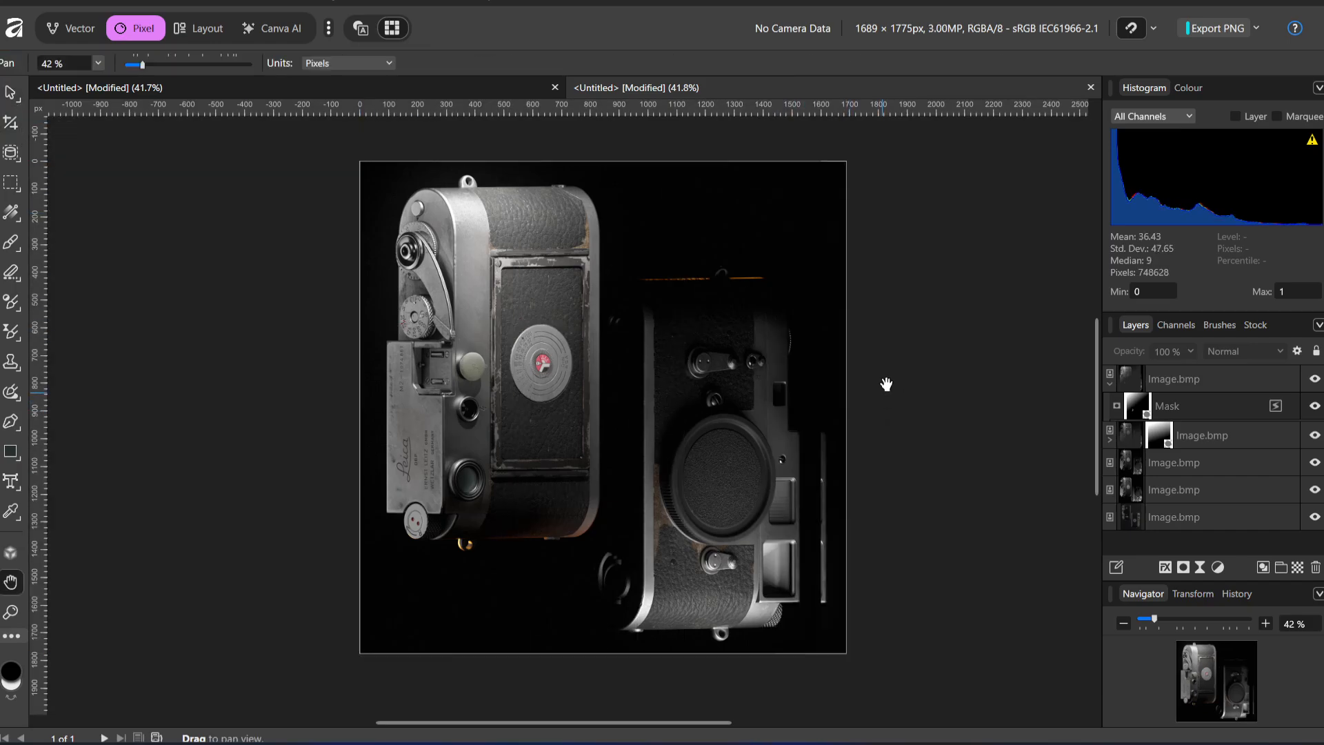
key(c)
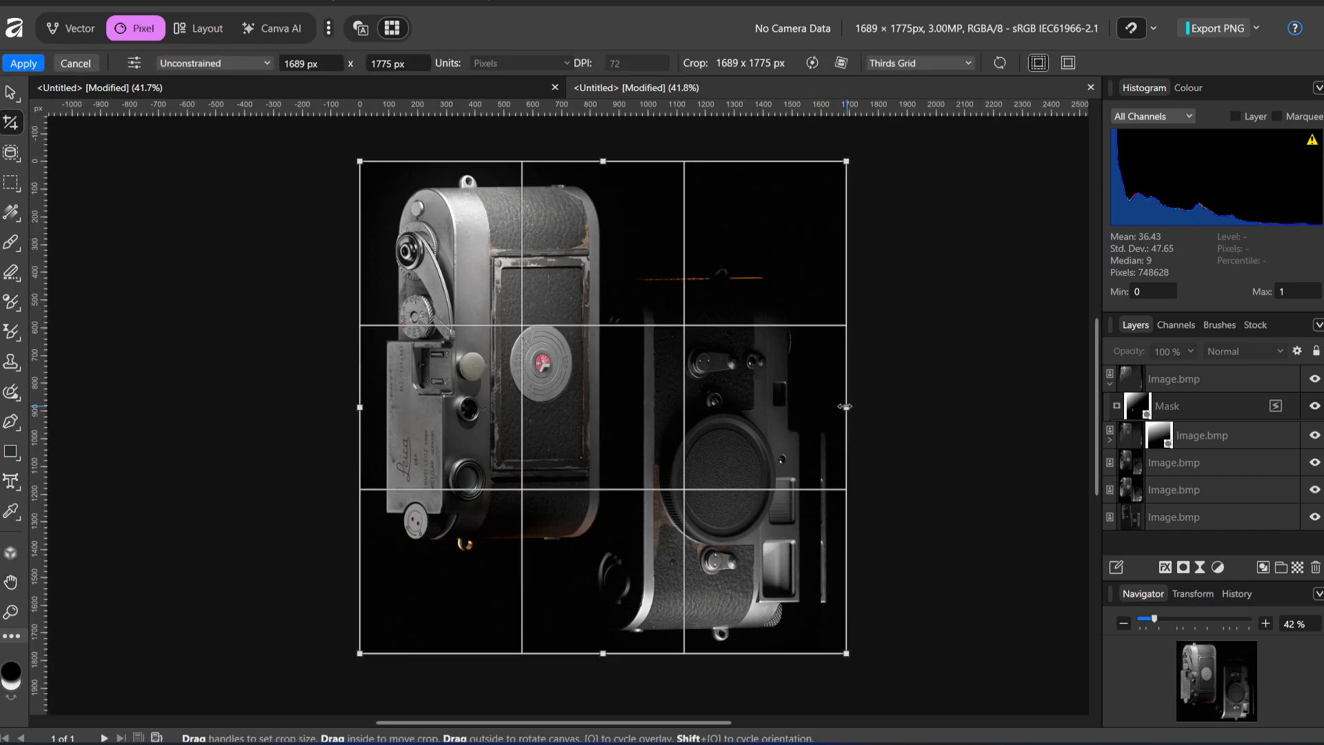
drag(847, 410, 819, 413)
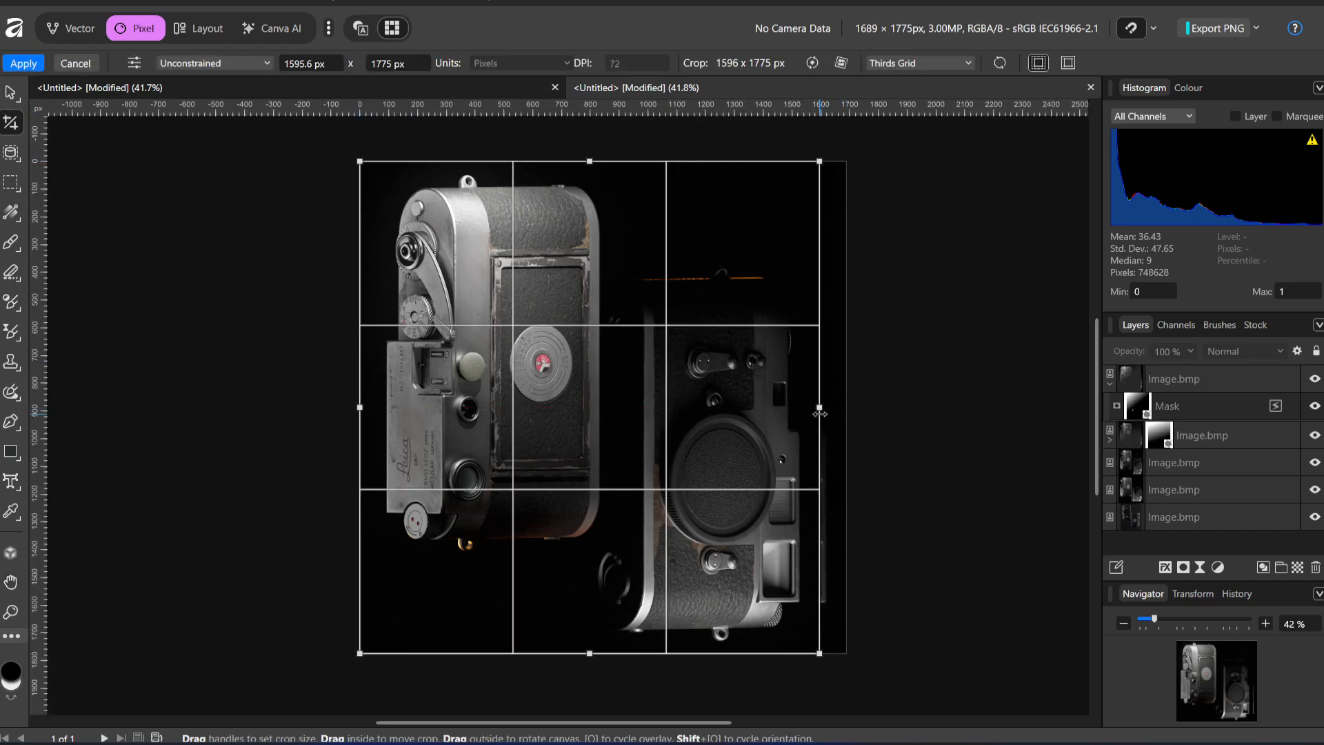
key(Return)
key(h)
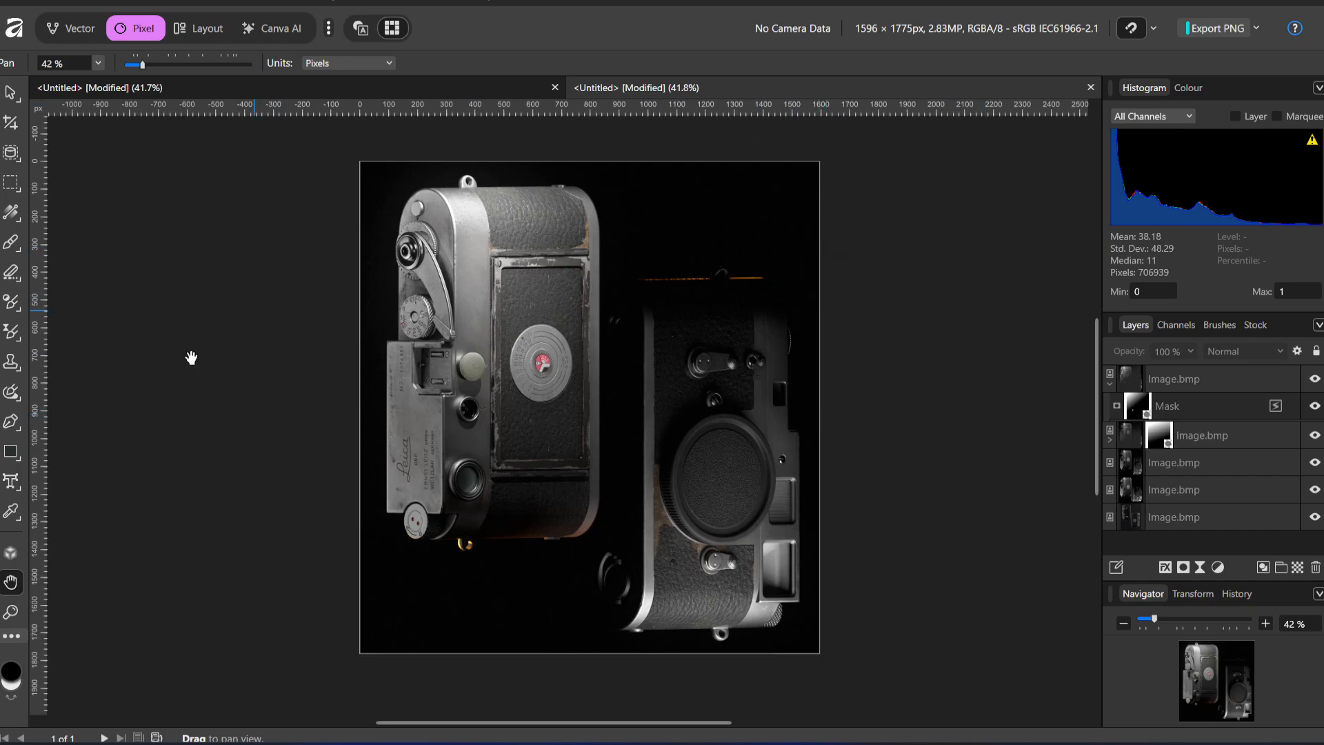
In the browser, reopen the closed ArtStation page of the fire extinguisher prop and examine the lighting in its renders
click(600, 743)
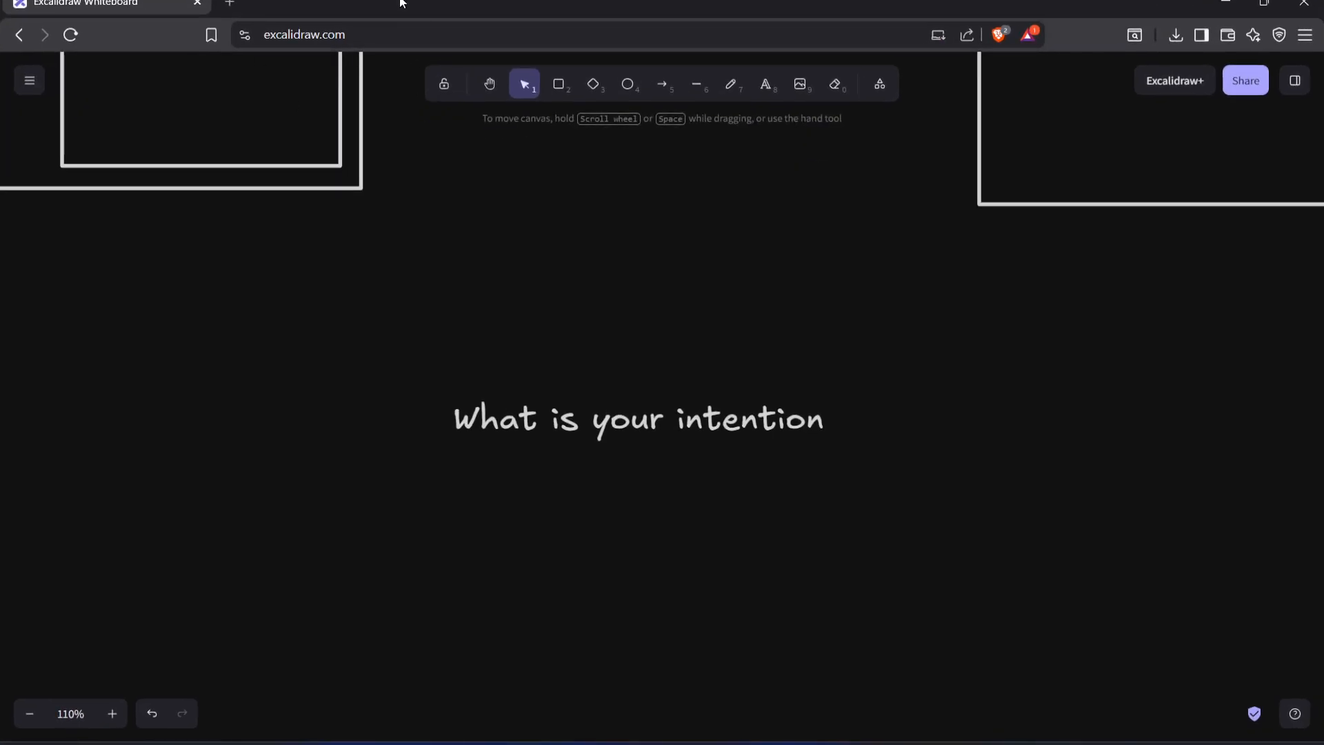
key(ctrl+shift+t)
key(ctrl+shift+t)
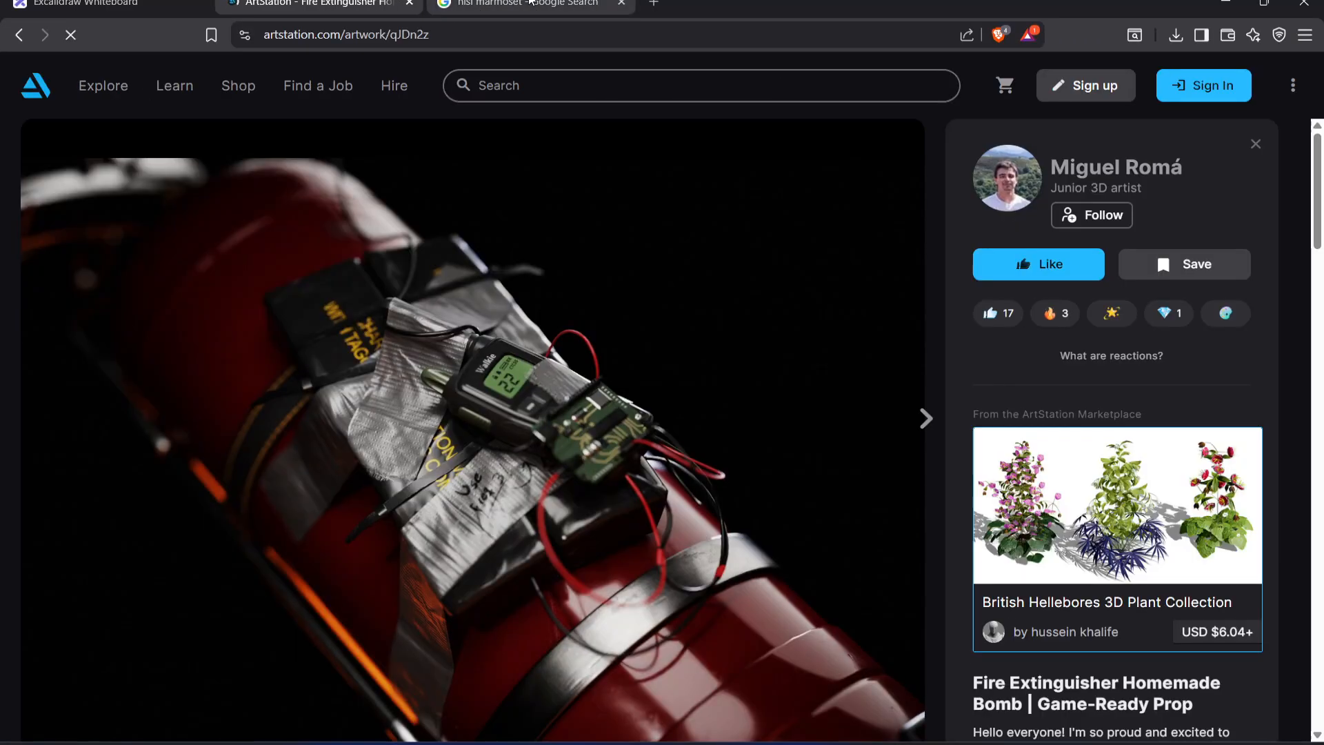
middle_click(533, 4)
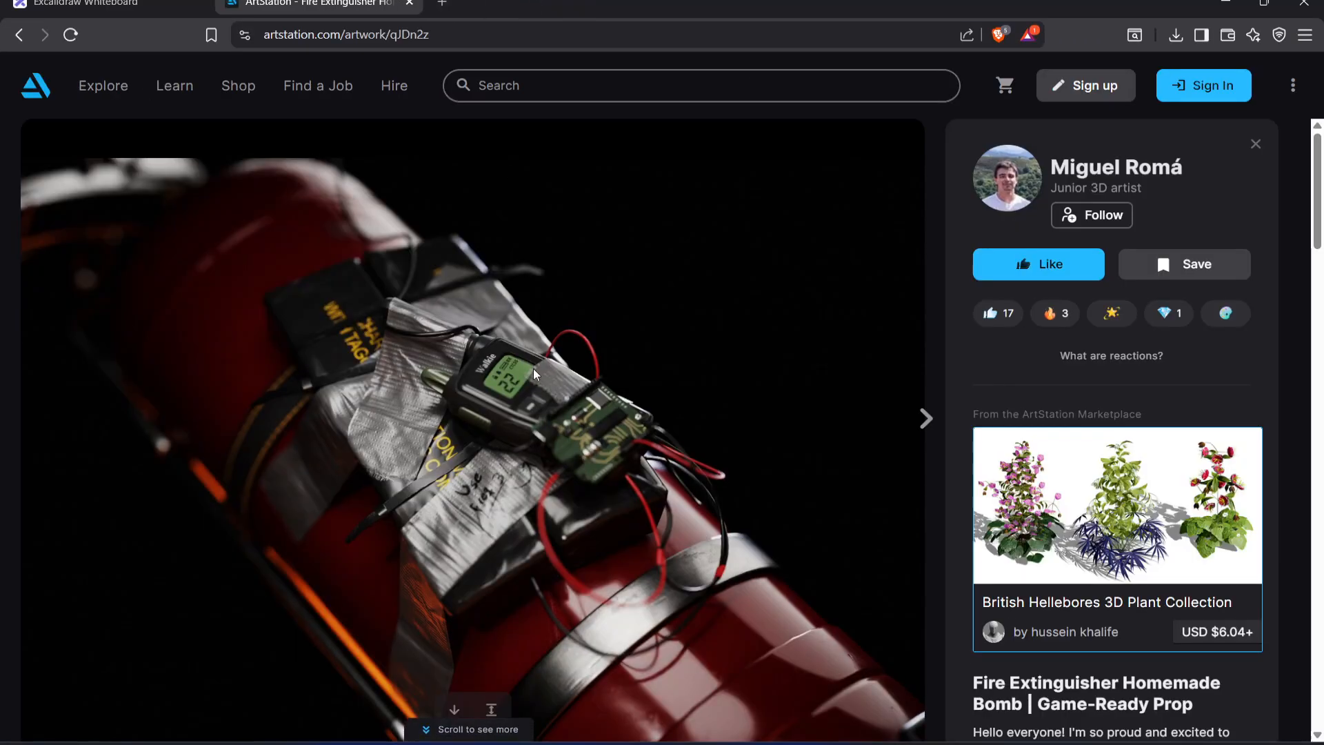
scroll(533, 373, down, 10)
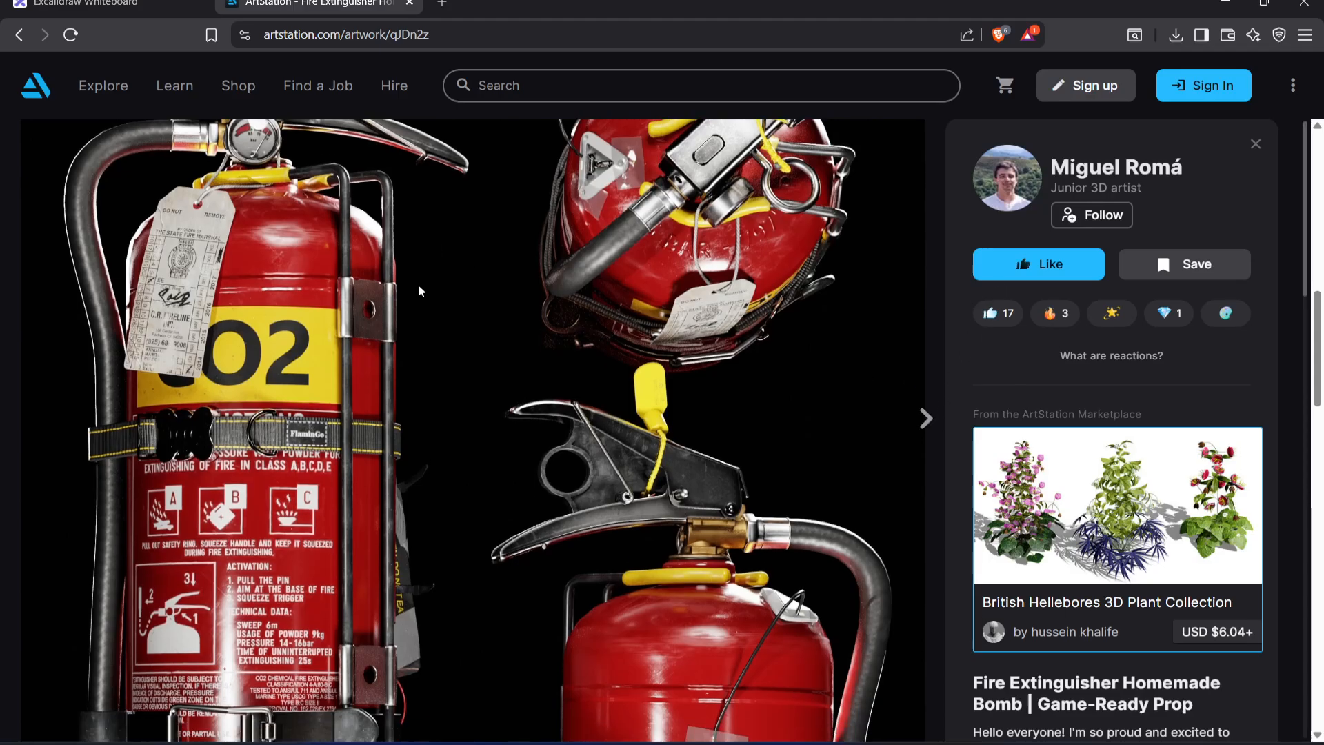
scroll(419, 289, down, 15)
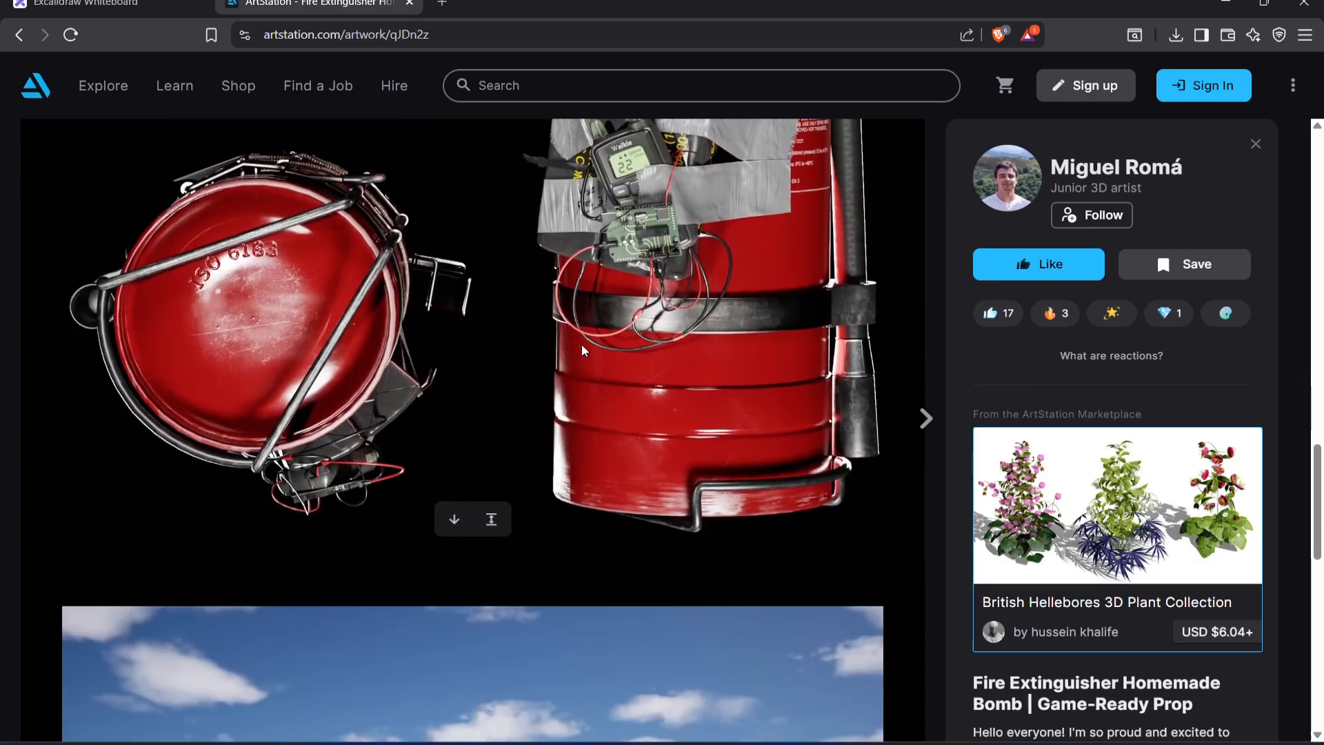
scroll(581, 349, up, 15)
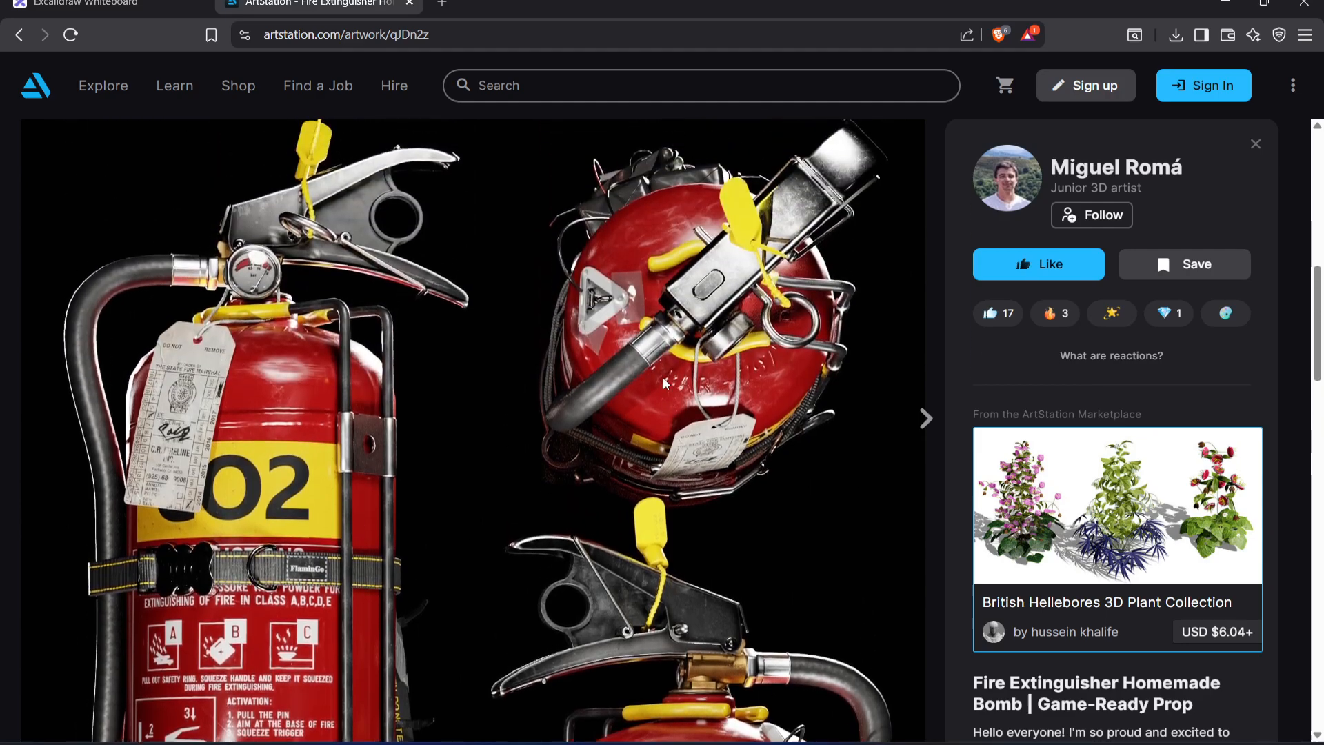
scroll(669, 352, up, 2)
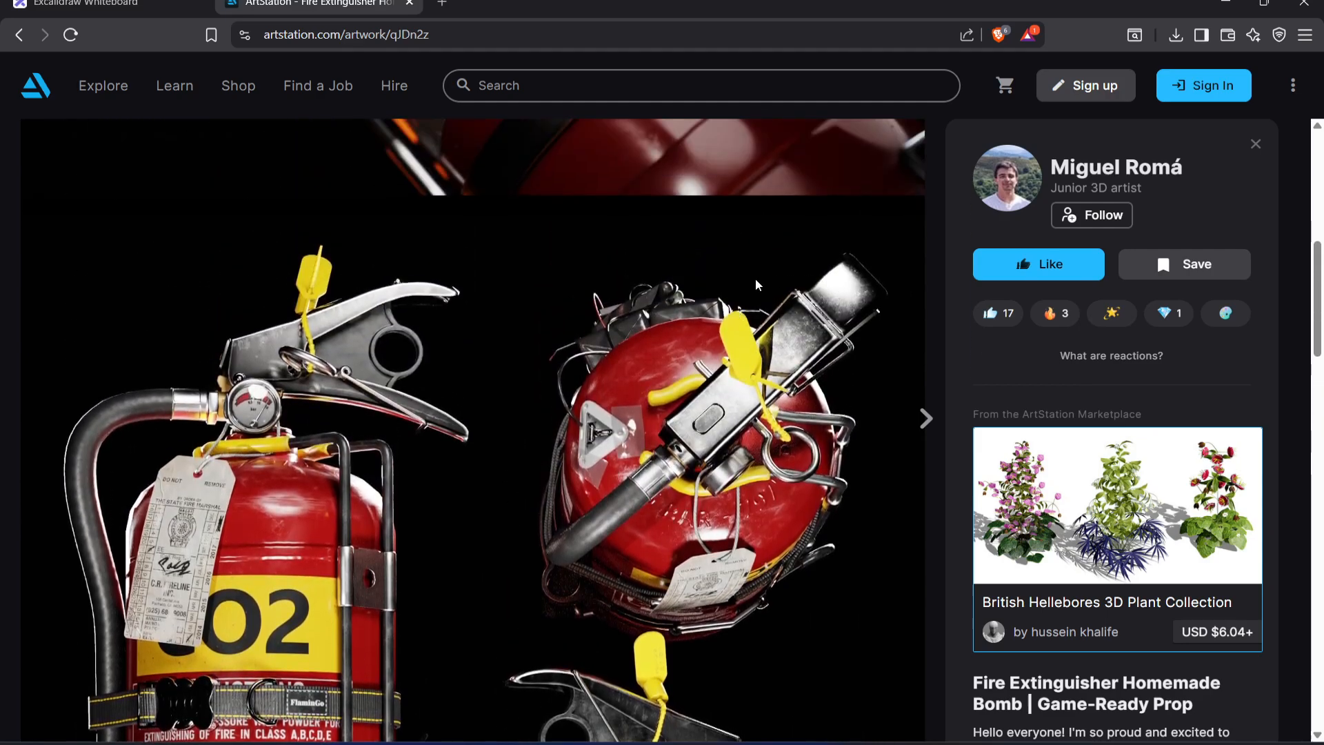
scroll(662, 337, down, 8)
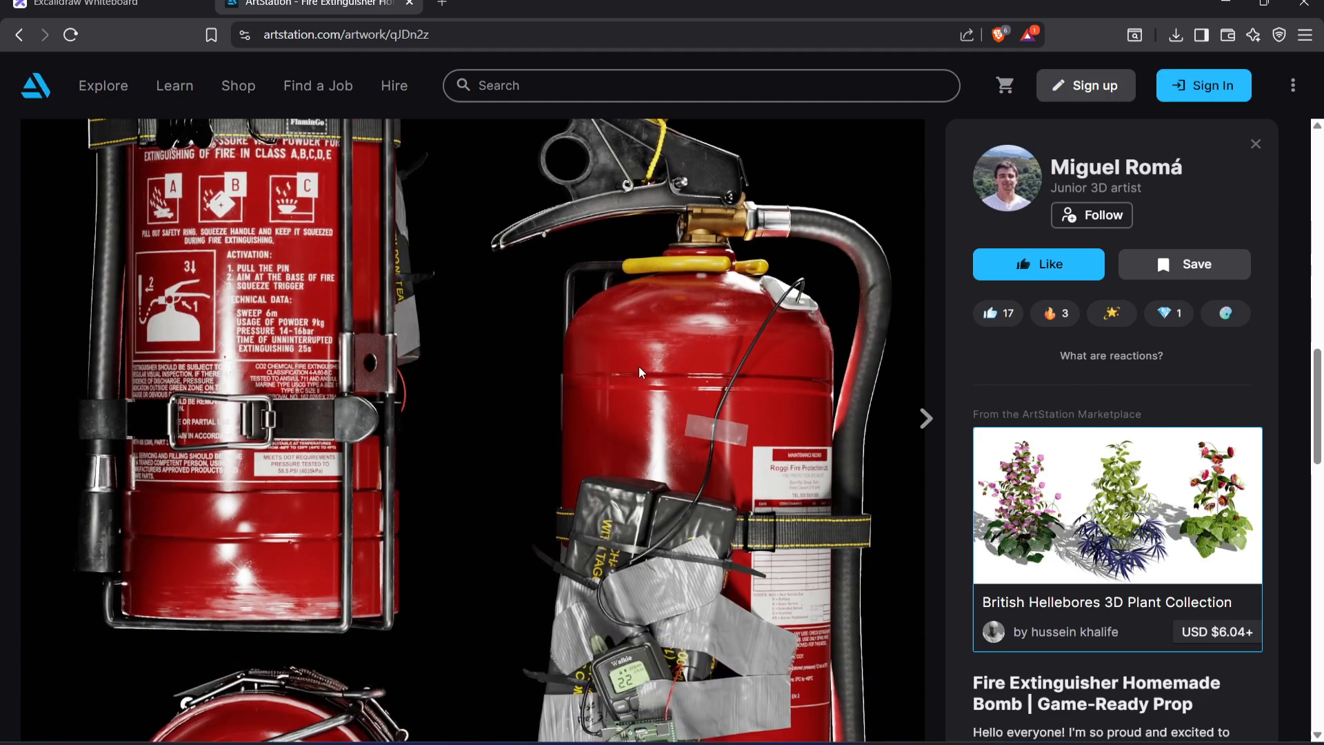
scroll(672, 326, down, 10)
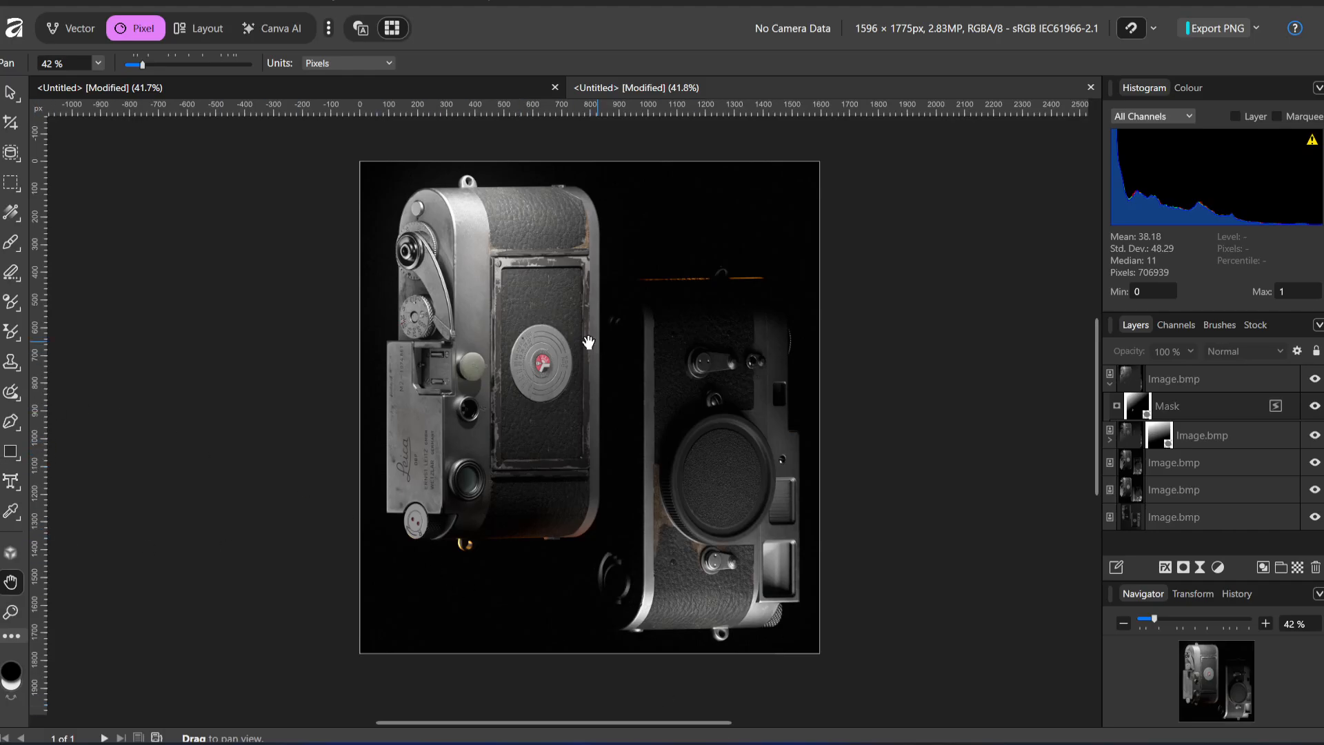
Back in Affinity, examine the composite at about 102% zoom, comparing the lighting on the upper and middle parts of both cameras
ctrl+scroll(535, 331, up, 3)
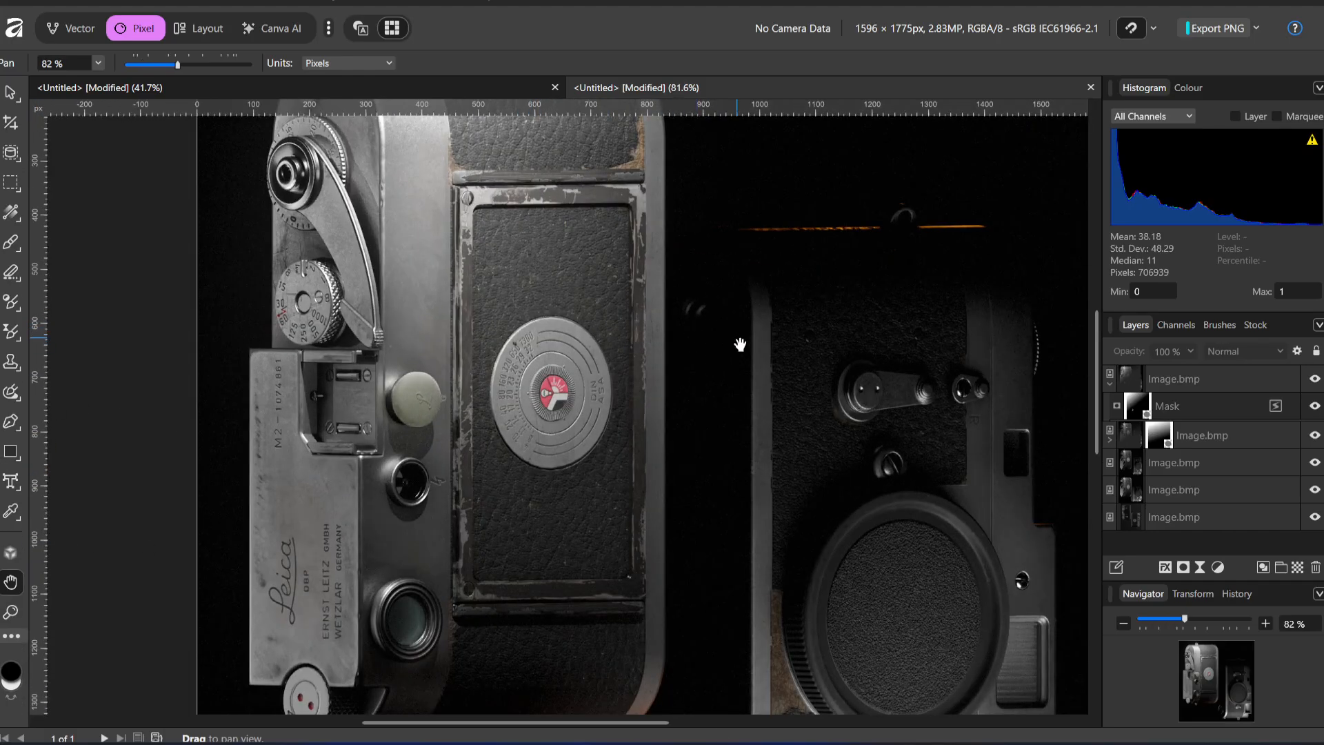
ctrl+scroll(738, 344, up, 2)
scroll(786, 434, up, 5)
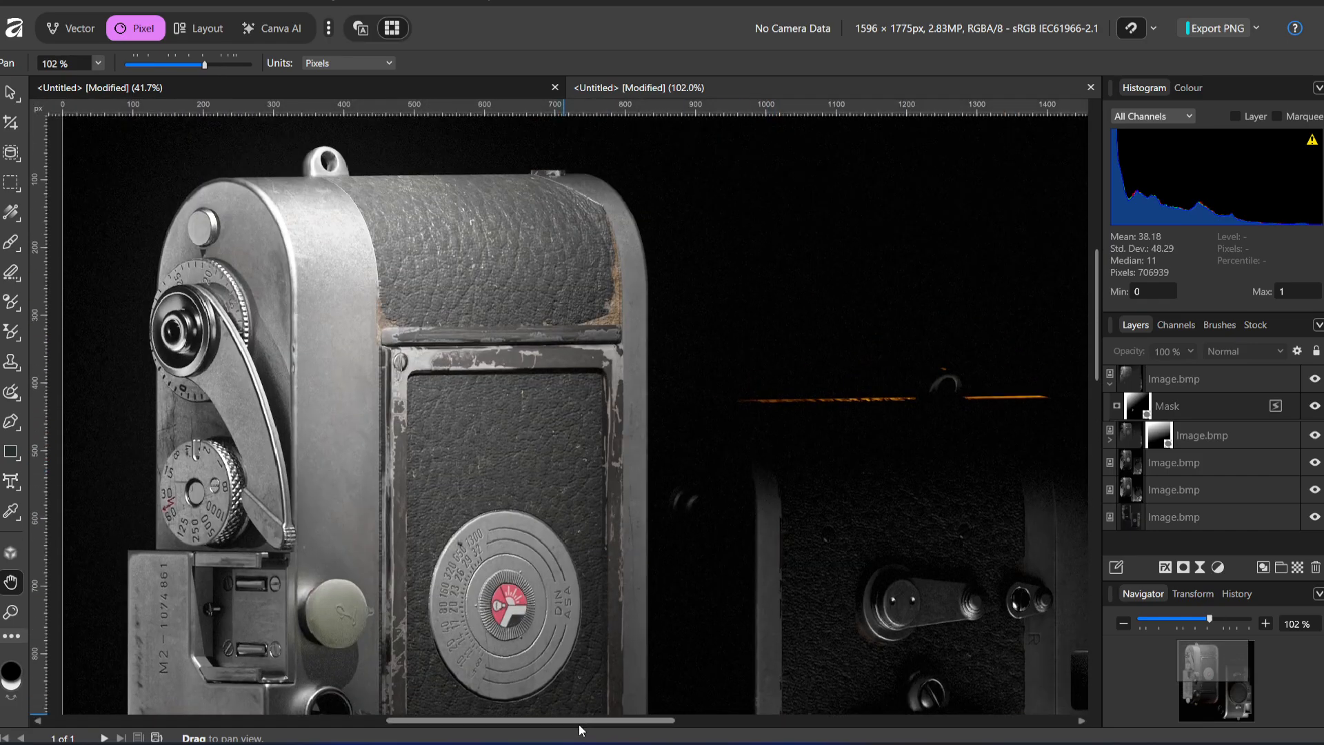
drag(595, 719, 617, 720)
scroll(651, 370, up, 1)
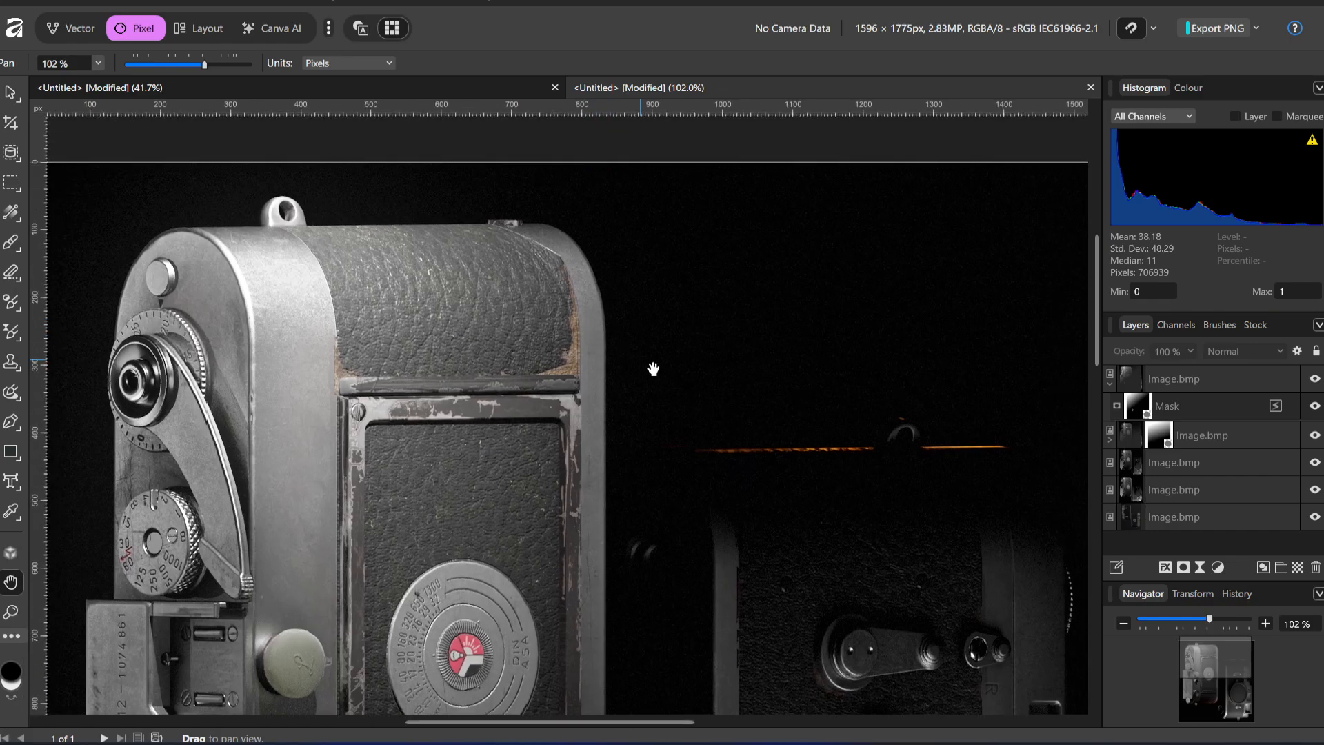
scroll(647, 358, down, 4)
scroll(816, 236, down, 3)
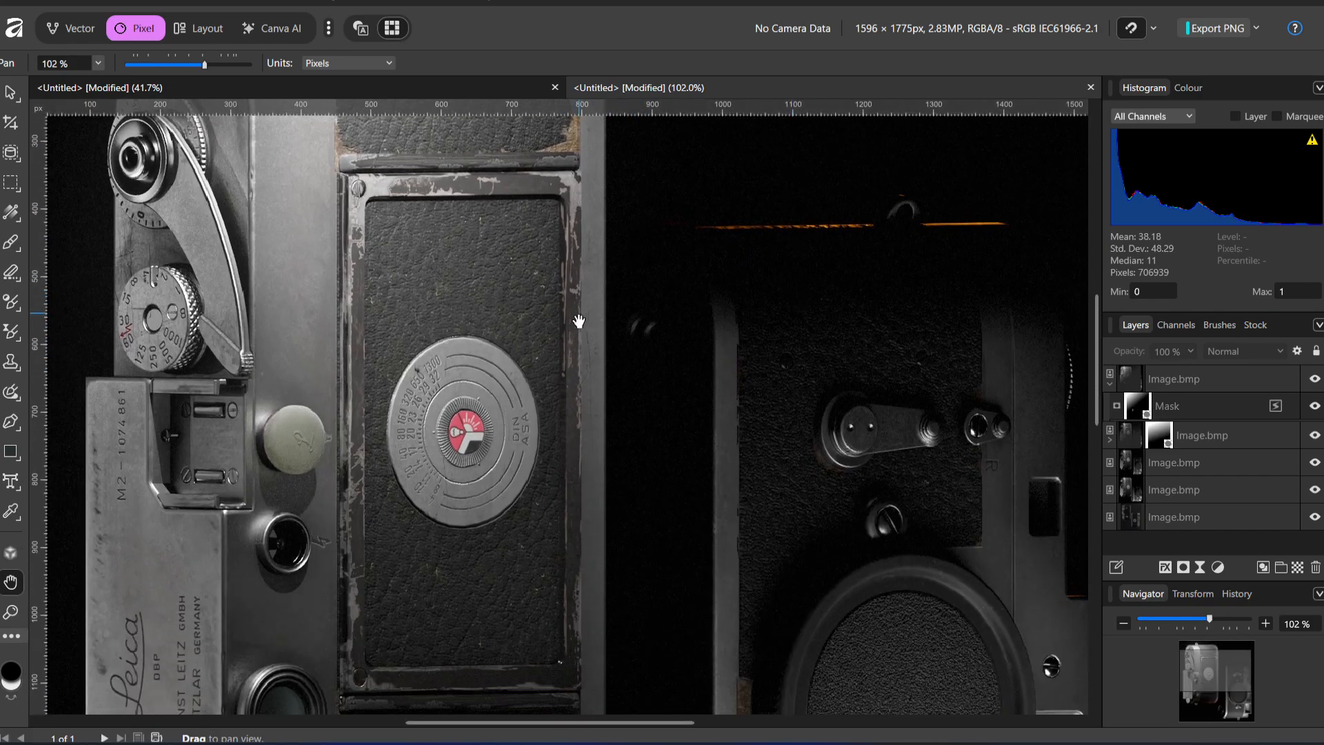
scroll(652, 312, up, 8)
scroll(653, 297, down, 5)
scroll(654, 293, down, 5)
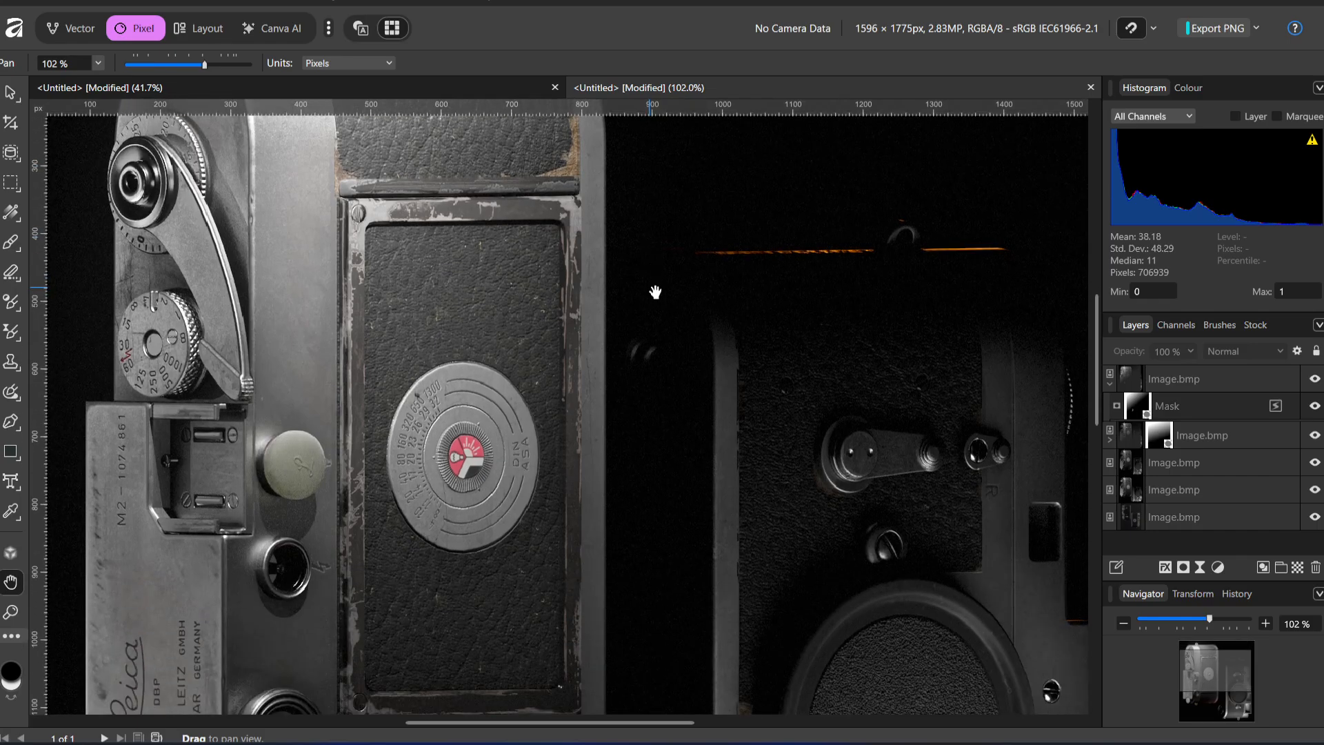
scroll(190, 460, down, 2)
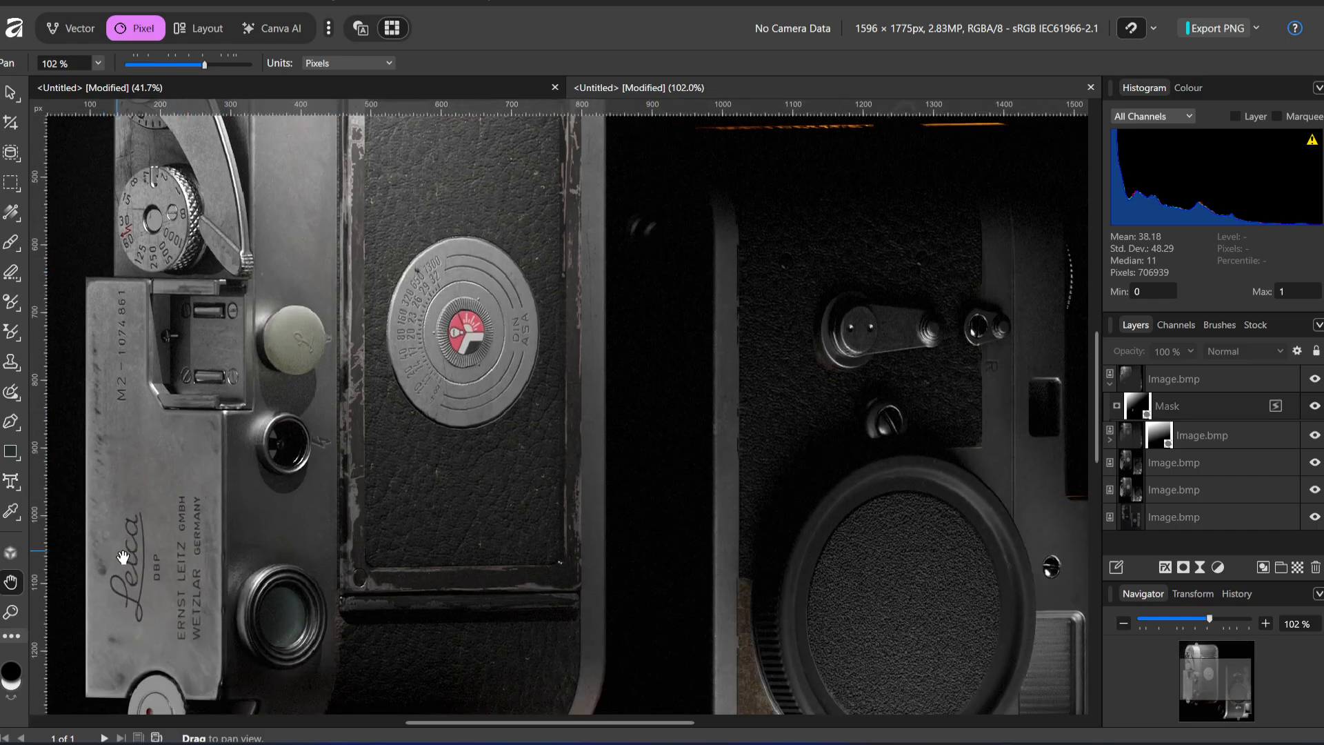
Inspect the left camera's dials, engraved Leica plate, round windows and lower edge up close, and look across to the right camera's lens cap
drag(431, 718, 374, 719)
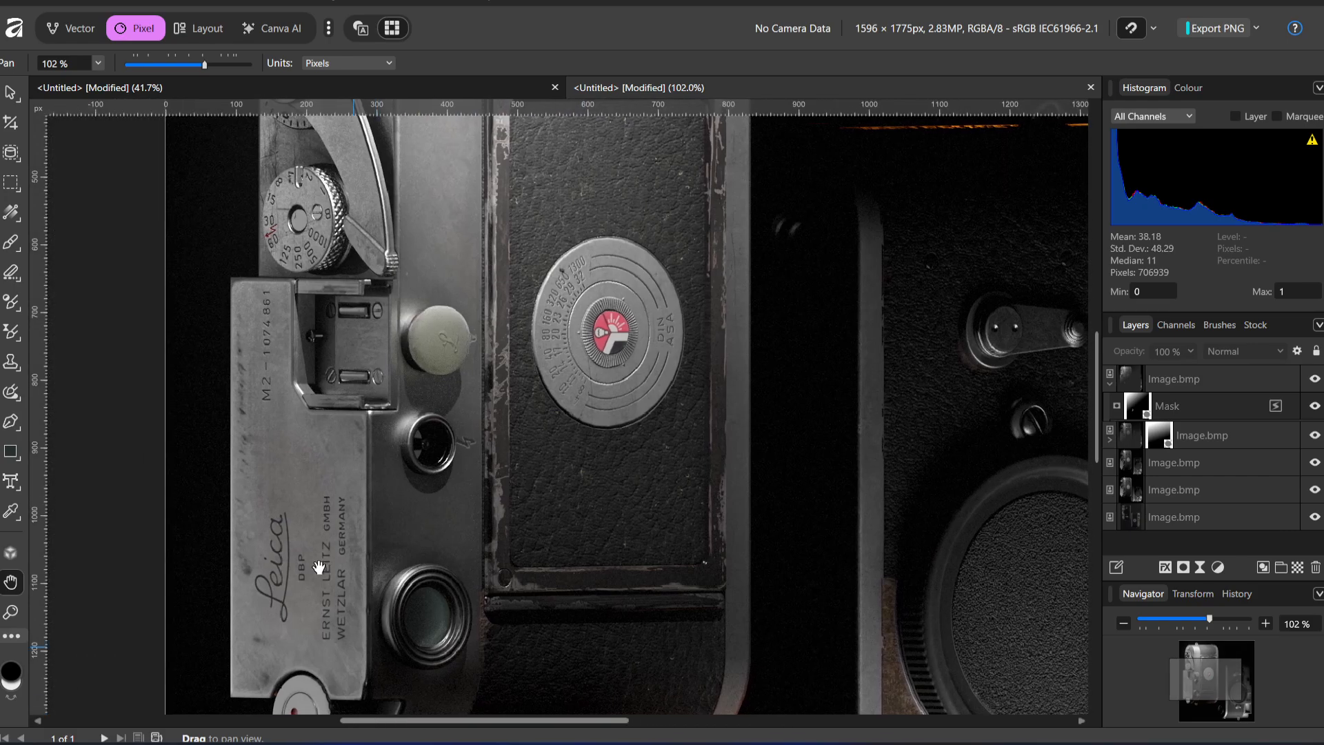
scroll(287, 469, up, 7)
scroll(284, 354, up, 1)
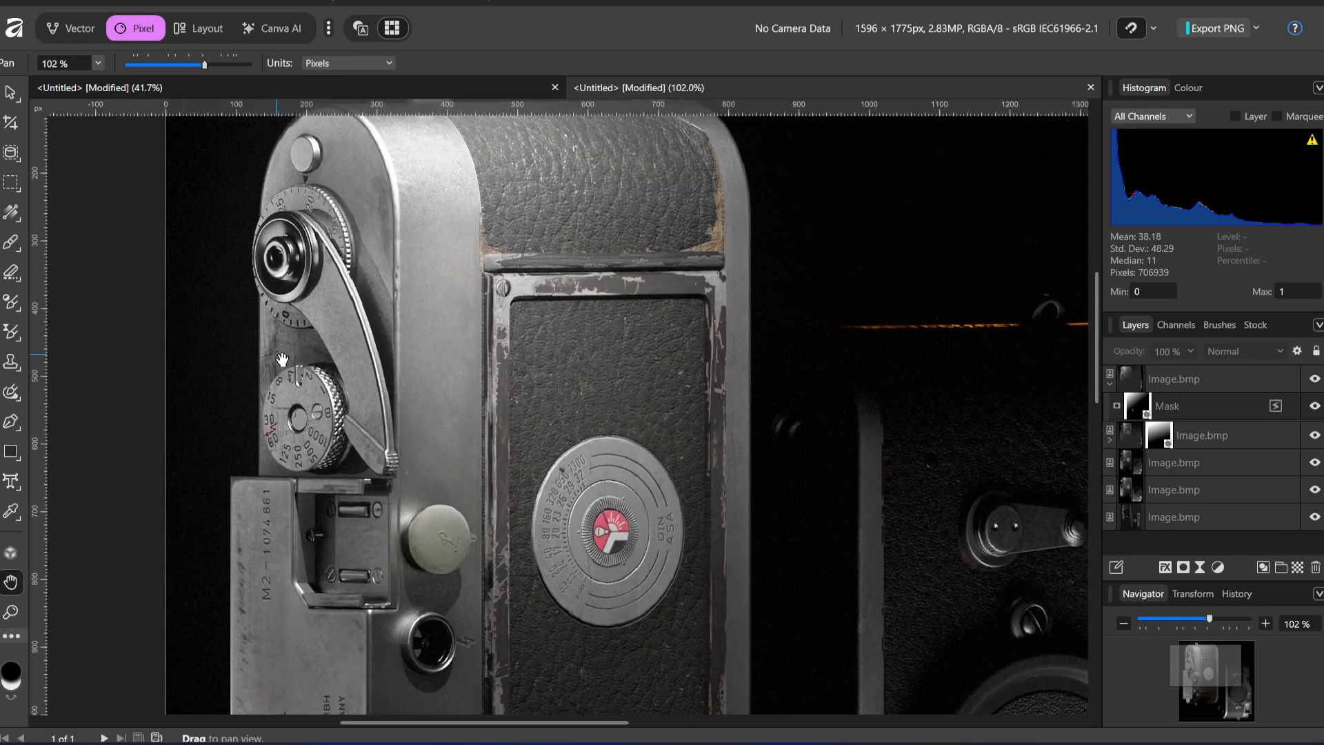
scroll(288, 385, down, 8)
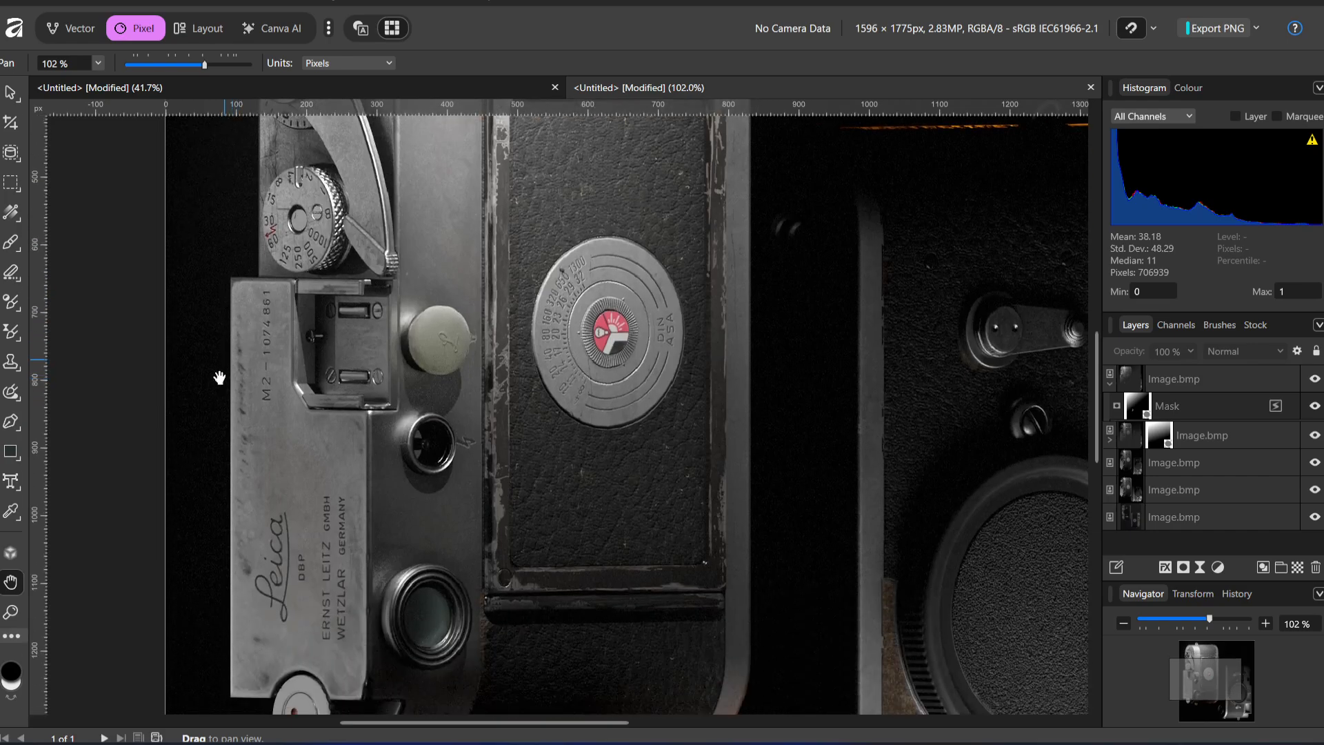
scroll(296, 501, down, 4)
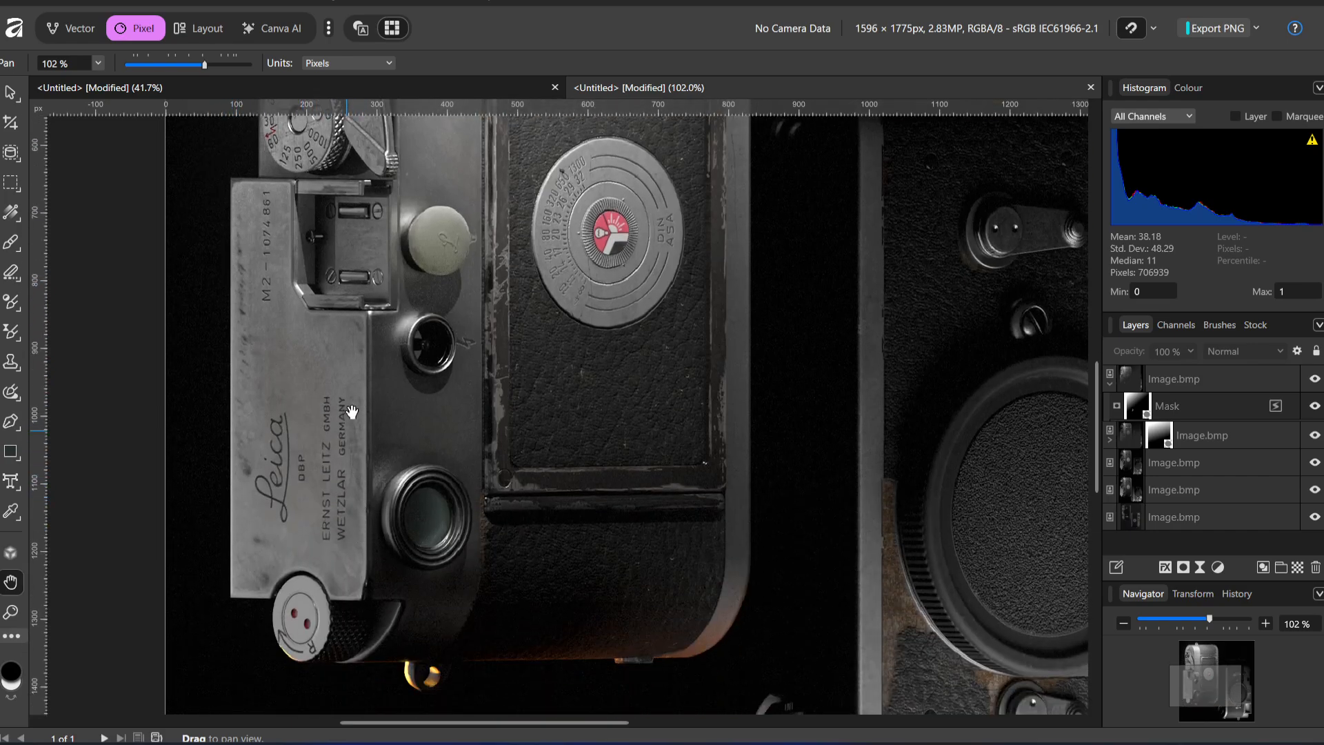
scroll(266, 584, up, 11)
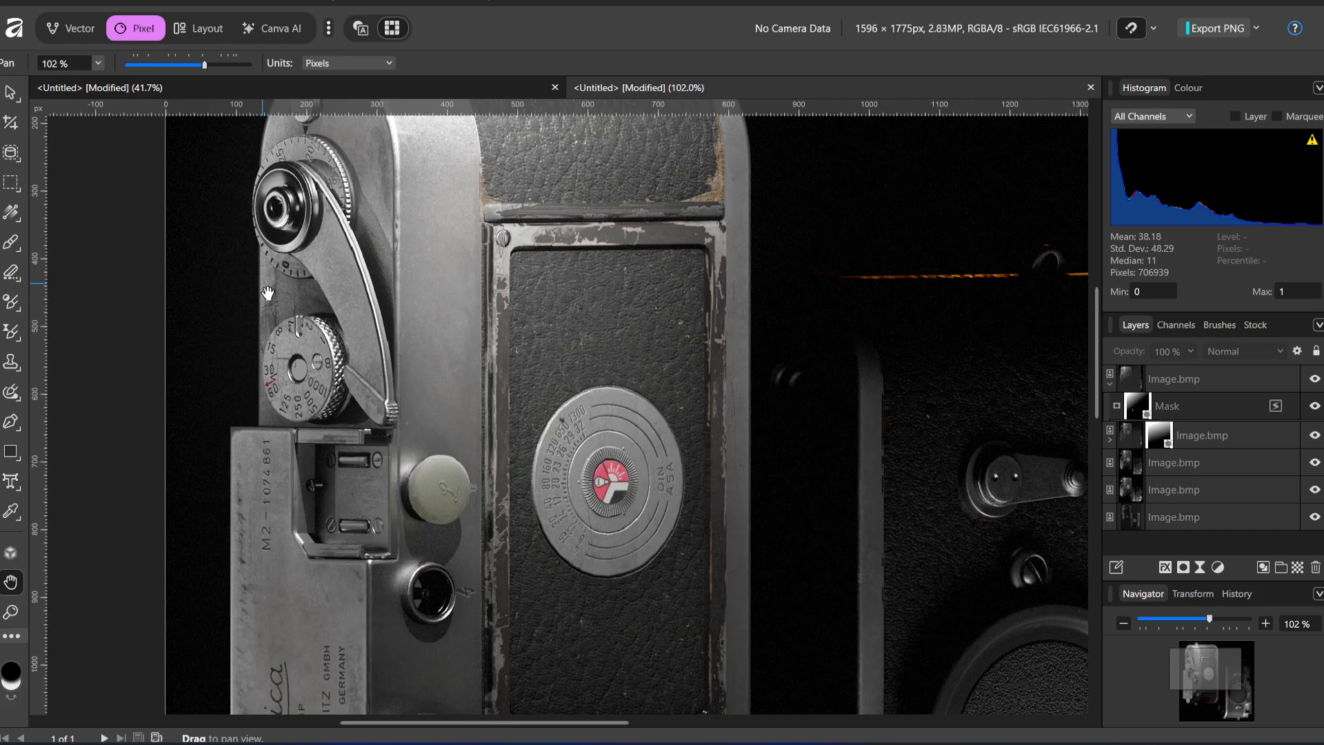
scroll(331, 210, up, 4)
scroll(393, 268, down, 13)
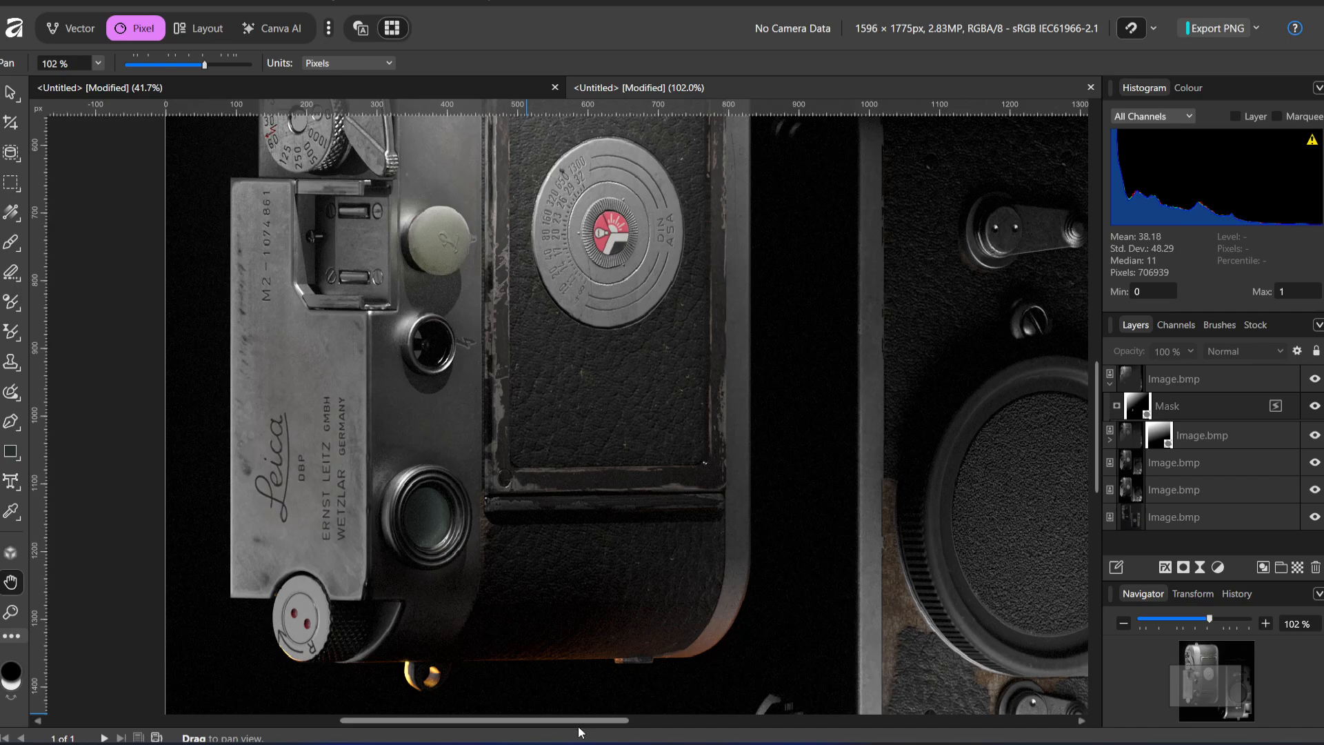
drag(613, 724, 699, 721)
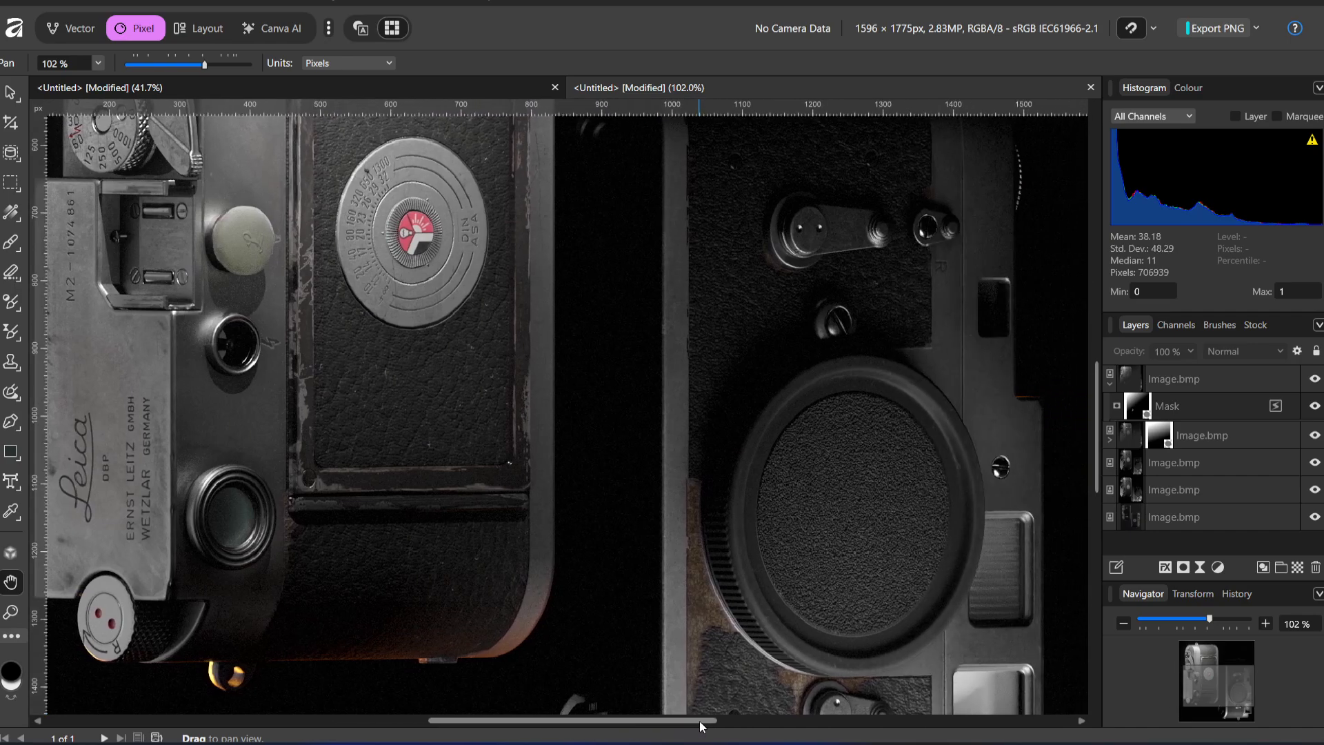
Examine the two-camera composite at 102% zoom, from the left camera's upper dials down to both cameras' lower edges
scroll(627, 526, up, 8)
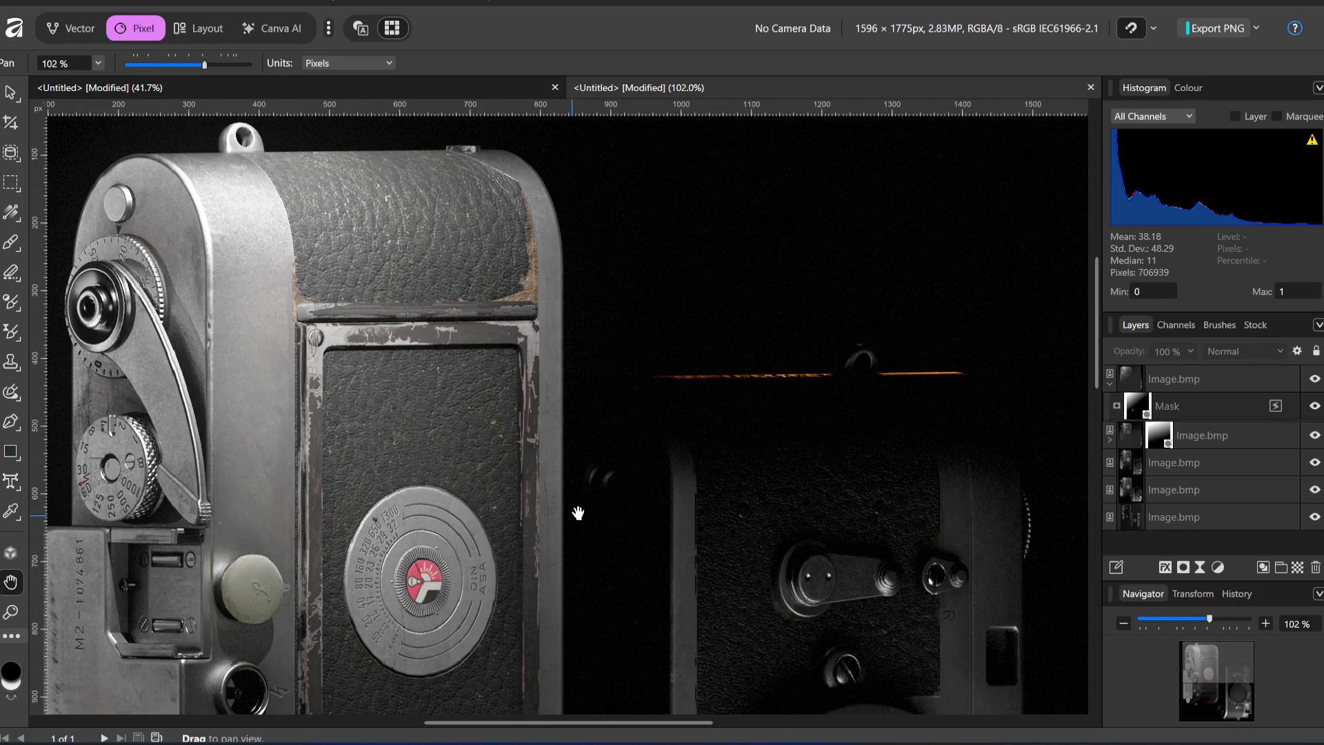
scroll(579, 517, down, 10)
scroll(579, 498, down, 1)
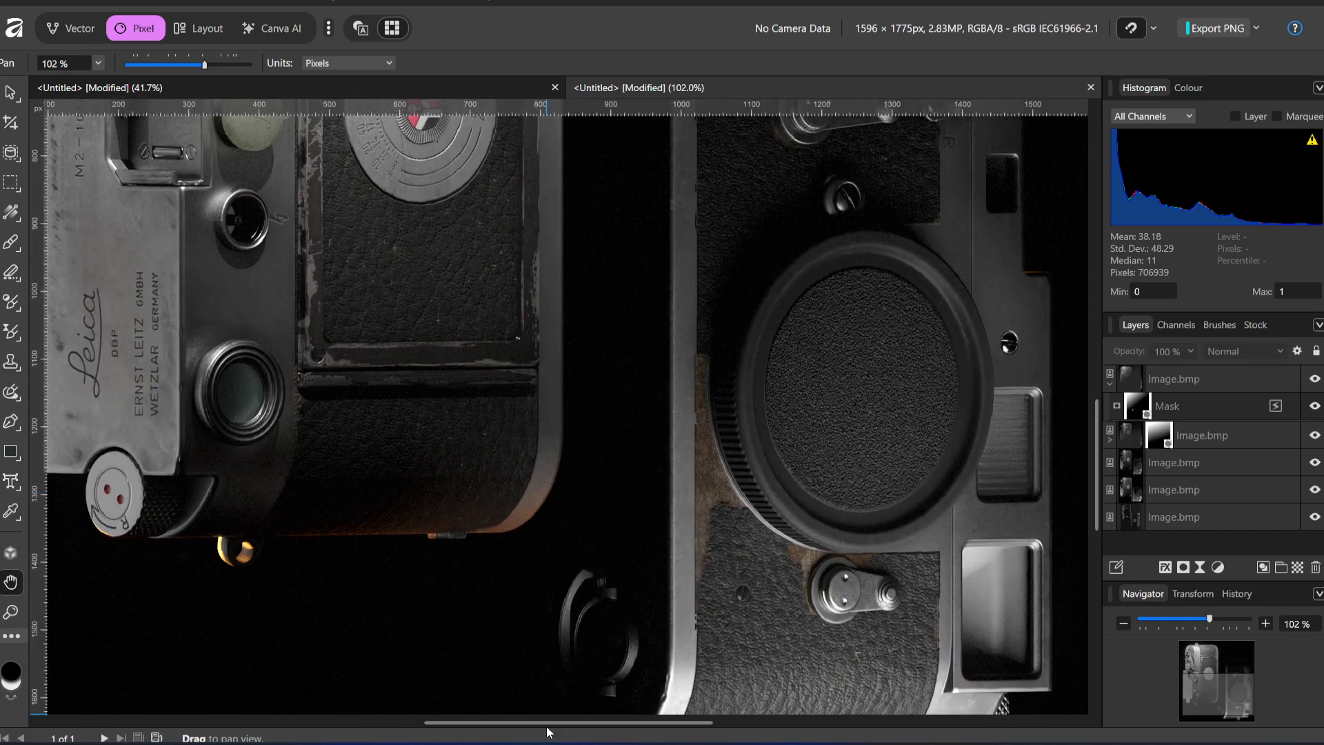
drag(547, 724, 482, 721)
scroll(588, 621, down, 1)
scroll(589, 621, down, 3)
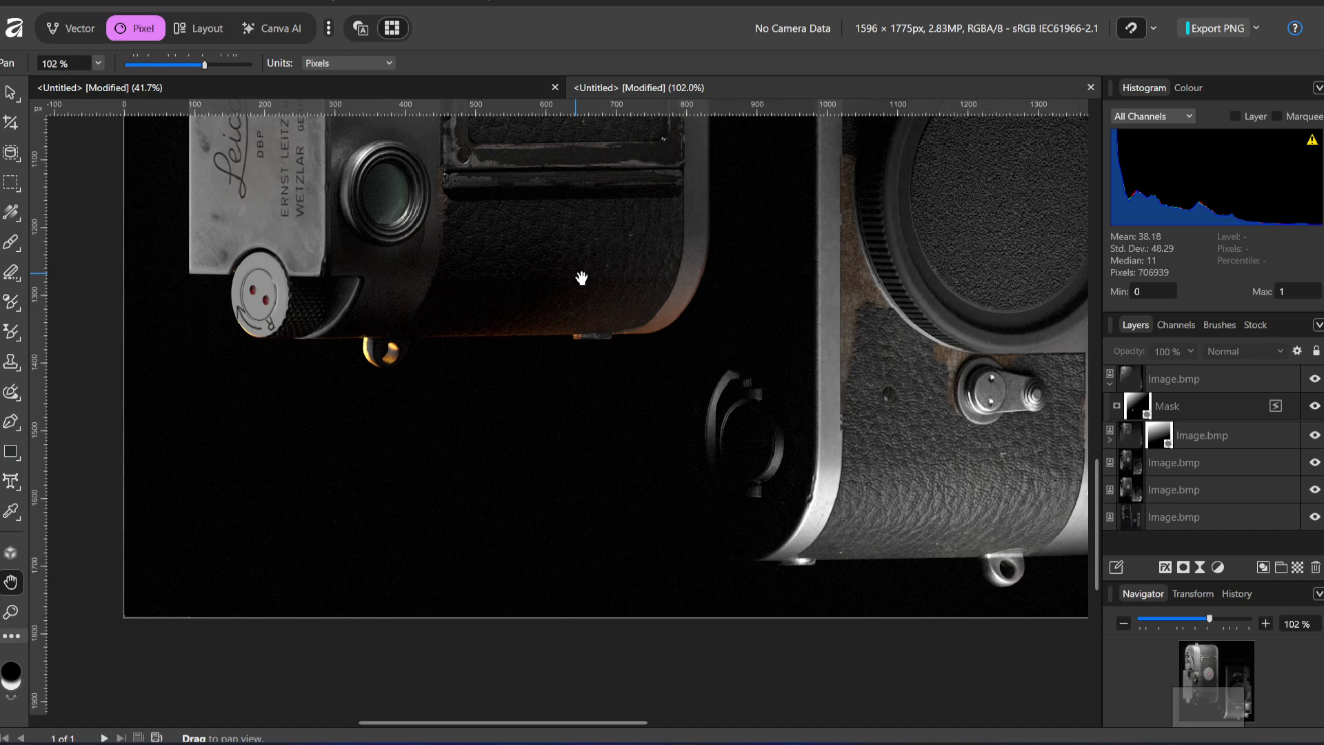
scroll(581, 278, up, 15)
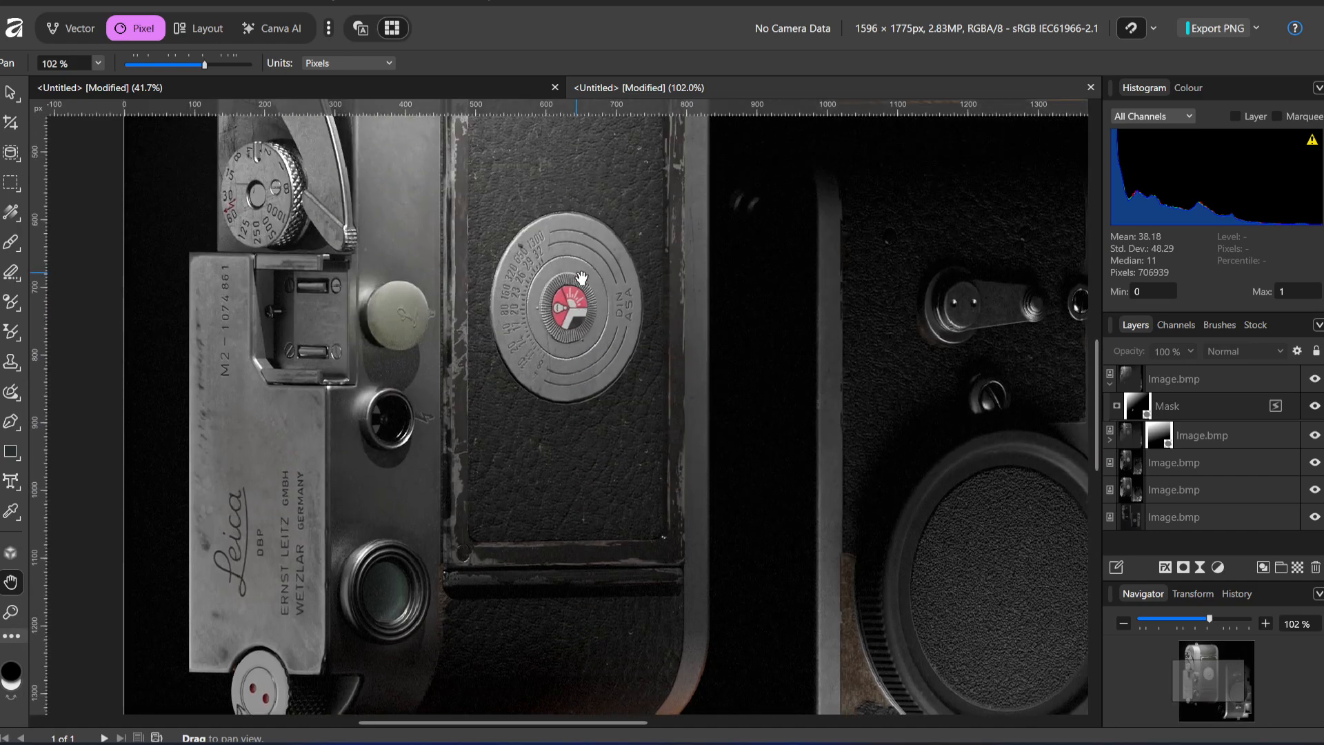
scroll(581, 278, down, 6)
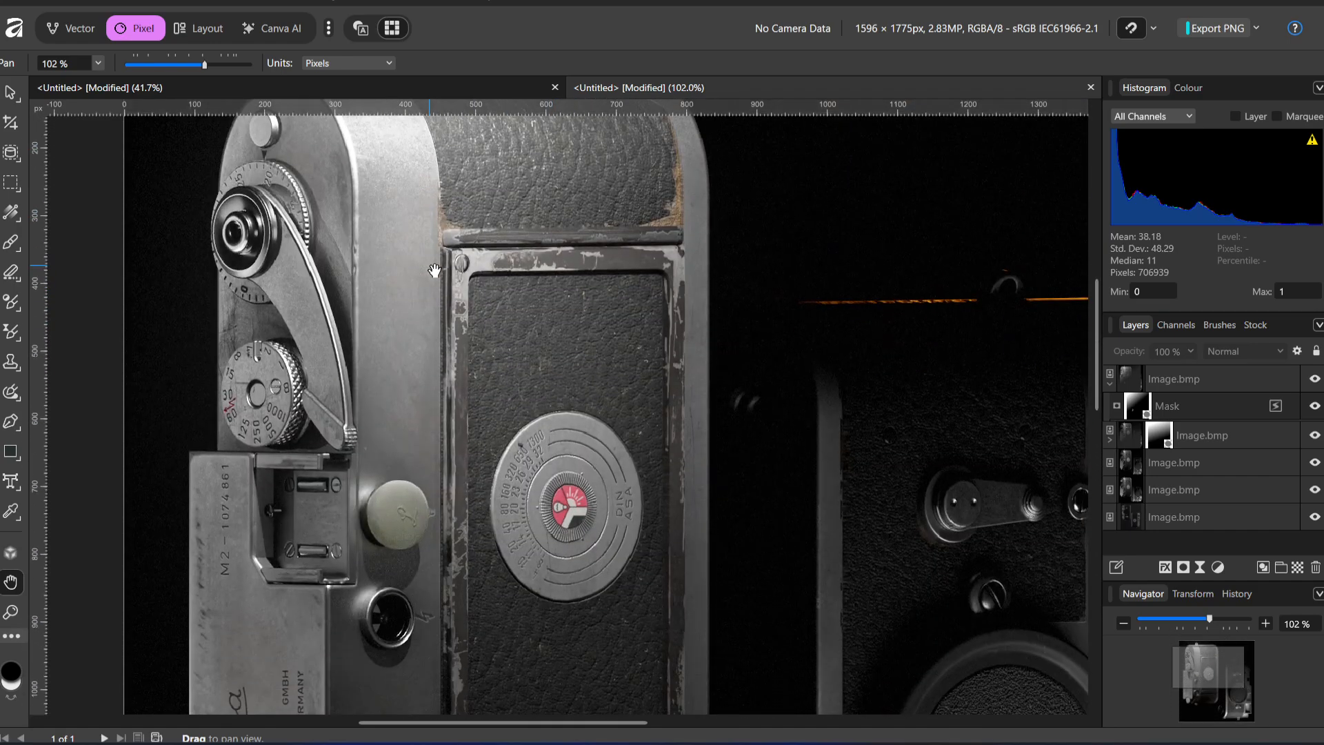
Check the tilted single-camera document, return to the two-camera composite and view it whole at about 42% zoom
key(v)
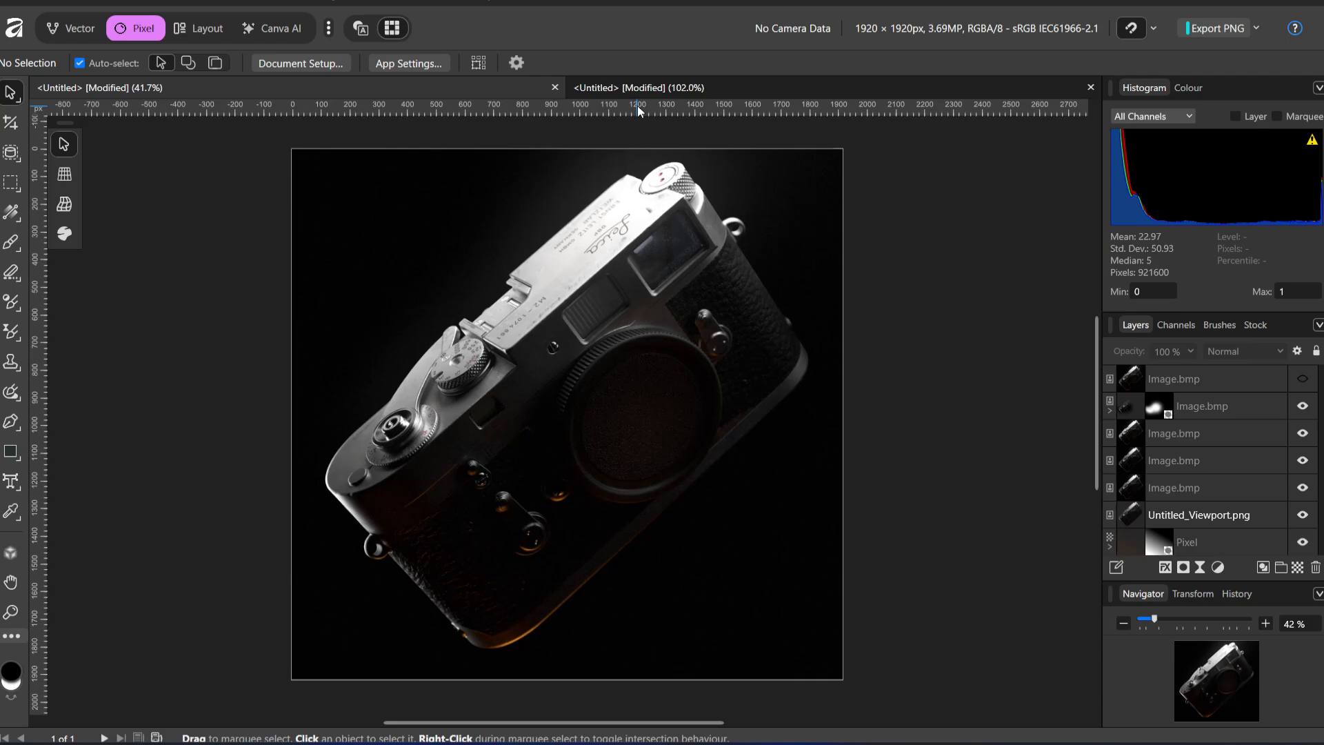
click(648, 89)
scroll(441, 437, up, 4)
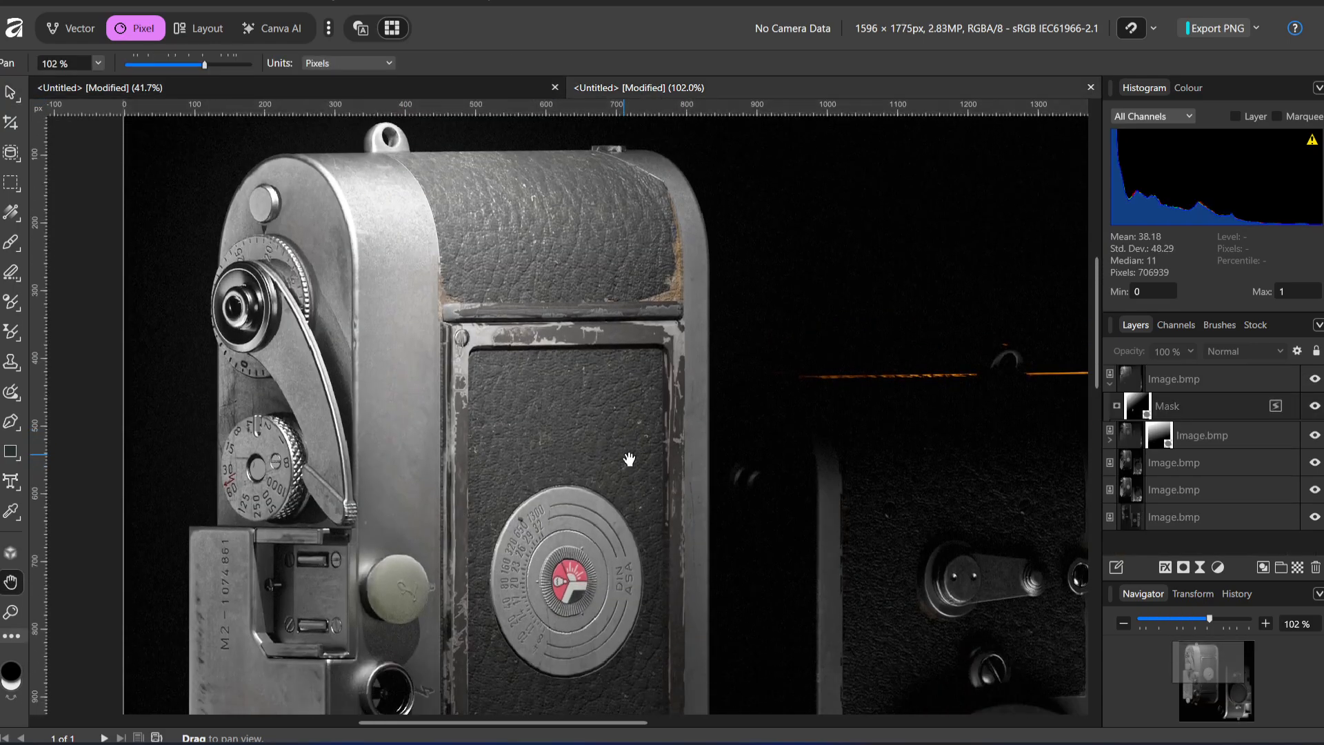
ctrl+scroll(629, 459, down, 5)
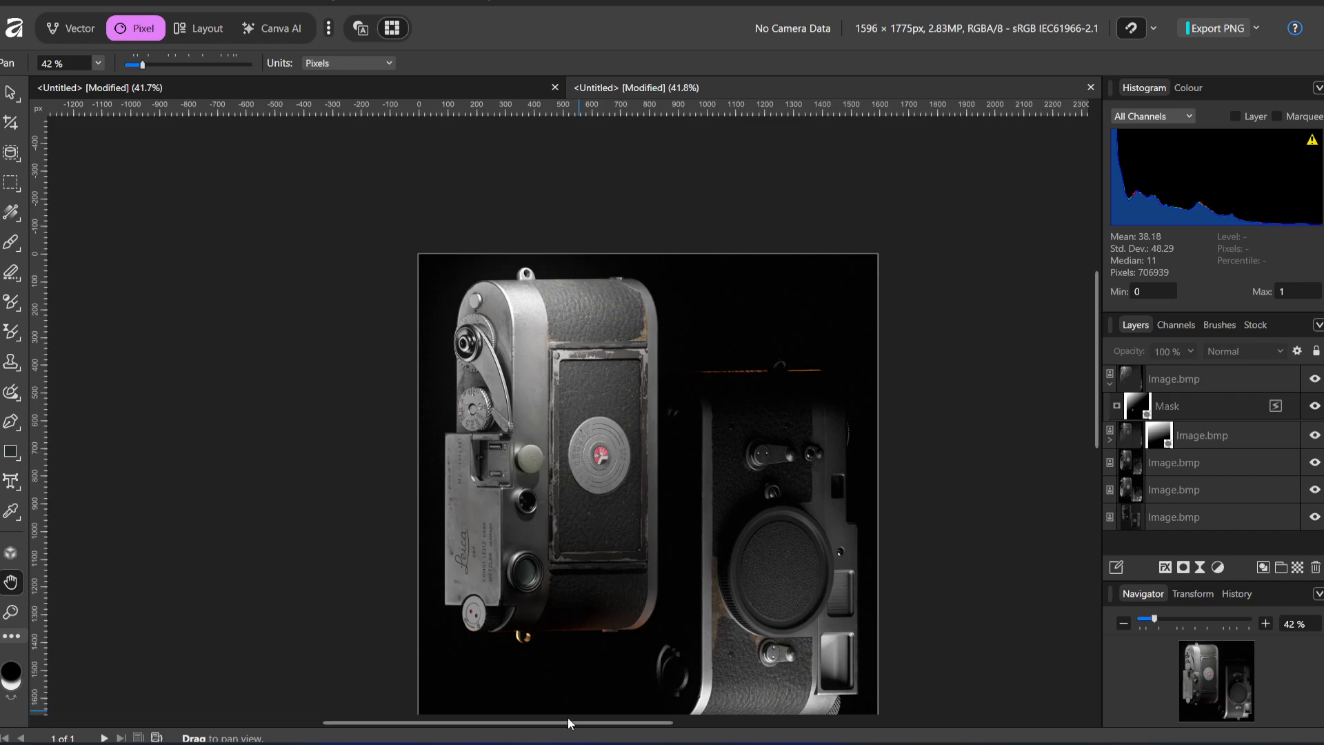
drag(568, 717, 602, 723)
scroll(672, 431, down, 1)
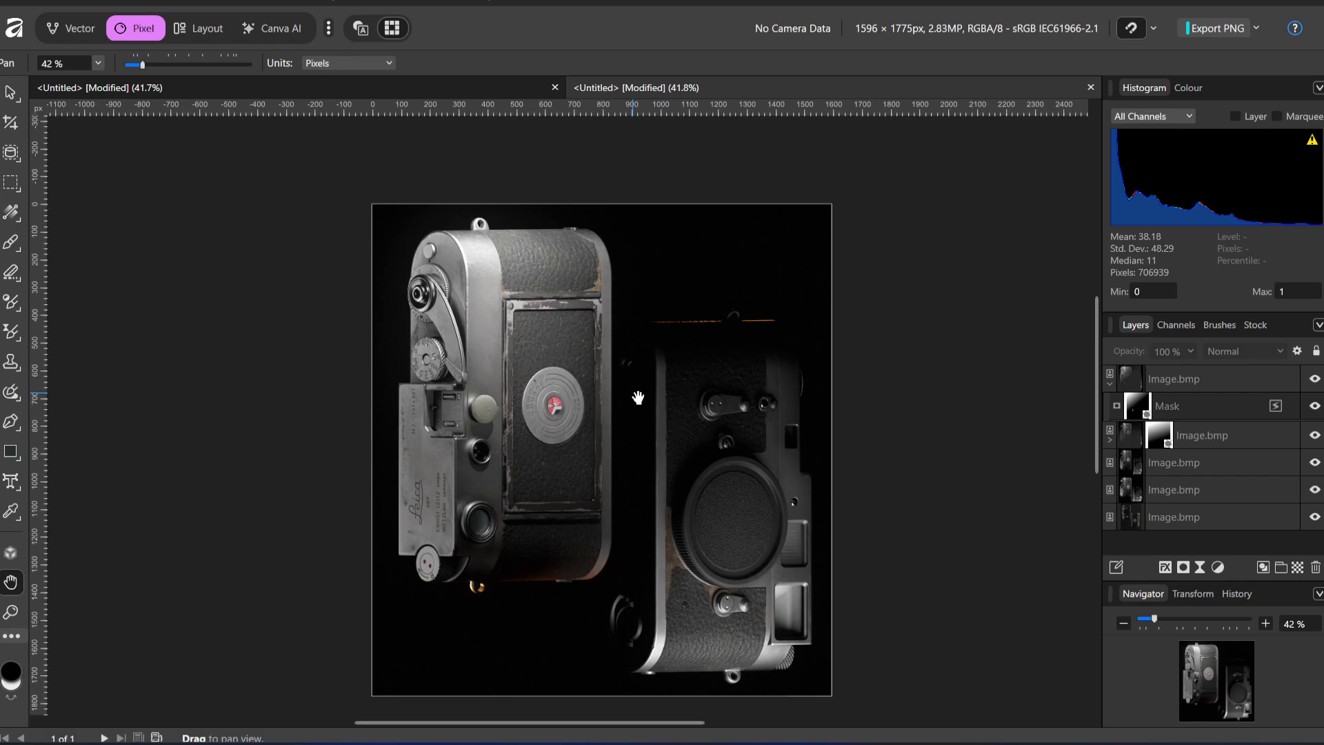
Compare the whole two-camera composite with the tilted single-camera image across the open documents, and switch to OBS Studio
click(299, 94)
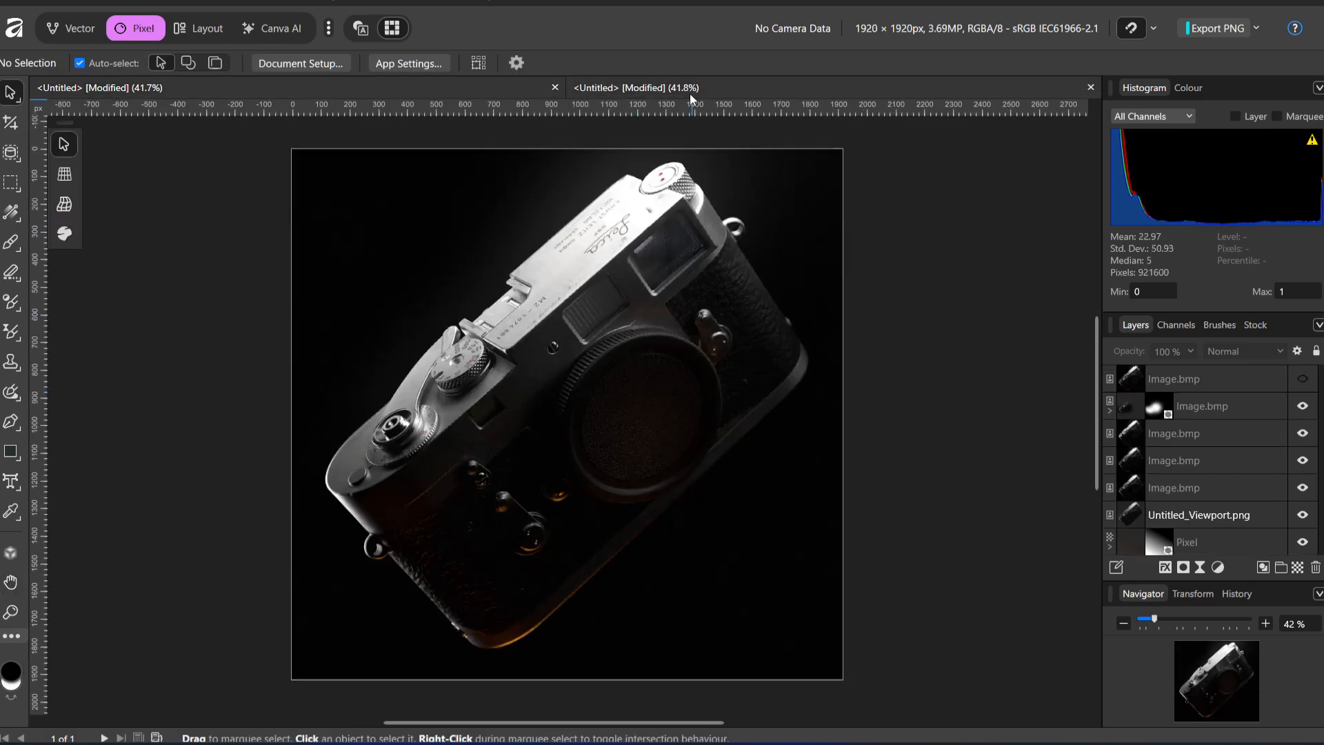
key(h)
click(731, 89)
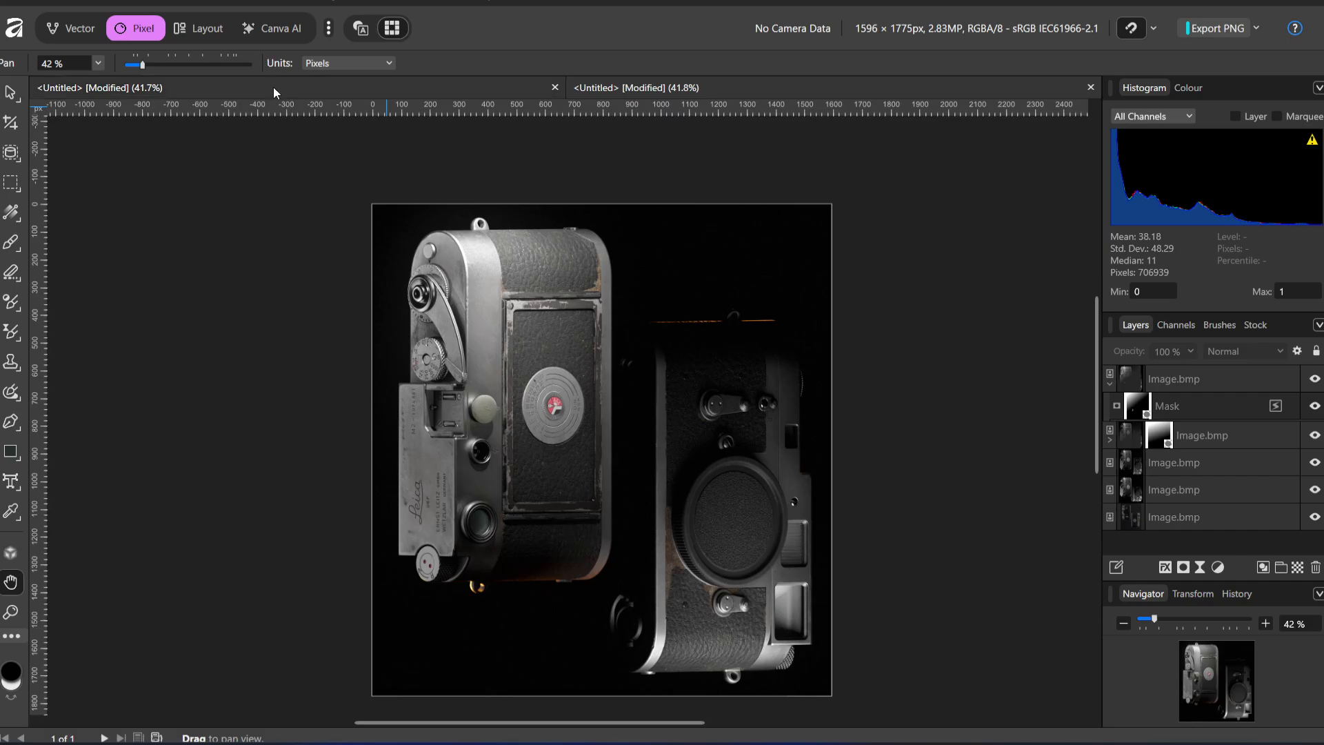
click(273, 90)
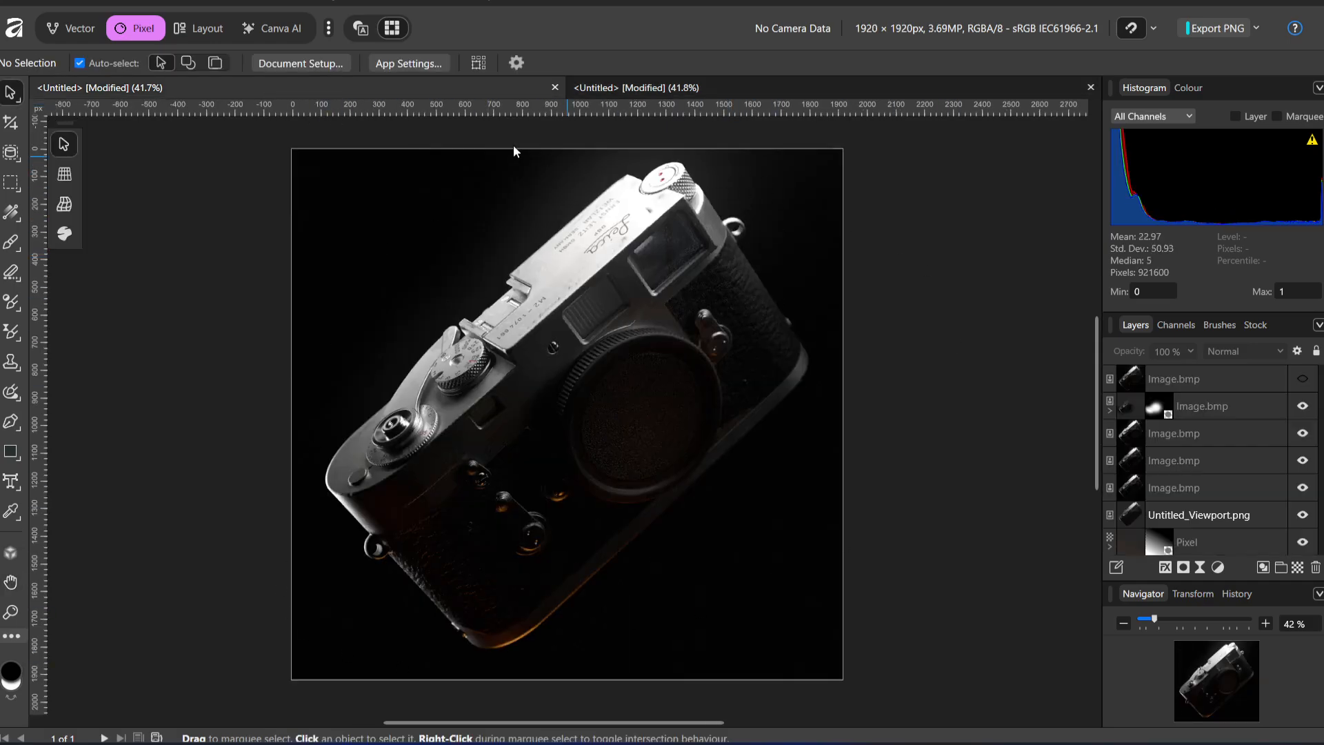
click(727, 91)
key(alt+Tab)
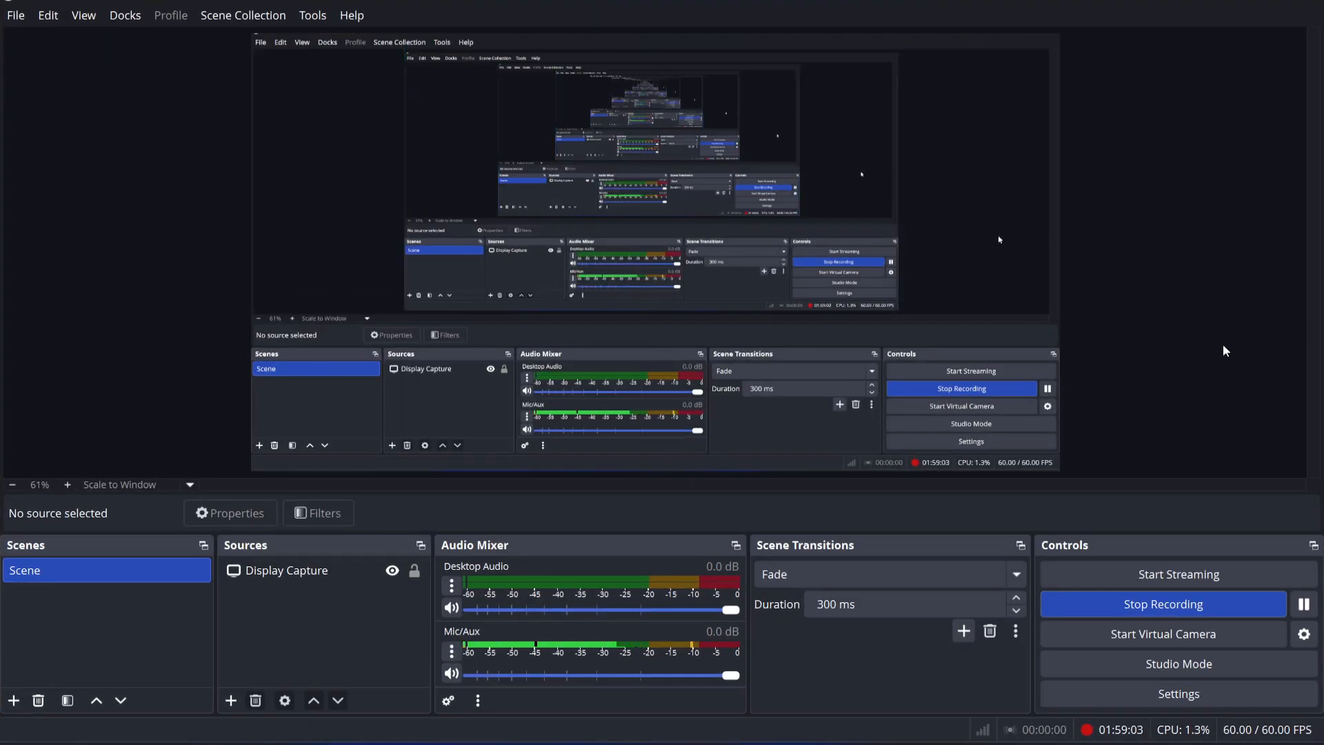